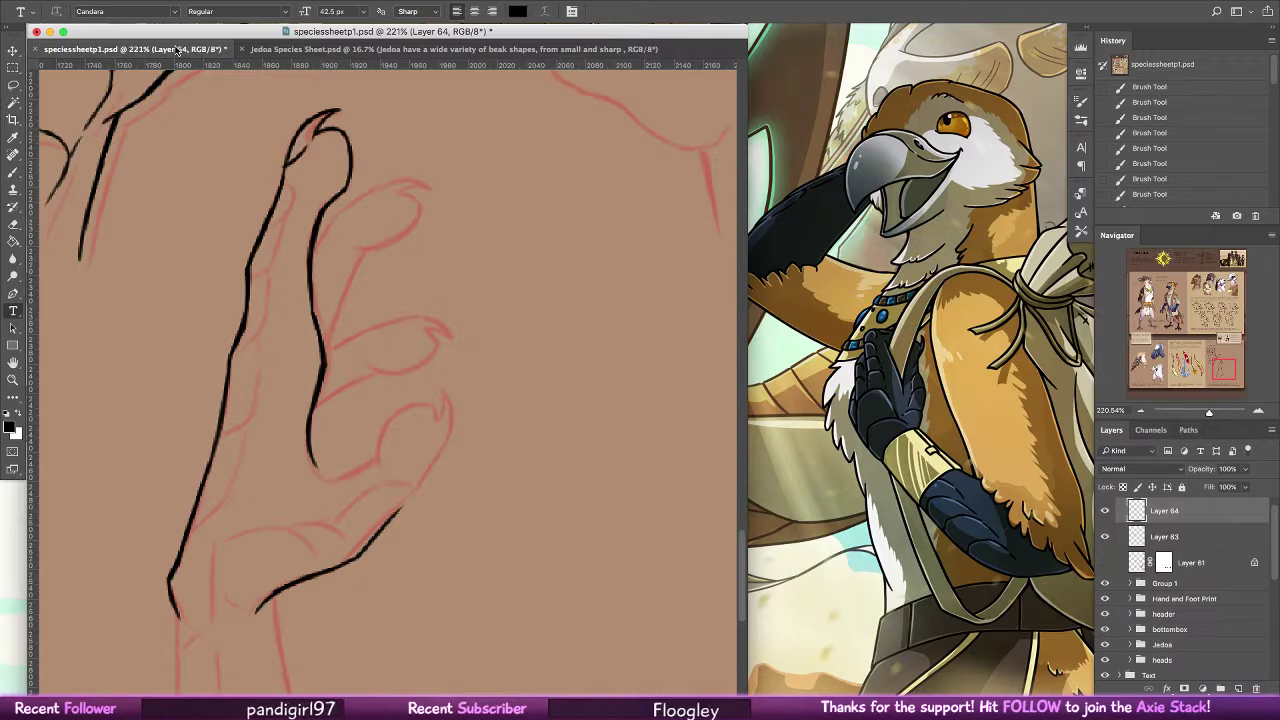
# Enlarge the document window and examine the hands on the full-body characters against the hand sketches on the species sheet
pyautogui.click(63, 31)
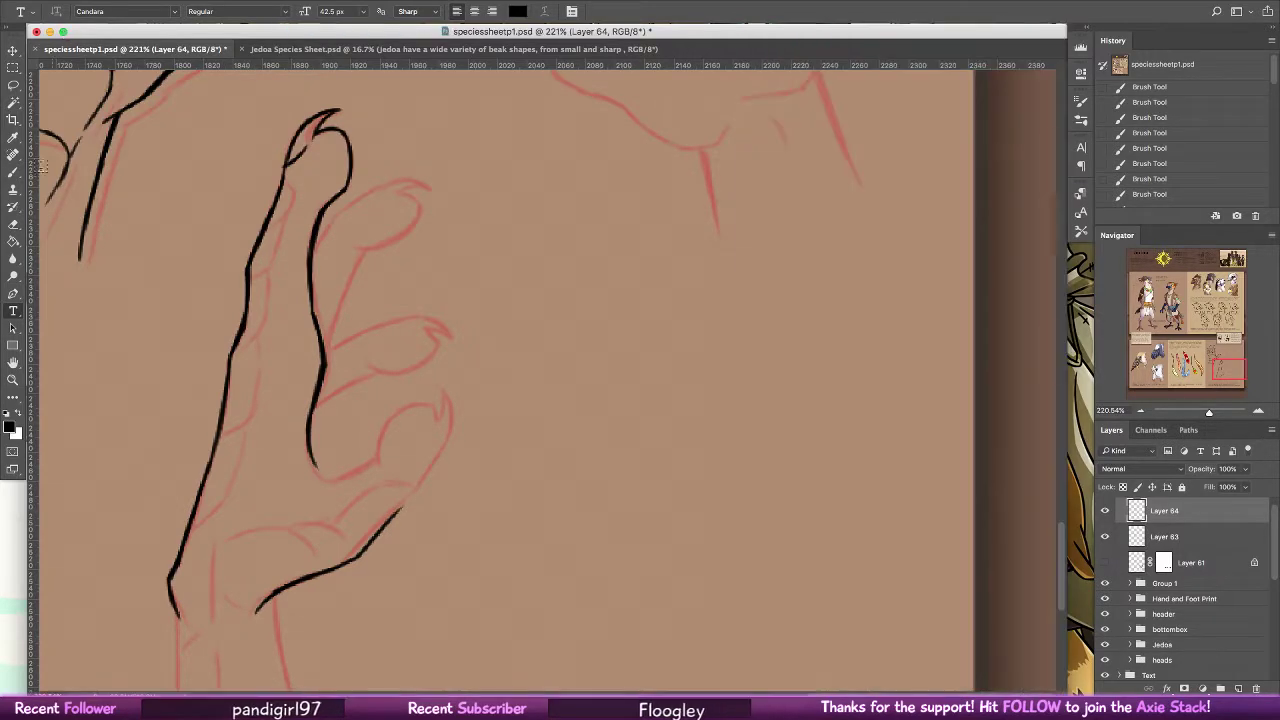
pyautogui.press('b')
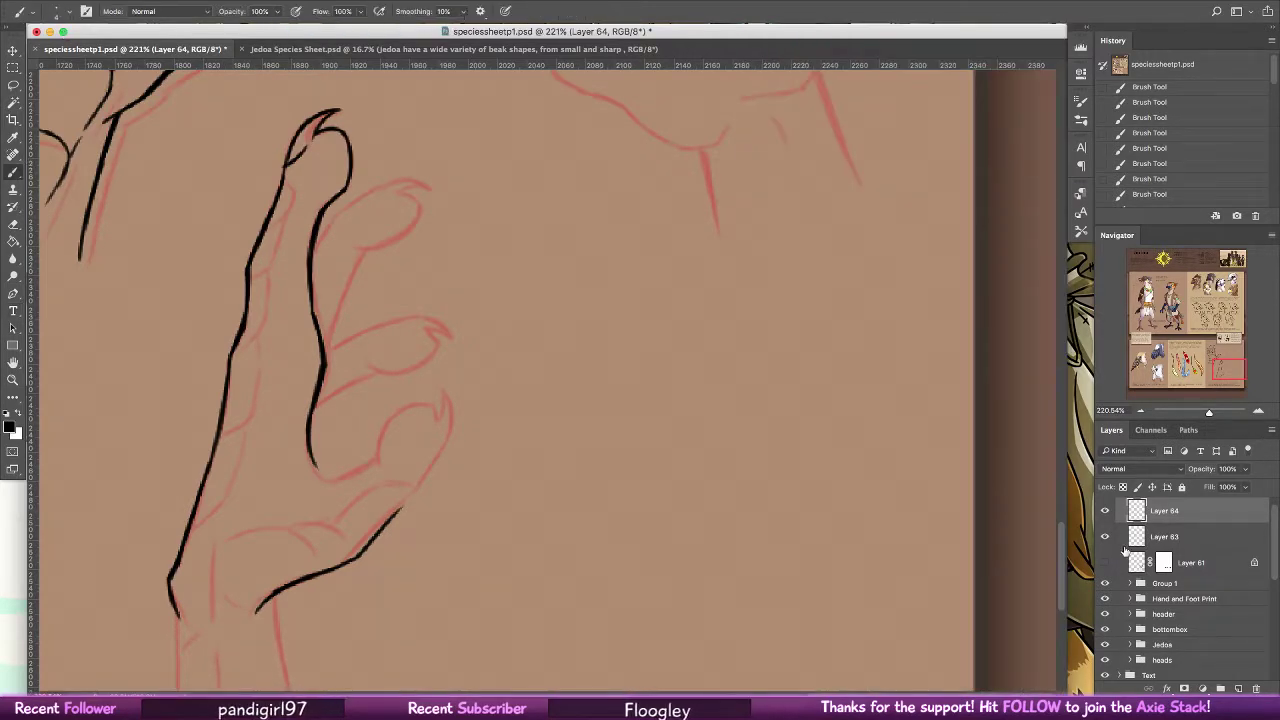
pyautogui.click(14, 376)
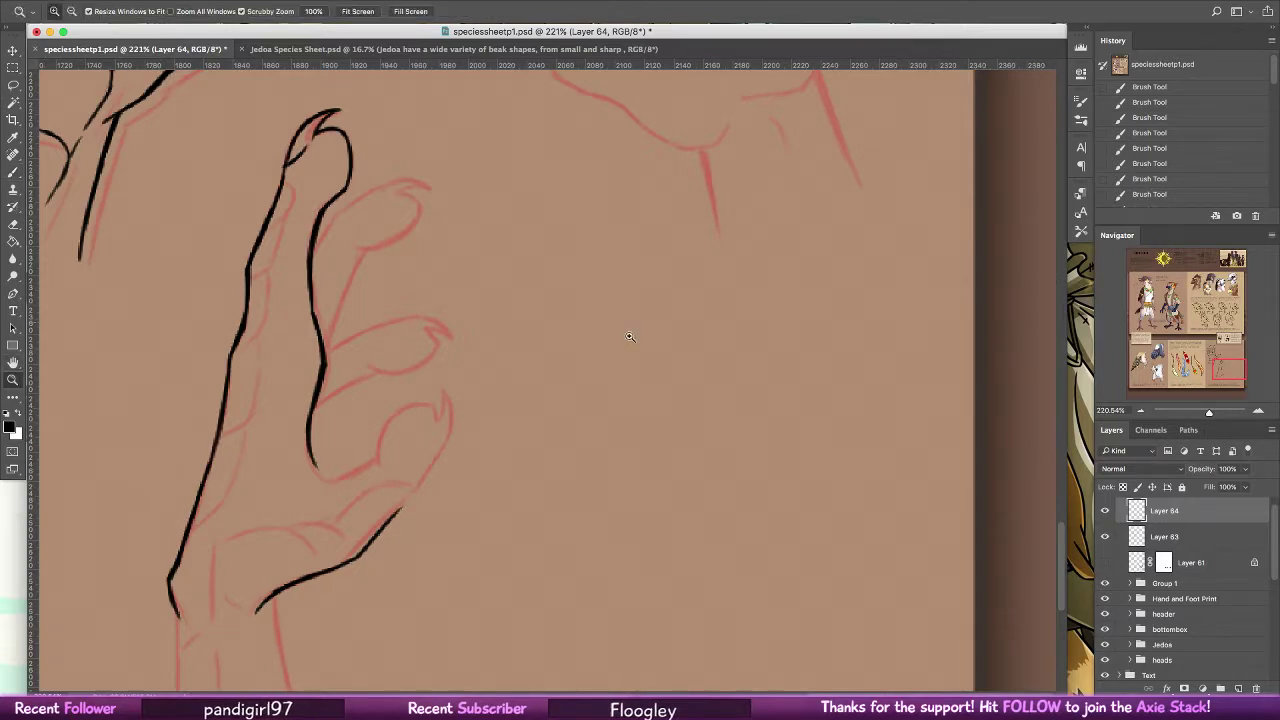
pyautogui.moveTo(628, 340); pyautogui.dragTo(592, 338)
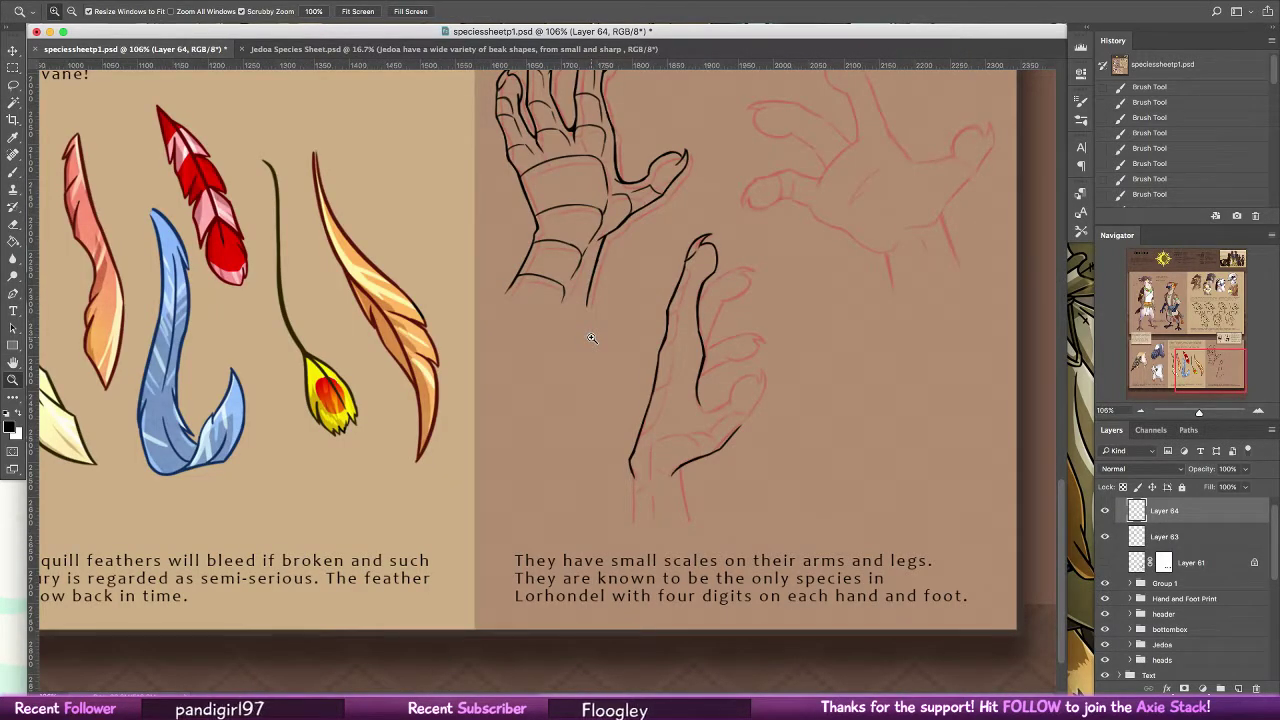
pyautogui.moveTo(591, 338); pyautogui.dragTo(570, 337)
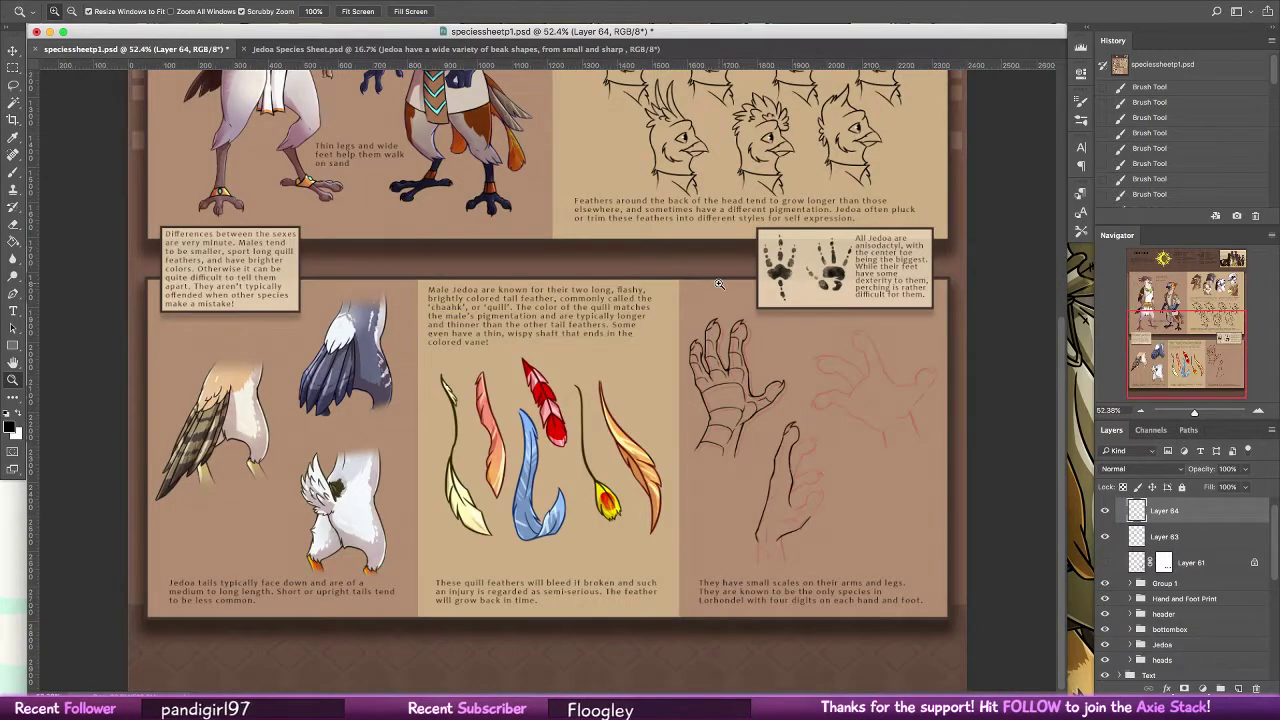
pyautogui.scroll(-2, 718, 284)
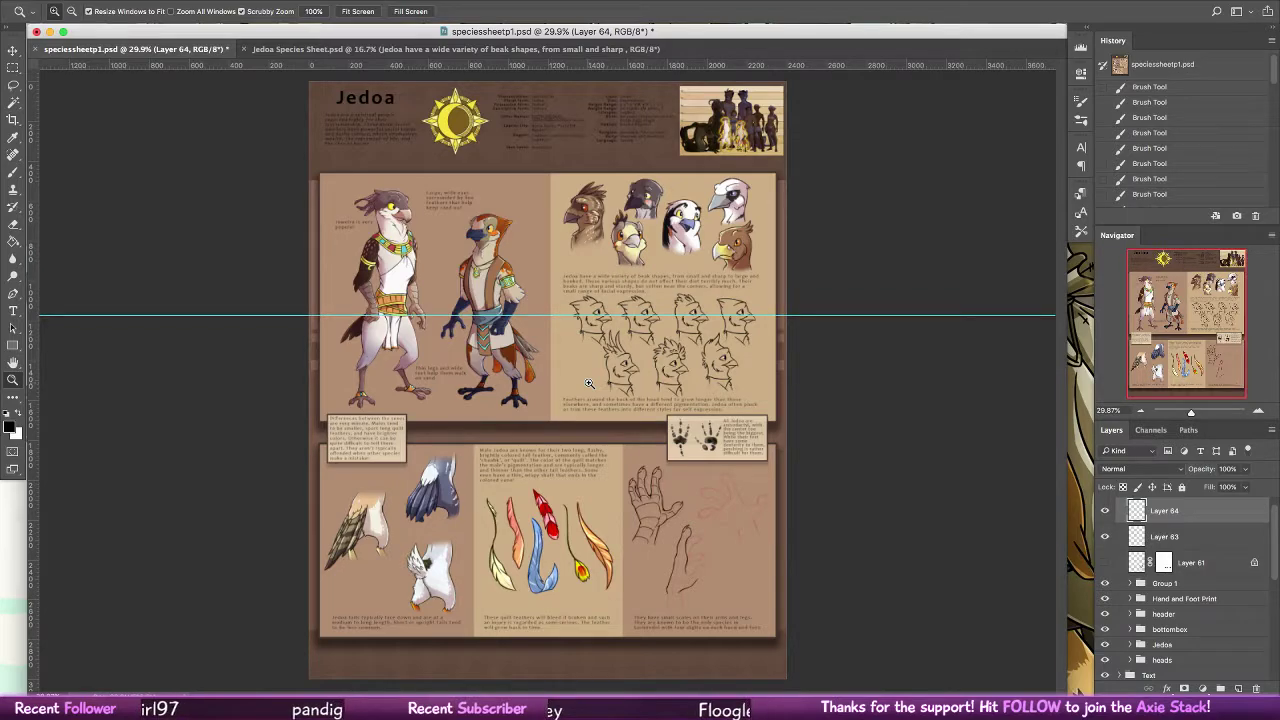
pyautogui.moveTo(695, 537)
pyautogui.mouseDown()
pyautogui.moveTo(802, 514)
pyautogui.moveTo(858, 521)
pyautogui.mouseUp()
pyautogui.moveTo(580, 110)
pyautogui.mouseDown()
pyautogui.moveTo(688, 368)
pyautogui.moveTo(820, 560)
pyautogui.mouseUp()
pyautogui.moveTo(440, 225); pyautogui.dragTo(722, 511)
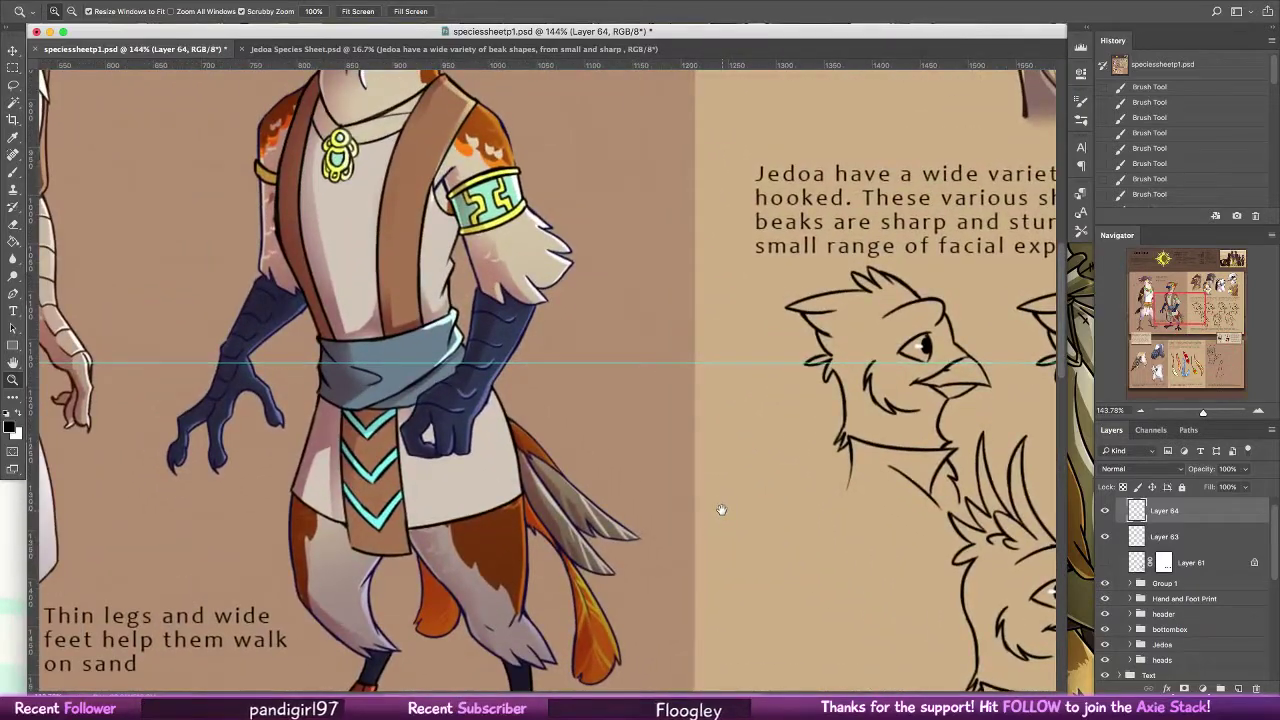
# Ink a new contour just inside the right edge of the smallest finger on the scaled hand
pyautogui.scroll(-10, 721, 509)
pyautogui.hscroll(10, 721, 509)
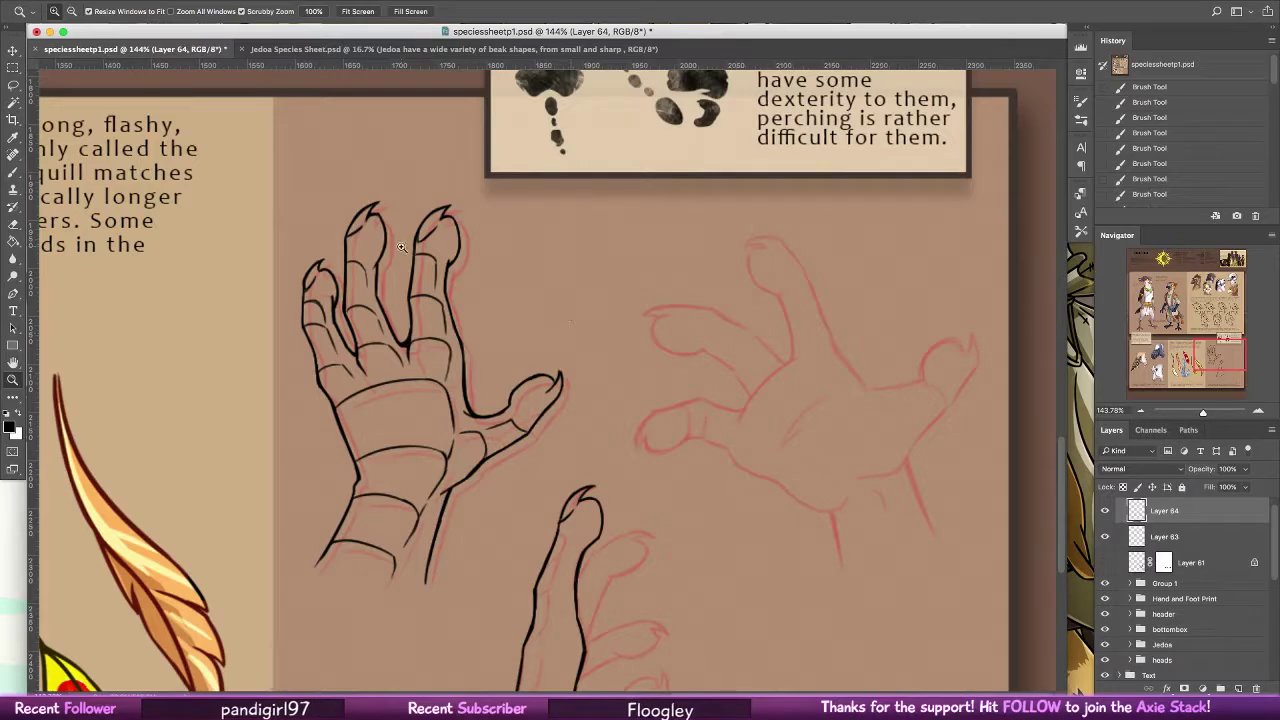
pyautogui.moveTo(424, 248); pyautogui.dragTo(494, 264)
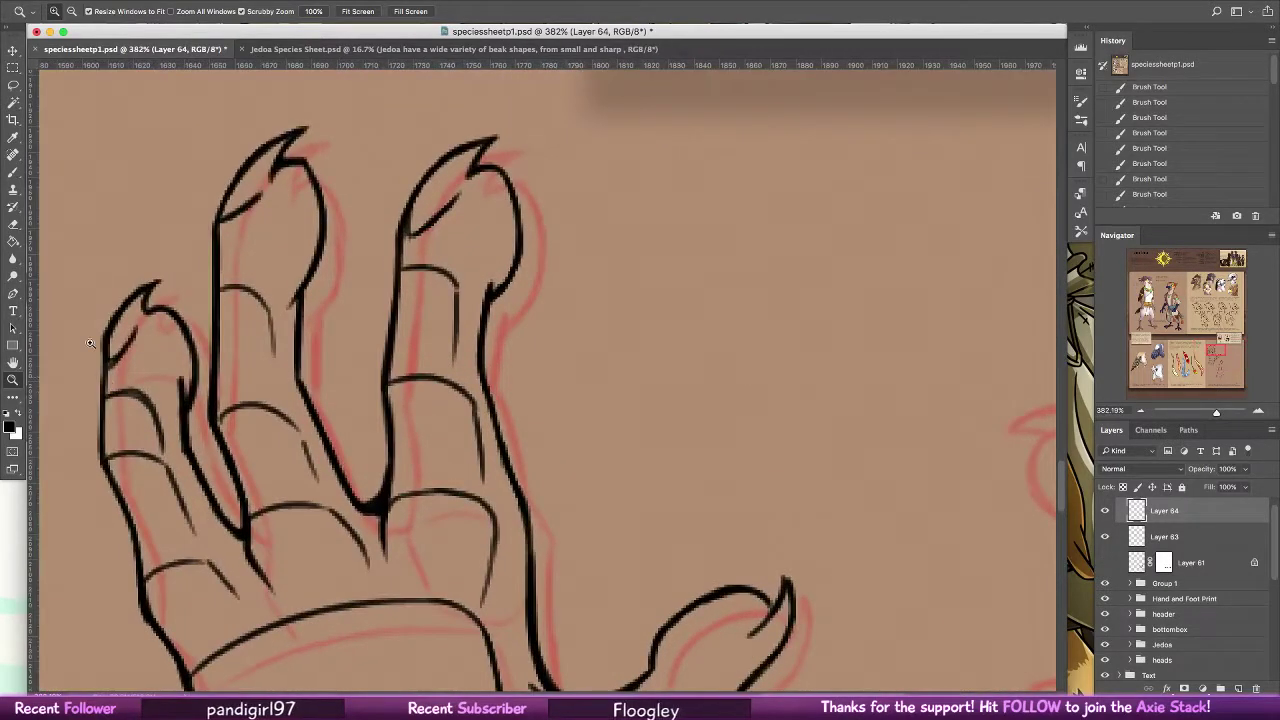
pyautogui.press('b')
pyautogui.moveTo(181, 391); pyautogui.dragTo(173, 455)
pyautogui.moveTo(174, 378); pyautogui.dragTo(210, 510)
pyautogui.moveTo(178, 456); pyautogui.dragTo(224, 540)
pyautogui.moveTo(196, 494); pyautogui.dragTo(245, 545)
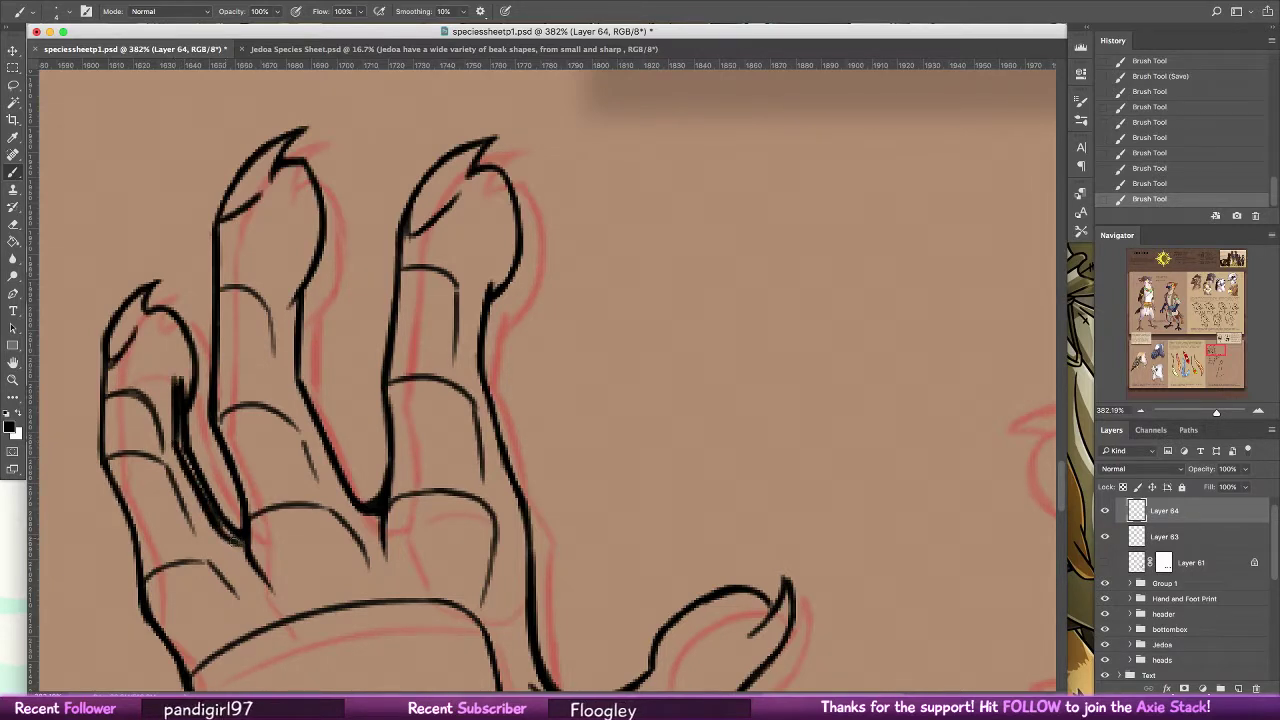
# Erase the old outer line along the smallest finger's right edge, leaving the new inner contour
pyautogui.click(14, 225)
pyautogui.click(64, 12)
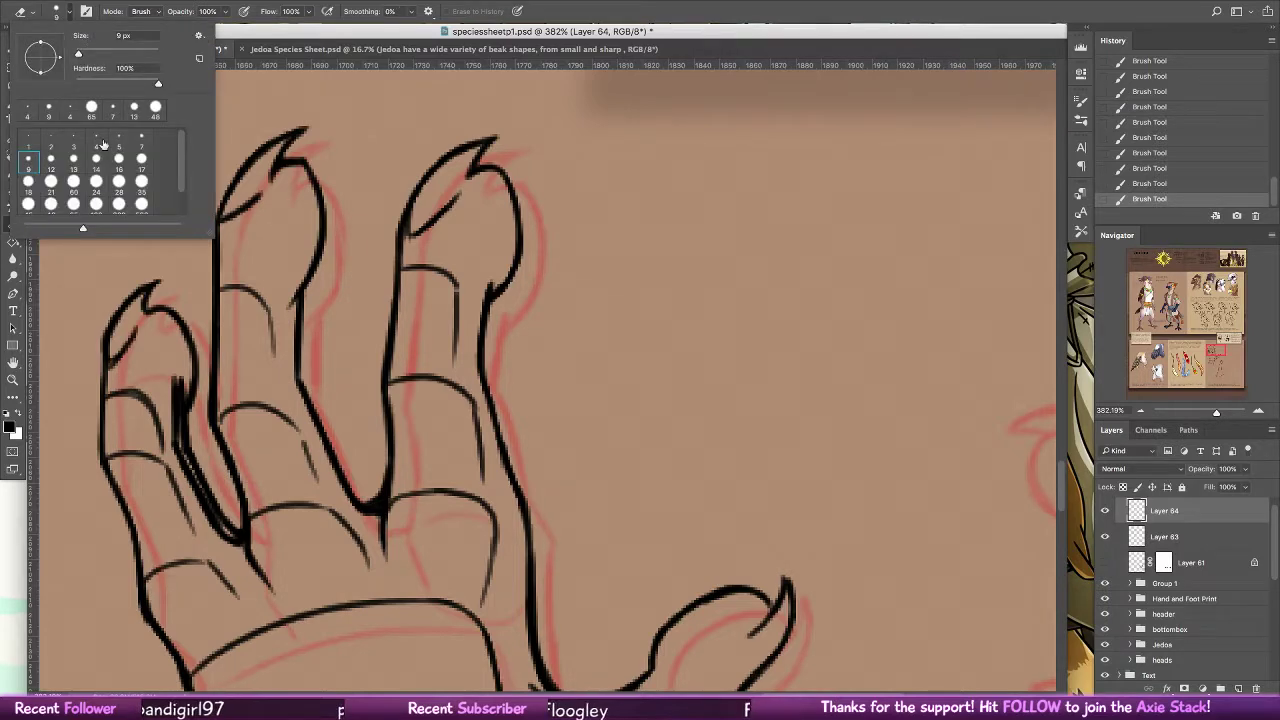
pyautogui.moveTo(182, 366)
pyautogui.mouseDown()
pyautogui.moveTo(192, 427)
pyautogui.moveTo(184, 394)
pyautogui.moveTo(228, 518)
pyautogui.mouseUp()
pyautogui.moveTo(220, 505); pyautogui.dragTo(236, 530)
# Brush in the curve joining the smallest fingertip to the slimmer finger contour
pyautogui.press('b')
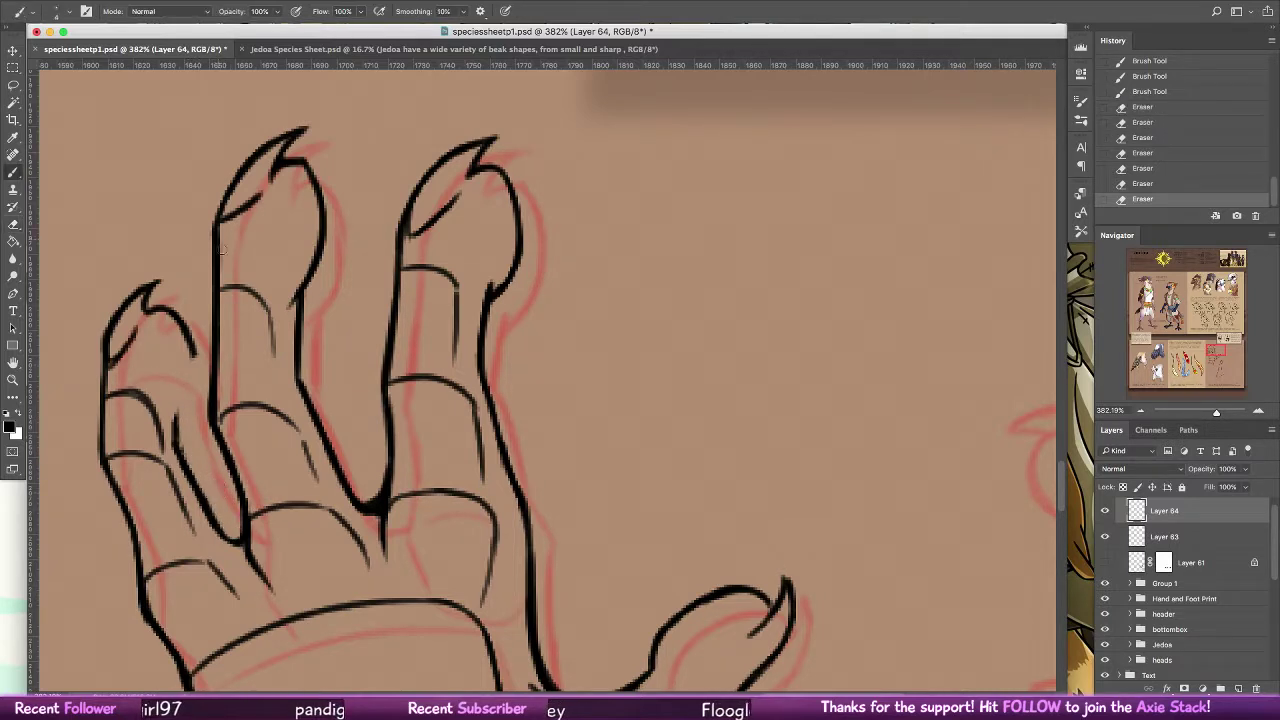
pyautogui.moveTo(194, 376)
pyautogui.mouseDown()
pyautogui.moveTo(170, 422)
pyautogui.moveTo(180, 410)
pyautogui.mouseUp()
pyautogui.moveTo(192, 352); pyautogui.dragTo(184, 408)
pyautogui.moveTo(184, 404); pyautogui.dragTo(178, 442)
pyautogui.moveTo(177, 414); pyautogui.dragTo(182, 456)
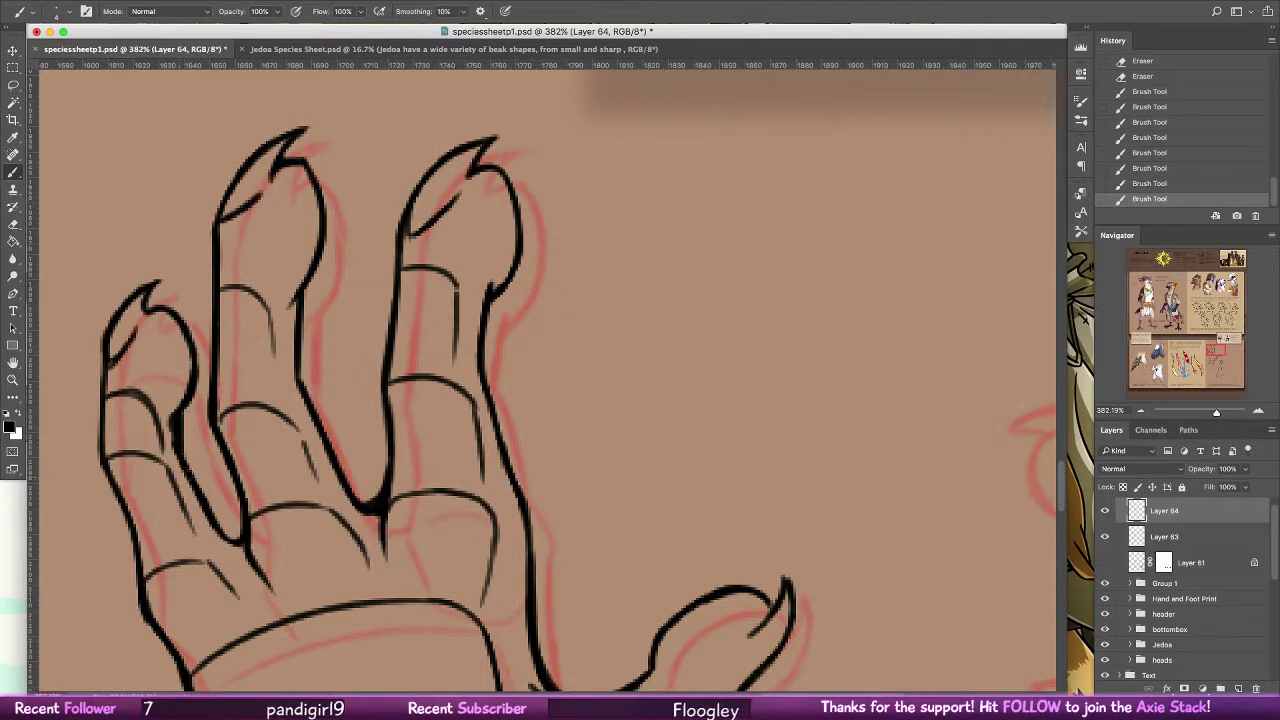
# Thin the thickened joint below the smallest fingertip with the eraser and re-ink the line down to the finger's base
pyautogui.press('e')
pyautogui.moveTo(168, 412)
pyautogui.mouseDown()
pyautogui.moveTo(168, 455)
pyautogui.moveTo(180, 460)
pyautogui.mouseUp()
pyautogui.click(14, 172)
pyautogui.moveTo(180, 413); pyautogui.dragTo(187, 464)
pyautogui.moveTo(213, 514); pyautogui.dragTo(240, 544)
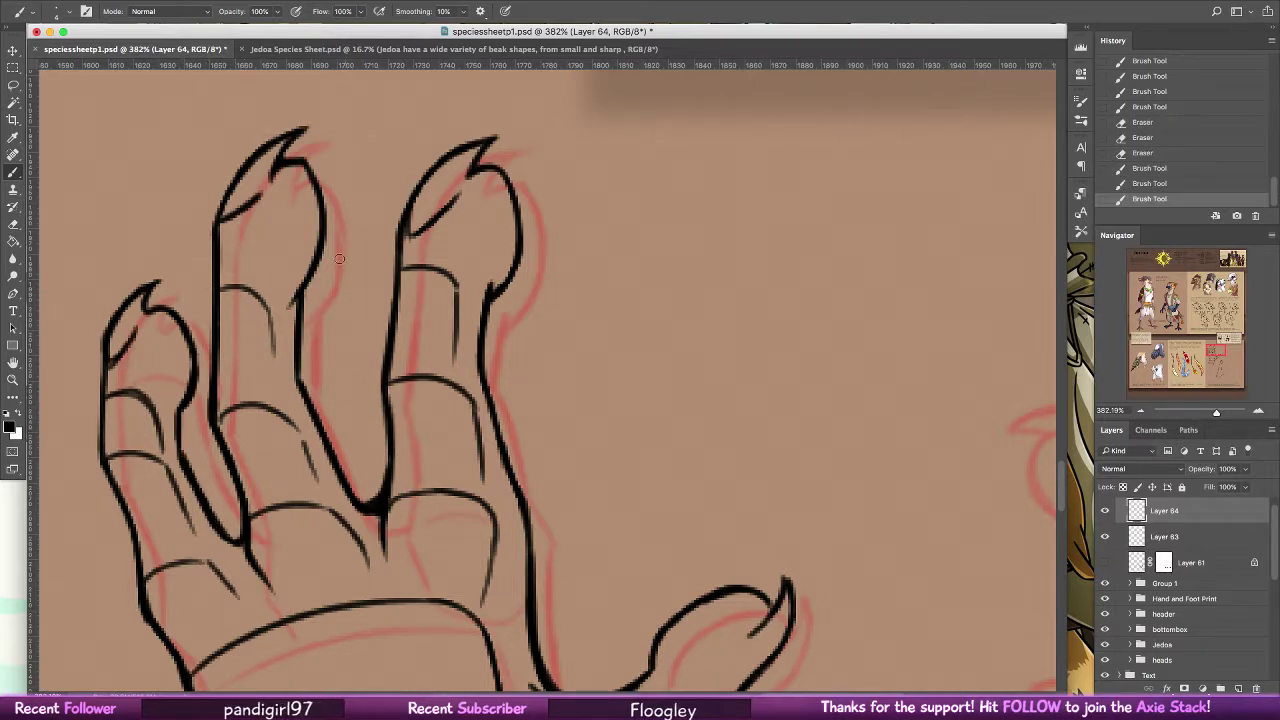
# Redraw the middle finger's right edge slightly further in and erase the excess outer line down to the finger gap
pyautogui.moveTo(322, 234); pyautogui.dragTo(296, 298)
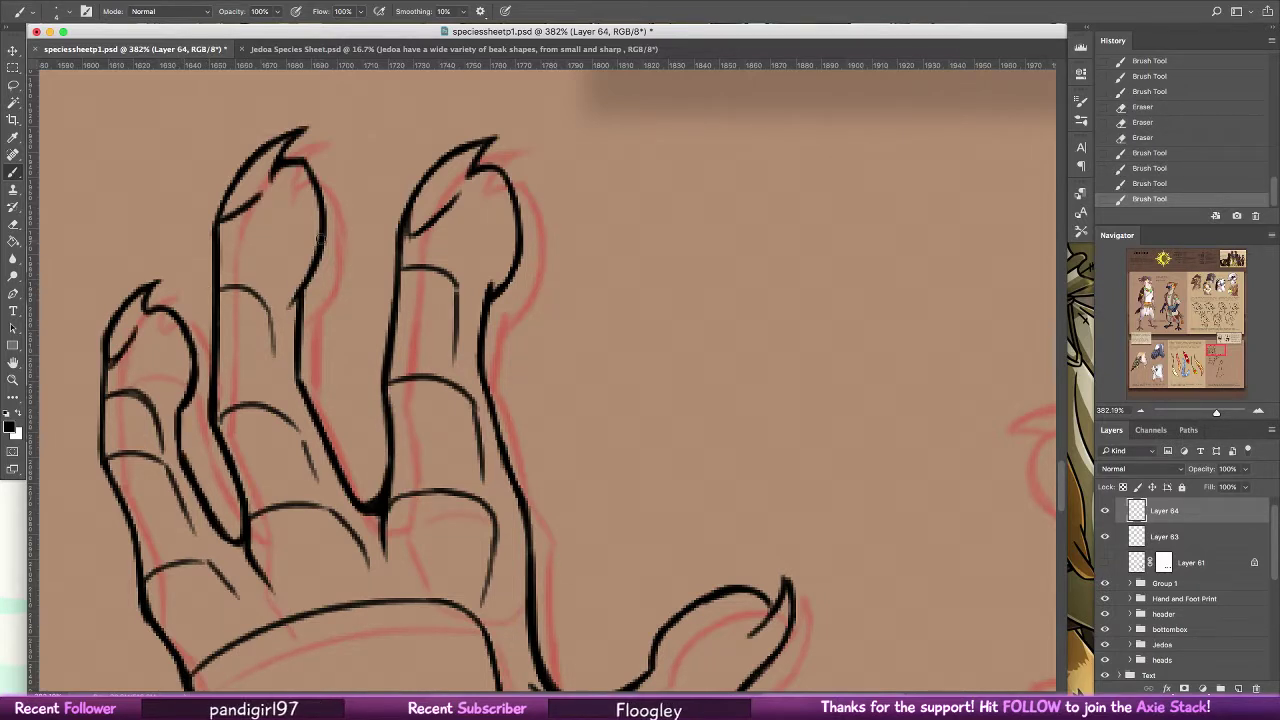
pyautogui.moveTo(320, 240); pyautogui.dragTo(292, 360)
pyautogui.moveTo(294, 310)
pyautogui.mouseDown()
pyautogui.moveTo(292, 380)
pyautogui.moveTo(326, 453)
pyautogui.mouseUp()
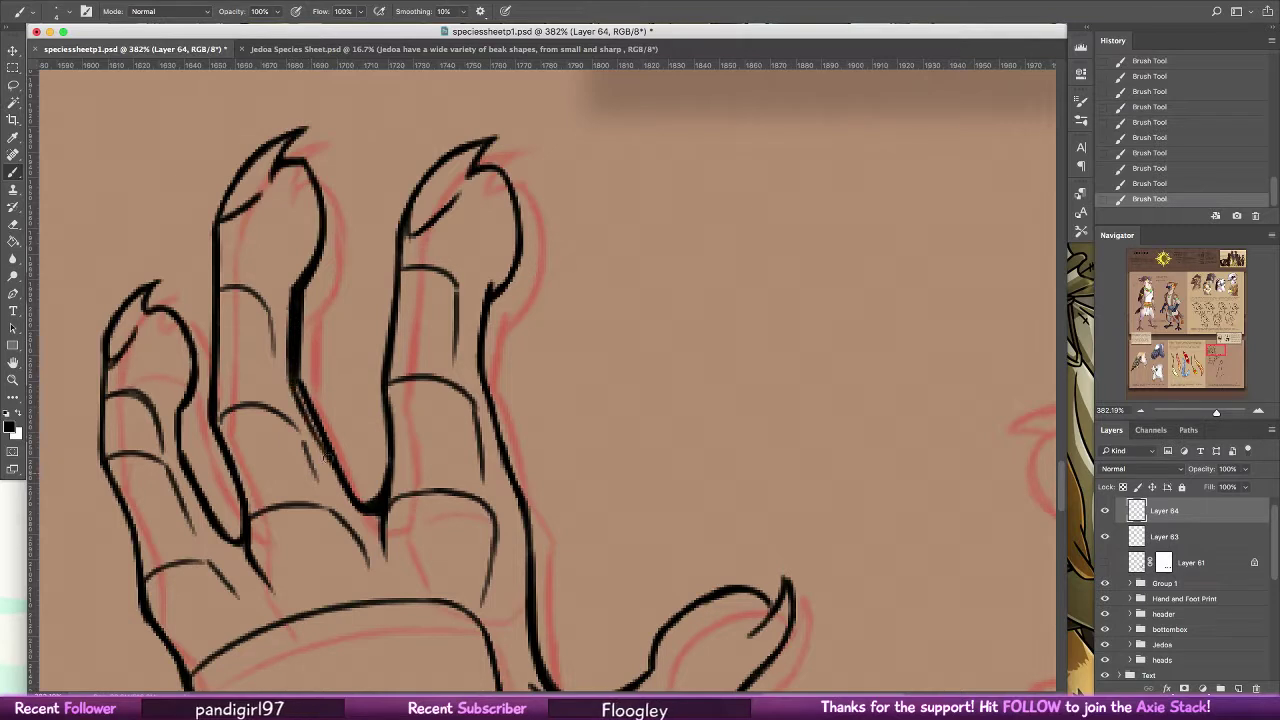
pyautogui.press('e')
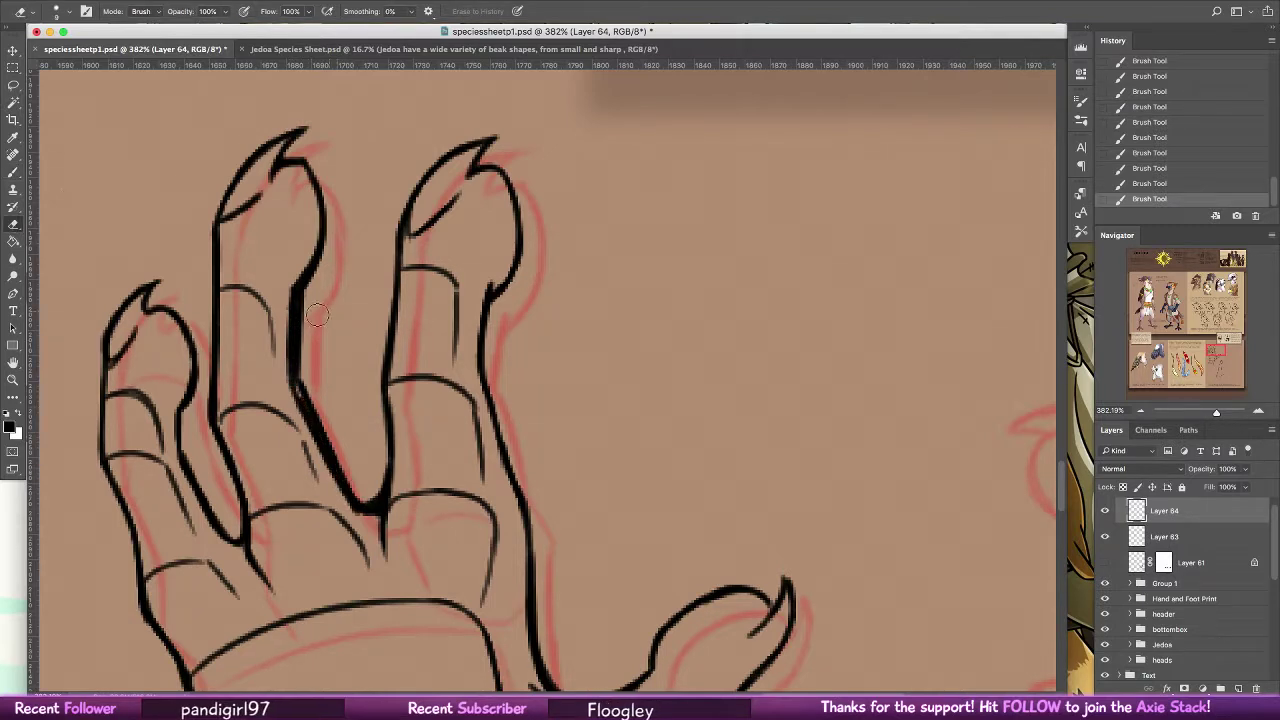
pyautogui.moveTo(304, 274); pyautogui.dragTo(330, 440)
pyautogui.moveTo(335, 442); pyautogui.dragTo(360, 465)
pyautogui.moveTo(312, 410); pyautogui.dragTo(360, 500)
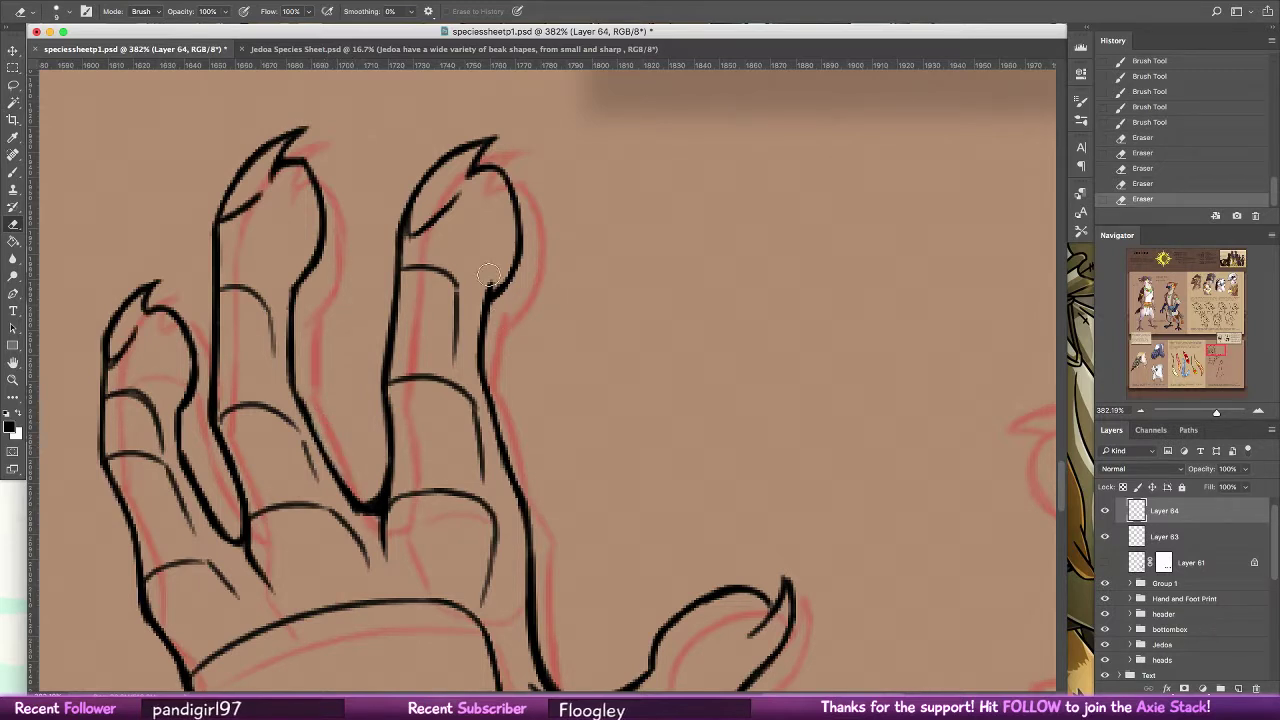
# Erase the right edge of the finger nearest the thumb and redraw it further in, from the fingertip down to the palm
pyautogui.moveTo(487, 278); pyautogui.dragTo(486, 372)
pyautogui.moveTo(487, 365)
pyautogui.mouseDown()
pyautogui.moveTo(503, 450)
pyautogui.moveTo(536, 493)
pyautogui.mouseUp()
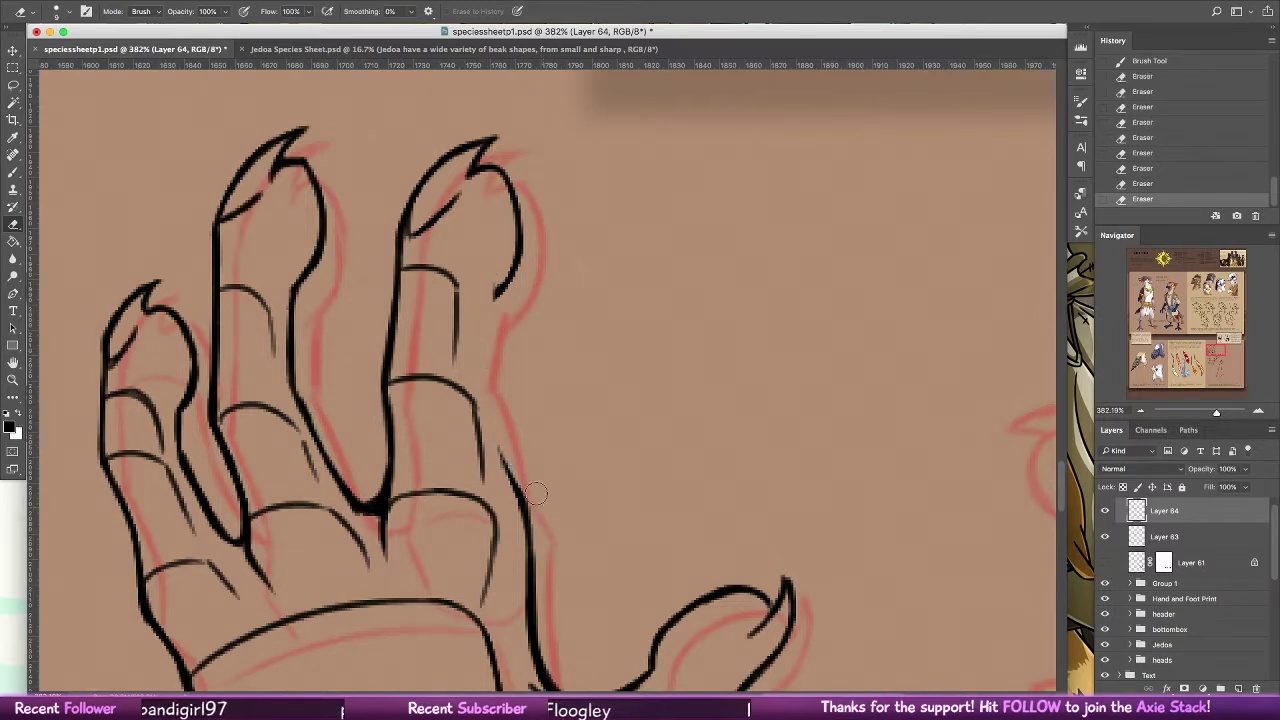
pyautogui.click(13, 172)
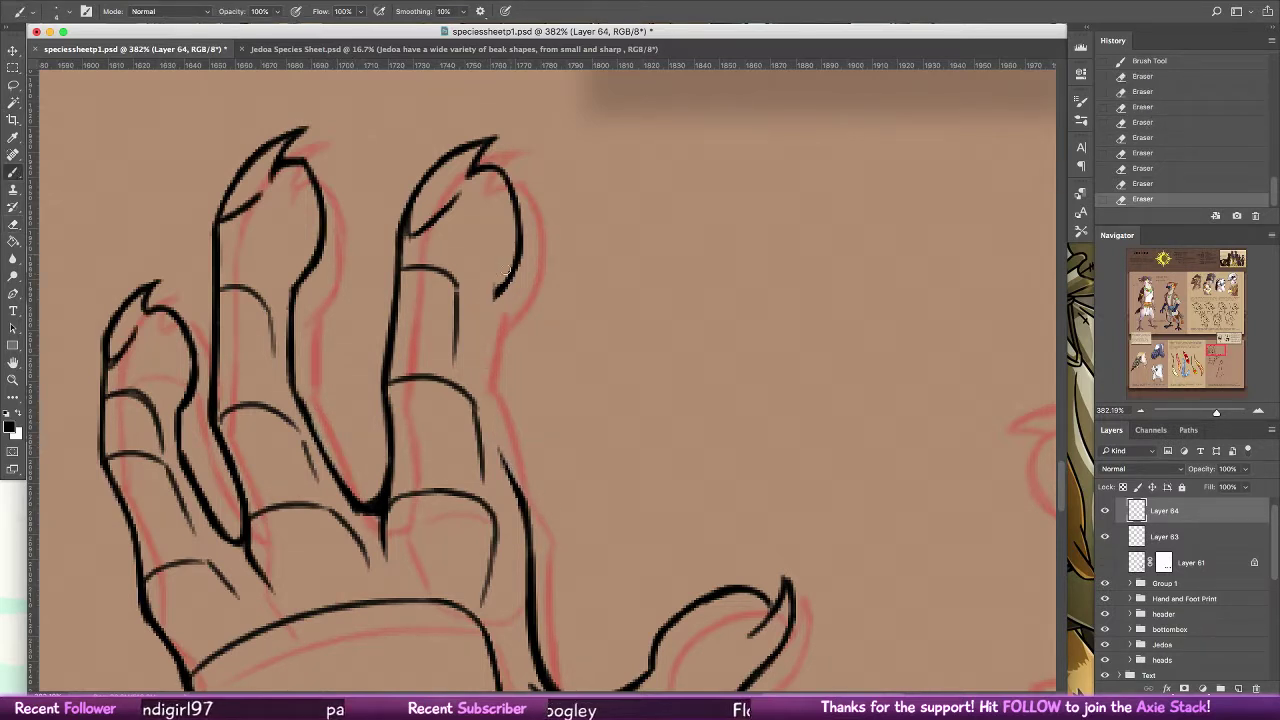
pyautogui.moveTo(508, 270); pyautogui.dragTo(486, 300)
pyautogui.moveTo(519, 228); pyautogui.dragTo(482, 284)
pyautogui.press('alt+super+z')
pyautogui.press('alt+super+z')
pyautogui.moveTo(520, 232)
pyautogui.mouseDown()
pyautogui.moveTo(485, 278)
pyautogui.moveTo(509, 255)
pyautogui.moveTo(479, 358)
pyautogui.mouseUp()
pyautogui.moveTo(484, 294)
pyautogui.mouseDown()
pyautogui.moveTo(478, 388)
pyautogui.moveTo(504, 462)
pyautogui.mouseUp()
pyautogui.moveTo(478, 380); pyautogui.dragTo(508, 492)
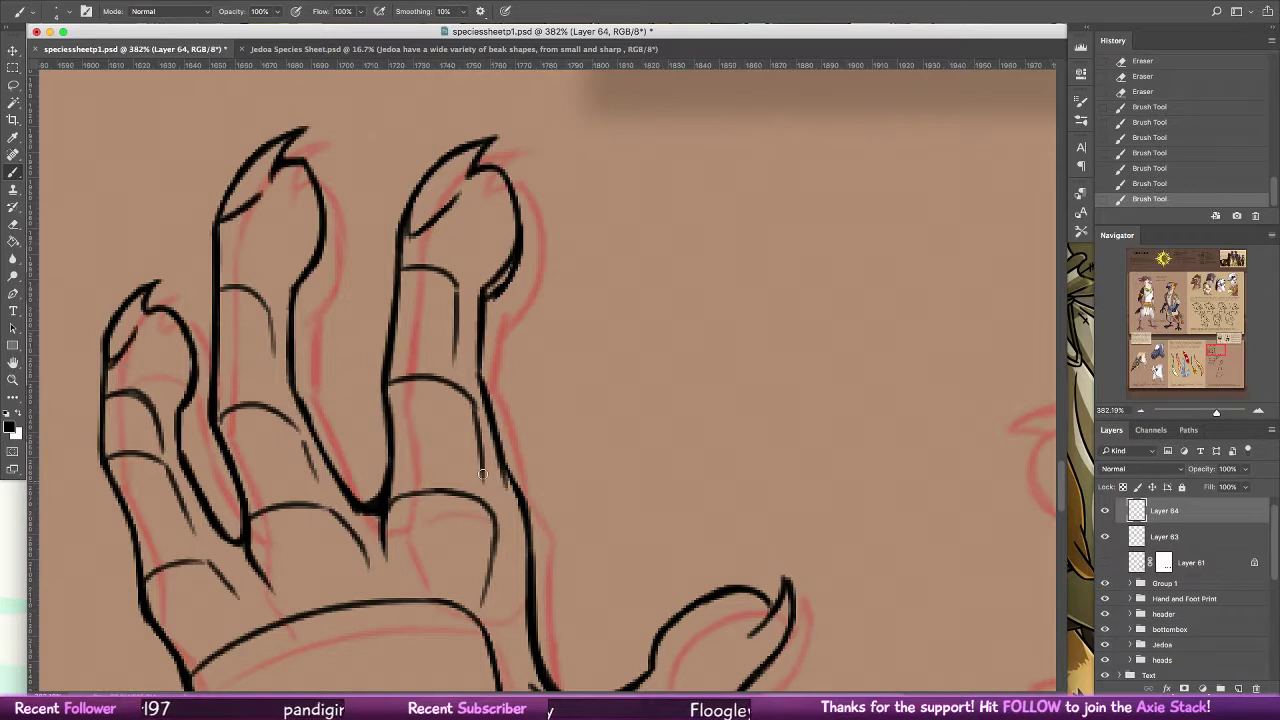
# Erase the doubled line beneath the fingertip nearest the thumb and re-ink its rounded right edge
pyautogui.press('e')
pyautogui.moveTo(494, 304)
pyautogui.mouseDown()
pyautogui.moveTo(538, 239)
pyautogui.moveTo(520, 271)
pyautogui.moveTo(532, 175)
pyautogui.moveTo(500, 272)
pyautogui.mouseUp()
pyautogui.press('b')
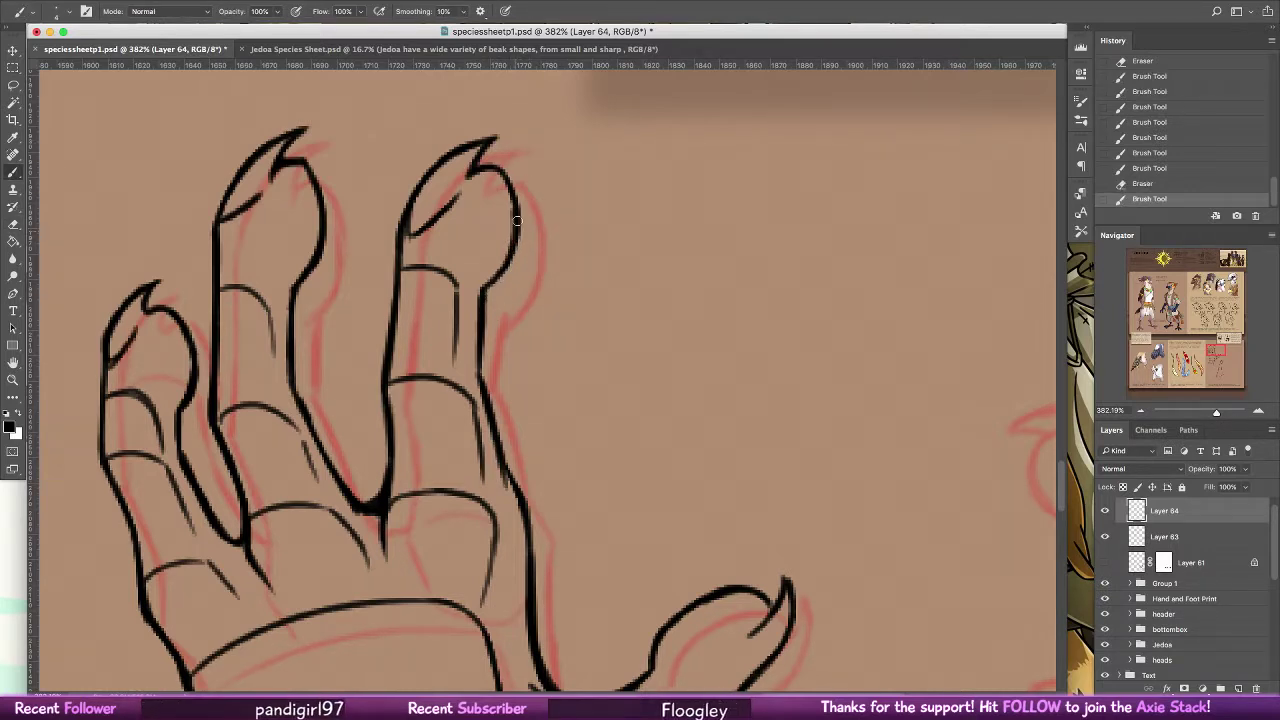
pyautogui.moveTo(517, 219); pyautogui.dragTo(490, 263)
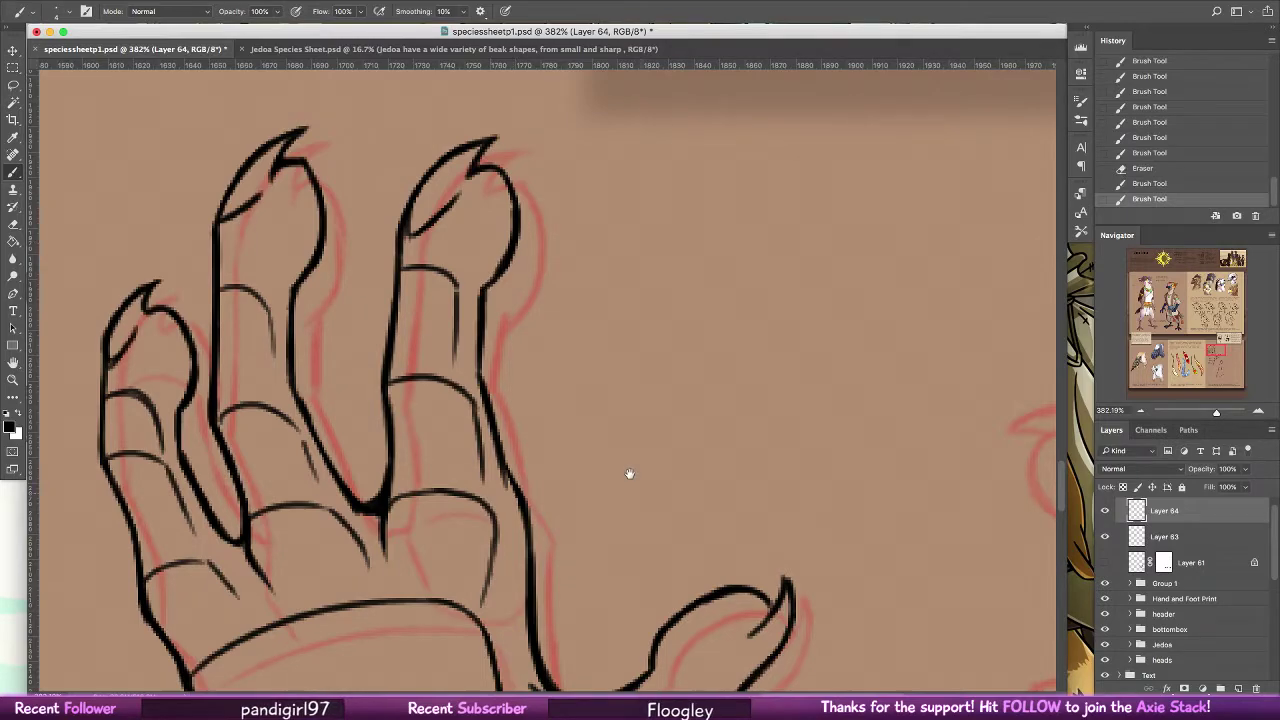
# Ink the uppermost curled finger of the side-view hand, including its claw and lower edge, along the red sketch
pyautogui.moveTo(629, 474); pyautogui.dragTo(447, 119)
pyautogui.click(13, 377)
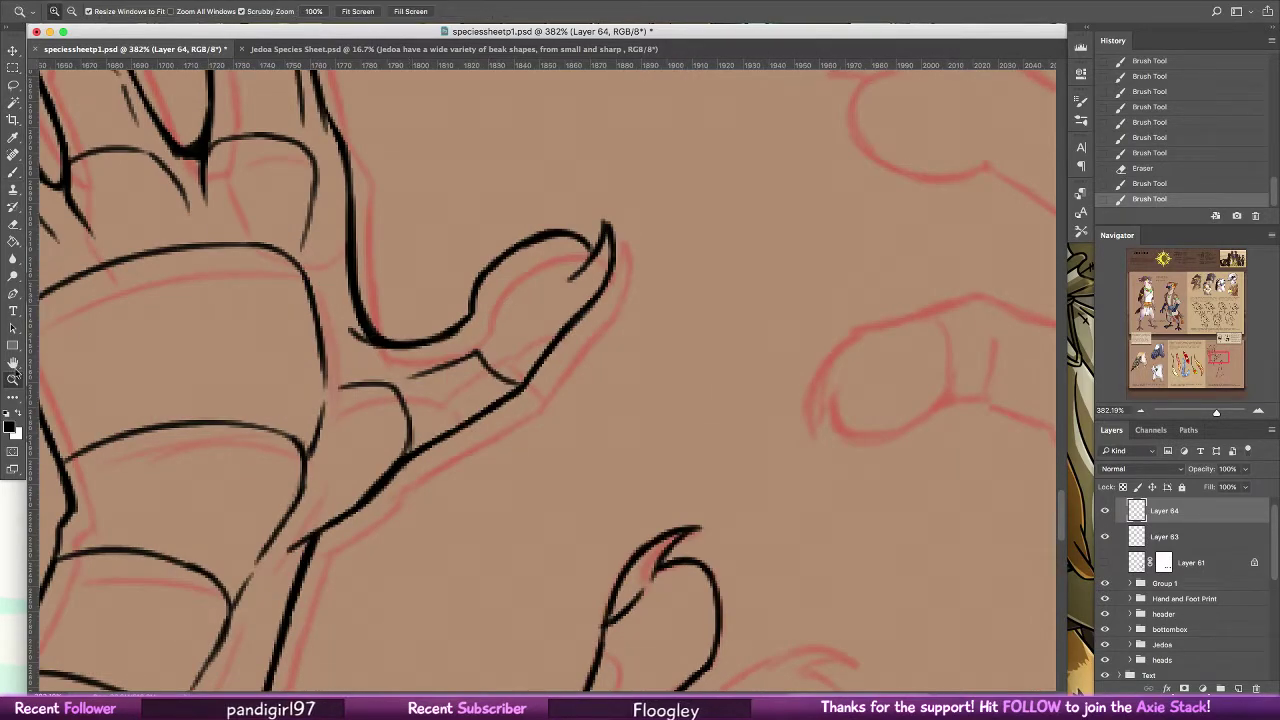
pyautogui.moveTo(632, 317); pyautogui.dragTo(536, 316)
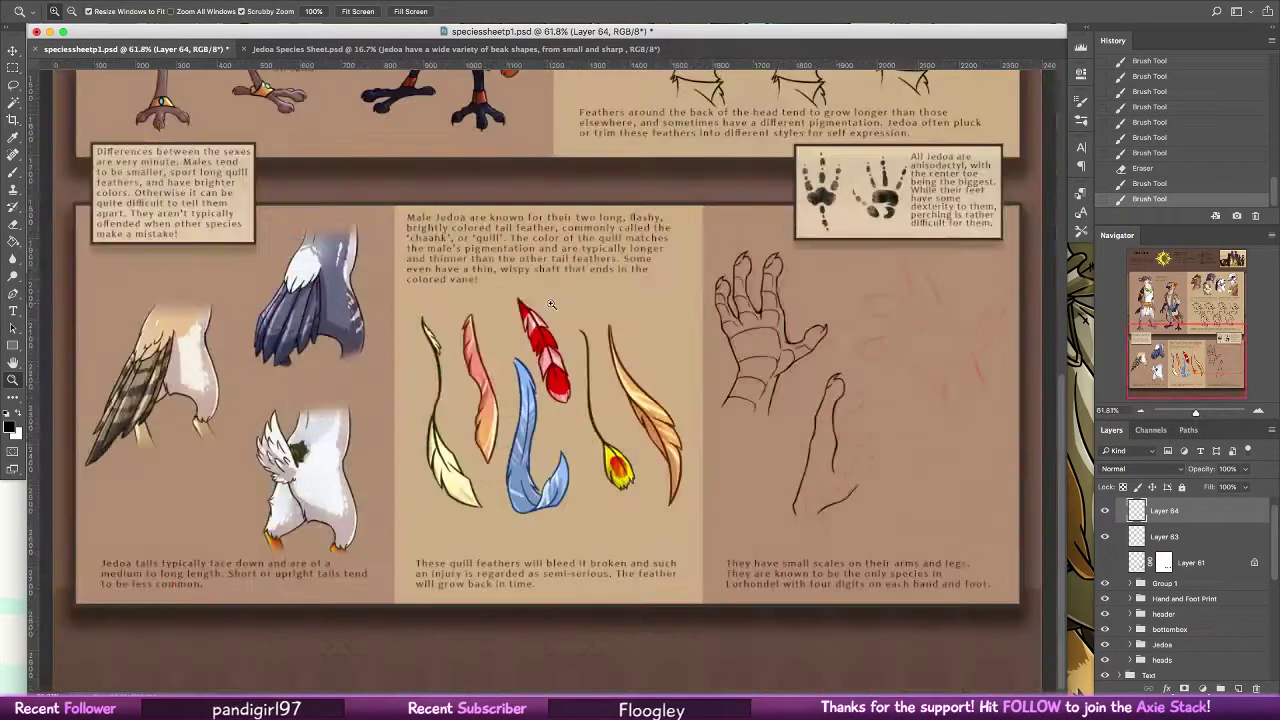
pyautogui.keyDown('alt'); pyautogui.click(900, 365); pyautogui.keyUp('alt')
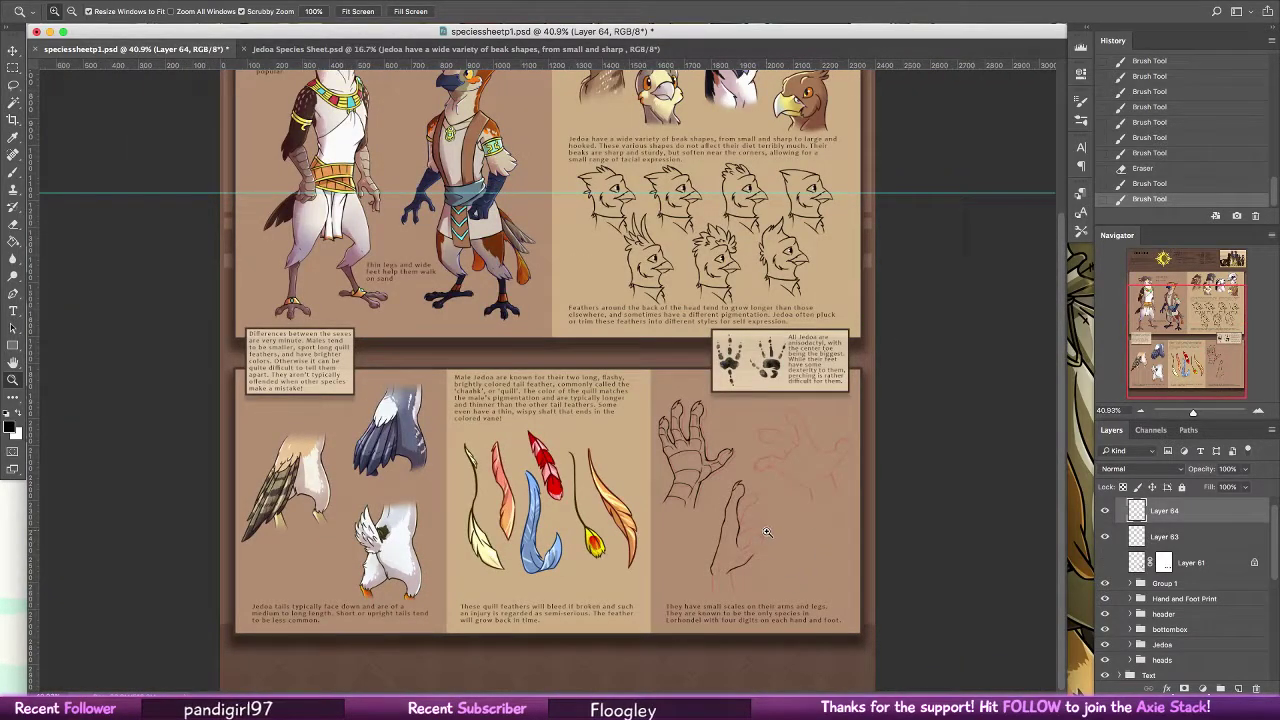
pyautogui.moveTo(766, 532); pyautogui.dragTo(985, 540)
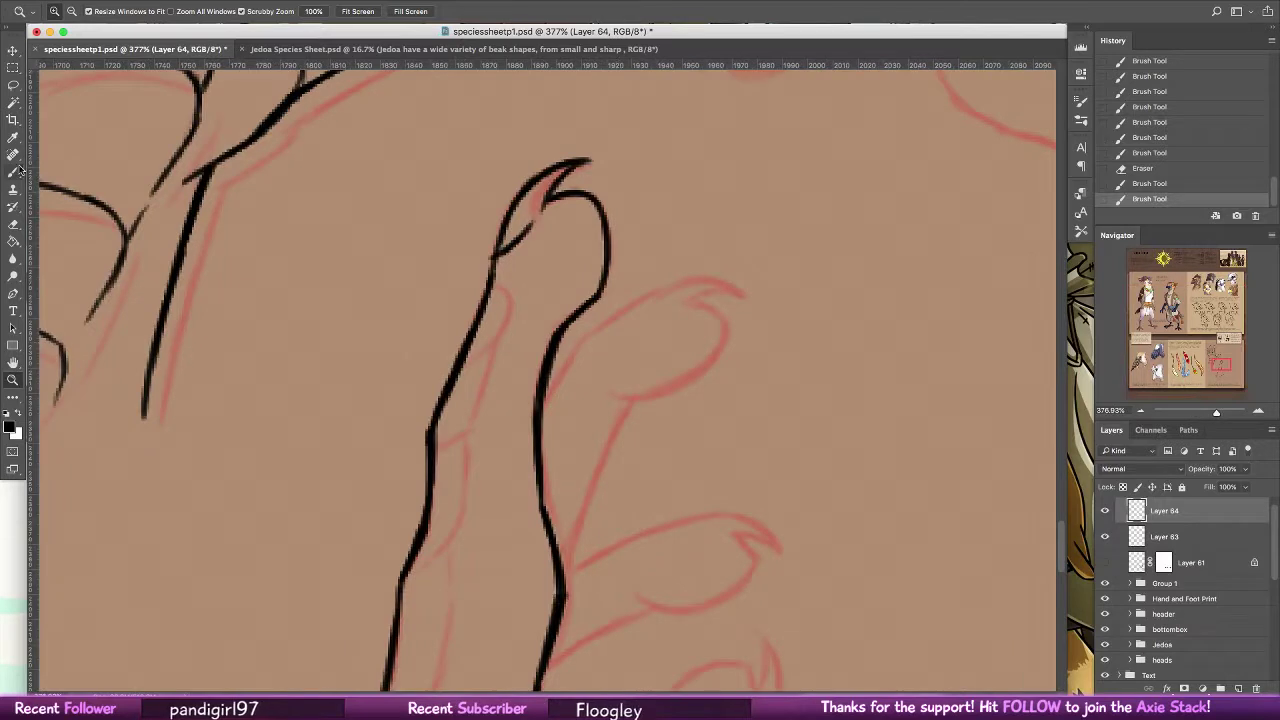
pyautogui.press('b')
pyautogui.moveTo(622, 395); pyautogui.dragTo(524, 311)
pyautogui.moveTo(407, 314); pyautogui.dragTo(470, 221)
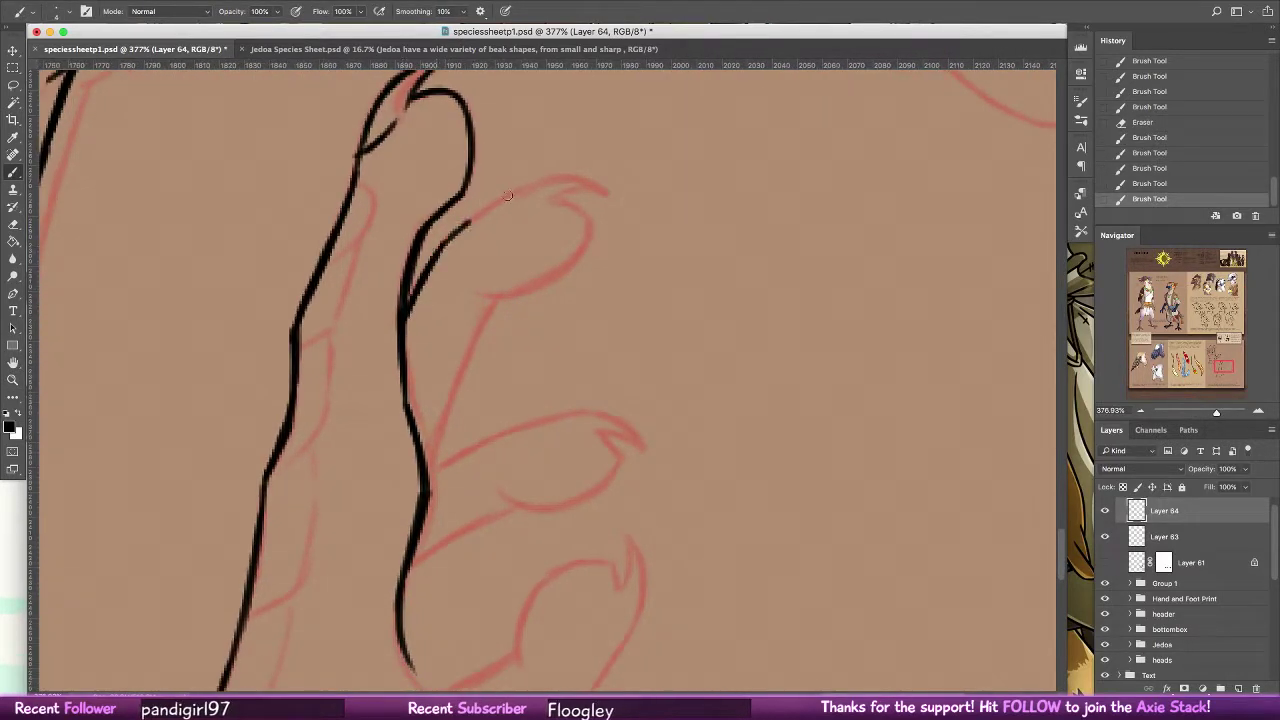
pyautogui.moveTo(555, 182)
pyautogui.mouseDown()
pyautogui.moveTo(448, 234)
pyautogui.moveTo(605, 190)
pyautogui.moveTo(550, 200)
pyautogui.moveTo(596, 196)
pyautogui.moveTo(566, 246)
pyautogui.moveTo(522, 278)
pyautogui.moveTo(470, 287)
pyautogui.moveTo(568, 260)
pyautogui.mouseUp()
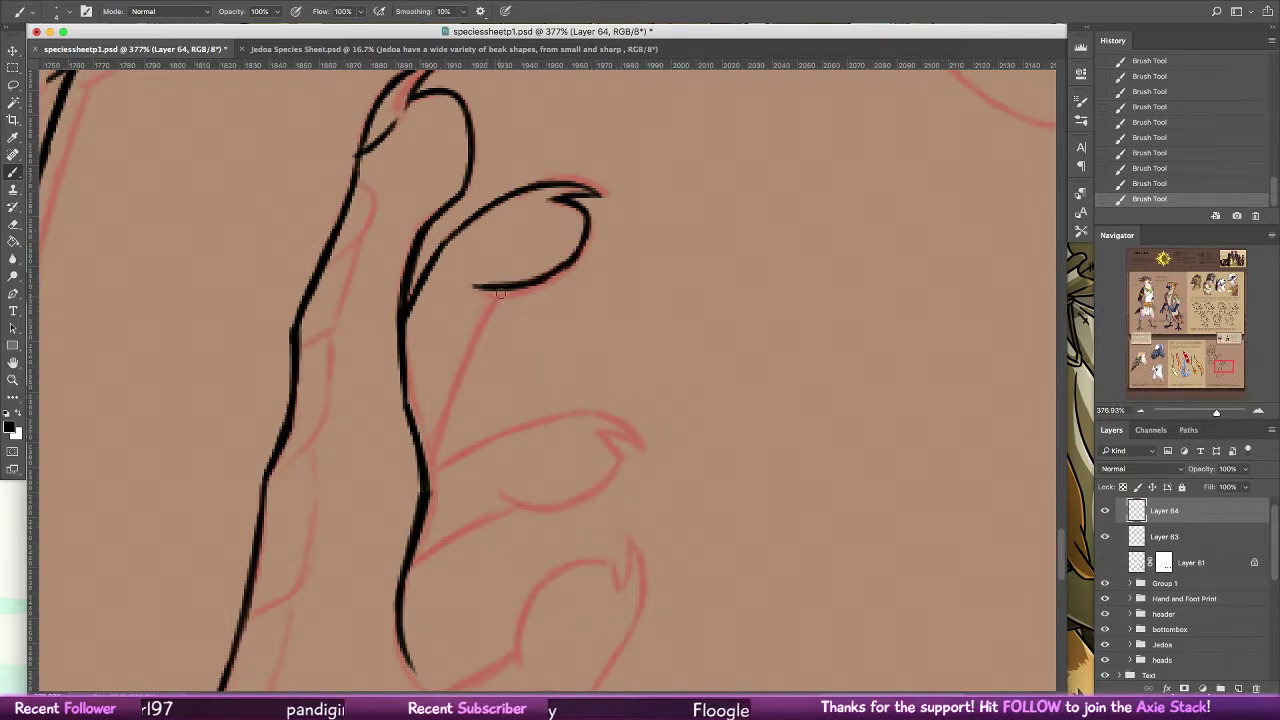
pyautogui.moveTo(505, 289); pyautogui.dragTo(426, 460)
pyautogui.moveTo(454, 380)
pyautogui.mouseDown()
pyautogui.moveTo(437, 432)
pyautogui.moveTo(500, 291)
pyautogui.mouseUp()
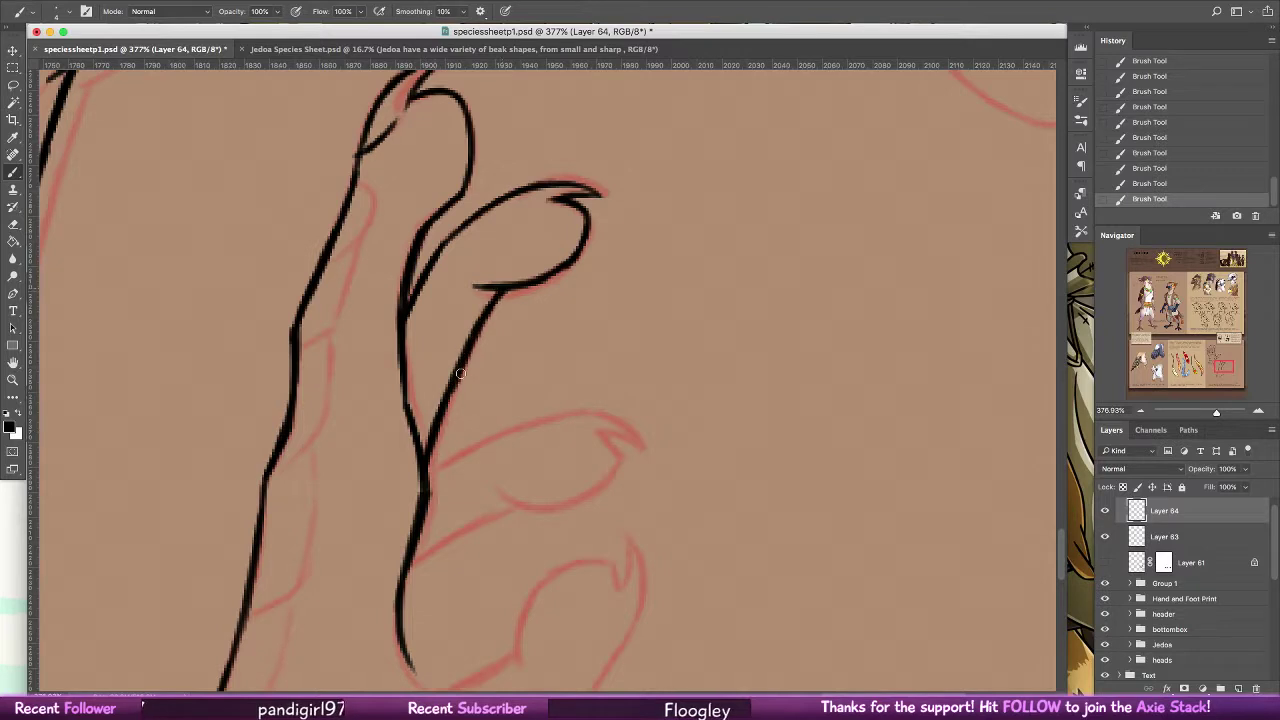
# Ink the lower curled finger of the side-view hand along the red sketch, including its claw, rounded fingertip and lower edge
pyautogui.scroll(-3, 450, 257)
pyautogui.hscroll(2, 524, 257)
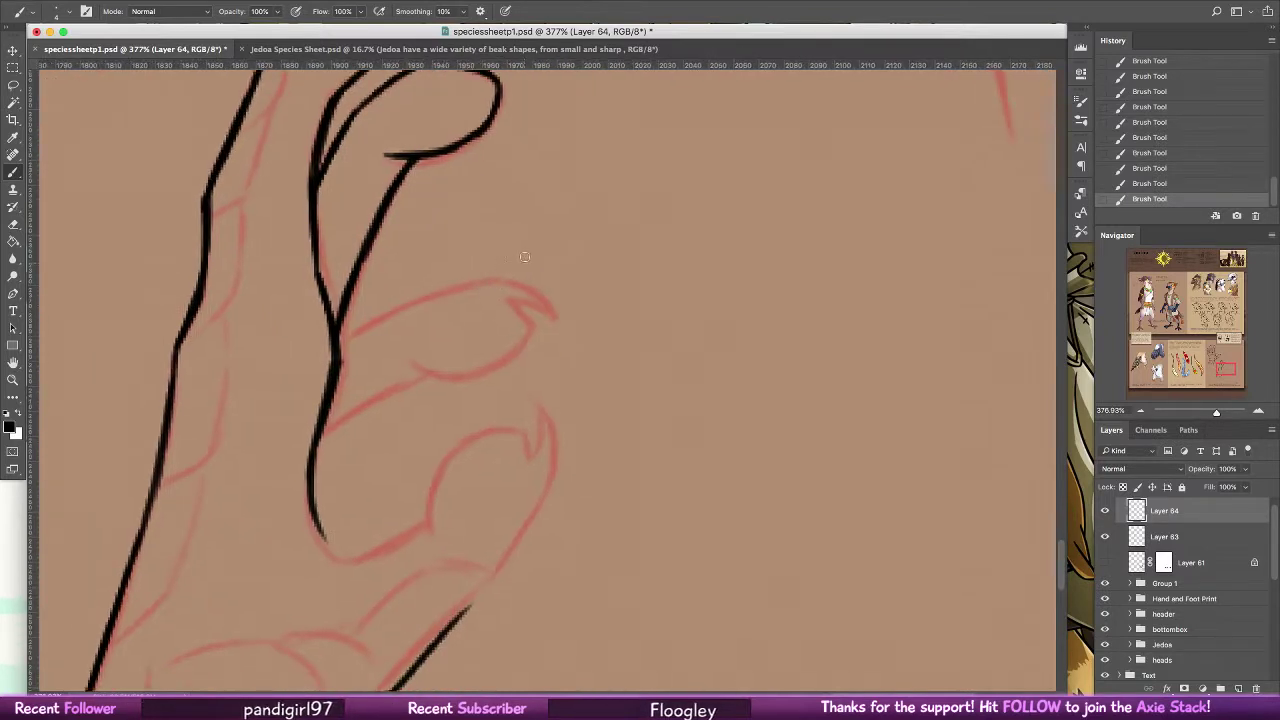
pyautogui.moveTo(338, 334); pyautogui.dragTo(448, 296)
pyautogui.hotkey('ctrl', 'z')
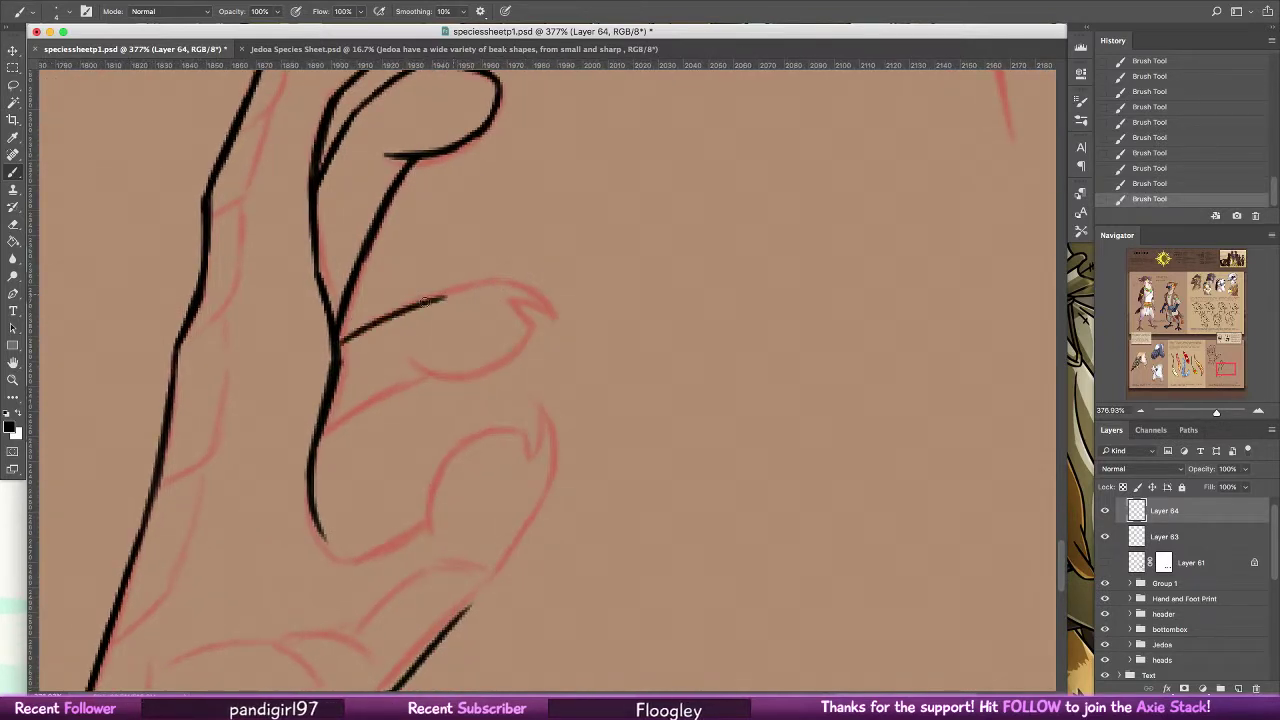
pyautogui.moveTo(340, 347); pyautogui.dragTo(466, 291)
pyautogui.hotkey('ctrl', 'z')
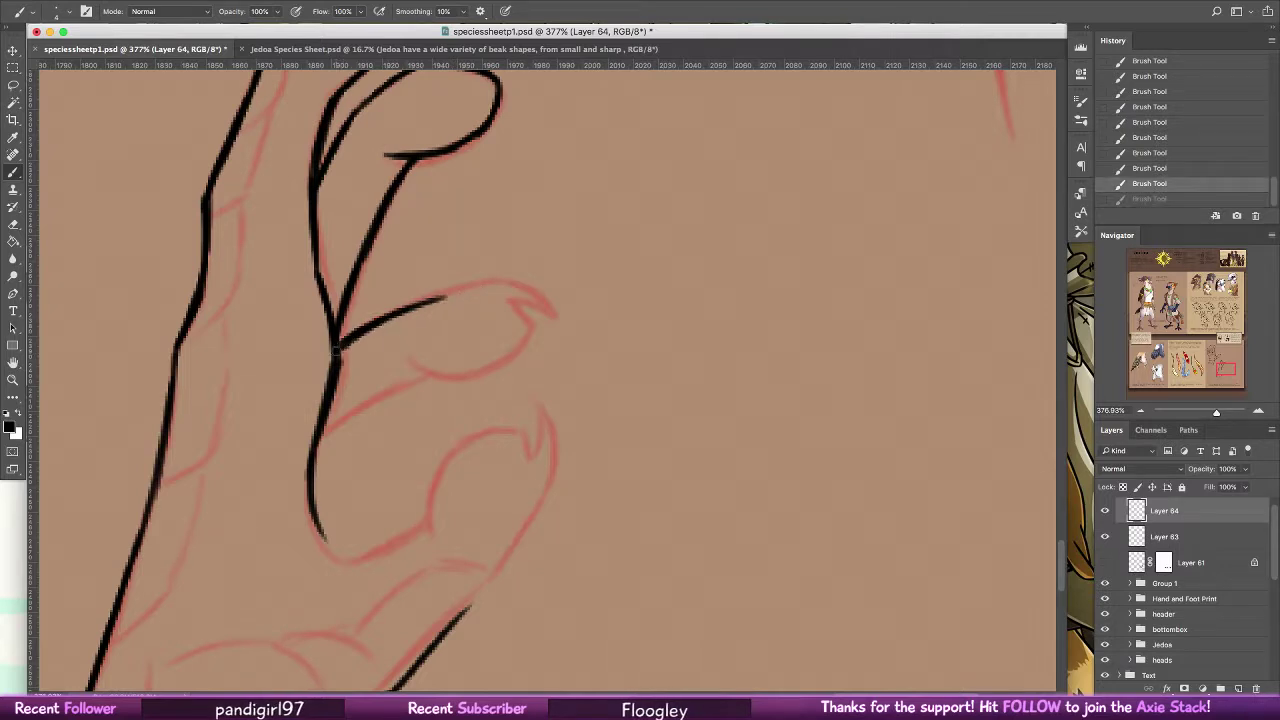
pyautogui.moveTo(340, 347)
pyautogui.mouseDown()
pyautogui.moveTo(470, 290)
pyautogui.moveTo(550, 307)
pyautogui.moveTo(555, 317)
pyautogui.moveTo(515, 306)
pyautogui.moveTo(533, 321)
pyautogui.moveTo(505, 362)
pyautogui.mouseUp()
pyautogui.moveTo(408, 365); pyautogui.dragTo(496, 370)
pyautogui.hotkey('ctrl', 'z')
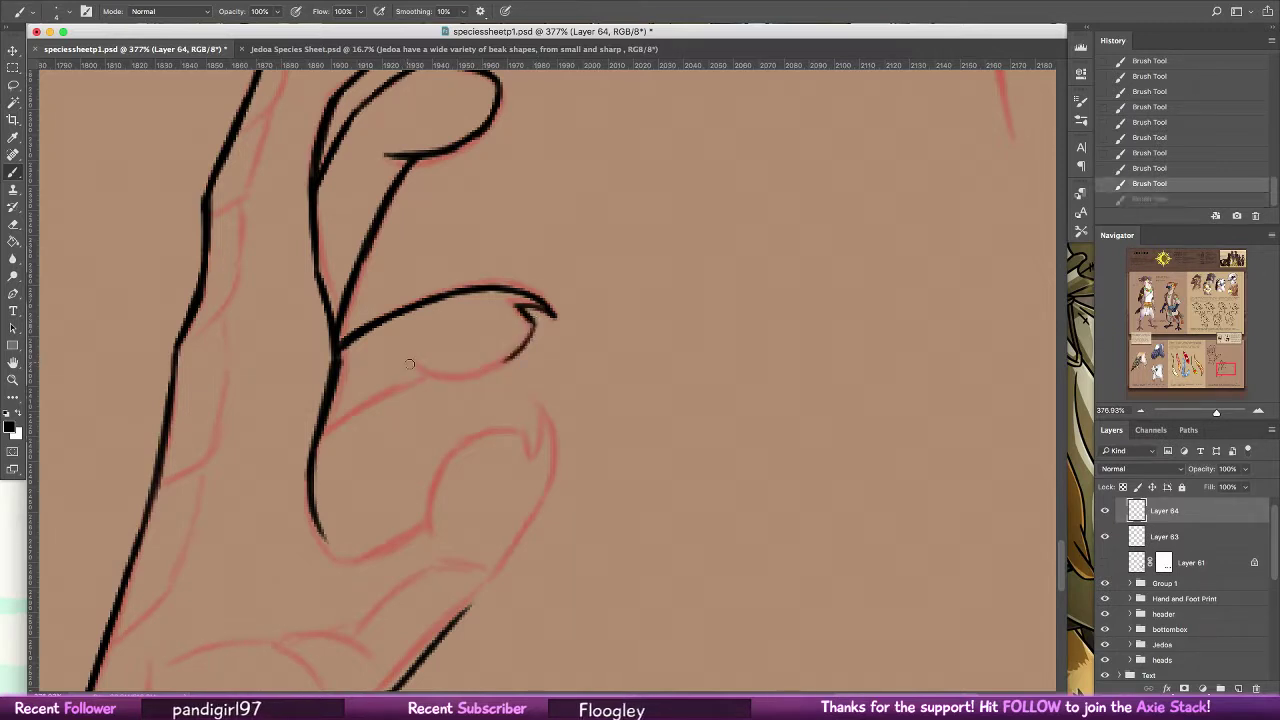
pyautogui.moveTo(406, 365); pyautogui.dragTo(500, 368)
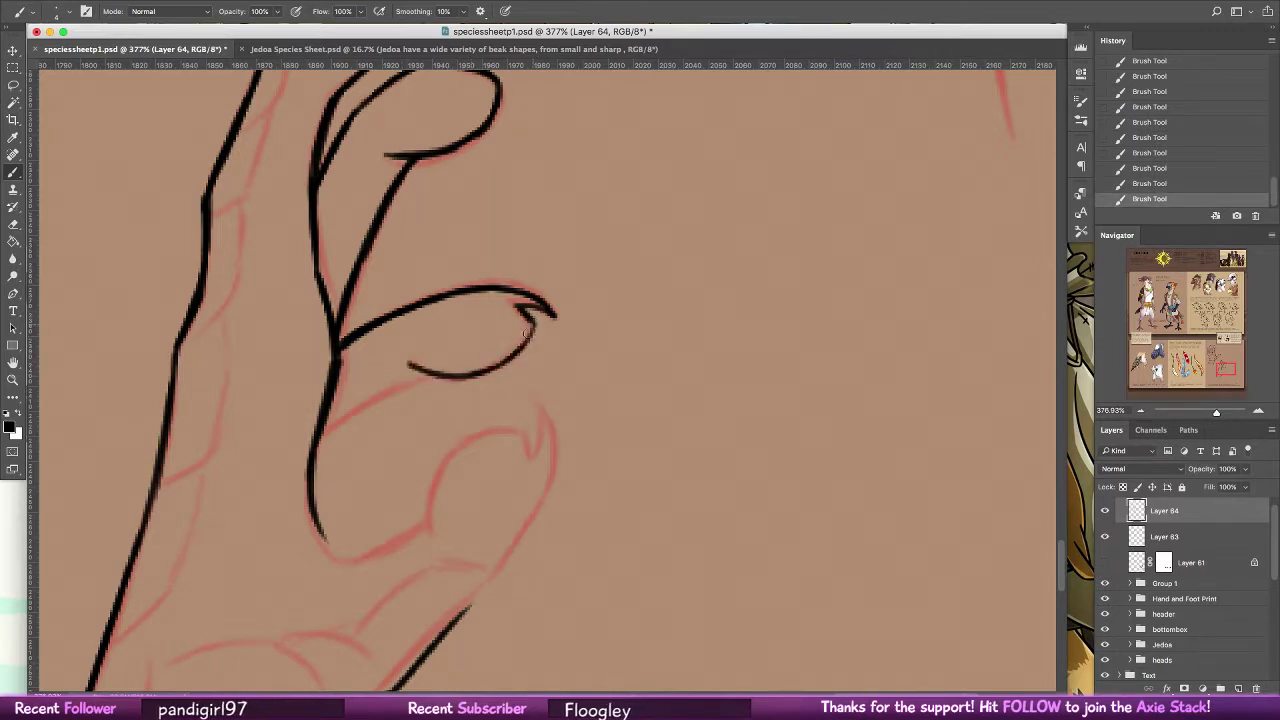
pyautogui.moveTo(532, 320)
pyautogui.mouseDown()
pyautogui.moveTo(492, 367)
pyautogui.moveTo(316, 435)
pyautogui.mouseUp()
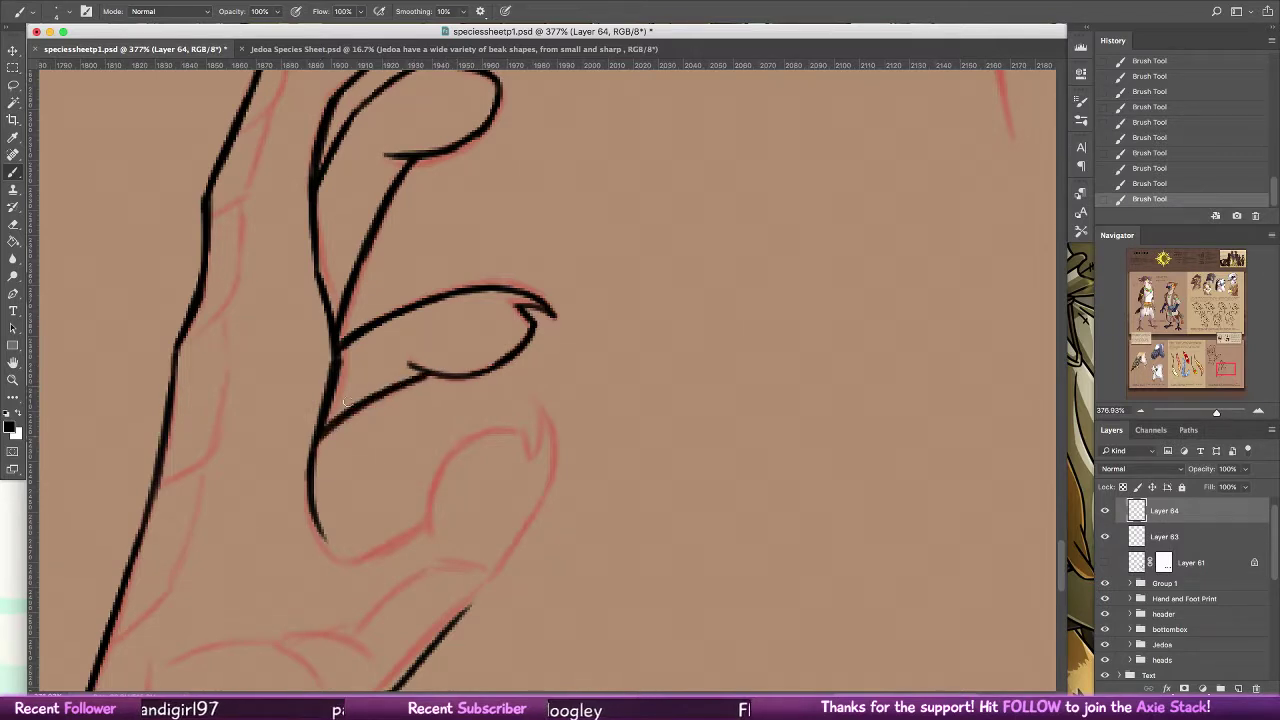
# Ink the curved web of the side-view hand from the lower curled finger down to the base of the thumb
pyautogui.moveTo(364, 376); pyautogui.dragTo(290, 323)
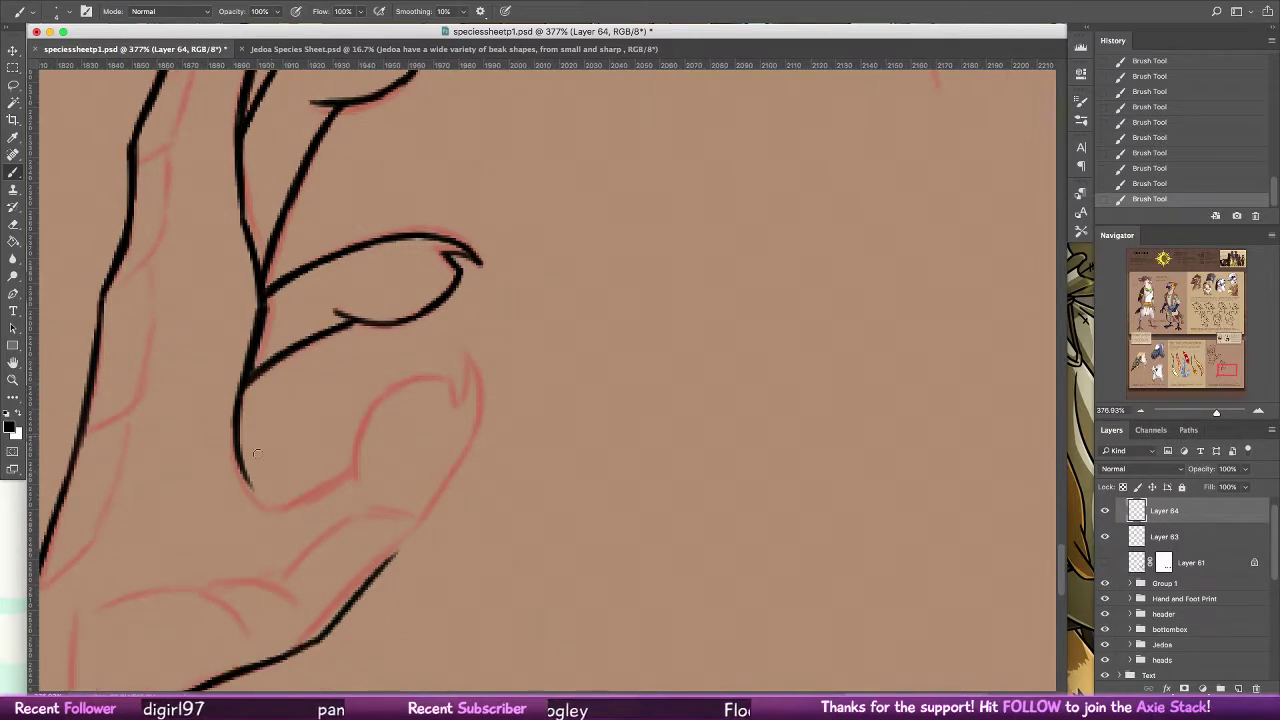
pyautogui.moveTo(237, 450)
pyautogui.mouseDown()
pyautogui.moveTo(269, 503)
pyautogui.moveTo(350, 474)
pyautogui.mouseUp()
pyautogui.press('super+alt+z')
pyautogui.press('super+alt+z')
pyautogui.moveTo(255, 514); pyautogui.dragTo(352, 483)
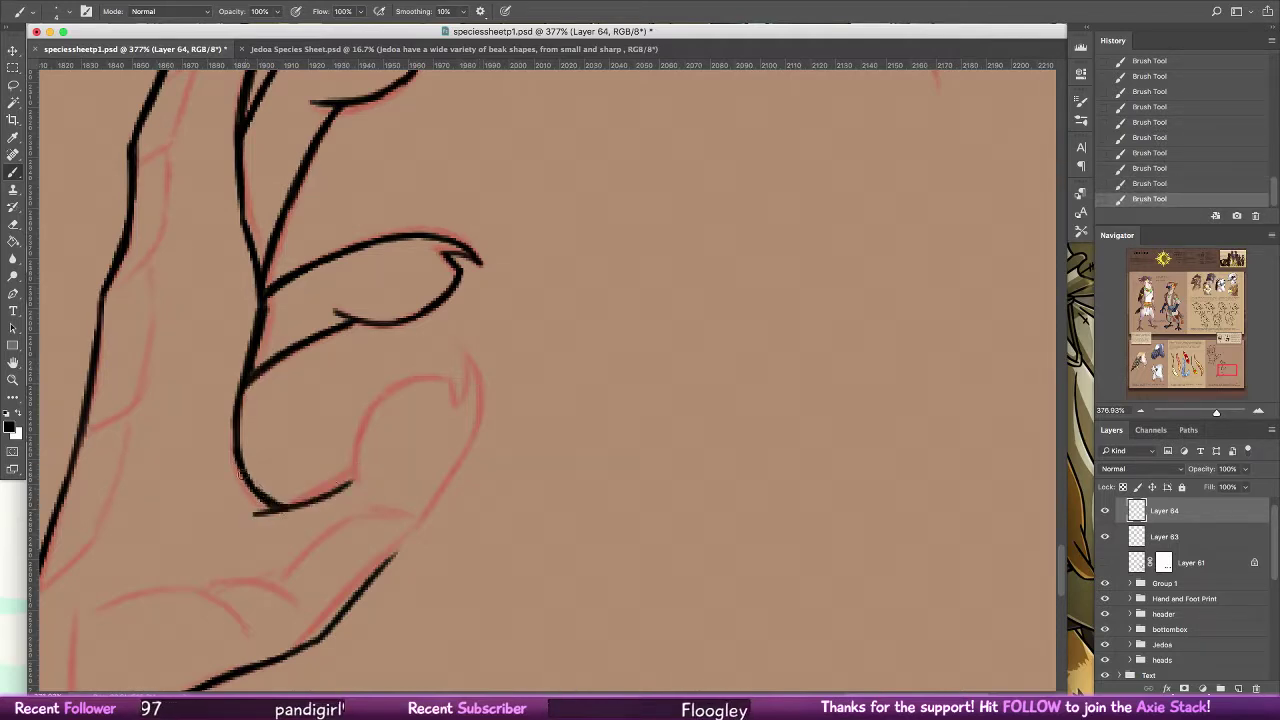
# Ink the side-view thumb's inner curve and claw, and join its outer edge to the palm outline
pyautogui.moveTo(361, 484)
pyautogui.mouseDown()
pyautogui.moveTo(395, 387)
pyautogui.moveTo(452, 377)
pyautogui.moveTo(457, 414)
pyautogui.mouseUp()
pyautogui.moveTo(462, 346)
pyautogui.mouseDown()
pyautogui.moveTo(482, 425)
pyautogui.moveTo(457, 413)
pyautogui.mouseUp()
pyautogui.moveTo(346, 486); pyautogui.dragTo(355, 453)
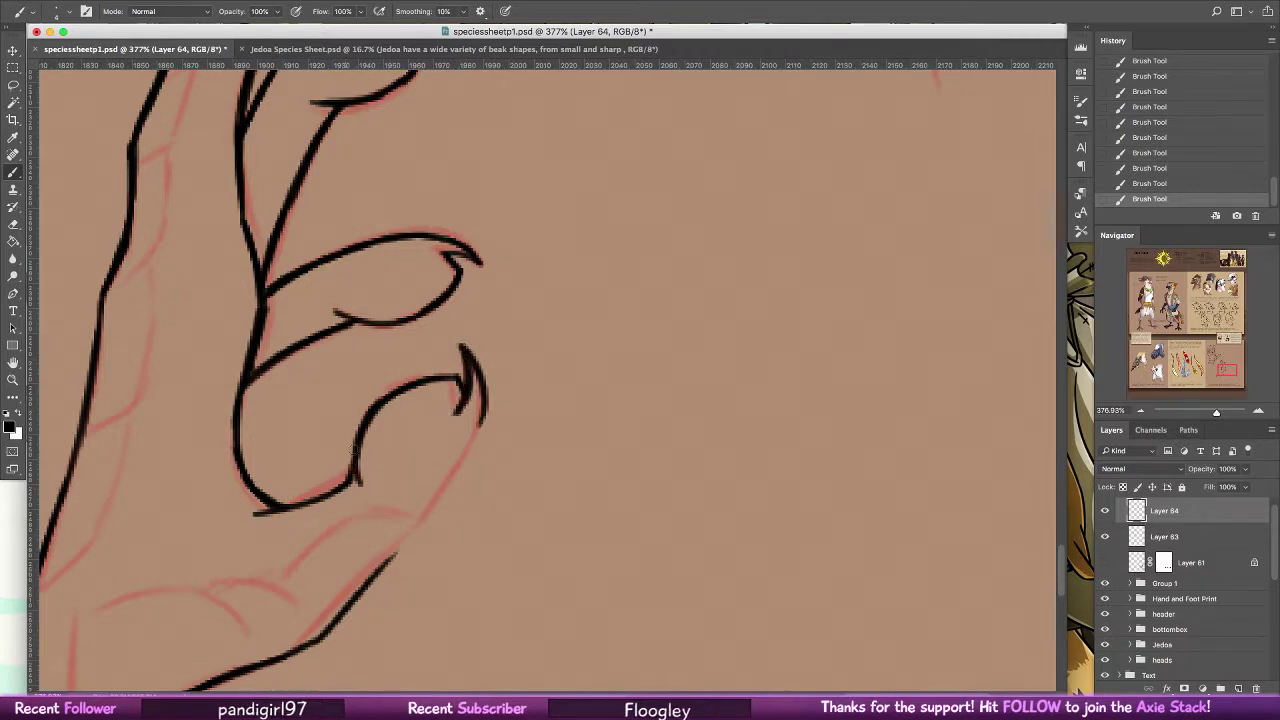
pyautogui.moveTo(370, 581); pyautogui.dragTo(423, 517)
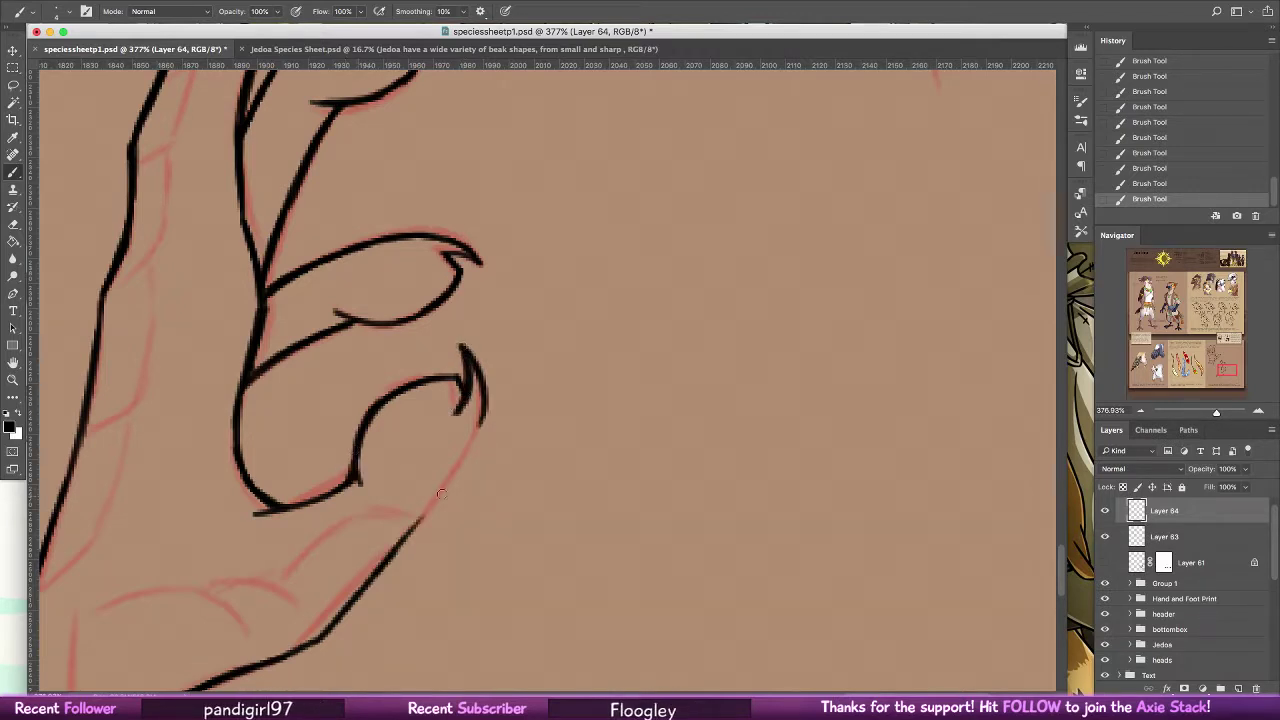
pyautogui.moveTo(387, 559); pyautogui.dragTo(446, 490)
pyautogui.moveTo(482, 422); pyautogui.dragTo(430, 508)
# Extend the claw base lines inward on the thumb and both curled fingers of the side-view hand
pyautogui.moveTo(463, 400); pyautogui.dragTo(455, 437)
pyautogui.moveTo(401, 246); pyautogui.dragTo(450, 255)
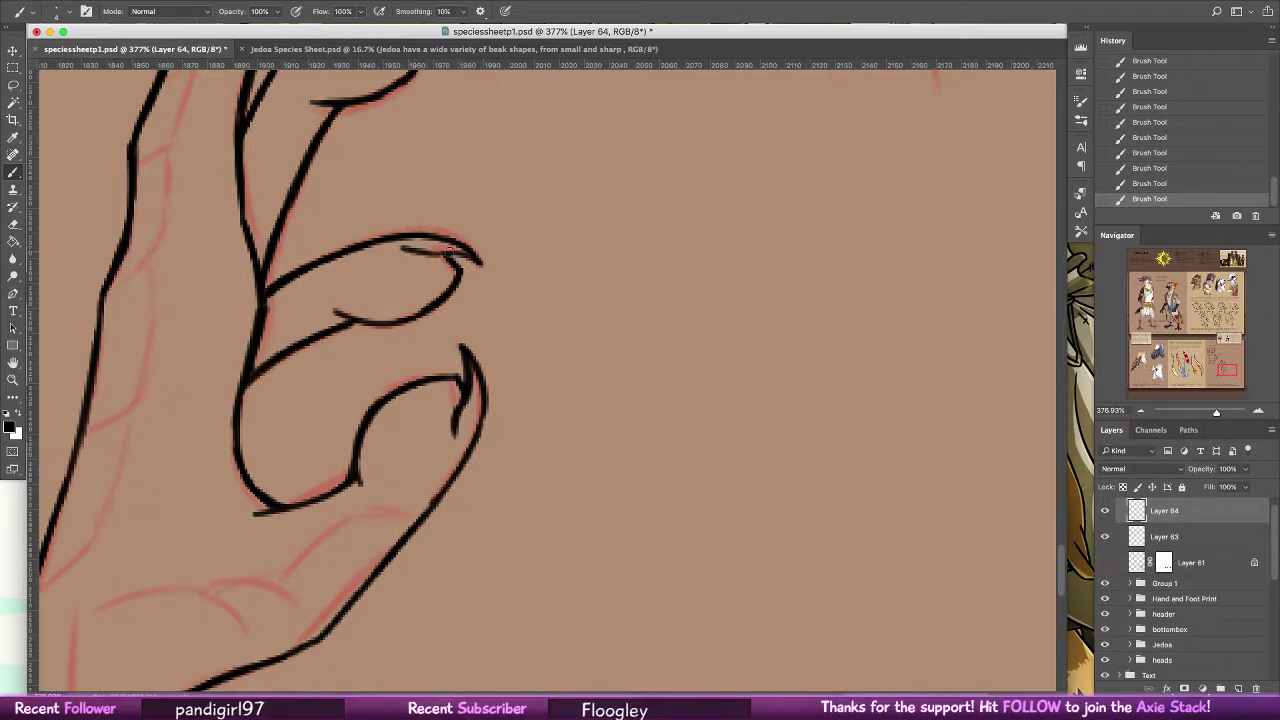
pyautogui.scroll(5, 450, 252)
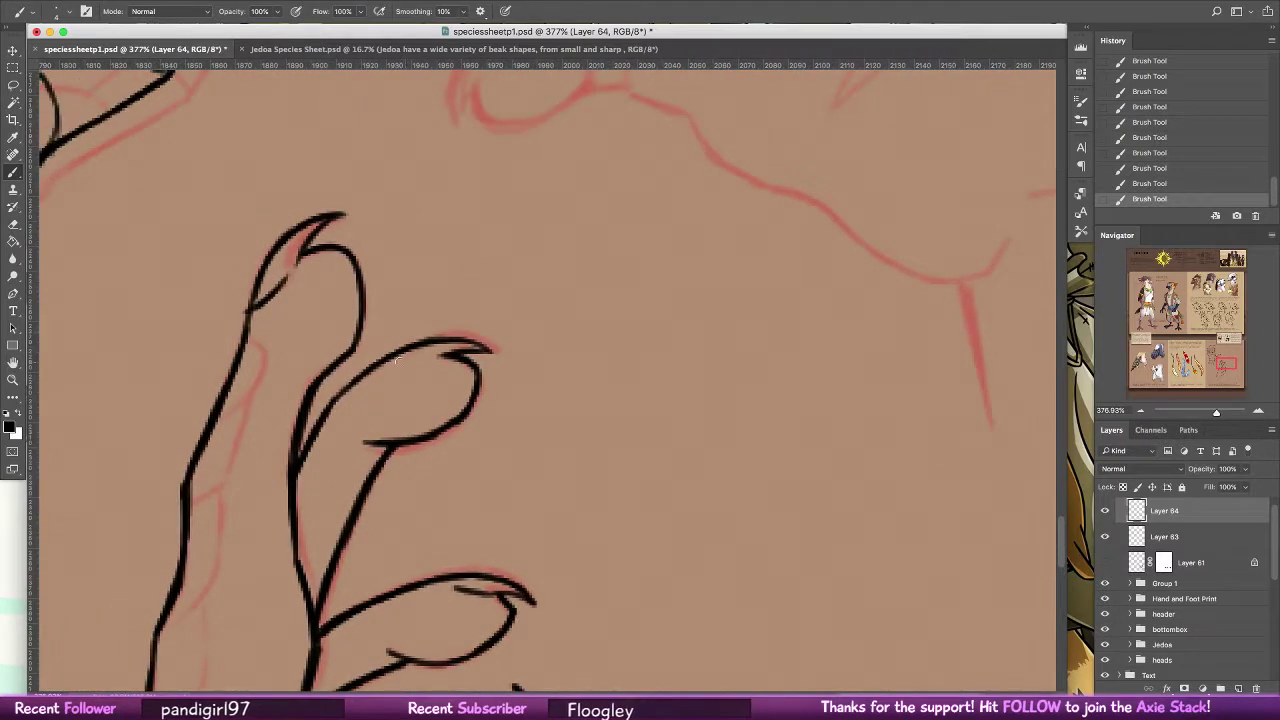
pyautogui.moveTo(396, 358); pyautogui.dragTo(466, 345)
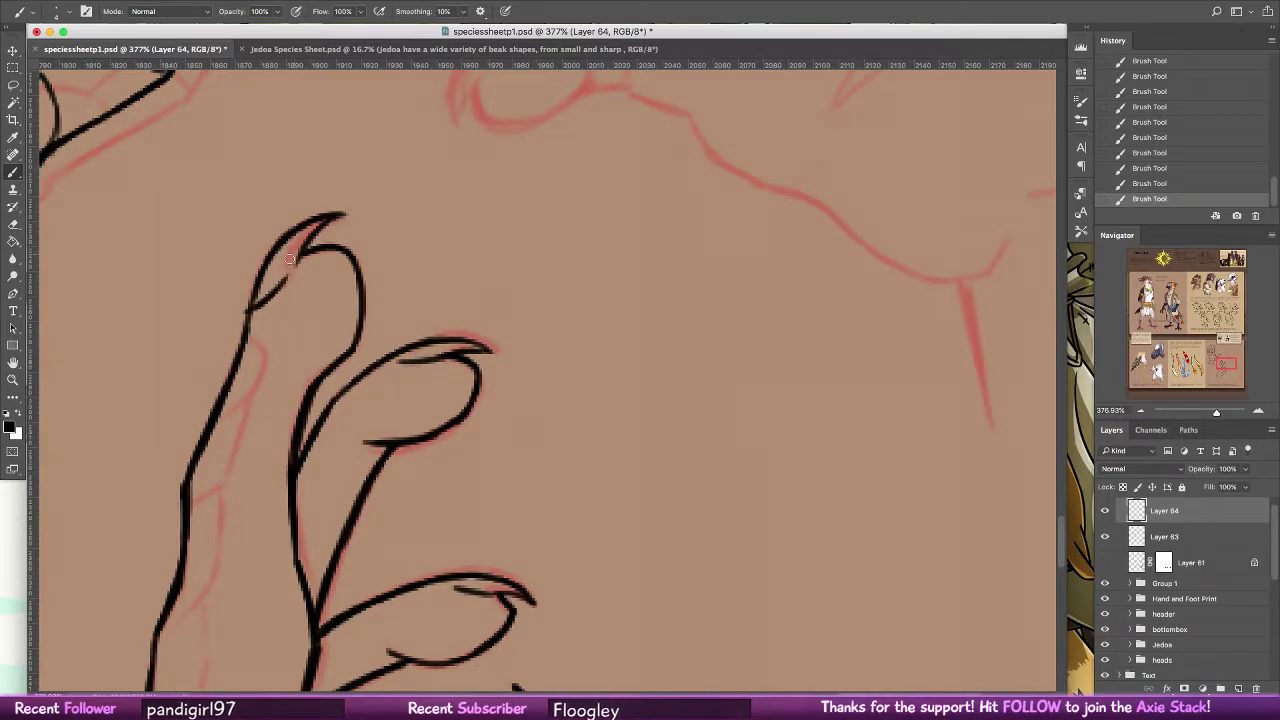
# Examine the inked thumb and claw of the open-palm hand and compare them with the side-view fingers
pyautogui.scroll(5, 290, 258)
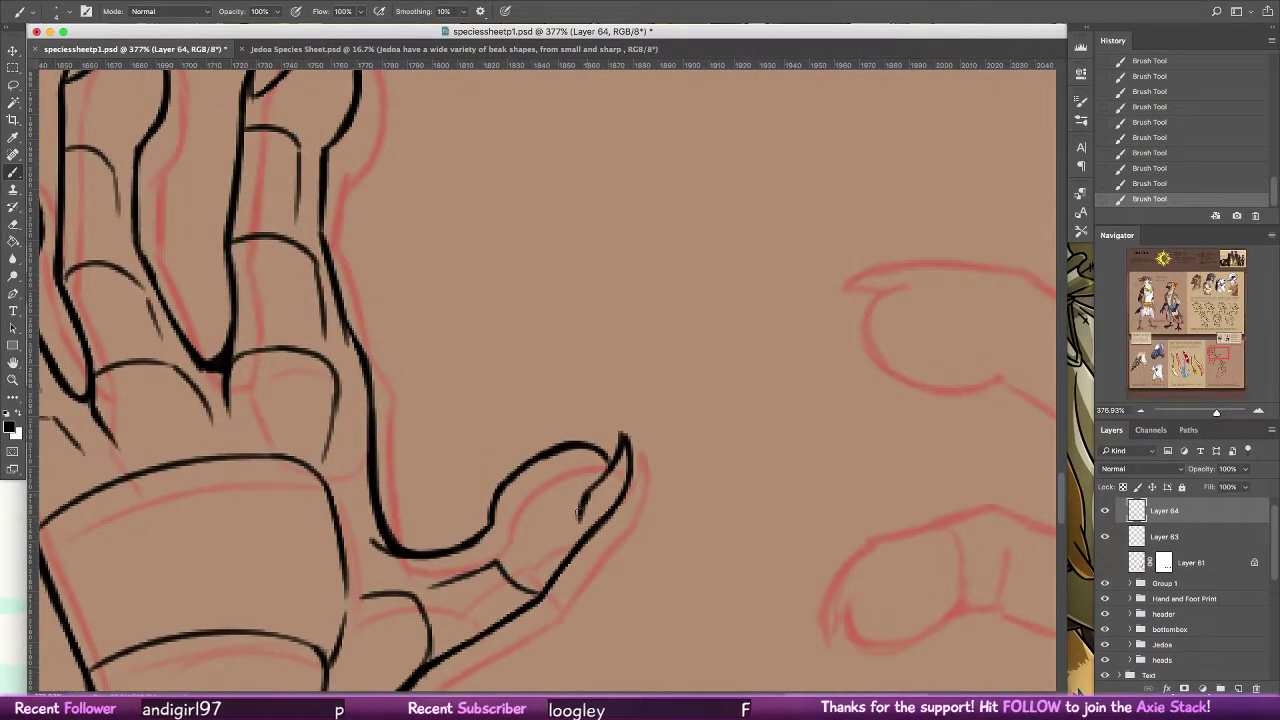
pyautogui.moveTo(400, 321); pyautogui.dragTo(500, 506)
pyautogui.moveTo(600, 672); pyautogui.dragTo(483, 400)
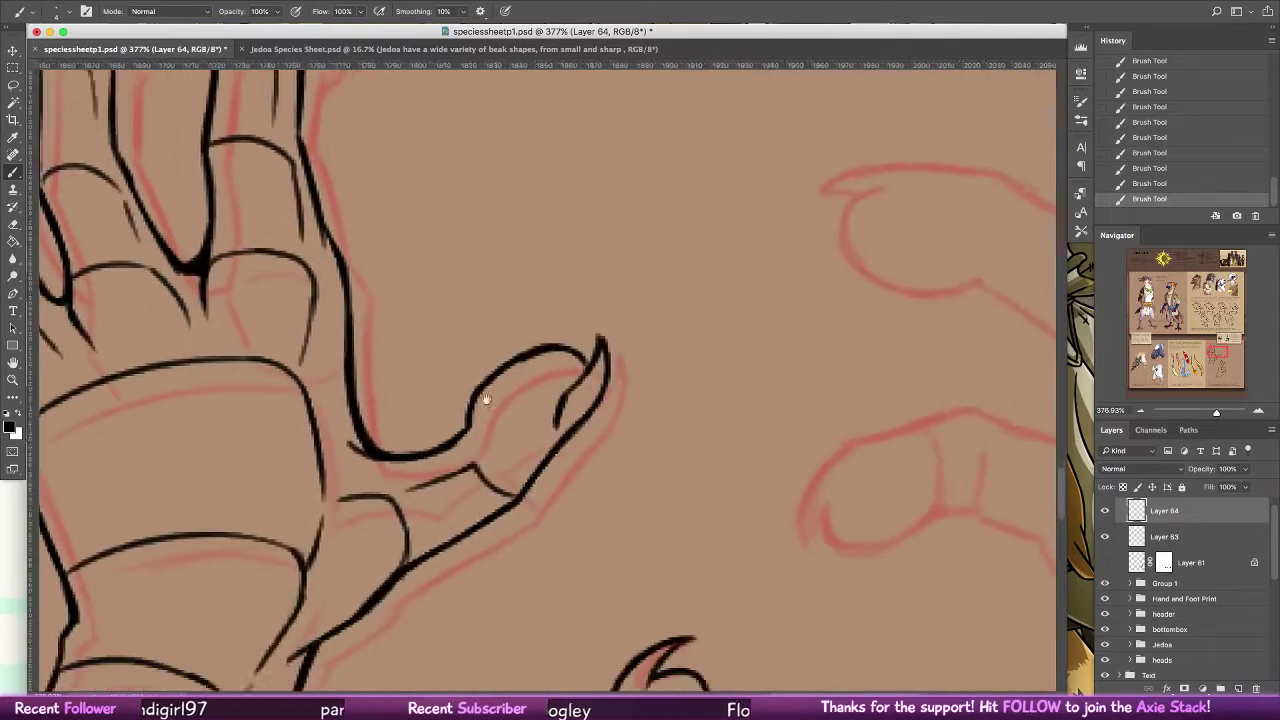
pyautogui.moveTo(563, 471); pyautogui.dragTo(440, 240)
pyautogui.moveTo(658, 665); pyautogui.dragTo(556, 498)
pyautogui.scroll(-1, 556, 498)
pyautogui.hscroll(1, 541, 460)
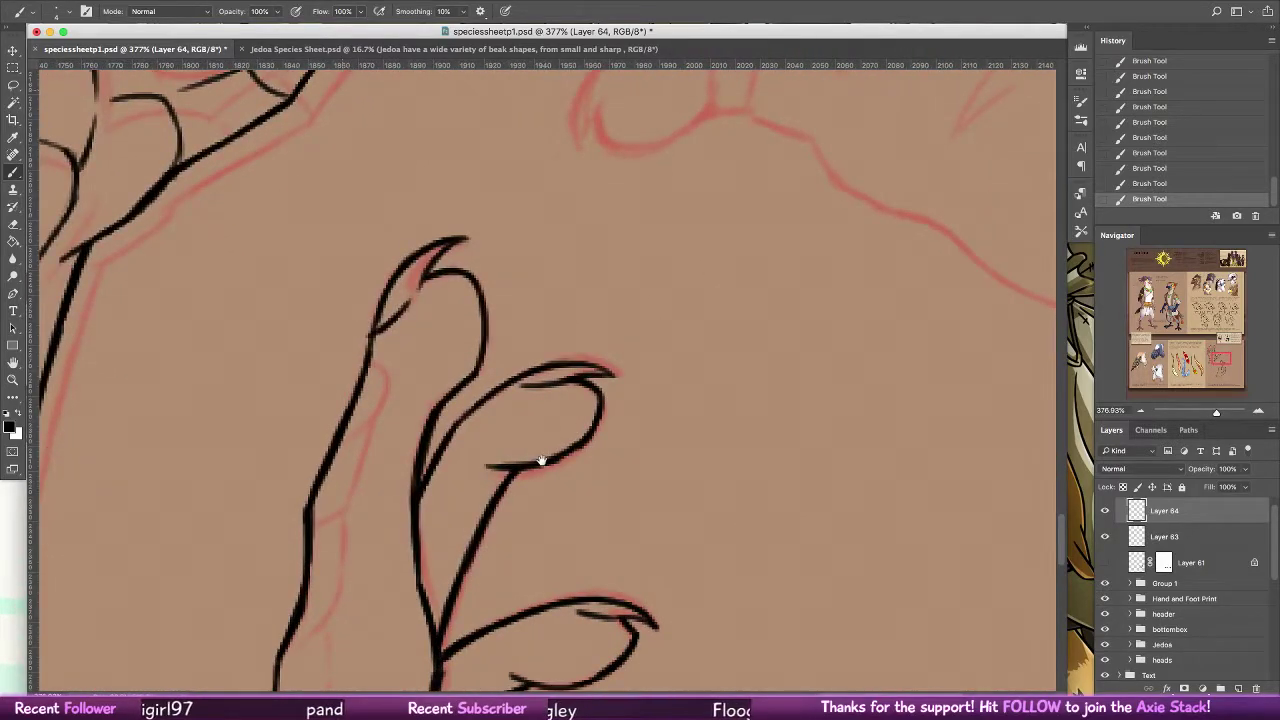
# Ink both forearm edges below the side-view wrist along the red sketch
pyautogui.scroll(-10, 541, 460)
pyautogui.hscroll(-3, 371, 386)
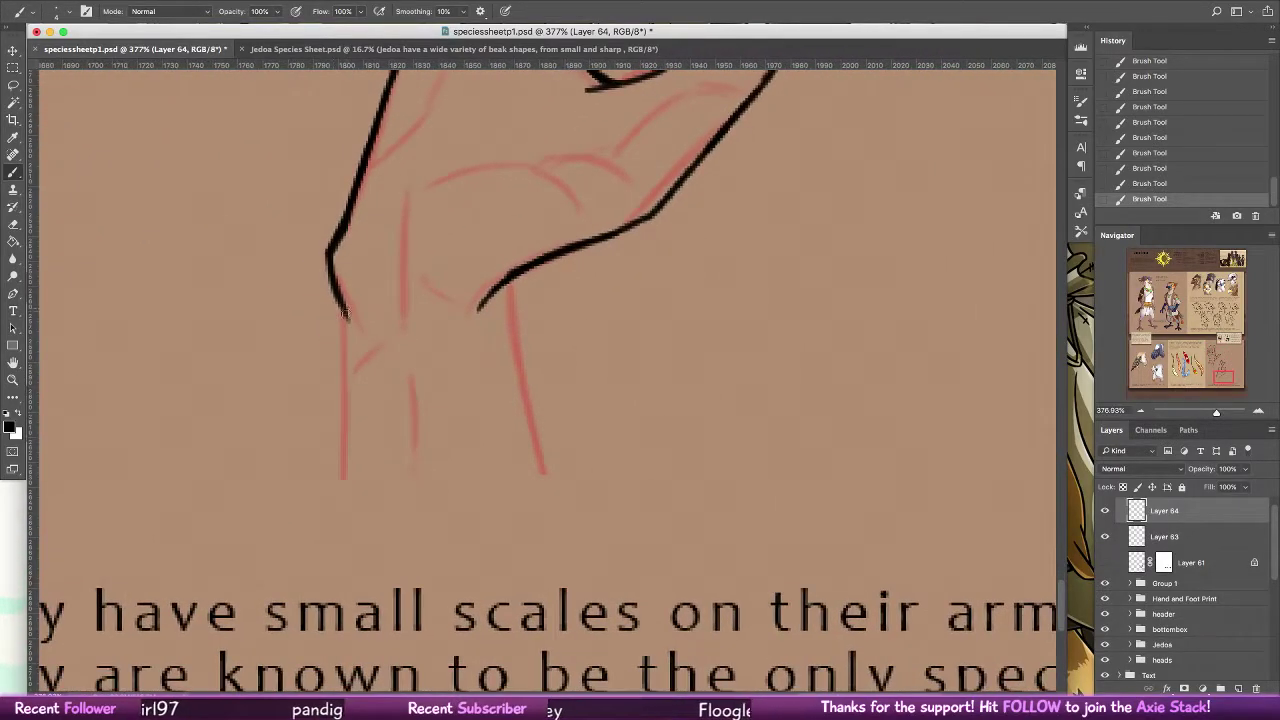
pyautogui.moveTo(347, 313); pyautogui.dragTo(343, 487)
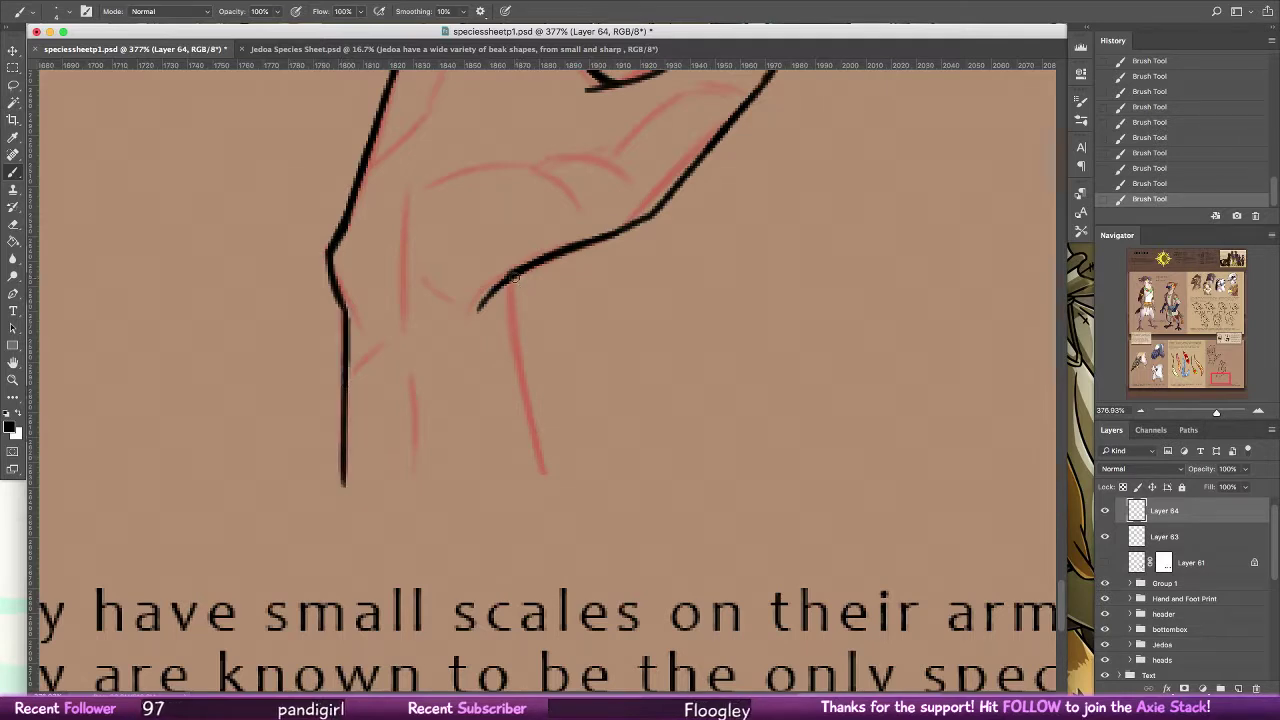
pyautogui.moveTo(514, 277); pyautogui.dragTo(529, 425)
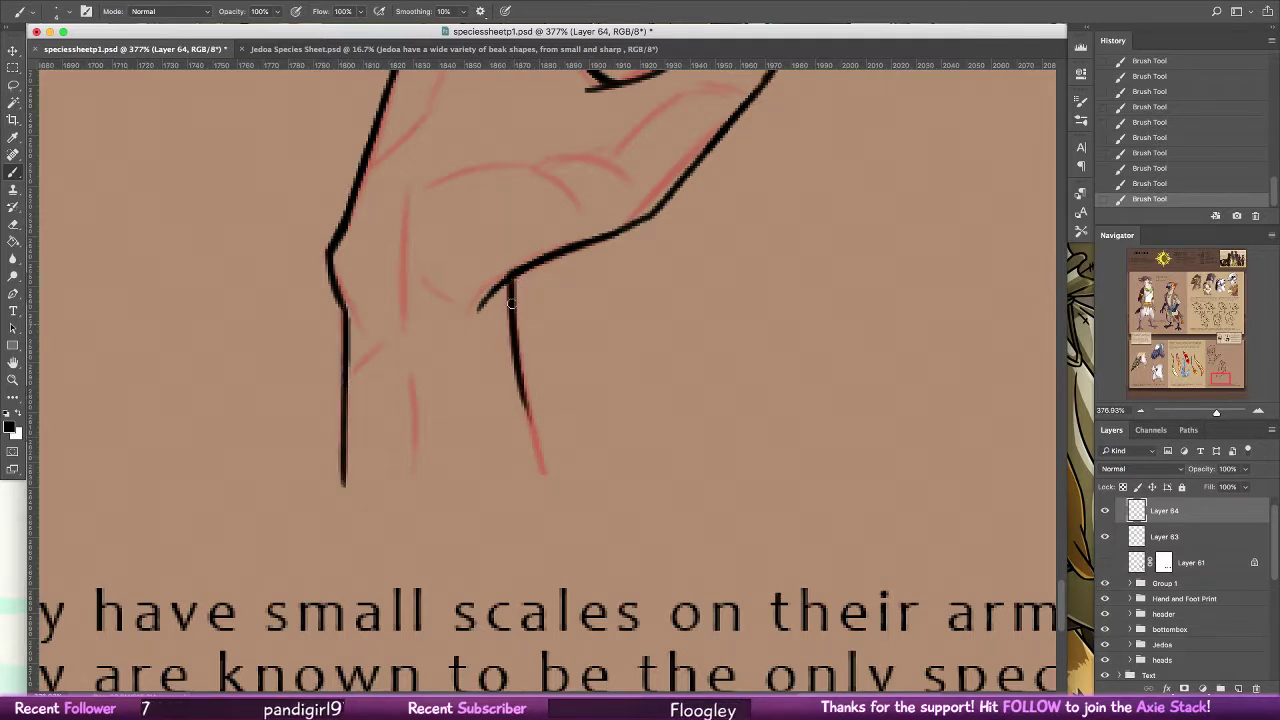
pyautogui.moveTo(511, 303)
pyautogui.mouseDown()
pyautogui.moveTo(508, 286)
pyautogui.moveTo(546, 478)
pyautogui.mouseUp()
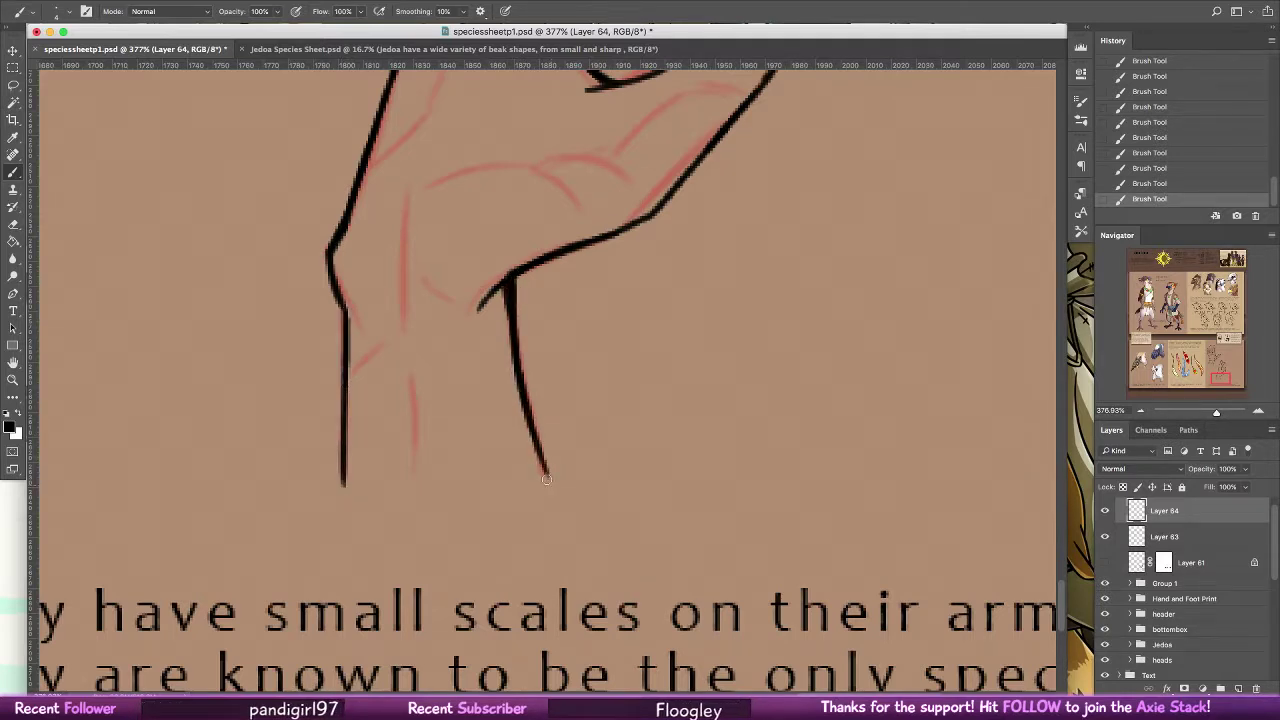
# Undo the last brush stroke and narrow the document window to reveal the character reference behind it, keeping the side-view hand in view
pyautogui.scroll(10, 530, 318)
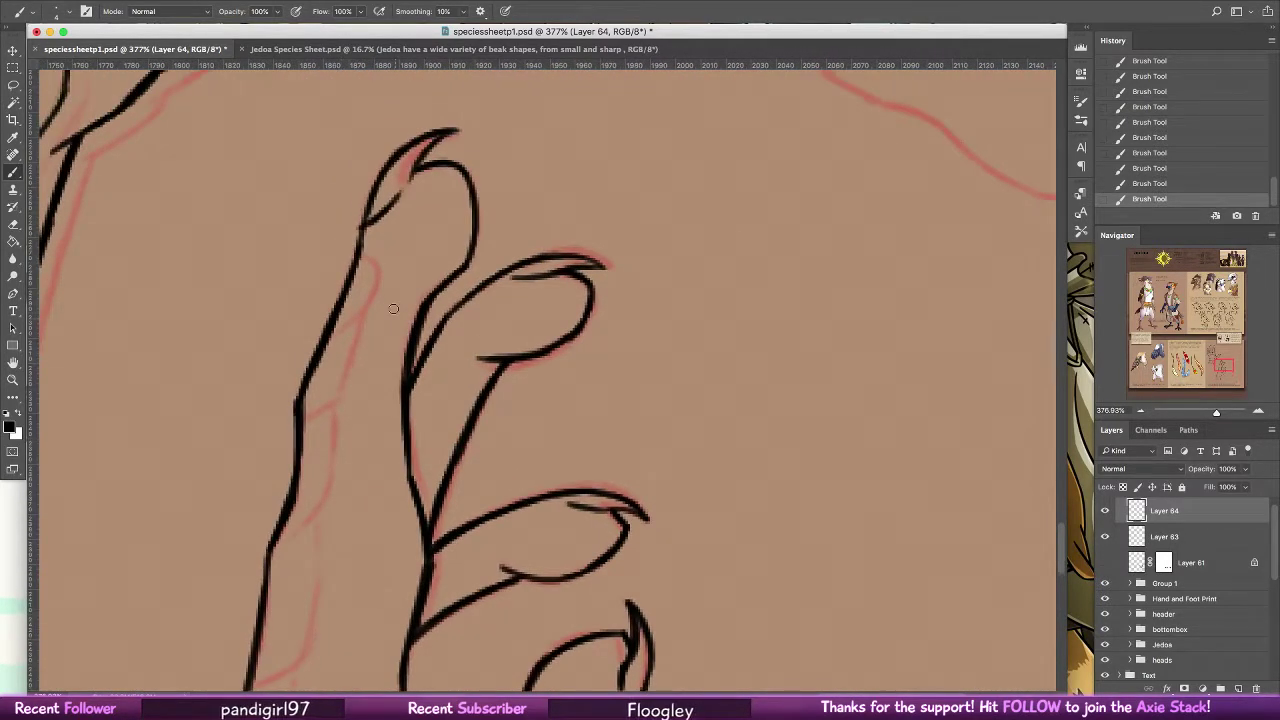
pyautogui.press('super+z')
pyautogui.press('z')
pyautogui.moveTo(585, 270); pyautogui.dragTo(434, 267)
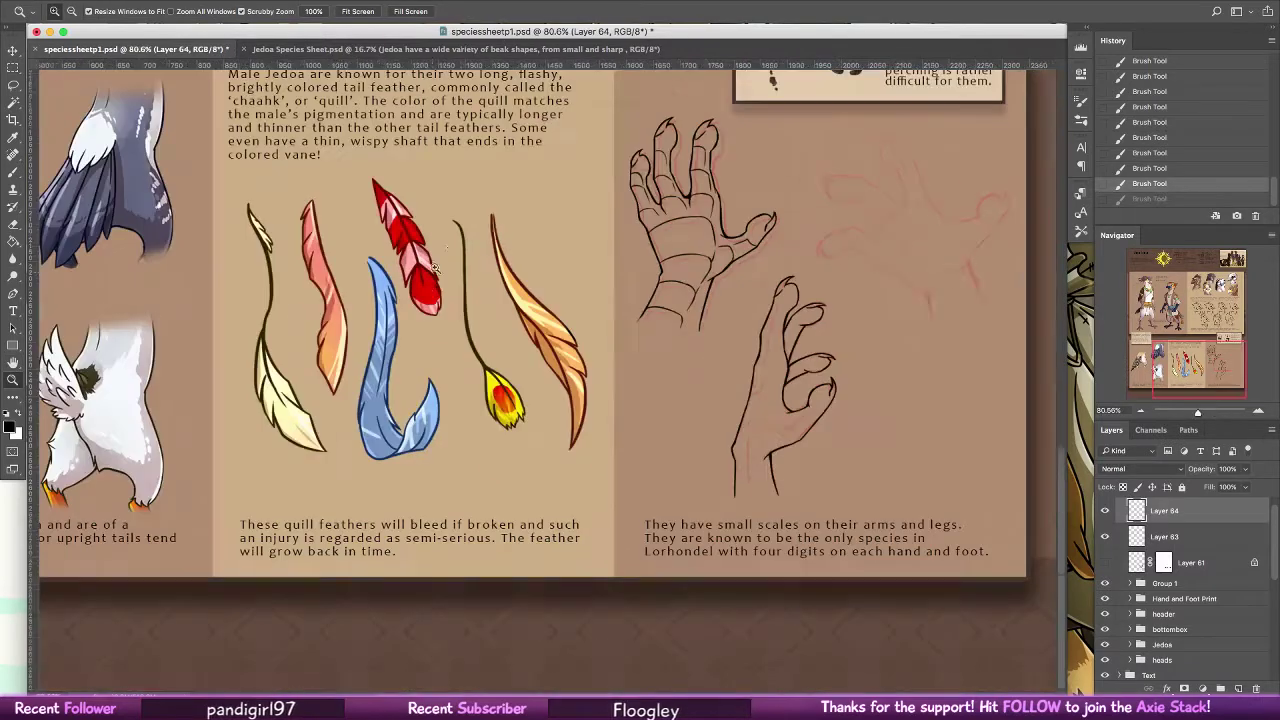
pyautogui.scroll(2, 557, 247)
pyautogui.moveTo(855, 455); pyautogui.dragTo(899, 422)
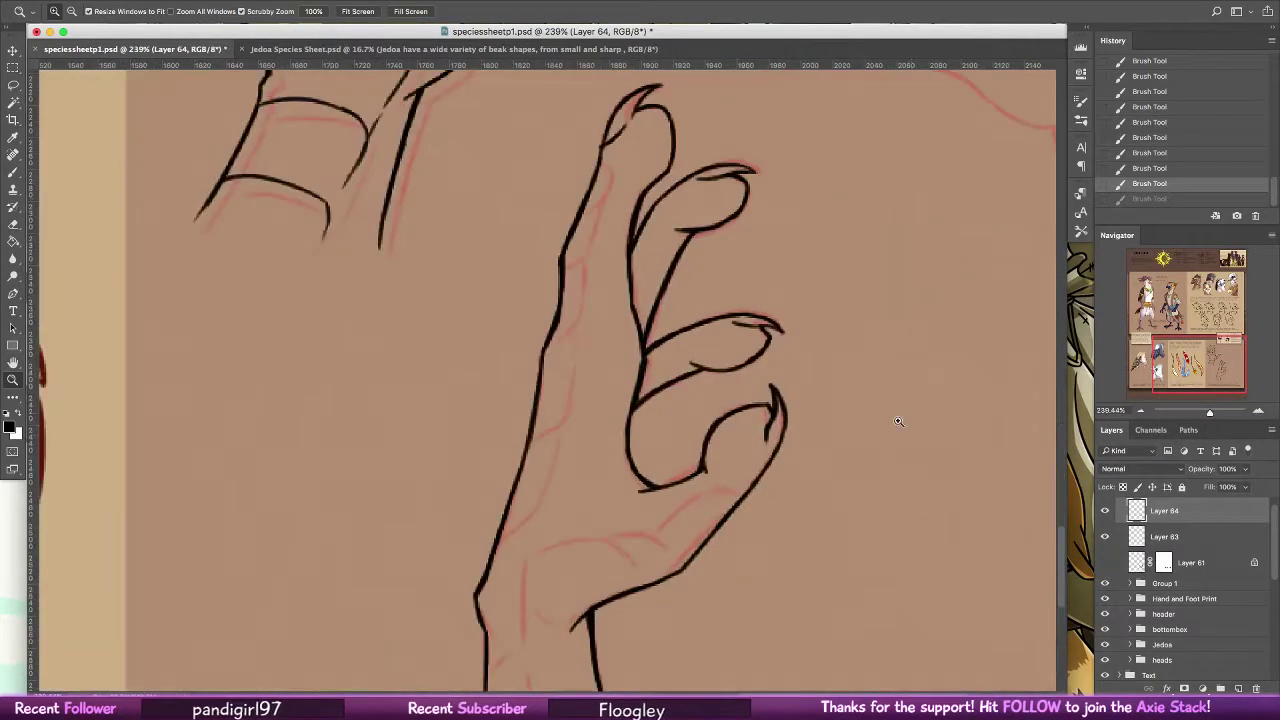
pyautogui.moveTo(1064, 692); pyautogui.dragTo(772, 683)
# Ink the upper scale segments along the back of the side-view hand's straight finger, reworking the lower ones
pyautogui.press('b')
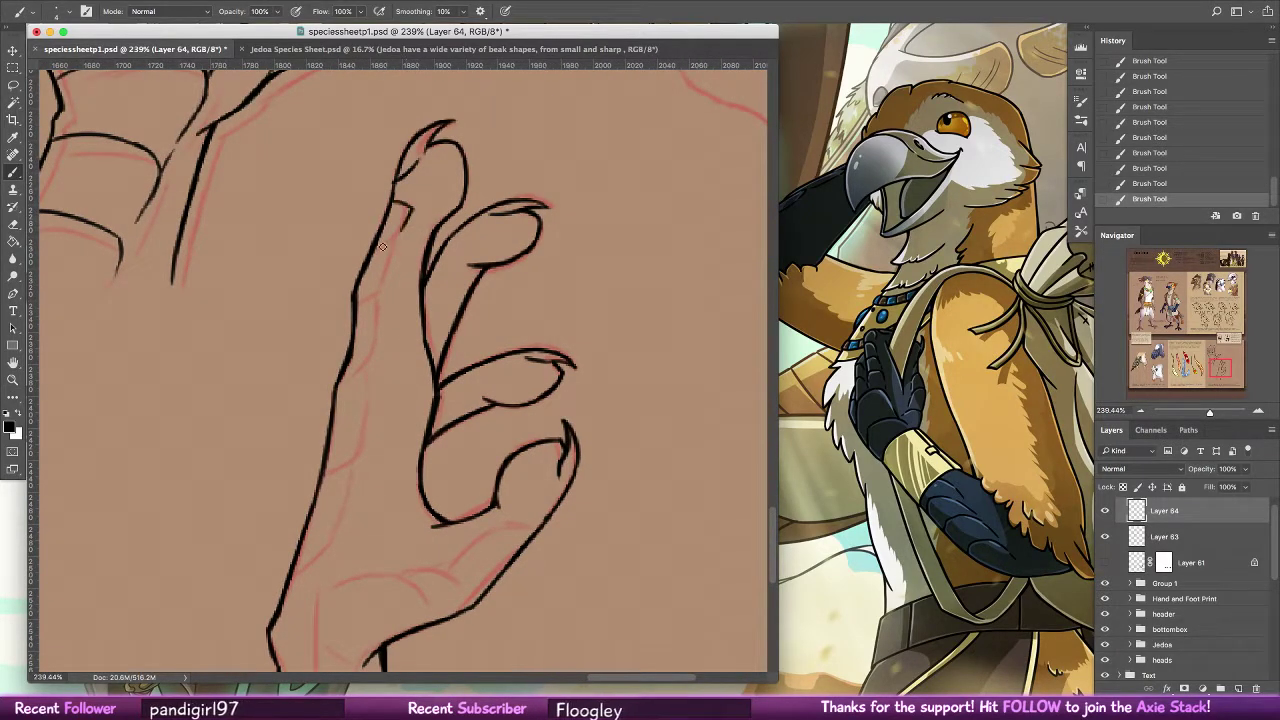
pyautogui.moveTo(443, 249)
pyautogui.mouseDown()
pyautogui.moveTo(451, 537)
pyautogui.moveTo(413, 411)
pyautogui.mouseUp()
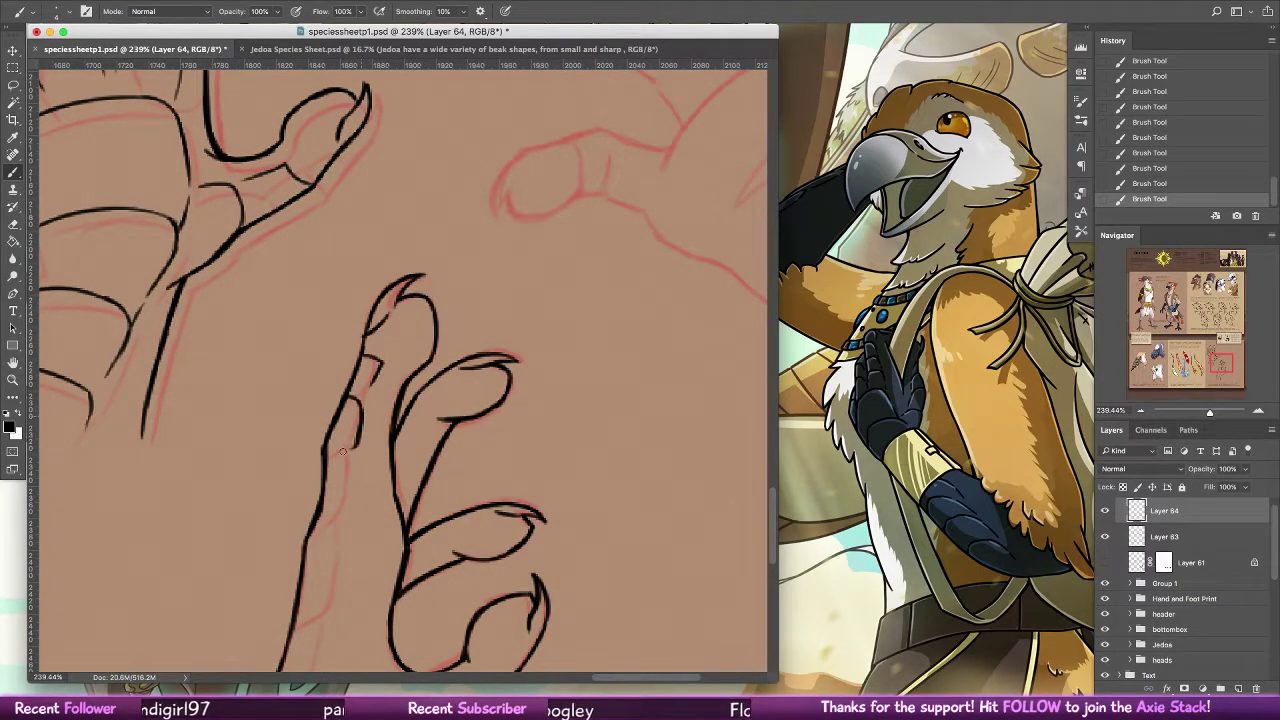
pyautogui.moveTo(332, 452)
pyautogui.mouseDown()
pyautogui.moveTo(356, 466)
pyautogui.moveTo(350, 504)
pyautogui.moveTo(335, 381)
pyautogui.mouseUp()
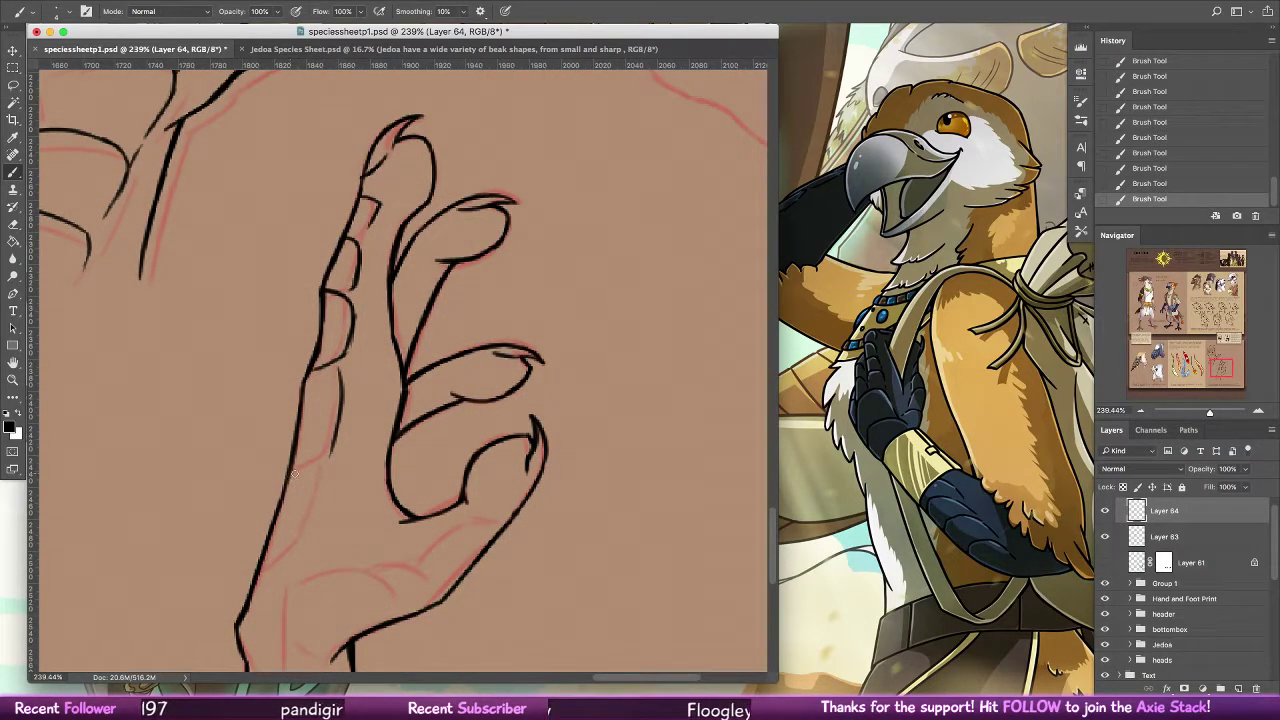
pyautogui.moveTo(312, 468)
pyautogui.mouseDown()
pyautogui.moveTo(412, 568)
pyautogui.moveTo(402, 416)
pyautogui.mouseUp()
pyautogui.press('super+alt+z')
pyautogui.press('super+alt+z')
pyautogui.press('super+alt+z')
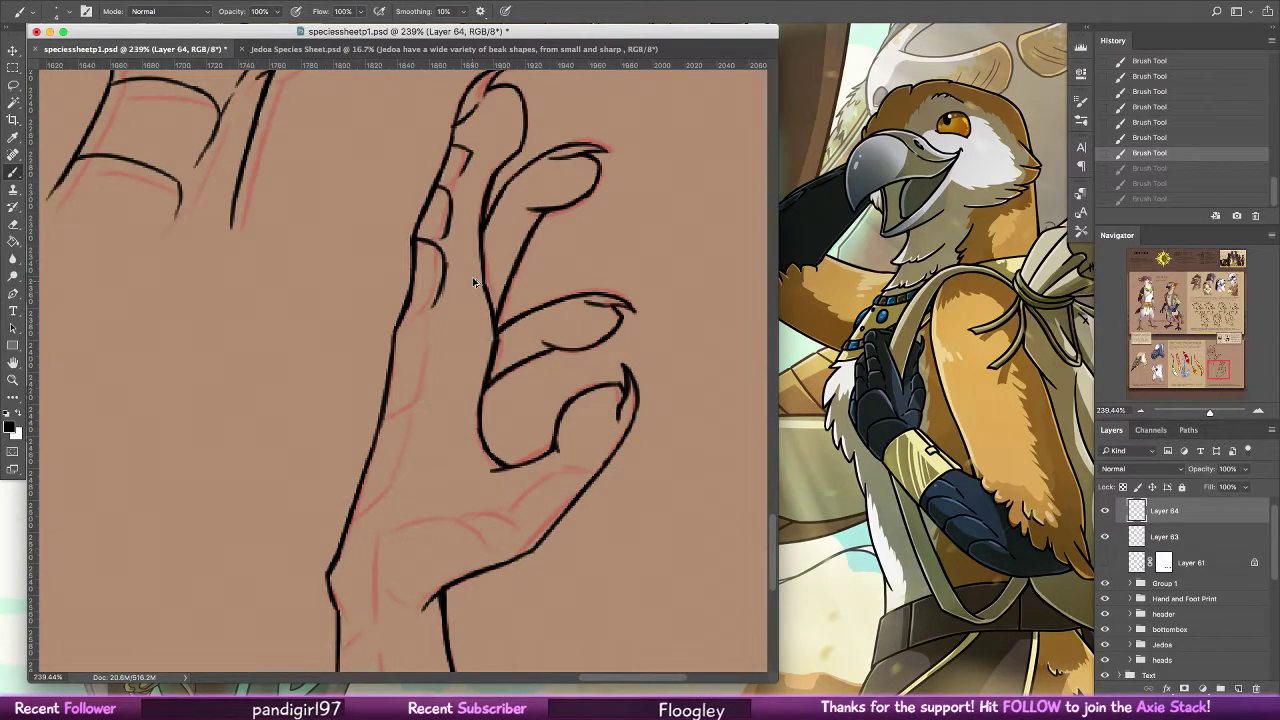
pyautogui.press('super+shift+z')
pyautogui.press('super+shift+z')
pyautogui.press('super+shift+z')
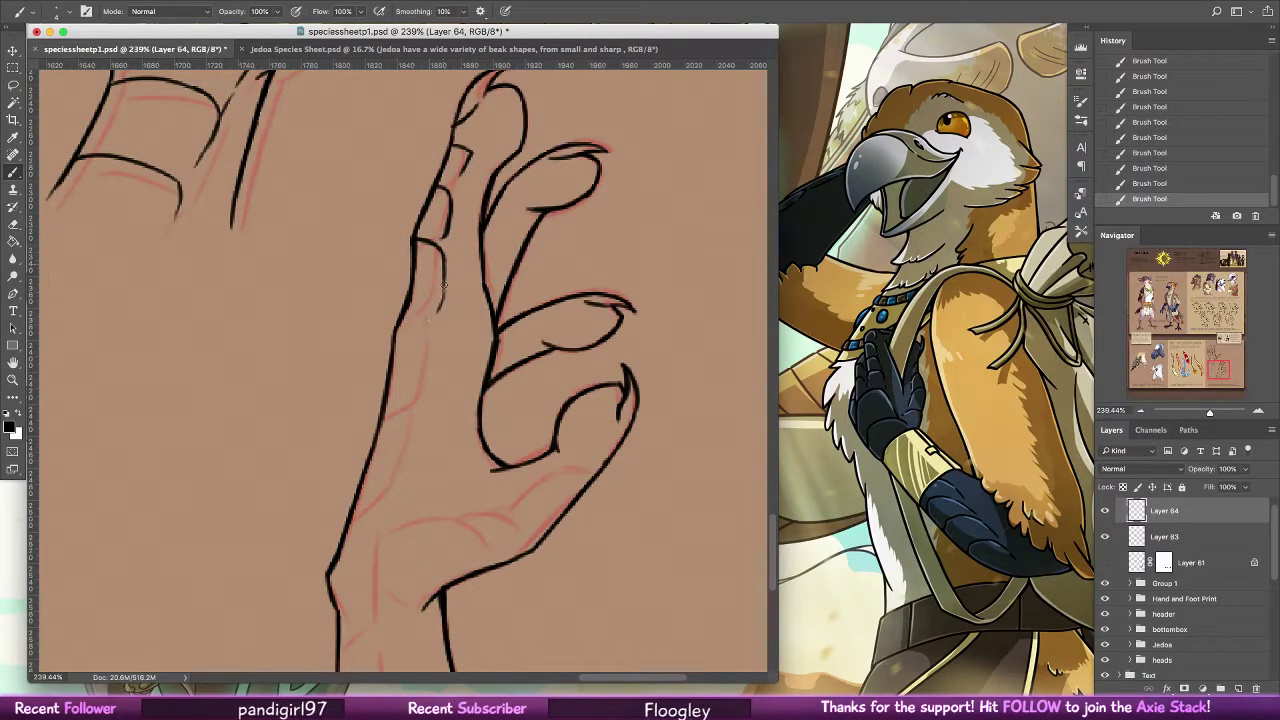
# Ink two more curved scale segments down the back of the side-view hand, below the straight finger's scales
pyautogui.moveTo(401, 320)
pyautogui.mouseDown()
pyautogui.moveTo(432, 351)
pyautogui.moveTo(429, 382)
pyautogui.mouseUp()
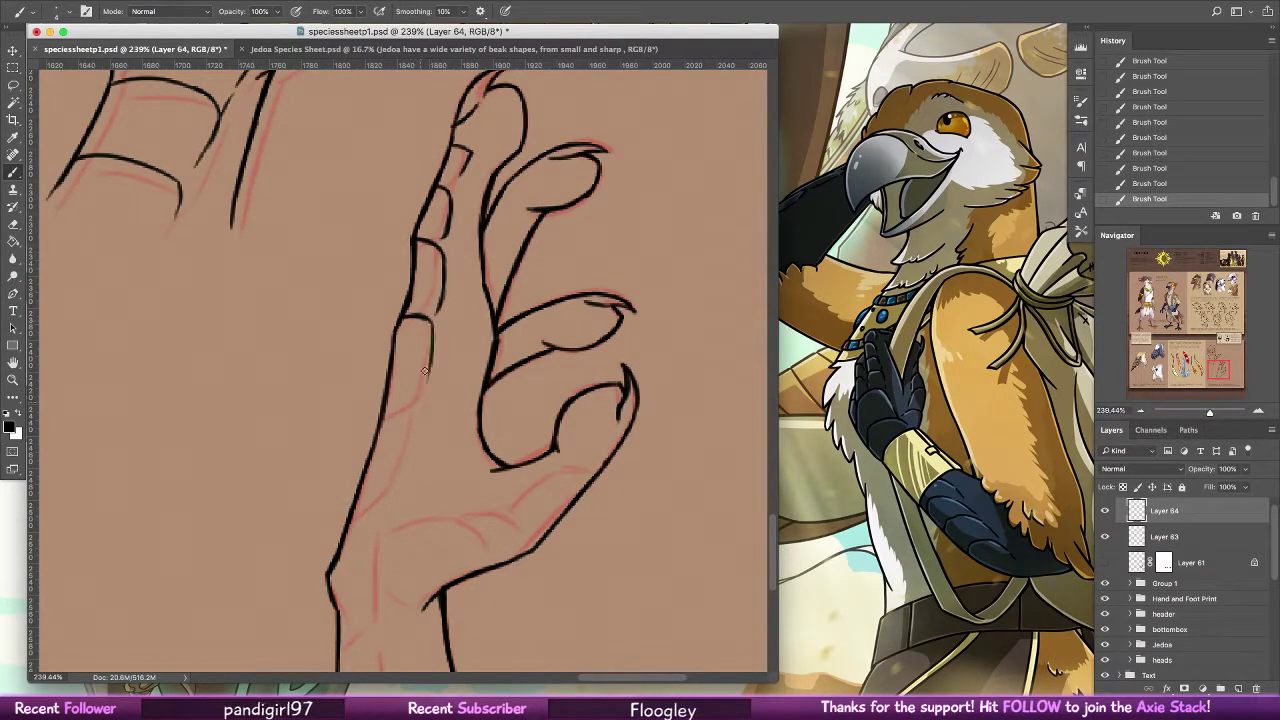
pyautogui.moveTo(432, 334)
pyautogui.mouseDown()
pyautogui.moveTo(425, 403)
pyautogui.moveTo(427, 368)
pyautogui.mouseUp()
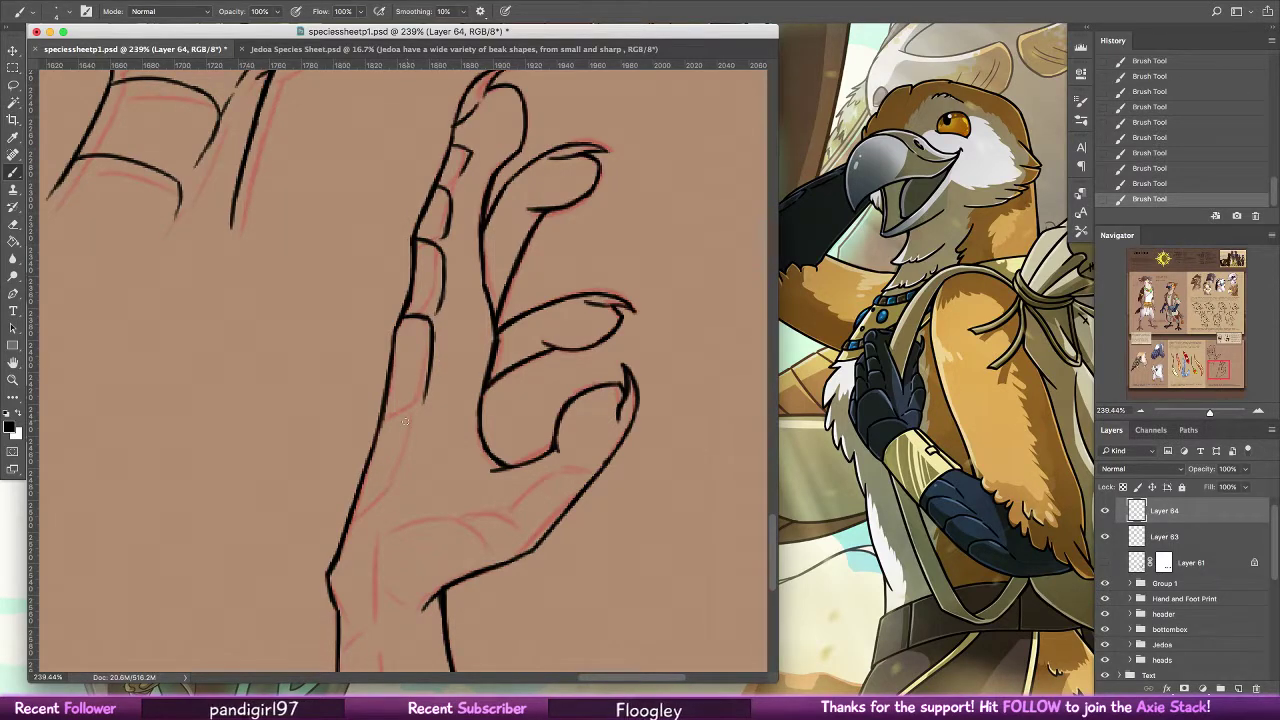
pyautogui.moveTo(384, 410); pyautogui.dragTo(416, 411)
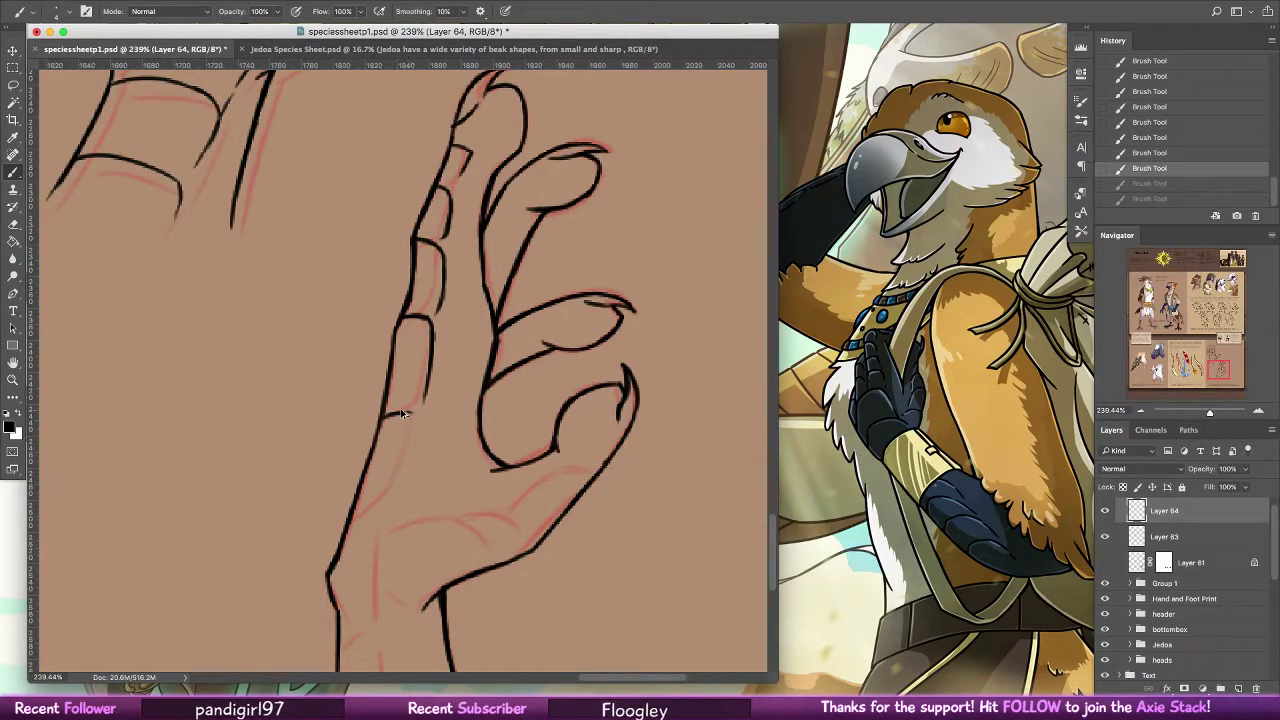
pyautogui.moveTo(411, 410)
pyautogui.mouseDown()
pyautogui.moveTo(418, 447)
pyautogui.moveTo(390, 503)
pyautogui.mouseUp()
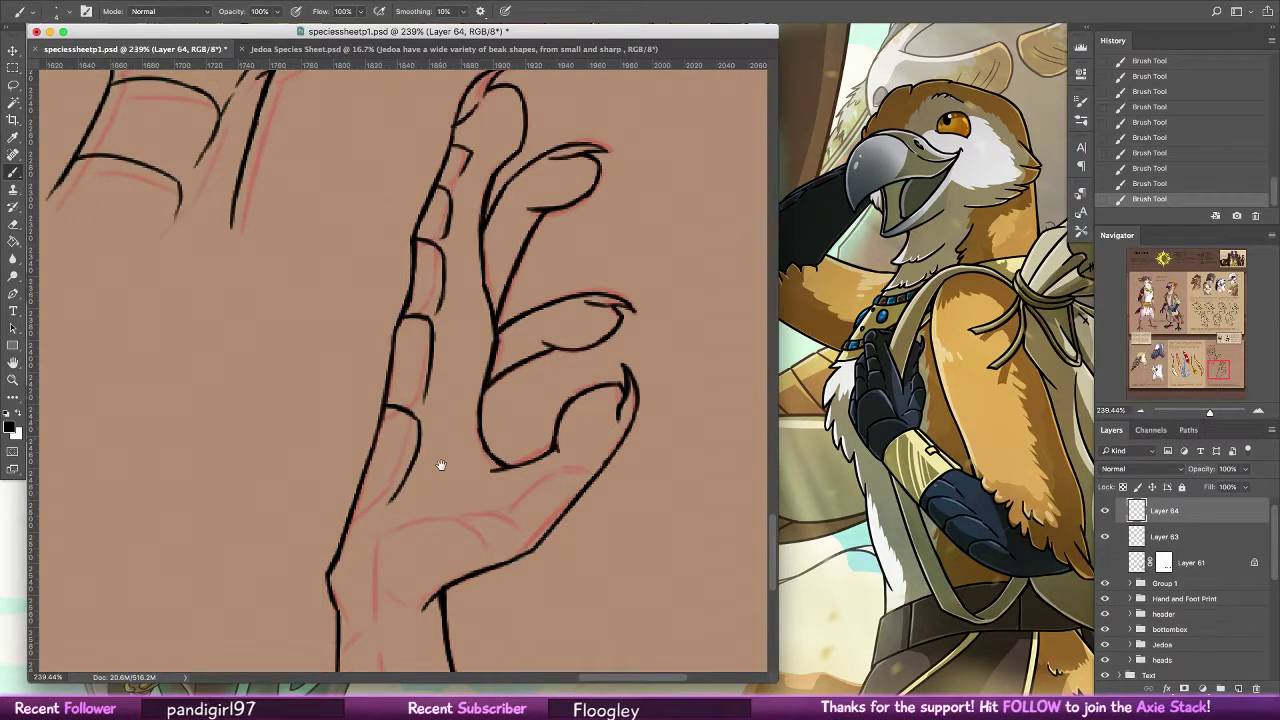
# Ink the scale segments over the back of the side-view wrist and forearm
pyautogui.moveTo(441, 465); pyautogui.dragTo(443, 326)
pyautogui.moveTo(357, 371)
pyautogui.mouseDown()
pyautogui.moveTo(387, 384)
pyautogui.moveTo(387, 442)
pyautogui.mouseUp()
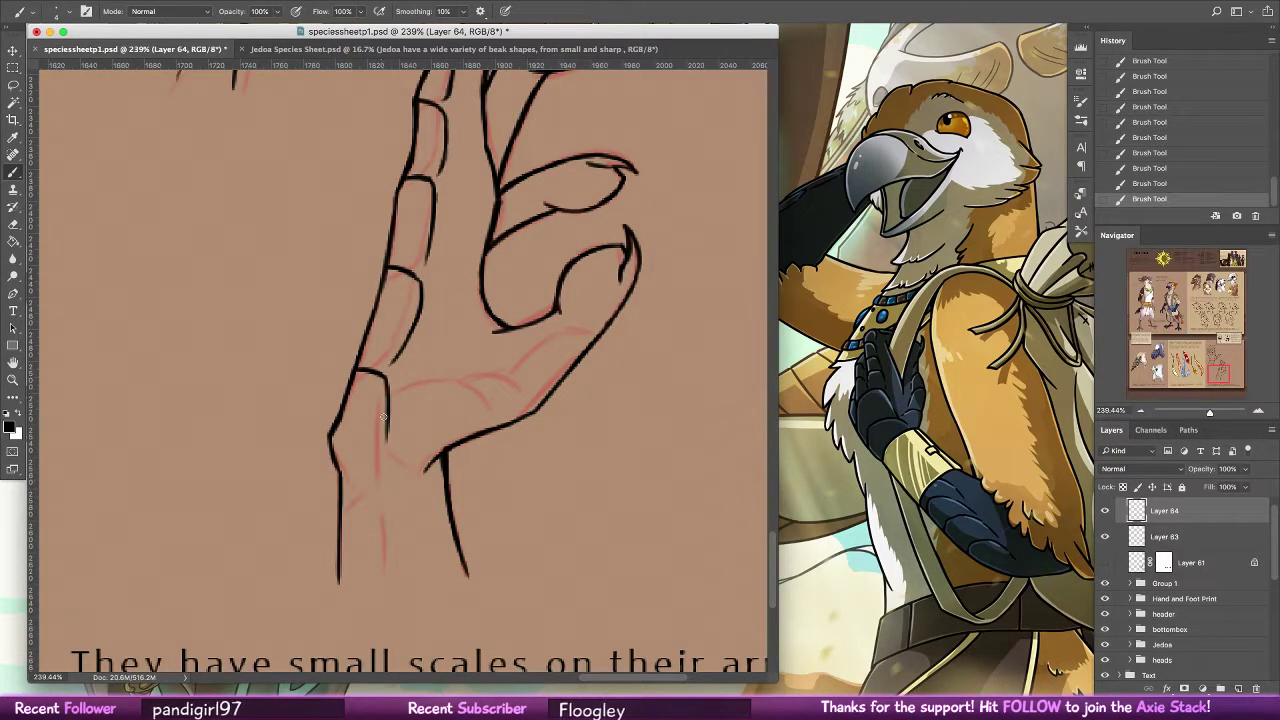
pyautogui.moveTo(387, 398); pyautogui.dragTo(383, 566)
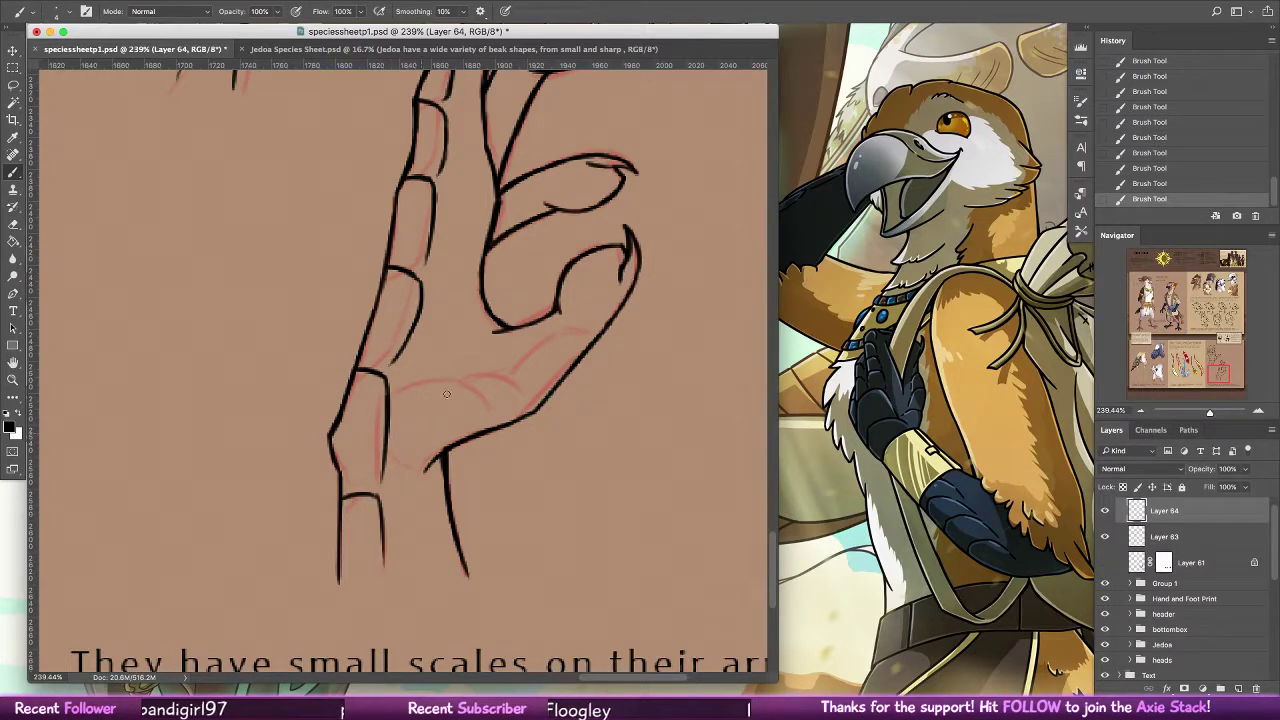
# Ink the curved scale segments across the side-view palm and thumb base, and thicken the outer wrist line
pyautogui.moveTo(390, 378)
pyautogui.mouseDown()
pyautogui.moveTo(474, 372)
pyautogui.moveTo(484, 422)
pyautogui.mouseUp()
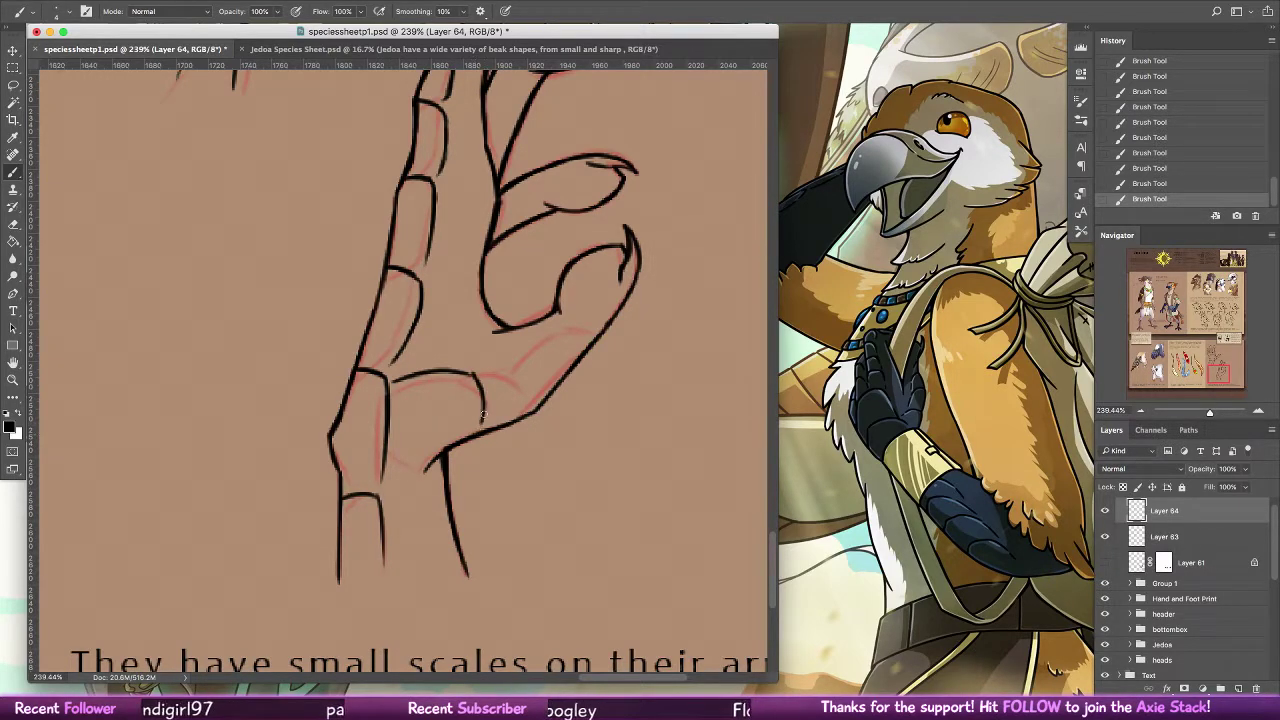
pyautogui.press('super+z')
pyautogui.moveTo(473, 374); pyautogui.dragTo(475, 430)
pyautogui.moveTo(469, 365)
pyautogui.mouseDown()
pyautogui.moveTo(526, 369)
pyautogui.moveTo(536, 407)
pyautogui.mouseUp()
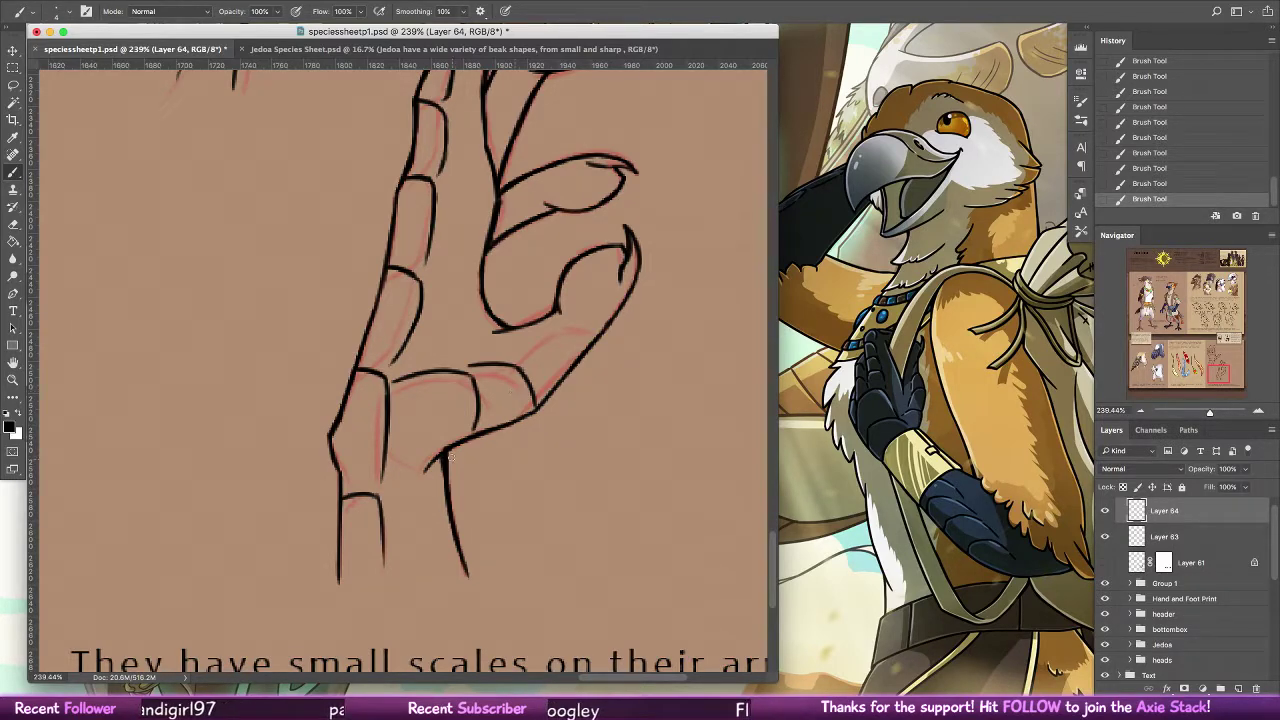
pyautogui.moveTo(333, 452); pyautogui.dragTo(339, 512)
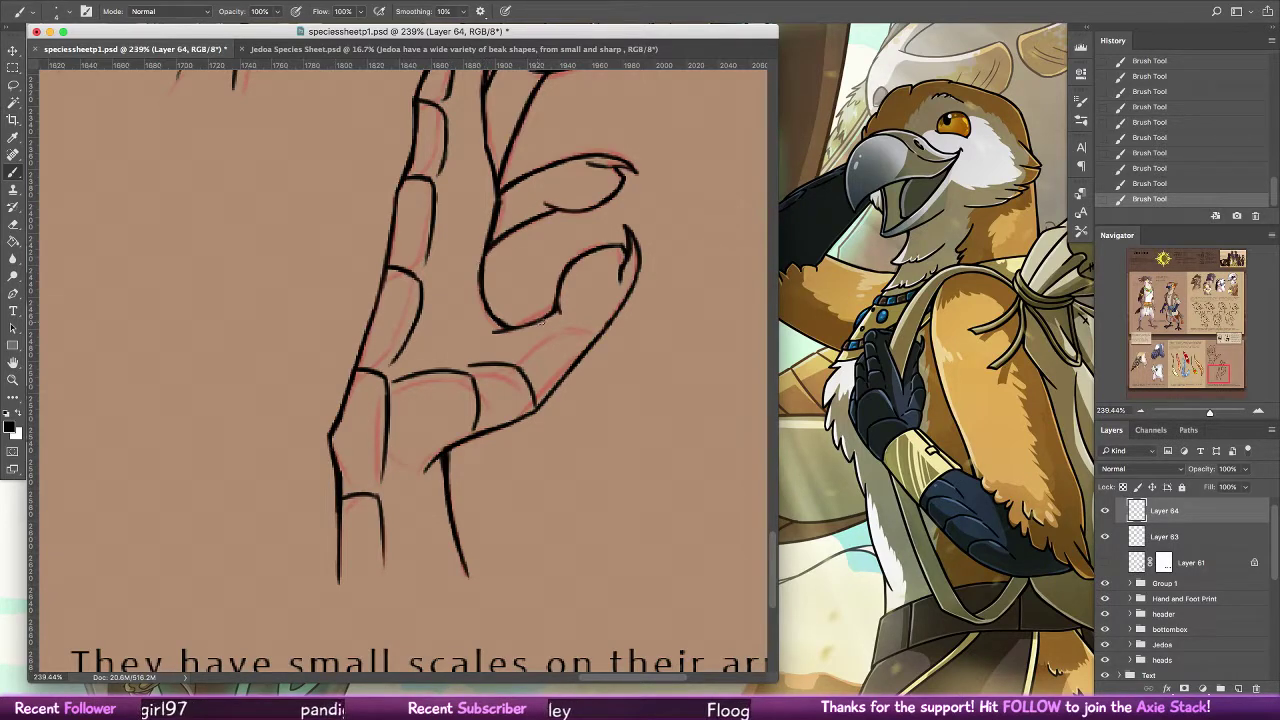
# Ink the finger-base curve of the open-palm hand and outline its upright finger with the hooked claw
pyautogui.moveTo(549, 378)
pyautogui.mouseDown()
pyautogui.moveTo(334, 449)
pyautogui.moveTo(385, 418)
pyautogui.moveTo(374, 357)
pyautogui.moveTo(426, 503)
pyautogui.moveTo(310, 511)
pyautogui.moveTo(411, 408)
pyautogui.mouseUp()
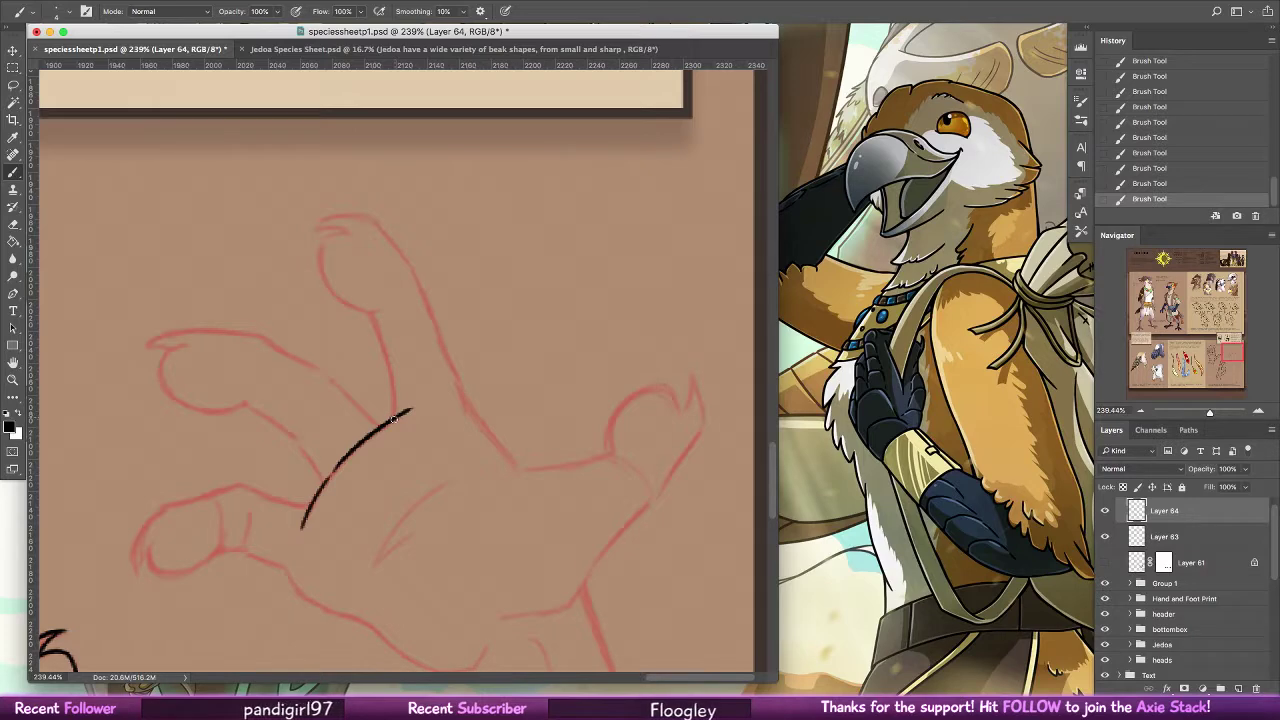
pyautogui.moveTo(408, 411); pyautogui.dragTo(375, 315)
pyautogui.moveTo(347, 236)
pyautogui.mouseDown()
pyautogui.moveTo(322, 262)
pyautogui.moveTo(330, 292)
pyautogui.moveTo(396, 320)
pyautogui.mouseUp()
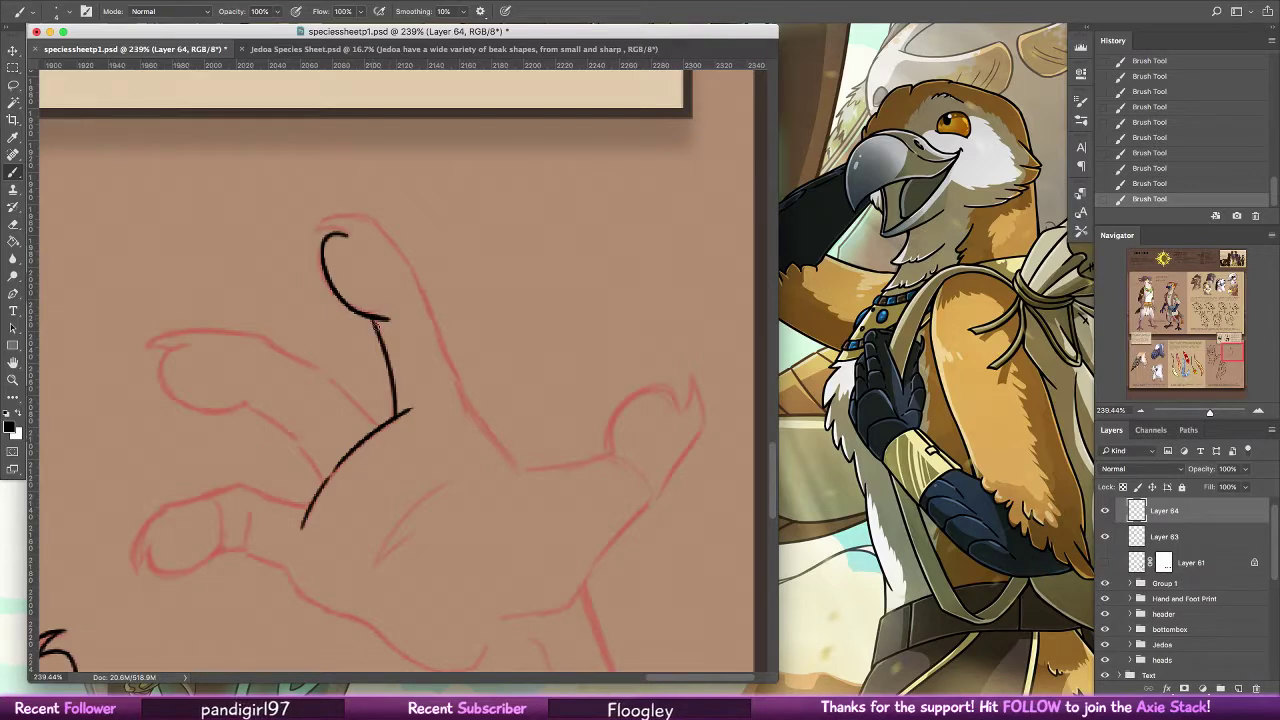
pyautogui.moveTo(347, 236)
pyautogui.mouseDown()
pyautogui.moveTo(314, 229)
pyautogui.moveTo(385, 230)
pyautogui.moveTo(466, 406)
pyautogui.mouseUp()
pyautogui.press('super+z')
# Ink both edges of the open-palm hand's second finger near the palm, rounding its join with the upright finger
pyautogui.moveTo(377, 426); pyautogui.dragTo(329, 380)
pyautogui.press('super+z')
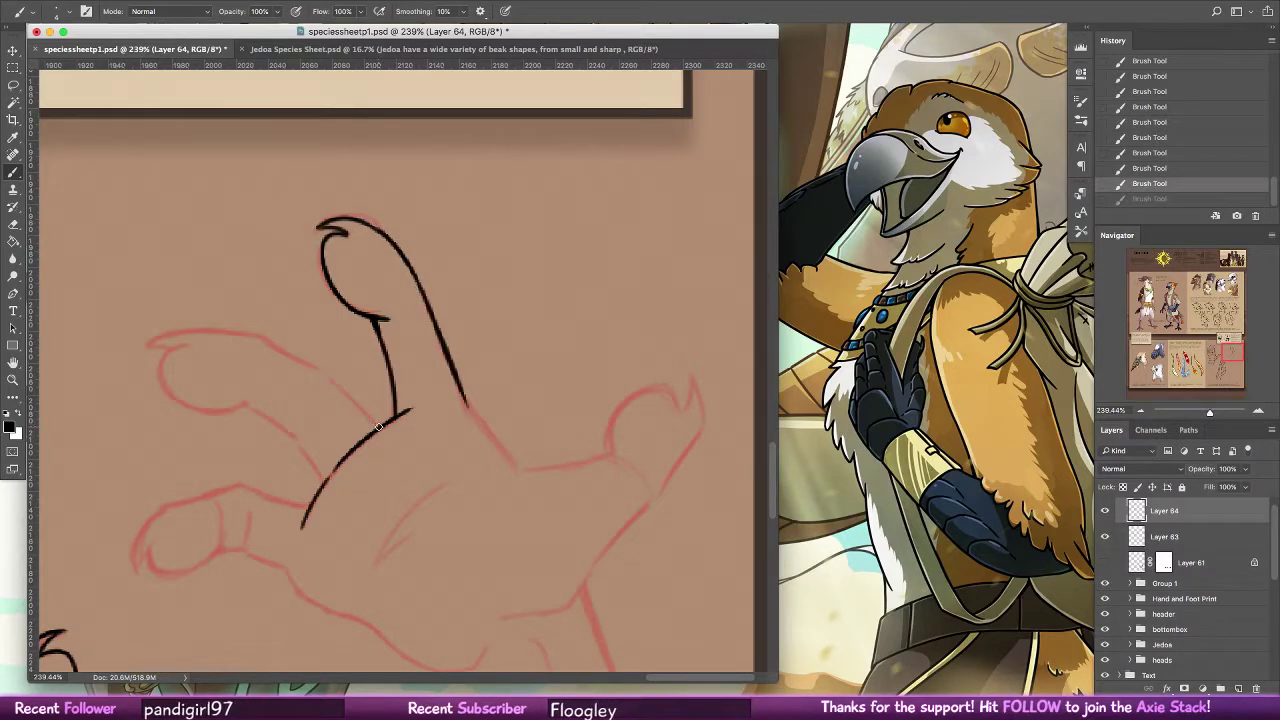
pyautogui.moveTo(380, 429); pyautogui.dragTo(320, 365)
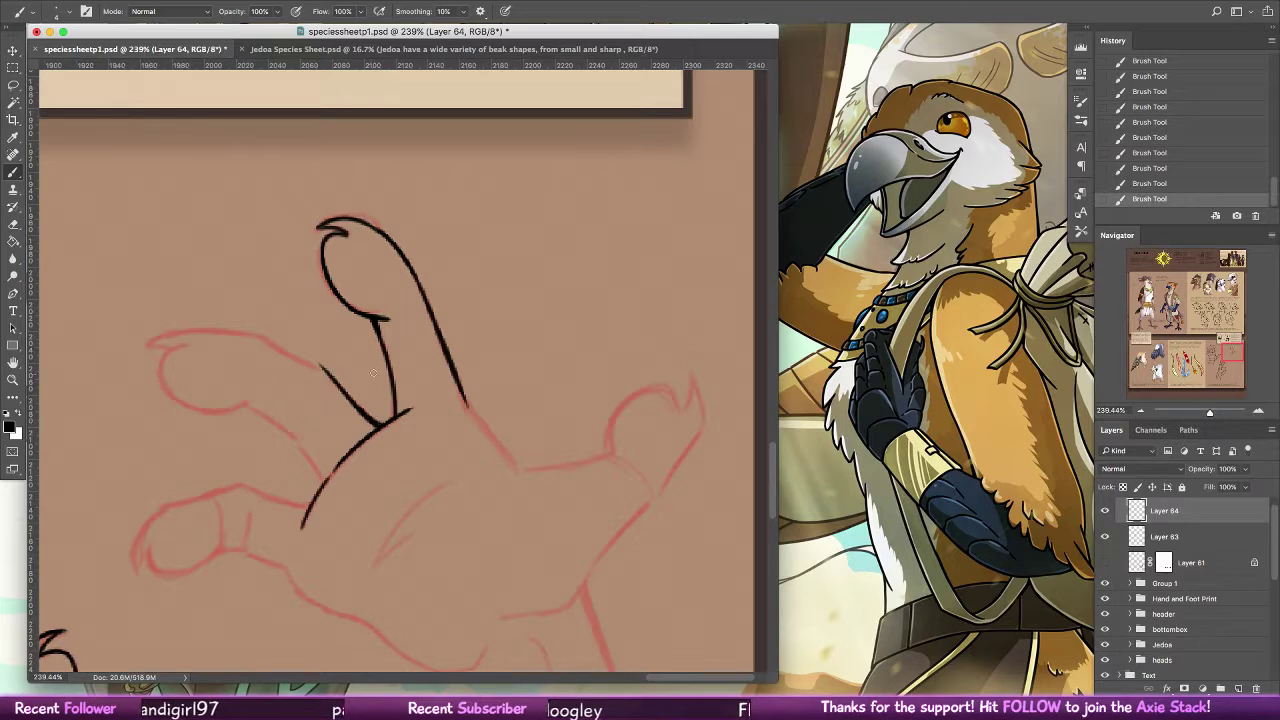
pyautogui.press('alt+super+z')
pyautogui.press('alt+super+z')
pyautogui.moveTo(358, 408); pyautogui.dragTo(382, 423)
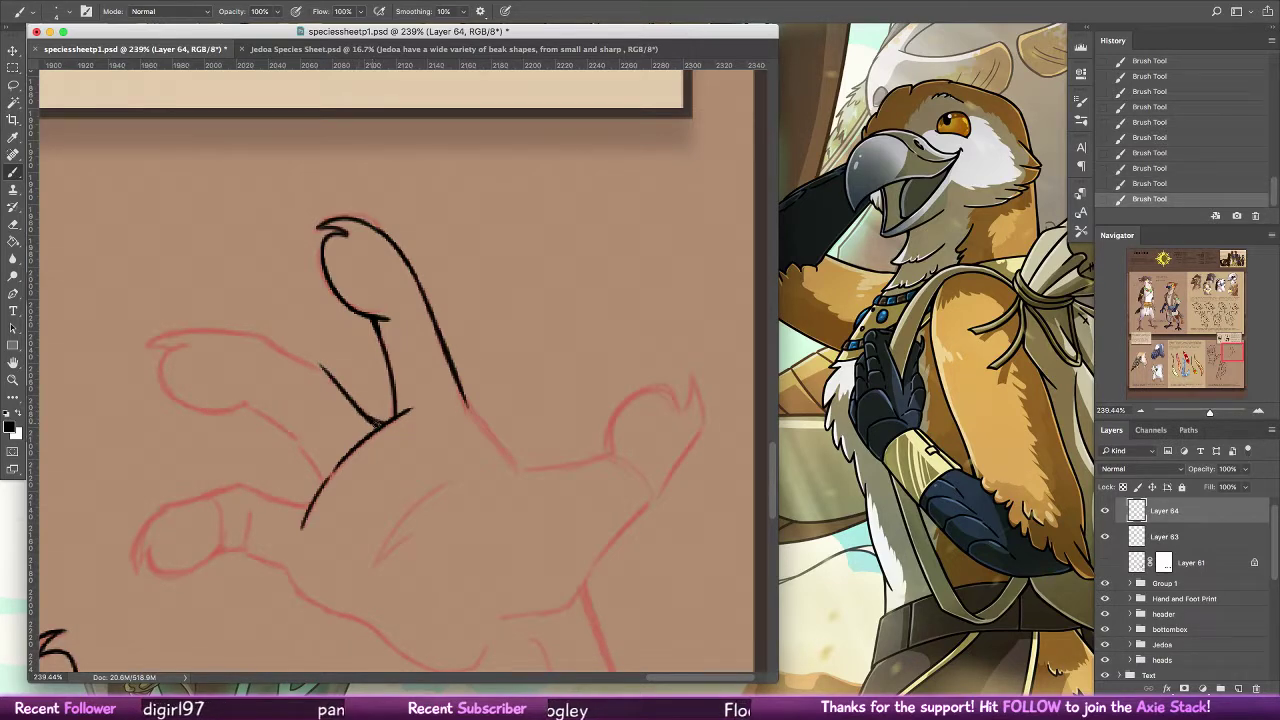
pyautogui.moveTo(296, 433)
pyautogui.mouseDown()
pyautogui.moveTo(248, 405)
pyautogui.moveTo(320, 472)
pyautogui.mouseUp()
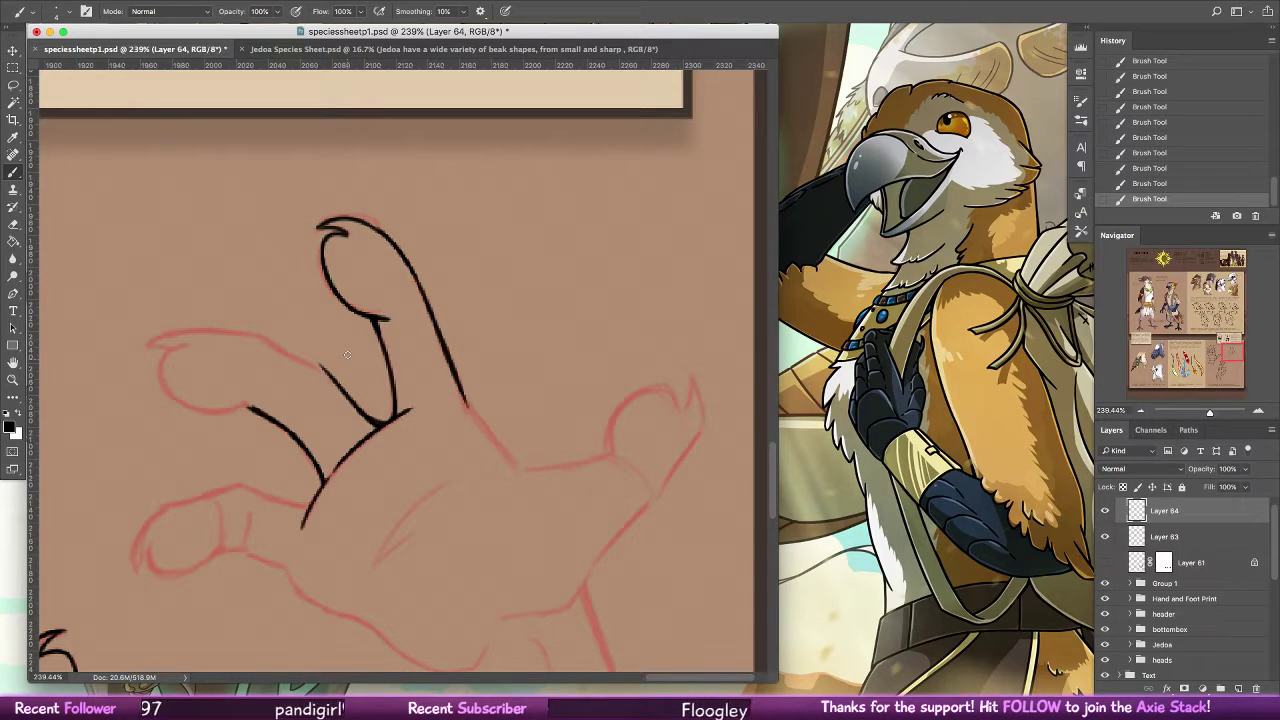
# Ink the rest of the open-palm hand's second finger, including its rounded tip and pointed claw
pyautogui.doubleClick(14, 364)
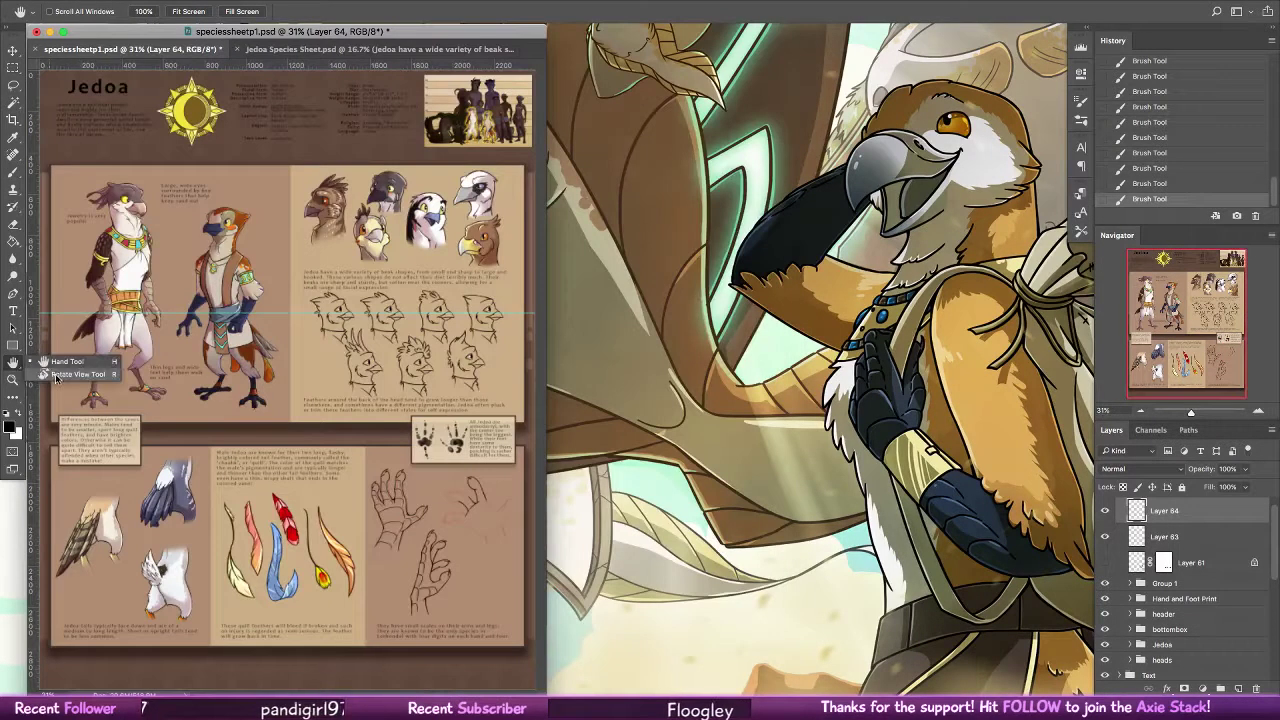
pyautogui.click(40, 375)
pyautogui.click(13, 380)
pyautogui.moveTo(482, 504)
pyautogui.mouseDown()
pyautogui.moveTo(545, 690)
pyautogui.moveTo(790, 675)
pyautogui.mouseUp()
pyautogui.press('r')
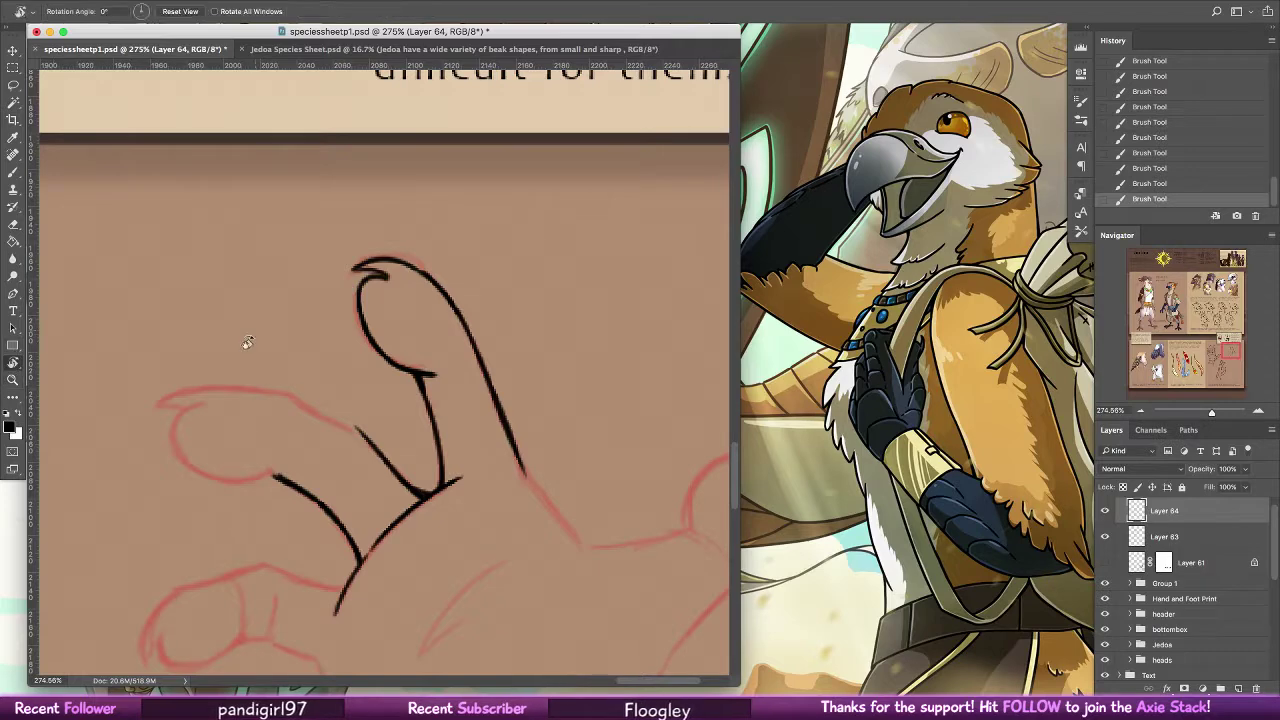
pyautogui.moveTo(246, 346); pyautogui.dragTo(139, 310)
pyautogui.press('b')
pyautogui.moveTo(330, 462)
pyautogui.mouseDown()
pyautogui.moveTo(260, 561)
pyautogui.moveTo(265, 533)
pyautogui.moveTo(268, 588)
pyautogui.mouseUp()
pyautogui.moveTo(278, 536)
pyautogui.mouseDown()
pyautogui.moveTo(292, 586)
pyautogui.moveTo(380, 525)
pyautogui.mouseUp()
pyautogui.press('super+z')
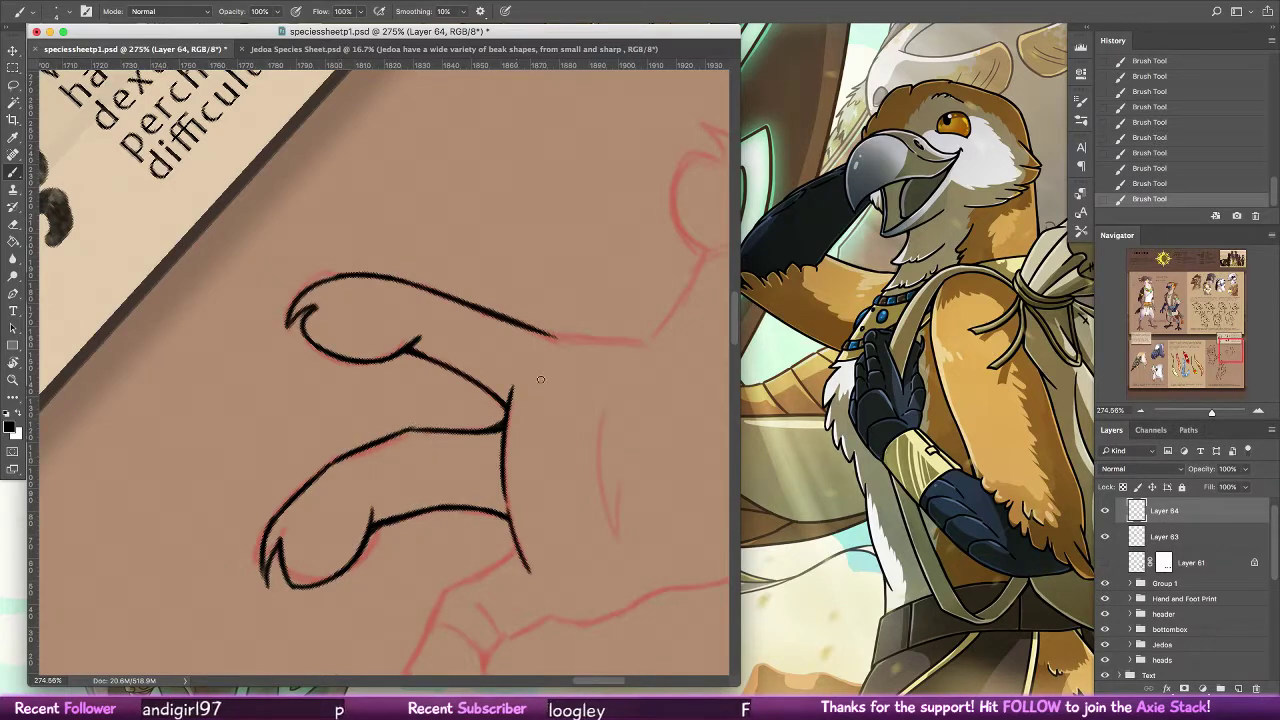
# Redraw the upper edge of the open-palm hand's second finger and erase the doubled lines into one clean contour
pyautogui.moveTo(505, 470); pyautogui.dragTo(429, 353)
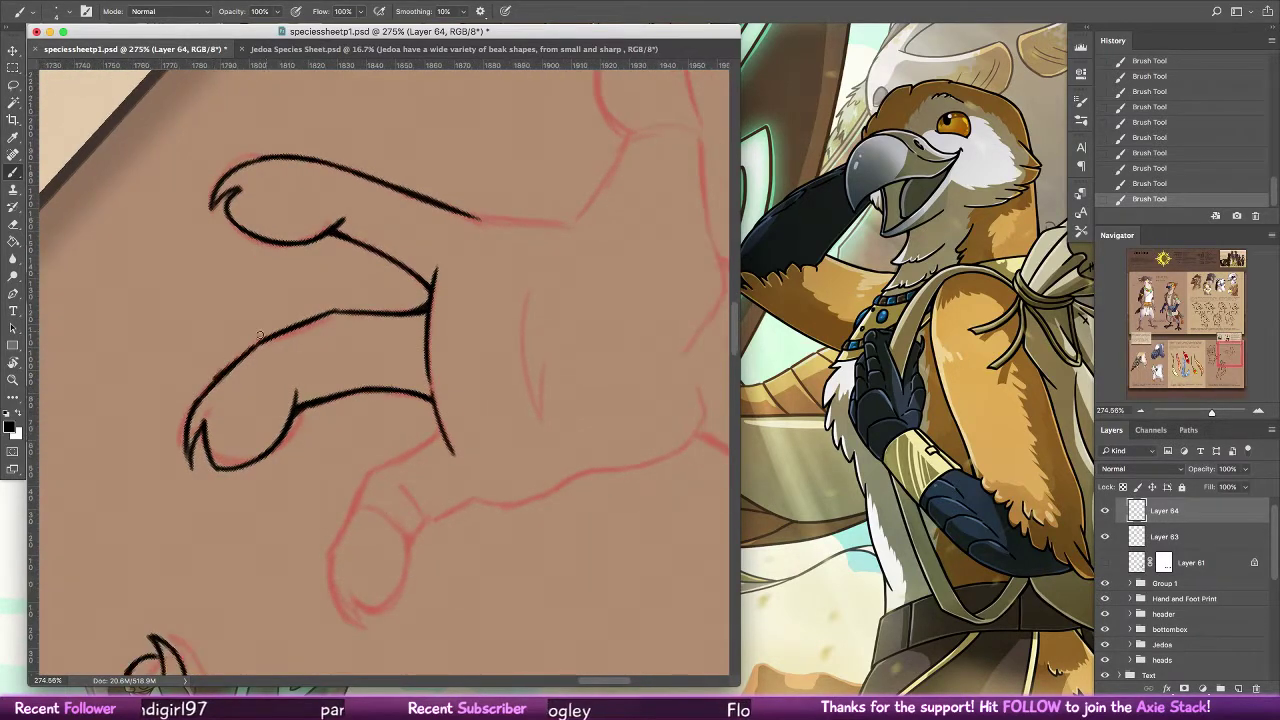
pyautogui.press('super+z')
pyautogui.moveTo(191, 417)
pyautogui.mouseDown()
pyautogui.moveTo(246, 356)
pyautogui.moveTo(357, 308)
pyautogui.moveTo(333, 318)
pyautogui.moveTo(430, 308)
pyautogui.mouseUp()
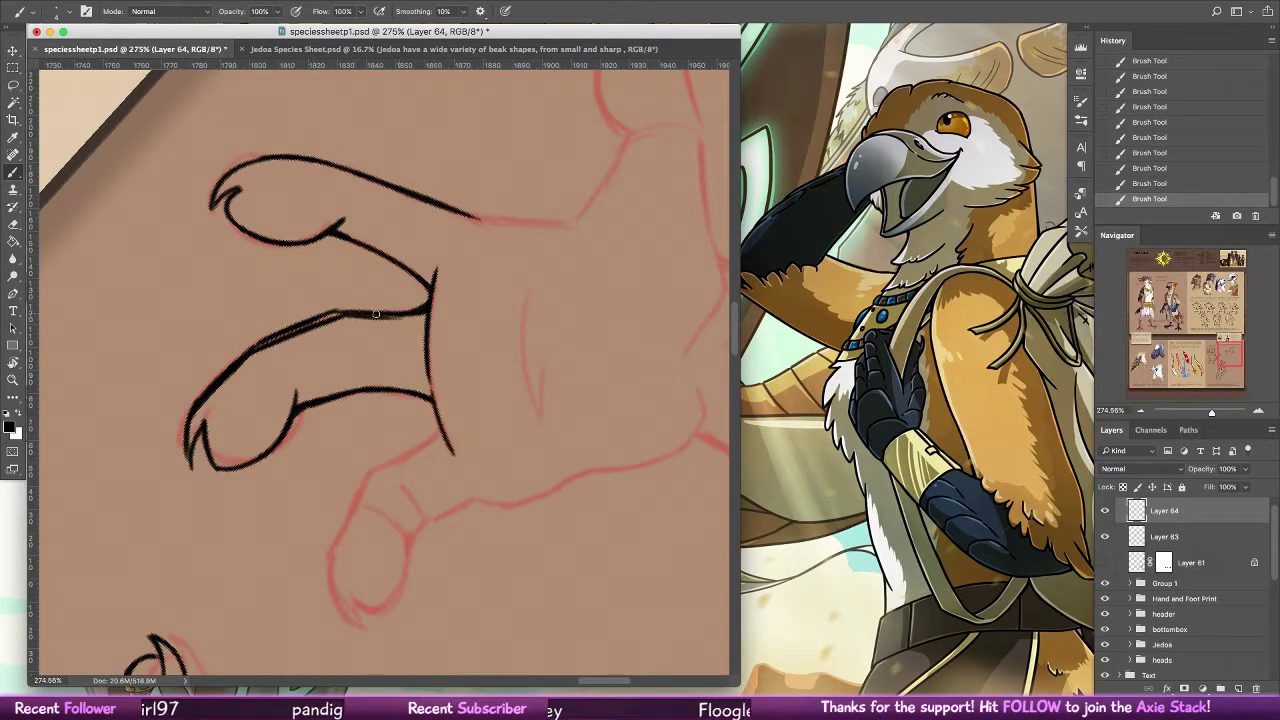
pyautogui.press('e')
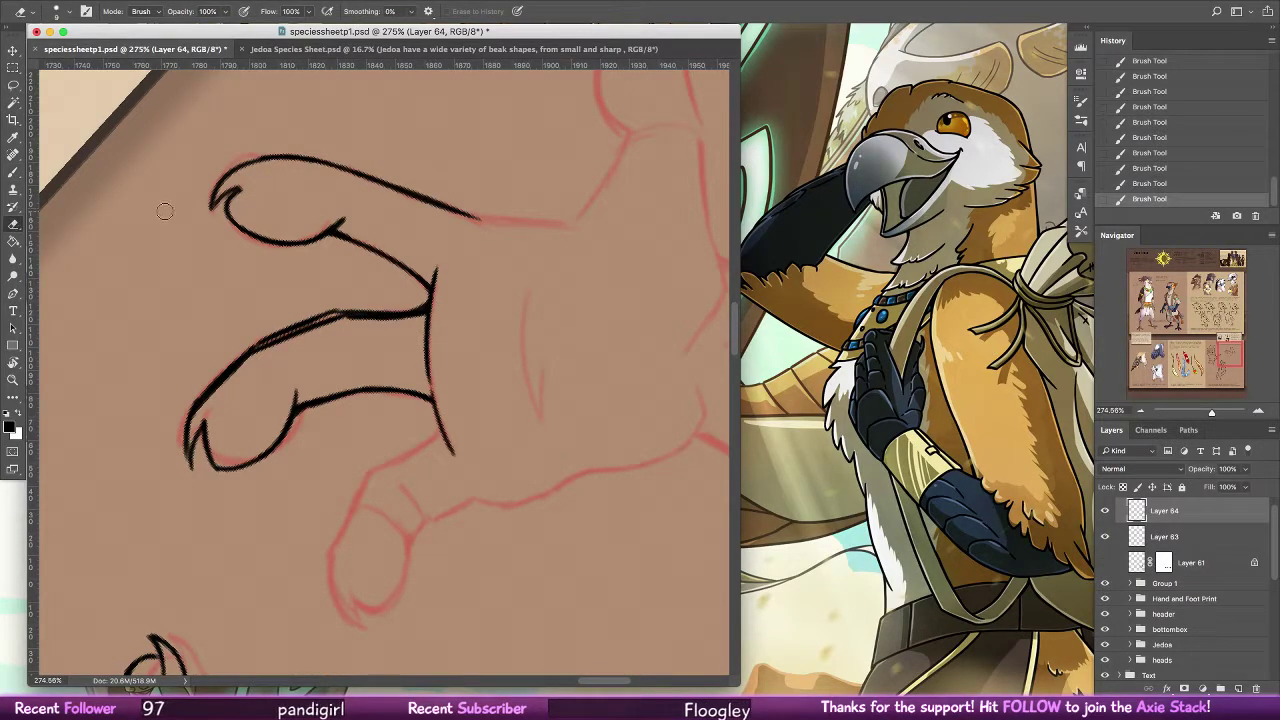
pyautogui.moveTo(258, 342); pyautogui.dragTo(344, 310)
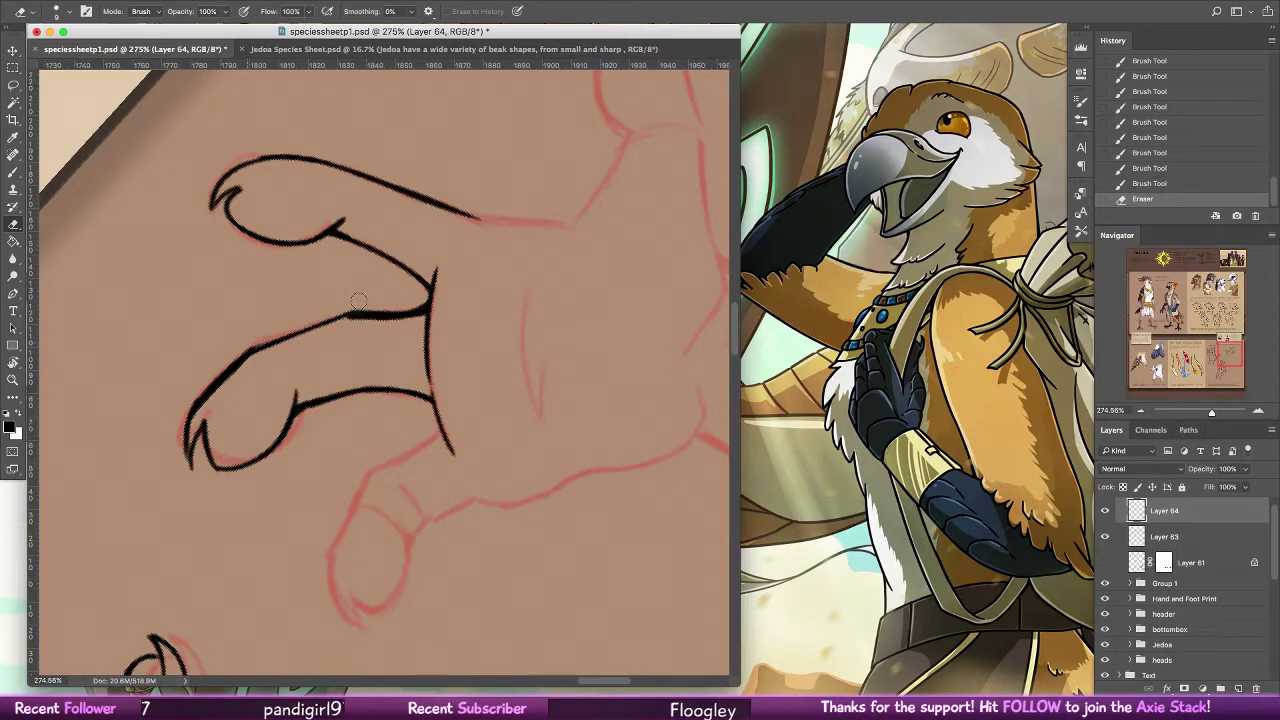
pyautogui.moveTo(250, 346); pyautogui.dragTo(212, 382)
pyautogui.moveTo(212, 384); pyautogui.dragTo(187, 410)
pyautogui.moveTo(238, 350); pyautogui.dragTo(226, 361)
pyautogui.moveTo(336, 308)
pyautogui.mouseDown()
pyautogui.moveTo(401, 304)
pyautogui.moveTo(341, 320)
pyautogui.moveTo(346, 307)
pyautogui.moveTo(421, 302)
pyautogui.moveTo(284, 333)
pyautogui.moveTo(433, 302)
pyautogui.mouseUp()
pyautogui.press('super+z')
pyautogui.click(14, 174)
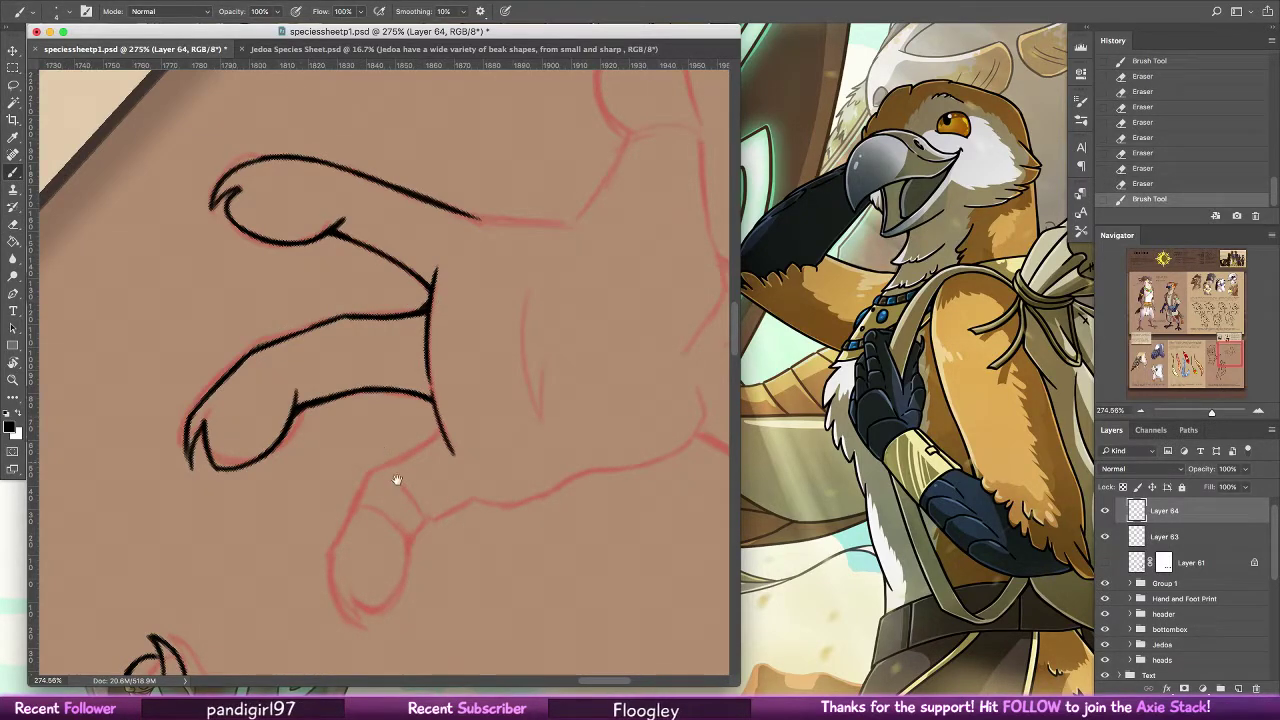
# Thicken the lower edge of the second finger and erase its underside to reshape the curve
pyautogui.moveTo(397, 480); pyautogui.dragTo(337, 397)
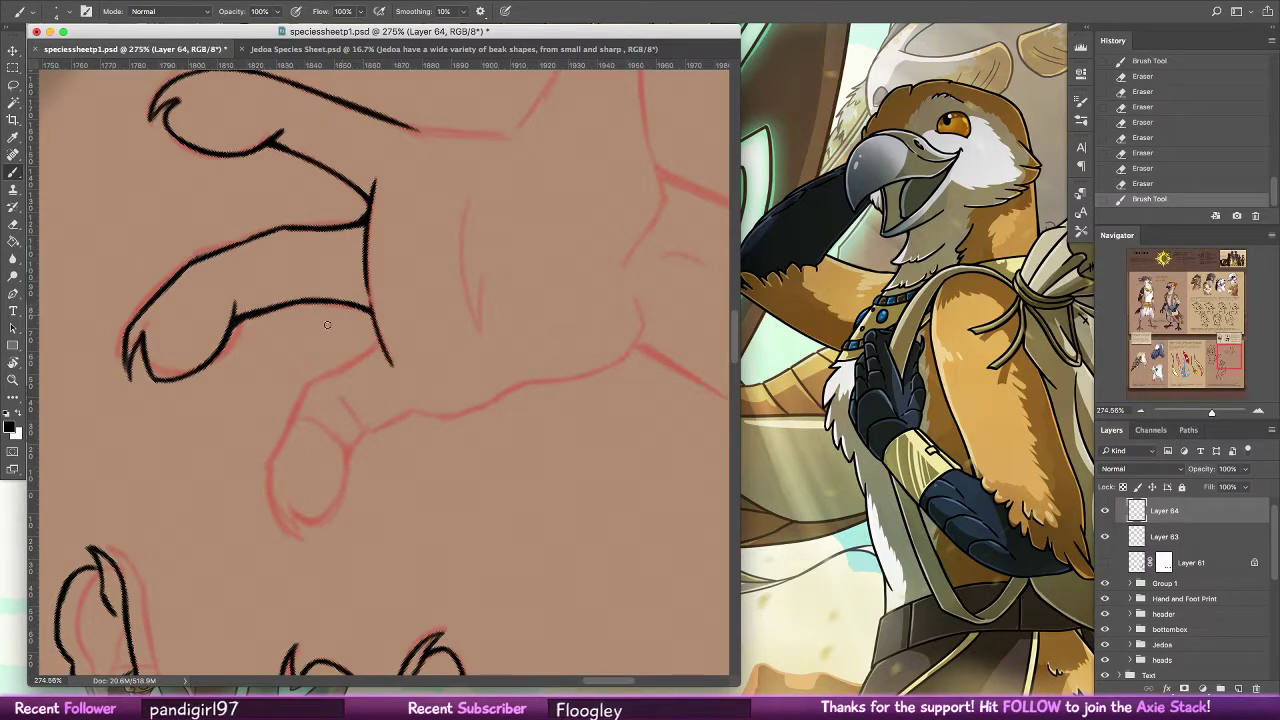
pyautogui.scroll(3, 403, 343)
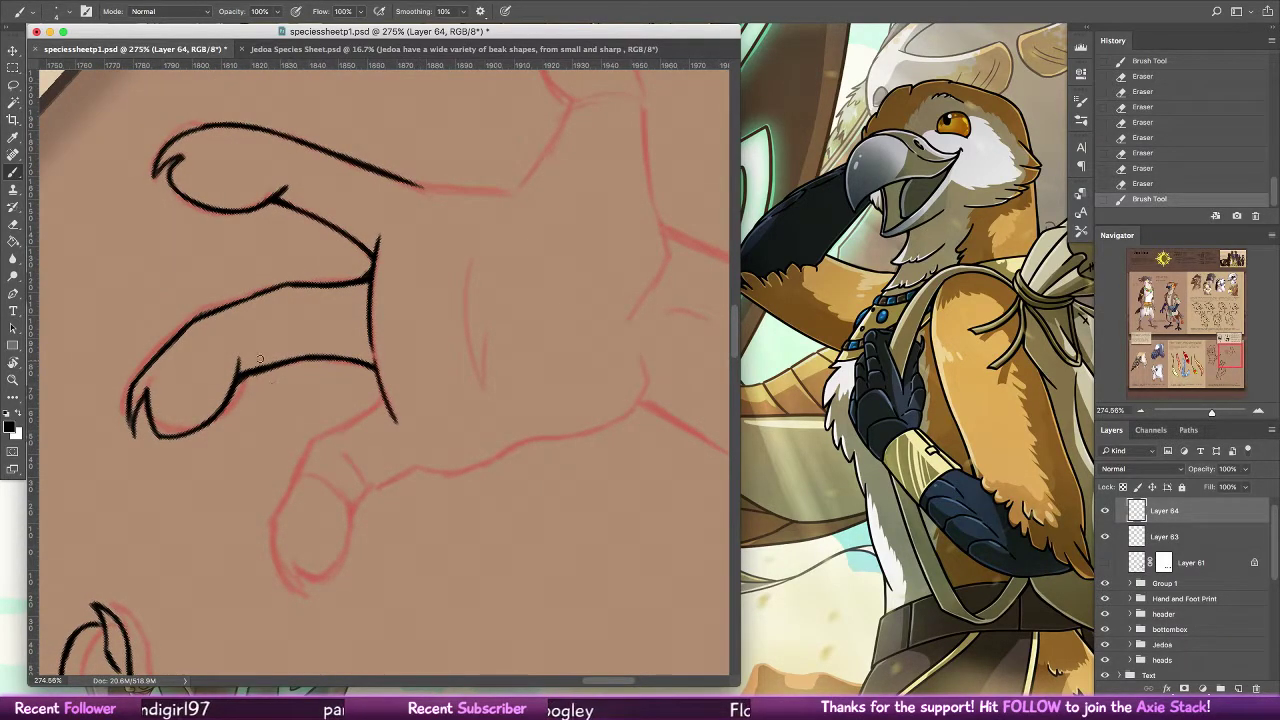
pyautogui.moveTo(282, 360)
pyautogui.mouseDown()
pyautogui.moveTo(243, 368)
pyautogui.moveTo(298, 352)
pyautogui.moveTo(372, 362)
pyautogui.mouseUp()
pyautogui.press('e')
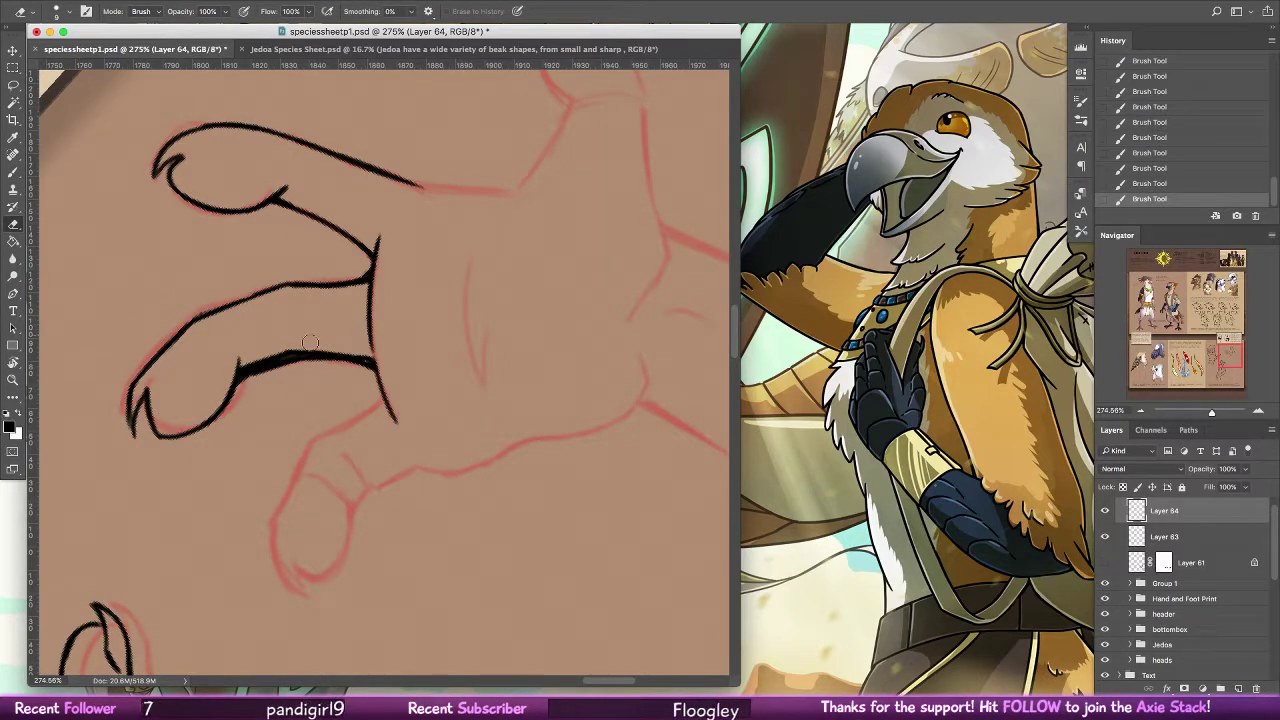
pyautogui.moveTo(246, 384)
pyautogui.mouseDown()
pyautogui.moveTo(296, 363)
pyautogui.moveTo(376, 362)
pyautogui.mouseUp()
pyautogui.click(14, 173)
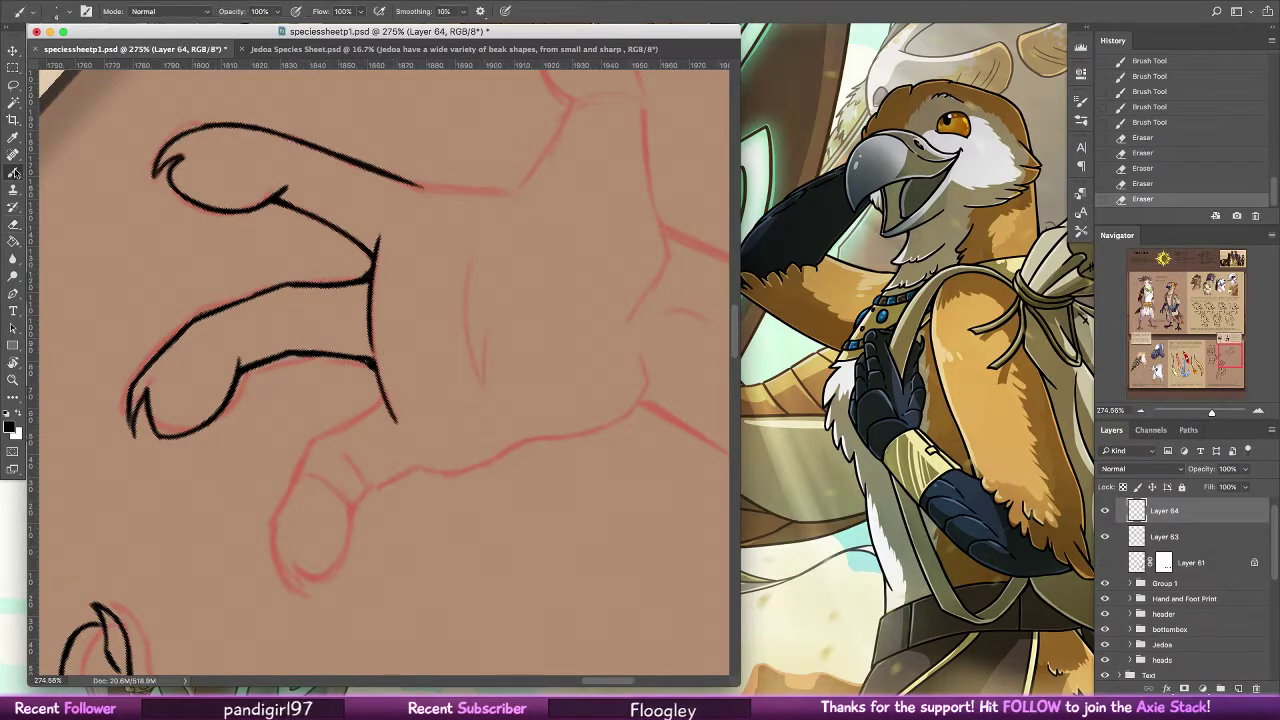
# Thicken the inner edge of the upright finger toward the palm and trim the stroke with the Eraser
pyautogui.moveTo(288, 197); pyautogui.dragTo(370, 251)
pyautogui.click(15, 223)
pyautogui.moveTo(279, 210); pyautogui.dragTo(330, 232)
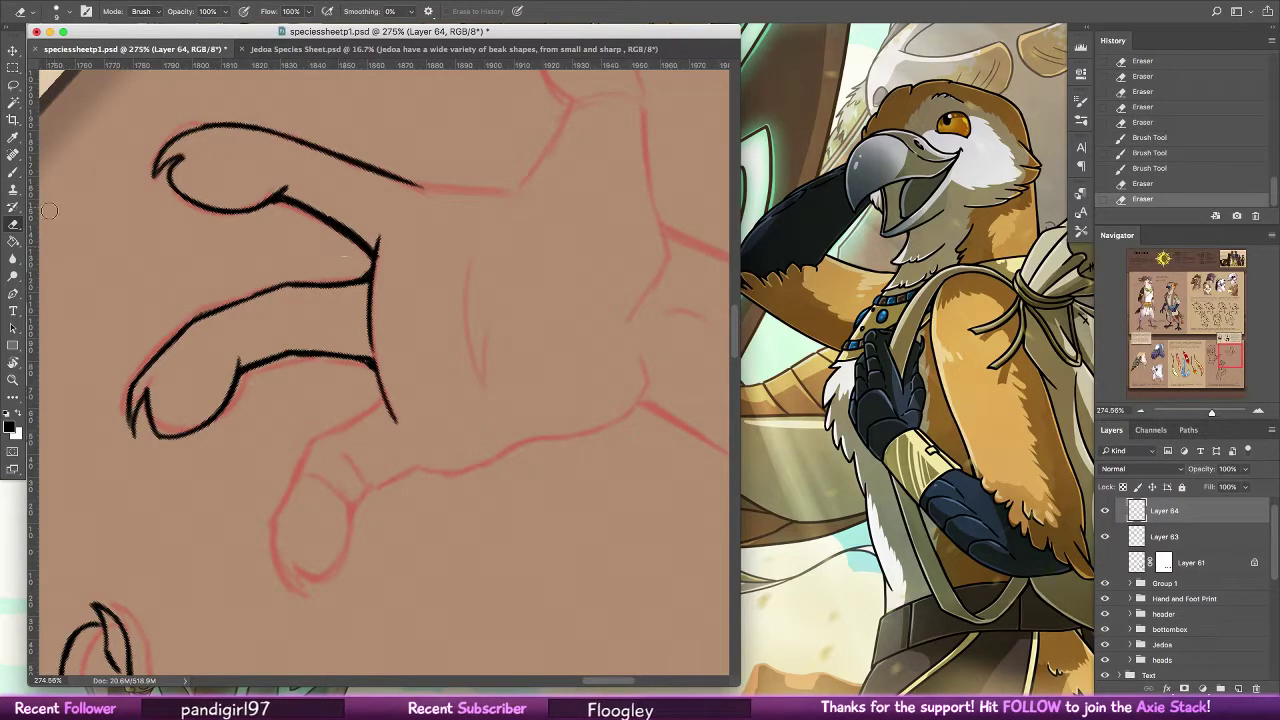
# Ink the outer edge of the open-palm hand's third finger from the palm past its bend
pyautogui.click(19, 169)
pyautogui.moveTo(363, 358)
pyautogui.mouseDown()
pyautogui.moveTo(383, 402)
pyautogui.moveTo(331, 430)
pyautogui.mouseUp()
pyautogui.moveTo(382, 400); pyautogui.dragTo(318, 436)
pyautogui.press('super+z')
pyautogui.moveTo(320, 434); pyautogui.dragTo(294, 482)
pyautogui.moveTo(308, 456); pyautogui.dragTo(288, 494)
# Undo the last three brush strokes on the third finger and restore them to compare the line
pyautogui.press('super+alt+z')
pyautogui.press('super+alt+z')
pyautogui.press('super+alt+z')
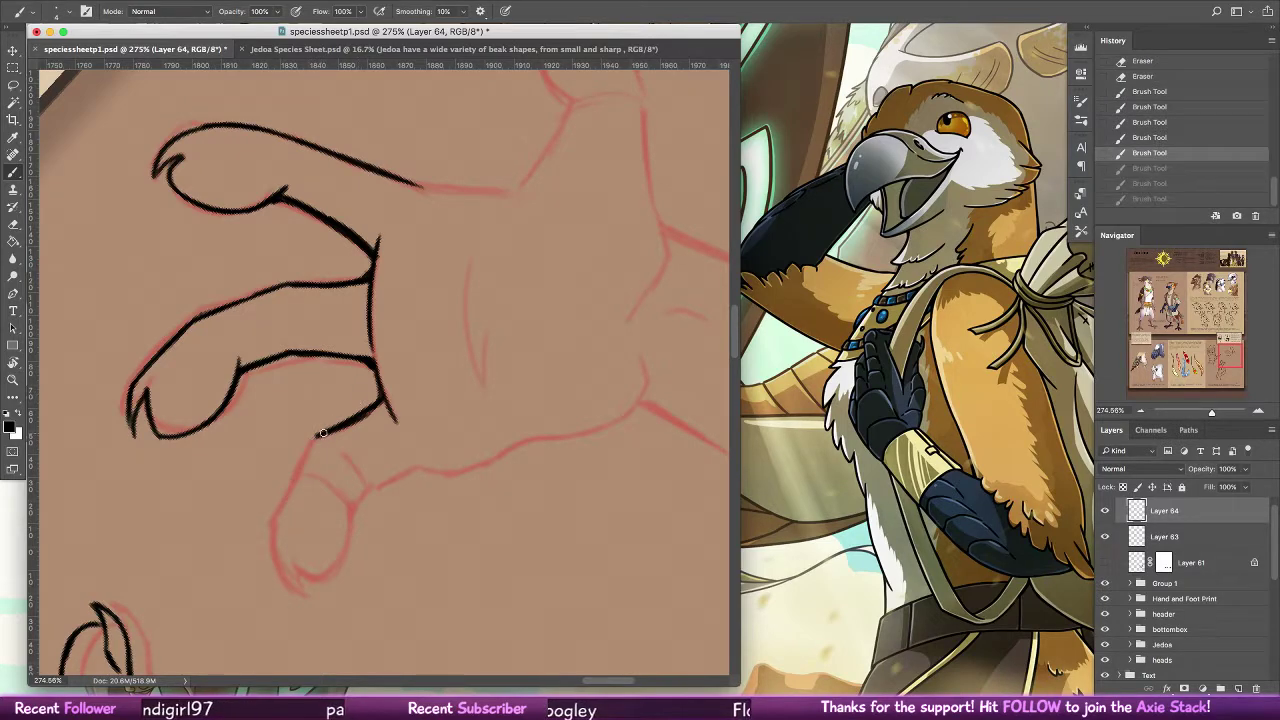
pyautogui.press('shift+super+z')
pyautogui.press('shift+super+z')
pyautogui.press('shift+super+z')
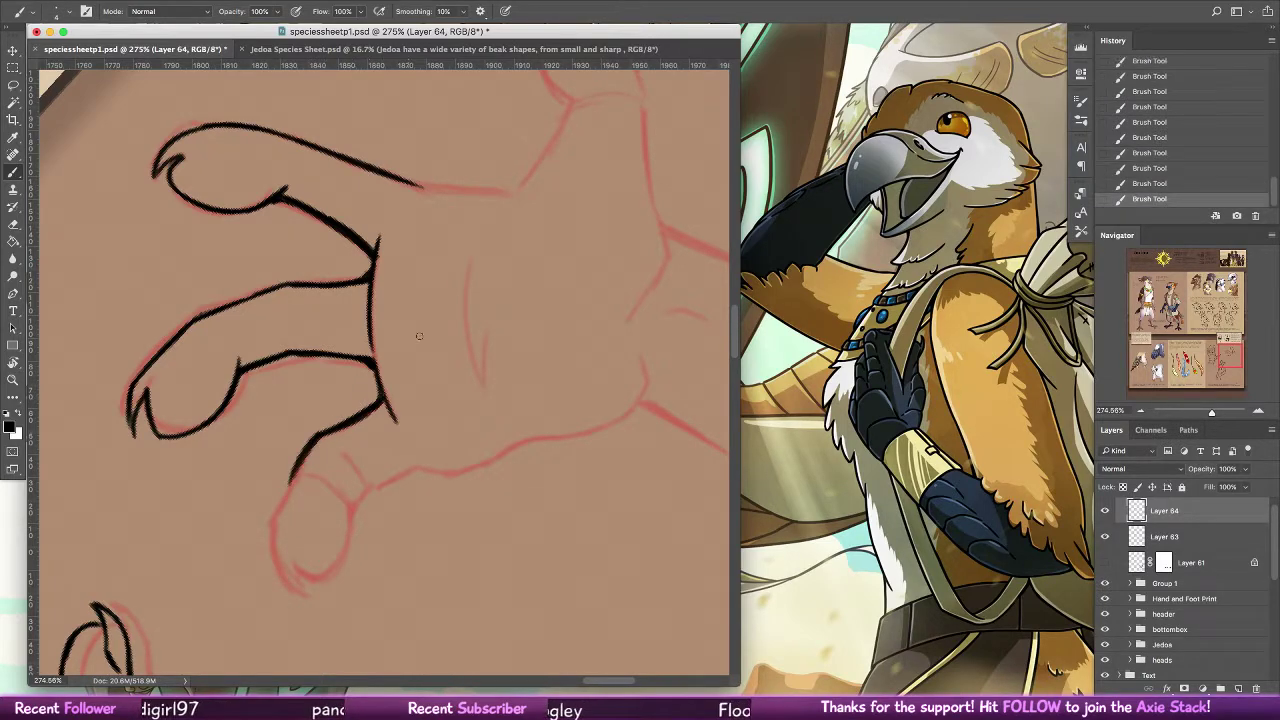
# Ink the third finger's rounded tip, pointed claw and fingertip crease, and start its inner edge toward the palm
pyautogui.moveTo(293, 471)
pyautogui.mouseDown()
pyautogui.moveTo(277, 511)
pyautogui.moveTo(300, 592)
pyautogui.mouseUp()
pyautogui.moveTo(292, 558); pyautogui.dragTo(312, 598)
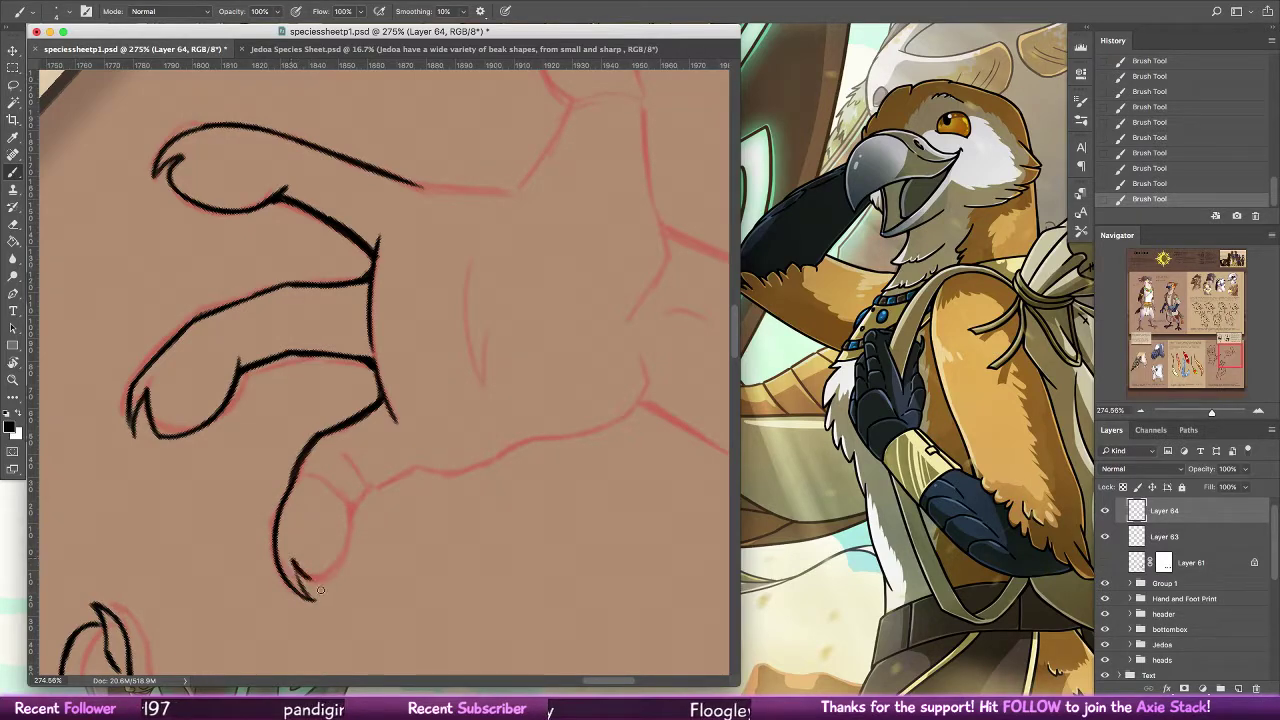
pyautogui.moveTo(389, 517); pyautogui.dragTo(351, 494)
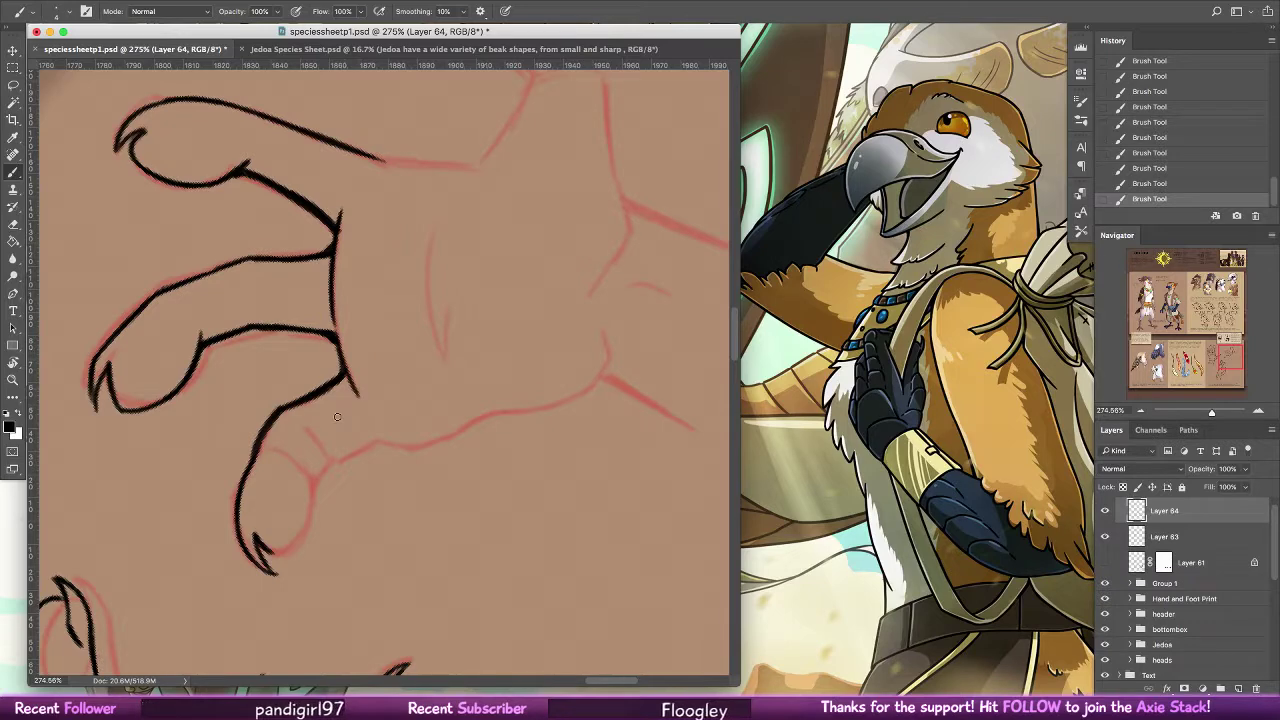
pyautogui.moveTo(266, 550)
pyautogui.mouseDown()
pyautogui.moveTo(300, 546)
pyautogui.moveTo(312, 485)
pyautogui.mouseUp()
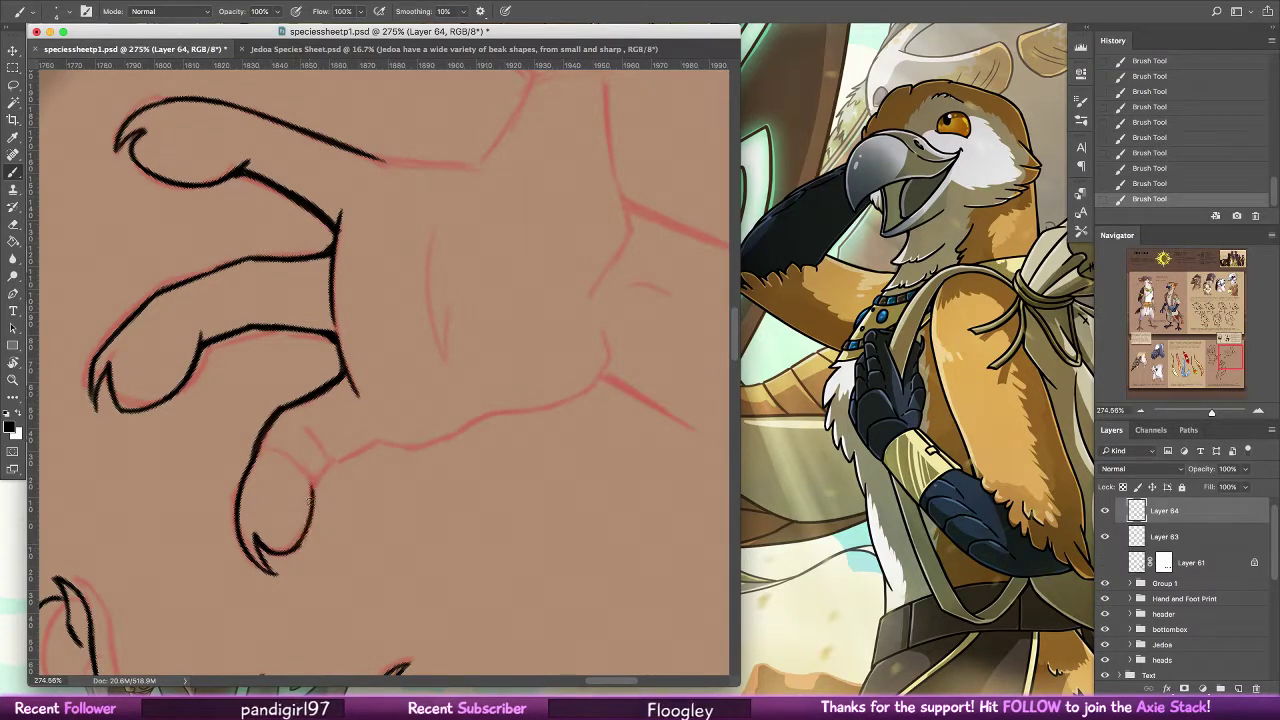
pyautogui.moveTo(304, 538)
pyautogui.mouseDown()
pyautogui.moveTo(288, 450)
pyautogui.moveTo(322, 459)
pyautogui.mouseUp()
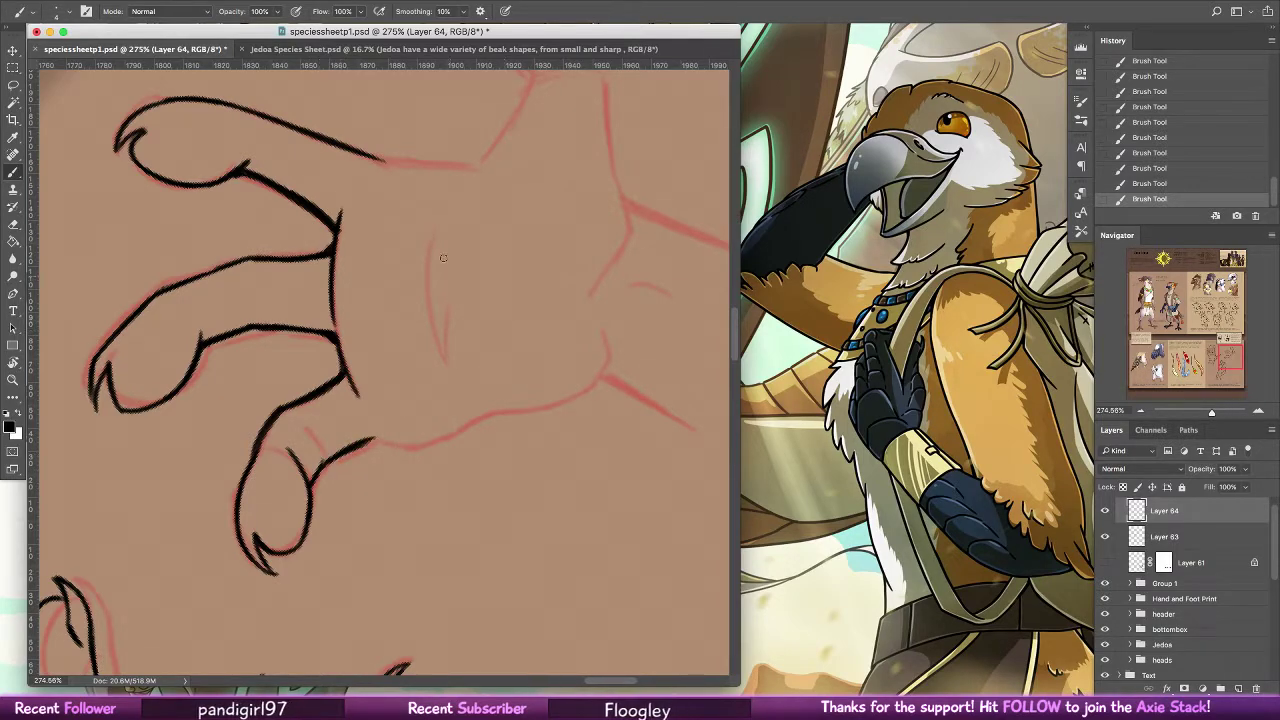
# Ink the crease lines in the middle of the palm and the palm's outer edge from the third finger to the wrist
pyautogui.moveTo(429, 243); pyautogui.dragTo(448, 316)
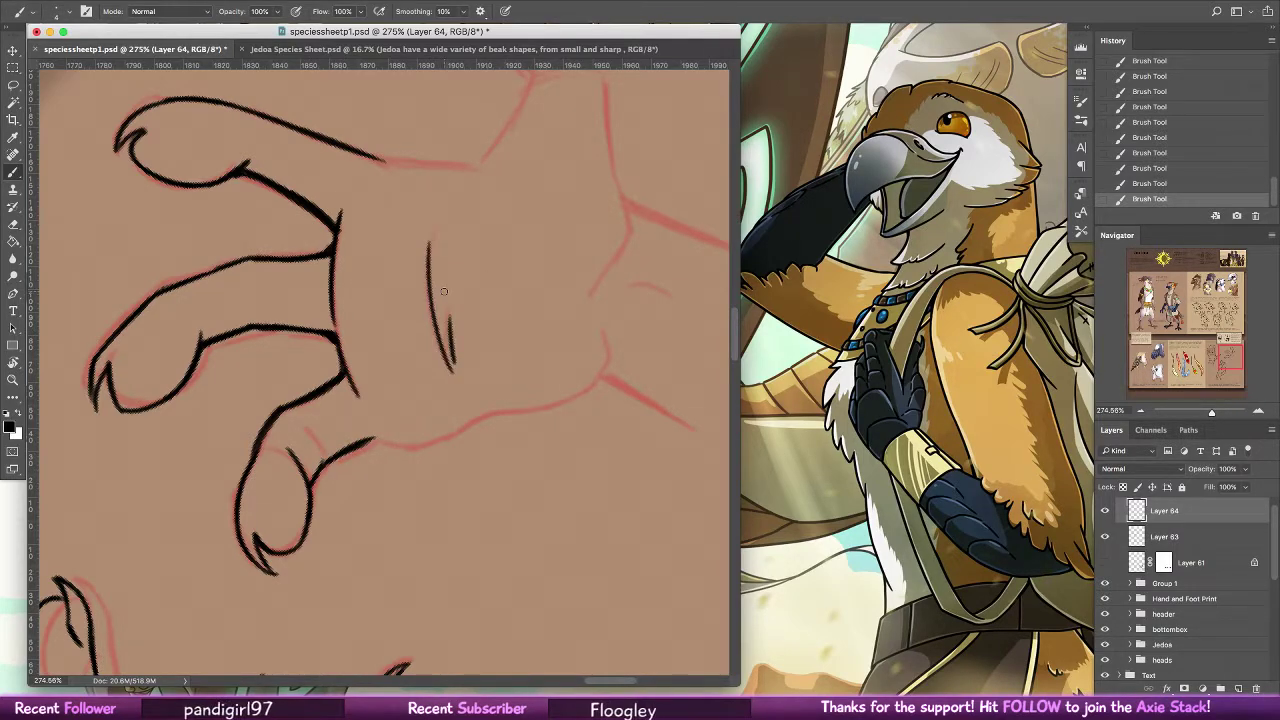
pyautogui.doubleClick(13, 364)
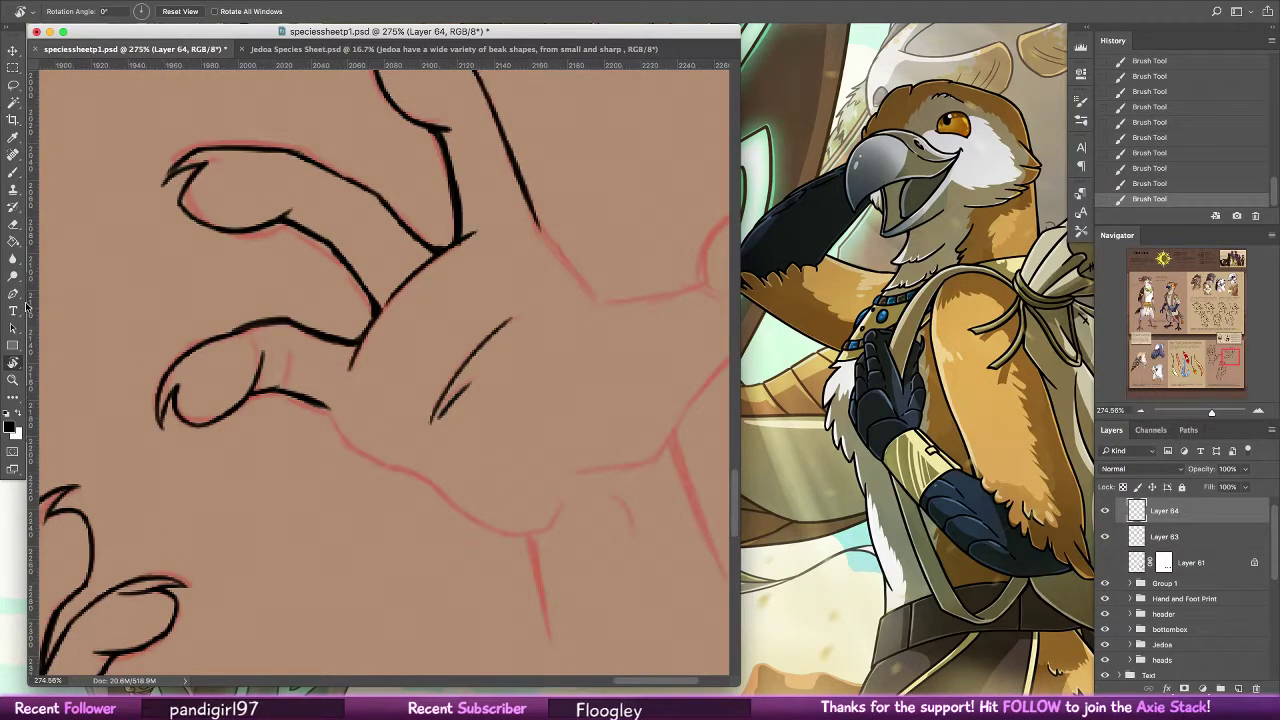
pyautogui.press('b')
pyautogui.moveTo(368, 447); pyautogui.dragTo(424, 463)
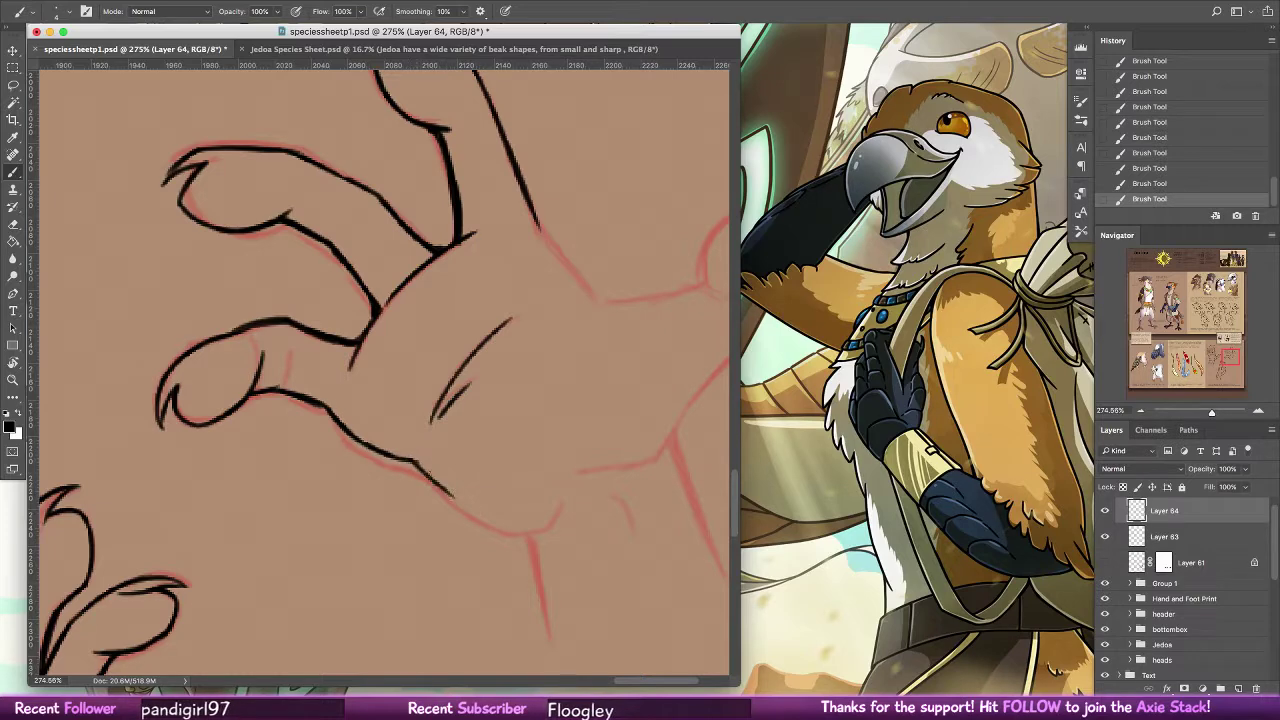
pyautogui.moveTo(417, 462)
pyautogui.mouseDown()
pyautogui.moveTo(530, 522)
pyautogui.moveTo(554, 522)
pyautogui.moveTo(561, 488)
pyautogui.mouseUp()
pyautogui.press('super+z')
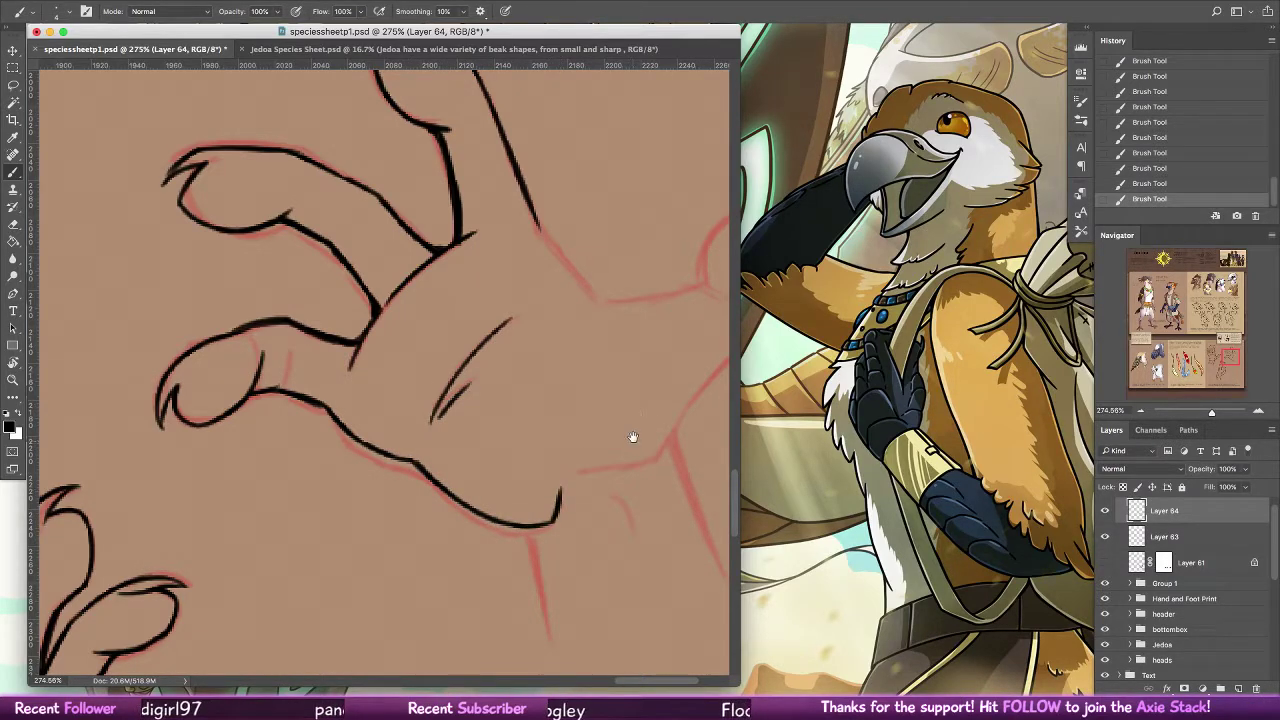
# Ink the upright finger's outer edge down to the corner where the thumb begins, thickening the line
pyautogui.moveTo(617, 457); pyautogui.dragTo(477, 462)
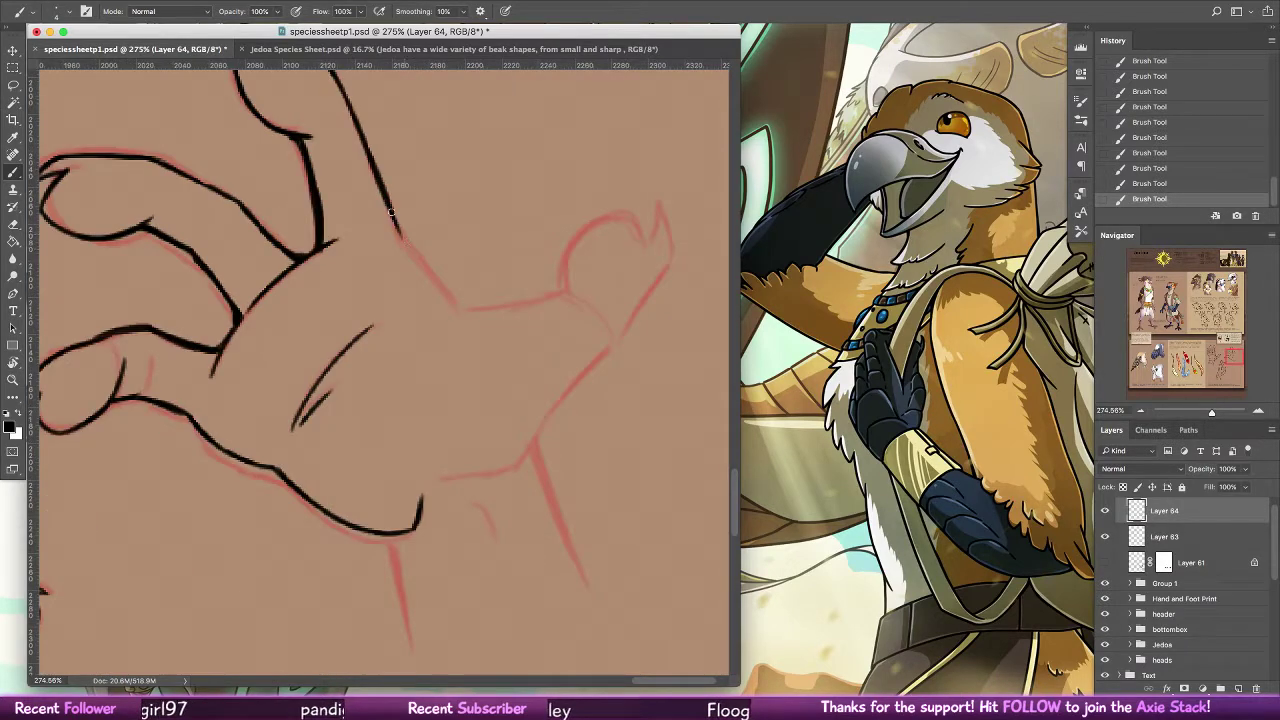
pyautogui.moveTo(390, 211); pyautogui.dragTo(445, 290)
pyautogui.hotkey('ctrl', 'z')
pyautogui.moveTo(392, 214); pyautogui.dragTo(450, 295)
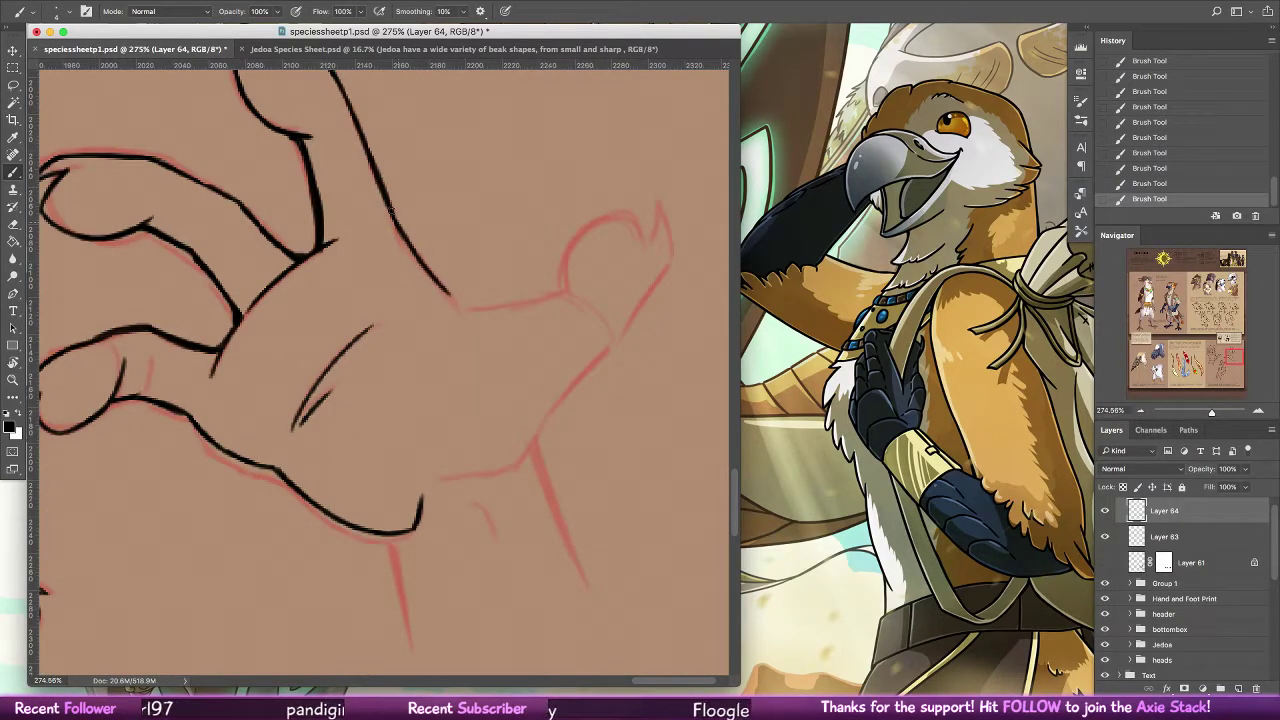
pyautogui.moveTo(398, 232); pyautogui.dragTo(462, 309)
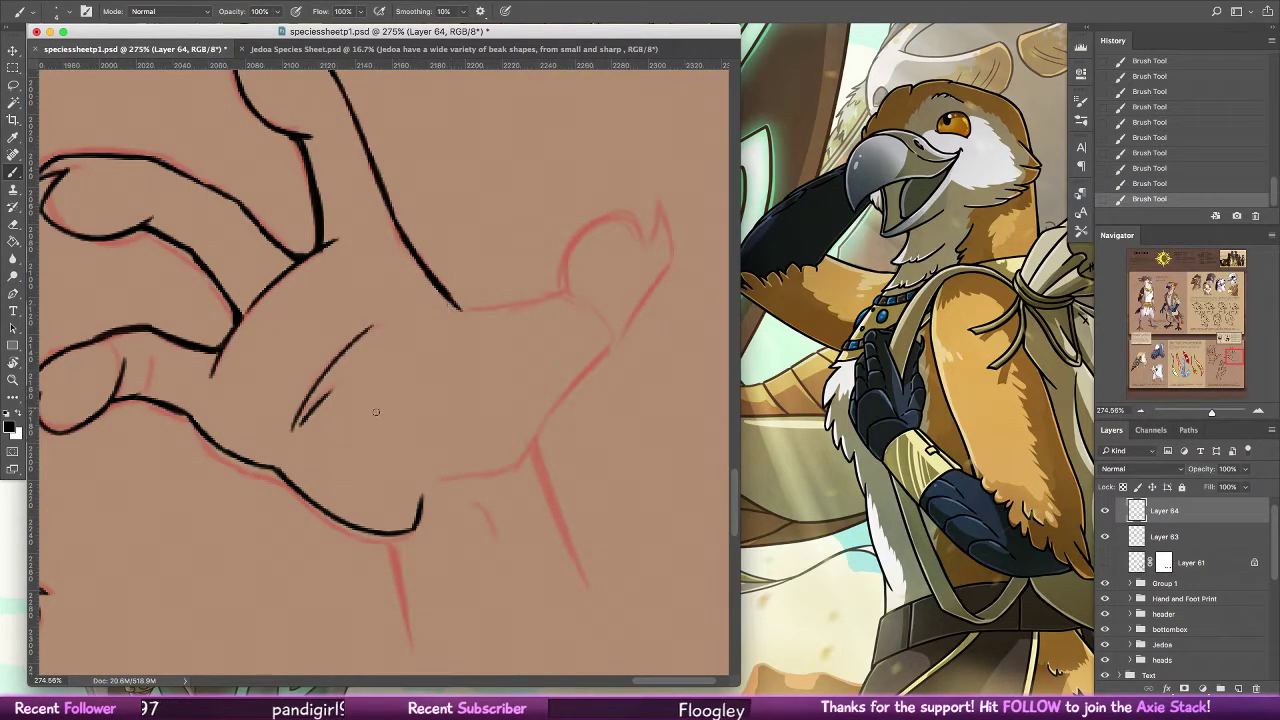
# Ink a short crease near the palm's base and the thumb's outer edge from the wrist toward the fingertip
pyautogui.moveTo(324, 437); pyautogui.dragTo(382, 441)
pyautogui.moveTo(441, 477)
pyautogui.mouseDown()
pyautogui.moveTo(520, 464)
pyautogui.moveTo(628, 338)
pyautogui.mouseUp()
pyautogui.hotkey('ctrl', 'z')
pyautogui.hotkey('ctrl', 'z')
pyautogui.hotkey('ctrl', 'z')
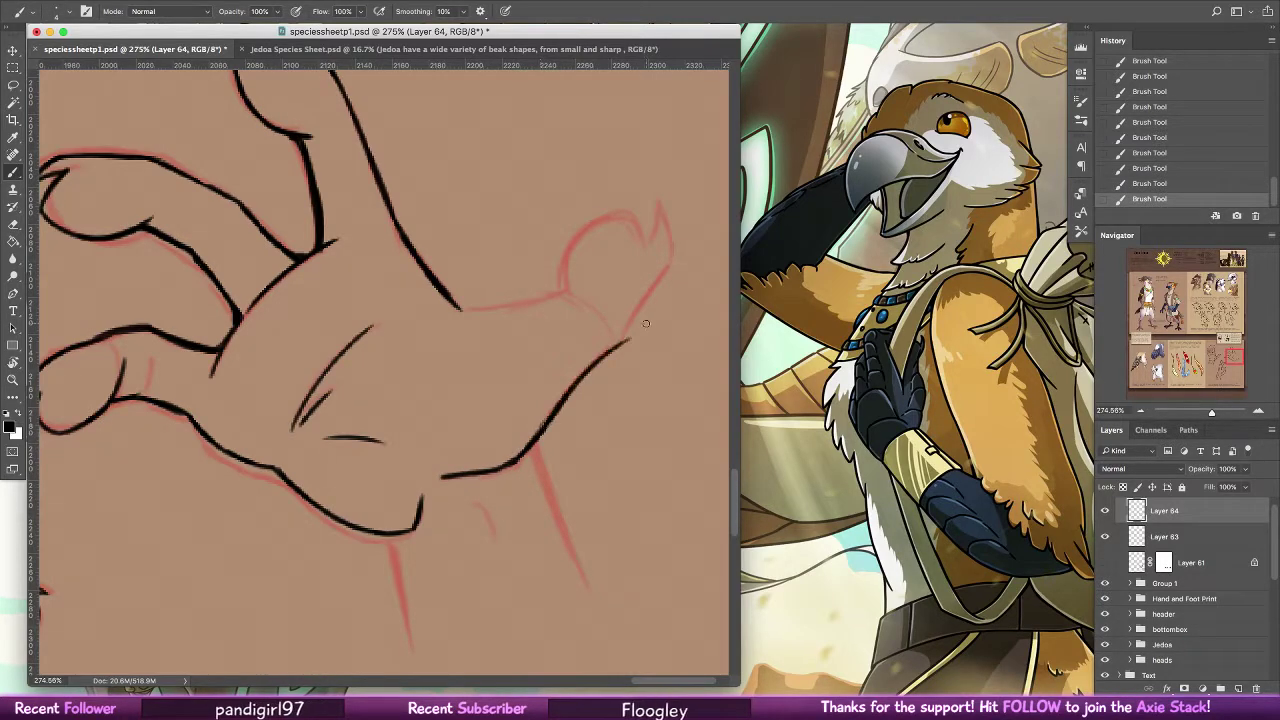
pyautogui.hotkey('ctrl', 'z')
pyautogui.moveTo(544, 426); pyautogui.dragTo(611, 350)
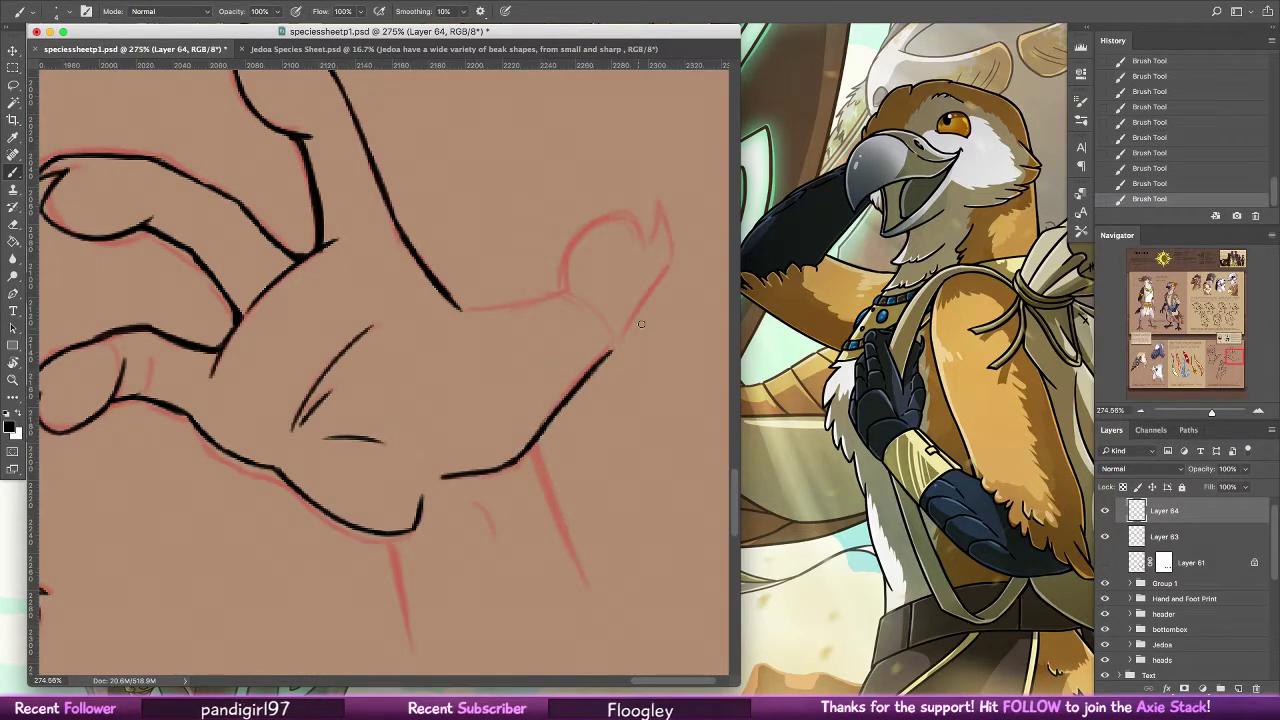
# Ink the thumb's inner edge, rounded tip and pointed claw, and join the claw to the thumb's outer edge
pyautogui.moveTo(454, 301)
pyautogui.mouseDown()
pyautogui.moveTo(526, 311)
pyautogui.moveTo(498, 314)
pyautogui.moveTo(558, 294)
pyautogui.moveTo(582, 228)
pyautogui.mouseUp()
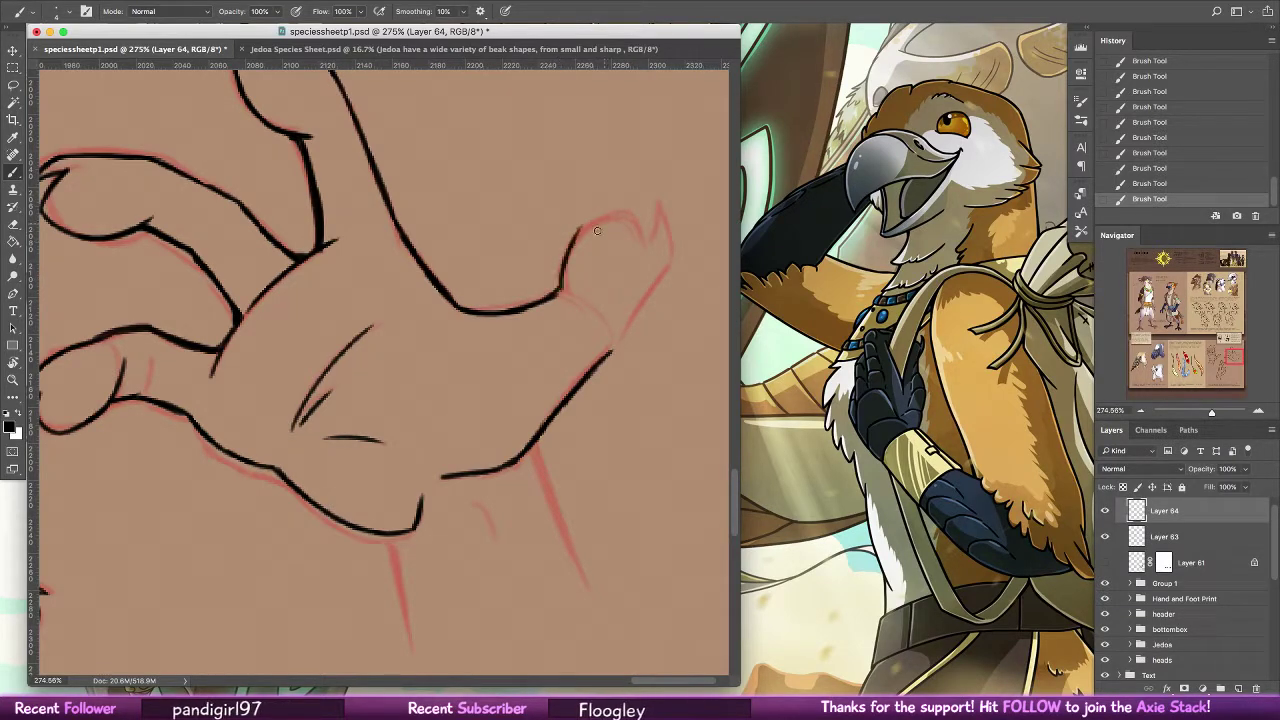
pyautogui.moveTo(560, 291)
pyautogui.mouseDown()
pyautogui.moveTo(583, 229)
pyautogui.moveTo(630, 212)
pyautogui.moveTo(647, 249)
pyautogui.moveTo(656, 221)
pyautogui.moveTo(664, 281)
pyautogui.mouseUp()
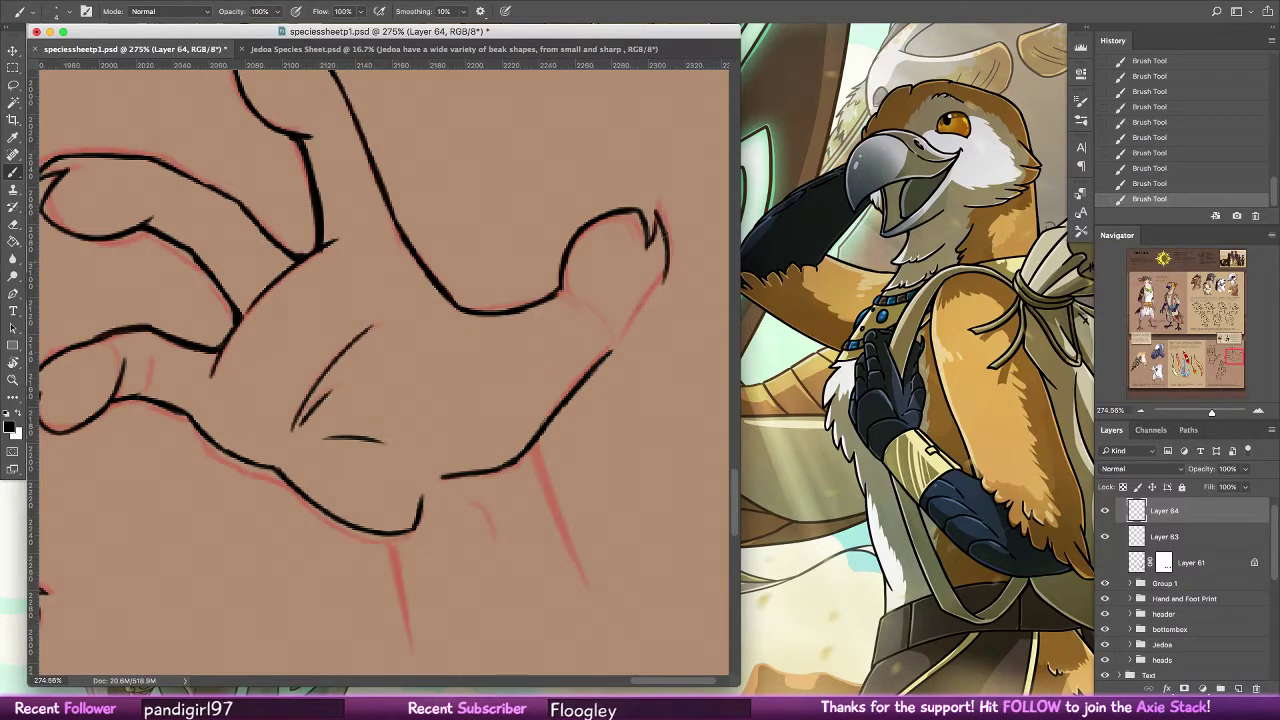
pyautogui.press('super+z')
pyautogui.moveTo(656, 210)
pyautogui.mouseDown()
pyautogui.moveTo(648, 302)
pyautogui.moveTo(607, 357)
pyautogui.mouseUp()
# Thicken the inner curve at the thumb's base and the thumb's long outer edge
pyautogui.moveTo(458, 314)
pyautogui.mouseDown()
pyautogui.moveTo(521, 315)
pyautogui.moveTo(566, 288)
pyautogui.mouseUp()
pyautogui.moveTo(632, 318); pyautogui.dragTo(522, 452)
pyautogui.press('super+z')
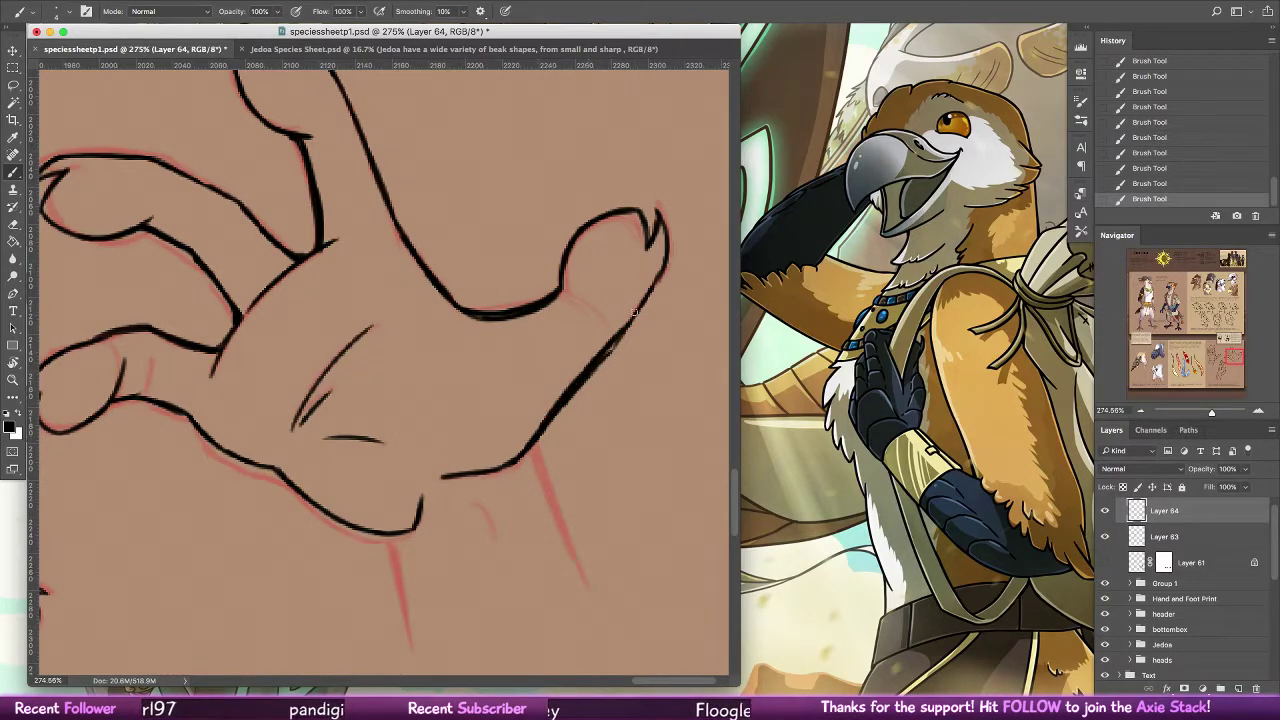
pyautogui.moveTo(646, 291); pyautogui.dragTo(614, 336)
# Erase the excess ink along the thumb's inner curve and outer edge to leave clean, tapered lines
pyautogui.press('e')
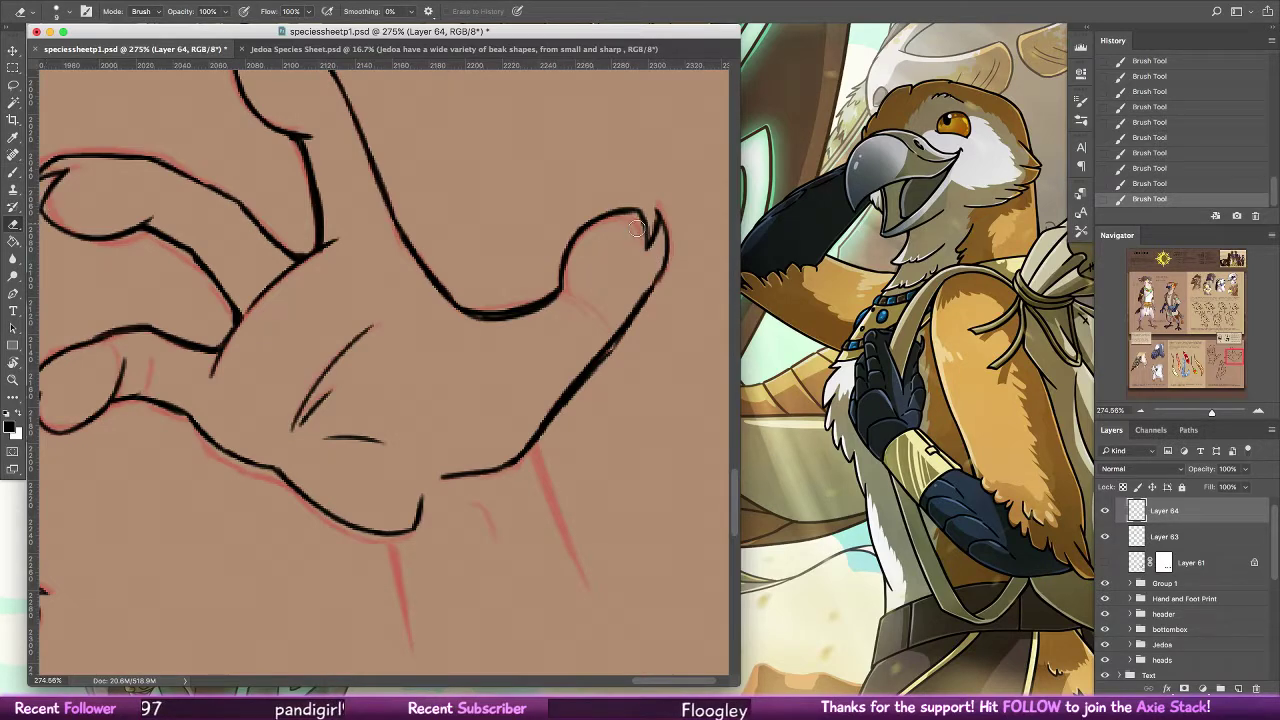
pyautogui.moveTo(476, 302); pyautogui.dragTo(559, 279)
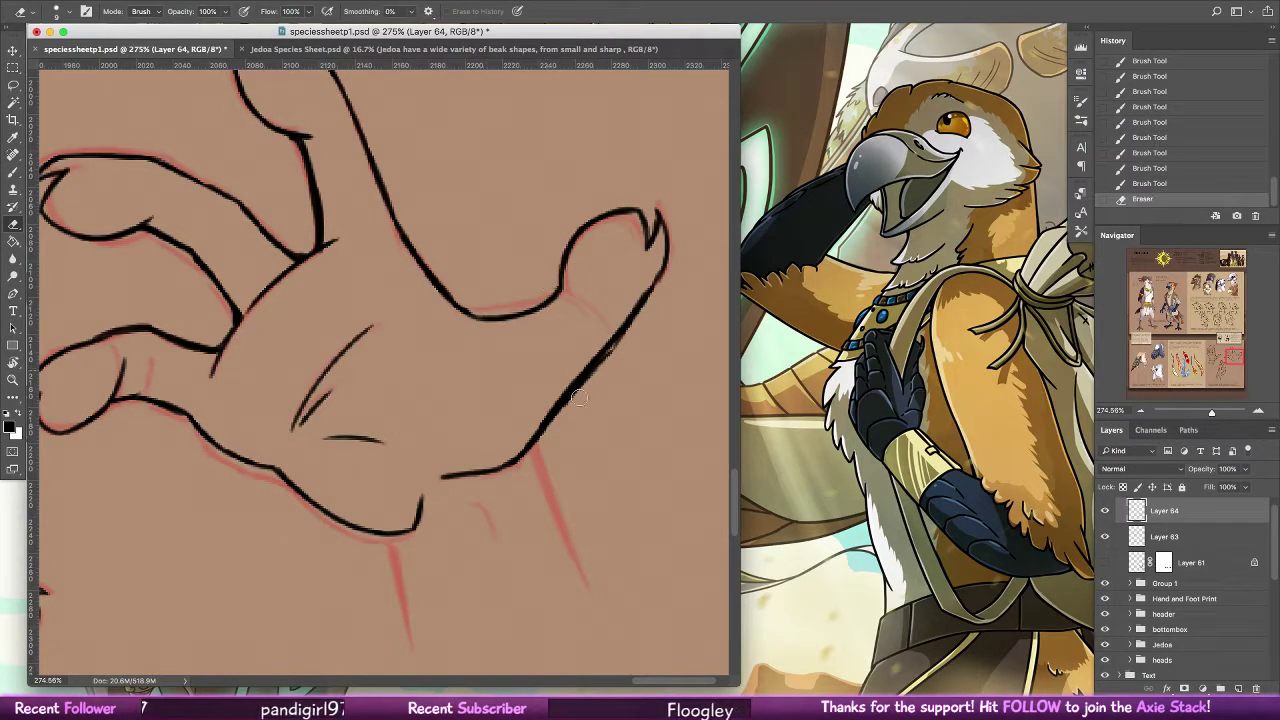
pyautogui.moveTo(532, 459); pyautogui.dragTo(597, 382)
pyautogui.moveTo(645, 318)
pyautogui.mouseDown()
pyautogui.moveTo(616, 347)
pyautogui.moveTo(548, 440)
pyautogui.mouseUp()
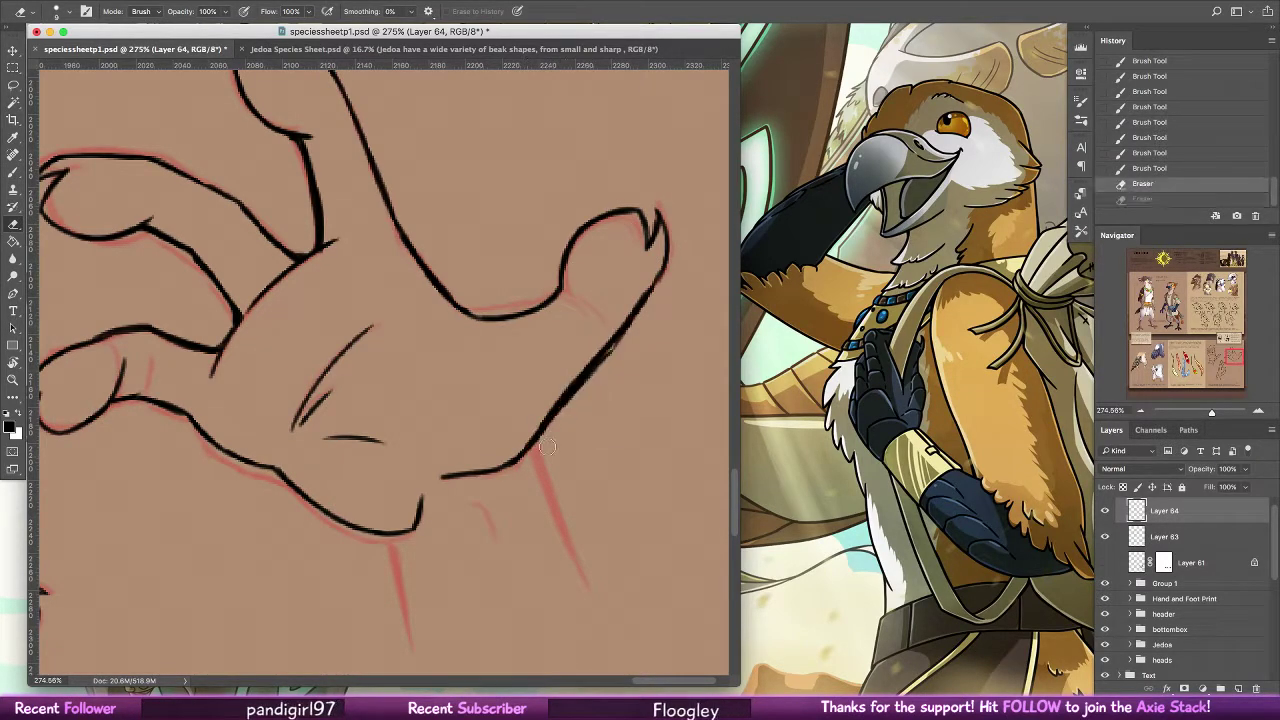
pyautogui.moveTo(643, 323)
pyautogui.mouseDown()
pyautogui.moveTo(547, 451)
pyautogui.moveTo(673, 277)
pyautogui.moveTo(614, 364)
pyautogui.mouseUp()
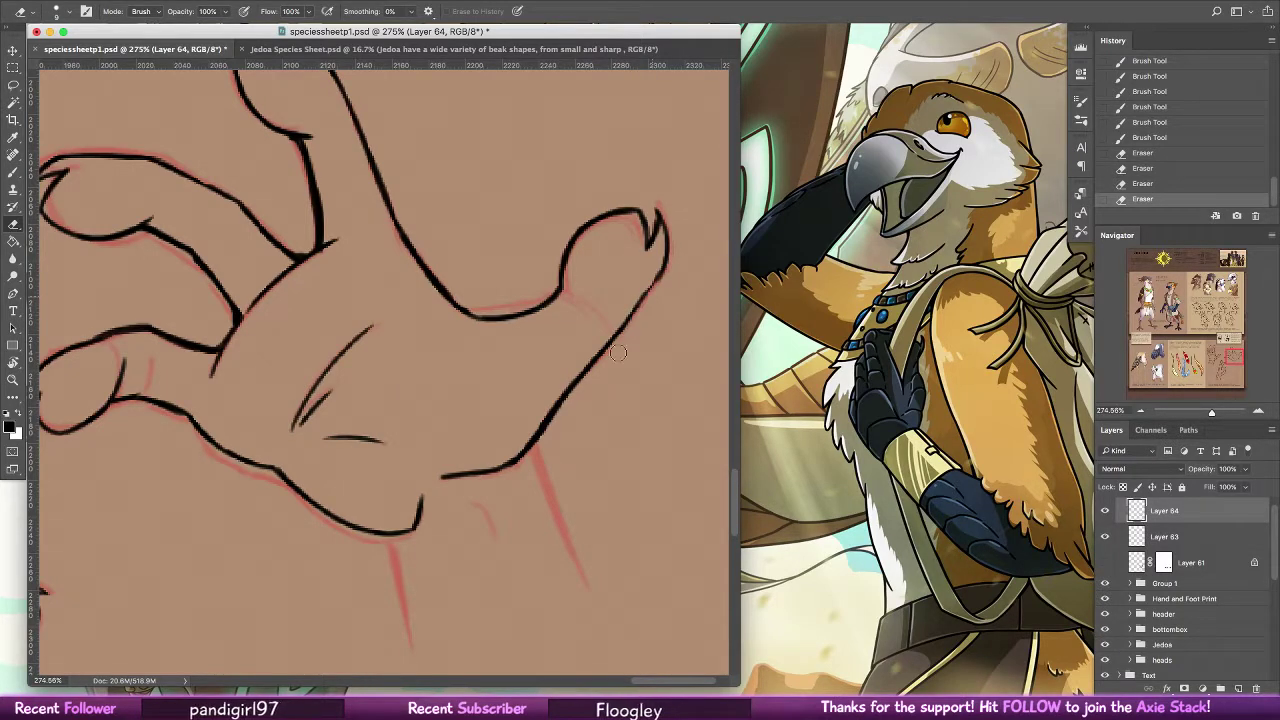
pyautogui.moveTo(618, 353); pyautogui.dragTo(577, 402)
# Retouch the thumb's outer edge below the tip and ink a short line from the claw's base down to it
pyautogui.press('b')
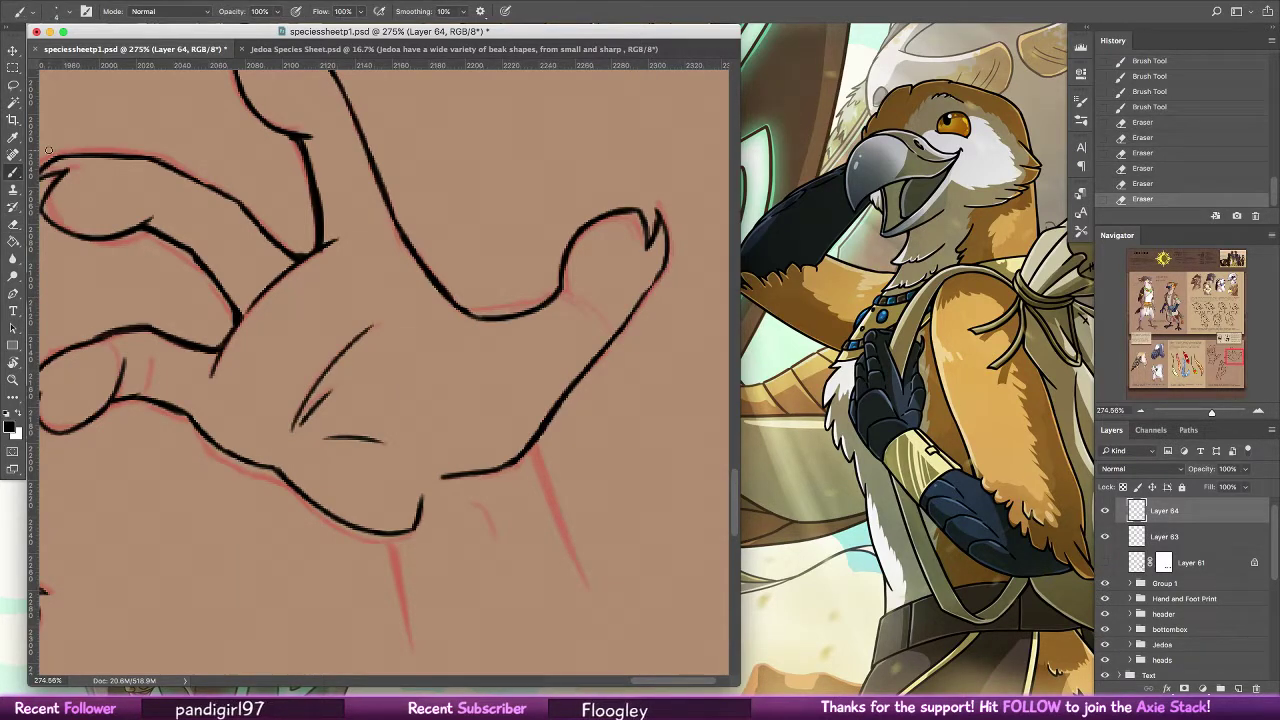
pyautogui.moveTo(662, 266); pyautogui.dragTo(638, 296)
pyautogui.press('super+alt+z')
pyautogui.press('super+alt+z')
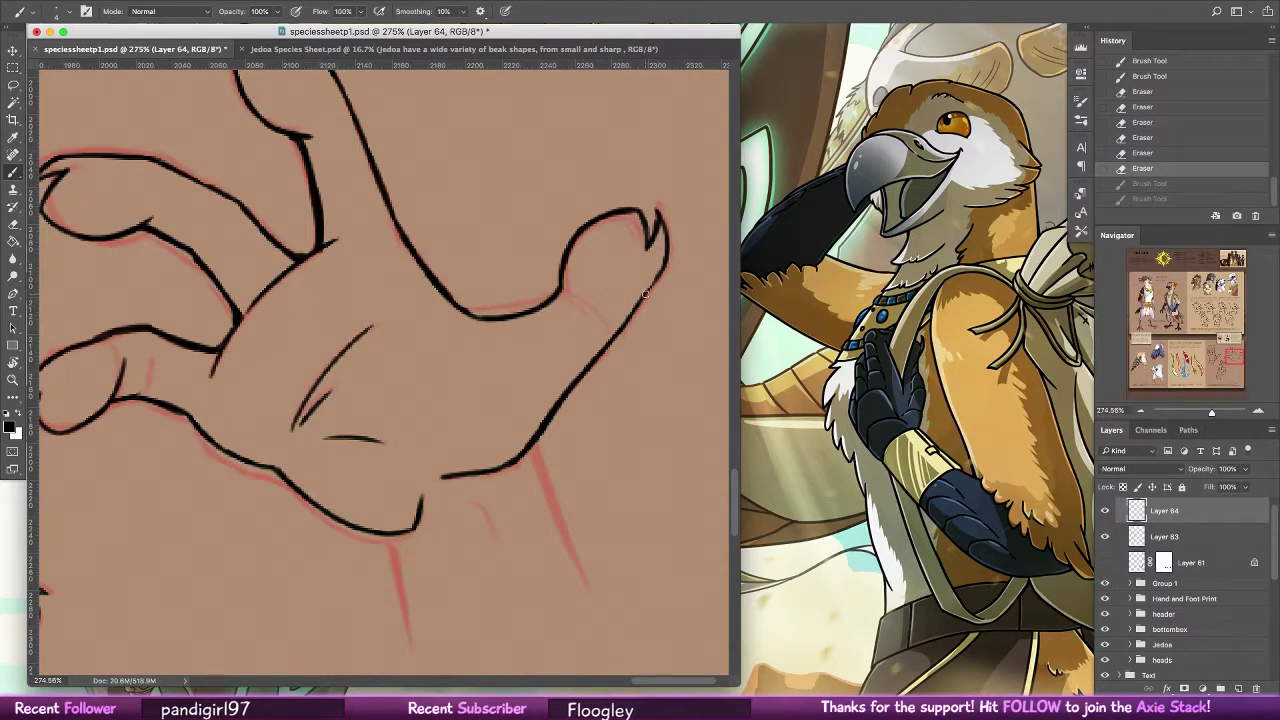
pyautogui.press('super+shift+z')
pyautogui.press('super+shift+z')
pyautogui.press('super+alt+z')
pyautogui.moveTo(649, 242); pyautogui.dragTo(642, 296)
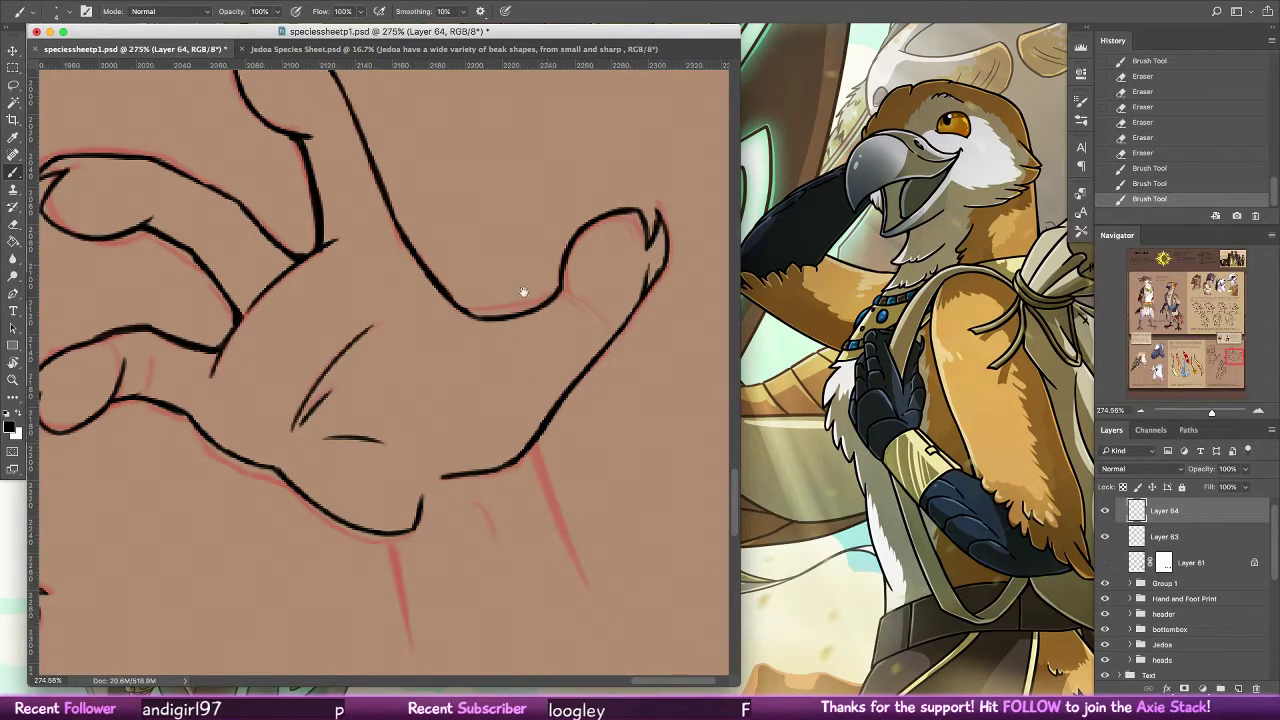
# Erase the short horizontal crease near the base of the palm
pyautogui.press('e')
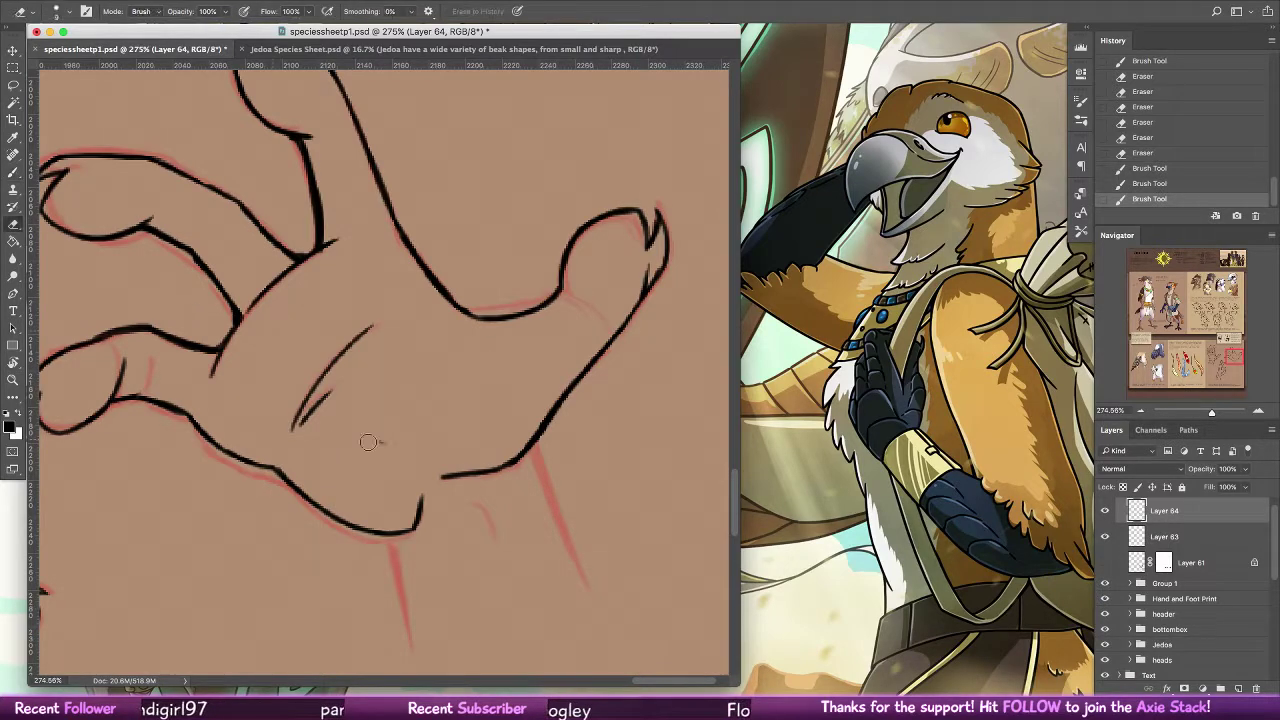
pyautogui.moveTo(325, 437); pyautogui.dragTo(383, 440)
pyautogui.press('b')
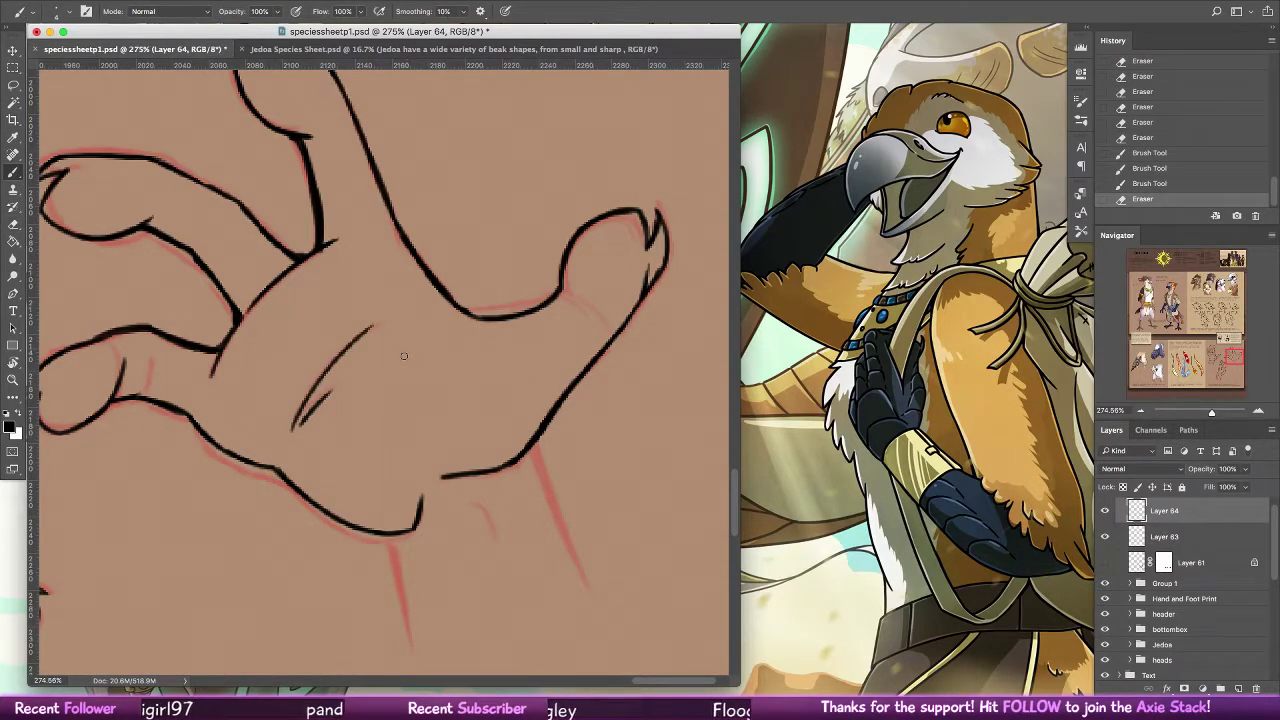
pyautogui.click(404, 355)
pyautogui.hotkey('ctrl', 'z')
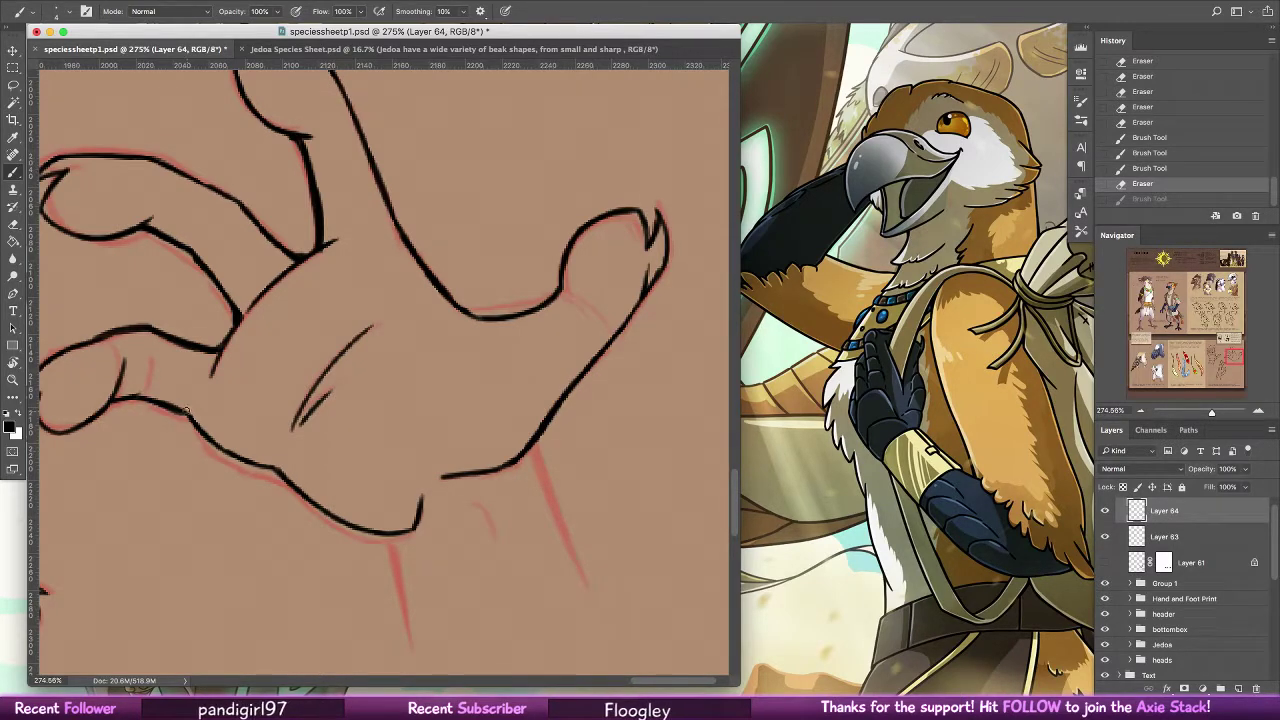
# Thicken the palm's outer edge just below the third finger, undoing strokes that miss the line
pyautogui.moveTo(188, 414); pyautogui.dragTo(257, 467)
pyautogui.press('super+z')
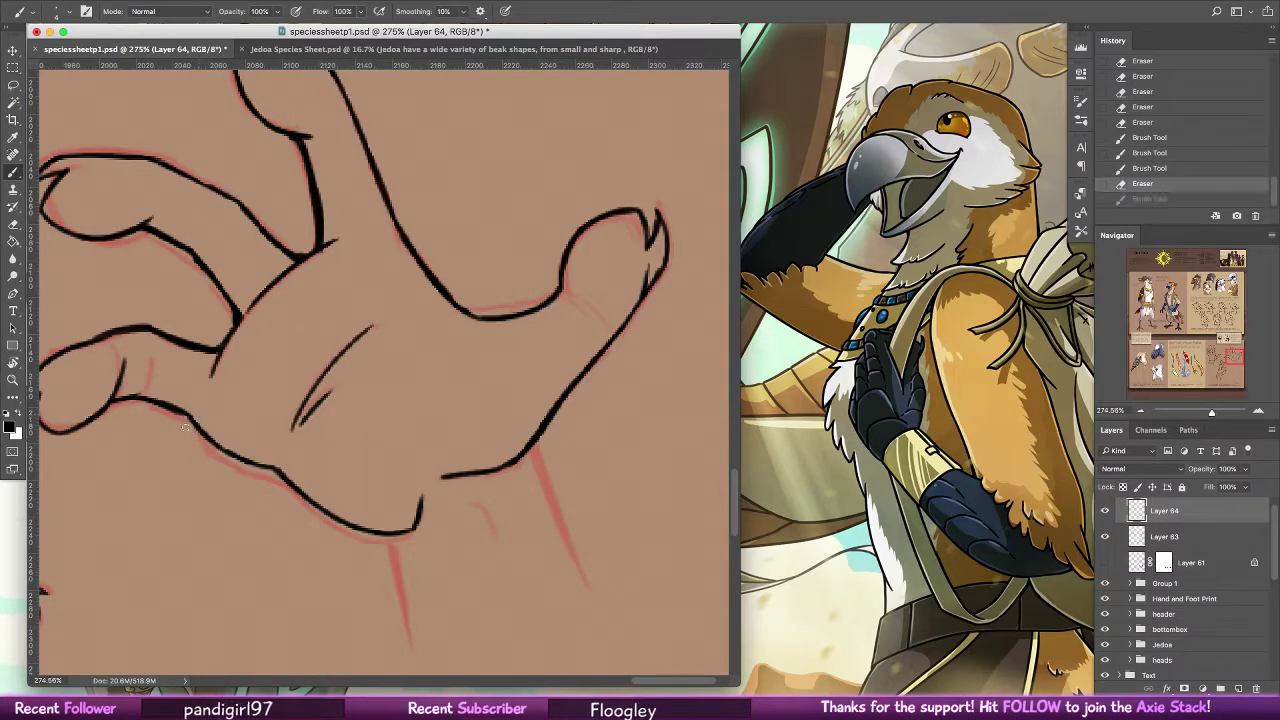
pyautogui.moveTo(188, 414); pyautogui.dragTo(256, 467)
pyautogui.press('super+z')
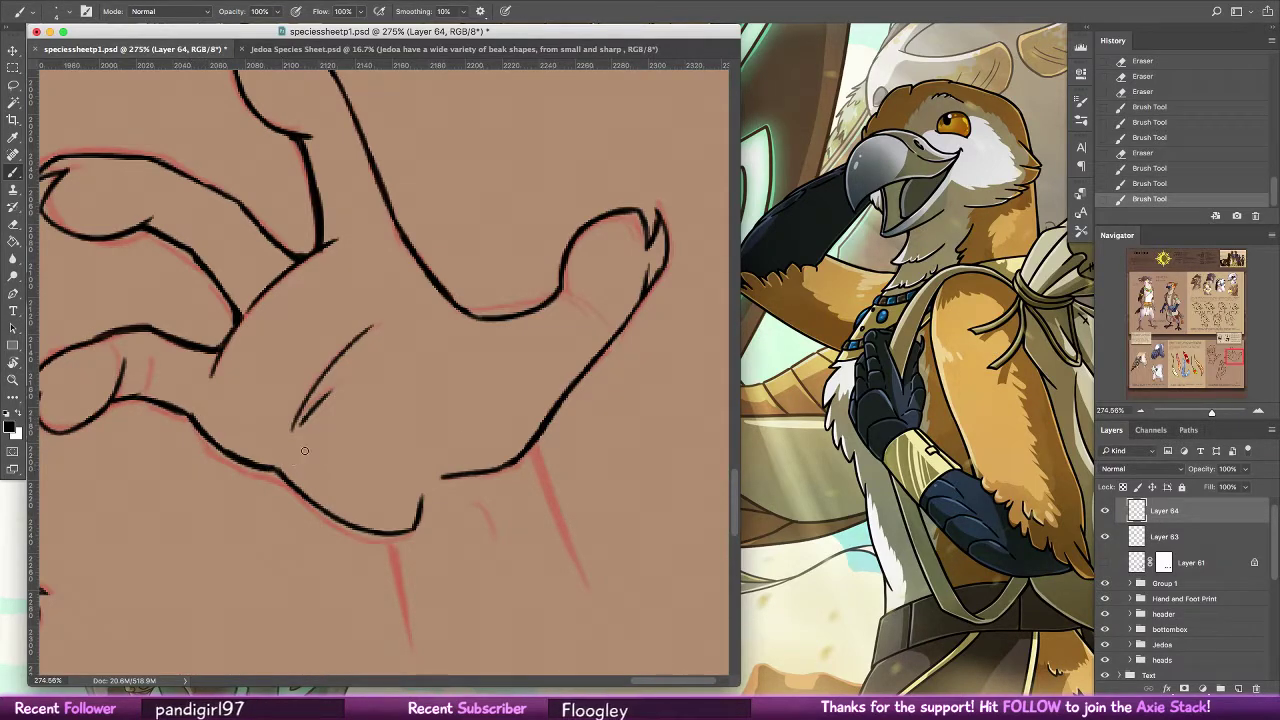
# Ink the short tendon line inside the wrist and both outer edges of the wrist below the palm
pyautogui.moveTo(457, 529); pyautogui.dragTo(368, 381)
pyautogui.moveTo(390, 356); pyautogui.dragTo(422, 418)
pyautogui.moveTo(304, 403); pyautogui.dragTo(323, 508)
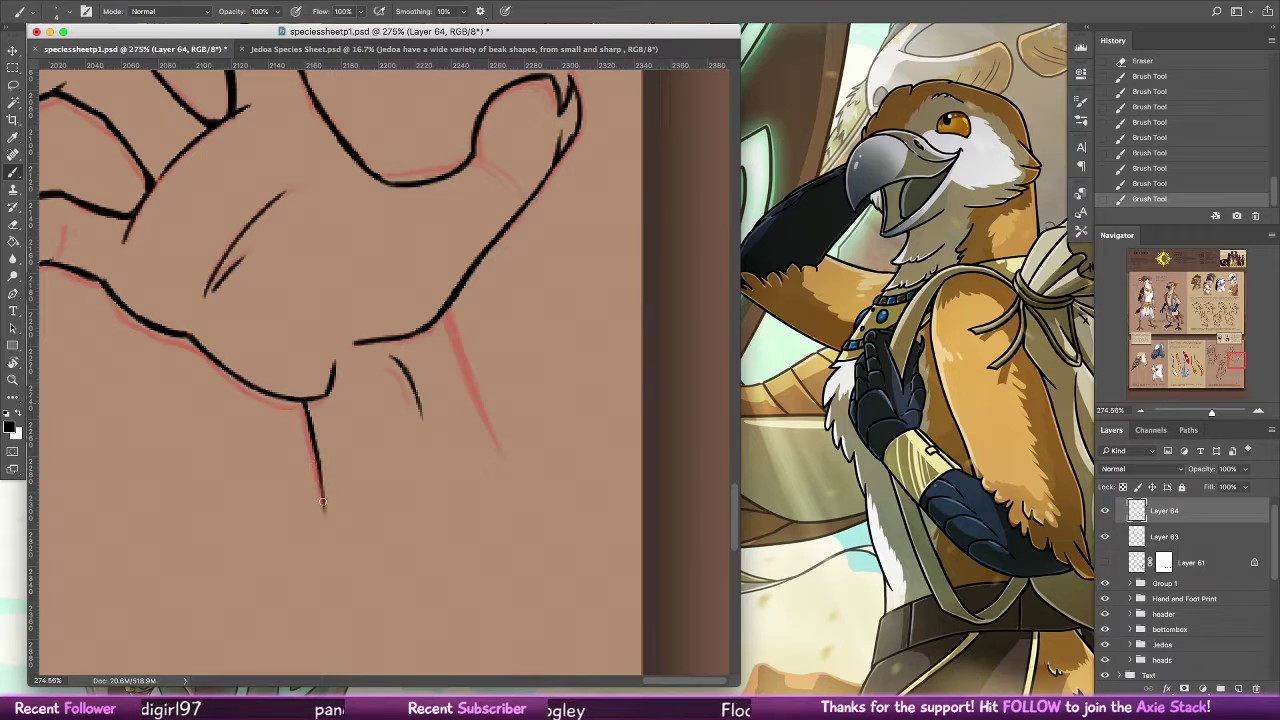
pyautogui.moveTo(446, 309); pyautogui.dragTo(481, 416)
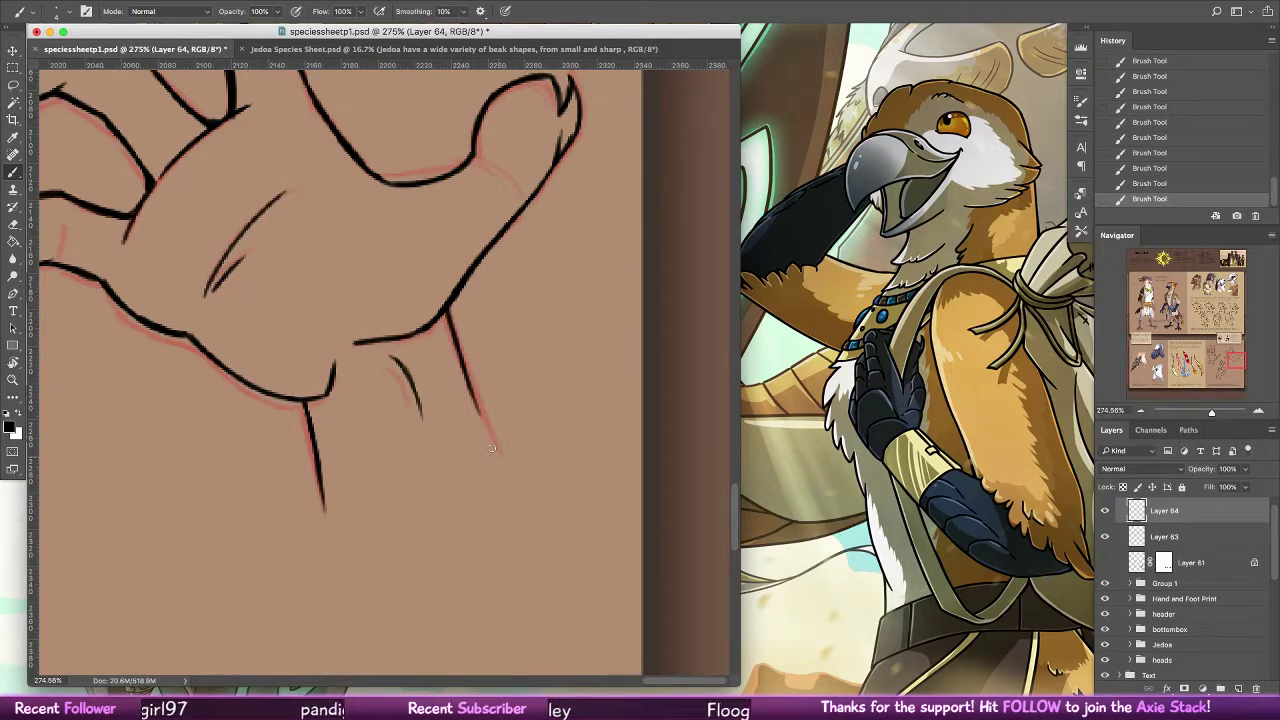
pyautogui.press('super+z')
pyautogui.moveTo(447, 310); pyautogui.dragTo(502, 455)
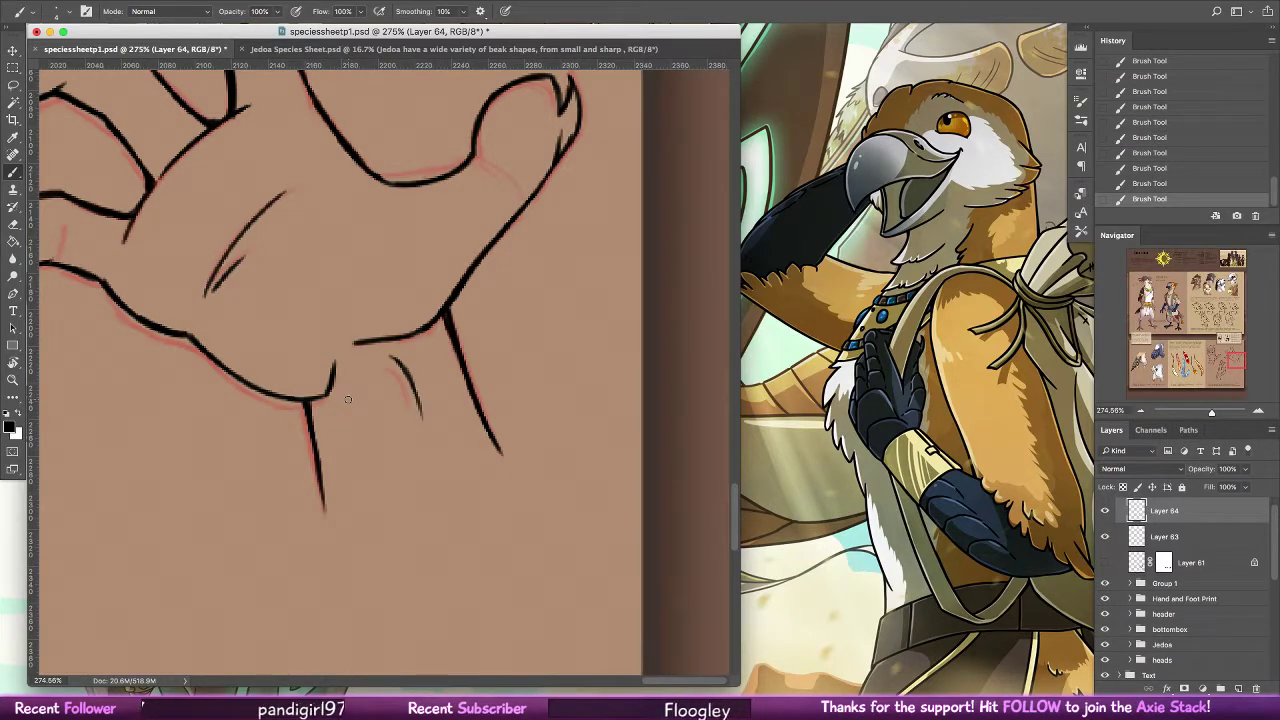
# Ink thin scale edges along the backs of the three fingers and the thumb's outer edge
pyautogui.moveTo(348, 399); pyautogui.dragTo(483, 581)
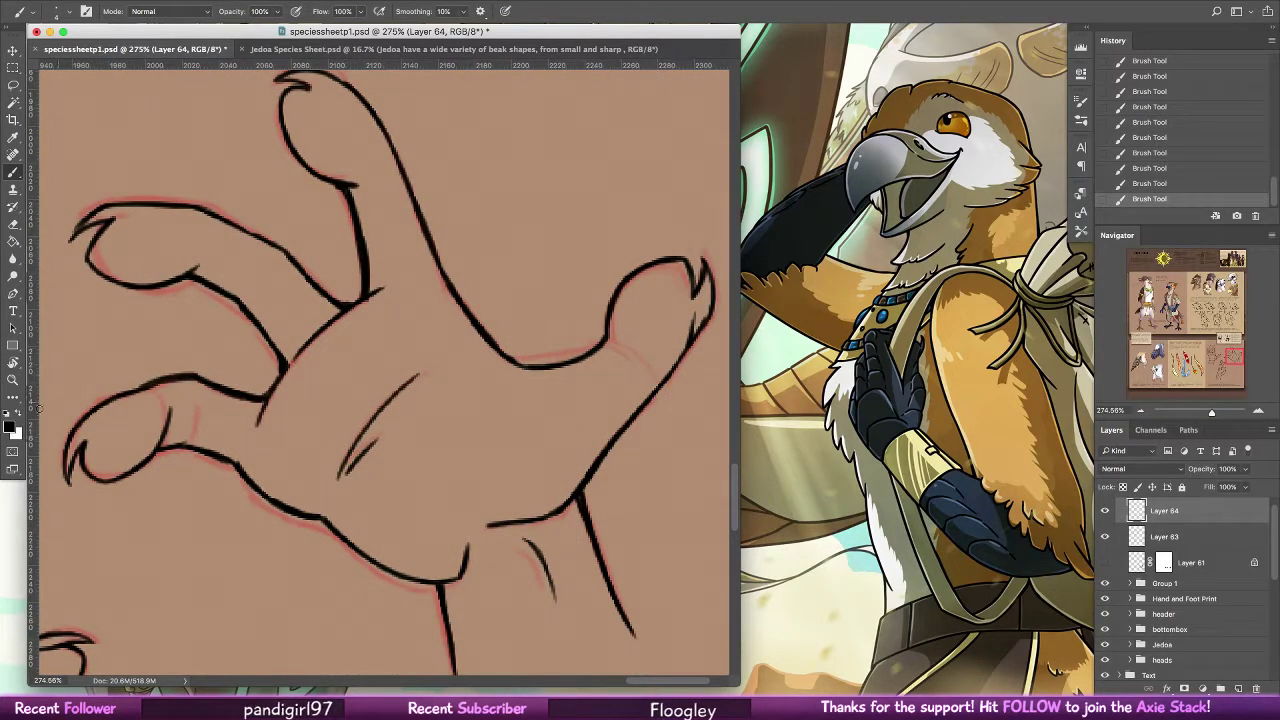
pyautogui.moveTo(120, 398)
pyautogui.mouseDown()
pyautogui.moveTo(199, 385)
pyautogui.moveTo(185, 378)
pyautogui.moveTo(251, 400)
pyautogui.moveTo(226, 391)
pyautogui.moveTo(231, 411)
pyautogui.moveTo(310, 283)
pyautogui.moveTo(258, 394)
pyautogui.moveTo(305, 351)
pyautogui.moveTo(255, 413)
pyautogui.mouseUp()
pyautogui.press('super+z')
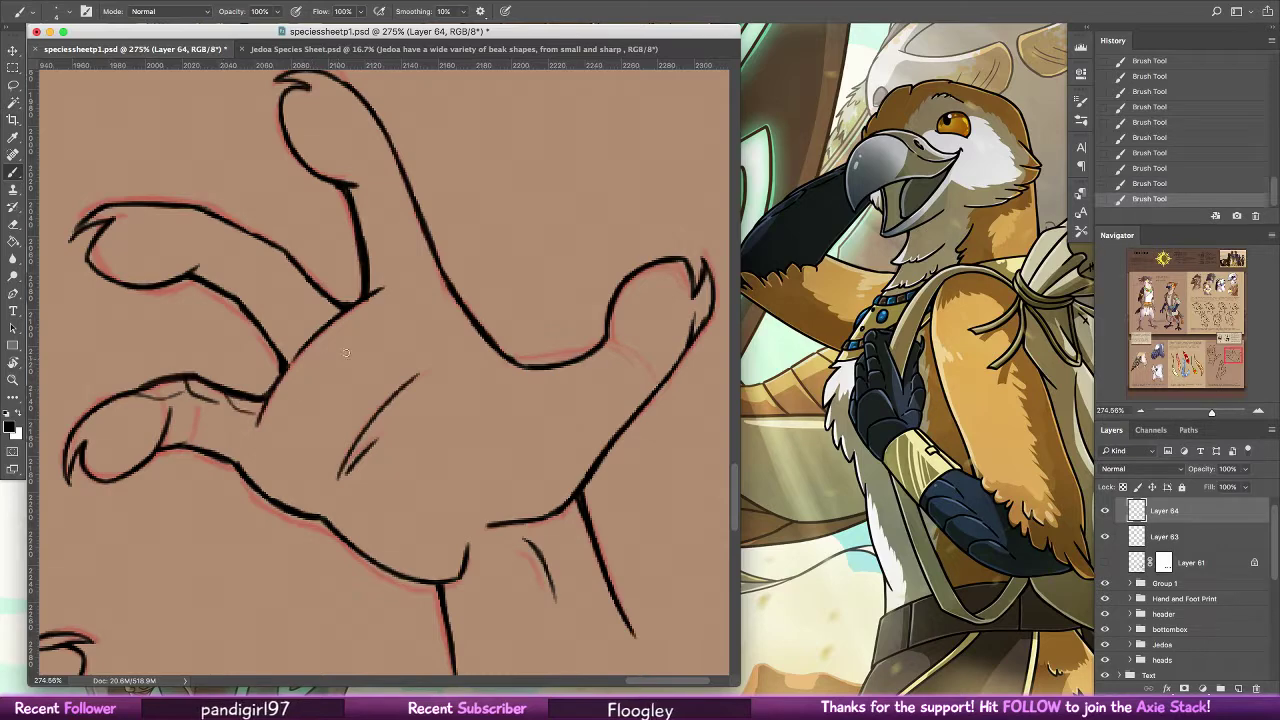
pyautogui.moveTo(361, 390); pyautogui.dragTo(380, 530)
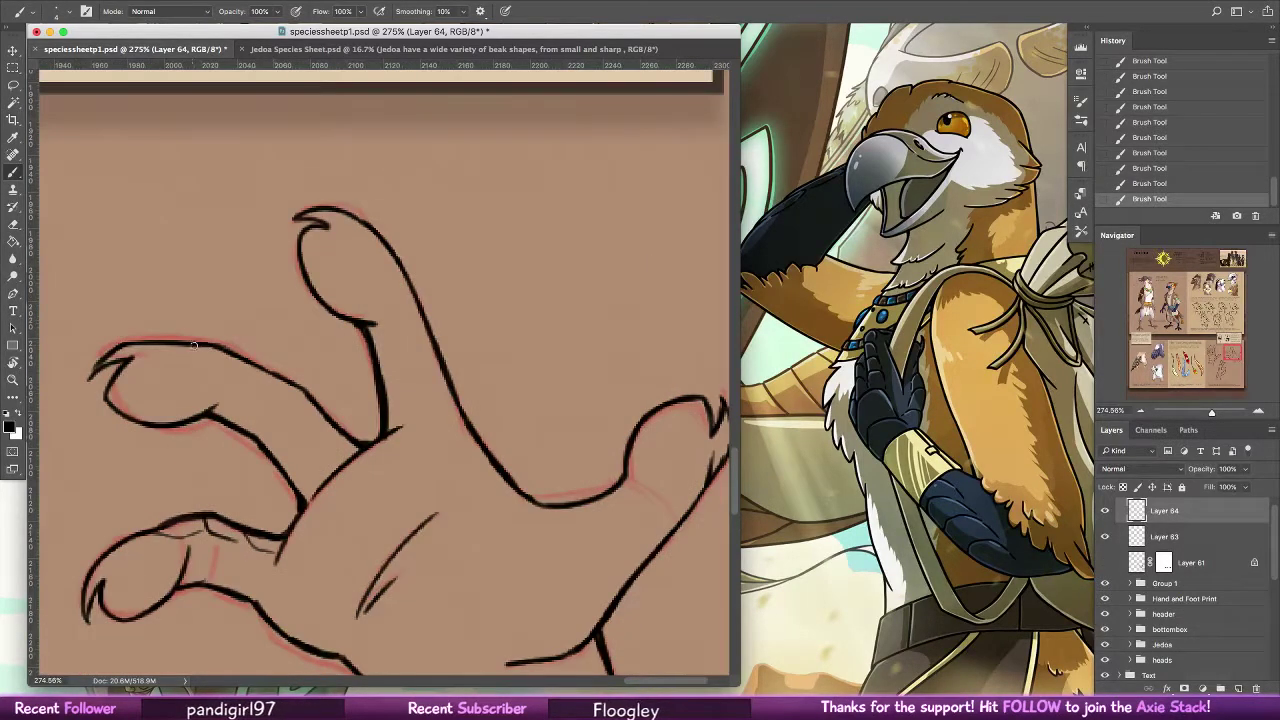
pyautogui.moveTo(263, 373); pyautogui.dragTo(308, 403)
pyautogui.moveTo(398, 268); pyautogui.dragTo(438, 374)
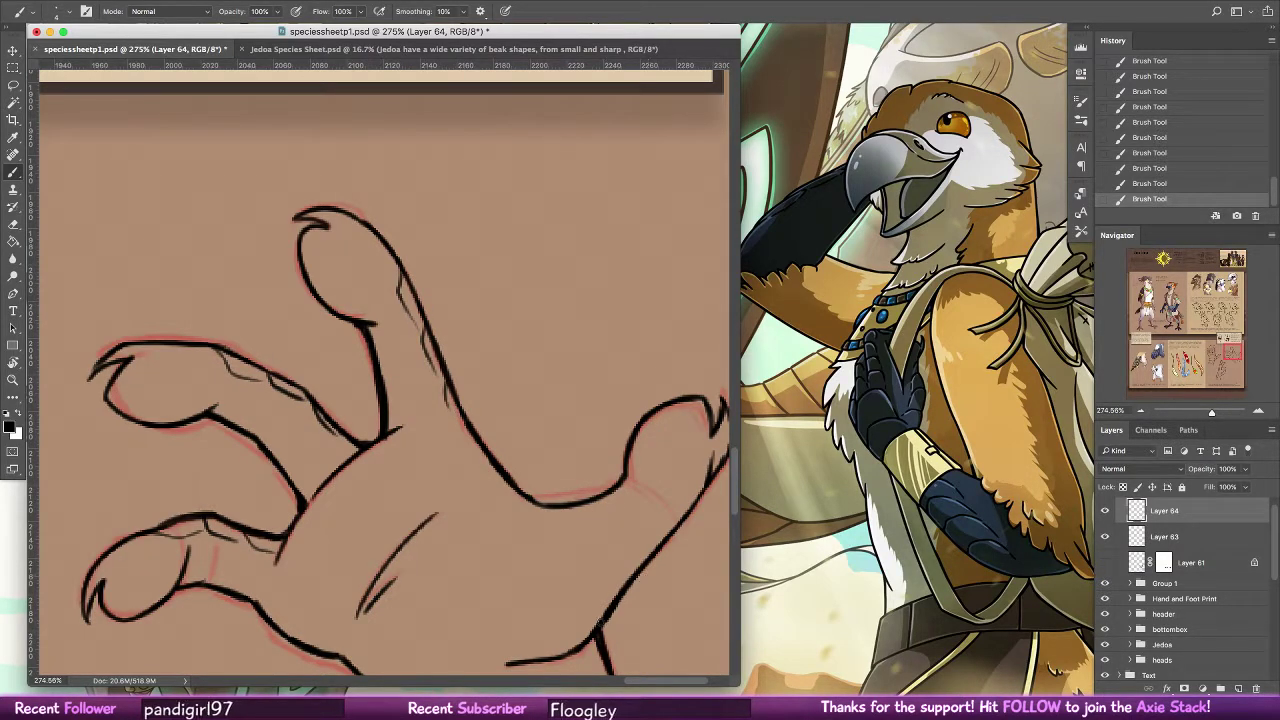
pyautogui.hotkey('ctrl', 'z')
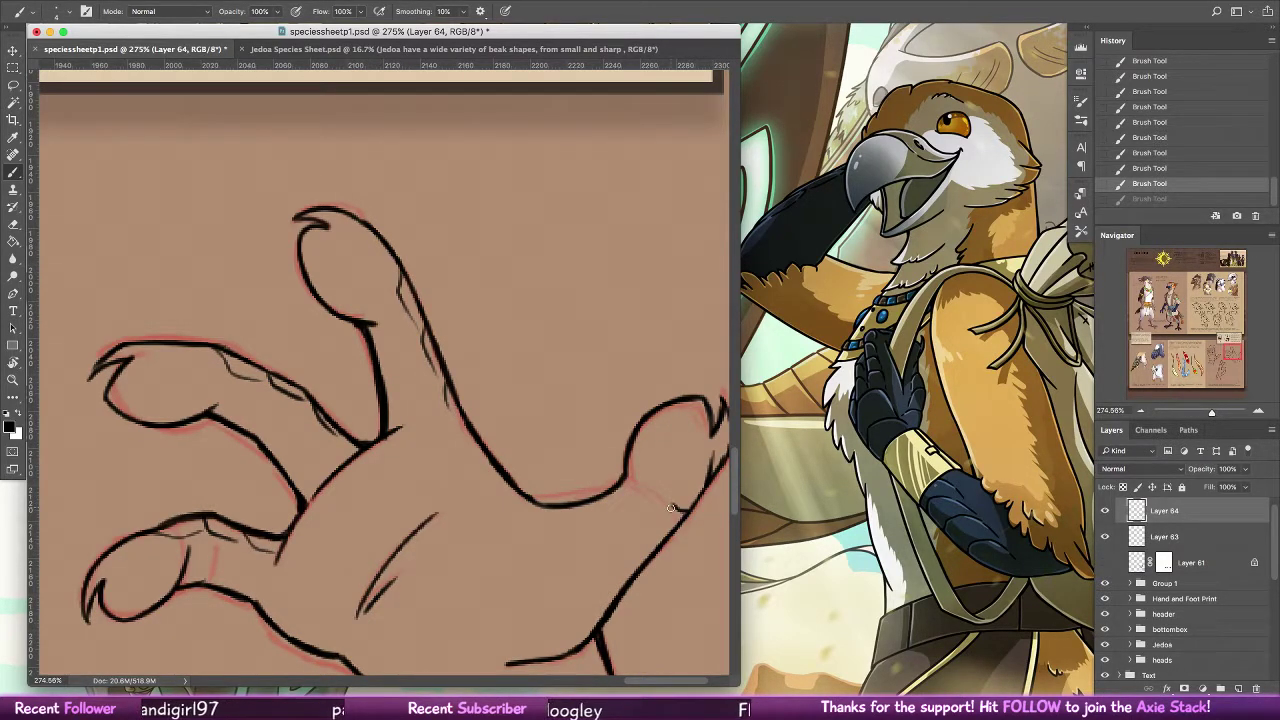
pyautogui.moveTo(670, 508); pyautogui.dragTo(628, 565)
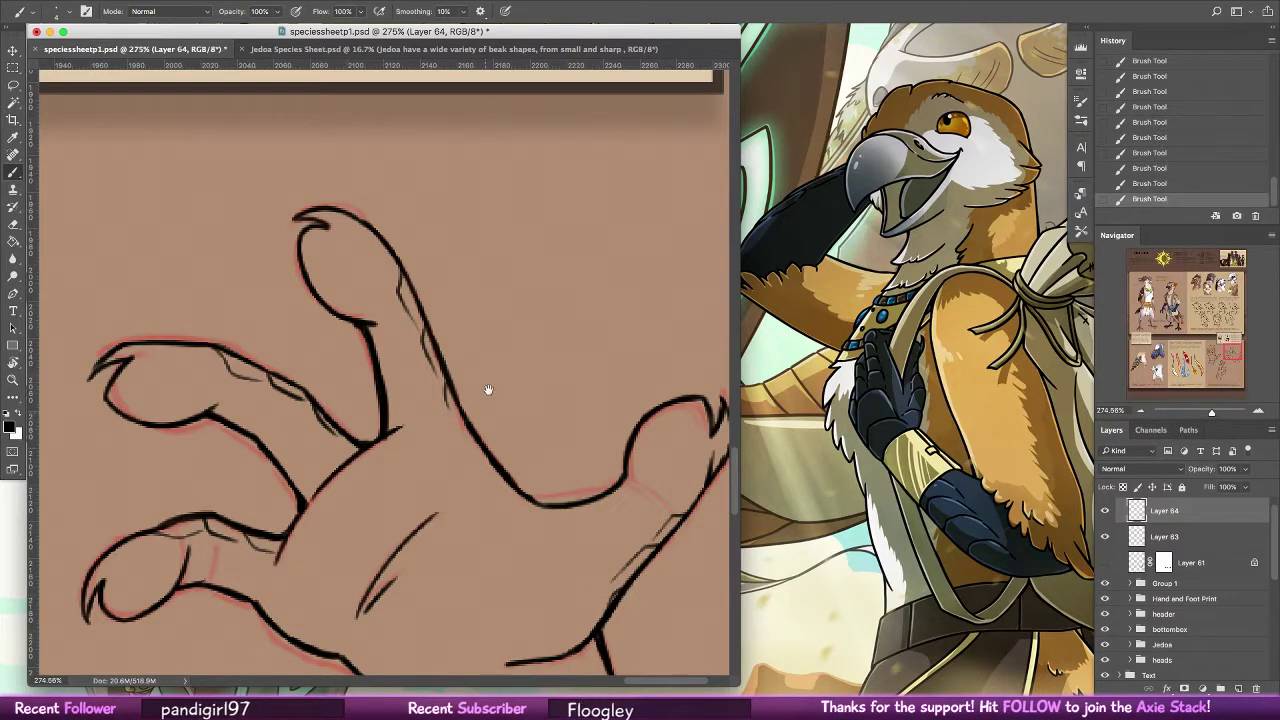
# Erase stray ink near the upright finger's base and thin the outline from the third finger's lower edge into the palm
pyautogui.moveTo(329, 455); pyautogui.dragTo(440, 344)
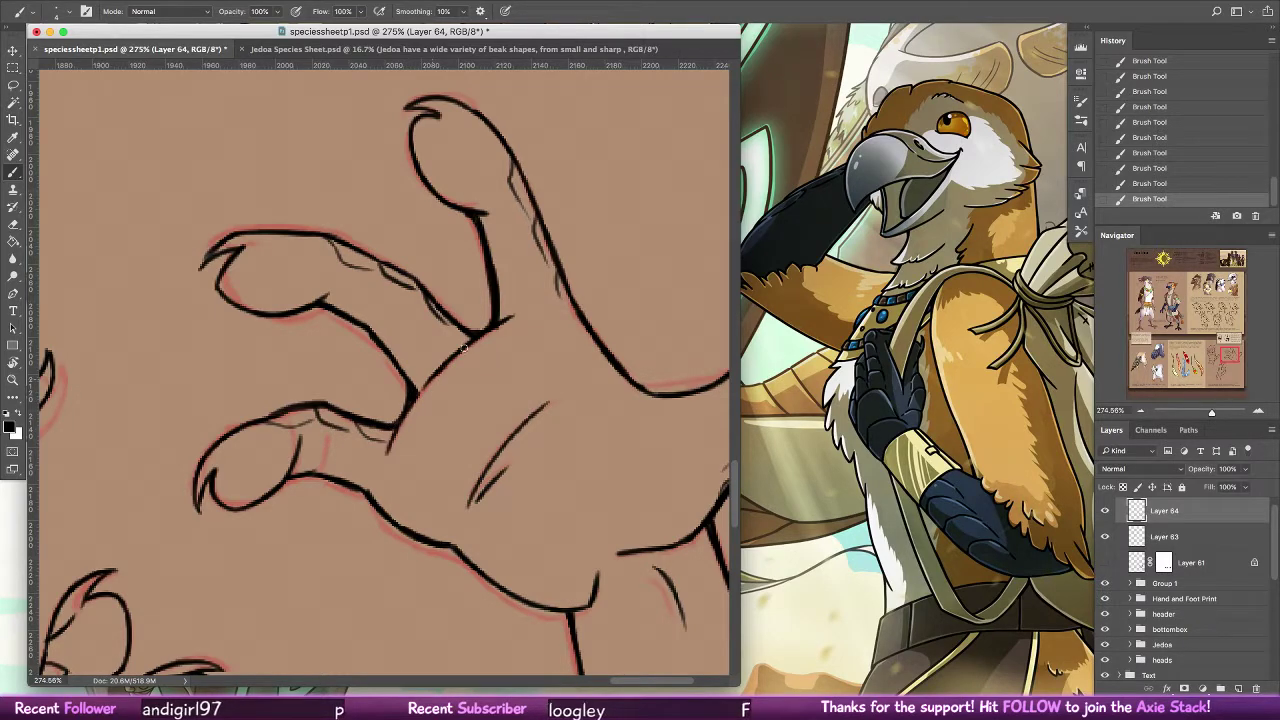
pyautogui.click(14, 226)
pyautogui.moveTo(530, 322); pyautogui.dragTo(524, 351)
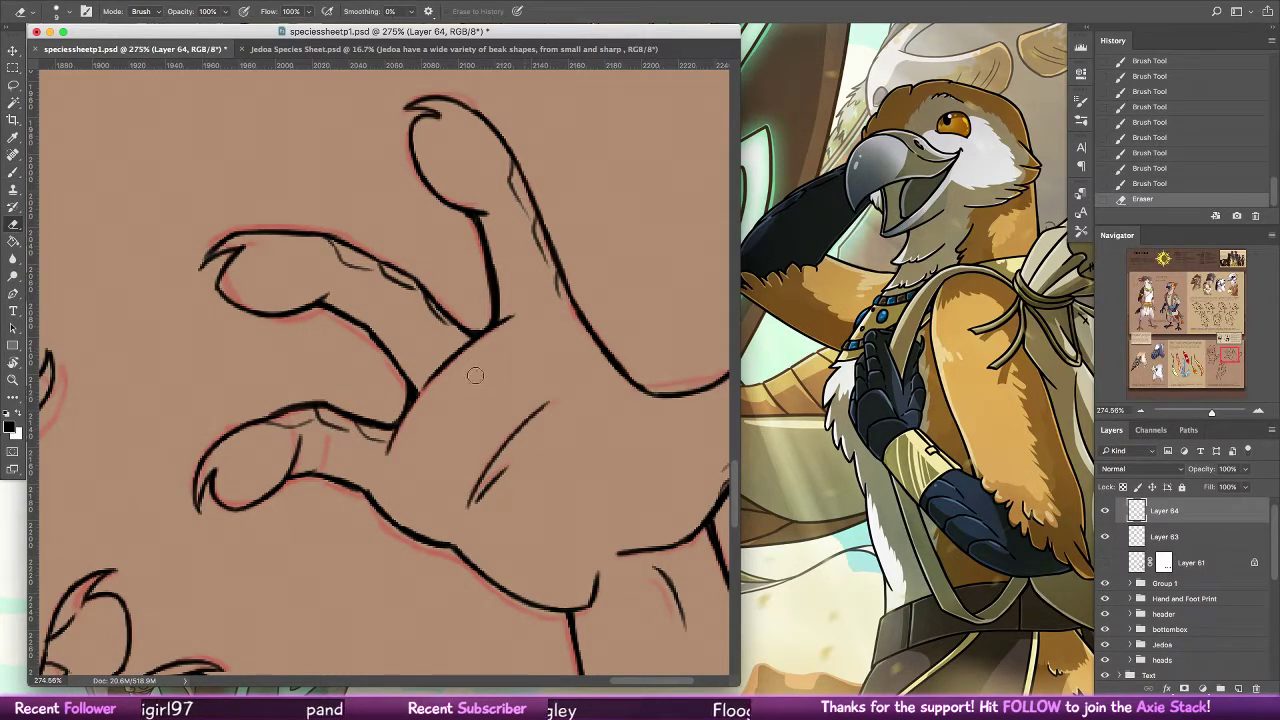
pyautogui.moveTo(376, 493); pyautogui.dragTo(412, 530)
pyautogui.moveTo(370, 503)
pyautogui.mouseDown()
pyautogui.moveTo(324, 460)
pyautogui.moveTo(377, 484)
pyautogui.moveTo(340, 492)
pyautogui.moveTo(365, 507)
pyautogui.moveTo(319, 488)
pyautogui.moveTo(363, 515)
pyautogui.moveTo(311, 484)
pyautogui.mouseUp()
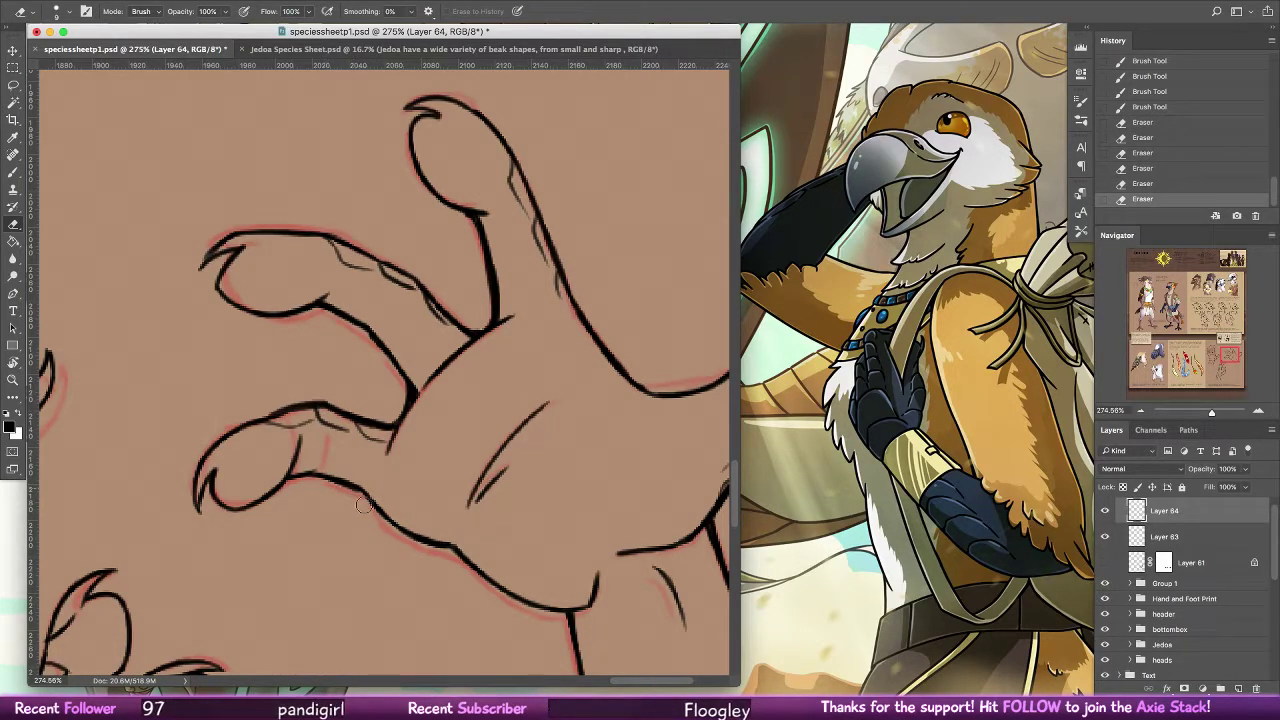
pyautogui.click(15, 173)
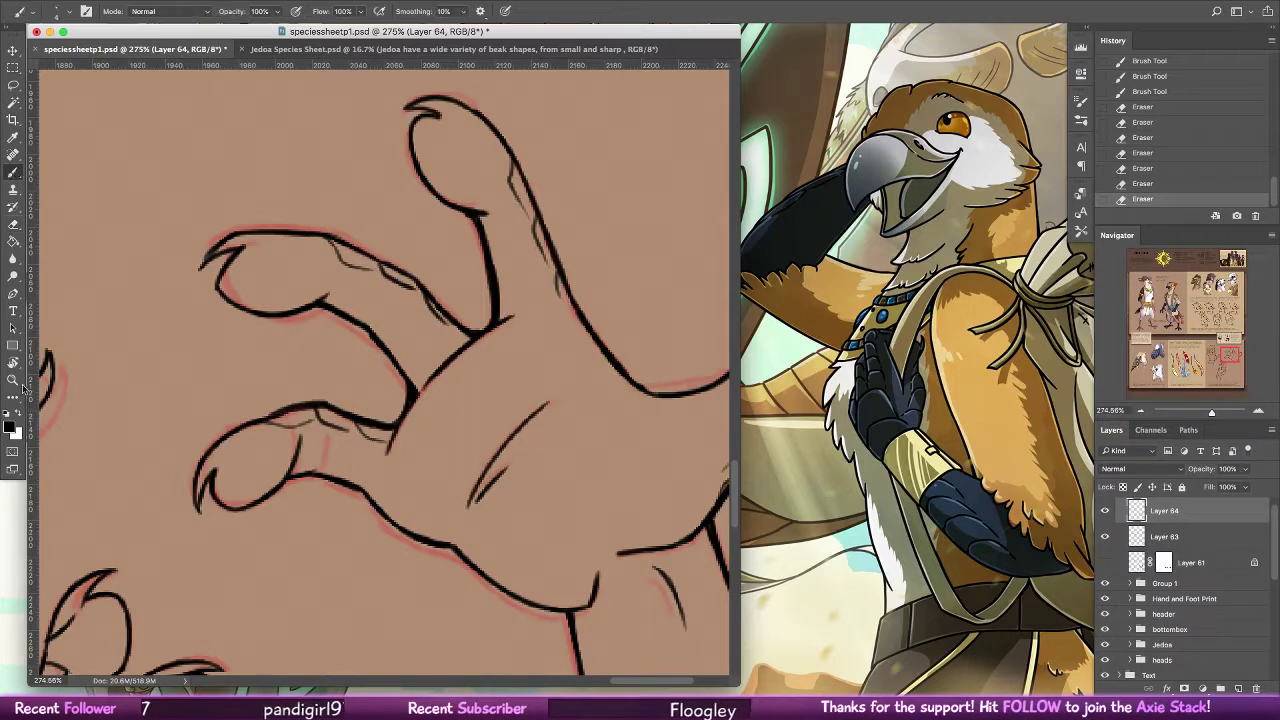
# Zoom out to view all three hands and delete Layer 63
pyautogui.click(14, 377)
pyautogui.moveTo(606, 264); pyautogui.dragTo(500, 268)
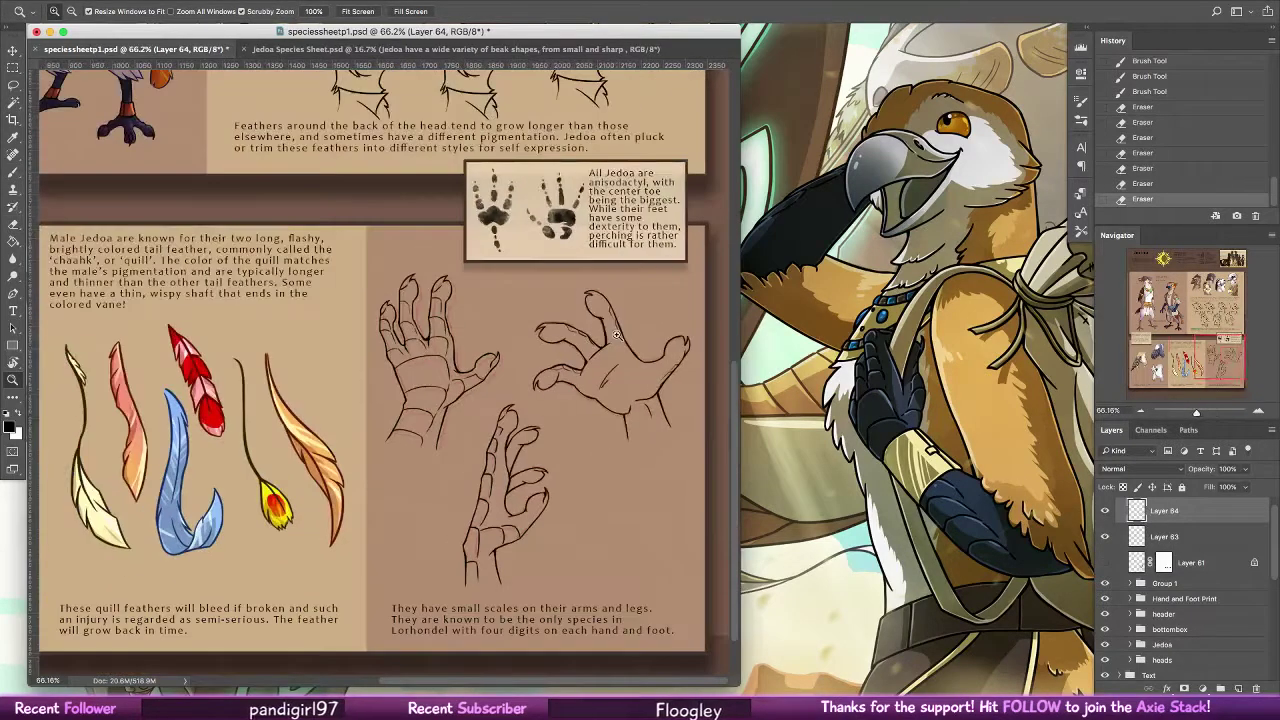
pyautogui.click(1160, 540)
pyautogui.press('BackSpace')
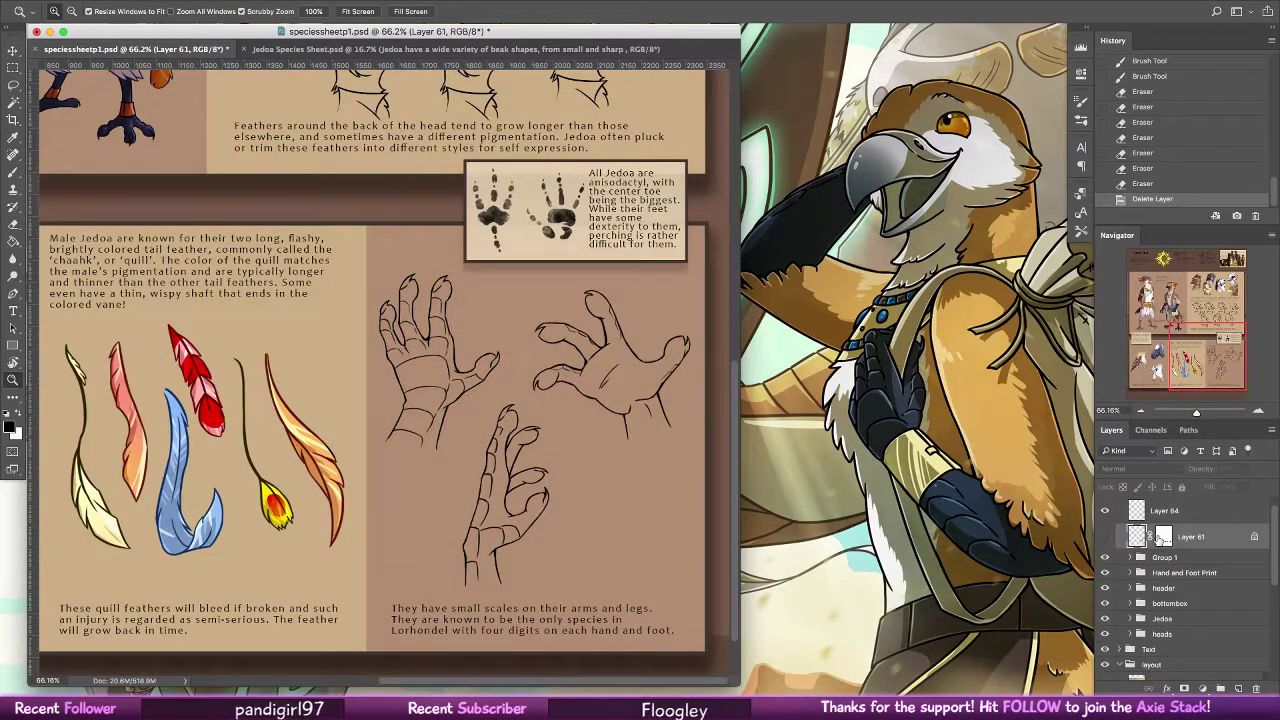
# Select the hand line art on Layer 64 and move it slightly to the right within its panel
pyautogui.press('v')
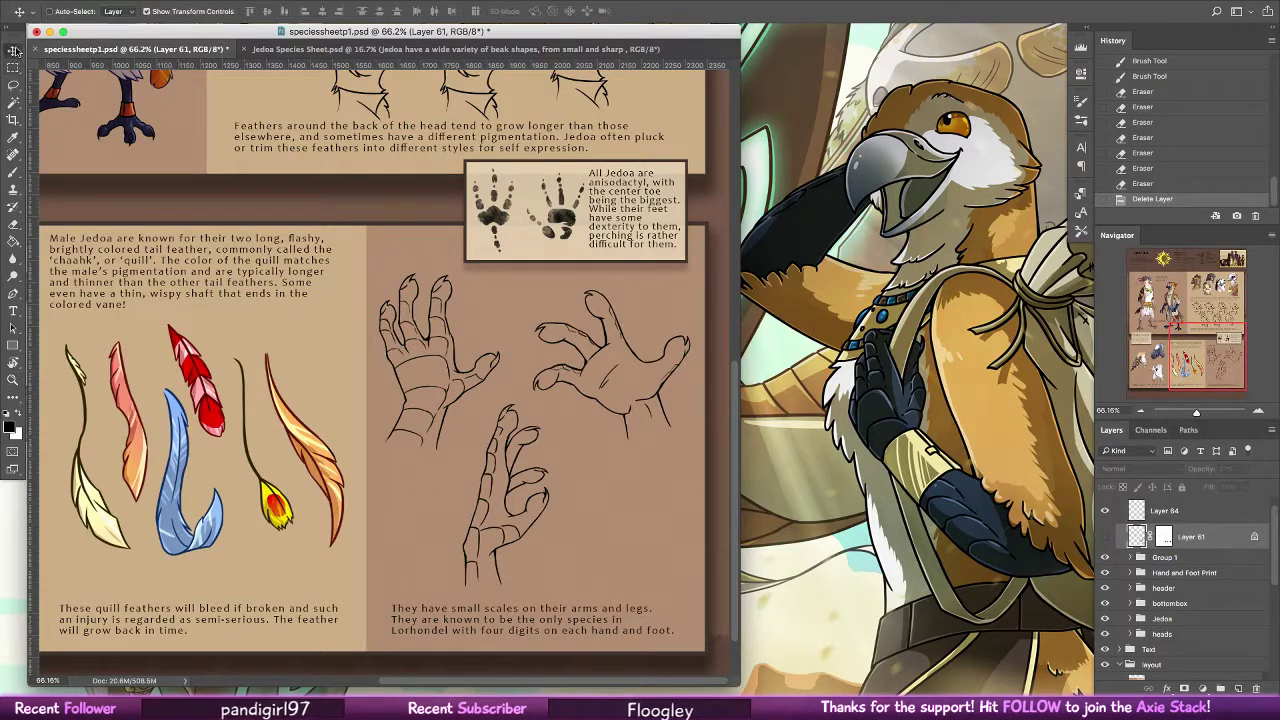
pyautogui.keyDown('super'); pyautogui.click(641, 401); pyautogui.keyUp('super')
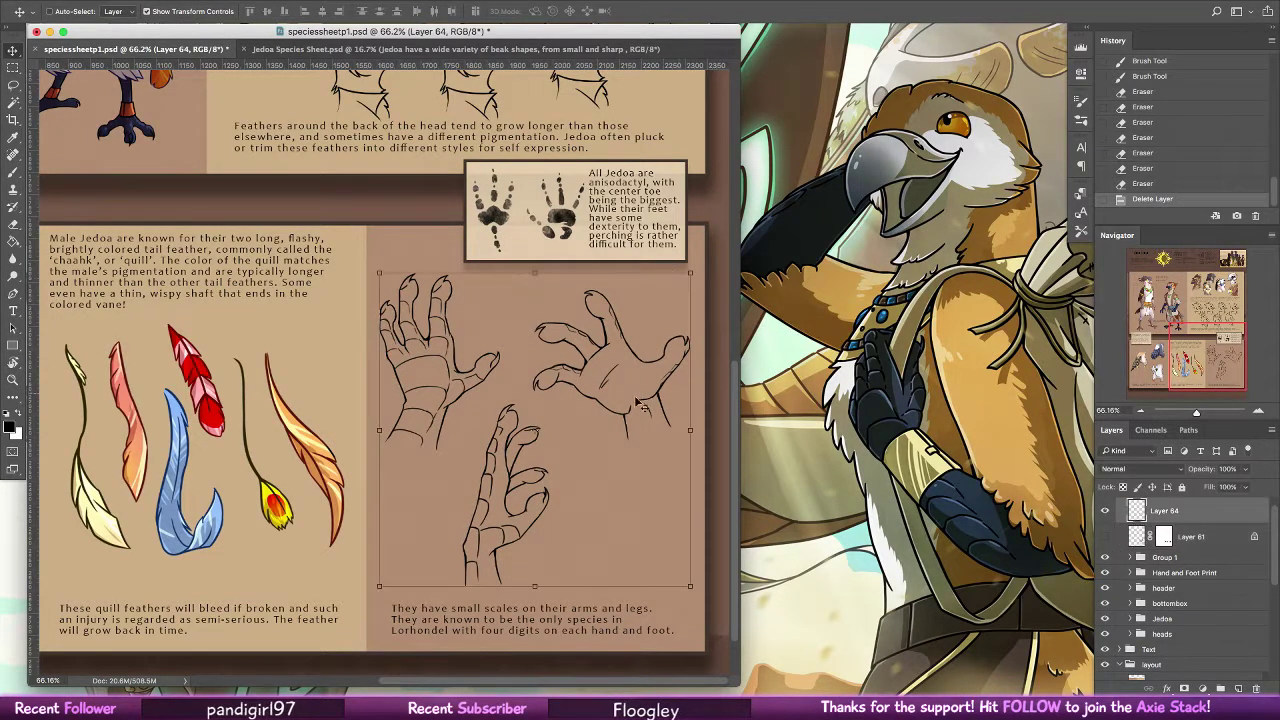
pyautogui.moveTo(641, 401); pyautogui.dragTo(648, 402)
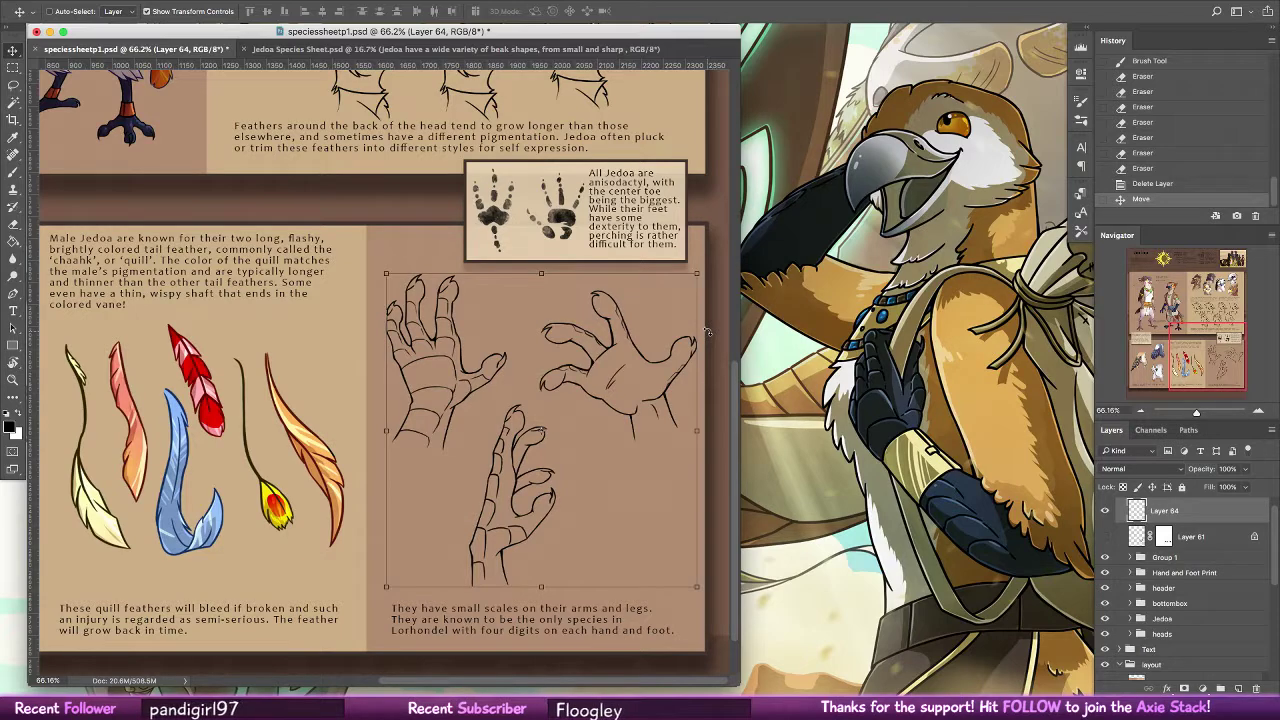
# Float the Jedoa Species Sheet document in its own window beside the speciessheetp1 document
pyautogui.press('z')
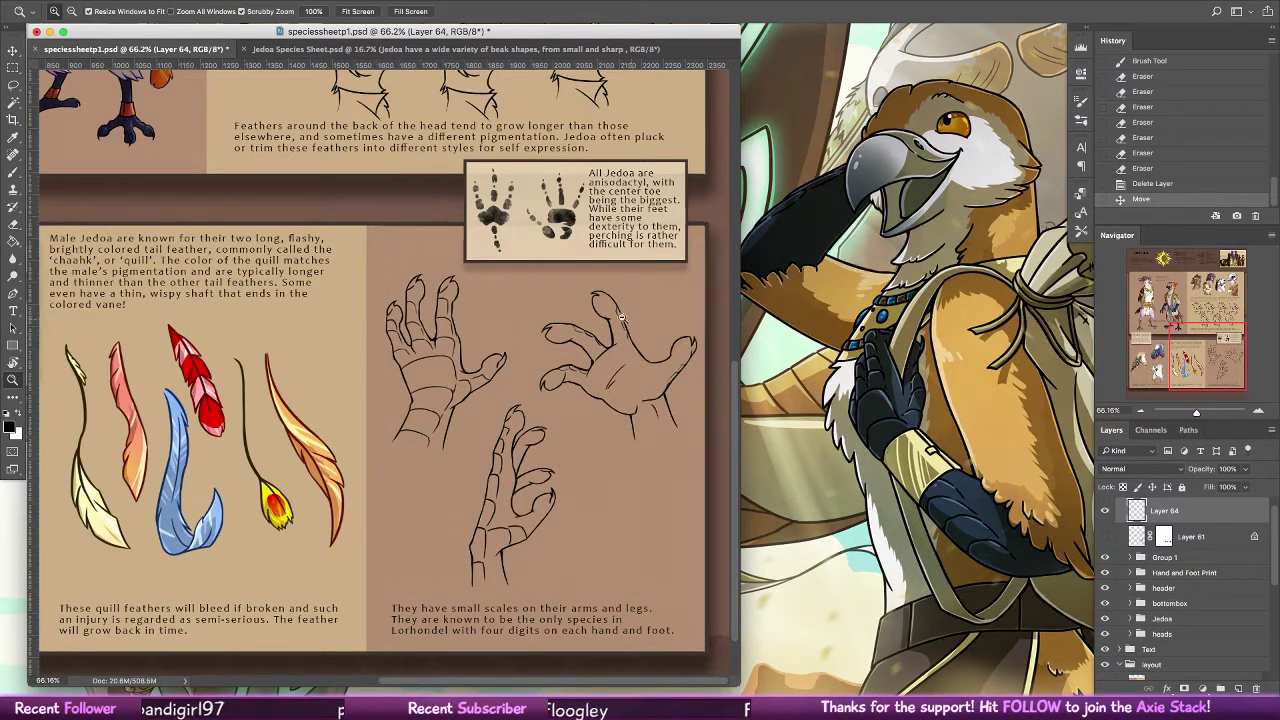
pyautogui.moveTo(667, 261); pyautogui.dragTo(622, 288)
pyautogui.moveTo(636, 331); pyautogui.dragTo(626, 343)
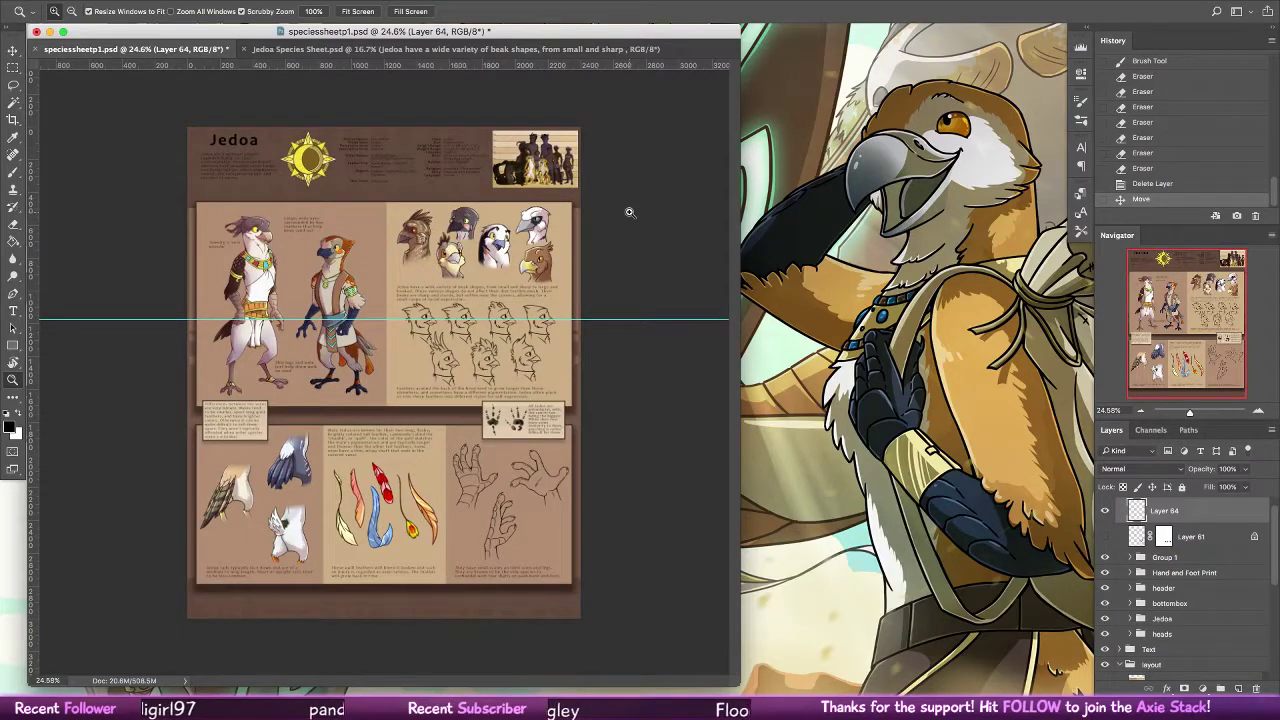
pyautogui.moveTo(430, 307); pyautogui.dragTo(570, 318)
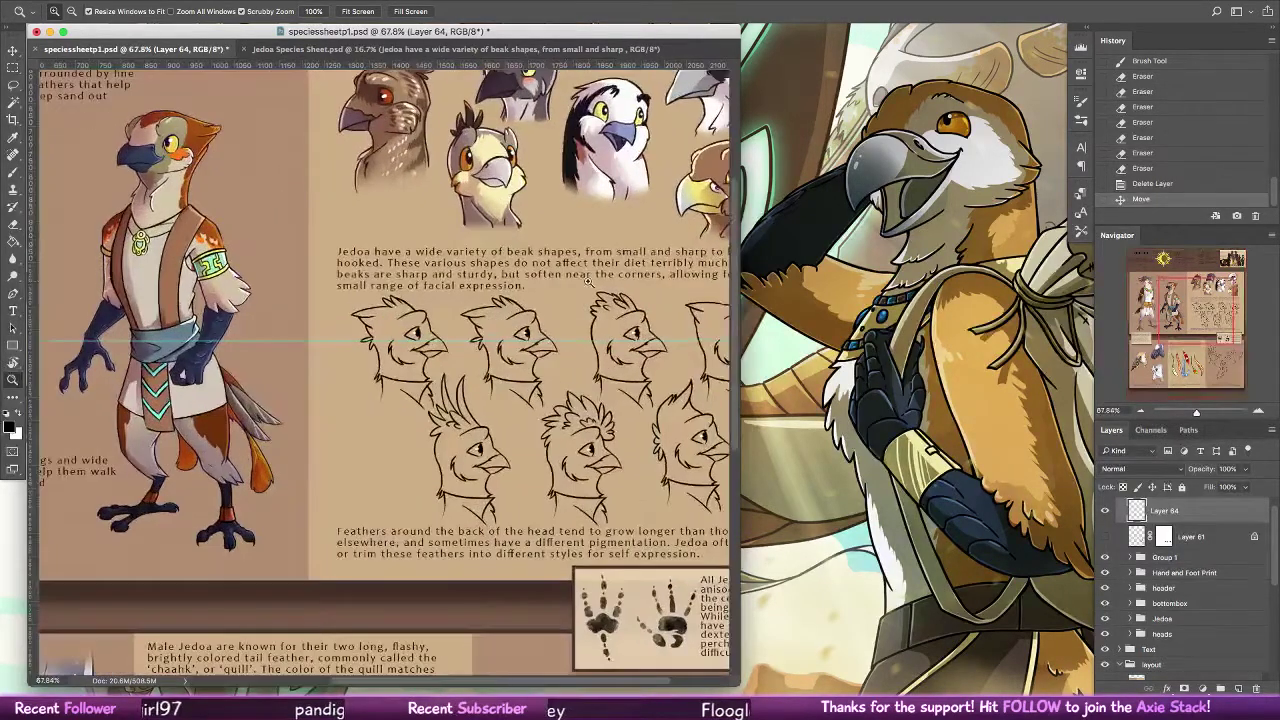
pyautogui.moveTo(404, 53); pyautogui.dragTo(608, 108)
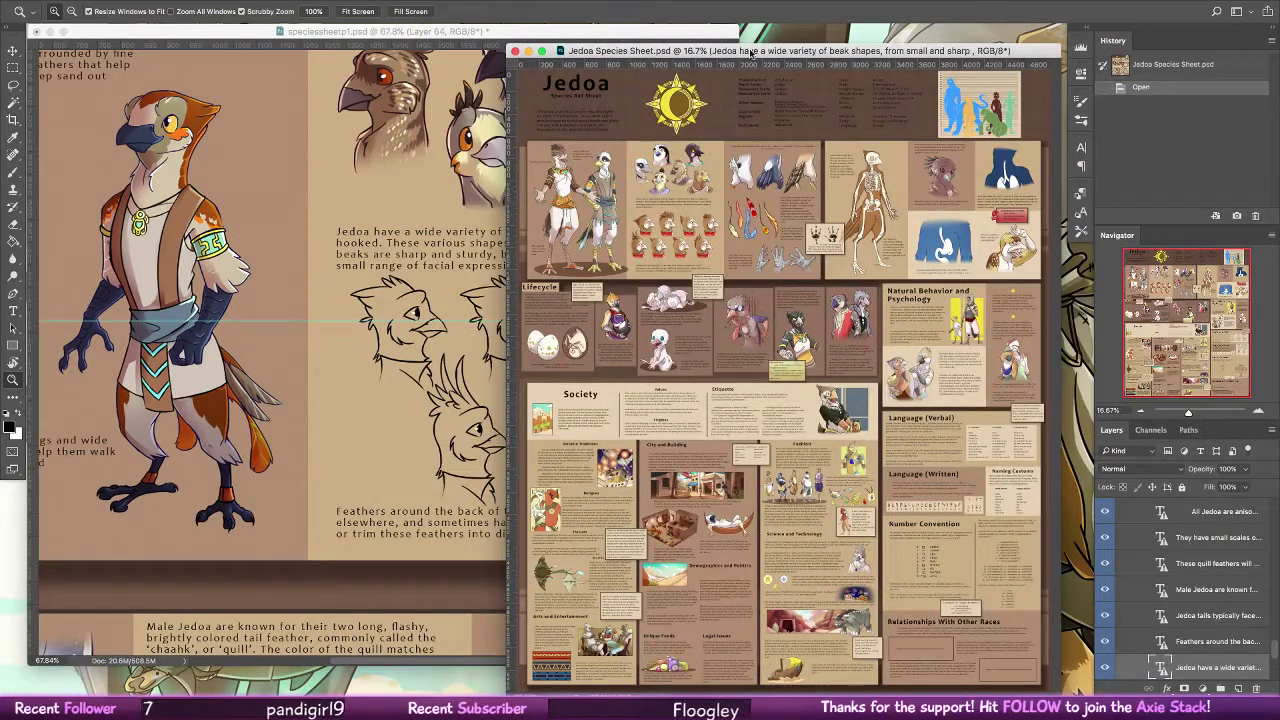
pyautogui.moveTo(751, 54); pyautogui.dragTo(770, 42)
# Examine the coloured crested heads in the Jedoa Species Sheet against the inked heads in the speciessheetp1 document
pyautogui.moveTo(672, 218); pyautogui.dragTo(850, 218)
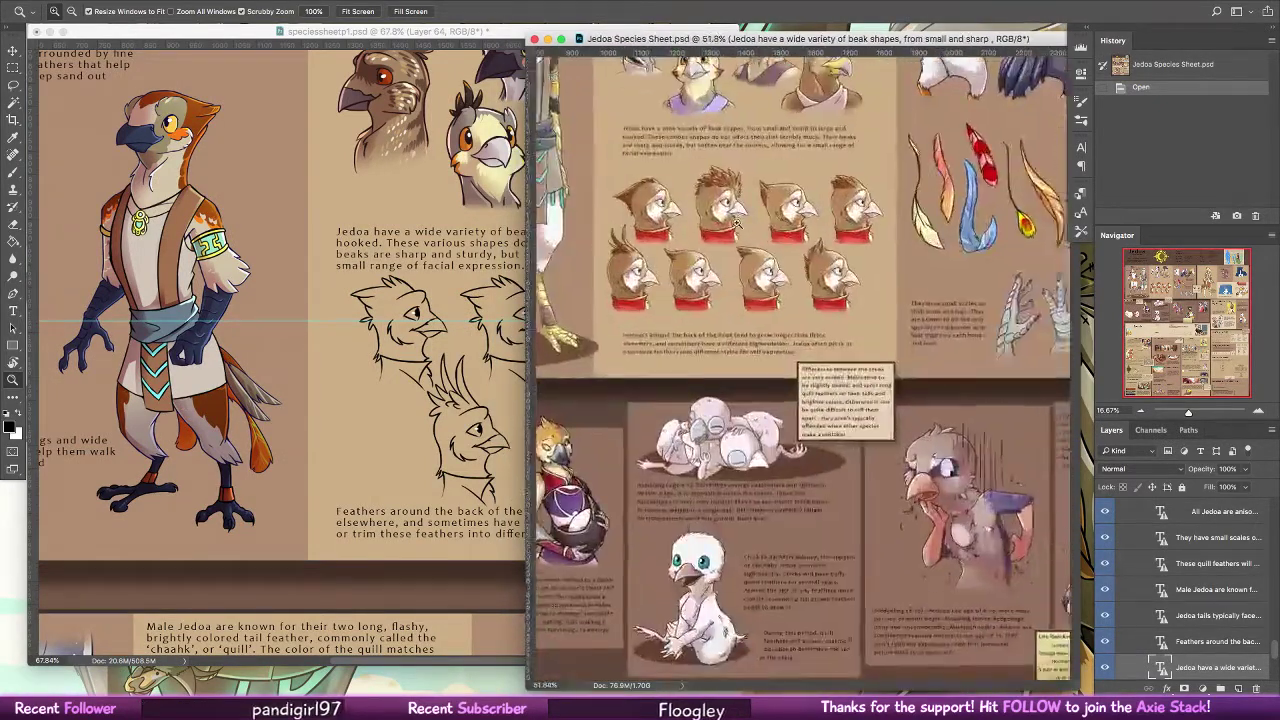
pyautogui.moveTo(661, 179); pyautogui.dragTo(775, 181)
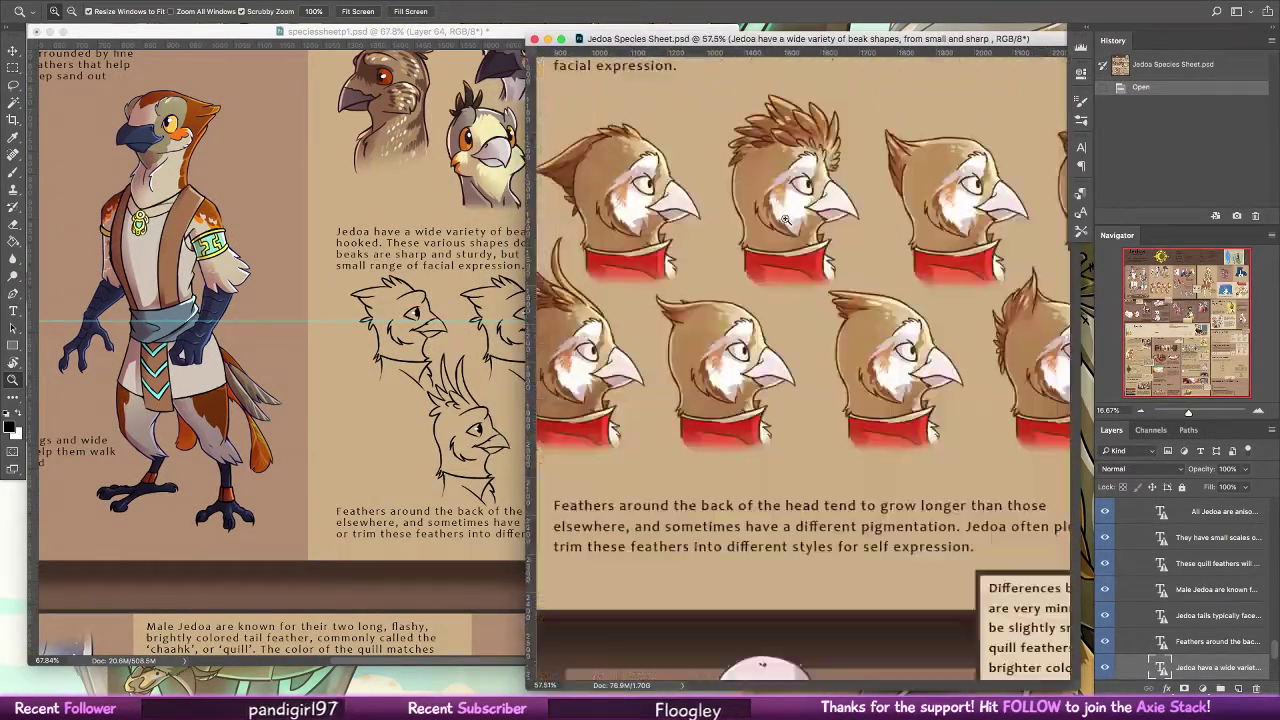
pyautogui.click(660, 182)
pyautogui.click(515, 320)
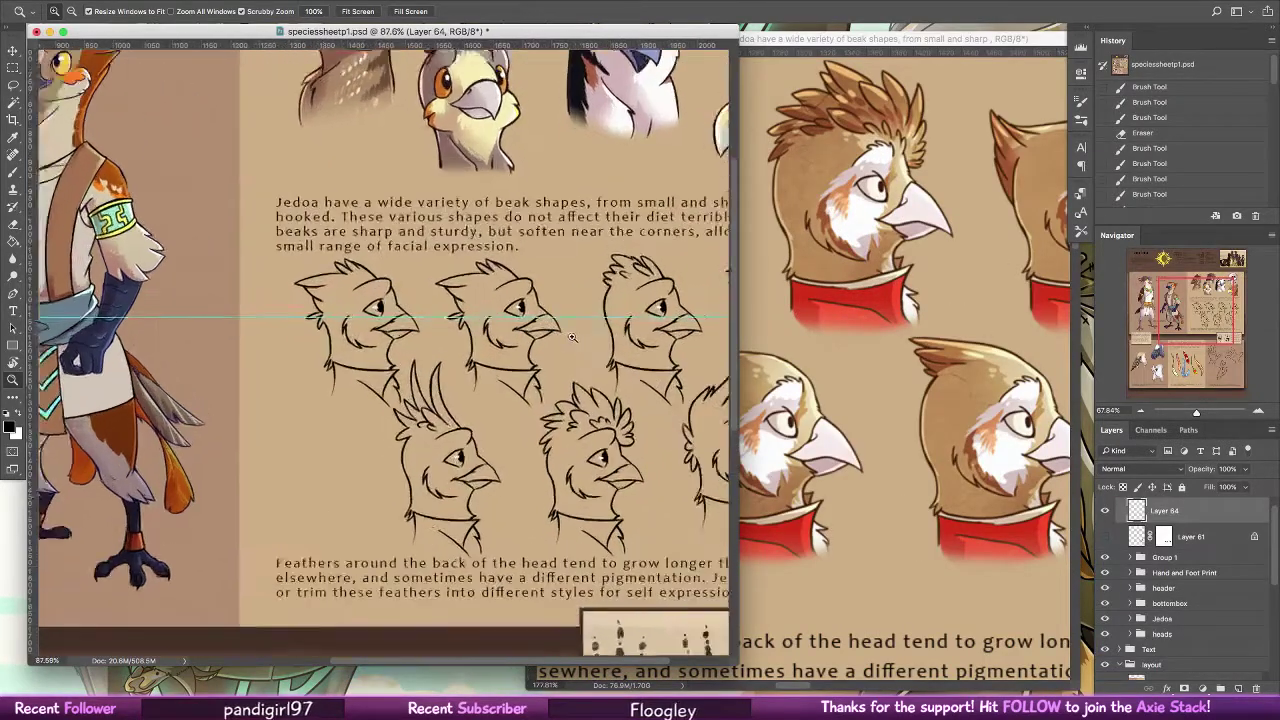
pyautogui.moveTo(572, 337); pyautogui.dragTo(443, 341)
# Add a new layer above Layer 61 for the crested heads
pyautogui.press('b')
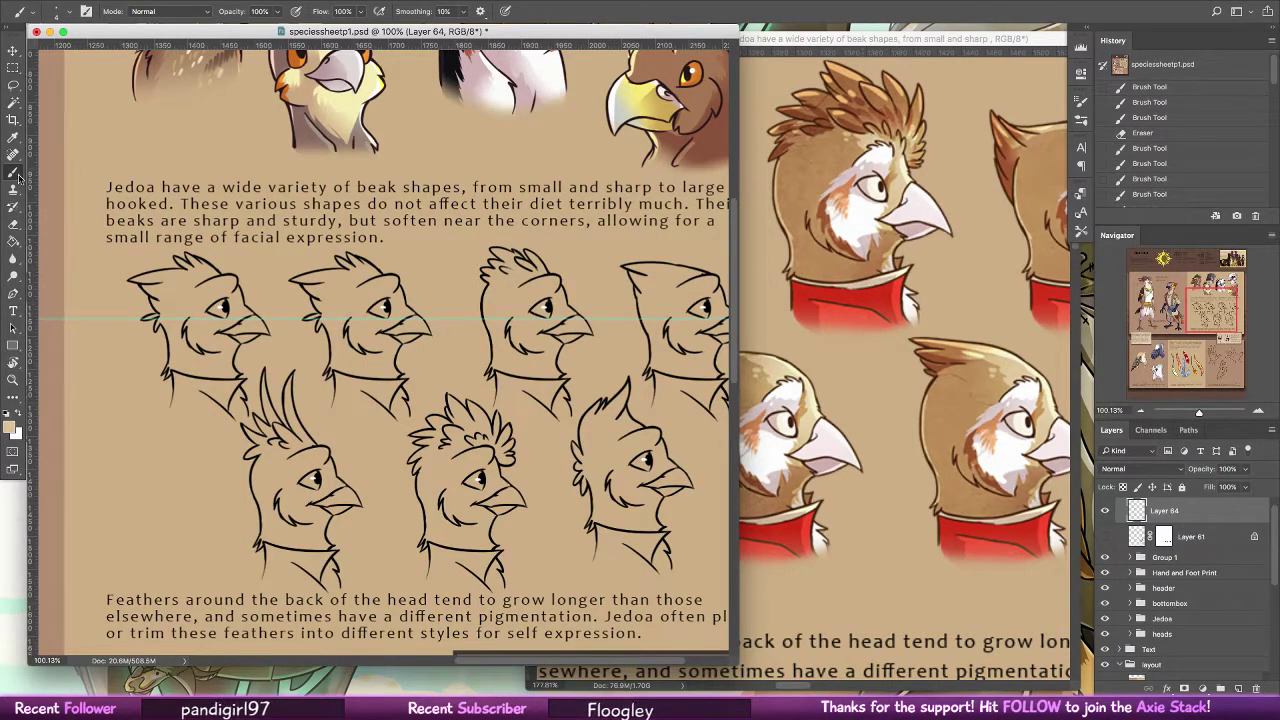
pyautogui.click(67, 12)
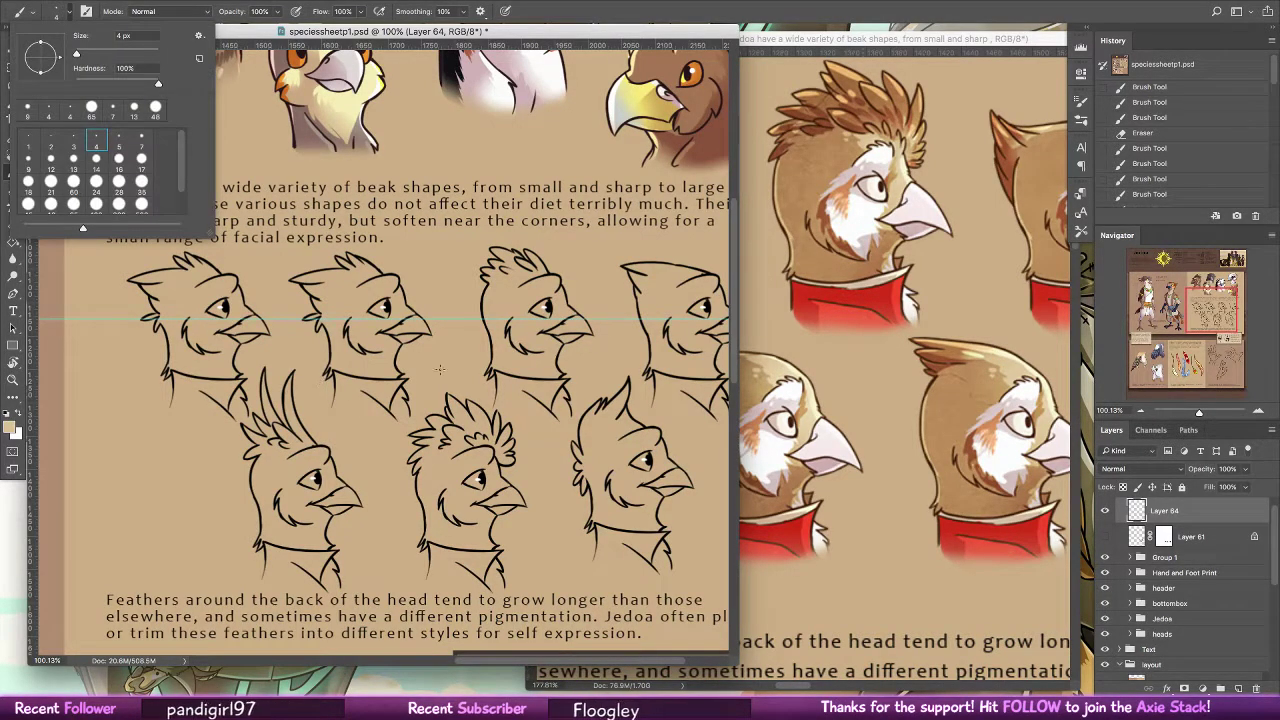
pyautogui.click(1224, 539)
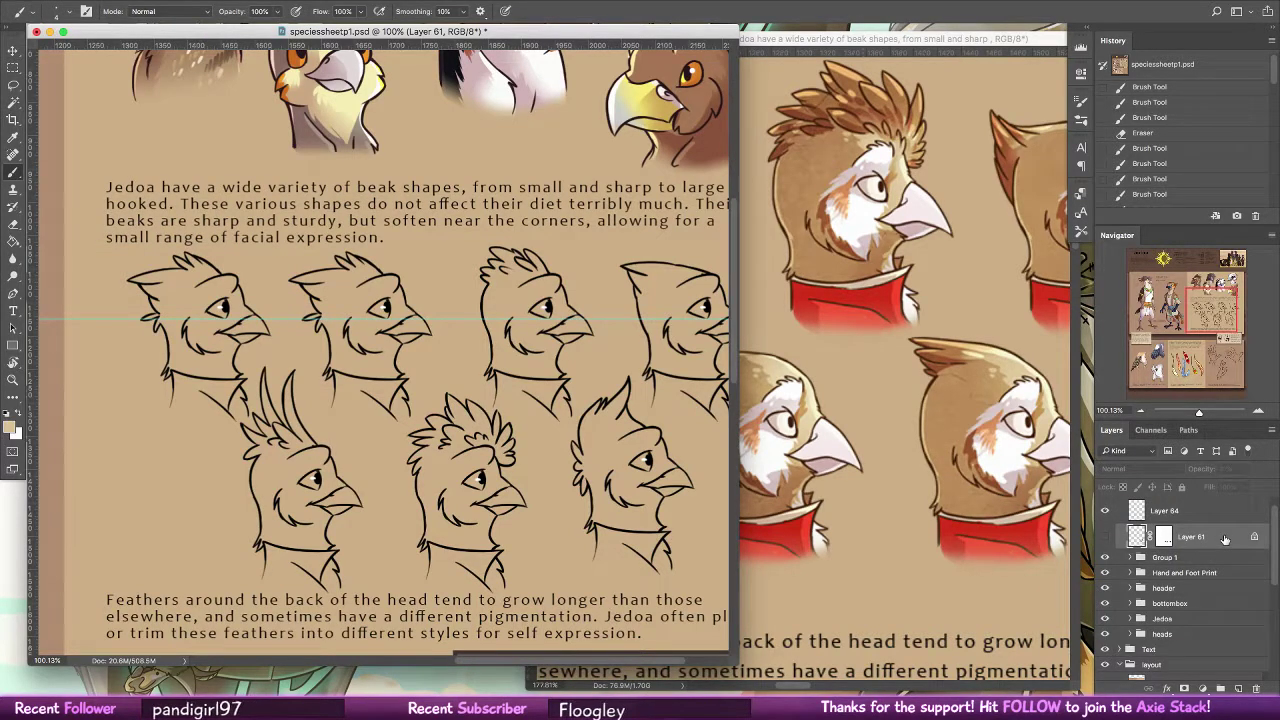
pyautogui.click(1220, 688)
pyautogui.moveTo(336, 300); pyautogui.dragTo(409, 455)
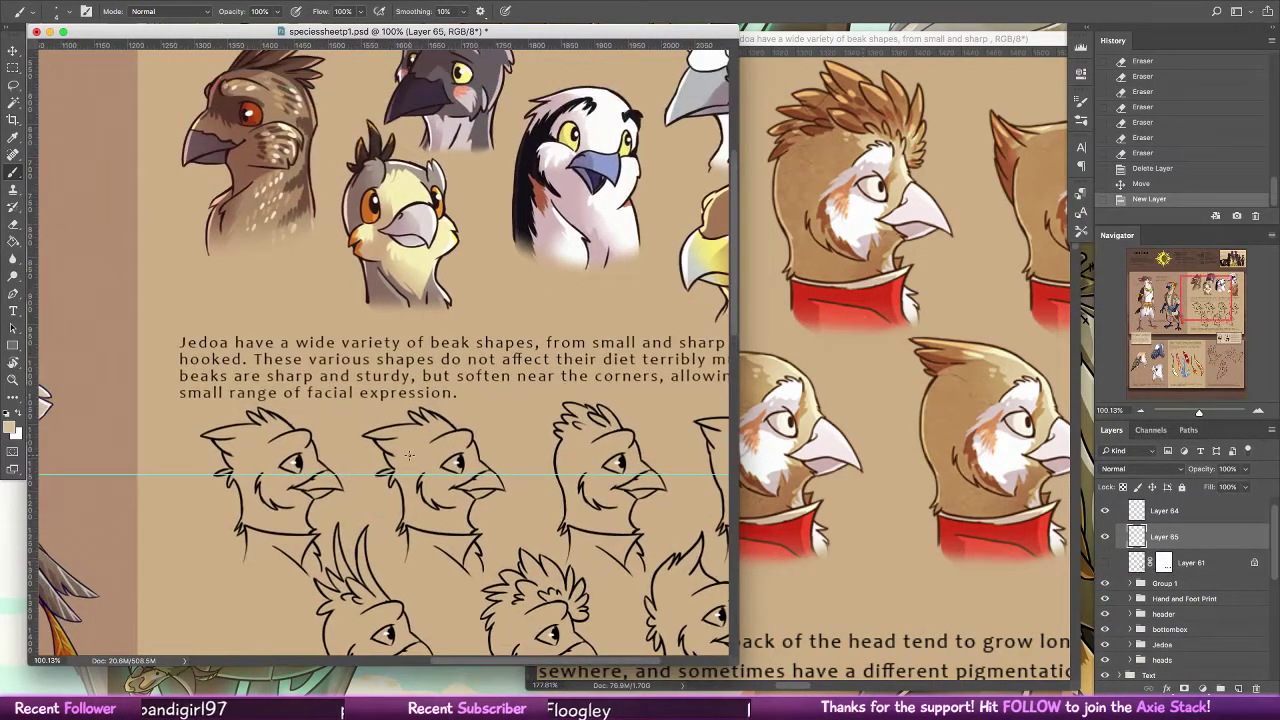
pyautogui.click(1131, 598)
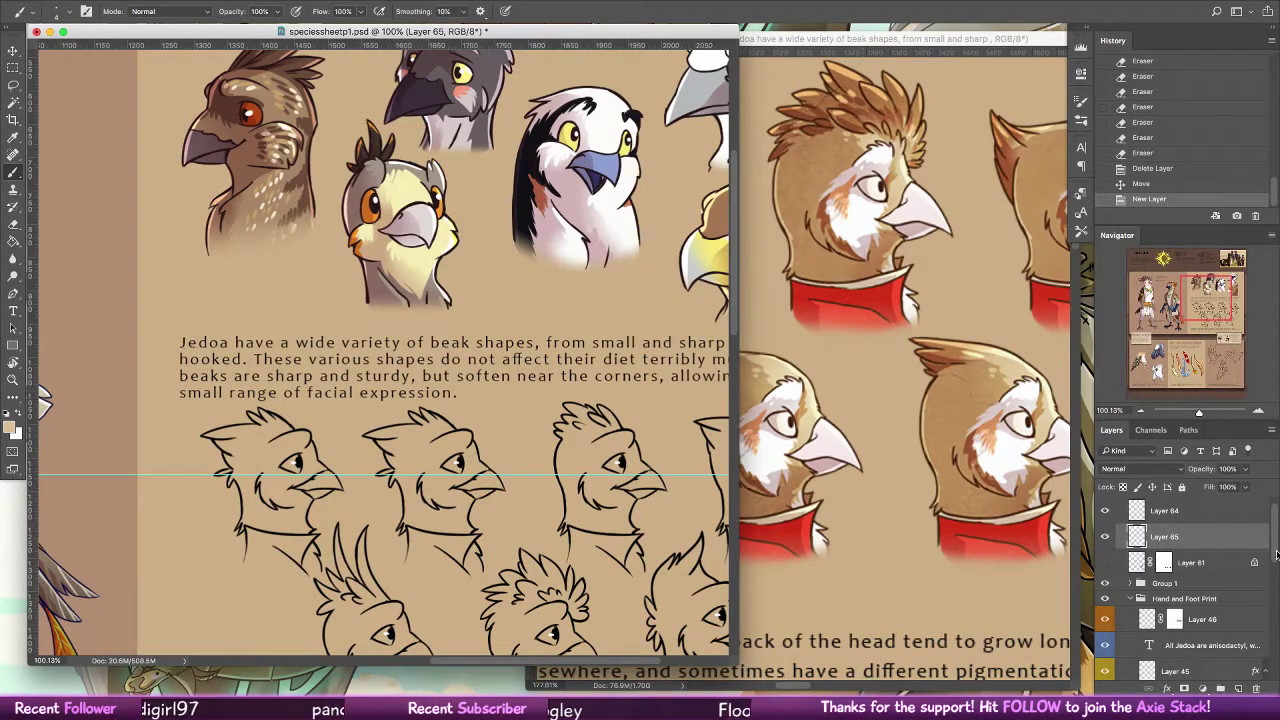
pyautogui.scroll(-3, 1105, 553)
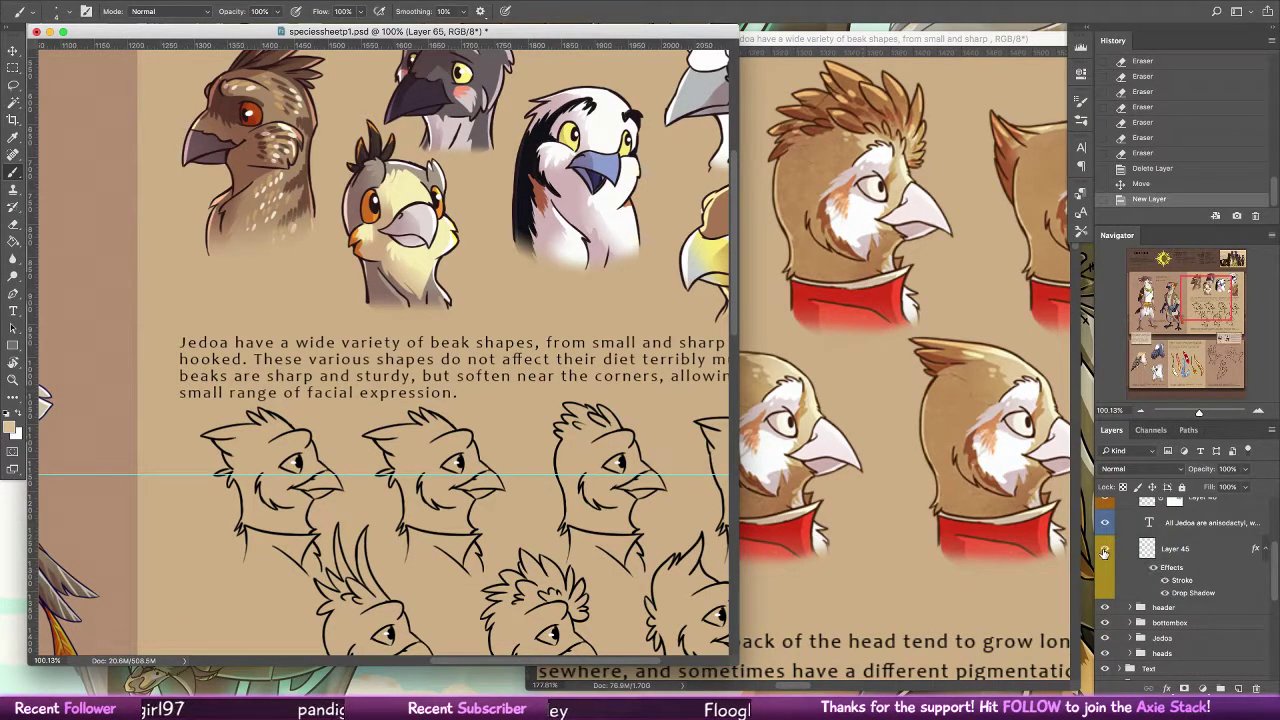
pyautogui.scroll(3, 1227, 555)
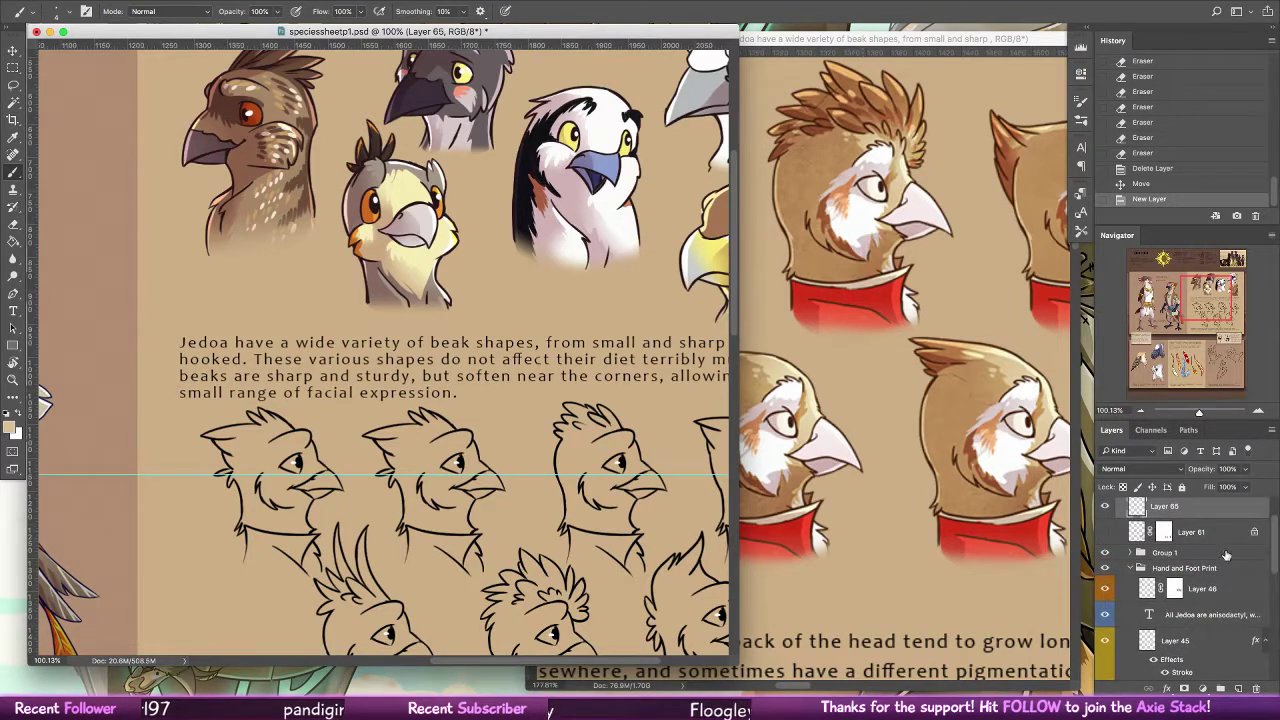
pyautogui.click(1133, 568)
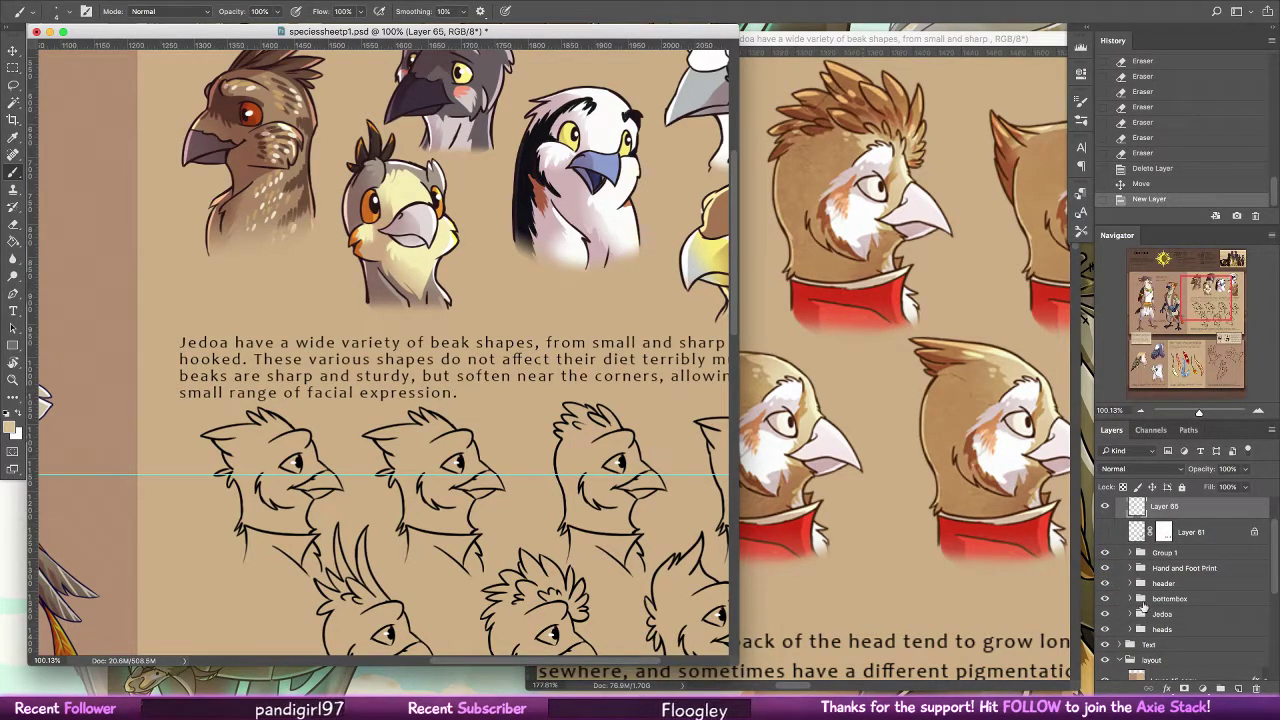
# Expand the heads group and its top subgroup to list their layers
pyautogui.click(1131, 629)
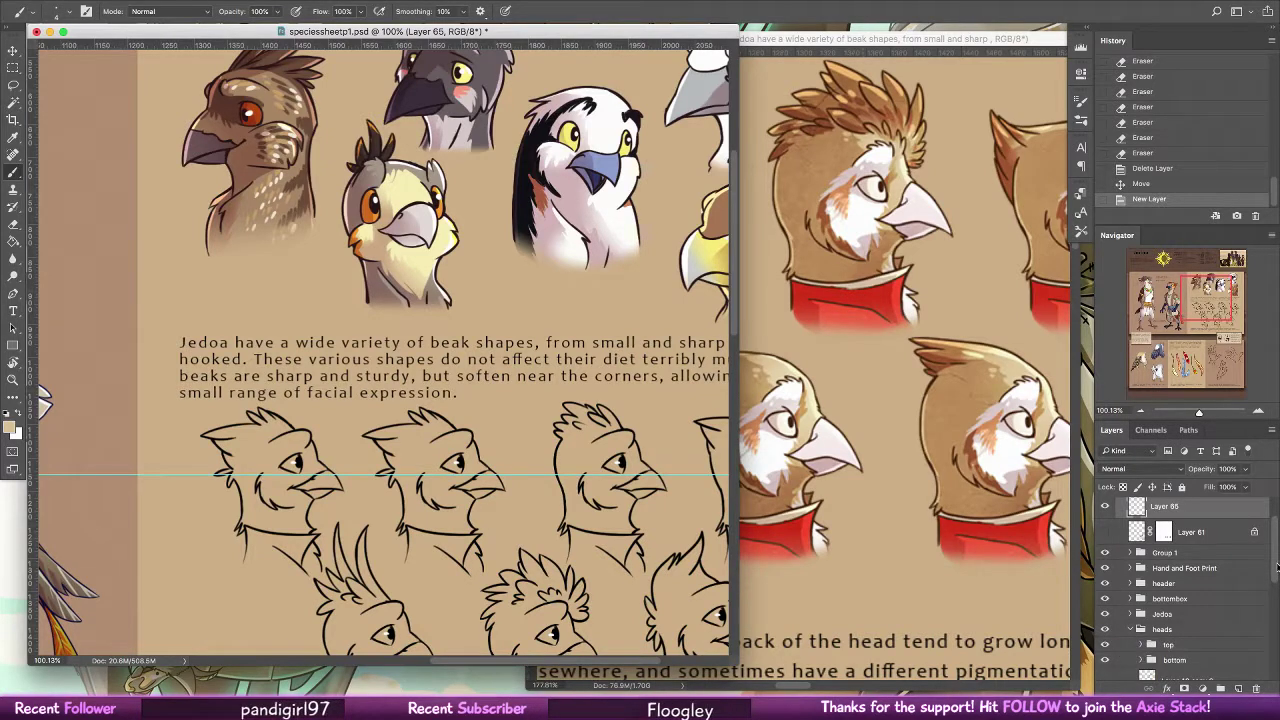
pyautogui.moveTo(1276, 567); pyautogui.dragTo(1273, 597)
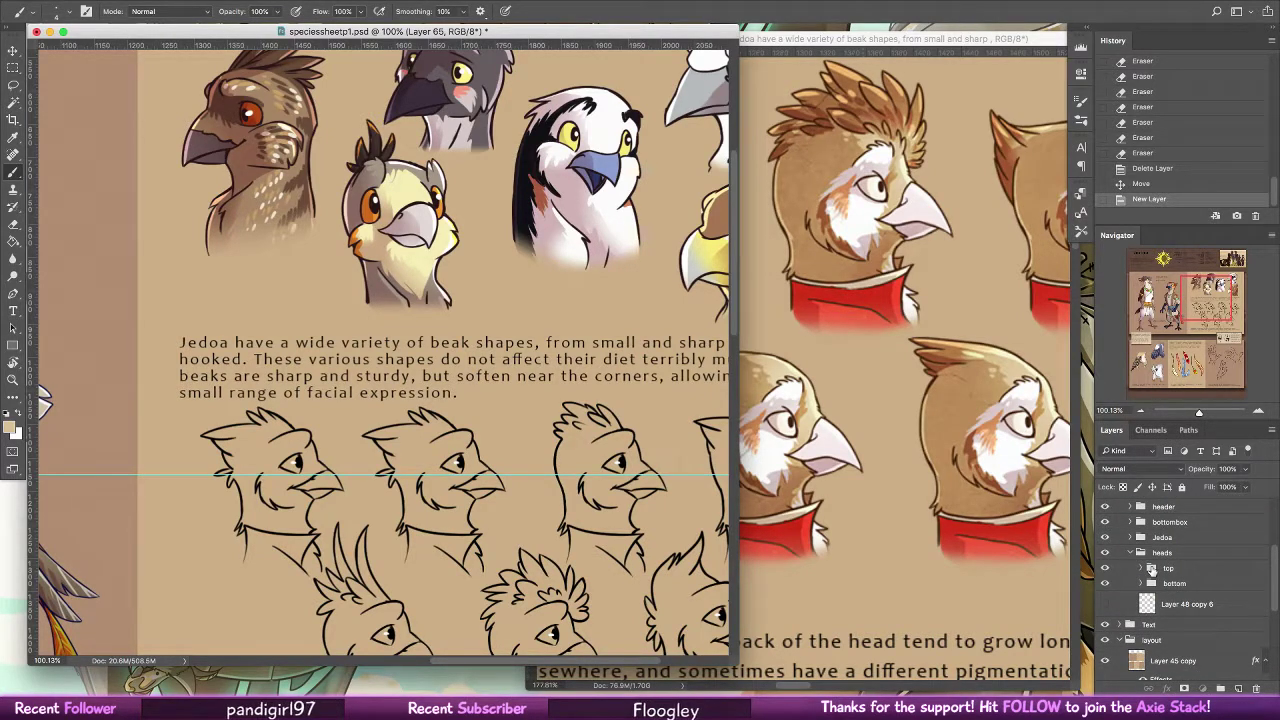
pyautogui.click(1141, 568)
pyautogui.click(1141, 568)
pyautogui.click(1141, 568)
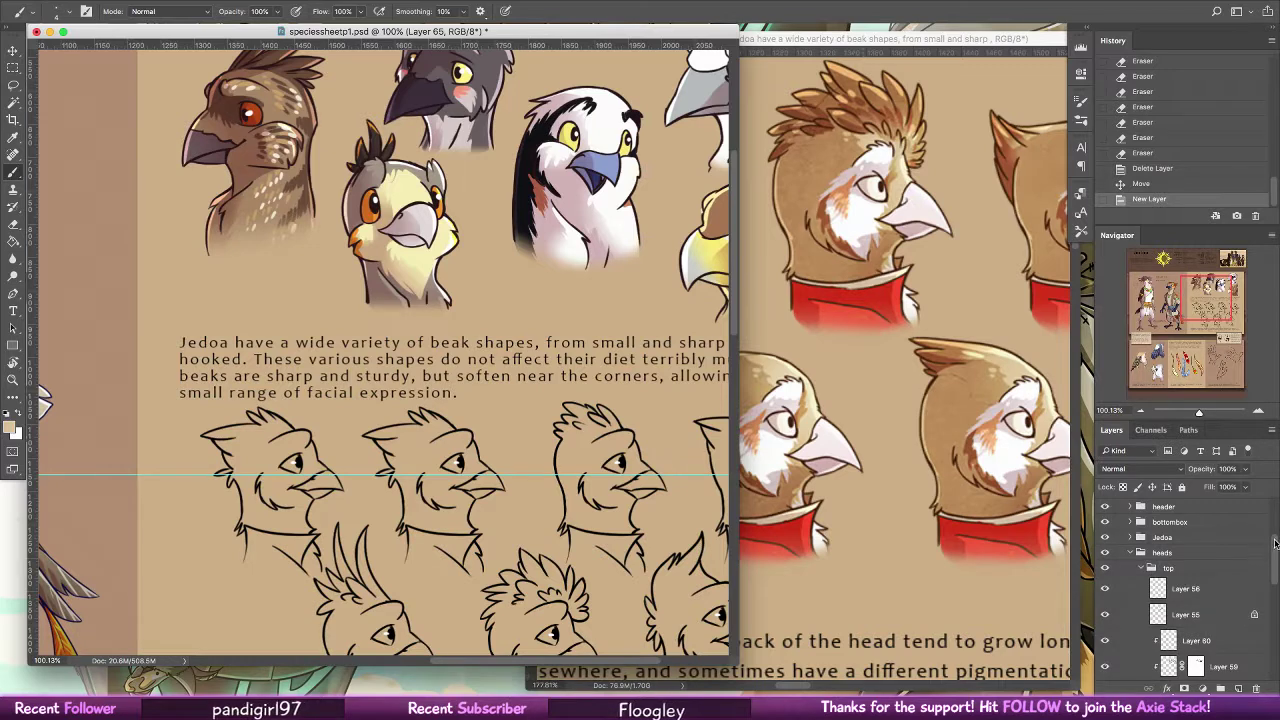
# Delete the empty Layer 65 above Layer 61
pyautogui.scroll(1, 1275, 542)
pyautogui.scroll(5, 1188, 527)
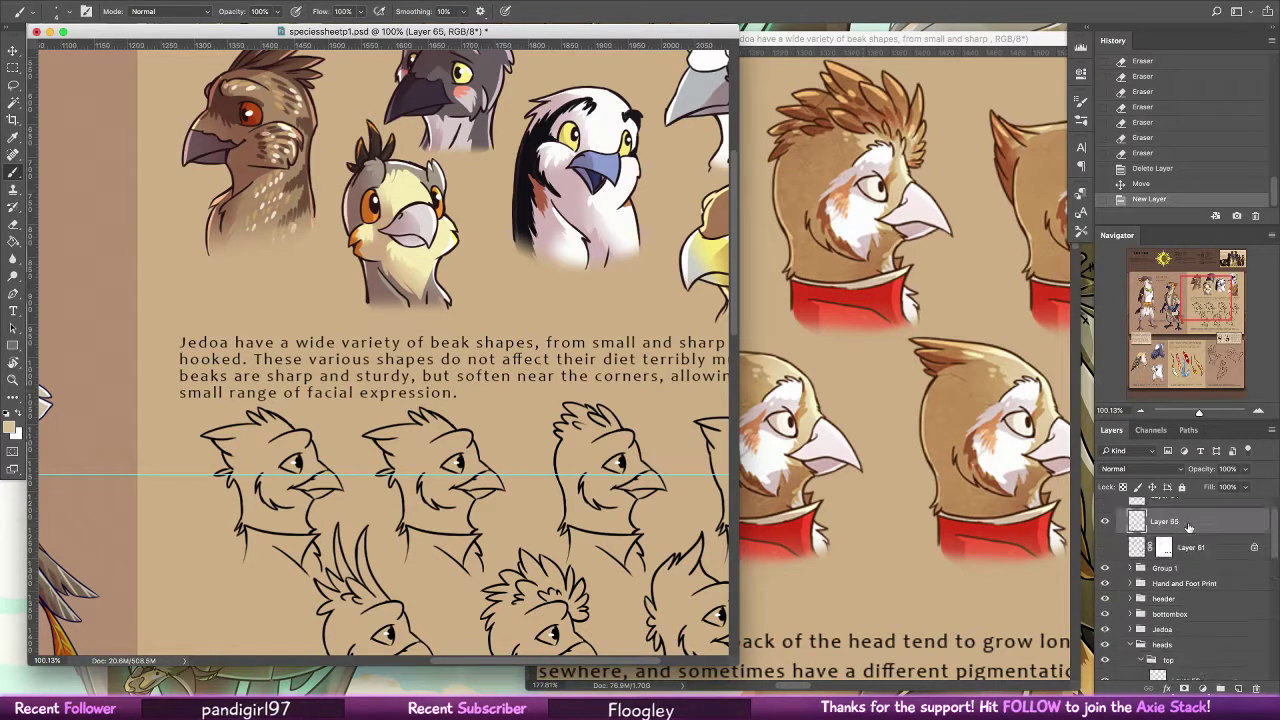
pyautogui.click(1106, 526)
pyautogui.click(1106, 524)
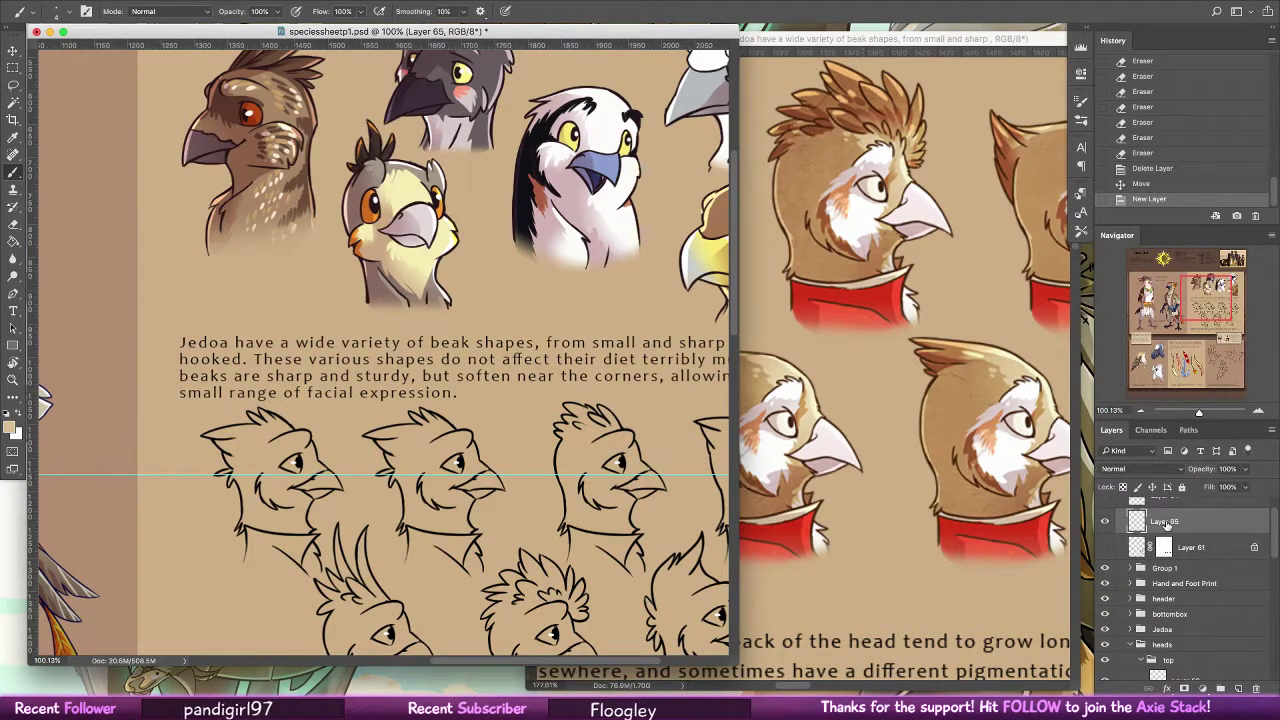
pyautogui.press('Delete')
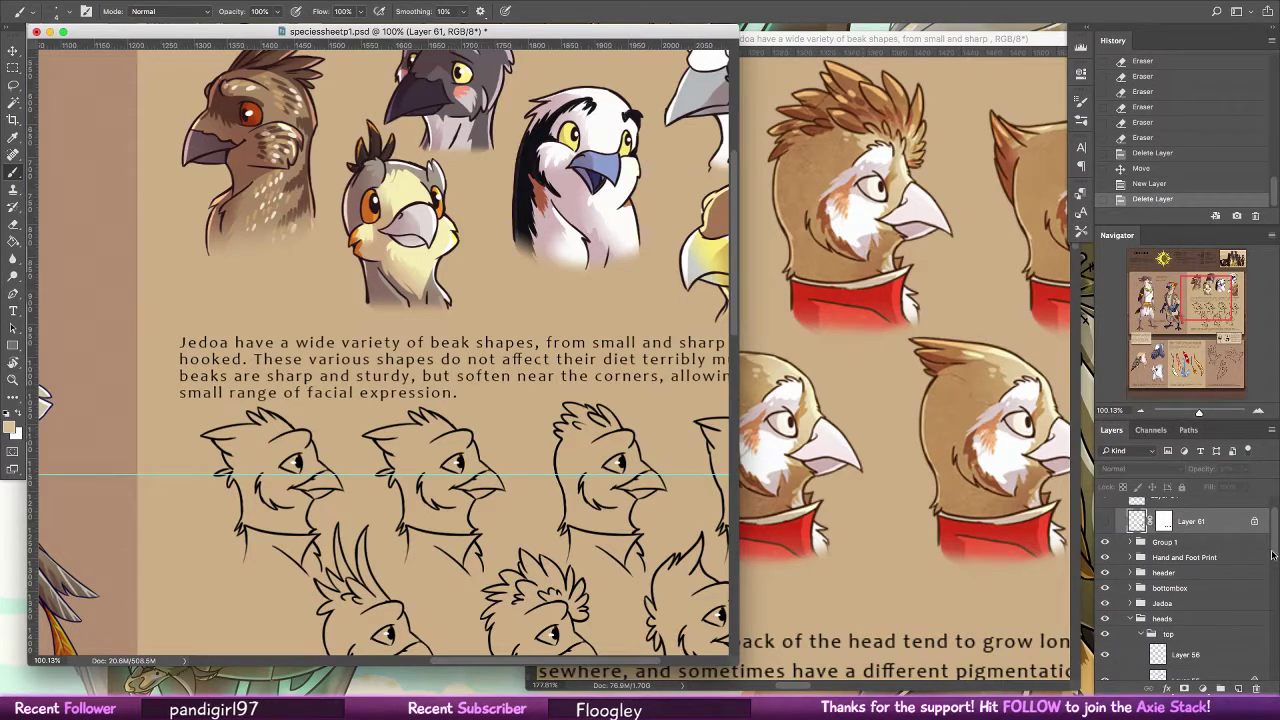
# Temporarily hide the upper heads' colour layers, sample the mauve shading colour underneath, and restore the layers' visibility
pyautogui.moveTo(1273, 553); pyautogui.dragTo(1267, 586)
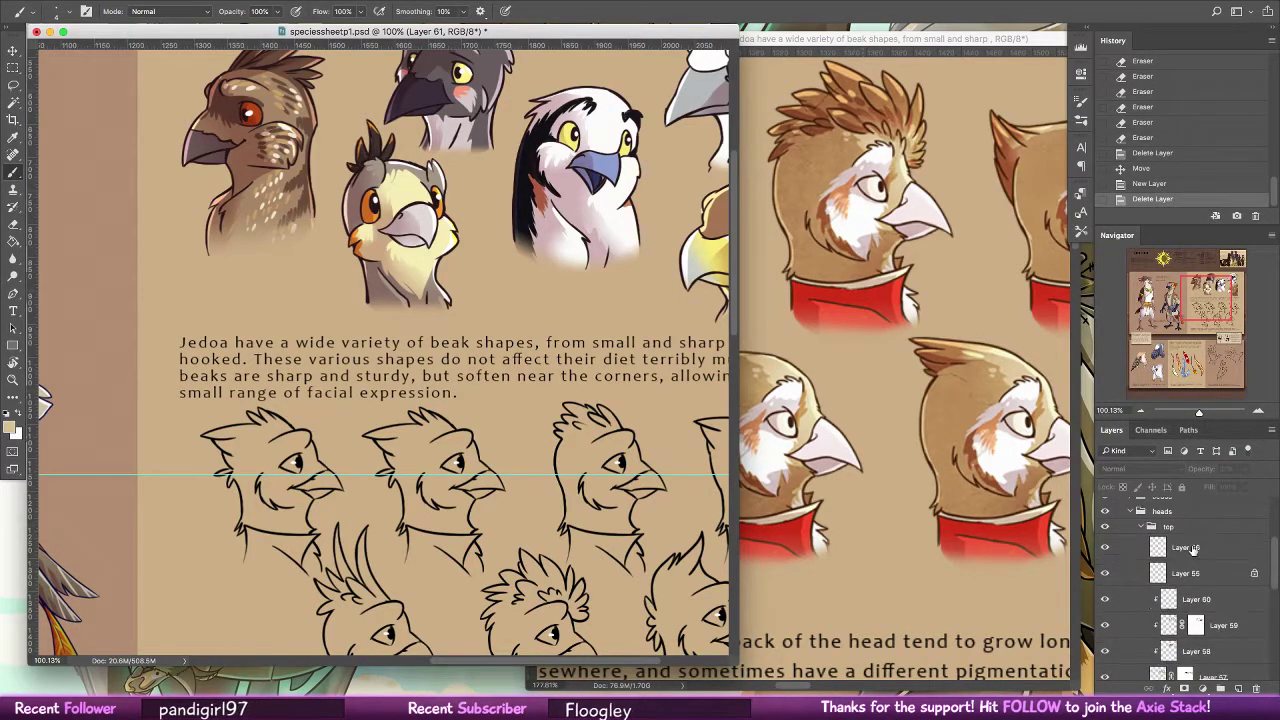
pyautogui.click(1105, 676)
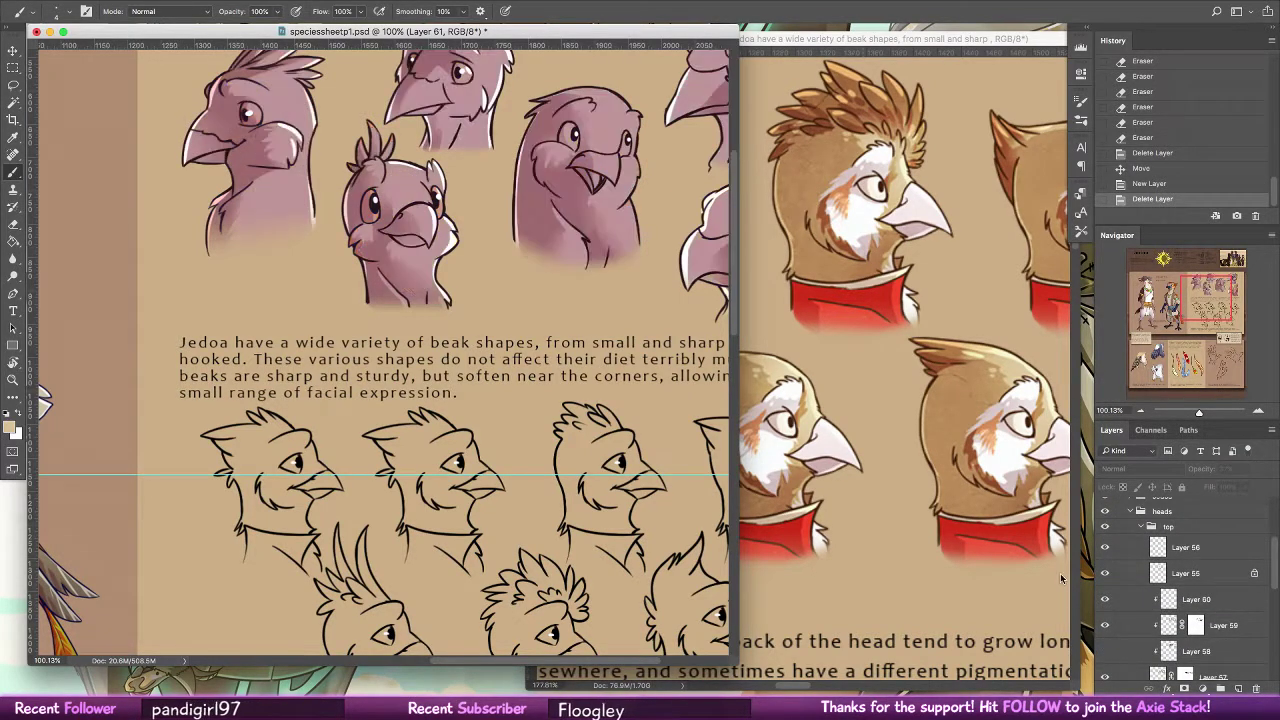
pyautogui.keyDown('alt'); pyautogui.click(626, 185); pyautogui.keyUp('alt')
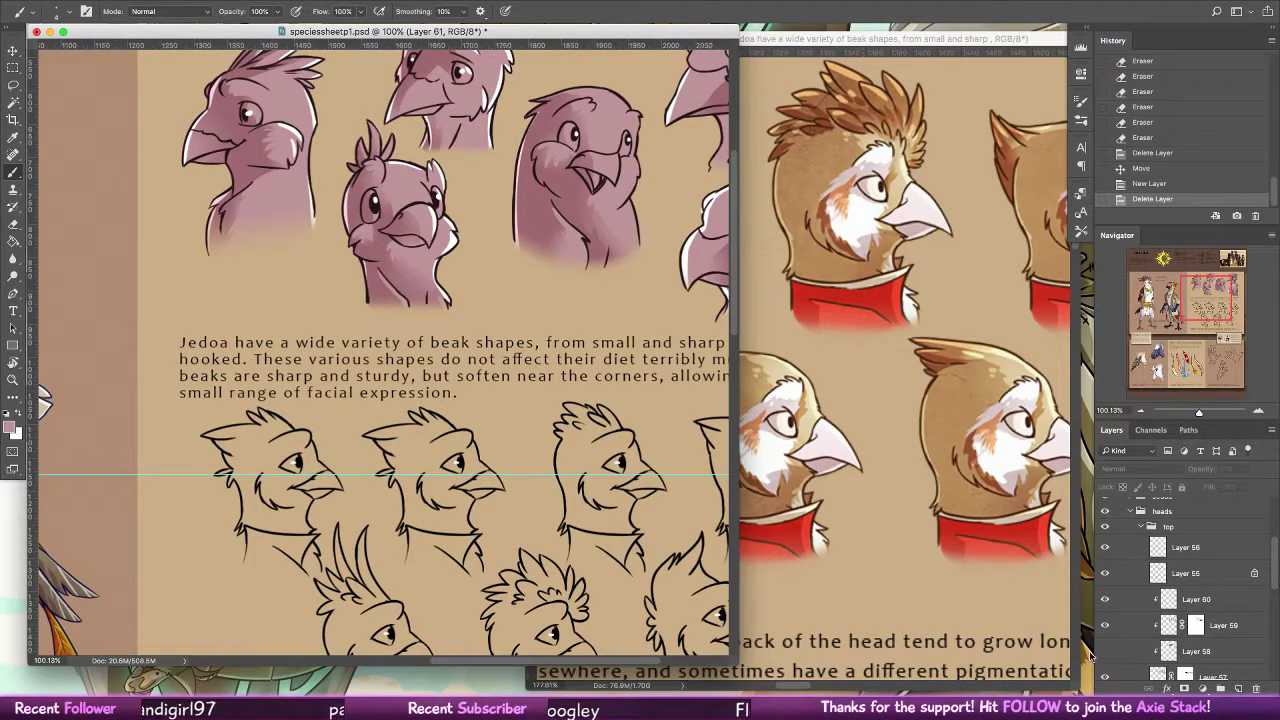
pyautogui.click(1105, 651)
# Expand the bottom subgroup of heads and delete the red sketch layer, Layer 48 copy 6
pyautogui.click(1141, 527)
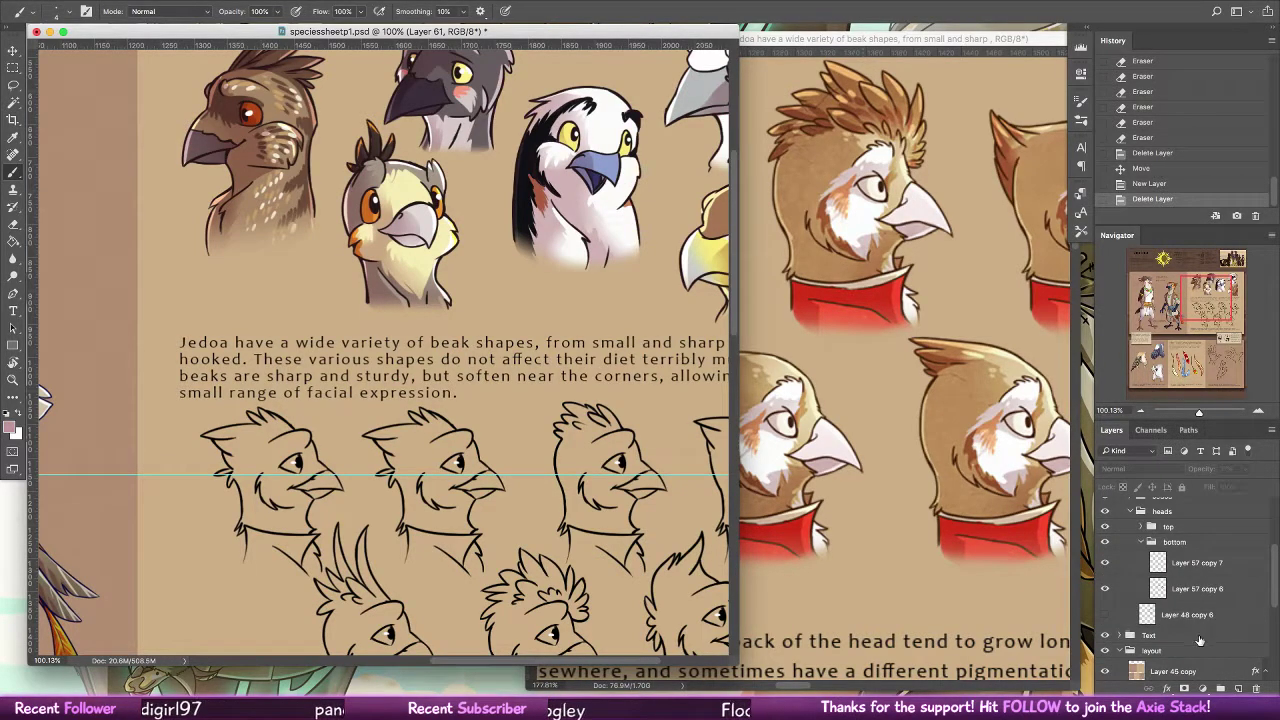
pyautogui.click(1192, 615)
pyautogui.click(1106, 616)
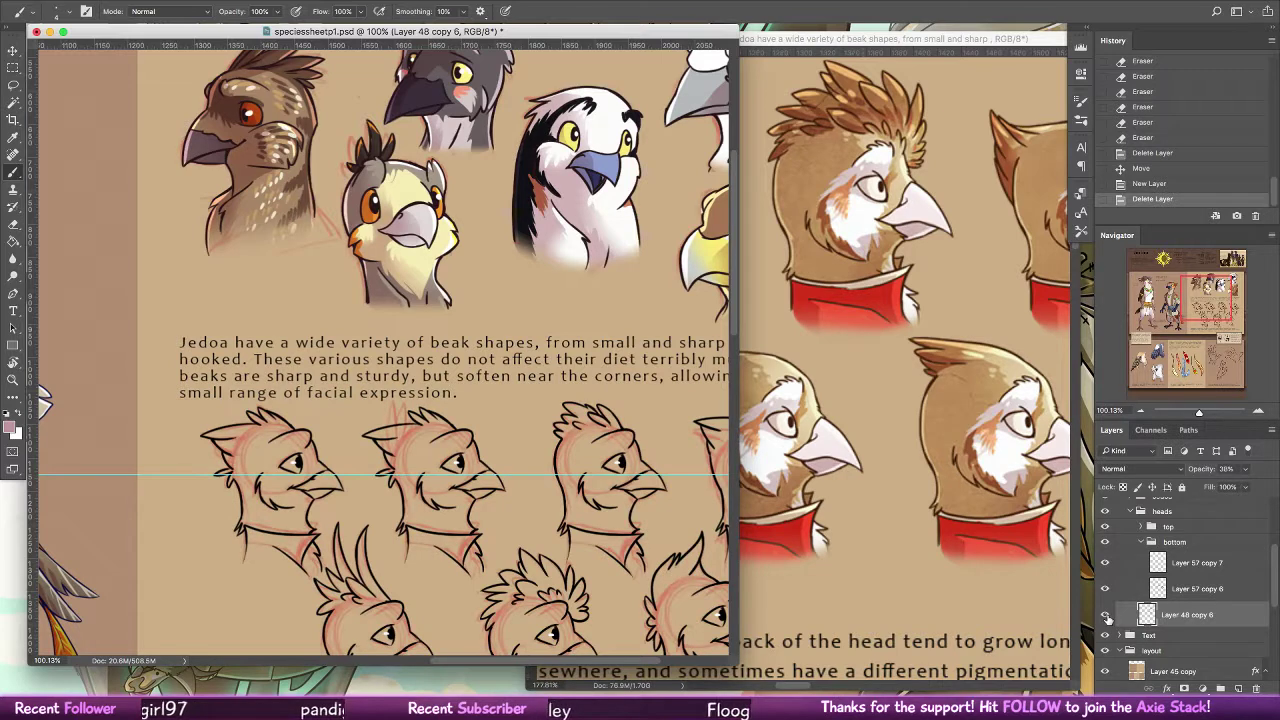
pyautogui.click(1105, 614)
pyautogui.press('Delete')
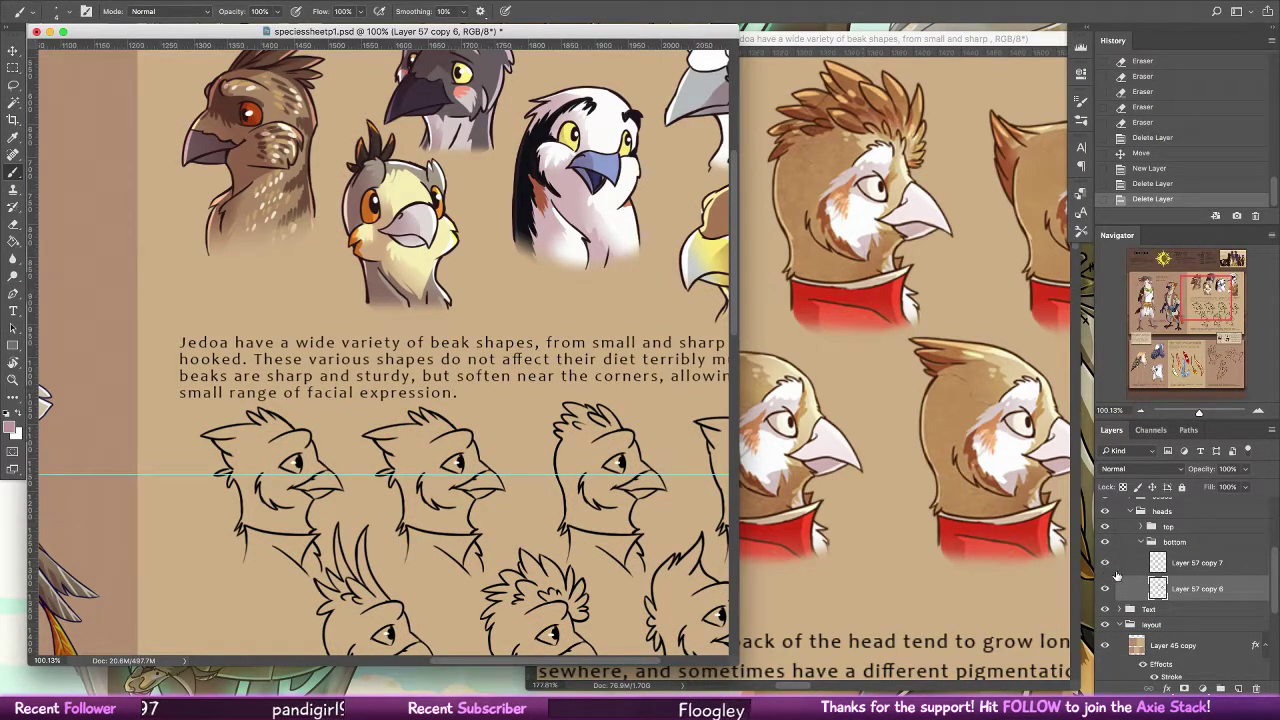
# Add a layer beneath Layer 57 copy 6 and paint a mauve stroke behind the first crested head's cheek with a 21 px brush
pyautogui.click(1238, 688)
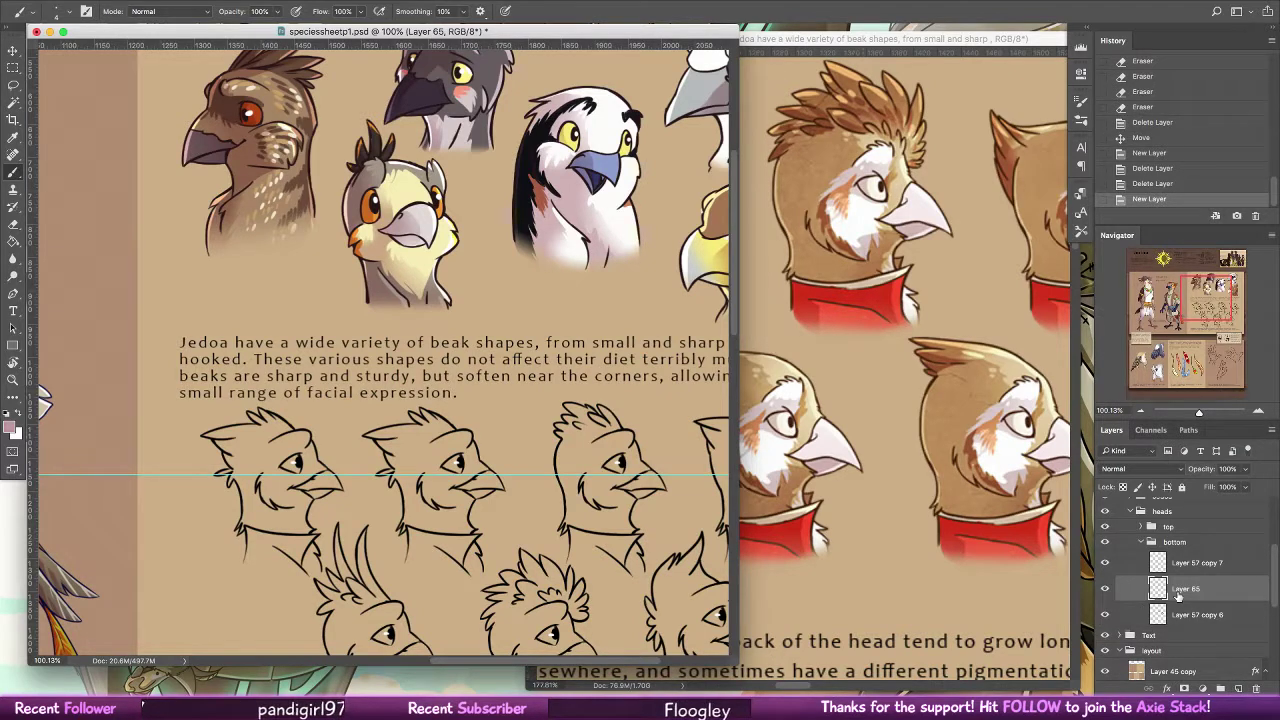
pyautogui.moveTo(1206, 592); pyautogui.dragTo(1200, 622)
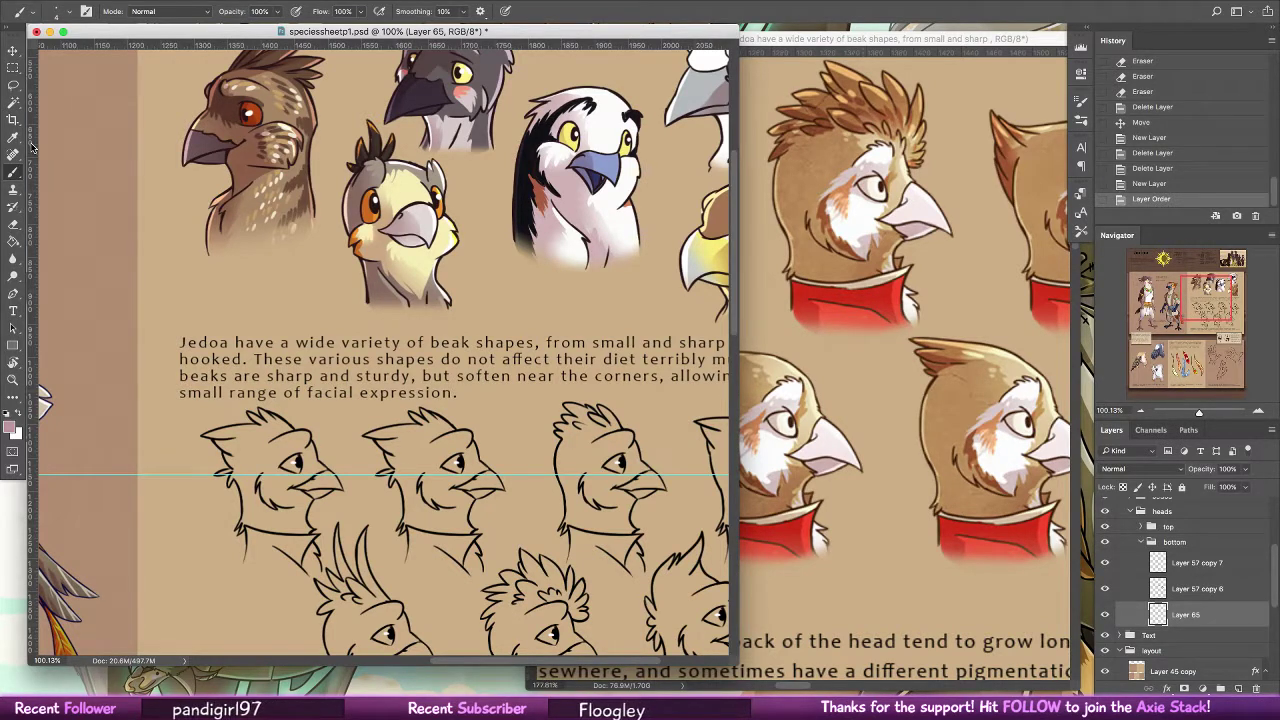
pyautogui.click(57, 11)
pyautogui.click(51, 181)
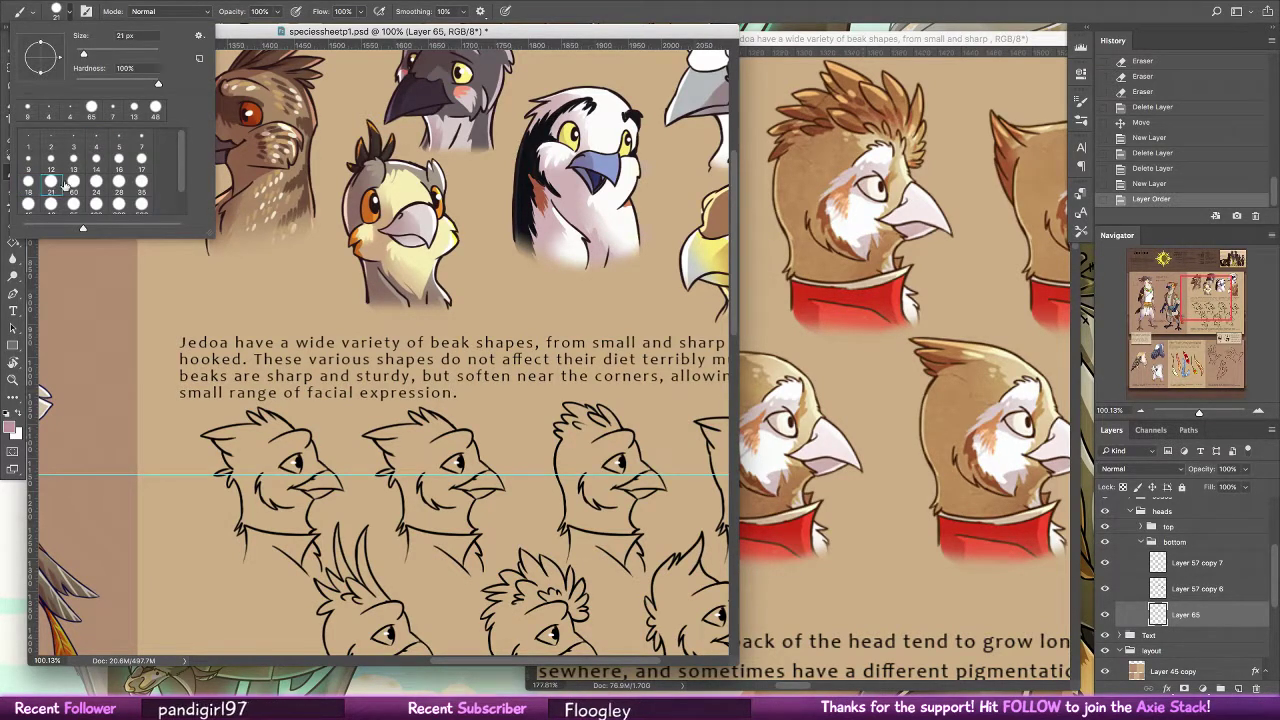
pyautogui.moveTo(252, 466); pyautogui.dragTo(260, 520)
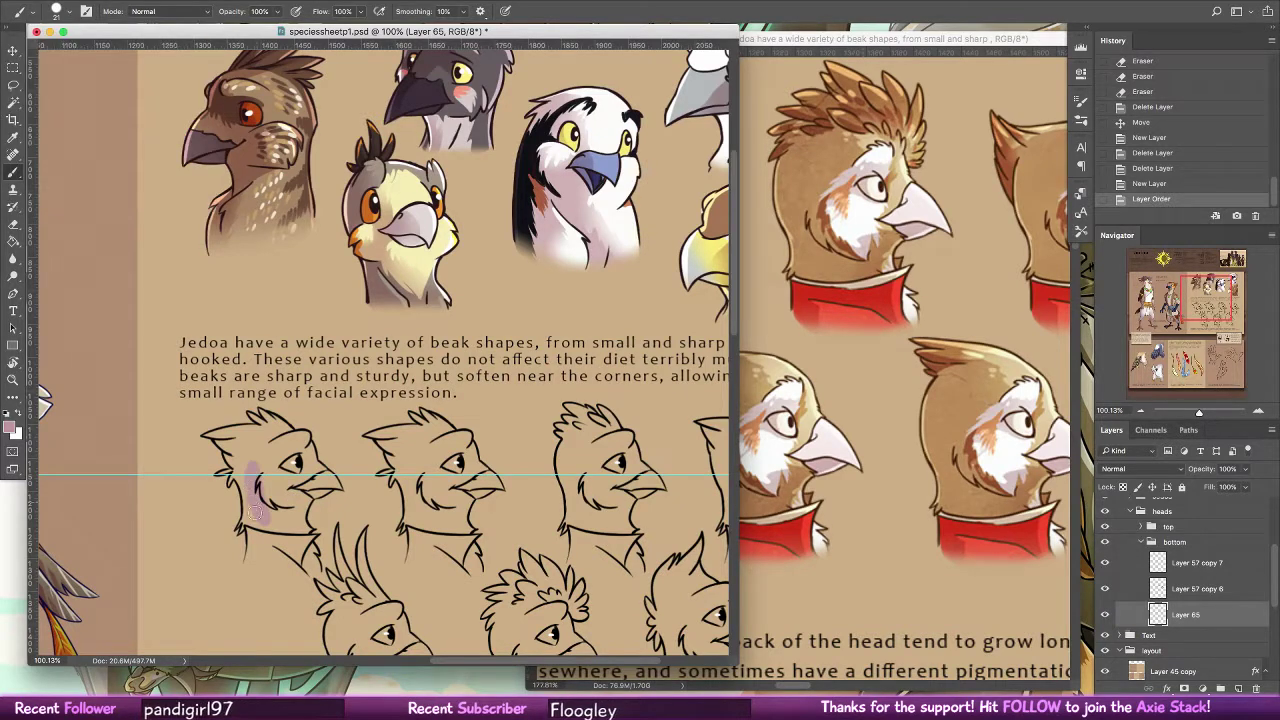
# Set the brush size to 9 px and clear all guides from the document
pyautogui.click(57, 11)
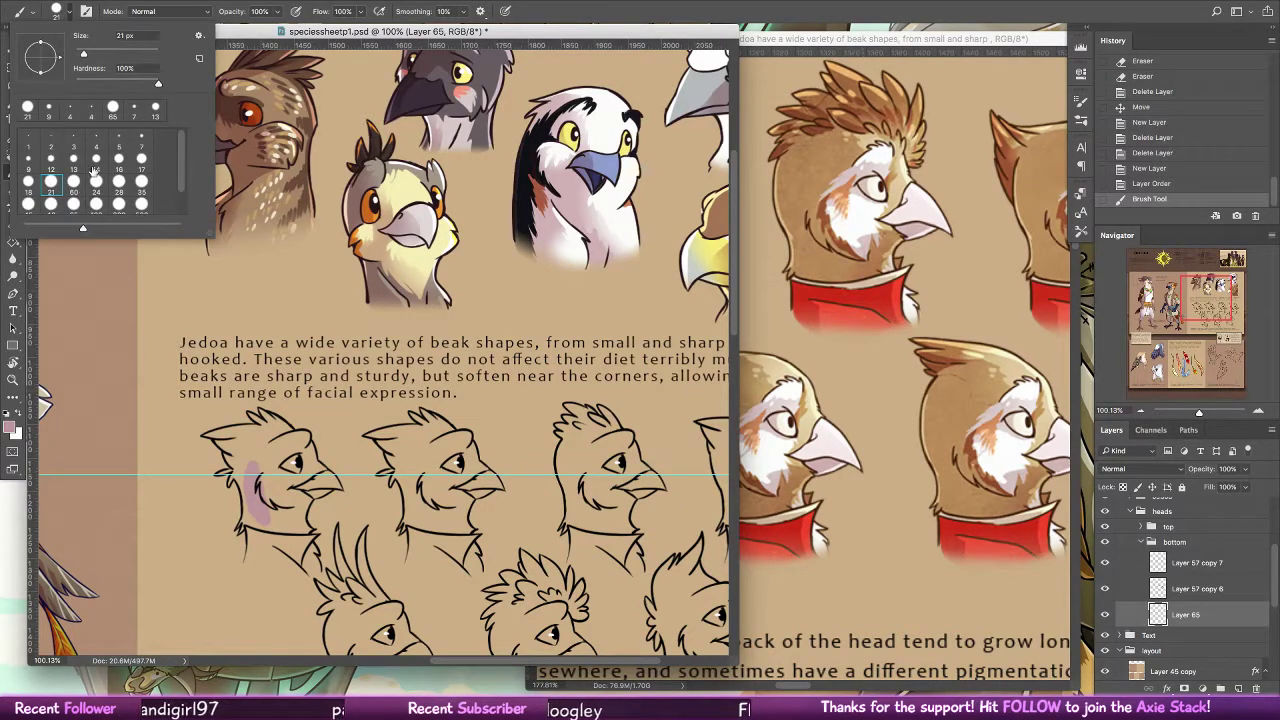
pyautogui.click(28, 161)
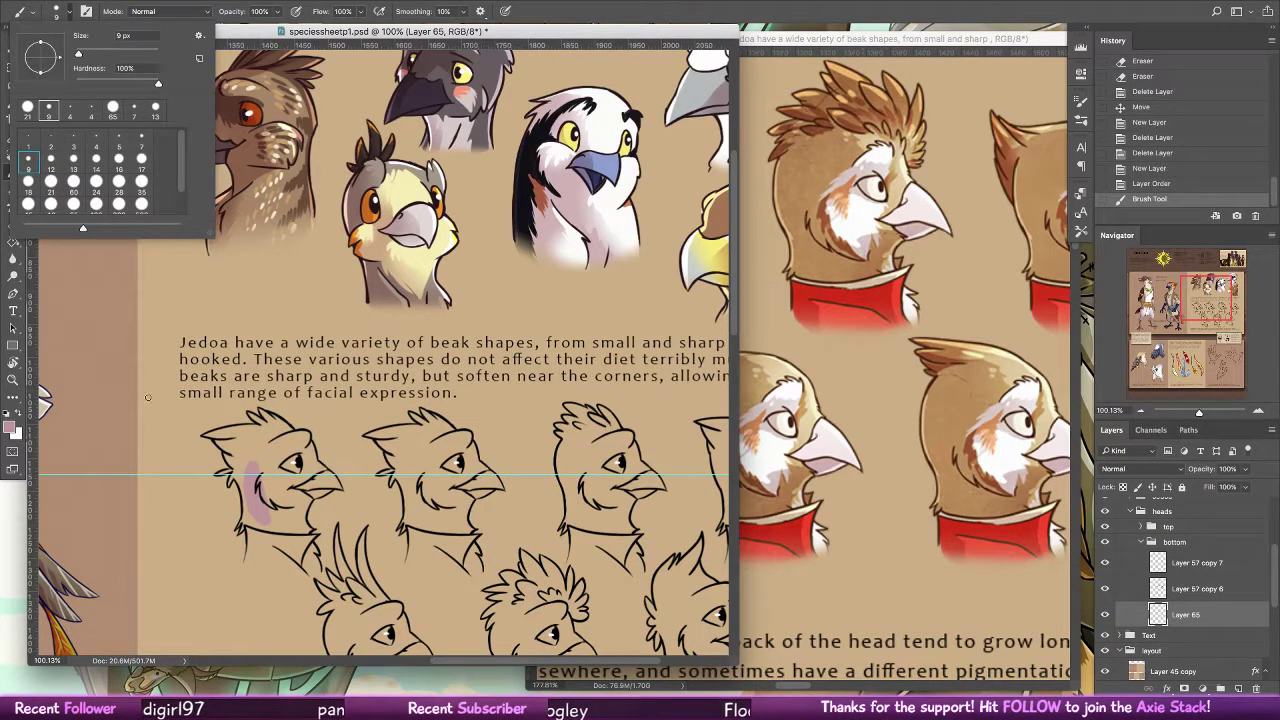
pyautogui.click(14, 381)
pyautogui.click(13, 380)
pyautogui.click(390, 1)
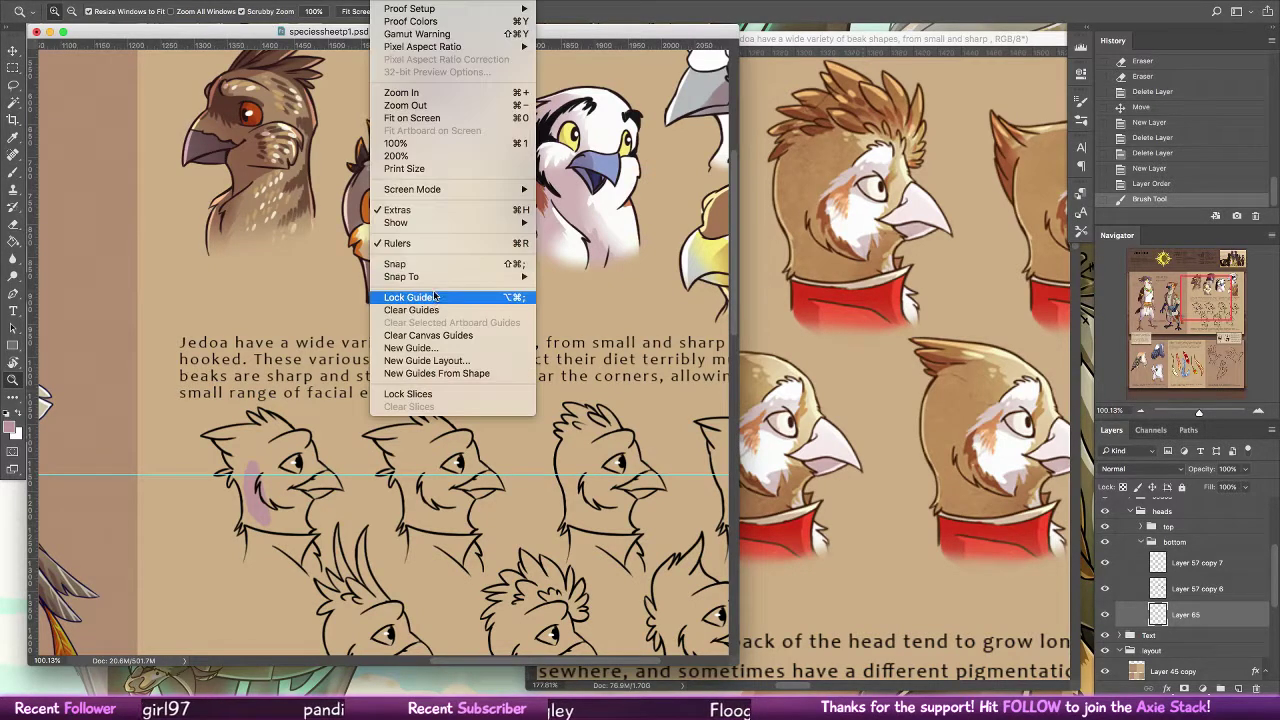
pyautogui.click(436, 310)
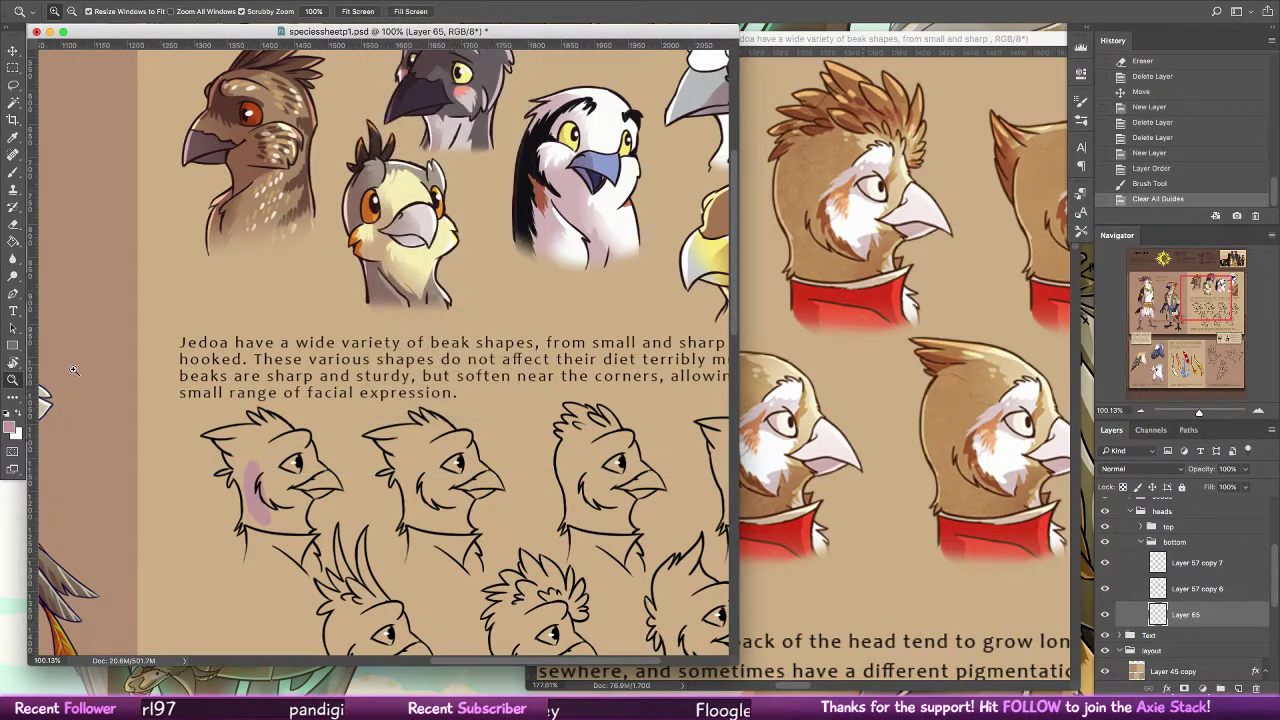
# Paint mauve along the first crested head's nape, collar back and rear crest with the 9 px brush
pyautogui.moveTo(270, 515); pyautogui.dragTo(365, 512)
pyautogui.click(13, 172)
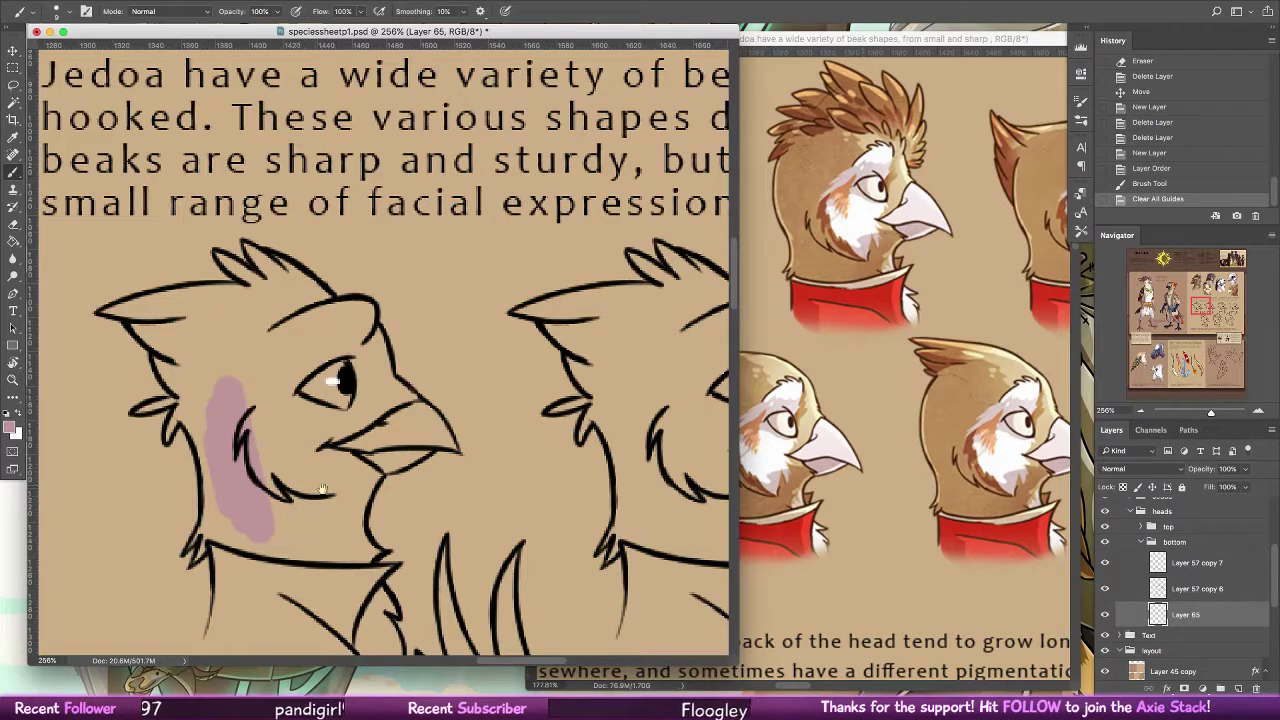
pyautogui.moveTo(321, 468); pyautogui.dragTo(380, 377)
pyautogui.moveTo(284, 452); pyautogui.dragTo(265, 545)
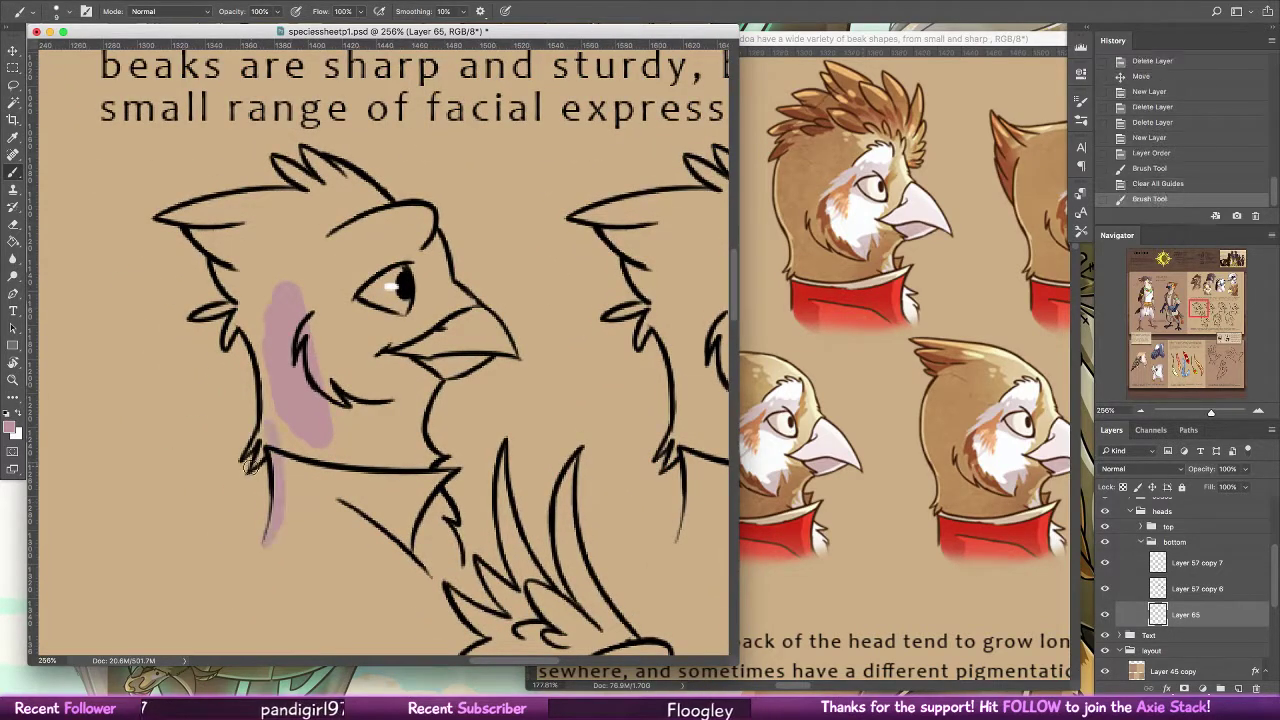
pyautogui.moveTo(238, 300)
pyautogui.mouseDown()
pyautogui.moveTo(231, 340)
pyautogui.moveTo(258, 385)
pyautogui.mouseUp()
pyautogui.moveTo(192, 316)
pyautogui.mouseDown()
pyautogui.moveTo(252, 297)
pyautogui.moveTo(222, 273)
pyautogui.moveTo(229, 288)
pyautogui.moveTo(193, 230)
pyautogui.mouseUp()
pyautogui.moveTo(304, 196)
pyautogui.mouseDown()
pyautogui.moveTo(172, 216)
pyautogui.moveTo(248, 217)
pyautogui.moveTo(173, 215)
pyautogui.mouseUp()
pyautogui.moveTo(340, 206)
pyautogui.mouseDown()
pyautogui.moveTo(243, 208)
pyautogui.moveTo(236, 258)
pyautogui.moveTo(252, 306)
pyautogui.mouseUp()
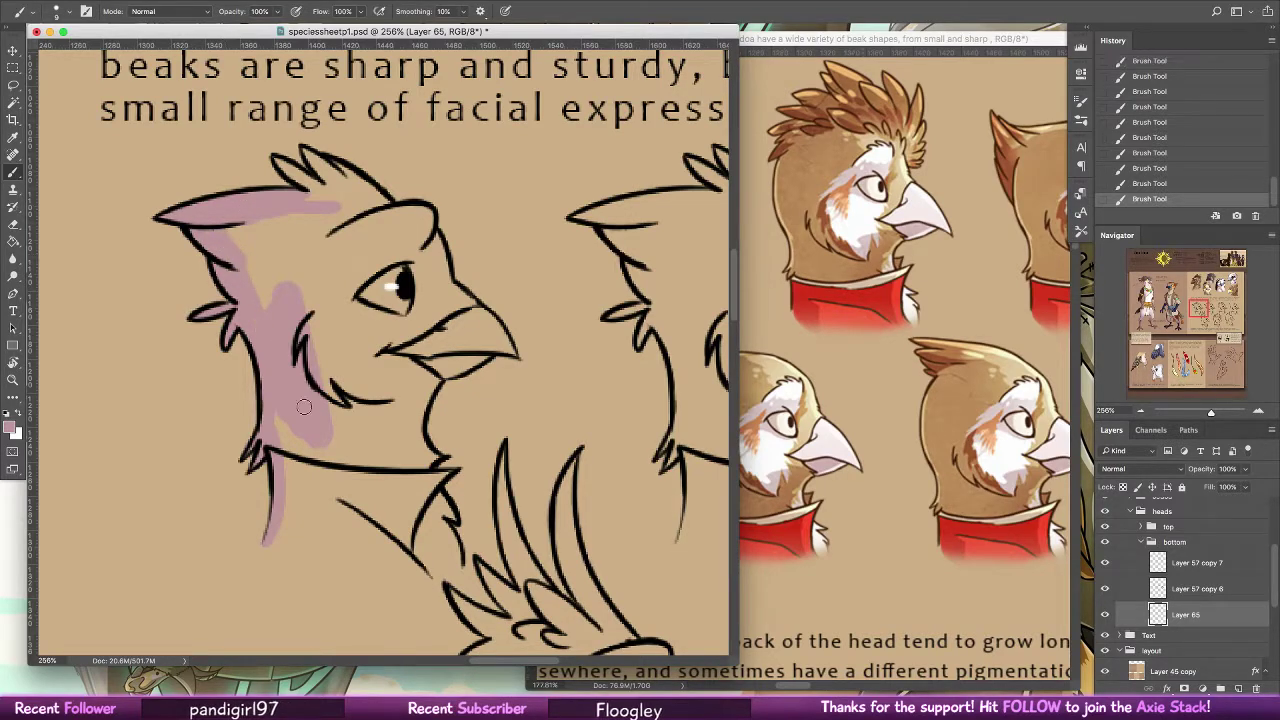
# Paint mauve along the first head's lower collar edge, throat, beak, forehead and top crest feathers
pyautogui.moveTo(278, 400)
pyautogui.mouseDown()
pyautogui.moveTo(332, 564)
pyautogui.moveTo(380, 541)
pyautogui.moveTo(269, 548)
pyautogui.moveTo(453, 555)
pyautogui.moveTo(451, 536)
pyautogui.moveTo(405, 569)
pyautogui.moveTo(420, 570)
pyautogui.moveTo(456, 552)
pyautogui.moveTo(431, 479)
pyautogui.moveTo(444, 467)
pyautogui.moveTo(424, 475)
pyautogui.moveTo(433, 380)
pyautogui.moveTo(486, 358)
pyautogui.mouseUp()
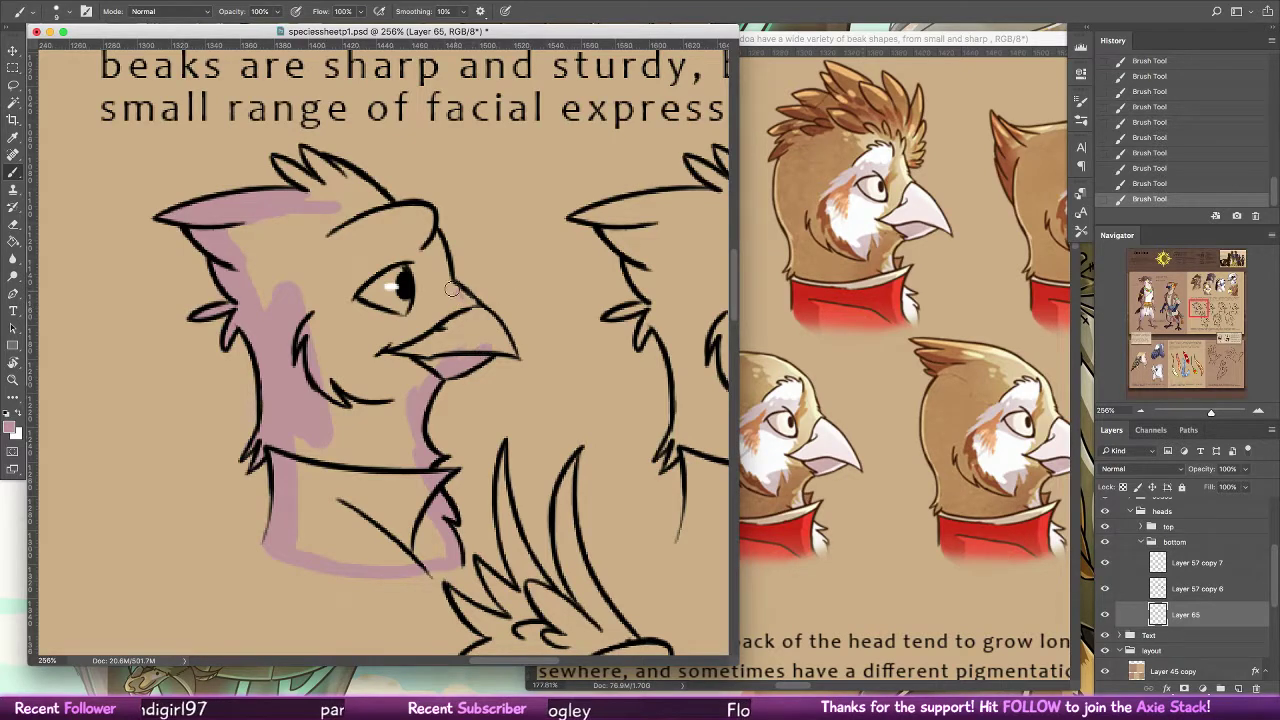
pyautogui.moveTo(452, 289); pyautogui.dragTo(508, 342)
pyautogui.moveTo(425, 358)
pyautogui.mouseDown()
pyautogui.moveTo(505, 347)
pyautogui.moveTo(438, 330)
pyautogui.mouseUp()
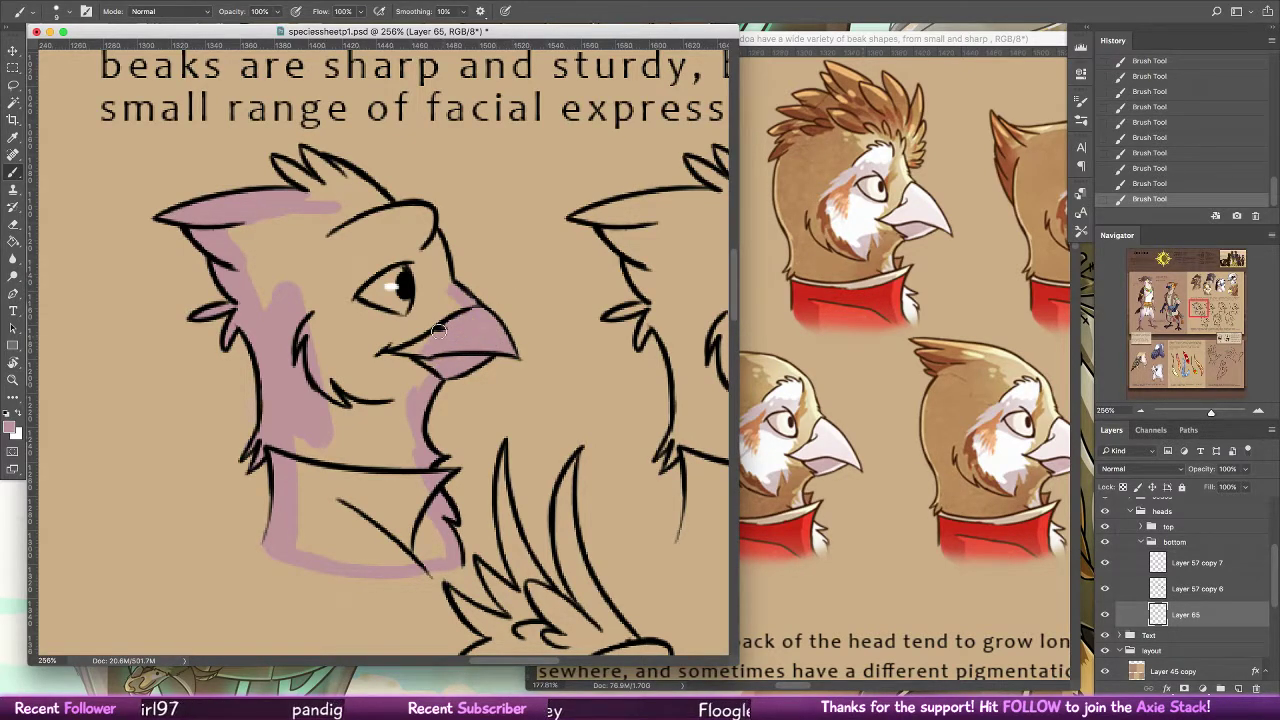
pyautogui.moveTo(324, 200)
pyautogui.mouseDown()
pyautogui.moveTo(299, 180)
pyautogui.moveTo(306, 201)
pyautogui.moveTo(327, 176)
pyautogui.moveTo(352, 206)
pyautogui.moveTo(310, 158)
pyautogui.moveTo(417, 229)
pyautogui.moveTo(411, 211)
pyautogui.moveTo(399, 207)
pyautogui.moveTo(446, 302)
pyautogui.moveTo(420, 240)
pyautogui.mouseUp()
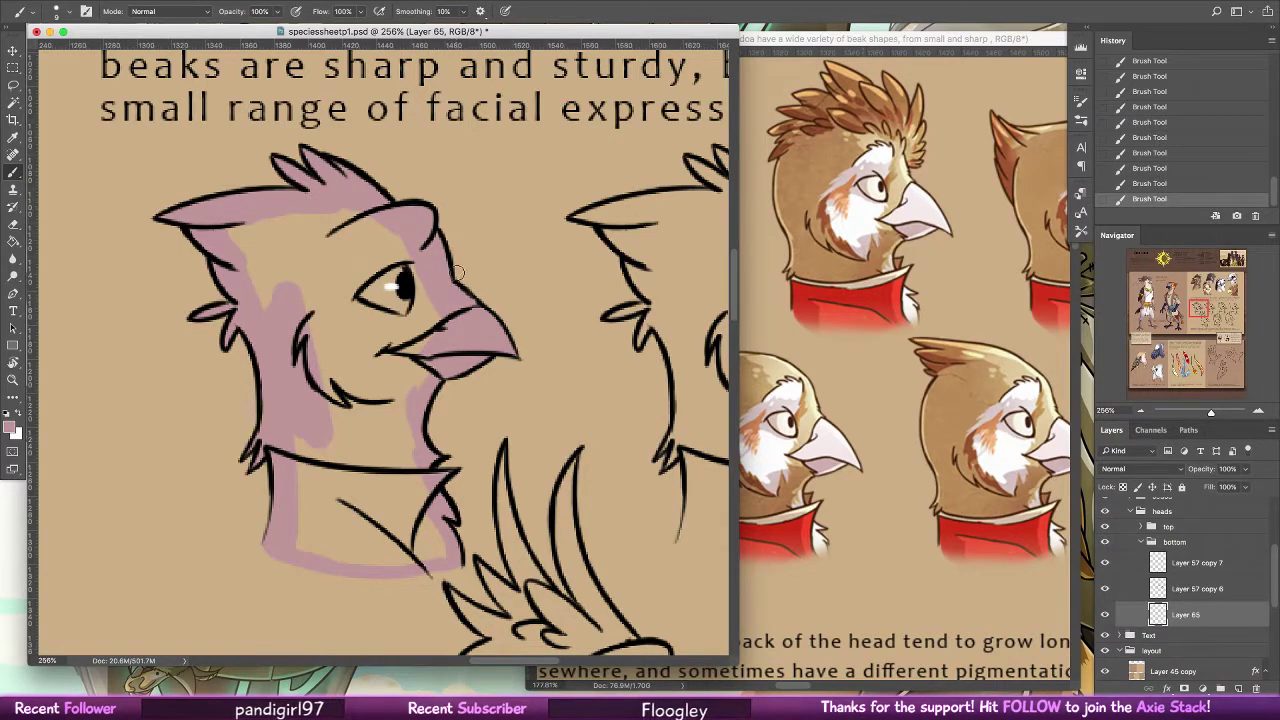
pyautogui.moveTo(420, 346); pyautogui.dragTo(456, 336)
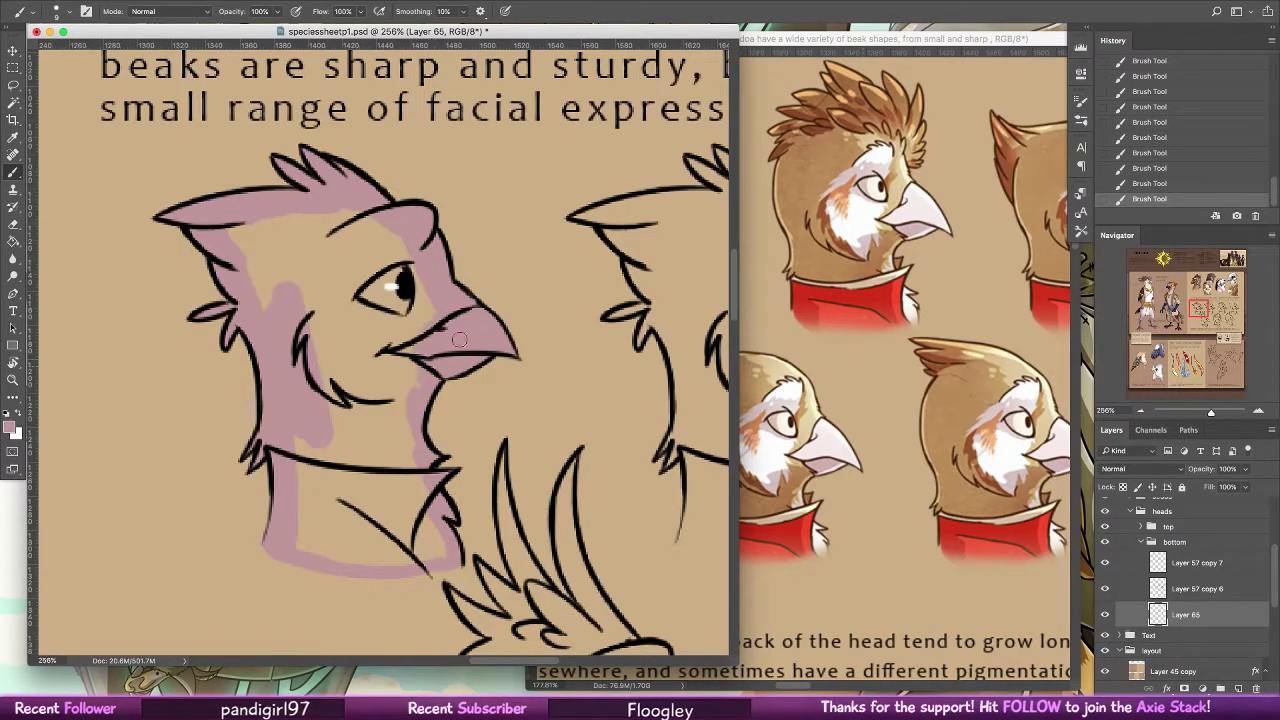
pyautogui.moveTo(412, 376)
pyautogui.mouseDown()
pyautogui.moveTo(398, 372)
pyautogui.moveTo(413, 318)
pyautogui.moveTo(400, 345)
pyautogui.mouseUp()
# Fill the rest of the first head and collar with mauve, using a 60 px brush and a 16 px brush for the leftover gap
pyautogui.moveTo(228, 231)
pyautogui.mouseDown()
pyautogui.moveTo(280, 226)
pyautogui.moveTo(245, 252)
pyautogui.moveTo(266, 232)
pyautogui.mouseUp()
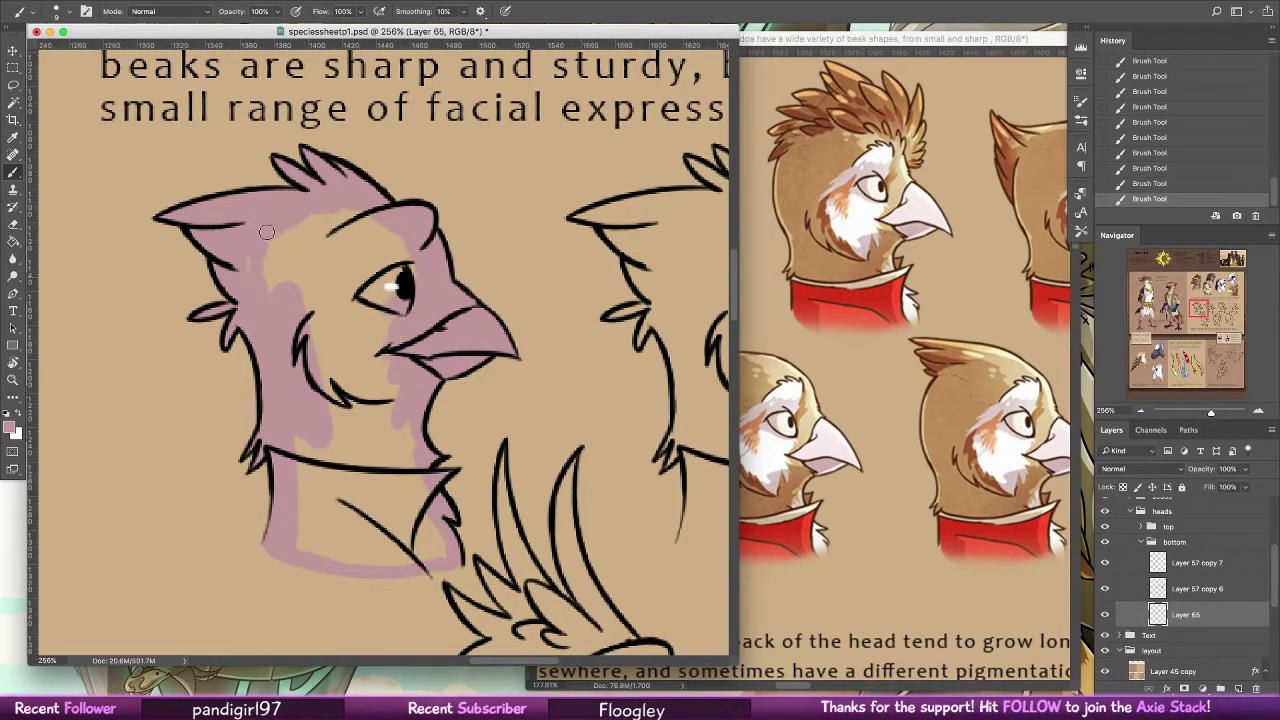
pyautogui.moveTo(269, 303)
pyautogui.mouseDown()
pyautogui.moveTo(350, 220)
pyautogui.moveTo(375, 232)
pyautogui.moveTo(330, 300)
pyautogui.moveTo(387, 266)
pyautogui.mouseUp()
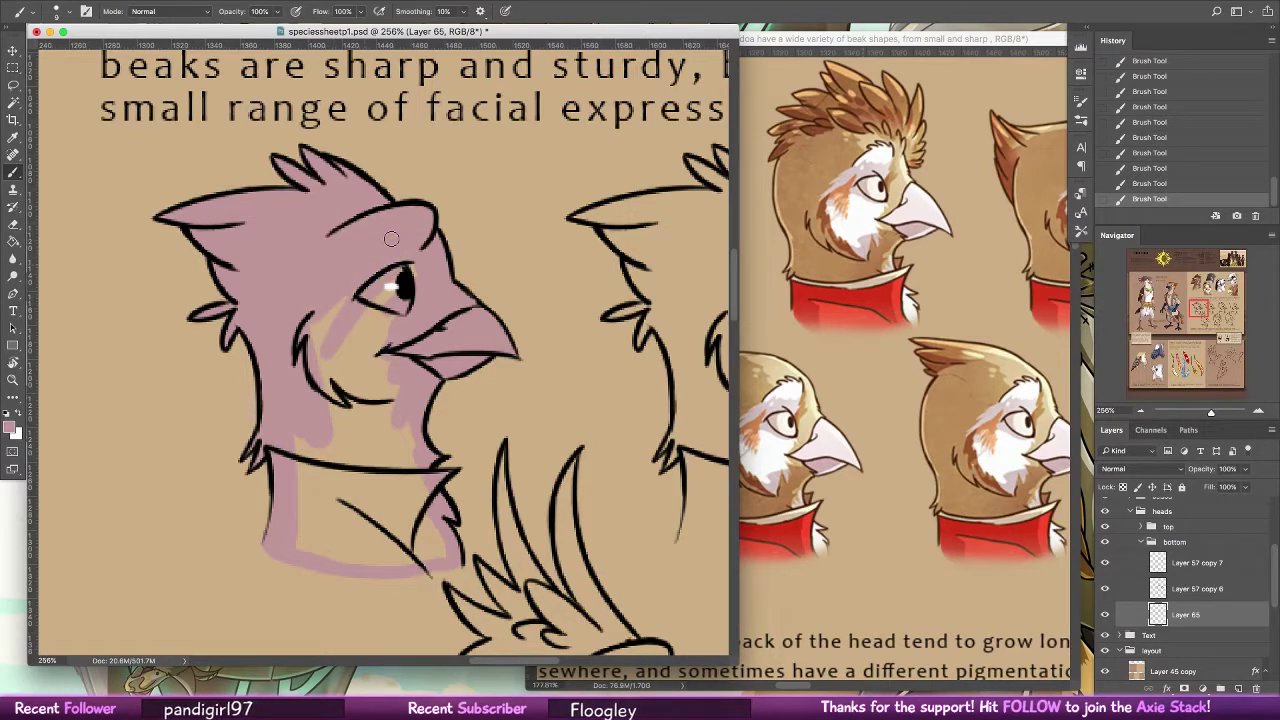
pyautogui.click(69, 12)
pyautogui.click(74, 184)
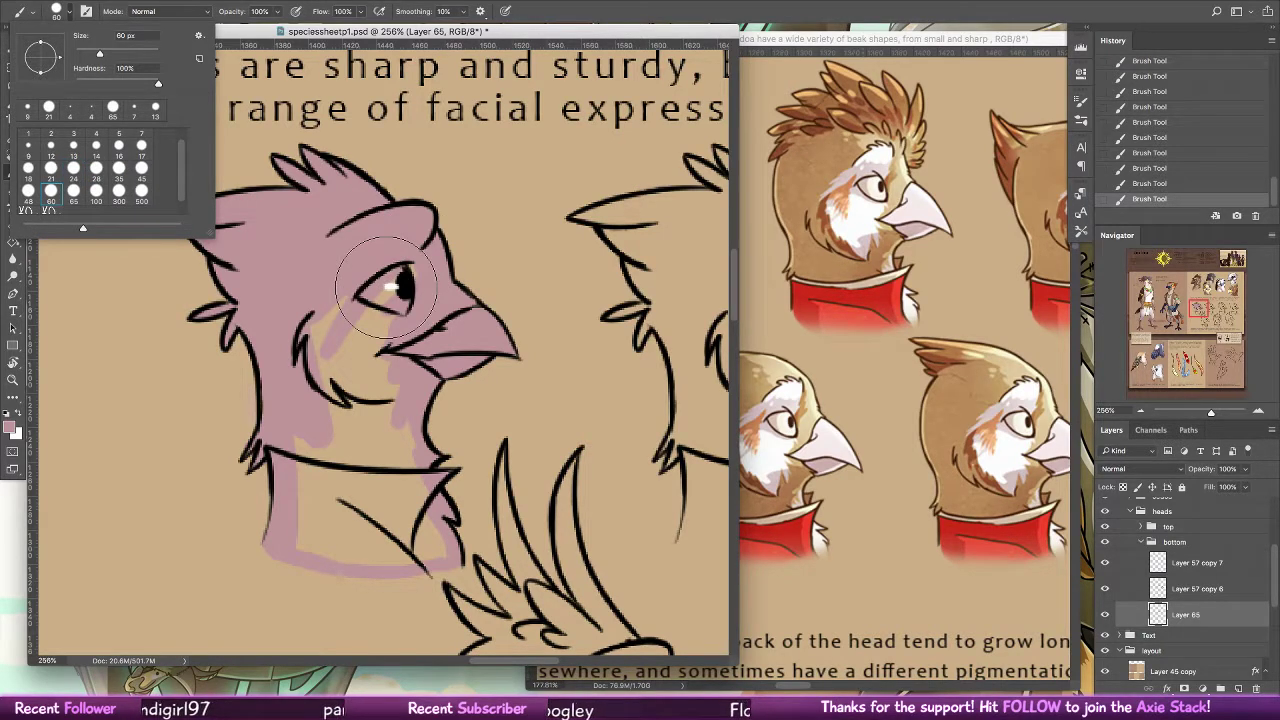
pyautogui.moveTo(385, 289)
pyautogui.mouseDown()
pyautogui.moveTo(323, 517)
pyautogui.moveTo(378, 530)
pyautogui.moveTo(398, 527)
pyautogui.moveTo(366, 372)
pyautogui.mouseUp()
pyautogui.click(62, 11)
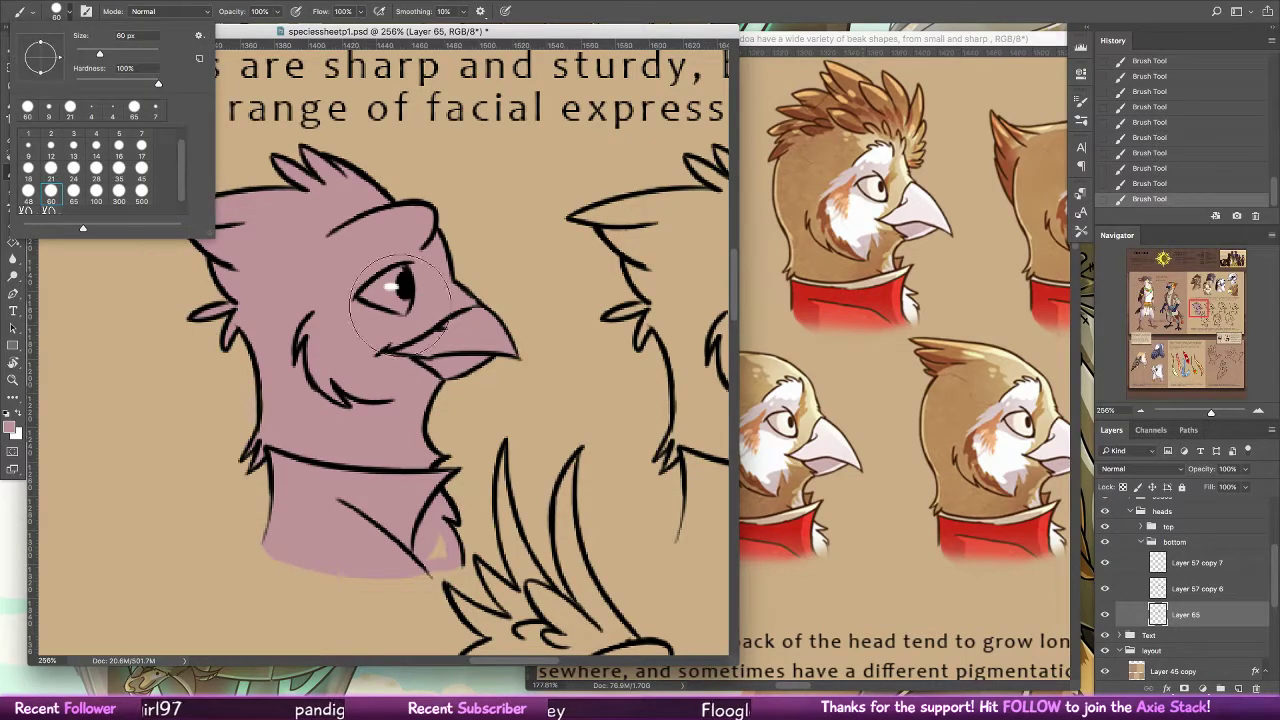
pyautogui.click(119, 148)
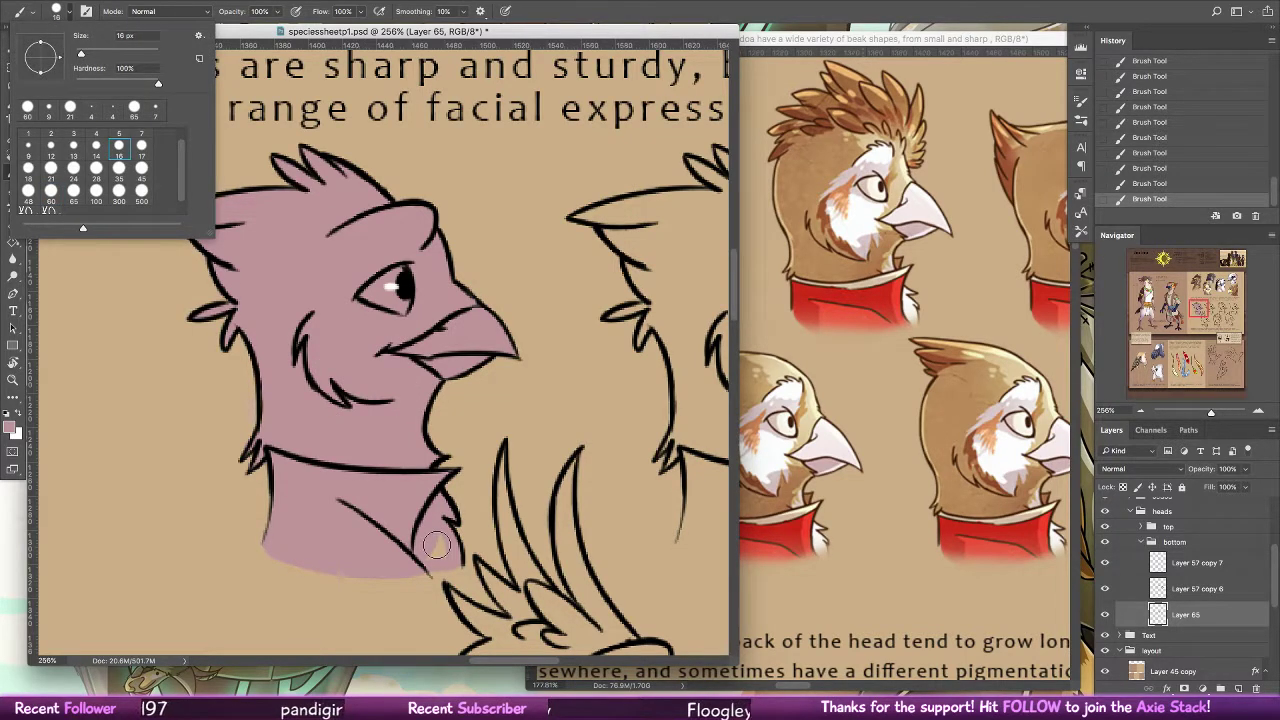
pyautogui.moveTo(438, 542); pyautogui.dragTo(437, 553)
# Duplicate the mauve fill layer and align the copy under the second crested head's line art
pyautogui.moveTo(572, 402); pyautogui.dragTo(360, 411)
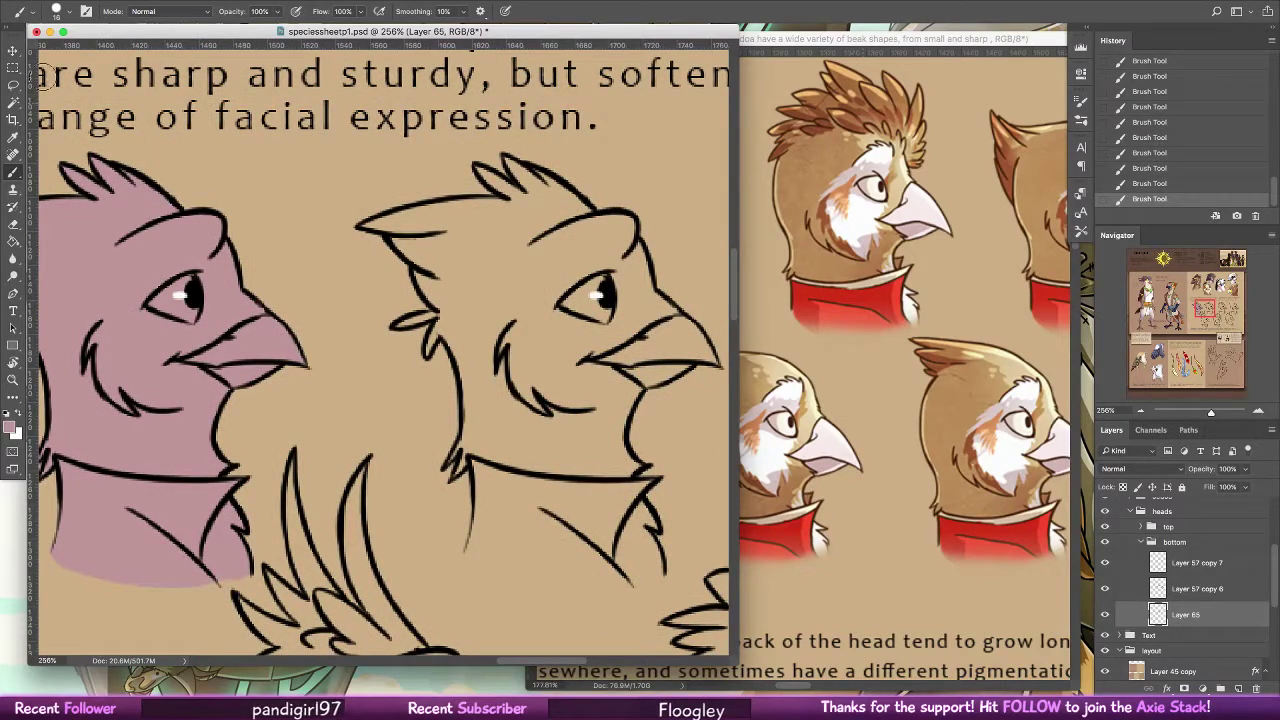
pyautogui.press('v')
pyautogui.moveTo(192, 450); pyautogui.dragTo(591, 431)
pyautogui.press('z')
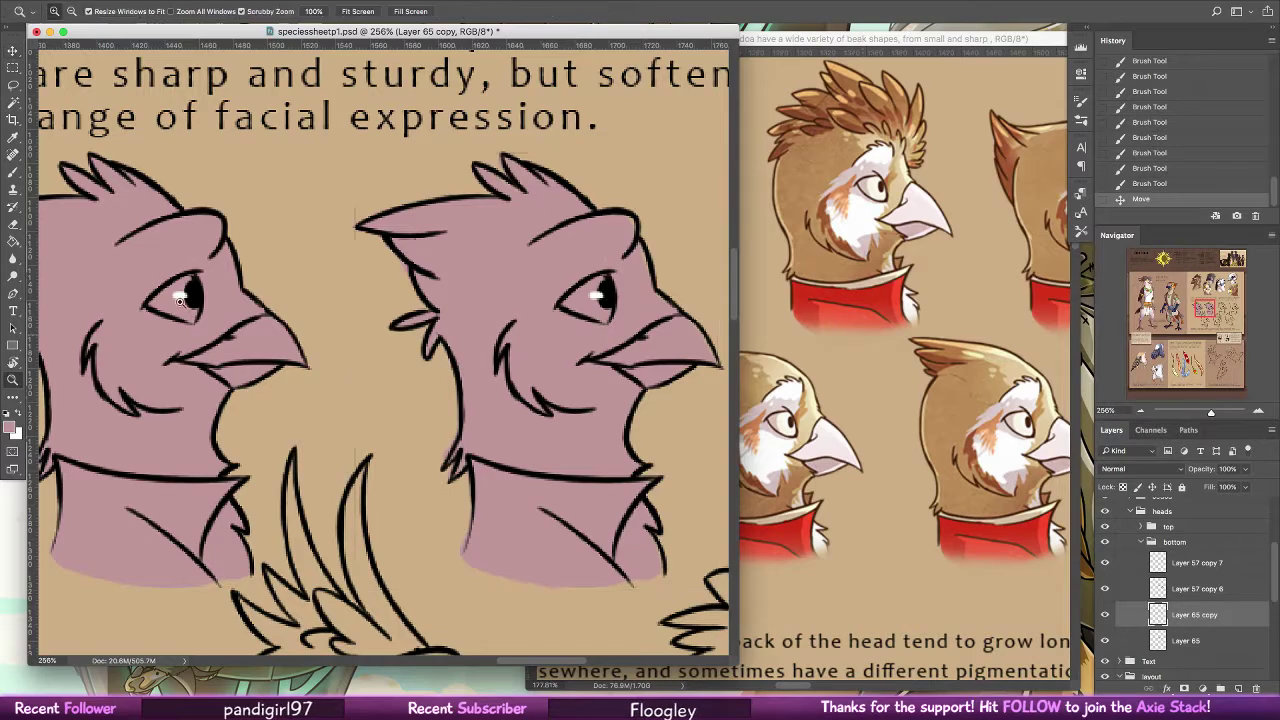
pyautogui.moveTo(595, 365); pyautogui.dragTo(563, 380)
pyautogui.moveTo(722, 391); pyautogui.dragTo(588, 370)
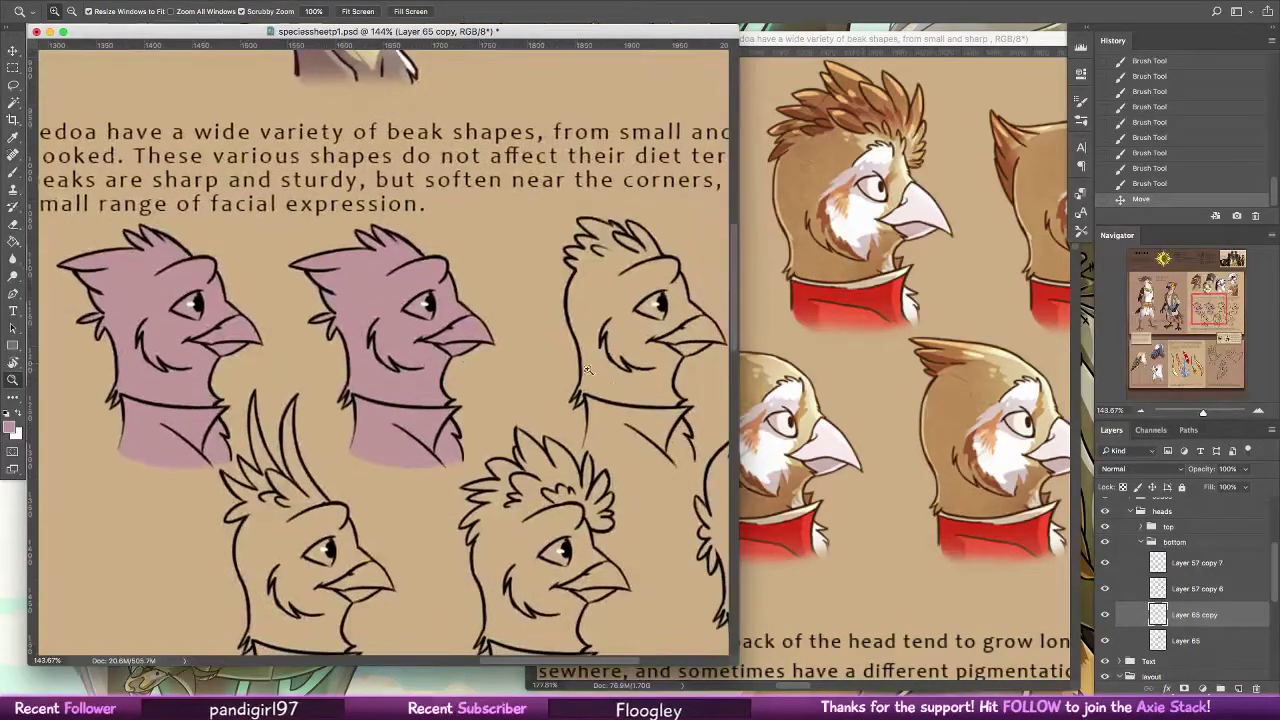
pyautogui.moveTo(643, 420); pyautogui.dragTo(612, 422)
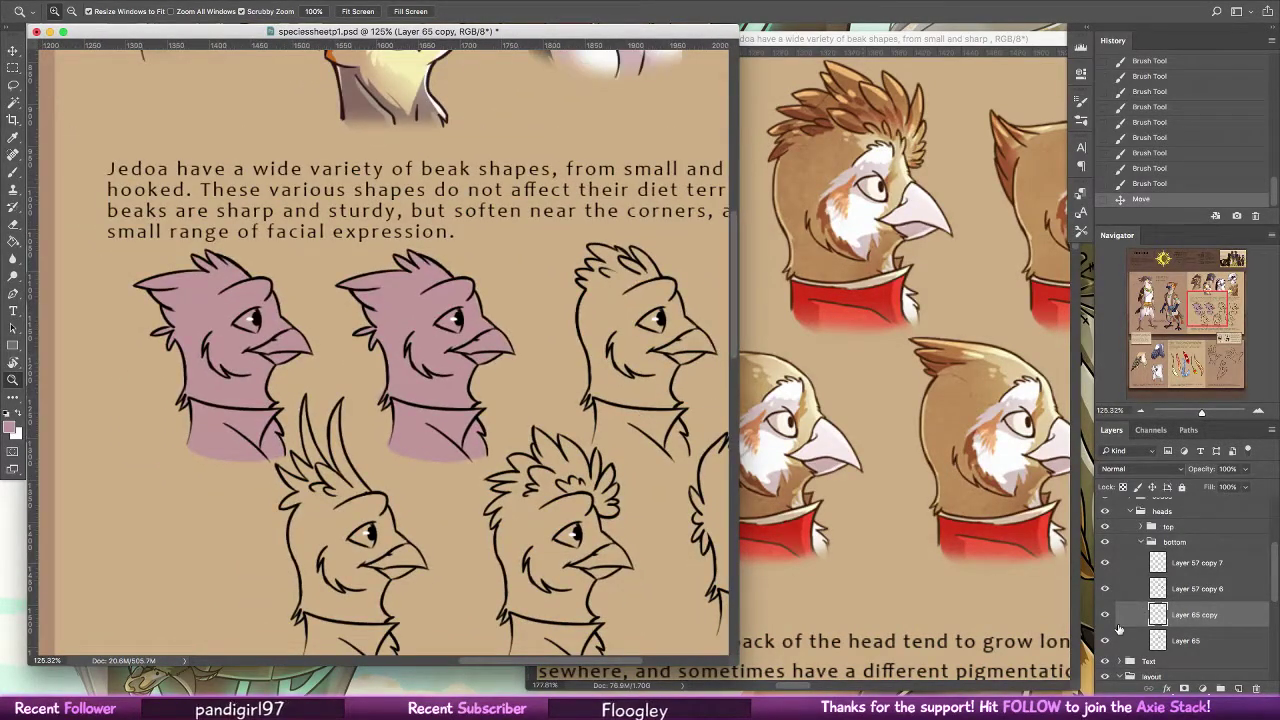
# Undo the duplicated mauve fill and repaint the small gap in the first head's front collar feathers
pyautogui.press('super+alt+z')
pyautogui.press('super+alt+z')
pyautogui.press('super+alt+z')
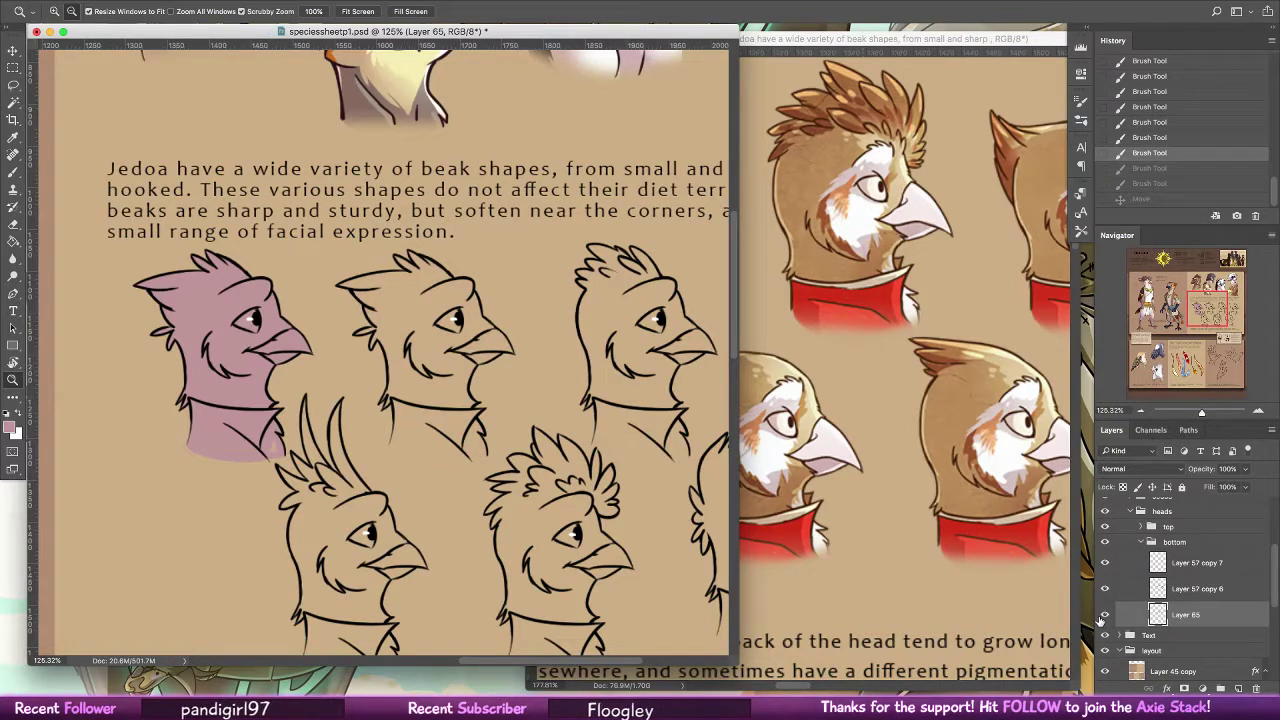
pyautogui.press('b')
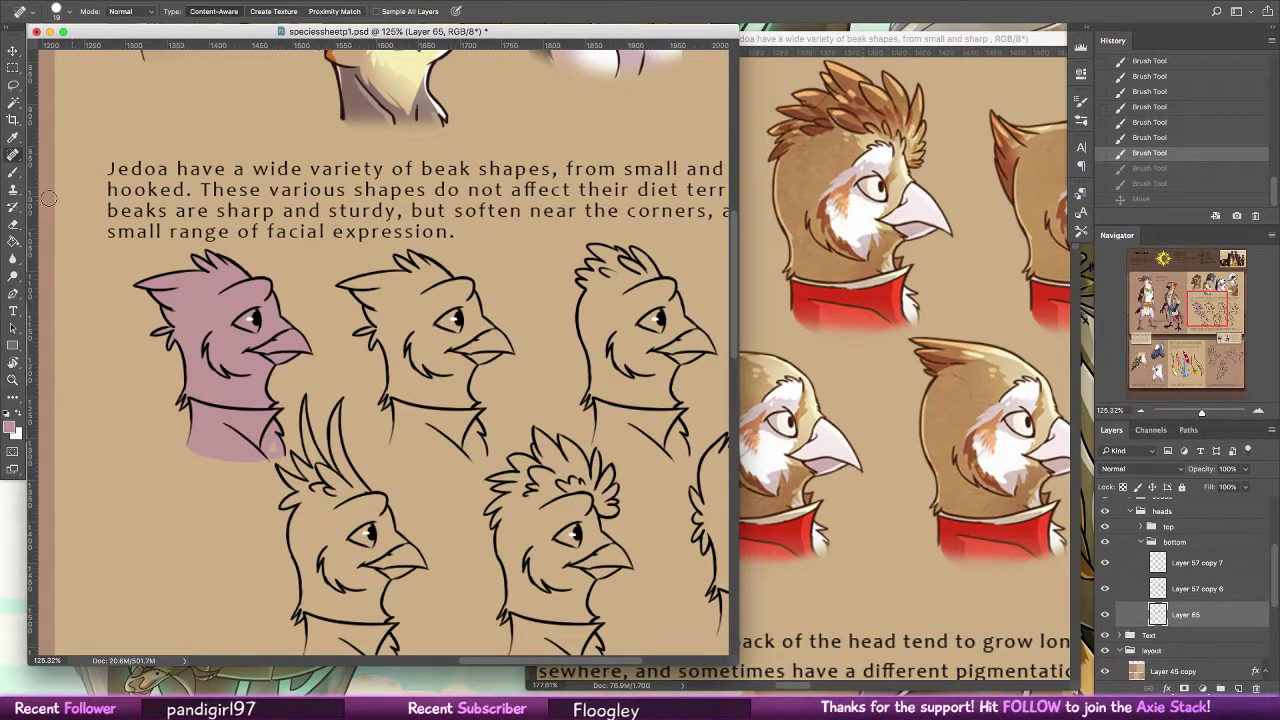
pyautogui.moveTo(275, 443); pyautogui.dragTo(271, 451)
# Try cutting the mauve fill from the whole canvas, and step back through the history to before the red sketch layer was deleted
pyautogui.press('super+a')
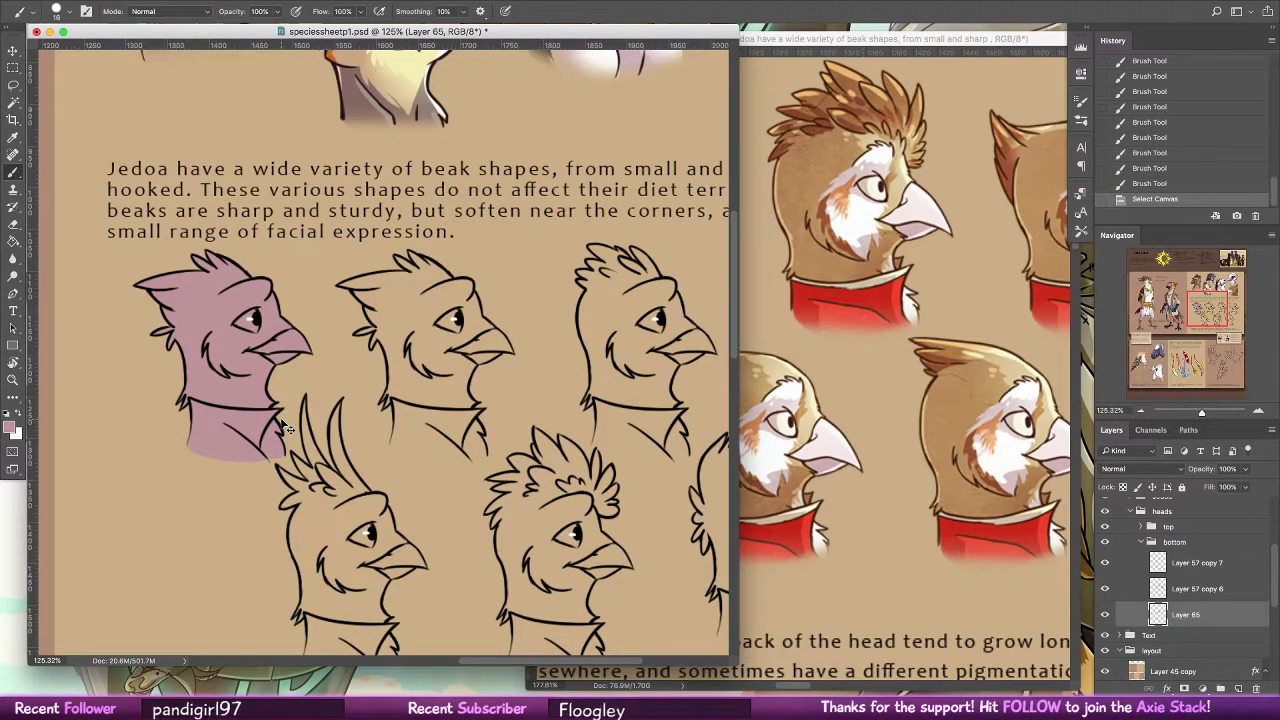
pyautogui.press('super+x')
pyautogui.press('super+alt+z')
pyautogui.press('super+alt+z')
pyautogui.press('super+alt+z')
pyautogui.press('super+alt+z')
pyautogui.press('super+alt+z')
pyautogui.press('super+alt+z')
pyautogui.press('super+alt+z')
pyautogui.press('super+alt+z')
pyautogui.press('super+alt+z')
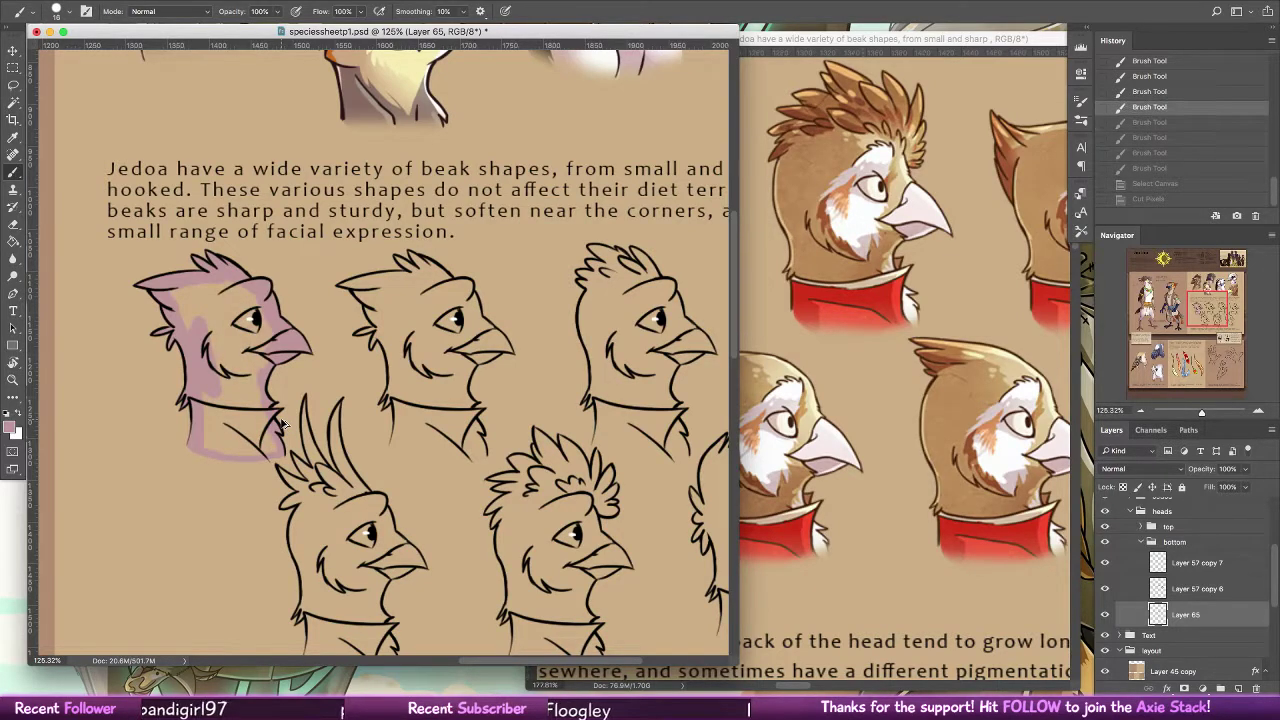
pyautogui.press('super+alt+z')
pyautogui.press('super+alt+z')
pyautogui.press('super+alt+z')
pyautogui.press('super+alt+z')
pyautogui.press('super+alt+z')
pyautogui.press('super+alt+z')
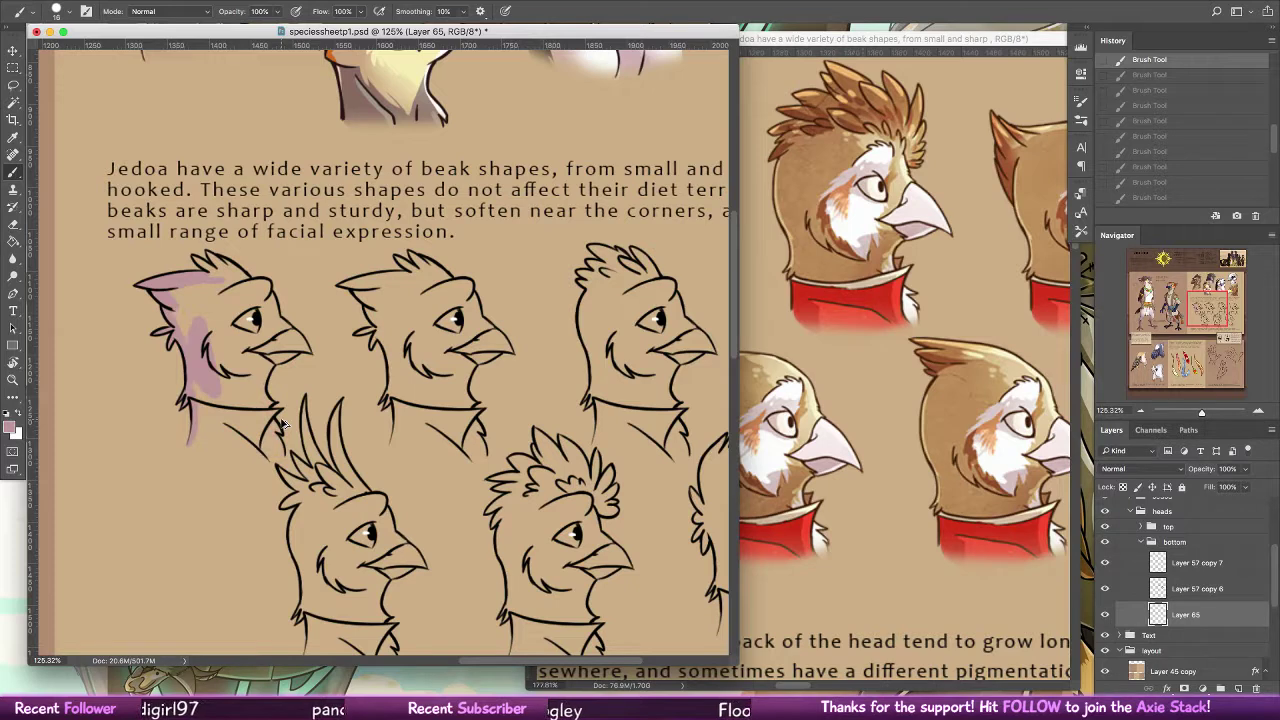
pyautogui.press('super+alt+z')
pyautogui.press('super+alt+z')
pyautogui.press('super+alt+z')
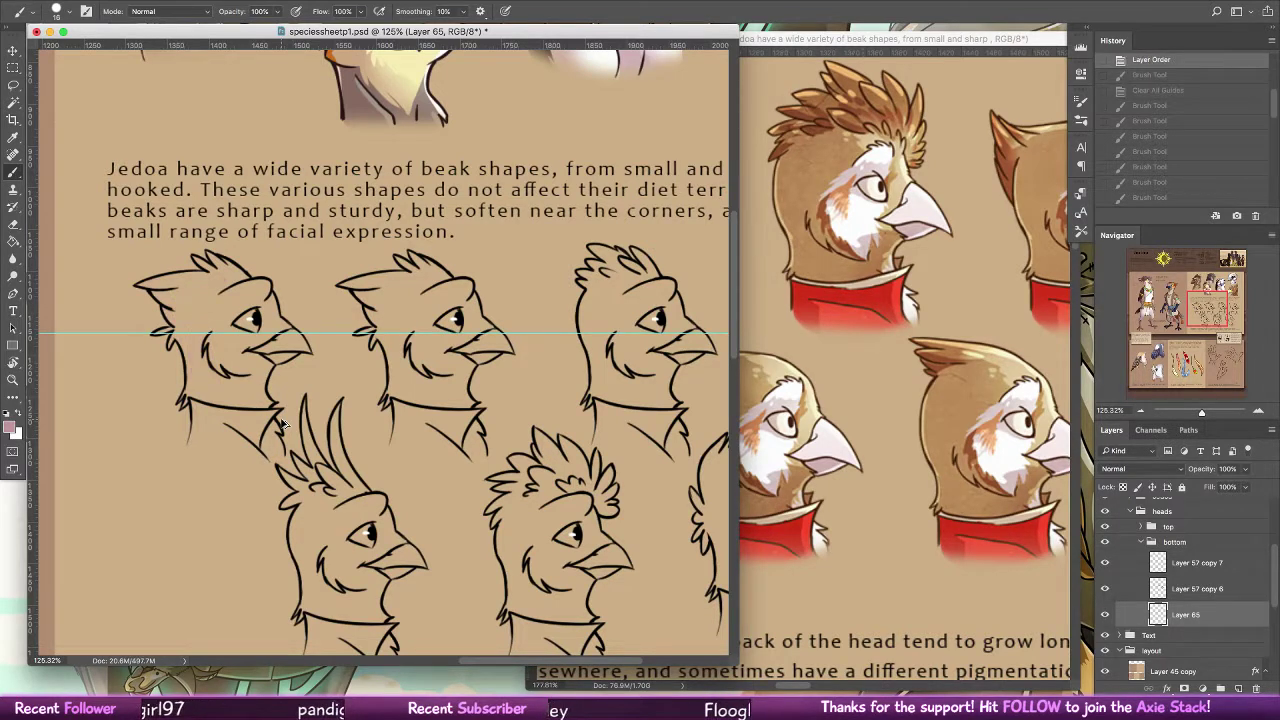
pyautogui.press('super+bracketright')
pyautogui.press('super+alt+z')
pyautogui.press('super+alt+z')
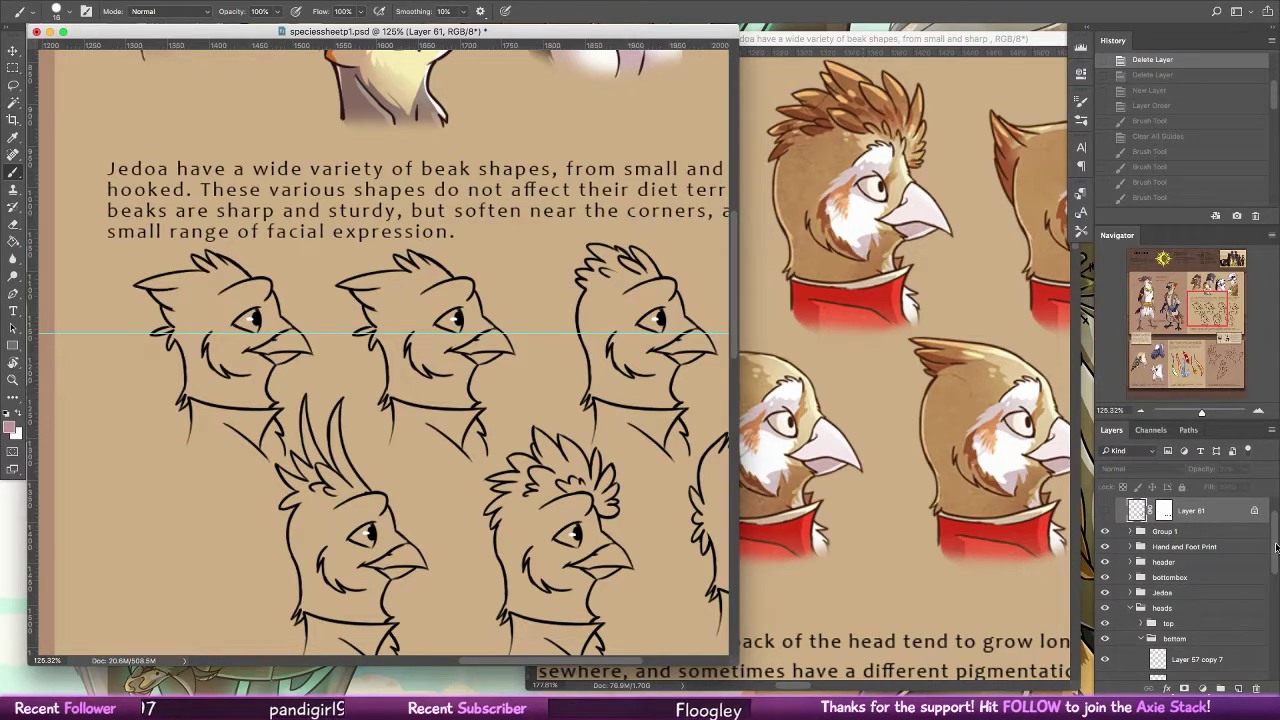
# Show the red sketch layer, Layer 48 copy 6, and add a blank layer directly above it
pyautogui.scroll(-4, 1200, 560)
pyautogui.click(1105, 569)
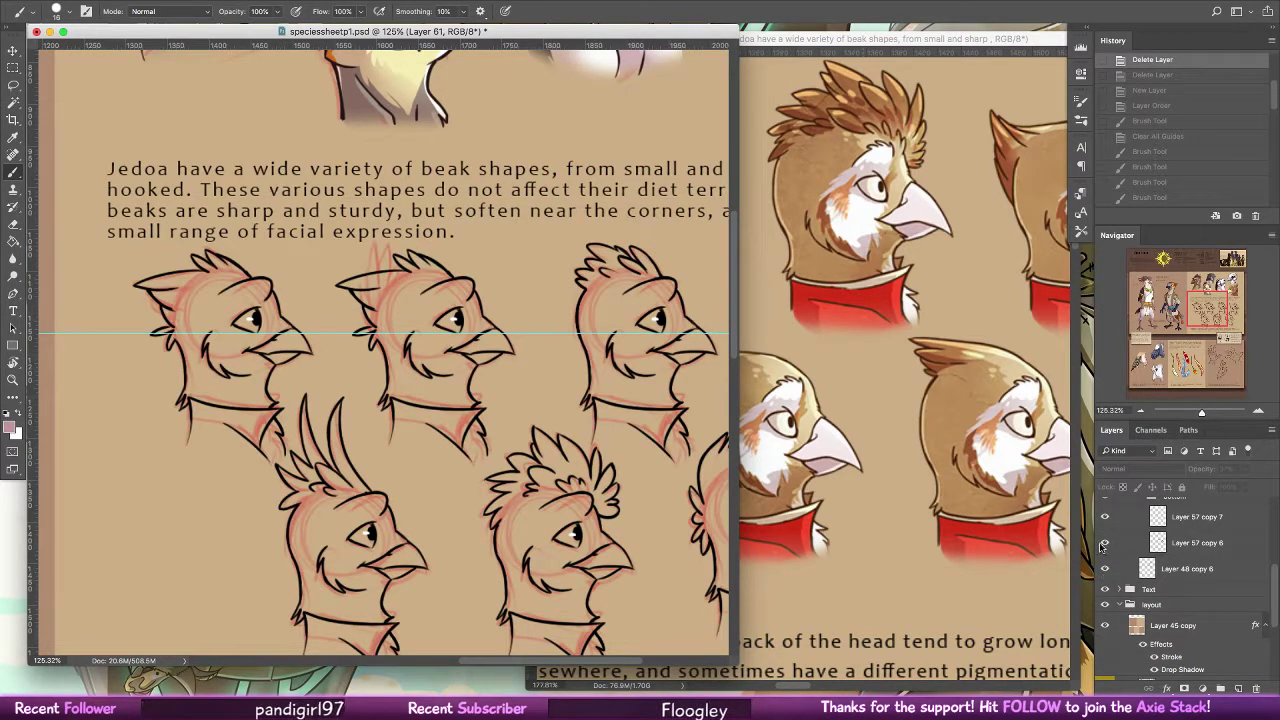
pyautogui.click(14, 378)
pyautogui.moveTo(402, 256); pyautogui.dragTo(464, 257)
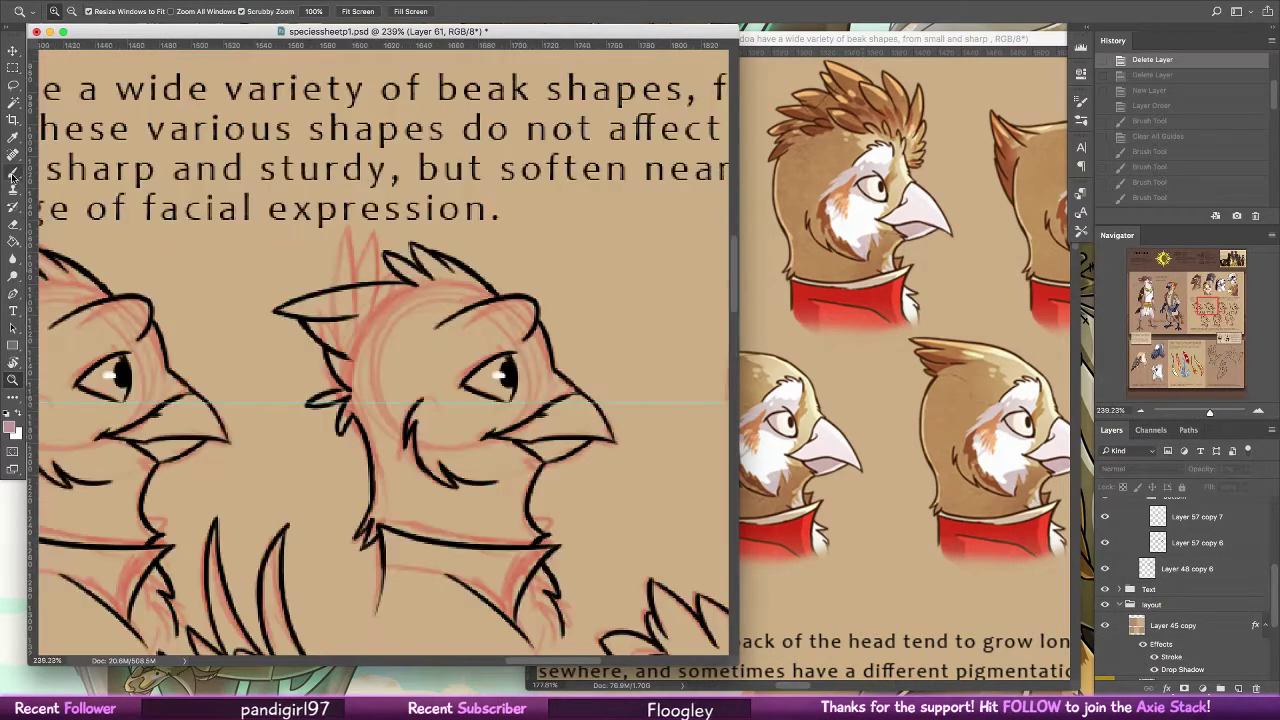
pyautogui.click(13, 173)
pyautogui.click(1188, 569)
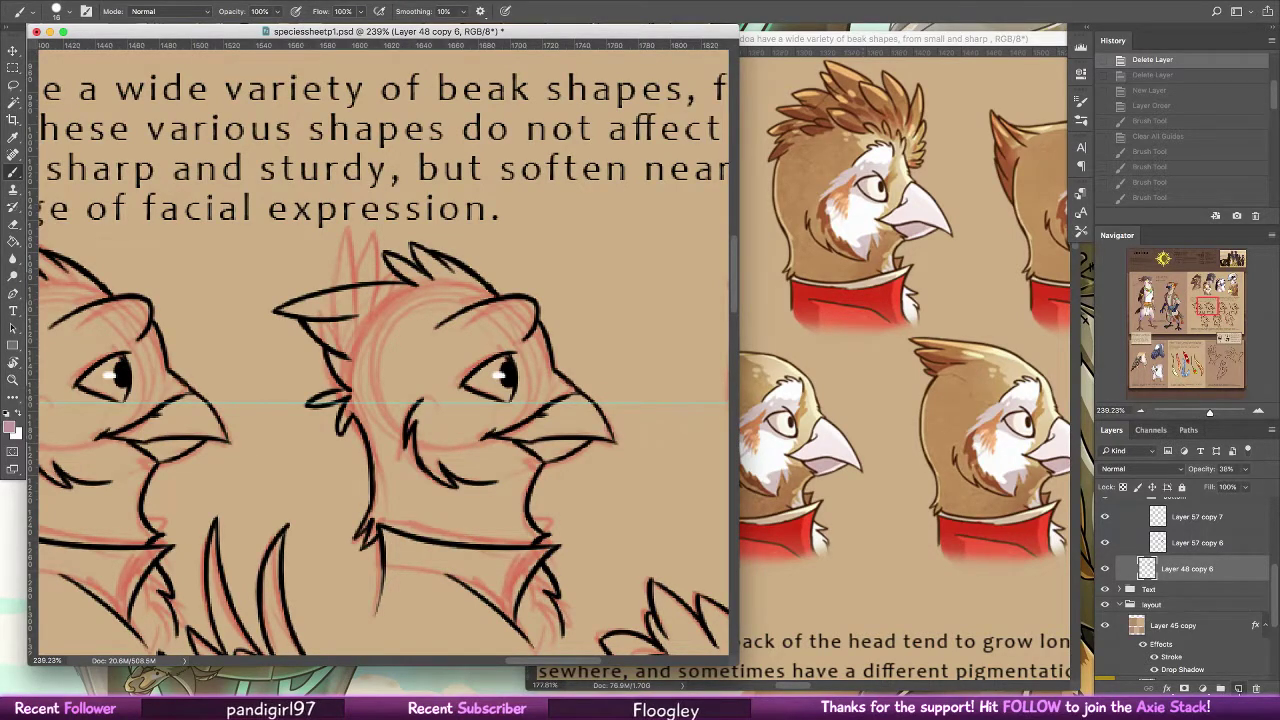
pyautogui.click(1238, 688)
# Add an extra layer above the blank one, try moving it, delete it, and toggle the remaining blank layer's visibility
pyautogui.click(1238, 688)
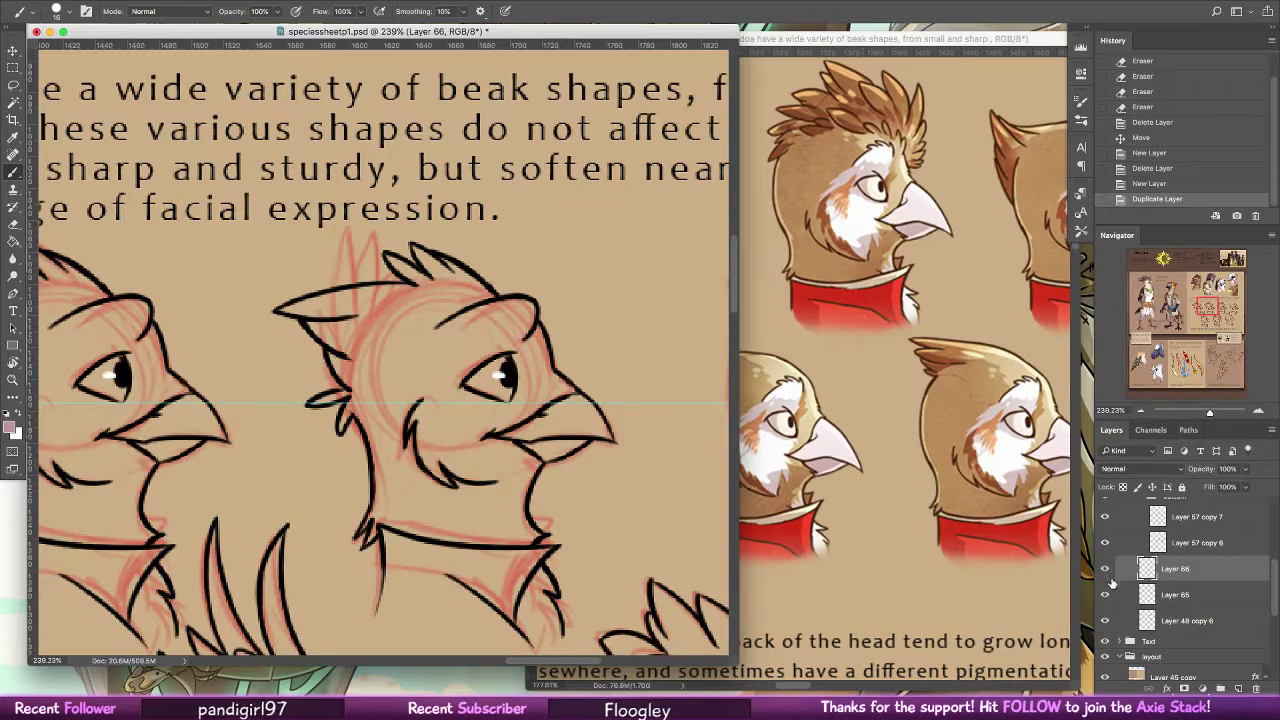
pyautogui.press('v')
pyautogui.click(275, 302)
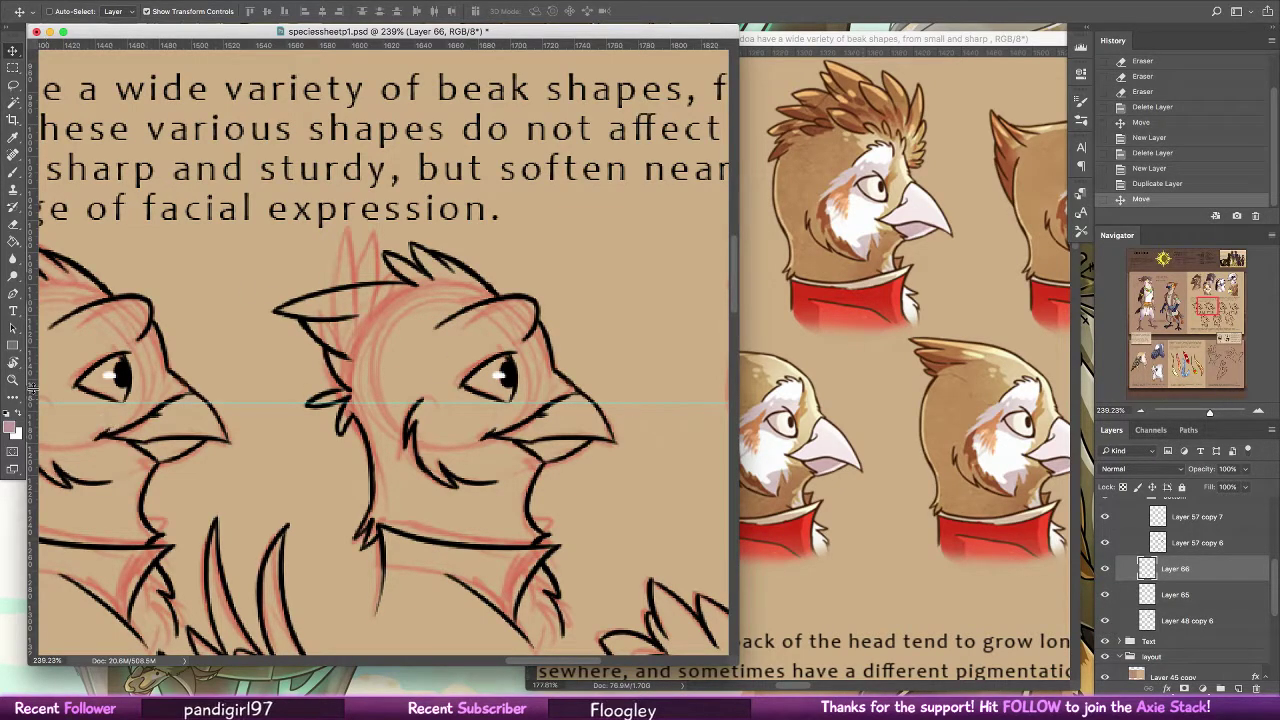
pyautogui.hotkey('ctrl', '0')
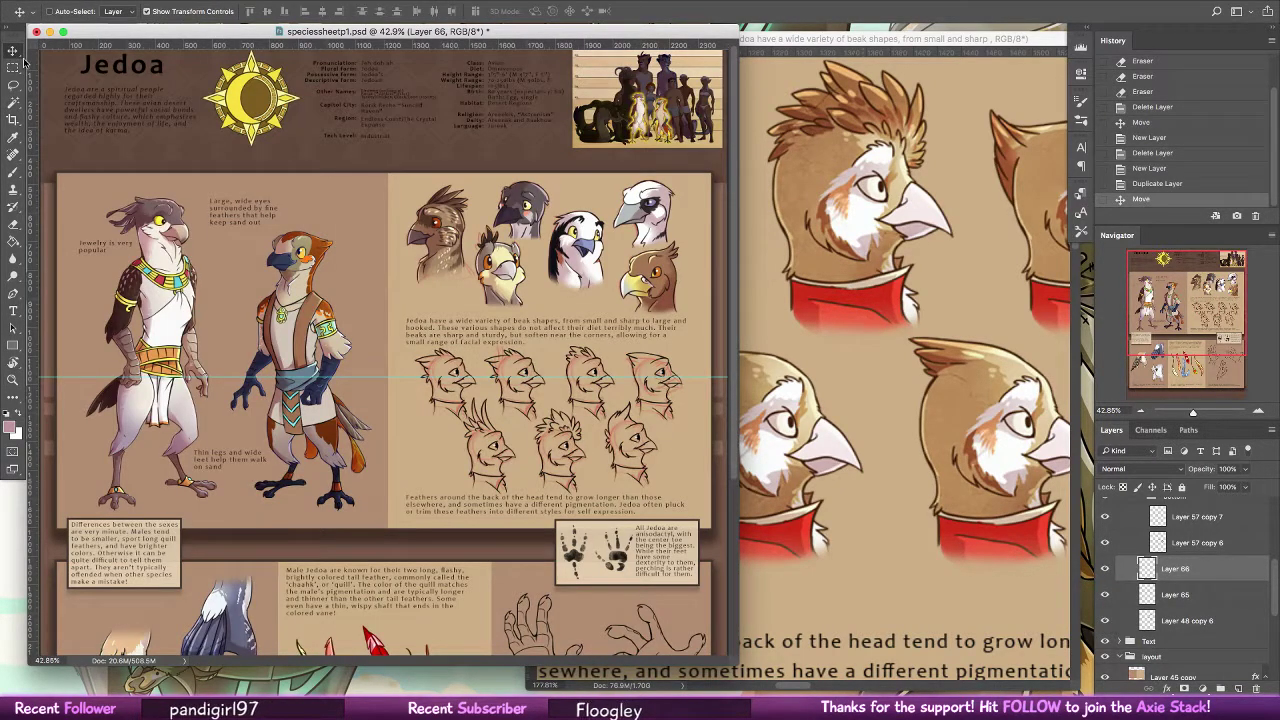
pyautogui.moveTo(530, 407); pyautogui.dragTo(541, 311)
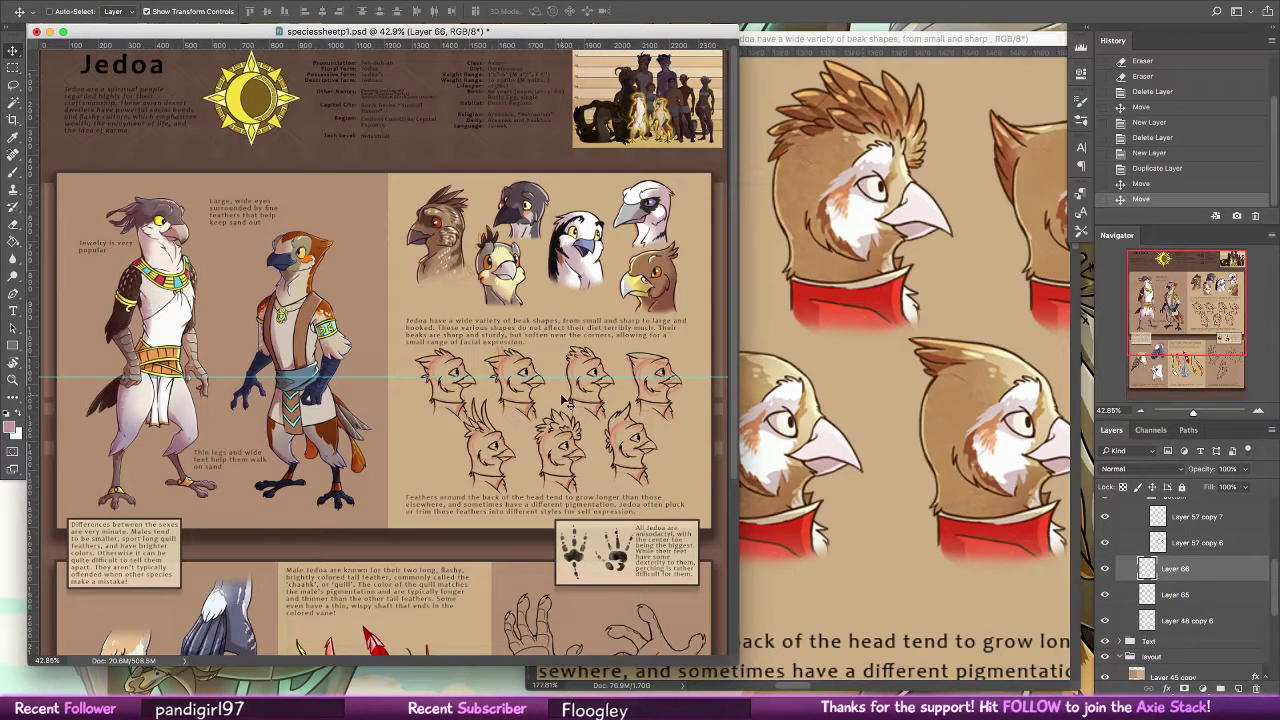
pyautogui.press('Delete')
pyautogui.click(1105, 569)
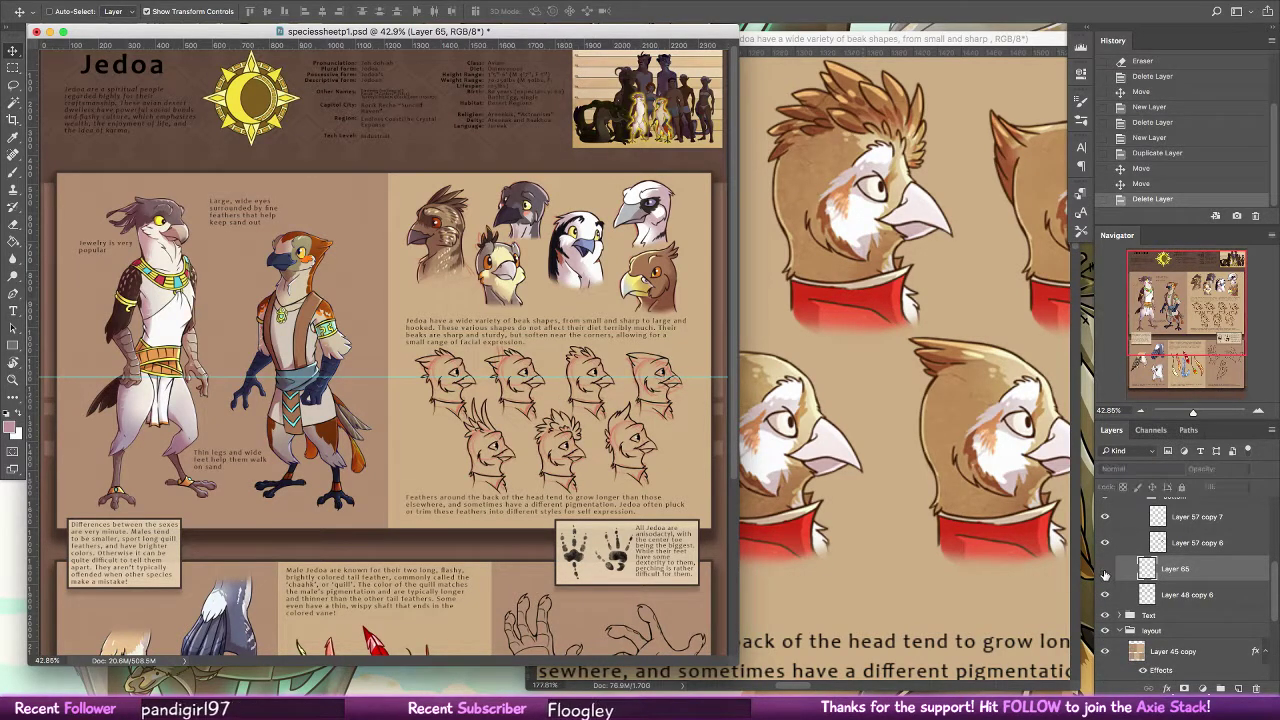
pyautogui.click(1105, 569)
# Set the foreground colour to black, 000000, and hide the inked heads layer, Layer 57 copy 6, to expose the red sketch
pyautogui.click(13, 379)
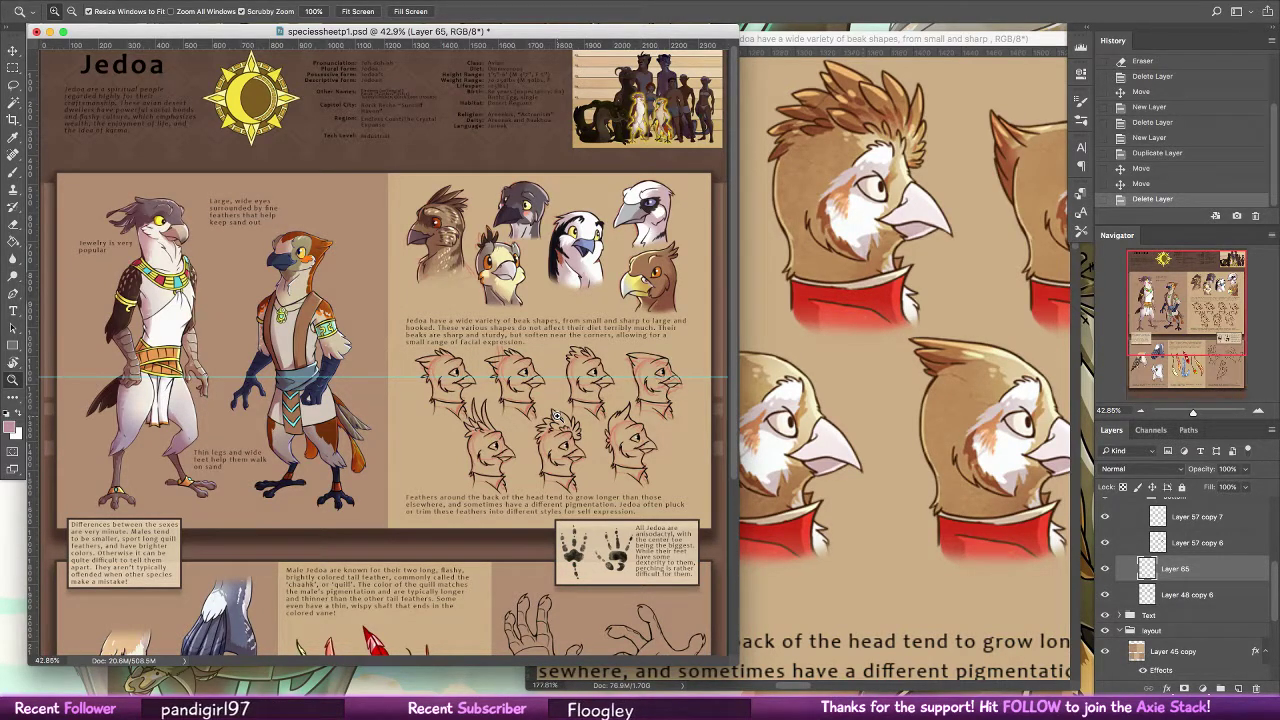
pyautogui.click(13, 172)
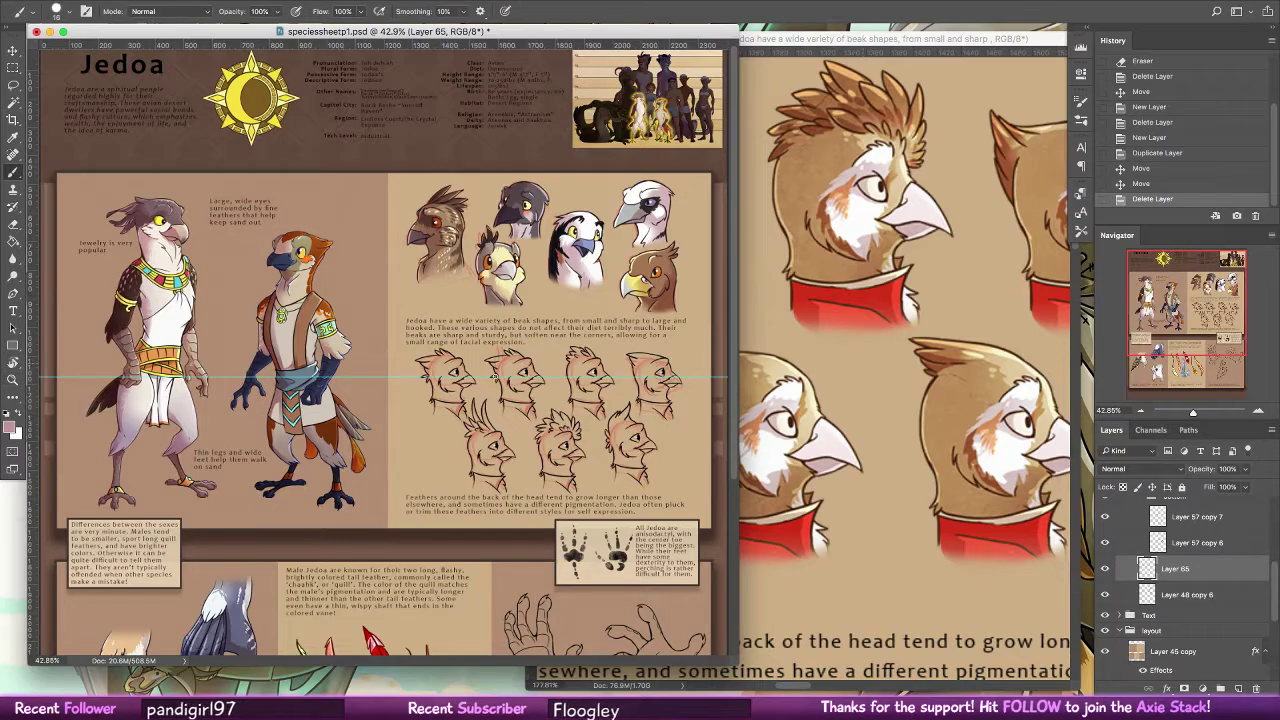
pyautogui.click(13, 380)
pyautogui.moveTo(542, 365); pyautogui.dragTo(650, 390)
pyautogui.click(18, 413)
pyautogui.click(9, 427)
pyautogui.click(474, 359)
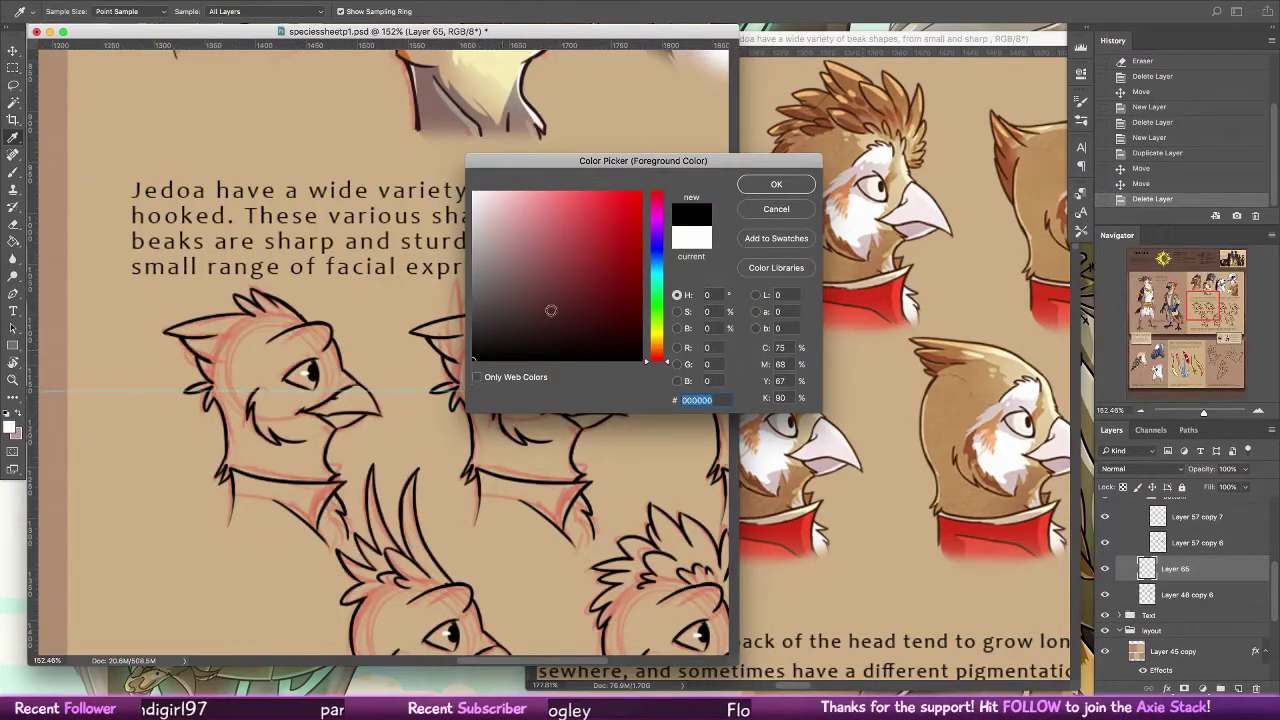
pyautogui.click(776, 184)
pyautogui.click(1105, 542)
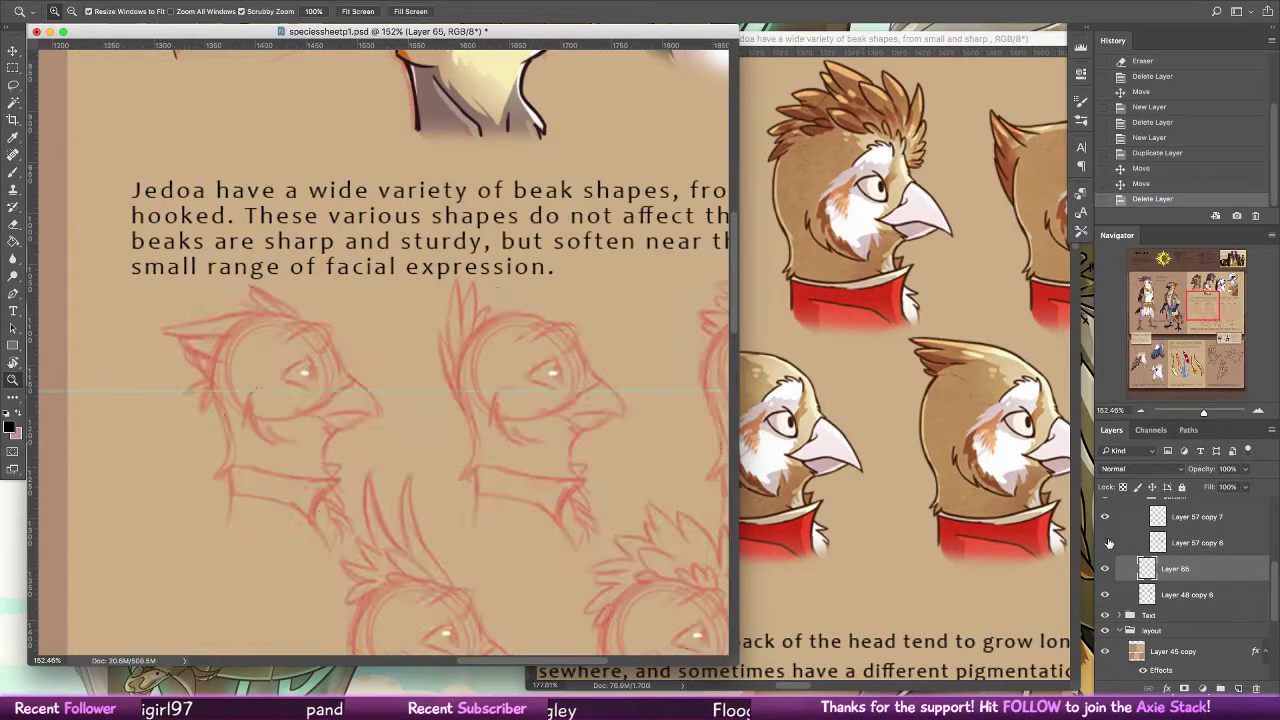
# Show the inked heads layer, Layer 57 copy 6, again and erase the crest and crown lines of the second head
pyautogui.click(1105, 542)
pyautogui.click(1190, 542)
pyautogui.press('e')
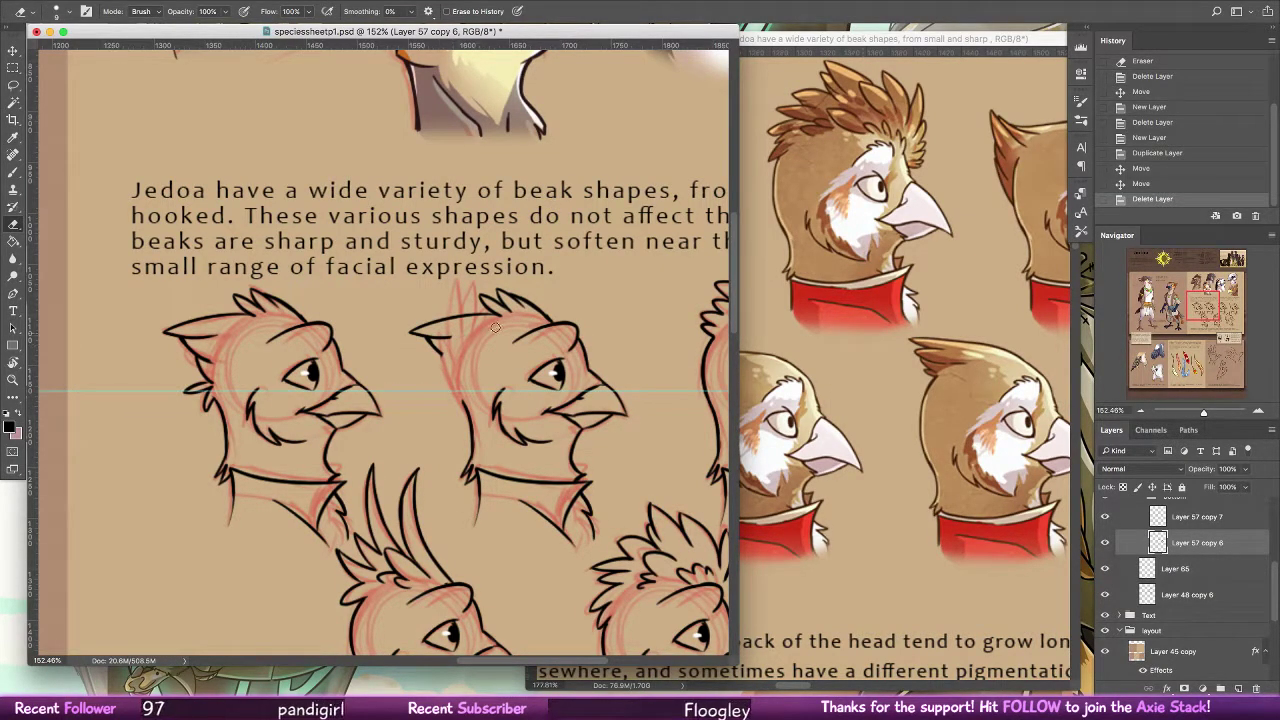
pyautogui.moveTo(553, 304)
pyautogui.mouseDown()
pyautogui.moveTo(402, 336)
pyautogui.moveTo(459, 352)
pyautogui.moveTo(430, 378)
pyautogui.mouseUp()
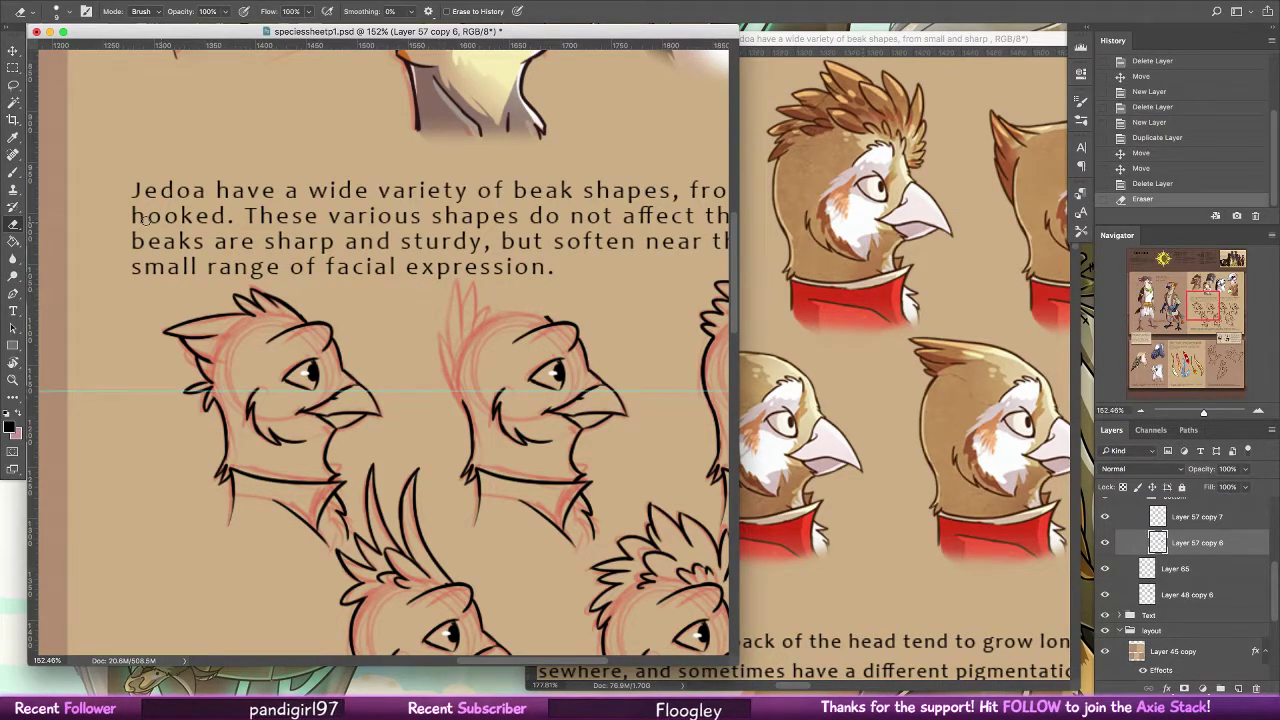
# Try a brush stroke up the back of the second head's crest, undo it, and reduce the brush size to 4 px
pyautogui.press('b')
pyautogui.rightClick(145, 218)
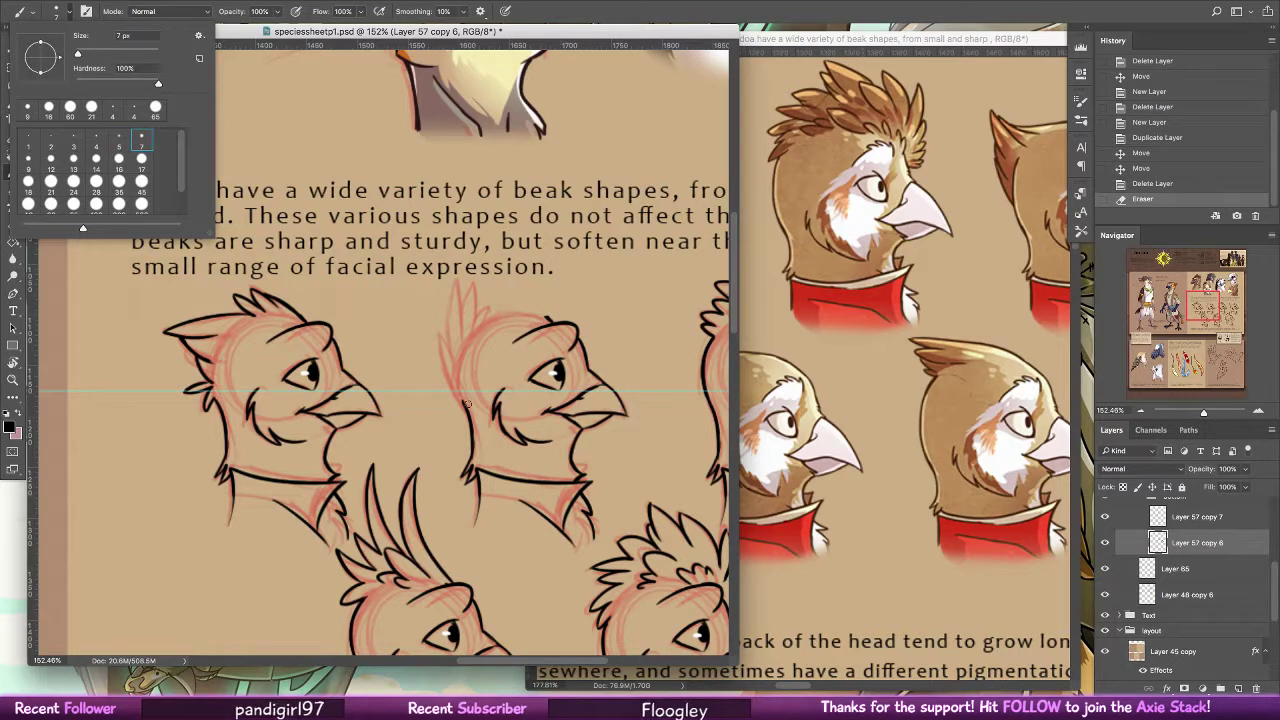
pyautogui.moveTo(460, 400); pyautogui.dragTo(439, 337)
pyautogui.hotkey('ctrl', 'z')
pyautogui.rightClick(114, 130)
pyautogui.press('super+z')
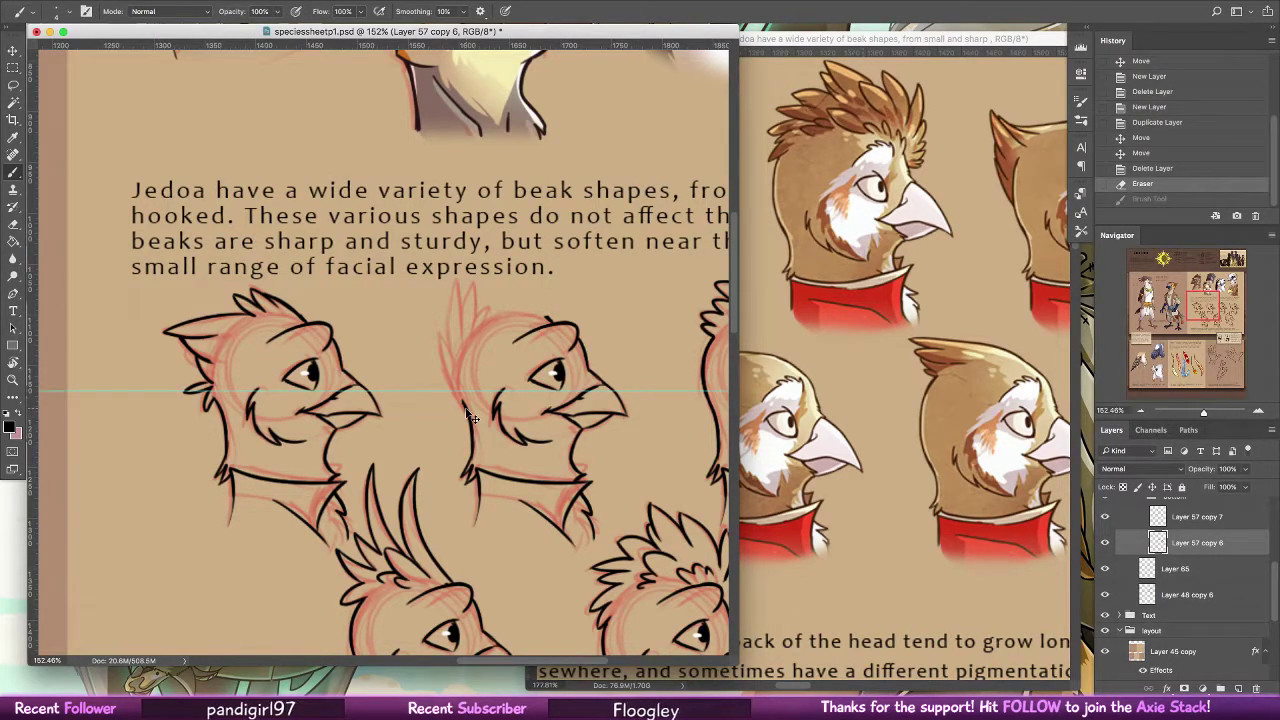
# Ink the upright crest feathers at the back of the second head in black, following the red sketch
pyautogui.moveTo(468, 406); pyautogui.dragTo(444, 345)
pyautogui.moveTo(466, 402)
pyautogui.mouseDown()
pyautogui.moveTo(443, 330)
pyautogui.moveTo(458, 372)
pyautogui.moveTo(454, 304)
pyautogui.moveTo(461, 366)
pyautogui.mouseUp()
pyautogui.moveTo(457, 320)
pyautogui.mouseDown()
pyautogui.moveTo(461, 280)
pyautogui.moveTo(453, 324)
pyautogui.mouseUp()
pyautogui.moveTo(461, 280)
pyautogui.mouseDown()
pyautogui.moveTo(463, 355)
pyautogui.moveTo(463, 283)
pyautogui.moveTo(465, 350)
pyautogui.moveTo(473, 282)
pyautogui.mouseUp()
pyautogui.moveTo(474, 282)
pyautogui.mouseDown()
pyautogui.moveTo(471, 322)
pyautogui.moveTo(475, 281)
pyautogui.mouseUp()
pyautogui.press('super+z')
pyautogui.press('super+z')
pyautogui.press('super+z')
pyautogui.press('super+shift+z')
pyautogui.press('super+shift+z')
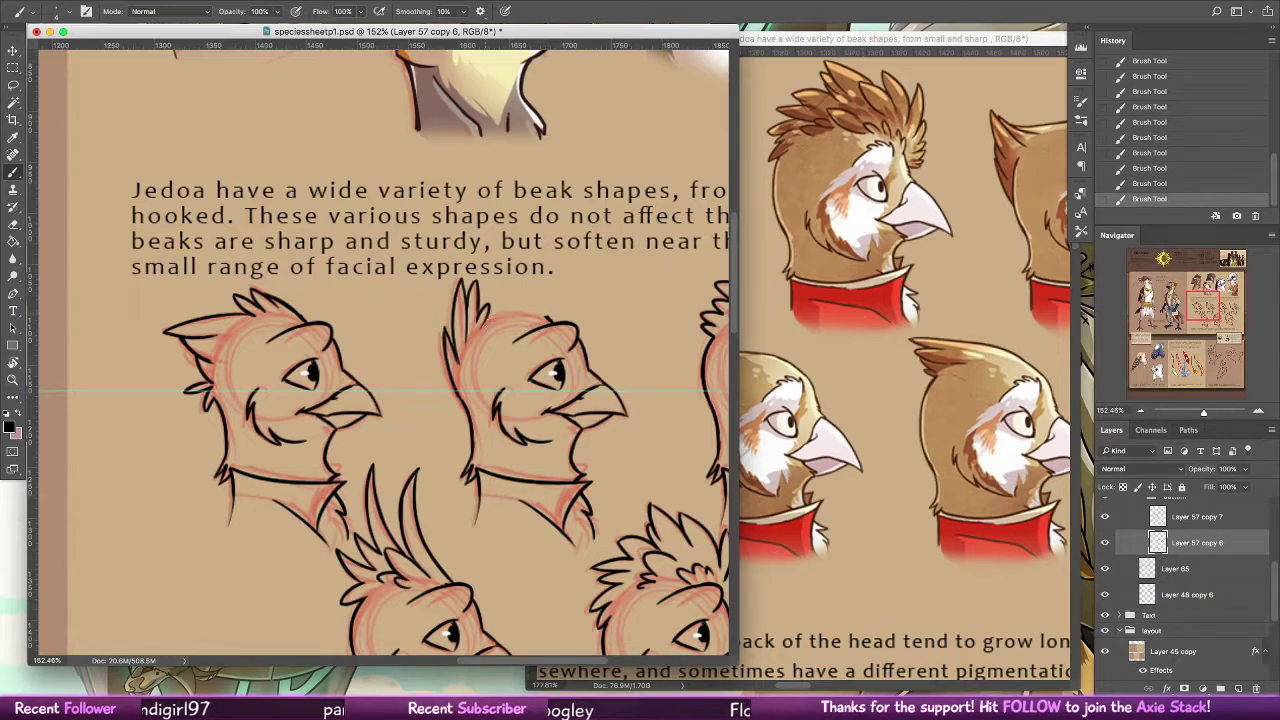
# Try inking the second head's crown line between the crest and the brow, and undo those strokes
pyautogui.moveTo(499, 313); pyautogui.dragTo(551, 322)
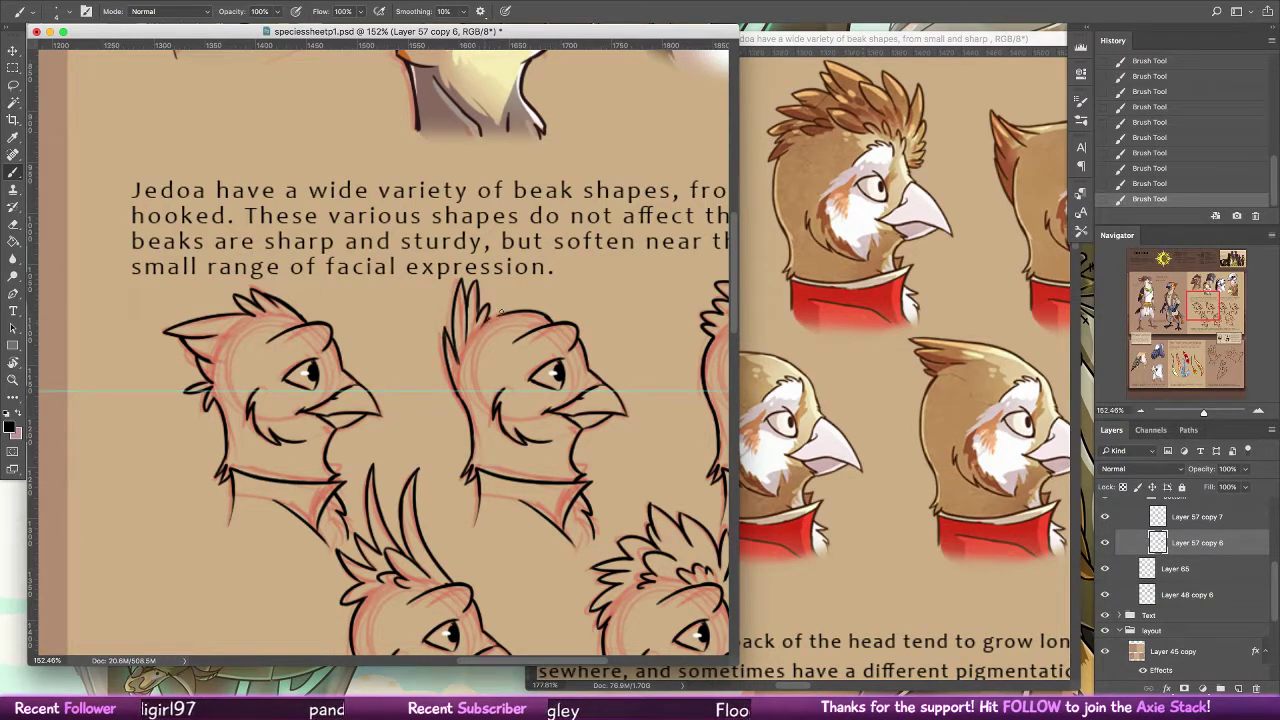
pyautogui.press('super+z')
pyautogui.press('super+shift+z')
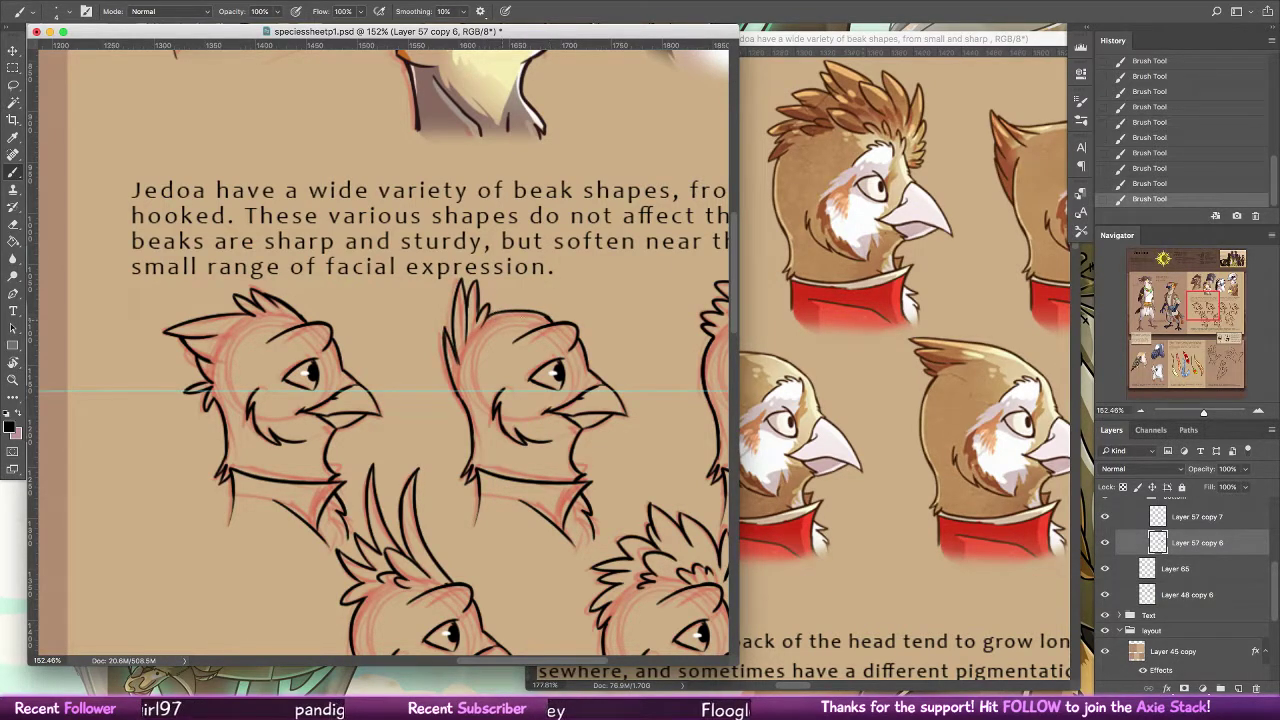
pyautogui.press('super+z')
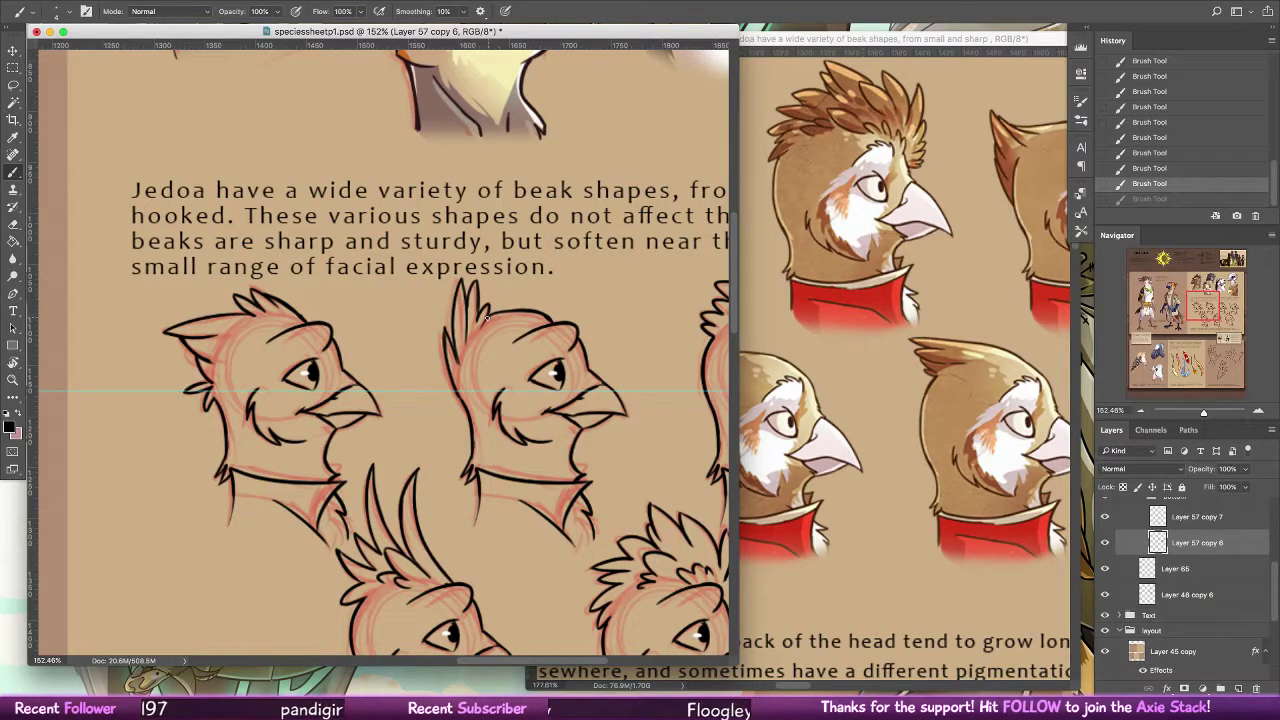
pyautogui.press('super+shift+z')
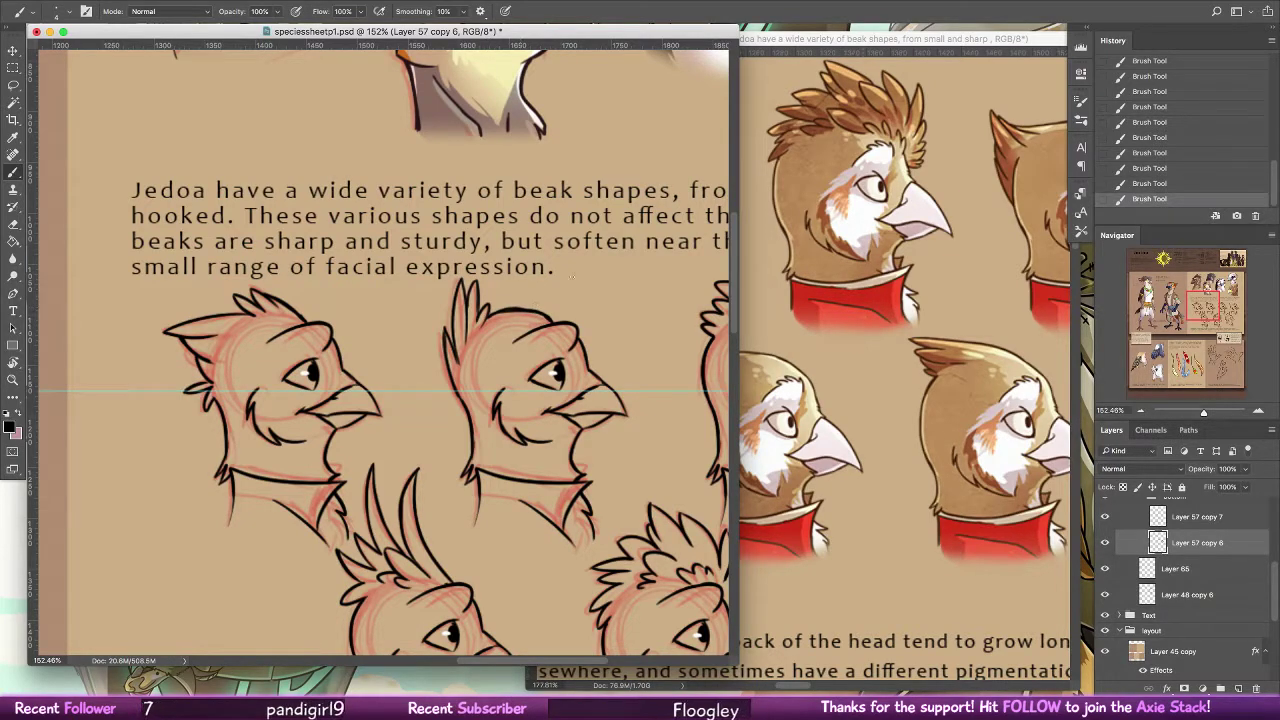
pyautogui.press('super+z')
pyautogui.press('super+z')
pyautogui.press('super+z')
pyautogui.press('super+z')
# Rotate the canvas about a quarter turn and ink the second head's crown line from the brow towards the crest
pyautogui.press('r')
pyautogui.moveTo(507, 231)
pyautogui.mouseDown()
pyautogui.moveTo(436, 197)
pyautogui.moveTo(150, 180)
pyautogui.mouseUp()
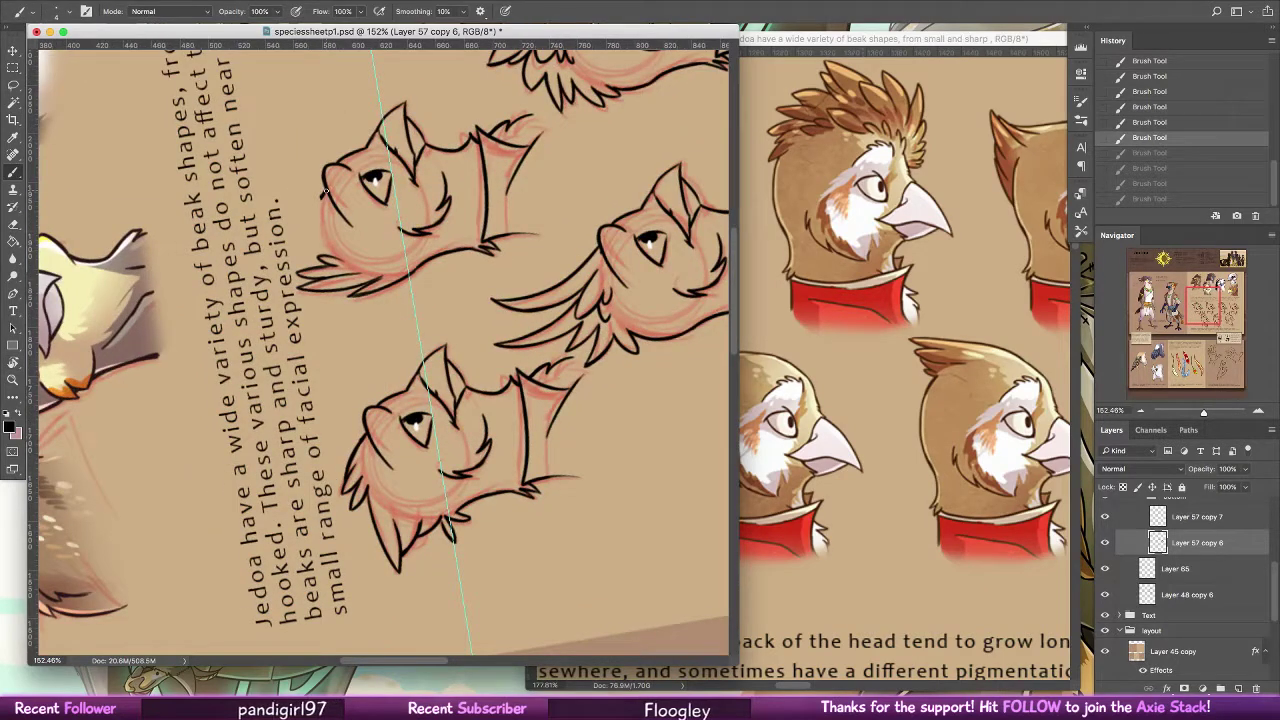
pyautogui.moveTo(326, 190)
pyautogui.mouseDown()
pyautogui.moveTo(334, 252)
pyautogui.moveTo(329, 240)
pyautogui.mouseUp()
pyautogui.press('super+z')
pyautogui.press('super+z')
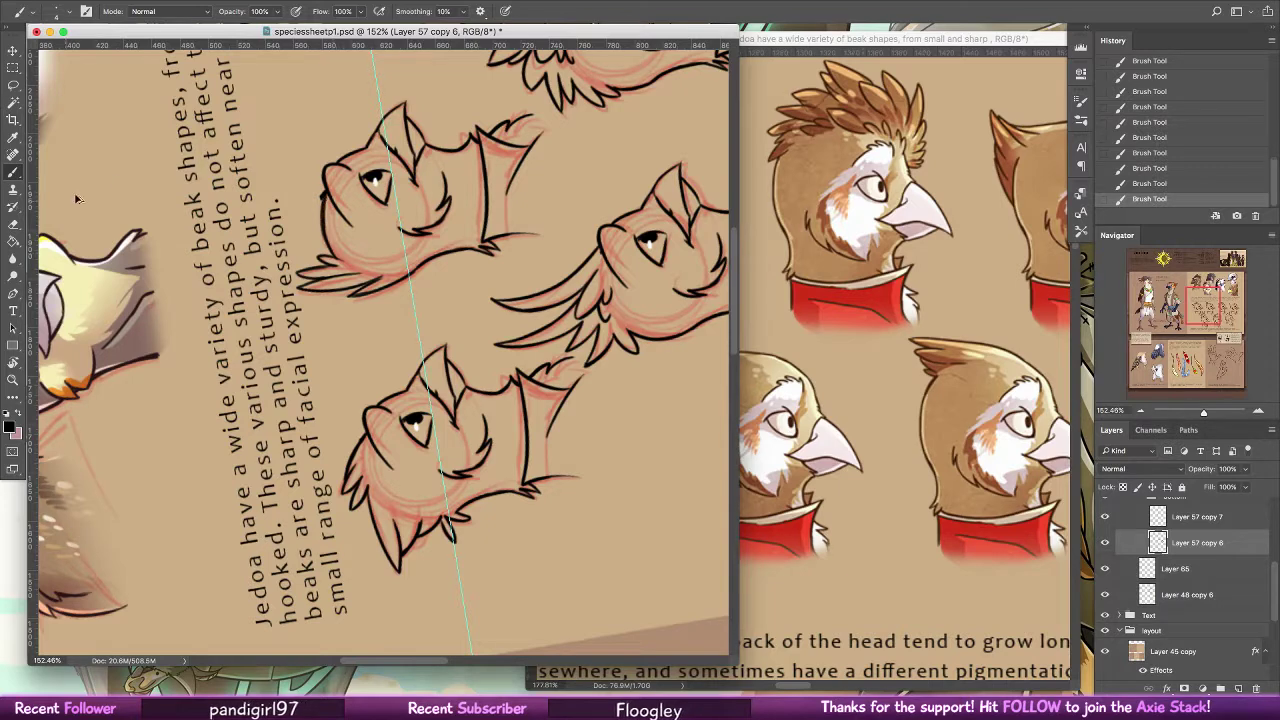
pyautogui.press('super+z')
# Erase the stray ink where the second head's crown line meets the brow, and return the canvas to upright
pyautogui.click(18, 221)
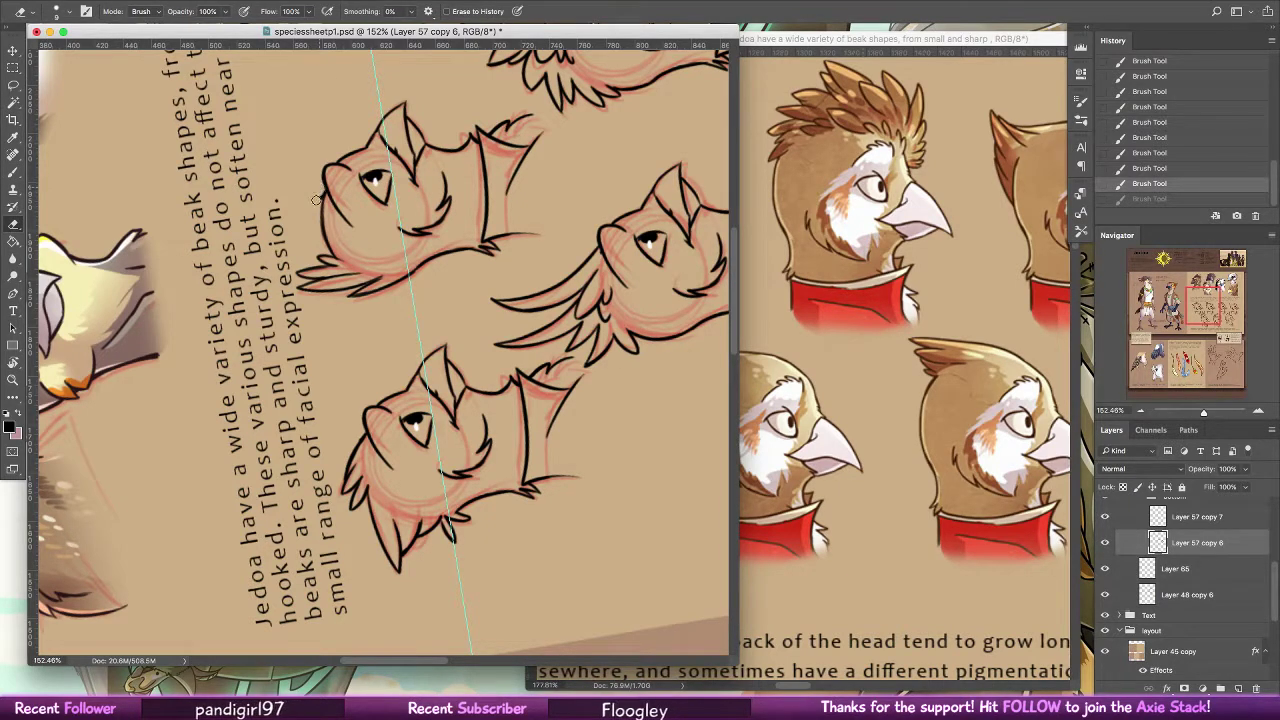
pyautogui.moveTo(316, 200); pyautogui.dragTo(322, 193)
pyautogui.moveTo(318, 199); pyautogui.dragTo(321, 202)
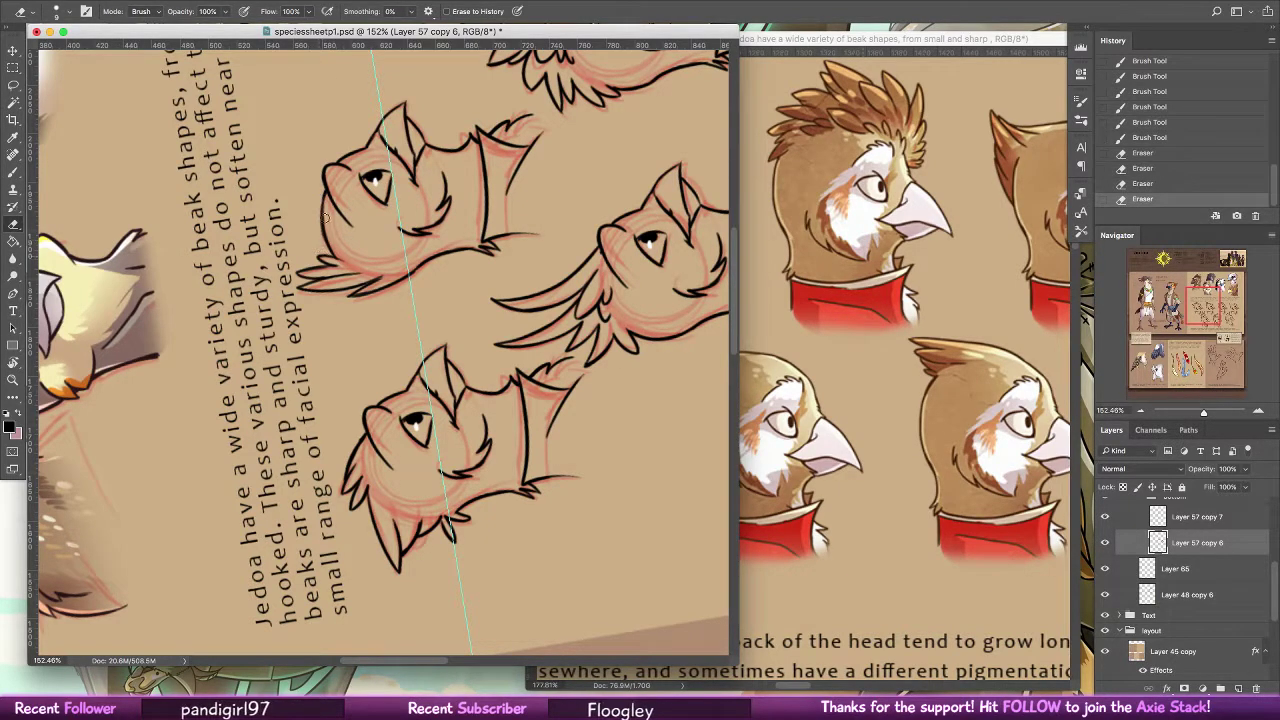
pyautogui.click(13, 172)
pyautogui.press('Escape')
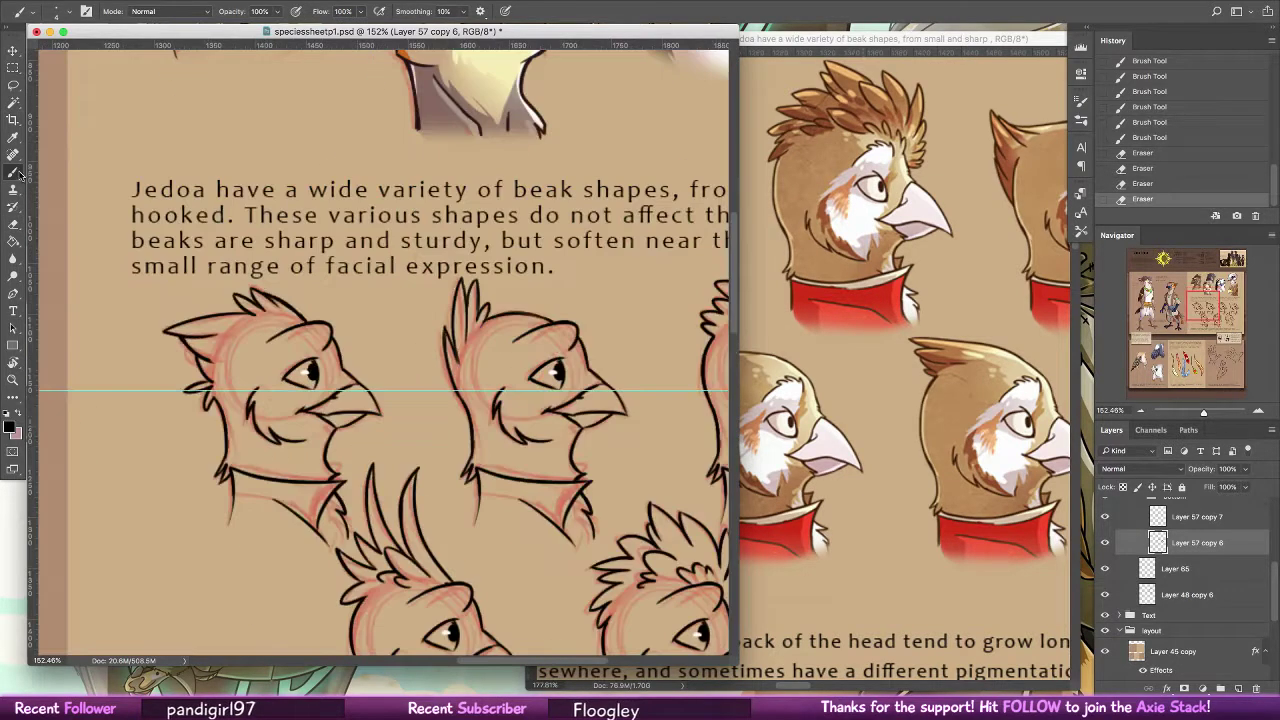
# Make mauve the foreground colour and delete the red sketch layer, Layer 48 copy 6
pyautogui.press('x')
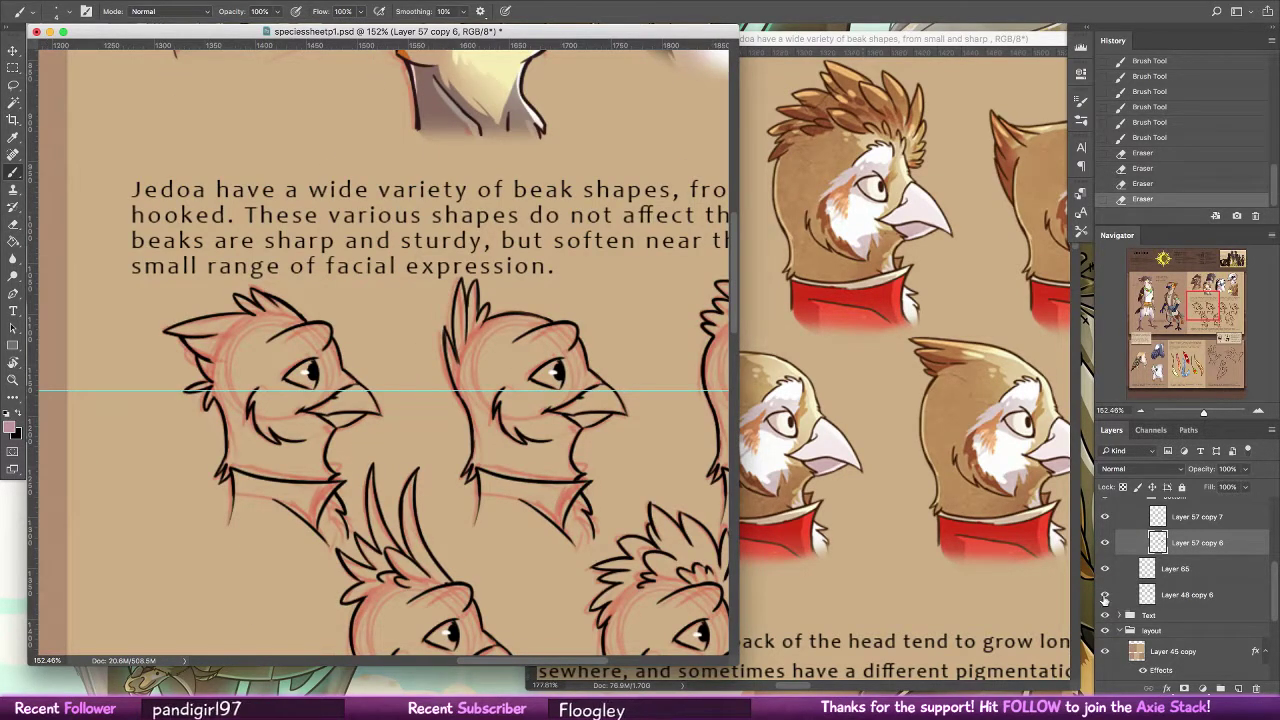
pyautogui.click(1105, 596)
pyautogui.click(1170, 597)
pyautogui.press('Delete')
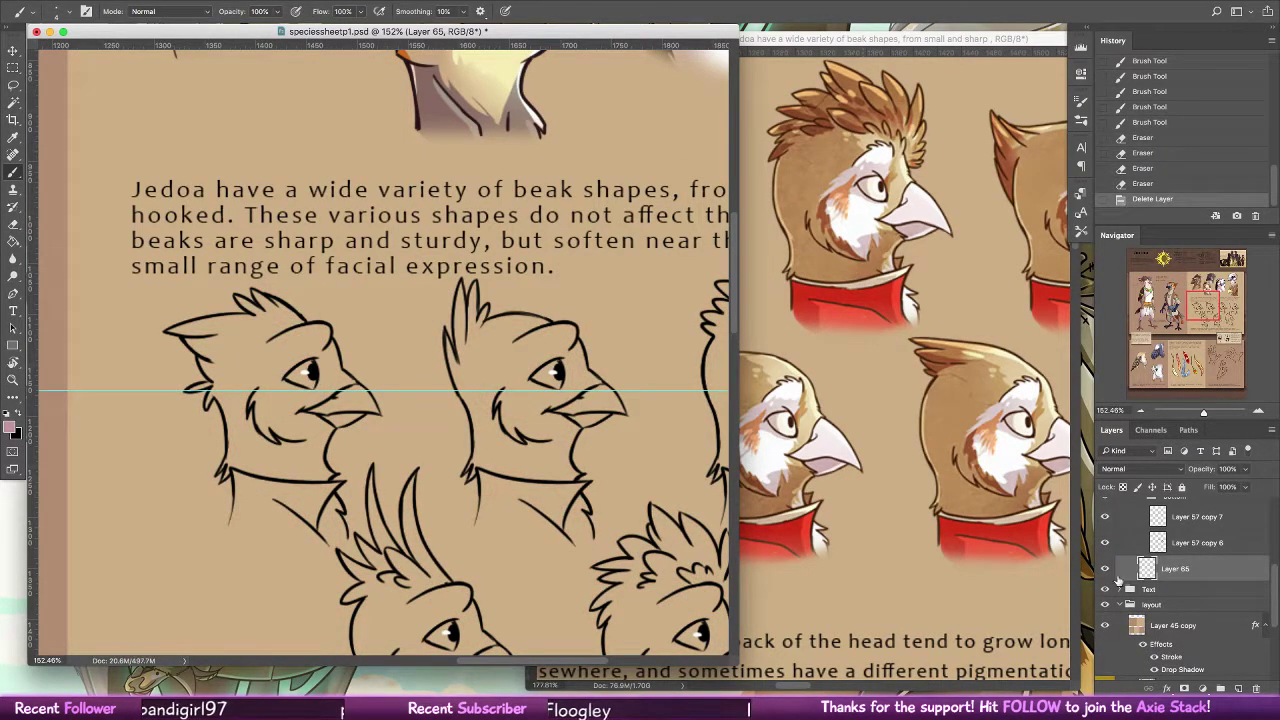
# Block in mauve along the collar's lower edge and the neck of the first head on Layer 65 with a 21 px brush
pyautogui.rightClick(118, 258)
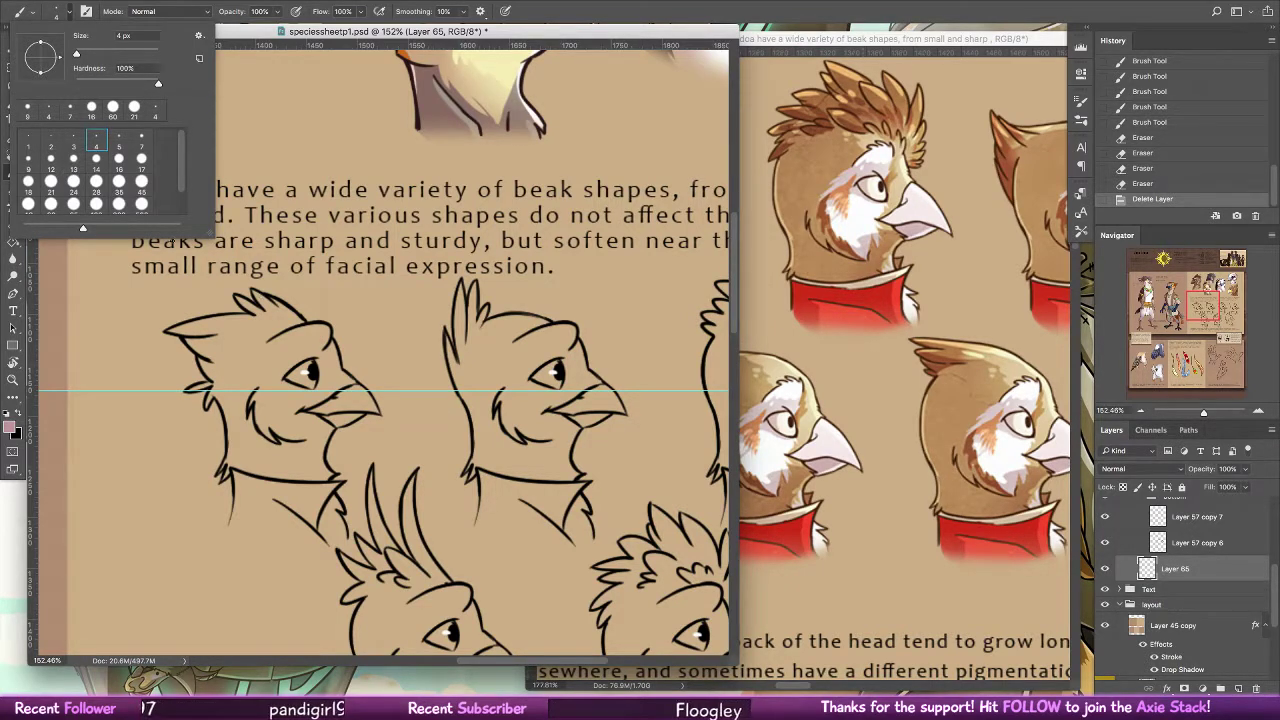
pyautogui.click(52, 180)
pyautogui.click(313, 444)
pyautogui.moveTo(322, 500)
pyautogui.mouseDown()
pyautogui.moveTo(330, 520)
pyautogui.moveTo(338, 510)
pyautogui.moveTo(337, 546)
pyautogui.moveTo(234, 536)
pyautogui.moveTo(236, 434)
pyautogui.moveTo(240, 455)
pyautogui.mouseUp()
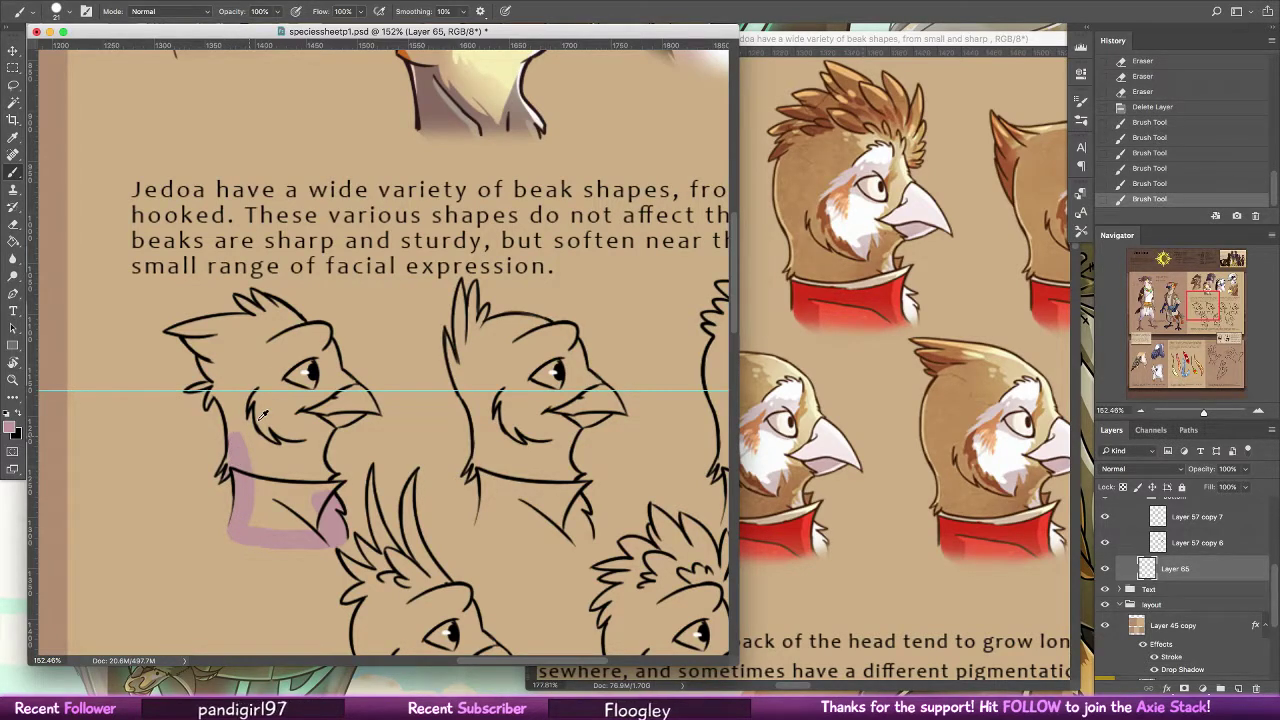
pyautogui.press('alt+super+z')
# Set the brush size to 5 px and touch up the mauve at the nape feathers above the first head's collar
pyautogui.click(68, 12)
pyautogui.click(74, 166)
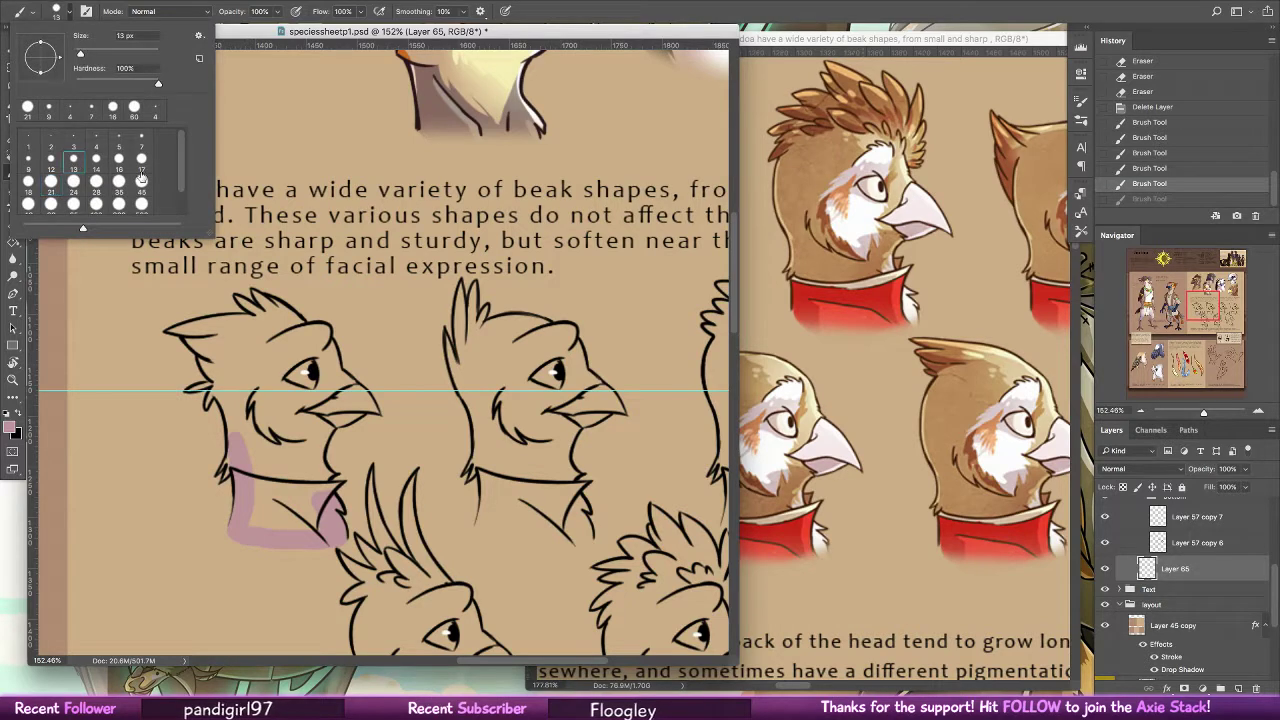
pyautogui.click(119, 140)
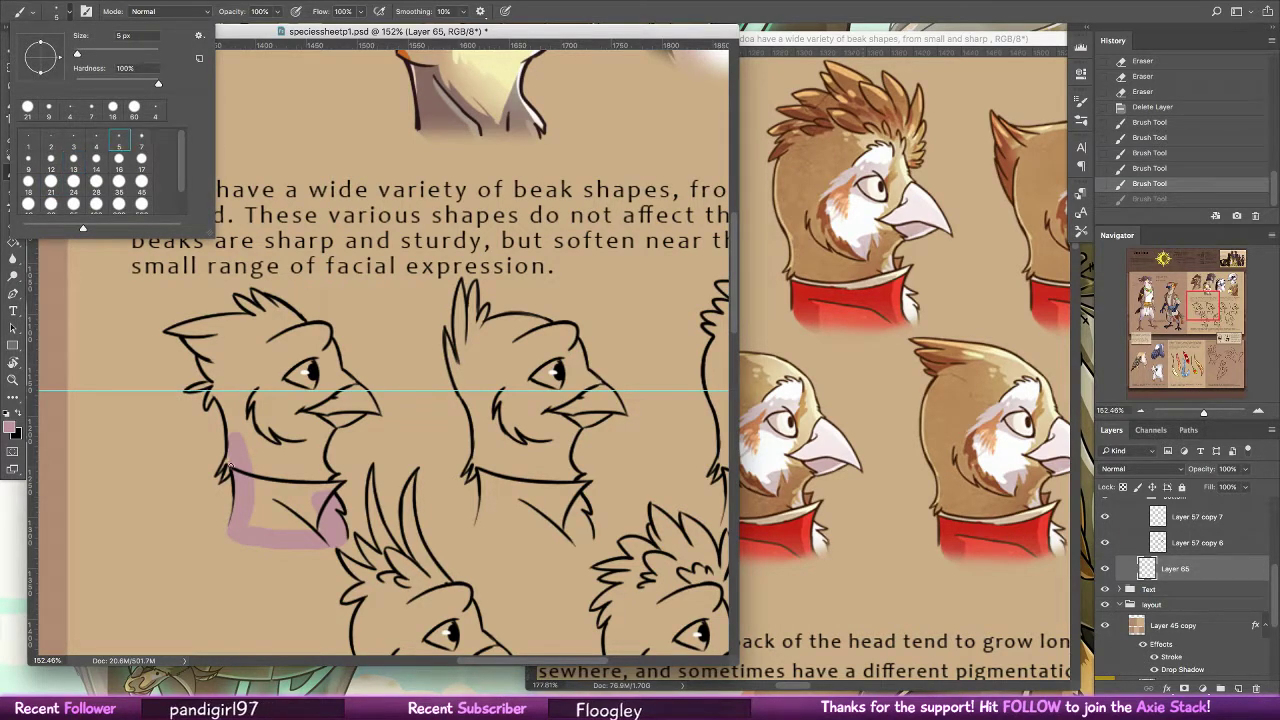
pyautogui.click(230, 466)
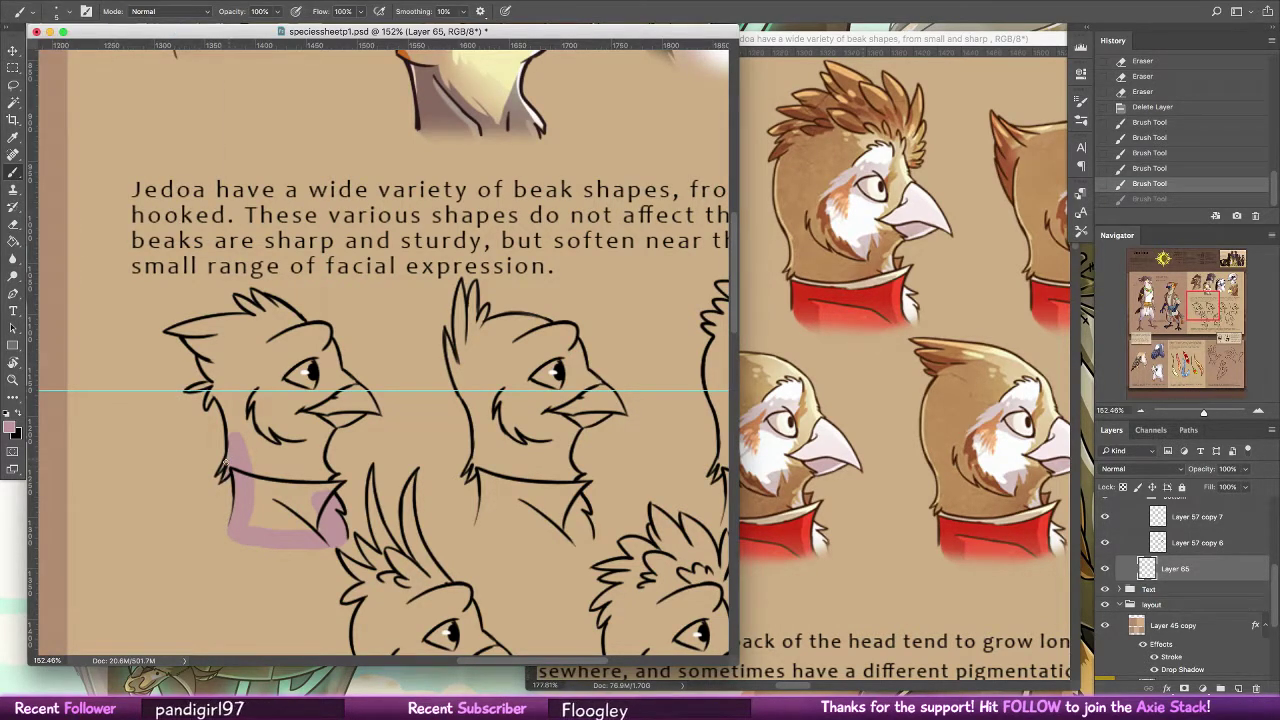
pyautogui.click(228, 463)
# Erase the lower edge of the mauve collar fill on the first head into a cleaner curve
pyautogui.press('e')
pyautogui.moveTo(271, 553); pyautogui.dragTo(284, 553)
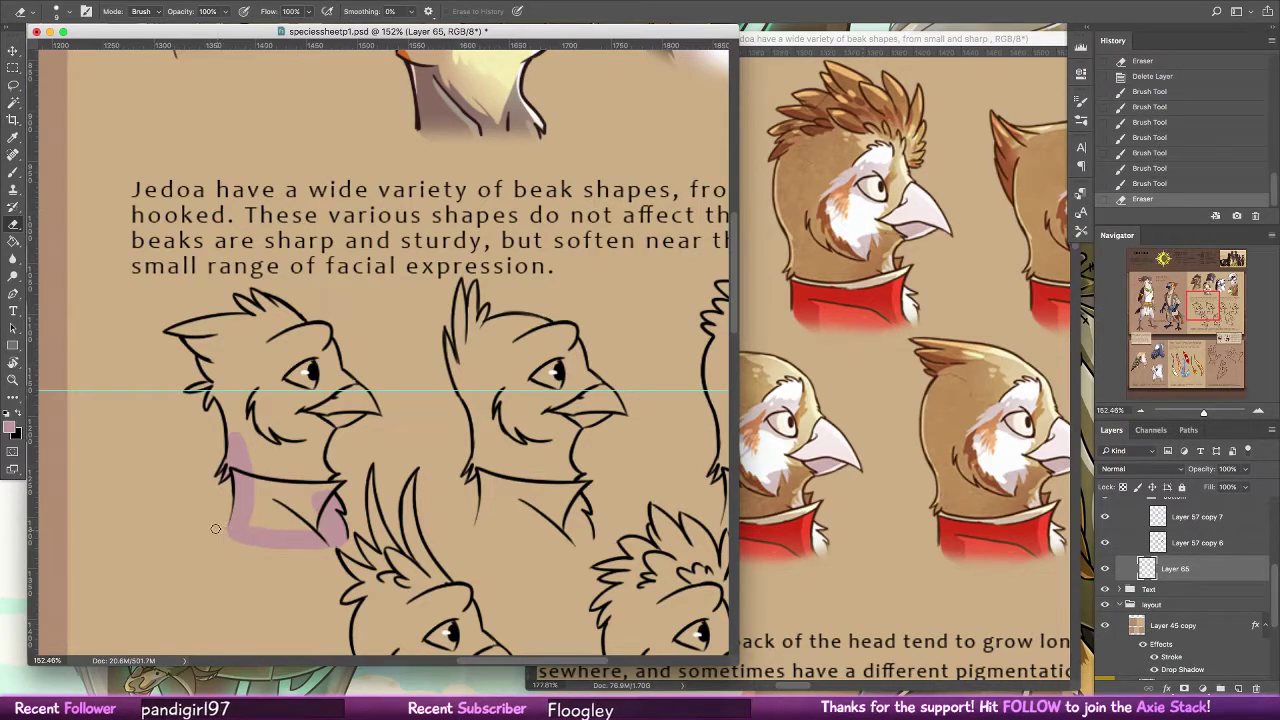
pyautogui.moveTo(216, 527); pyautogui.dragTo(328, 548)
pyautogui.click(328, 547)
# Extend the mauve up the back of the first head's neck to the lower crest feathers and erase the spill
pyautogui.press('b')
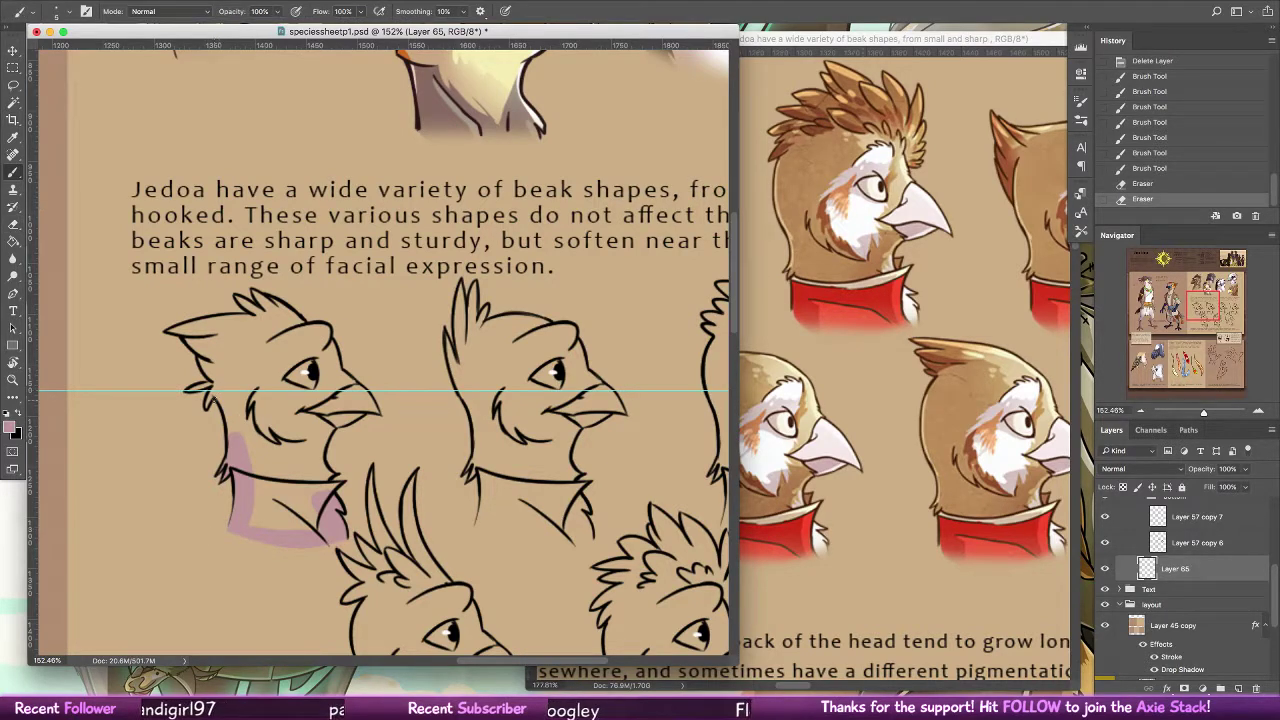
pyautogui.moveTo(215, 382)
pyautogui.mouseDown()
pyautogui.moveTo(200, 387)
pyautogui.moveTo(238, 438)
pyautogui.mouseUp()
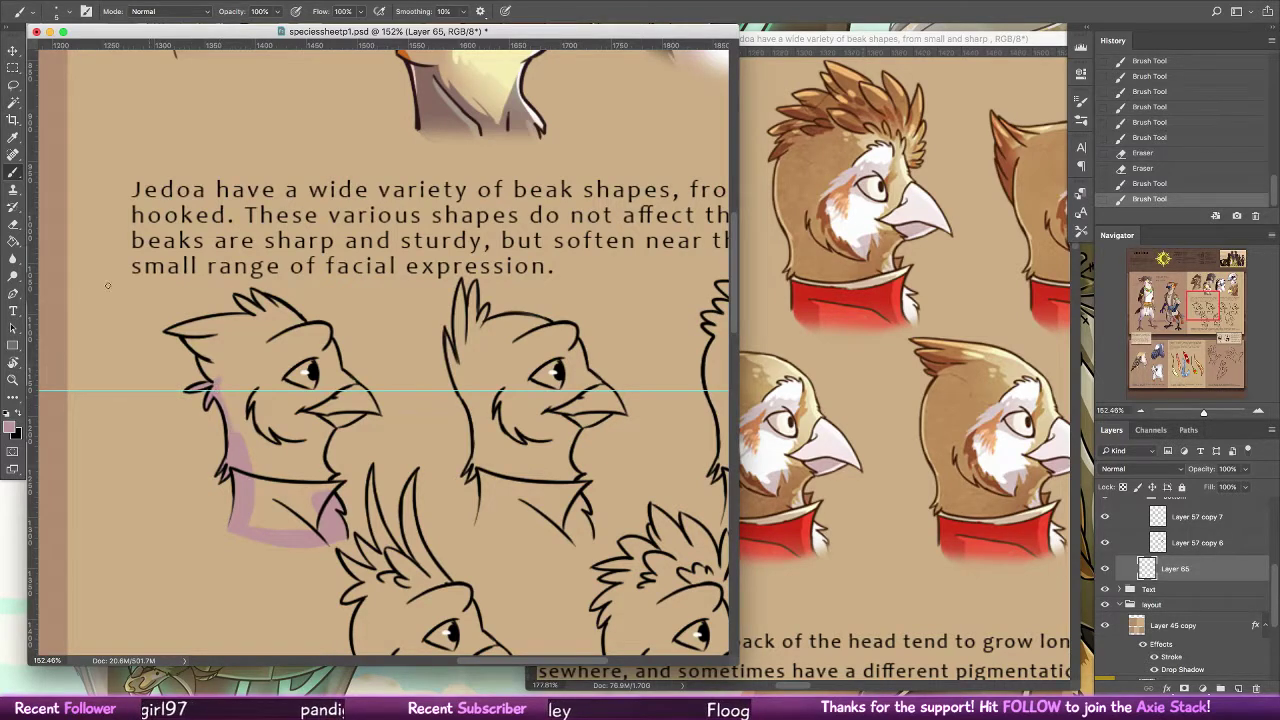
pyautogui.click(15, 225)
pyautogui.click(214, 388)
pyautogui.click(13, 172)
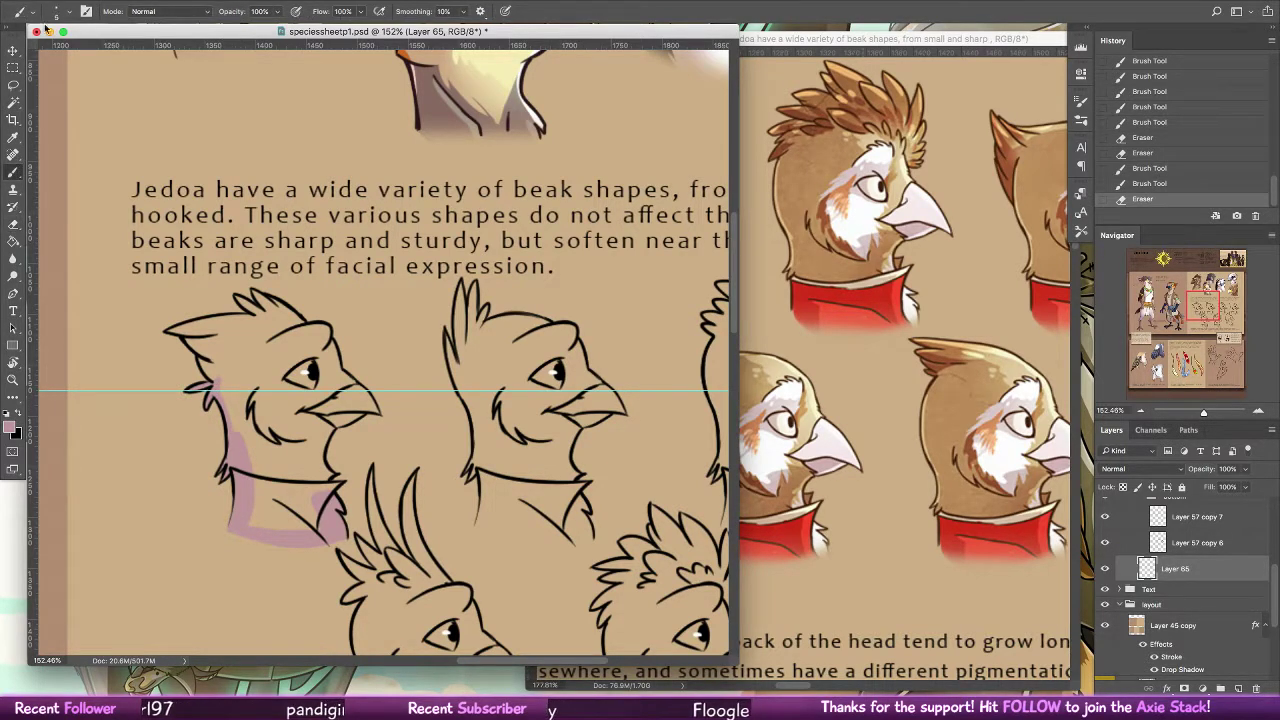
# Fill the first head's collar, neck, face, beak and rear crest with mauve, using a 13 px brush for the larger areas
pyautogui.click(68, 12)
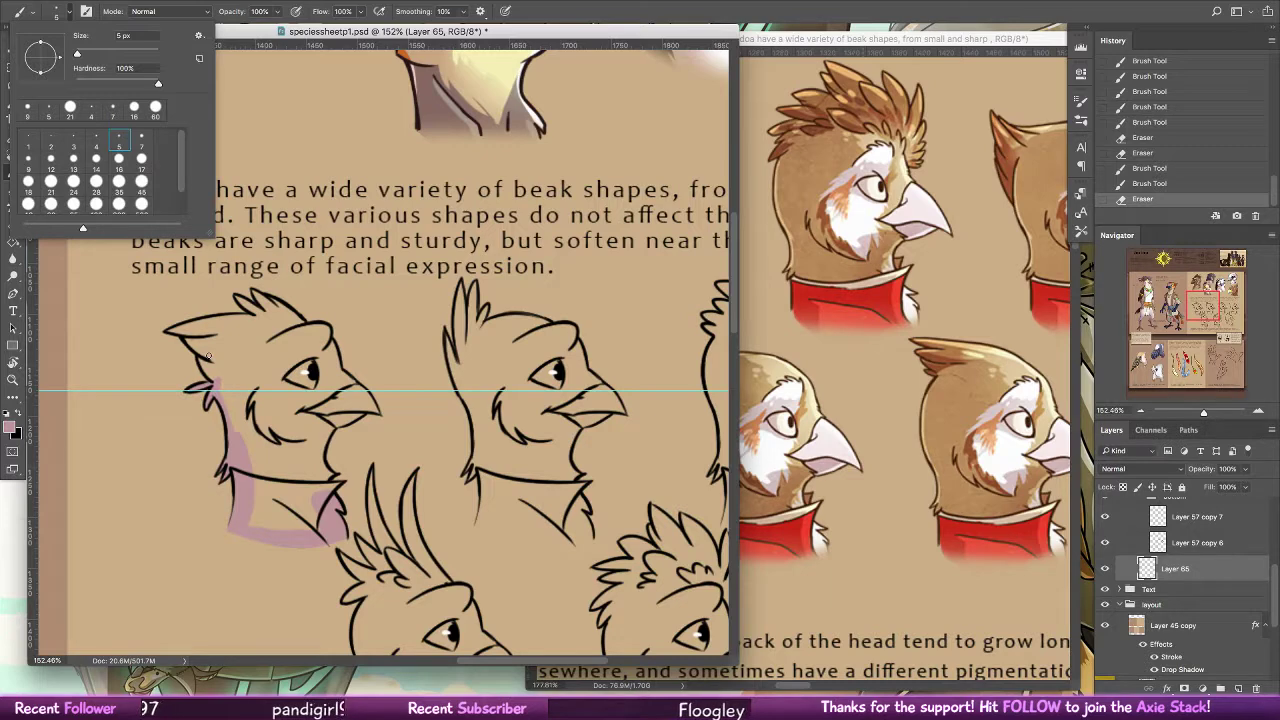
pyautogui.click(75, 48)
pyautogui.rightClick(75, 48)
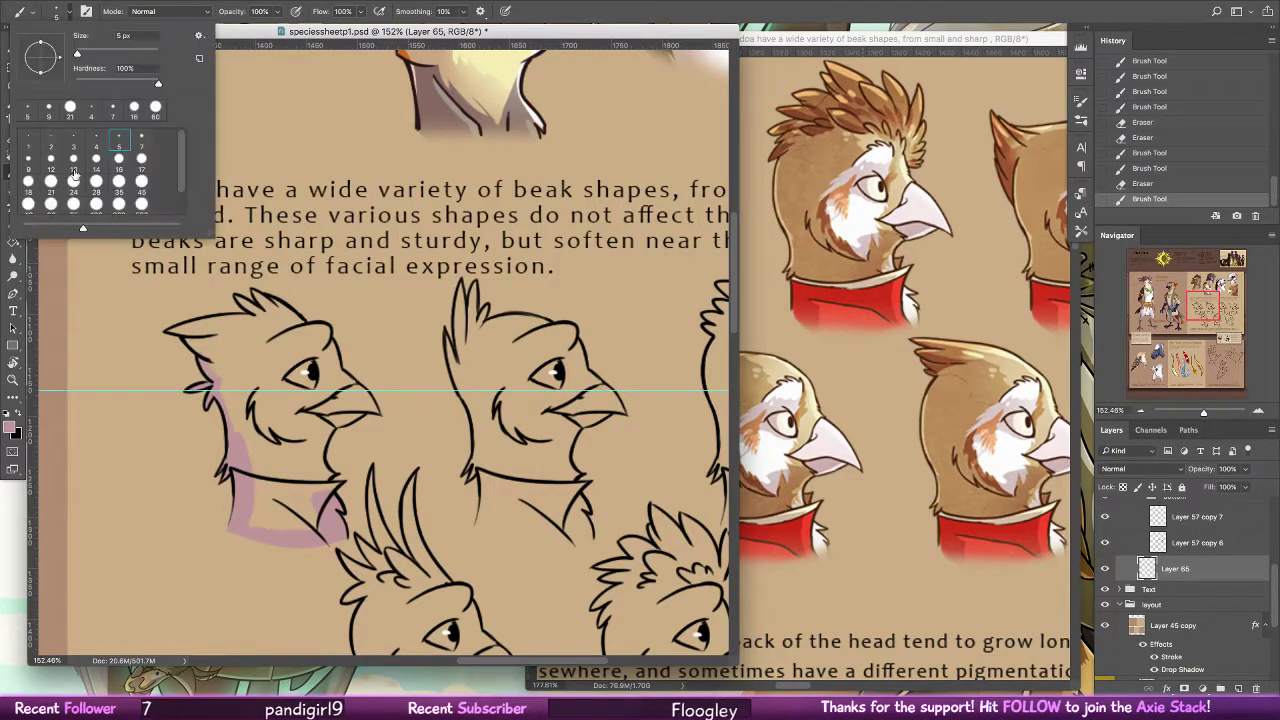
pyautogui.click(168, 331)
pyautogui.moveTo(170, 331)
pyautogui.mouseDown()
pyautogui.moveTo(252, 324)
pyautogui.moveTo(212, 353)
pyautogui.moveTo(235, 468)
pyautogui.moveTo(268, 522)
pyautogui.moveTo(266, 495)
pyautogui.moveTo(335, 488)
pyautogui.moveTo(318, 492)
pyautogui.moveTo(325, 426)
pyautogui.moveTo(360, 418)
pyautogui.moveTo(337, 376)
pyautogui.moveTo(359, 403)
pyautogui.moveTo(324, 413)
pyautogui.moveTo(320, 376)
pyautogui.moveTo(292, 438)
pyautogui.moveTo(209, 339)
pyautogui.moveTo(290, 482)
pyautogui.moveTo(303, 355)
pyautogui.moveTo(331, 362)
pyautogui.mouseUp()
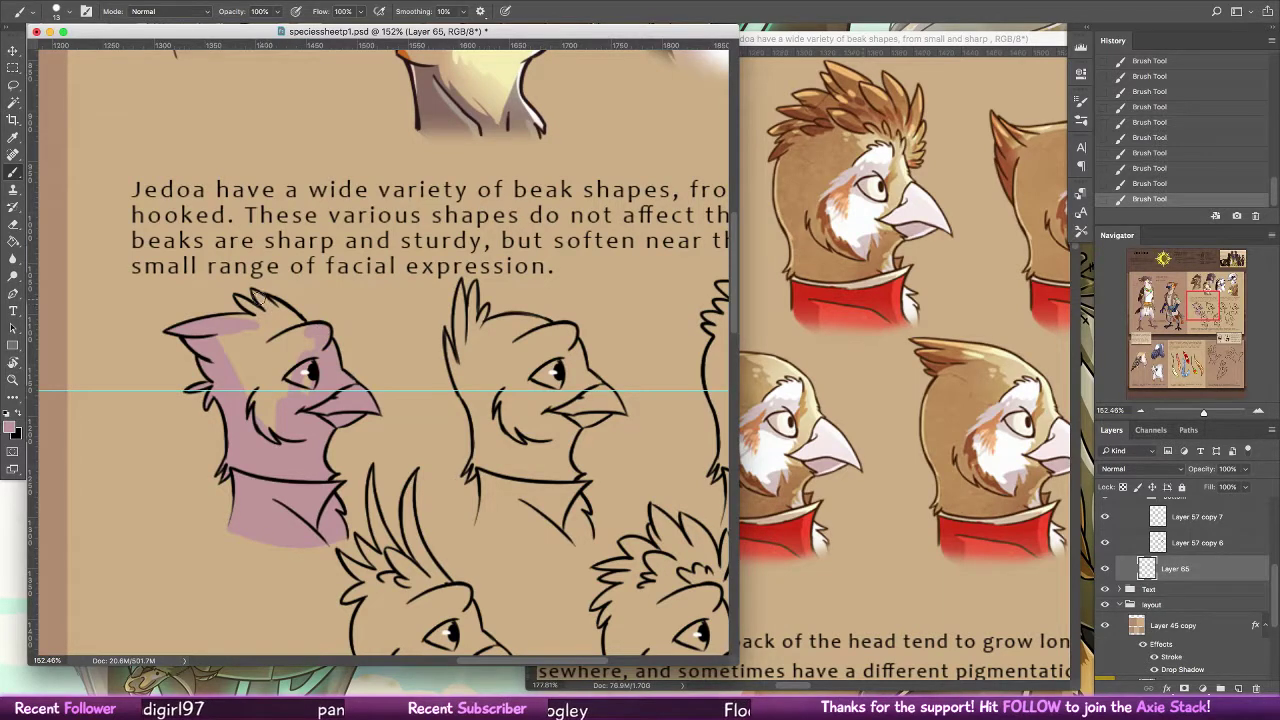
# Paint the first head's top crest feathers mauve and fill the remaining gaps across the crown and cheek
pyautogui.moveTo(259, 297); pyautogui.dragTo(298, 329)
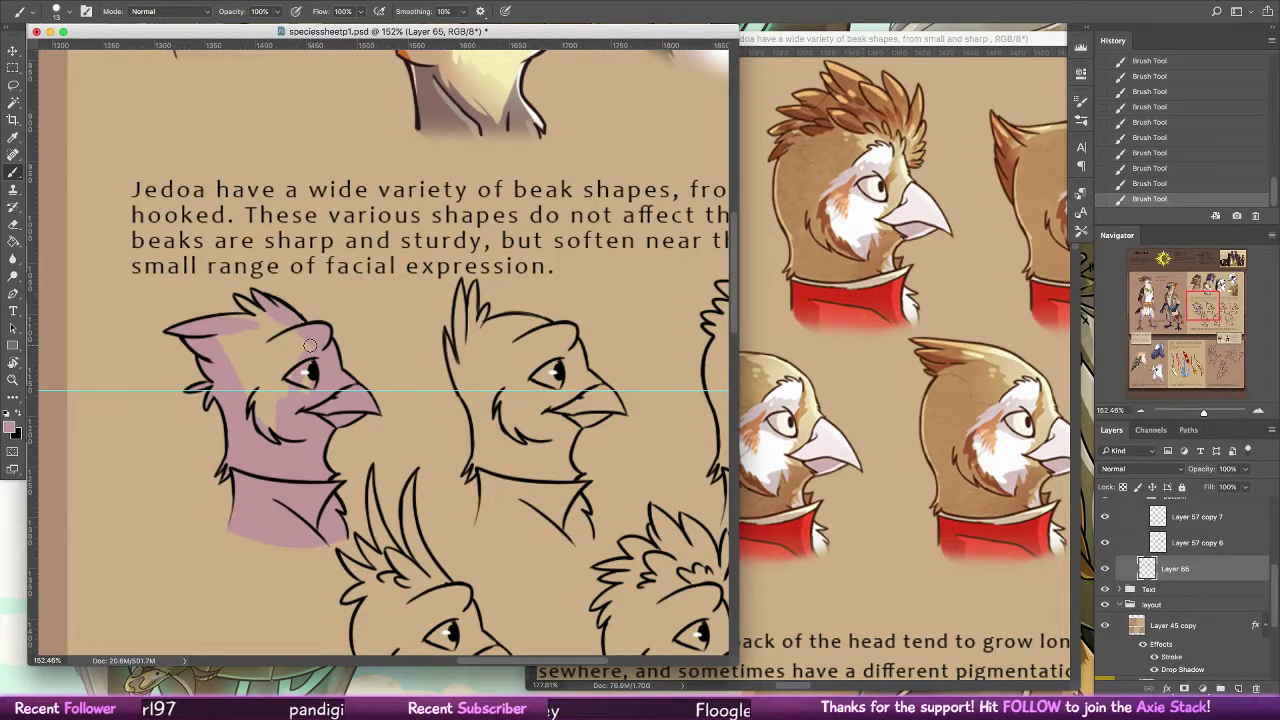
pyautogui.moveTo(262, 303); pyautogui.dragTo(275, 318)
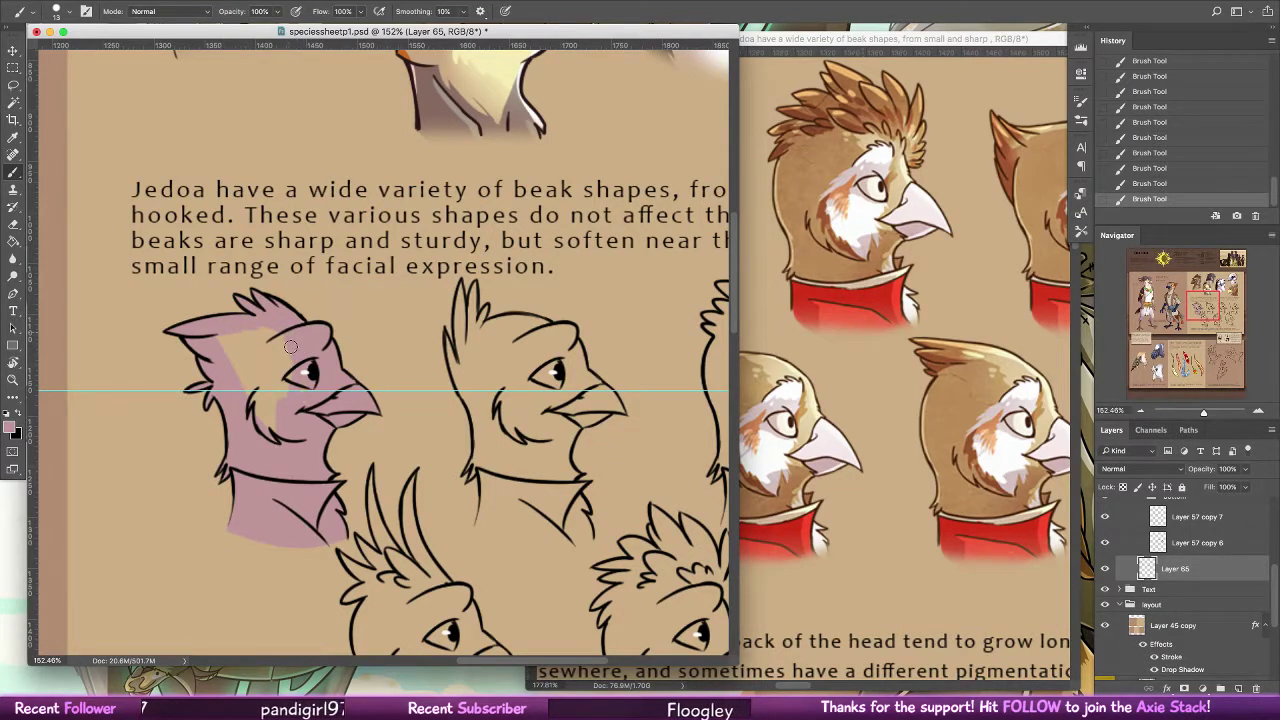
pyautogui.moveTo(290, 347)
pyautogui.mouseDown()
pyautogui.moveTo(272, 440)
pyautogui.moveTo(215, 338)
pyautogui.moveTo(240, 390)
pyautogui.moveTo(230, 347)
pyautogui.moveTo(253, 335)
pyautogui.moveTo(241, 335)
pyautogui.mouseUp()
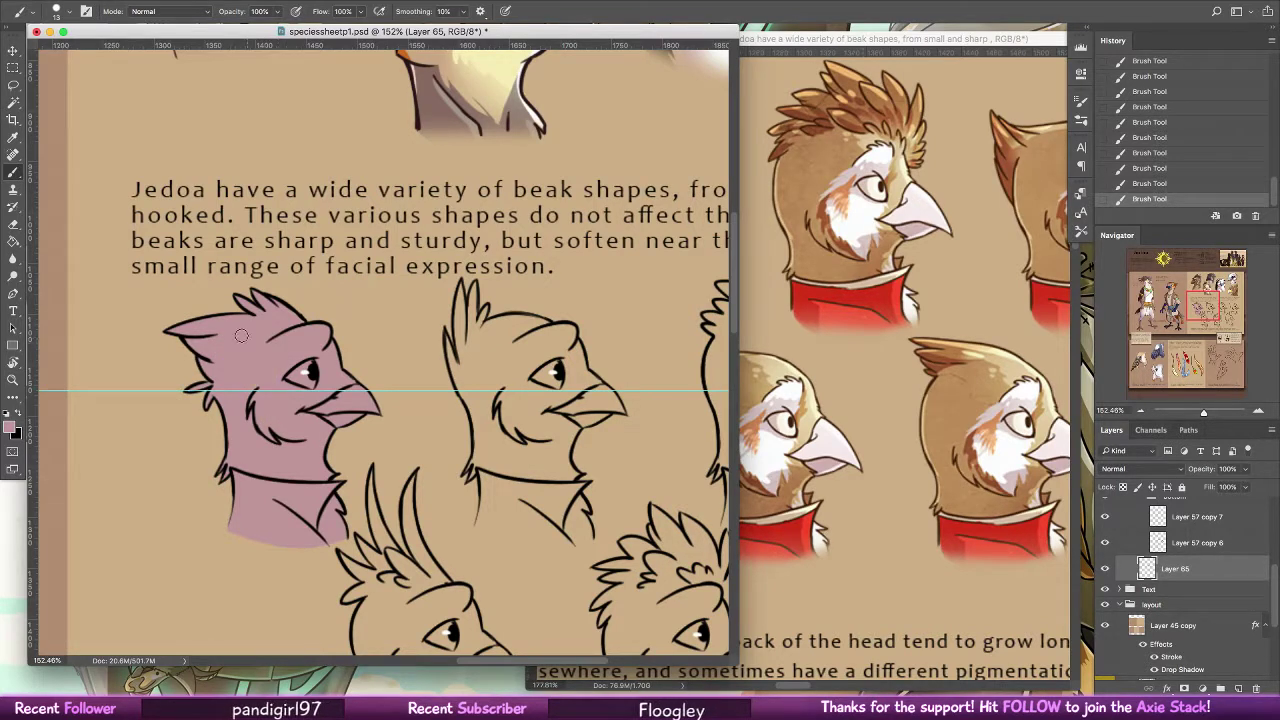
# Duplicate the mauve fill of Layer 65 onto the second head and nudge the copy left into line with the ink
pyautogui.press('v')
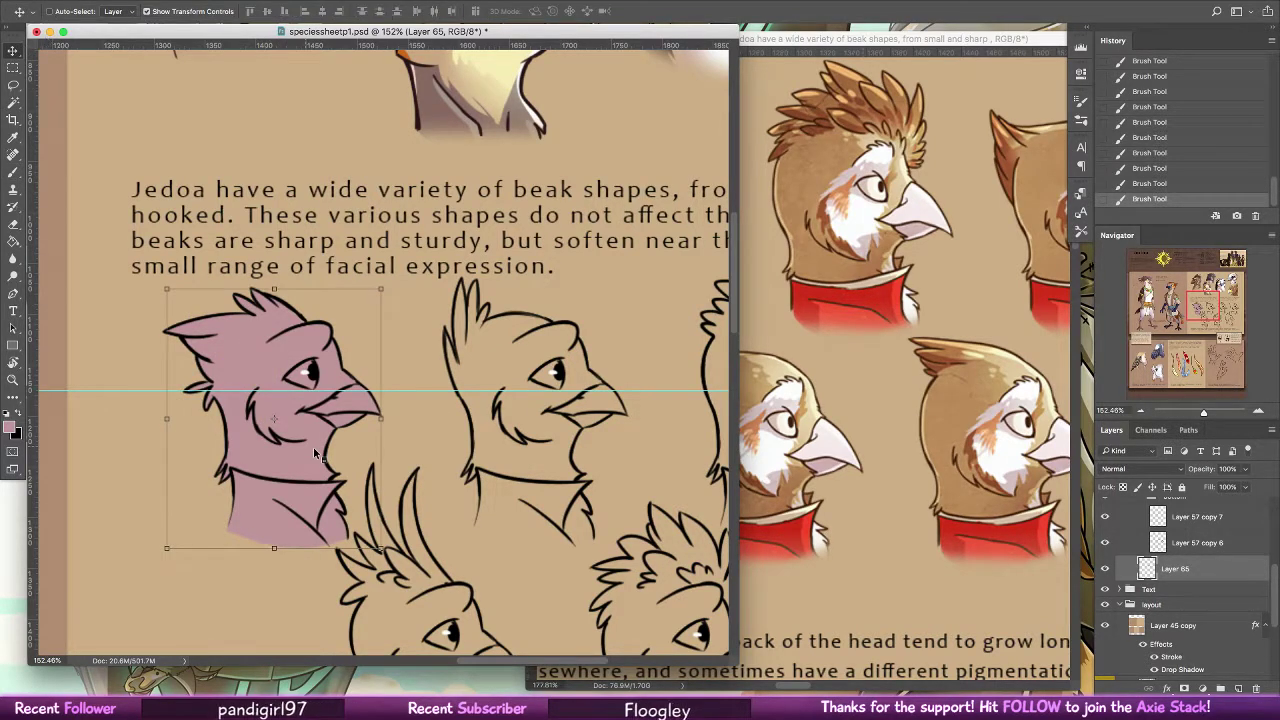
pyautogui.moveTo(306, 422); pyautogui.dragTo(549, 418)
pyautogui.press('Left')
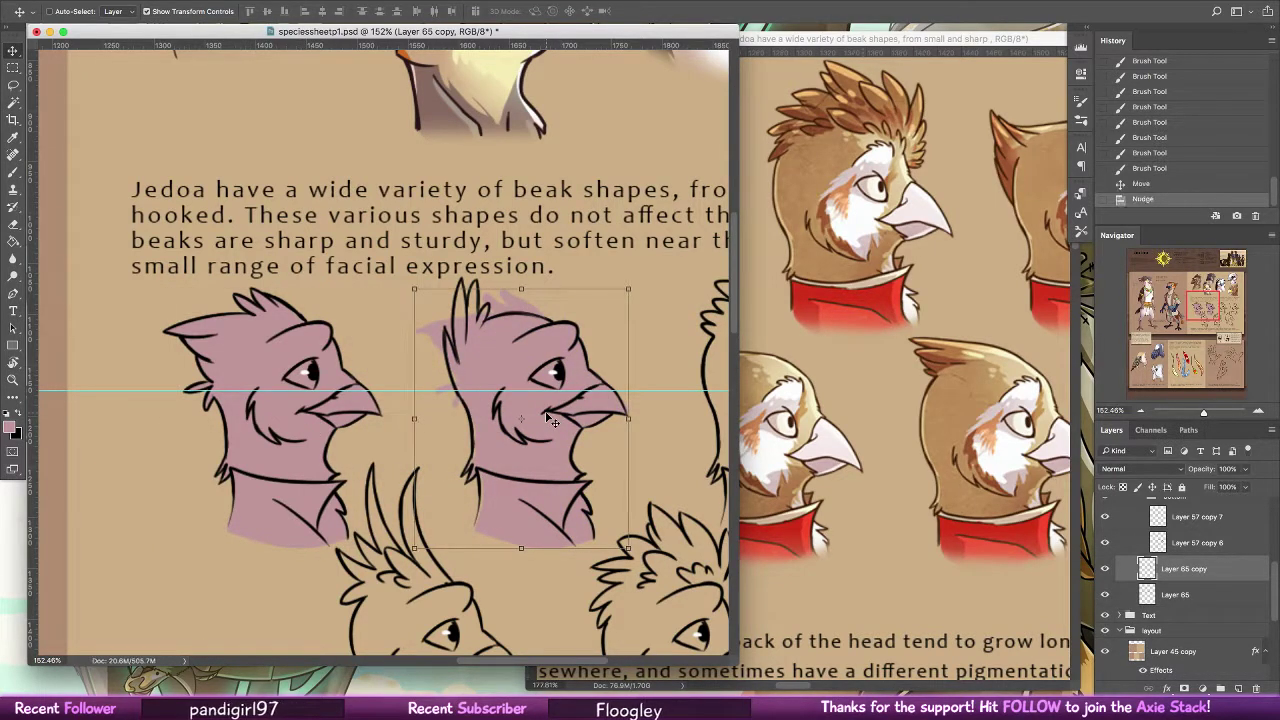
# Erase the copied mauve that spills outside the second head's outline around the back and crown
pyautogui.click(17, 224)
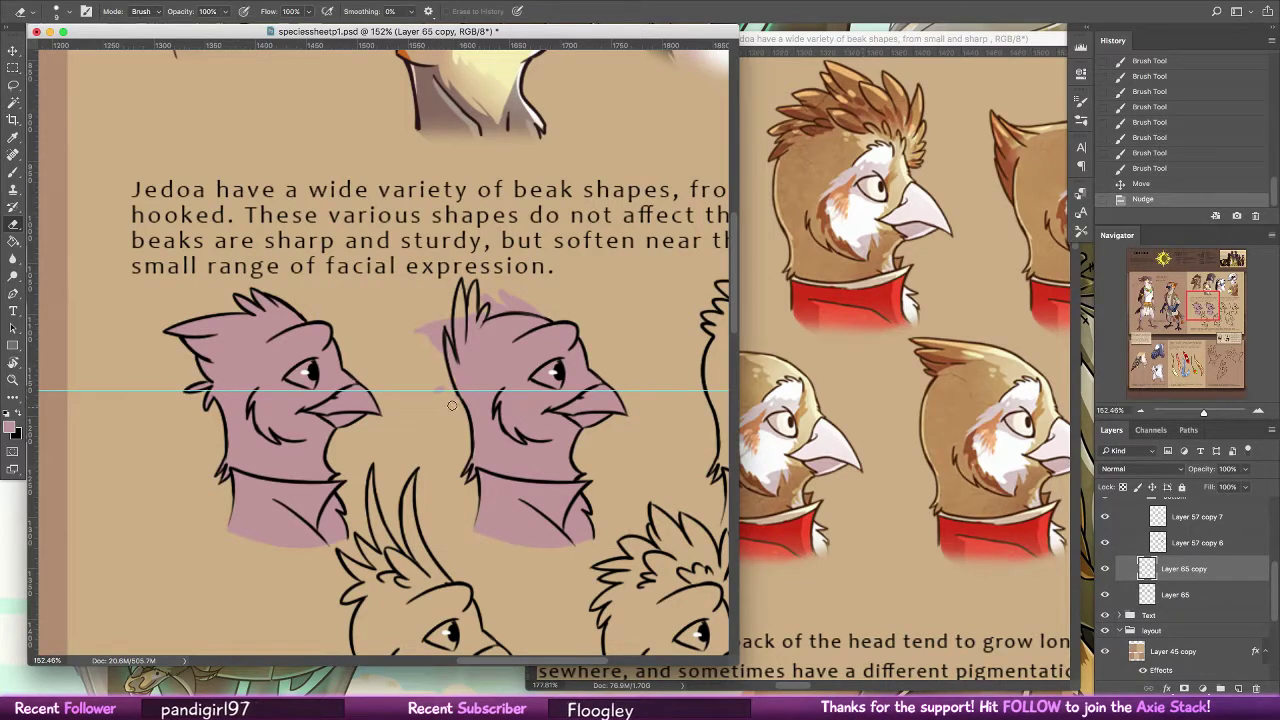
pyautogui.moveTo(430, 386)
pyautogui.mouseDown()
pyautogui.moveTo(444, 298)
pyautogui.moveTo(440, 346)
pyautogui.moveTo(451, 346)
pyautogui.mouseUp()
pyautogui.moveTo(439, 318)
pyautogui.mouseDown()
pyautogui.moveTo(434, 329)
pyautogui.moveTo(432, 318)
pyautogui.moveTo(538, 309)
pyautogui.moveTo(459, 322)
pyautogui.moveTo(472, 312)
pyautogui.mouseUp()
# Paint mauve into the unfilled upright crest feathers of the second head
pyautogui.press('b')
pyautogui.moveTo(473, 292); pyautogui.dragTo(476, 318)
pyautogui.moveTo(474, 304); pyautogui.dragTo(480, 320)
pyautogui.moveTo(485, 312); pyautogui.dragTo(482, 321)
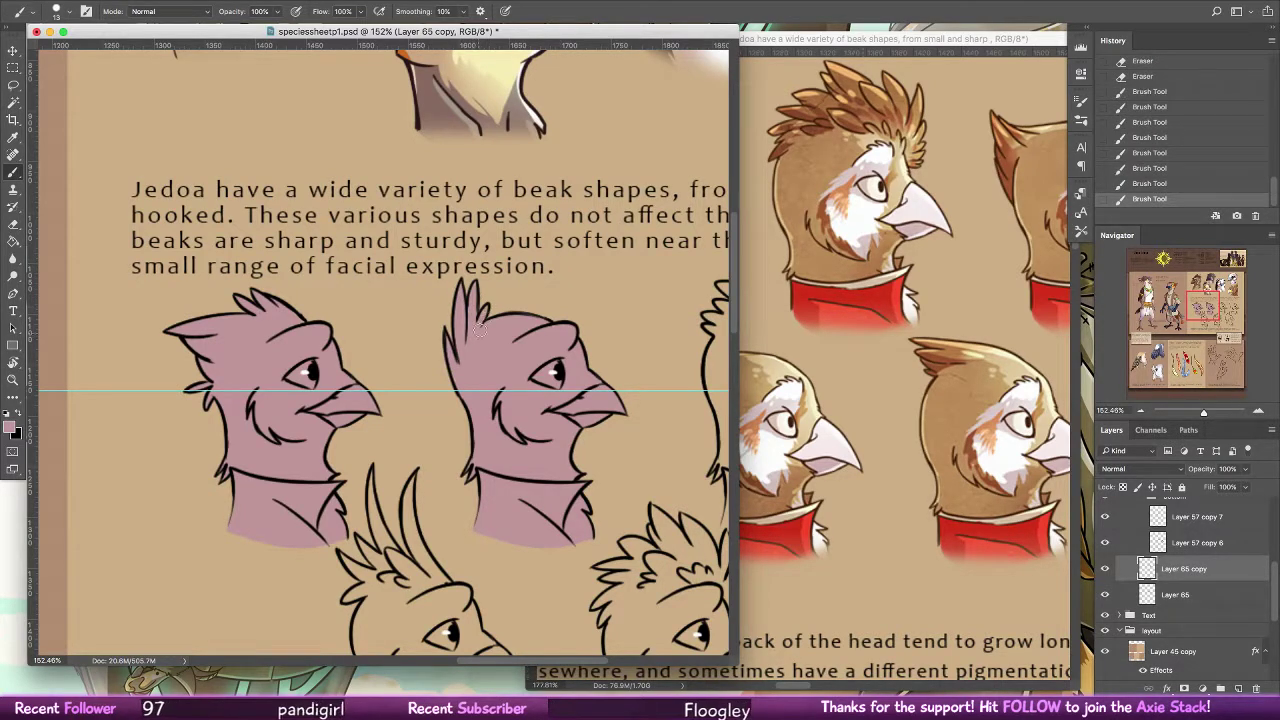
# Duplicate the second head's mauve fill onto the third head in the upper row and erase the spill behind its neck
pyautogui.hscroll(5, 400, 400)
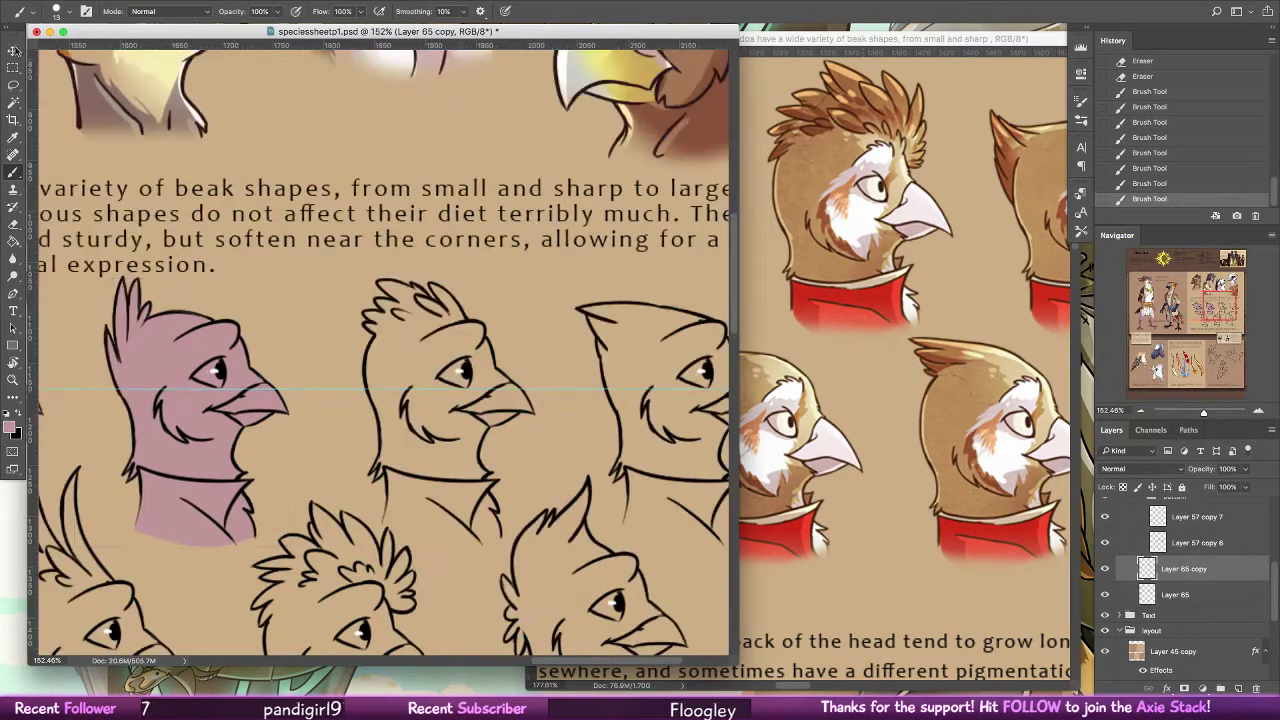
pyautogui.press('v')
pyautogui.moveTo(267, 399)
pyautogui.mouseDown()
pyautogui.moveTo(505, 408)
pyautogui.moveTo(472, 420)
pyautogui.mouseUp()
pyautogui.press('b')
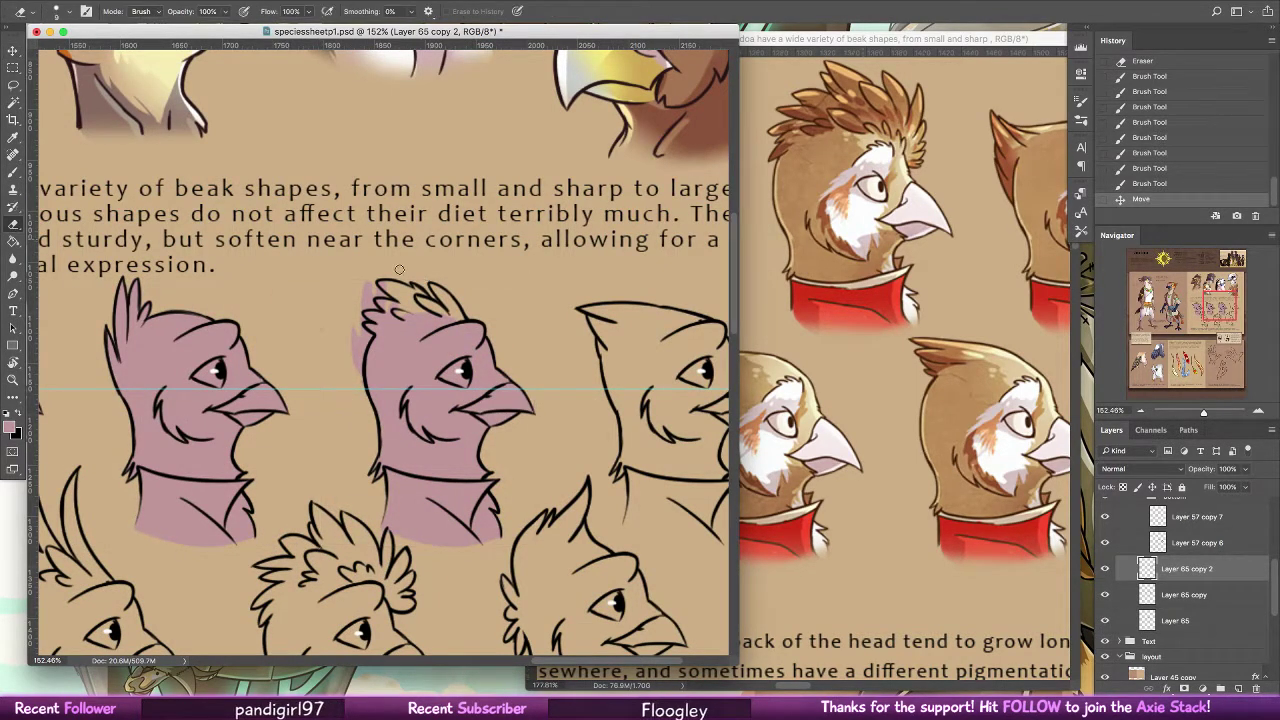
pyautogui.moveTo(355, 343); pyautogui.dragTo(358, 370)
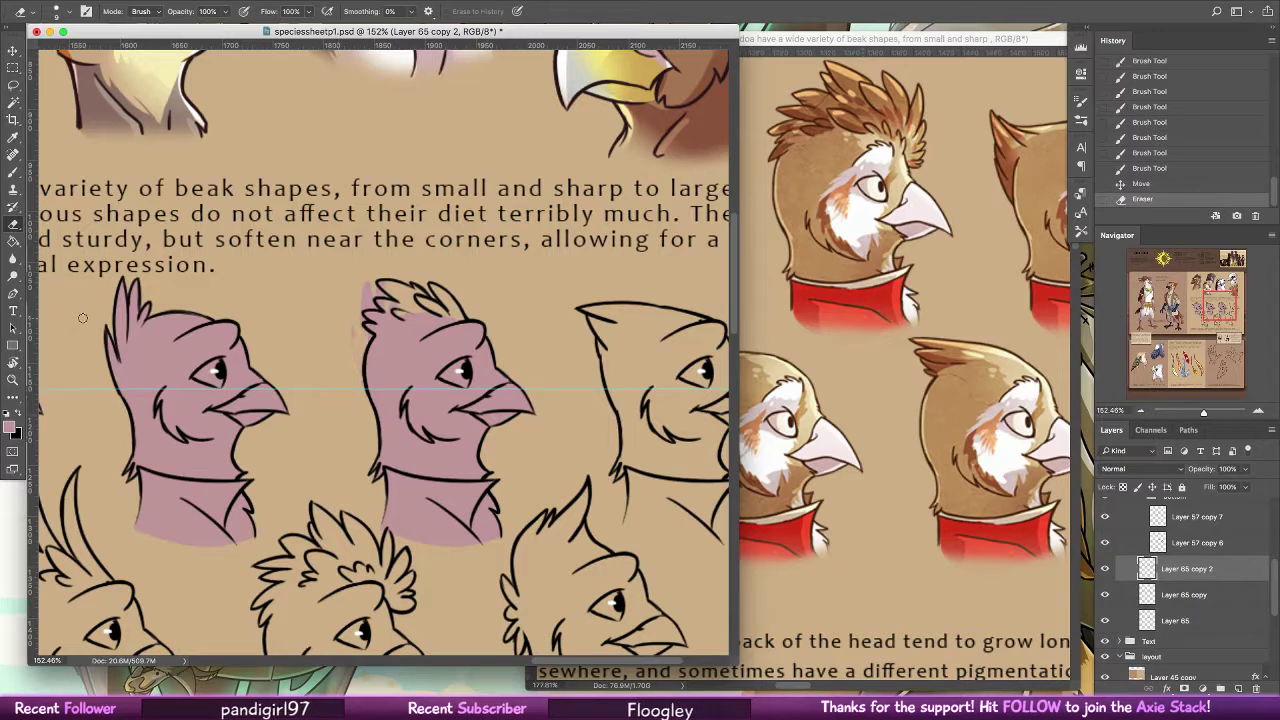
# Merge Layer 65, Layer 65 copy and Layer 65 copy 2 into a single layer
pyautogui.keyDown('shift'); pyautogui.click(1181, 620); pyautogui.keyUp('shift')
pyautogui.rightClick(1181, 620)
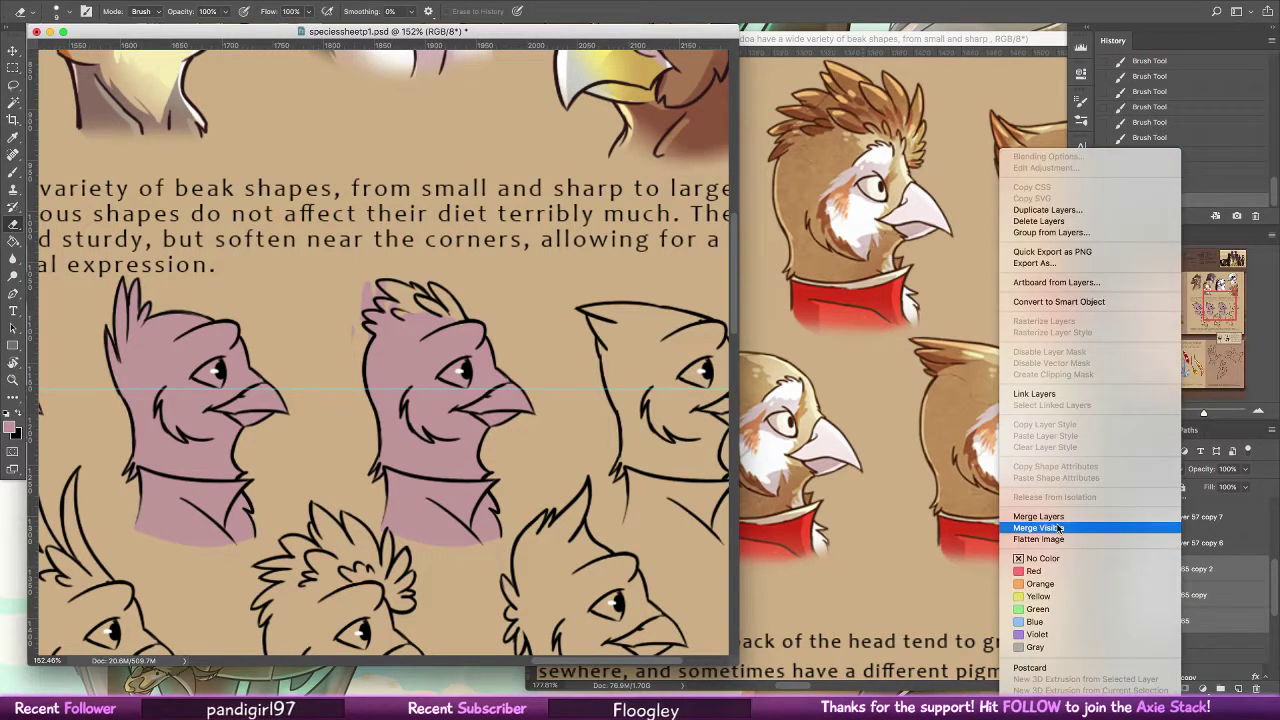
pyautogui.click(1038, 516)
# Erase the leftover mauve behind the third head's crest and paint mauve into its unfilled crest feathers
pyautogui.click(118, 287)
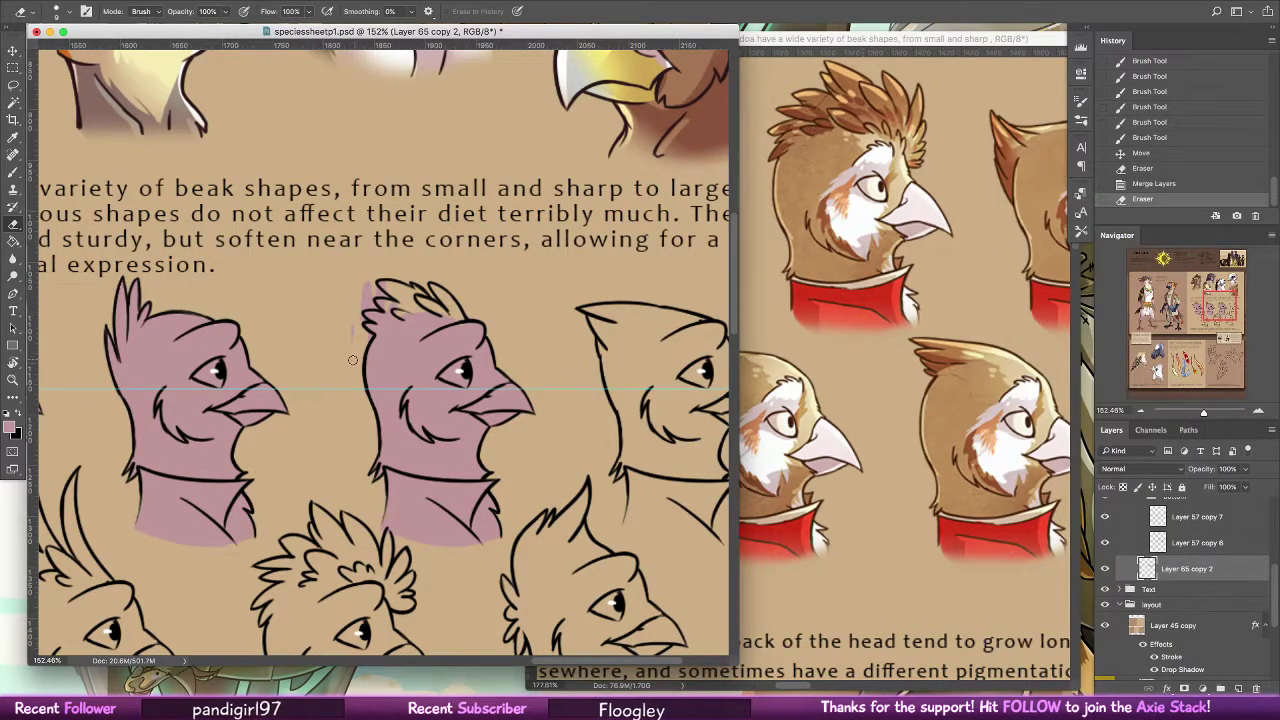
pyautogui.moveTo(360, 330)
pyautogui.mouseDown()
pyautogui.moveTo(380, 290)
pyautogui.moveTo(366, 287)
pyautogui.mouseUp()
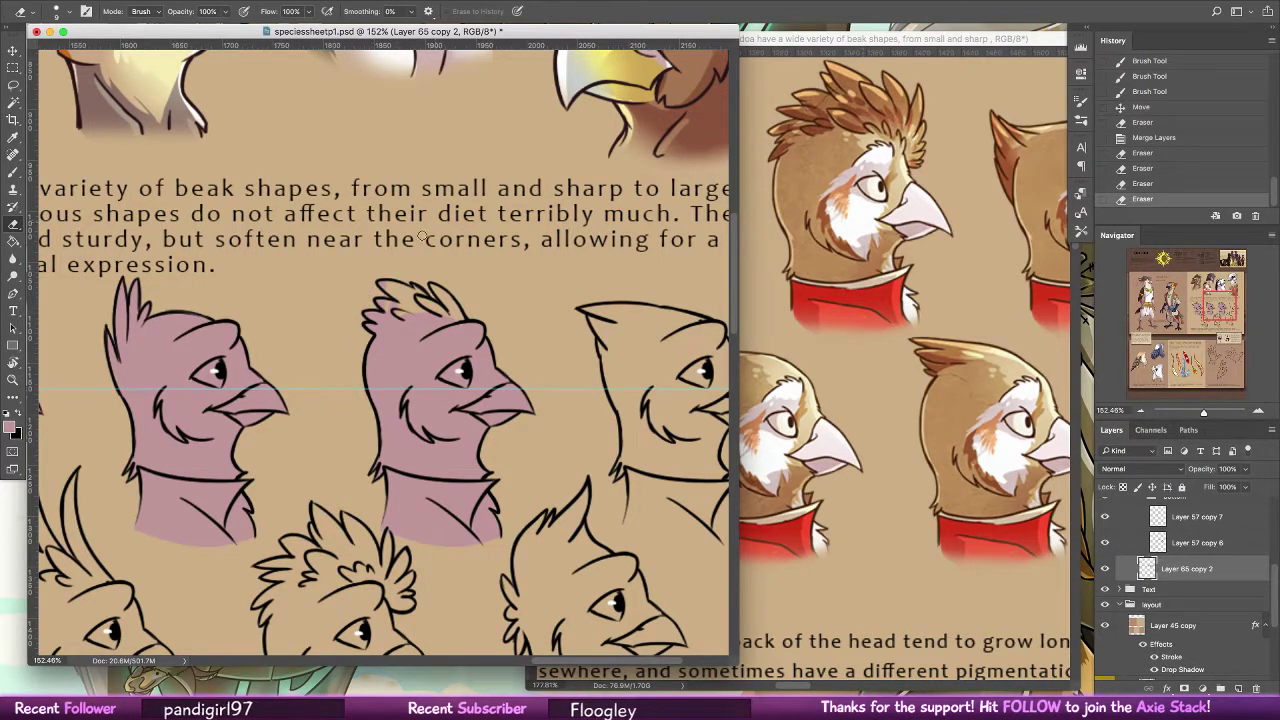
pyautogui.press('b')
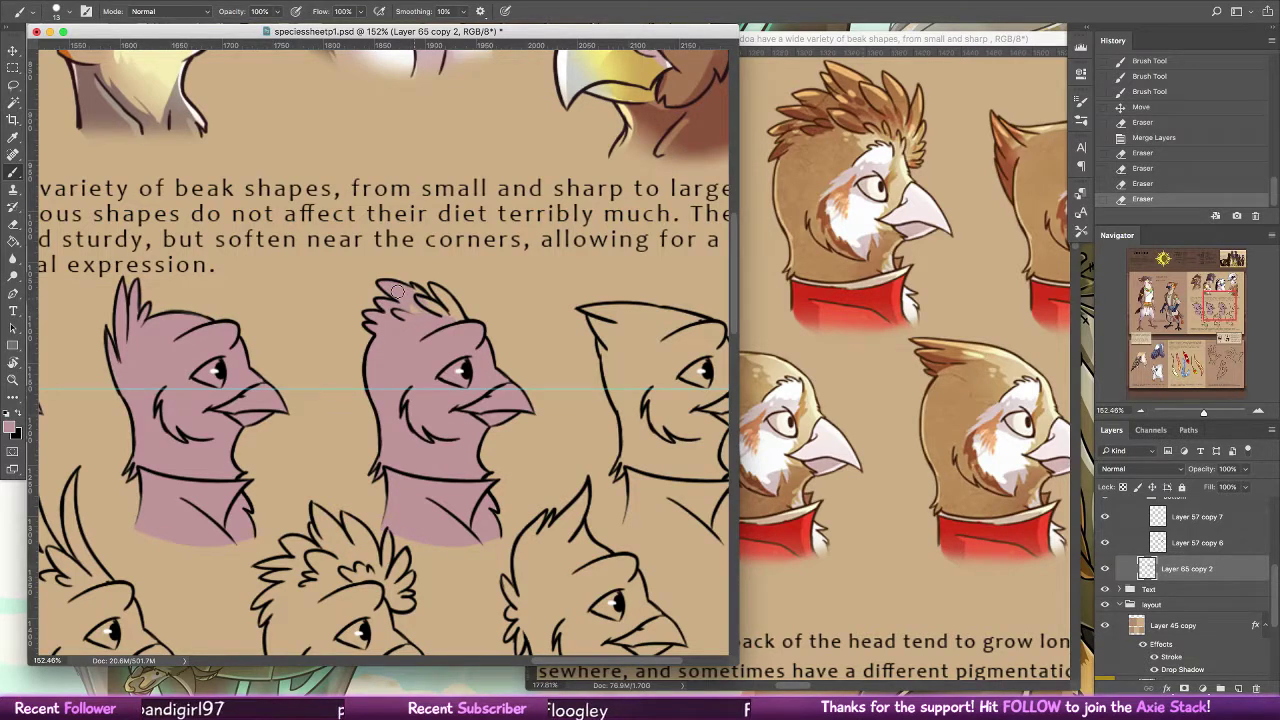
pyautogui.moveTo(397, 291)
pyautogui.mouseDown()
pyautogui.moveTo(454, 312)
pyautogui.moveTo(432, 287)
pyautogui.moveTo(463, 313)
pyautogui.mouseUp()
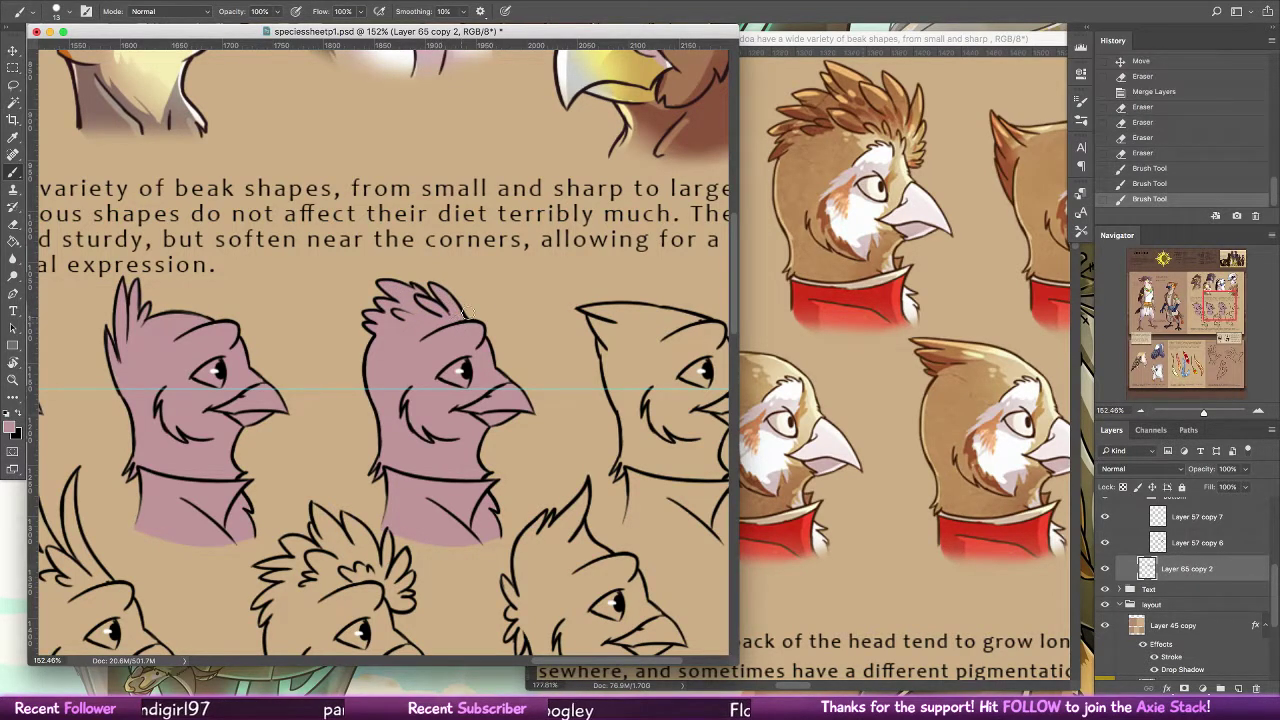
# Select the third head's mauve fill with a rectangular marquee and duplicate it onto the fourth head, aligned with the ink
pyautogui.moveTo(540, 435); pyautogui.dragTo(456, 415)
pyautogui.click(13, 67)
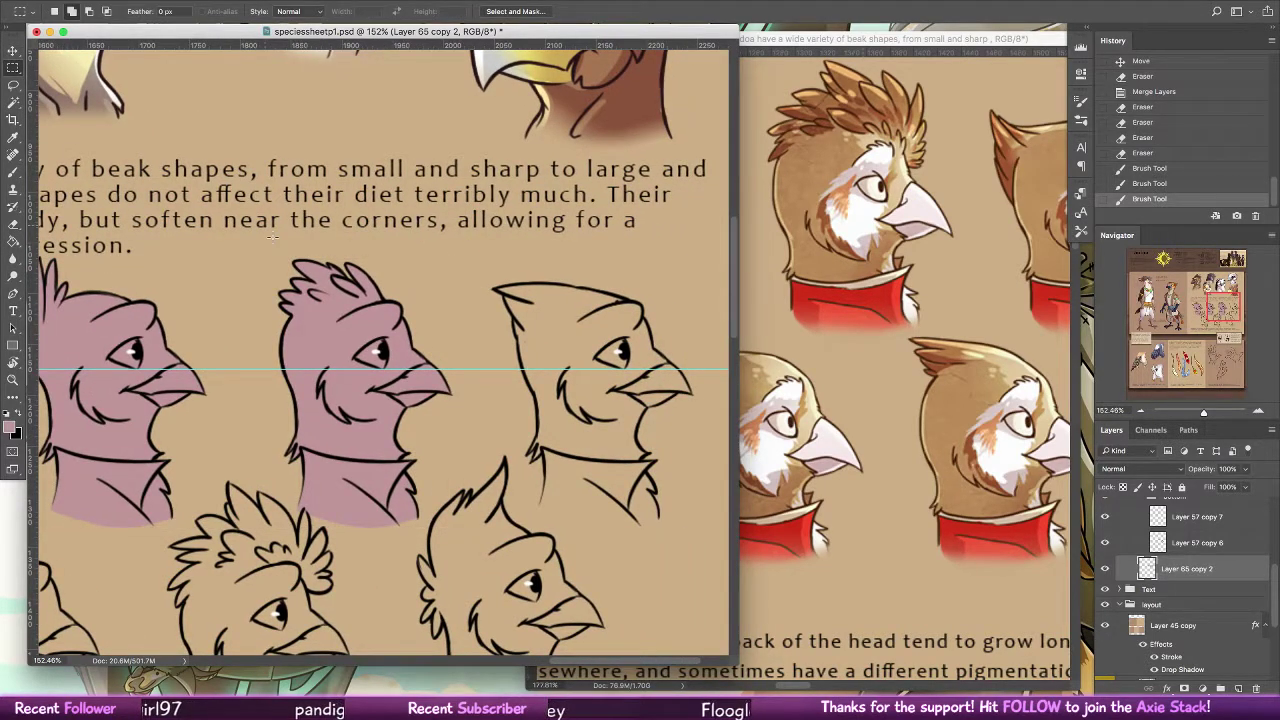
pyautogui.moveTo(261, 243); pyautogui.dragTo(469, 556)
pyautogui.click(13, 50)
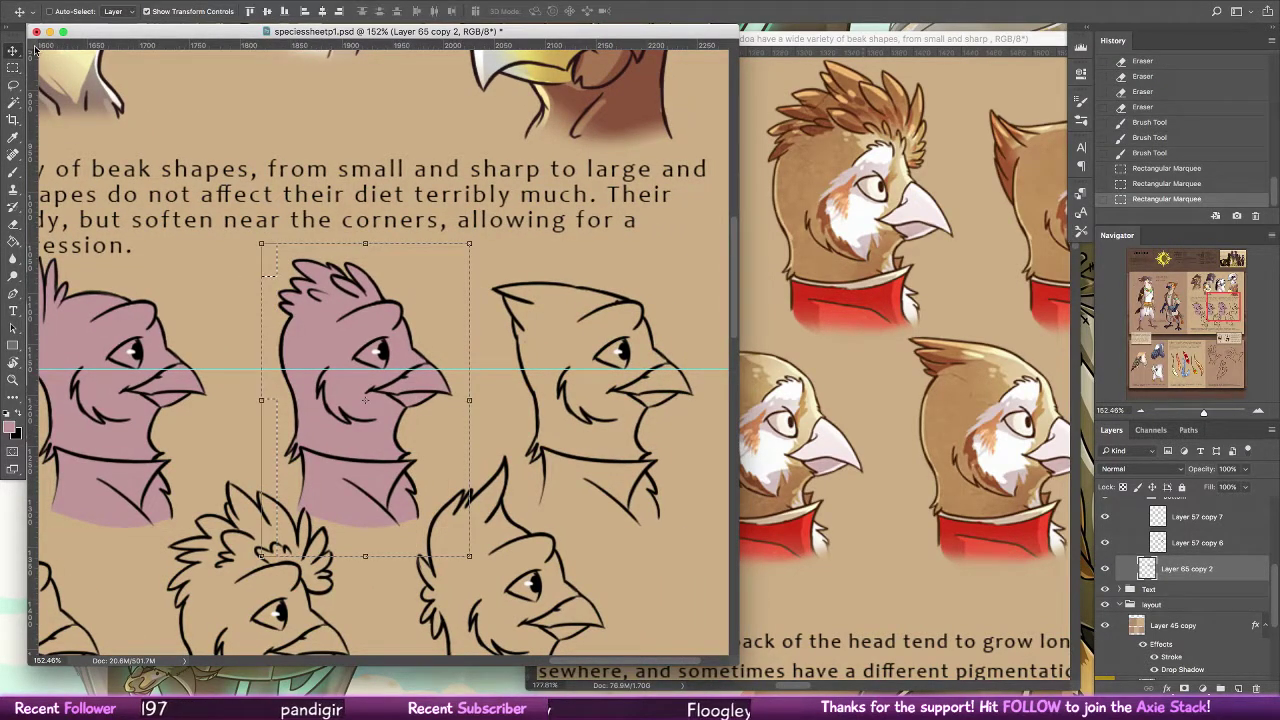
pyautogui.moveTo(410, 343); pyautogui.dragTo(648, 345)
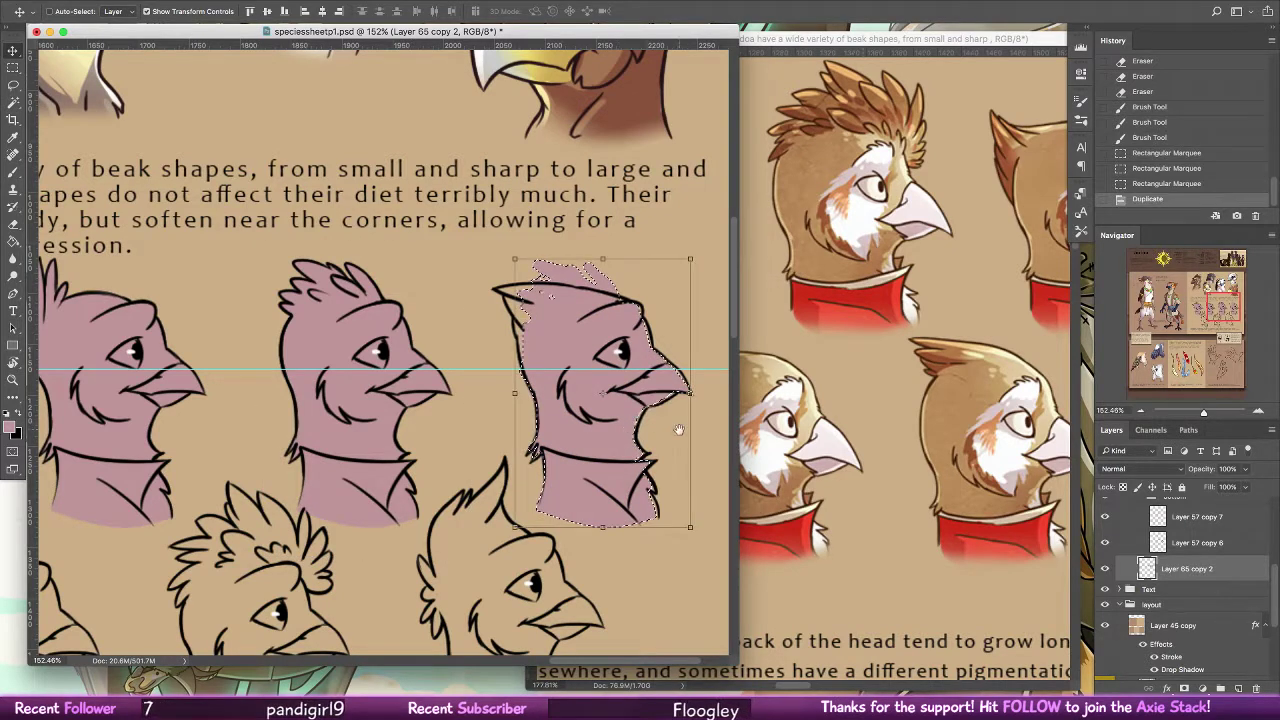
pyautogui.hscroll(6, 551, 435)
pyautogui.scroll(-1, 551, 435)
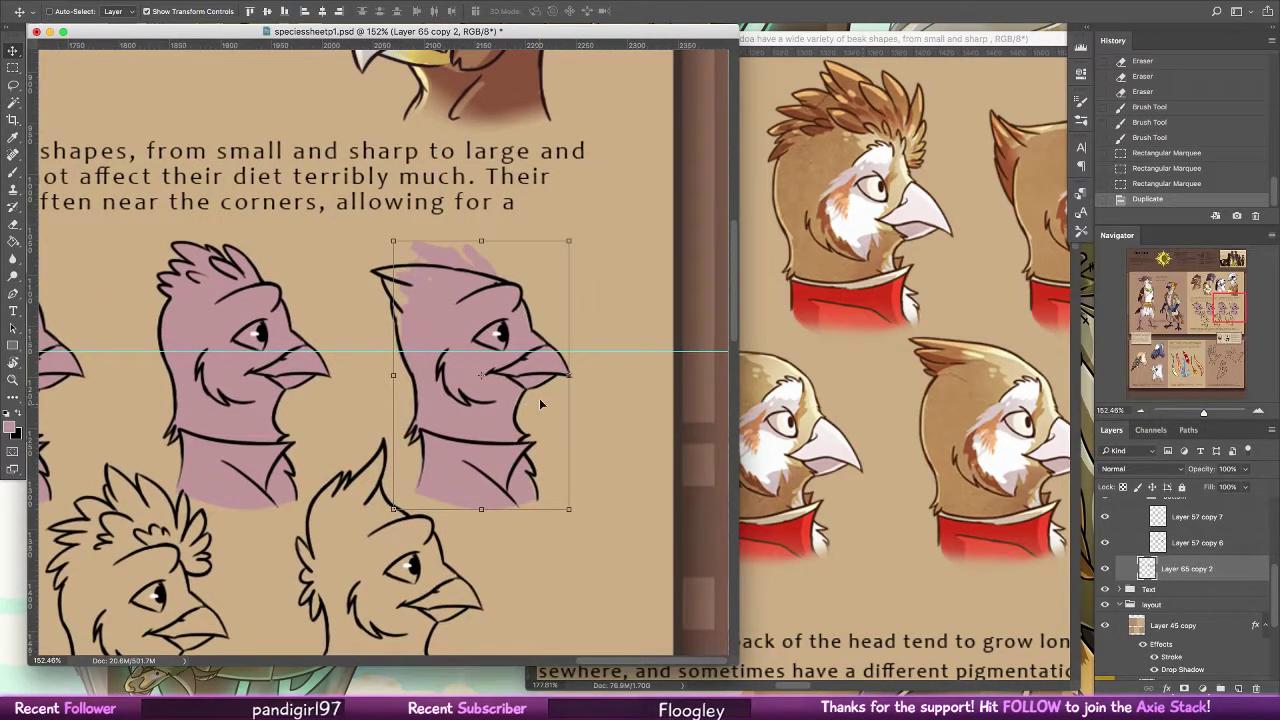
pyautogui.press('super+z')
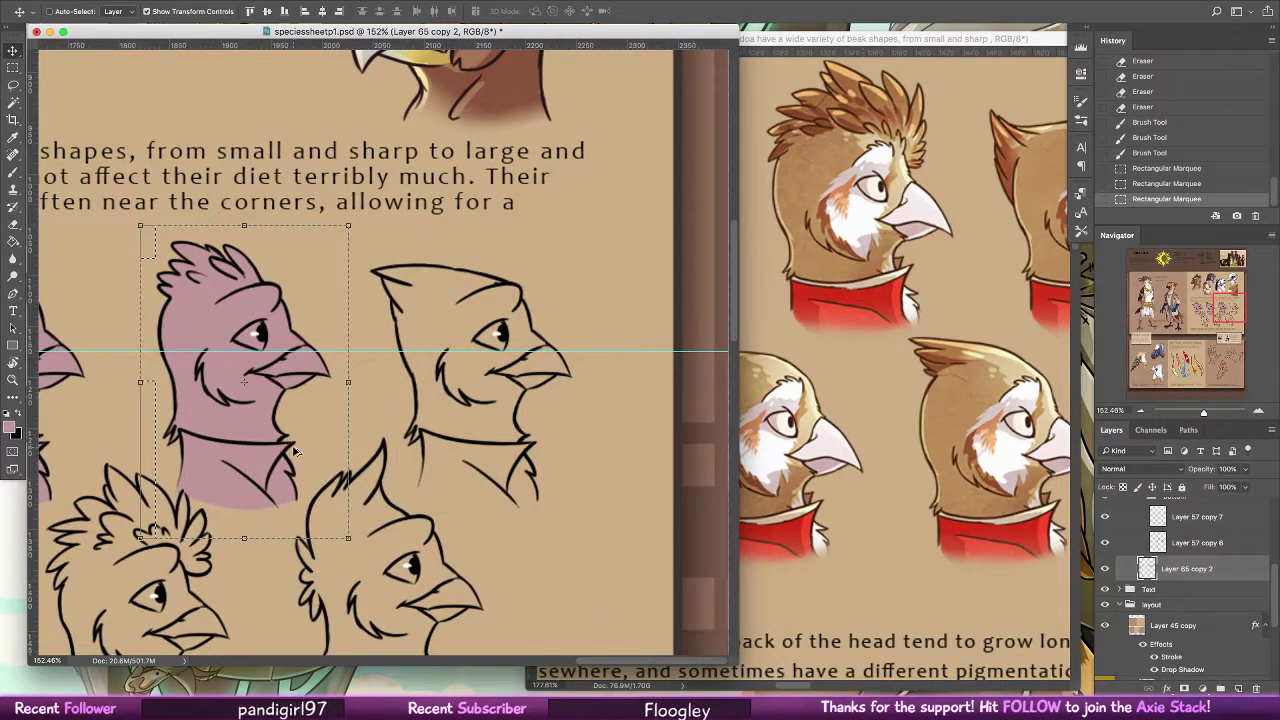
pyautogui.moveTo(333, 435); pyautogui.dragTo(572, 412)
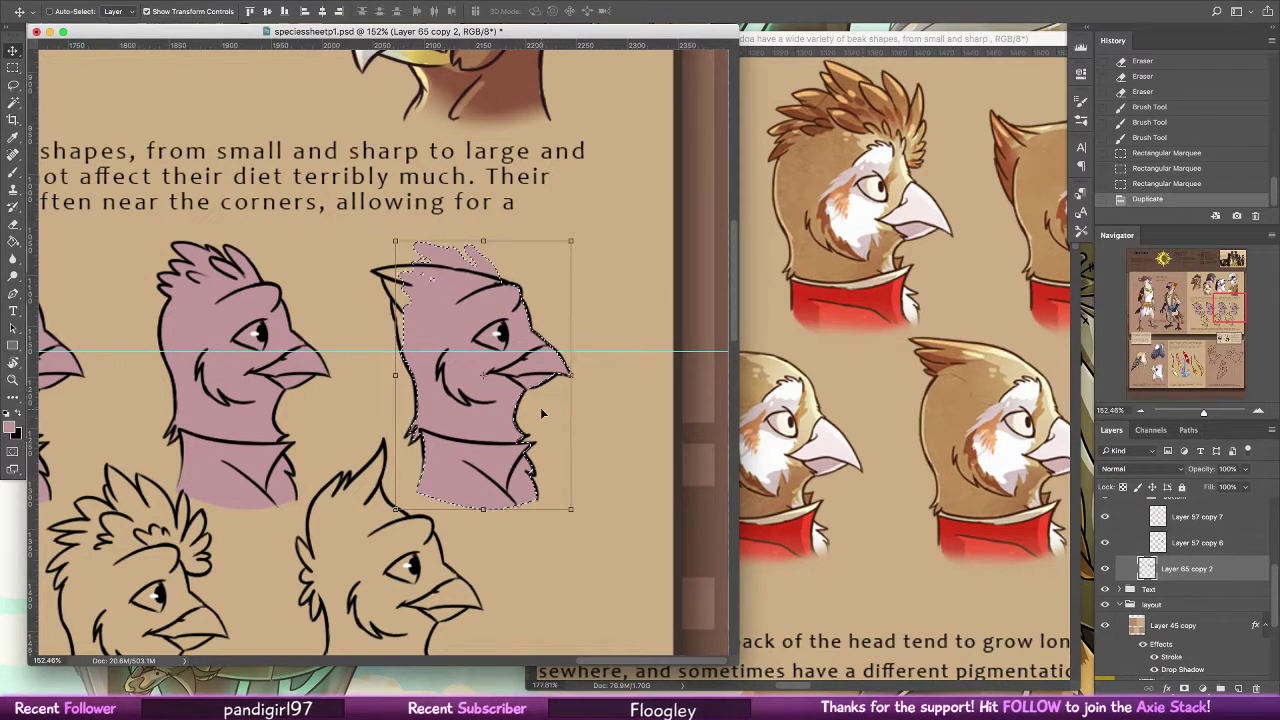
pyautogui.press('super+d')
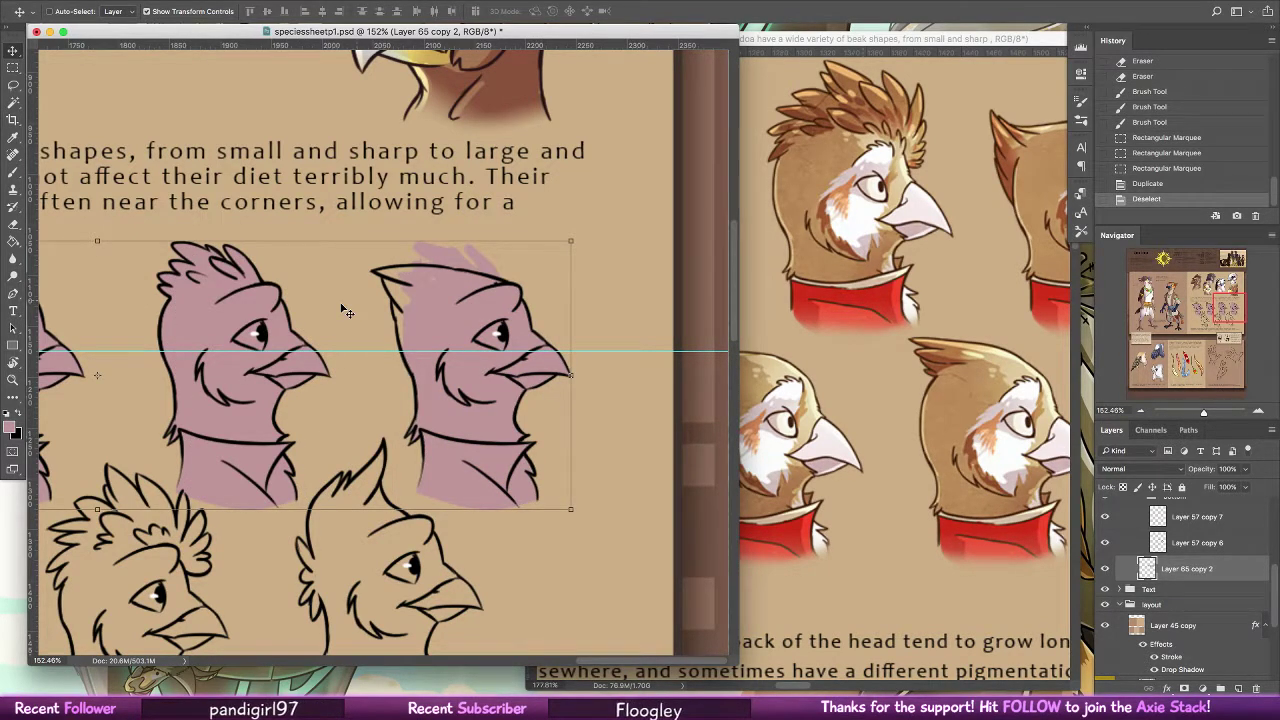
# Erase the mauve spilling above the fourth head's crown and paint the gaps in its pointed crest, nape and forehead
pyautogui.press('e')
pyautogui.moveTo(395, 255); pyautogui.dragTo(433, 245)
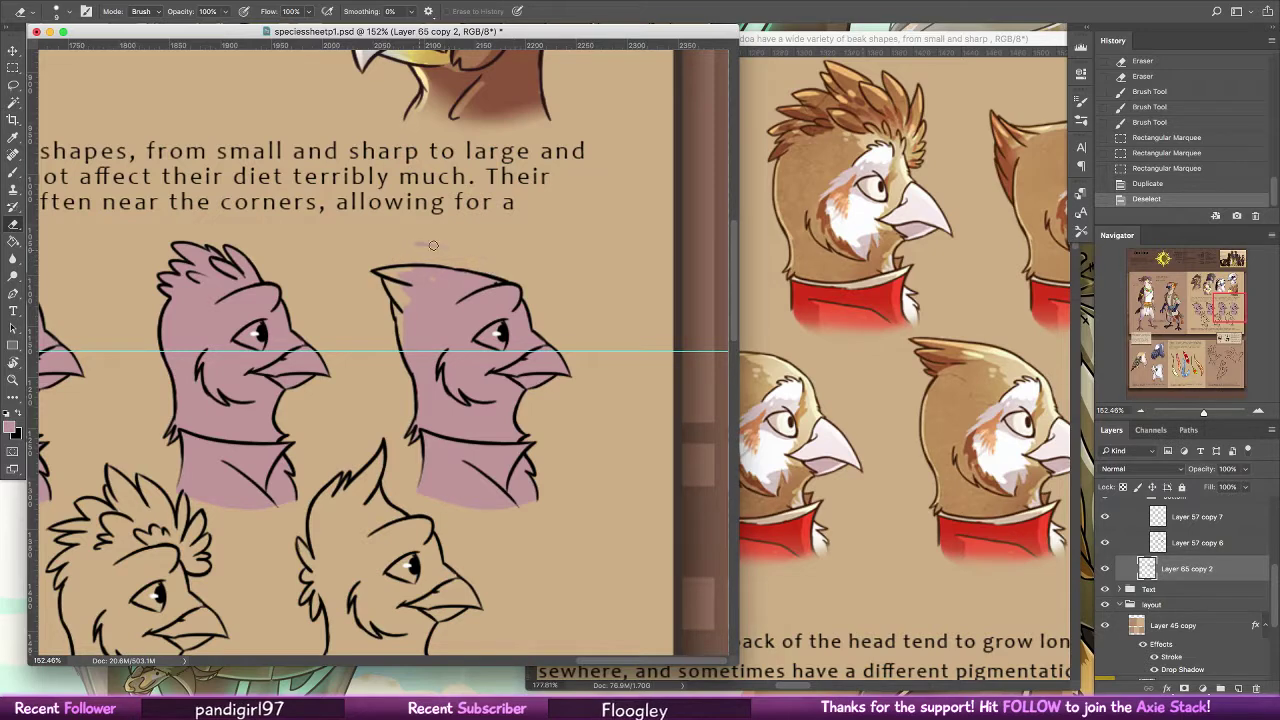
pyautogui.press('b')
pyautogui.moveTo(396, 296); pyautogui.dragTo(410, 360)
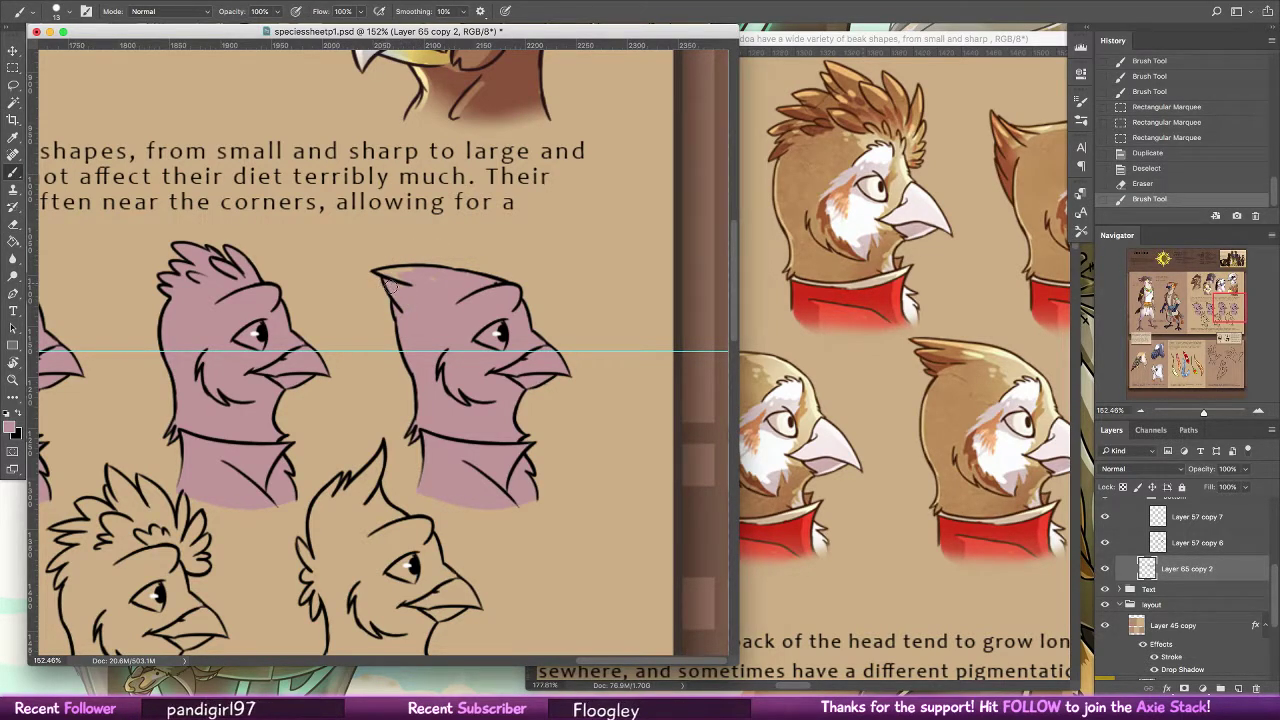
pyautogui.moveTo(391, 287); pyautogui.dragTo(386, 274)
pyautogui.moveTo(408, 274)
pyautogui.mouseDown()
pyautogui.moveTo(392, 277)
pyautogui.moveTo(490, 284)
pyautogui.mouseUp()
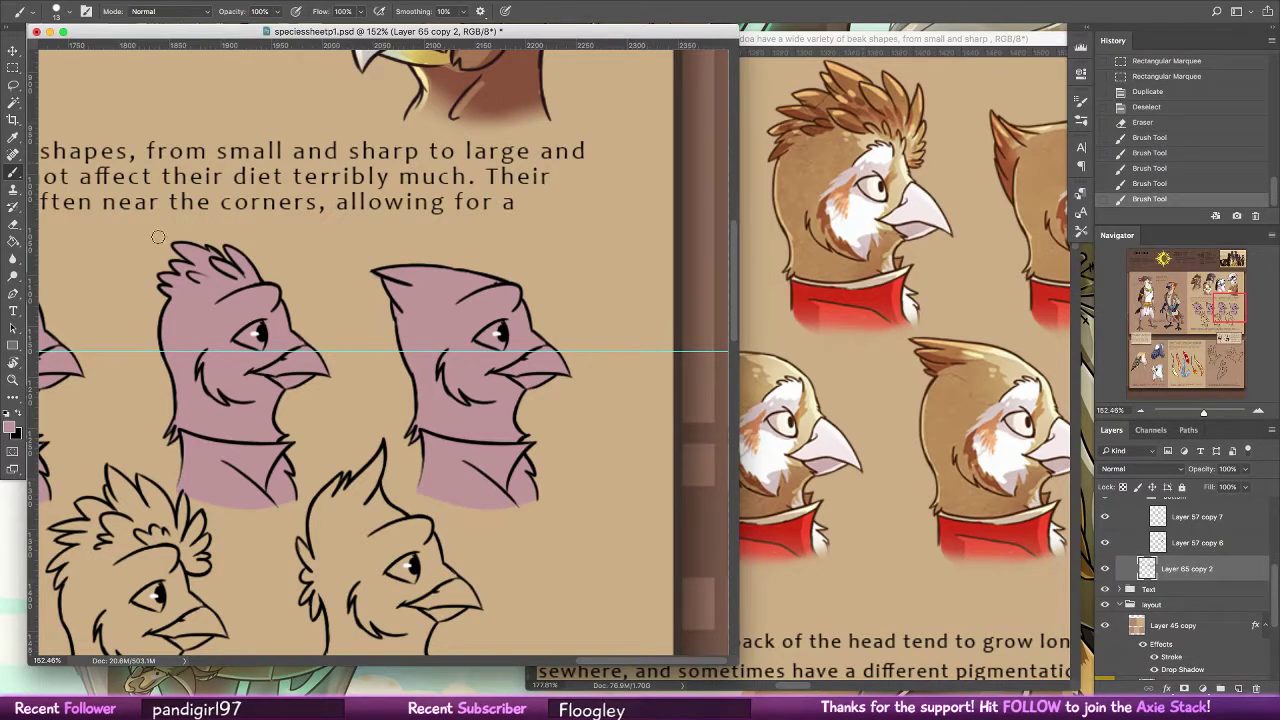
pyautogui.click(18, 225)
pyautogui.click(377, 293)
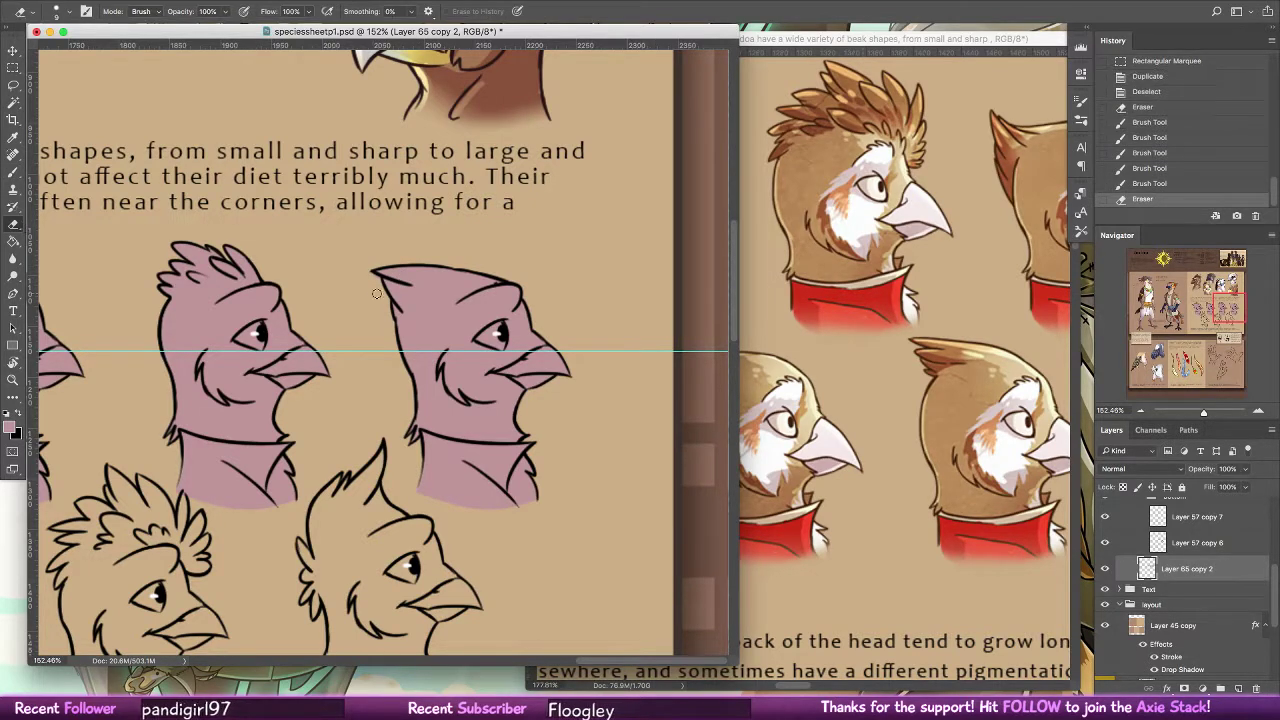
# Lasso the first upper head's mauve fill and duplicate it onto the long-crested head in the lower row
pyautogui.click(16, 175)
pyautogui.moveTo(411, 449)
pyautogui.mouseDown()
pyautogui.moveTo(569, 277)
pyautogui.moveTo(855, 380)
pyautogui.mouseUp()
pyautogui.press('l')
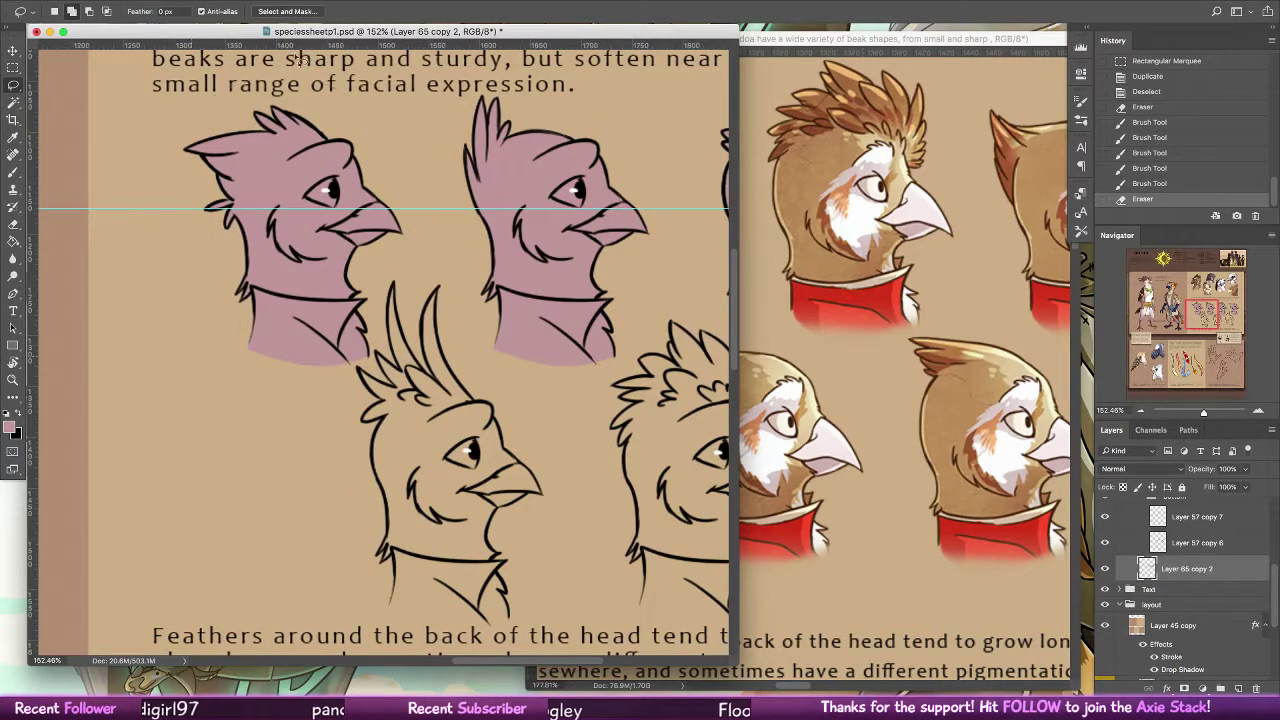
pyautogui.moveTo(302, 62); pyautogui.dragTo(292, 64)
pyautogui.press('v')
pyautogui.moveTo(350, 267)
pyautogui.mouseDown()
pyautogui.moveTo(499, 526)
pyautogui.moveTo(485, 520)
pyautogui.mouseUp()
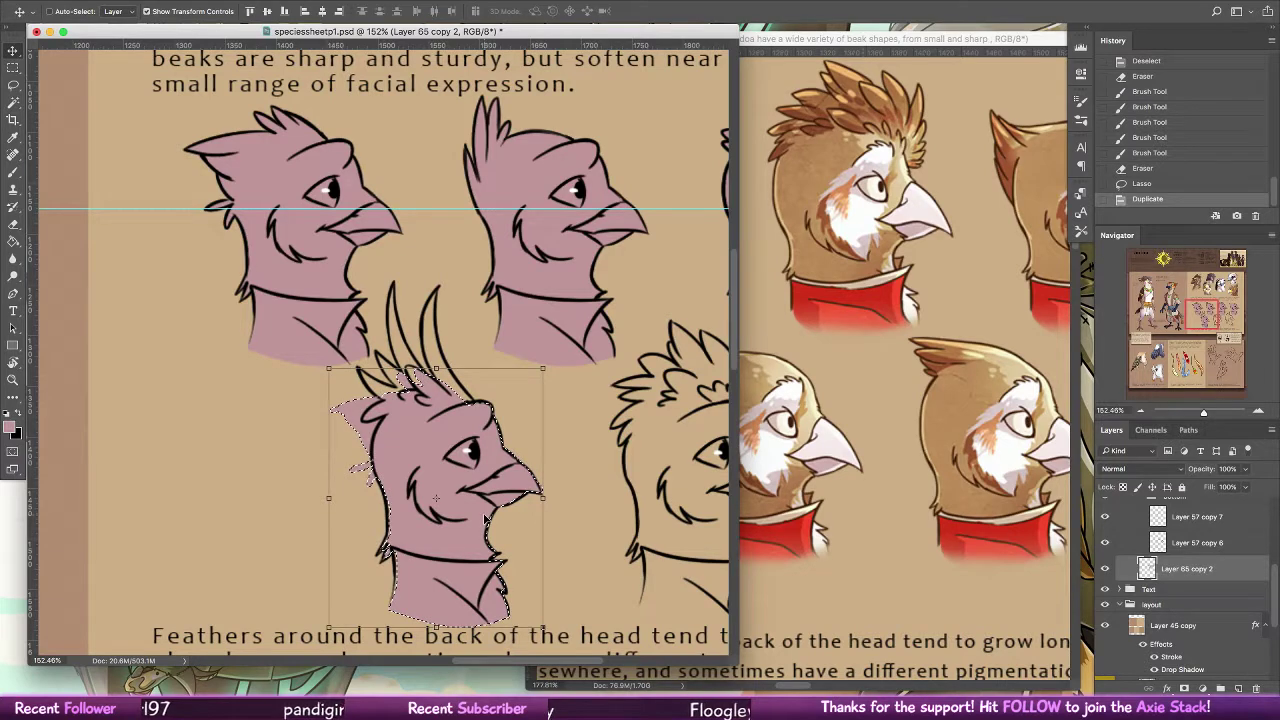
pyautogui.press('super+d')
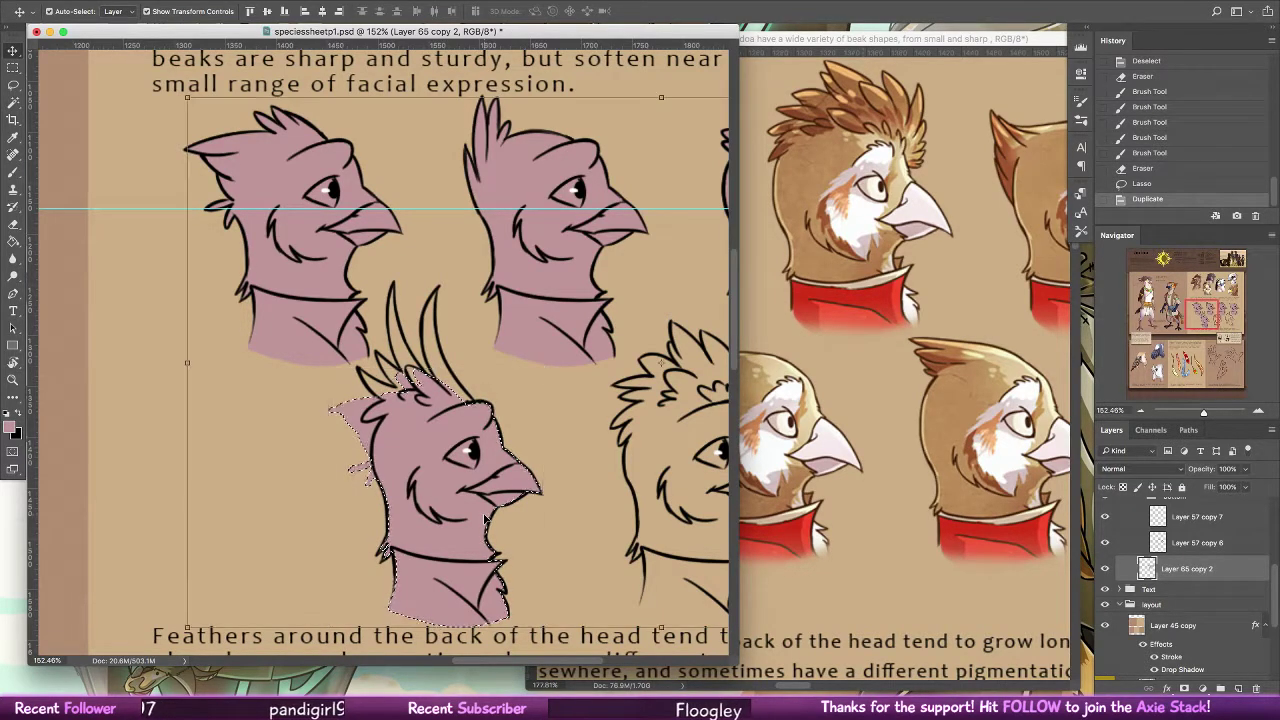
pyautogui.press('super+d')
# Erase the spill behind the long-crested head and paint mauve into its tall, thin crest feathers
pyautogui.press('e')
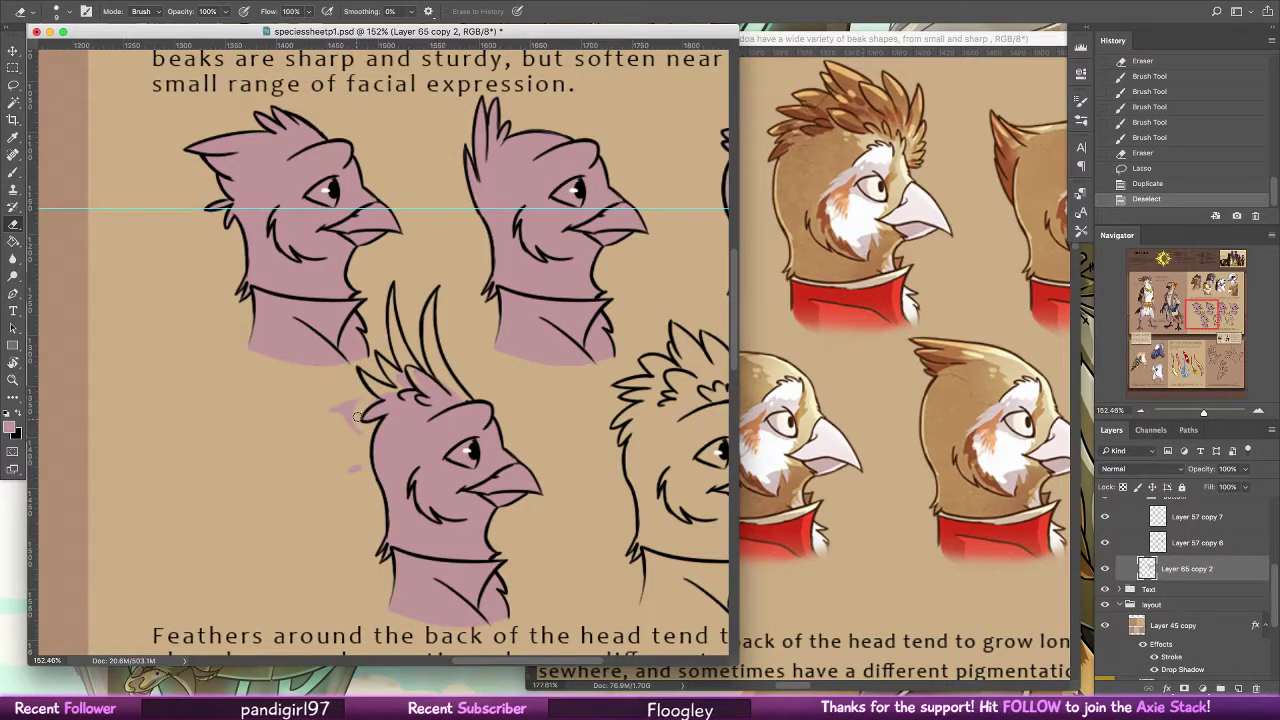
pyautogui.moveTo(357, 416); pyautogui.dragTo(342, 453)
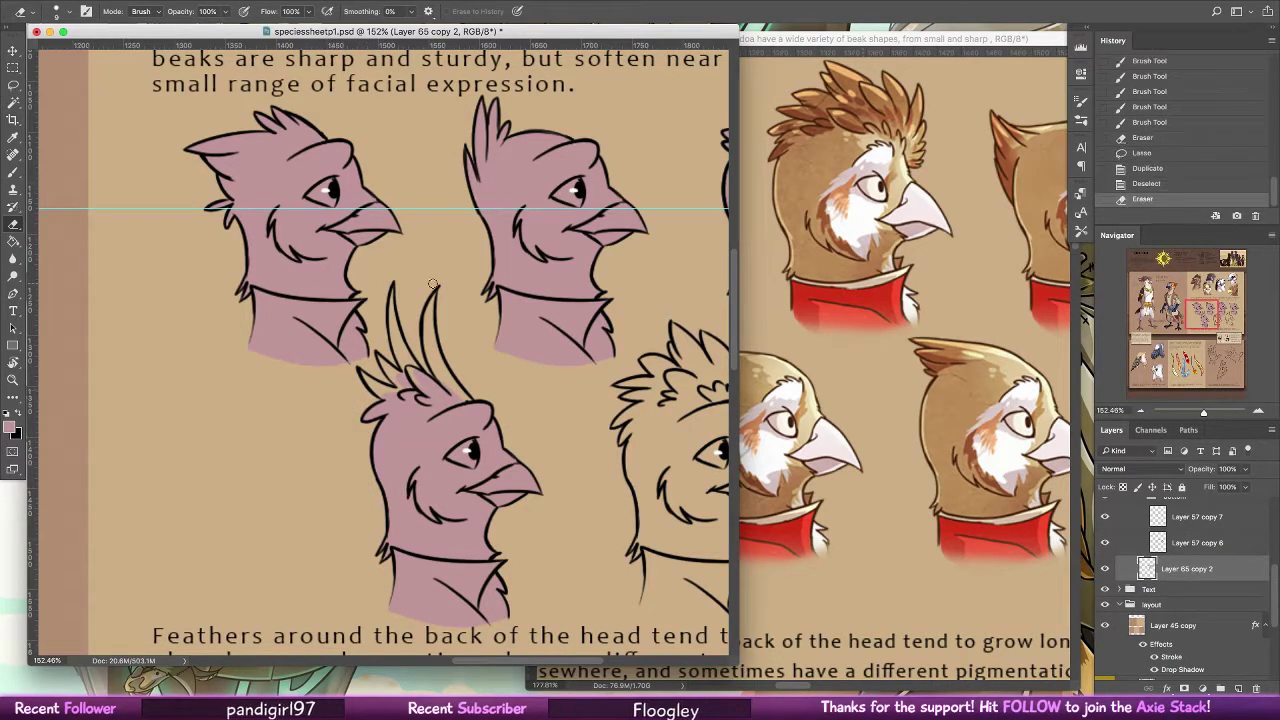
pyautogui.press('b')
pyautogui.moveTo(440, 328)
pyautogui.mouseDown()
pyautogui.moveTo(452, 398)
pyautogui.moveTo(431, 374)
pyautogui.mouseUp()
pyautogui.moveTo(440, 288); pyautogui.dragTo(429, 366)
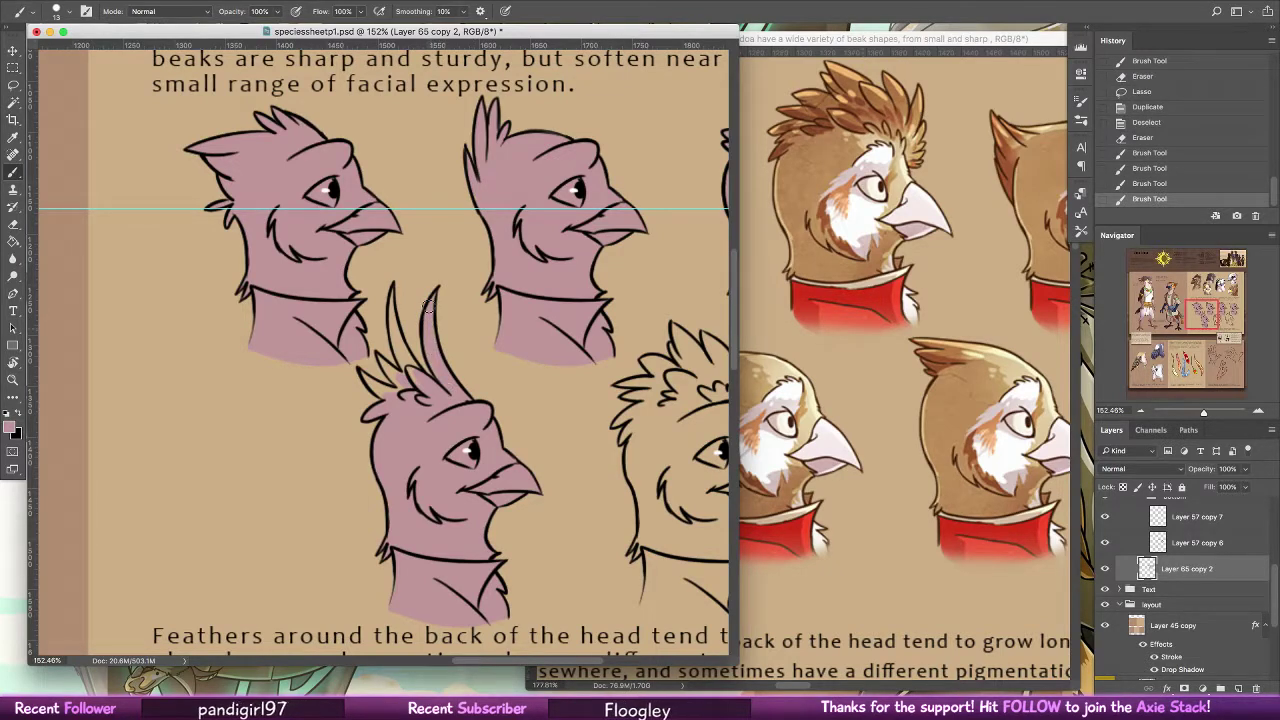
pyautogui.moveTo(394, 302)
pyautogui.mouseDown()
pyautogui.moveTo(405, 366)
pyautogui.moveTo(378, 356)
pyautogui.moveTo(368, 384)
pyautogui.mouseUp()
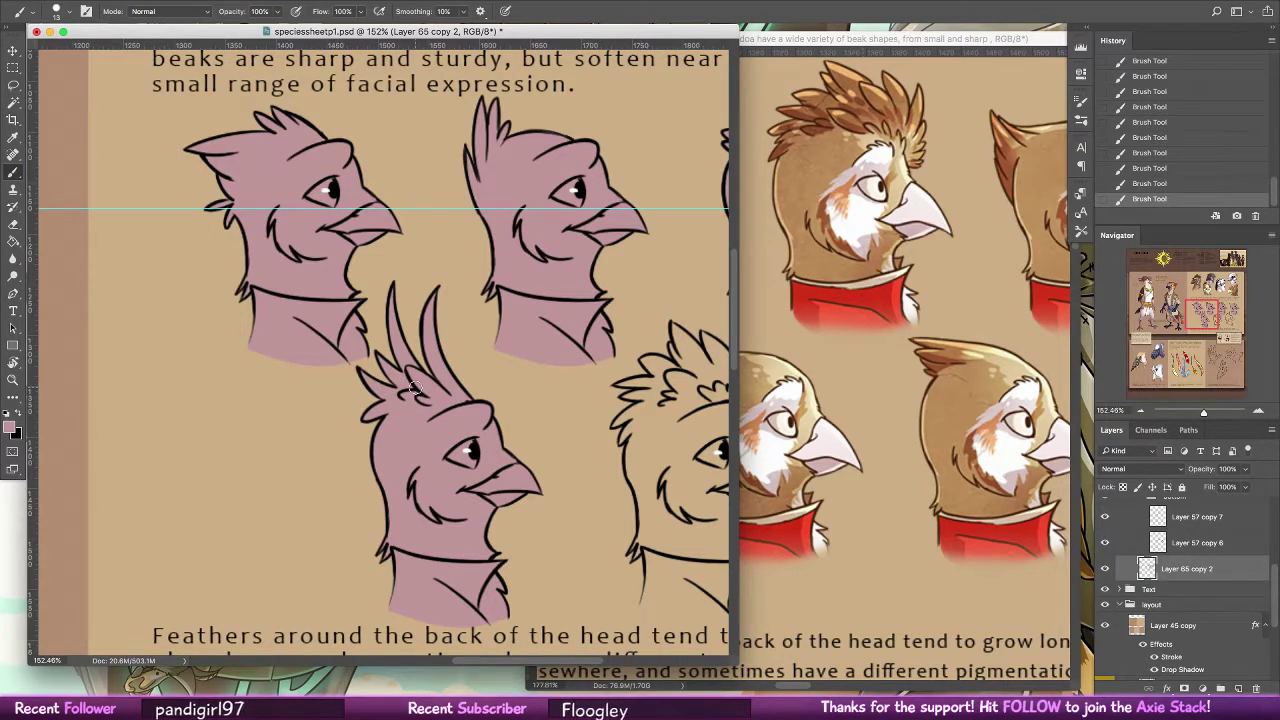
# Lasso the long-crested head's mauve fill and duplicate it onto the fan-crested head beside it in the lower row
pyautogui.press('v')
pyautogui.moveTo(551, 373); pyautogui.dragTo(398, 320)
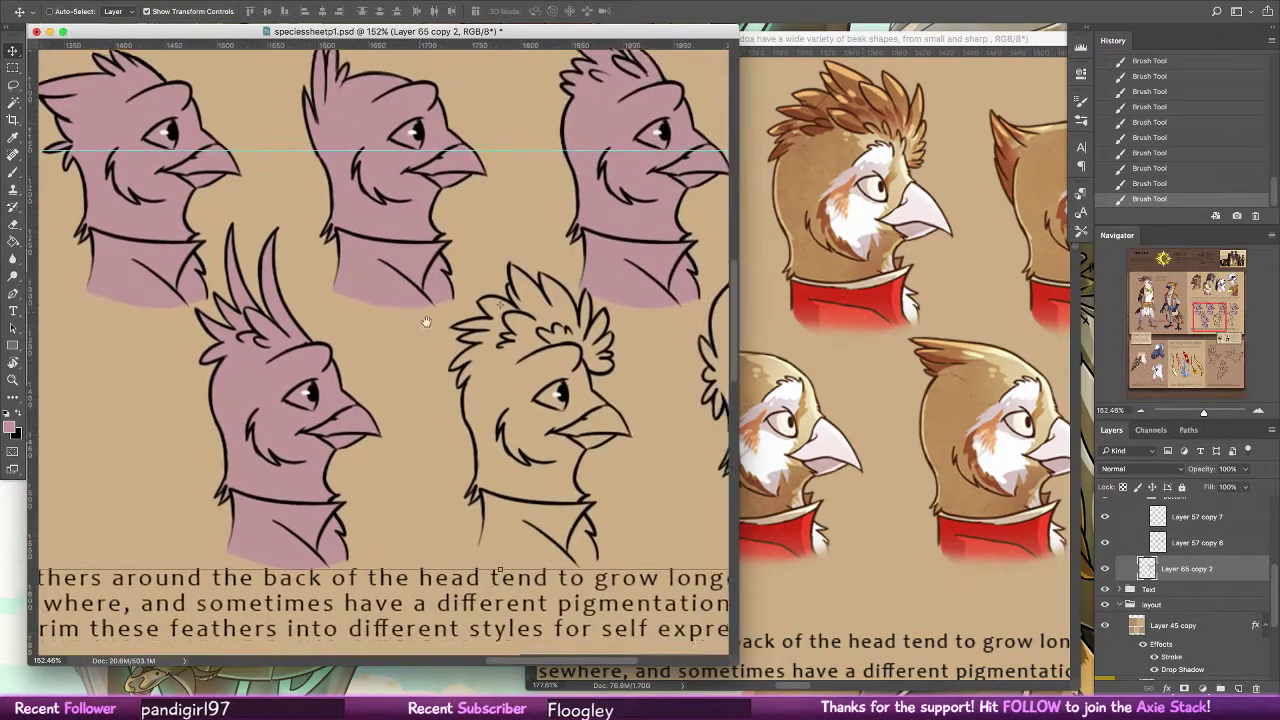
pyautogui.press('l')
pyautogui.moveTo(310, 272)
pyautogui.mouseDown()
pyautogui.moveTo(222, 298)
pyautogui.moveTo(174, 490)
pyautogui.moveTo(250, 600)
pyautogui.mouseUp()
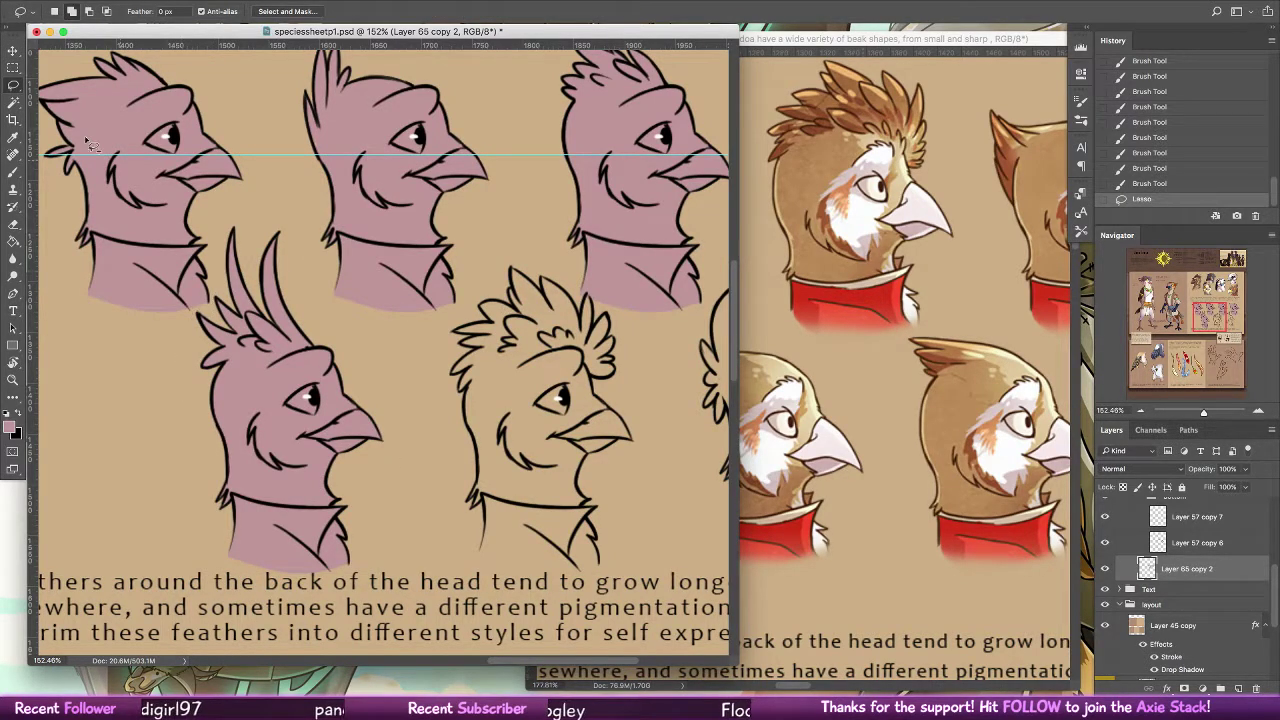
pyautogui.press('v')
pyautogui.moveTo(308, 399)
pyautogui.mouseDown()
pyautogui.moveTo(582, 395)
pyautogui.moveTo(557, 399)
pyautogui.mouseUp()
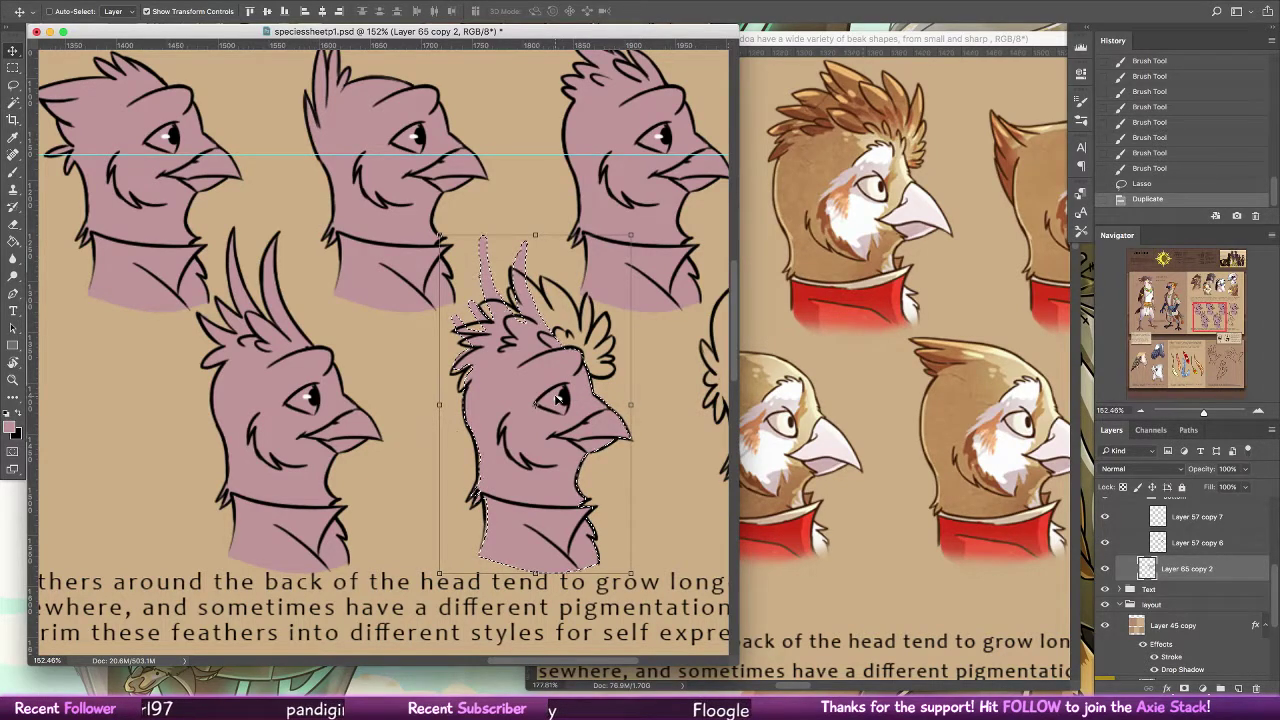
pyautogui.press('super+d')
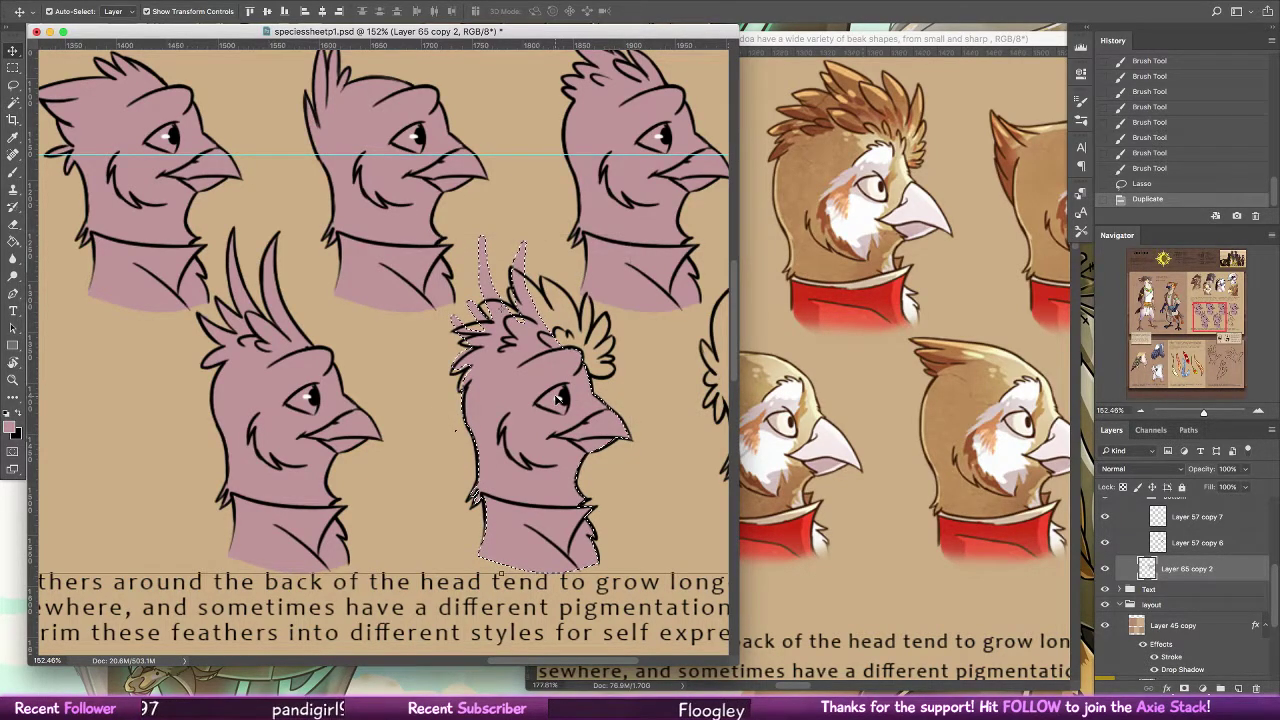
pyautogui.hotkey('ctrl', 'd')
# Erase stray mauve behind the long-crested head and the copied feather shapes spilling outside the fan-crested head's outline
pyautogui.press('e')
pyautogui.moveTo(172, 360); pyautogui.dragTo(190, 326)
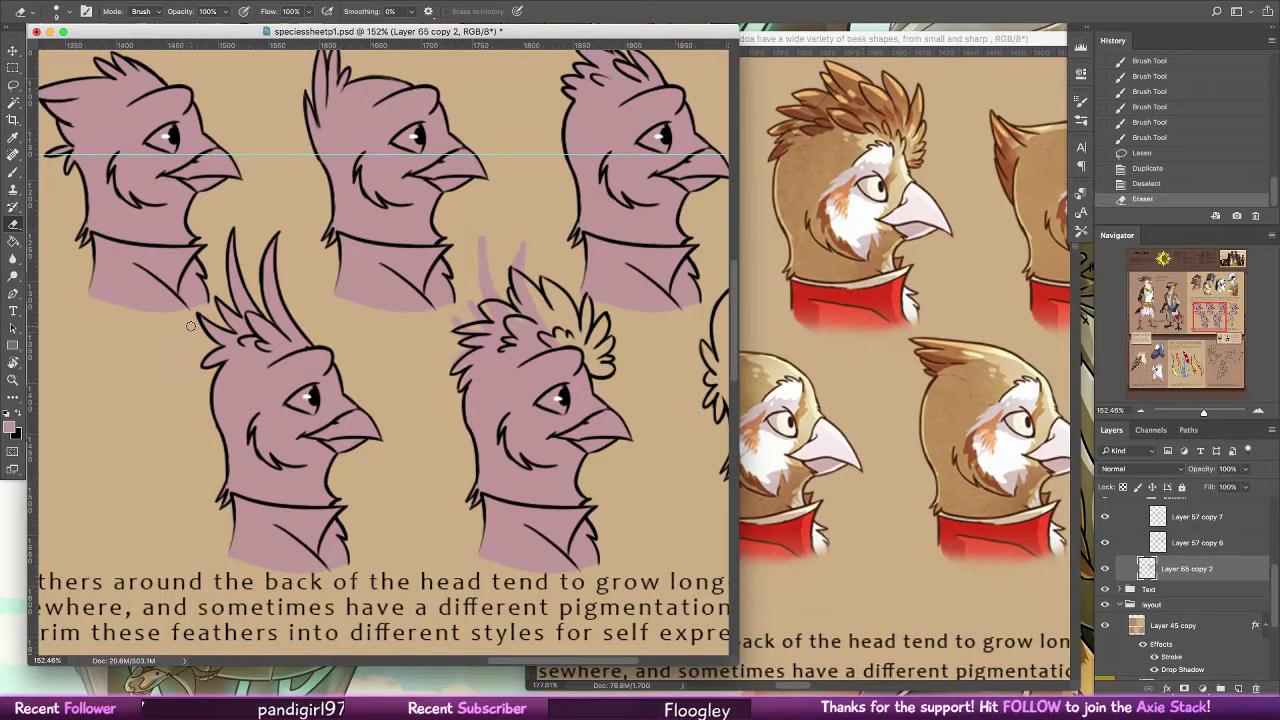
pyautogui.moveTo(214, 456); pyautogui.dragTo(199, 370)
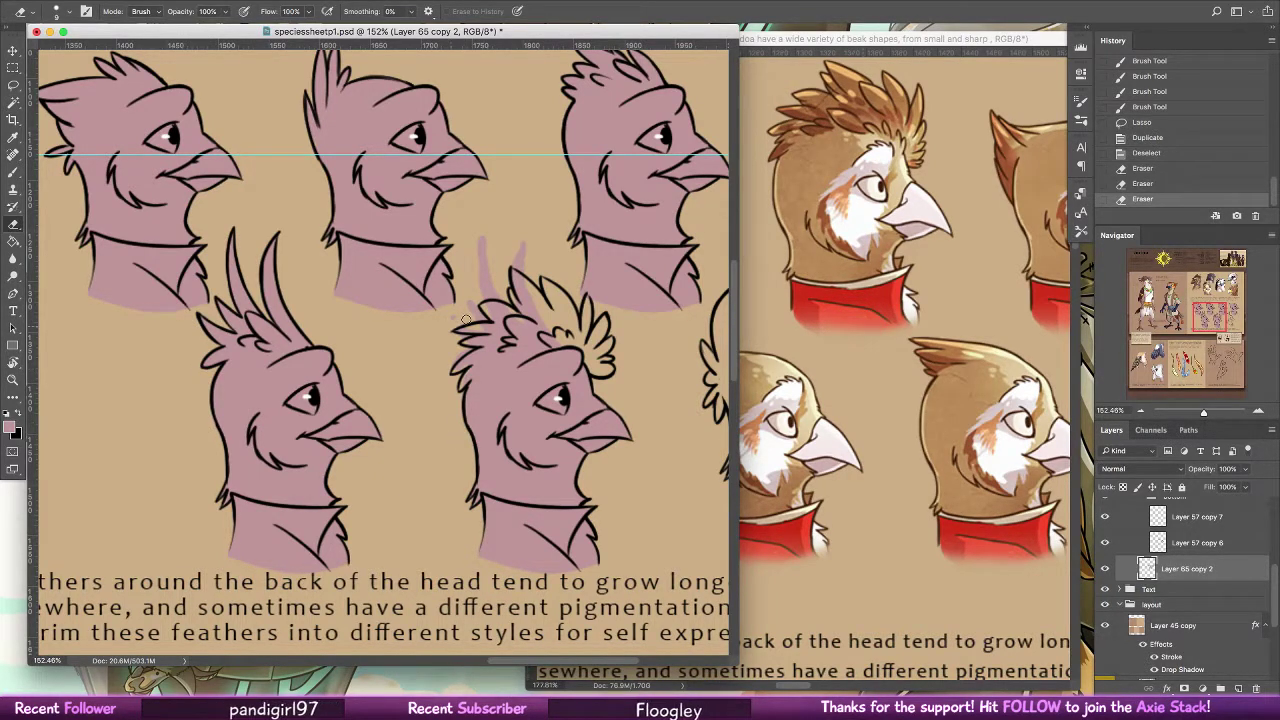
pyautogui.moveTo(466, 320)
pyautogui.mouseDown()
pyautogui.moveTo(456, 359)
pyautogui.moveTo(468, 330)
pyautogui.moveTo(453, 336)
pyautogui.moveTo(484, 320)
pyautogui.mouseUp()
pyautogui.moveTo(504, 256)
pyautogui.mouseDown()
pyautogui.moveTo(490, 290)
pyautogui.moveTo(486, 247)
pyautogui.moveTo(534, 281)
pyautogui.moveTo(522, 265)
pyautogui.moveTo(543, 224)
pyautogui.mouseUp()
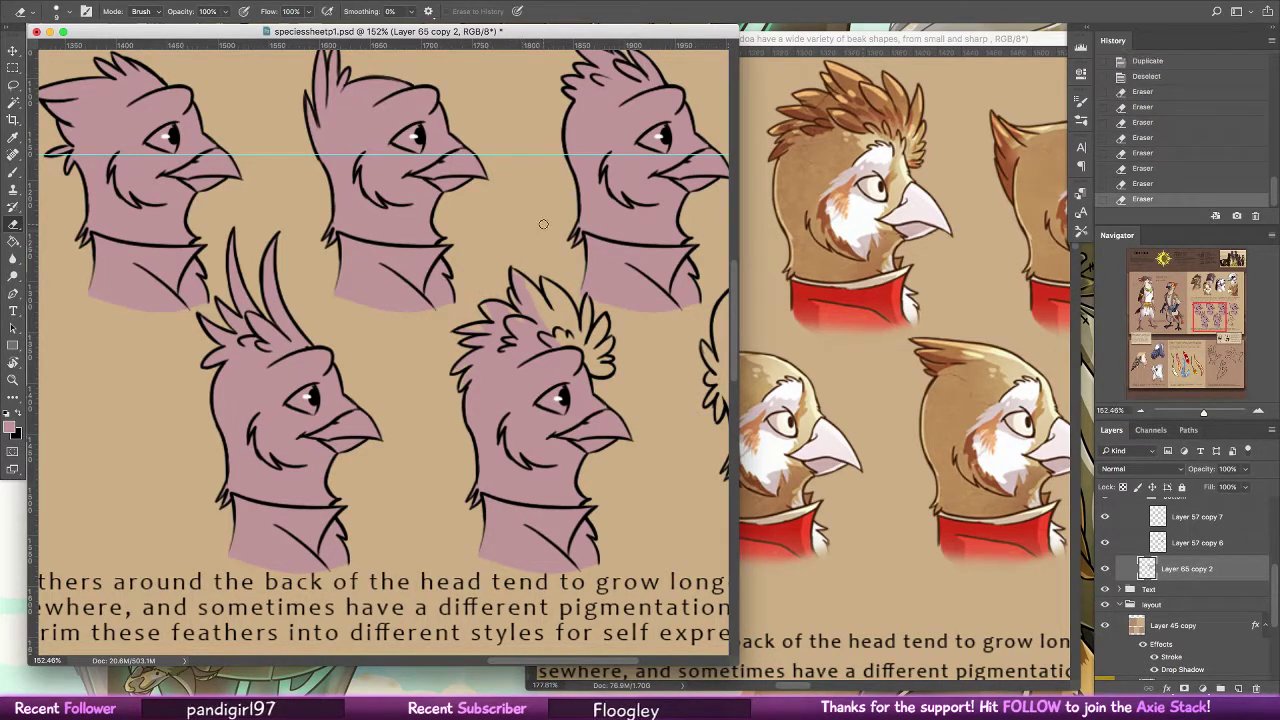
# Paint mauve into the unfilled crest feathers of the fan-crested head, including the tuft over its forehead
pyautogui.click(14, 170)
pyautogui.moveTo(466, 330)
pyautogui.mouseDown()
pyautogui.moveTo(540, 302)
pyautogui.moveTo(523, 305)
pyautogui.moveTo(518, 274)
pyautogui.moveTo(564, 303)
pyautogui.moveTo(546, 283)
pyautogui.moveTo(575, 353)
pyautogui.moveTo(552, 291)
pyautogui.moveTo(578, 335)
pyautogui.moveTo(565, 318)
pyautogui.moveTo(572, 363)
pyautogui.moveTo(594, 328)
pyautogui.mouseUp()
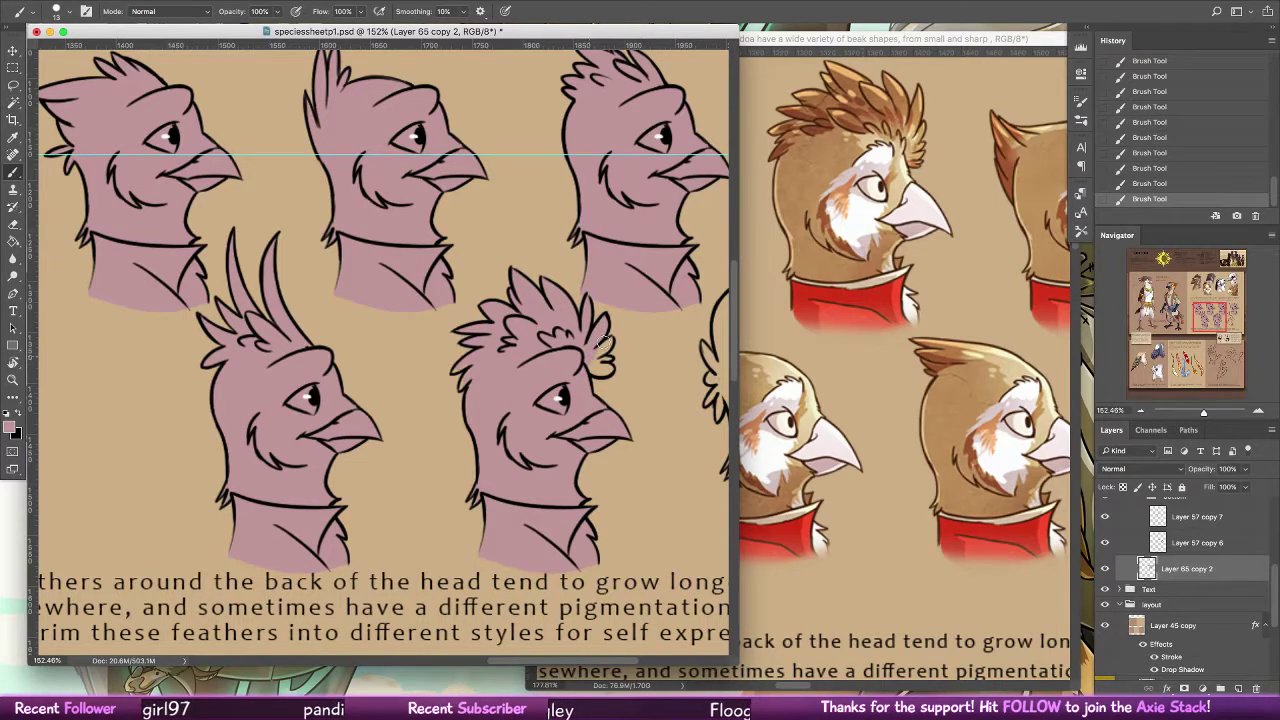
pyautogui.moveTo(604, 343); pyautogui.dragTo(604, 370)
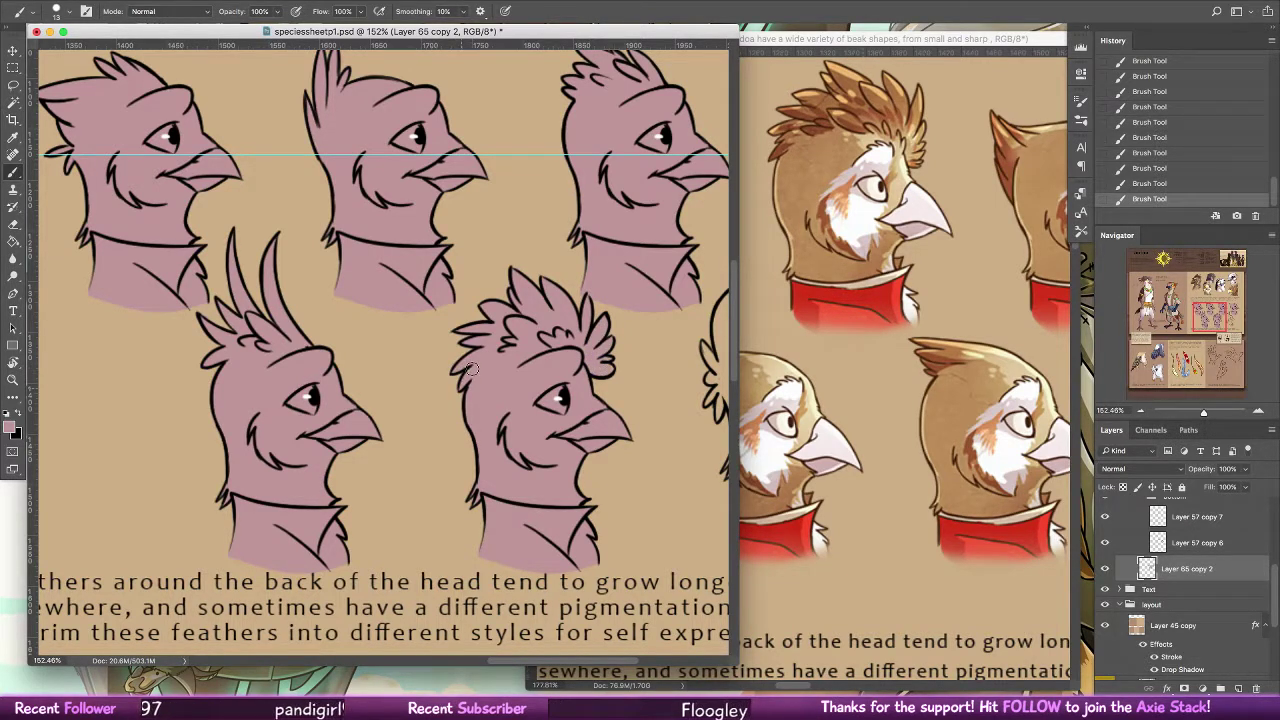
# Lasso the long-crested head's mauve fill and duplicate it onto the unfilled pointed-crest head at the end of the lower row
pyautogui.moveTo(572, 390); pyautogui.dragTo(503, 334)
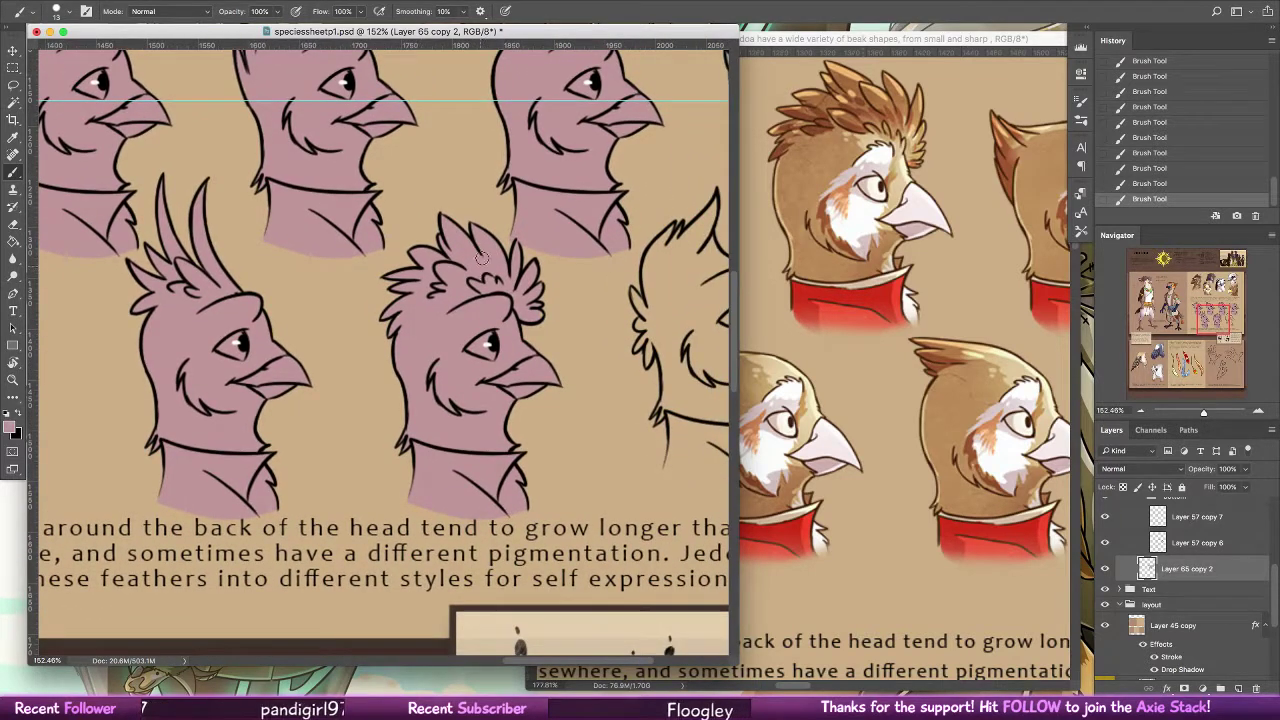
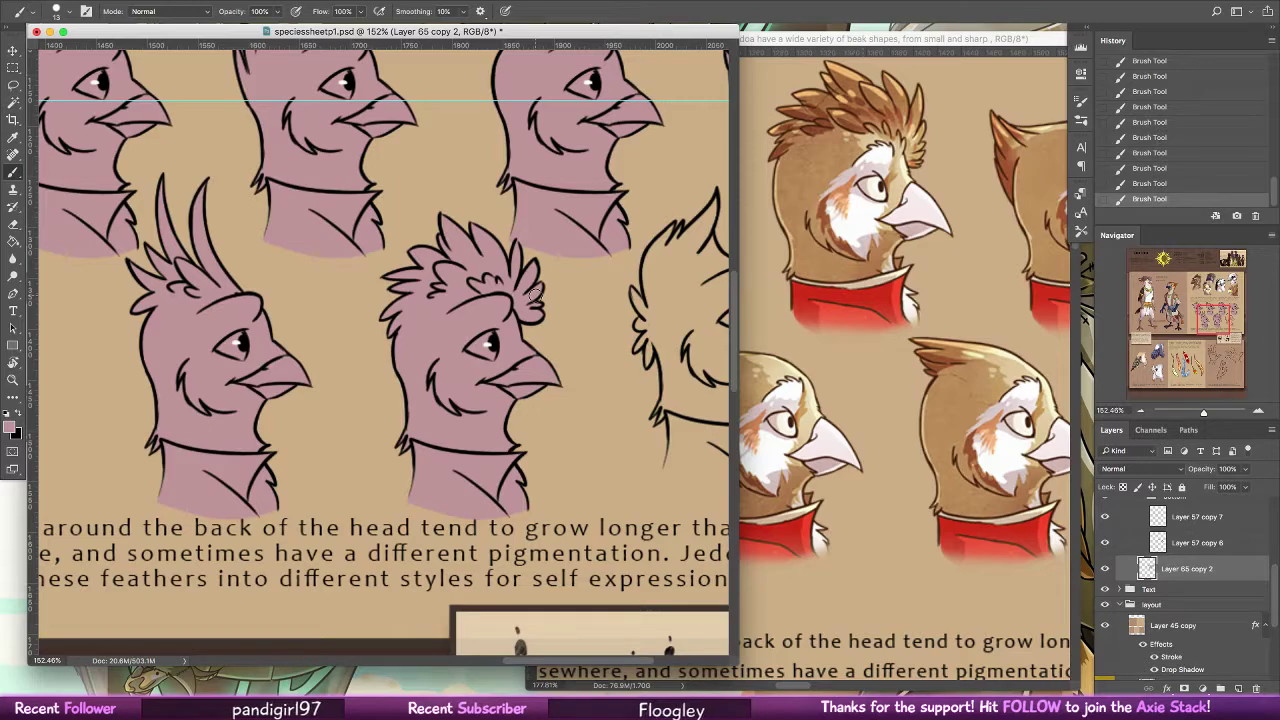
pyautogui.hscroll(5, 535, 295)
pyautogui.click(26, 86)
pyautogui.hscroll(-5, 296, 322)
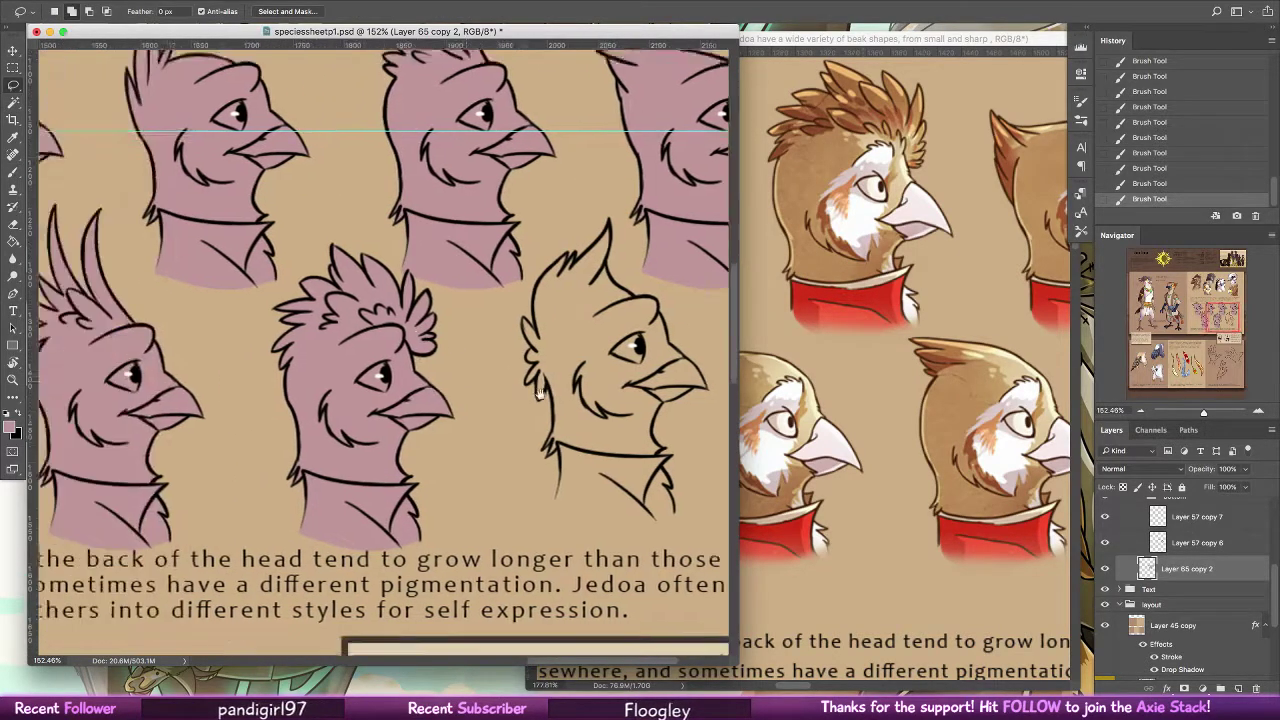
pyautogui.moveTo(563, 395); pyautogui.dragTo(595, 394)
pyautogui.moveTo(367, 341); pyautogui.dragTo(342, 312)
pyautogui.press('super+t')
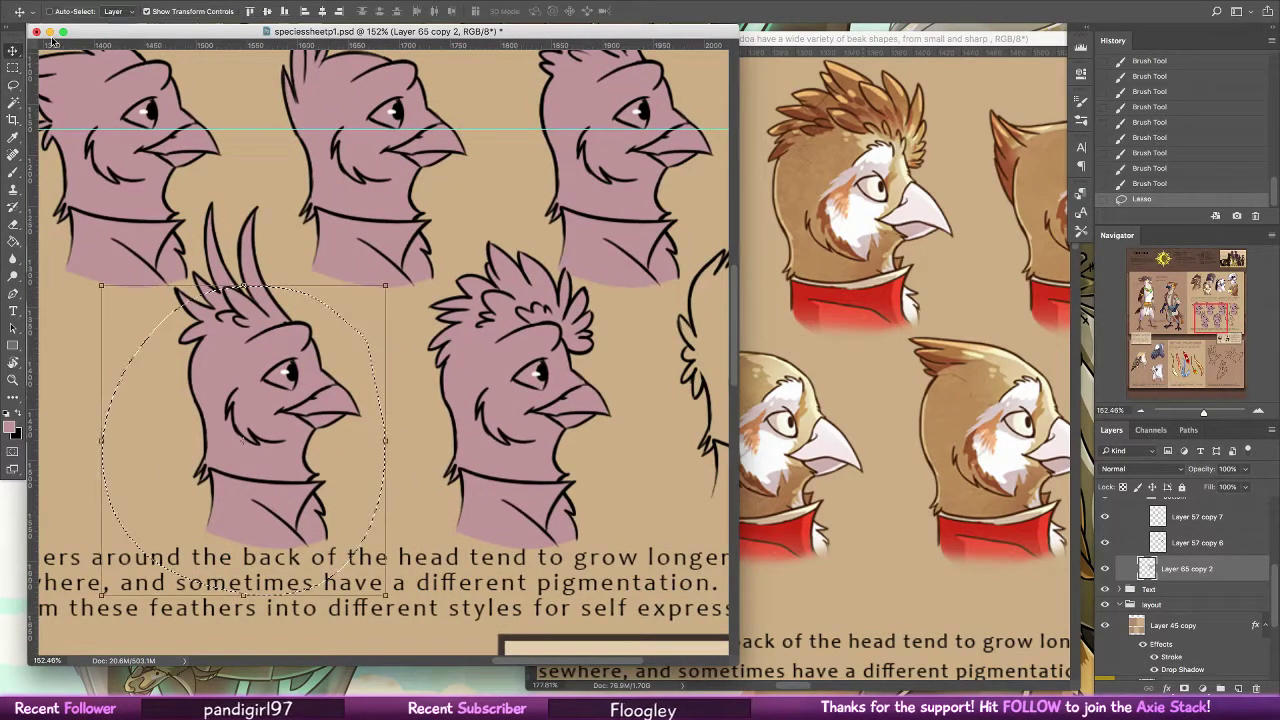
pyautogui.moveTo(244, 441)
pyautogui.mouseDown()
pyautogui.moveTo(452, 430)
pyautogui.moveTo(566, 441)
pyautogui.moveTo(338, 470)
pyautogui.moveTo(650, 362)
pyautogui.moveTo(614, 355)
pyautogui.mouseUp()
pyautogui.click(602, 12)
pyautogui.moveTo(350, 388); pyautogui.dragTo(447, 360)
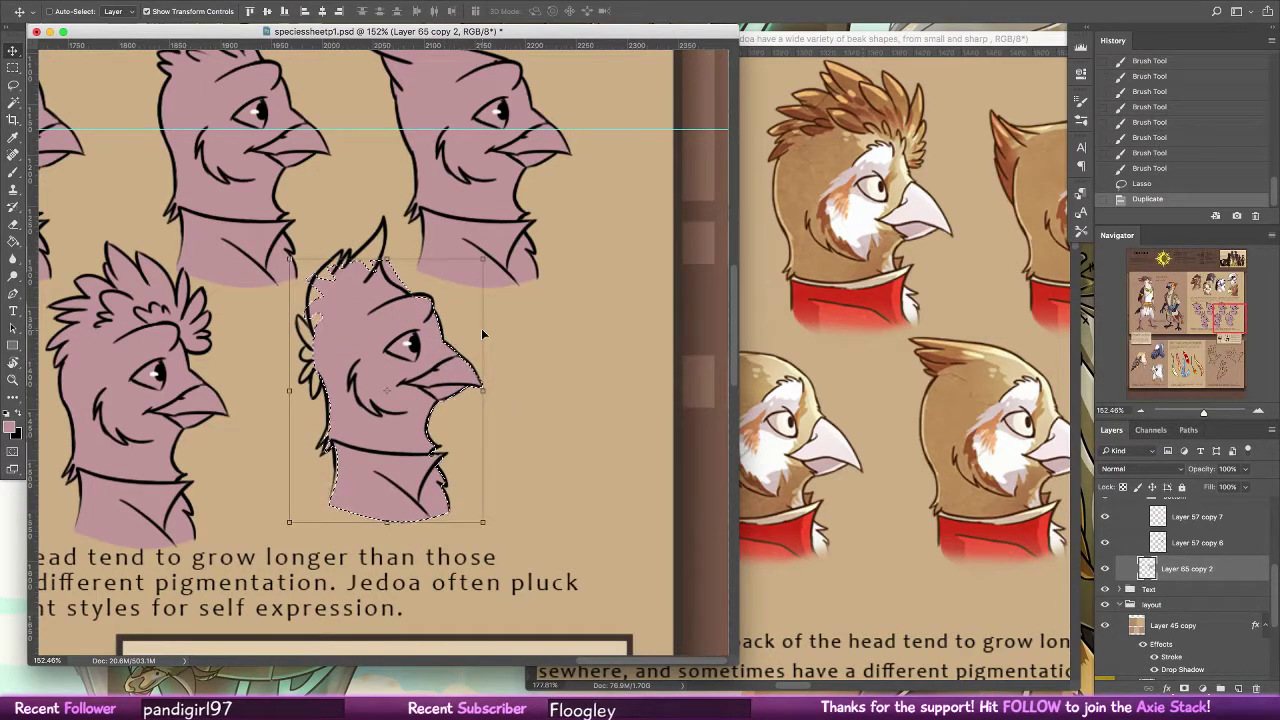
# Deselect, paint mauve into the pointed-crest head's nape and crest feathers, and erase the spill outside its outline
pyautogui.click(13, 172)
pyautogui.press('super+d')
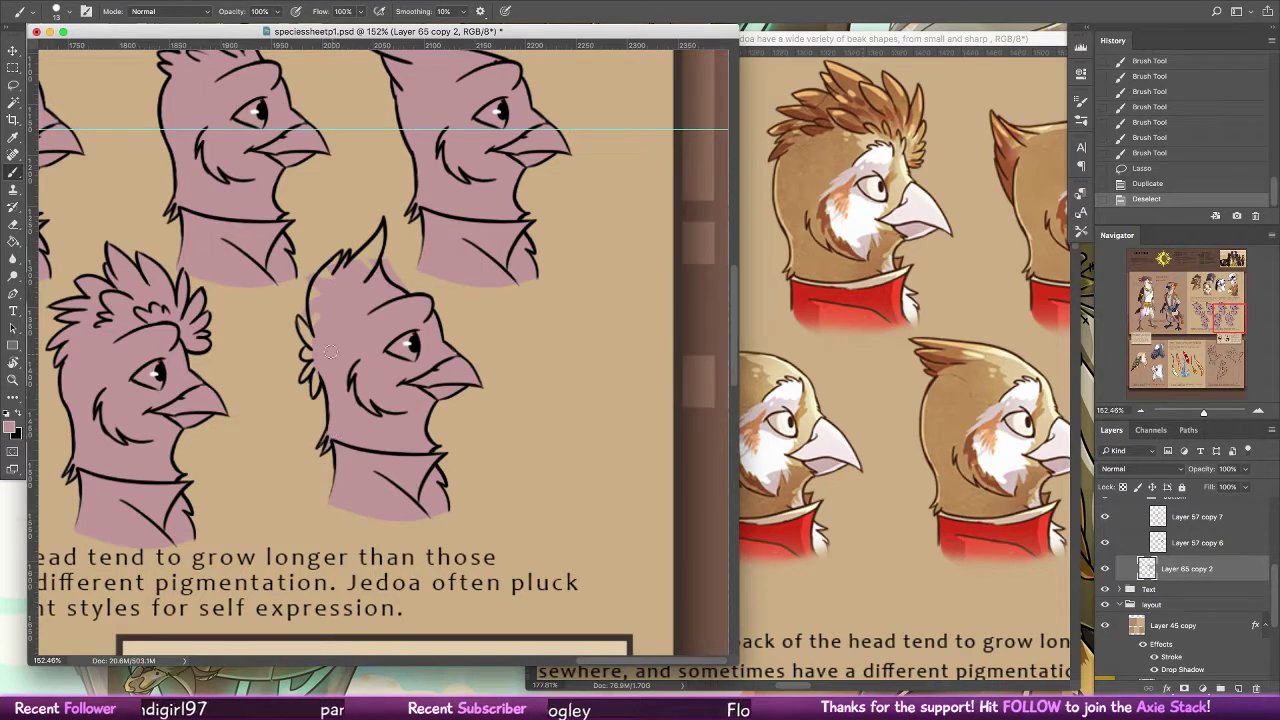
pyautogui.moveTo(317, 392)
pyautogui.mouseDown()
pyautogui.moveTo(302, 323)
pyautogui.moveTo(306, 348)
pyautogui.mouseUp()
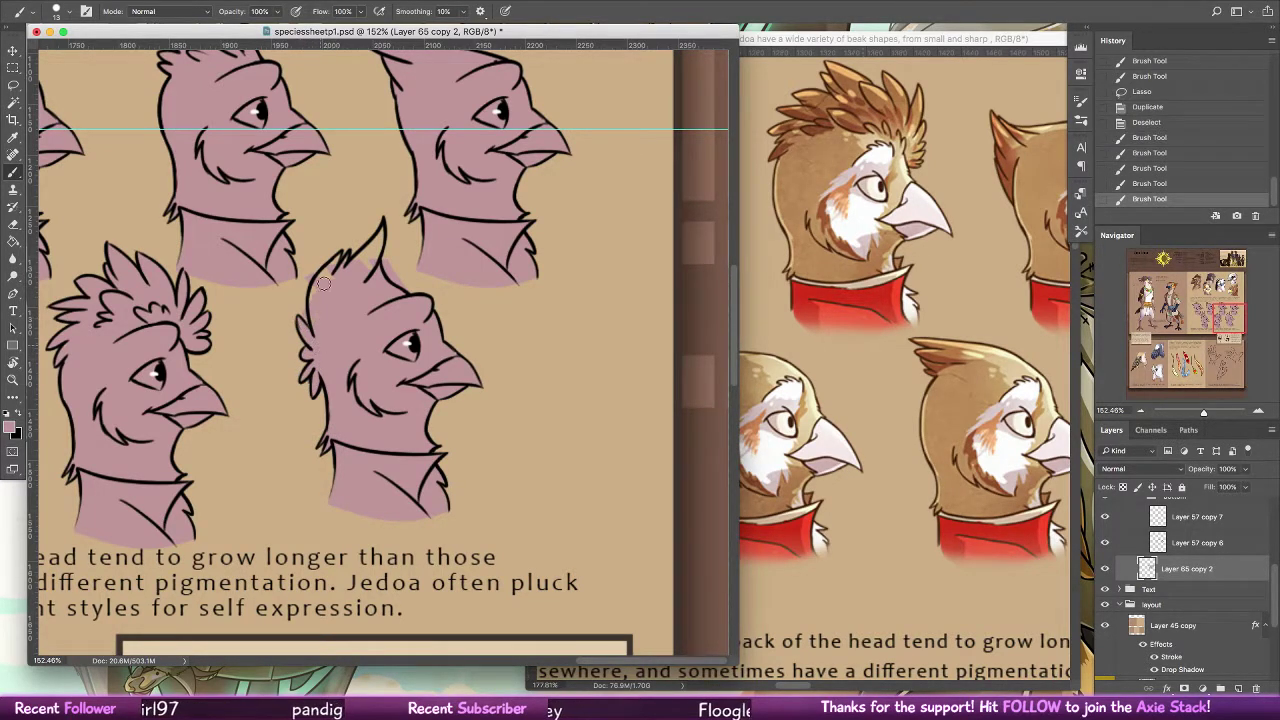
pyautogui.moveTo(315, 304)
pyautogui.mouseDown()
pyautogui.moveTo(379, 232)
pyautogui.moveTo(358, 262)
pyautogui.moveTo(328, 259)
pyautogui.moveTo(400, 259)
pyautogui.moveTo(390, 288)
pyautogui.mouseUp()
pyautogui.click(14, 223)
pyautogui.press('b')
pyautogui.moveTo(395, 292); pyautogui.dragTo(400, 298)
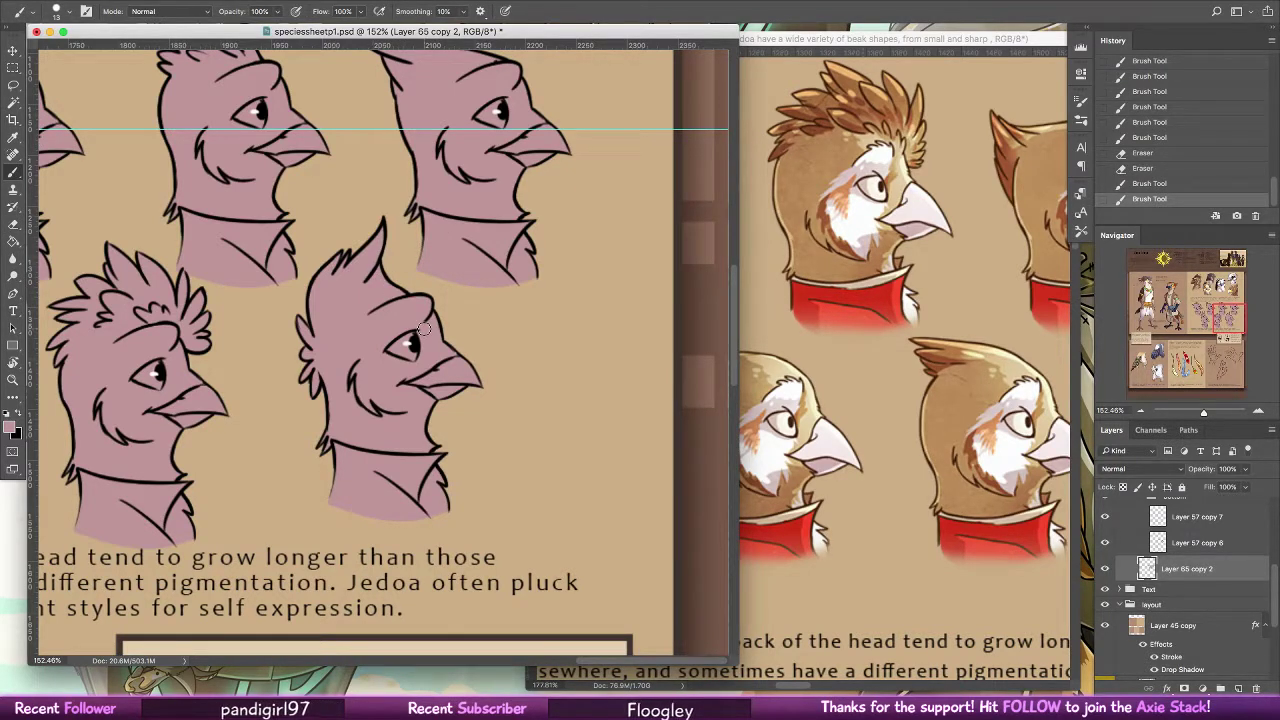
# Add a layer mask to the "bottom" group holding the crested heads' line art
pyautogui.hscroll(-10, 424, 330)
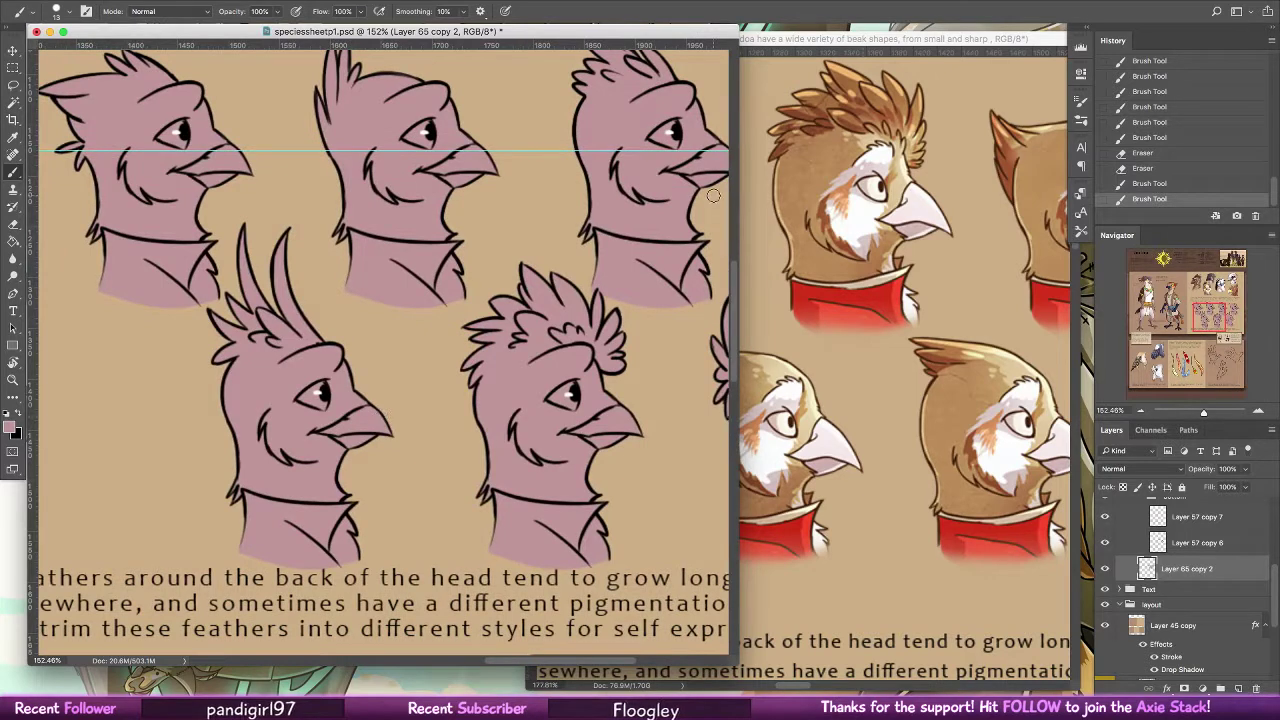
pyautogui.click(14, 85)
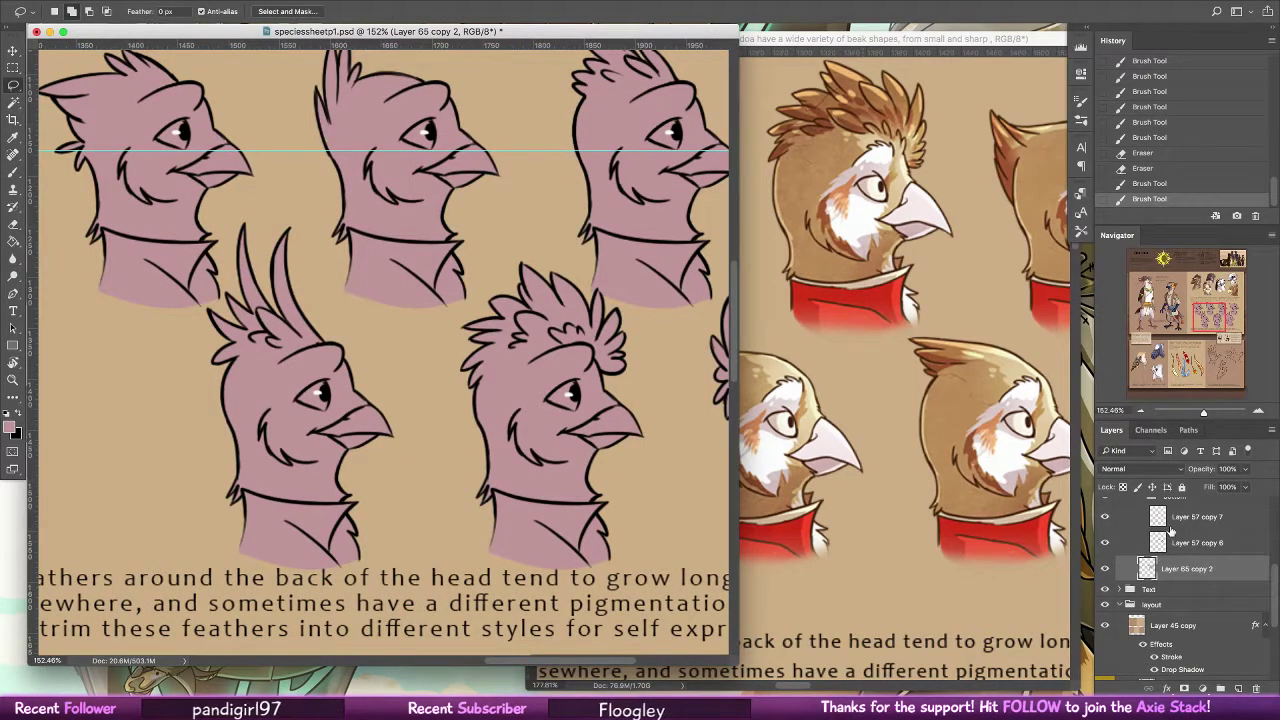
pyautogui.click(1174, 500)
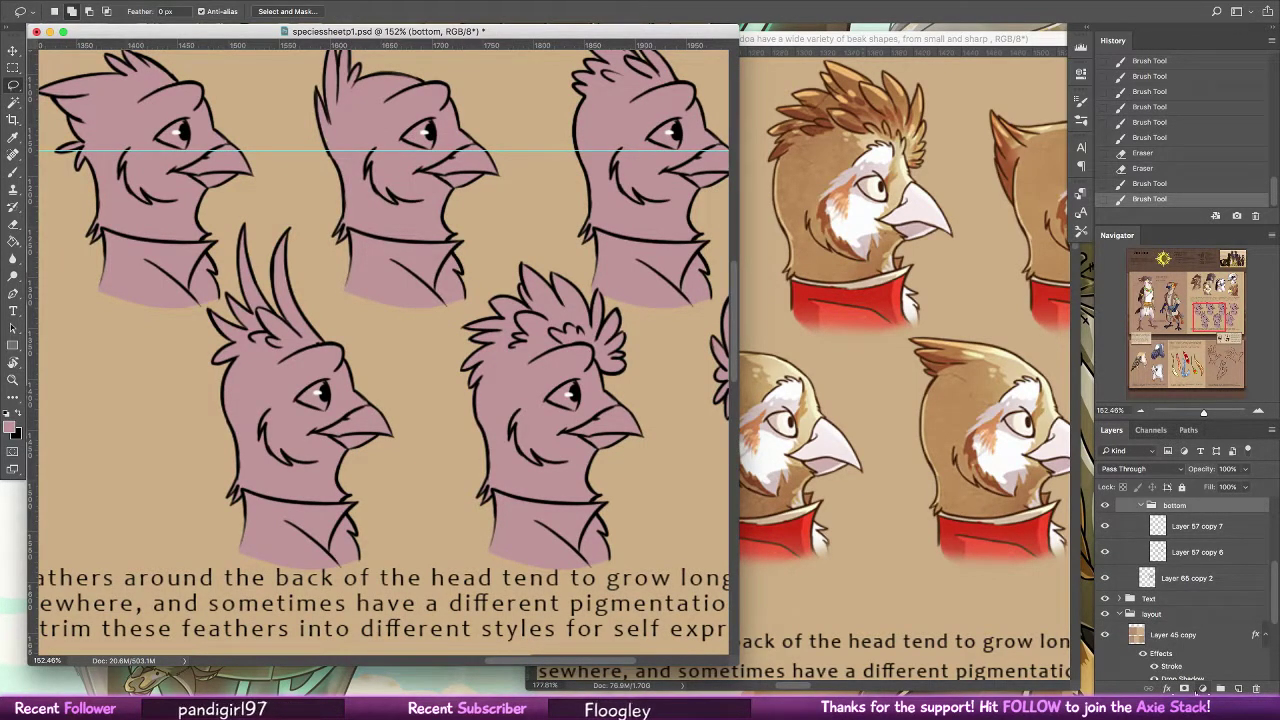
pyautogui.click(1201, 689)
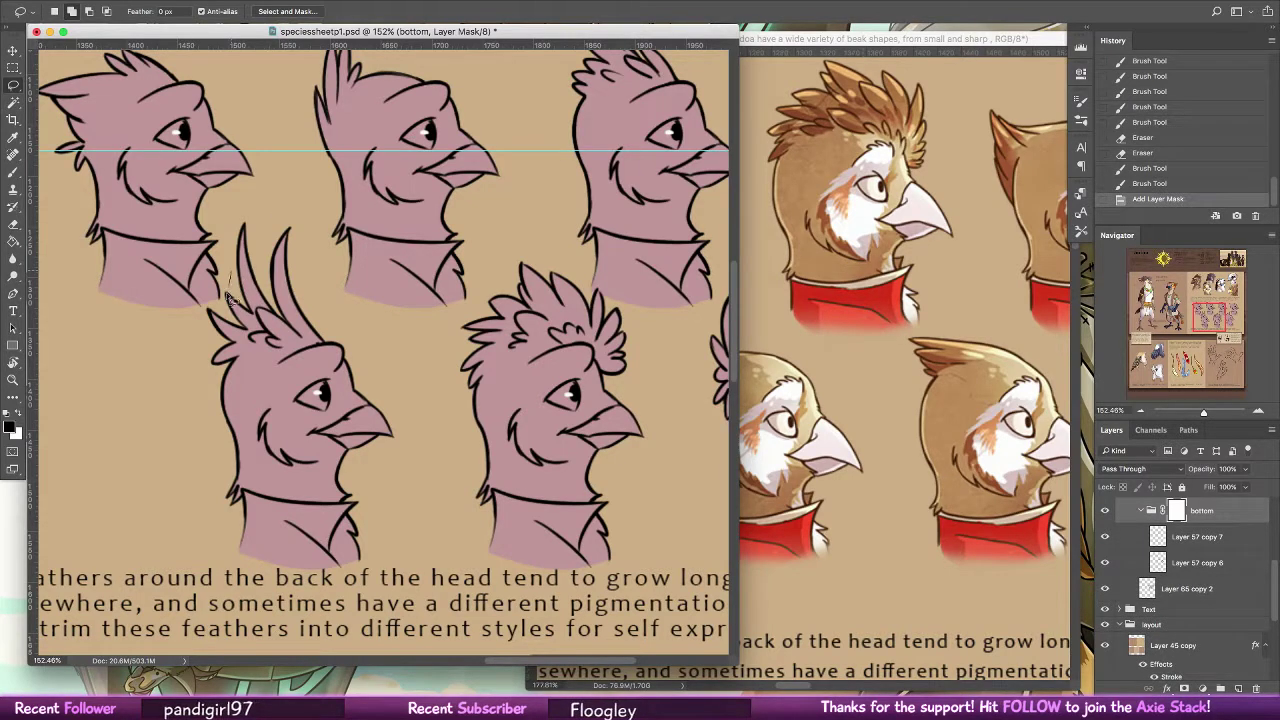
# Apply fading gradients to the group mask over the lassoed collar of the first upper-row head, and move the mauve fill layer into the group
pyautogui.moveTo(174, 323); pyautogui.dragTo(100, 245)
pyautogui.press('g')
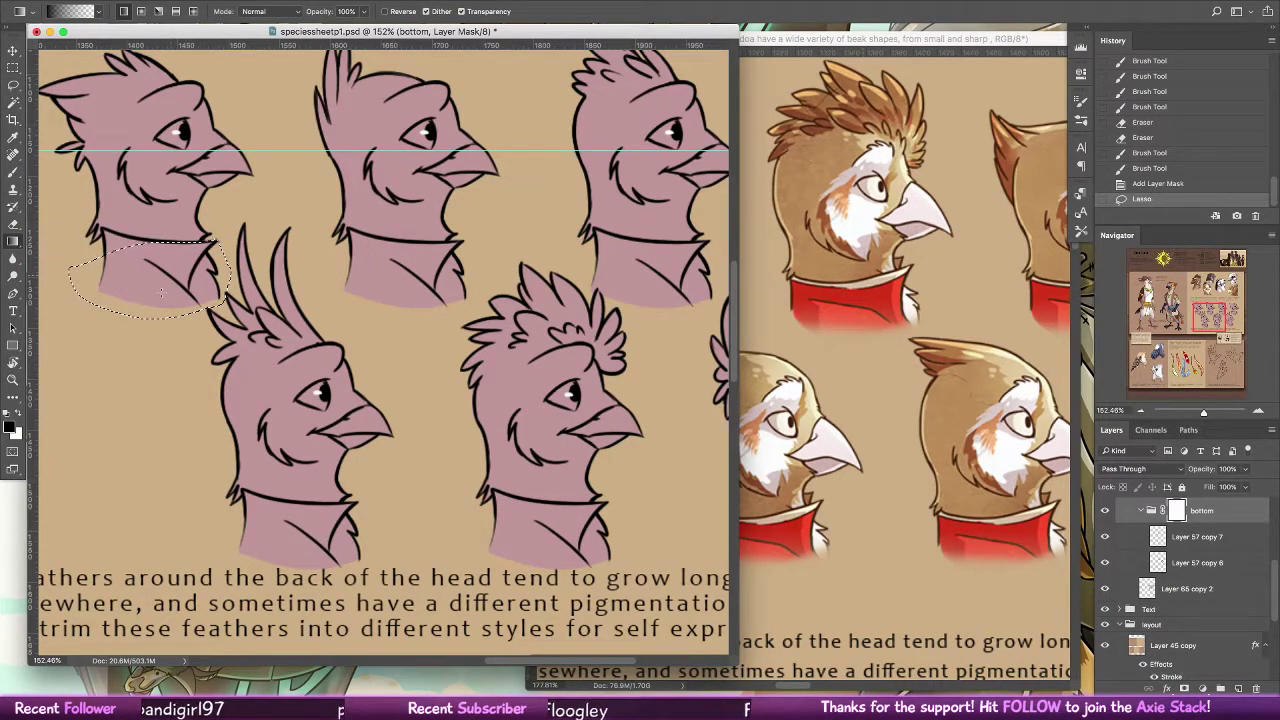
pyautogui.moveTo(161, 316); pyautogui.dragTo(161, 292)
pyautogui.moveTo(161, 316); pyautogui.dragTo(161, 292)
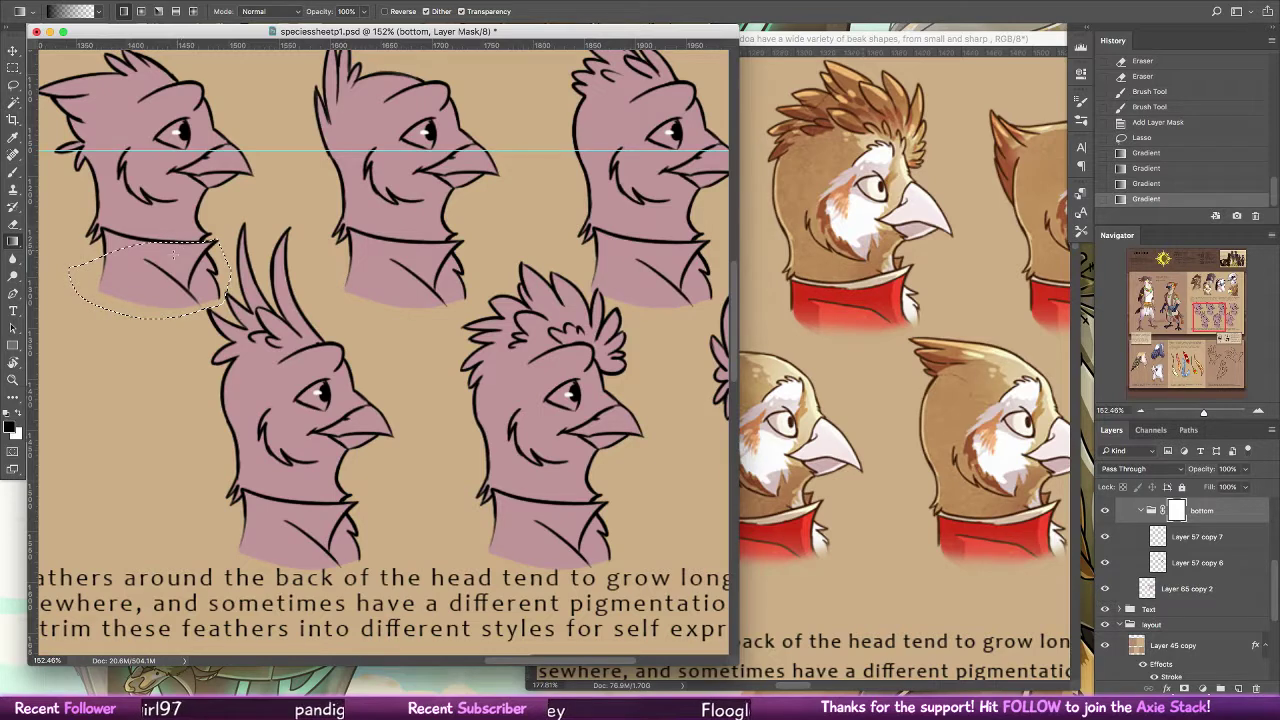
pyautogui.moveTo(173, 300); pyautogui.dragTo(175, 255)
pyautogui.press('x')
pyautogui.moveTo(173, 300); pyautogui.dragTo(178, 248)
pyautogui.moveTo(173, 300); pyautogui.dragTo(178, 245)
pyautogui.press('x')
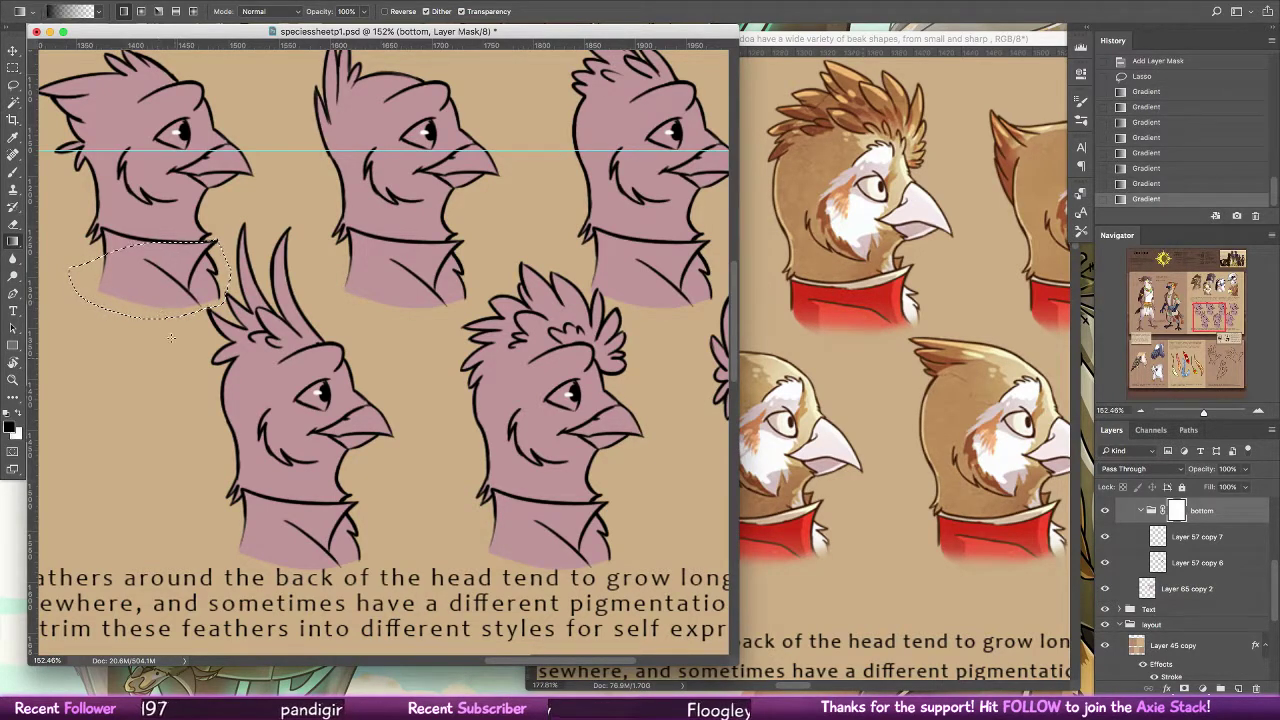
pyautogui.moveTo(175, 300); pyautogui.dragTo(182, 240)
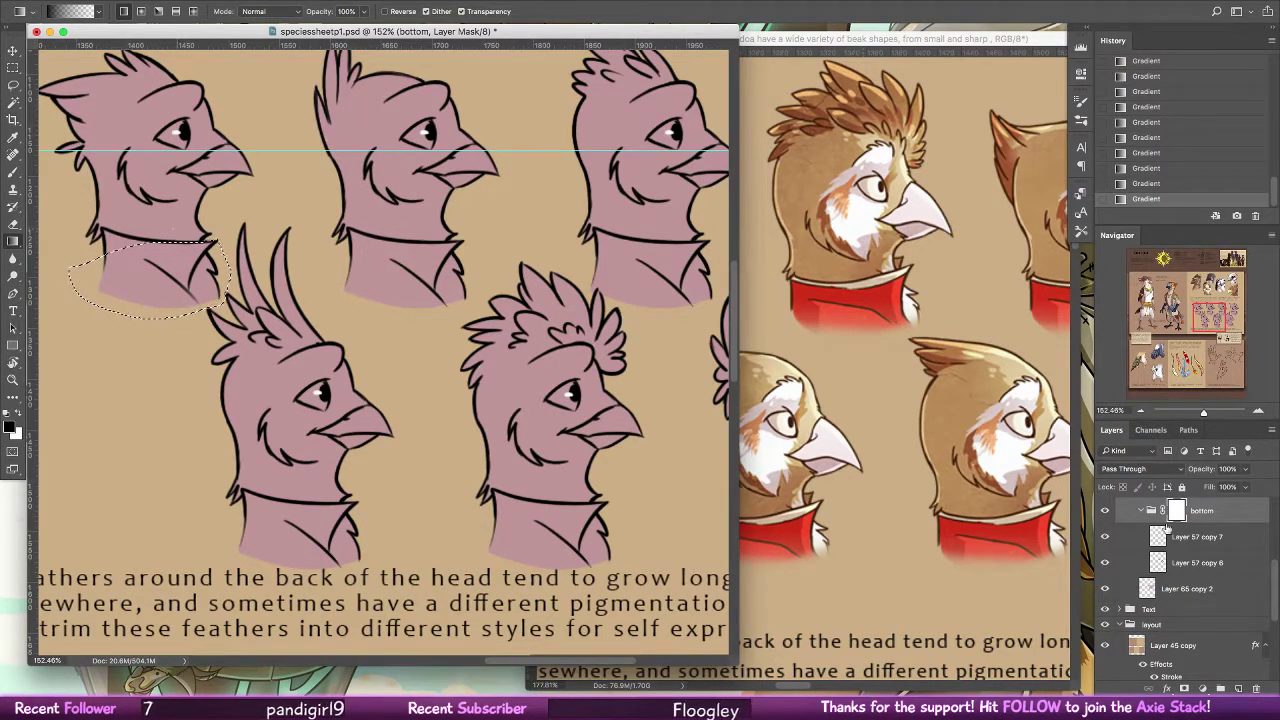
pyautogui.moveTo(1170, 563); pyautogui.dragTo(1180, 578)
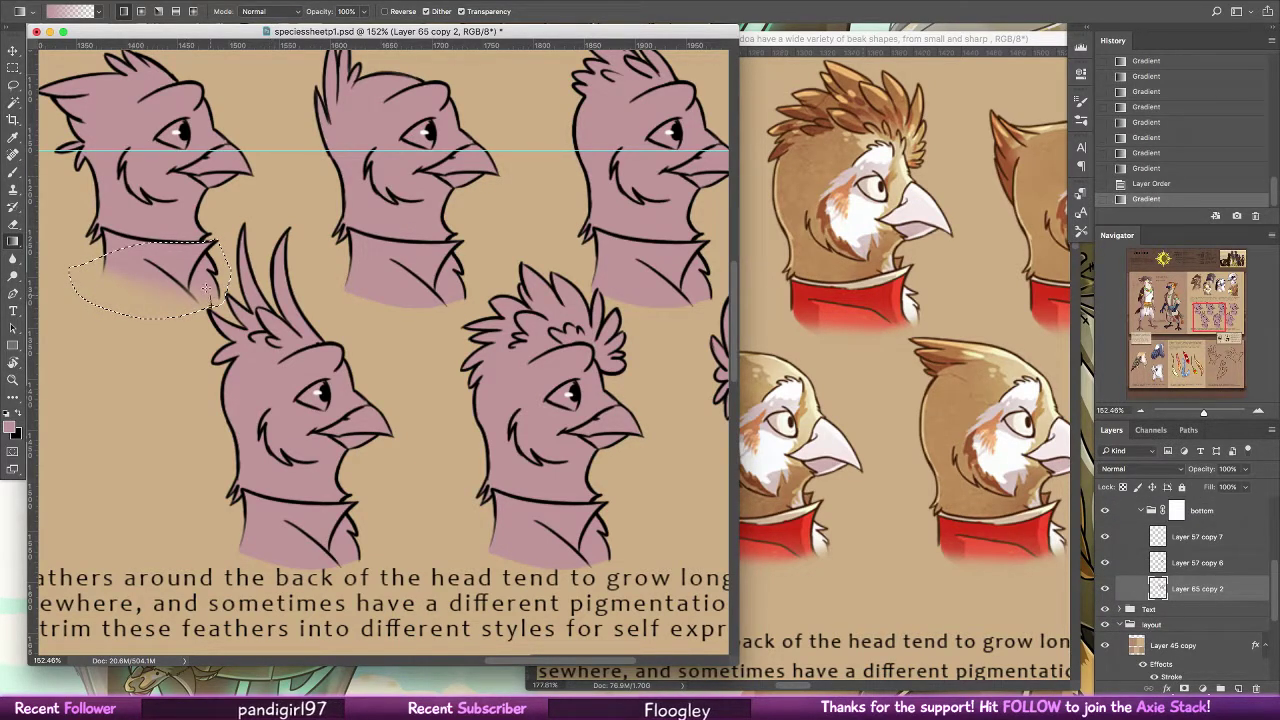
pyautogui.moveTo(206, 289)
pyautogui.mouseDown()
pyautogui.moveTo(210, 306)
pyautogui.moveTo(200, 273)
pyautogui.mouseUp()
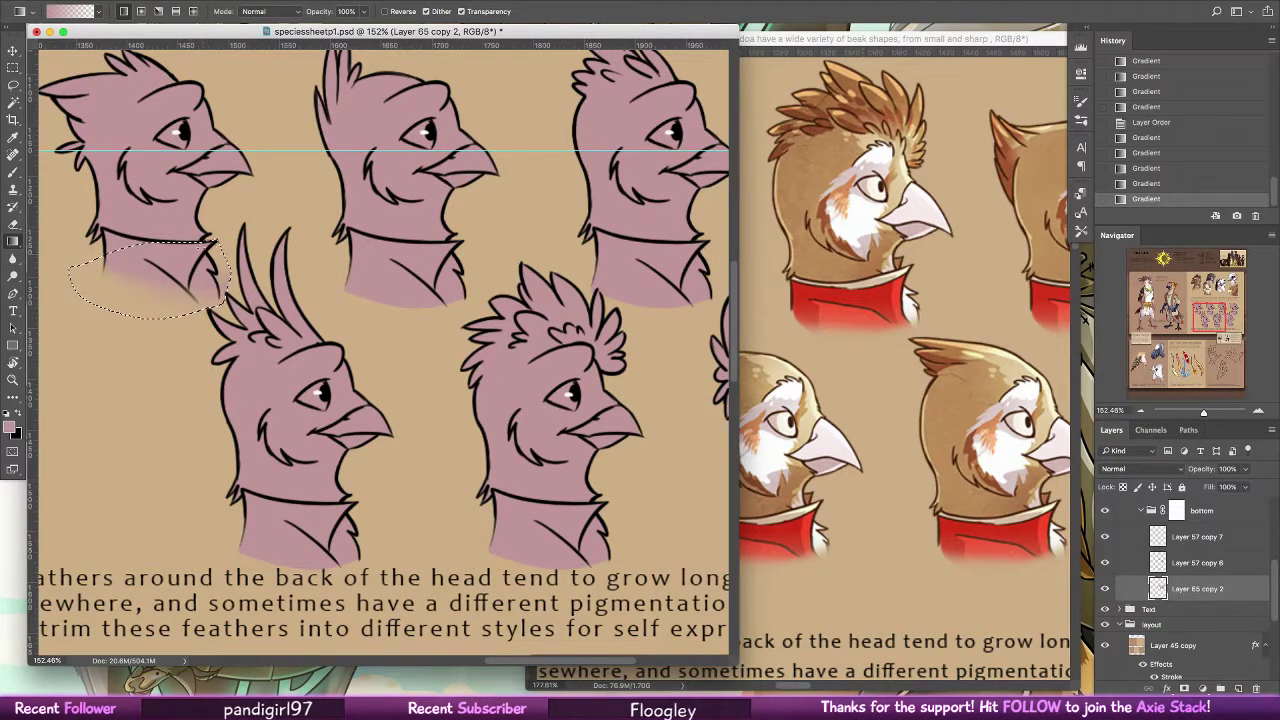
pyautogui.press('super+alt+z')
pyautogui.press('super+alt+z')
pyautogui.press('super+alt+z')
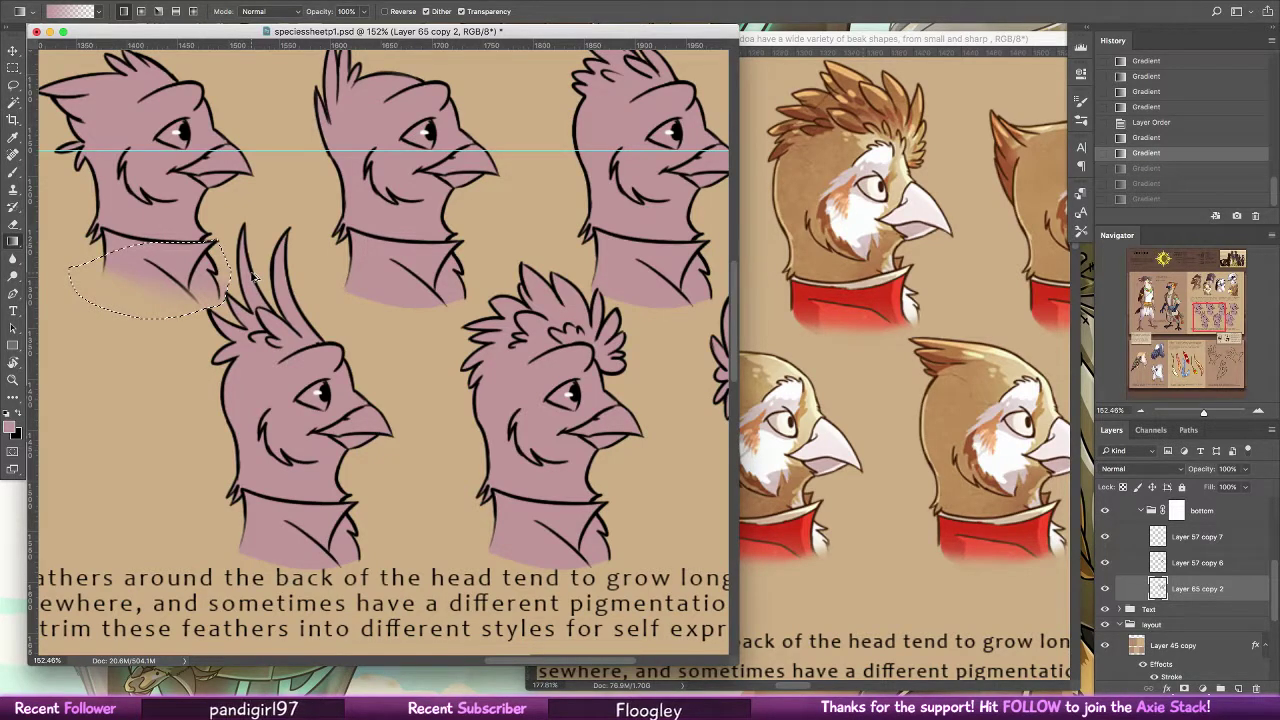
pyautogui.press('super+alt+z')
pyautogui.press('super+alt+z')
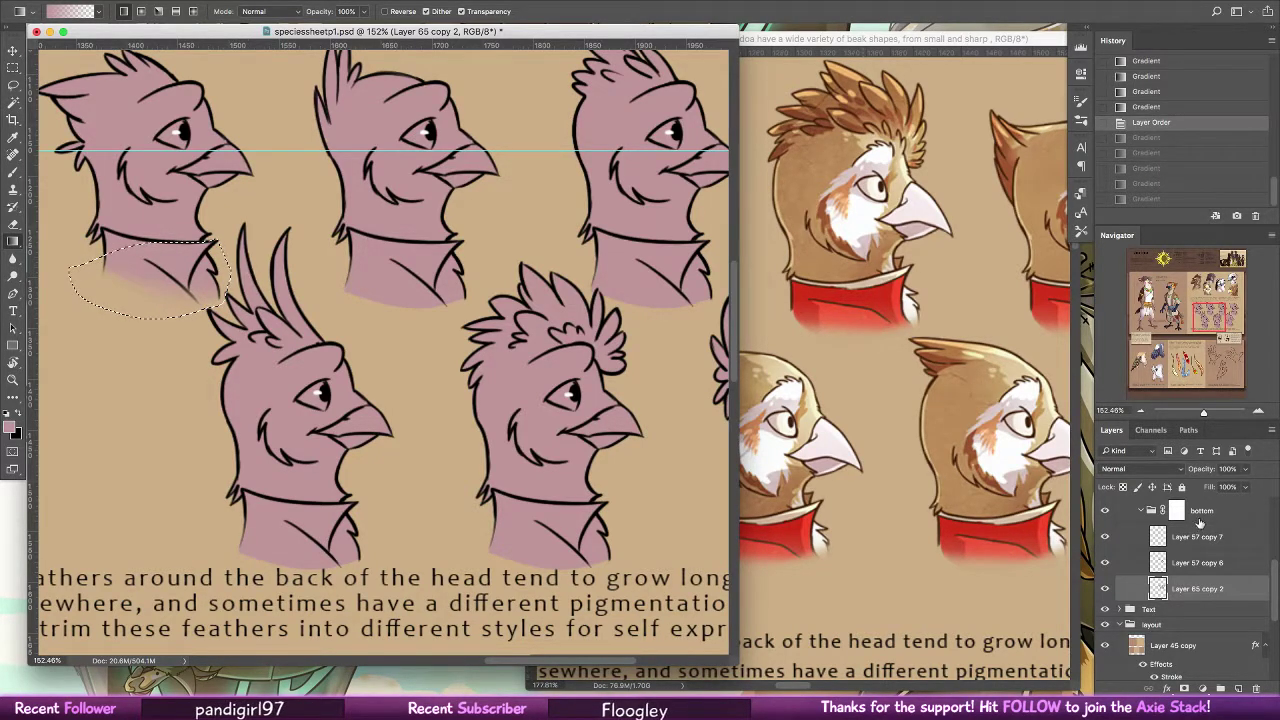
# Fade the first upper-row head's collar with gradients on the "bottom" group's mask and duplicate that faded area onto the other six heads' collars
pyautogui.moveTo(140, 316); pyautogui.dragTo(446, 299)
pyautogui.click(13, 50)
pyautogui.moveTo(538, 330); pyautogui.dragTo(330, 328)
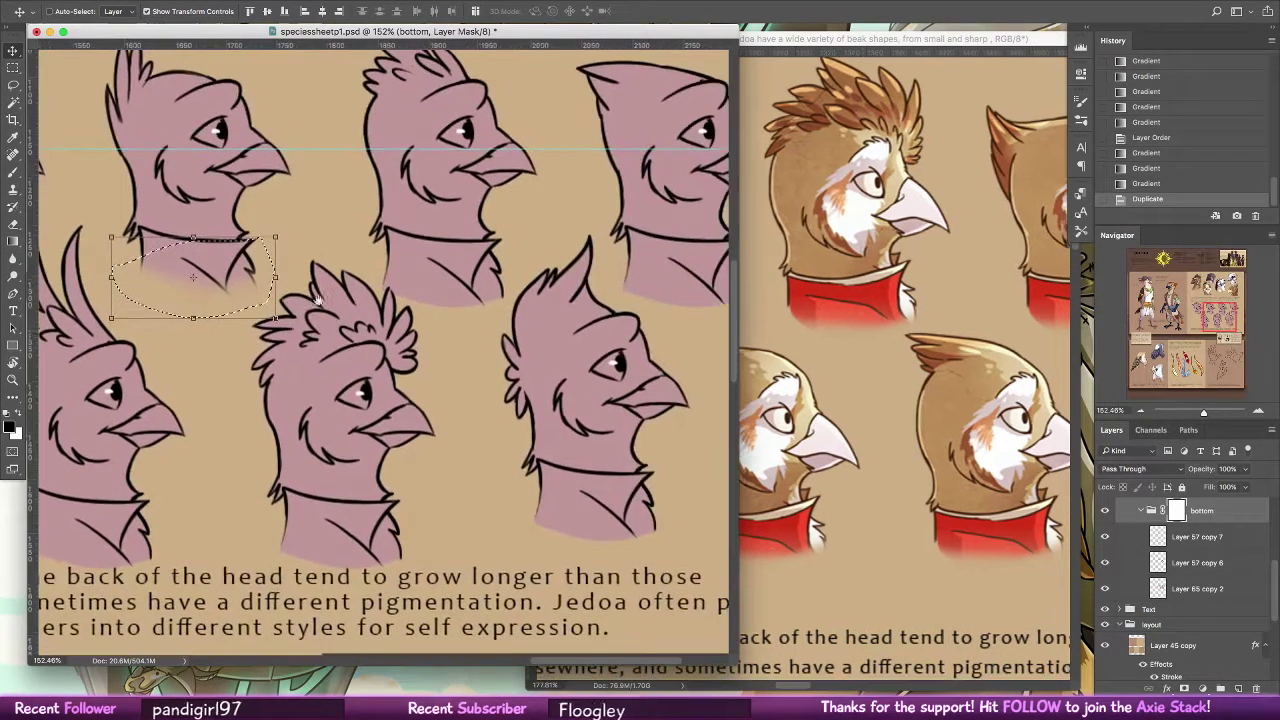
pyautogui.moveTo(243, 302)
pyautogui.mouseDown()
pyautogui.moveTo(475, 305)
pyautogui.moveTo(462, 305)
pyautogui.mouseUp()
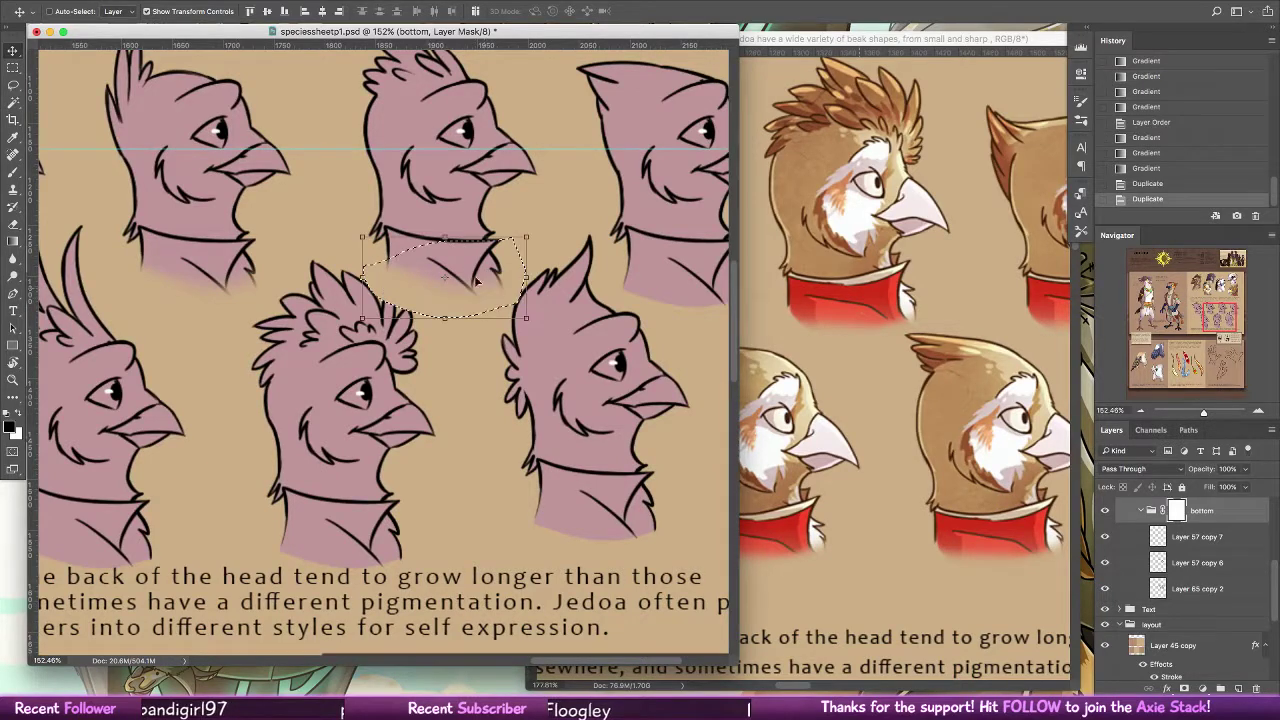
pyautogui.click(14, 222)
pyautogui.click(13, 51)
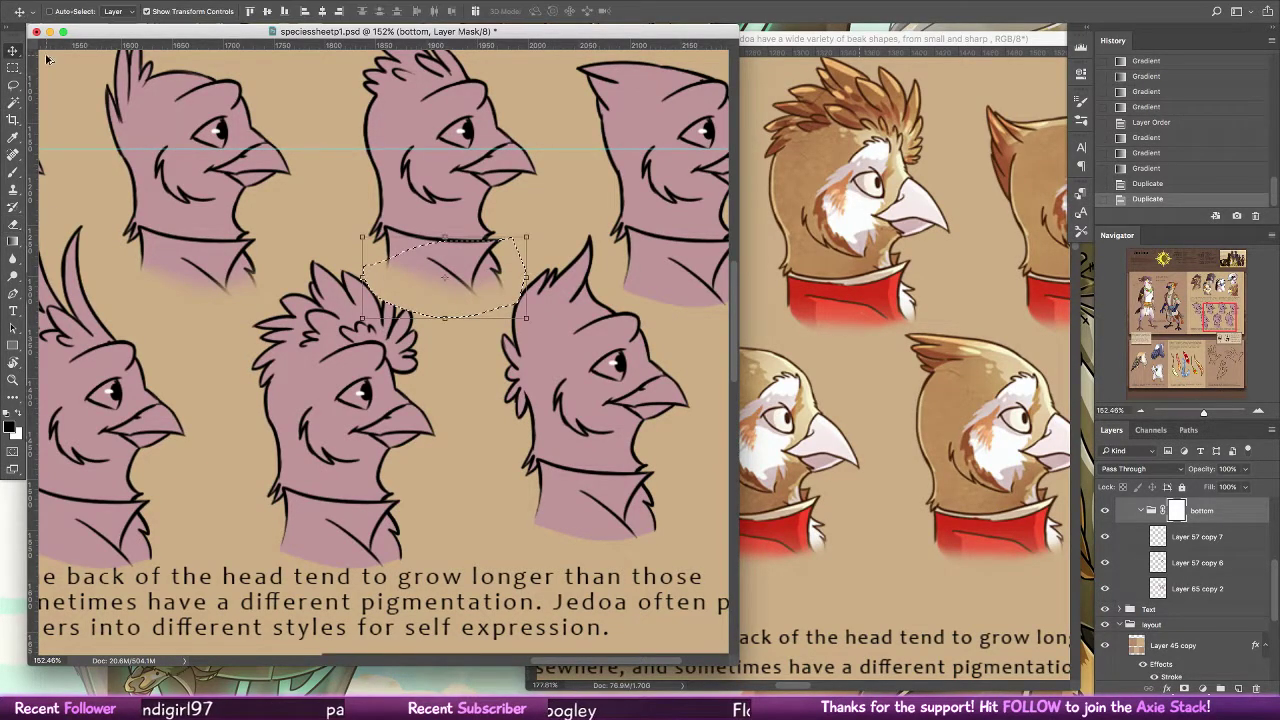
pyautogui.moveTo(469, 315); pyautogui.dragTo(263, 315)
pyautogui.moveTo(263, 315)
pyautogui.mouseDown()
pyautogui.moveTo(506, 316)
pyautogui.moveTo(509, 305)
pyautogui.moveTo(403, 531)
pyautogui.moveTo(161, 547)
pyautogui.moveTo(496, 475)
pyautogui.mouseUp()
pyautogui.moveTo(496, 475); pyautogui.dragTo(247, 482)
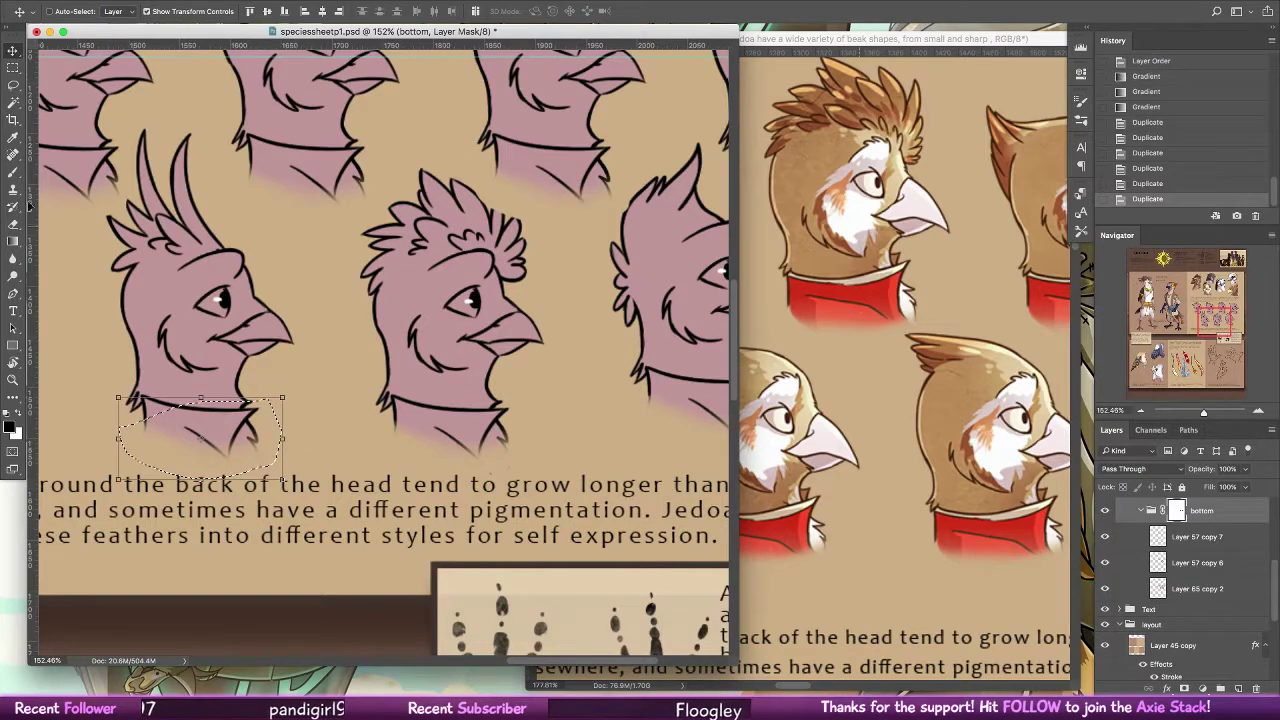
# Deselect, brush out leftover marks below the lower-row collars on the mask, and paint white to restore the fan-crested head's masked crest
pyautogui.hotkey('ctrl', 'd')
pyautogui.press('b')
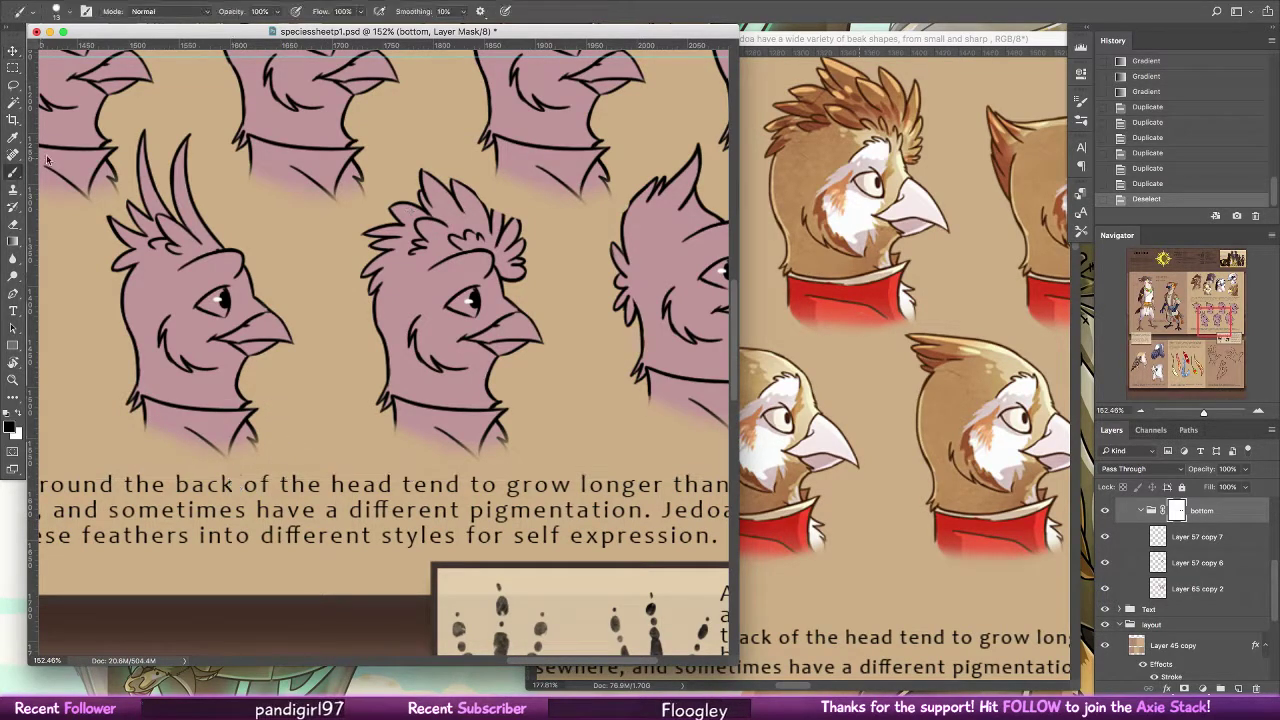
pyautogui.moveTo(244, 476); pyautogui.dragTo(260, 469)
pyautogui.moveTo(526, 467); pyautogui.dragTo(536, 168)
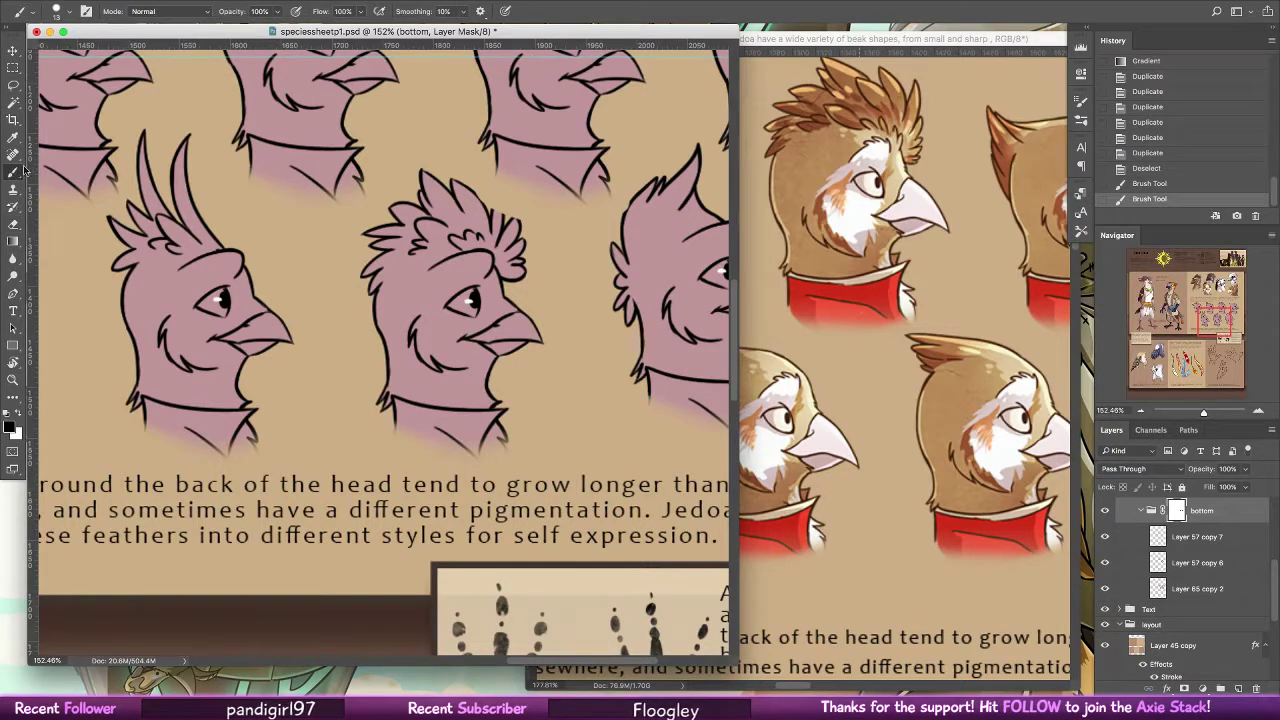
pyautogui.press('x')
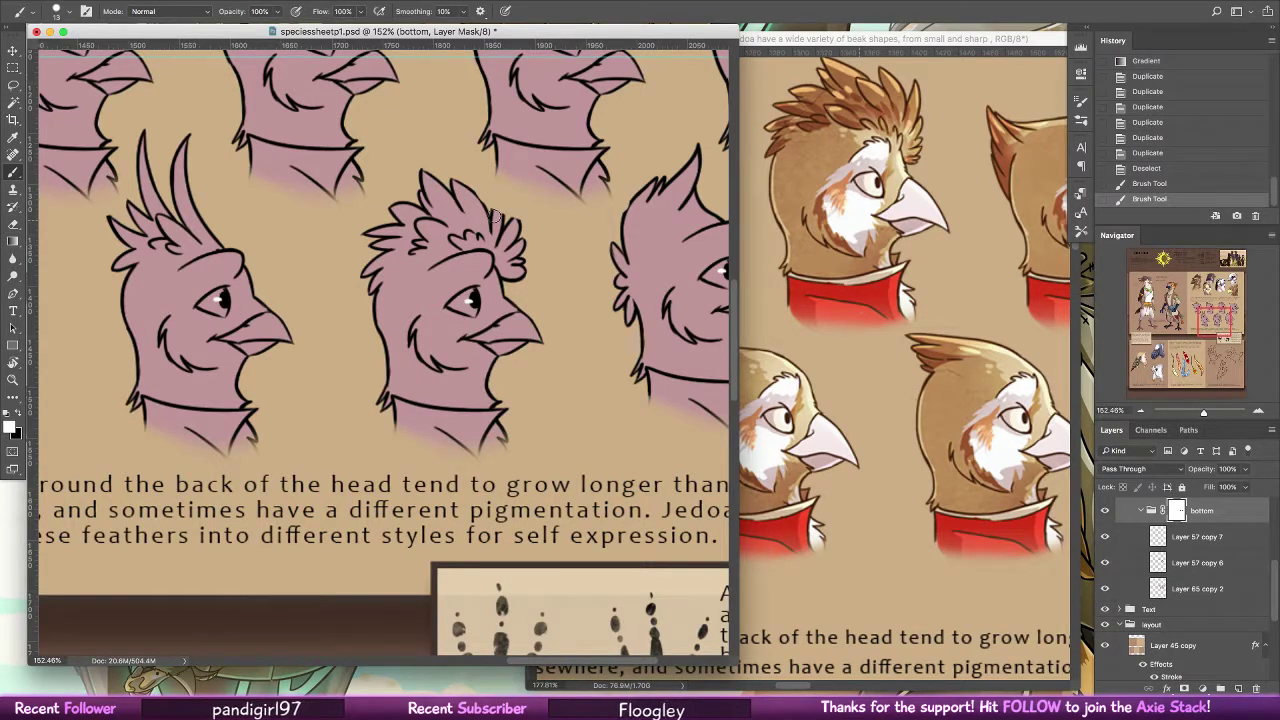
pyautogui.moveTo(494, 216)
pyautogui.mouseDown()
pyautogui.moveTo(498, 199)
pyautogui.moveTo(513, 237)
pyautogui.mouseUp()
pyautogui.press('alt+super+z')
pyautogui.press('alt+super+z')
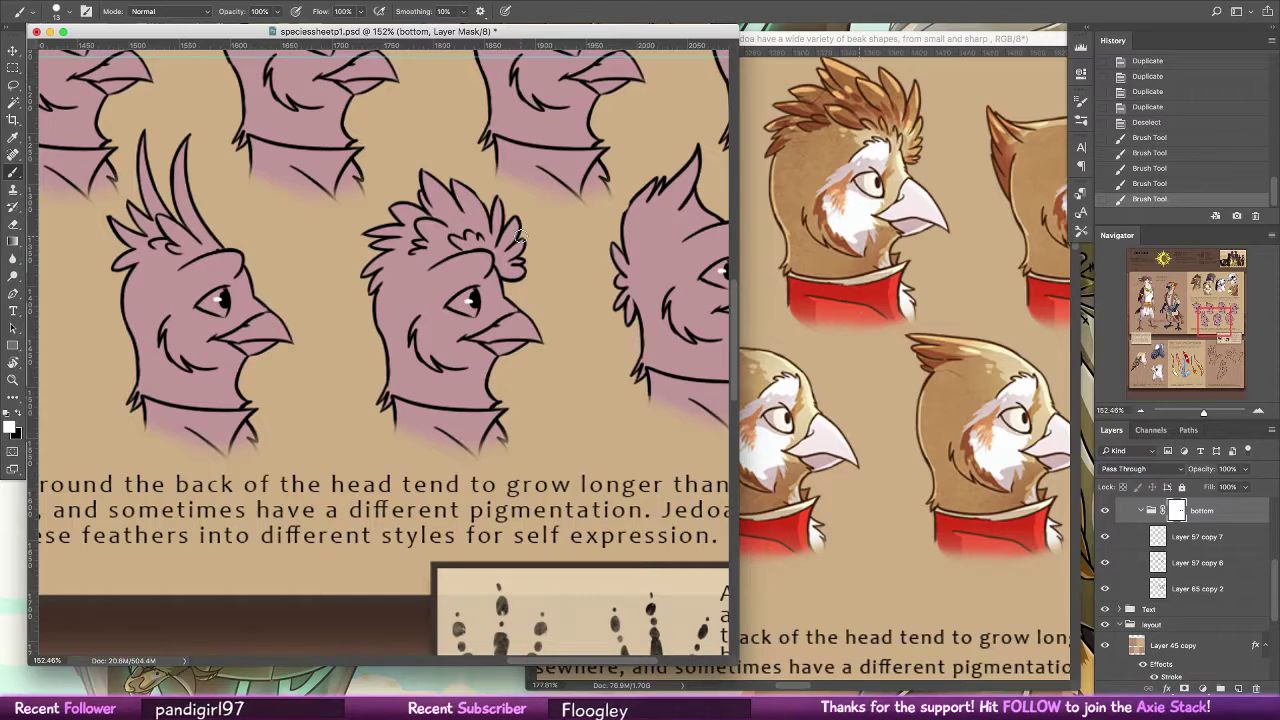
# Create a new layer above the mauve fill layer, Layer 65 copy 2, and clip it to that fill
pyautogui.click(13, 380)
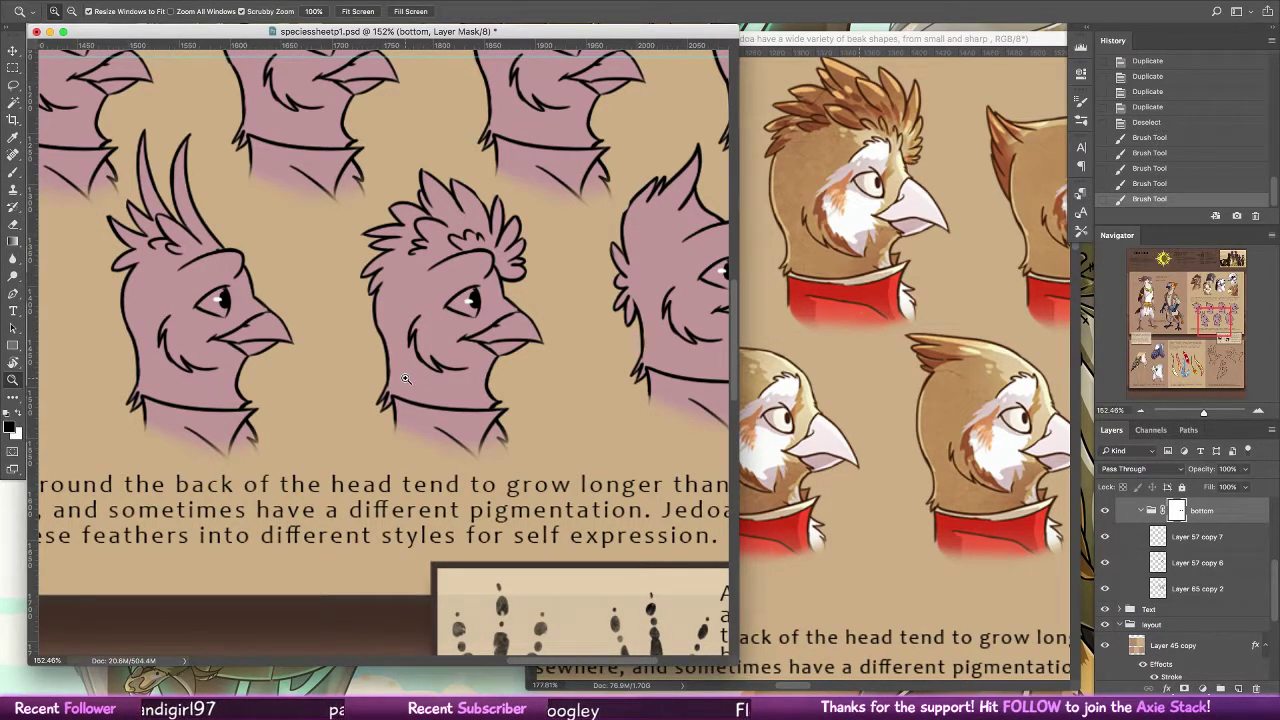
pyautogui.moveTo(559, 314); pyautogui.dragTo(548, 284)
pyautogui.click(13, 173)
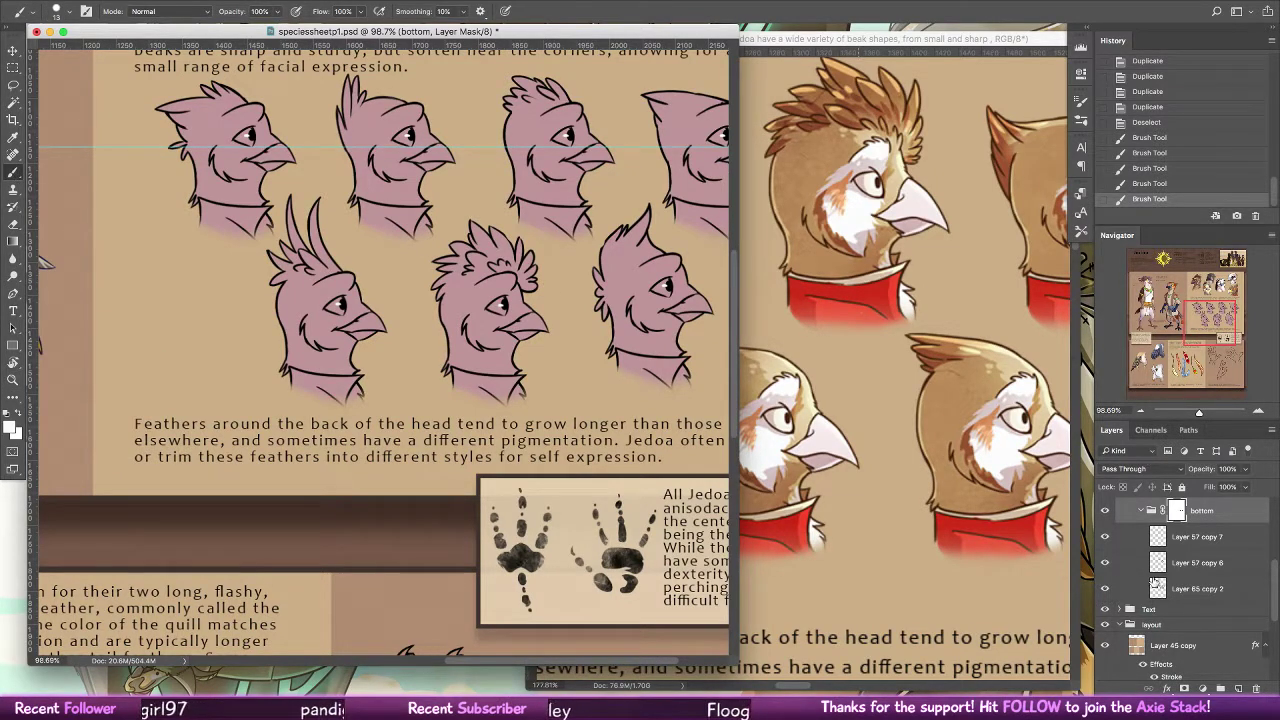
pyautogui.click(1200, 588)
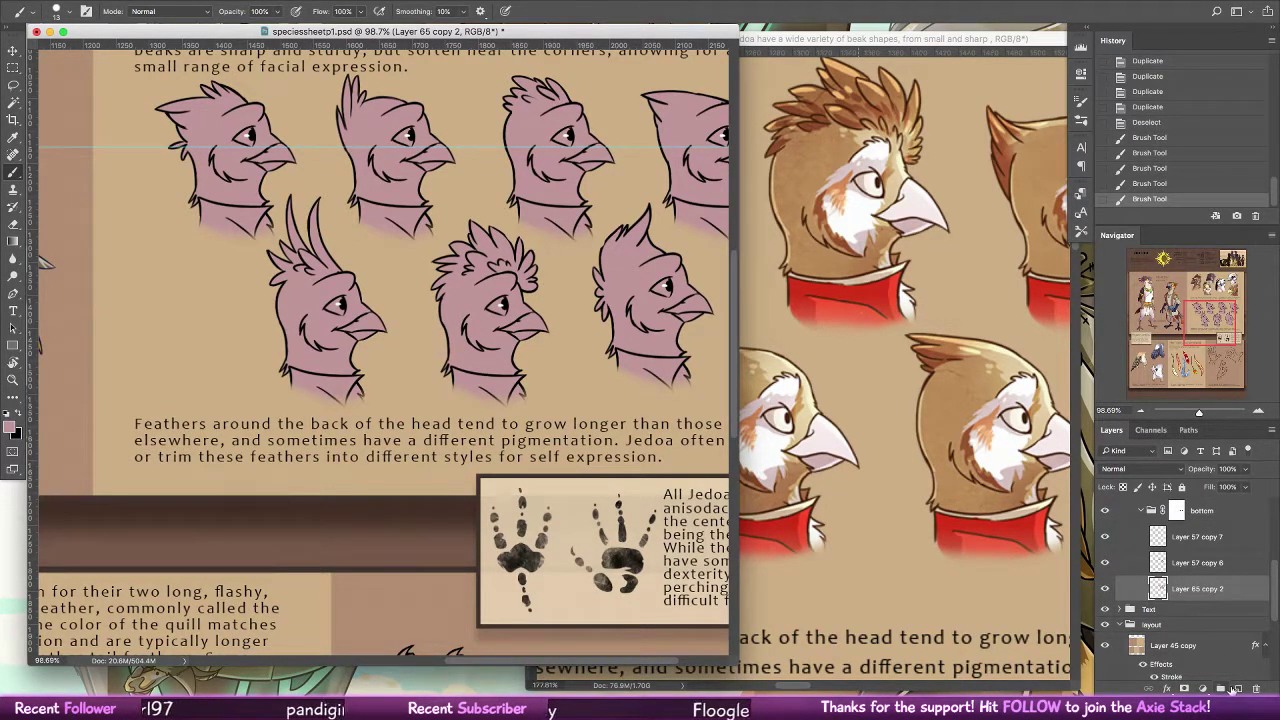
pyautogui.click(1235, 690)
pyautogui.rightClick(1196, 588)
pyautogui.click(1080, 380)
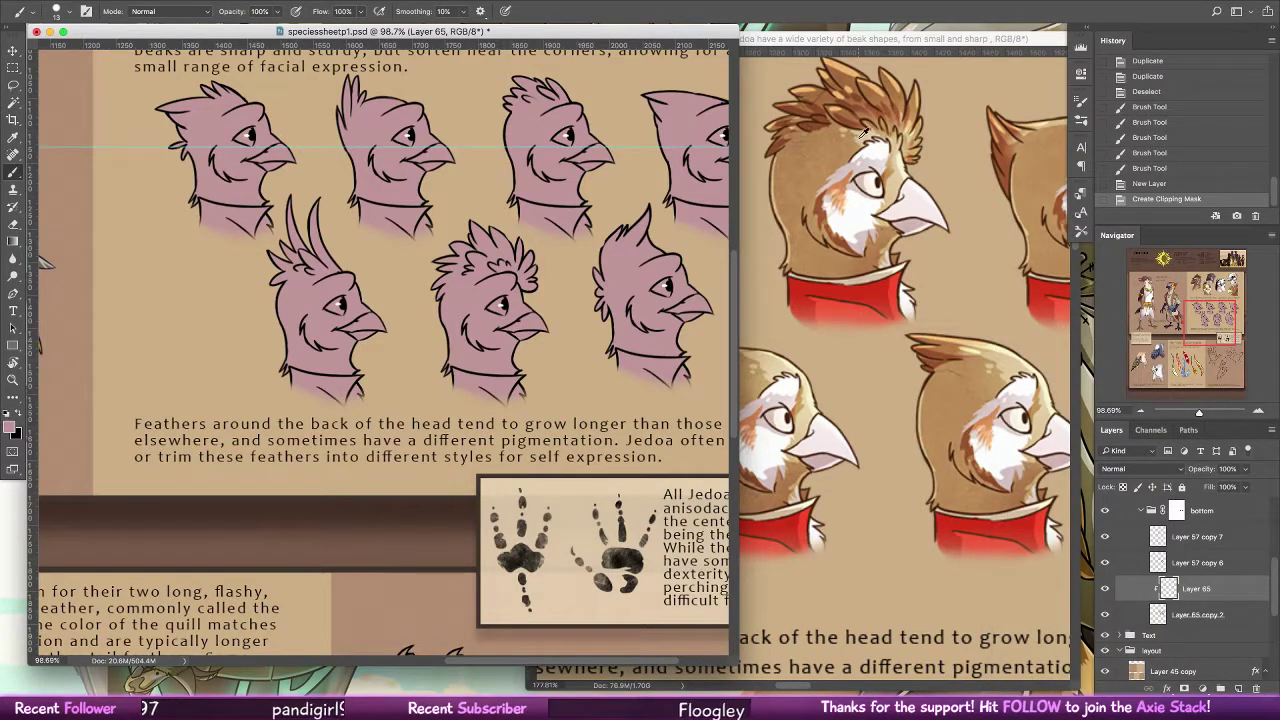
# Sample the brown from the finished reference head and paint it over all seven mauve heads on the clipped layer with a 100 px brush
pyautogui.keyDown('alt'); pyautogui.click(851, 129); pyautogui.keyUp('alt')
pyautogui.click(62, 11)
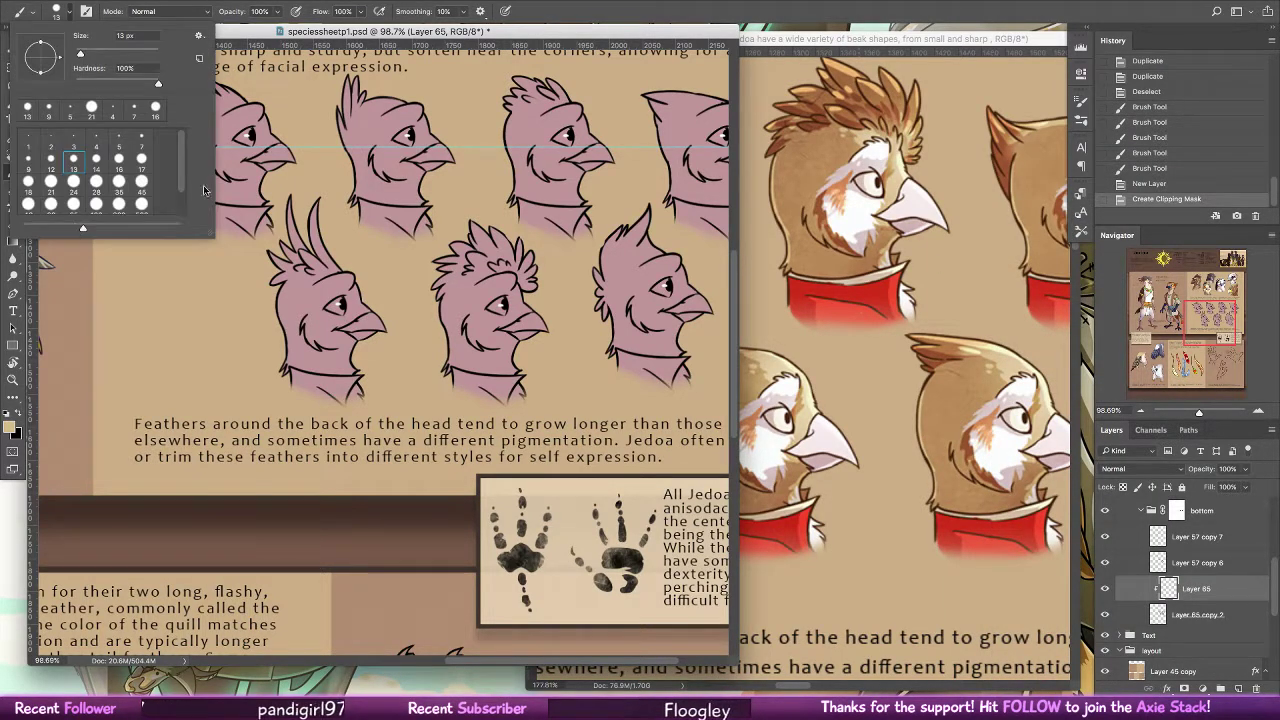
pyautogui.click(96, 203)
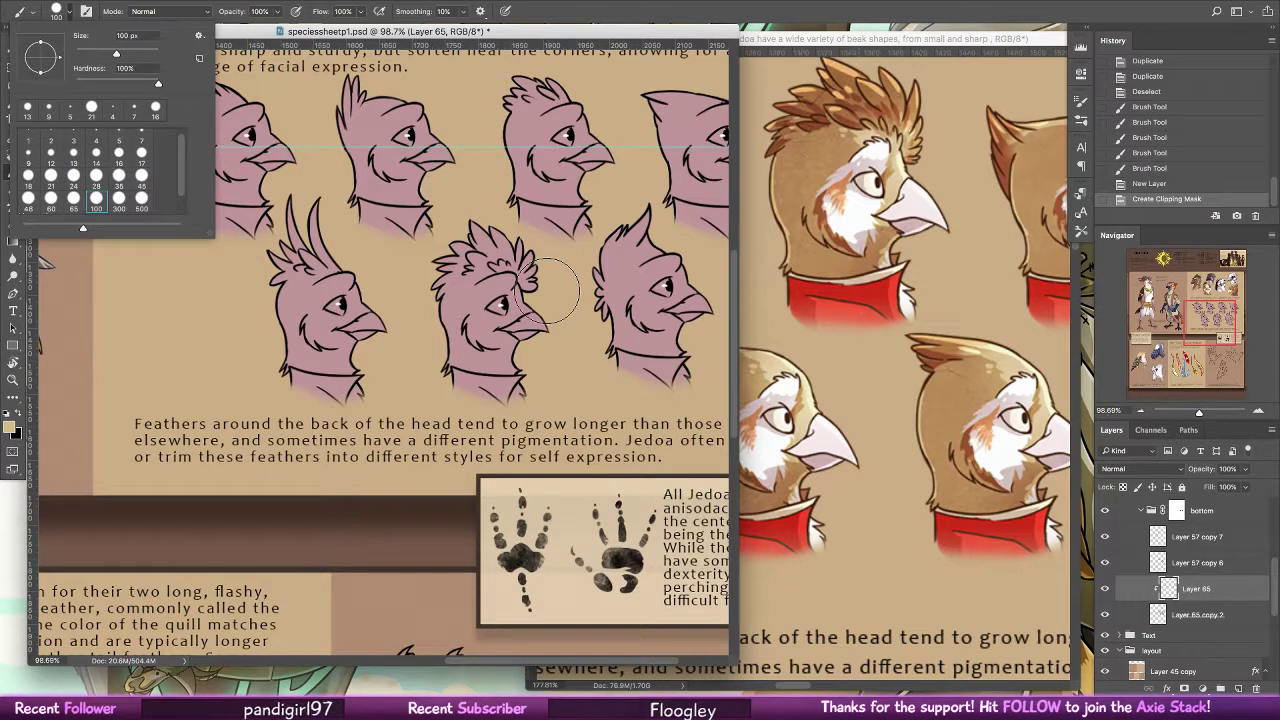
pyautogui.moveTo(526, 284)
pyautogui.mouseDown()
pyautogui.moveTo(484, 257)
pyautogui.moveTo(511, 288)
pyautogui.moveTo(494, 373)
pyautogui.moveTo(514, 296)
pyautogui.moveTo(314, 398)
pyautogui.moveTo(316, 220)
pyautogui.moveTo(296, 198)
pyautogui.moveTo(208, 224)
pyautogui.moveTo(192, 124)
pyautogui.moveTo(156, 150)
pyautogui.moveTo(306, 164)
pyautogui.moveTo(374, 104)
pyautogui.moveTo(585, 133)
pyautogui.moveTo(688, 110)
pyautogui.mouseUp()
pyautogui.keyDown('alt'); pyautogui.click(784, 182); pyautogui.keyUp('alt')
pyautogui.moveTo(620, 300)
pyautogui.mouseDown()
pyautogui.moveTo(625, 245)
pyautogui.moveTo(663, 219)
pyautogui.moveTo(698, 304)
pyautogui.mouseUp()
pyautogui.moveTo(605, 329)
pyautogui.mouseDown()
pyautogui.moveTo(500, 357)
pyautogui.moveTo(461, 422)
pyautogui.mouseUp()
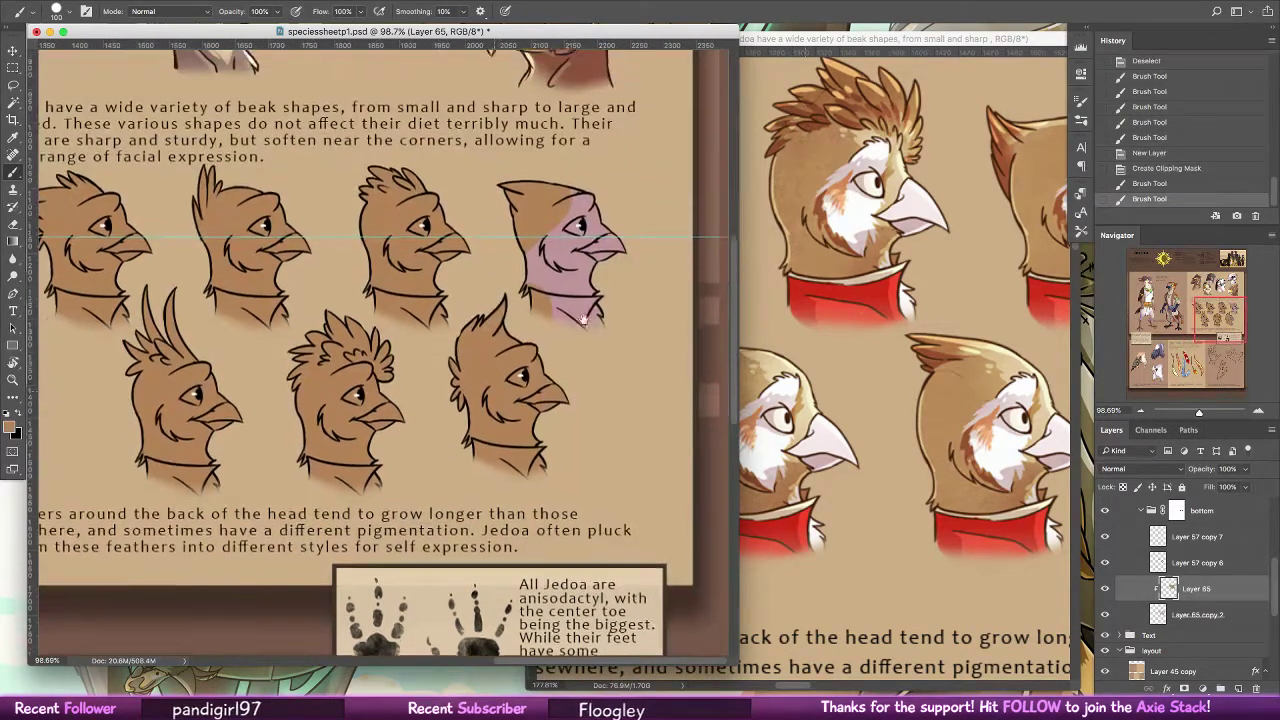
pyautogui.moveTo(590, 215)
pyautogui.mouseDown()
pyautogui.moveTo(564, 285)
pyautogui.moveTo(568, 246)
pyautogui.mouseUp()
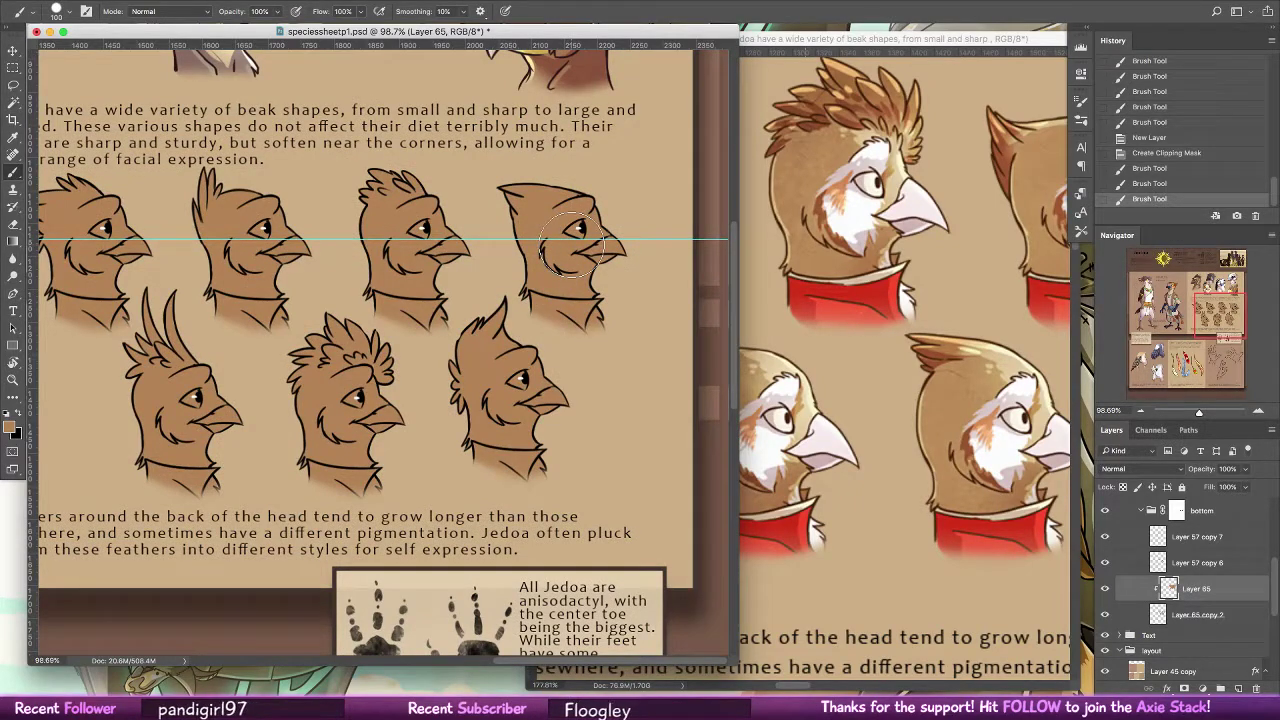
# Set up a 7 px hard brush with white as the painting colour for the first upper-row head
pyautogui.click(13, 380)
pyautogui.moveTo(99, 264); pyautogui.dragTo(154, 284)
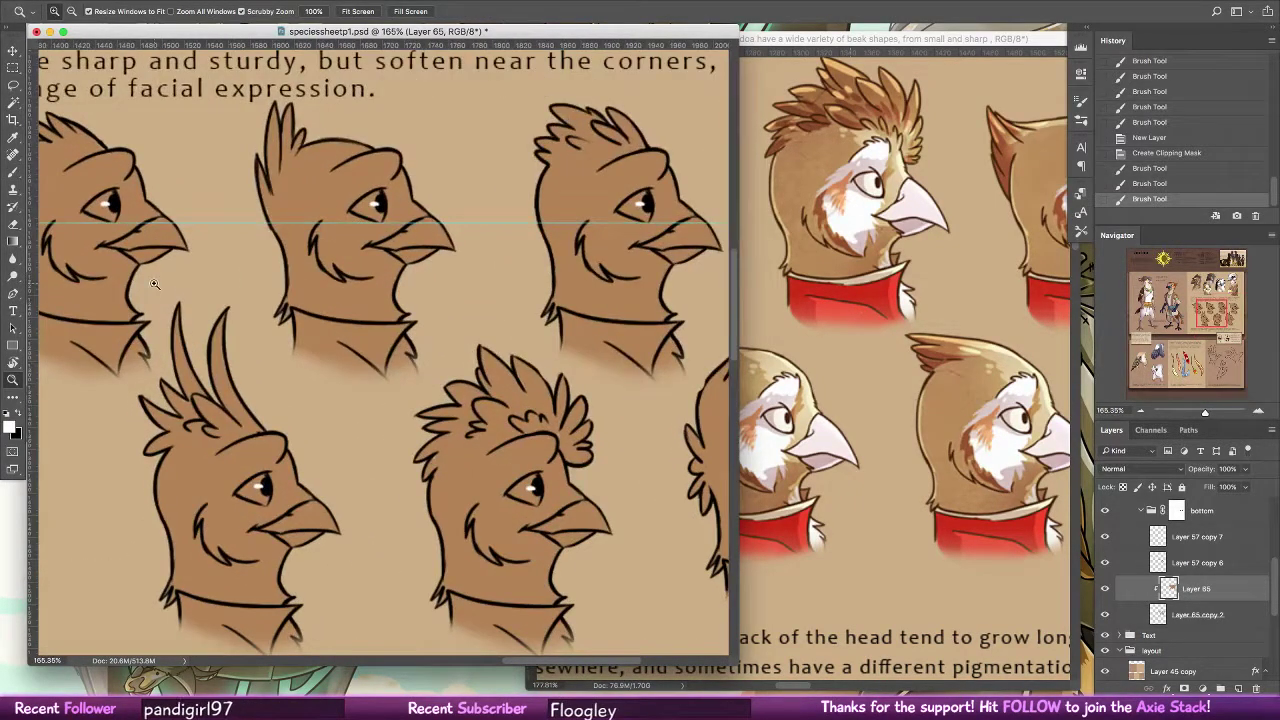
pyautogui.moveTo(373, 331); pyautogui.dragTo(573, 423)
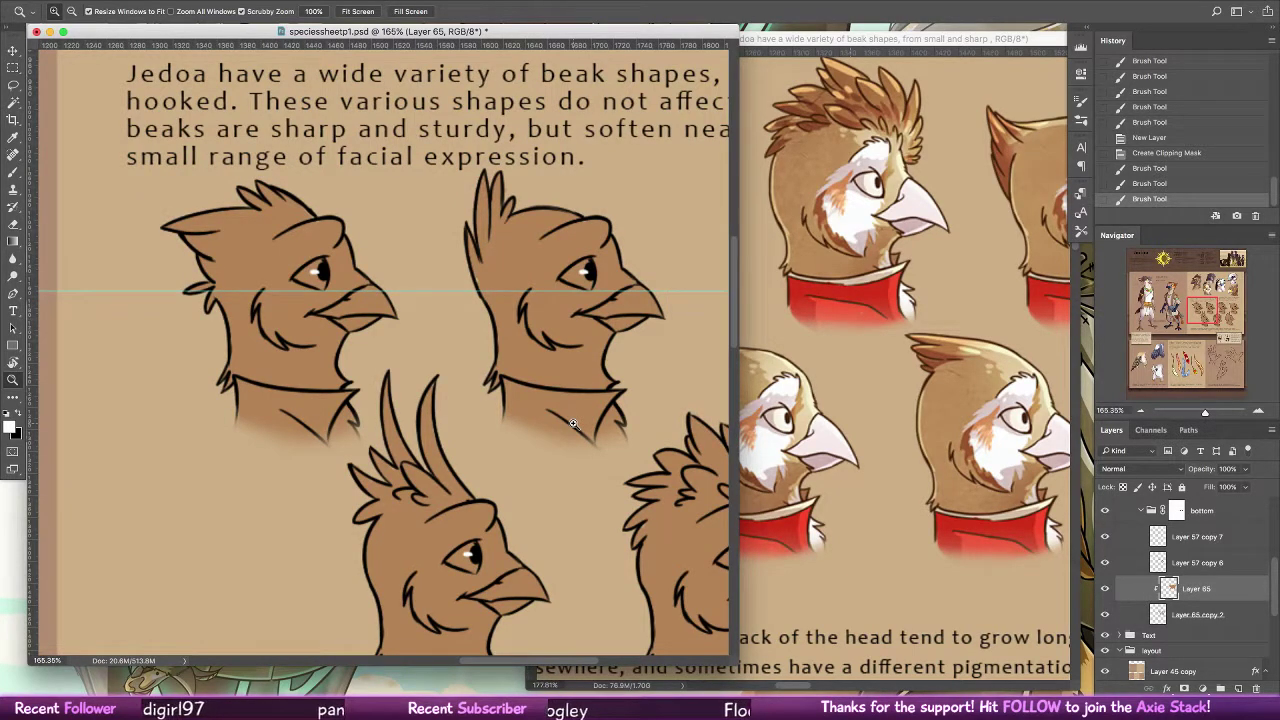
pyautogui.click(13, 172)
pyautogui.click(62, 12)
pyautogui.click(51, 152)
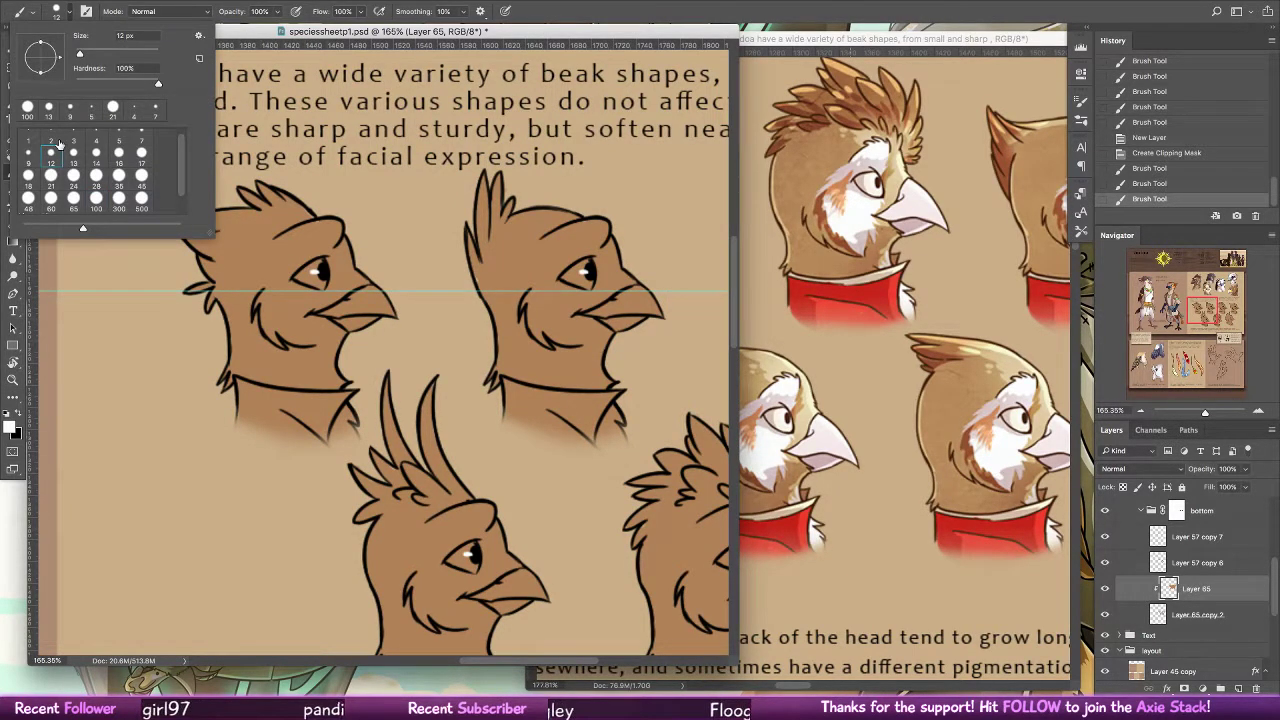
pyautogui.moveTo(361, 308); pyautogui.dragTo(416, 370)
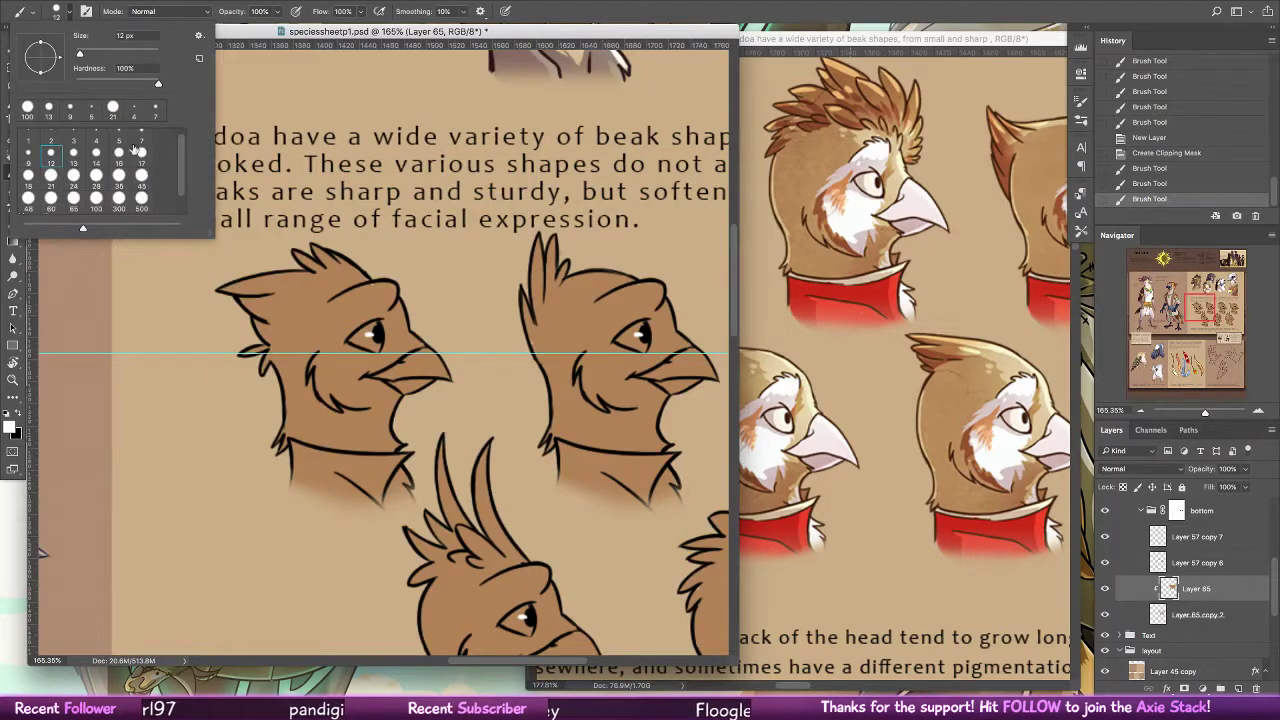
pyautogui.click(141, 138)
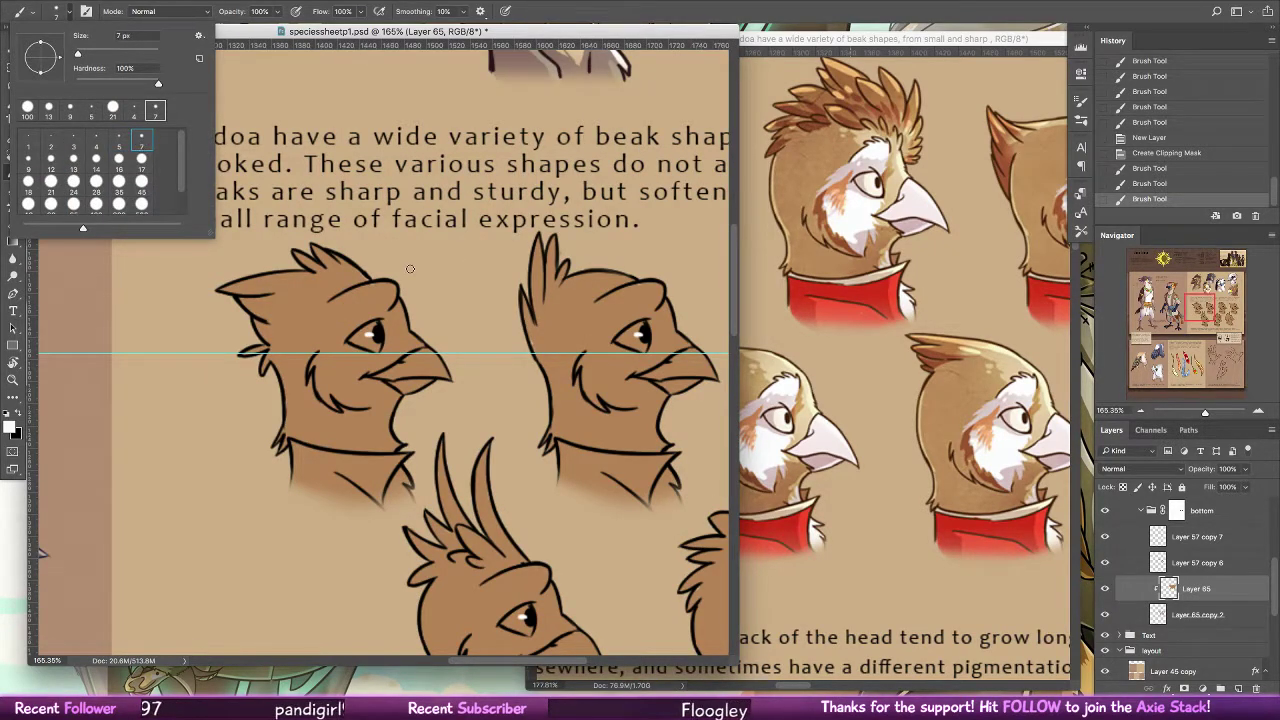
# Paint the white face marking on the first head, covering the brow, the area around the eye and the cheek
pyautogui.moveTo(335, 349)
pyautogui.mouseDown()
pyautogui.moveTo(352, 347)
pyautogui.moveTo(397, 287)
pyautogui.mouseUp()
pyautogui.hotkey('ctrl', 'z')
pyautogui.moveTo(396, 287)
pyautogui.mouseDown()
pyautogui.moveTo(362, 292)
pyautogui.moveTo(352, 318)
pyautogui.moveTo(328, 322)
pyautogui.mouseUp()
pyautogui.moveTo(338, 319)
pyautogui.mouseDown()
pyautogui.moveTo(320, 339)
pyautogui.moveTo(322, 378)
pyautogui.moveTo(370, 408)
pyautogui.mouseUp()
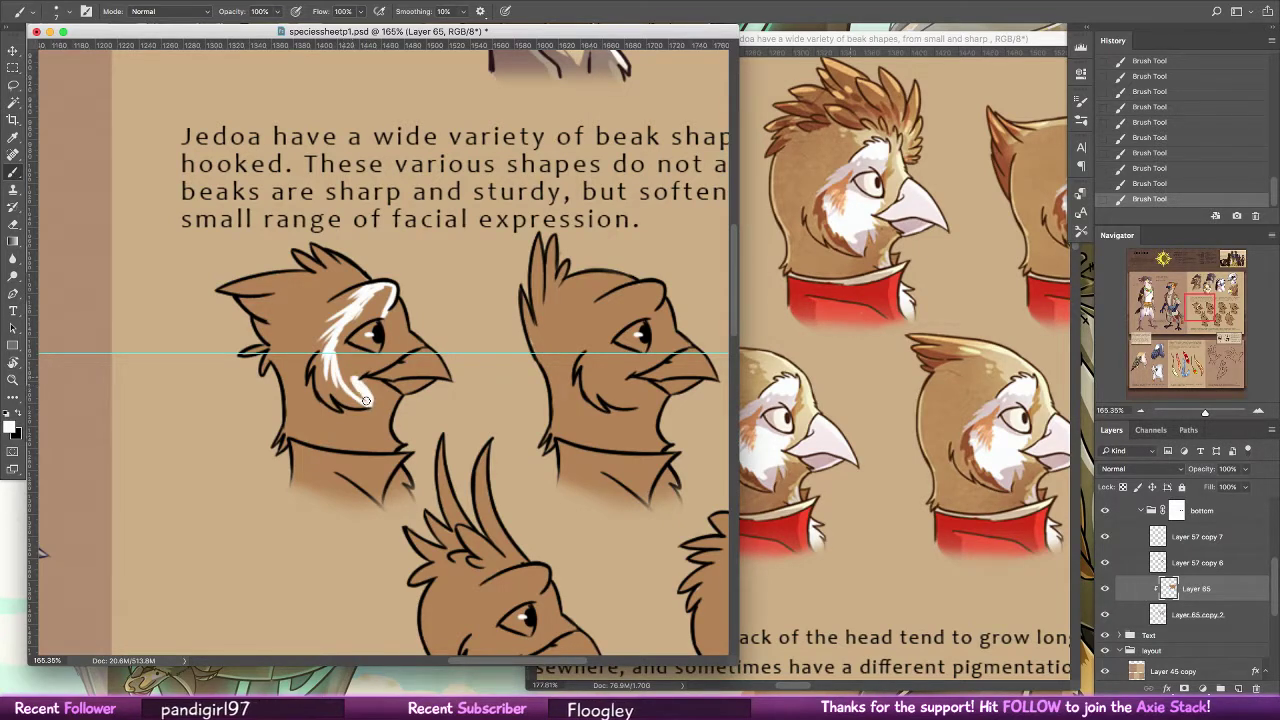
pyautogui.moveTo(342, 350); pyautogui.dragTo(366, 404)
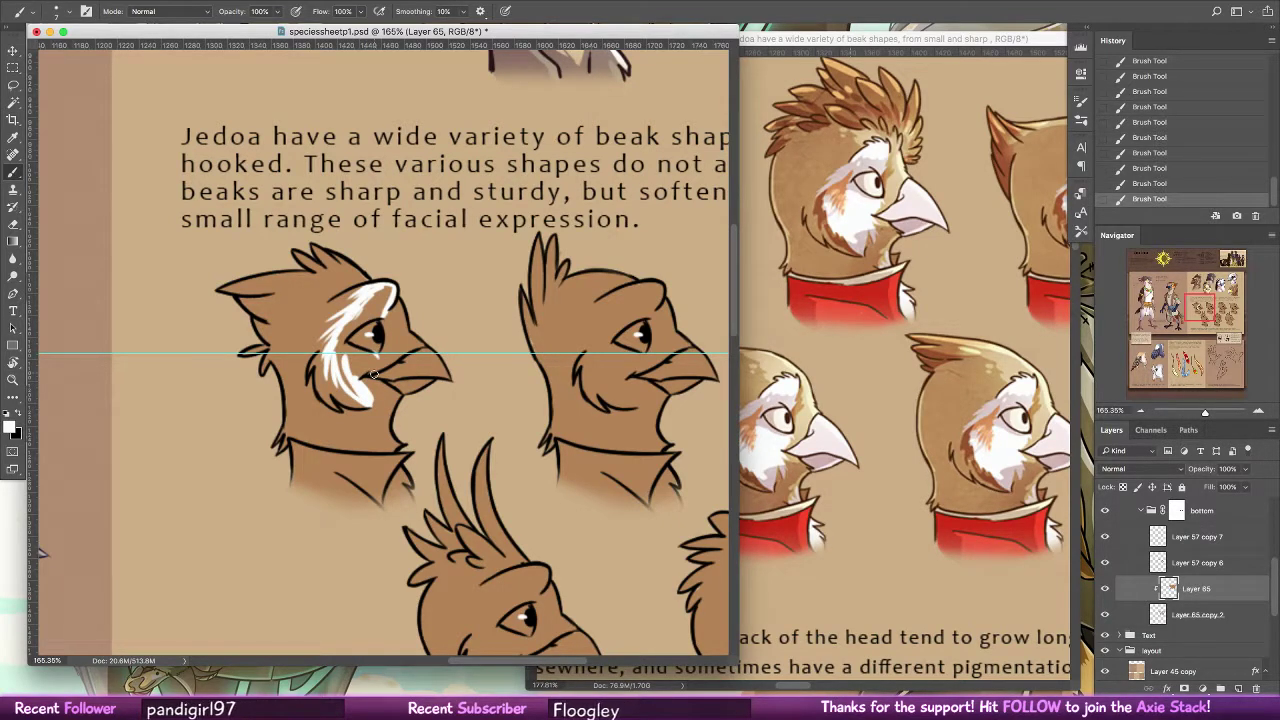
pyautogui.moveTo(370, 350)
pyautogui.mouseDown()
pyautogui.moveTo(356, 376)
pyautogui.moveTo(370, 390)
pyautogui.mouseUp()
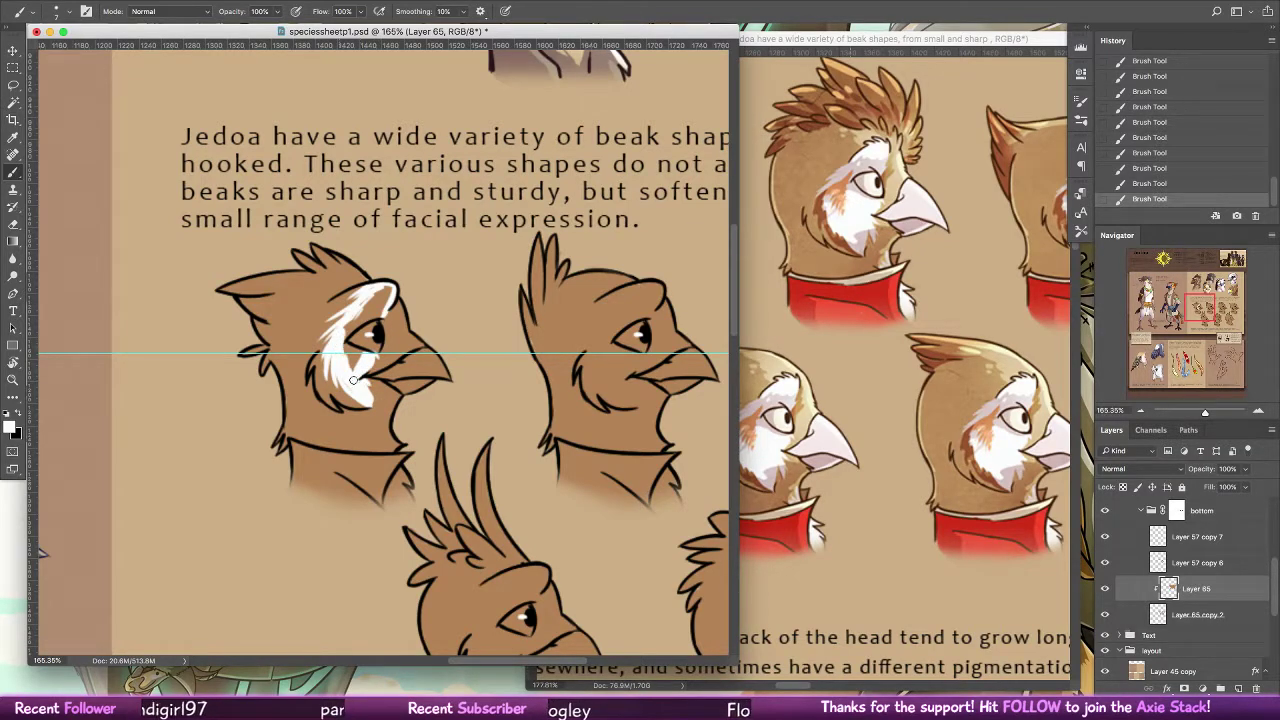
pyautogui.moveTo(338, 332); pyautogui.dragTo(354, 394)
pyautogui.moveTo(343, 334)
pyautogui.mouseDown()
pyautogui.moveTo(385, 290)
pyautogui.moveTo(356, 356)
pyautogui.mouseUp()
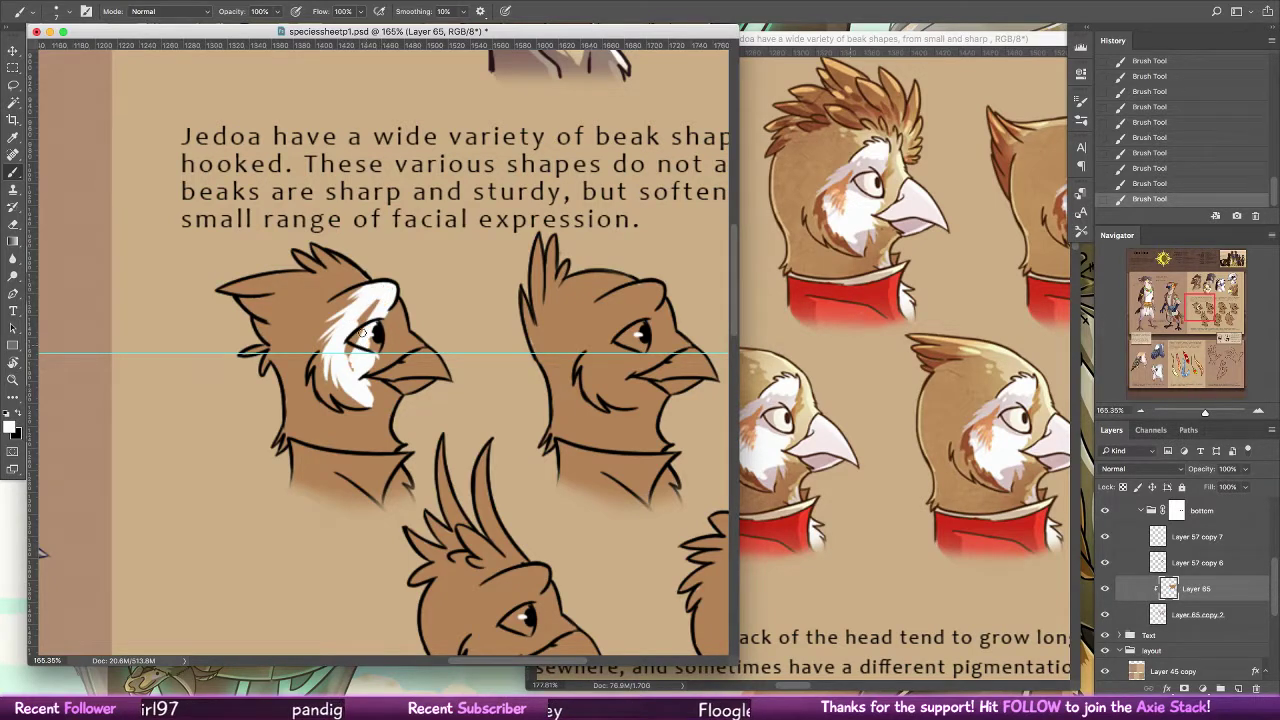
pyautogui.moveTo(372, 306); pyautogui.dragTo(352, 354)
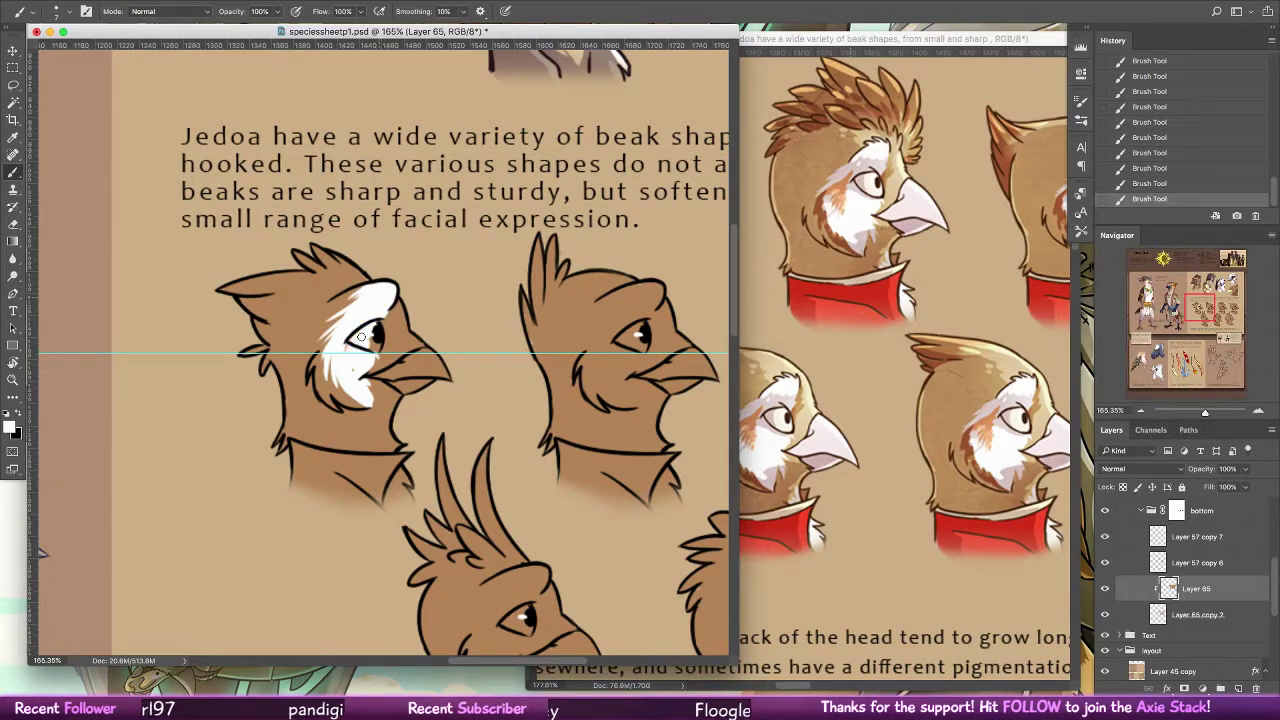
# Add orange and rust-brown streaks behind the eye and along the cheek marking, sampling colours from the reference head
pyautogui.keyDown('alt'); pyautogui.click(845, 197); pyautogui.keyUp('alt')
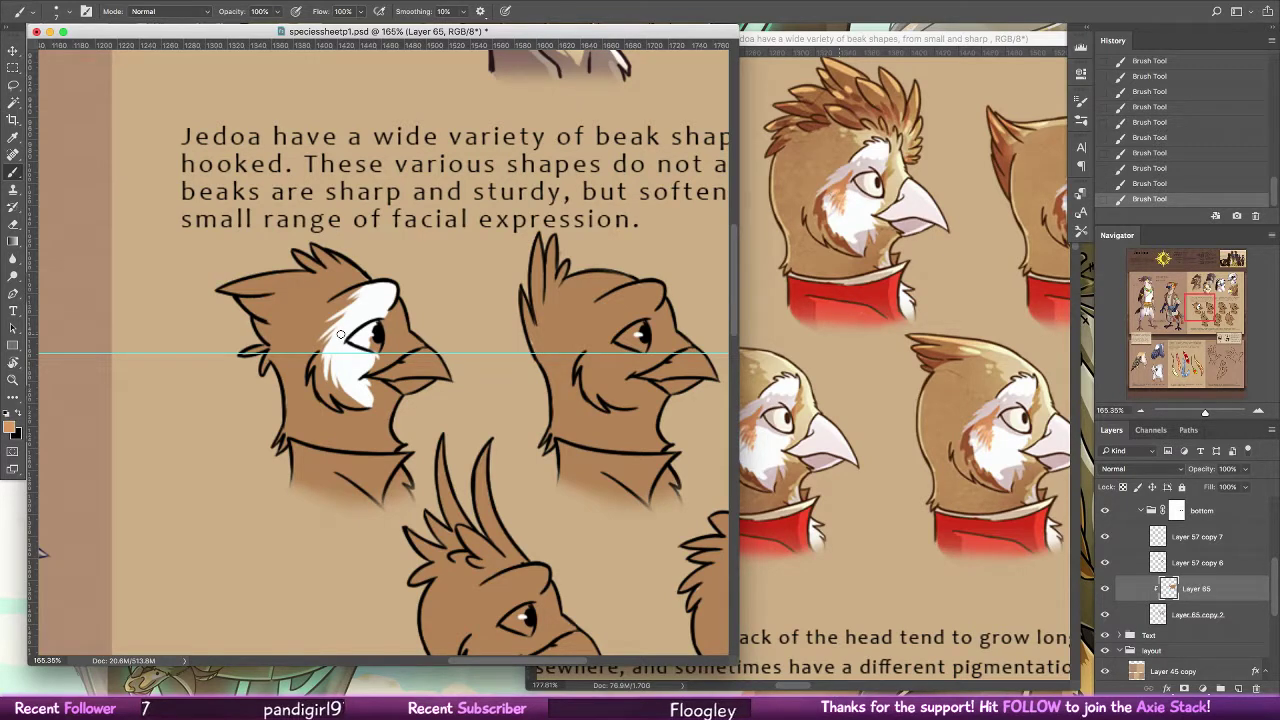
pyautogui.moveTo(341, 334); pyautogui.dragTo(327, 365)
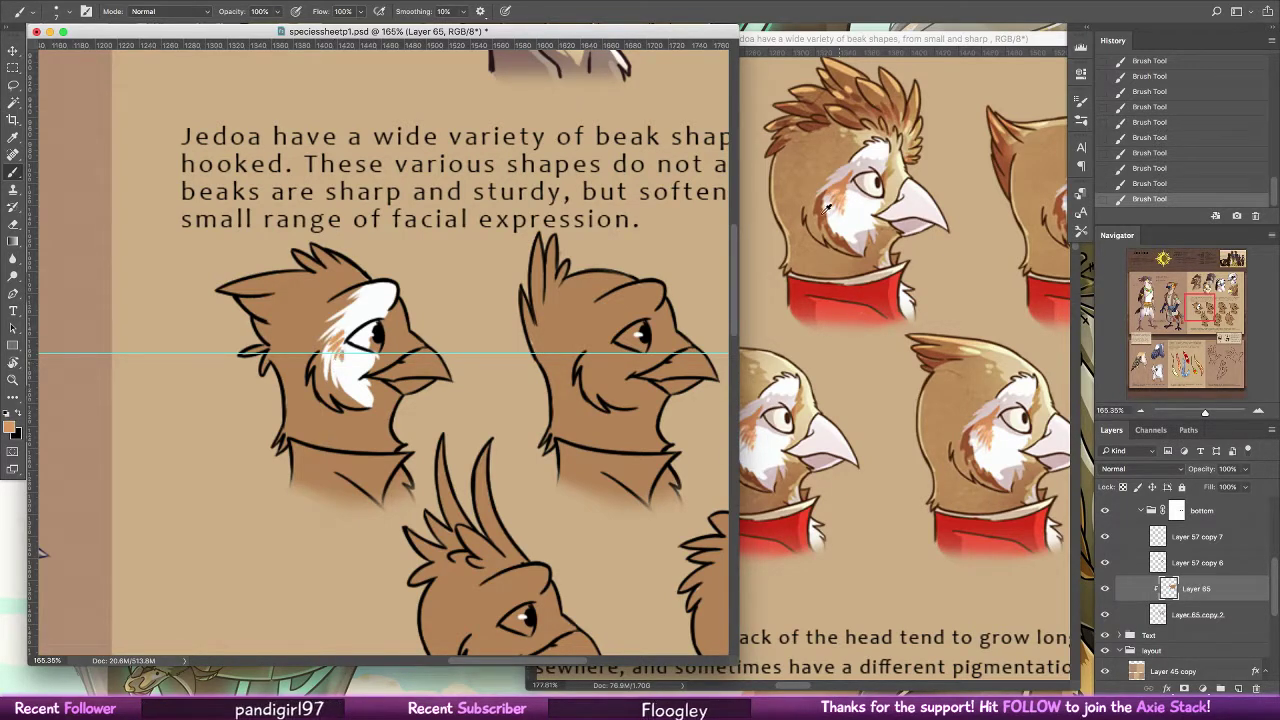
pyautogui.keyDown('alt'); pyautogui.click(787, 200); pyautogui.keyUp('alt')
pyautogui.moveTo(325, 347)
pyautogui.mouseDown()
pyautogui.moveTo(331, 391)
pyautogui.moveTo(332, 367)
pyautogui.moveTo(341, 401)
pyautogui.moveTo(329, 358)
pyautogui.moveTo(352, 400)
pyautogui.moveTo(339, 354)
pyautogui.mouseUp()
pyautogui.moveTo(420, 330); pyautogui.dragTo(422, 370)
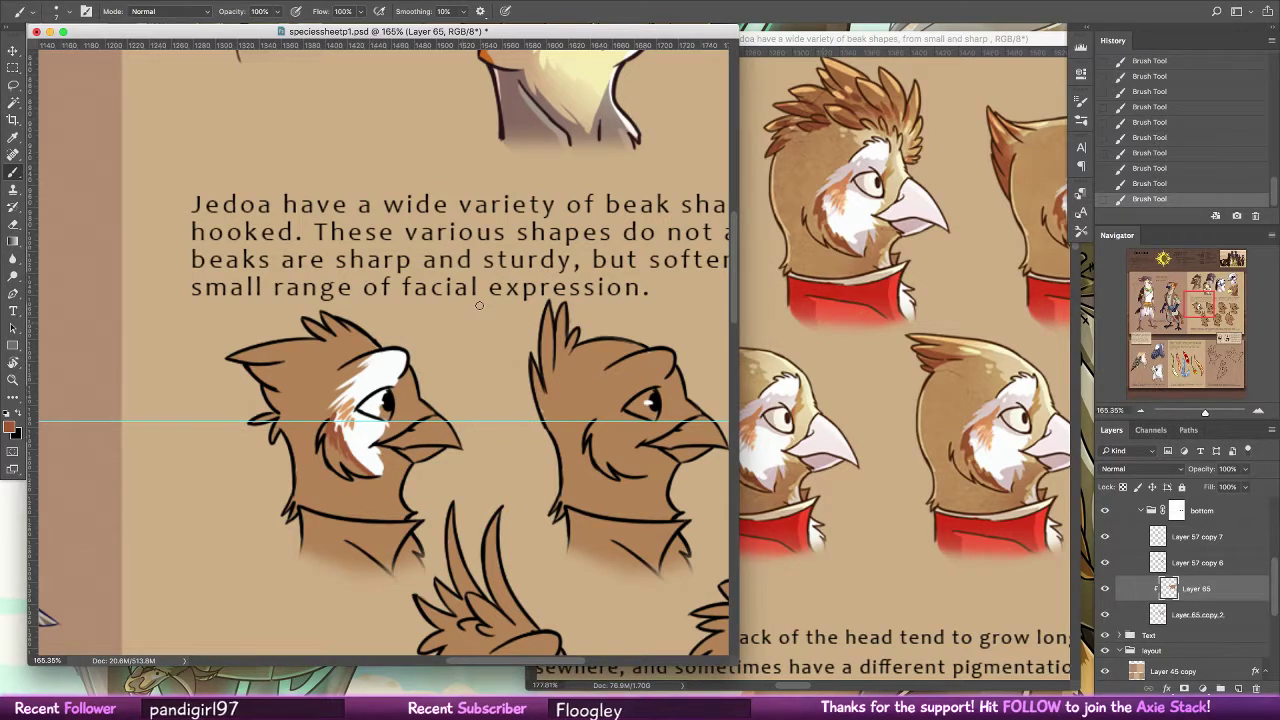
# Colour the first head's eye pale yellow-orange and fill its beak with a pale pinkish white
pyautogui.keyDown('alt'); pyautogui.click(387, 407); pyautogui.keyUp('alt')
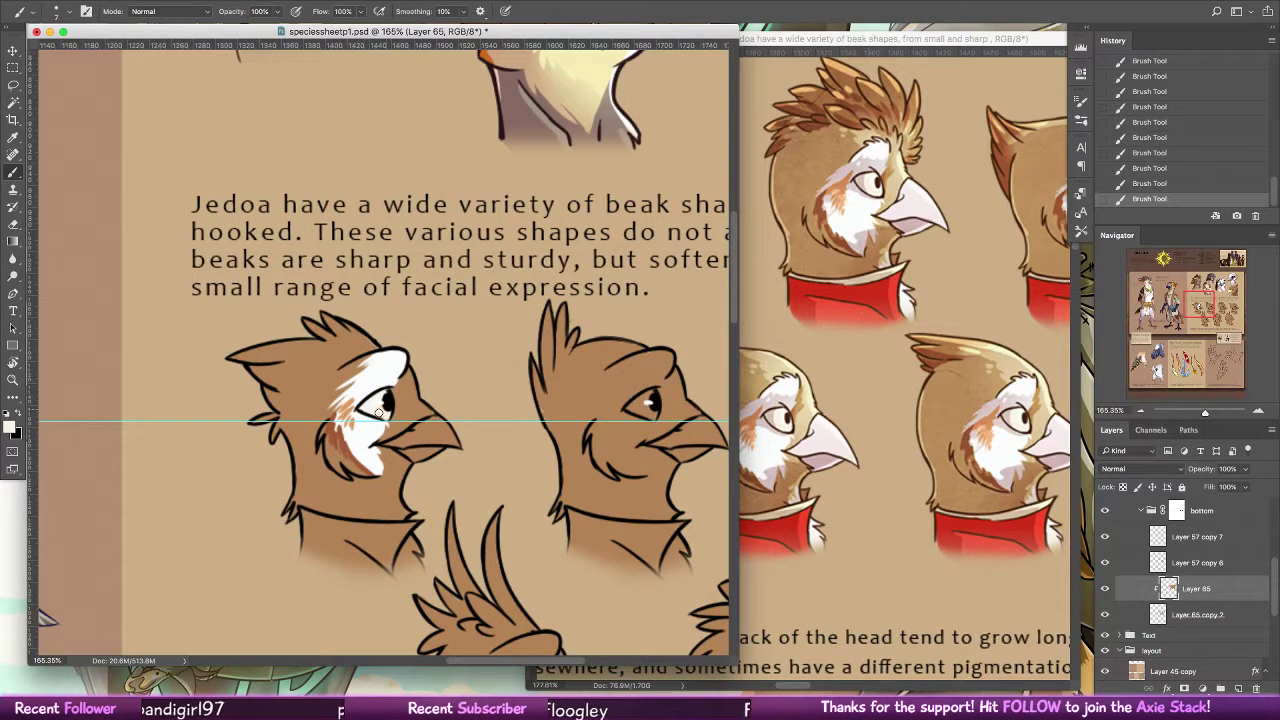
pyautogui.click(9, 427)
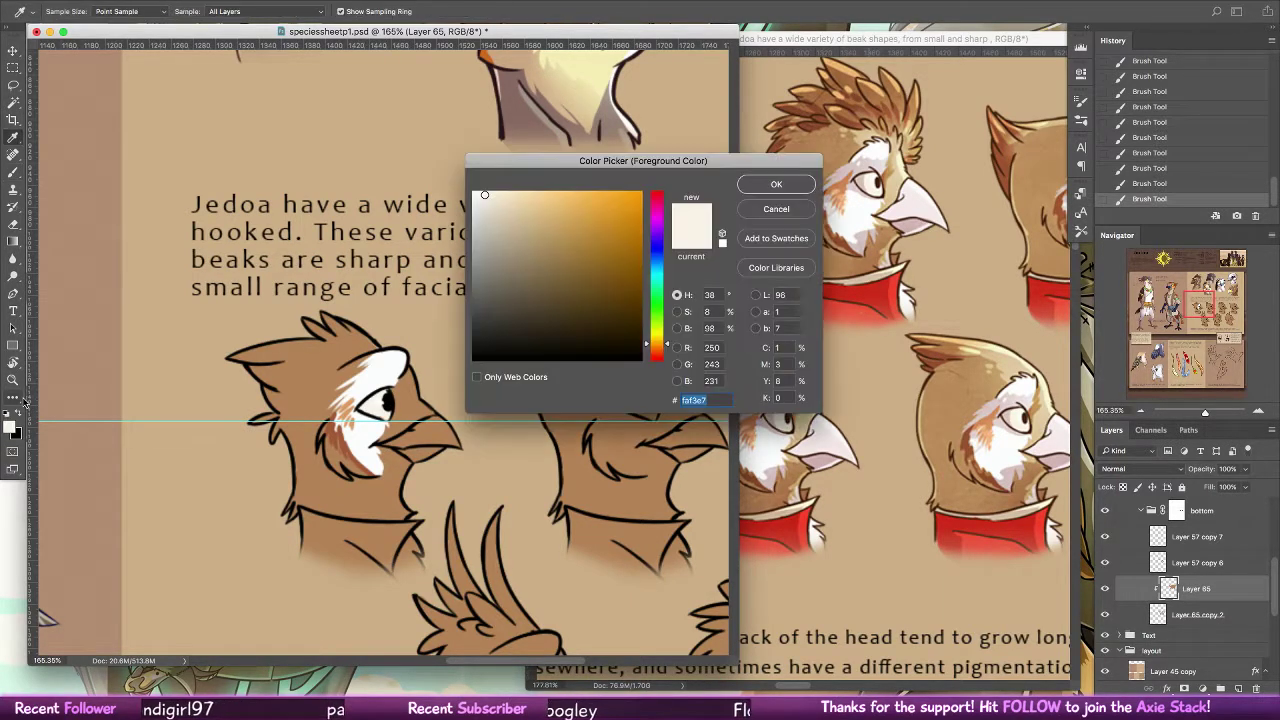
pyautogui.click(530, 196)
pyautogui.click(793, 186)
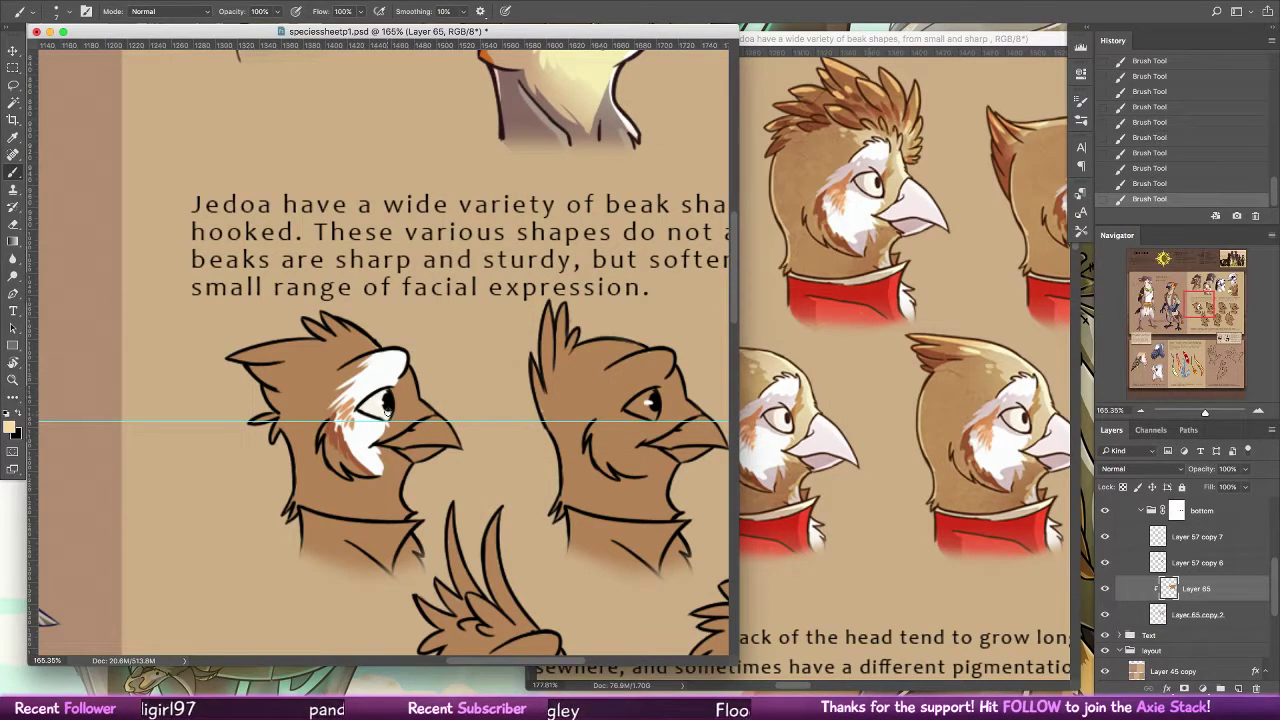
pyautogui.moveTo(384, 413)
pyautogui.mouseDown()
pyautogui.moveTo(368, 406)
pyautogui.moveTo(383, 409)
pyautogui.mouseUp()
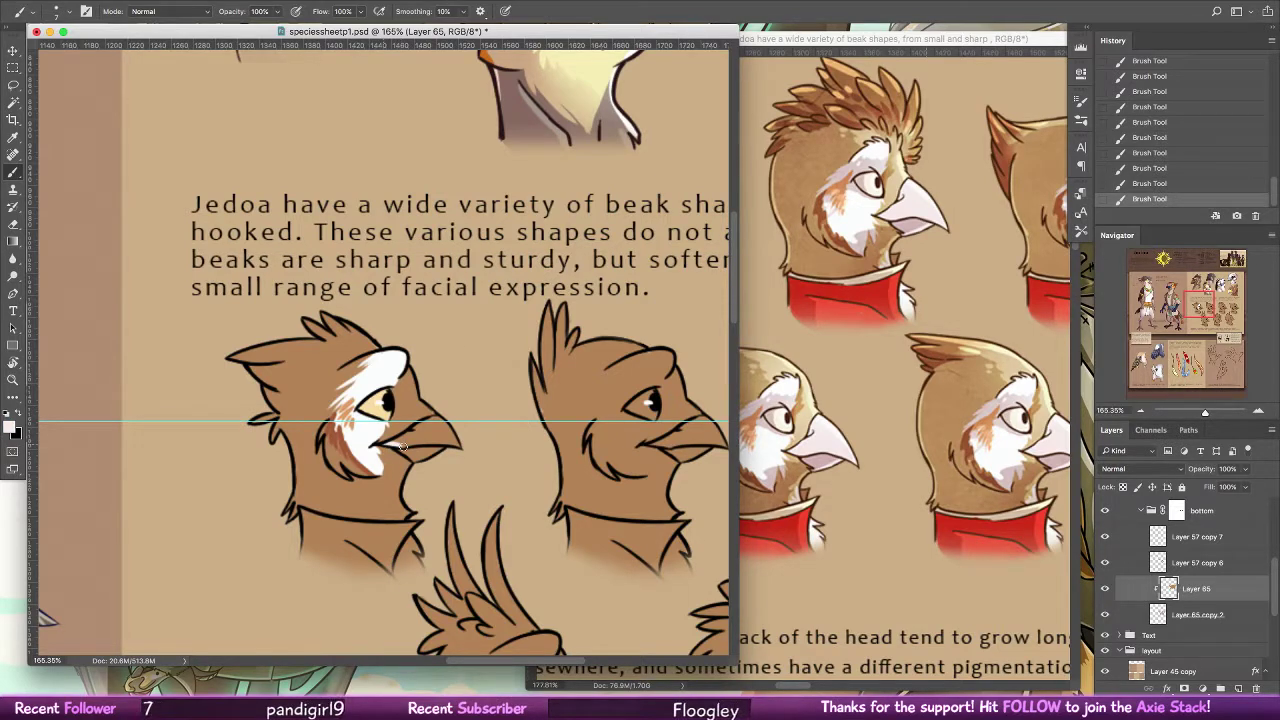
pyautogui.moveTo(391, 443)
pyautogui.mouseDown()
pyautogui.moveTo(432, 421)
pyautogui.moveTo(414, 430)
pyautogui.moveTo(424, 435)
pyautogui.moveTo(412, 444)
pyautogui.moveTo(447, 442)
pyautogui.mouseUp()
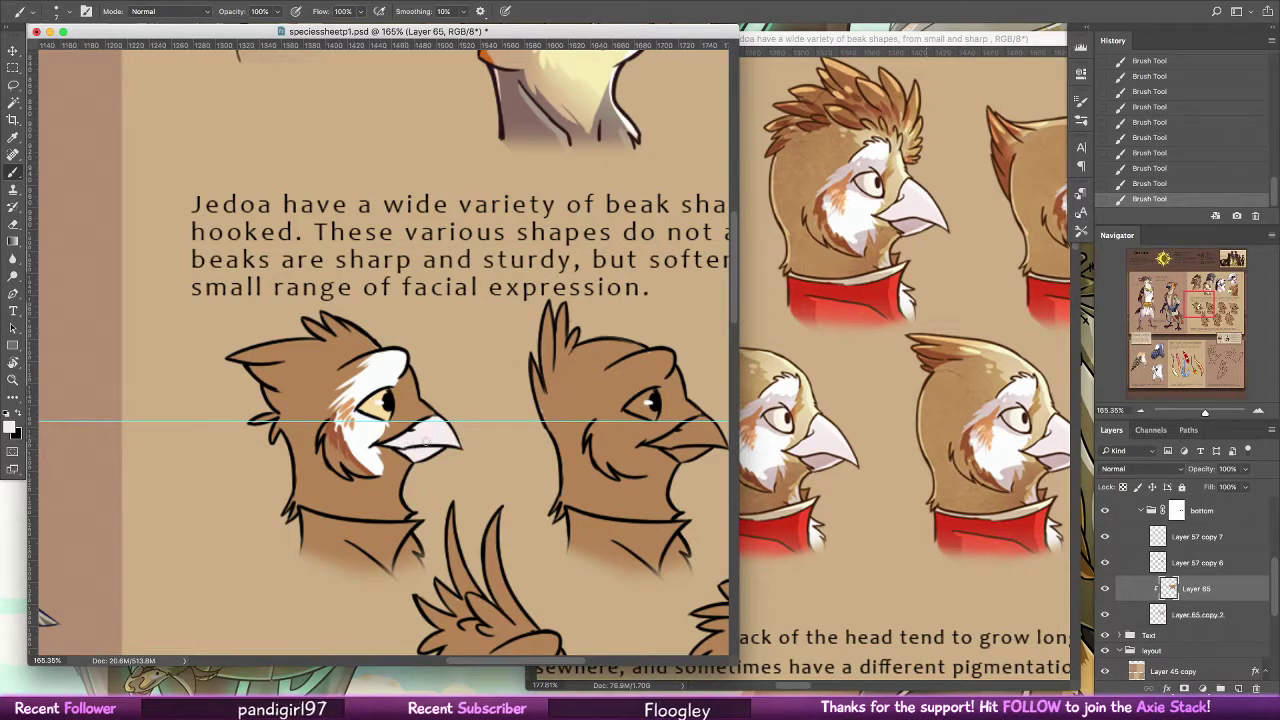
# Paint the crest and back head feathers of the first head in the reddish brown sampled from its cheek streaks
pyautogui.keyDown('alt'); pyautogui.click(338, 423); pyautogui.keyUp('alt')
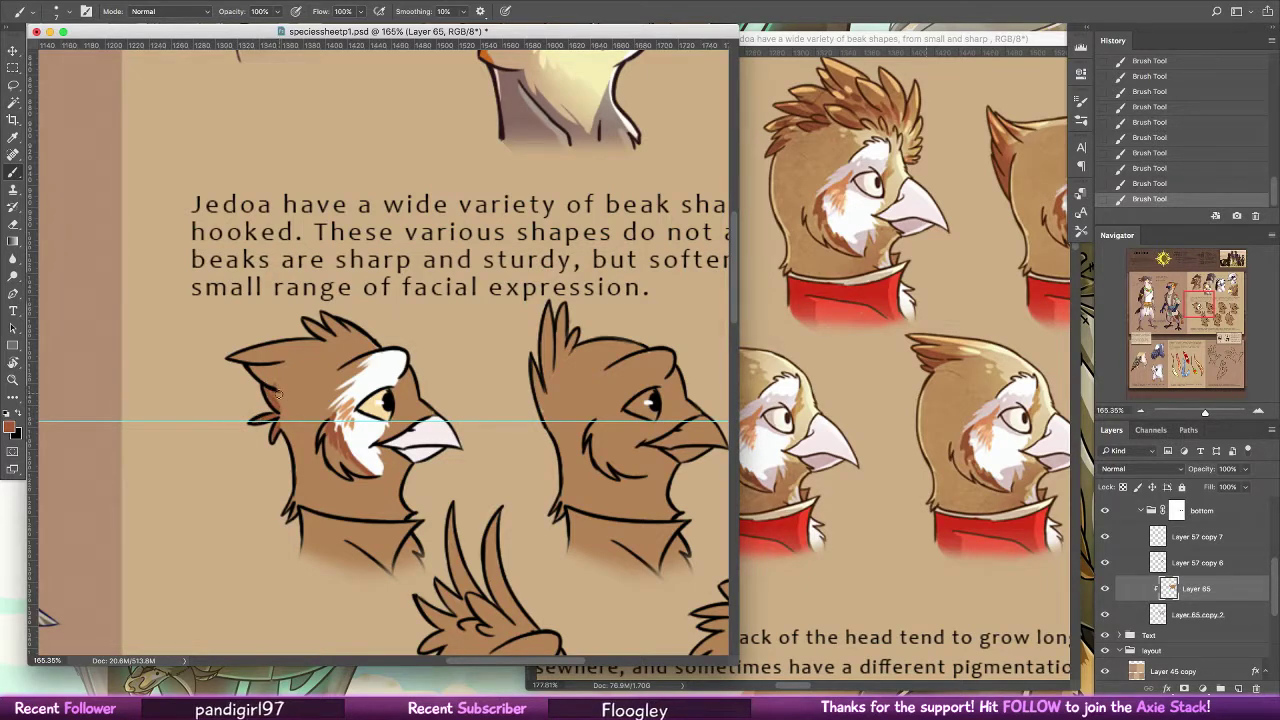
pyautogui.moveTo(278, 394)
pyautogui.mouseDown()
pyautogui.moveTo(375, 337)
pyautogui.moveTo(289, 368)
pyautogui.moveTo(375, 333)
pyautogui.moveTo(264, 361)
pyautogui.moveTo(261, 378)
pyautogui.moveTo(328, 340)
pyautogui.mouseUp()
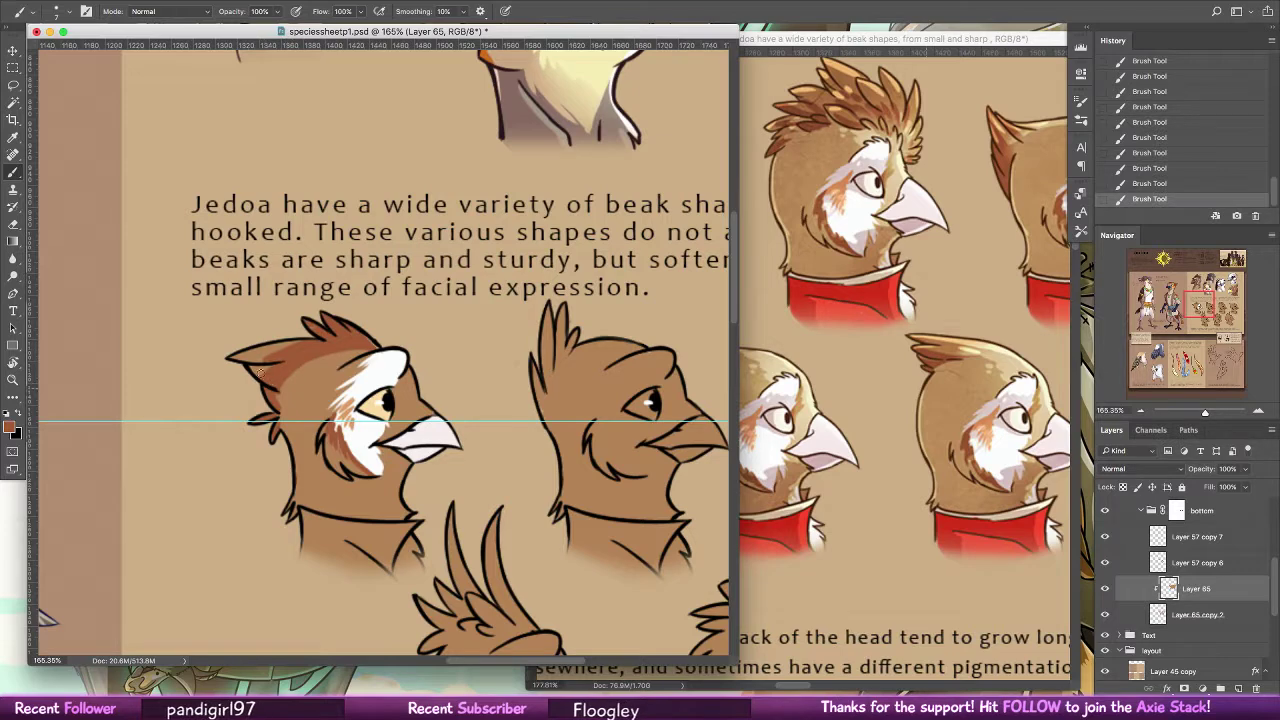
pyautogui.moveTo(260, 372); pyautogui.dragTo(251, 357)
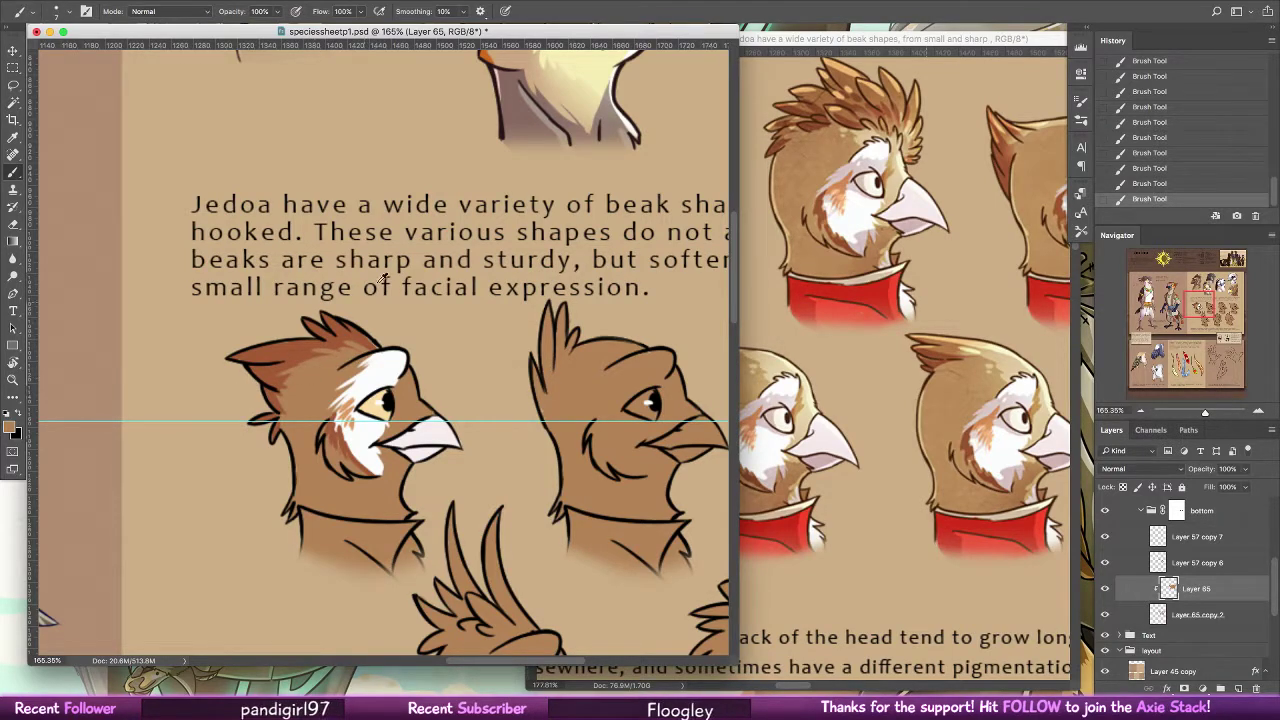
pyautogui.press('super+z')
pyautogui.press('super+z')
pyautogui.press('r')
pyautogui.moveTo(269, 278); pyautogui.dragTo(266, 423)
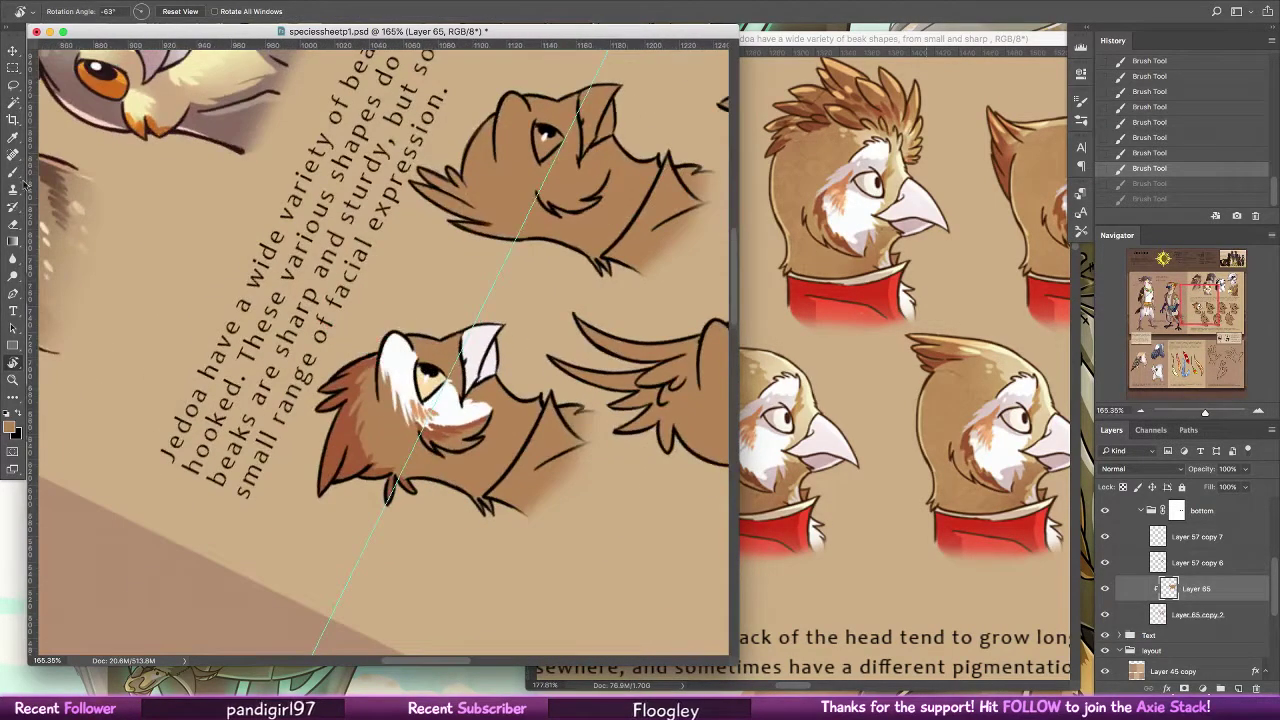
pyautogui.press('super+shift+z')
pyautogui.press('super+shift+z')
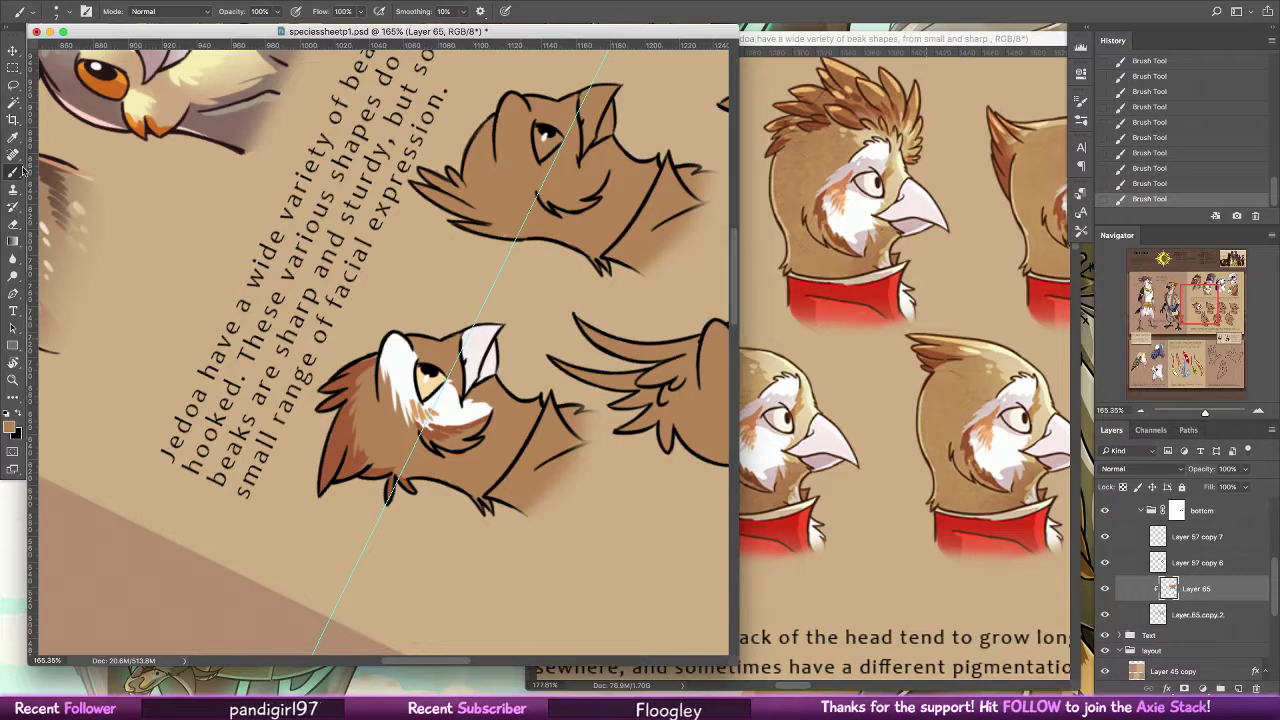
# Fill the first head's collar on Layer 65 with the red sampled from the reference collar
pyautogui.scroll(-2, 393, 268)
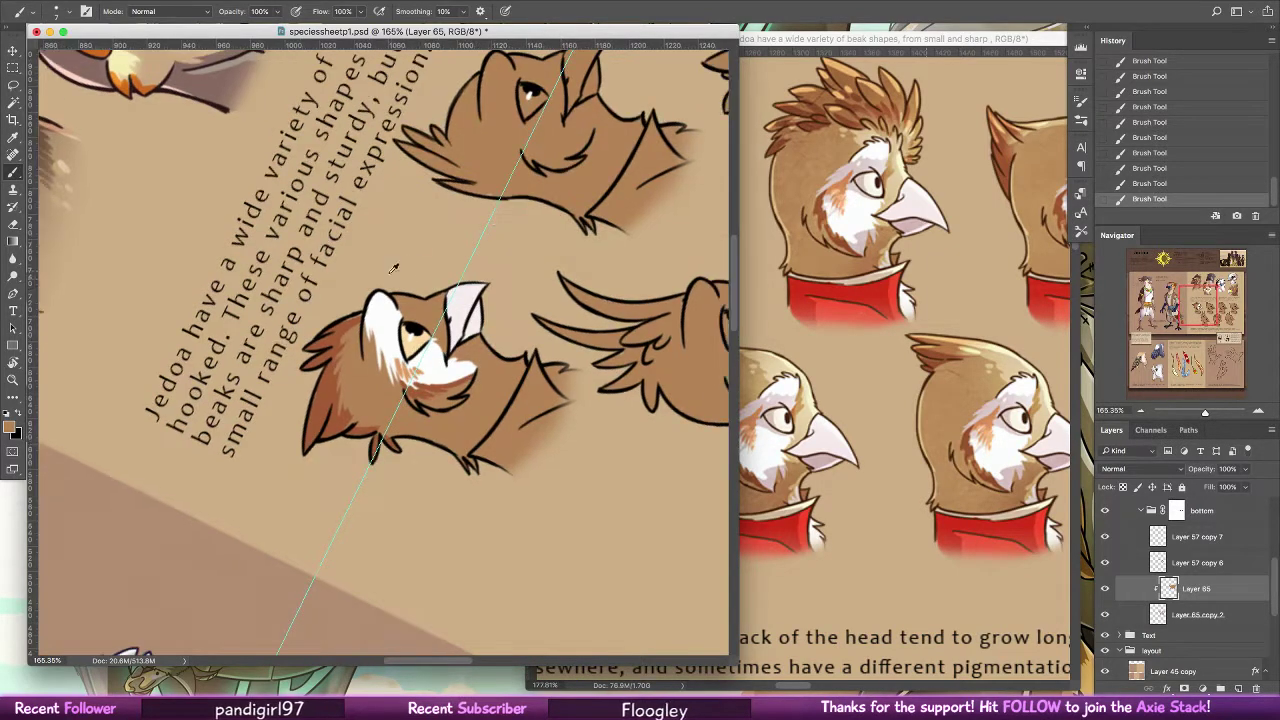
pyautogui.hotkey('alt', '[')
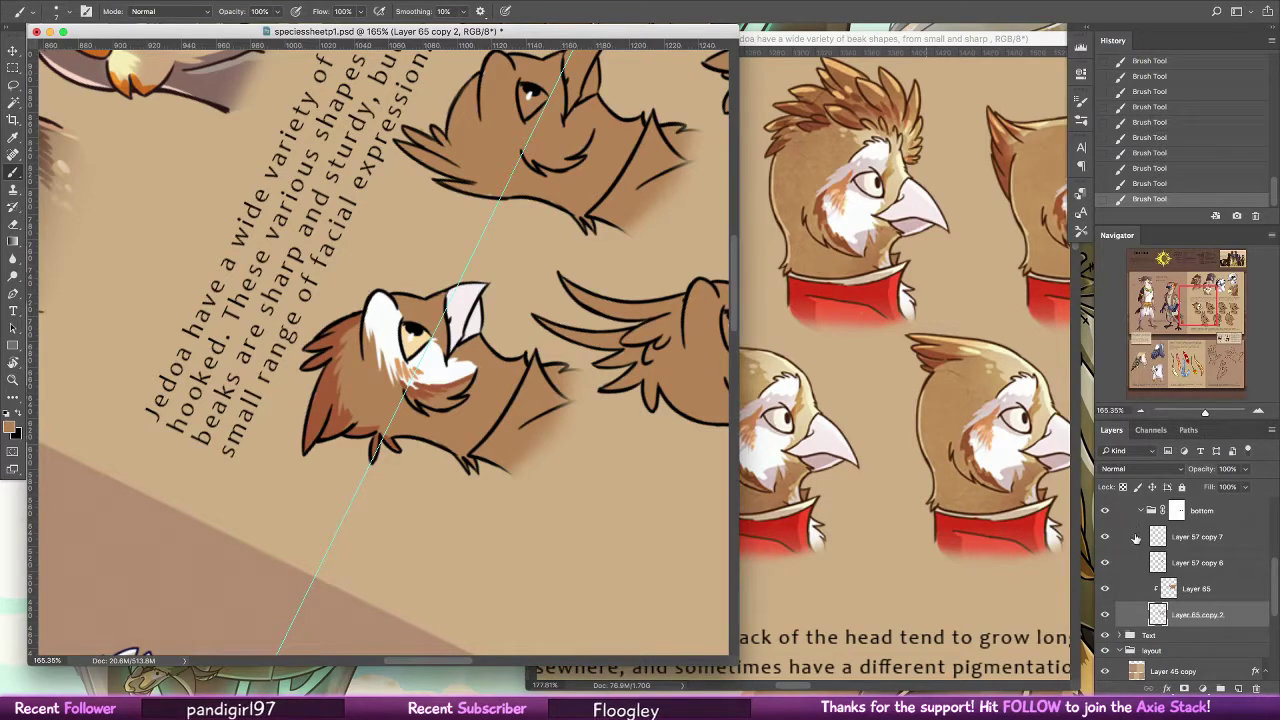
pyautogui.click(1194, 592)
pyautogui.keyDown('alt'); pyautogui.click(806, 508); pyautogui.keyUp('alt')
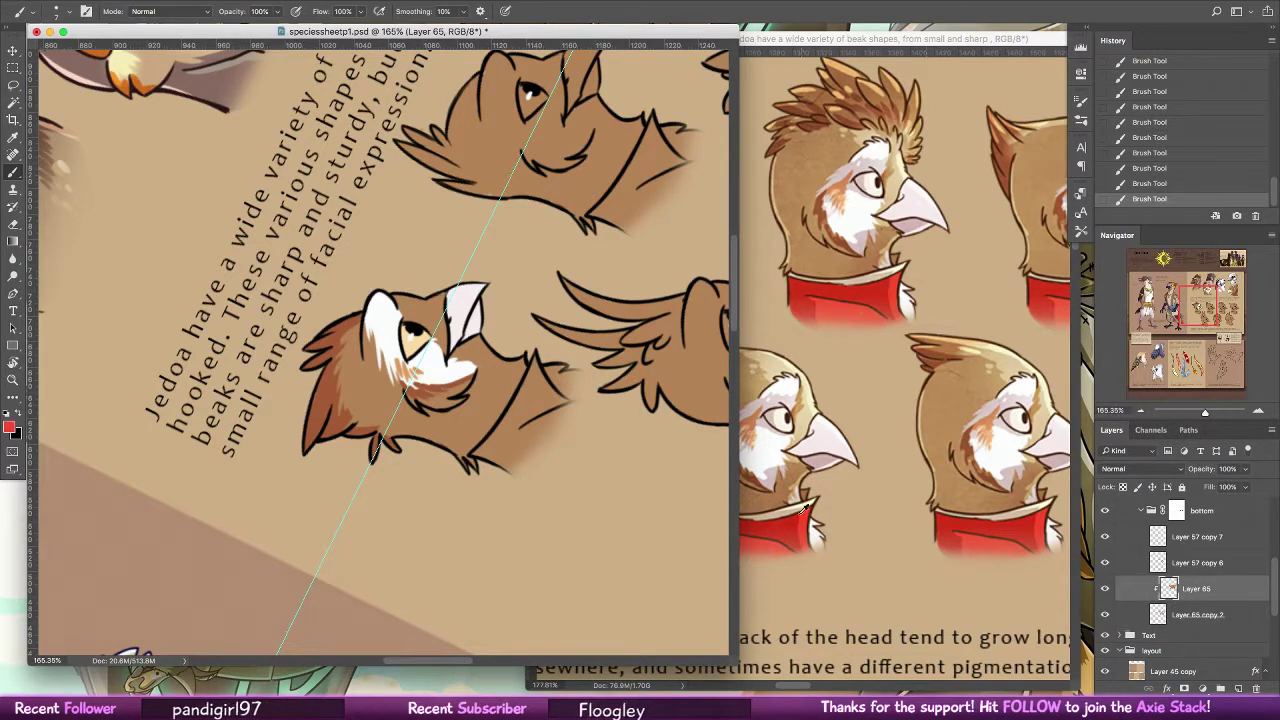
pyautogui.moveTo(474, 455)
pyautogui.mouseDown()
pyautogui.moveTo(521, 478)
pyautogui.moveTo(523, 394)
pyautogui.moveTo(517, 403)
pyautogui.moveTo(535, 354)
pyautogui.moveTo(515, 407)
pyautogui.moveTo(552, 388)
pyautogui.moveTo(558, 400)
pyautogui.moveTo(511, 372)
pyautogui.moveTo(478, 404)
pyautogui.moveTo(492, 404)
pyautogui.moveTo(502, 399)
pyautogui.moveTo(432, 407)
pyautogui.moveTo(478, 345)
pyautogui.mouseUp()
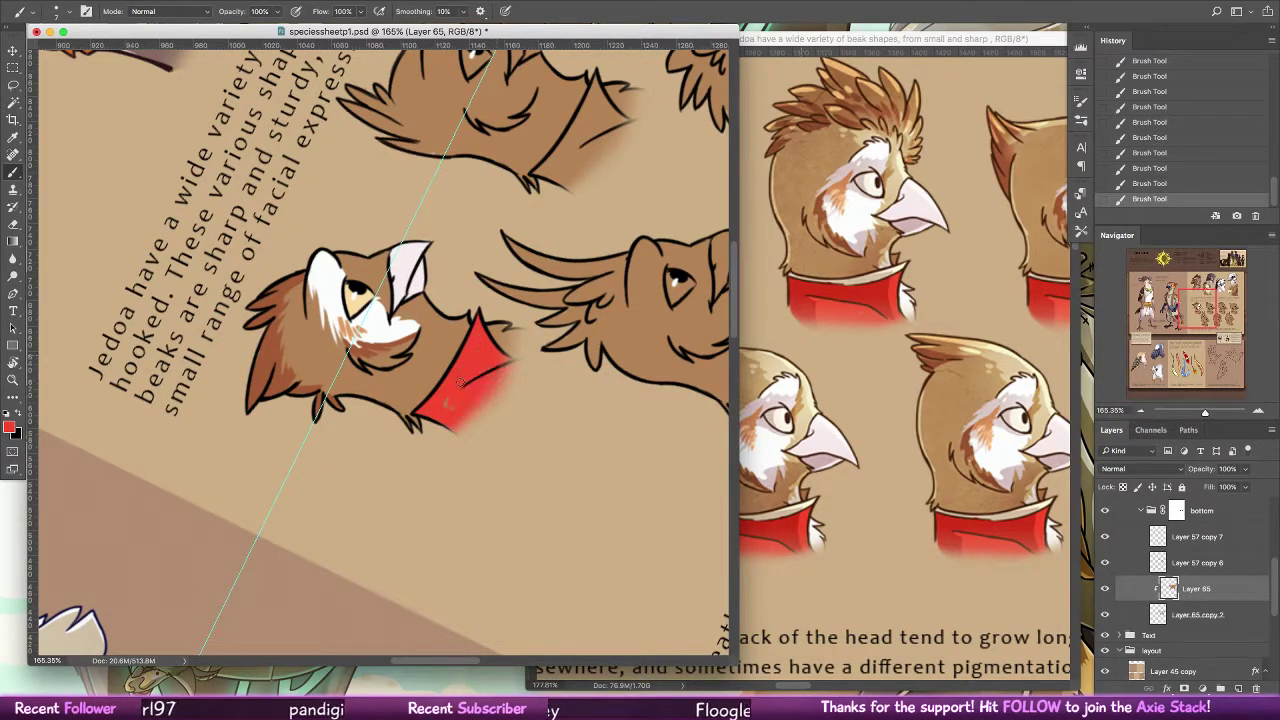
pyautogui.moveTo(495, 362); pyautogui.dragTo(440, 405)
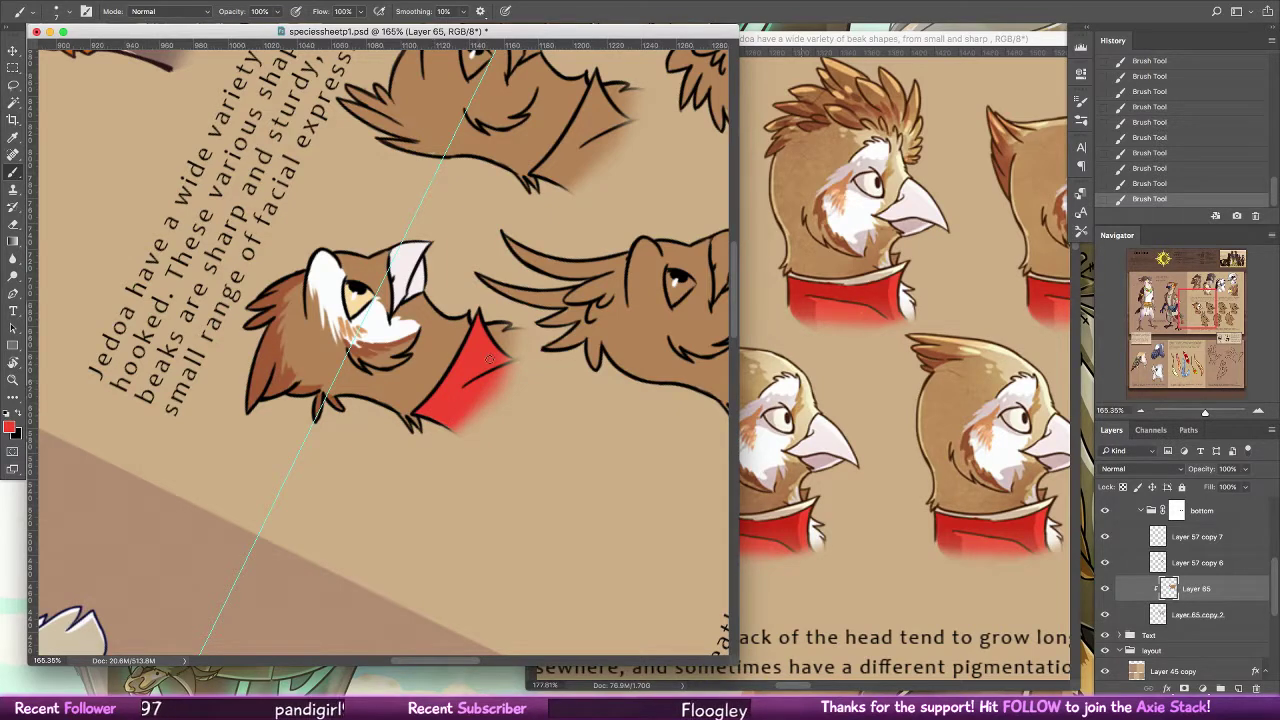
# Paint a pale beige trim along the collar's neck edge, using the colour of the reference collar's trim
pyautogui.keyDown('alt'); pyautogui.click(873, 278); pyautogui.keyUp('alt')
pyautogui.moveTo(422, 410)
pyautogui.mouseDown()
pyautogui.moveTo(477, 317)
pyautogui.moveTo(461, 365)
pyautogui.mouseUp()
pyautogui.keyDown('alt'); pyautogui.click(444, 369); pyautogui.keyUp('alt')
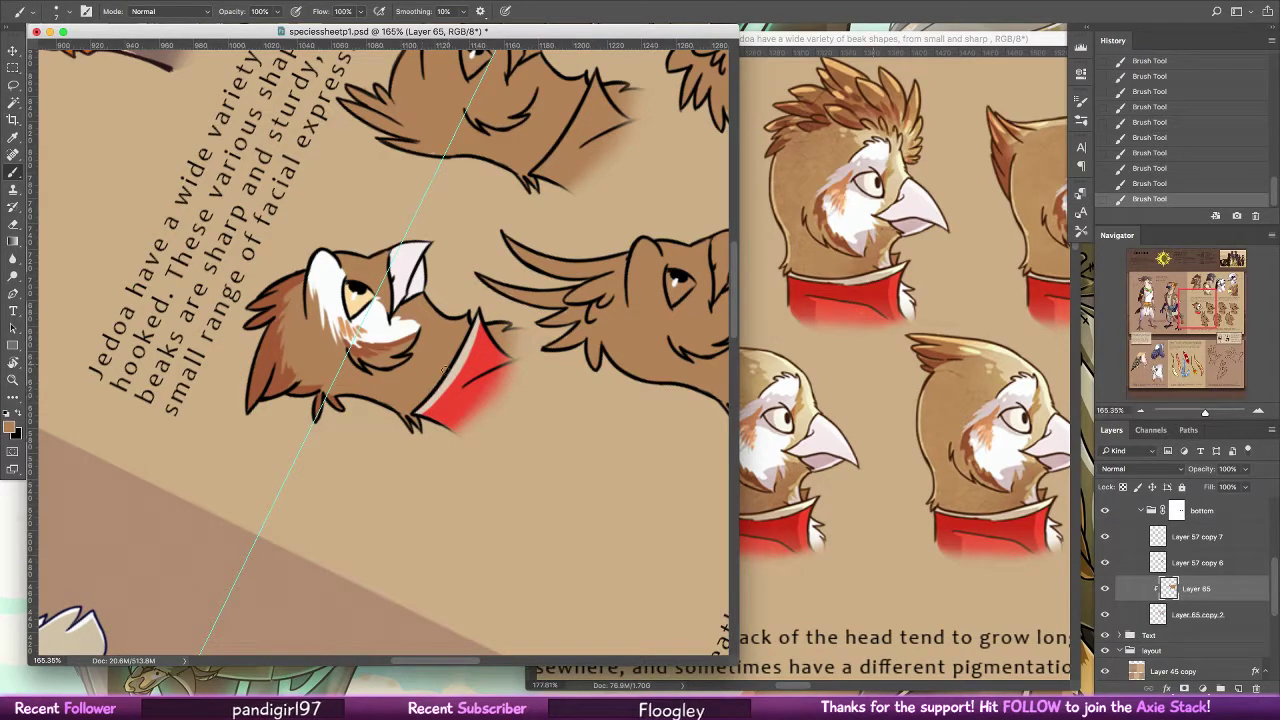
# Lasso-select the whole coloured first head
pyautogui.doubleClick(13, 363)
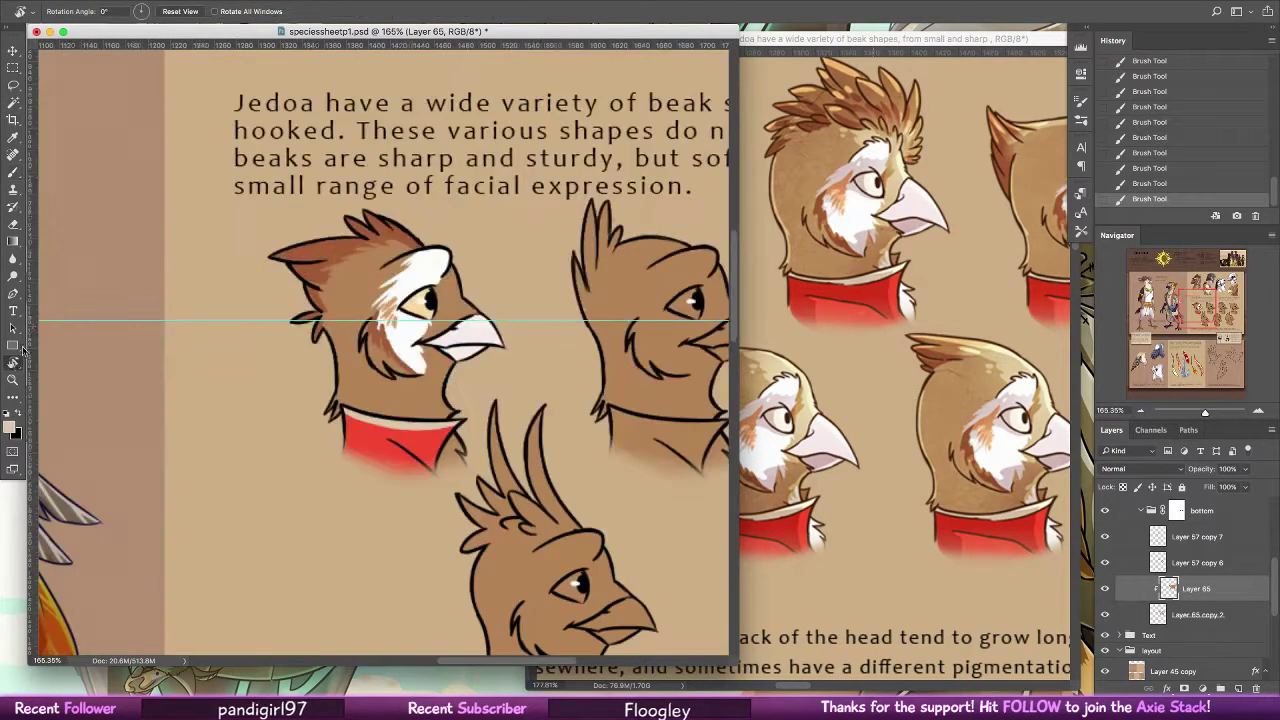
pyautogui.click(13, 86)
pyautogui.moveTo(487, 231)
pyautogui.mouseDown()
pyautogui.moveTo(225, 284)
pyautogui.moveTo(214, 419)
pyautogui.moveTo(487, 234)
pyautogui.mouseUp()
pyautogui.press('v')
pyautogui.moveTo(590, 377); pyautogui.dragTo(433, 354)
pyautogui.moveTo(354, 342); pyautogui.dragTo(633, 336)
pyautogui.moveTo(643, 380); pyautogui.dragTo(391, 409)
pyautogui.moveTo(290, 408); pyautogui.dragTo(556, 384)
pyautogui.moveTo(665, 411); pyautogui.dragTo(461, 404)
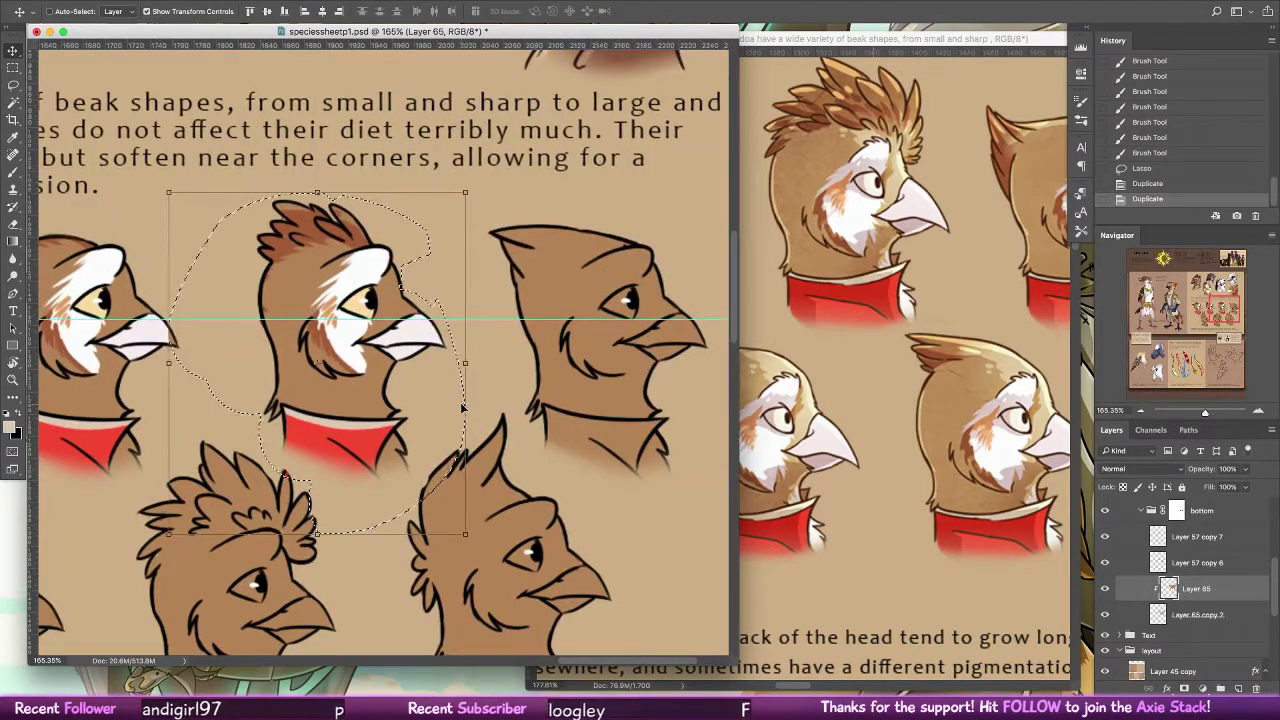
pyautogui.moveTo(406, 372); pyautogui.dragTo(655, 368)
pyautogui.press('alt+super+z')
pyautogui.press('alt+super+z')
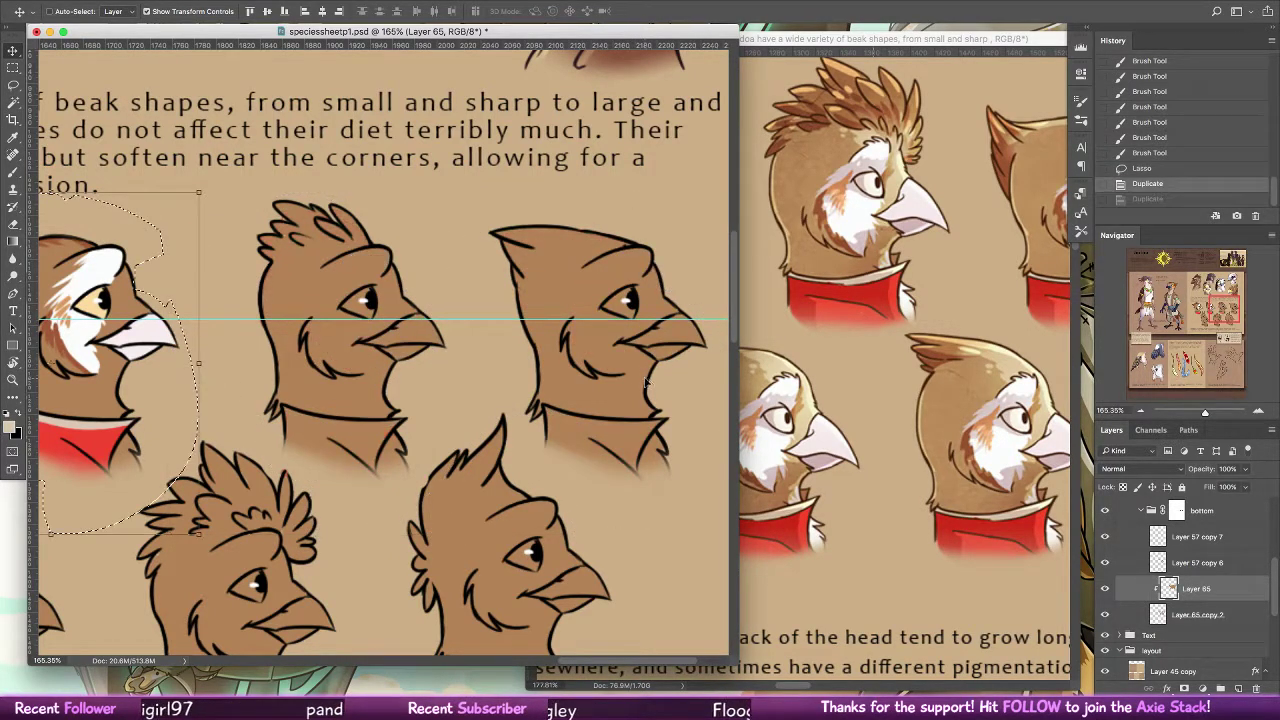
pyautogui.press('alt+super+z')
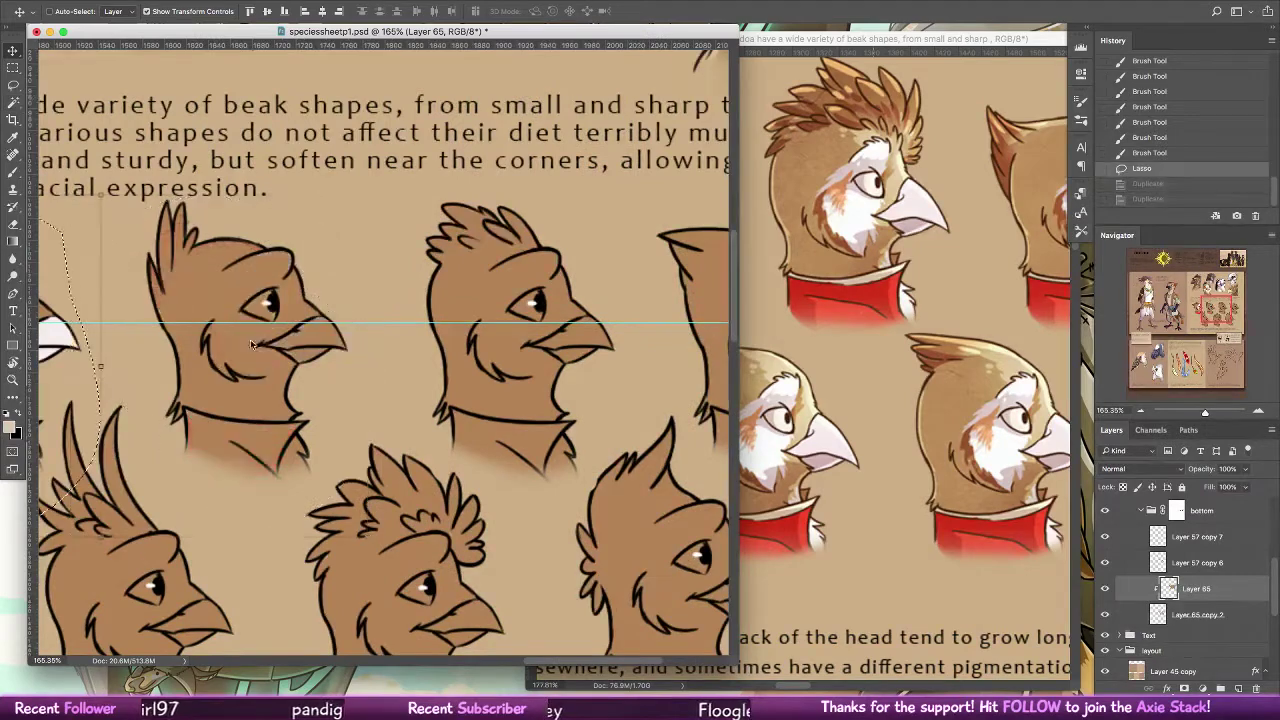
# Trim the lasso selection closer to the back of the first head and neck
pyautogui.moveTo(256, 342); pyautogui.dragTo(523, 372)
pyautogui.press('m')
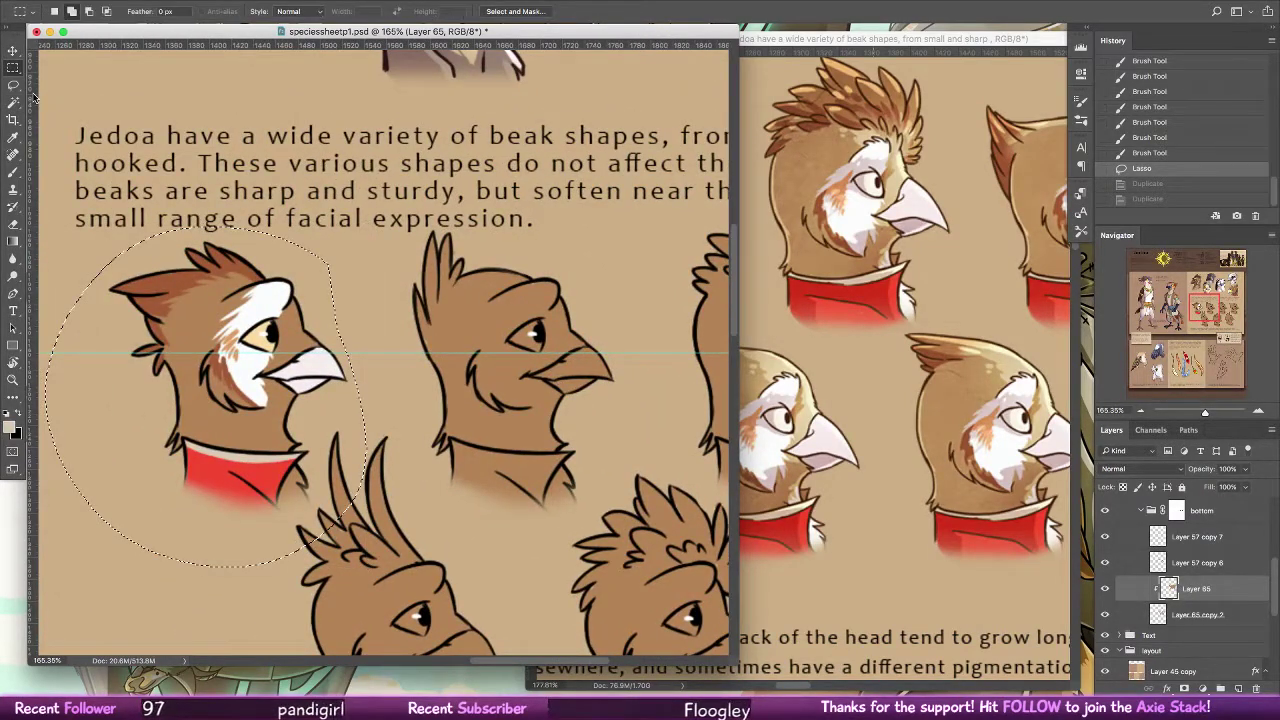
pyautogui.click(13, 85)
pyautogui.moveTo(82, 250)
pyautogui.mouseDown()
pyautogui.moveTo(154, 426)
pyautogui.moveTo(50, 516)
pyautogui.moveTo(45, 340)
pyautogui.mouseUp()
# Duplicate the selected colouring onto the second, third and fourth heads of the upper row, aligning it with each line drawing
pyautogui.click(14, 51)
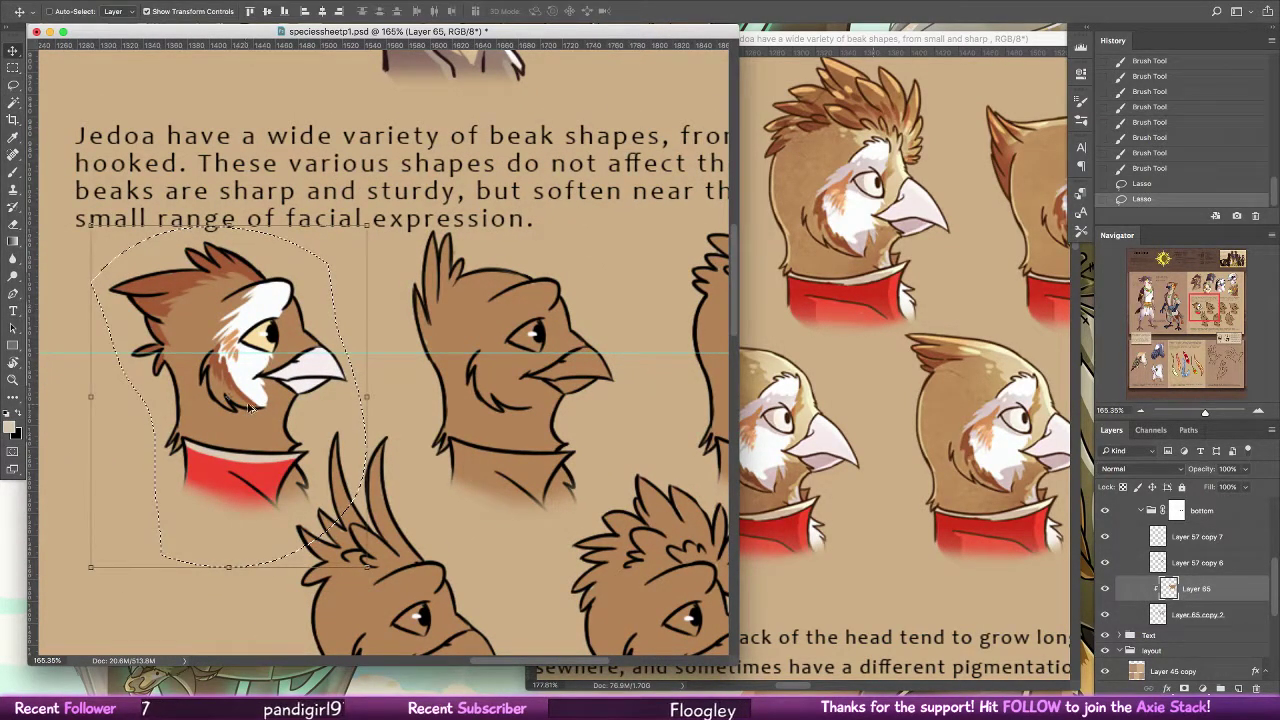
pyautogui.moveTo(190, 376)
pyautogui.mouseDown()
pyautogui.moveTo(522, 376)
pyautogui.moveTo(515, 390)
pyautogui.mouseUp()
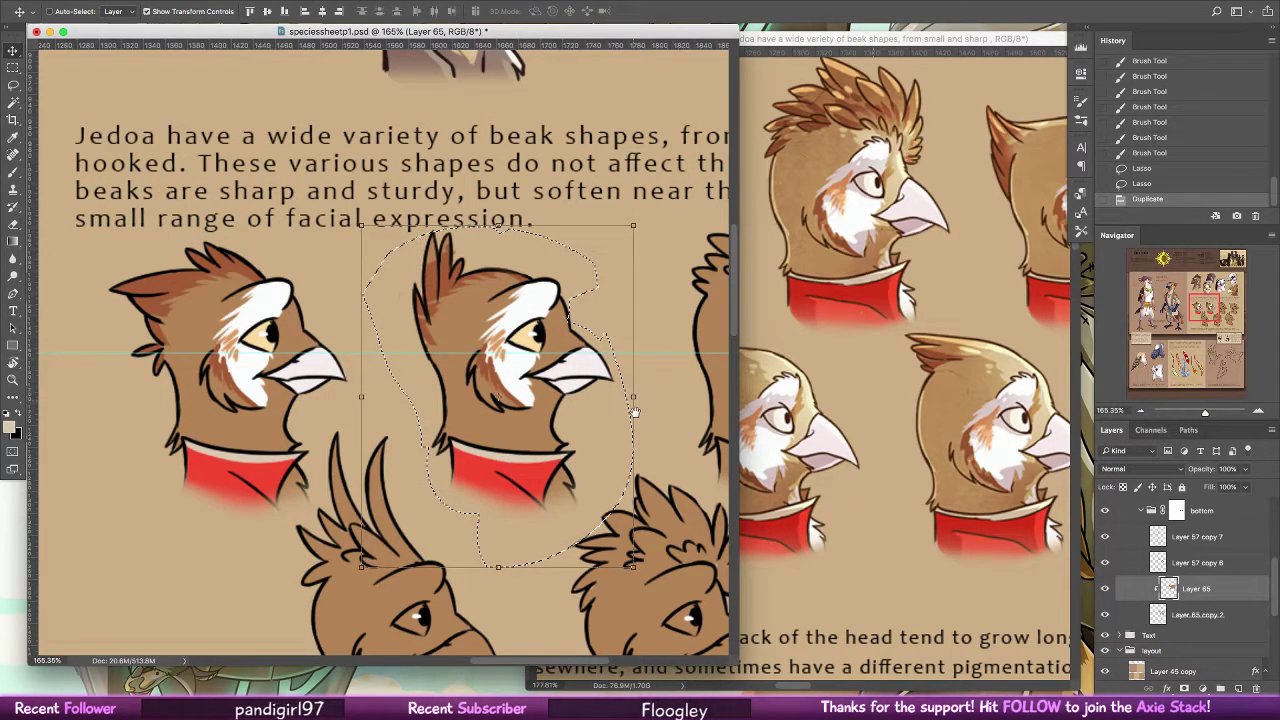
pyautogui.moveTo(635, 412); pyautogui.dragTo(349, 371)
pyautogui.moveTo(268, 337); pyautogui.dragTo(535, 336)
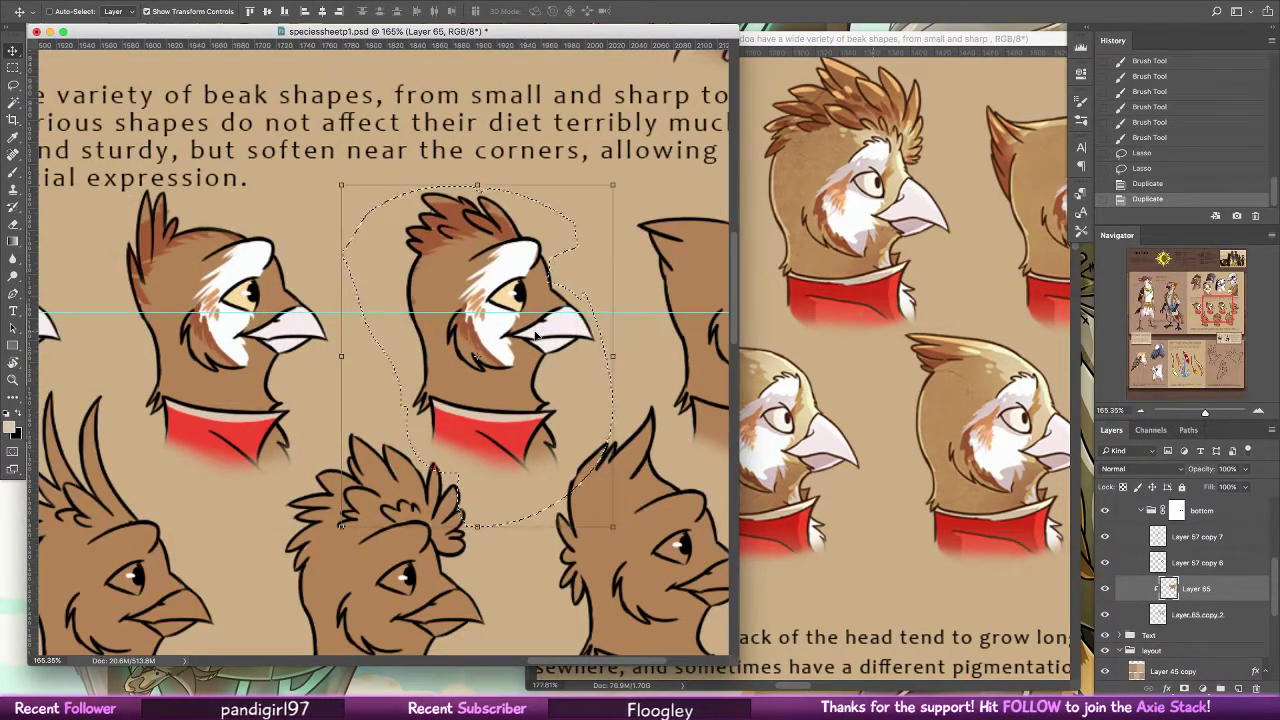
pyautogui.moveTo(540, 392); pyautogui.dragTo(312, 390)
pyautogui.moveTo(307, 339); pyautogui.dragTo(569, 340)
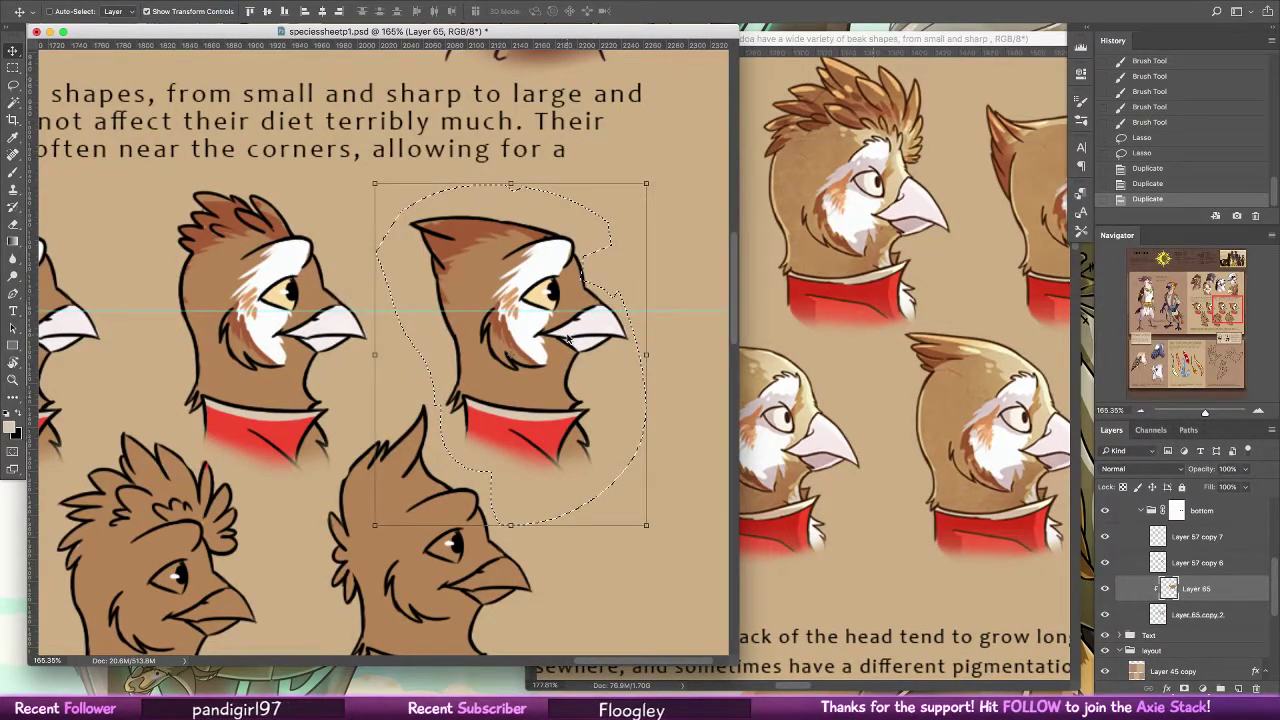
pyautogui.scroll(-3, 553, 441)
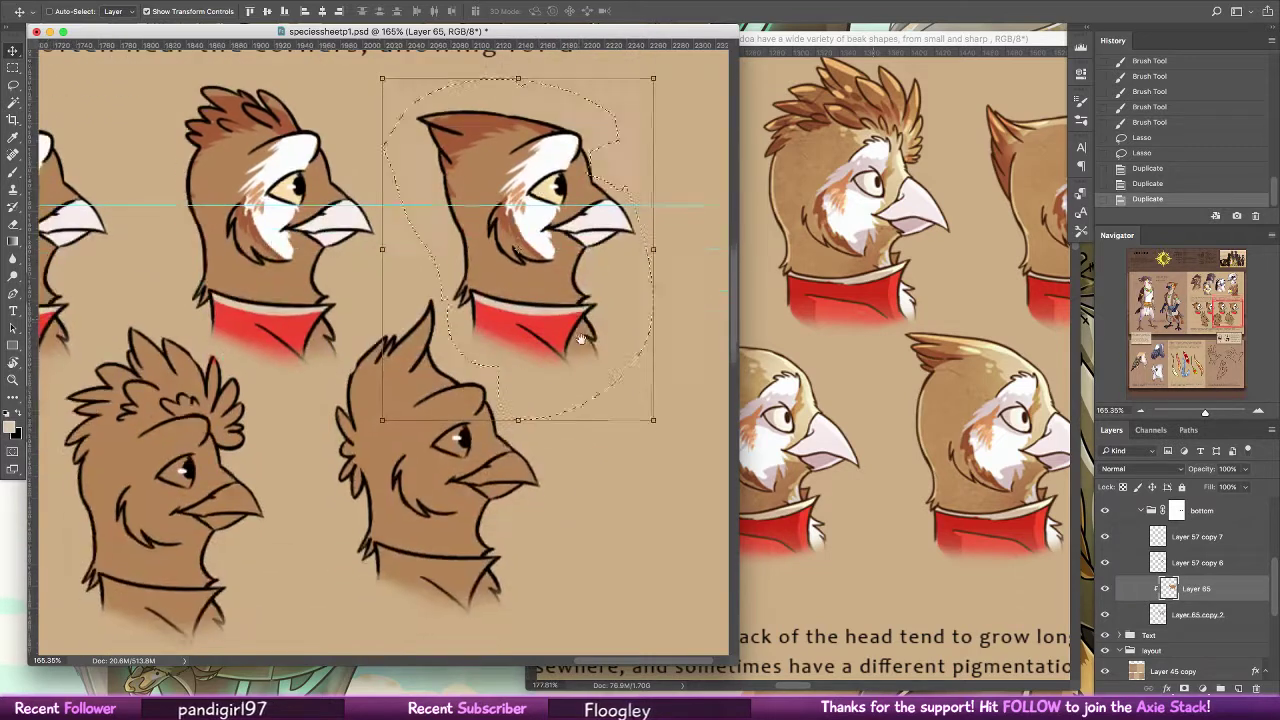
pyautogui.moveTo(580, 267); pyautogui.dragTo(470, 492)
pyautogui.hotkey('ctrl', 'z')
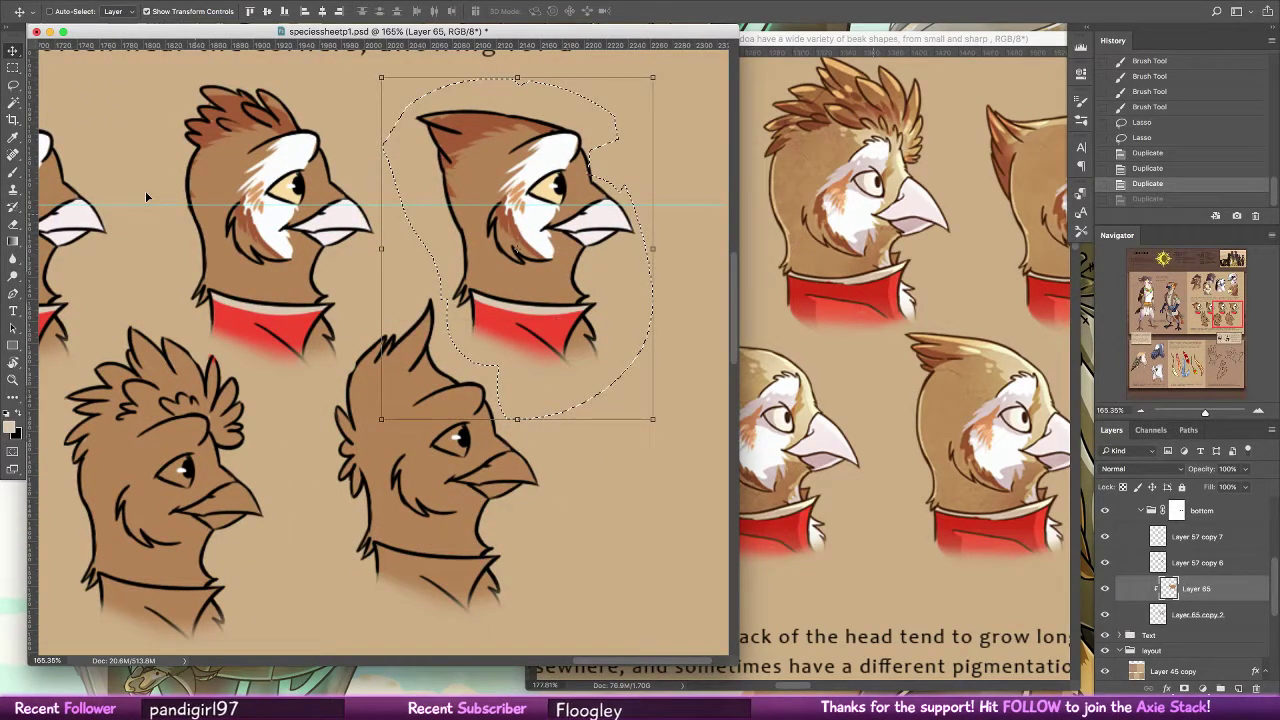
# Trim the lasso selection closely around the coloured fourth head, its beak and its collar
pyautogui.press('l')
pyautogui.moveTo(638, 388)
pyautogui.mouseDown()
pyautogui.moveTo(571, 388)
pyautogui.moveTo(459, 348)
pyautogui.moveTo(544, 466)
pyautogui.moveTo(652, 376)
pyautogui.mouseUp()
pyautogui.moveTo(465, 357)
pyautogui.mouseDown()
pyautogui.moveTo(422, 145)
pyautogui.moveTo(370, 148)
pyautogui.moveTo(485, 107)
pyautogui.moveTo(644, 136)
pyautogui.moveTo(511, 65)
pyautogui.moveTo(648, 257)
pyautogui.moveTo(655, 240)
pyautogui.moveTo(634, 222)
pyautogui.moveTo(652, 250)
pyautogui.moveTo(645, 240)
pyautogui.moveTo(691, 198)
pyautogui.mouseUp()
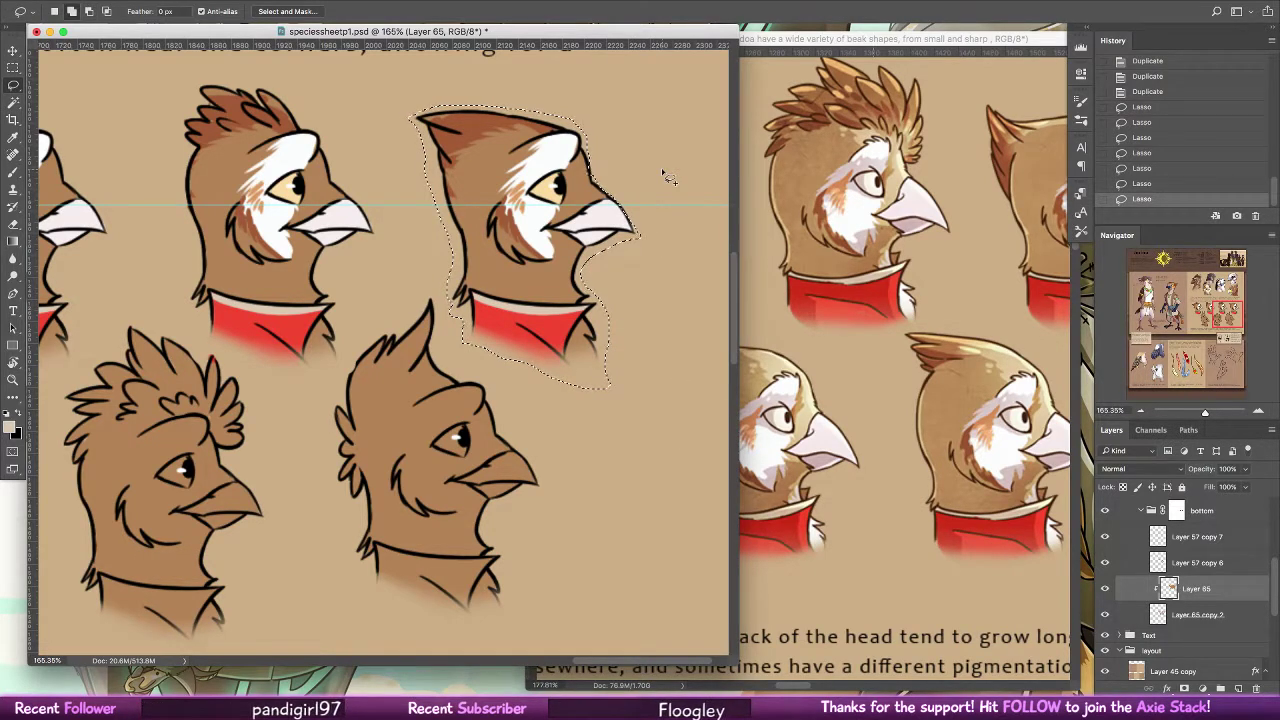
# Duplicate the selected colouring onto the three lower-row heads, aligning it with each line drawing, and clear the selection
pyautogui.press('v')
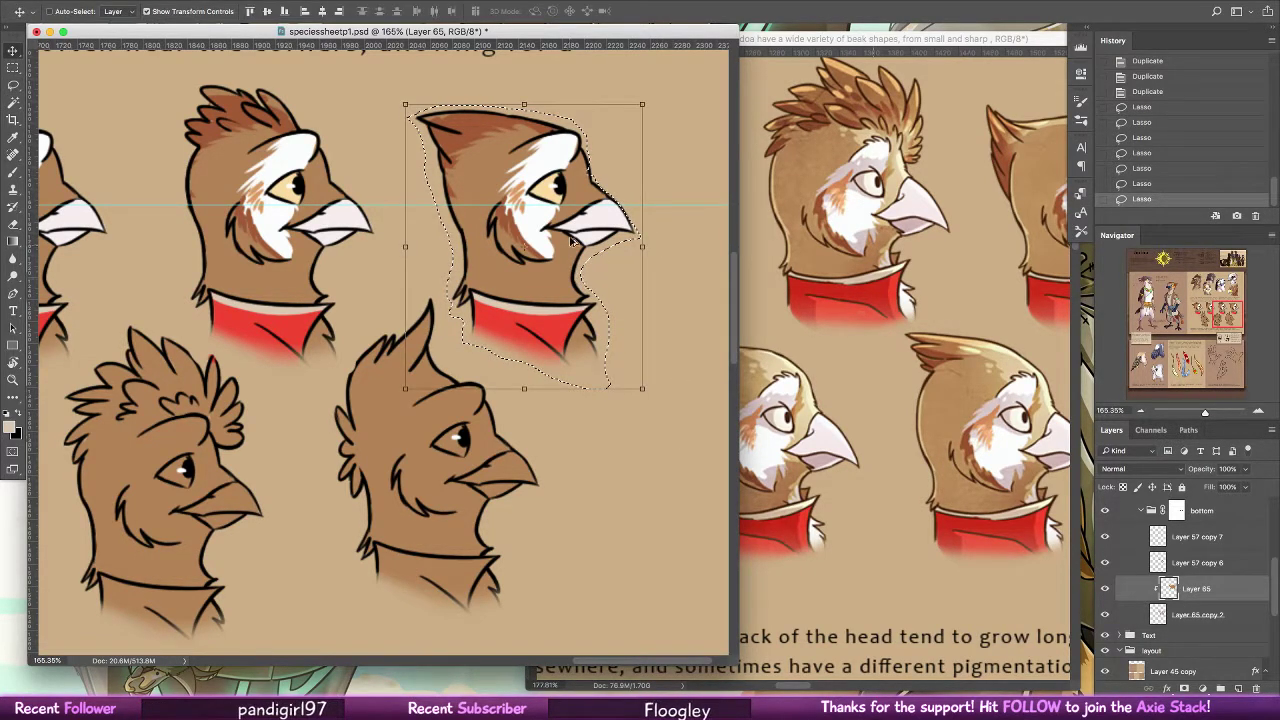
pyautogui.moveTo(582, 232); pyautogui.dragTo(479, 482)
pyautogui.moveTo(597, 413); pyautogui.dragTo(637, 317)
pyautogui.moveTo(549, 376); pyautogui.dragTo(283, 416)
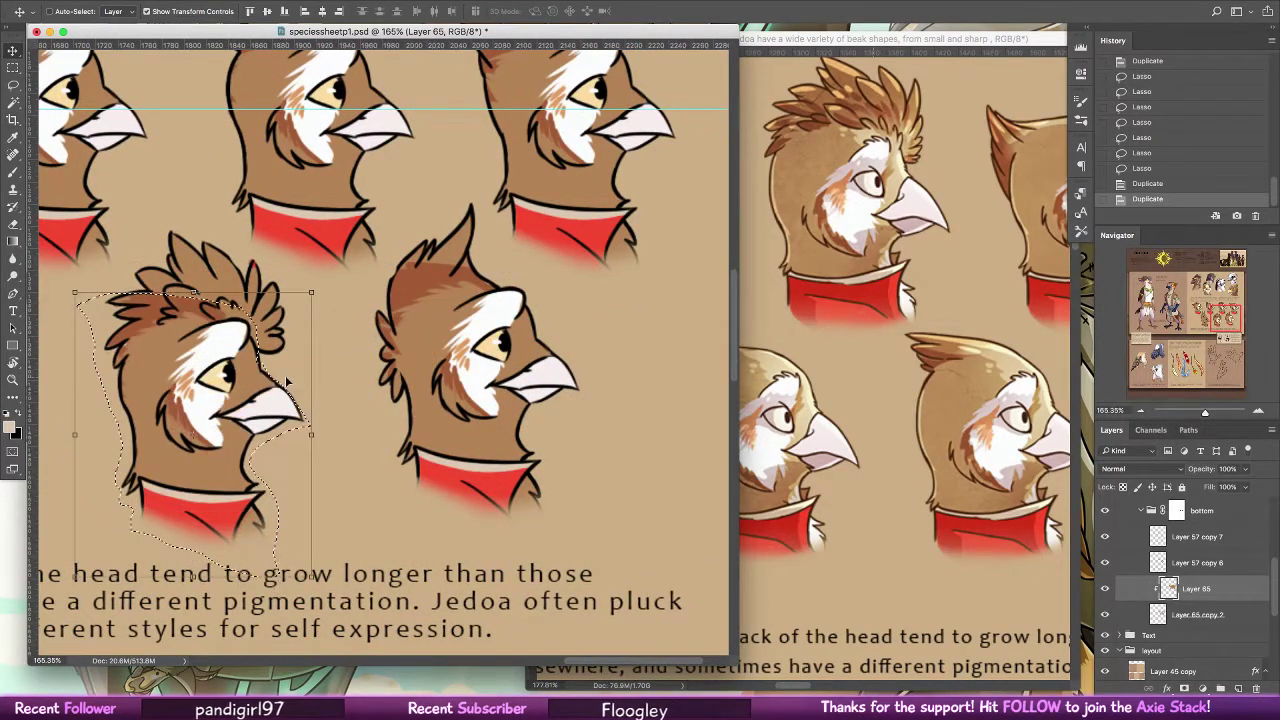
pyautogui.moveTo(351, 451); pyautogui.dragTo(748, 343)
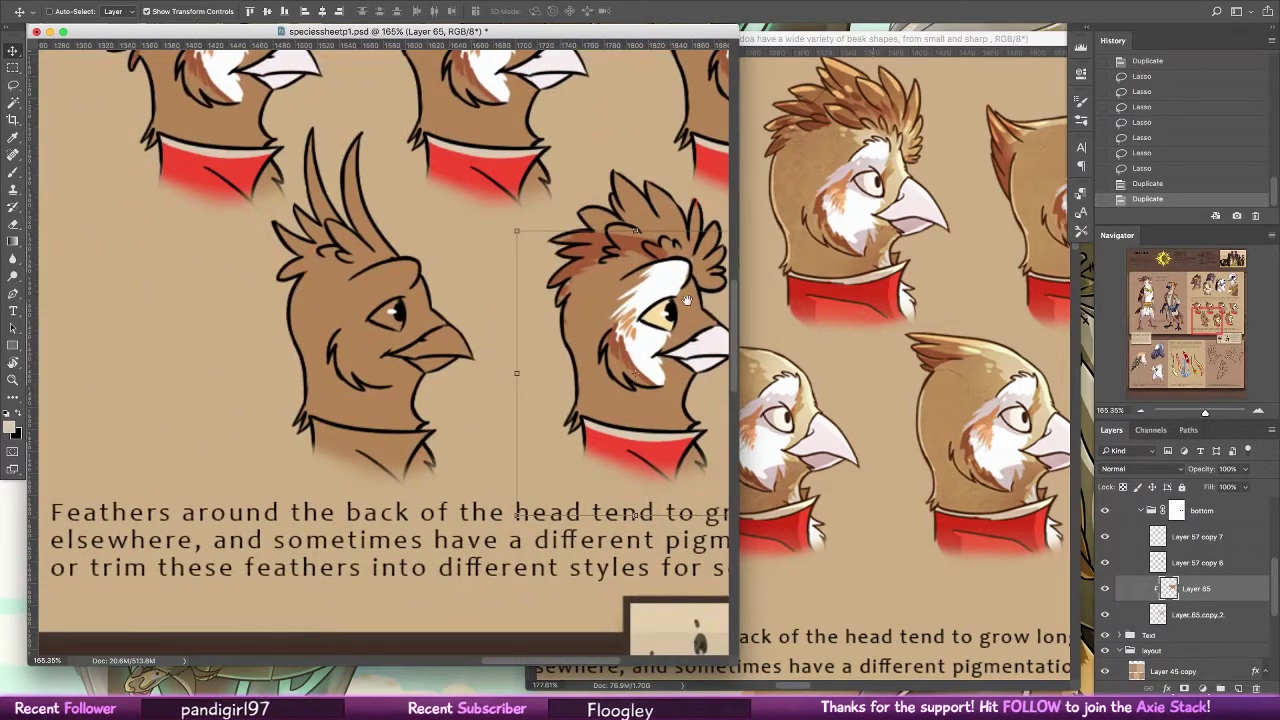
pyautogui.moveTo(687, 300); pyautogui.dragTo(432, 341)
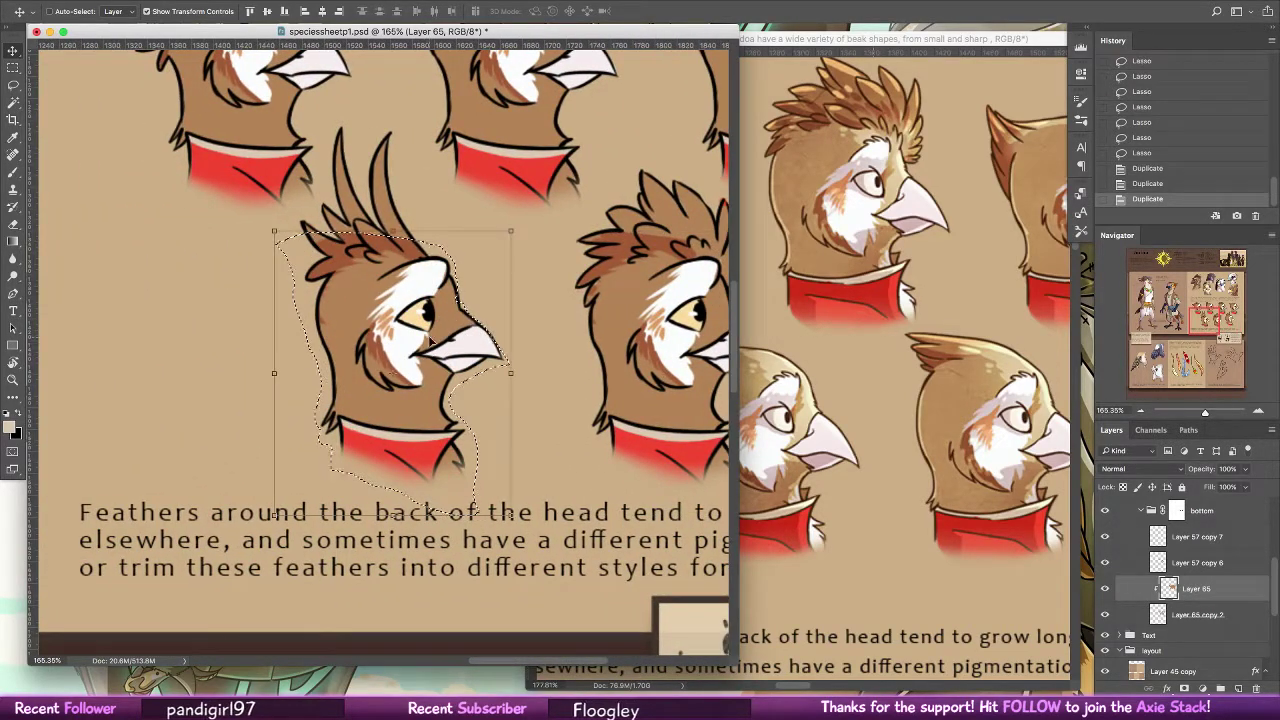
pyautogui.hotkey('ctrl', 'd')
# Paint the second upper head's crest feathers reddish brown and cover the leftover markings on its crown with the base brown
pyautogui.press('b')
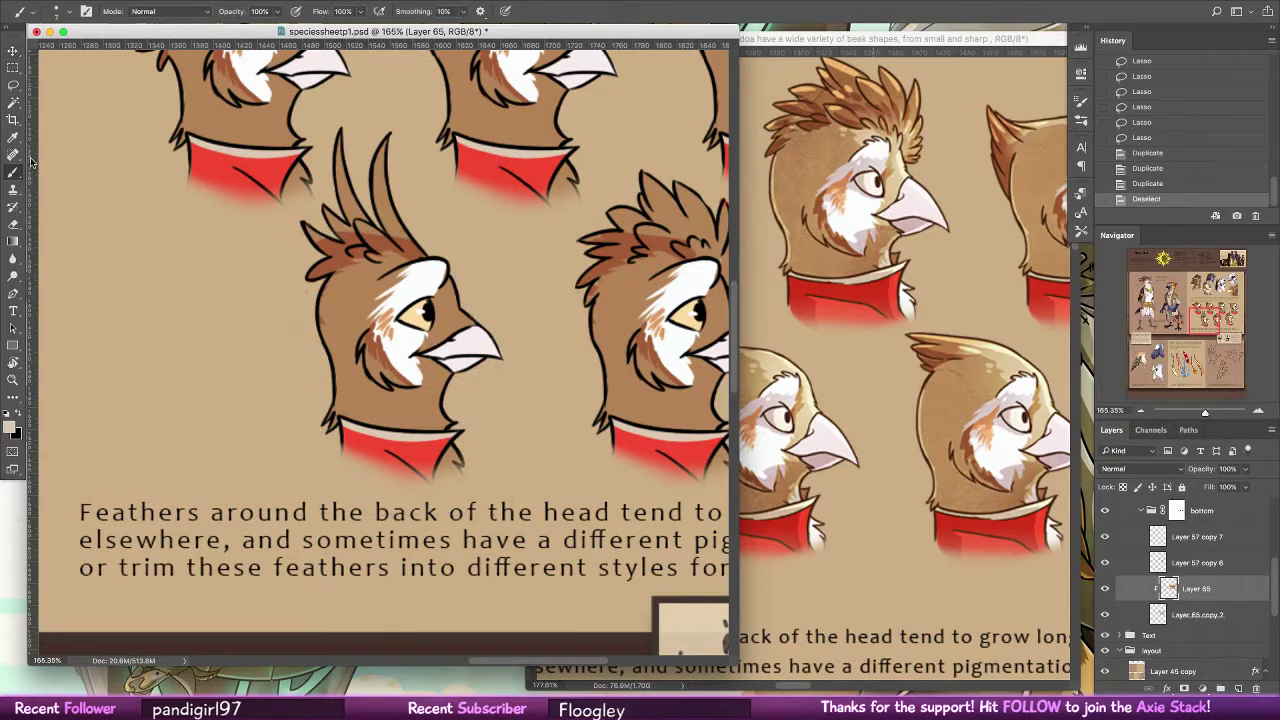
pyautogui.scroll(4, 490, 343)
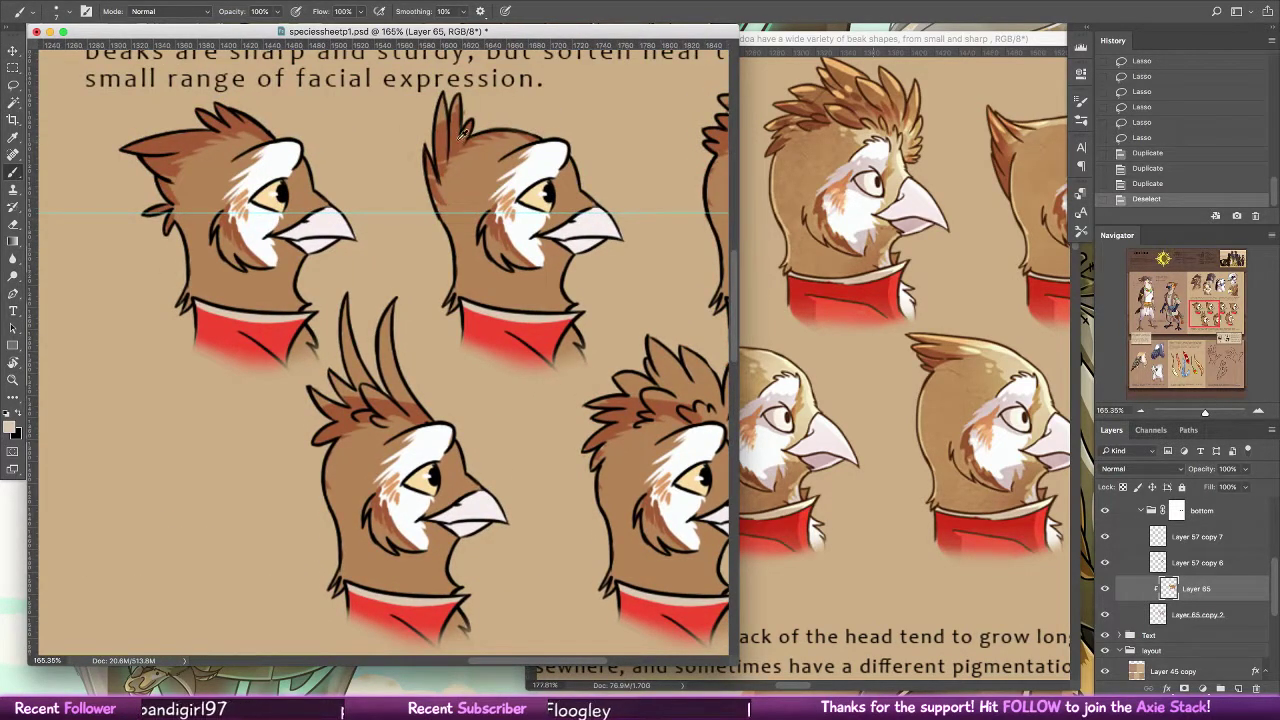
pyautogui.scroll(4, 462, 135)
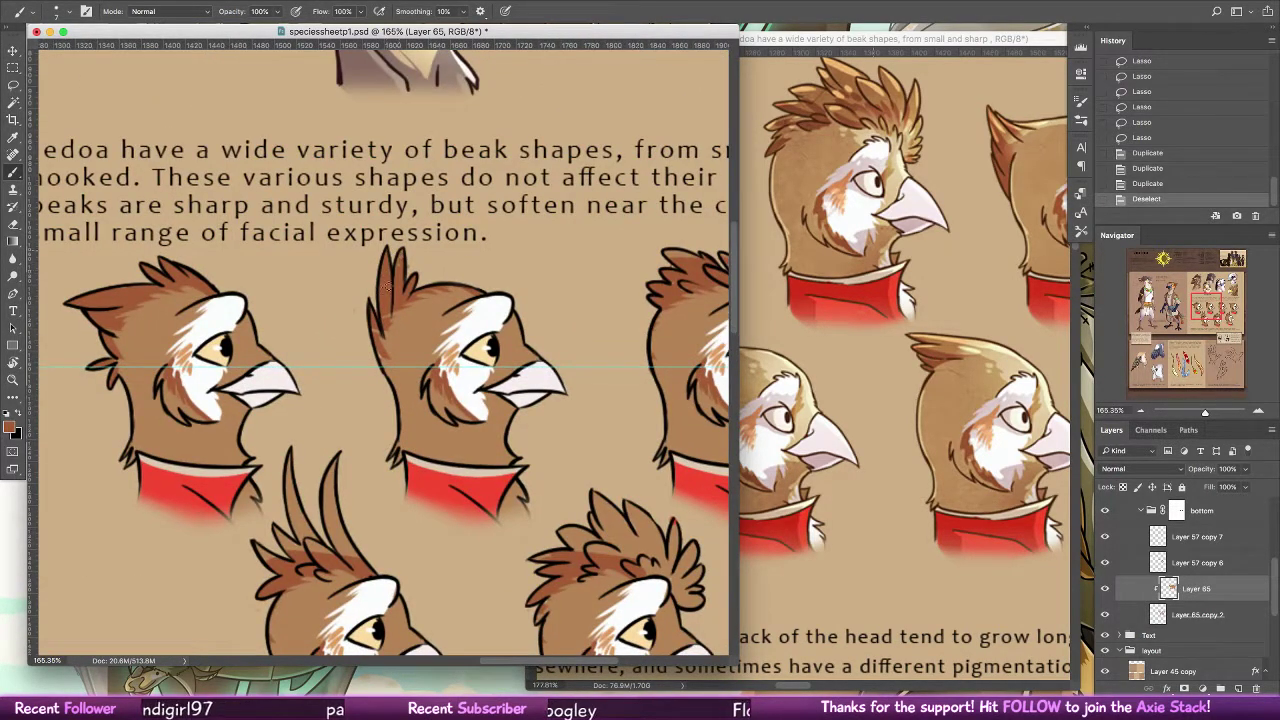
pyautogui.moveTo(388, 287)
pyautogui.mouseDown()
pyautogui.moveTo(387, 358)
pyautogui.moveTo(375, 314)
pyautogui.moveTo(381, 332)
pyautogui.mouseUp()
pyautogui.keyDown('alt'); pyautogui.click(393, 375); pyautogui.keyUp('alt')
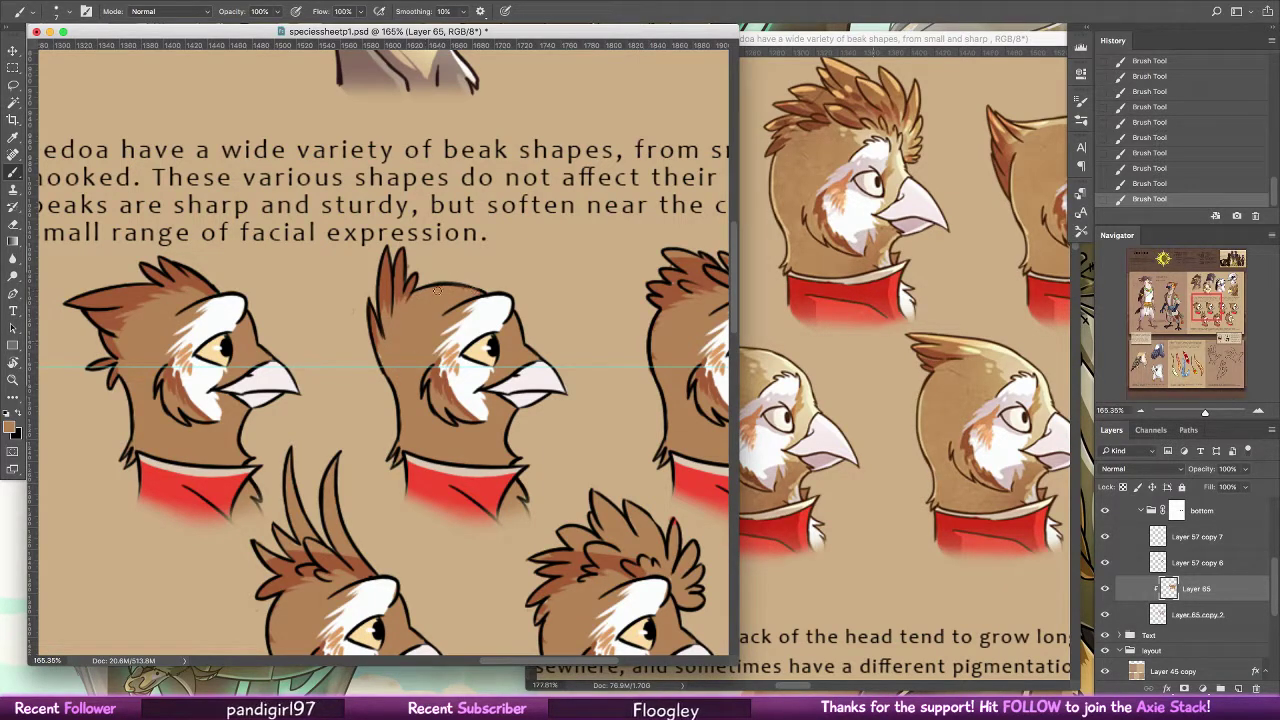
# Erase the stray base colour around the second head's crest on Layer 65 copy 2, and touch up its crown on Layer 65
pyautogui.click(1202, 616)
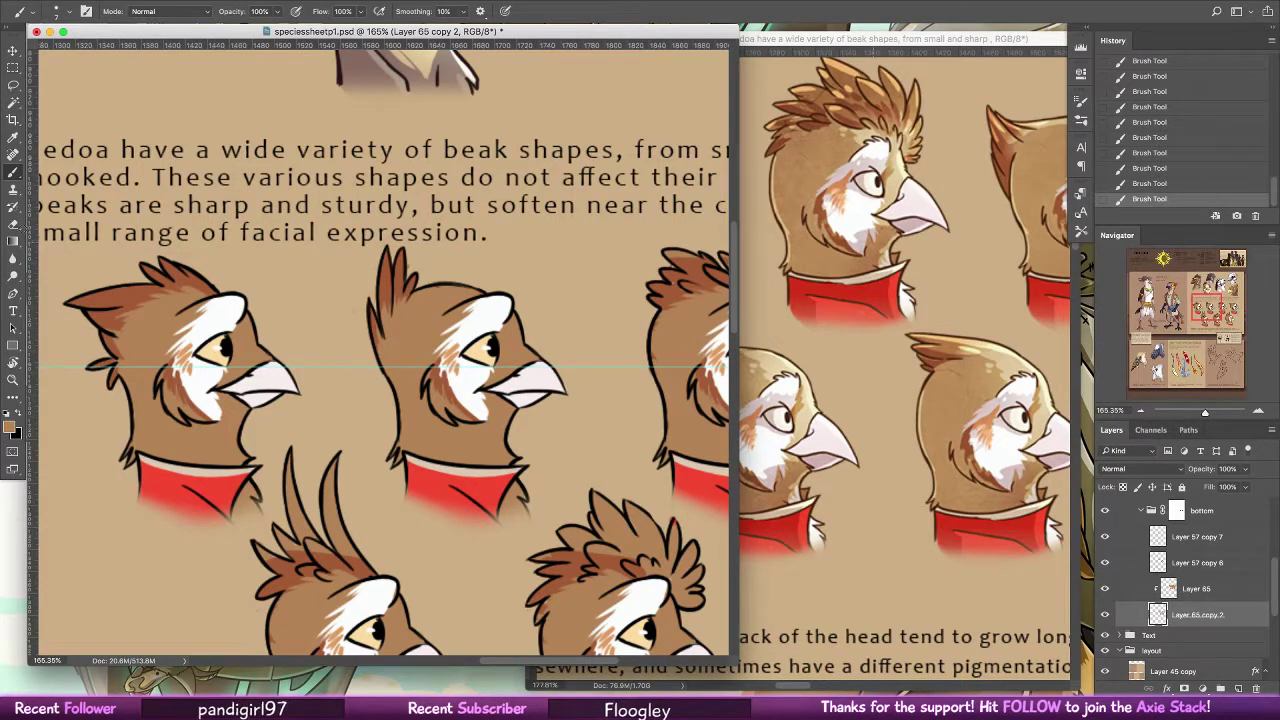
pyautogui.press('e')
pyautogui.moveTo(410, 267); pyautogui.dragTo(410, 275)
pyautogui.press('b')
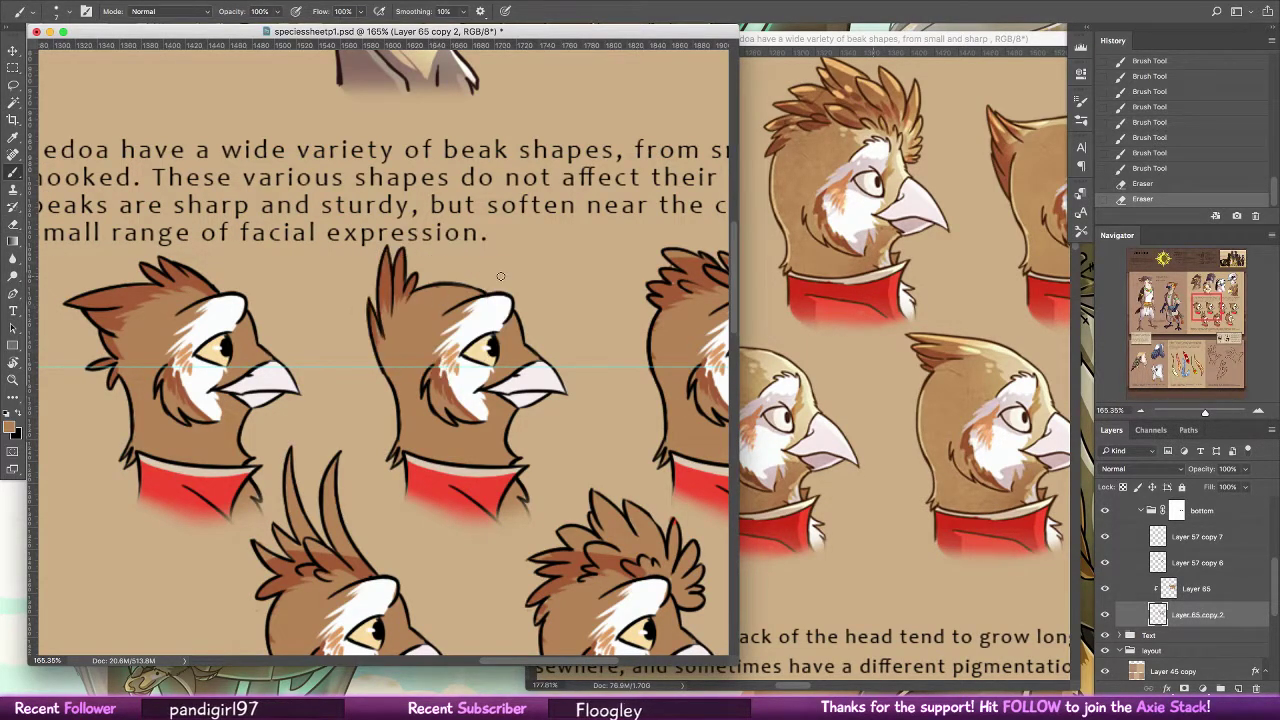
pyautogui.hotkey('alt', ']')
pyautogui.click(432, 293)
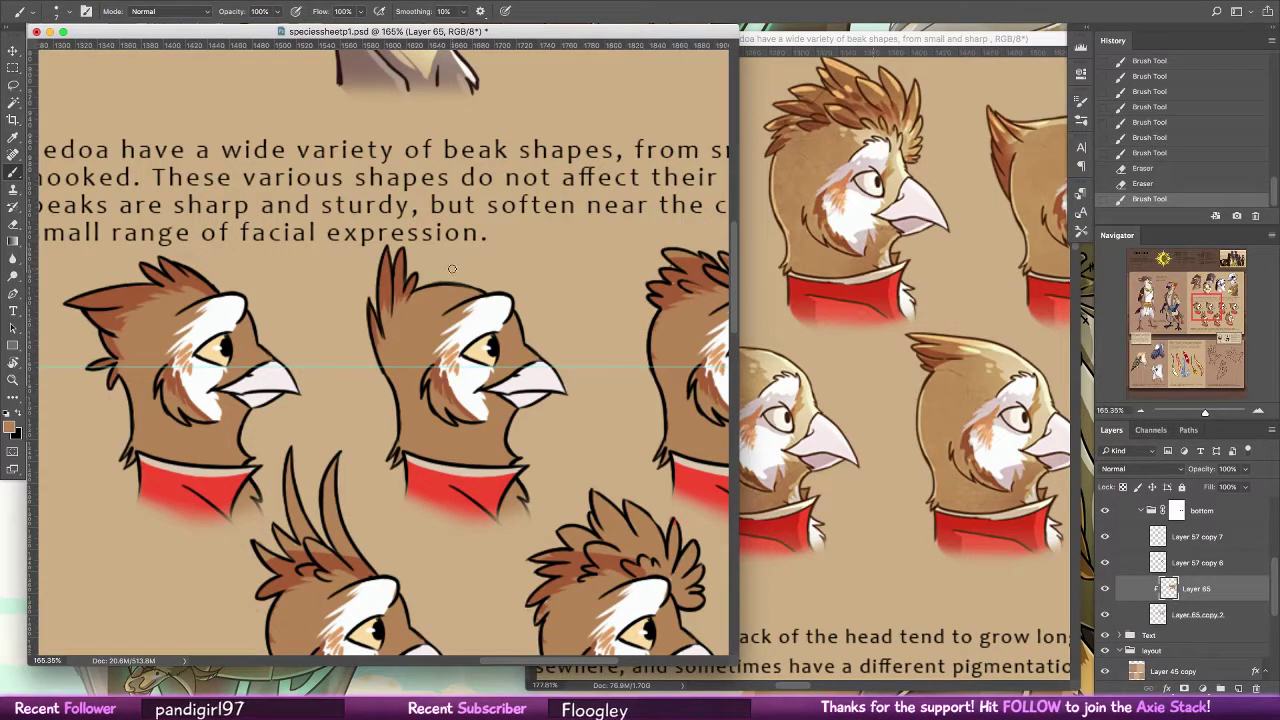
# Paint the third upper head's crest feathers with the sampled reddish brown
pyautogui.moveTo(533, 470); pyautogui.dragTo(424, 457)
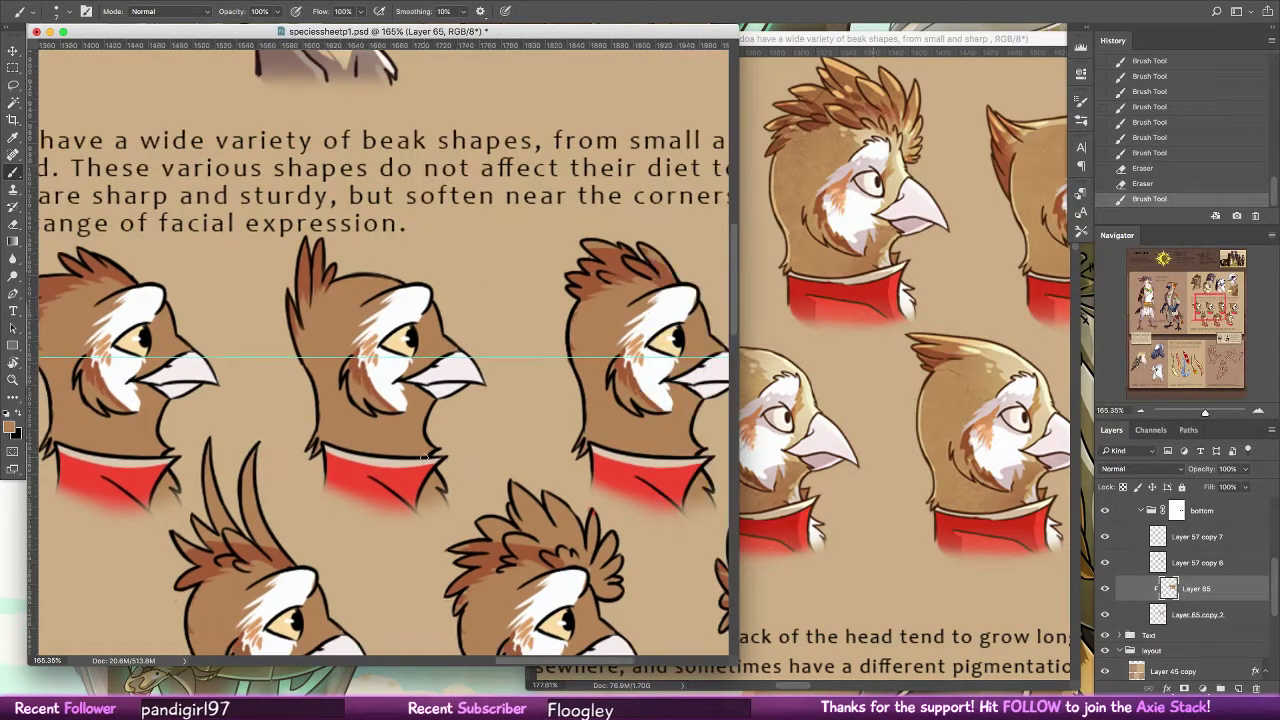
pyautogui.moveTo(584, 351); pyautogui.dragTo(382, 392)
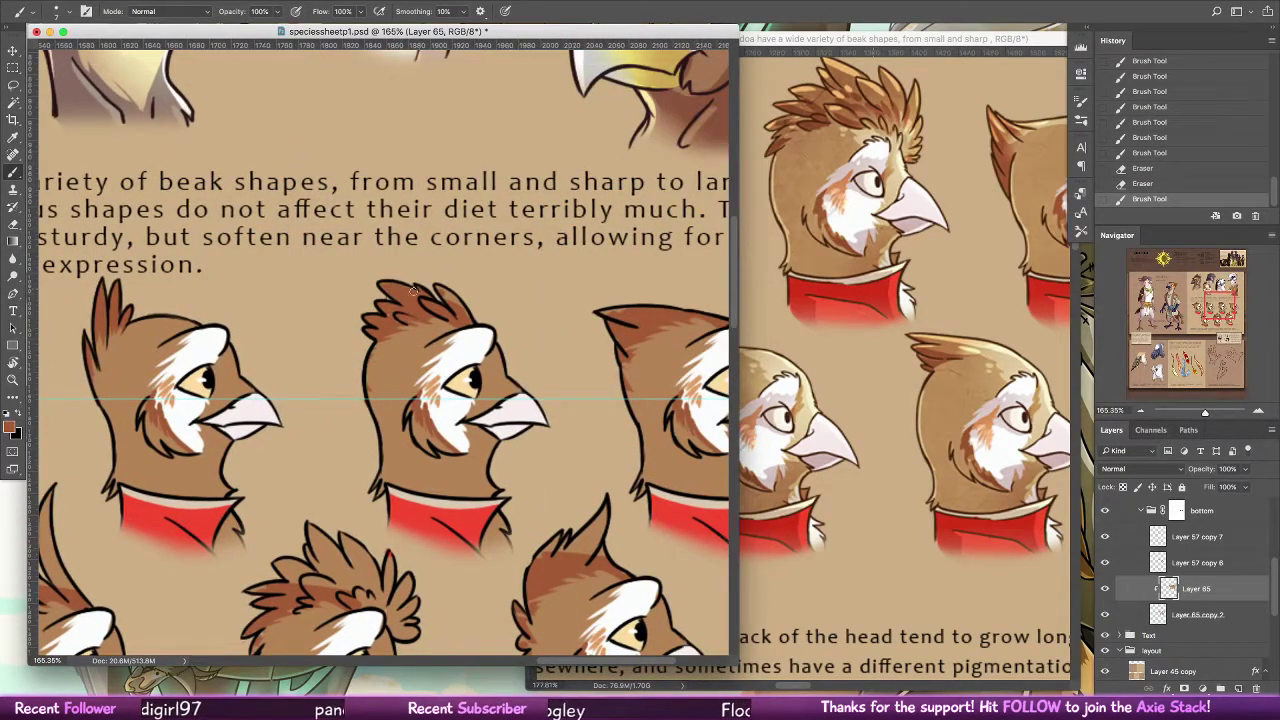
pyautogui.moveTo(447, 300); pyautogui.dragTo(466, 318)
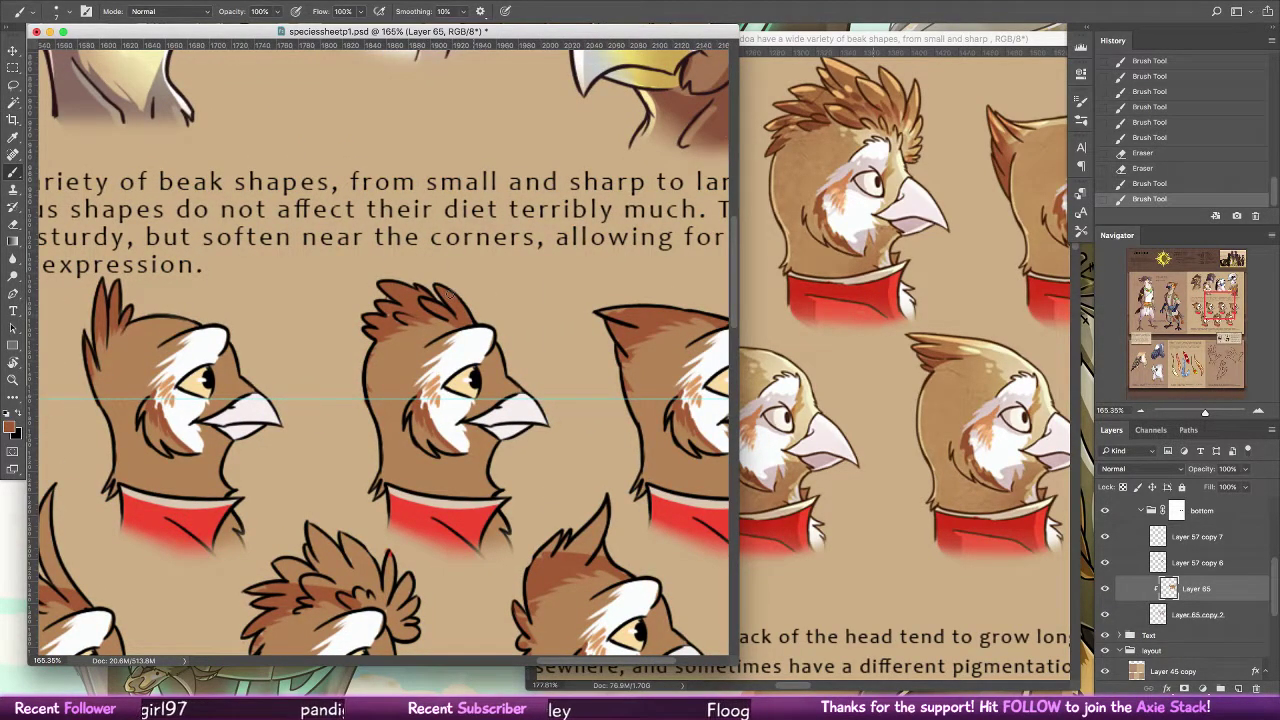
# Erase the base colour spilling outside the third head's crest feathers on Layer 65 copy 2
pyautogui.click(1197, 615)
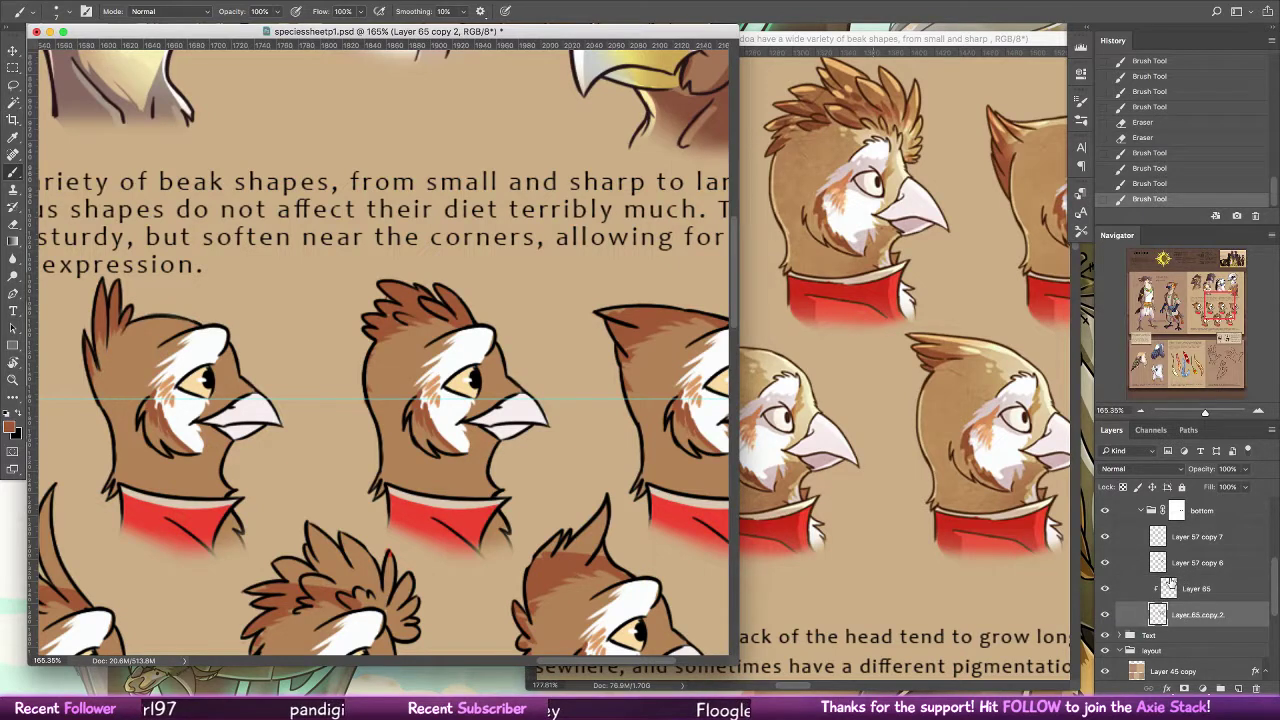
pyautogui.press('e')
pyautogui.click(394, 303)
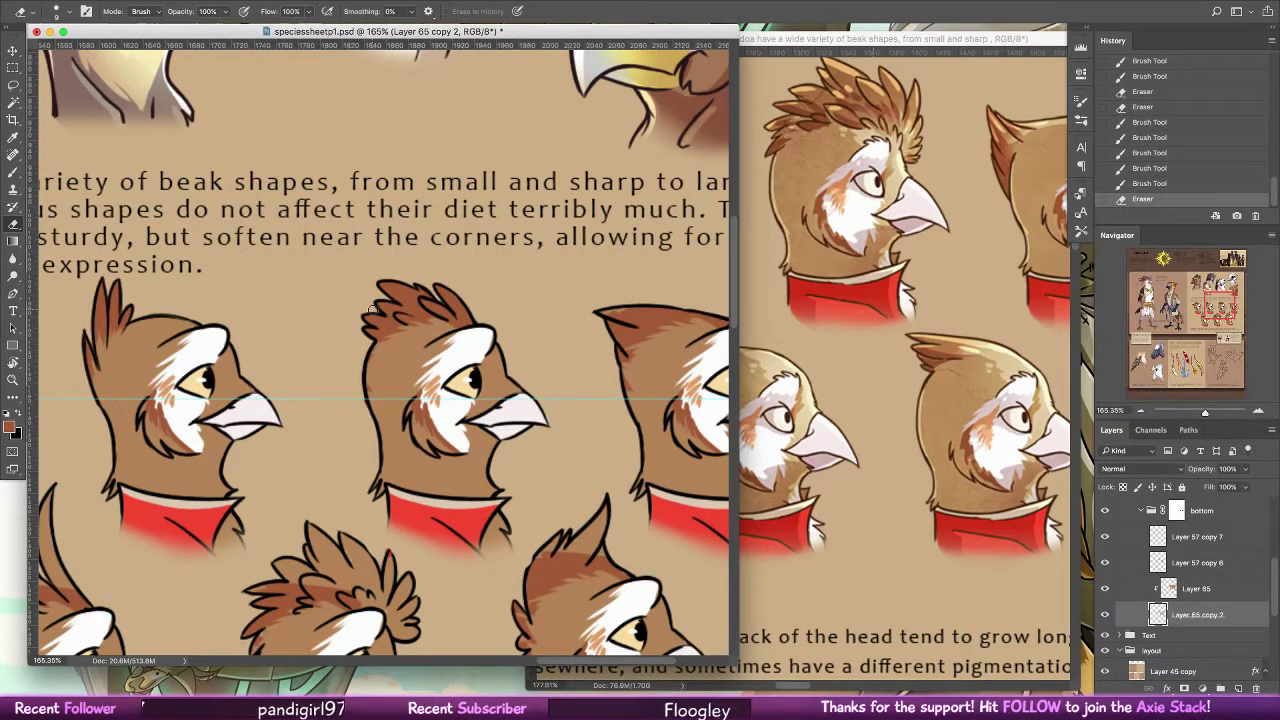
pyautogui.click(372, 310)
# Paint the base brown along the roots of the third head's crest on Layer 65 to shape the colour edge
pyautogui.press('b')
pyautogui.click(1192, 592)
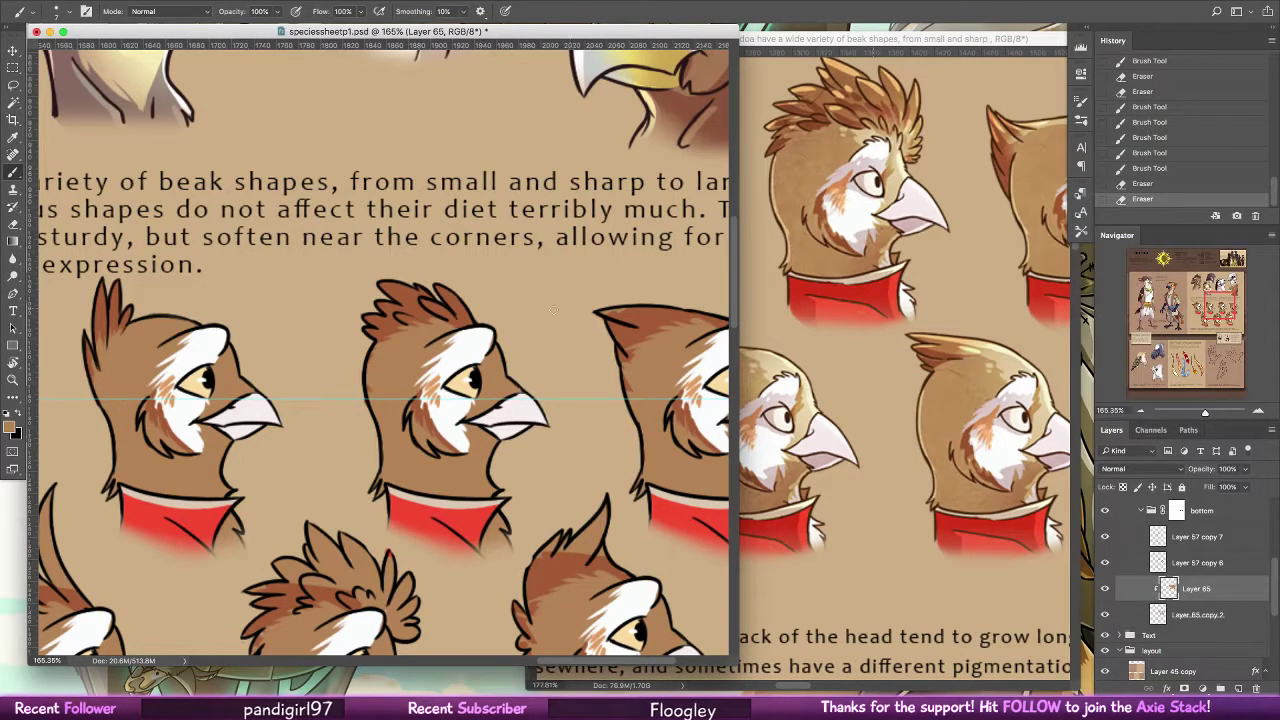
pyautogui.moveTo(466, 326); pyautogui.dragTo(458, 318)
pyautogui.moveTo(446, 332)
pyautogui.mouseDown()
pyautogui.moveTo(407, 311)
pyautogui.moveTo(419, 330)
pyautogui.moveTo(381, 336)
pyautogui.moveTo(412, 335)
pyautogui.moveTo(428, 290)
pyautogui.moveTo(399, 332)
pyautogui.mouseUp()
pyautogui.moveTo(432, 325); pyautogui.dragTo(426, 318)
# Paint the pointed crest of the fourth upper head reddish brown and cover the leftover markings with the base brown
pyautogui.moveTo(545, 445); pyautogui.dragTo(302, 454)
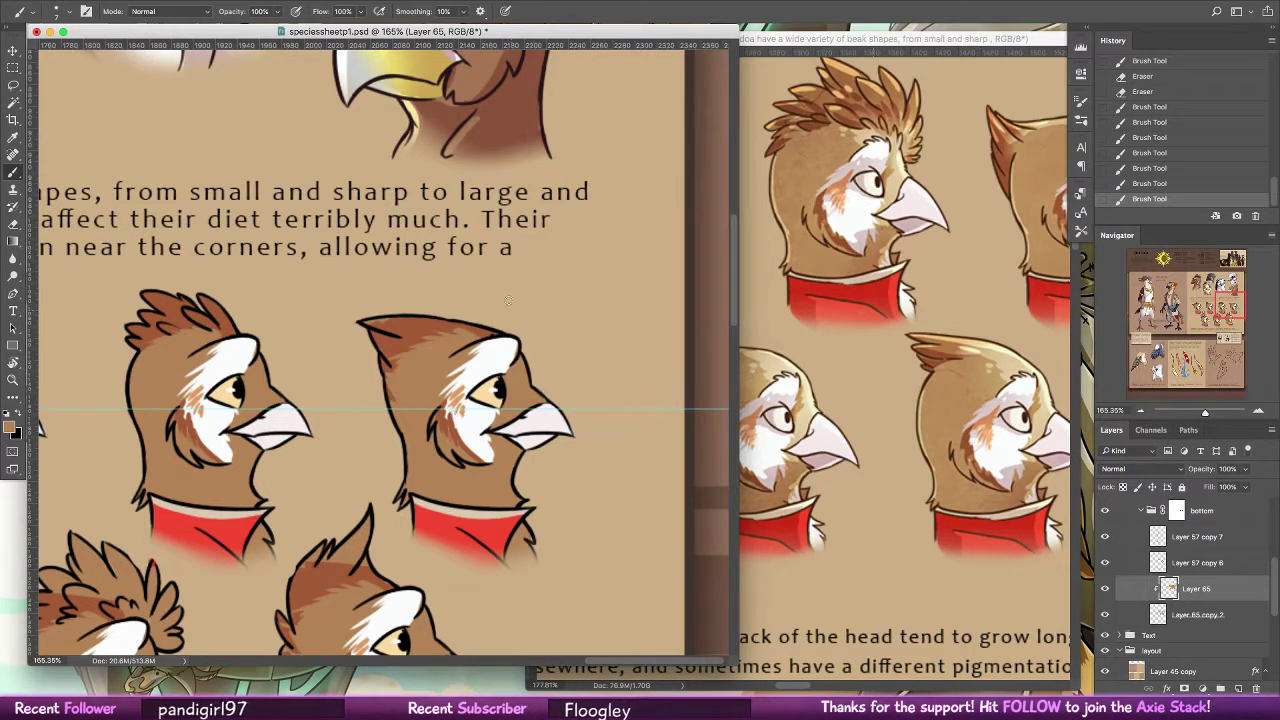
pyautogui.moveTo(482, 376); pyautogui.dragTo(488, 353)
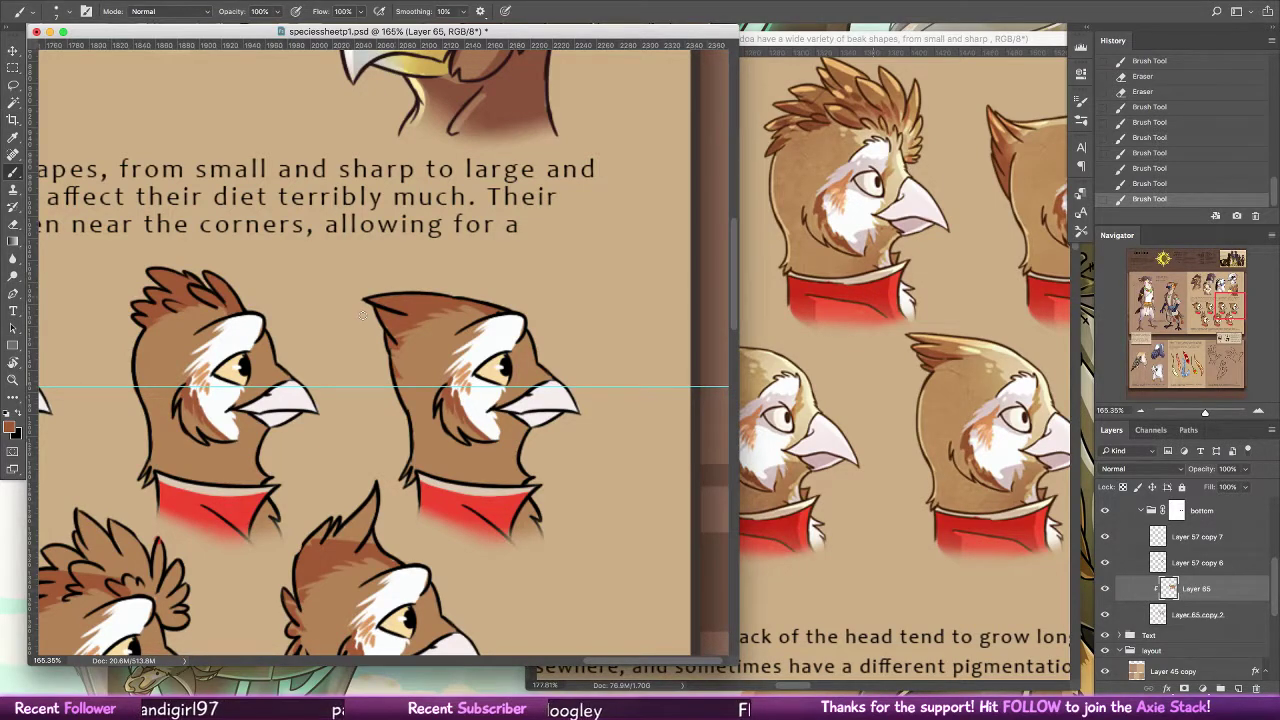
pyautogui.moveTo(386, 322); pyautogui.dragTo(396, 346)
pyautogui.moveTo(391, 330); pyautogui.dragTo(398, 340)
pyautogui.keyDown('alt'); pyautogui.click(417, 377); pyautogui.keyUp('alt')
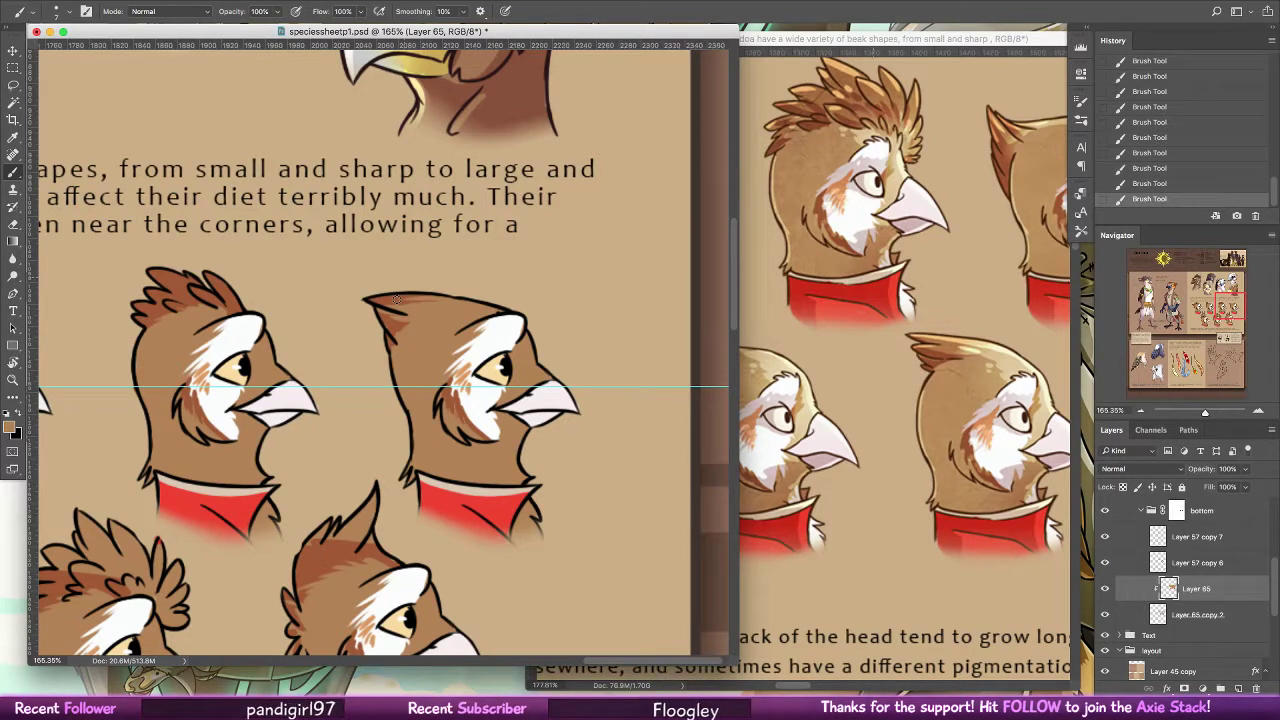
# Refine the streaked transition between reddish brown and base brown along the fourth head's crest and crown
pyautogui.keyDown('alt'); pyautogui.click(236, 293); pyautogui.keyUp('alt')
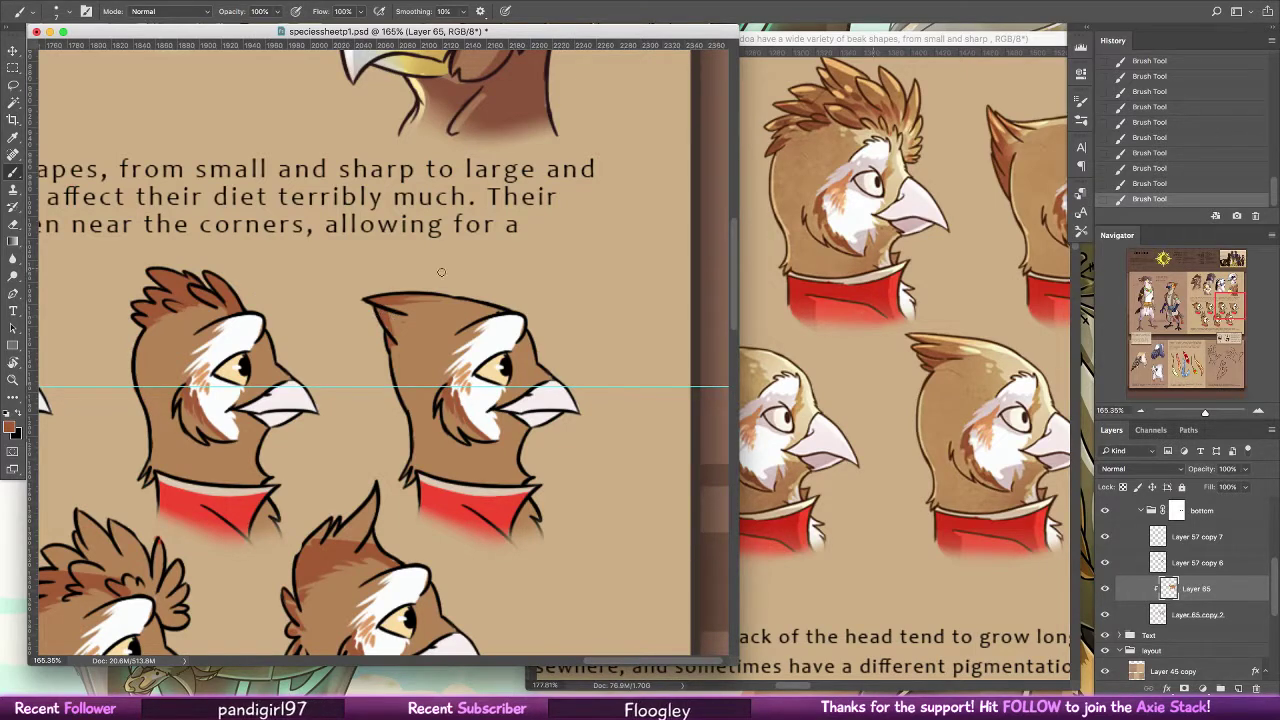
pyautogui.keyDown('alt'); pyautogui.click(403, 325); pyautogui.keyUp('alt')
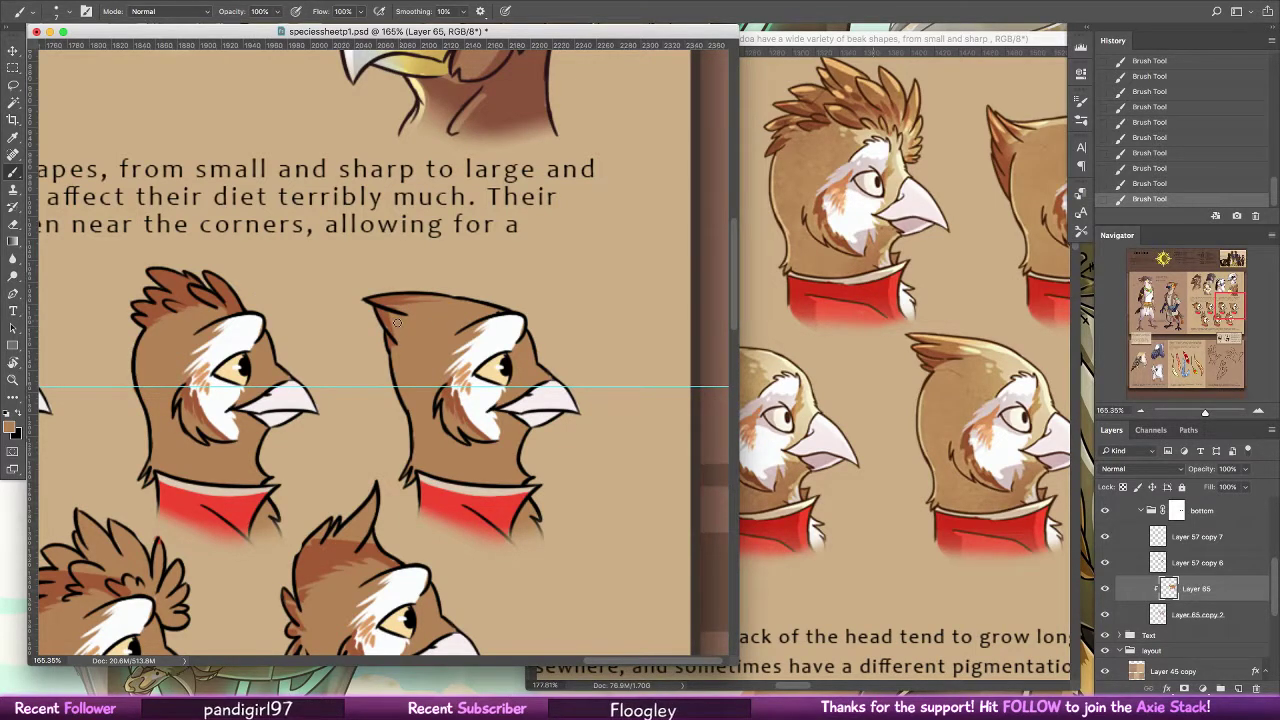
pyautogui.keyDown('alt'); pyautogui.click(388, 325); pyautogui.keyUp('alt')
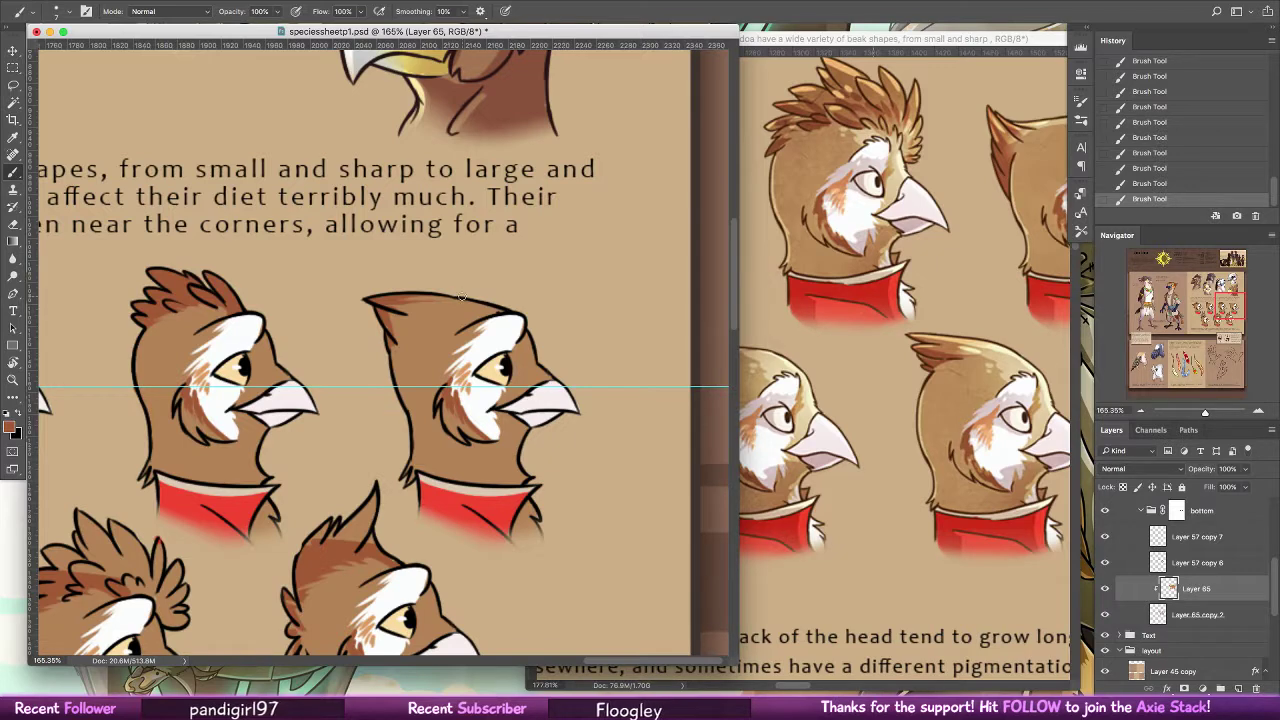
pyautogui.click(1177, 615)
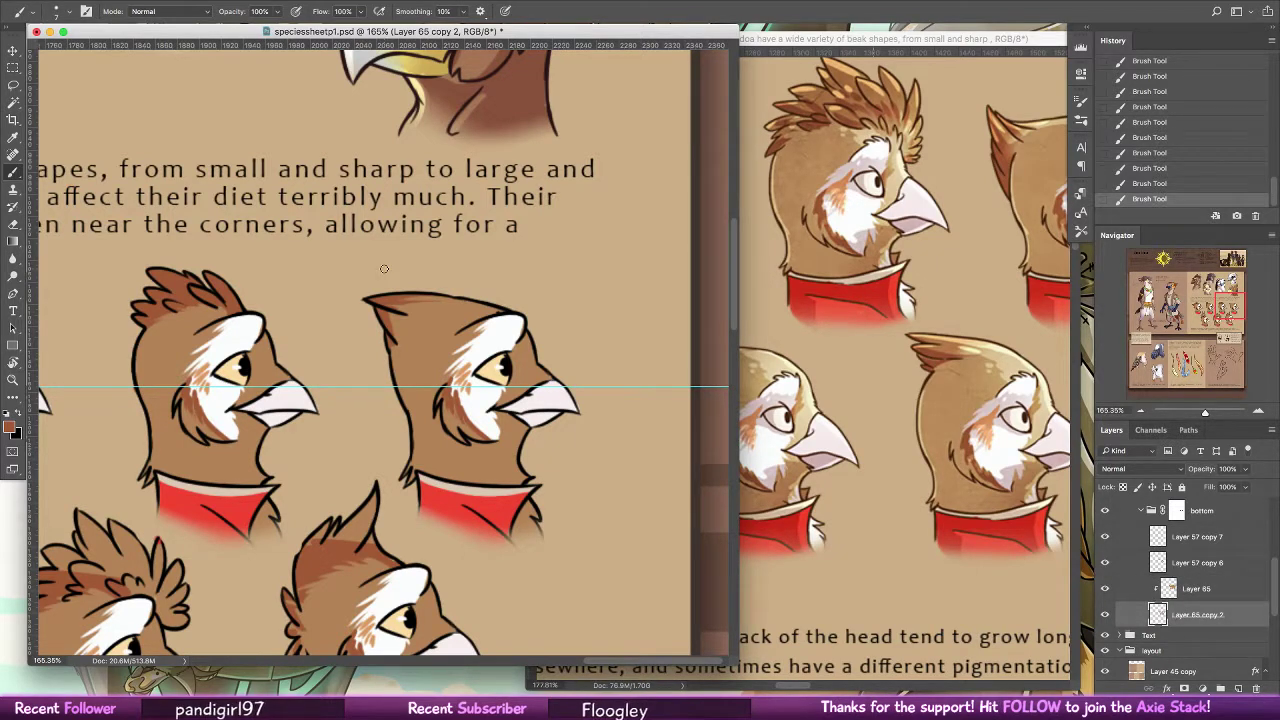
pyautogui.keyDown('alt'); pyautogui.click(521, 333); pyautogui.keyUp('alt')
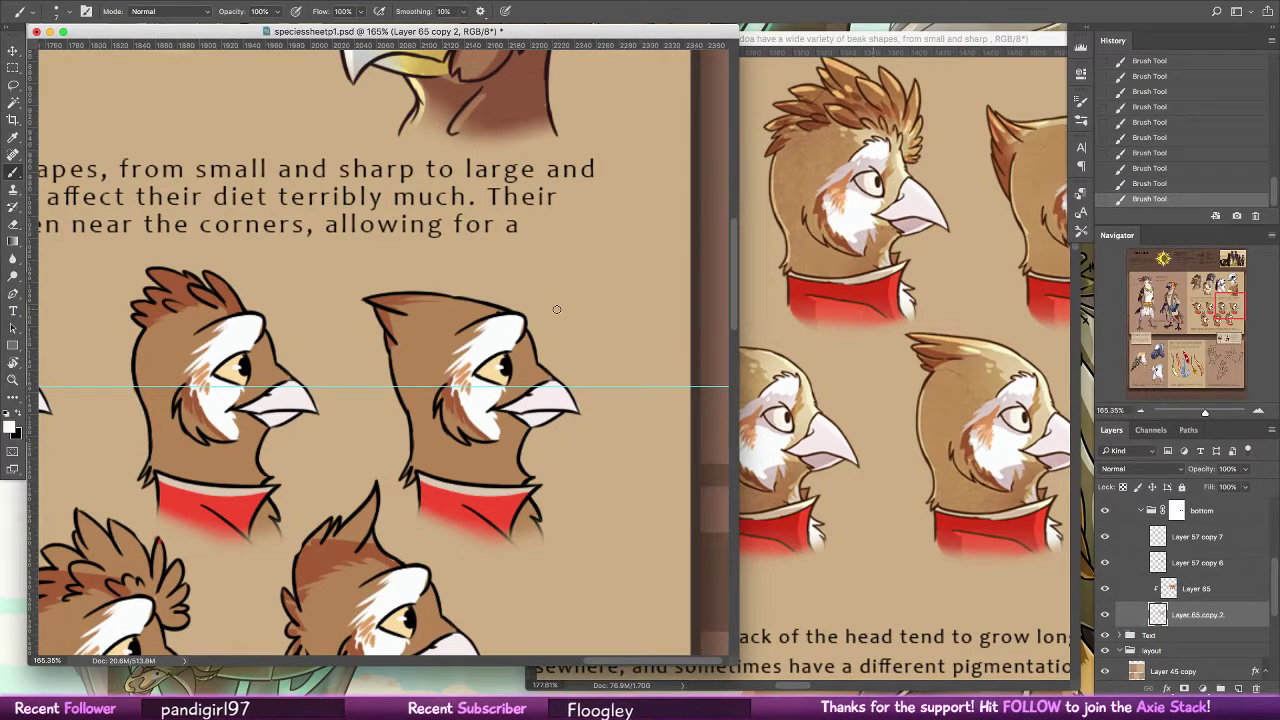
pyautogui.hotkey('alt', ']')
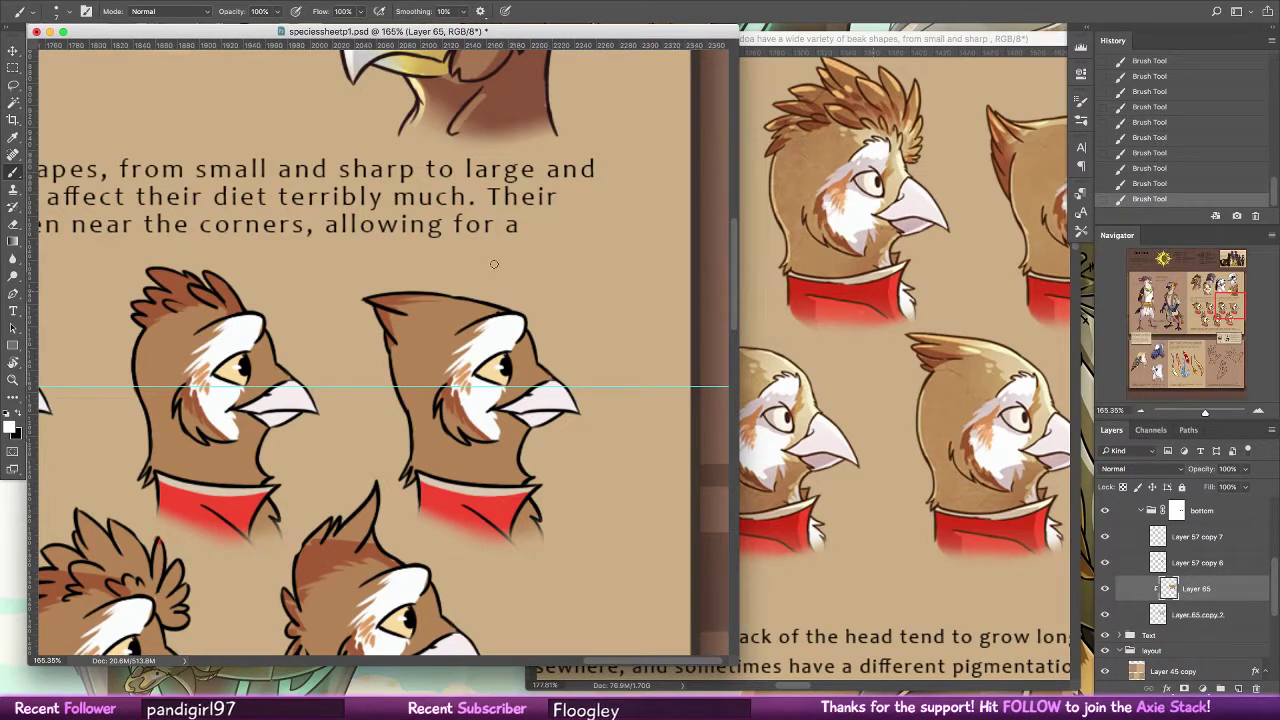
pyautogui.keyDown('alt'); pyautogui.click(397, 293); pyautogui.keyUp('alt')
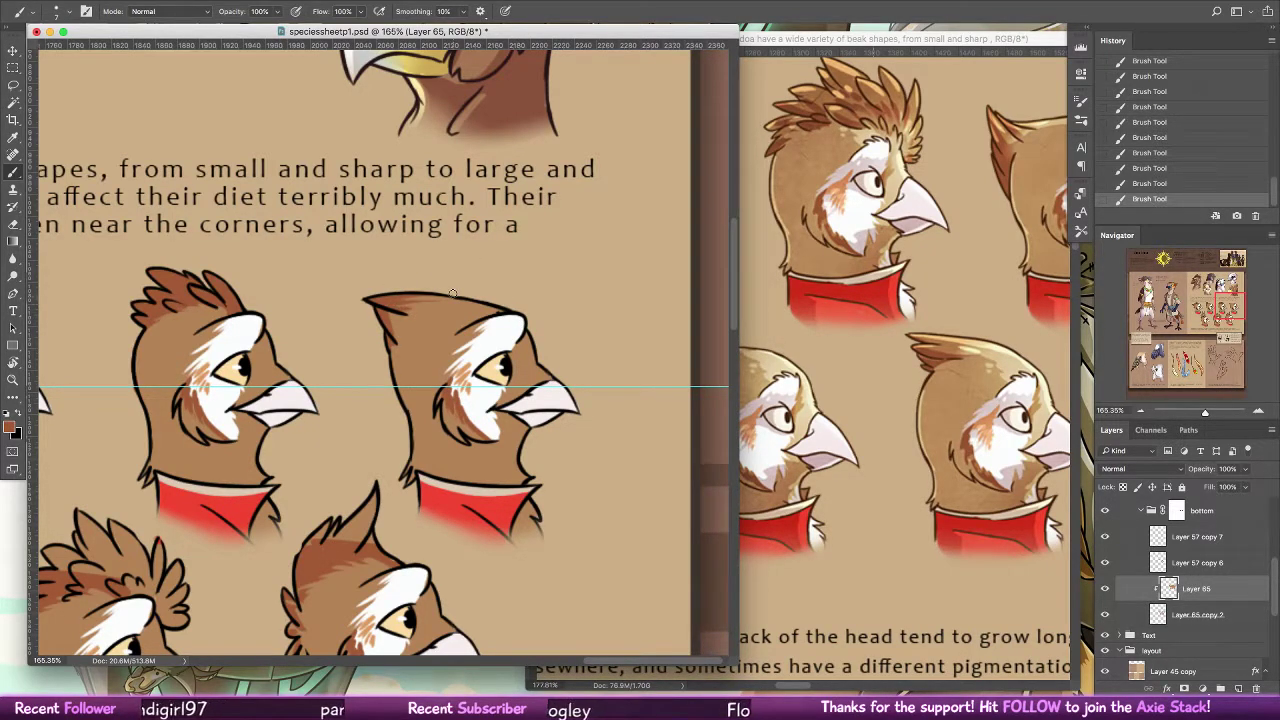
# Touch up the third head's front crest feathers, undoing and restoring the last two brush strokes to compare the result
pyautogui.keyDown('alt'); pyautogui.click(207, 311); pyautogui.keyUp('alt')
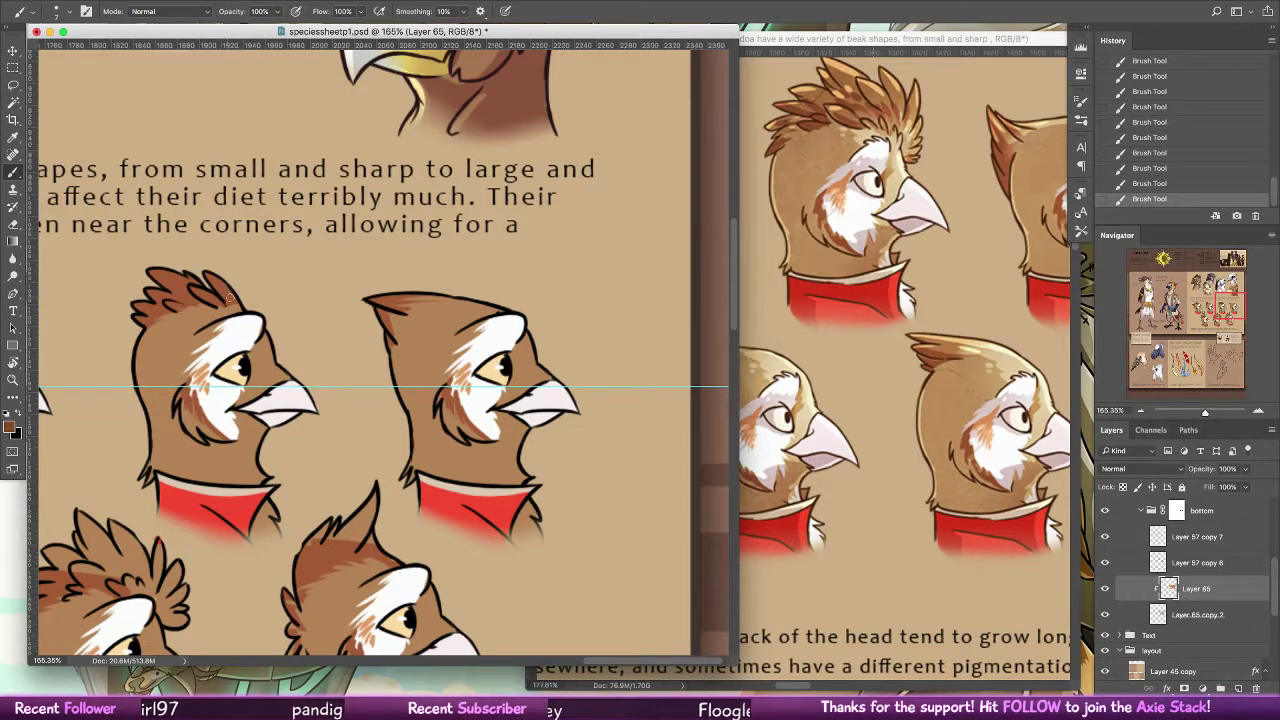
pyautogui.press('super+alt+z')
pyautogui.press('super+alt+z')
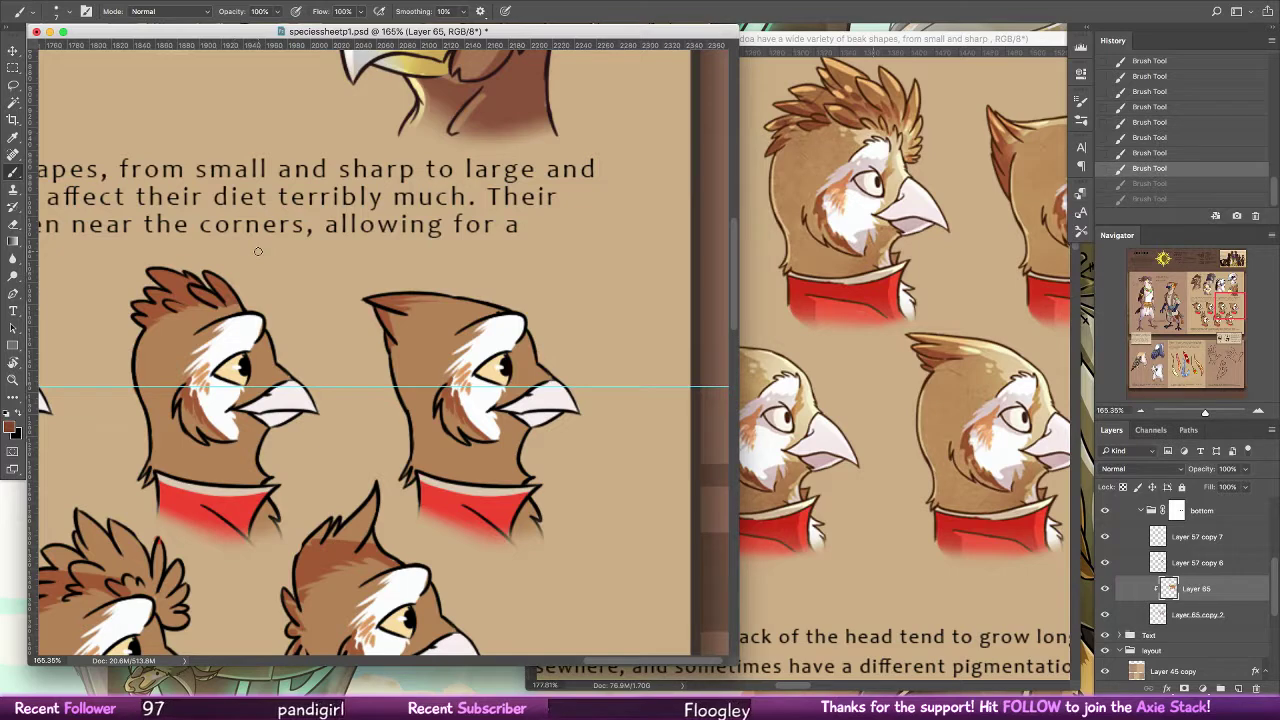
pyautogui.click(1107, 590)
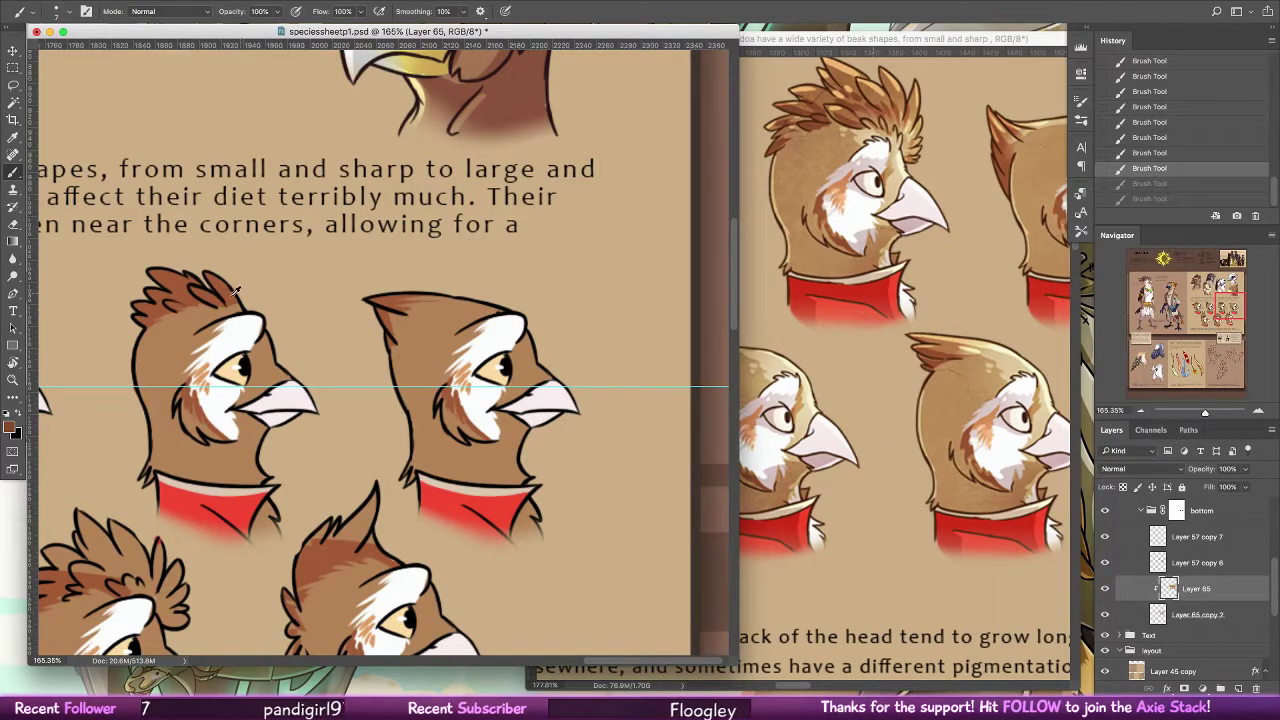
pyautogui.click(1106, 590)
pyautogui.hotkey('ctrl', 'shift', 'z')
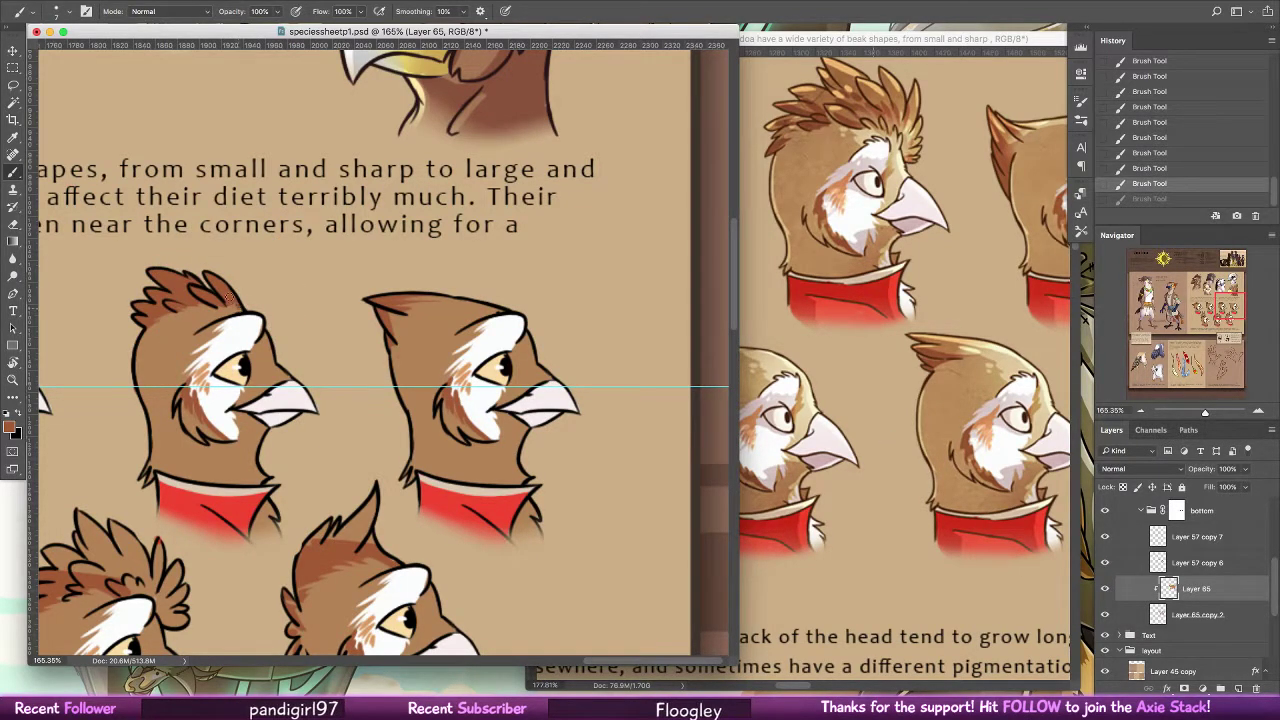
pyautogui.hotkey('ctrl', 'shift', 'z')
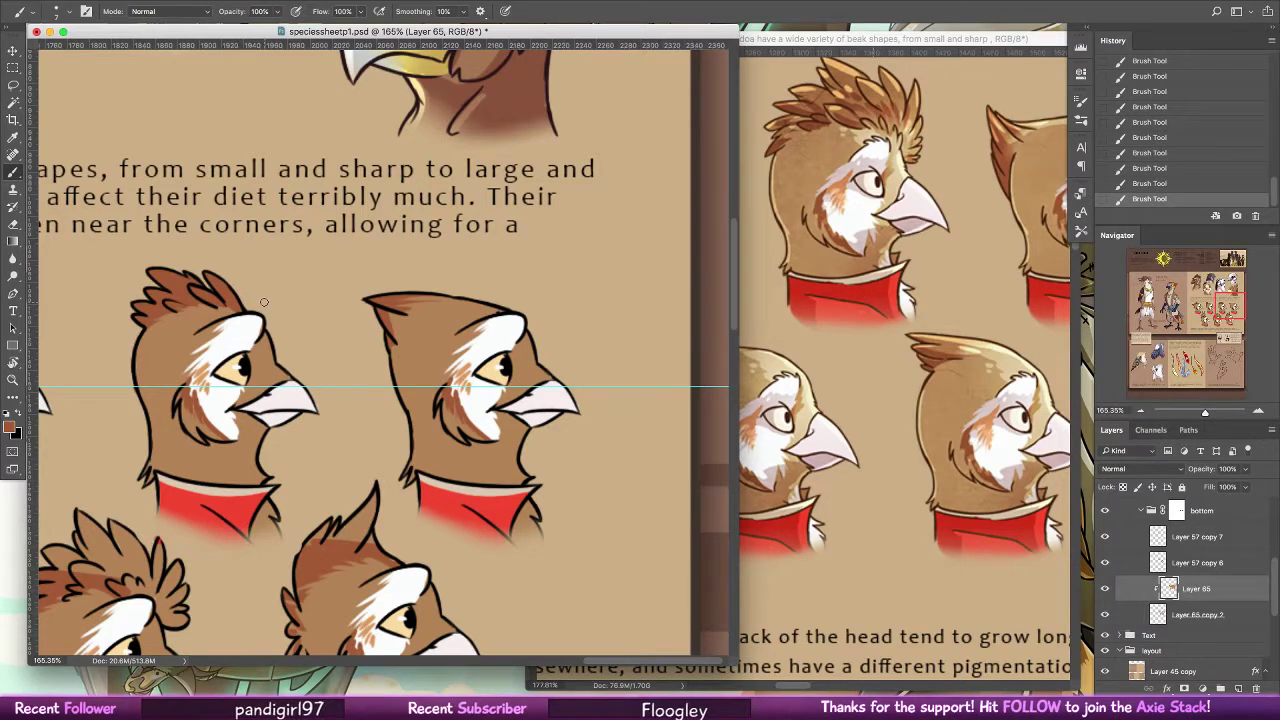
# Paint the crest of the first lower head reddish brown on Layer 65, including its two long upright feathers
pyautogui.click(1204, 320)
pyautogui.moveTo(434, 300); pyautogui.dragTo(415, 442)
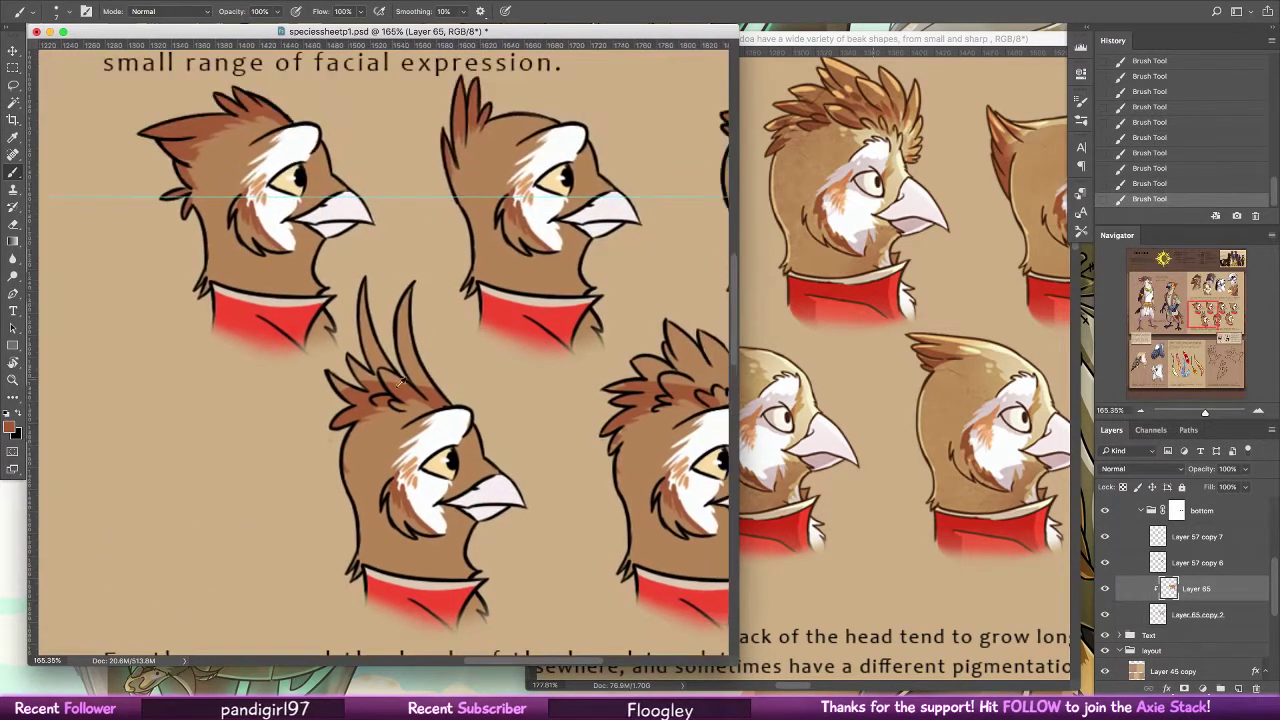
pyautogui.keyDown('alt'); pyautogui.click(376, 461); pyautogui.keyUp('alt')
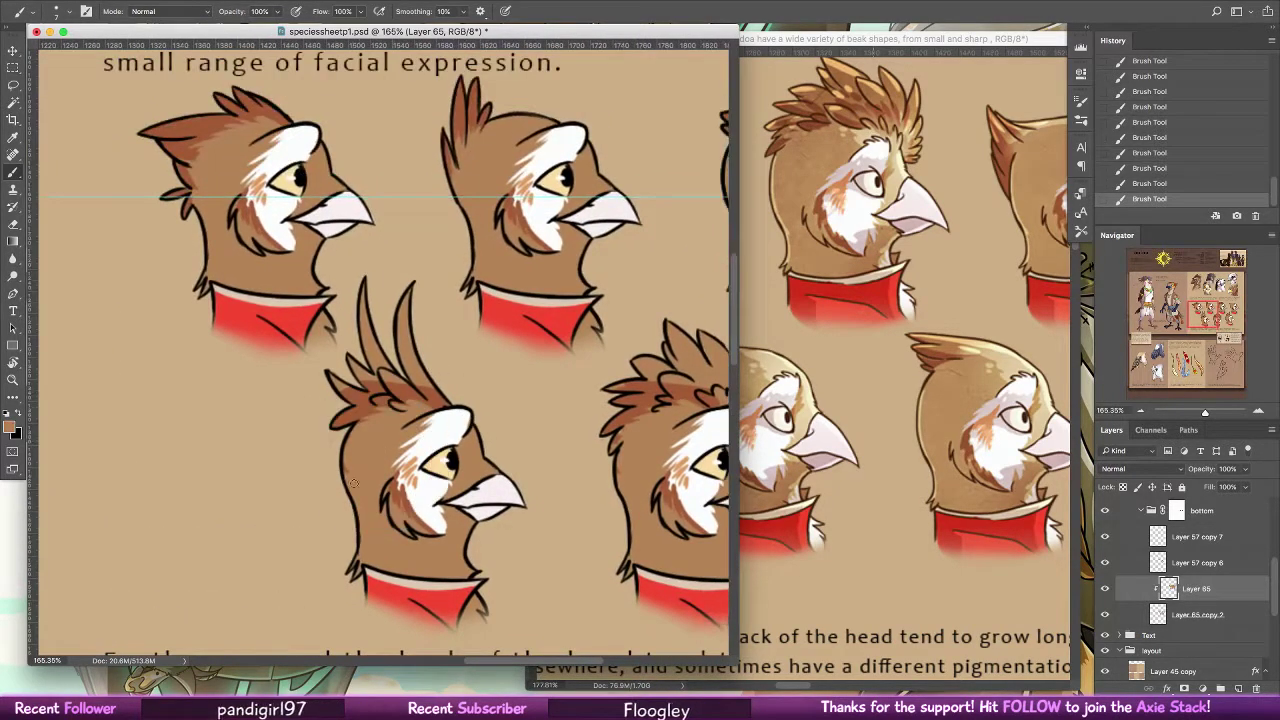
pyautogui.keyDown('alt'); pyautogui.click(348, 395); pyautogui.keyUp('alt')
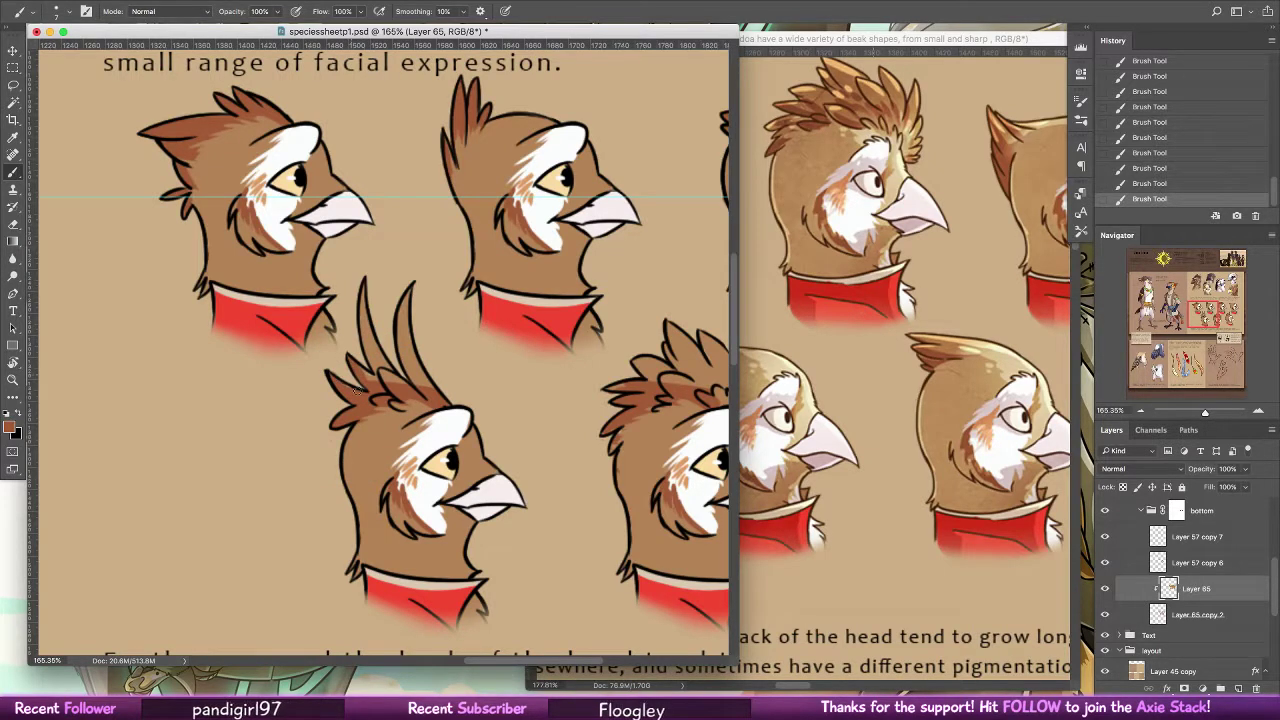
pyautogui.moveTo(358, 391)
pyautogui.mouseDown()
pyautogui.moveTo(404, 381)
pyautogui.moveTo(398, 315)
pyautogui.moveTo(416, 378)
pyautogui.moveTo(404, 292)
pyautogui.mouseUp()
pyautogui.moveTo(418, 370); pyautogui.dragTo(410, 330)
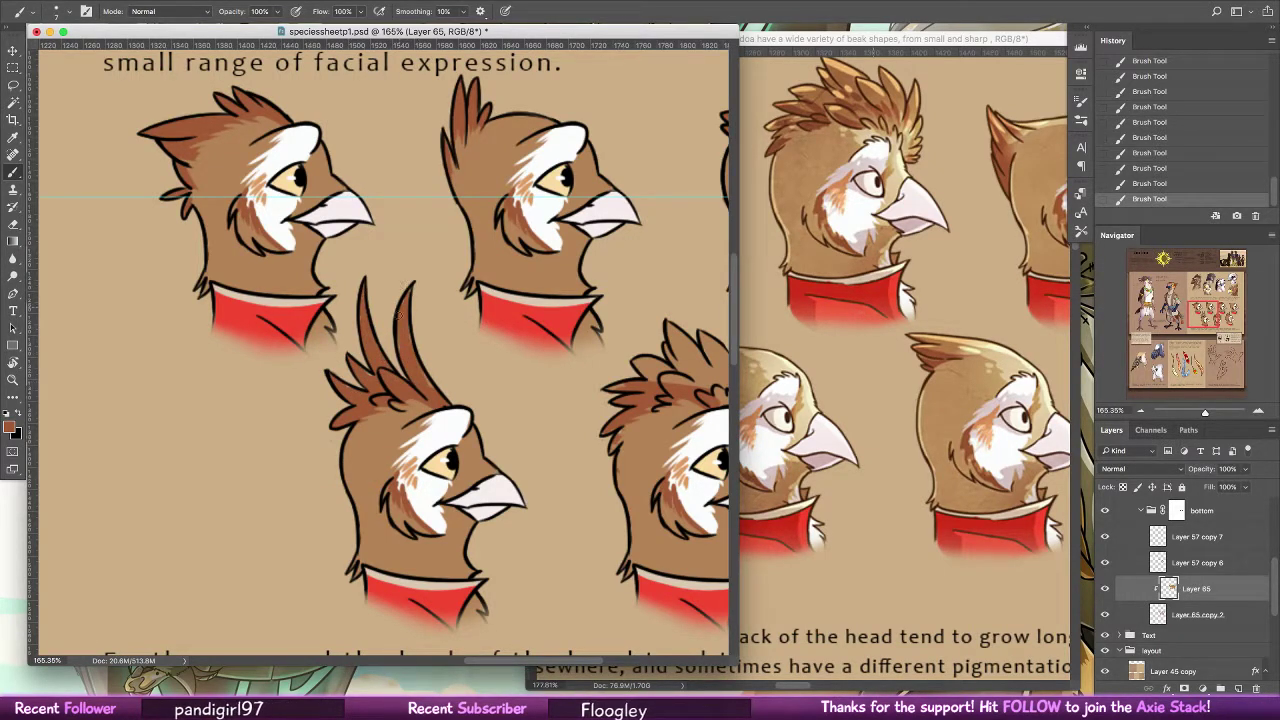
# Erase the stray base colour behind the first lower head's crest on Layer 65 copy 2
pyautogui.click(1215, 610)
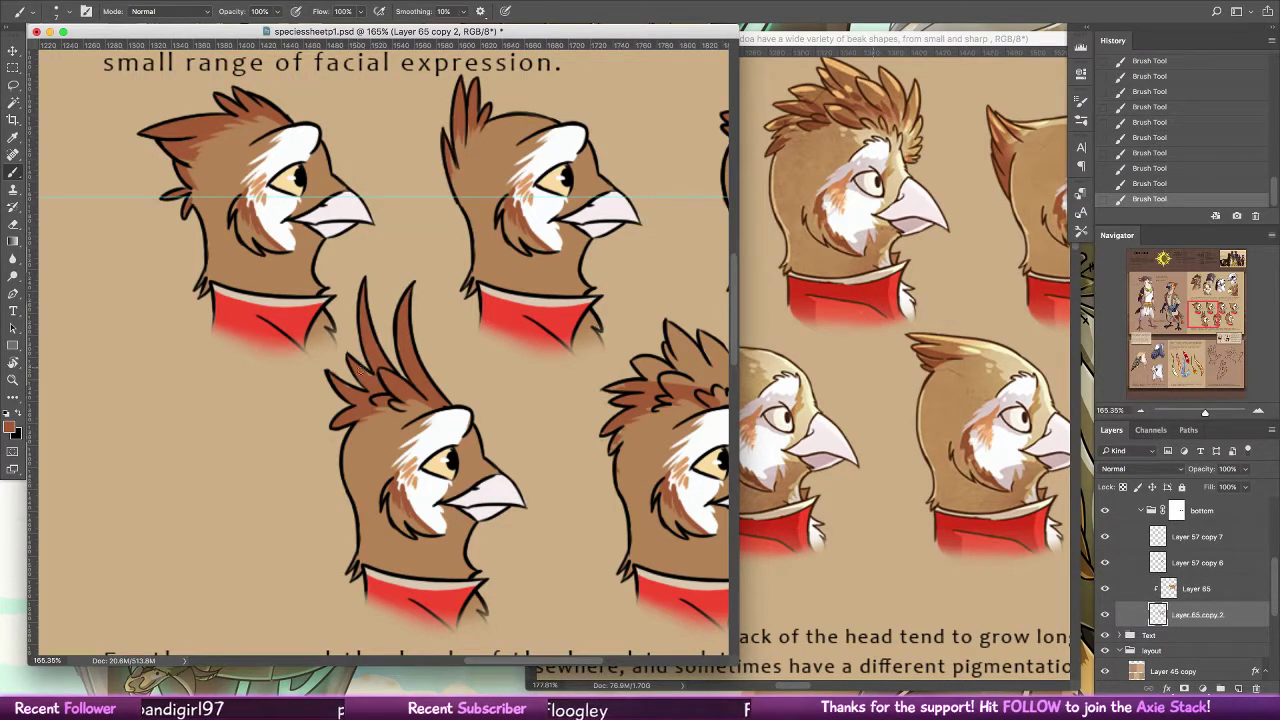
pyautogui.press('e')
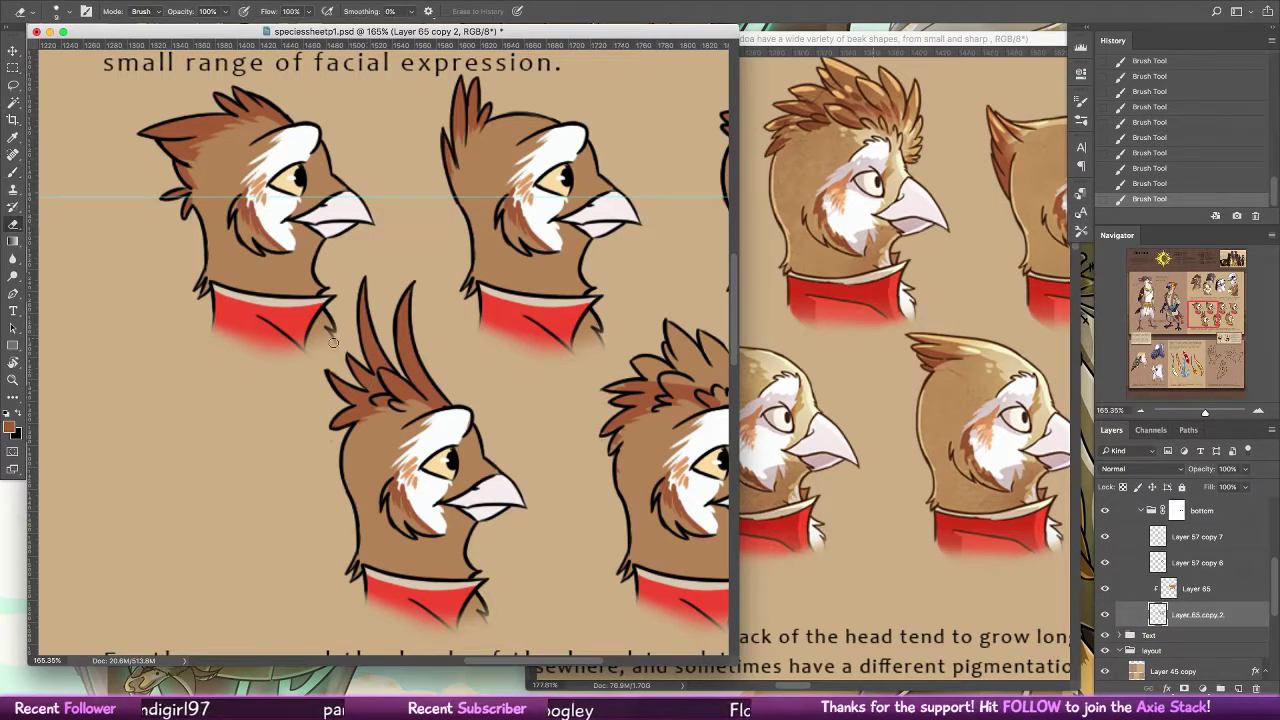
pyautogui.moveTo(331, 438); pyautogui.dragTo(333, 444)
pyautogui.press('b')
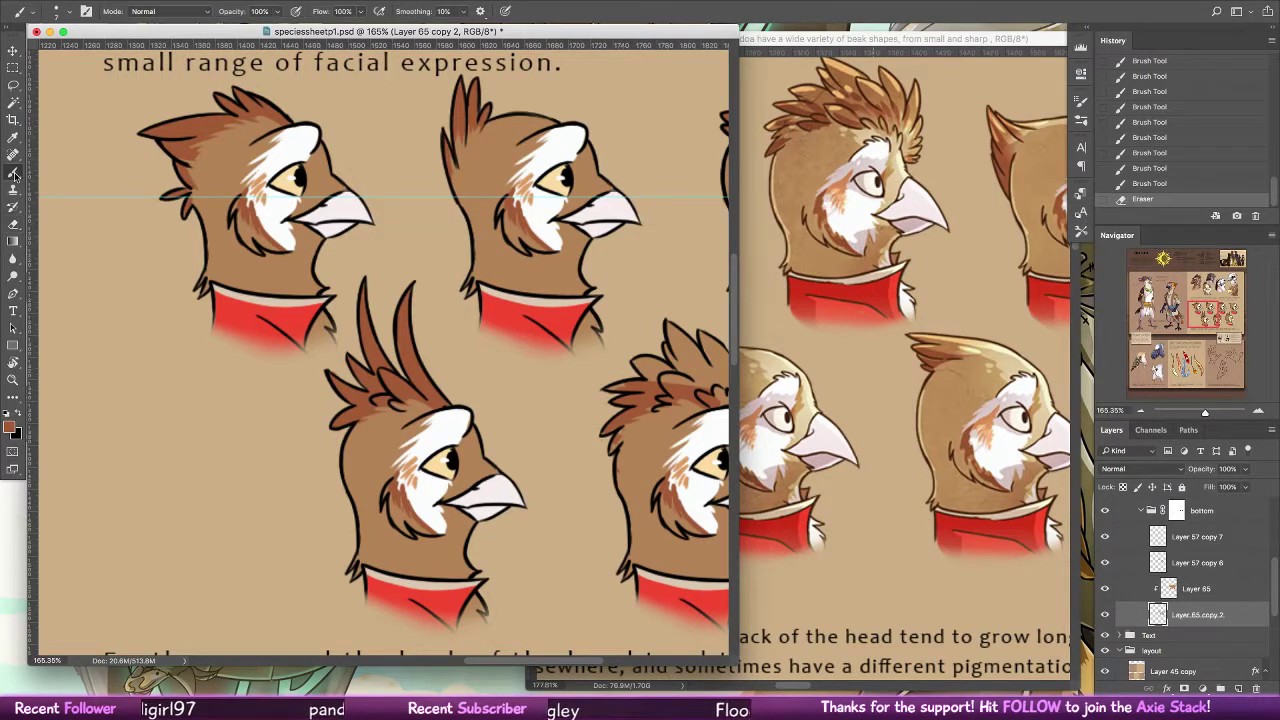
pyautogui.moveTo(640, 412)
pyautogui.mouseDown()
pyautogui.moveTo(495, 420)
pyautogui.moveTo(451, 385)
pyautogui.mouseUp()
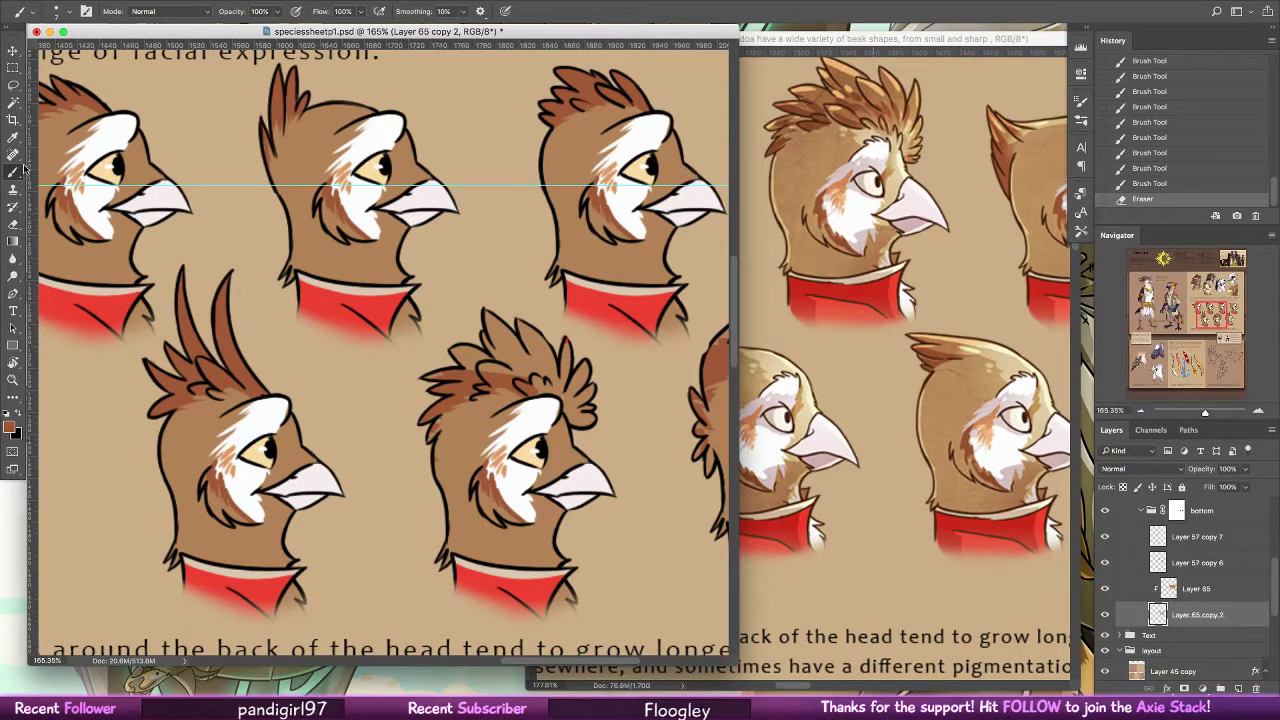
pyautogui.moveTo(218, 331); pyautogui.dragTo(228, 314)
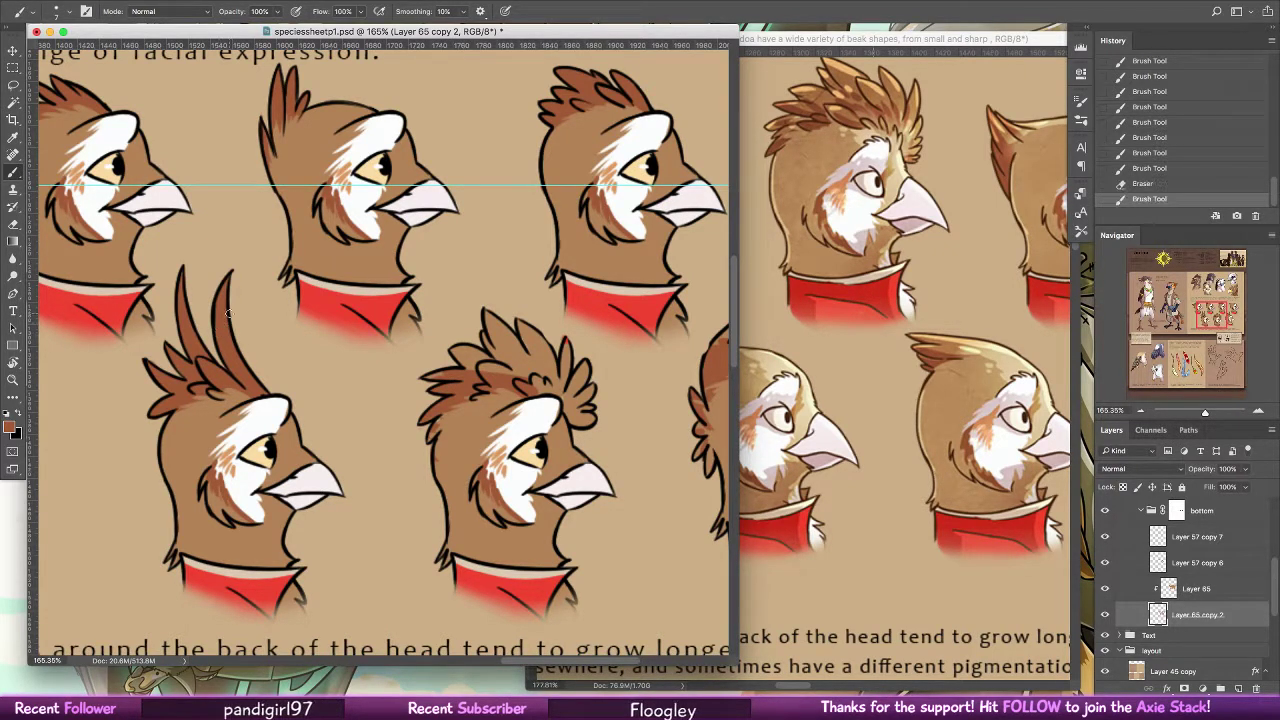
pyautogui.press('super+z')
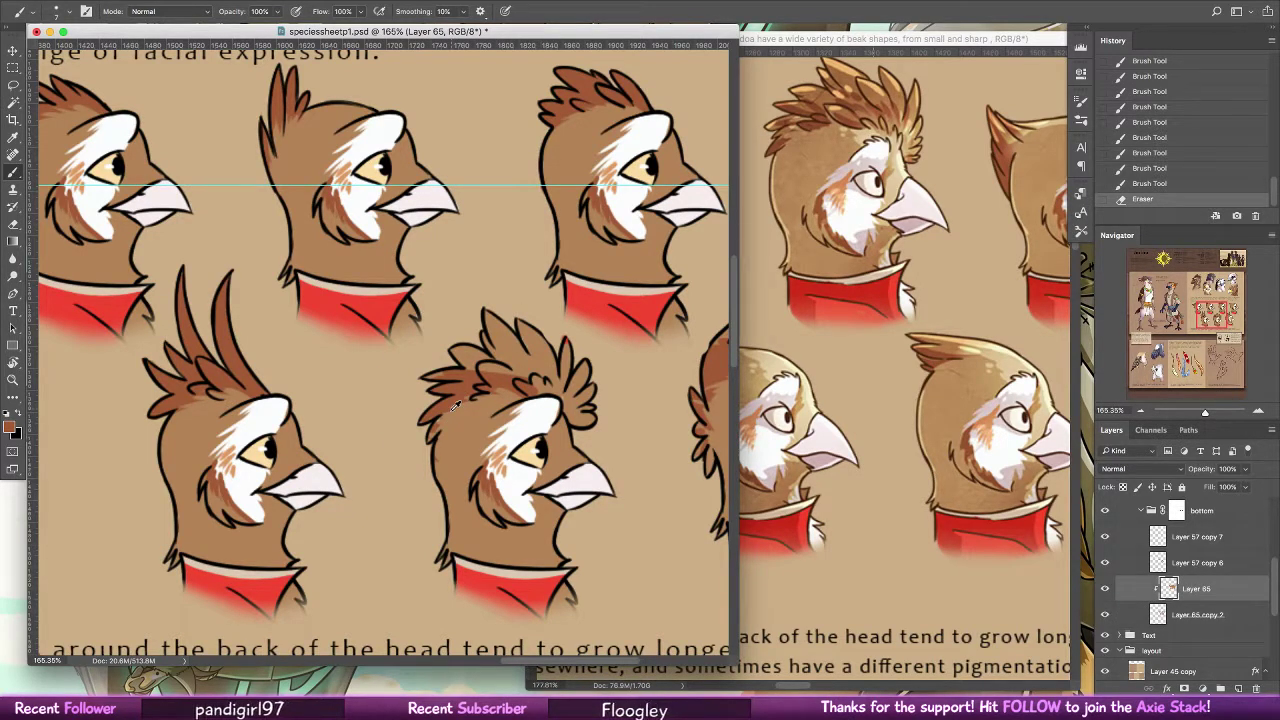
# Clean up the back of the second lower head's curly crest on Layer 65 and paint its feathers reddish brown
pyautogui.press('e')
pyautogui.click(417, 432)
pyautogui.press('b')
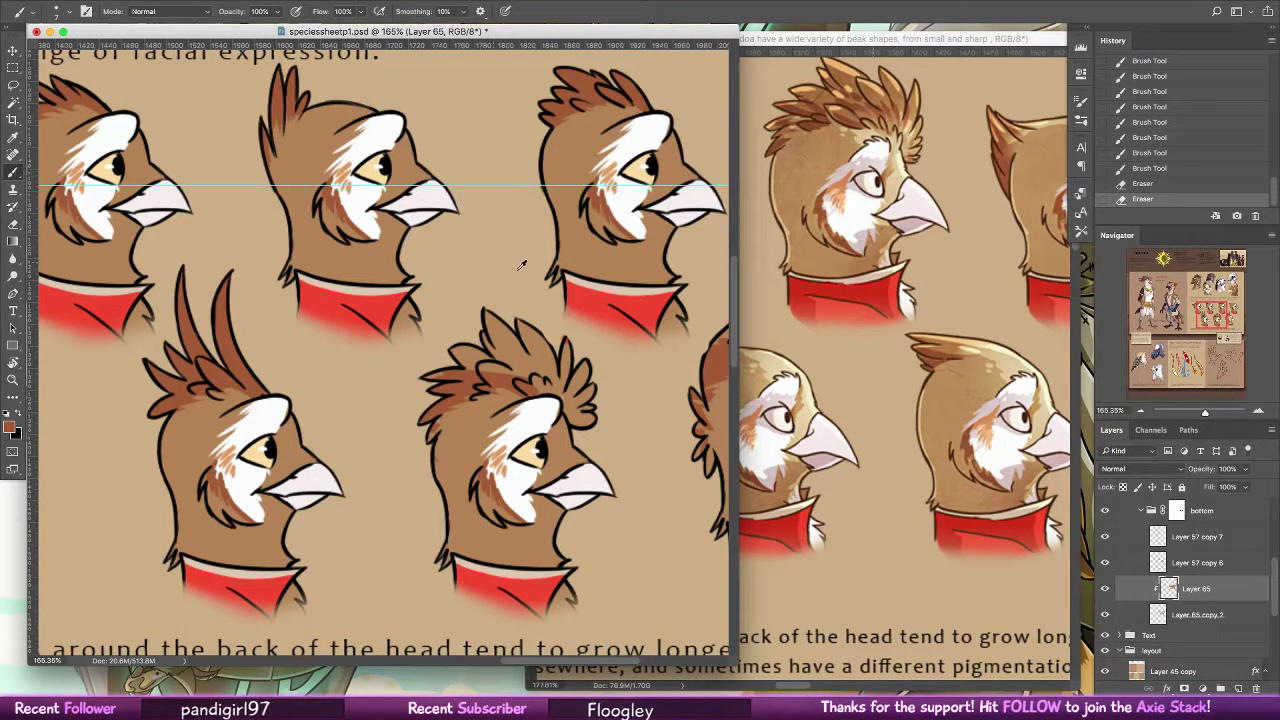
pyautogui.keyDown('alt'); pyautogui.click(467, 406); pyautogui.keyUp('alt')
pyautogui.moveTo(461, 396); pyautogui.dragTo(428, 428)
pyautogui.keyDown('alt'); pyautogui.click(444, 411); pyautogui.keyUp('alt')
pyautogui.moveTo(478, 358); pyautogui.dragTo(445, 360)
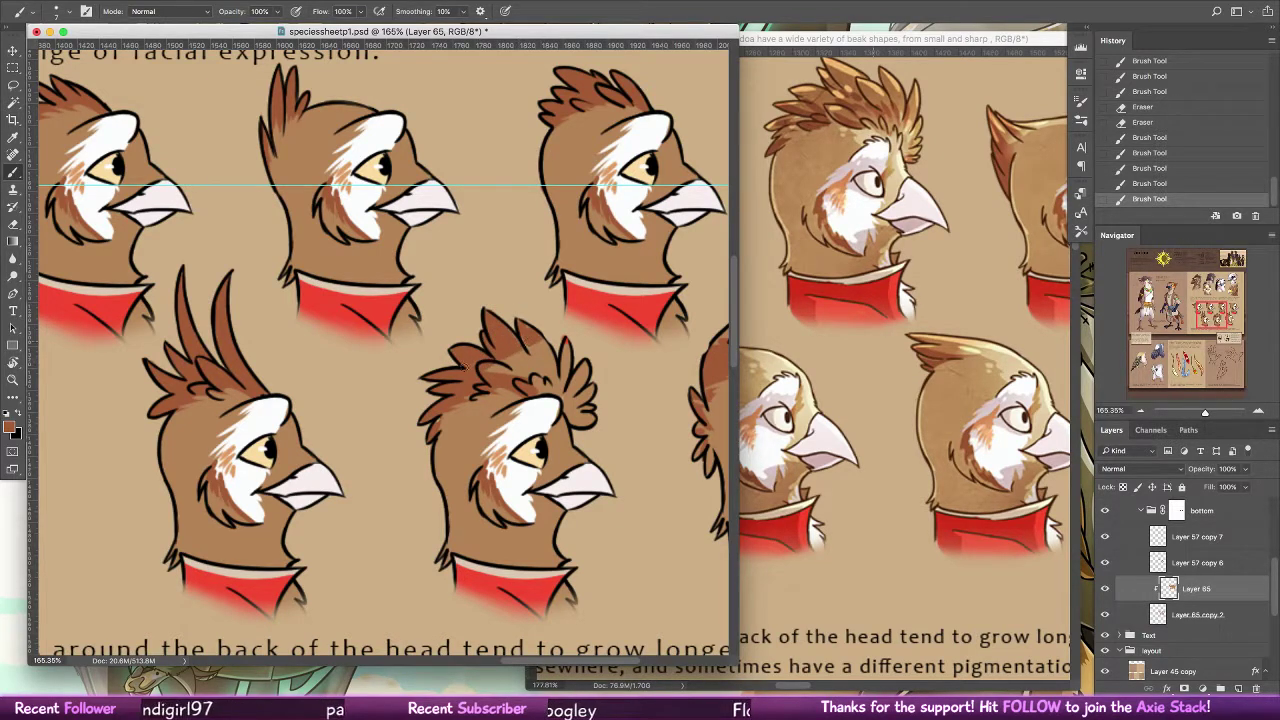
pyautogui.moveTo(520, 325); pyautogui.dragTo(562, 332)
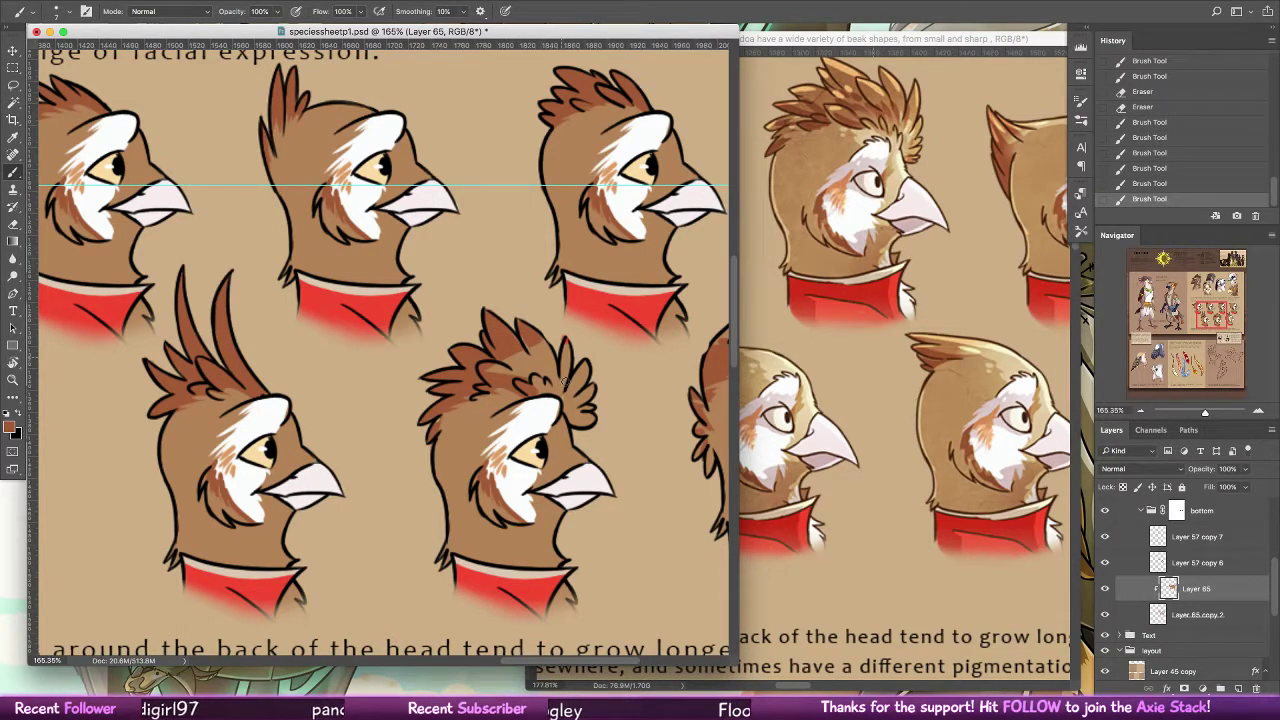
pyautogui.moveTo(563, 382); pyautogui.dragTo(590, 430)
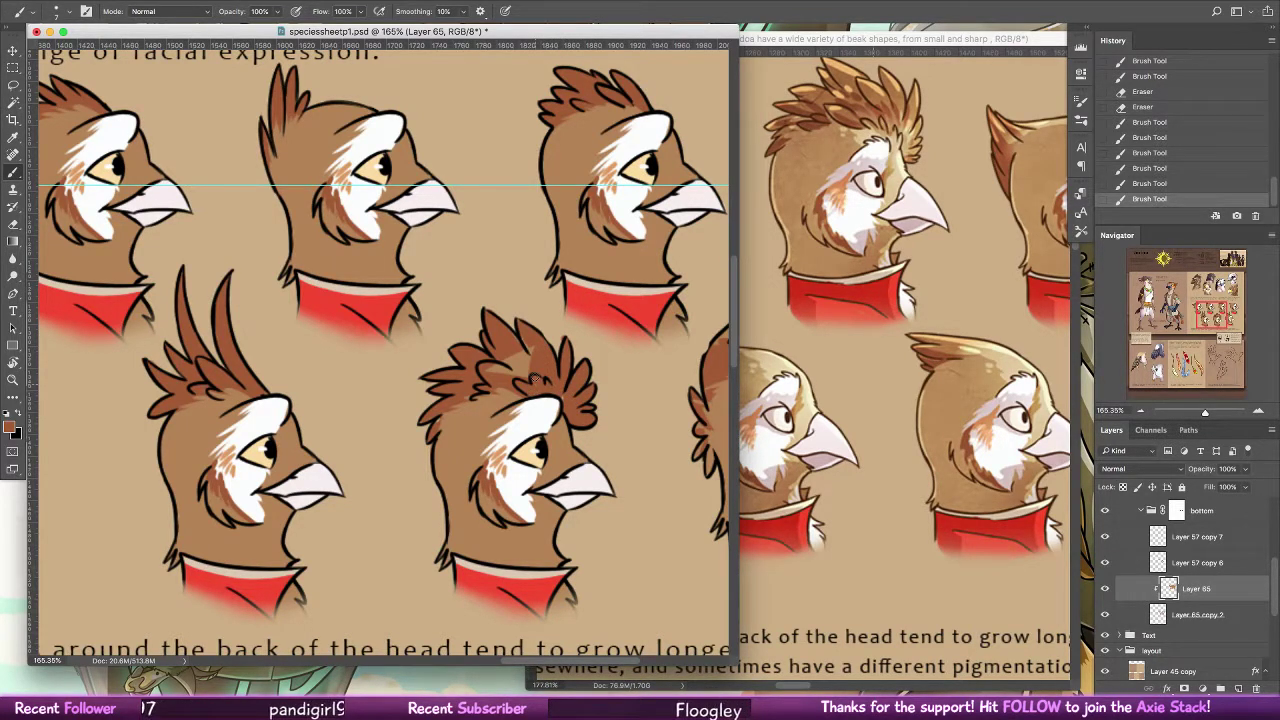
pyautogui.click(508, 355)
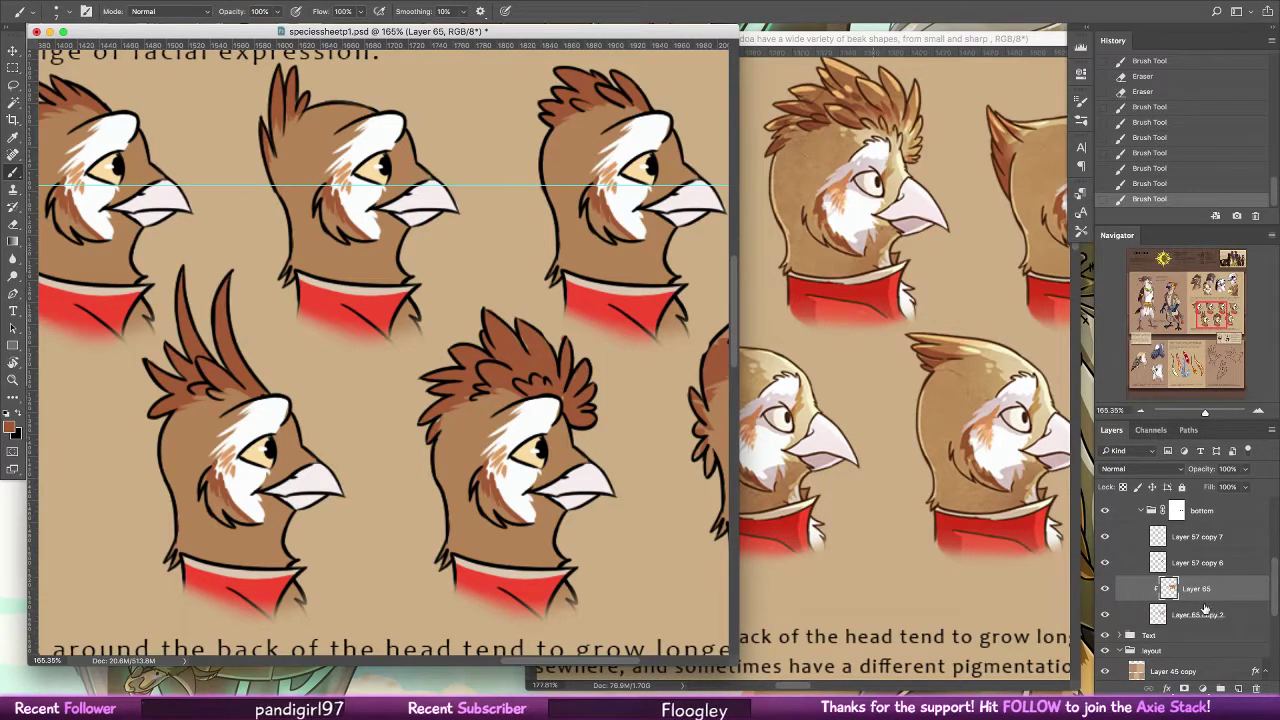
# Tidy the curly crest's base colour on Layer 65 copy 2, erasing the spill outside the outline and filling gaps along its edge
pyautogui.click(1210, 612)
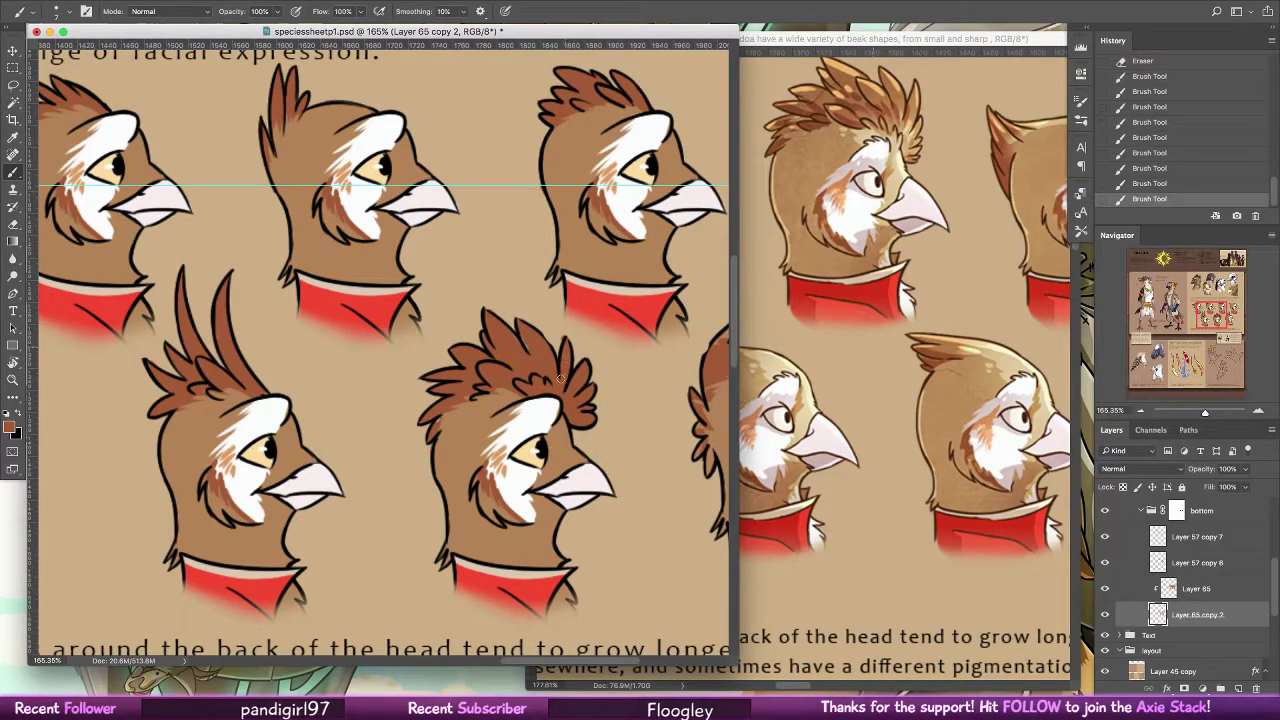
pyautogui.click(15, 224)
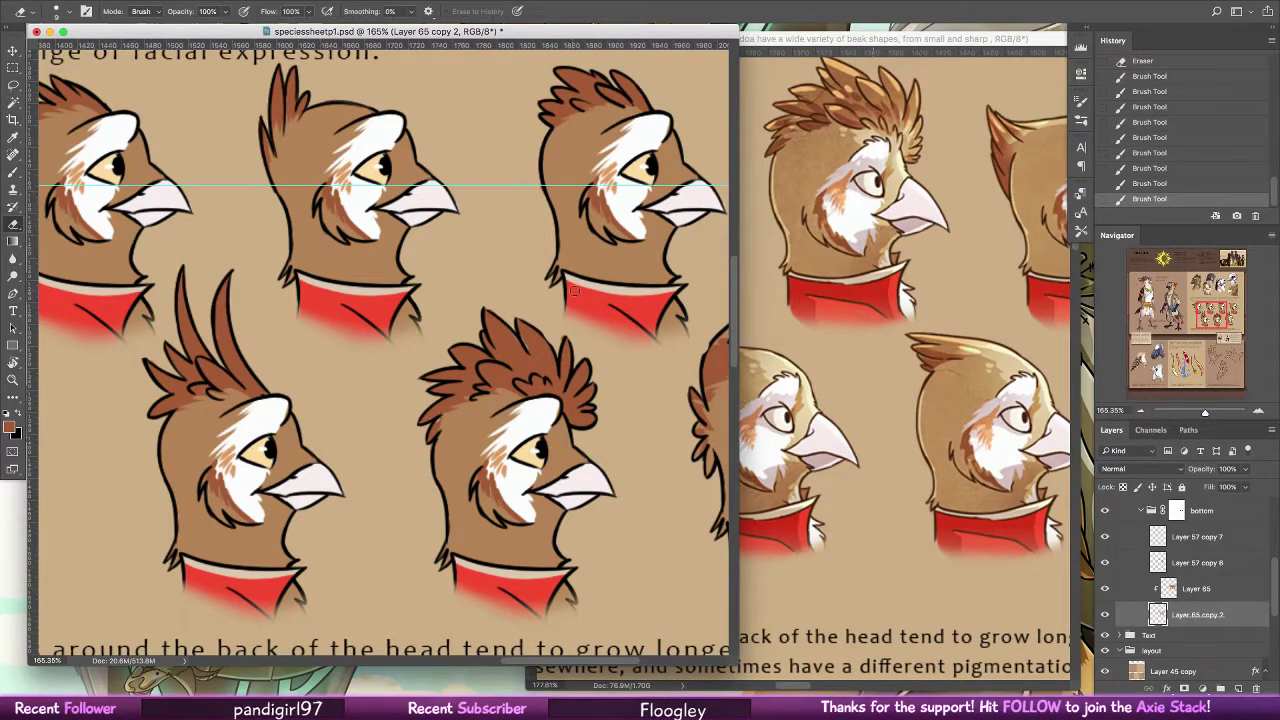
pyautogui.click(563, 342)
pyautogui.click(15, 172)
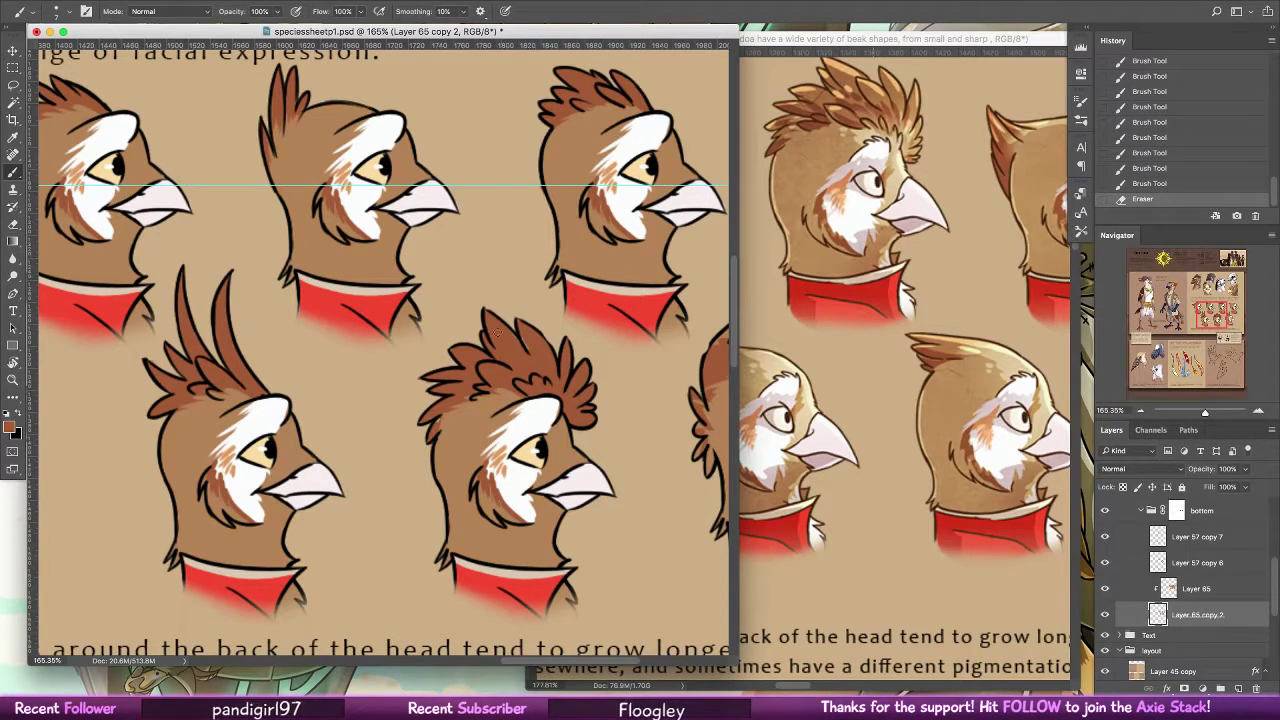
pyautogui.moveTo(539, 354)
pyautogui.mouseDown()
pyautogui.moveTo(510, 334)
pyautogui.moveTo(530, 361)
pyautogui.moveTo(445, 407)
pyautogui.mouseUp()
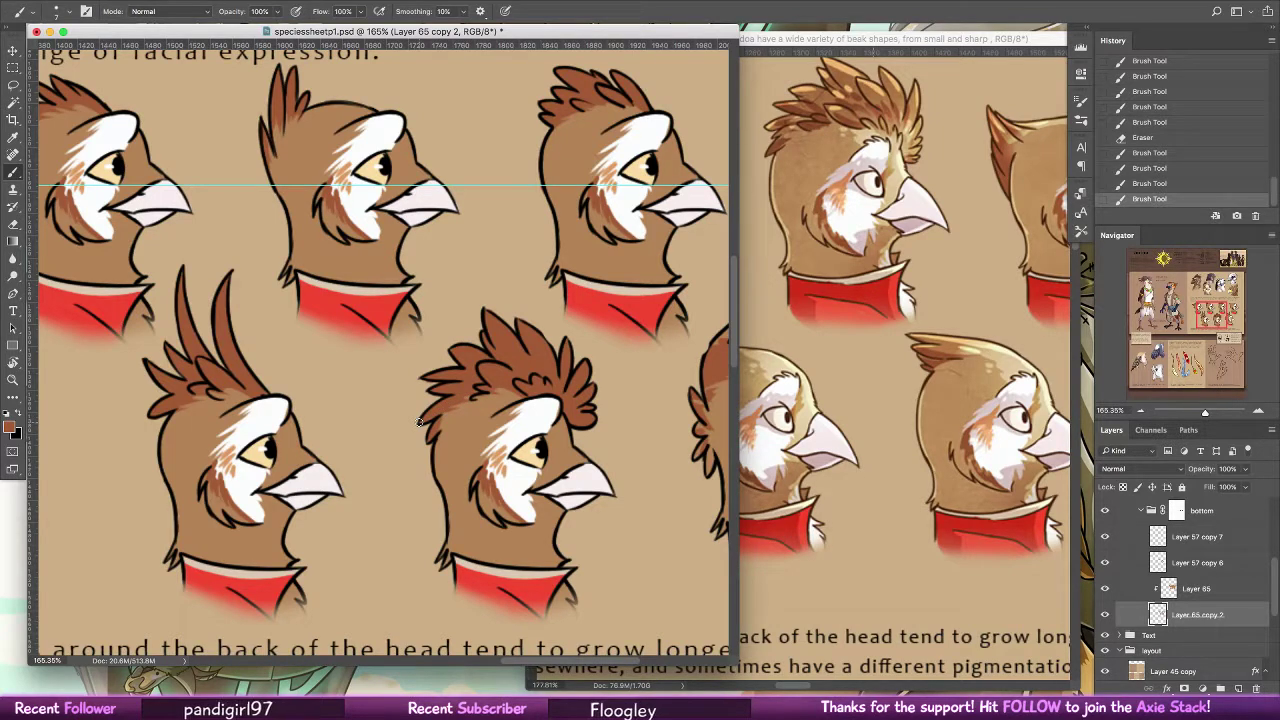
pyautogui.click(420, 422)
# Touch up the brow markings of the three lower heads on Layer 65 with white sampled from the face
pyautogui.keyDown('alt'); pyautogui.click(545, 414); pyautogui.keyUp('alt')
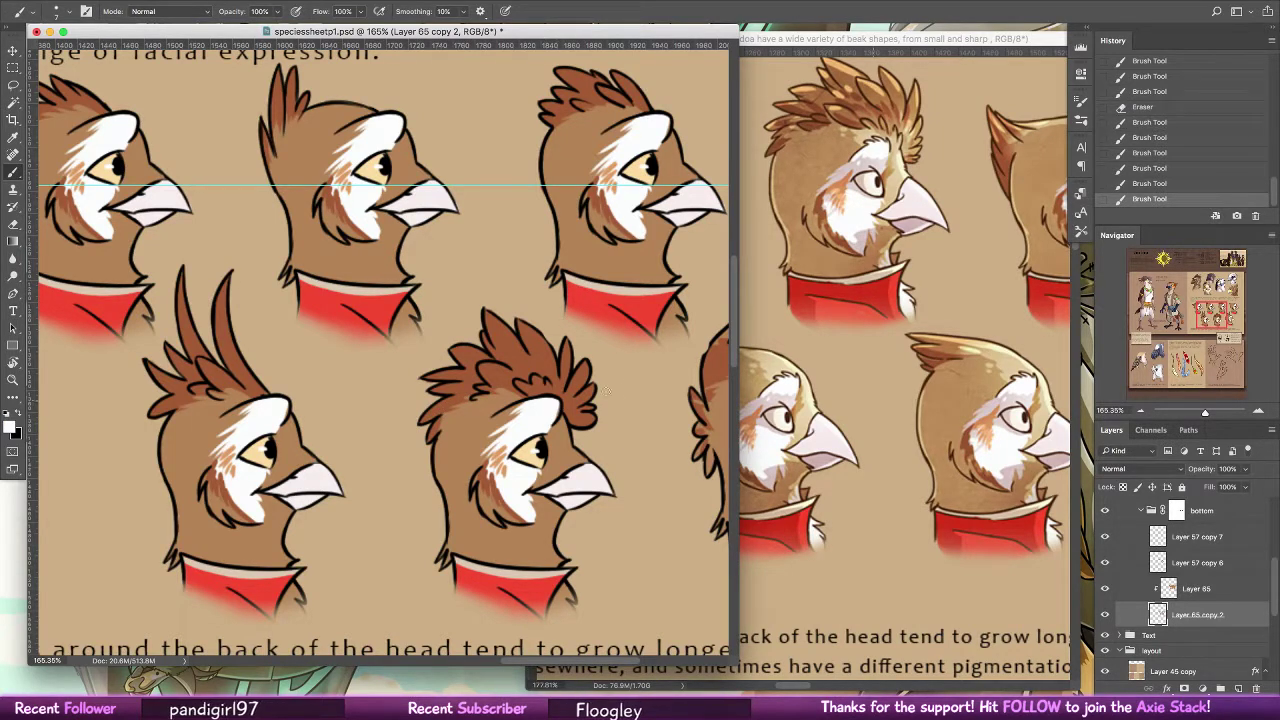
pyautogui.keyDown('super'); pyautogui.click(550, 410); pyautogui.keyUp('super')
pyautogui.moveTo(554, 405); pyautogui.dragTo(551, 413)
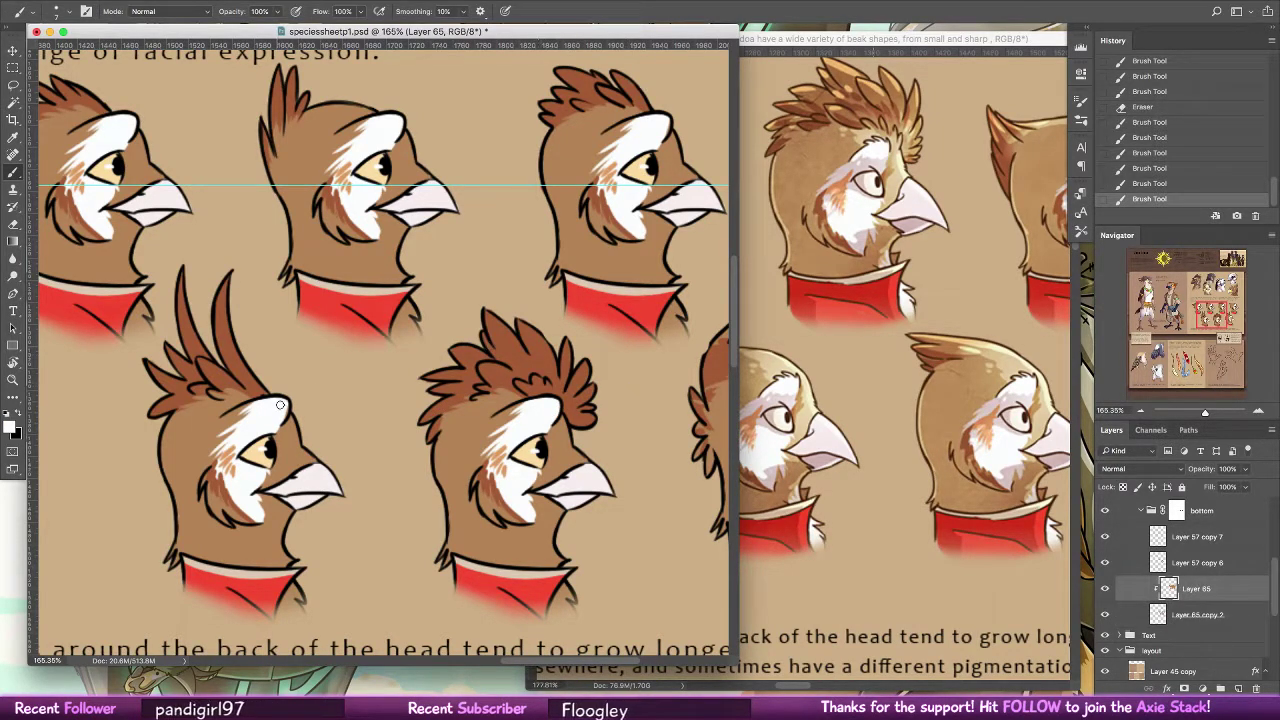
pyautogui.moveTo(284, 404); pyautogui.dragTo(282, 416)
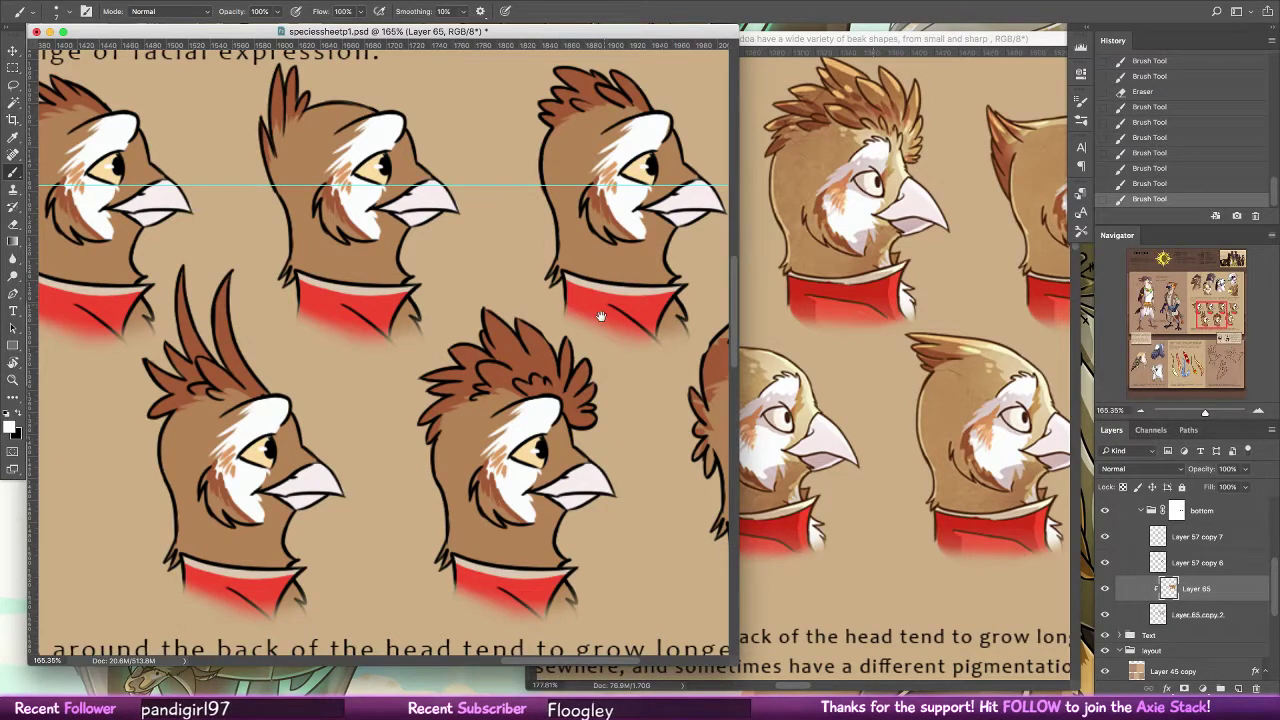
pyautogui.moveTo(600, 316); pyautogui.dragTo(390, 338)
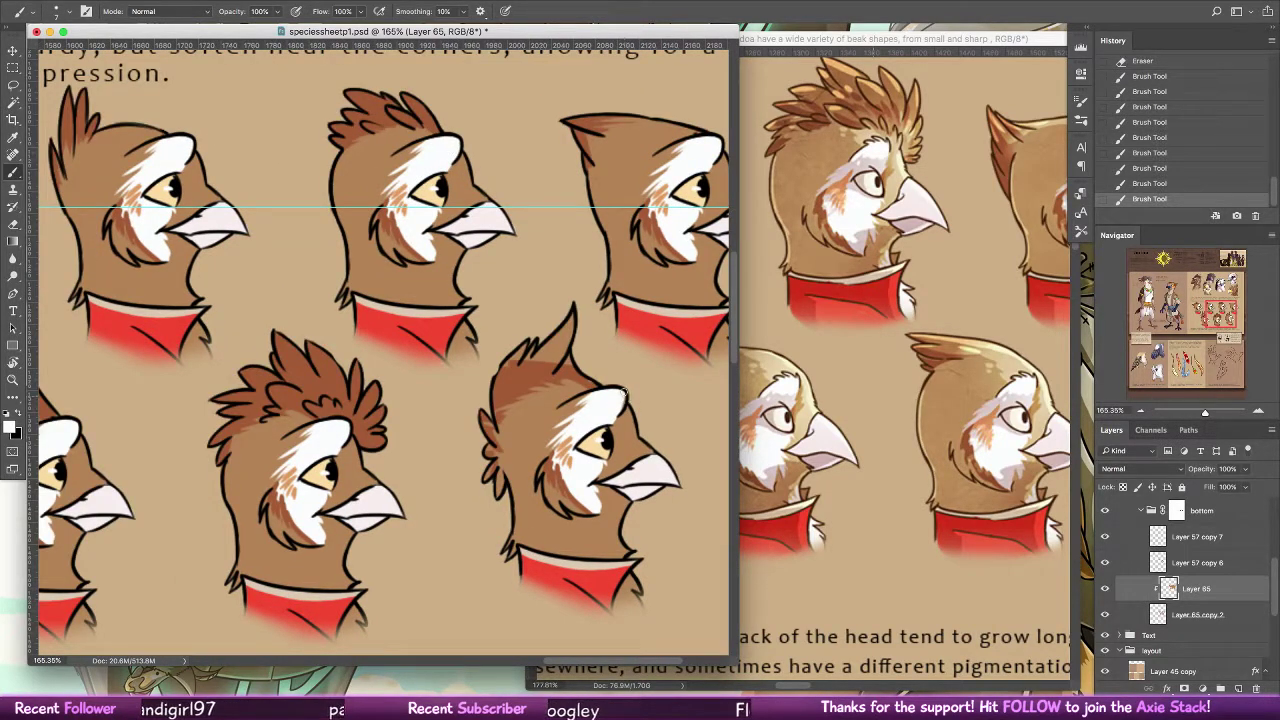
pyautogui.moveTo(624, 391); pyautogui.dragTo(509, 426)
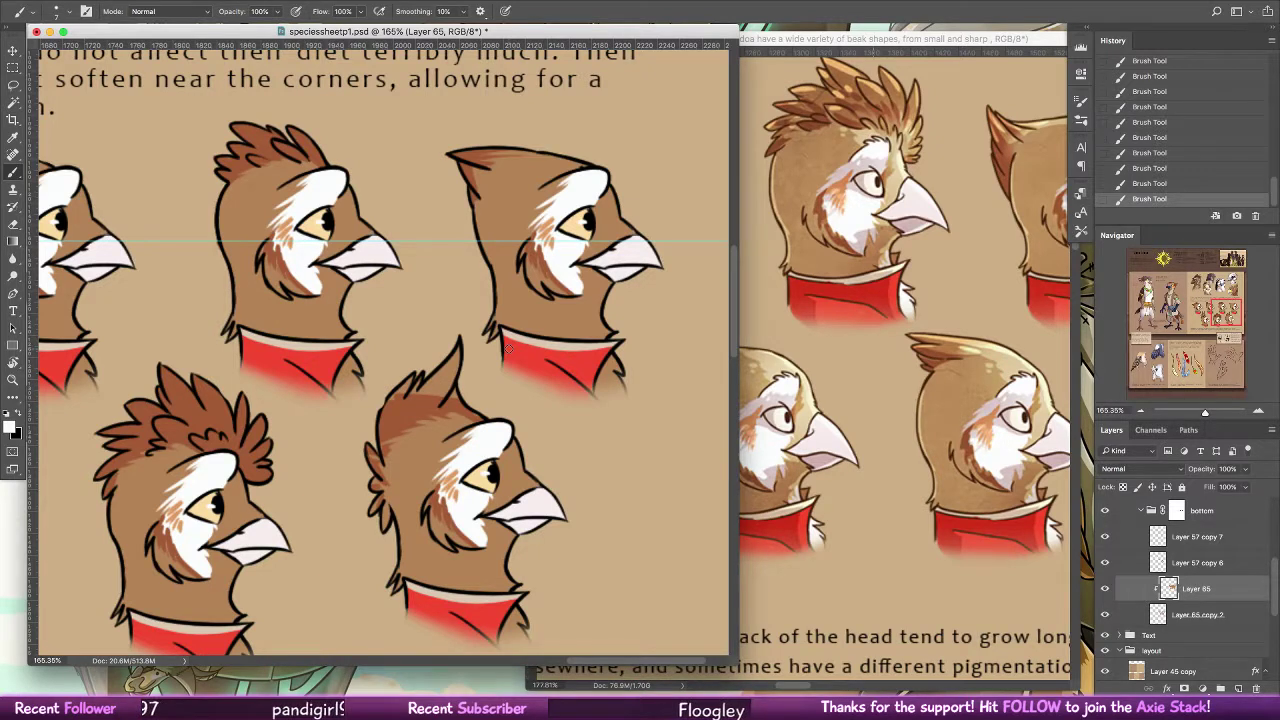
# Paint the pointed crest of the third lower head reddish brown on Layer 65, streaking its edge into the base brown
pyautogui.keyDown('alt'); pyautogui.click(456, 404); pyautogui.keyUp('alt')
pyautogui.moveTo(456, 380)
pyautogui.mouseDown()
pyautogui.moveTo(455, 355)
pyautogui.moveTo(452, 370)
pyautogui.moveTo(416, 388)
pyautogui.moveTo(409, 376)
pyautogui.moveTo(393, 399)
pyautogui.mouseUp()
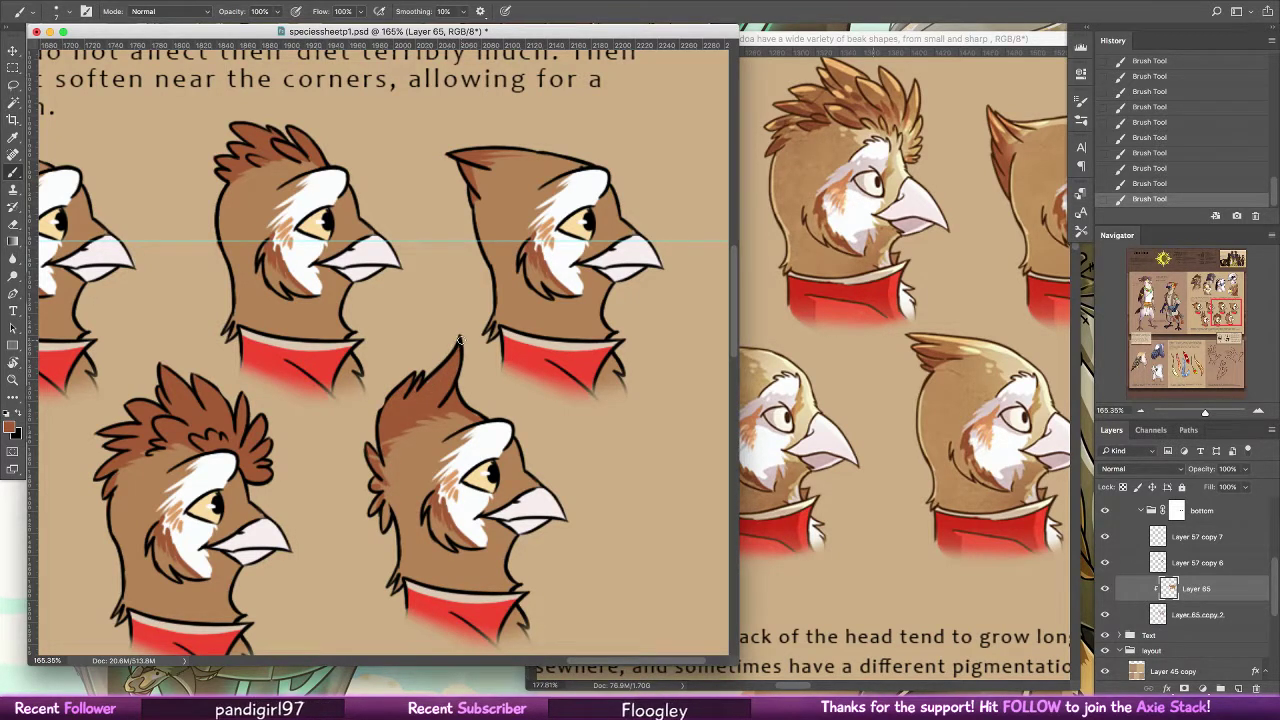
pyautogui.hotkey('alt', '[')
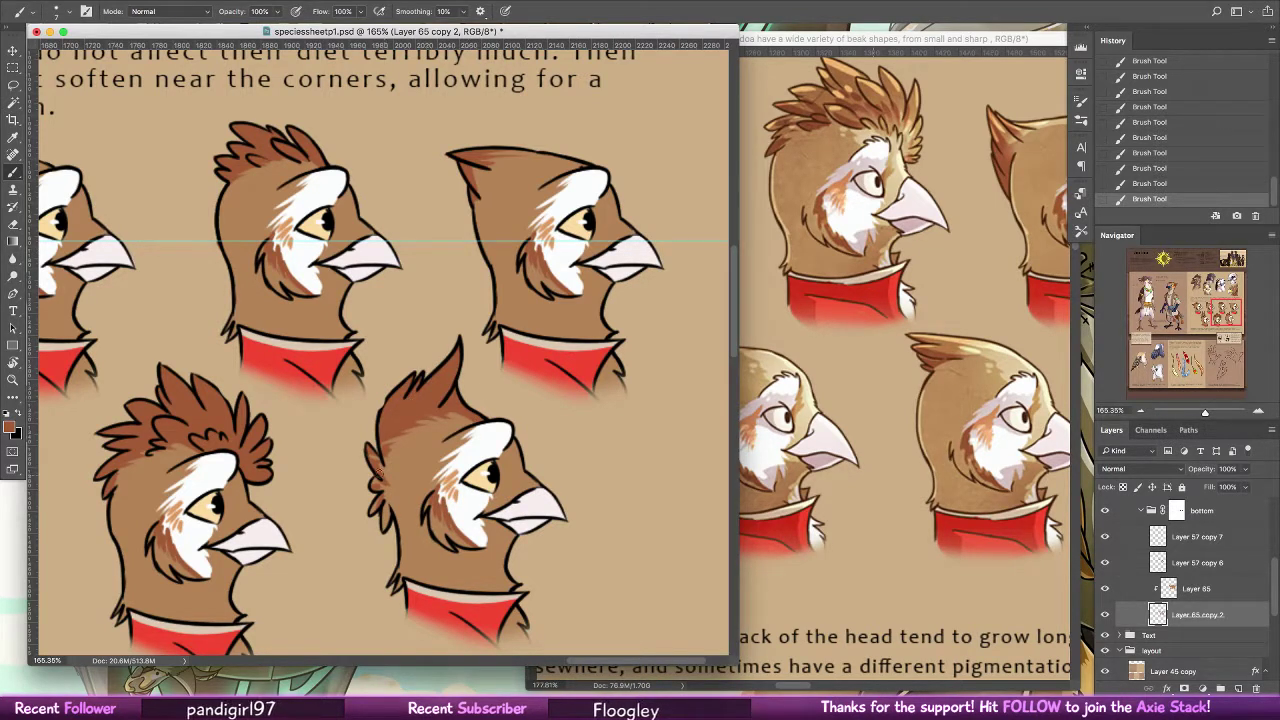
pyautogui.click(1196, 589)
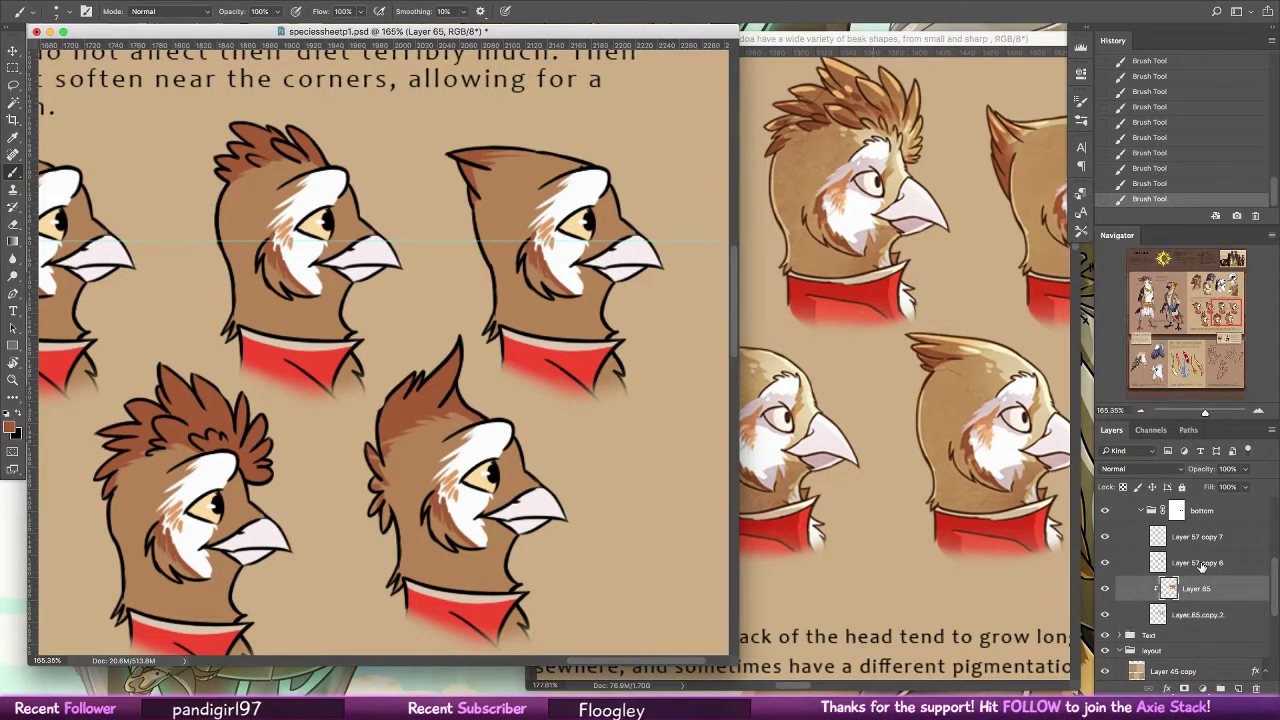
pyautogui.keyDown('alt'); pyautogui.click(378, 487); pyautogui.keyUp('alt')
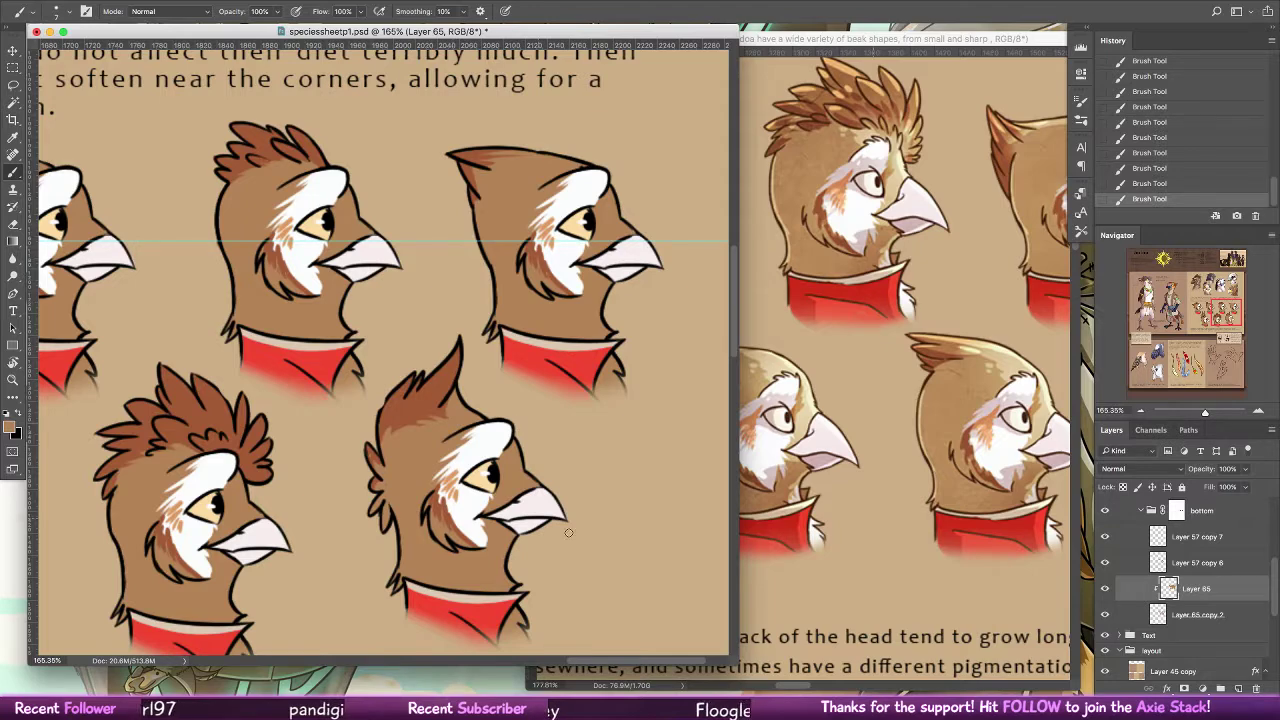
# Switch to Discord and look through the general, art-resources and art-share channels of The Axie Stack server
pyautogui.click(697, 672)
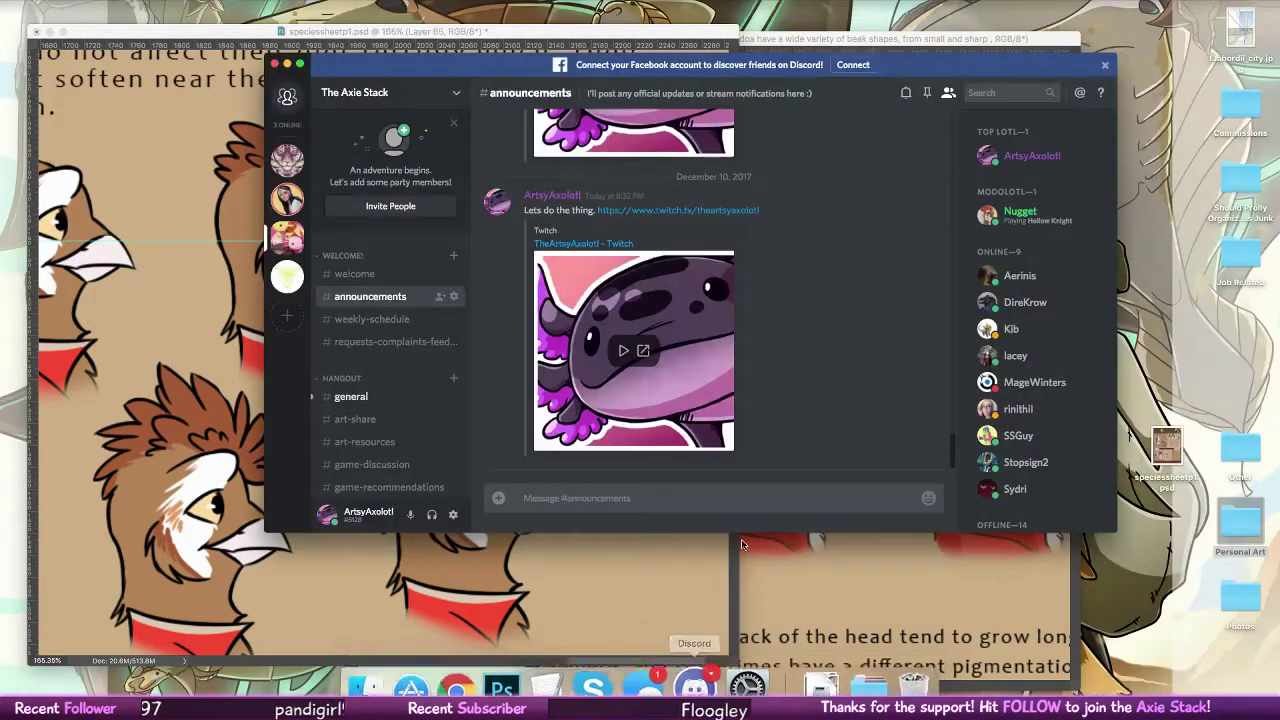
pyautogui.click(362, 397)
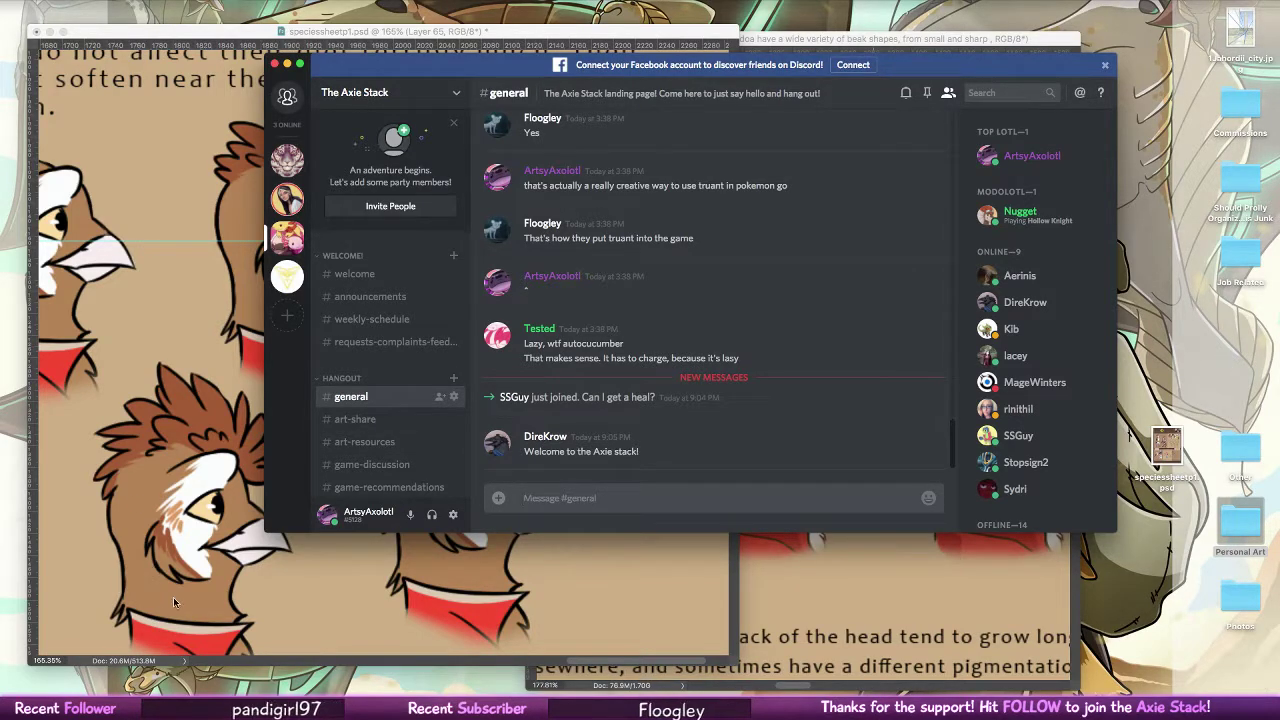
pyautogui.click(375, 441)
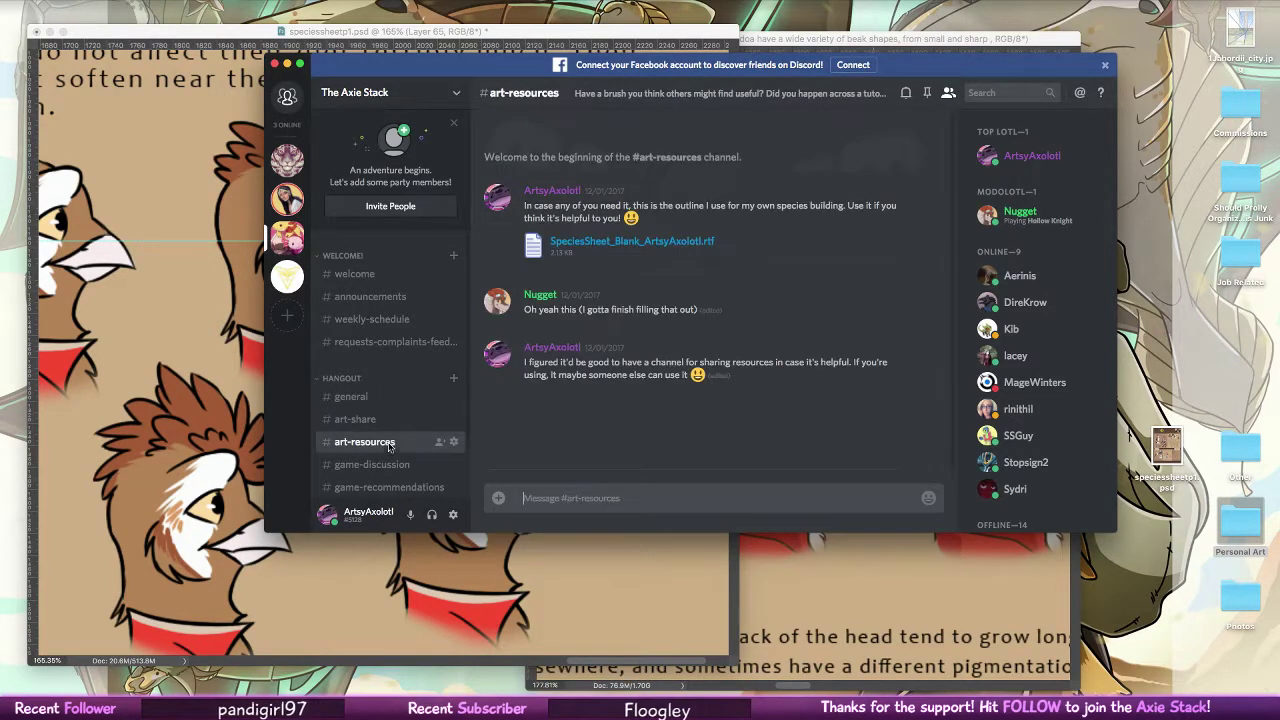
pyautogui.click(386, 420)
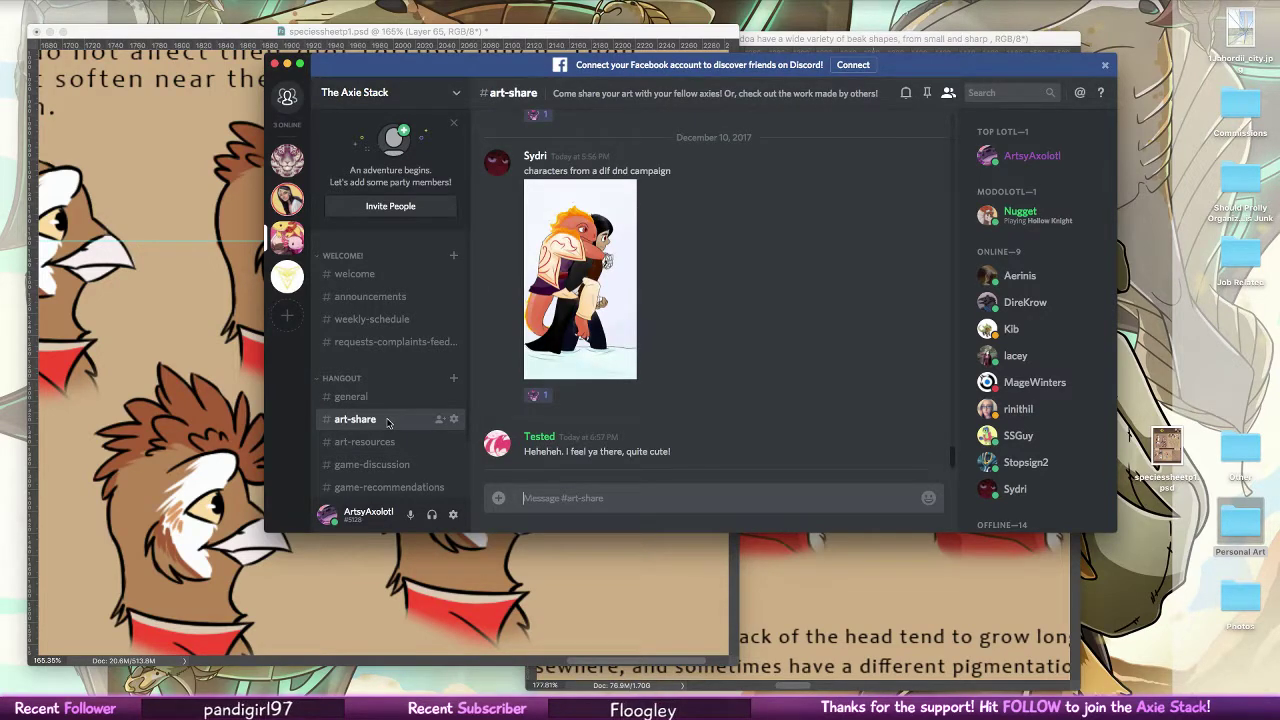
pyautogui.click(199, 591)
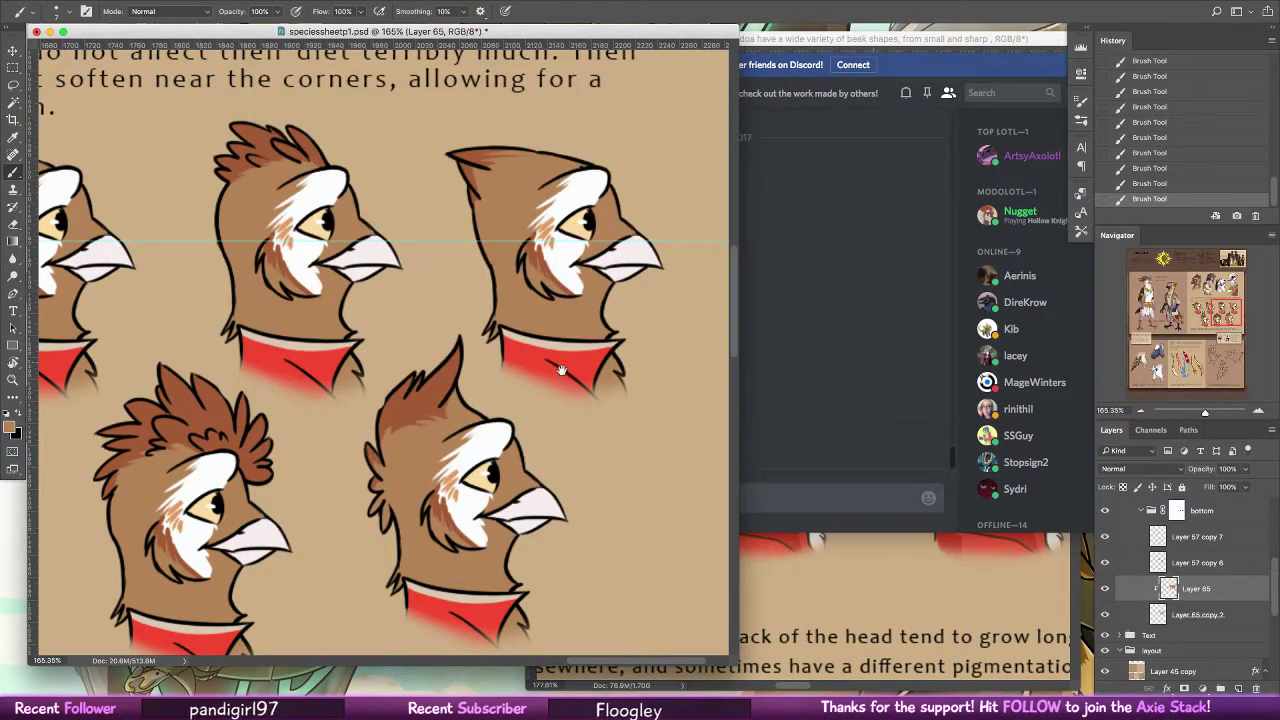
pyautogui.scroll(-2, 563, 368)
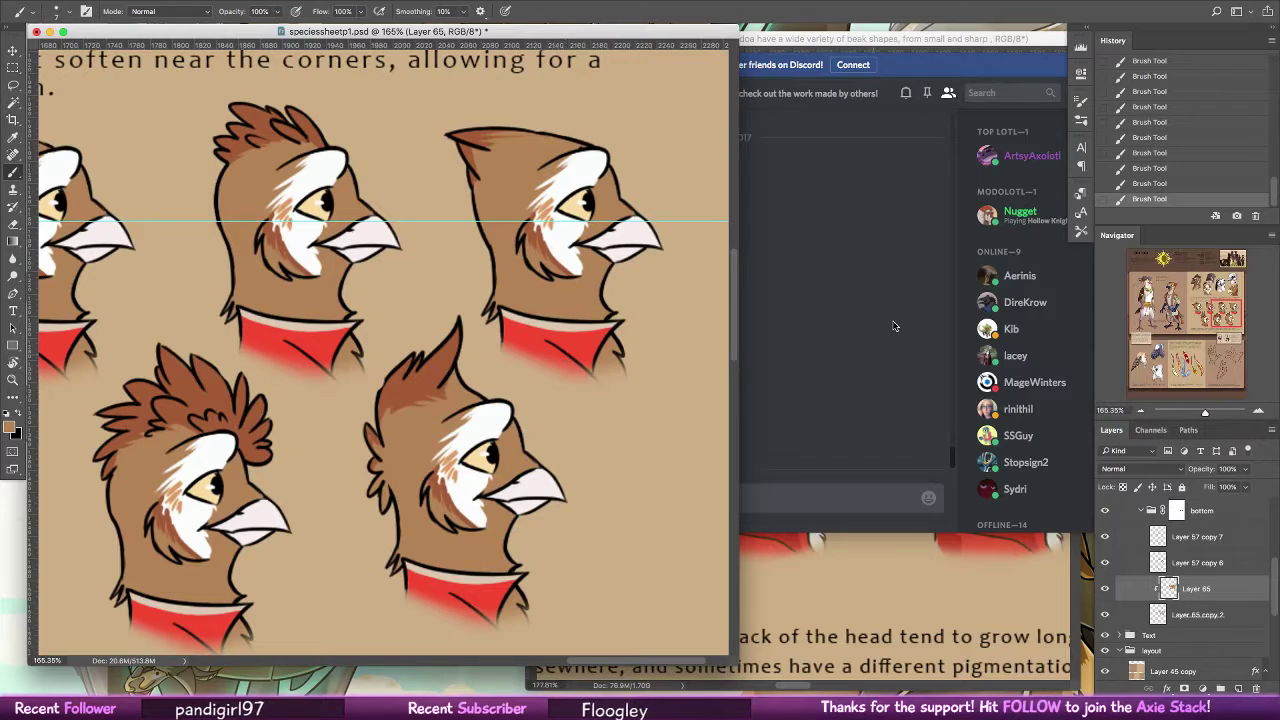
pyautogui.click(861, 351)
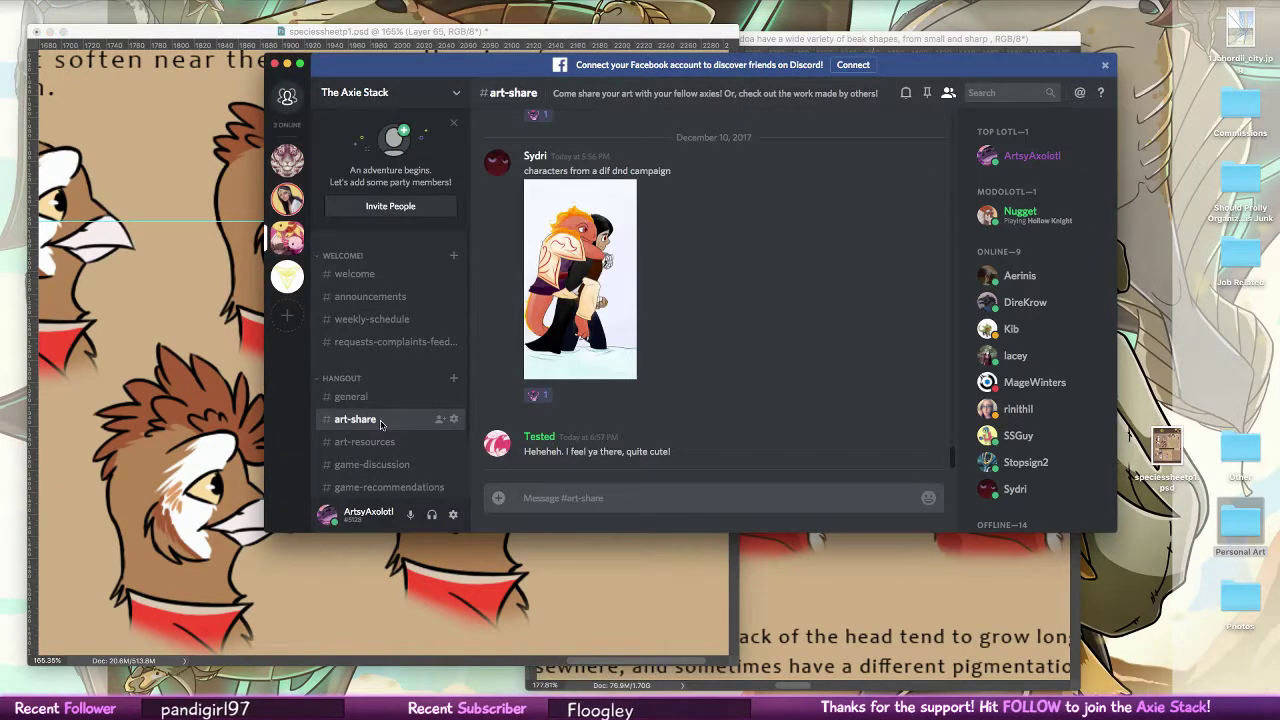
# View the green mantis drawing posted in Discord's art-share channel at full size, and close the Discord window
pyautogui.click(584, 500)
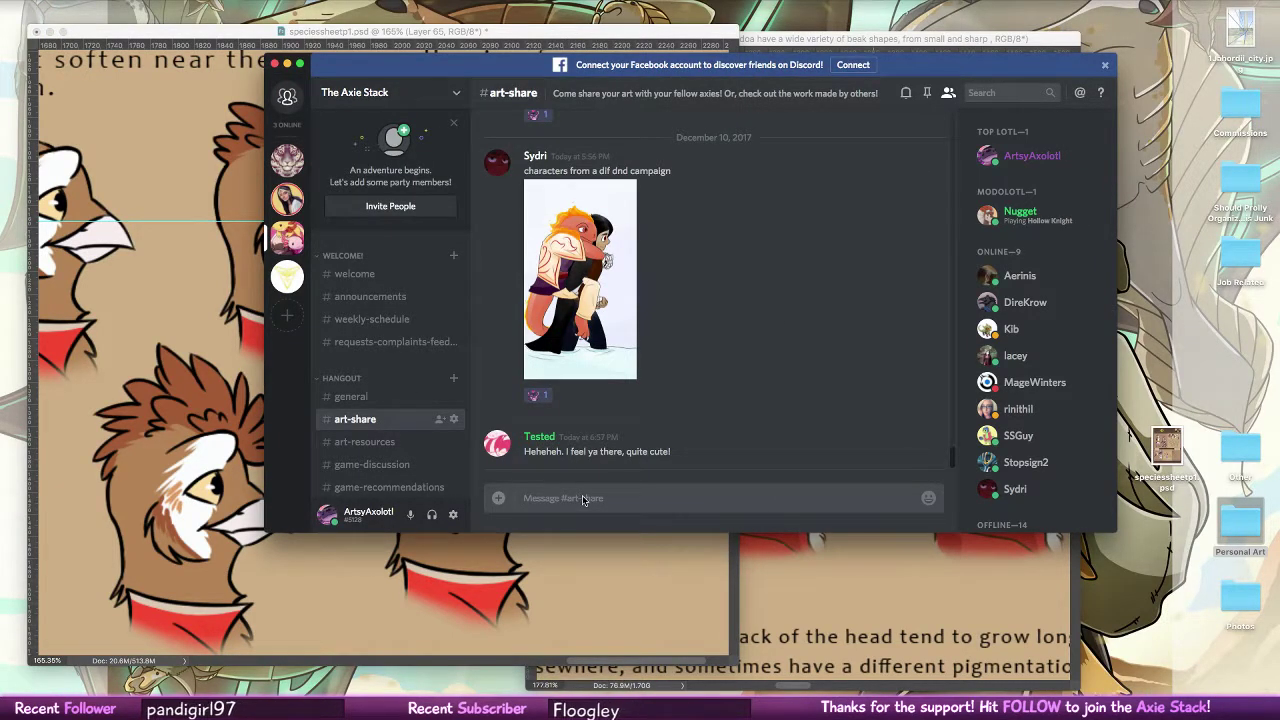
pyautogui.click(197, 614)
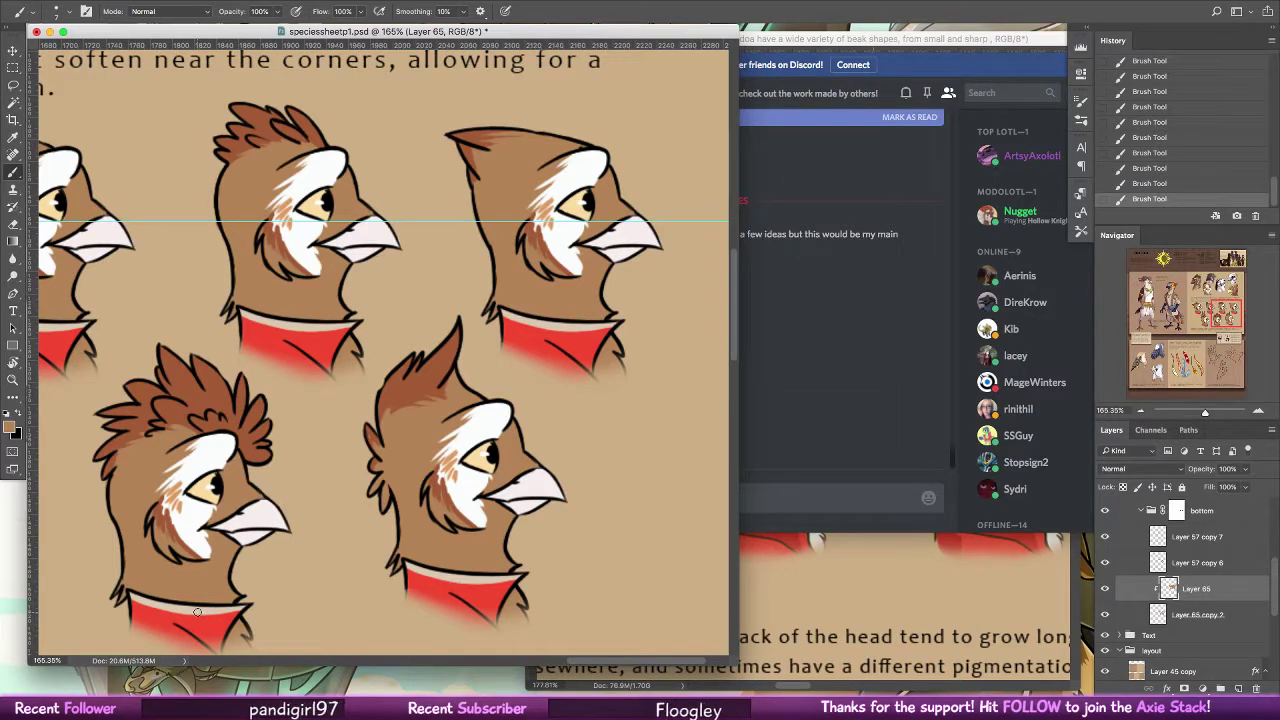
pyautogui.click(796, 345)
pyautogui.click(629, 390)
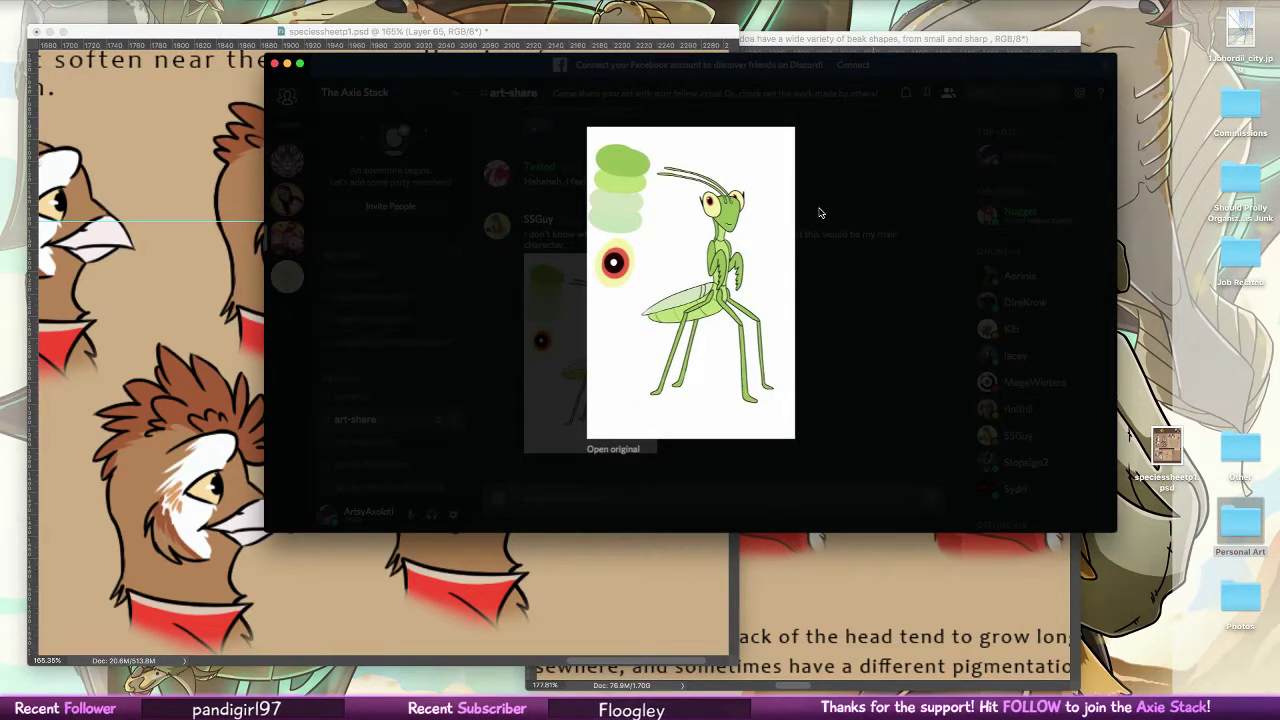
pyautogui.click(843, 310)
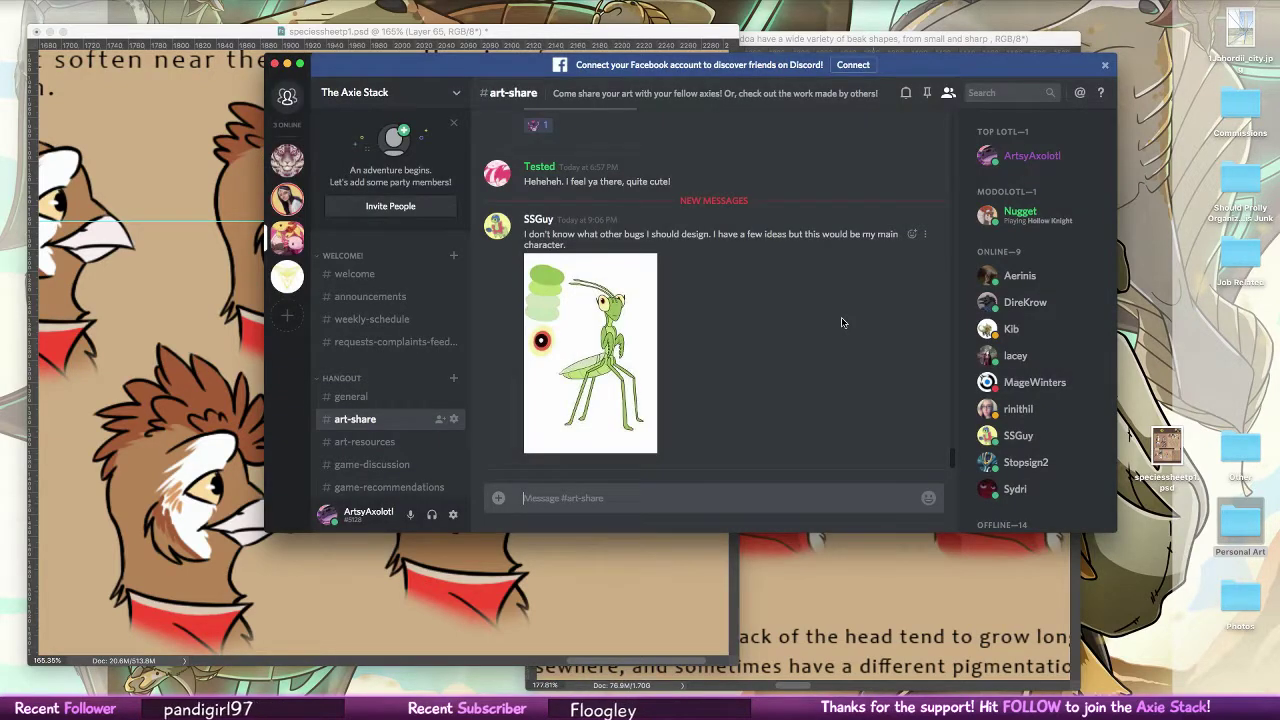
pyautogui.click(621, 370)
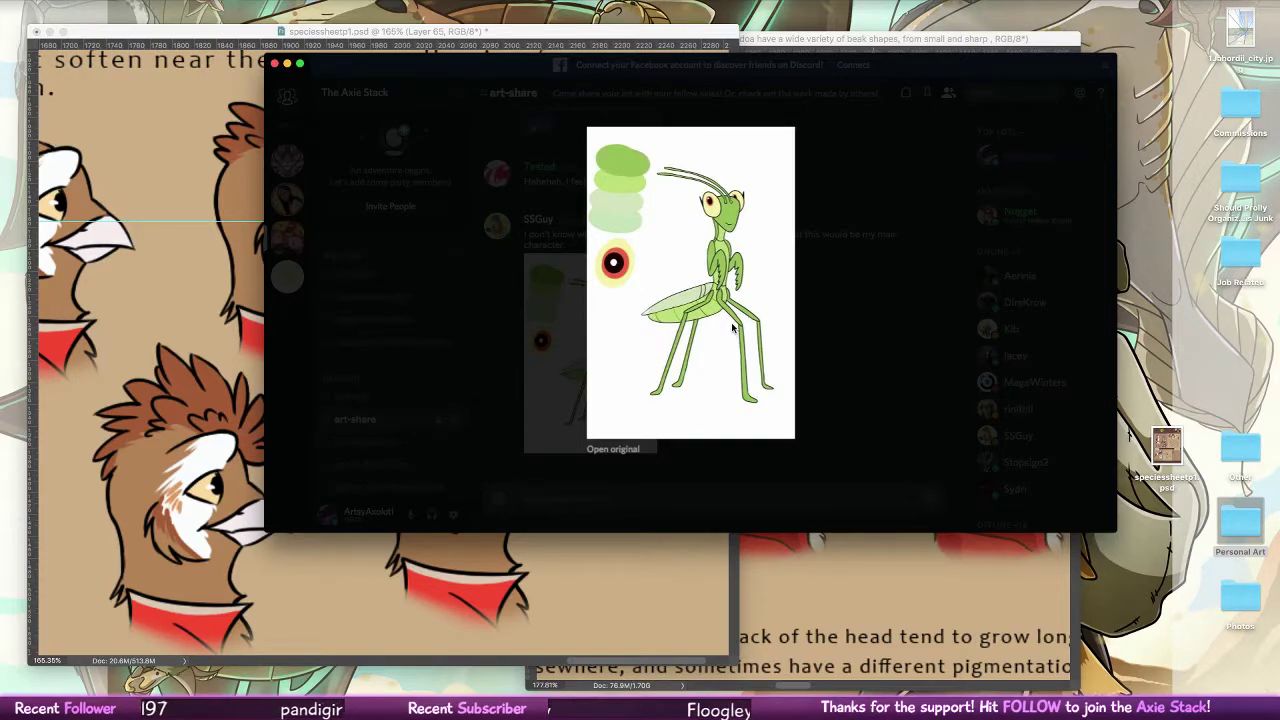
pyautogui.click(570, 280)
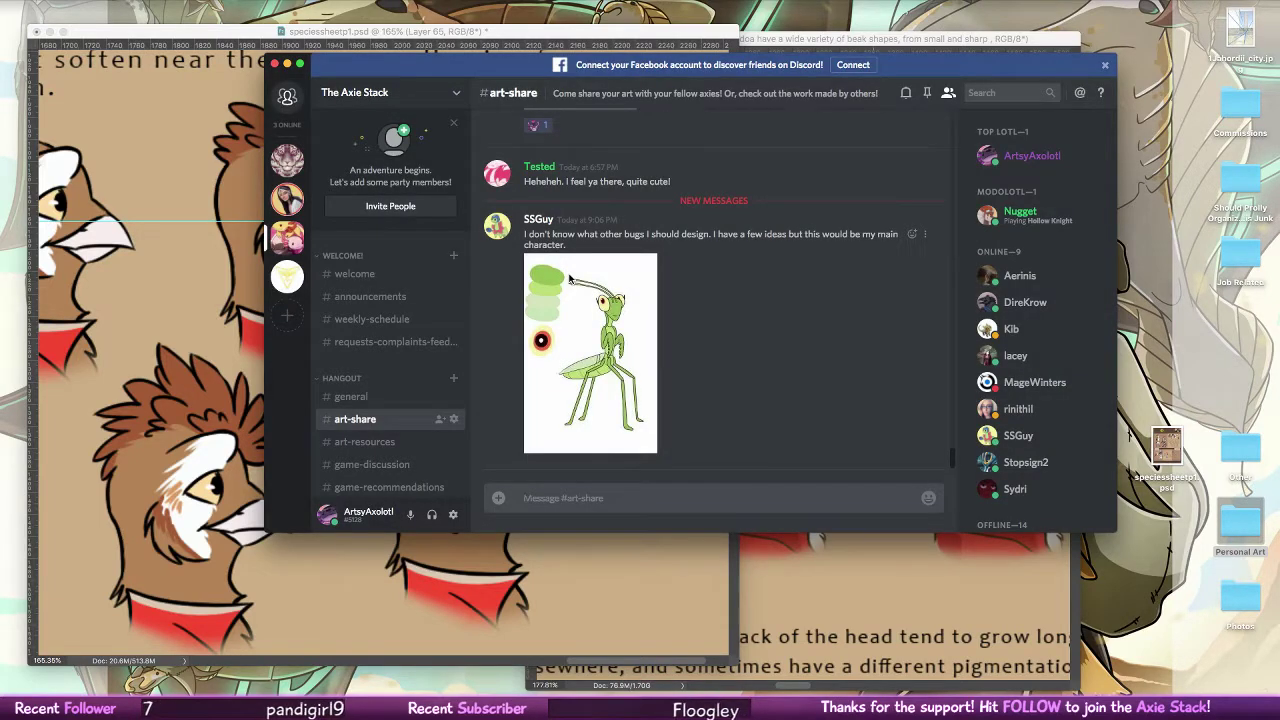
pyautogui.click(136, 457)
pyautogui.click(826, 271)
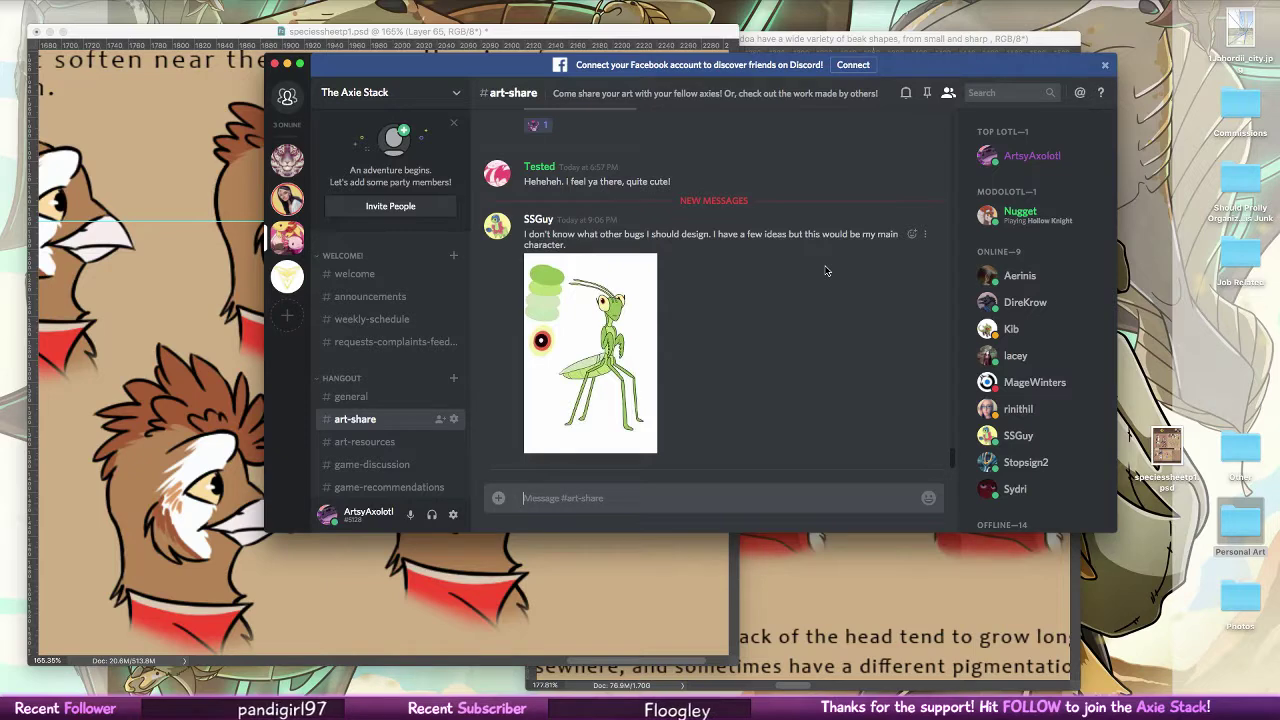
pyautogui.click(275, 65)
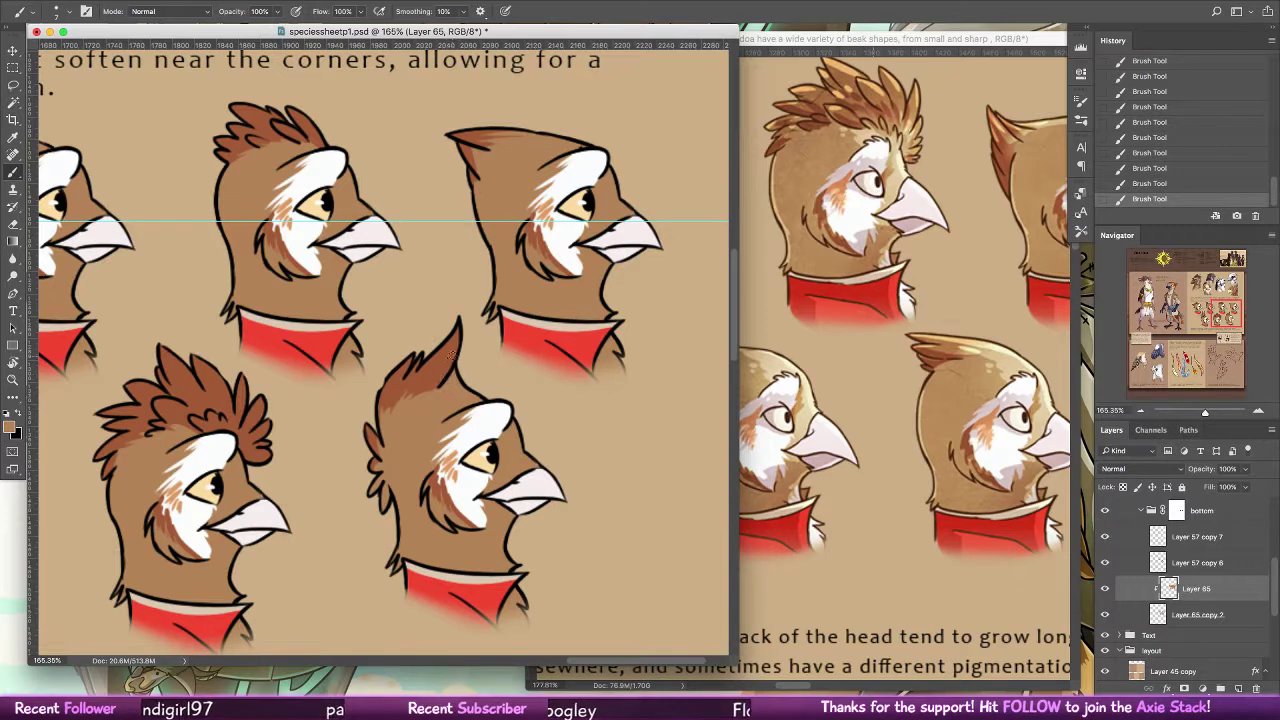
# Examine the seven coloured heads together on the species sheet, comparing them with the finished heads in the reference document
pyautogui.keyDown('alt'); pyautogui.click(452, 355); pyautogui.keyUp('alt')
pyautogui.moveTo(438, 376); pyautogui.dragTo(421, 398)
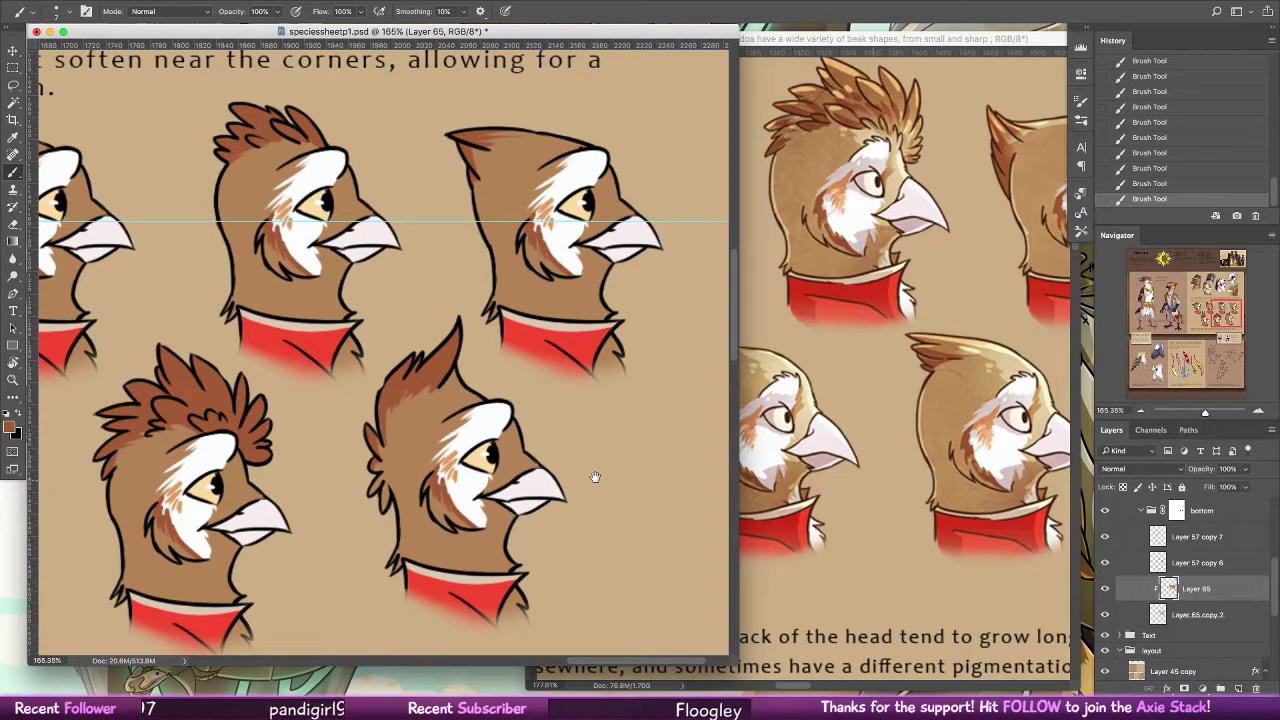
pyautogui.moveTo(594, 477); pyautogui.dragTo(514, 392)
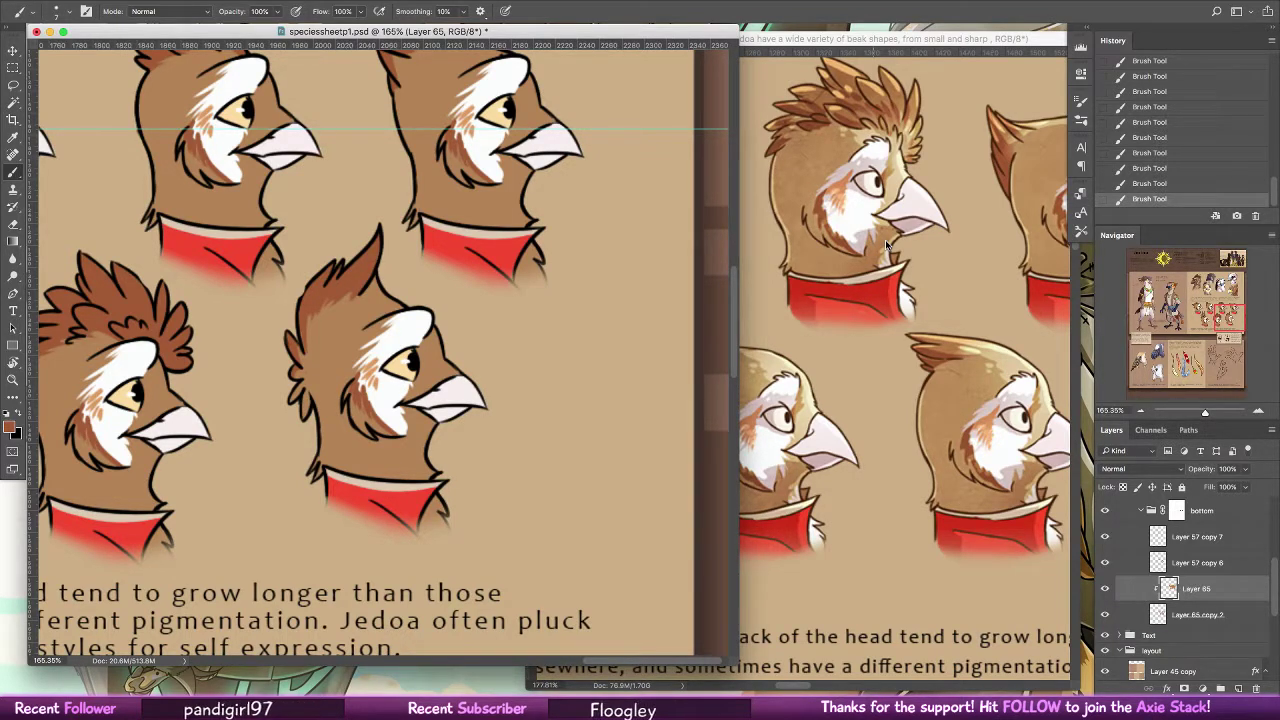
pyautogui.keyDown('alt'); pyautogui.click(358, 274); pyautogui.keyUp('alt')
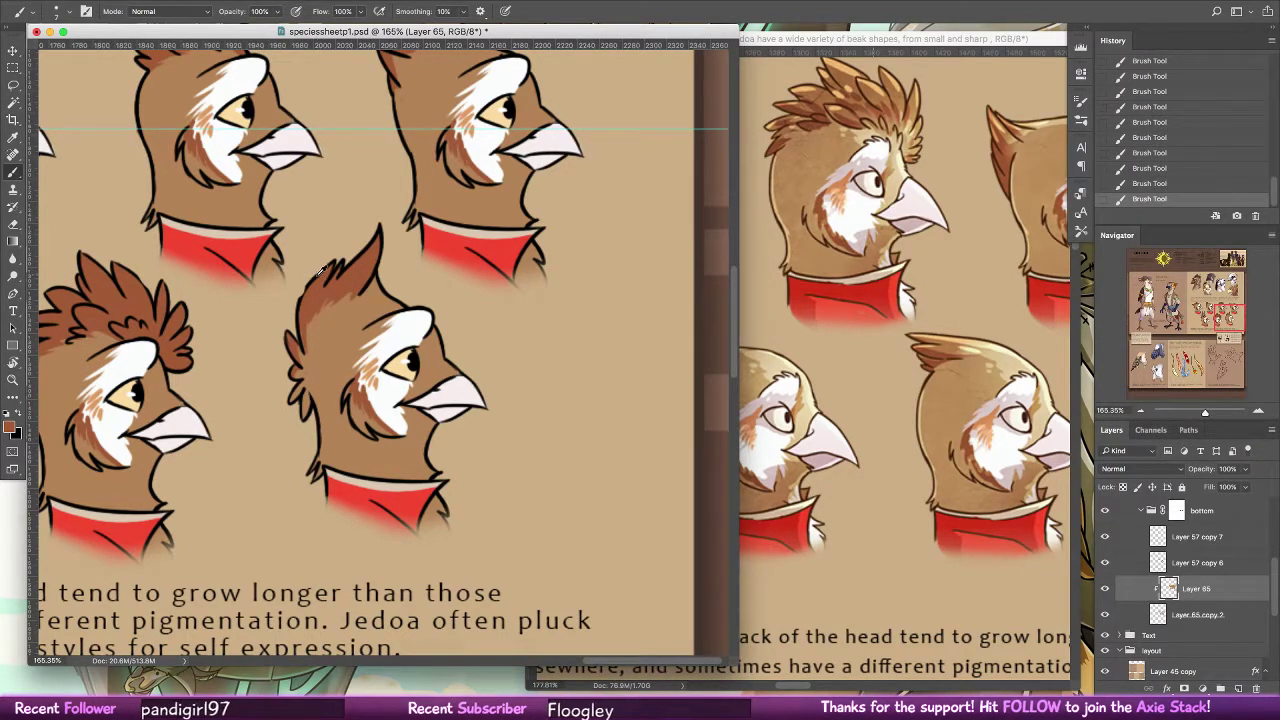
pyautogui.press('x')
pyautogui.click(1195, 563)
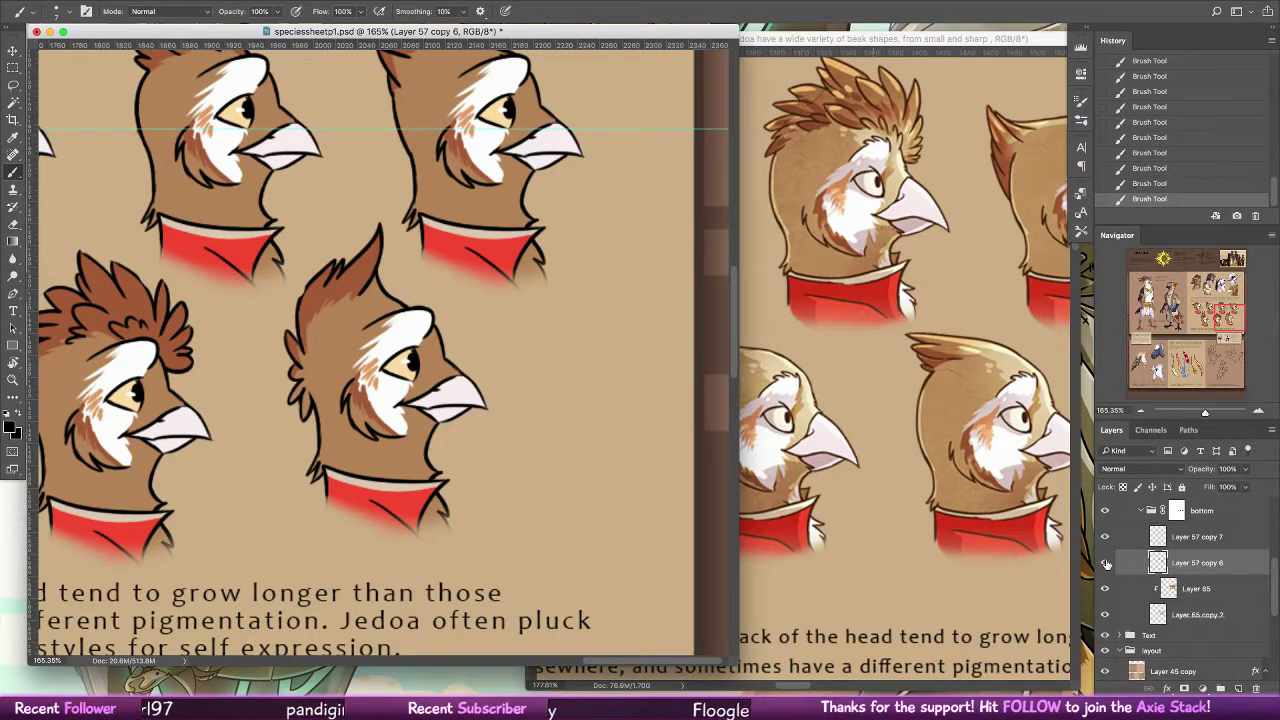
pyautogui.click(1185, 509)
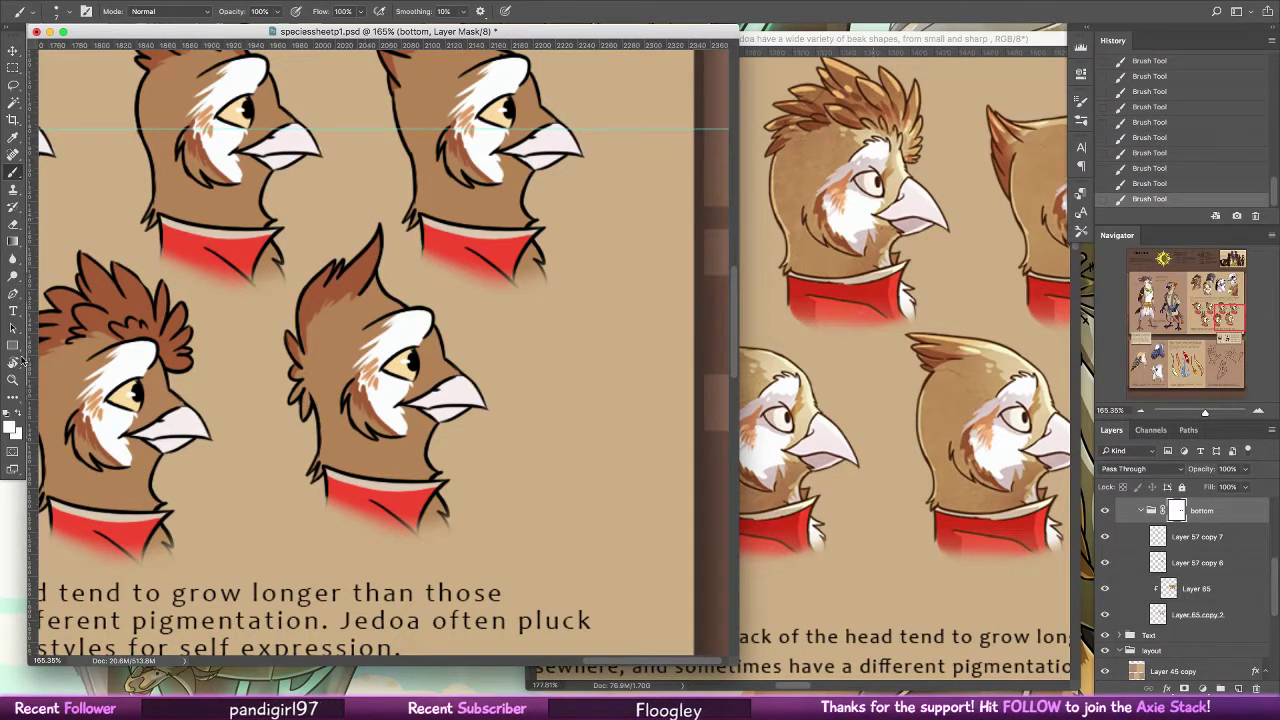
pyautogui.click(13, 379)
pyautogui.moveTo(592, 356); pyautogui.dragTo(547, 333)
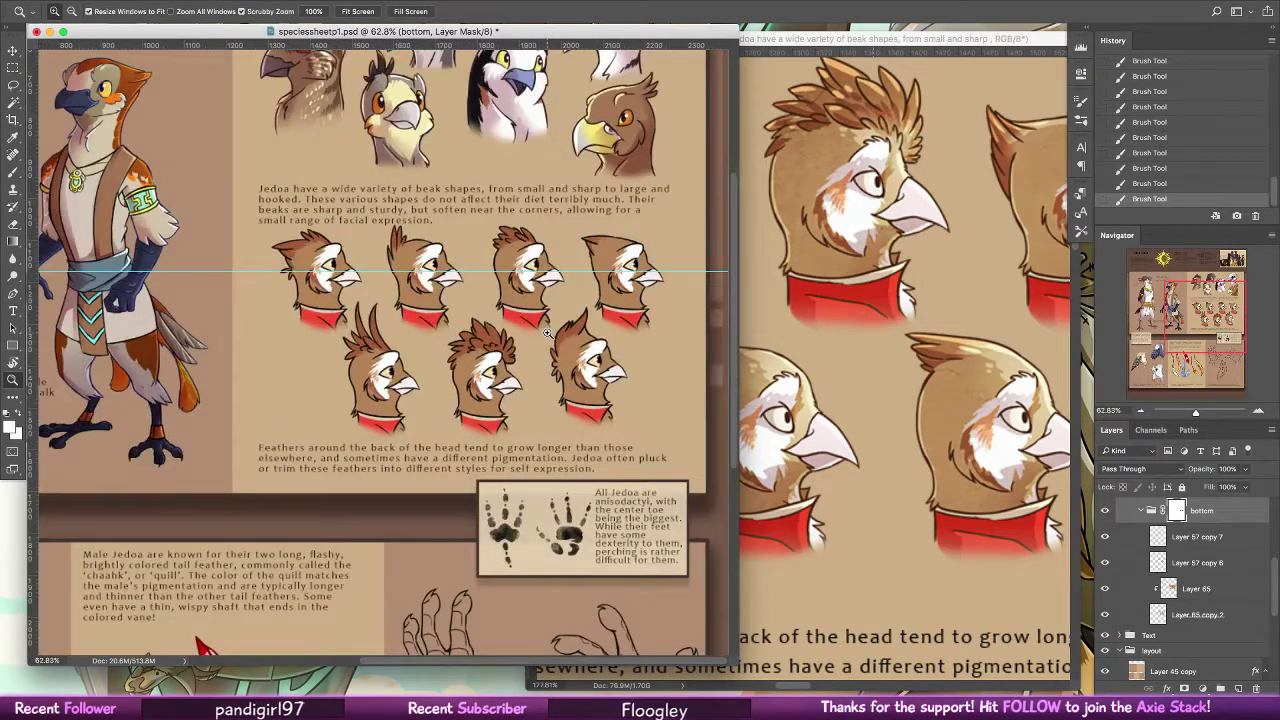
pyautogui.moveTo(663, 247); pyautogui.dragTo(677, 251)
pyautogui.click(13, 173)
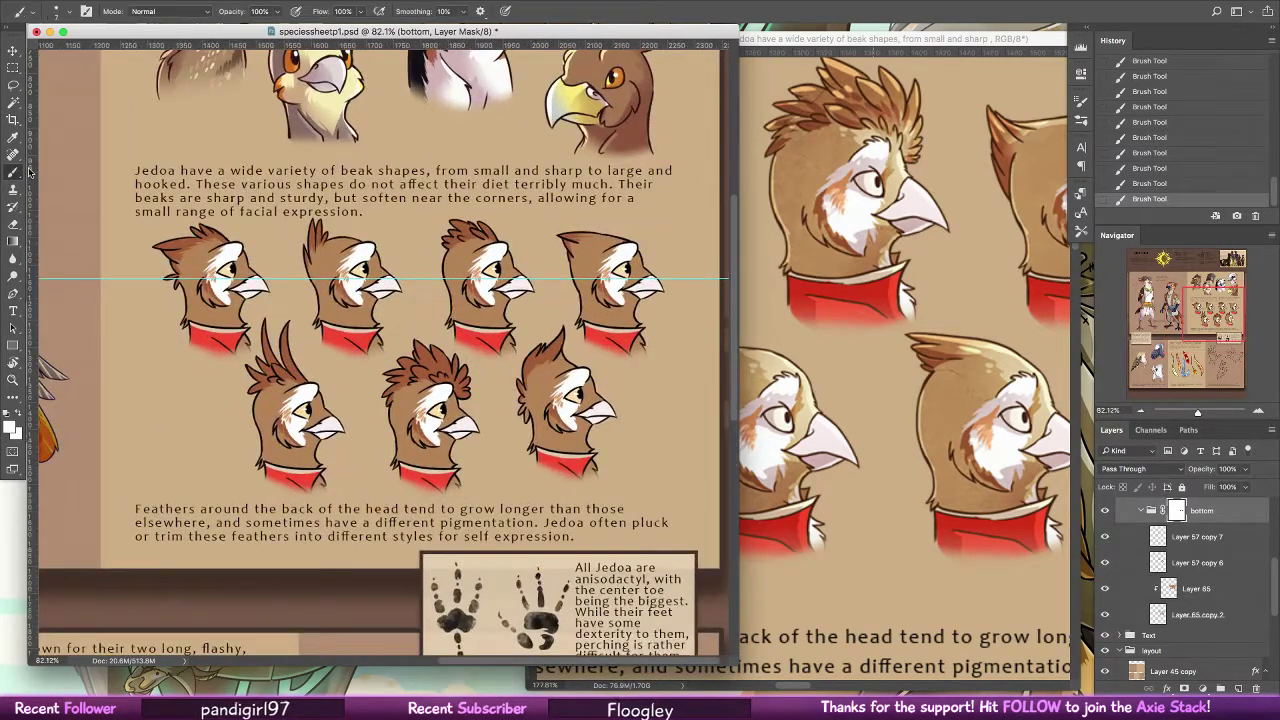
pyautogui.press('x')
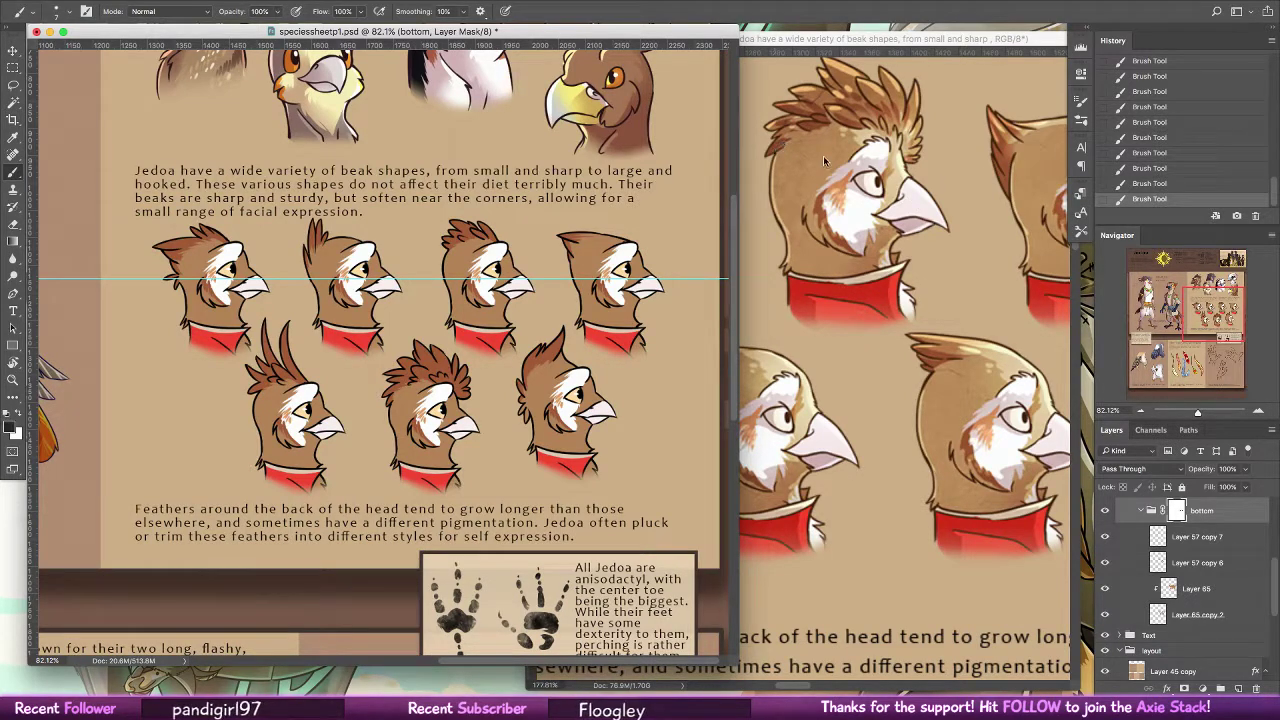
# Lock the transparent pixels of Layer 57 copy 6 and set the brush size to 65 px
pyautogui.click(1198, 537)
pyautogui.click(1198, 562)
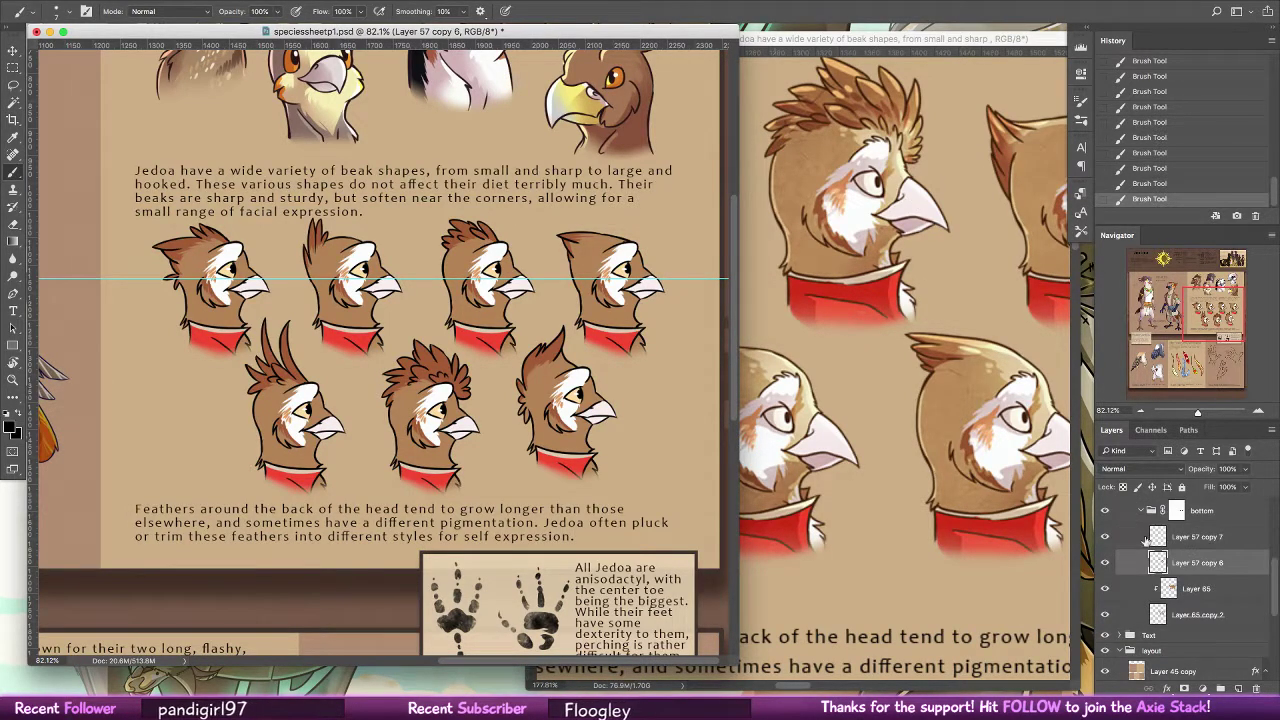
pyautogui.click(1123, 488)
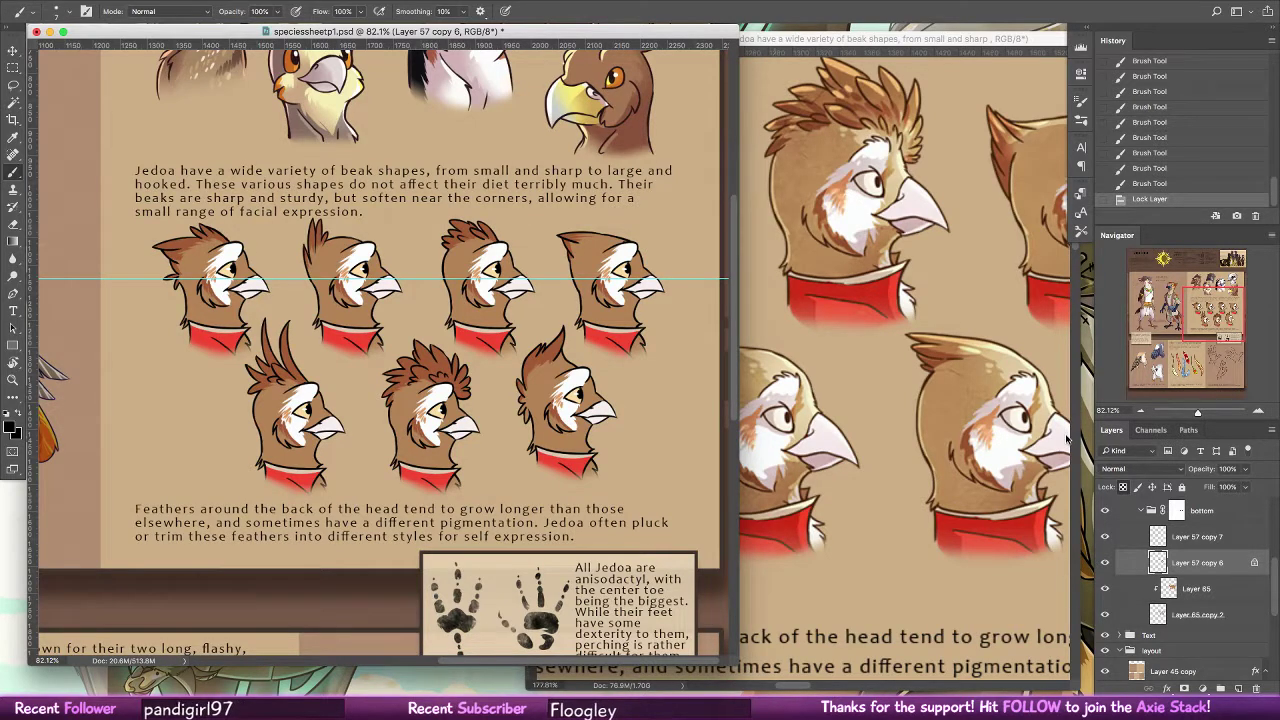
pyautogui.rightClick(244, 294)
pyautogui.moveTo(216, 300); pyautogui.dragTo(172, 238)
pyautogui.press('super+z')
# Recolour the heads' line art on Layer 57 copy 6 with dark brown #281518 sampled from the brown eagle head's outline
pyautogui.click(8, 428)
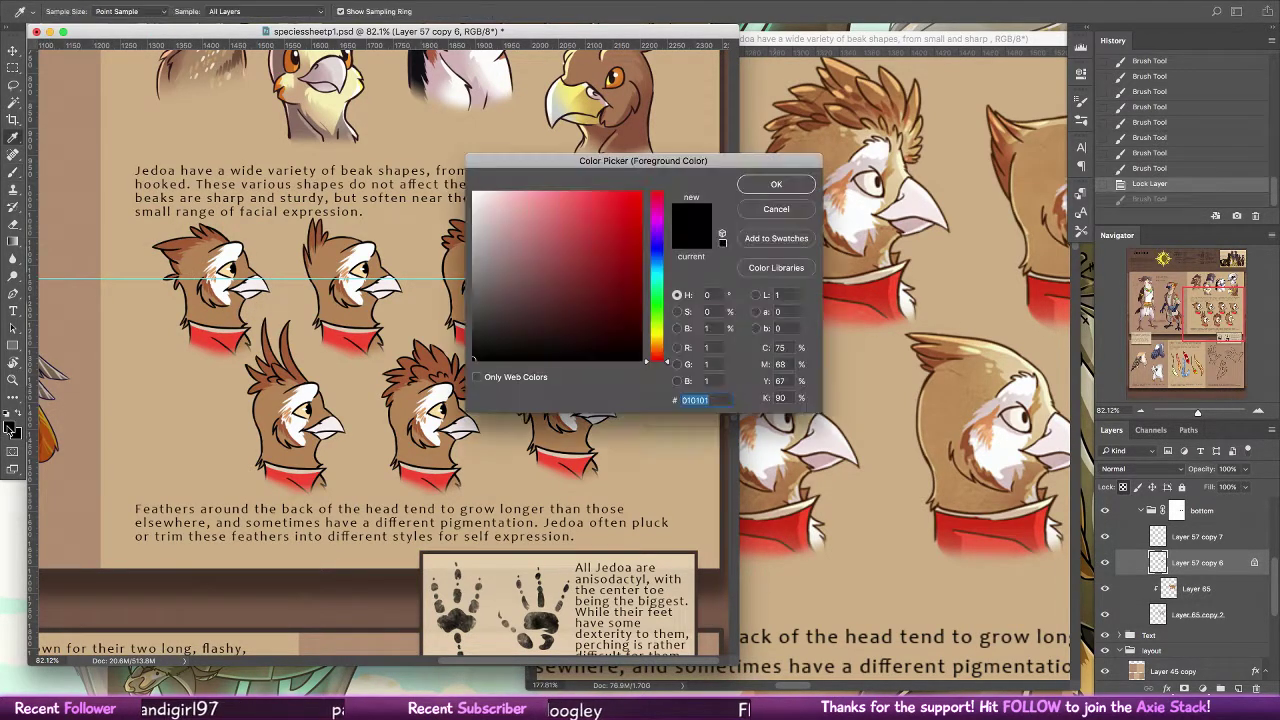
pyautogui.click(270, 375)
pyautogui.click(636, 112)
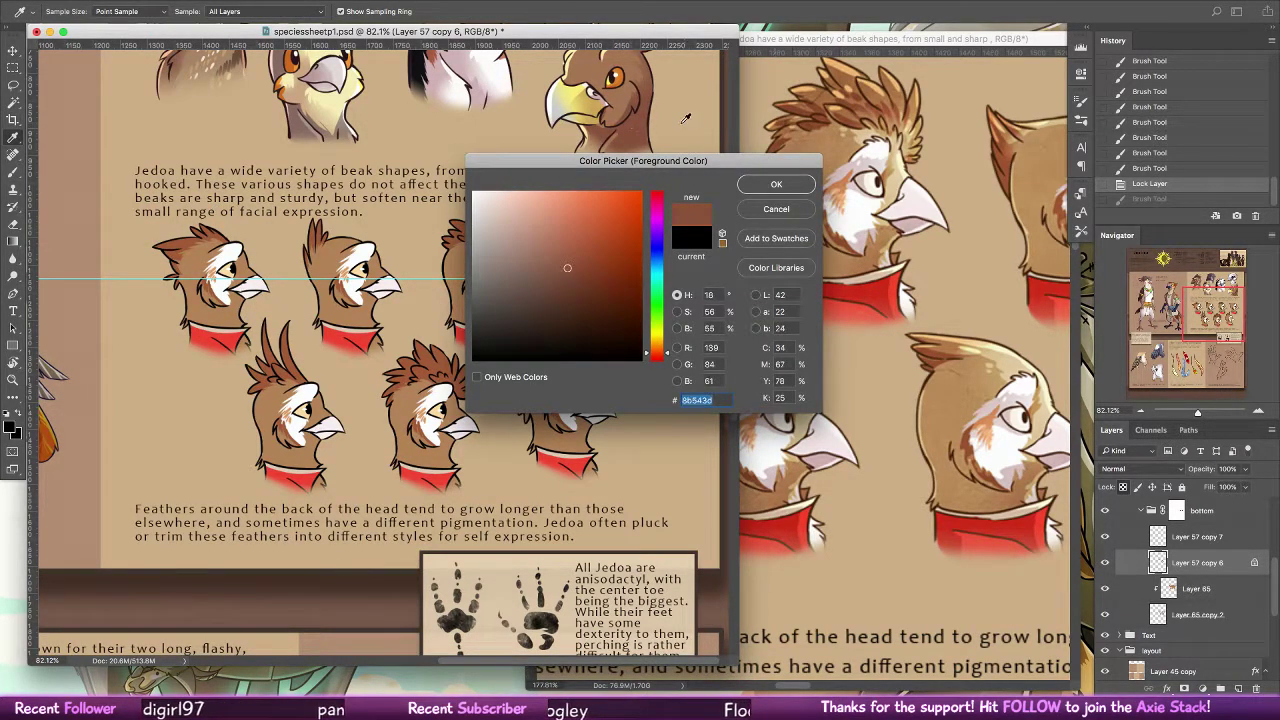
pyautogui.click(649, 120)
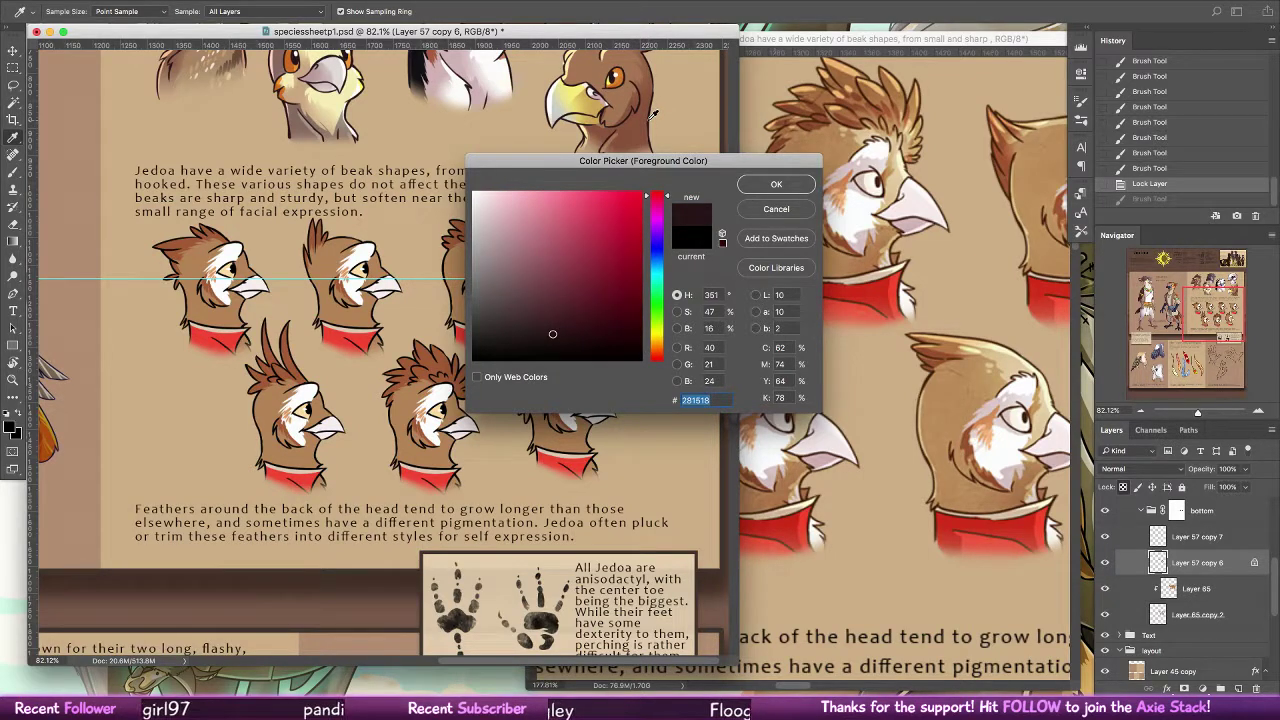
pyautogui.click(746, 182)
pyautogui.press('b')
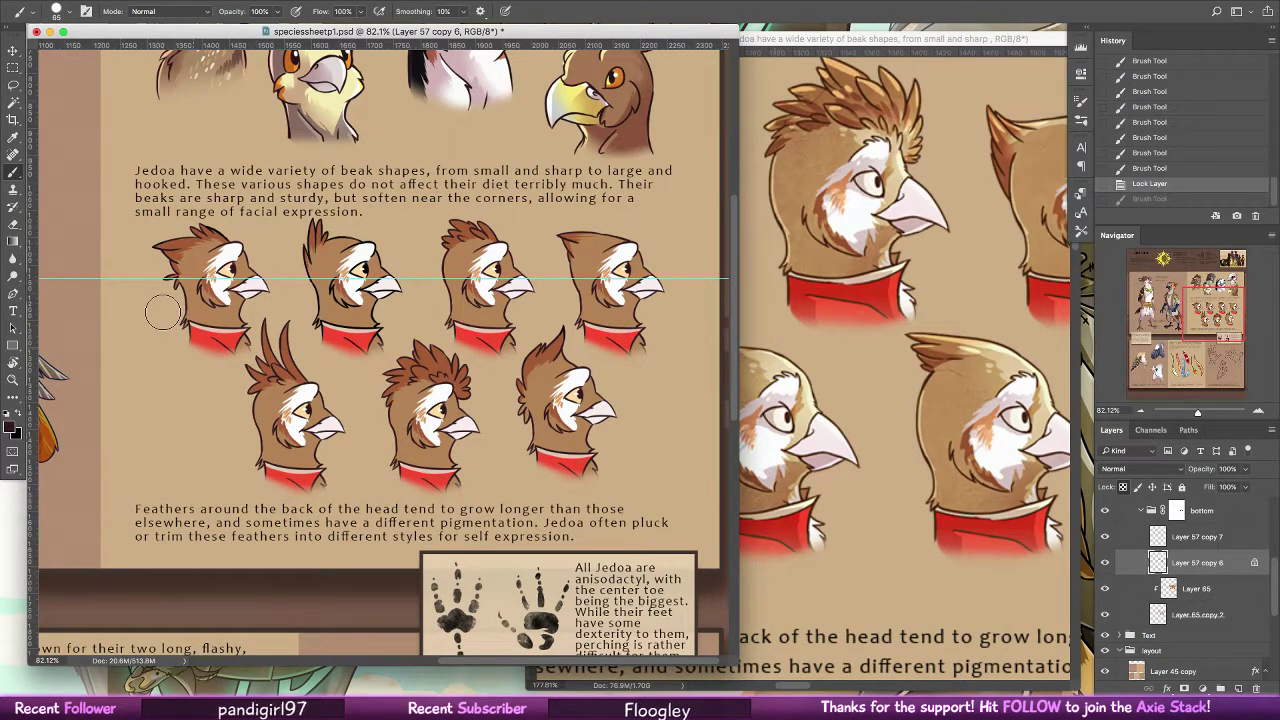
pyautogui.moveTo(381, 353)
pyautogui.mouseDown()
pyautogui.moveTo(404, 331)
pyautogui.moveTo(413, 246)
pyautogui.mouseUp()
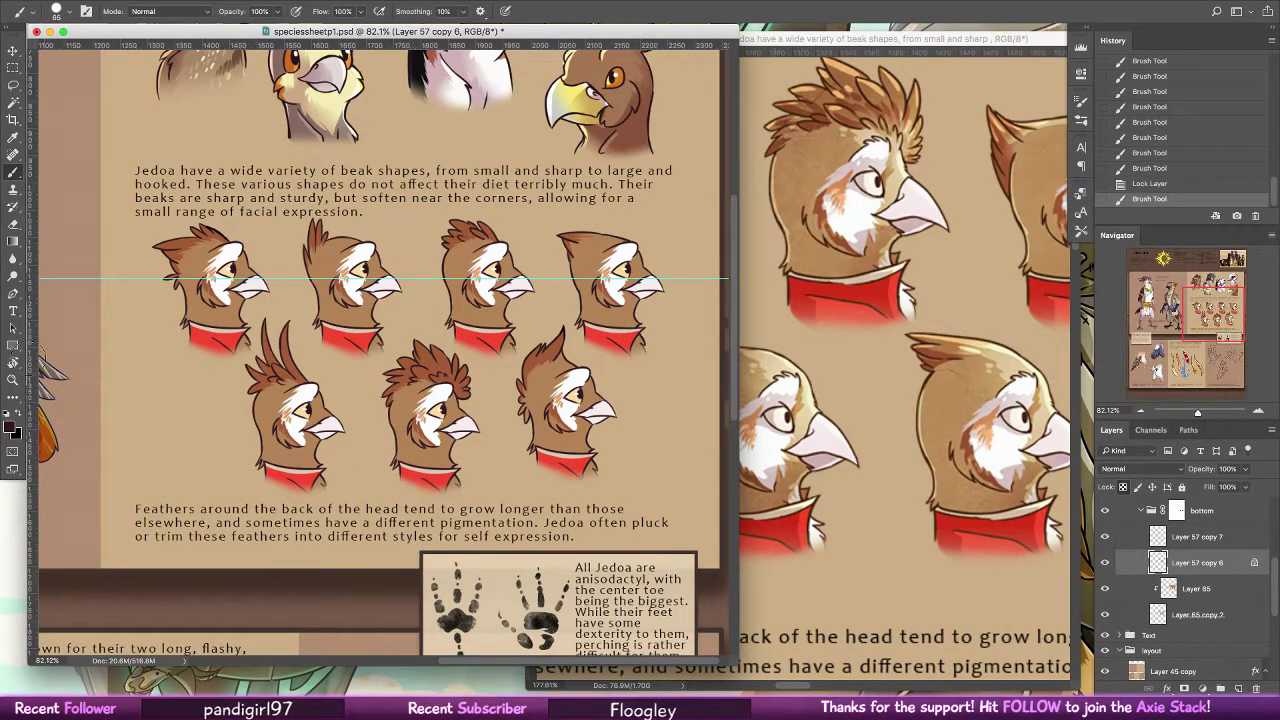
# Hide Layer 65 and add a new layer directly above it, clipped to Layer 65 copy 2
pyautogui.click(13, 381)
pyautogui.moveTo(696, 302); pyautogui.dragTo(676, 308)
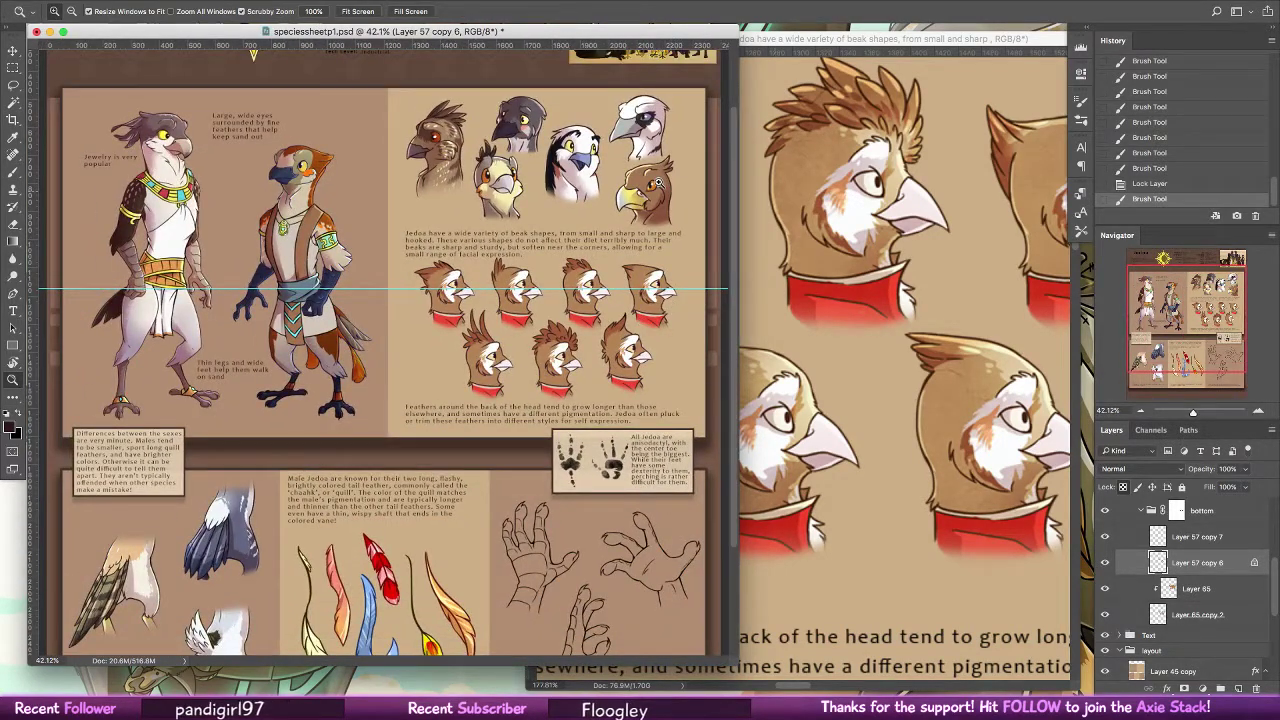
pyautogui.moveTo(658, 183); pyautogui.dragTo(680, 184)
pyautogui.click(1105, 588)
pyautogui.click(1213, 612)
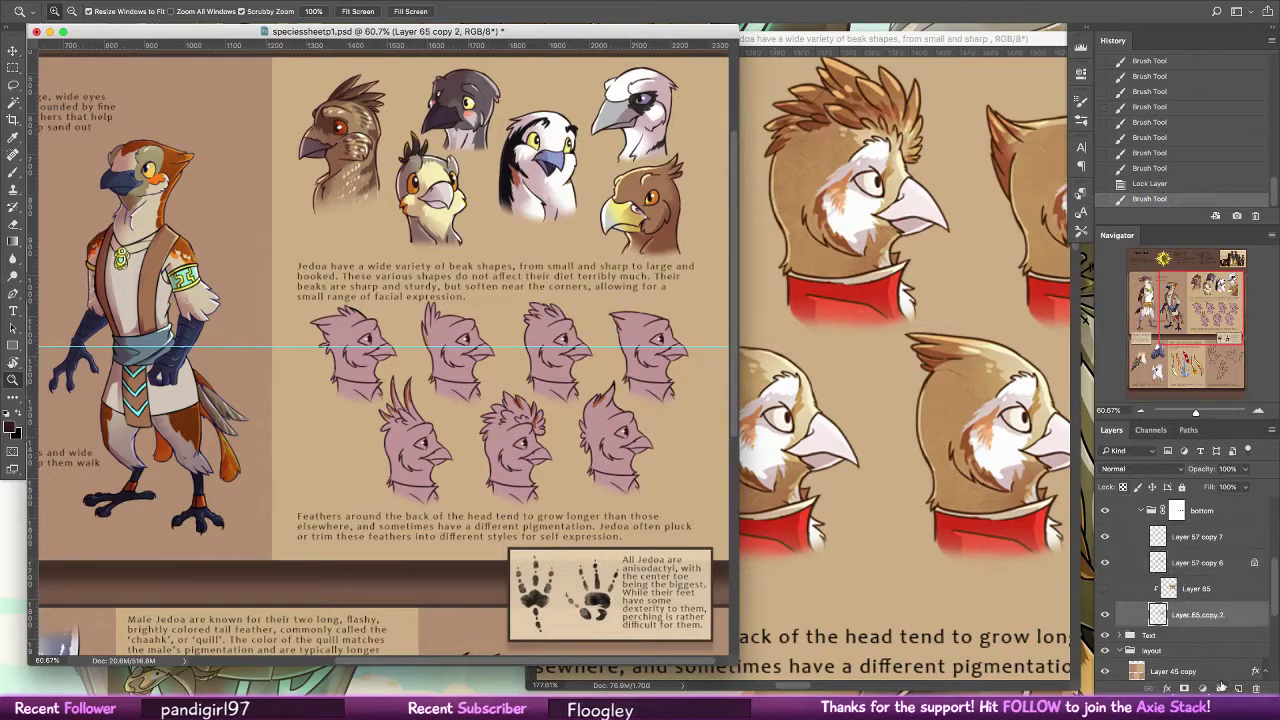
pyautogui.click(1234, 692)
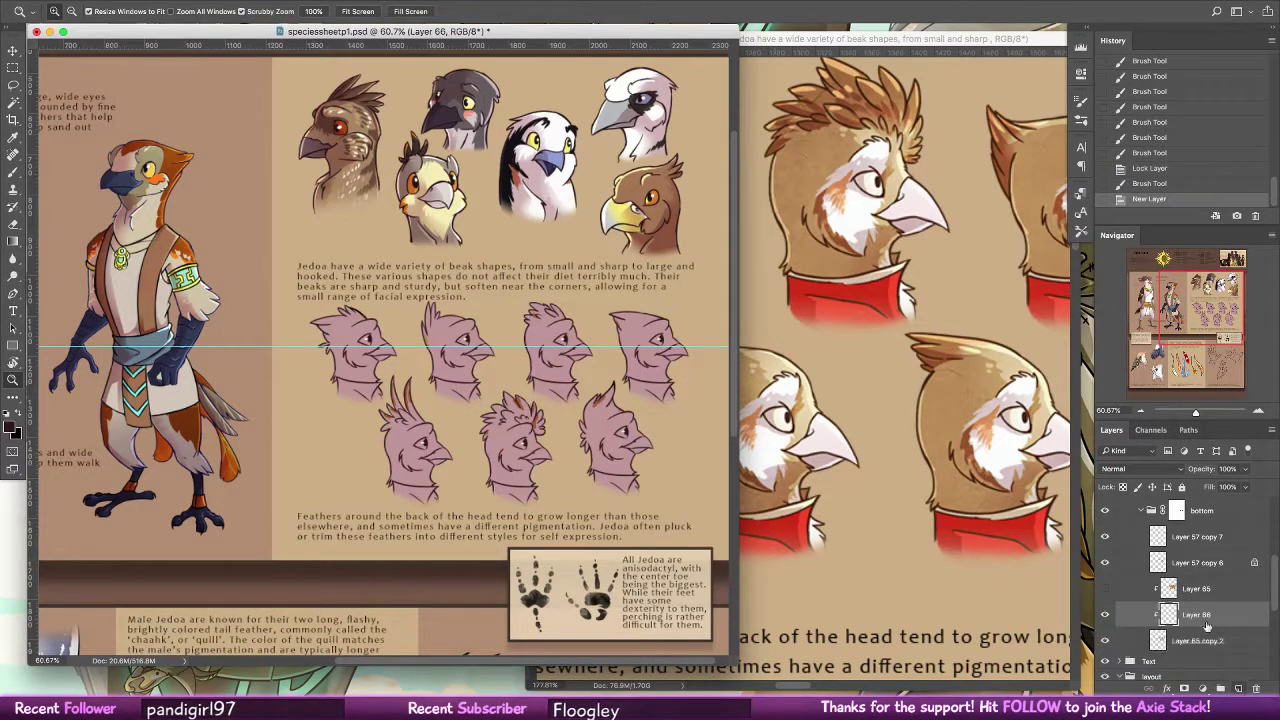
pyautogui.moveTo(1195, 614); pyautogui.dragTo(1185, 593)
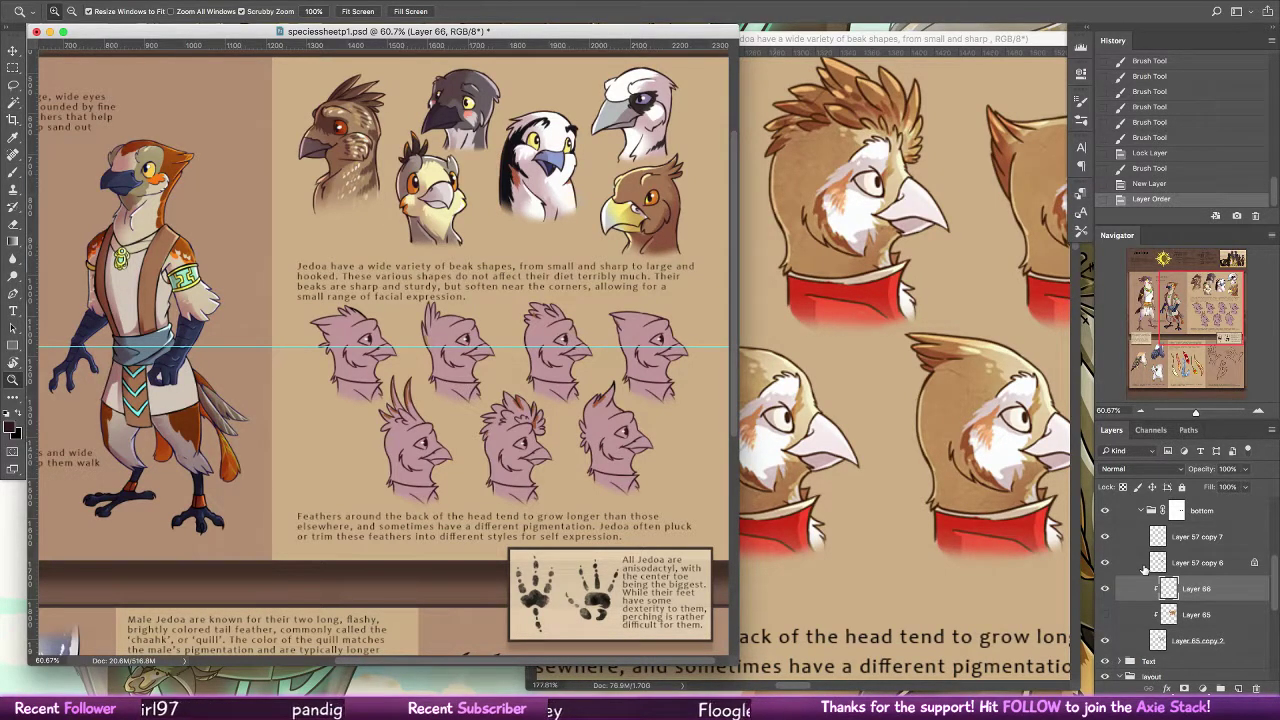
# Switch to Discord, check the general and art-share channels, and return to the species sheet in Photoshop
pyautogui.click(698, 676)
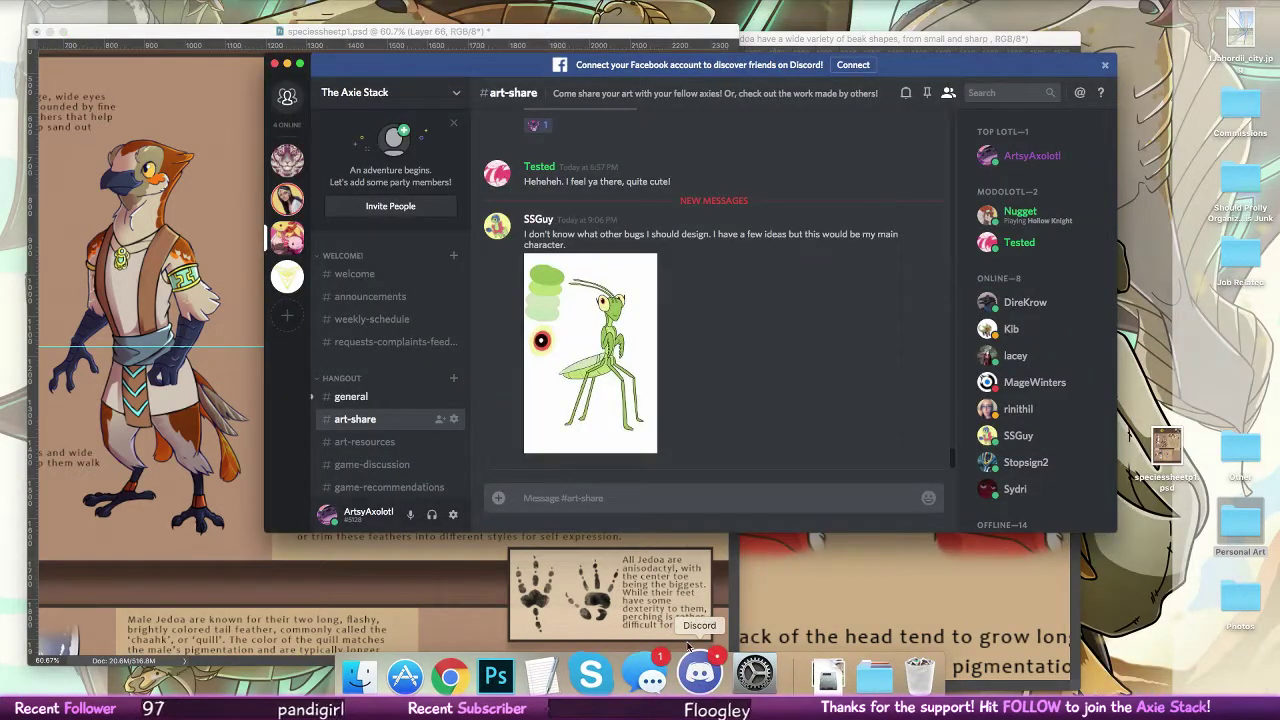
pyautogui.click(355, 396)
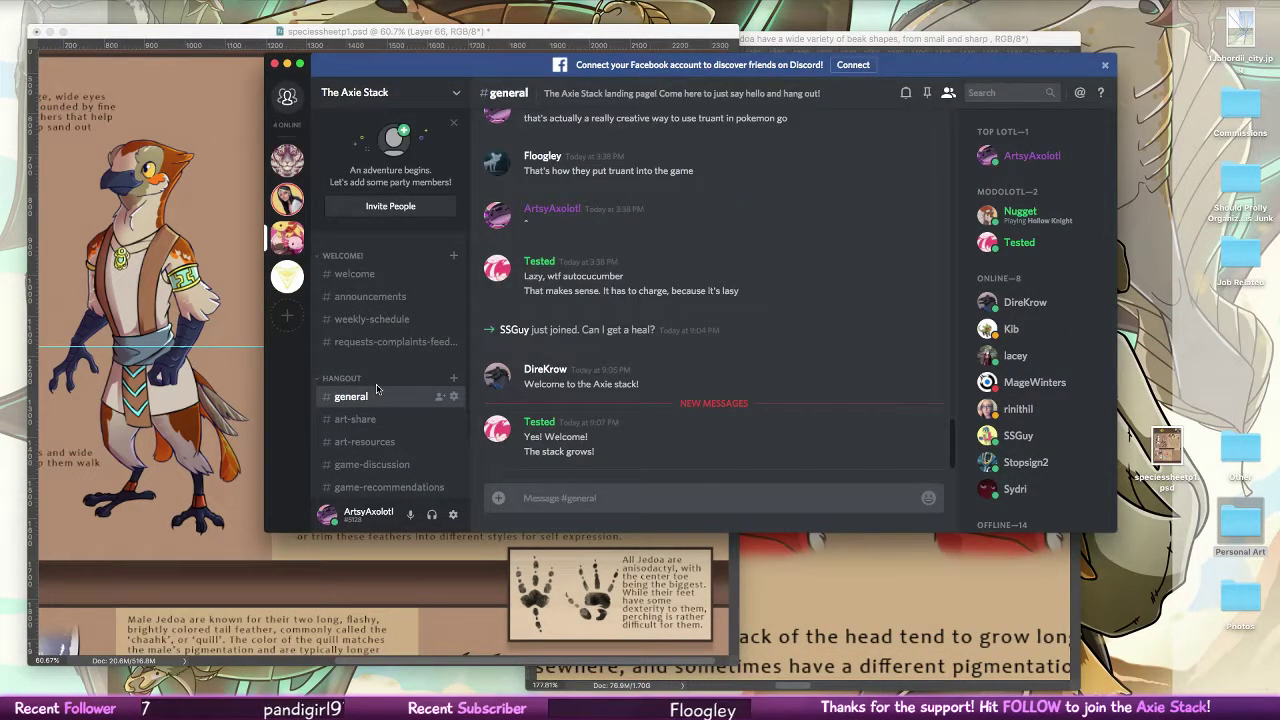
pyautogui.click(365, 418)
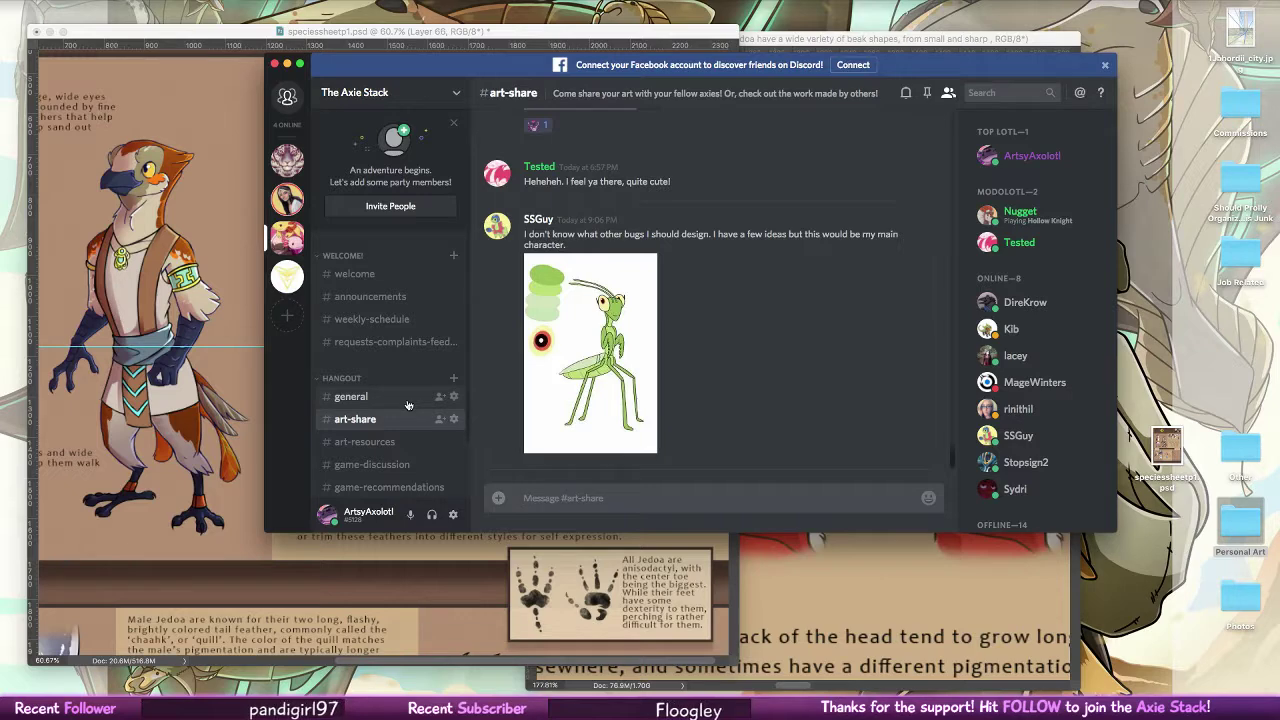
pyautogui.click(181, 480)
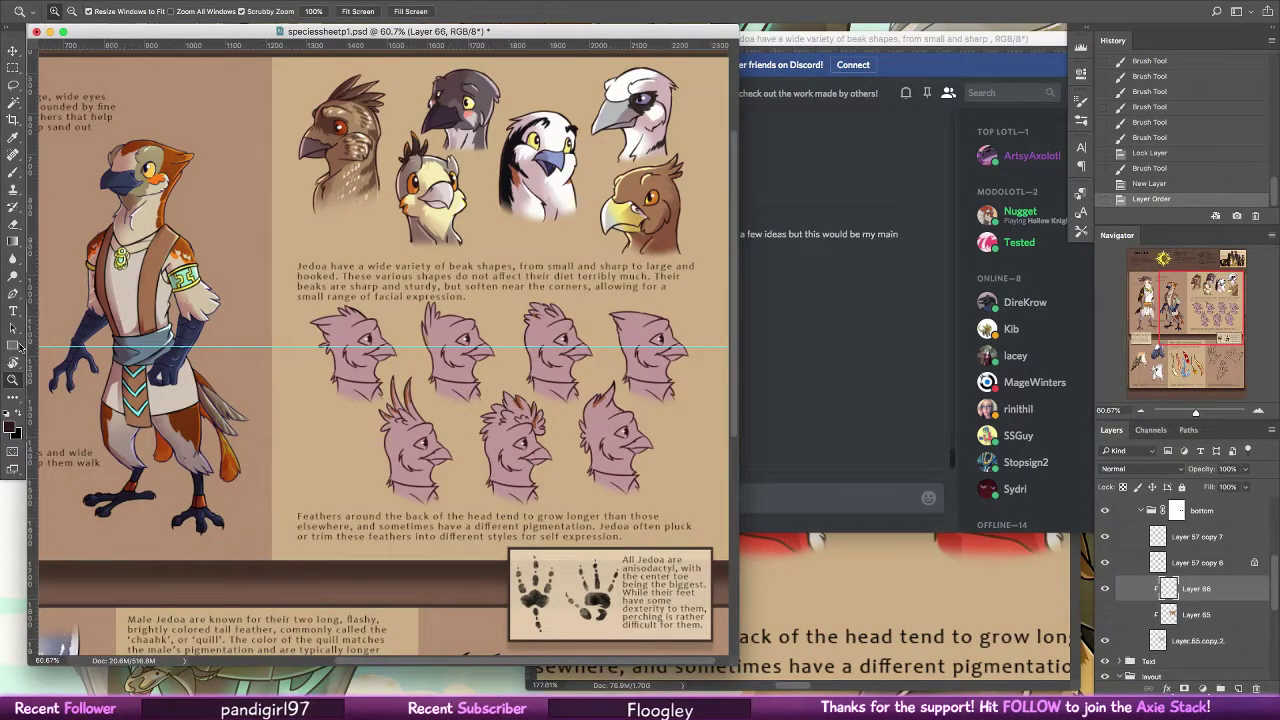
# Lock the transparent pixels of Layer 65 copy 2 in preparation for painting on the heads' base colour
pyautogui.moveTo(390, 460); pyautogui.dragTo(458, 458)
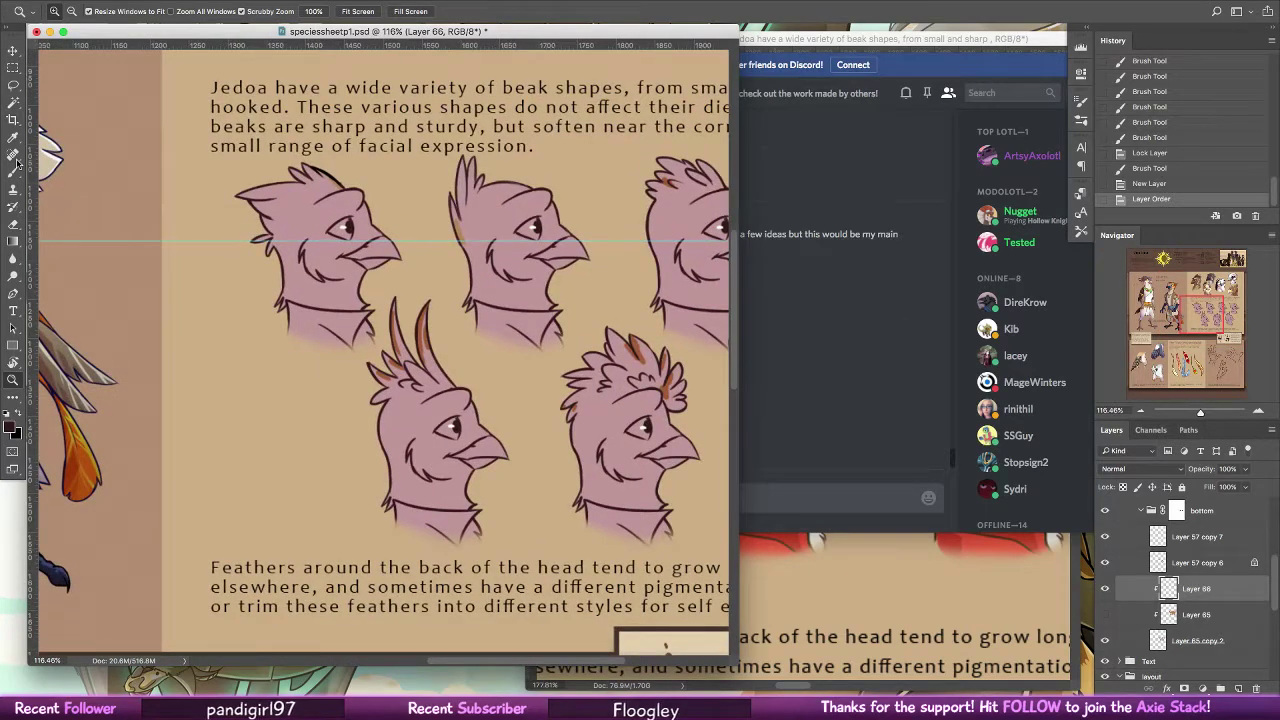
pyautogui.click(16, 165)
pyautogui.click(1196, 641)
pyautogui.click(1137, 488)
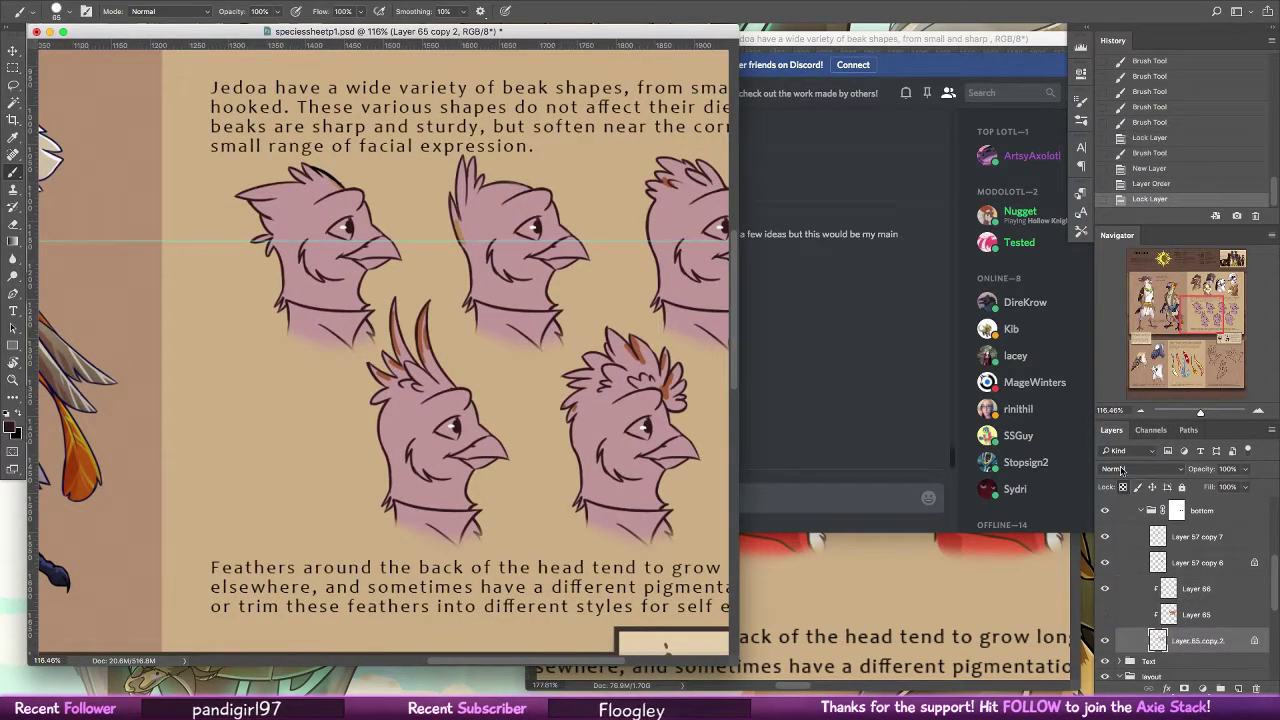
pyautogui.moveTo(291, 207); pyautogui.dragTo(344, 207)
pyautogui.rightClick(301, 213)
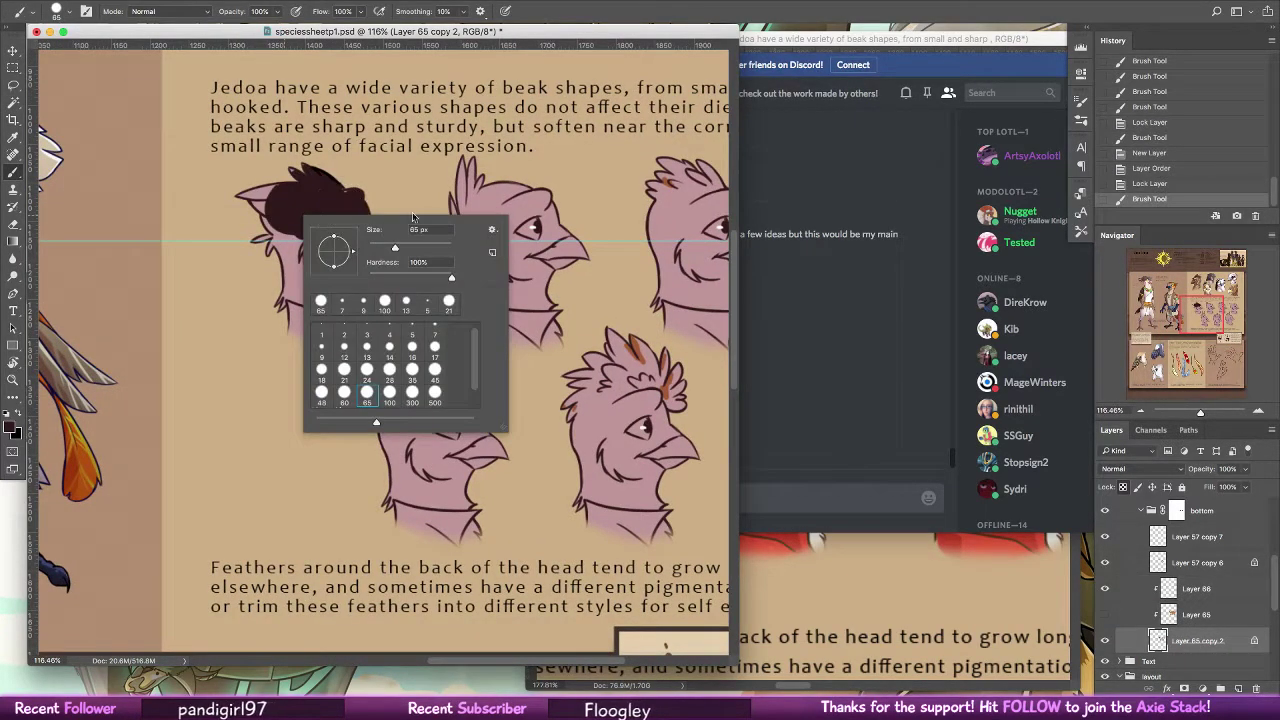
pyautogui.click(534, 243)
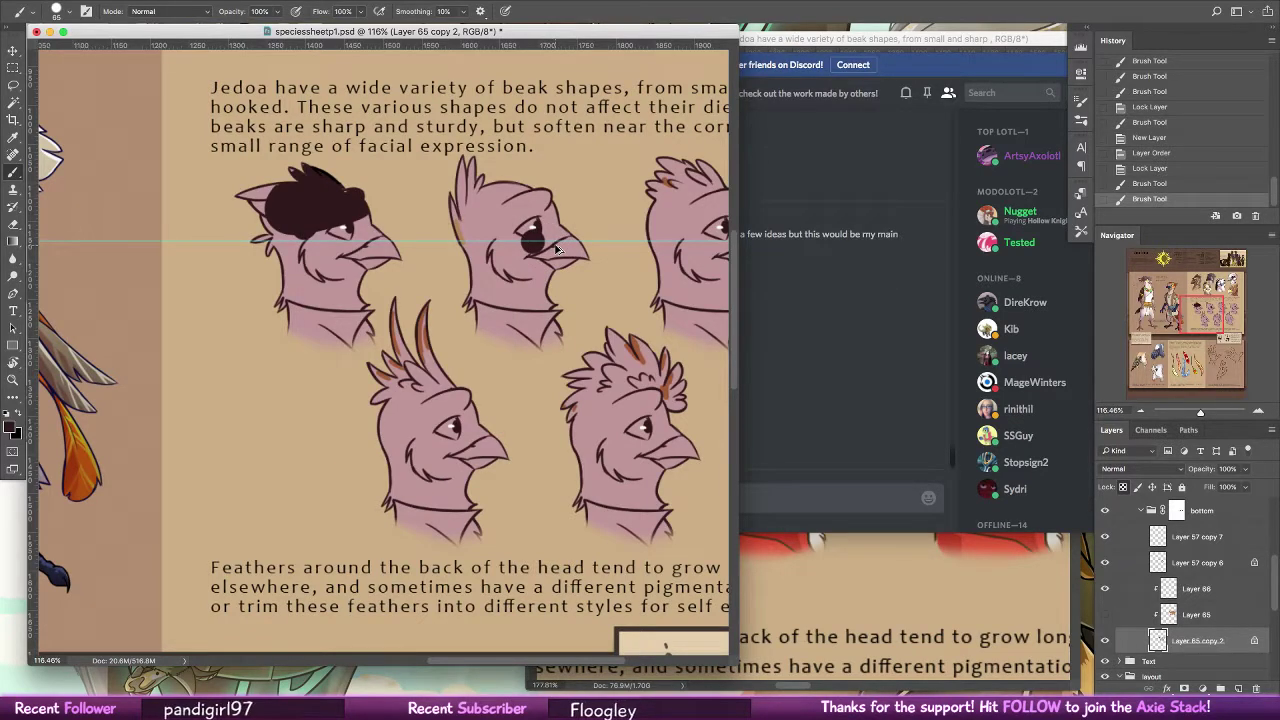
pyautogui.press('super+z')
pyautogui.press('super+z')
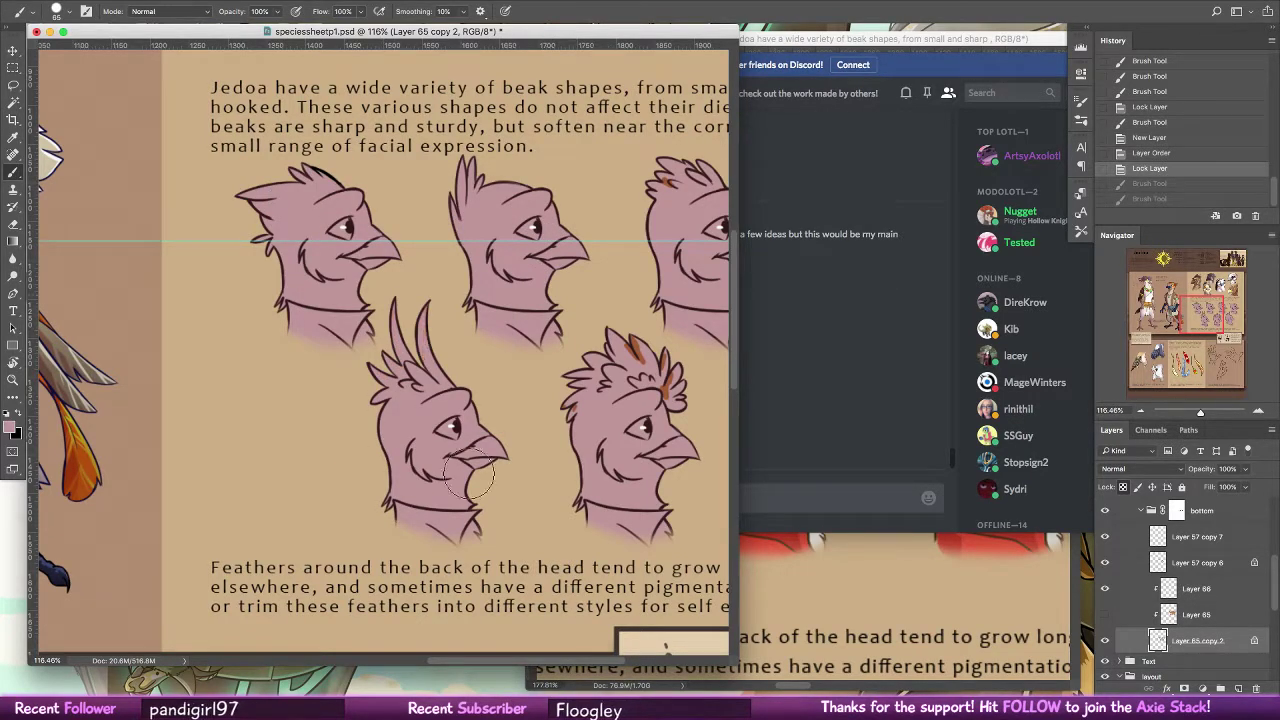
# Paint over the brown feather markings on the heads' crests with the flat pink base colour on Layer 65 copy 2
pyautogui.moveTo(571, 373); pyautogui.dragTo(331, 411)
pyautogui.moveTo(425, 420); pyautogui.dragTo(437, 262)
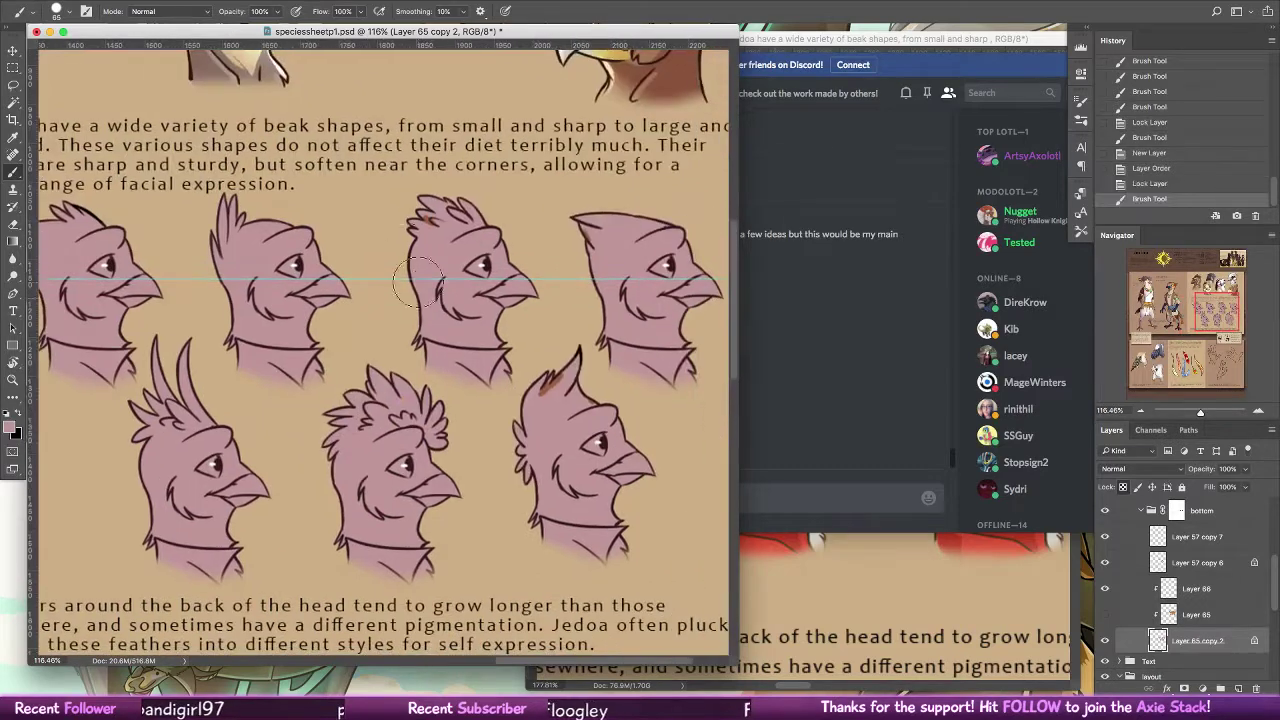
pyautogui.moveTo(551, 364)
pyautogui.mouseDown()
pyautogui.moveTo(539, 400)
pyautogui.moveTo(610, 395)
pyautogui.mouseUp()
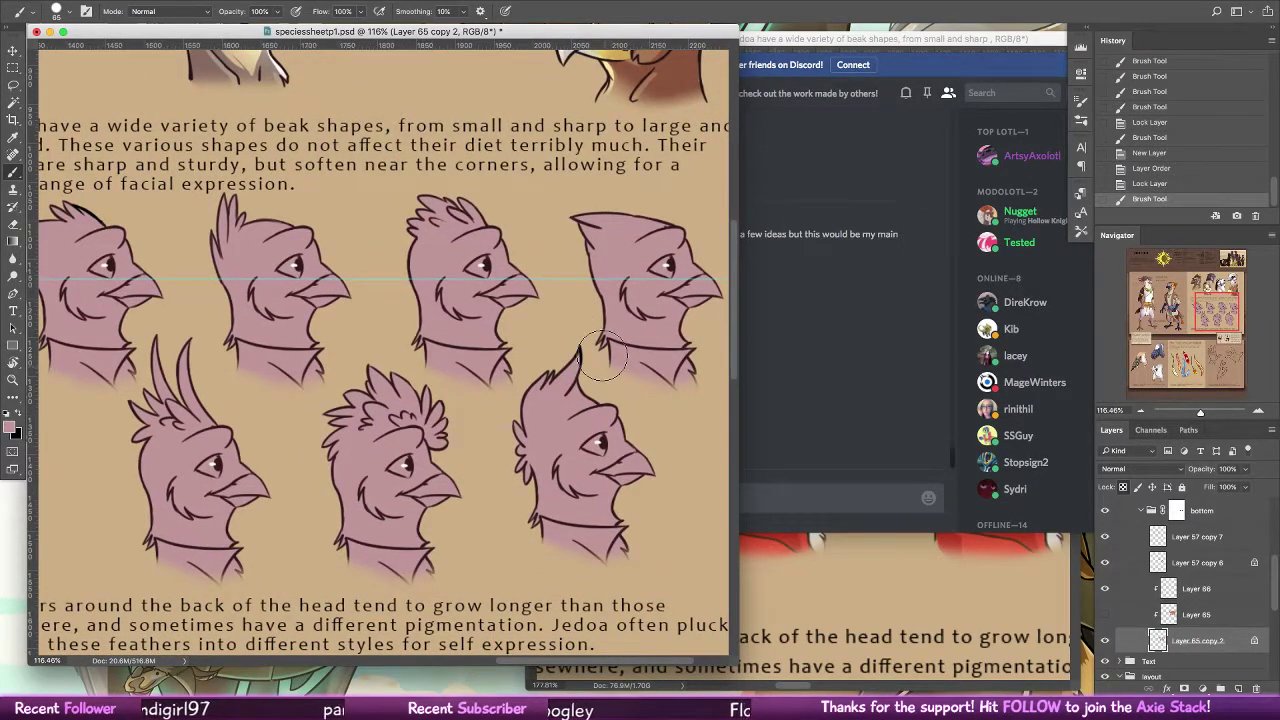
# Set Layer 66's blending mode to Multiply and choose a 24 px hard round brush
pyautogui.click(1190, 588)
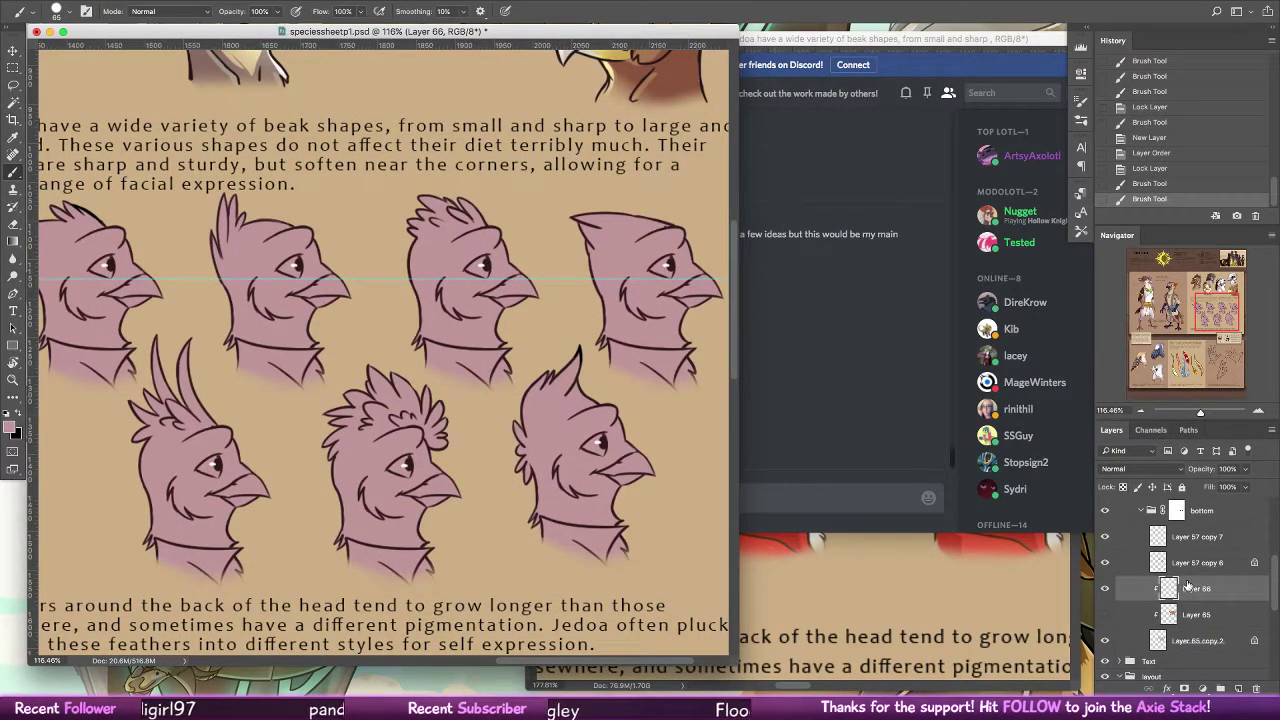
pyautogui.click(1140, 468)
pyautogui.click(1116, 506)
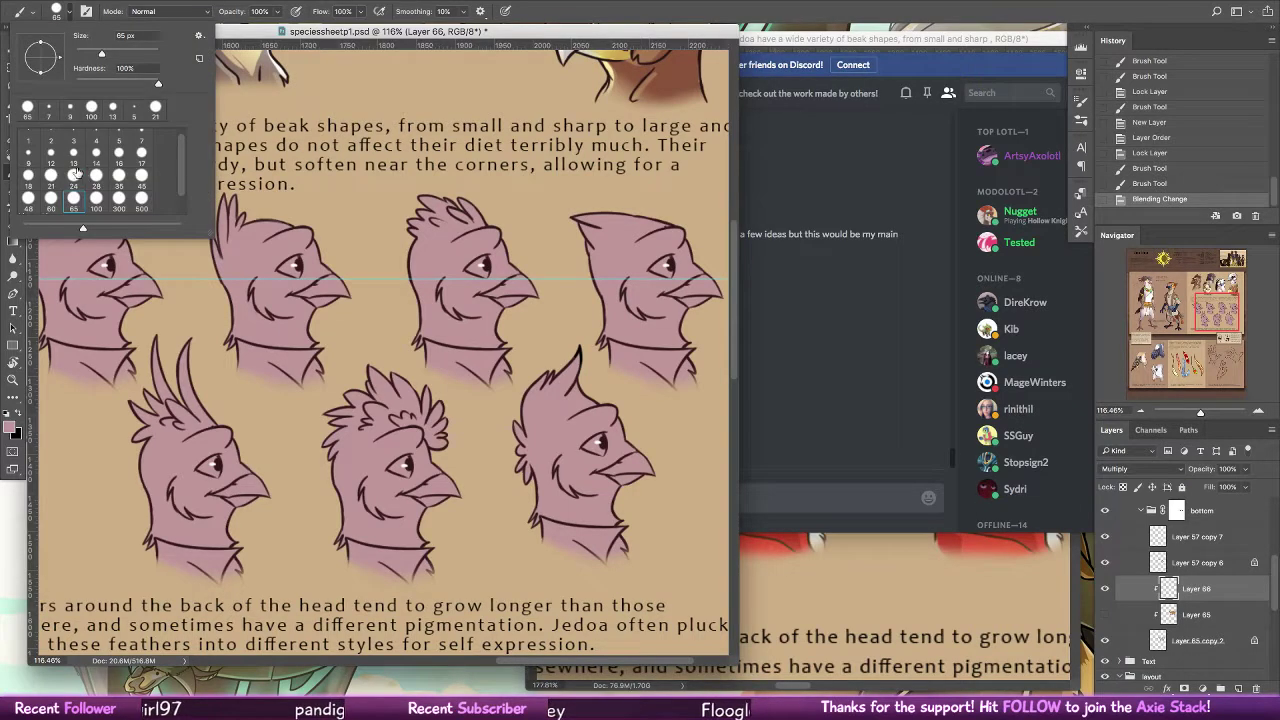
pyautogui.hscroll(-4, 404, 277)
pyautogui.scroll(1, 404, 277)
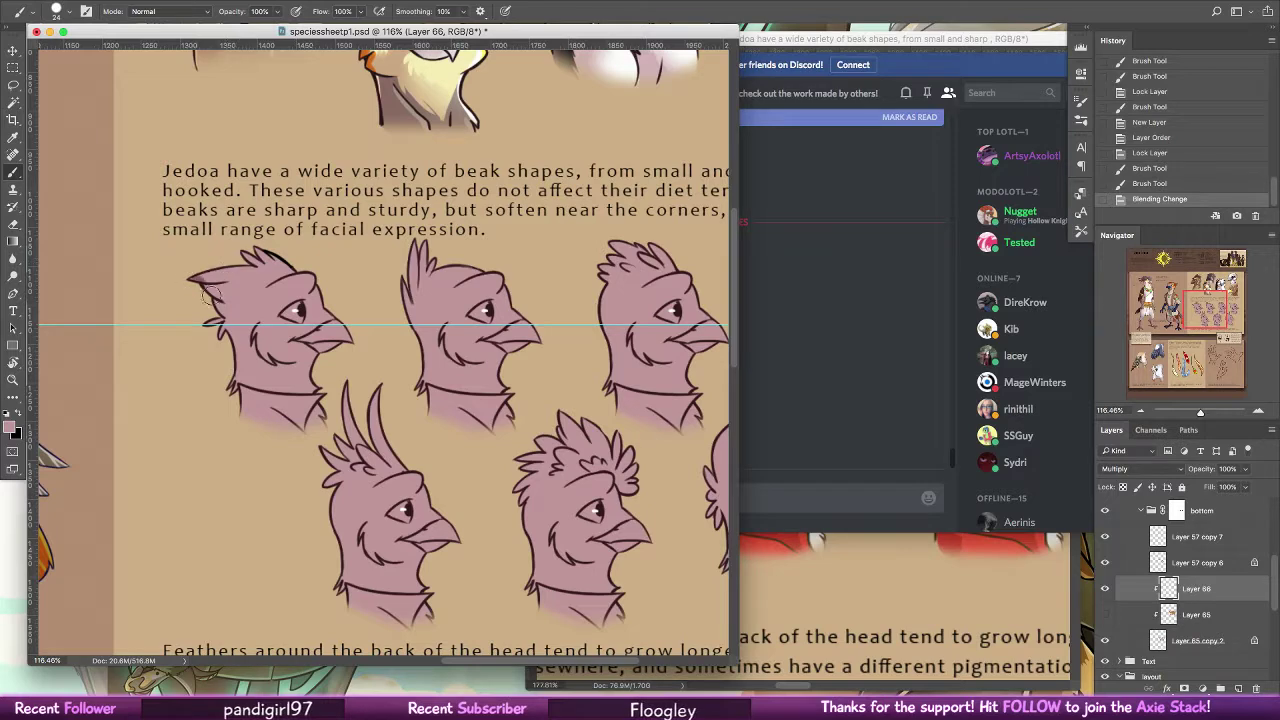
# Paint a pink Multiply shadow down the back of the first head, its neck and its collar on Layer 66
pyautogui.moveTo(205, 293)
pyautogui.mouseDown()
pyautogui.moveTo(258, 408)
pyautogui.moveTo(238, 320)
pyautogui.moveTo(253, 332)
pyautogui.moveTo(262, 422)
pyautogui.mouseUp()
pyautogui.moveTo(252, 373); pyautogui.dragTo(281, 430)
pyautogui.moveTo(252, 342); pyautogui.dragTo(297, 424)
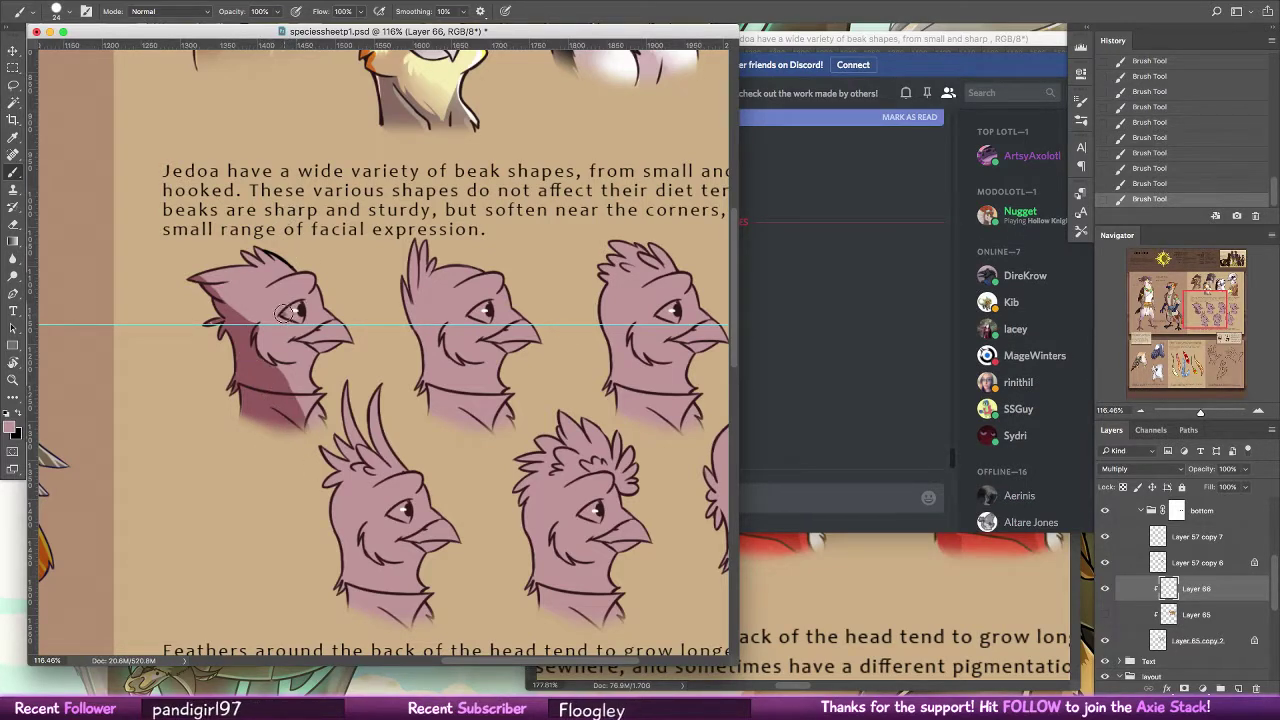
# Erase the shading around the first head's eye, carve feathered edges into its neck shadow, and touch up the feathers behind the head
pyautogui.press('e')
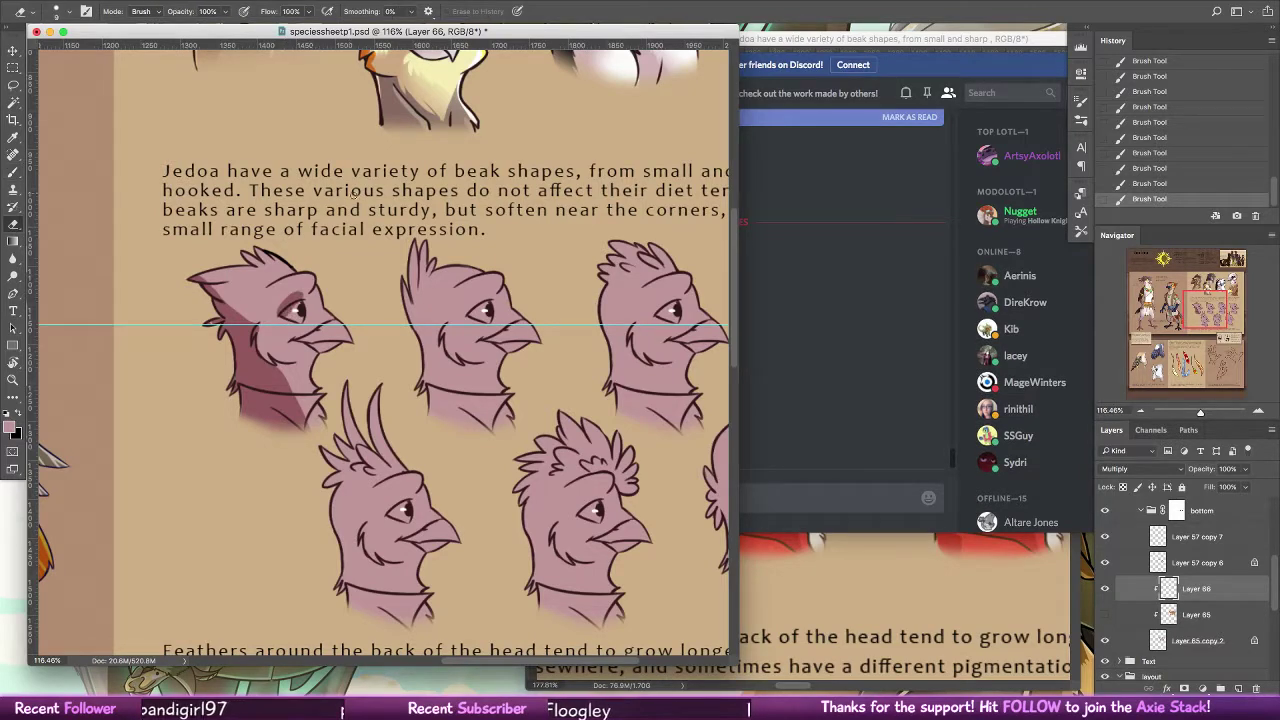
pyautogui.moveTo(282, 300)
pyautogui.mouseDown()
pyautogui.moveTo(320, 286)
pyautogui.moveTo(285, 320)
pyautogui.moveTo(236, 304)
pyautogui.moveTo(260, 333)
pyautogui.mouseUp()
pyautogui.click(13, 172)
pyautogui.press('e')
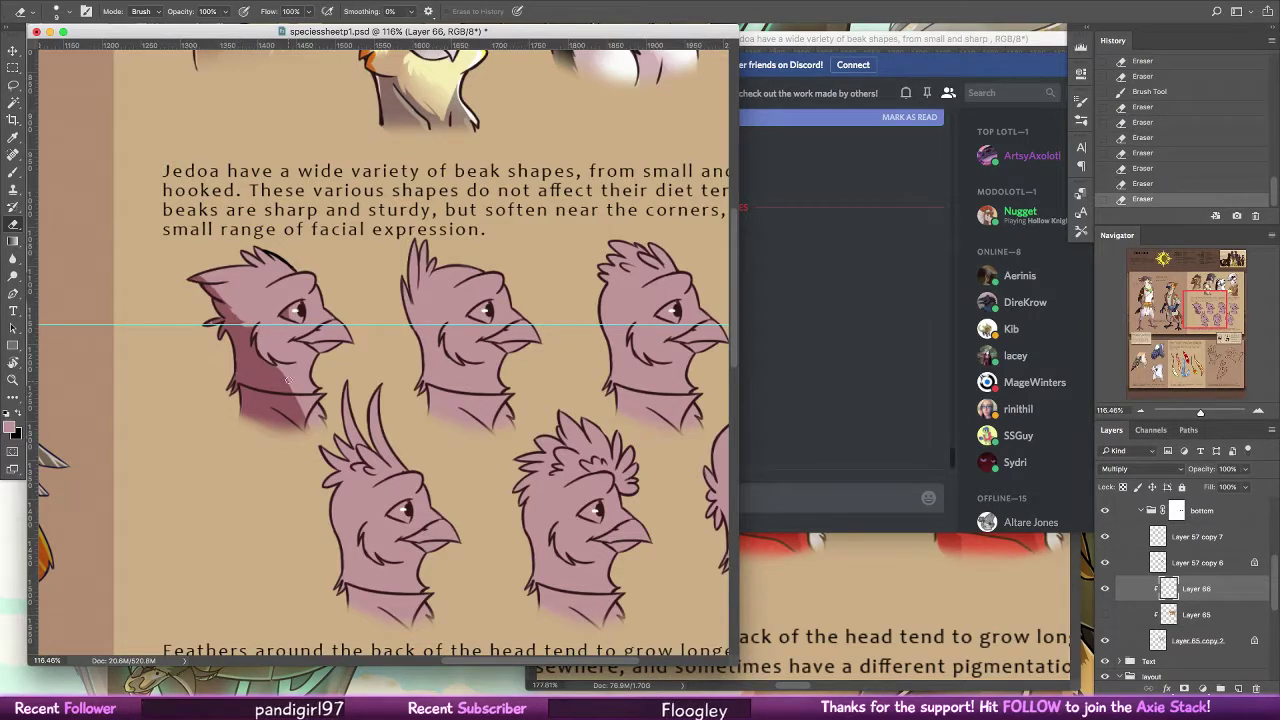
pyautogui.moveTo(287, 377)
pyautogui.mouseDown()
pyautogui.moveTo(263, 357)
pyautogui.moveTo(296, 391)
pyautogui.mouseUp()
pyautogui.press('super+alt+z')
pyautogui.press('super+alt+z')
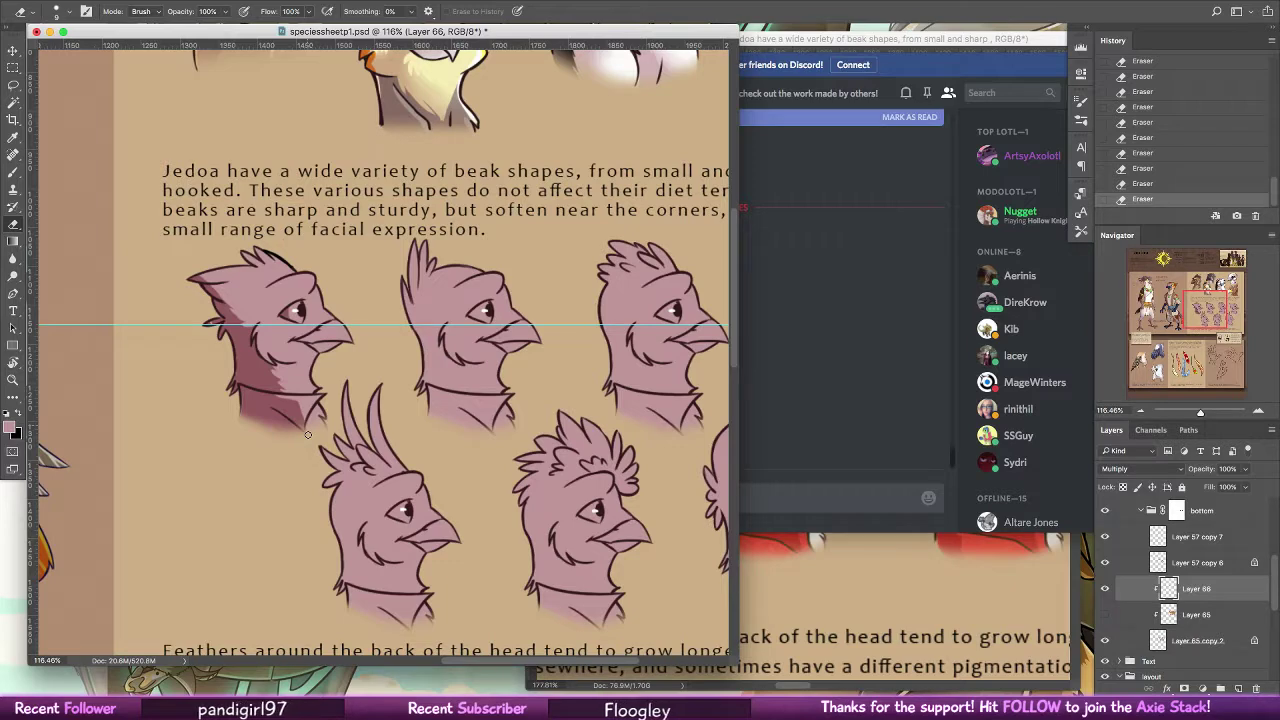
pyautogui.press('b')
pyautogui.moveTo(213, 323); pyautogui.dragTo(211, 329)
pyautogui.press('e')
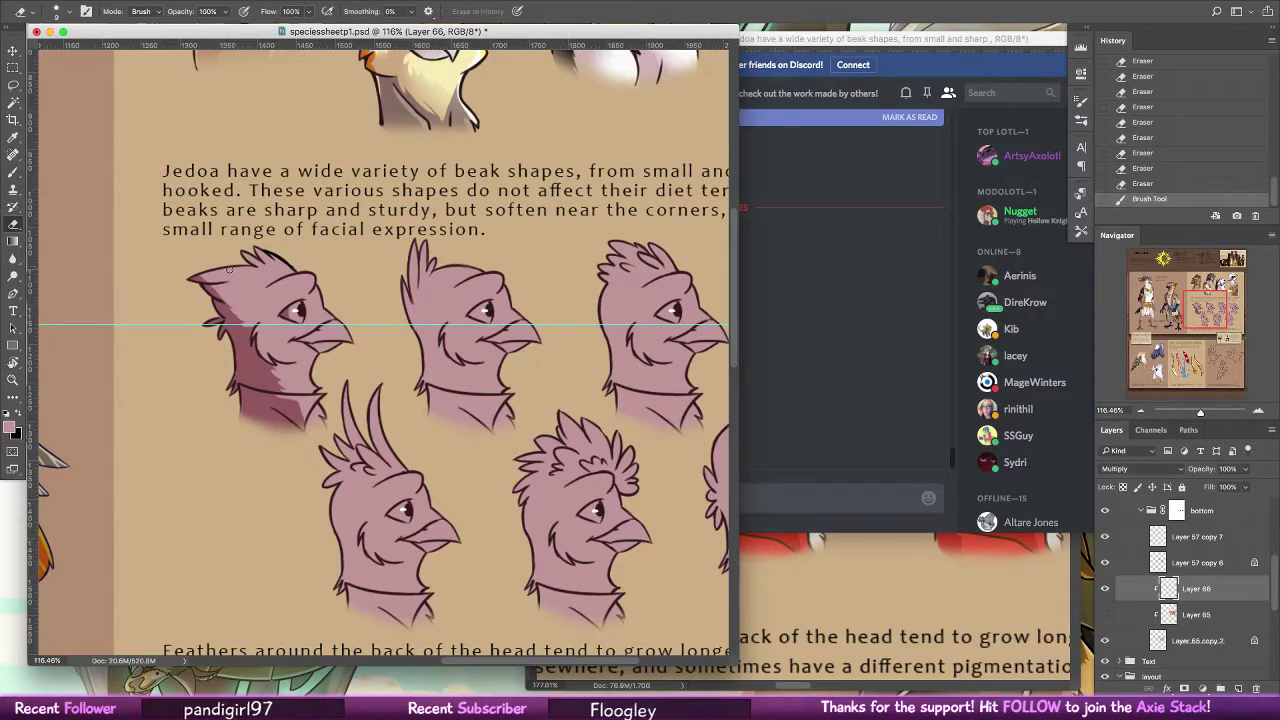
# Switch to Discord, view the newly posted artwork in art-share at larger size, and return to Photoshop
pyautogui.click(855, 329)
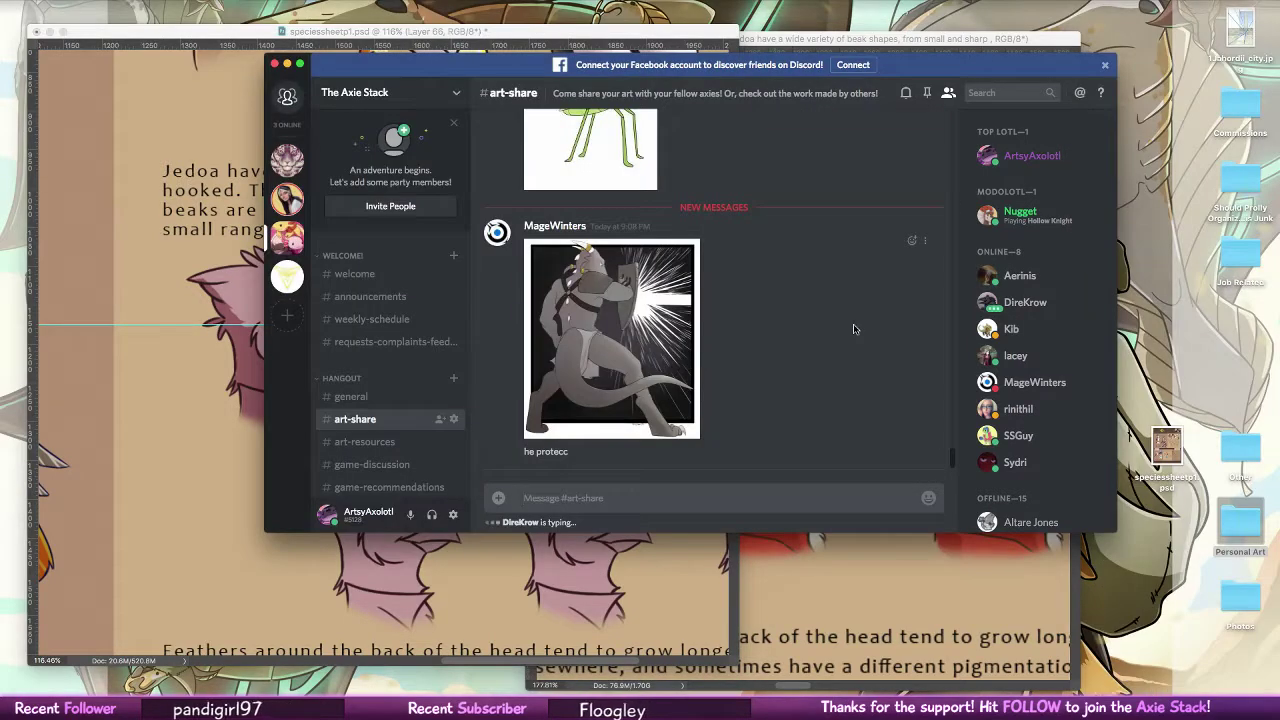
pyautogui.click(638, 328)
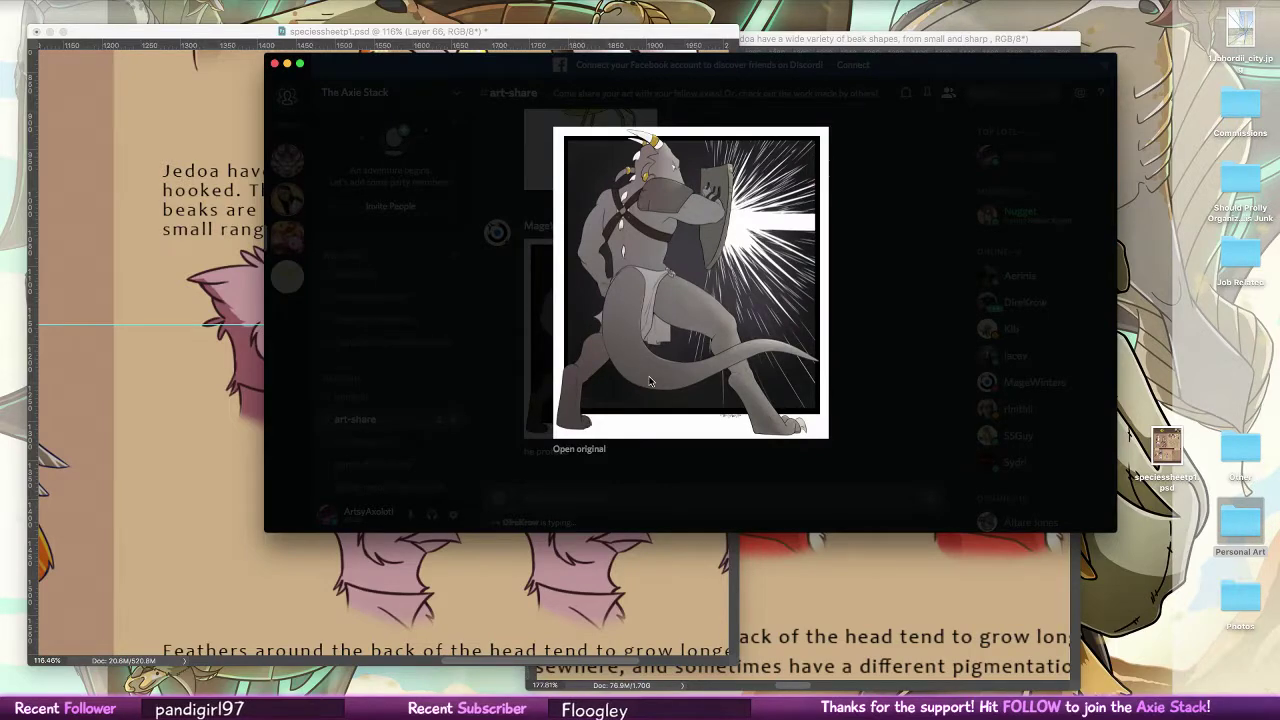
pyautogui.click(529, 354)
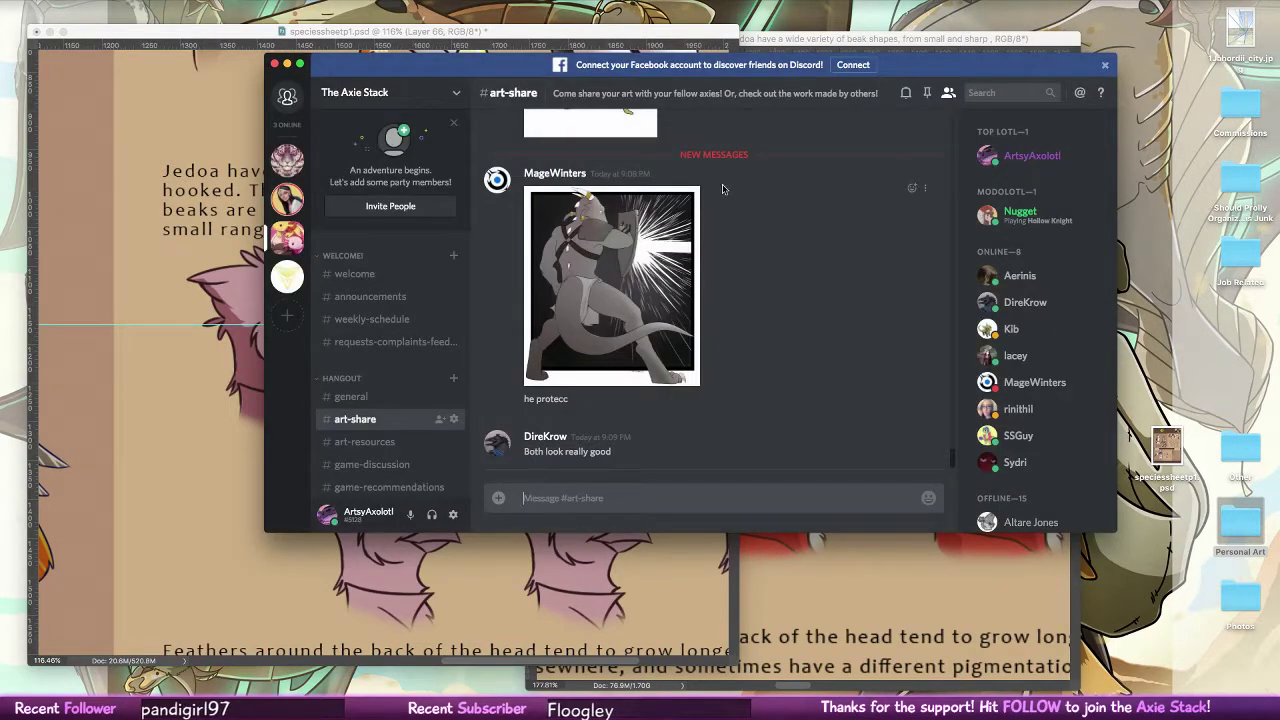
pyautogui.click(684, 320)
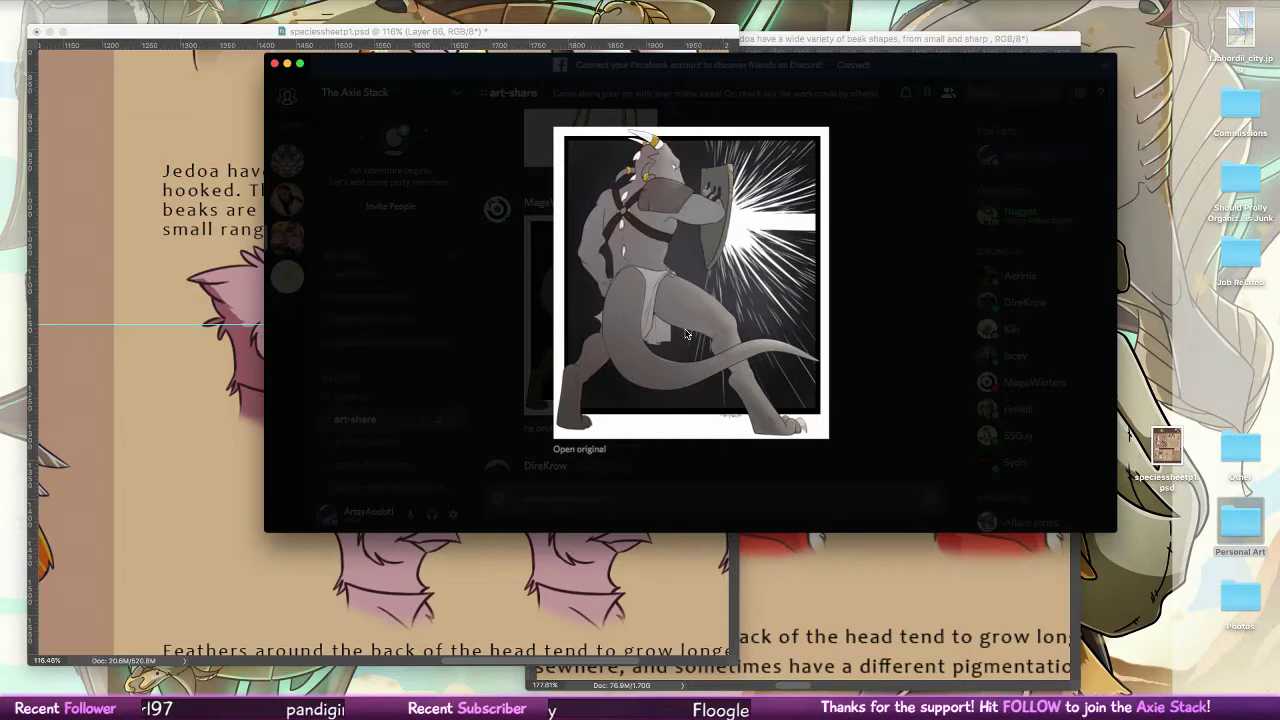
pyautogui.press('super+Tab')
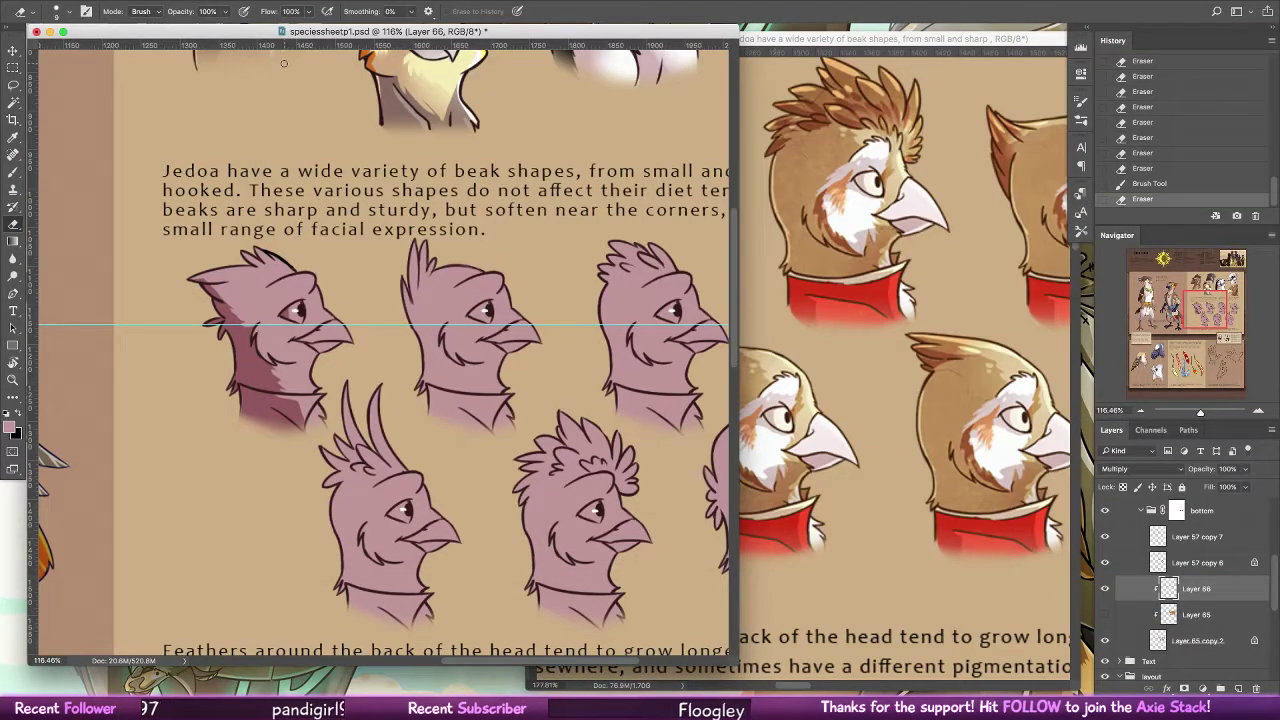
# Erase feather flecks into the first head's neck shadow, and duplicate the Layer 66 shading onto the second head in the upper row
pyautogui.moveTo(262, 372); pyautogui.dragTo(270, 378)
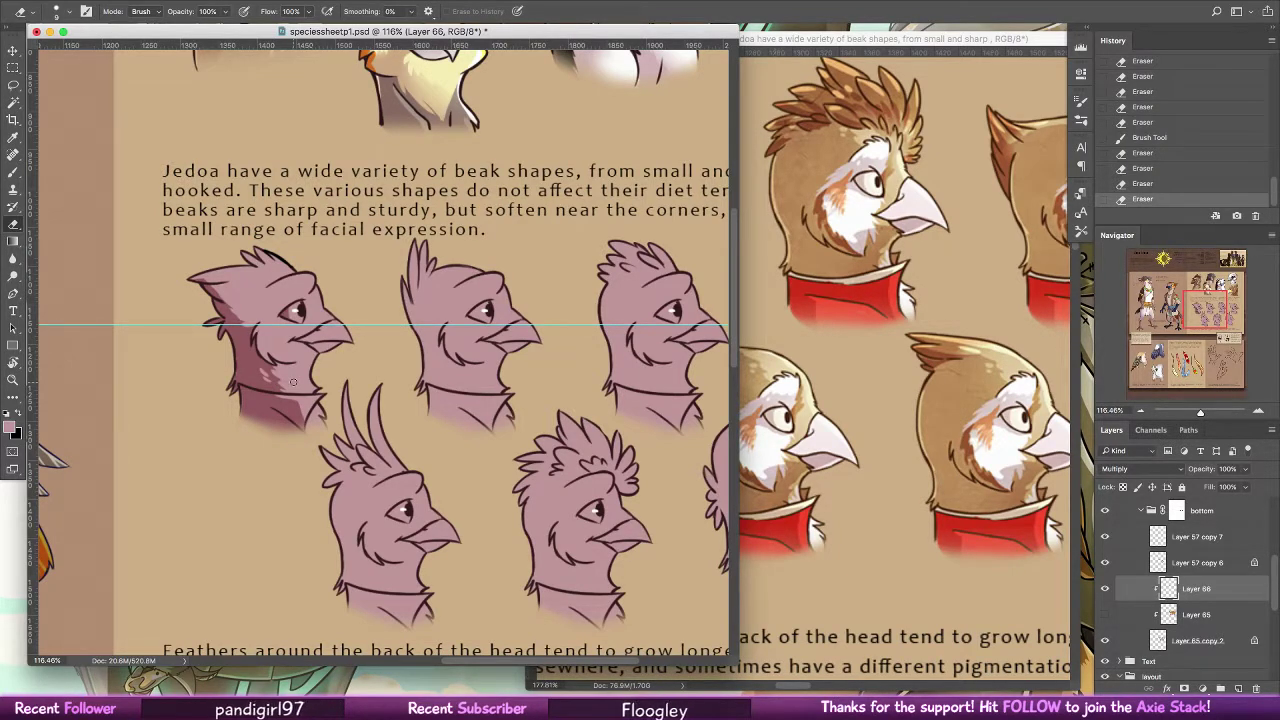
pyautogui.click(15, 51)
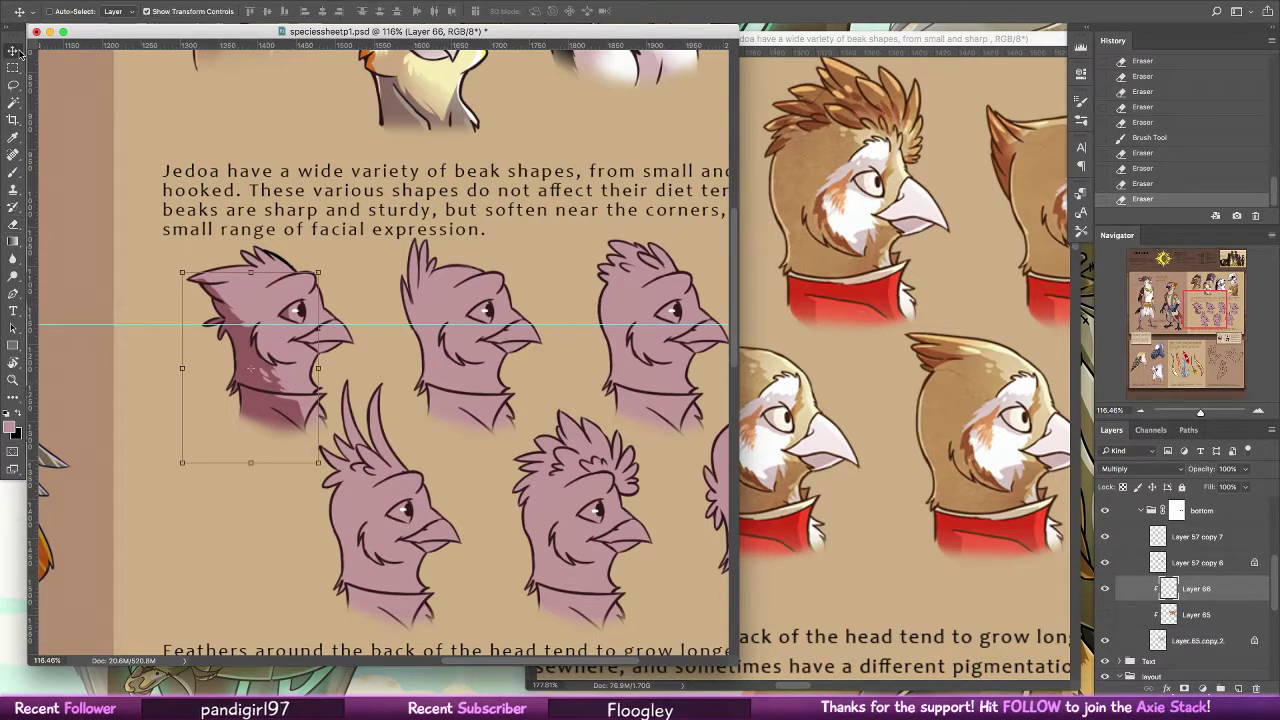
pyautogui.moveTo(294, 412)
pyautogui.mouseDown()
pyautogui.moveTo(472, 392)
pyautogui.moveTo(480, 415)
pyautogui.mouseUp()
pyautogui.moveTo(621, 381); pyautogui.dragTo(476, 389)
pyautogui.press('Left')
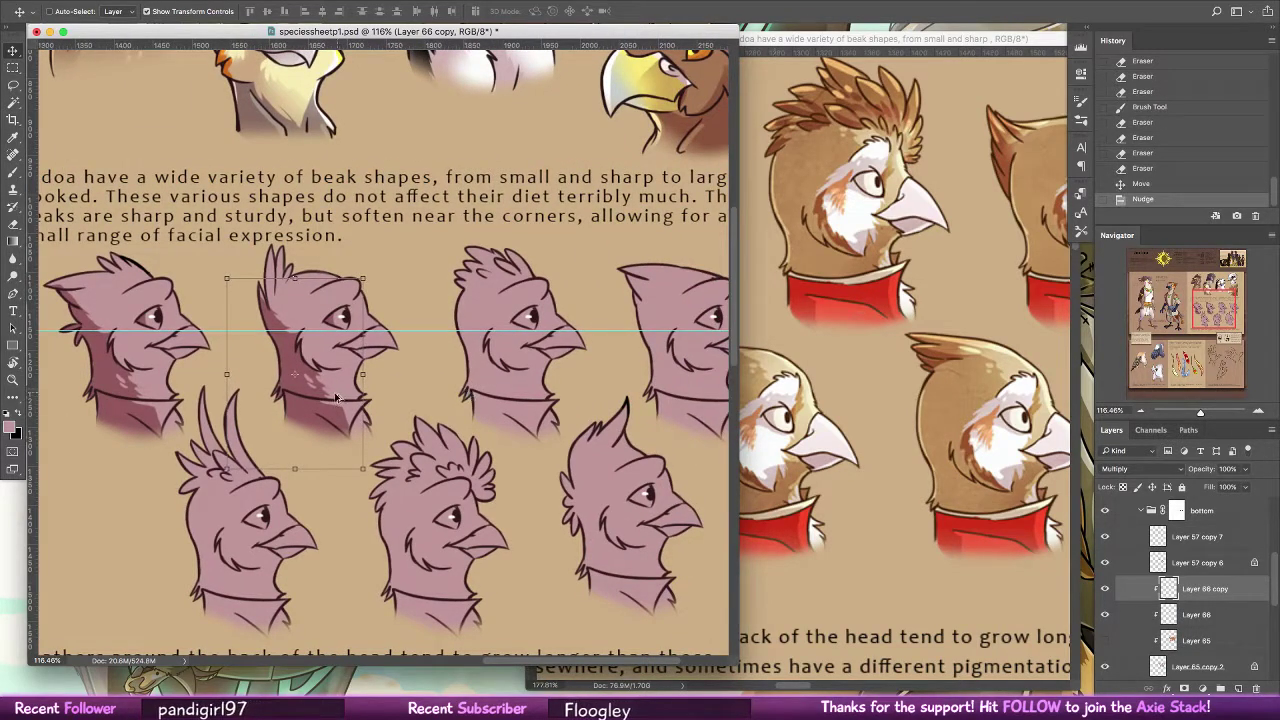
# Duplicate the shading onto the five remaining heads and nudge each copy into line with its head and neck
pyautogui.moveTo(336, 398); pyautogui.dragTo(521, 388)
pyautogui.press('Left')
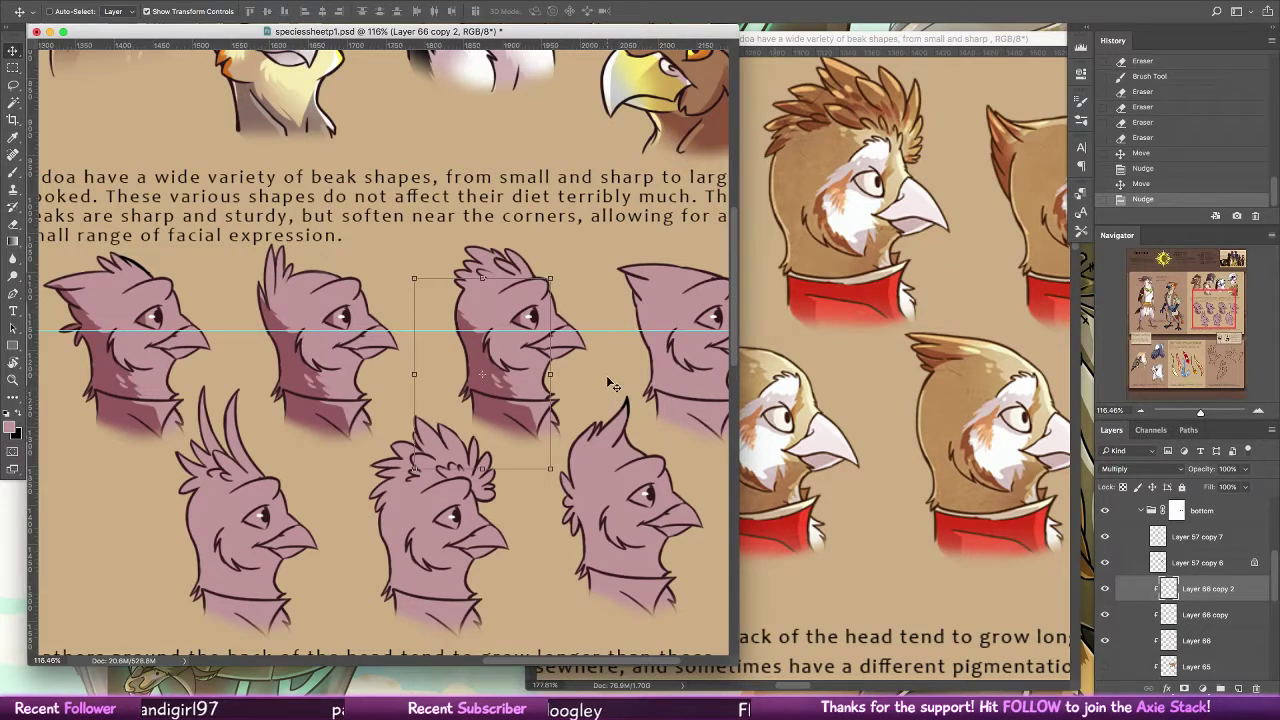
pyautogui.moveTo(598, 394)
pyautogui.mouseDown()
pyautogui.moveTo(437, 343)
pyautogui.moveTo(571, 343)
pyautogui.moveTo(471, 538)
pyautogui.moveTo(521, 437)
pyautogui.mouseUp()
pyautogui.moveTo(530, 421)
pyautogui.mouseDown()
pyautogui.moveTo(348, 451)
pyautogui.moveTo(329, 466)
pyautogui.moveTo(333, 438)
pyautogui.mouseUp()
pyautogui.moveTo(334, 436); pyautogui.dragTo(560, 392)
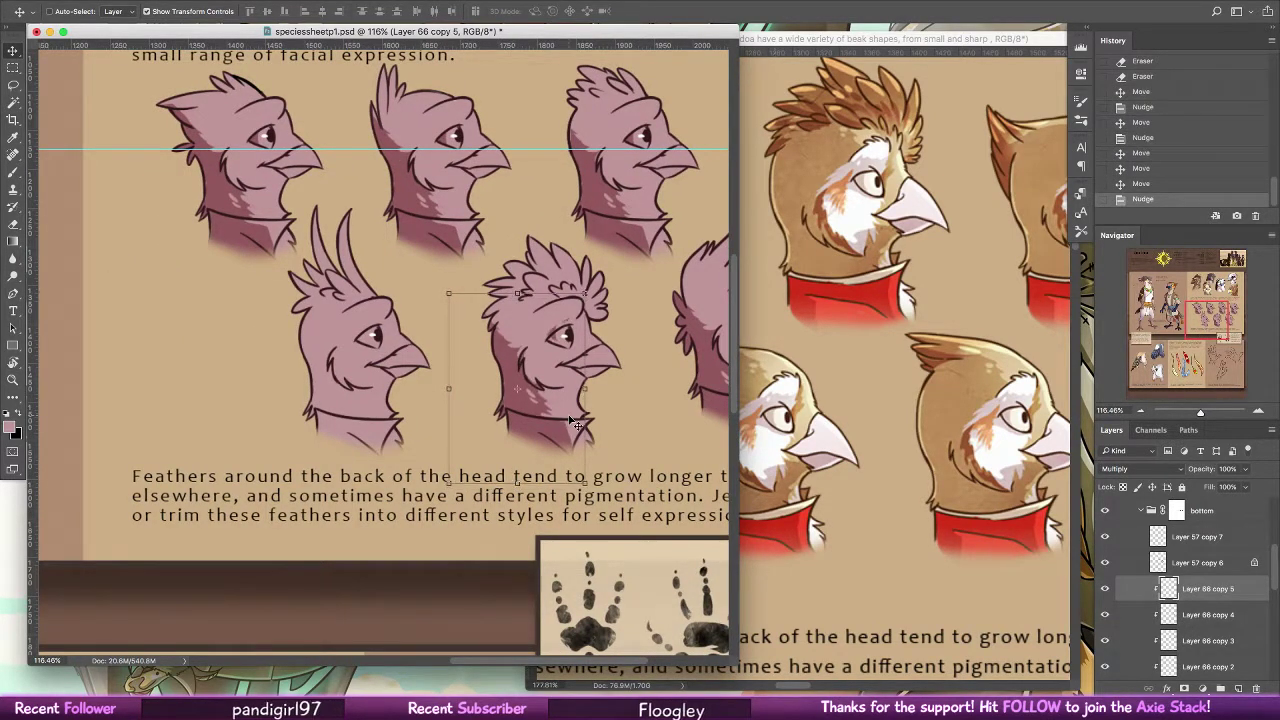
pyautogui.press('Up')
pyautogui.press('Down')
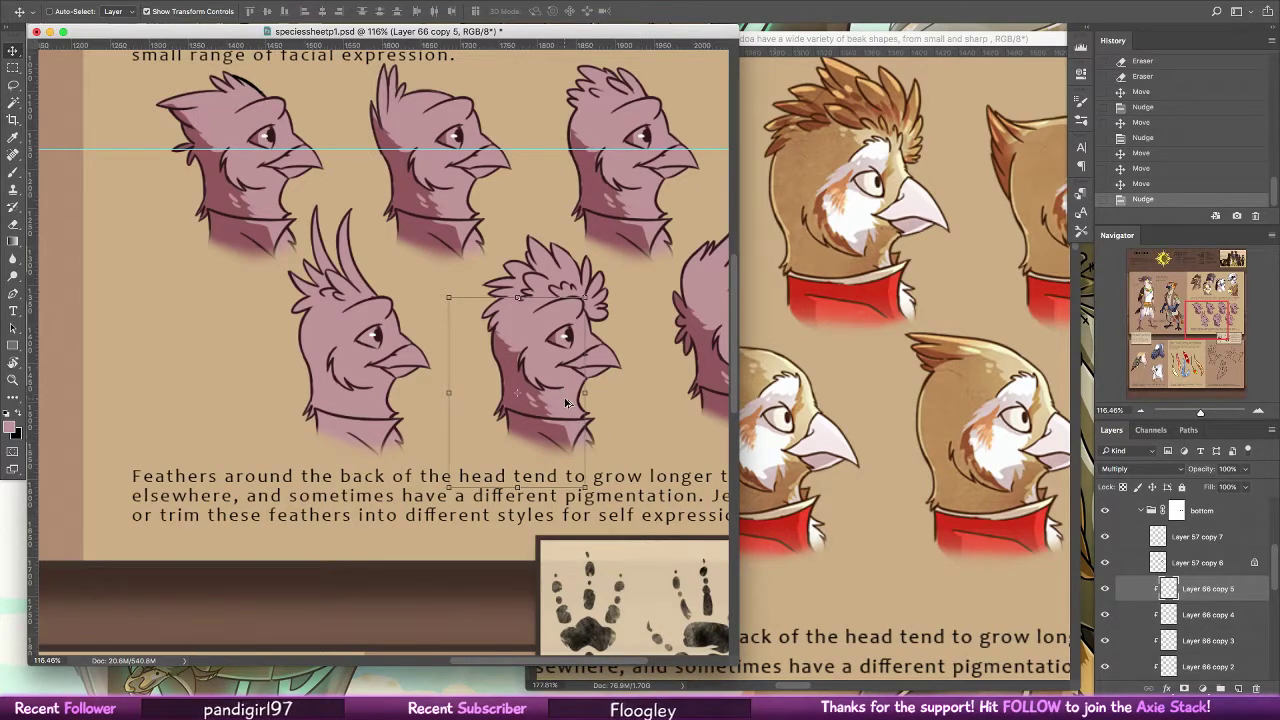
pyautogui.moveTo(563, 393); pyautogui.dragTo(368, 398)
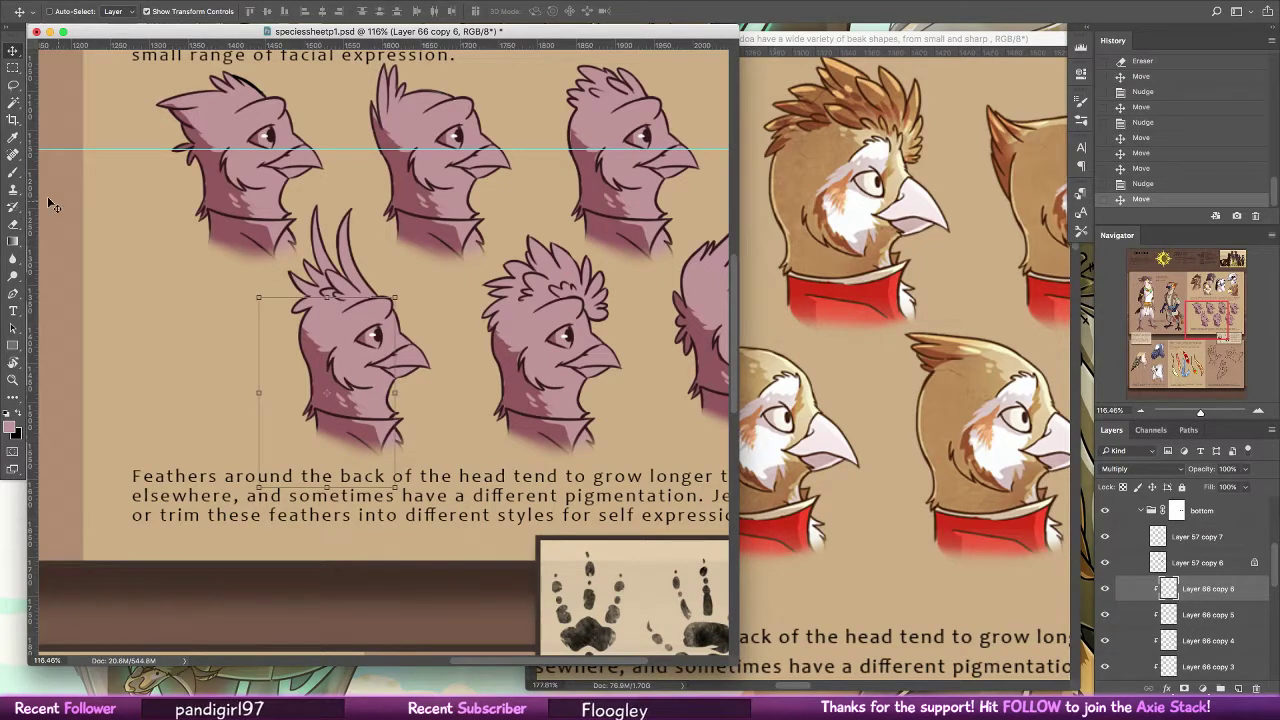
# Set the brush size to 12 px and shade the rear crest feathers of the first head in the lower row
pyautogui.press('b')
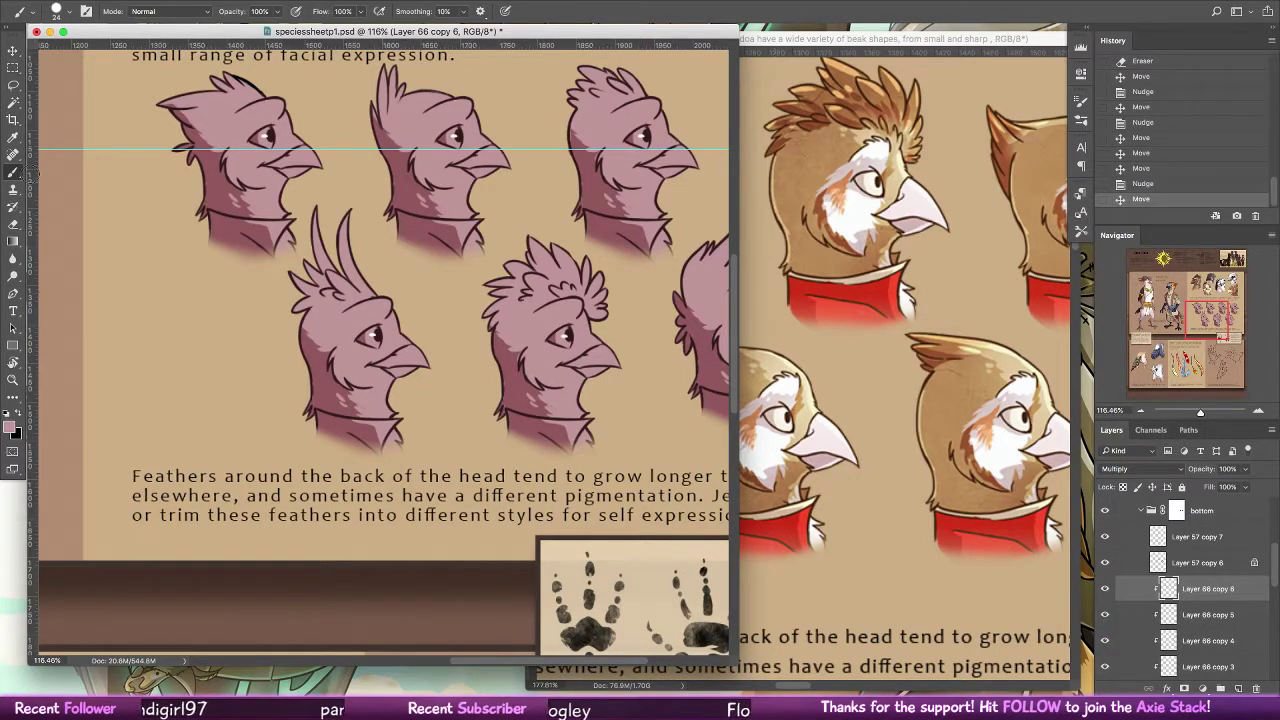
pyautogui.click(62, 11)
pyautogui.click(51, 154)
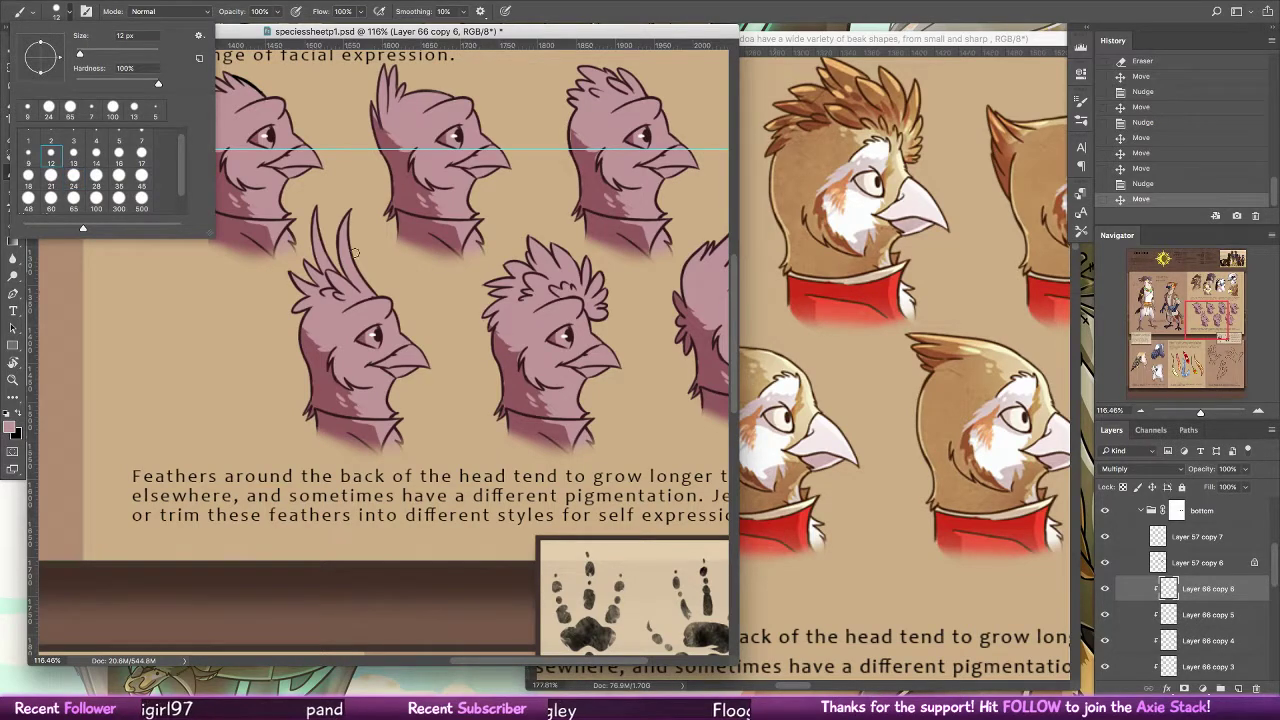
pyautogui.click(311, 314)
pyautogui.moveTo(310, 314); pyautogui.dragTo(289, 274)
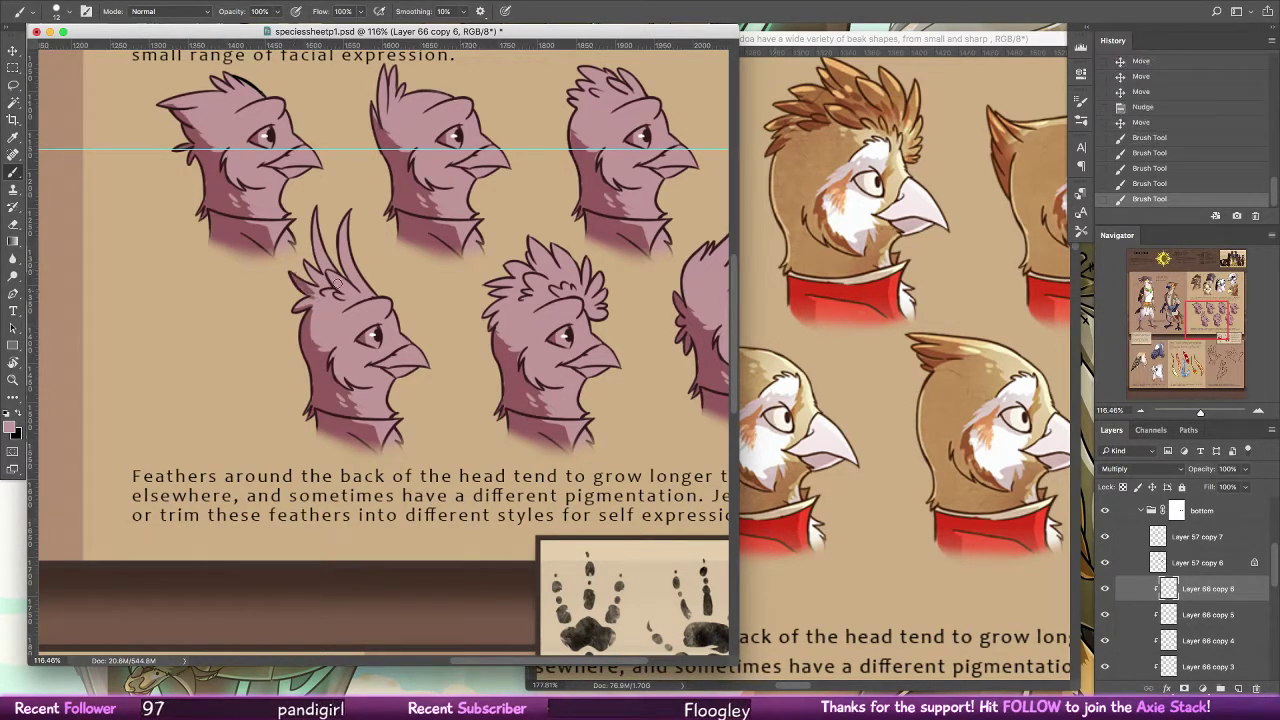
pyautogui.hotkey('ctrl', 'alt', 'z')
pyautogui.hotkey('ctrl', 'alt', 'z')
pyautogui.hotkey('ctrl', 'shift', 'z')
pyautogui.hotkey('ctrl', 'shift', 'z')
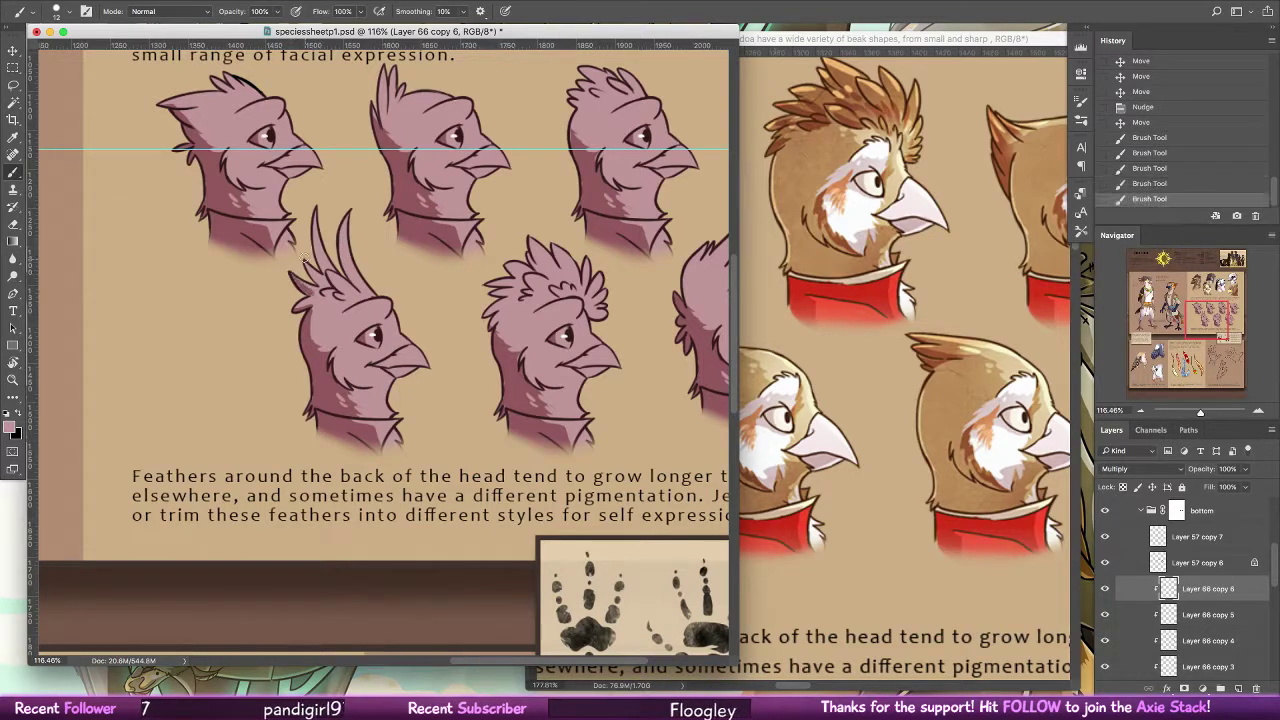
# Shade the inner and tall crest feathers of the lower row's first head, and erase excess shading near the tall feather's tip
pyautogui.moveTo(308, 284)
pyautogui.mouseDown()
pyautogui.moveTo(321, 270)
pyautogui.moveTo(334, 294)
pyautogui.mouseUp()
pyautogui.click(331, 285)
pyautogui.moveTo(322, 280); pyautogui.dragTo(329, 290)
pyautogui.moveTo(315, 230)
pyautogui.mouseDown()
pyautogui.moveTo(329, 282)
pyautogui.moveTo(318, 247)
pyautogui.mouseUp()
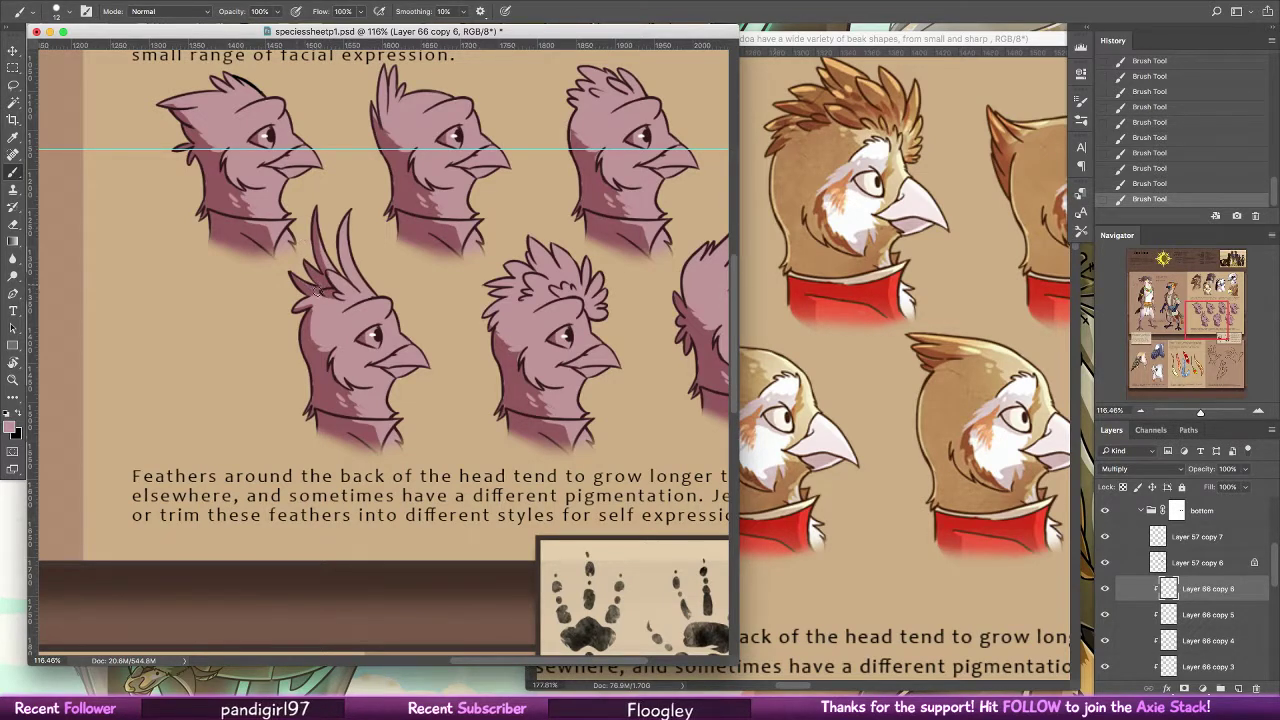
pyautogui.click(17, 221)
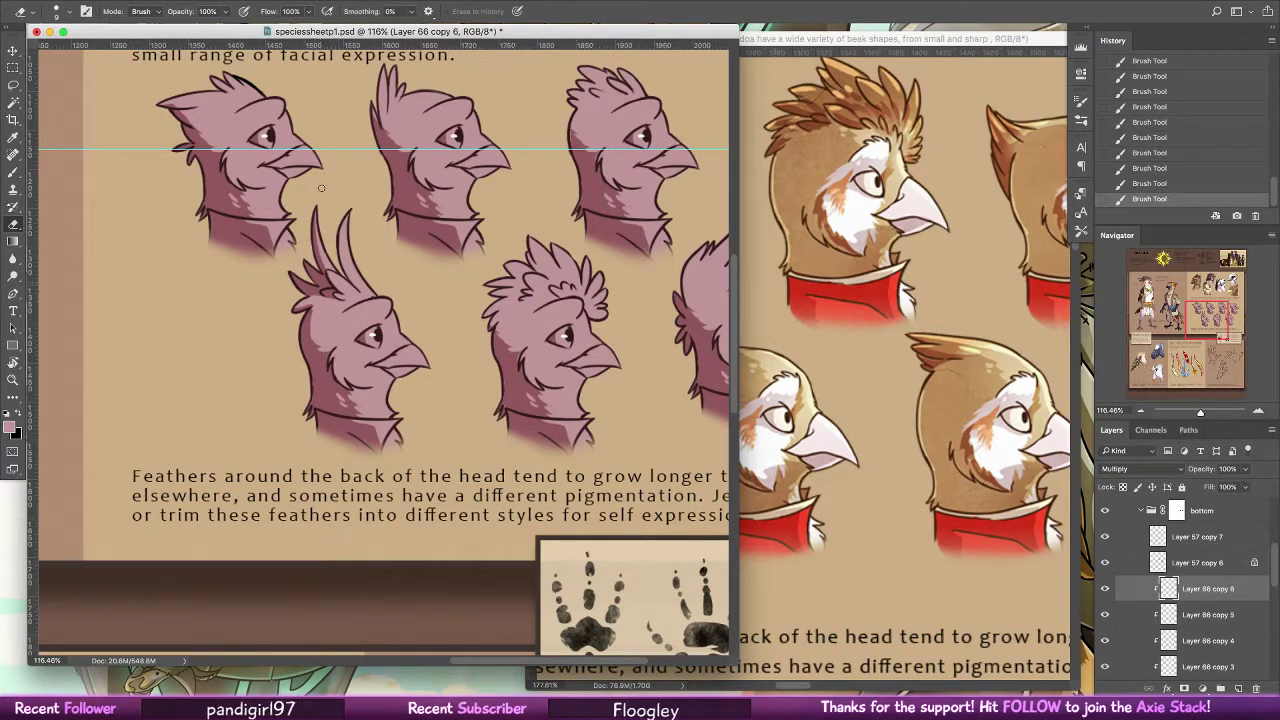
pyautogui.click(321, 188)
pyautogui.click(318, 192)
pyautogui.click(16, 176)
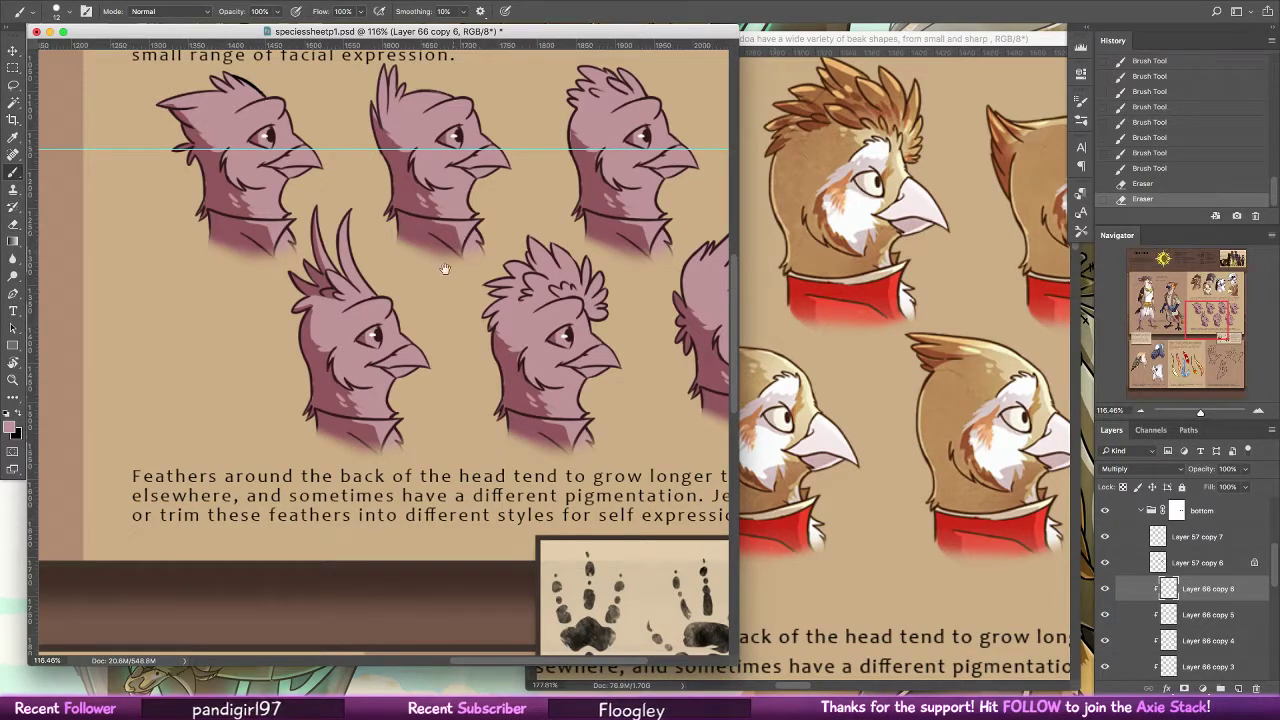
# Undo the latest brush work on Layer 66 copy 6
pyautogui.moveTo(445, 268); pyautogui.dragTo(402, 498)
pyautogui.press('super+alt+z')
pyautogui.press('super+alt+z')
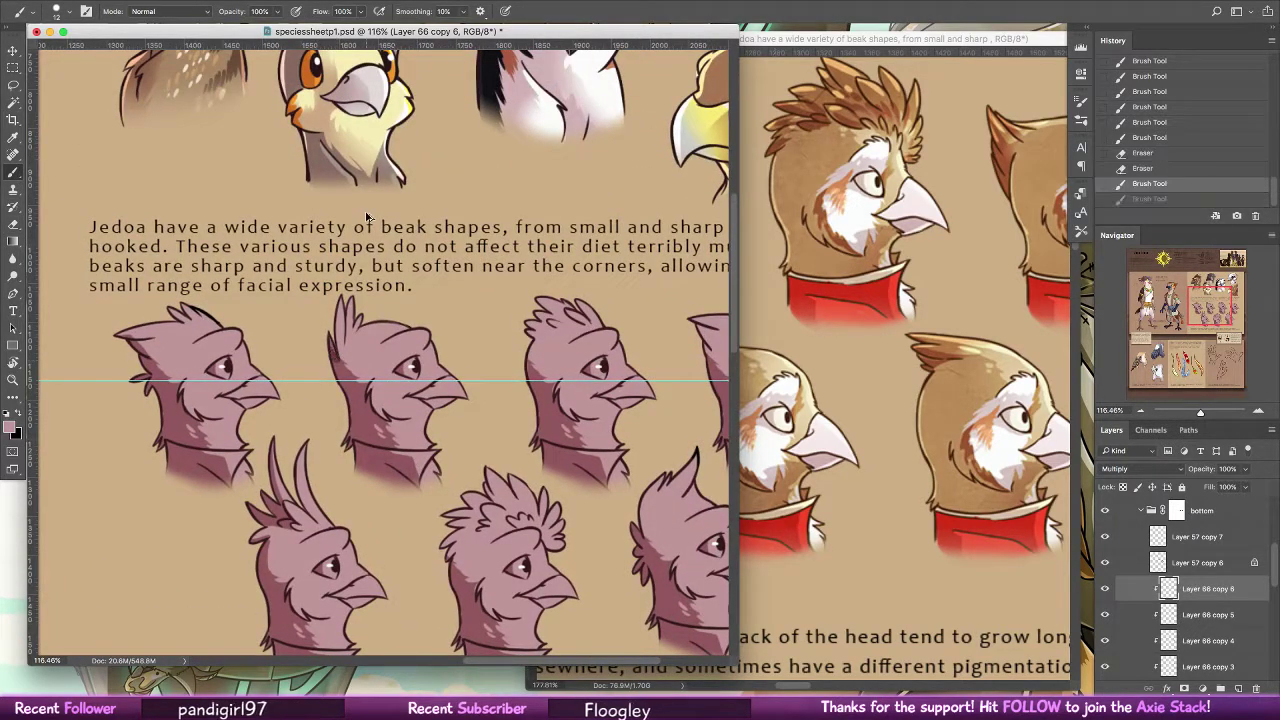
# Merge the shading layers from Layer 66 through Layer 66 copy 6 into one layer and set its blending mode to Multiply
pyautogui.moveTo(1273, 589); pyautogui.dragTo(1264, 615)
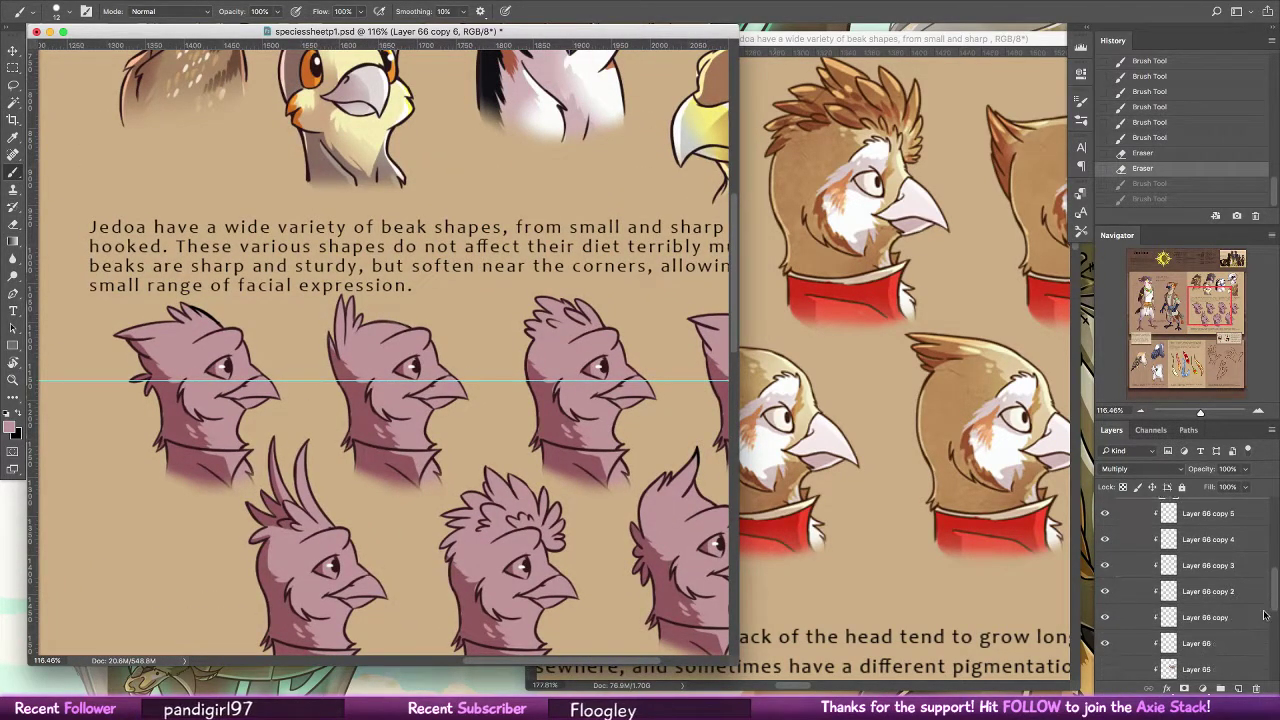
pyautogui.rightClick(1210, 645)
pyautogui.click(1150, 523)
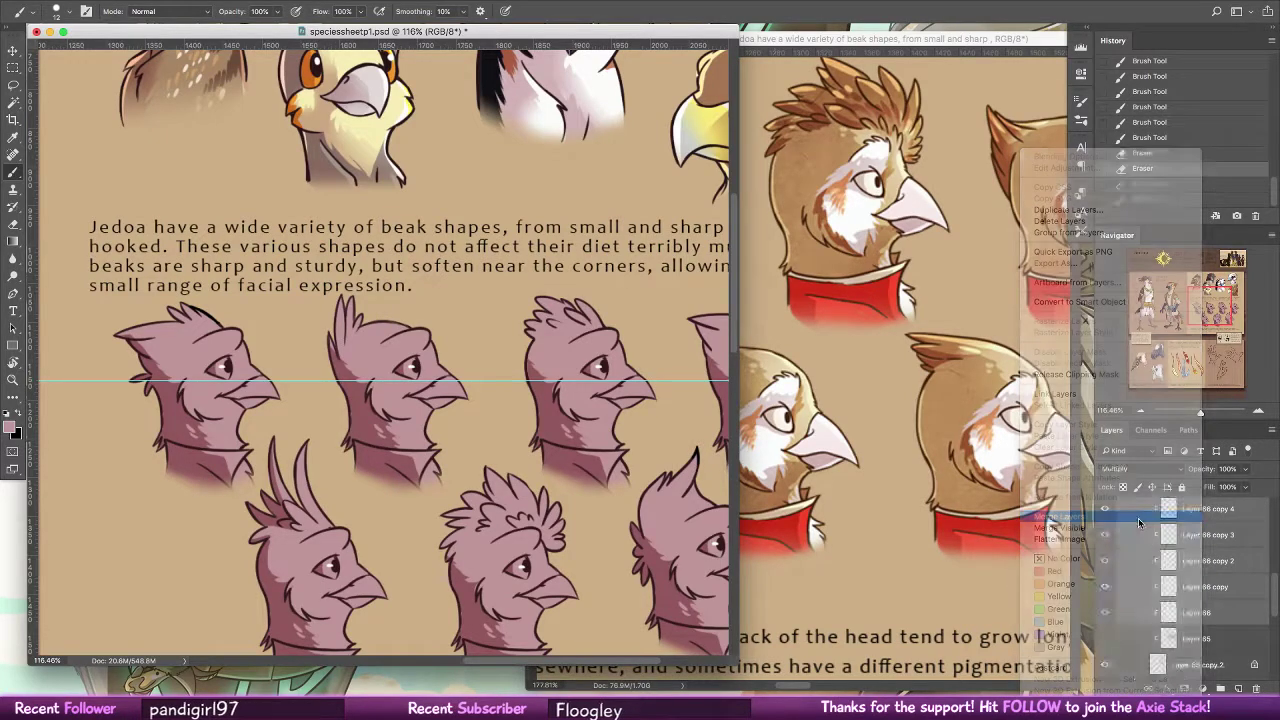
pyautogui.press('super+z')
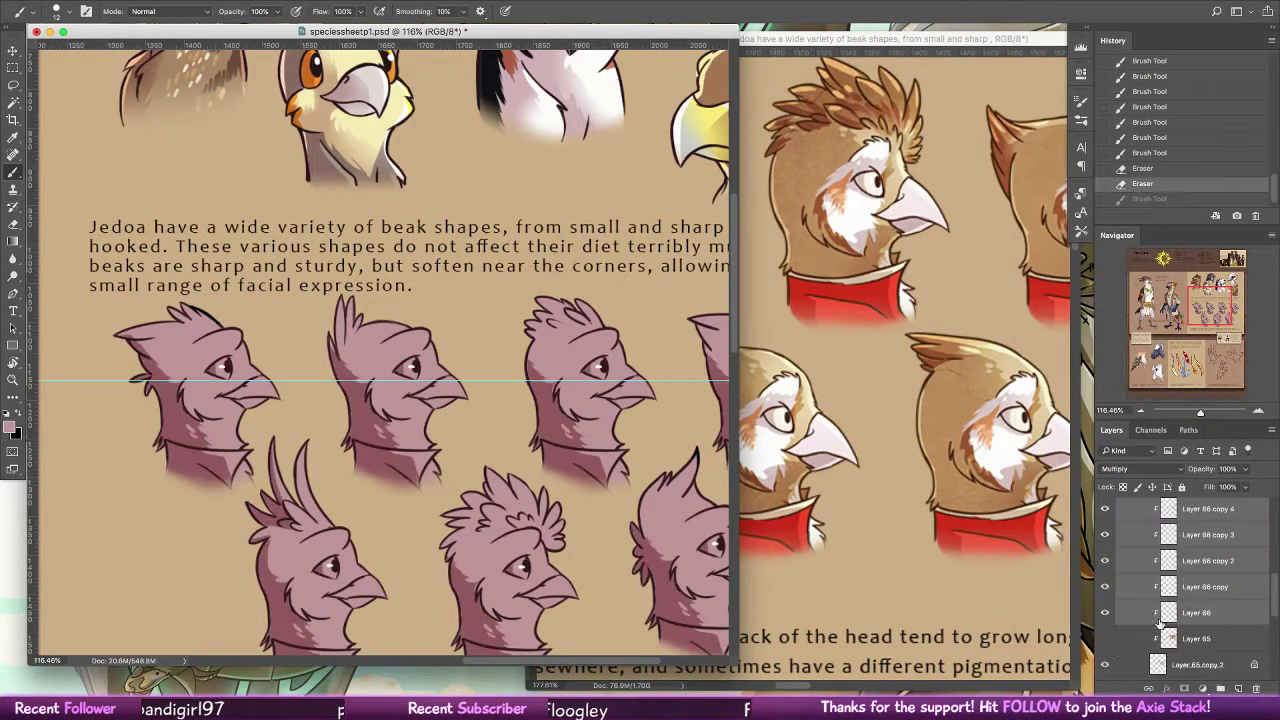
pyautogui.rightClick(1193, 610)
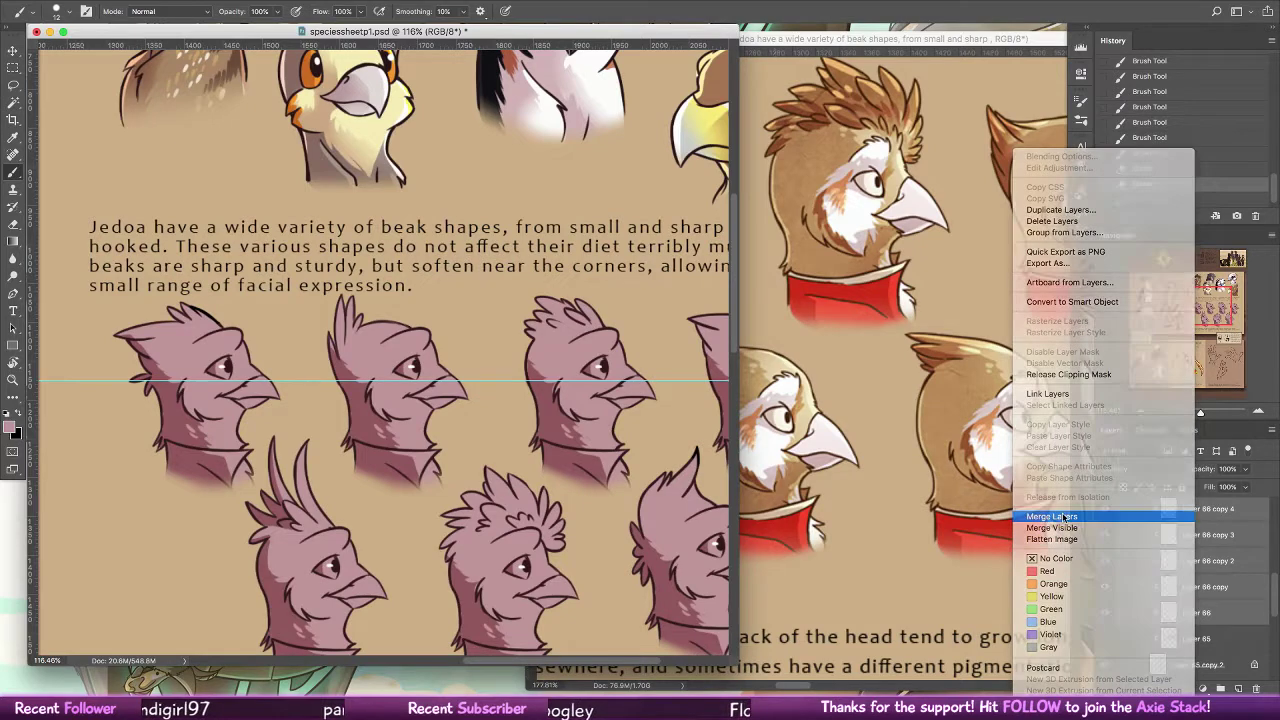
pyautogui.click(1062, 516)
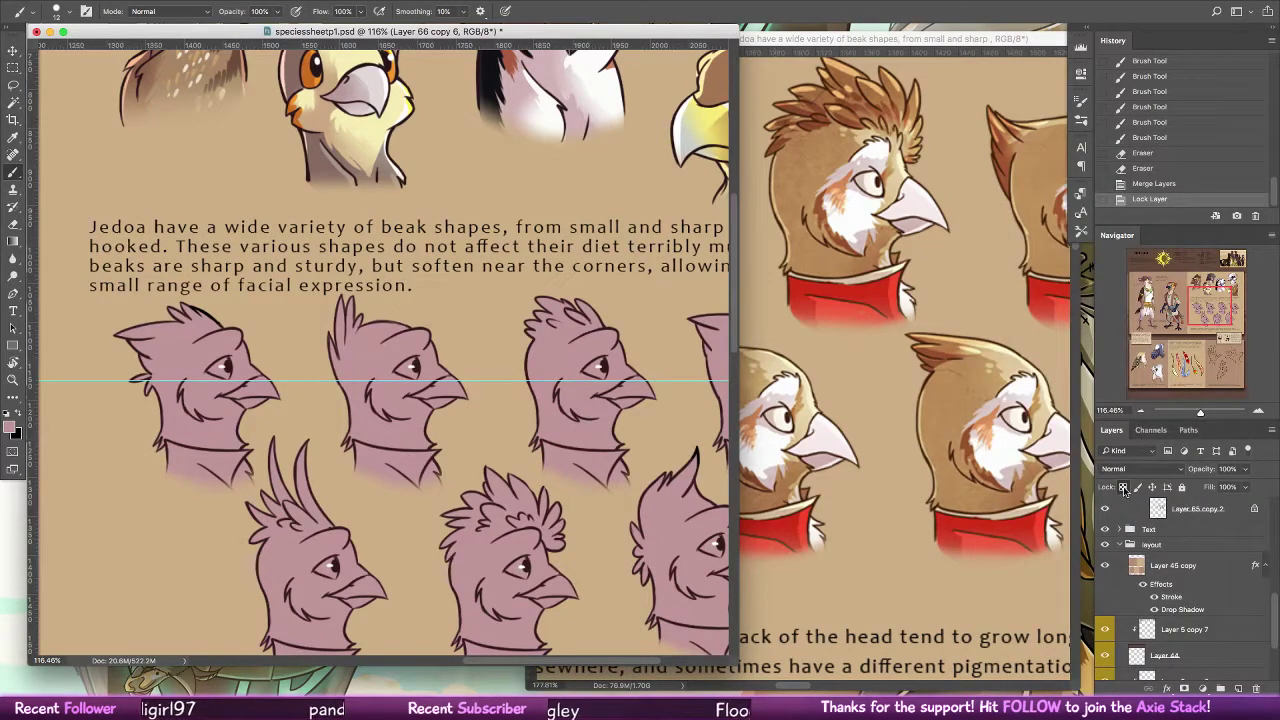
pyautogui.click(1128, 469)
pyautogui.click(1132, 507)
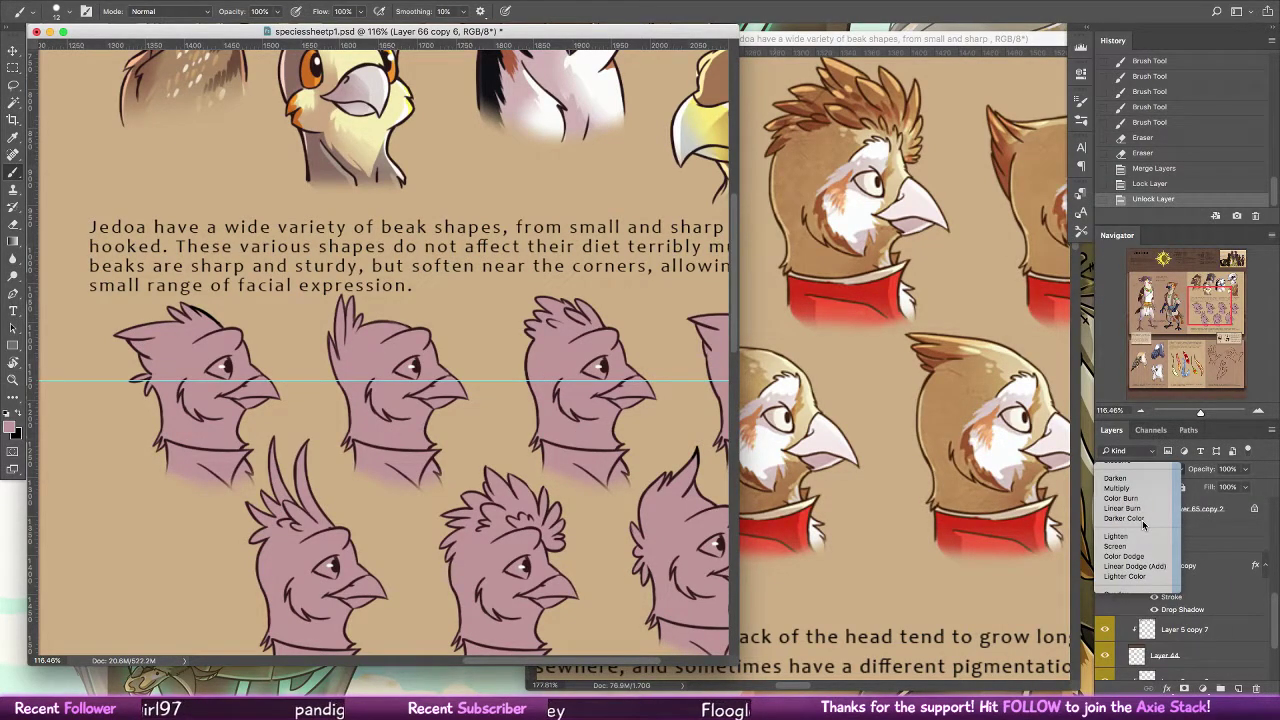
pyautogui.click(1116, 488)
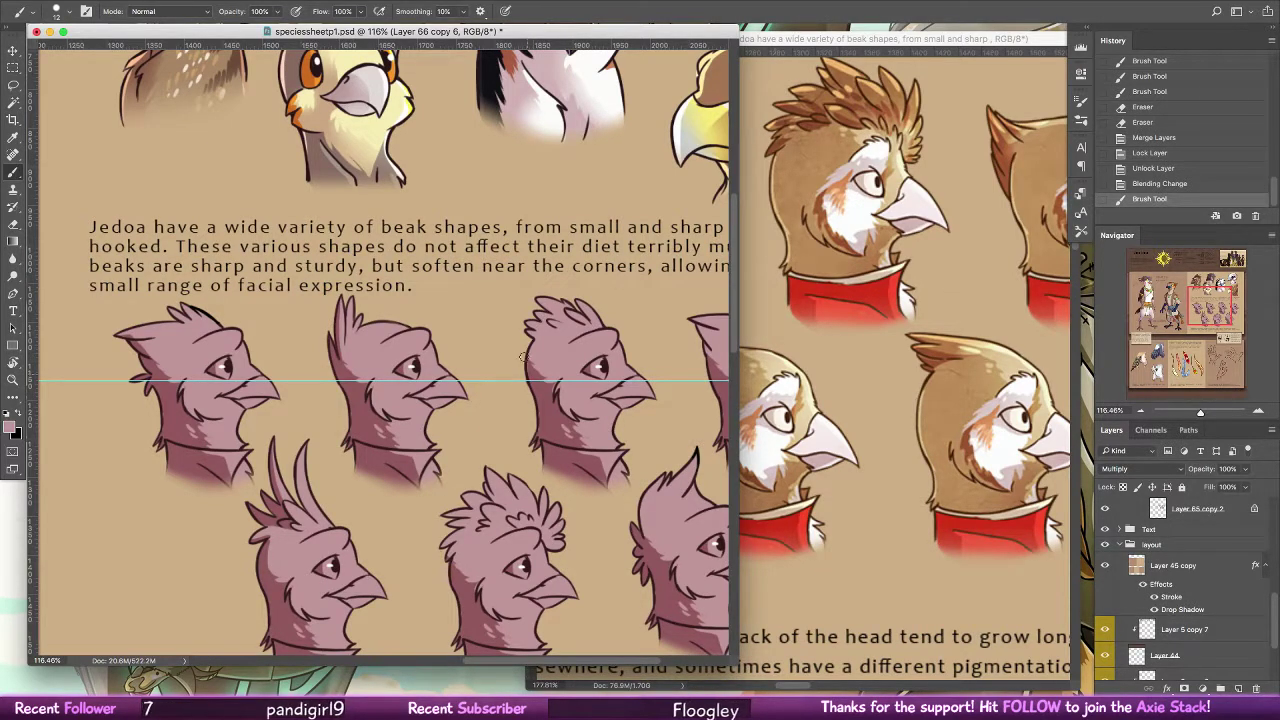
# Shade the rear crest feathers of the upper row's third head and undo the surplus brush strokes
pyautogui.moveTo(523, 357); pyautogui.dragTo(533, 340)
pyautogui.moveTo(529, 330); pyautogui.dragTo(537, 337)
pyautogui.moveTo(533, 318)
pyautogui.mouseDown()
pyautogui.moveTo(575, 326)
pyautogui.moveTo(398, 259)
pyautogui.mouseUp()
pyautogui.press('alt+super+z')
pyautogui.press('alt+super+z')
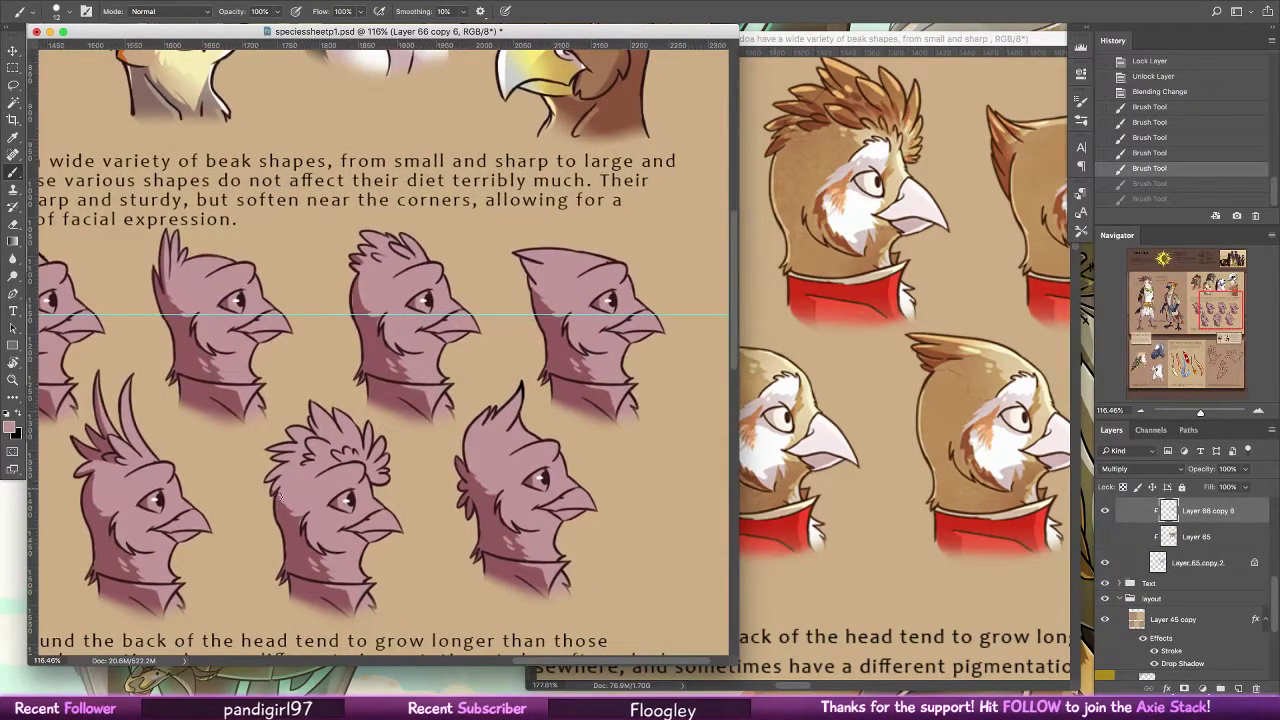
# Shade the back of the head and the rear crest feathers on the lower row's second head
pyautogui.moveTo(282, 494); pyautogui.dragTo(302, 458)
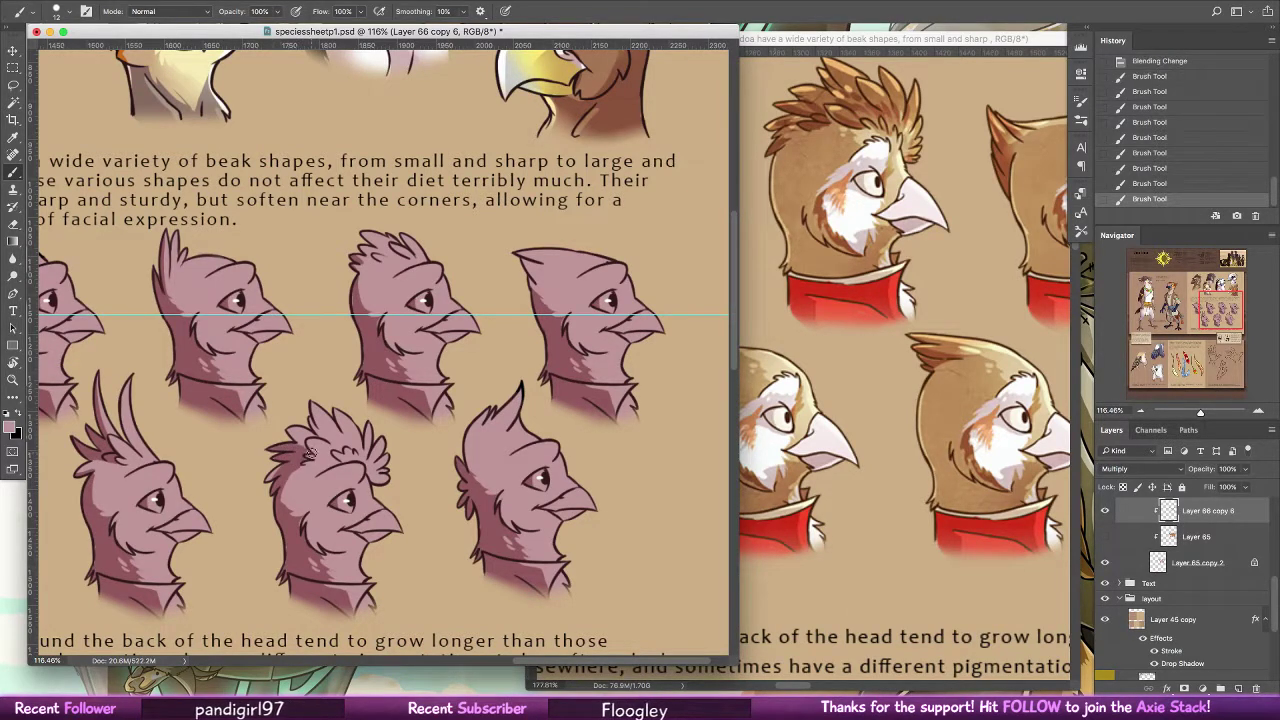
pyautogui.moveTo(310, 452)
pyautogui.mouseDown()
pyautogui.moveTo(290, 428)
pyautogui.moveTo(313, 410)
pyautogui.mouseUp()
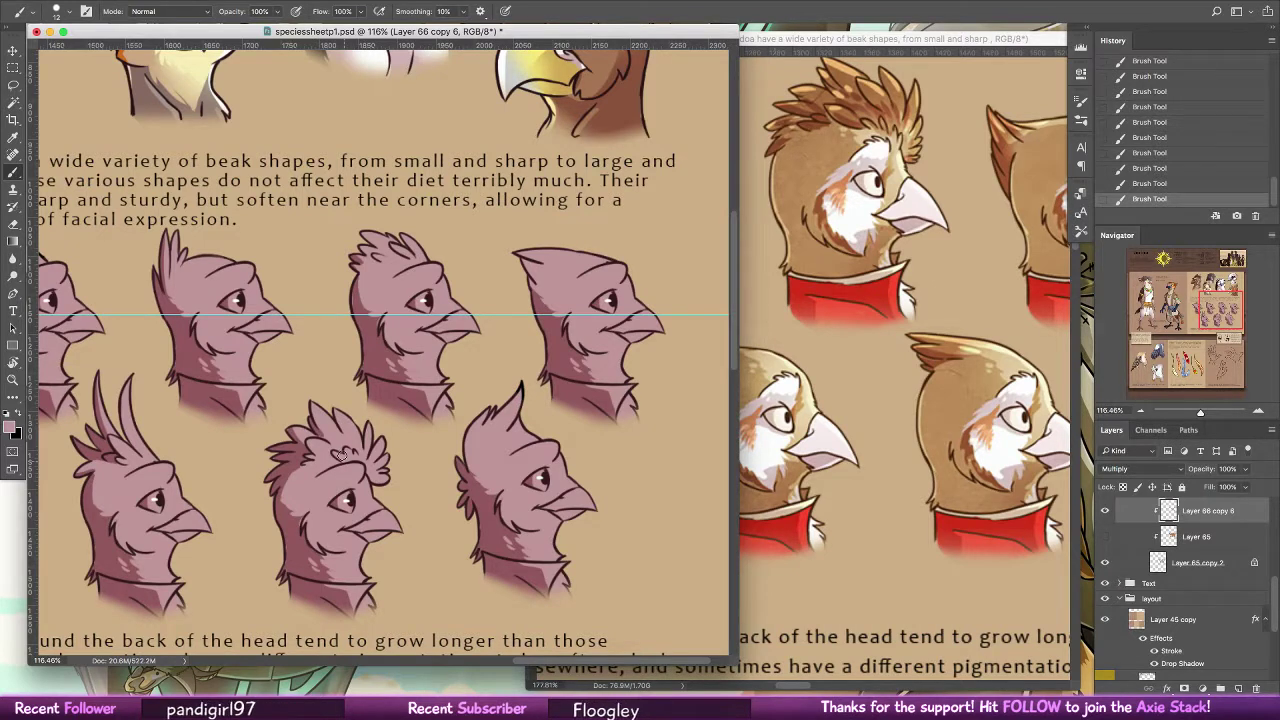
pyautogui.moveTo(287, 473)
pyautogui.mouseDown()
pyautogui.moveTo(289, 533)
pyautogui.moveTo(304, 463)
pyautogui.mouseUp()
# Undo the last brush stroke and shade the underside of the pointed rear crest on the upper row's first head
pyautogui.scroll(-2, 331, 439)
pyautogui.hscroll(3, 331, 439)
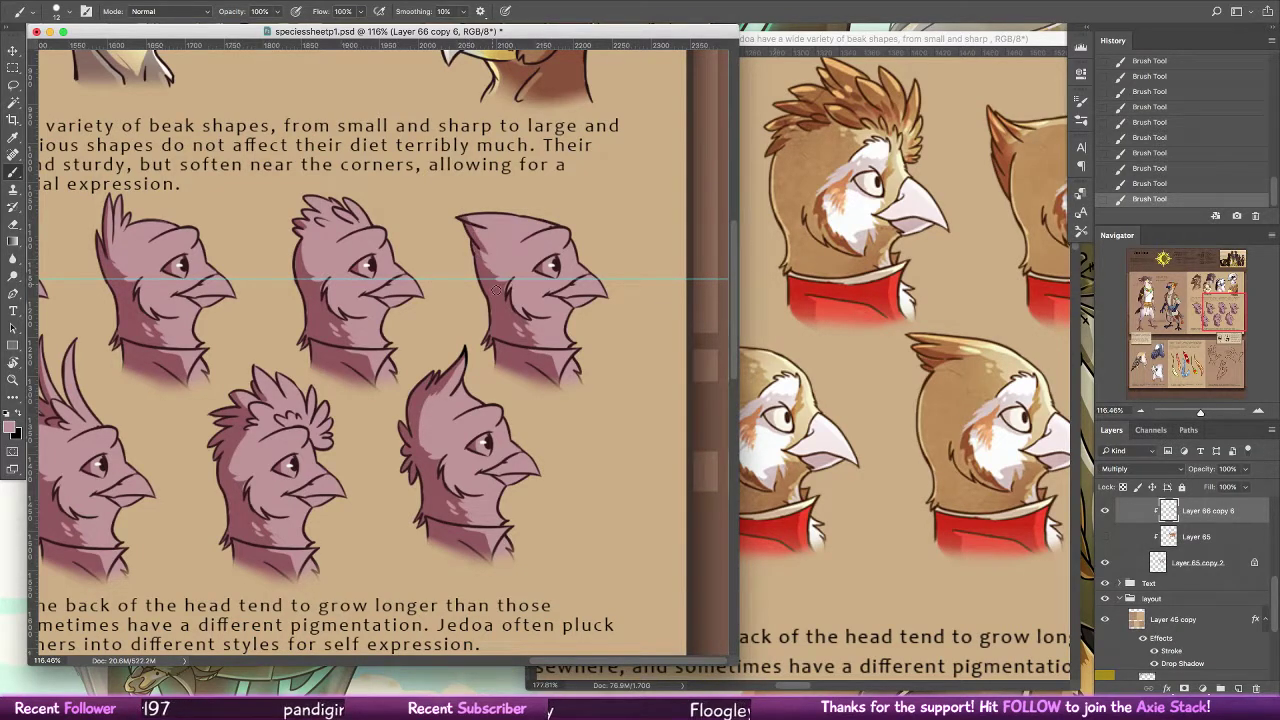
pyautogui.moveTo(333, 335); pyautogui.dragTo(677, 330)
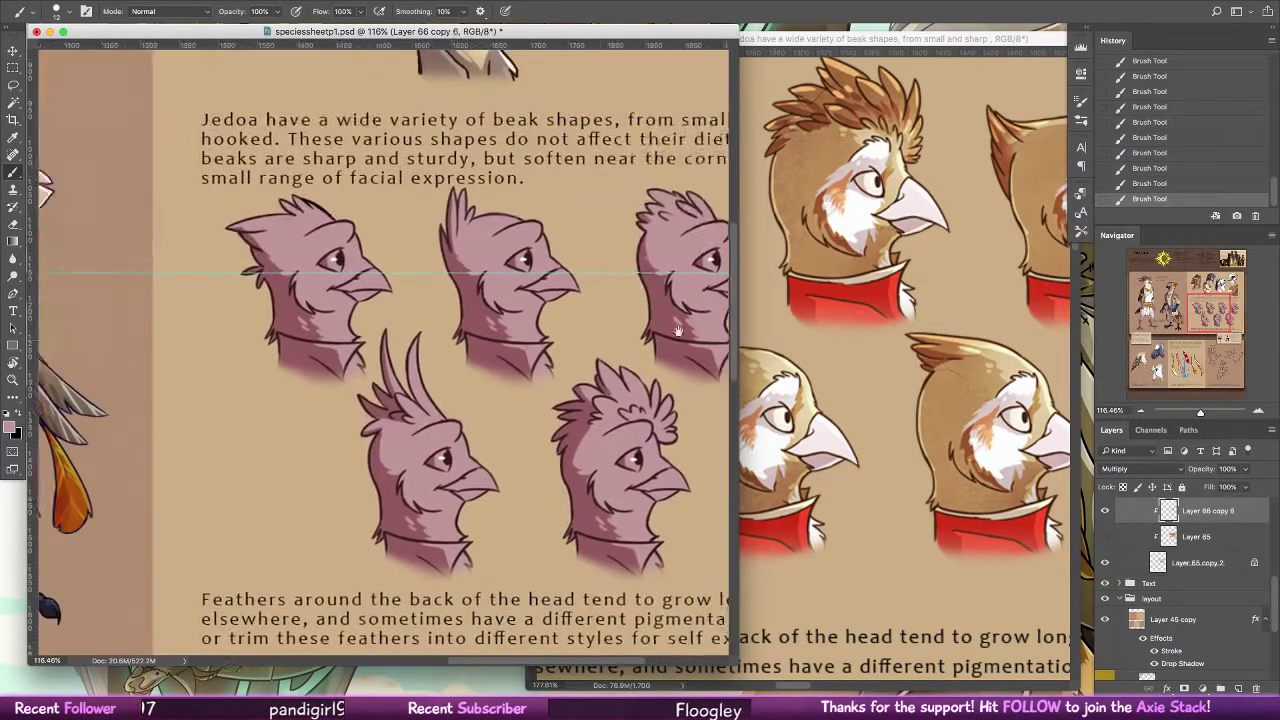
pyautogui.moveTo(484, 356)
pyautogui.mouseDown()
pyautogui.moveTo(612, 358)
pyautogui.moveTo(598, 370)
pyautogui.mouseUp()
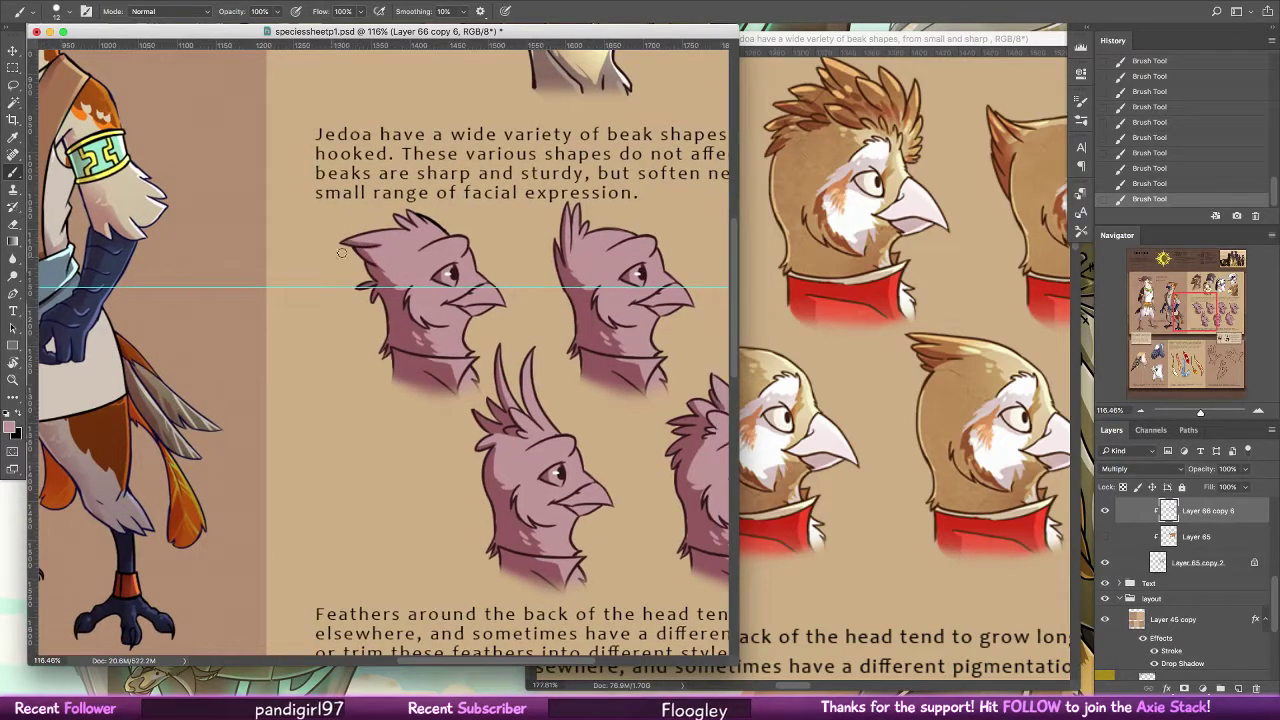
pyautogui.press('super+z')
pyautogui.moveTo(346, 243); pyautogui.dragTo(395, 238)
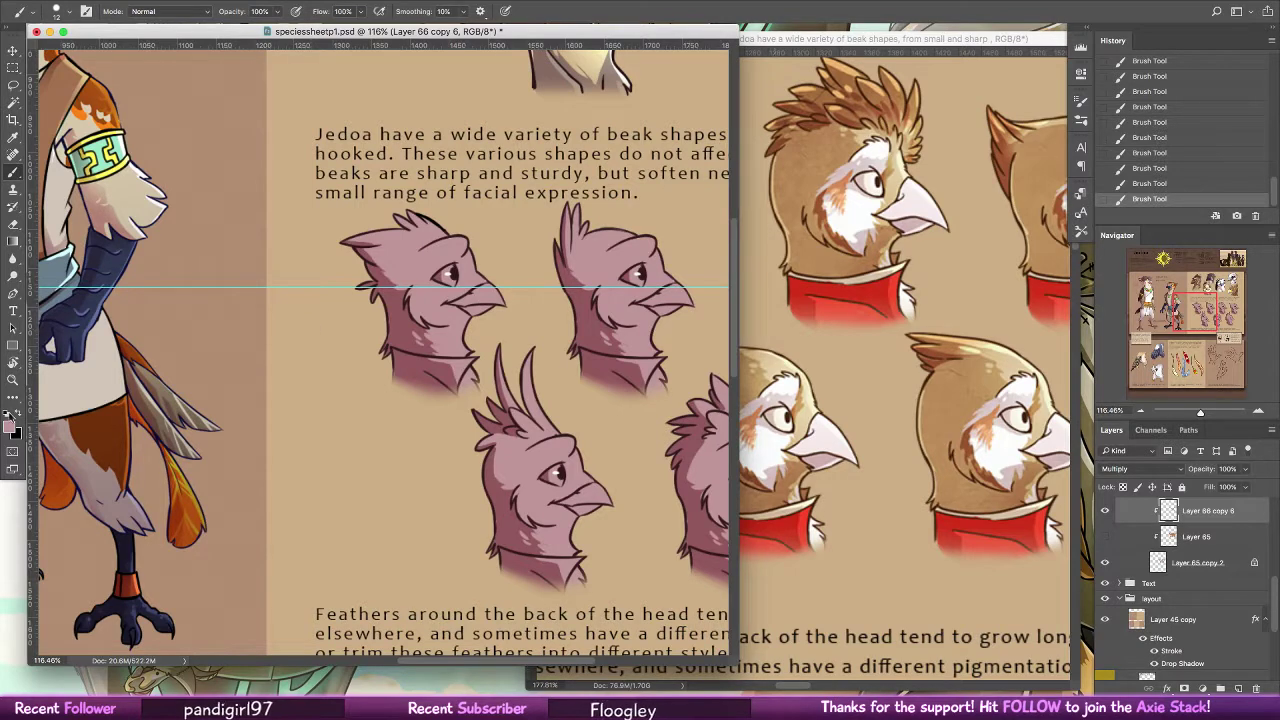
# Add a new clipped layer above Layer 66 copy 6 and paint white highlights along the first head's crest, brow and beak
pyautogui.press('d')
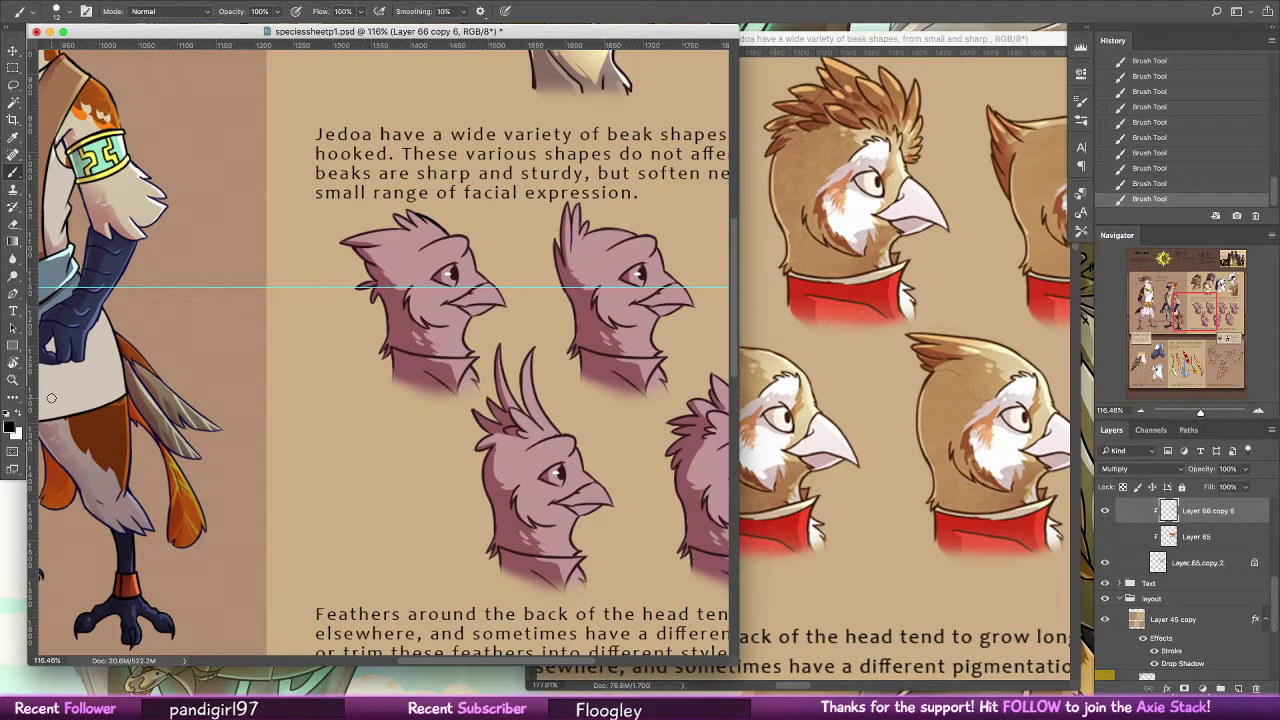
pyautogui.press('x')
pyautogui.click(1243, 678)
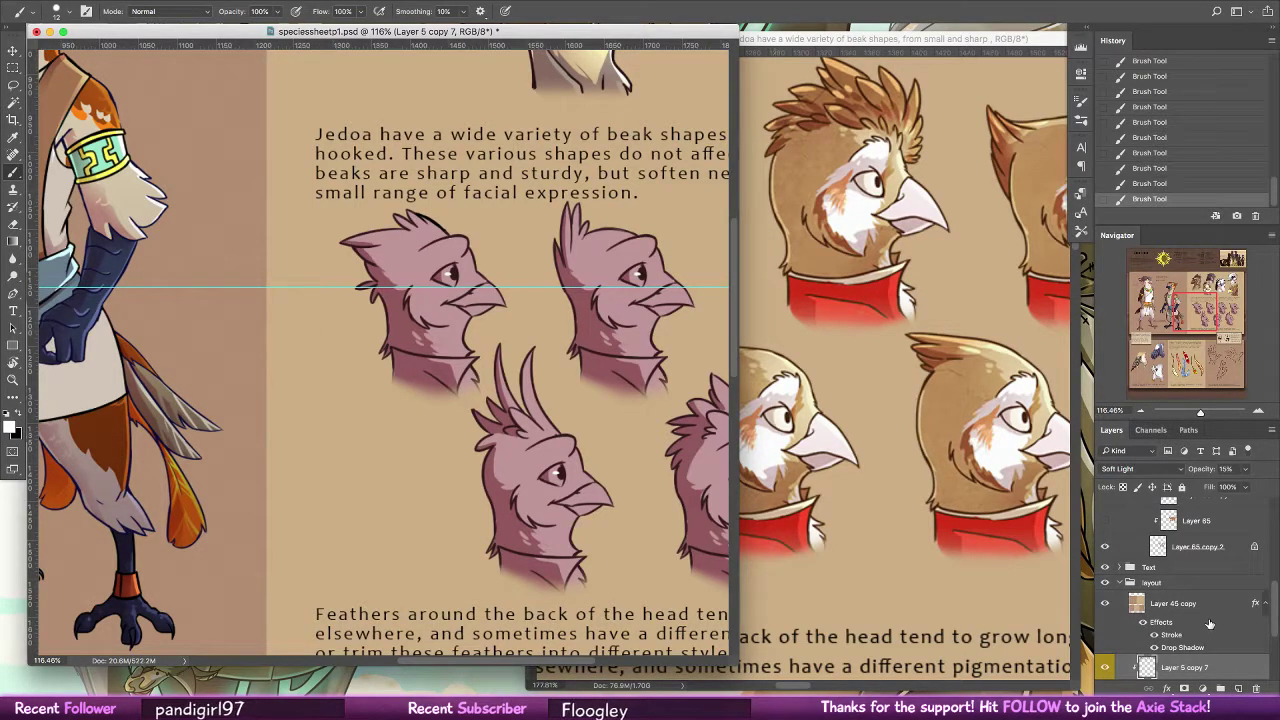
pyautogui.scroll(5, 1209, 624)
pyautogui.click(1213, 565)
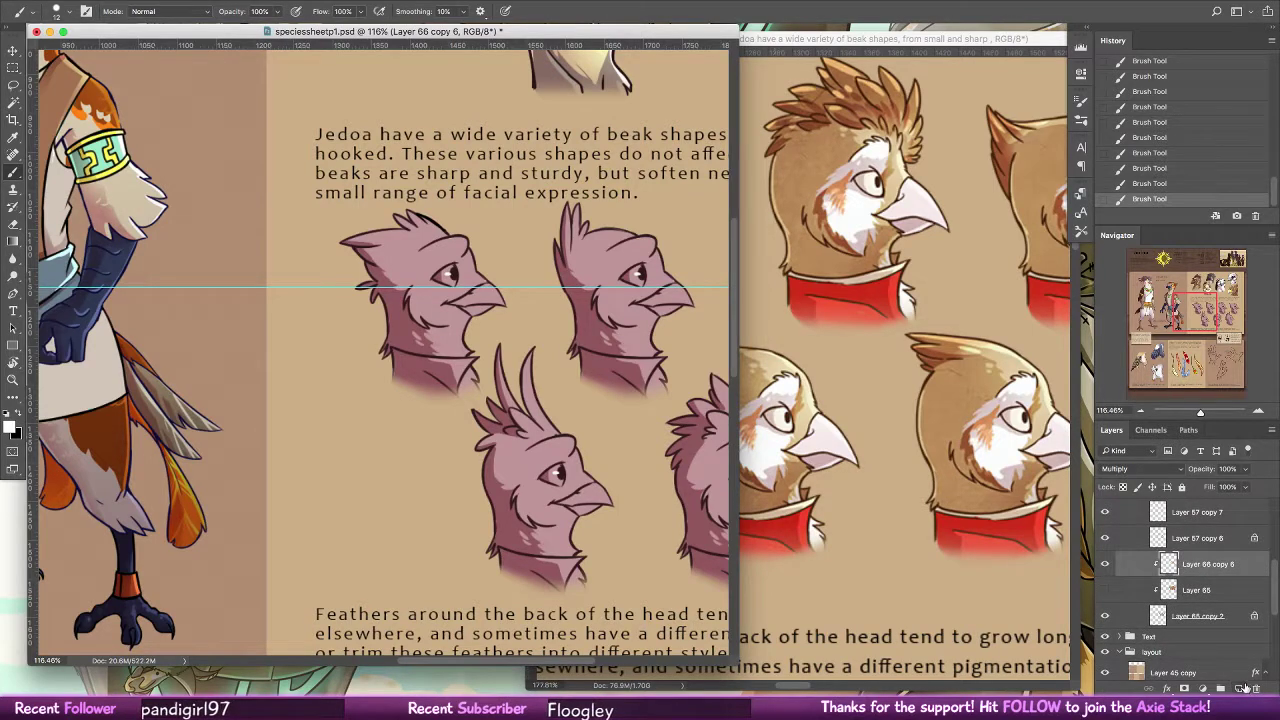
pyautogui.click(1239, 688)
pyautogui.keyDown('alt'); pyautogui.click(1212, 579); pyautogui.keyUp('alt')
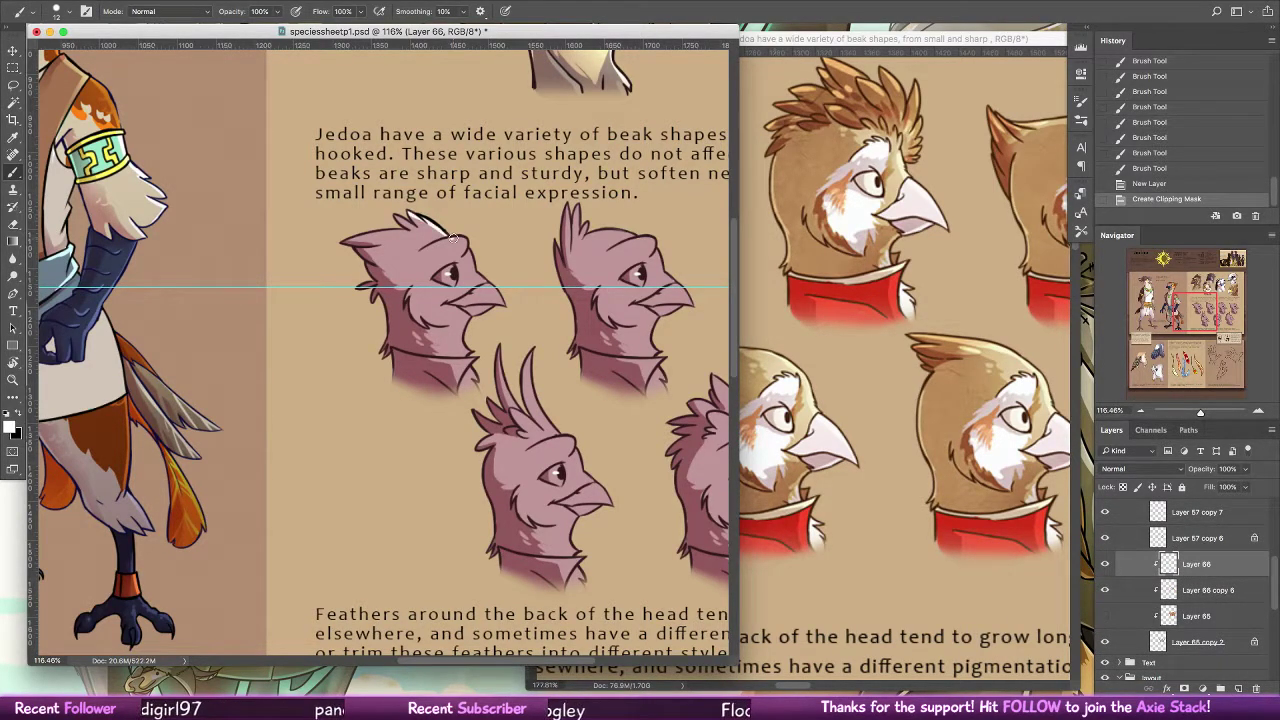
pyautogui.moveTo(450, 237); pyautogui.dragTo(503, 304)
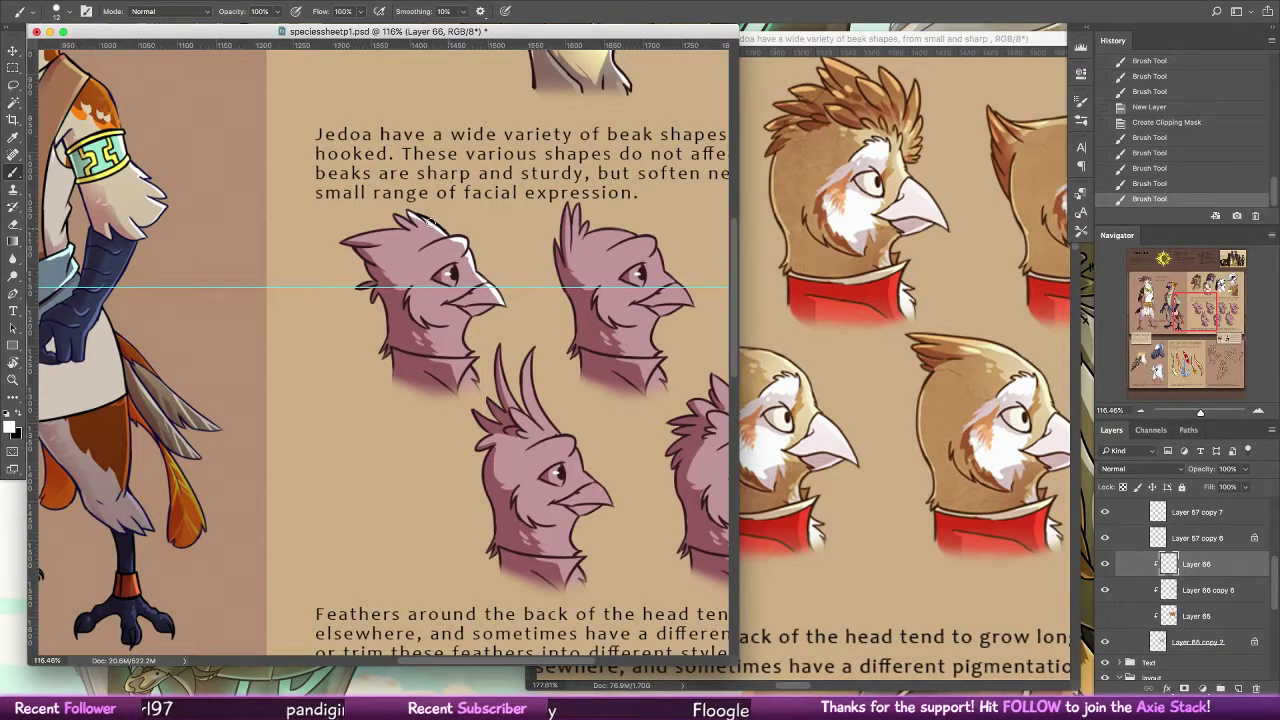
# Duplicate the white highlights onto the six other heads and align each copy with its brow and beak
pyautogui.hscroll(5, 514, 254)
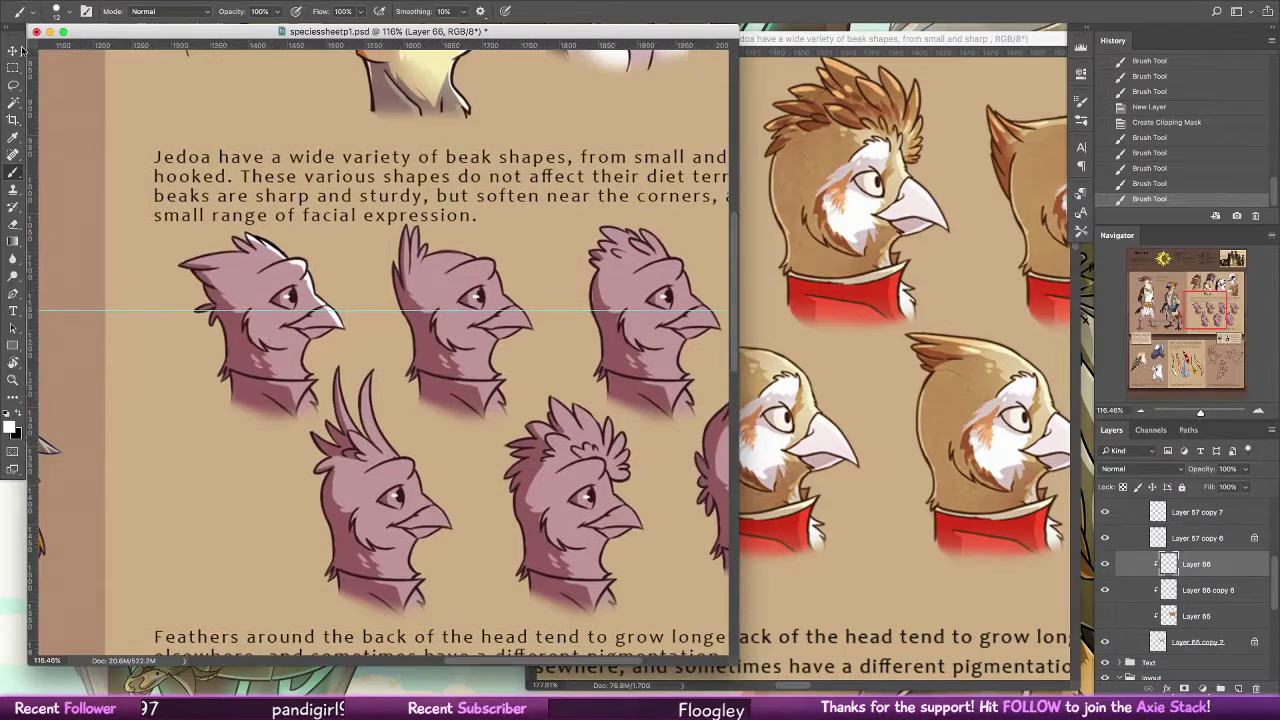
pyautogui.keyDown('alt'); pyautogui.keyDown('super'); pyautogui.moveTo(330, 335); pyautogui.dragTo(441, 347); pyautogui.keyUp('super'); pyautogui.keyUp('alt')
pyautogui.keyDown('alt'); pyautogui.moveTo(390, 313); pyautogui.dragTo(151, 497); pyautogui.keyUp('alt')
pyautogui.hscroll(2, 499, 315)
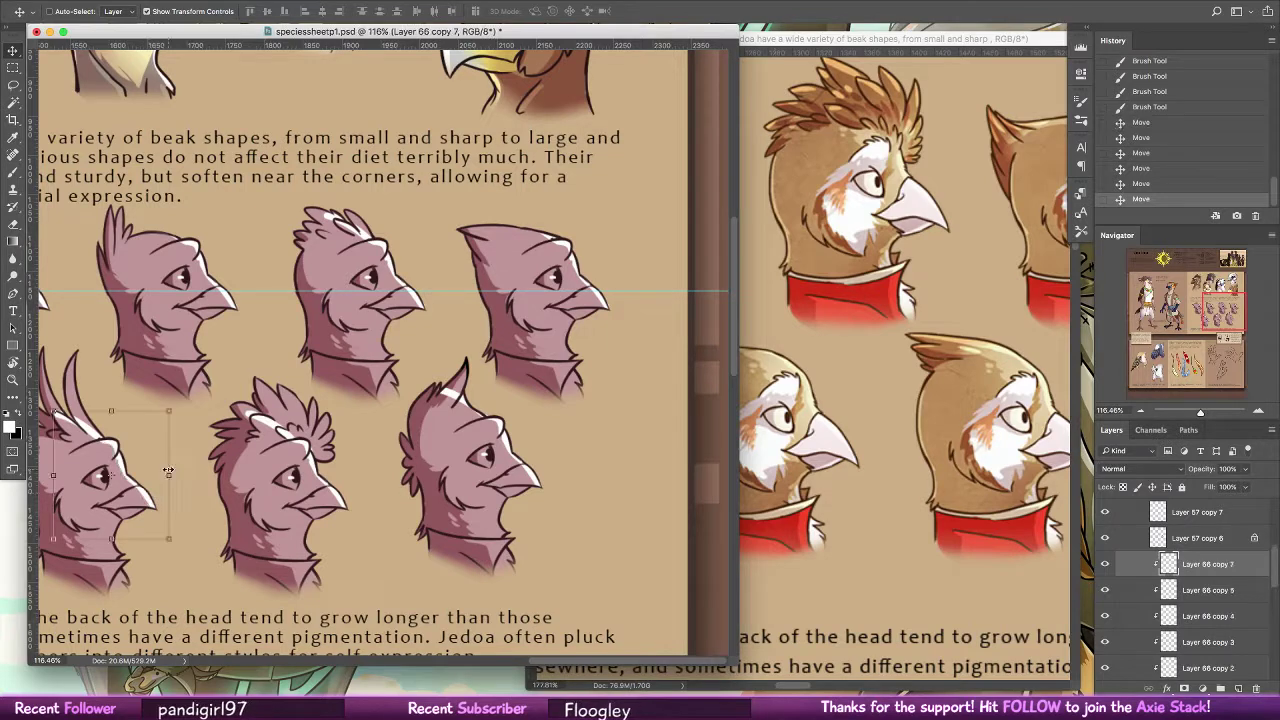
pyautogui.scroll(-3, 1265, 600)
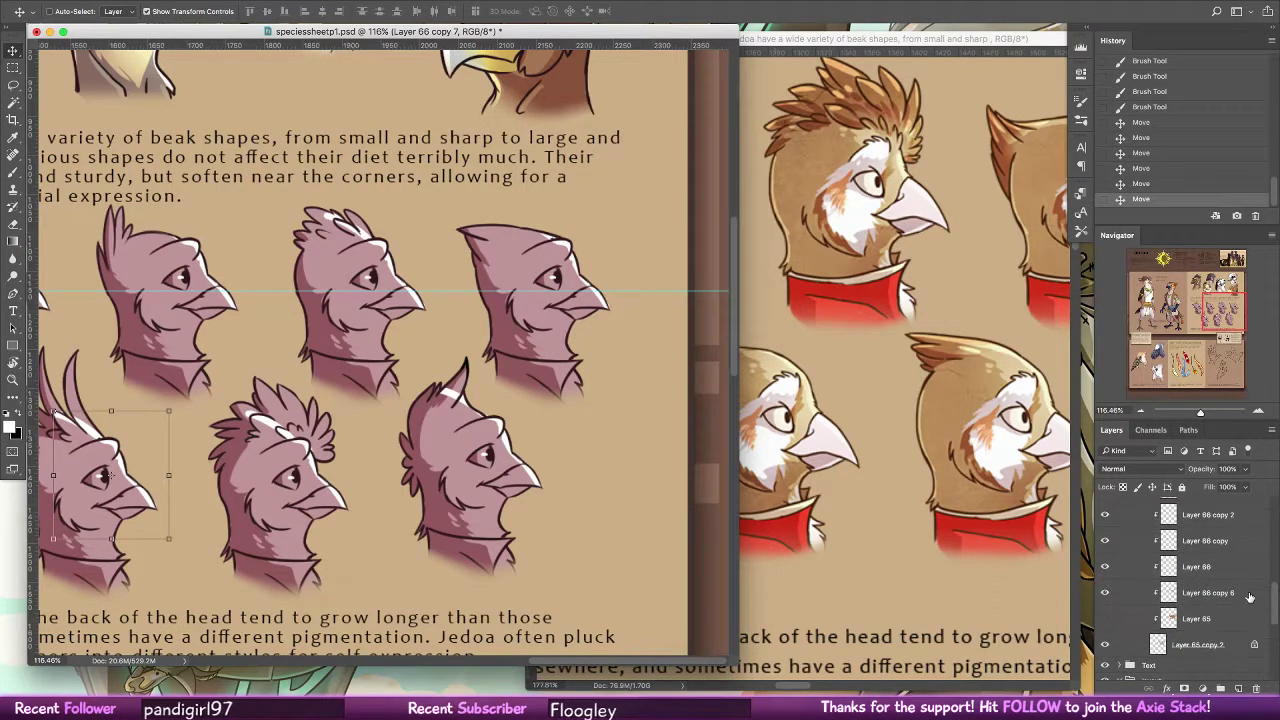
pyautogui.rightClick(1249, 597)
pyautogui.press('Escape')
pyautogui.rightClick(1249, 597)
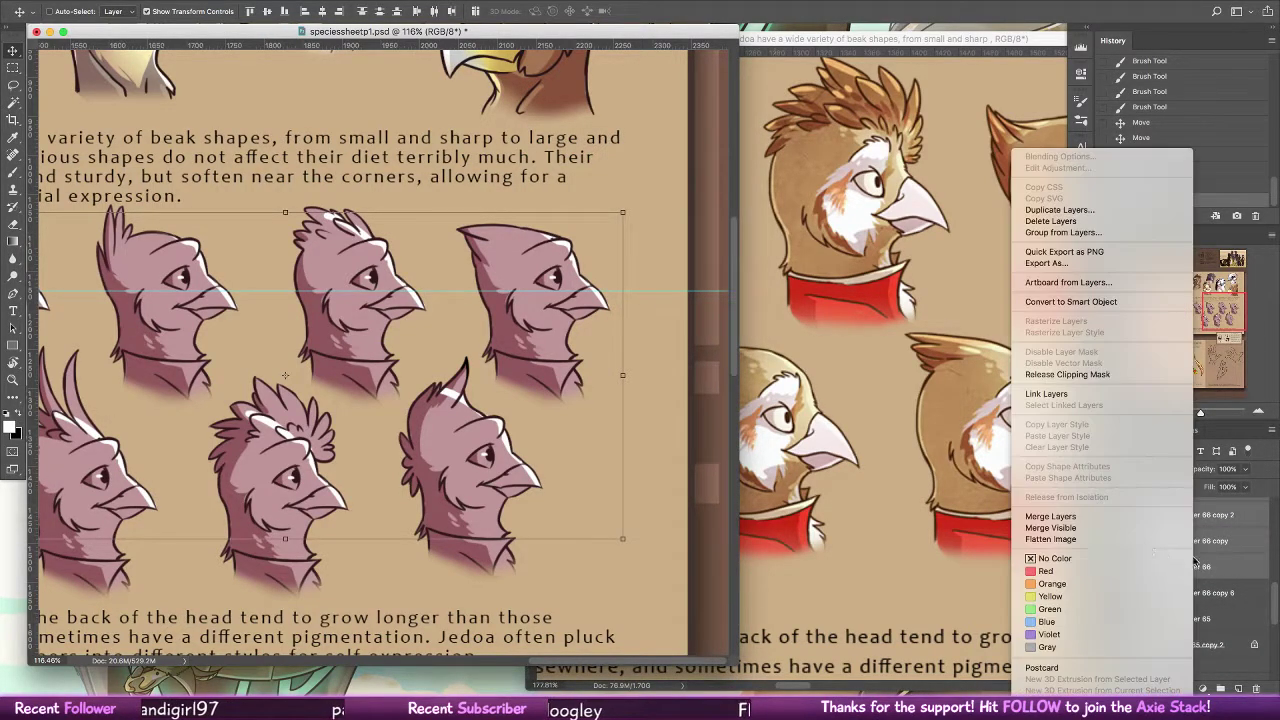
pyautogui.click(1073, 516)
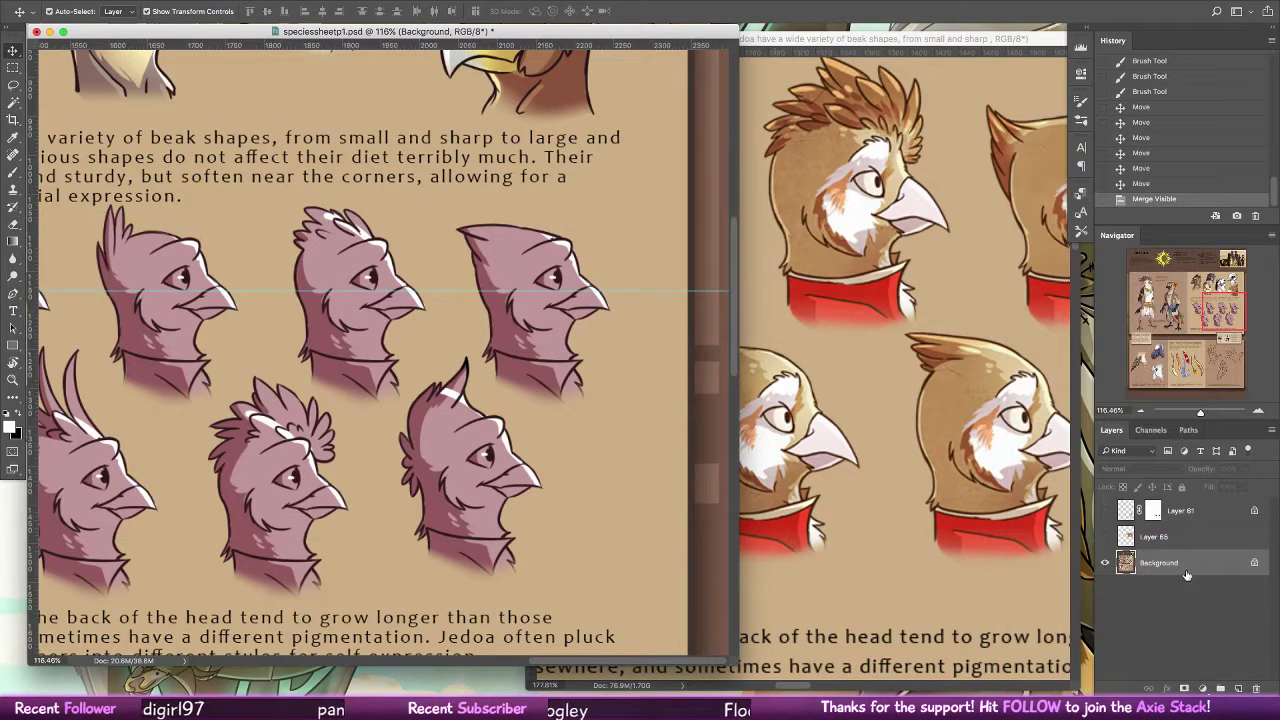
# Merge only the highlight layers, Layer 66 through Layer 66 copy 7, and set the merged layer's blending mode to Overlay
pyautogui.moveTo(1274, 540); pyautogui.dragTo(1274, 567)
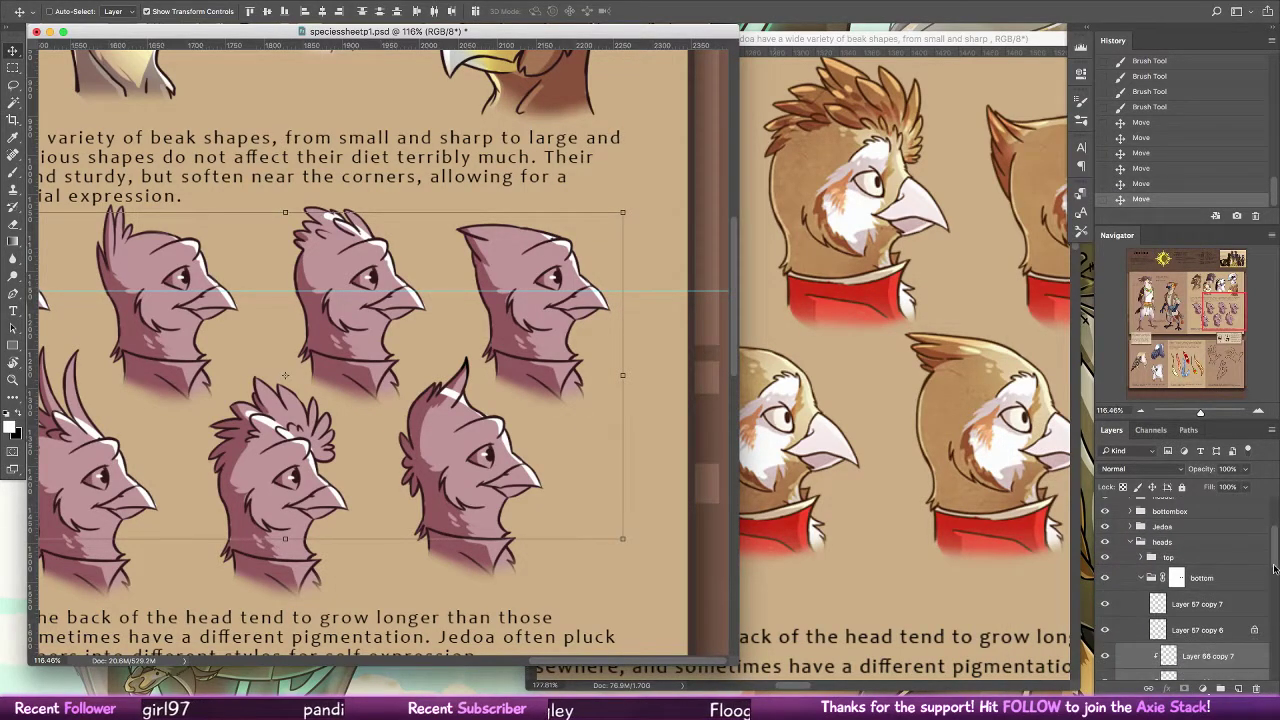
pyautogui.rightClick(1140, 547)
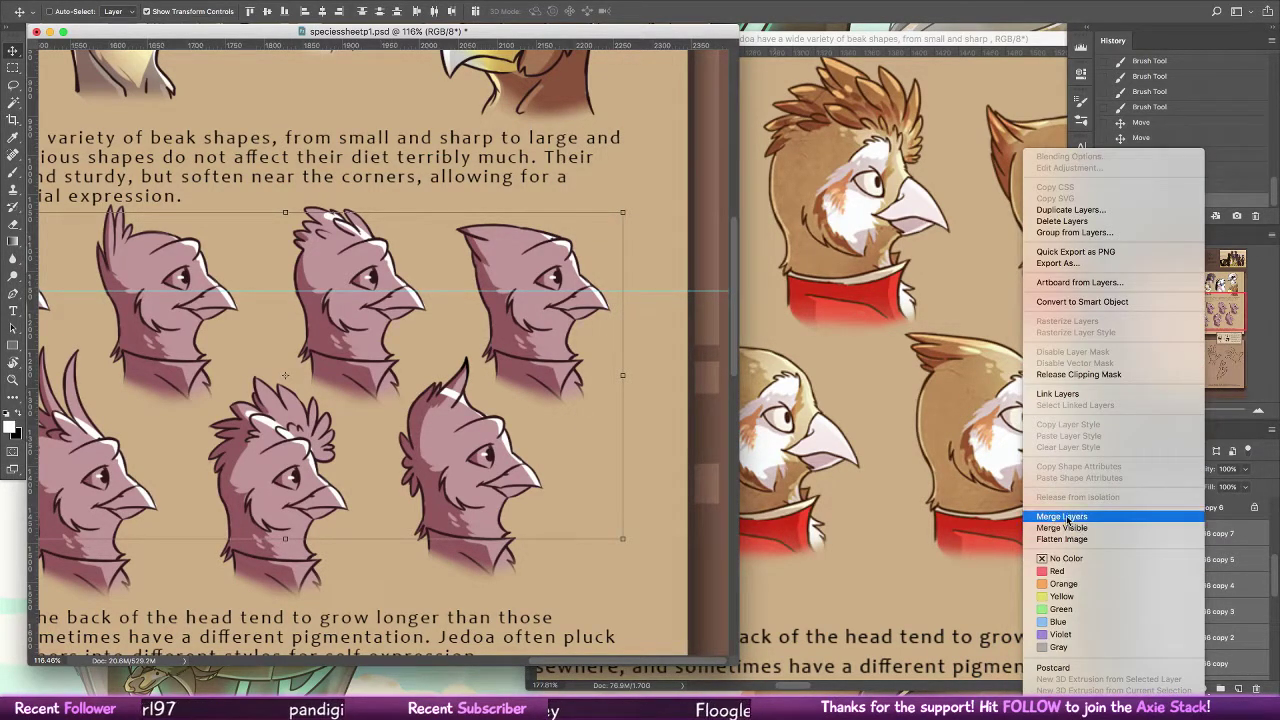
pyautogui.click(1073, 514)
pyautogui.click(1140, 468)
pyautogui.click(1130, 562)
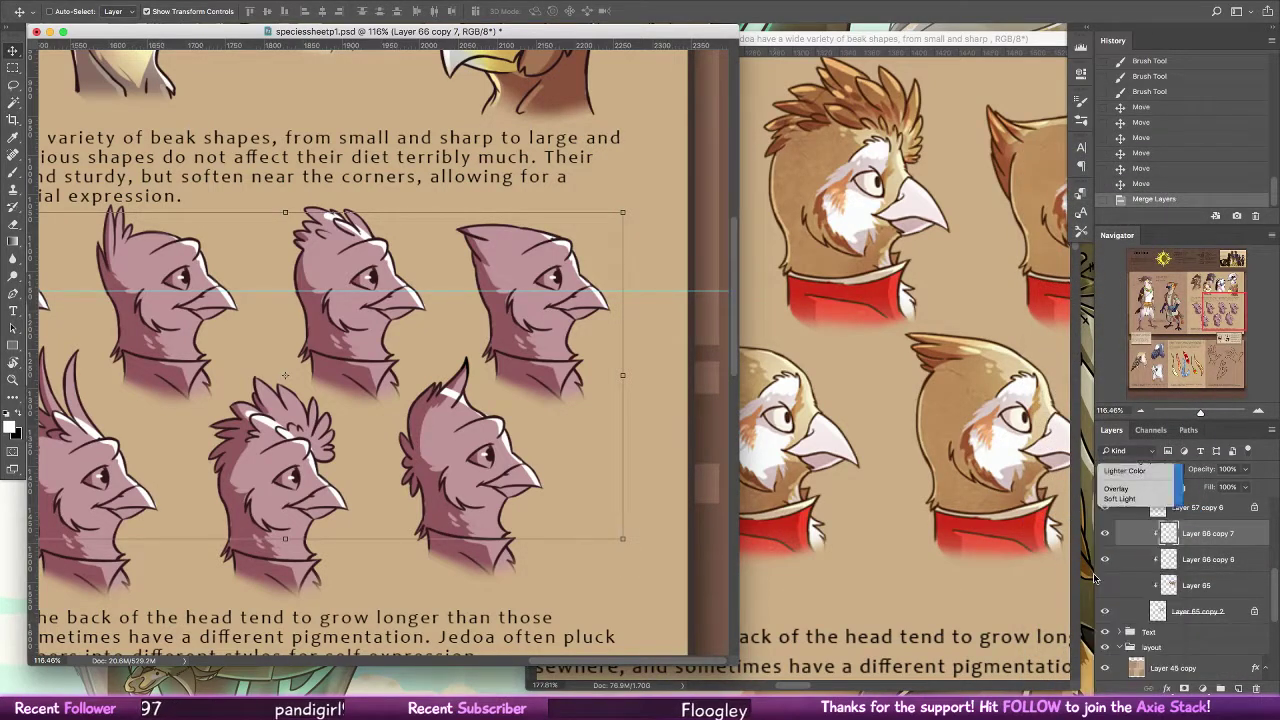
# Erase the stray highlights crossing the crests of the lower row's second and third heads and the upper row's third head
pyautogui.press('e')
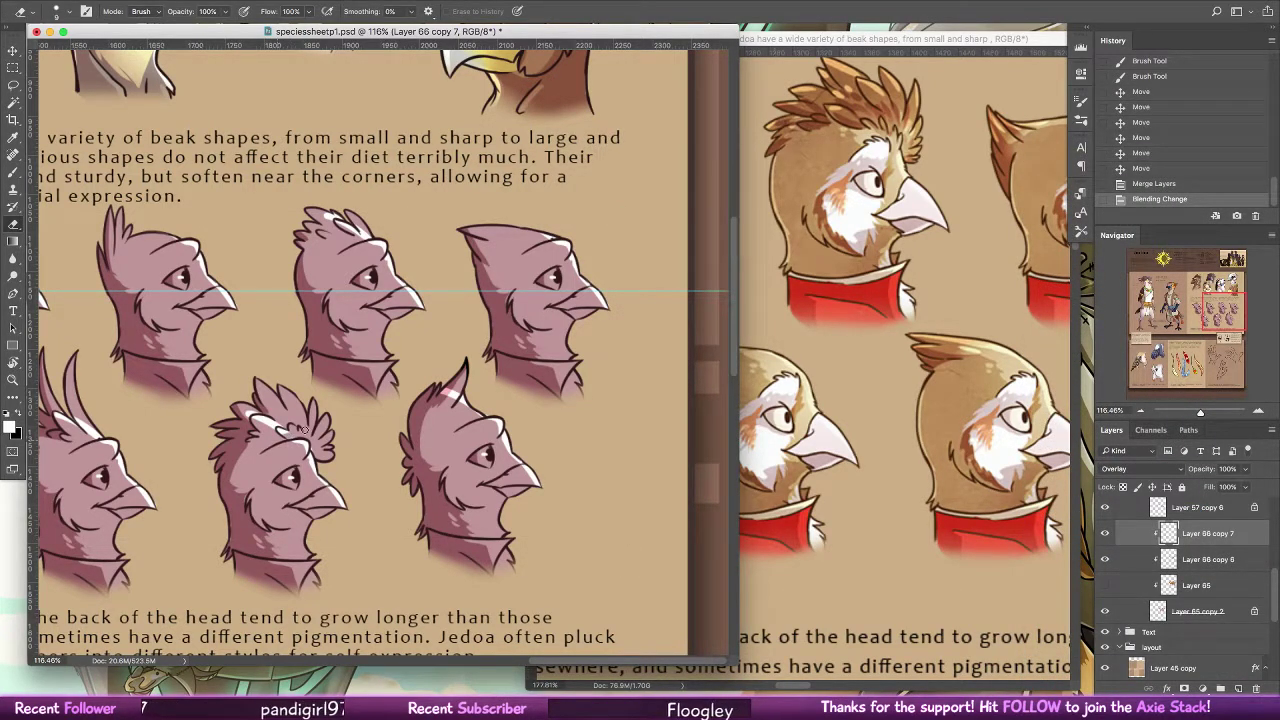
pyautogui.click(272, 433)
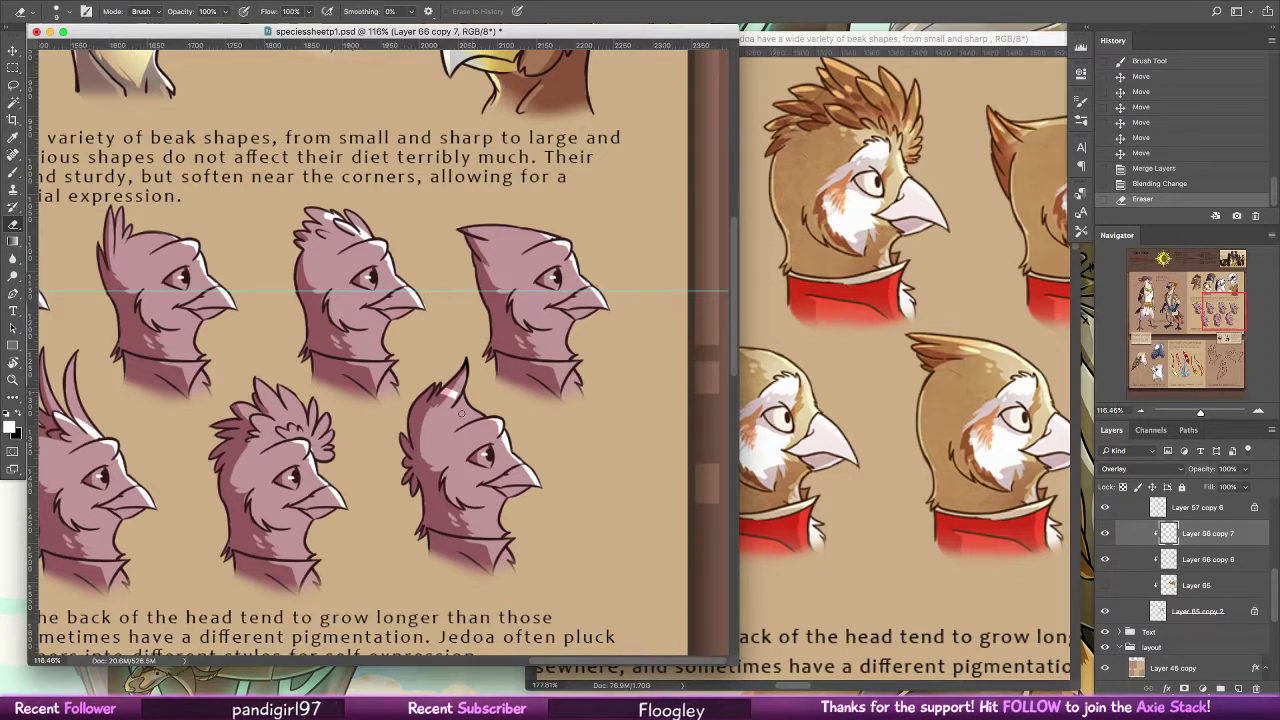
pyautogui.moveTo(461, 413); pyautogui.dragTo(446, 393)
pyautogui.moveTo(552, 238); pyautogui.dragTo(541, 236)
pyautogui.press('super+z')
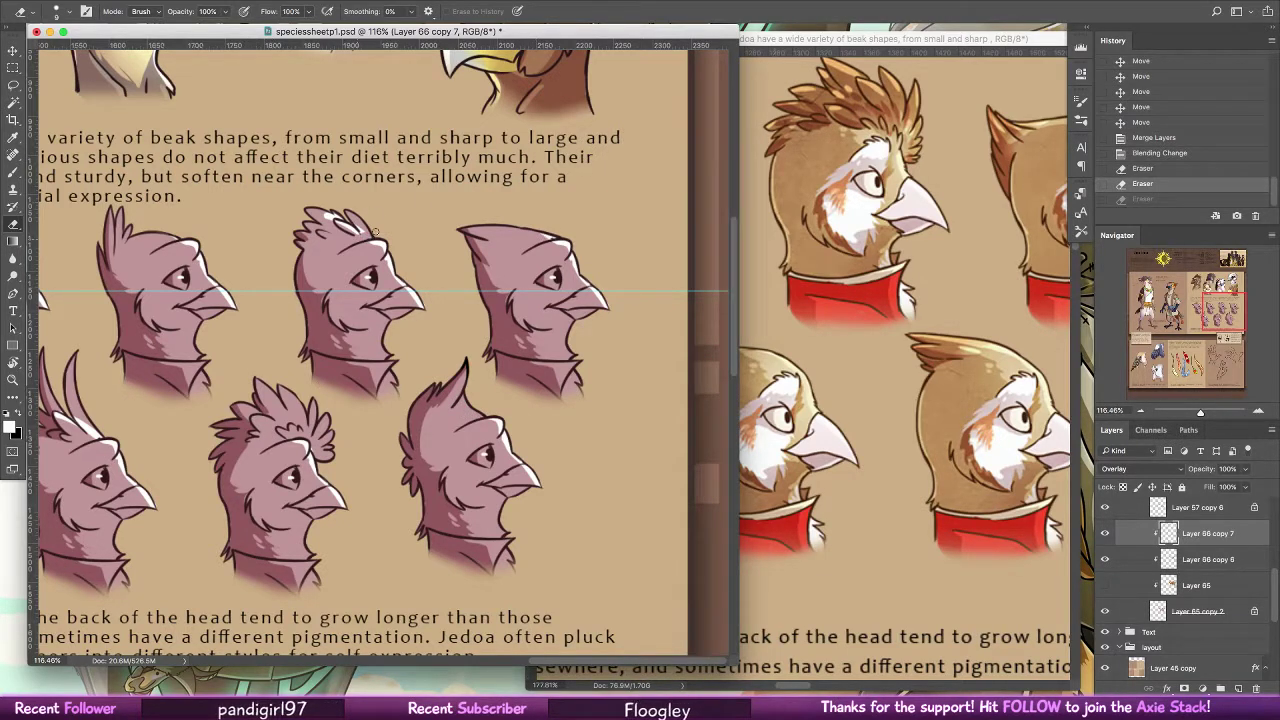
pyautogui.moveTo(364, 233); pyautogui.dragTo(329, 216)
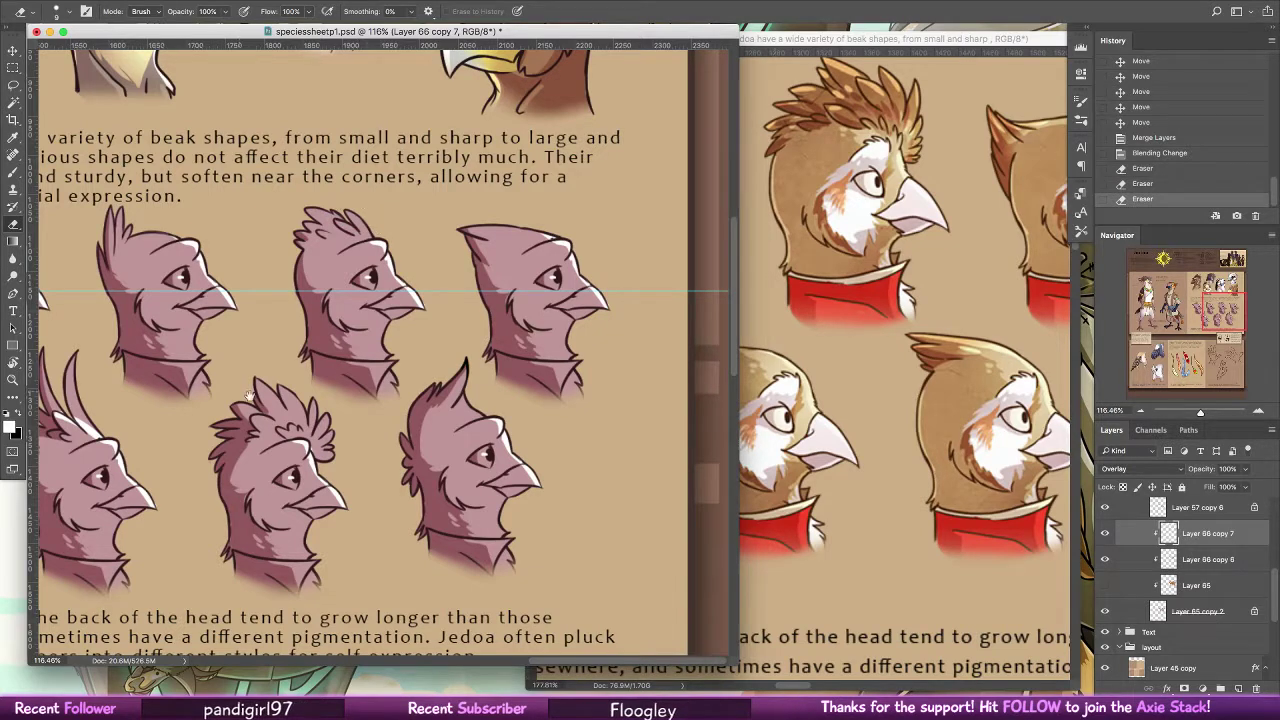
# Erase the leftover highlights among the crest feathers of the lower row's second and first heads
pyautogui.moveTo(251, 397); pyautogui.dragTo(444, 360)
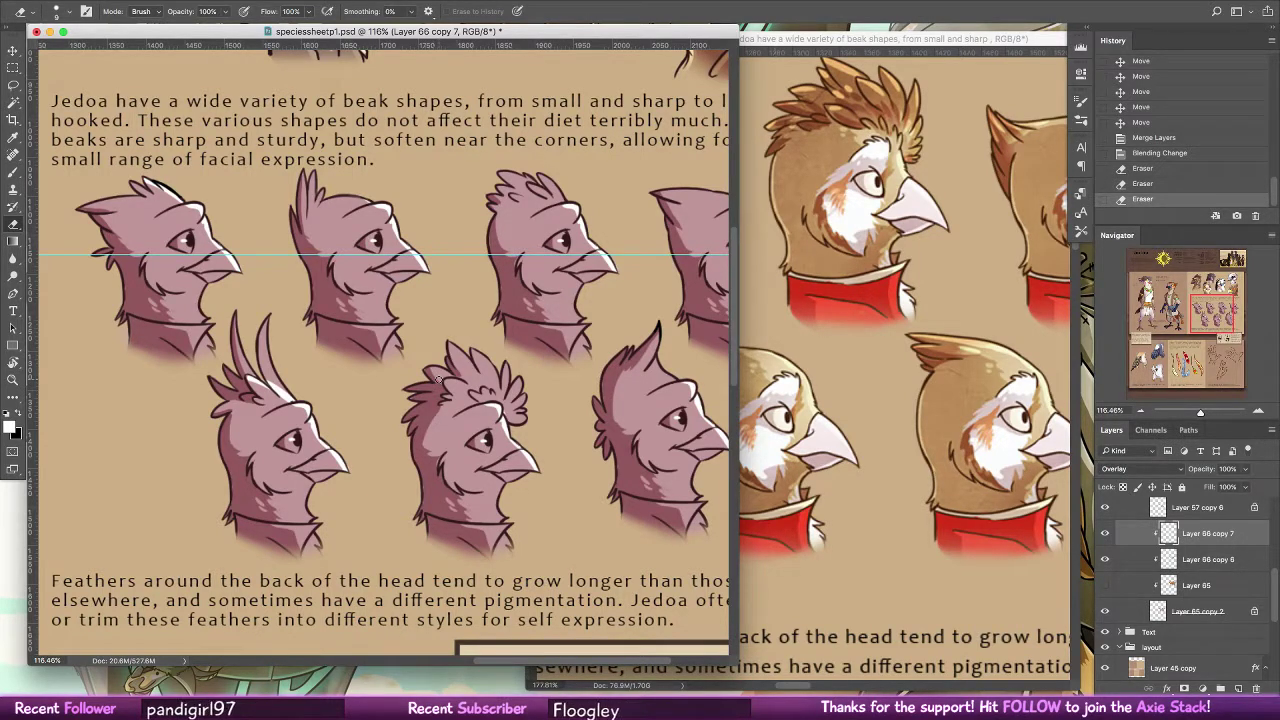
pyautogui.click(505, 410)
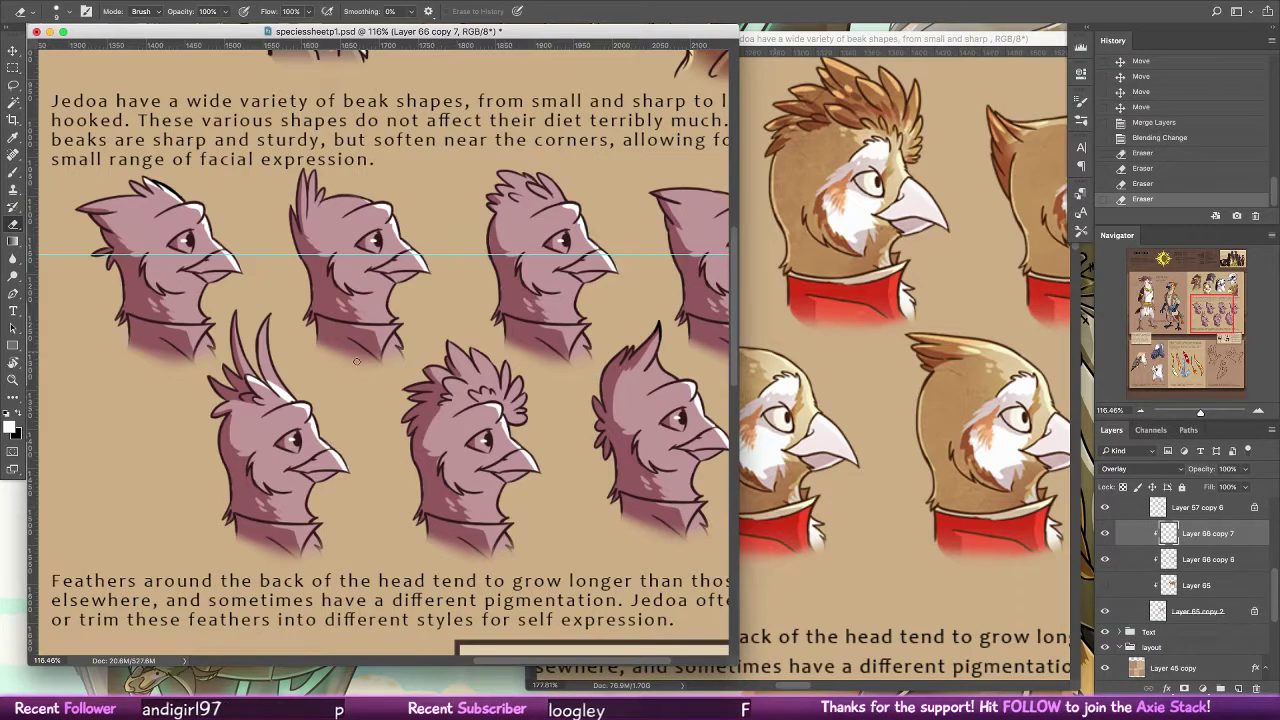
pyautogui.moveTo(287, 384); pyautogui.dragTo(256, 382)
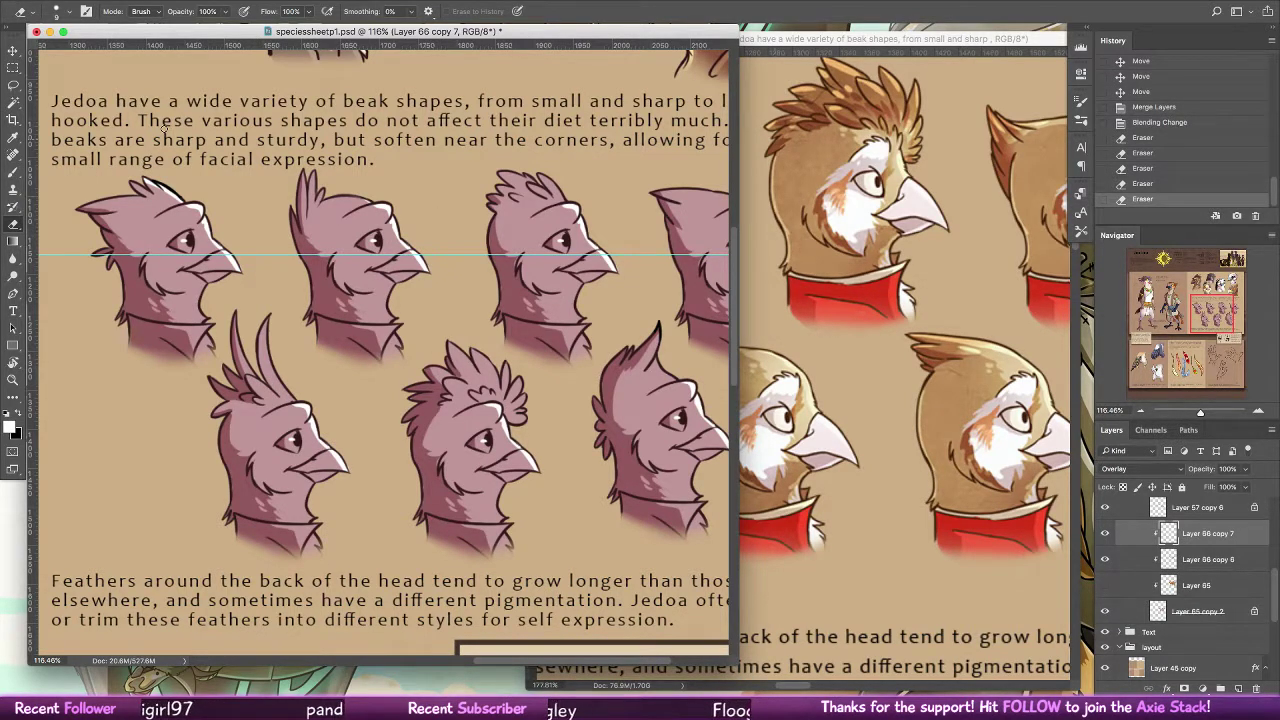
# Brush white highlights onto the crest feathers of the upper row's second and third heads and the lower row's first head
pyautogui.press('b')
pyautogui.moveTo(316, 188); pyautogui.dragTo(317, 206)
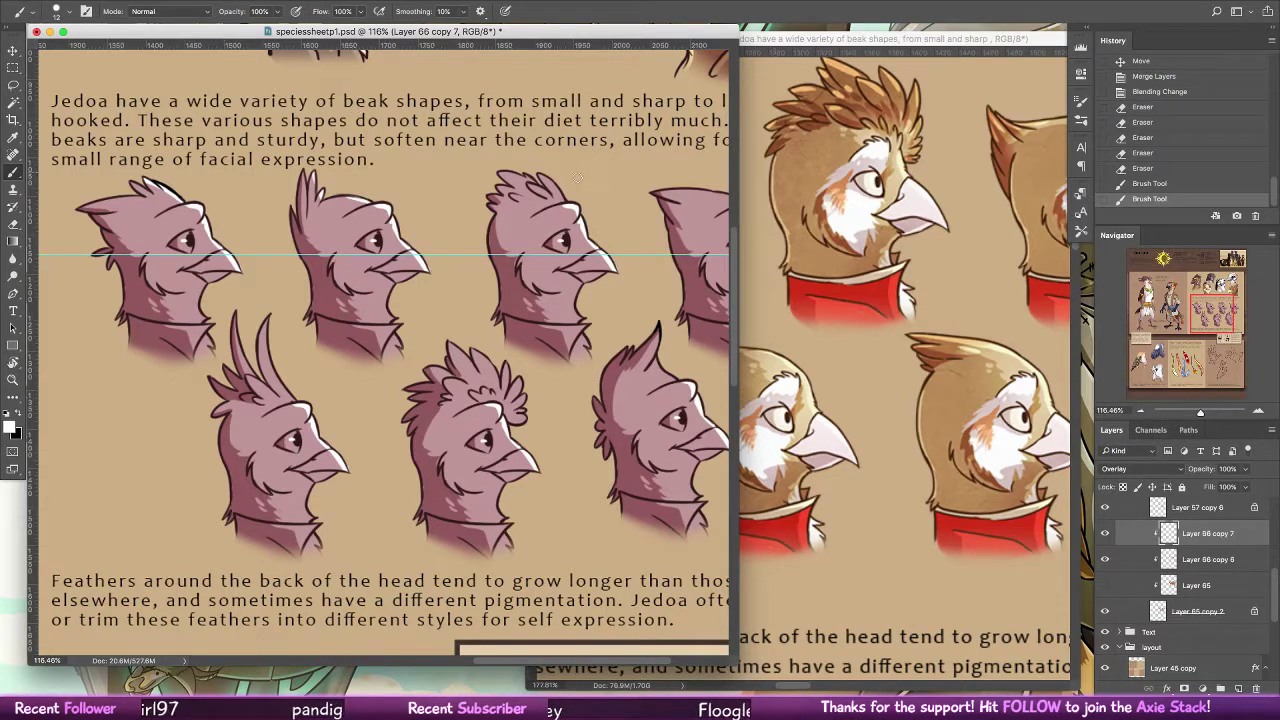
pyautogui.moveTo(541, 175)
pyautogui.mouseDown()
pyautogui.moveTo(561, 199)
pyautogui.moveTo(521, 181)
pyautogui.mouseUp()
pyautogui.moveTo(267, 319)
pyautogui.mouseDown()
pyautogui.moveTo(265, 357)
pyautogui.moveTo(291, 400)
pyautogui.moveTo(254, 381)
pyautogui.mouseUp()
pyautogui.moveTo(255, 376)
pyautogui.mouseDown()
pyautogui.moveTo(280, 401)
pyautogui.moveTo(234, 321)
pyautogui.mouseUp()
pyautogui.press('super+z')
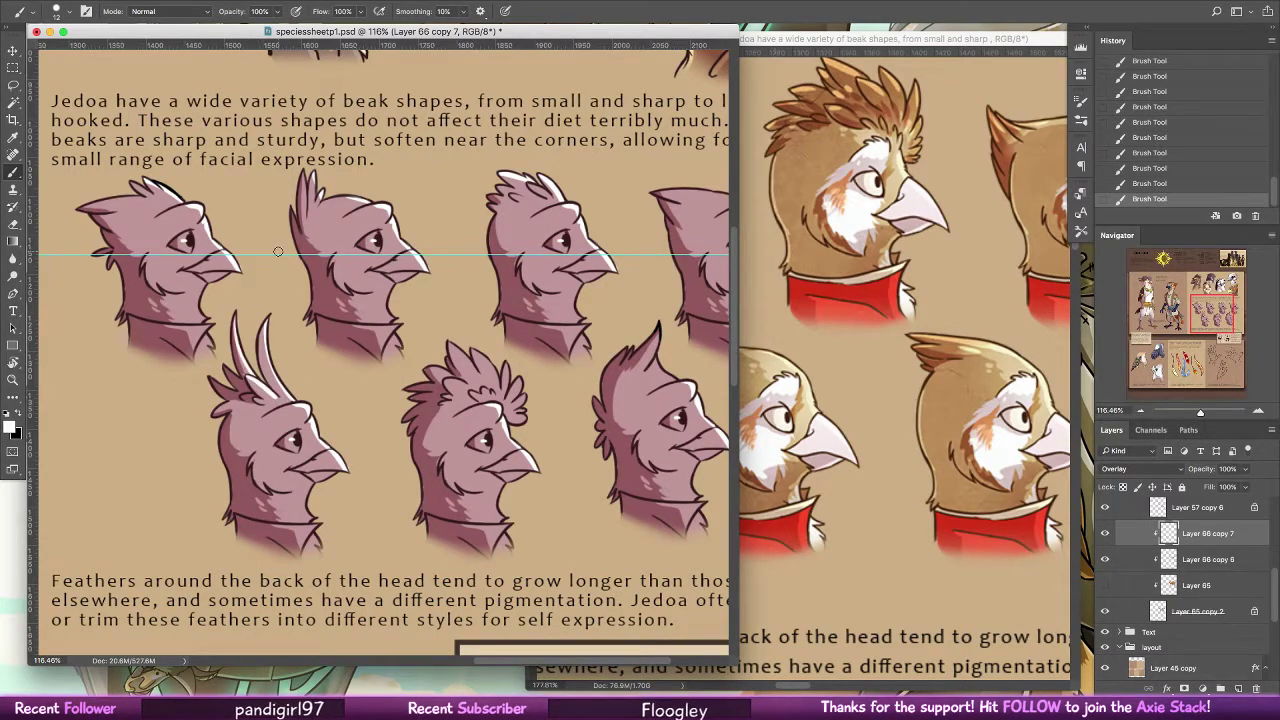
pyautogui.press('alt+super+z')
pyautogui.press('alt+super+z')
# Brush white highlights onto the crest feathers of the lower row's second and third heads
pyautogui.moveTo(509, 421)
pyautogui.mouseDown()
pyautogui.moveTo(526, 396)
pyautogui.moveTo(478, 372)
pyautogui.mouseUp()
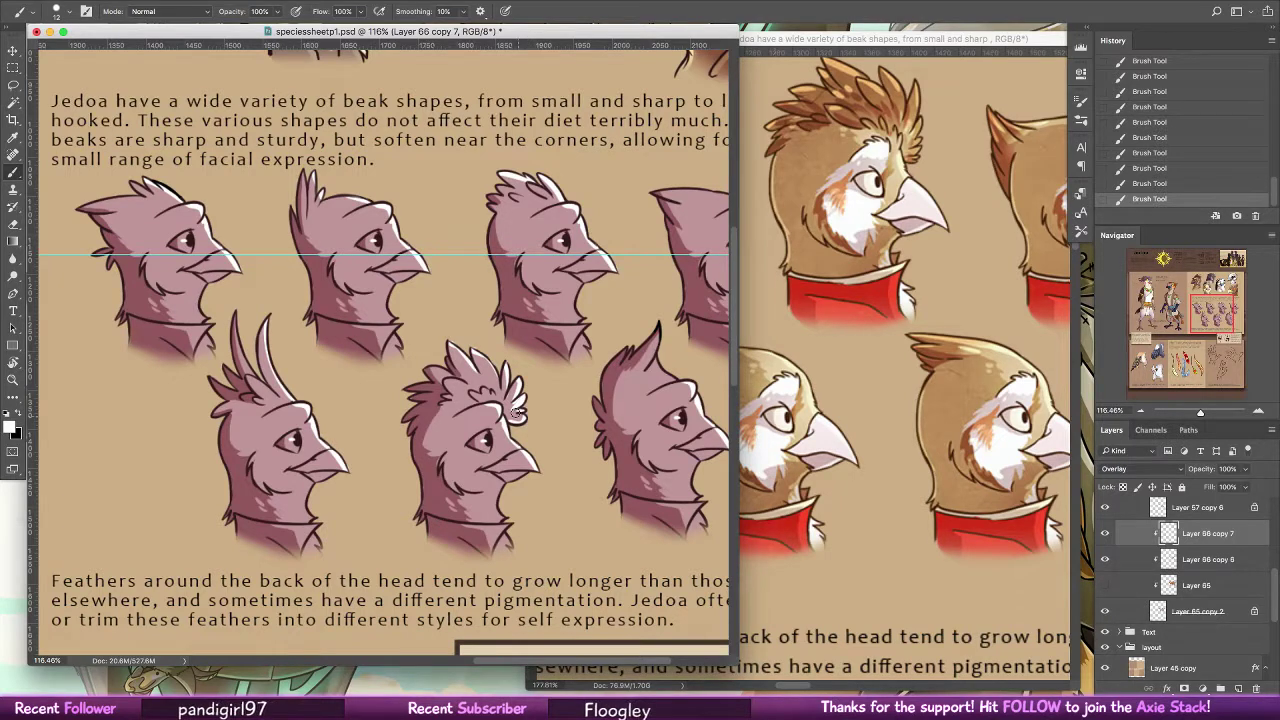
pyautogui.hscroll(5, 519, 392)
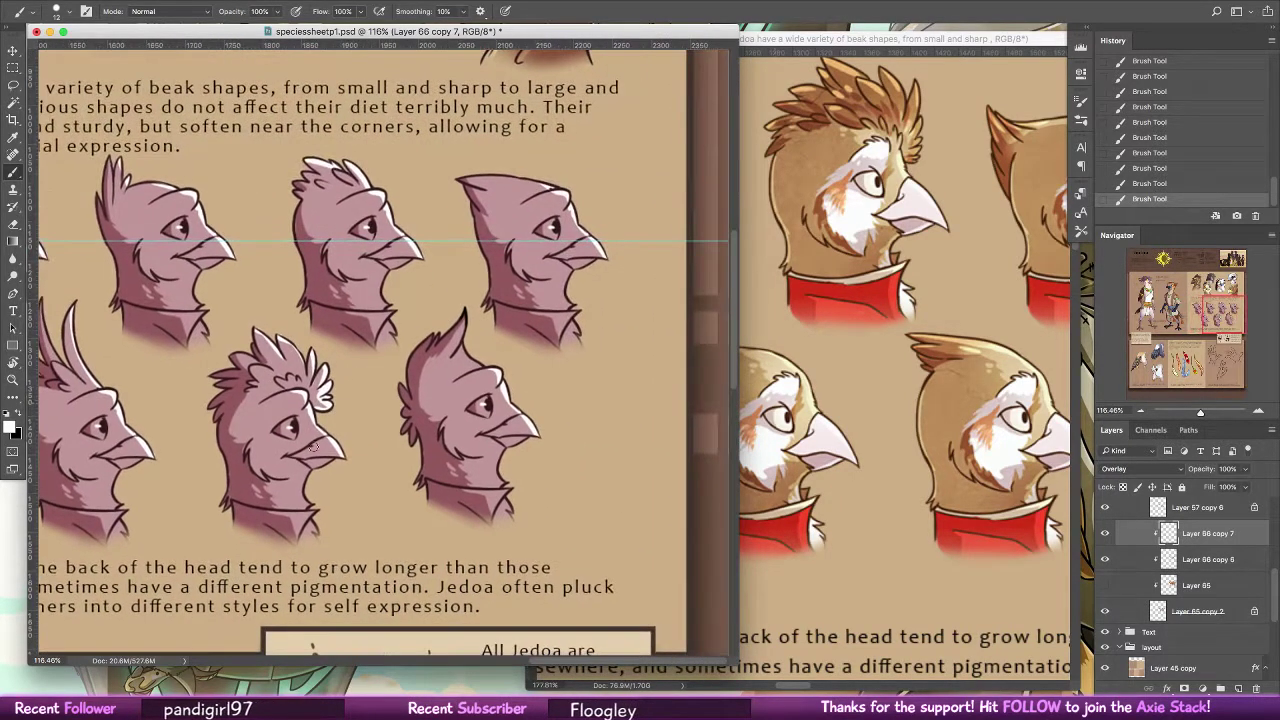
pyautogui.press('super+z')
pyautogui.moveTo(485, 366)
pyautogui.mouseDown()
pyautogui.moveTo(456, 344)
pyautogui.moveTo(462, 319)
pyautogui.mouseUp()
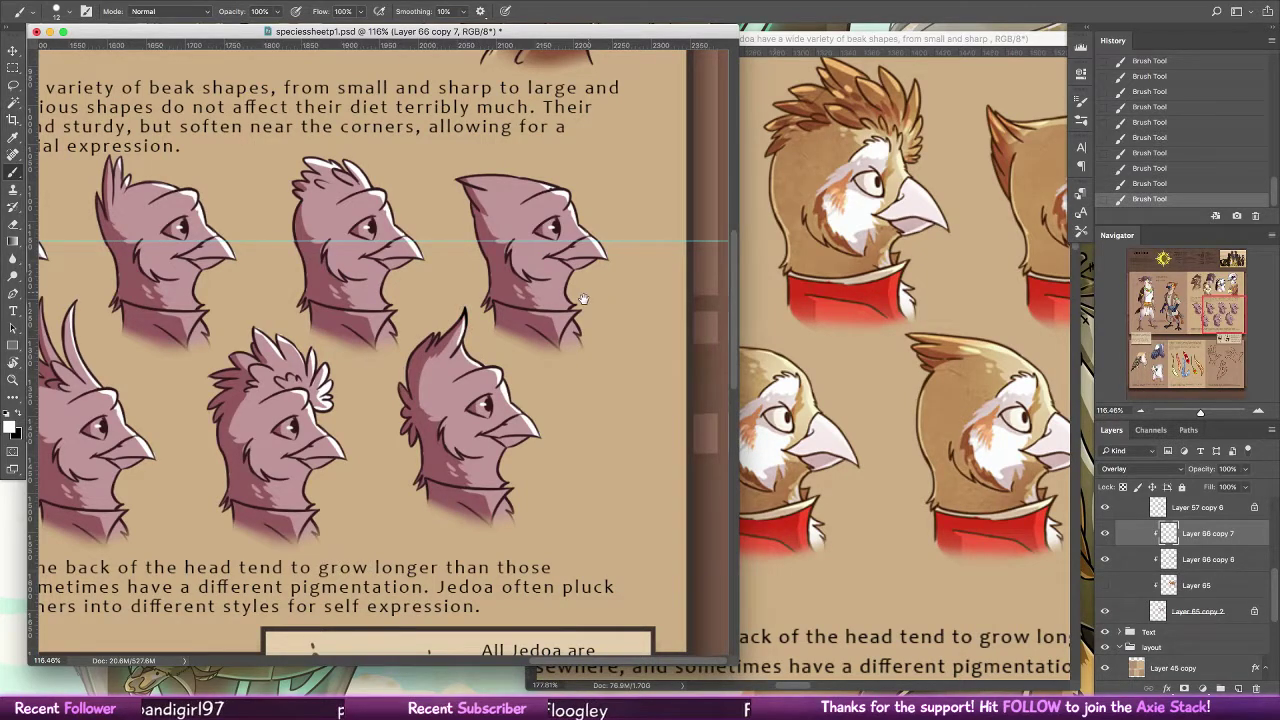
# Paint white highlights on the small feather tufts at the front of the collars across both rows of heads
pyautogui.scroll(3, 583, 298)
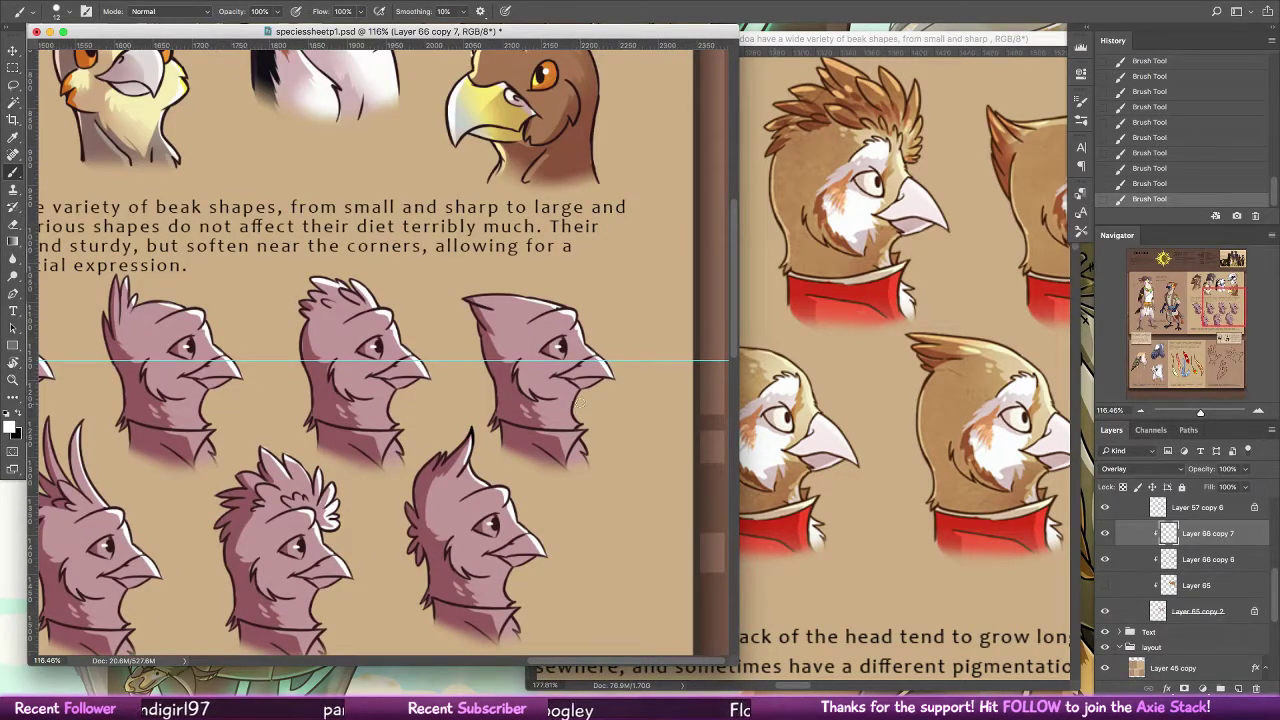
pyautogui.press('super+z')
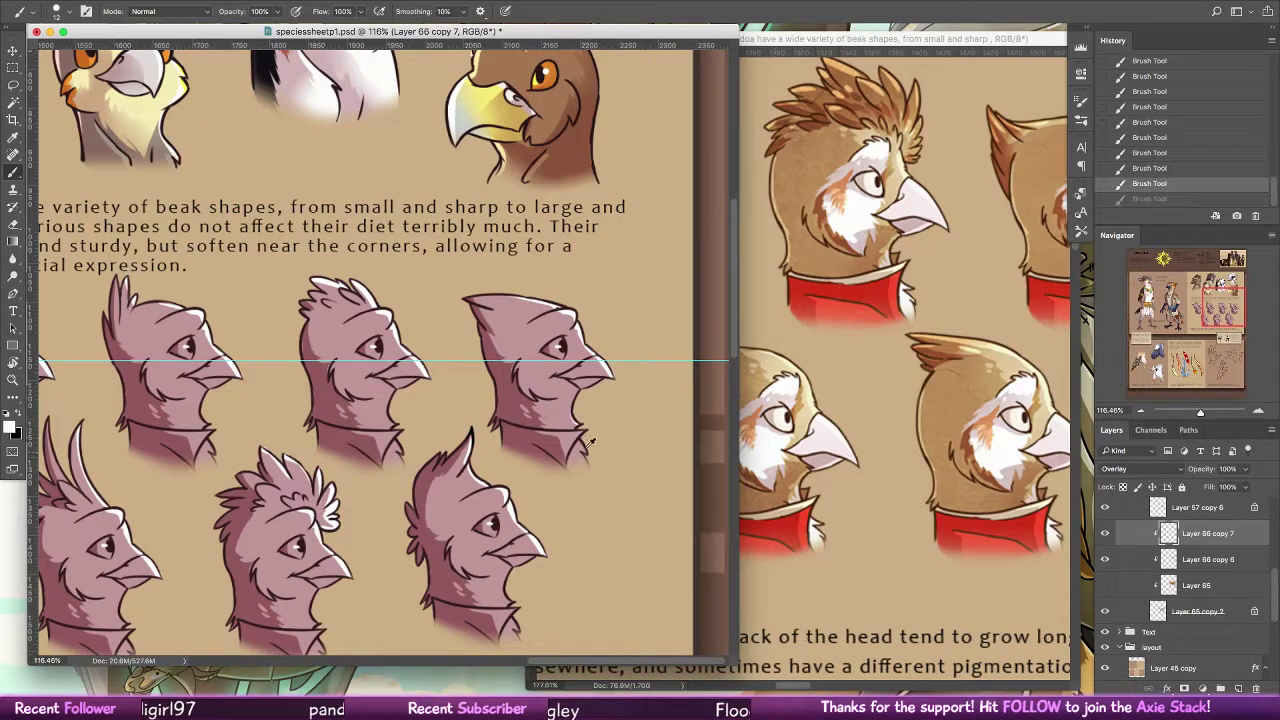
pyautogui.moveTo(582, 434); pyautogui.dragTo(586, 445)
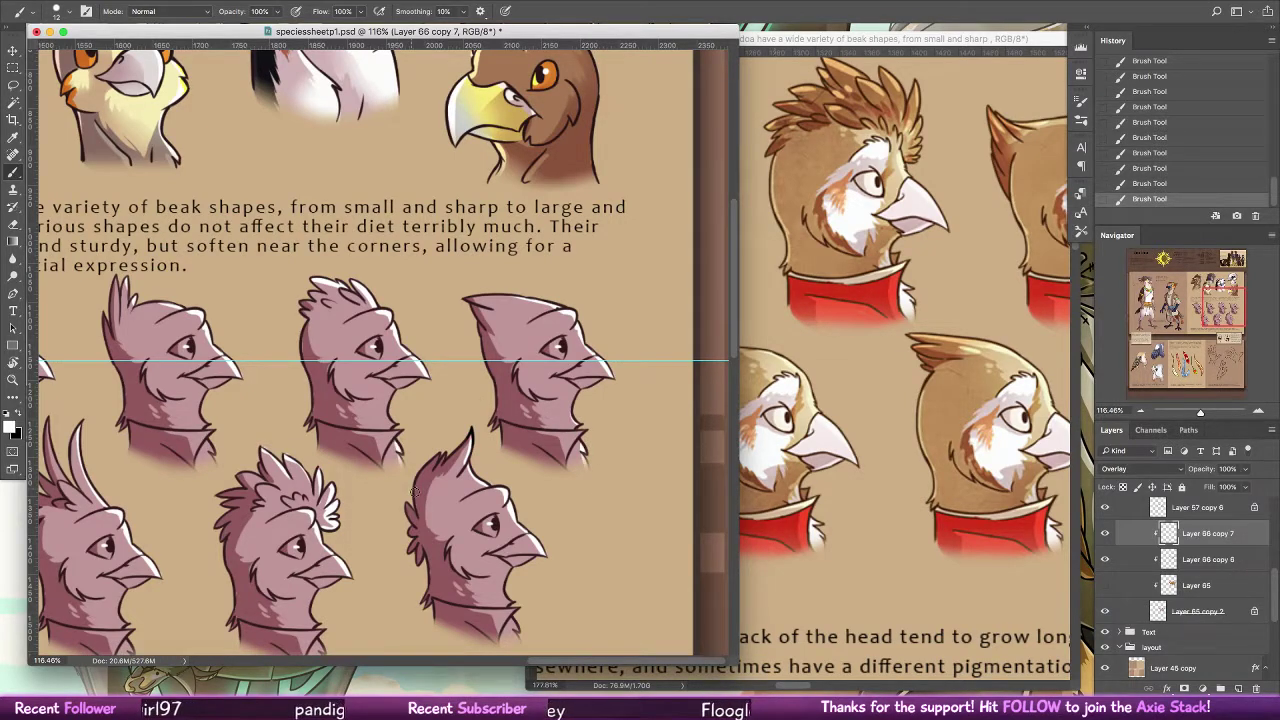
pyautogui.moveTo(209, 569); pyautogui.dragTo(314, 408)
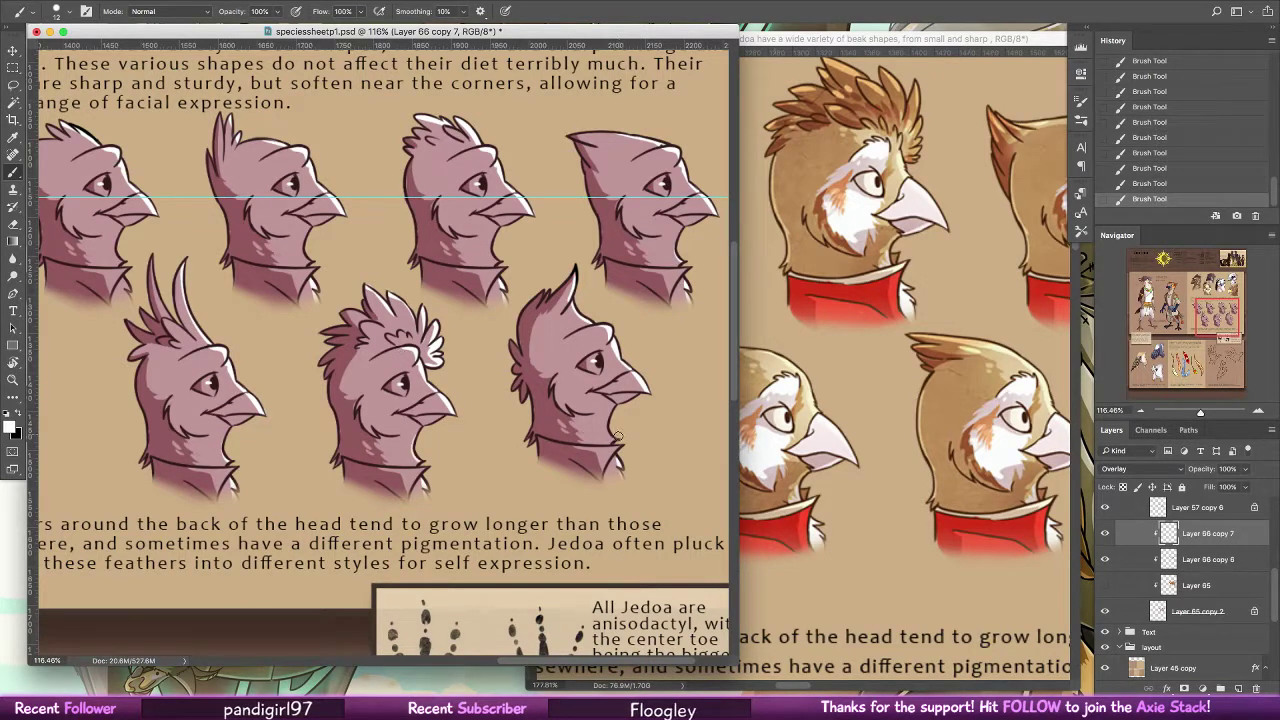
pyautogui.moveTo(618, 436); pyautogui.dragTo(623, 441)
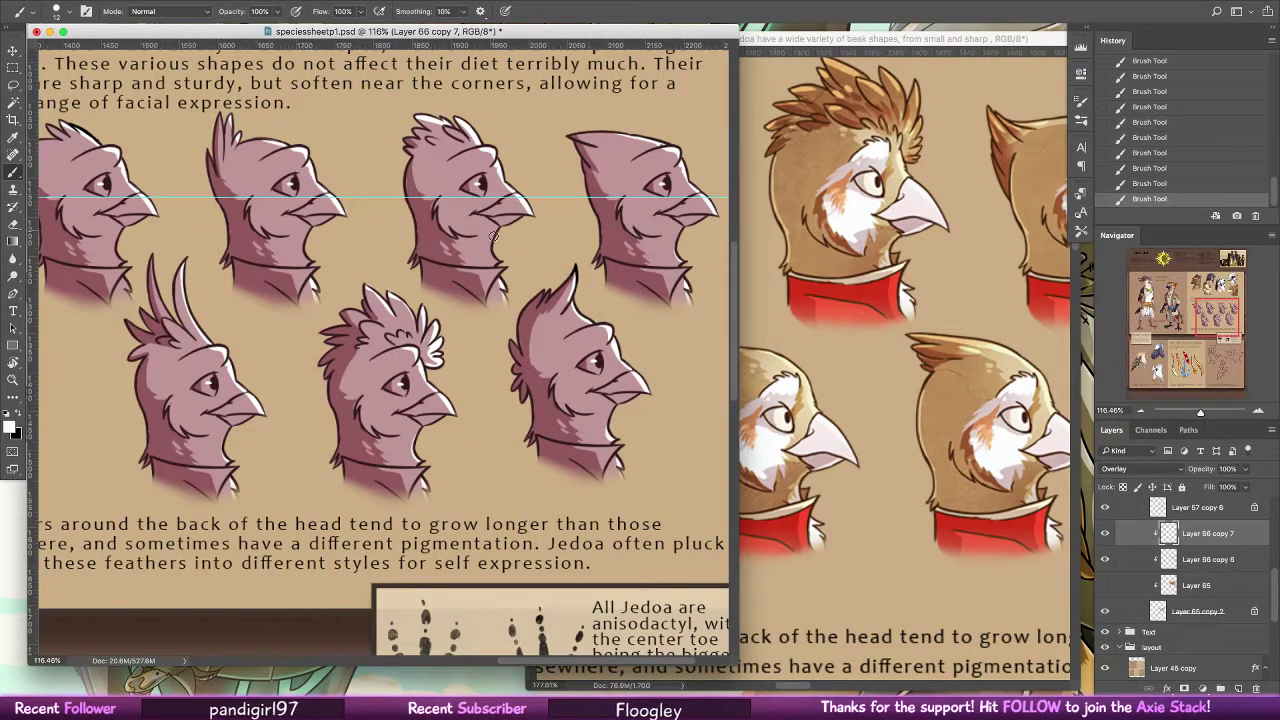
pyautogui.scroll(2, 360, 277)
pyautogui.hscroll(-5, 360, 277)
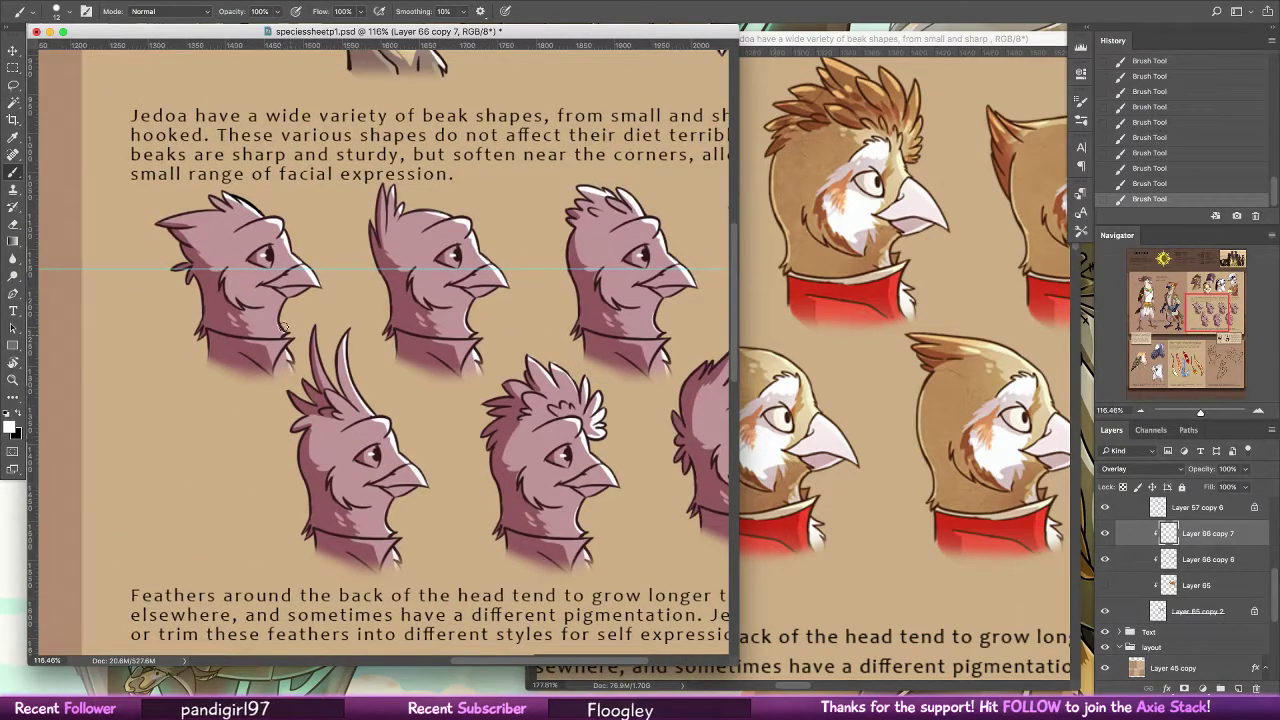
pyautogui.moveTo(286, 329)
pyautogui.mouseDown()
pyautogui.moveTo(302, 288)
pyautogui.moveTo(280, 316)
pyautogui.mouseUp()
pyautogui.press('super+z')
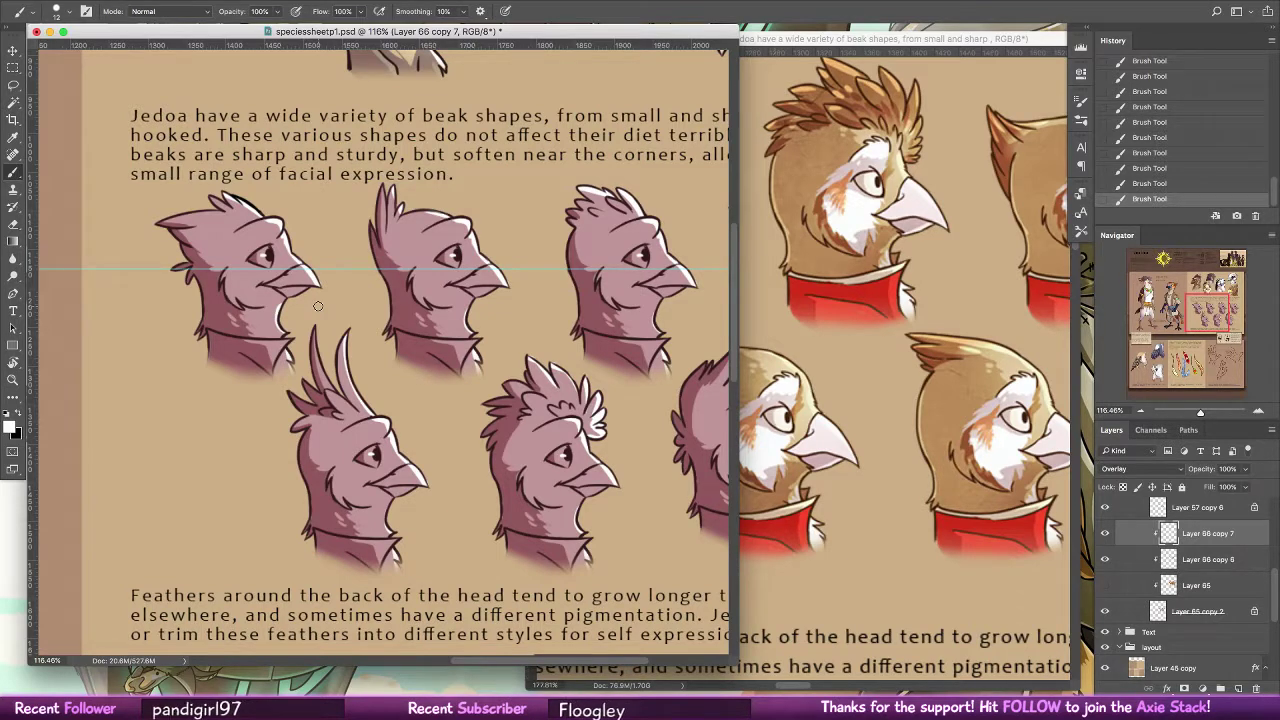
# Show the Layer 65 colours and set the opacity of Layer 66 copy 7 to 52% and Layer 66 copy 6 to 59%
pyautogui.click(1114, 469)
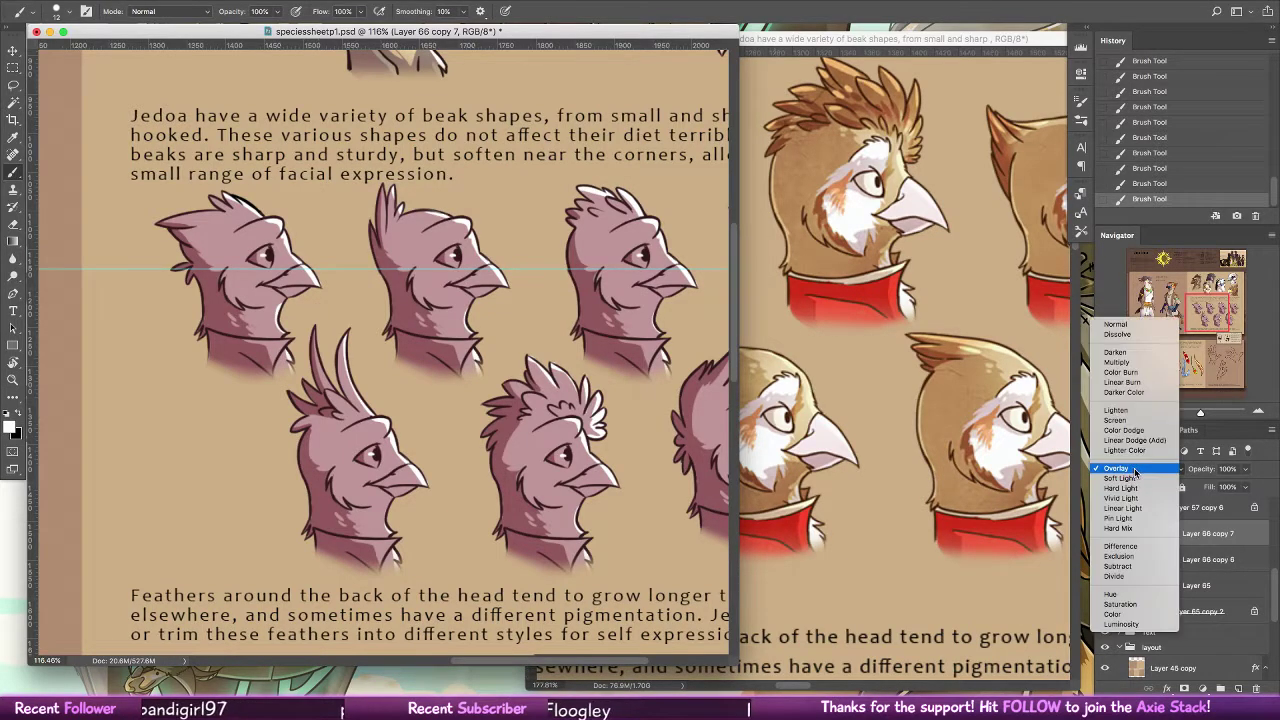
pyautogui.click(1114, 469)
pyautogui.click(1105, 586)
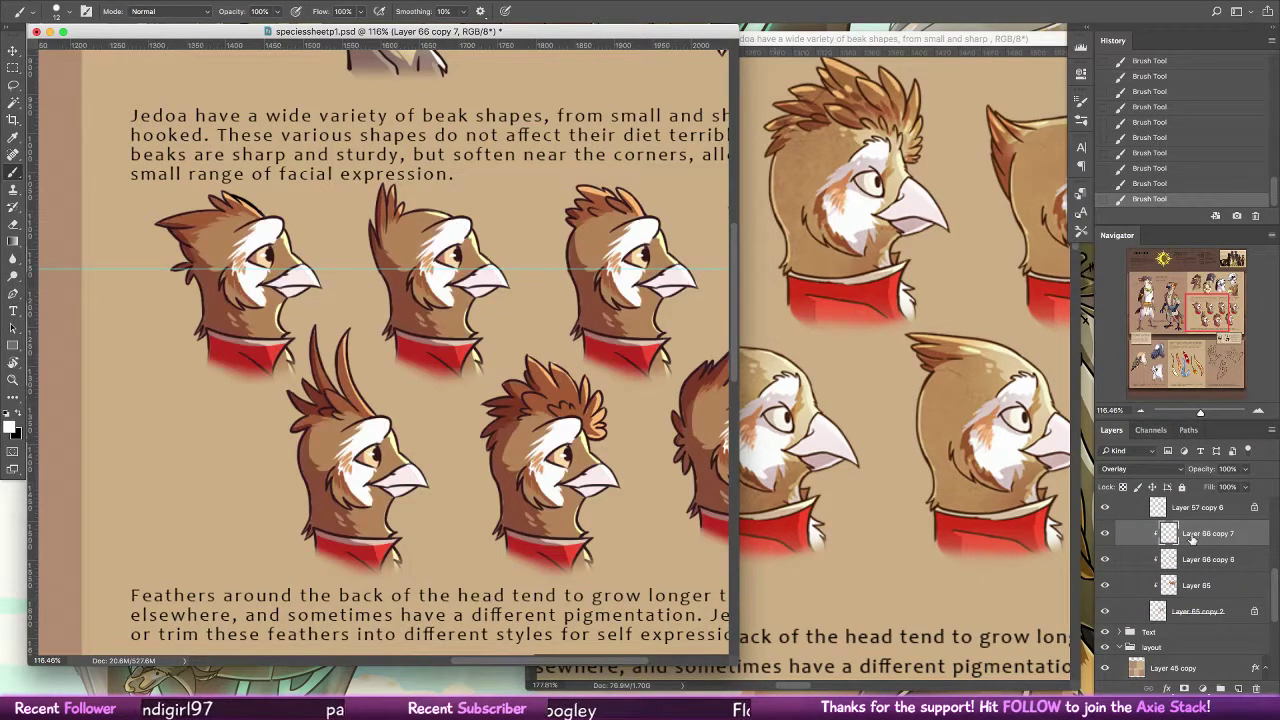
pyautogui.click(1245, 469)
pyautogui.click(1216, 486)
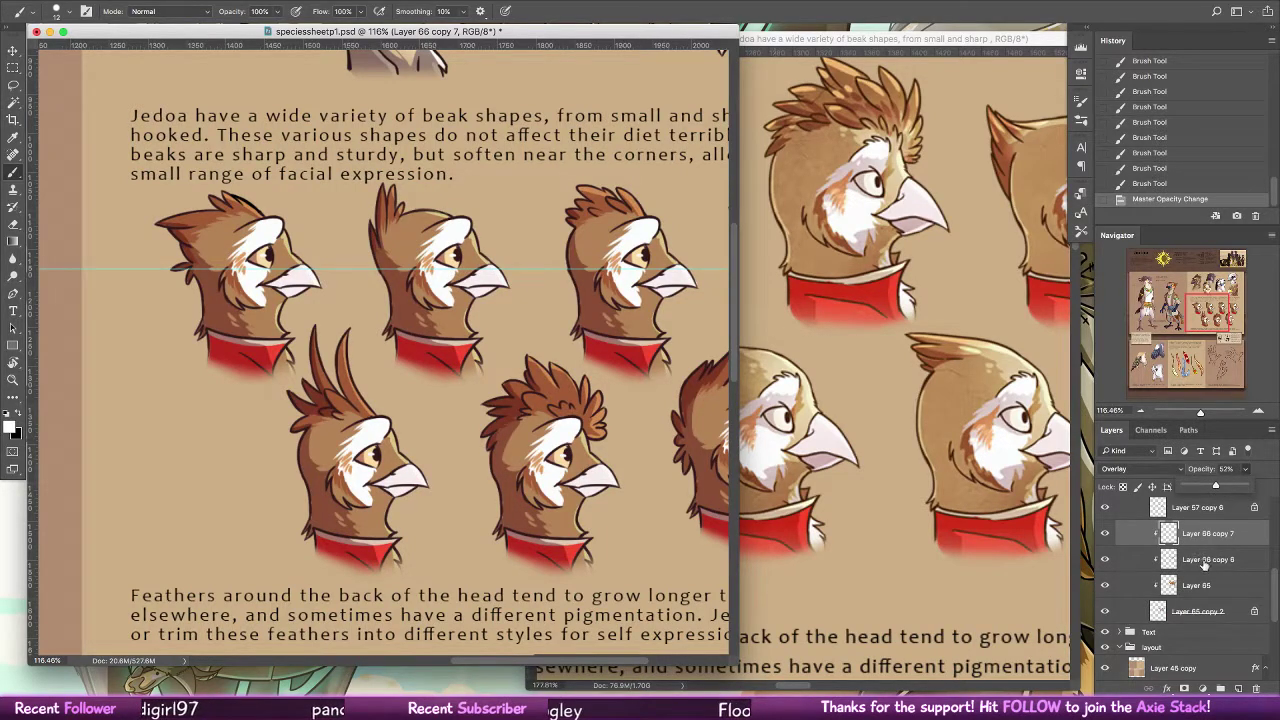
pyautogui.click(1205, 562)
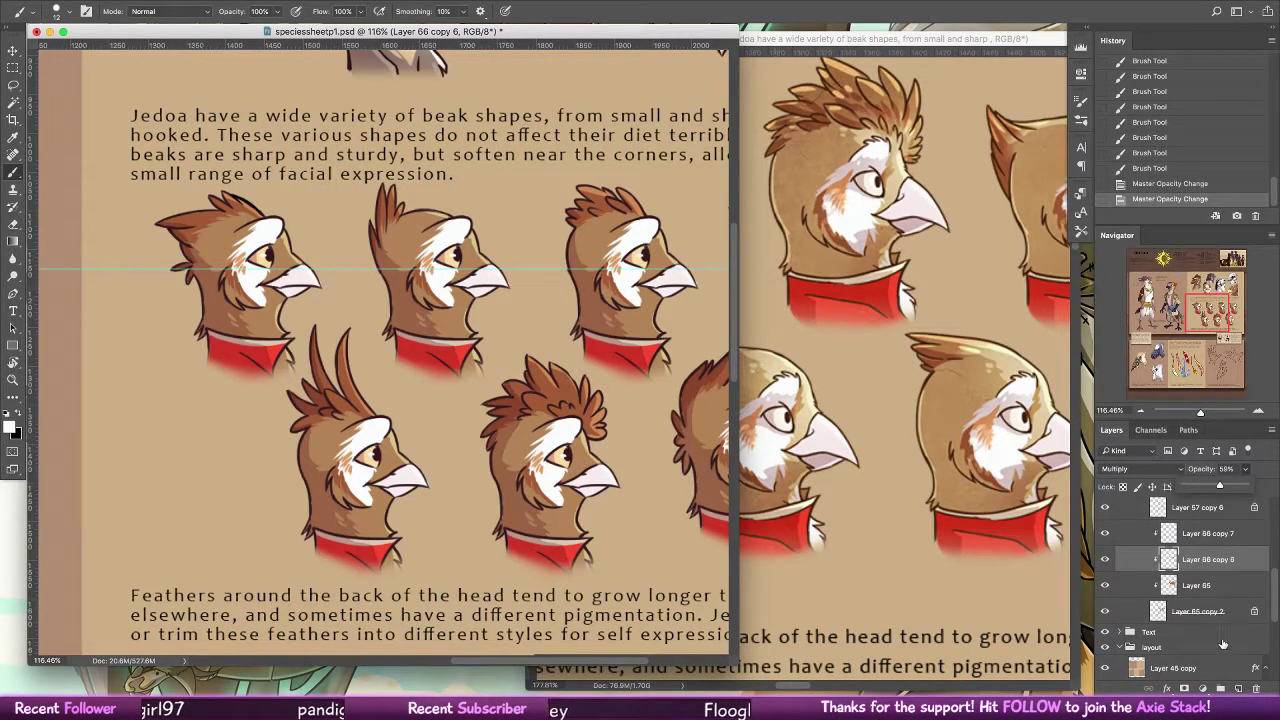
# Add a layer mask to Layer 66 copy 6 and apply radial gradients to it around the upper row's first head
pyautogui.click(1204, 690)
pyautogui.click(15, 238)
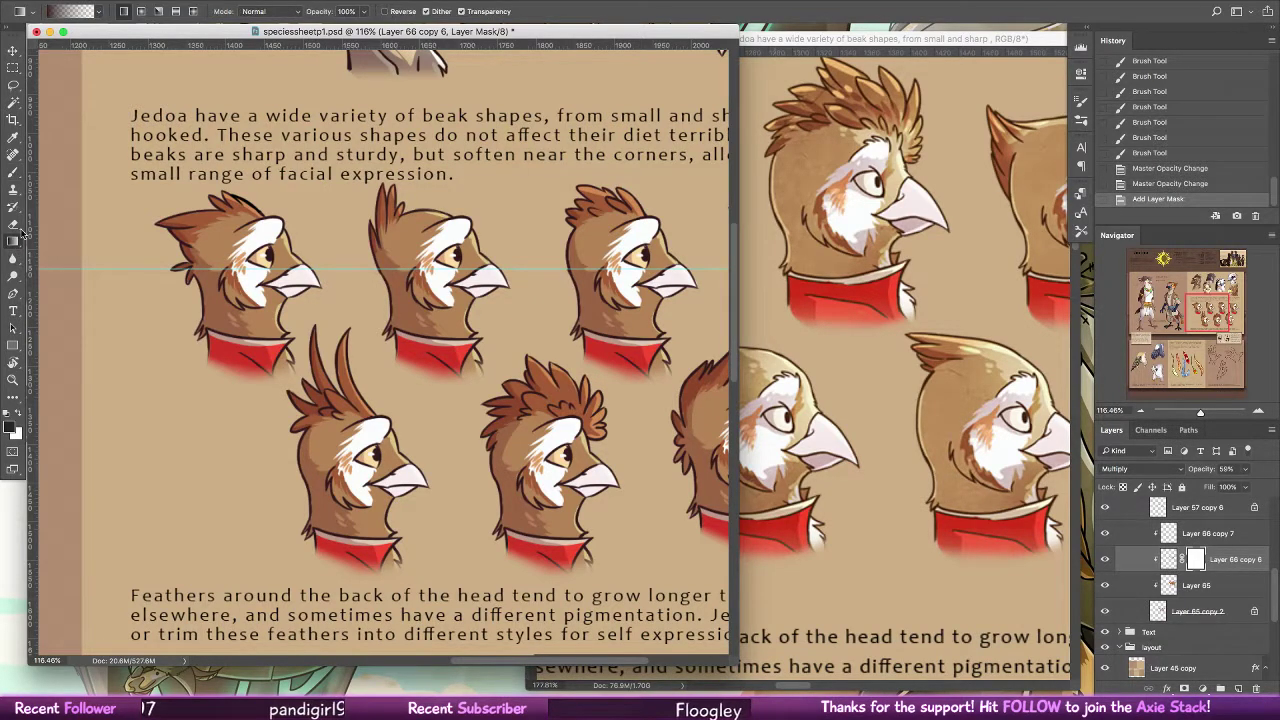
pyautogui.press('x')
pyautogui.click(141, 12)
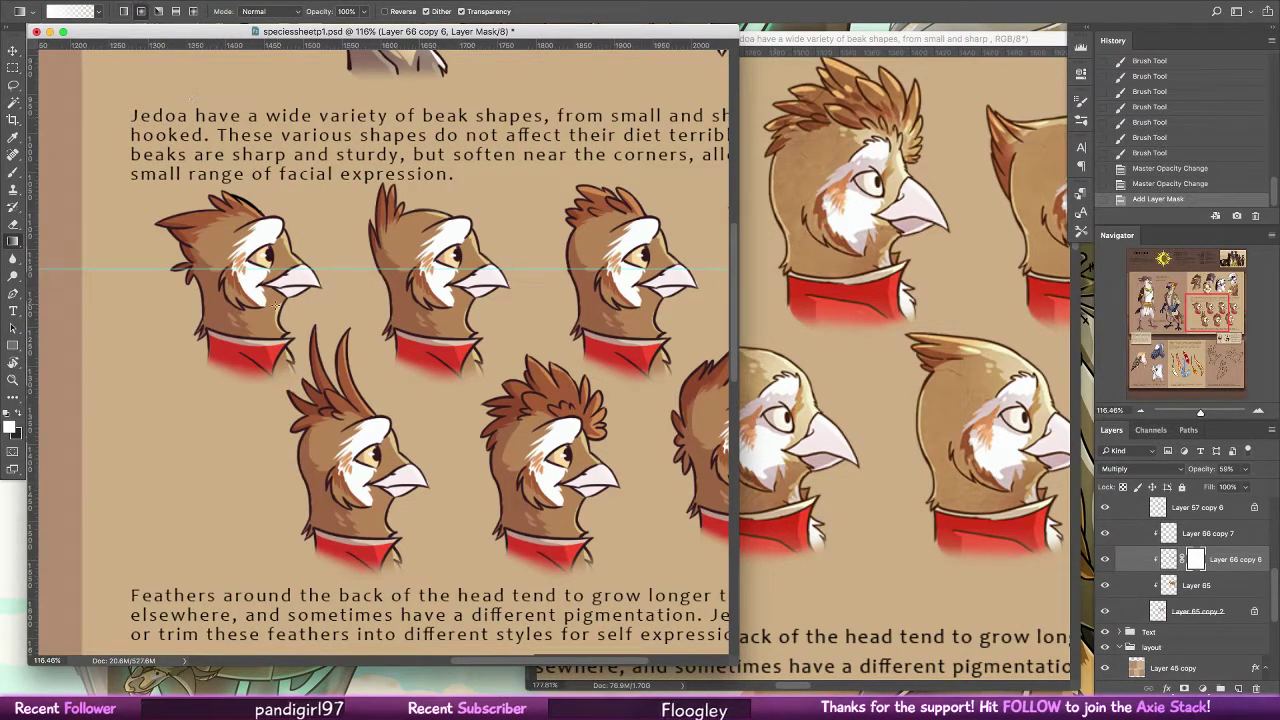
pyautogui.moveTo(275, 306); pyautogui.dragTo(314, 247)
pyautogui.press('x')
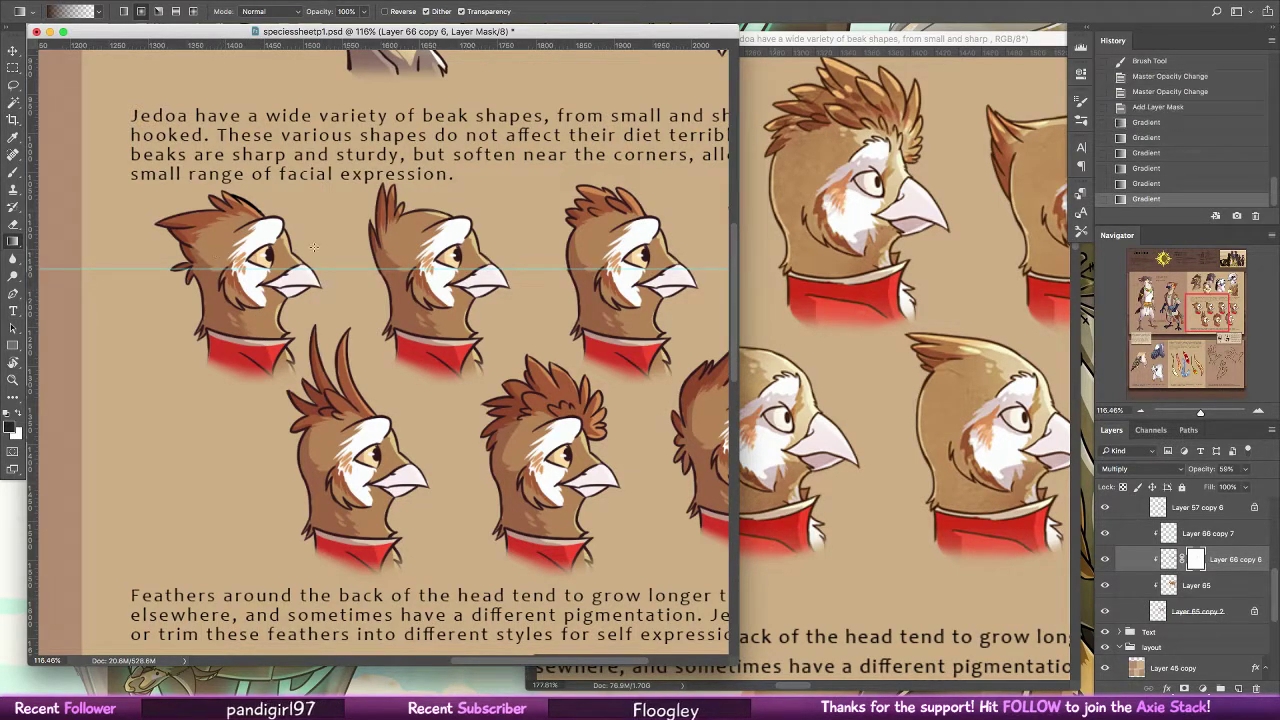
# Apply black radial gradients on the shading mask over the remaining heads and set Layer 66 copy 6's opacity to 78%
pyautogui.moveTo(409, 275); pyautogui.dragTo(420, 300)
pyautogui.moveTo(432, 305); pyautogui.dragTo(477, 380)
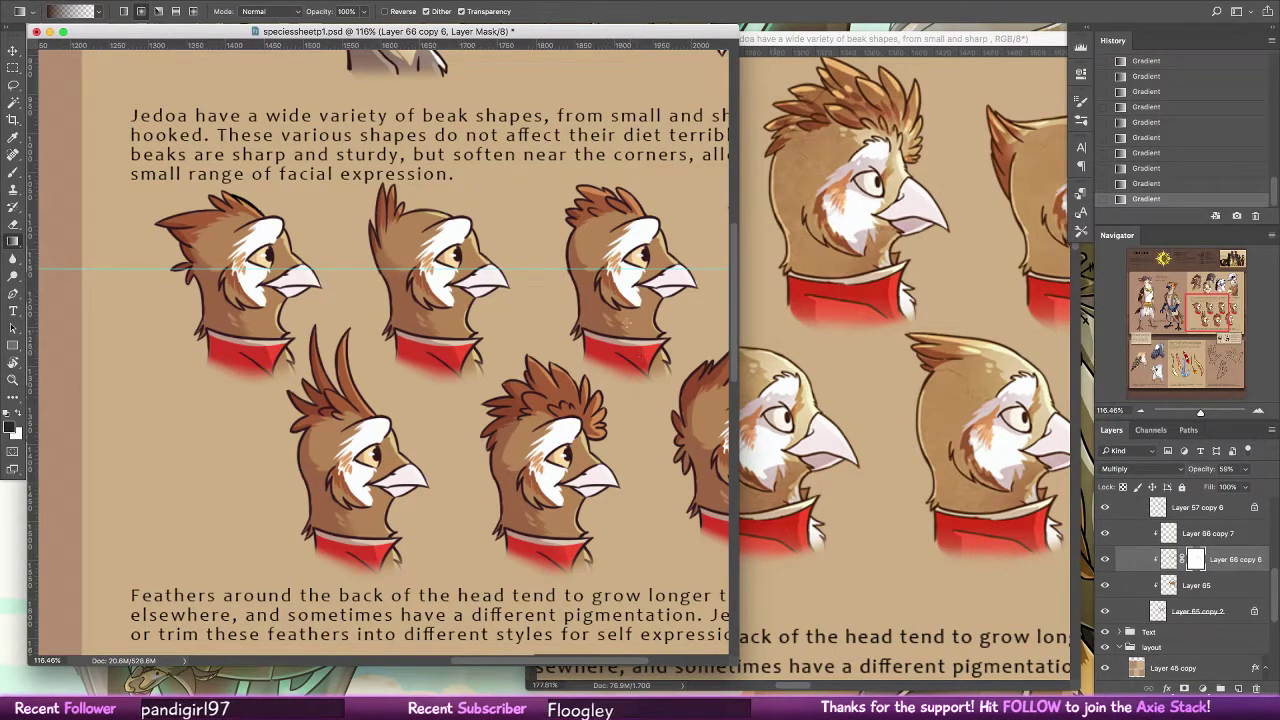
pyautogui.moveTo(654, 398); pyautogui.dragTo(430, 411)
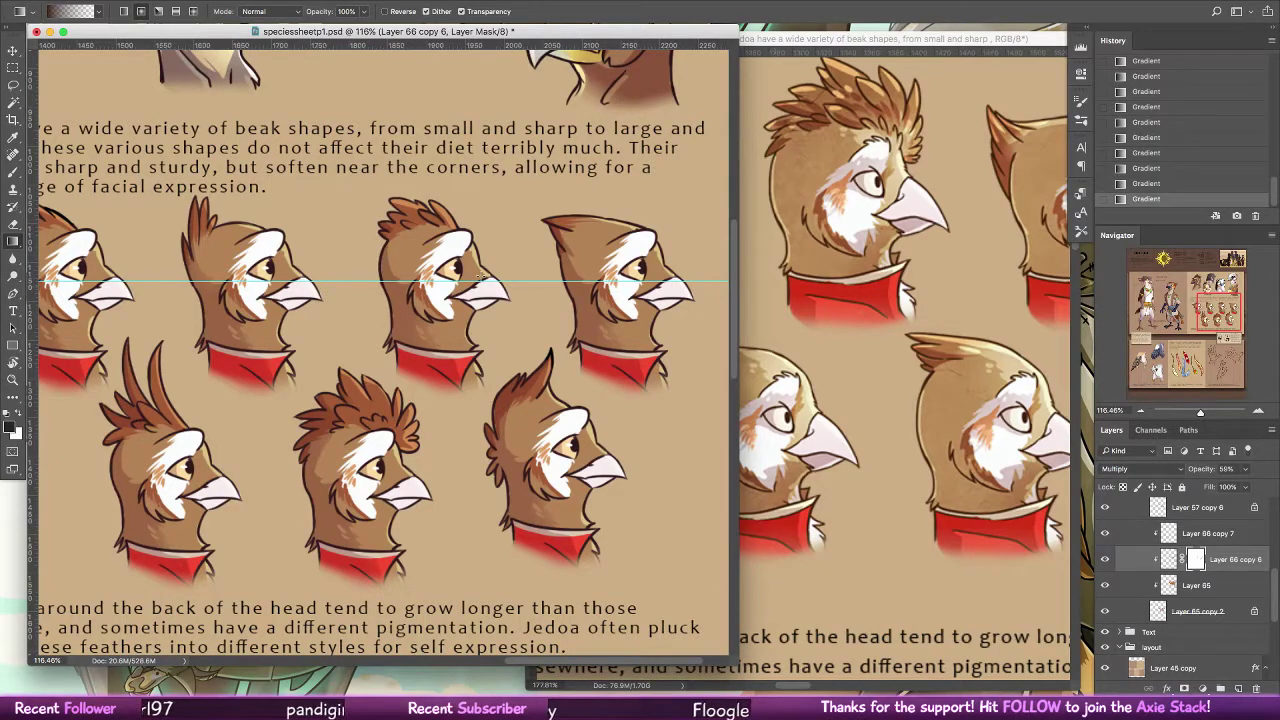
pyautogui.moveTo(452, 407); pyautogui.dragTo(583, 457)
pyautogui.click(1245, 469)
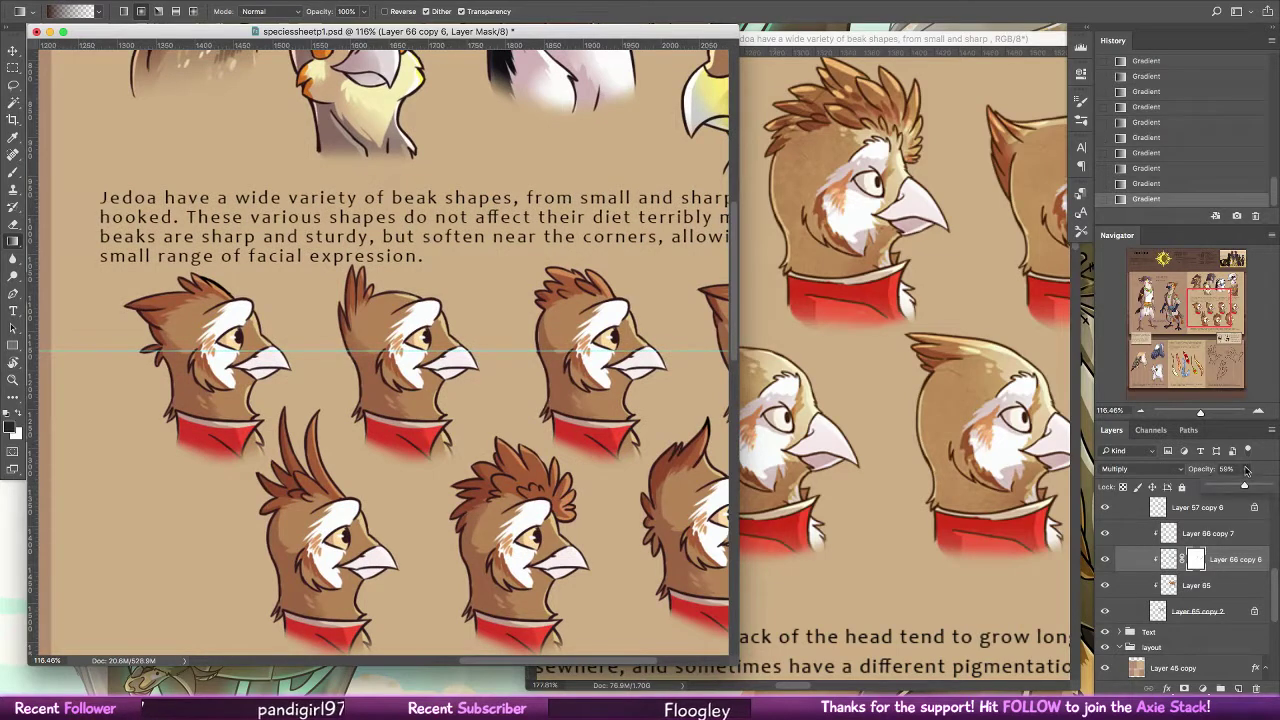
pyautogui.moveTo(1243, 486); pyautogui.dragTo(1255, 486)
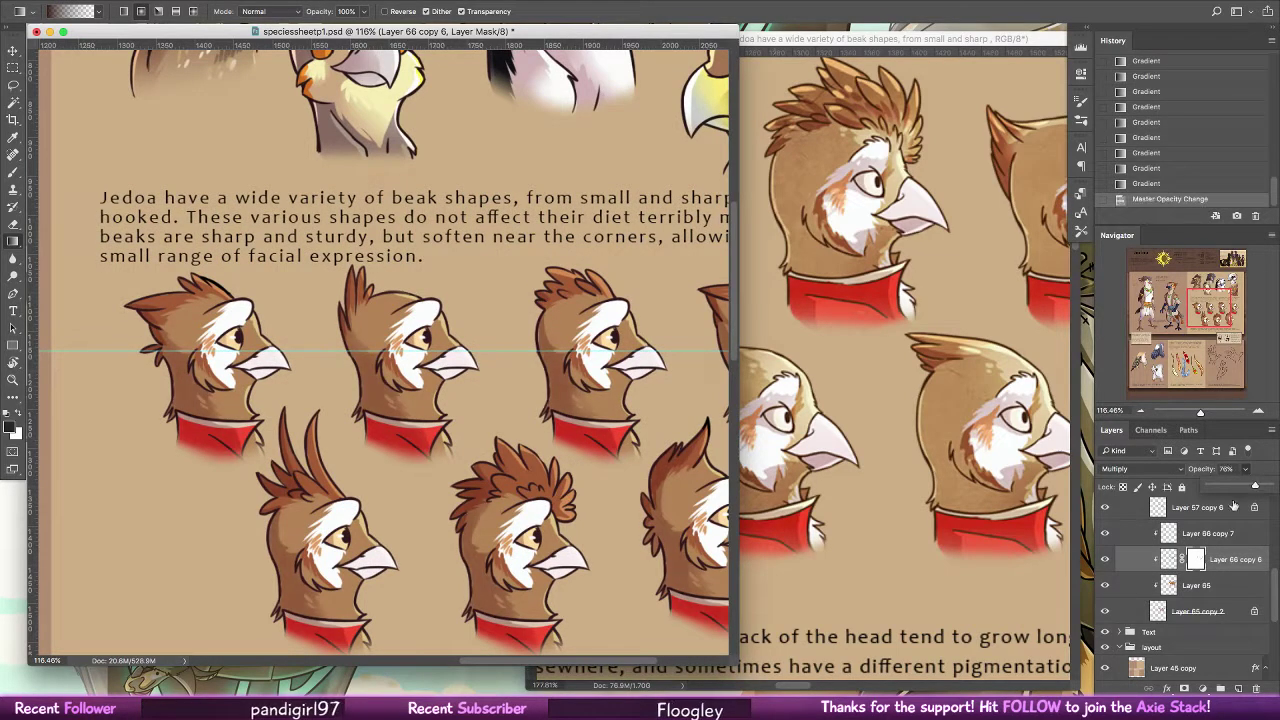
# Add a layer mask to Layer 66 copy 7, try a radial gradient near the long crest feathers, and undo the gradient
pyautogui.click(1174, 537)
pyautogui.click(1184, 689)
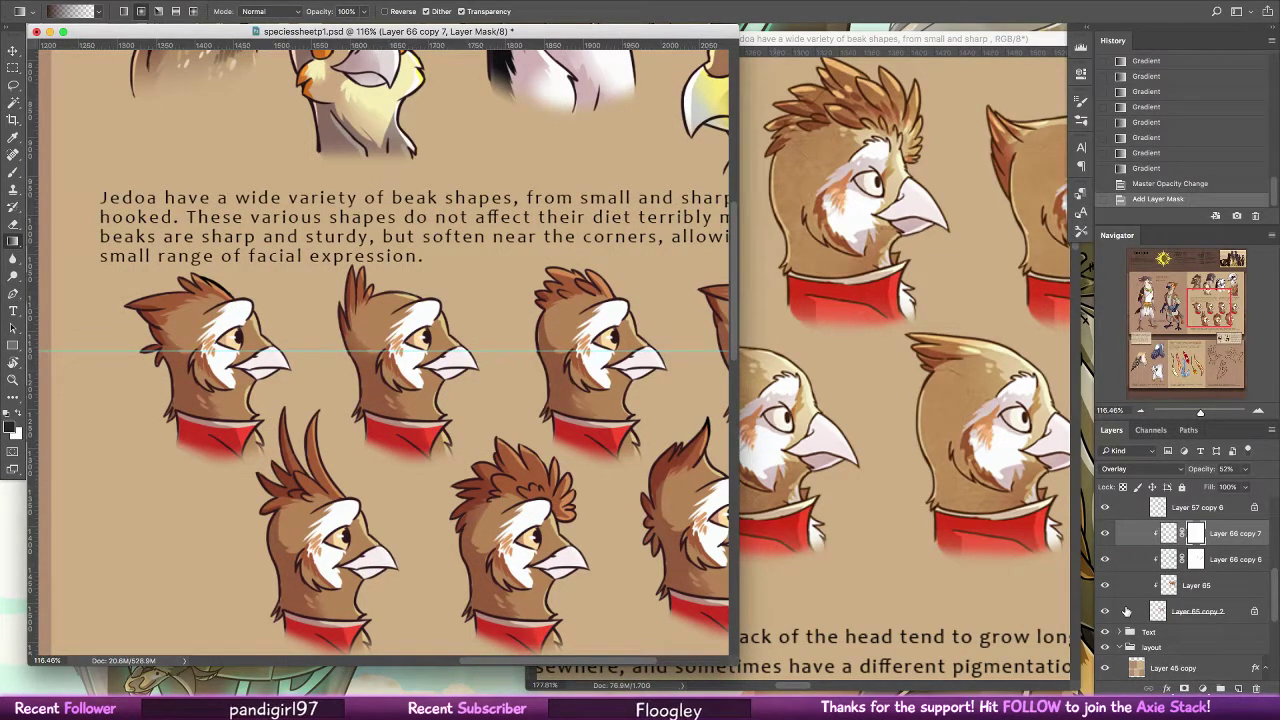
pyautogui.moveTo(317, 428); pyautogui.dragTo(318, 440)
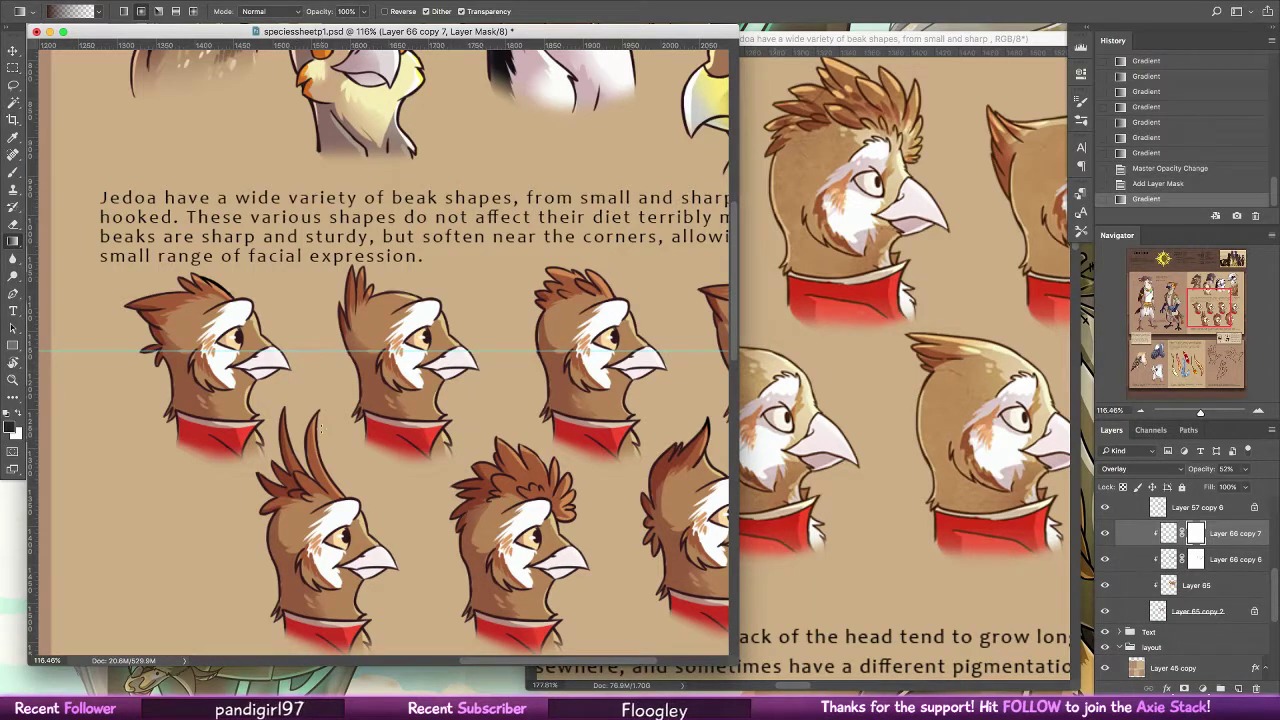
pyautogui.press('super+z')
# Check the whole species sheet zoomed out and dock the reference Jedoa Species Sheet.psd as a tab beside speciessheetp1.psd
pyautogui.click(14, 381)
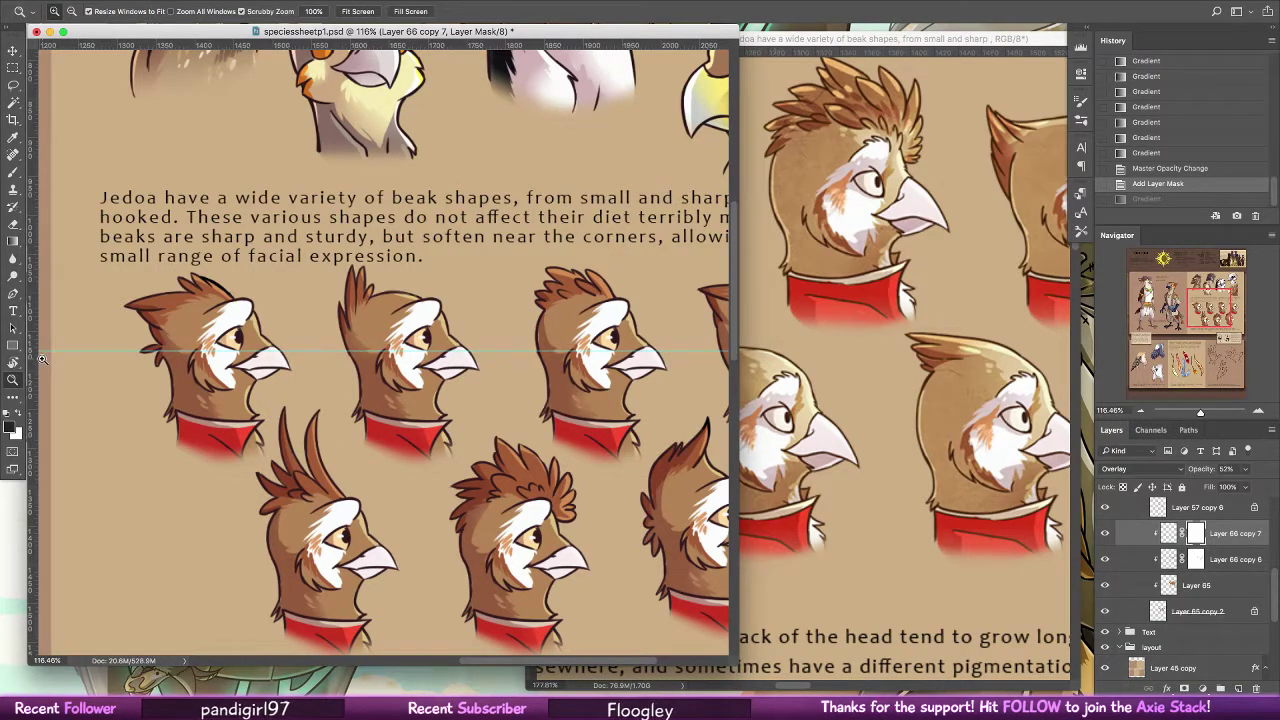
pyautogui.moveTo(468, 402); pyautogui.dragTo(438, 387)
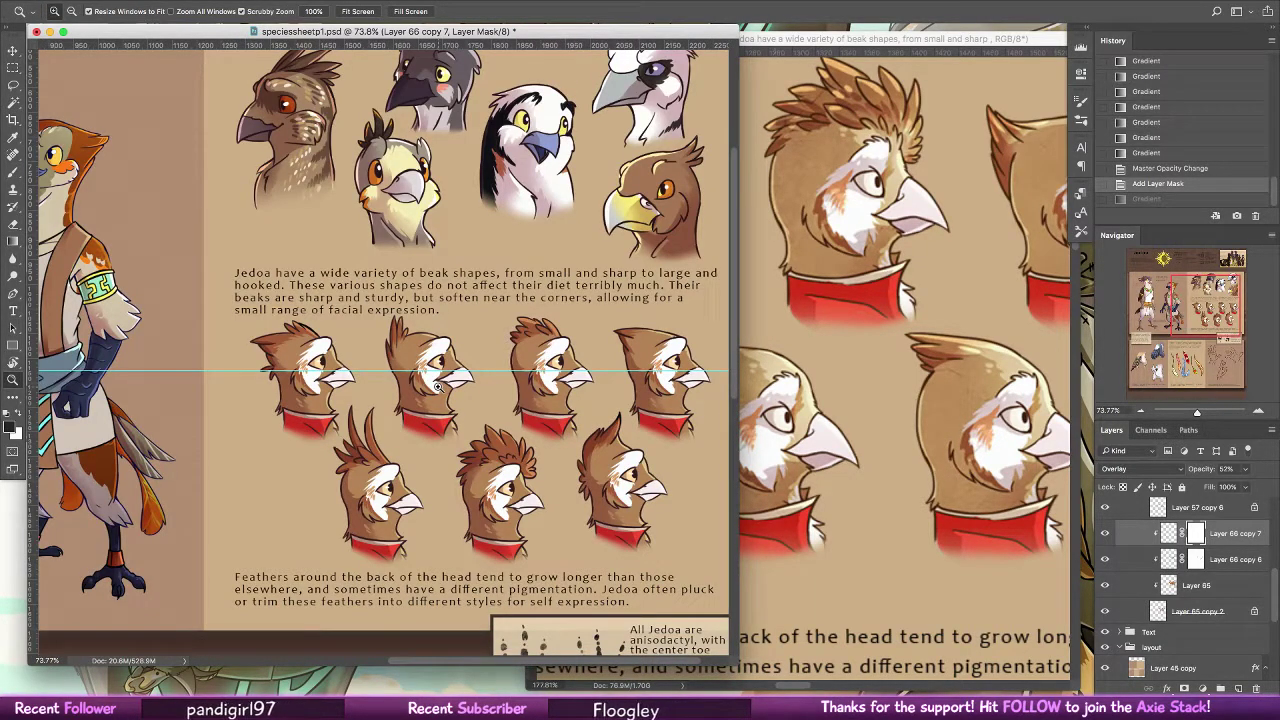
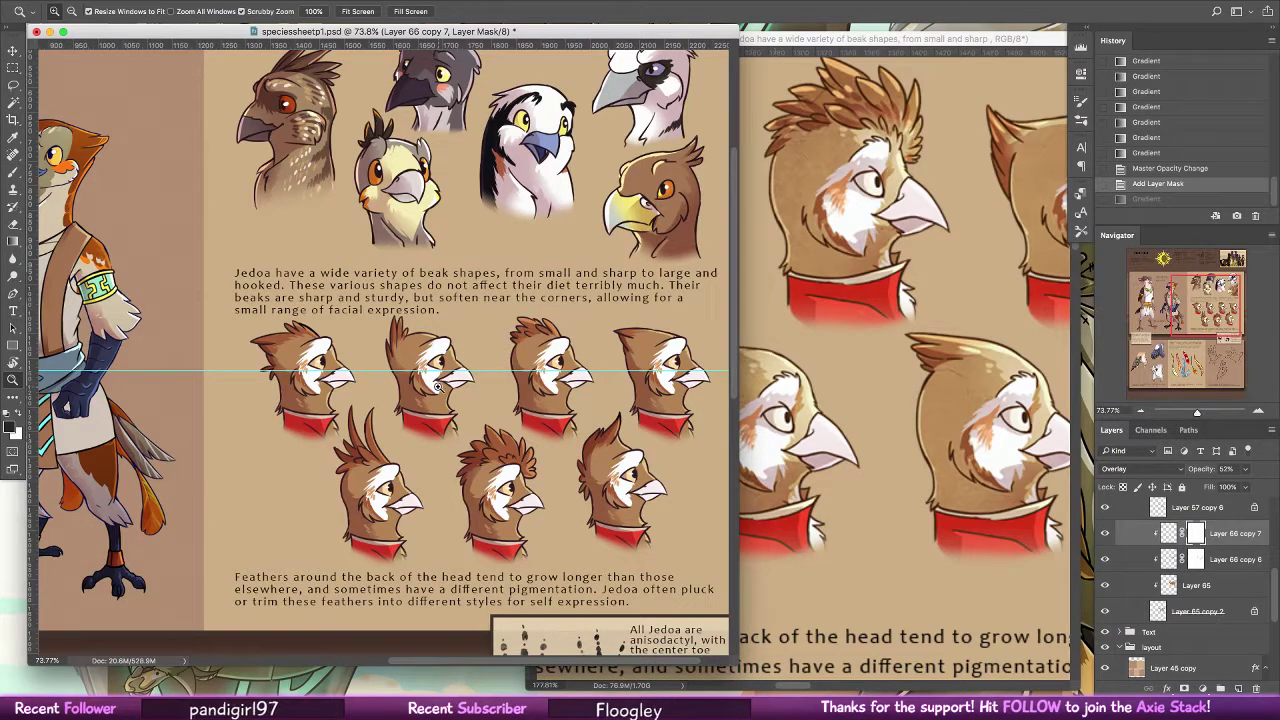
pyautogui.moveTo(438, 387); pyautogui.dragTo(375, 368)
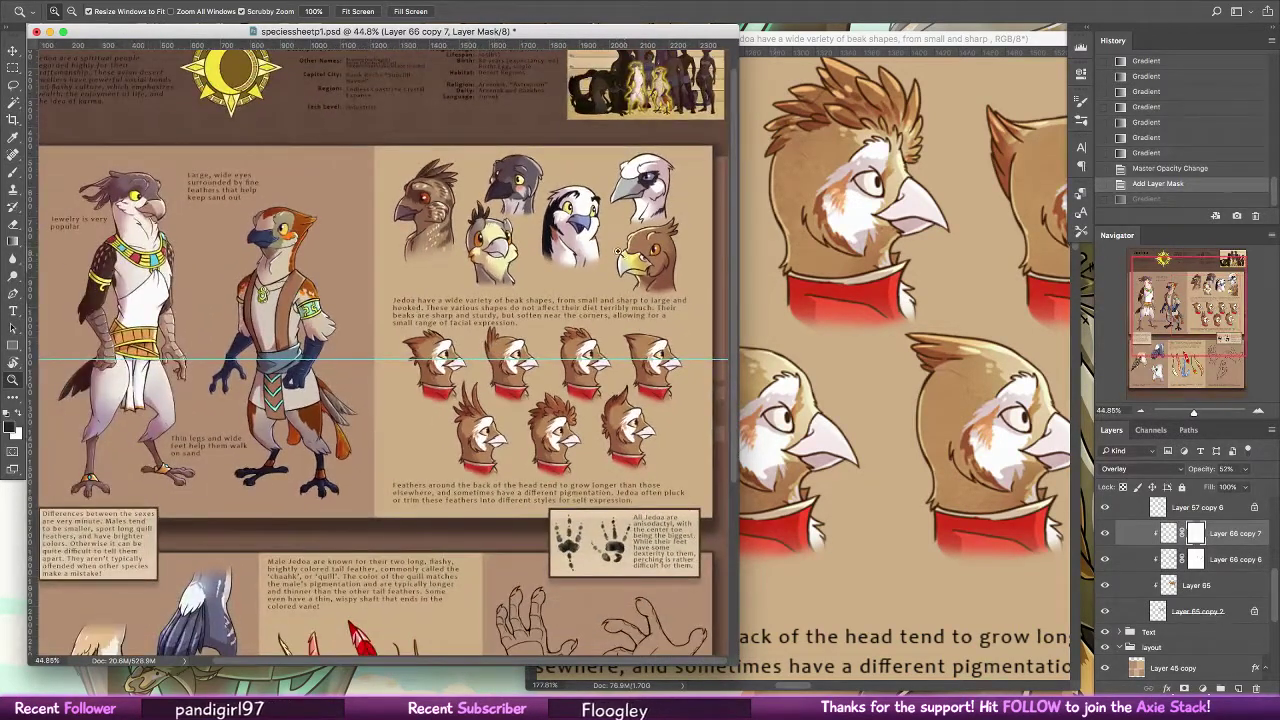
pyautogui.scroll(-2, 591, 164)
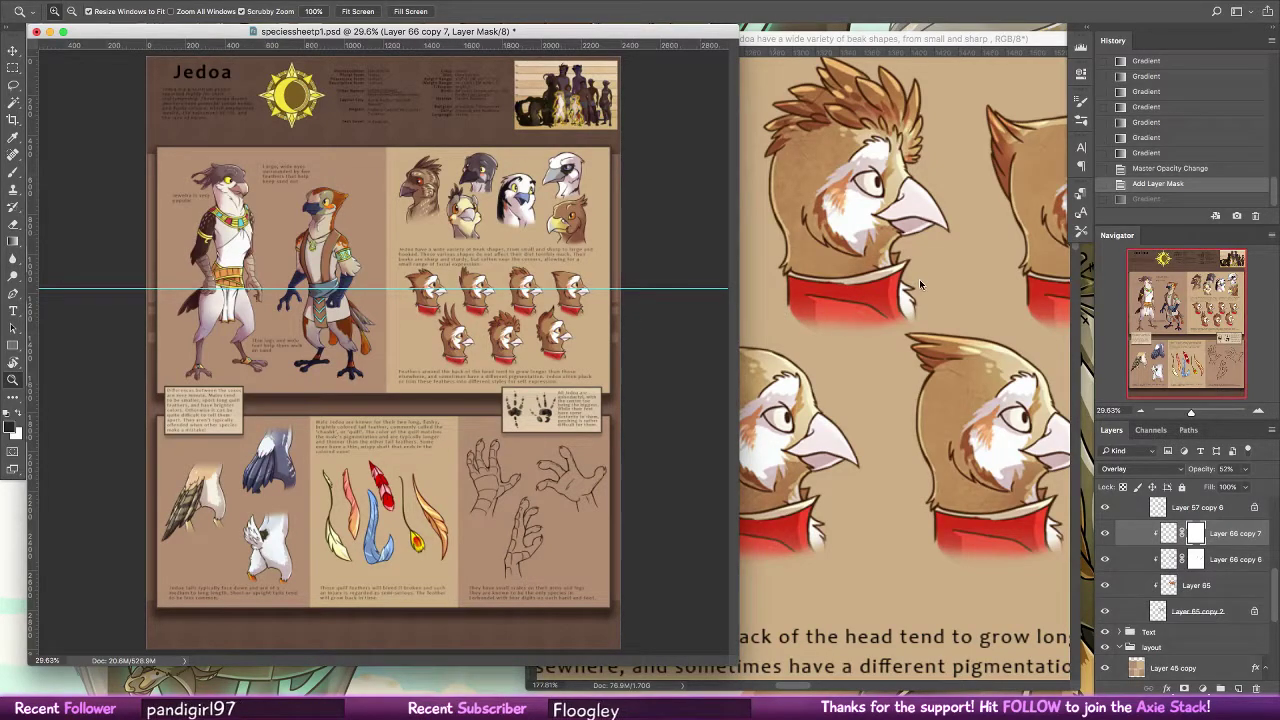
pyautogui.moveTo(760, 39); pyautogui.dragTo(605, 32)
# Switch to Finder, open the Nudibranchs folder in Personal Art, and preview lettuceslug.png and Chromodoridae.psd
pyautogui.click(951, 267)
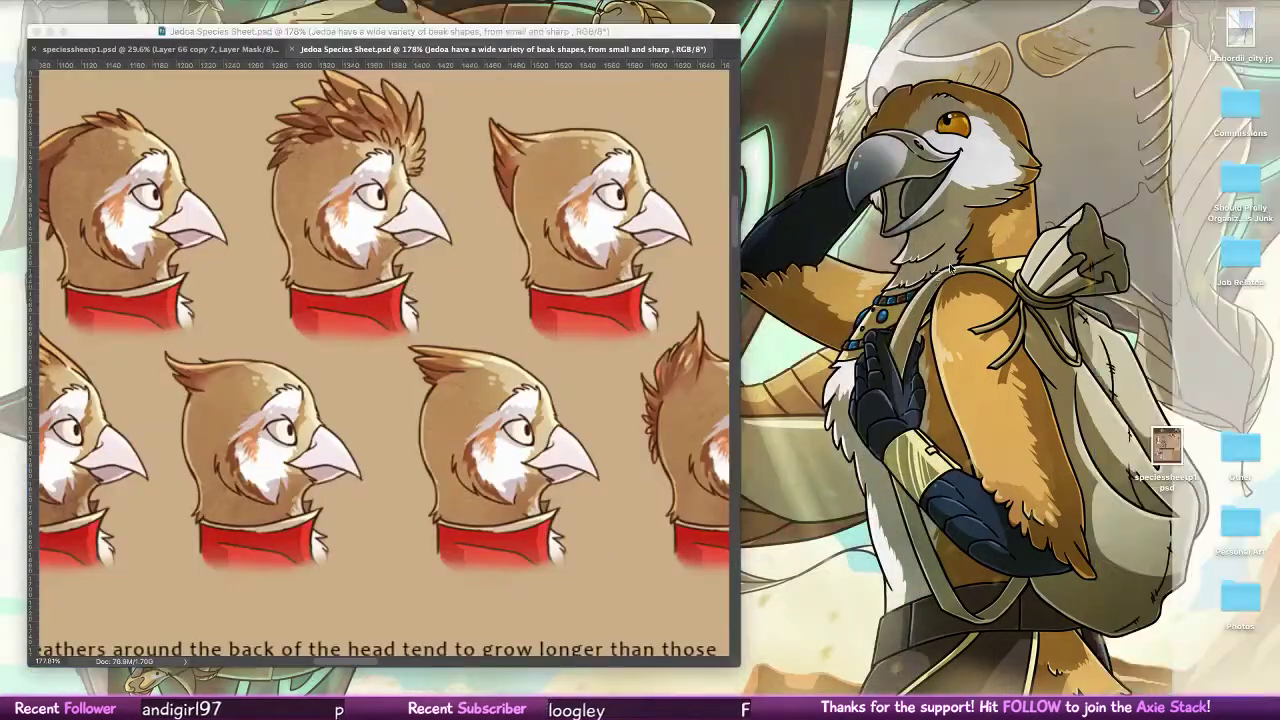
pyautogui.doubleClick(1240, 523)
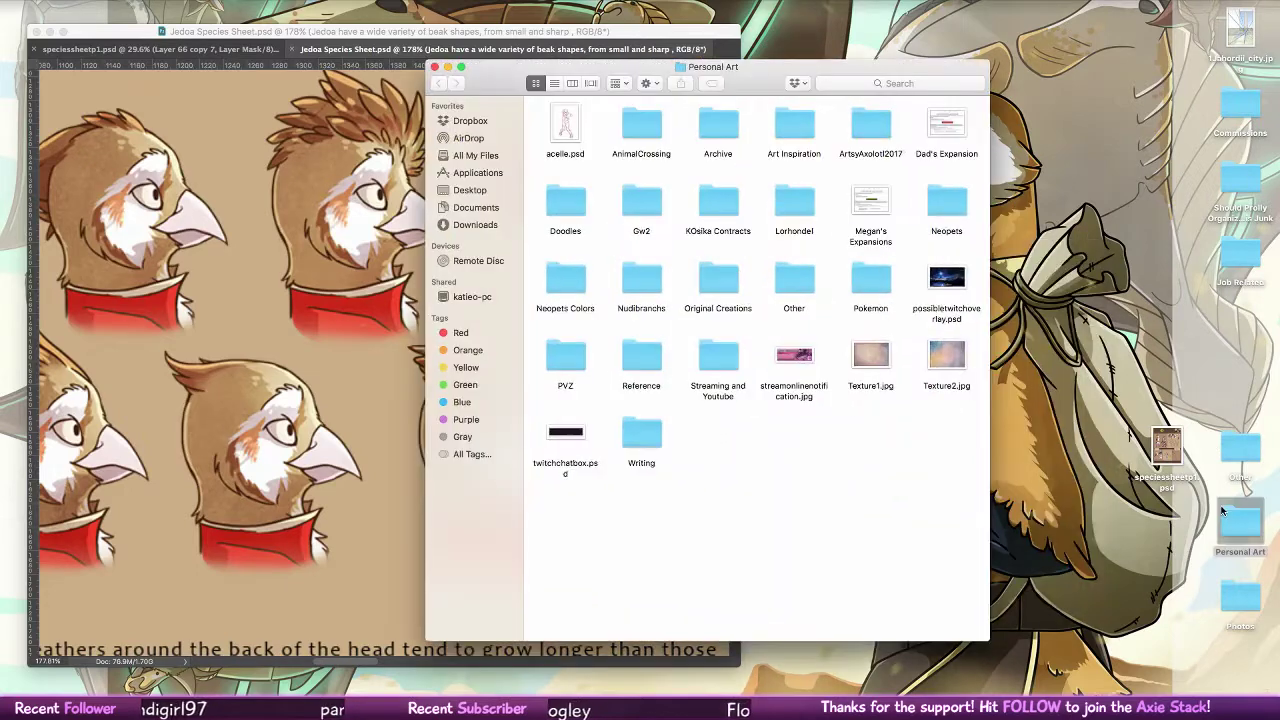
pyautogui.doubleClick(638, 293)
pyautogui.click(715, 127)
pyautogui.press('space')
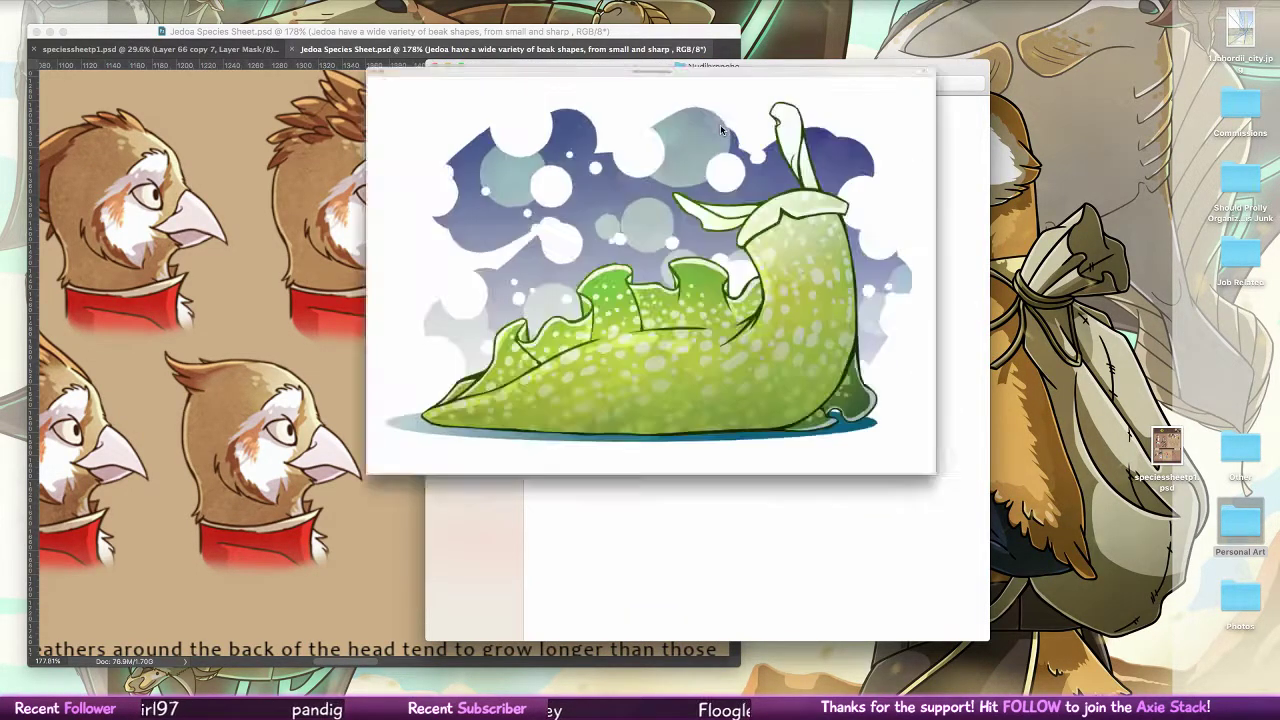
pyautogui.press('space')
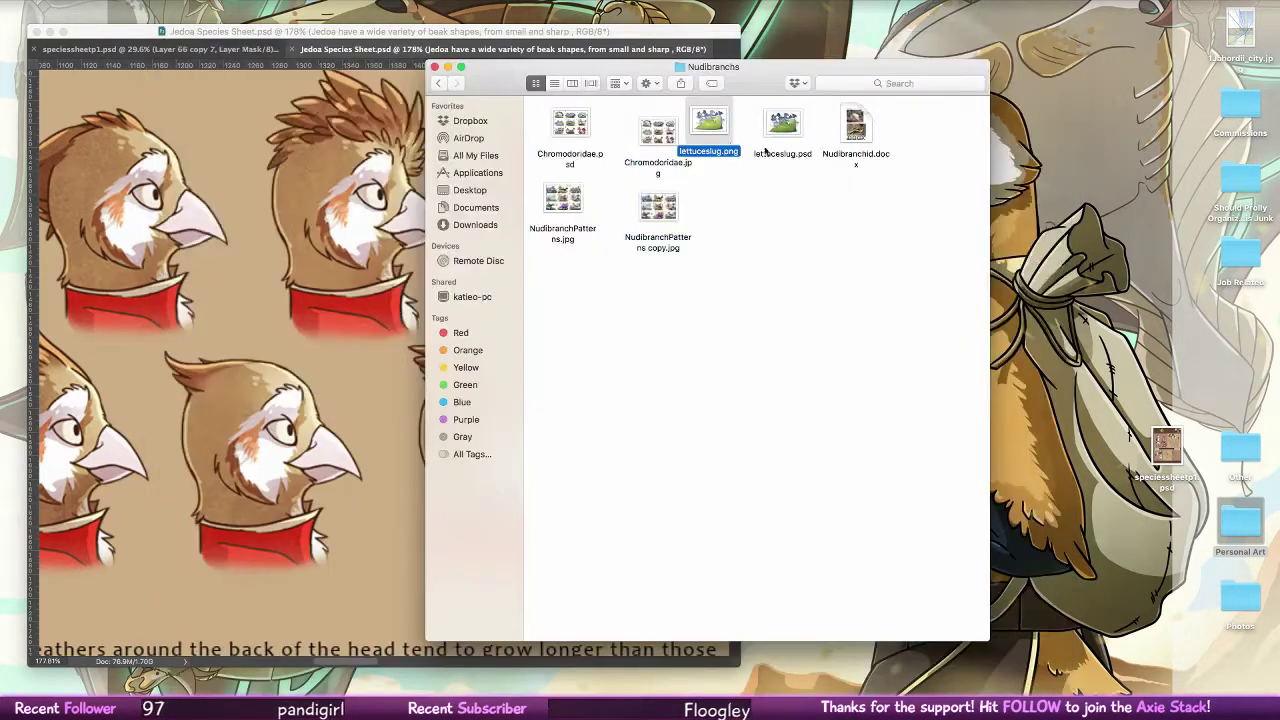
pyautogui.click(578, 128)
pyautogui.press('space')
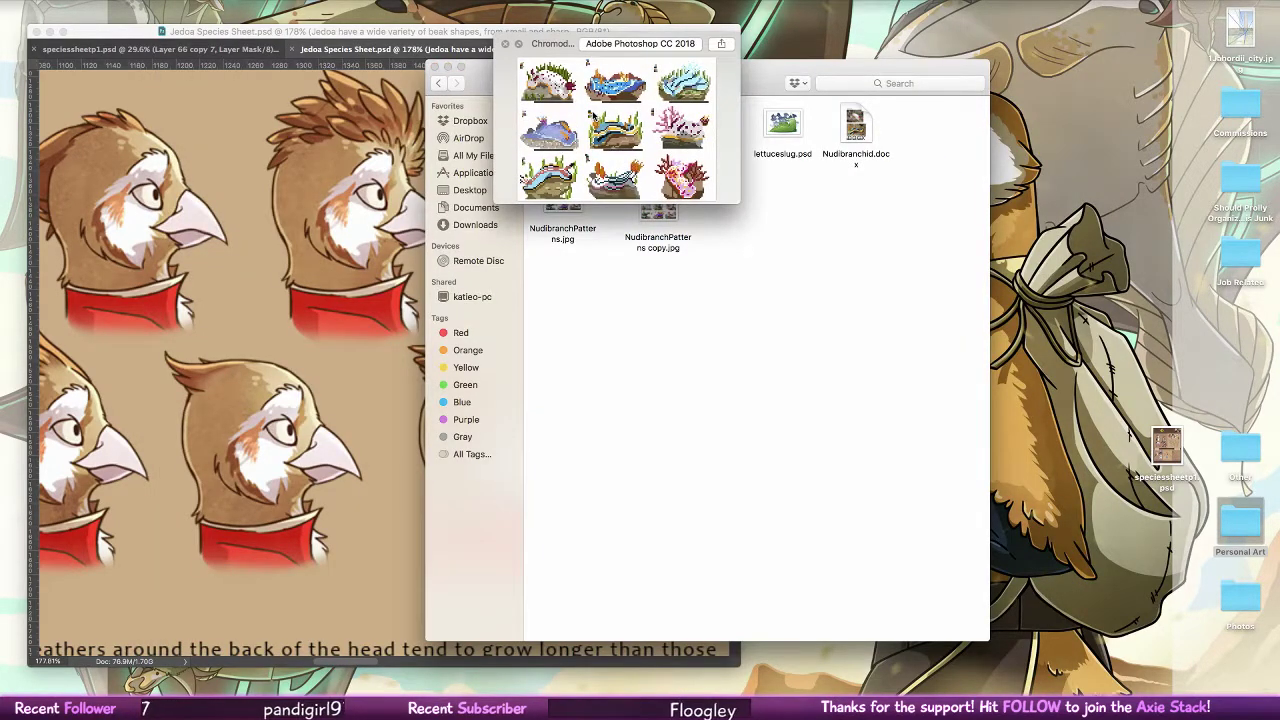
# Preview NudibranchPatterns.jpg and NudibranchPatterns copy.jpg, and close the Nudibranchs folder window
pyautogui.press('space')
pyautogui.click(662, 134)
pyautogui.click(586, 188)
pyautogui.press('space')
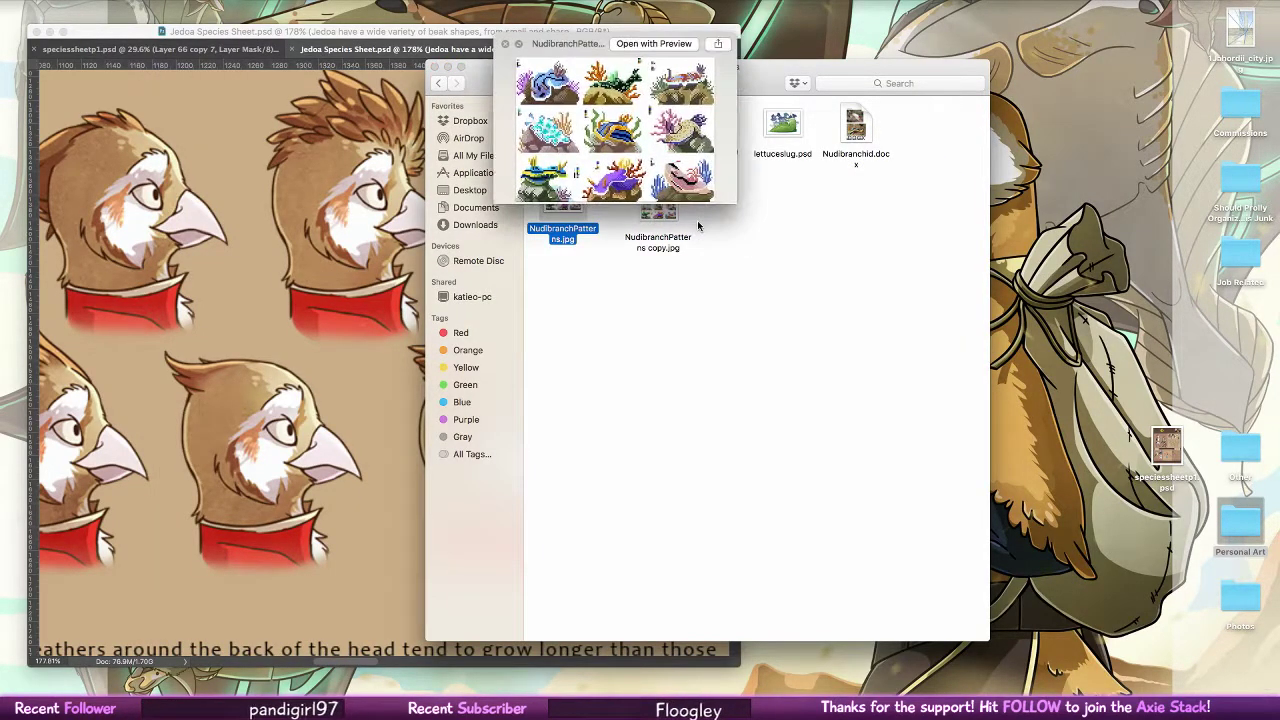
pyautogui.press('space')
pyautogui.moveTo(551, 53); pyautogui.dragTo(383, 265)
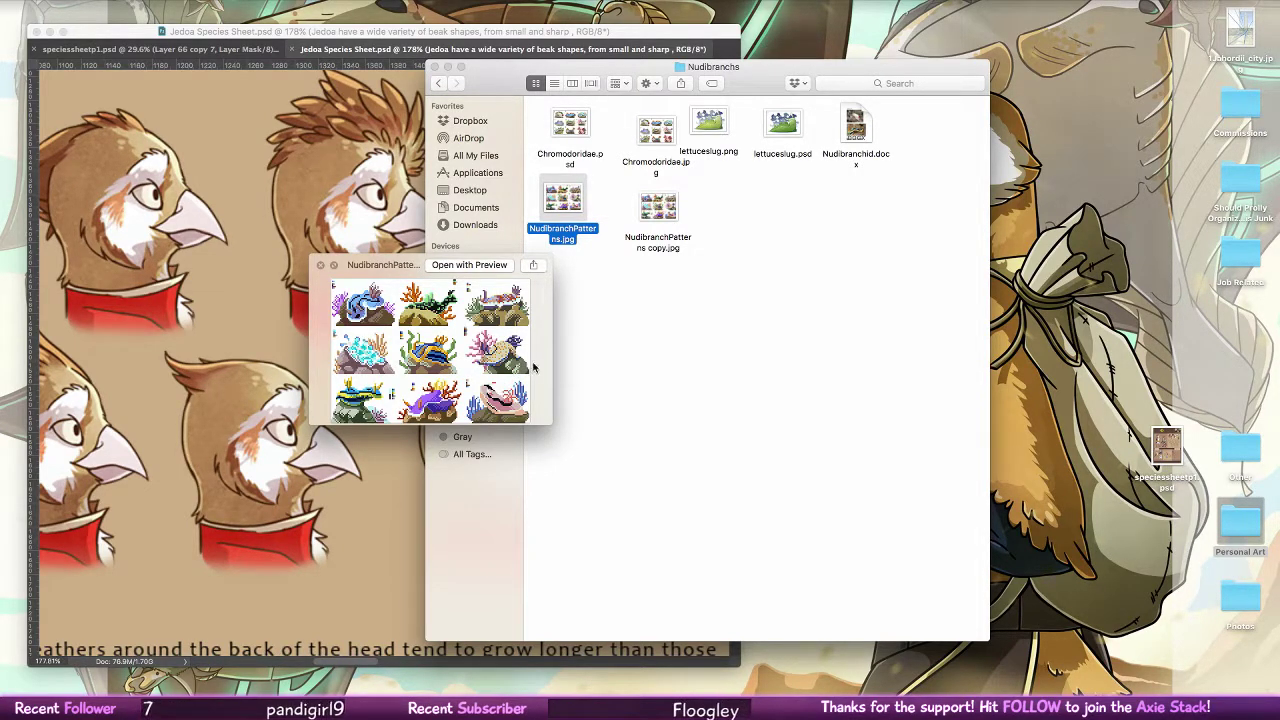
pyautogui.press('space')
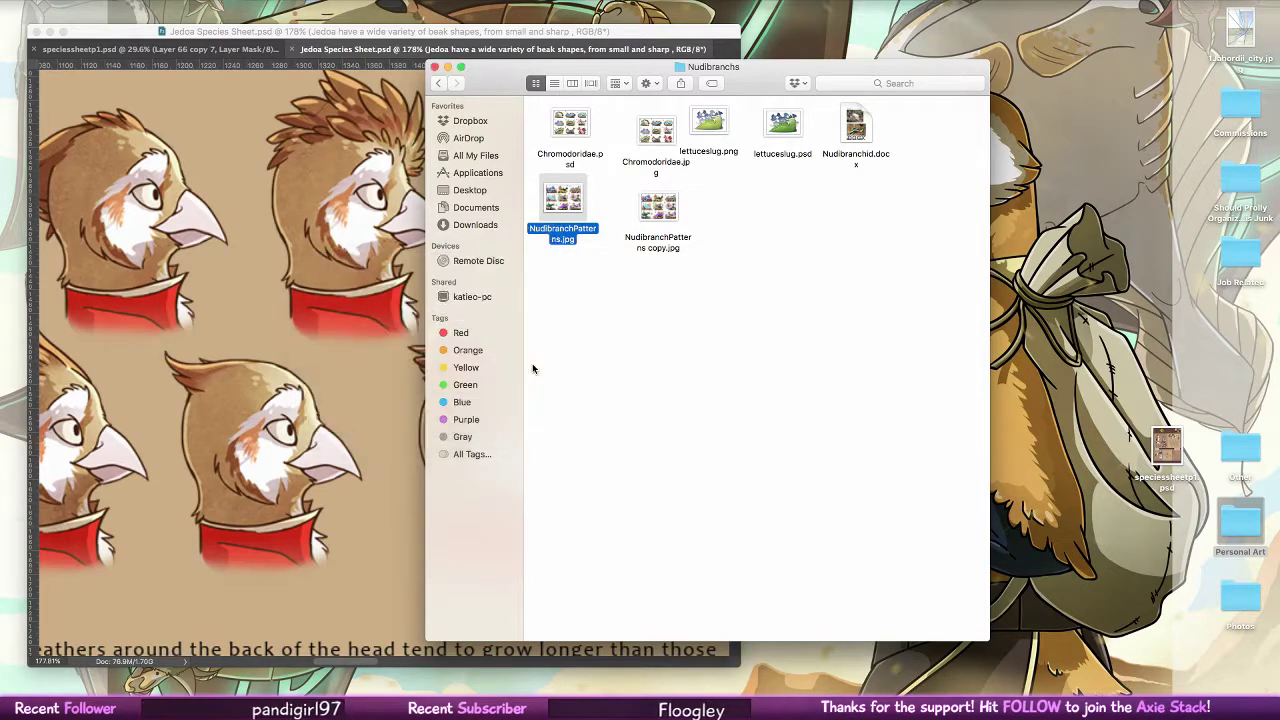
pyautogui.click(679, 210)
pyautogui.press('space')
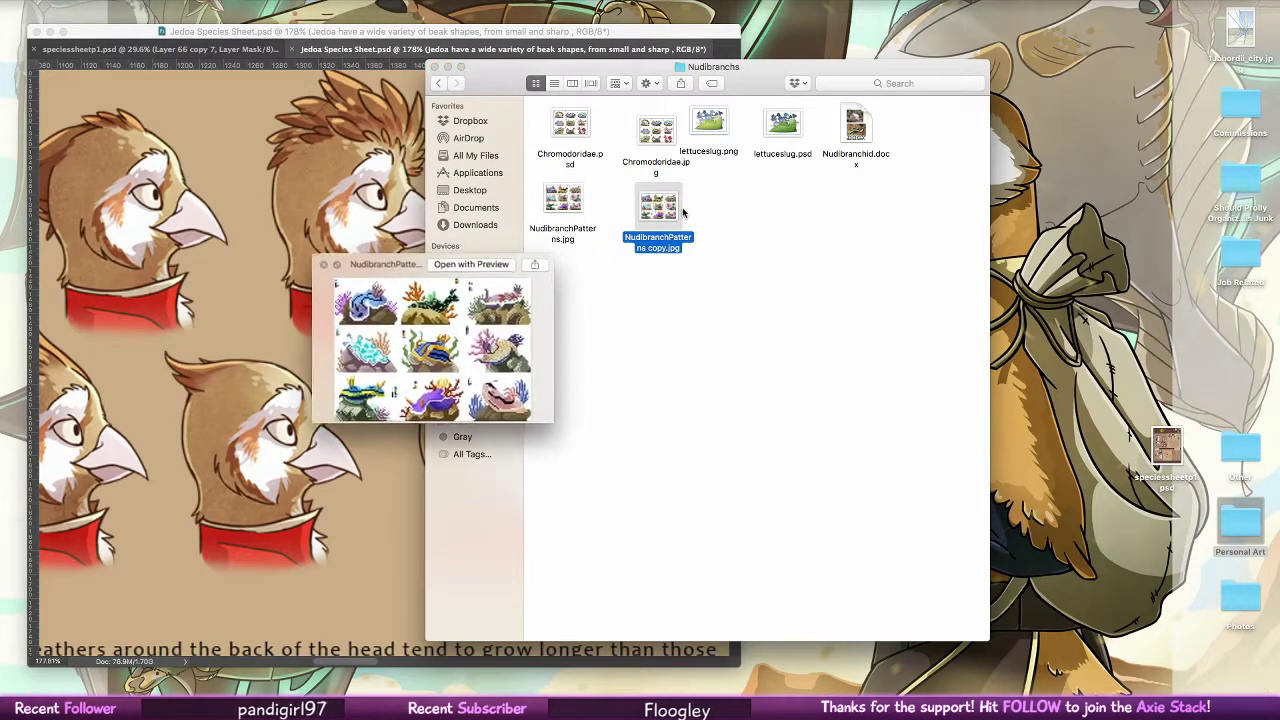
pyautogui.press('space')
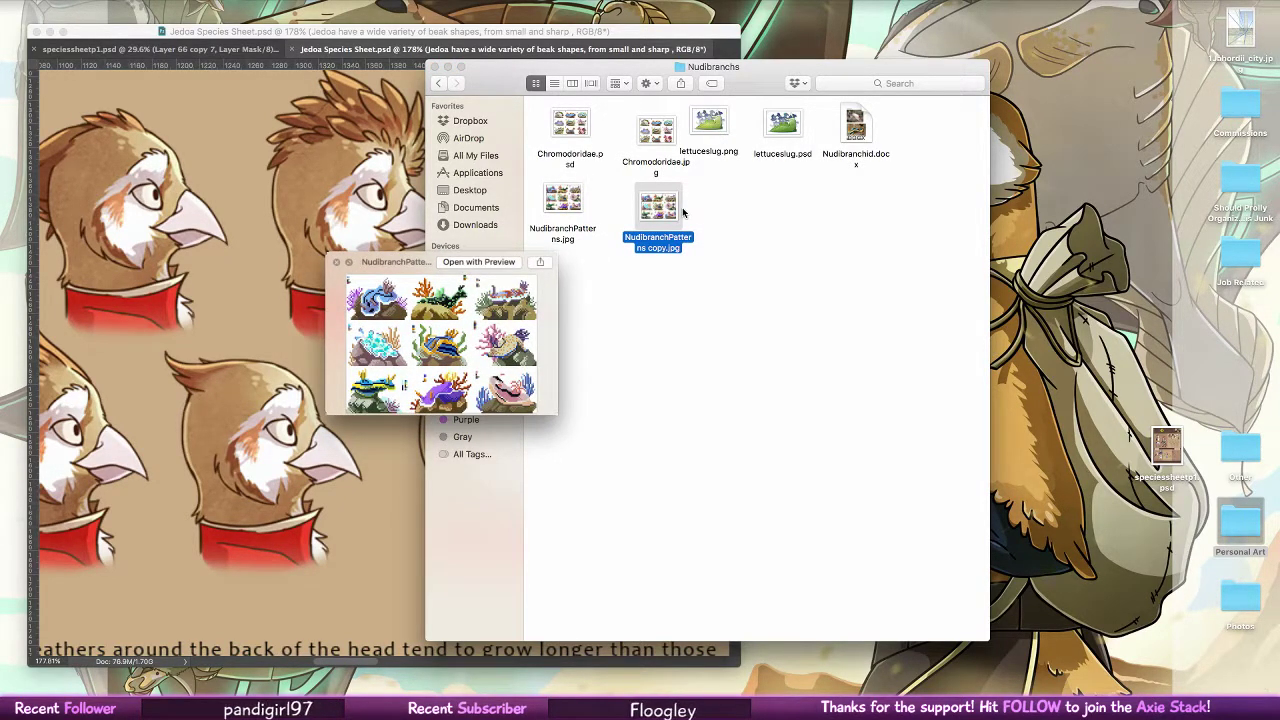
pyautogui.press('space')
pyautogui.click(434, 67)
# Switch back to Photoshop and separate Jedoa Species Sheet.psd into its own window beside speciessheetp1.psd
pyautogui.click(384, 64)
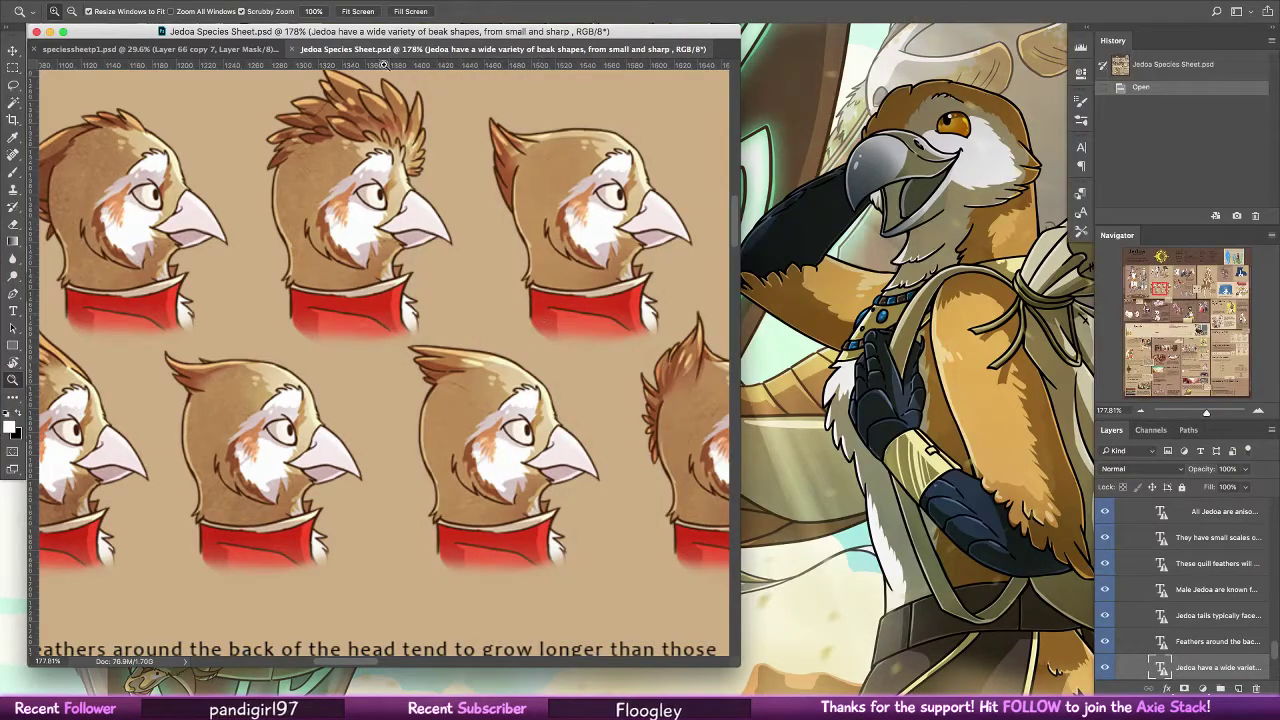
pyautogui.moveTo(388, 53); pyautogui.dragTo(720, 32)
pyautogui.click(313, 251)
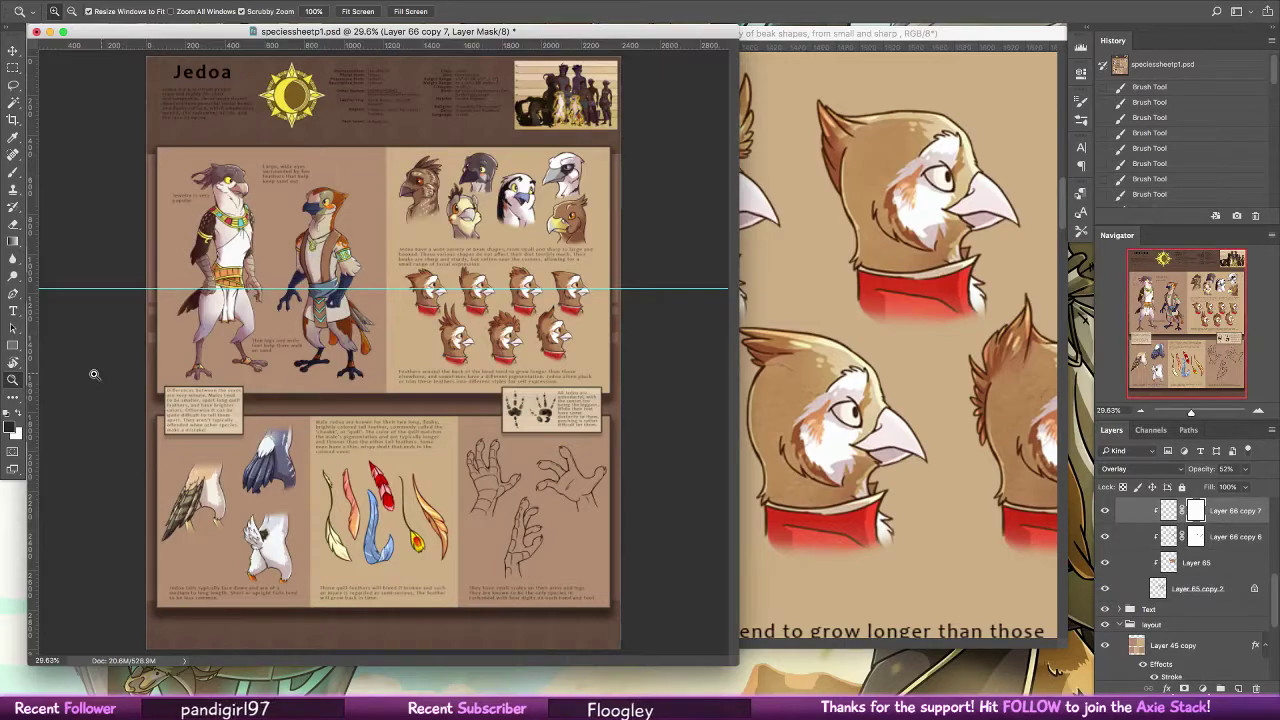
# Collapse the open bottom and layout layer groups and delete Layer 61, the faint sketch behind the hand line art
pyautogui.moveTo(572, 503); pyautogui.dragTo(616, 496)
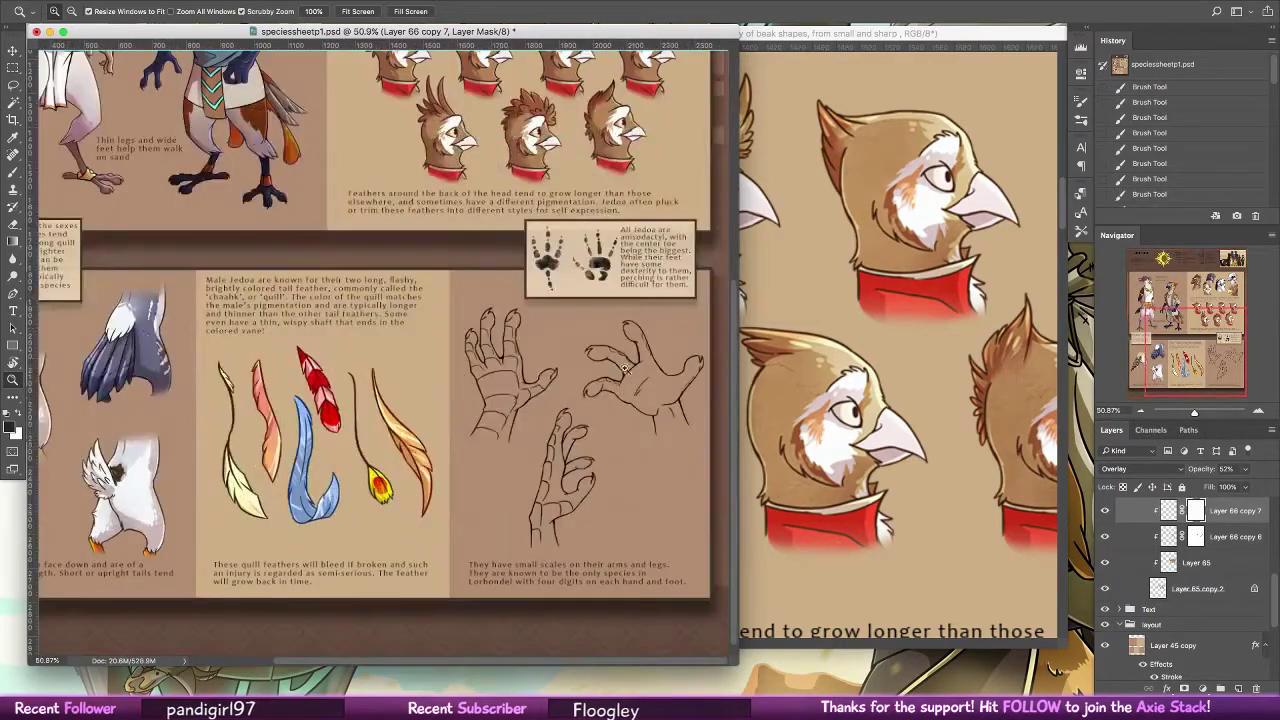
pyautogui.moveTo(637, 414); pyautogui.dragTo(680, 411)
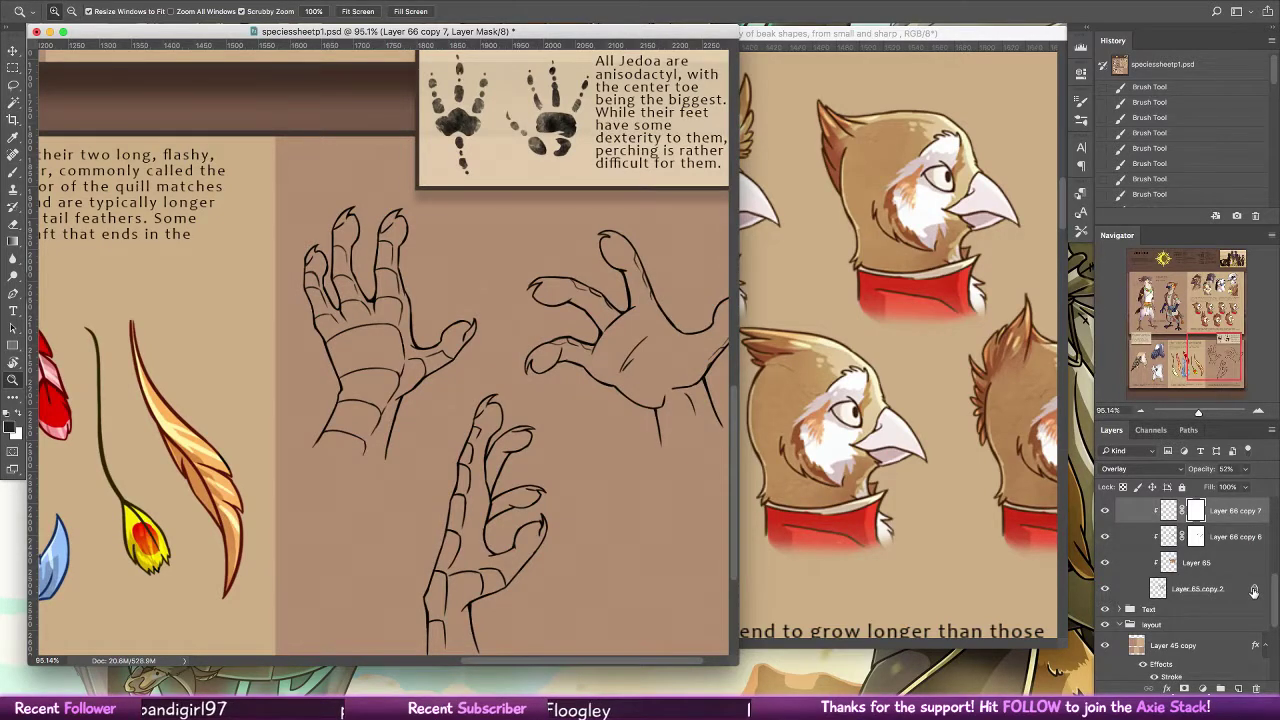
pyautogui.scroll(3, 1254, 592)
pyautogui.click(1141, 506)
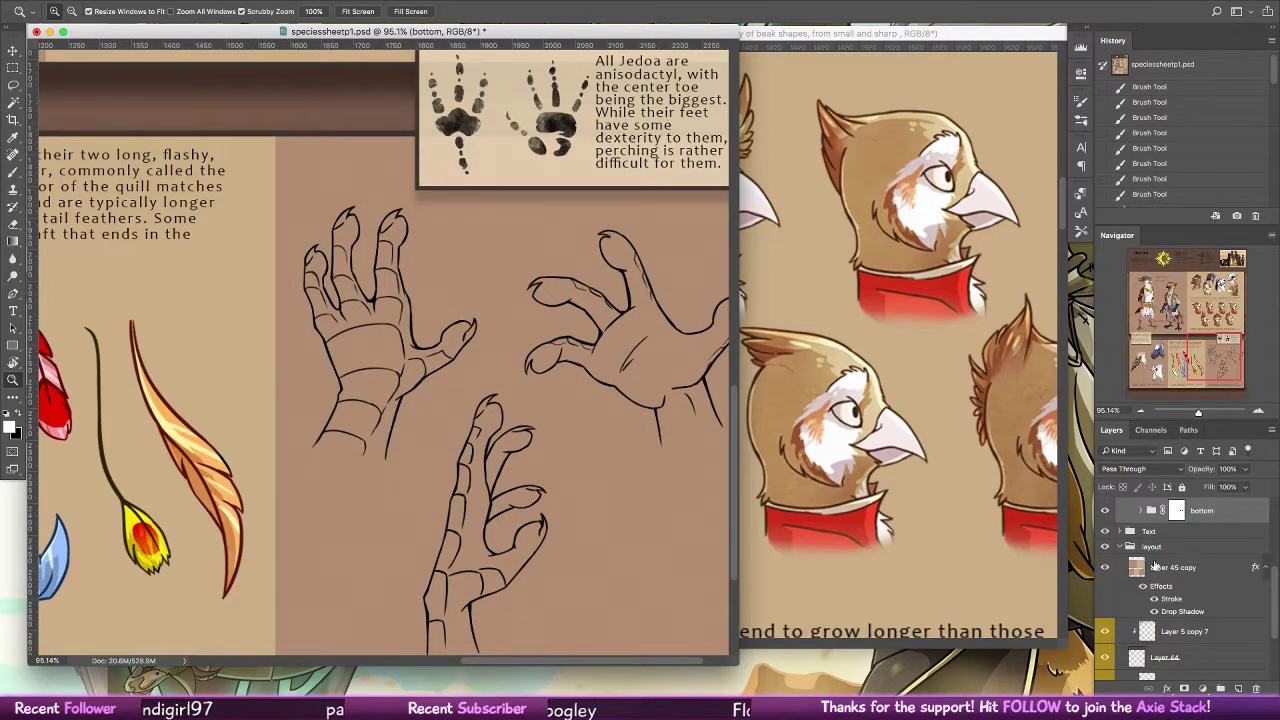
pyautogui.click(1120, 547)
pyautogui.click(1162, 575)
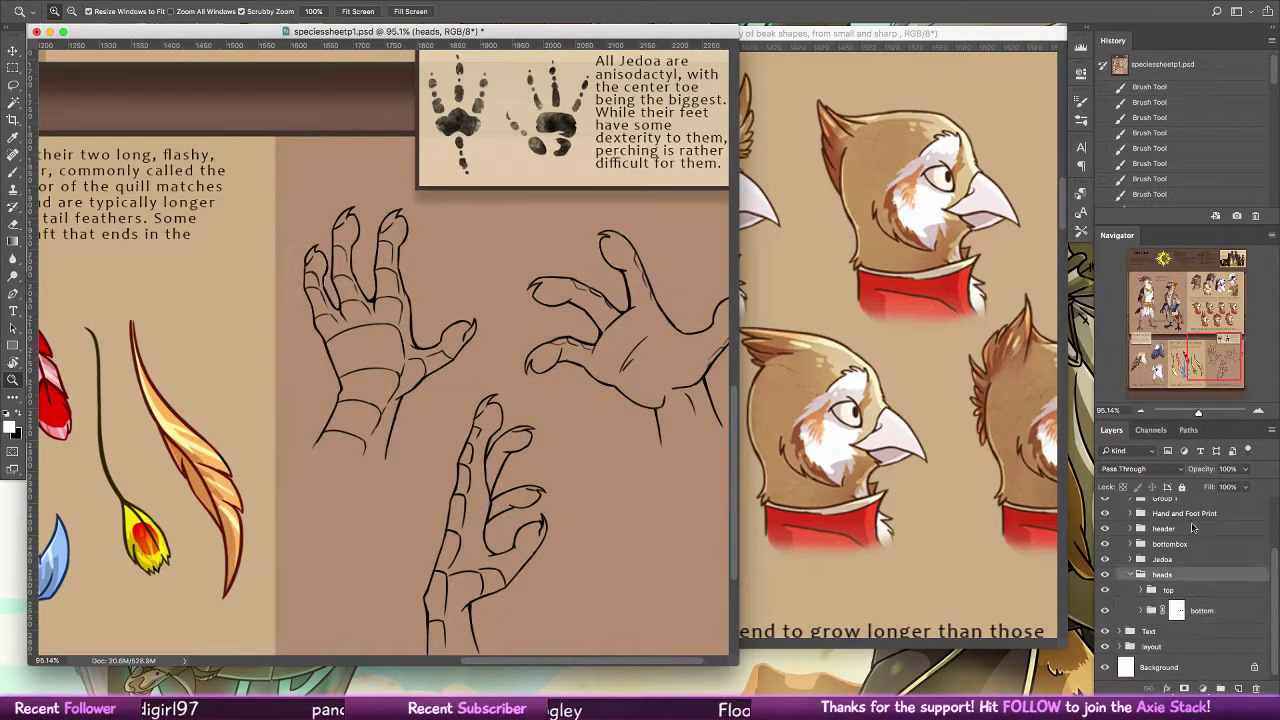
pyautogui.scroll(1, 1270, 553)
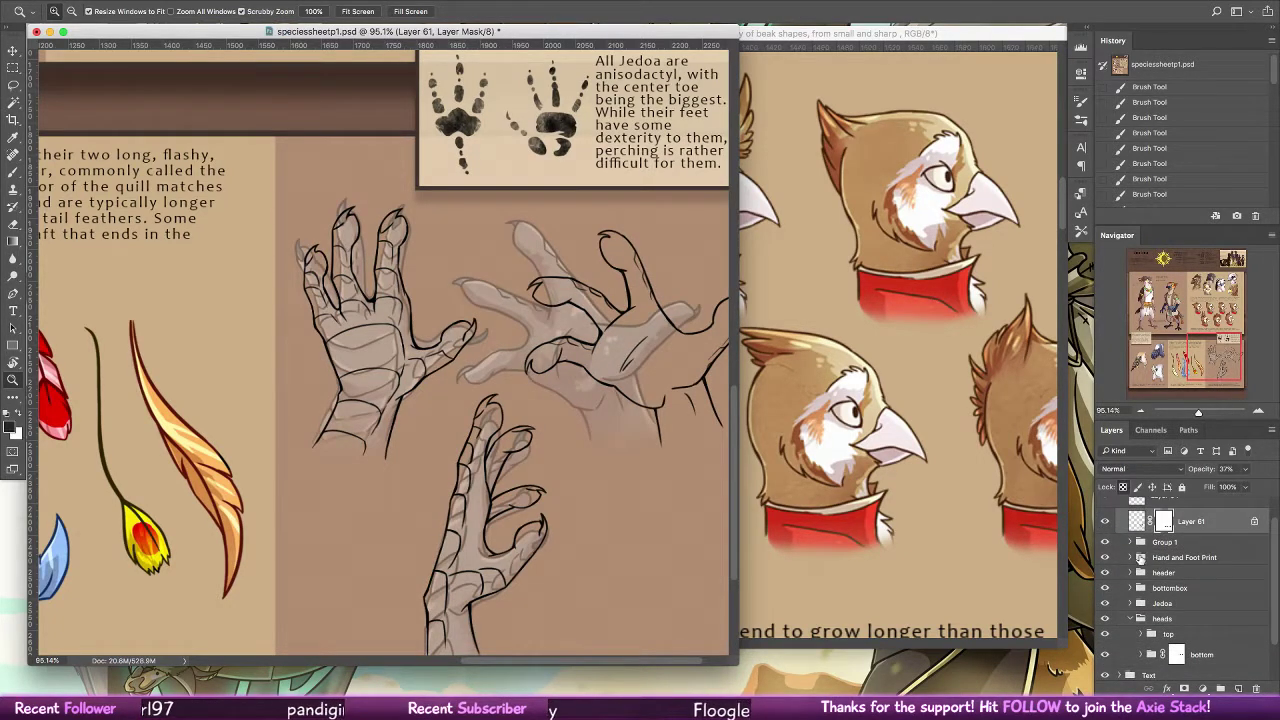
pyautogui.press('Delete')
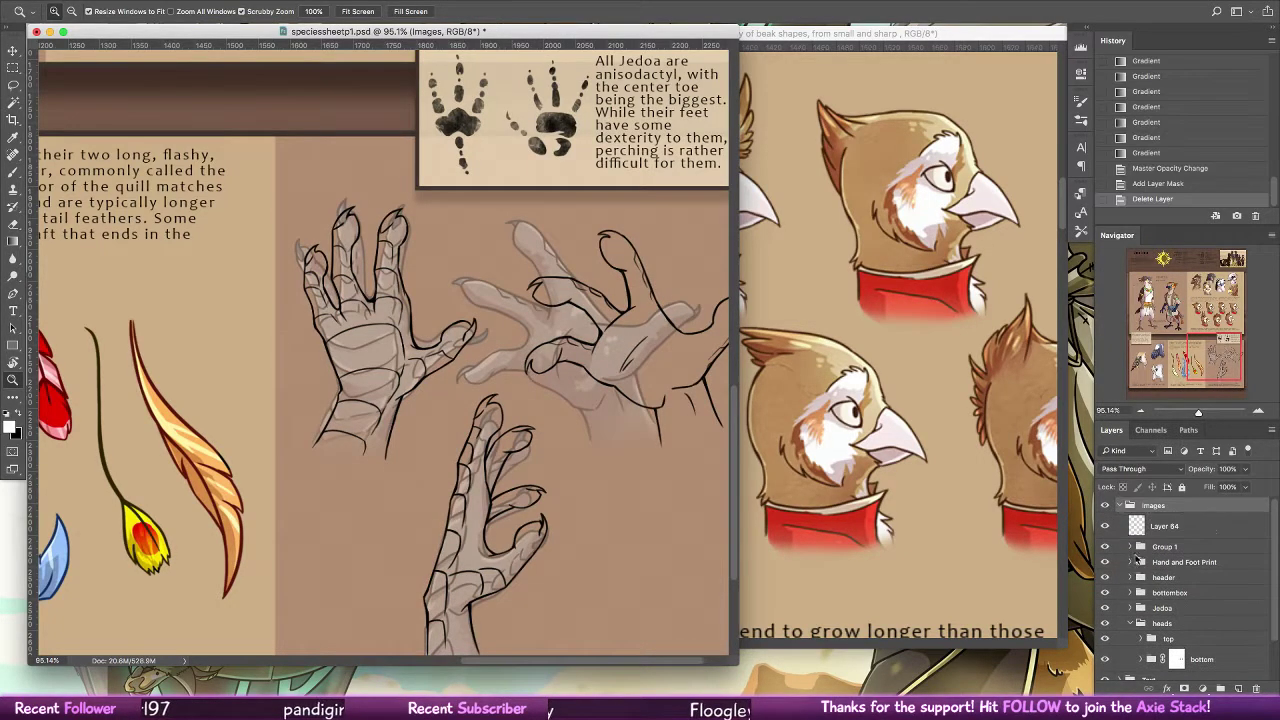
pyautogui.click(1105, 525)
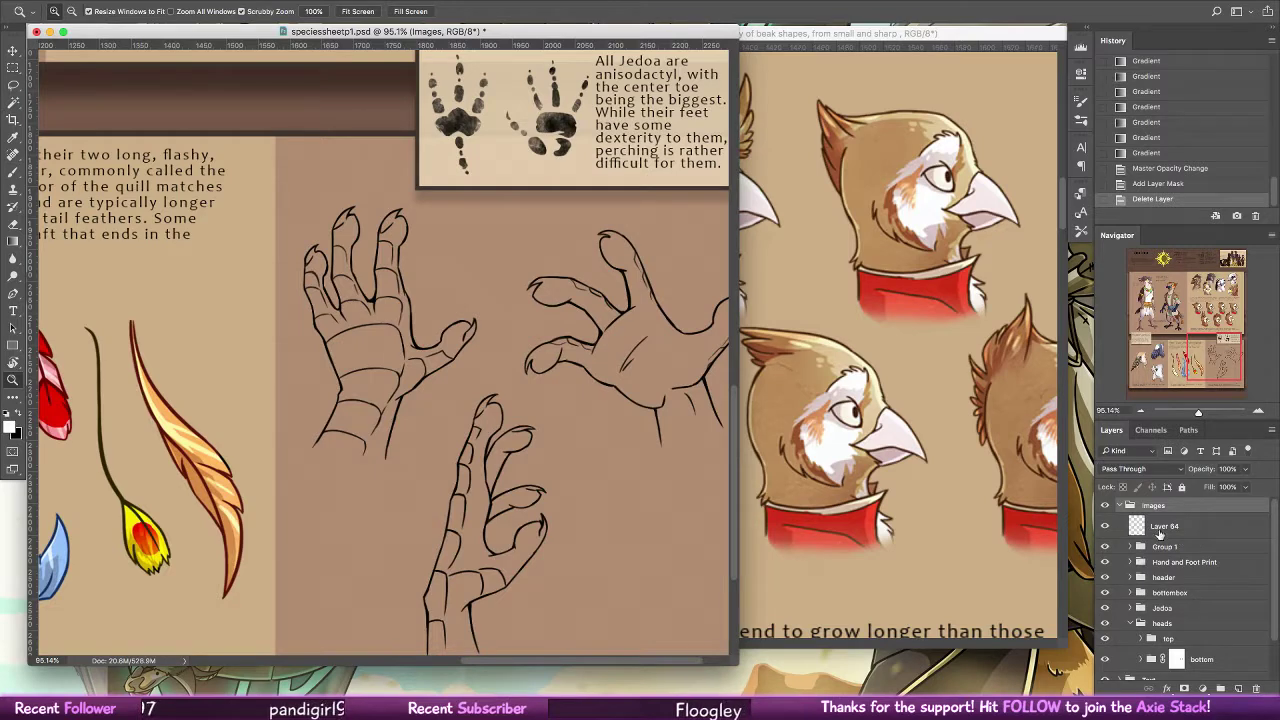
# Add a new layer beneath the hand line art in speciessheetp1.psd and sample light grey from the reference sheet's scaled hand for the brush
pyautogui.press('super+alt+shift+n')
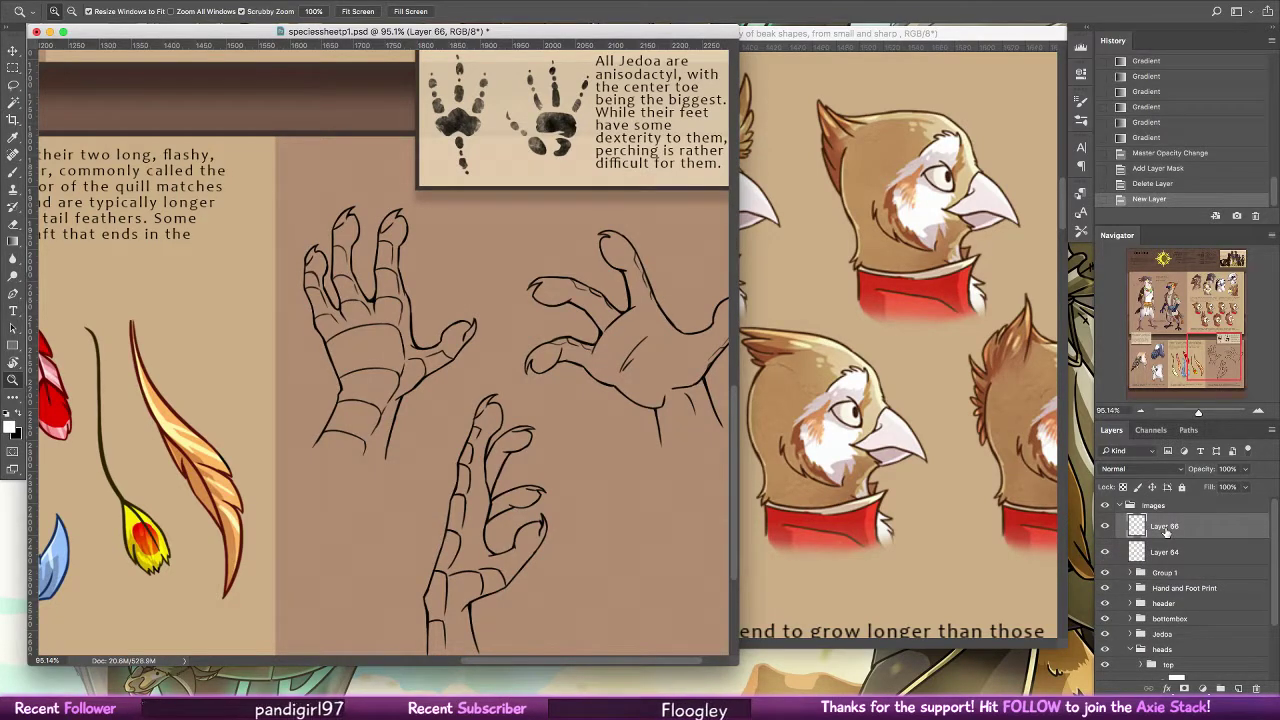
pyautogui.hotkey('ctrl', 'Tab')
pyautogui.moveTo(1160, 289); pyautogui.dragTo(1178, 293)
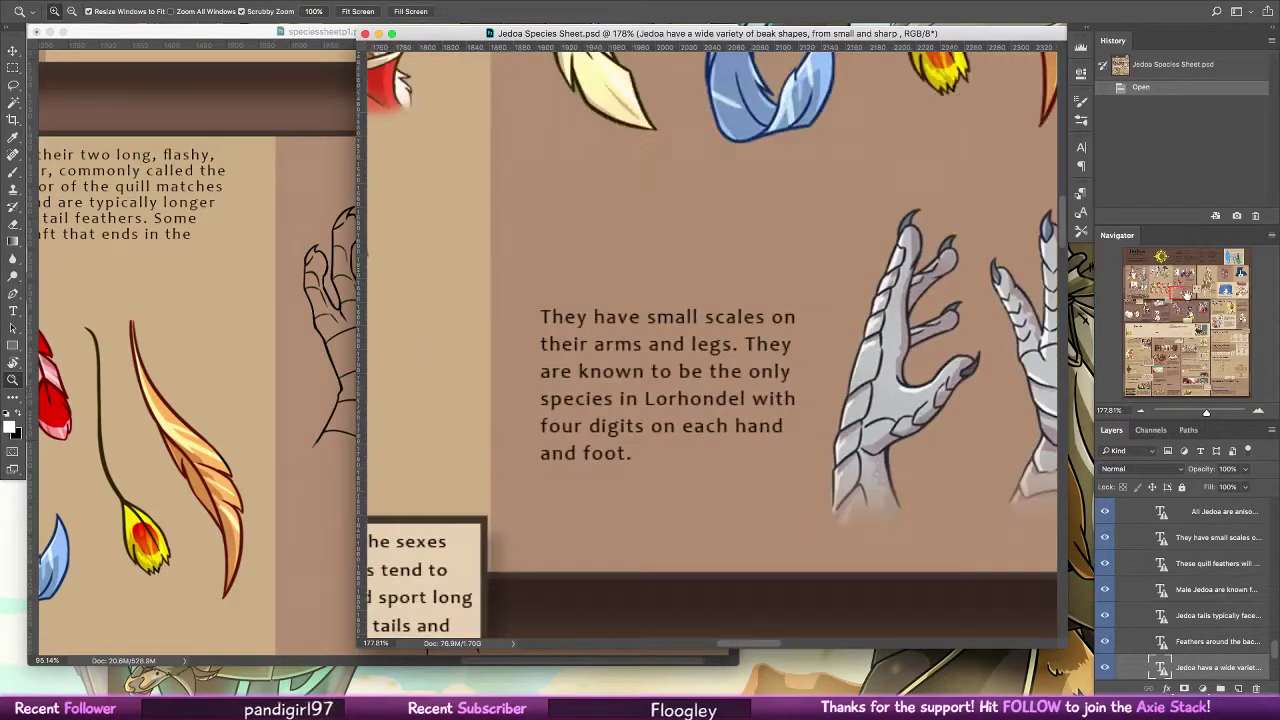
pyautogui.press('b')
pyautogui.keyDown('alt'); pyautogui.click(884, 384); pyautogui.keyUp('alt')
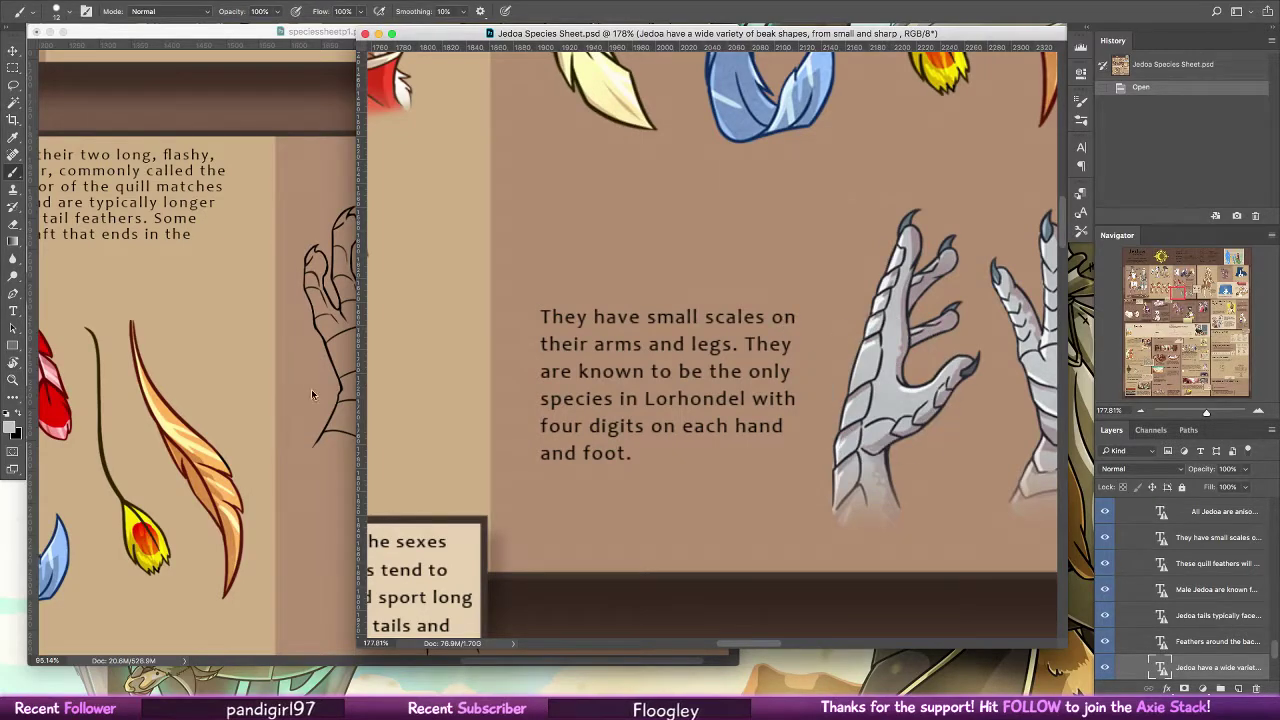
pyautogui.click(328, 375)
# Paint the flat light grey base over the whole back-of-hand drawing, including wrist, thumb and all three fingers
pyautogui.moveTo(333, 431)
pyautogui.mouseDown()
pyautogui.moveTo(346, 392)
pyautogui.moveTo(318, 442)
pyautogui.moveTo(378, 449)
pyautogui.mouseUp()
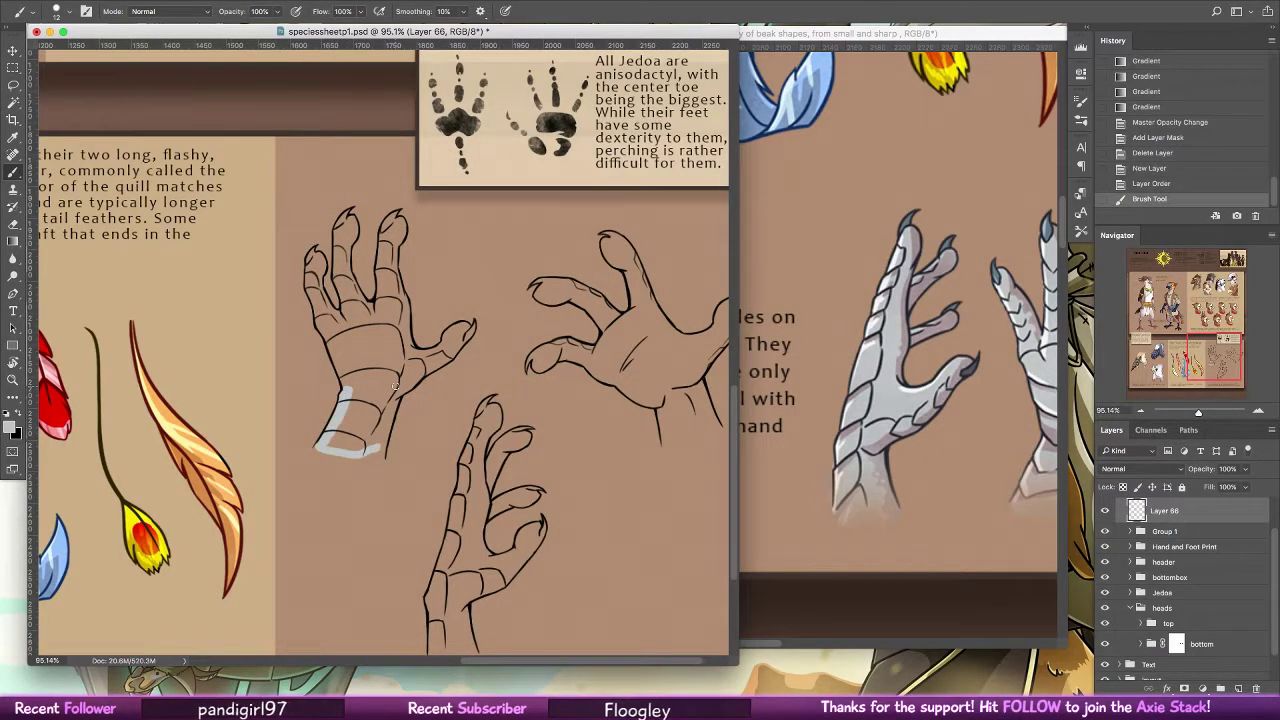
pyautogui.hscroll(-2, 395, 386)
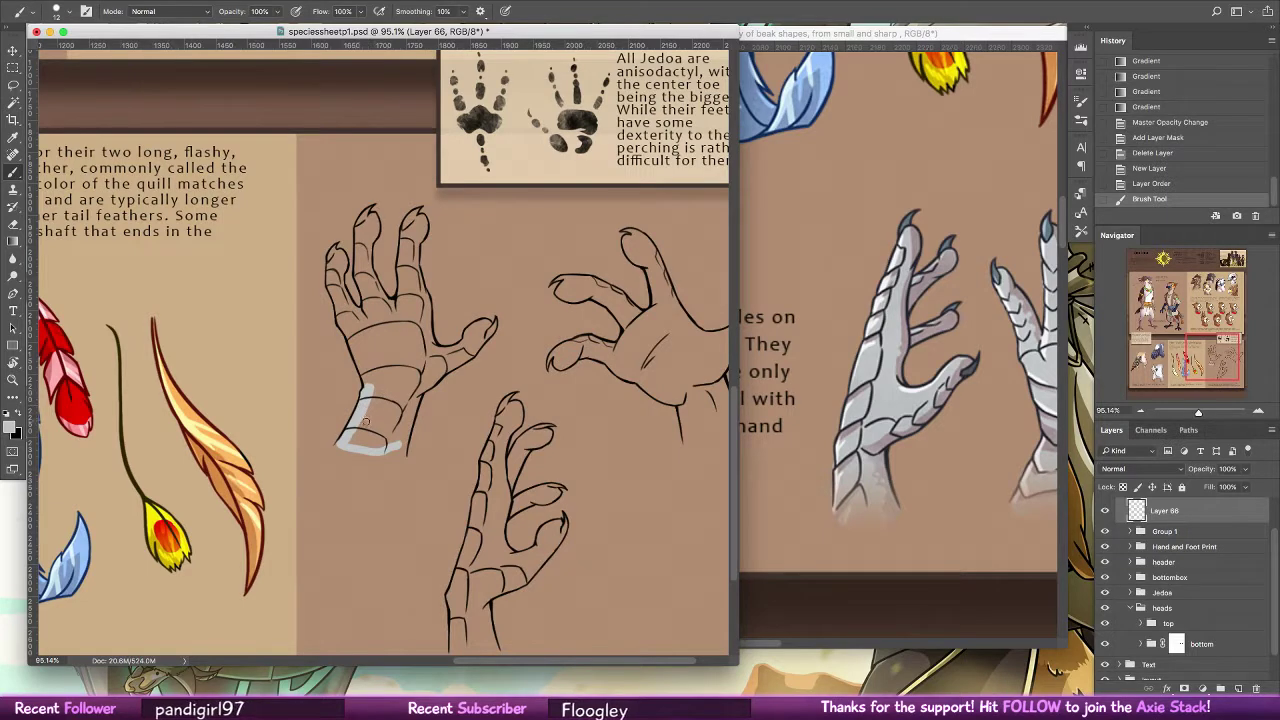
pyautogui.moveTo(366, 381)
pyautogui.mouseDown()
pyautogui.moveTo(345, 445)
pyautogui.moveTo(403, 455)
pyautogui.moveTo(409, 420)
pyautogui.moveTo(366, 388)
pyautogui.mouseUp()
pyautogui.moveTo(366, 444)
pyautogui.mouseDown()
pyautogui.moveTo(382, 413)
pyautogui.moveTo(385, 443)
pyautogui.moveTo(430, 383)
pyautogui.mouseUp()
pyautogui.moveTo(422, 391)
pyautogui.mouseDown()
pyautogui.moveTo(476, 348)
pyautogui.moveTo(484, 324)
pyautogui.mouseUp()
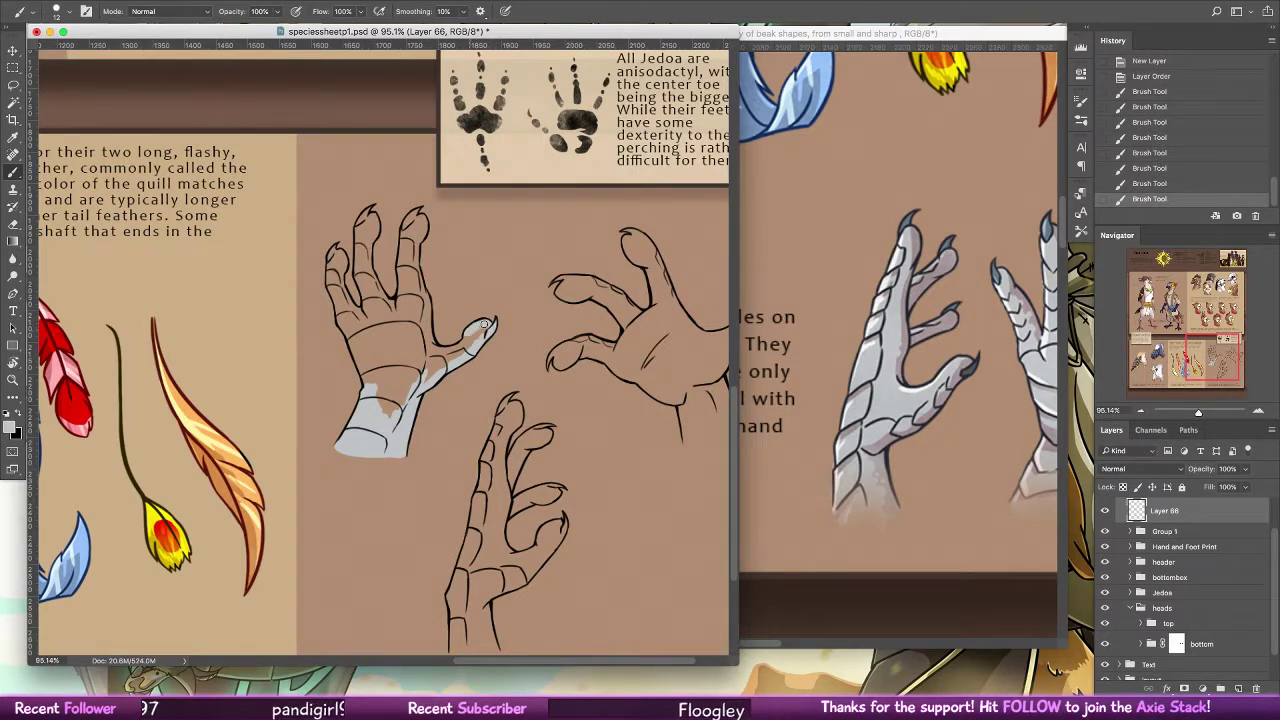
pyautogui.moveTo(486, 322)
pyautogui.mouseDown()
pyautogui.moveTo(458, 349)
pyautogui.moveTo(486, 333)
pyautogui.moveTo(447, 355)
pyautogui.moveTo(474, 327)
pyautogui.moveTo(430, 378)
pyautogui.mouseUp()
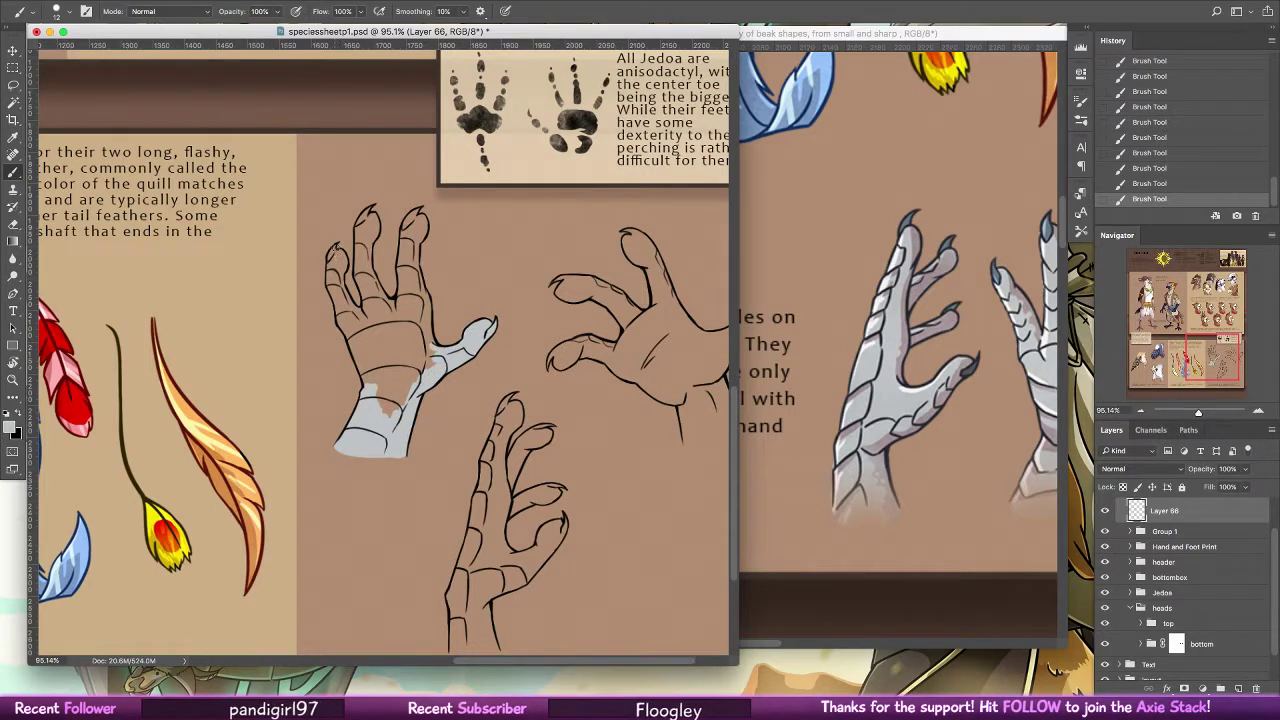
pyautogui.moveTo(333, 253)
pyautogui.mouseDown()
pyautogui.moveTo(371, 393)
pyautogui.moveTo(338, 284)
pyautogui.moveTo(363, 338)
pyautogui.moveTo(337, 257)
pyautogui.moveTo(358, 268)
pyautogui.moveTo(362, 220)
pyautogui.moveTo(375, 233)
pyautogui.moveTo(364, 249)
pyautogui.moveTo(370, 234)
pyautogui.moveTo(366, 268)
pyautogui.moveTo(367, 229)
pyautogui.moveTo(397, 316)
pyautogui.mouseUp()
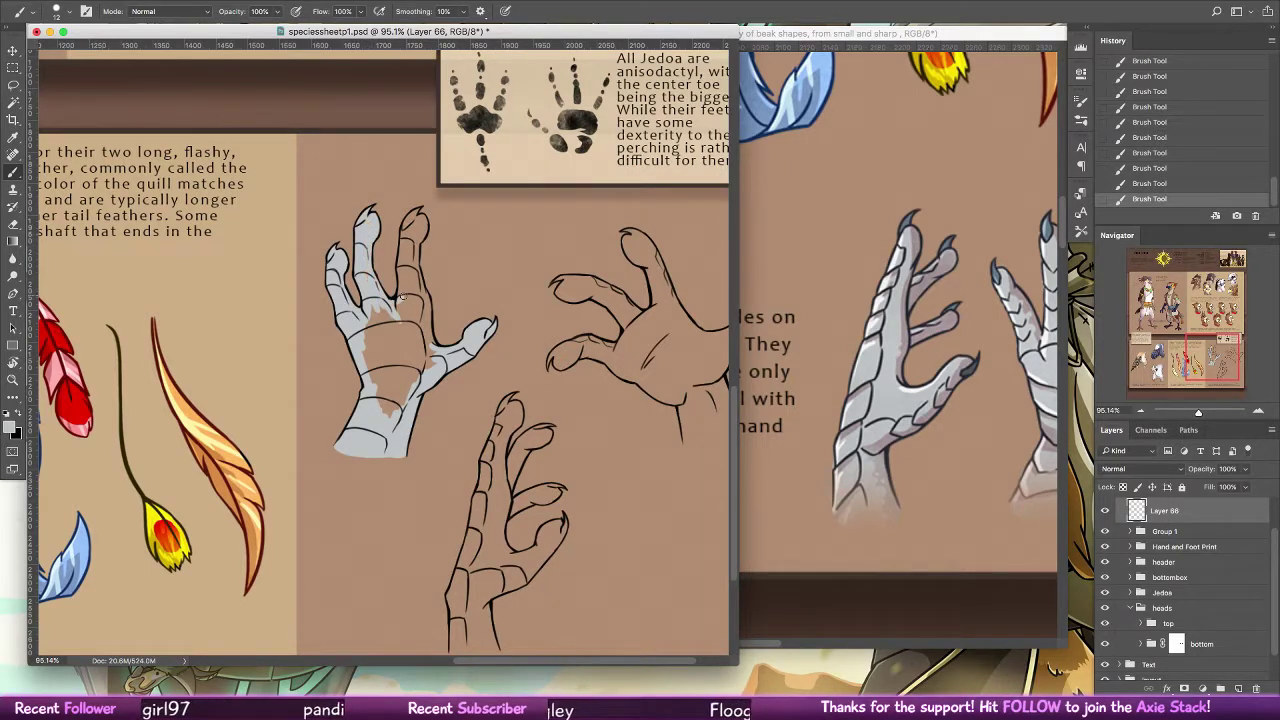
pyautogui.moveTo(400, 270); pyautogui.dragTo(412, 218)
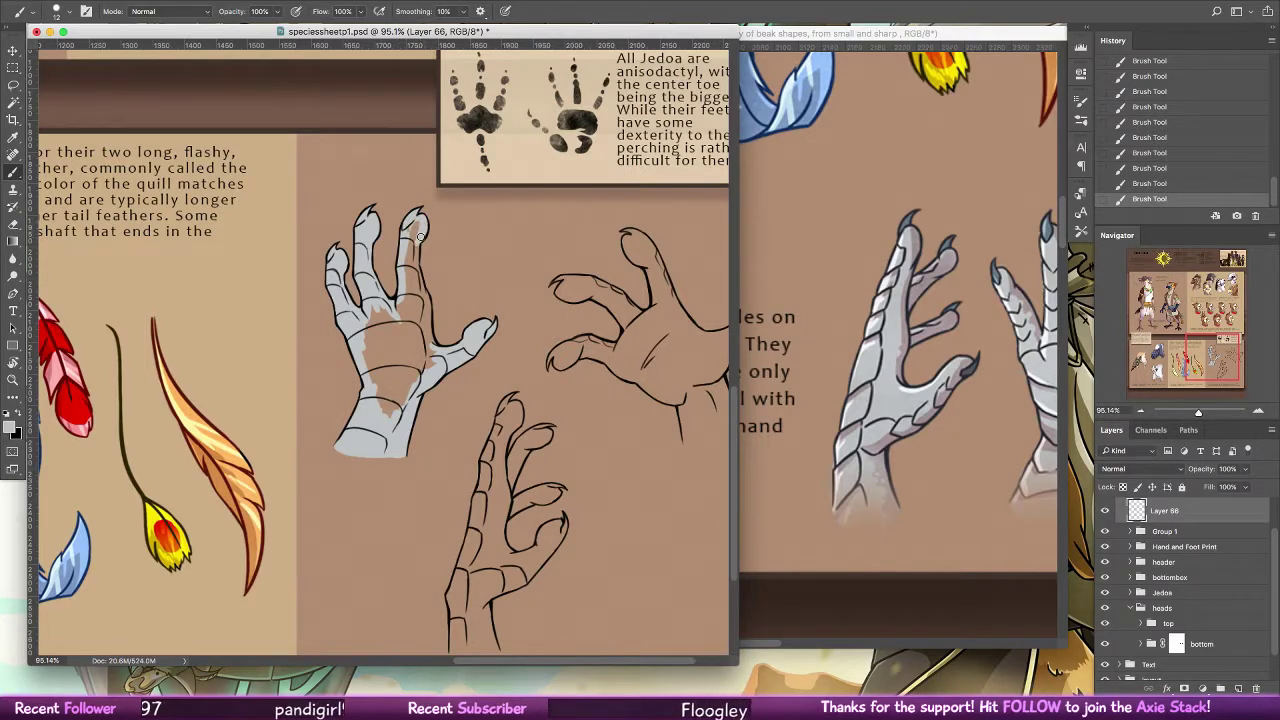
pyautogui.moveTo(414, 224)
pyautogui.mouseDown()
pyautogui.moveTo(413, 286)
pyautogui.moveTo(412, 265)
pyautogui.moveTo(437, 356)
pyautogui.moveTo(398, 404)
pyautogui.moveTo(411, 294)
pyautogui.moveTo(372, 313)
pyautogui.moveTo(383, 408)
pyautogui.moveTo(384, 307)
pyautogui.moveTo(368, 338)
pyautogui.moveTo(380, 382)
pyautogui.moveTo(384, 333)
pyautogui.moveTo(396, 336)
pyautogui.moveTo(402, 309)
pyautogui.moveTo(404, 330)
pyautogui.moveTo(403, 276)
pyautogui.moveTo(408, 341)
pyautogui.mouseUp()
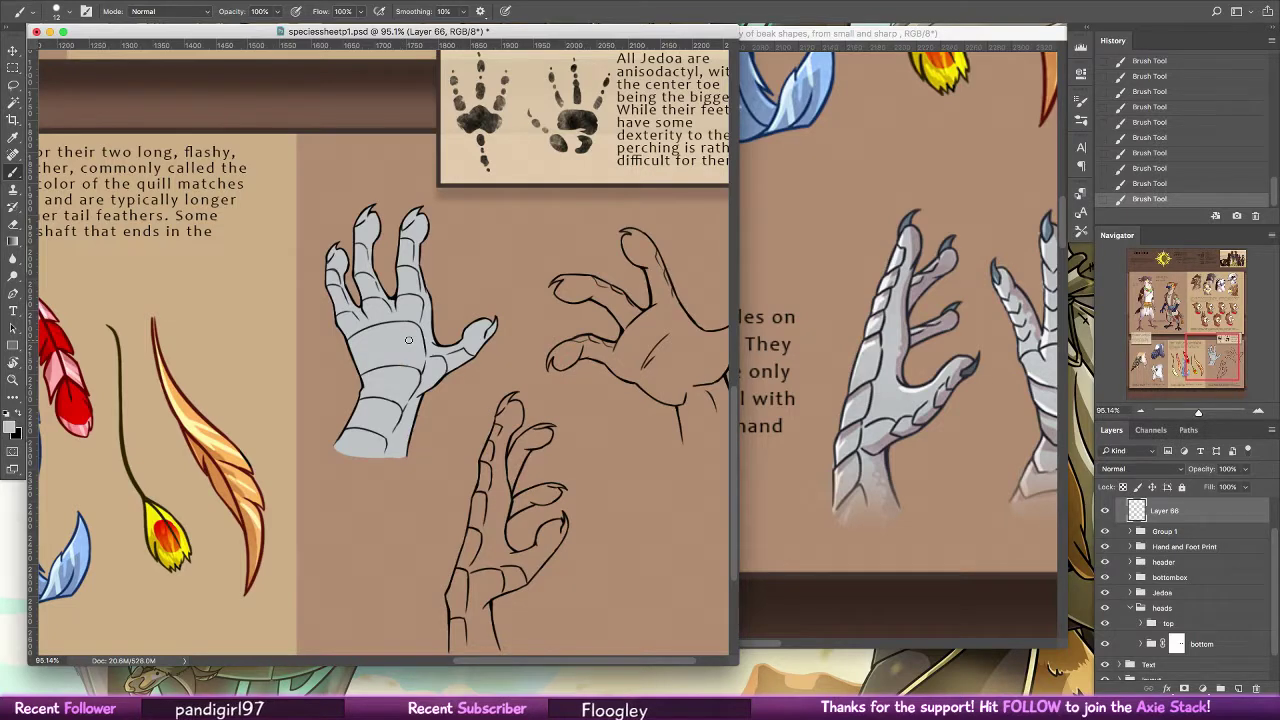
# Fill the side-view hand below with flat light grey from fingertips to wrist, erasing the spill beside the second finger
pyautogui.moveTo(532, 413)
pyautogui.mouseDown()
pyautogui.moveTo(474, 367)
pyautogui.moveTo(475, 327)
pyautogui.moveTo(443, 346)
pyautogui.moveTo(447, 317)
pyautogui.moveTo(435, 369)
pyautogui.moveTo(446, 379)
pyautogui.moveTo(463, 328)
pyautogui.mouseUp()
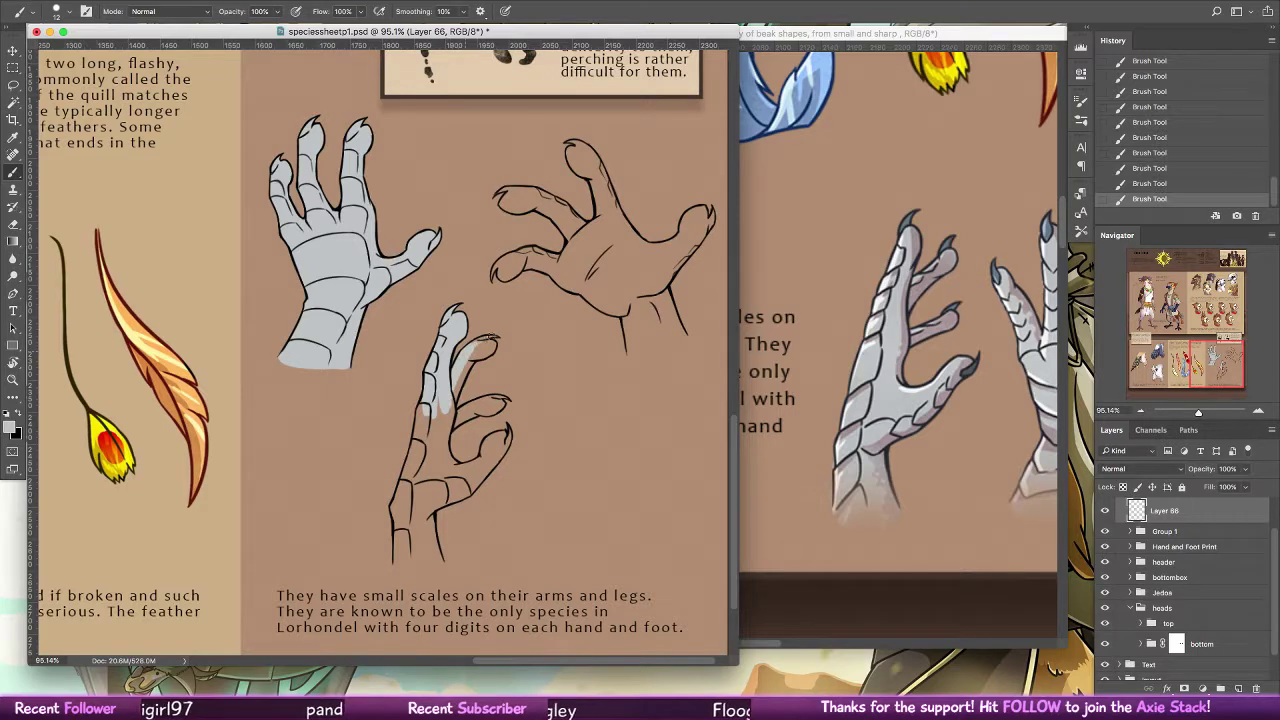
pyautogui.click(13, 224)
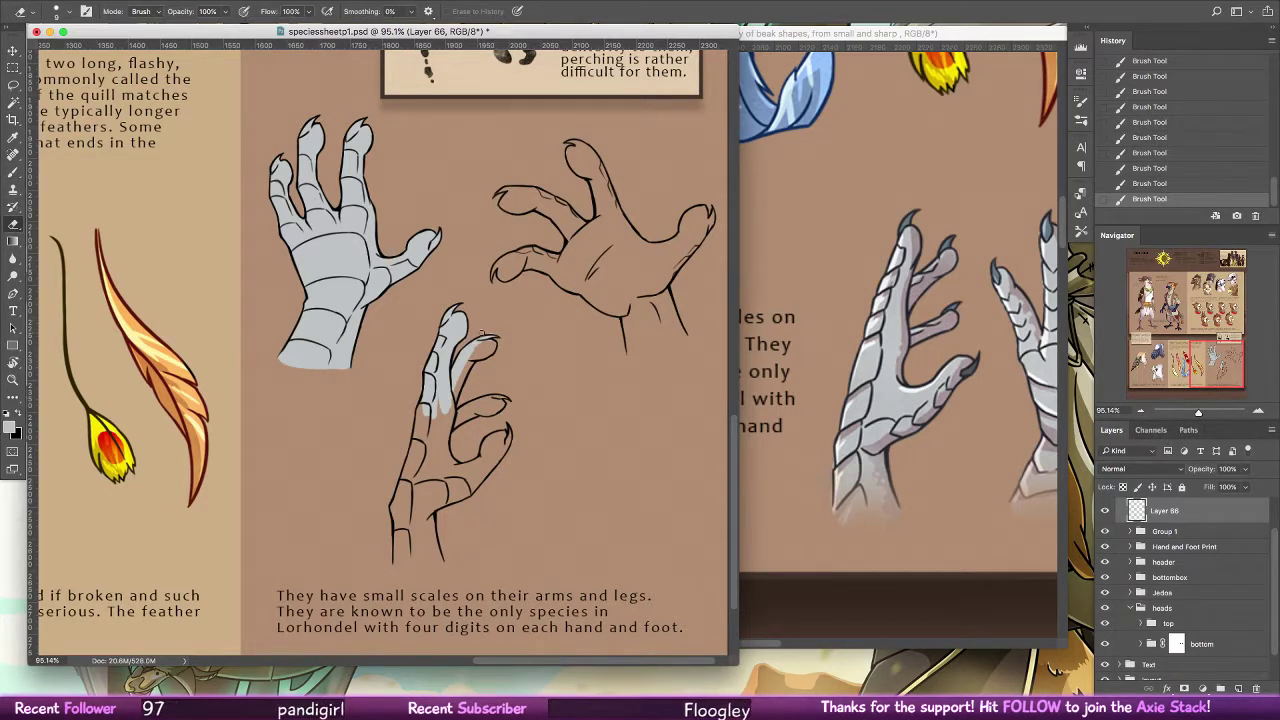
pyautogui.press('b')
pyautogui.moveTo(482, 333)
pyautogui.mouseDown()
pyautogui.moveTo(484, 376)
pyautogui.moveTo(468, 361)
pyautogui.mouseUp()
pyautogui.press('space')
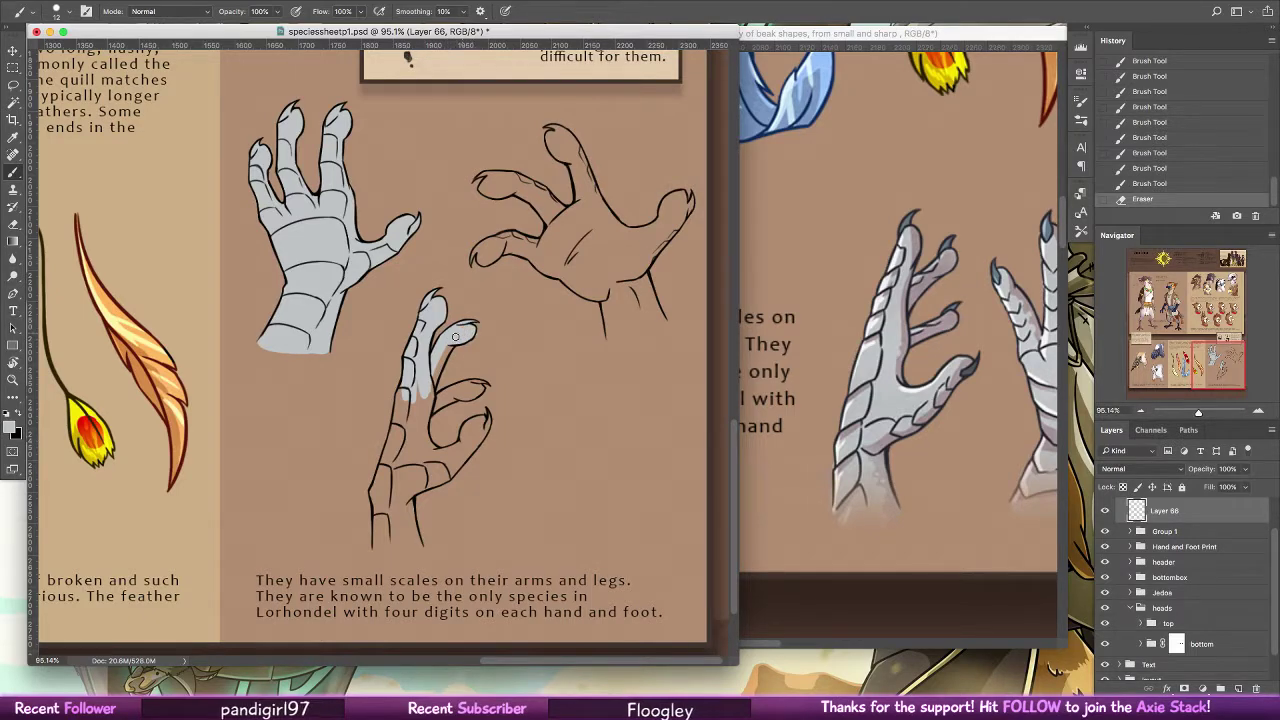
pyautogui.moveTo(438, 395); pyautogui.dragTo(465, 388)
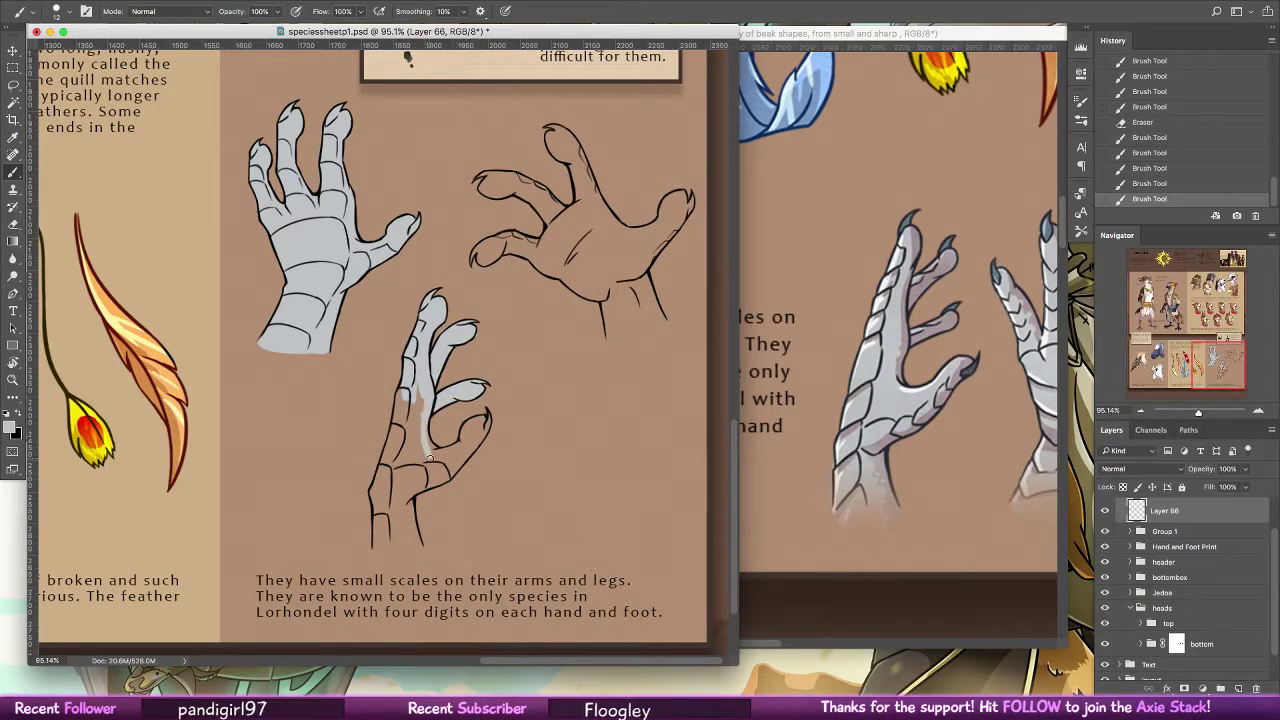
pyautogui.moveTo(423, 437)
pyautogui.mouseDown()
pyautogui.moveTo(397, 397)
pyautogui.moveTo(370, 501)
pyautogui.moveTo(389, 412)
pyautogui.moveTo(369, 410)
pyautogui.mouseUp()
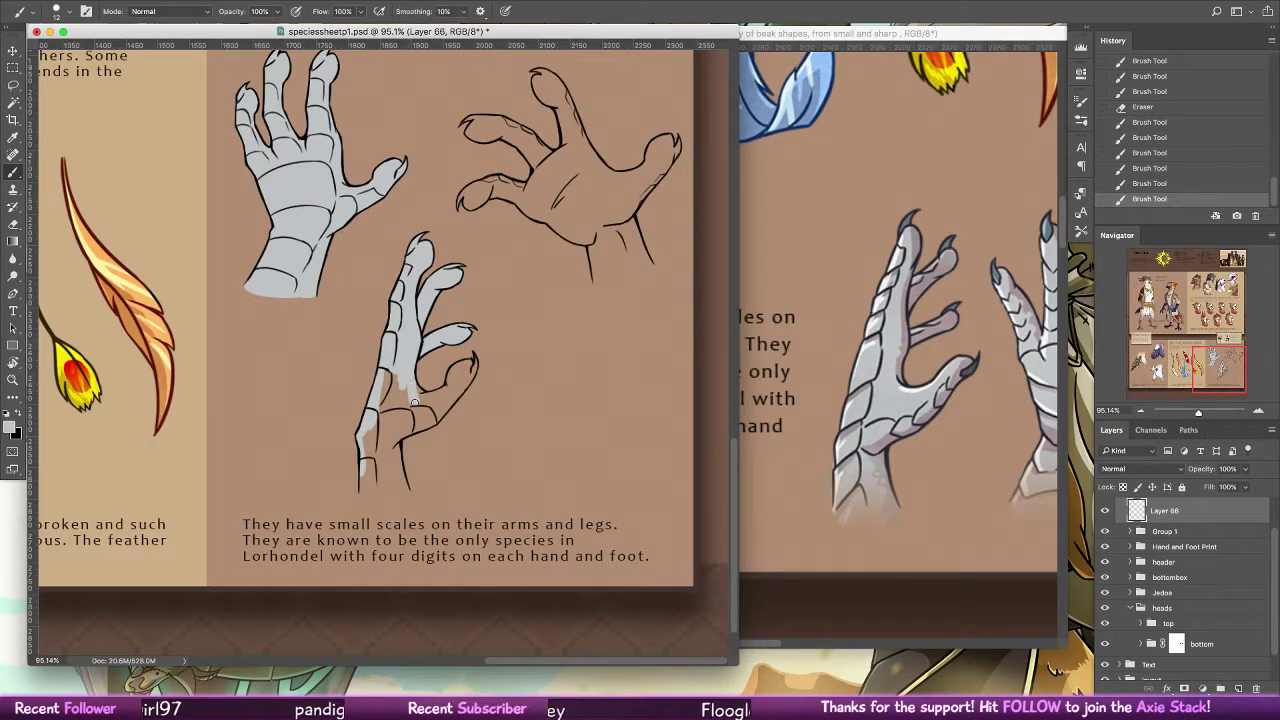
pyautogui.moveTo(400, 451)
pyautogui.mouseDown()
pyautogui.moveTo(405, 491)
pyautogui.moveTo(362, 489)
pyautogui.moveTo(404, 488)
pyautogui.moveTo(393, 437)
pyautogui.moveTo(398, 490)
pyautogui.moveTo(368, 488)
pyautogui.moveTo(392, 490)
pyautogui.moveTo(365, 435)
pyautogui.moveTo(375, 414)
pyautogui.moveTo(395, 478)
pyautogui.moveTo(402, 382)
pyautogui.moveTo(418, 391)
pyautogui.moveTo(467, 353)
pyautogui.moveTo(427, 398)
pyautogui.moveTo(473, 357)
pyautogui.moveTo(430, 425)
pyautogui.moveTo(397, 436)
pyautogui.moveTo(409, 392)
pyautogui.mouseUp()
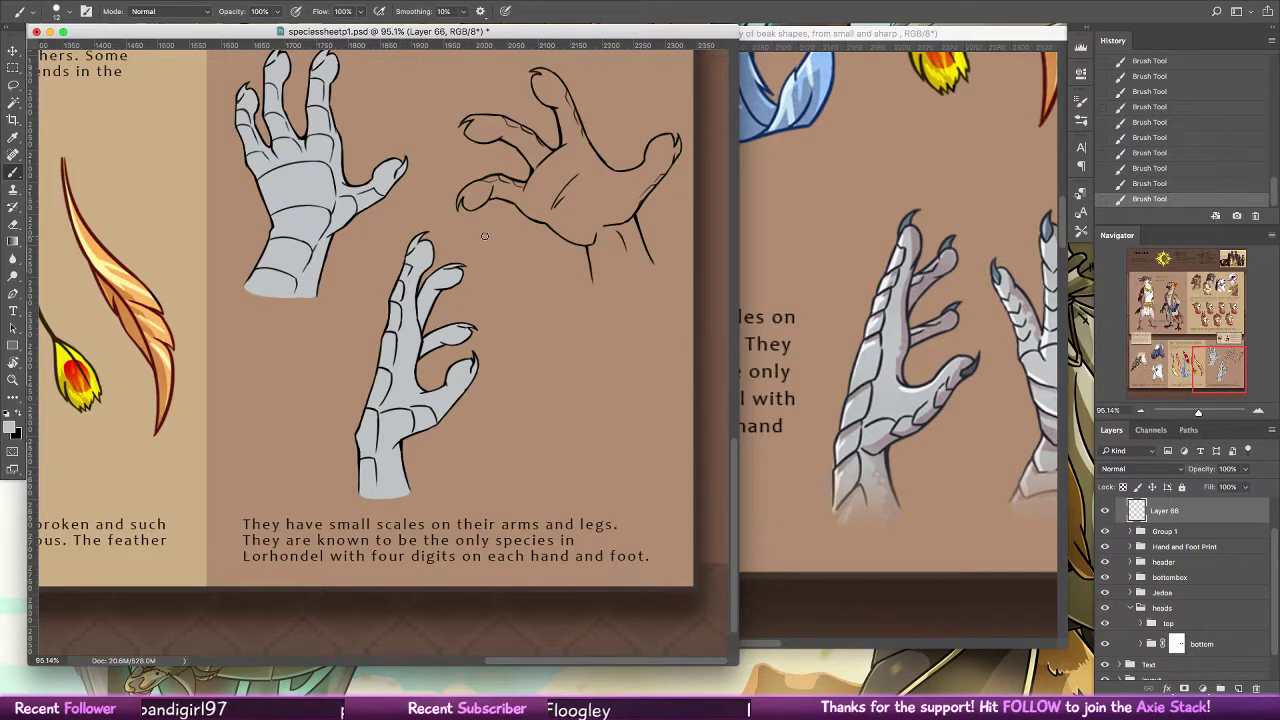
# Paint the flat light grey base over the palm-view hand's wrist, outer palm edge and thumb, erasing the spill beside the thumb
pyautogui.scroll(5, 485, 236)
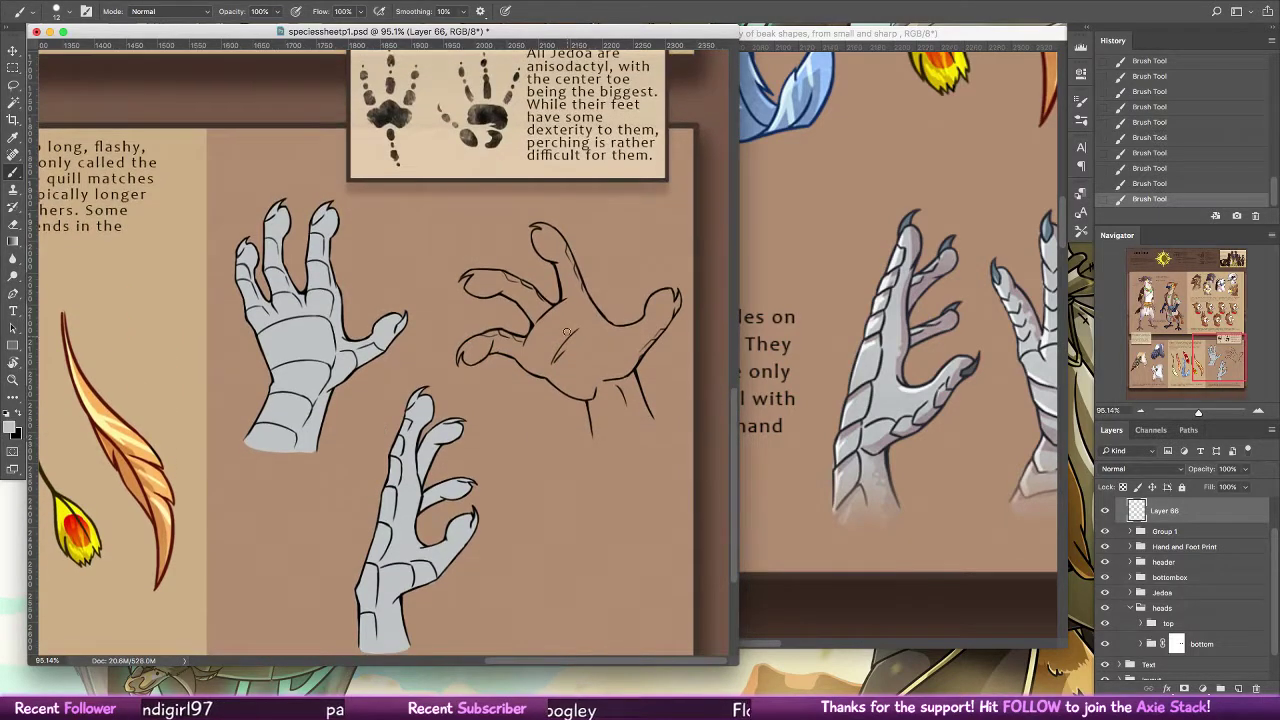
pyautogui.moveTo(518, 351)
pyautogui.mouseDown()
pyautogui.moveTo(561, 368)
pyautogui.moveTo(548, 373)
pyautogui.moveTo(587, 395)
pyautogui.moveTo(597, 432)
pyautogui.moveTo(650, 428)
pyautogui.mouseUp()
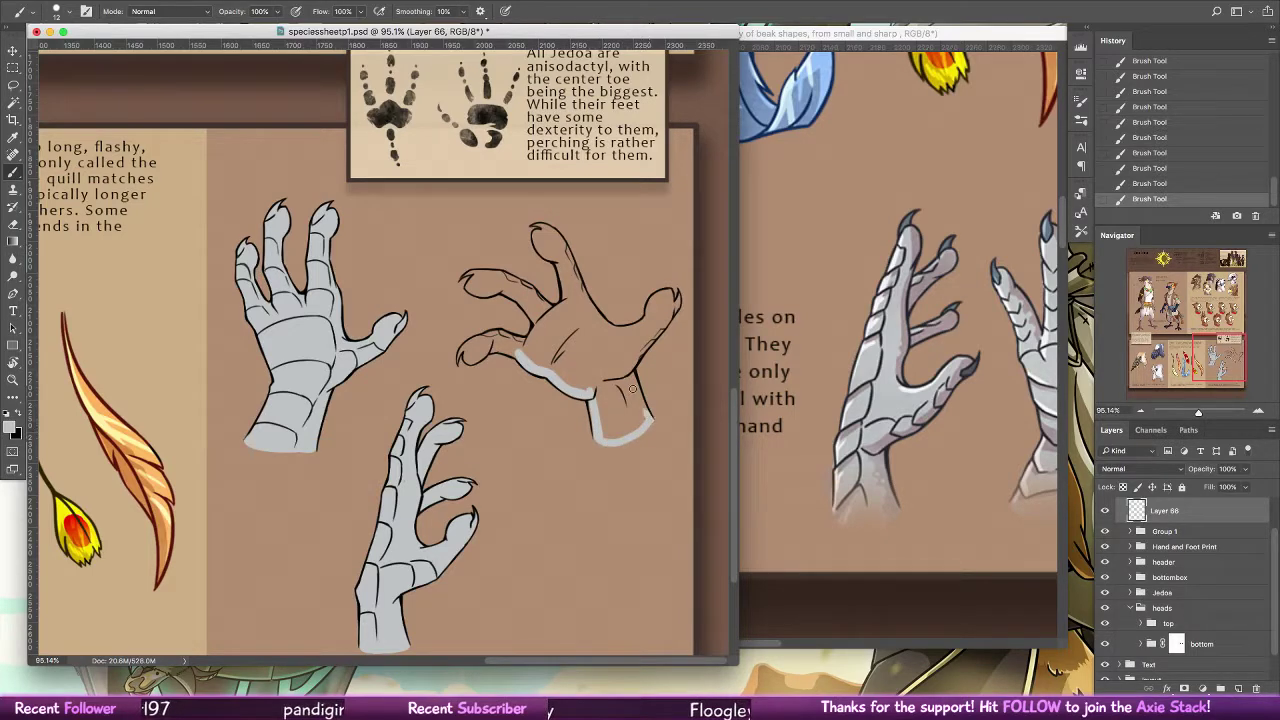
pyautogui.moveTo(627, 362)
pyautogui.mouseDown()
pyautogui.moveTo(644, 420)
pyautogui.moveTo(618, 436)
pyautogui.moveTo(589, 399)
pyautogui.moveTo(606, 437)
pyautogui.moveTo(623, 370)
pyautogui.moveTo(633, 420)
pyautogui.mouseUp()
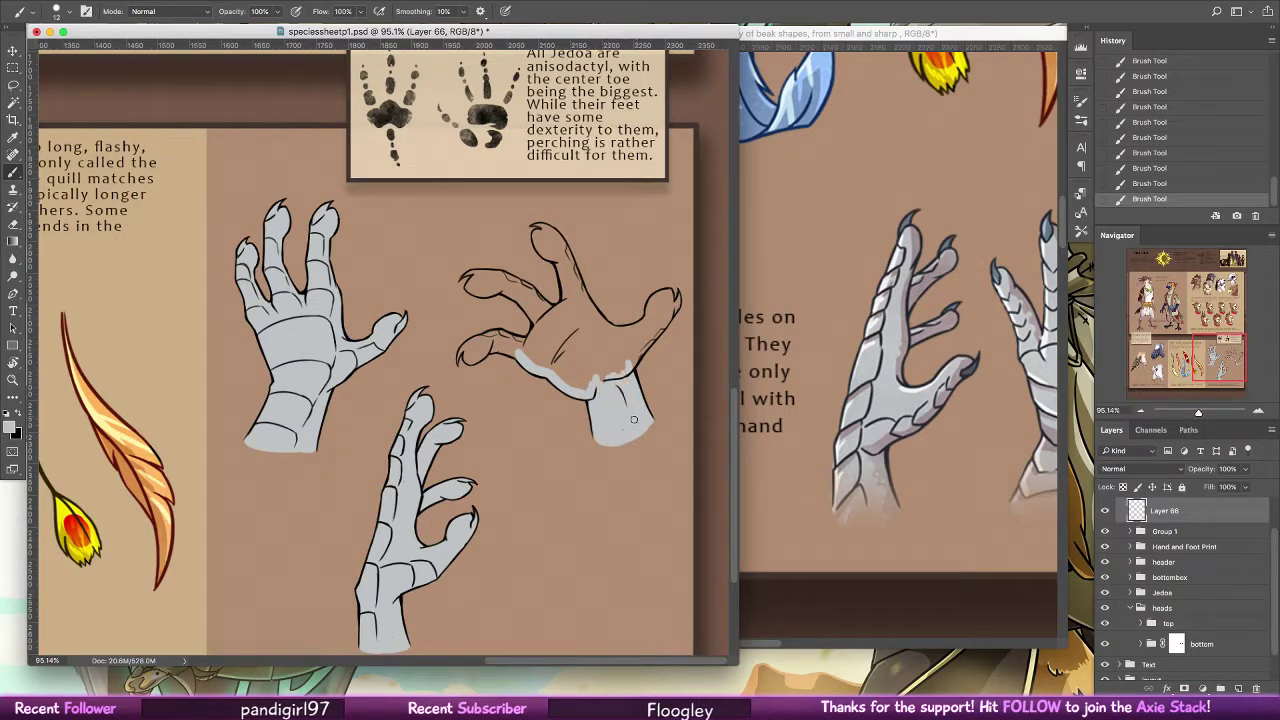
pyautogui.moveTo(622, 372)
pyautogui.mouseDown()
pyautogui.moveTo(666, 318)
pyautogui.moveTo(660, 293)
pyautogui.moveTo(655, 322)
pyautogui.moveTo(668, 318)
pyautogui.mouseUp()
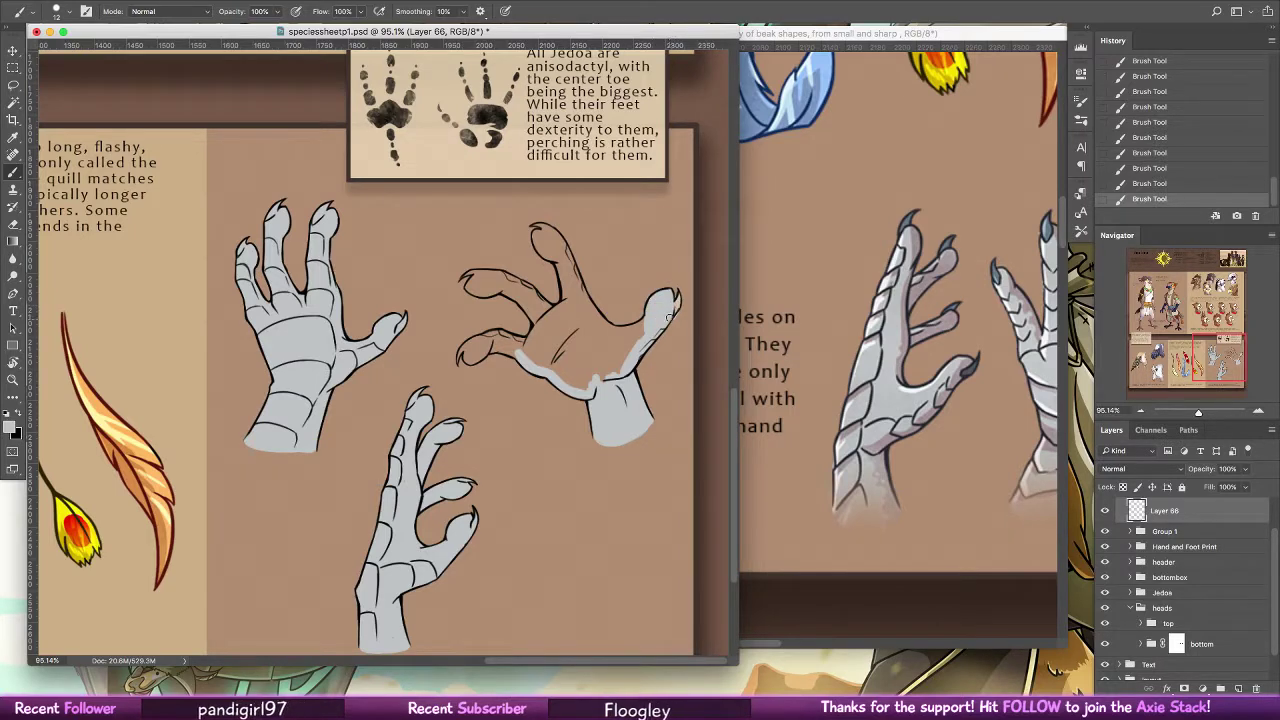
pyautogui.press('e')
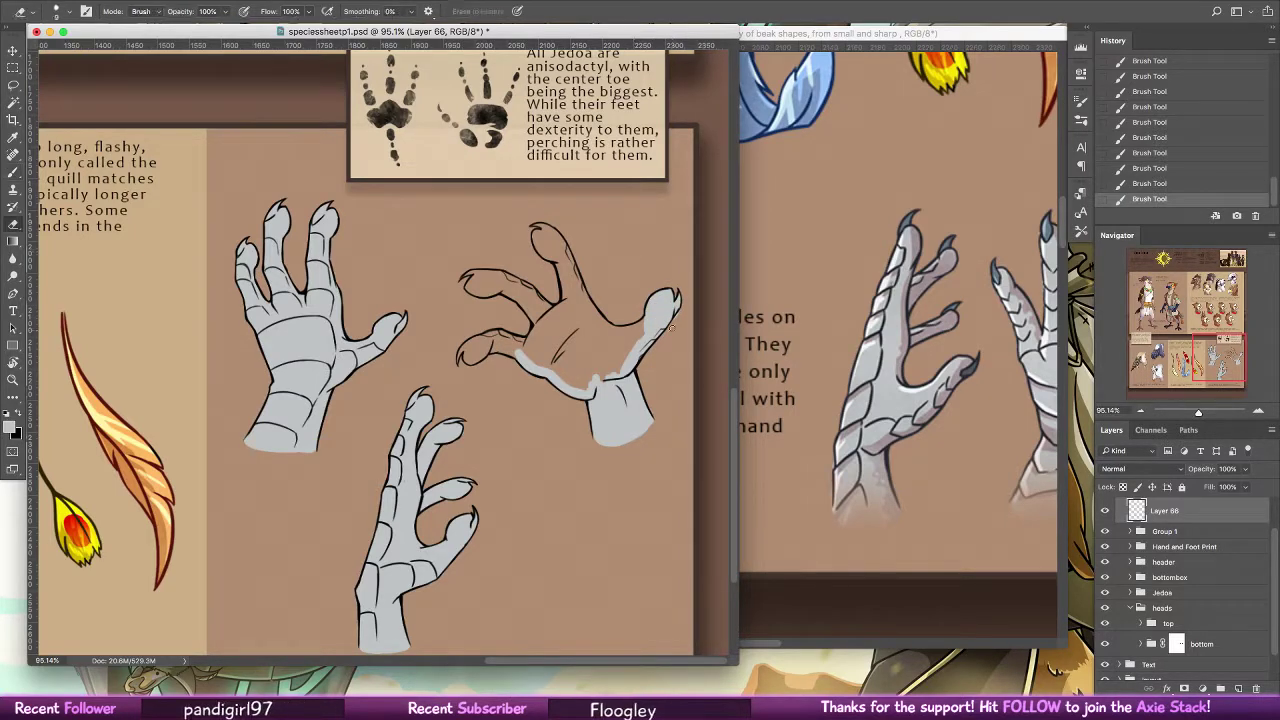
pyautogui.moveTo(673, 323); pyautogui.dragTo(667, 332)
pyautogui.click(14, 172)
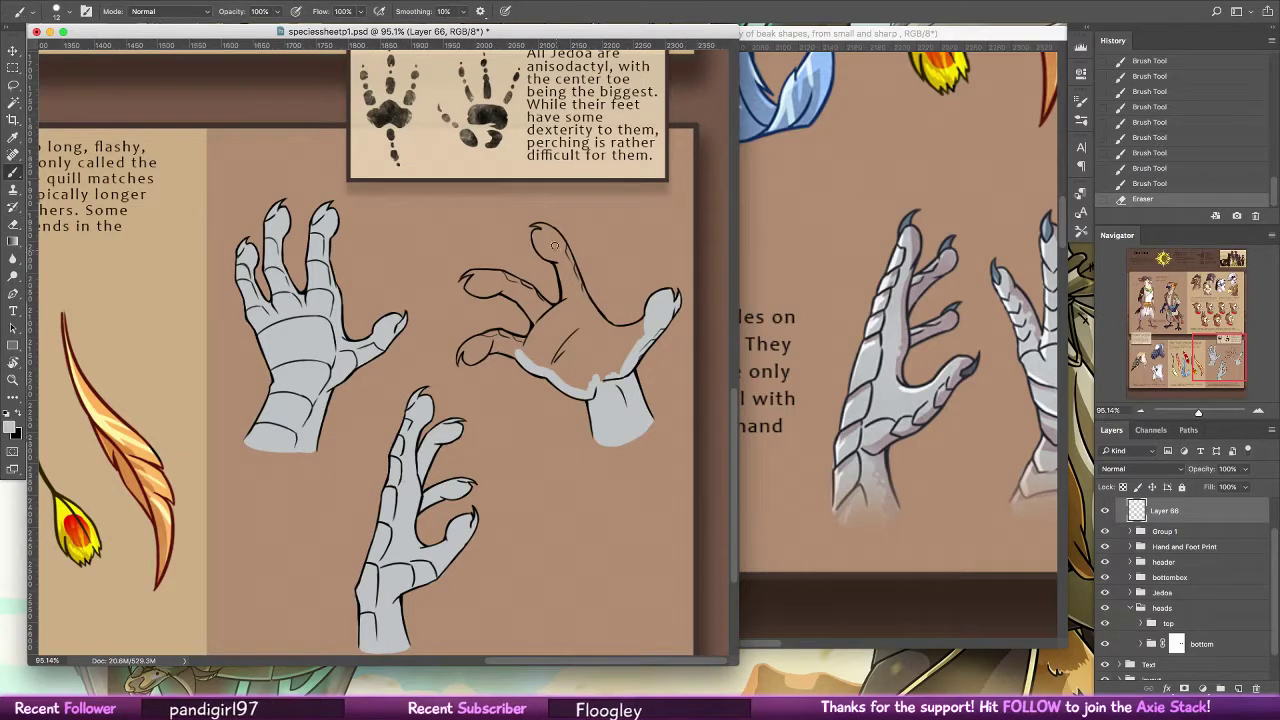
# Fill the palm-view hand's finger nearest the thumb with flat light grey down into the palm, erasing the spill along its edge
pyautogui.moveTo(554, 246)
pyautogui.mouseDown()
pyautogui.moveTo(540, 240)
pyautogui.moveTo(588, 298)
pyautogui.mouseUp()
pyautogui.click(537, 228)
pyautogui.moveTo(542, 232)
pyautogui.mouseDown()
pyautogui.moveTo(569, 293)
pyautogui.moveTo(603, 330)
pyautogui.mouseUp()
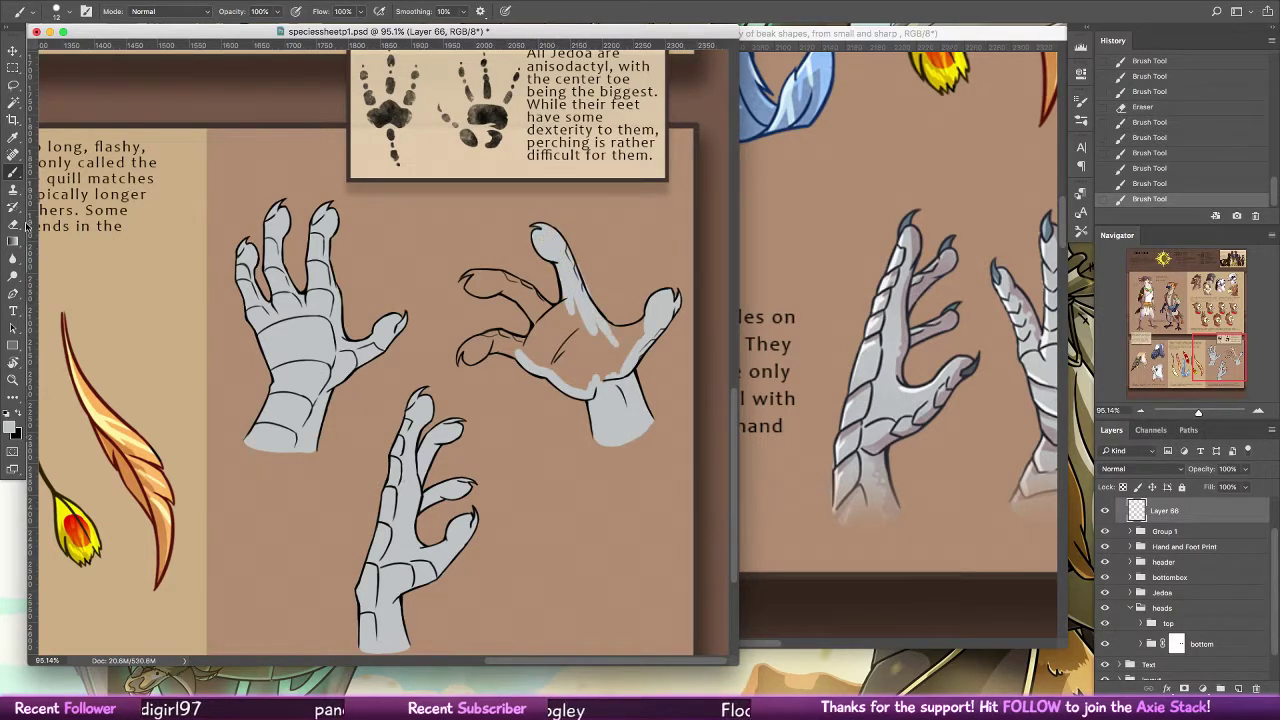
pyautogui.press('e')
pyautogui.moveTo(556, 264); pyautogui.dragTo(564, 284)
pyautogui.click(13, 172)
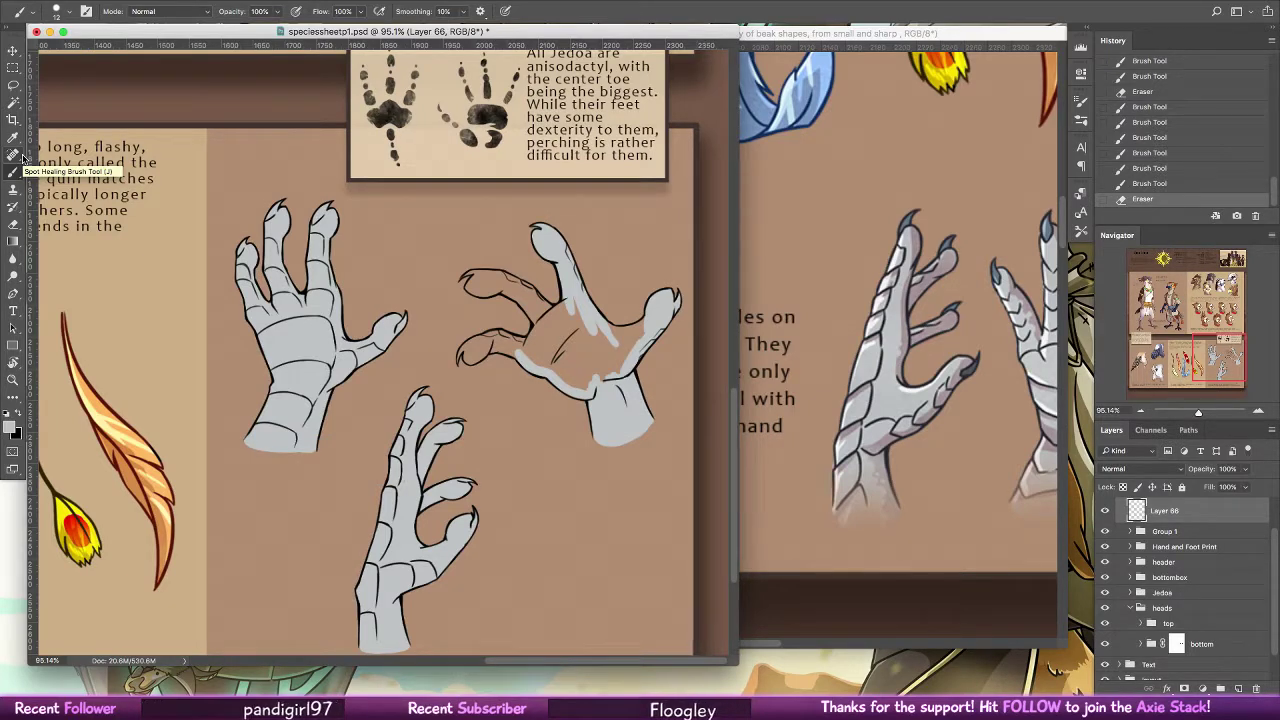
# Fill the palm-view hand's two remaining fingers and the whole palm with light grey, cleaning the edge beside the wrist
pyautogui.moveTo(632, 345)
pyautogui.mouseDown()
pyautogui.moveTo(655, 308)
pyautogui.moveTo(605, 321)
pyautogui.moveTo(627, 336)
pyautogui.moveTo(646, 323)
pyautogui.moveTo(616, 376)
pyautogui.mouseUp()
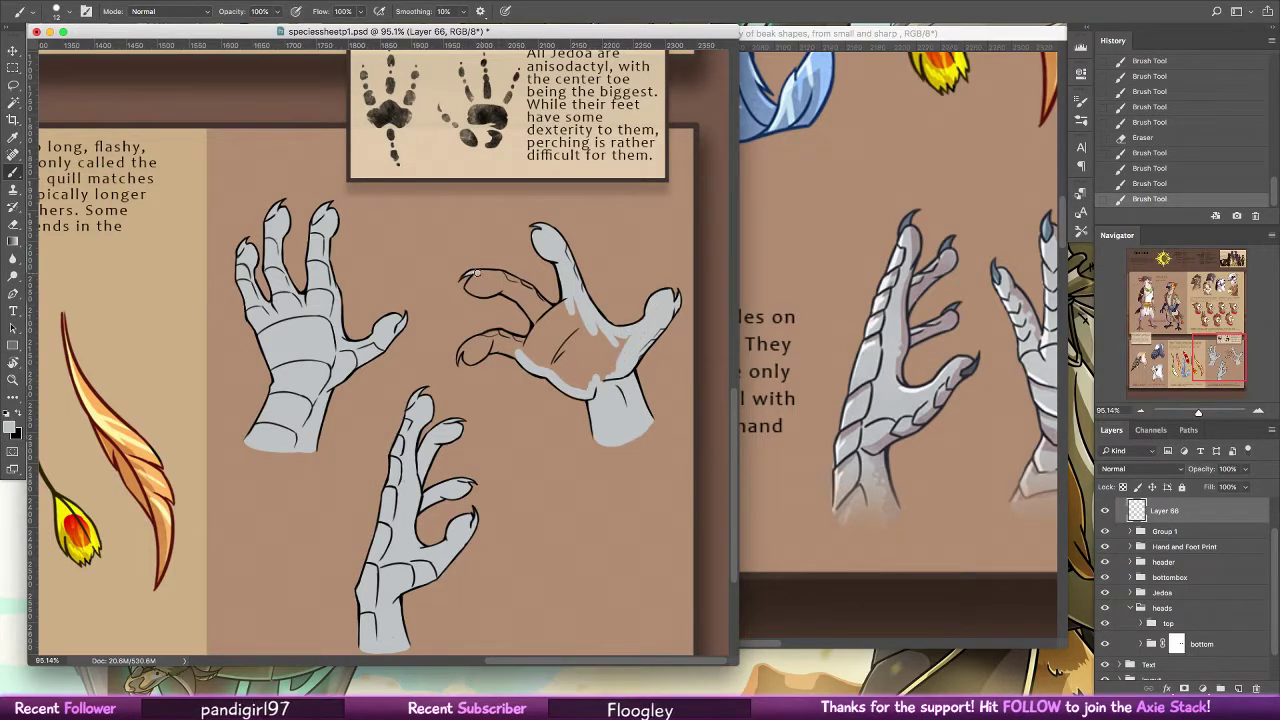
pyautogui.moveTo(470, 274); pyautogui.dragTo(500, 284)
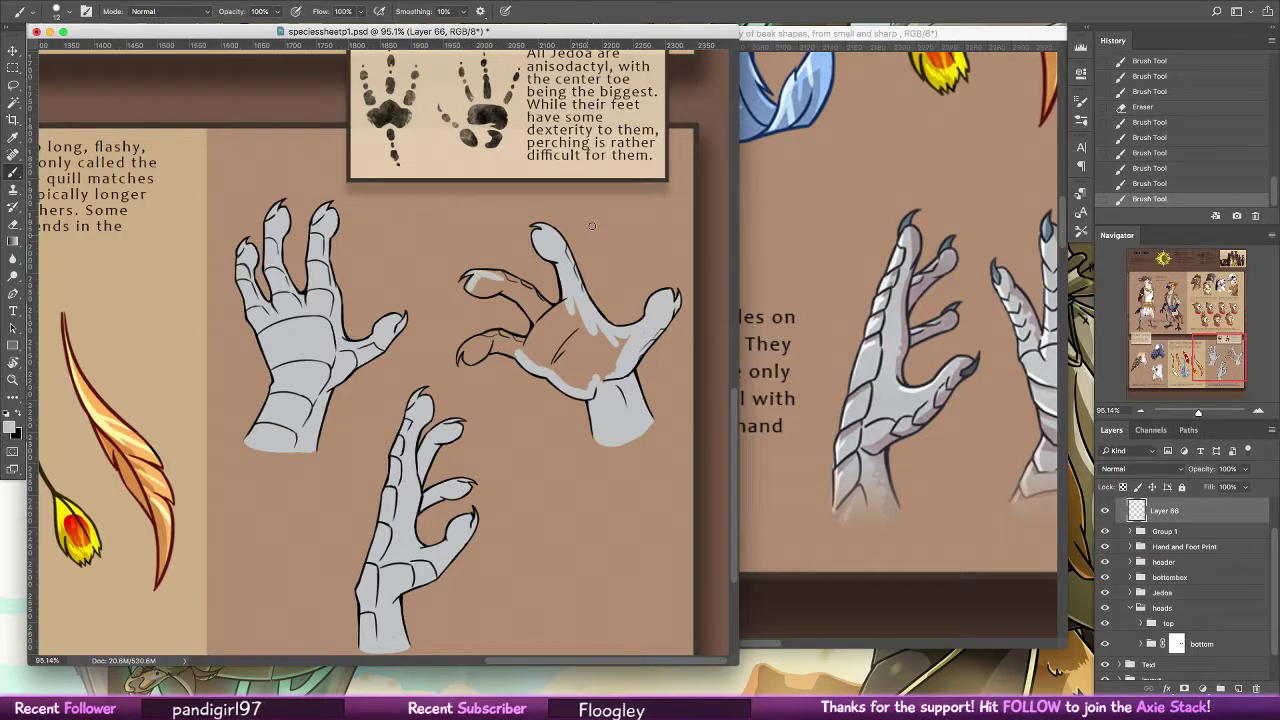
pyautogui.moveTo(467, 287)
pyautogui.mouseDown()
pyautogui.moveTo(504, 281)
pyautogui.moveTo(482, 273)
pyautogui.moveTo(513, 279)
pyautogui.moveTo(558, 319)
pyautogui.moveTo(505, 284)
pyautogui.moveTo(536, 310)
pyautogui.moveTo(524, 287)
pyautogui.moveTo(586, 271)
pyautogui.moveTo(574, 312)
pyautogui.mouseUp()
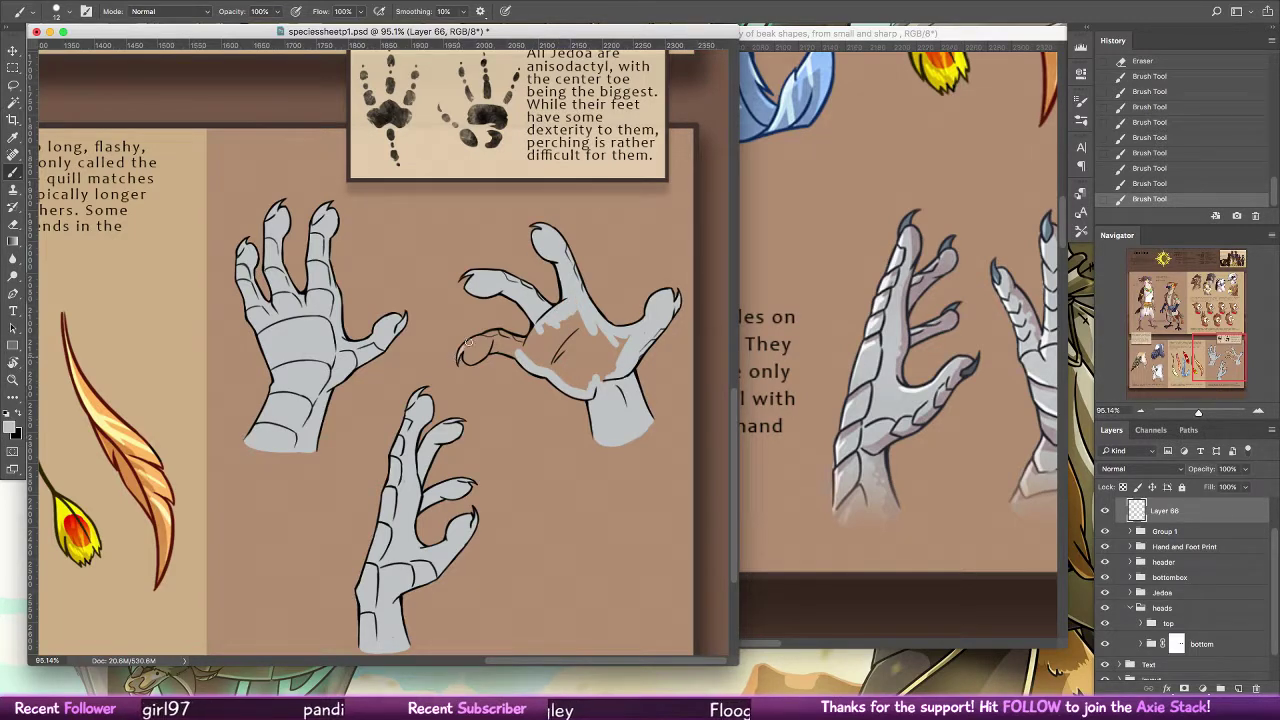
pyautogui.moveTo(468, 343)
pyautogui.mouseDown()
pyautogui.moveTo(464, 358)
pyautogui.moveTo(497, 344)
pyautogui.mouseUp()
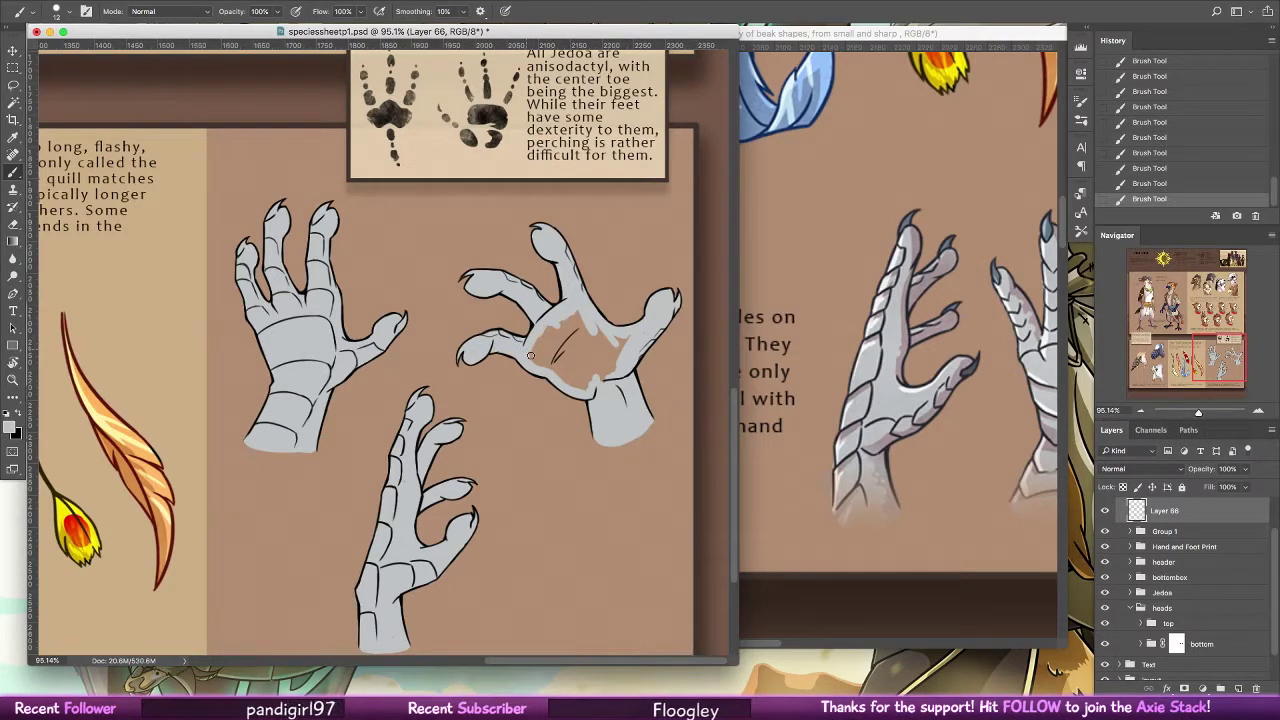
pyautogui.moveTo(530, 355)
pyautogui.mouseDown()
pyautogui.moveTo(562, 322)
pyautogui.moveTo(543, 370)
pyautogui.moveTo(565, 342)
pyautogui.moveTo(578, 395)
pyautogui.moveTo(570, 360)
pyautogui.moveTo(582, 371)
pyautogui.moveTo(588, 334)
pyautogui.moveTo(591, 374)
pyautogui.moveTo(595, 322)
pyautogui.moveTo(598, 377)
pyautogui.mouseUp()
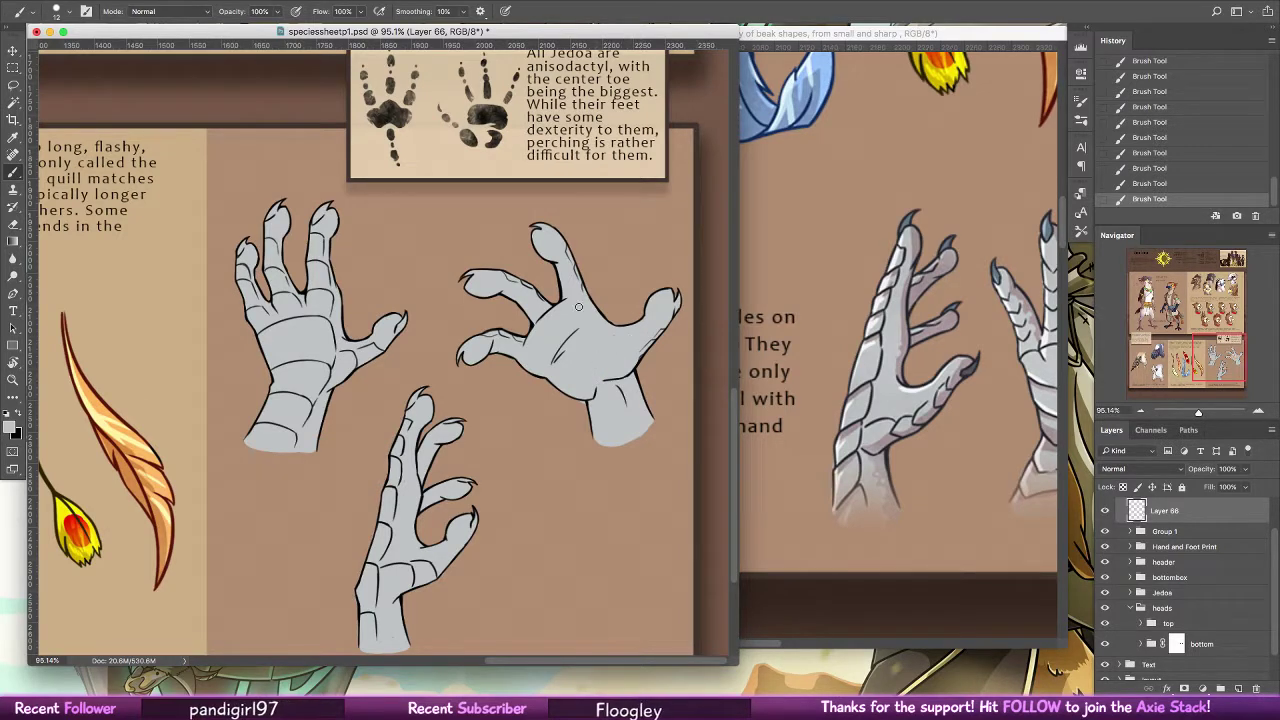
pyautogui.click(13, 224)
pyautogui.click(579, 404)
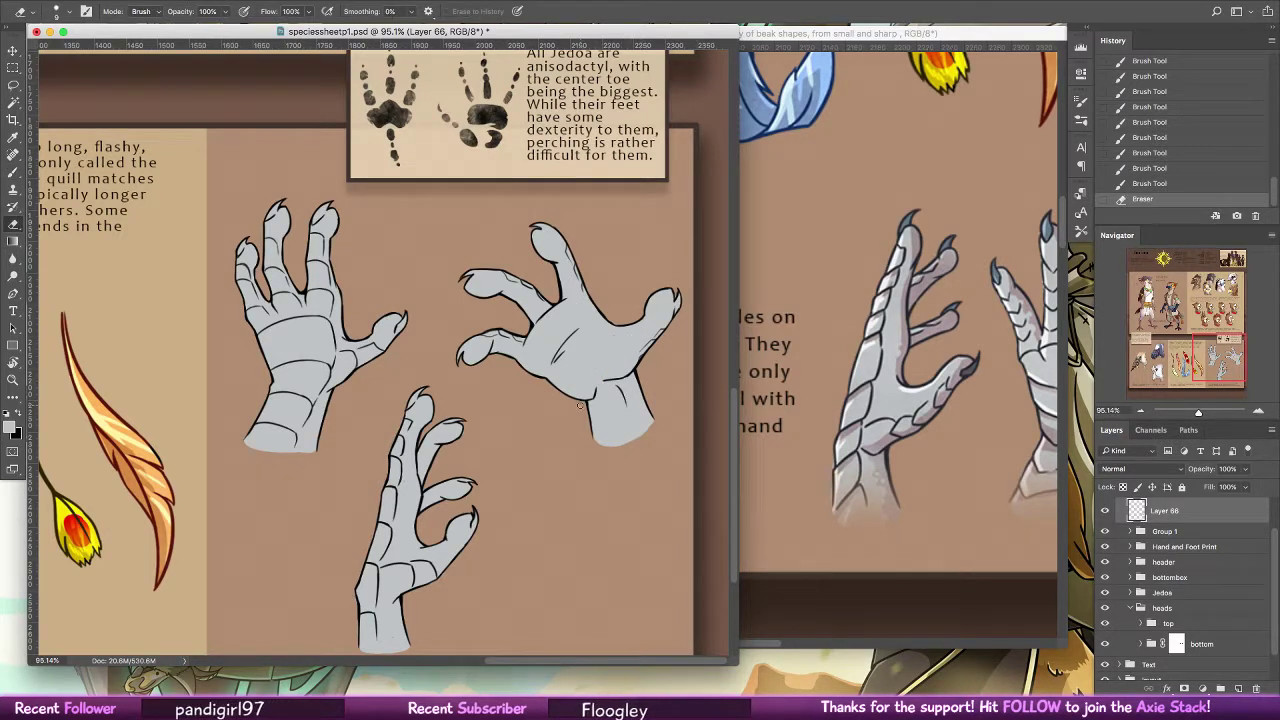
pyautogui.click(13, 172)
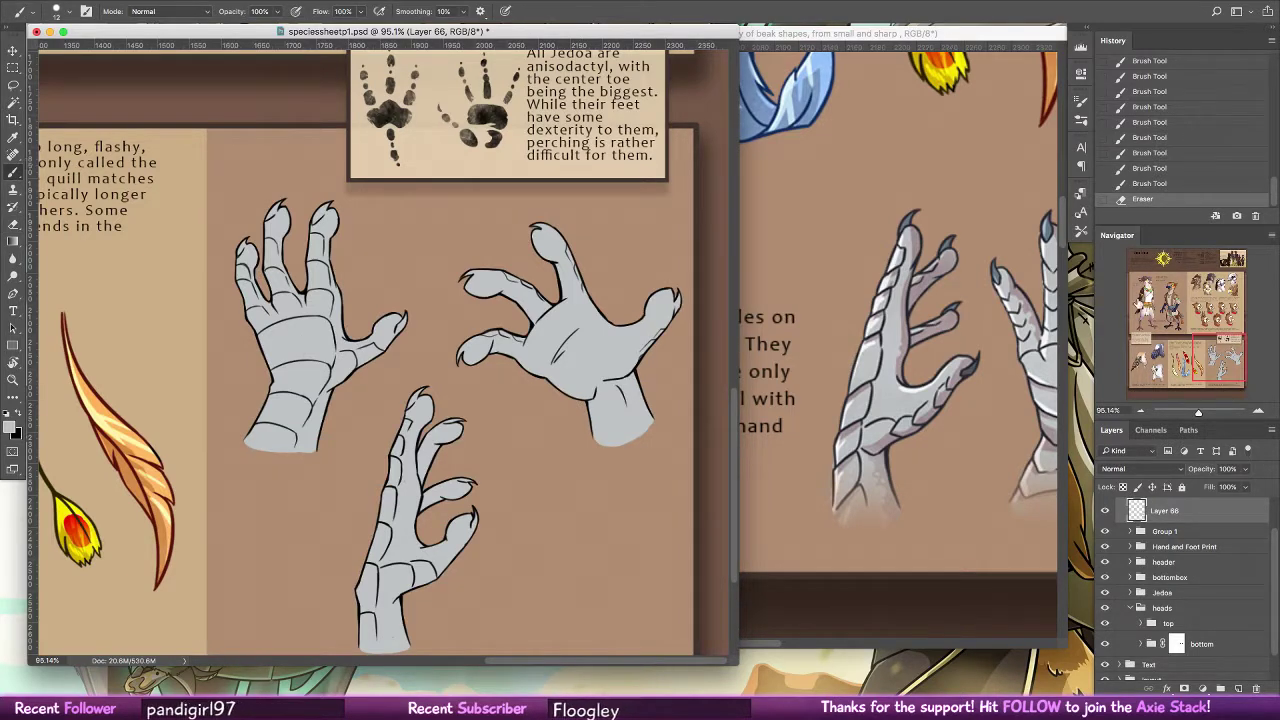
# Sample the dusty pink shadow colour from the leg of the character in white clothing, returning to the hand drawings
pyautogui.click(1140, 302)
pyautogui.keyDown('alt'); pyautogui.click(268, 510); pyautogui.keyUp('alt')
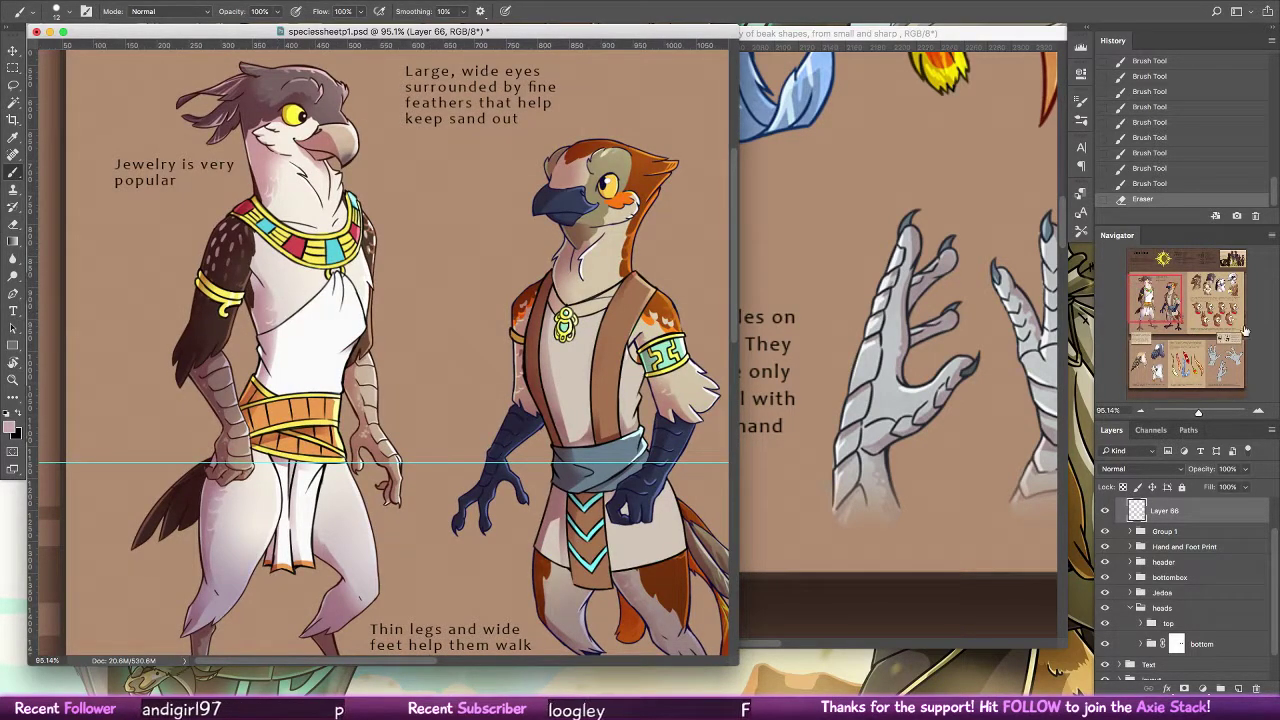
pyautogui.moveTo(1238, 325); pyautogui.dragTo(1223, 364)
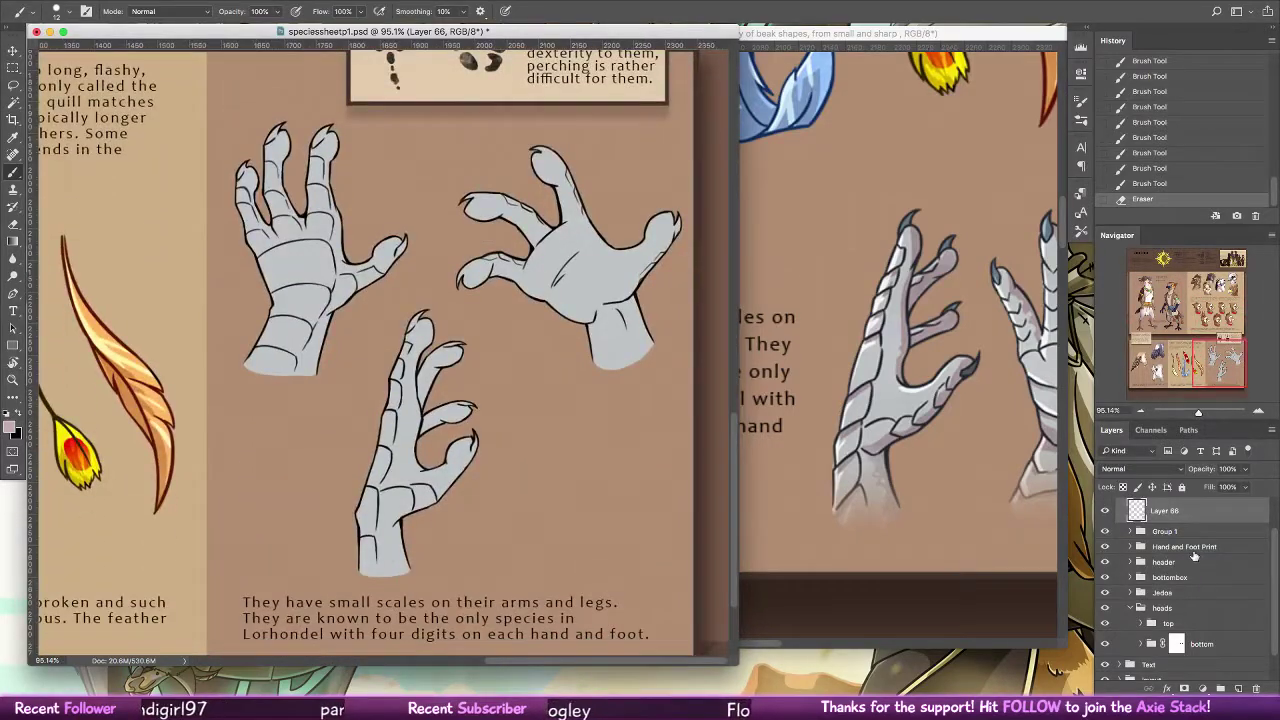
# Add a new layer above Layer 66, clip it to the grey hand base and set its blend mode to Multiply
pyautogui.hotkey('ctrl', 'shift', 'alt', 'n')
pyautogui.rightClick(1202, 520)
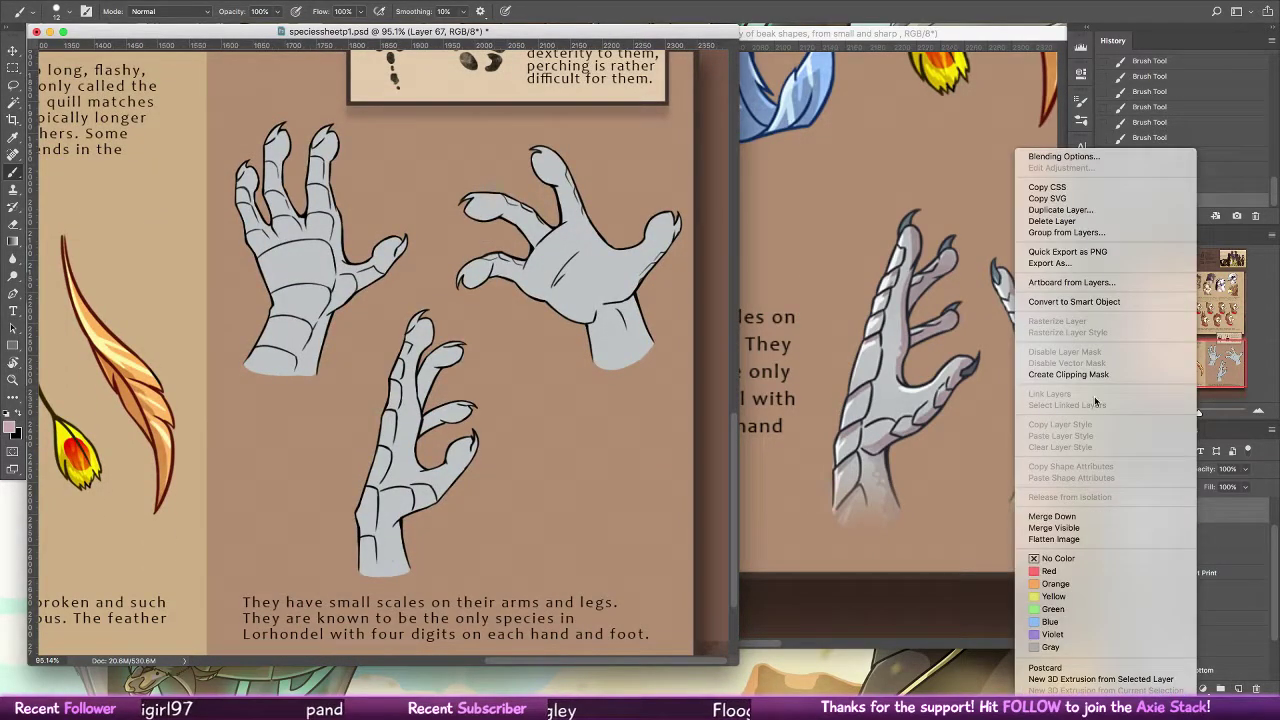
pyautogui.click(1076, 374)
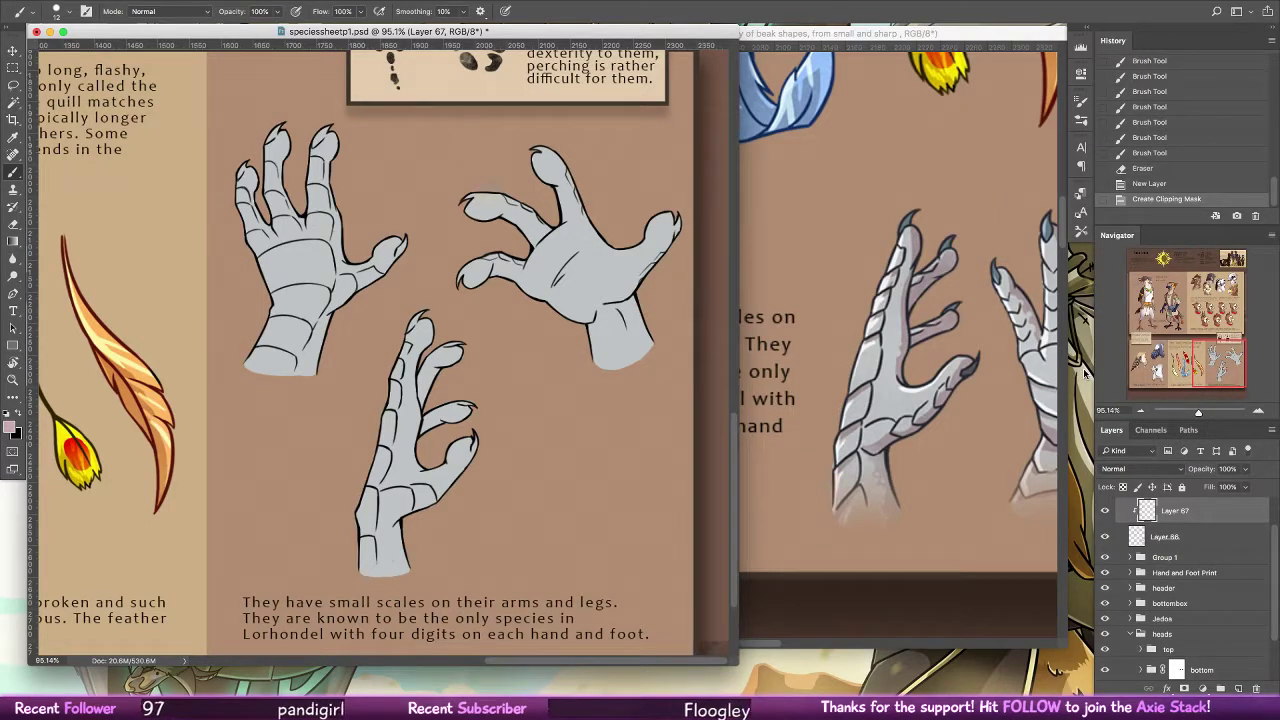
pyautogui.moveTo(474, 278); pyautogui.dragTo(465, 263)
pyautogui.press('super+z')
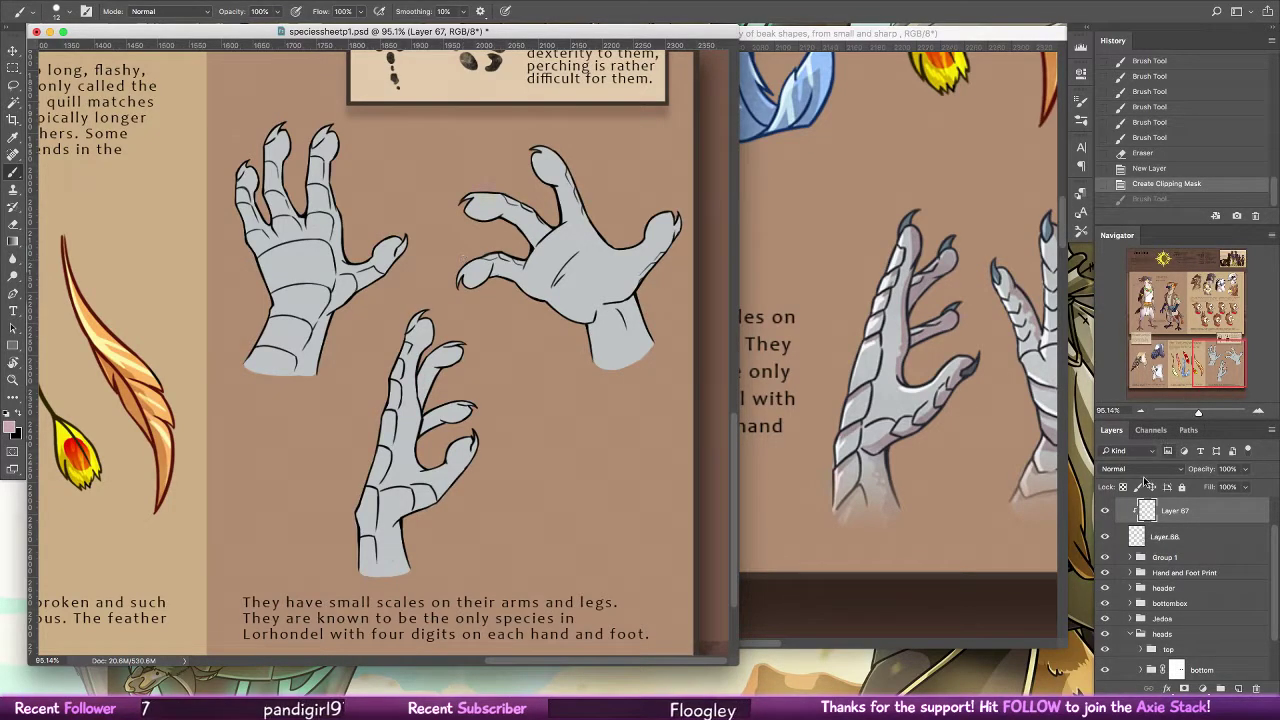
pyautogui.click(1135, 468)
pyautogui.click(1130, 506)
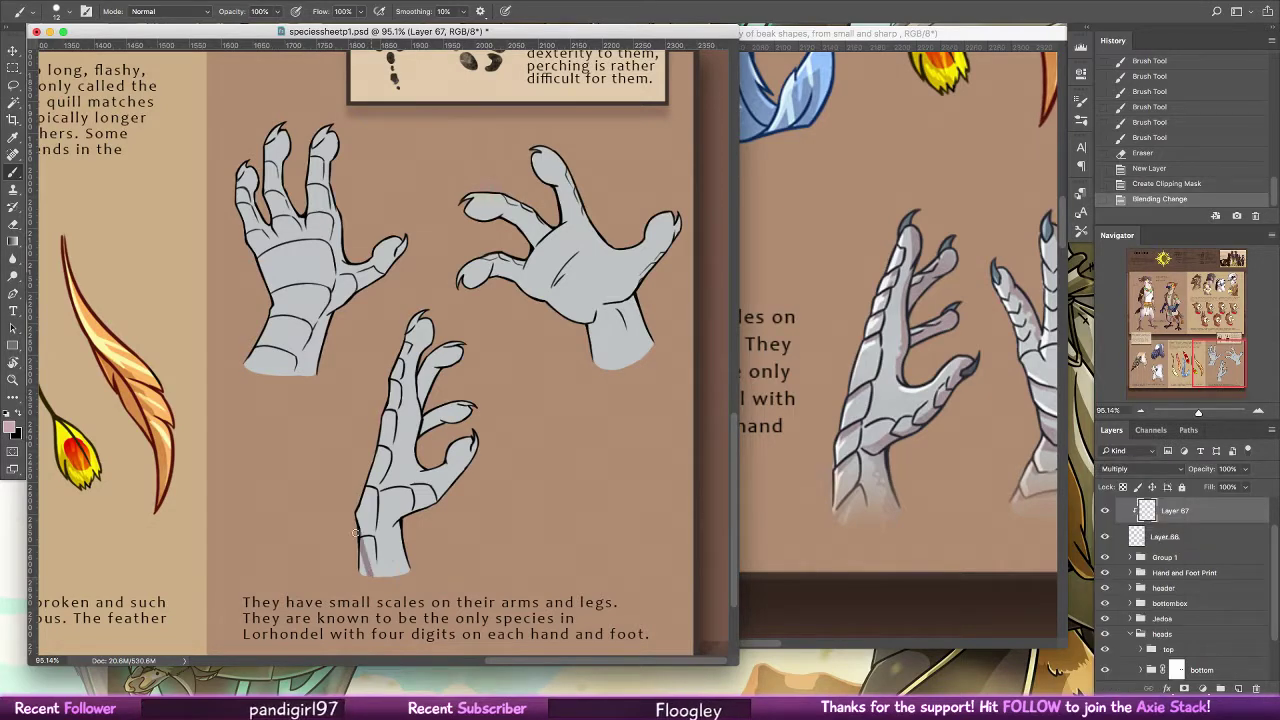
# Shade the side-view hand with mauve along the wrist, finger undersides, palm side and thumb, erasing excess shadow inside the hand
pyautogui.moveTo(358, 562); pyautogui.dragTo(362, 562)
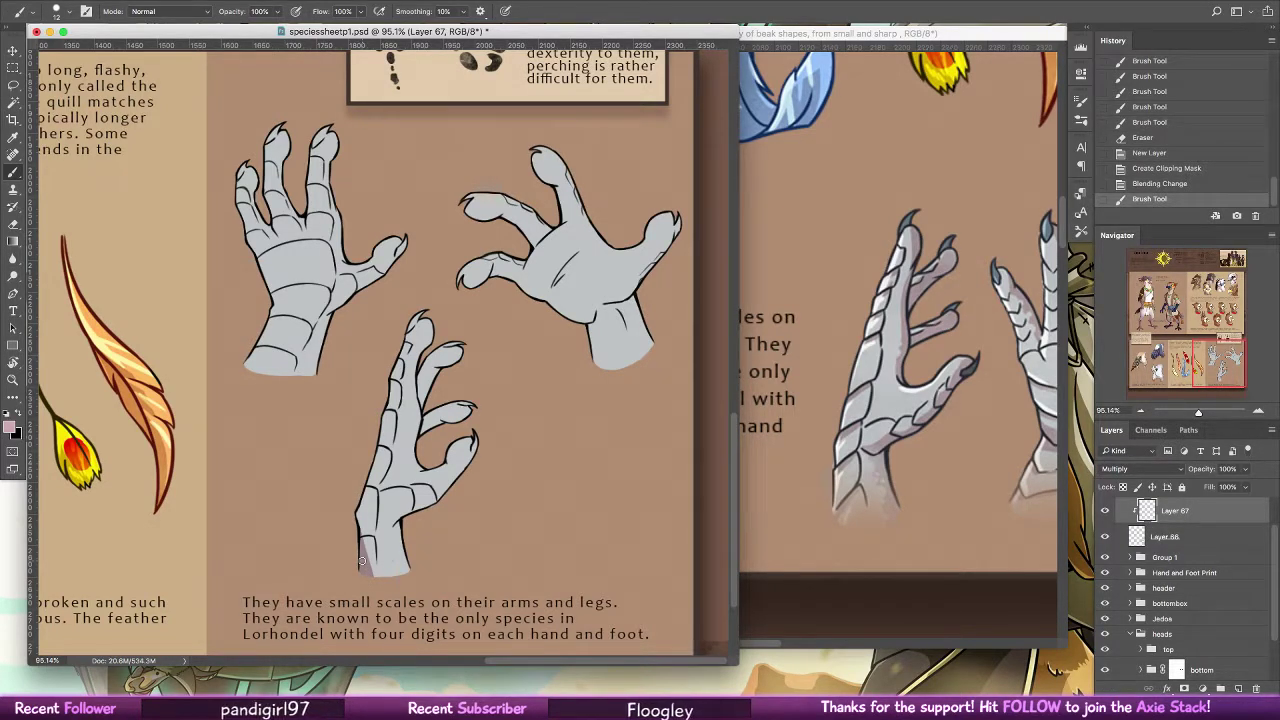
pyautogui.moveTo(401, 524); pyautogui.dragTo(396, 538)
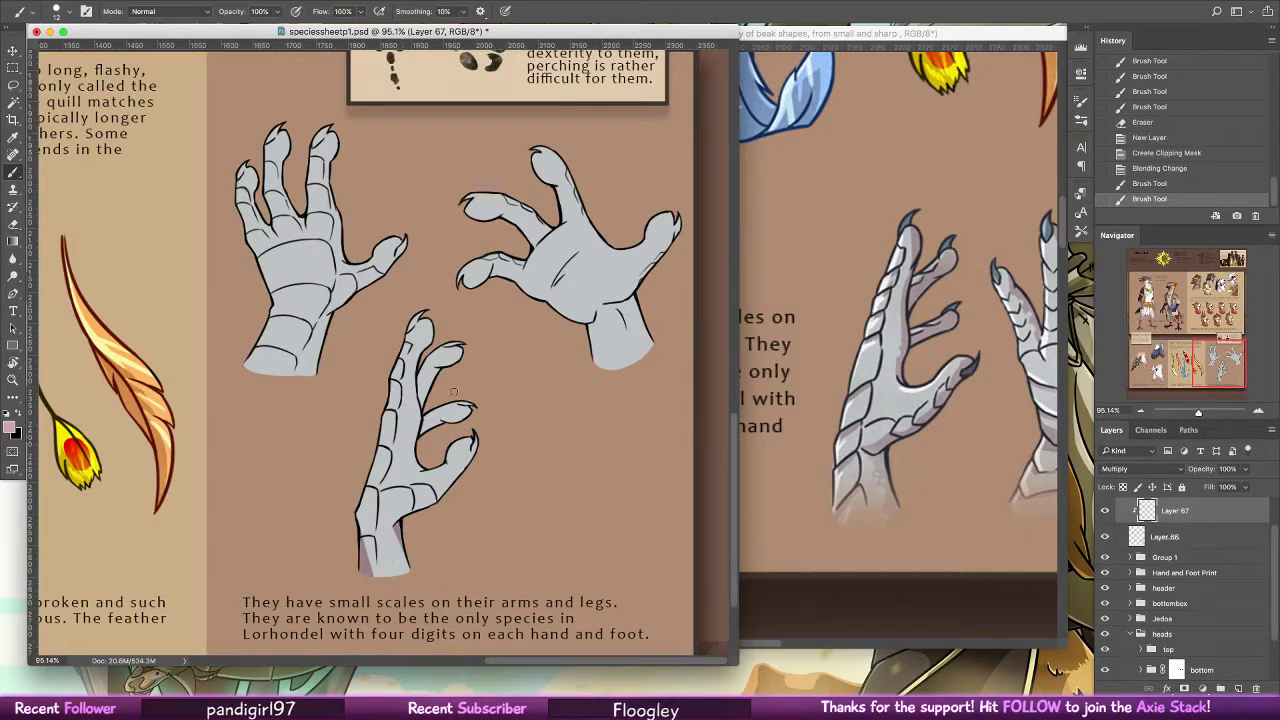
pyautogui.moveTo(428, 425); pyautogui.dragTo(468, 408)
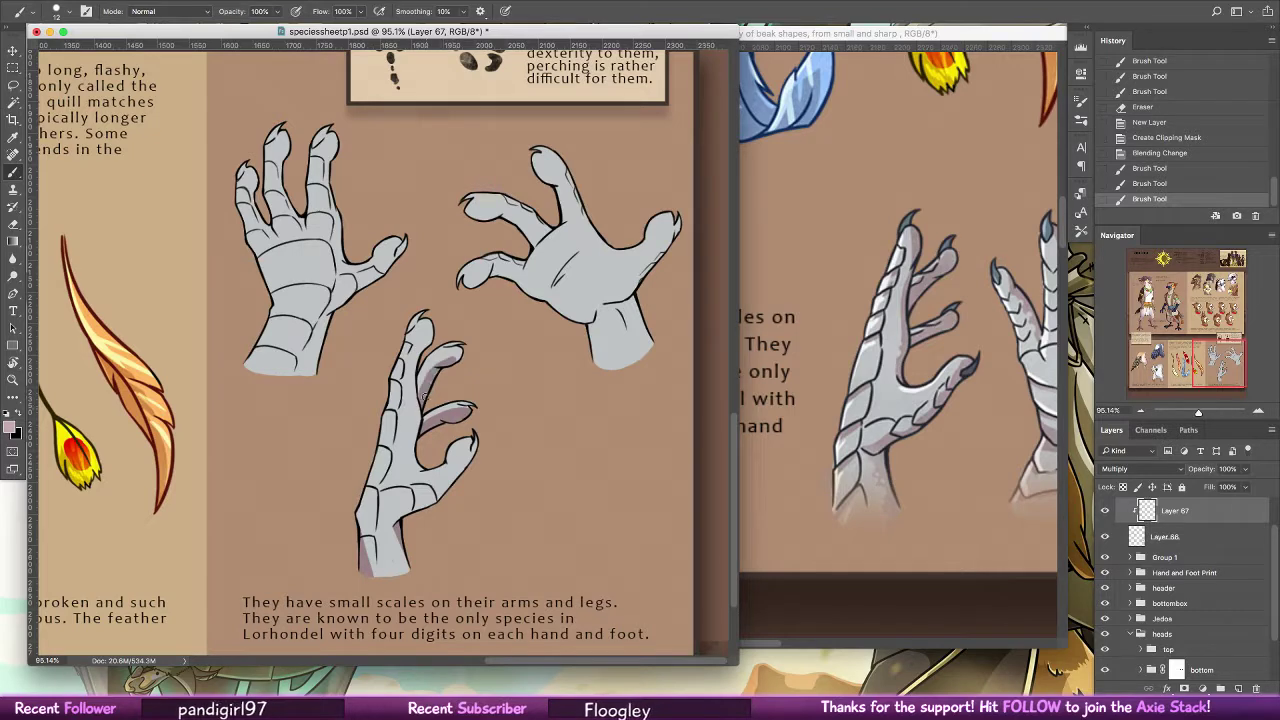
pyautogui.moveTo(452, 363); pyautogui.dragTo(459, 356)
pyautogui.moveTo(417, 452)
pyautogui.mouseDown()
pyautogui.moveTo(432, 323)
pyautogui.moveTo(415, 408)
pyautogui.moveTo(406, 340)
pyautogui.mouseUp()
pyautogui.click(14, 223)
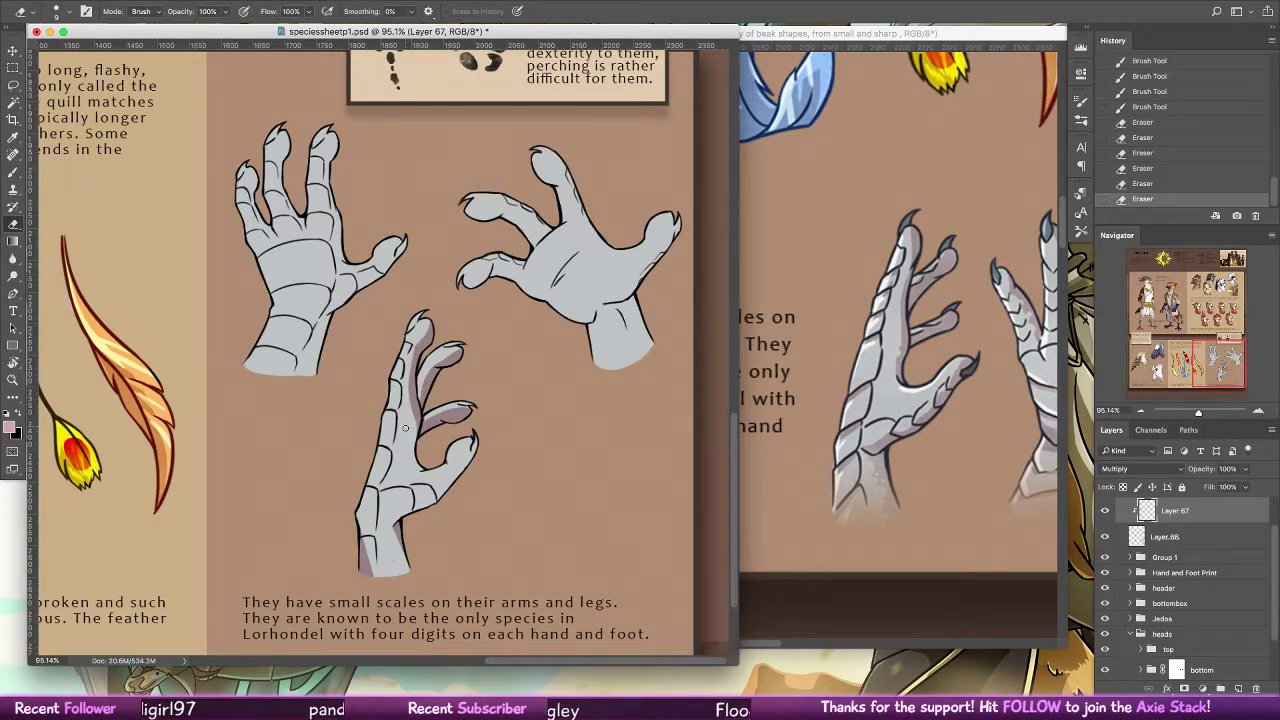
pyautogui.press('b')
pyautogui.moveTo(396, 525)
pyautogui.mouseDown()
pyautogui.moveTo(473, 459)
pyautogui.moveTo(476, 480)
pyautogui.mouseUp()
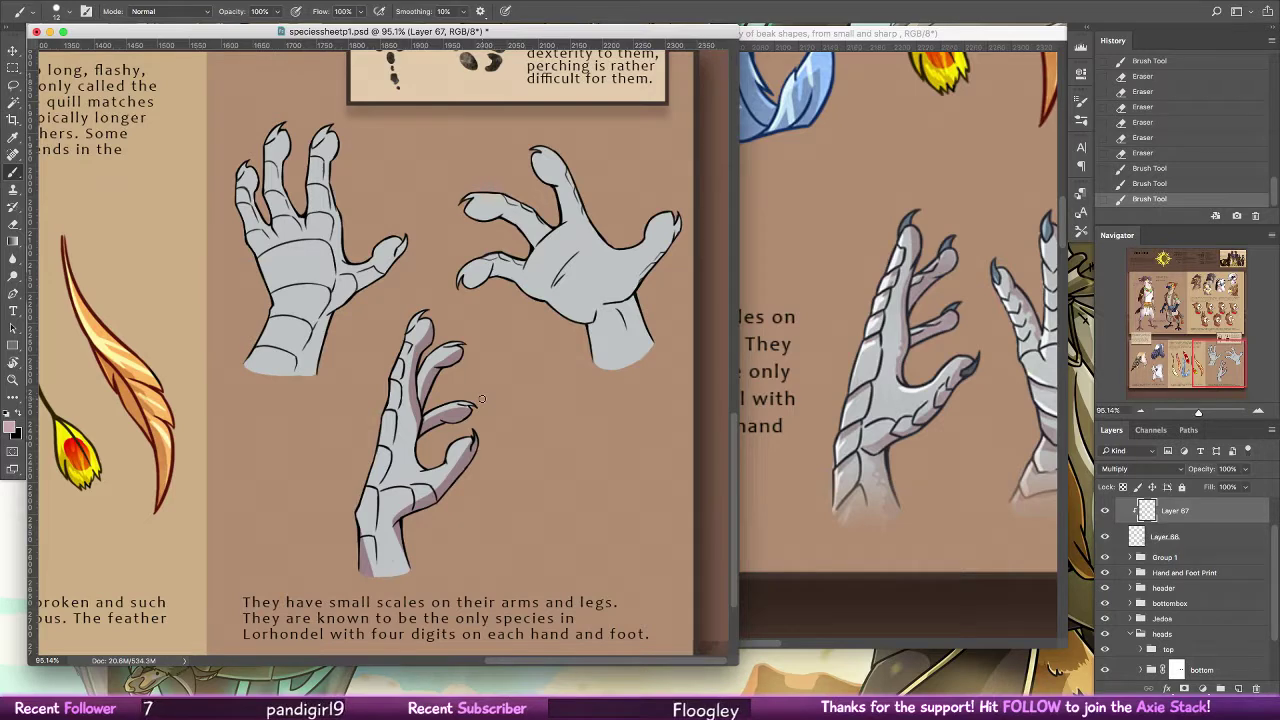
# Shade the back-of-hand drawing with mauve along the thumb side of the wrist and on the middle and outer fingers
pyautogui.scroll(3, 448, 306)
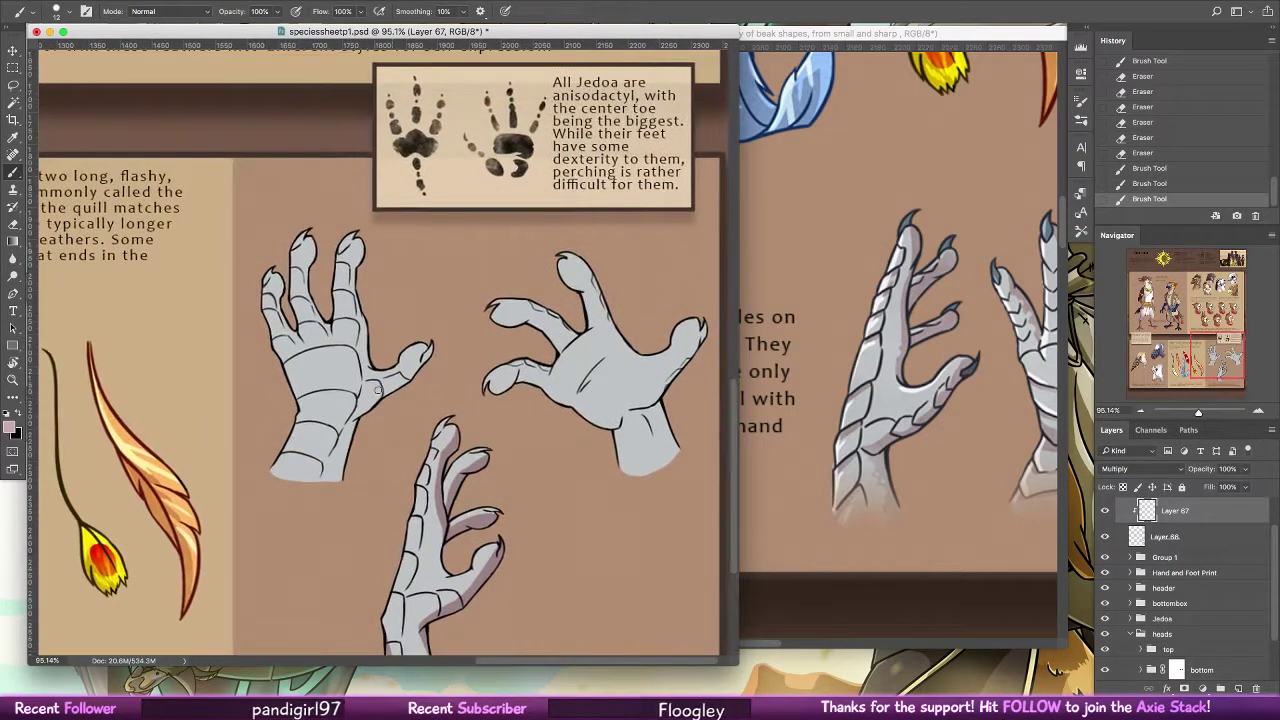
pyautogui.moveTo(360, 421); pyautogui.dragTo(332, 475)
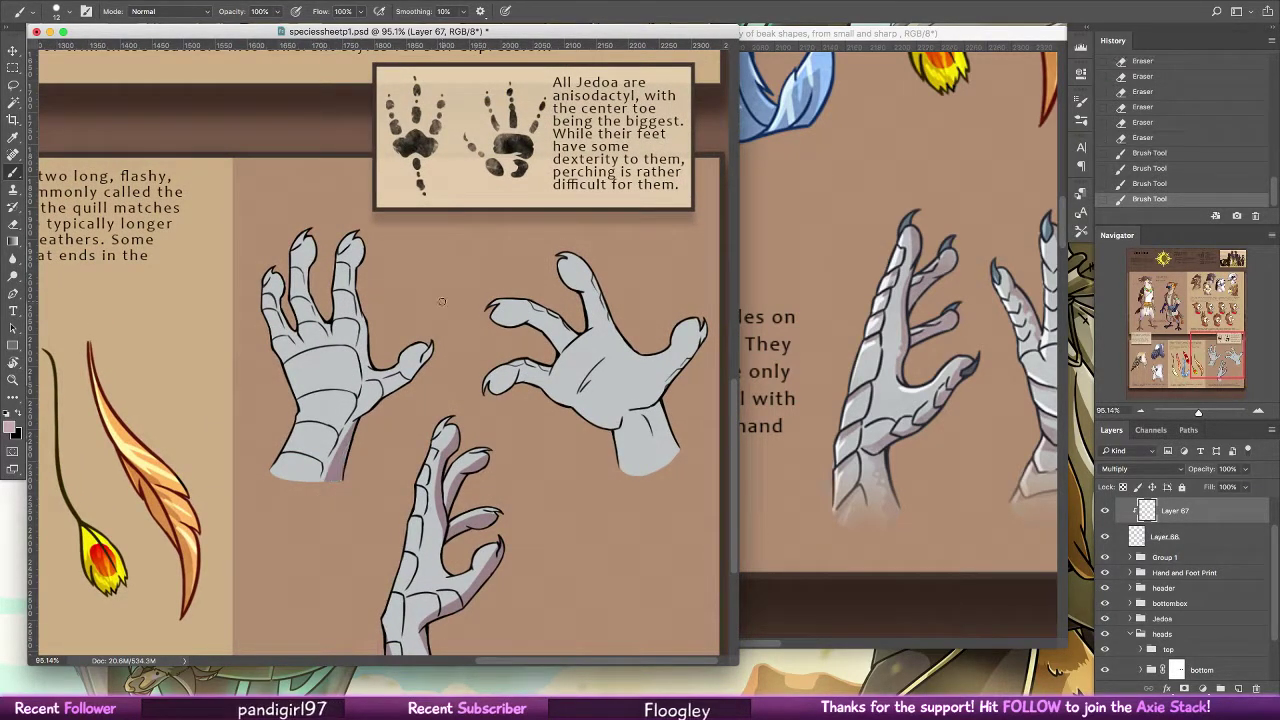
pyautogui.click(916, 343)
pyautogui.click(326, 287)
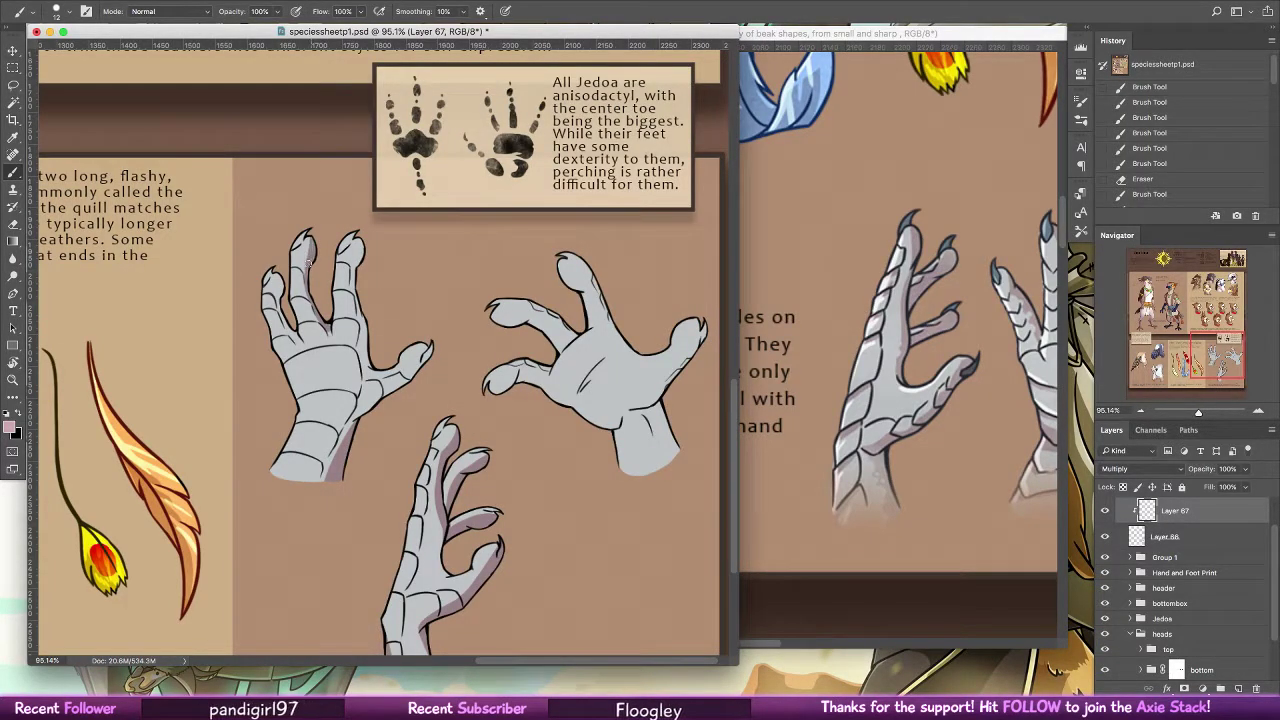
pyautogui.moveTo(306, 270); pyautogui.dragTo(310, 228)
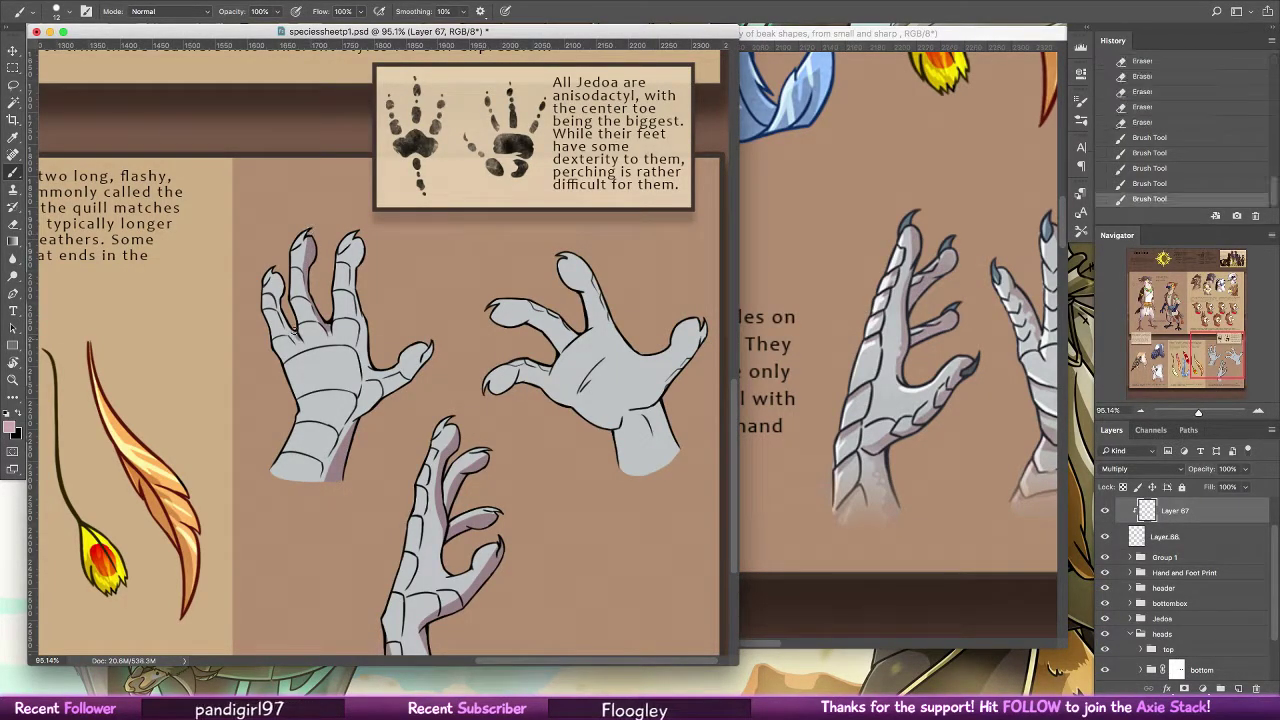
pyautogui.moveTo(299, 342); pyautogui.dragTo(277, 272)
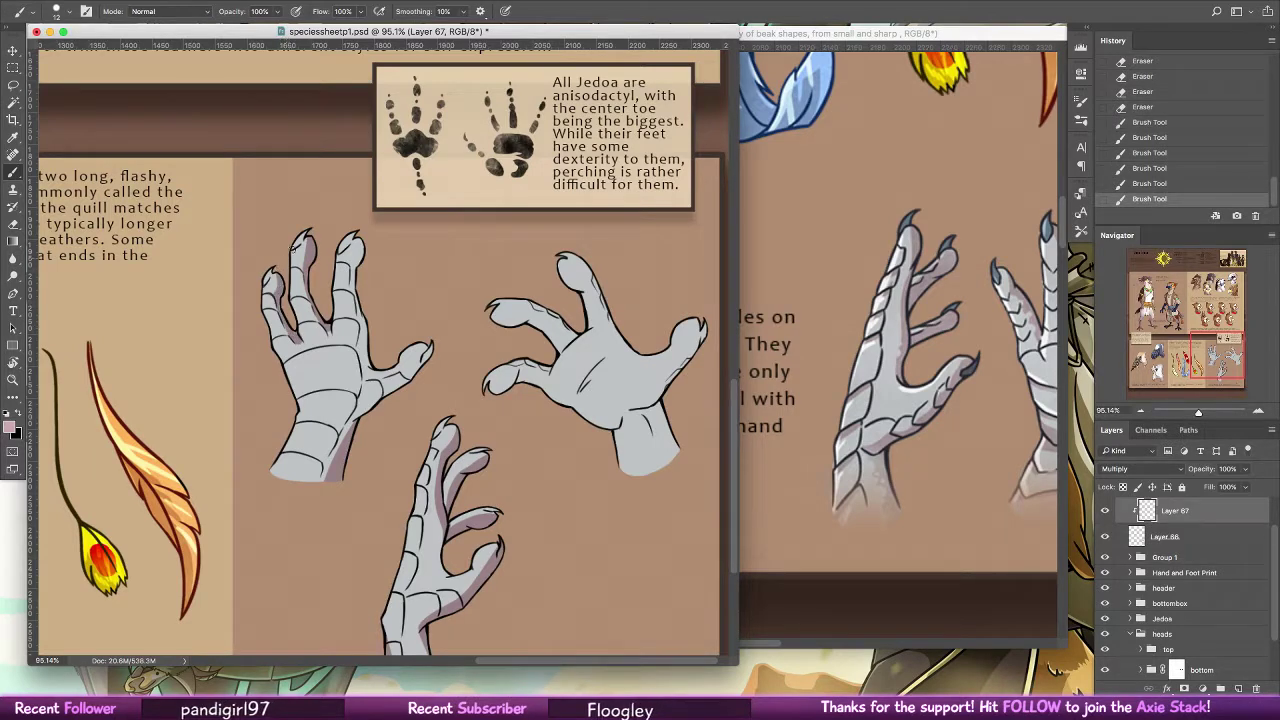
# Shade the back-of-hand drawing's finger nearest the thumb, the thumb and wrist edge, erasing excess shadow near the thumb base
pyautogui.moveTo(373, 364); pyautogui.dragTo(357, 238)
pyautogui.moveTo(350, 437); pyautogui.dragTo(426, 346)
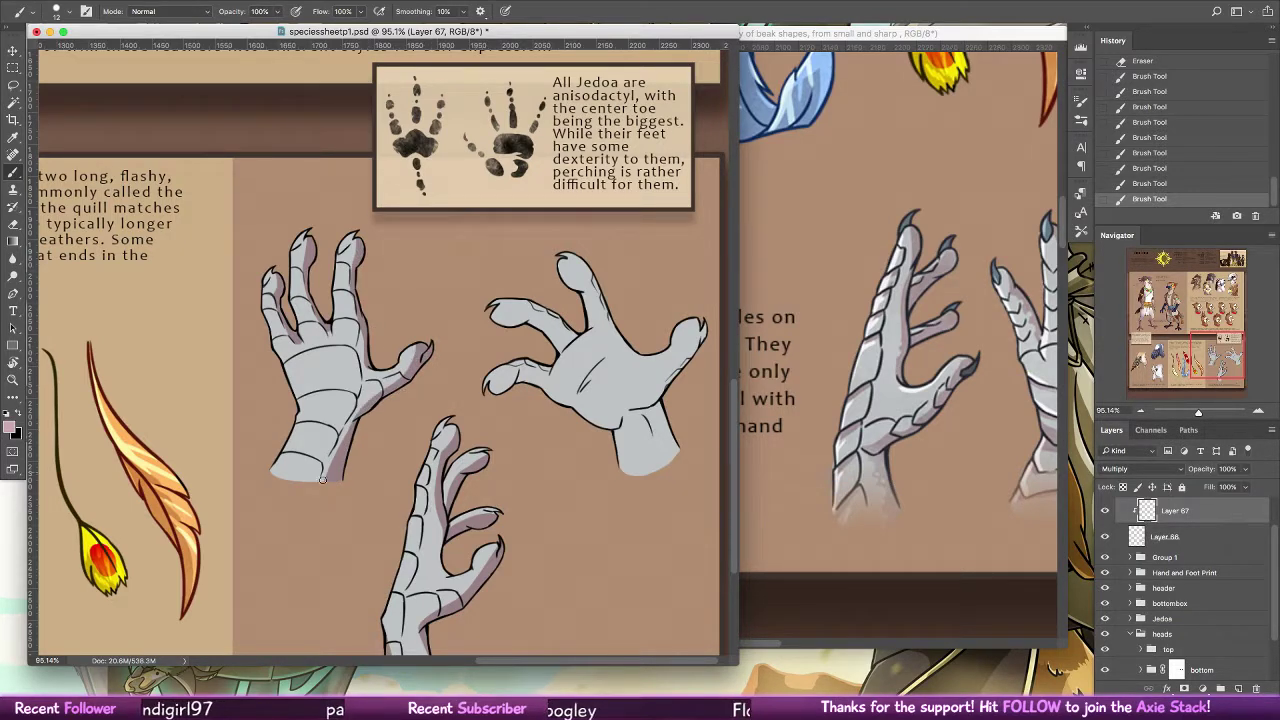
pyautogui.moveTo(346, 430); pyautogui.dragTo(320, 485)
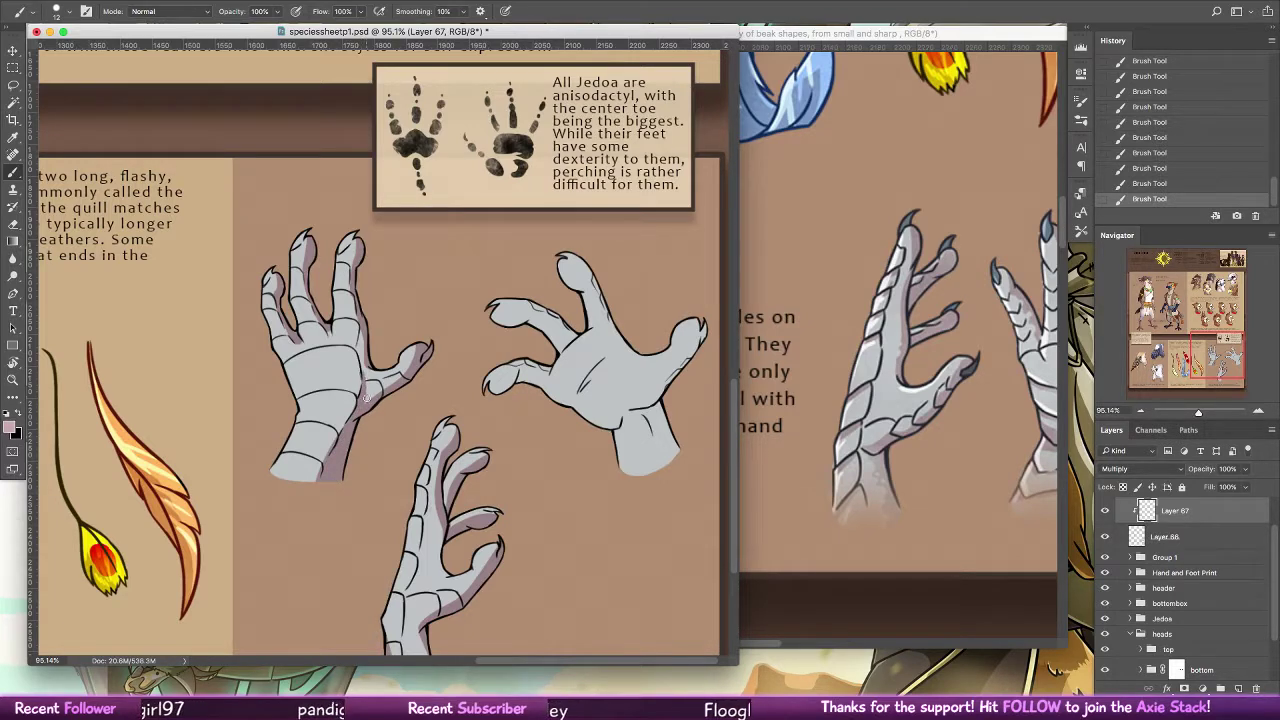
pyautogui.press('e')
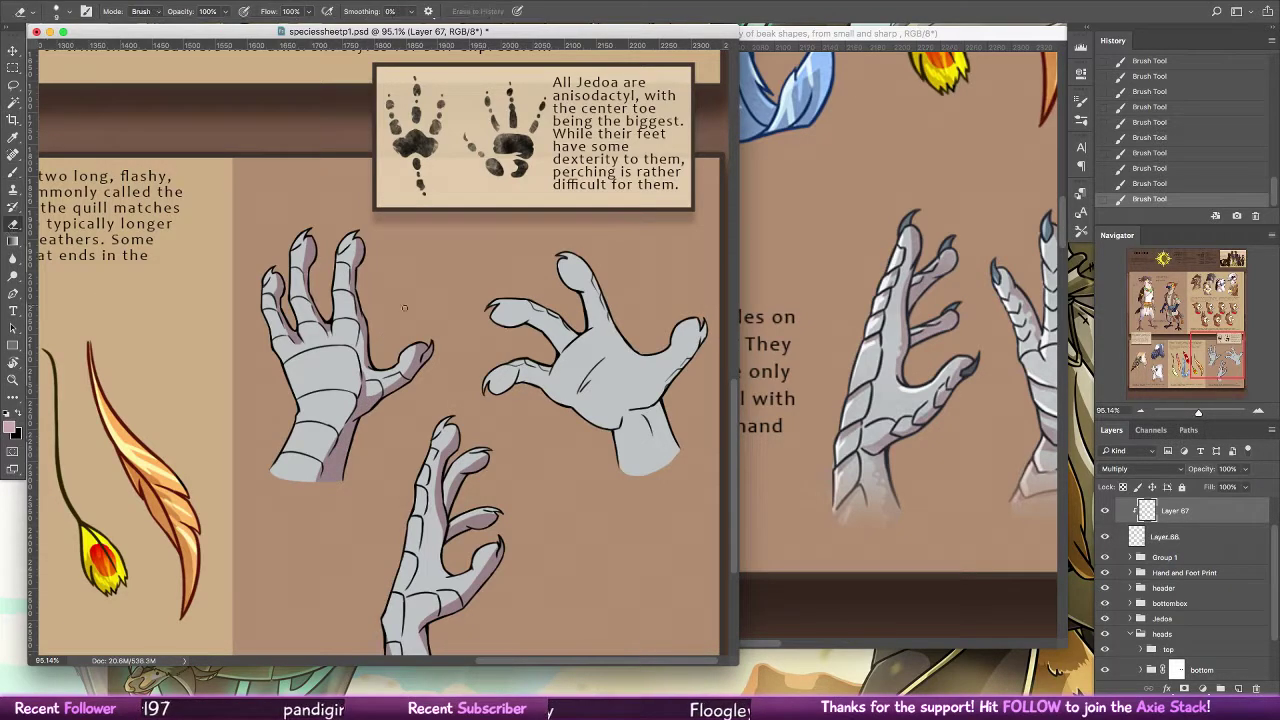
pyautogui.moveTo(355, 390)
pyautogui.mouseDown()
pyautogui.moveTo(370, 385)
pyautogui.moveTo(347, 390)
pyautogui.mouseUp()
pyautogui.click(17, 175)
pyautogui.press('super+z')
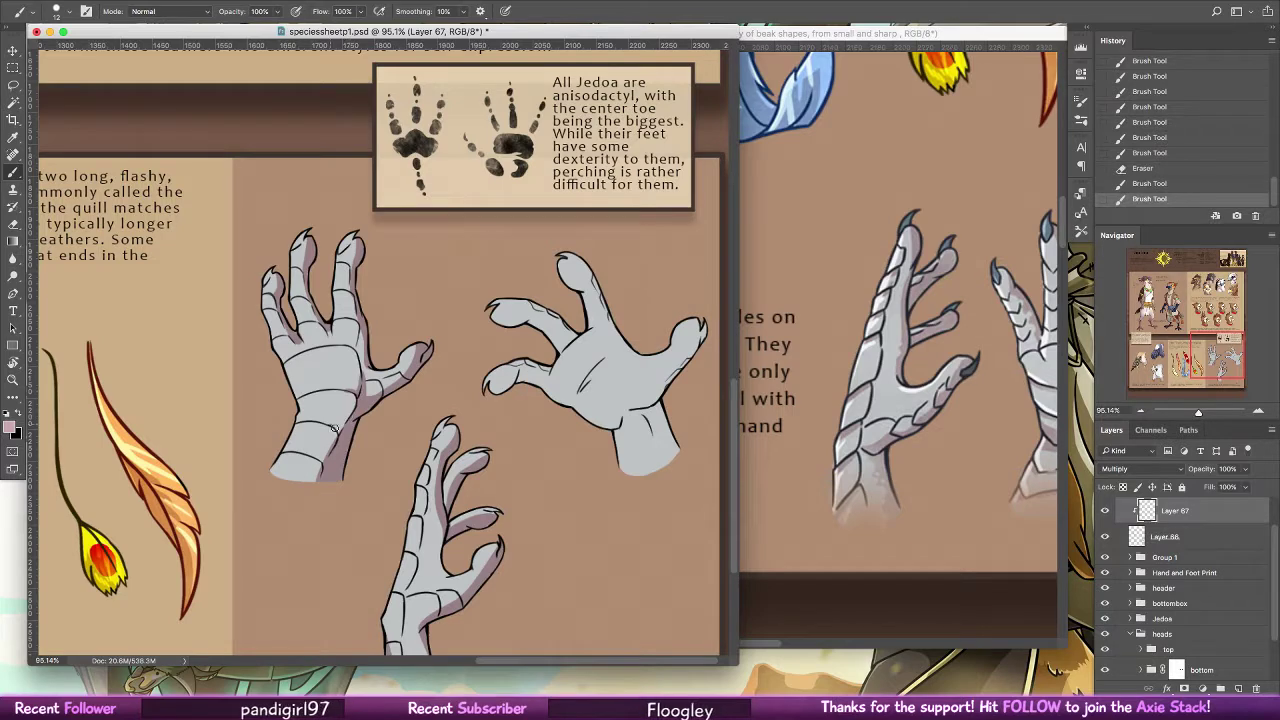
# Deepen the mauve shading on the back-of-hand drawing's wrist, and erase excess shadow along the wrist, the hand's thumb-side edge and the fingers
pyautogui.moveTo(334, 428); pyautogui.dragTo(345, 448)
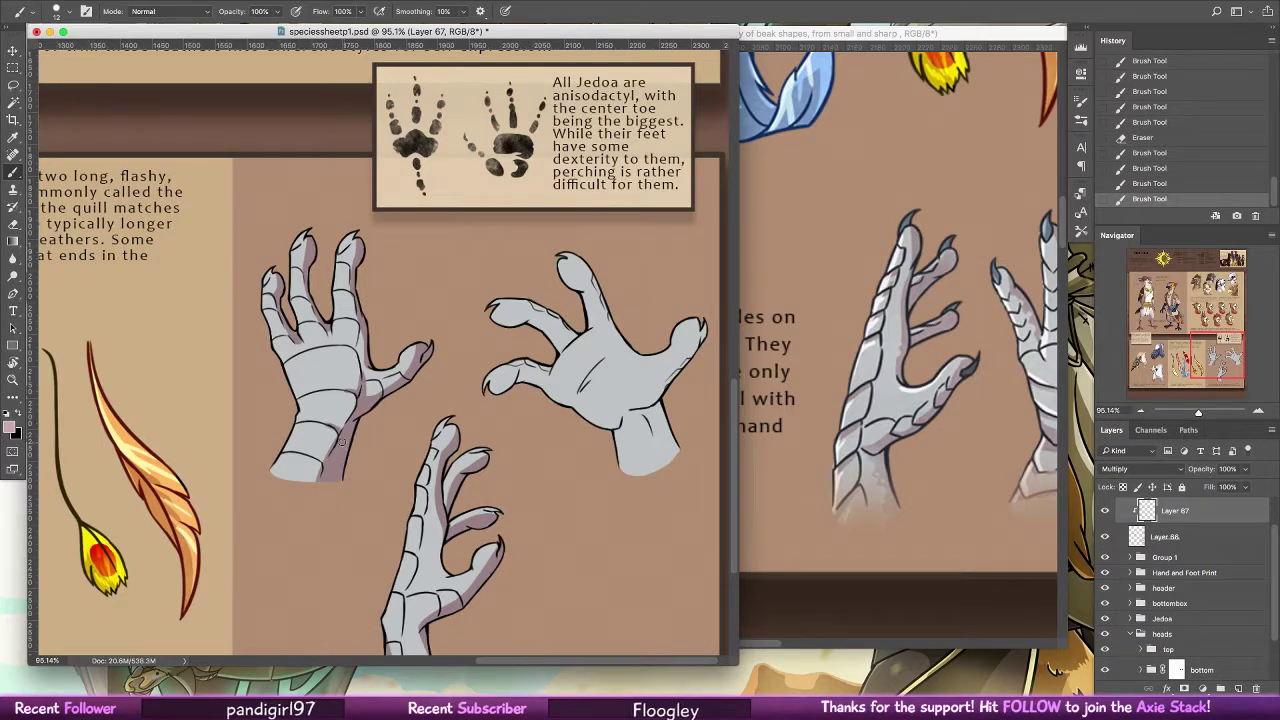
pyautogui.press('e')
pyautogui.moveTo(347, 393); pyautogui.dragTo(326, 450)
pyautogui.moveTo(323, 460); pyautogui.dragTo(319, 478)
pyautogui.press('super+z')
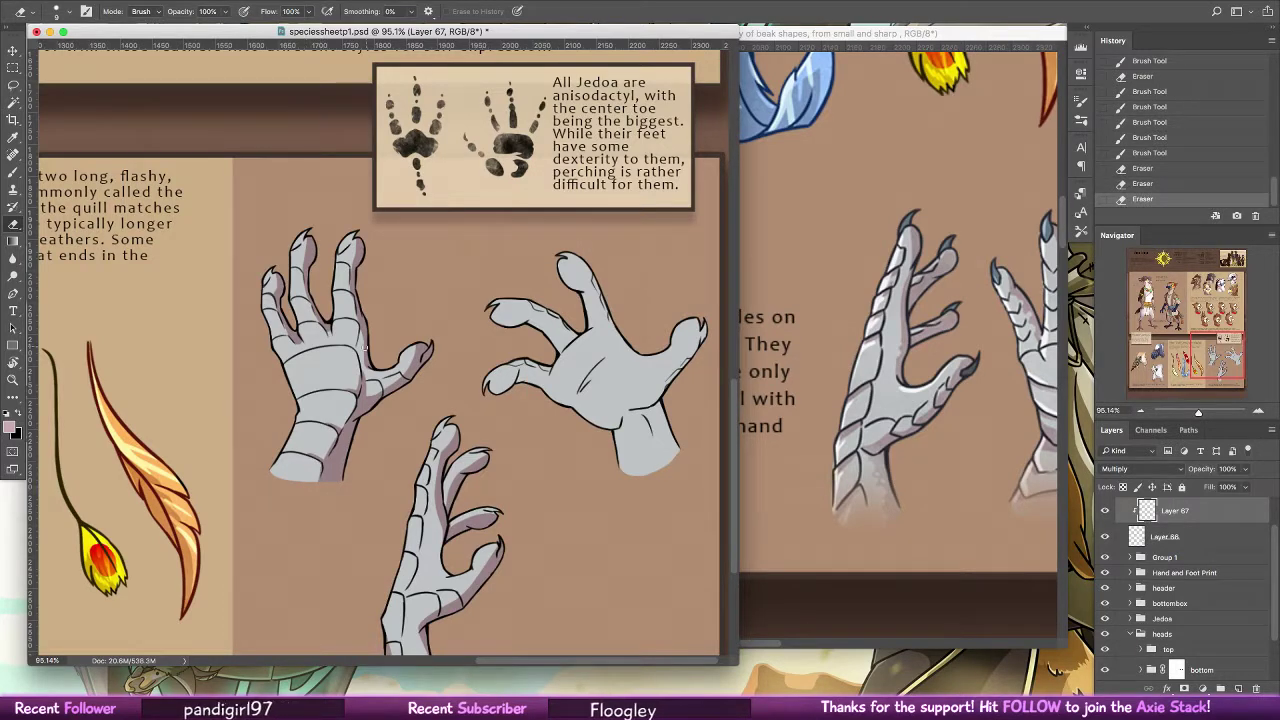
pyautogui.moveTo(365, 348); pyautogui.dragTo(370, 308)
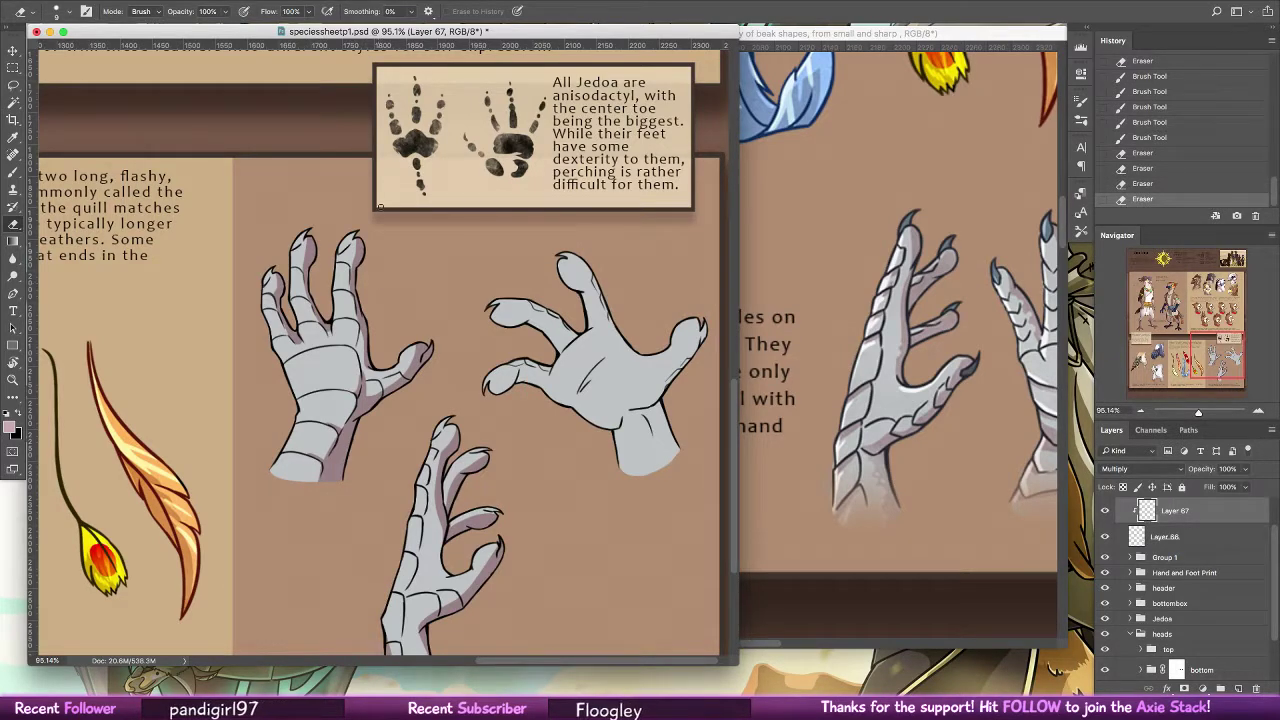
pyautogui.moveTo(316, 242)
pyautogui.mouseDown()
pyautogui.moveTo(308, 262)
pyautogui.moveTo(356, 264)
pyautogui.mouseUp()
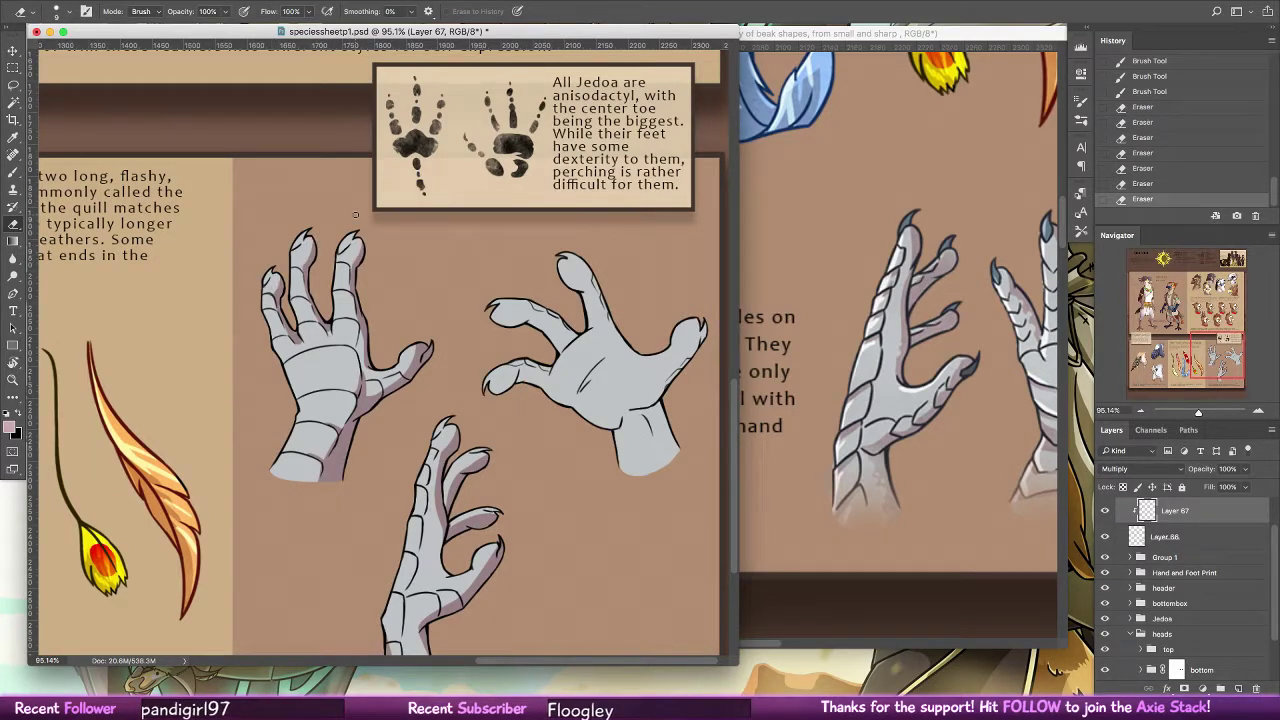
# Shade the open-palm hand with mauve on the wrist, the lower palm up to the thumb and the palm crease, following the reference sheet's palm drawing
pyautogui.press('b')
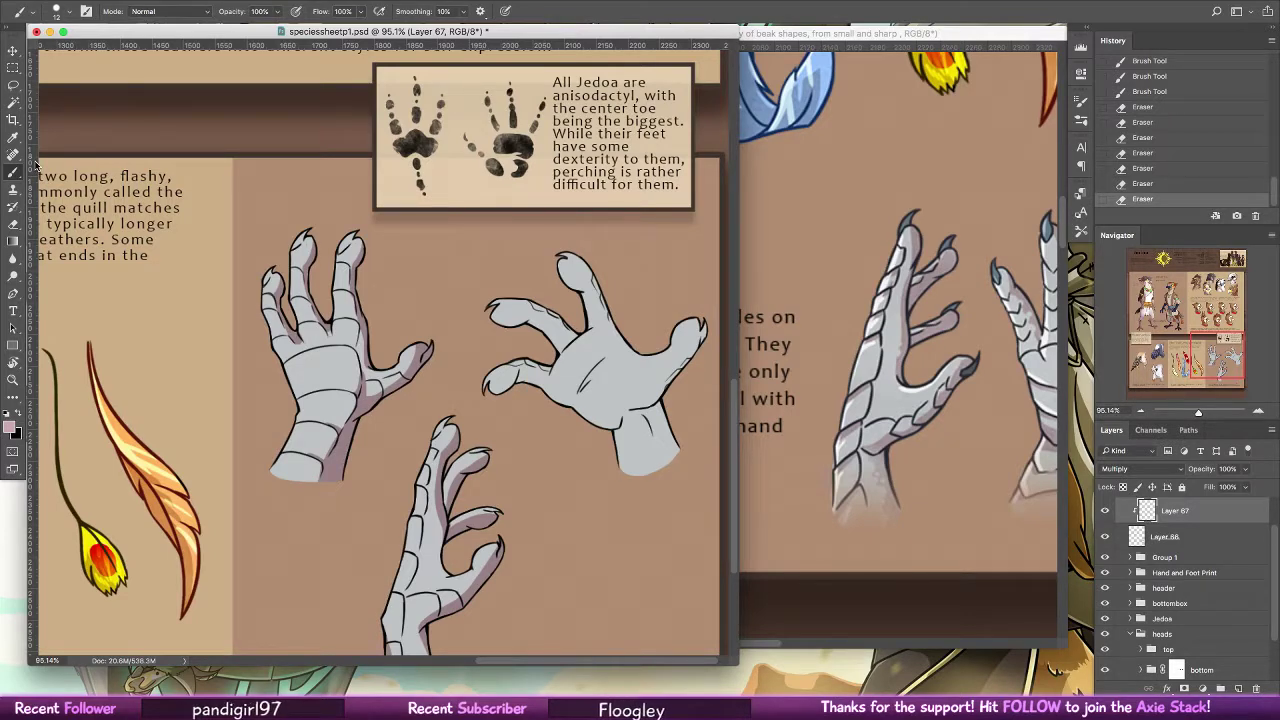
pyautogui.moveTo(480, 414); pyautogui.dragTo(454, 412)
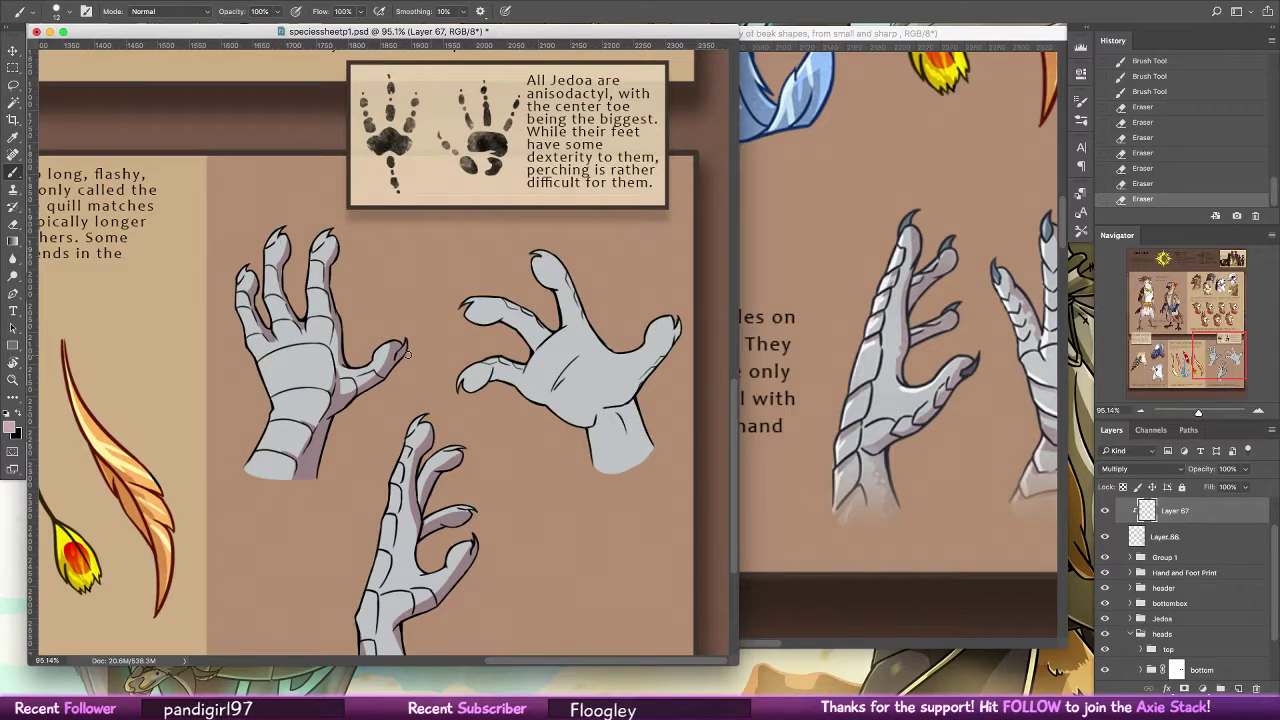
pyautogui.click(998, 386)
pyautogui.moveTo(998, 386); pyautogui.dragTo(586, 381)
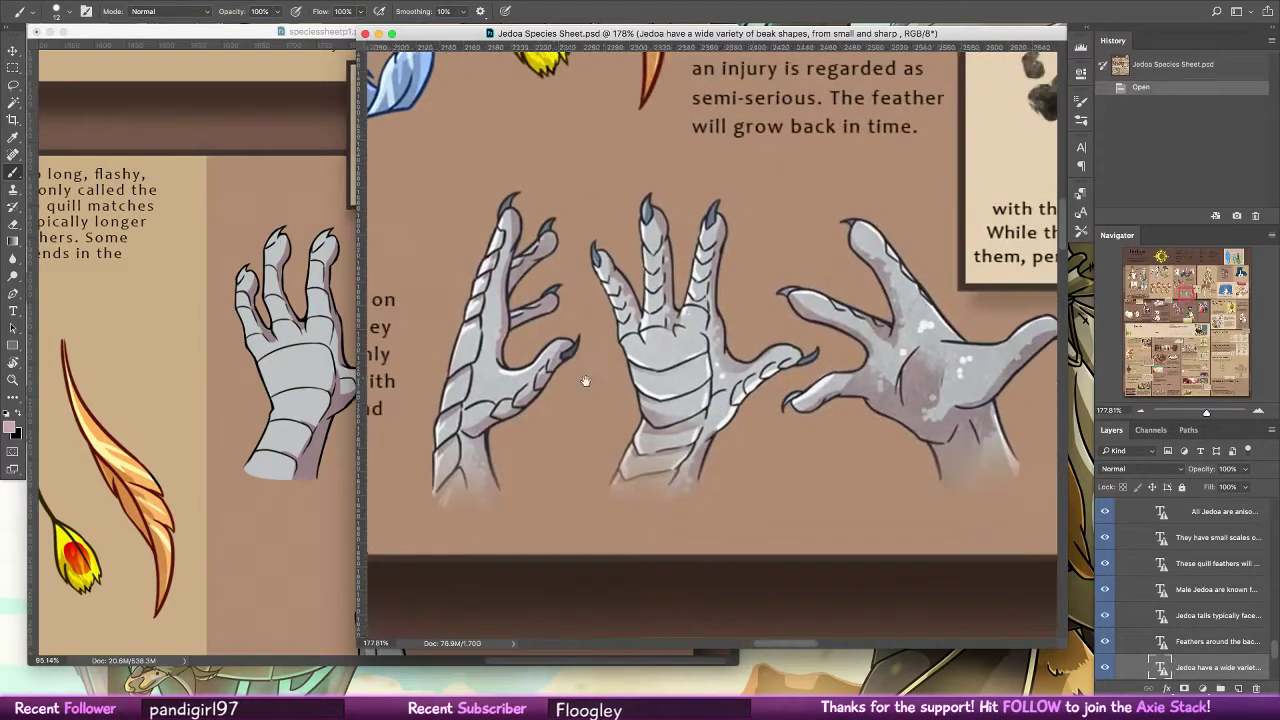
pyautogui.hotkey('ctrl', 'Tab')
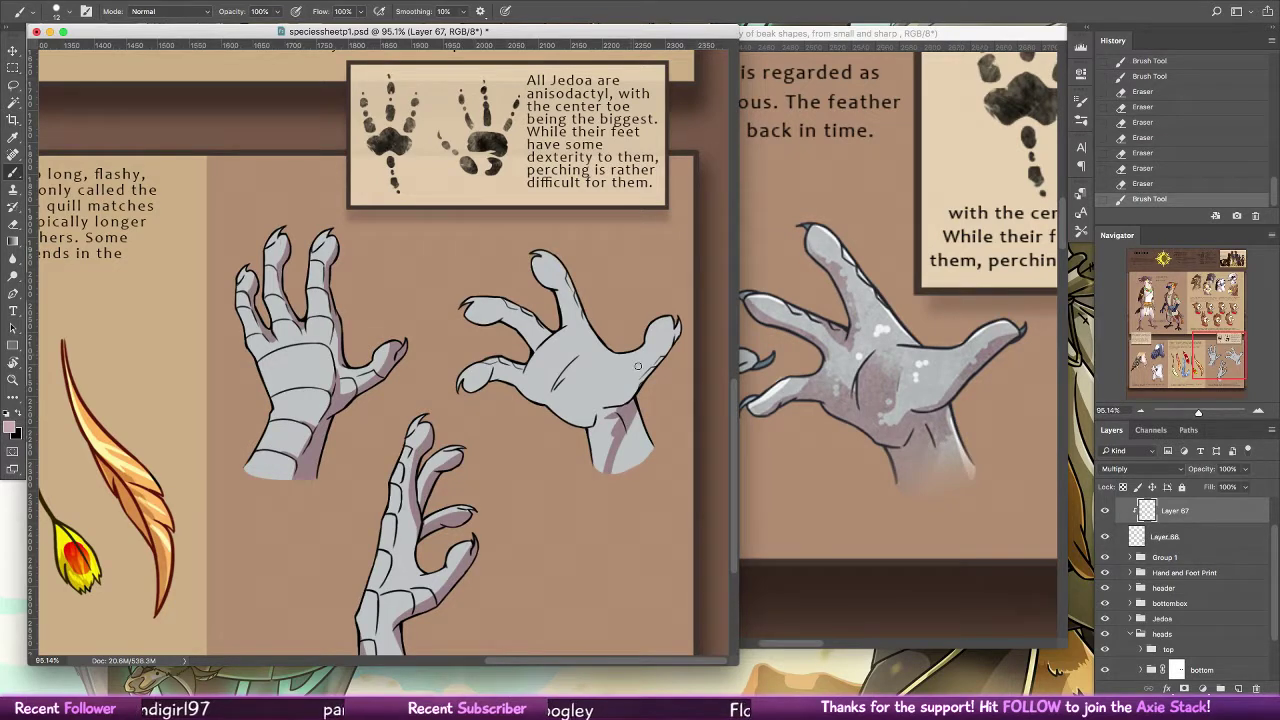
pyautogui.moveTo(558, 412)
pyautogui.mouseDown()
pyautogui.moveTo(645, 386)
pyautogui.moveTo(678, 316)
pyautogui.moveTo(595, 401)
pyautogui.moveTo(675, 335)
pyautogui.moveTo(640, 394)
pyautogui.moveTo(678, 326)
pyautogui.mouseUp()
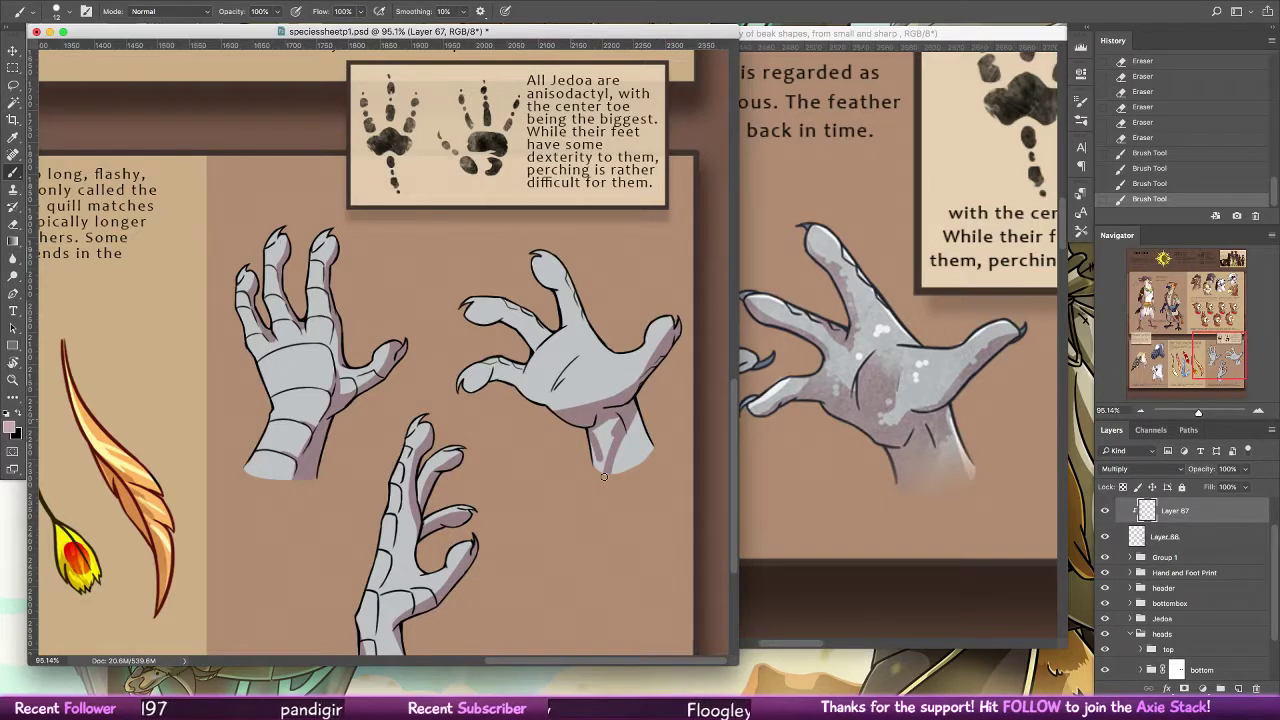
pyautogui.moveTo(598, 420); pyautogui.dragTo(610, 476)
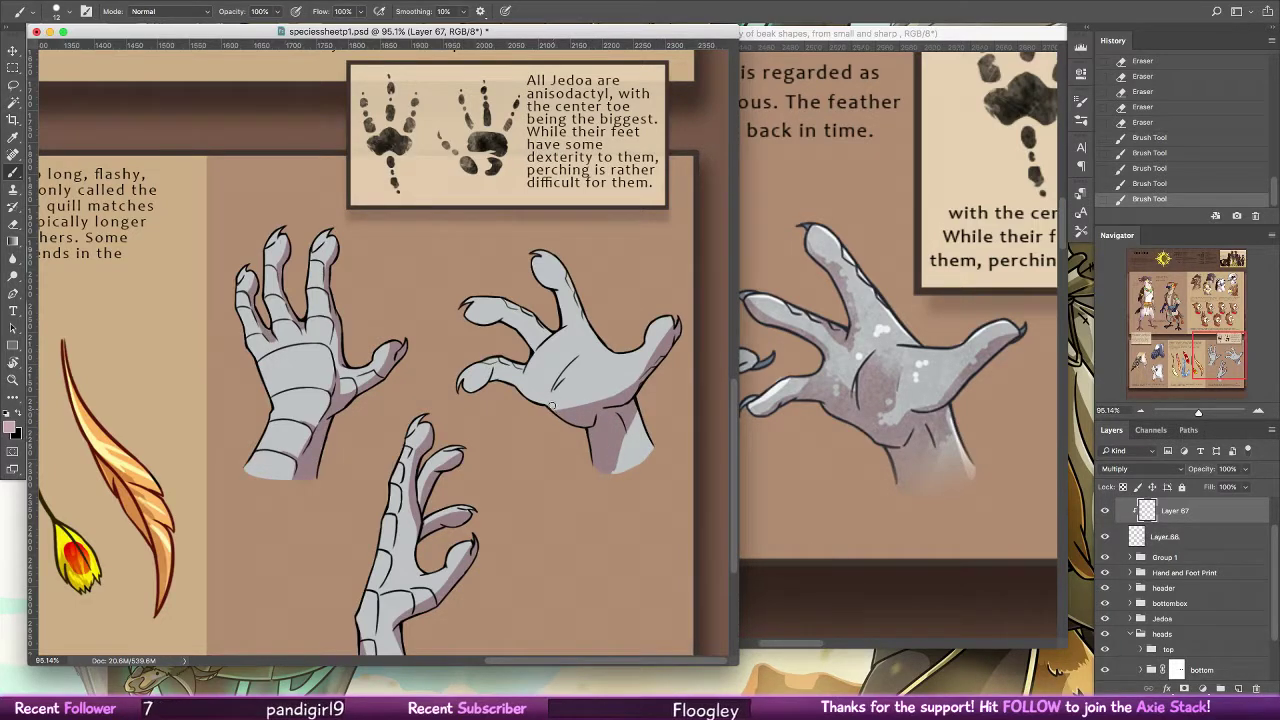
pyautogui.moveTo(550, 405)
pyautogui.mouseDown()
pyautogui.moveTo(575, 366)
pyautogui.moveTo(554, 420)
pyautogui.mouseUp()
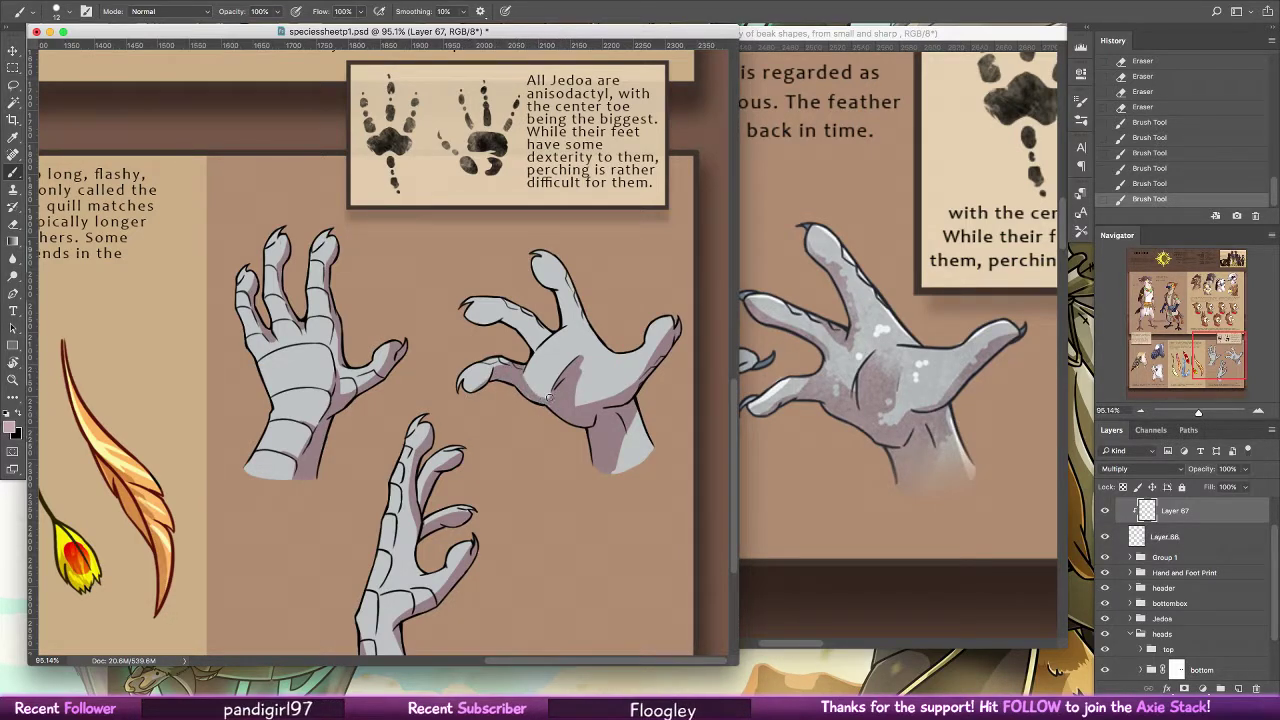
pyautogui.moveTo(525, 393); pyautogui.dragTo(528, 396)
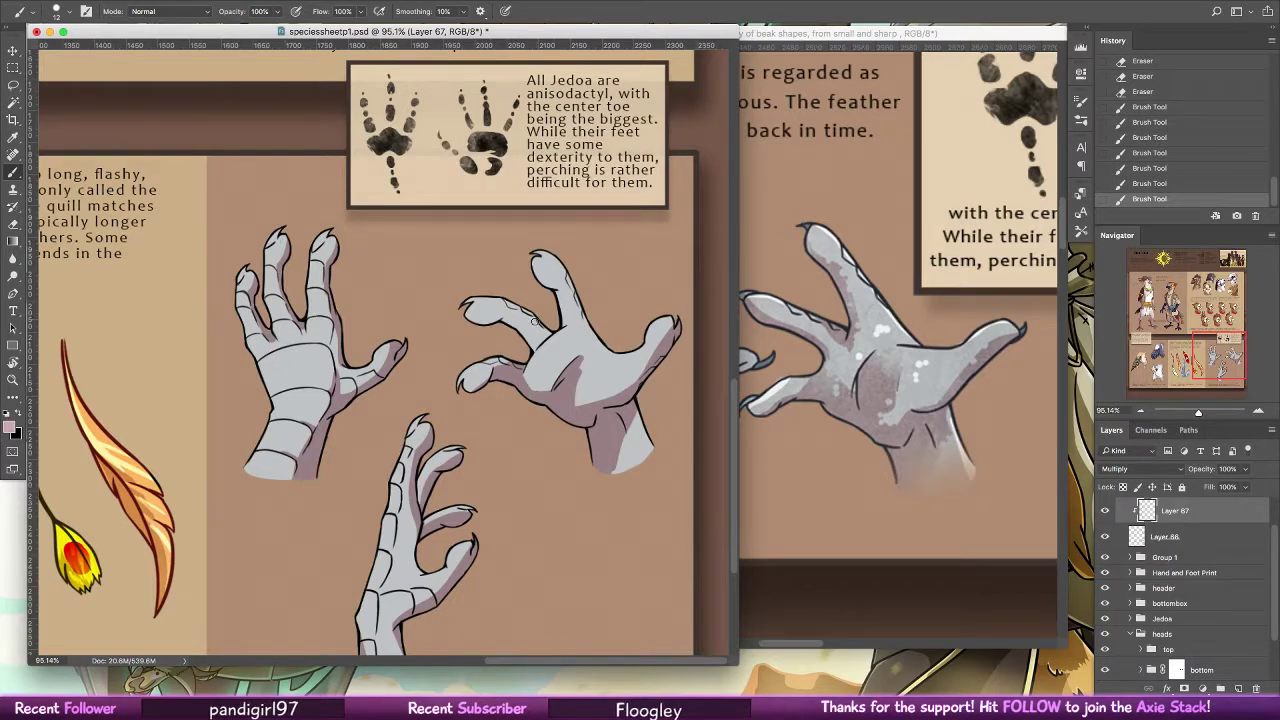
# Paint extra shadow on the palm-view hand's fingers and erase the excess along the fingers and palm crease on Layer 67
pyautogui.moveTo(499, 321)
pyautogui.mouseDown()
pyautogui.moveTo(543, 337)
pyautogui.moveTo(555, 287)
pyautogui.mouseUp()
pyautogui.click(541, 337)
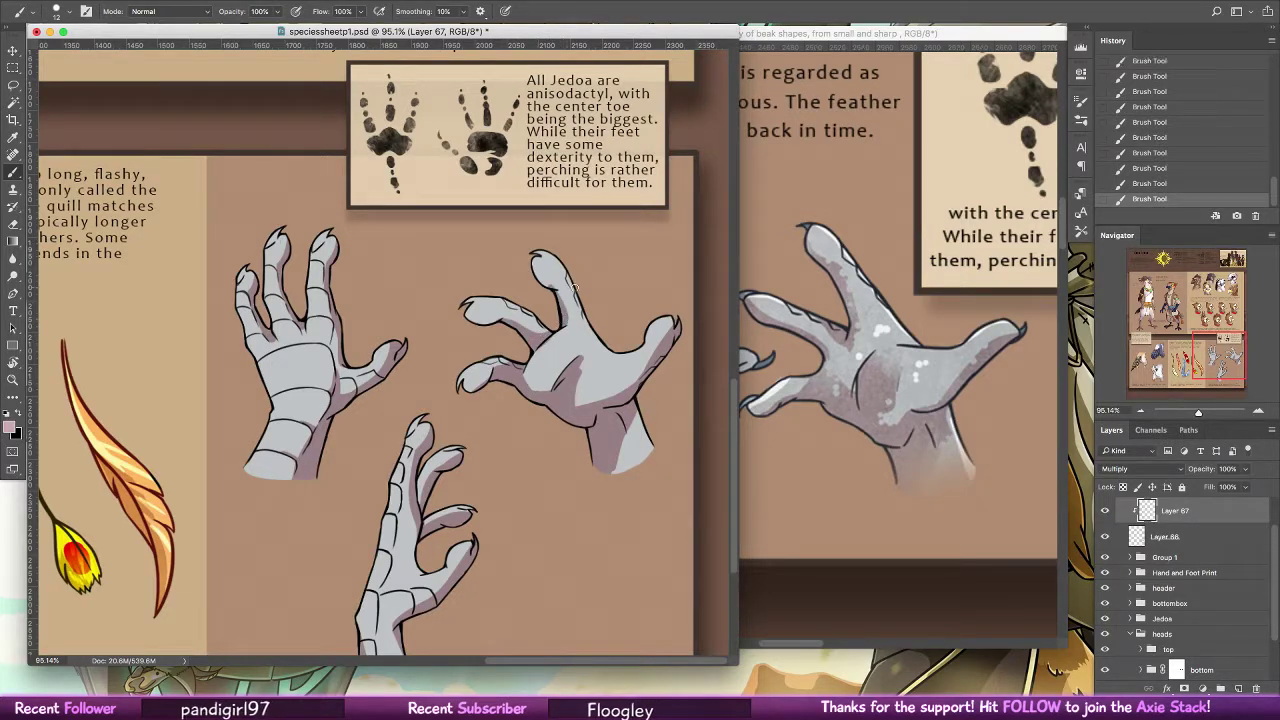
pyautogui.click(12, 229)
pyautogui.click(505, 316)
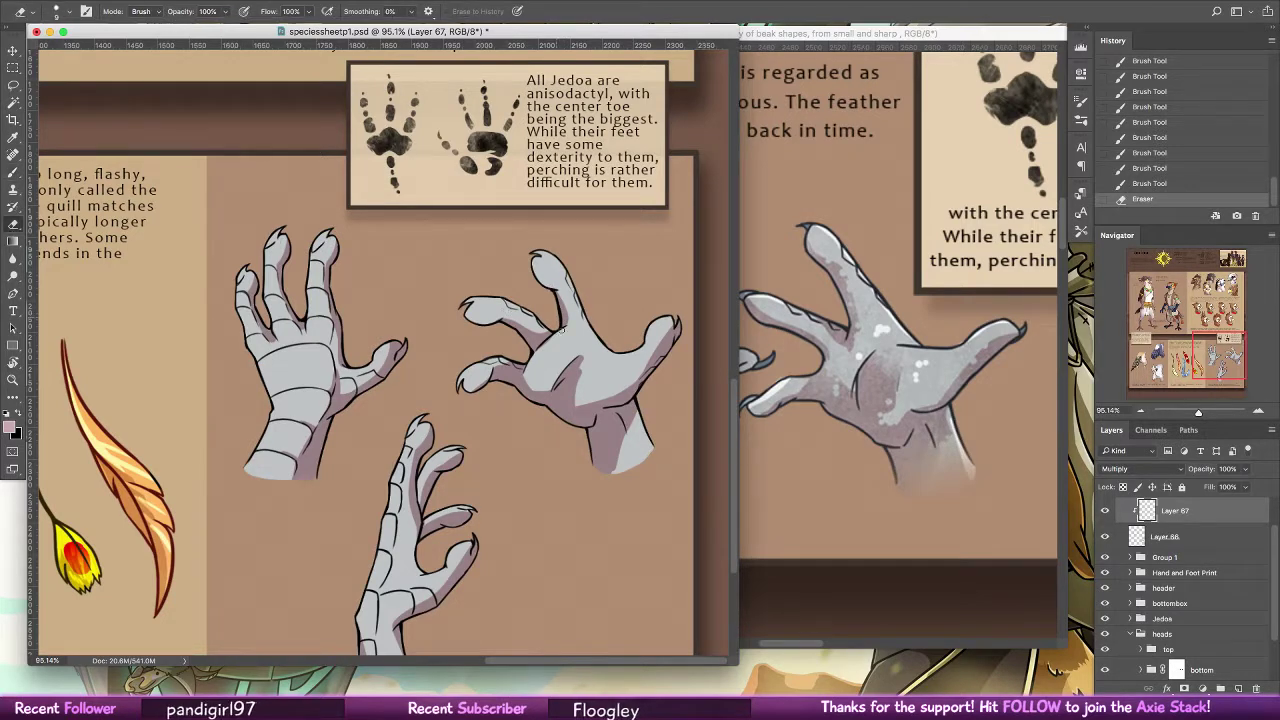
pyautogui.moveTo(542, 356); pyautogui.dragTo(555, 337)
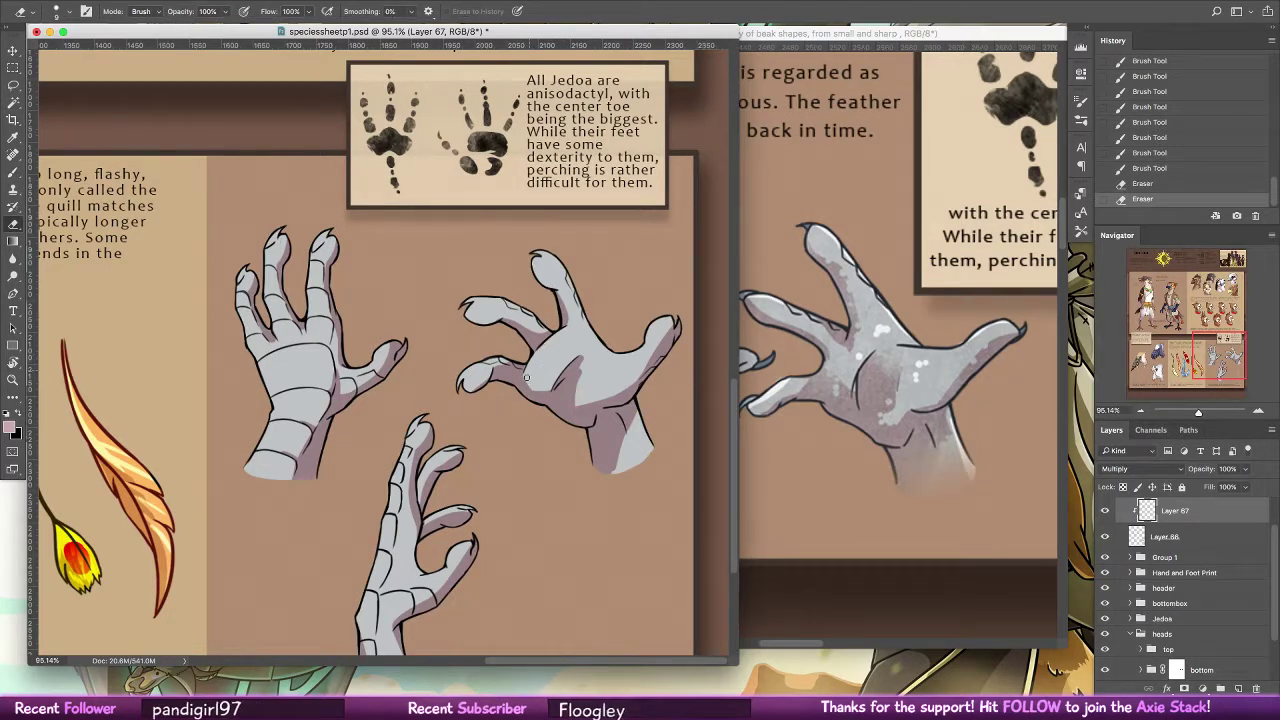
pyautogui.moveTo(527, 378)
pyautogui.mouseDown()
pyautogui.moveTo(544, 390)
pyautogui.moveTo(488, 379)
pyautogui.mouseUp()
pyautogui.moveTo(582, 354); pyautogui.dragTo(577, 388)
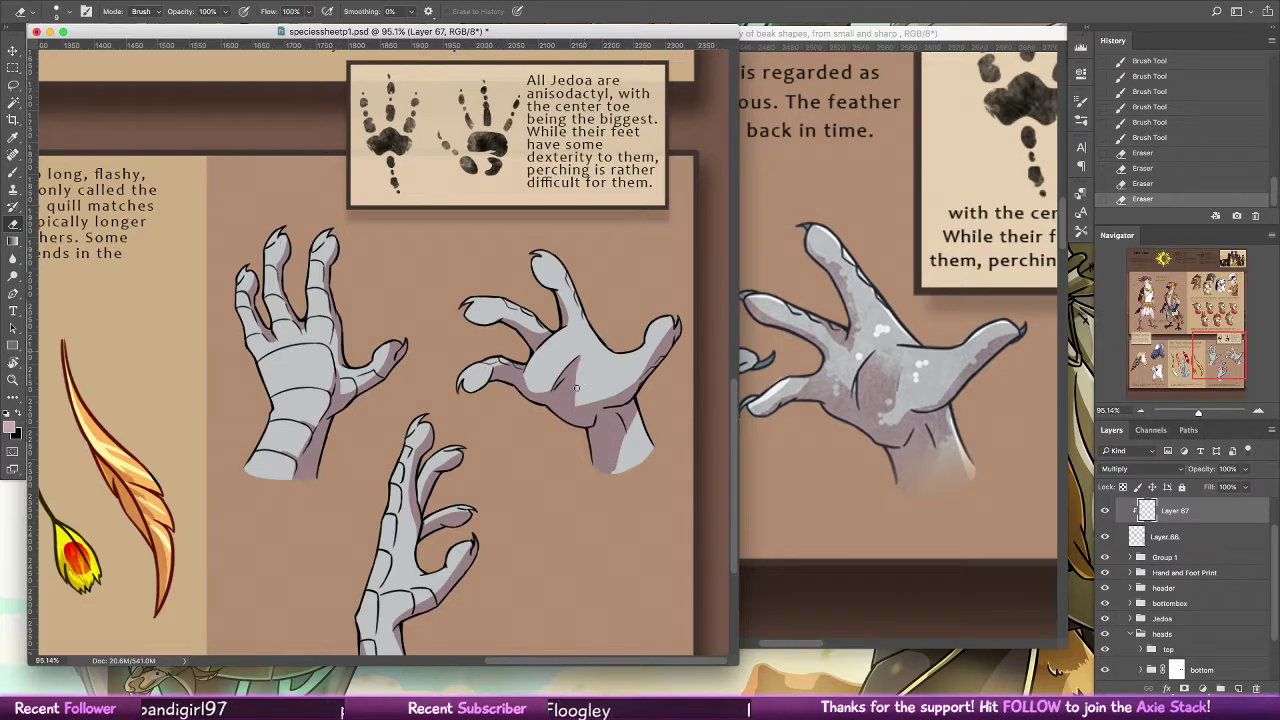
pyautogui.click(579, 389)
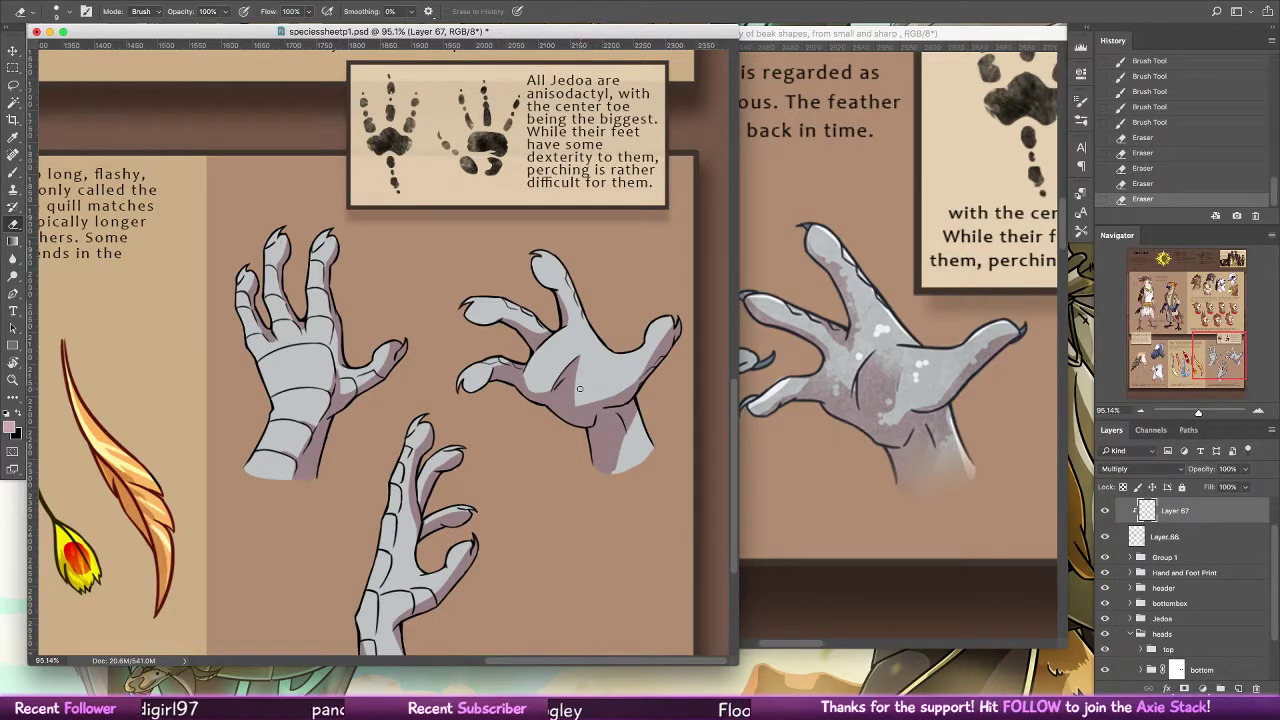
# Erase excess shadow along the palm-view hand's thumb and undo the last erasure
pyautogui.moveTo(655, 364); pyautogui.dragTo(672, 325)
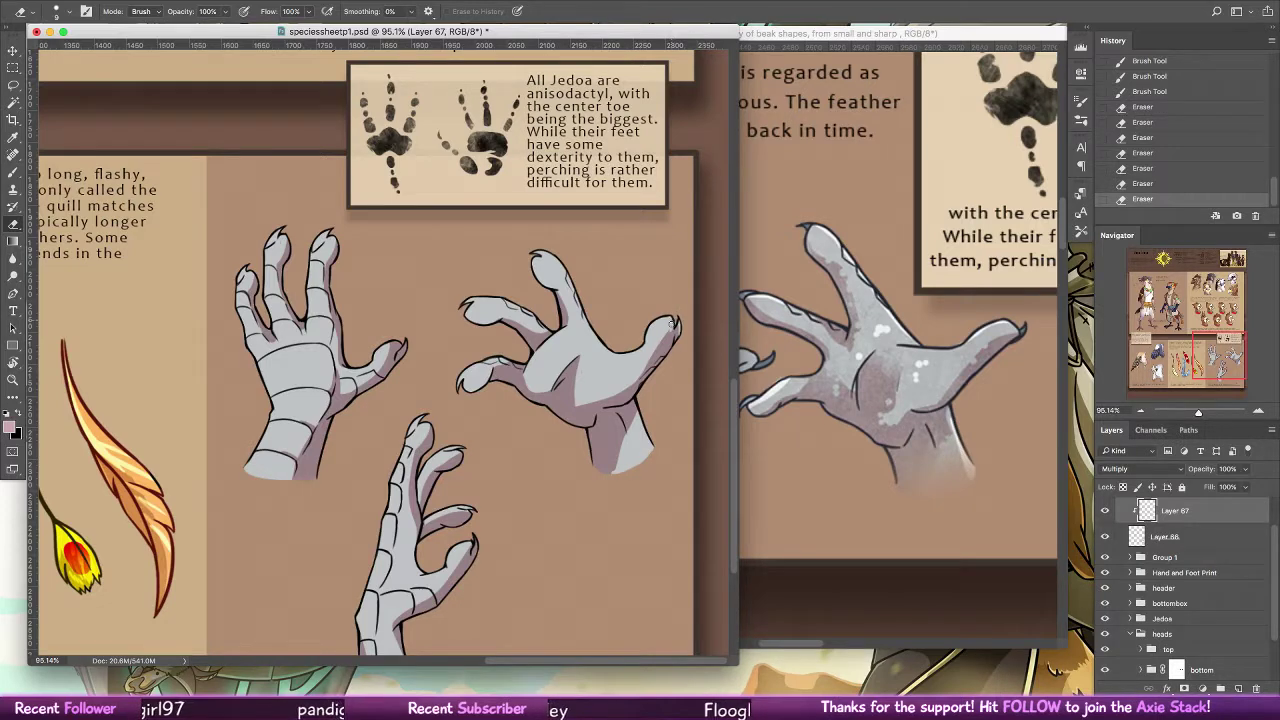
pyautogui.click(672, 325)
pyautogui.click(674, 322)
pyautogui.click(675, 325)
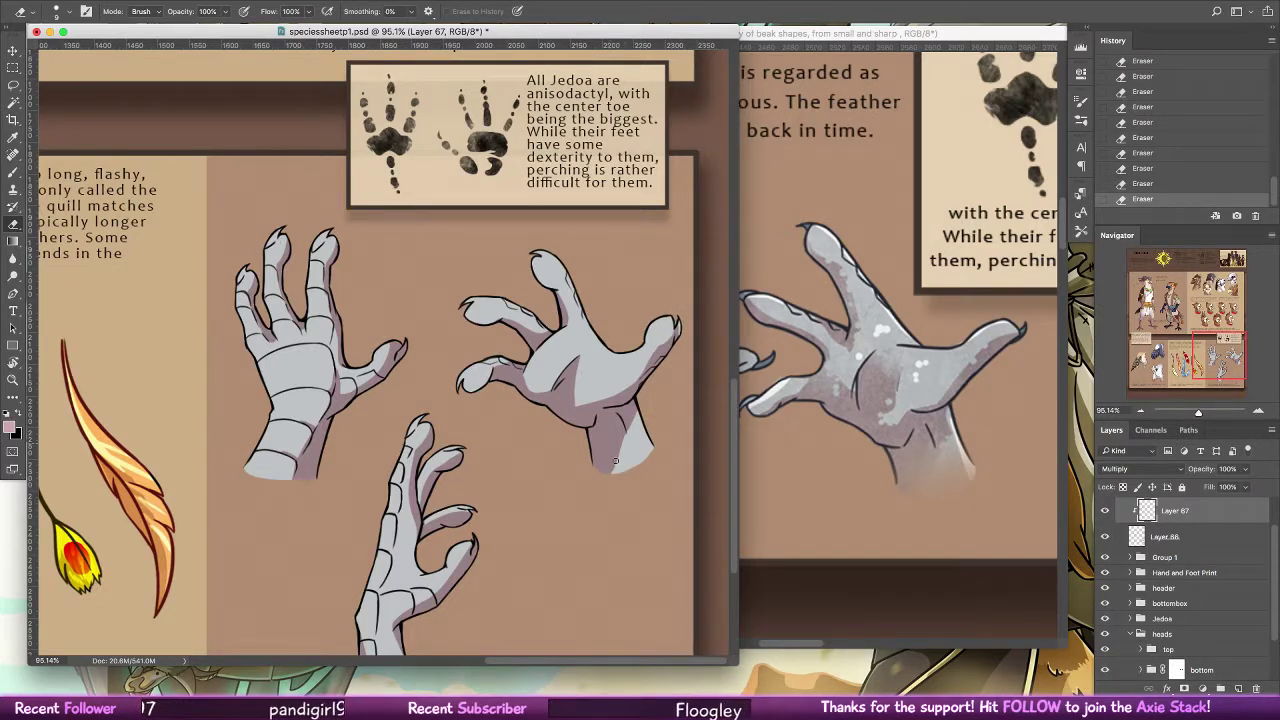
pyautogui.press('super+z')
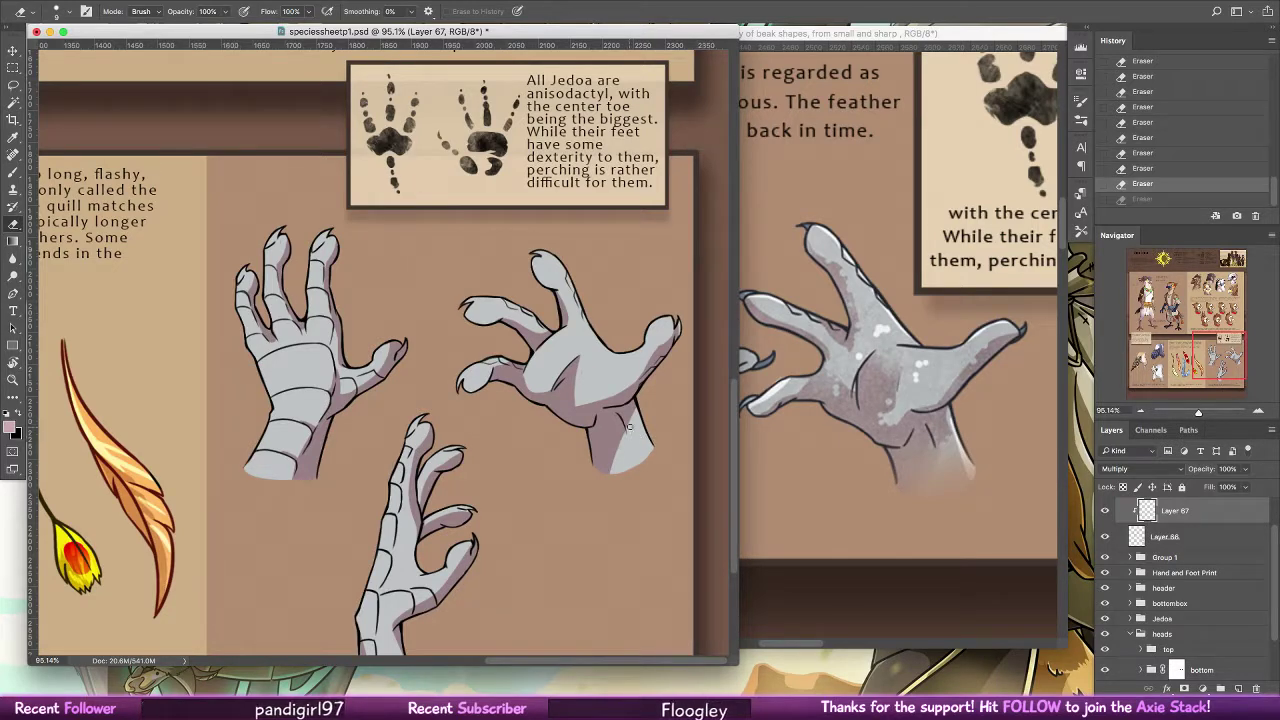
pyautogui.press('super+shift+z')
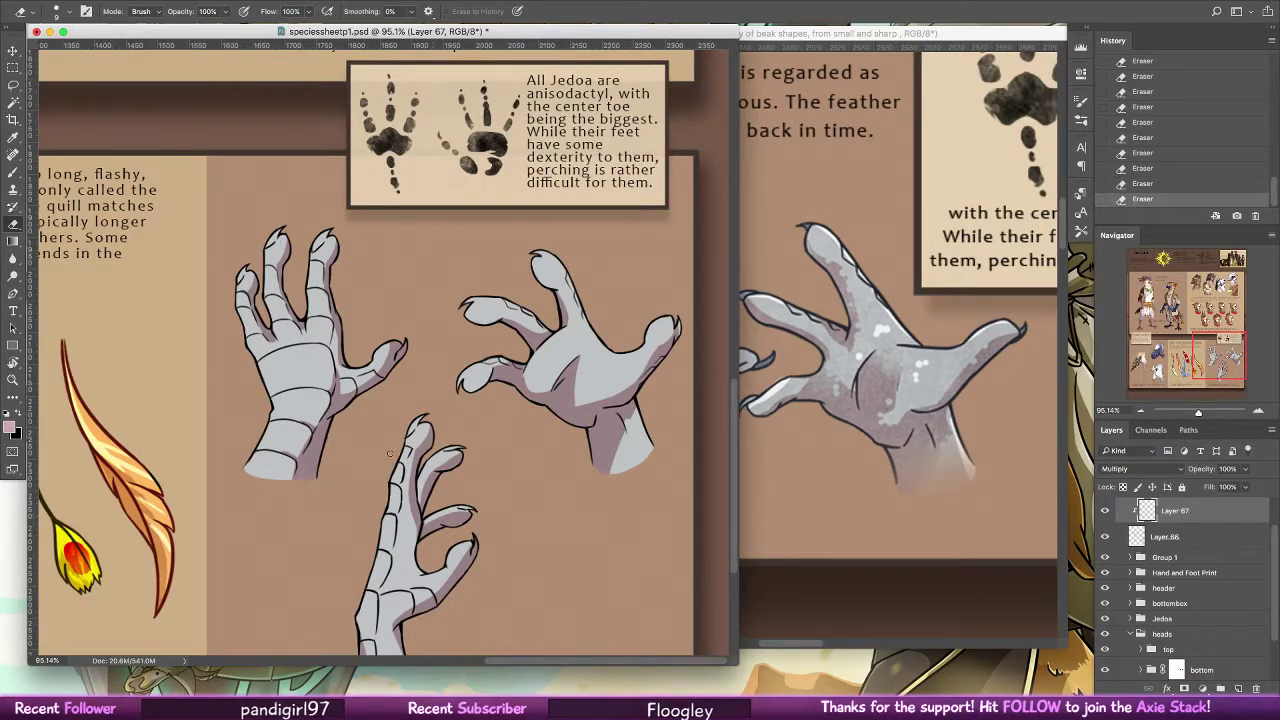
pyautogui.press('super+z')
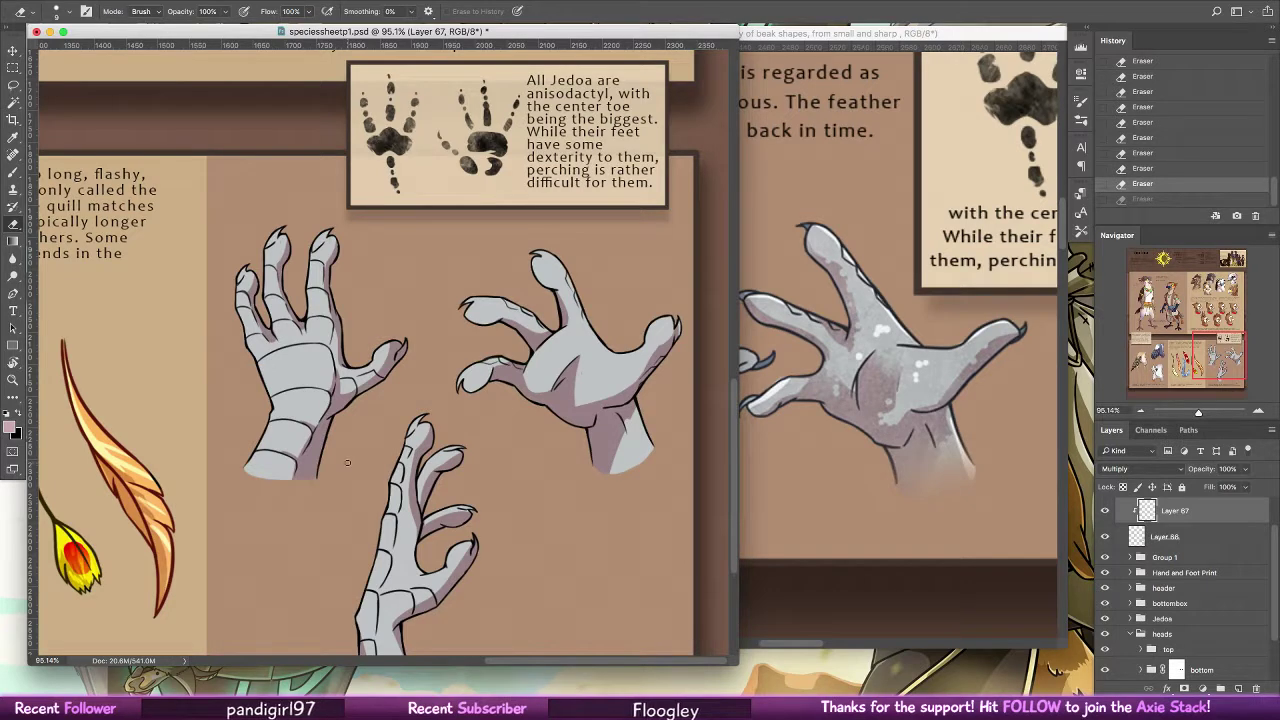
# Add a layer mask to Layer 67 and soften the shading on the back-view hand's thumb, fingers and palm with radial gradients
pyautogui.click(1202, 688)
pyautogui.click(13, 241)
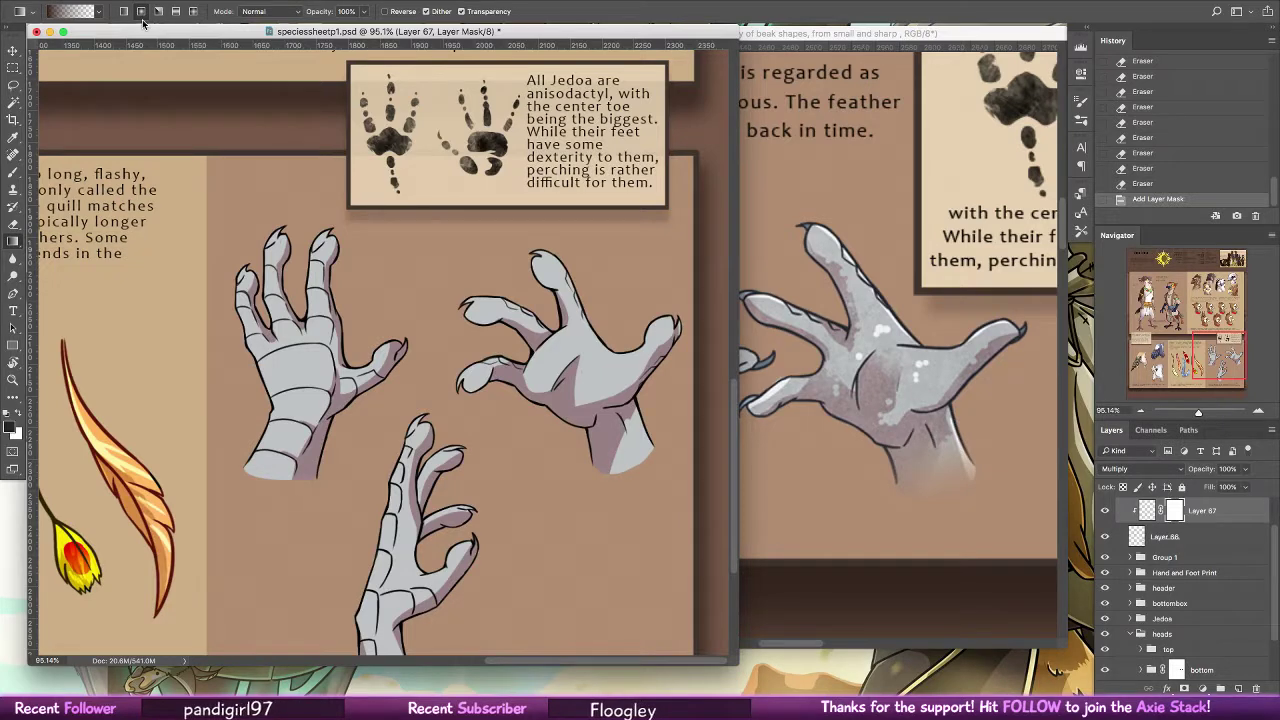
pyautogui.moveTo(406, 360)
pyautogui.mouseDown()
pyautogui.moveTo(401, 338)
pyautogui.moveTo(394, 352)
pyautogui.mouseUp()
pyautogui.moveTo(404, 340); pyautogui.dragTo(396, 350)
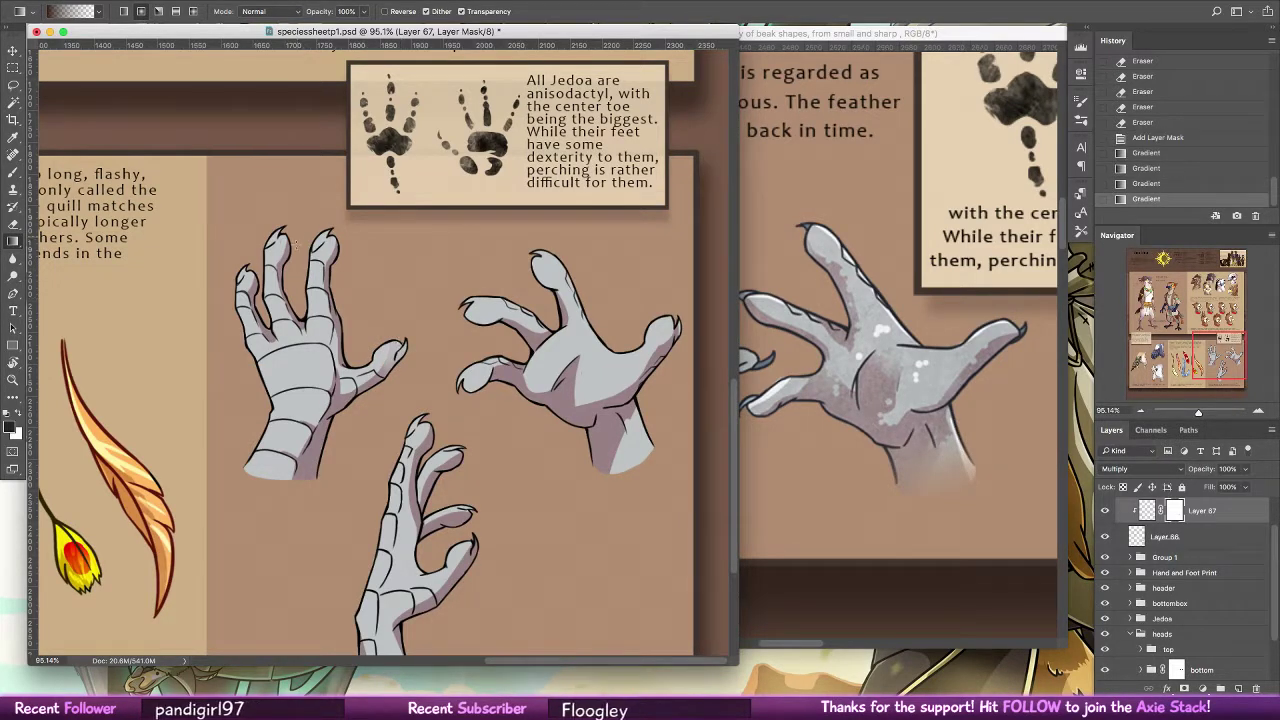
pyautogui.moveTo(328, 236)
pyautogui.mouseDown()
pyautogui.moveTo(322, 262)
pyautogui.moveTo(278, 264)
pyautogui.moveTo(248, 292)
pyautogui.mouseUp()
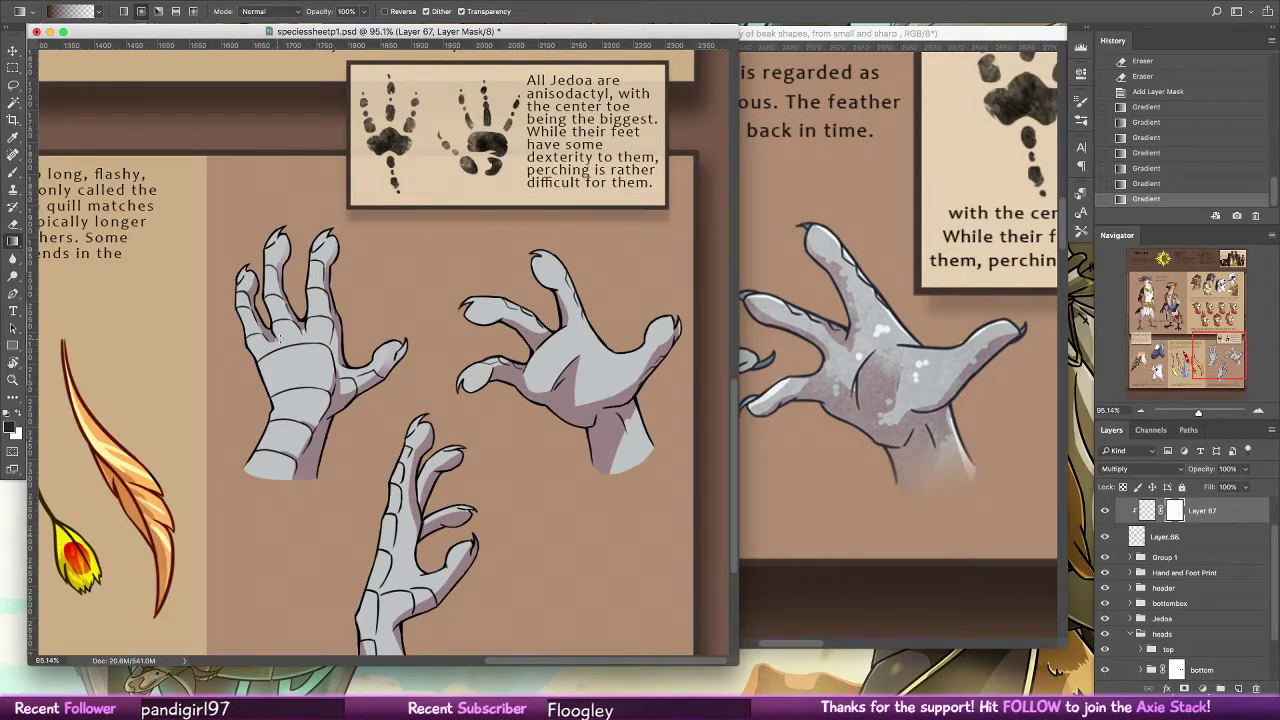
pyautogui.moveTo(280, 338); pyautogui.dragTo(286, 324)
pyautogui.moveTo(350, 400); pyautogui.dragTo(346, 384)
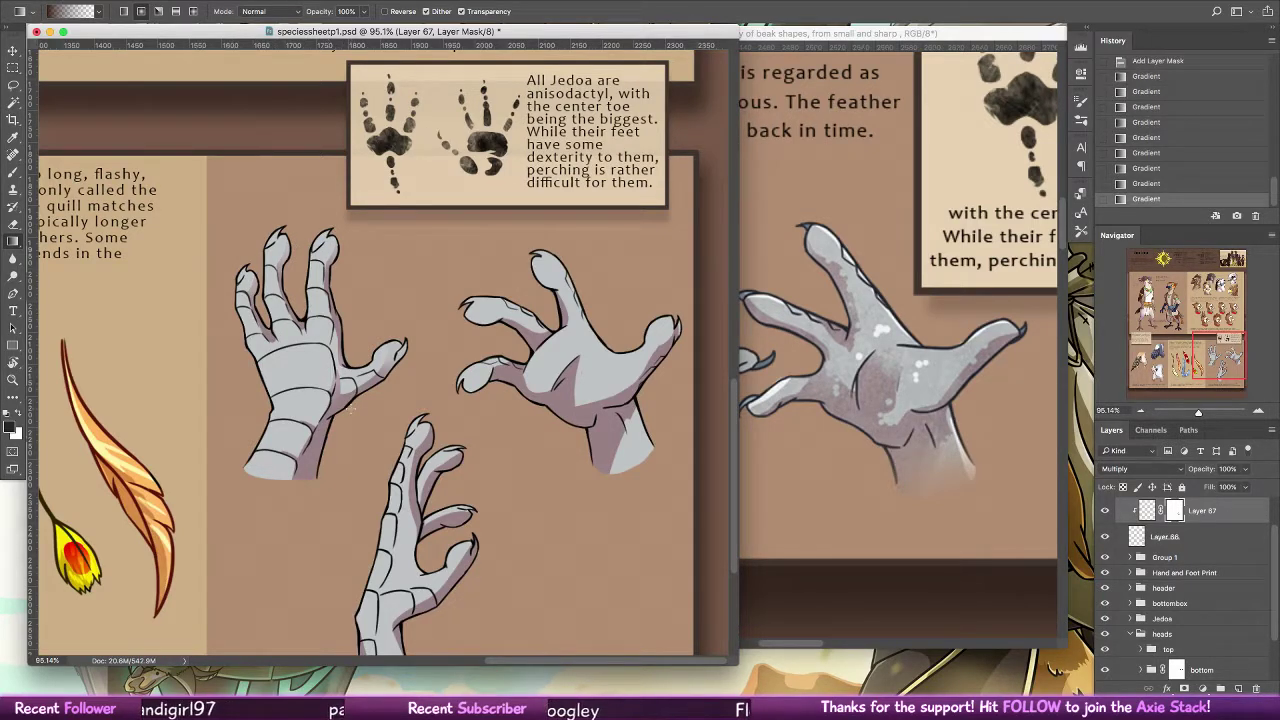
# Fade the shadows on the palm-view and side-view hands with radial gradients on Layer 67's mask
pyautogui.scroll(-2, 497, 285)
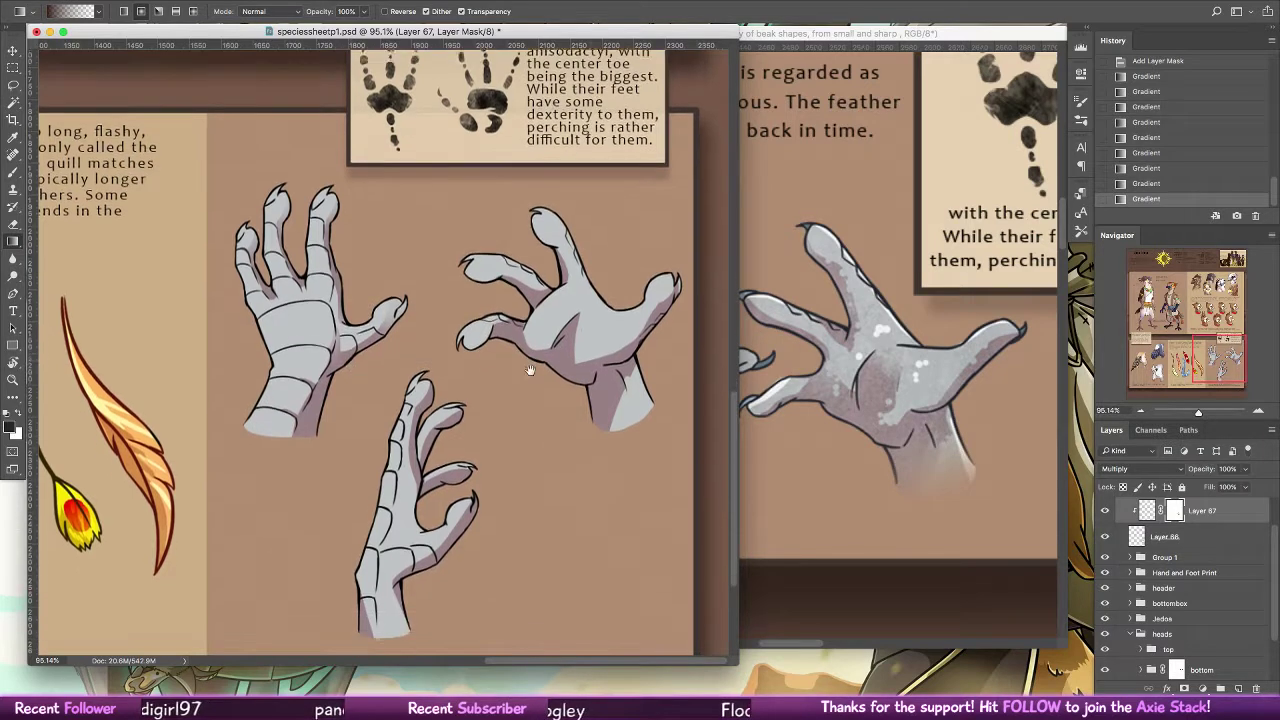
pyautogui.moveTo(501, 285); pyautogui.dragTo(559, 316)
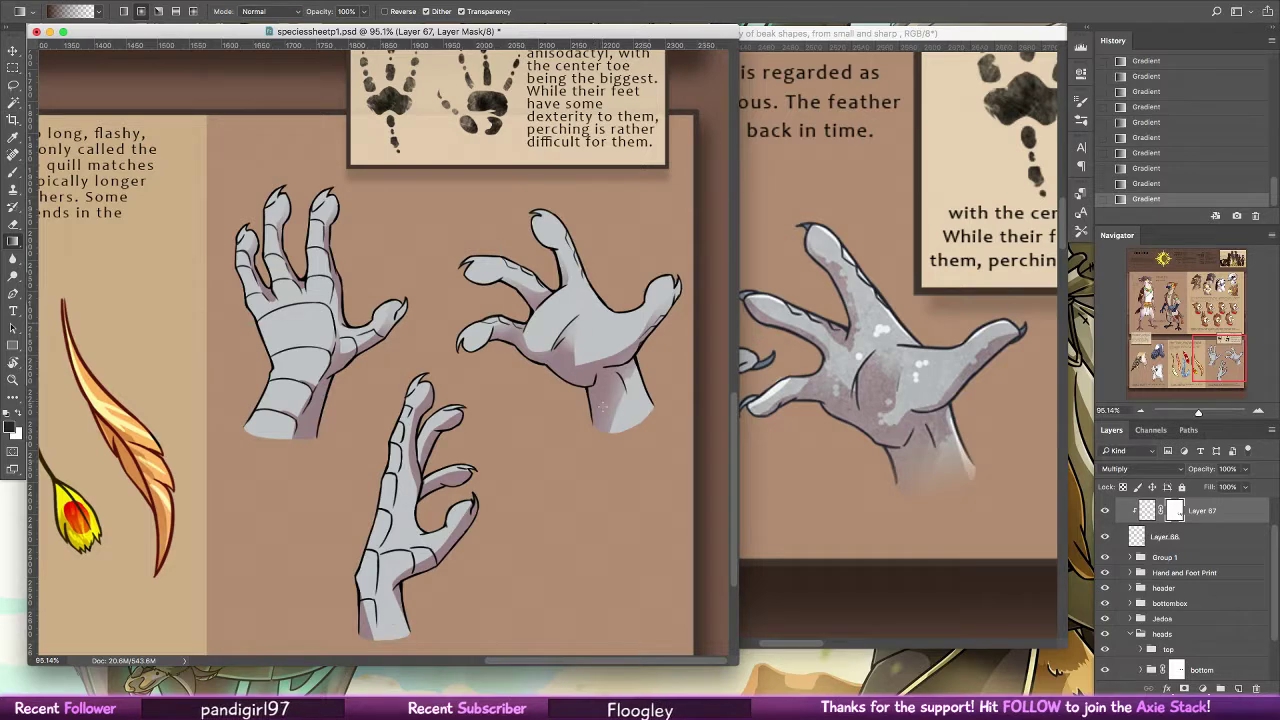
pyautogui.moveTo(444, 378); pyautogui.dragTo(463, 445)
pyautogui.press('super+z')
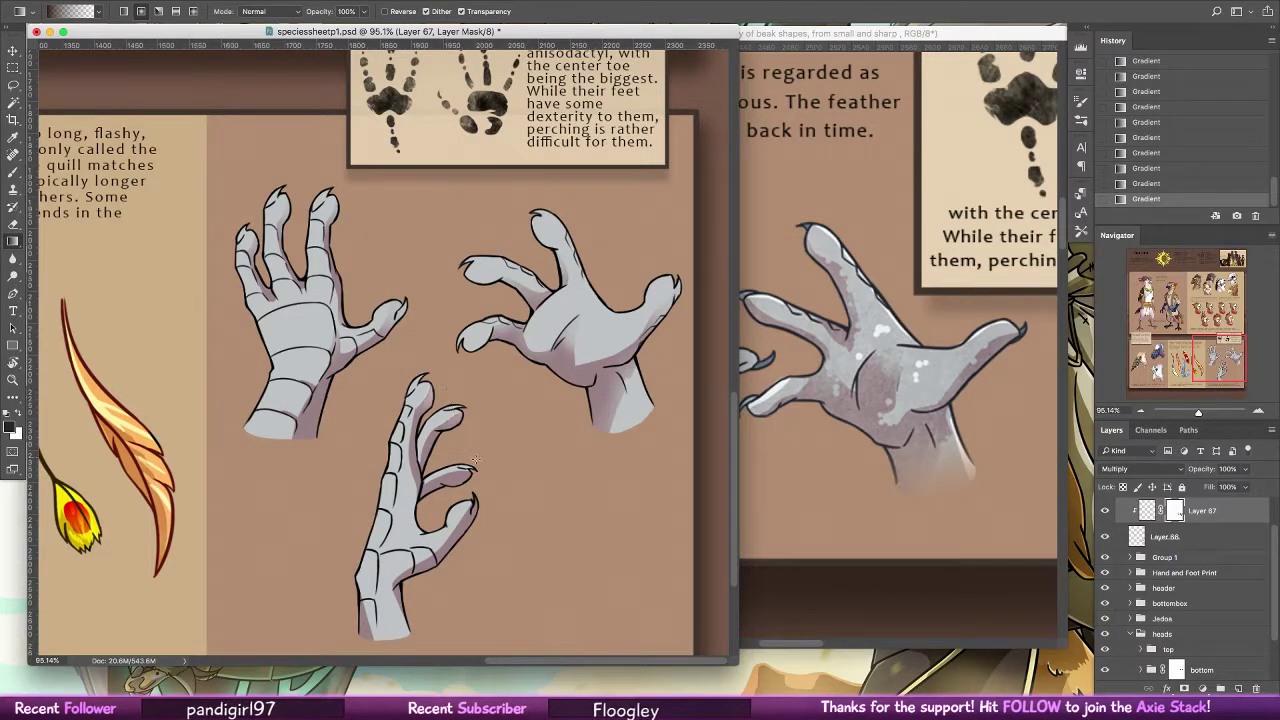
pyautogui.scroll(3, 470, 435)
pyautogui.moveTo(519, 473); pyautogui.dragTo(491, 375)
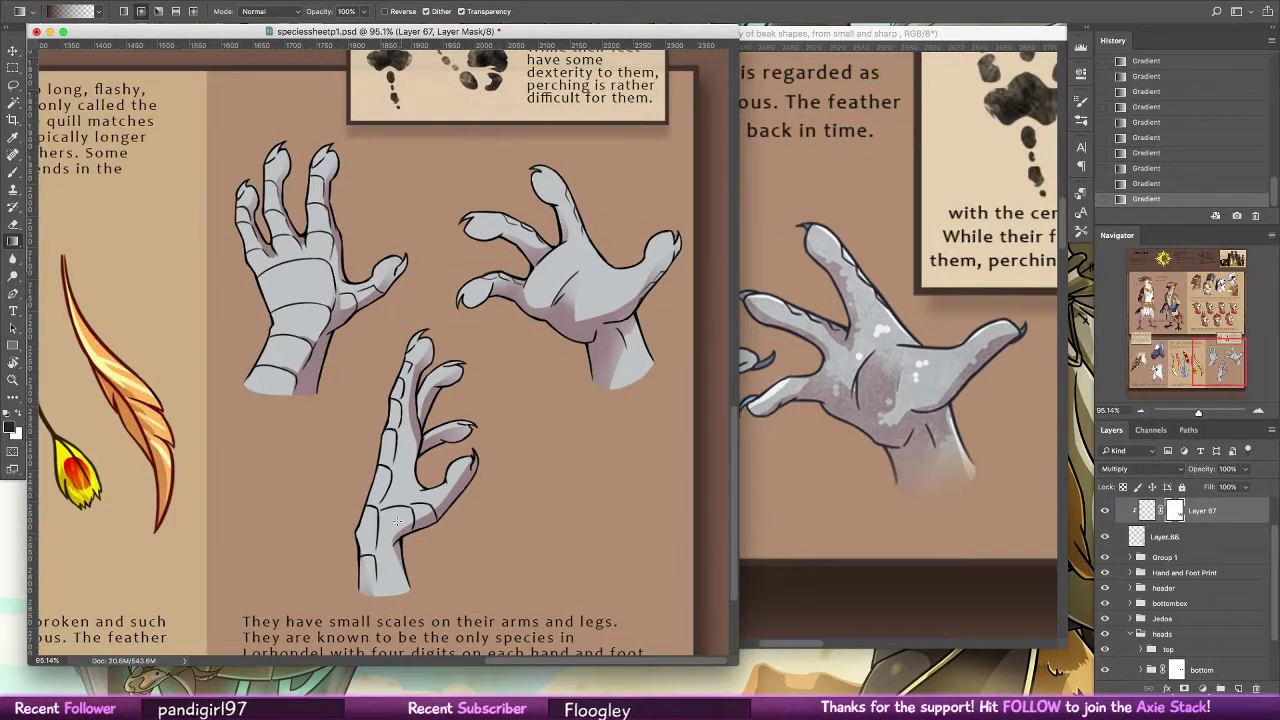
pyautogui.press('super+z')
pyautogui.press('super+shift+z')
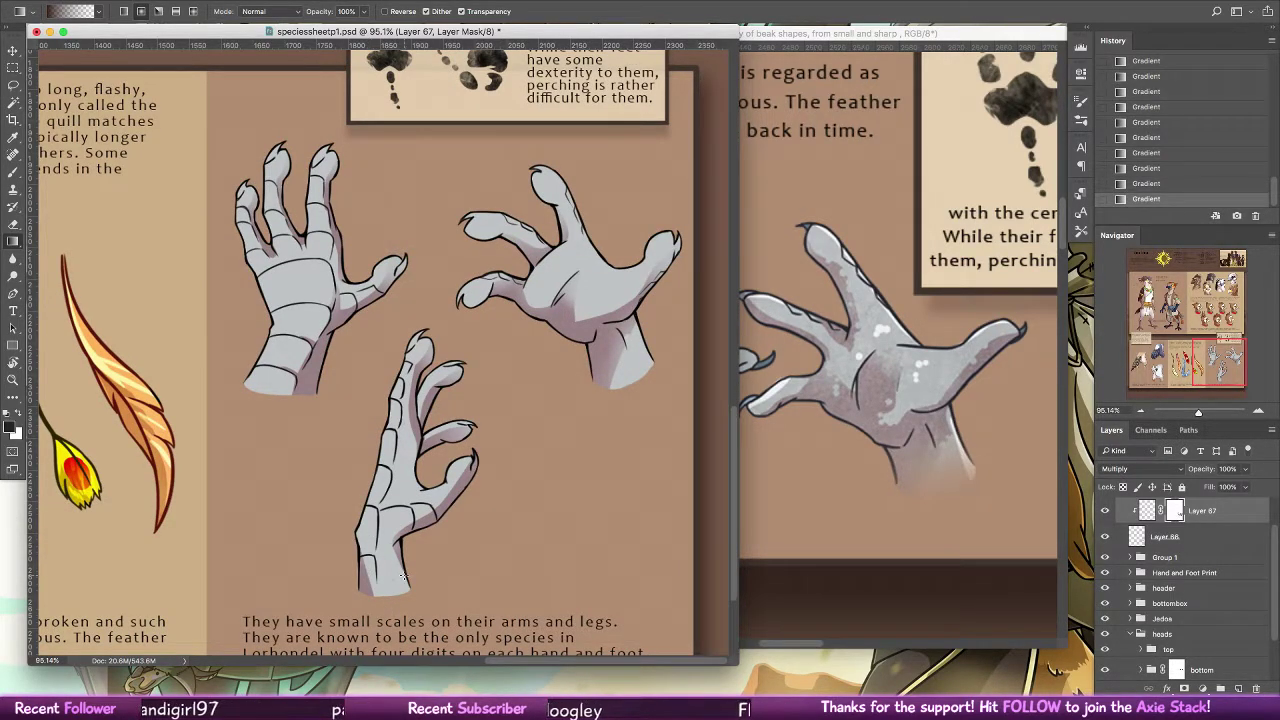
# Lock Layer 64's transparent pixels and paint the back-view hand's line art pink with a 100 px brush
pyautogui.press('b')
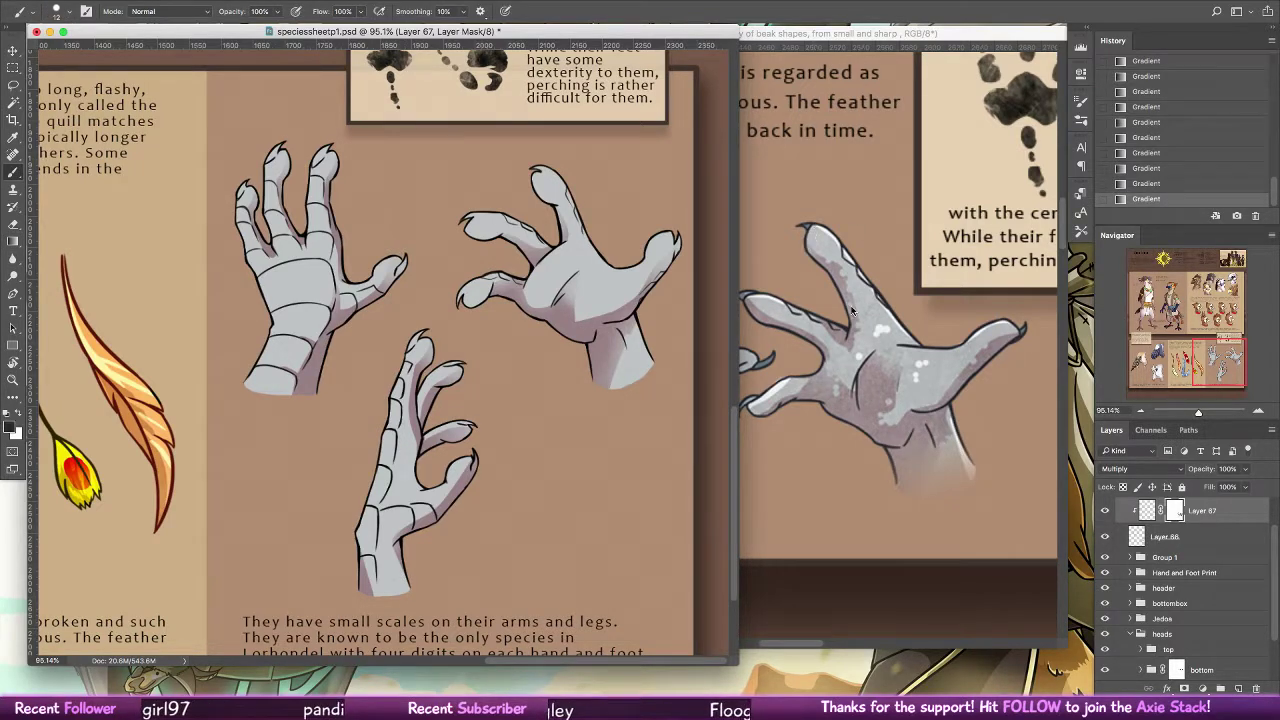
pyautogui.scroll(1, 1271, 598)
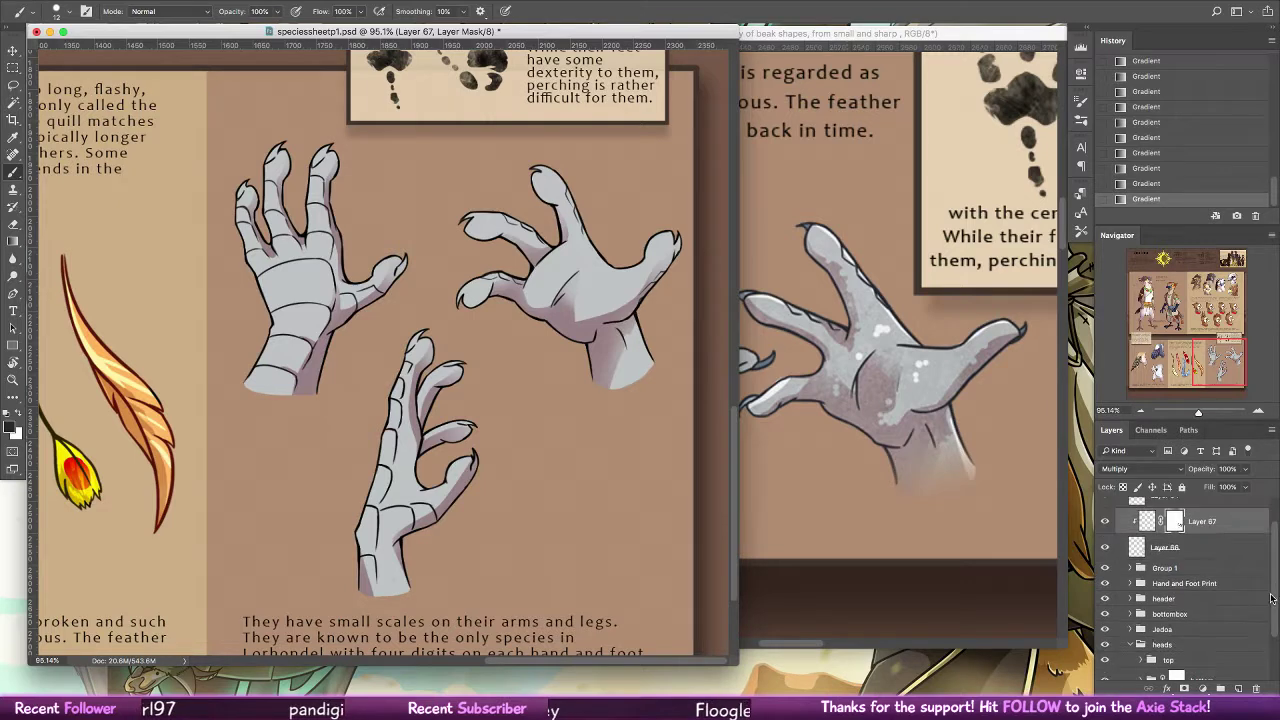
pyautogui.moveTo(1271, 598); pyautogui.dragTo(1271, 577)
pyautogui.click(1168, 526)
pyautogui.click(1123, 487)
pyautogui.click(68, 12)
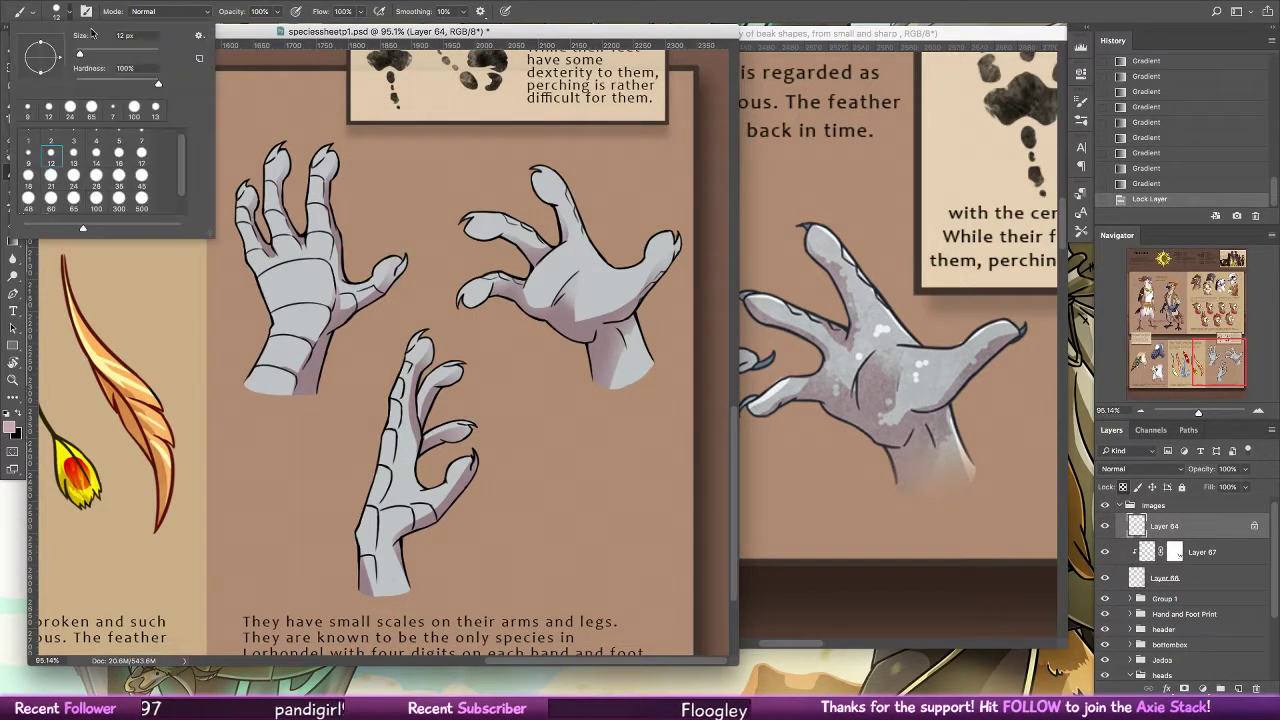
pyautogui.click(96, 200)
pyautogui.moveTo(325, 165)
pyautogui.mouseDown()
pyautogui.moveTo(275, 258)
pyautogui.moveTo(290, 325)
pyautogui.mouseUp()
# Set the foreground color to #695357 and recolor the palm-view hand's line art with it
pyautogui.click(9, 427)
pyautogui.click(500, 260)
pyautogui.click(508, 291)
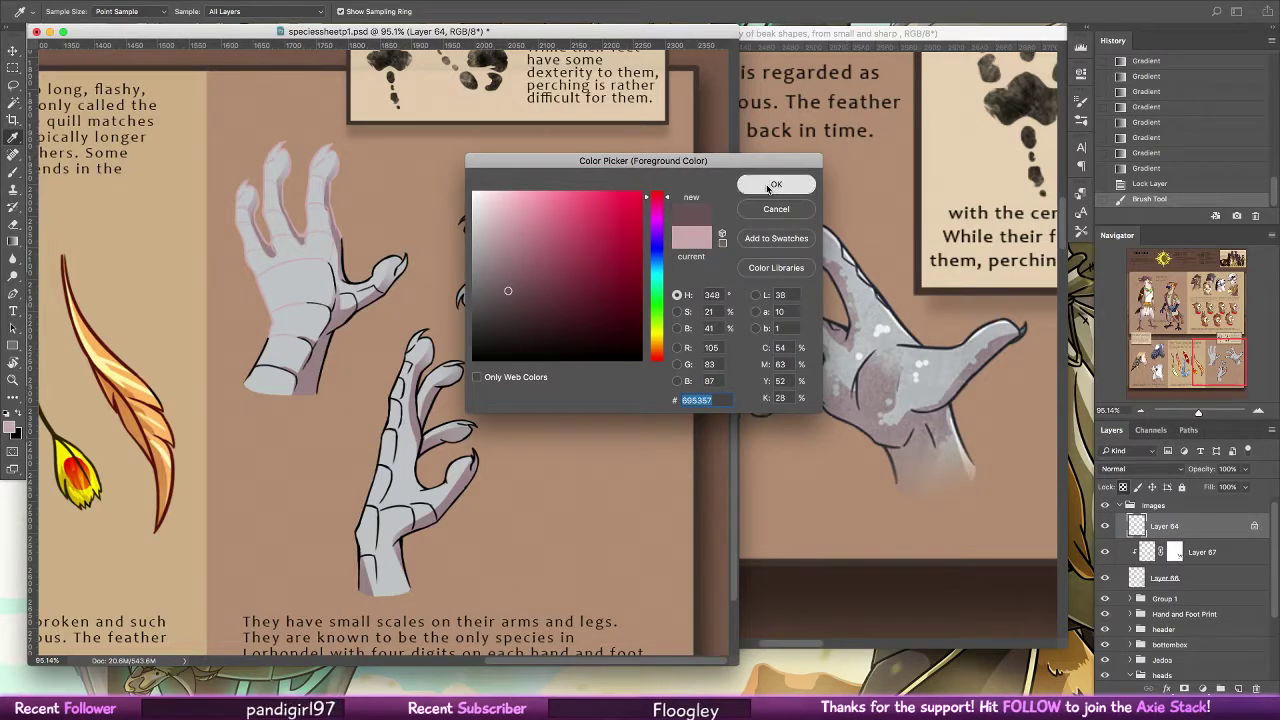
pyautogui.click(522, 250)
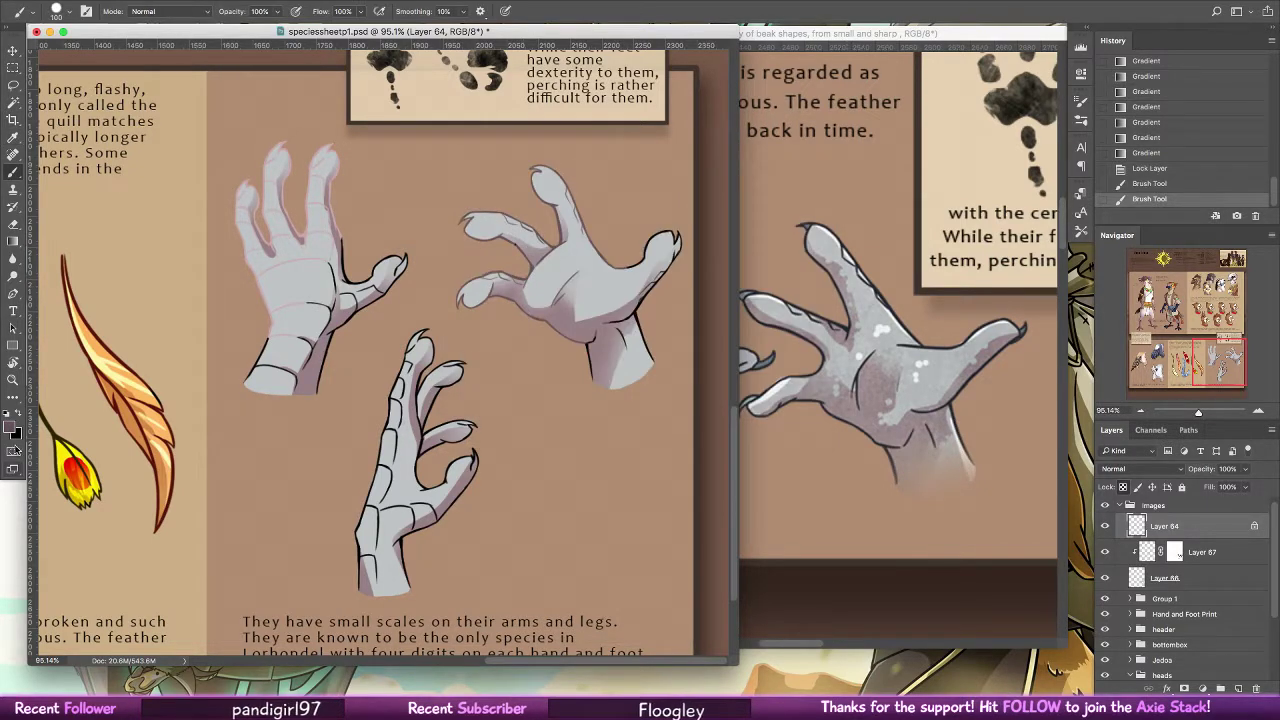
# Choose a darker purple foreground color and recolor the line art of all three hands on Layer 64
pyautogui.click(12, 428)
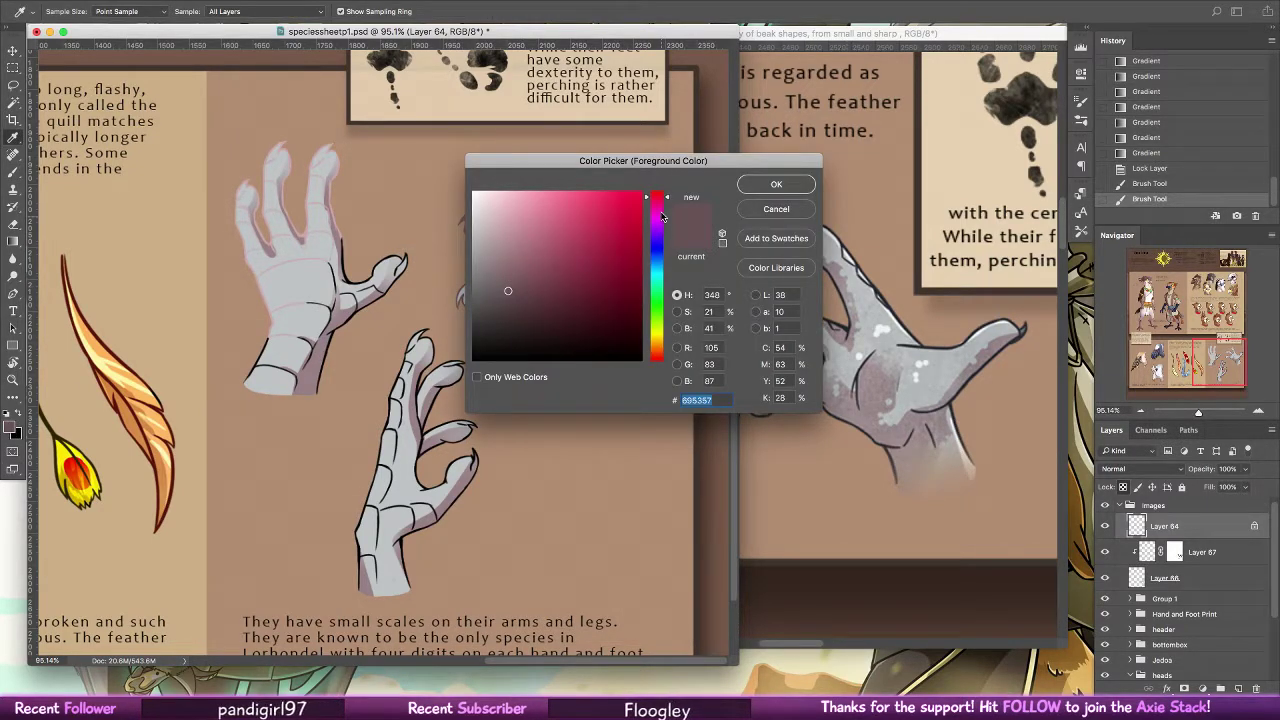
pyautogui.click(659, 208)
pyautogui.click(531, 316)
pyautogui.click(754, 184)
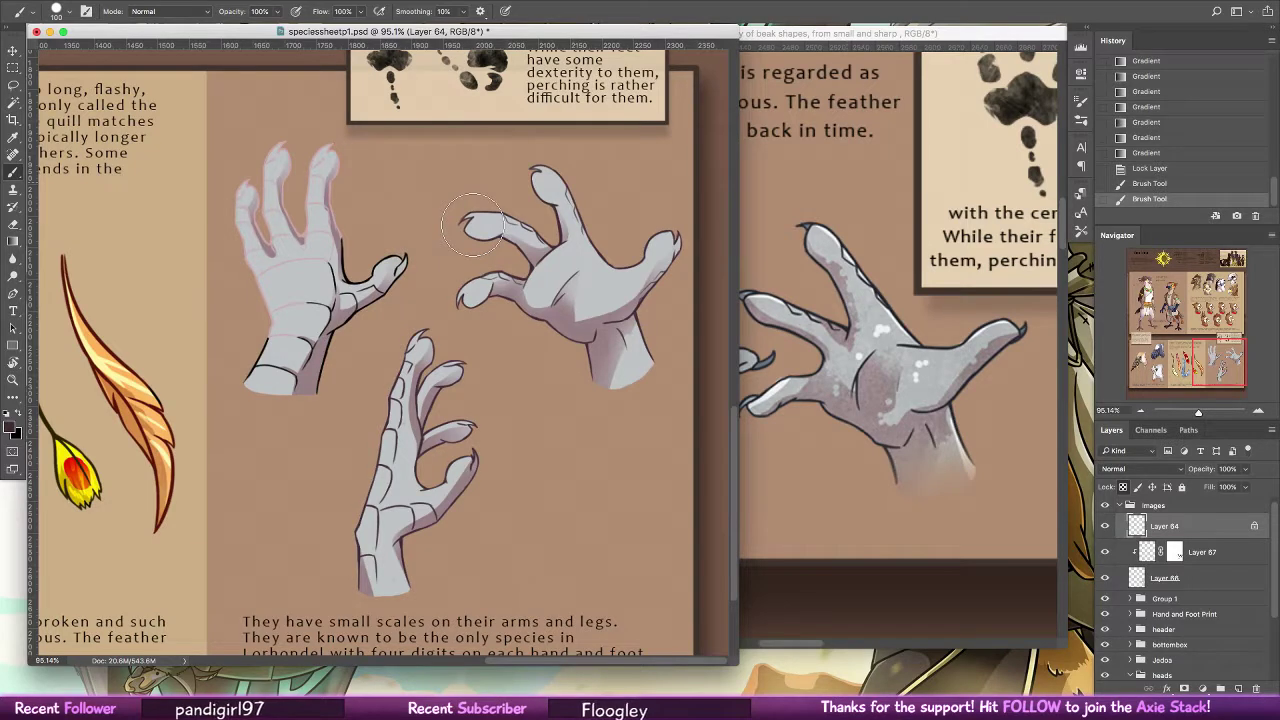
pyautogui.moveTo(475, 225)
pyautogui.mouseDown()
pyautogui.moveTo(248, 410)
pyautogui.moveTo(224, 244)
pyautogui.moveTo(204, 239)
pyautogui.moveTo(185, 310)
pyautogui.mouseUp()
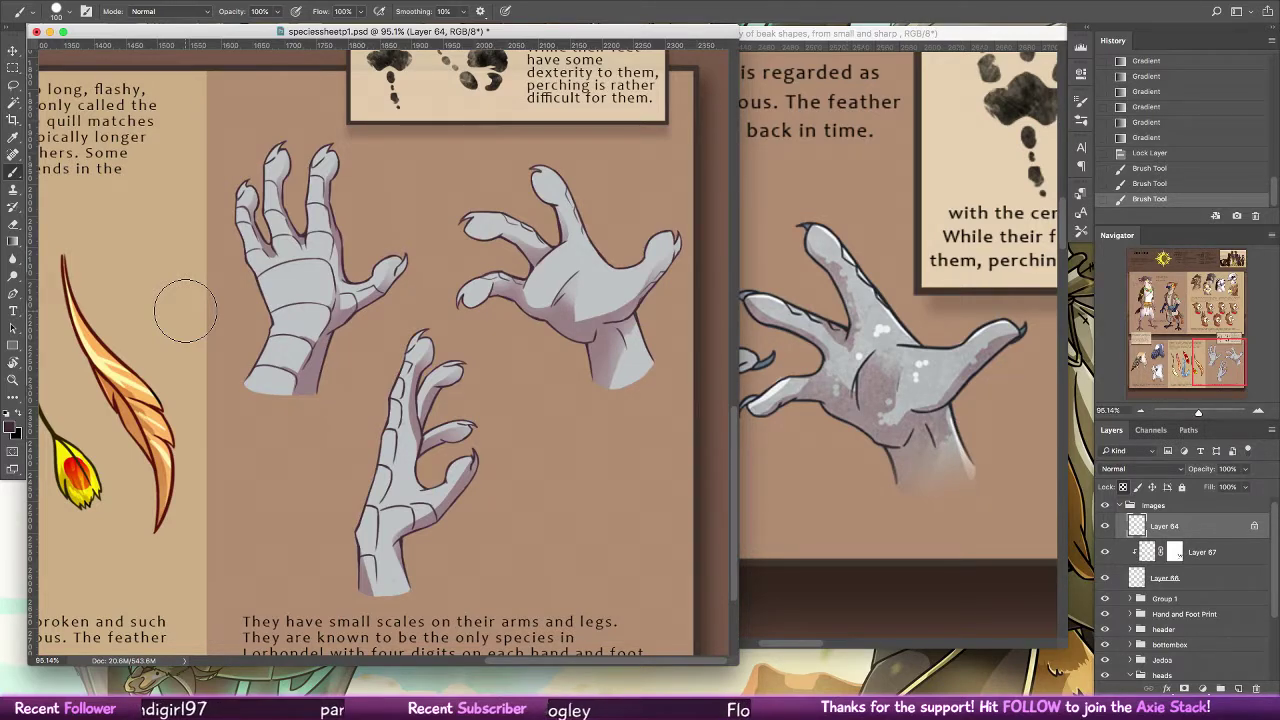
pyautogui.moveTo(659, 271); pyautogui.dragTo(663, 375)
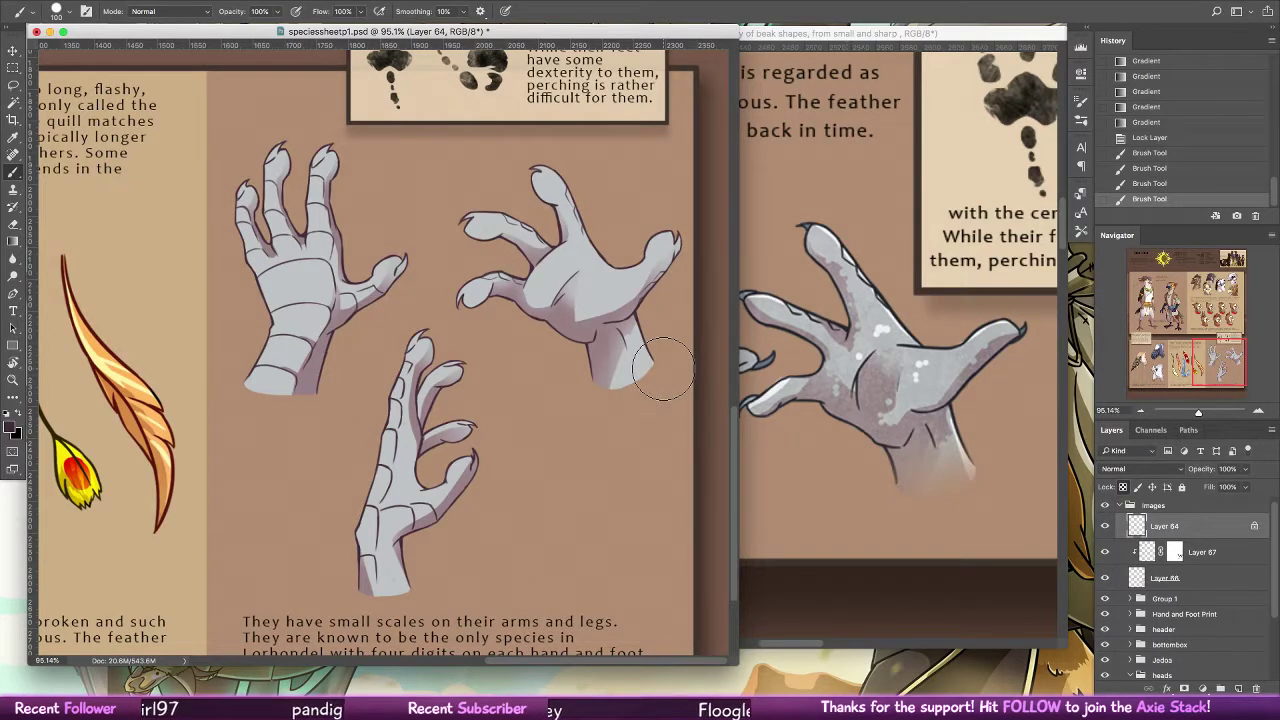
# Reset the foreground and background colors to black and white and set the brush size to 24 px
pyautogui.click(13, 380)
pyautogui.click(6, 413)
pyautogui.click(13, 172)
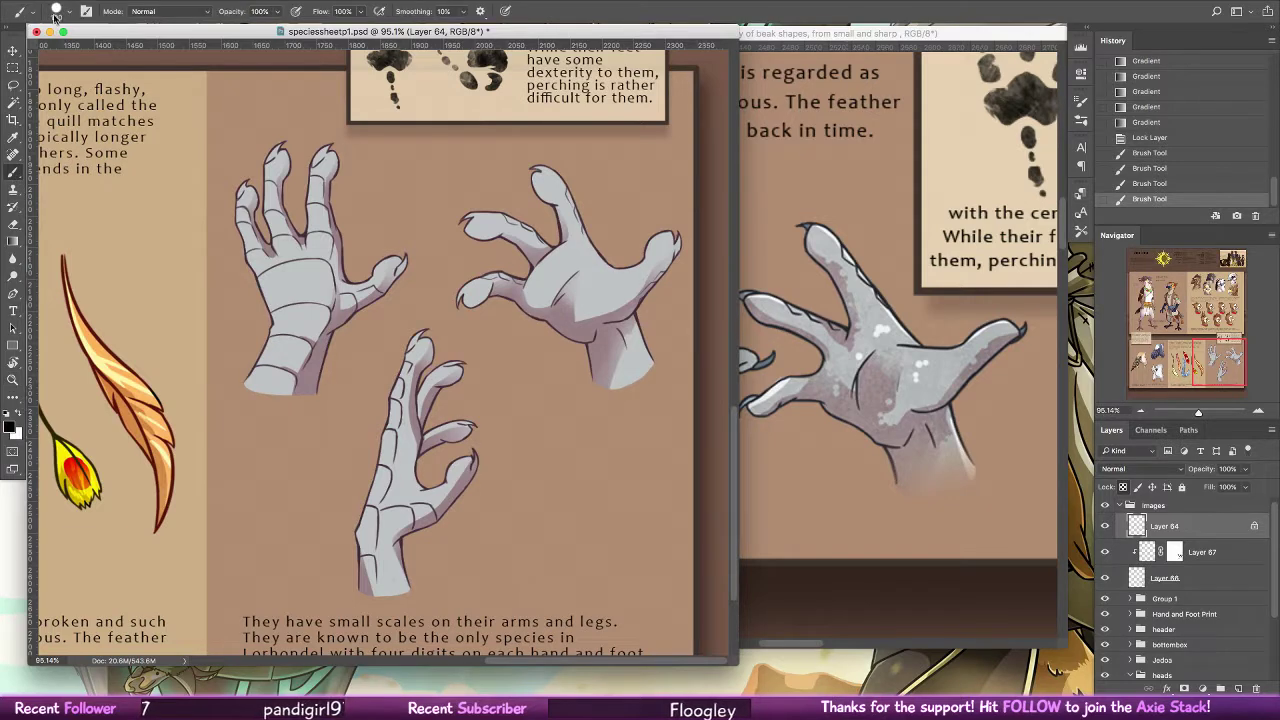
pyautogui.click(69, 12)
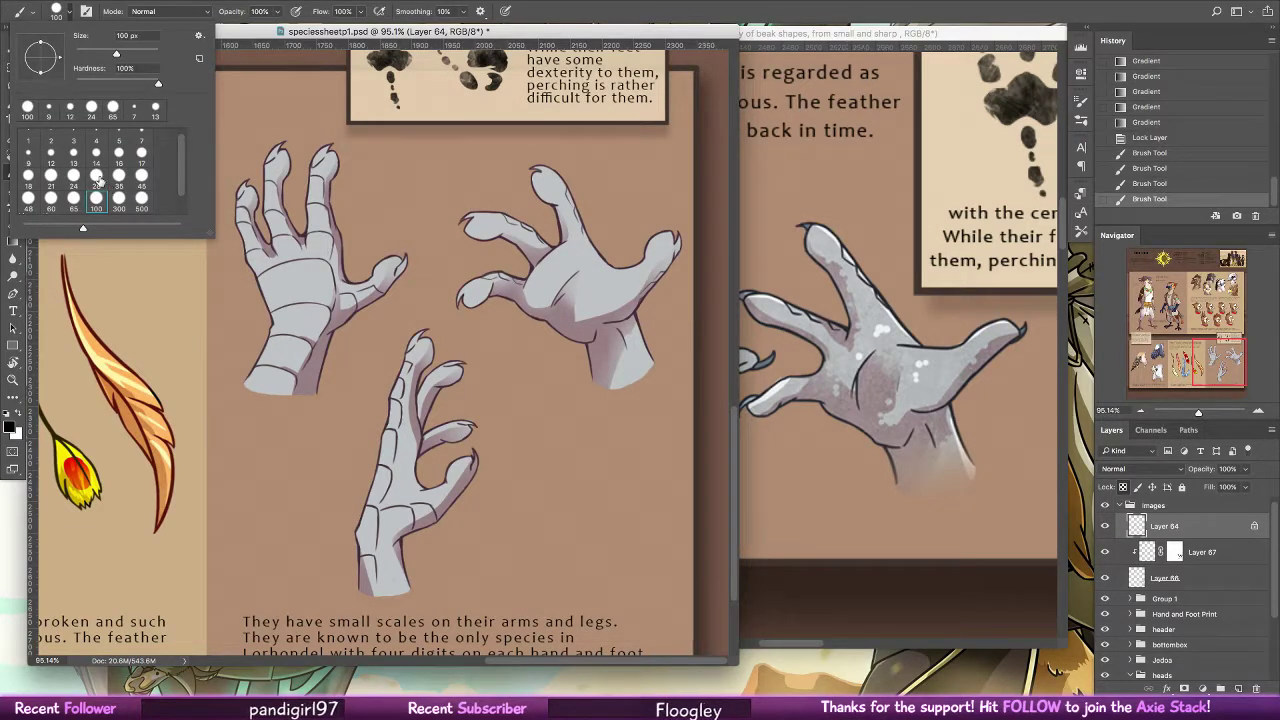
pyautogui.click(97, 176)
# Create a new layer above Layer 67, make it a clipping mask and set its blend mode to Overlay
pyautogui.click(1193, 560)
pyautogui.click(1238, 689)
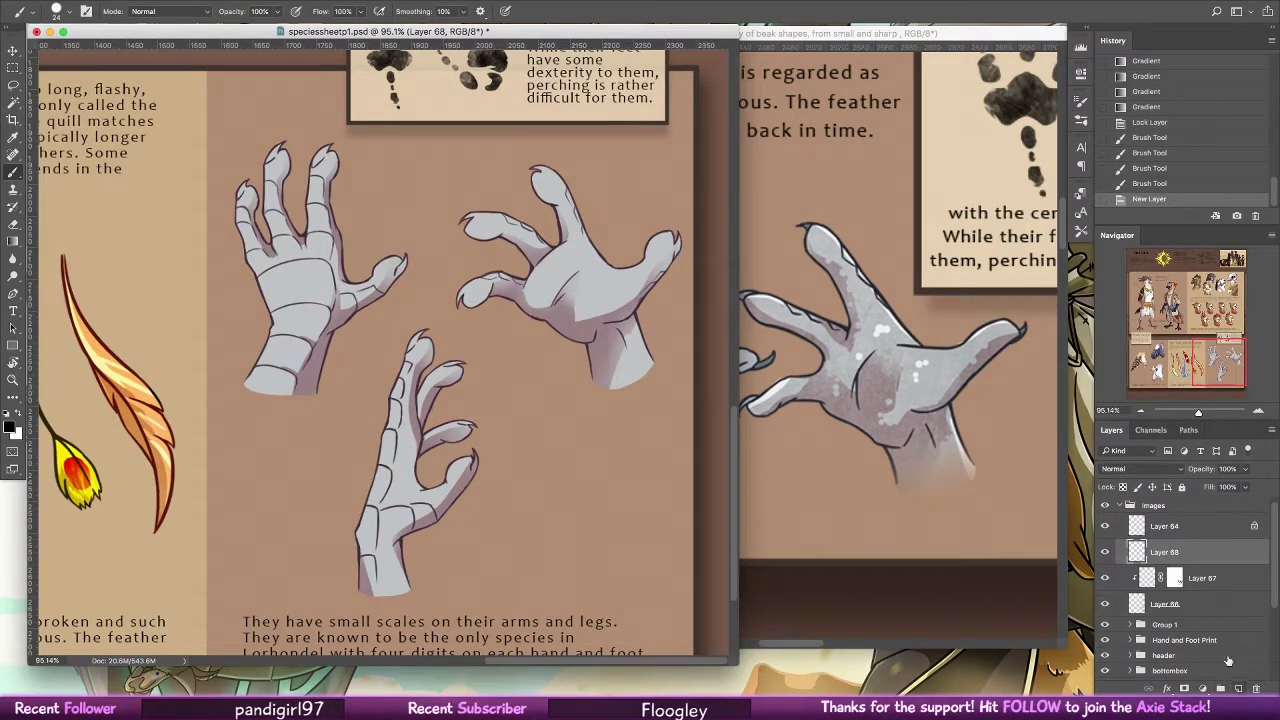
pyautogui.rightClick(1183, 548)
pyautogui.click(1075, 372)
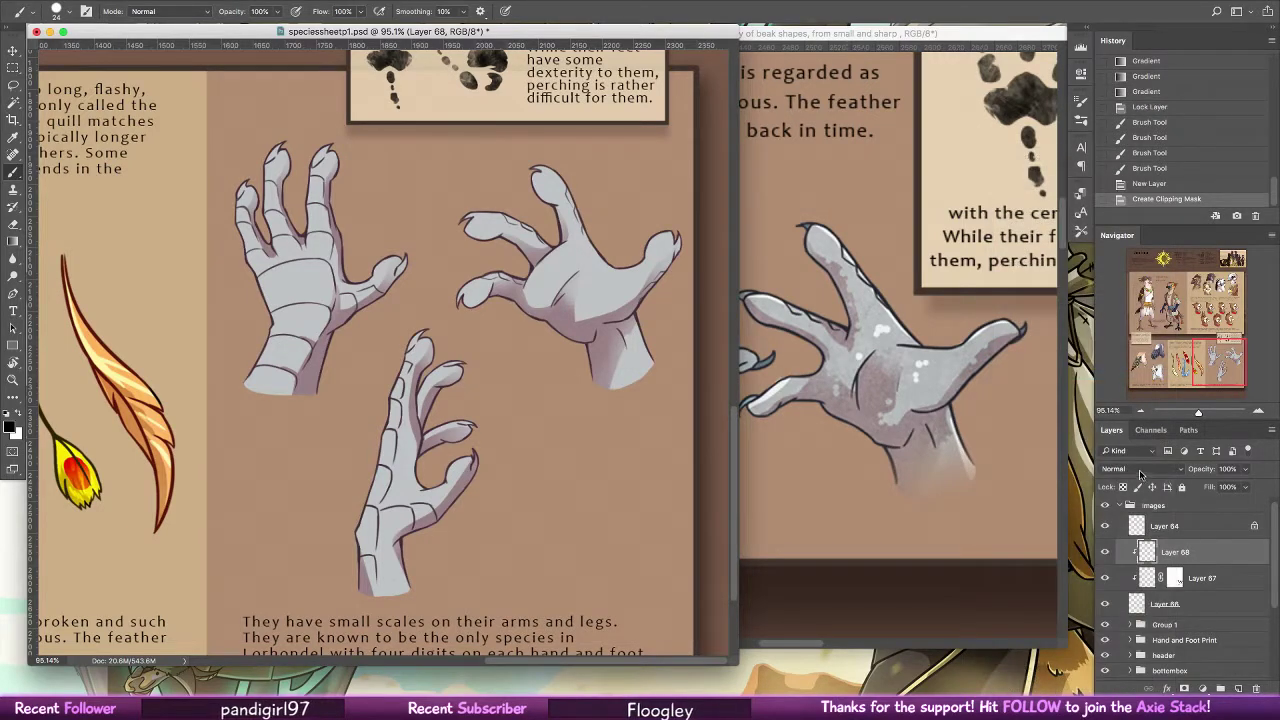
pyautogui.click(1140, 469)
pyautogui.click(1118, 612)
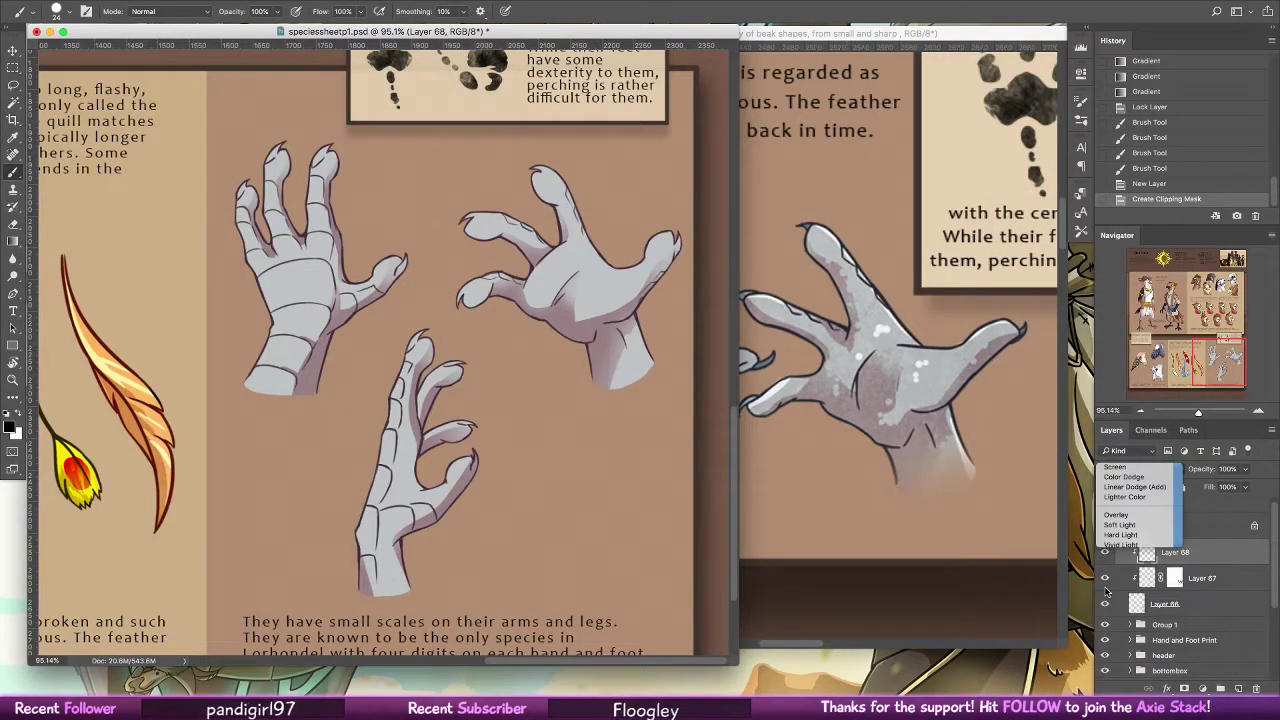
# Paint white highlights along the outer edge and fingers of the side-view hand on Layer 68
pyautogui.click(387, 397)
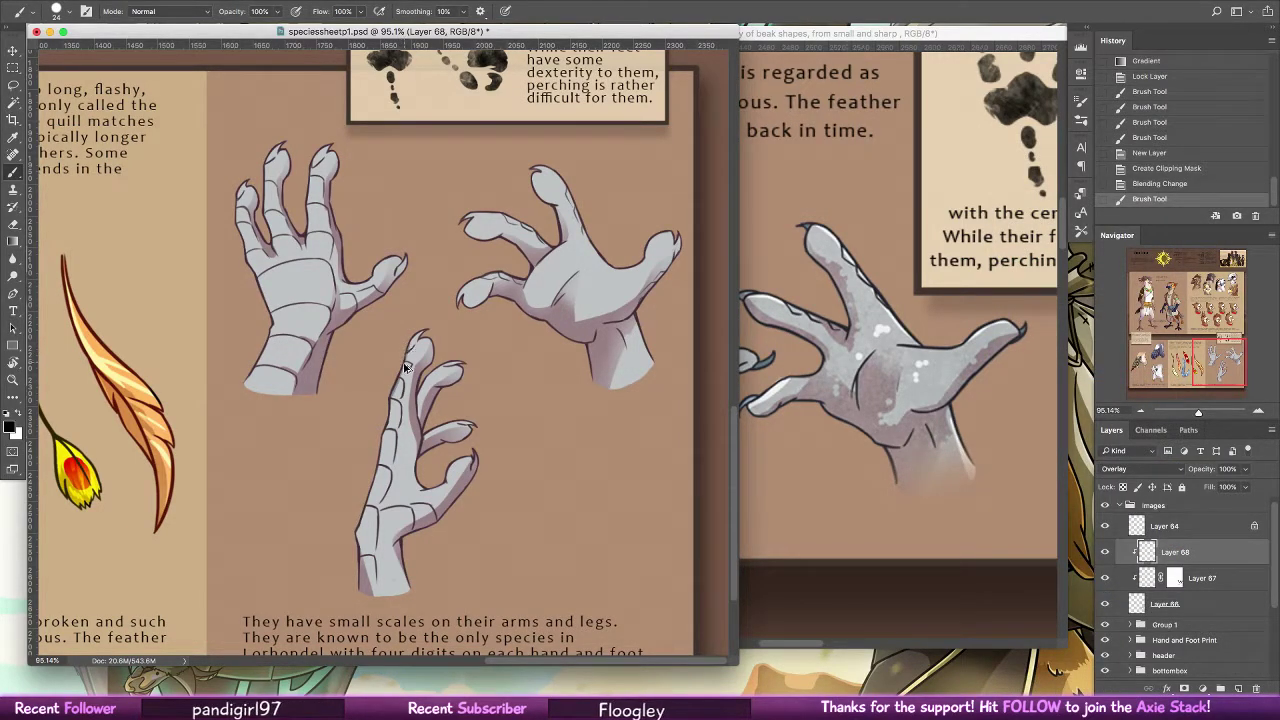
pyautogui.press('super+z')
pyautogui.moveTo(406, 342)
pyautogui.mouseDown()
pyautogui.moveTo(357, 518)
pyautogui.moveTo(404, 346)
pyautogui.moveTo(361, 518)
pyautogui.mouseUp()
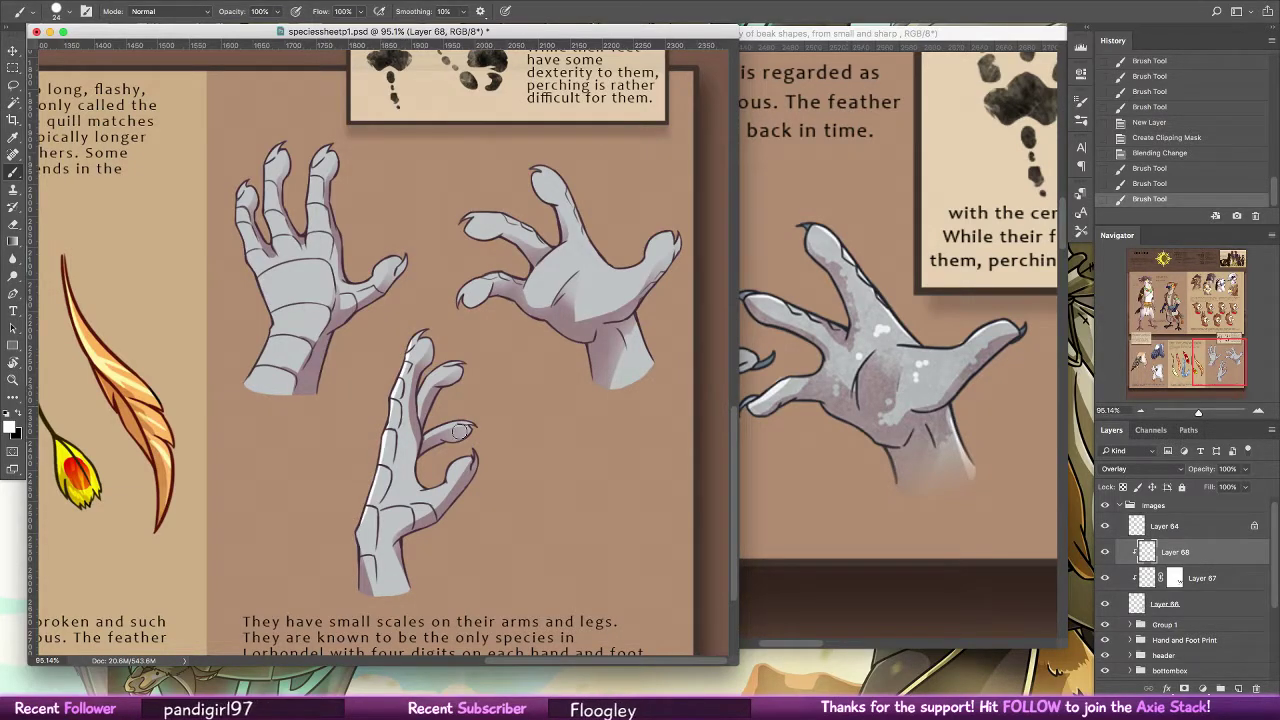
pyautogui.moveTo(459, 432)
pyautogui.mouseDown()
pyautogui.moveTo(432, 439)
pyautogui.moveTo(444, 480)
pyautogui.mouseUp()
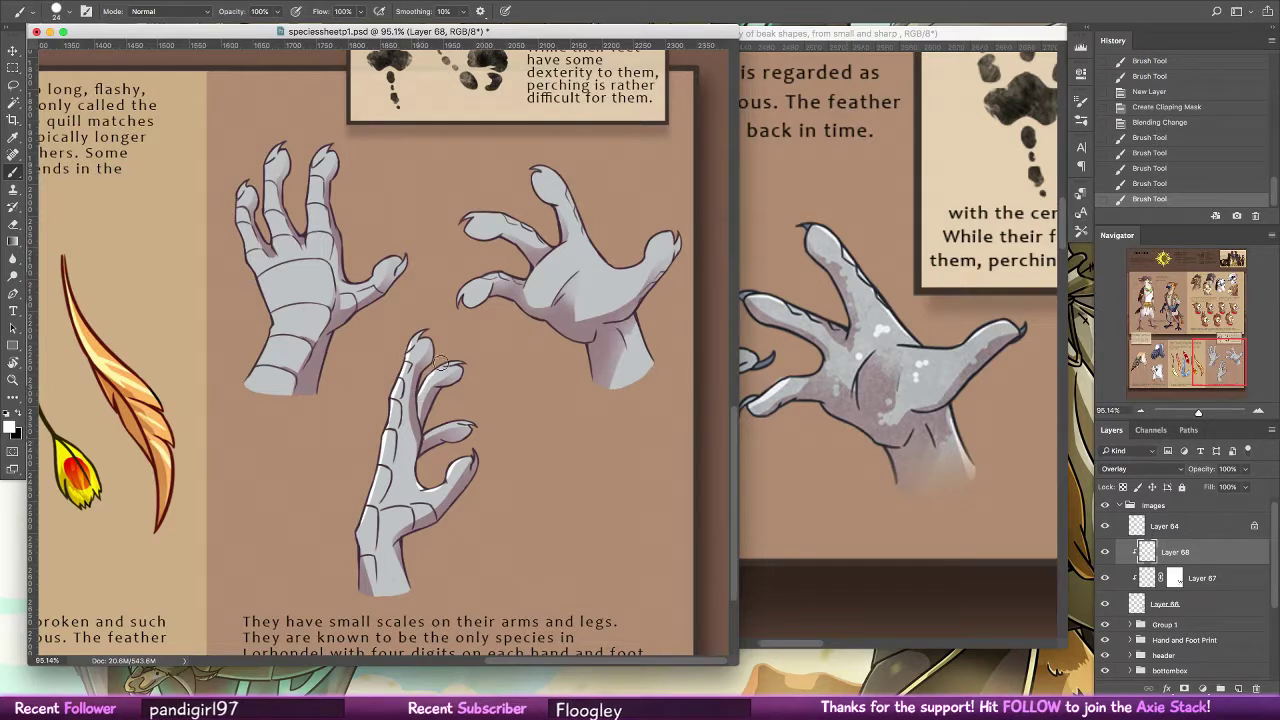
pyautogui.moveTo(440, 362)
pyautogui.mouseDown()
pyautogui.moveTo(455, 355)
pyautogui.moveTo(433, 380)
pyautogui.mouseUp()
# Paint white highlights on the palm-view hand's fingers and thumb and erase the excess near the palm
pyautogui.moveTo(470, 293); pyautogui.dragTo(488, 282)
pyautogui.press('super+z')
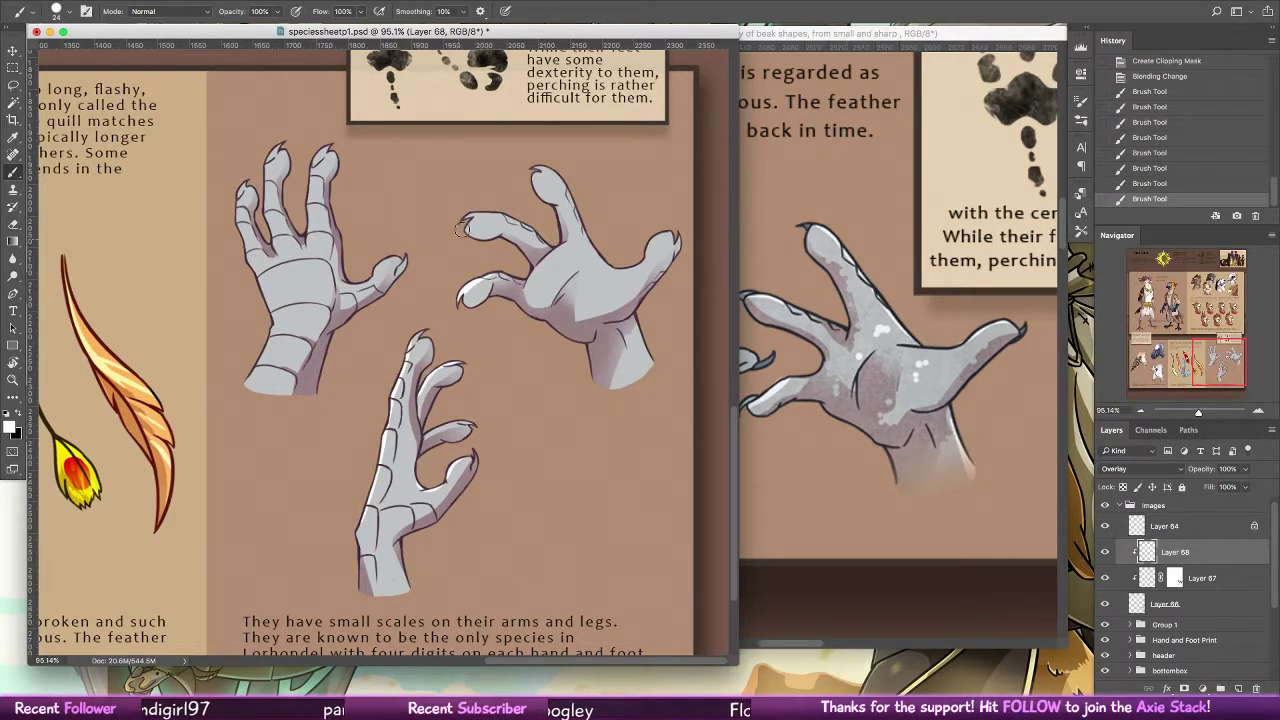
pyautogui.moveTo(462, 228); pyautogui.dragTo(505, 218)
pyautogui.moveTo(532, 168); pyautogui.dragTo(544, 176)
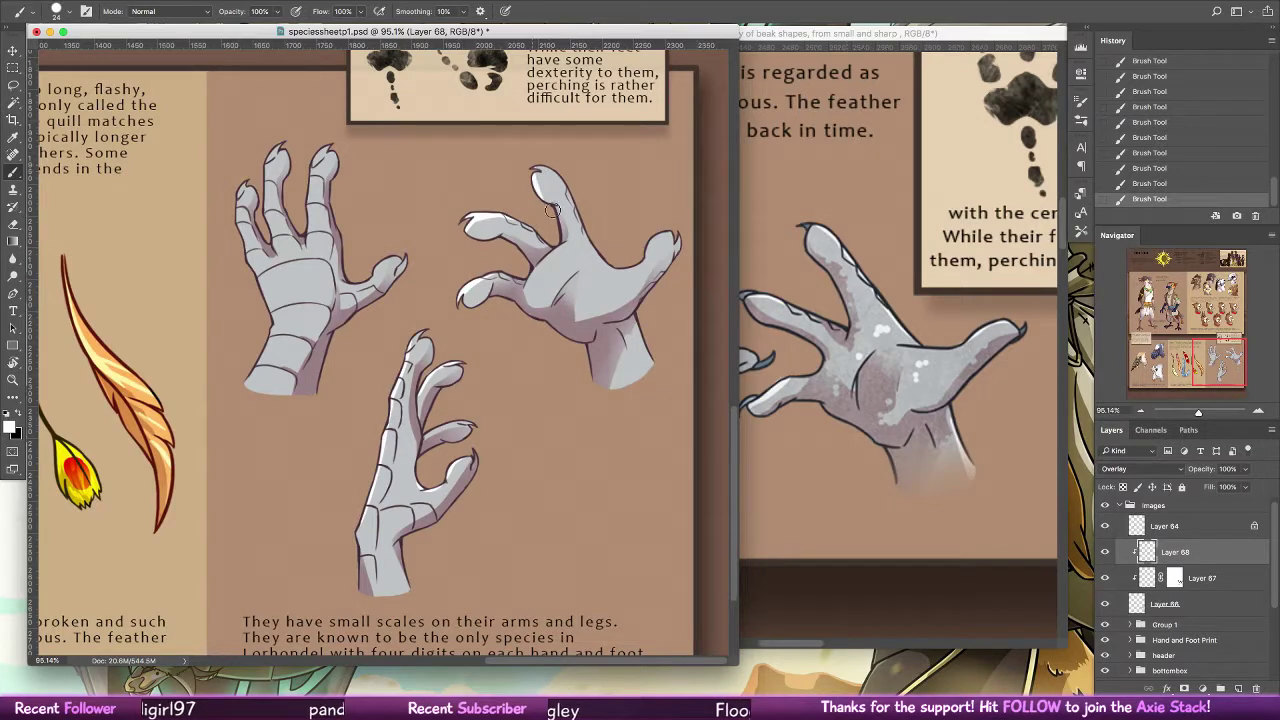
pyautogui.moveTo(618, 268); pyautogui.dragTo(657, 230)
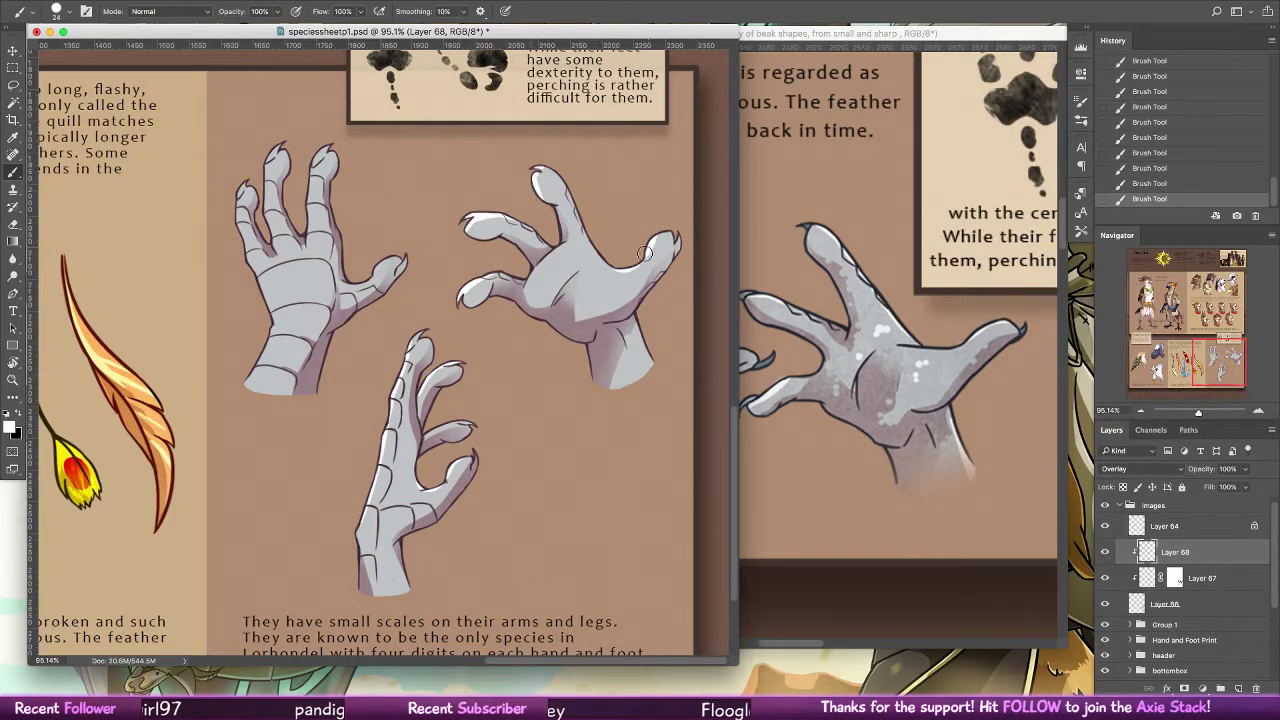
pyautogui.press('super+z')
pyautogui.moveTo(614, 268); pyautogui.dragTo(672, 232)
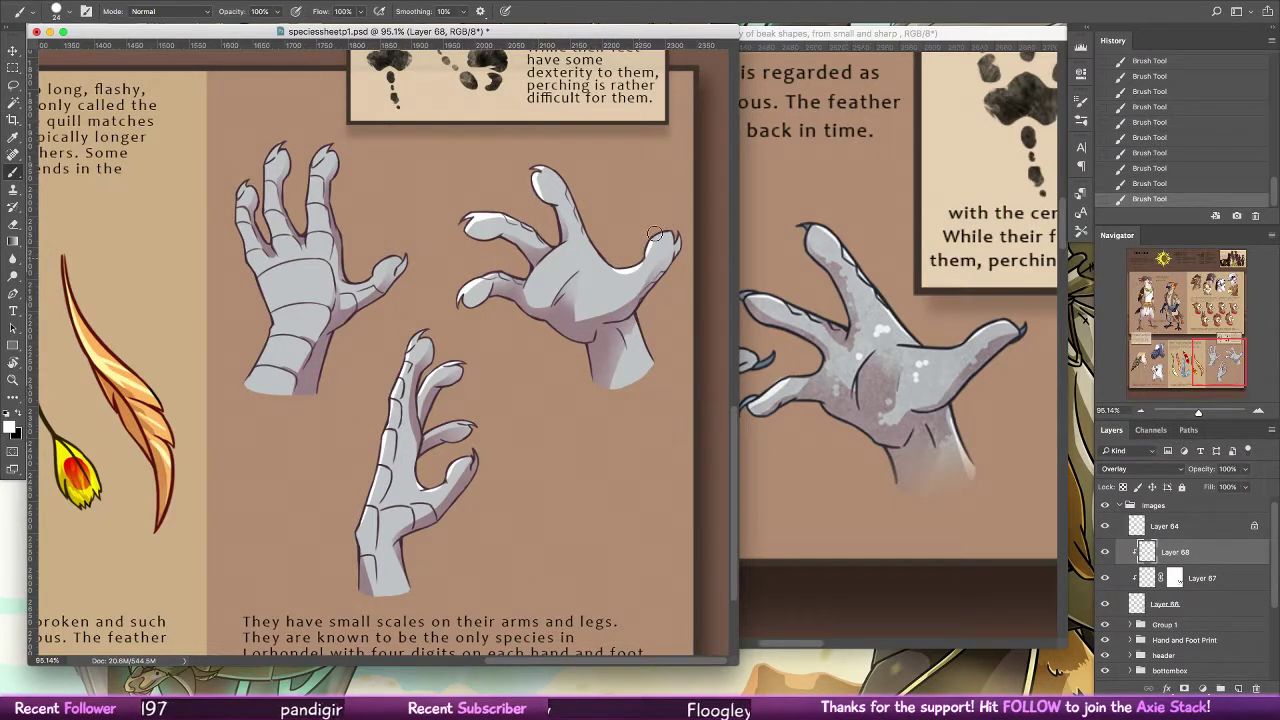
pyautogui.click(13, 224)
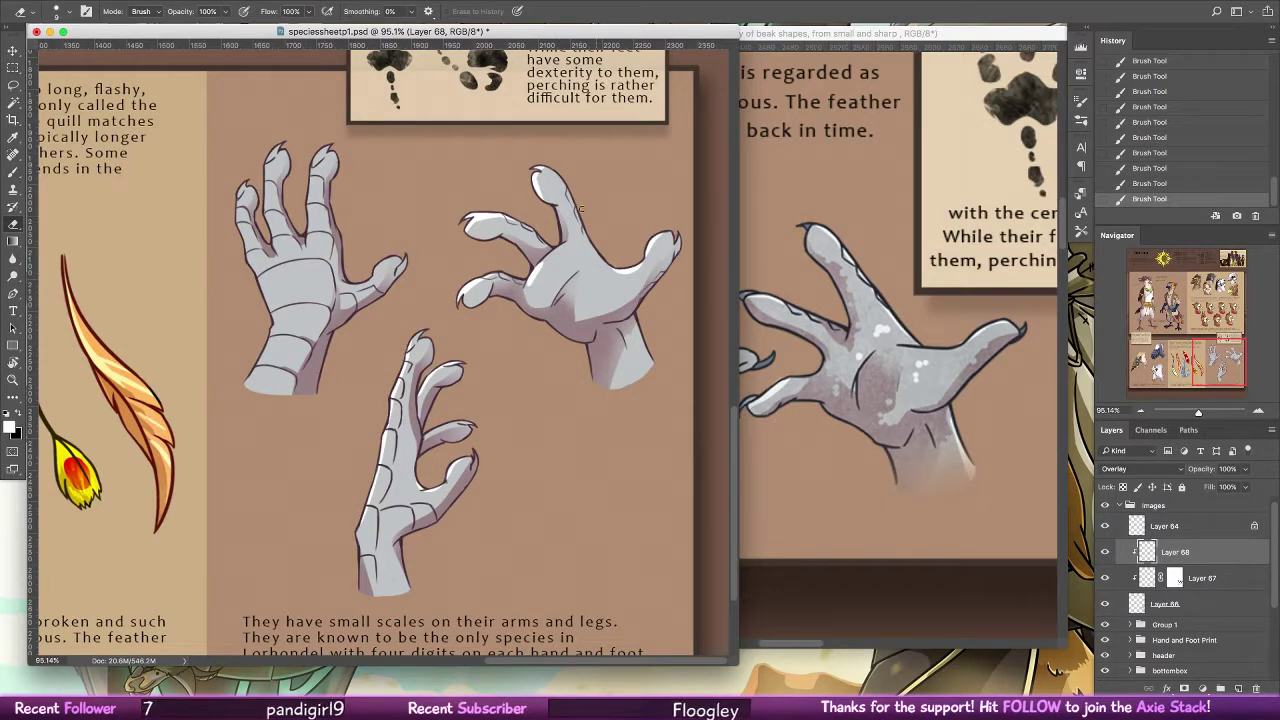
pyautogui.moveTo(550, 256); pyautogui.dragTo(546, 261)
# Set the brush size to 14 px and paint white highlights along the wrist, fingers and thumb of the back-view hand
pyautogui.click(13, 172)
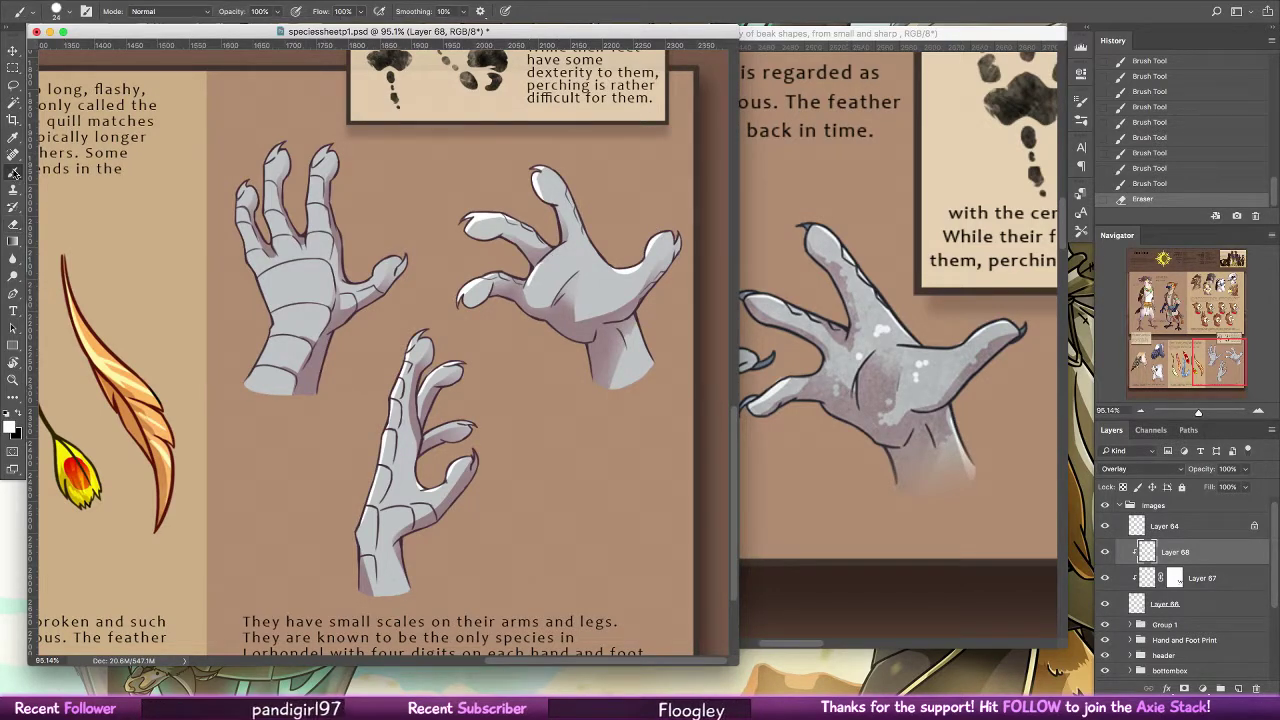
pyautogui.click(68, 12)
pyautogui.click(105, 151)
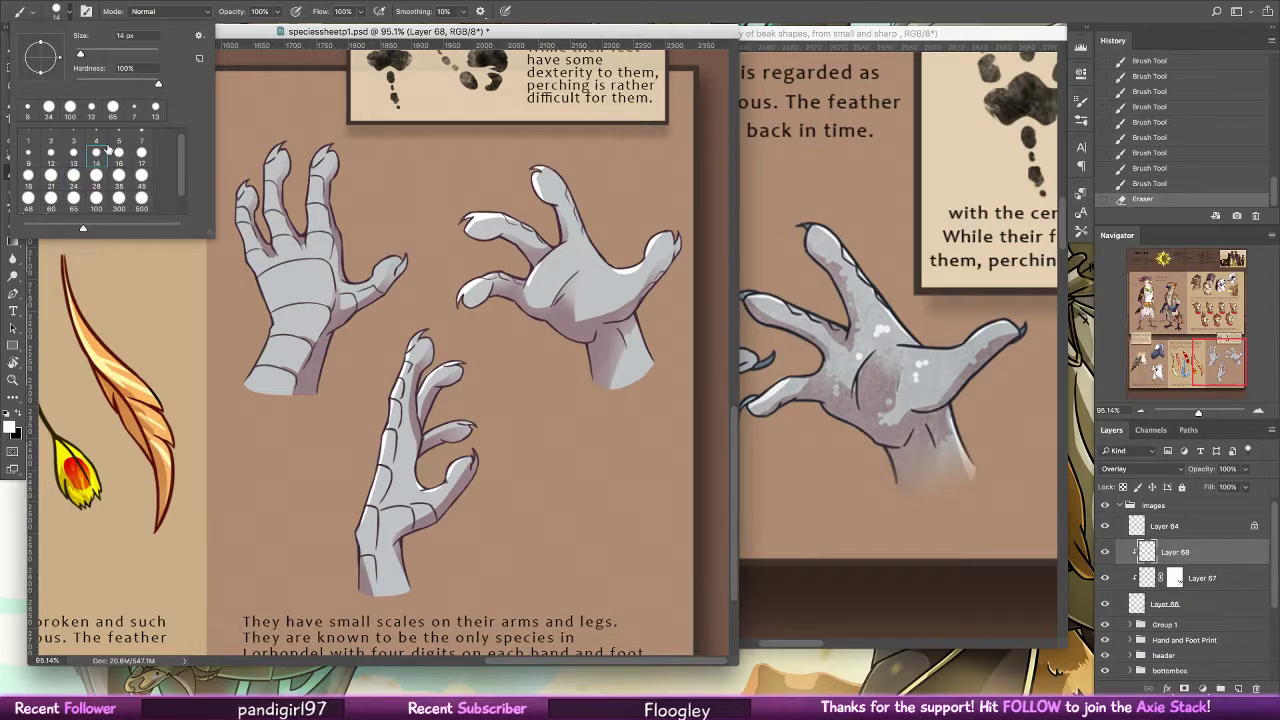
pyautogui.moveTo(621, 280); pyautogui.dragTo(636, 323)
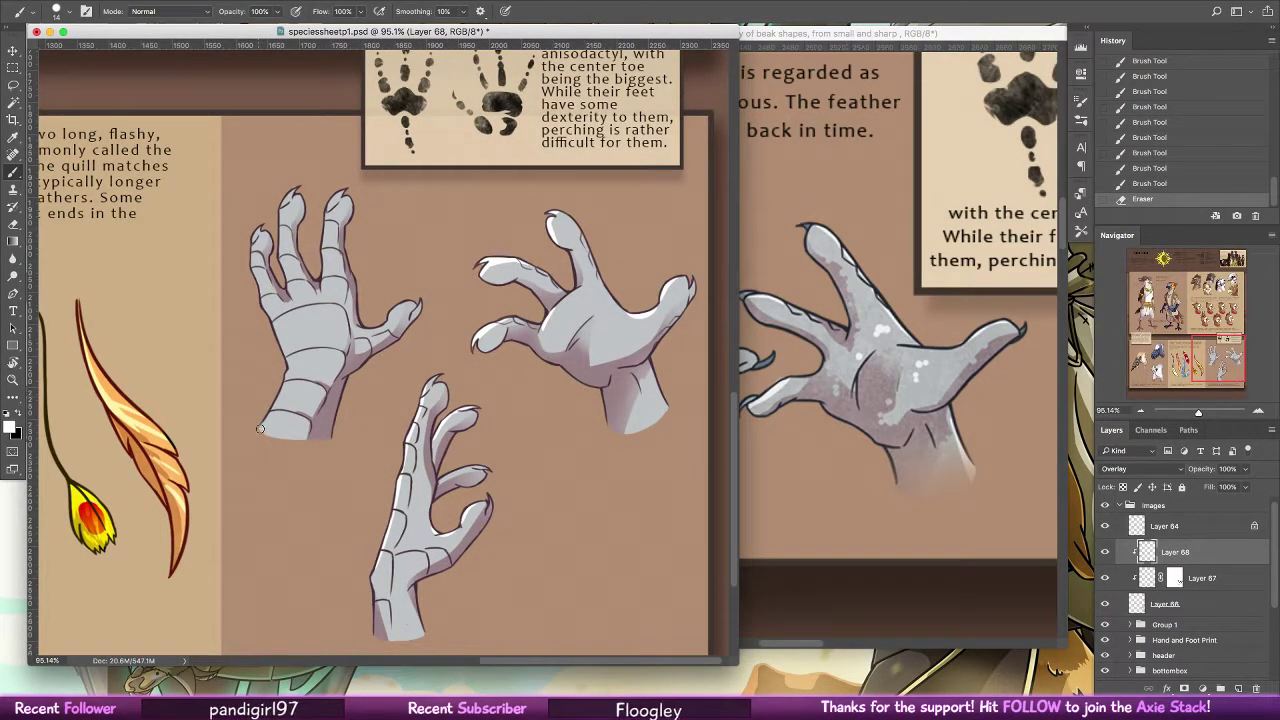
pyautogui.moveTo(260, 428)
pyautogui.mouseDown()
pyautogui.moveTo(288, 372)
pyautogui.moveTo(263, 308)
pyautogui.moveTo(281, 344)
pyautogui.mouseUp()
pyautogui.moveTo(263, 297); pyautogui.dragTo(257, 224)
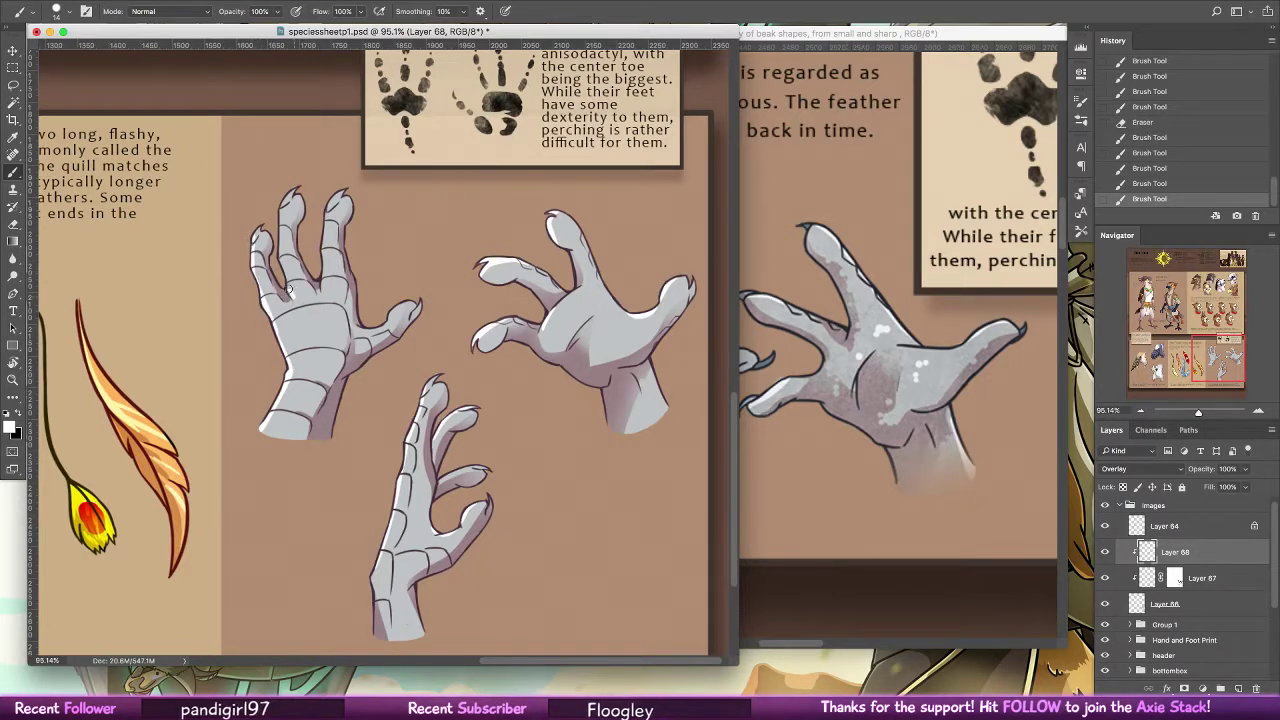
pyautogui.moveTo(288, 288)
pyautogui.mouseDown()
pyautogui.moveTo(279, 228)
pyautogui.moveTo(292, 188)
pyautogui.mouseUp()
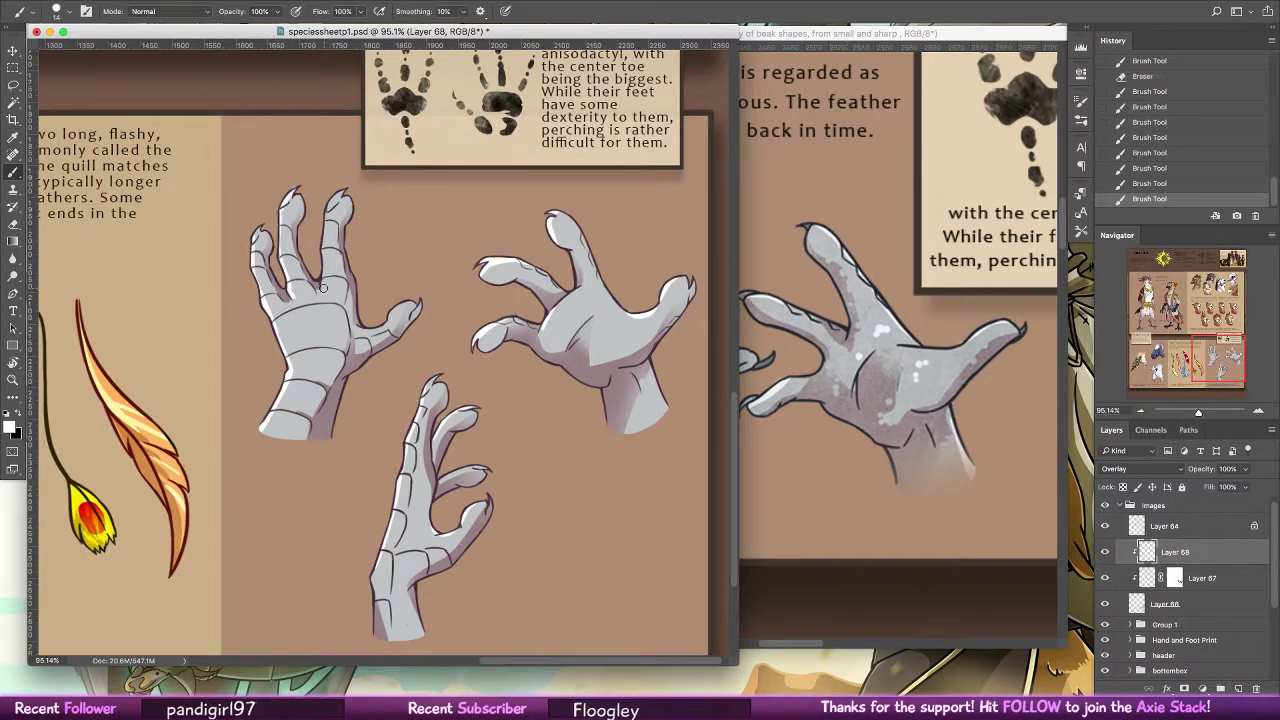
pyautogui.moveTo(326, 292); pyautogui.dragTo(319, 262)
pyautogui.moveTo(321, 262)
pyautogui.mouseDown()
pyautogui.moveTo(332, 198)
pyautogui.moveTo(355, 196)
pyautogui.mouseUp()
pyautogui.press('super+z')
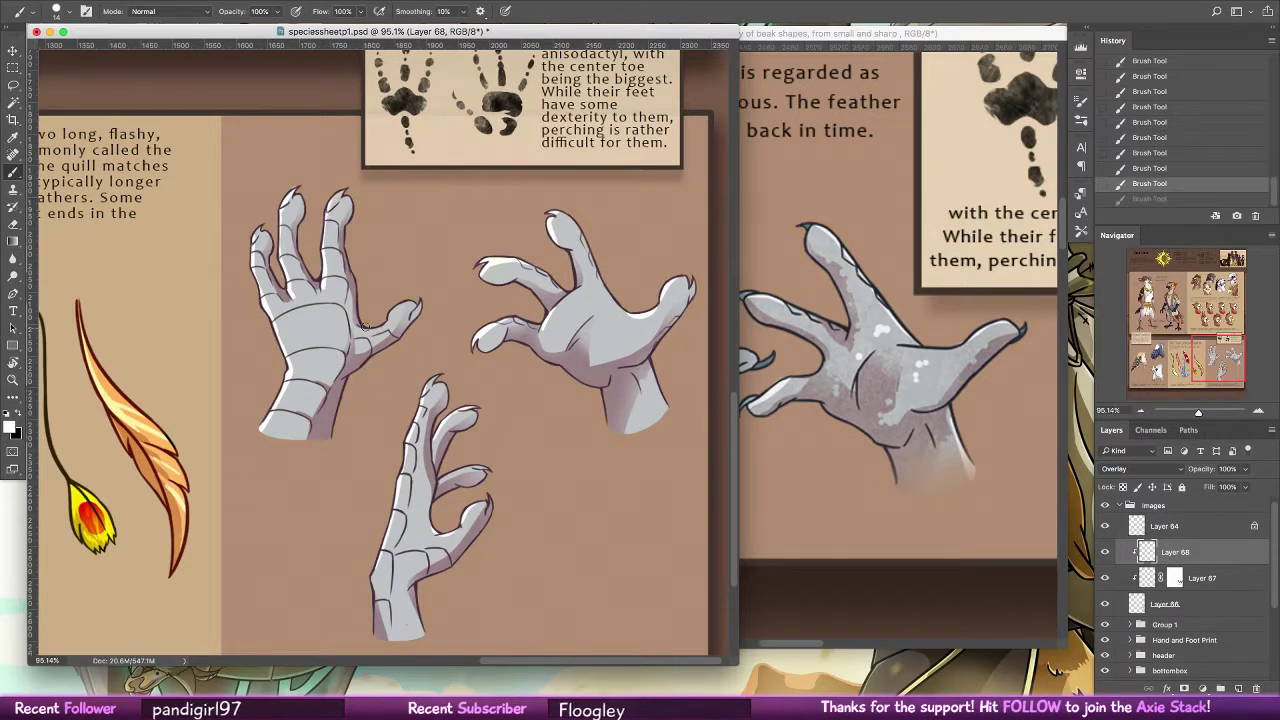
pyautogui.moveTo(366, 327); pyautogui.dragTo(428, 296)
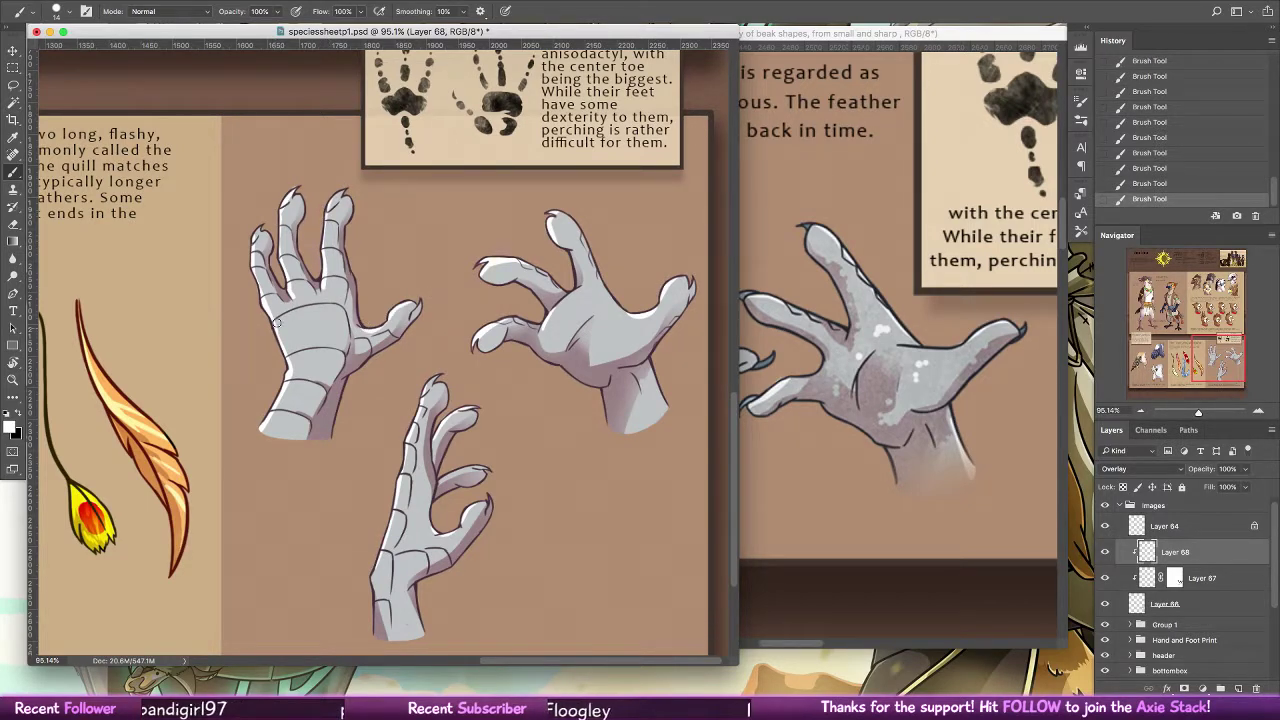
# Unlock Layer 68's transparency again after locking it, and add a layer mask to the layer
pyautogui.press('g')
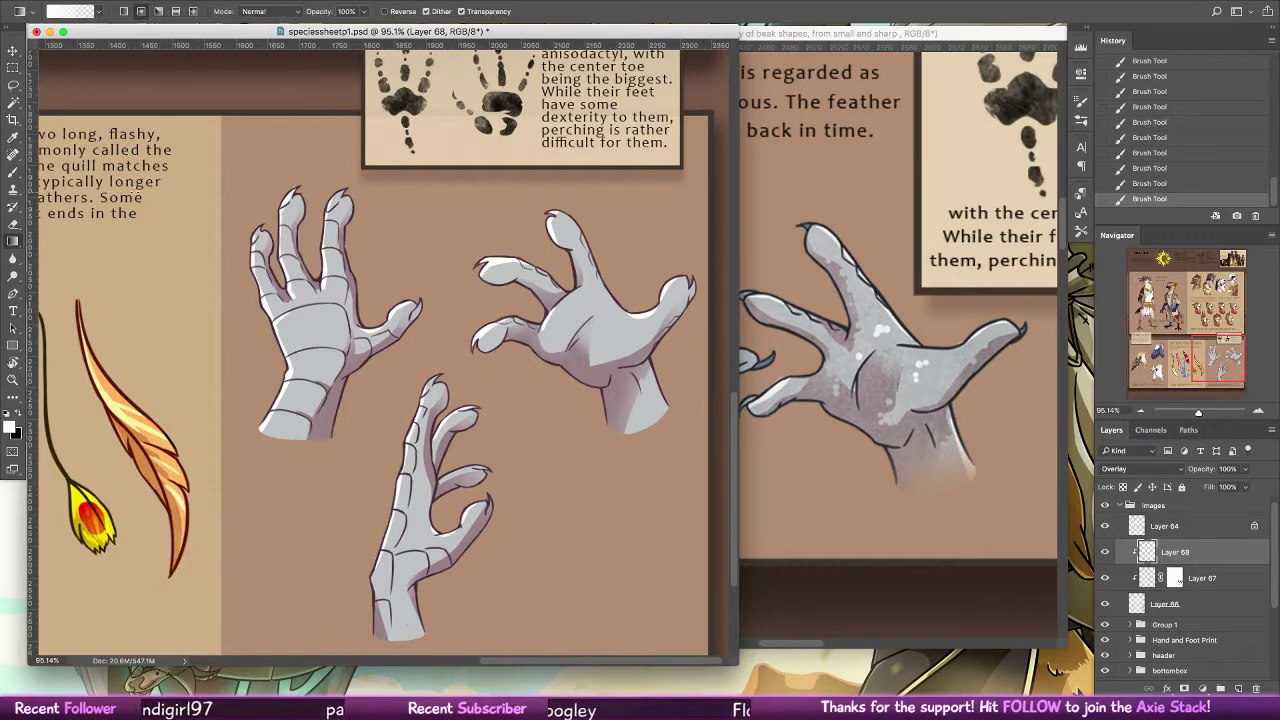
pyautogui.click(1123, 487)
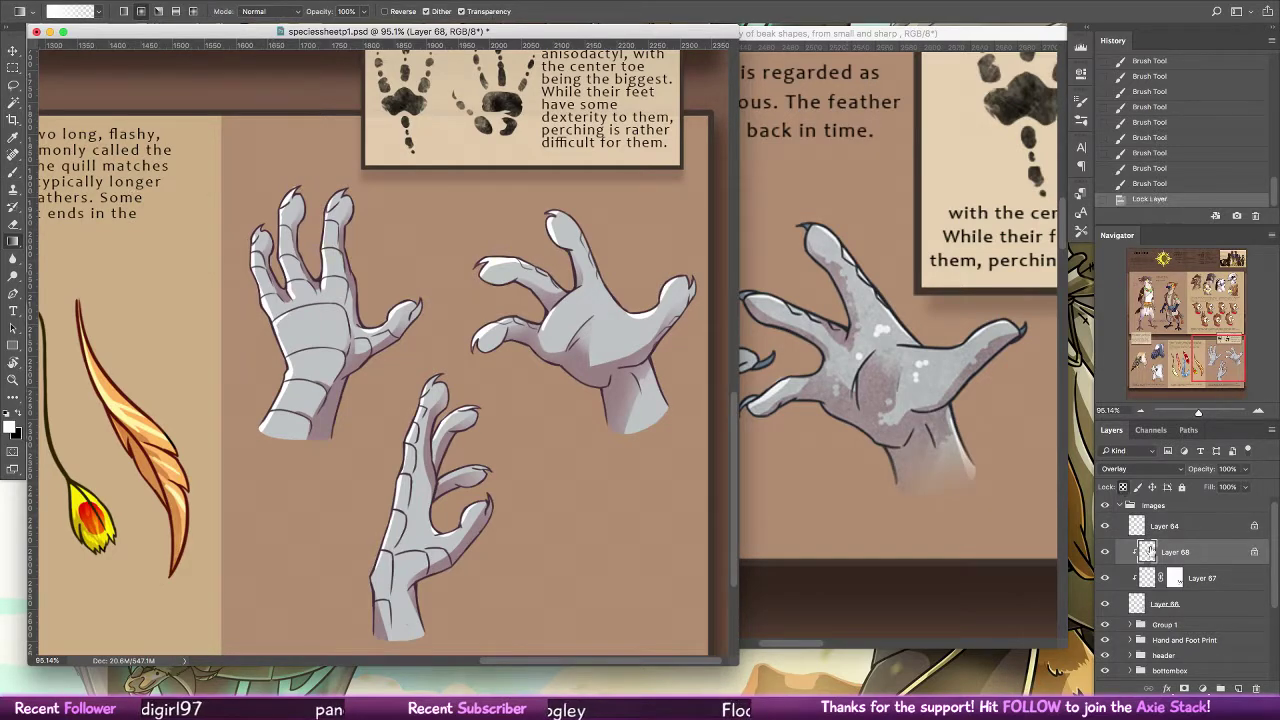
pyautogui.press('/')
pyautogui.click(1183, 688)
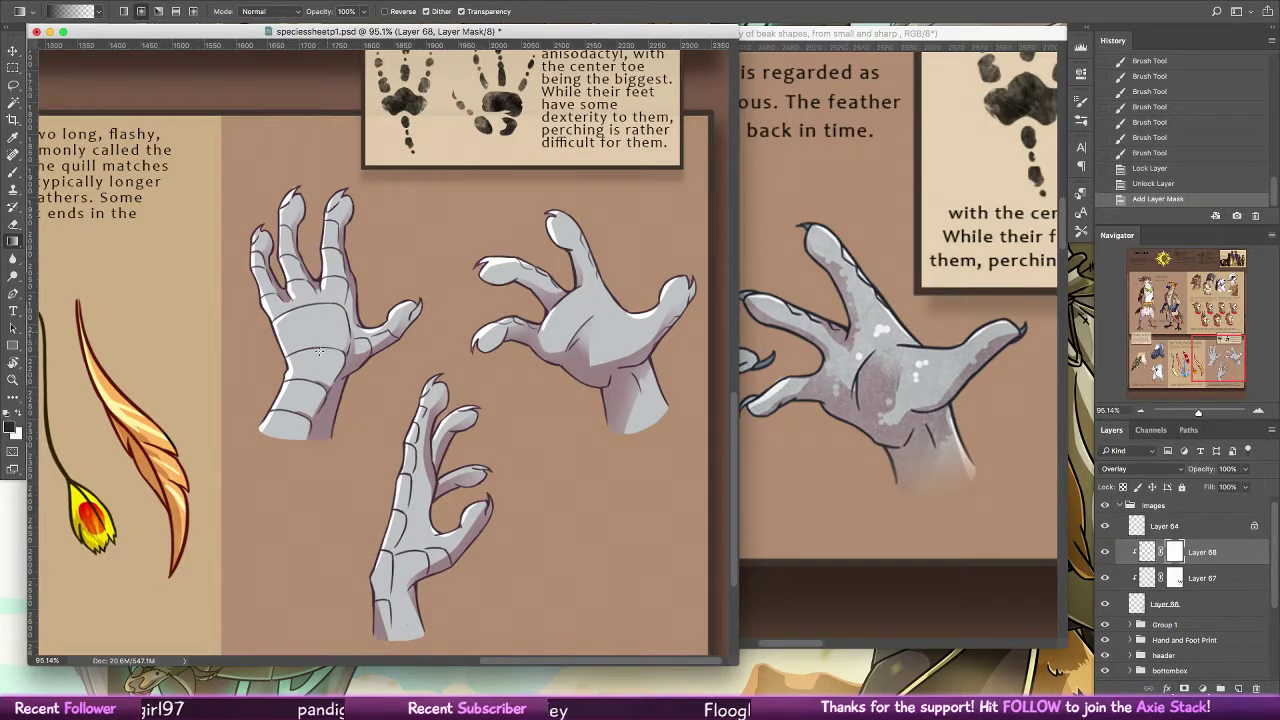
# Fade the highlights on all three hands with short dark-to-transparent gradients on Layer 68's mask
pyautogui.moveTo(297, 432); pyautogui.dragTo(310, 265)
pyautogui.moveTo(300, 225); pyautogui.dragTo(308, 265)
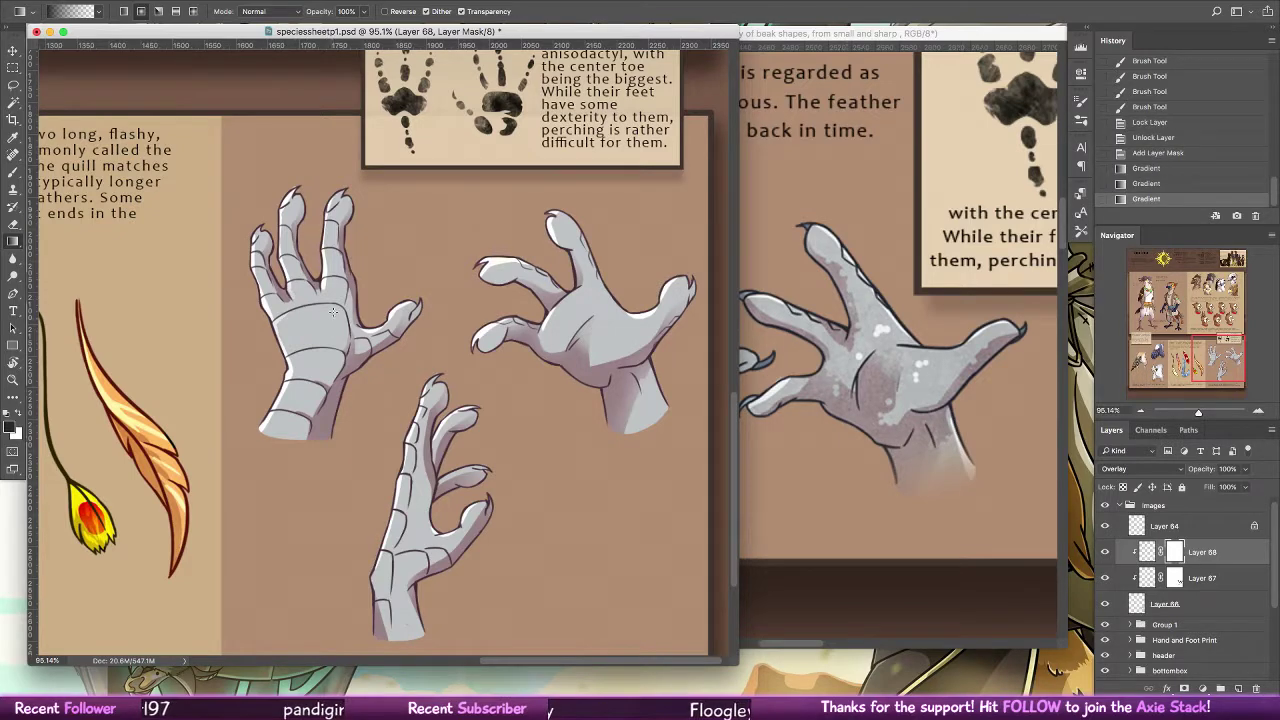
pyautogui.moveTo(300, 190); pyautogui.dragTo(316, 269)
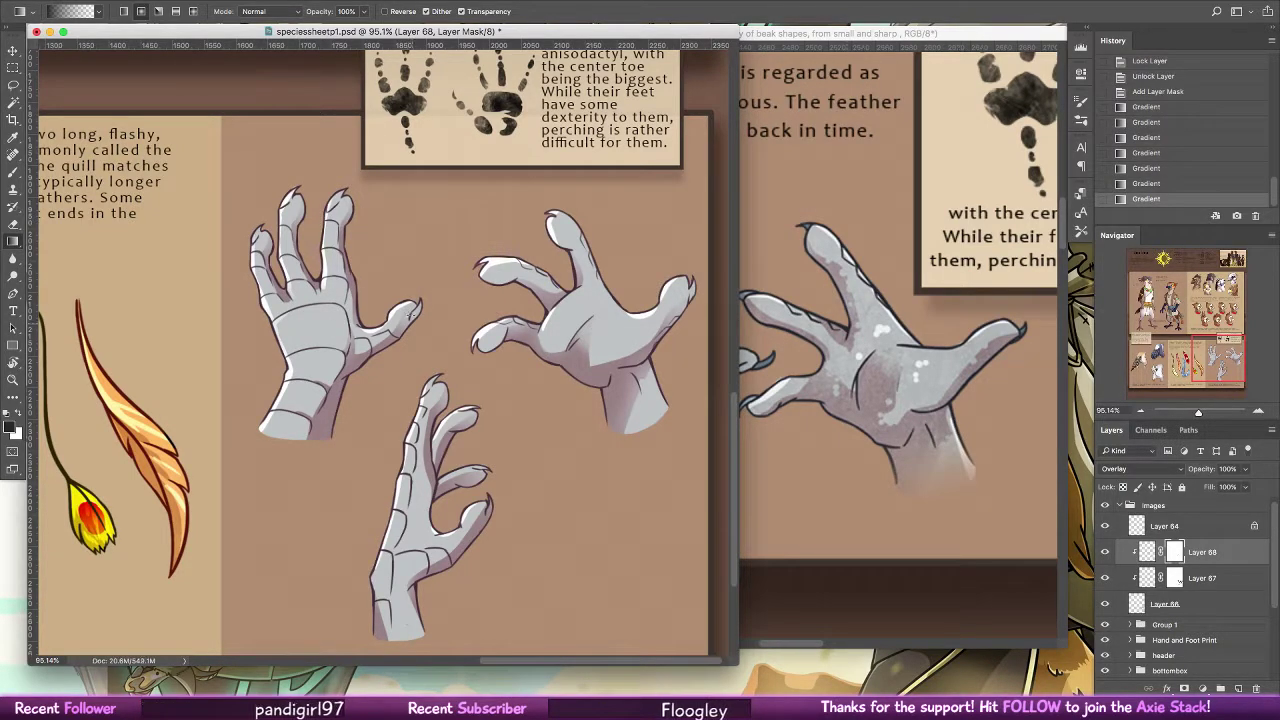
pyautogui.moveTo(412, 315); pyautogui.dragTo(398, 328)
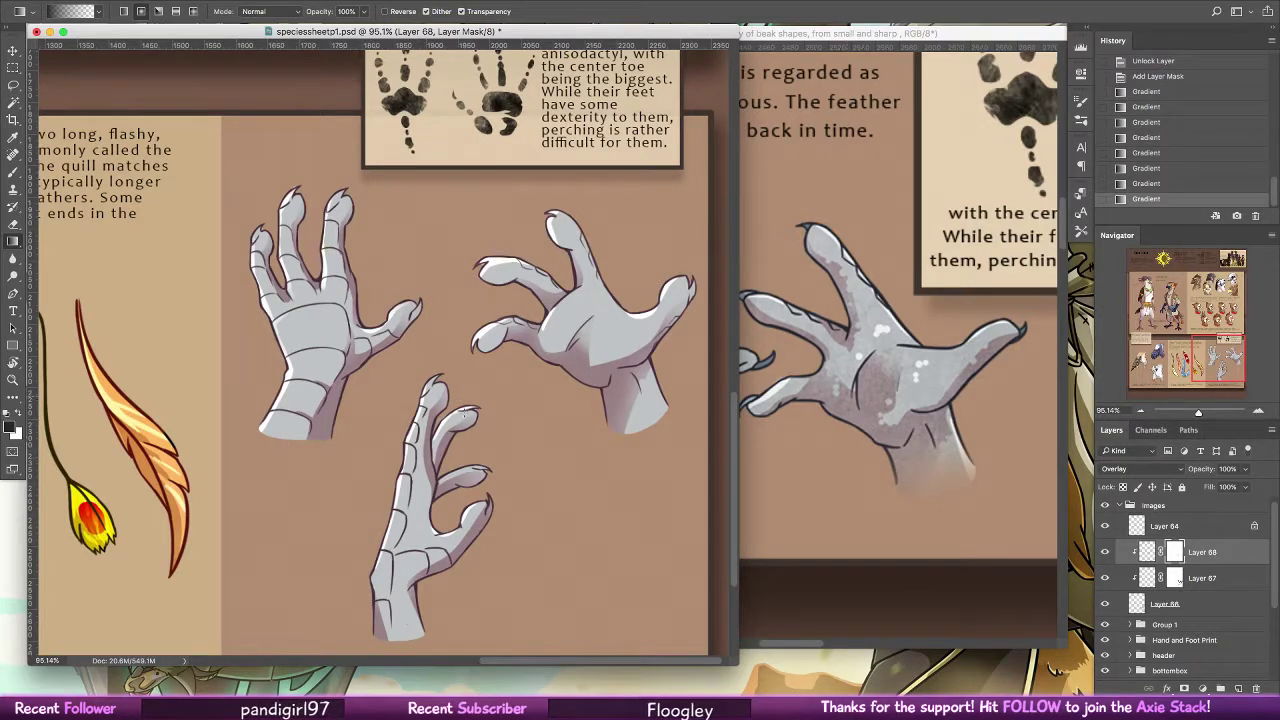
pyautogui.moveTo(464, 410); pyautogui.dragTo(481, 440)
pyautogui.moveTo(484, 385); pyautogui.dragTo(529, 303)
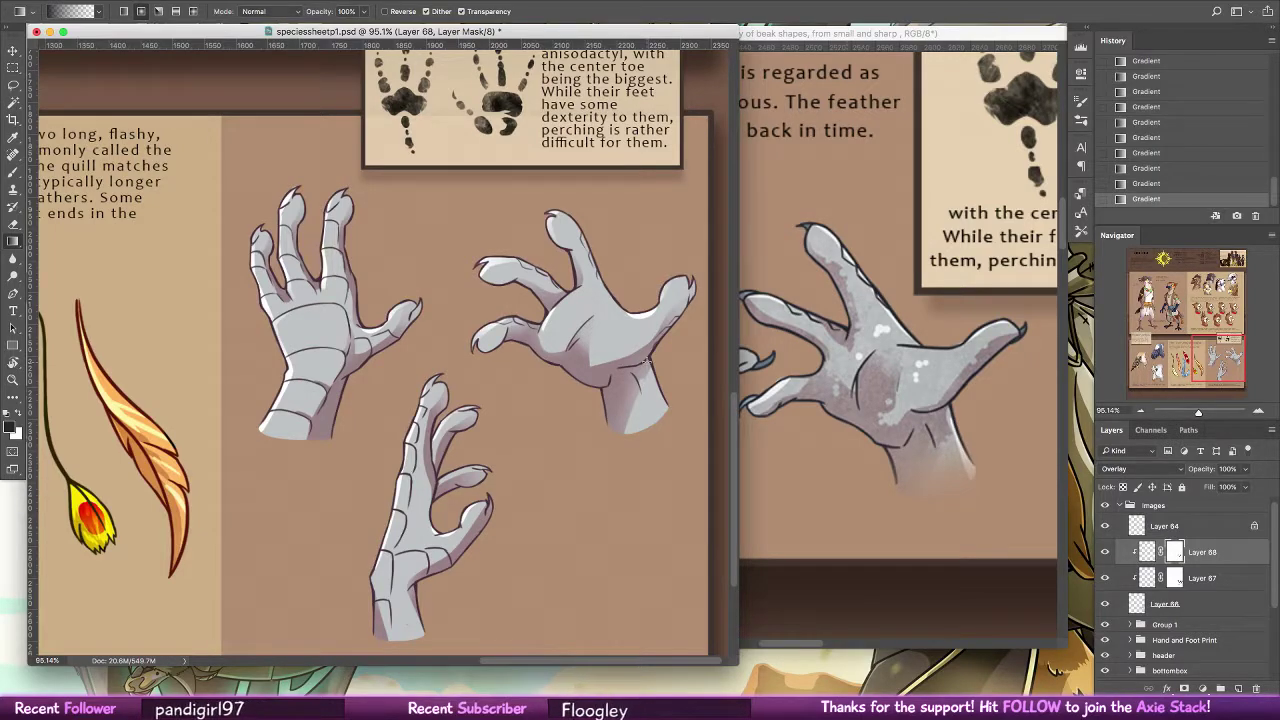
# Save speciessheetp1.psd and view the whole sheet
pyautogui.press('z')
pyautogui.moveTo(647, 361)
pyautogui.mouseDown()
pyautogui.moveTo(528, 277)
pyautogui.moveTo(650, 341)
pyautogui.mouseUp()
pyautogui.press('super+s')
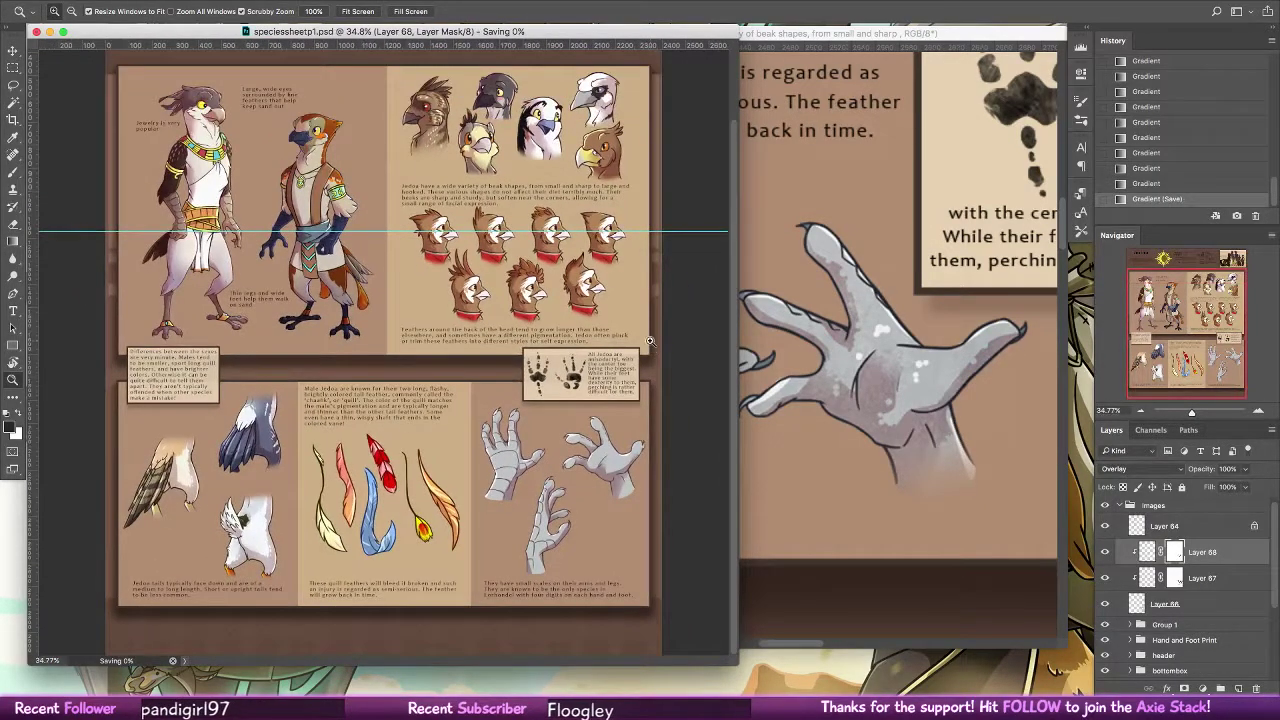
pyautogui.scroll(-2, 645, 330)
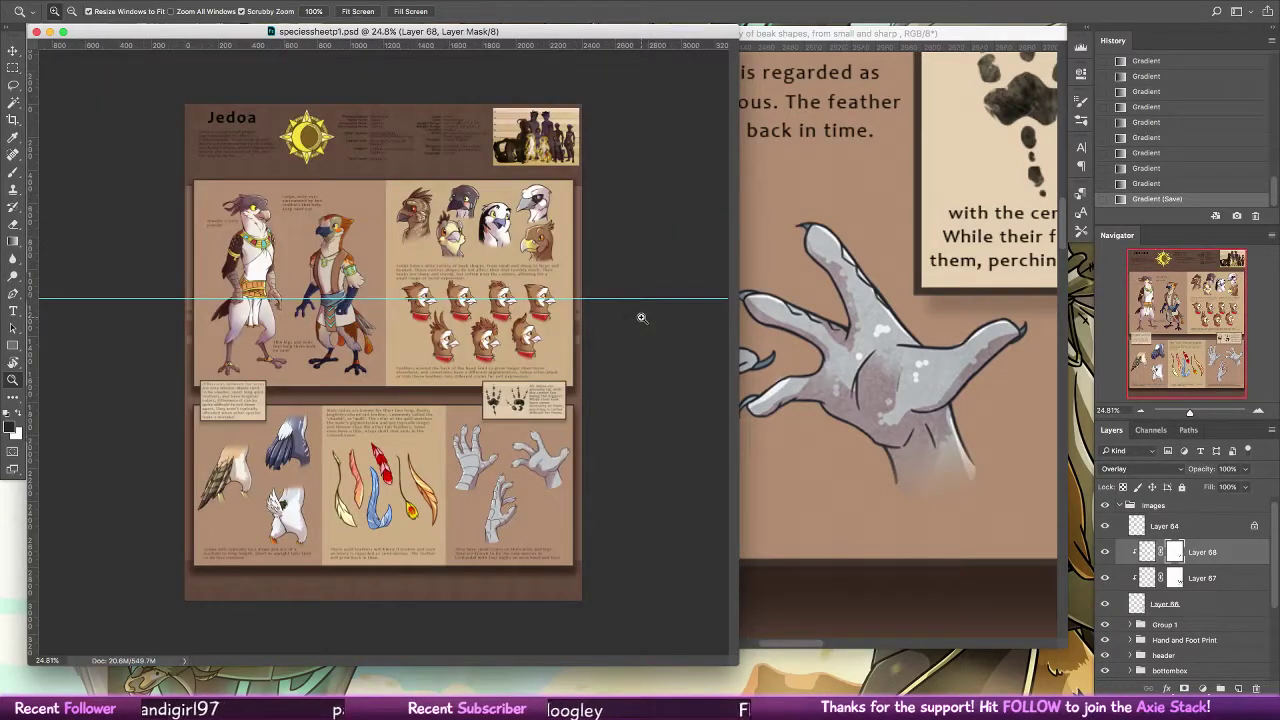
# Close the reference document Jedoa Species Sheet.psd and collapse the Images layer group
pyautogui.click(913, 234)
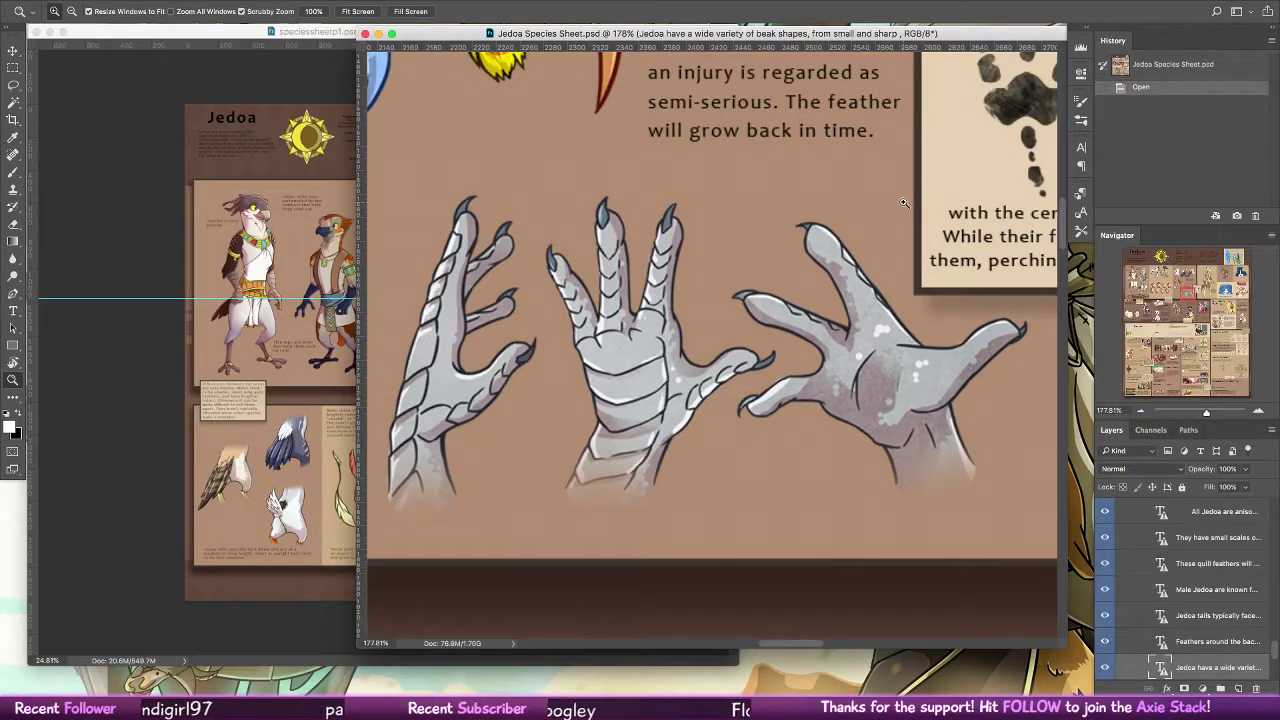
pyautogui.click(365, 34)
pyautogui.scroll(3, 1161, 528)
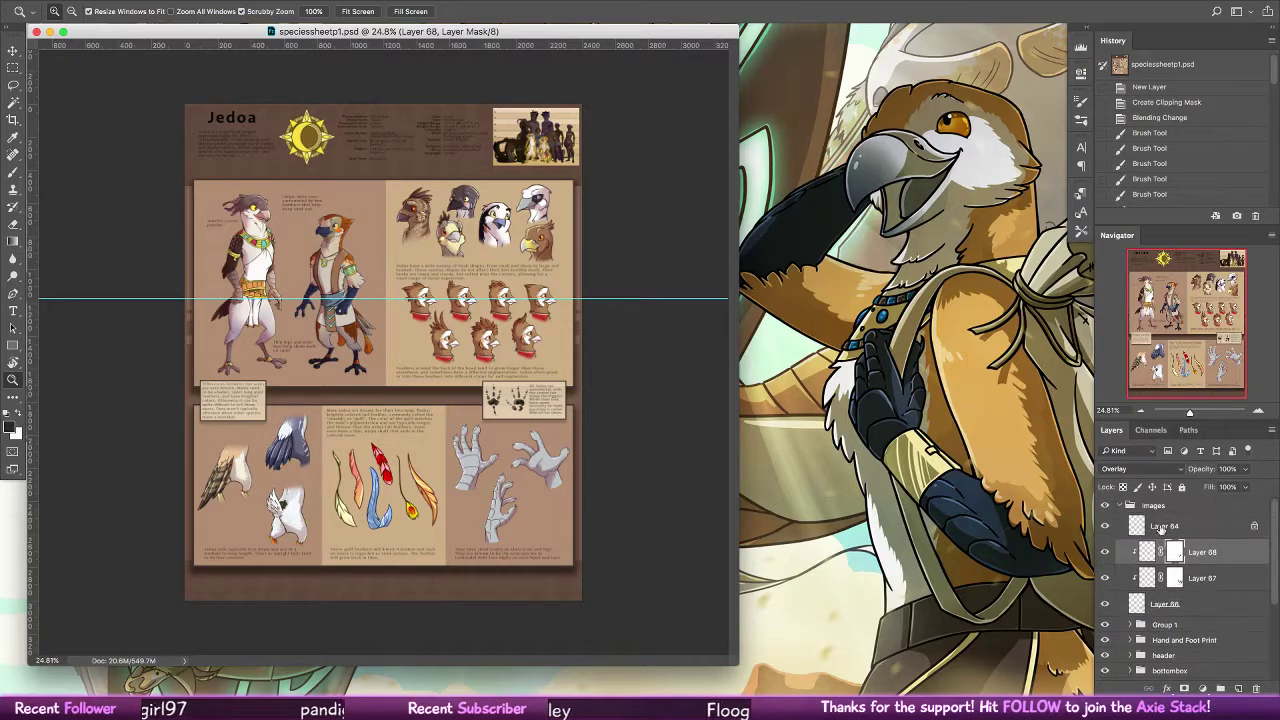
pyautogui.click(1130, 505)
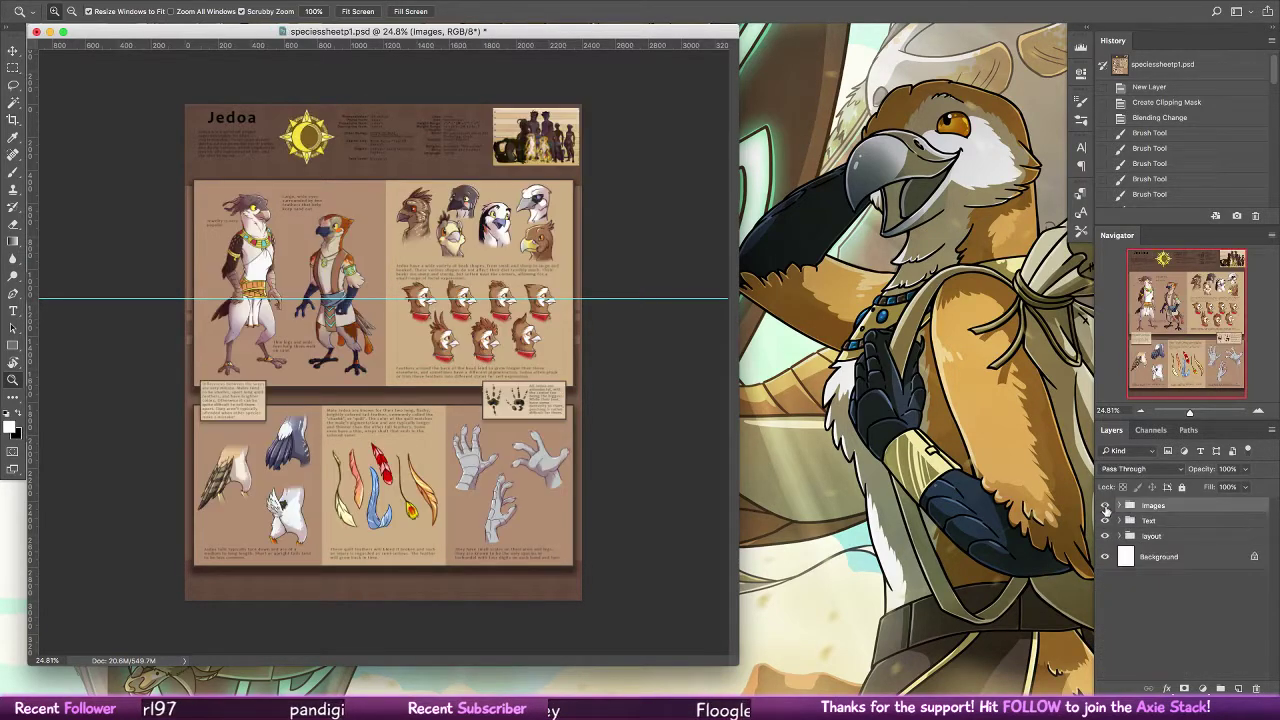
# Place Texture1.jpg and Texture2.jpg from the desktop's Personal Art folder into the species sheet
pyautogui.click(925, 465)
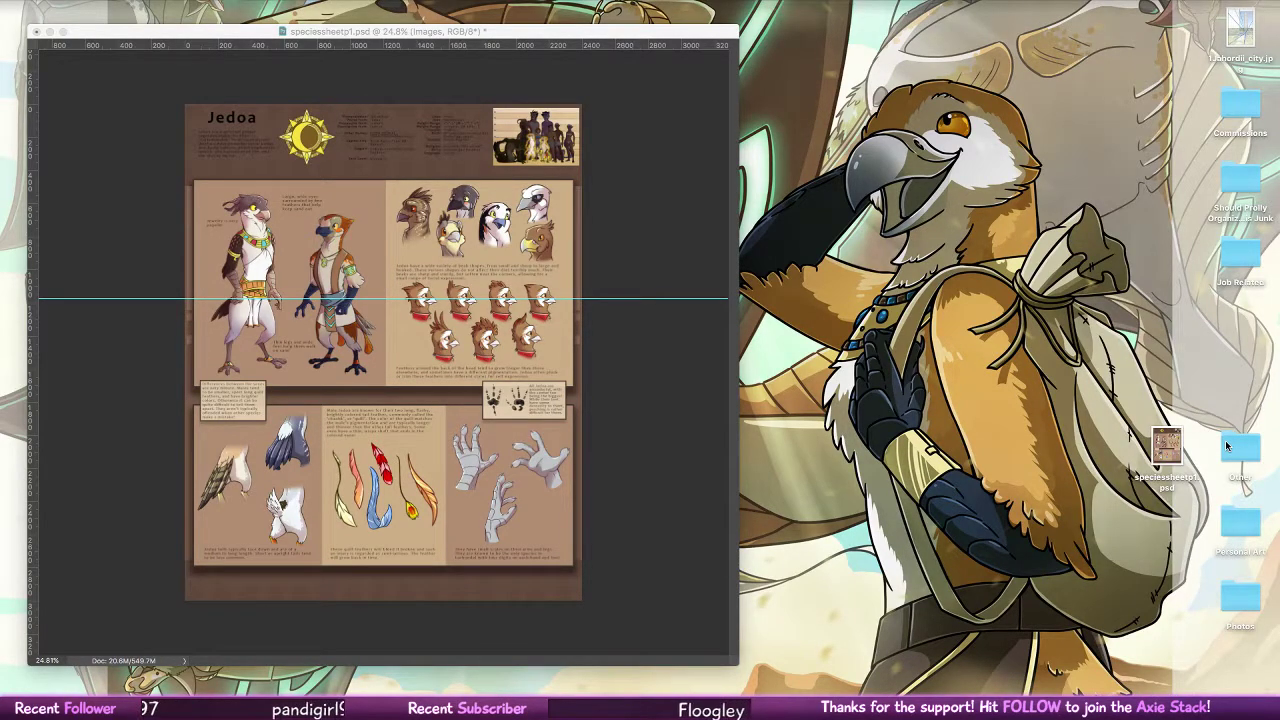
pyautogui.doubleClick(1245, 527)
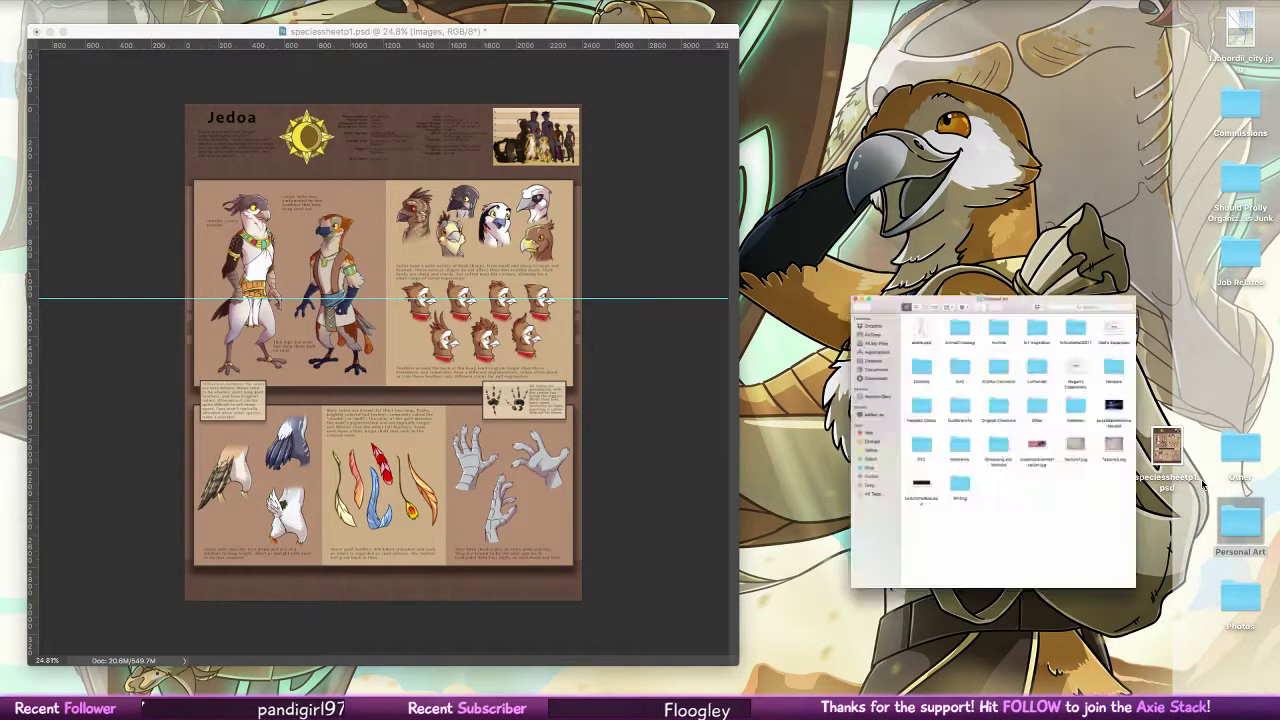
pyautogui.moveTo(966, 425); pyautogui.dragTo(873, 358)
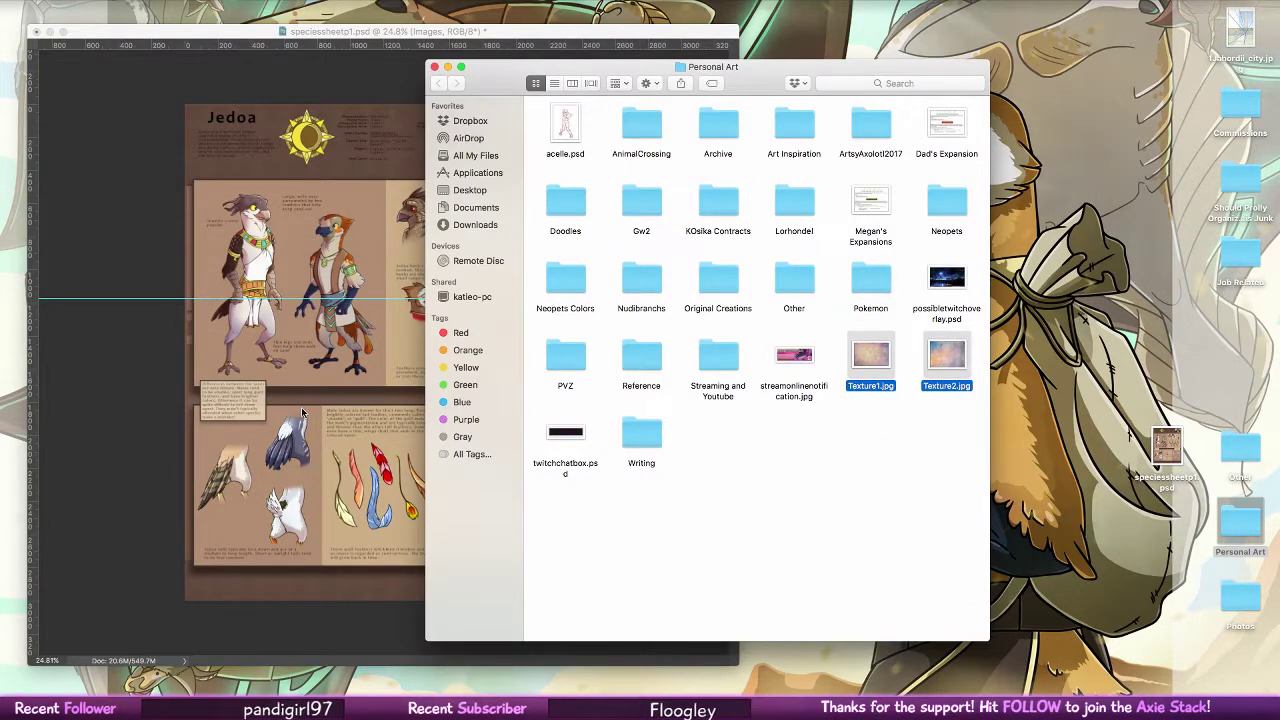
pyautogui.moveTo(301, 407); pyautogui.dragTo(301, 407)
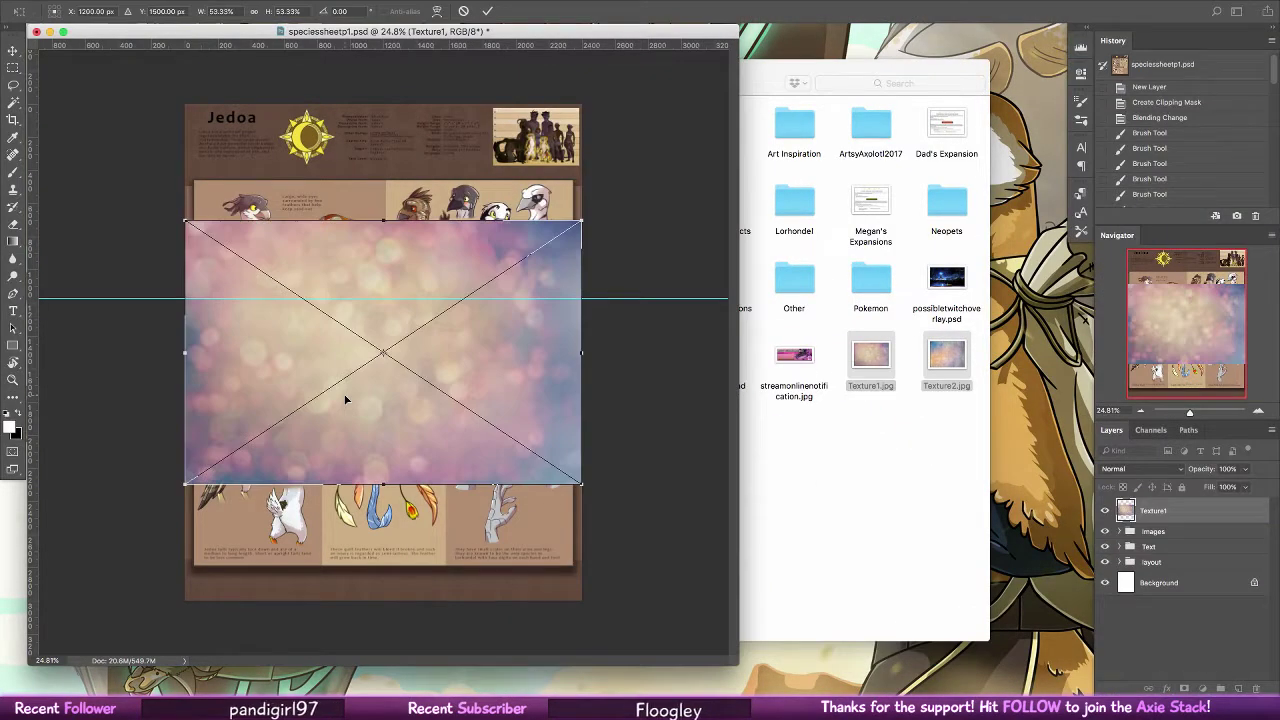
# Rotate Texture1 by 90°, scale it to about 63% width and 78% height over the sheet, and commit the placement
pyautogui.moveTo(593, 216); pyautogui.dragTo(471, 507)
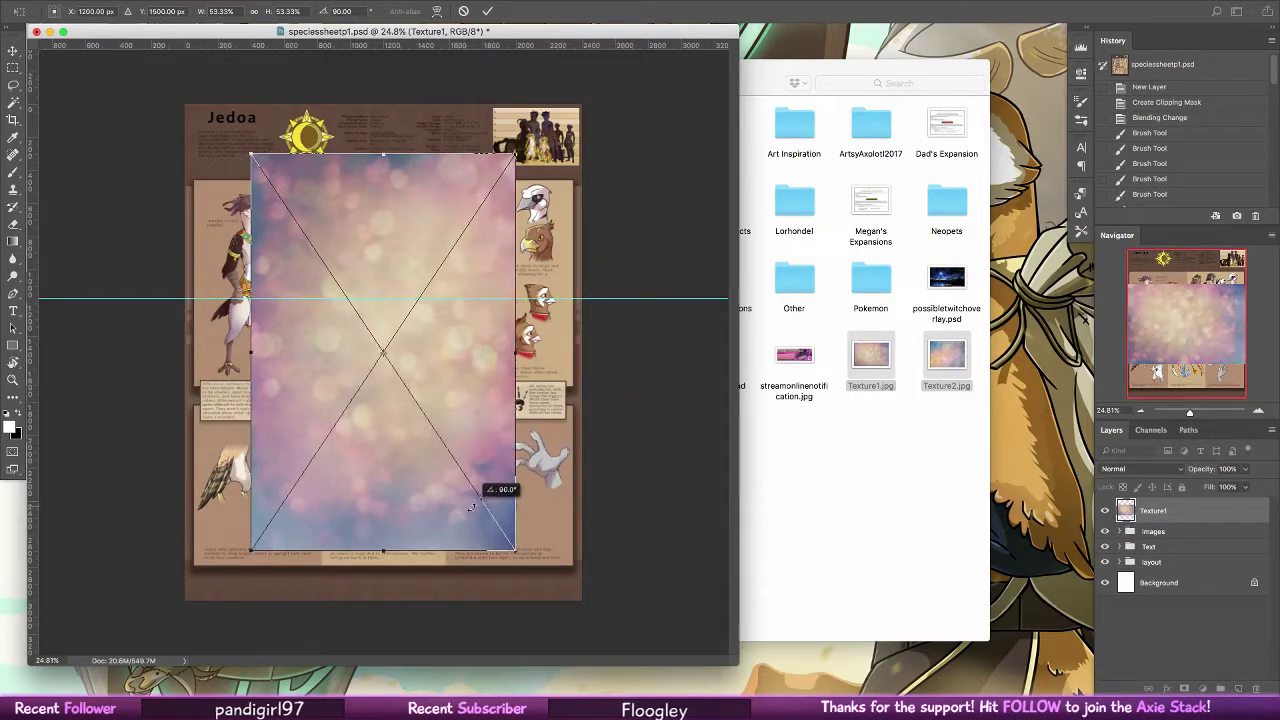
pyautogui.moveTo(515, 154); pyautogui.dragTo(592, 129)
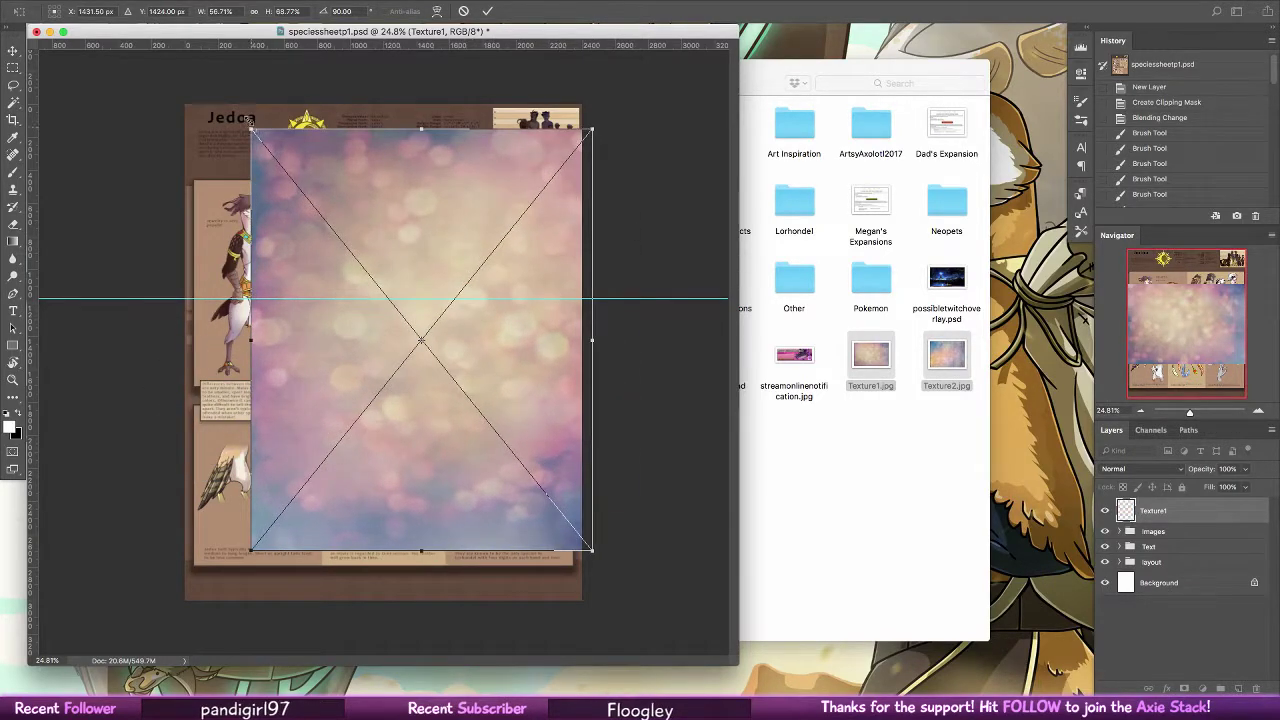
pyautogui.moveTo(251, 129); pyautogui.dragTo(208, 80)
pyautogui.click(488, 11)
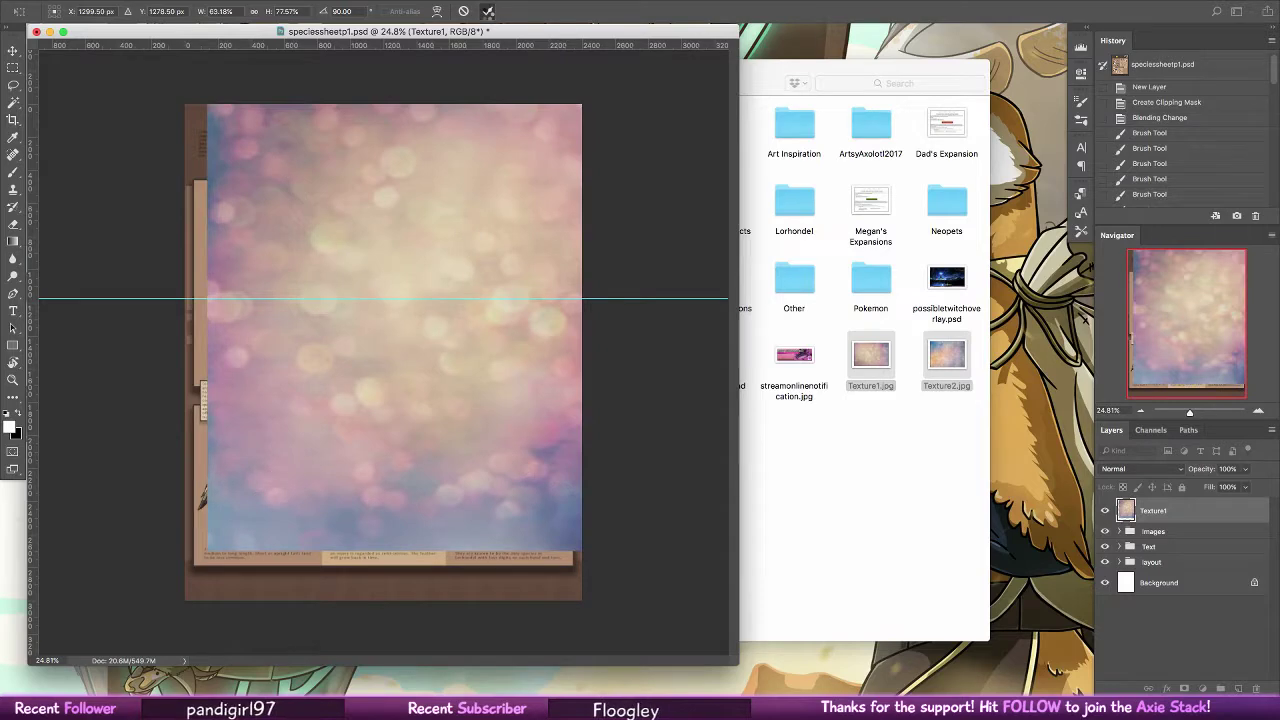
# Rotate Texture2 to portrait orientation, enlarge it over most of the sheet and commit the placement
pyautogui.moveTo(590, 208); pyautogui.dragTo(474, 482)
pyautogui.moveTo(536, 157); pyautogui.dragTo(594, 123)
pyautogui.press('Return')
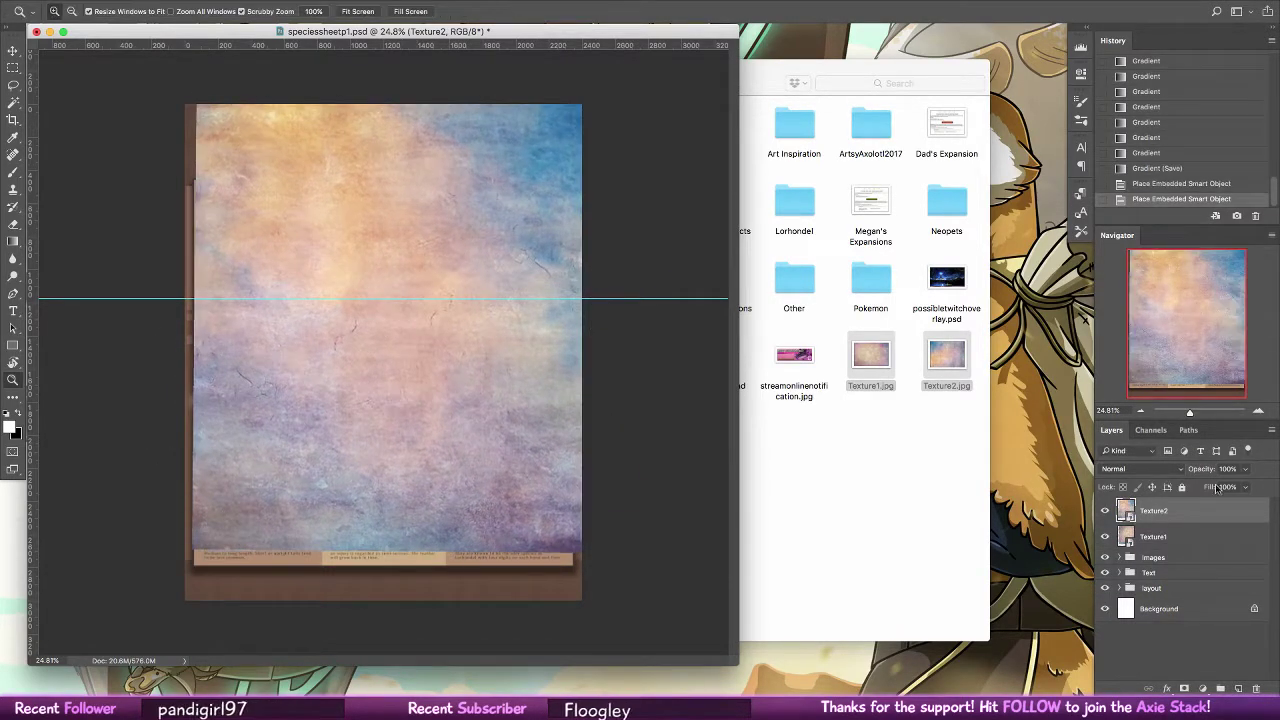
# Create clipping masks so the Texture1 and Texture2 layers only affect the Images group
pyautogui.keyDown('shift'); pyautogui.click(1180, 537); pyautogui.keyUp('shift')
pyautogui.rightClick(1180, 537)
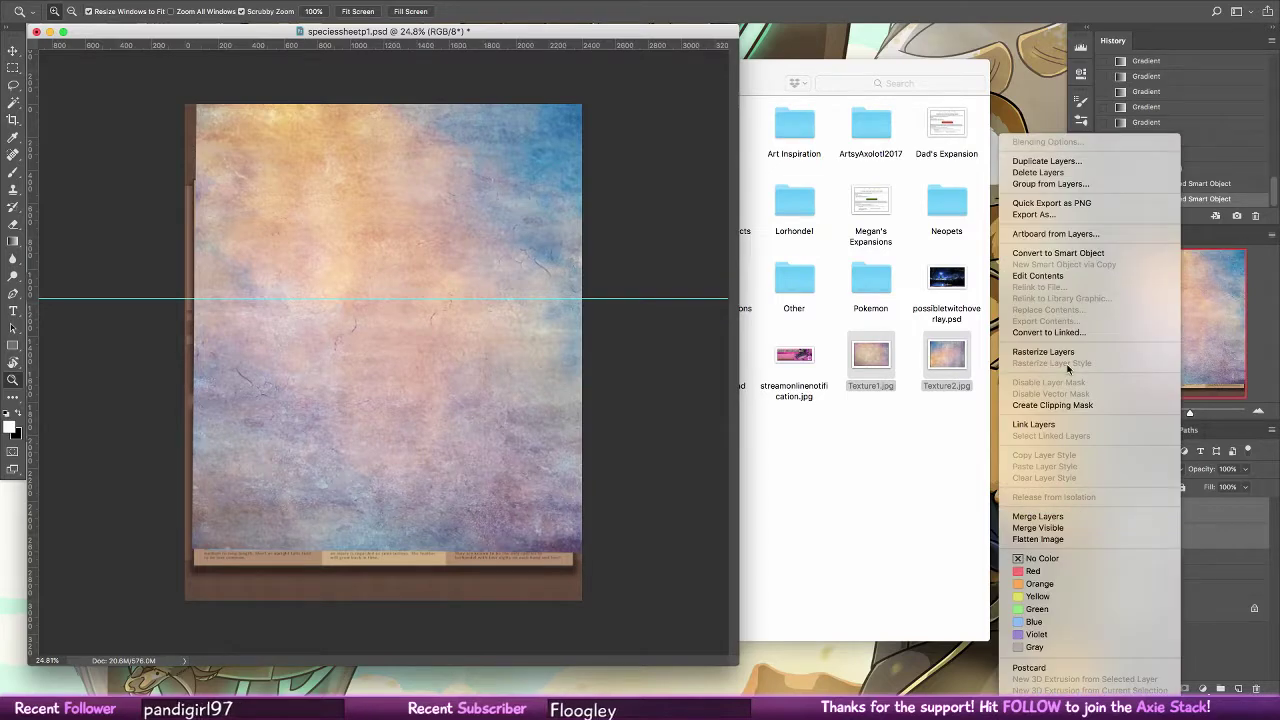
pyautogui.click(1060, 405)
# Select with combined rectangular marquees the two small note cards, the tail and quill feather panels, and the header strip
pyautogui.press('g')
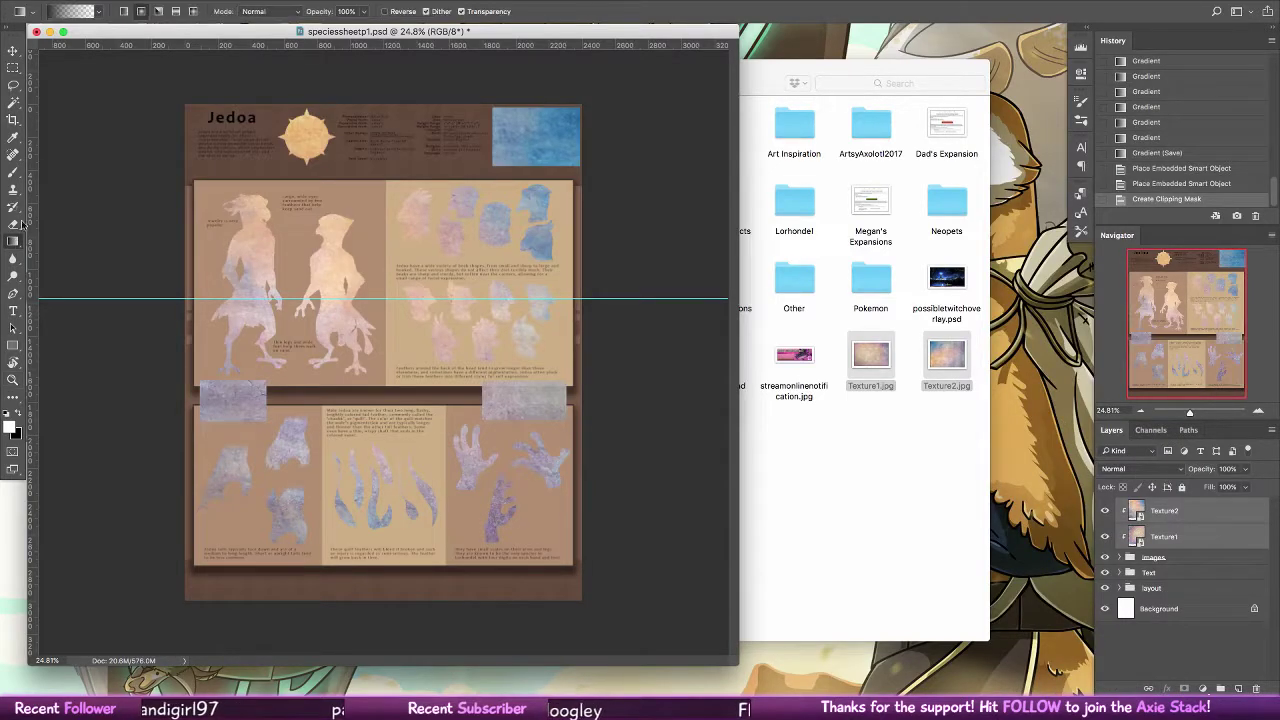
pyautogui.press('m')
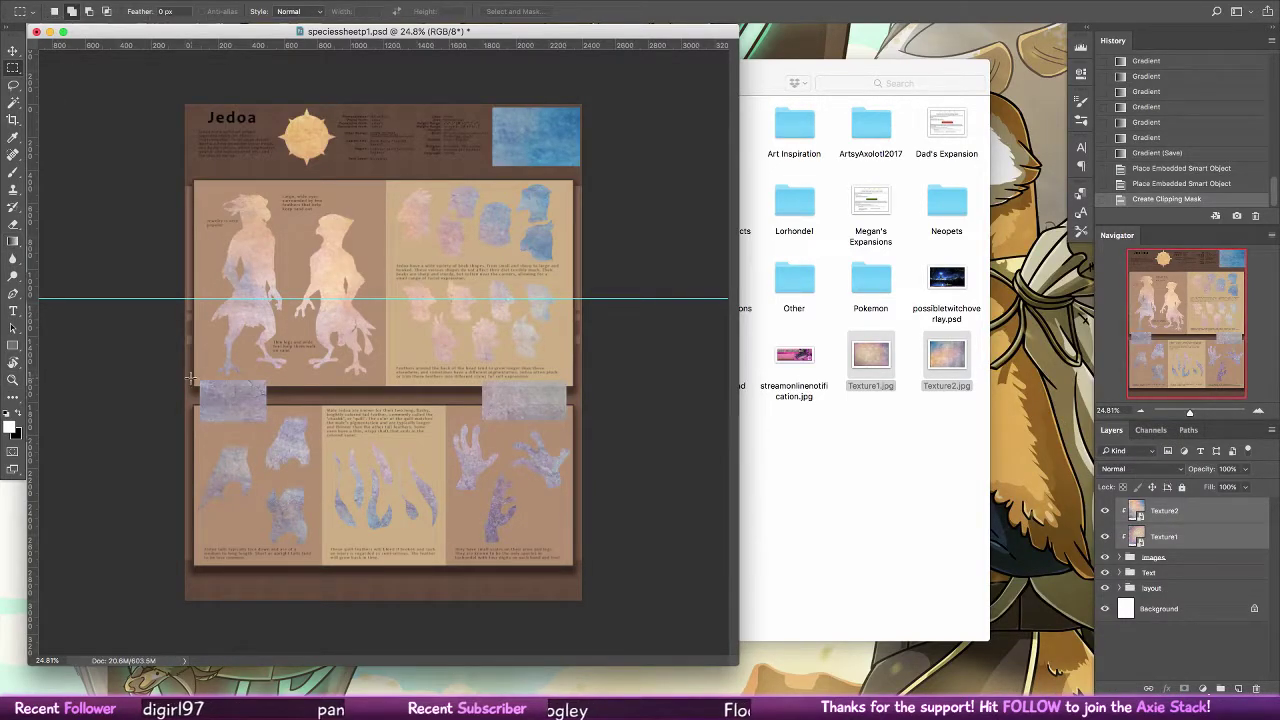
pyautogui.moveTo(193, 386); pyautogui.dragTo(279, 427)
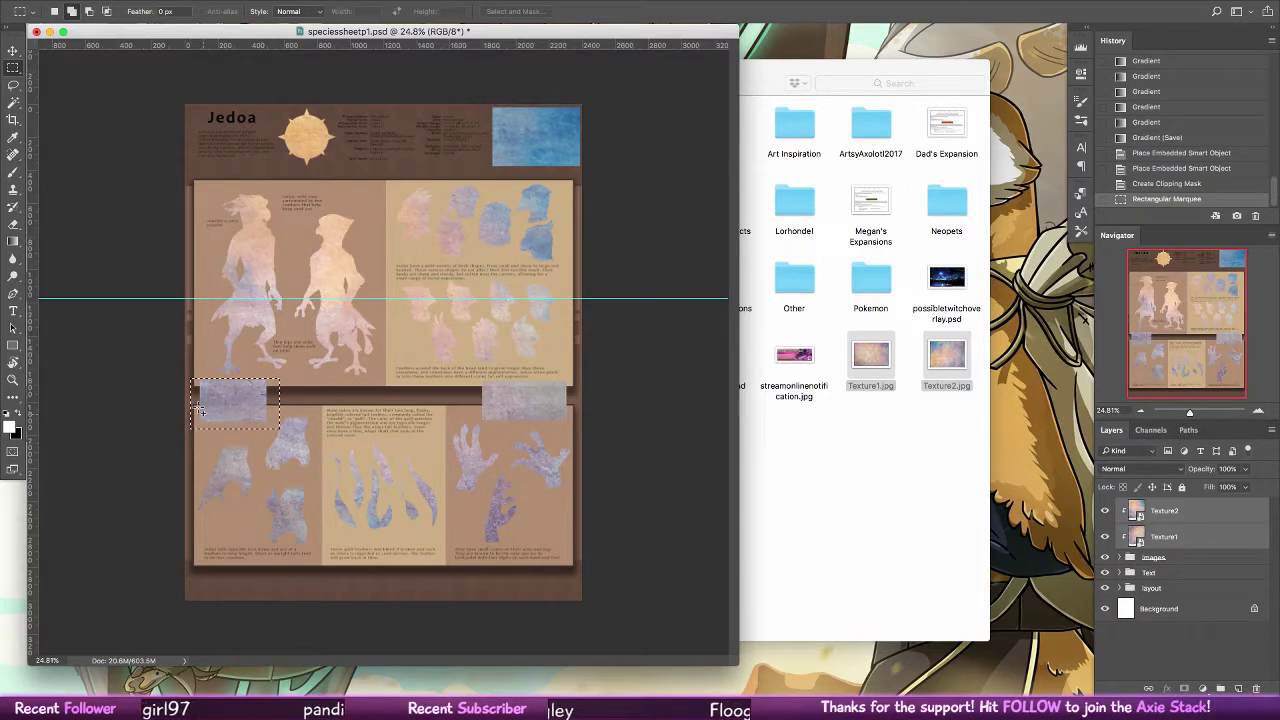
pyautogui.moveTo(197, 405); pyautogui.dragTo(445, 570)
pyautogui.moveTo(473, 375); pyautogui.dragTo(590, 420)
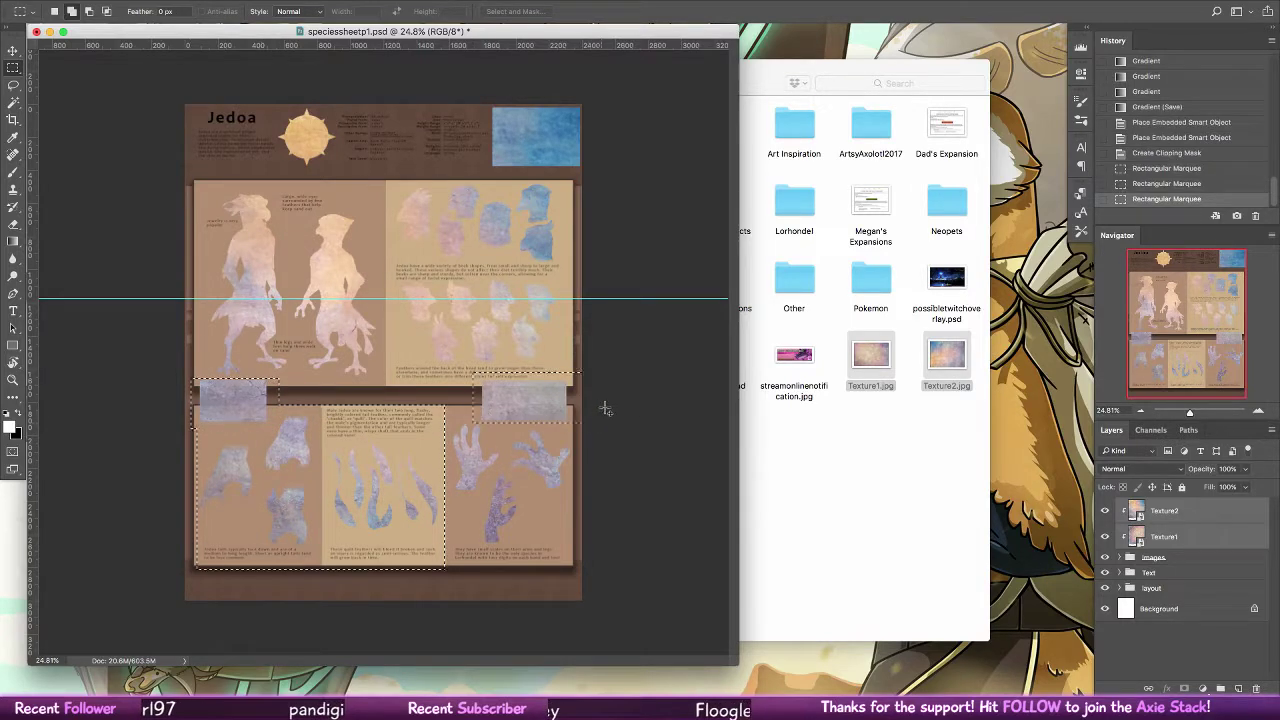
pyautogui.moveTo(588, 172); pyautogui.dragTo(470, 98)
pyautogui.moveTo(508, 167); pyautogui.dragTo(193, 50)
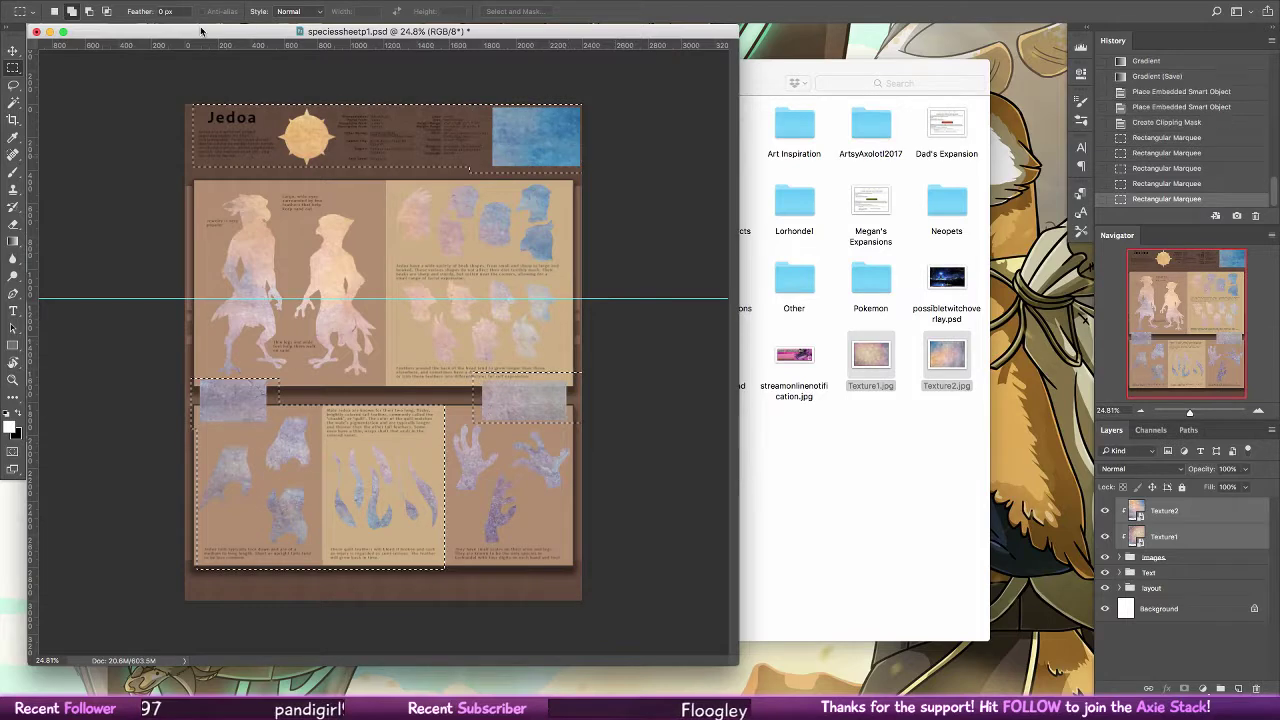
# Rasterize Texture2 and Texture1 and clear the selected areas from both layers
pyautogui.click(1193, 521)
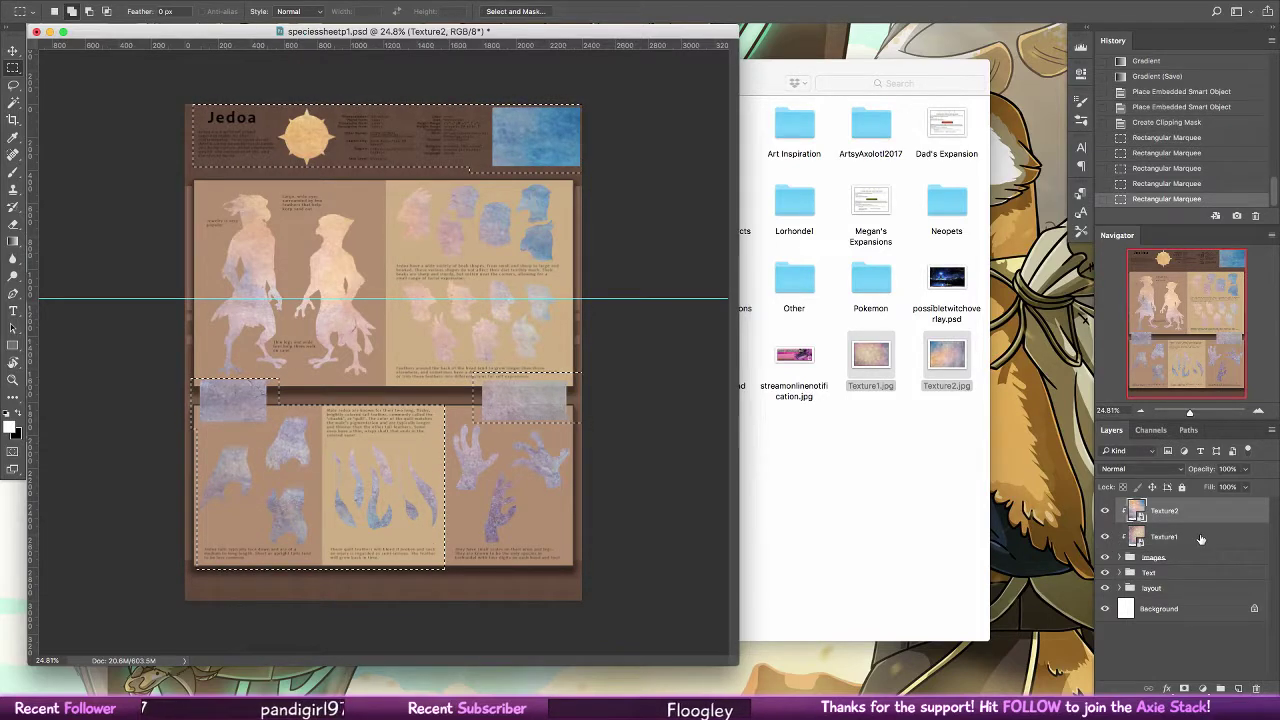
pyautogui.rightClick(1190, 517)
pyautogui.click(1066, 352)
pyautogui.press('Delete')
pyautogui.rightClick(1190, 537)
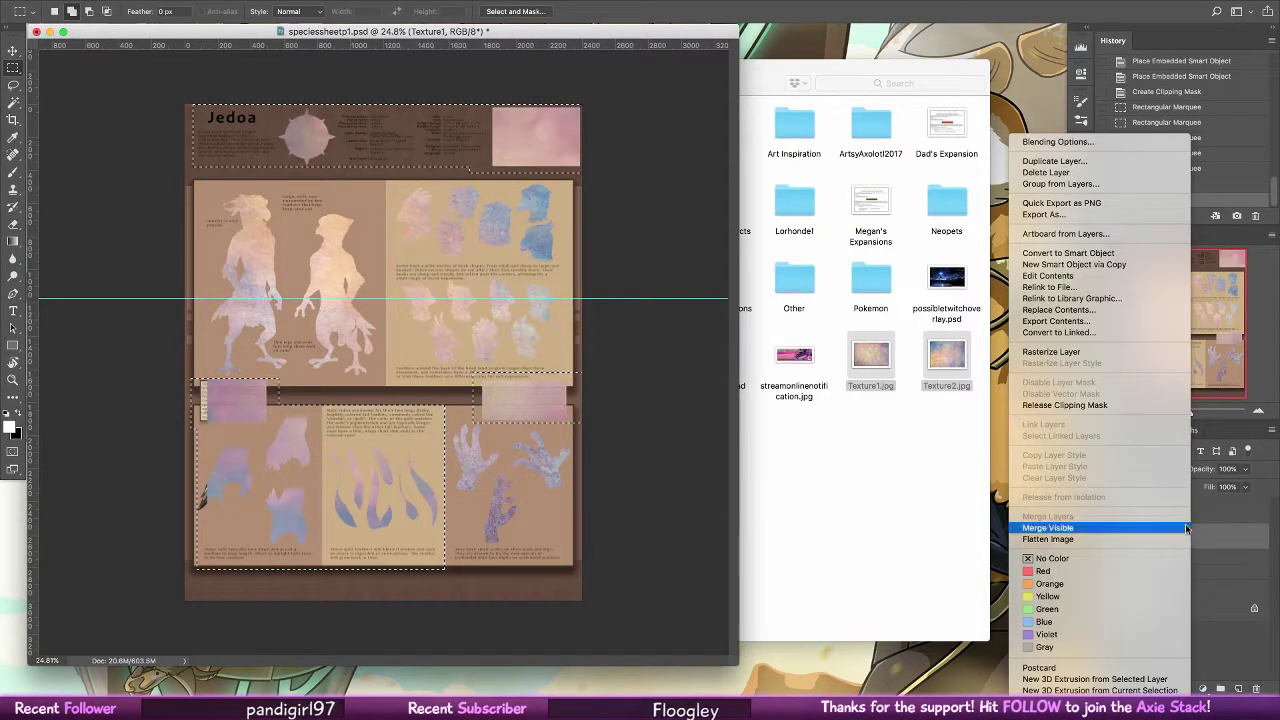
pyautogui.click(1051, 352)
pyautogui.press('Delete')
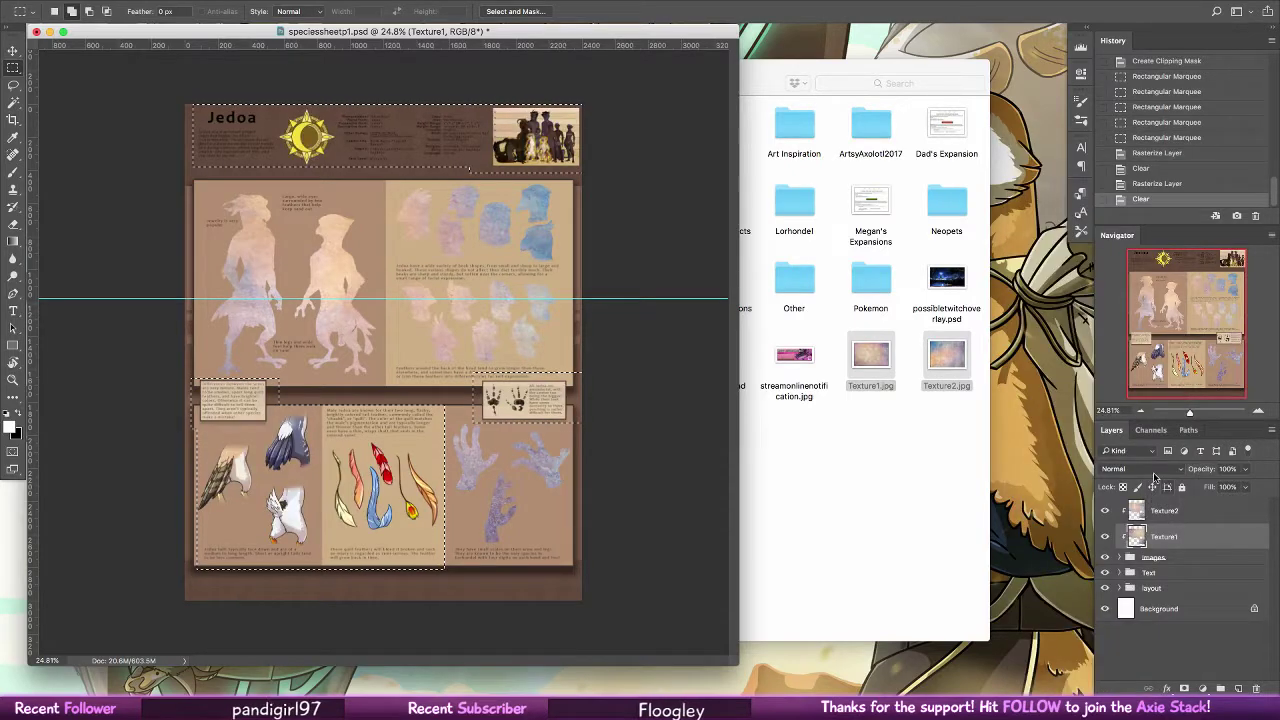
# Set both texture layers to Overlay, with Texture2 at 20% and Texture1 at 40% opacity, and deselect
pyautogui.click(1130, 469)
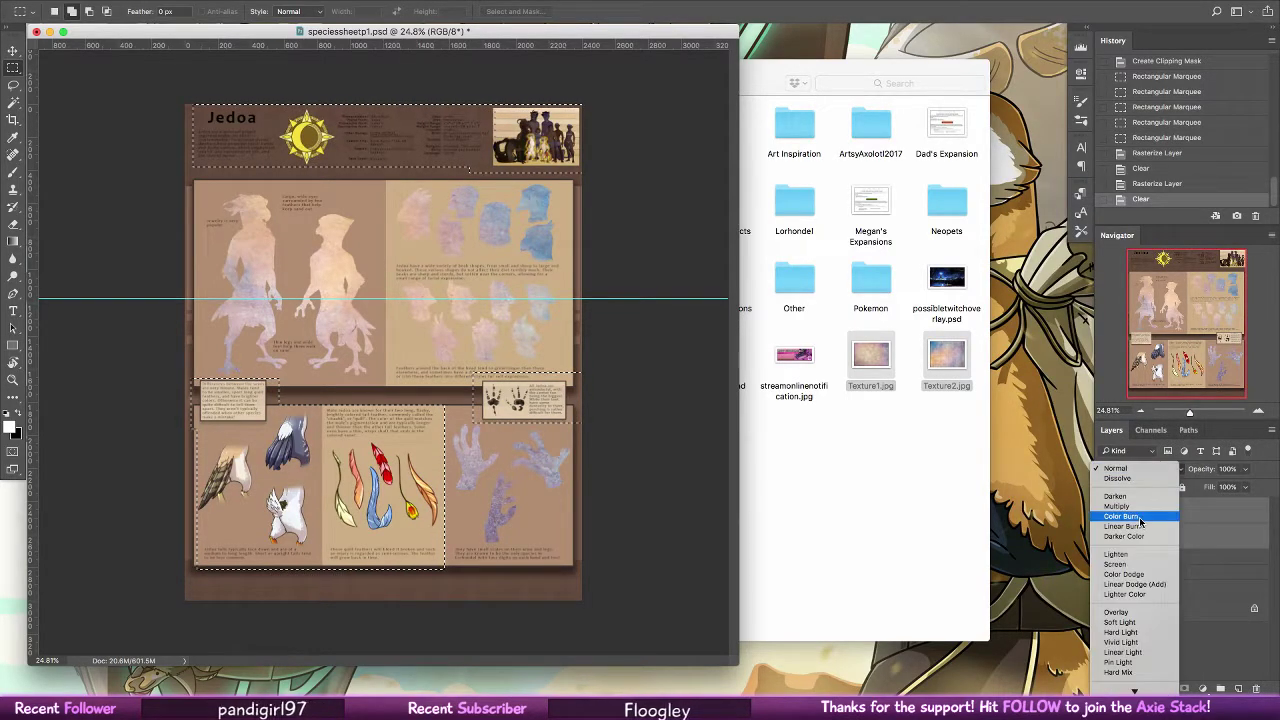
pyautogui.click(1116, 612)
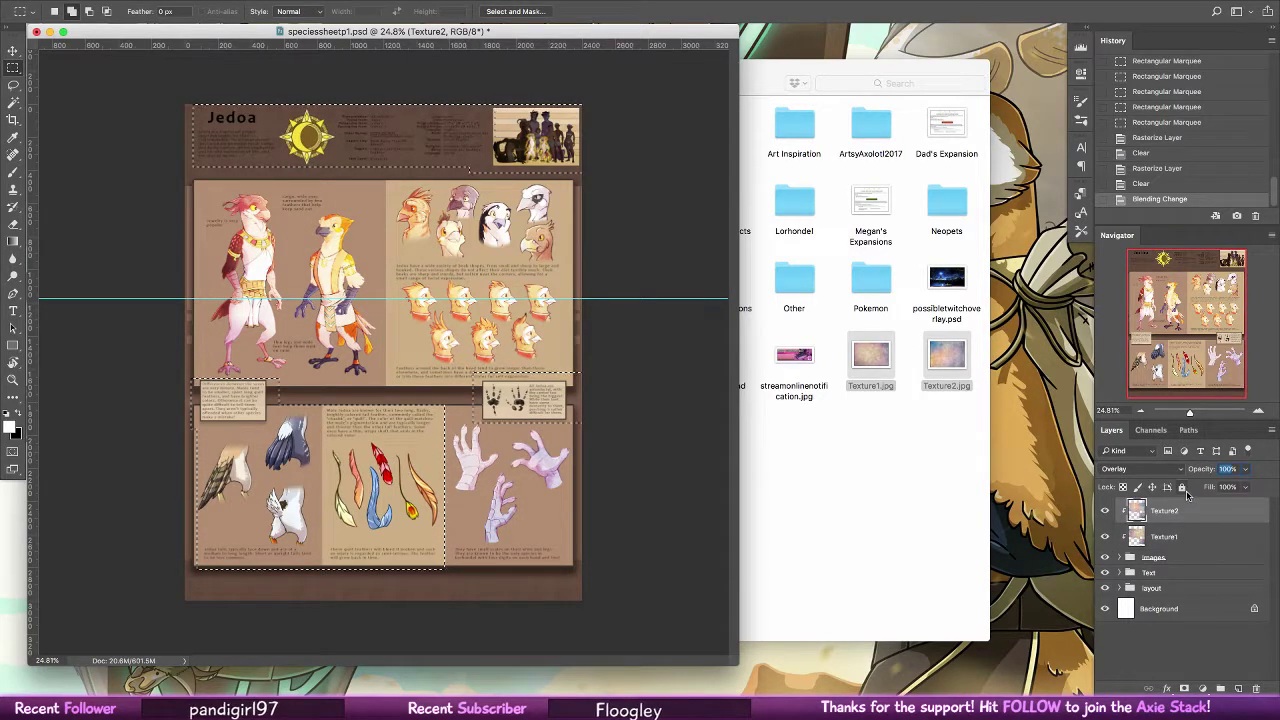
pyautogui.press('2')
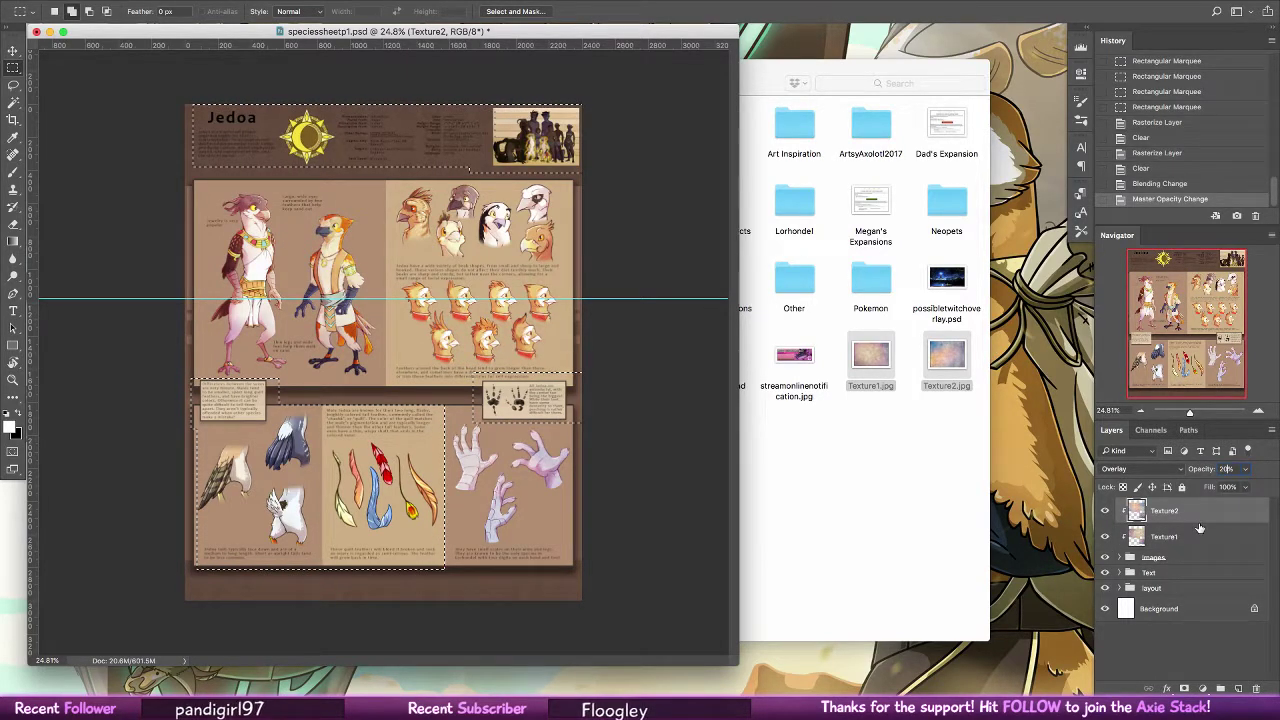
pyautogui.click(1200, 532)
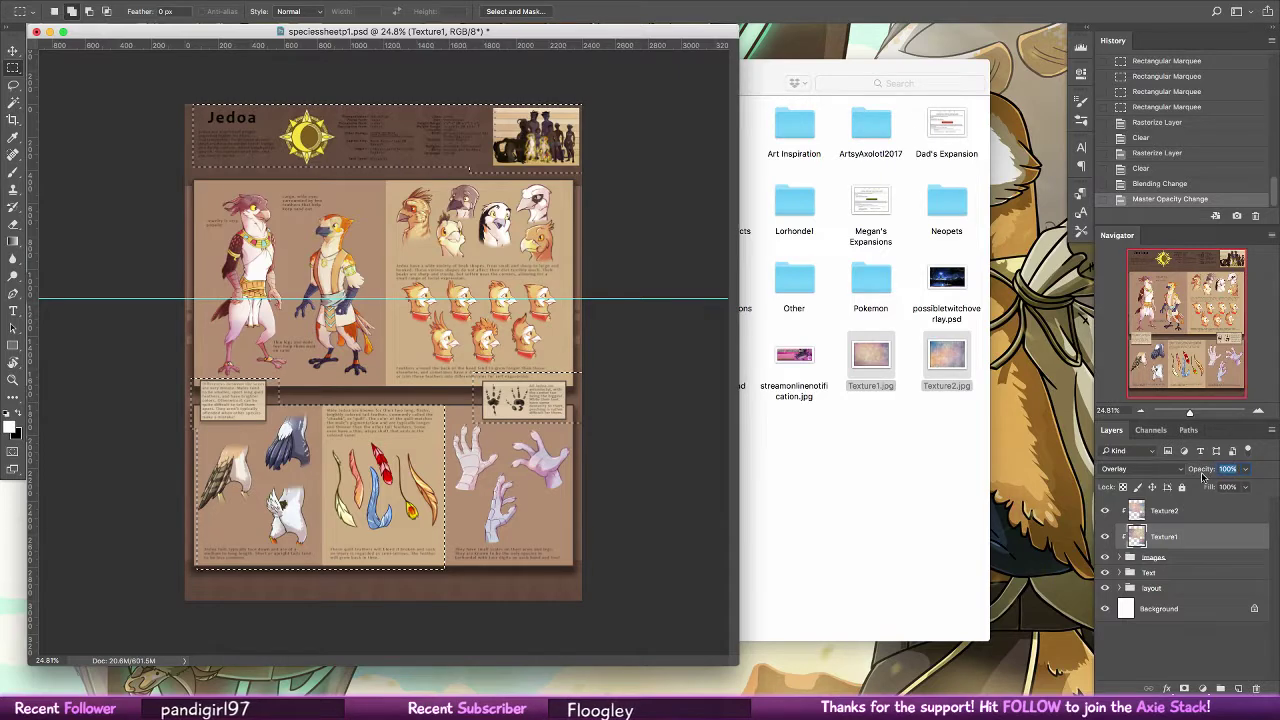
pyautogui.write('40')
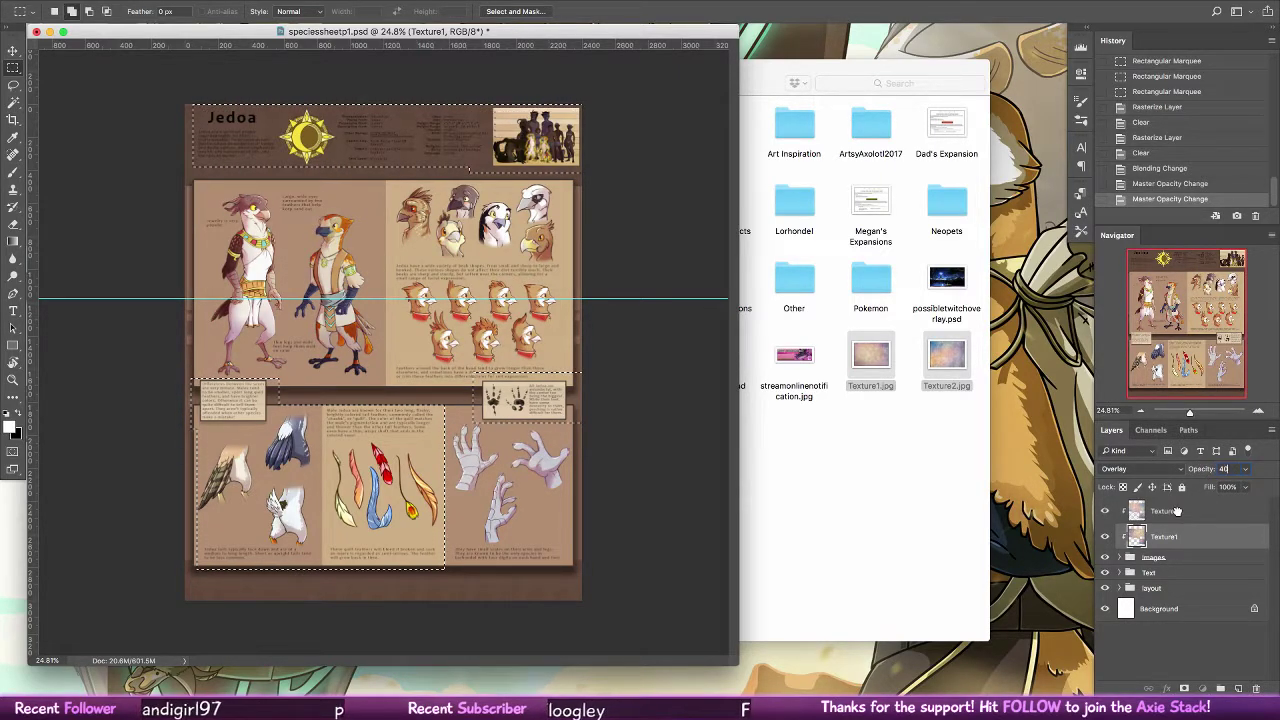
pyautogui.click(1177, 511)
pyautogui.hotkey('ctrl', 'd')
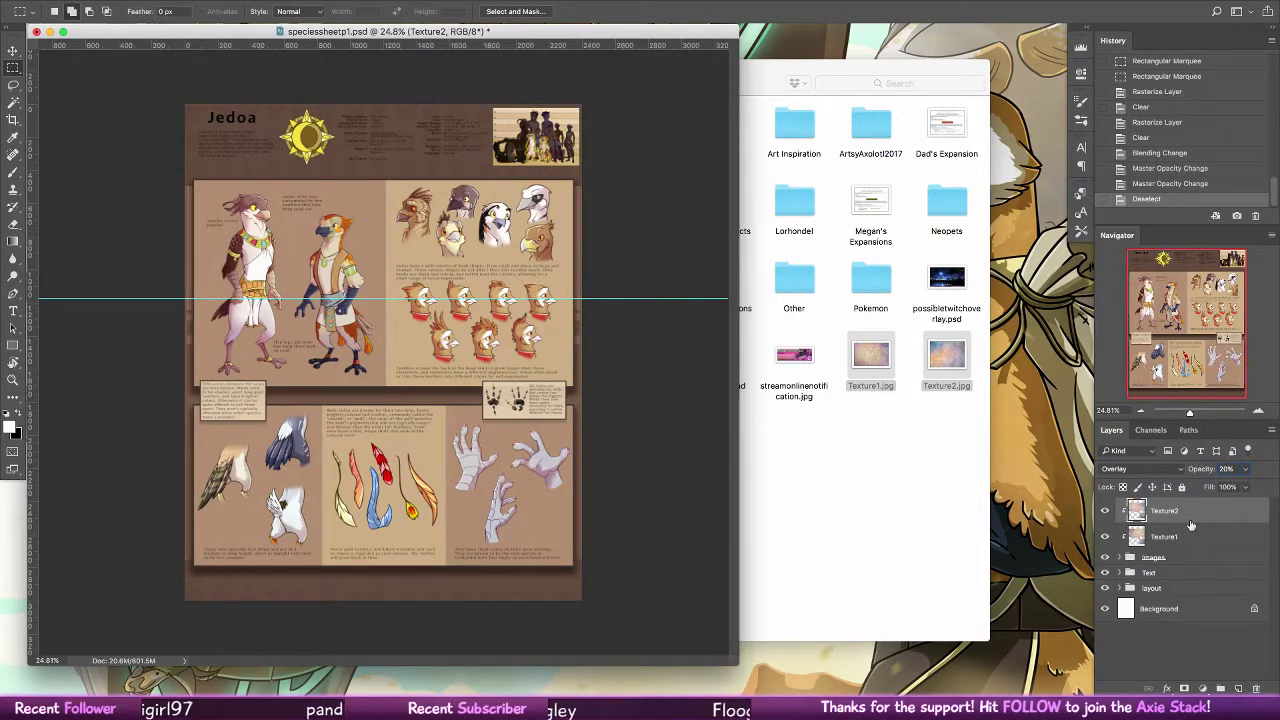
# Try clearing both texture layers over the full-body figures panel and inspect the figures up close
pyautogui.moveTo(186, 187); pyautogui.dragTo(387, 405)
pyautogui.press('Delete')
pyautogui.click(1163, 537)
pyautogui.press('Delete')
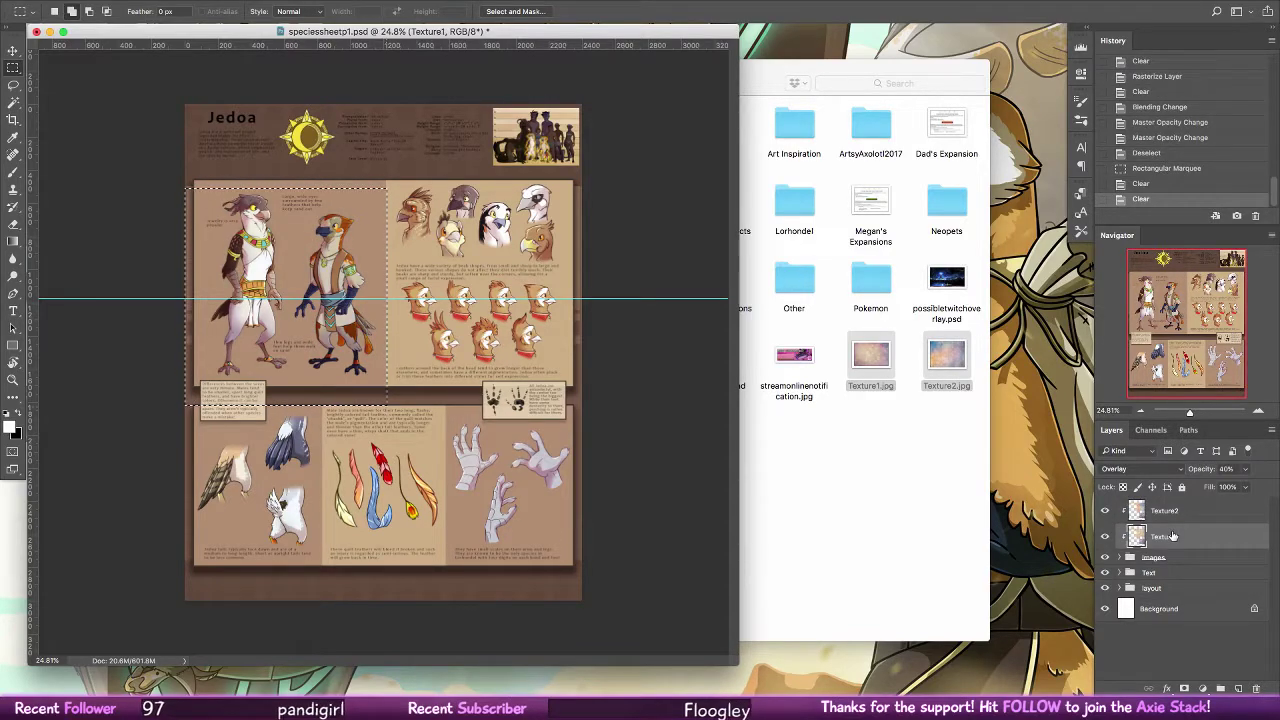
pyautogui.press('super+d')
pyautogui.press('4')
pyautogui.press('z')
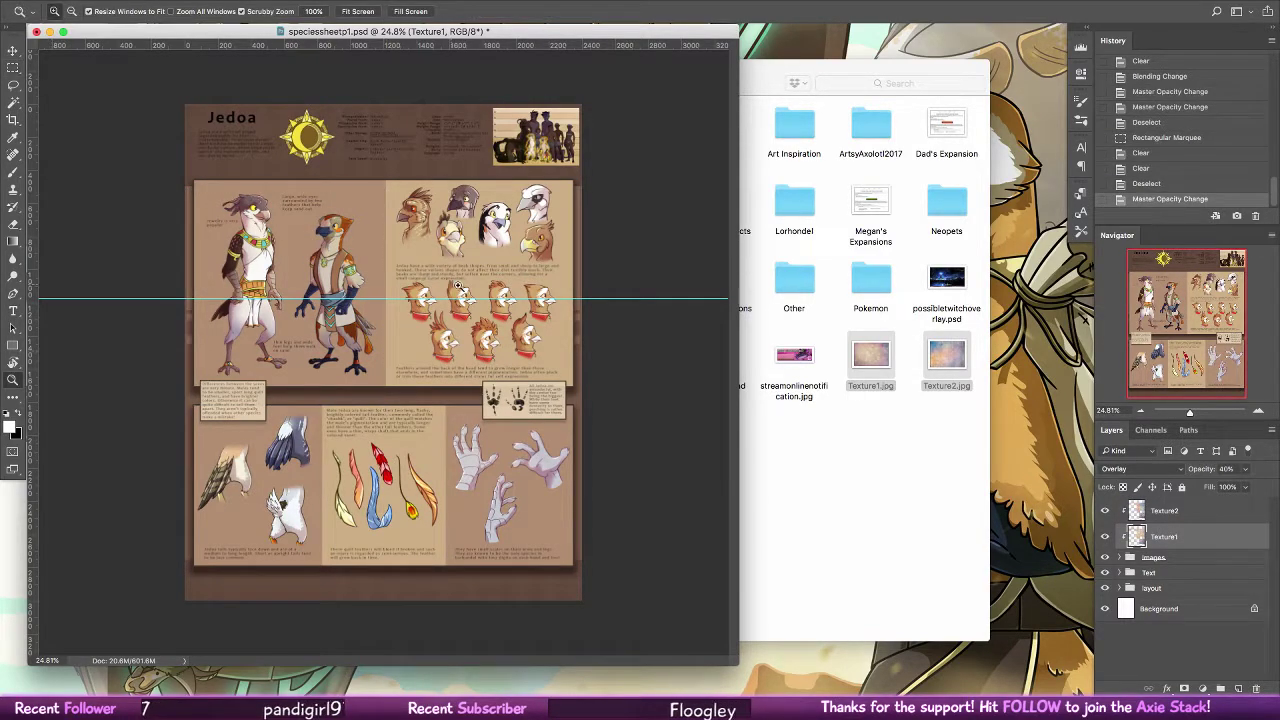
pyautogui.moveTo(360, 259); pyautogui.dragTo(527, 357)
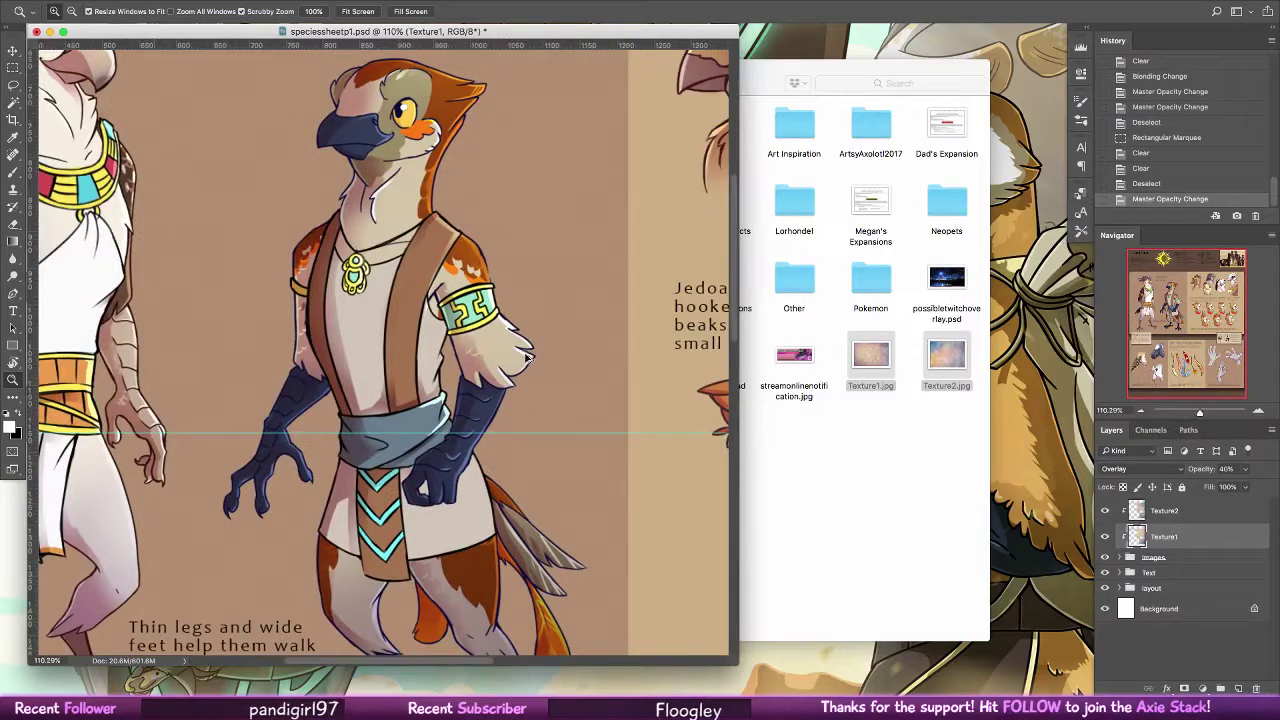
# Undo the clearing of both texture layers over the full-body figures panel
pyautogui.hotkey('ctrl', 'alt', 'z')
pyautogui.hotkey('ctrl', 'alt', 'z')
pyautogui.hotkey('ctrl', 'alt', 'z')
pyautogui.hotkey('ctrl', 'alt', 'z')
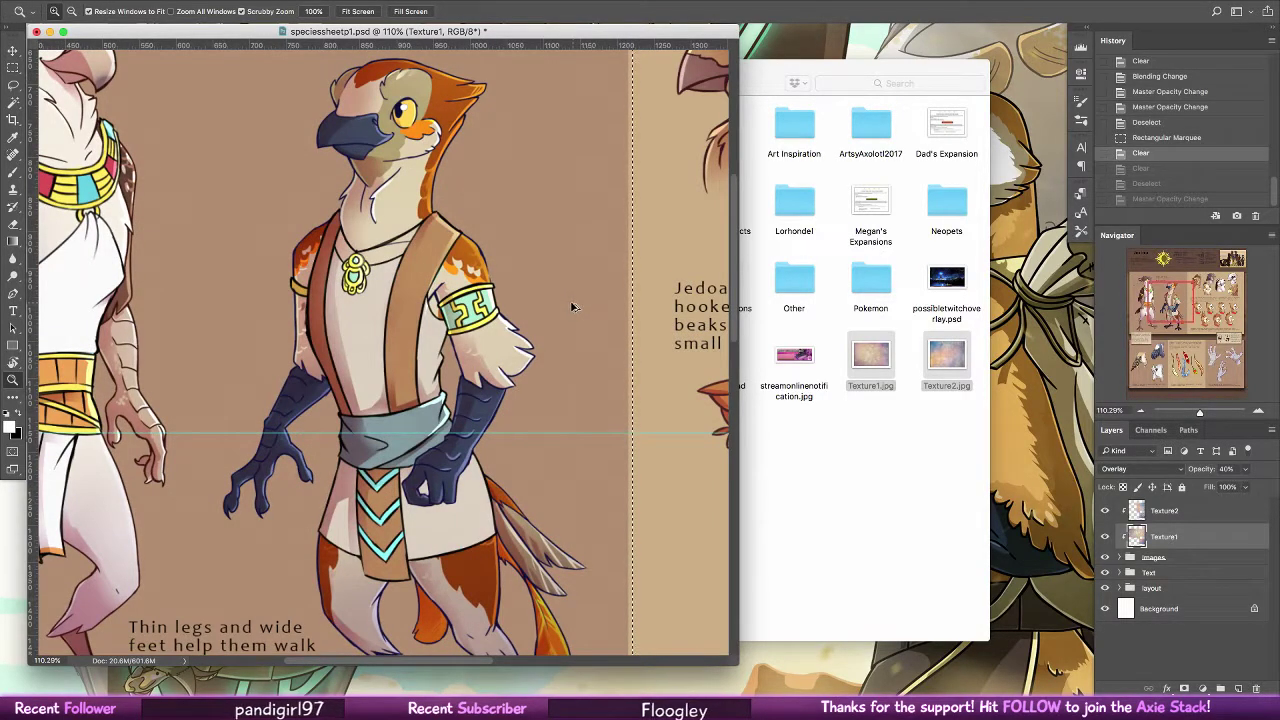
pyautogui.moveTo(554, 334); pyautogui.dragTo(446, 337)
# Deselect the marquee and set the opacity of Texture1 to 30% and Texture2 to 10%
pyautogui.keyDown('shift'); pyautogui.click(1197, 518); pyautogui.keyUp('shift')
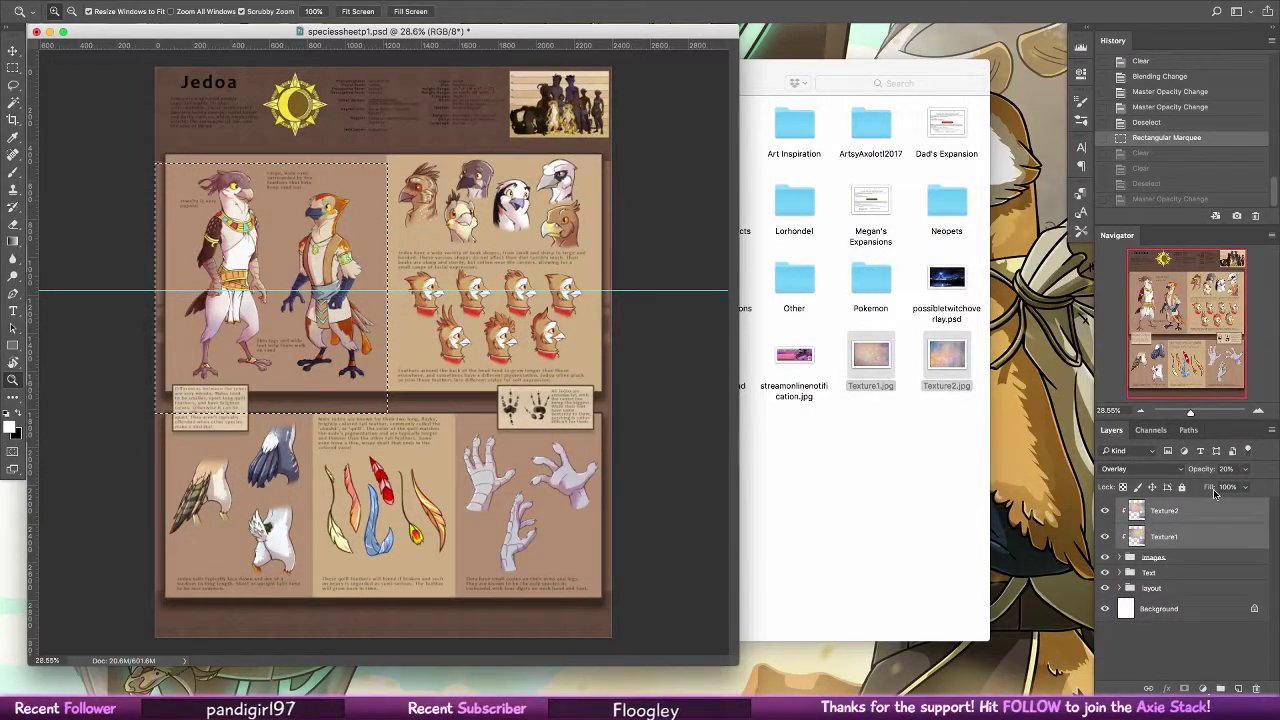
pyautogui.click(1227, 469)
pyautogui.hotkey('ctrl', 'd')
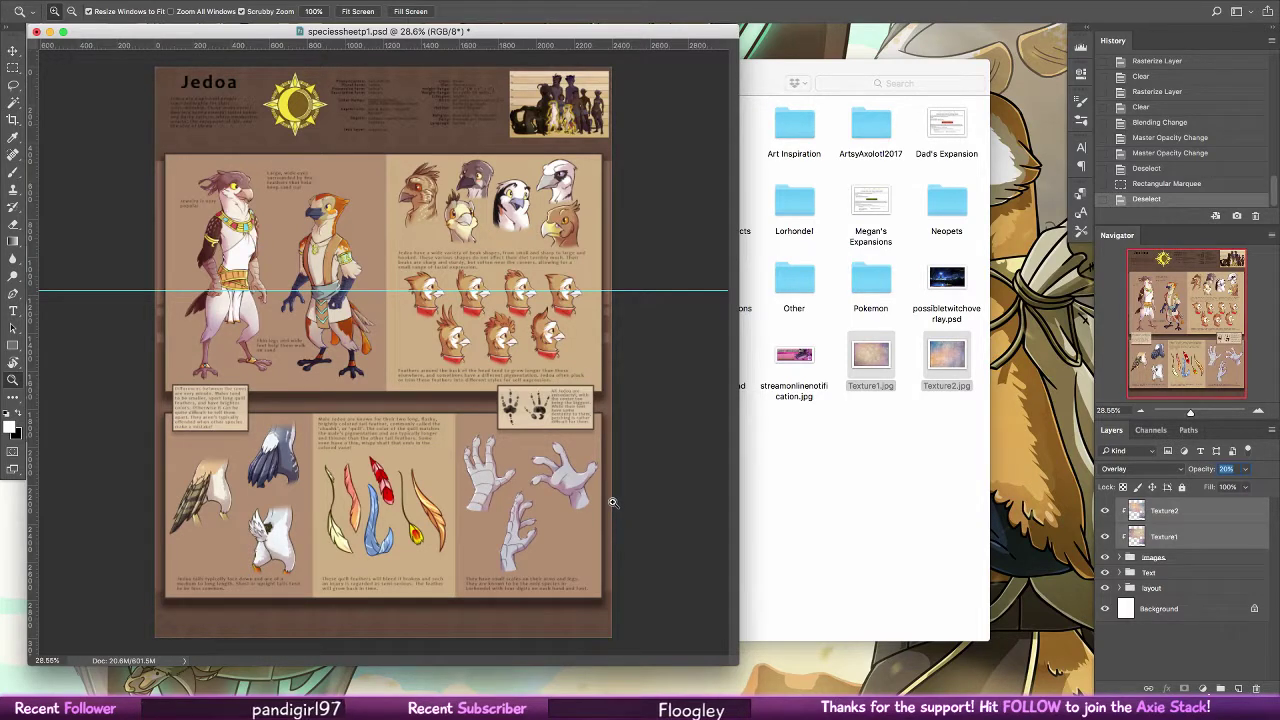
pyautogui.click(1200, 511)
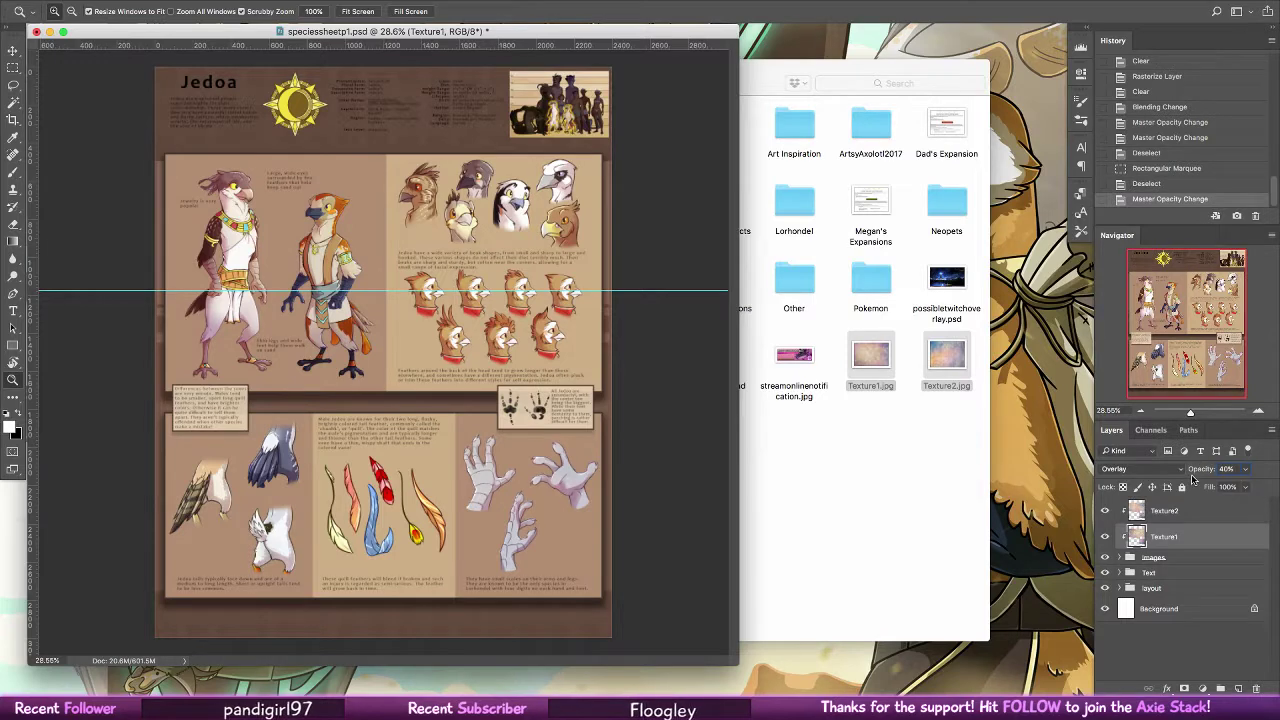
pyautogui.press('3')
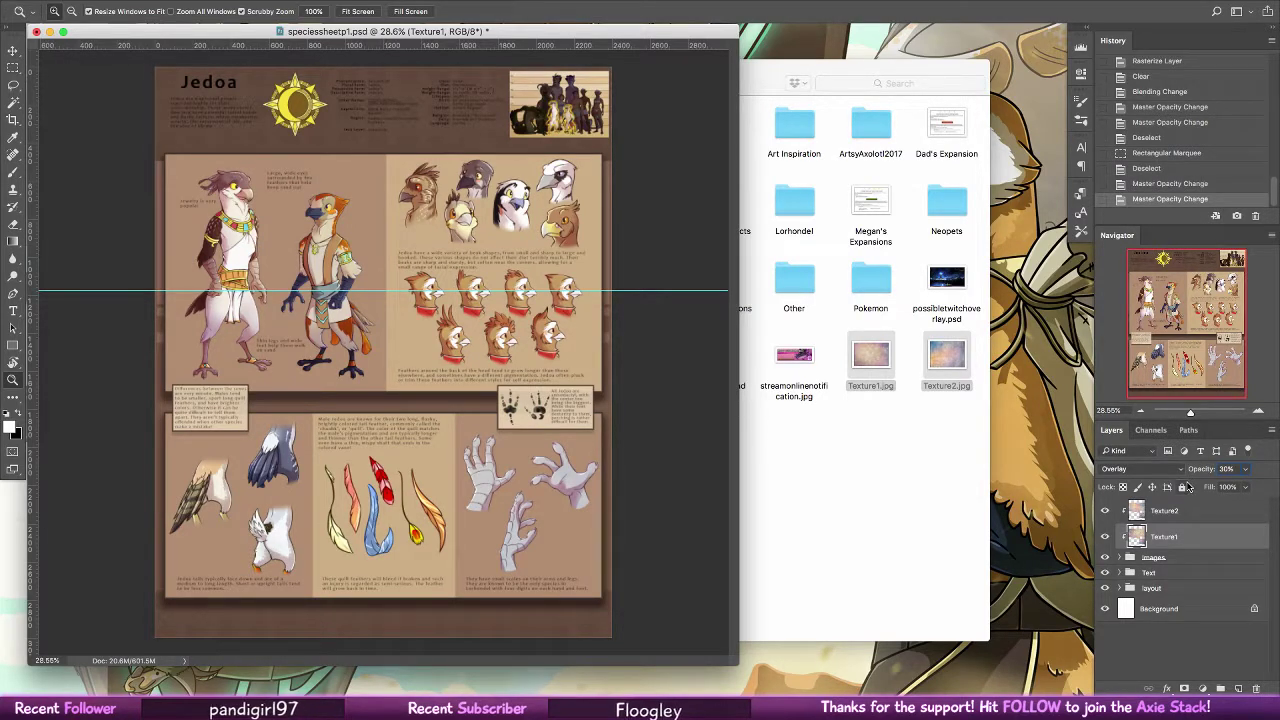
pyautogui.click(1156, 507)
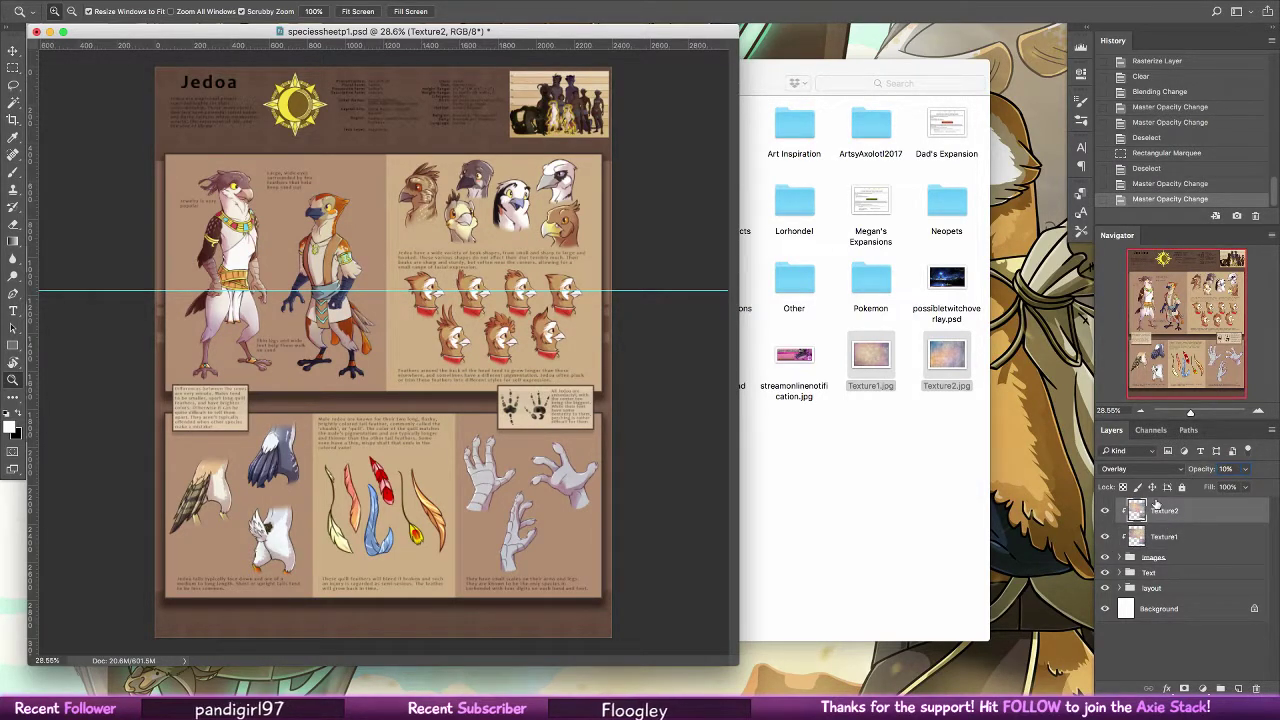
# Check the whole textured sheet and save the document
pyautogui.moveTo(258, 502); pyautogui.dragTo(286, 500)
pyautogui.moveTo(455, 527); pyautogui.dragTo(410, 503)
pyautogui.press('cmd+s')
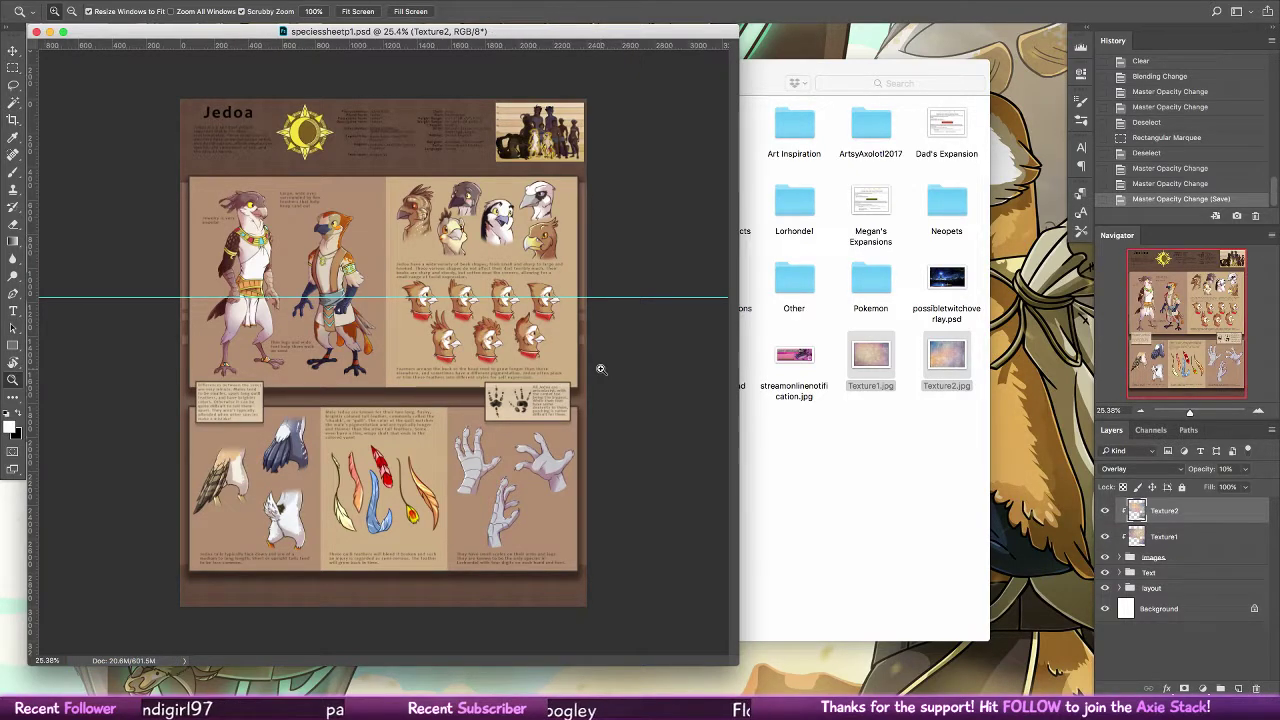
# Reopen the reference document Jedoa Species Sheet.psd from the recently opened files
pyautogui.click(963, 409)
pyautogui.click(298, 320)
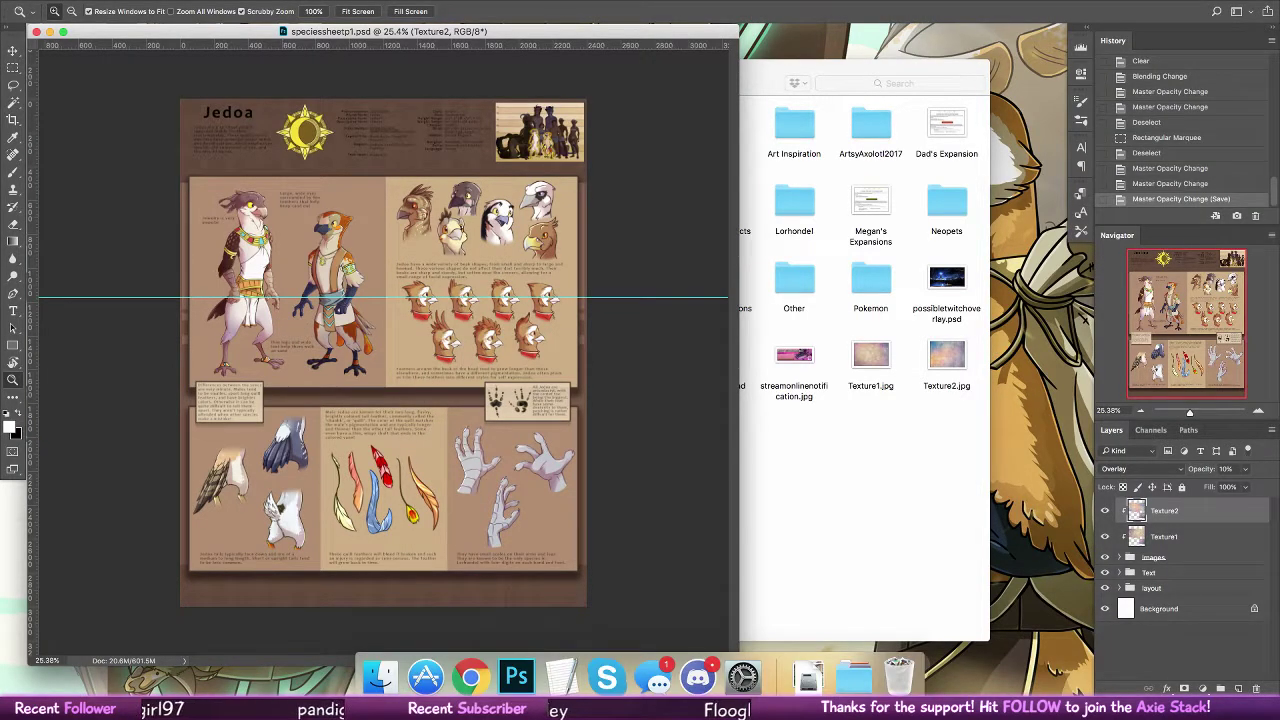
pyautogui.click(124, 3)
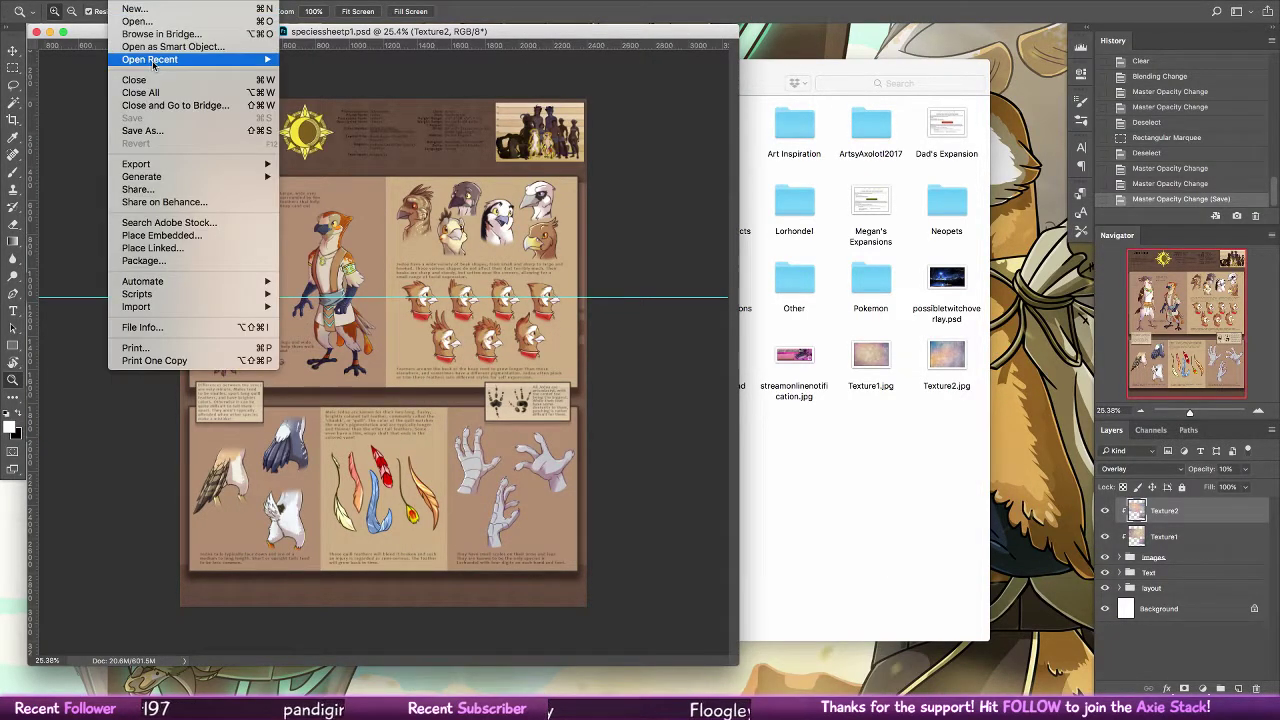
pyautogui.moveTo(230, 57)
pyautogui.click(424, 74)
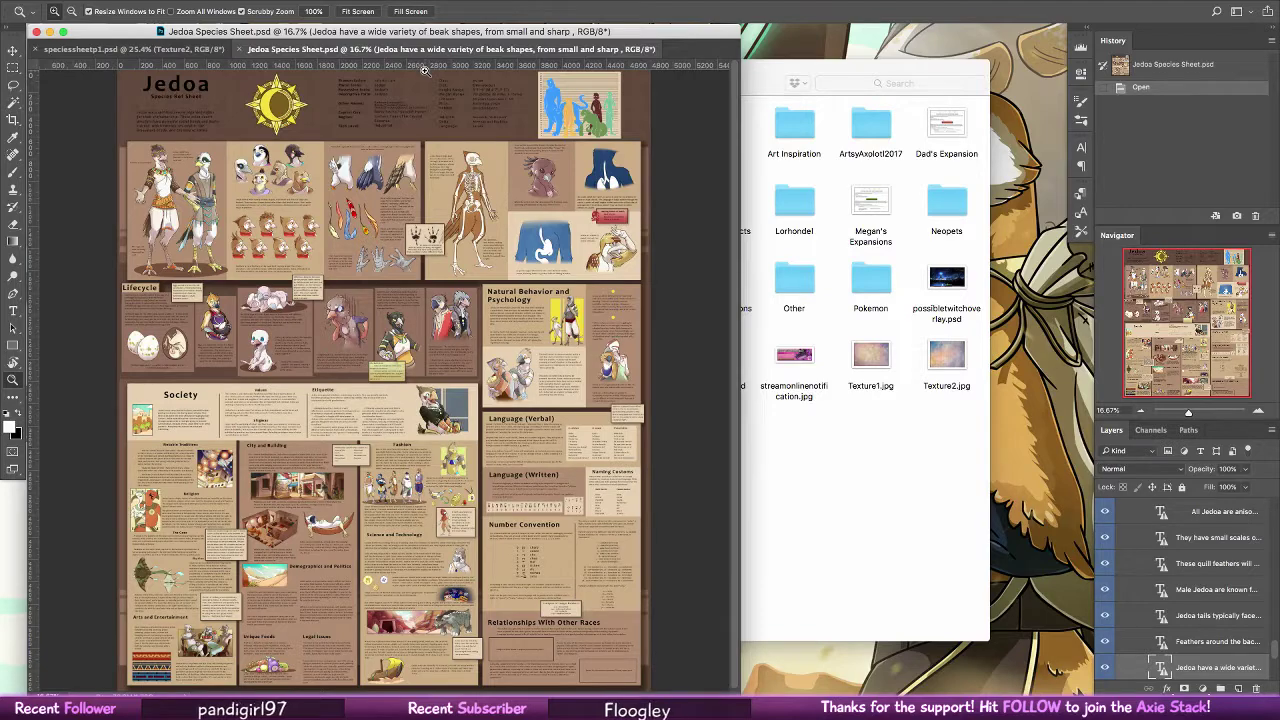
# Examine the reference sheet's anatomy, lifecycle and behavior sections up close, then the overall layout
pyautogui.moveTo(595, 181); pyautogui.dragTo(745, 135)
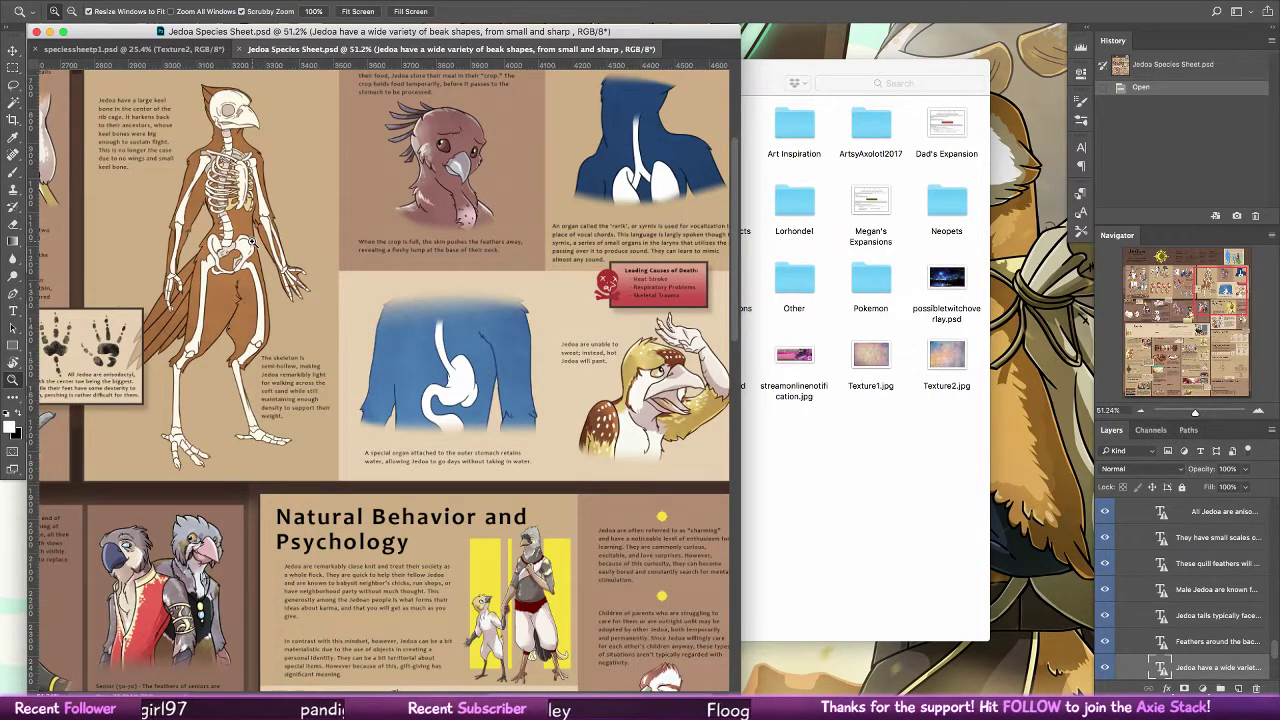
pyautogui.moveTo(593, 286); pyautogui.dragTo(585, 304)
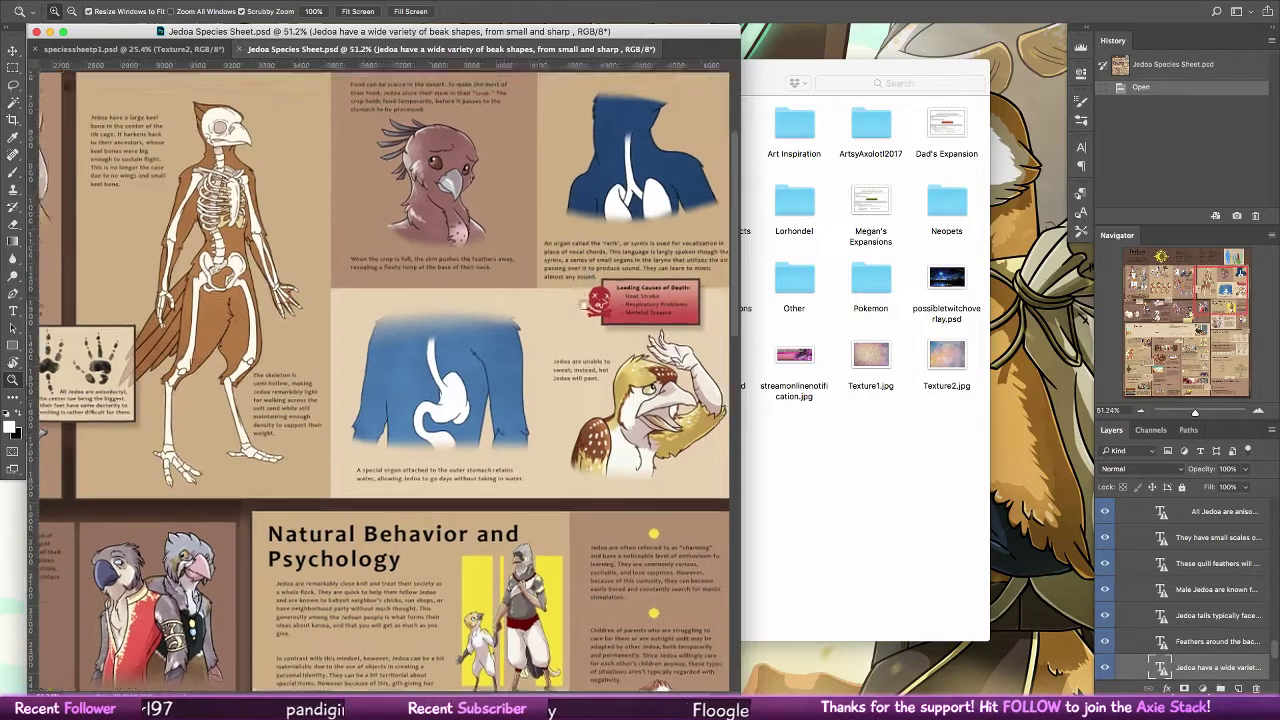
pyautogui.scroll(4, 585, 305)
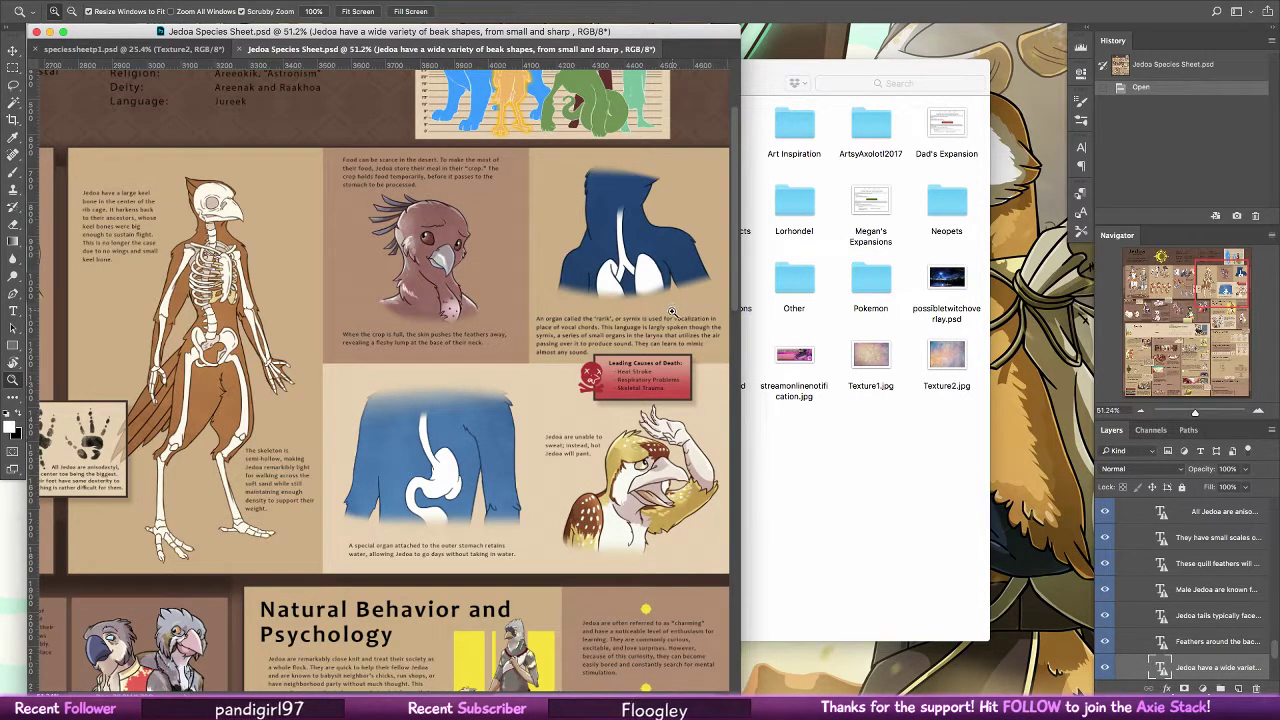
pyautogui.moveTo(182, 528); pyautogui.dragTo(502, 327)
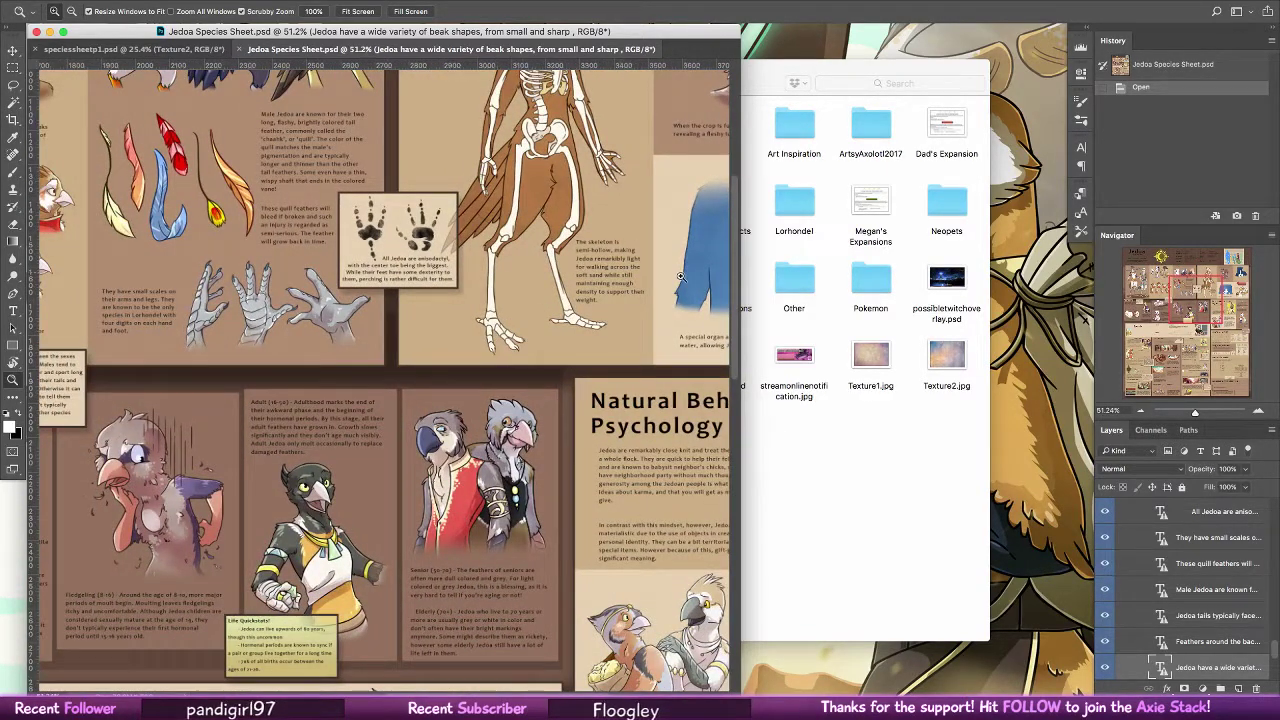
pyautogui.moveTo(676, 279); pyautogui.dragTo(563, 312)
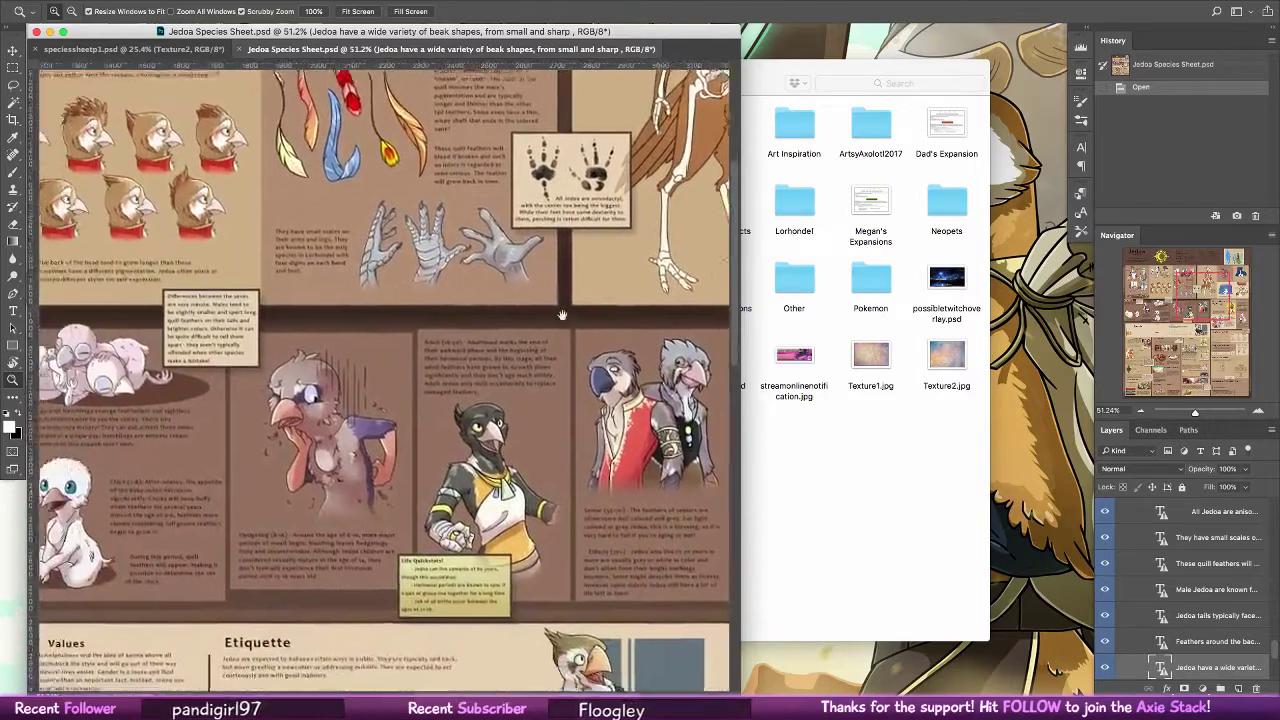
pyautogui.scroll(-3, 565, 312)
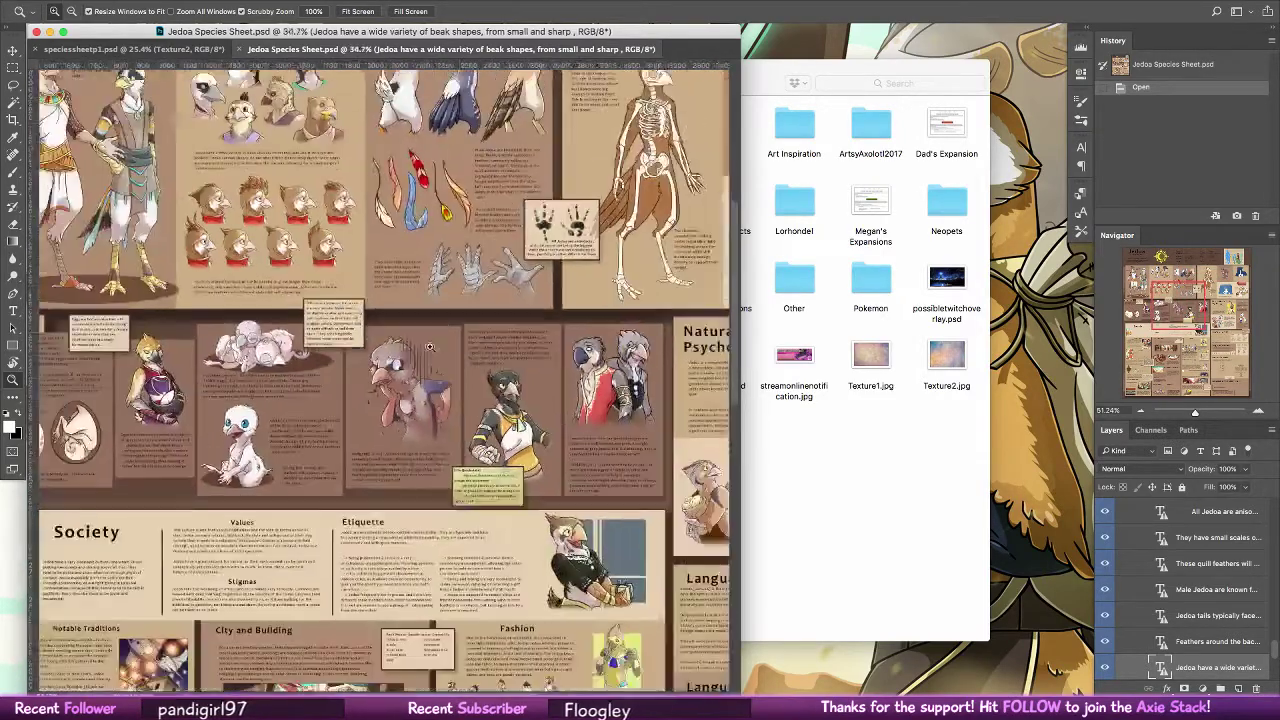
pyautogui.scroll(-2, 617, 332)
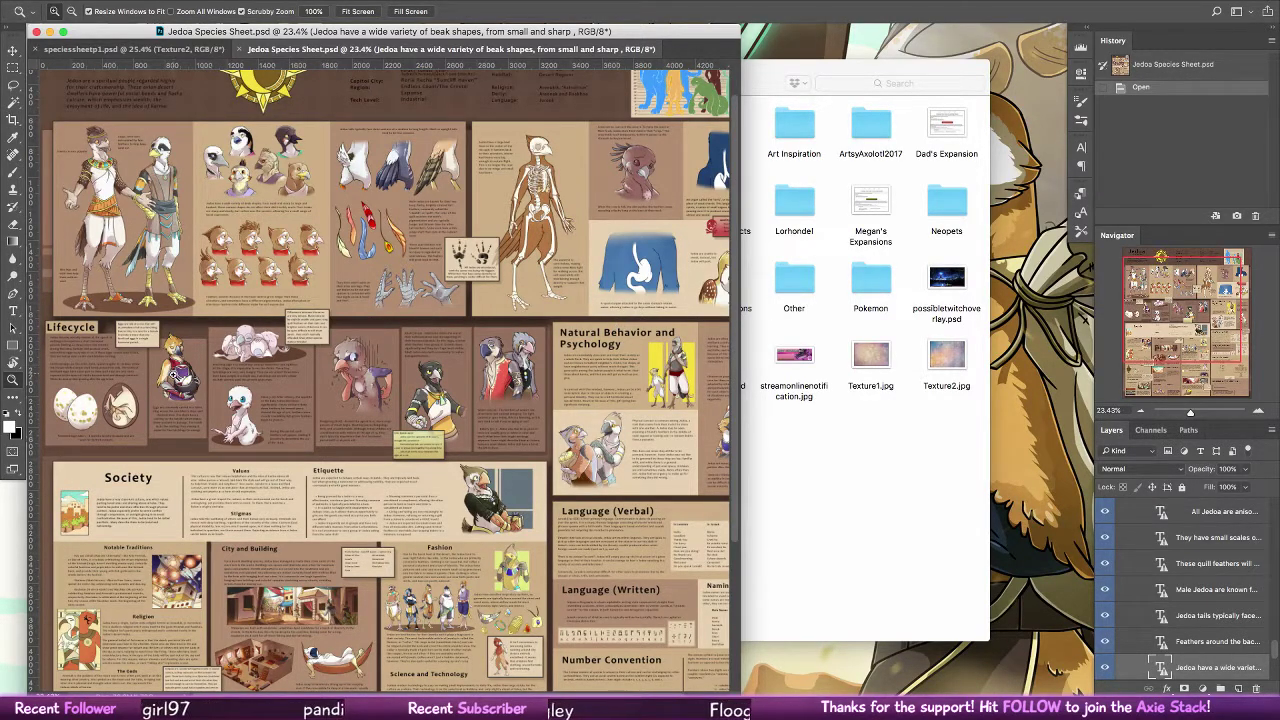
pyautogui.moveTo(183, 383); pyautogui.dragTo(815, 385)
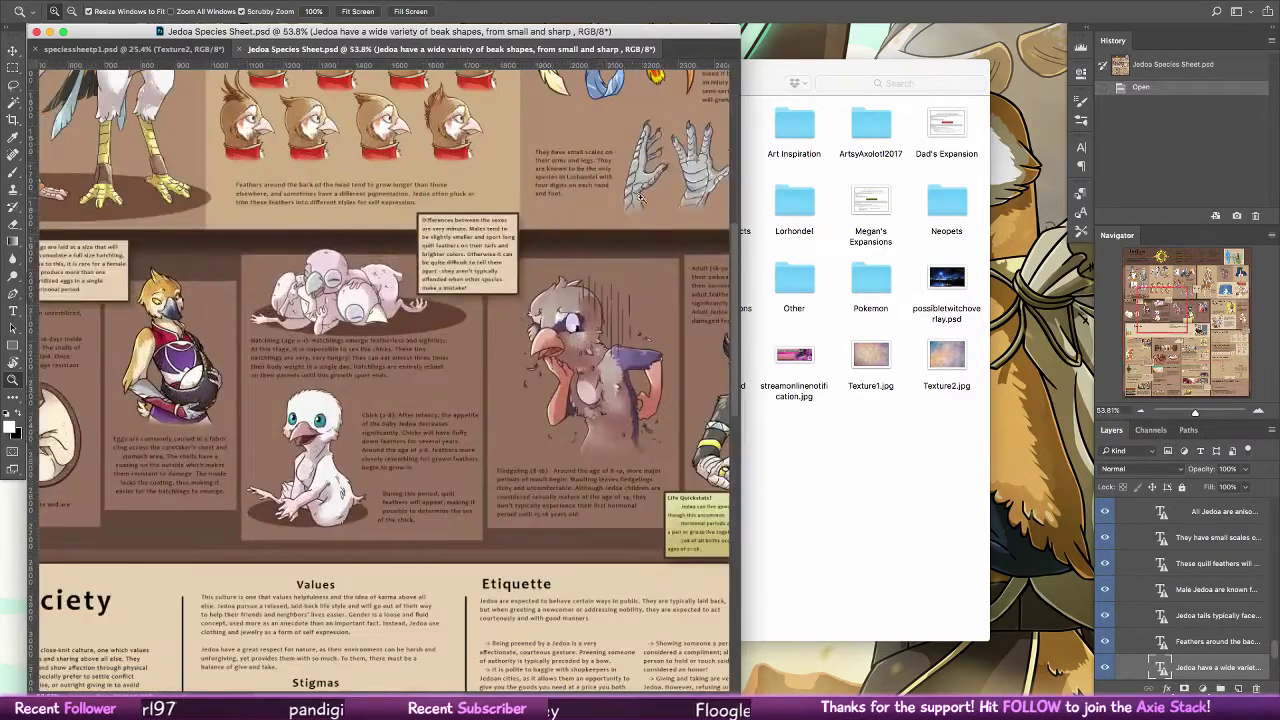
pyautogui.click(815, 426)
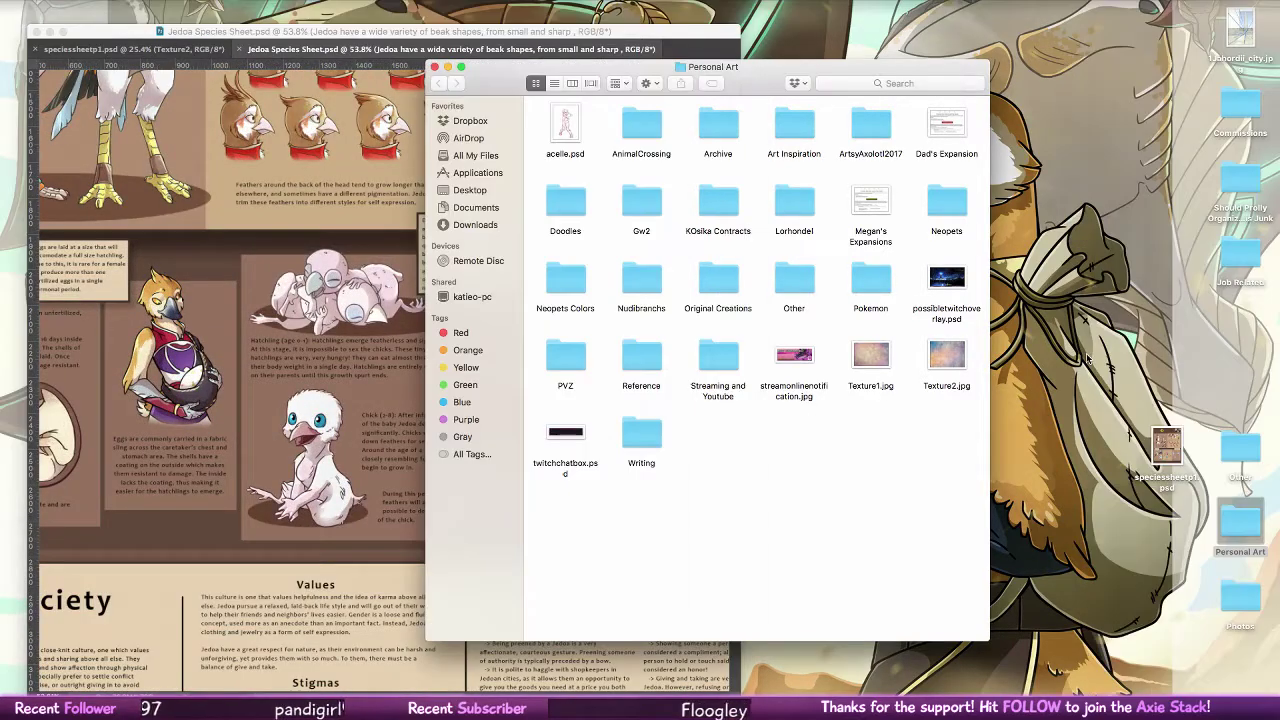
pyautogui.click(364, 238)
# Save the speciessheetp1.psd document on the Desktop under the new name speciessheetp2.psd, in Photoshop format
pyautogui.click(136, 49)
pyautogui.click(121, 1)
pyautogui.moveTo(148, 1)
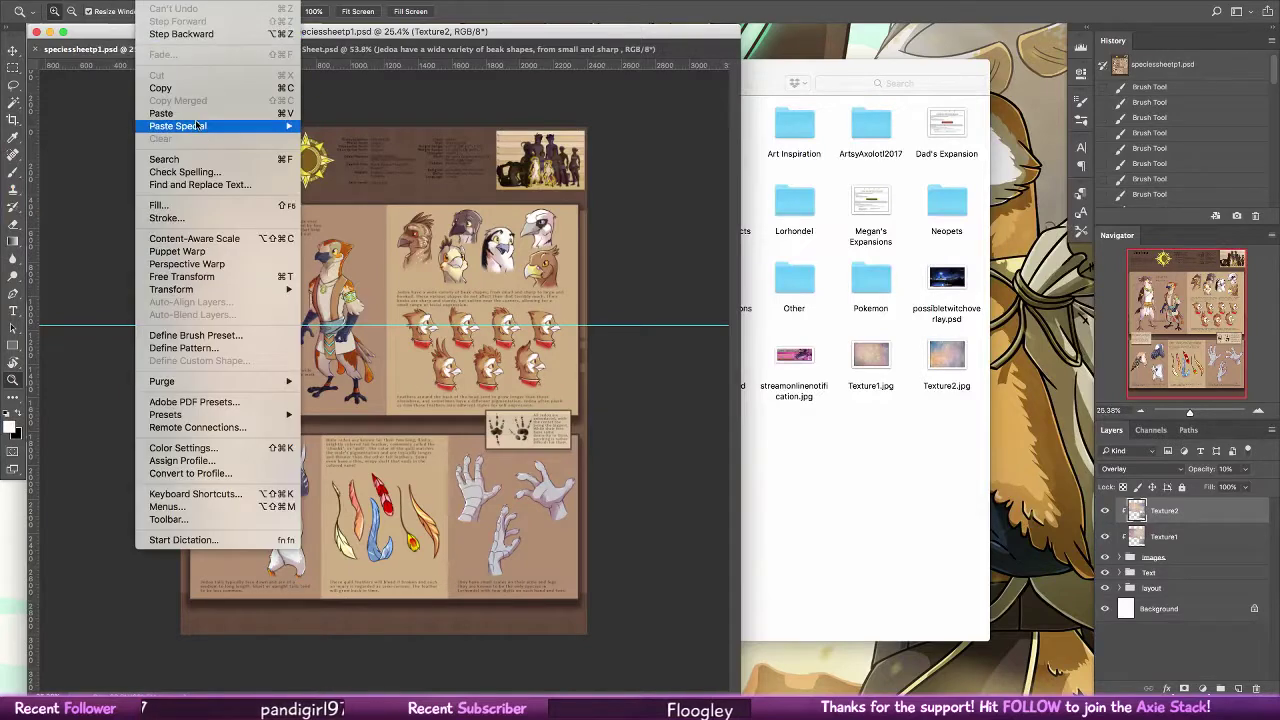
pyautogui.press('super+shift+s')
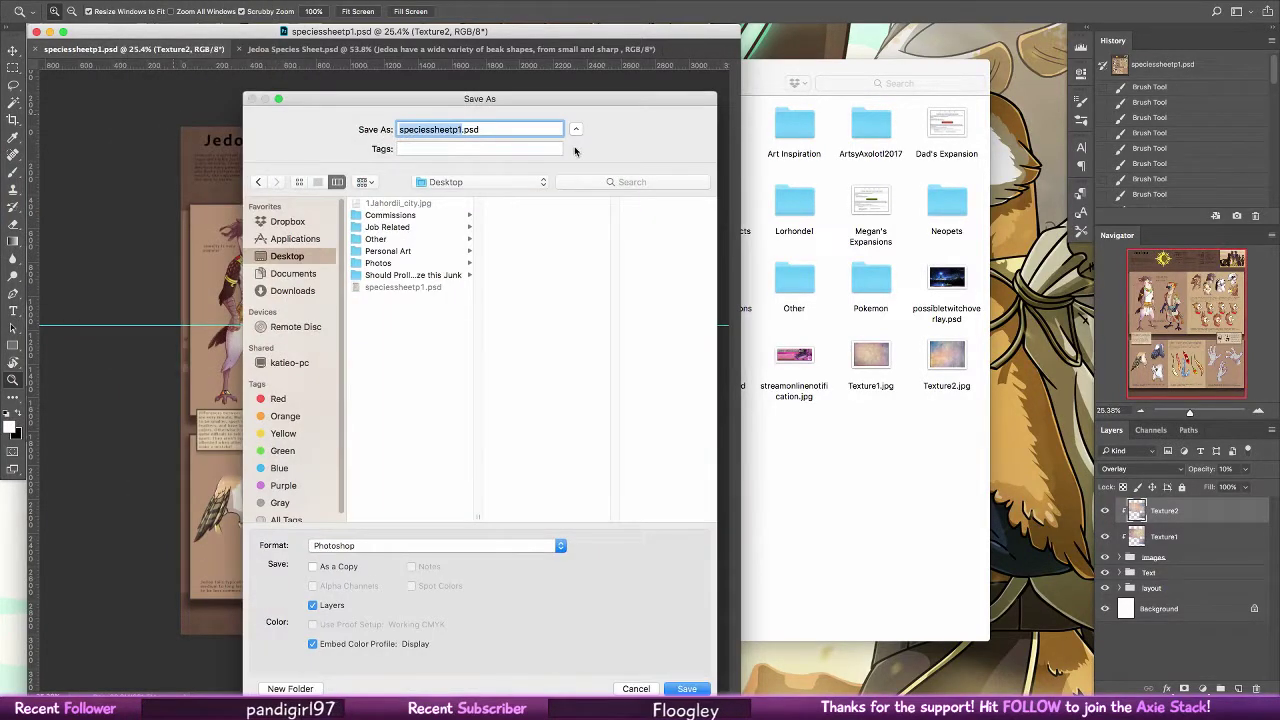
pyautogui.press('Right')
pyautogui.press('BackSpace')
pyautogui.write('2')
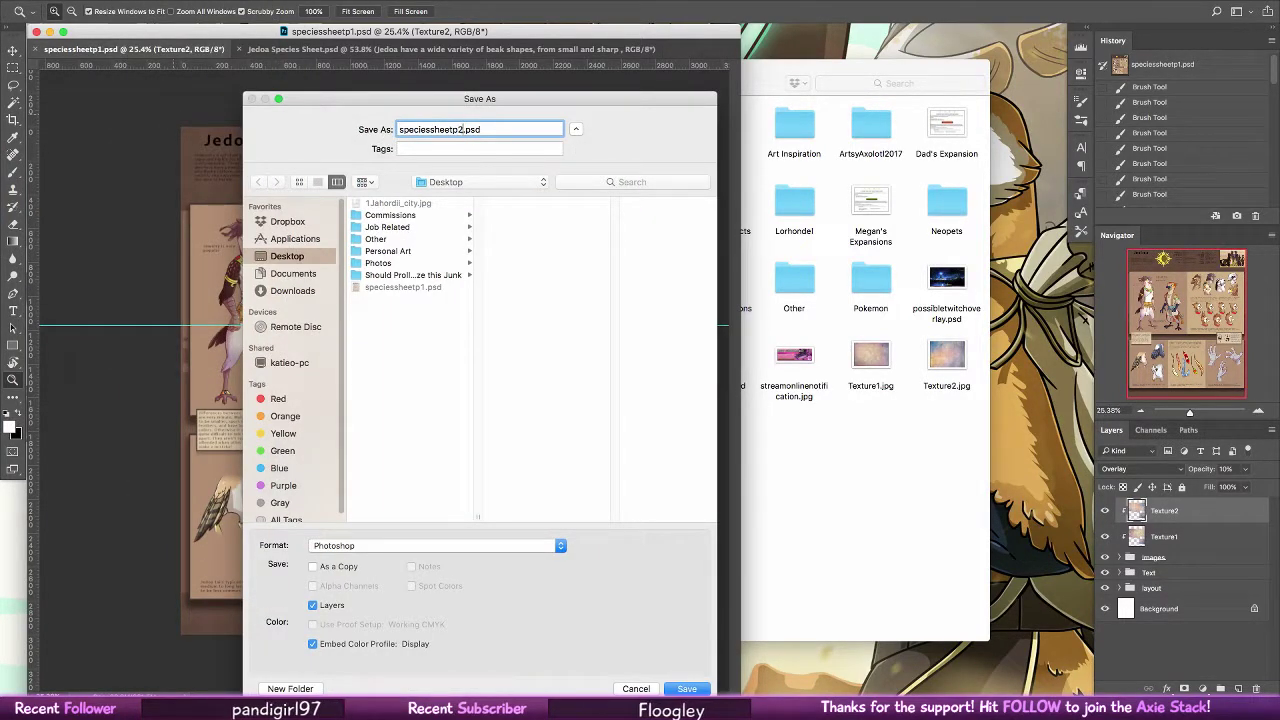
pyautogui.press('Return')
pyautogui.press('Return')
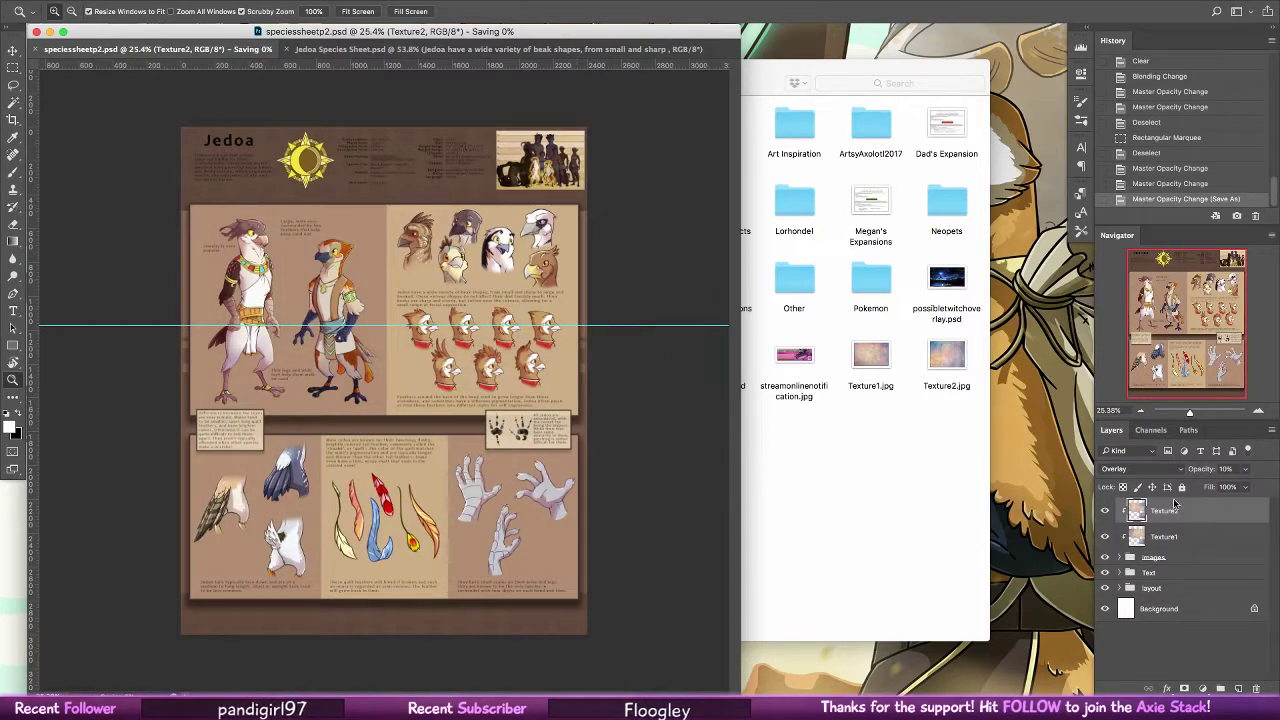
# Delete the Texture2 and Texture1 layers and the Images and Text groups from the new page
pyautogui.press('BackSpace')
pyautogui.press('BackSpace')
pyautogui.press('BackSpace')
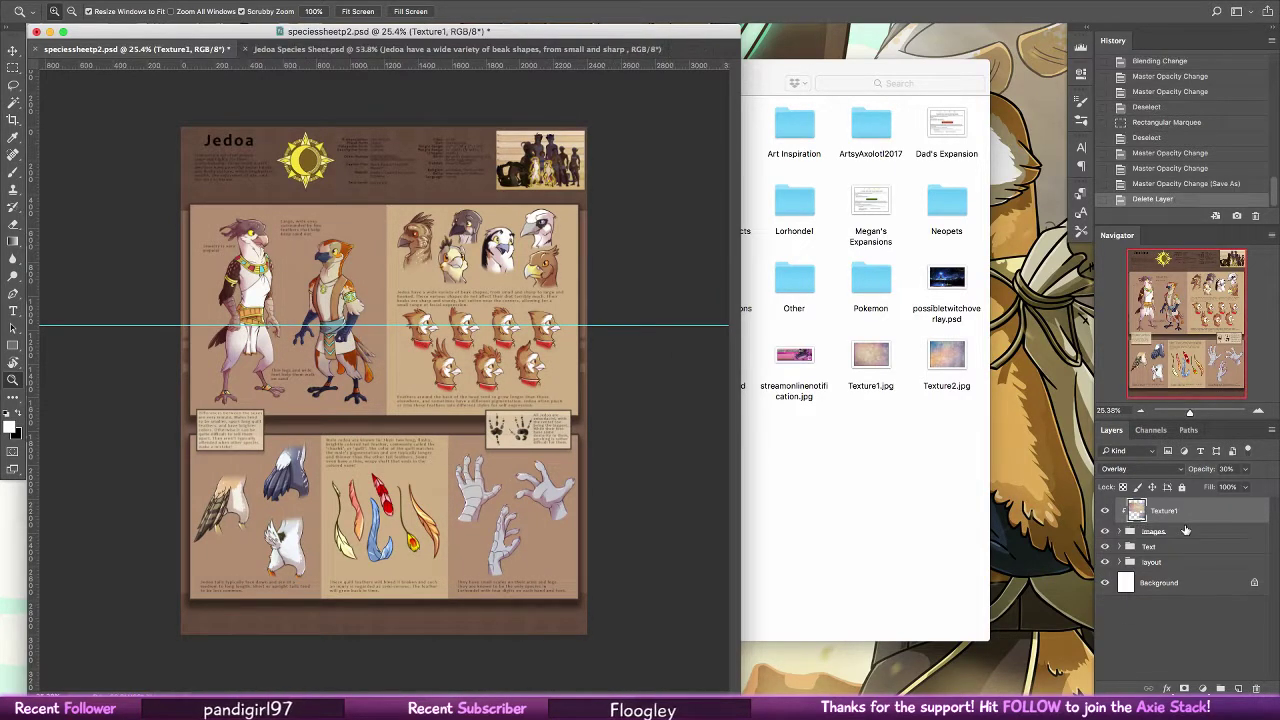
pyautogui.press('BackSpace')
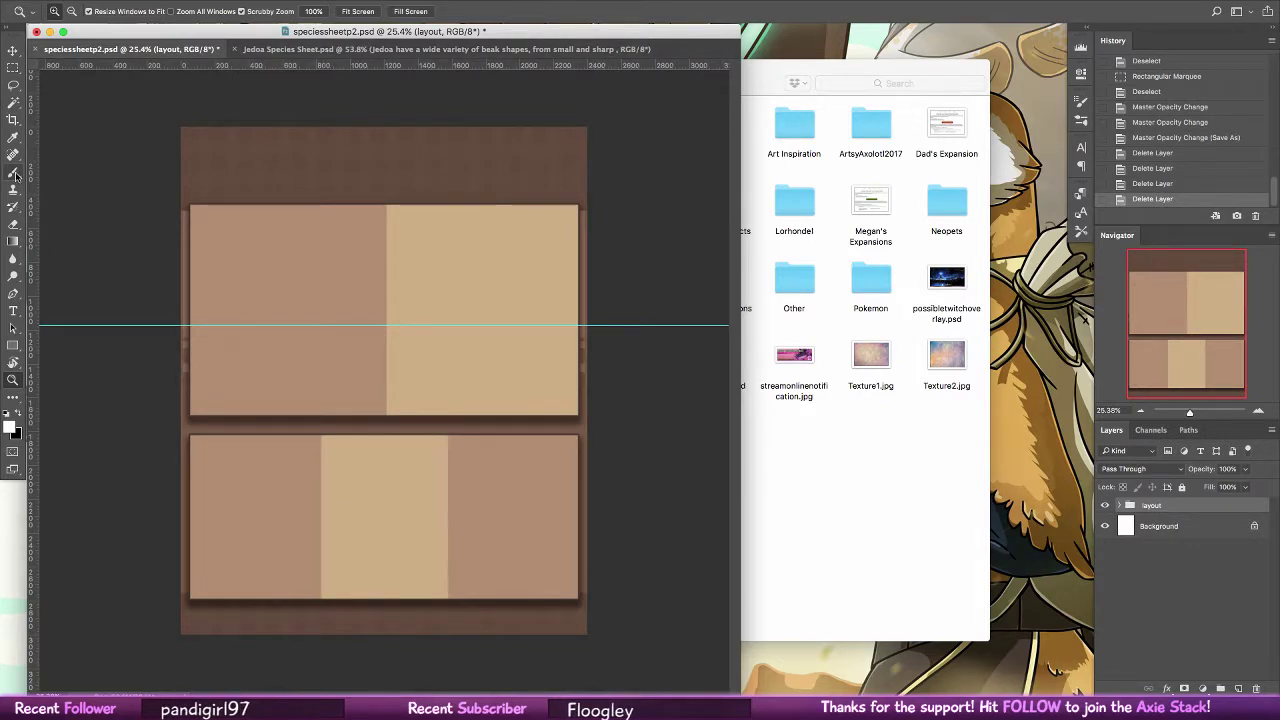
# Expand the layout group and select its Layer 45 copy, which holds the light panels
pyautogui.click(12, 50)
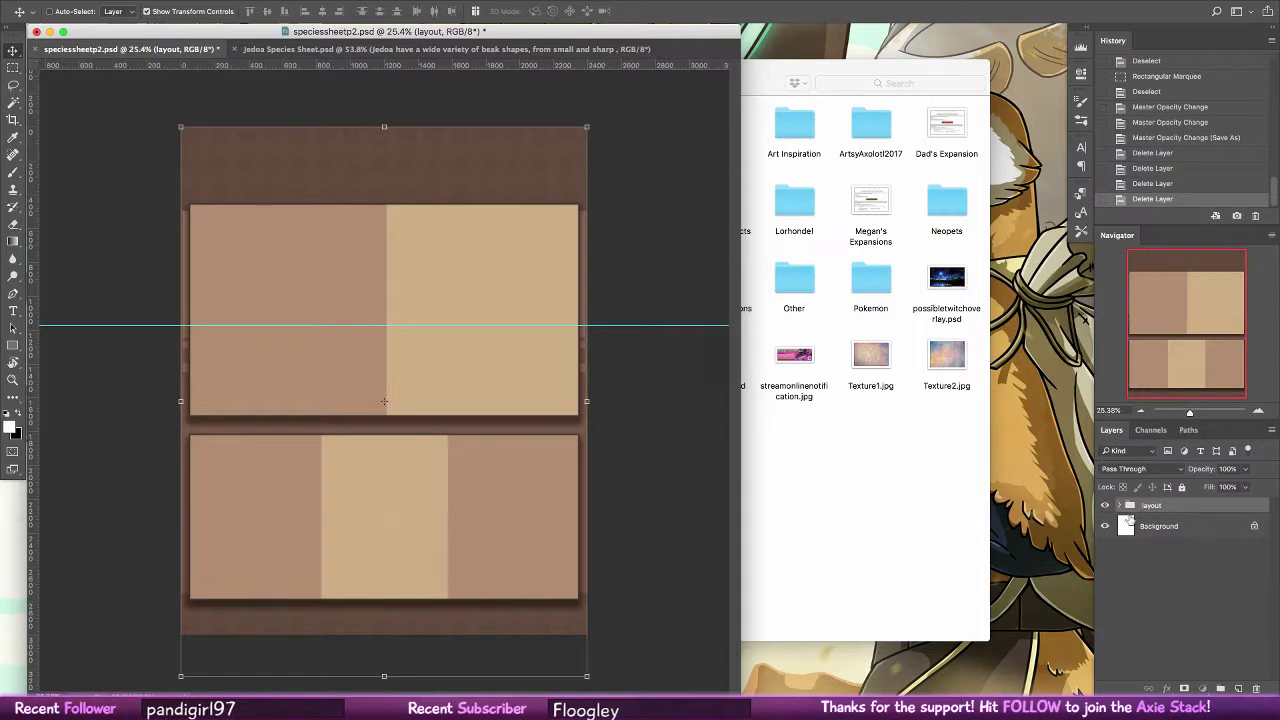
pyautogui.click(1120, 506)
pyautogui.click(1176, 531)
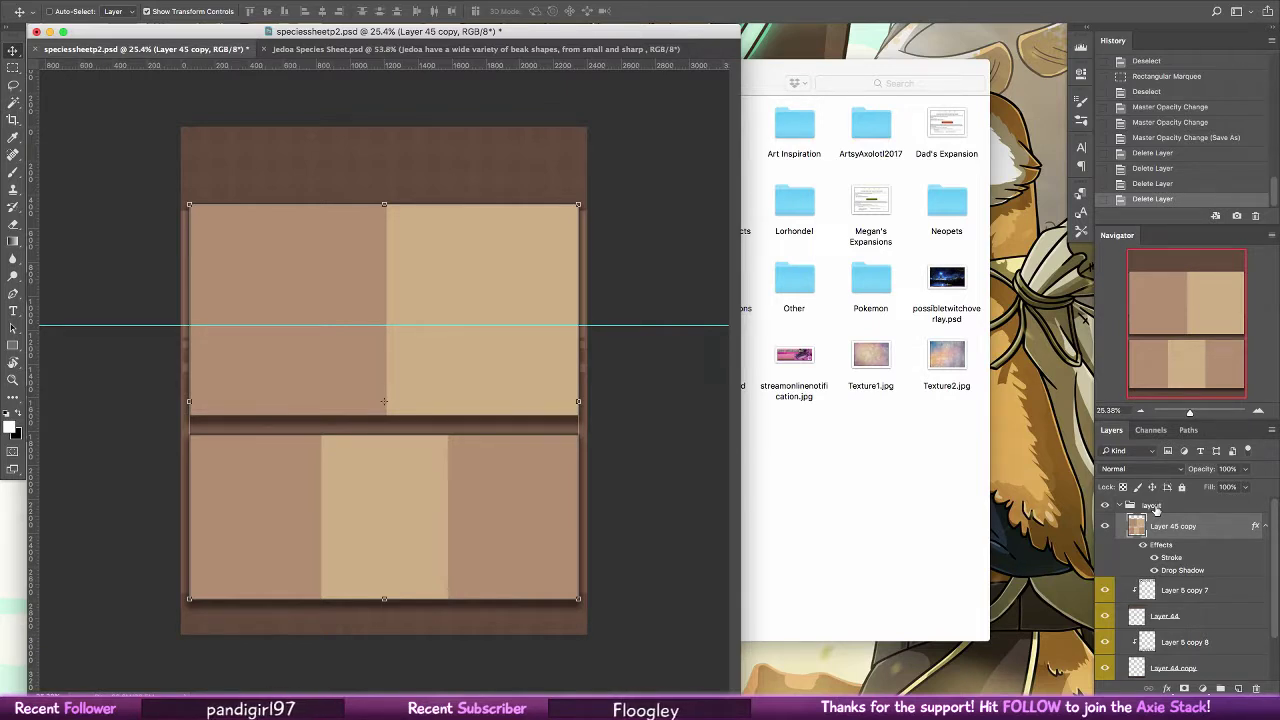
# Float the Jedoa Species Sheet.psd document in its own window and place it beside speciessheetp2.psd
pyautogui.click(868, 387)
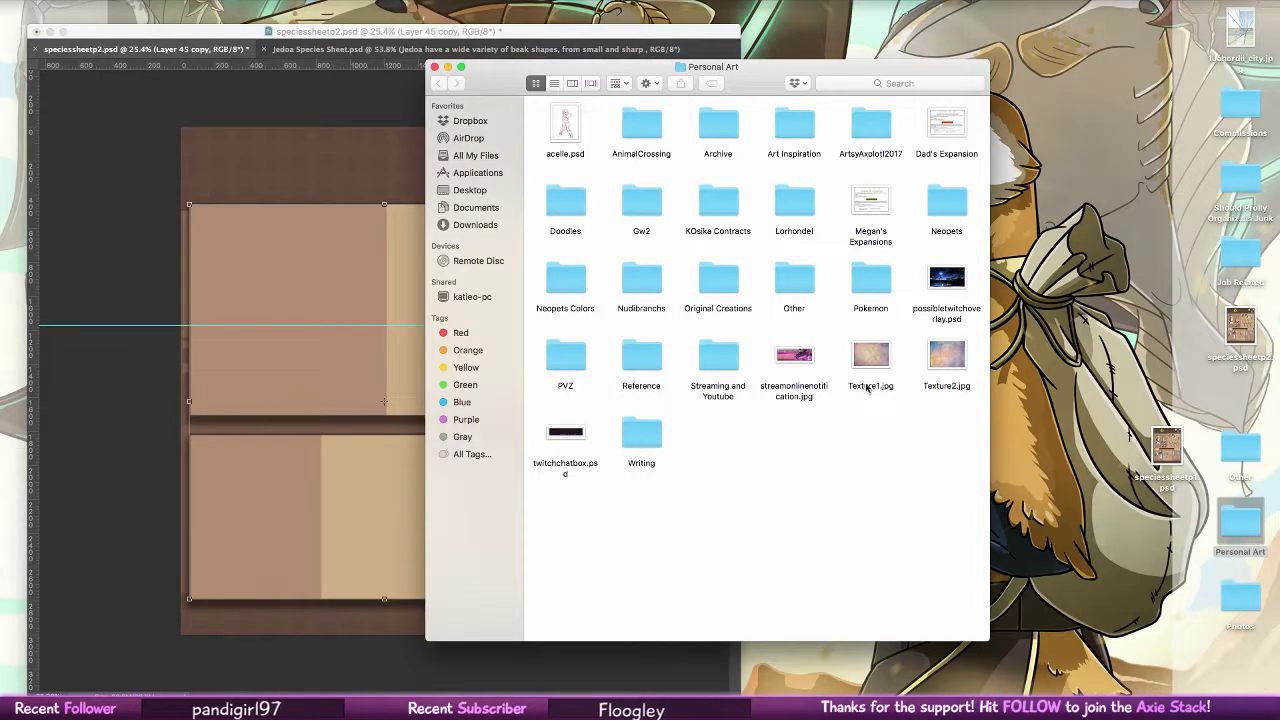
pyautogui.click(334, 177)
pyautogui.moveTo(369, 49); pyautogui.dragTo(421, 62)
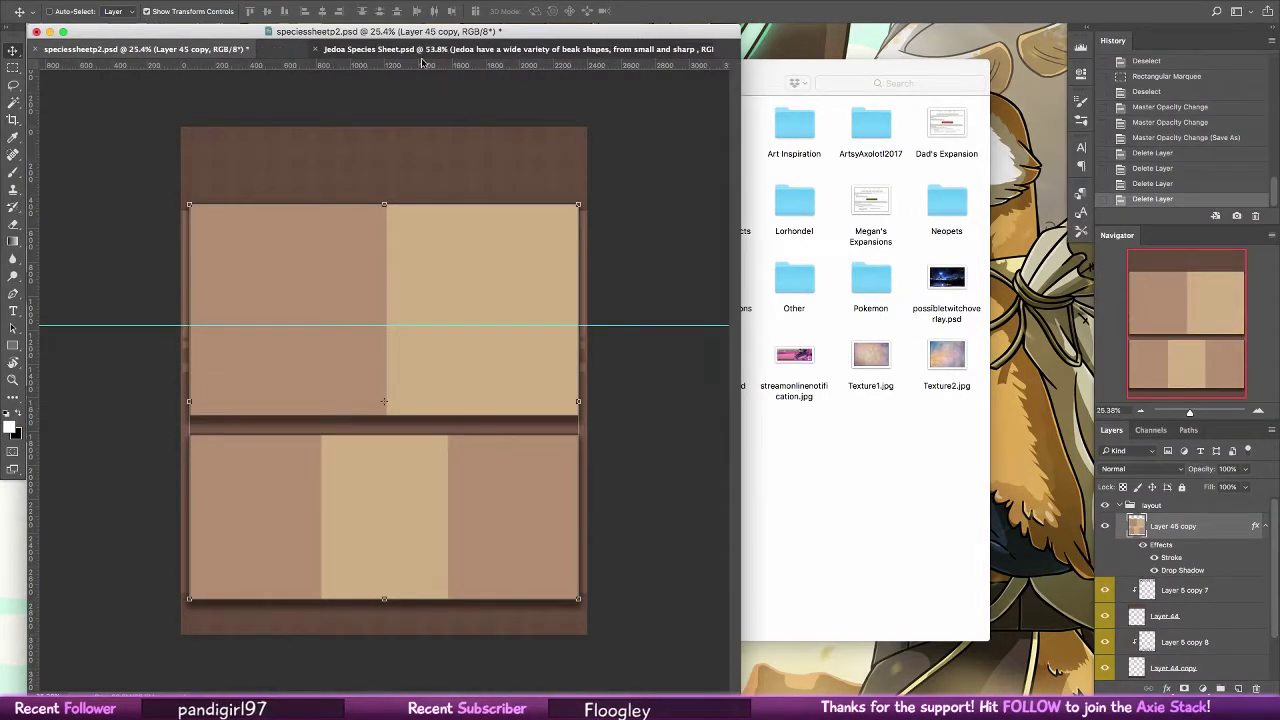
pyautogui.click(422, 50)
pyautogui.moveTo(1065, 702); pyautogui.dragTo(543, 682)
pyautogui.moveTo(374, 33); pyautogui.dragTo(894, 31)
pyautogui.click(443, 382)
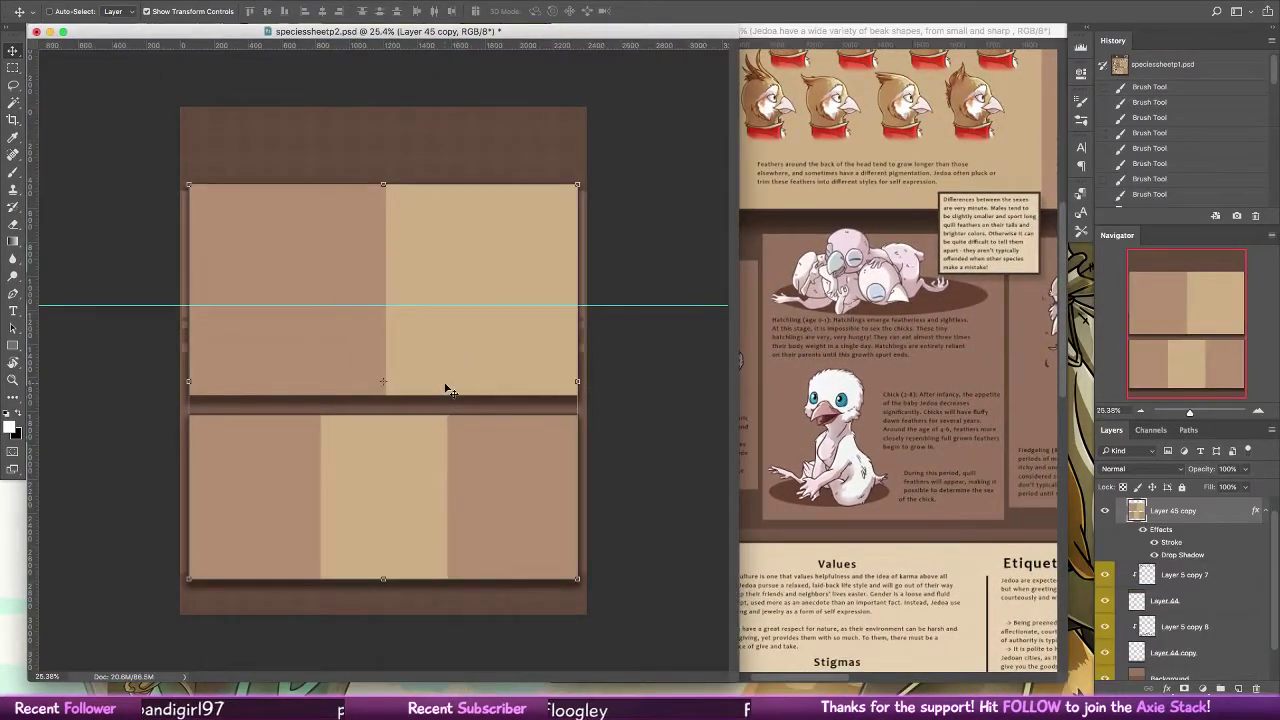
pyautogui.press('z')
pyautogui.moveTo(463, 367); pyautogui.dragTo(444, 362)
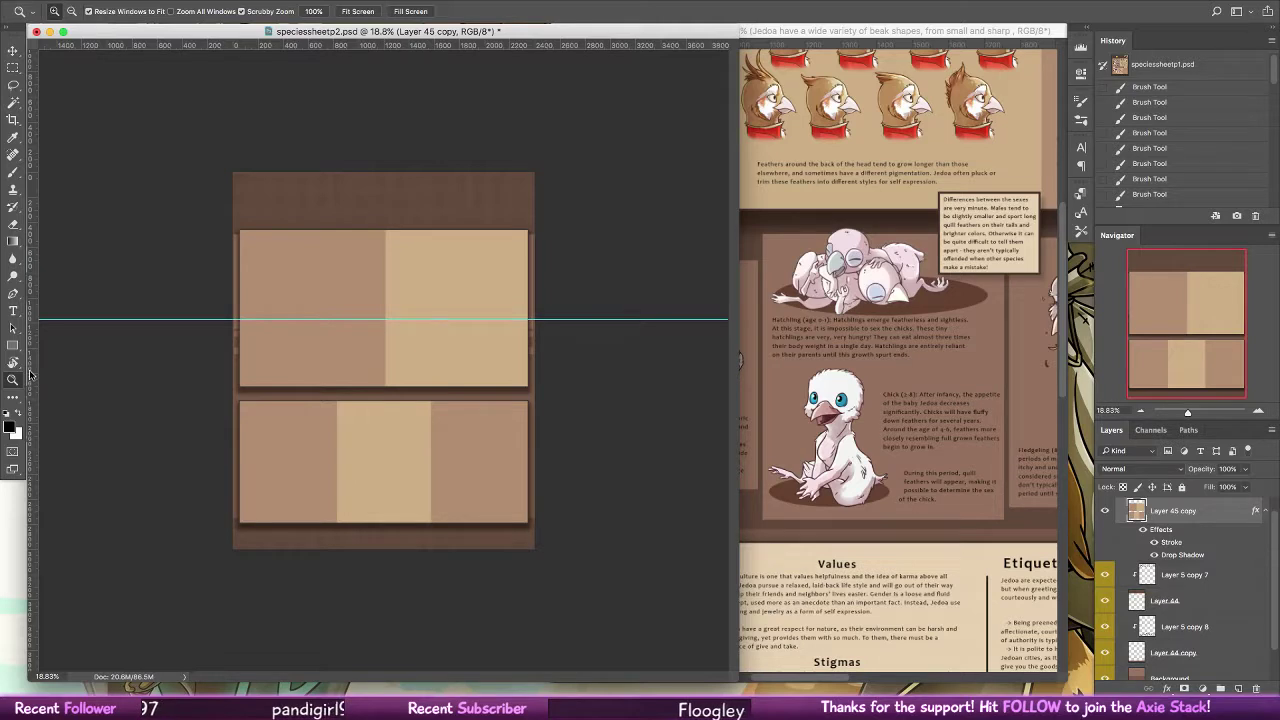
pyautogui.moveTo(500, 352); pyautogui.dragTo(545, 335)
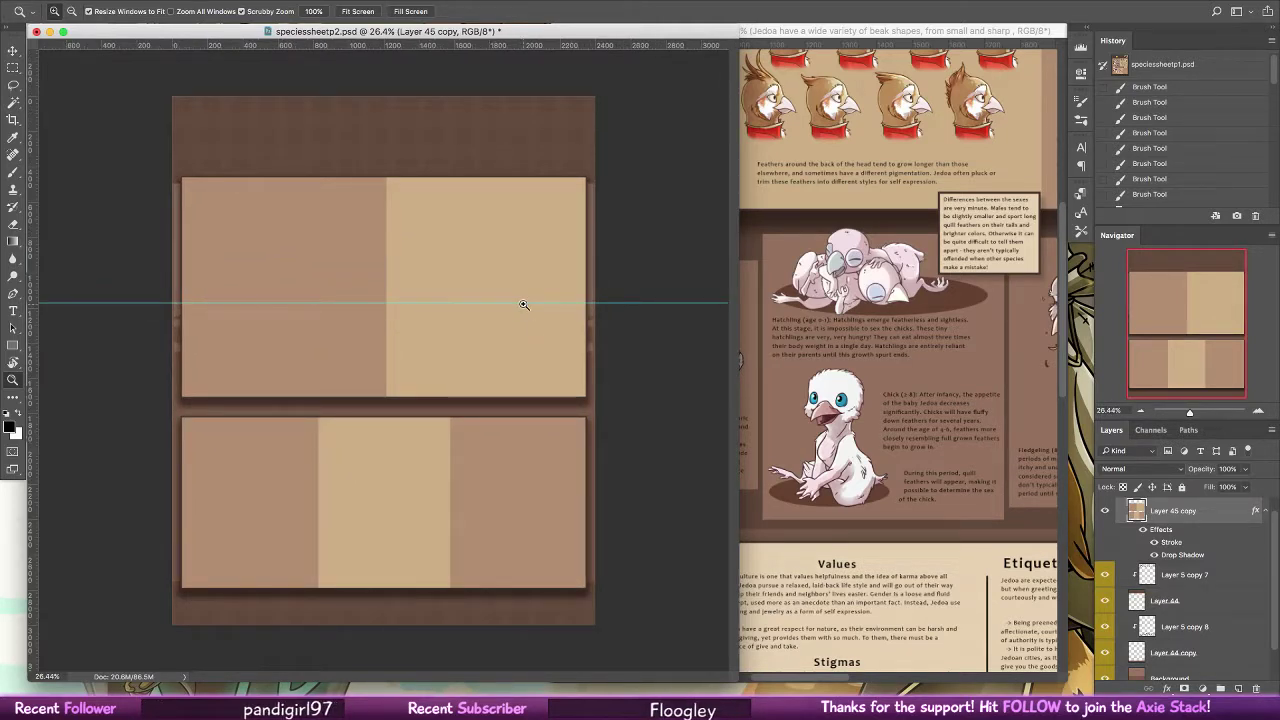
# Switch to Discord, browse the artwork posted in the art-share channel, and return to the Photoshop documents
pyautogui.moveTo(660, 692)
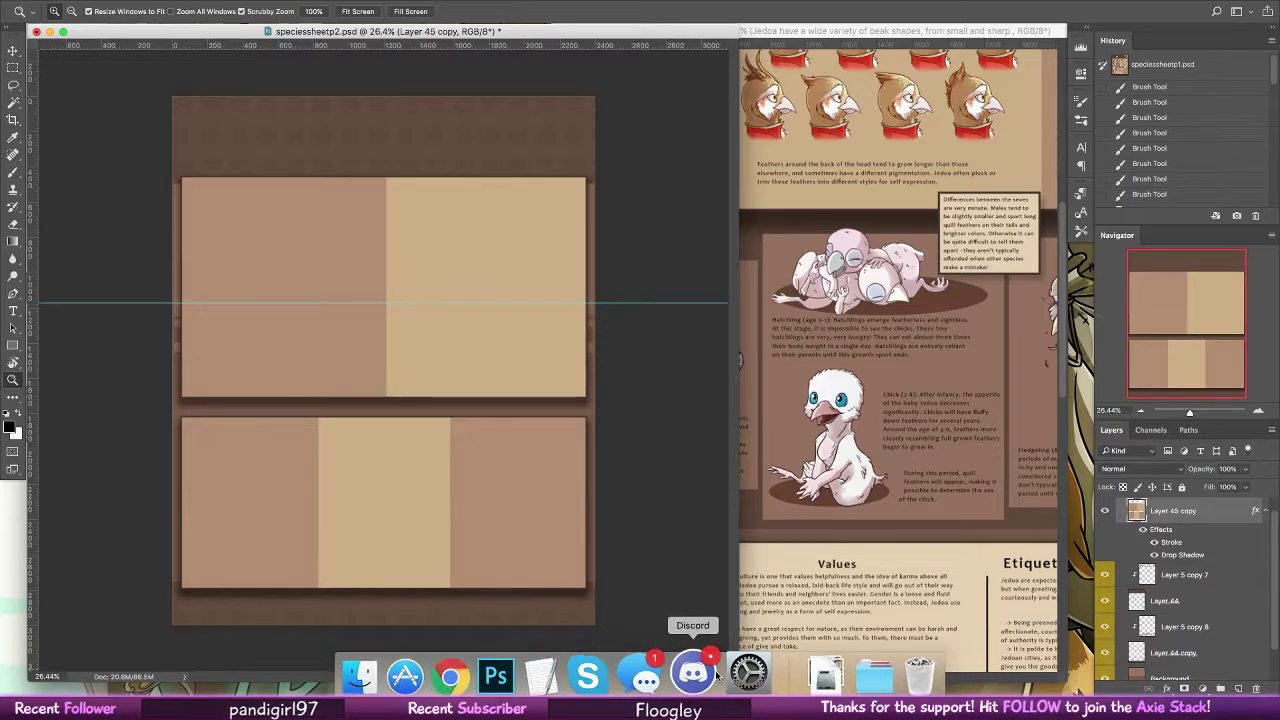
pyautogui.click(505, 418)
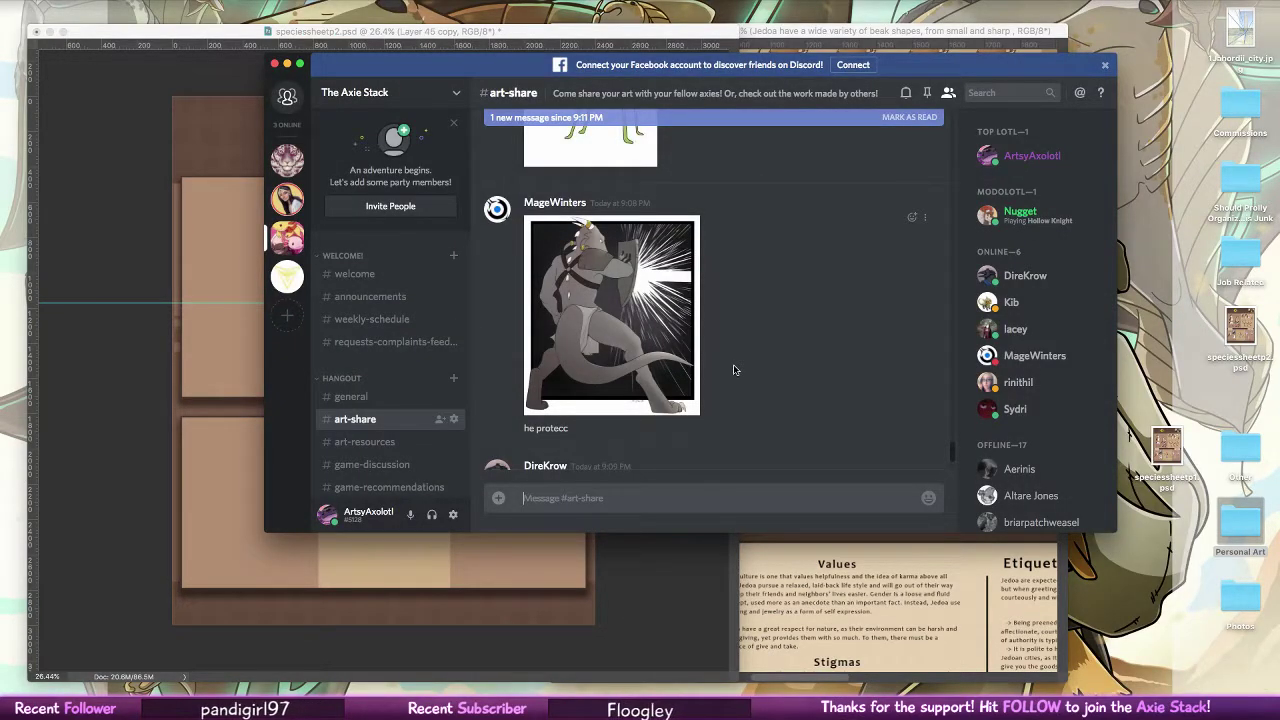
pyautogui.scroll(15, 735, 370)
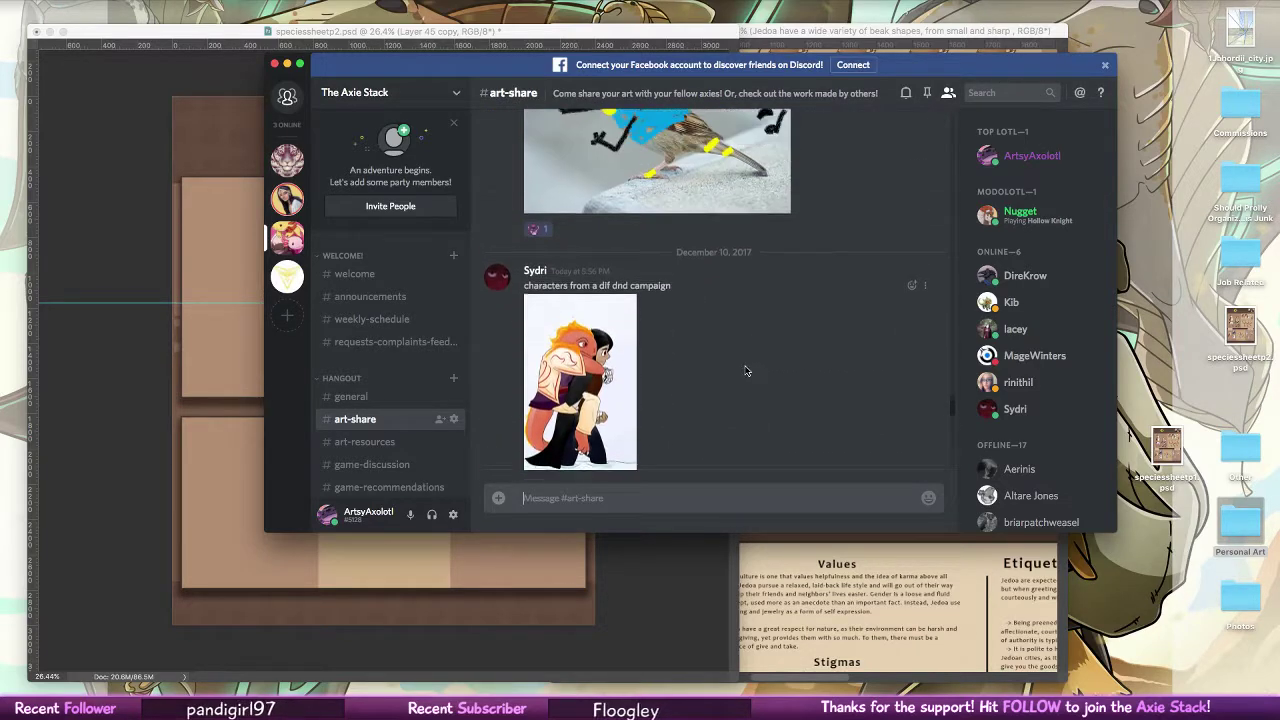
pyautogui.scroll(1, 745, 371)
pyautogui.scroll(10, 745, 403)
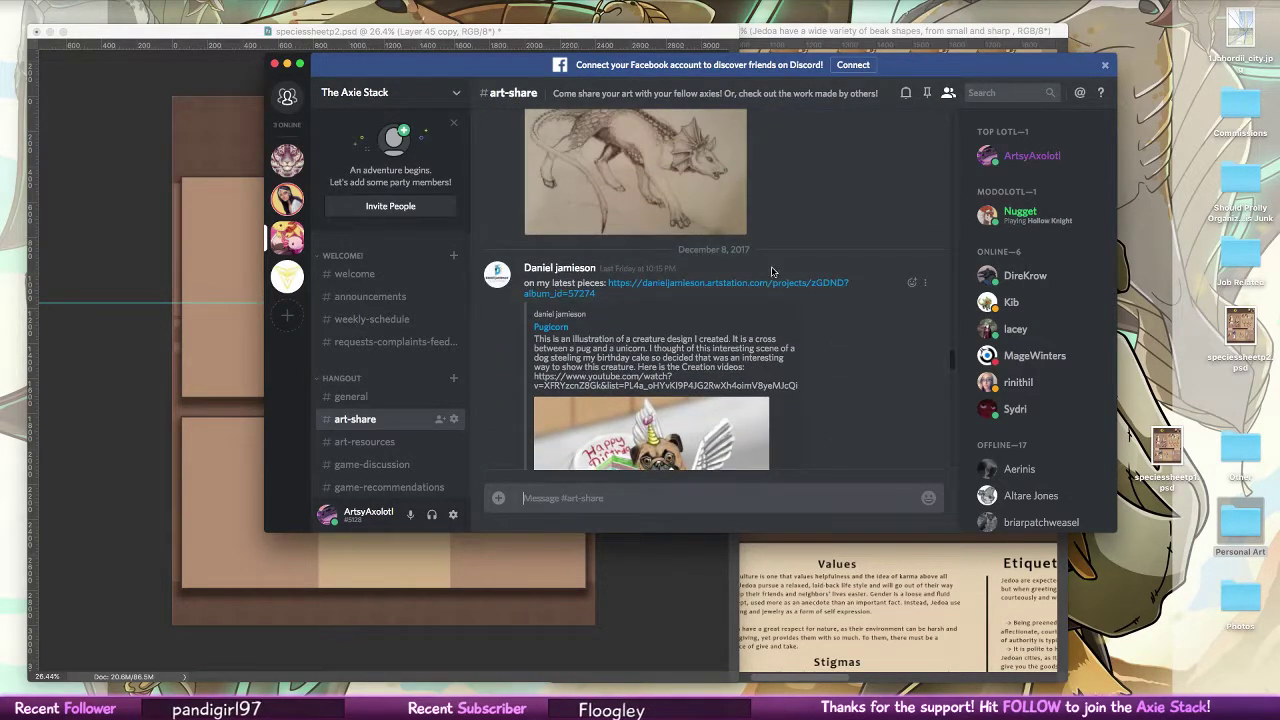
pyautogui.click(276, 64)
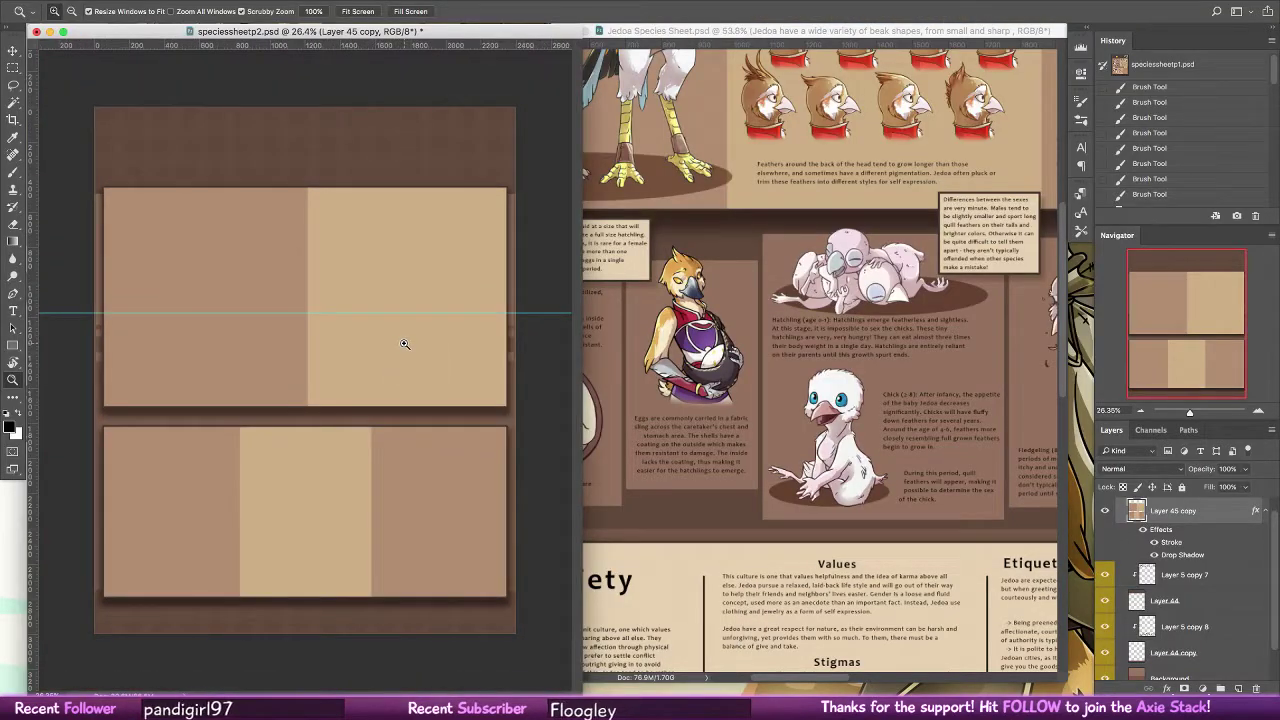
# Check the Lifecycle section on the reference sheet and delete the light panels of Layer 45 copy from speciessheetp2.psd
pyautogui.click(14, 66)
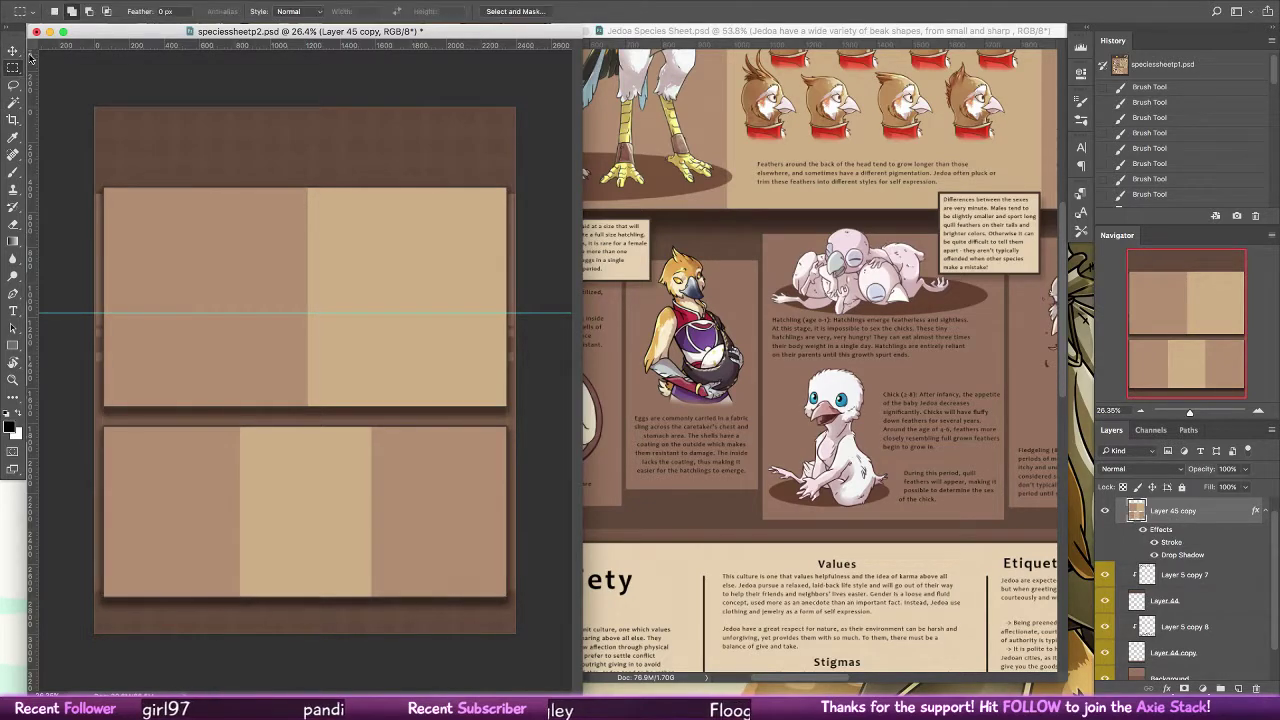
pyautogui.click(797, 354)
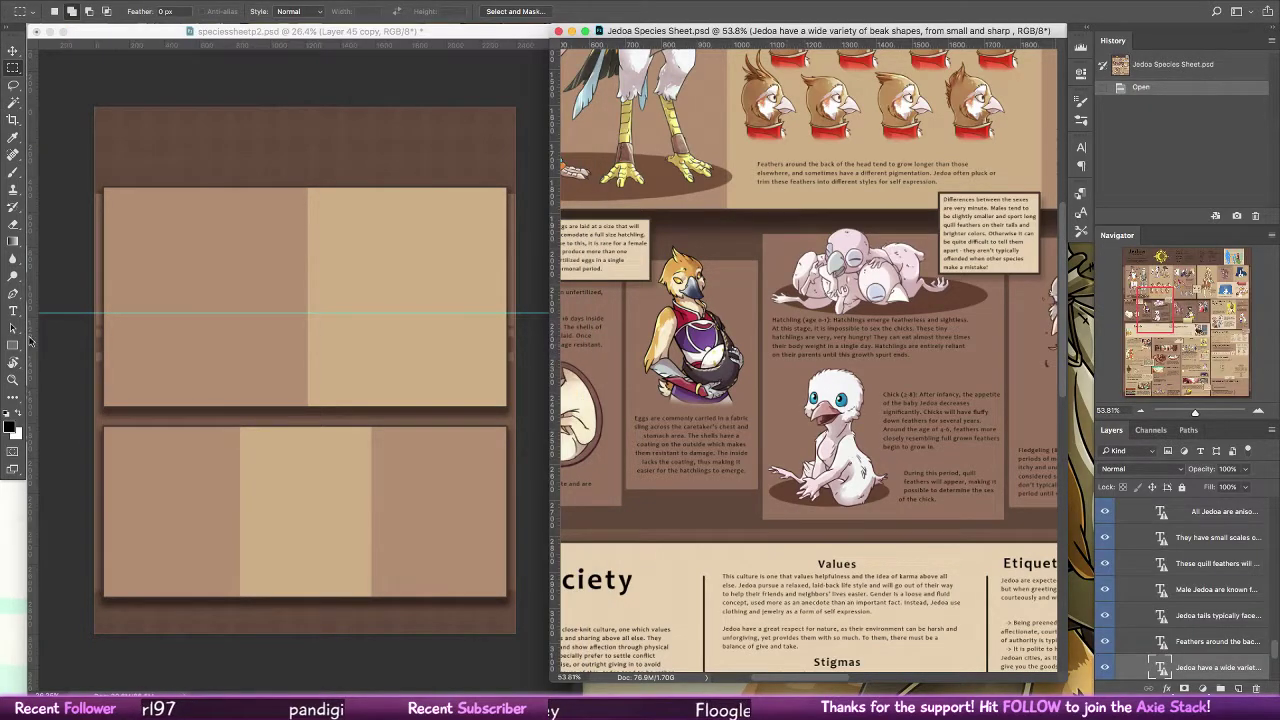
pyautogui.moveTo(783, 332); pyautogui.dragTo(969, 349)
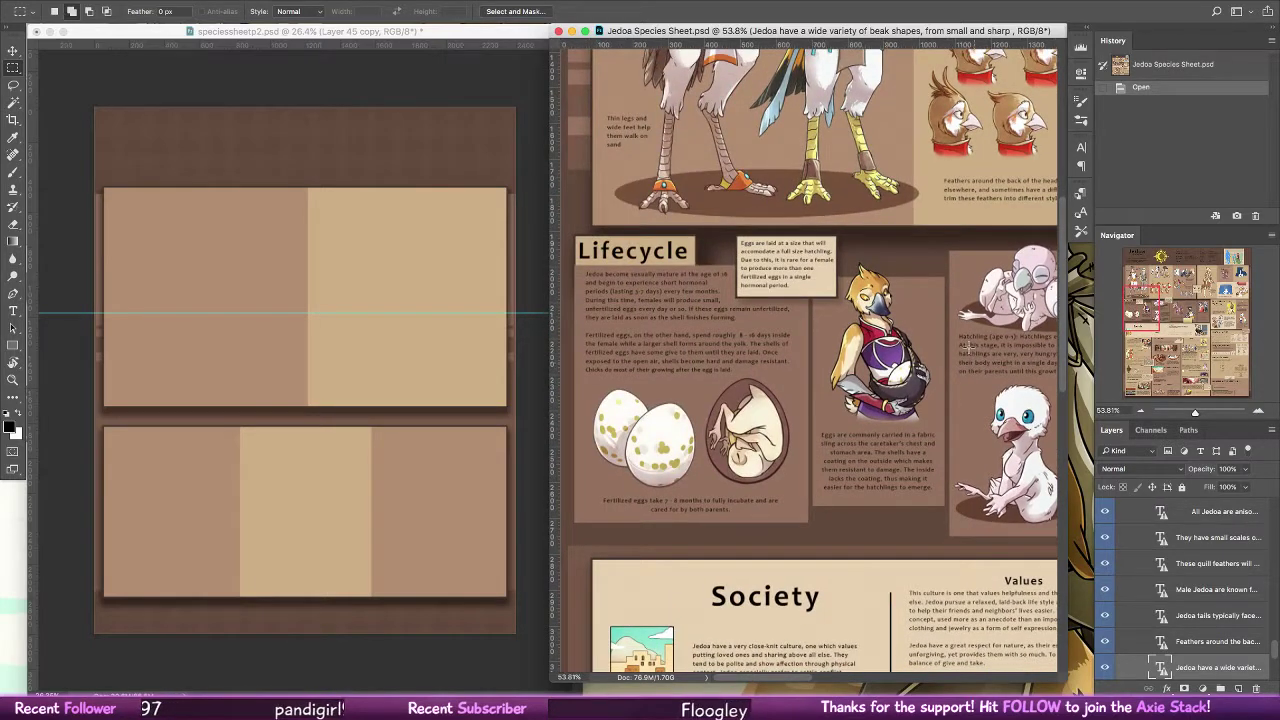
pyautogui.click(25, 377)
pyautogui.moveTo(1010, 308); pyautogui.dragTo(925, 316)
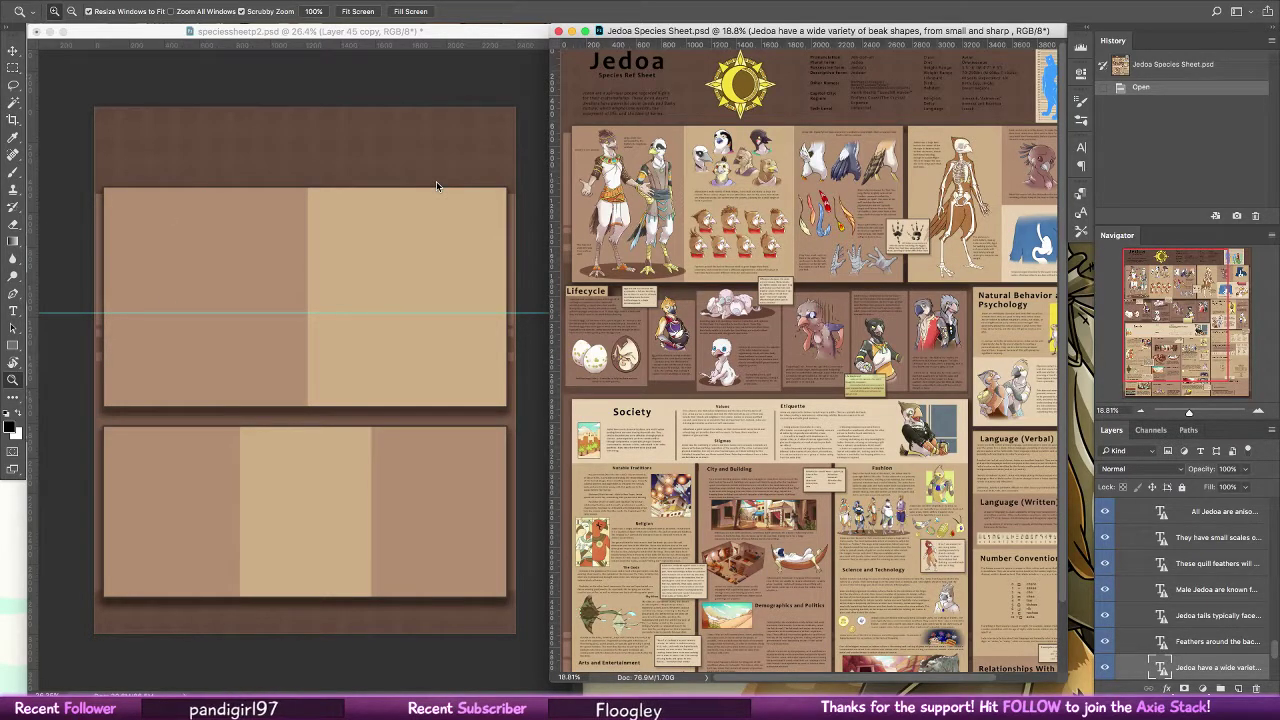
pyautogui.click(314, 436)
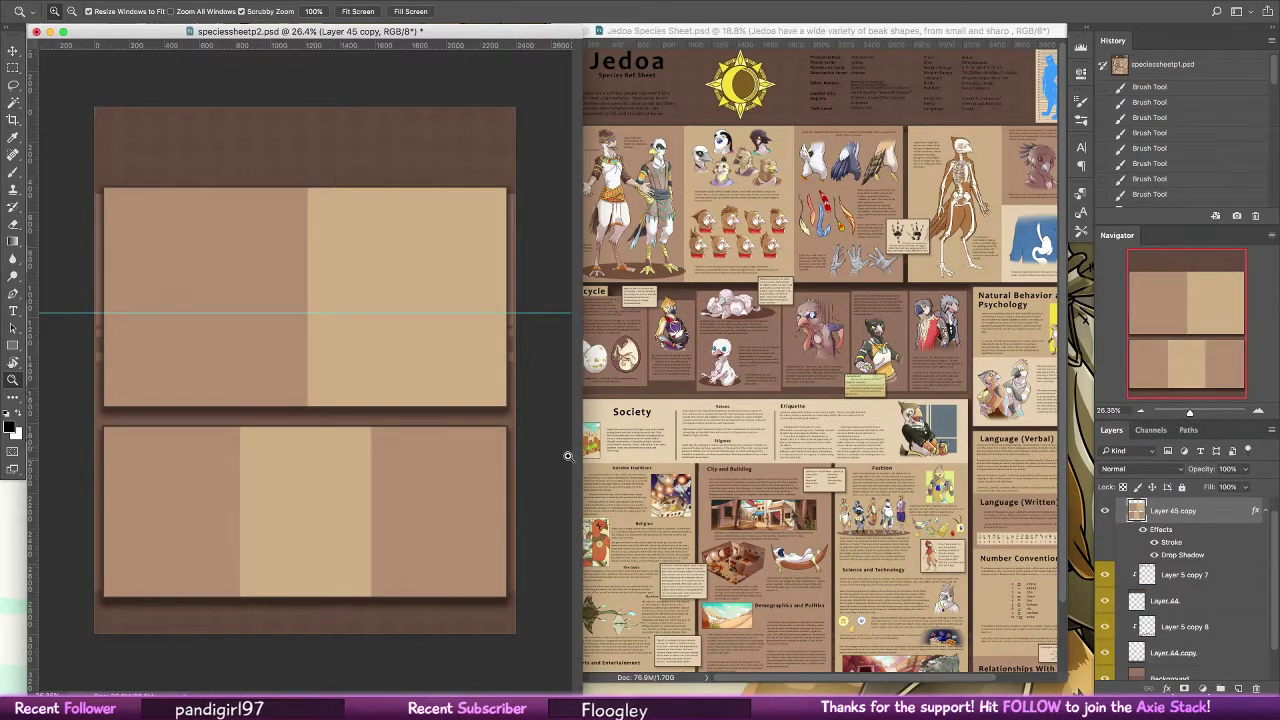
pyautogui.press('Delete')
# Copy the Lifecycle panel background and the Chick (2-8) text from the reference sheet into speciessheetp2.psd
pyautogui.click(630, 450)
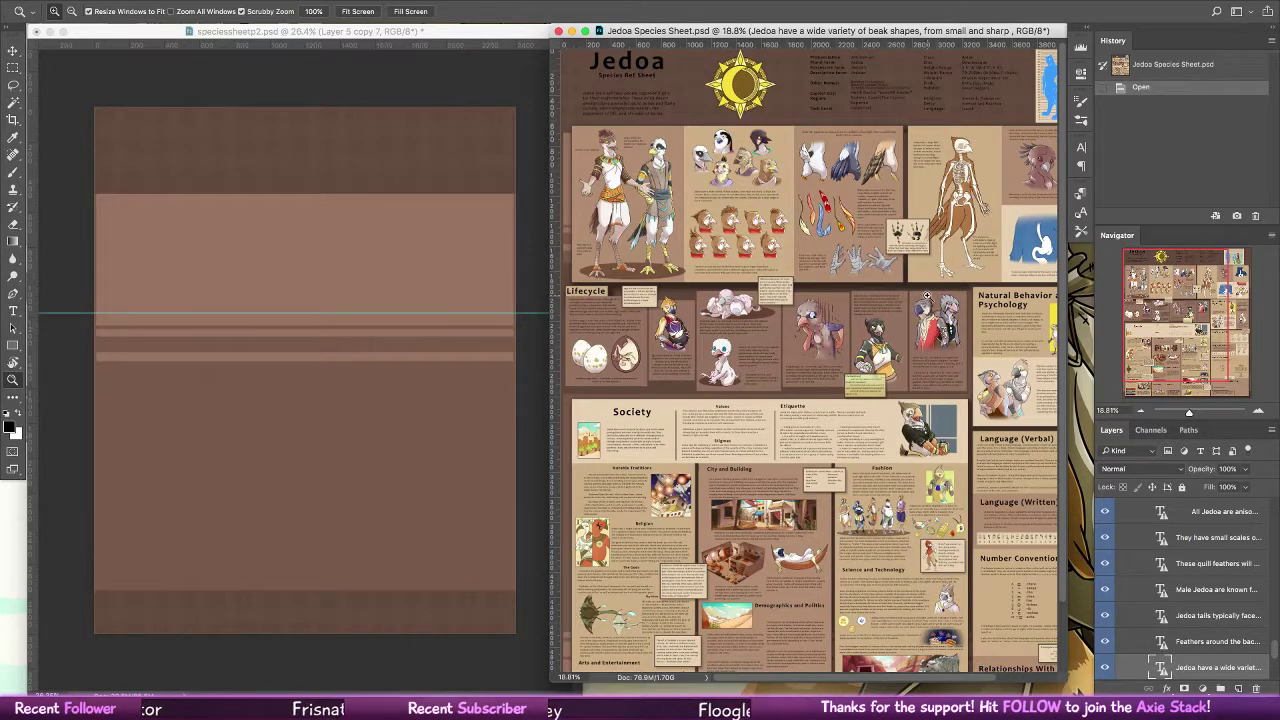
pyautogui.click(644, 232)
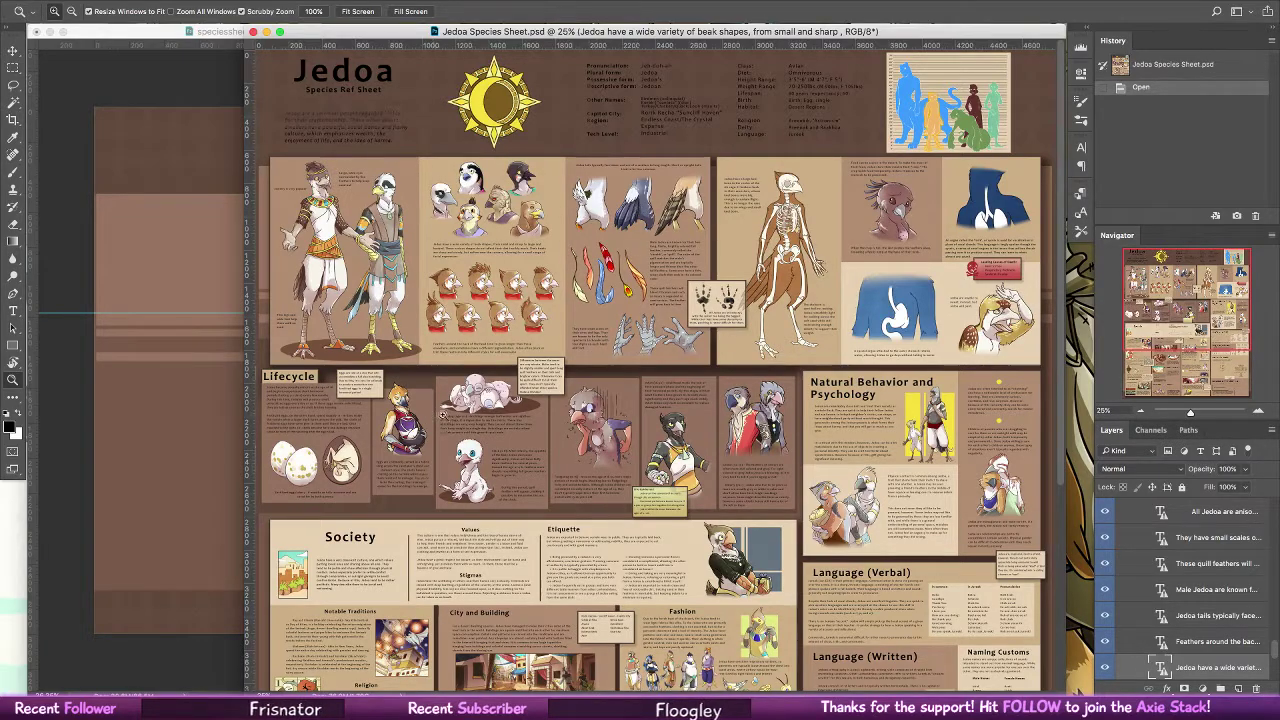
pyautogui.moveTo(443, 415)
pyautogui.mouseDown()
pyautogui.moveTo(720, 380)
pyautogui.moveTo(619, 394)
pyautogui.mouseUp()
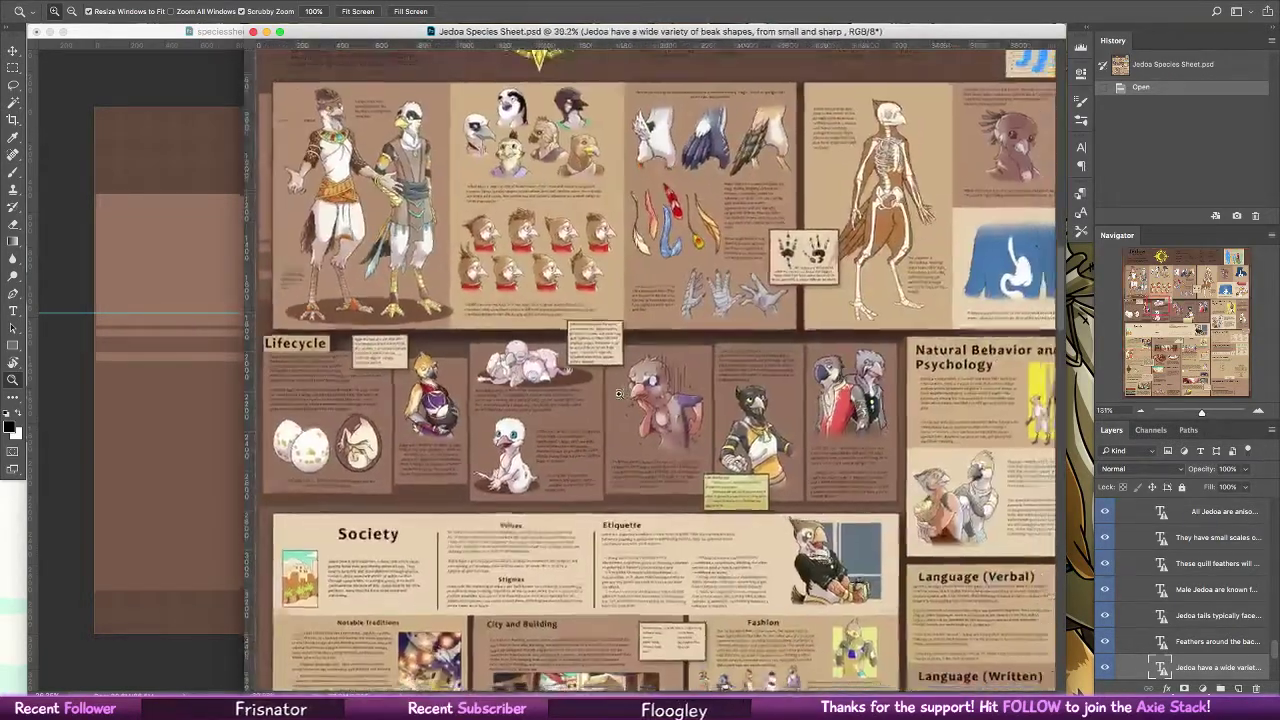
pyautogui.press('super+0')
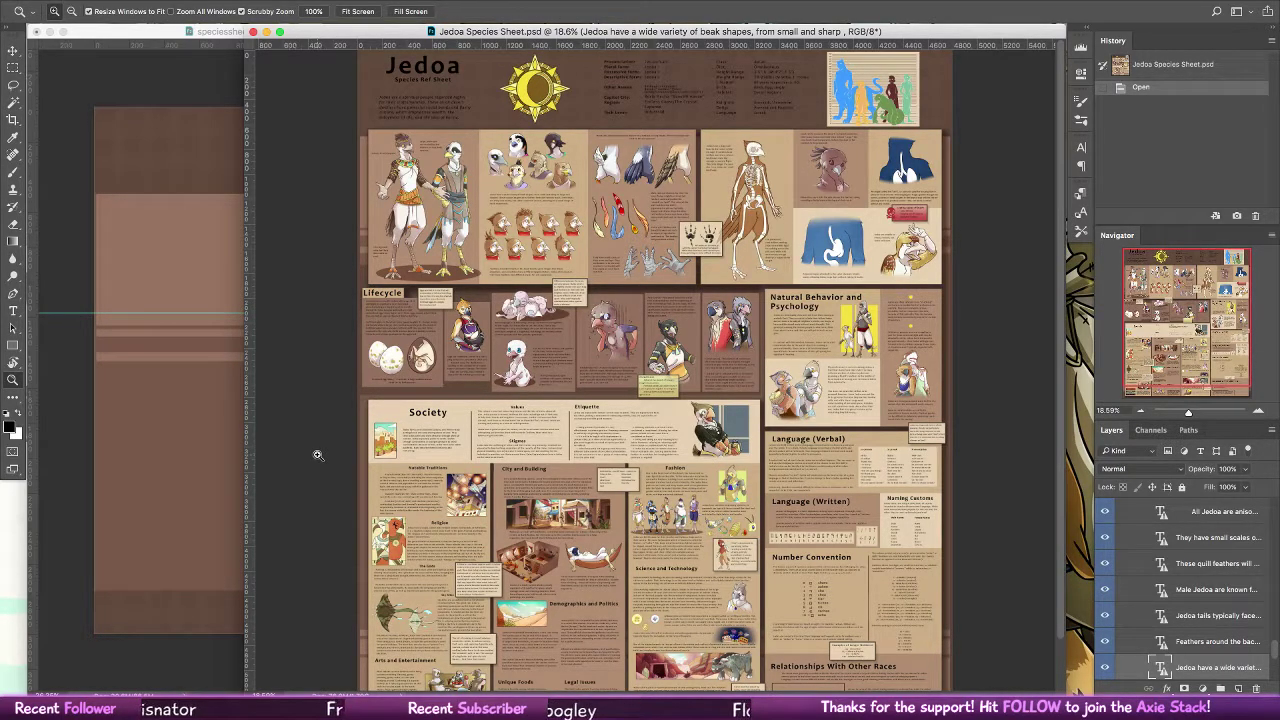
pyautogui.moveTo(424, 367); pyautogui.dragTo(520, 372)
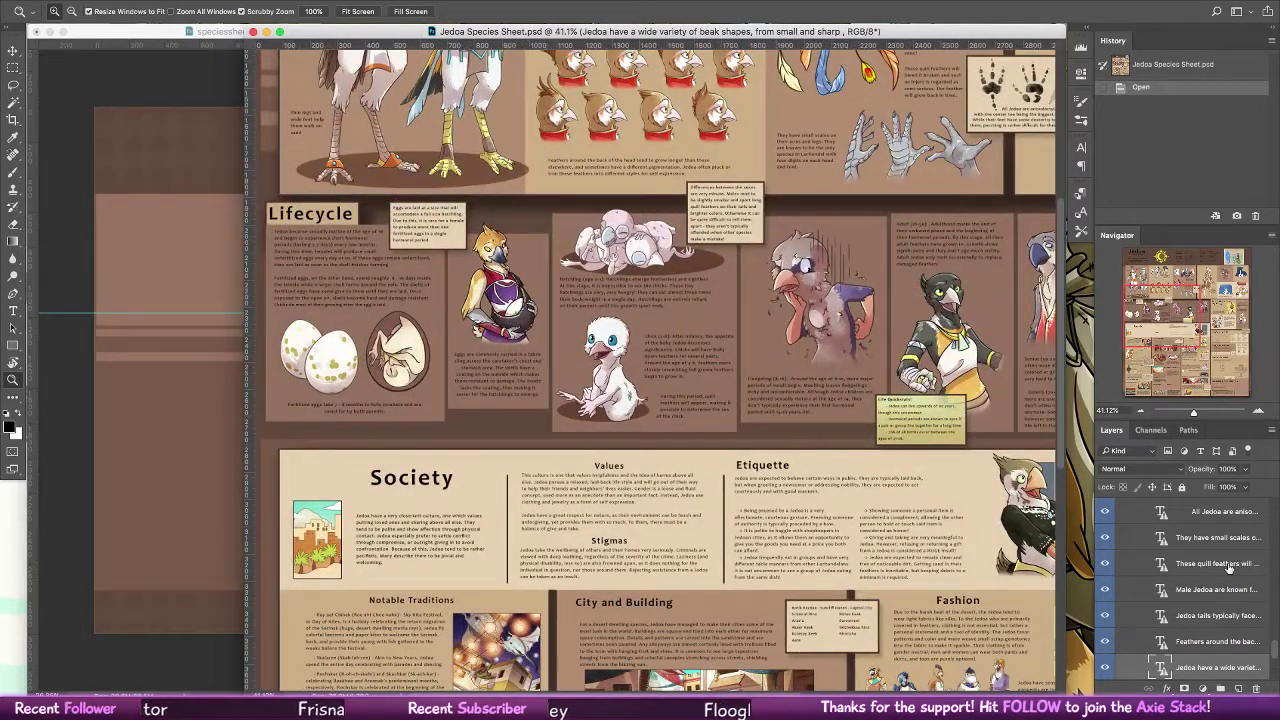
pyautogui.press('v')
pyautogui.click(425, 401)
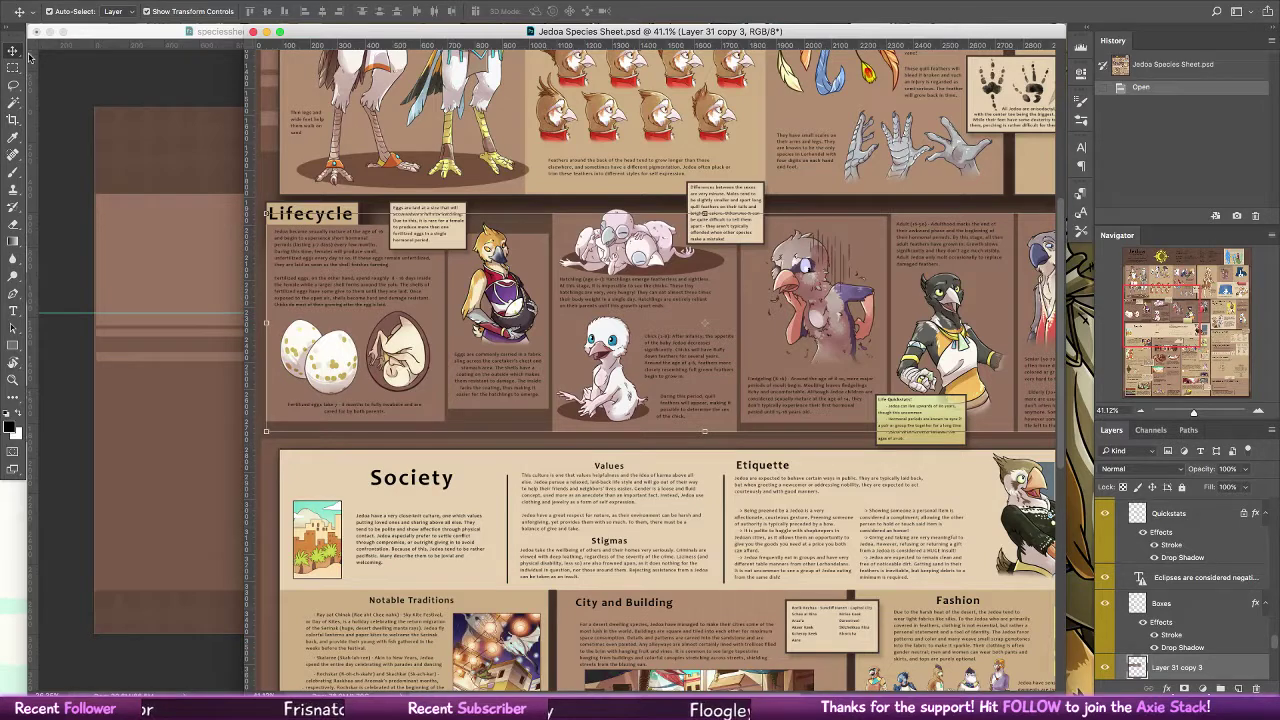
pyautogui.moveTo(693, 355); pyautogui.dragTo(485, 343)
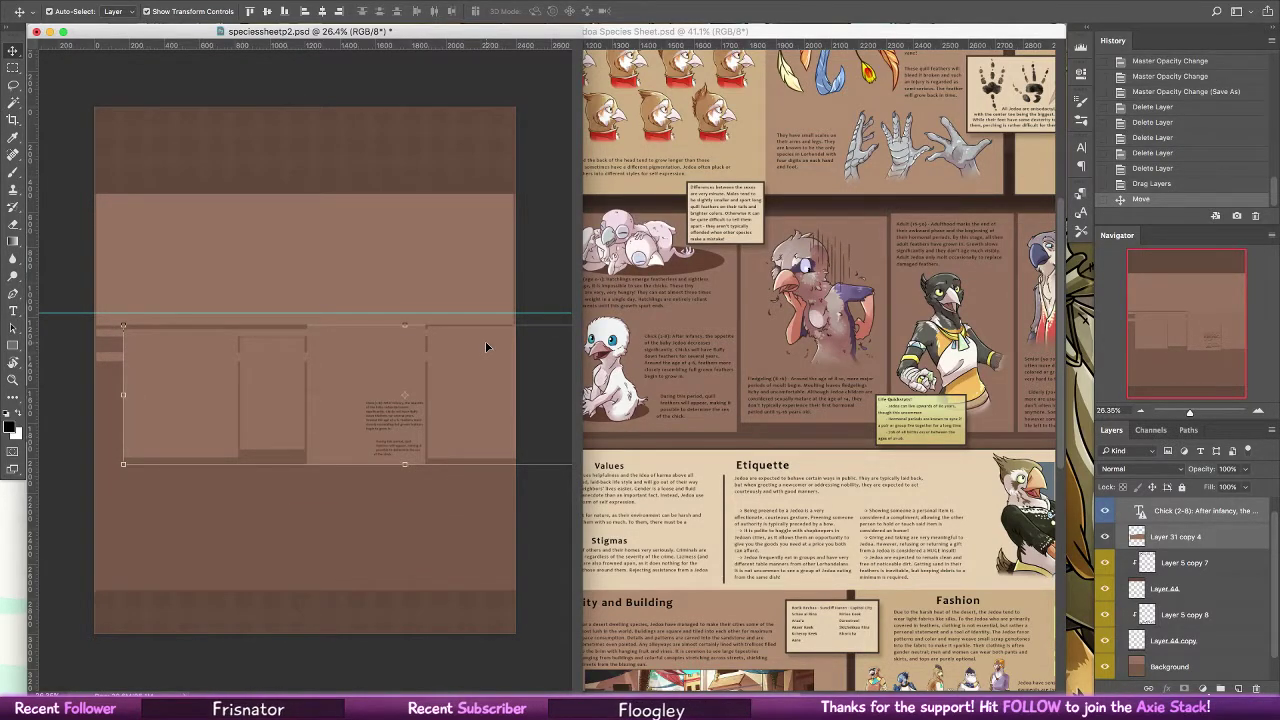
# Move the copied Lifecycle panels and chick text down to the lower edge of the second page
pyautogui.click(889, 300)
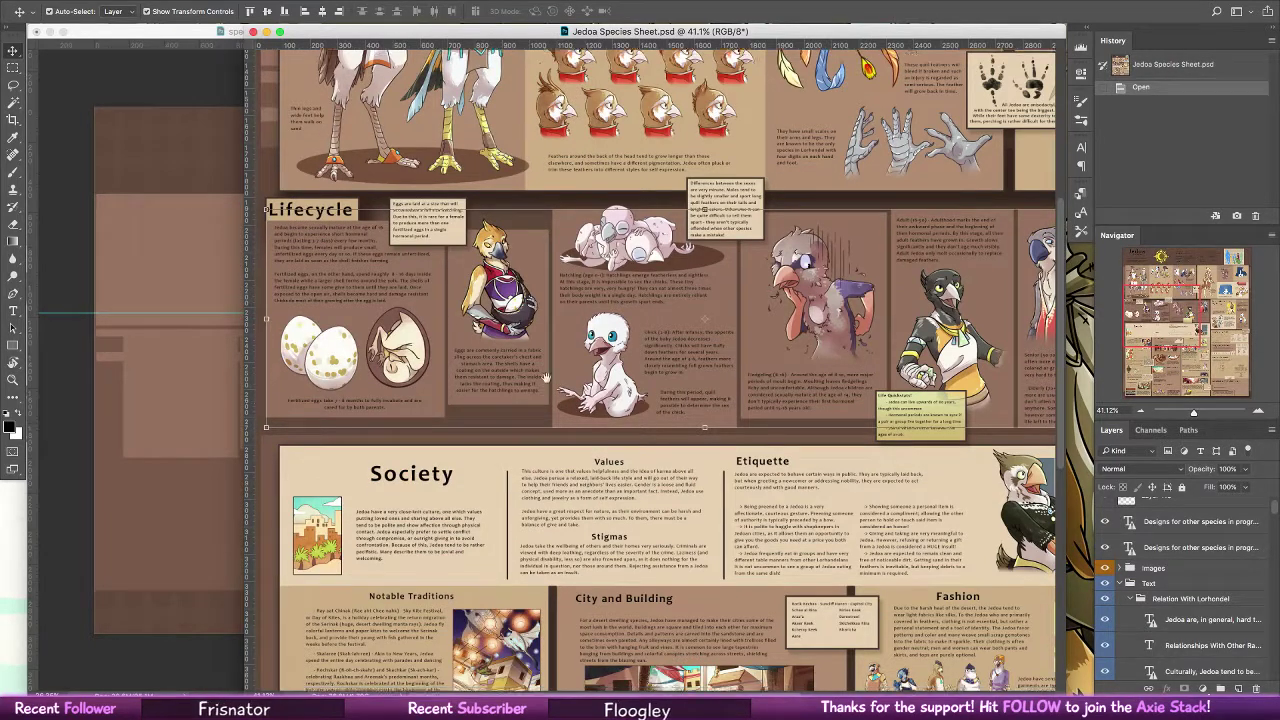
pyautogui.scroll(-1, 510, 427)
pyautogui.hotkey('ctrl', 'Tab')
pyautogui.moveTo(371, 400); pyautogui.dragTo(347, 573)
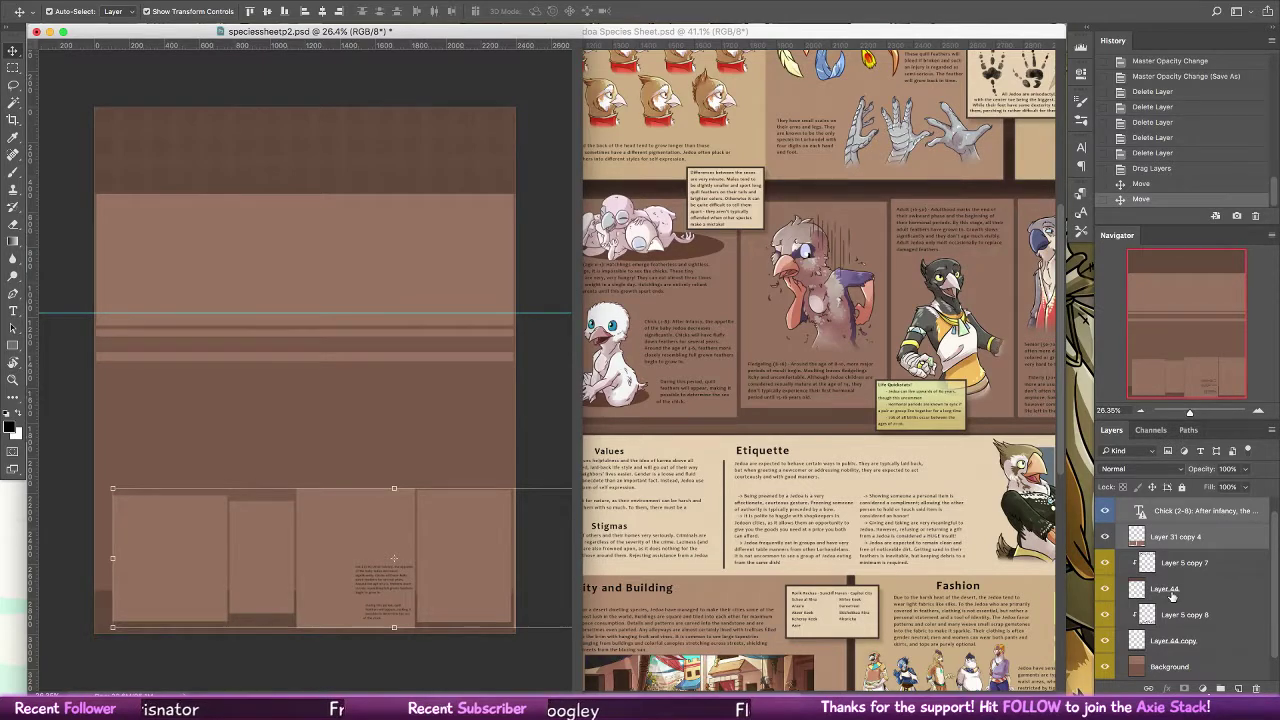
# Hide Layer 44, Layer 5 copy 8 and Layer 44 copy in speciessheetp2.psd, and look over the sections of the full reference sheet
pyautogui.click(1104, 614)
pyautogui.click(1105, 589)
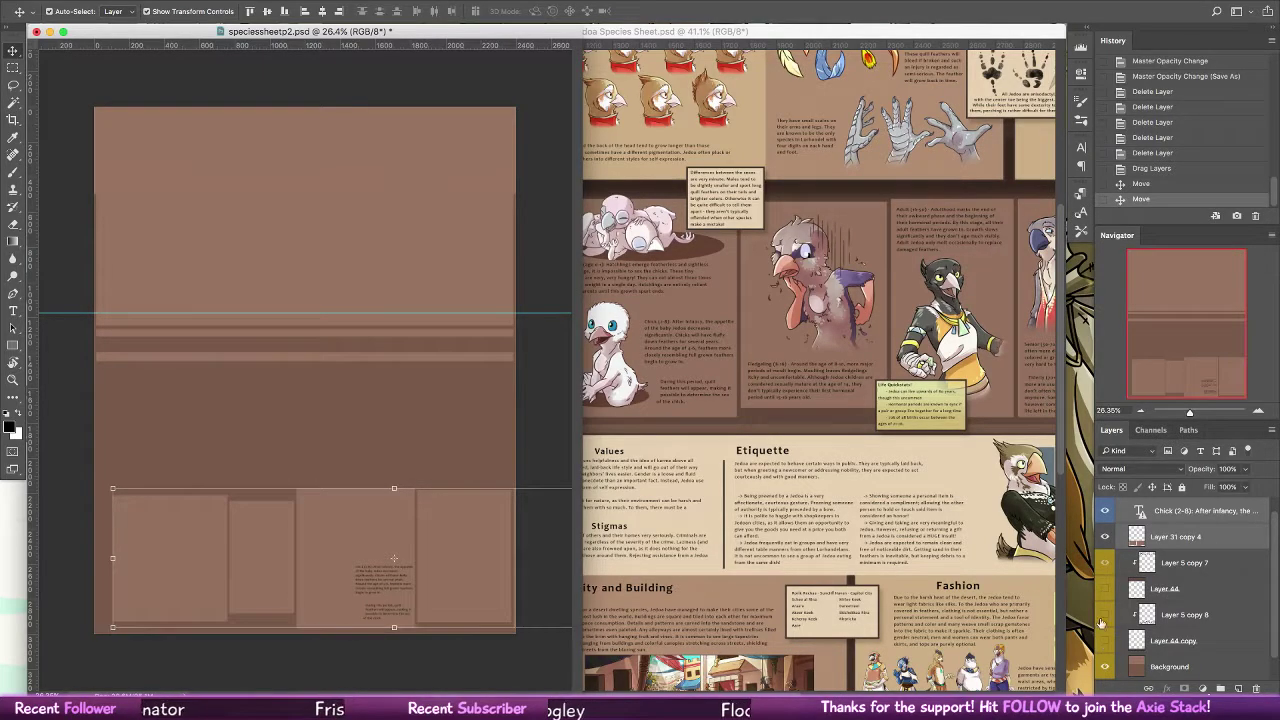
pyautogui.click(961, 496)
pyautogui.scroll(-10, 961, 496)
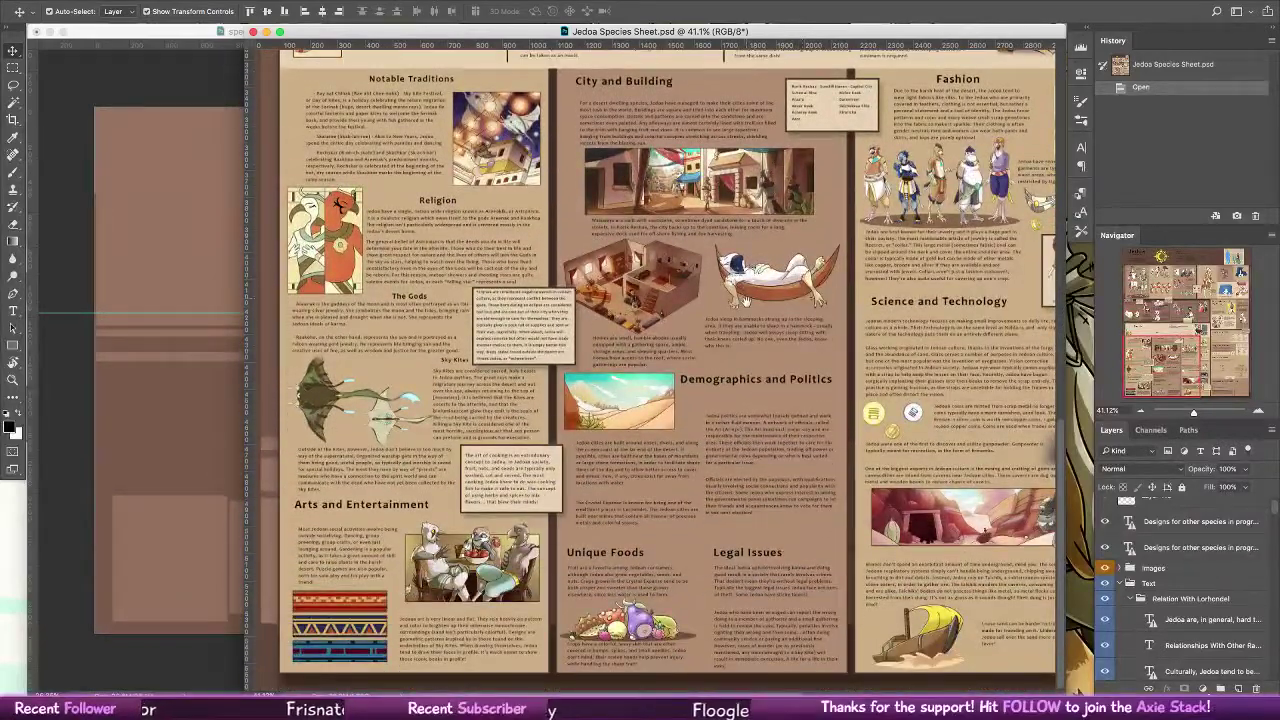
pyautogui.scroll(15, 700, 579)
pyautogui.scroll(3, 700, 579)
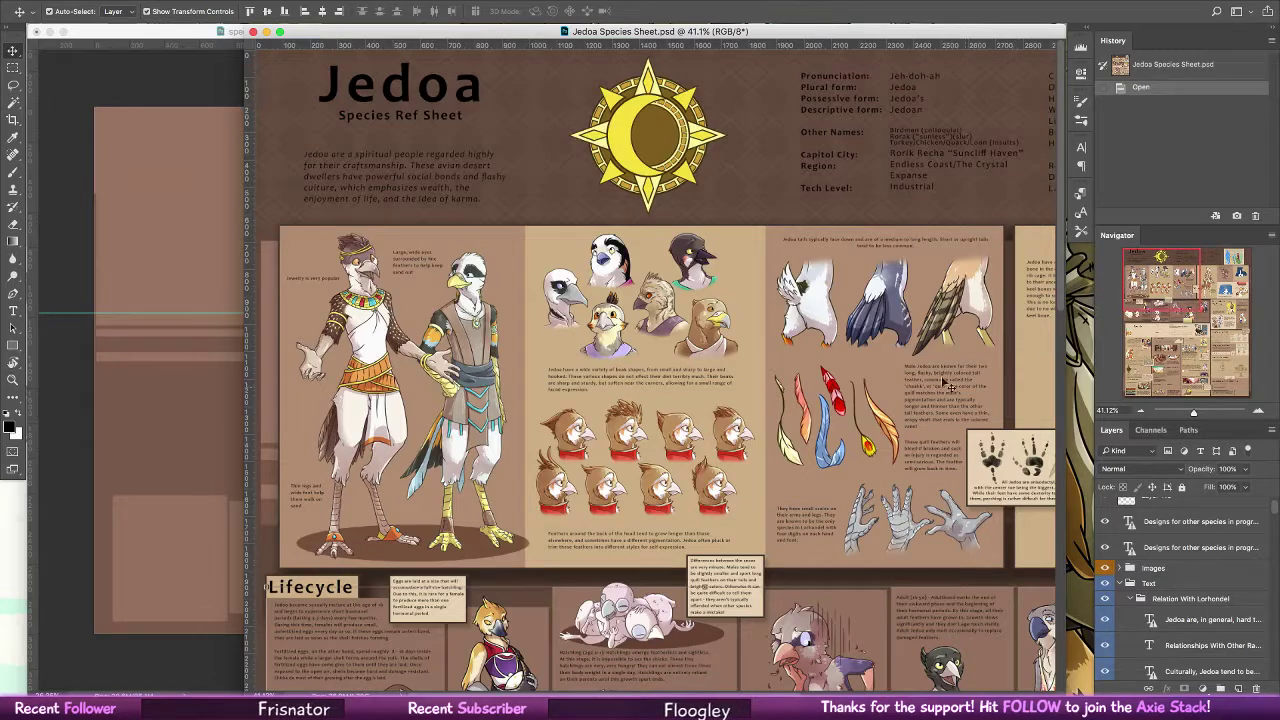
# Move the copied Lifecycle panels in speciessheetp2.psd up beneath the horizontal bands and delete the Chick (2-8) text layer
pyautogui.click(209, 482)
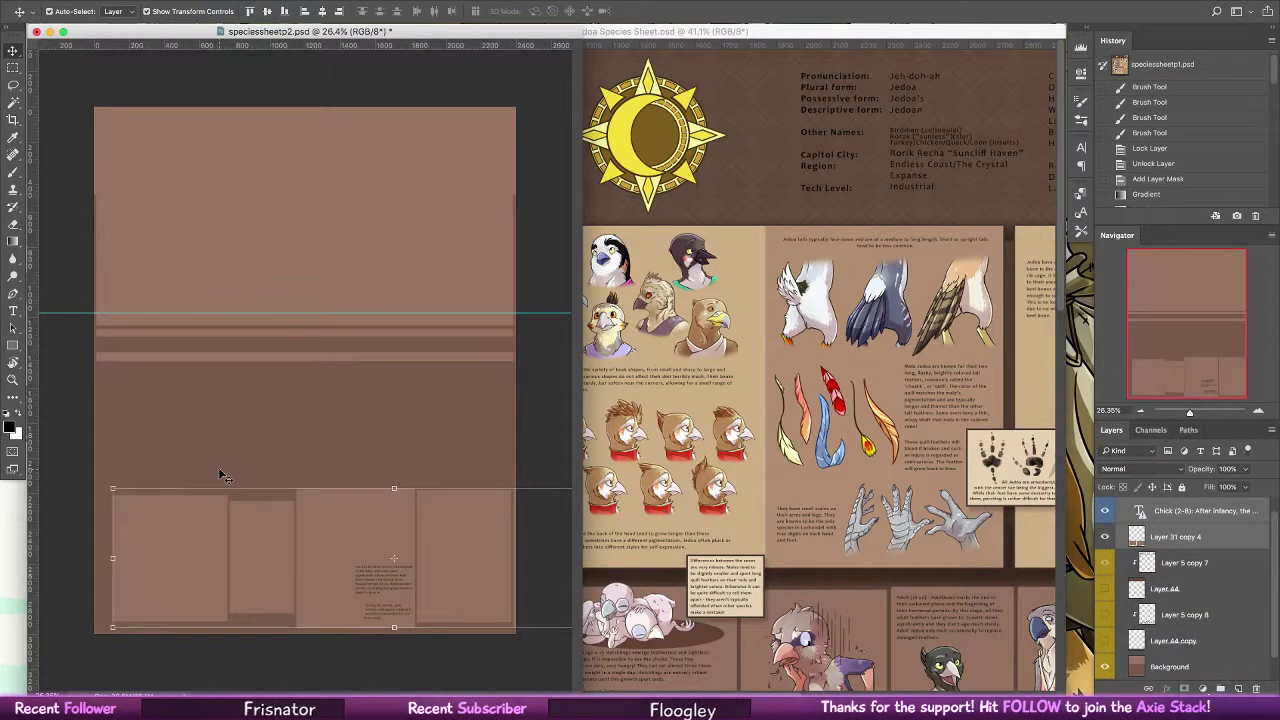
pyautogui.moveTo(218, 467); pyautogui.dragTo(340, 420)
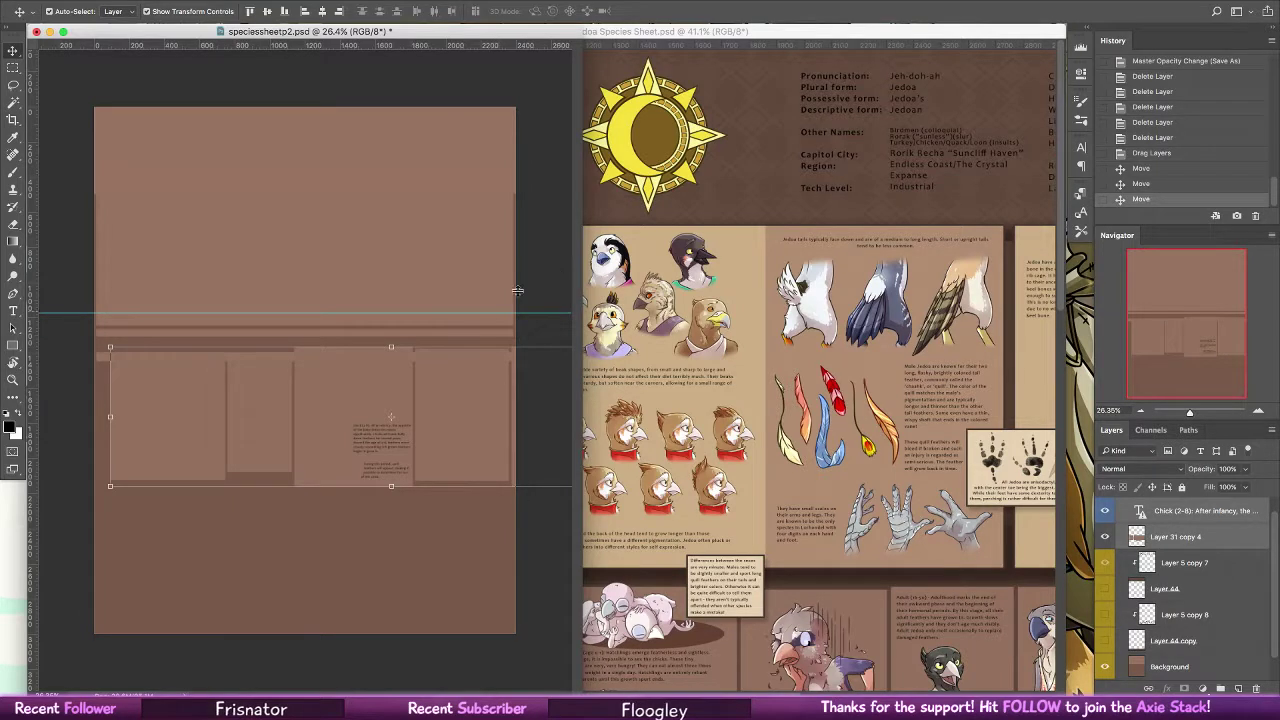
pyautogui.moveTo(455, 432); pyautogui.dragTo(450, 419)
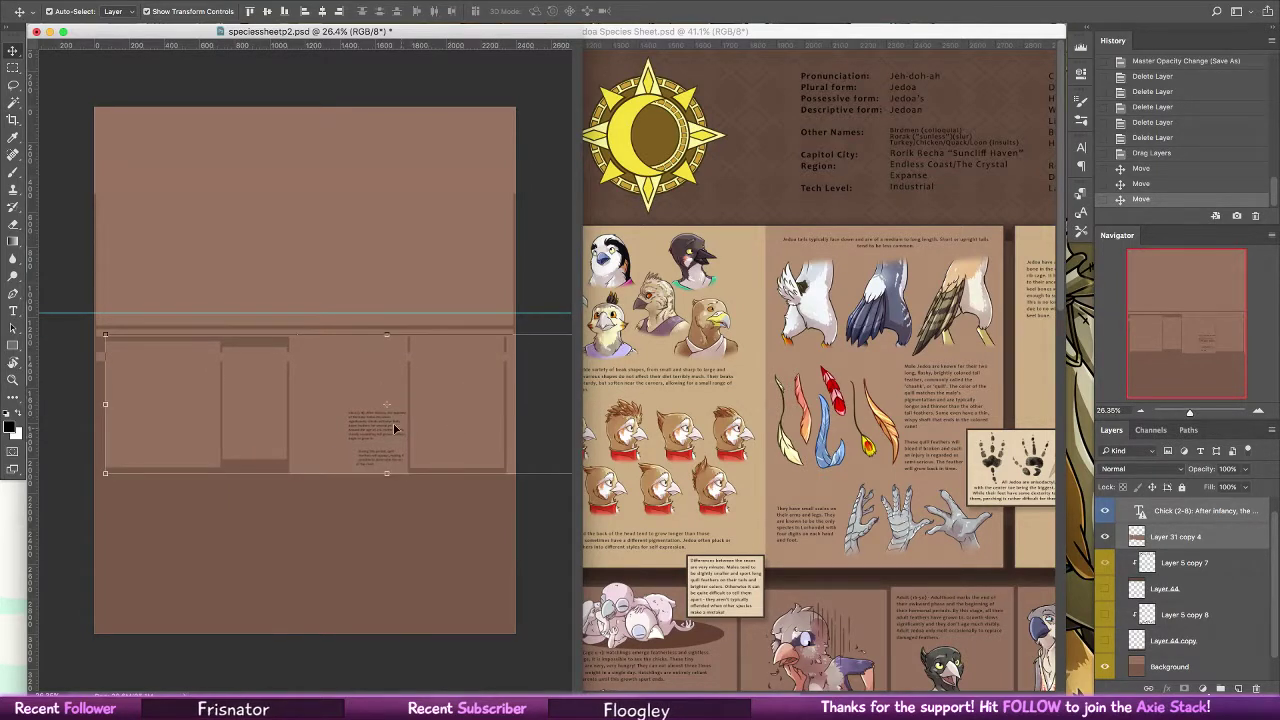
pyautogui.click(1189, 514)
pyautogui.press('Delete')
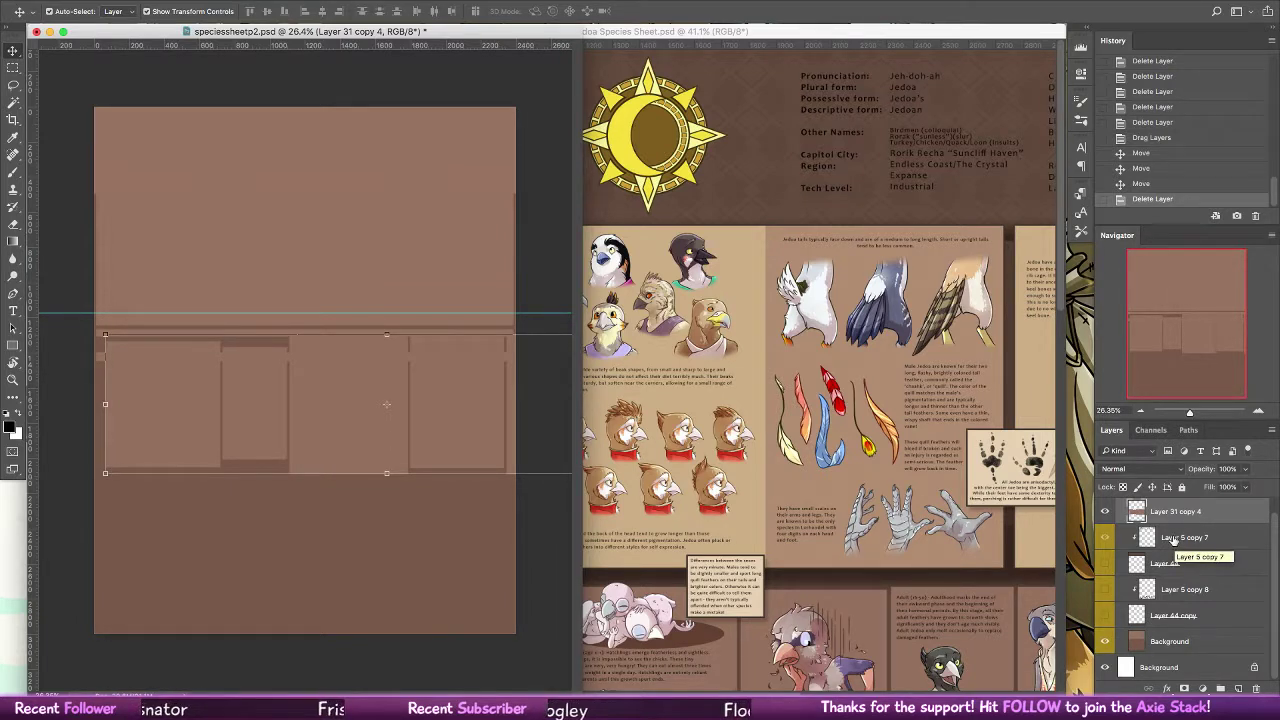
# Switch to Google Chrome and open the artist profile at artstation.com/fris
pyautogui.moveTo(496, 680)
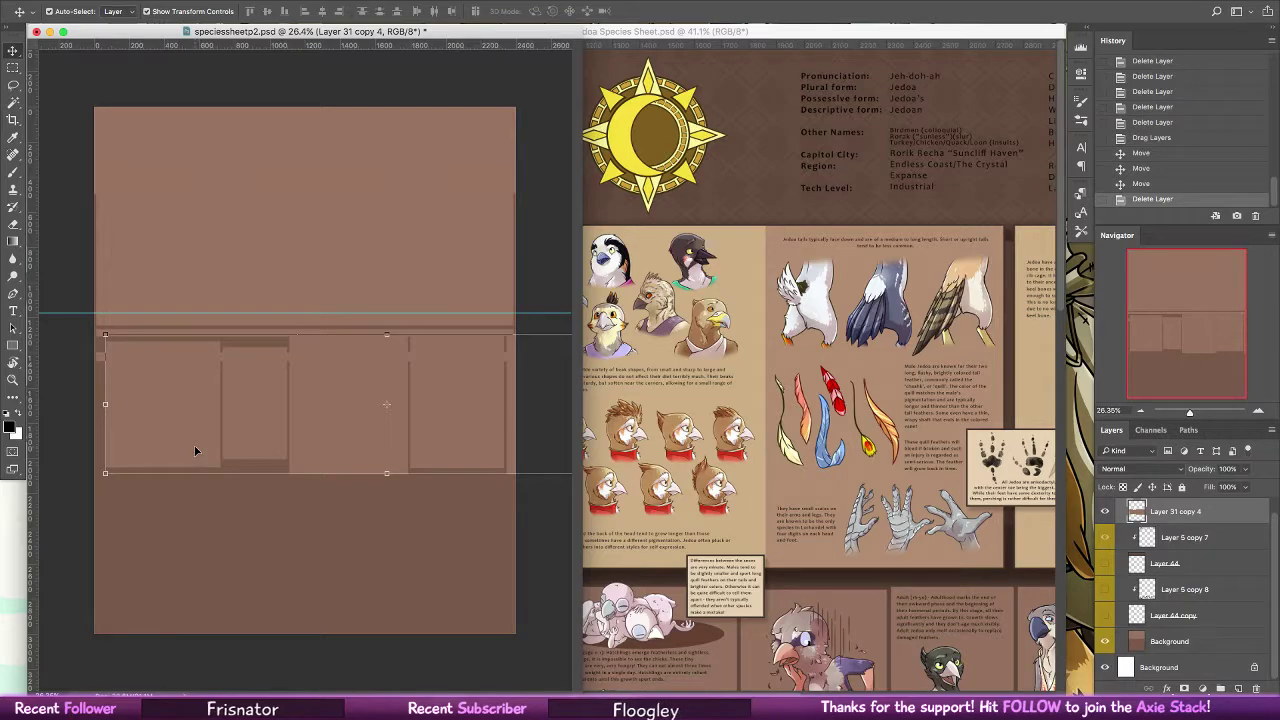
pyautogui.click(466, 674)
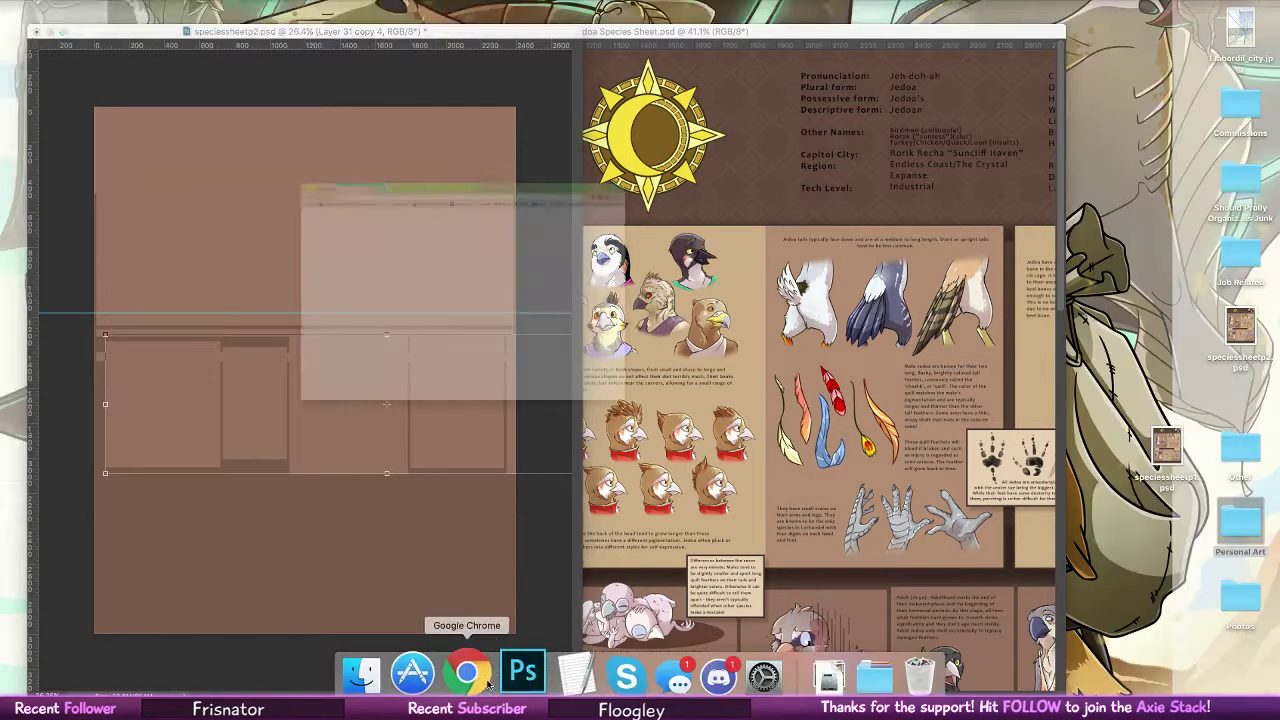
pyautogui.write('art')
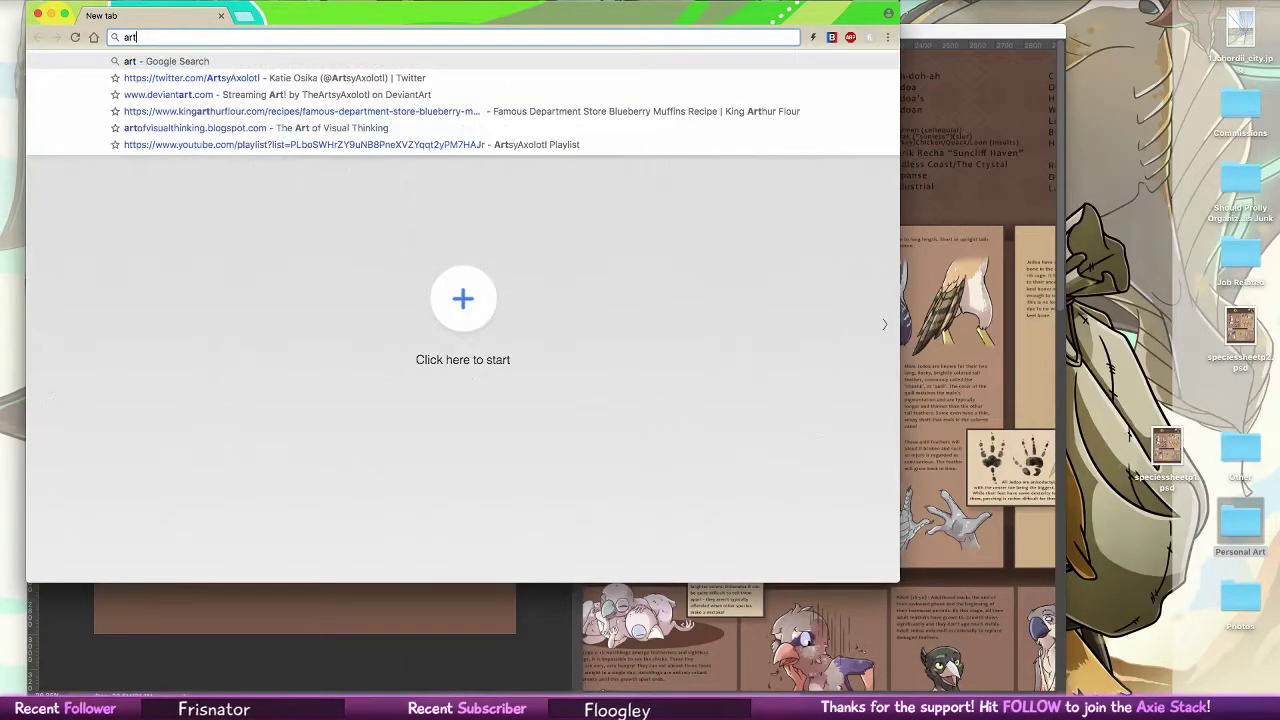
pyautogui.write('station')
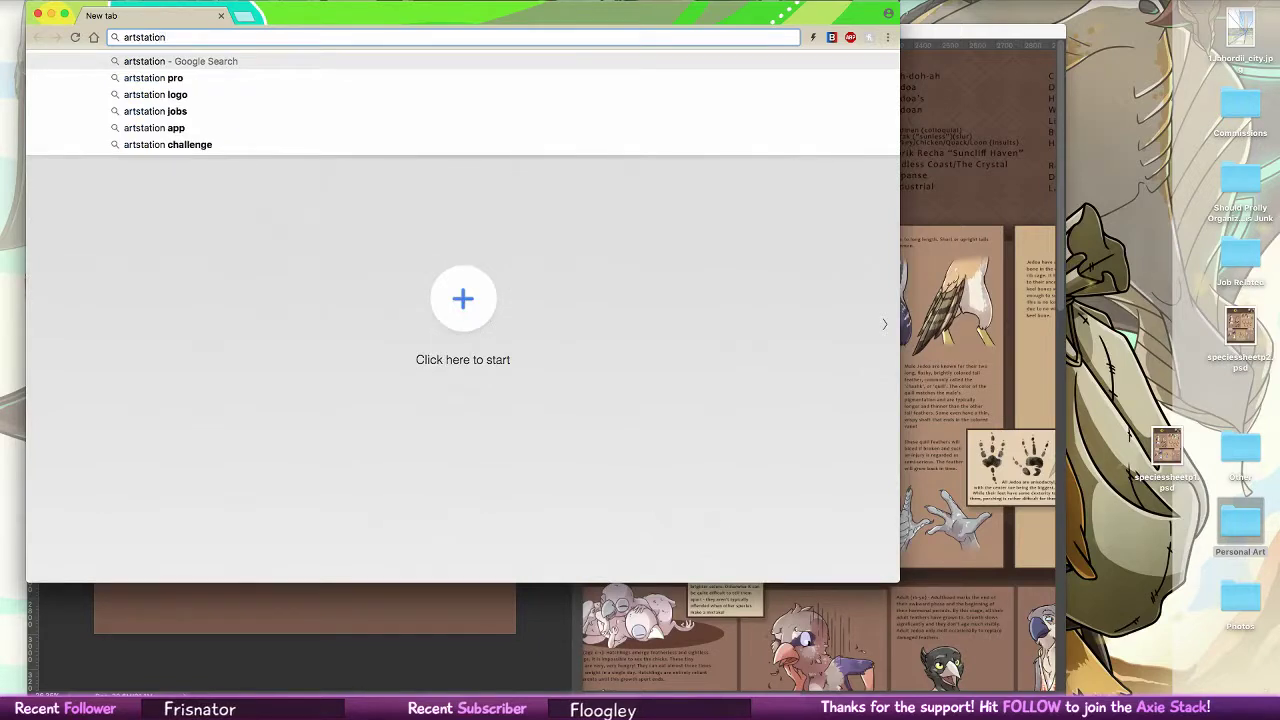
pyautogui.write('.')
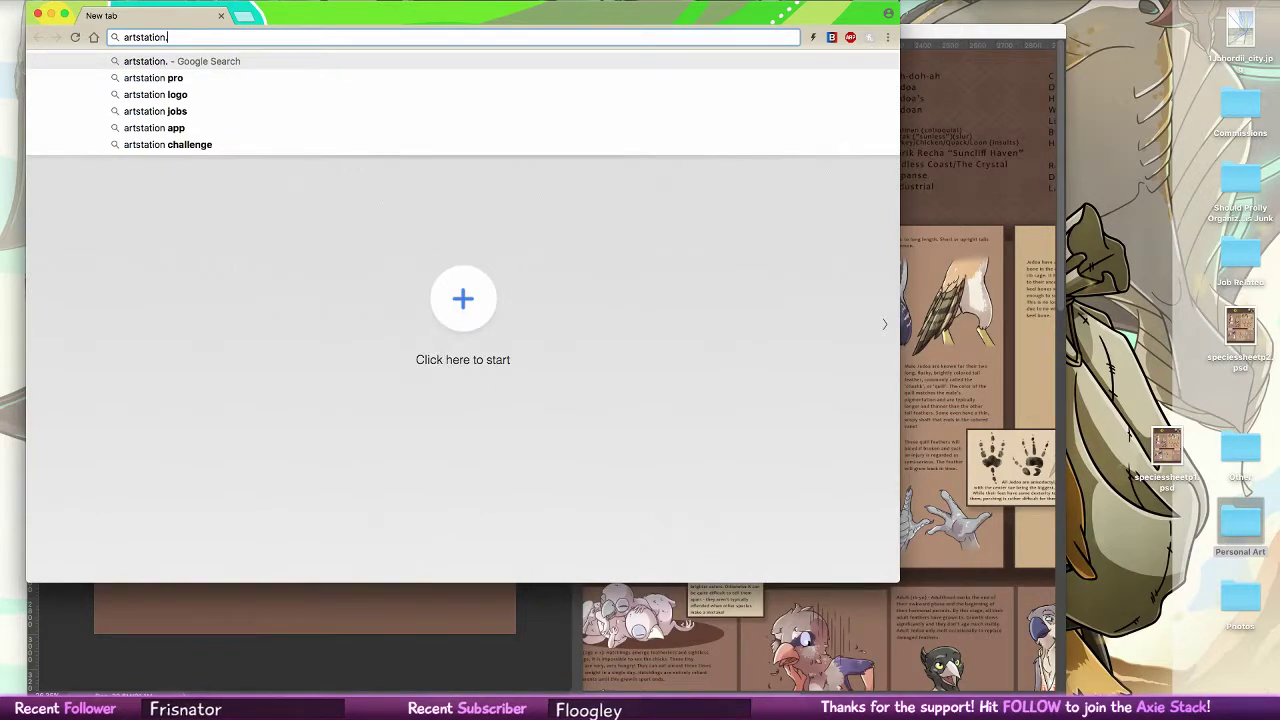
pyautogui.write('com/')
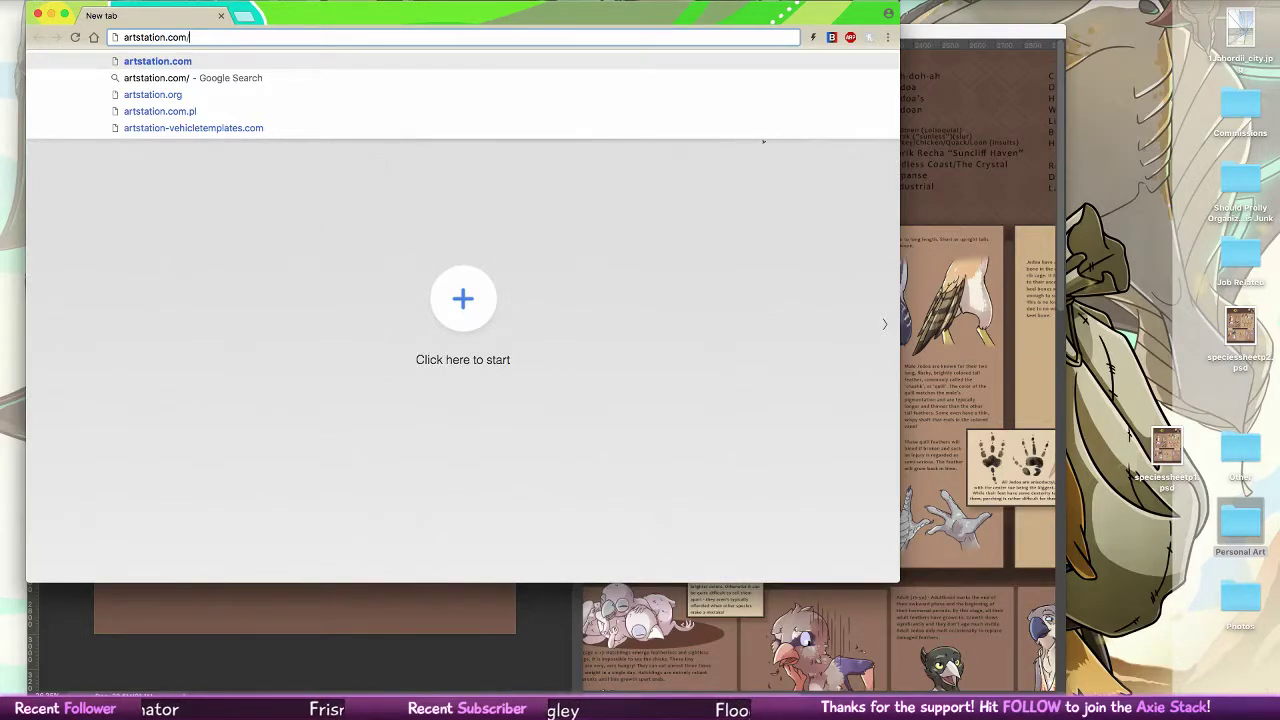
pyautogui.write('frsi')
pyautogui.press('BackSpace')
pyautogui.press('BackSpace')
pyautogui.write('is')
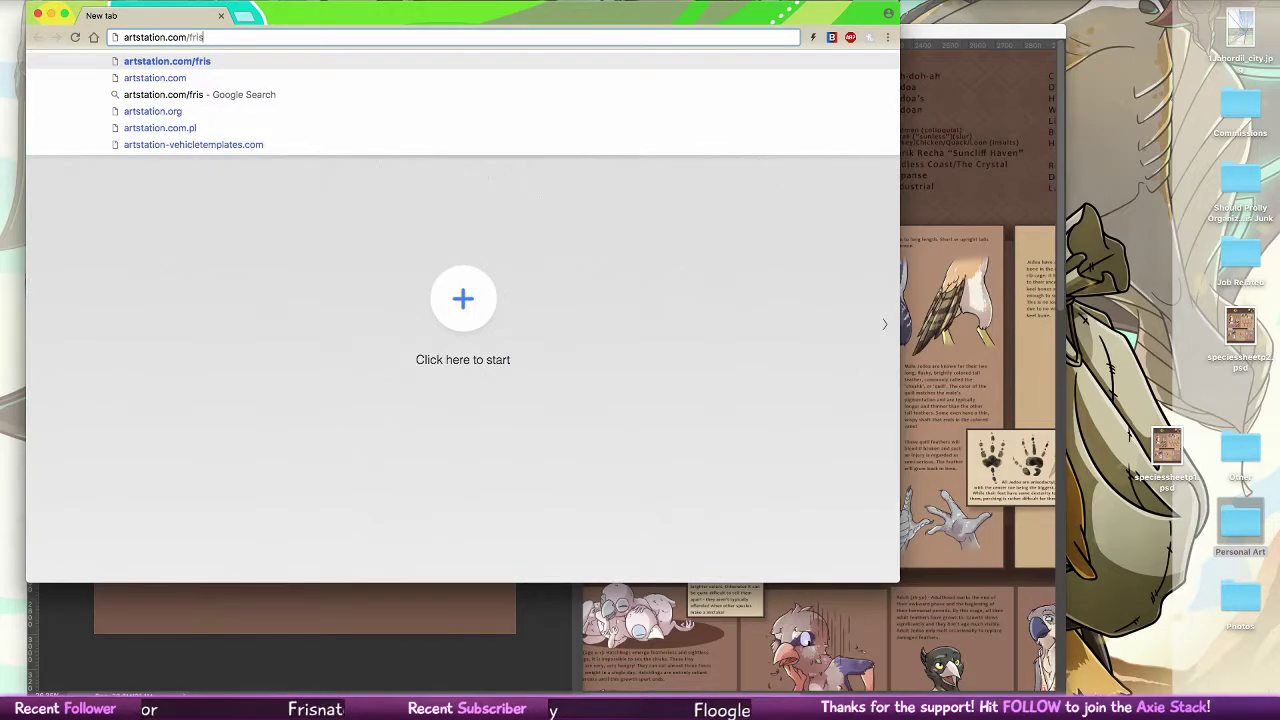
pyautogui.press('Return')
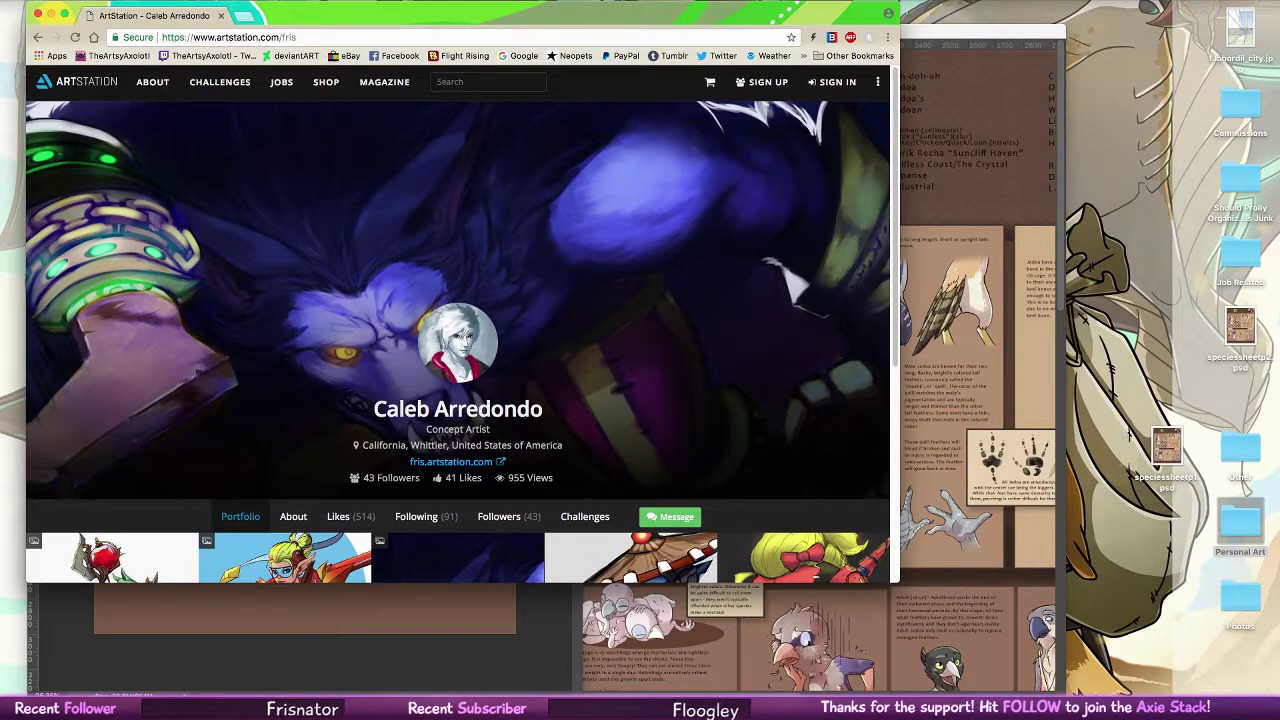
# Browse the artist's portfolio, examine the Project Atlas artwork through the Shipyards designs, and close the page
pyautogui.scroll(-3, 789, 371)
pyautogui.scroll(-5, 789, 371)
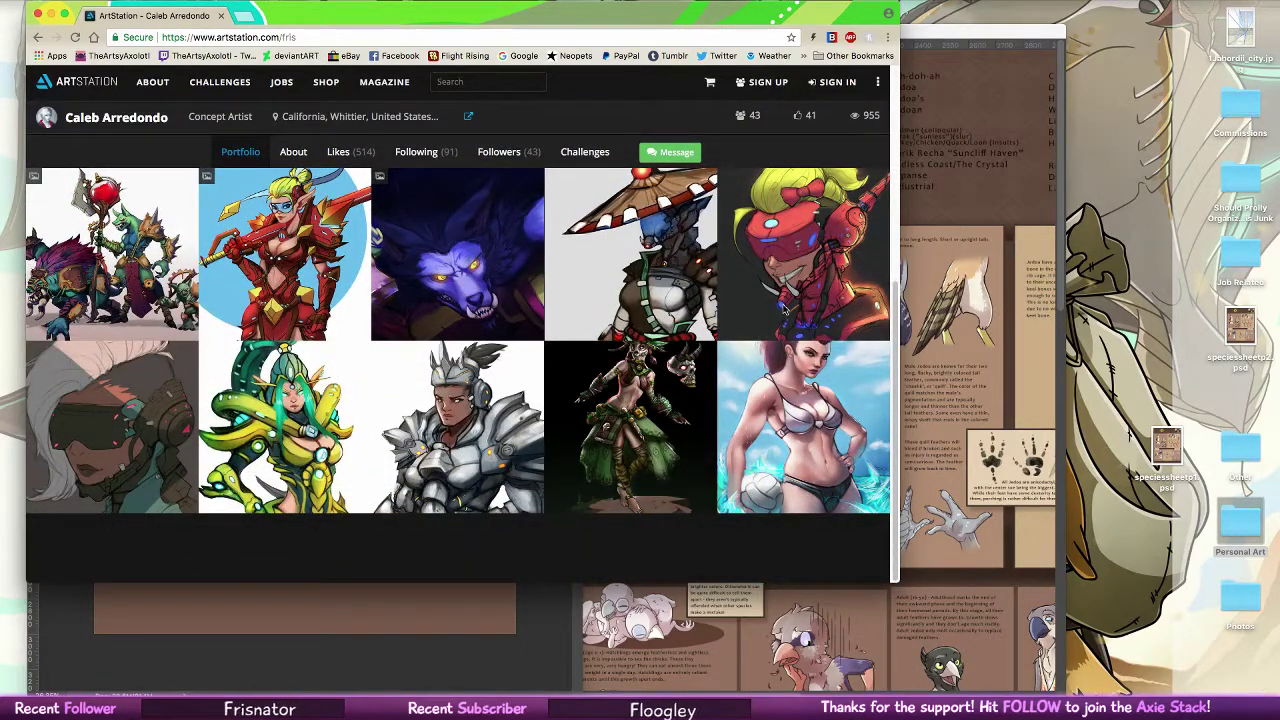
pyautogui.click(167, 297)
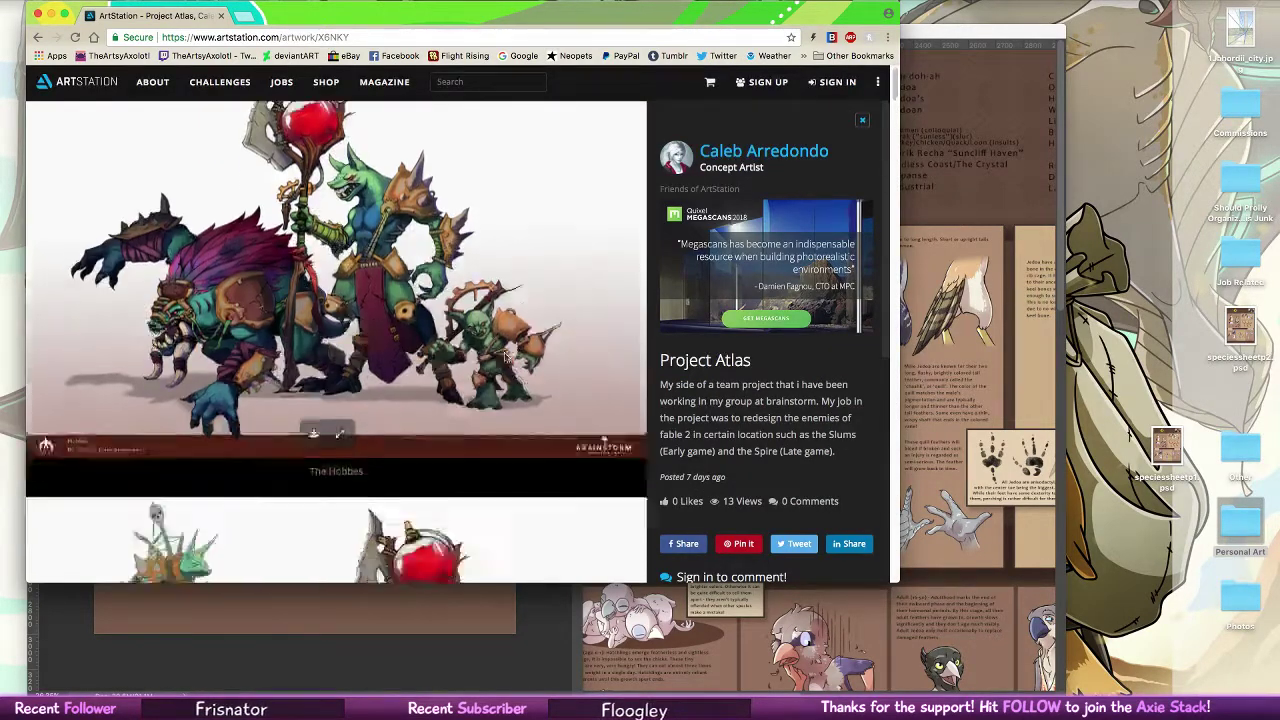
pyautogui.scroll(-5, 505, 355)
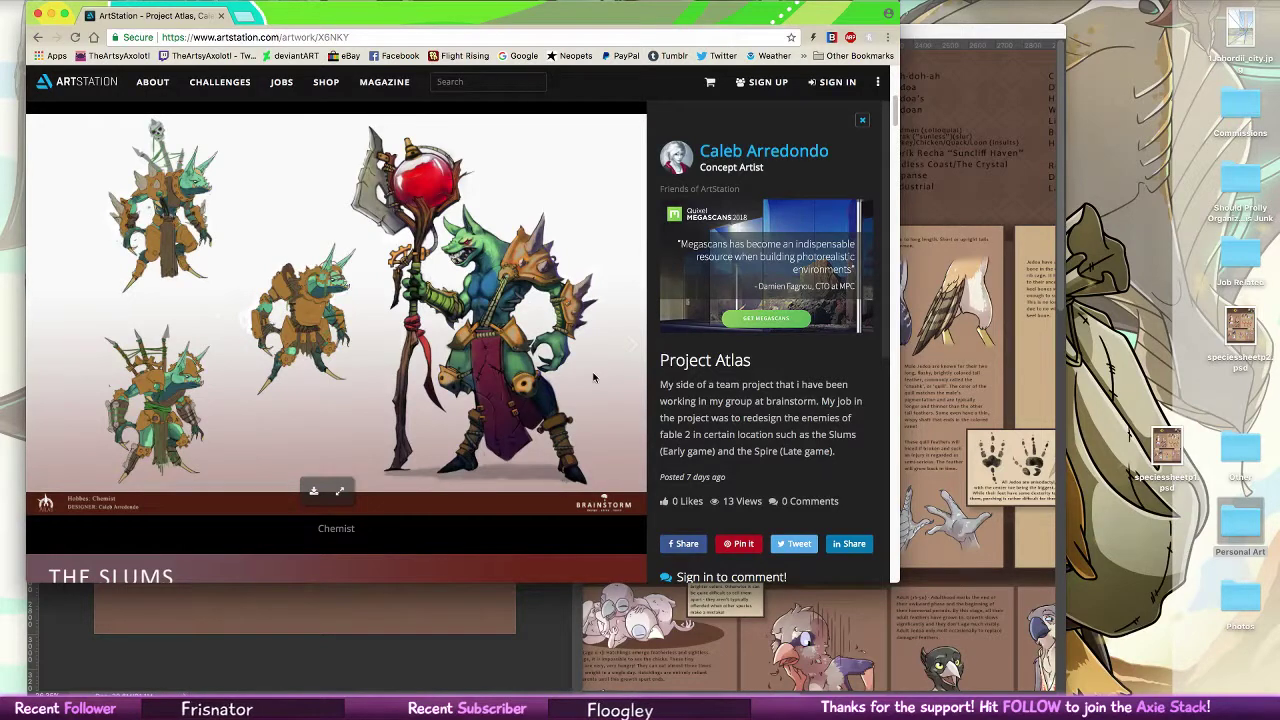
pyautogui.scroll(-1, 572, 365)
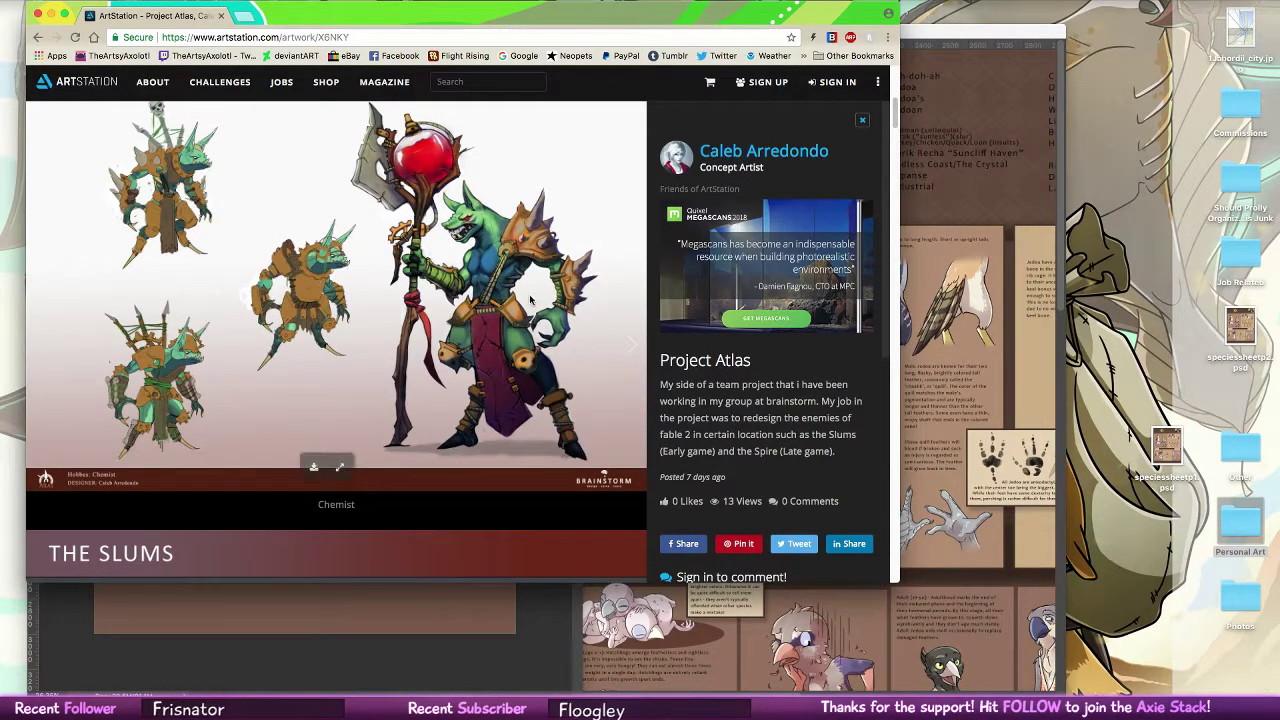
pyautogui.scroll(-2, 595, 310)
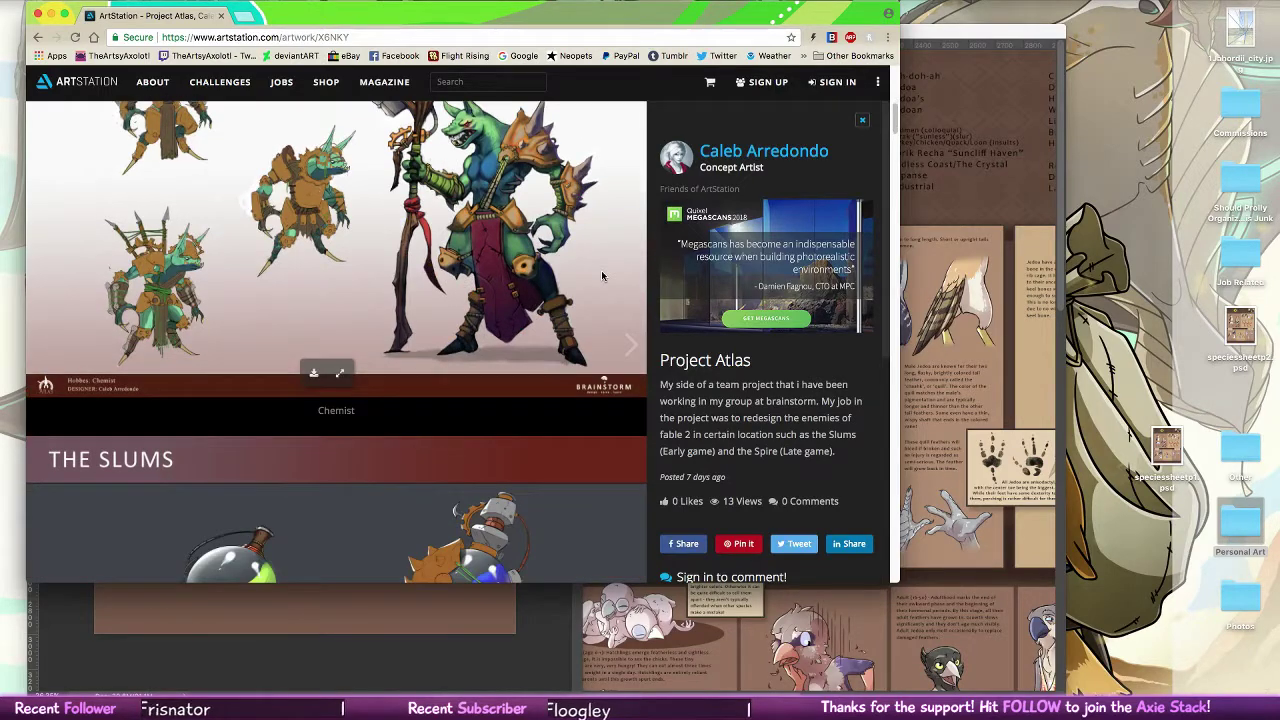
pyautogui.scroll(-10, 600, 260)
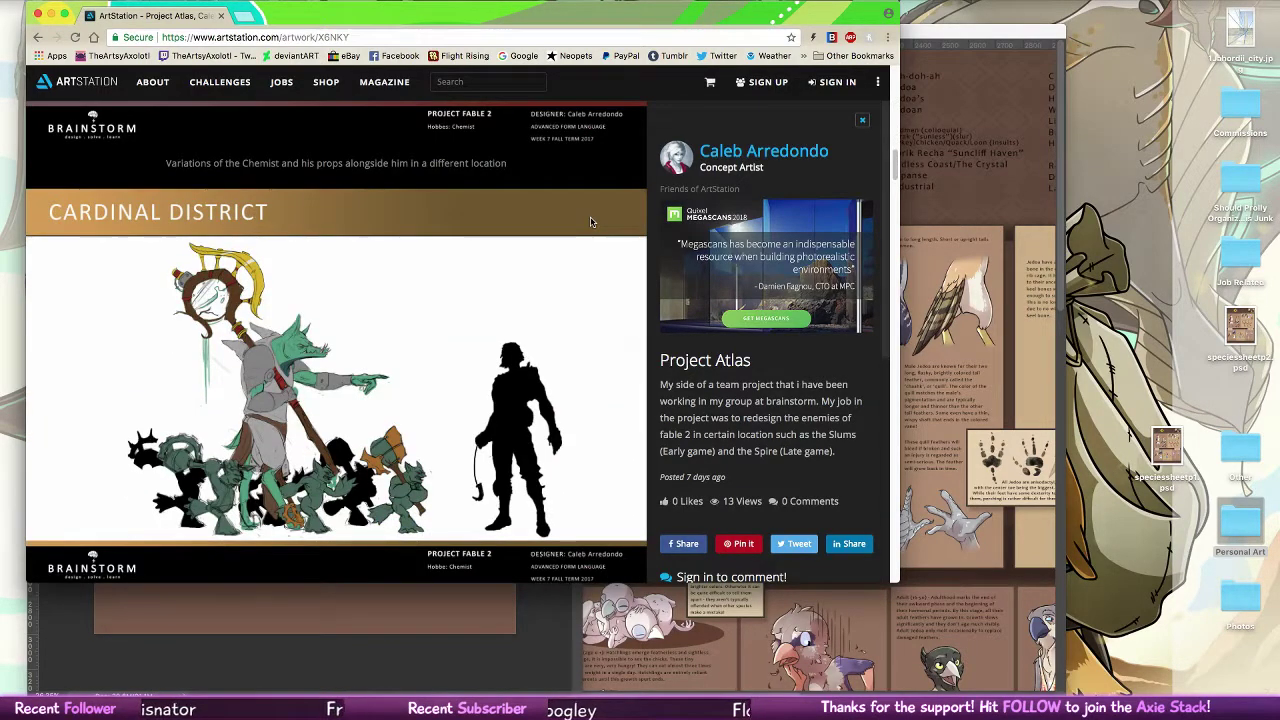
pyautogui.scroll(-10, 585, 394)
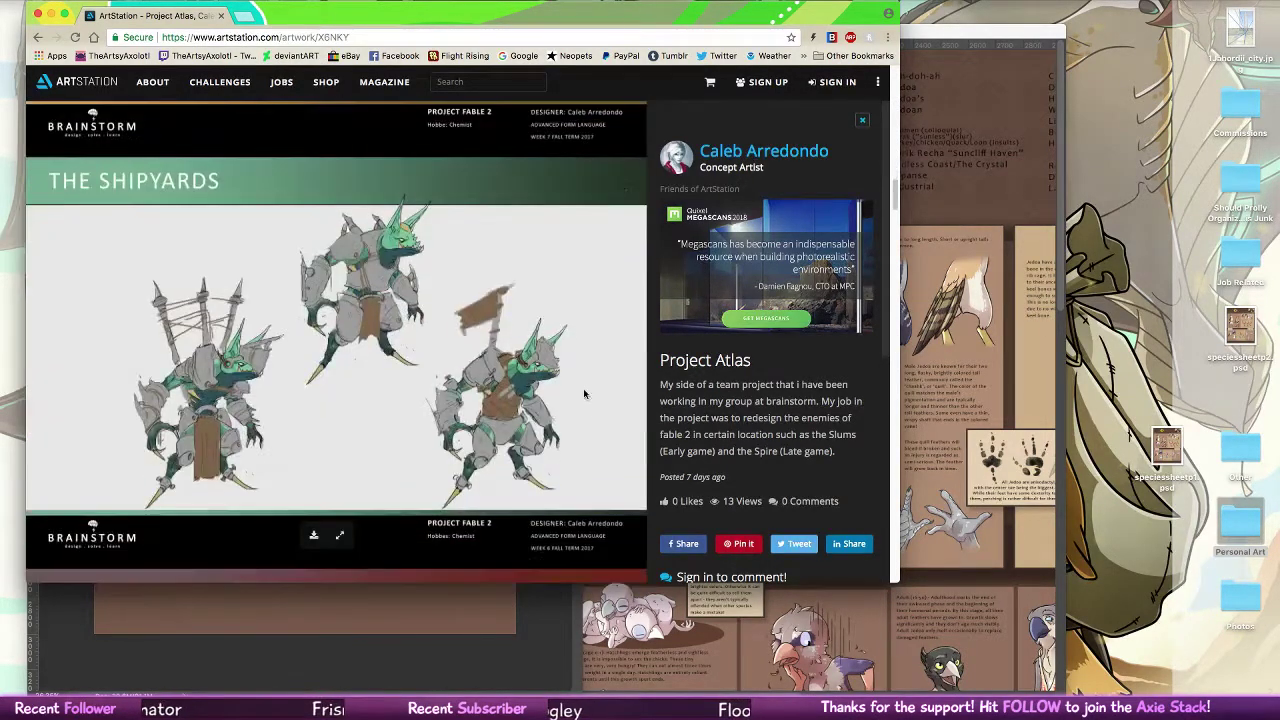
pyautogui.scroll(-3, 584, 394)
pyautogui.click(222, 16)
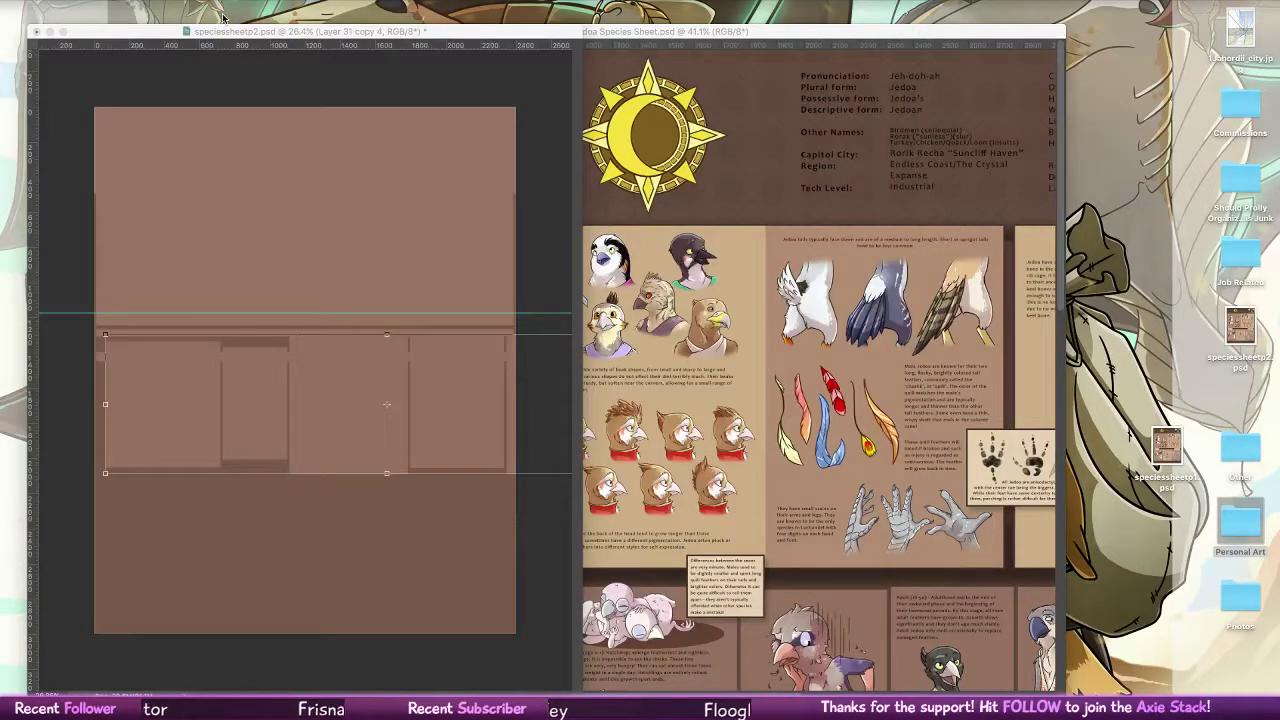
# Return to speciessheetp2.psd in Photoshop and cut the three leftmost panels out of Layer 31 copy 4
pyautogui.click(491, 511)
pyautogui.press('m')
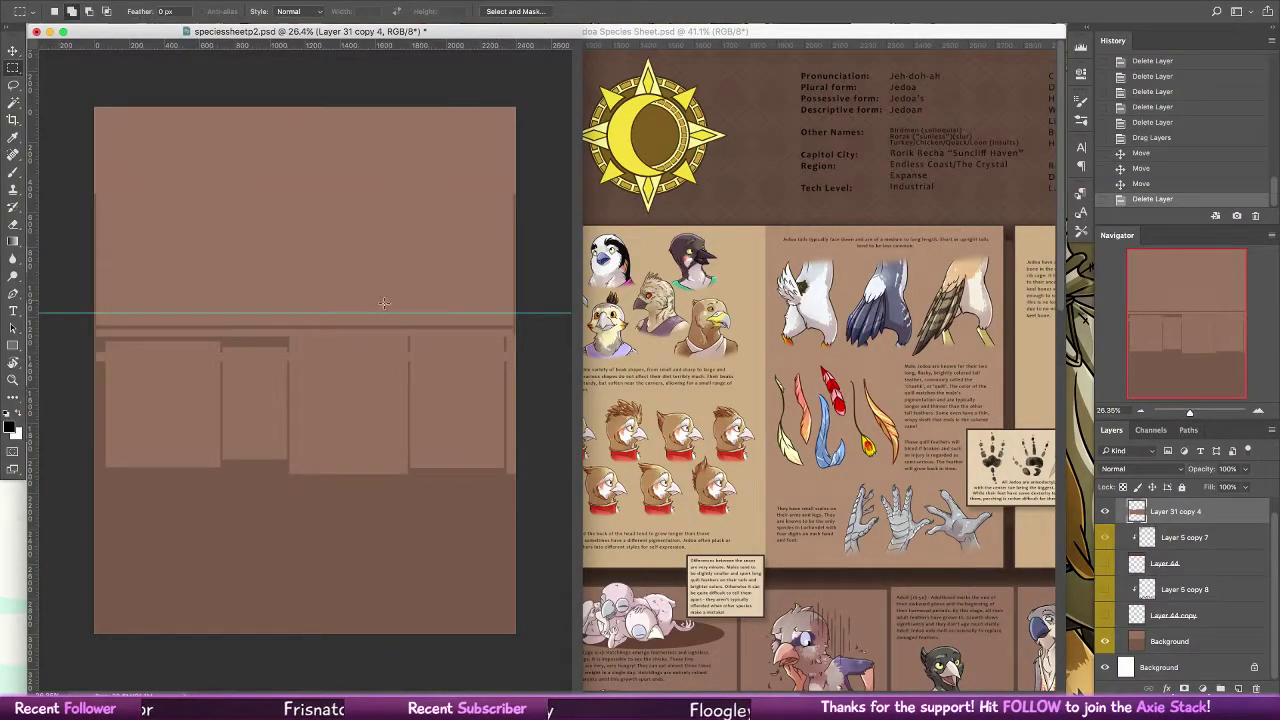
pyautogui.moveTo(95, 287); pyautogui.dragTo(407, 524)
pyautogui.hotkey('ctrl', 'x')
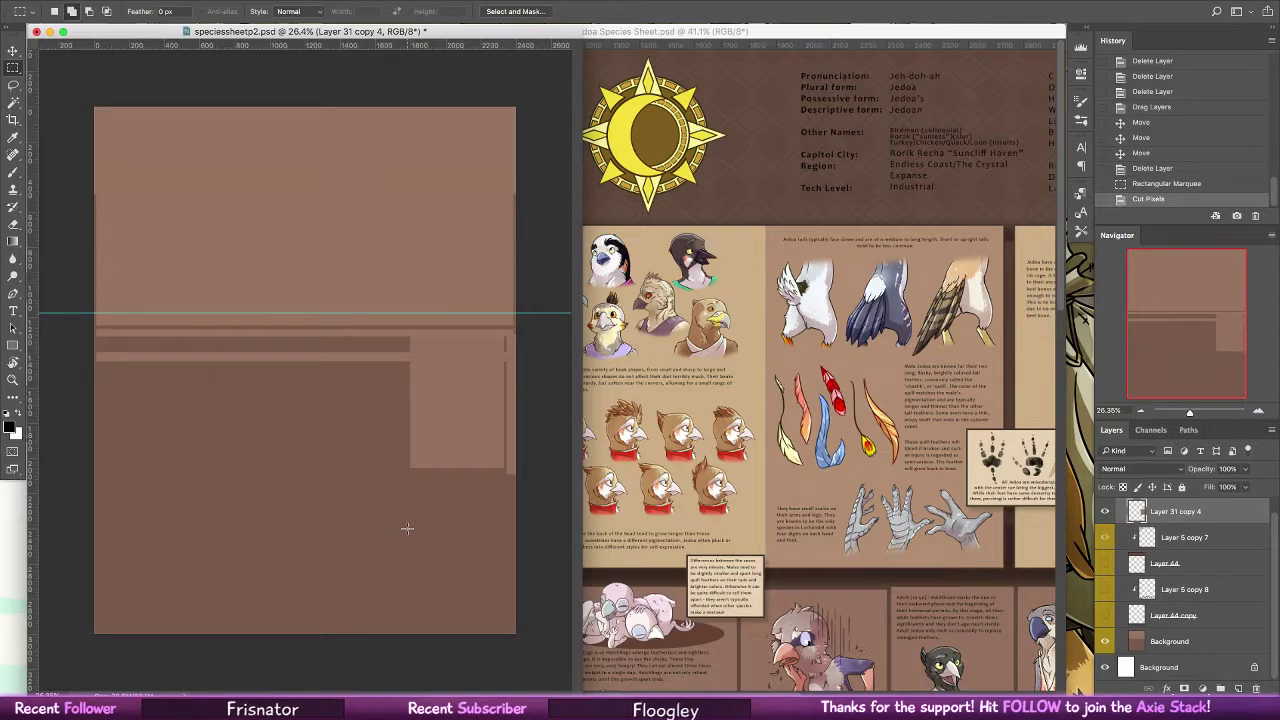
# Compare with the whole reference sheet, move the remaining Layer 31 copy 4 panels to the second page's lower left, and enlarge them to about 155%
pyautogui.click(640, 500)
pyautogui.click(13, 380)
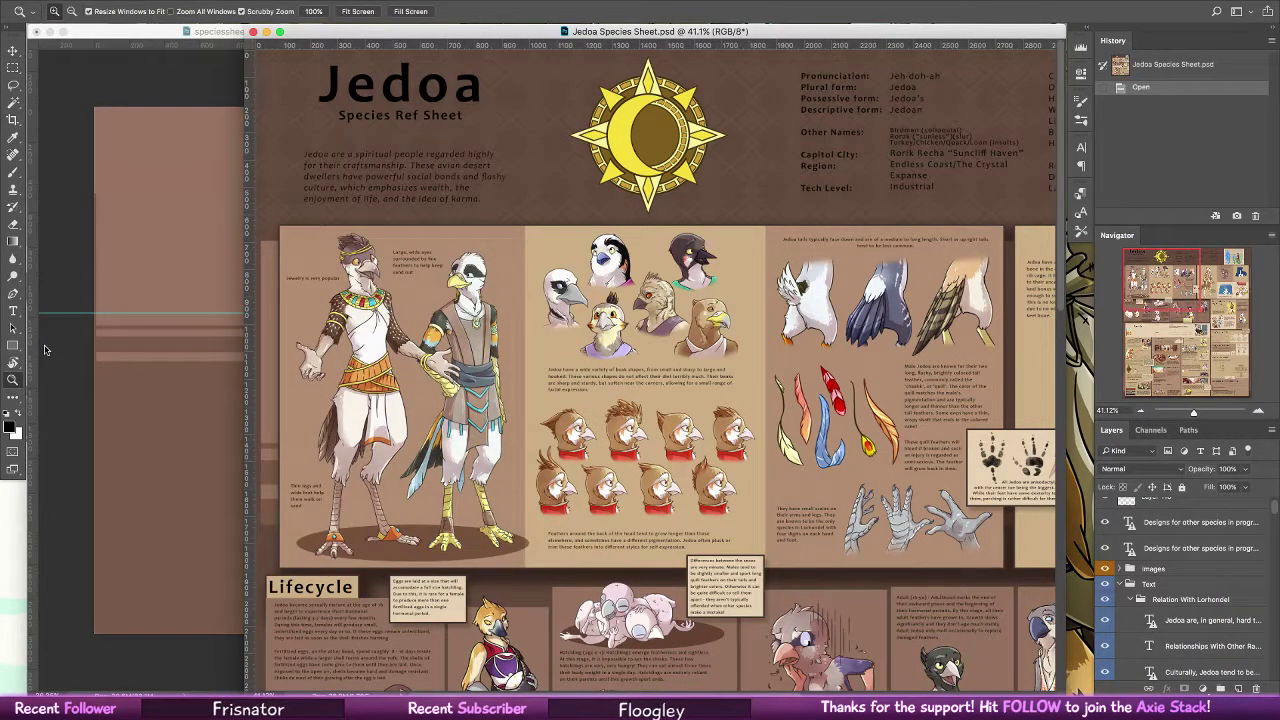
pyautogui.moveTo(732, 256); pyautogui.dragTo(637, 248)
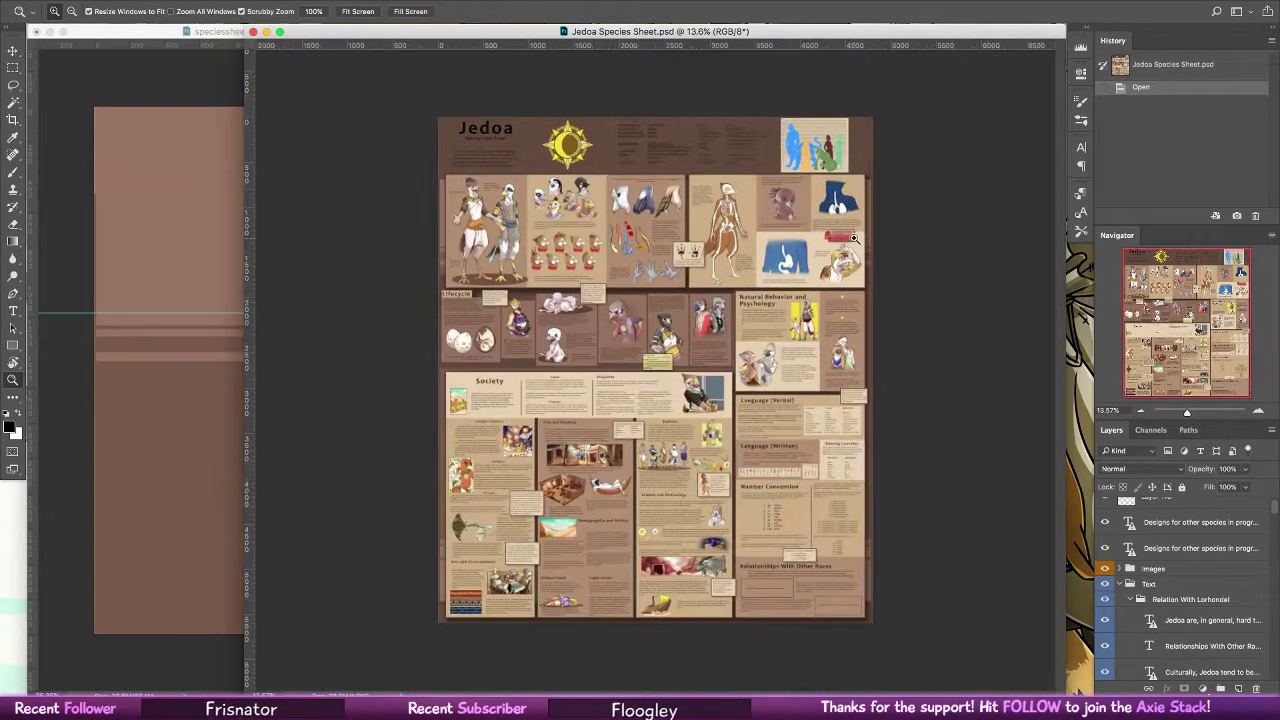
pyautogui.click(13, 51)
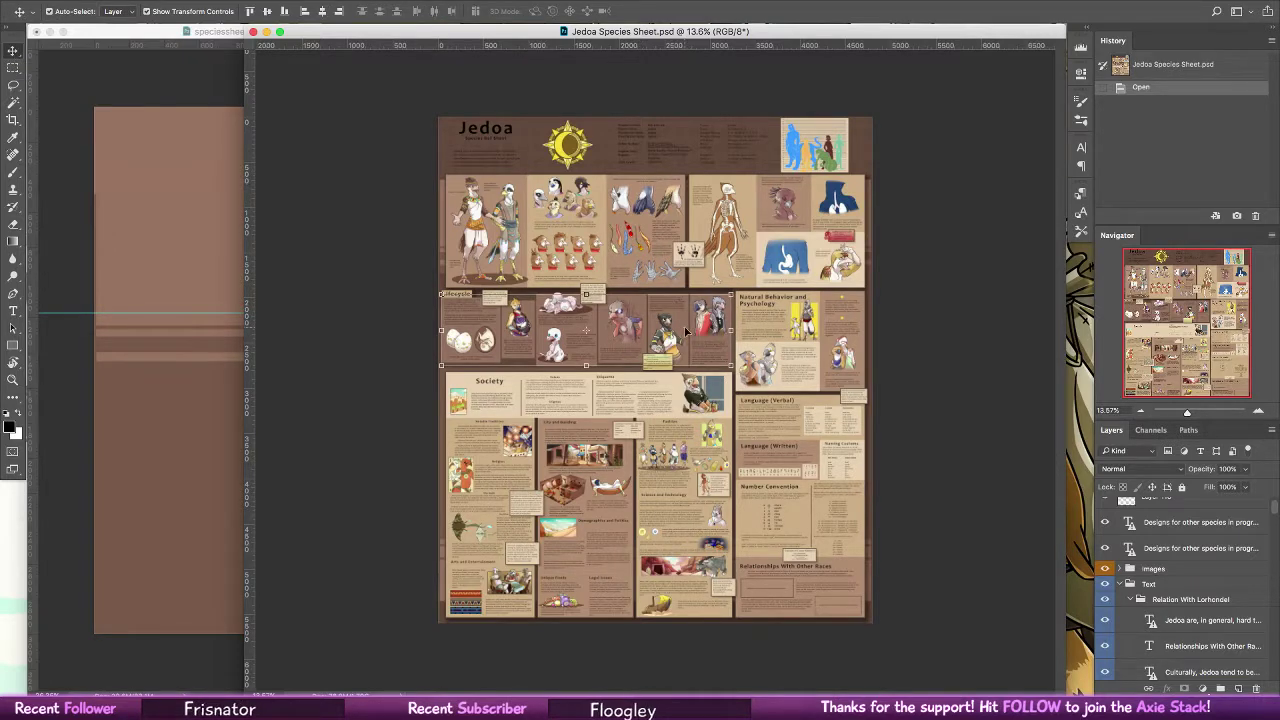
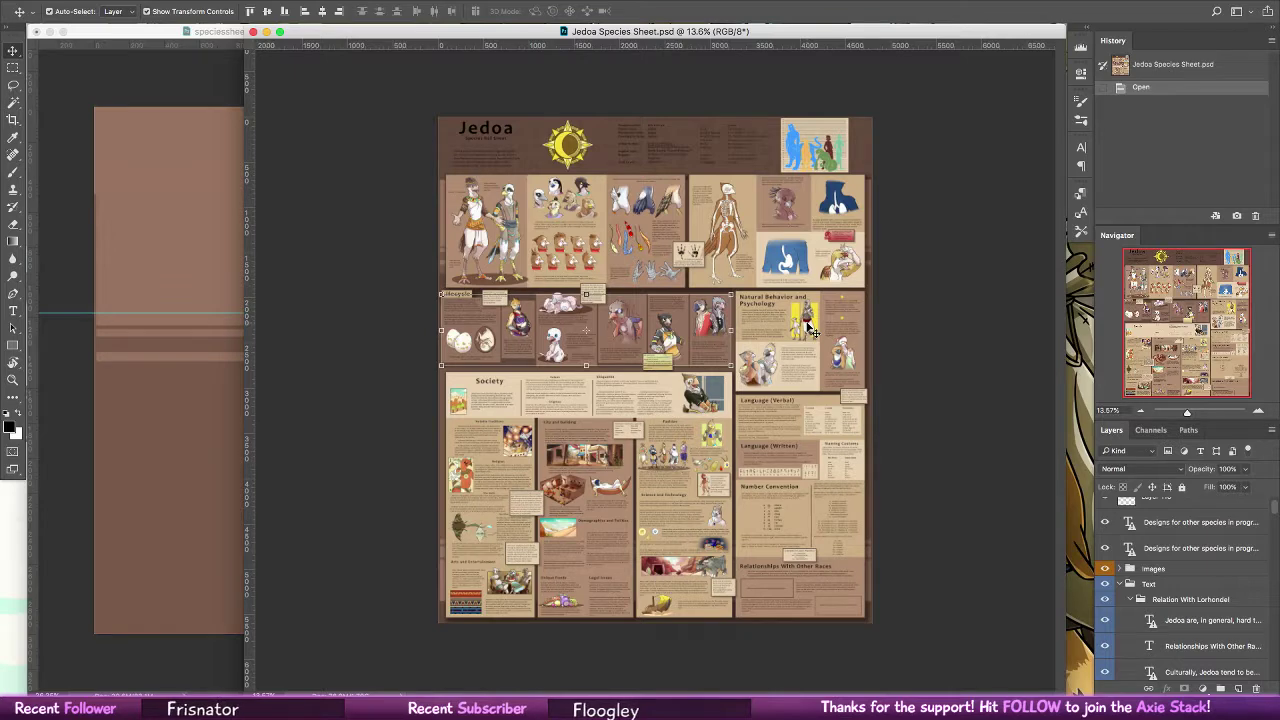
pyautogui.click(166, 434)
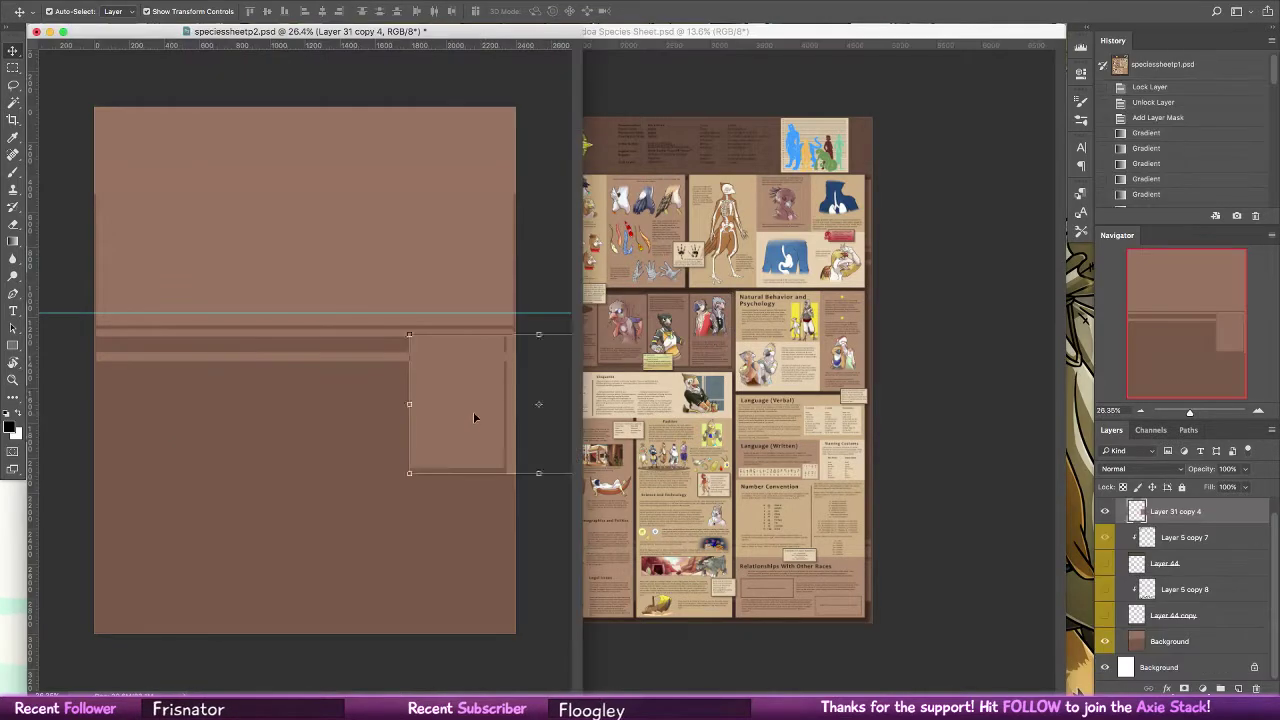
pyautogui.moveTo(475, 418); pyautogui.dragTo(320, 495)
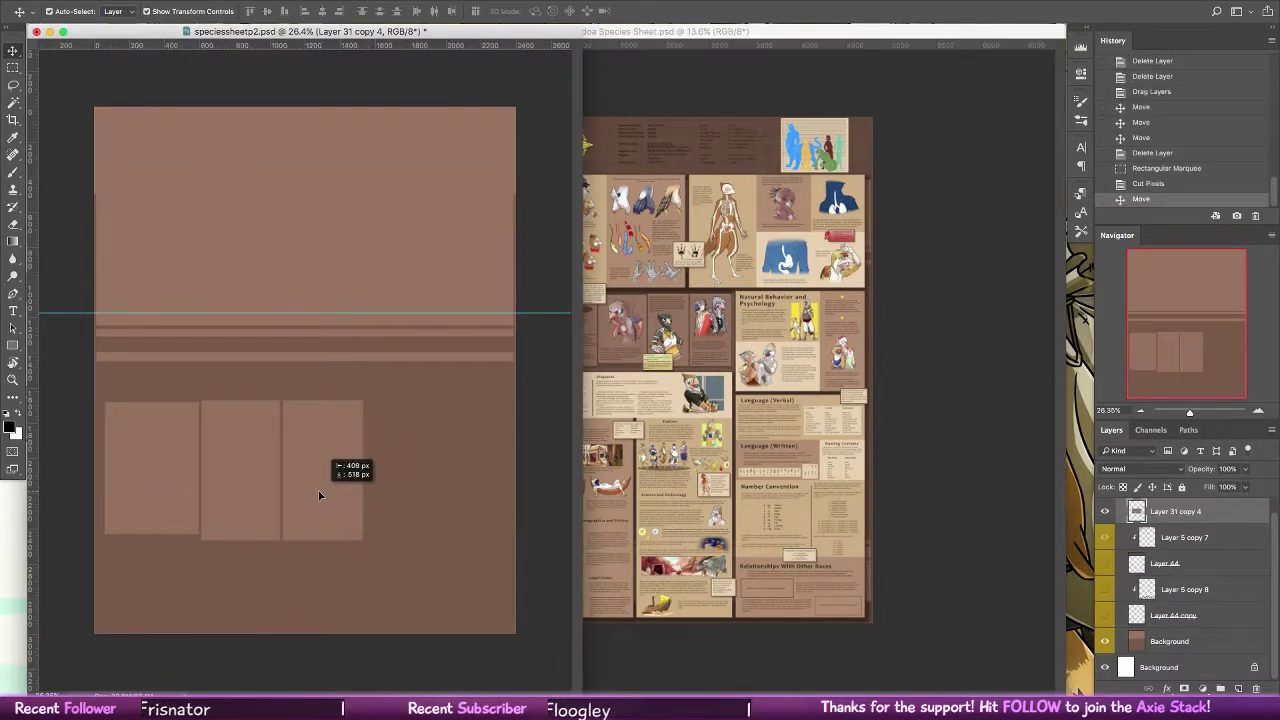
pyautogui.hotkey('ctrl', 't')
pyautogui.moveTo(363, 540); pyautogui.dragTo(502, 618)
pyautogui.press('Return')
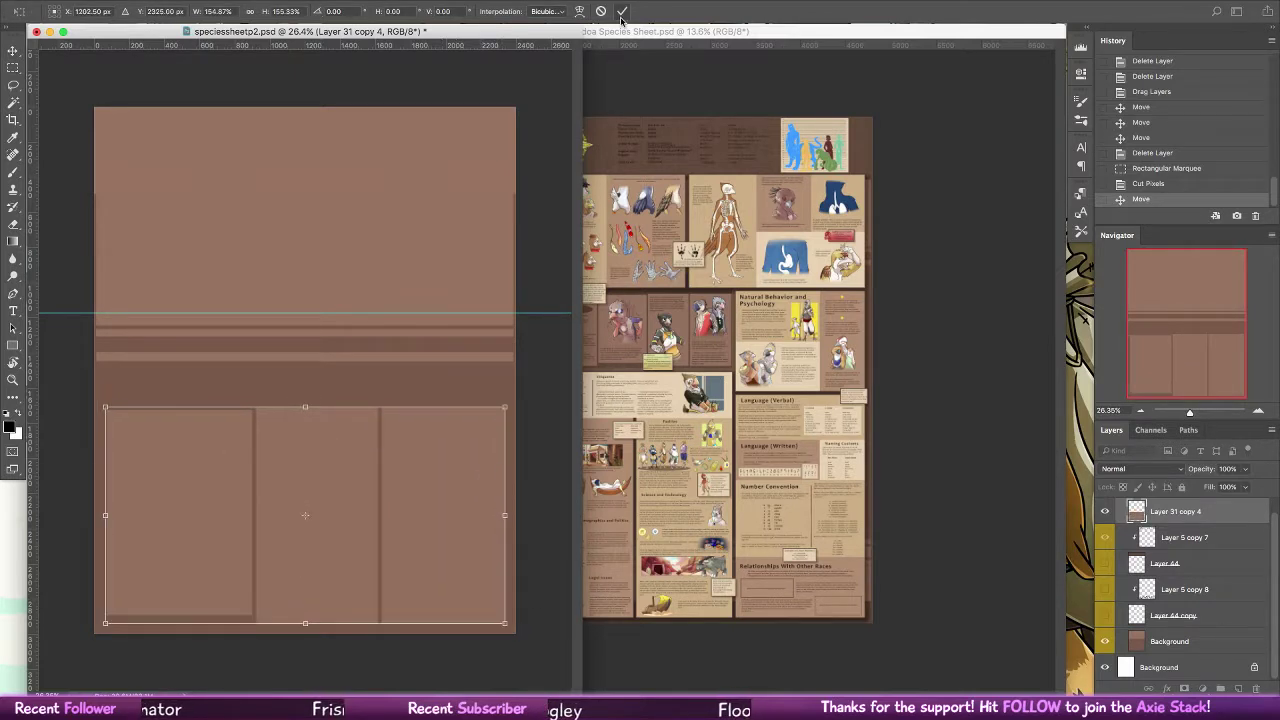
# Reduce the height of the Layer 31 copy 4 panels to about 78%, keeping their lower edge in place
pyautogui.hotkey('ctrl', 't')
pyautogui.moveTo(303, 401); pyautogui.dragTo(306, 450)
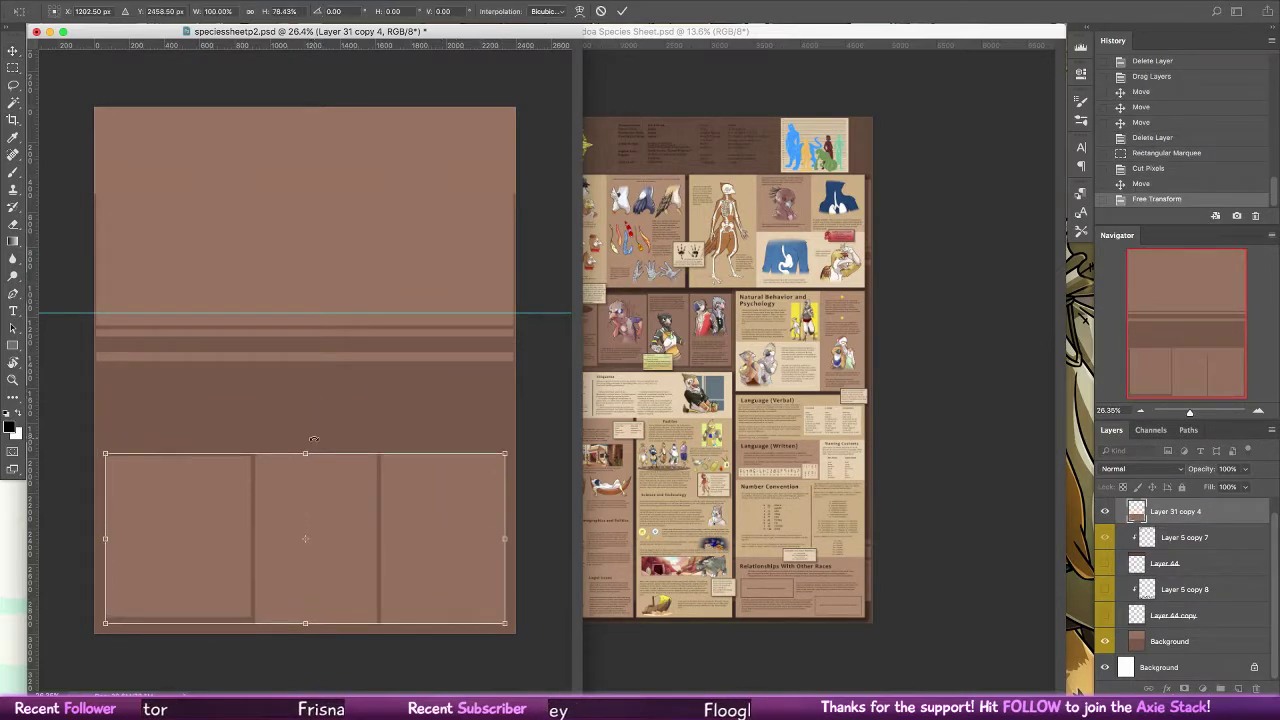
pyautogui.click(622, 12)
# Paste the cut panels as a new layer and align them with the page's left panel edge just beneath the horizontal bands
pyautogui.hotkey('ctrl', 'v')
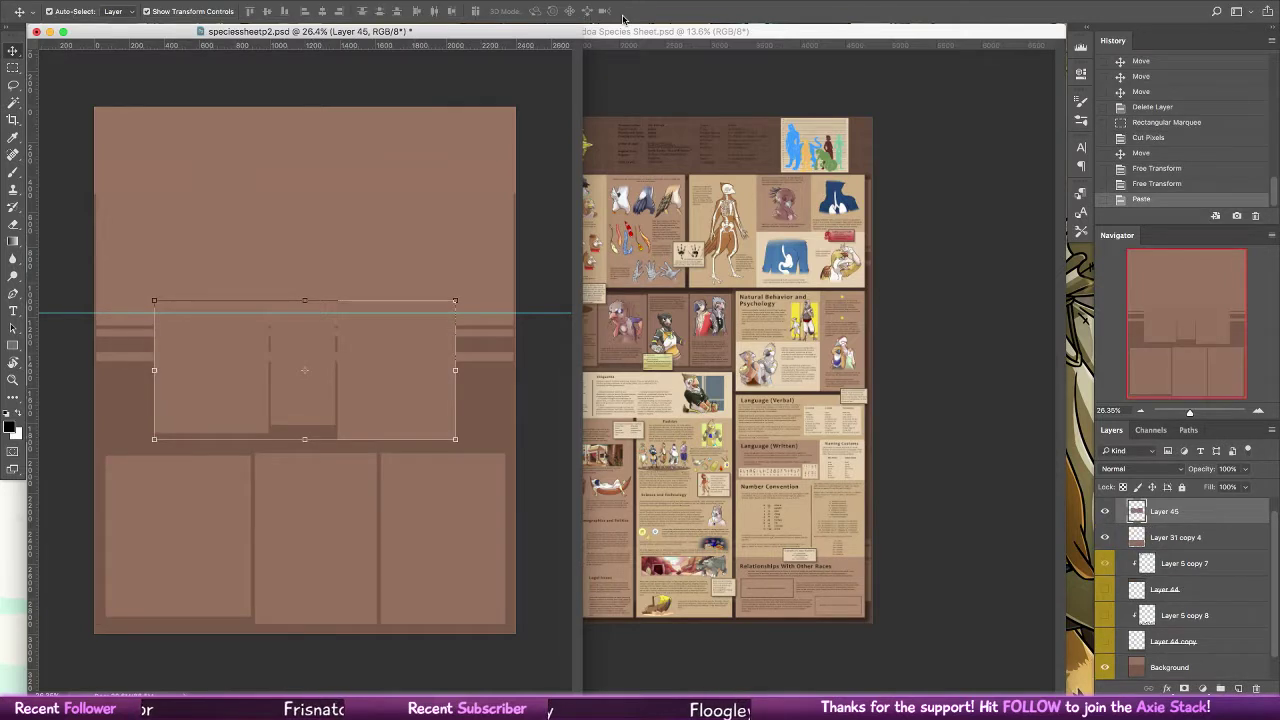
pyautogui.moveTo(429, 389); pyautogui.dragTo(360, 446)
# Try to enlarge the pasted panels toward the page's right edge, and undo the transform
pyautogui.moveTo(407, 362); pyautogui.dragTo(513, 321)
pyautogui.click(622, 11)
pyautogui.press('super+z')
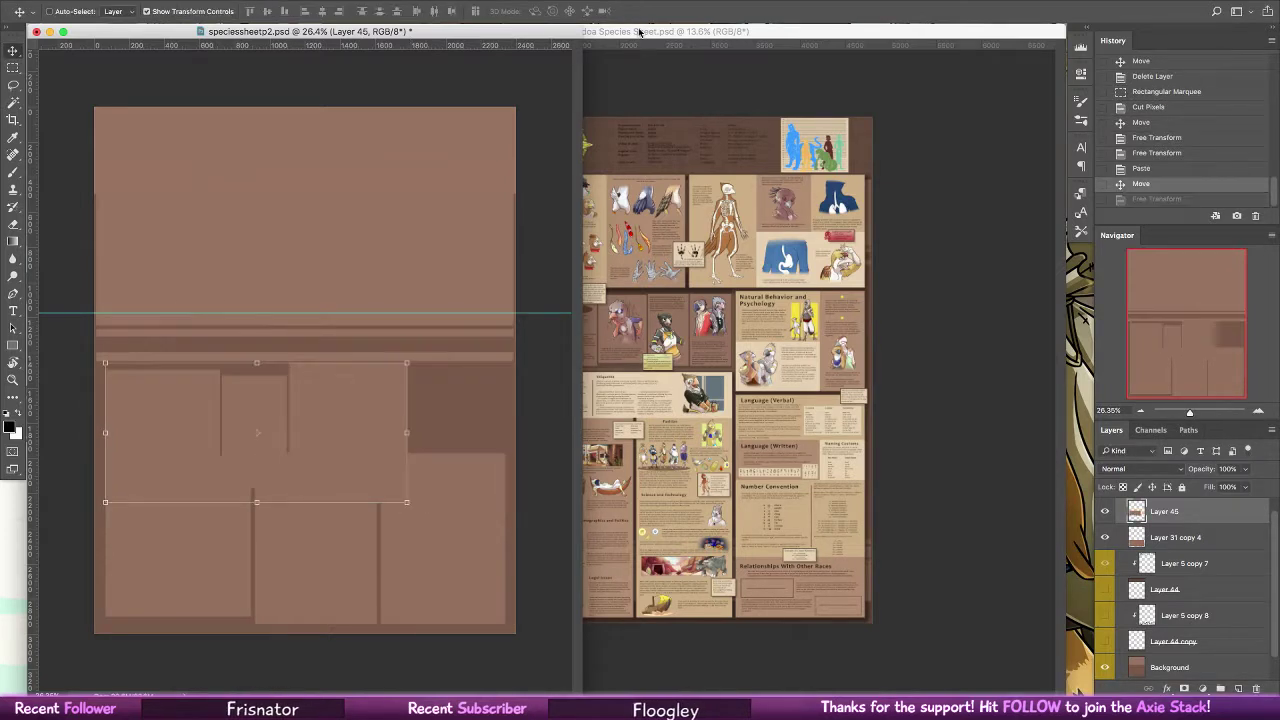
# Undo both the enlargement and the earlier repositioning of the pasted panels
pyautogui.press('super+shift+z')
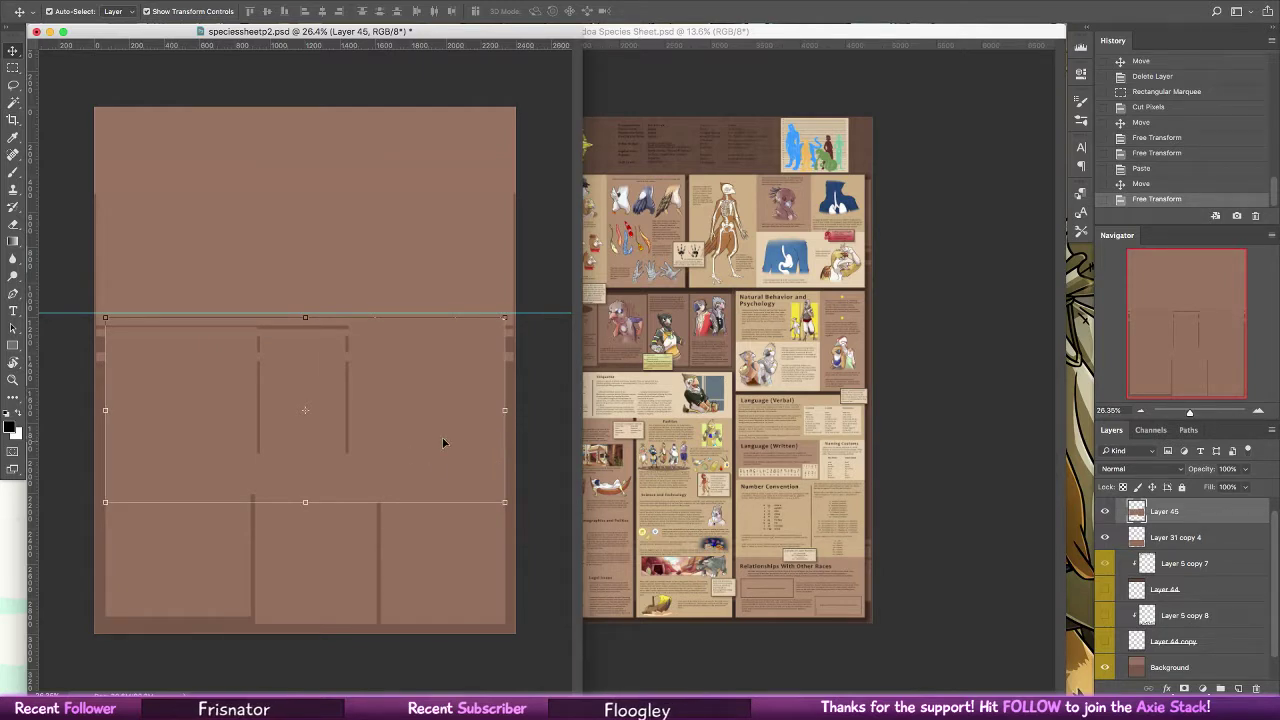
pyautogui.moveTo(444, 443); pyautogui.dragTo(463, 377)
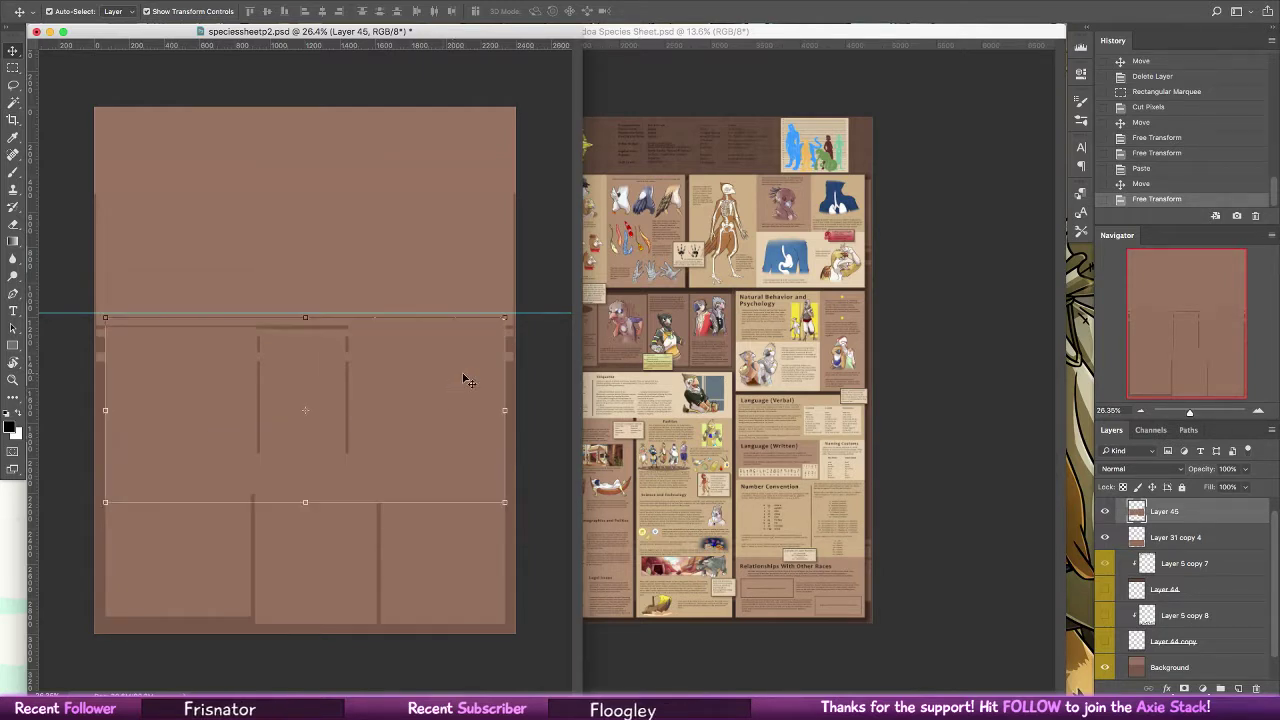
pyautogui.press('alt+super+z')
pyautogui.press('alt+super+z')
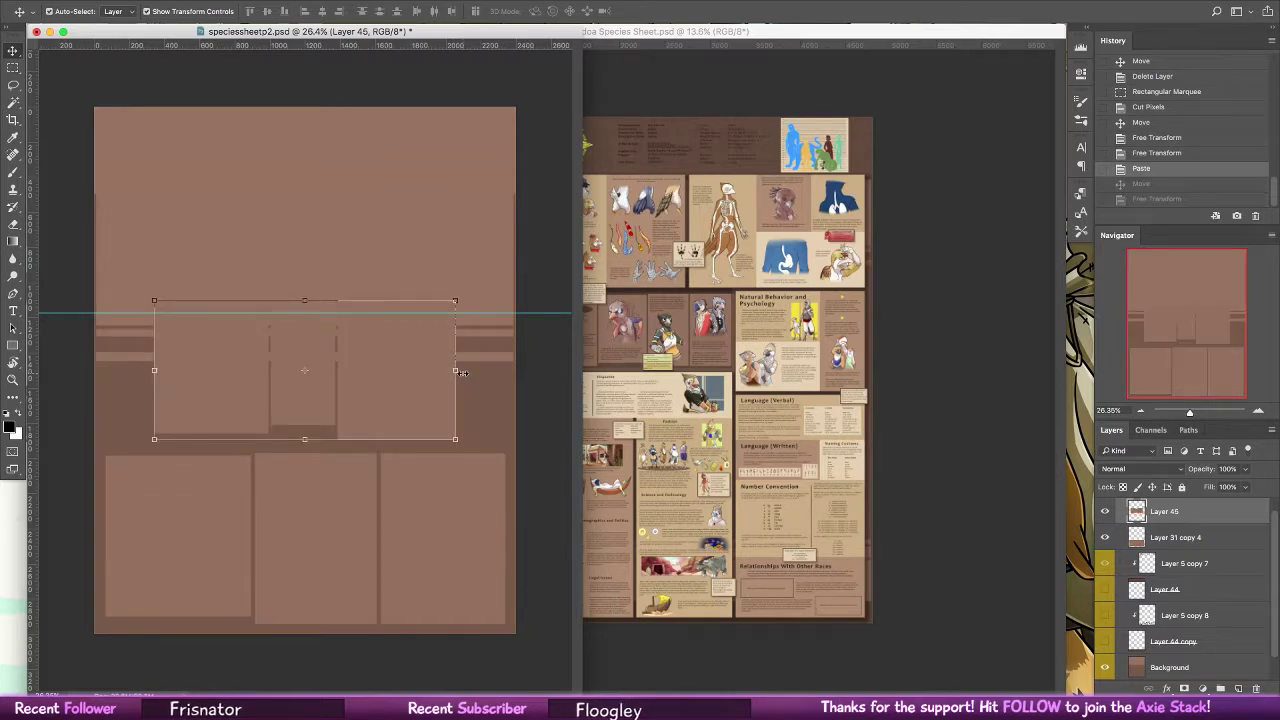
# Hide Layer 45 and Layer 31 copy 4, and prepare a new top layer for sketching with a golden-yellow brush
pyautogui.moveTo(1105, 511); pyautogui.dragTo(1105, 537)
pyautogui.click(1238, 689)
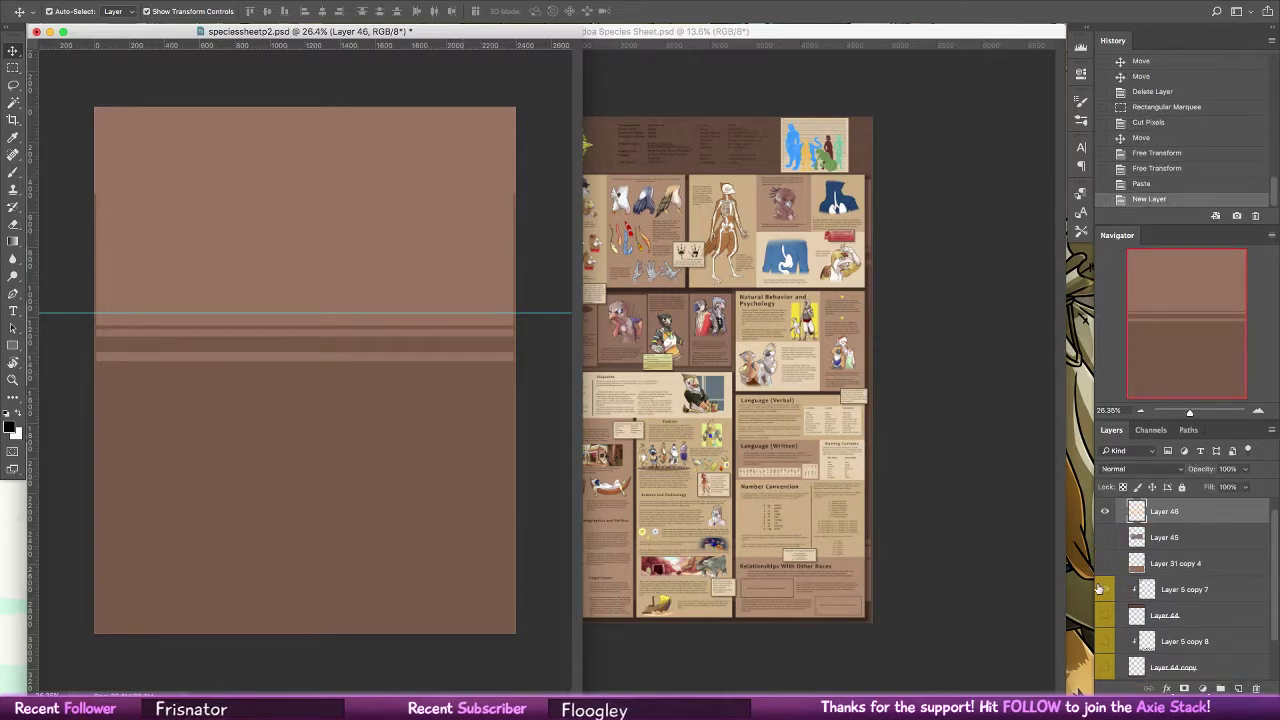
pyautogui.click(14, 172)
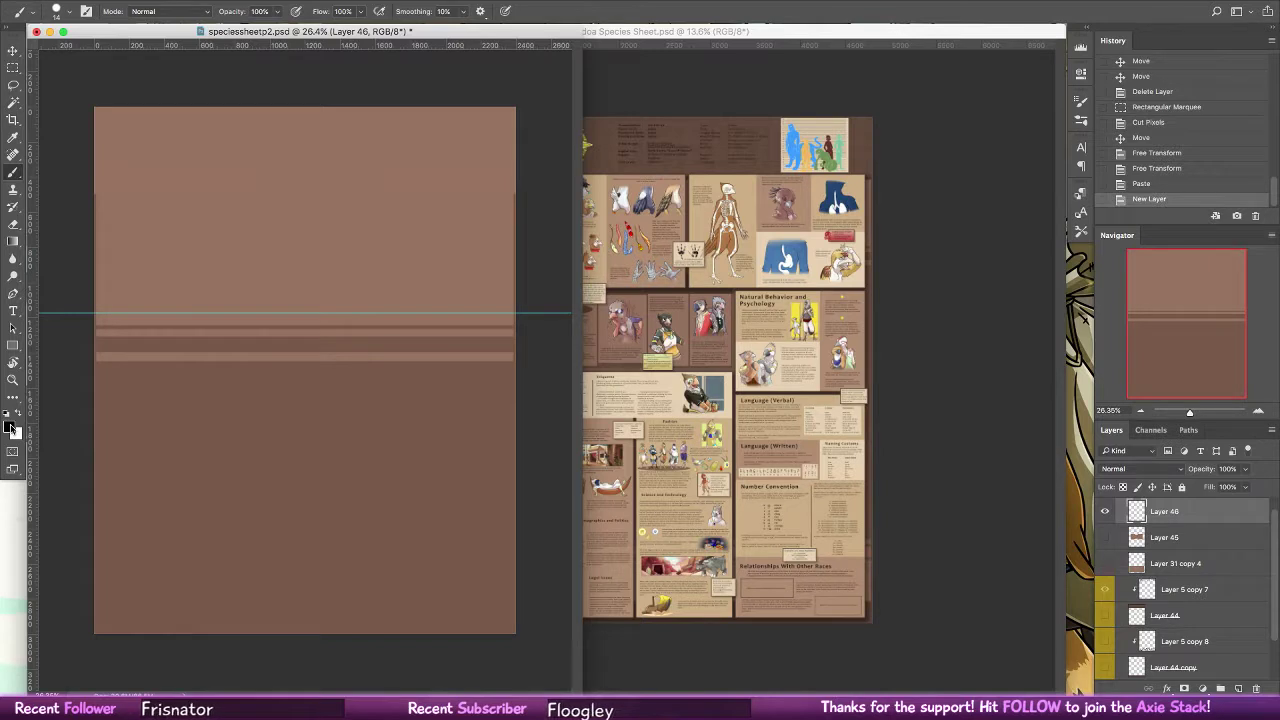
pyautogui.click(10, 428)
pyautogui.click(620, 200)
pyautogui.click(776, 185)
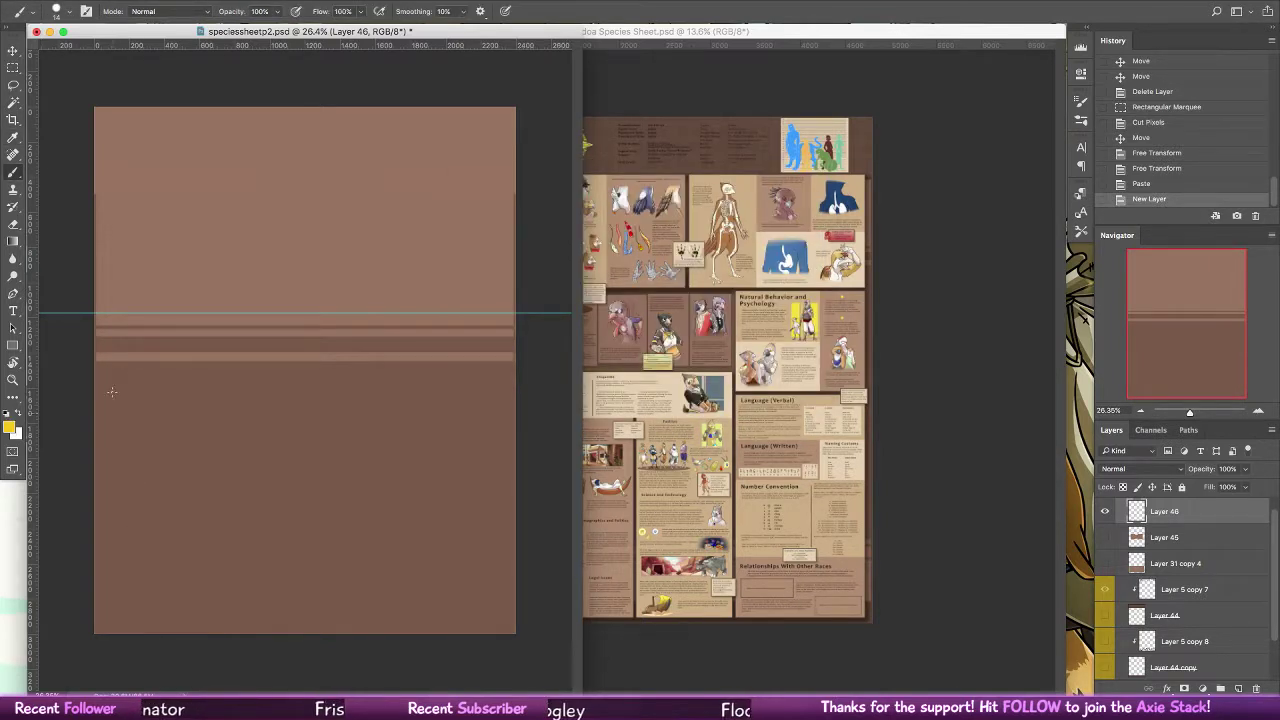
# Sketch a wide rectangular frame with the brush across the second page's upper section, above the guide
pyautogui.moveTo(108, 376); pyautogui.dragTo(109, 455)
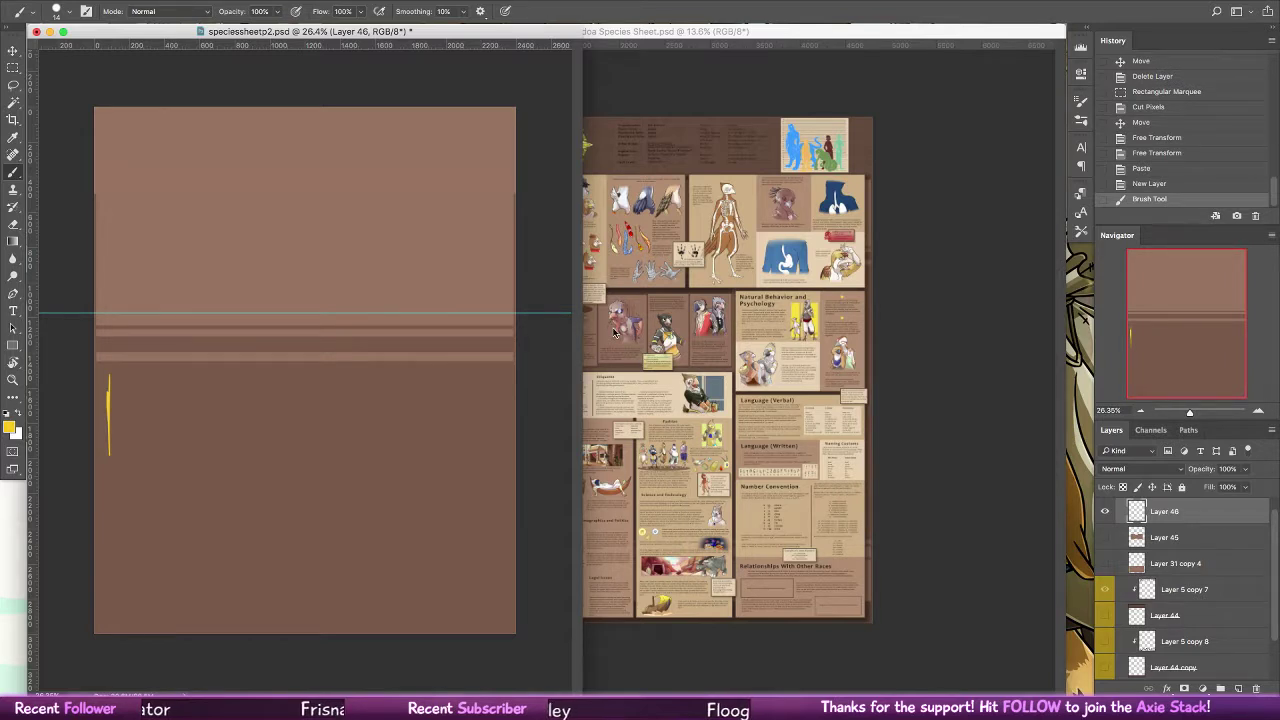
pyautogui.press('super+z')
pyautogui.moveTo(113, 136)
pyautogui.mouseDown()
pyautogui.moveTo(113, 262)
pyautogui.moveTo(115, 226)
pyautogui.mouseUp()
pyautogui.moveTo(115, 133)
pyautogui.mouseDown()
pyautogui.moveTo(119, 289)
pyautogui.moveTo(351, 126)
pyautogui.moveTo(479, 128)
pyautogui.moveTo(491, 298)
pyautogui.mouseUp()
pyautogui.moveTo(148, 298); pyautogui.dragTo(505, 296)
pyautogui.moveTo(245, 294); pyautogui.dragTo(490, 293)
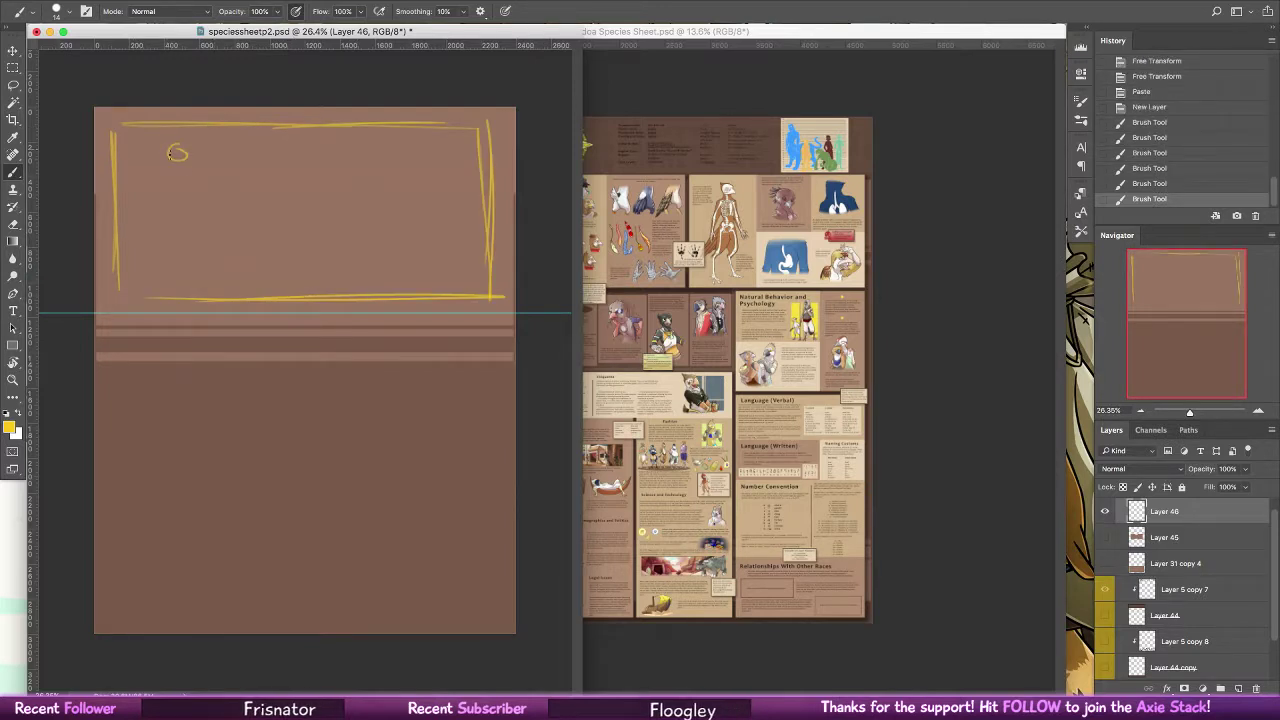
# Sketch a stick figure in the left third of the upper frame and close it off with a vertical divider line
pyautogui.moveTo(178, 162); pyautogui.dragTo(158, 254)
pyautogui.moveTo(148, 186); pyautogui.dragTo(211, 180)
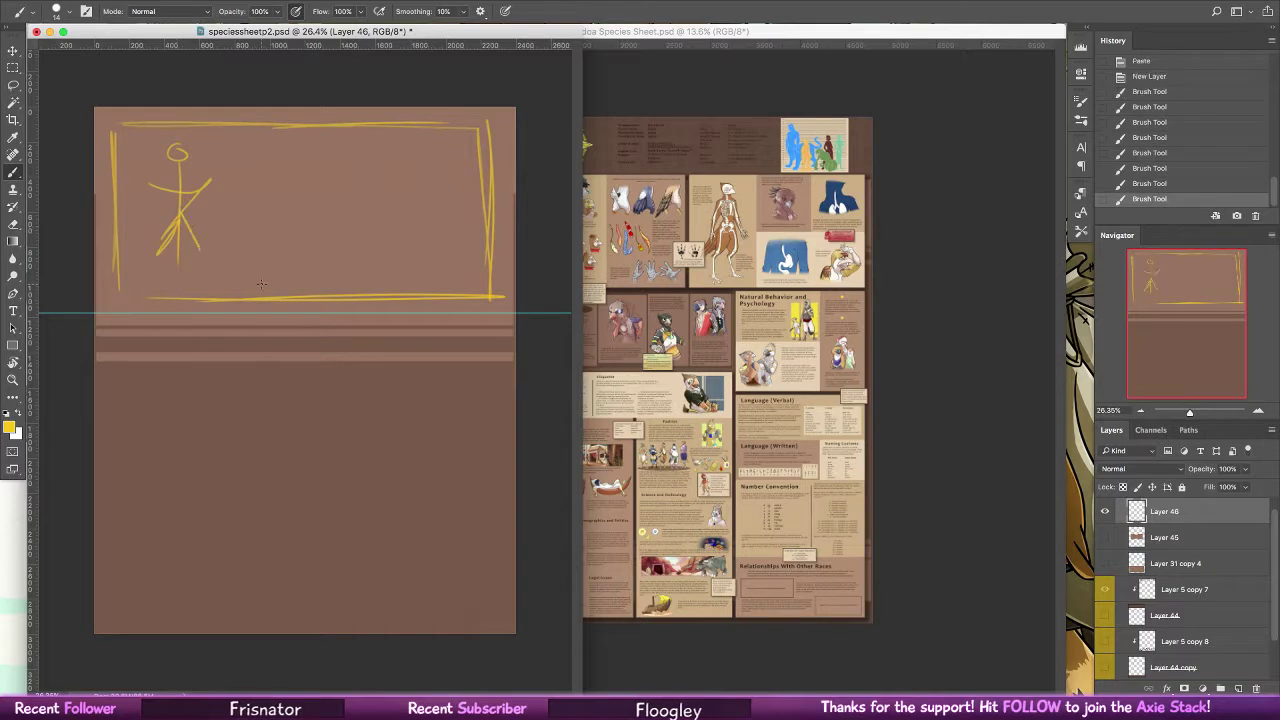
pyautogui.moveTo(258, 127); pyautogui.dragTo(259, 297)
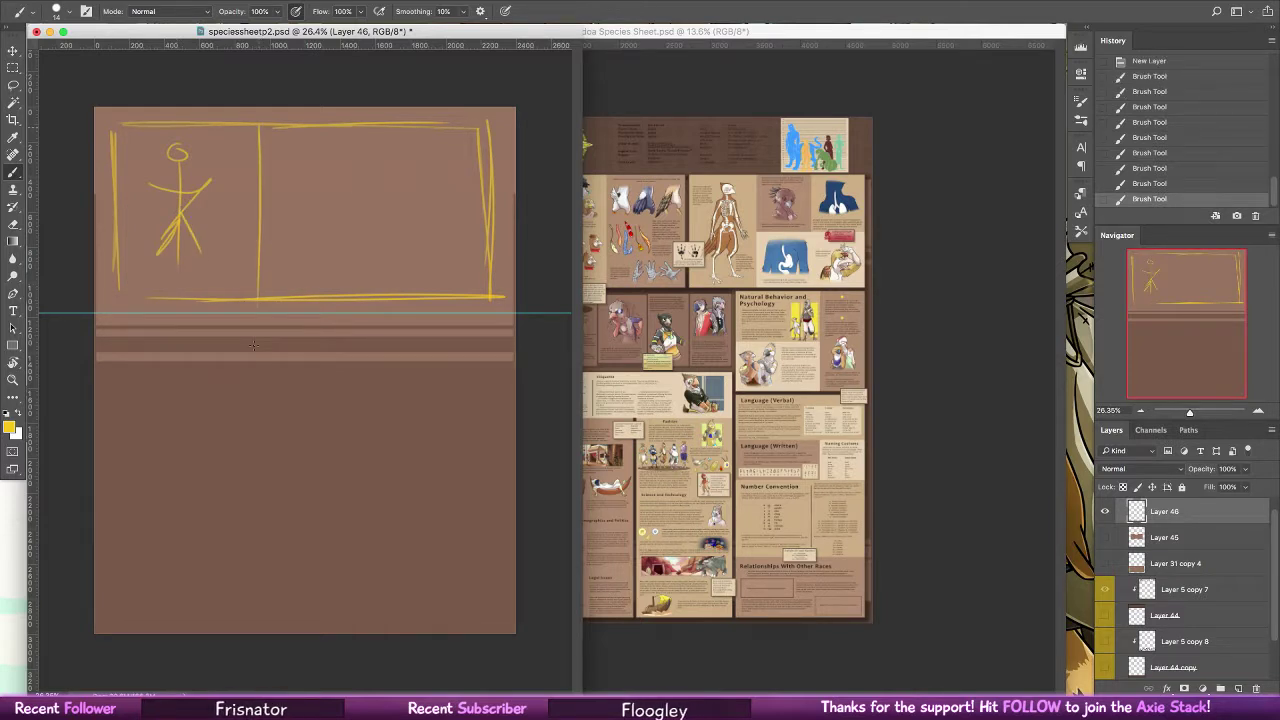
# Split the upper frame's right part into four cells and sketch a circle placeholder in each
pyautogui.moveTo(312, 144); pyautogui.dragTo(306, 146)
pyautogui.moveTo(268, 204); pyautogui.dragTo(472, 201)
pyautogui.moveTo(384, 130); pyautogui.dragTo(388, 295)
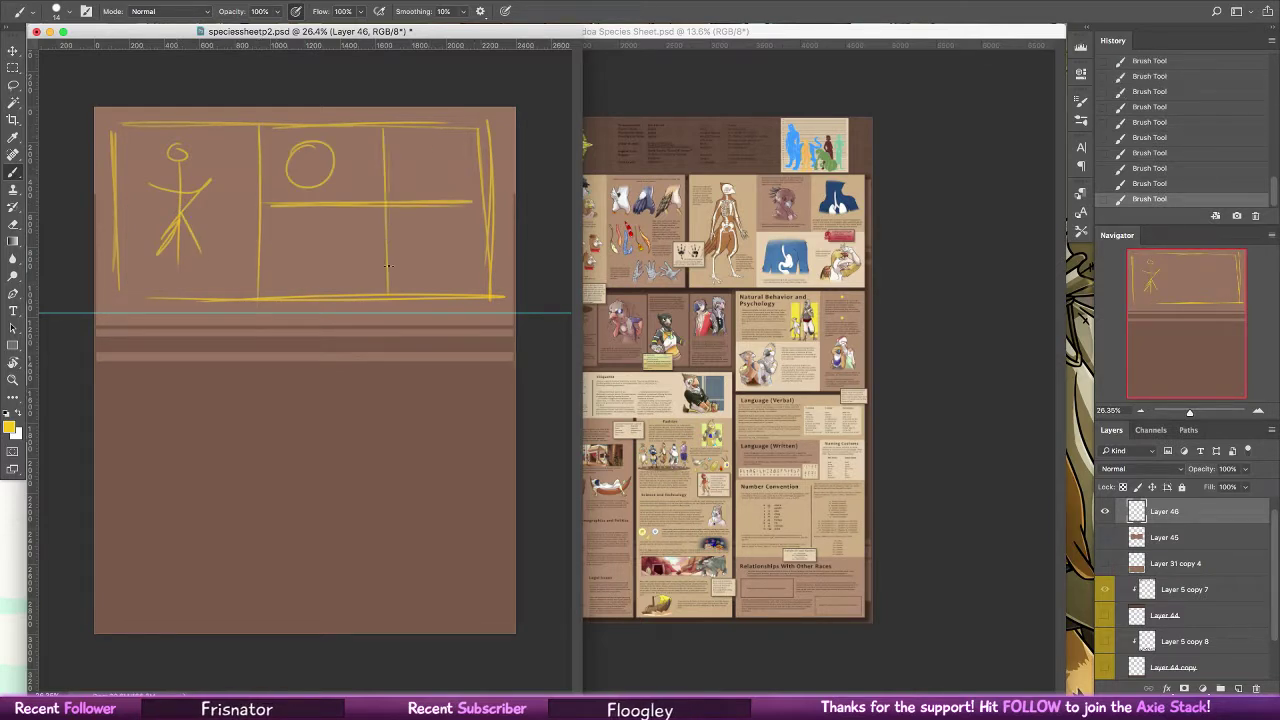
pyautogui.moveTo(310, 223); pyautogui.dragTo(305, 226)
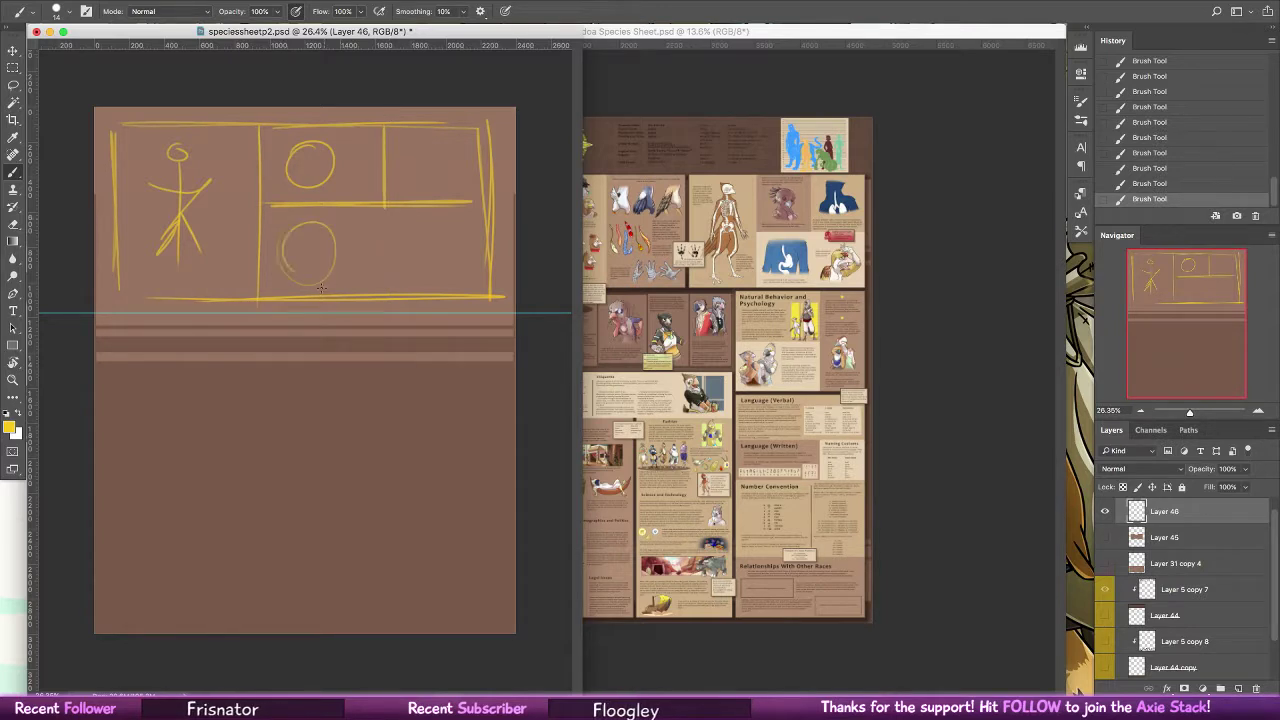
pyautogui.moveTo(433, 227); pyautogui.dragTo(428, 230)
pyautogui.moveTo(424, 142)
pyautogui.mouseDown()
pyautogui.moveTo(419, 176)
pyautogui.moveTo(426, 138)
pyautogui.mouseUp()
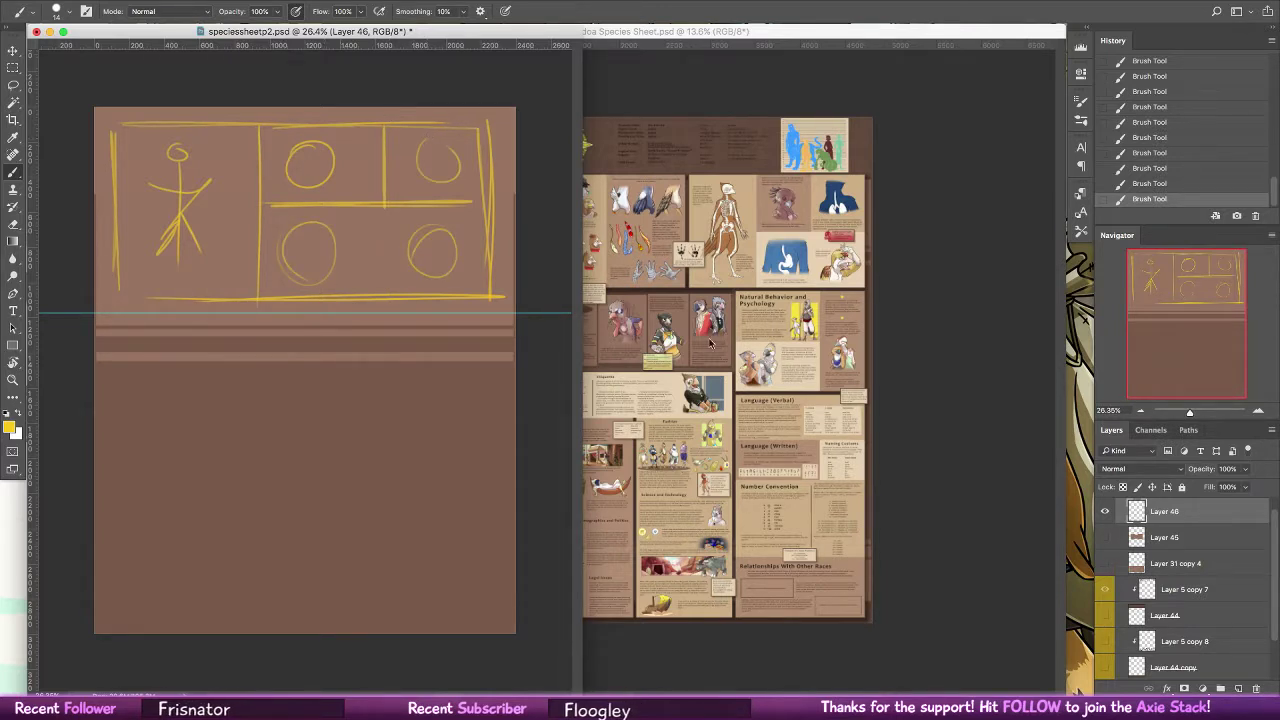
# Move the reference sheet clear of the second page and sketch the first Lifecycle panel with a title label and two egg circles
pyautogui.moveTo(642, 33); pyautogui.dragTo(862, 33)
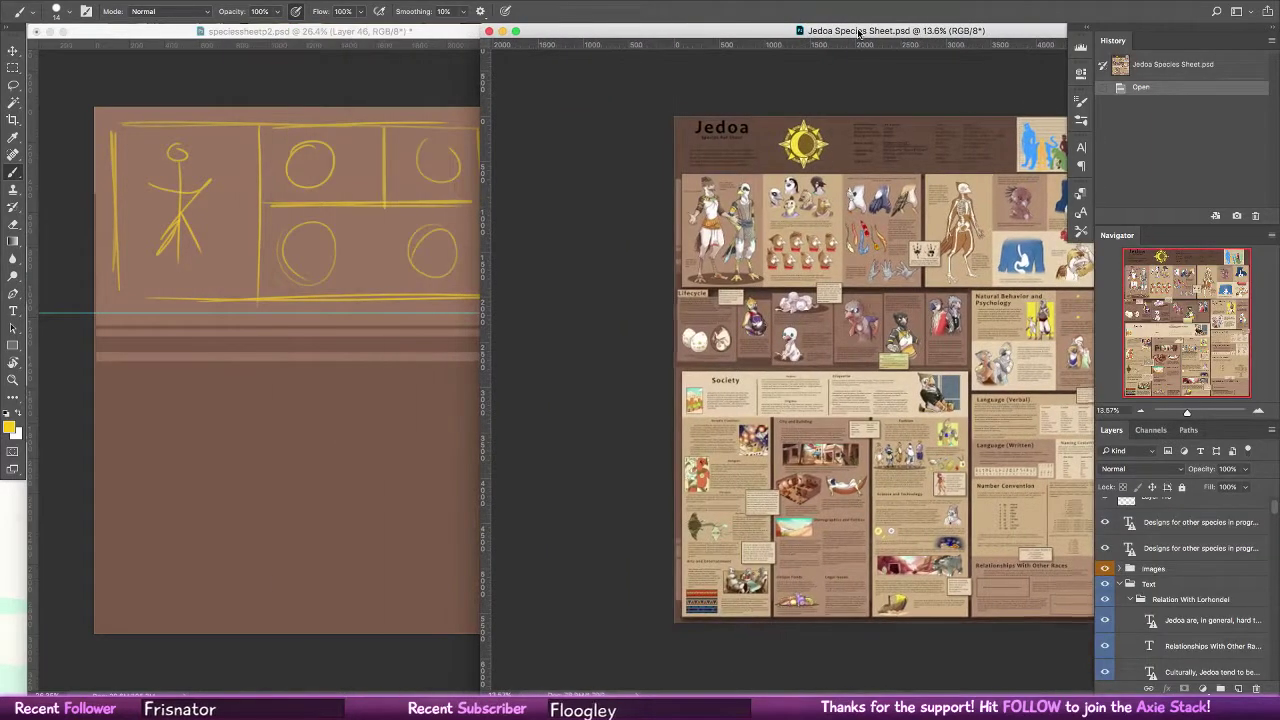
pyautogui.click(243, 414)
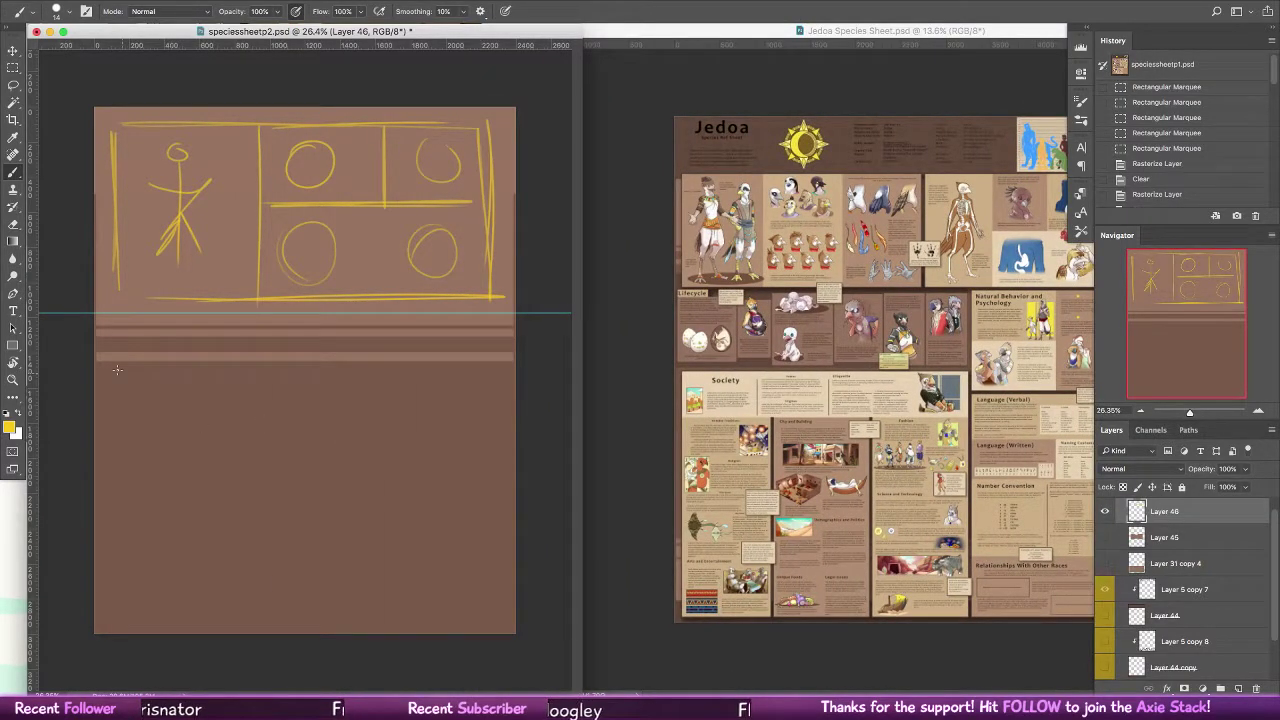
pyautogui.moveTo(116, 330)
pyautogui.mouseDown()
pyautogui.moveTo(115, 428)
pyautogui.moveTo(212, 400)
pyautogui.mouseUp()
pyautogui.moveTo(213, 335); pyautogui.dragTo(208, 452)
pyautogui.moveTo(128, 462); pyautogui.dragTo(243, 458)
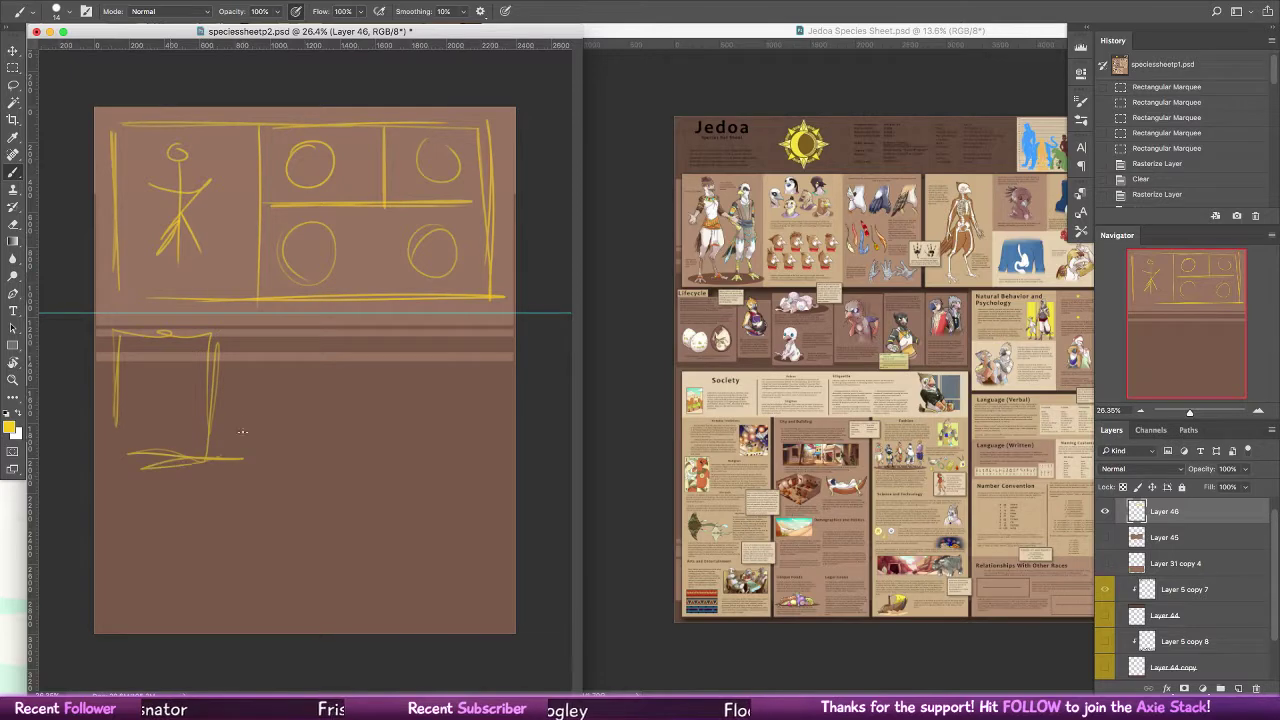
pyautogui.moveTo(229, 338); pyautogui.dragTo(240, 456)
pyautogui.moveTo(152, 318)
pyautogui.mouseDown()
pyautogui.moveTo(114, 322)
pyautogui.moveTo(144, 321)
pyautogui.mouseUp()
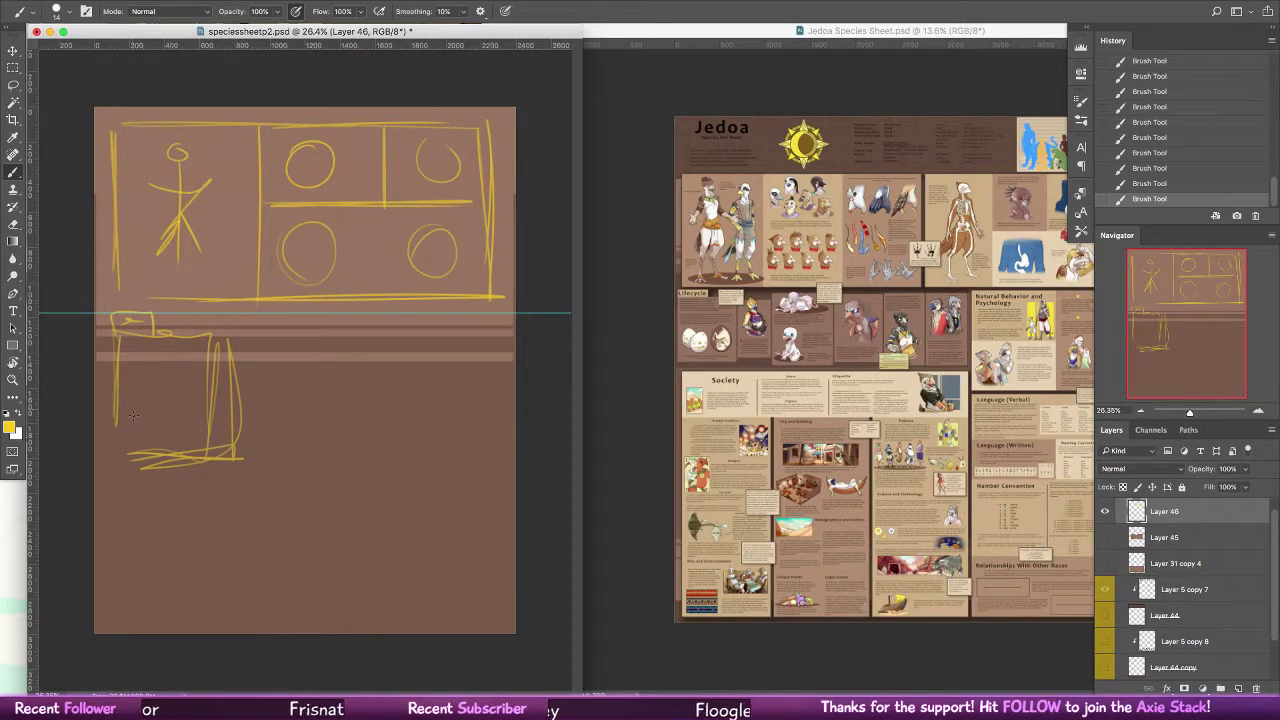
pyautogui.moveTo(146, 391); pyautogui.dragTo(157, 398)
pyautogui.moveTo(186, 392); pyautogui.dragTo(192, 392)
# Sketch the middle row's second and third panels, adding circle placeholders in the third panel's upper-left and lower-right corners
pyautogui.moveTo(256, 348)
pyautogui.mouseDown()
pyautogui.moveTo(258, 433)
pyautogui.moveTo(354, 377)
pyautogui.moveTo(350, 445)
pyautogui.mouseUp()
pyautogui.moveTo(268, 443); pyautogui.dragTo(335, 441)
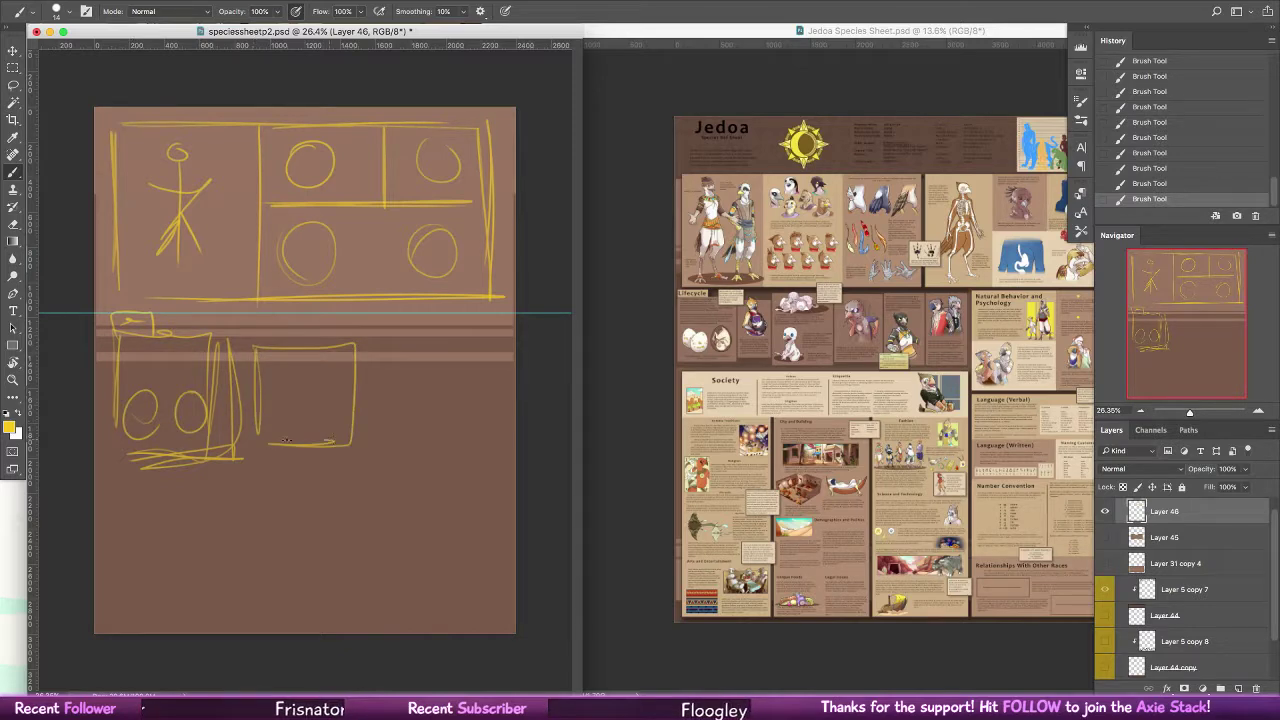
pyautogui.moveTo(401, 335); pyautogui.dragTo(405, 336)
pyautogui.moveTo(375, 330); pyautogui.dragTo(376, 455)
pyautogui.moveTo(365, 325); pyautogui.dragTo(503, 326)
pyautogui.moveTo(503, 326); pyautogui.dragTo(495, 455)
pyautogui.moveTo(495, 456); pyautogui.dragTo(388, 456)
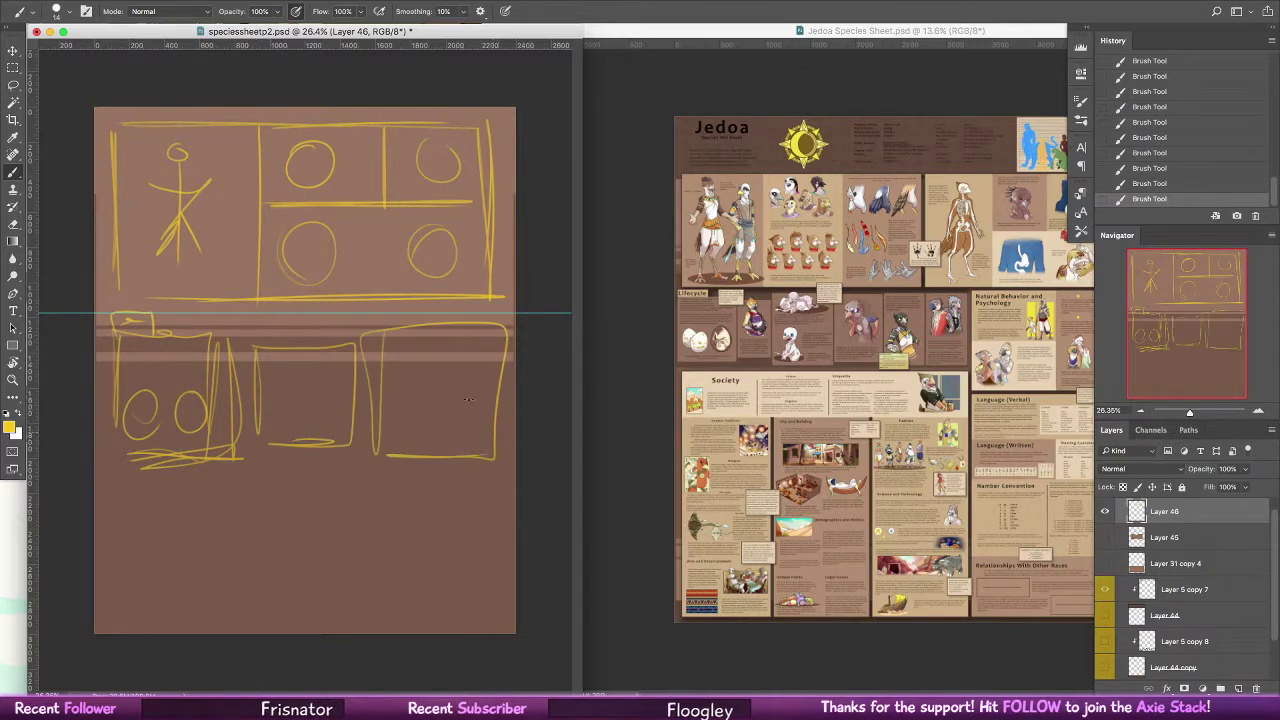
pyautogui.moveTo(484, 404)
pyautogui.mouseDown()
pyautogui.moveTo(493, 399)
pyautogui.moveTo(470, 392)
pyautogui.mouseUp()
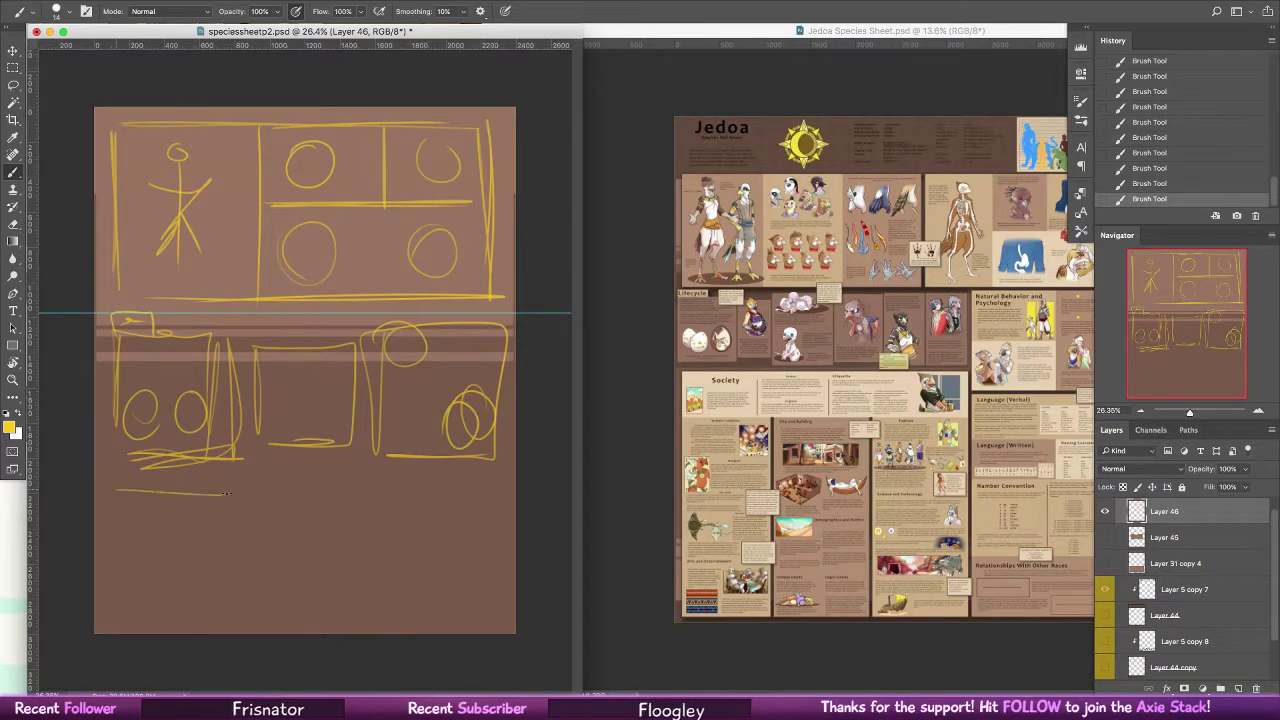
# Sketch a row of three upright panel boxes along the bottom of the second page
pyautogui.moveTo(118, 493); pyautogui.dragTo(226, 492)
pyautogui.moveTo(127, 494); pyautogui.dragTo(127, 607)
pyautogui.moveTo(180, 491); pyautogui.dragTo(214, 613)
pyautogui.moveTo(122, 608); pyautogui.dragTo(212, 621)
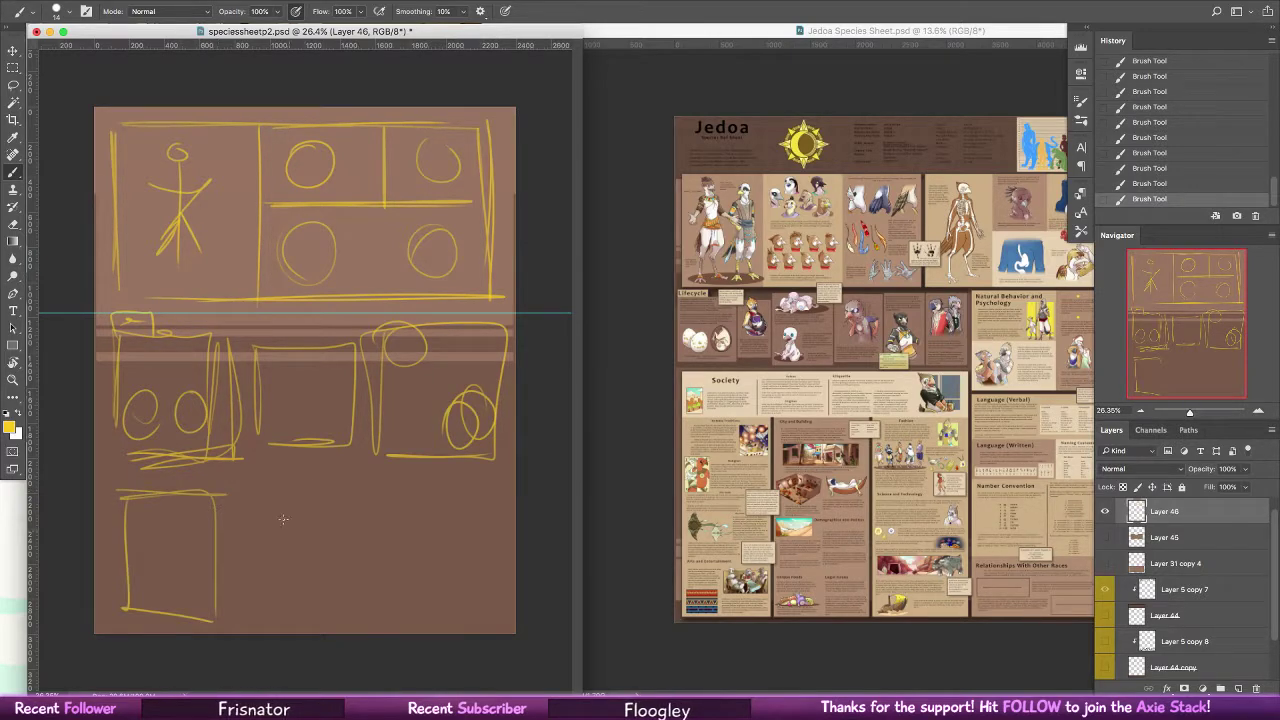
pyautogui.moveTo(263, 497)
pyautogui.mouseDown()
pyautogui.moveTo(264, 600)
pyautogui.moveTo(289, 607)
pyautogui.mouseUp()
pyautogui.moveTo(390, 478); pyautogui.dragTo(393, 600)
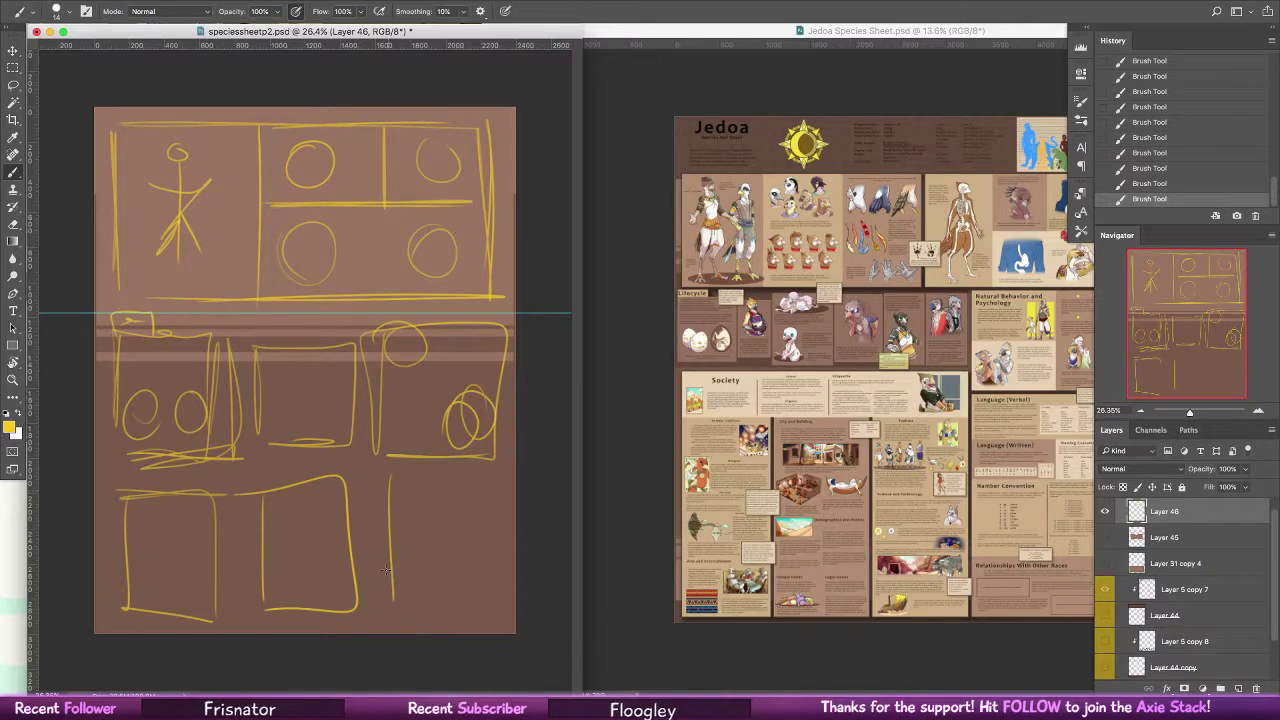
pyautogui.moveTo(368, 486); pyautogui.dragTo(405, 604)
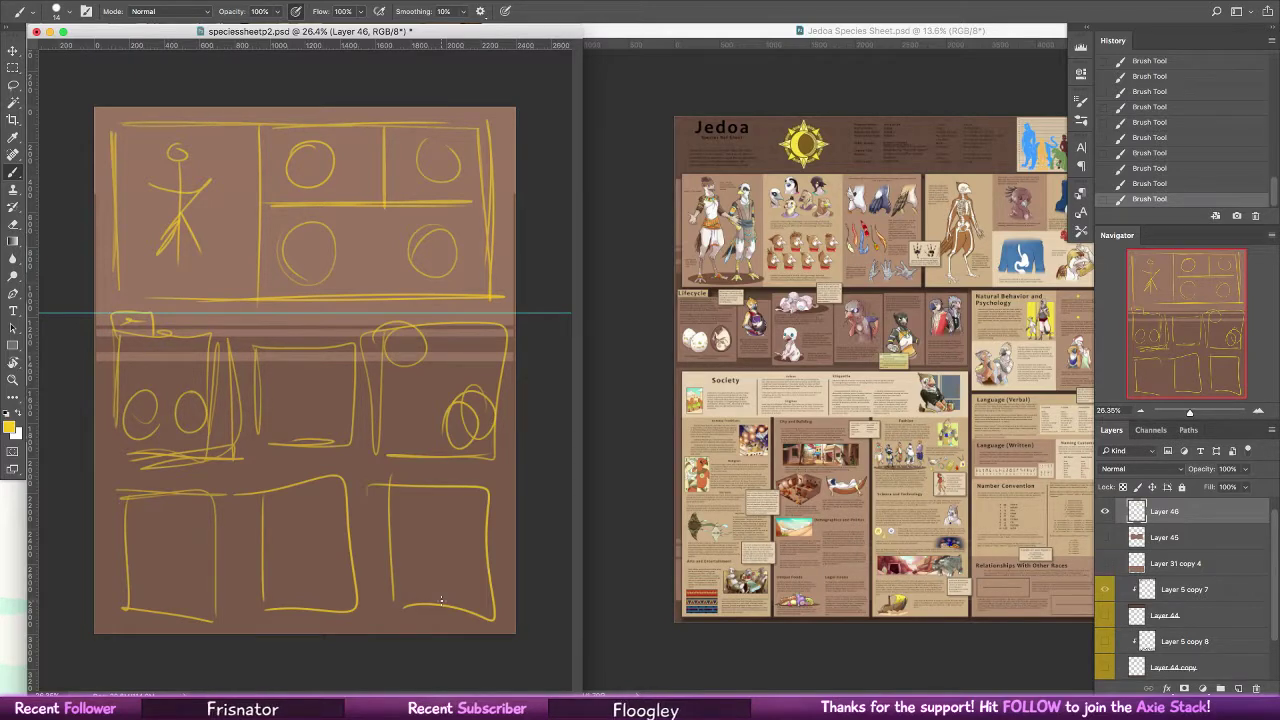
# Examine the Unique Foods section and its surrounding Society panels up close on the Jedoa reference sheet
pyautogui.click(693, 36)
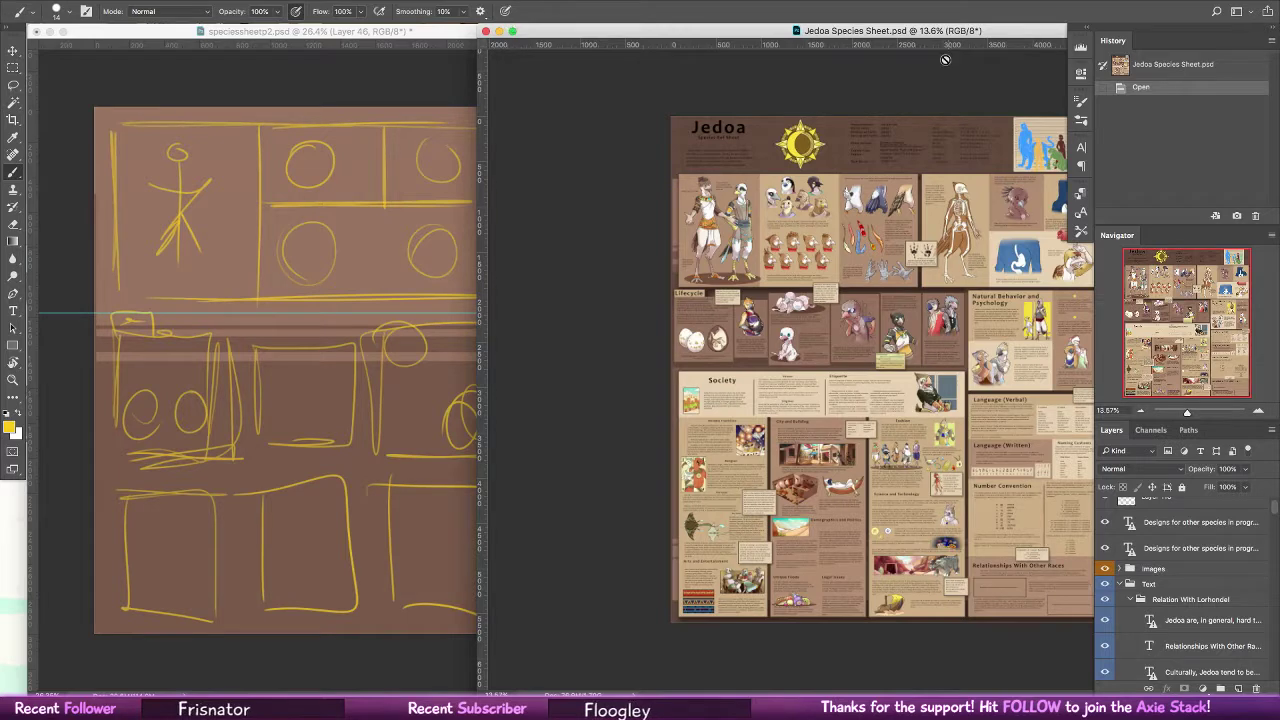
pyautogui.click(511, 31)
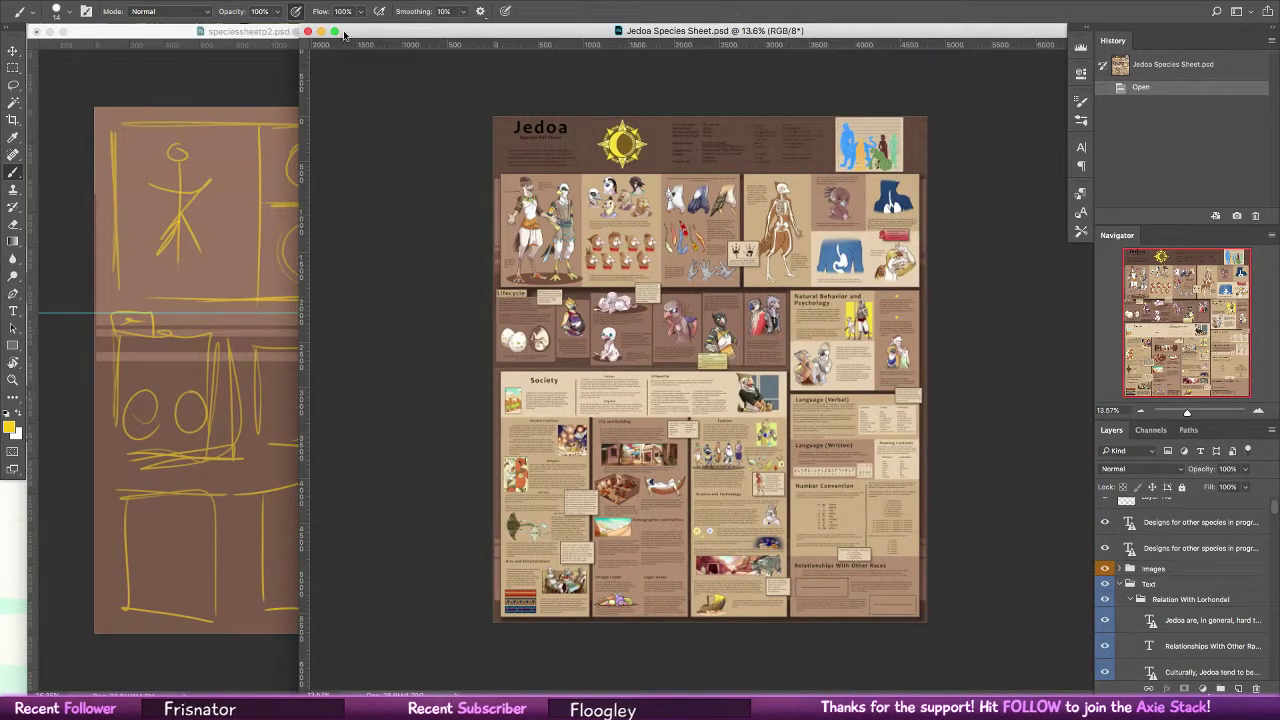
pyautogui.click(335, 31)
pyautogui.press('z')
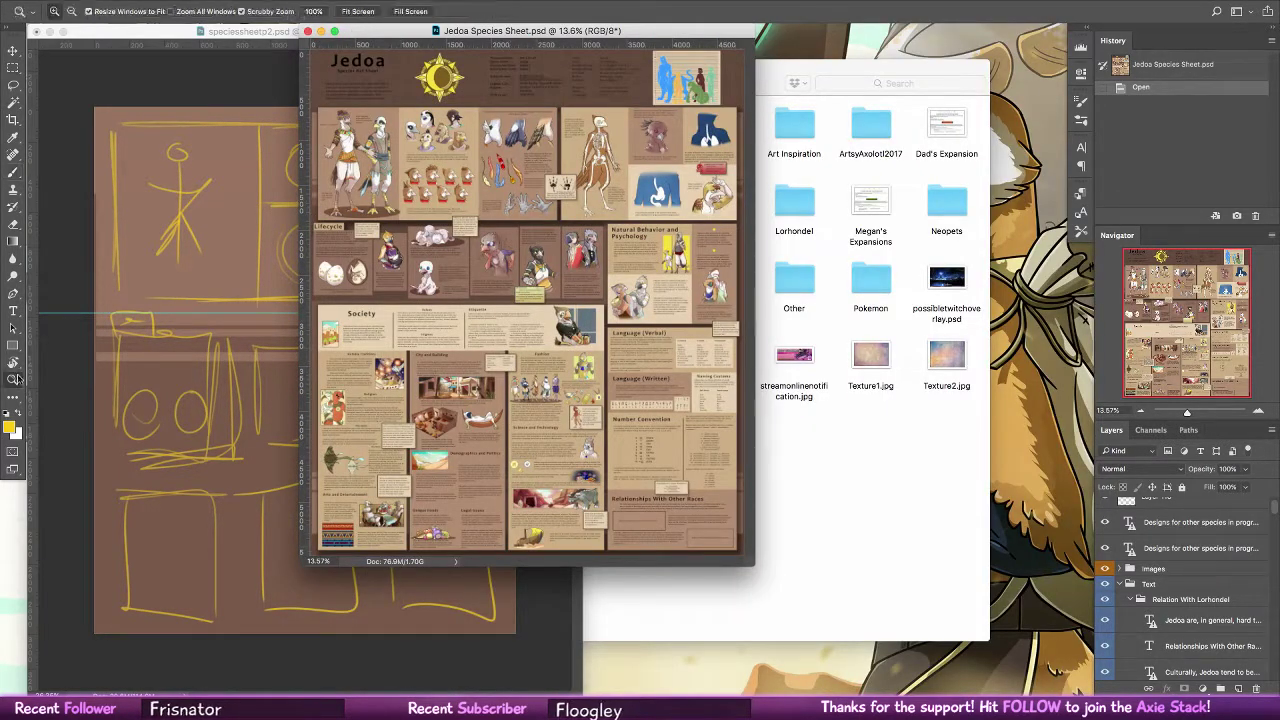
pyautogui.moveTo(431, 534); pyautogui.dragTo(565, 400)
pyautogui.moveTo(566, 389); pyautogui.dragTo(604, 303)
pyautogui.scroll(-3, 605, 302)
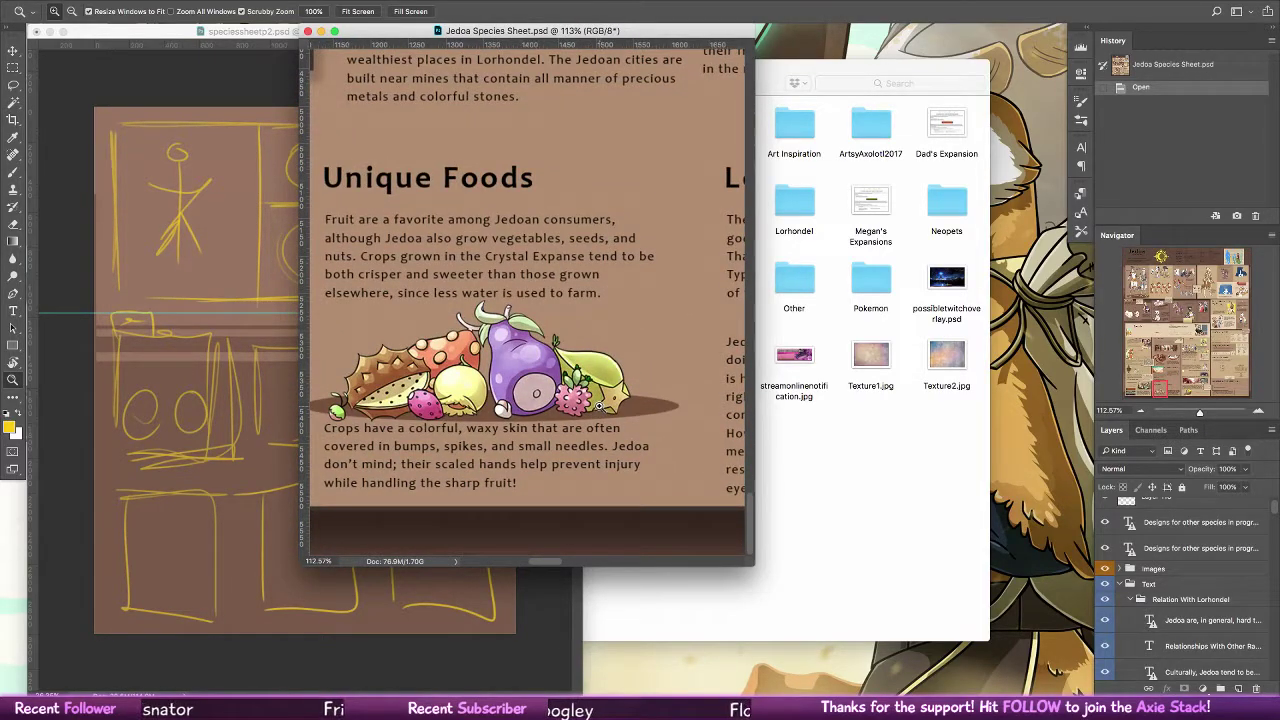
pyautogui.moveTo(653, 350); pyautogui.dragTo(632, 356)
pyautogui.scroll(-2, 632, 356)
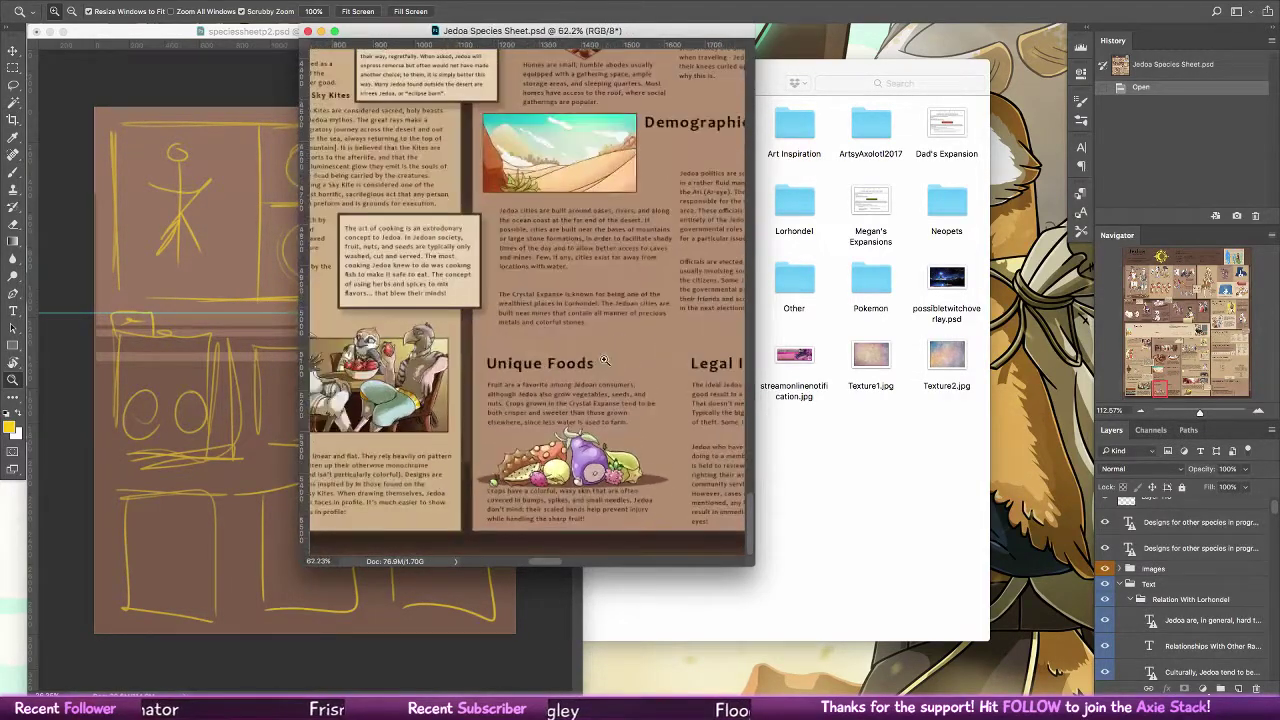
pyautogui.scroll(-2, 605, 360)
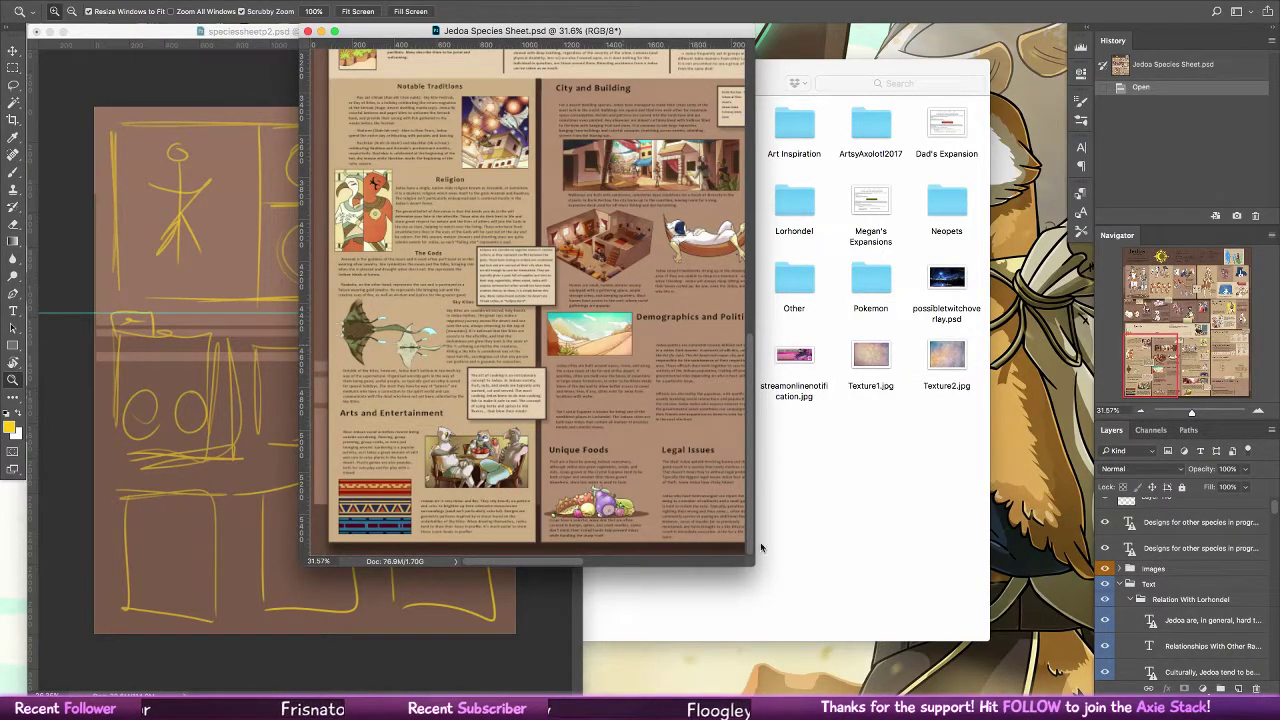
# Enlarge the reference sheet's window to check its Lifecycle notes and sketch matching note boxes overlapping the second page's middle-row panels
pyautogui.moveTo(754, 565); pyautogui.dragTo(900, 673)
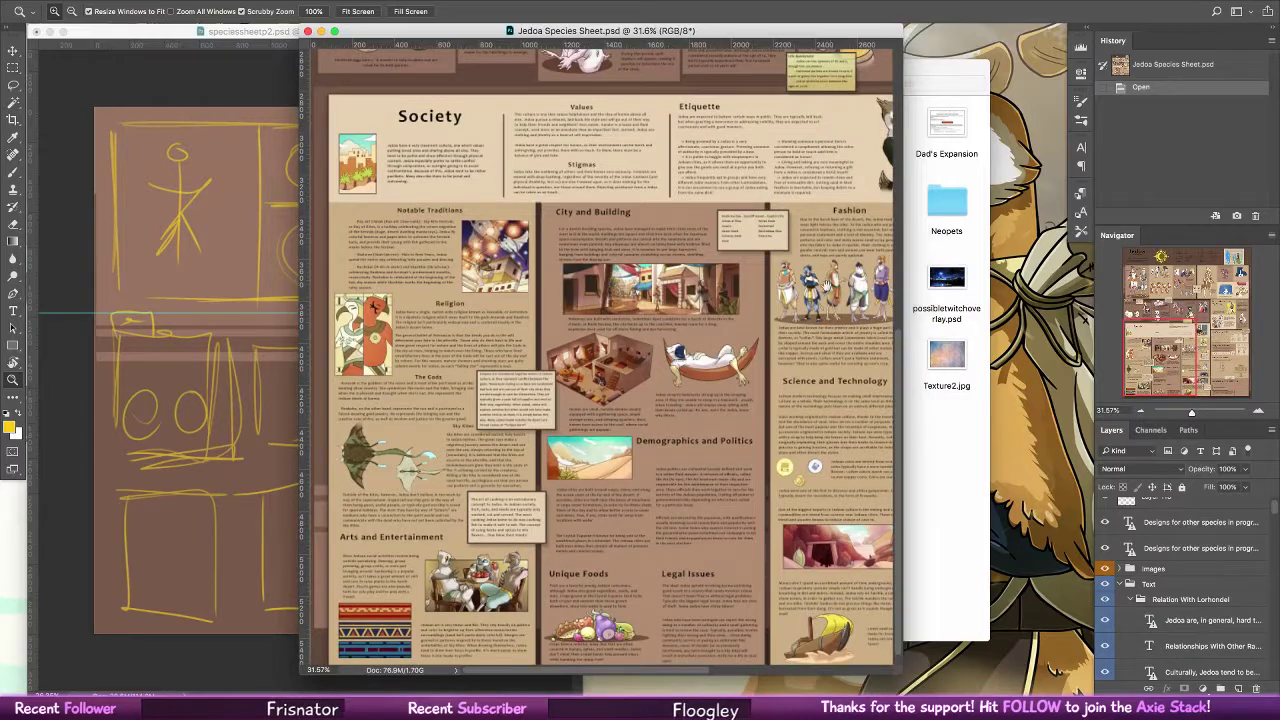
pyautogui.moveTo(826, 285); pyautogui.dragTo(786, 461)
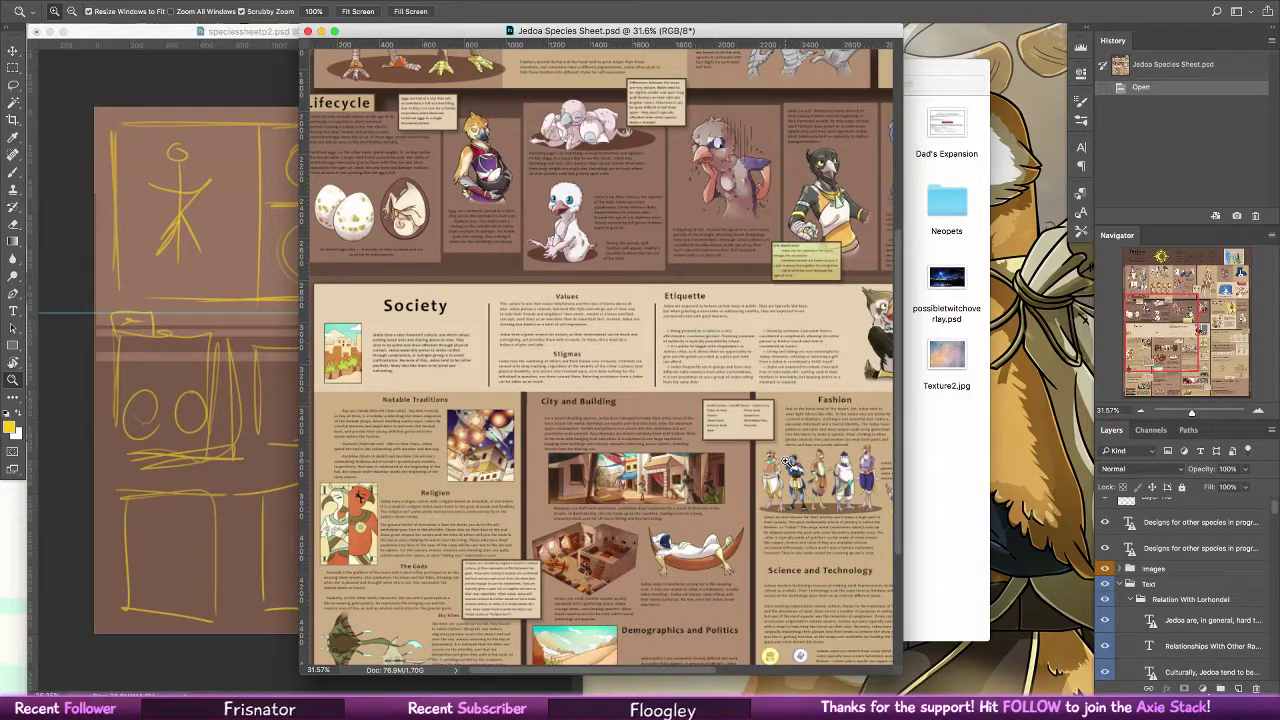
pyautogui.moveTo(786, 461); pyautogui.dragTo(650, 450)
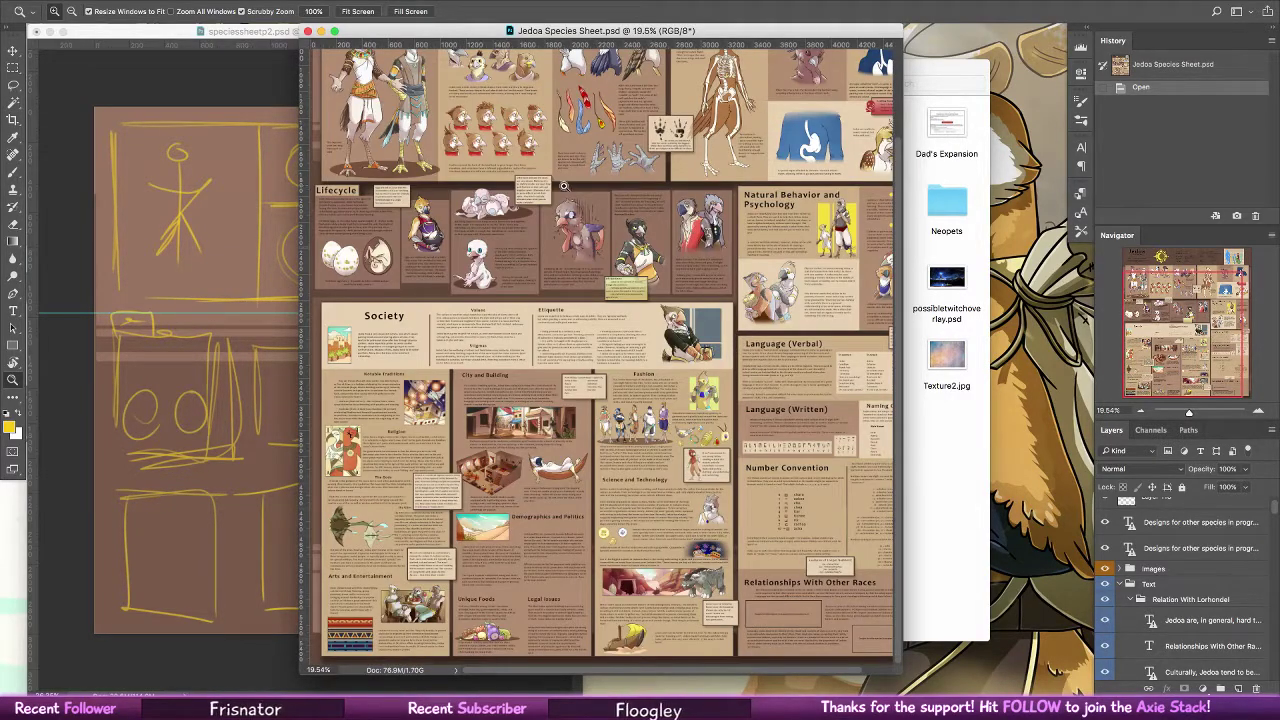
pyautogui.moveTo(577, 203); pyautogui.dragTo(614, 191)
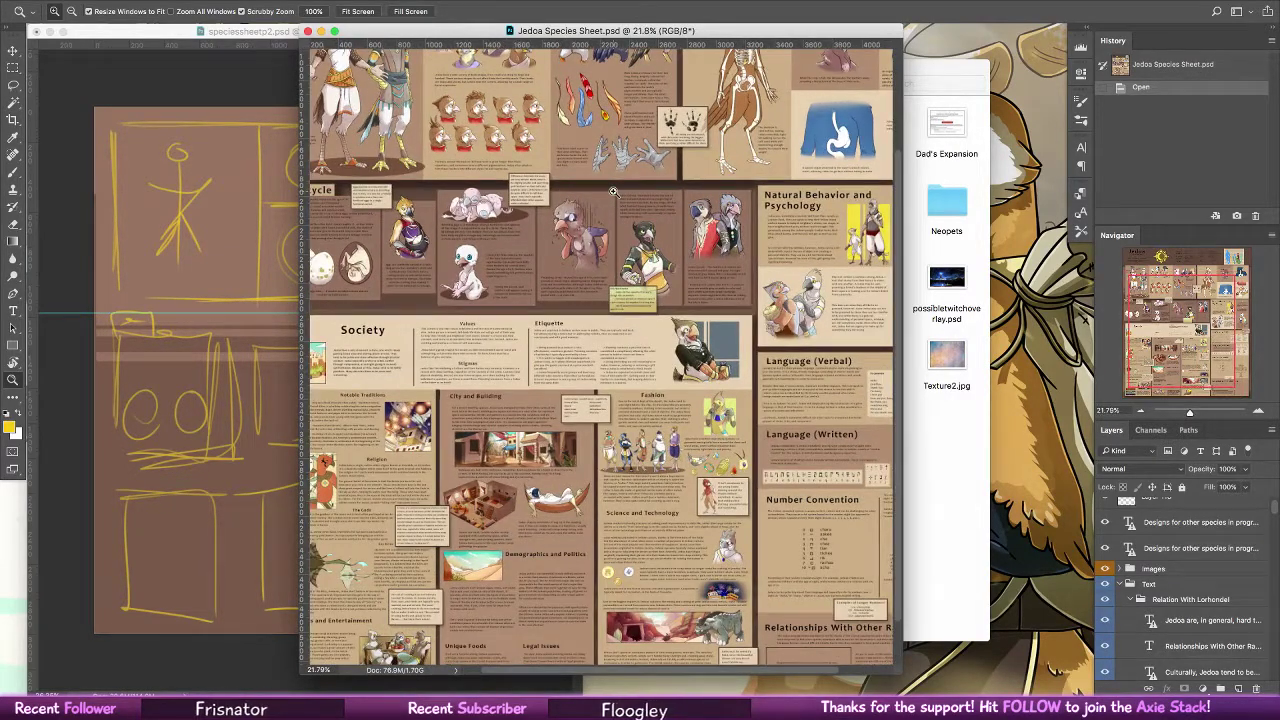
pyautogui.scroll(2, 456, 200)
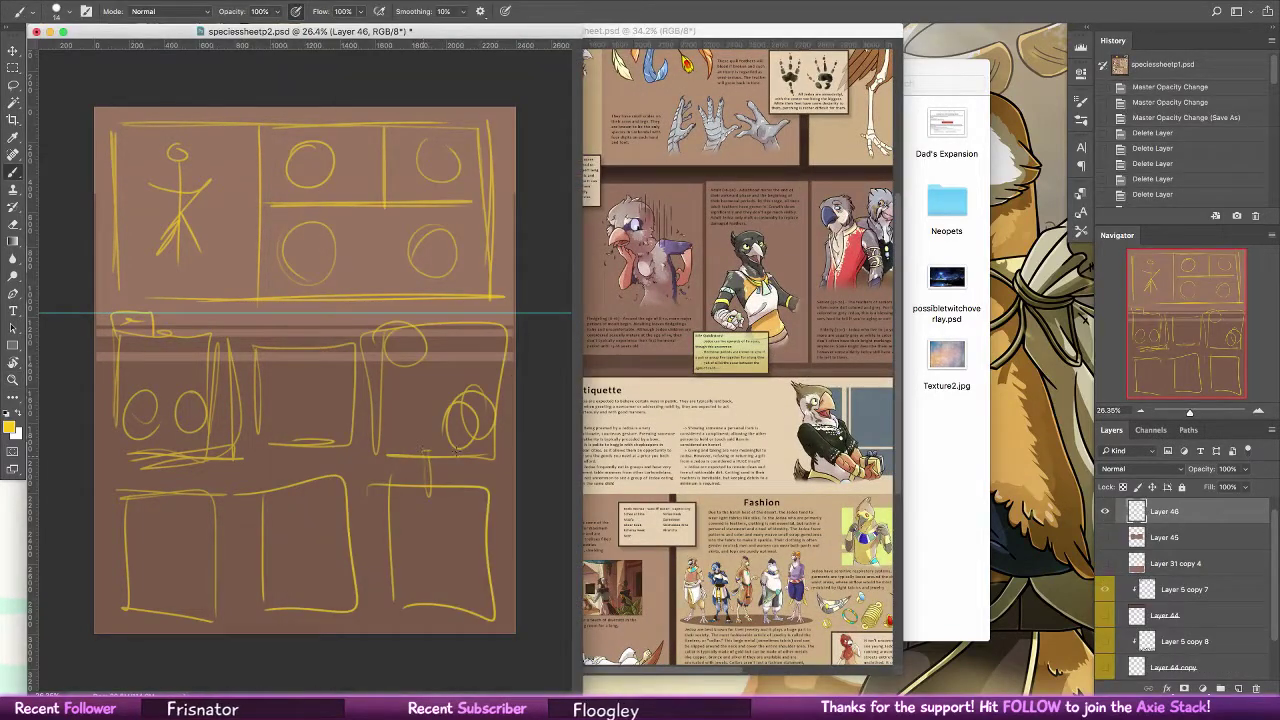
pyautogui.moveTo(455, 400); pyautogui.dragTo(480, 425)
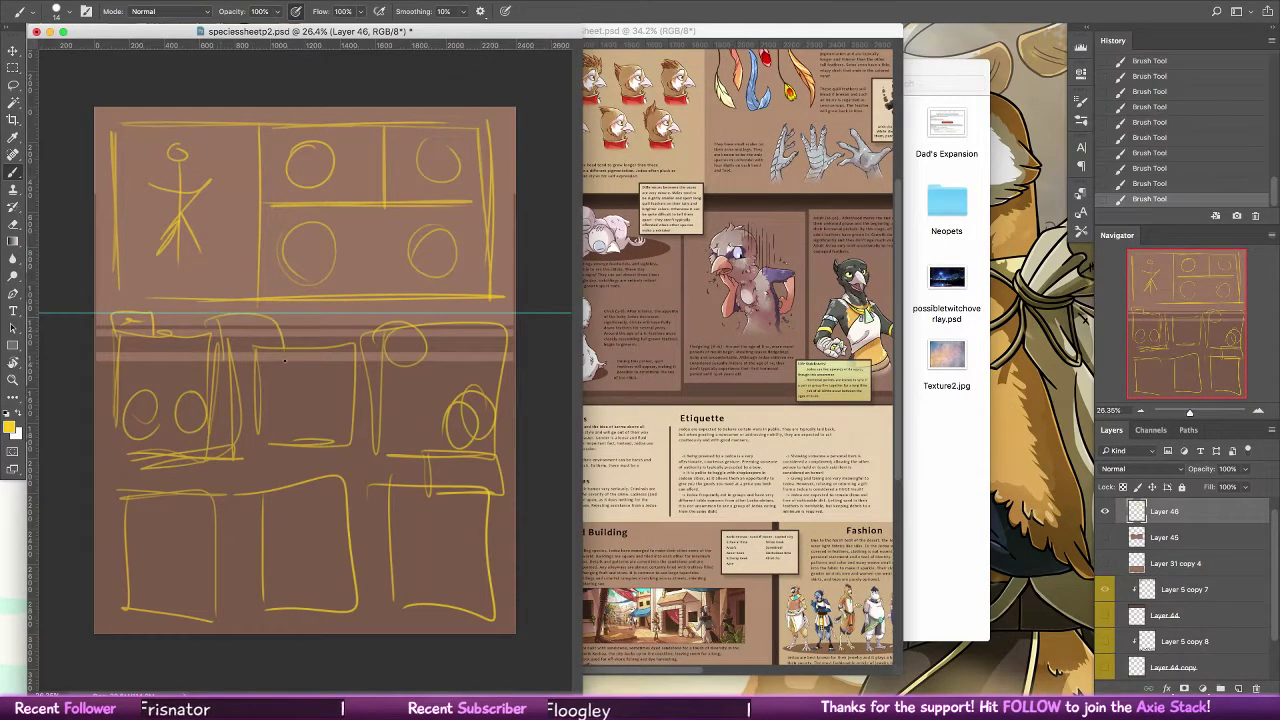
pyautogui.moveTo(233, 357); pyautogui.dragTo(238, 358)
# Following the reference's anatomy section, sketch a Leading Causes of Death label between the top row's outer circles and save the page
pyautogui.click(855, 257)
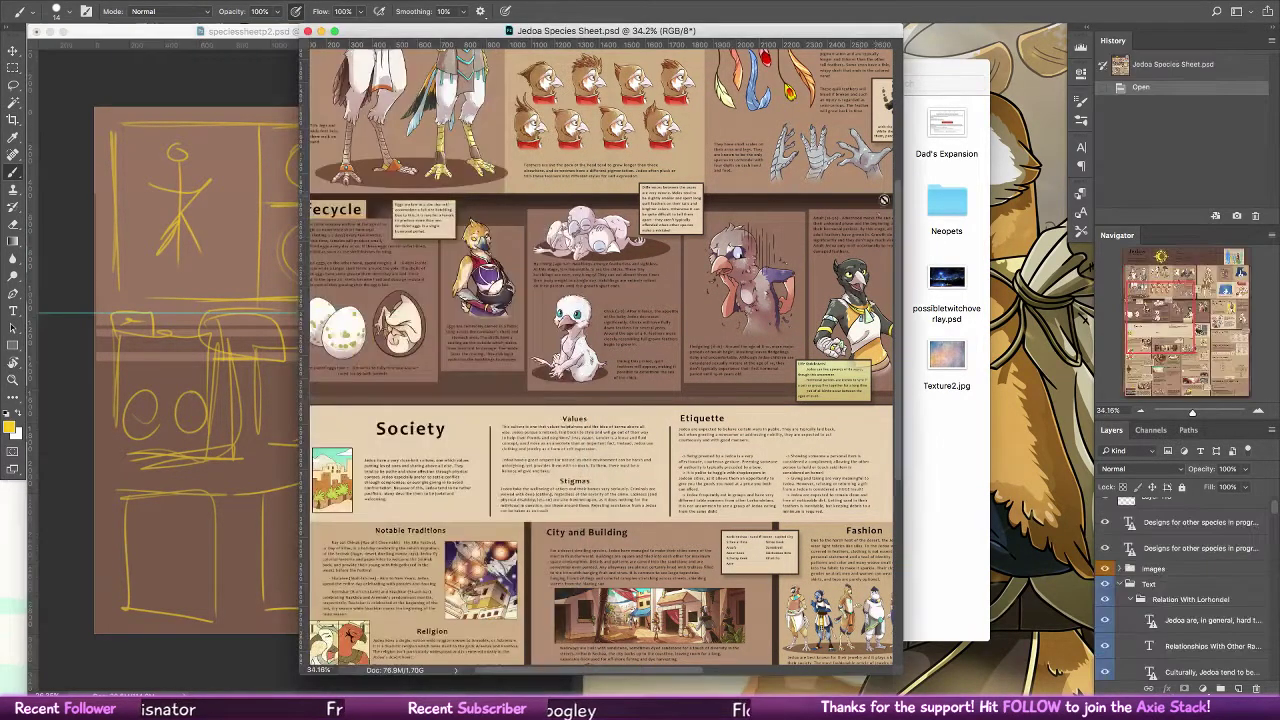
pyautogui.hscroll(10, 855, 257)
pyautogui.scroll(4, 855, 257)
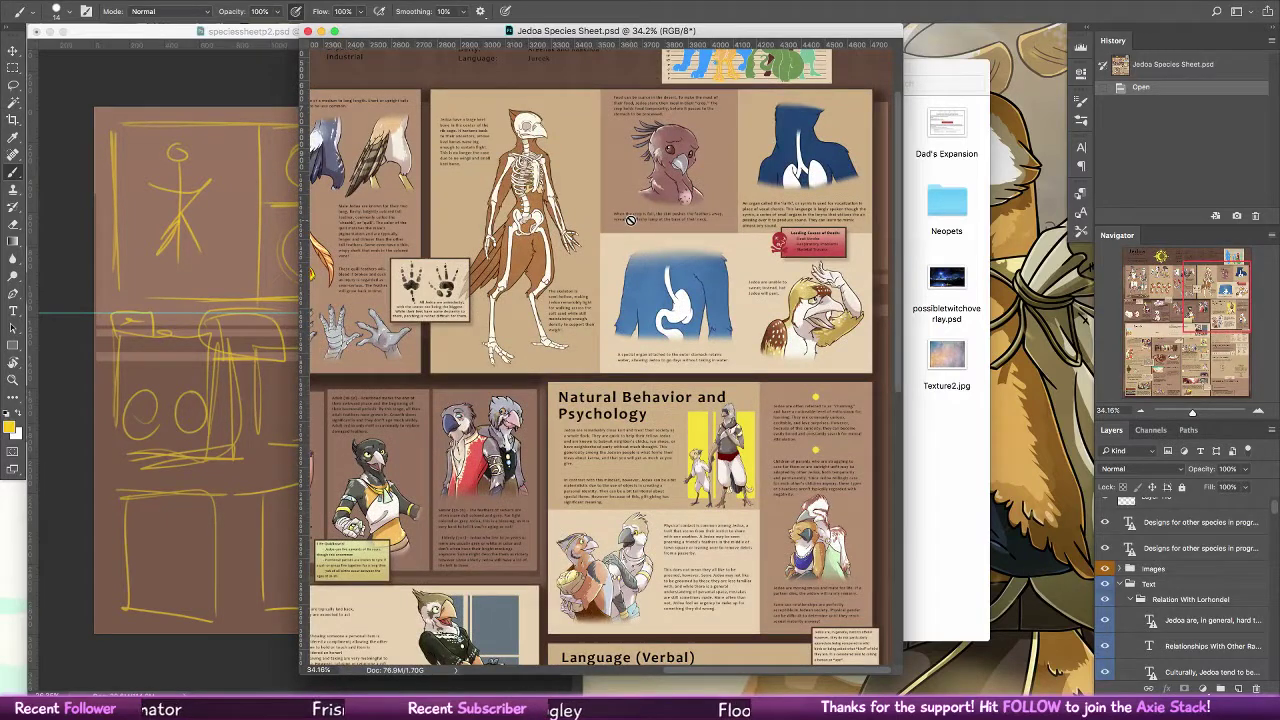
pyautogui.click(260, 200)
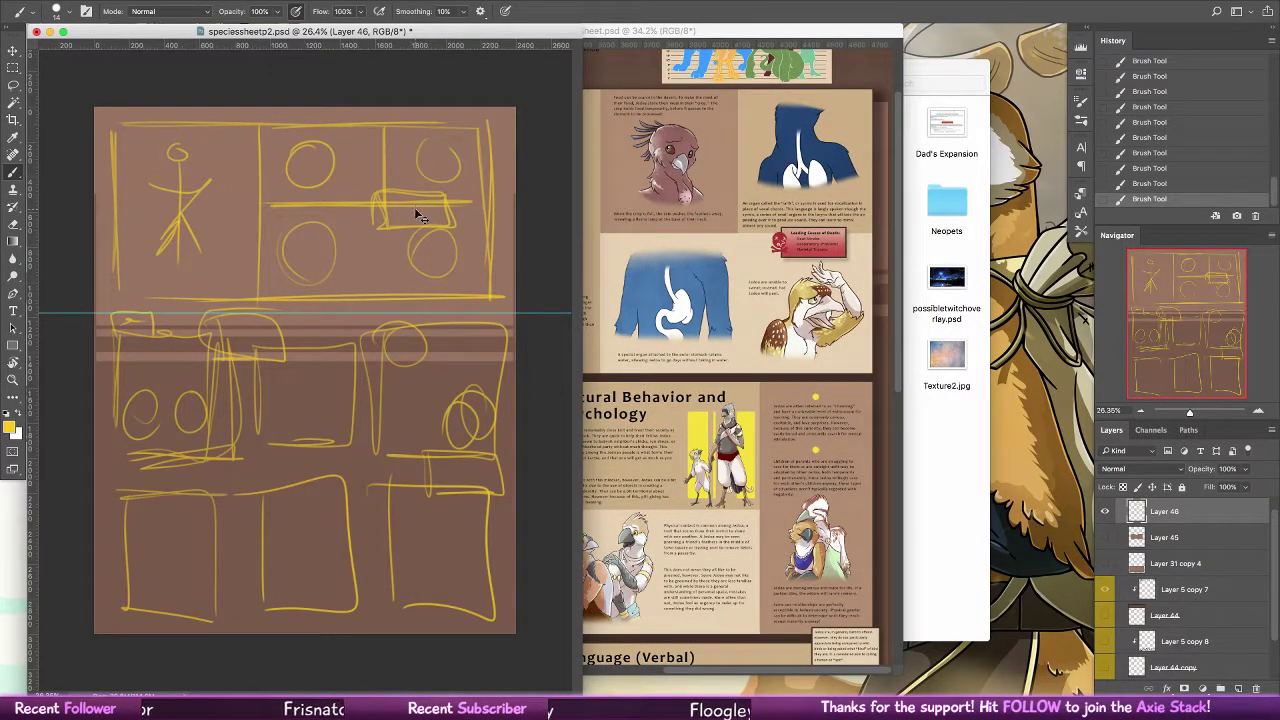
pyautogui.press('super+s')
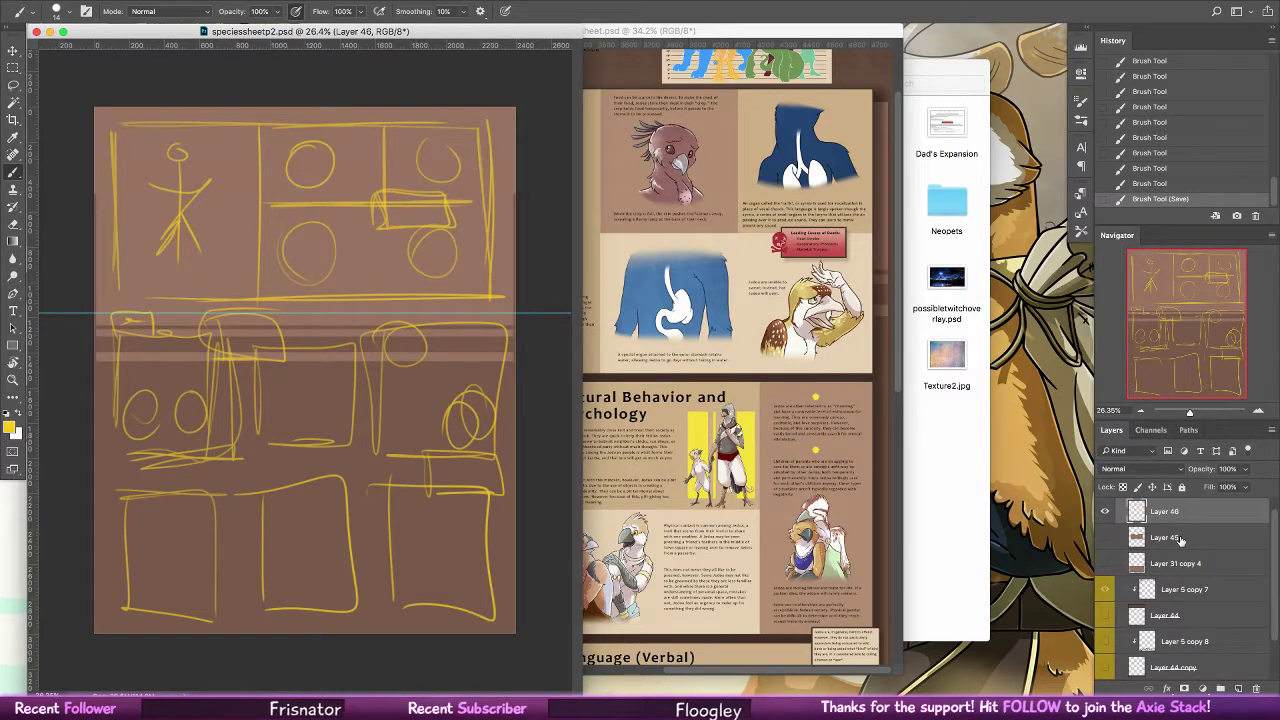
# Delete Layer 45 and Layer 31 copy 4, and show Layer 44 and Layer 44 copy with their clipped texture layers
pyautogui.click(1180, 540)
pyautogui.press('Delete')
pyautogui.press('Delete')
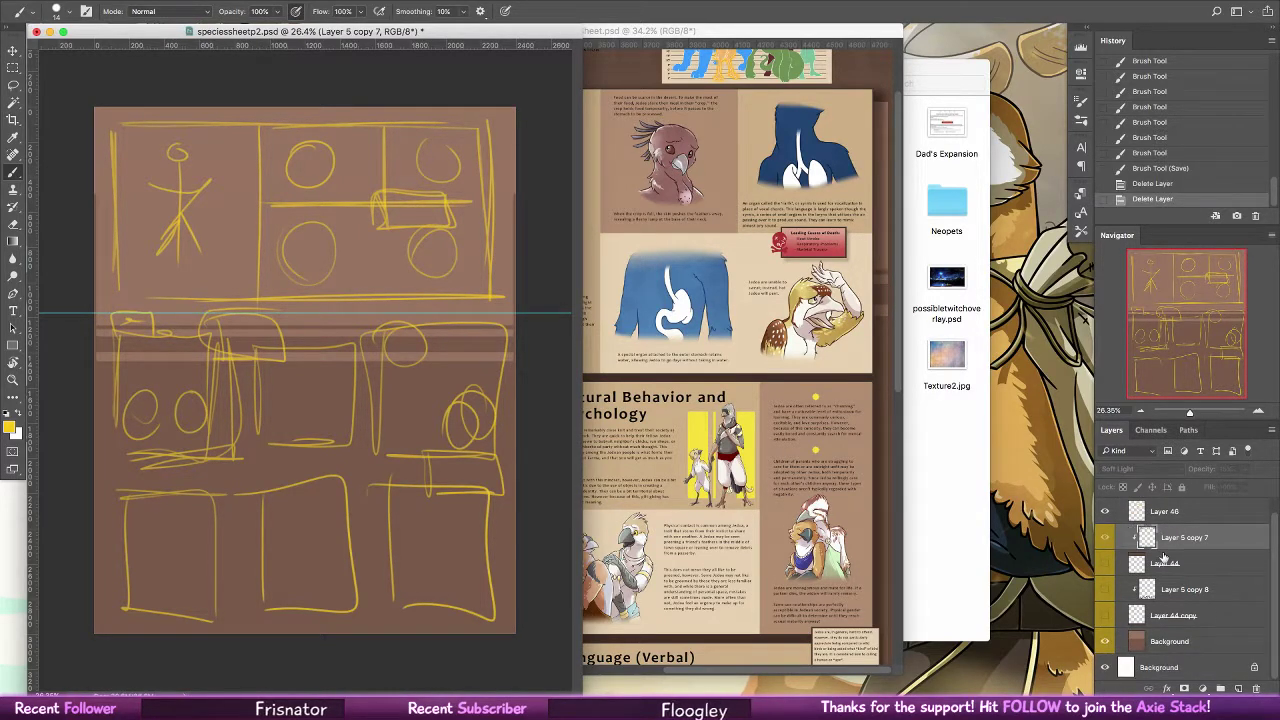
pyautogui.click(1105, 565)
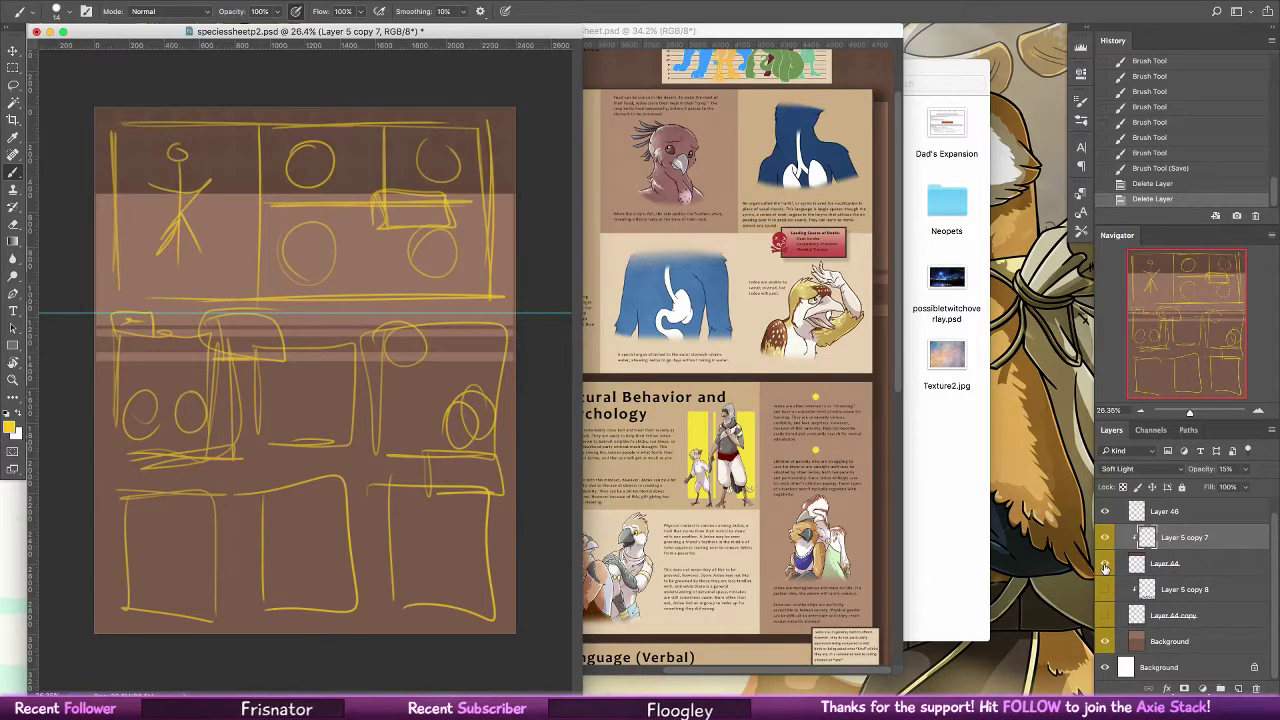
pyautogui.click(1105, 565)
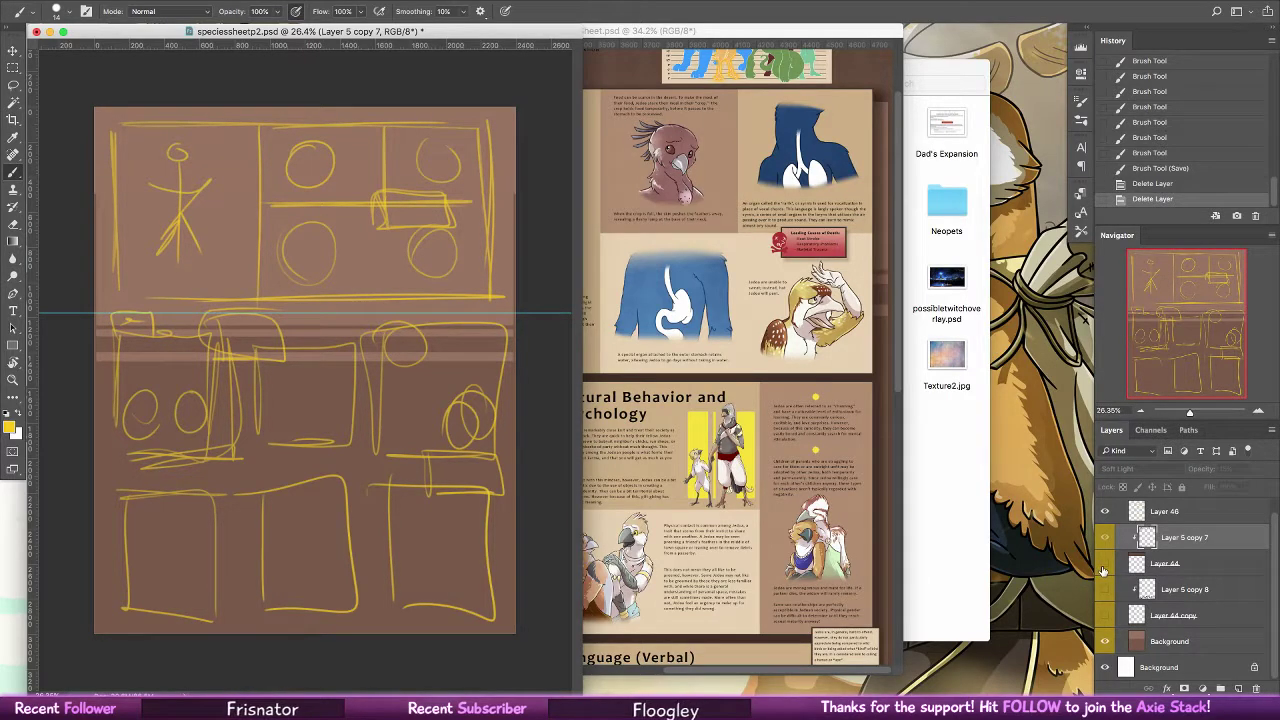
pyautogui.click(1104, 590)
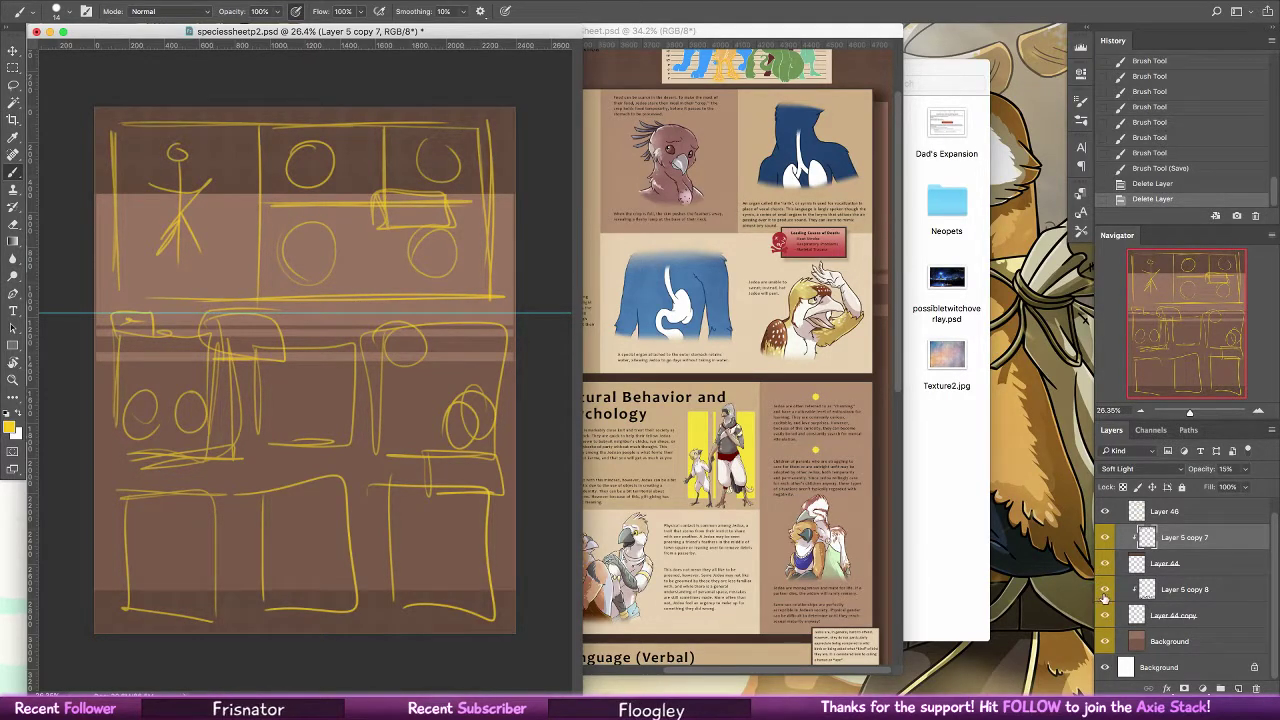
# Copy the skeleton panel's background from the reference sheet's Physical layer onto the top of the second page, above Layer 46
pyautogui.click(1176, 513)
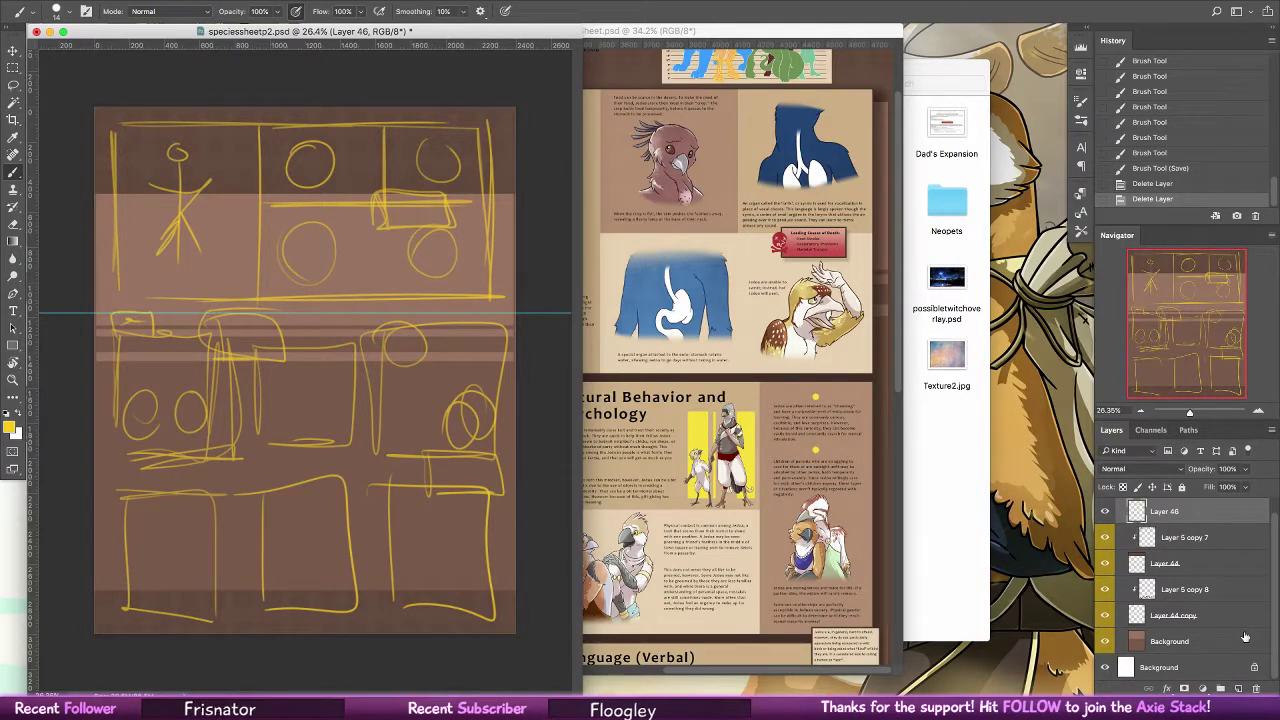
pyautogui.press('m')
pyautogui.click(716, 250)
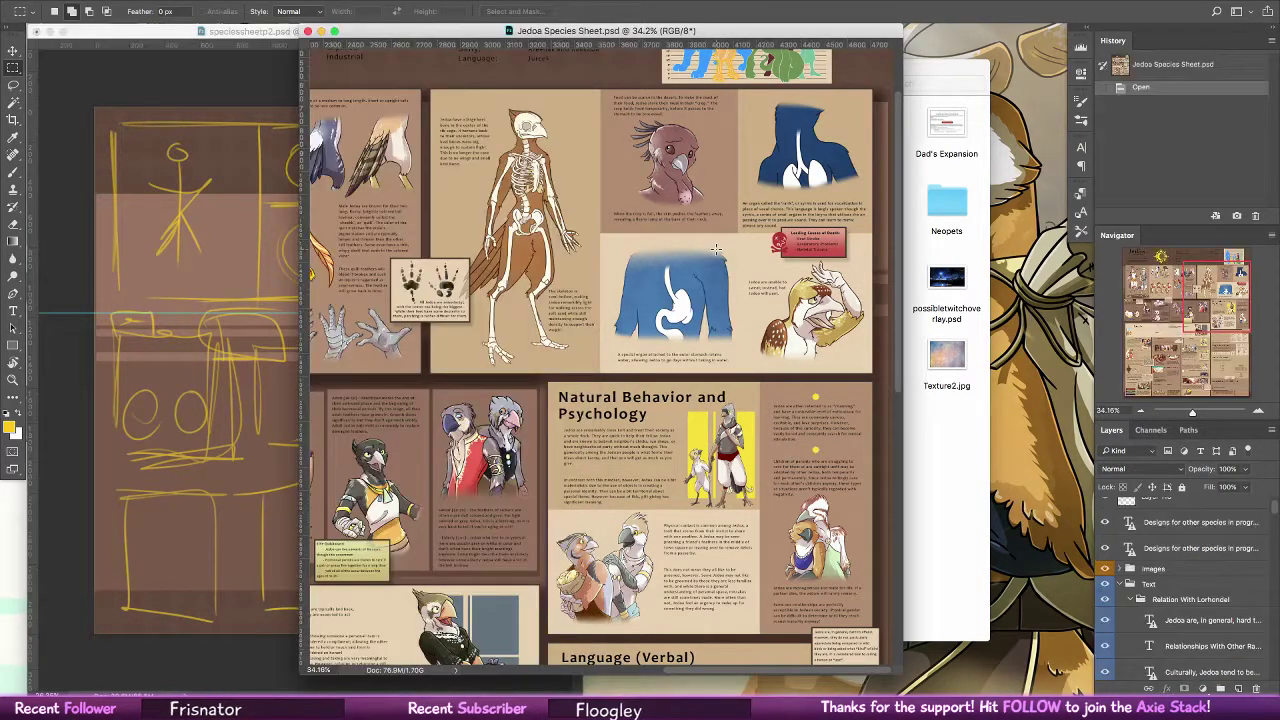
pyautogui.press('v')
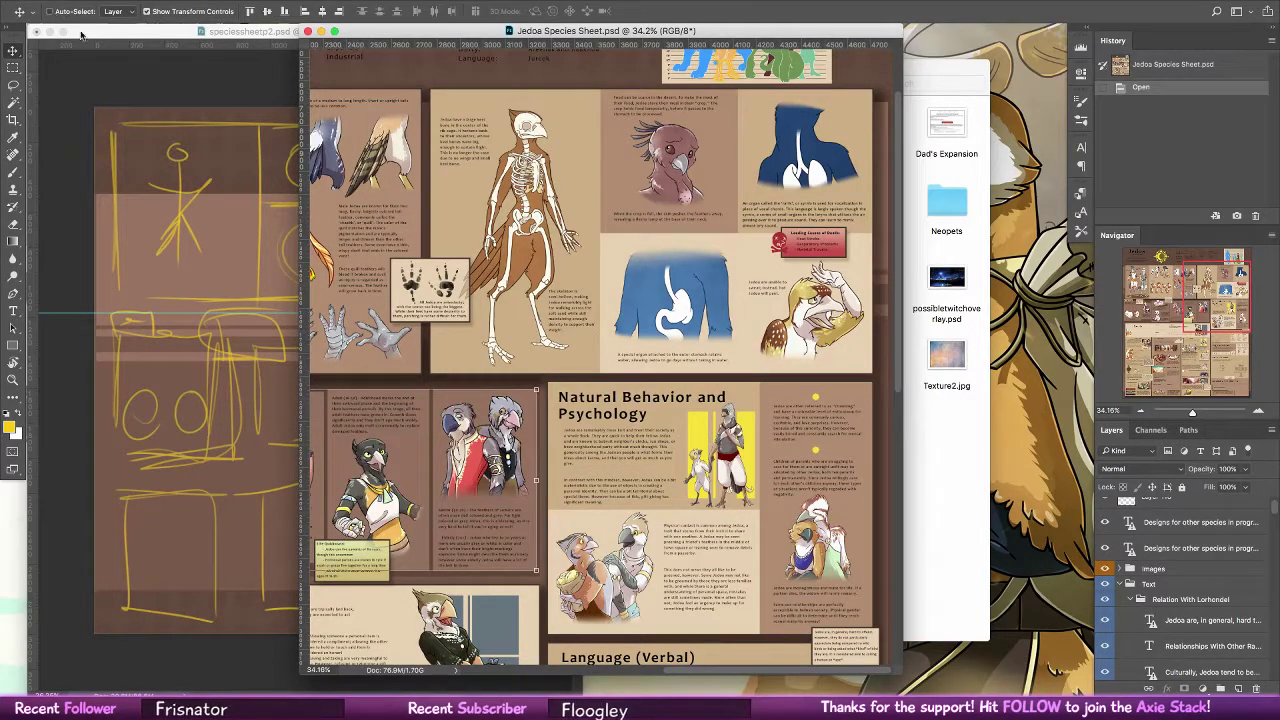
pyautogui.click(579, 105)
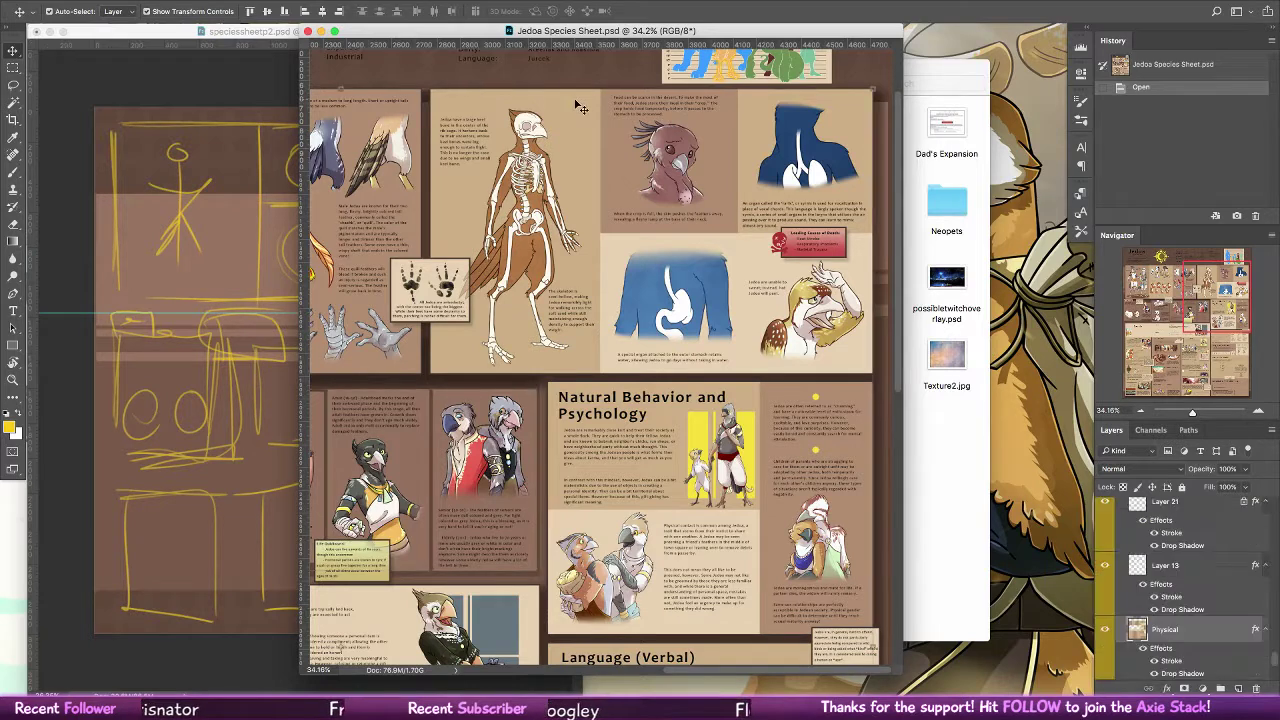
pyautogui.click(13, 67)
pyautogui.moveTo(424, 80); pyautogui.dragTo(885, 371)
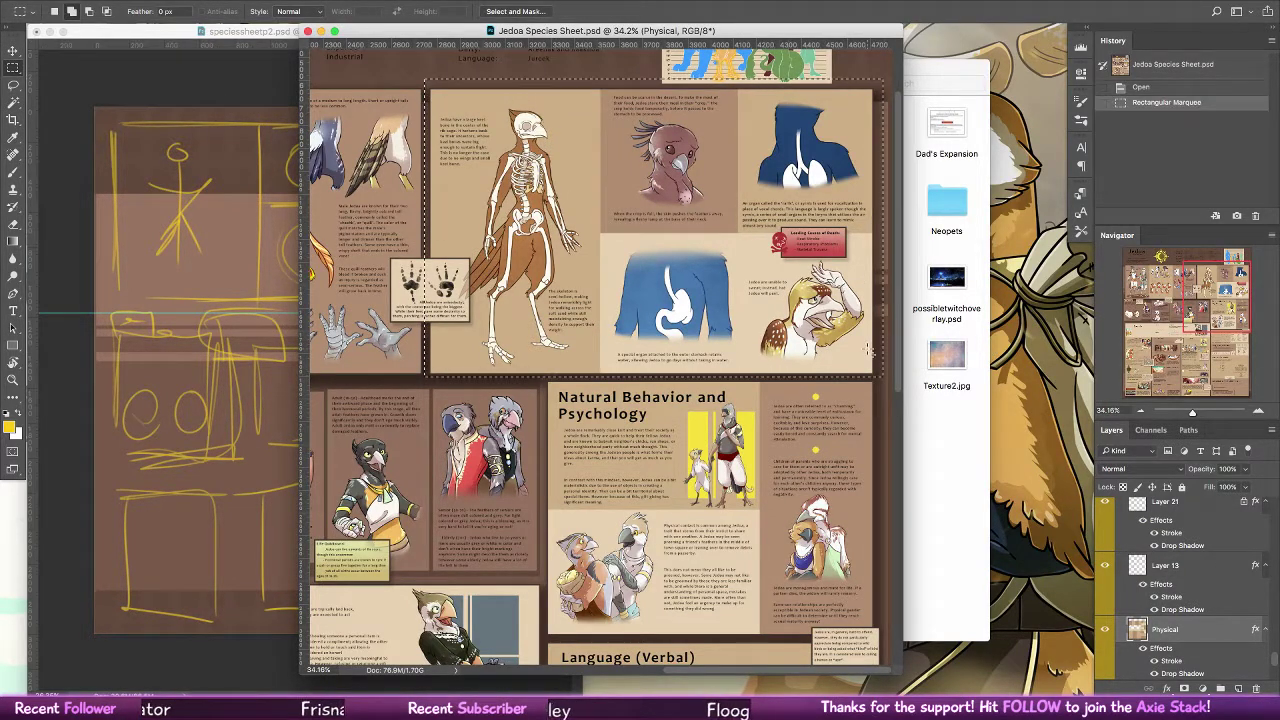
pyautogui.press('v')
pyautogui.moveTo(661, 317); pyautogui.dragTo(250, 420)
pyautogui.moveTo(400, 330); pyautogui.dragTo(397, 277)
# Scale the copied panel background to 115.09% width and 95% height so it spans the page's top section
pyautogui.moveTo(452, 338); pyautogui.dragTo(505, 325)
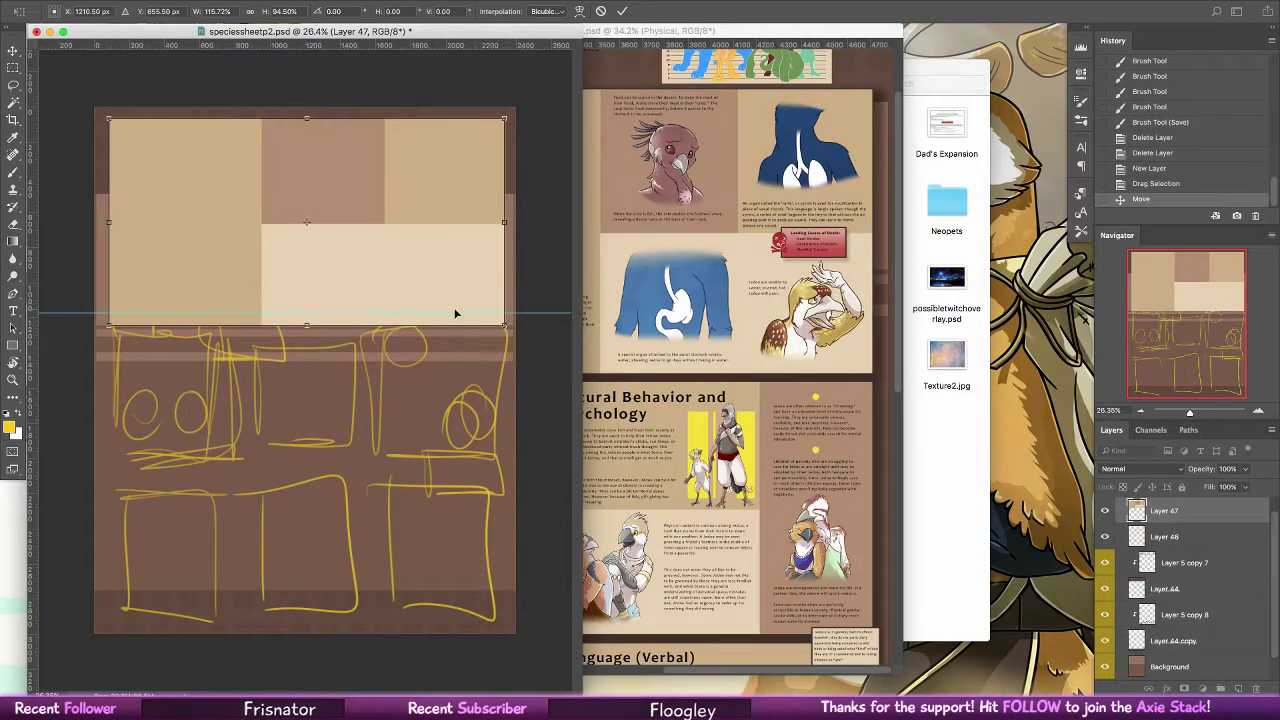
pyautogui.moveTo(110, 325); pyautogui.dragTo(105, 326)
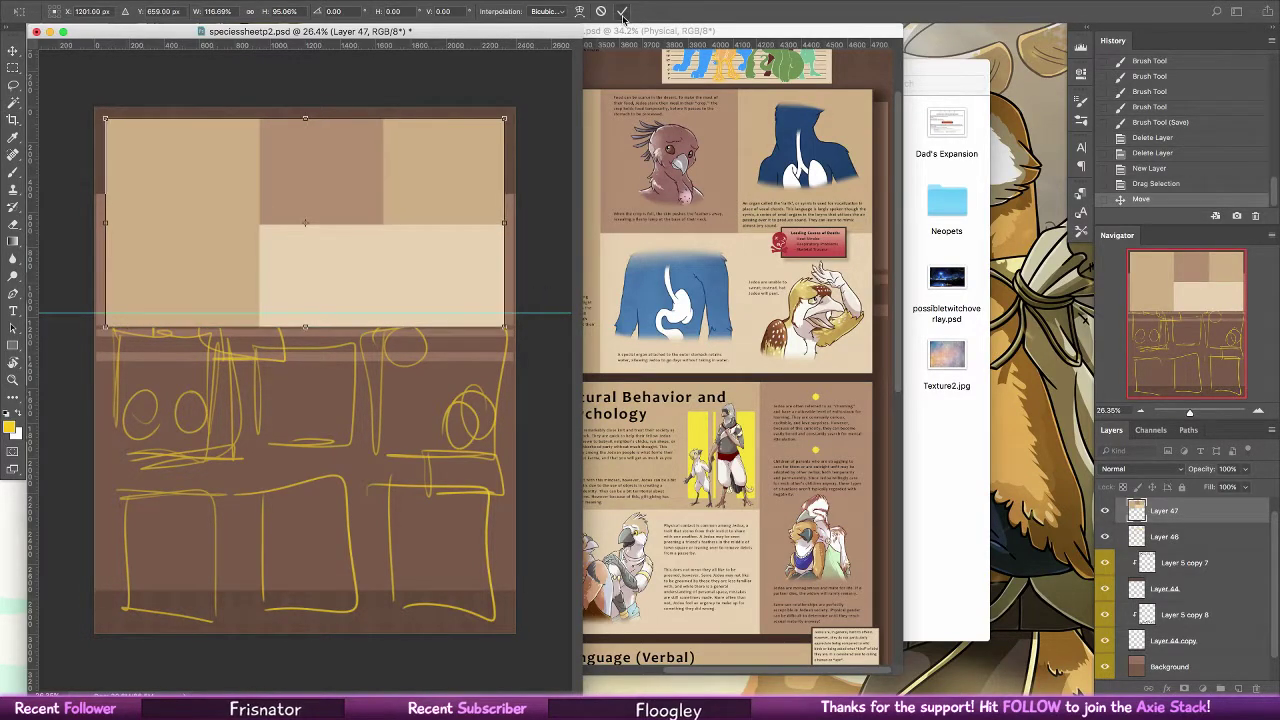
pyautogui.click(622, 12)
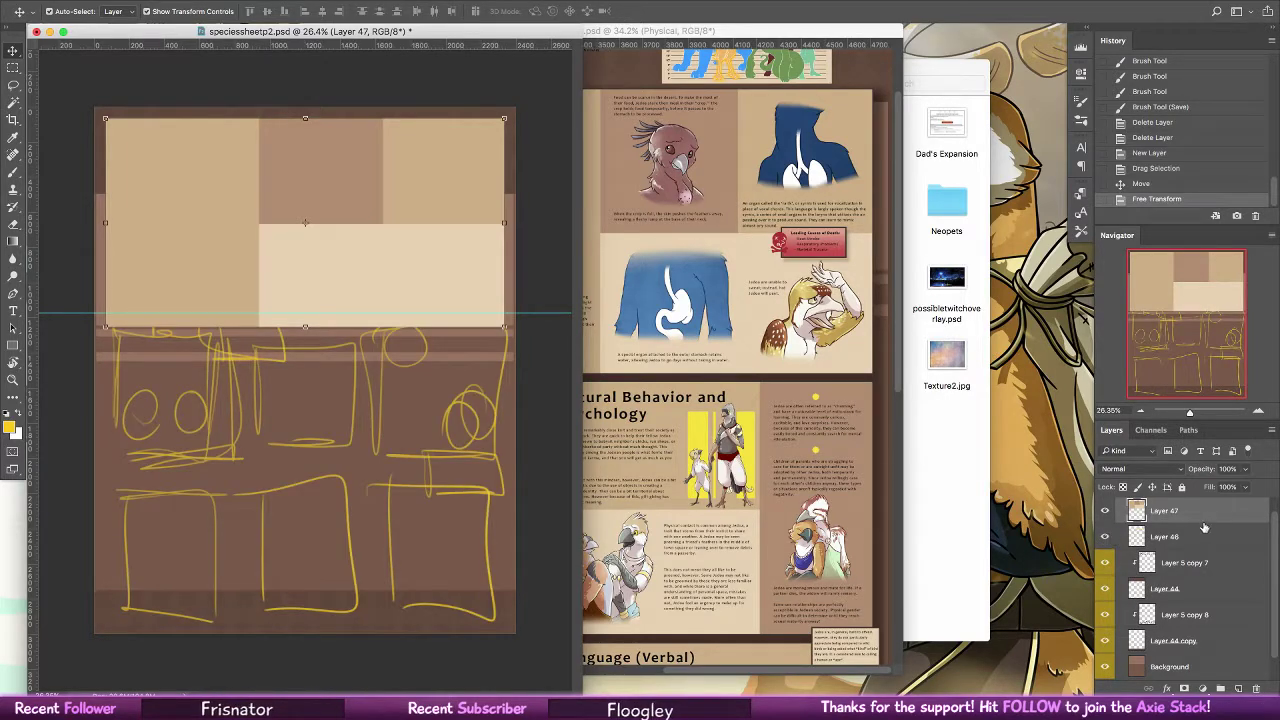
# Clear the reference sheet's selection and copy the Physical layer's stroke and drop shadow style onto Layer 47
pyautogui.press('super+grave')
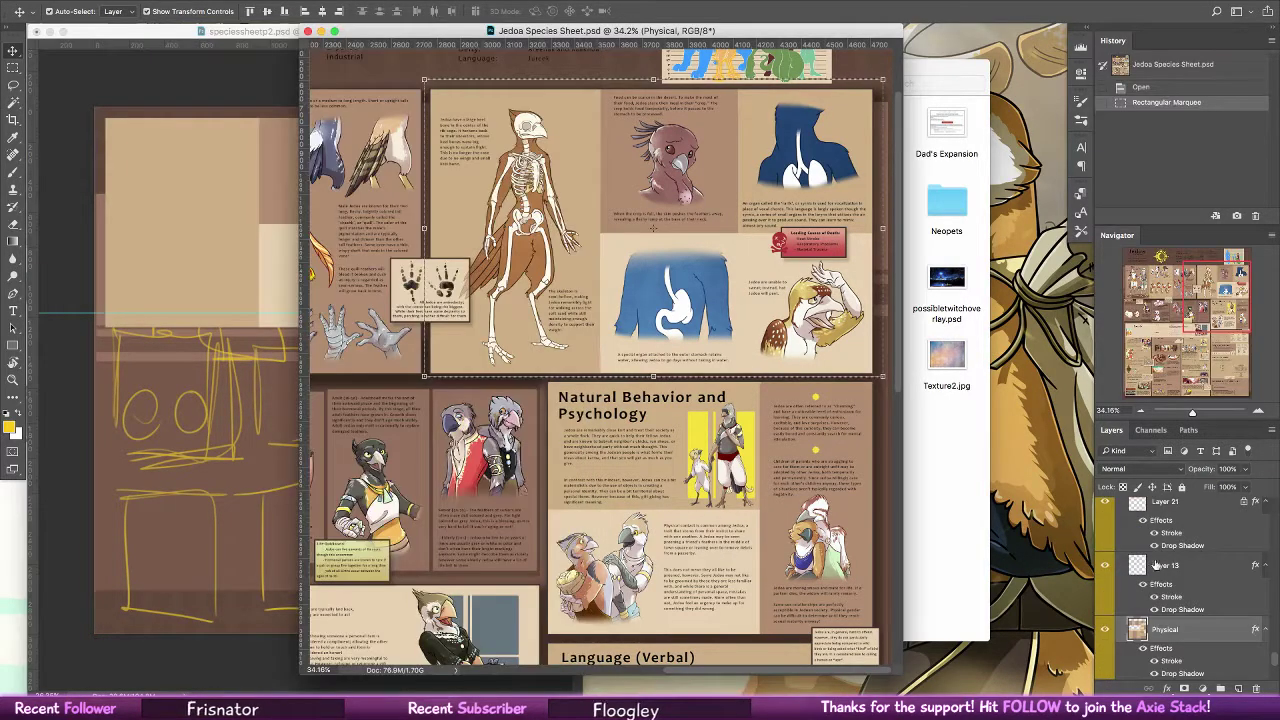
pyautogui.press('super+d')
pyautogui.rightClick(1179, 652)
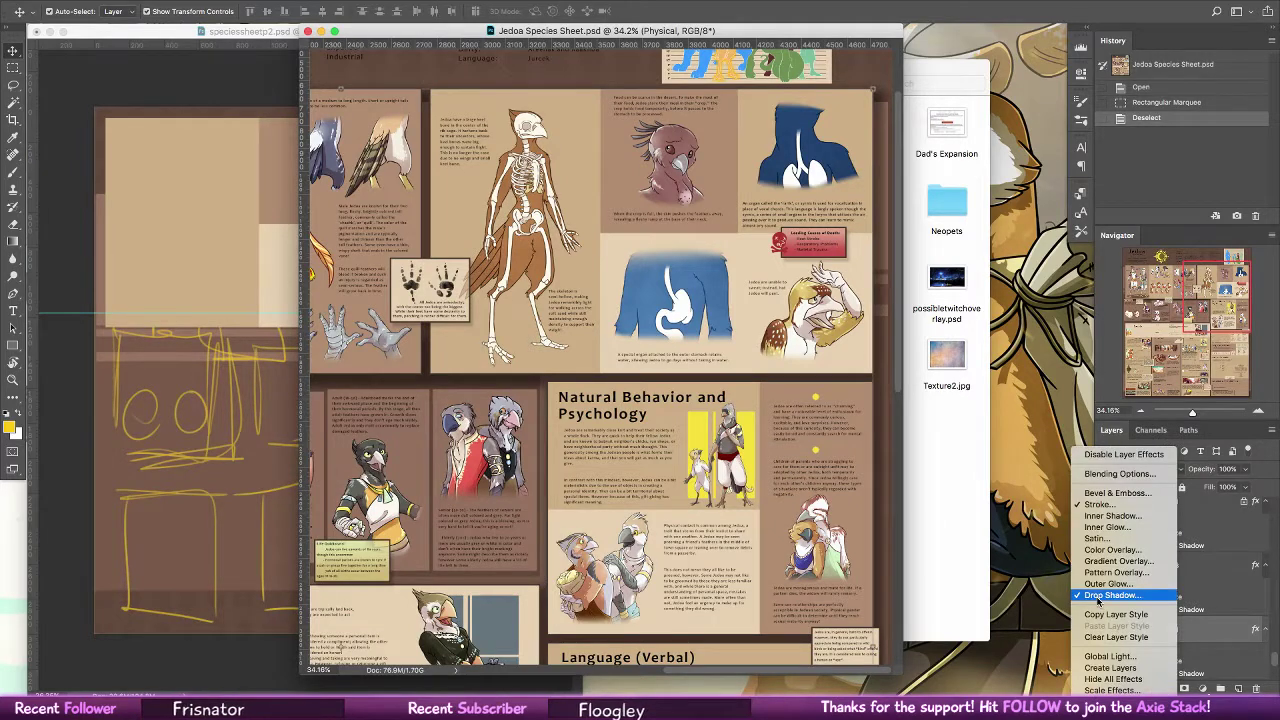
pyautogui.click(1140, 614)
pyautogui.click(238, 368)
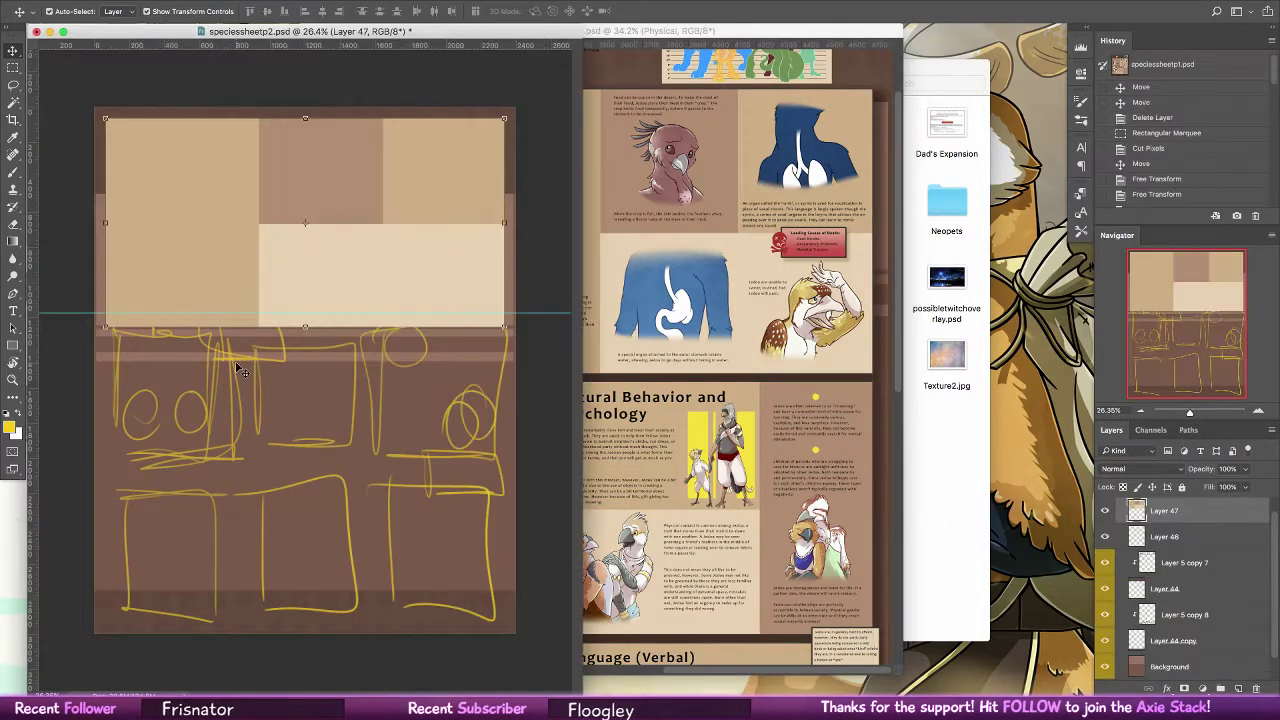
pyautogui.rightClick(1195, 511)
pyautogui.click(1068, 374)
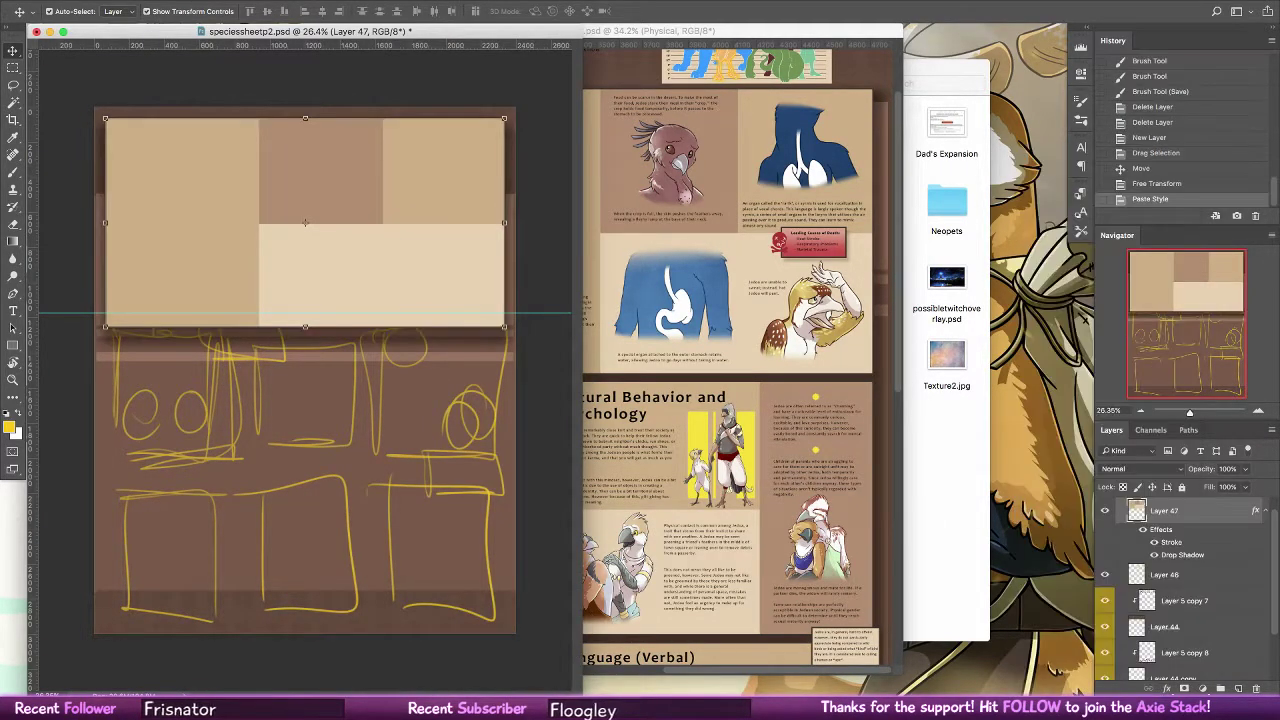
# Switch to Discord, view the unread direct message about magic, return to The Axie Stack's art-share channel, and enlarge the window
pyautogui.click(697, 675)
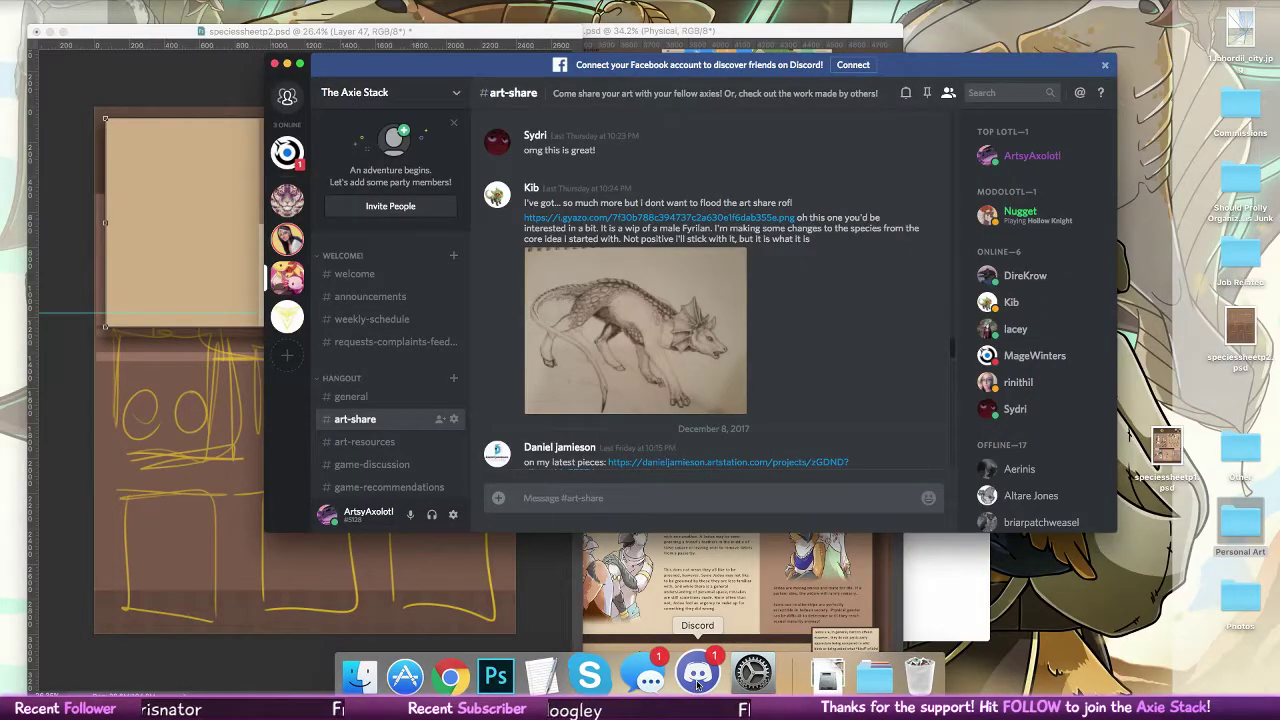
pyautogui.moveTo(988, 65); pyautogui.dragTo(986, 188)
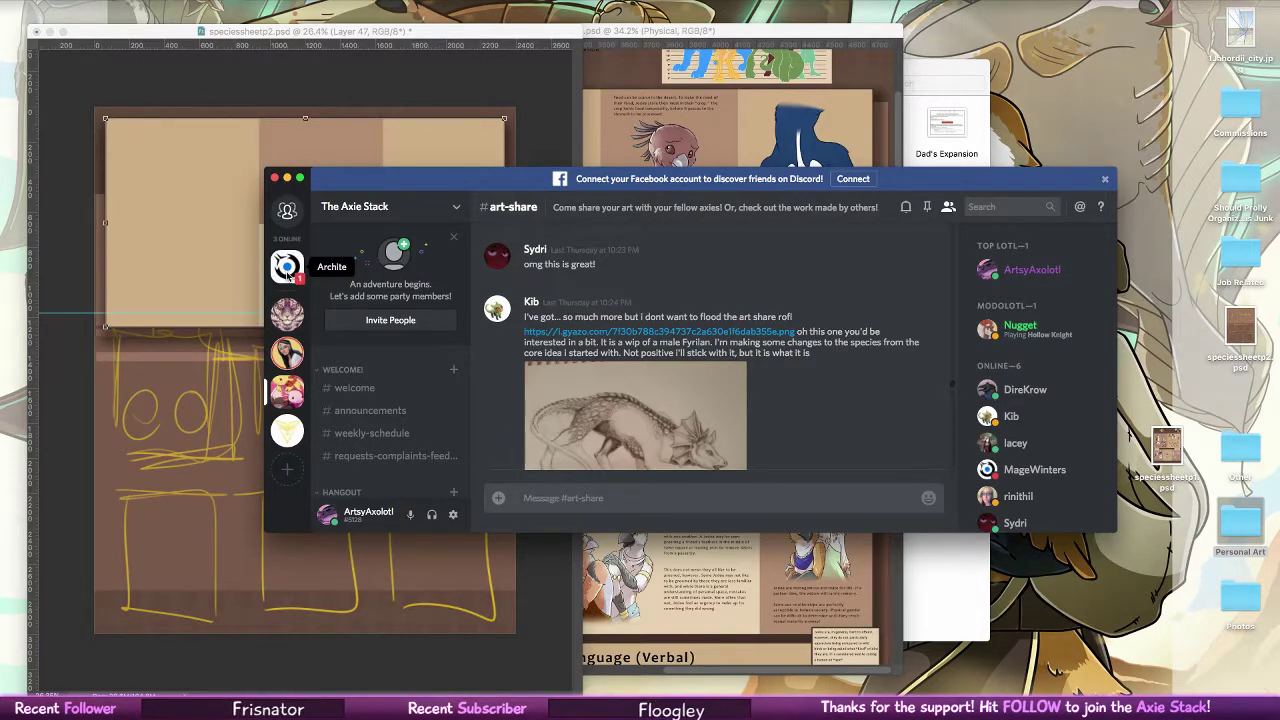
pyautogui.click(287, 267)
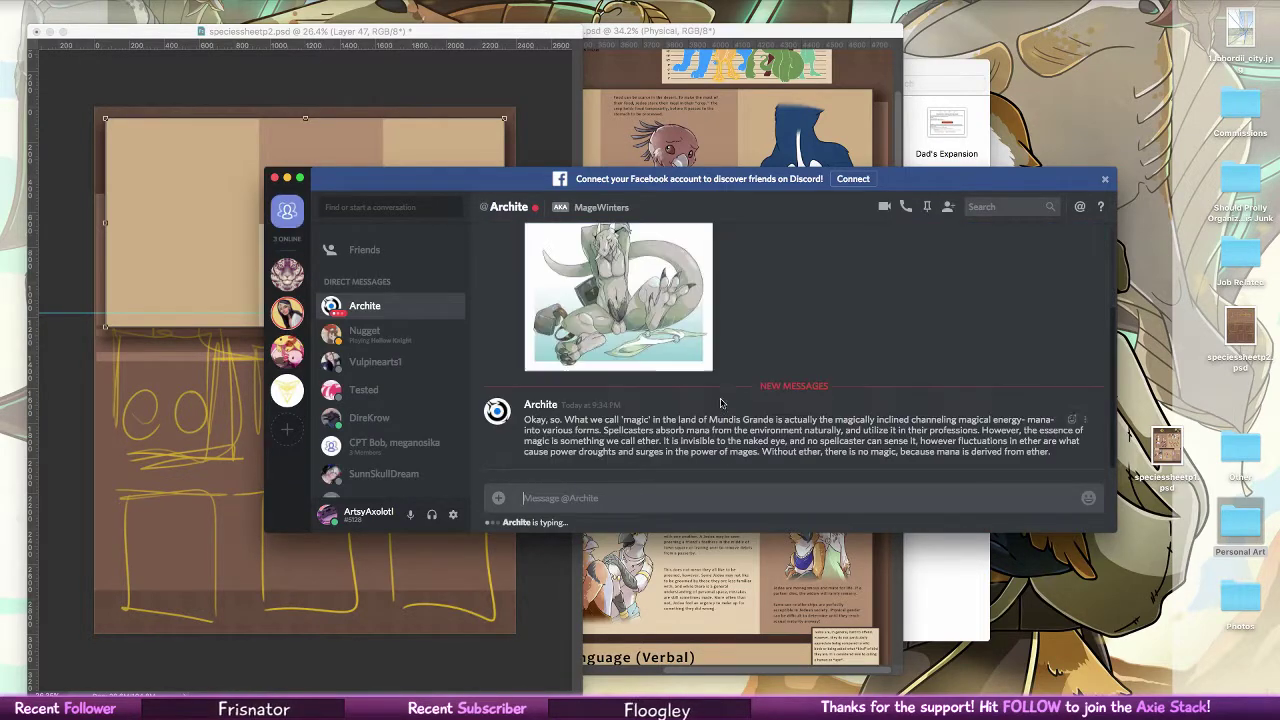
pyautogui.click(287, 313)
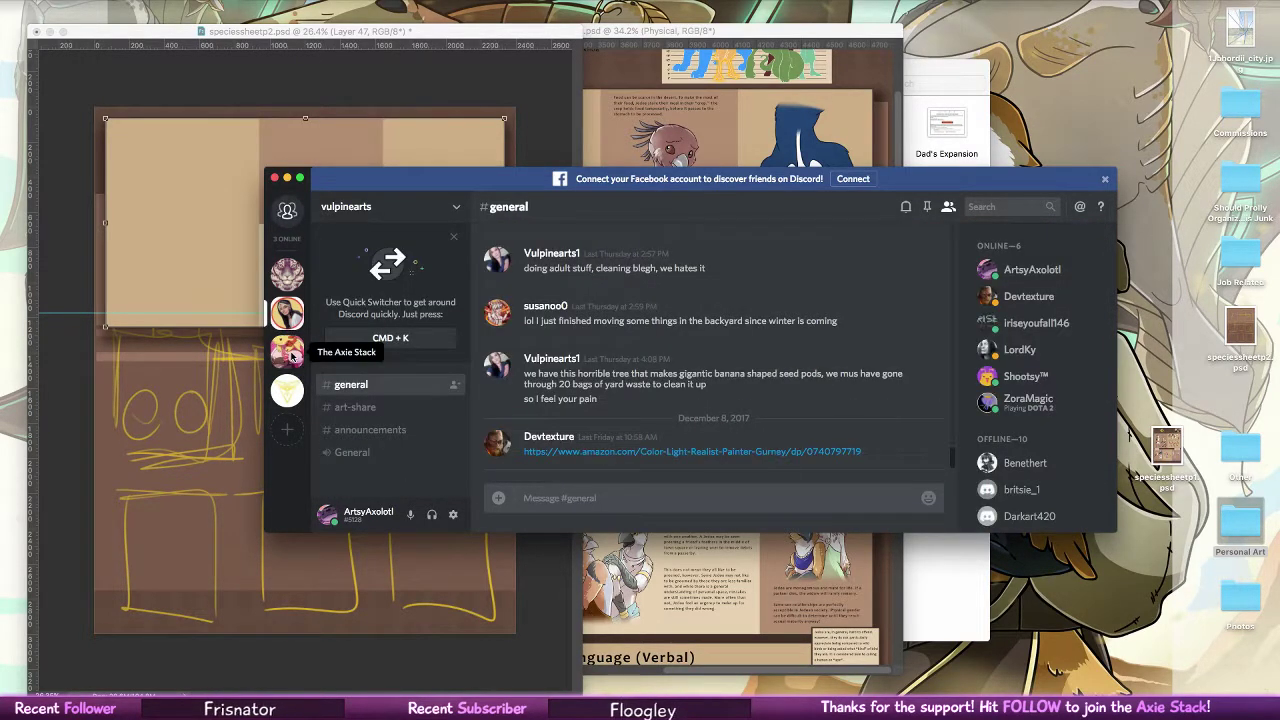
pyautogui.click(288, 352)
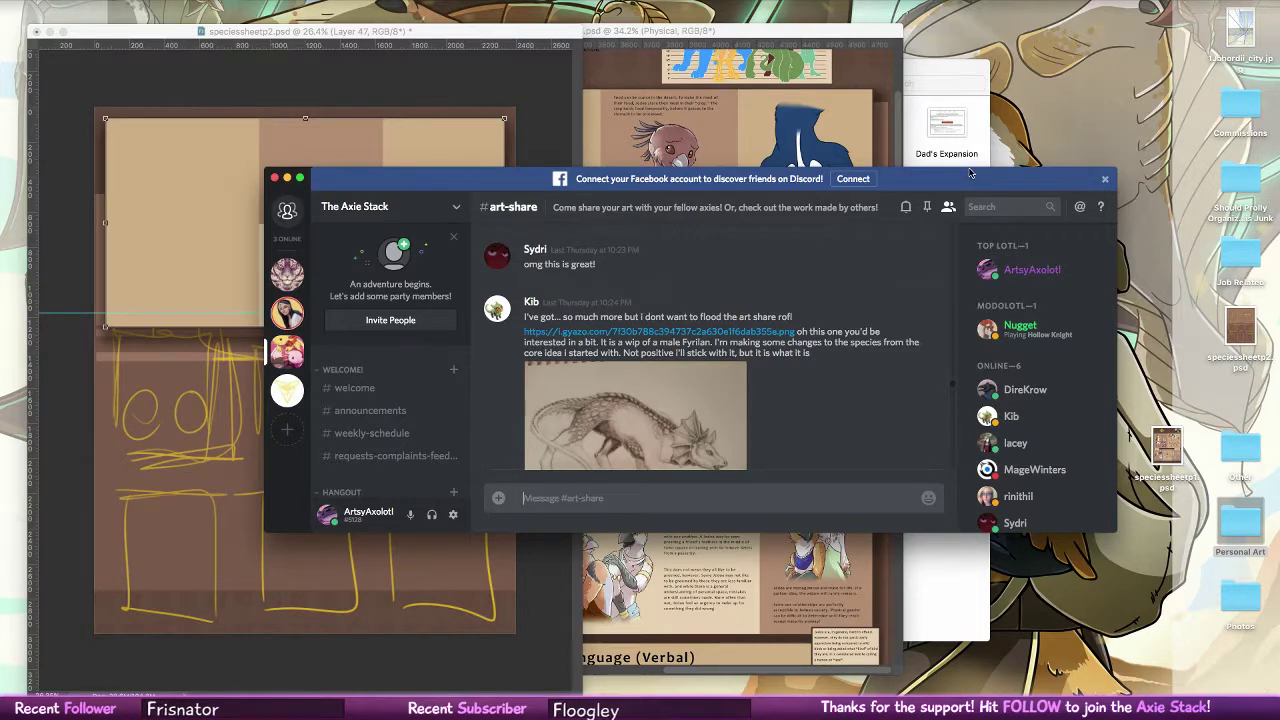
pyautogui.moveTo(969, 173); pyautogui.dragTo(930, 43)
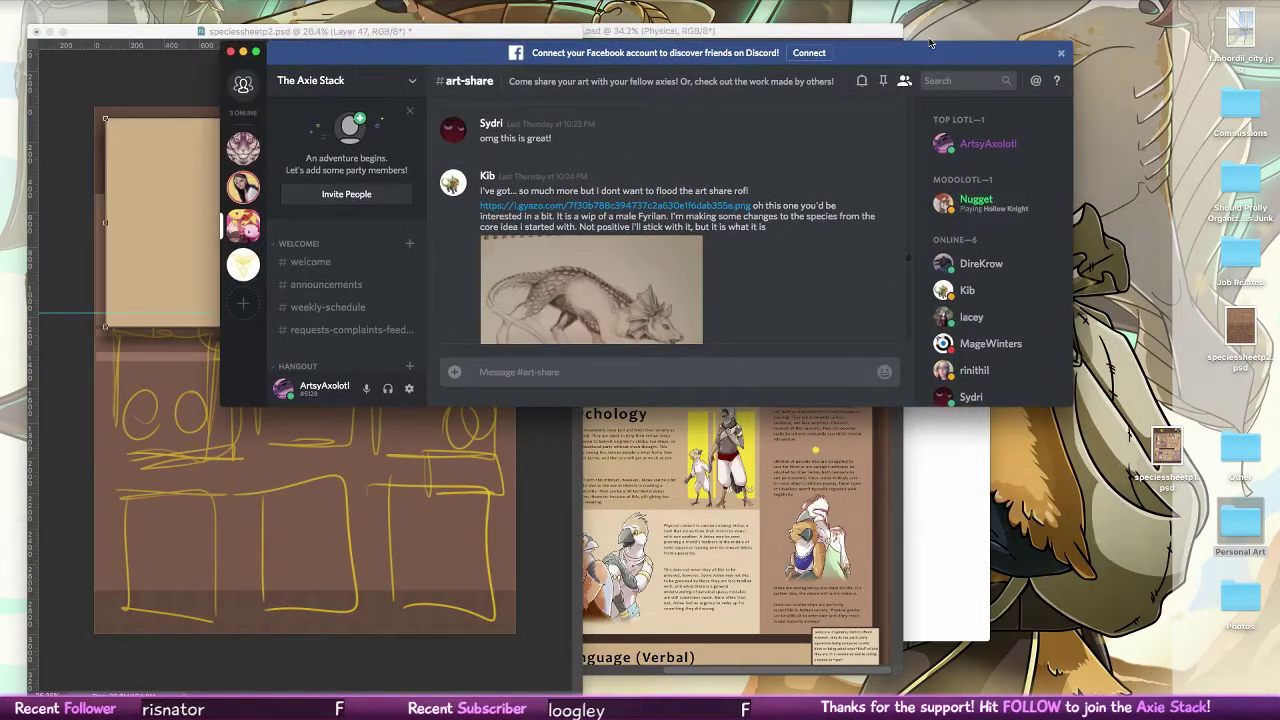
pyautogui.moveTo(1004, 406); pyautogui.dragTo(1010, 635)
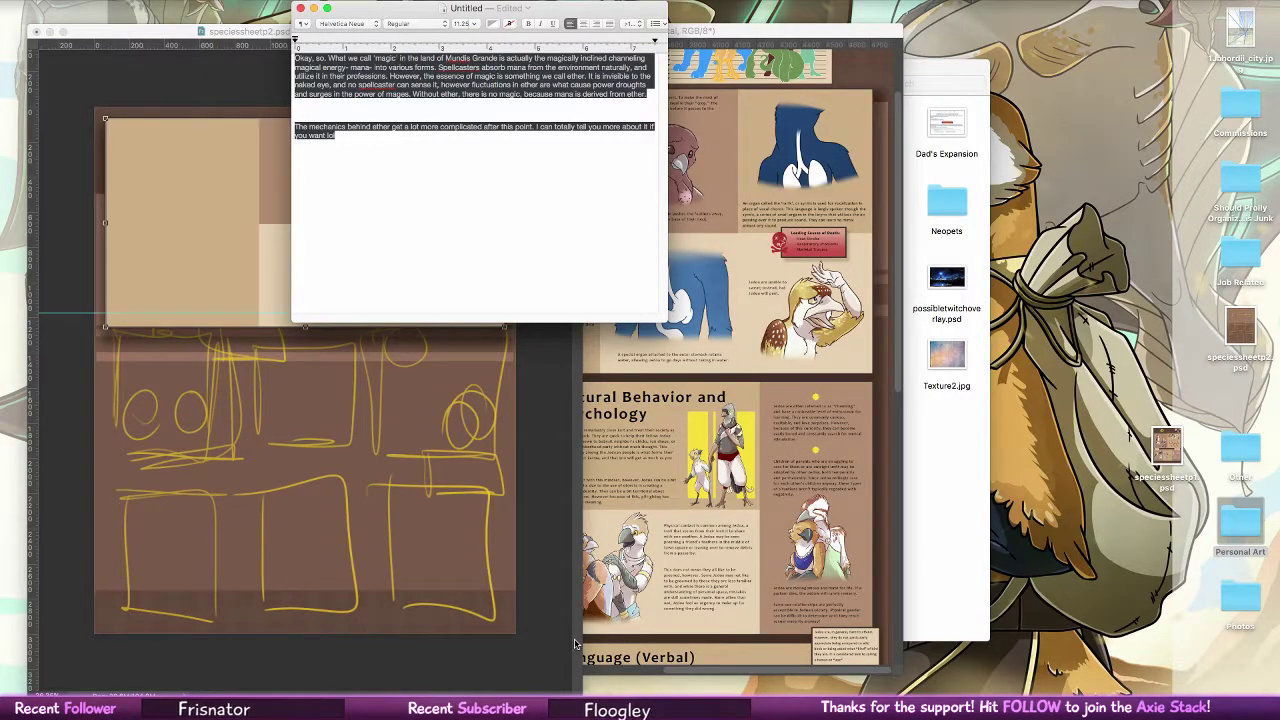
# Resize and move the untitled text note about magic, then close it and delete it without saving
pyautogui.moveTo(667, 323); pyautogui.dragTo(711, 244)
pyautogui.moveTo(442, 9); pyautogui.dragTo(424, 227)
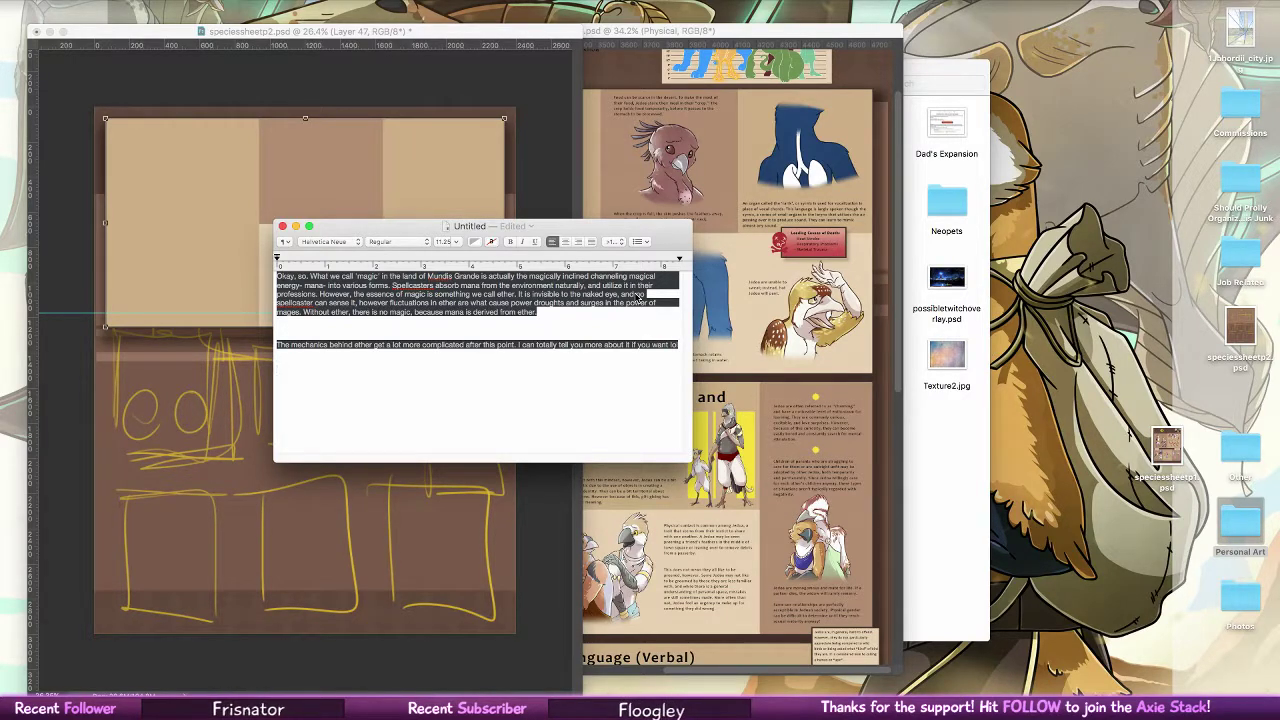
pyautogui.click(282, 226)
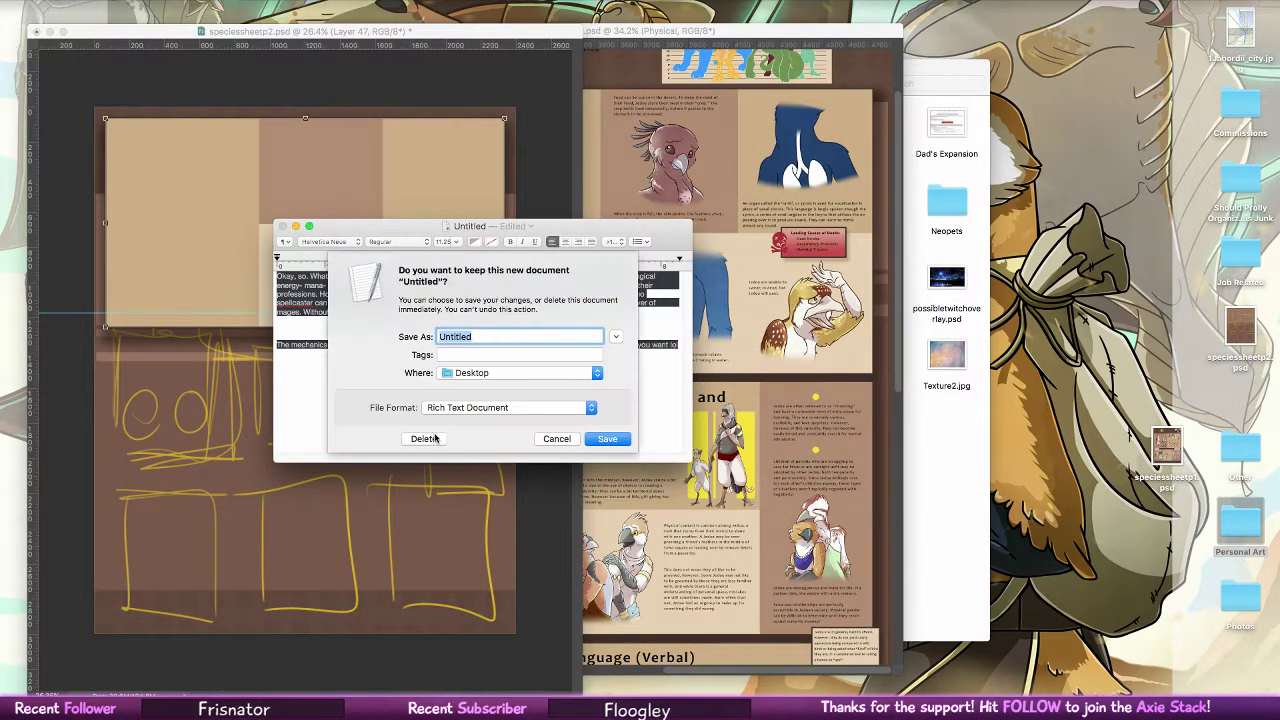
pyautogui.click(430, 436)
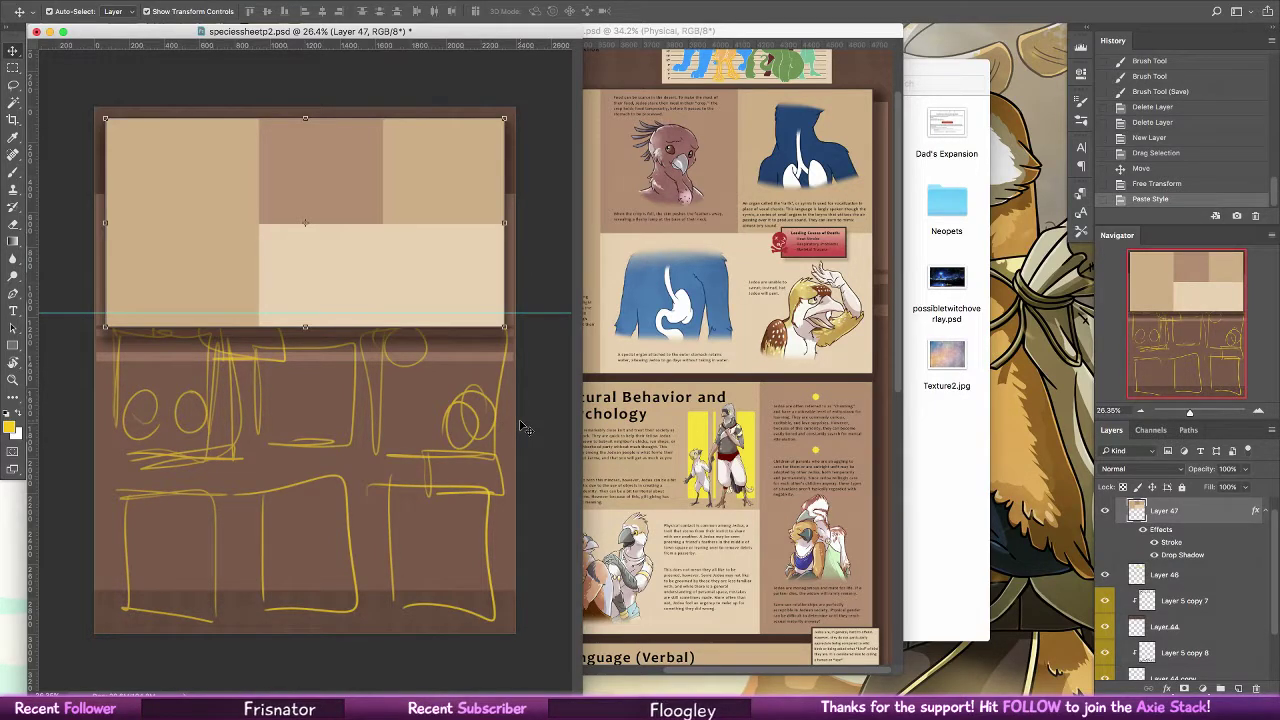
# Inspect the type settings of the skeleton panel's keel bone text in the reference sheet and cancel without changing the text
pyautogui.press('z')
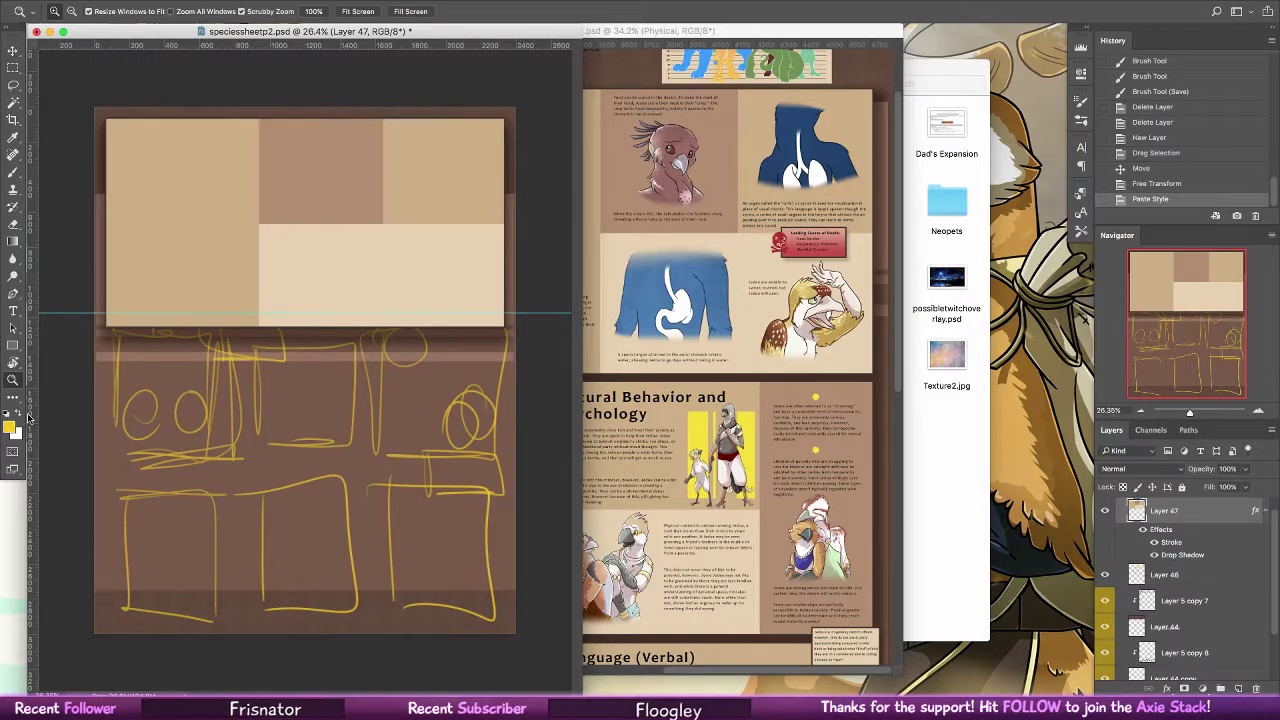
pyautogui.moveTo(190, 294)
pyautogui.mouseDown()
pyautogui.moveTo(235, 306)
pyautogui.moveTo(211, 304)
pyautogui.mouseUp()
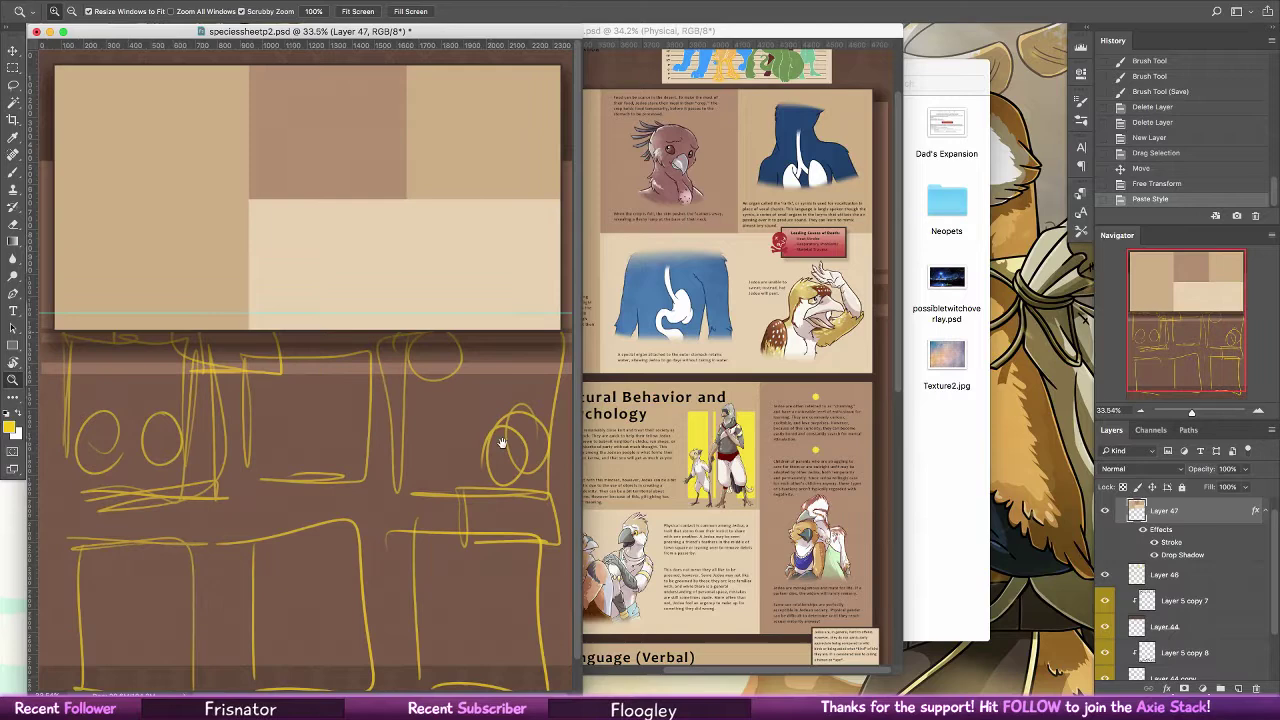
pyautogui.click(780, 360)
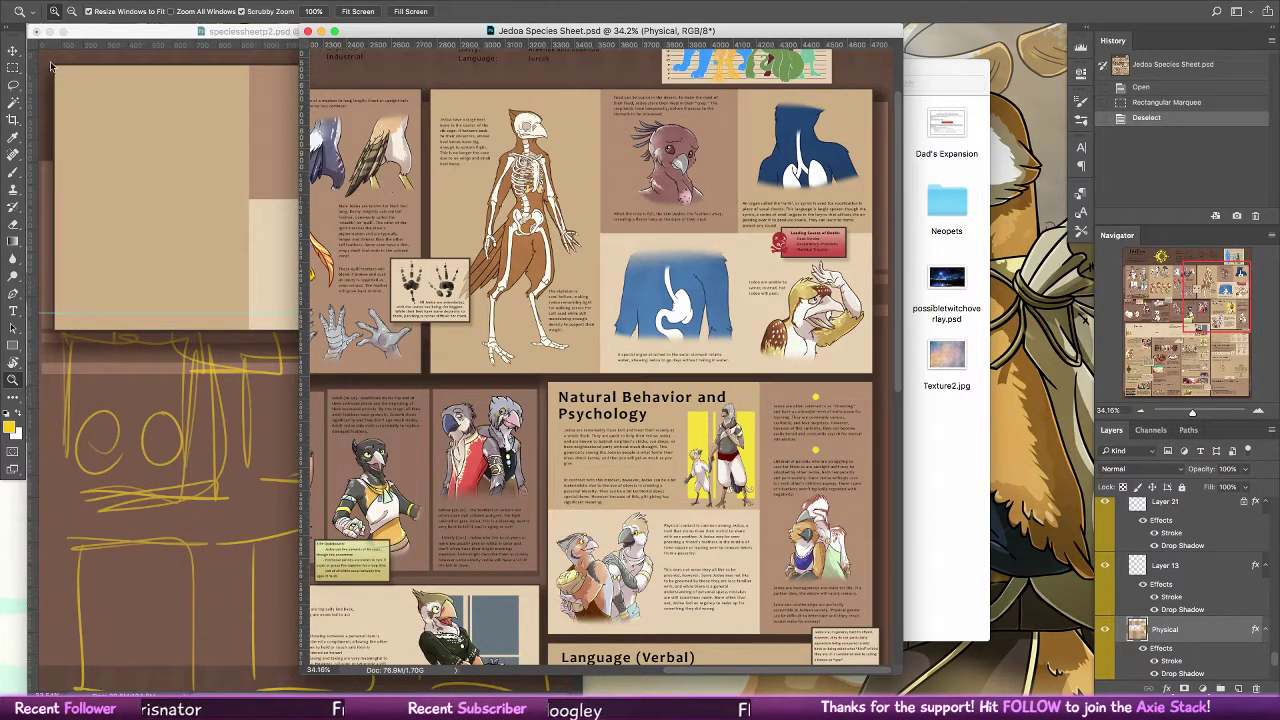
pyautogui.click(13, 67)
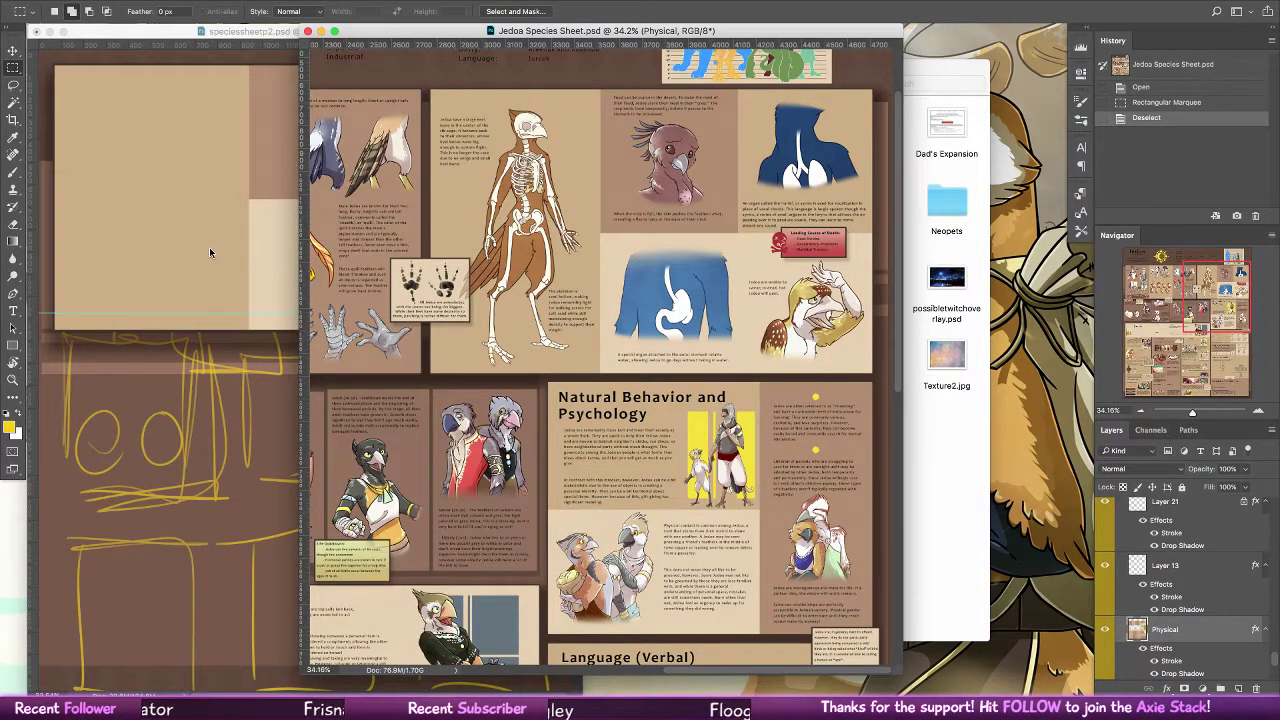
pyautogui.click(14, 311)
pyautogui.click(466, 142)
pyautogui.click(13, 50)
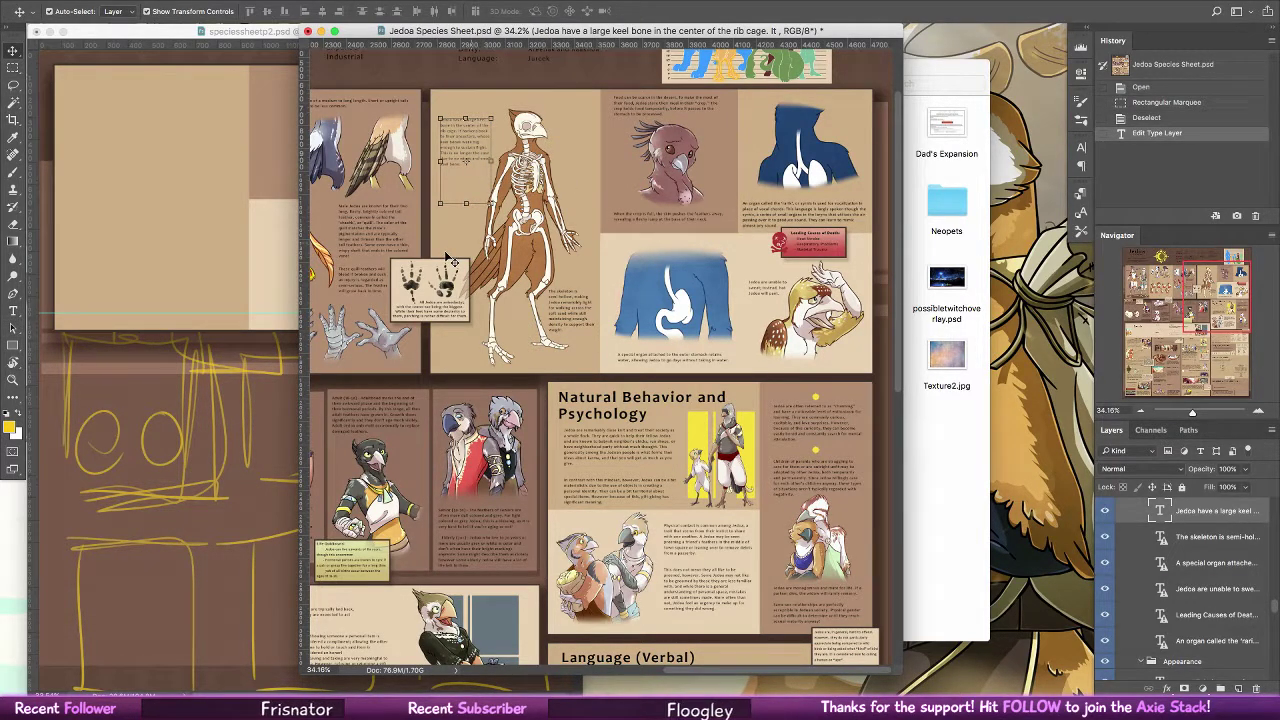
pyautogui.doubleClick(1159, 511)
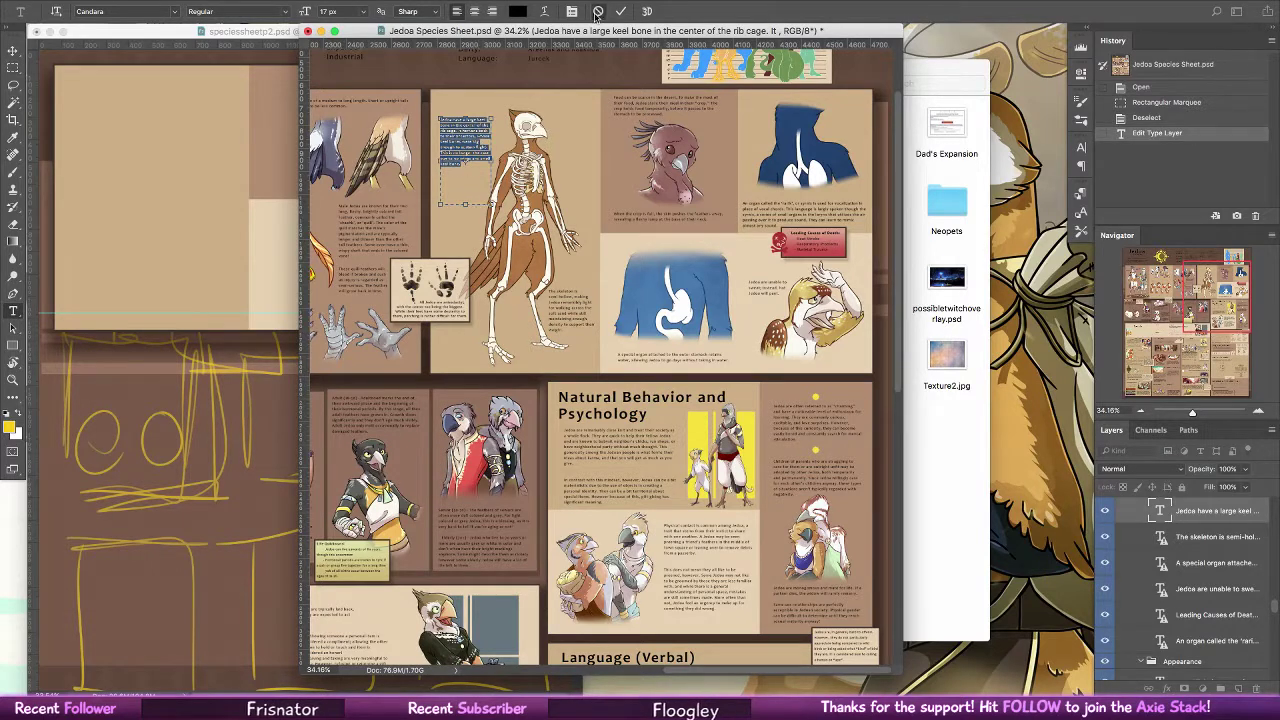
pyautogui.click(597, 12)
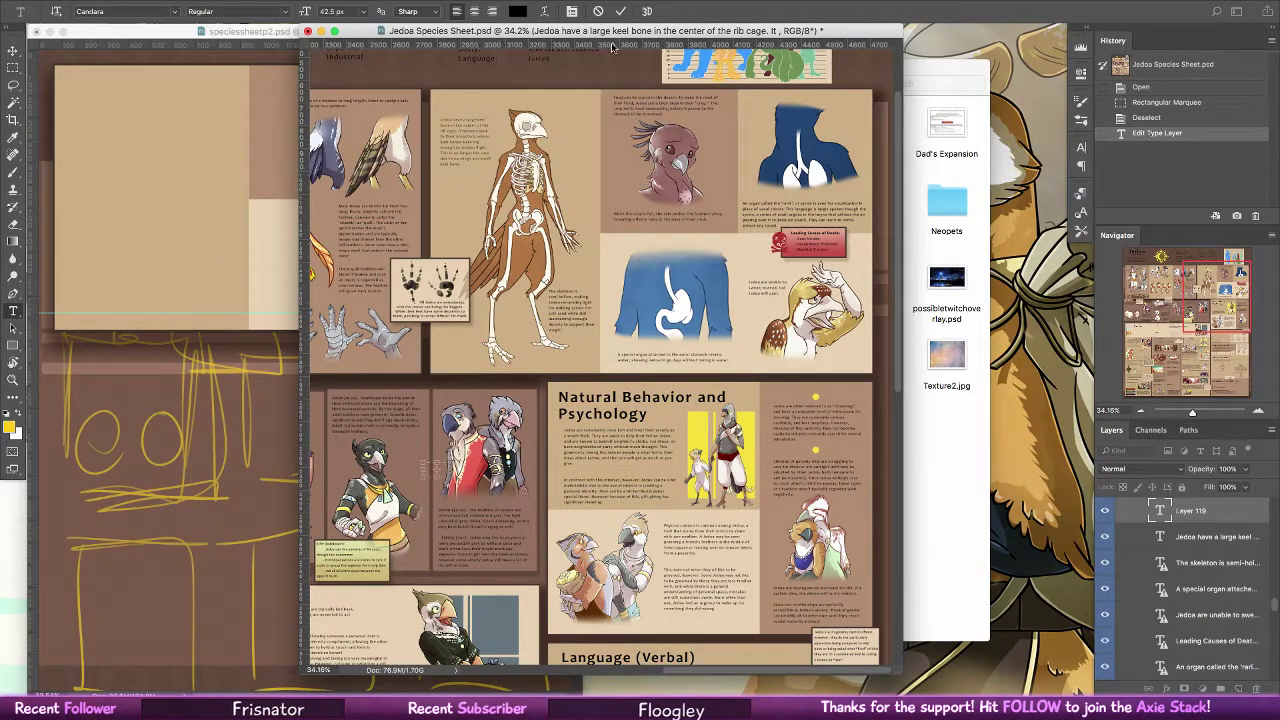
# Select the reference sheet's first three Lifecycle boxes and copy them from Layer 31 copy 3 onto the second page as the topmost layer
pyautogui.click(13, 66)
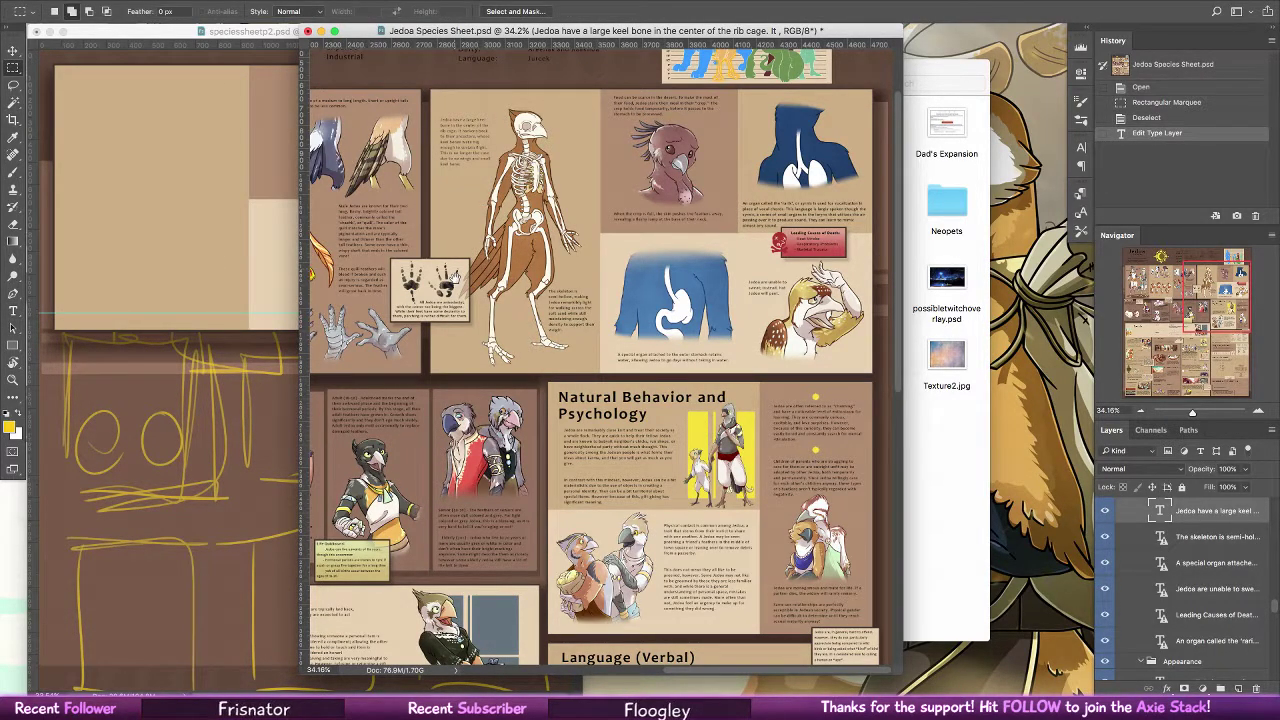
pyautogui.scroll(-8, 600, 350)
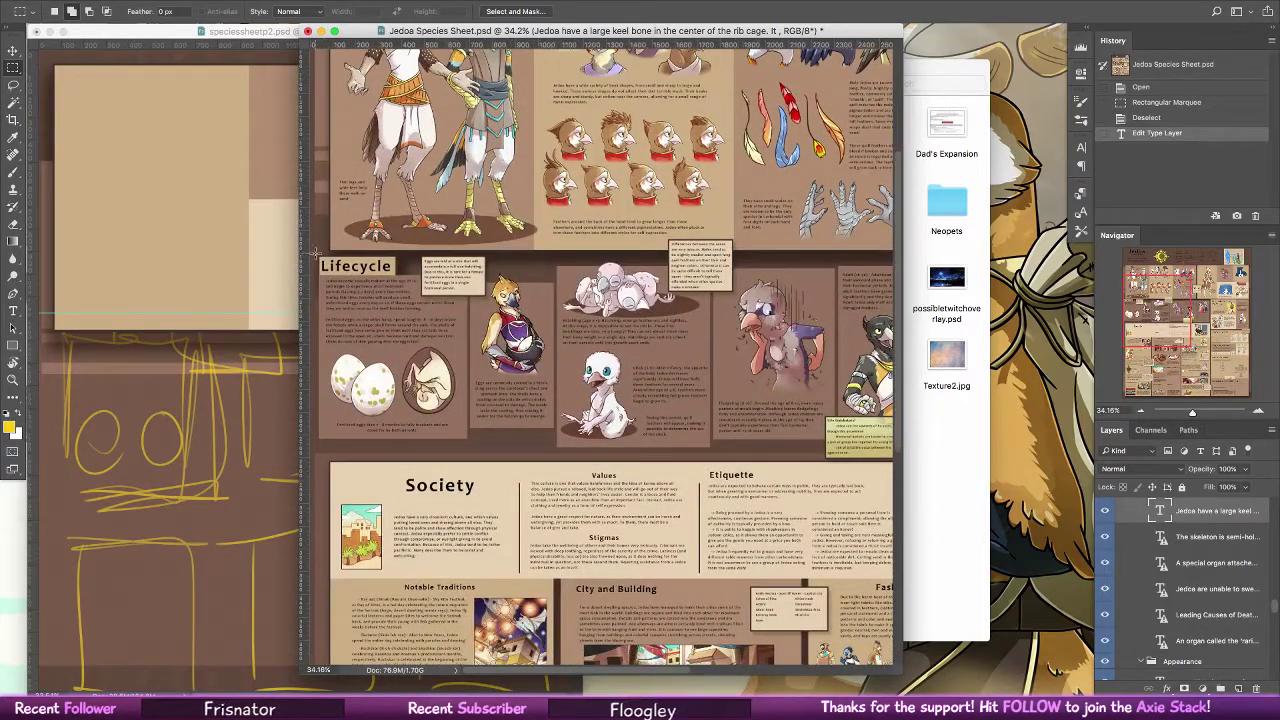
pyautogui.moveTo(317, 254); pyautogui.dragTo(713, 455)
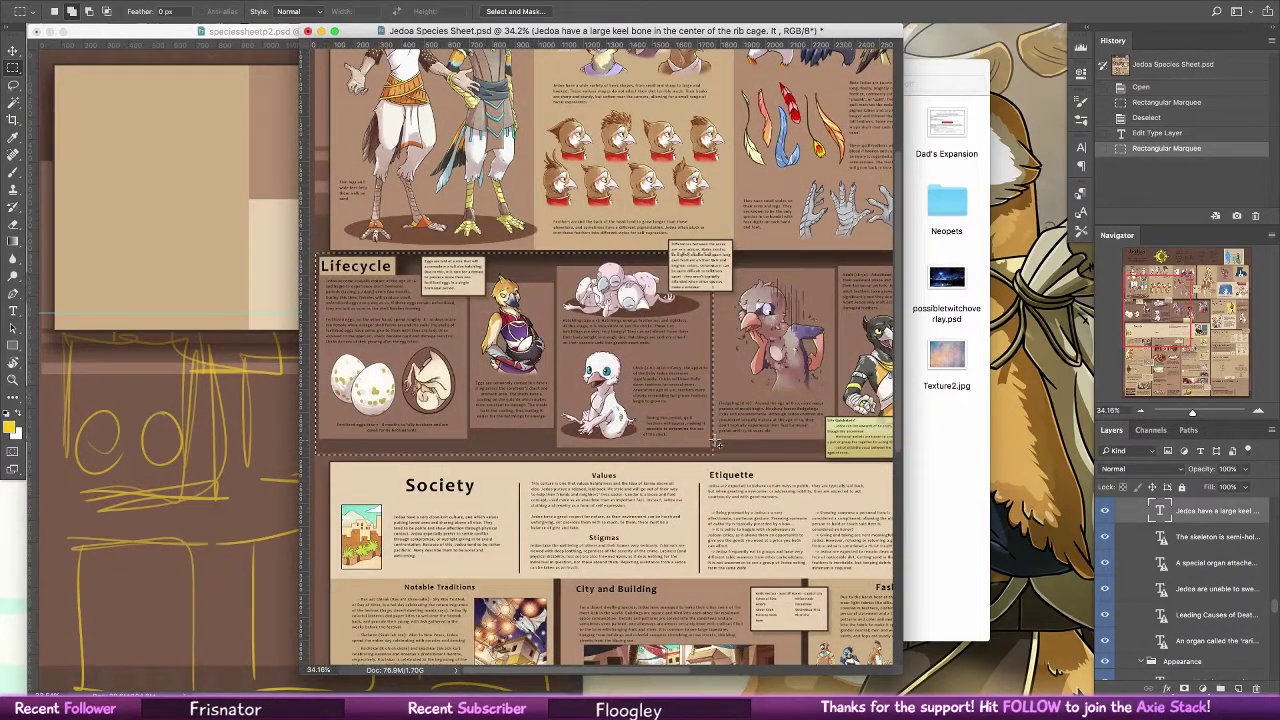
pyautogui.scroll(1, 1276, 606)
pyautogui.moveTo(1276, 606); pyautogui.dragTo(1276, 651)
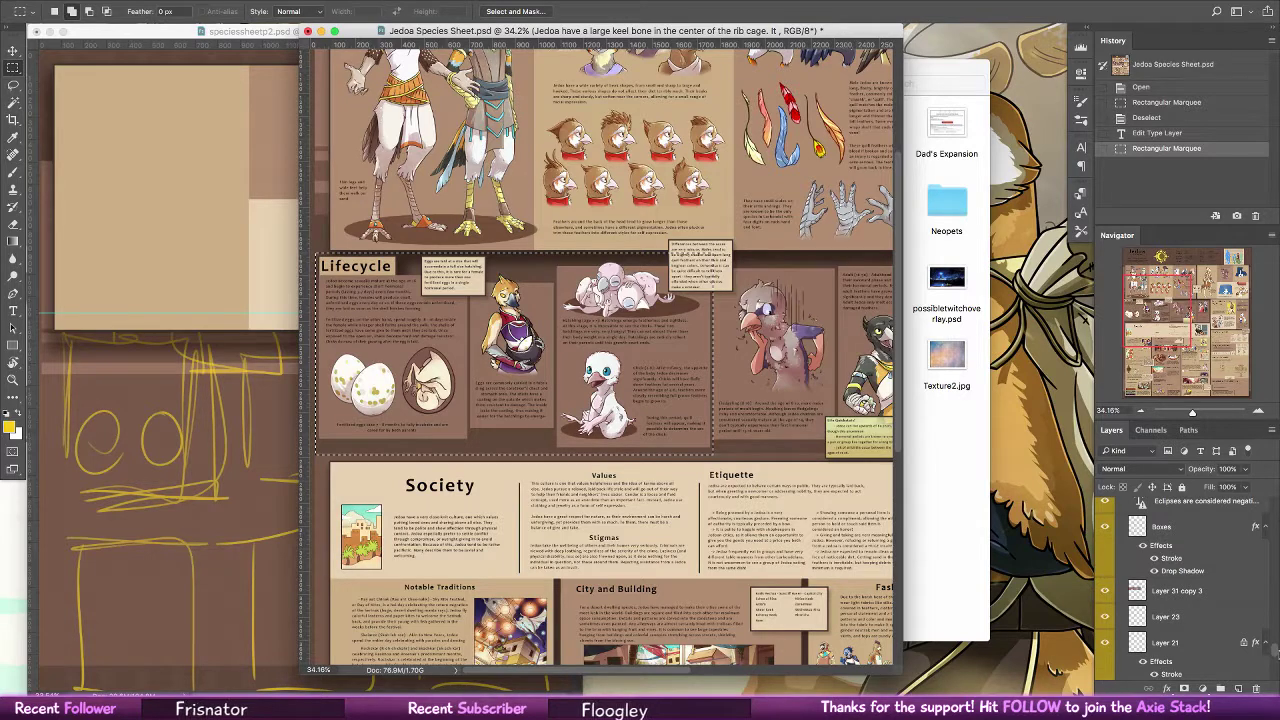
pyautogui.click(1105, 591)
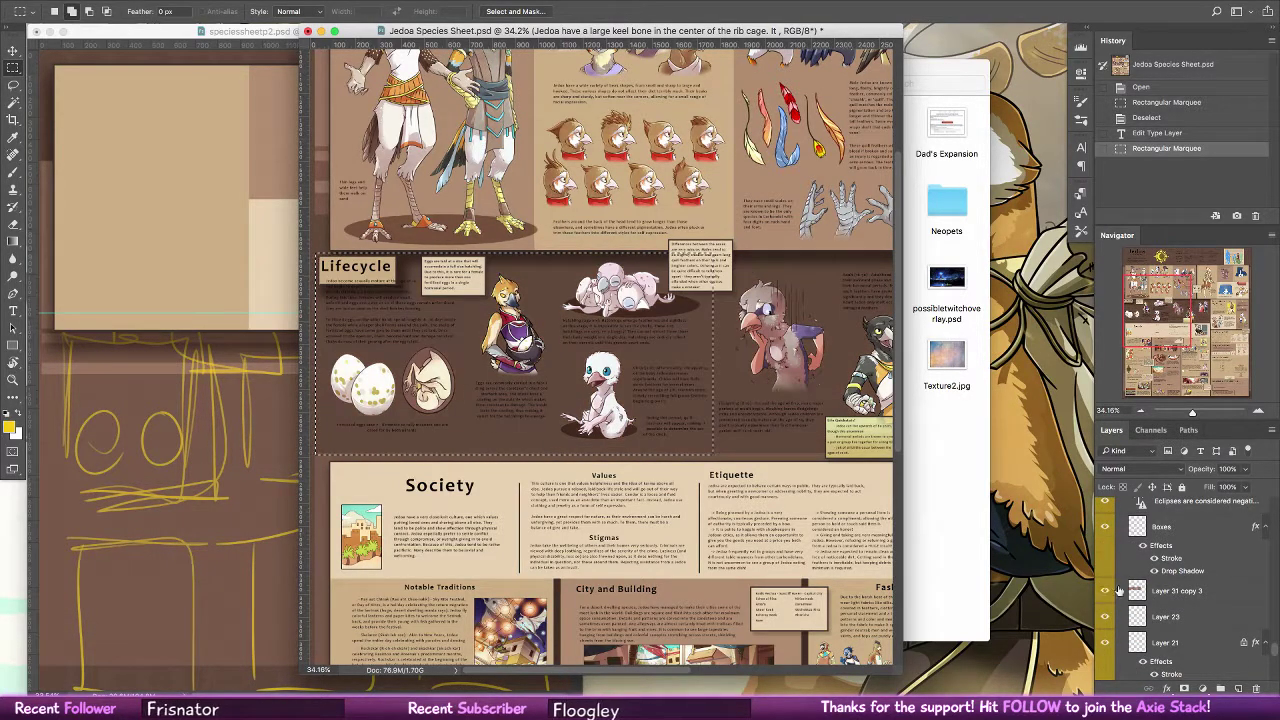
pyautogui.click(1183, 591)
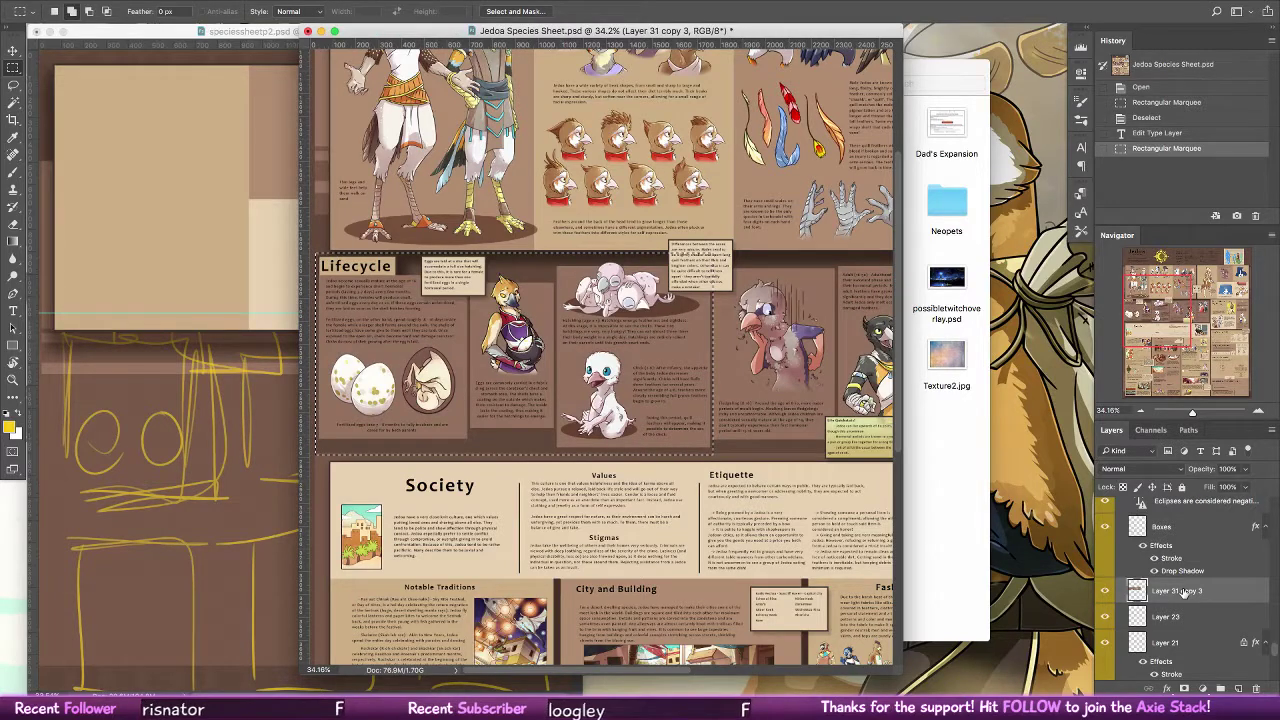
pyautogui.click(206, 475)
pyautogui.press('super+v')
# Position the pasted Lifecycle boxes just beneath the tan top section and scale them to span the same width
pyautogui.press('v')
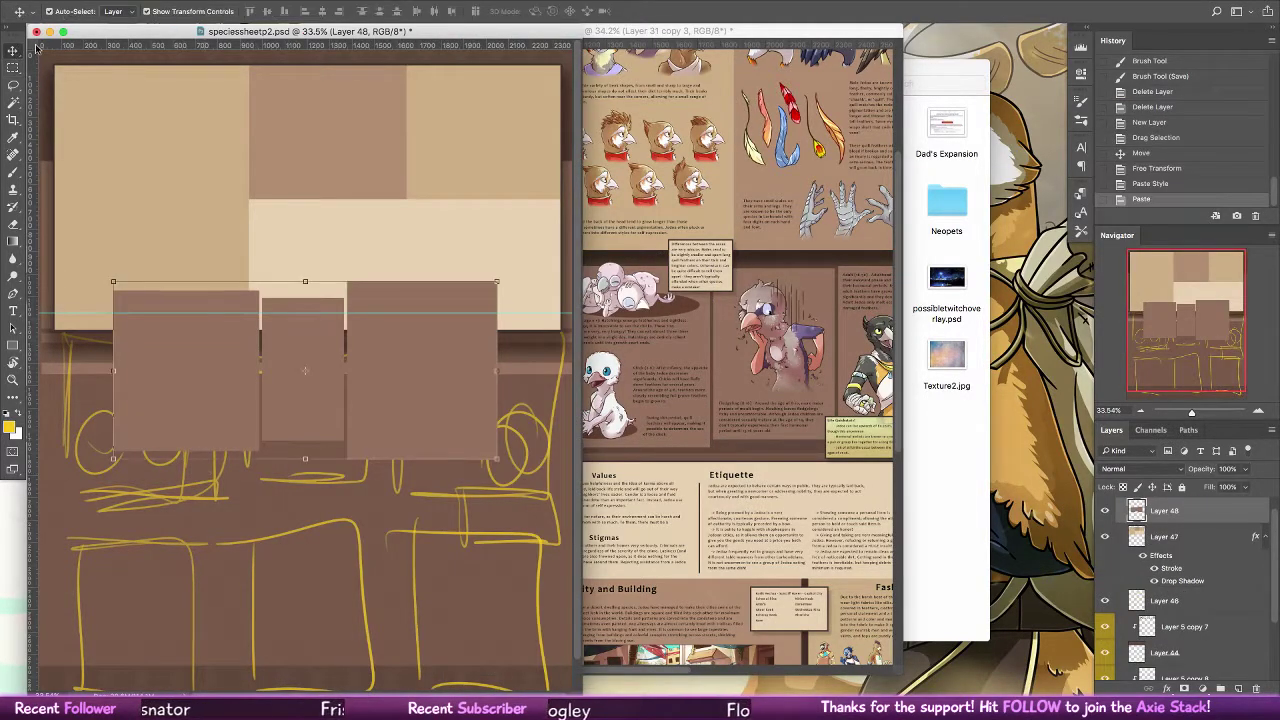
pyautogui.moveTo(309, 401); pyautogui.dragTo(250, 442)
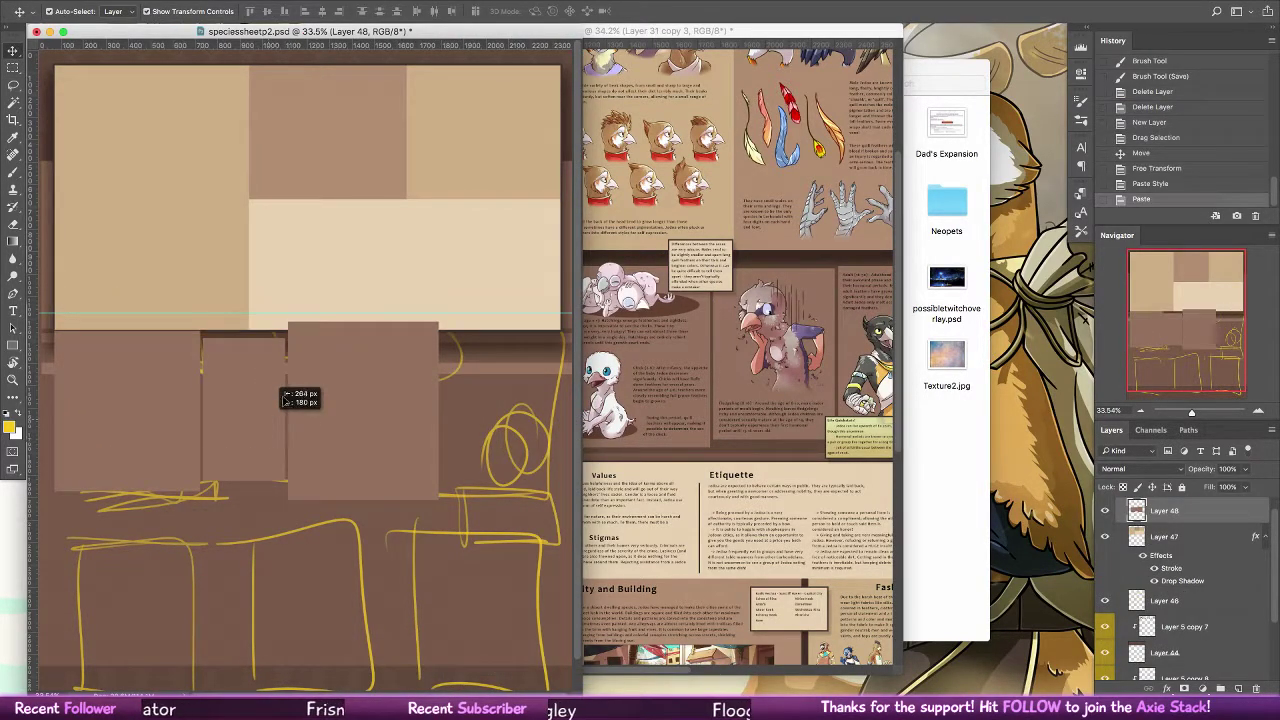
pyautogui.moveTo(306, 407); pyautogui.dragTo(303, 376)
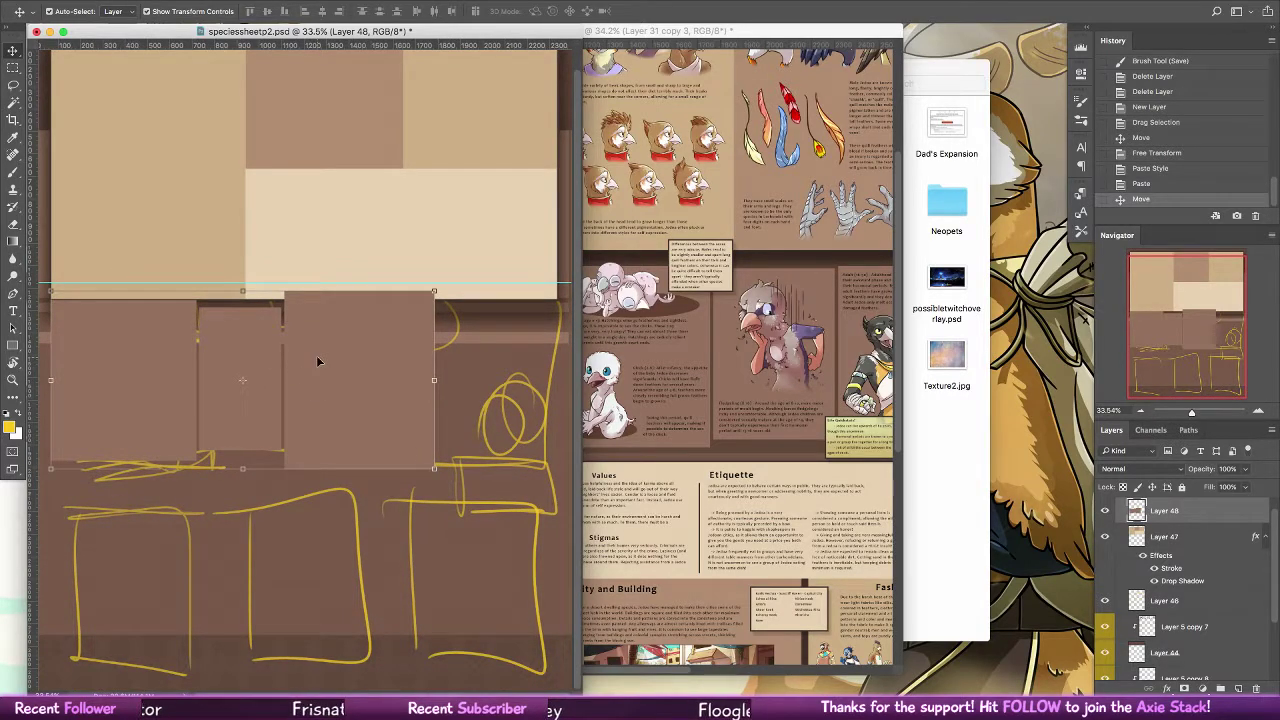
pyautogui.moveTo(581, 699); pyautogui.dragTo(905, 692)
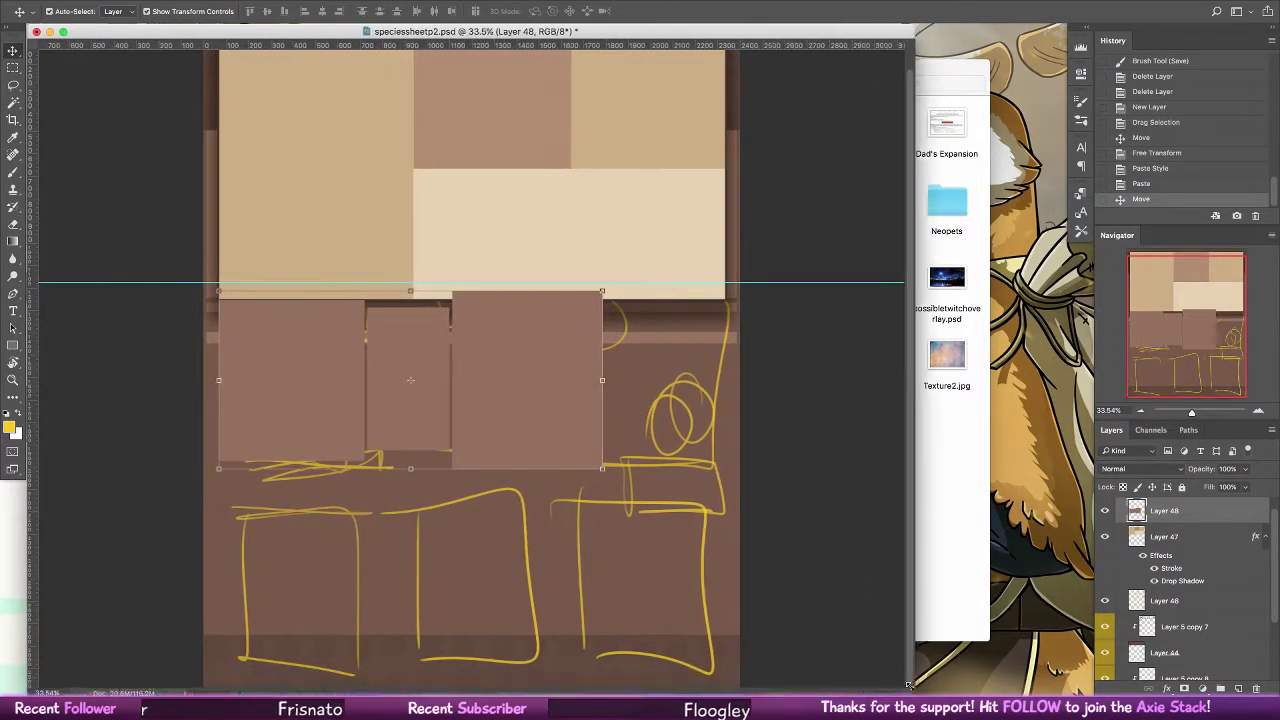
pyautogui.moveTo(601, 440); pyautogui.dragTo(721, 476)
pyautogui.press('Return')
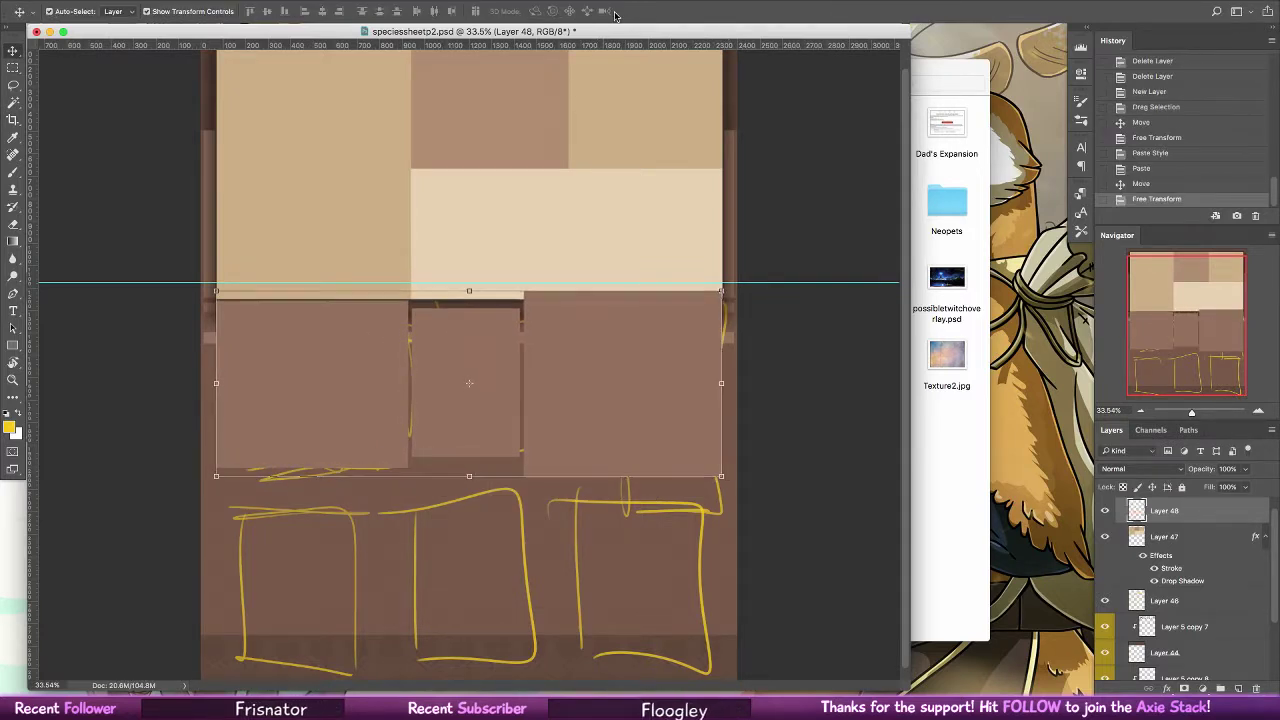
pyautogui.moveTo(625, 387); pyautogui.dragTo(629, 405)
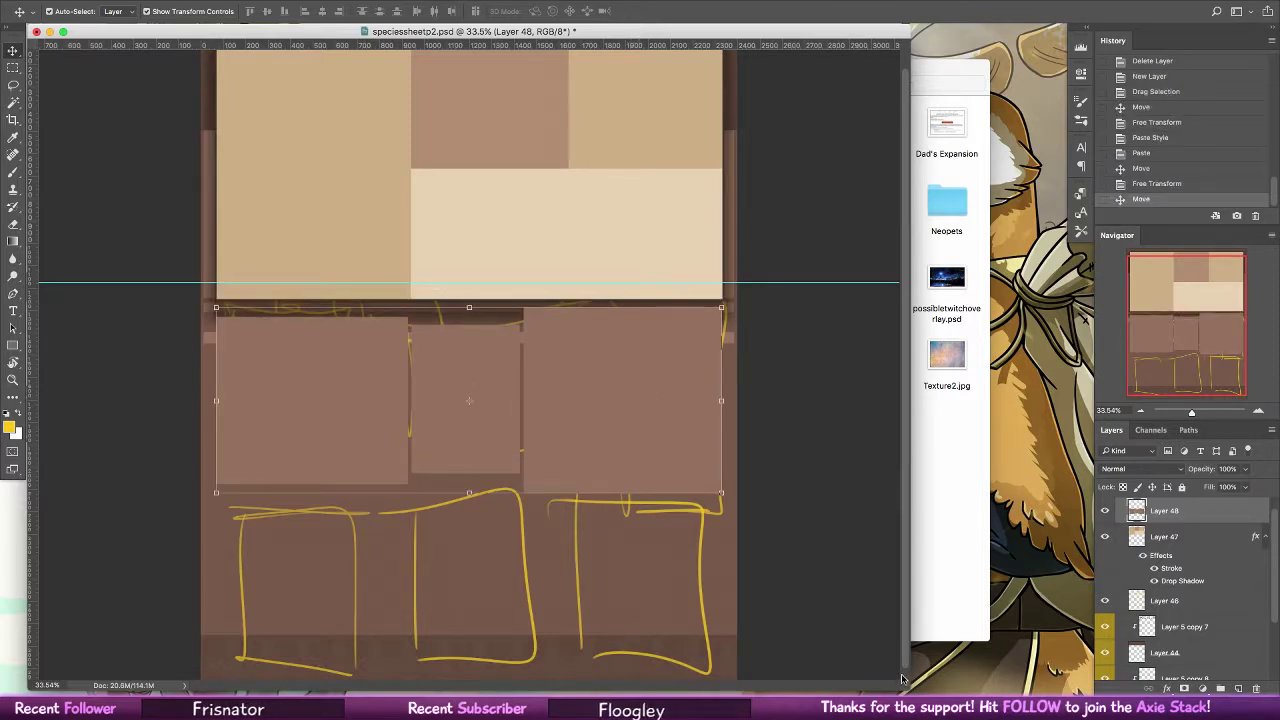
# Toggle the visibility of reference sheet layers to find the Lifecycle title's background, and make the Physical layer active
pyautogui.moveTo(906, 690); pyautogui.dragTo(665, 696)
pyautogui.click(858, 440)
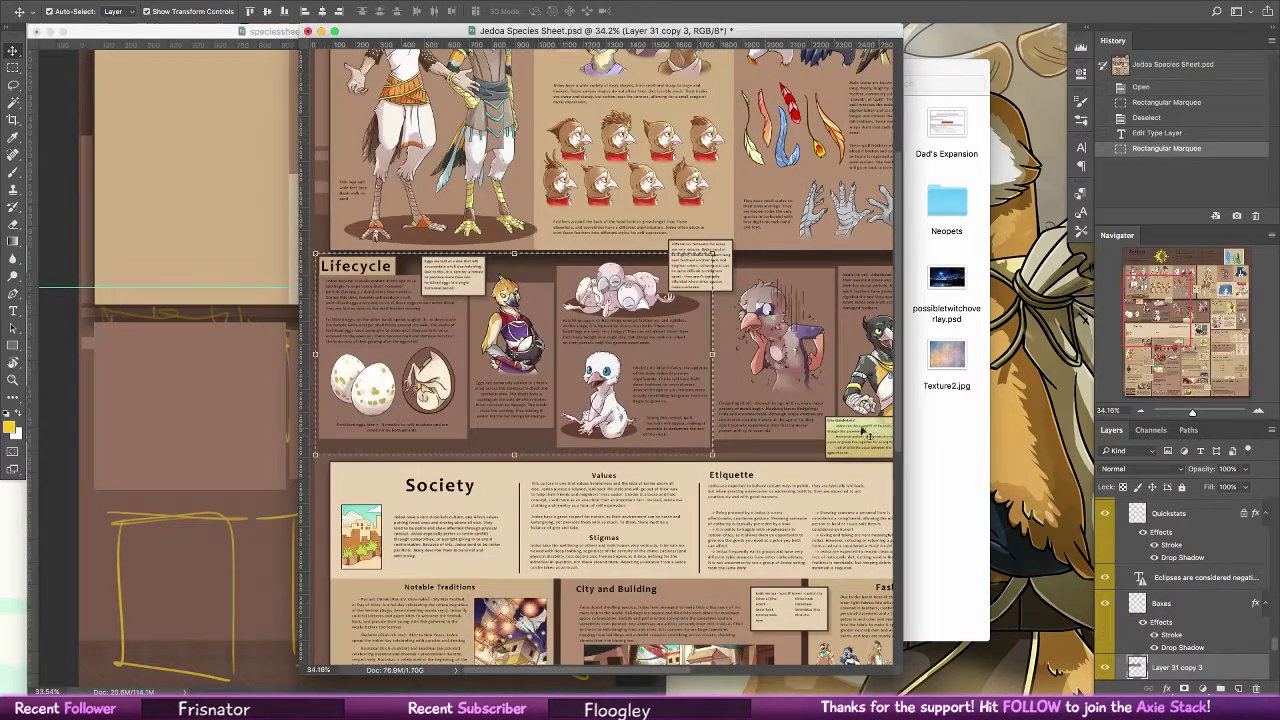
pyautogui.click(1105, 604)
pyautogui.click(1105, 604)
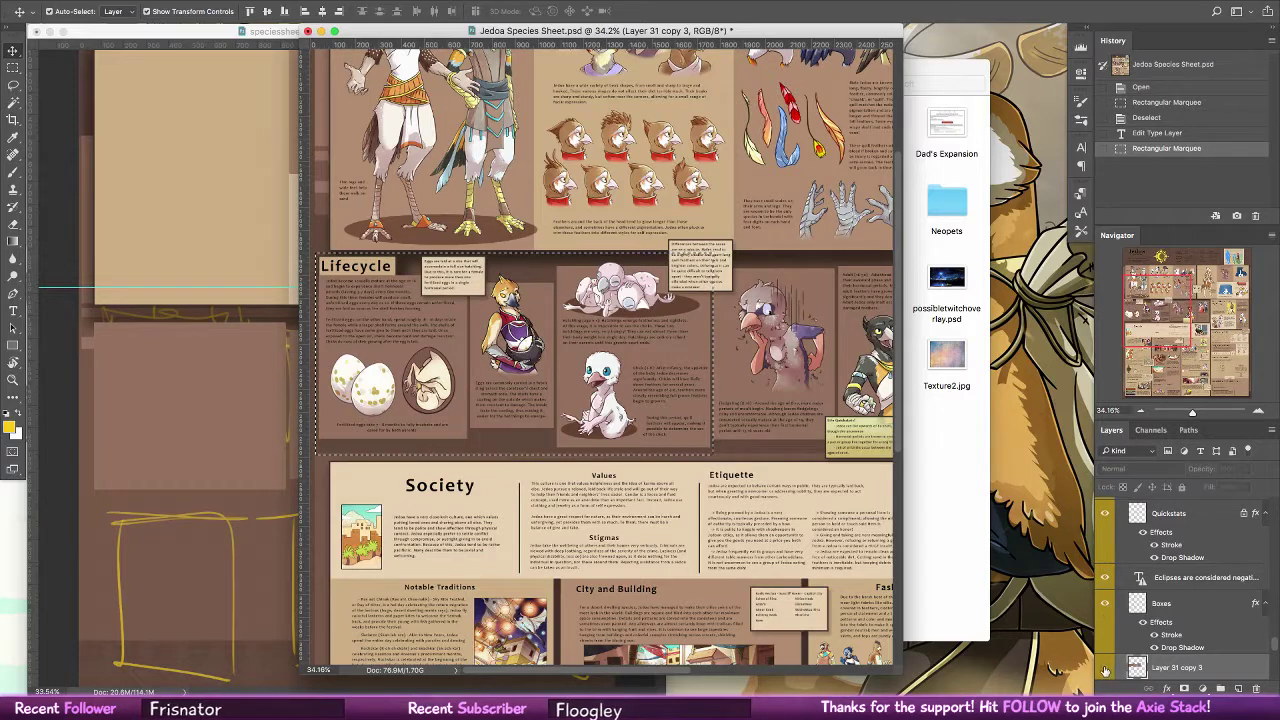
pyautogui.click(1106, 668)
pyautogui.click(1106, 668)
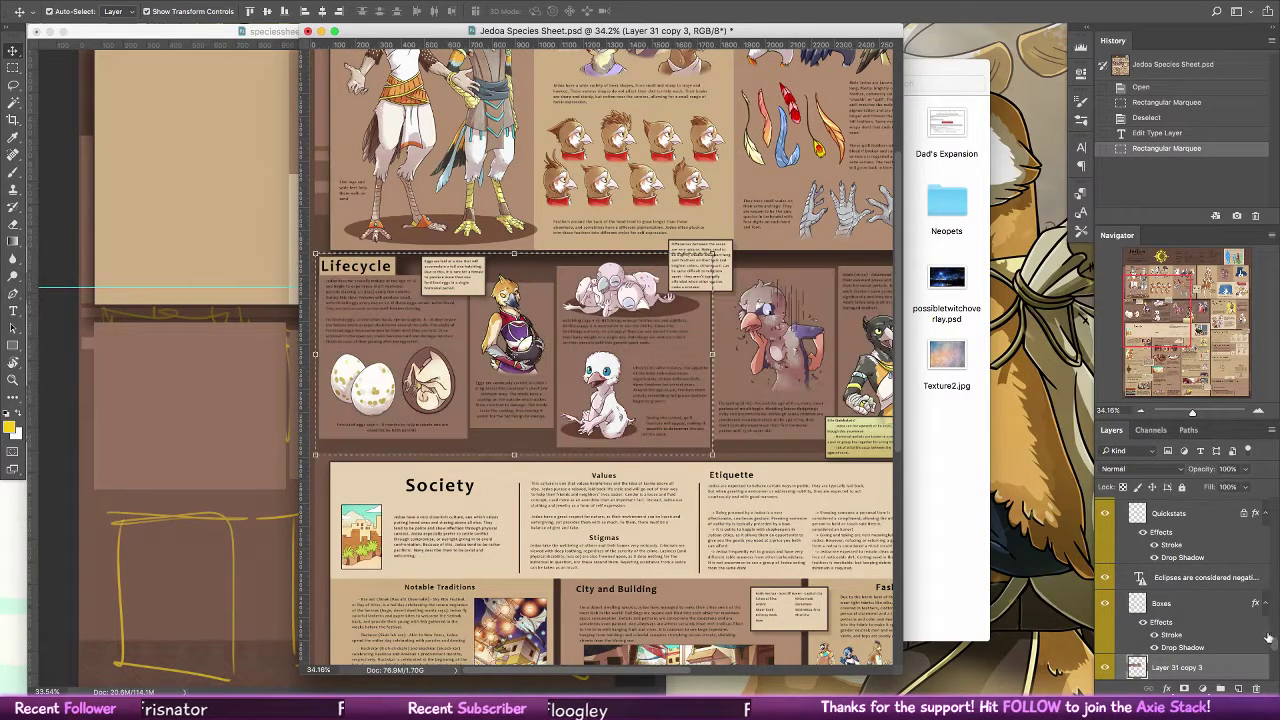
pyautogui.scroll(-3, 1105, 620)
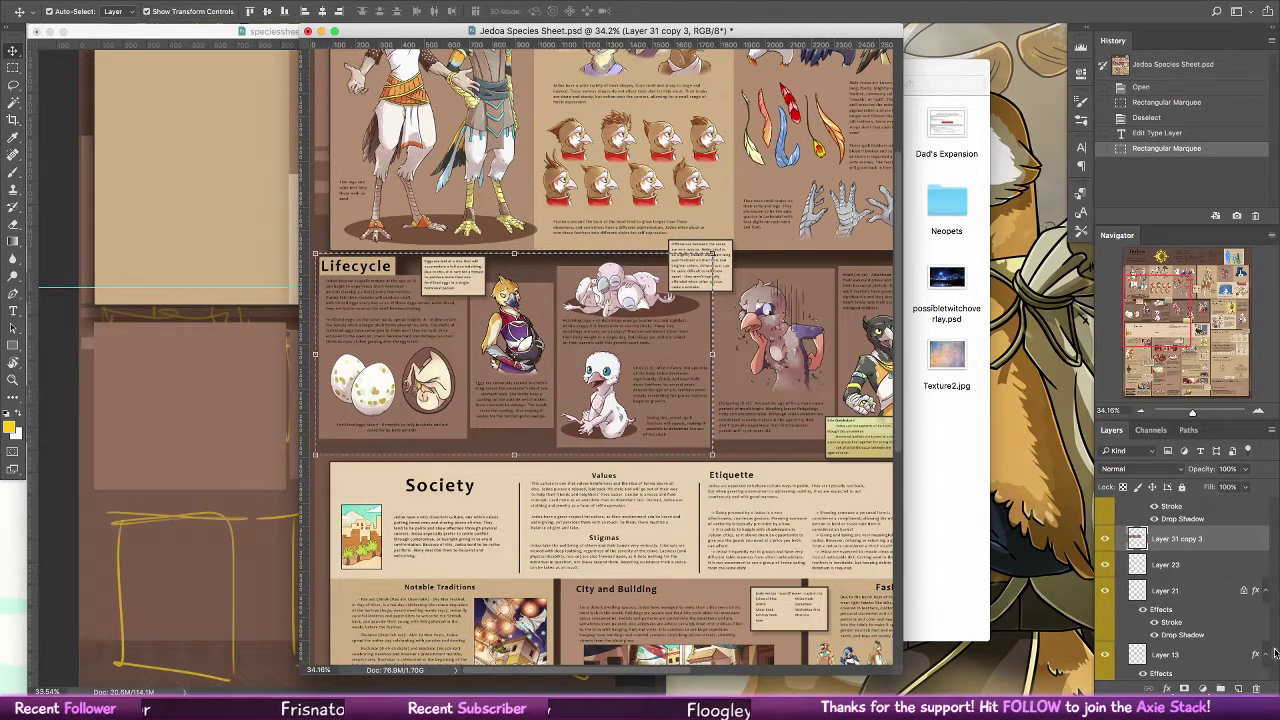
pyautogui.scroll(-3, 1180, 600)
pyautogui.click(1106, 617)
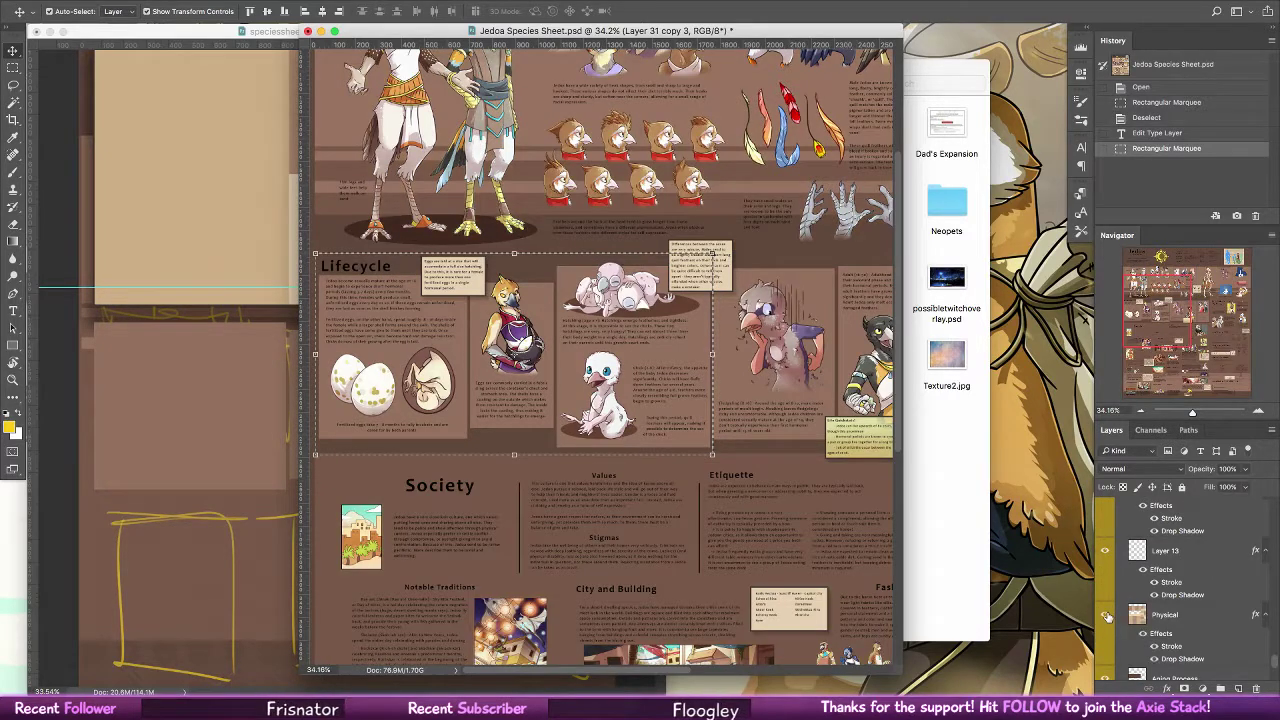
pyautogui.click(1106, 616)
pyautogui.click(1122, 620)
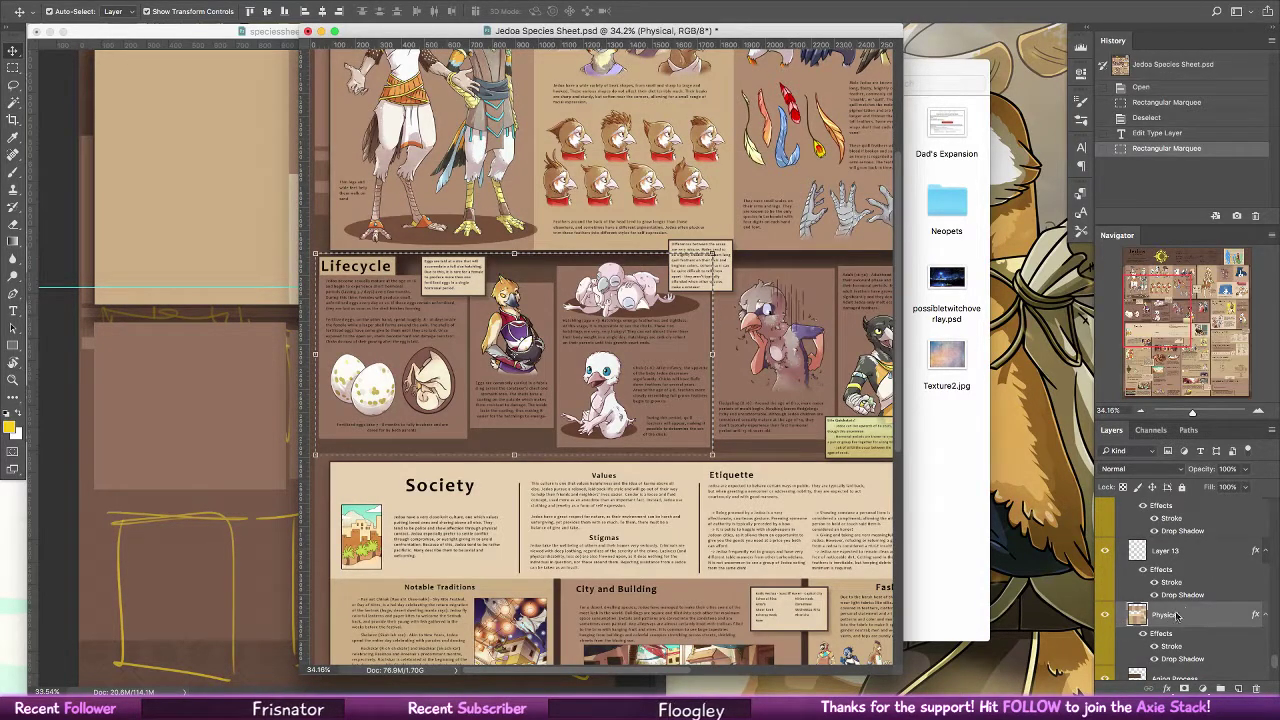
# Copy the Lifecycle title's background from the Physical layer onto the second page, between Layer 47 and Layer 48
pyautogui.press('m')
pyautogui.press('super+d')
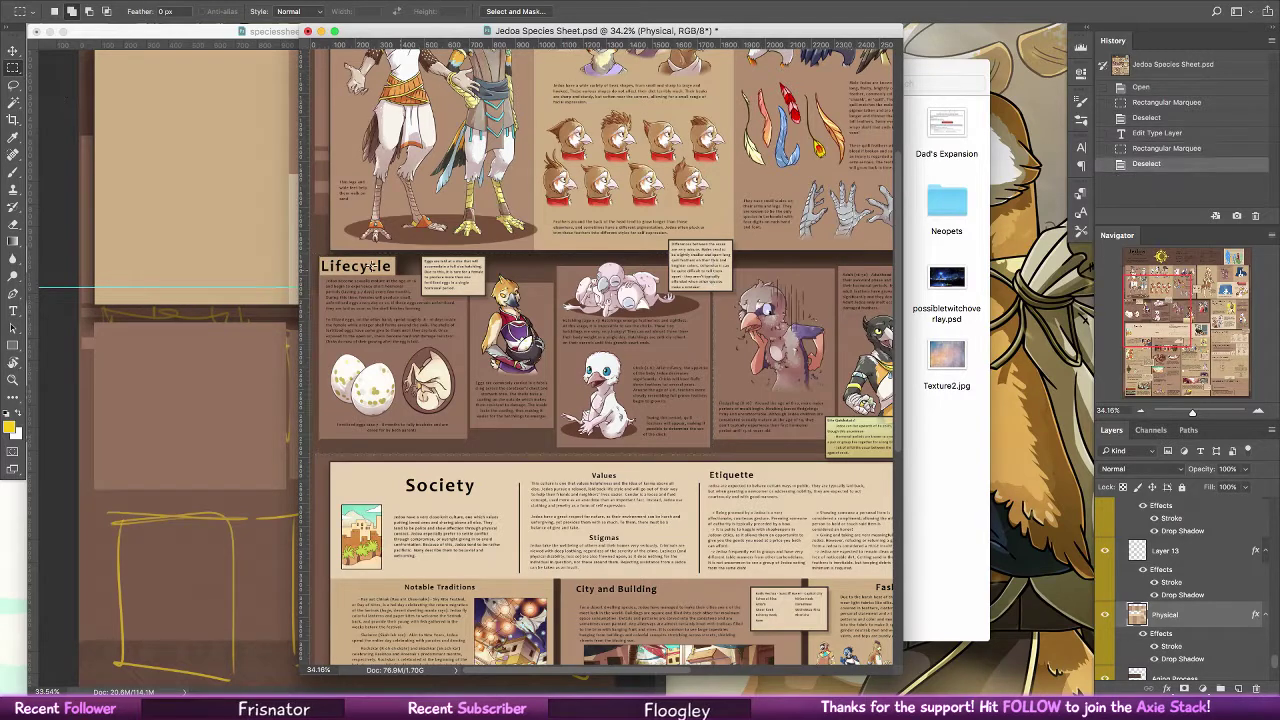
pyautogui.click(73, 149)
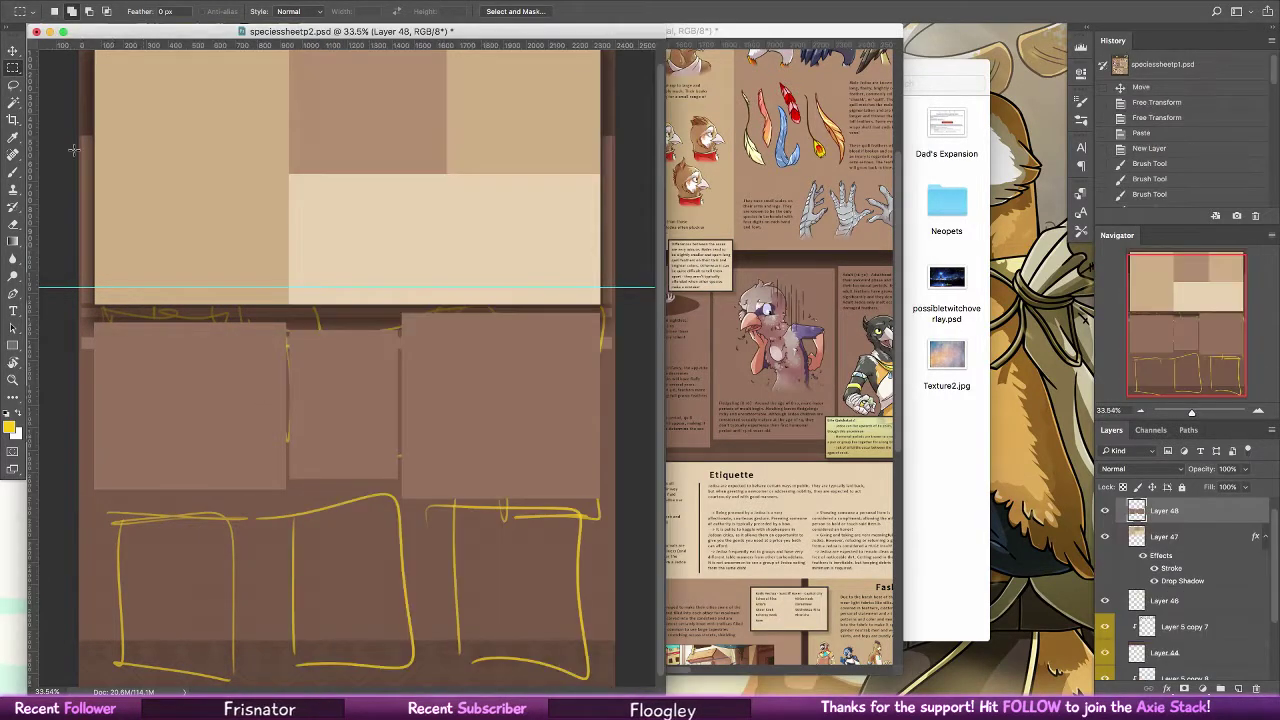
pyautogui.click(1180, 538)
pyautogui.press('super+v')
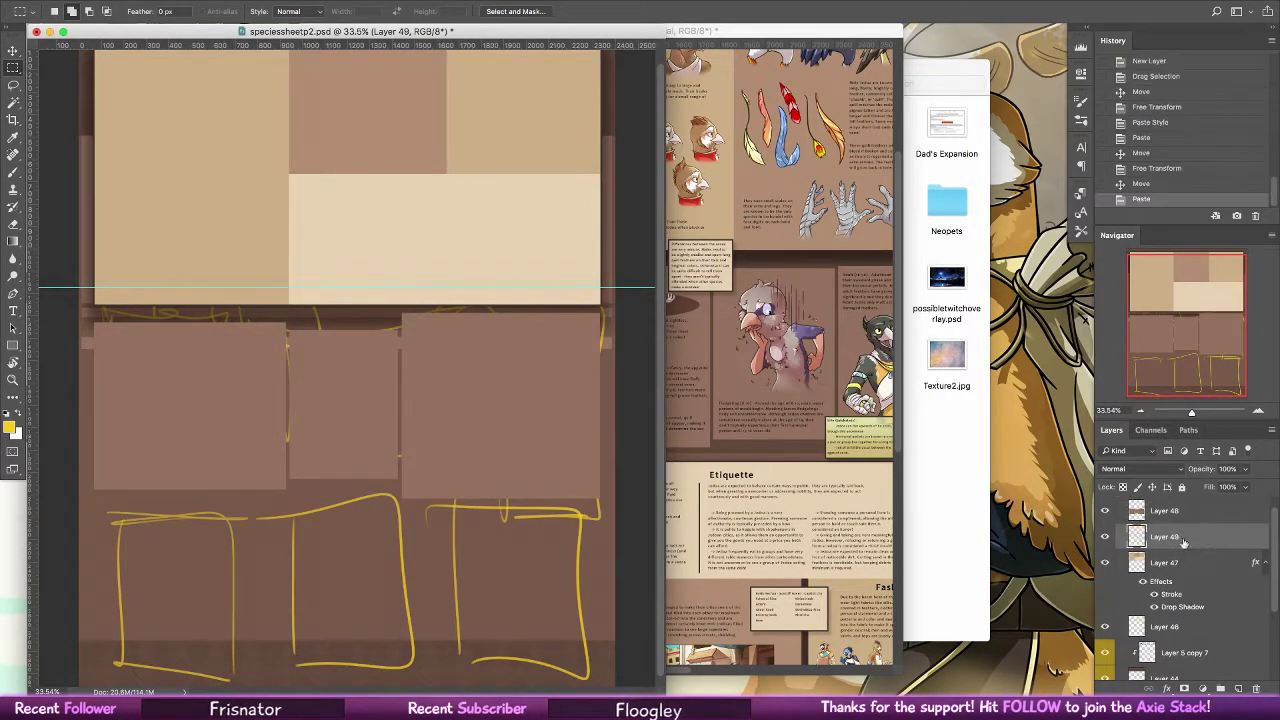
# Place the pasted Lifecycle title background at the first Lifecycle box's upper-left corner and merge it down into Layer 47
pyautogui.rightClick(1198, 541)
pyautogui.click(1170, 470)
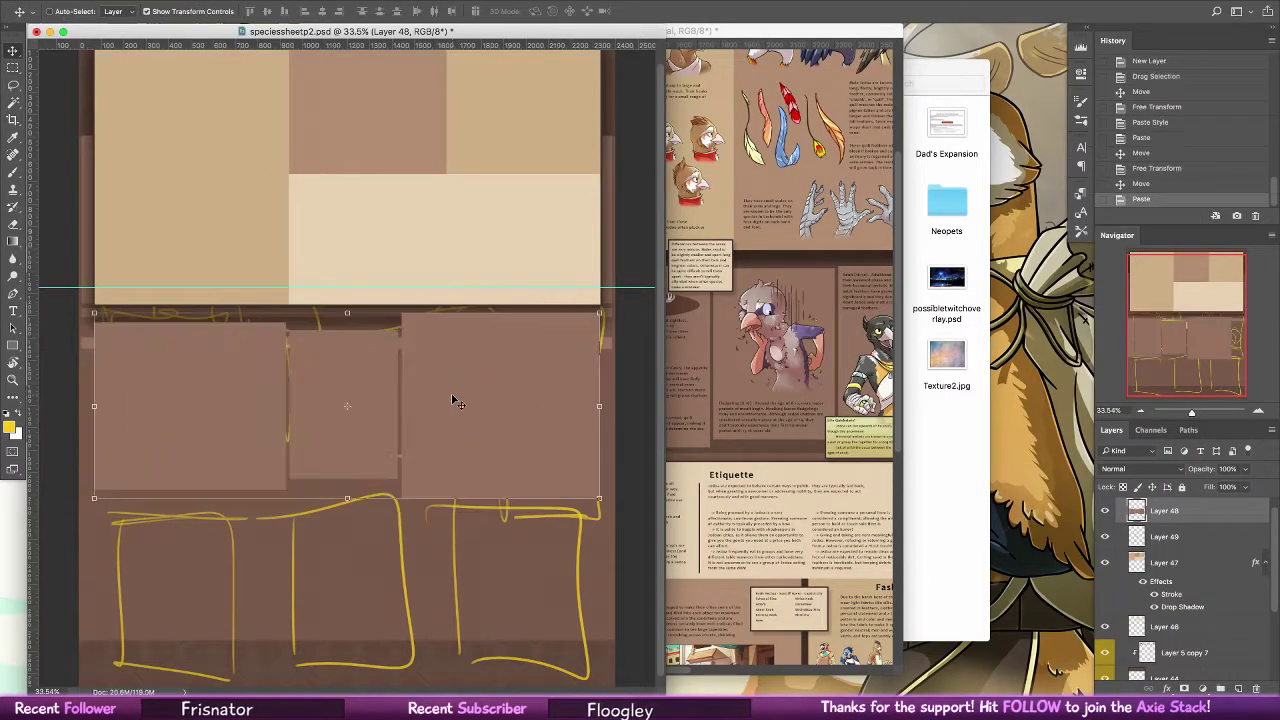
pyautogui.press('super+z')
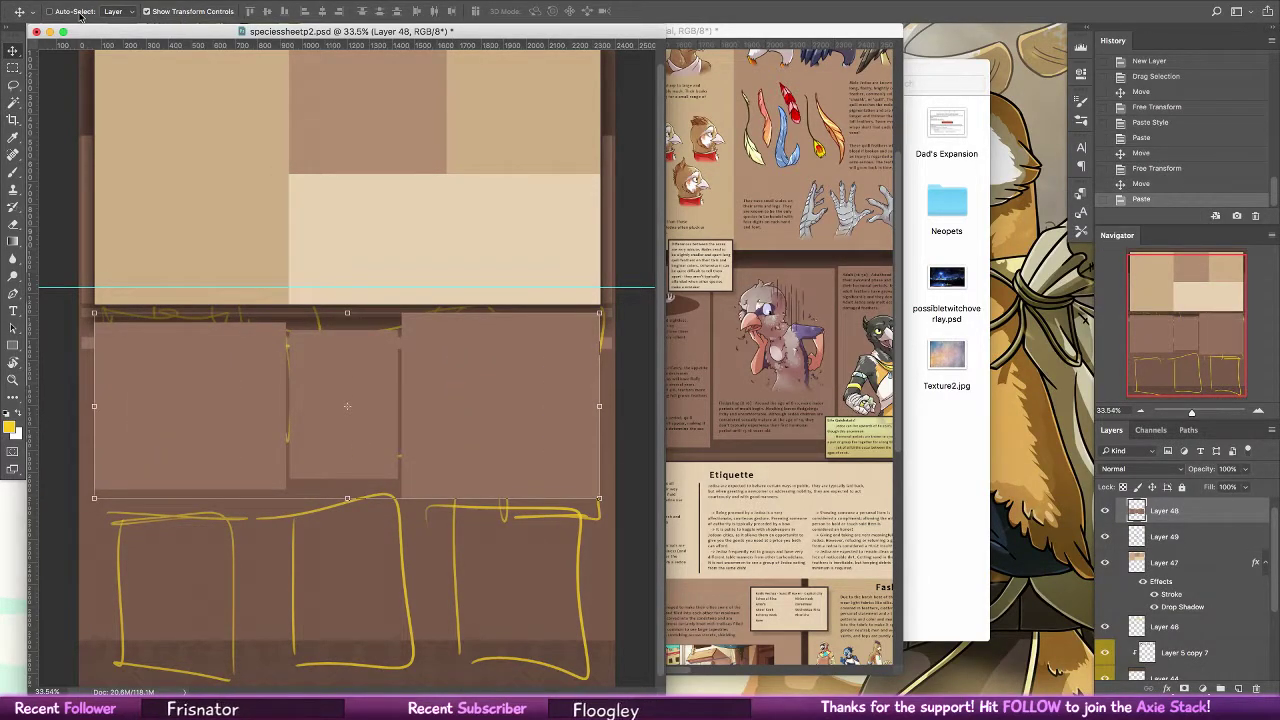
pyautogui.hotkey('alt', '[')
pyautogui.moveTo(457, 428); pyautogui.dragTo(241, 386)
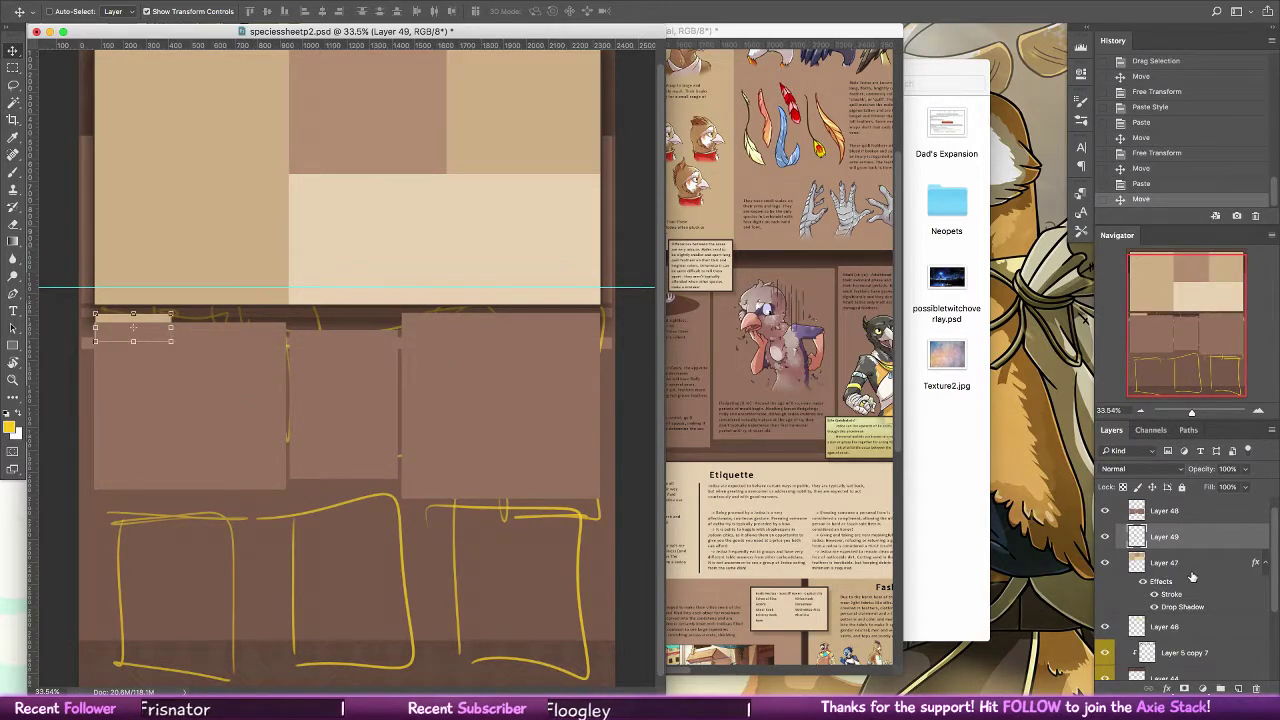
pyautogui.rightClick(1192, 577)
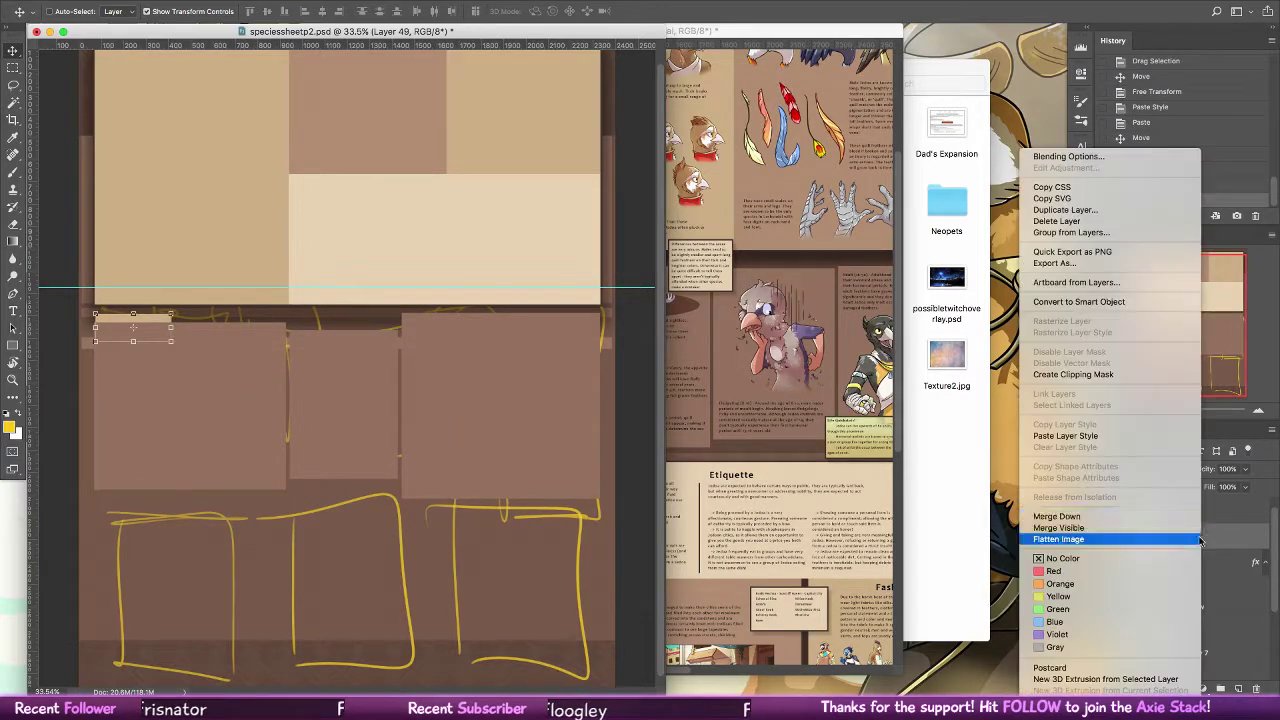
pyautogui.click(1078, 522)
# Select the title background on Layer 47, nudge it left and up beneath the tan section, and clear the selection
pyautogui.press('z')
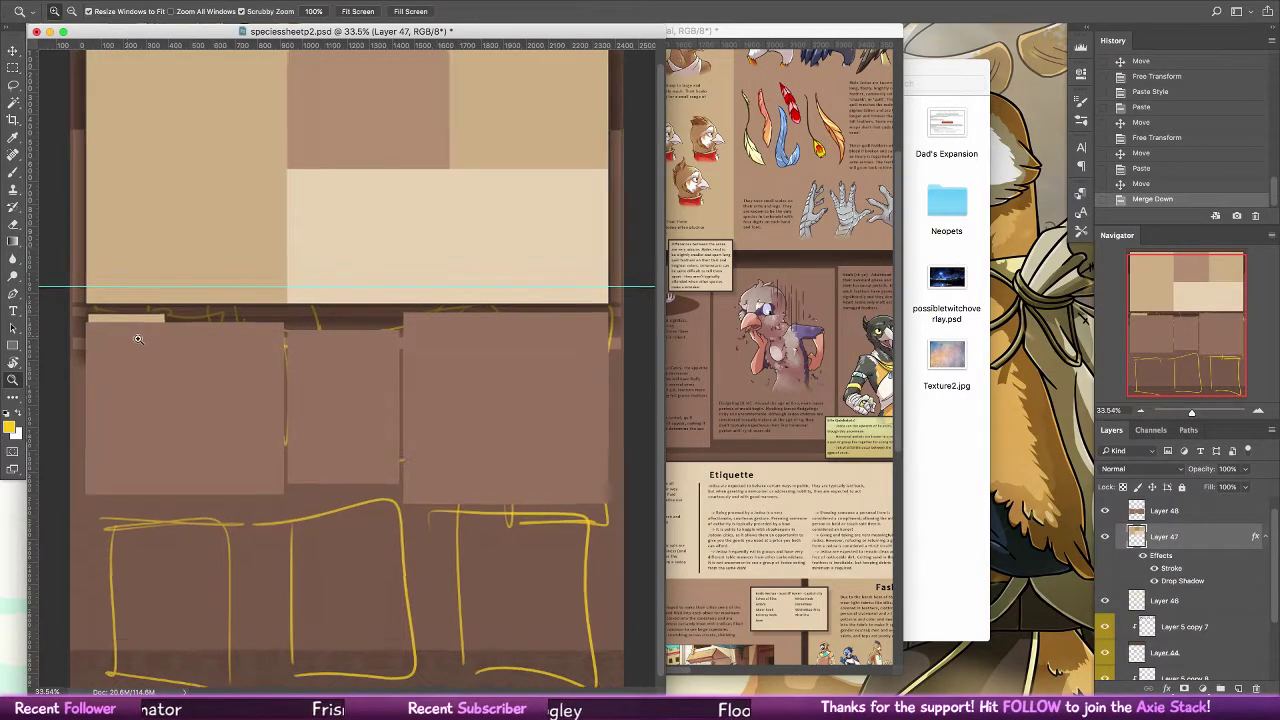
pyautogui.moveTo(138, 339); pyautogui.dragTo(155, 339)
pyautogui.press('m')
pyautogui.moveTo(57, 299); pyautogui.dragTo(259, 411)
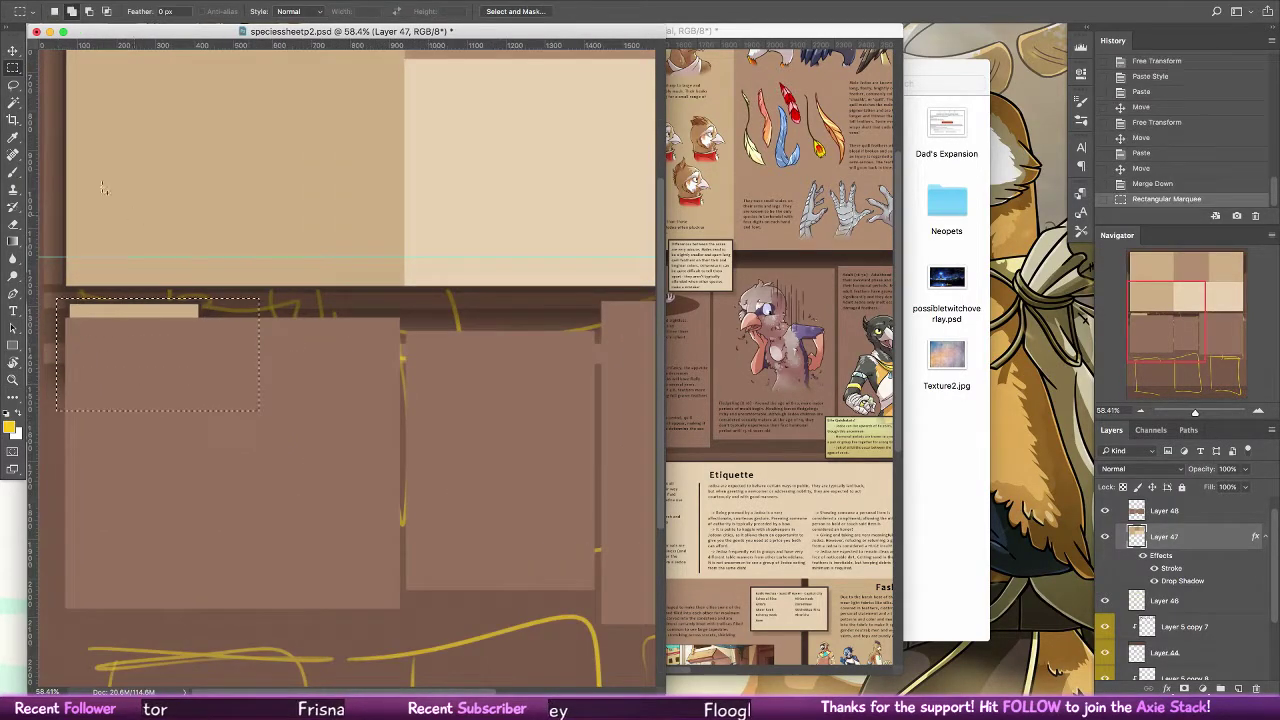
pyautogui.click(13, 51)
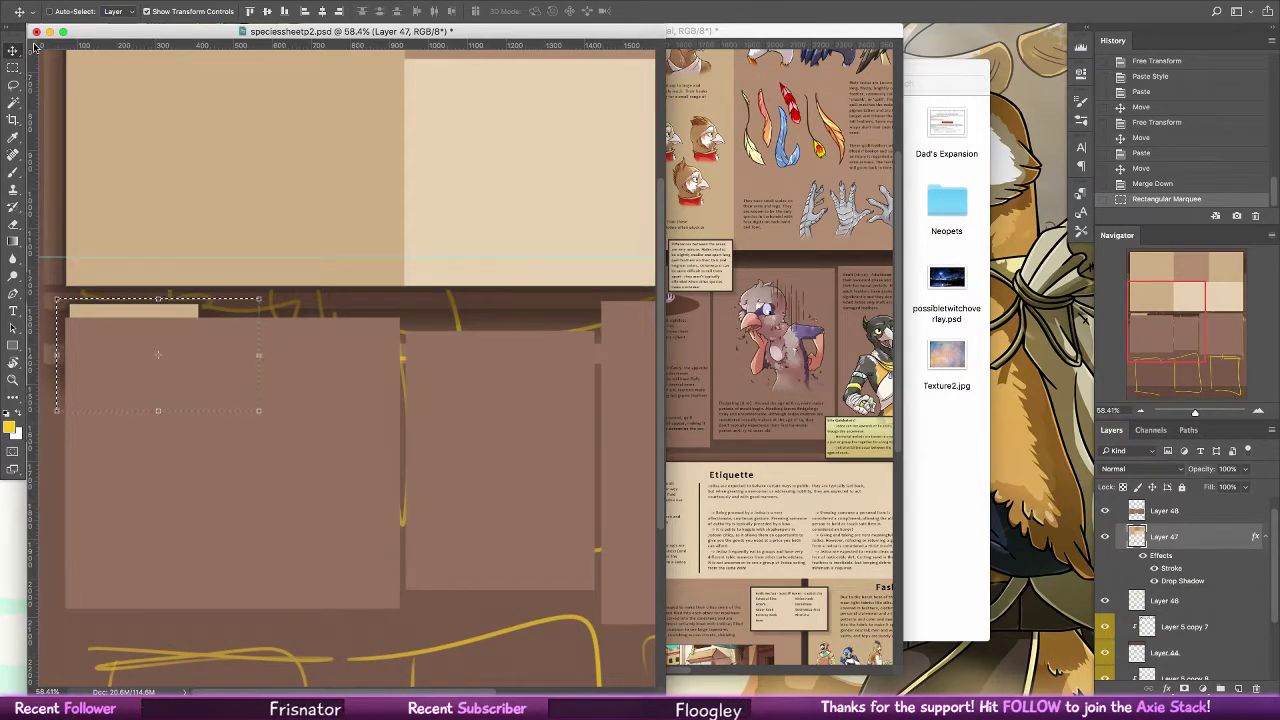
pyautogui.hotkey('shift', 'Left')
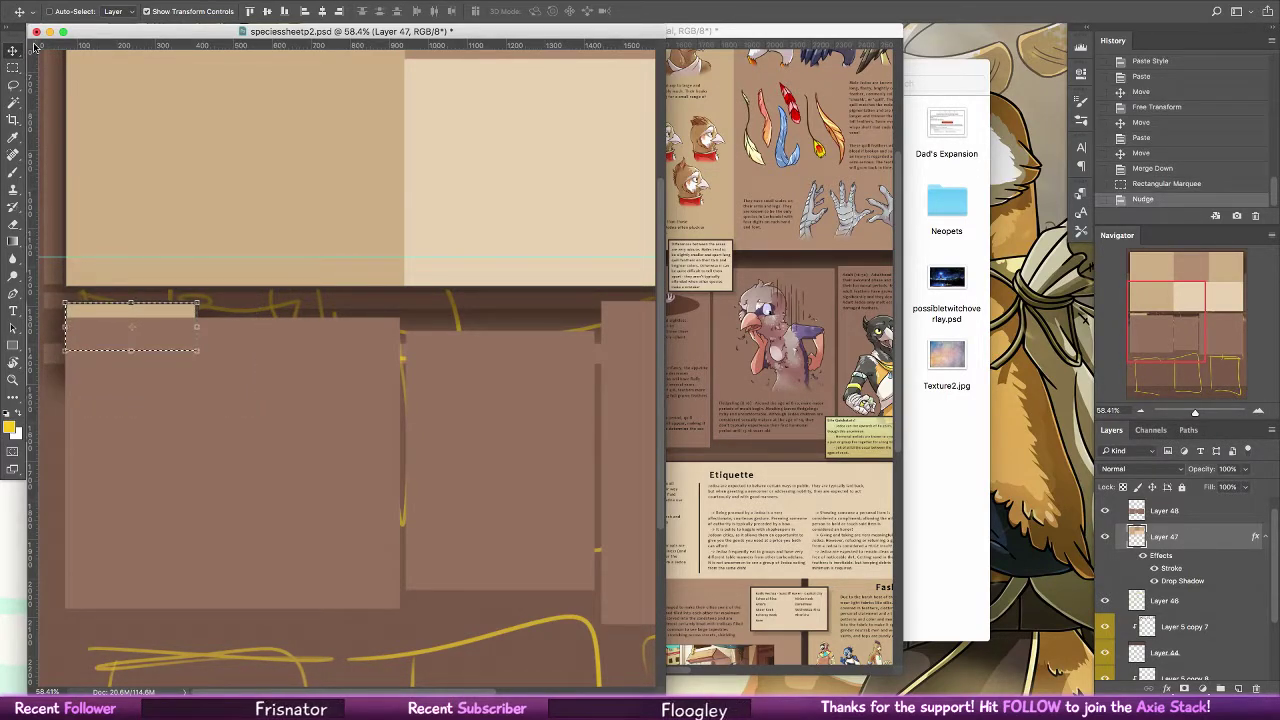
pyautogui.press('Up')
pyautogui.press('Up')
pyautogui.press('Up')
pyautogui.press('Up')
pyautogui.press('Up')
pyautogui.press('Up')
pyautogui.press('Up')
pyautogui.press('Up')
pyautogui.press('Up')
pyautogui.press('Up')
pyautogui.press('Up')
pyautogui.press('Up')
pyautogui.press('Up')
pyautogui.press('Up')
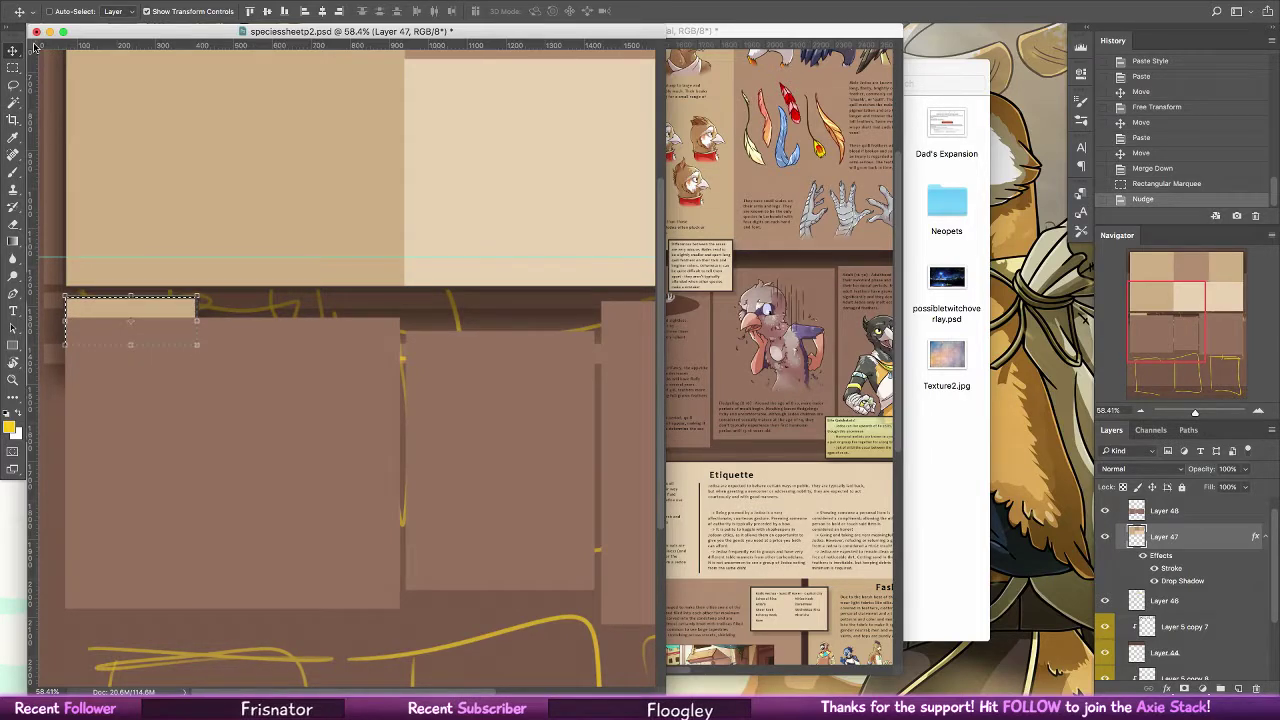
pyautogui.press('Up')
pyautogui.press('Up')
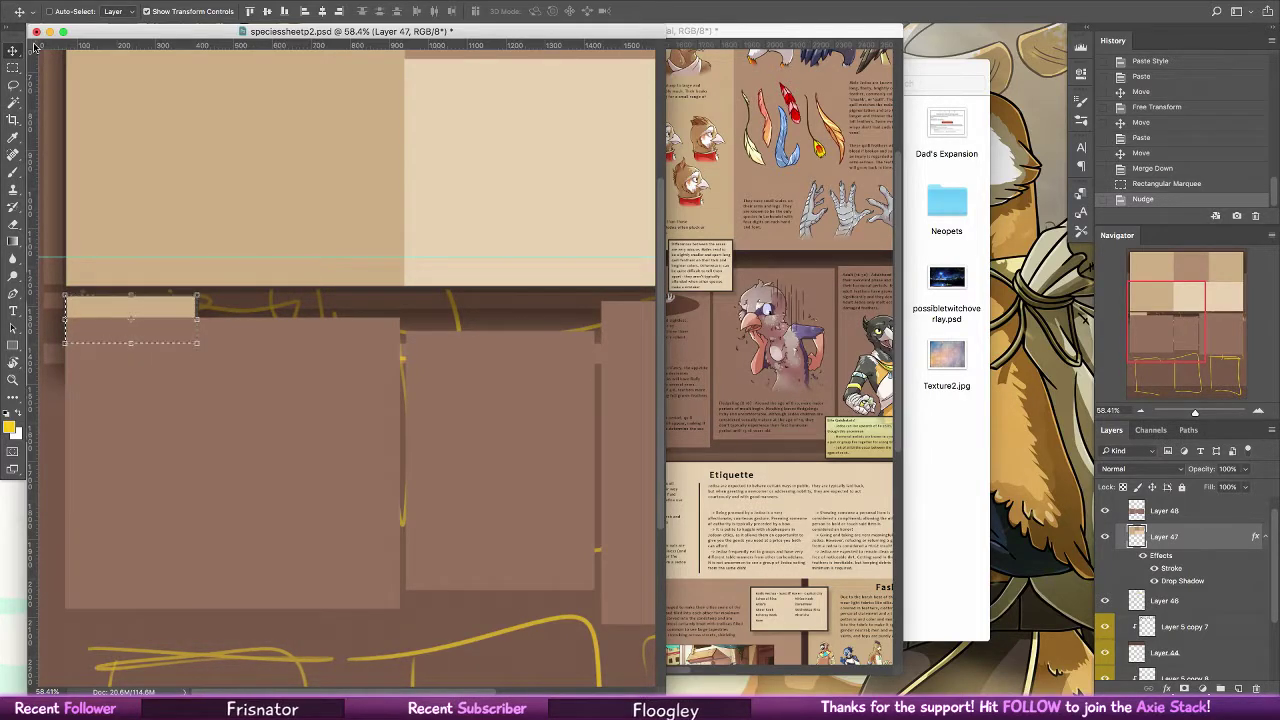
pyautogui.hotkey('ctrl', 'd')
pyautogui.press('d')
# Reselect the title background and nudge it 3 px right so its outline lines up with the tan section's edge
pyautogui.press('z')
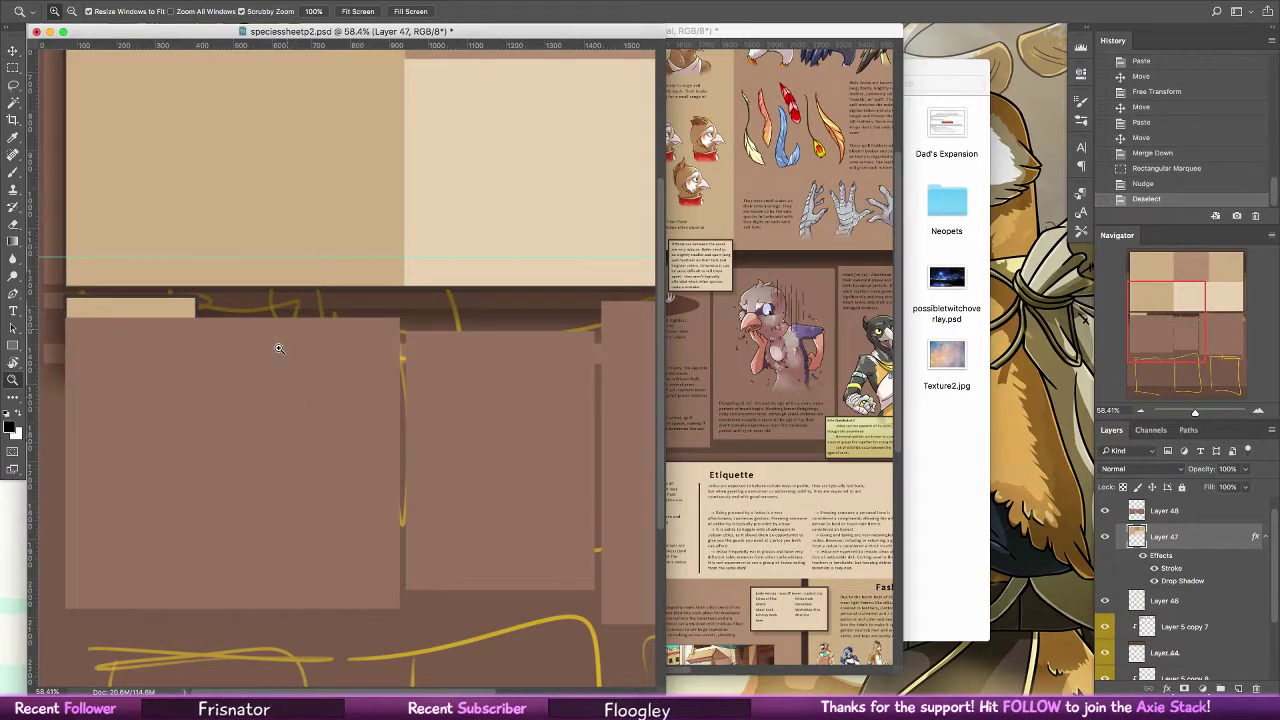
pyautogui.press('l')
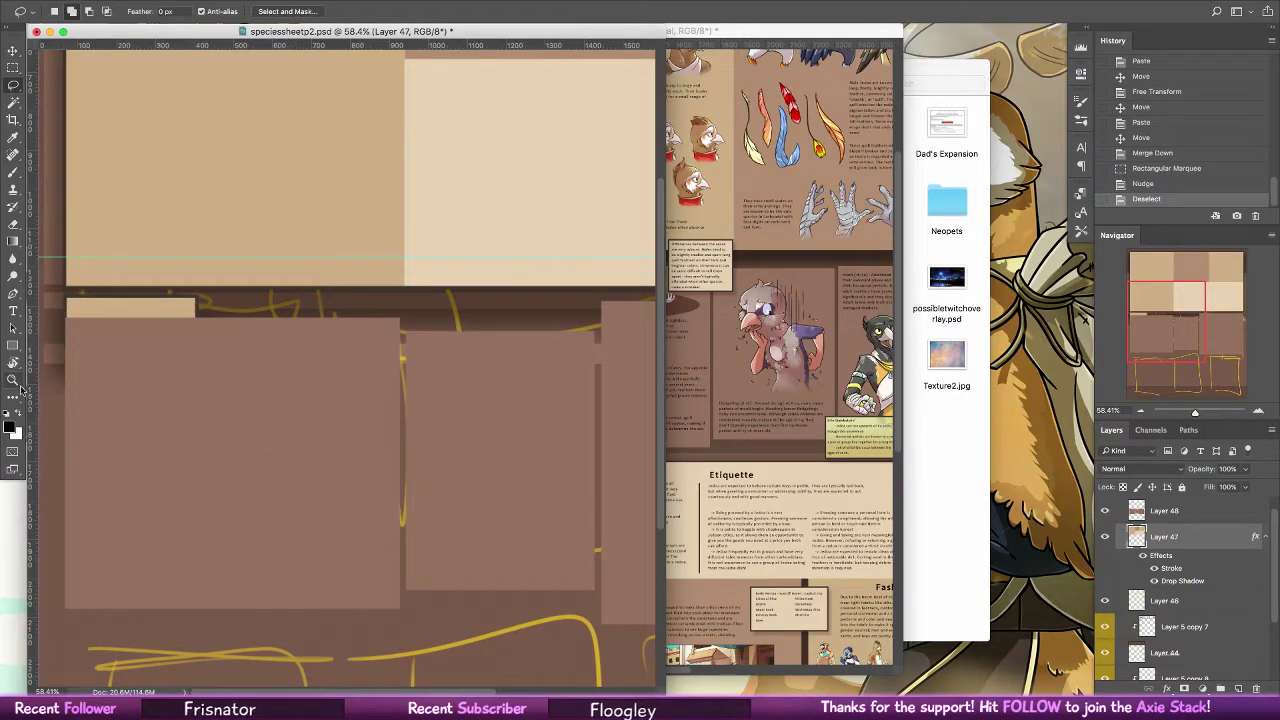
pyautogui.click(14, 380)
pyautogui.click(66, 329)
pyautogui.press('m')
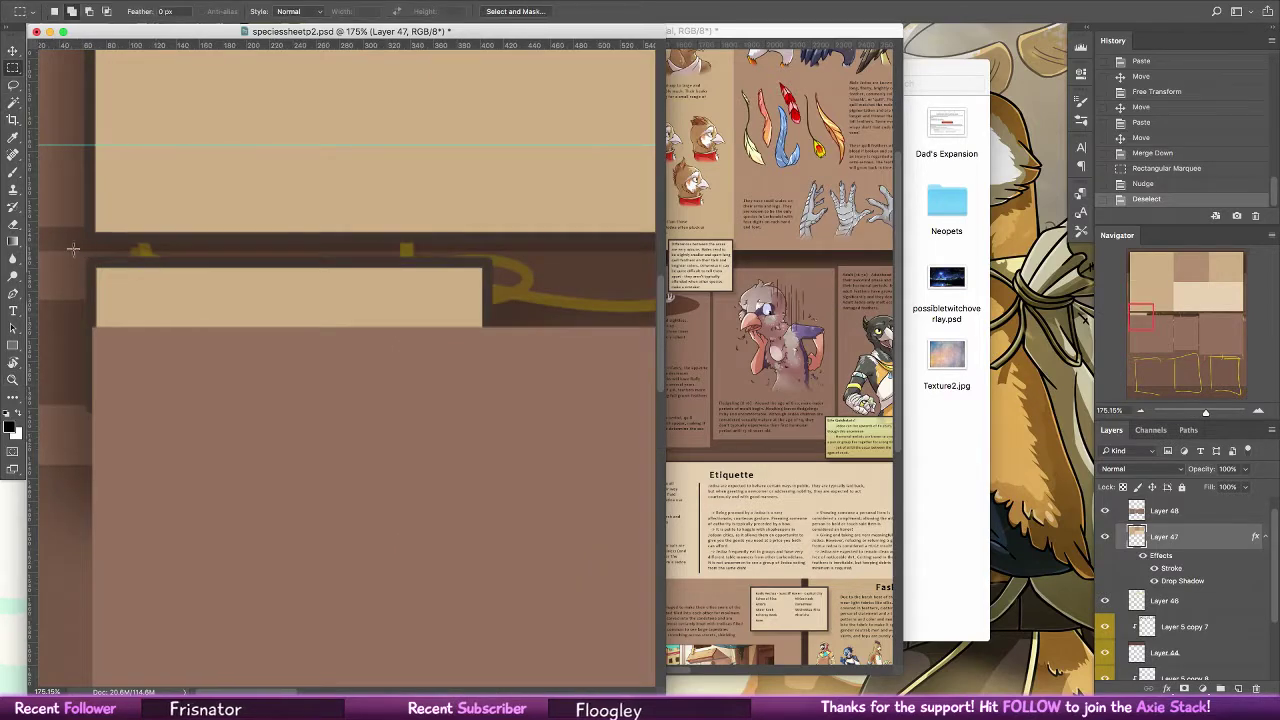
pyautogui.moveTo(72, 249)
pyautogui.mouseDown()
pyautogui.moveTo(598, 450)
pyautogui.moveTo(600, 522)
pyautogui.mouseUp()
pyautogui.click(22, 50)
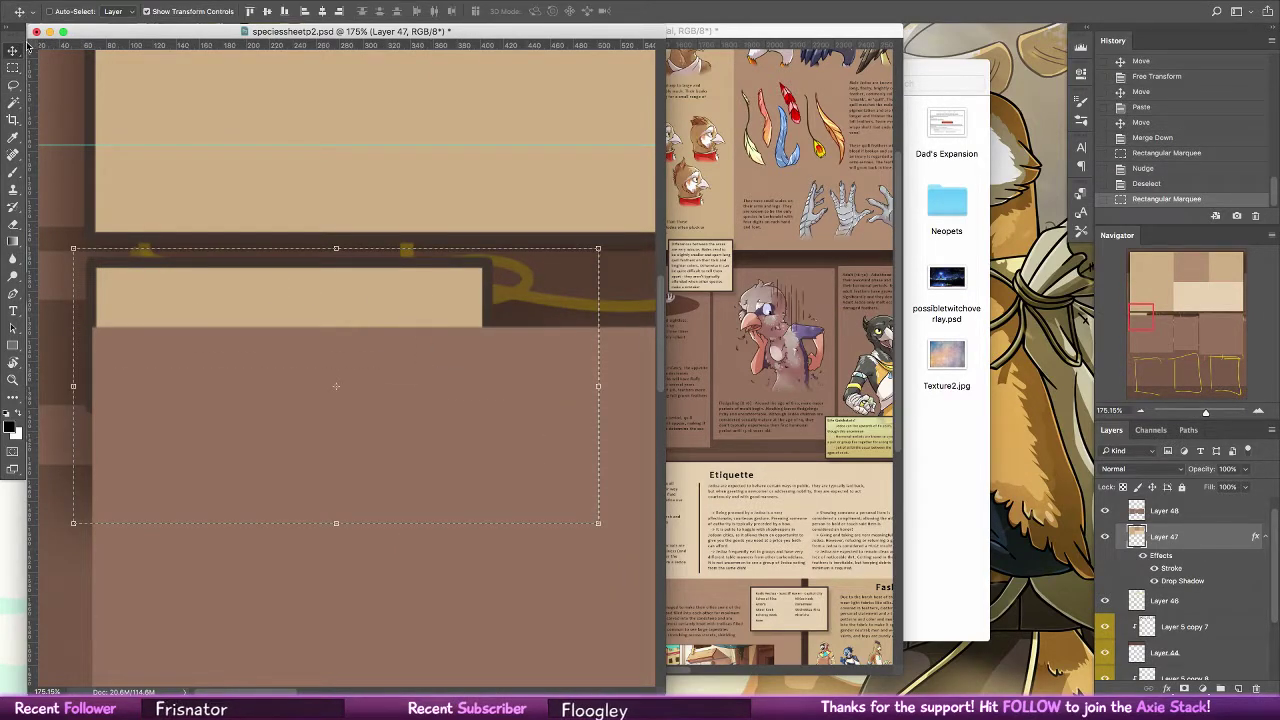
pyautogui.press('Right')
pyautogui.press('Right')
pyautogui.press('Right')
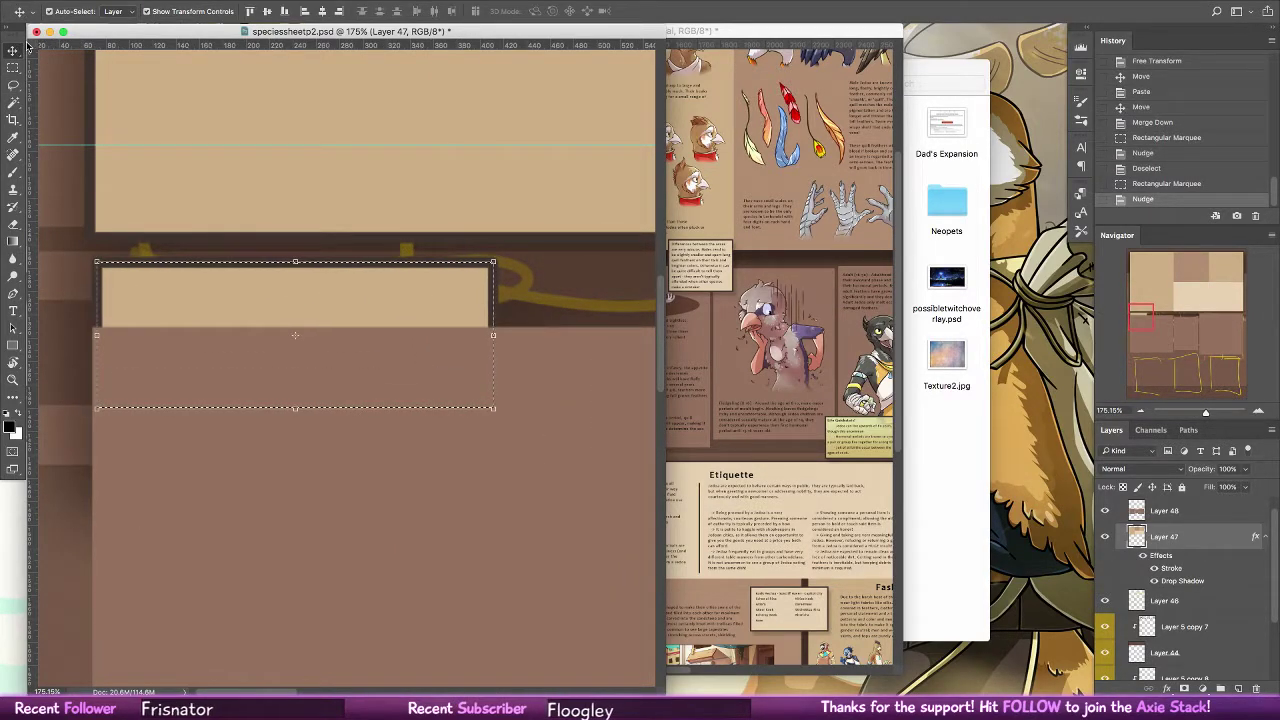
pyautogui.press('super+d')
# Nudge the row of Lifecycle boxes on Layer 48 slightly down to uncover more of the title background
pyautogui.click(12, 380)
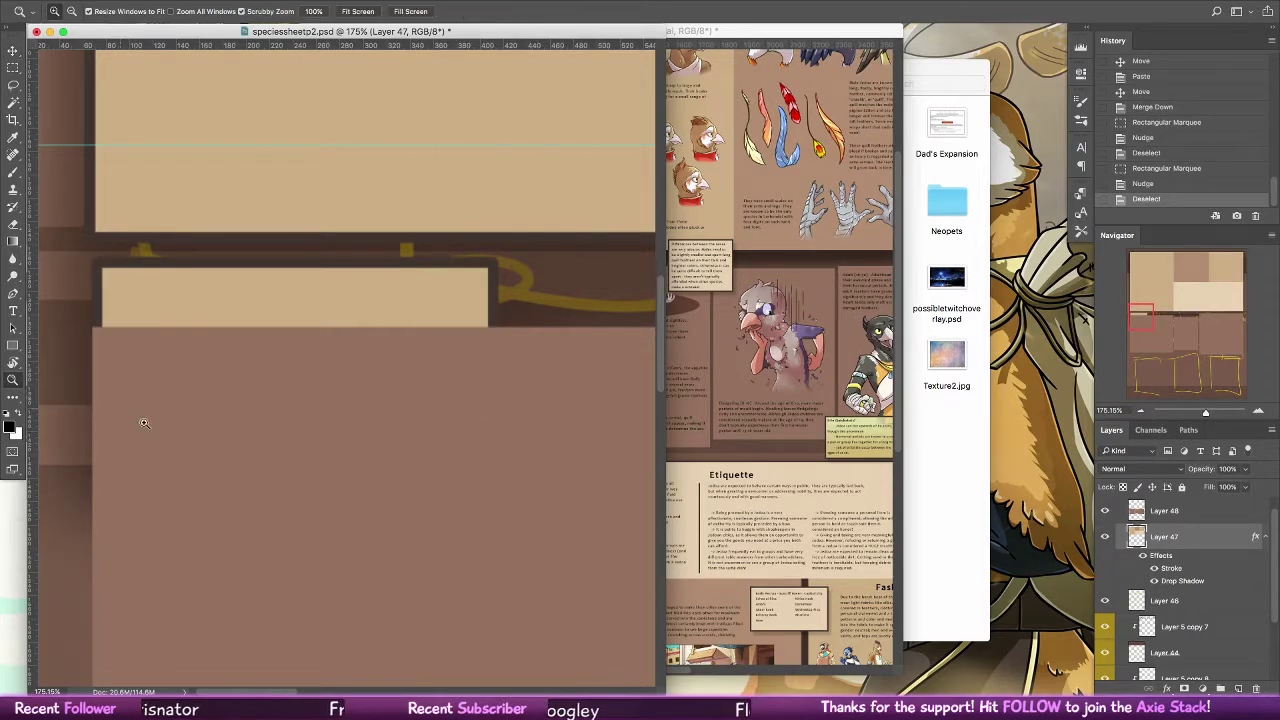
pyautogui.moveTo(143, 425); pyautogui.dragTo(115, 405)
pyautogui.click(12, 50)
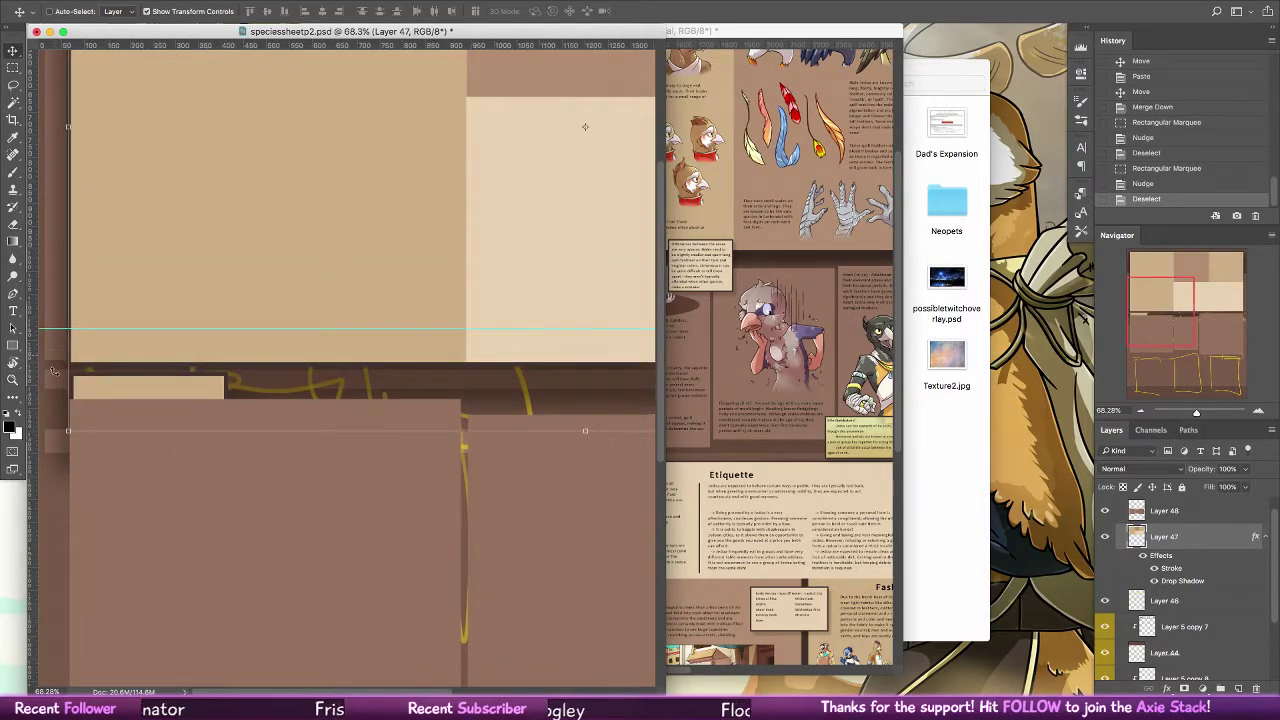
pyautogui.hotkey('ctrl', '0')
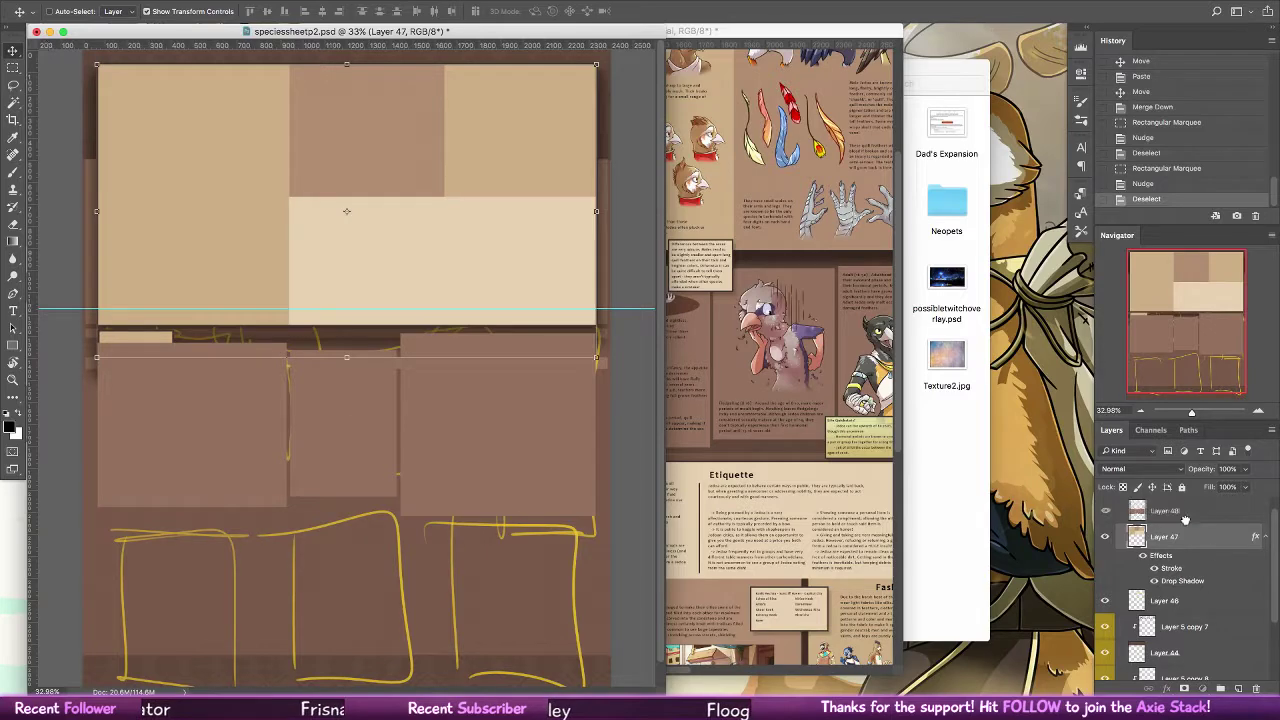
pyautogui.click(1185, 515)
pyautogui.hotkey('shift', 'Down')
pyautogui.hotkey('shift', 'Down')
pyautogui.hotkey('shift', 'Down')
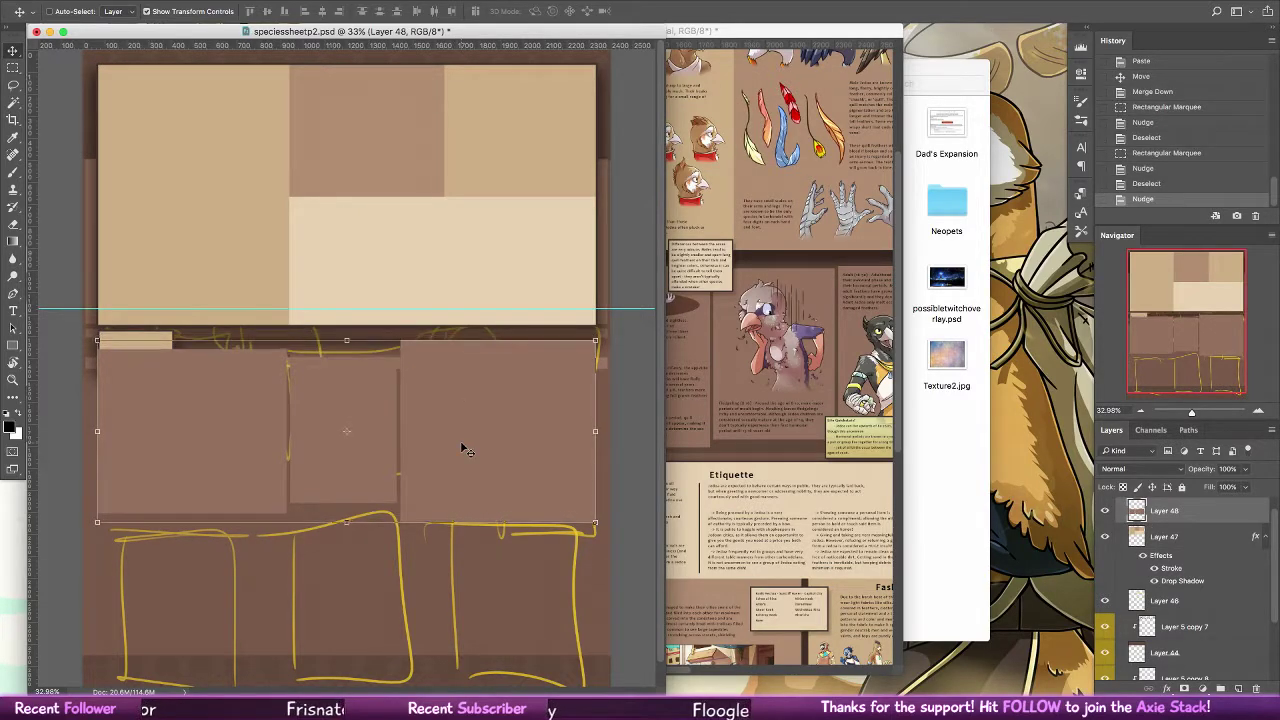
pyautogui.hotkey('shift', 'Up')
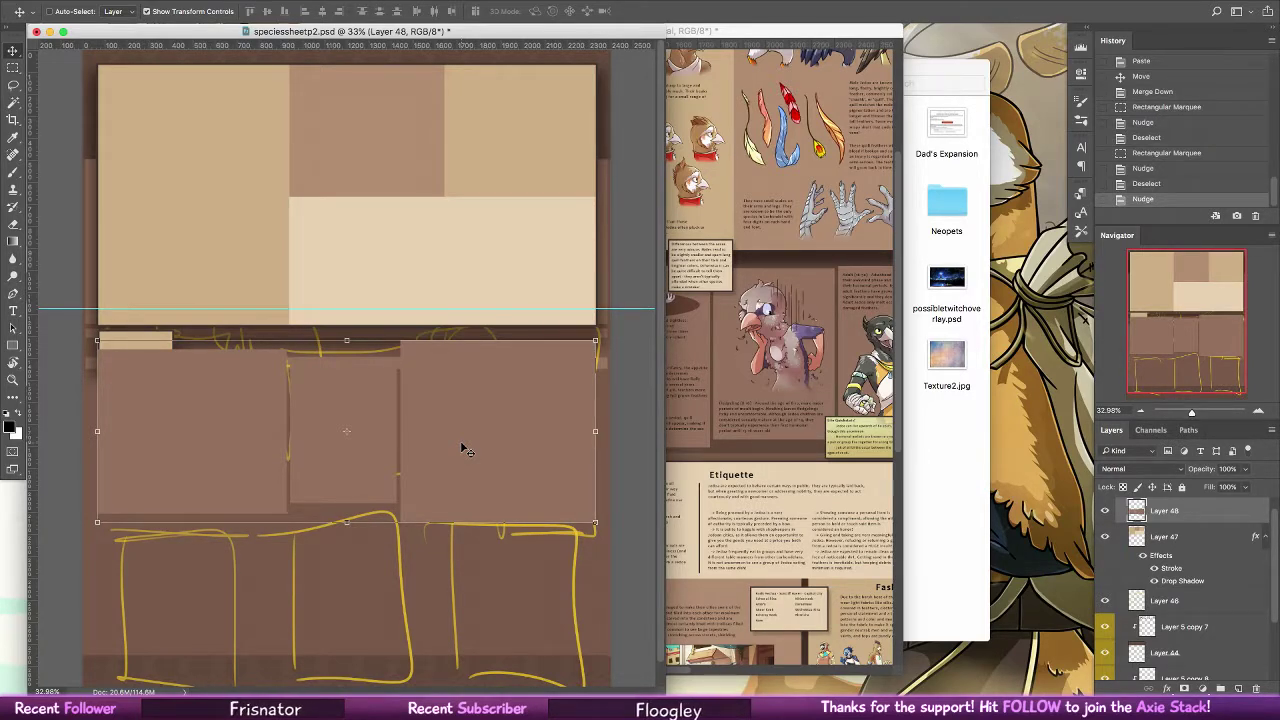
# Copy the reference sheet's last three Lifecycle boxes from Layer 31 copy 3 and paste them onto the second page above Layer 48
pyautogui.click(797, 289)
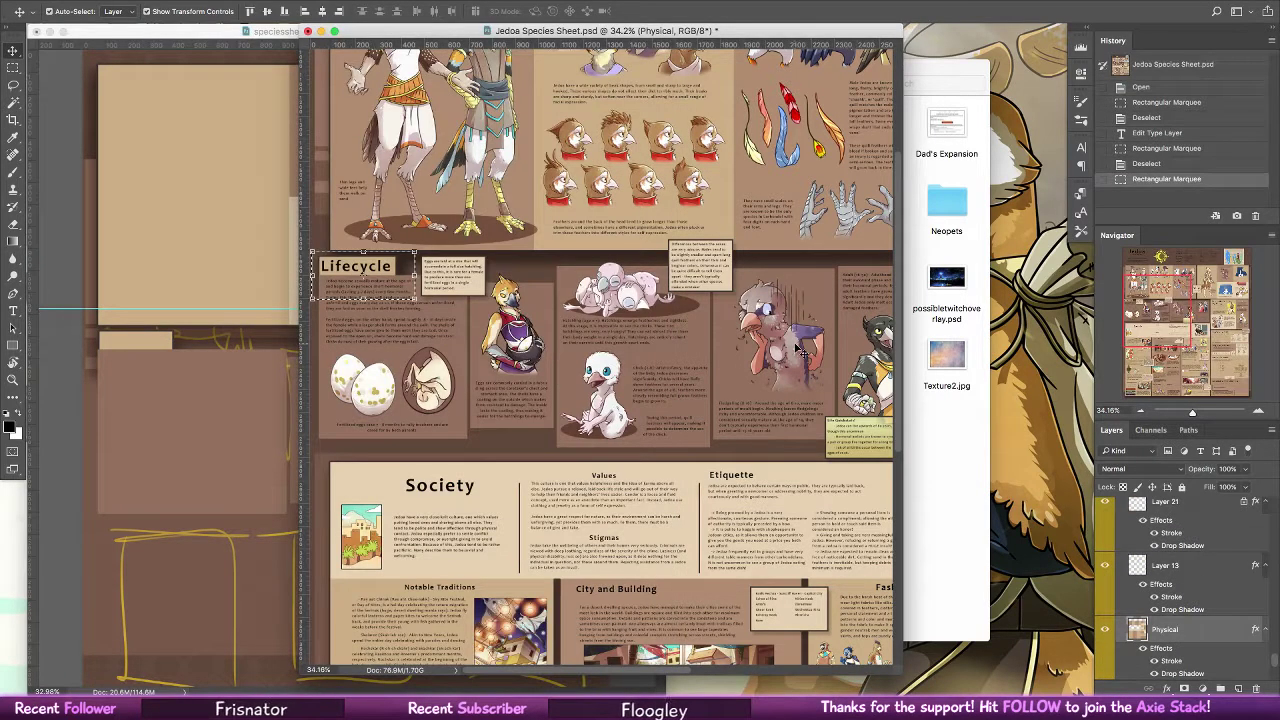
pyautogui.press('super+d')
pyautogui.hscroll(5, 851, 523)
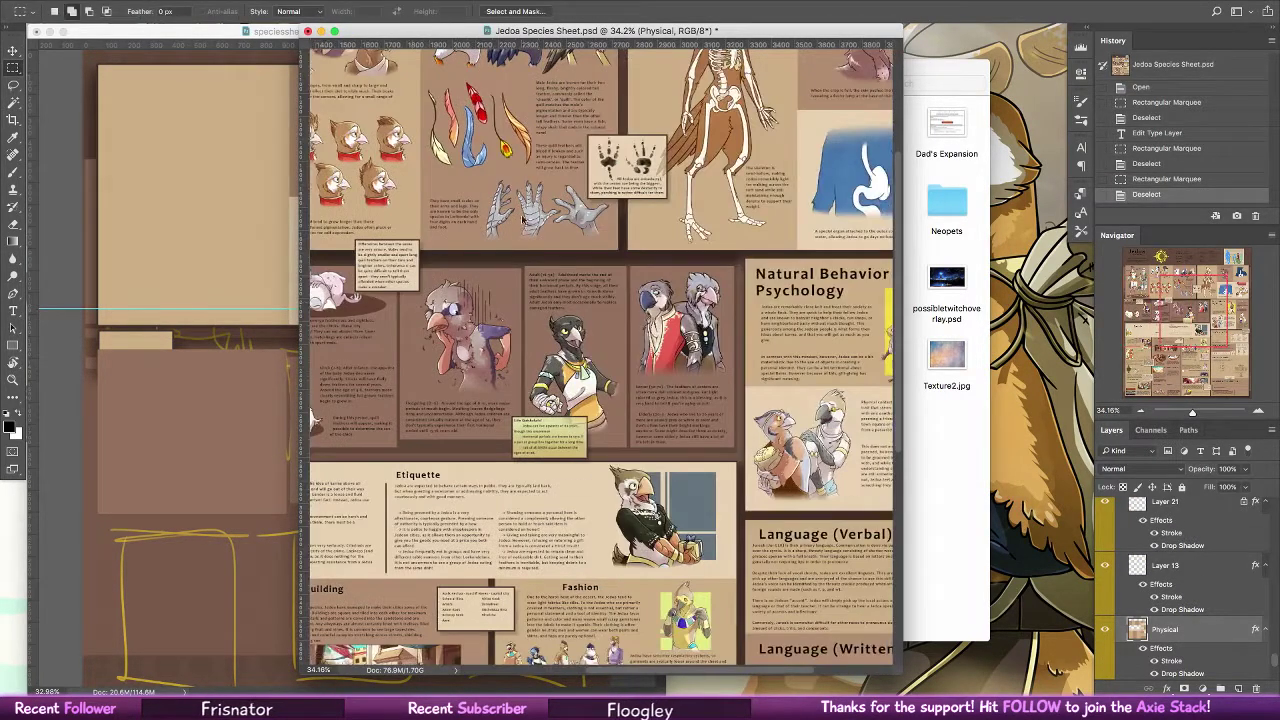
pyautogui.moveTo(399, 261); pyautogui.dragTo(740, 460)
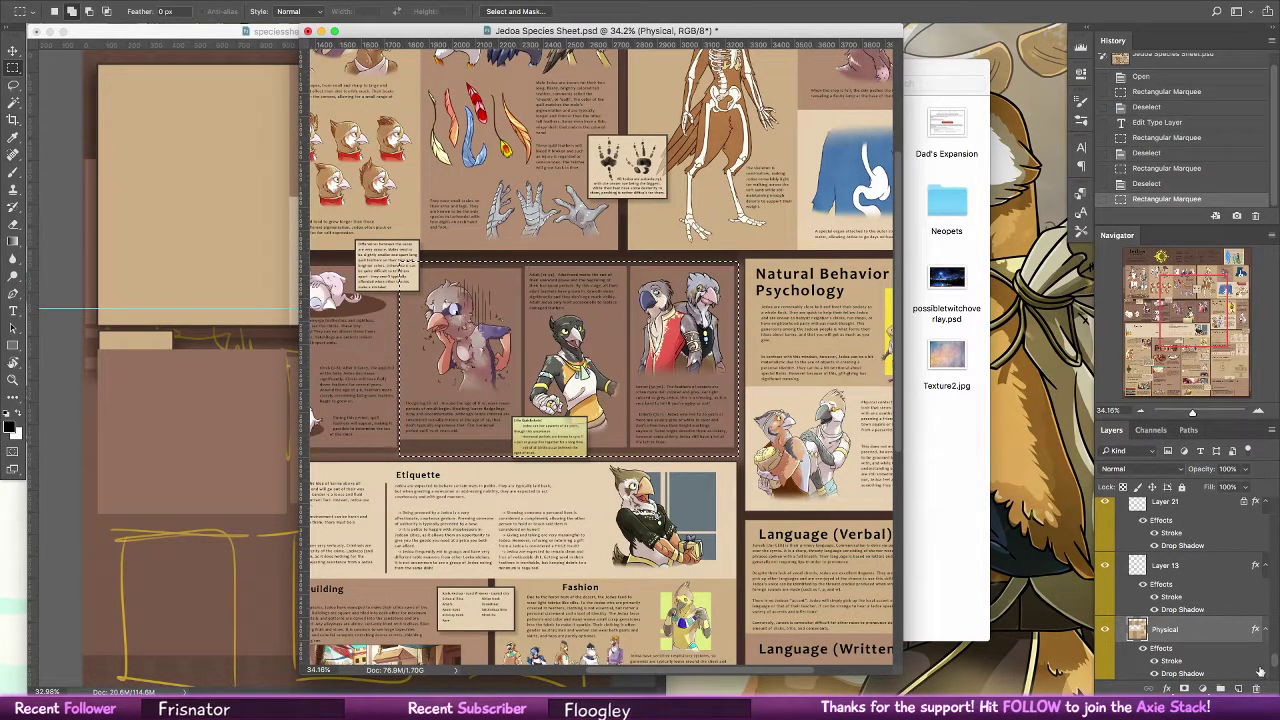
pyautogui.scroll(5, 1160, 615)
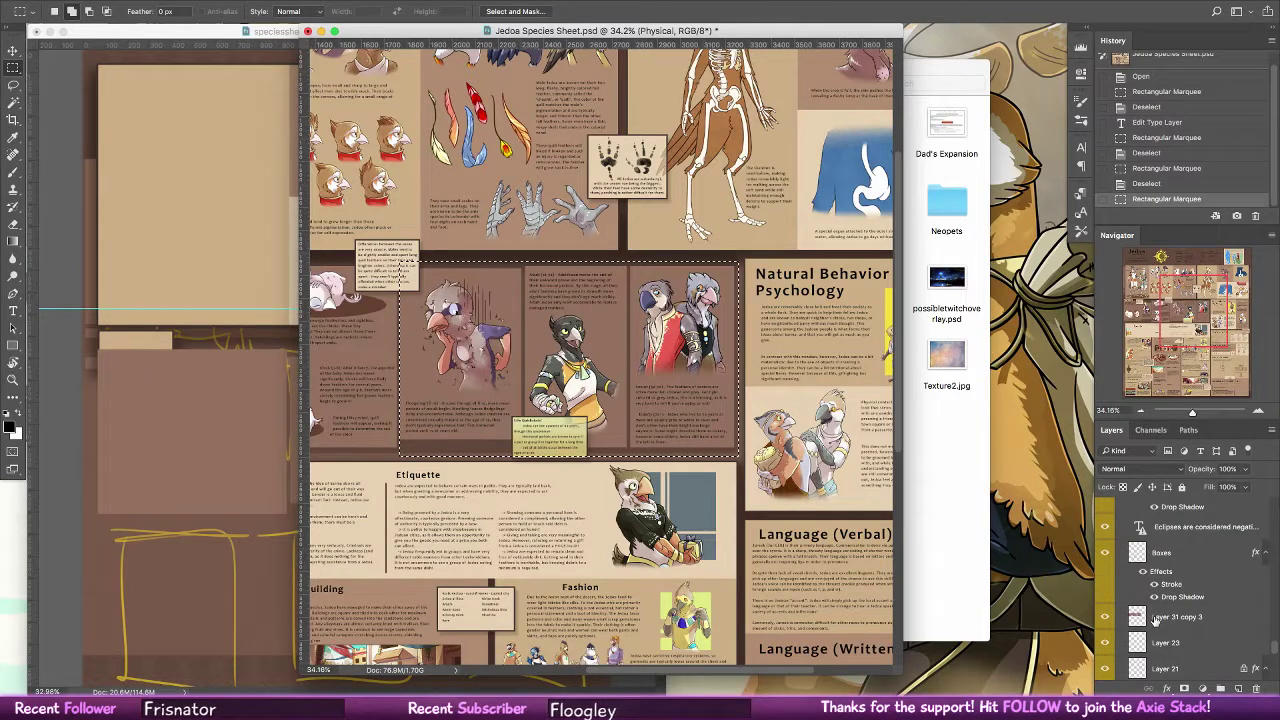
pyautogui.click(1155, 619)
pyautogui.press('super+c')
pyautogui.click(160, 32)
pyautogui.click(13, 50)
pyautogui.press('super+v')
# Position the pasted boxes as a second row beneath the first and scale them to span the same width
pyautogui.moveTo(464, 399); pyautogui.dragTo(597, 678)
pyautogui.scroll(-1, 486, 337)
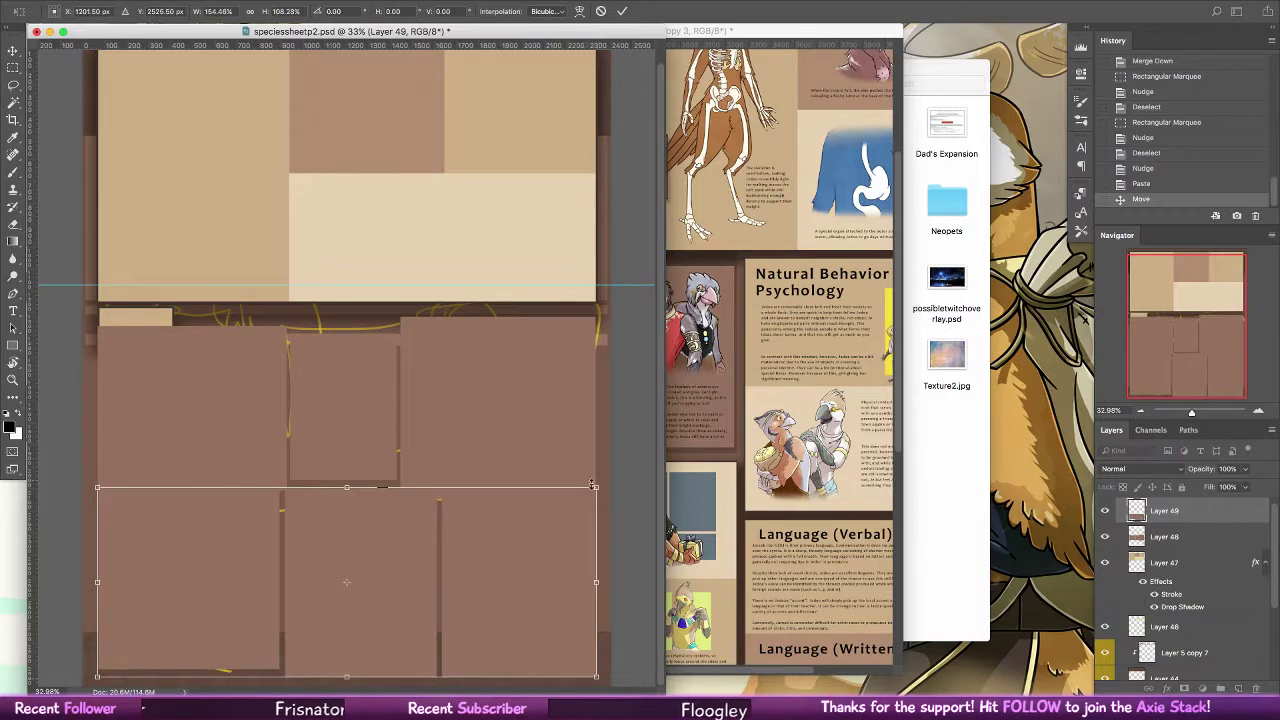
pyautogui.moveTo(595, 489); pyautogui.dragTo(595, 503)
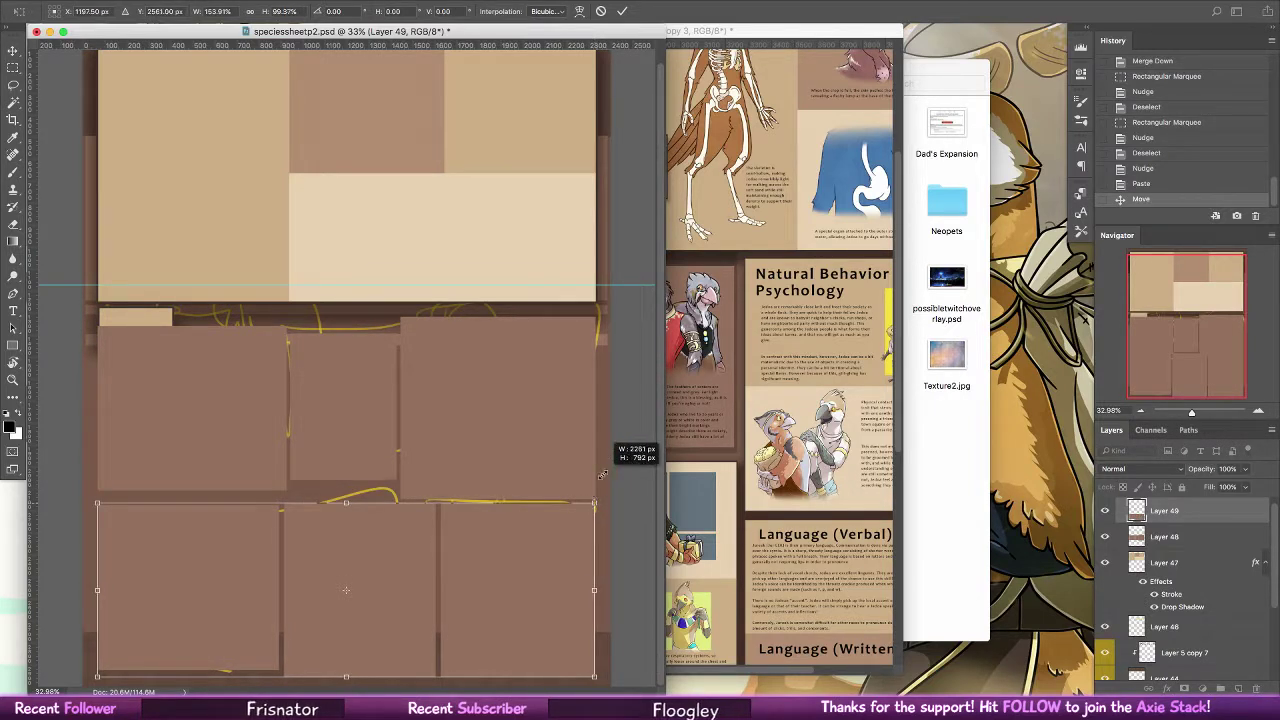
pyautogui.click(623, 12)
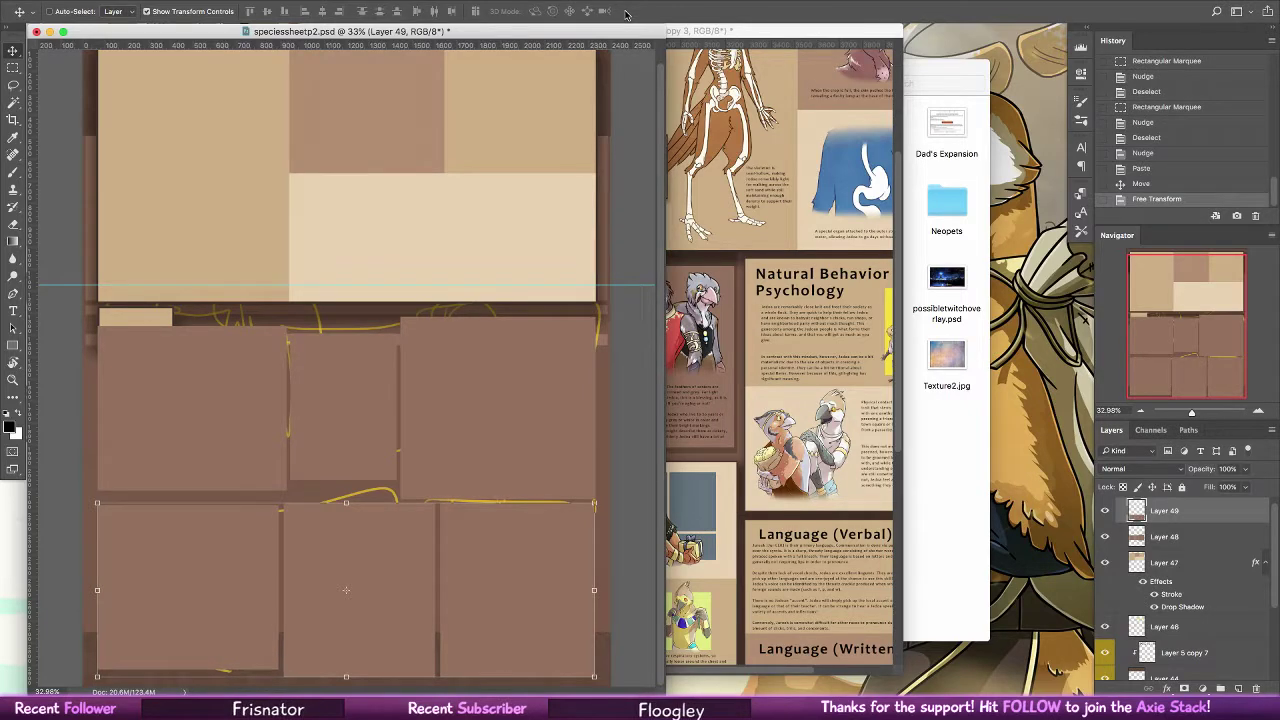
# Merge Layer 49 into Layer 48 and clear the box edges that extend past both sides of the tan section
pyautogui.click(13, 67)
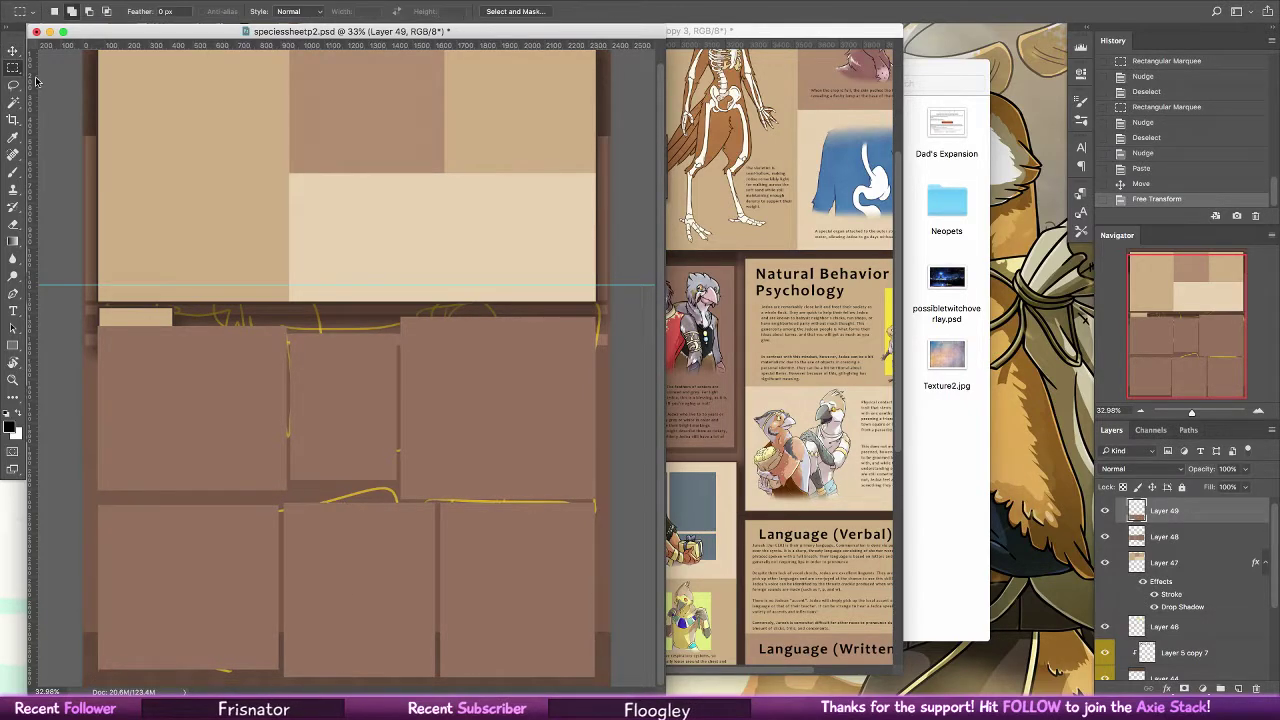
pyautogui.moveTo(79, 308); pyautogui.dragTo(99, 690)
pyautogui.moveTo(642, 276); pyautogui.dragTo(594, 690)
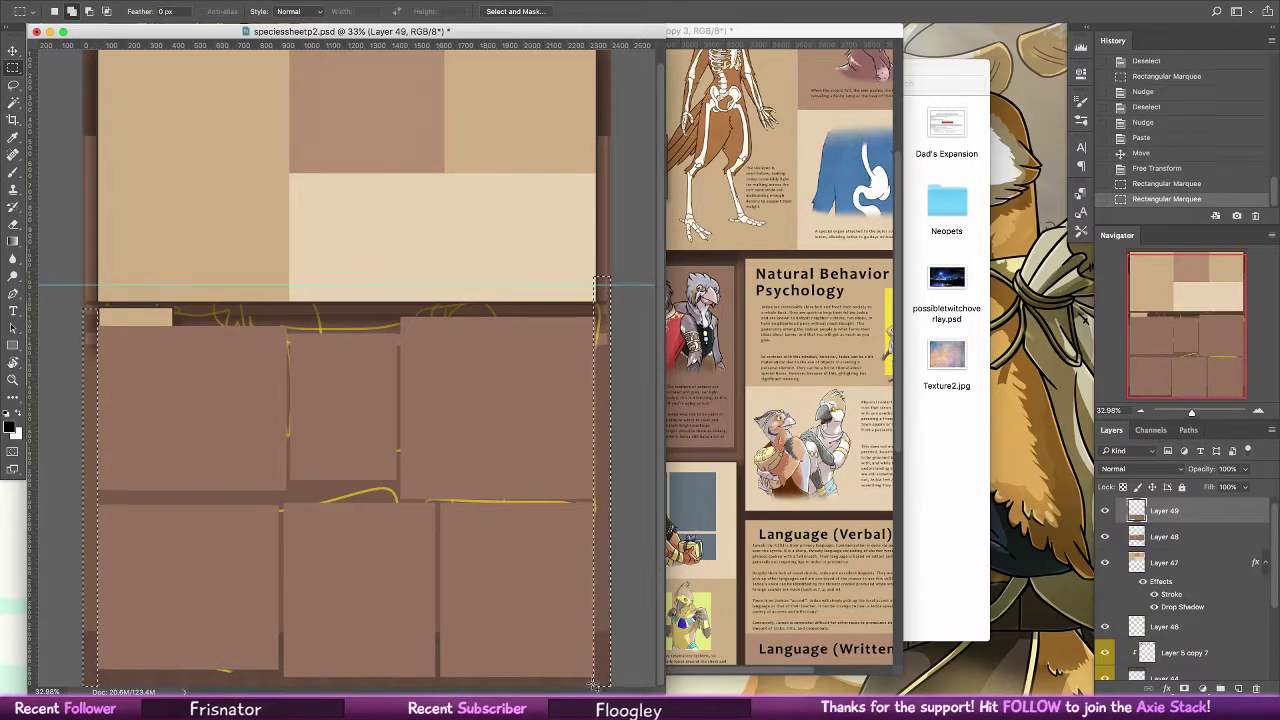
pyautogui.rightClick(1204, 521)
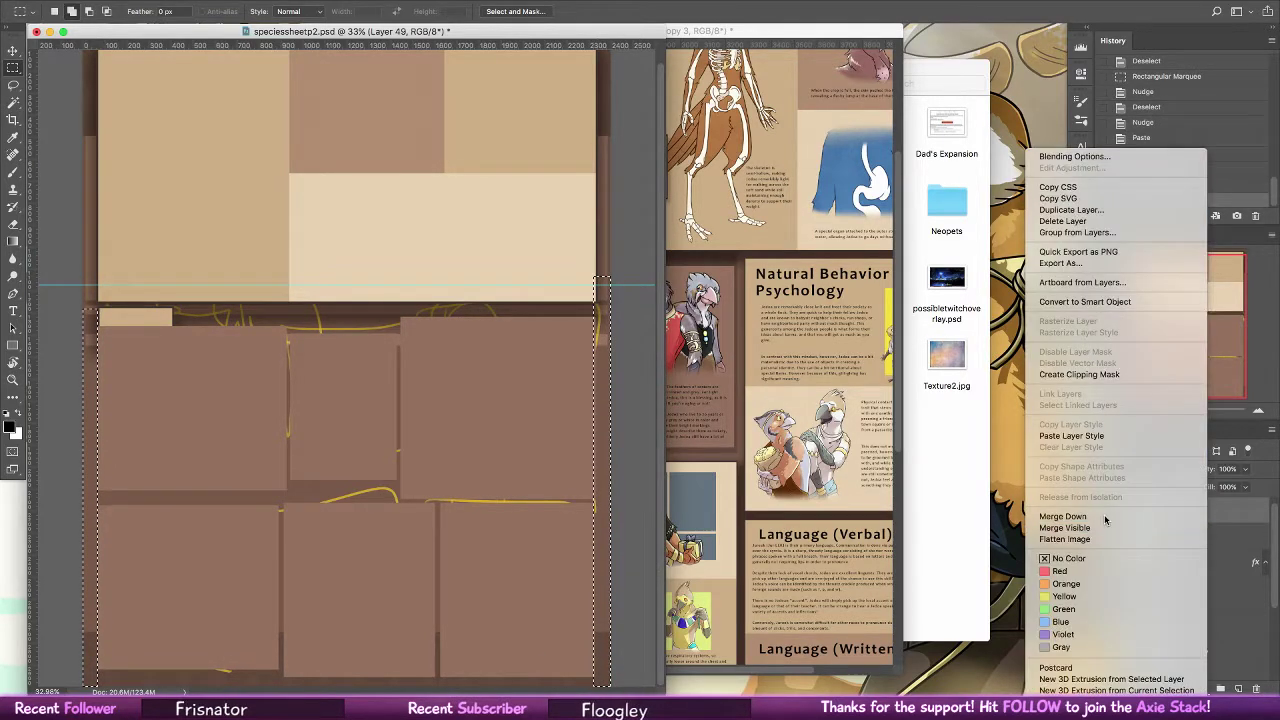
pyautogui.click(1100, 516)
pyautogui.press('Delete')
pyautogui.hotkey('ctrl', 'd')
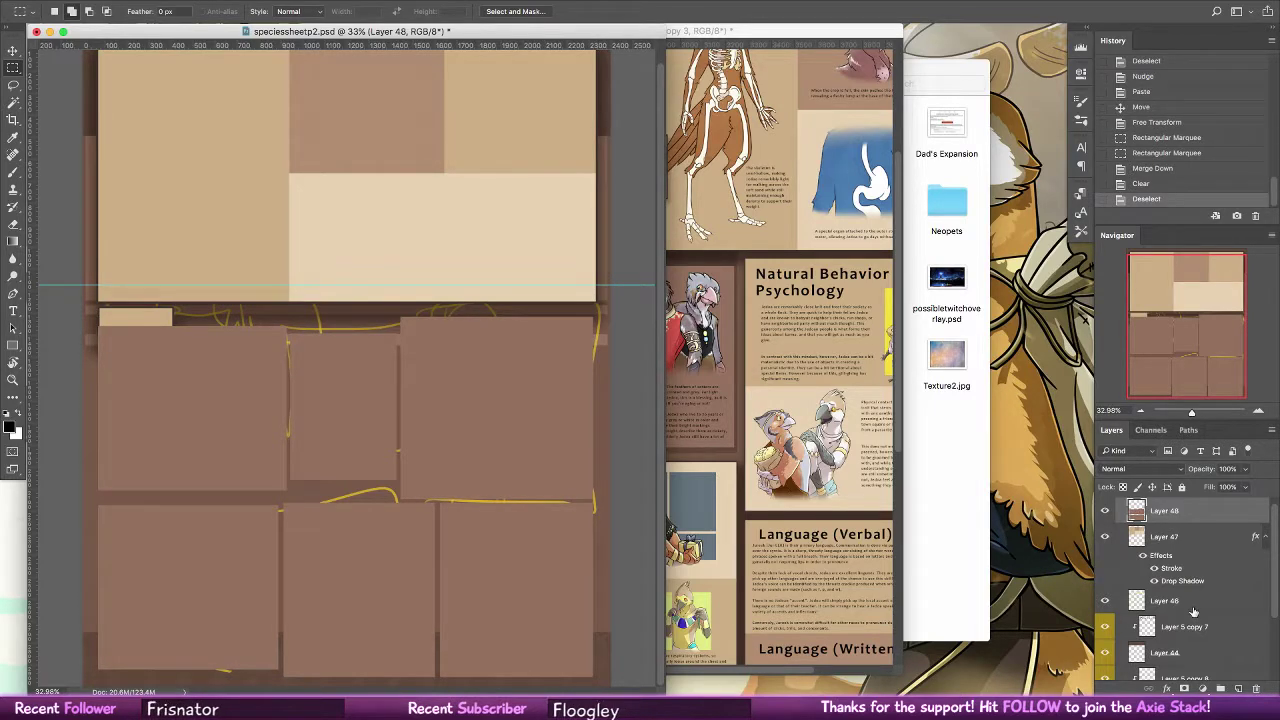
# Delete Layer 46, which holds the yellow layout sketch
pyautogui.click(1183, 600)
pyautogui.press('Delete')
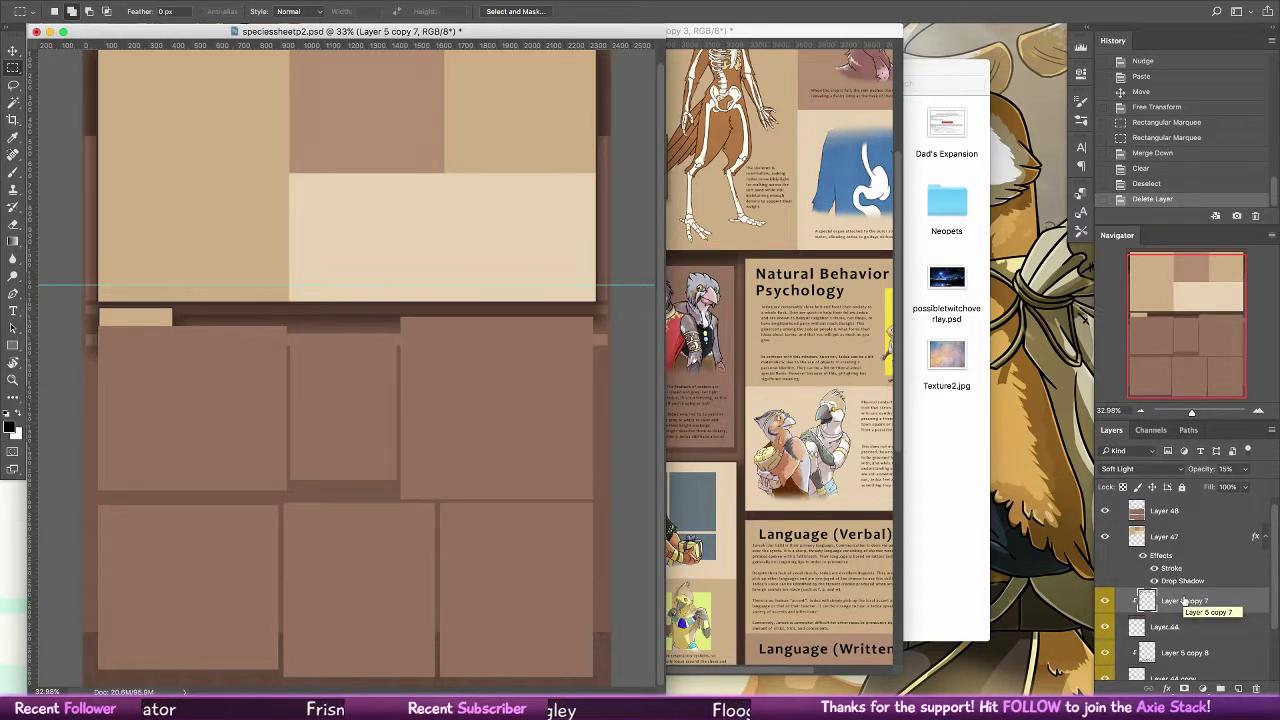
# Switch to Finder and preview lorhondellineupcolored (1).jpg from the Lorhondel folder to examine the species height chart
pyautogui.click(980, 430)
pyautogui.doubleClick(793, 208)
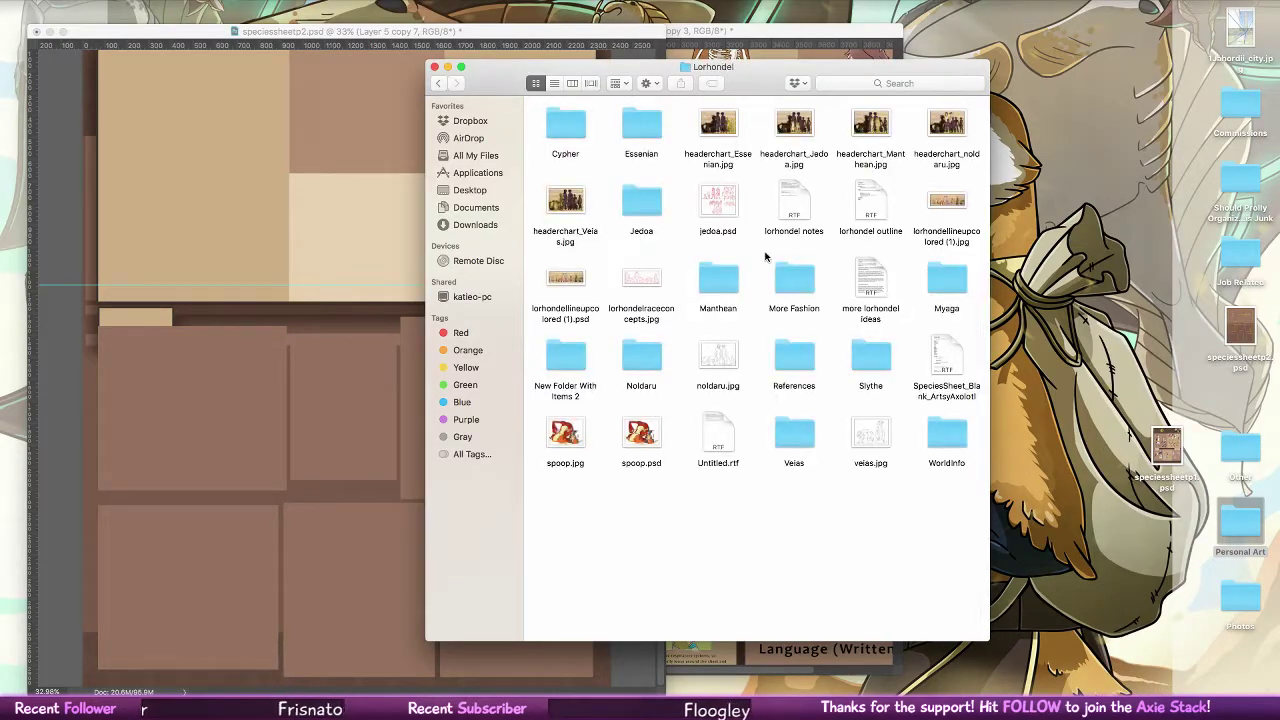
pyautogui.click(946, 205)
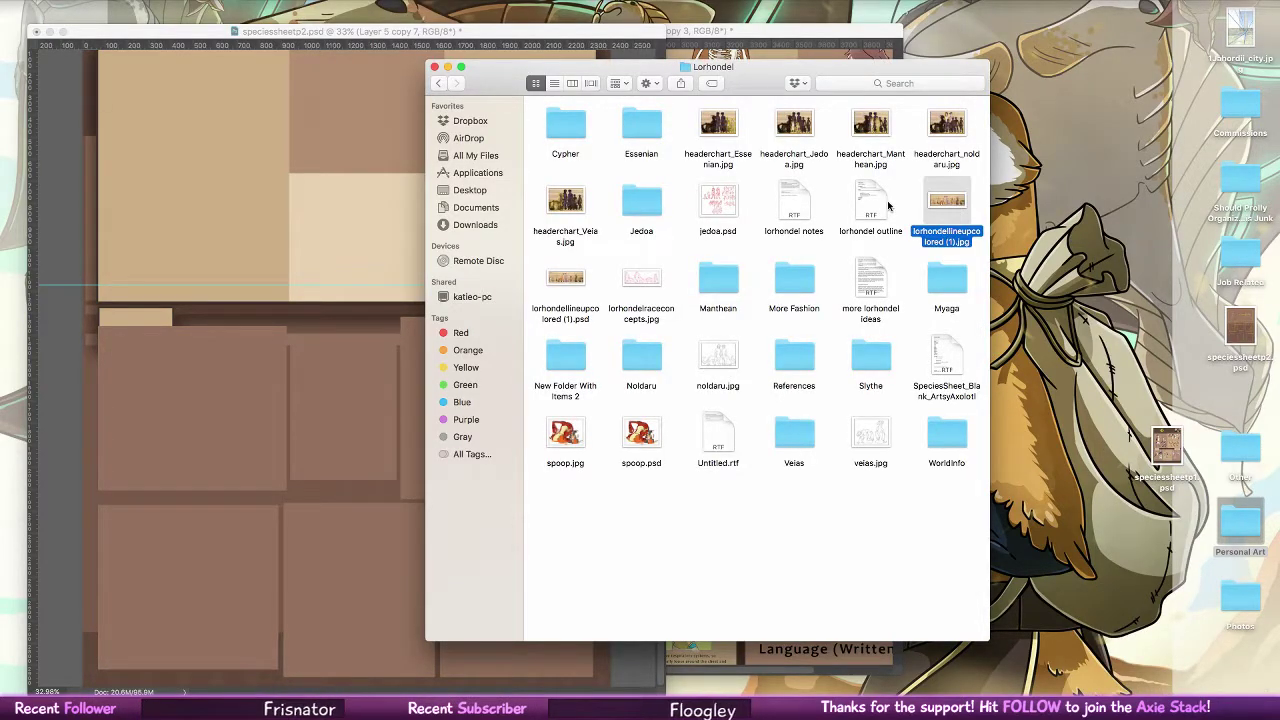
pyautogui.press('space')
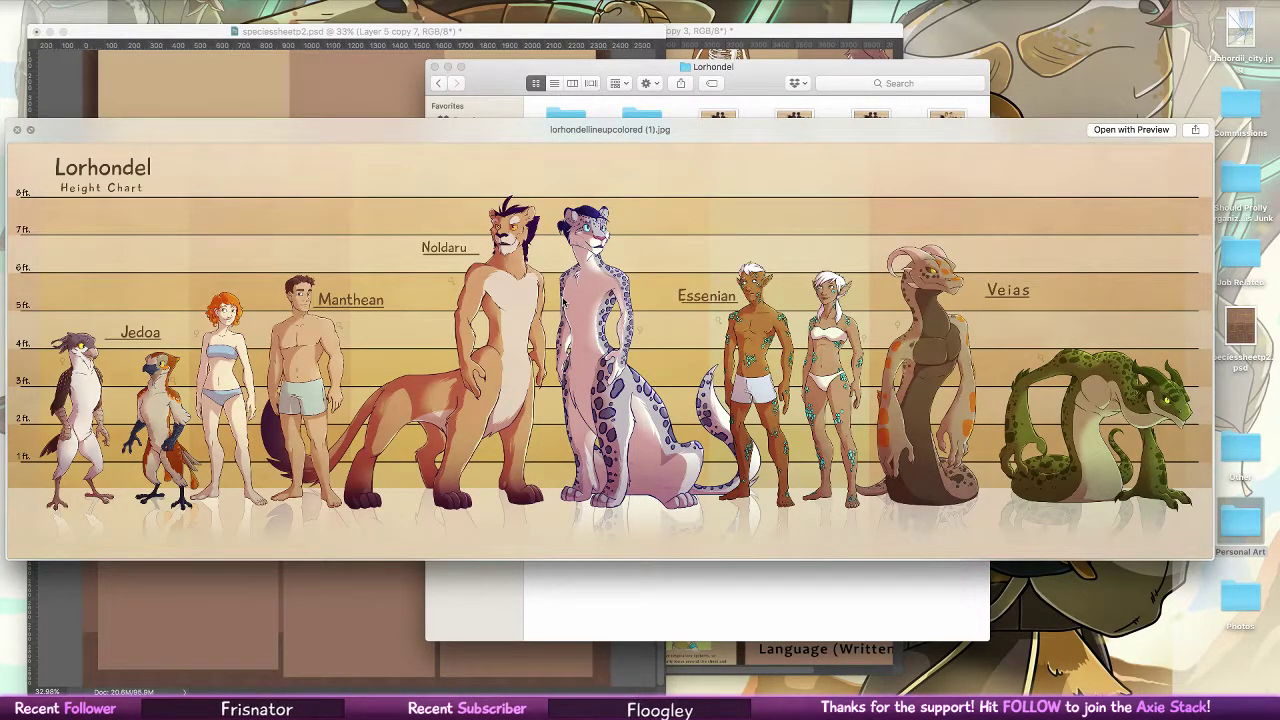
# Close the height chart preview and switch back to speciessheetp2.psd in Photoshop
pyautogui.press('space')
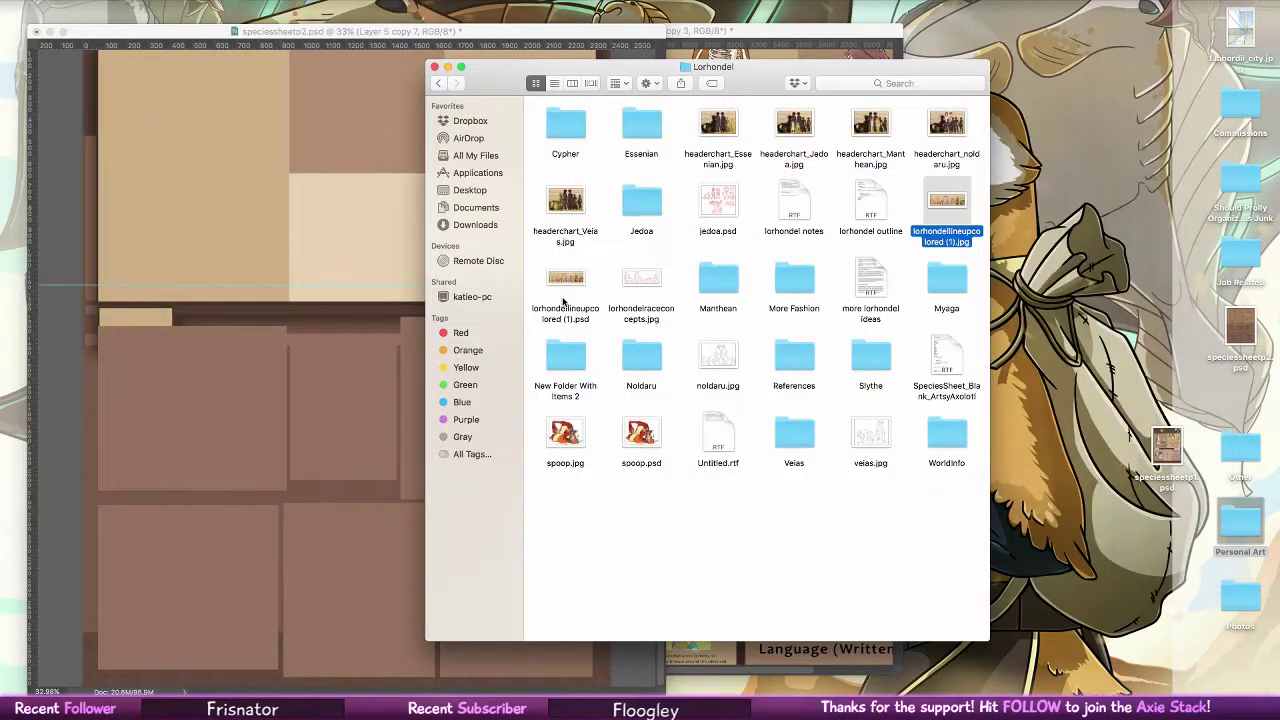
pyautogui.press('super+Tab')
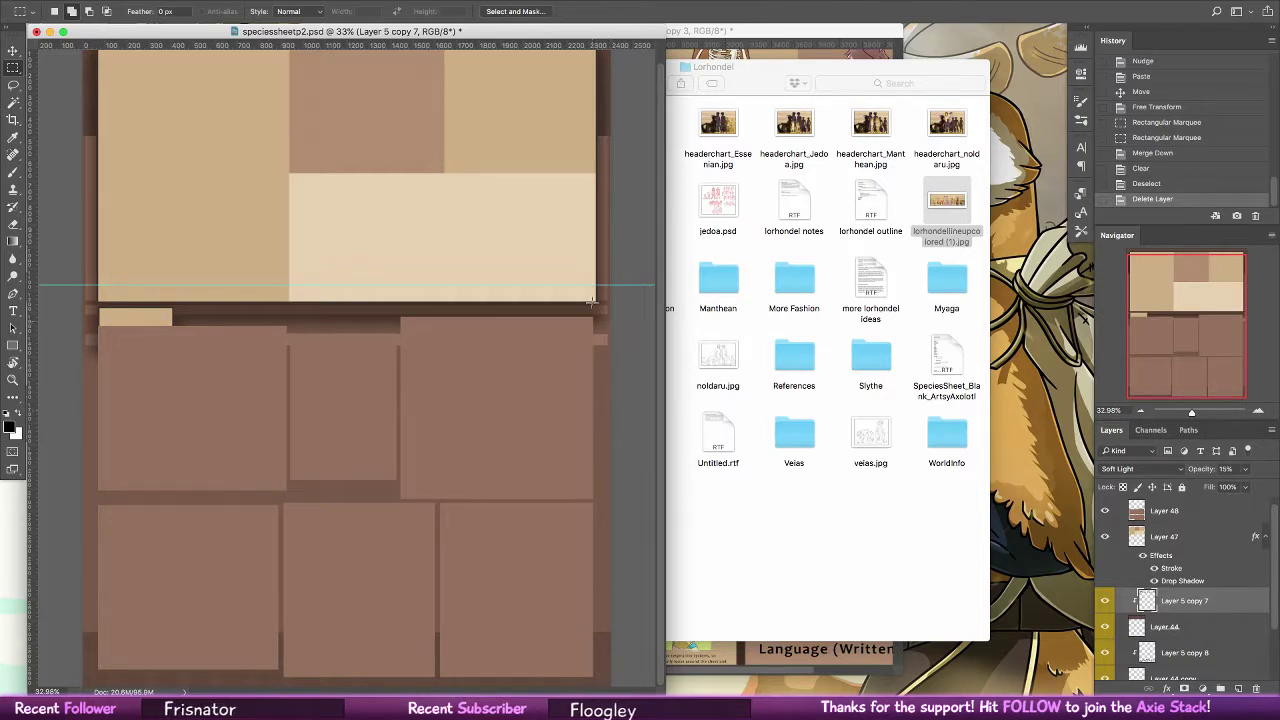
pyautogui.press('z')
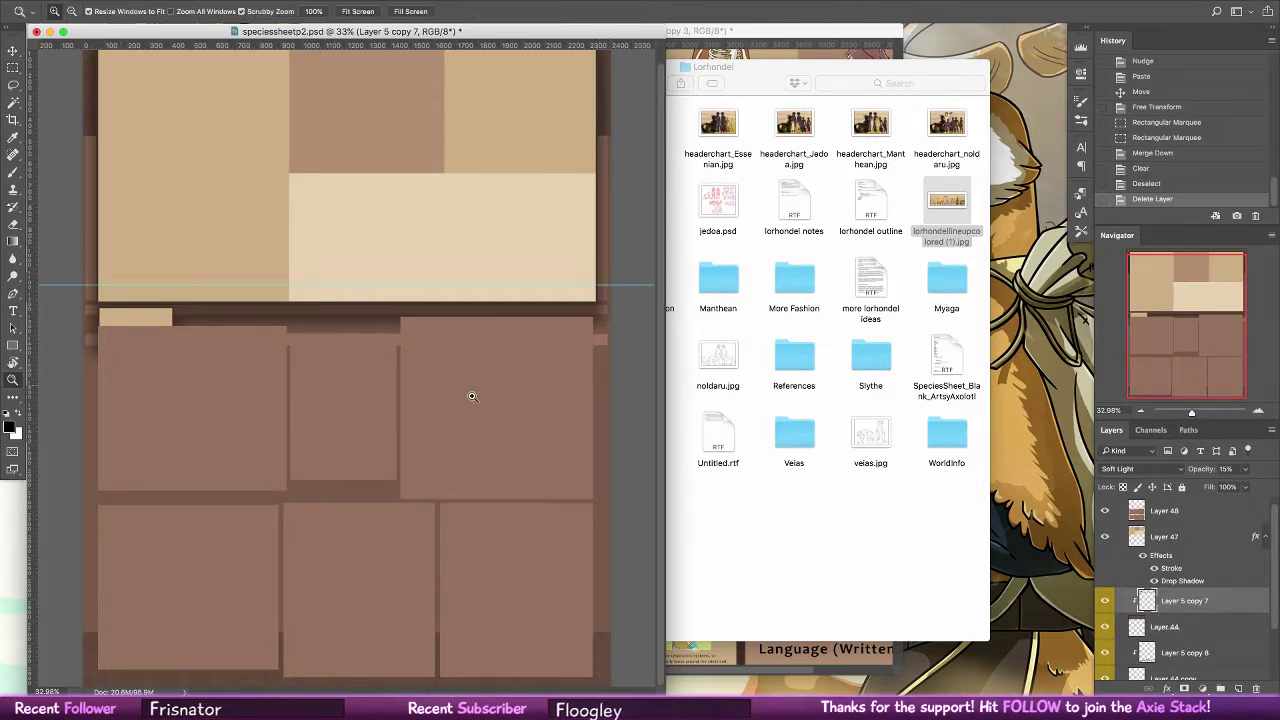
pyautogui.moveTo(508, 388); pyautogui.dragTo(472, 378)
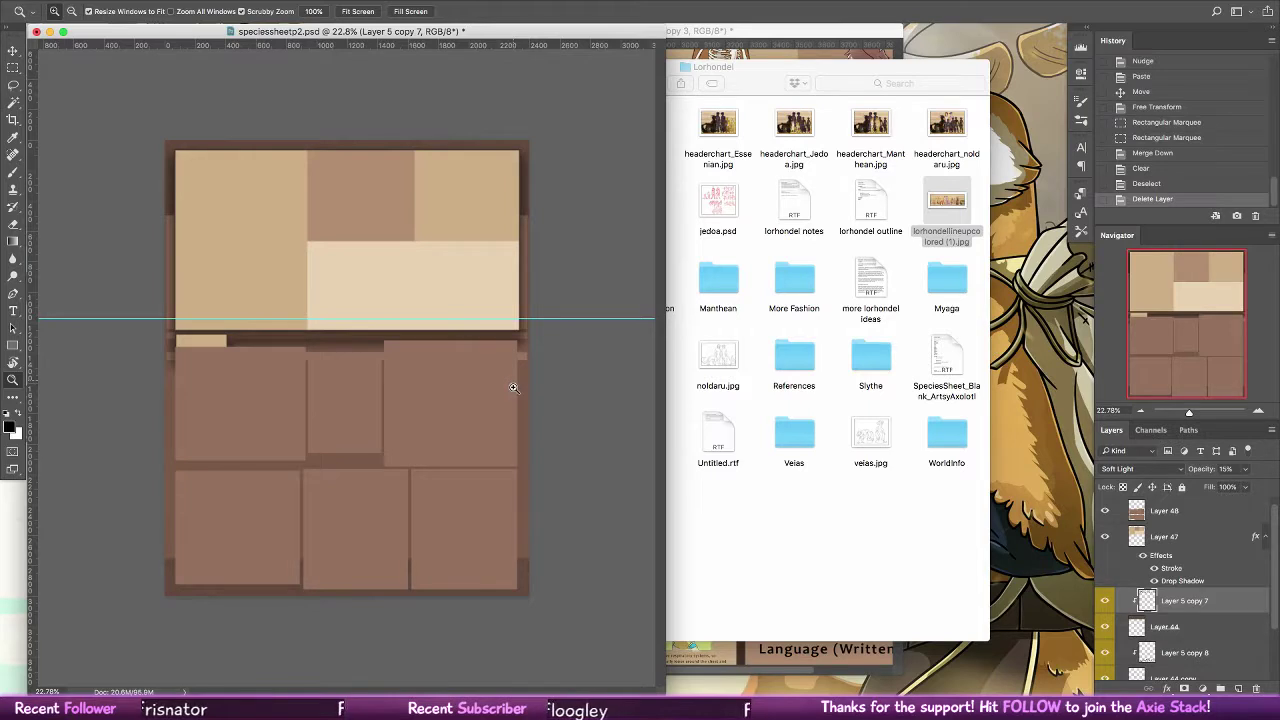
pyautogui.click(13, 66)
pyautogui.moveTo(173, 342); pyautogui.dragTo(518, 588)
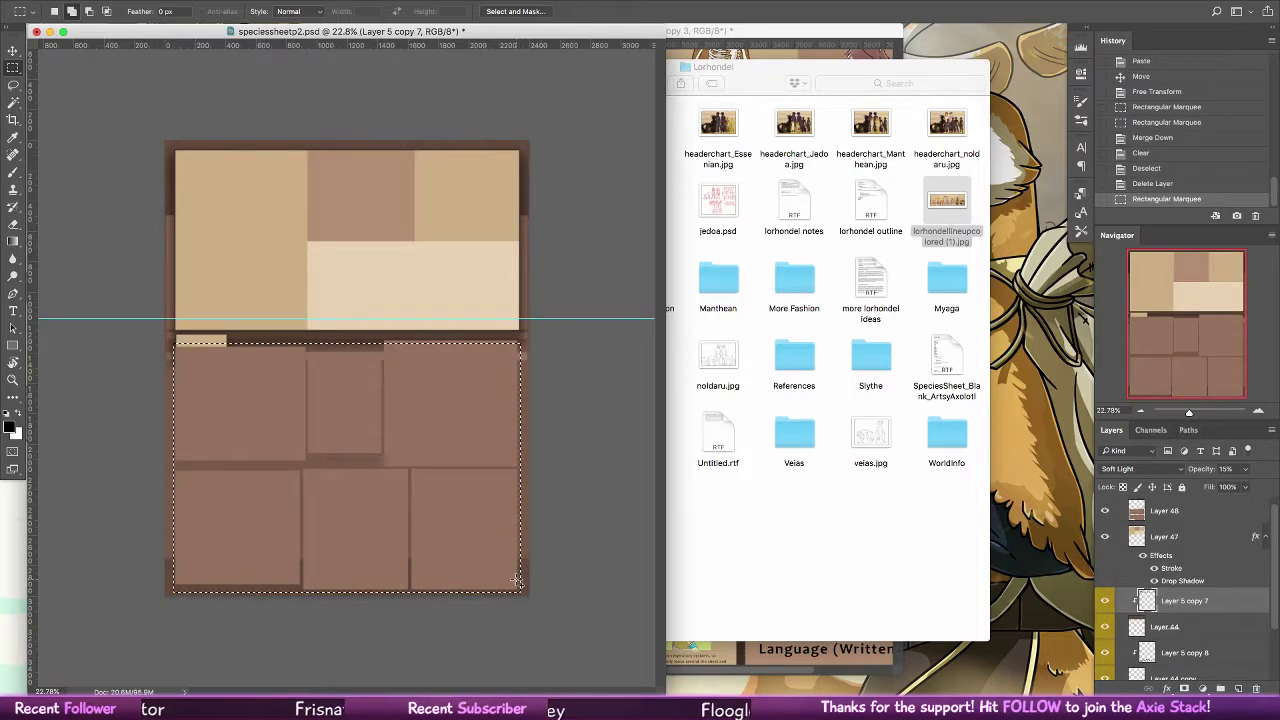
pyautogui.click(516, 580)
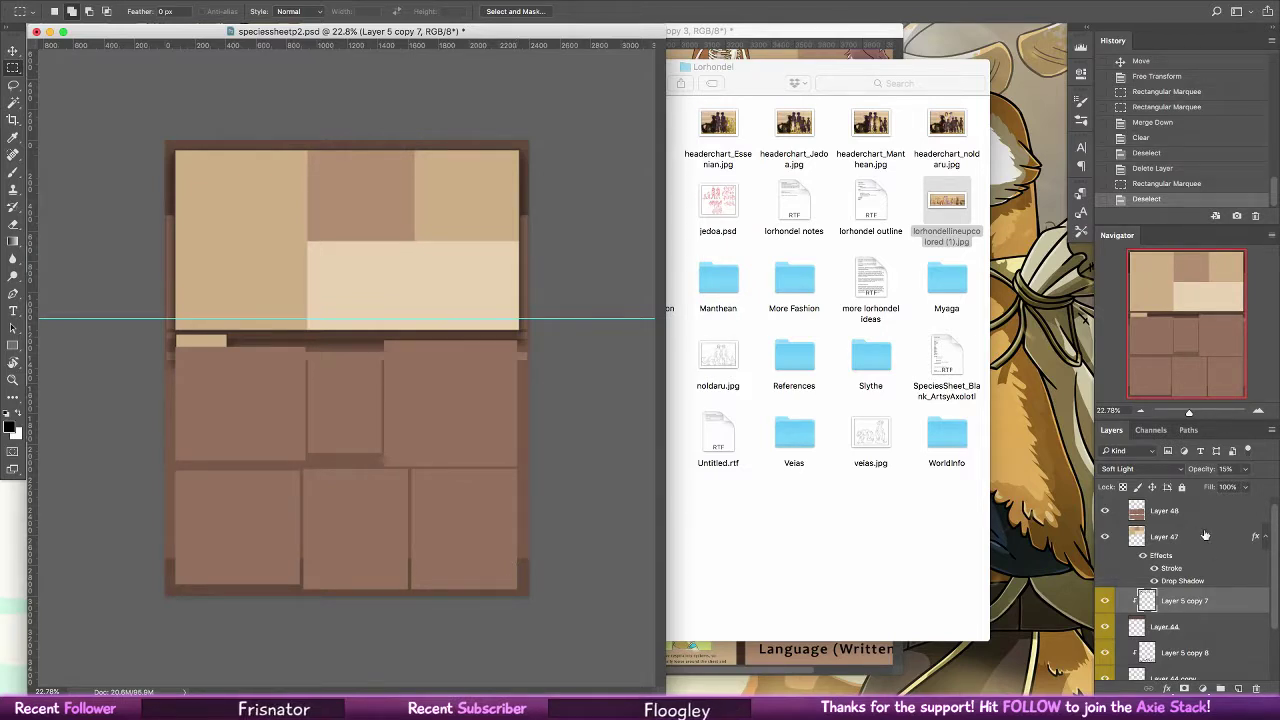
# Delete Layer 5 copy 8 and the Layer 44 copy beneath it
pyautogui.click(1188, 650)
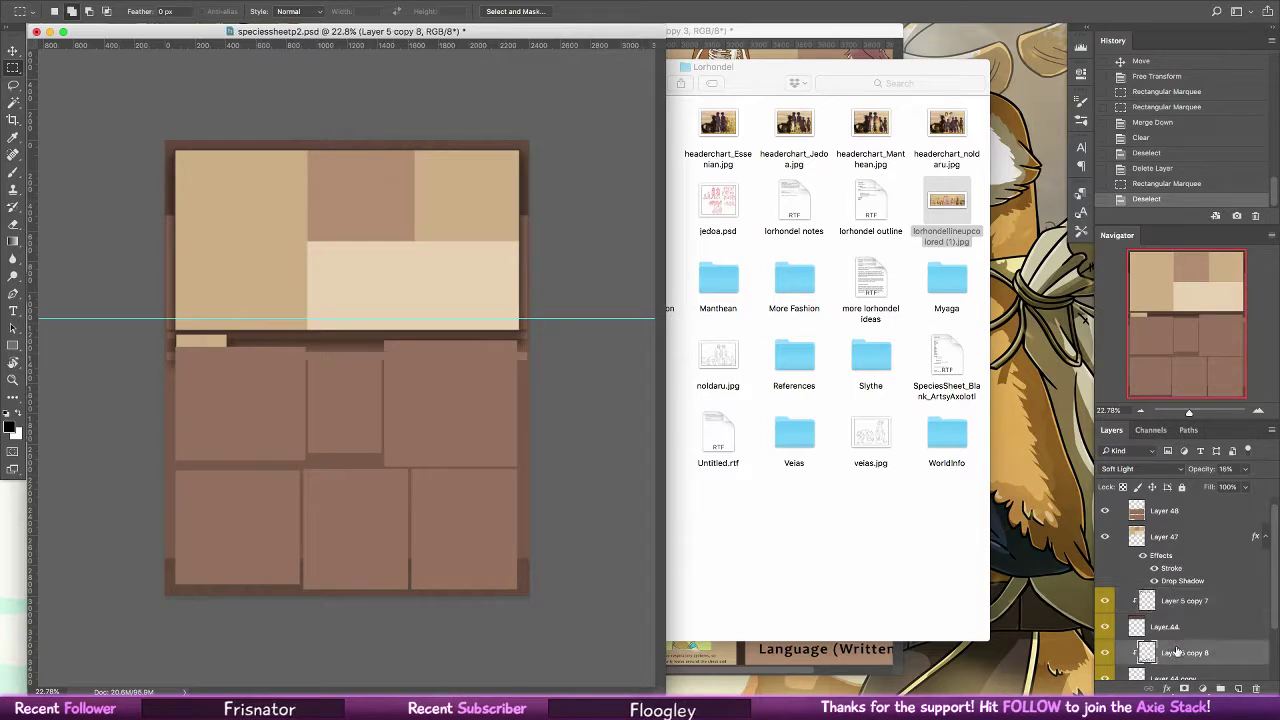
pyautogui.press('BackSpace')
pyautogui.press('BackSpace')
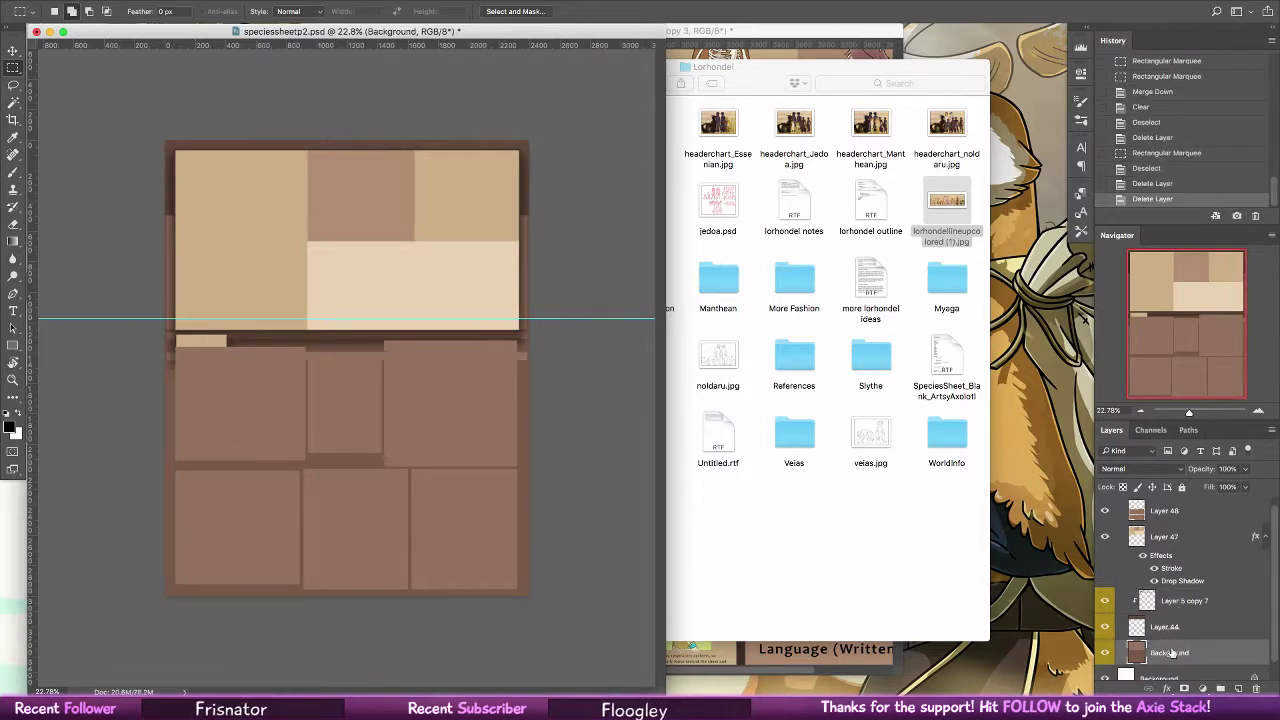
# Check the brown Background layer by hiding and reshowing it, and shift its full-width middle band up behind the tan section
pyautogui.click(1105, 652)
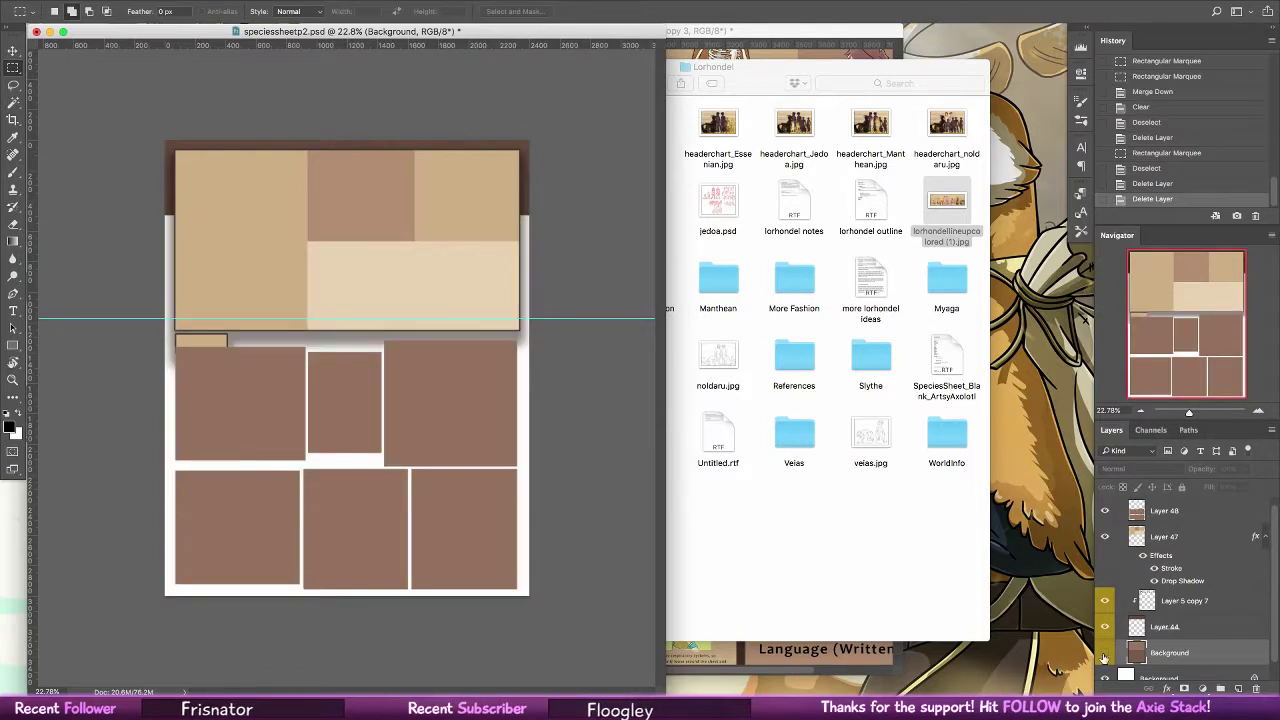
pyautogui.click(1105, 652)
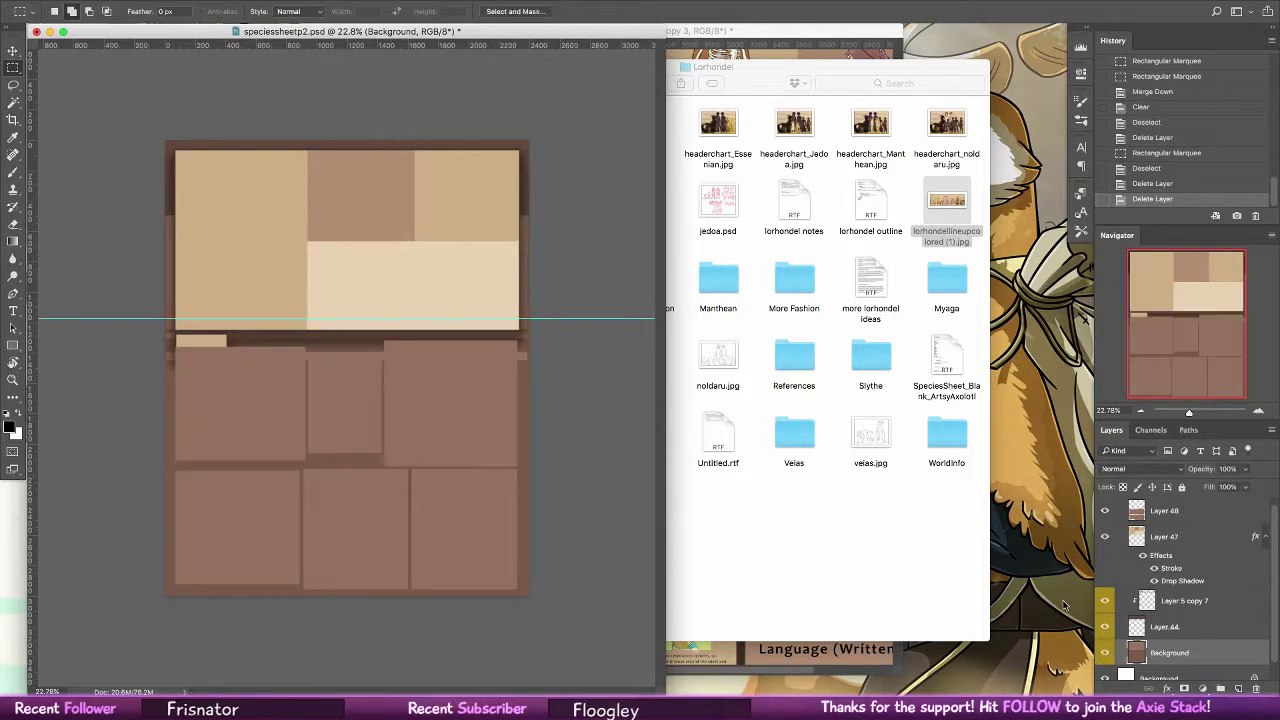
pyautogui.moveTo(154, 401); pyautogui.dragTo(543, 263)
pyautogui.click(13, 51)
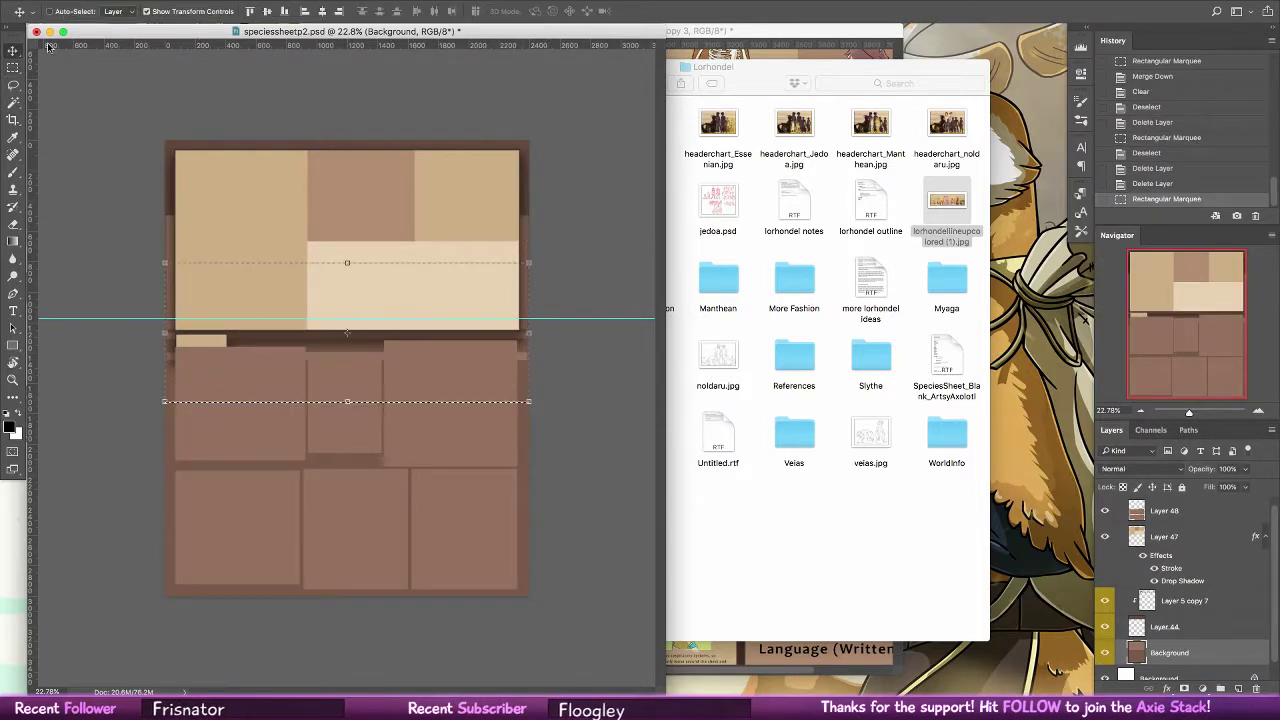
pyautogui.moveTo(474, 392); pyautogui.dragTo(476, 351)
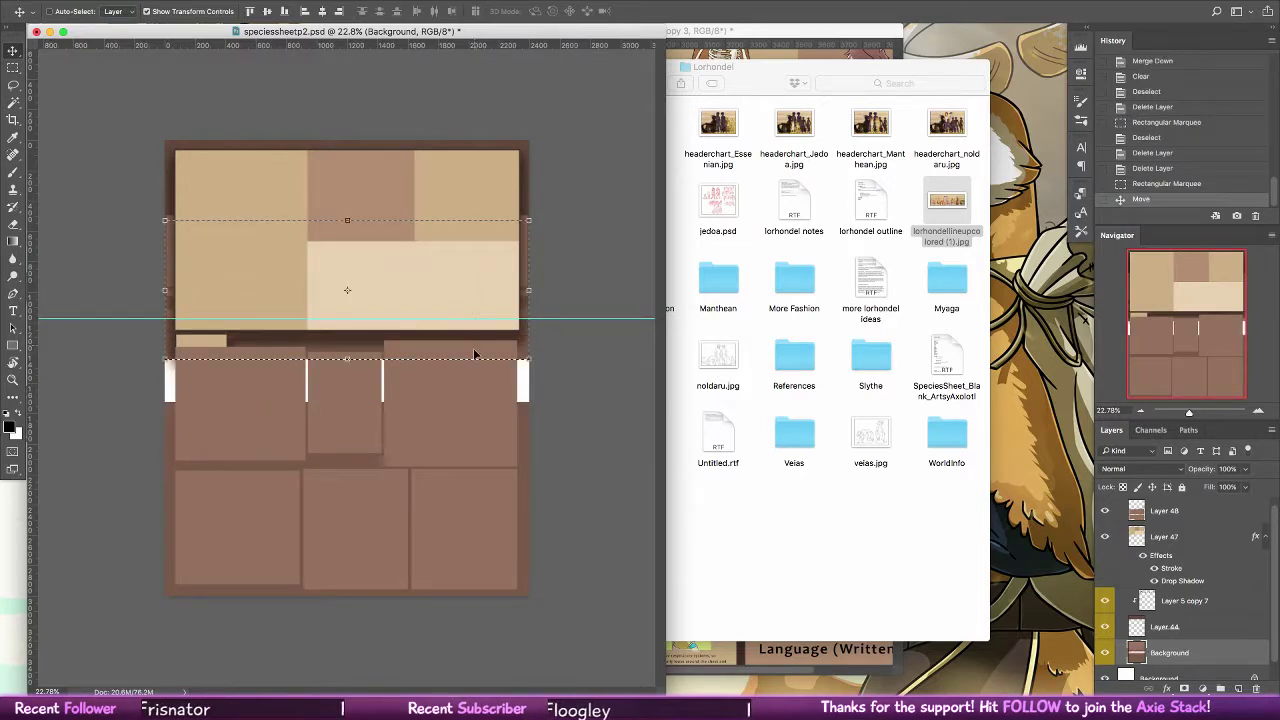
pyautogui.press('super+d')
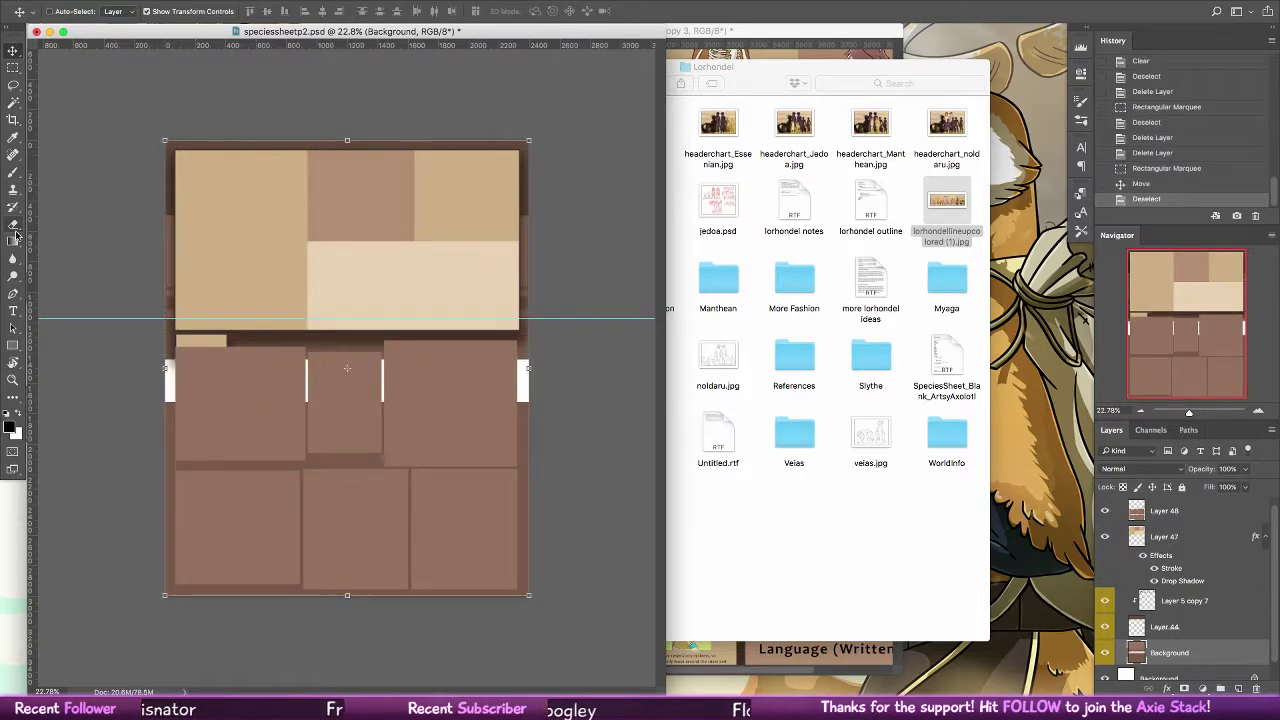
# Fill the white gap in the Background layer with the brown sampled from the page's lower margin, using the Paint Bucket
pyautogui.click(14, 240)
pyautogui.keyDown('alt'); pyautogui.click(171, 514); pyautogui.keyUp('alt')
pyautogui.click(195, 395)
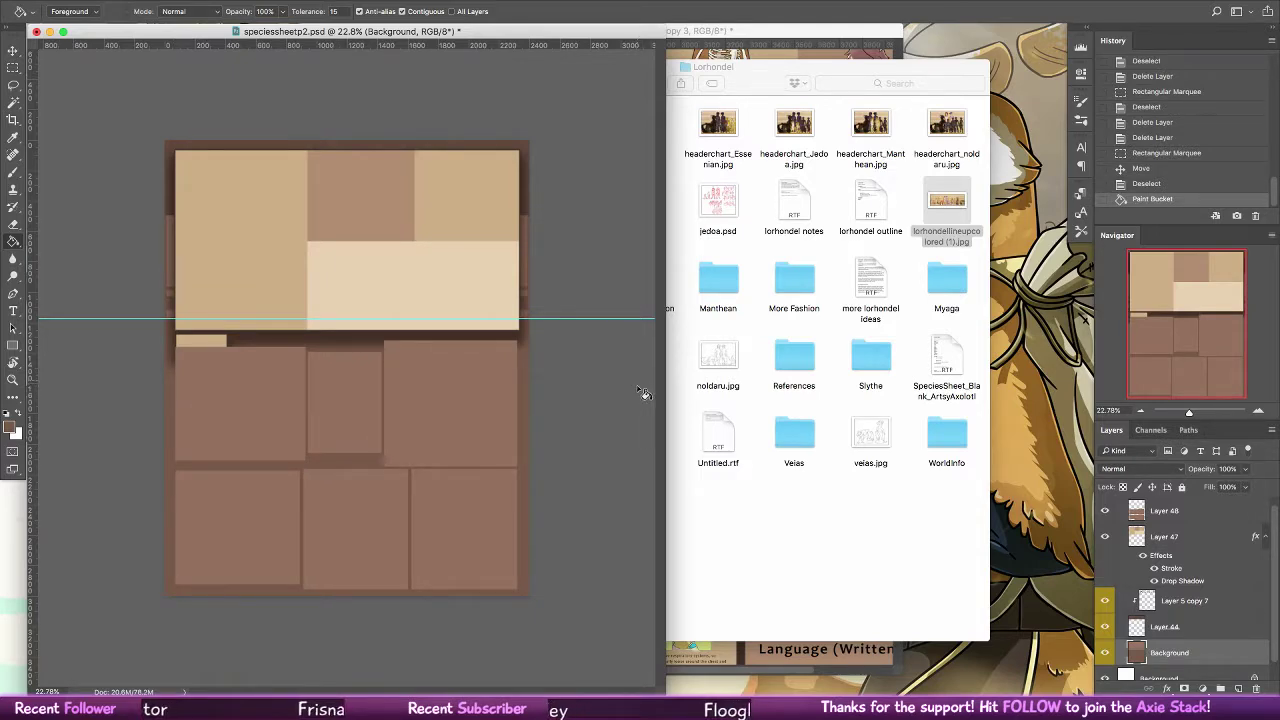
# Clear the marquee selection in Jedoa Species Sheet.psd and return to speciessheetp2.psd
pyautogui.click(816, 43)
pyautogui.moveTo(849, 362); pyautogui.dragTo(876, 373)
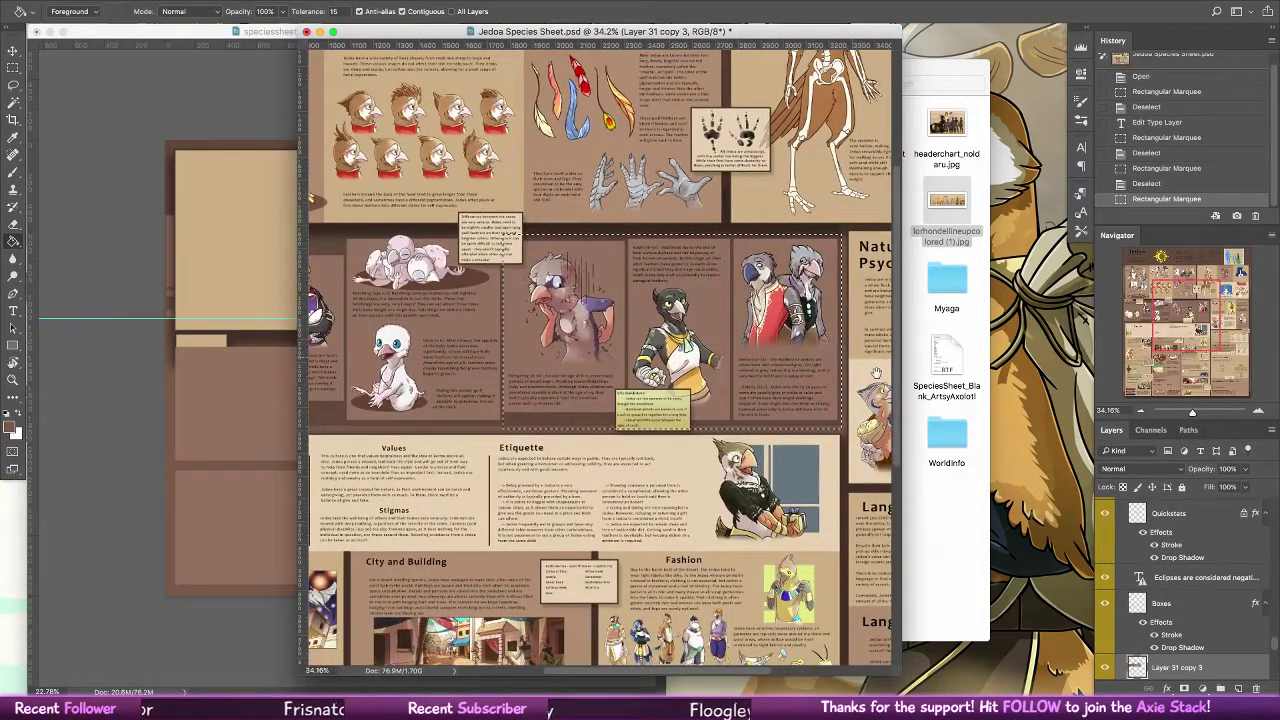
pyautogui.press('m')
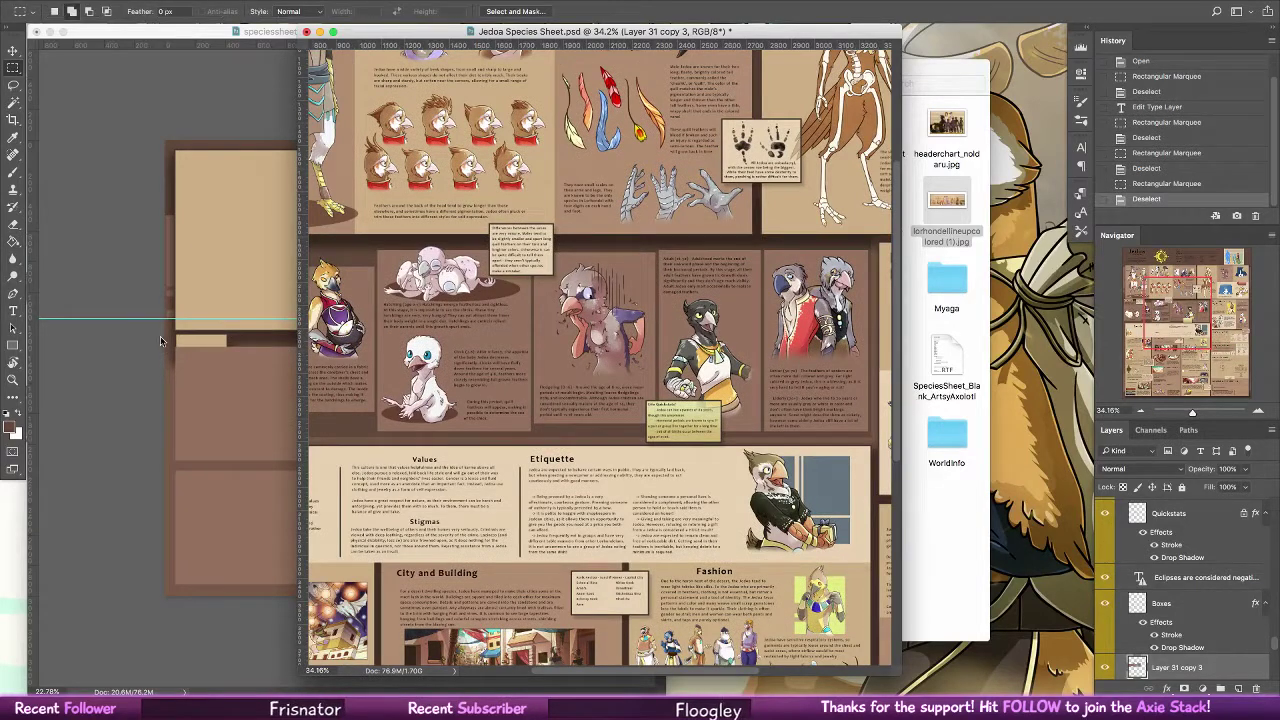
pyautogui.click(170, 342)
# Try to select the border around the panels on the Background layer with the Magic Wand, and undo that selection
pyautogui.press('z')
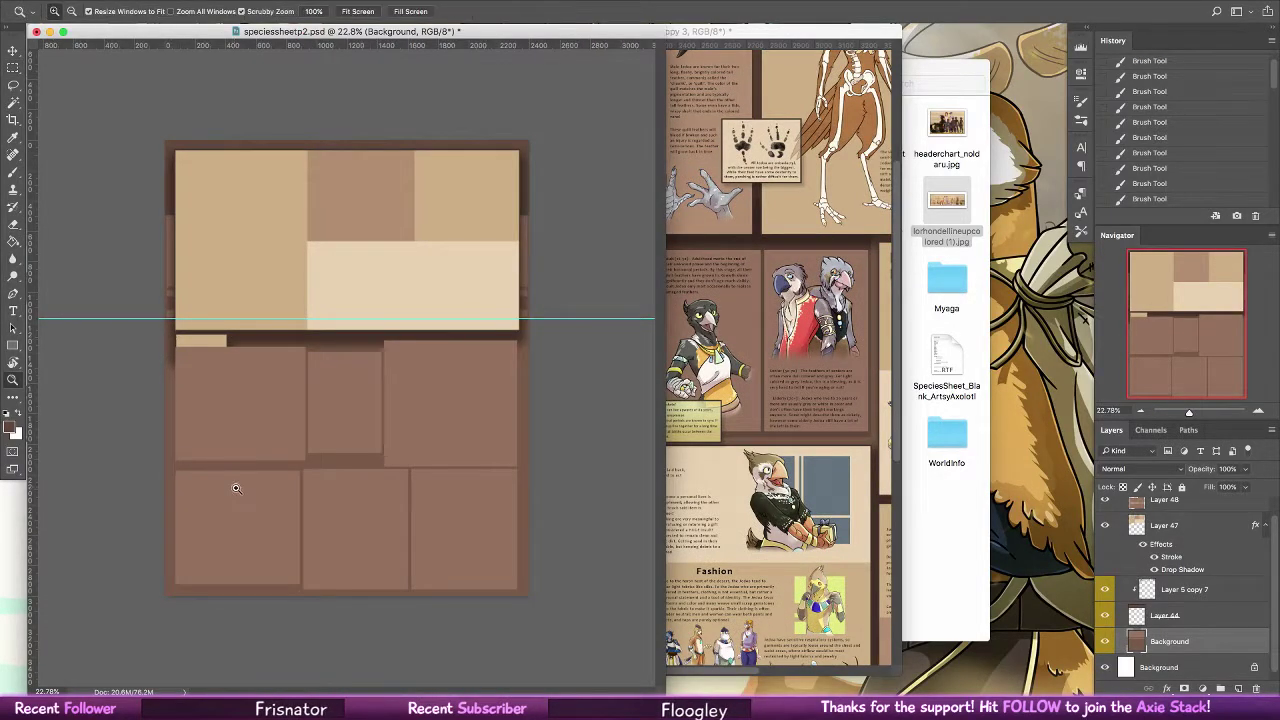
pyautogui.moveTo(236, 480); pyautogui.dragTo(260, 466)
pyautogui.moveTo(254, 334); pyautogui.dragTo(278, 349)
pyautogui.scroll(1, 278, 348)
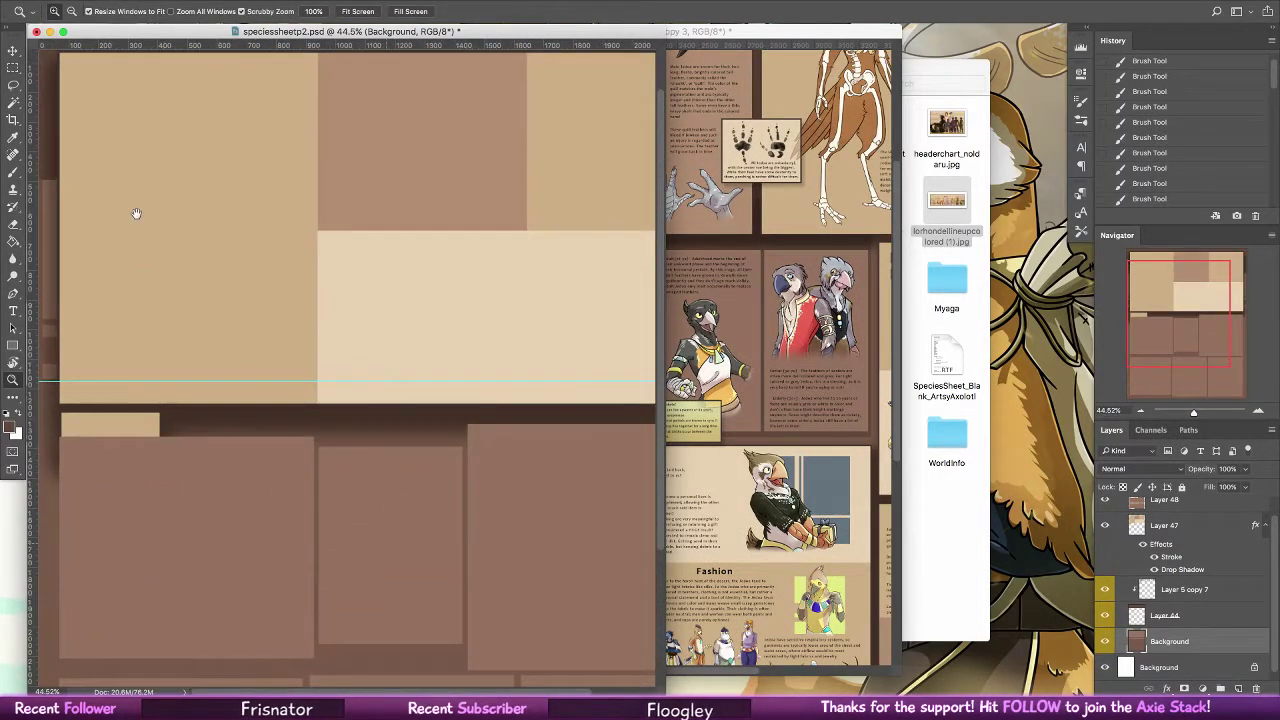
pyautogui.scroll(1, 136, 213)
pyautogui.press('w')
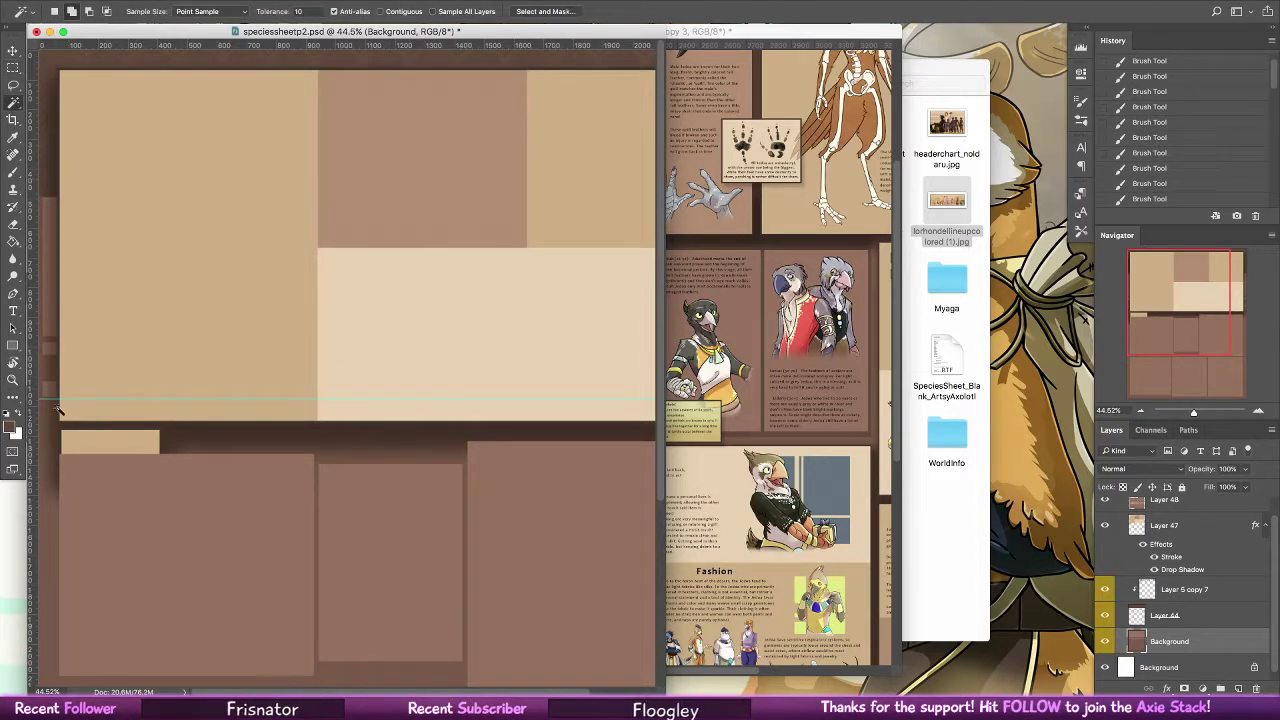
pyautogui.click(60, 440)
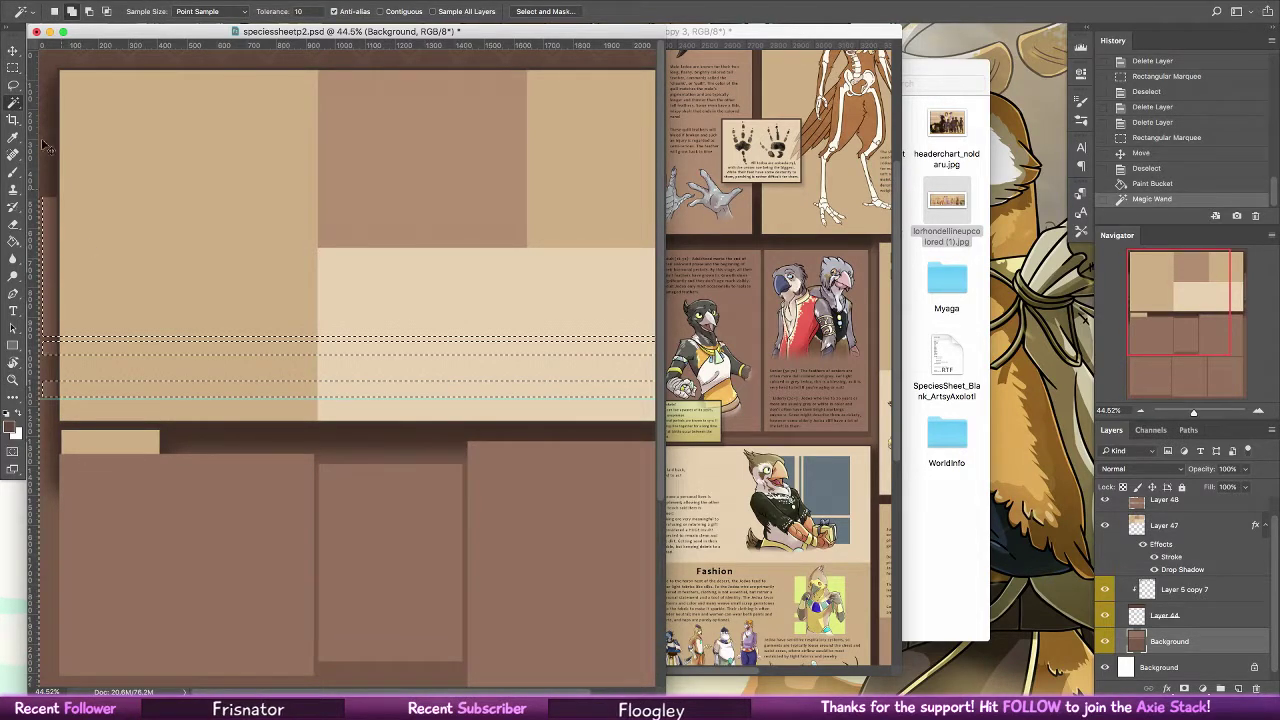
pyautogui.press('super+z')
# Marquee-select the thin strips along the sheet's left and right outer edges and invert the selection
pyautogui.press('m')
pyautogui.moveTo(43, 200); pyautogui.dragTo(6, 717)
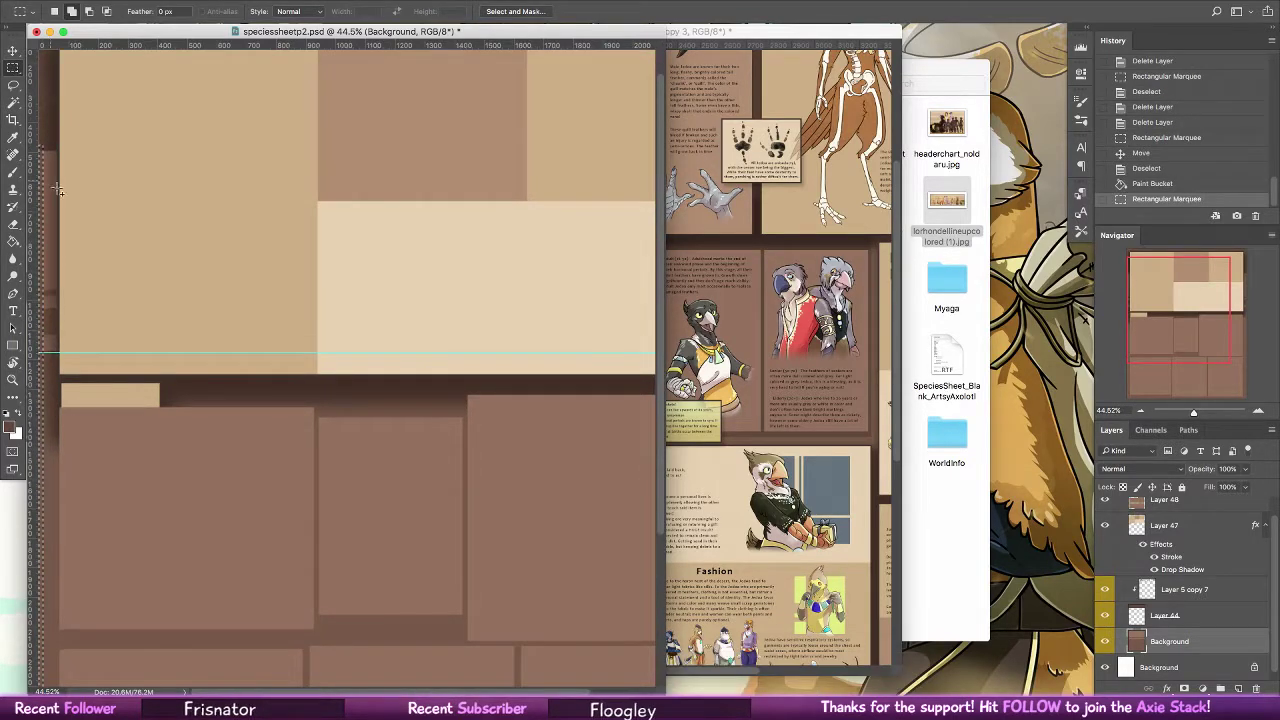
pyautogui.moveTo(532, 384); pyautogui.dragTo(209, 395)
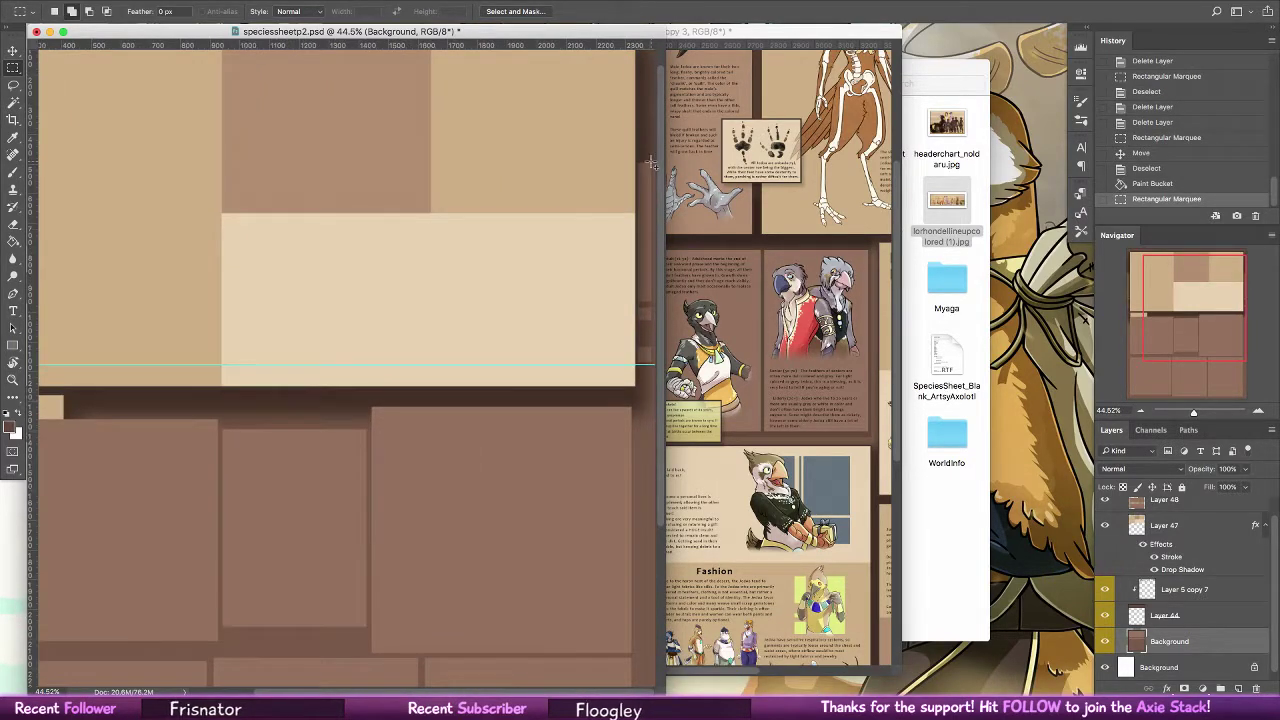
pyautogui.moveTo(654, 161)
pyautogui.mouseDown()
pyautogui.moveTo(700, 717)
pyautogui.moveTo(674, 660)
pyautogui.moveTo(699, 670)
pyautogui.mouseUp()
pyautogui.moveTo(326, 644); pyautogui.dragTo(324, 447)
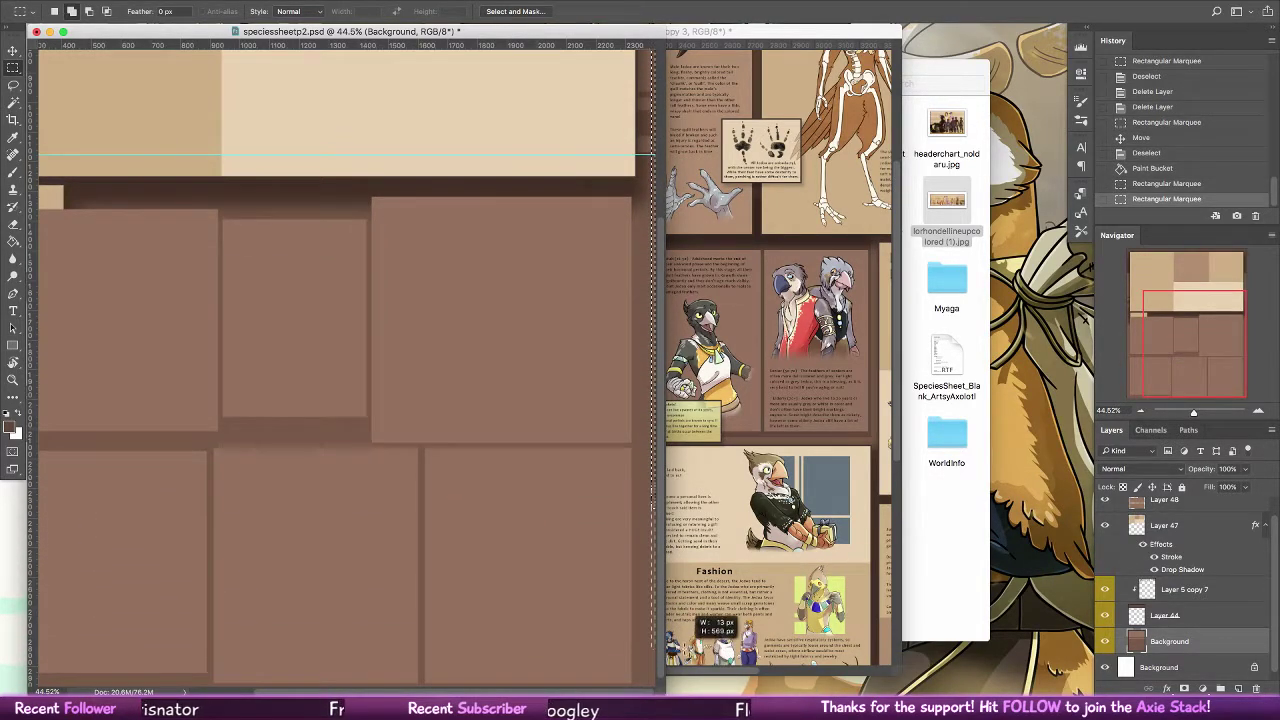
pyautogui.scroll(-1, 630, 520)
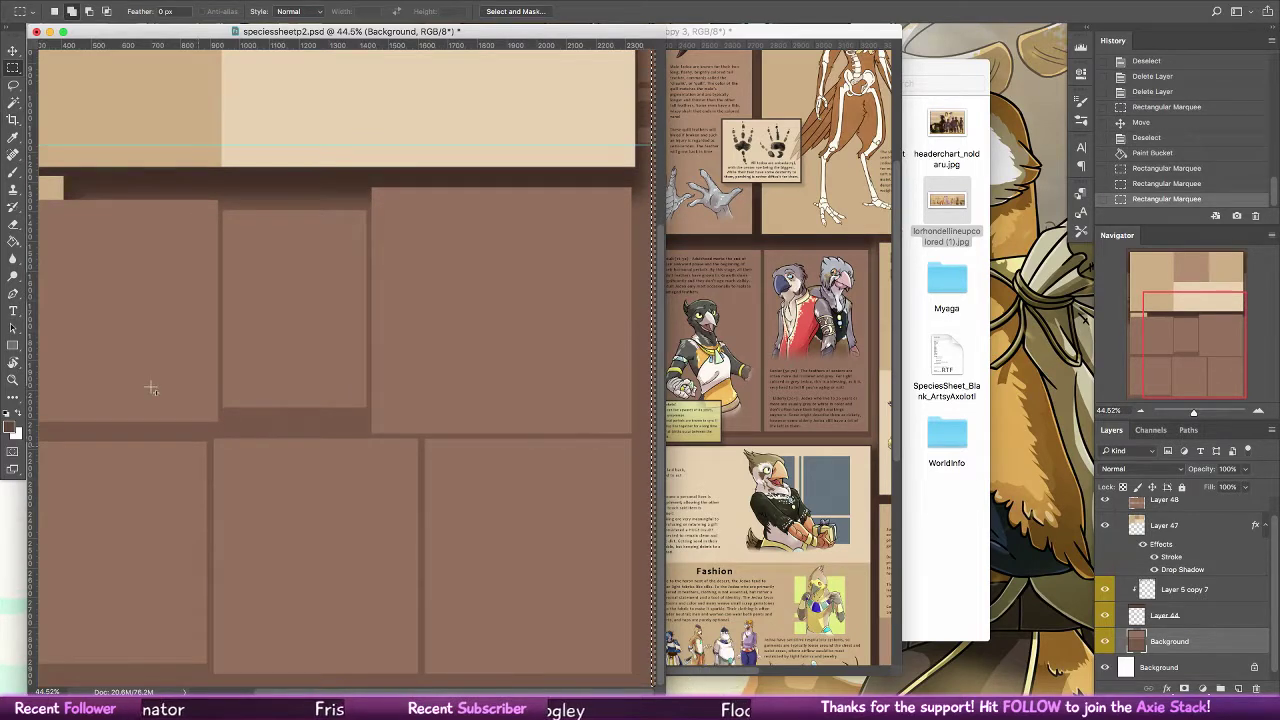
pyautogui.press('super+shift+i')
# Paint brown over the border around the lower panels with a 100 px brush, and undo the stroke between the two panel rows
pyautogui.click(12, 381)
pyautogui.moveTo(278, 452); pyautogui.dragTo(240, 410)
pyautogui.click(13, 173)
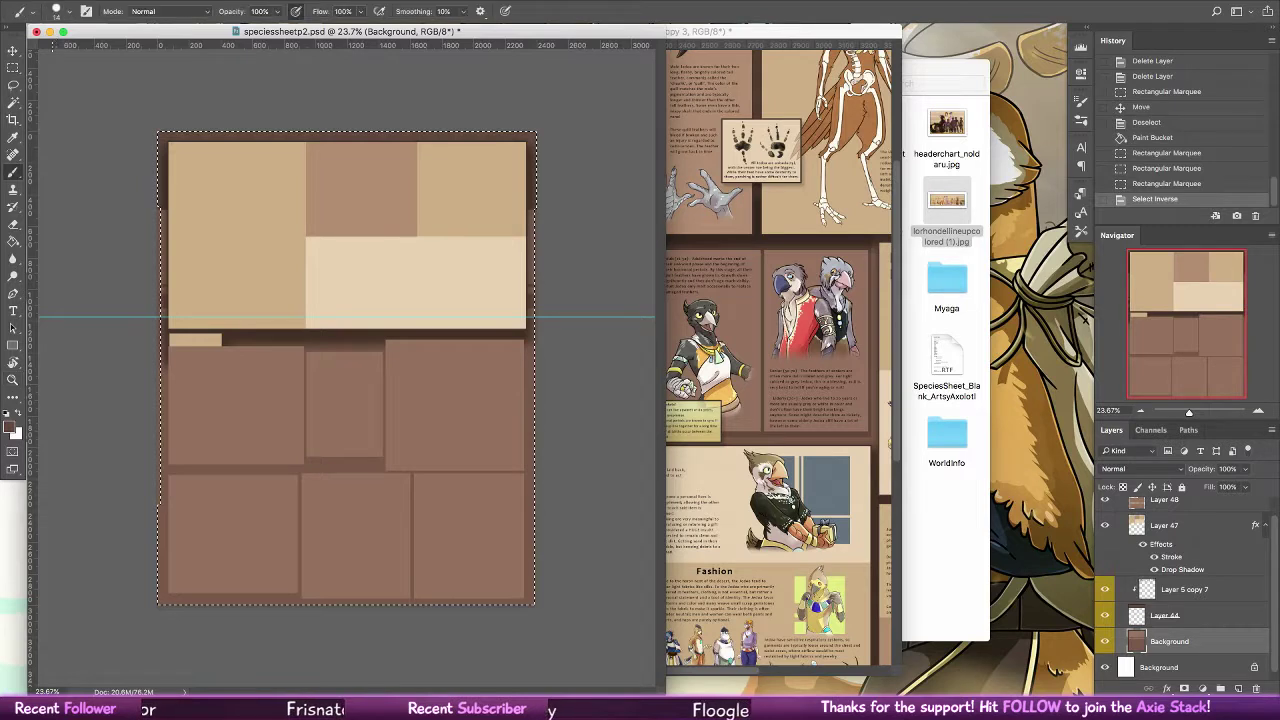
pyautogui.click(69, 12)
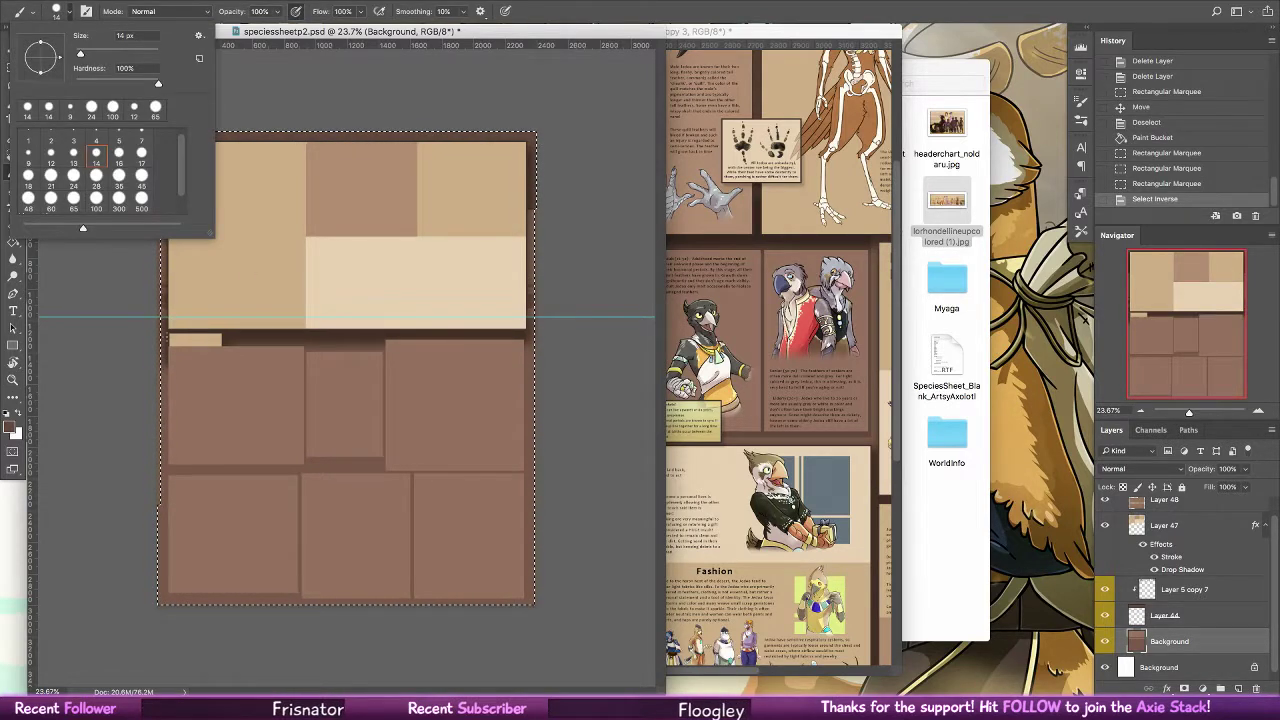
pyautogui.click(153, 349)
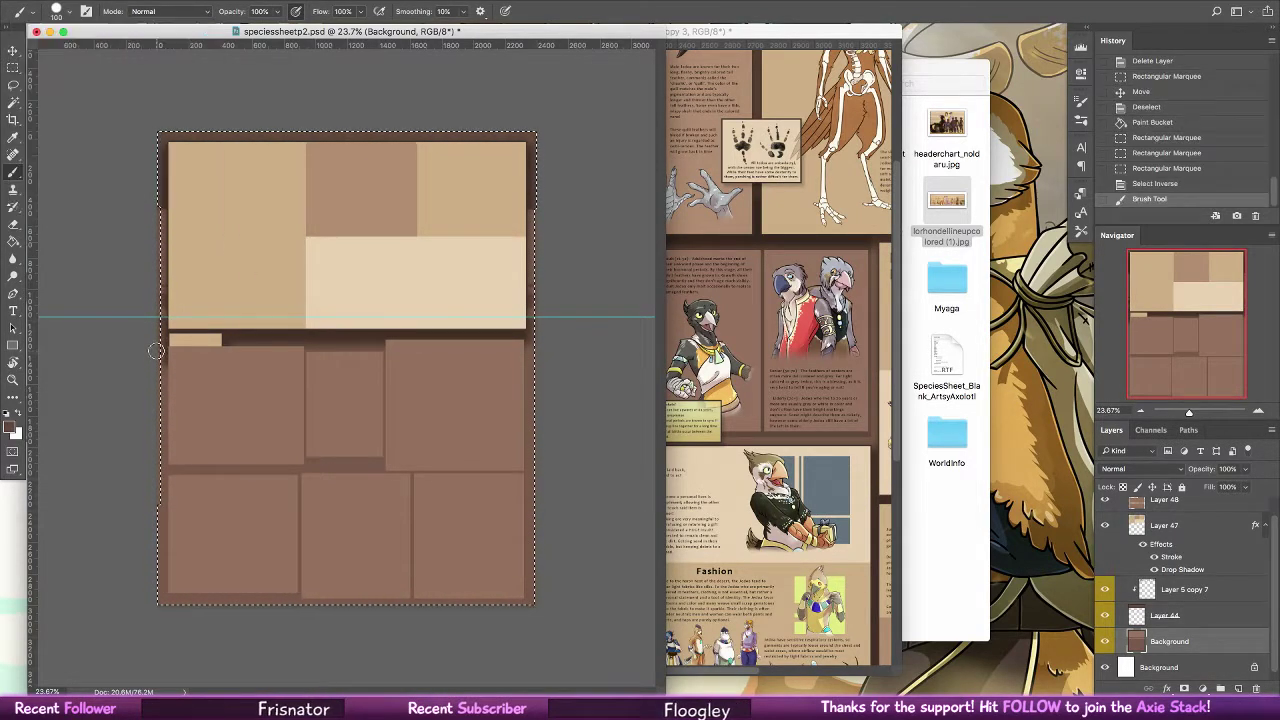
pyautogui.click(162, 580)
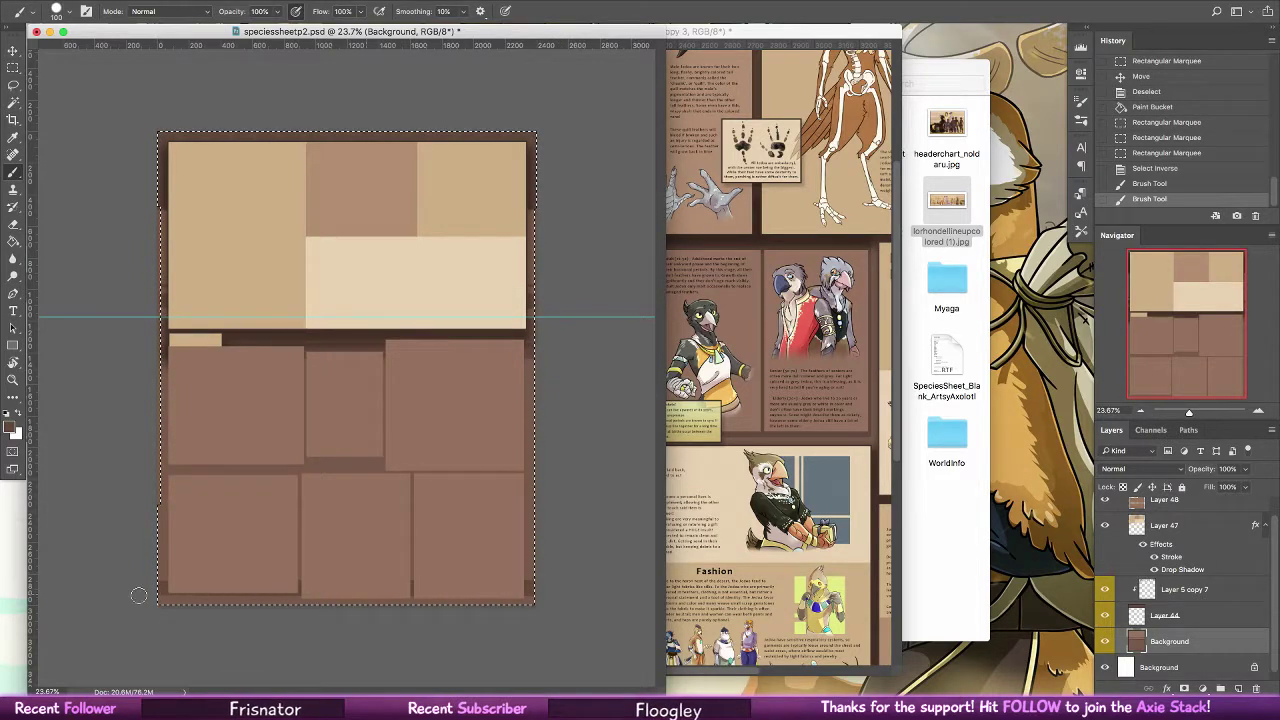
pyautogui.moveTo(138, 595)
pyautogui.mouseDown()
pyautogui.moveTo(537, 594)
pyautogui.moveTo(160, 594)
pyautogui.mouseUp()
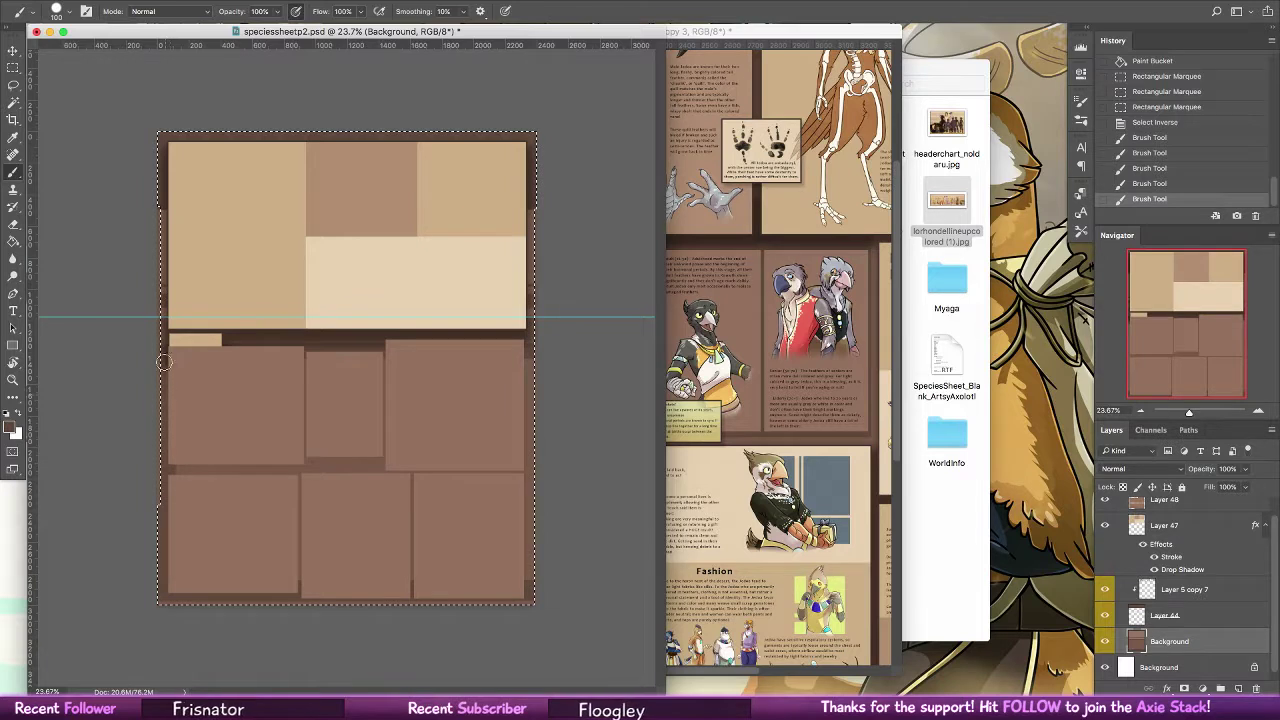
pyautogui.moveTo(163, 362); pyautogui.dragTo(148, 353)
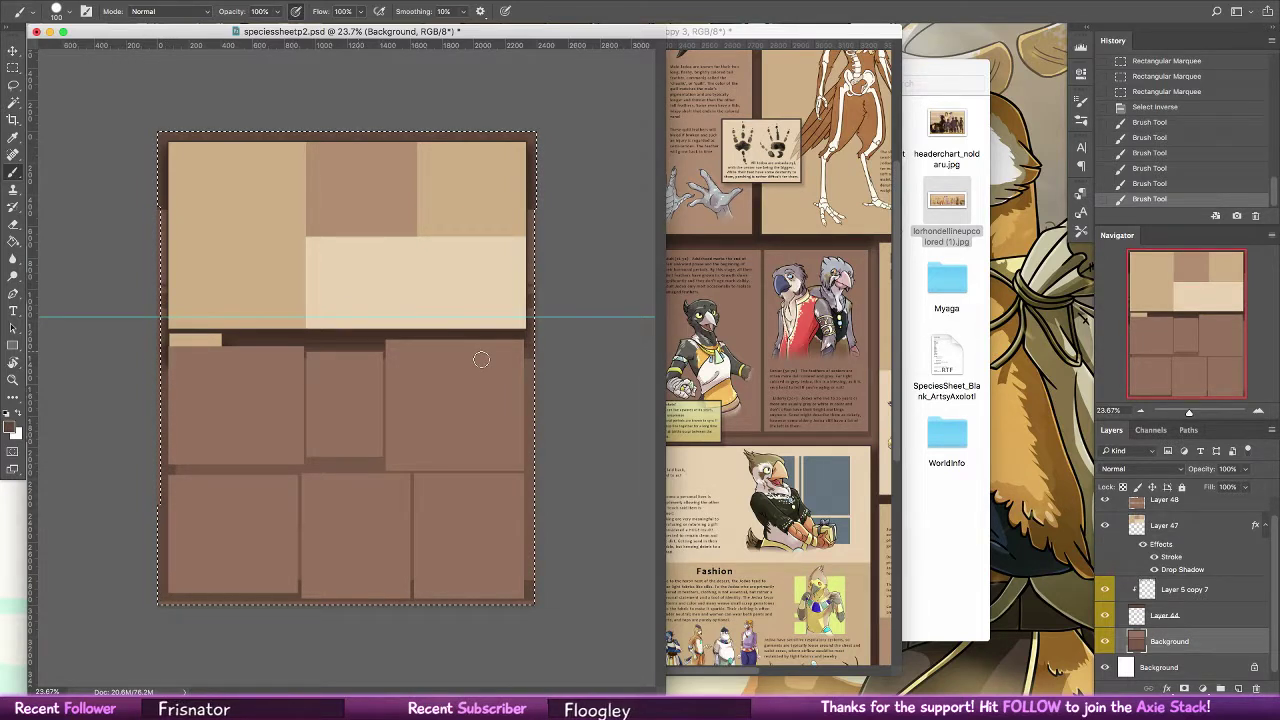
pyautogui.moveTo(530, 350); pyautogui.dragTo(527, 575)
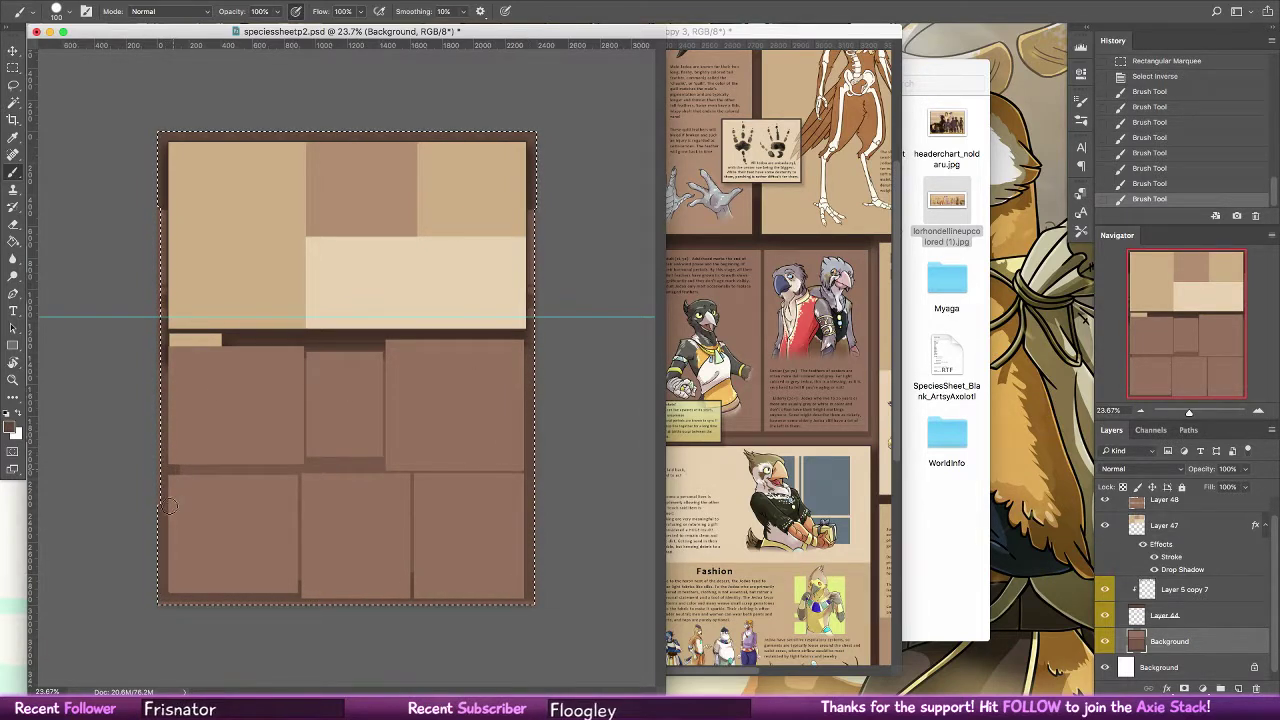
pyautogui.moveTo(180, 465); pyautogui.dragTo(328, 462)
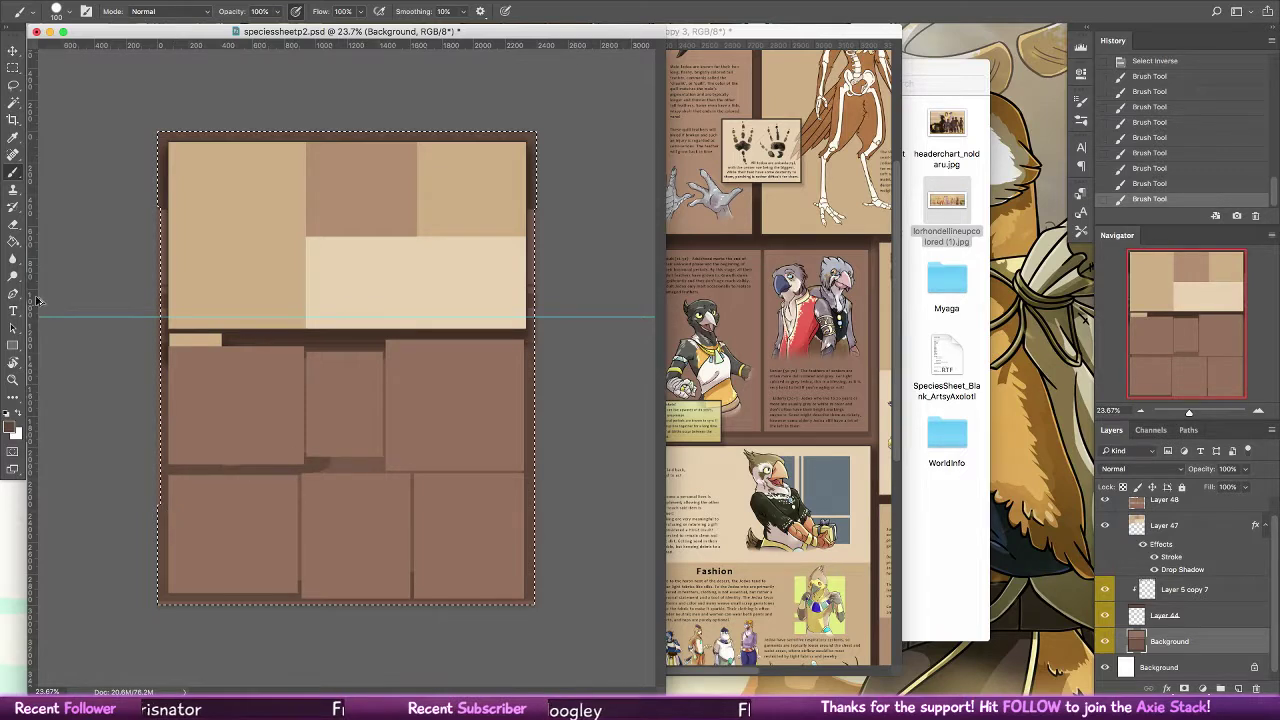
pyautogui.hotkey('ctrl', 'z')
# Fill the selected background behind the lower panels with the foreground brown and deselect
pyautogui.press('g')
pyautogui.click(376, 500)
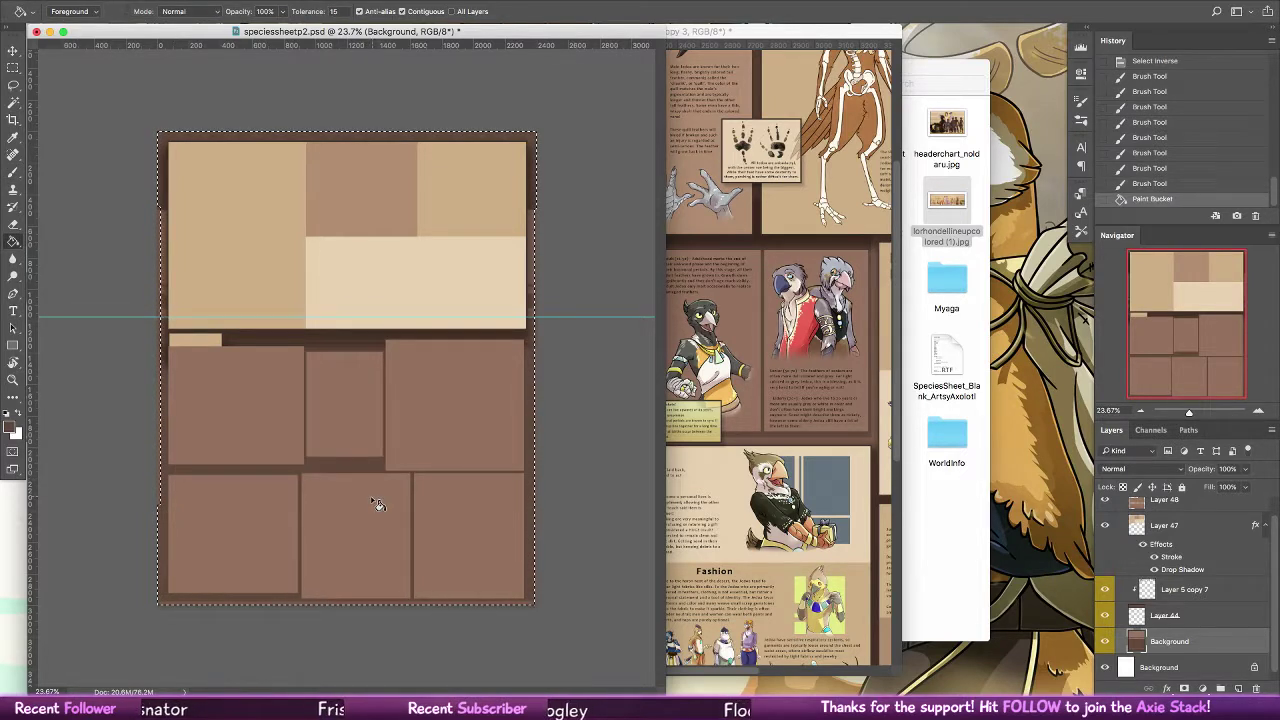
pyautogui.hotkey('ctrl', 'd')
# Clear the lower half of the Background layer behind the panels, refill it with the foreground brown, and deselect
pyautogui.press('b')
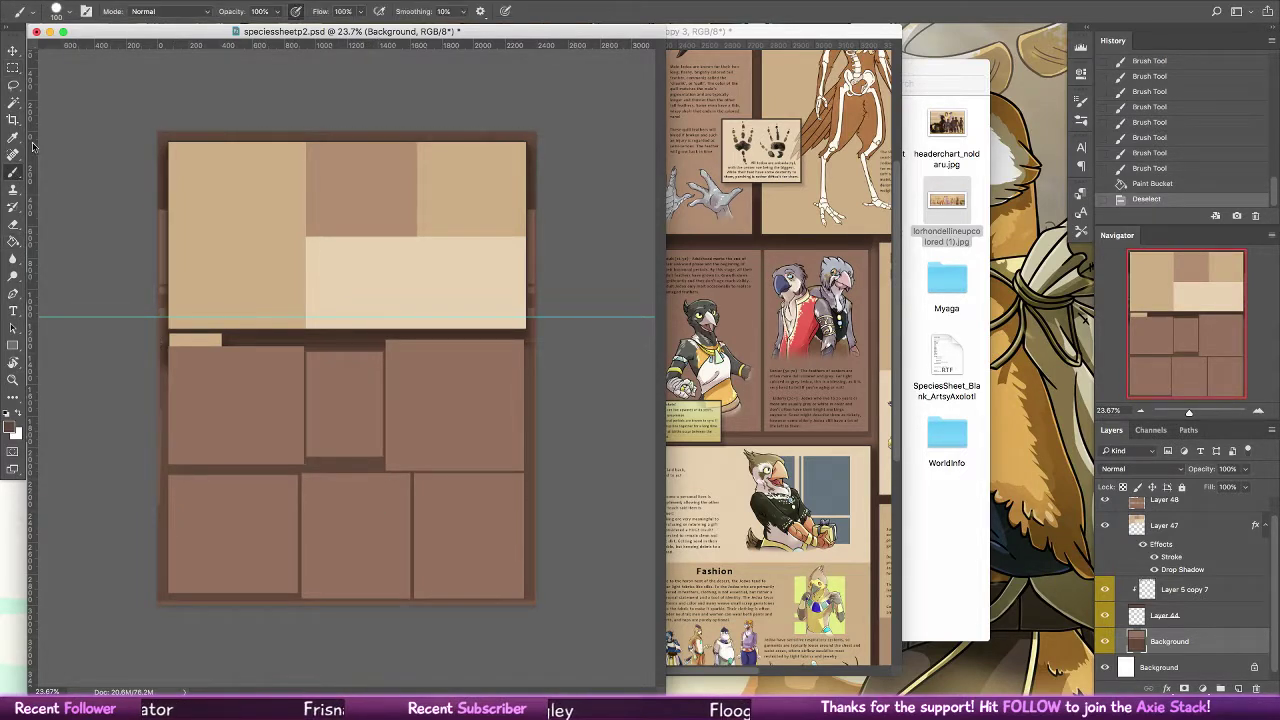
pyautogui.press('m')
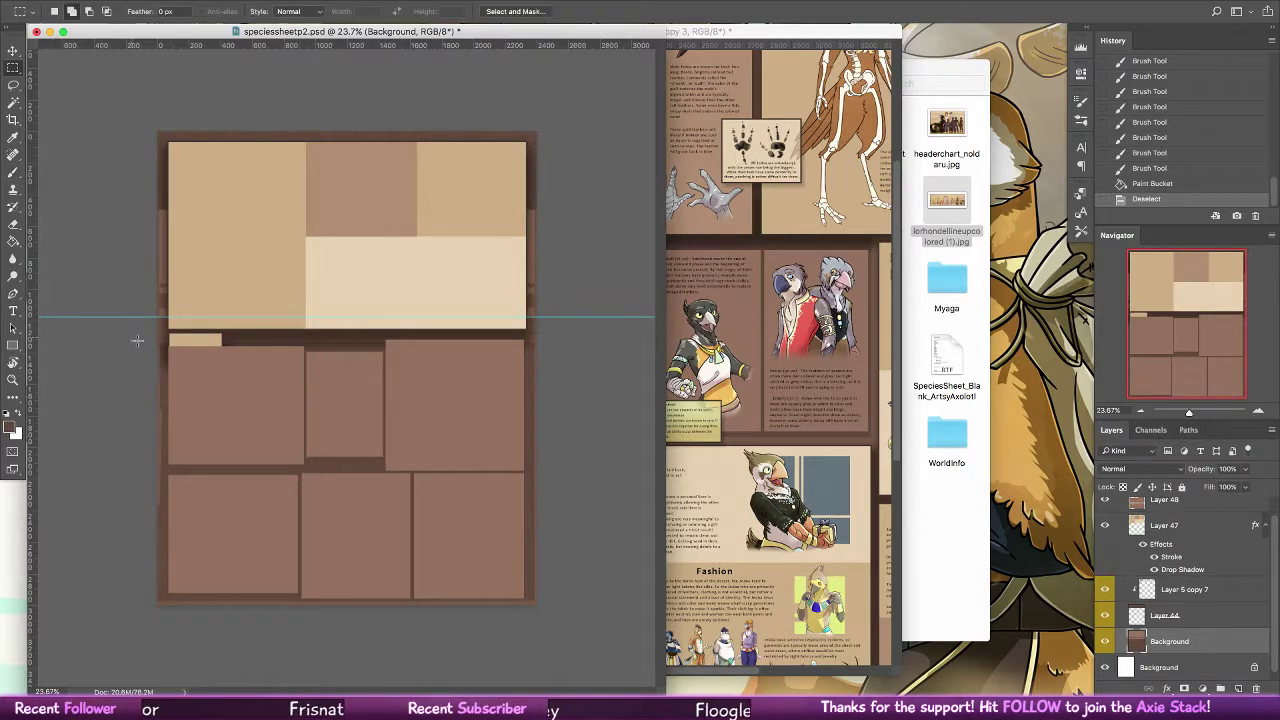
pyautogui.moveTo(140, 337)
pyautogui.mouseDown()
pyautogui.moveTo(600, 591)
pyautogui.moveTo(591, 597)
pyautogui.mouseUp()
pyautogui.press('b')
pyautogui.press('Delete')
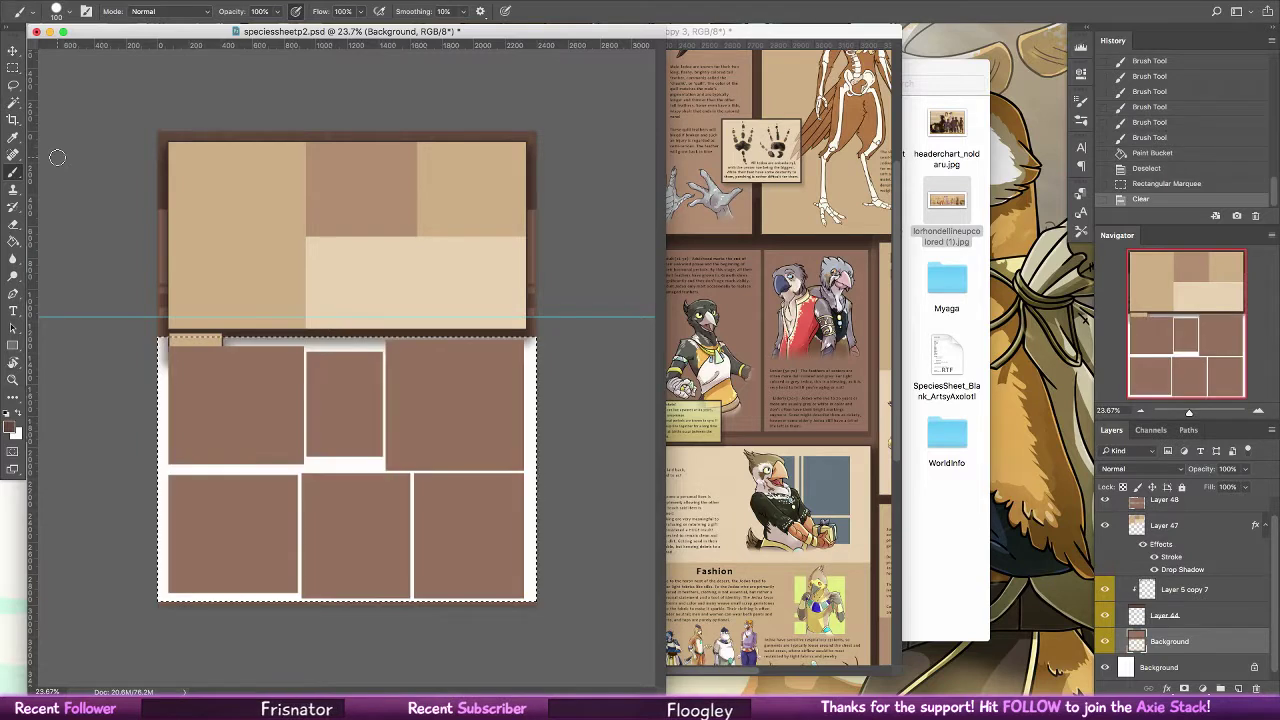
pyautogui.press('g')
pyautogui.click(245, 425)
pyautogui.hotkey('ctrl', 'd')
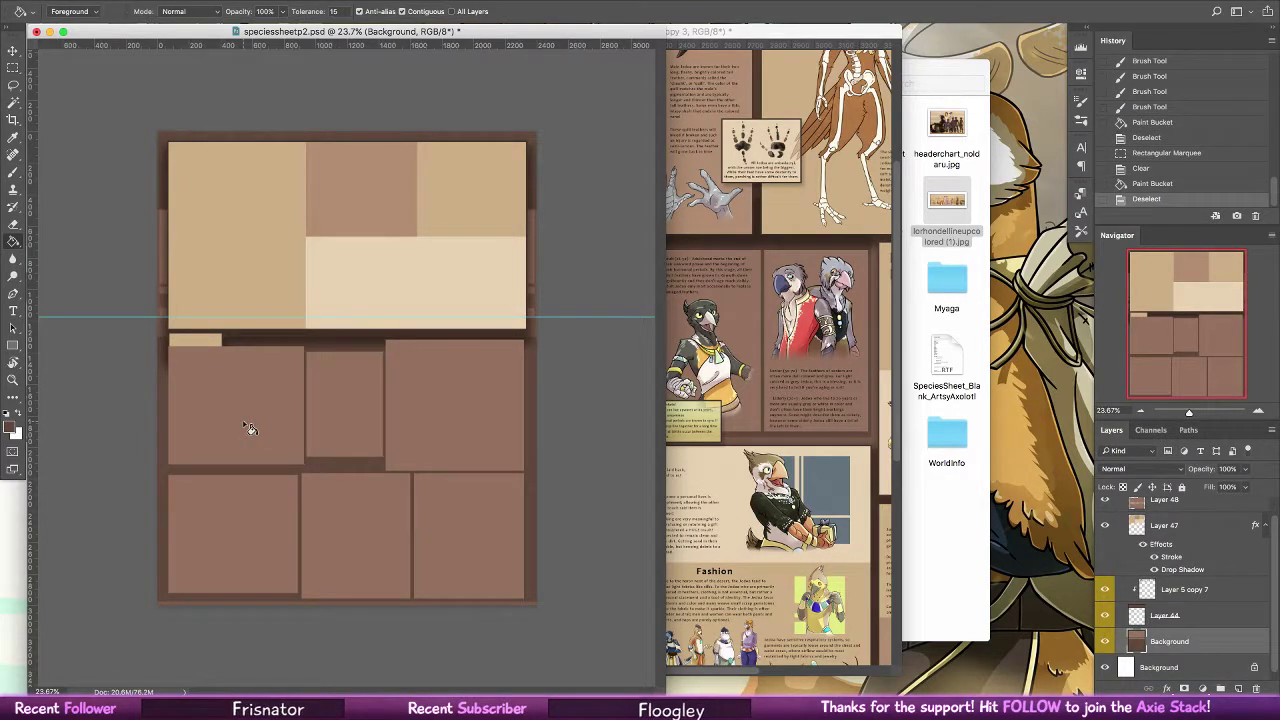
# Marquee-select a thin strip along the sheet's left edge and nudge its outline right to align with the edge of the upper side band
pyautogui.press('m')
pyautogui.moveTo(160, 197)
pyautogui.mouseDown()
pyautogui.moveTo(166, 628)
pyautogui.moveTo(167, 614)
pyautogui.mouseUp()
pyautogui.press('Right')
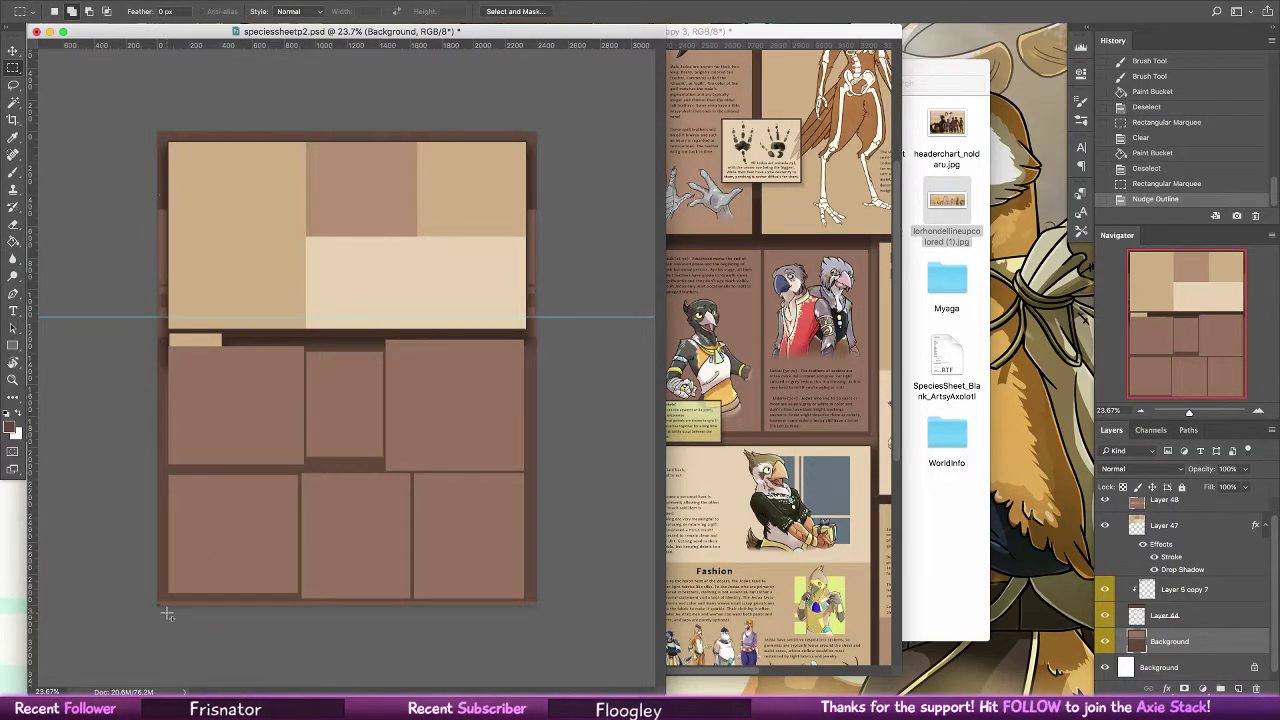
pyautogui.press('z')
pyautogui.moveTo(168, 252); pyautogui.dragTo(265, 314)
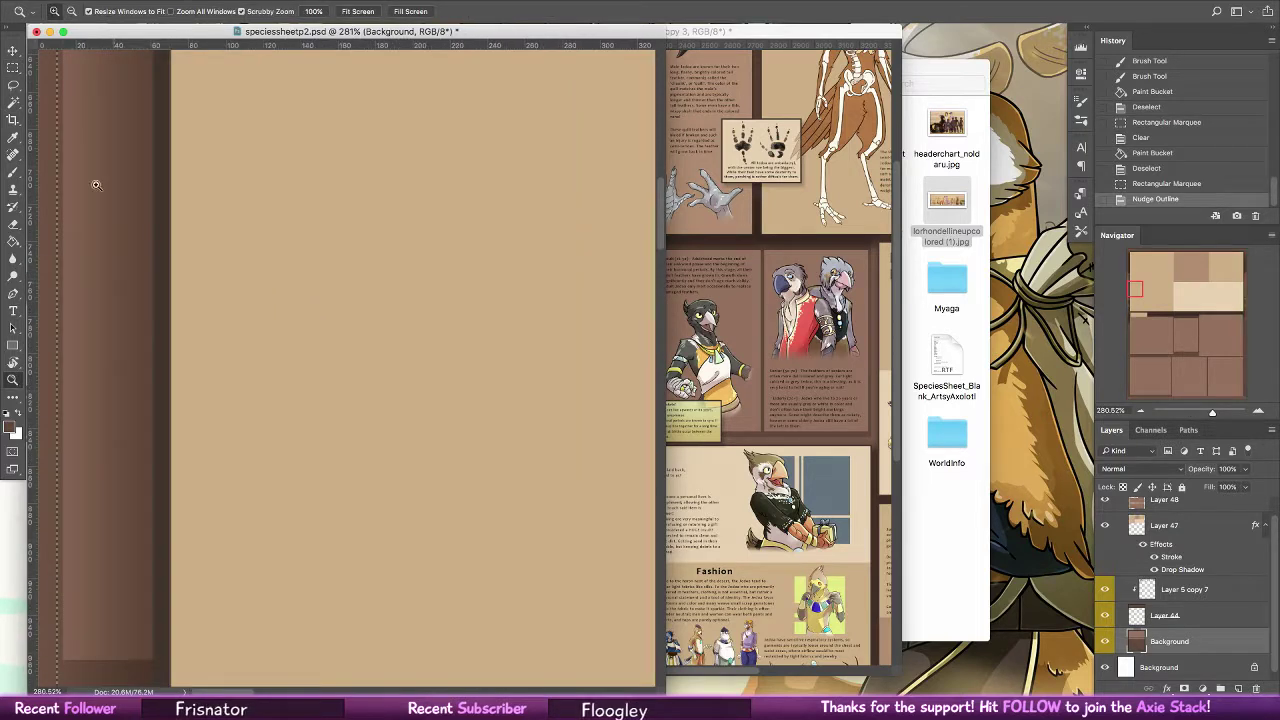
pyautogui.click(13, 67)
pyautogui.press('Right')
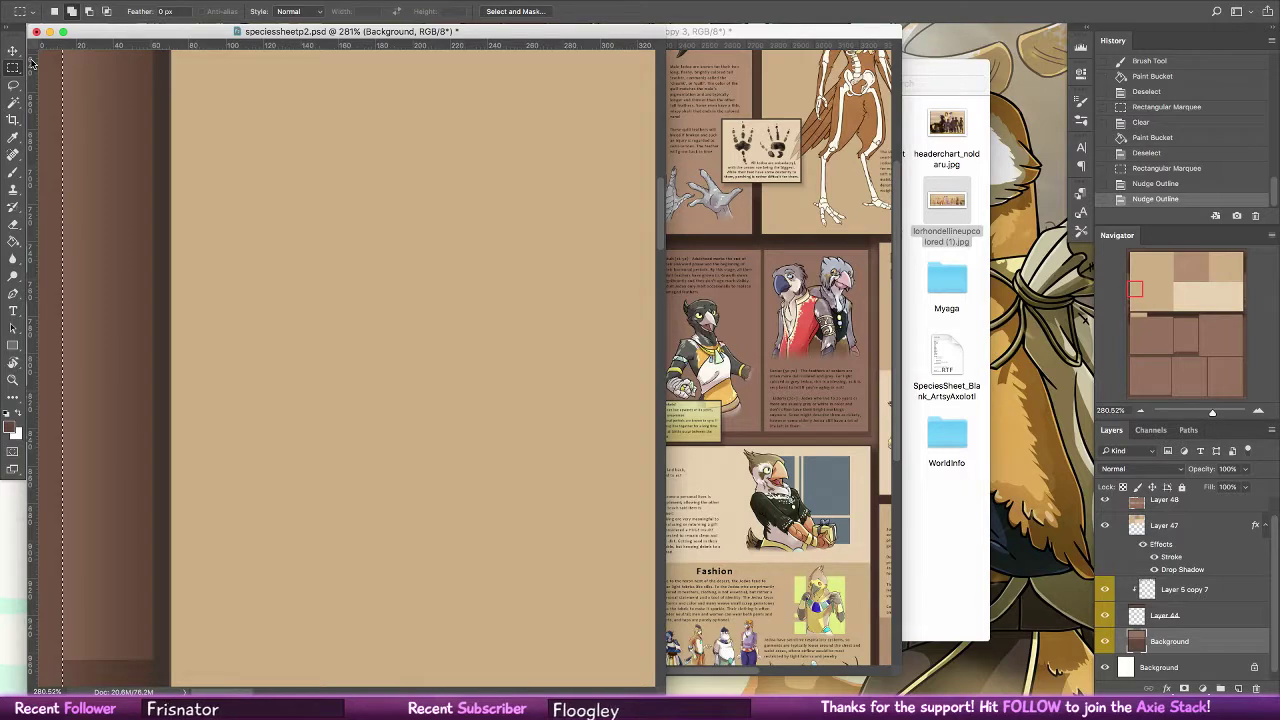
# Brush brown down the selected left-edge strip beside the lower panels and deselect
pyautogui.press('b')
pyautogui.scroll(-10, 314, 346)
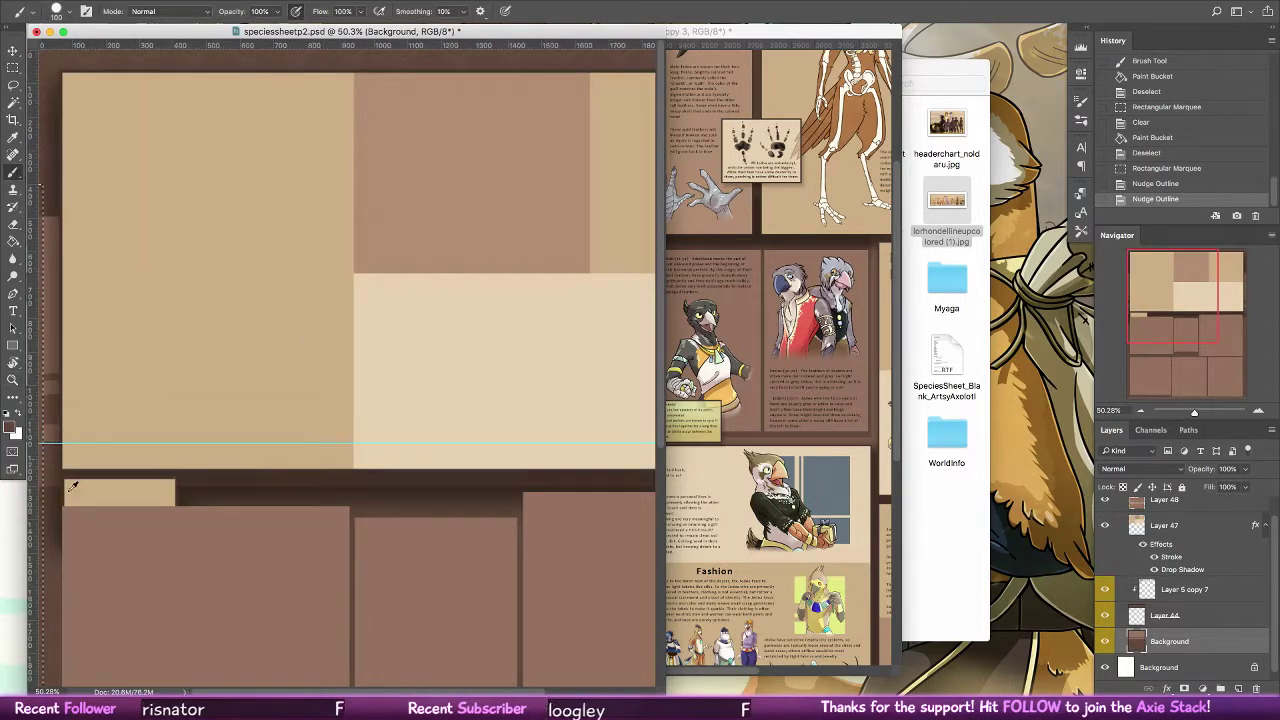
pyautogui.scroll(-6, 166, 526)
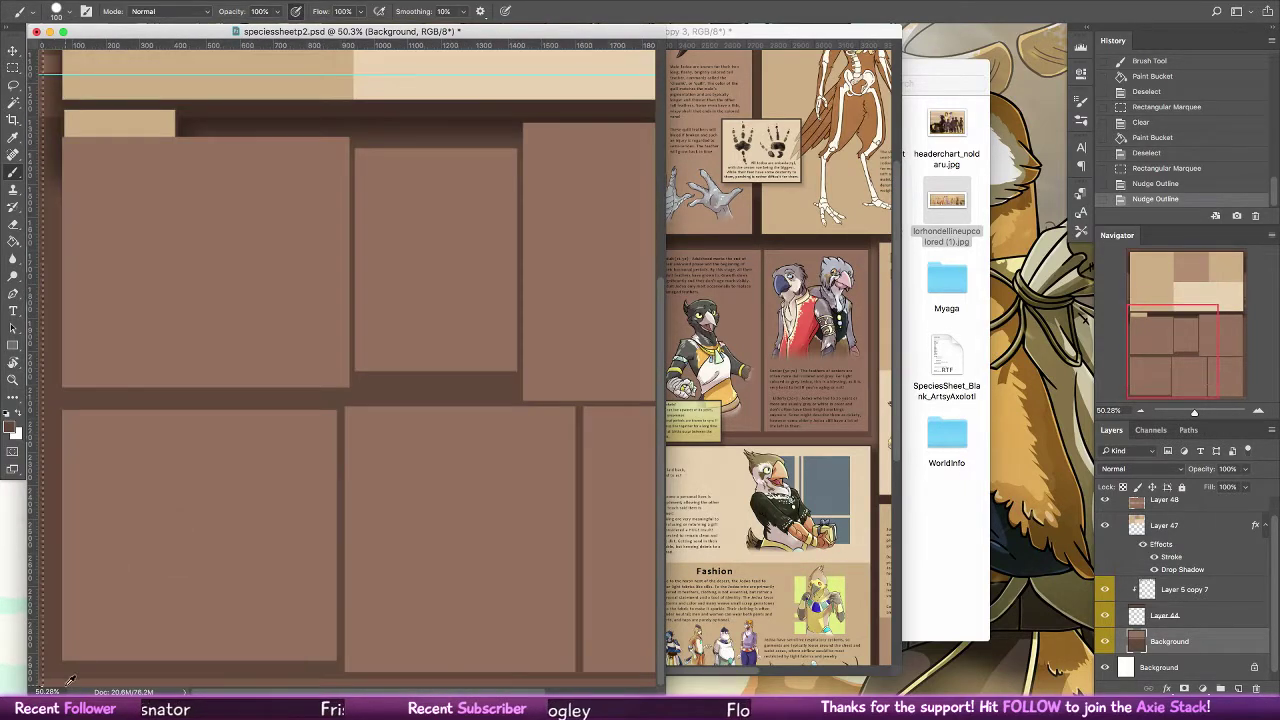
pyautogui.click(13, 380)
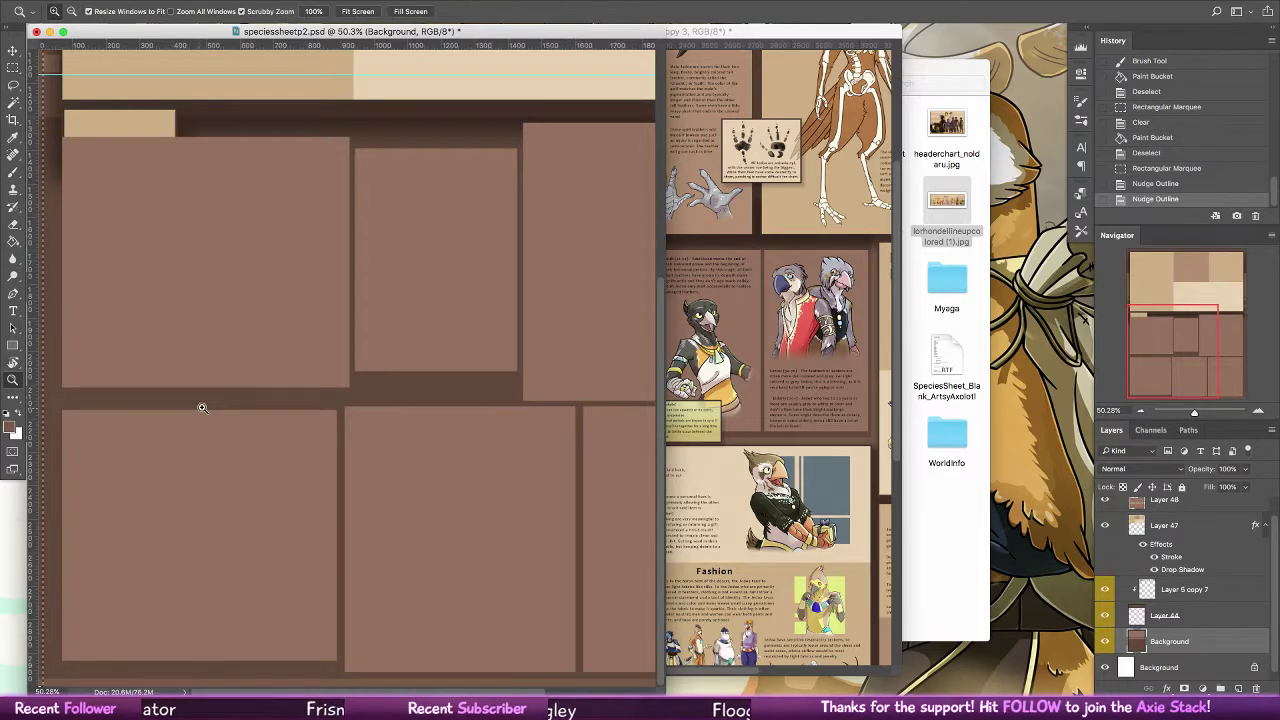
pyautogui.moveTo(203, 406); pyautogui.dragTo(125, 404)
pyautogui.click(13, 172)
pyautogui.moveTo(154, 345); pyautogui.dragTo(152, 632)
pyautogui.press('super+d')
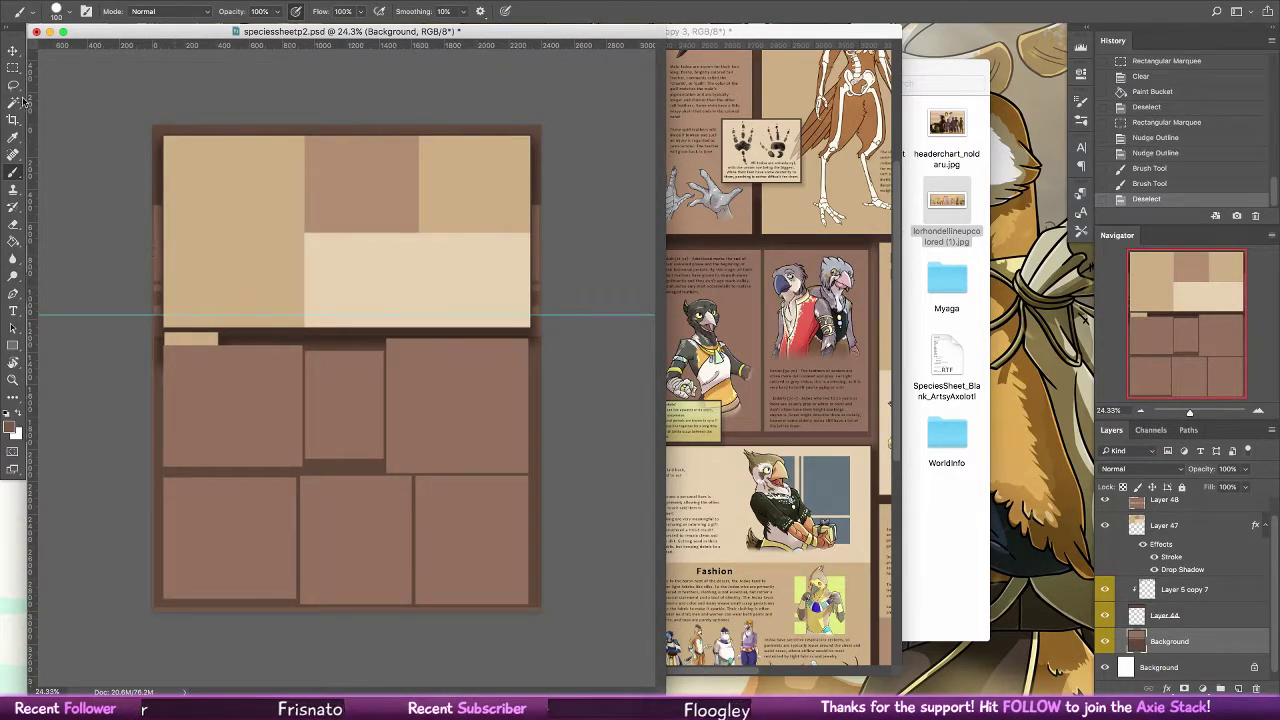
# Marquee-select a thin strip along the sheet's right edge from the top of the upper side band down to the bottom
pyautogui.click(14, 85)
pyautogui.click(13, 68)
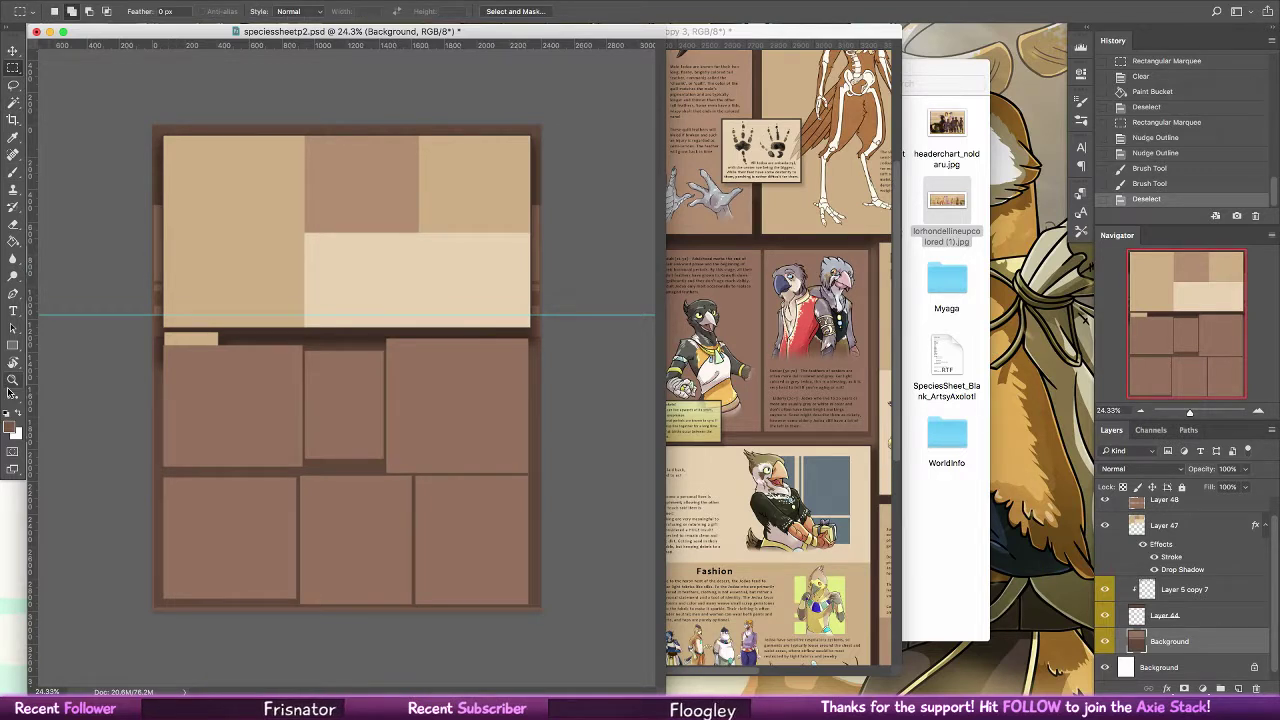
pyautogui.click(12, 383)
pyautogui.moveTo(563, 477); pyautogui.dragTo(620, 424)
pyautogui.moveTo(308, 443); pyautogui.dragTo(363, 663)
pyautogui.scroll(5, 363, 534)
pyautogui.click(13, 68)
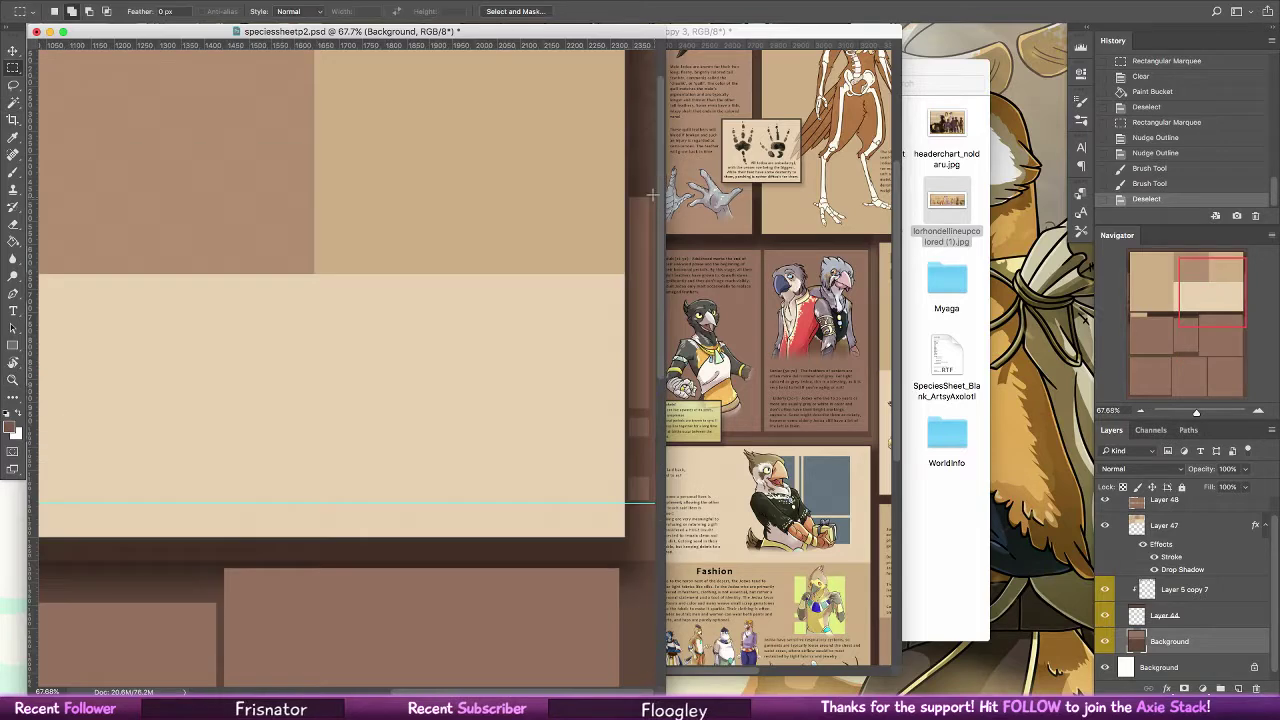
pyautogui.moveTo(650, 197); pyautogui.dragTo(678, 706)
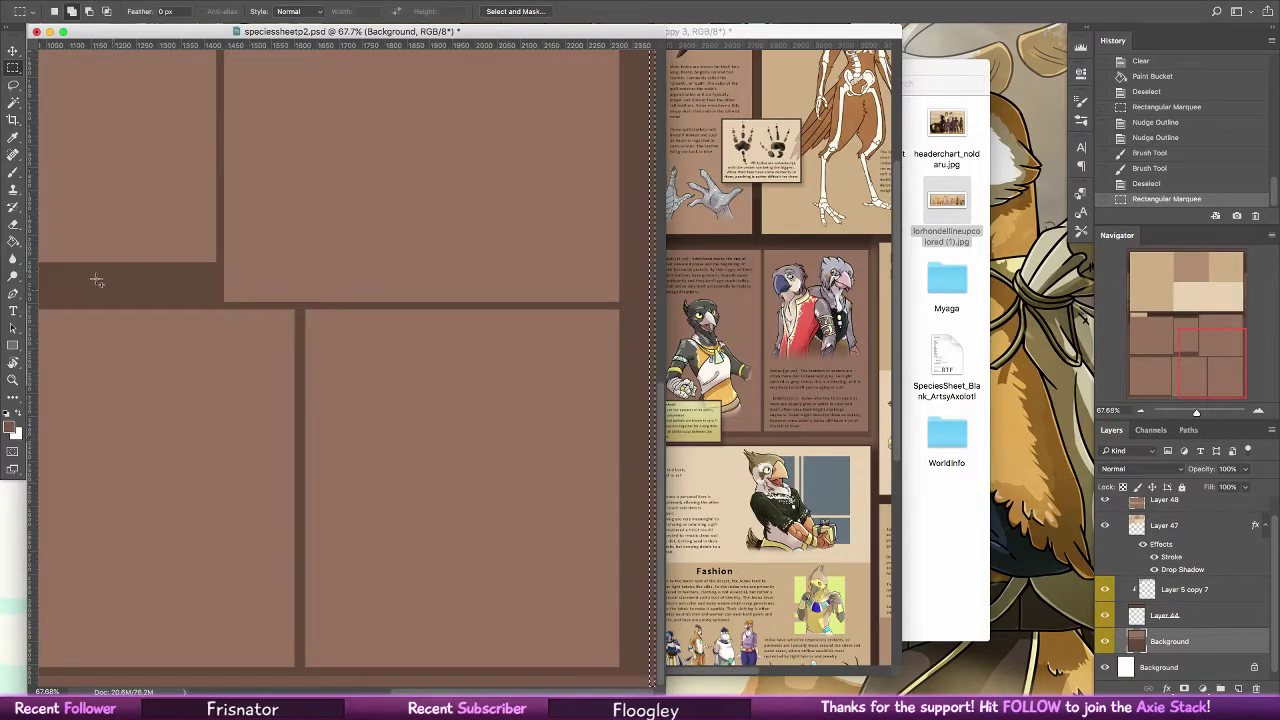
# Fill the selected right-edge strip with the foreground brown using the Paint Bucket and deselect
pyautogui.click(13, 242)
pyautogui.click(651, 430)
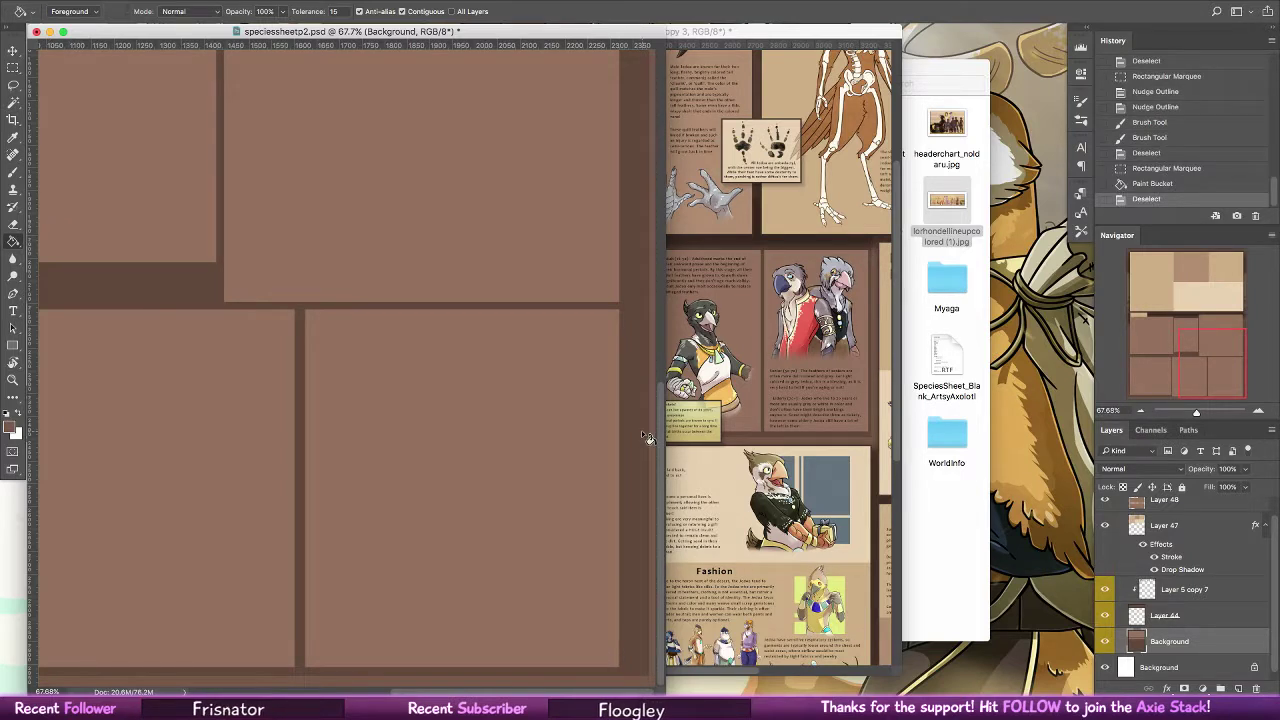
pyautogui.hotkey('ctrl', 'd')
pyautogui.press('z')
pyautogui.moveTo(641, 430); pyautogui.dragTo(574, 335)
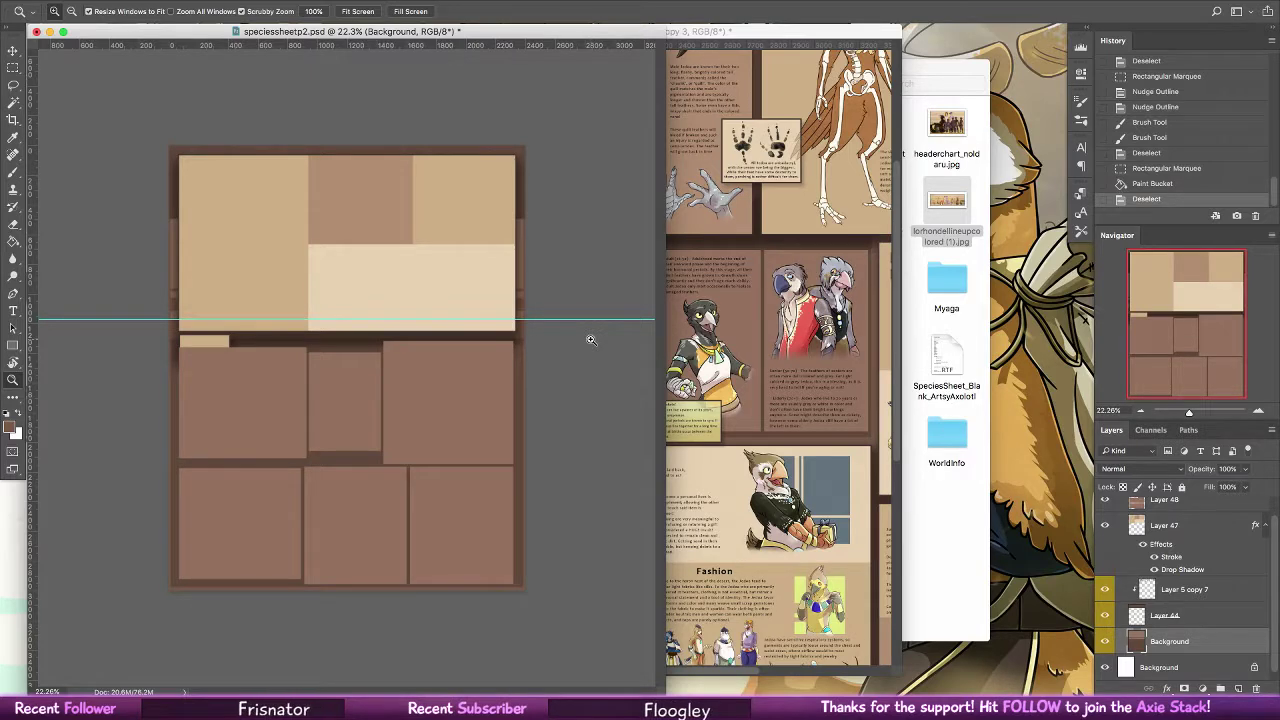
# In the Jedoa Species Sheet, choose the Boxes layer and marquee-select the cream note box beside the Lifecycle heading
pyautogui.click(757, 343)
pyautogui.moveTo(757, 343); pyautogui.dragTo(935, 428)
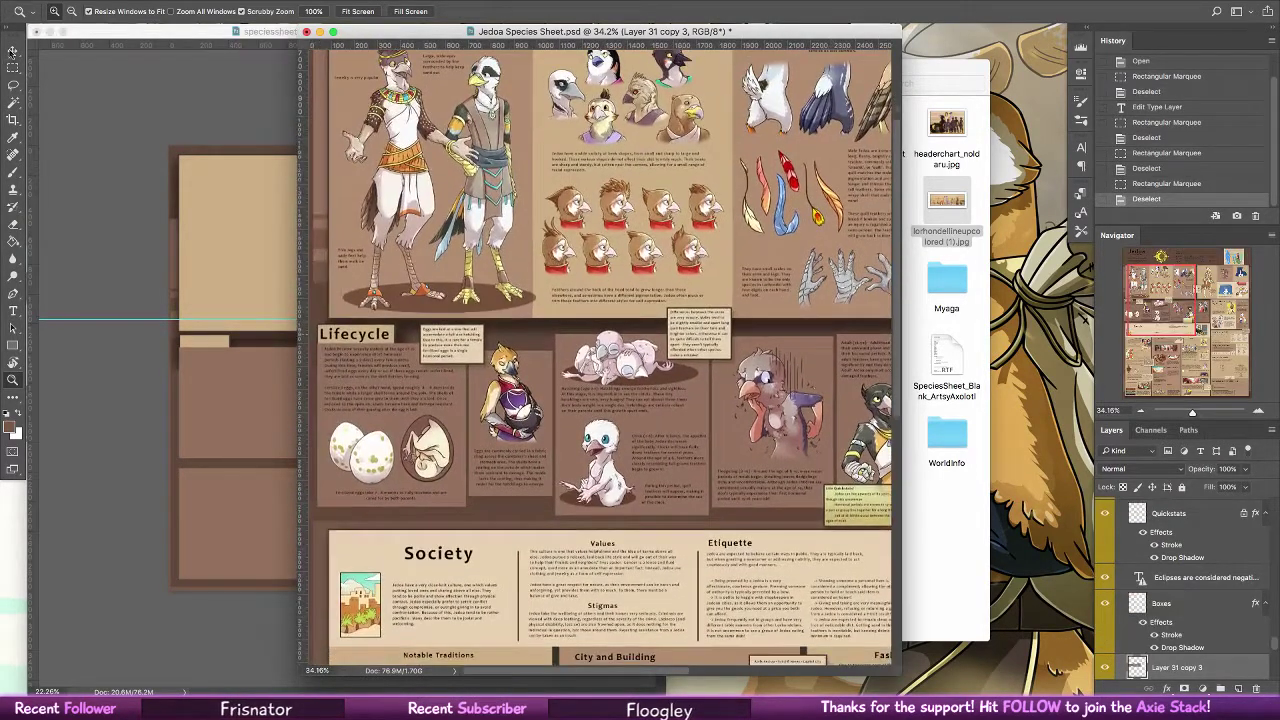
pyautogui.click(1179, 603)
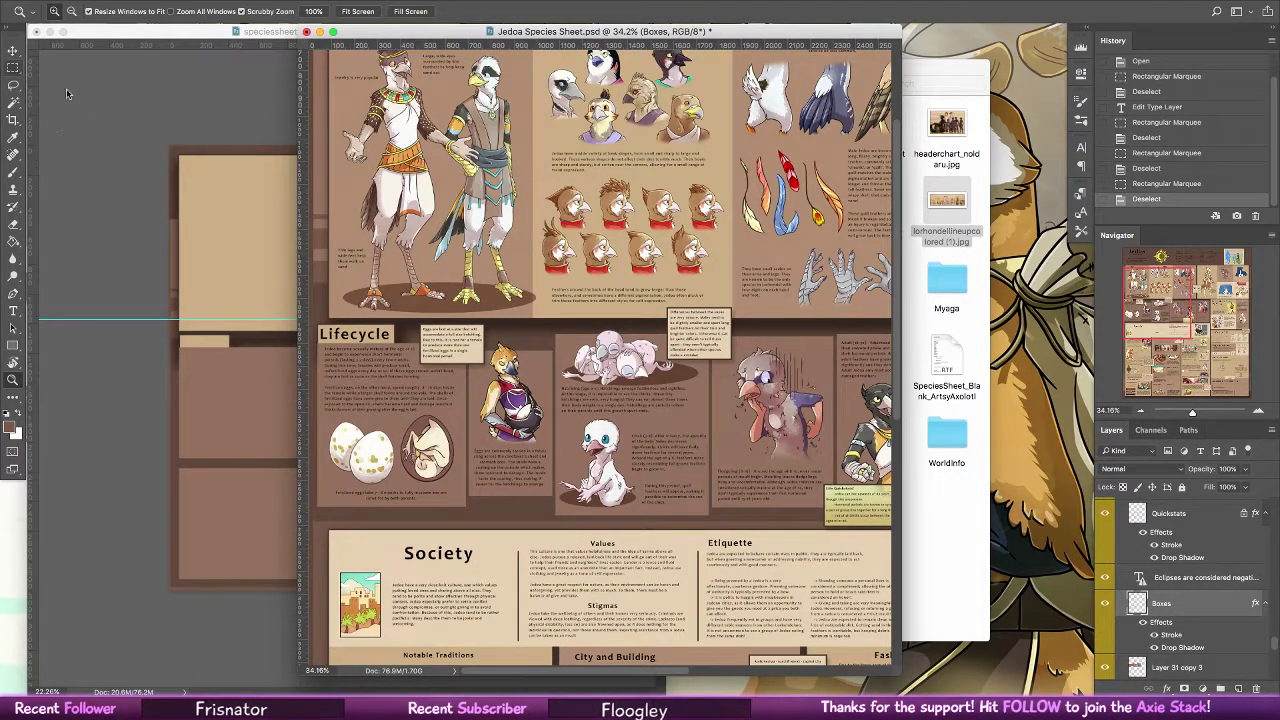
pyautogui.press('m')
pyautogui.moveTo(434, 296); pyautogui.dragTo(517, 399)
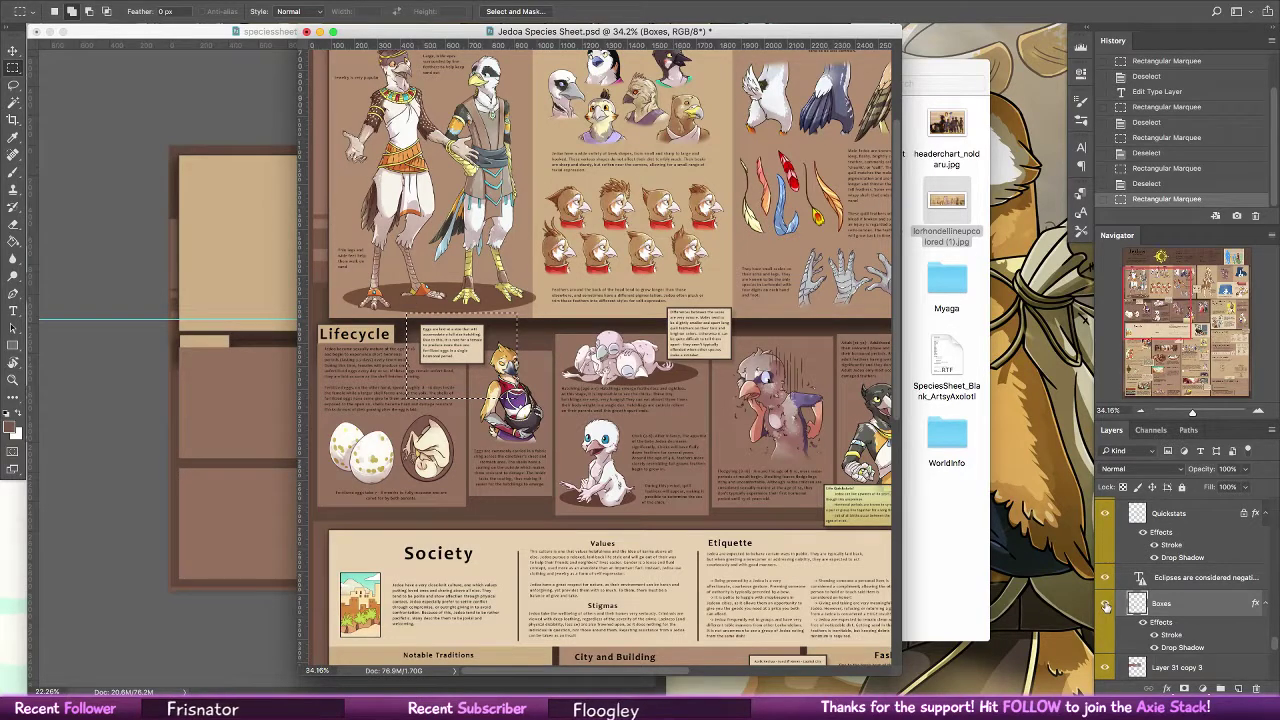
pyautogui.click(1105, 605)
pyautogui.click(1105, 605)
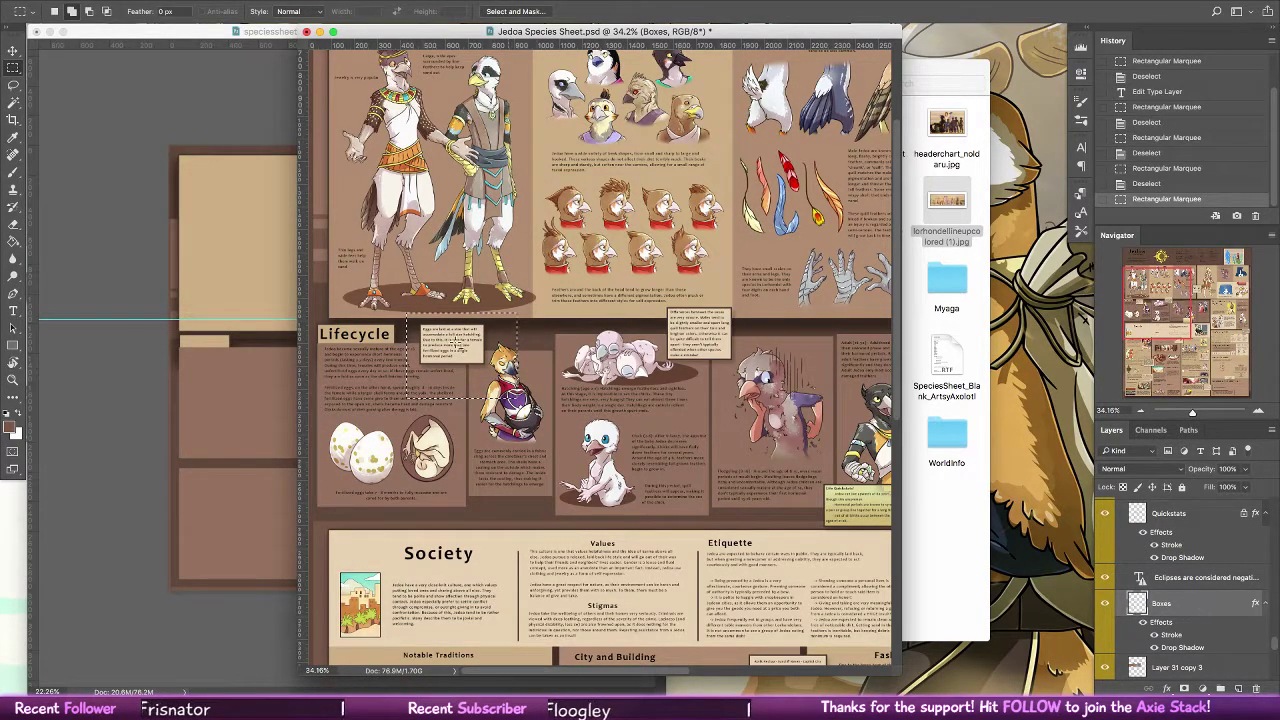
# Copy the selected cream note into speciessheetp2.psd, raise its layer to the top of the layout group and place it across the dark divider
pyautogui.press('v')
pyautogui.moveTo(434, 370); pyautogui.dragTo(264, 399)
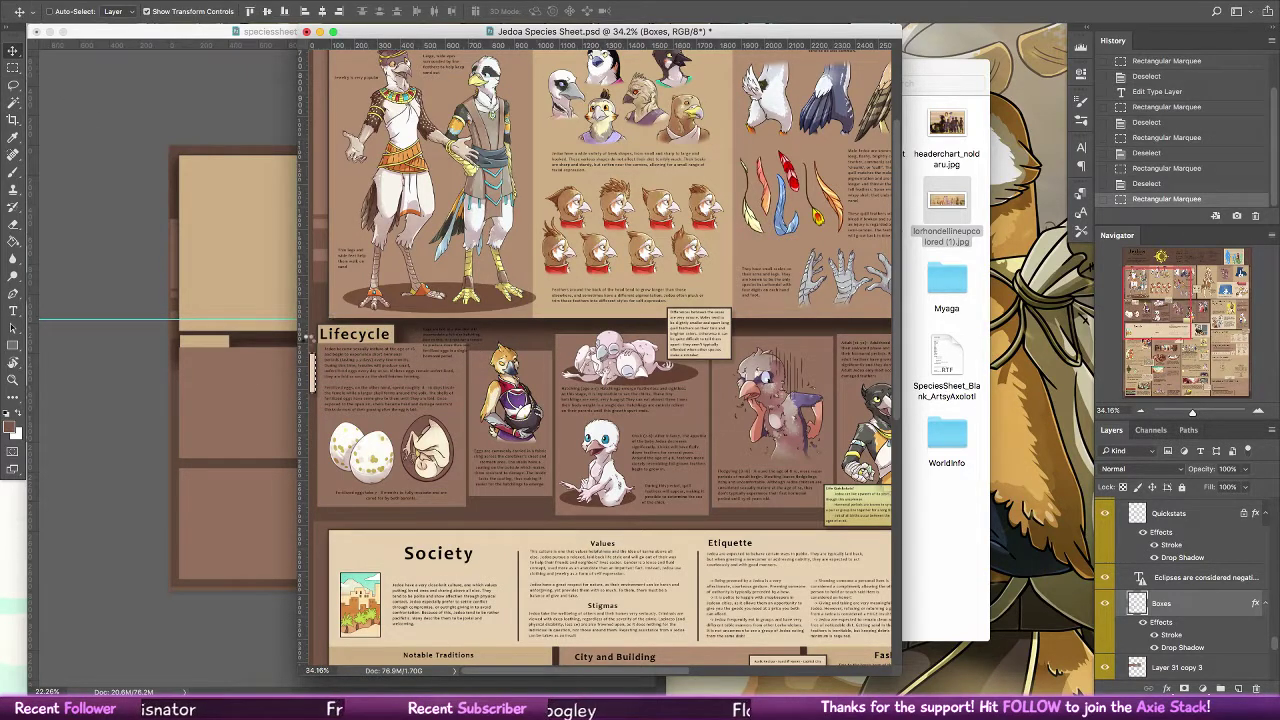
pyautogui.moveTo(308, 338); pyautogui.dragTo(268, 346)
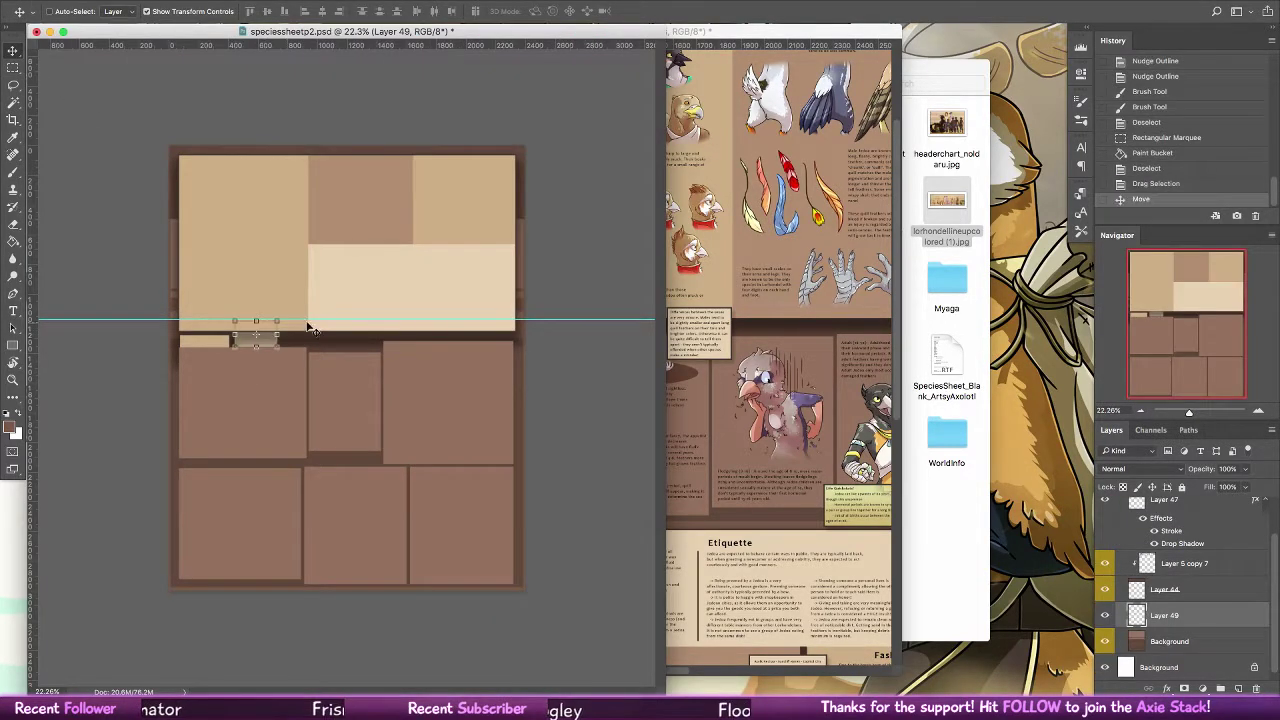
pyautogui.moveTo(1180, 612); pyautogui.dragTo(1184, 522)
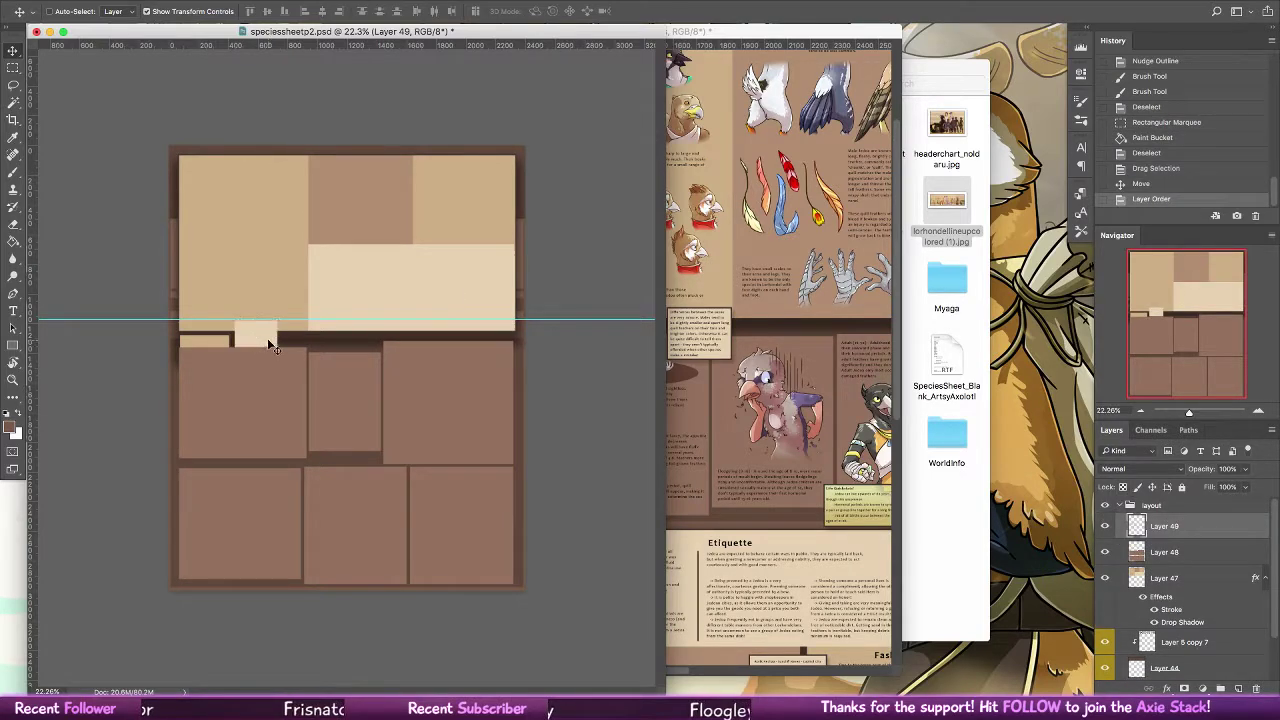
pyautogui.moveTo(267, 338); pyautogui.dragTo(273, 343)
# Deselect in the Jedoa sheet and copy the green note from its Quickstats layer into speciessheetp2.psd, below the middle brown panel
pyautogui.click(774, 323)
pyautogui.press('super+d')
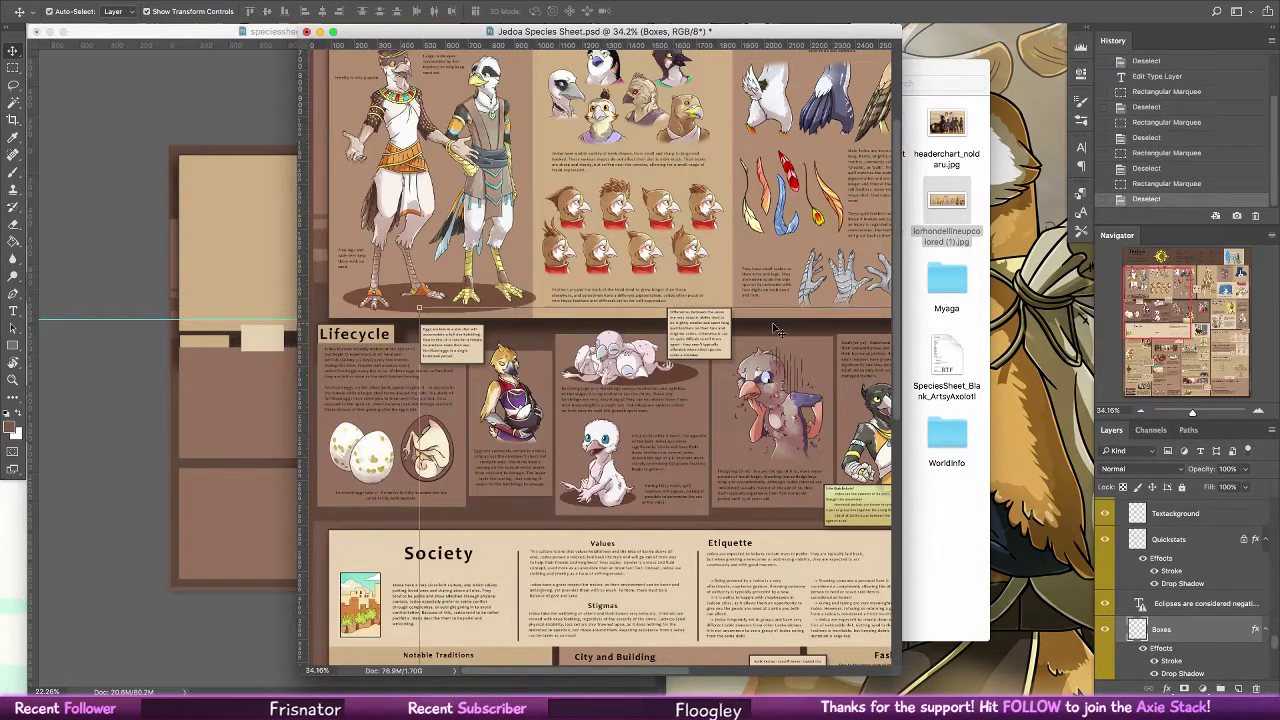
pyautogui.press('m')
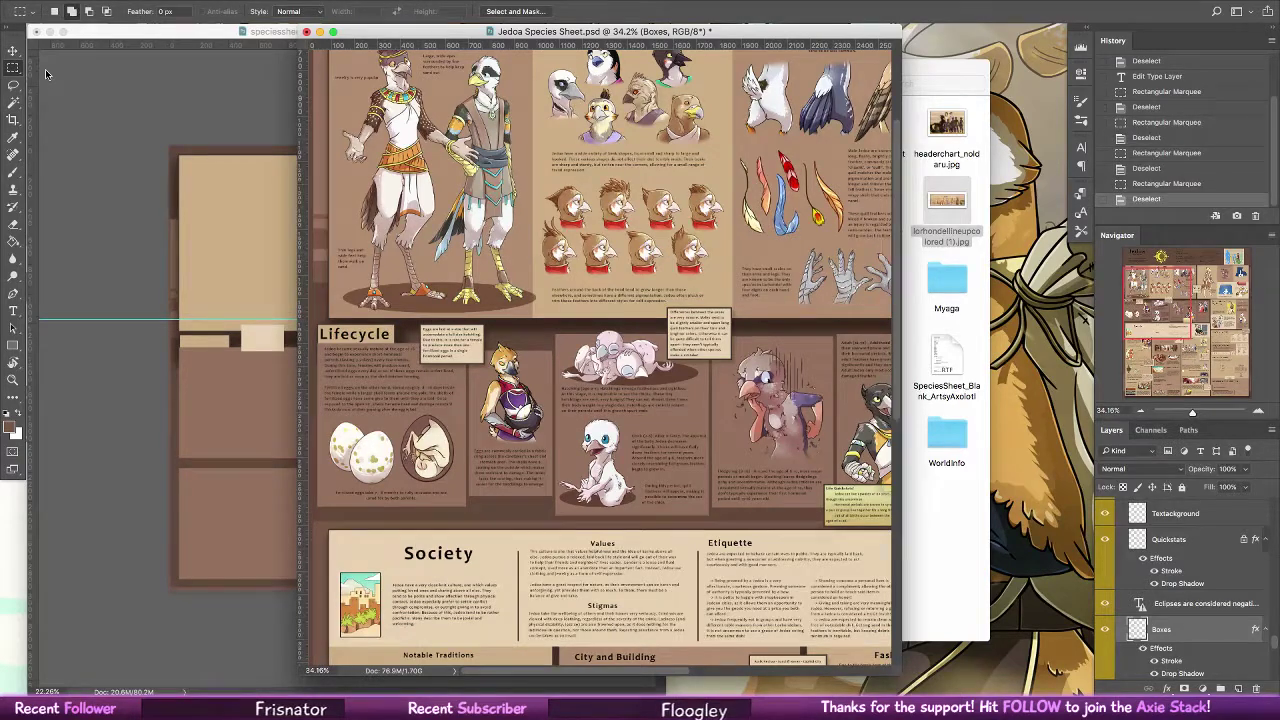
pyautogui.moveTo(805, 470); pyautogui.dragTo(439, 411)
pyautogui.moveTo(439, 411)
pyautogui.mouseDown()
pyautogui.moveTo(553, 464)
pyautogui.moveTo(549, 481)
pyautogui.mouseUp()
pyautogui.click(13, 50)
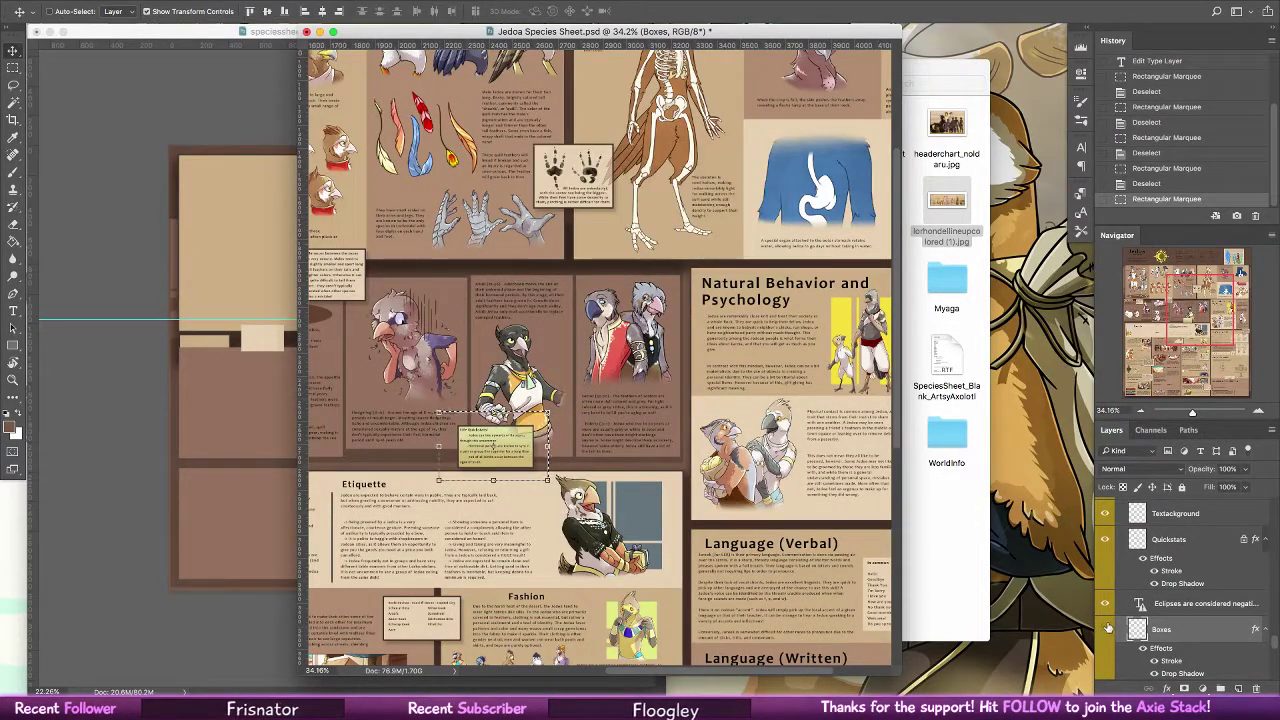
pyautogui.click(1157, 540)
pyautogui.moveTo(495, 445); pyautogui.dragTo(412, 472)
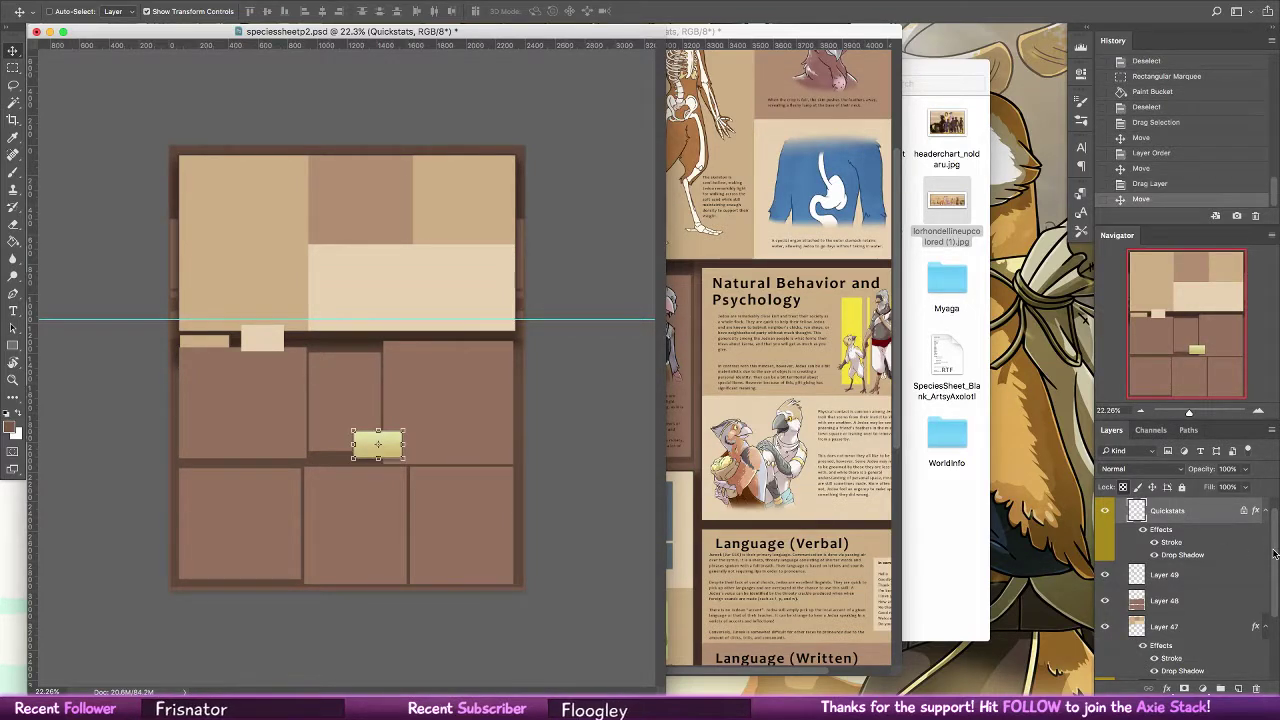
pyautogui.moveTo(1275, 552); pyautogui.dragTo(1275, 548)
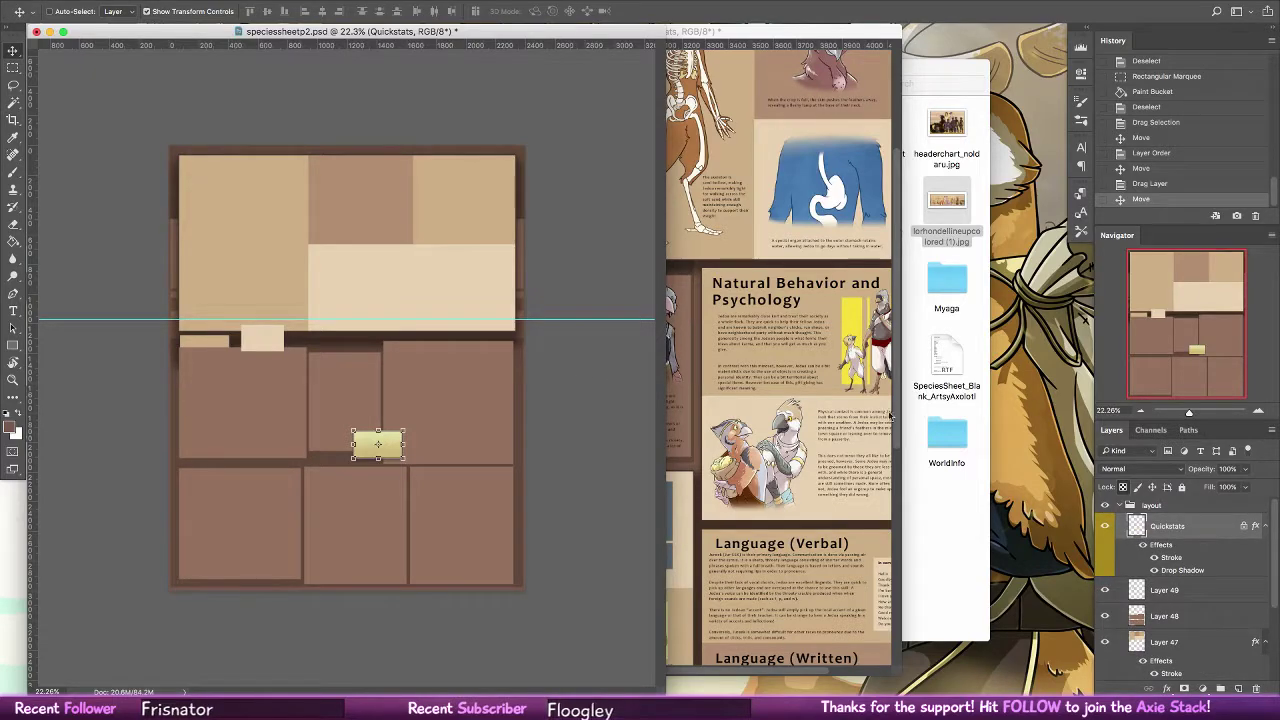
# Examine the note boxes and panel layout across the Jedoa Species Sheet, comparing them with the template
pyautogui.click(700, 400)
pyautogui.moveTo(700, 400); pyautogui.dragTo(875, 475)
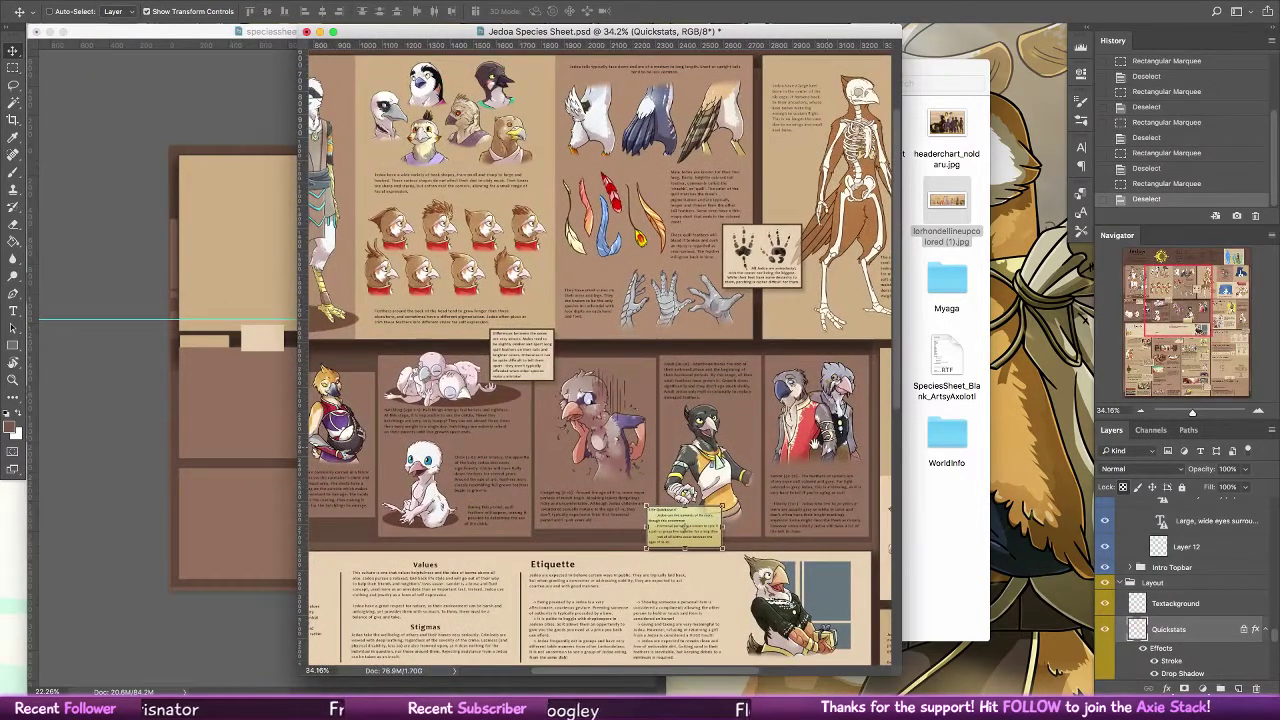
pyautogui.hscroll(7, 820, 443)
pyautogui.scroll(3, 820, 443)
pyautogui.click(257, 493)
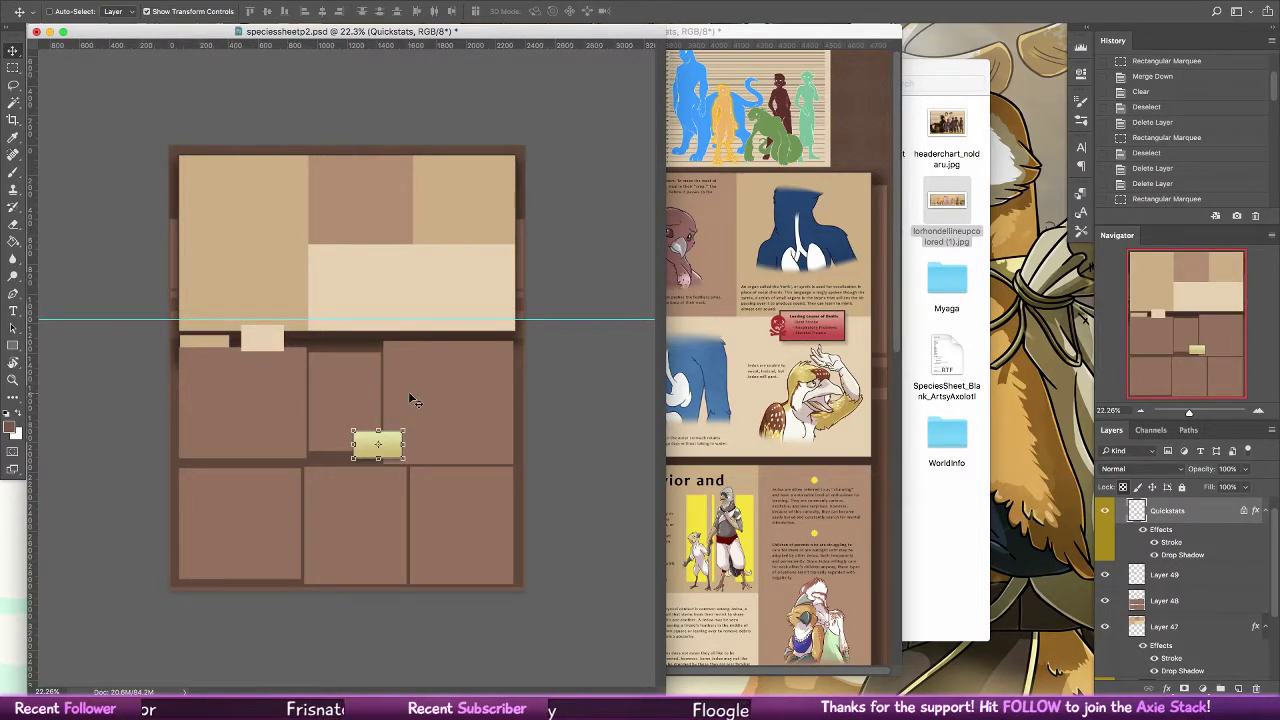
pyautogui.click(725, 425)
pyautogui.moveTo(308, 498); pyautogui.dragTo(793, 437)
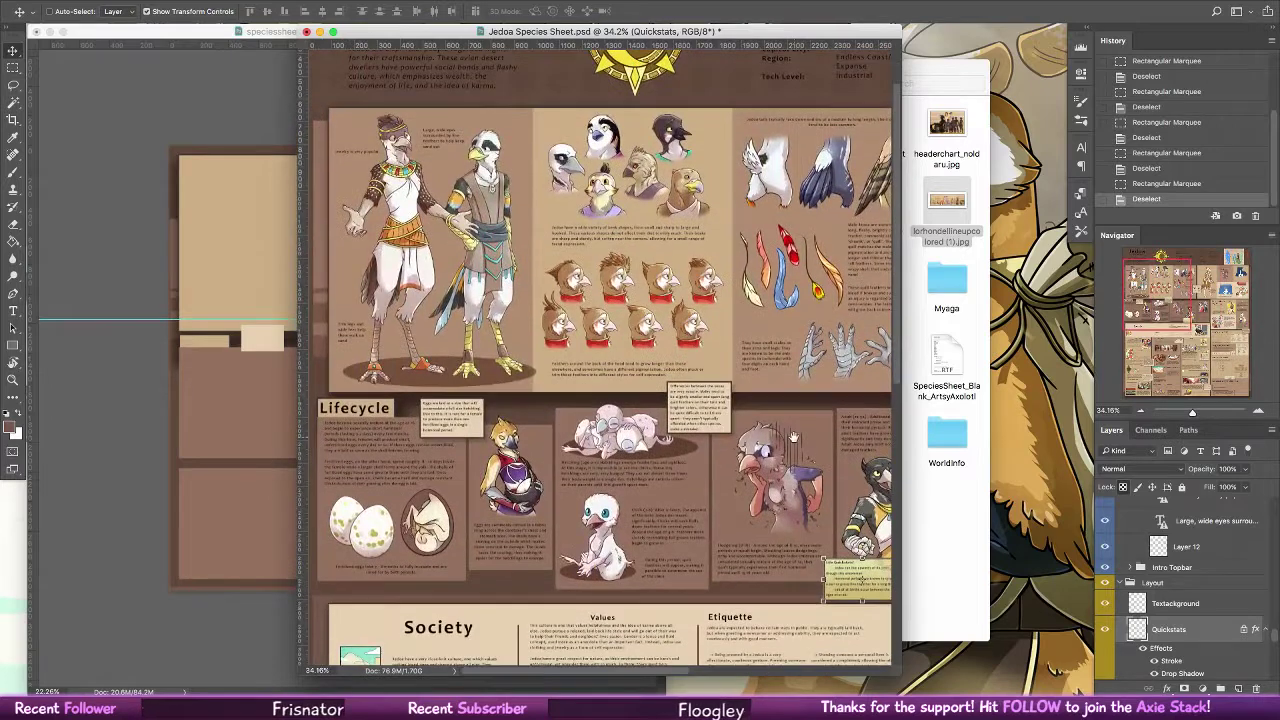
# Move the cream note on Layer 49 down onto the upper right corner of the template's first lower panel
pyautogui.click(252, 450)
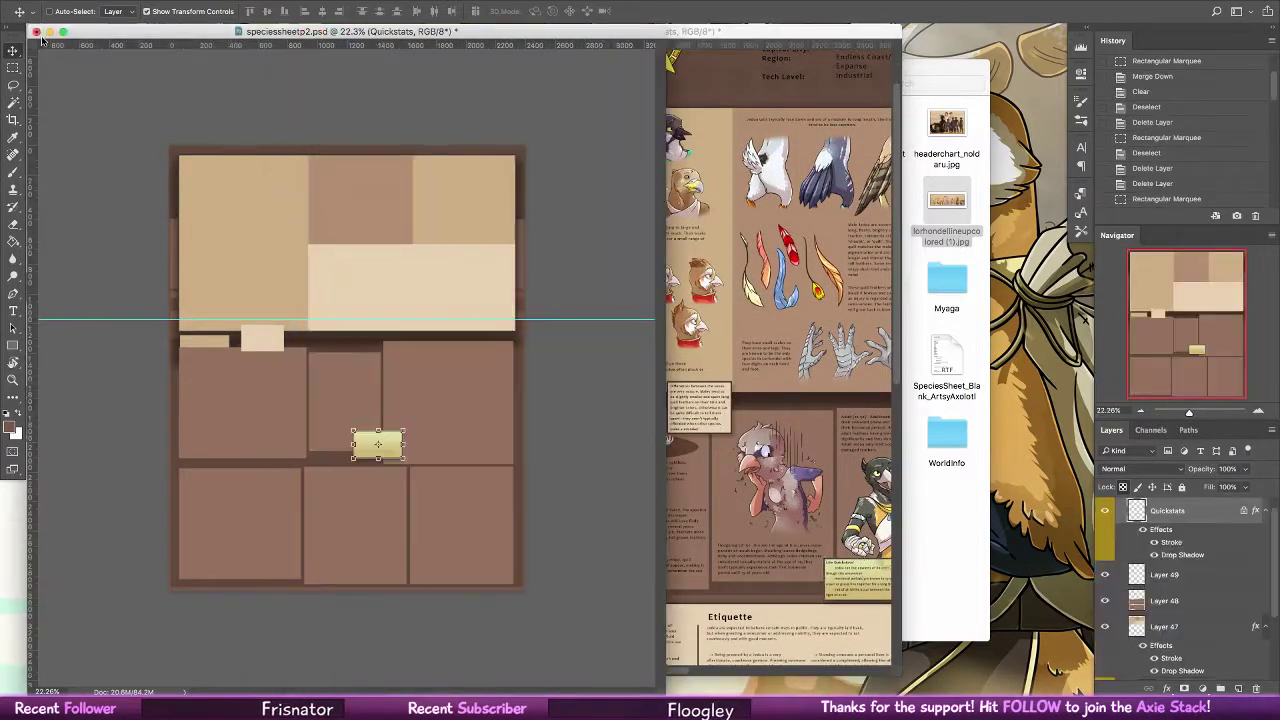
pyautogui.click(1180, 574)
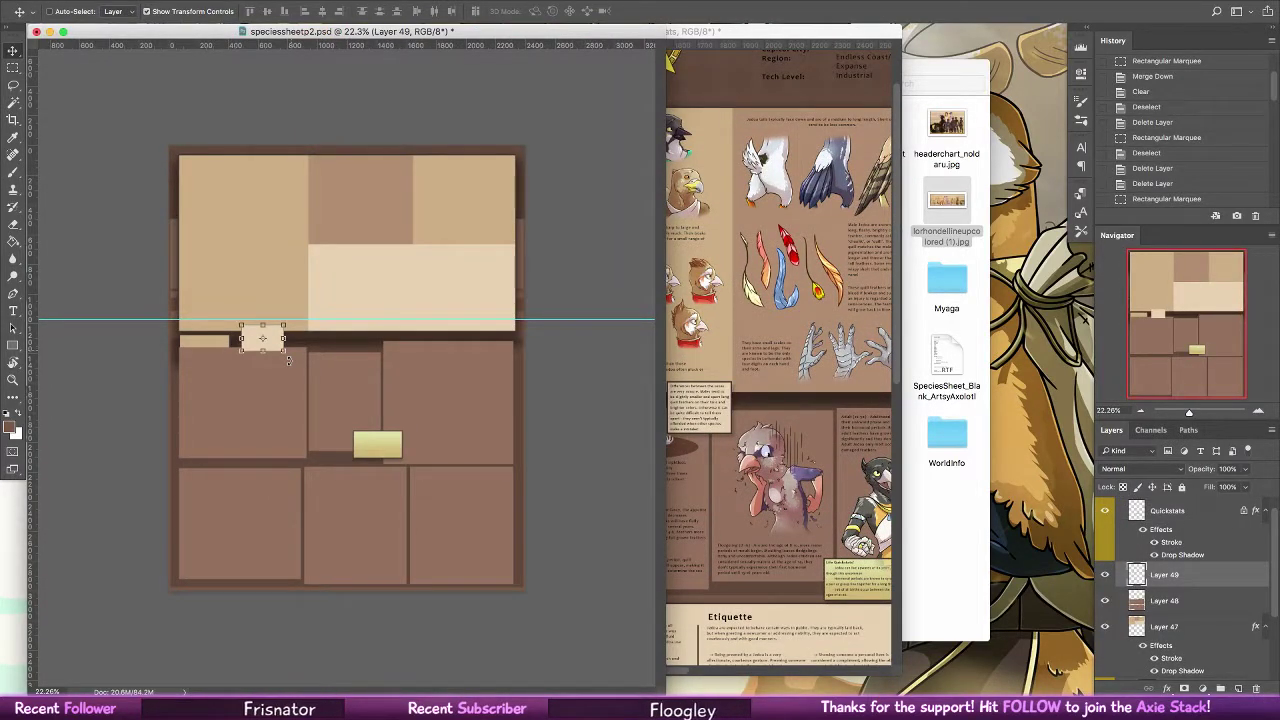
pyautogui.moveTo(289, 360); pyautogui.dragTo(318, 409)
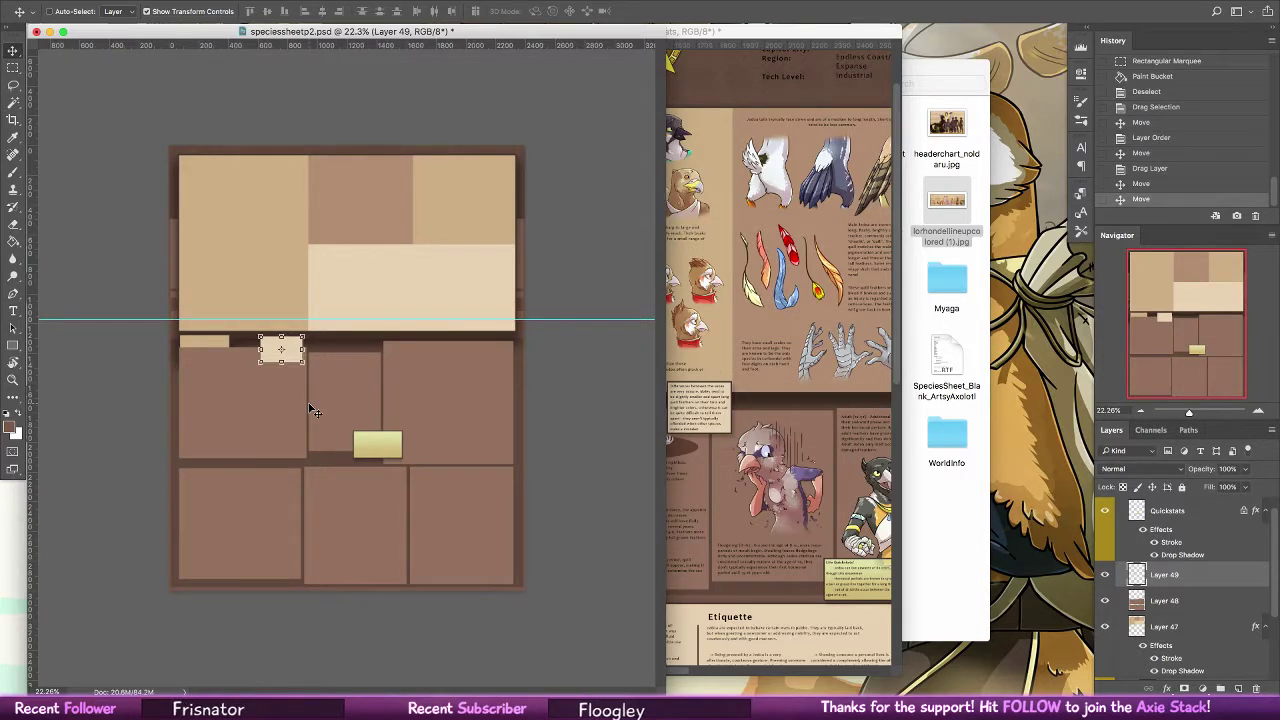
# Copy the Boxes layer style from the Jedoa sheet and paste it onto Layer 49 in speciessheetp2.psd
pyautogui.hotkey('ctrl', 'Tab')
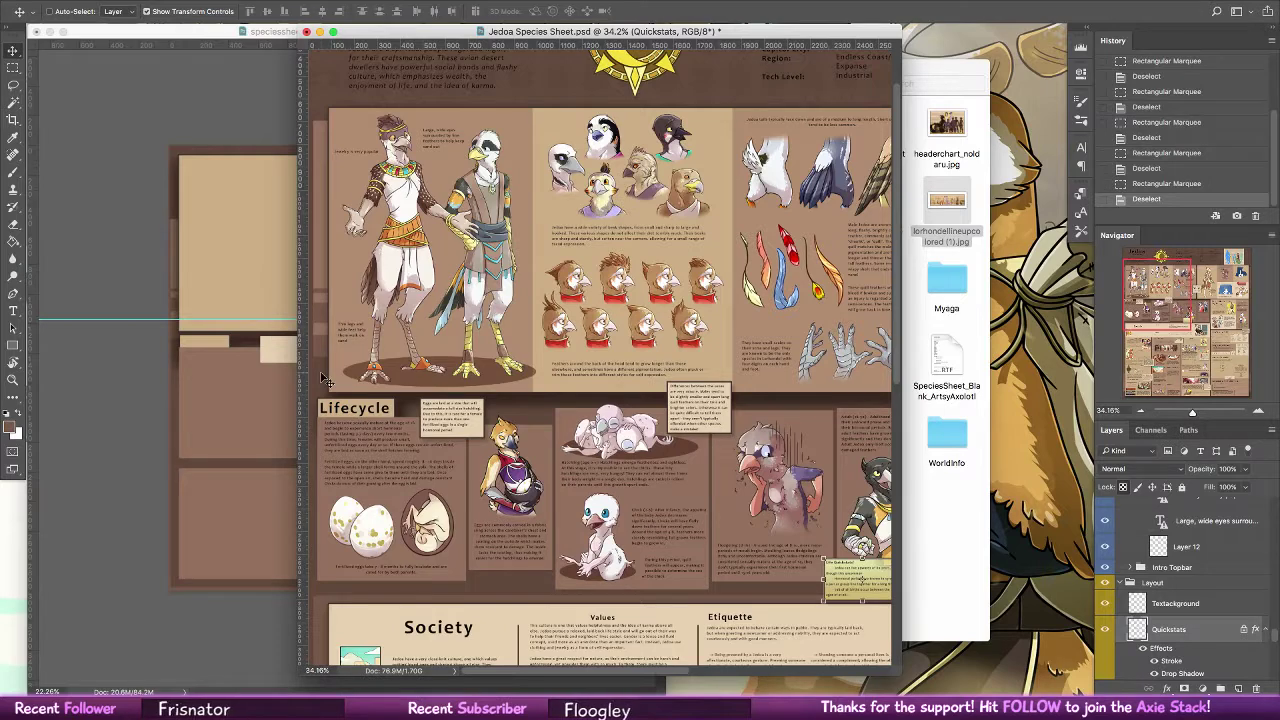
pyautogui.scroll(-5, 1170, 560)
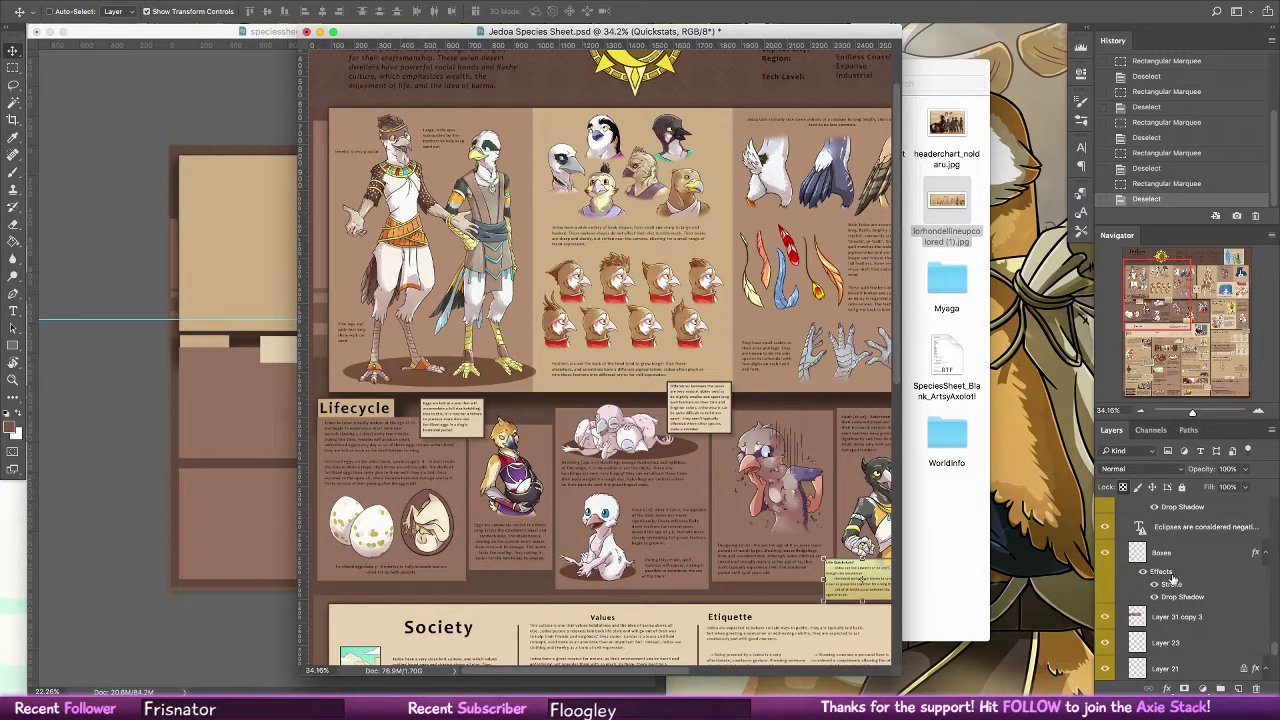
pyautogui.rightClick(1164, 553)
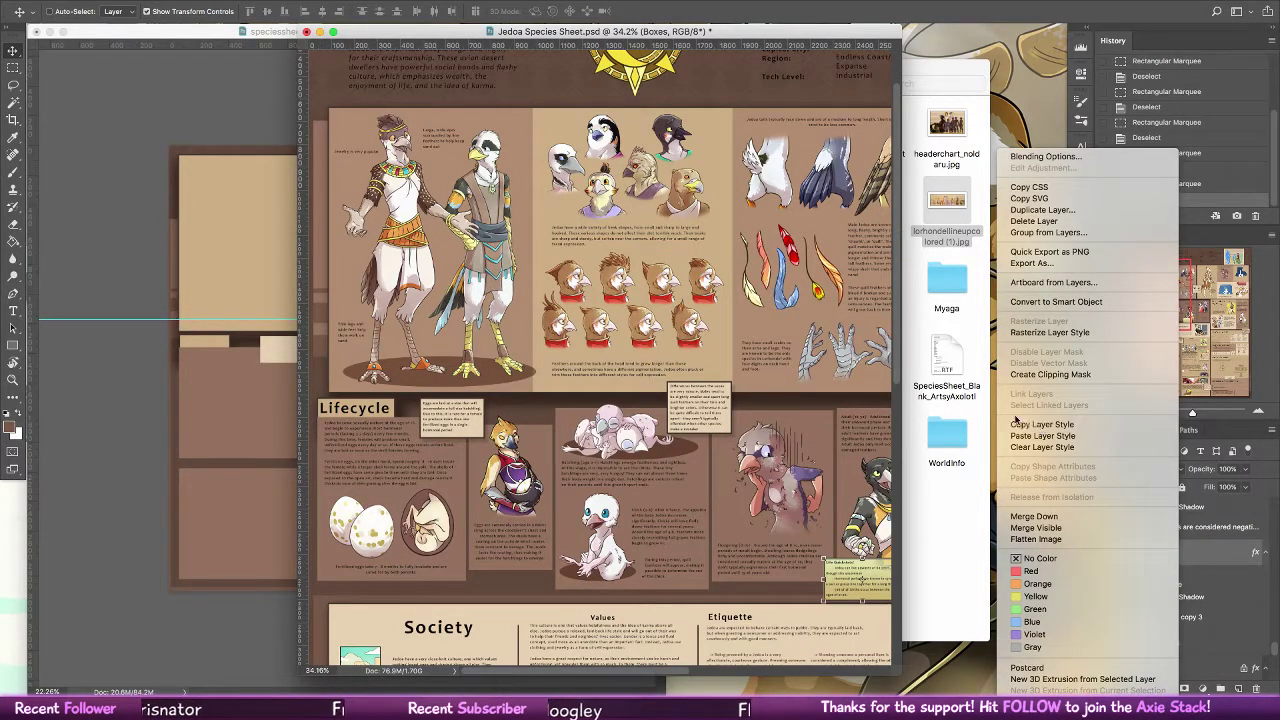
pyautogui.press('Escape')
pyautogui.hotkey('ctrl', 'Tab')
pyautogui.rightClick(1170, 516)
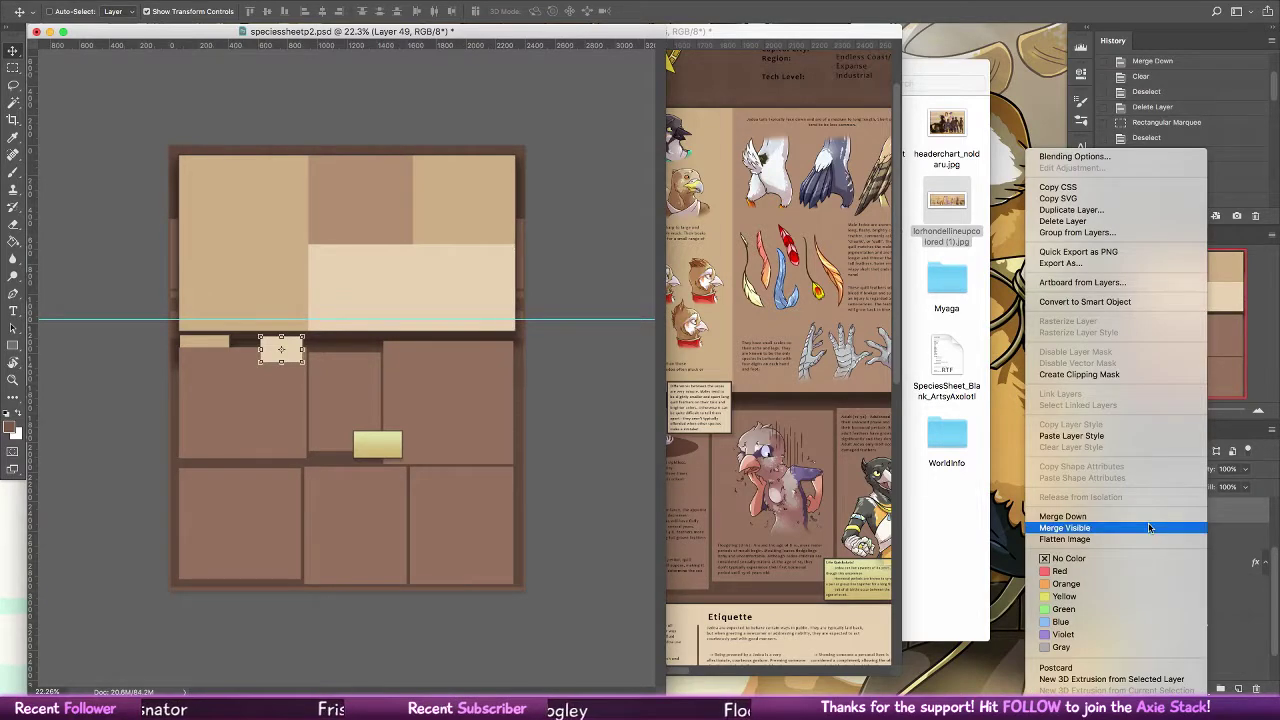
pyautogui.click(1090, 436)
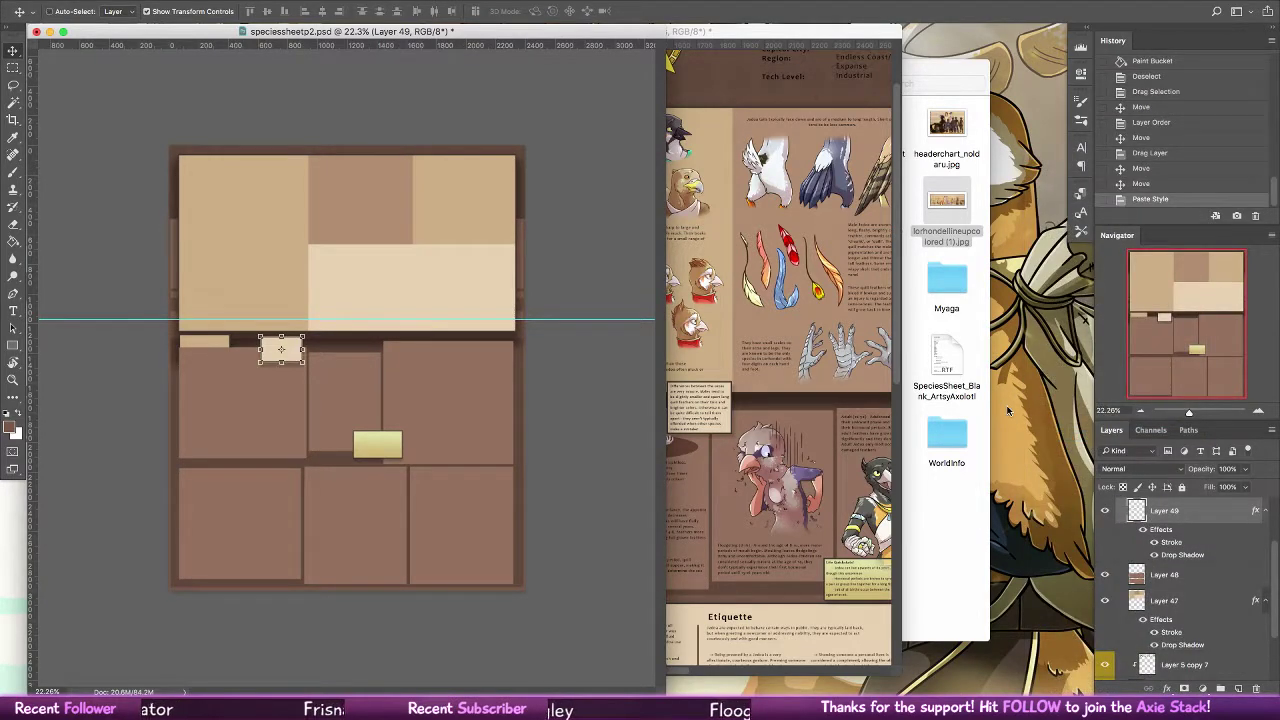
# Inspect the Lifecycle egg drawings on the Jedoa sheet up close and open JedoaSheetArt.psd from the Jedoa folder in Finder
pyautogui.press('z')
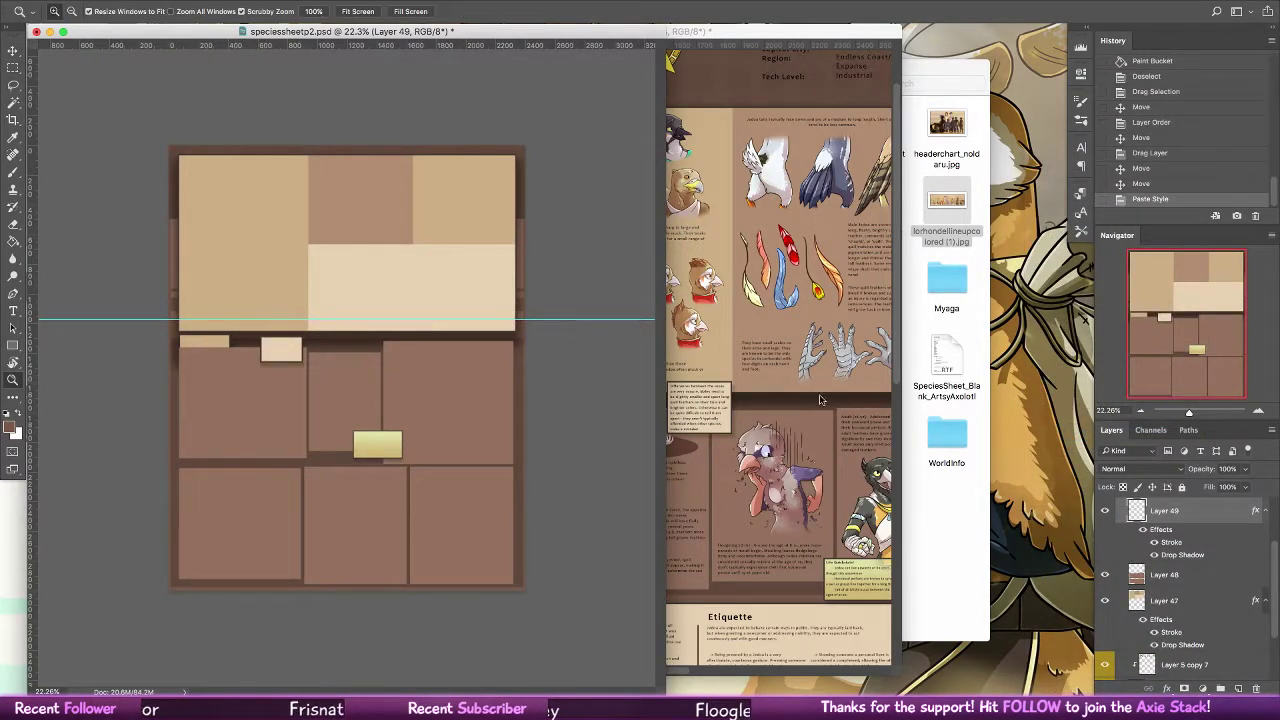
pyautogui.hotkey('ctrl', 'Tab')
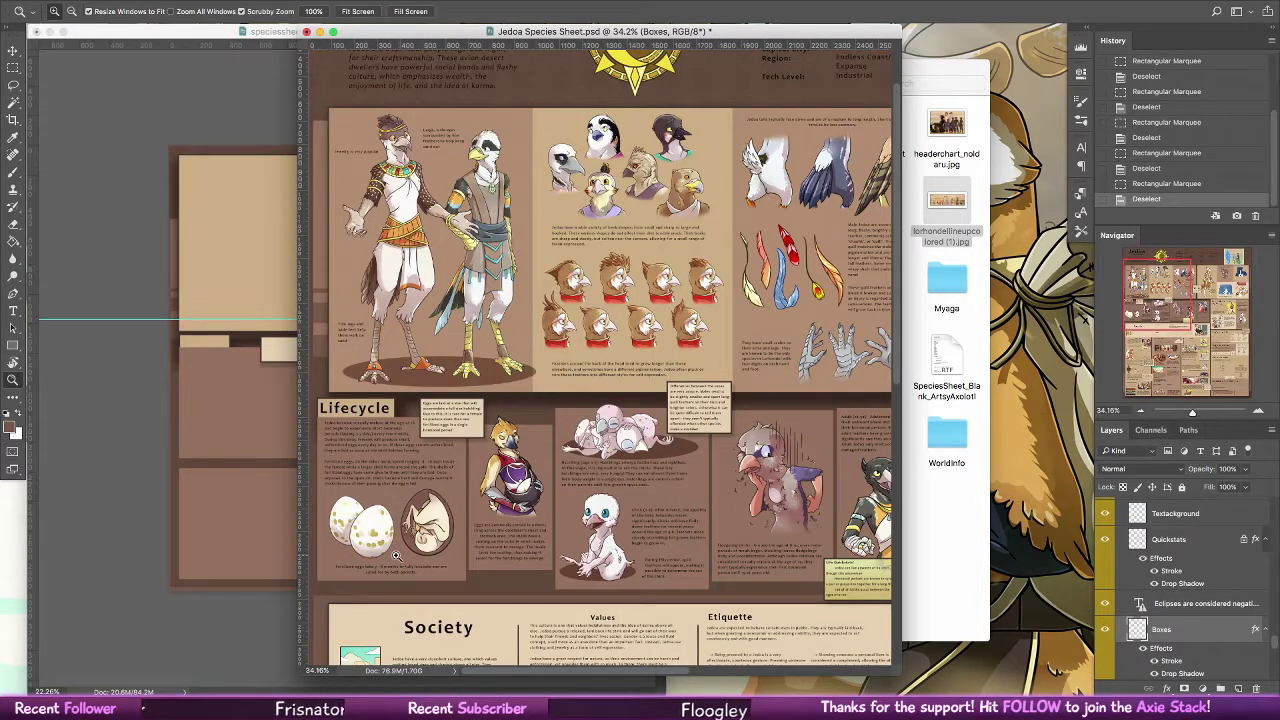
pyautogui.moveTo(396, 556); pyautogui.dragTo(708, 342)
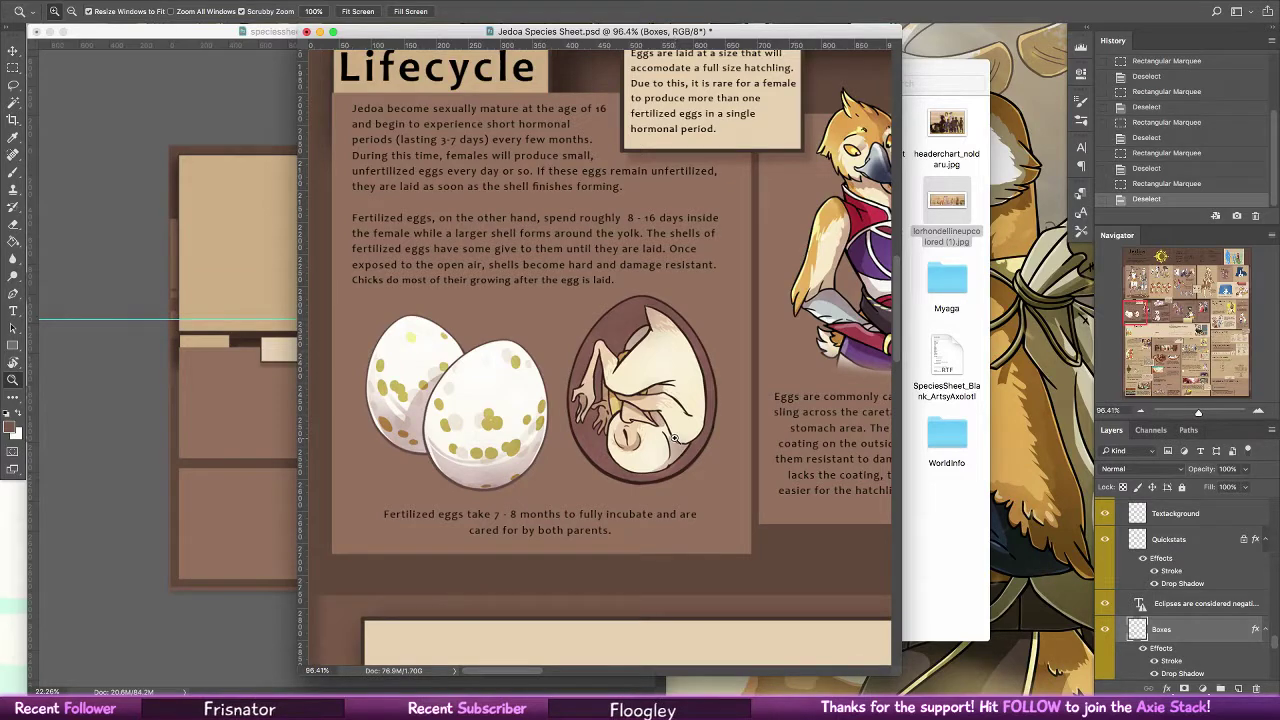
pyautogui.click(983, 463)
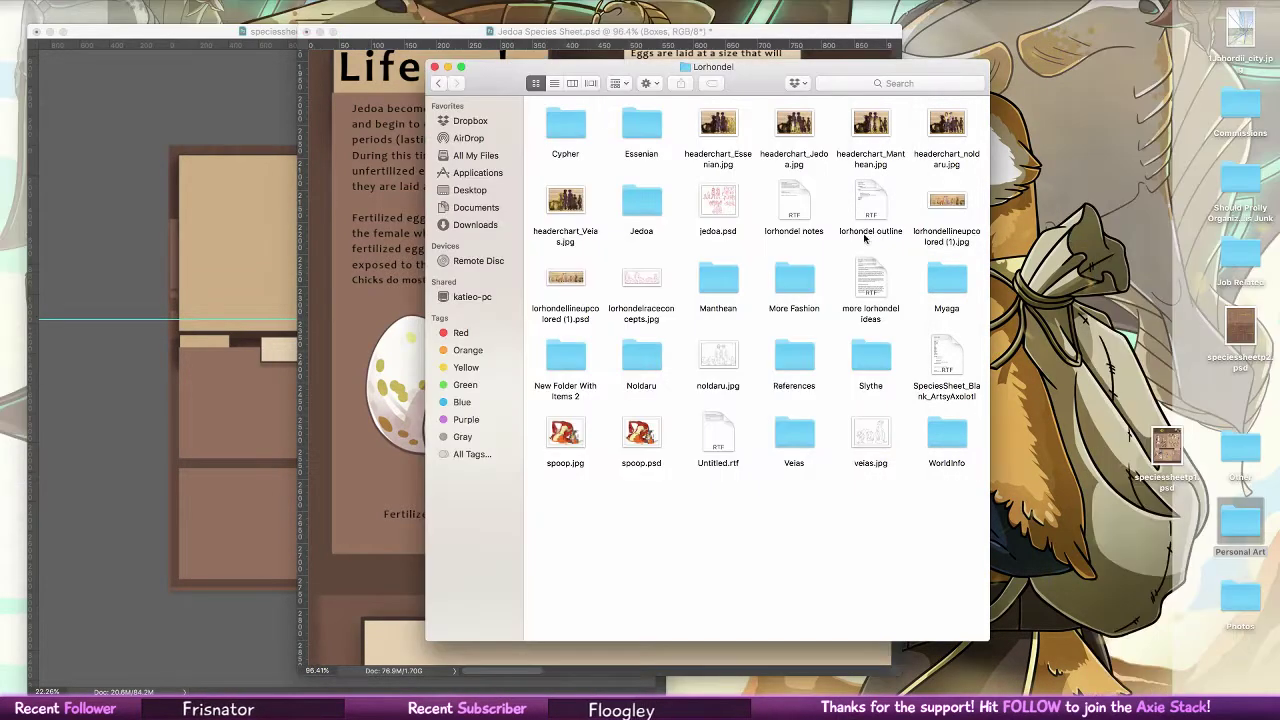
pyautogui.doubleClick(666, 203)
pyautogui.doubleClick(946, 205)
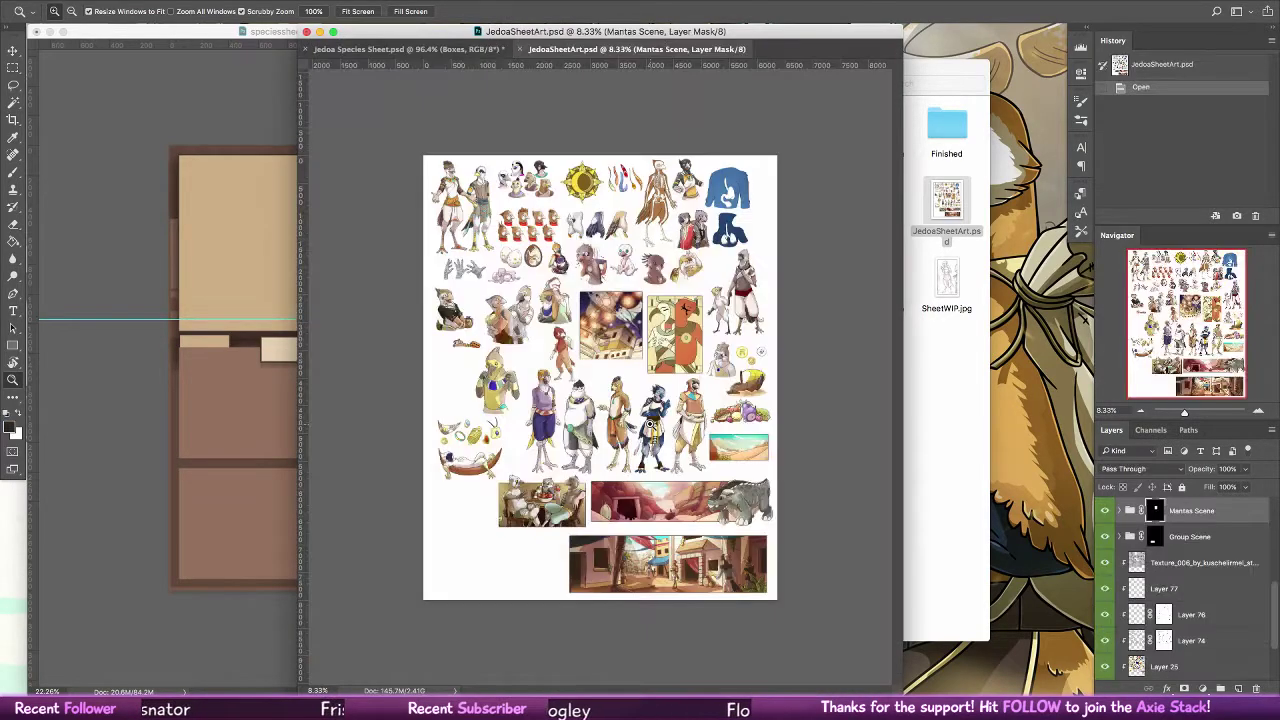
# Hide the Mantas Scene and Group Scene groups in JedoaSheetArt.psd and widen its window to show both egg drawings
pyautogui.moveTo(507, 243); pyautogui.dragTo(650, 266)
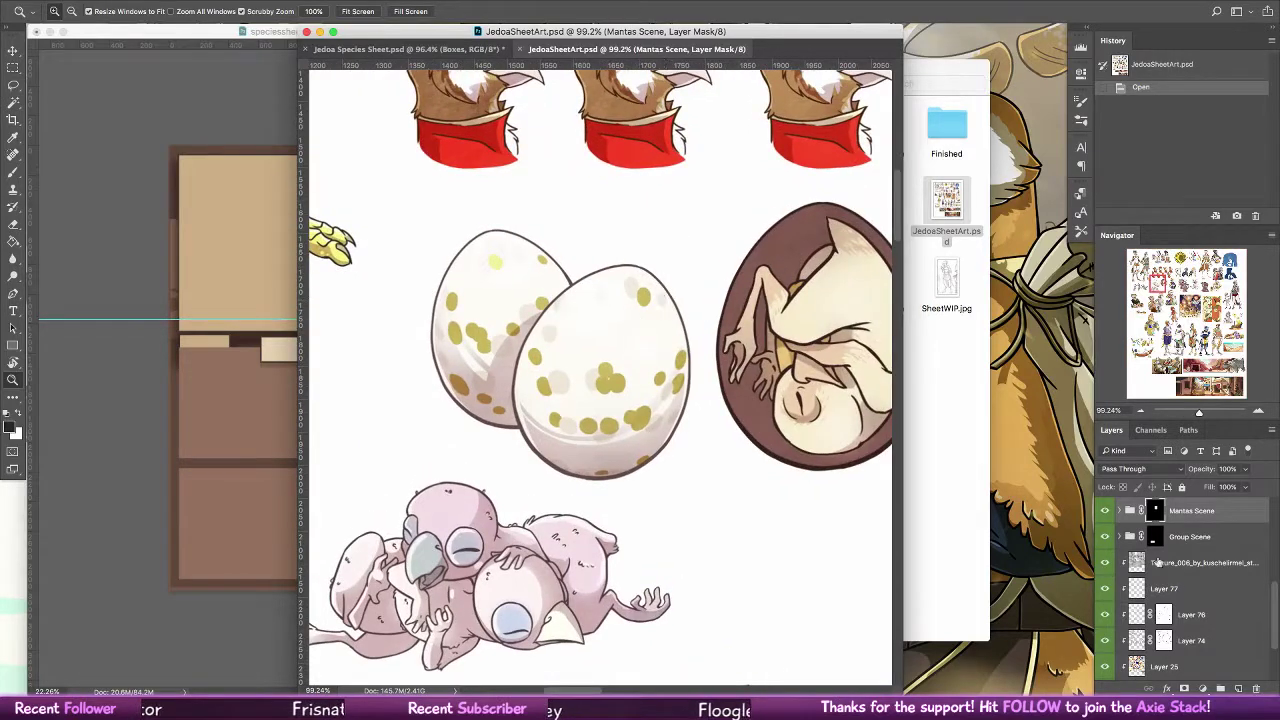
pyautogui.click(1104, 511)
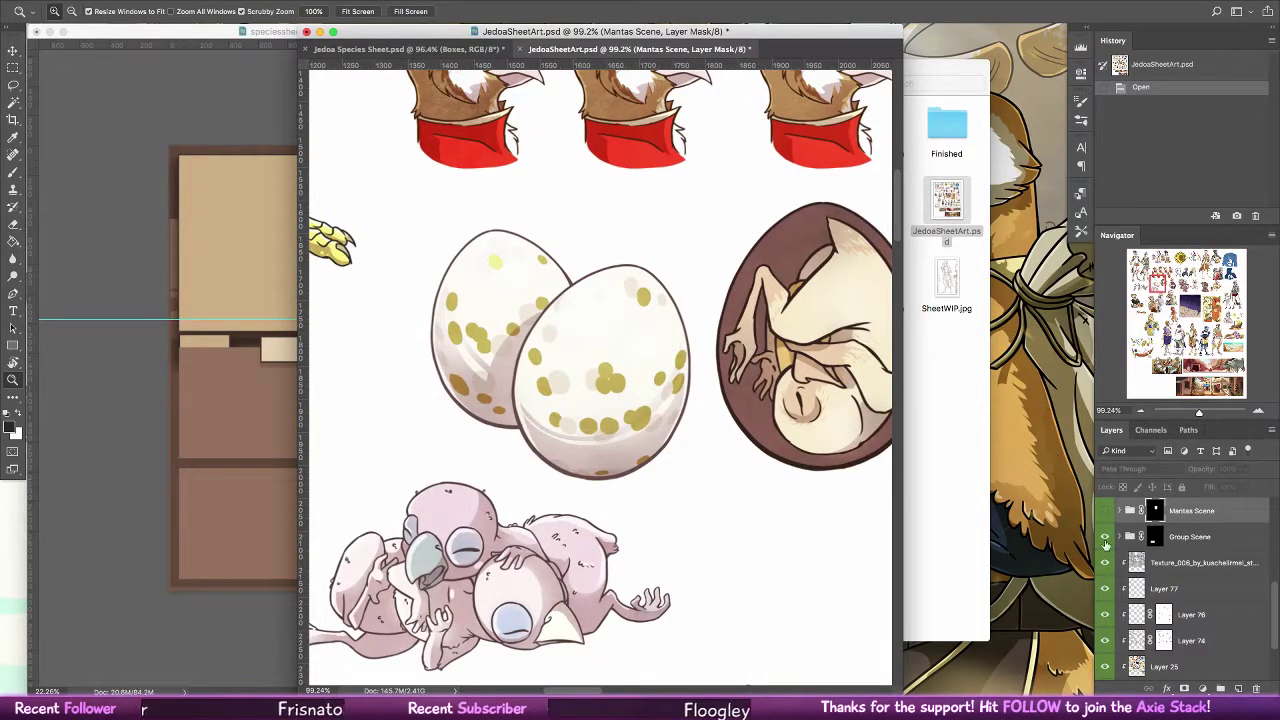
pyautogui.click(1104, 537)
pyautogui.moveTo(902, 694); pyautogui.dragTo(1030, 691)
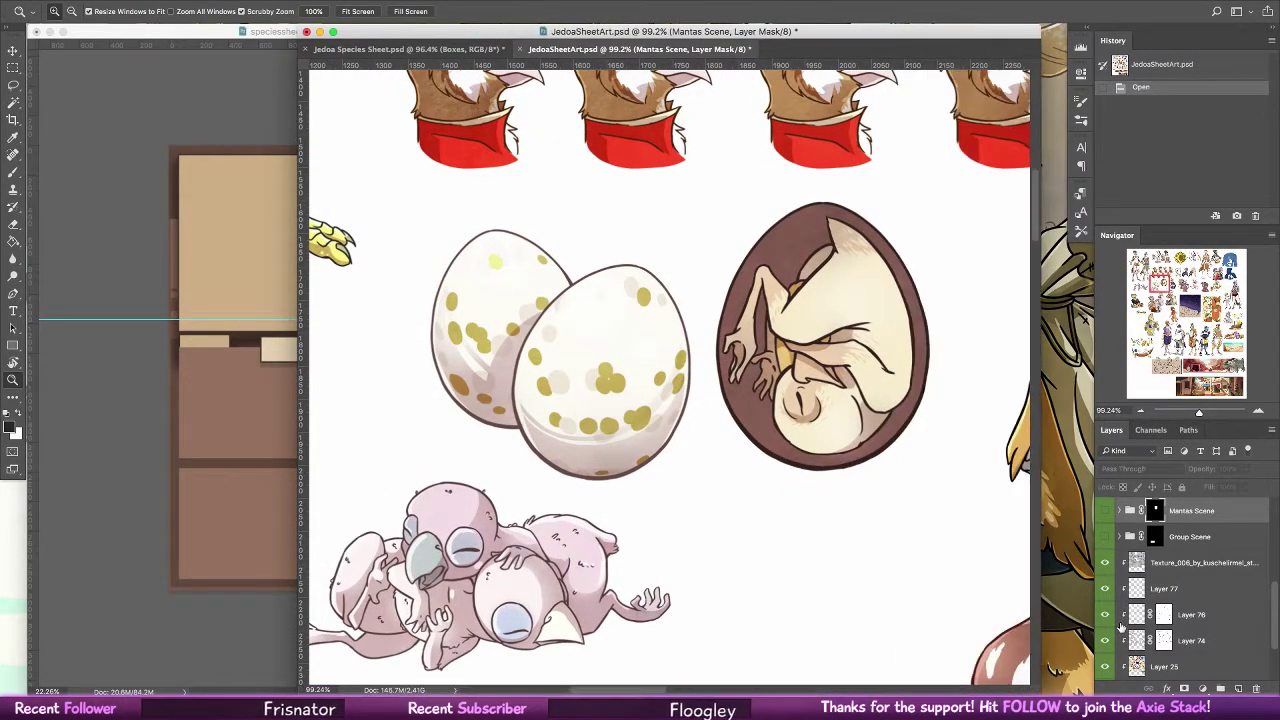
# Hide the texture layer and Layers 77, 76 and 74, and select Layer 25
pyautogui.click(1105, 563)
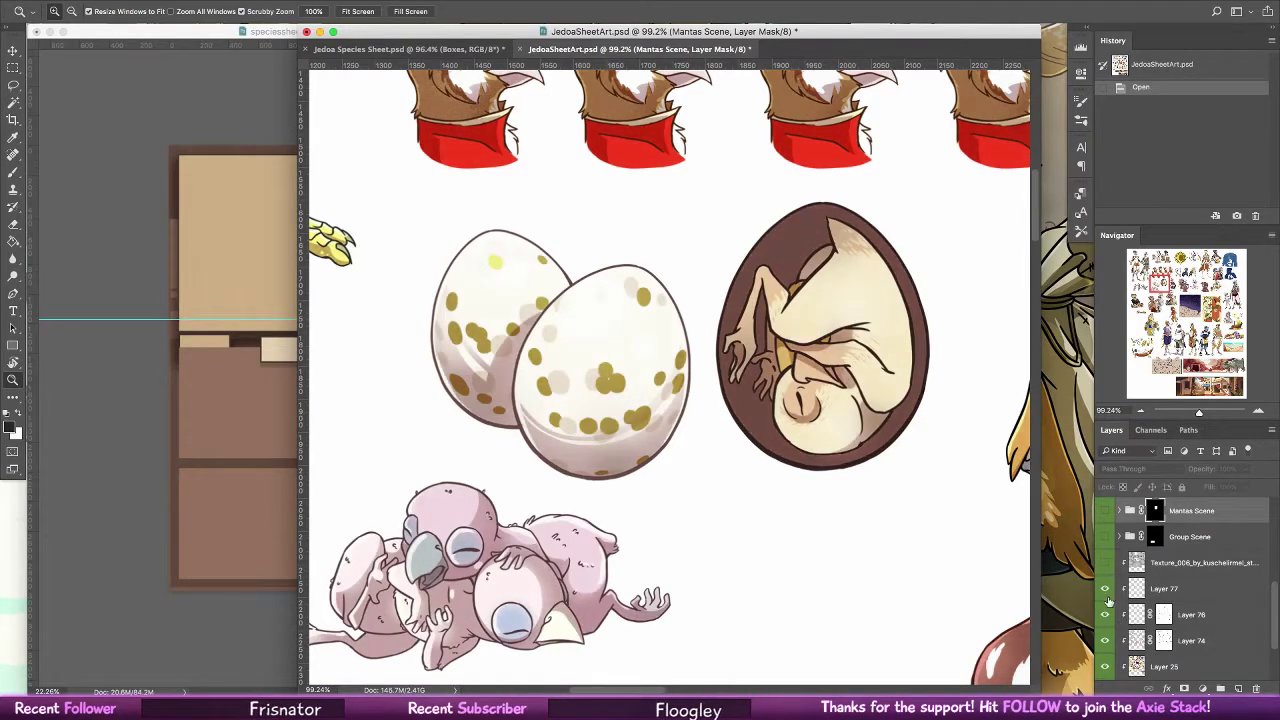
pyautogui.click(1105, 590)
pyautogui.moveTo(1105, 614); pyautogui.dragTo(1105, 641)
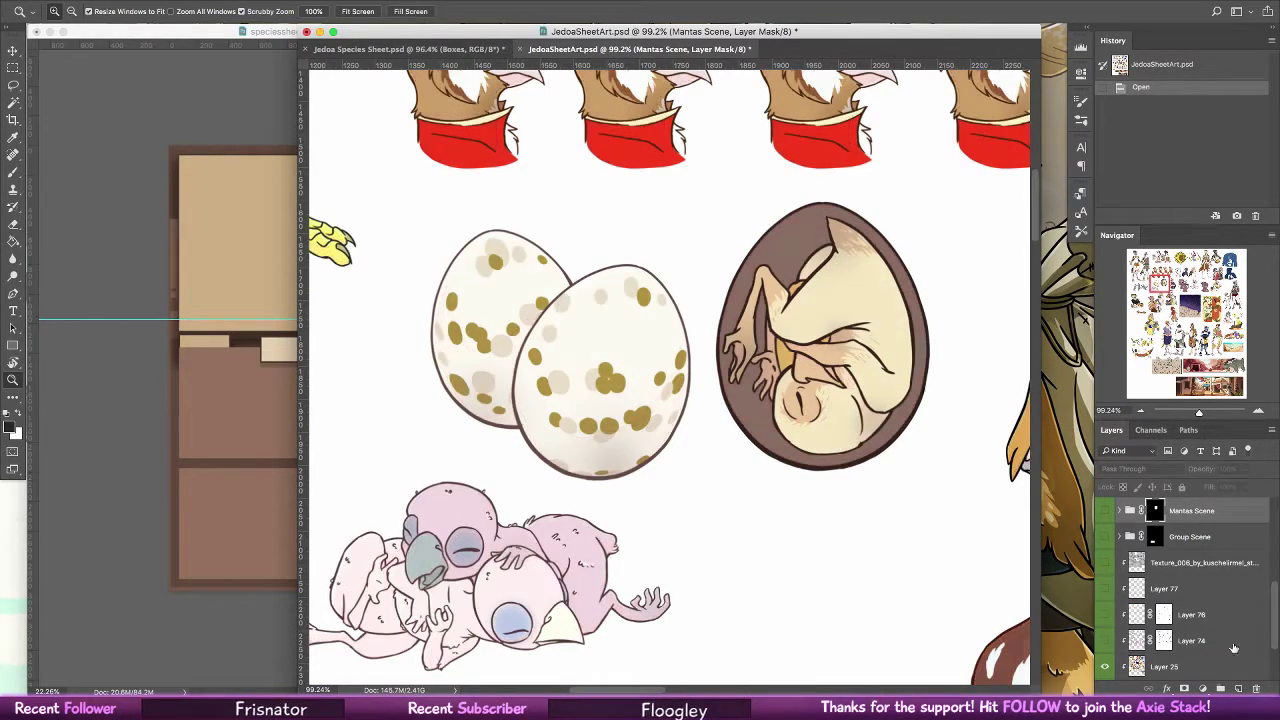
pyautogui.moveTo(1274, 628); pyautogui.dragTo(1271, 649)
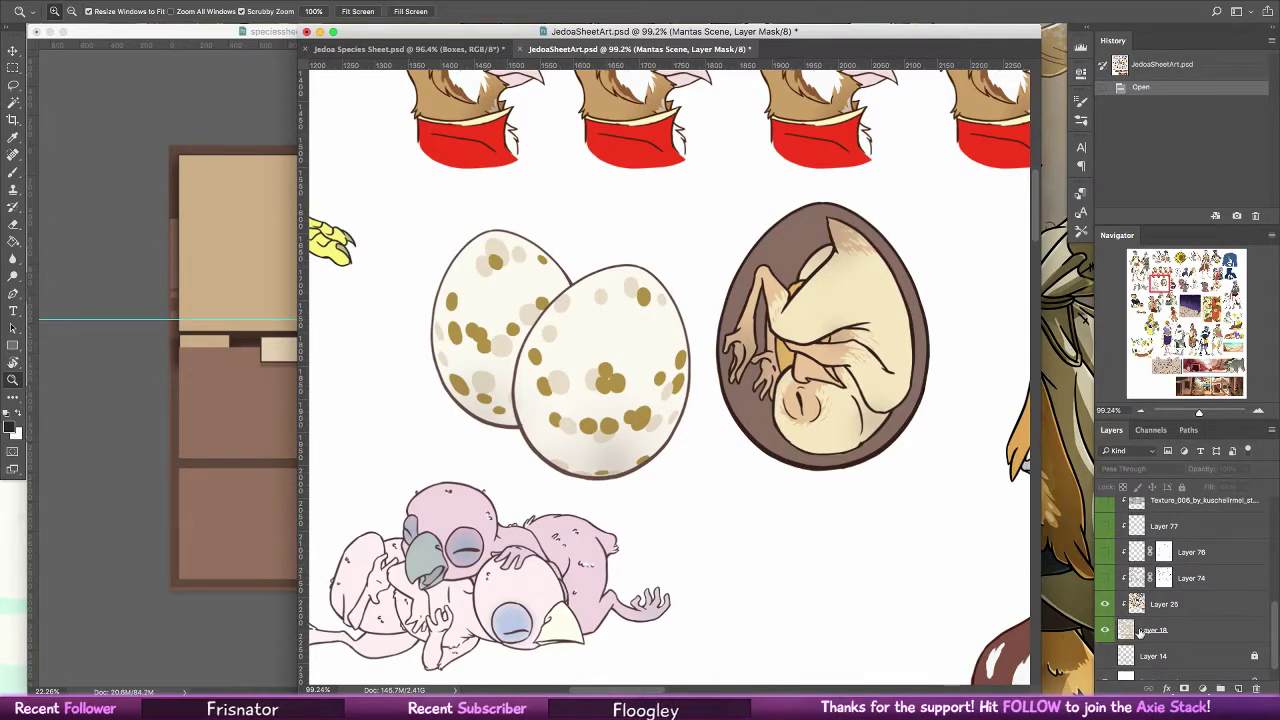
pyautogui.click(1171, 608)
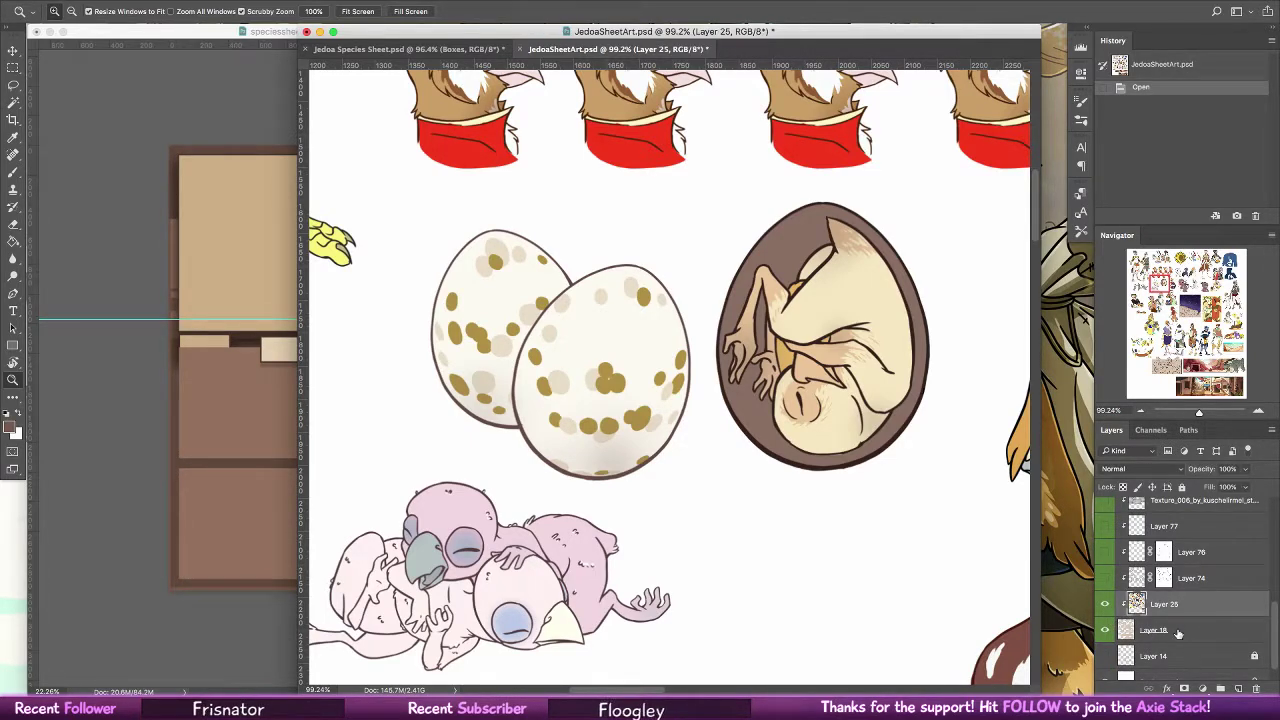
# Select Layer 24, the line art layer, and lasso around the spotted eggs and the embryo egg
pyautogui.moveTo(1275, 626); pyautogui.dragTo(1264, 594)
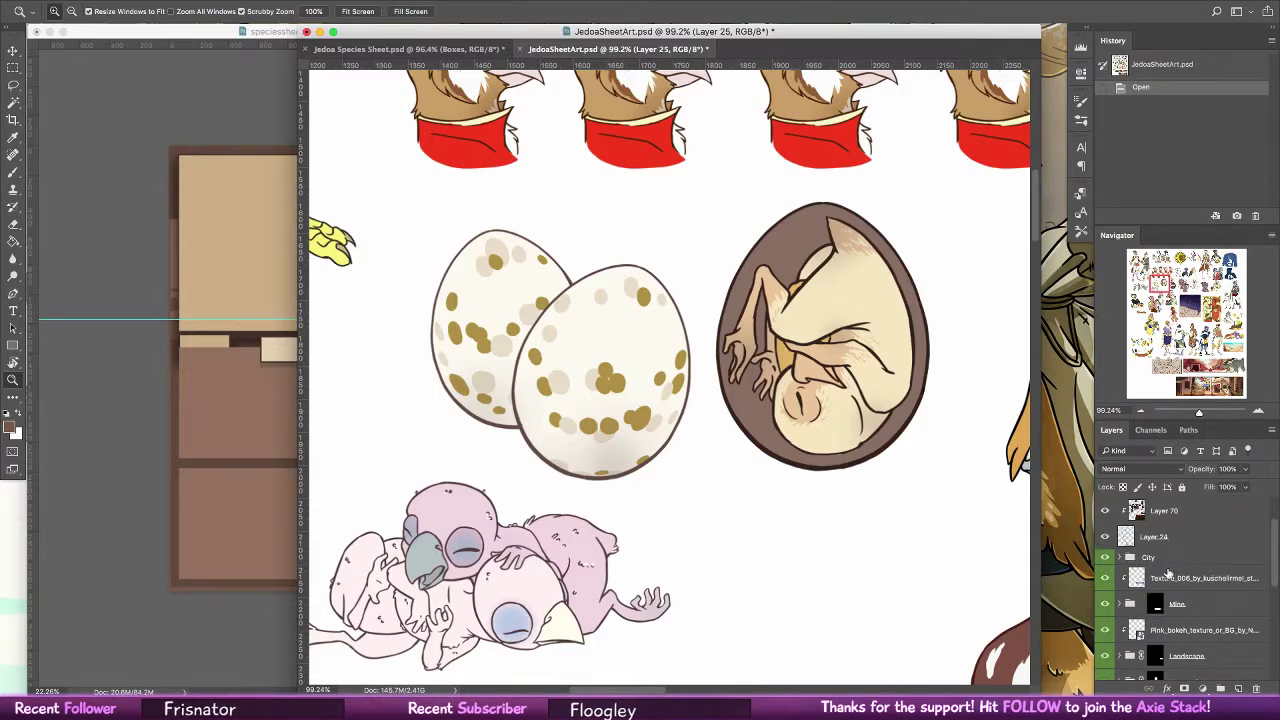
pyautogui.click(1106, 537)
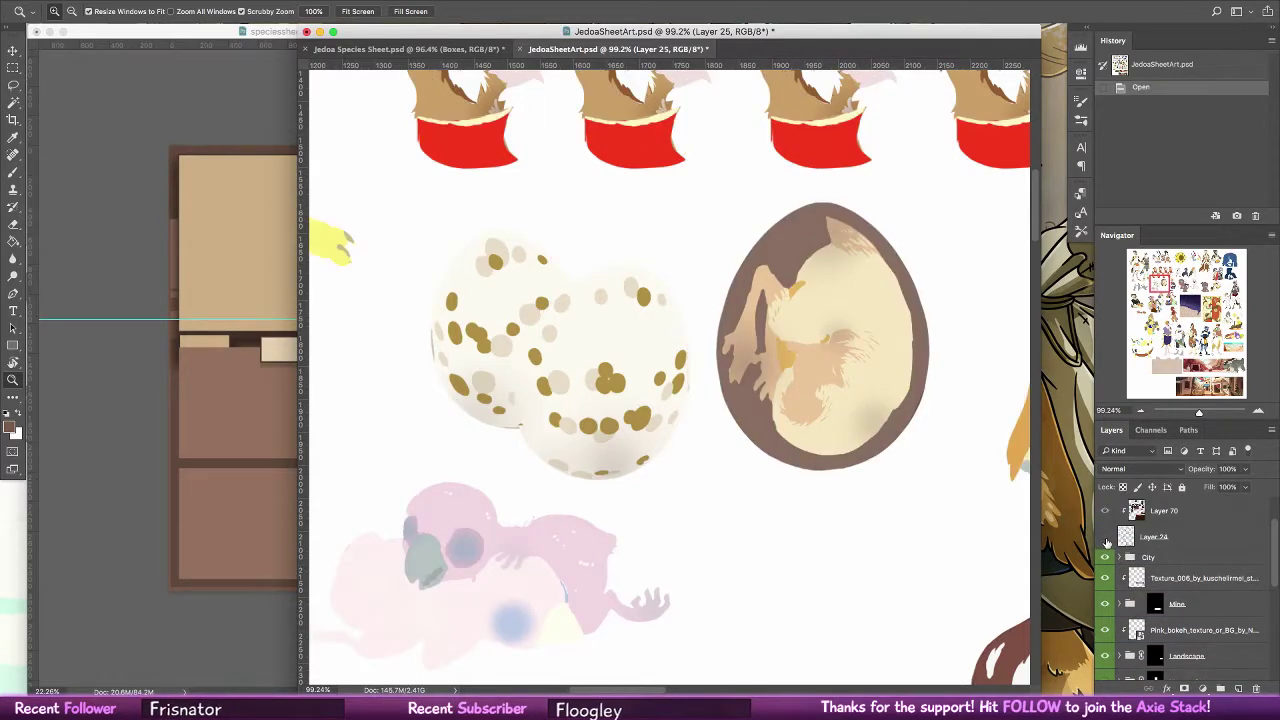
pyautogui.click(1106, 537)
pyautogui.click(1155, 537)
pyautogui.press('l')
pyautogui.moveTo(938, 240); pyautogui.dragTo(467, 217)
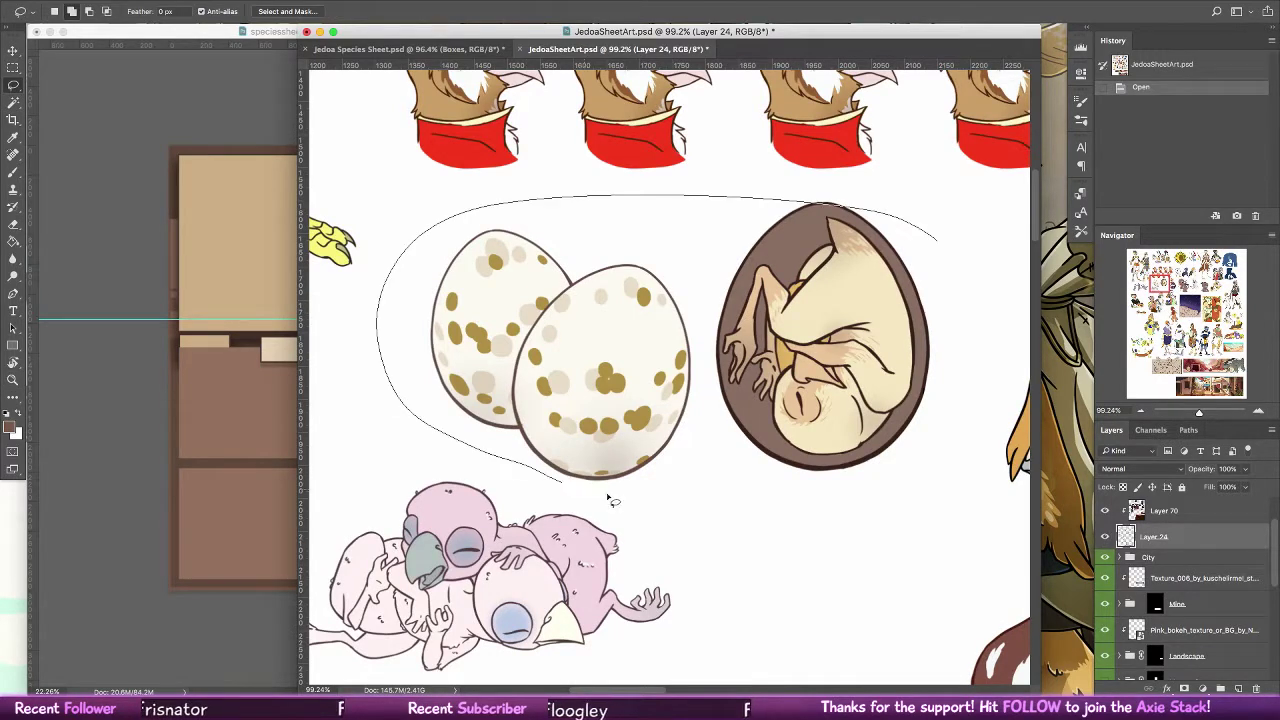
pyautogui.moveTo(677, 512); pyautogui.dragTo(940, 232)
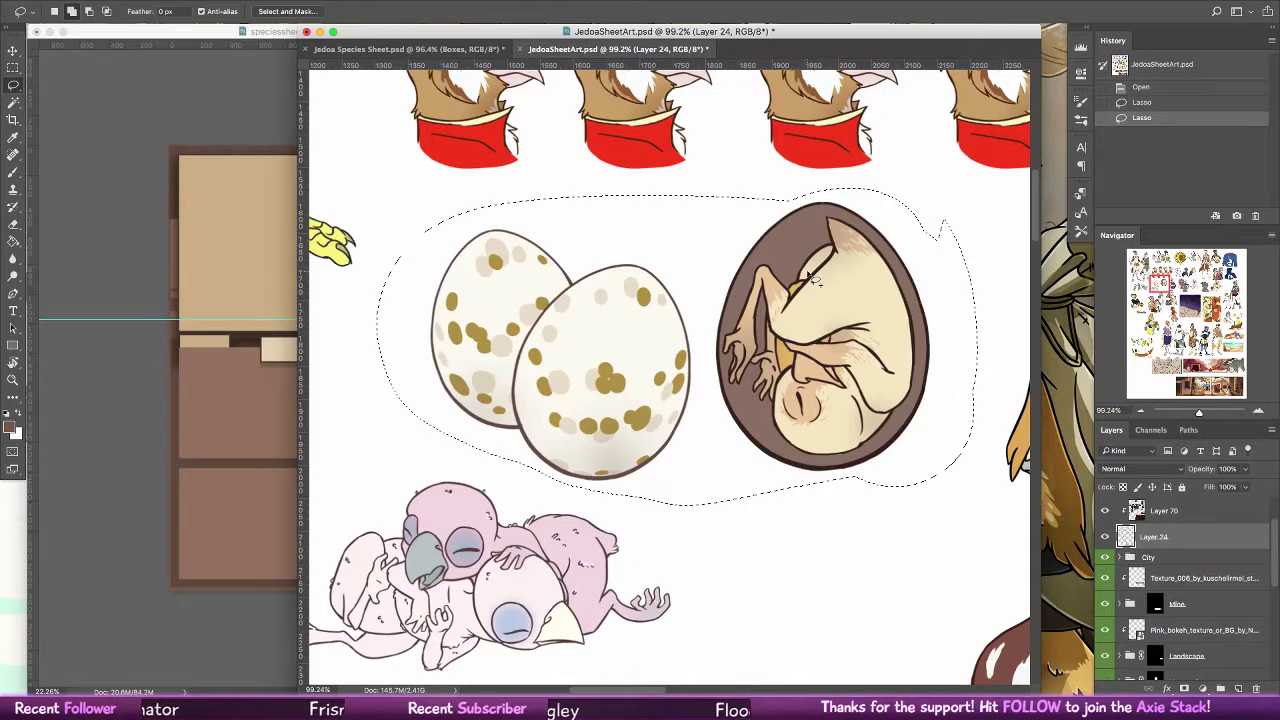
# Copy the egg line art into speciessheetp2.psd and place it in the large brown box below the small title box
pyautogui.press('super+c')
pyautogui.click(240, 320)
pyautogui.press('super+v')
pyautogui.press('v')
pyautogui.moveTo(390, 375); pyautogui.dragTo(380, 412)
pyautogui.click(12, 380)
pyautogui.click(12, 51)
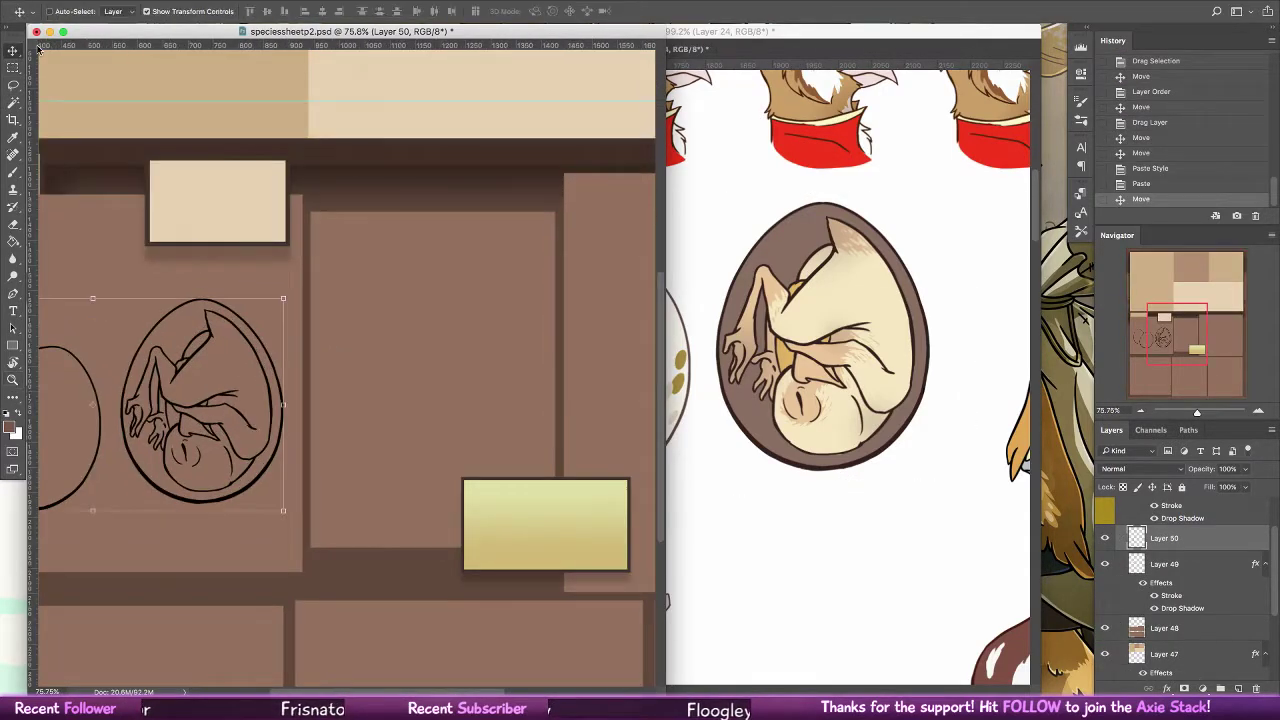
pyautogui.moveTo(280, 405); pyautogui.dragTo(511, 321)
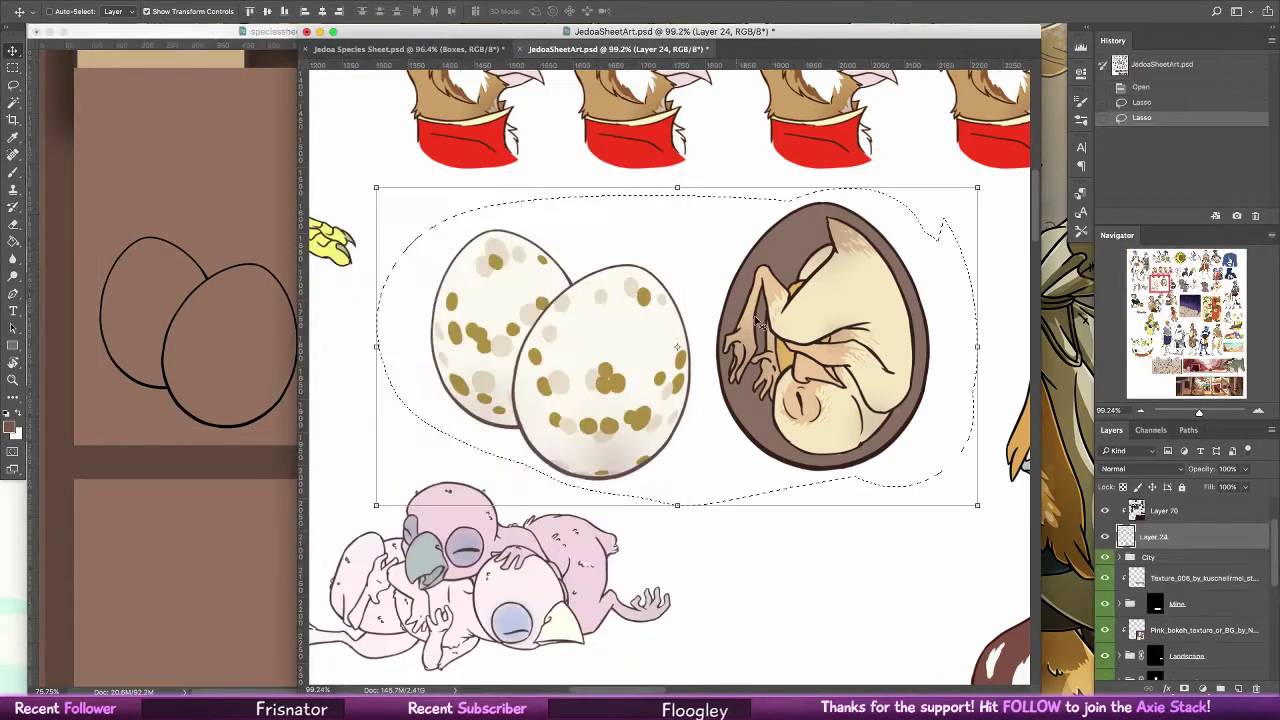
# Copy the egg base shapes from Layer 18 of JedoaSheetArt.psd into speciessheetp2.psd and align them beneath the line art
pyautogui.click(757, 322)
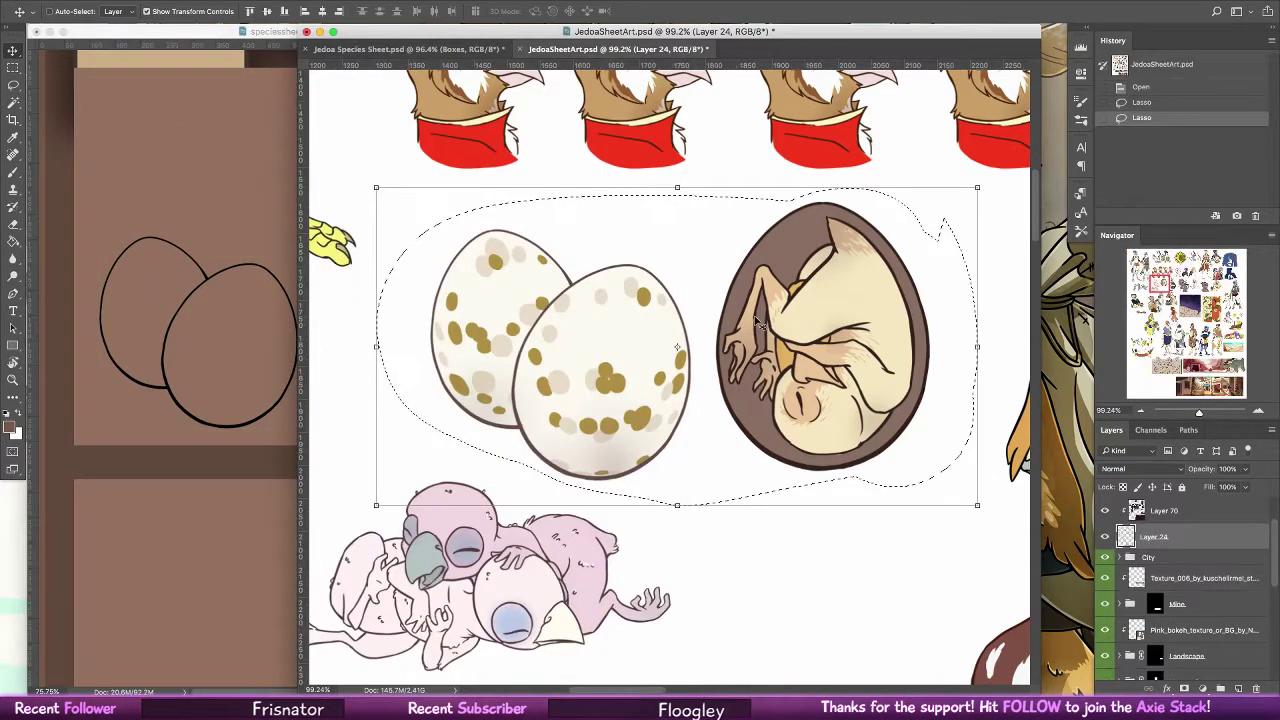
pyautogui.click(1168, 507)
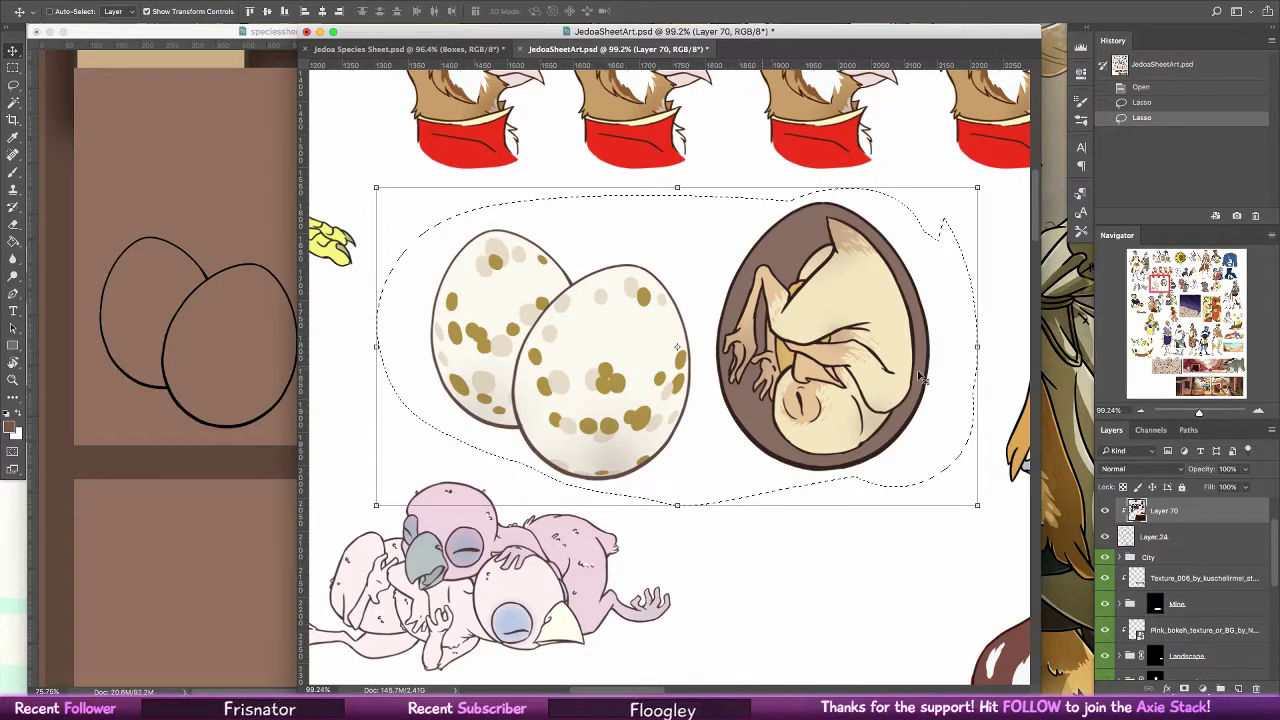
pyautogui.scroll(-5, 1140, 600)
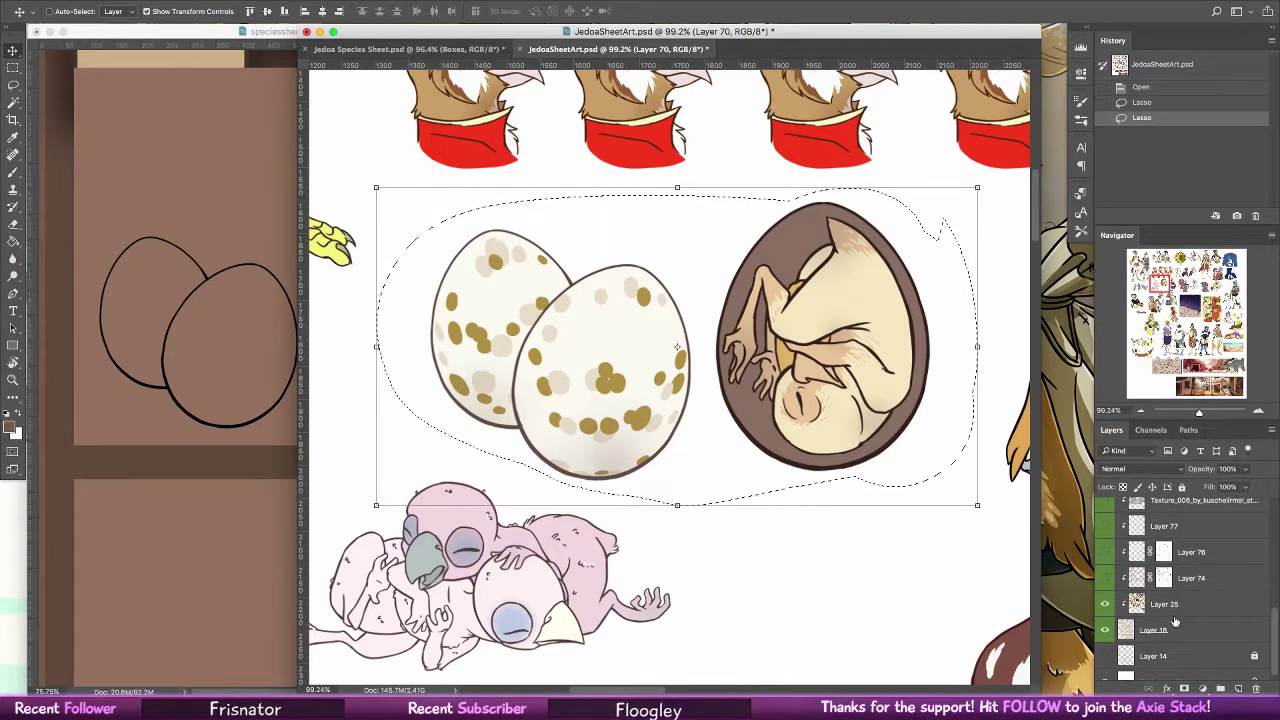
pyautogui.click(1172, 628)
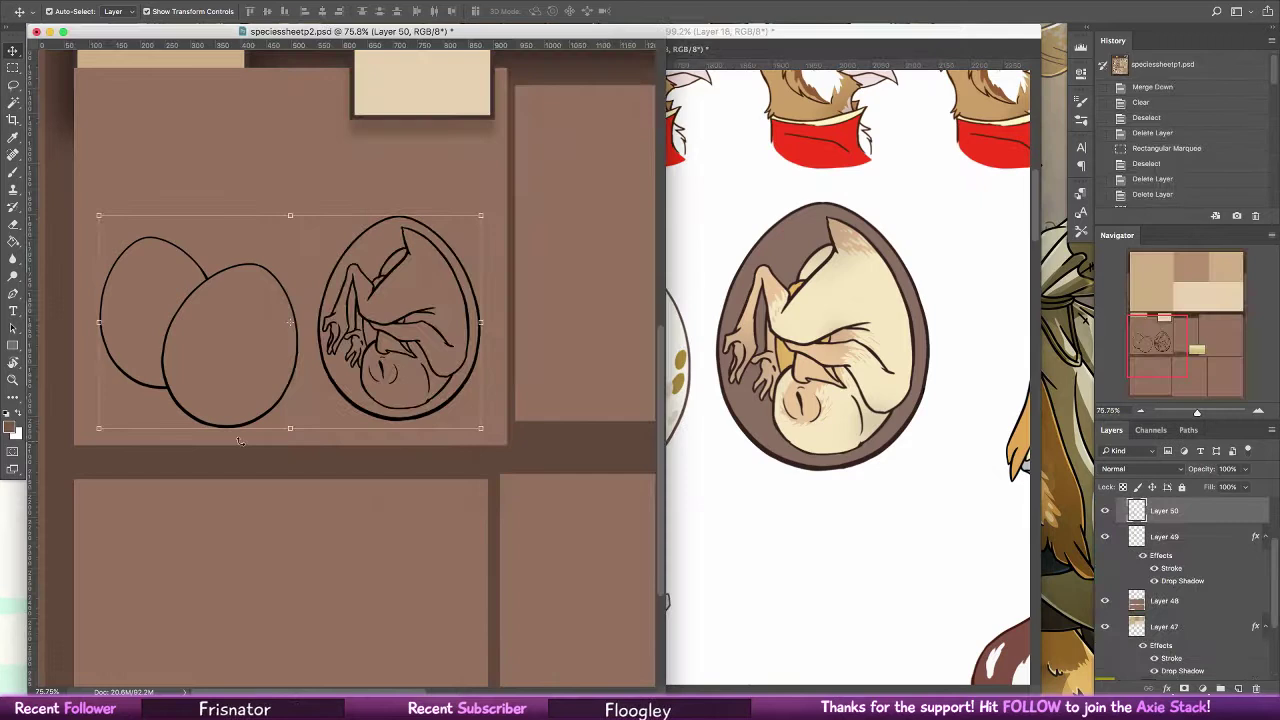
pyautogui.hotkey('ctrl', 'v')
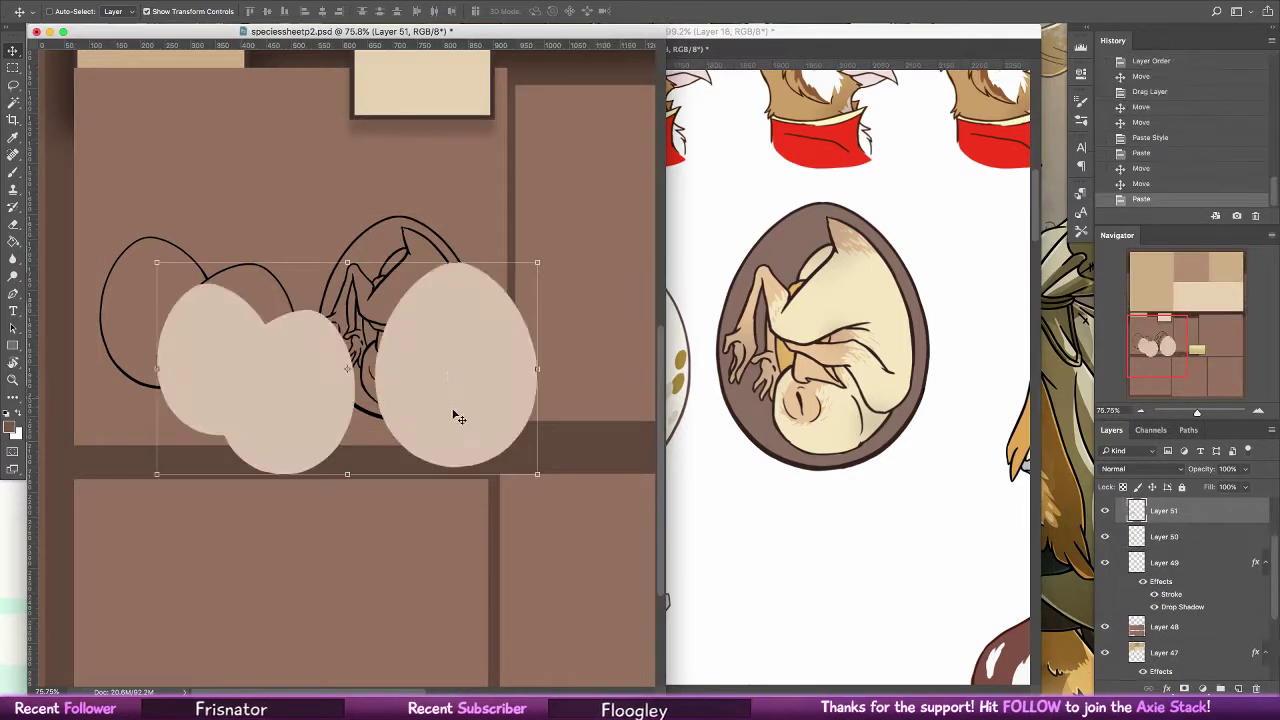
pyautogui.moveTo(451, 420); pyautogui.dragTo(398, 358)
pyautogui.hotkey('ctrl', '[')
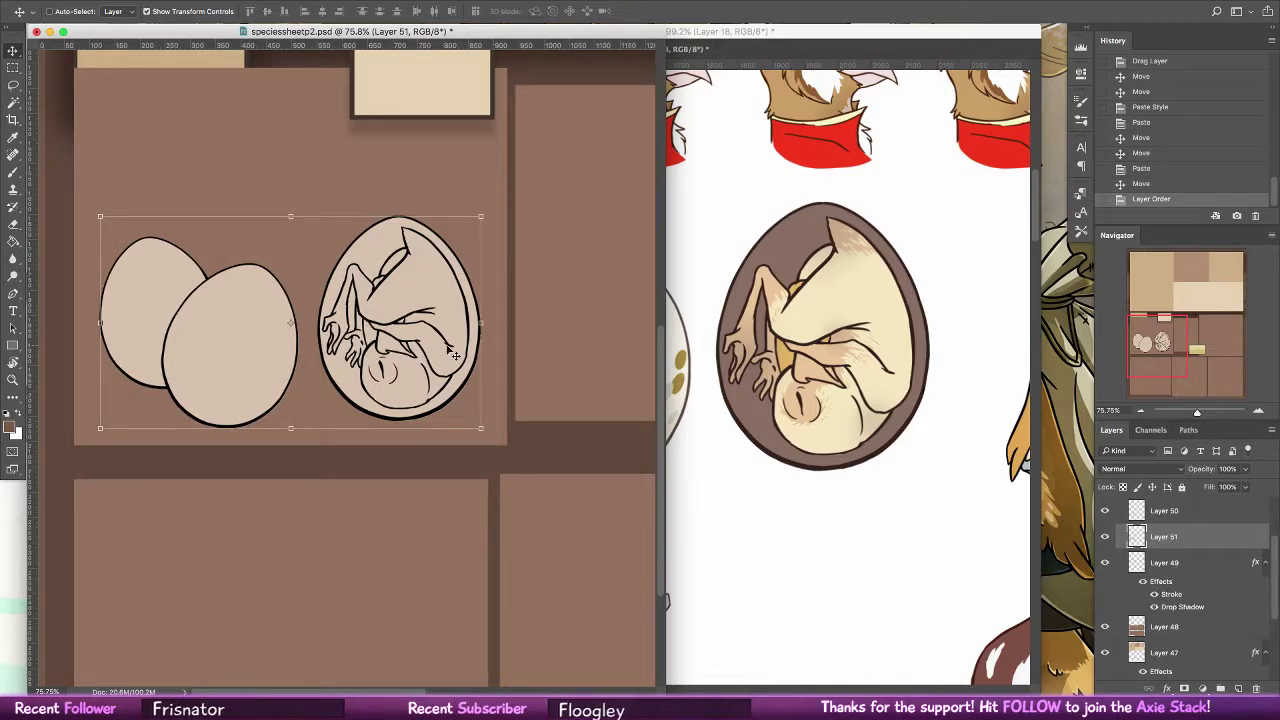
pyautogui.press('Left')
pyautogui.press('Up')
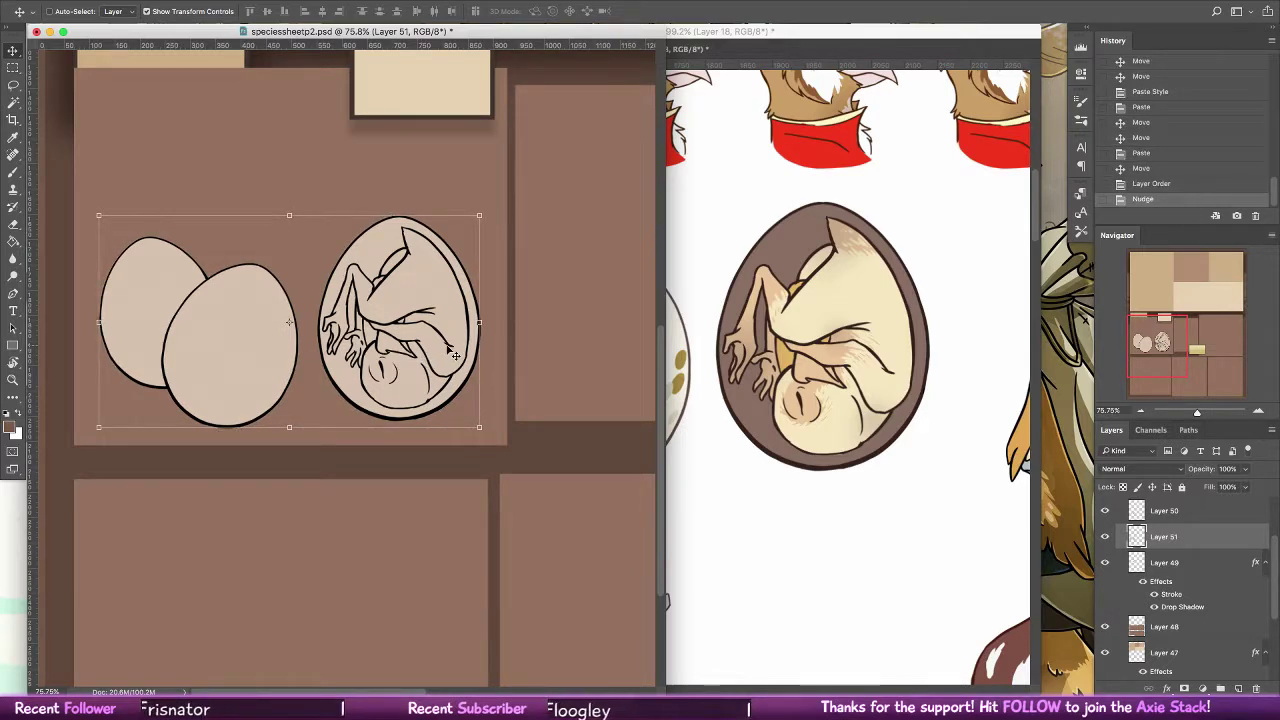
# Copy the egg colouring from Layer 25 of JedoaSheetArt.psd and paste it into speciessheetp2.psd
pyautogui.click(991, 489)
pyautogui.click(1184, 635)
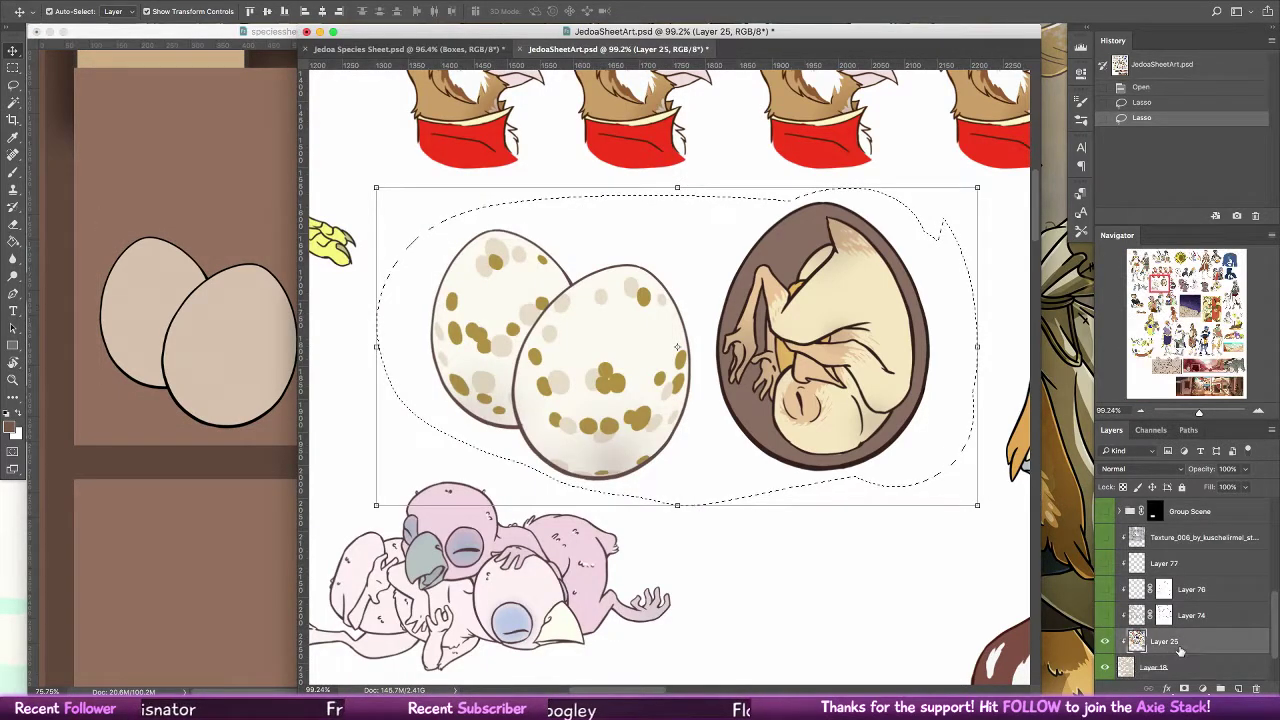
pyautogui.click(256, 502)
pyautogui.press('super+v')
pyautogui.moveTo(1187, 521); pyautogui.dragTo(1189, 544)
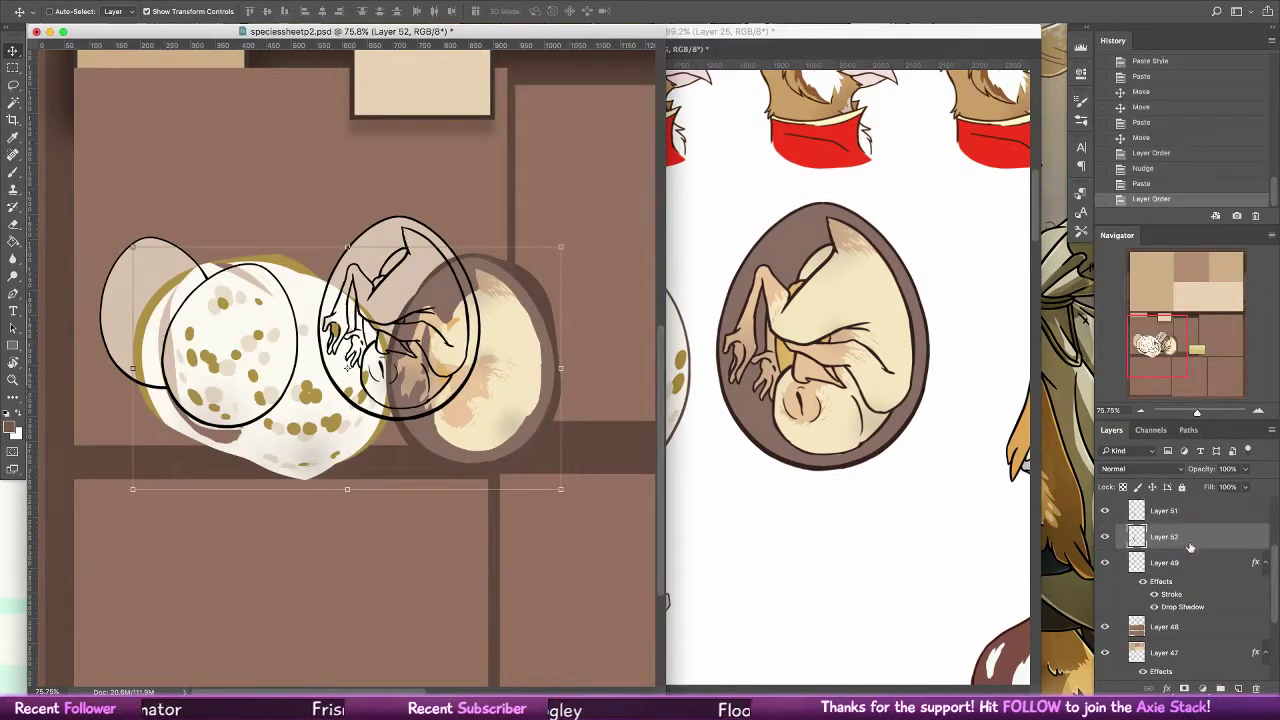
pyautogui.rightClick(1183, 540)
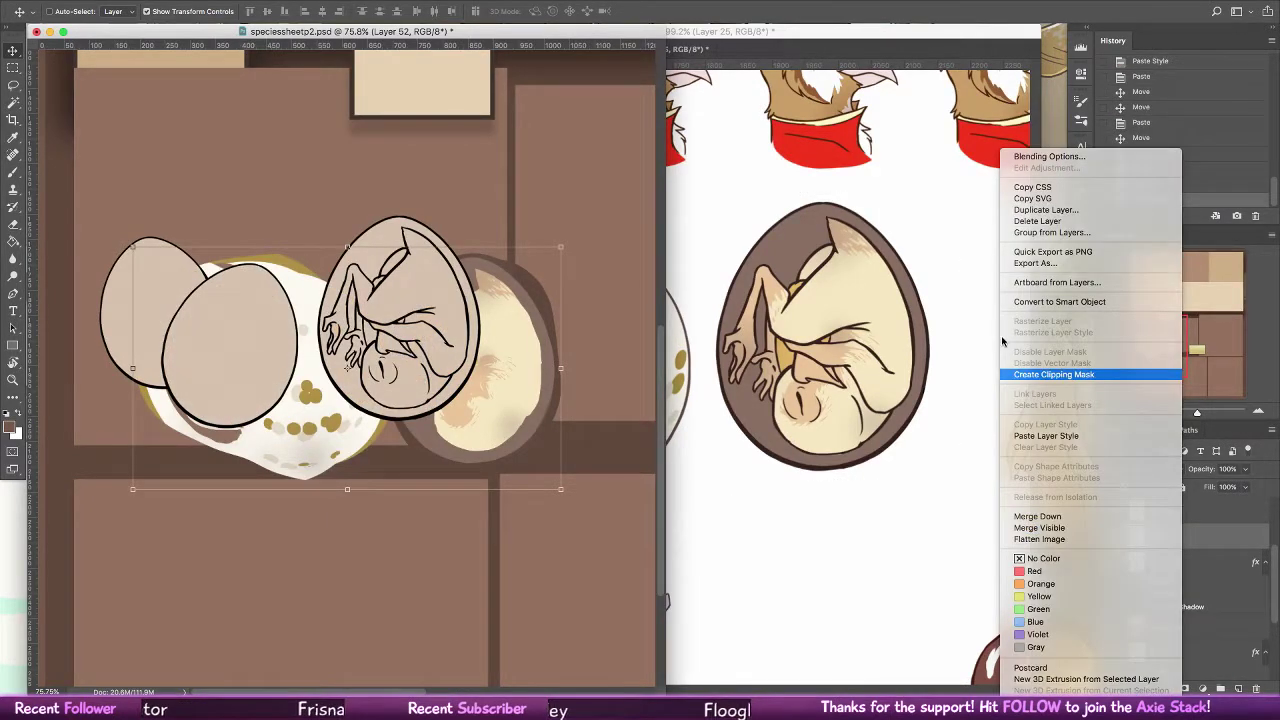
pyautogui.click(1030, 374)
# Move Layer 52 above Layer 51, clip it to that layer, and align the colouring with the egg line art
pyautogui.moveTo(1203, 541); pyautogui.dragTo(1187, 503)
pyautogui.rightClick(1202, 515)
pyautogui.click(1040, 374)
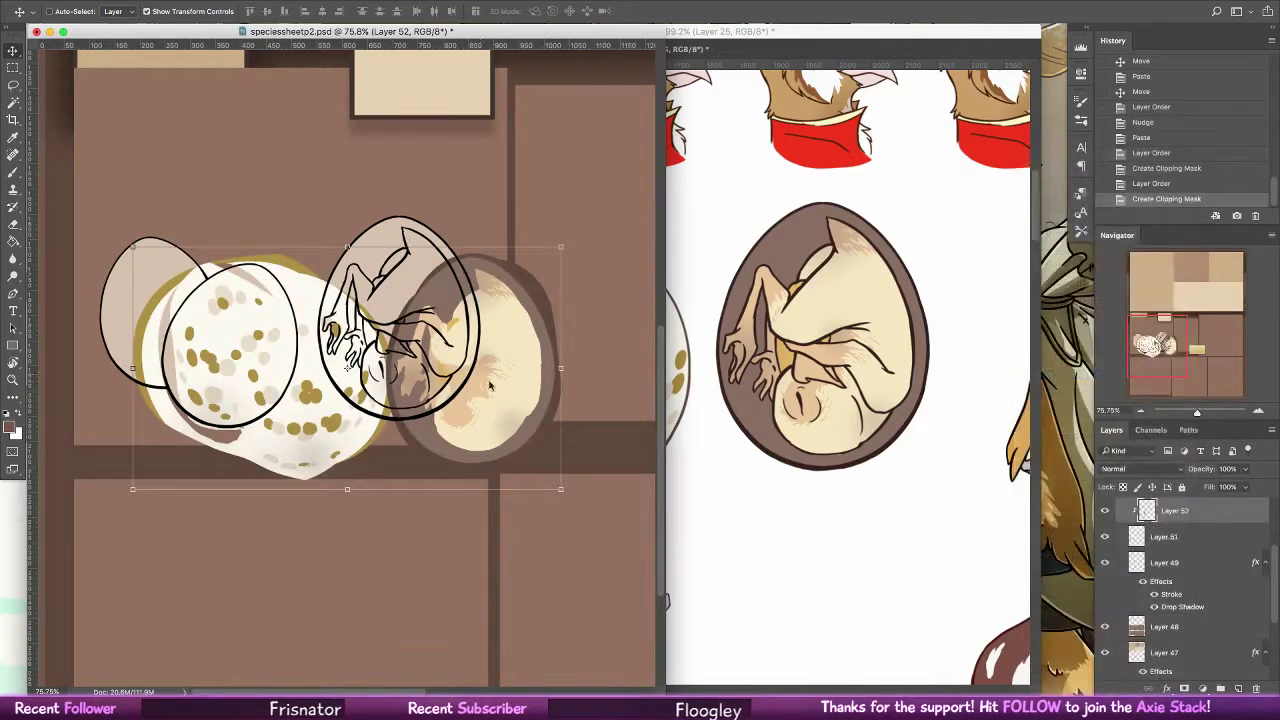
pyautogui.moveTo(426, 382); pyautogui.dragTo(370, 334)
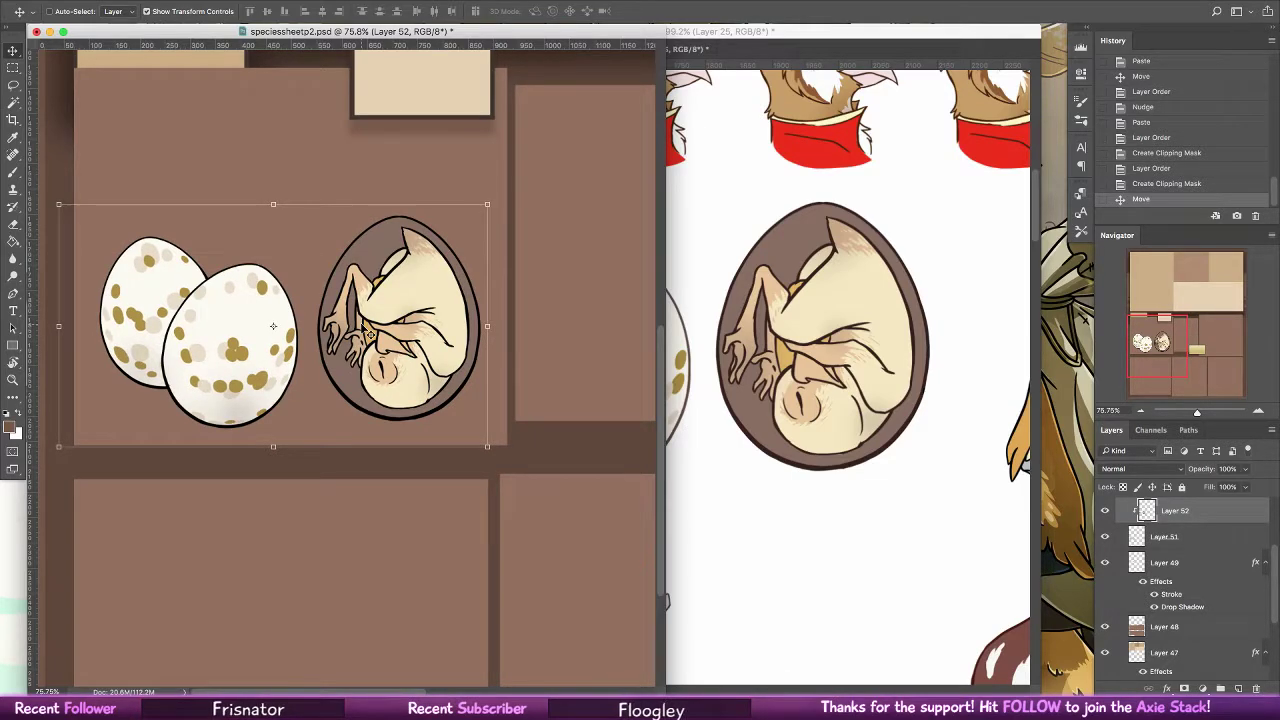
# Deselect the eggs in JedoaSheetArt.psd and zoom out to show the entire art sheet
pyautogui.click(862, 328)
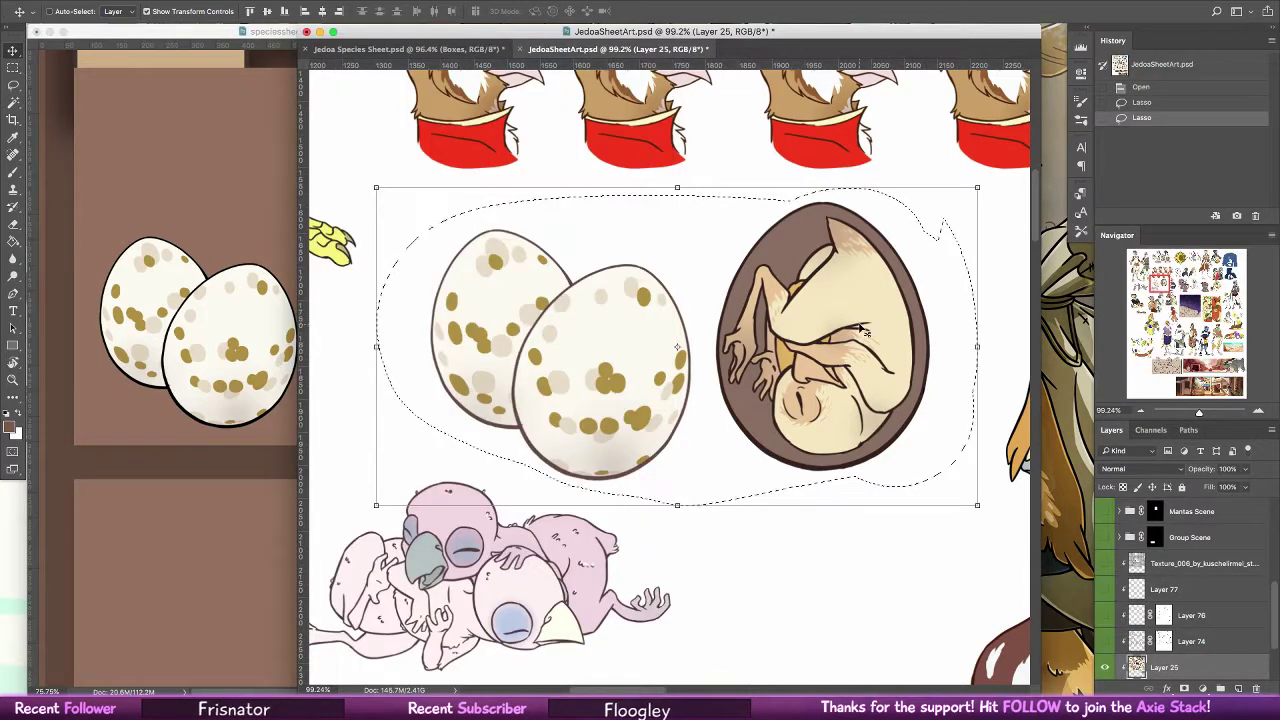
pyautogui.hotkey('ctrl', 'd')
pyautogui.click(211, 497)
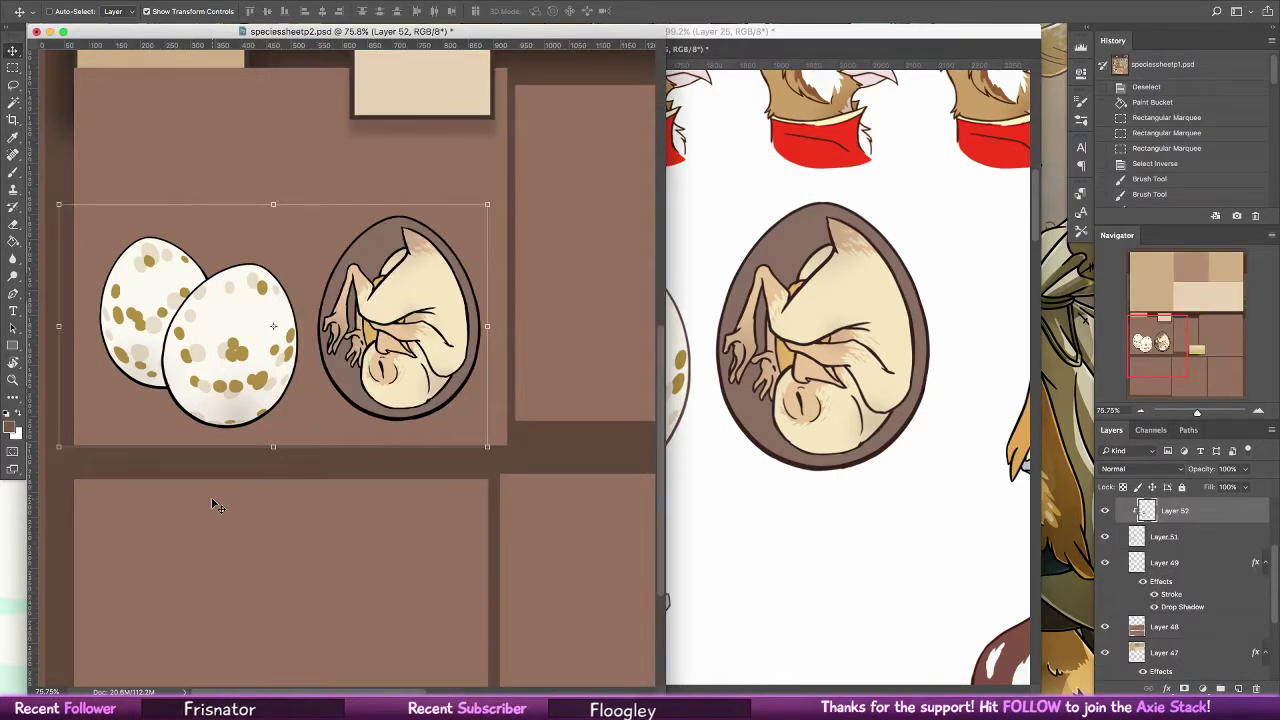
pyautogui.scroll(3, 211, 497)
pyautogui.click(700, 195)
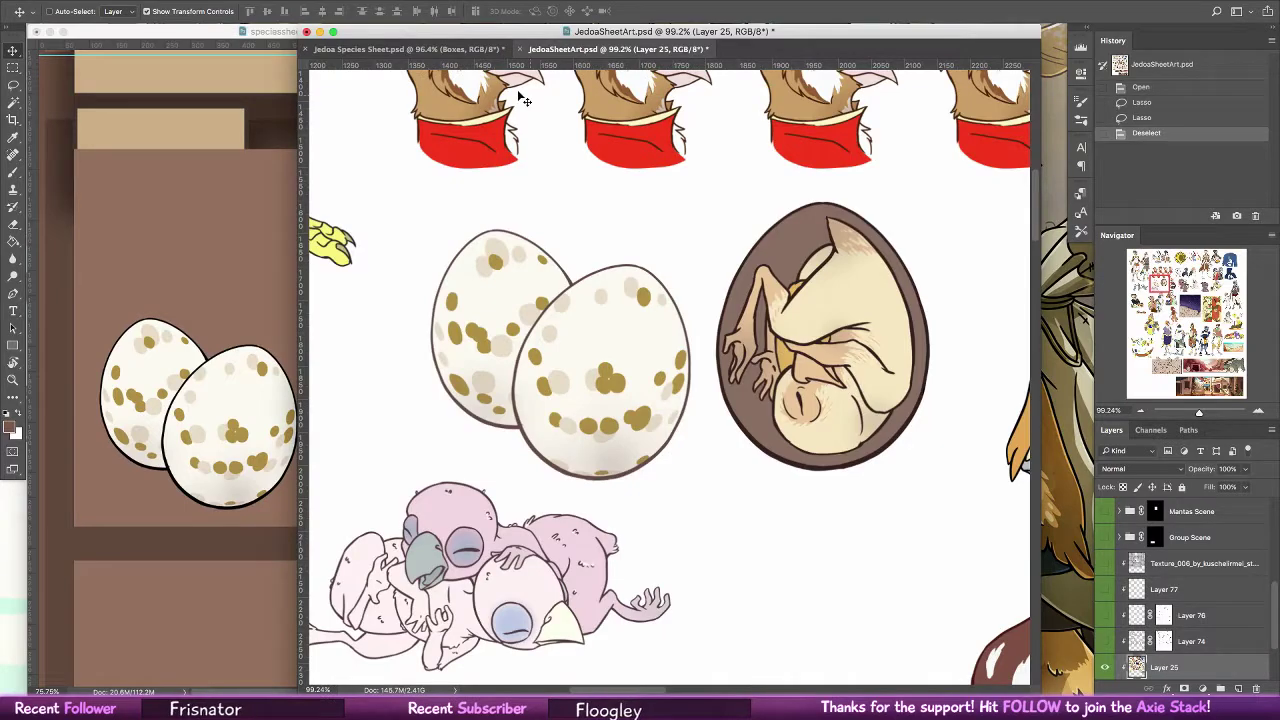
pyautogui.click(468, 50)
pyautogui.click(572, 50)
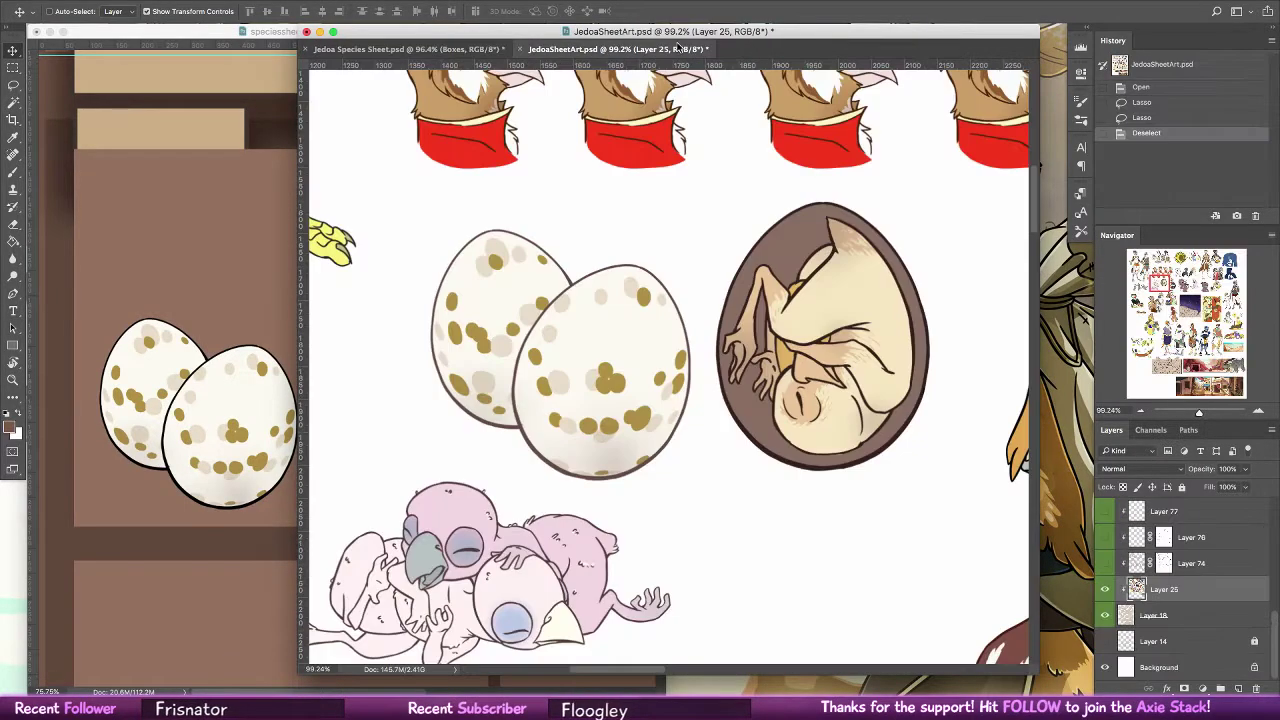
pyautogui.click(13, 378)
pyautogui.moveTo(797, 227); pyautogui.dragTo(600, 227)
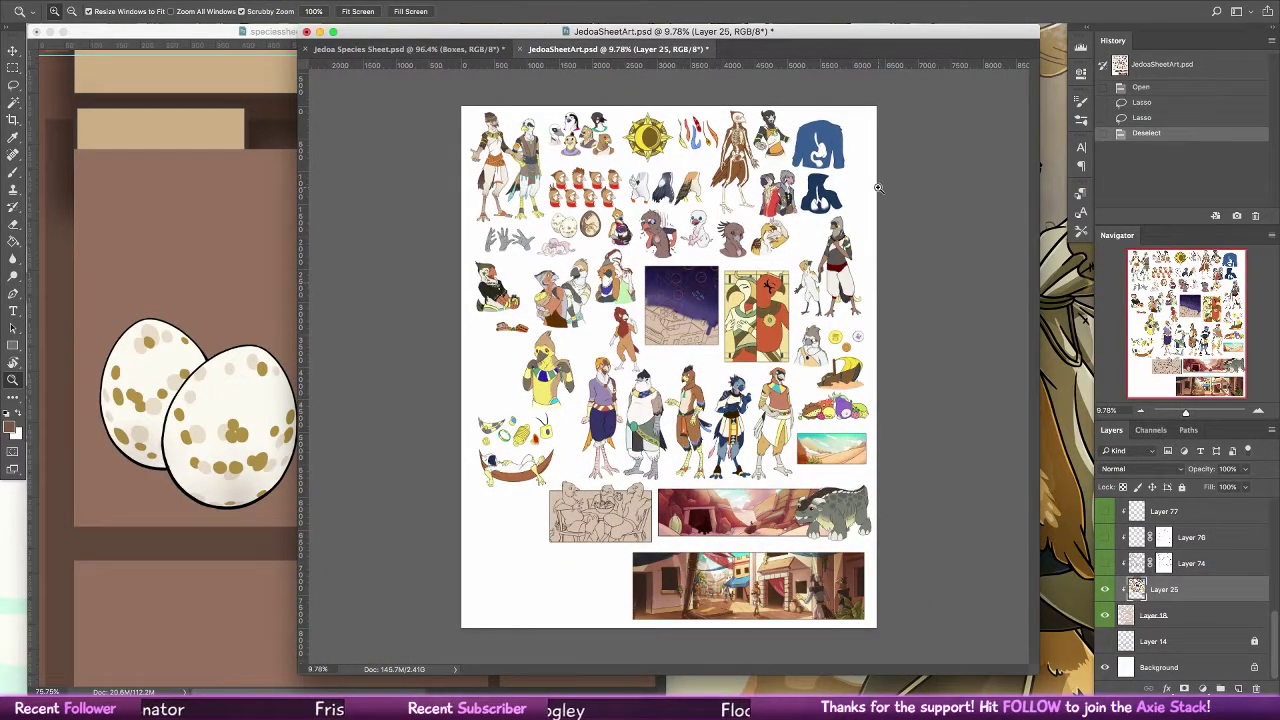
# Copy the full text of the main Lifecycle paragraph from Jedoa Species Sheet.psd
pyautogui.click(487, 48)
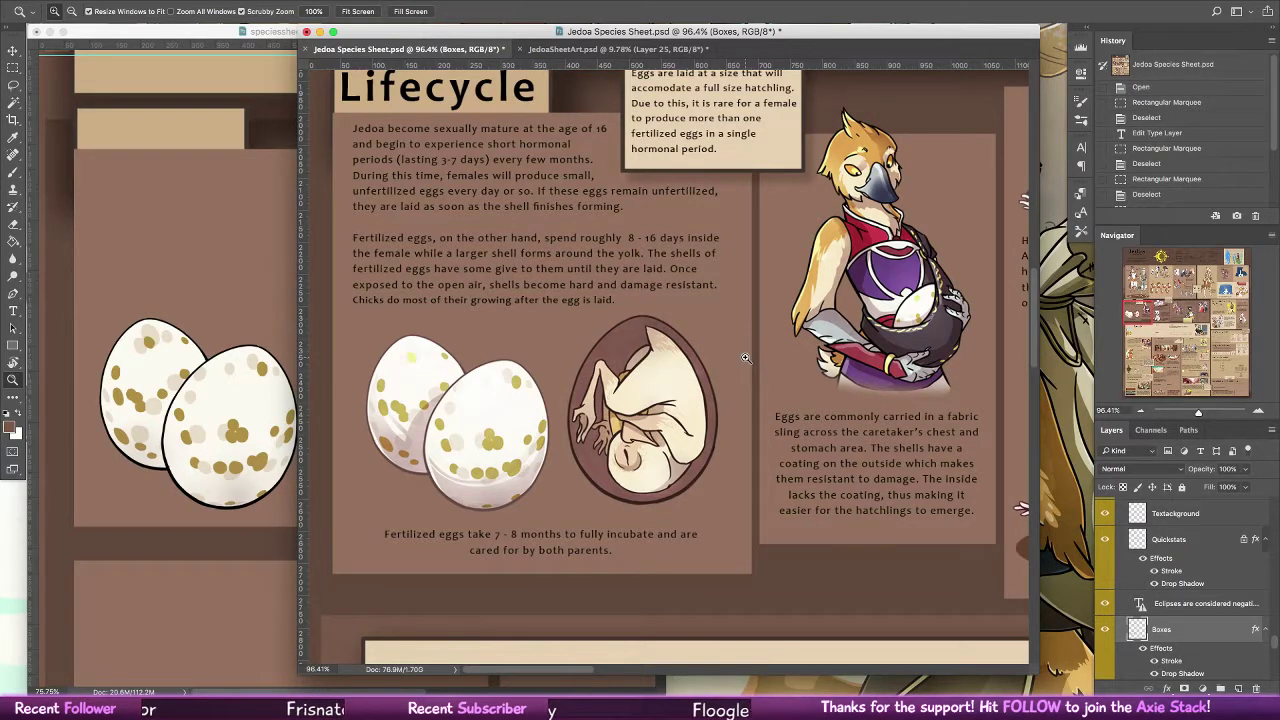
pyautogui.moveTo(938, 291); pyautogui.dragTo(892, 328)
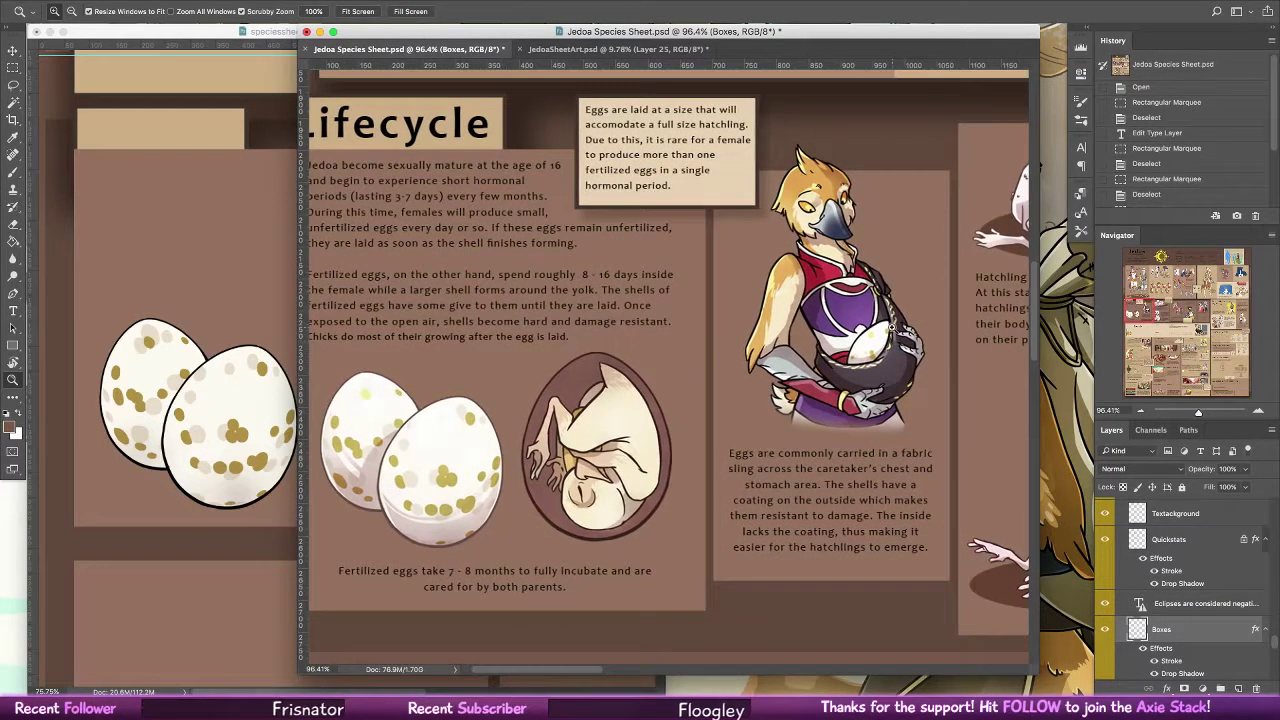
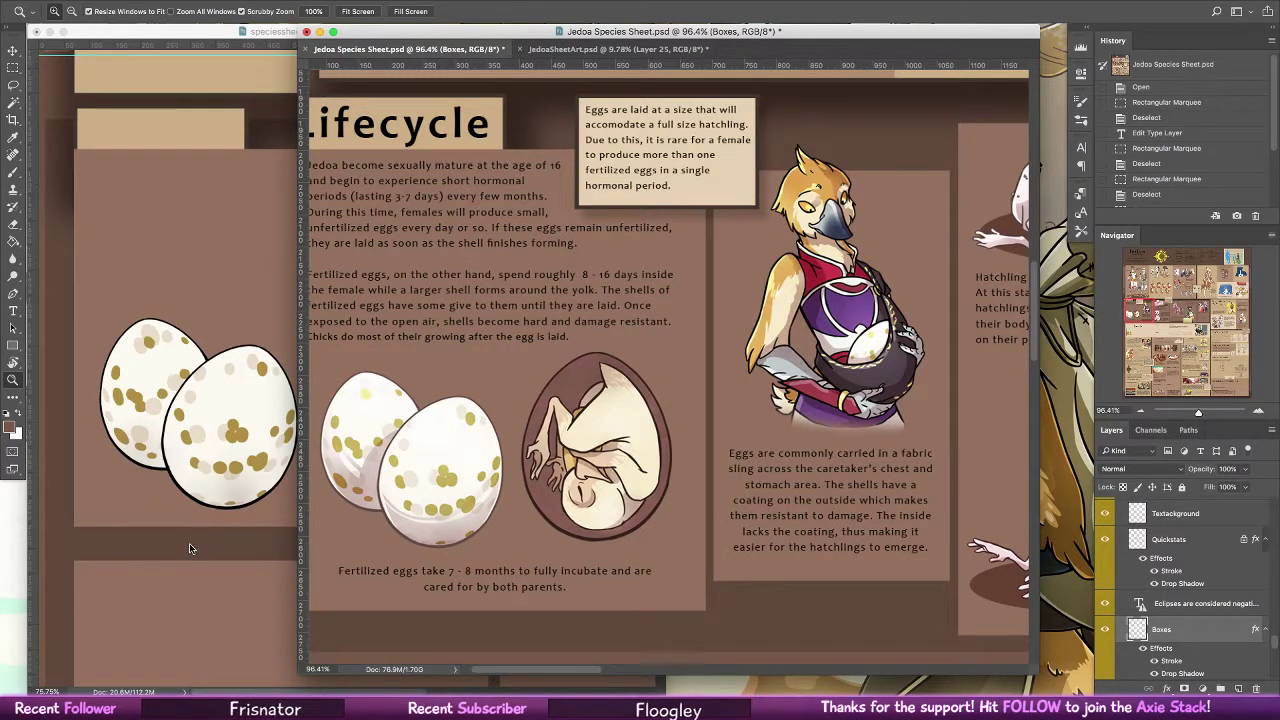
pyautogui.click(165, 494)
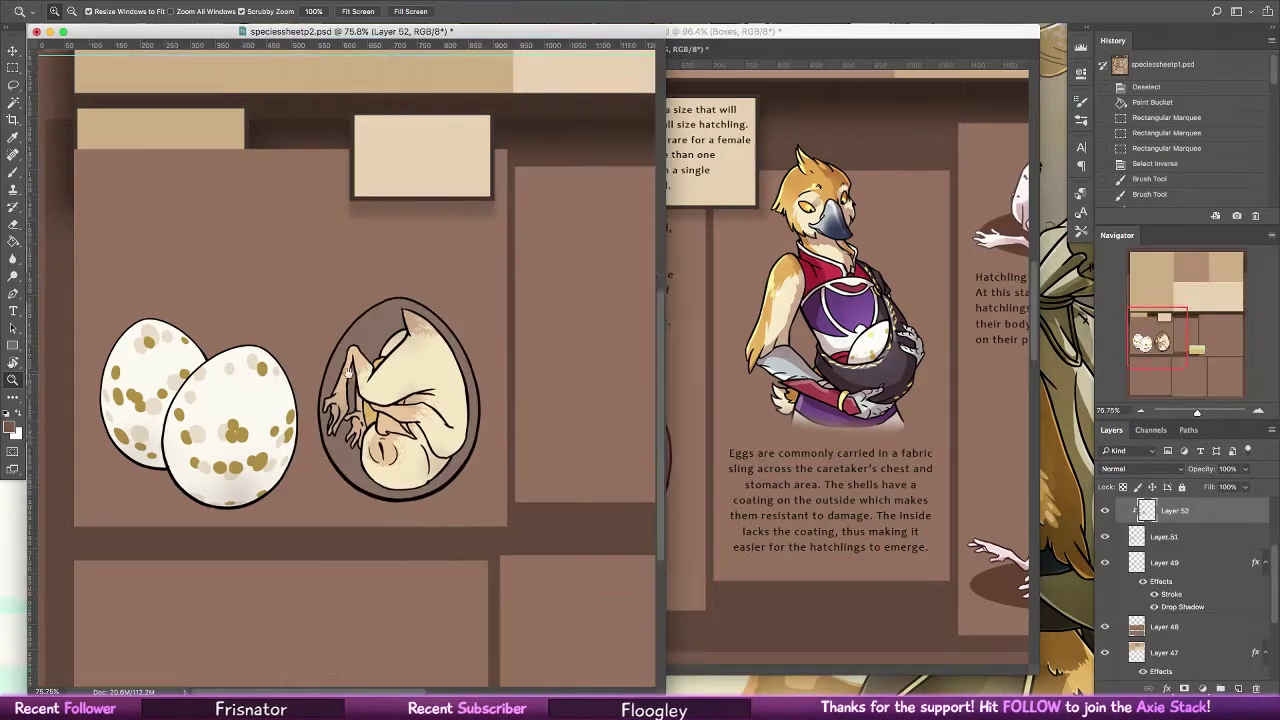
pyautogui.scroll(3, 546, 451)
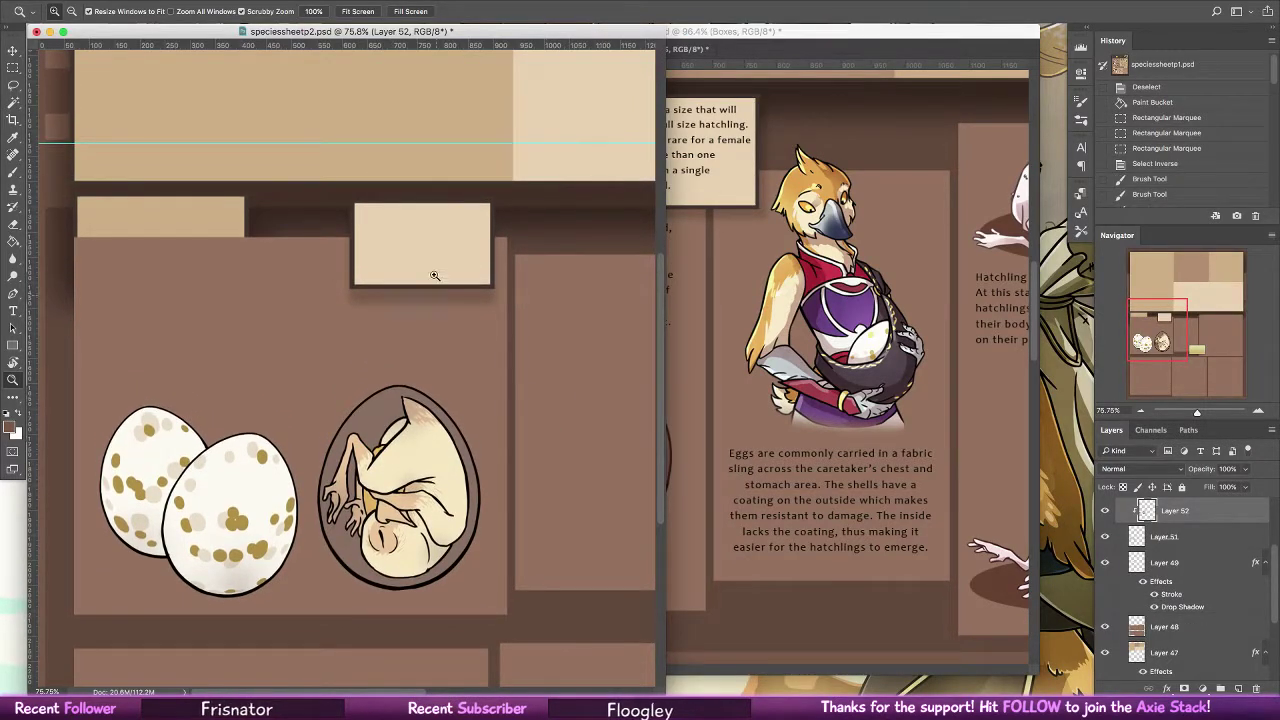
pyautogui.click(704, 268)
pyautogui.press('t')
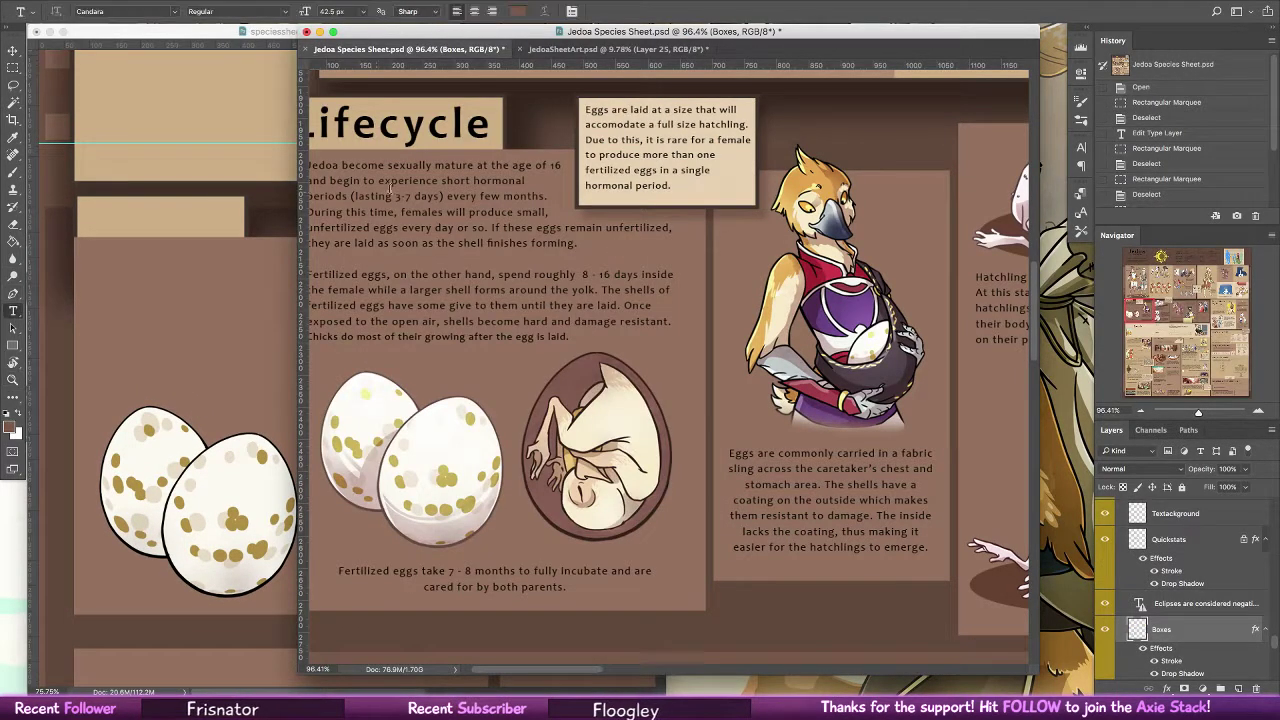
pyautogui.moveTo(427, 180); pyautogui.dragTo(440, 178)
pyautogui.press('super+a')
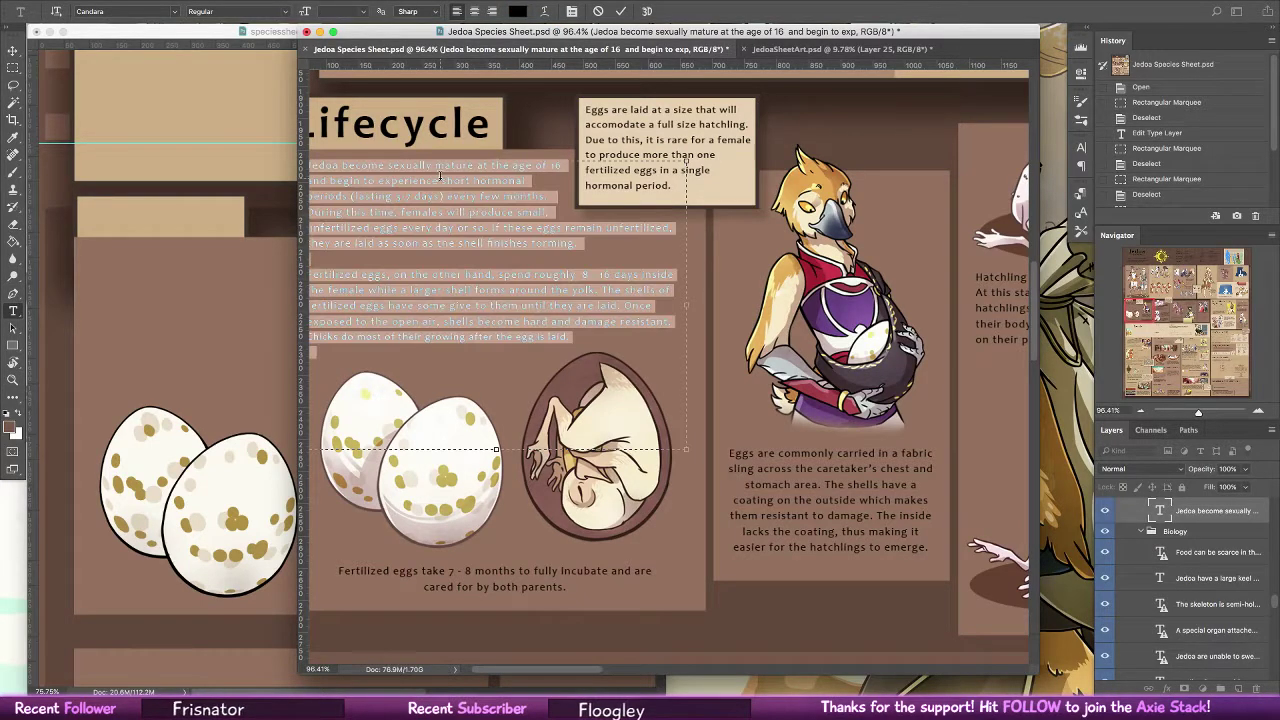
pyautogui.click(78, 268)
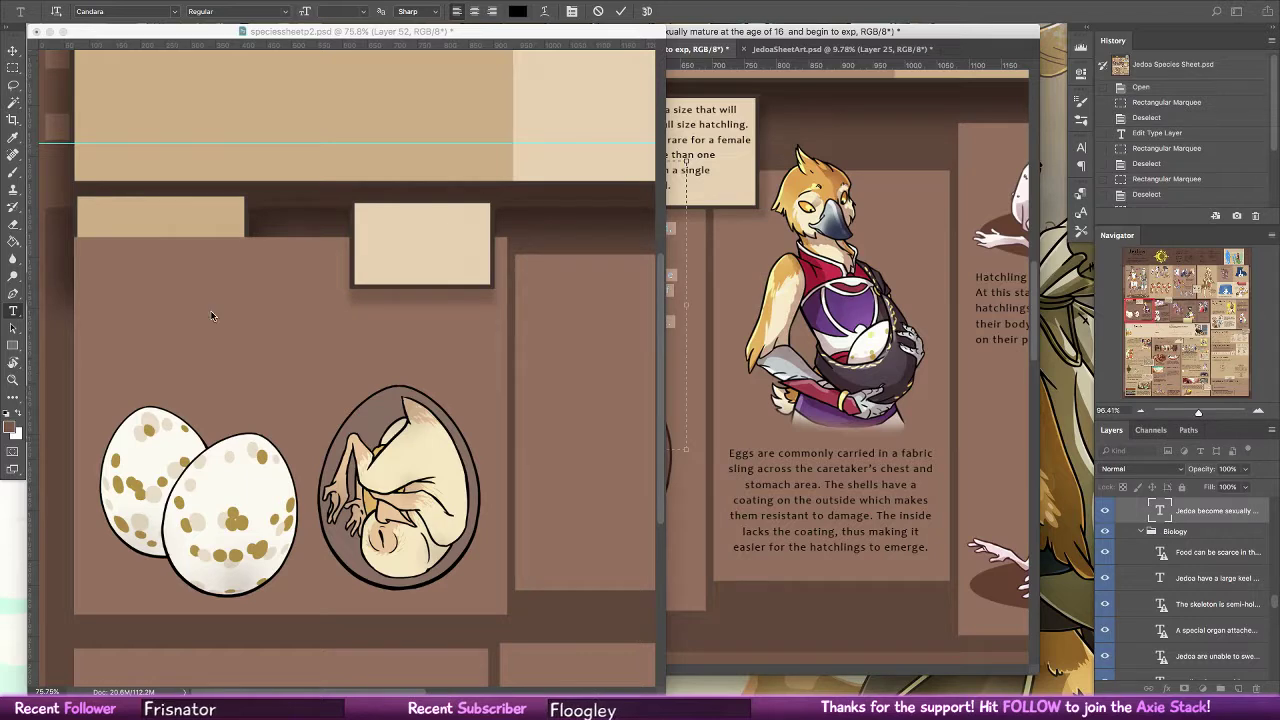
pyautogui.hotkey('ctrl', 'Tab')
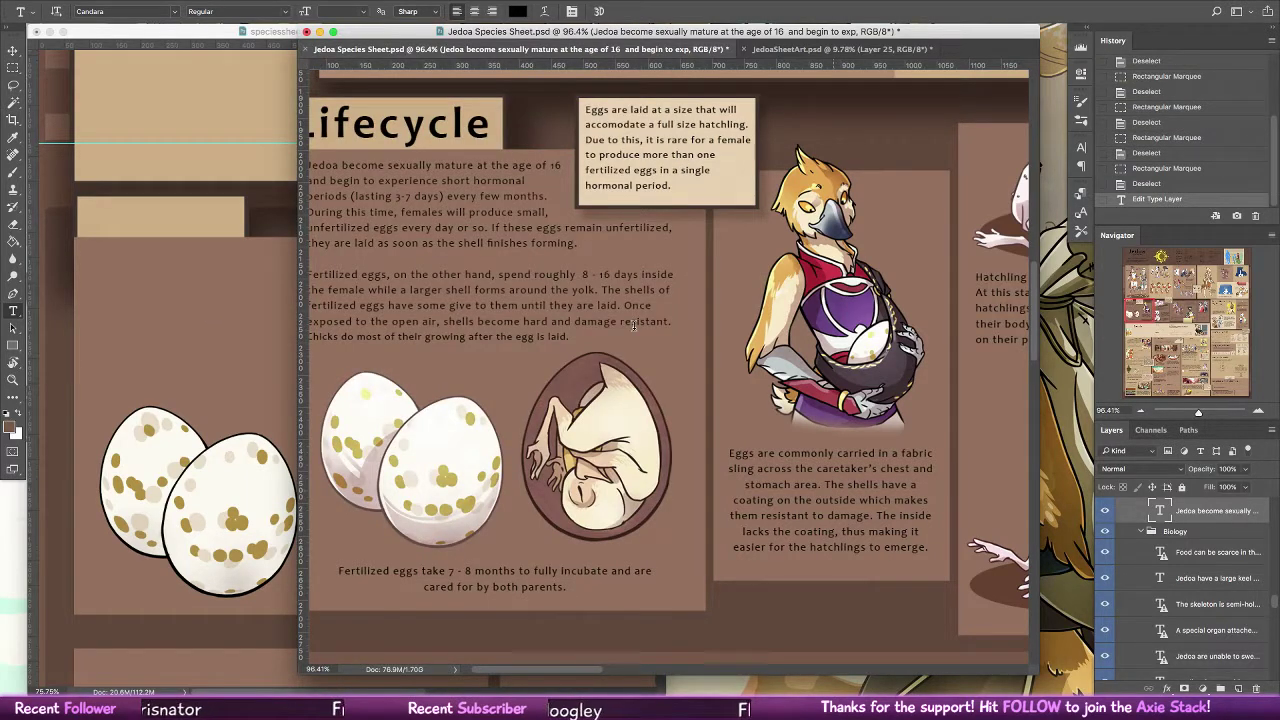
pyautogui.click(634, 324)
pyautogui.press('super+a')
# Paste the Lifecycle text into a new text box above the eggs in speciessheetp2.psd
pyautogui.click(214, 357)
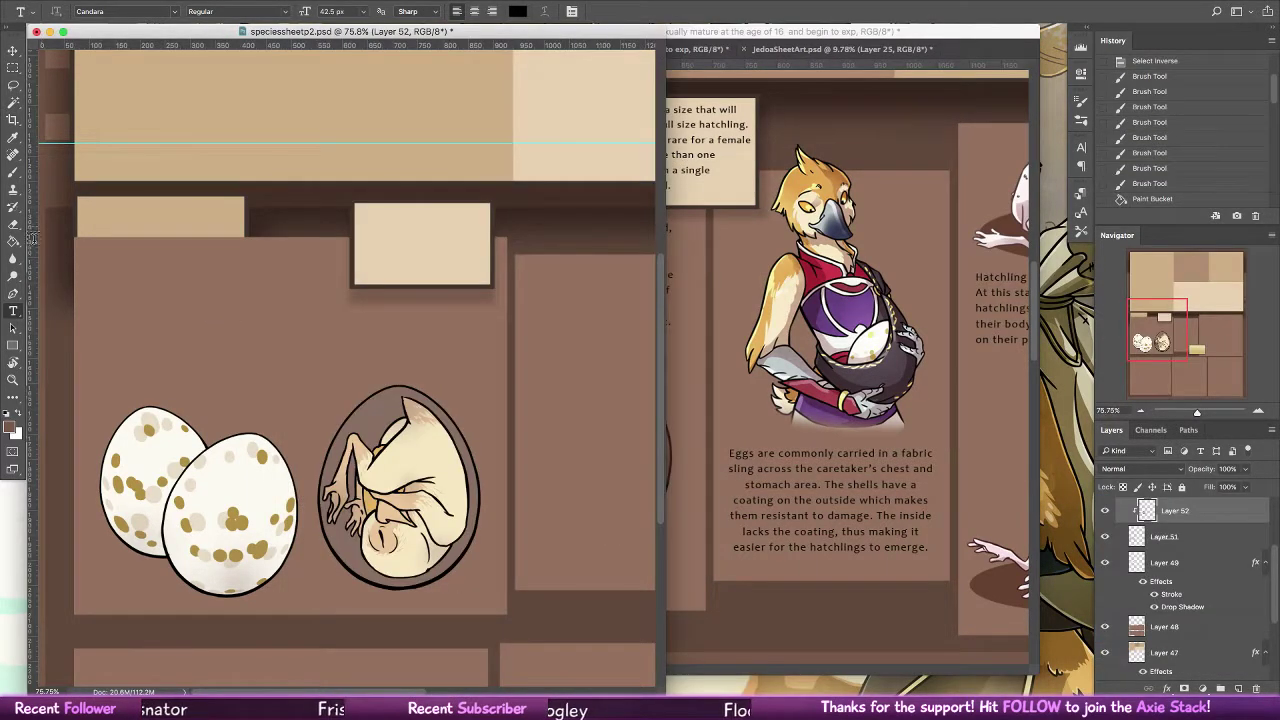
pyautogui.moveTo(82, 243); pyautogui.dragTo(471, 407)
pyautogui.hotkey('ctrl', 'v')
# Format all the pasted Lifecycle paragraph text at 24 px size, 25 px leading and 120 tracking
pyautogui.hotkey('ctrl', 'a')
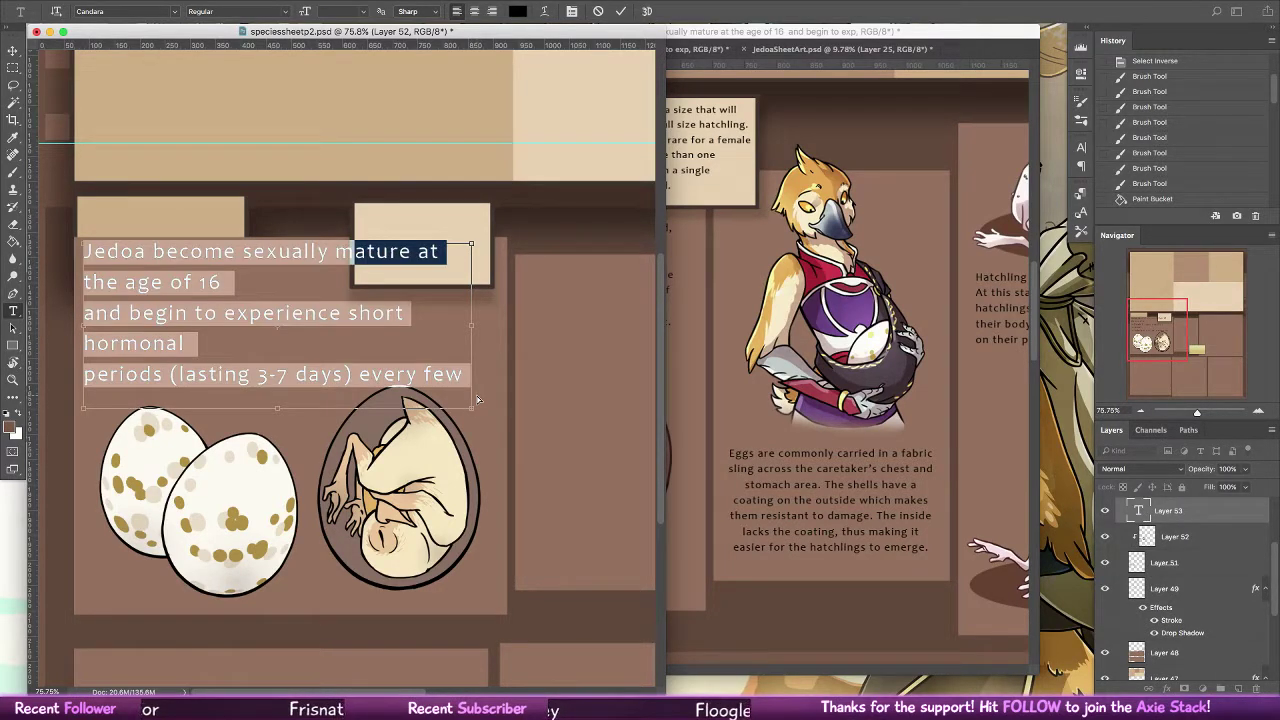
pyautogui.click(363, 12)
pyautogui.click(364, 12)
pyautogui.click(1081, 148)
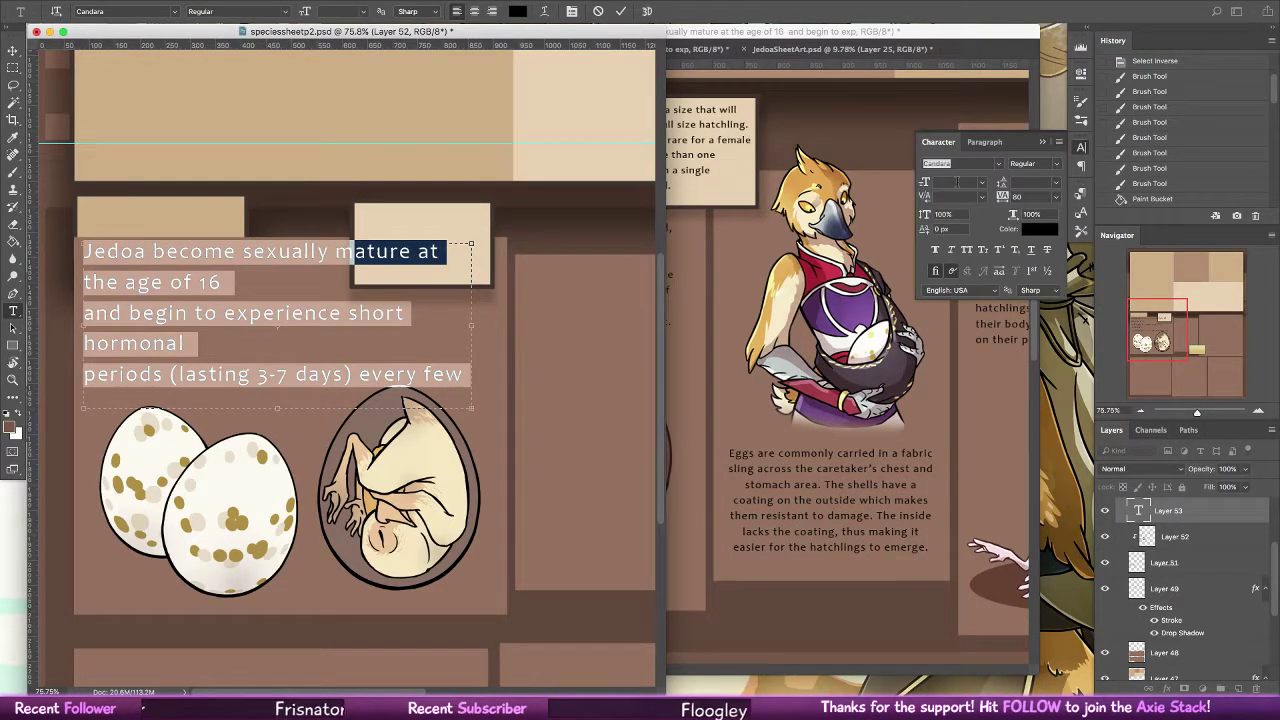
pyautogui.click(941, 182)
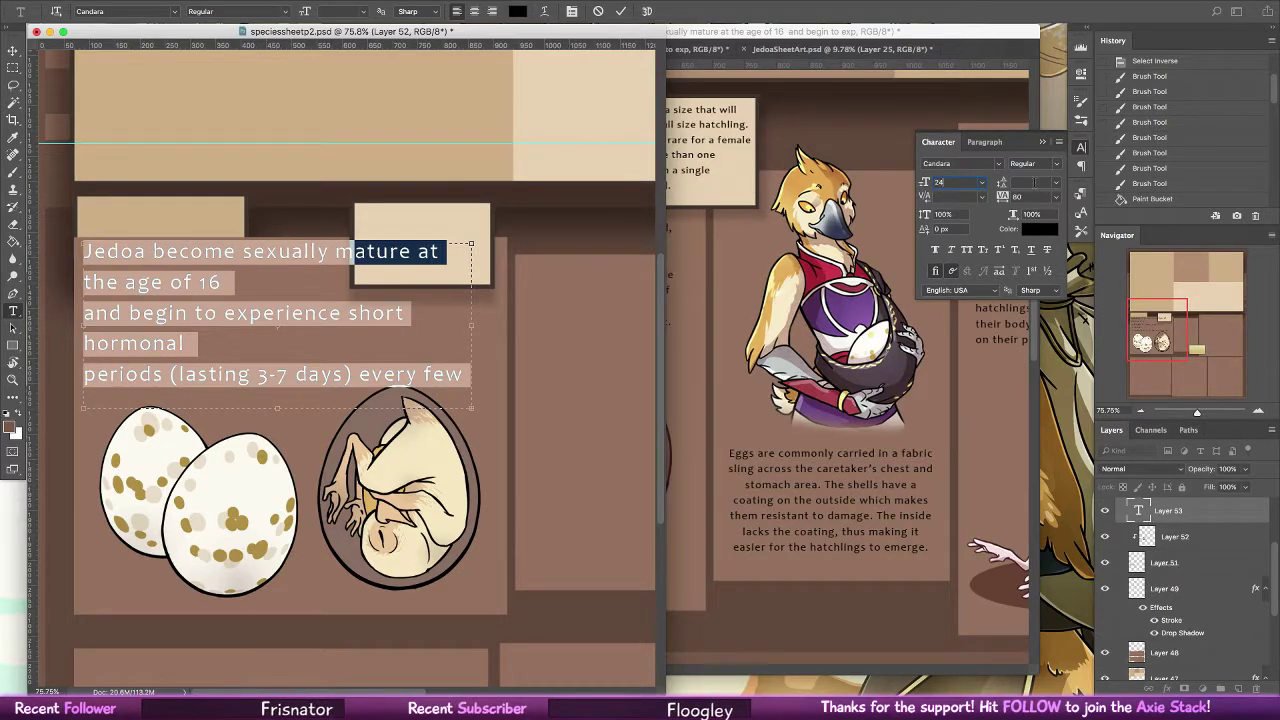
pyautogui.write('24')
pyautogui.press('Tab')
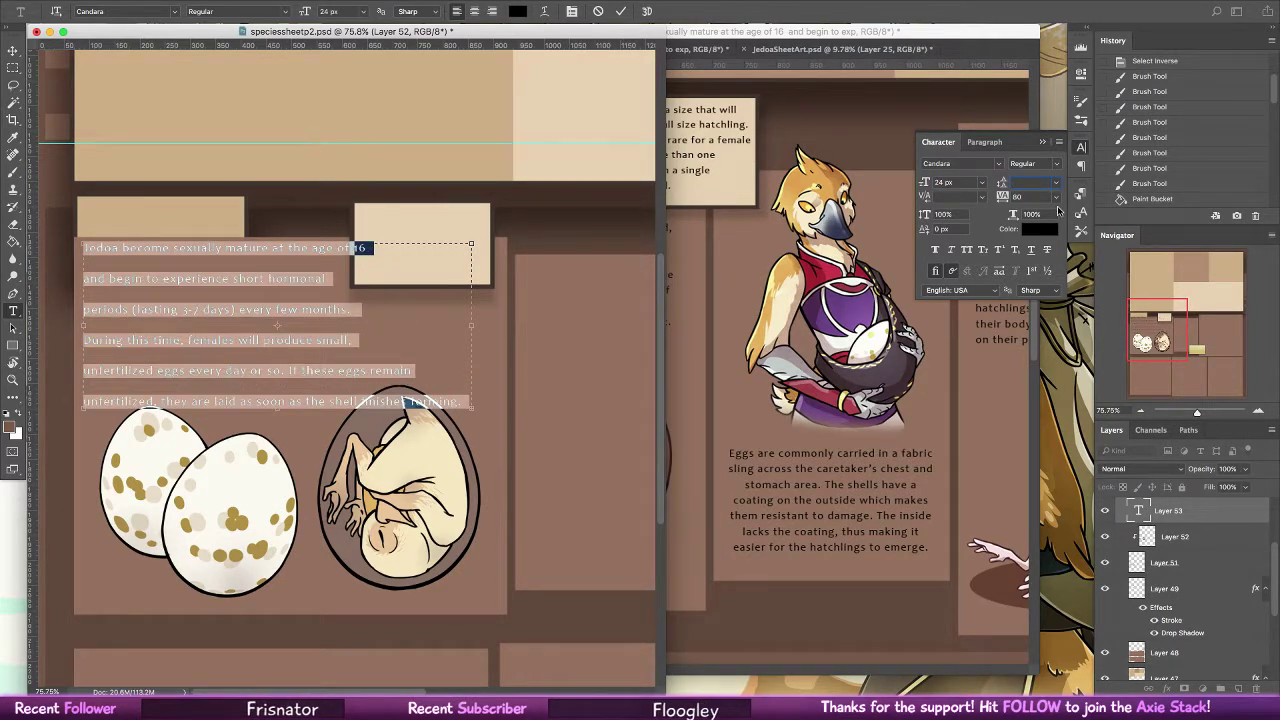
pyautogui.write('25')
pyautogui.press('Tab')
pyautogui.write('1')
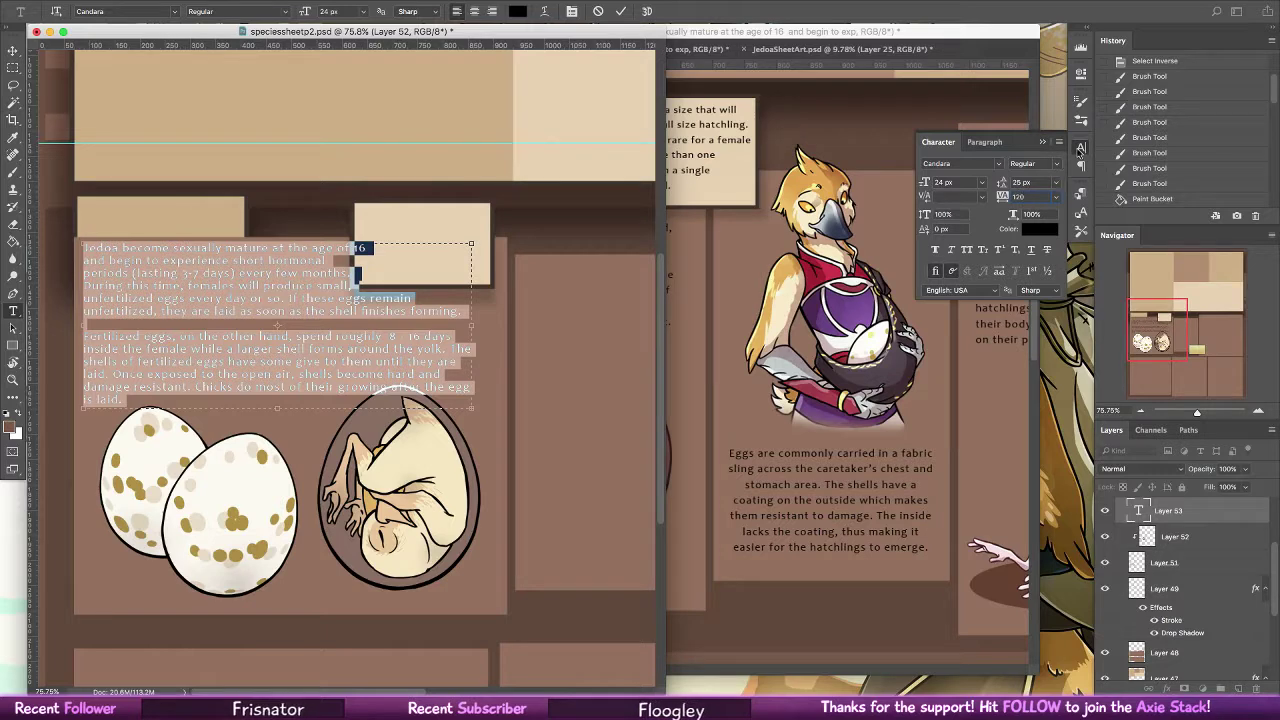
pyautogui.write('00')
pyautogui.click(1081, 147)
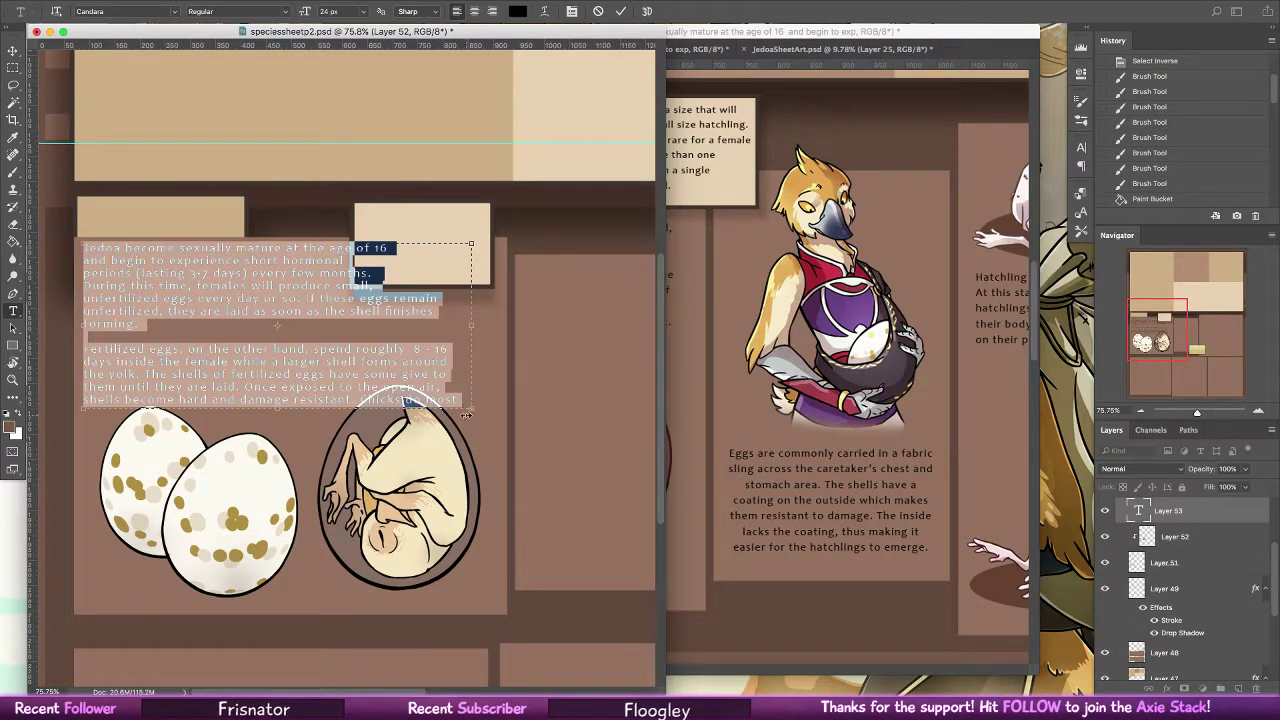
# Extend the Lifecycle text box downward until the whole paragraph fits, and commit the text
pyautogui.click(400, 300)
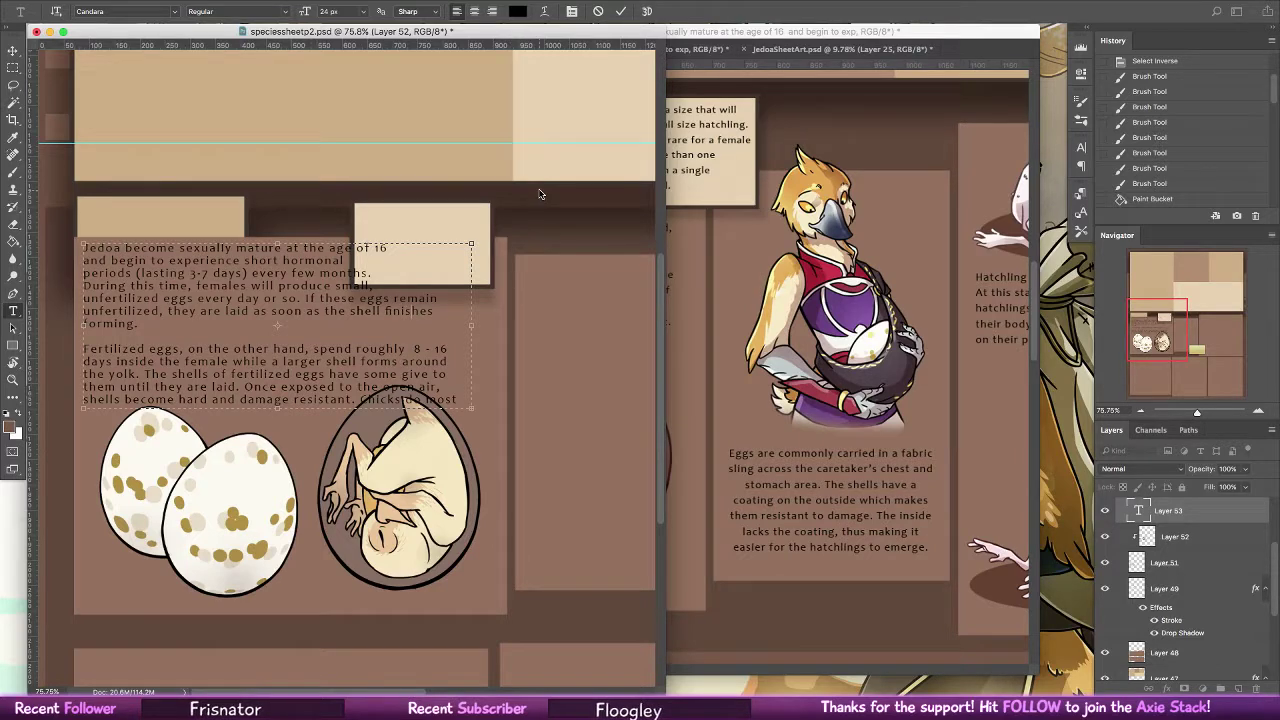
pyautogui.moveTo(276, 407); pyautogui.dragTo(286, 559)
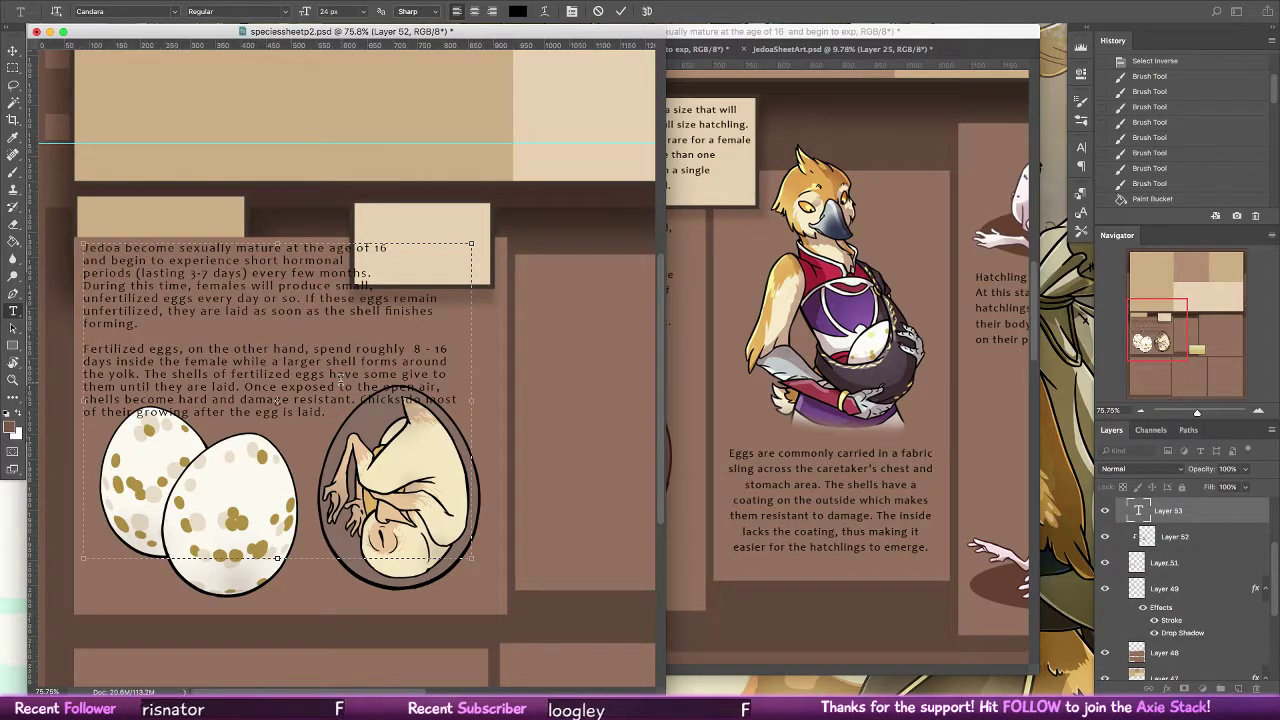
pyautogui.click(622, 12)
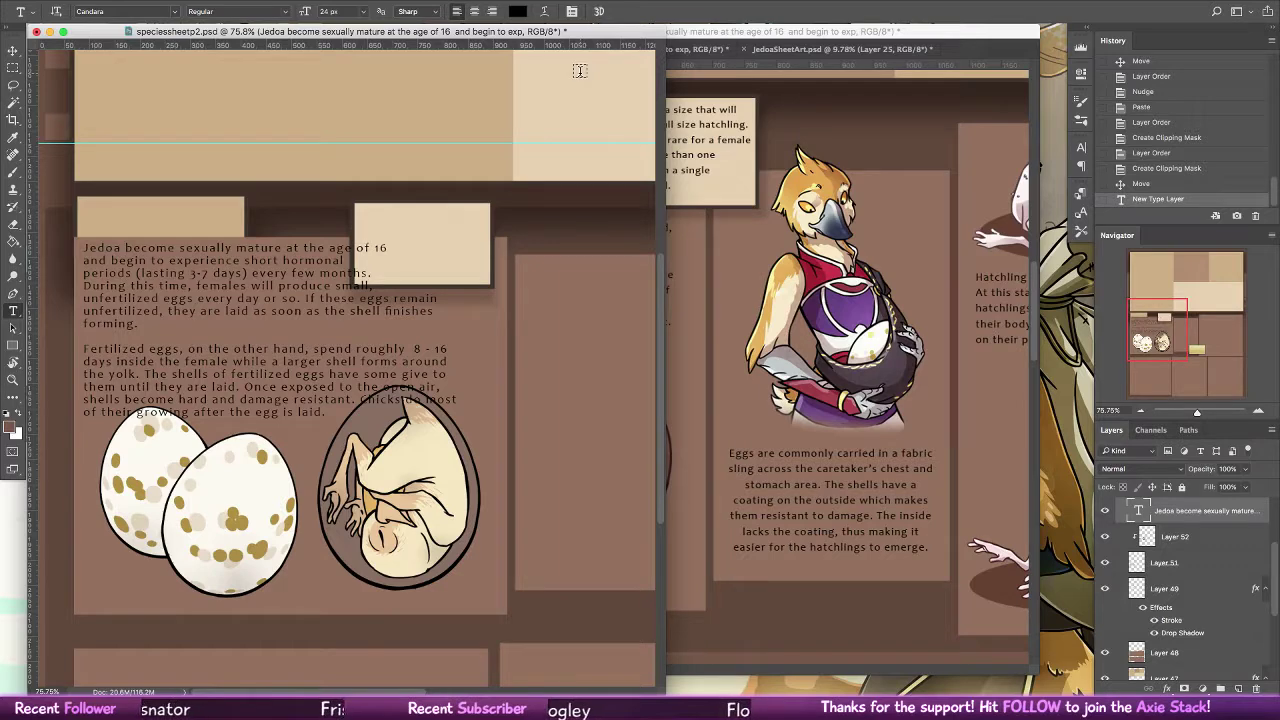
# Copy the caption about fertilized eggs taking 7 - 8 months to incubate from Jedoa Species Sheet.psd
pyautogui.click(724, 32)
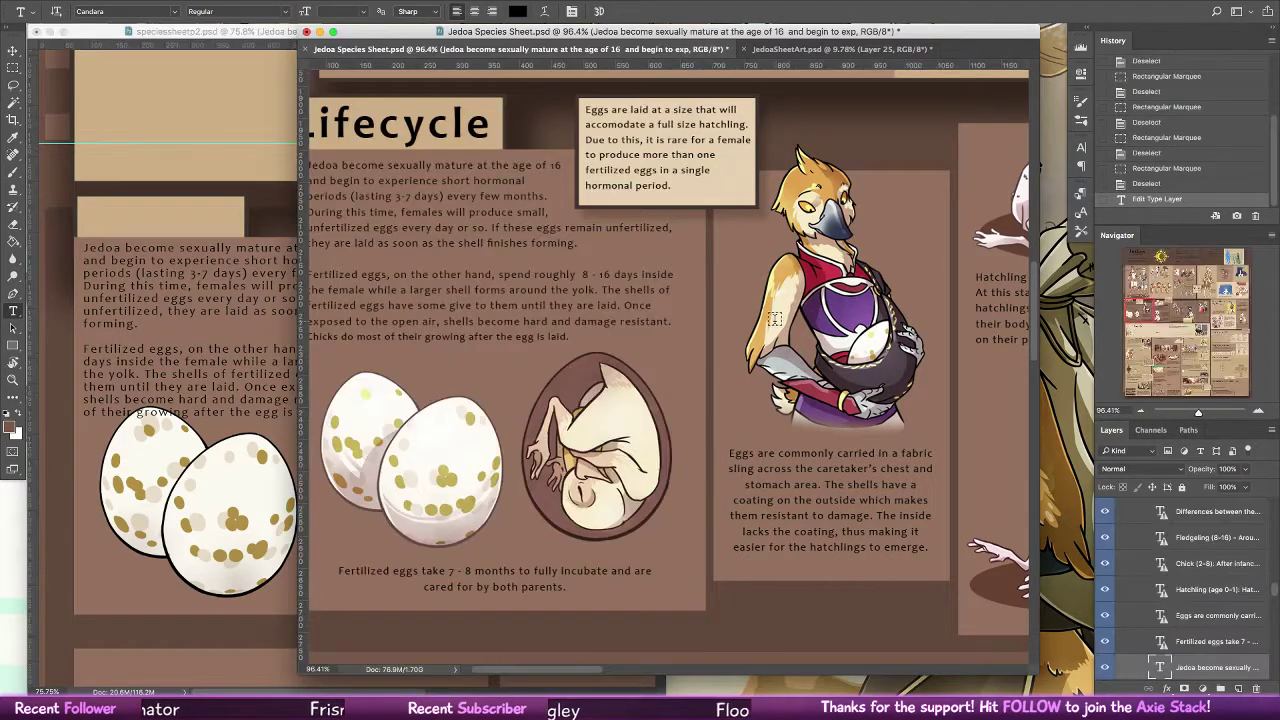
pyautogui.click(505, 575)
pyautogui.hotkey('ctrl', 'a')
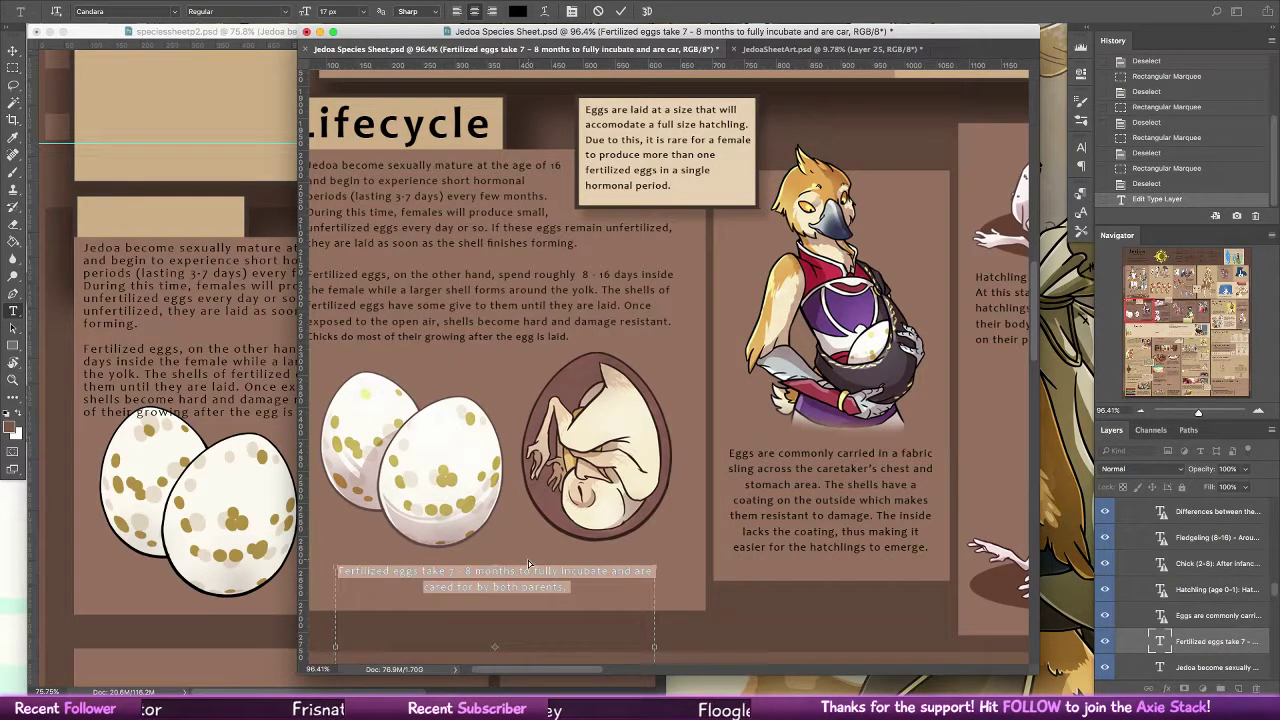
# Paste the incubation caption into a new text box across the bottom of the egg panel in speciessheetp2.psd
pyautogui.click(84, 577)
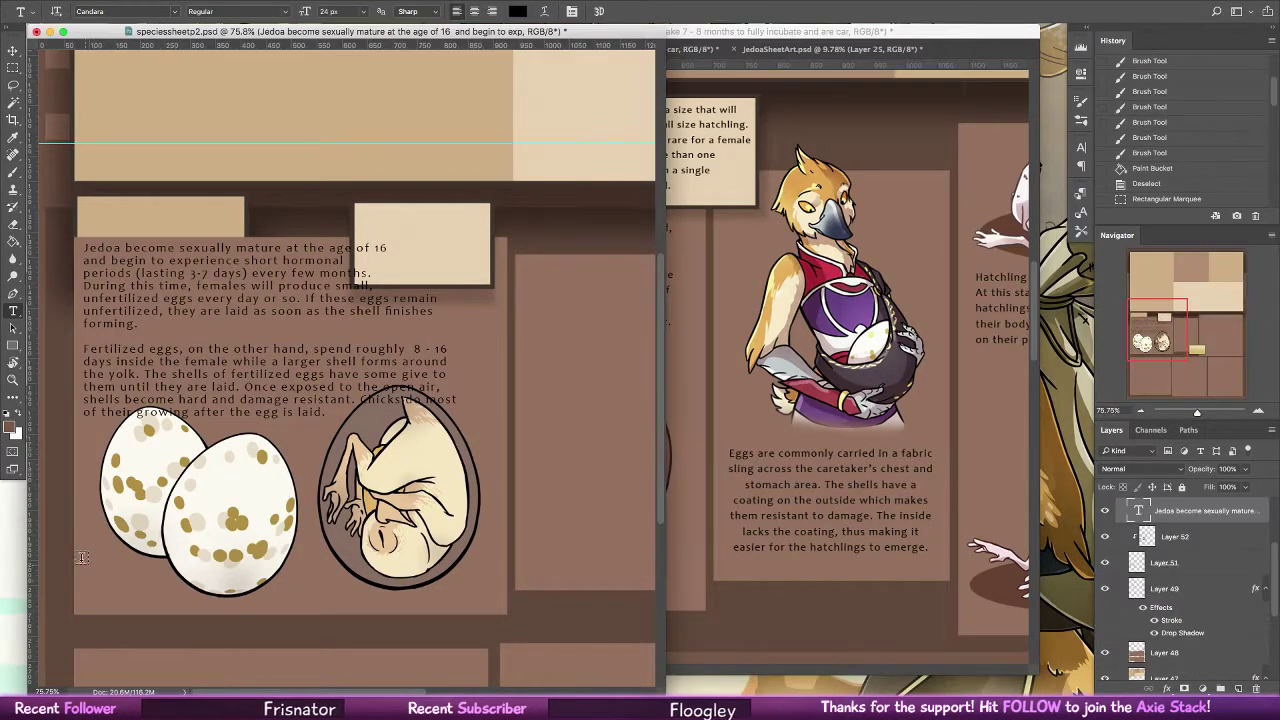
pyautogui.moveTo(82, 557); pyautogui.dragTo(505, 610)
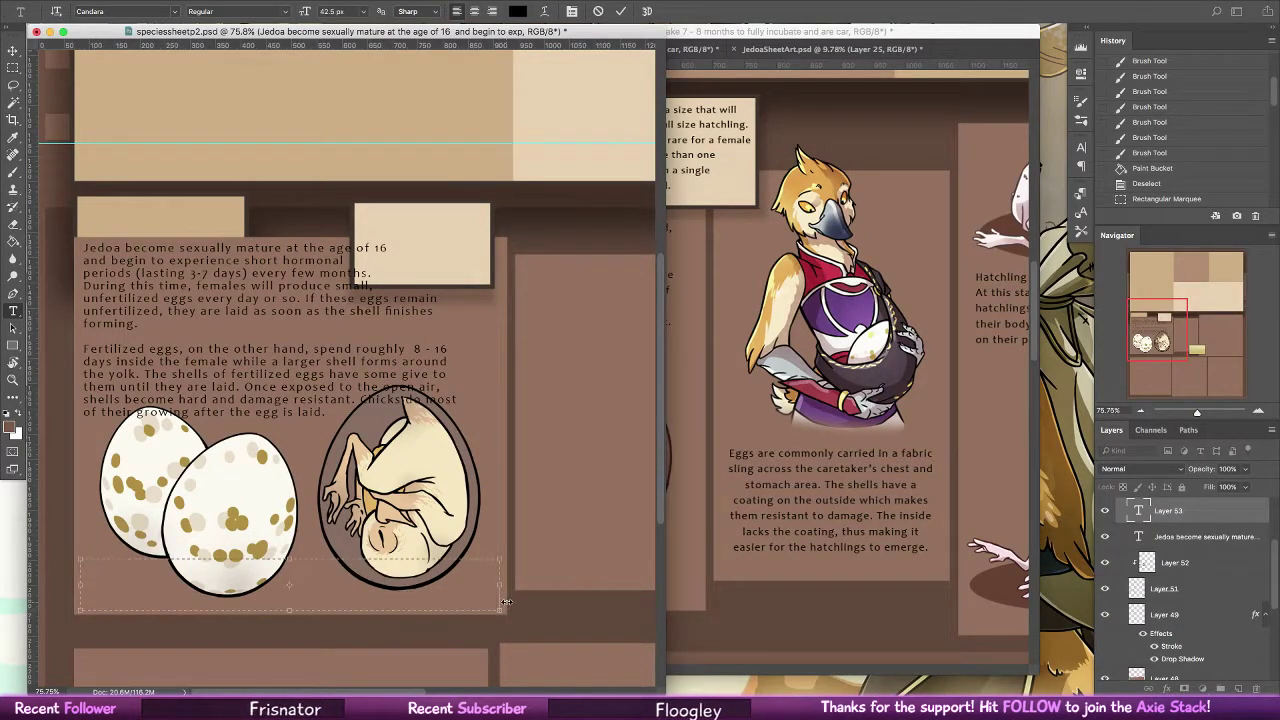
pyautogui.hotkey('ctrl', 'v')
# Format the incubation caption at 24 px size, 25 px leading and 120 tracking, and lower its box to the panel's bottom edge
pyautogui.hotkey('ctrl', 'a')
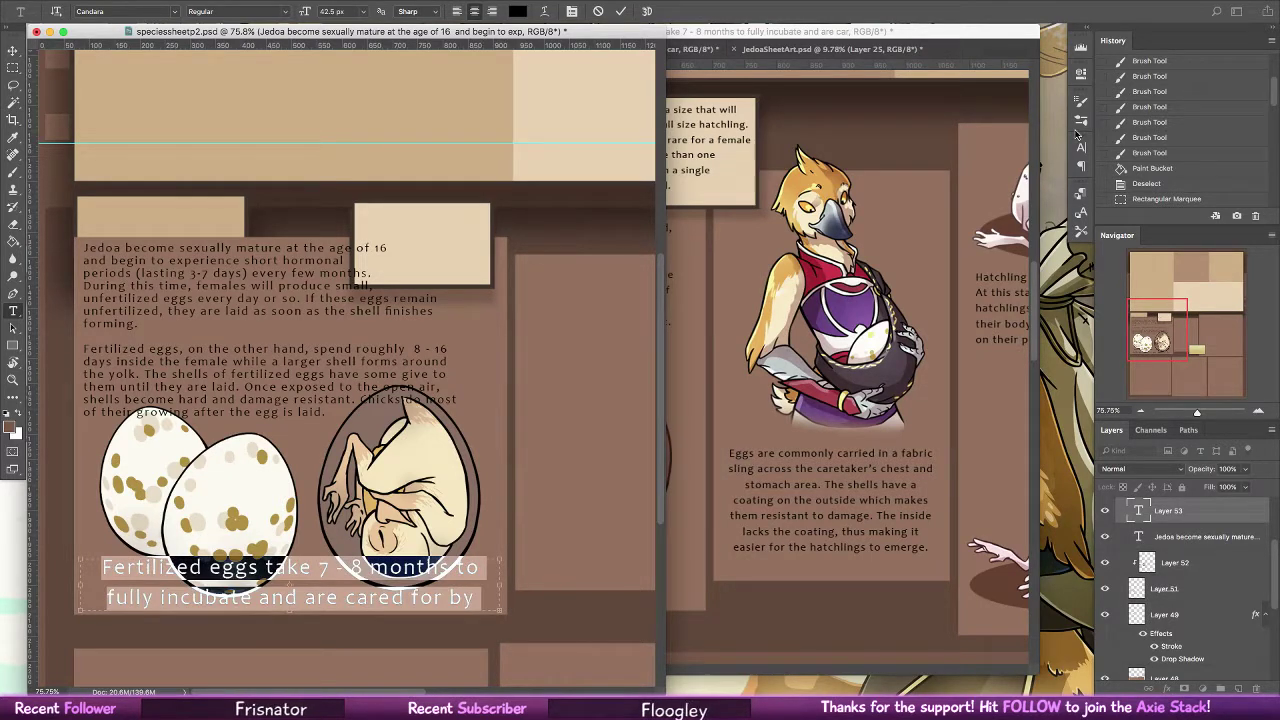
pyautogui.click(1080, 147)
pyautogui.write('24')
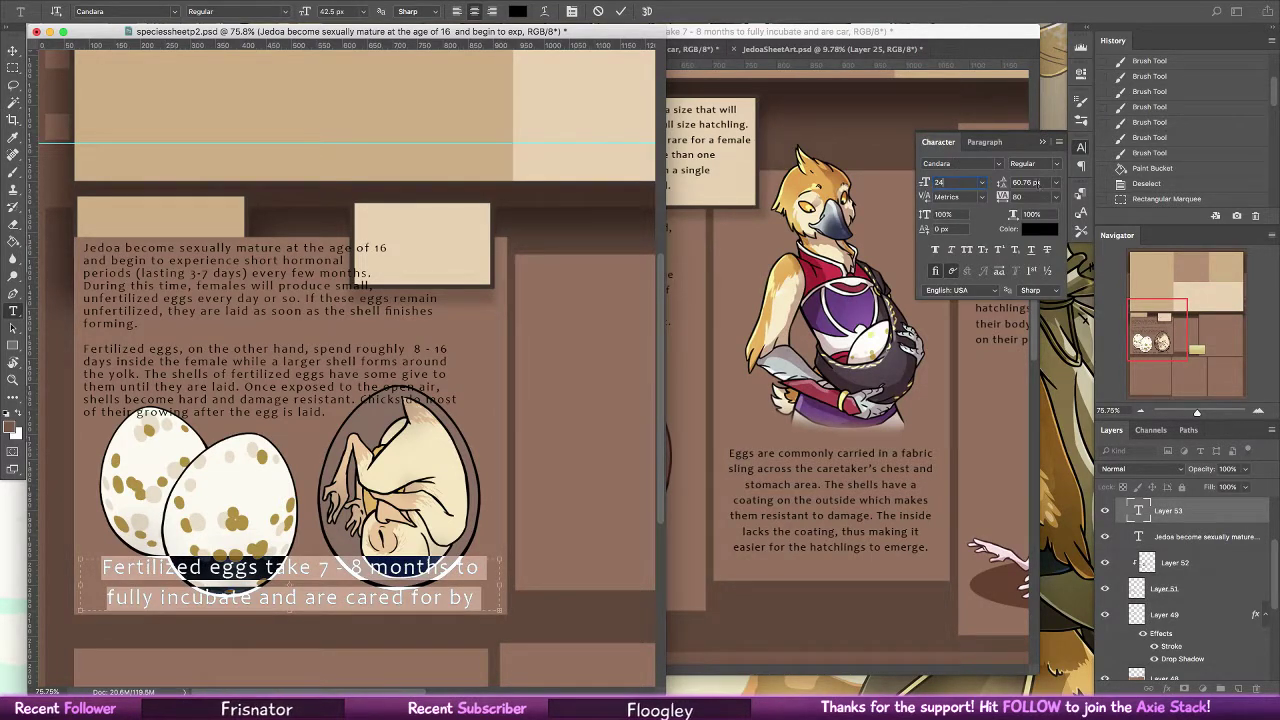
pyautogui.press('Tab')
pyautogui.press('BackSpace')
pyautogui.press('Tab')
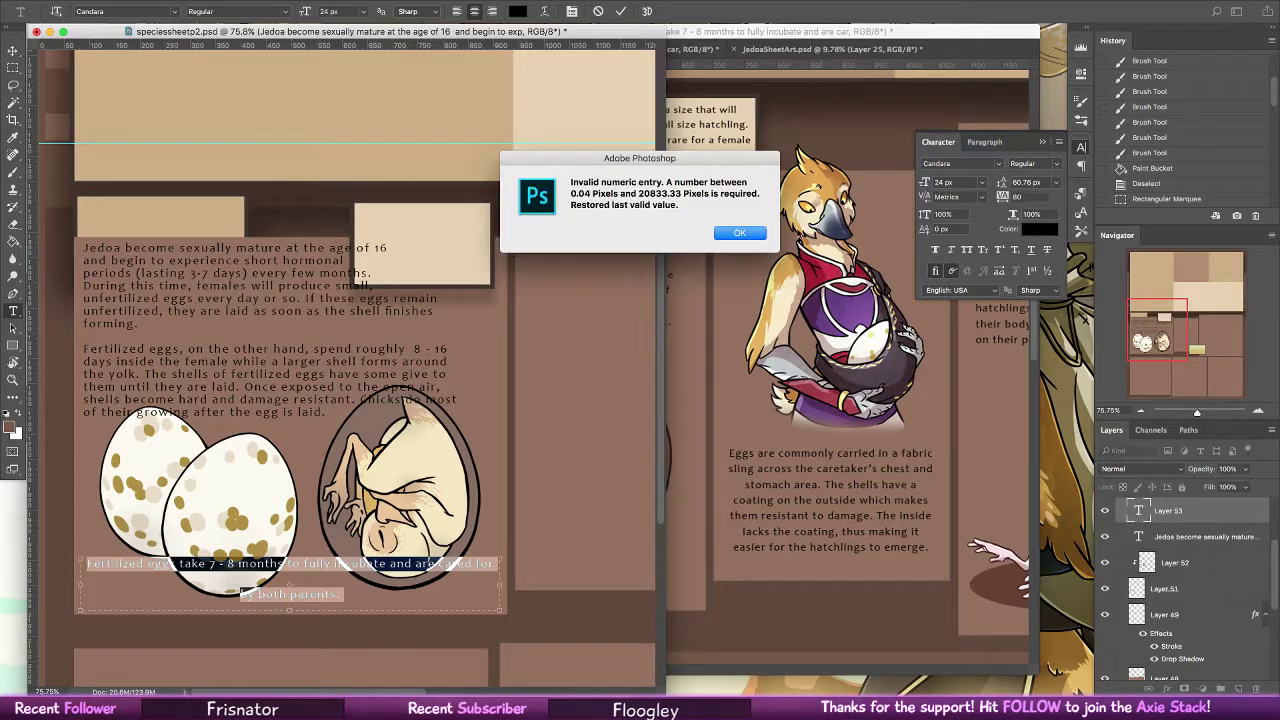
pyautogui.press('Return')
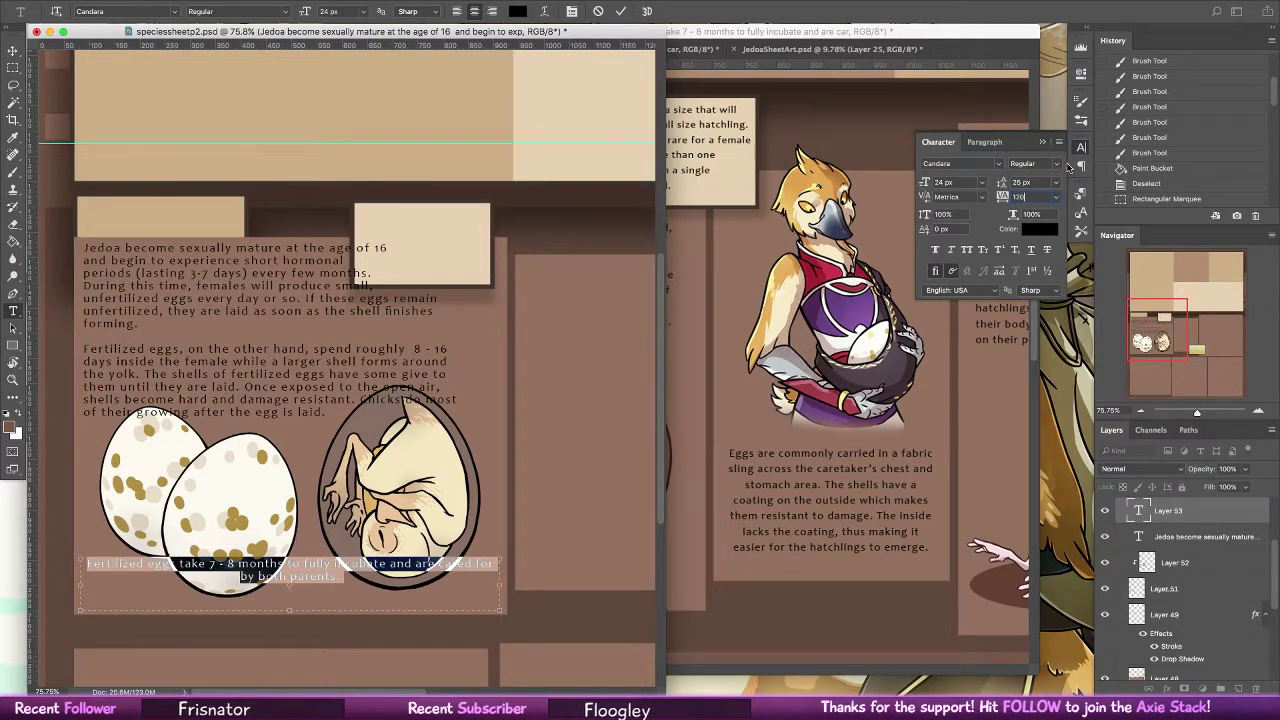
pyautogui.click(1079, 150)
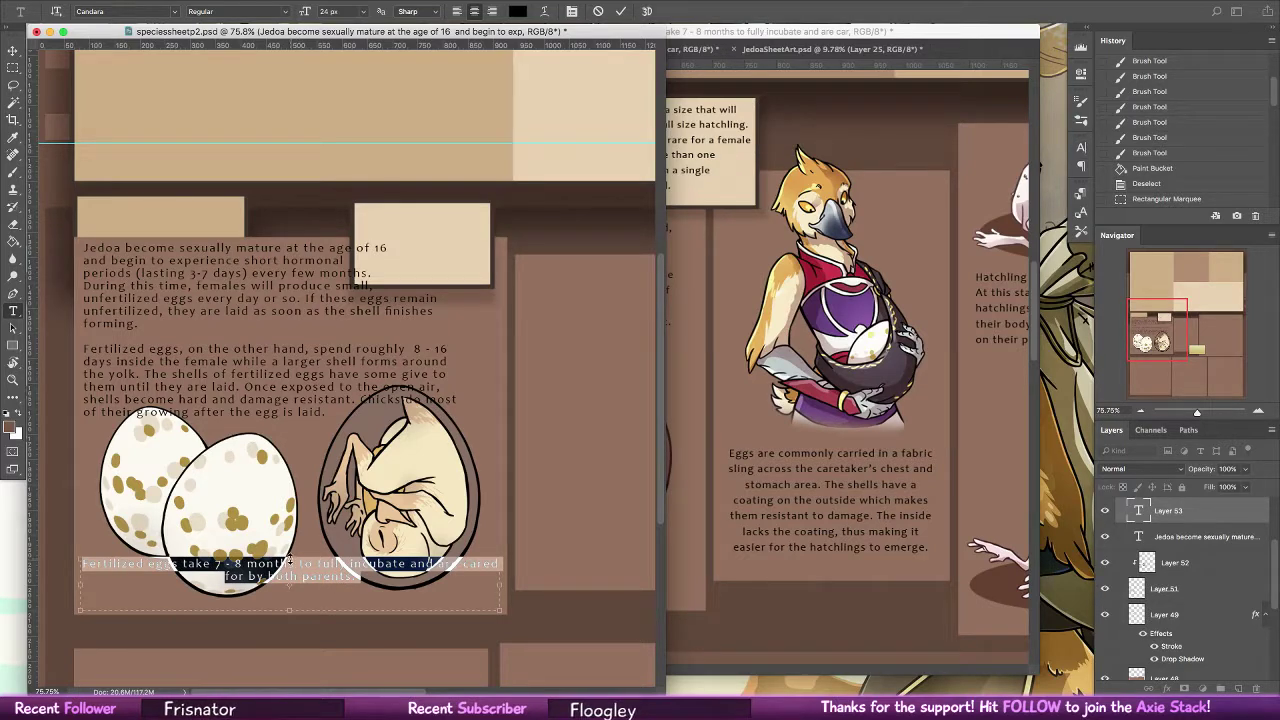
pyautogui.moveTo(294, 599)
pyautogui.mouseDown()
pyautogui.moveTo(294, 618)
pyautogui.moveTo(292, 583)
pyautogui.moveTo(292, 616)
pyautogui.mouseUp()
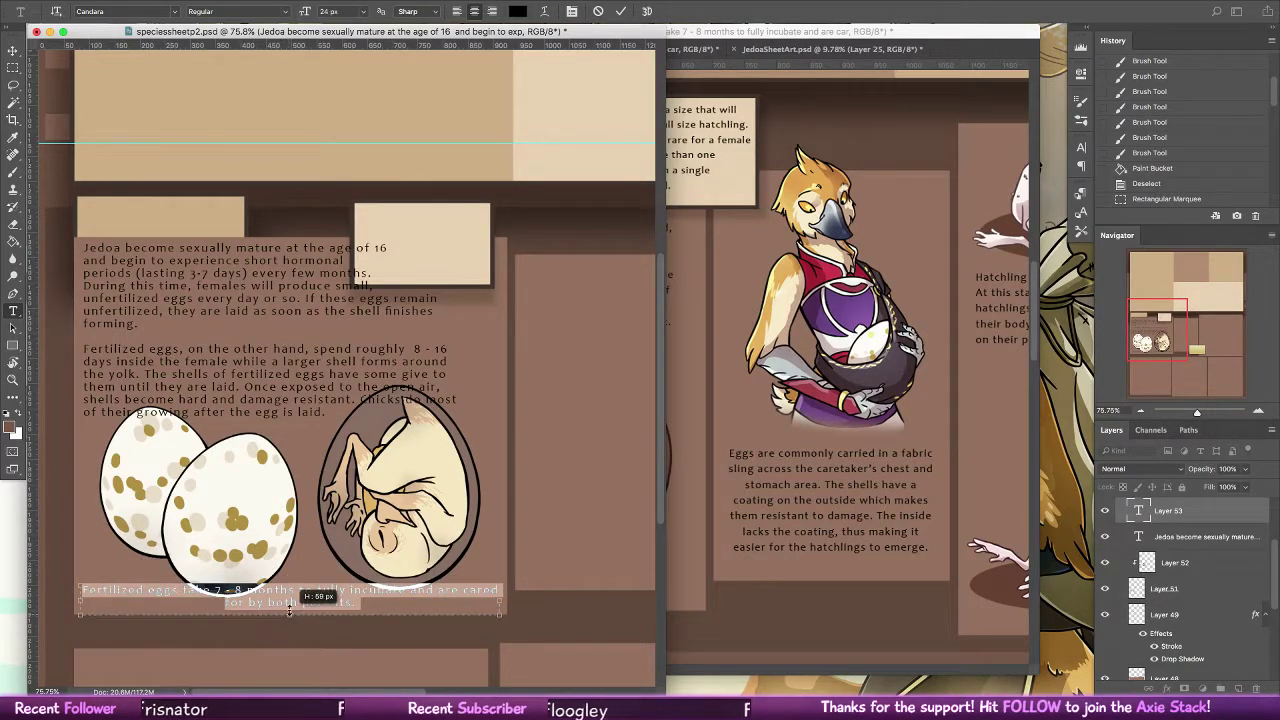
pyautogui.click(621, 11)
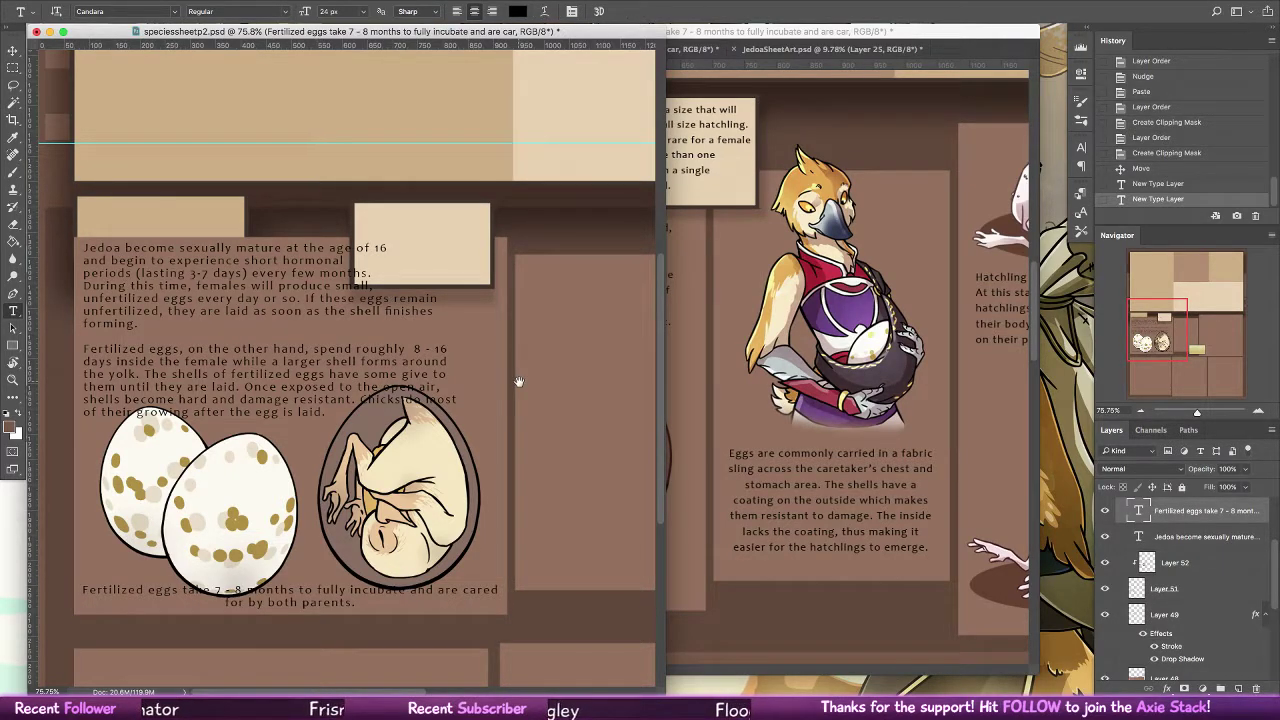
# Switch to the Brush tool and set the foreground colour to red (f00)
pyautogui.moveTo(518, 381); pyautogui.dragTo(549, 484)
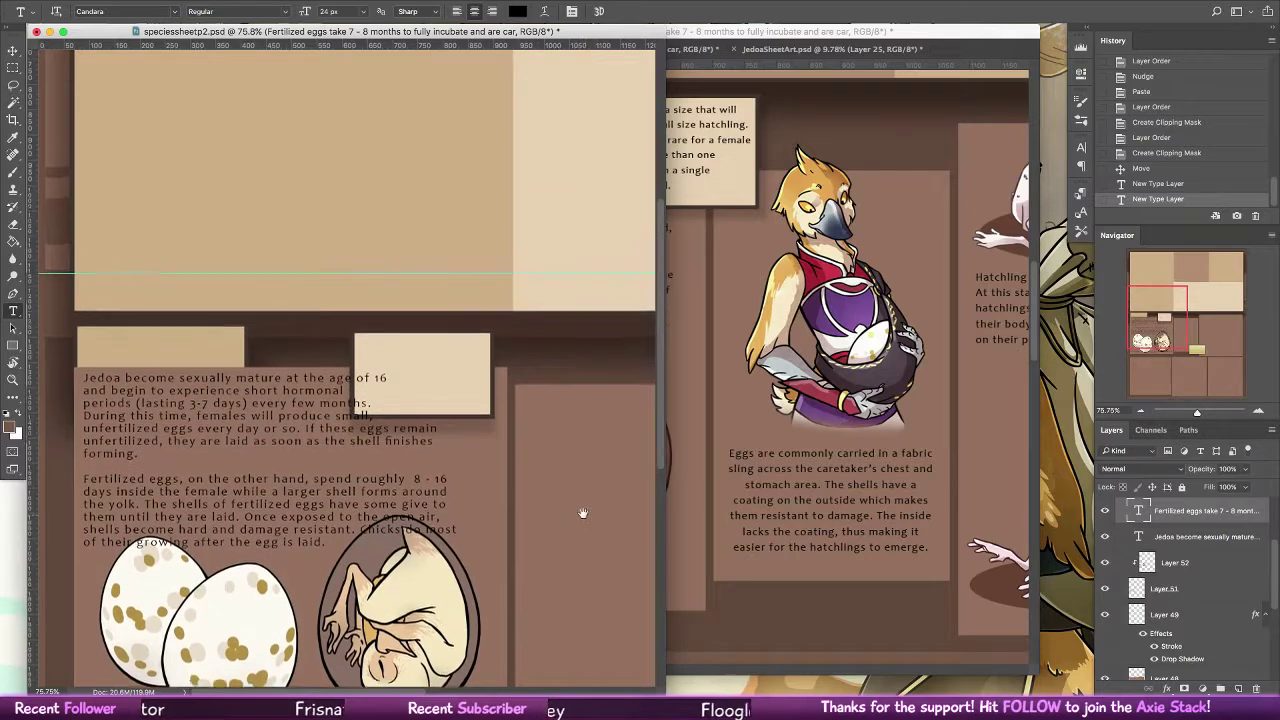
pyautogui.moveTo(597, 381); pyautogui.dragTo(306, 291)
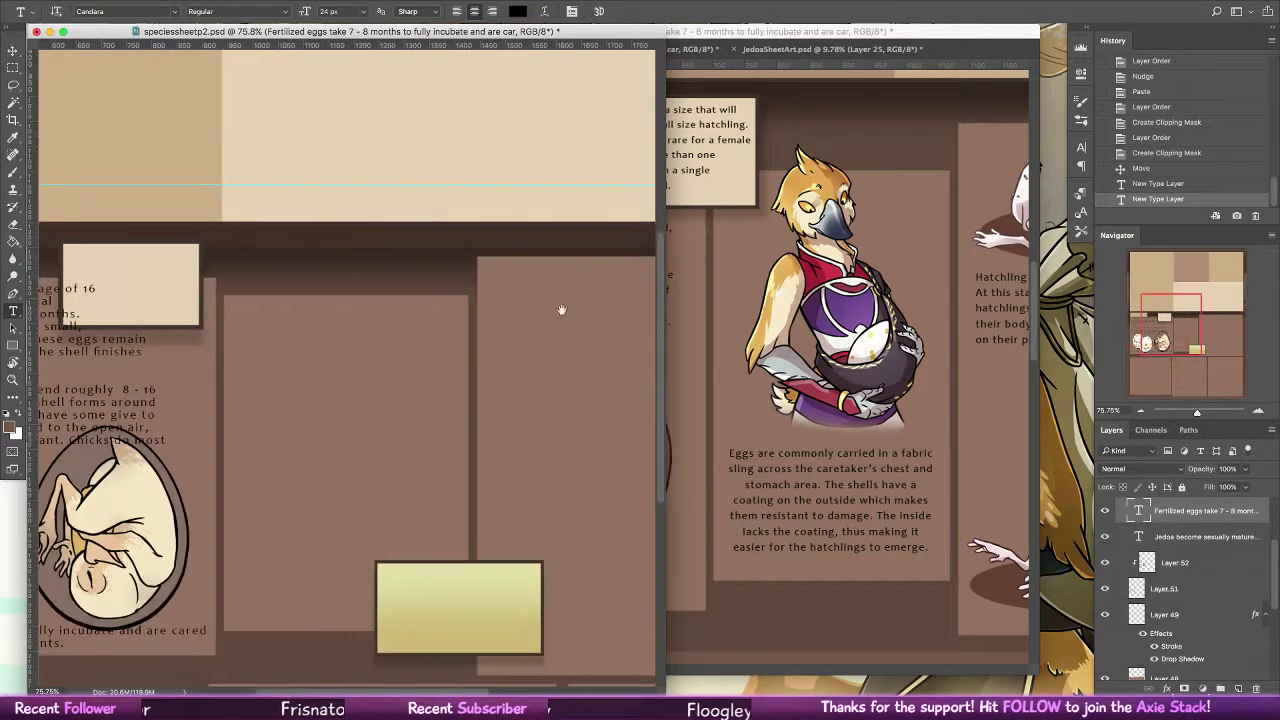
pyautogui.click(8, 171)
pyautogui.click(10, 427)
pyautogui.write('0')
pyautogui.press('Return')
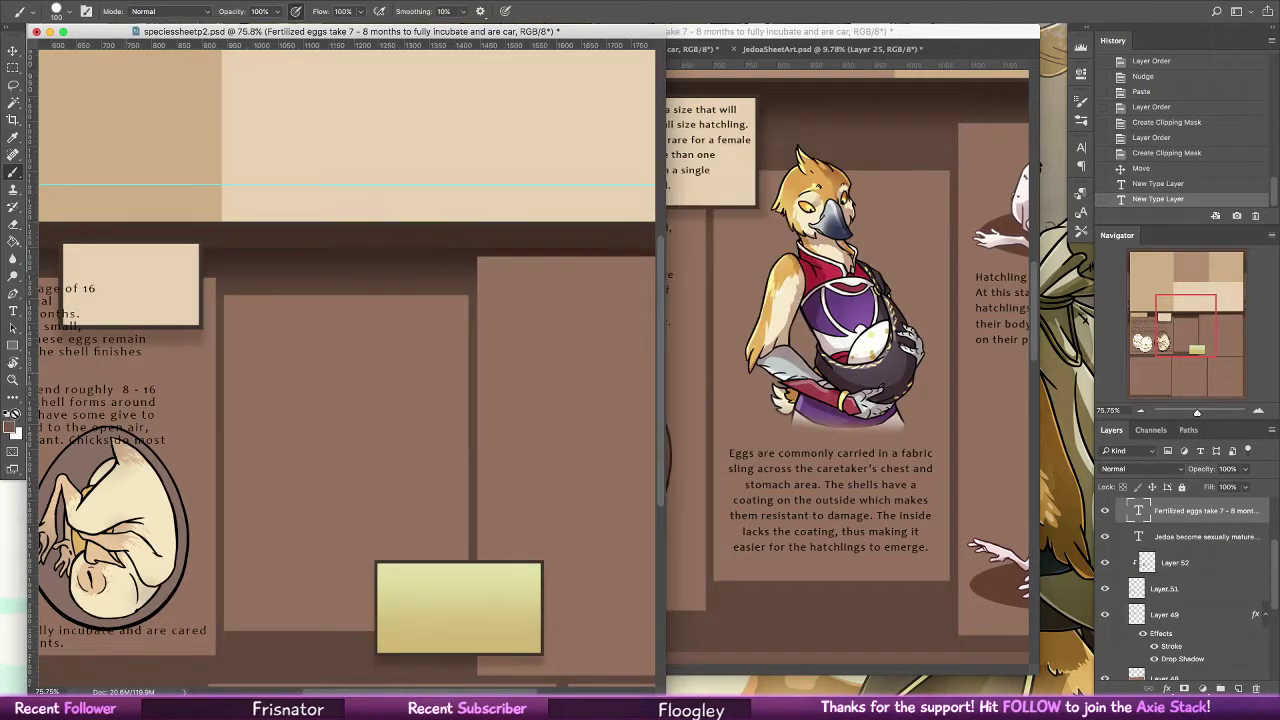
pyautogui.click(12, 427)
pyautogui.write('f00')
pyautogui.press('Return')
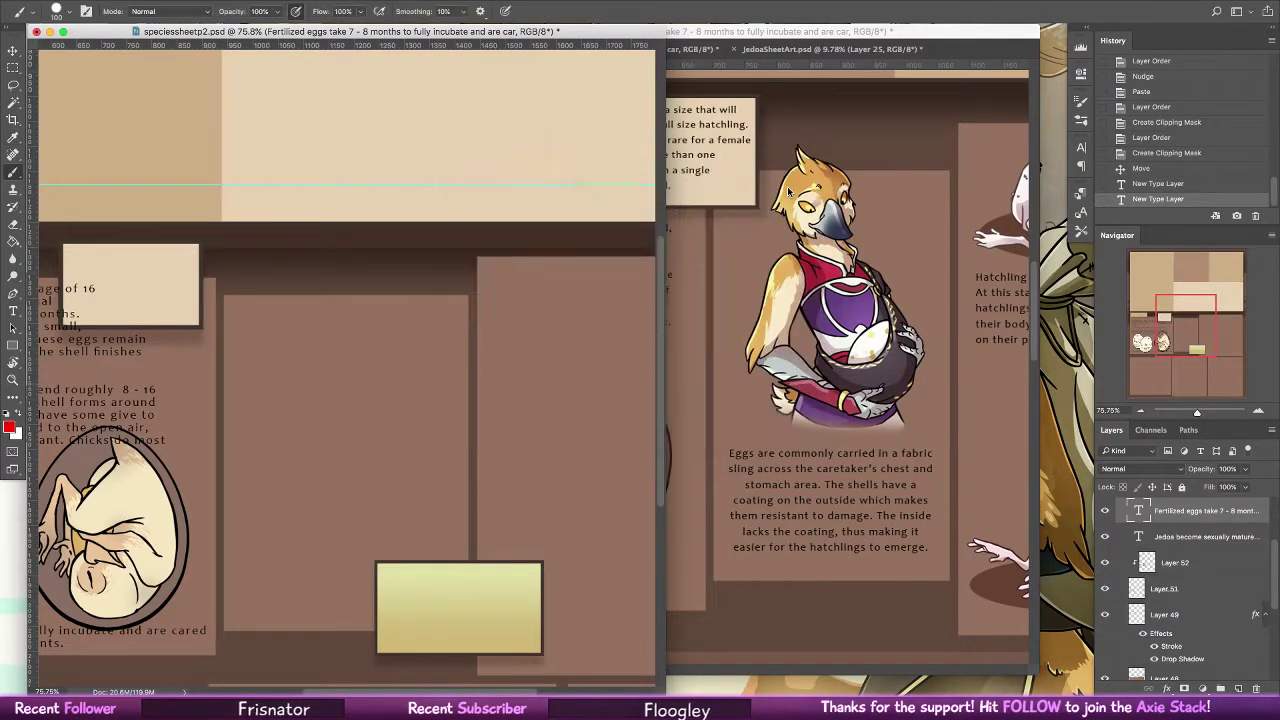
# Move the two Lifecycle text layers out of the layout group to the top of the layer stack
pyautogui.scroll(5, 1253, 545)
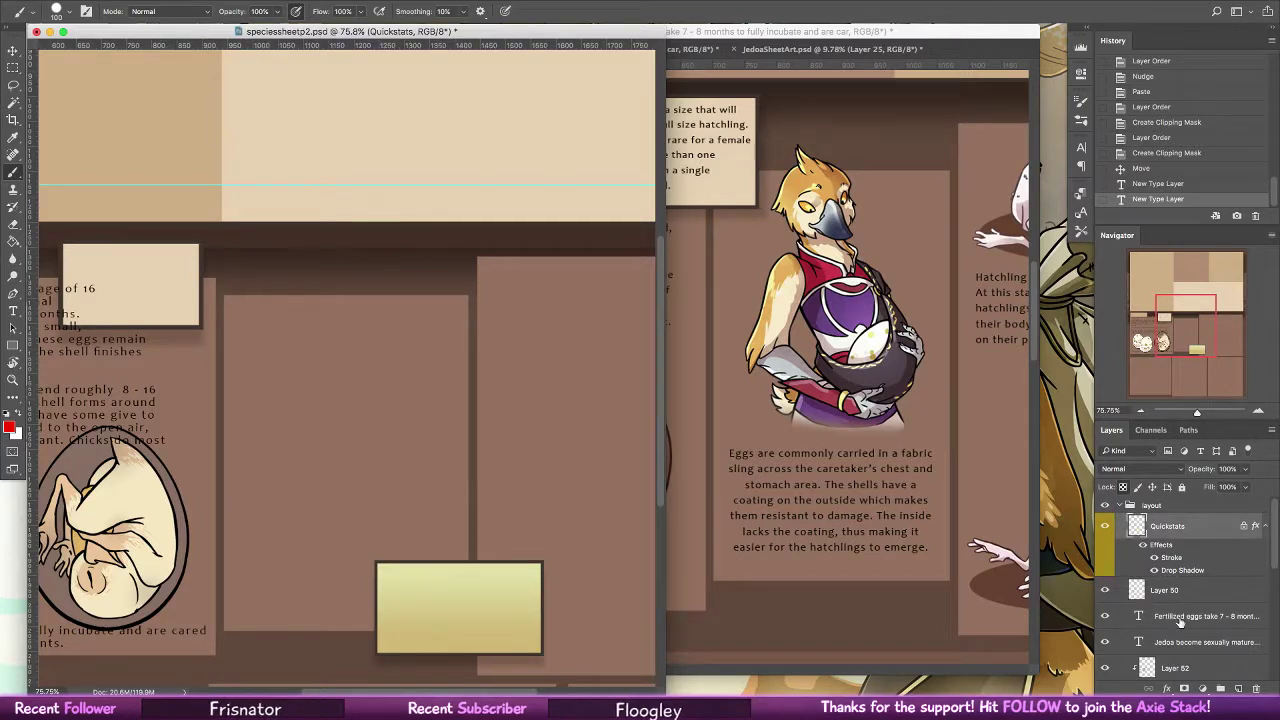
pyautogui.keyDown('shift'); pyautogui.click(1203, 642); pyautogui.keyUp('shift')
pyautogui.moveTo(1200, 622); pyautogui.dragTo(1150, 500)
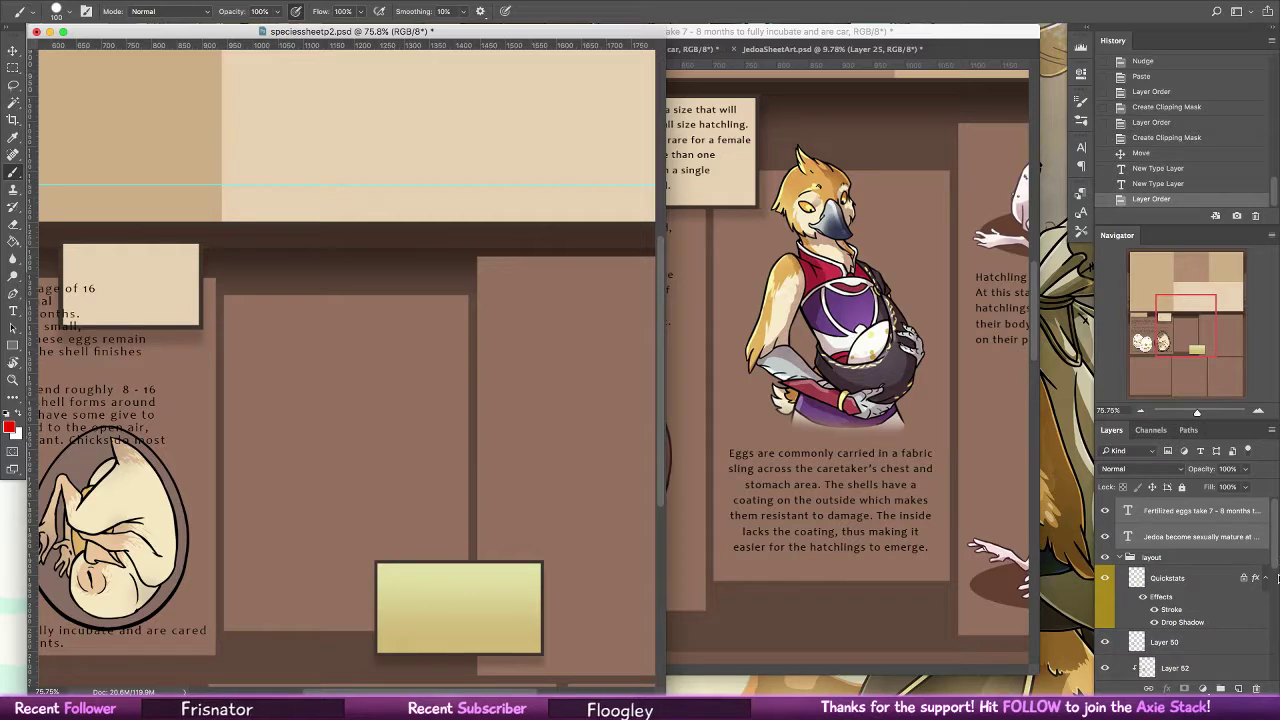
# Move the egg art layers 50, 52 and 51 out of the layout group to the top, and group them
pyautogui.moveTo(1276, 565); pyautogui.dragTo(1276, 597)
pyautogui.click(1175, 612)
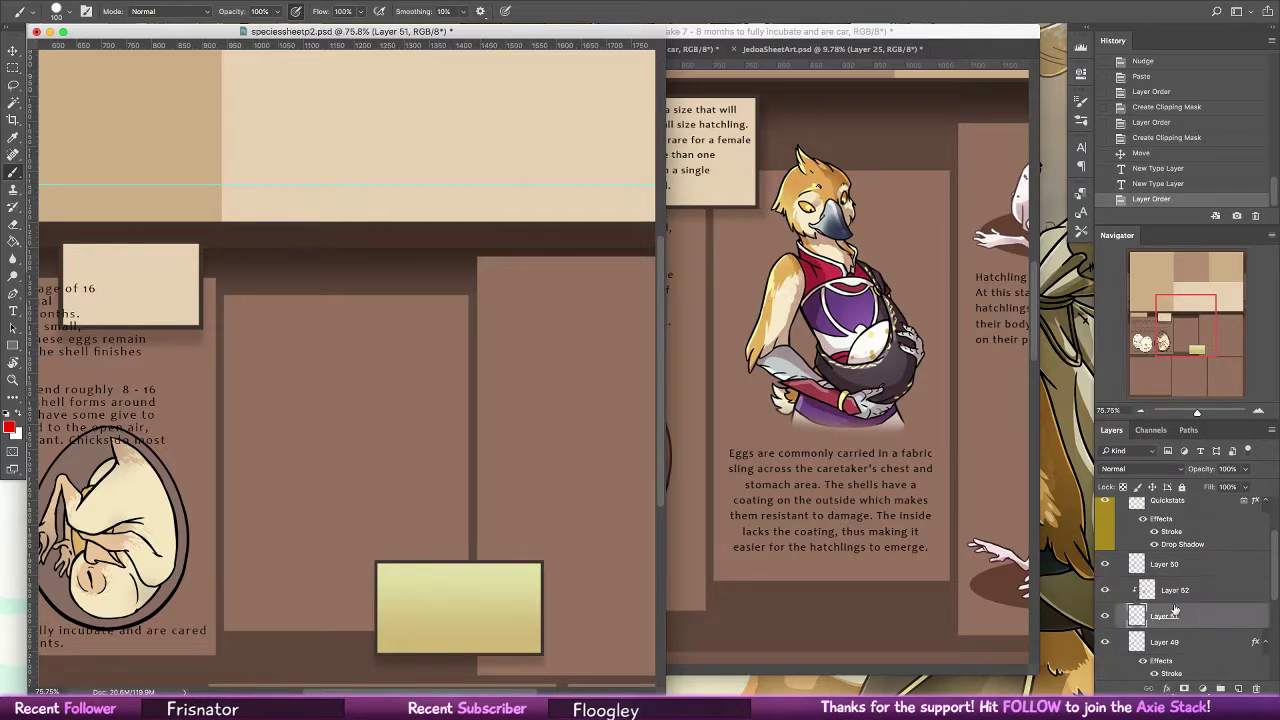
pyautogui.keyDown('shift'); pyautogui.click(1207, 571); pyautogui.keyUp('shift')
pyautogui.moveTo(1186, 570); pyautogui.dragTo(1172, 502)
pyautogui.press('super+g')
# Group the two Lifecycle text layers together
pyautogui.hotkey('alt', '[')
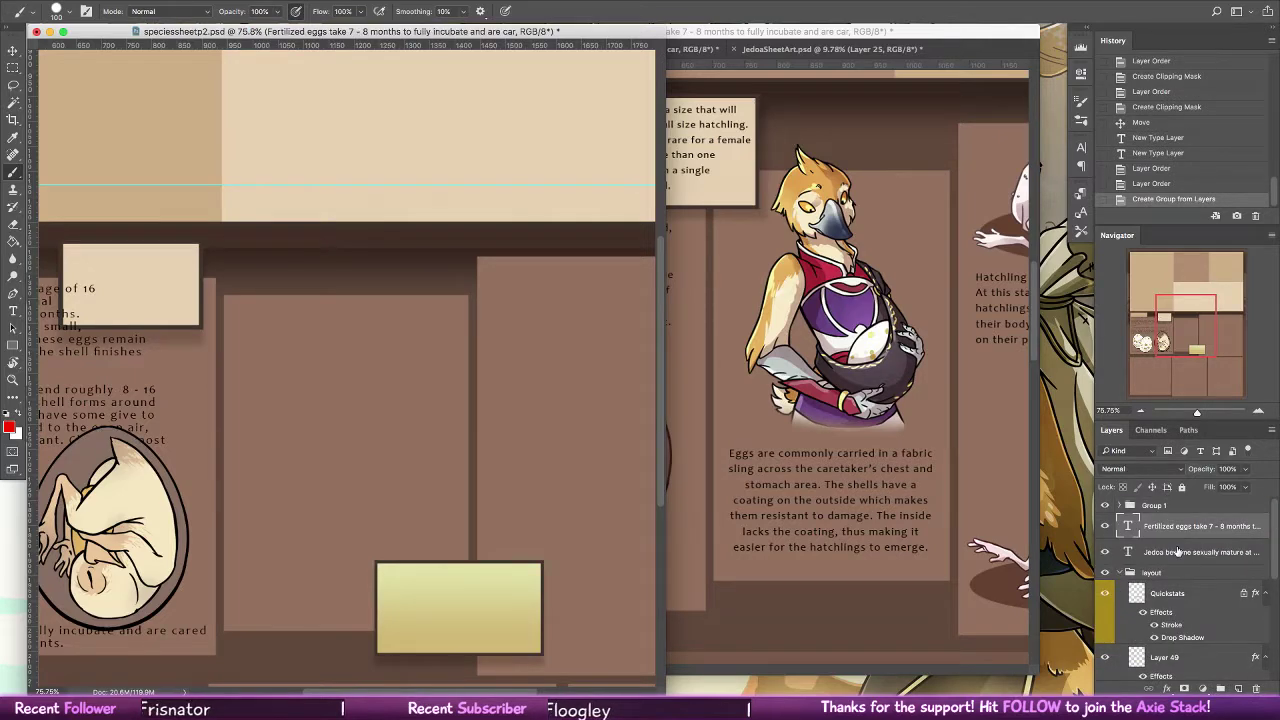
pyautogui.keyDown('shift'); pyautogui.click(1178, 552); pyautogui.keyUp('shift')
pyautogui.press('super+g')
# Check the new grouping by toggling the layout group's visibility and inspecting the text layers inside Group 2
pyautogui.moveTo(1276, 550)
pyautogui.mouseDown()
pyautogui.moveTo(1278, 583)
pyautogui.moveTo(1279, 565)
pyautogui.mouseUp()
pyautogui.scroll(1, 1149, 537)
pyautogui.click(1105, 536)
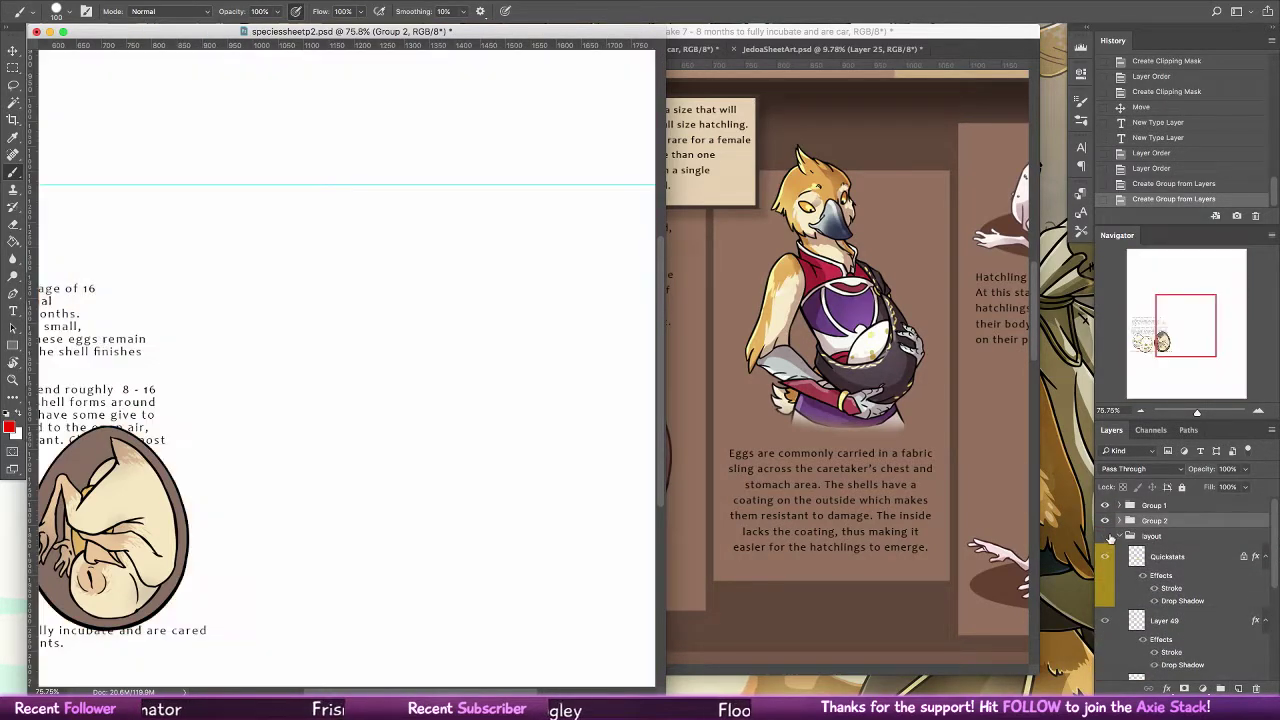
pyautogui.click(1105, 536)
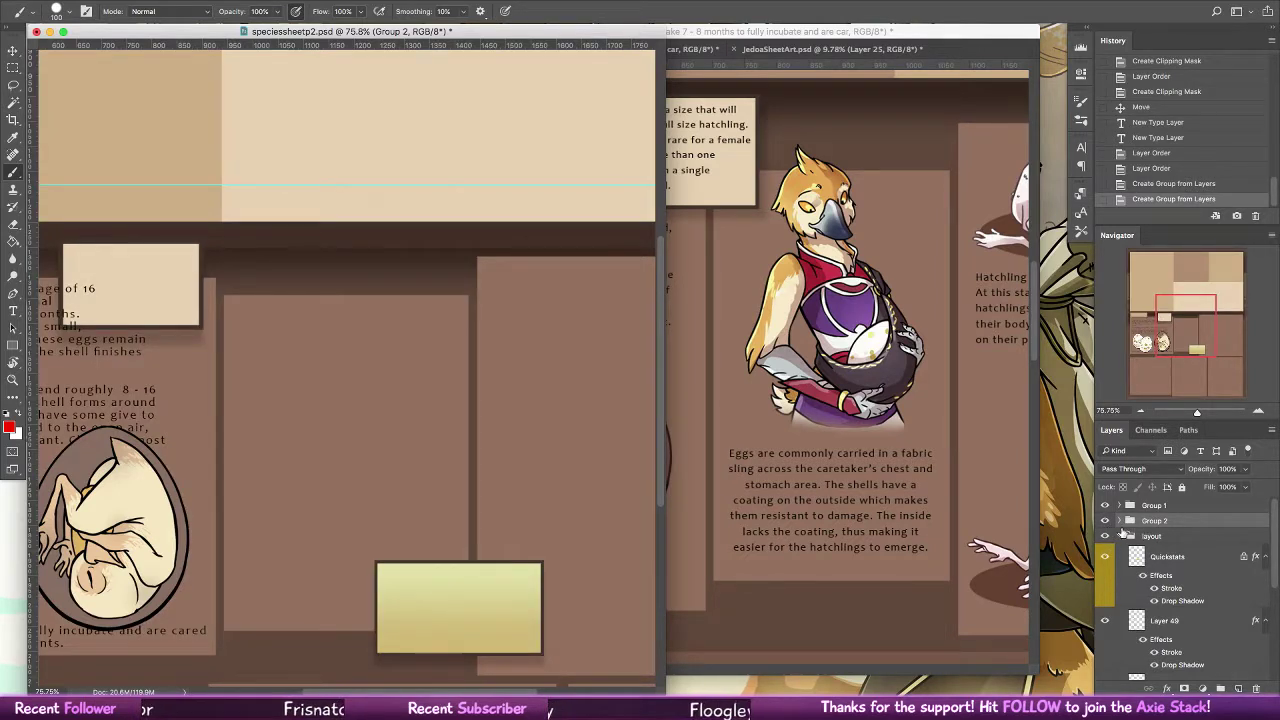
pyautogui.click(1119, 521)
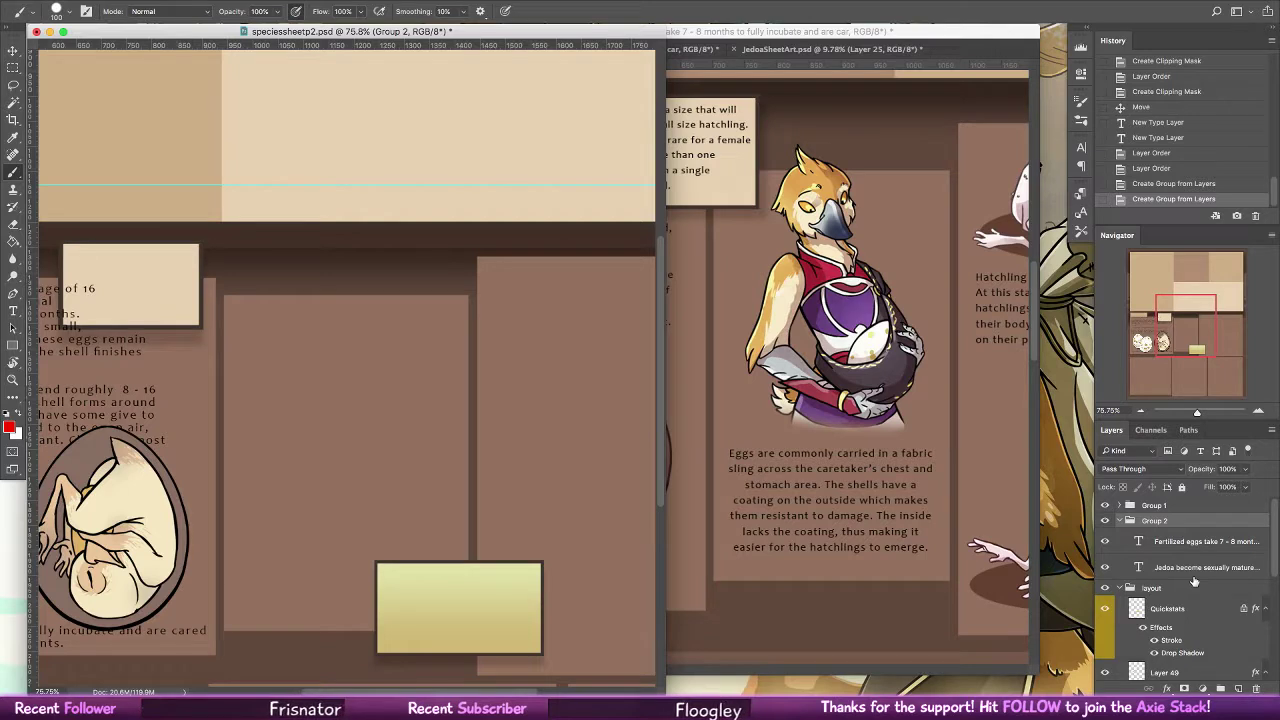
pyautogui.click(1204, 544)
pyautogui.click(1209, 569)
pyautogui.click(1119, 521)
# Add a new empty layer above Layer 50 inside Group 1
pyautogui.click(1119, 506)
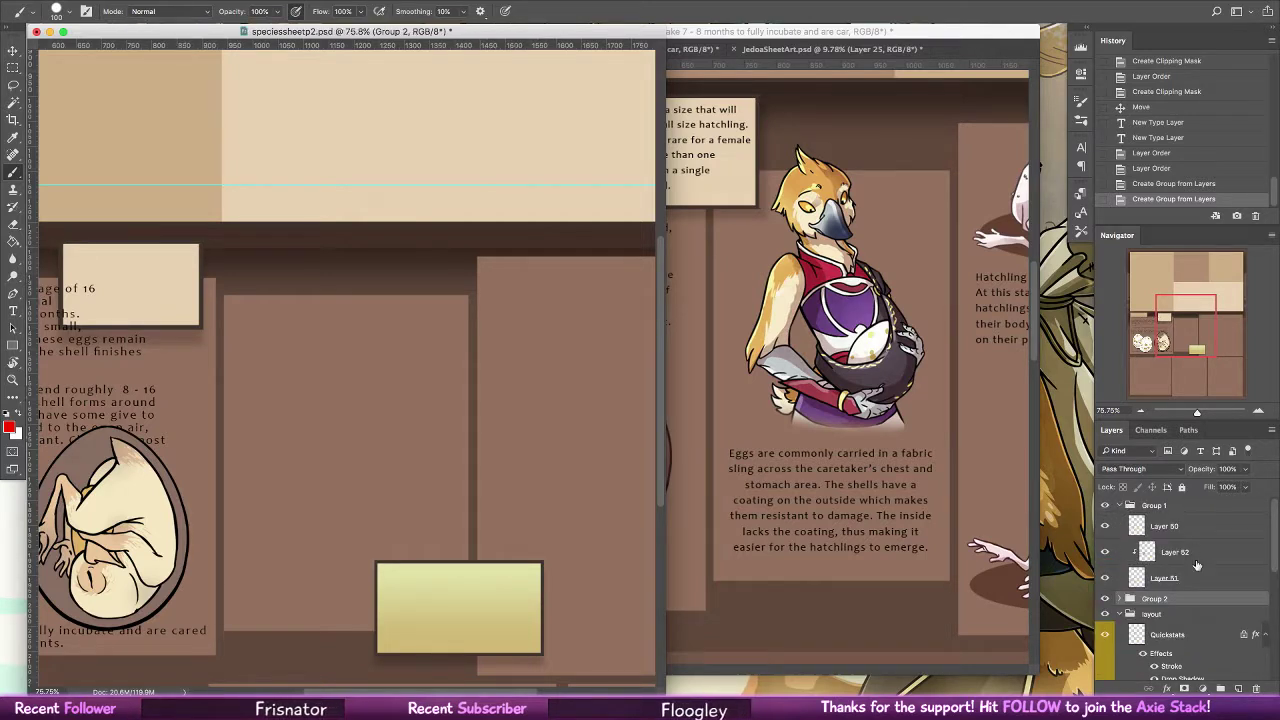
pyautogui.click(1199, 529)
pyautogui.click(1239, 688)
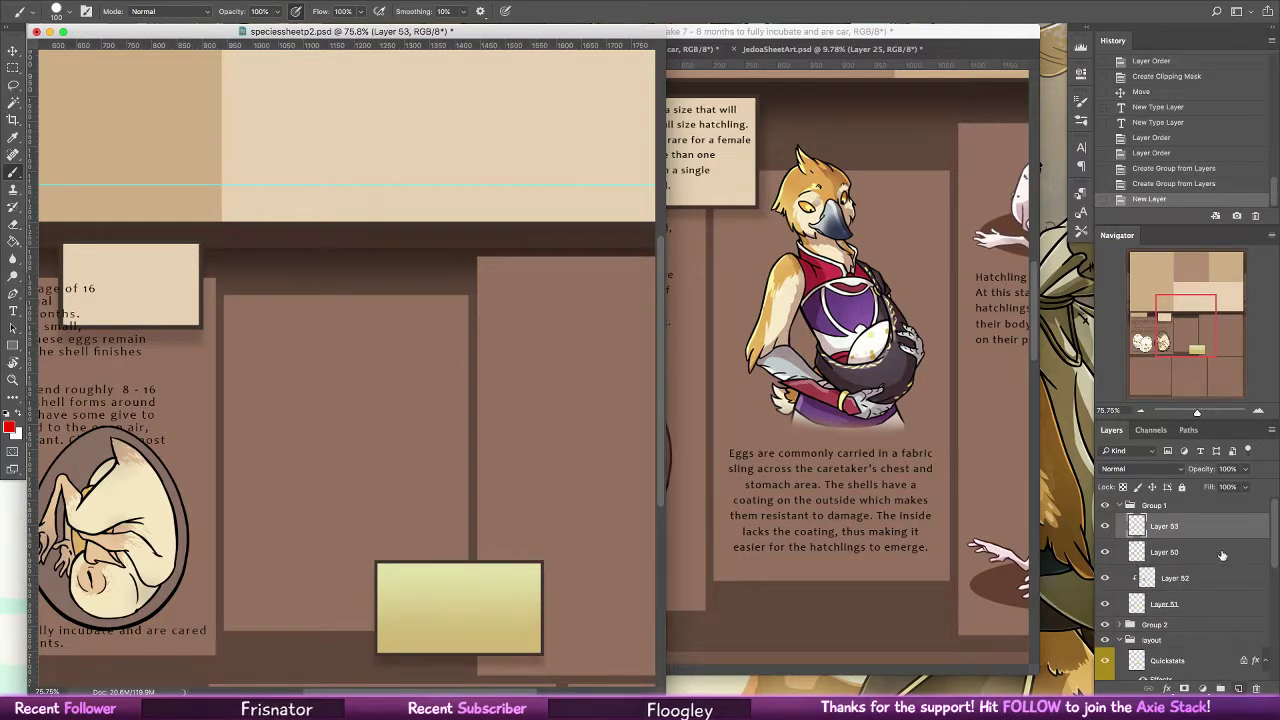
# Group layers 50, 52 and 51 into a nested group inside Group 1
pyautogui.click(1221, 554)
pyautogui.keyDown('shift'); pyautogui.click(1204, 603); pyautogui.keyUp('shift')
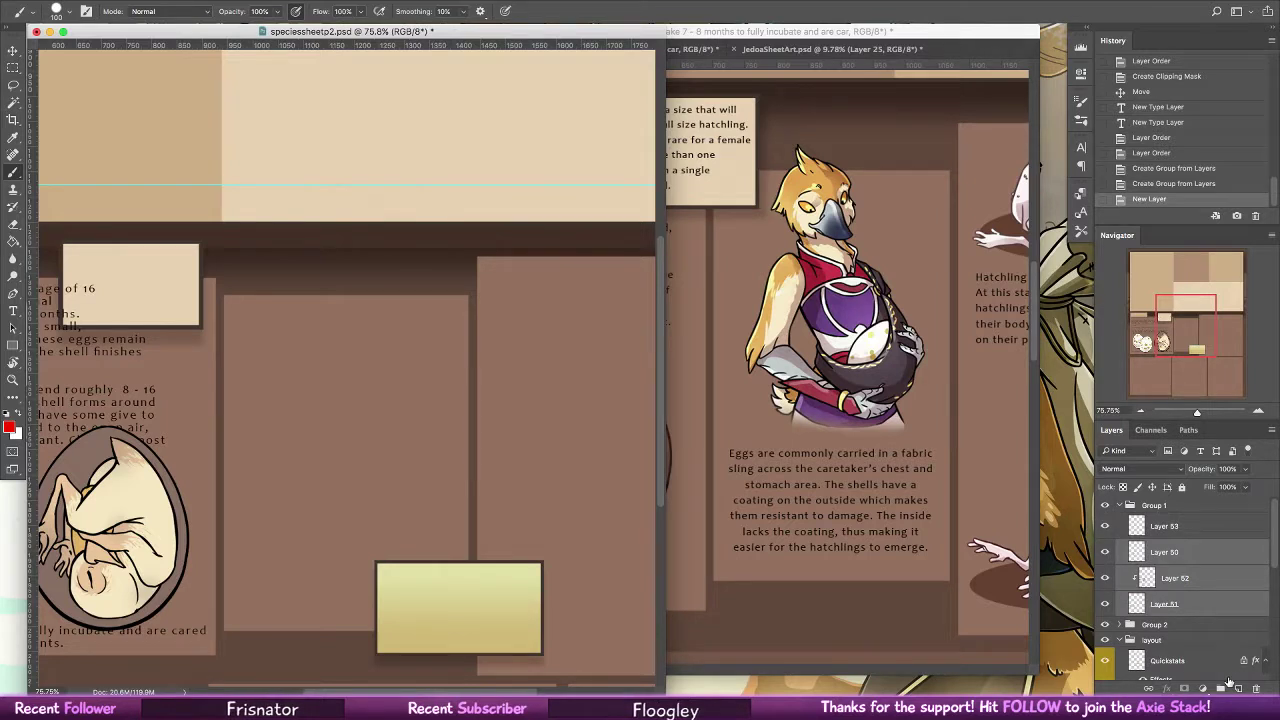
pyautogui.hotkey('ctrl', 'g')
# Sketch the caretaker figure's head circle, neck, shoulder line and upper arm in the empty middle panel with a 4 px red brush
pyautogui.click(56, 9)
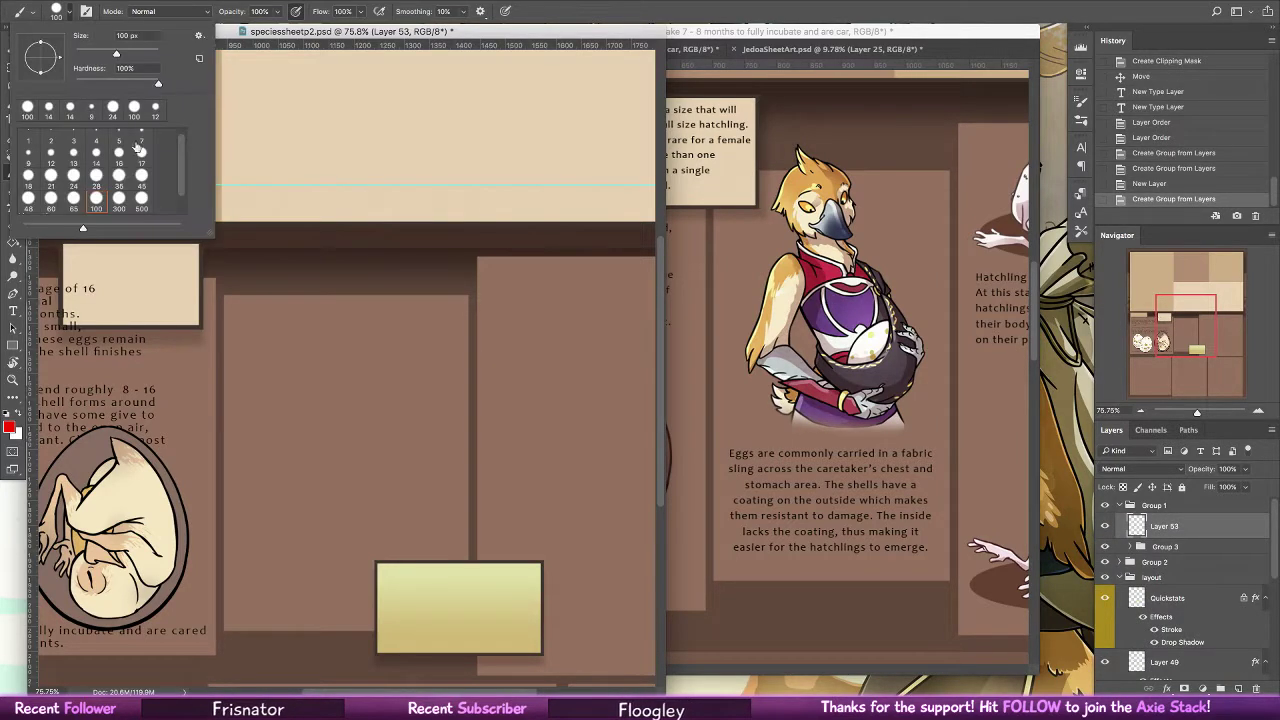
pyautogui.click(109, 133)
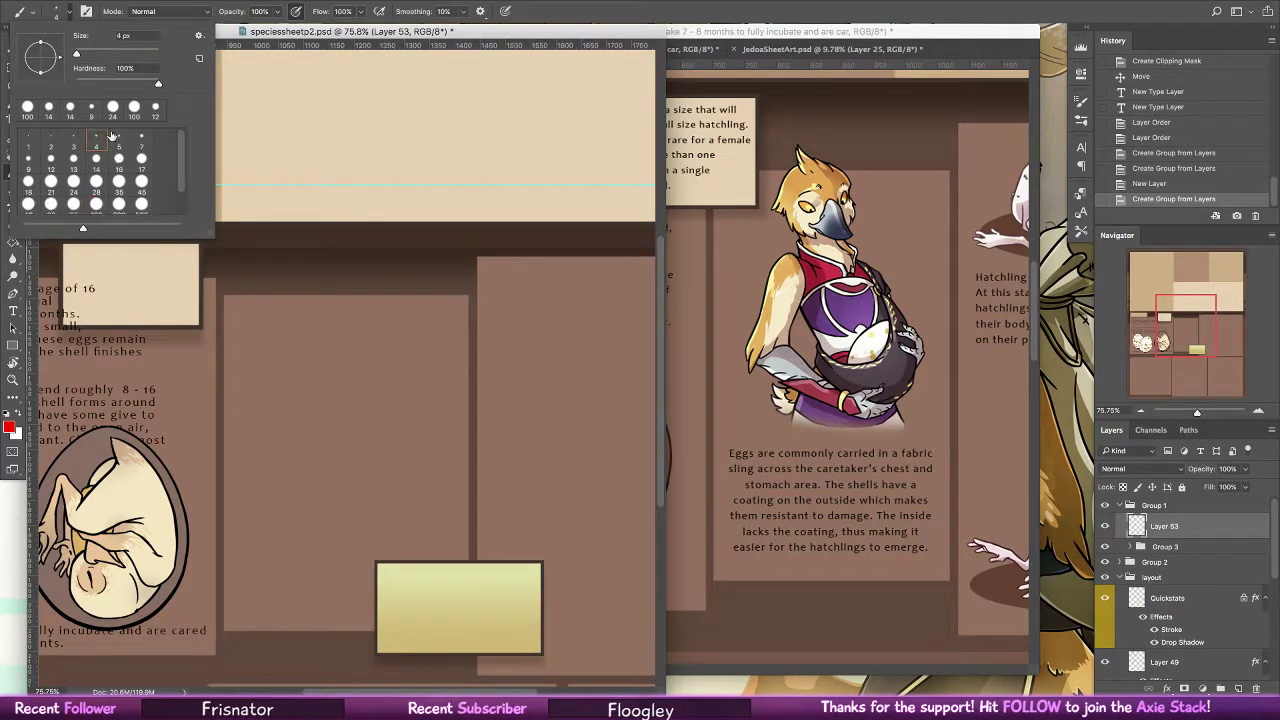
pyautogui.click(310, 11)
pyautogui.moveTo(549, 432)
pyautogui.mouseDown()
pyautogui.moveTo(580, 412)
pyautogui.moveTo(599, 424)
pyautogui.mouseUp()
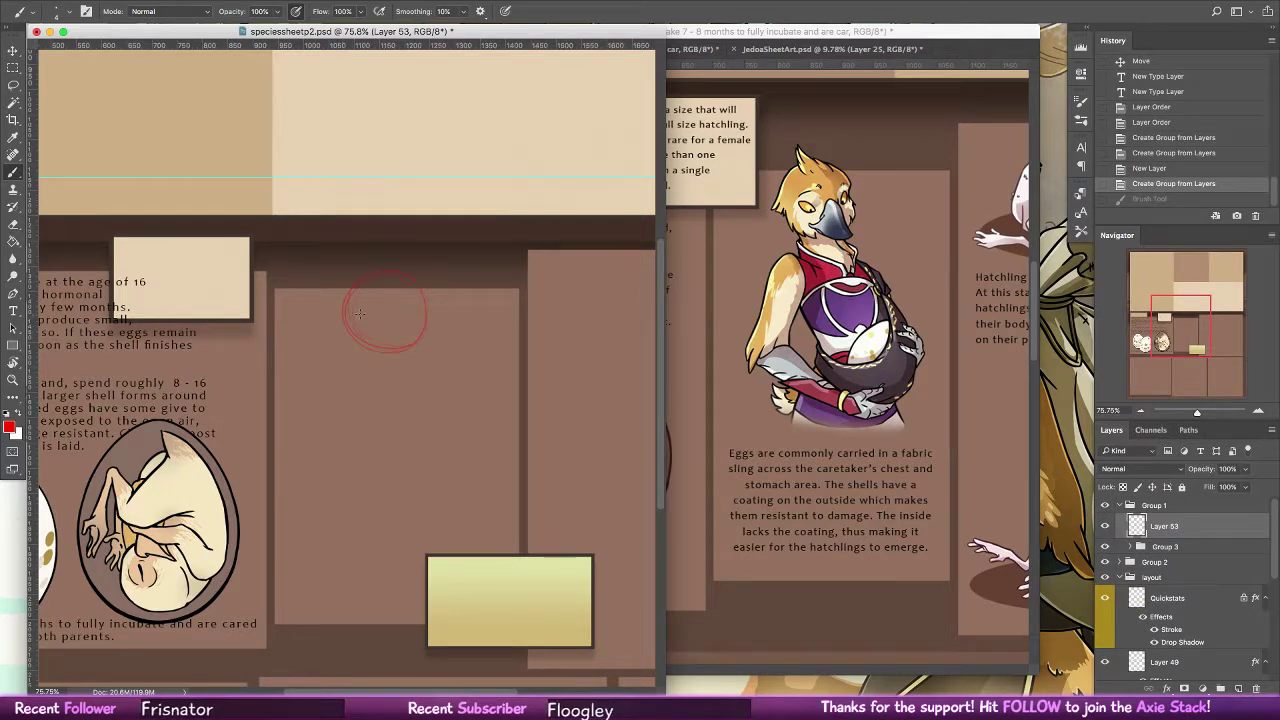
pyautogui.moveTo(358, 290); pyautogui.dragTo(426, 322)
pyautogui.moveTo(388, 283)
pyautogui.mouseDown()
pyautogui.moveTo(398, 340)
pyautogui.moveTo(385, 388)
pyautogui.moveTo(407, 409)
pyautogui.mouseUp()
pyautogui.moveTo(358, 342)
pyautogui.mouseDown()
pyautogui.moveTo(380, 393)
pyautogui.moveTo(334, 392)
pyautogui.moveTo(305, 487)
pyautogui.mouseUp()
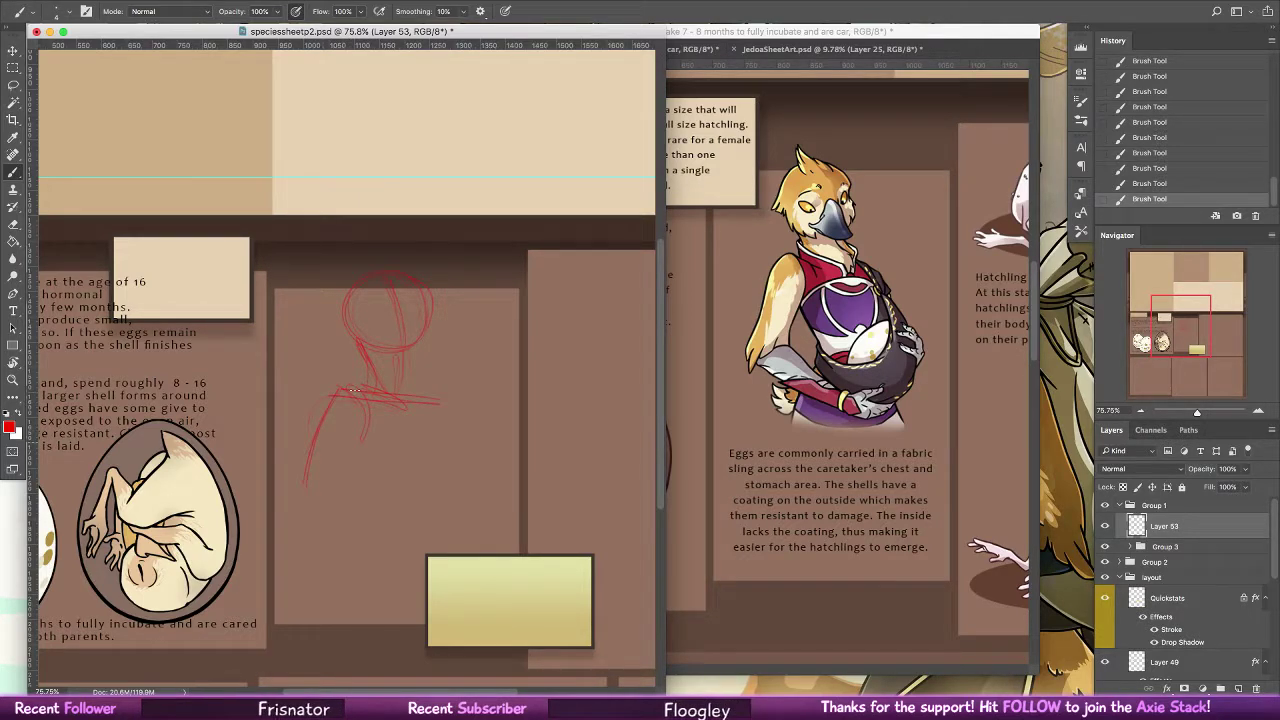
# Shrink the Jedoa Species Sheet window, preview speciessheetp1.psd from the desktop as a reference, and return to the speciessheetp2.psd canvas
pyautogui.click(1015, 590)
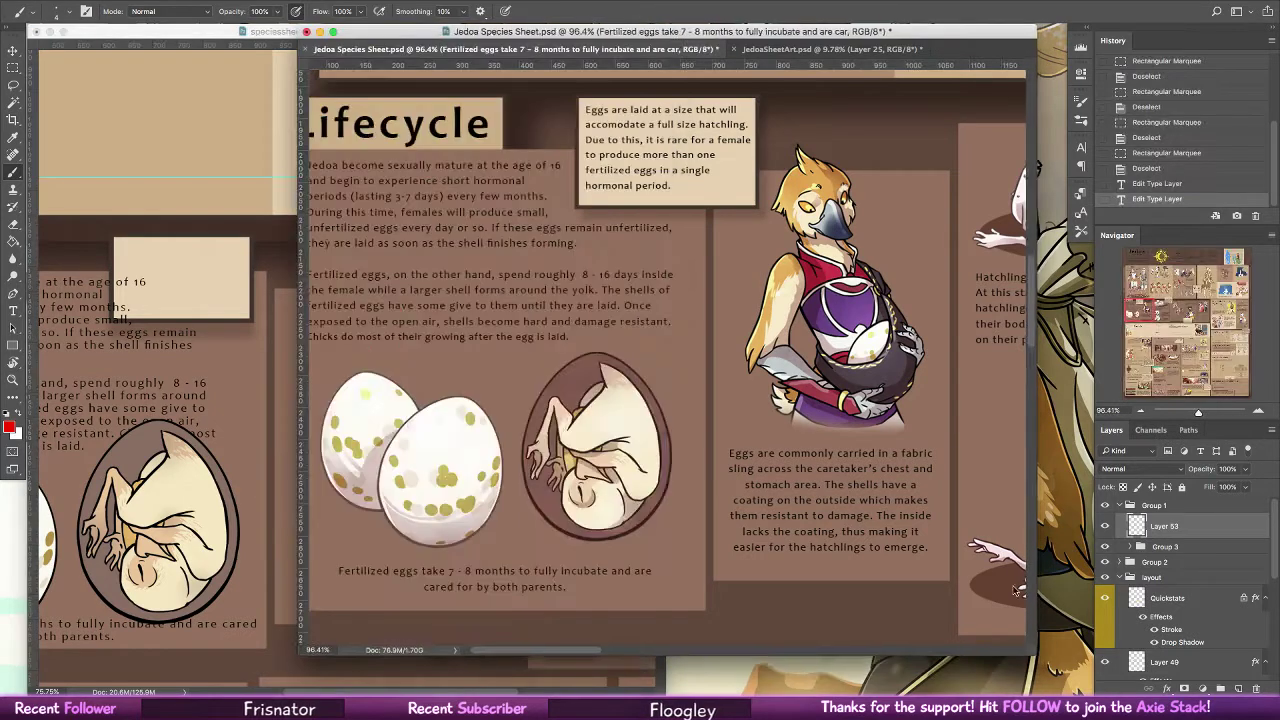
pyautogui.moveTo(1036, 655); pyautogui.dragTo(1014, 481)
pyautogui.click(1018, 555)
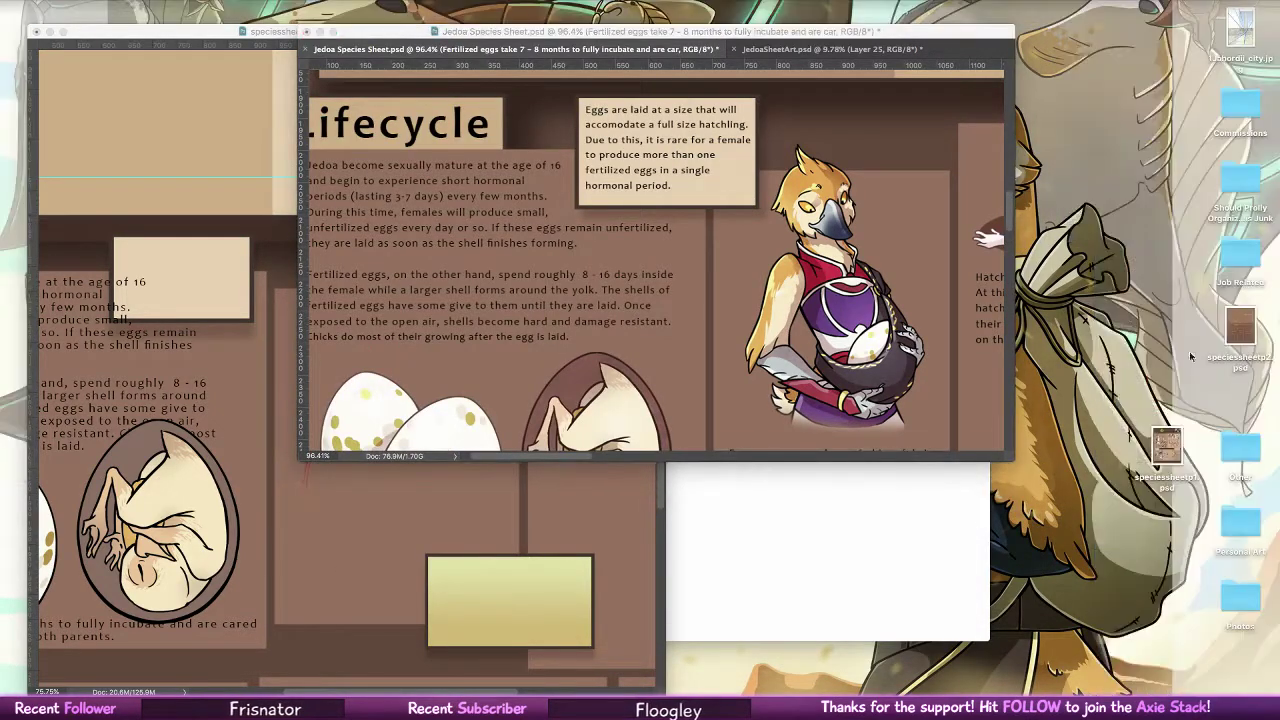
pyautogui.click(1157, 467)
pyautogui.press('space')
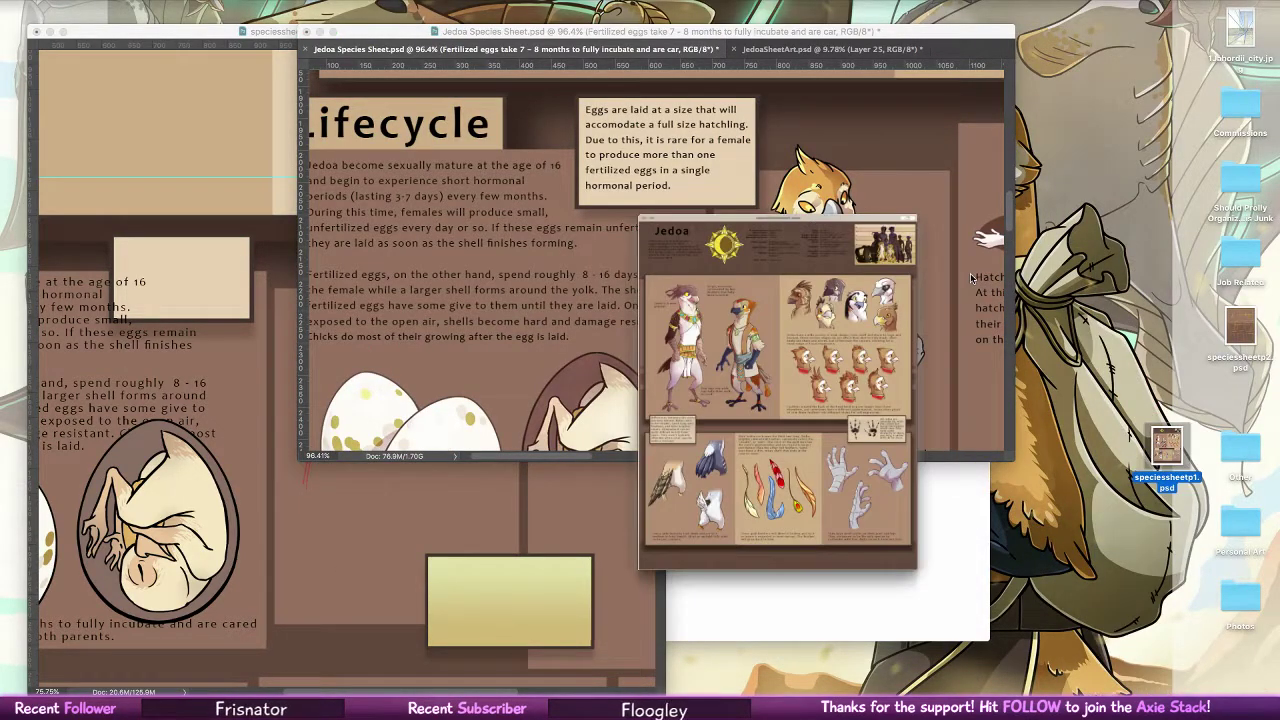
pyautogui.click(459, 517)
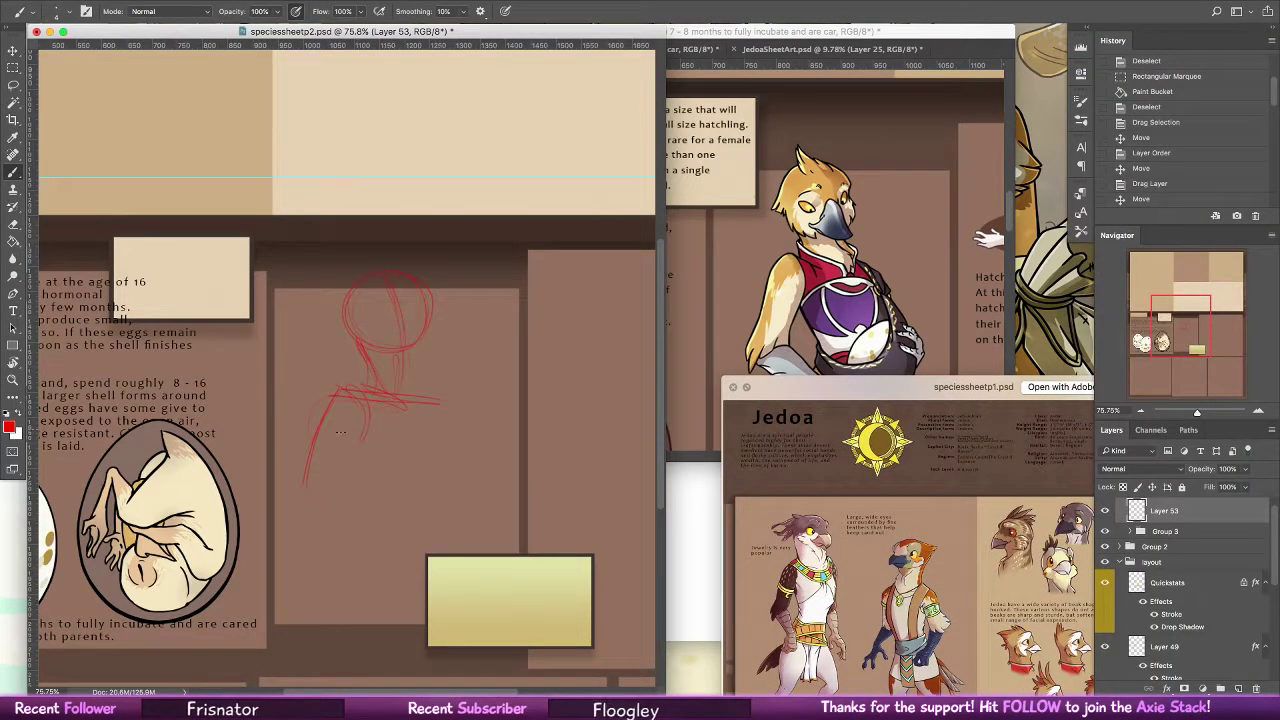
# Sketch the figure's torso sides, chest contours and hip lines below the shoulders
pyautogui.moveTo(368, 404)
pyautogui.mouseDown()
pyautogui.moveTo(352, 468)
pyautogui.moveTo(397, 540)
pyautogui.mouseUp()
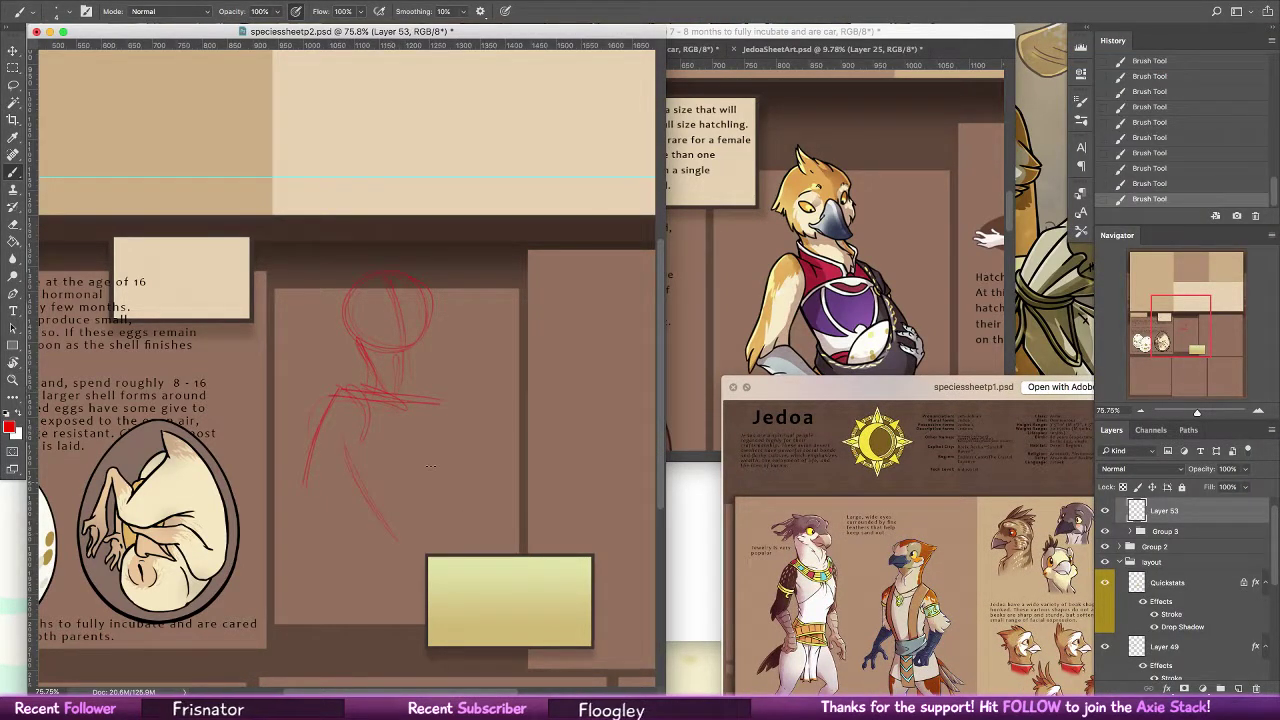
pyautogui.moveTo(420, 412)
pyautogui.mouseDown()
pyautogui.moveTo(435, 524)
pyautogui.moveTo(437, 495)
pyautogui.mouseUp()
pyautogui.moveTo(347, 470); pyautogui.dragTo(397, 541)
pyautogui.moveTo(421, 414)
pyautogui.mouseDown()
pyautogui.moveTo(440, 478)
pyautogui.moveTo(463, 448)
pyautogui.moveTo(466, 487)
pyautogui.moveTo(441, 544)
pyautogui.mouseUp()
pyautogui.moveTo(464, 492); pyautogui.dragTo(456, 534)
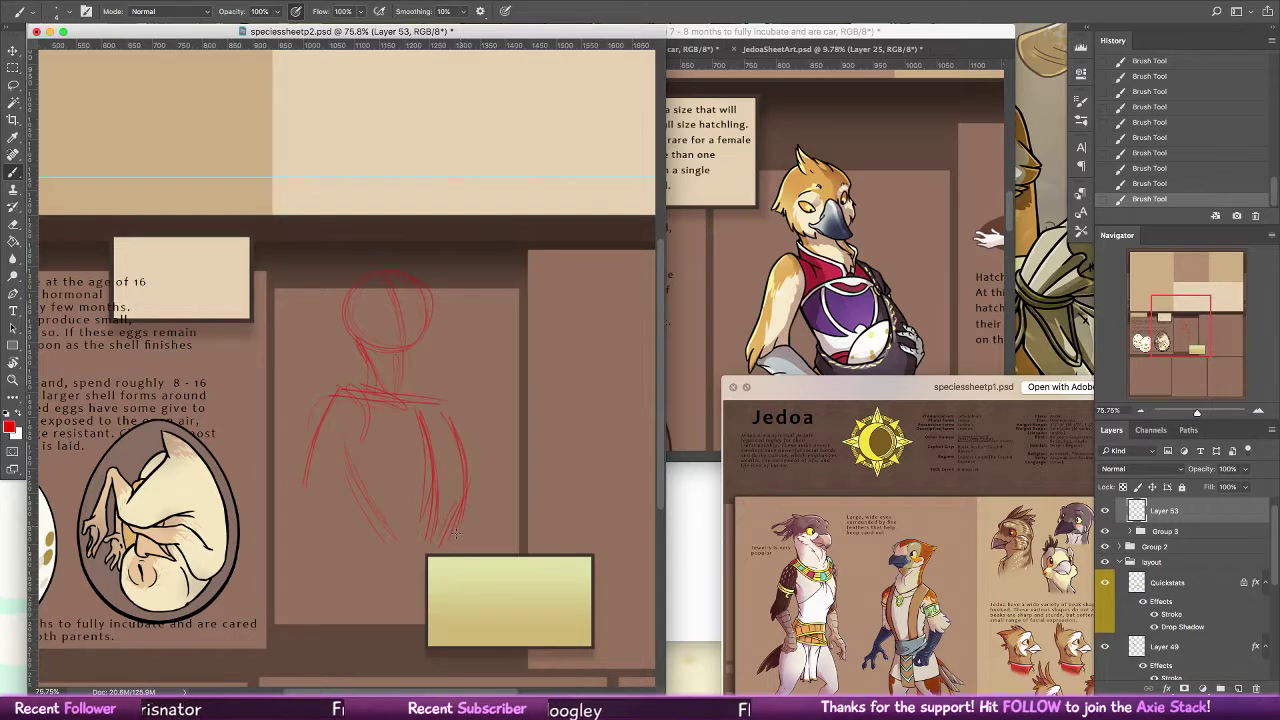
pyautogui.moveTo(375, 515); pyautogui.dragTo(352, 598)
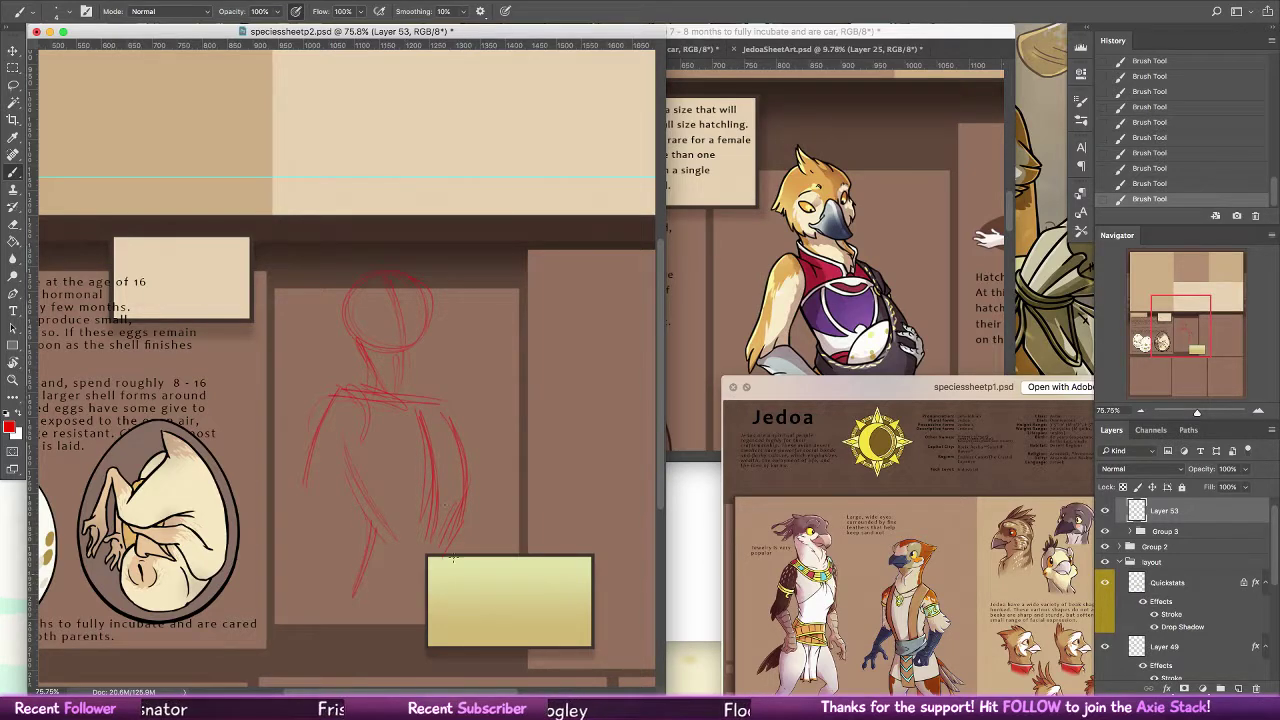
pyautogui.moveTo(458, 540); pyautogui.dragTo(447, 600)
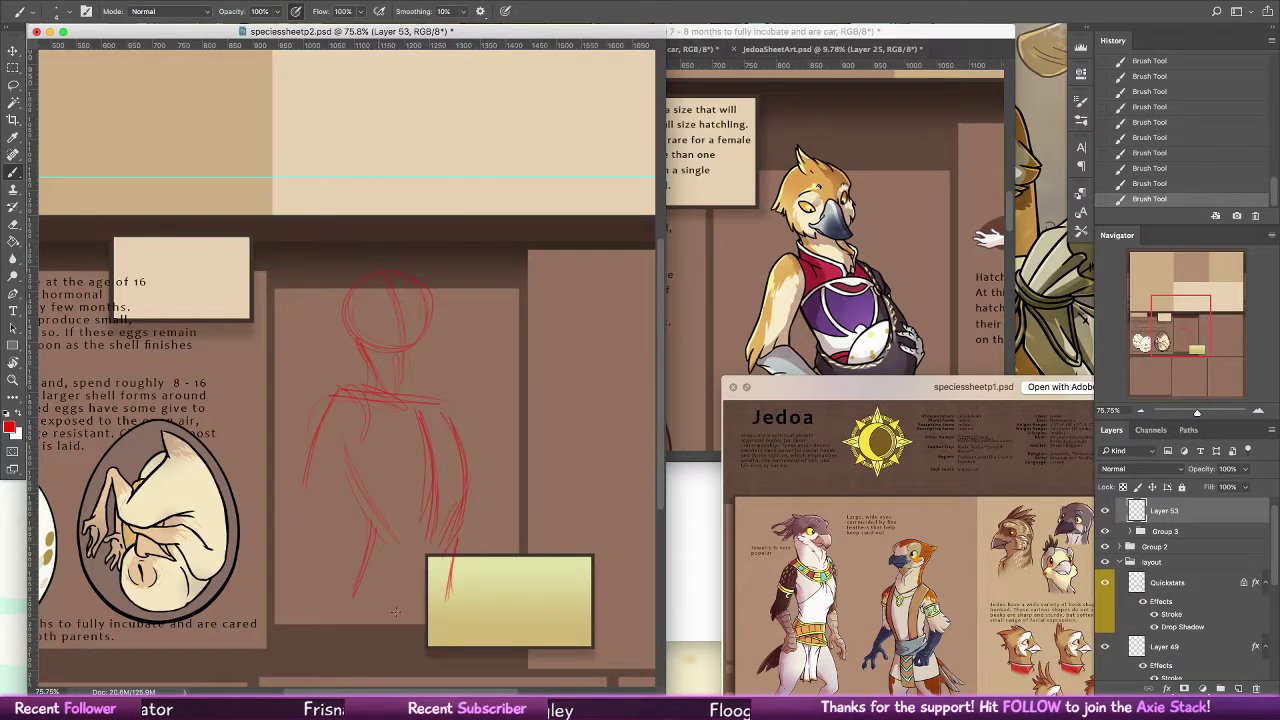
# Sketch the bent arms and lower body, the round egg sling with a hand on it, and the far shoulder
pyautogui.moveTo(350, 593); pyautogui.dragTo(392, 617)
pyautogui.moveTo(354, 597); pyautogui.dragTo(405, 635)
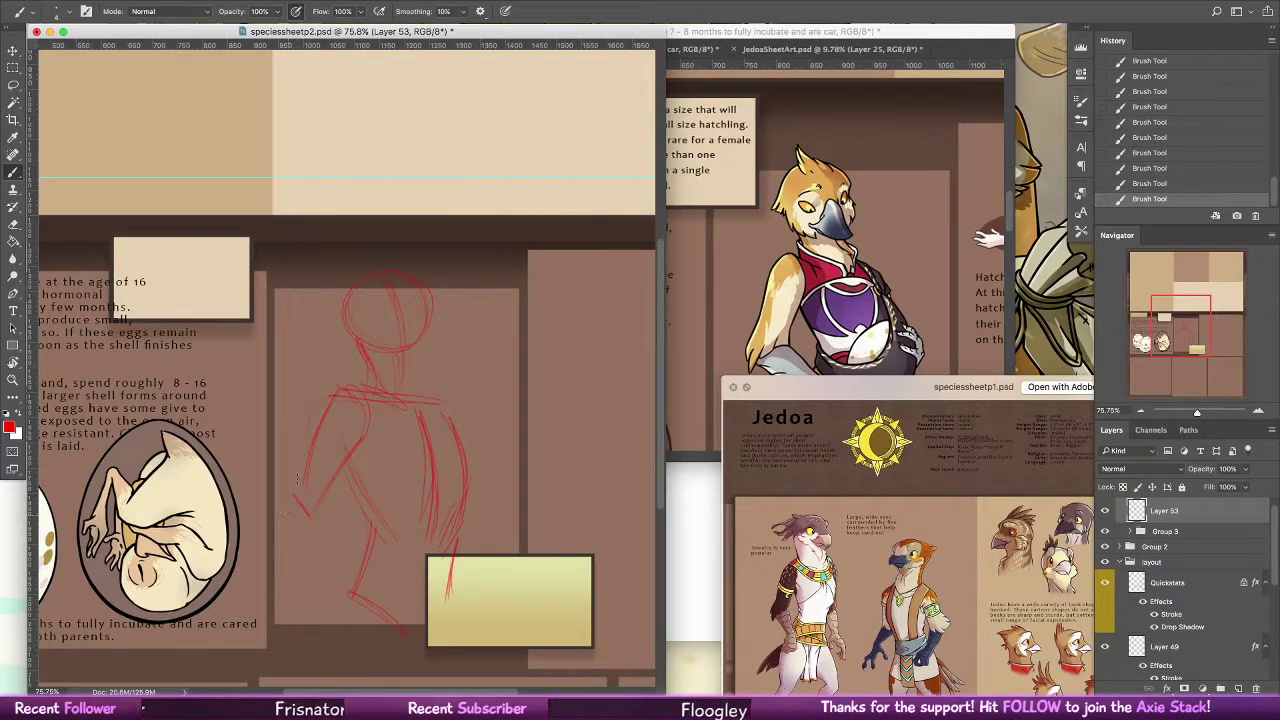
pyautogui.moveTo(305, 465); pyautogui.dragTo(279, 546)
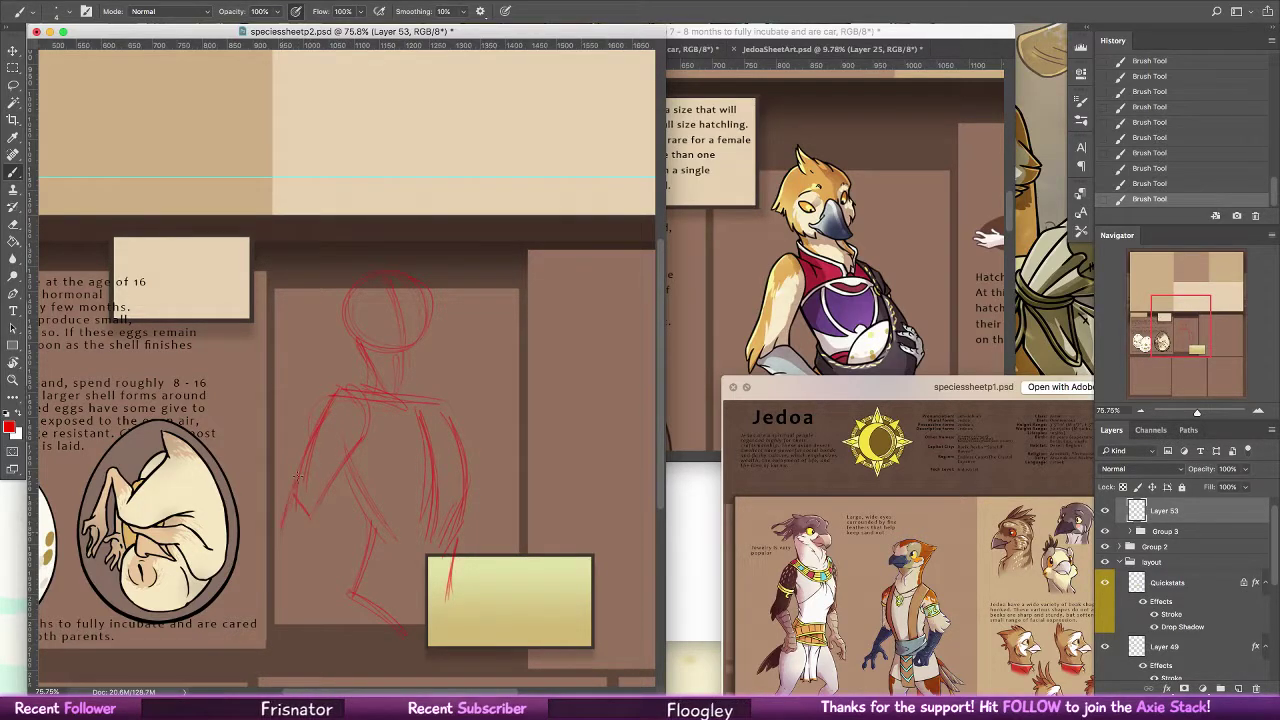
pyautogui.moveTo(321, 508); pyautogui.dragTo(278, 547)
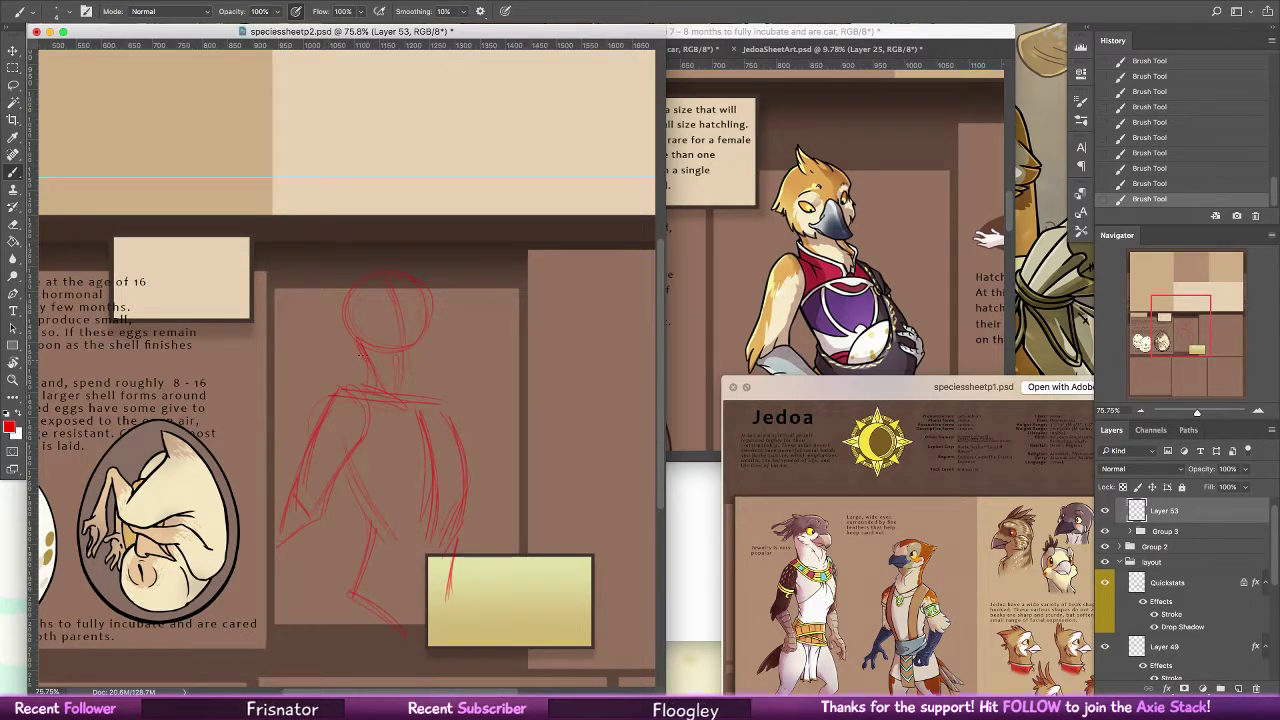
pyautogui.moveTo(290, 548); pyautogui.dragTo(356, 576)
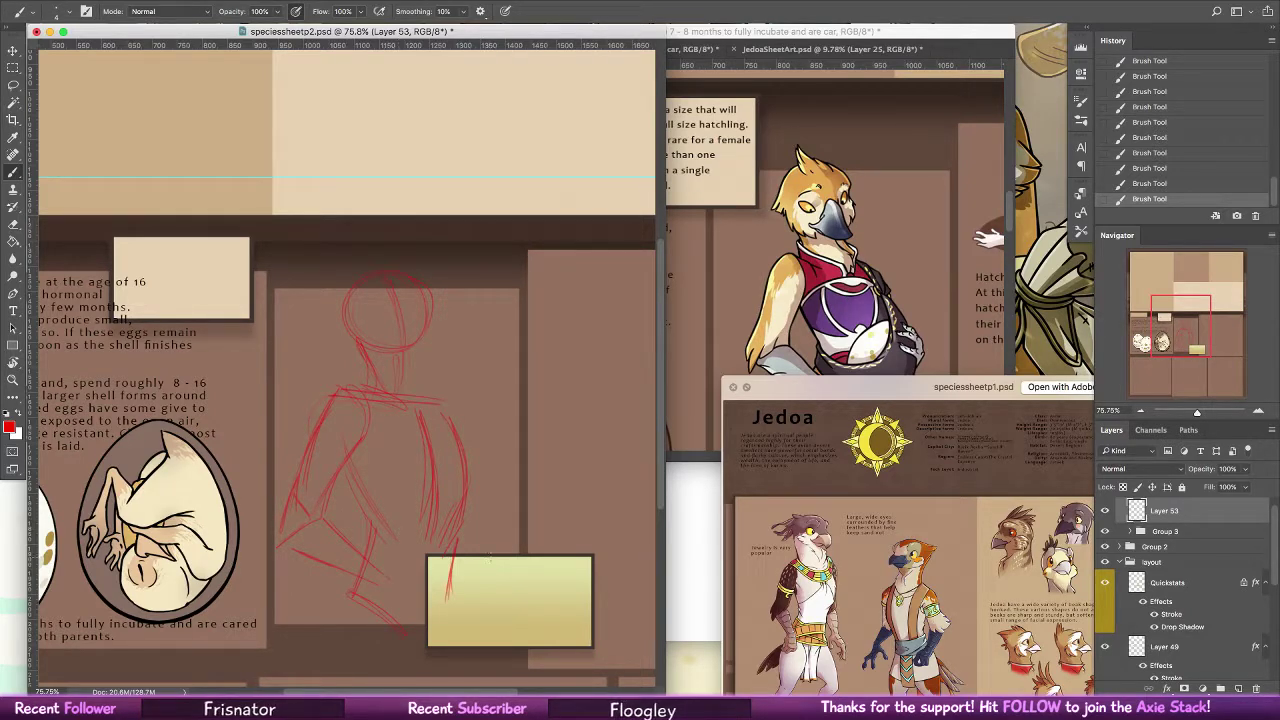
pyautogui.moveTo(338, 377); pyautogui.dragTo(380, 395)
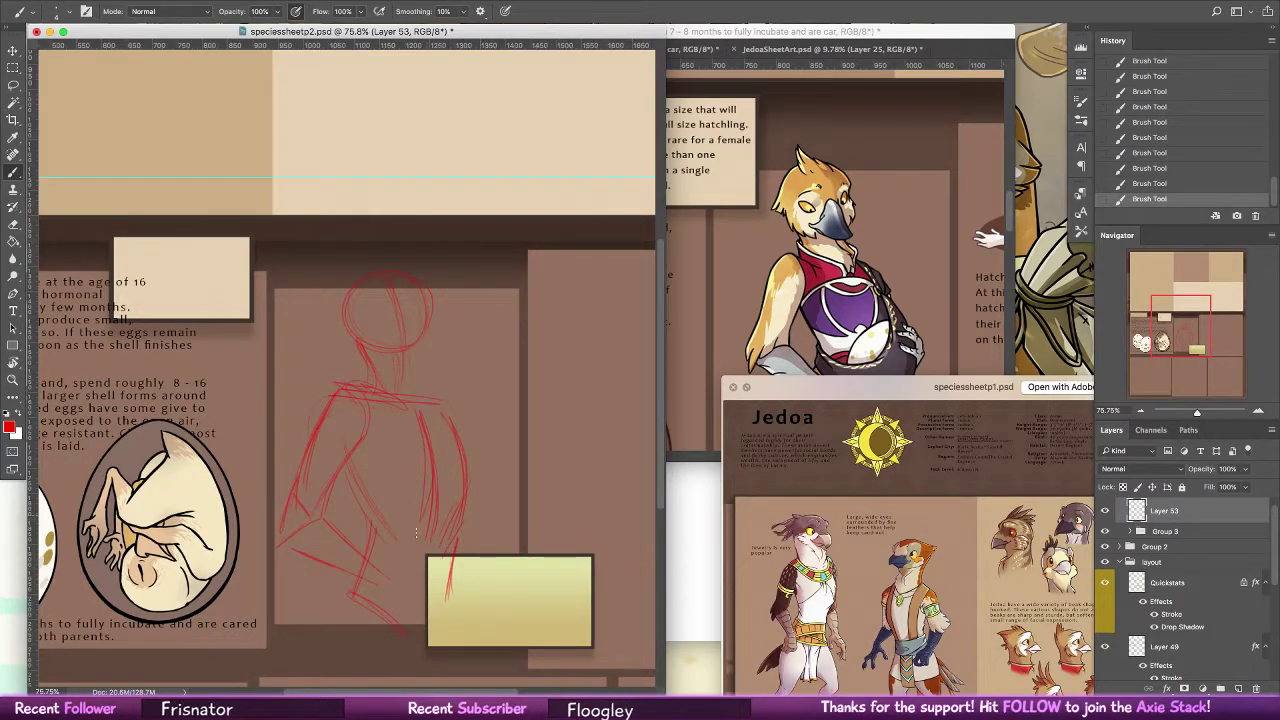
pyautogui.moveTo(418, 530)
pyautogui.mouseDown()
pyautogui.moveTo(494, 582)
pyautogui.moveTo(413, 534)
pyautogui.moveTo(470, 519)
pyautogui.moveTo(447, 528)
pyautogui.moveTo(506, 548)
pyautogui.moveTo(493, 523)
pyautogui.moveTo(516, 535)
pyautogui.moveTo(512, 517)
pyautogui.moveTo(515, 549)
pyautogui.mouseUp()
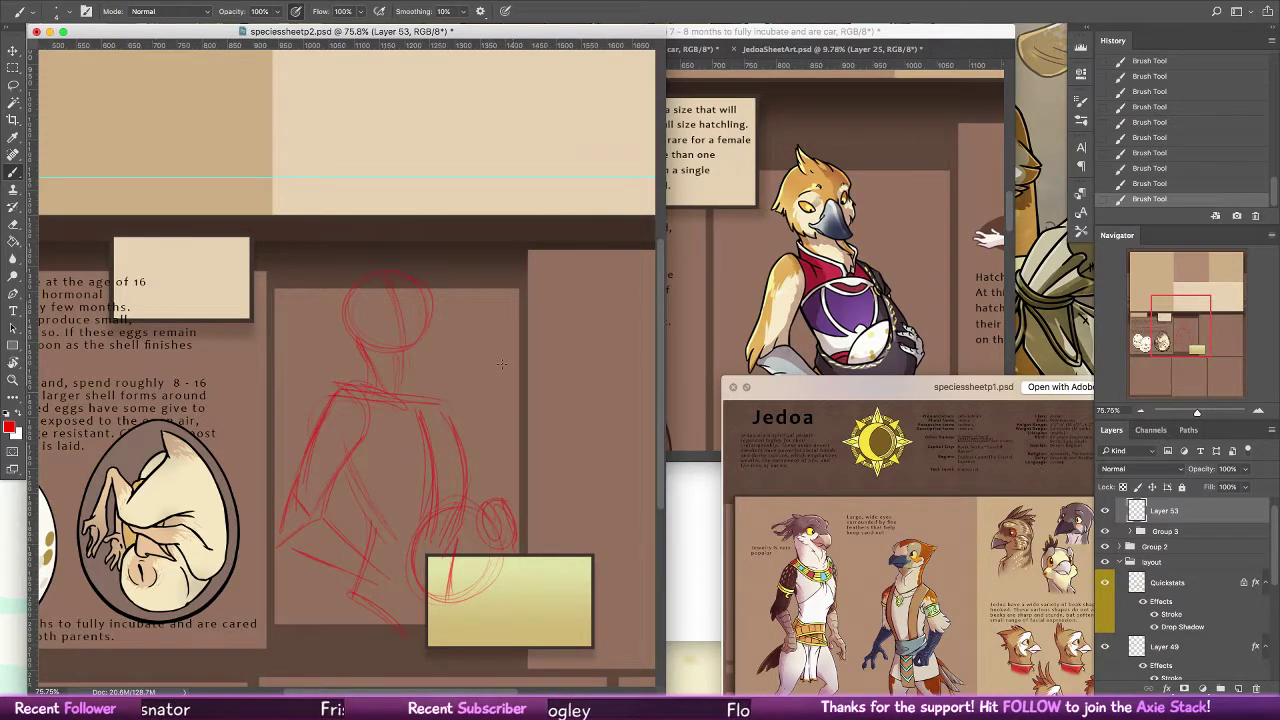
pyautogui.moveTo(436, 401); pyautogui.dragTo(483, 420)
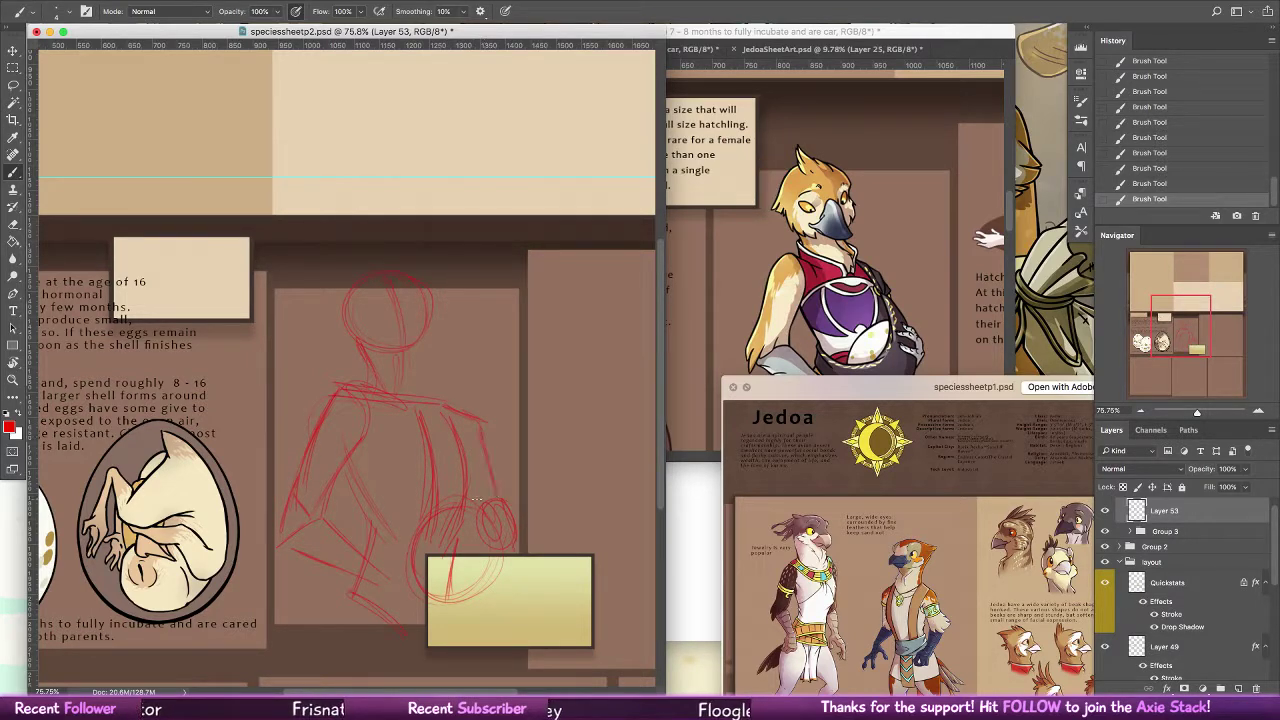
# Scale the figure sketch down to about 75% and position it within the middle panel
pyautogui.click(13, 67)
pyautogui.click(13, 50)
pyautogui.moveTo(517, 269); pyautogui.dragTo(457, 363)
pyautogui.moveTo(417, 464)
pyautogui.mouseDown()
pyautogui.moveTo(455, 382)
pyautogui.moveTo(441, 372)
pyautogui.moveTo(460, 386)
pyautogui.mouseUp()
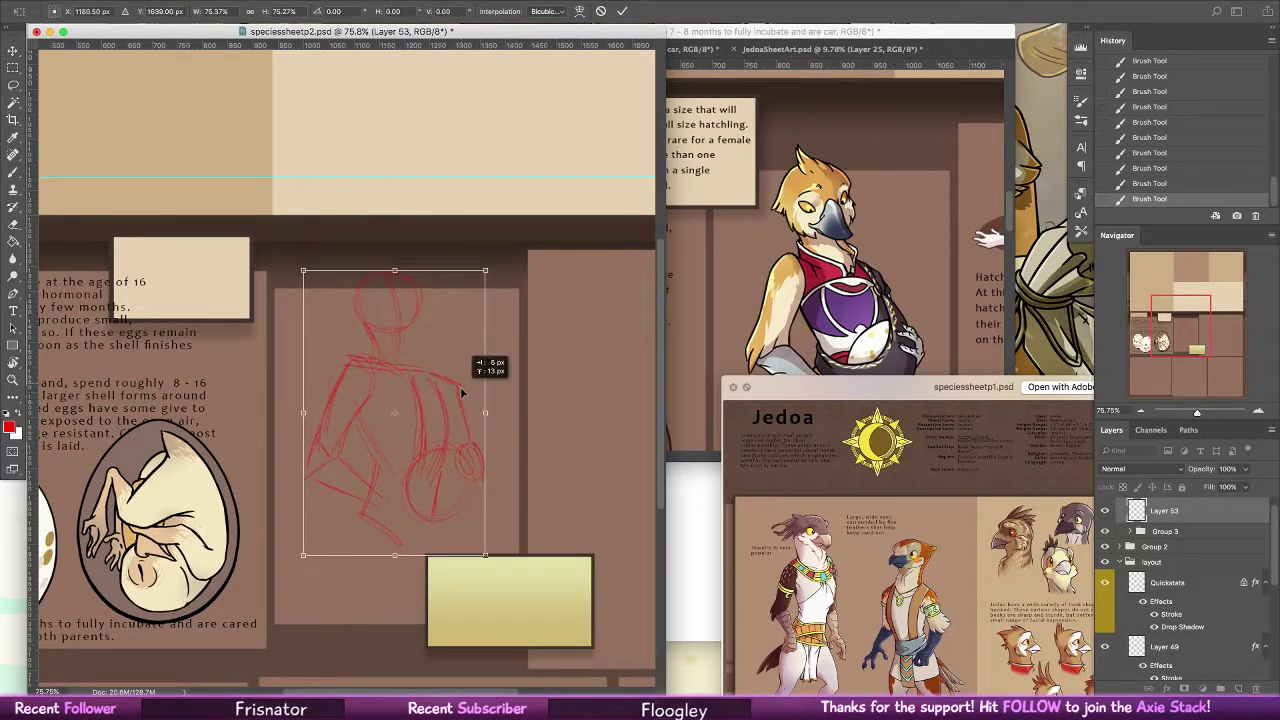
pyautogui.press('Return')
pyautogui.click(14, 171)
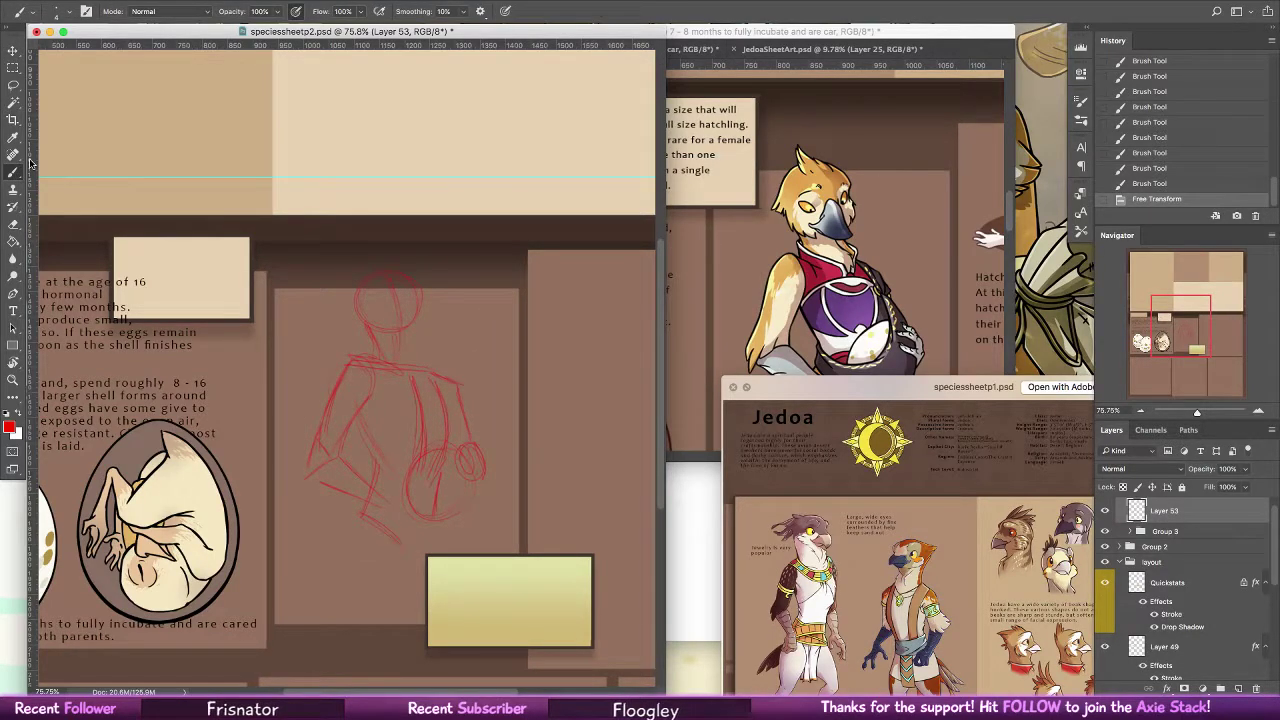
# Compare with the reference sheet's caretaker panel, then move the sketch up and scale it to about 88%, leaving room for text below
pyautogui.click(838, 320)
pyautogui.moveTo(838, 320); pyautogui.dragTo(834, 196)
pyautogui.click(477, 510)
pyautogui.press('v')
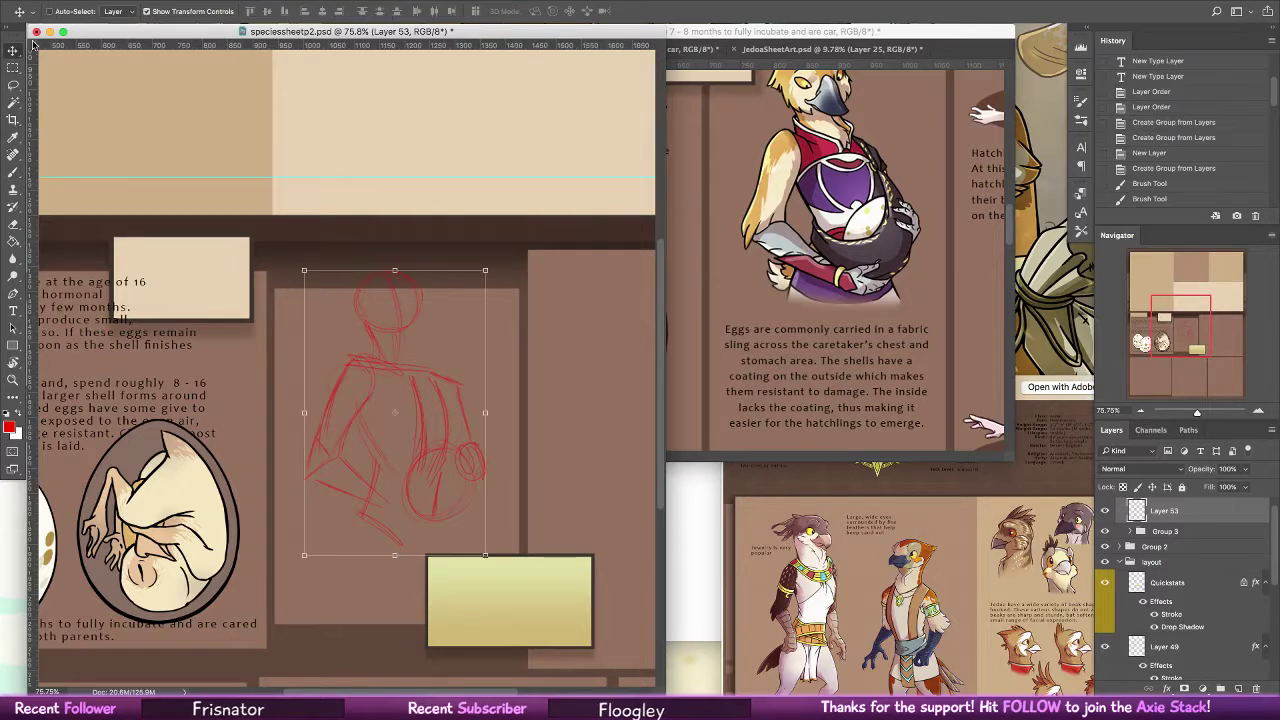
pyautogui.moveTo(466, 477); pyautogui.dragTo(464, 458)
pyautogui.moveTo(486, 537); pyautogui.dragTo(464, 498)
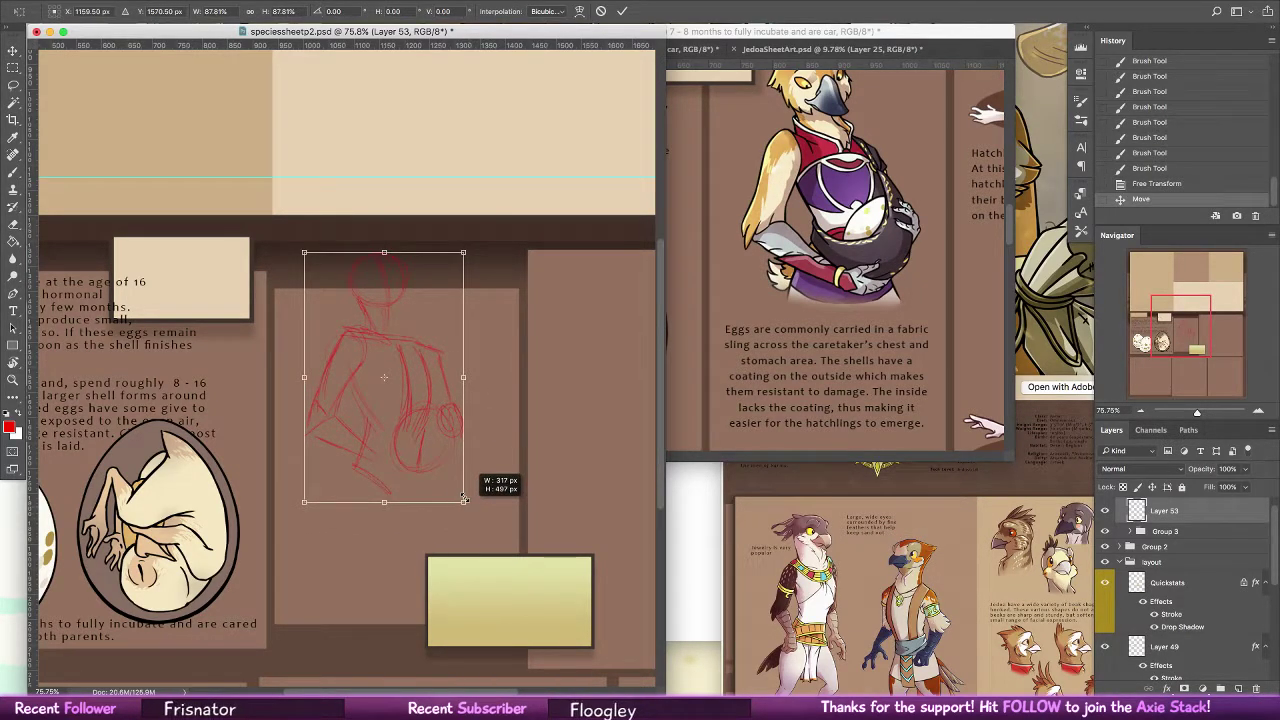
pyautogui.moveTo(464, 377); pyautogui.dragTo(478, 362)
pyautogui.press('Return')
pyautogui.press('b')
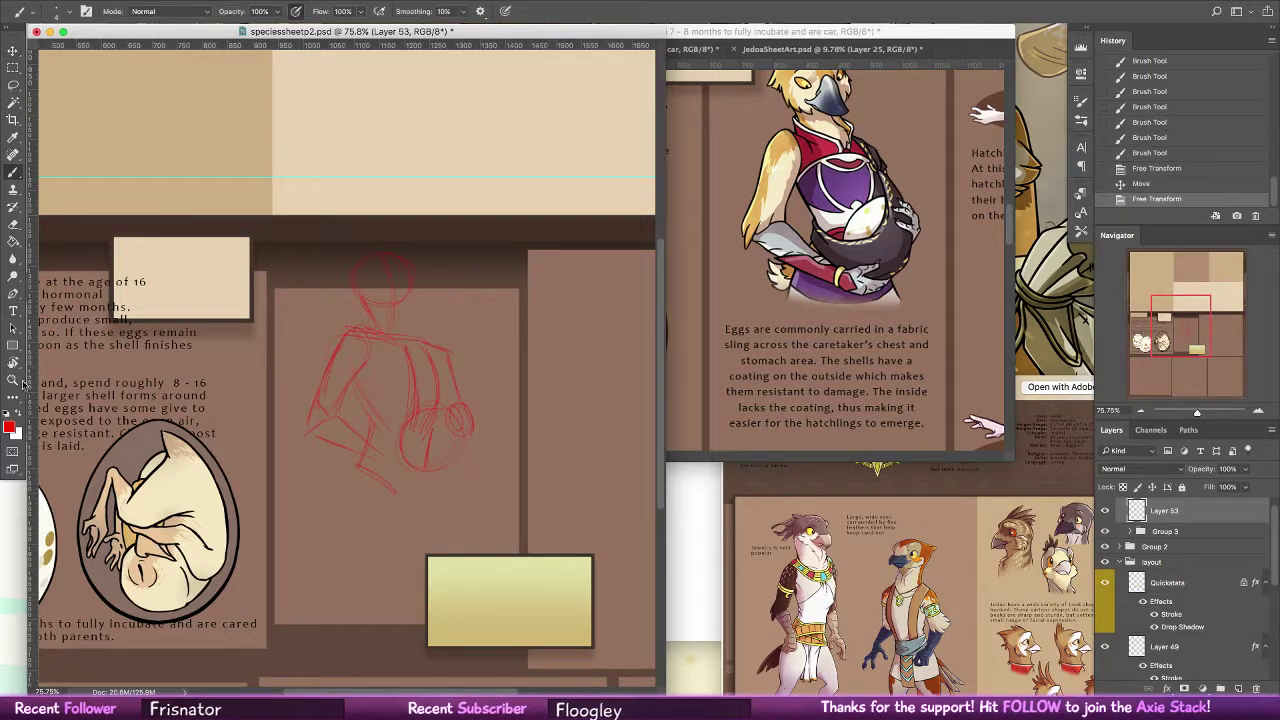
# Draw the curved upper lid of the near eye inside the figure's head circle
pyautogui.click(14, 379)
pyautogui.moveTo(440, 291)
pyautogui.mouseDown()
pyautogui.moveTo(469, 303)
pyautogui.moveTo(426, 414)
pyautogui.moveTo(453, 382)
pyautogui.mouseUp()
pyautogui.press('b')
pyautogui.click(490, 304)
pyautogui.press('z')
pyautogui.scroll(1, 453, 381)
pyautogui.press('b')
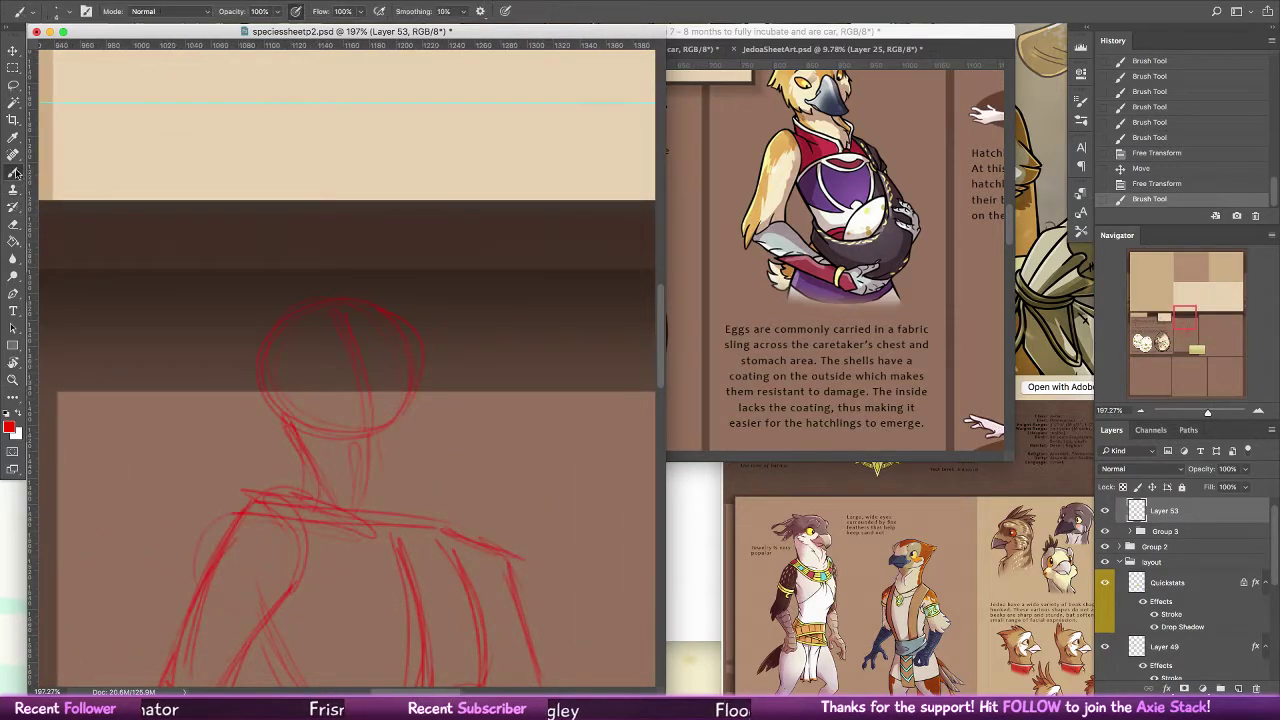
pyautogui.scroll(2, 42, 150)
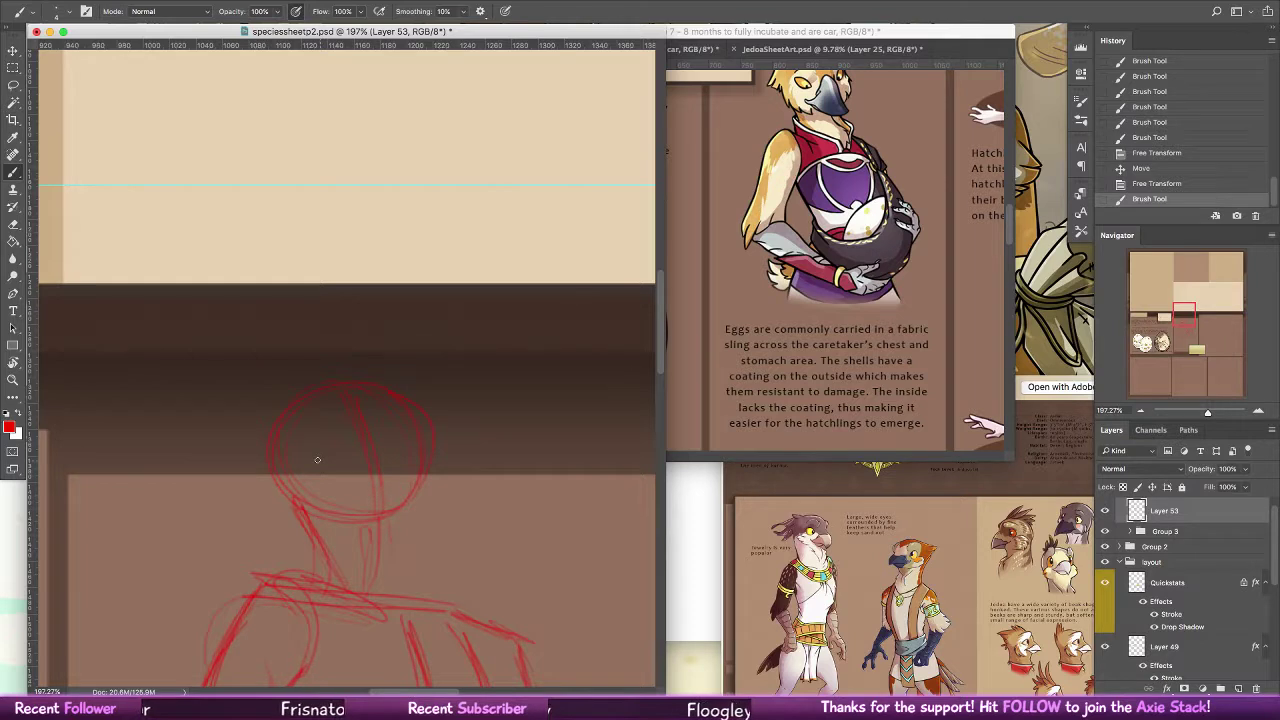
pyautogui.moveTo(318, 460); pyautogui.dragTo(328, 420)
pyautogui.moveTo(328, 420); pyautogui.dragTo(337, 378)
pyautogui.press('alt+super+z')
pyautogui.press('alt+super+z')
pyautogui.press('super+shift+z')
pyautogui.press('super+shift+z')
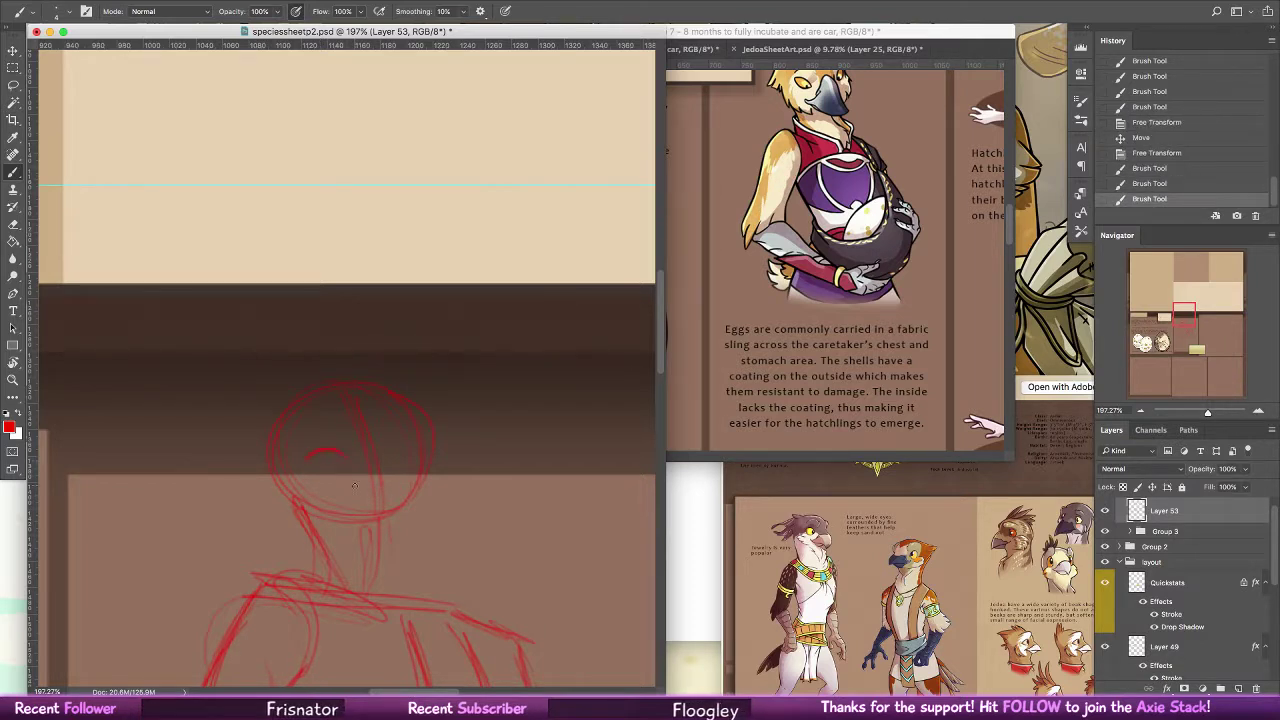
# Complete the near eye with its side and lower contours and a solid pupil
pyautogui.moveTo(330, 450); pyautogui.dragTo(349, 463)
pyautogui.moveTo(308, 459)
pyautogui.mouseDown()
pyautogui.moveTo(340, 452)
pyautogui.moveTo(353, 474)
pyautogui.mouseUp()
pyautogui.moveTo(308, 457); pyautogui.dragTo(343, 482)
pyautogui.press('super+z')
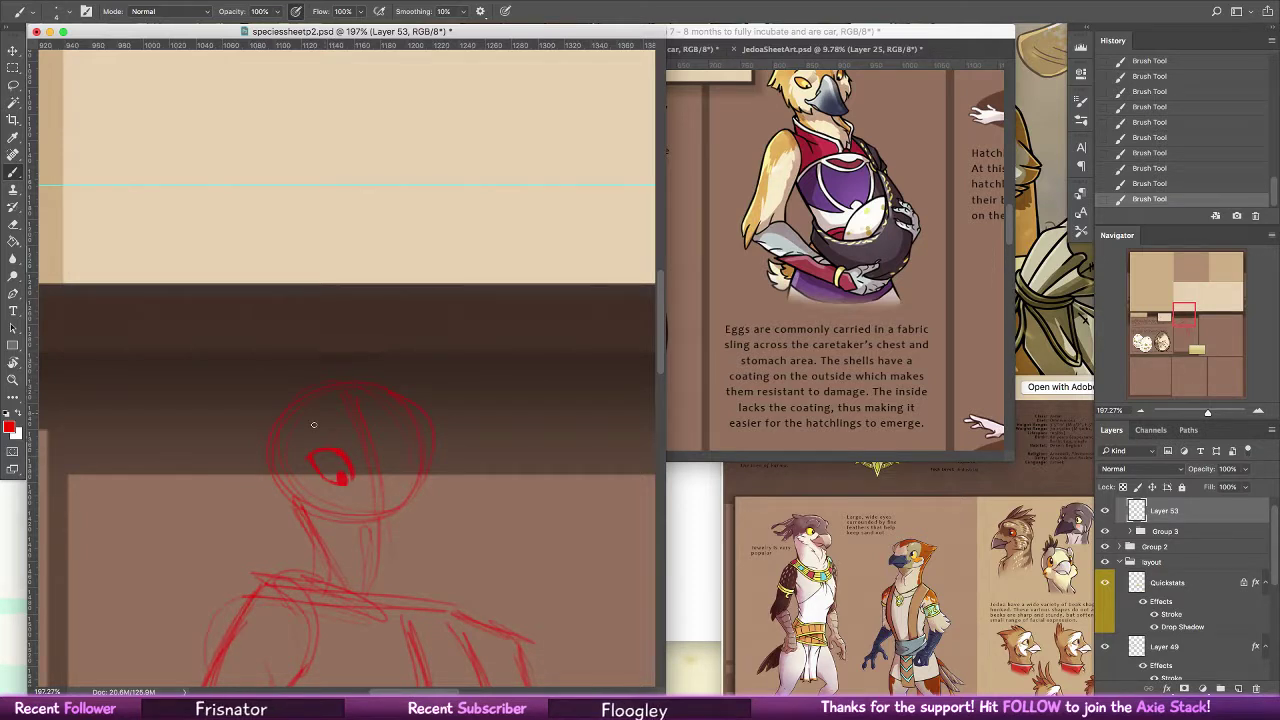
# Try a brow ridge and far-side eye contours on the head, and undo those strokes
pyautogui.moveTo(315, 423)
pyautogui.mouseDown()
pyautogui.moveTo(349, 411)
pyautogui.moveTo(375, 441)
pyautogui.moveTo(430, 415)
pyautogui.mouseUp()
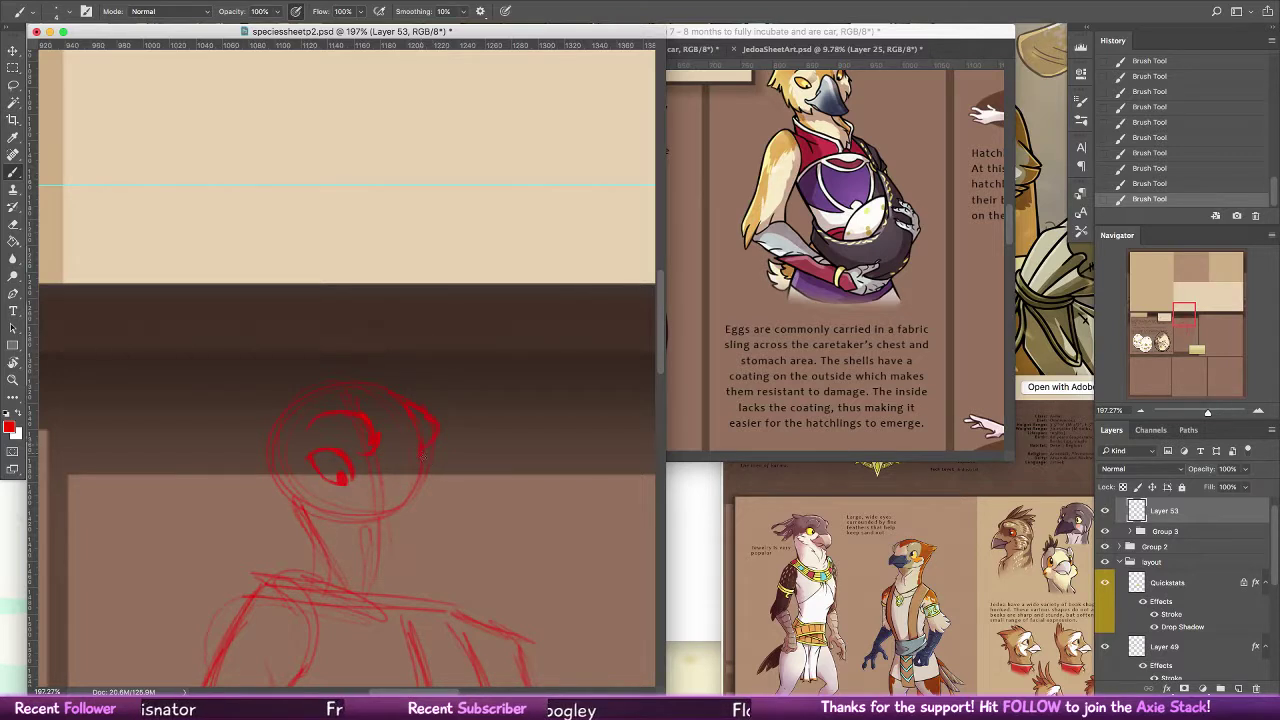
pyautogui.moveTo(420, 443); pyautogui.dragTo(427, 462)
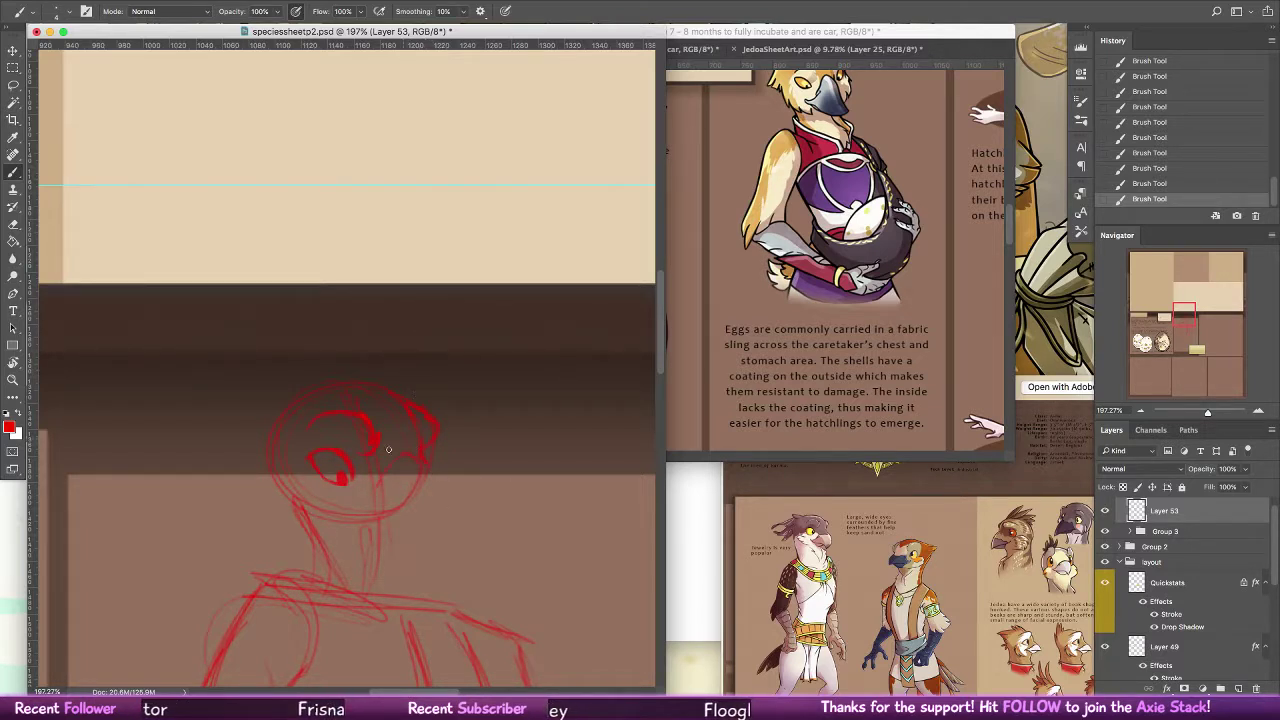
pyautogui.press('super+z')
pyautogui.press('super+z')
pyautogui.press('super+z')
pyautogui.press('super+z')
pyautogui.press('super+z')
pyautogui.press('super+z')
pyautogui.press('super+z')
pyautogui.press('super+z')
pyautogui.press('super+z')
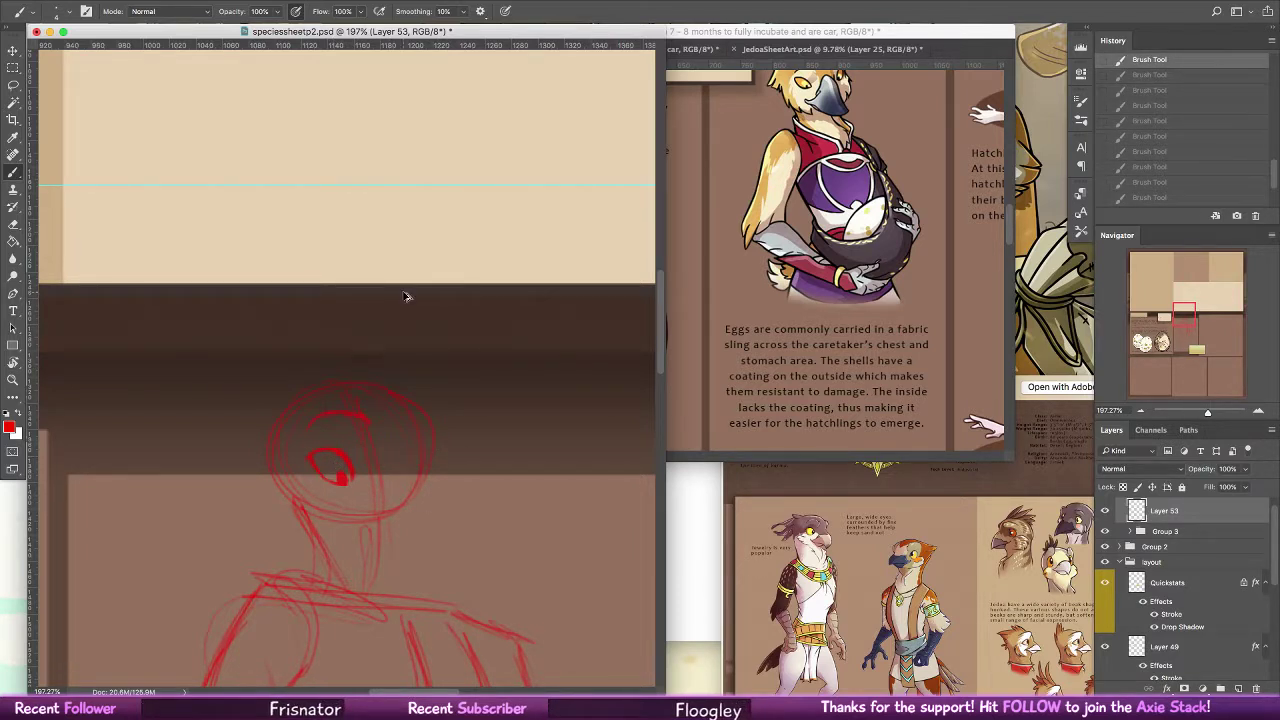
pyautogui.press('alt+super+z')
pyautogui.moveTo(421, 432); pyautogui.dragTo(420, 467)
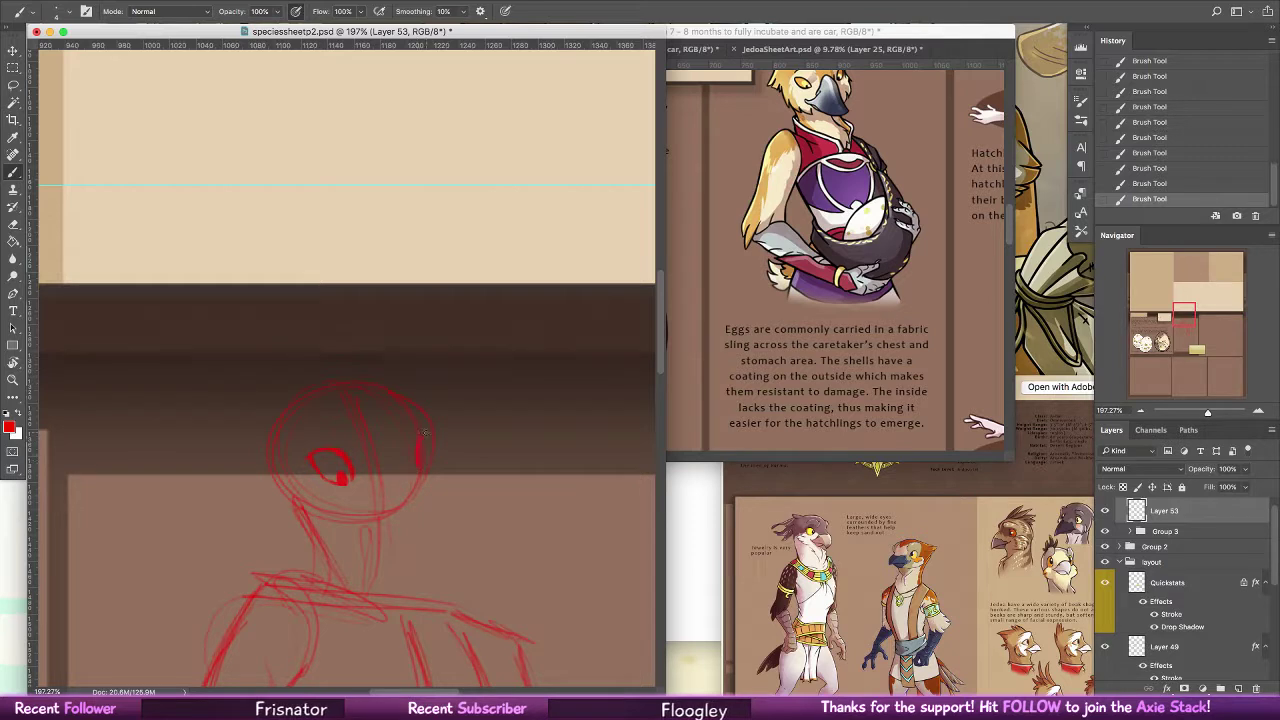
pyautogui.press('alt+super+z')
pyautogui.press('alt+super+z')
pyautogui.press('alt+super+z')
pyautogui.press('alt+super+z')
pyautogui.press('alt+super+z')
# Lasso the near eye, shift it slightly outward and down on the head, and deselect it
pyautogui.click(13, 86)
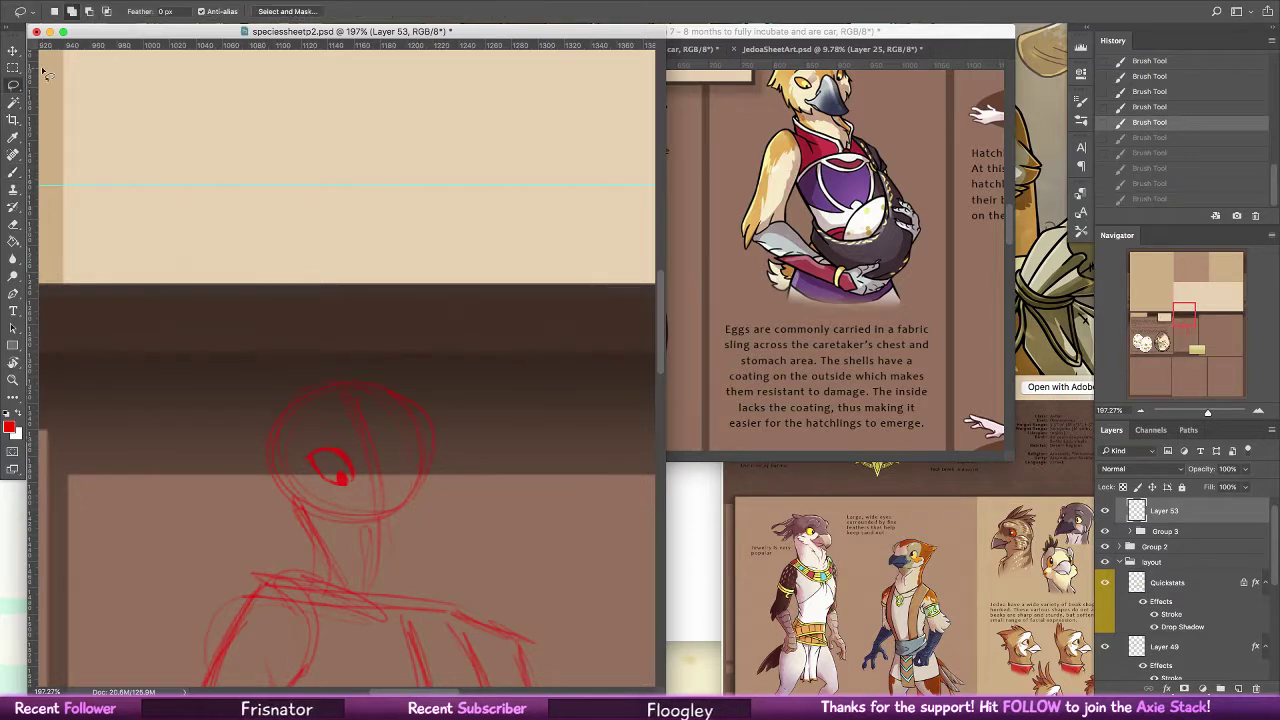
pyautogui.moveTo(349, 442); pyautogui.dragTo(335, 425)
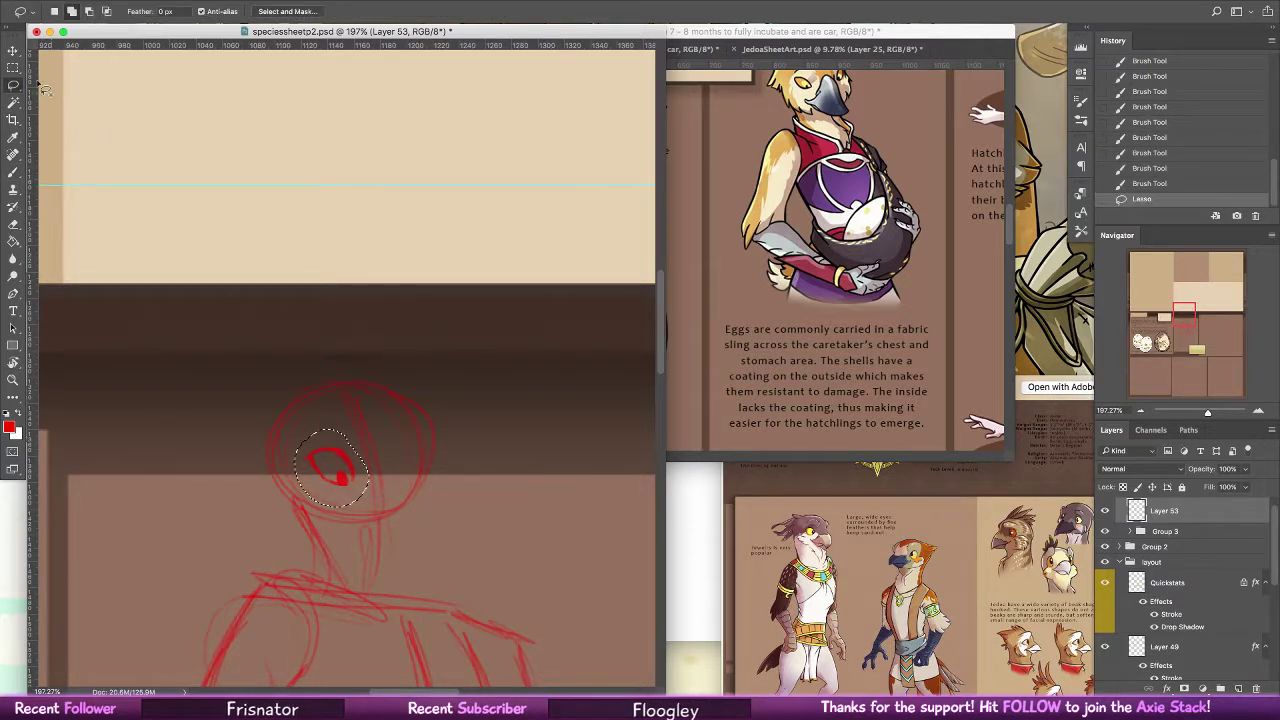
pyautogui.press('v')
pyautogui.moveTo(340, 472); pyautogui.dragTo(328, 476)
pyautogui.press('super+d')
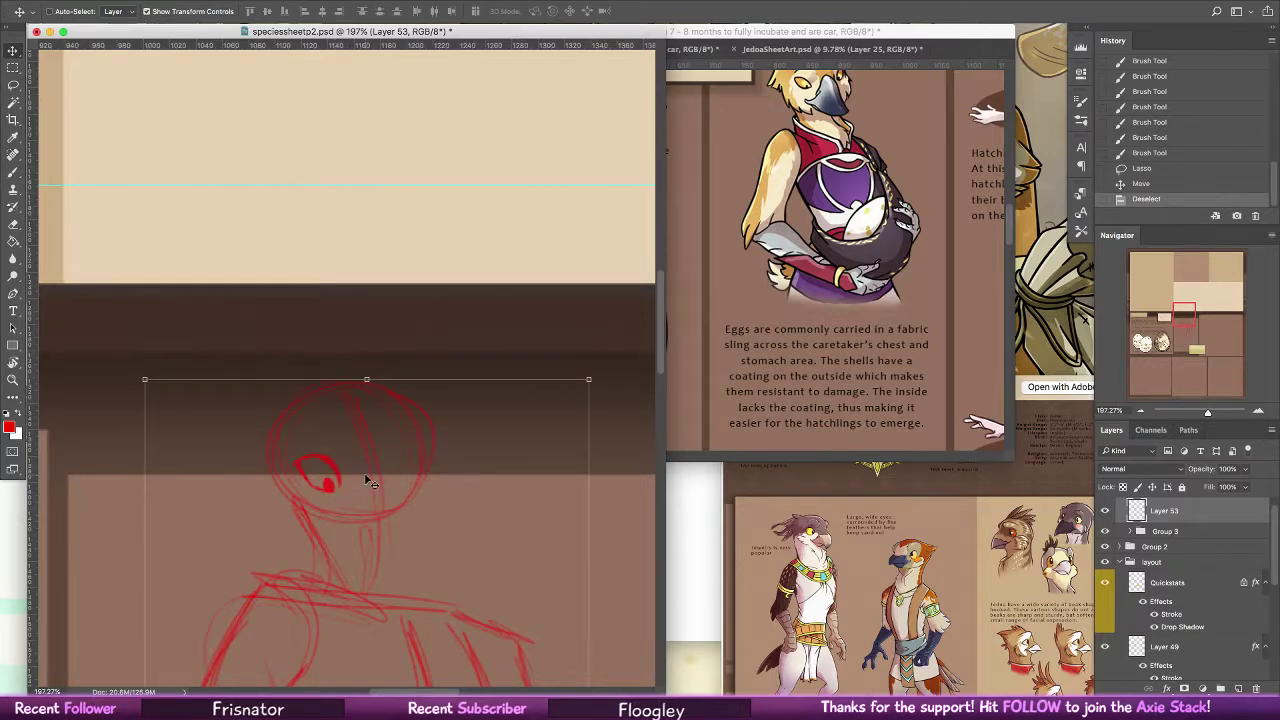
# Try short strokes for the beak's upper edge between the two eye positions, and undo those strokes
pyautogui.press('b')
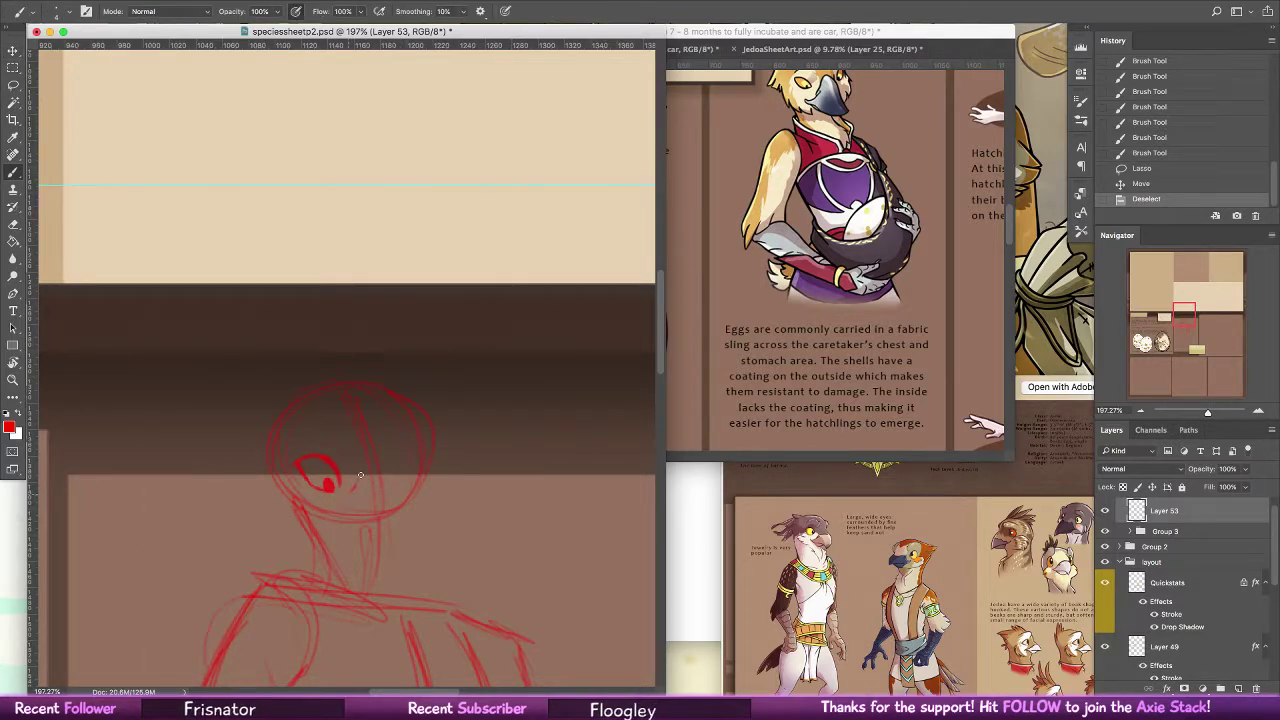
pyautogui.moveTo(352, 490); pyautogui.dragTo(363, 469)
pyautogui.moveTo(359, 477)
pyautogui.mouseDown()
pyautogui.moveTo(388, 386)
pyautogui.moveTo(414, 477)
pyautogui.moveTo(384, 459)
pyautogui.mouseUp()
pyautogui.moveTo(372, 458); pyautogui.dragTo(391, 467)
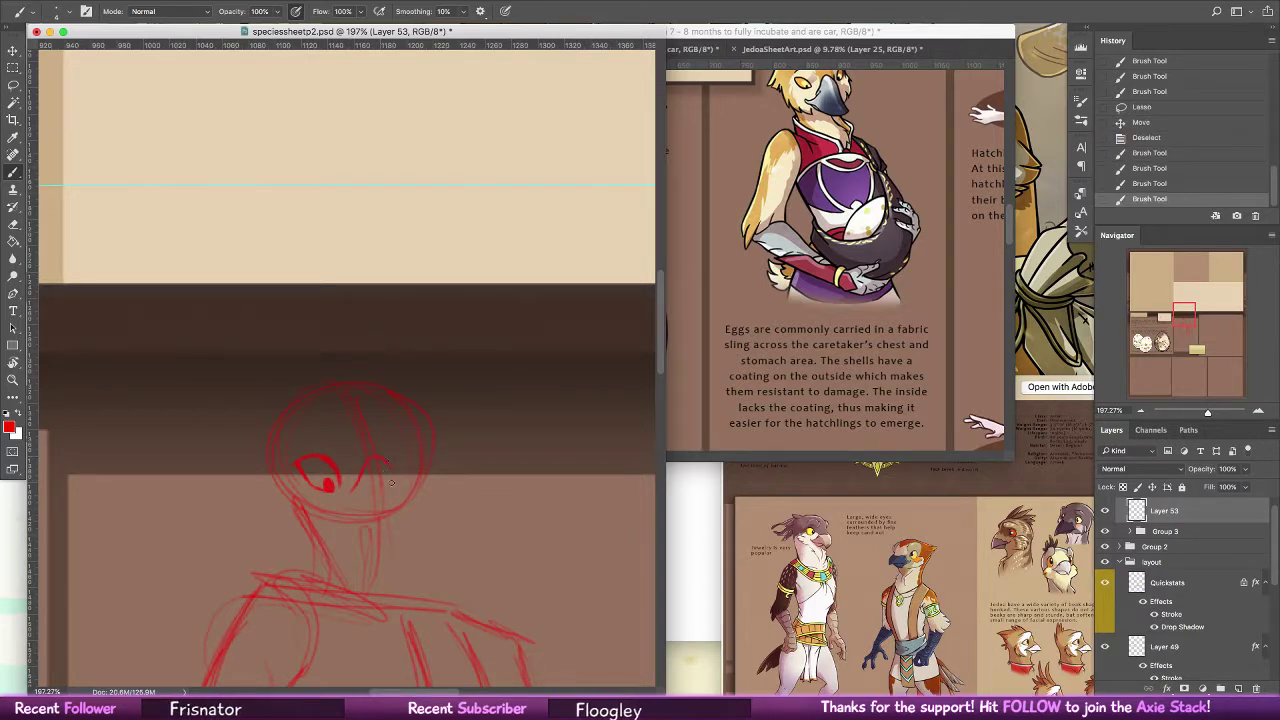
pyautogui.hotkey('ctrl', 'alt', 'z')
pyautogui.hotkey('ctrl', 'alt', 'z')
pyautogui.hotkey('ctrl', 'alt', 'z')
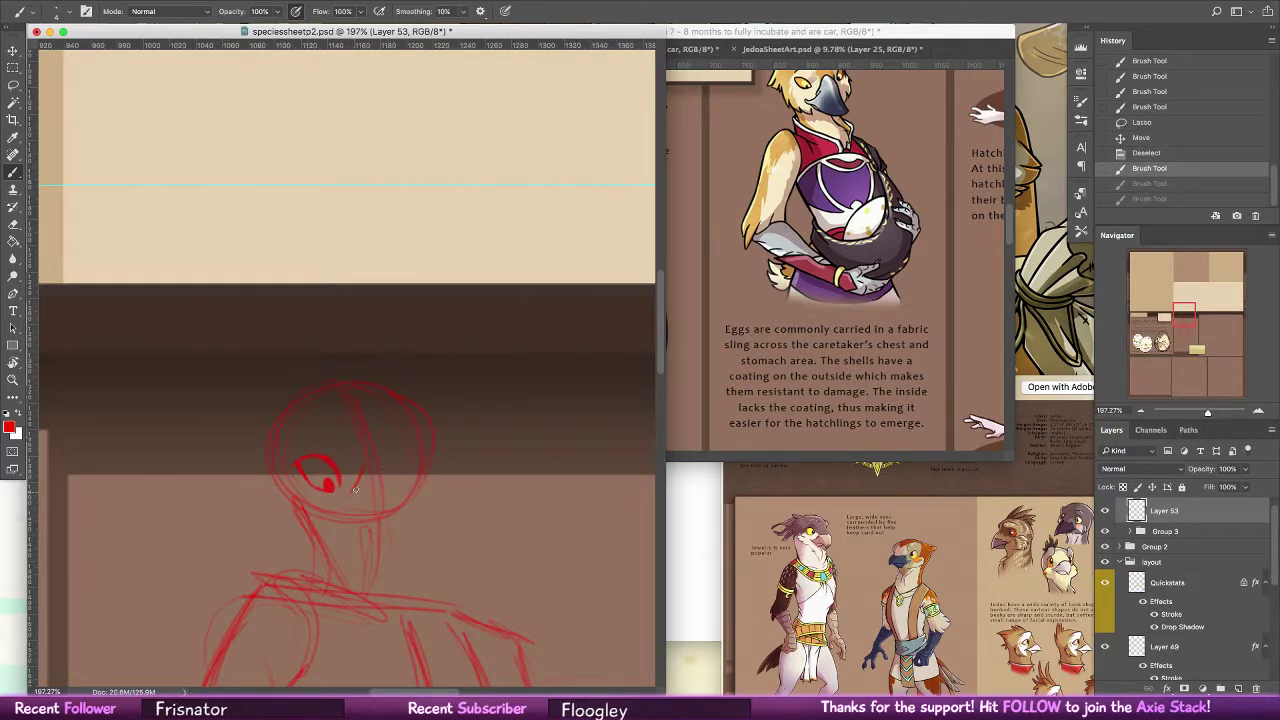
pyautogui.press('super+alt+z')
# Sketch the beak's upper edge across the face, both brow ridges and the outline of the far eye
pyautogui.moveTo(347, 490); pyautogui.dragTo(393, 482)
pyautogui.moveTo(393, 433); pyautogui.dragTo(392, 480)
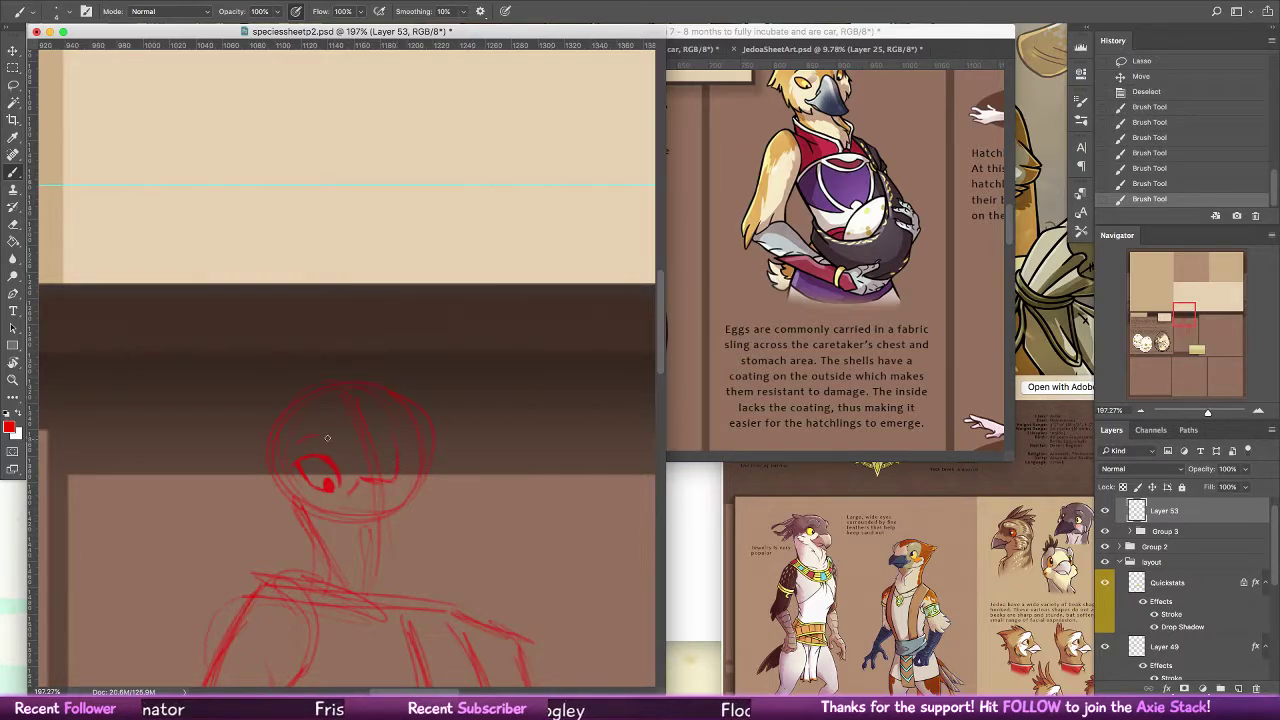
pyautogui.moveTo(301, 441)
pyautogui.mouseDown()
pyautogui.moveTo(332, 405)
pyautogui.moveTo(346, 409)
pyautogui.mouseUp()
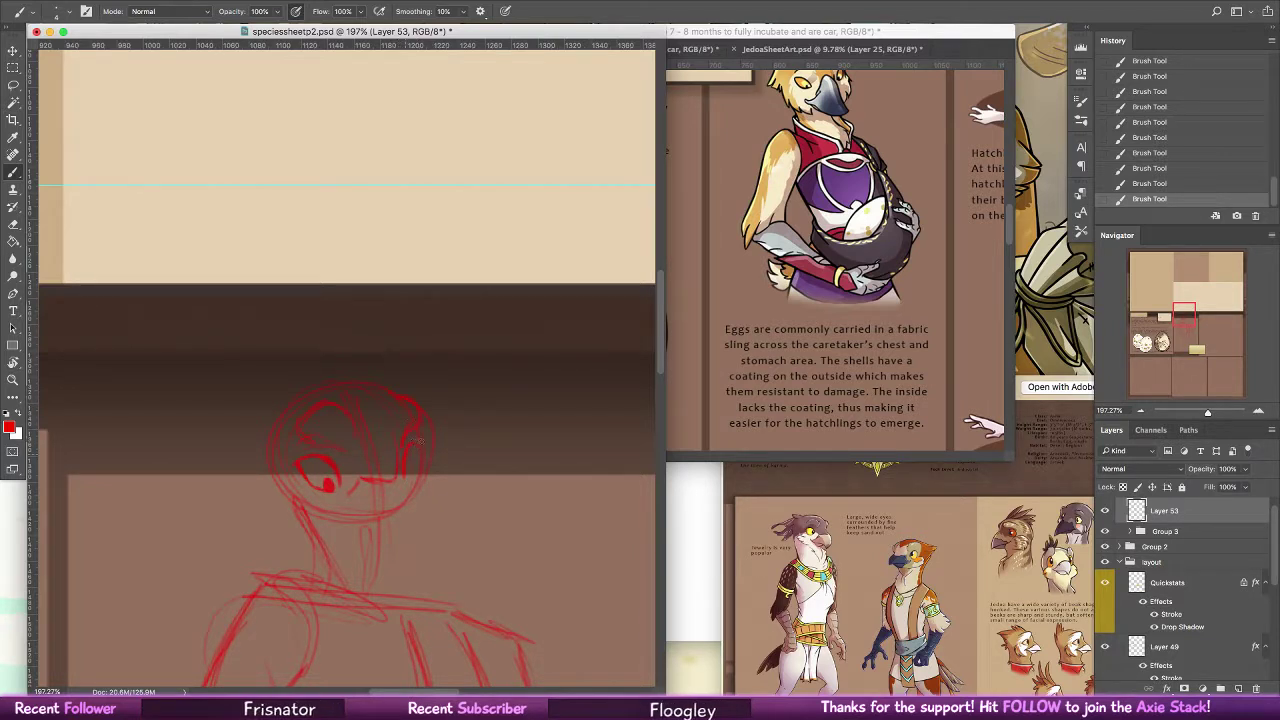
pyautogui.moveTo(419, 442); pyautogui.dragTo(411, 478)
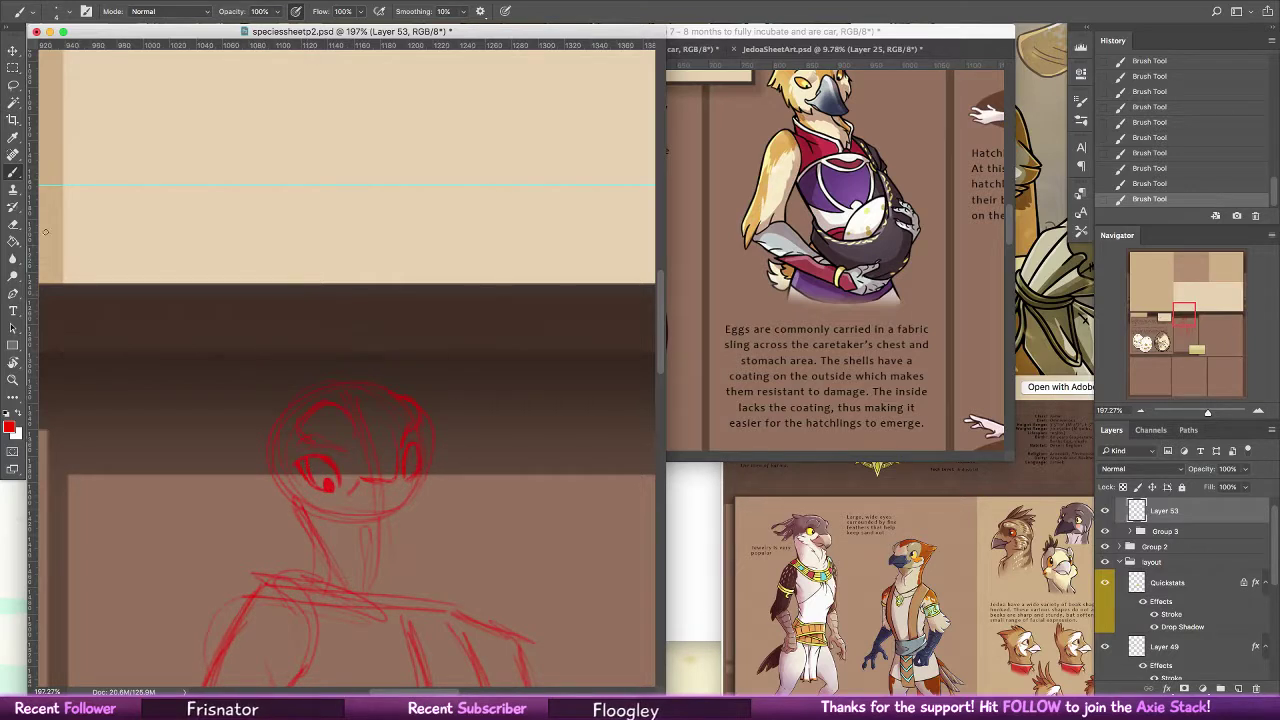
# Erase the excess line at the outer corner of the near eye
pyautogui.press('e')
pyautogui.moveTo(306, 470); pyautogui.dragTo(309, 490)
pyautogui.click(309, 490)
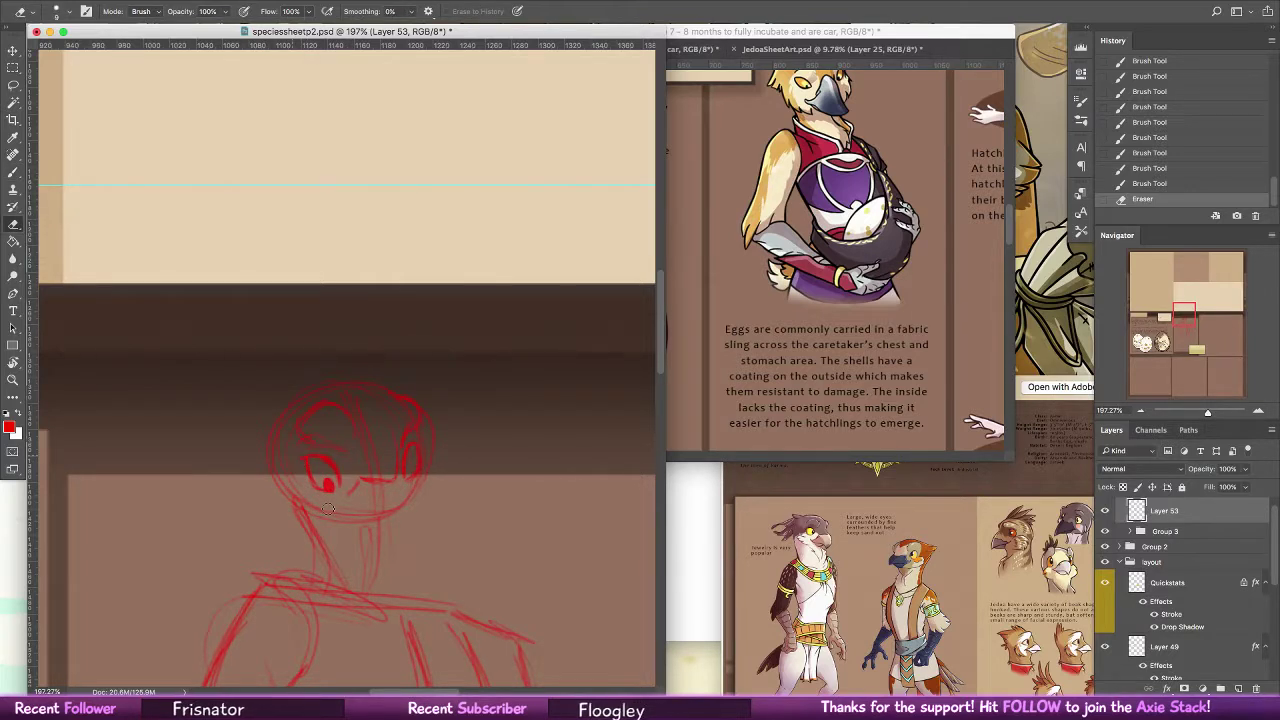
# Darken the far eye and draw the beak with its far side, downturned tip and mouth corner
pyautogui.press('b')
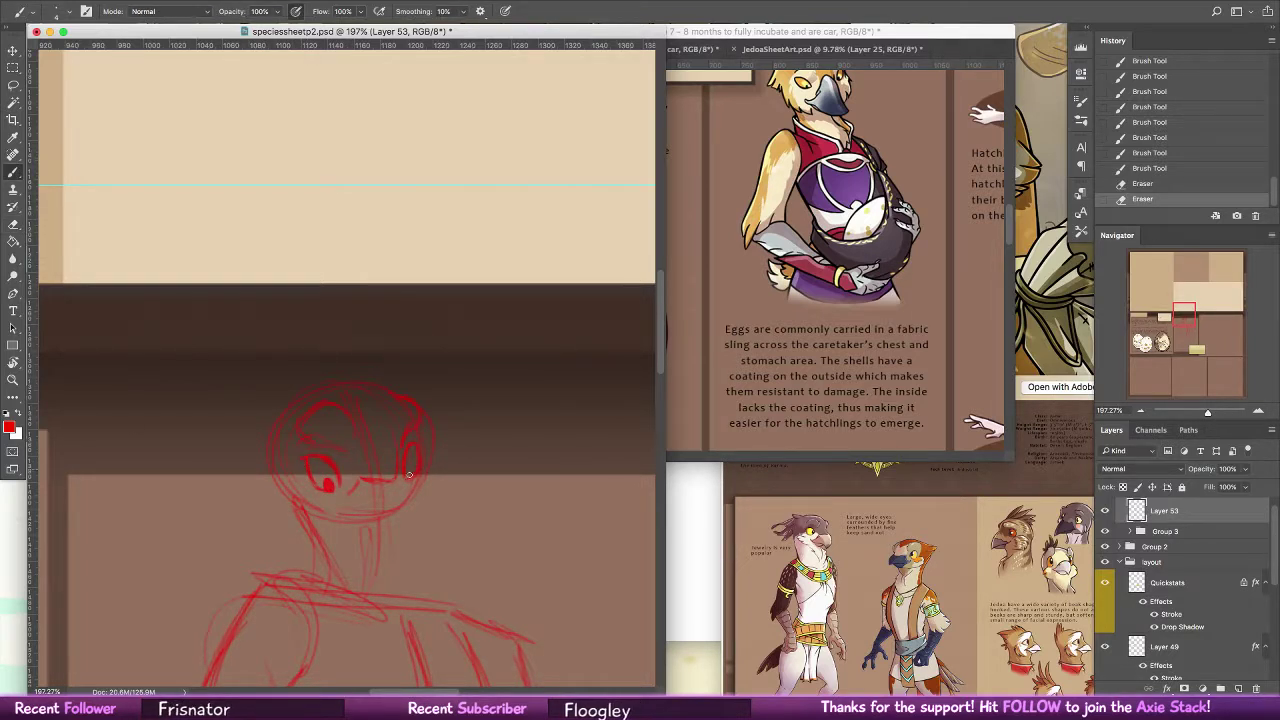
pyautogui.moveTo(406, 446); pyautogui.dragTo(418, 522)
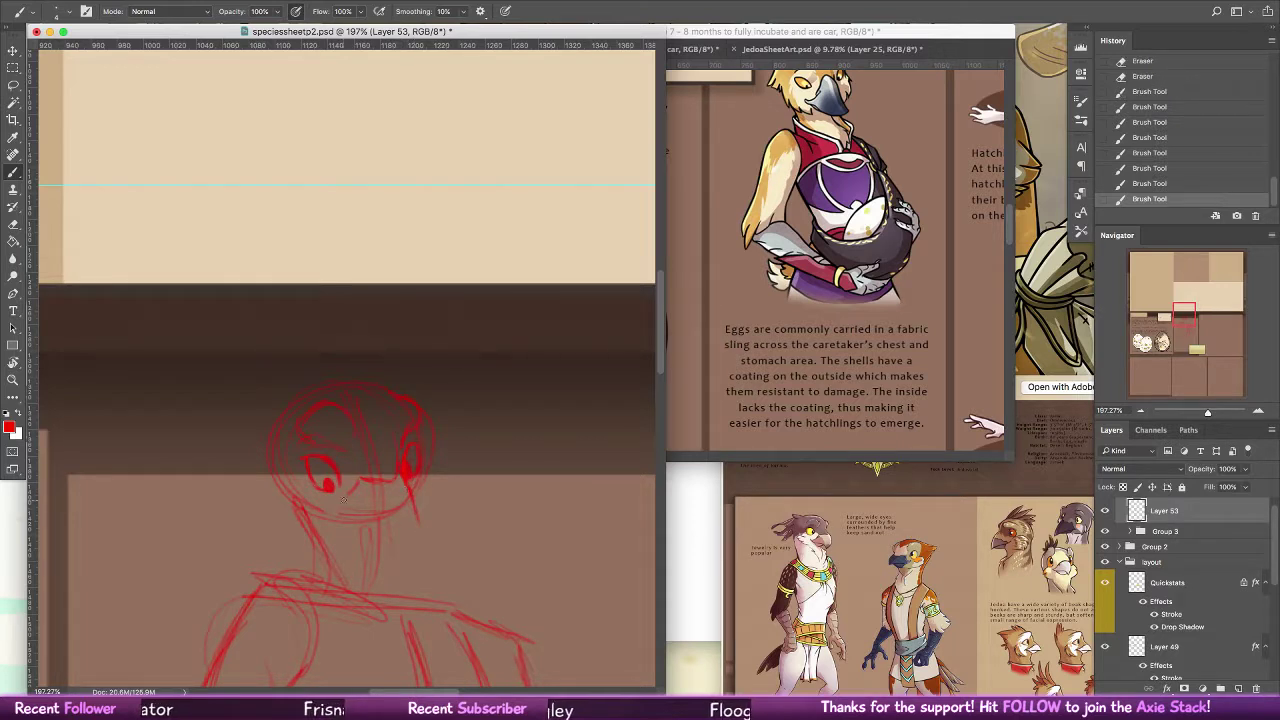
pyautogui.moveTo(346, 497); pyautogui.dragTo(361, 490)
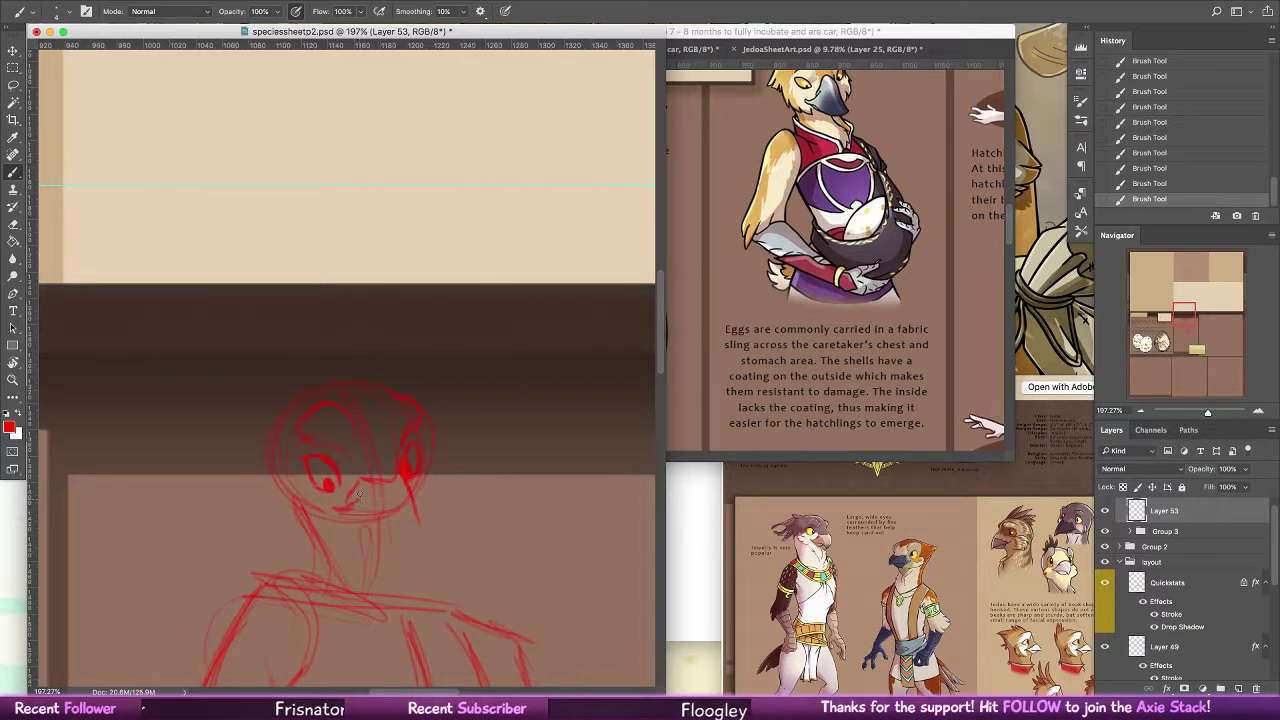
pyautogui.hotkey('ctrl', 'z')
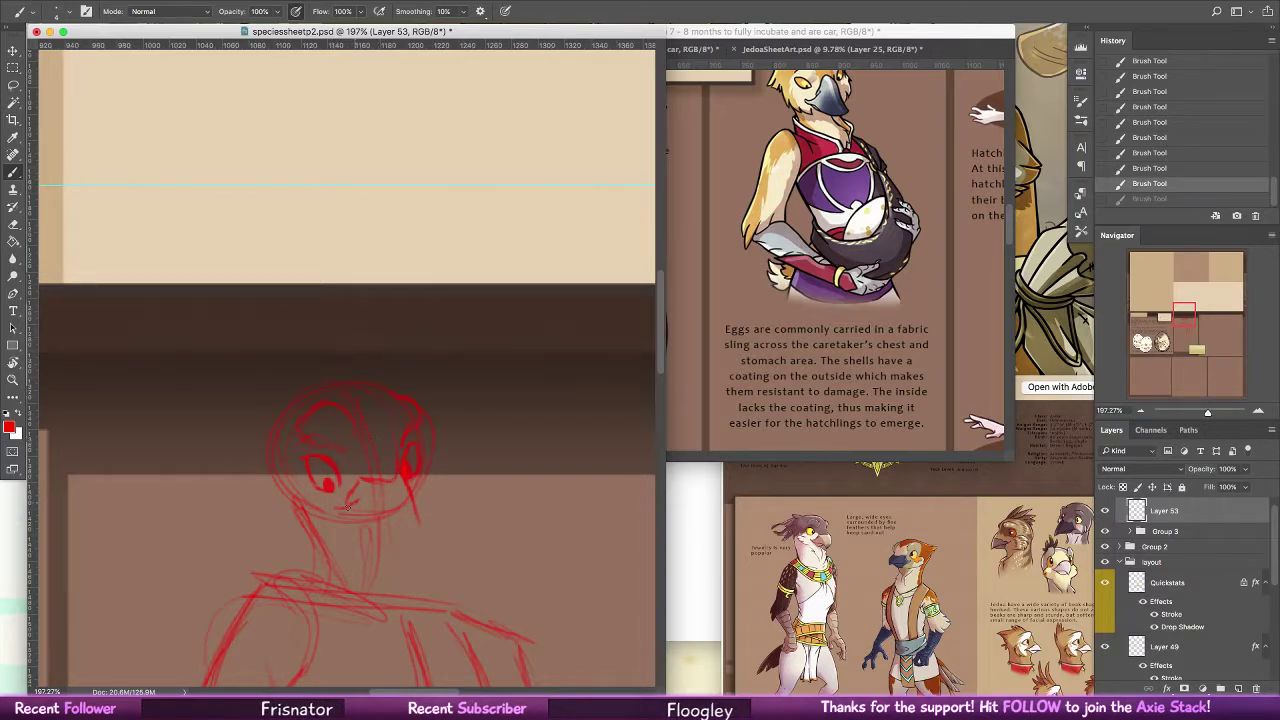
pyautogui.moveTo(347, 508); pyautogui.dragTo(347, 490)
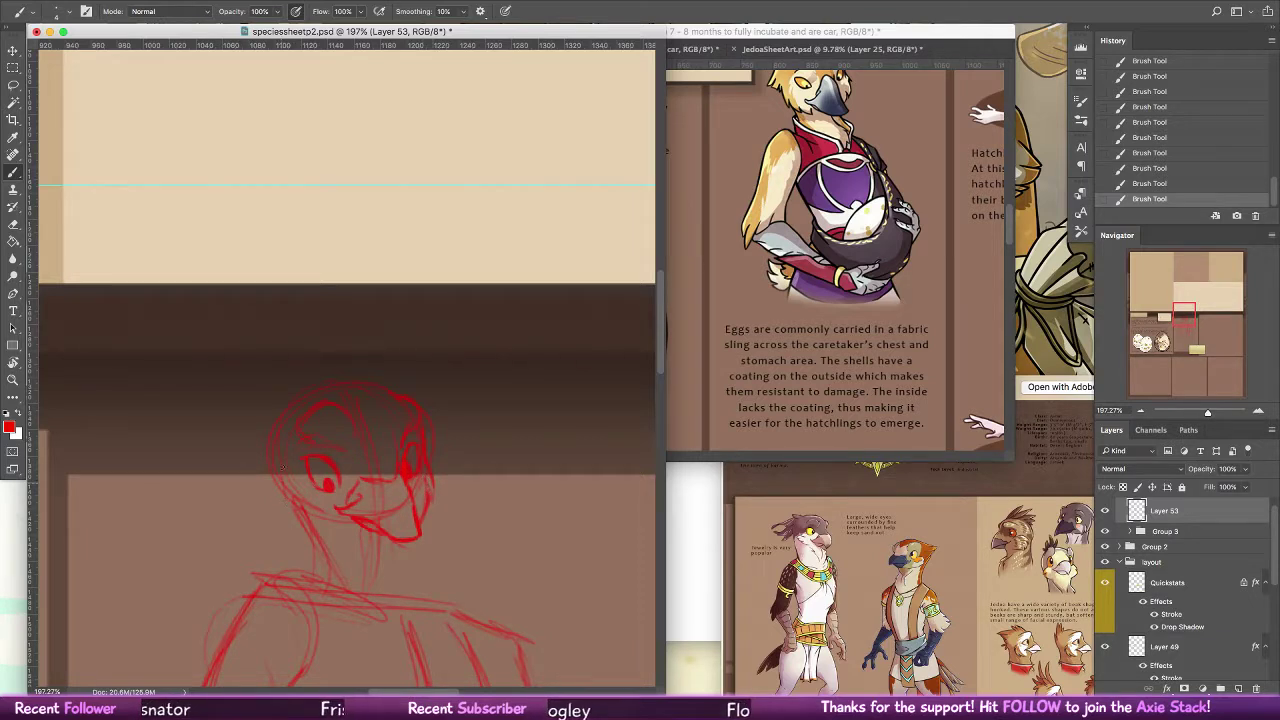
# Draw the rounded cheek contour from beside the near eye down to the jaw, comparing it with and without the stroke
pyautogui.press('super+z')
pyautogui.press('super+z')
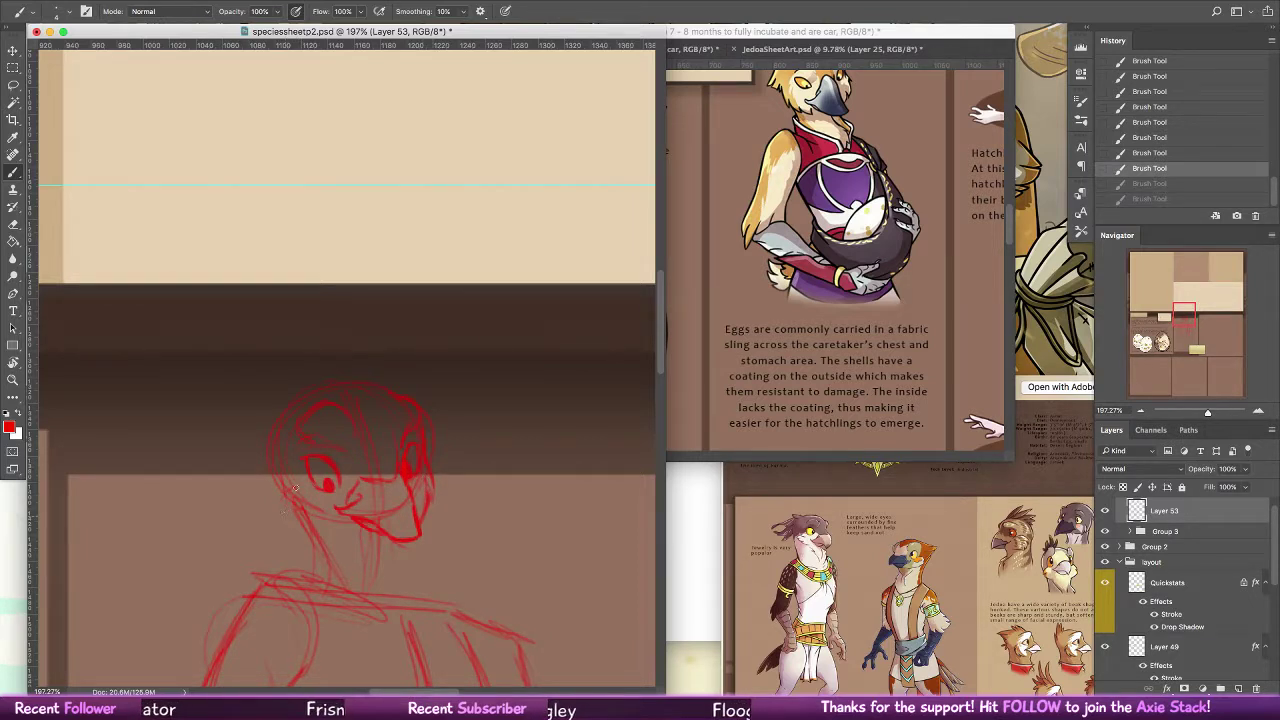
pyautogui.press('super+shift+z')
pyautogui.press('super+shift+z')
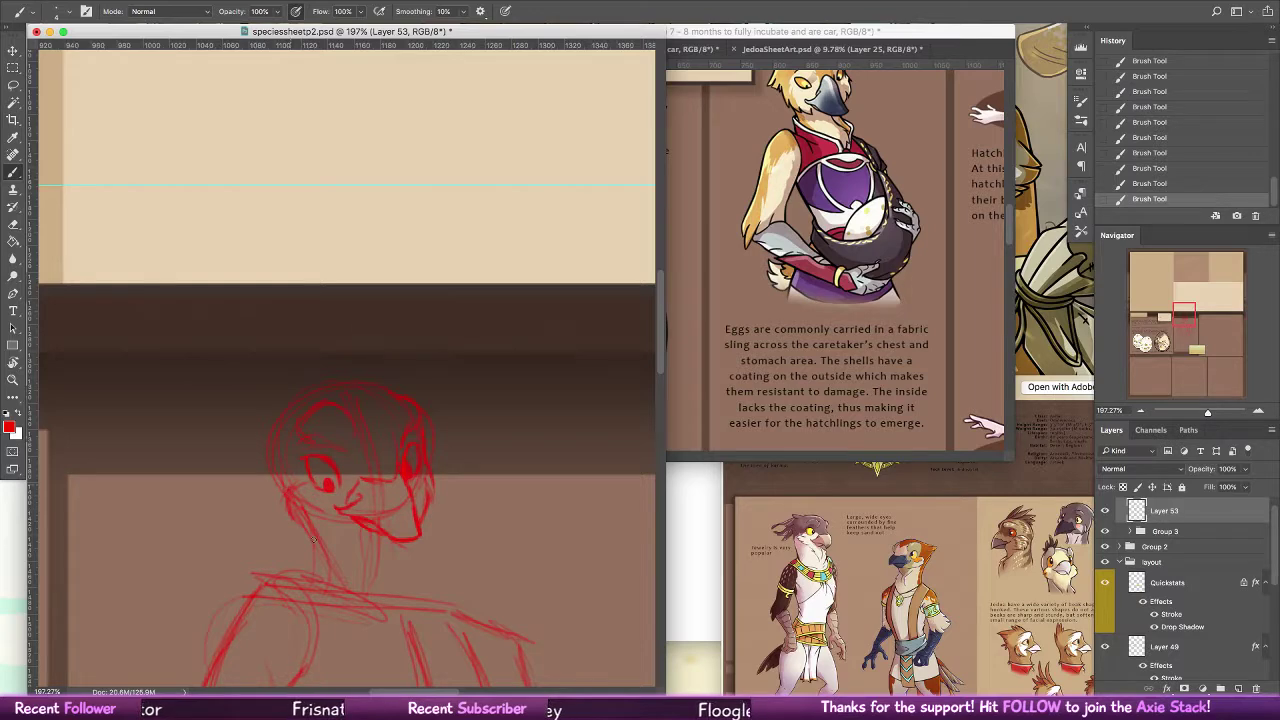
pyautogui.press('super+z')
pyautogui.moveTo(288, 502); pyautogui.dragTo(301, 514)
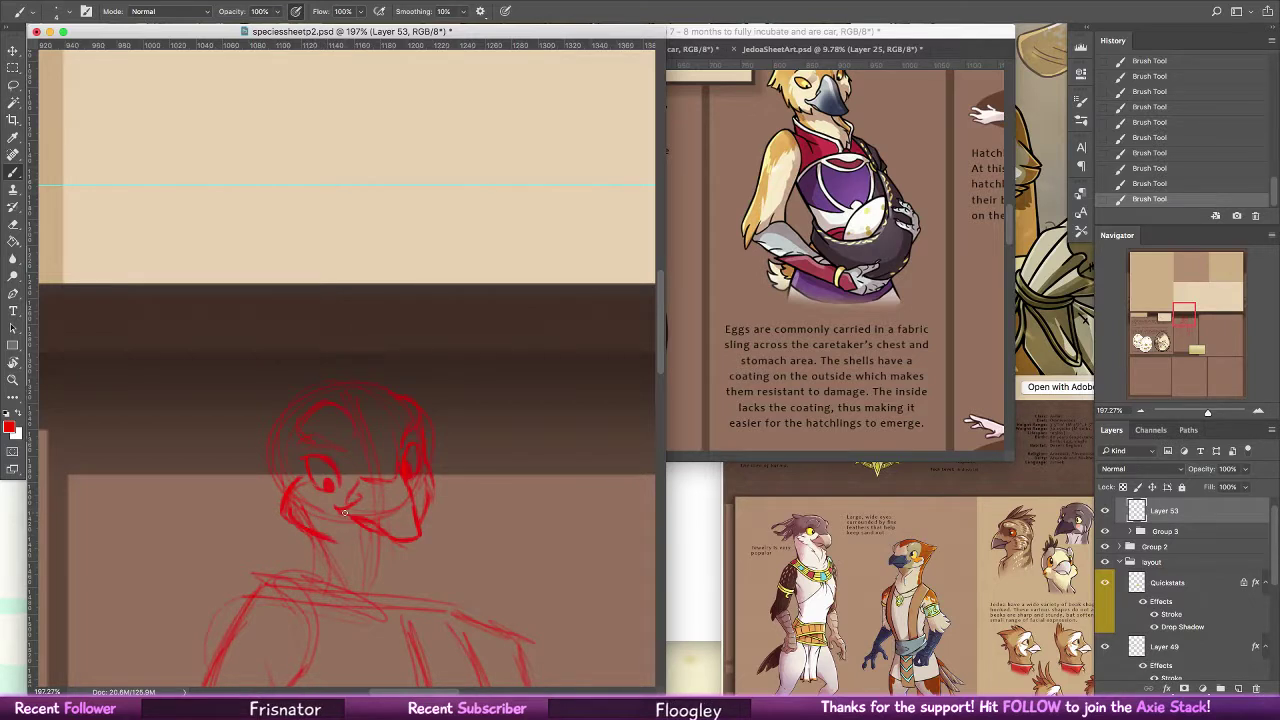
# Erase the leftover head-circle guide lines around the cheek, inside the beak and beside the far brow
pyautogui.press('e')
pyautogui.moveTo(299, 485)
pyautogui.mouseDown()
pyautogui.moveTo(324, 530)
pyautogui.moveTo(307, 518)
pyautogui.moveTo(404, 500)
pyautogui.mouseUp()
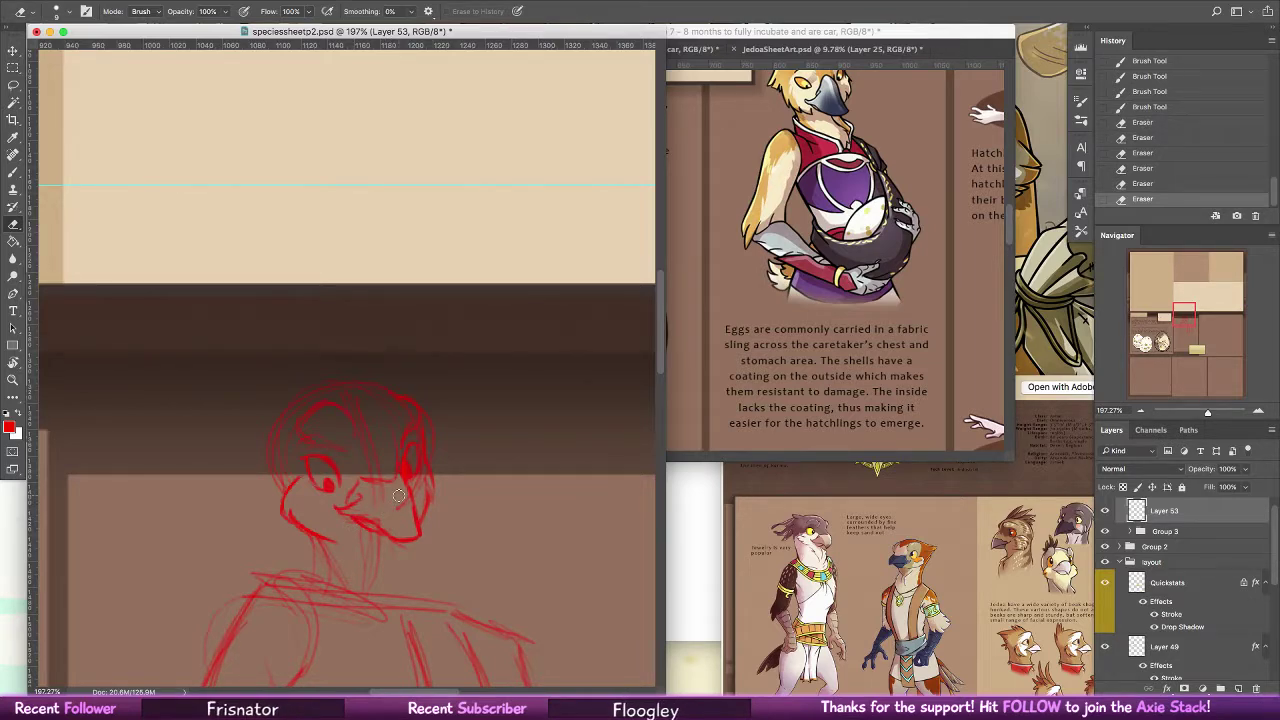
pyautogui.moveTo(426, 399); pyautogui.dragTo(431, 412)
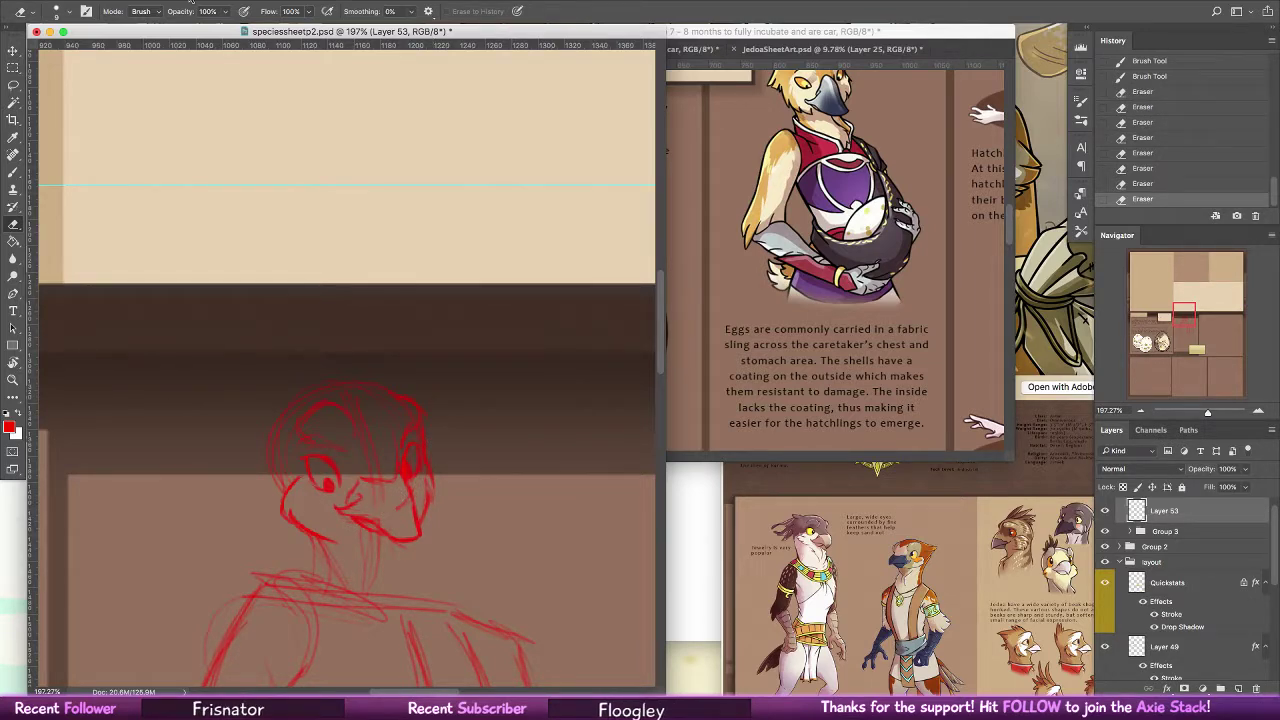
# Try recolouring the sketch with Hue/Saturation at a hue of -124, and discard the adjustment
pyautogui.click(184, 0)
pyautogui.moveTo(225, 30)
pyautogui.click(388, 104)
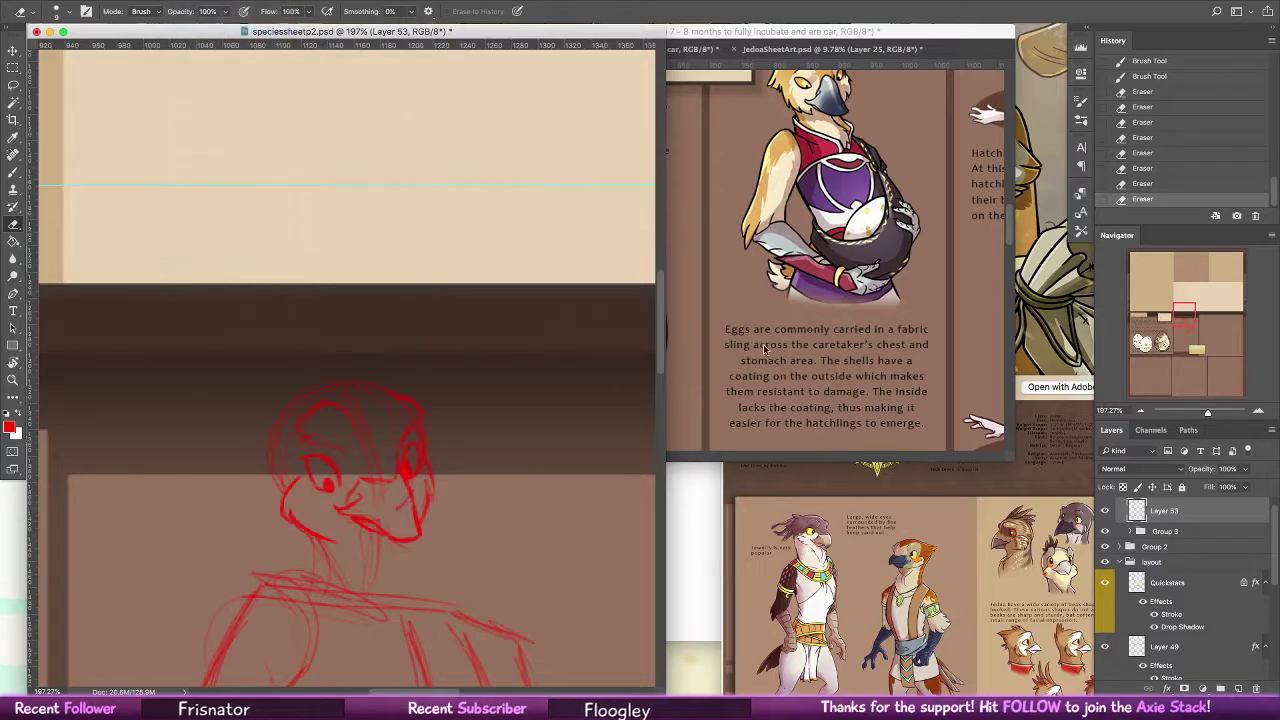
pyautogui.moveTo(778, 398)
pyautogui.mouseDown()
pyautogui.moveTo(801, 398)
pyautogui.moveTo(727, 399)
pyautogui.mouseUp()
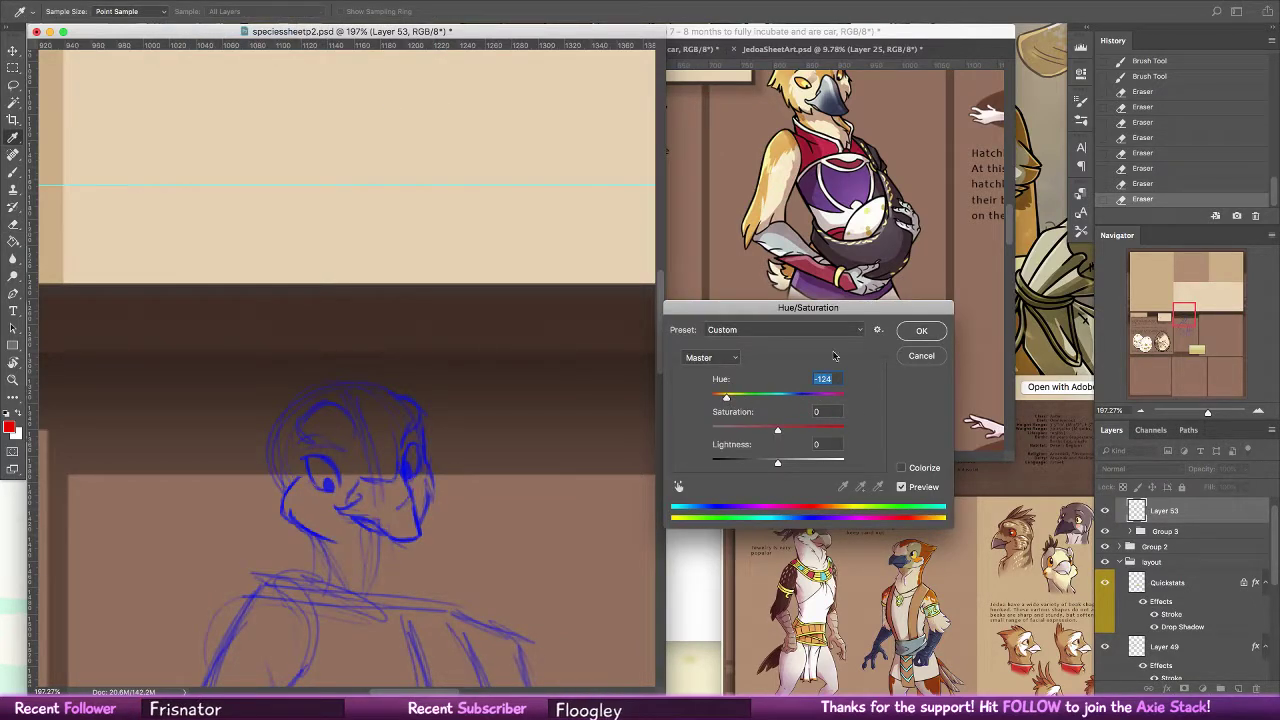
pyautogui.click(910, 352)
pyautogui.press('e')
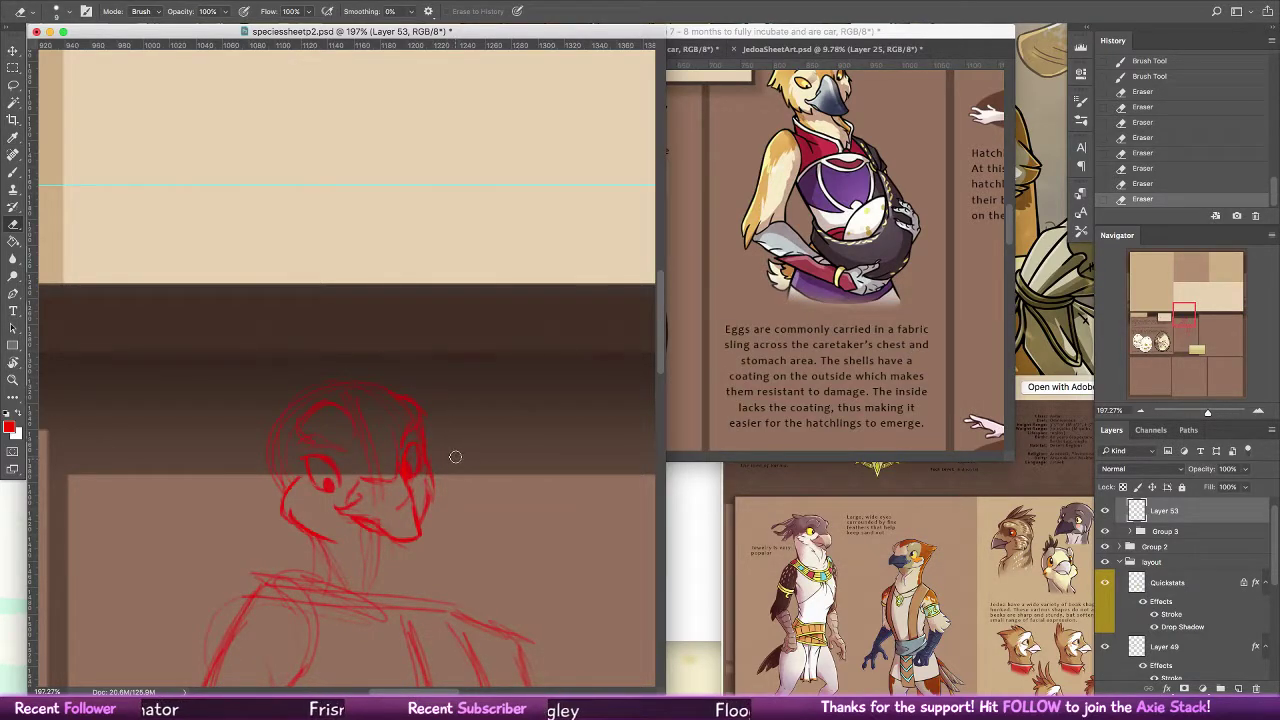
# Strengthen the edge of the face beside the far eye and darken the arched near brow
pyautogui.press('b')
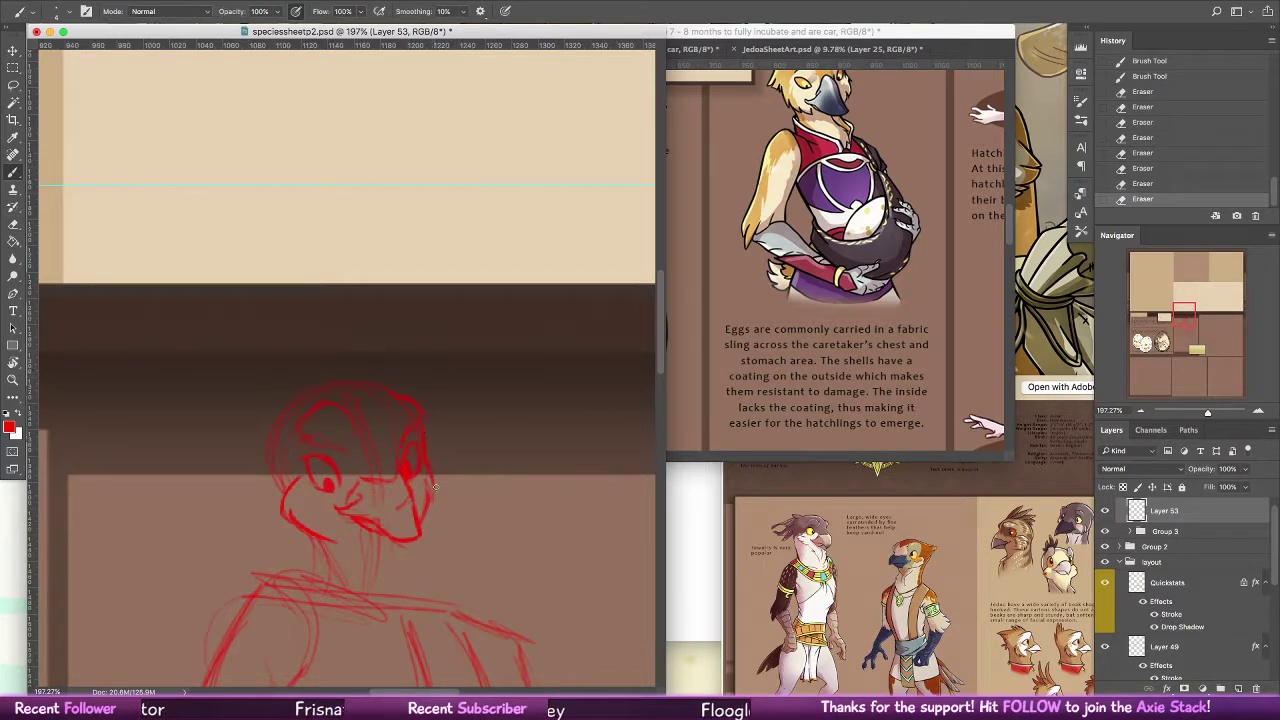
pyautogui.moveTo(410, 449); pyautogui.dragTo(425, 506)
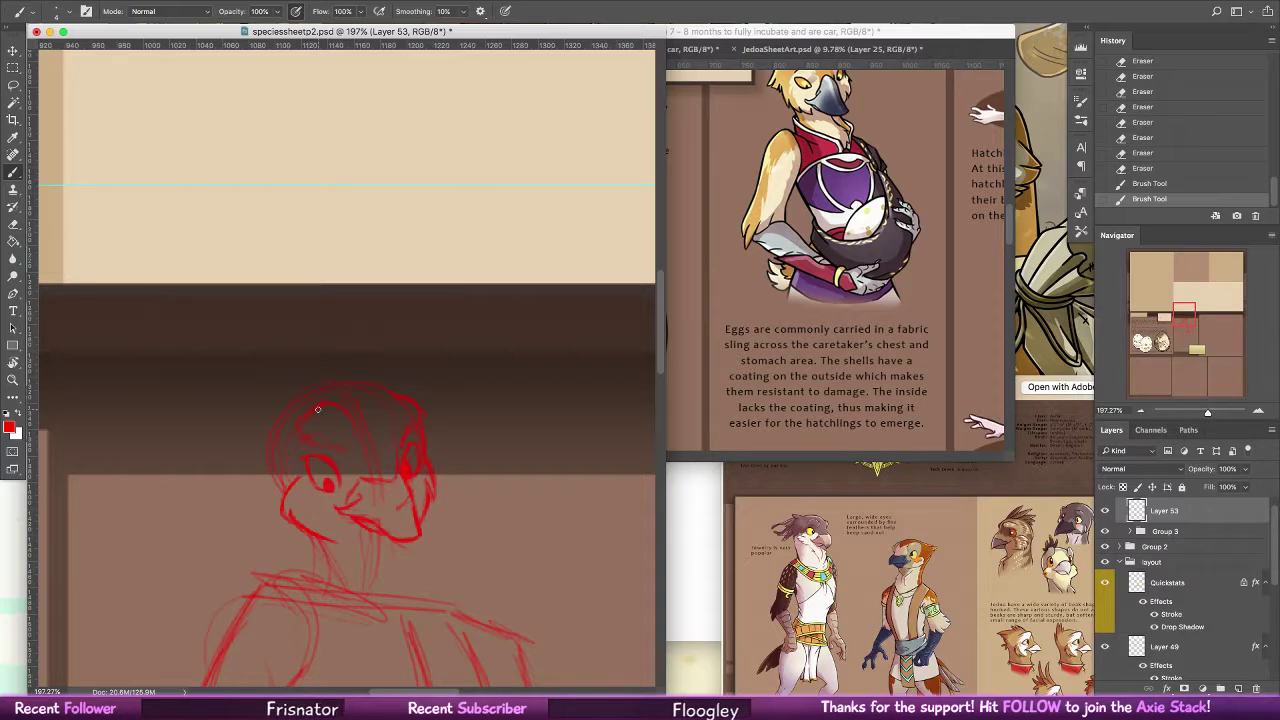
pyautogui.moveTo(318, 409)
pyautogui.mouseDown()
pyautogui.moveTo(300, 438)
pyautogui.moveTo(328, 403)
pyautogui.moveTo(352, 404)
pyautogui.moveTo(368, 438)
pyautogui.mouseUp()
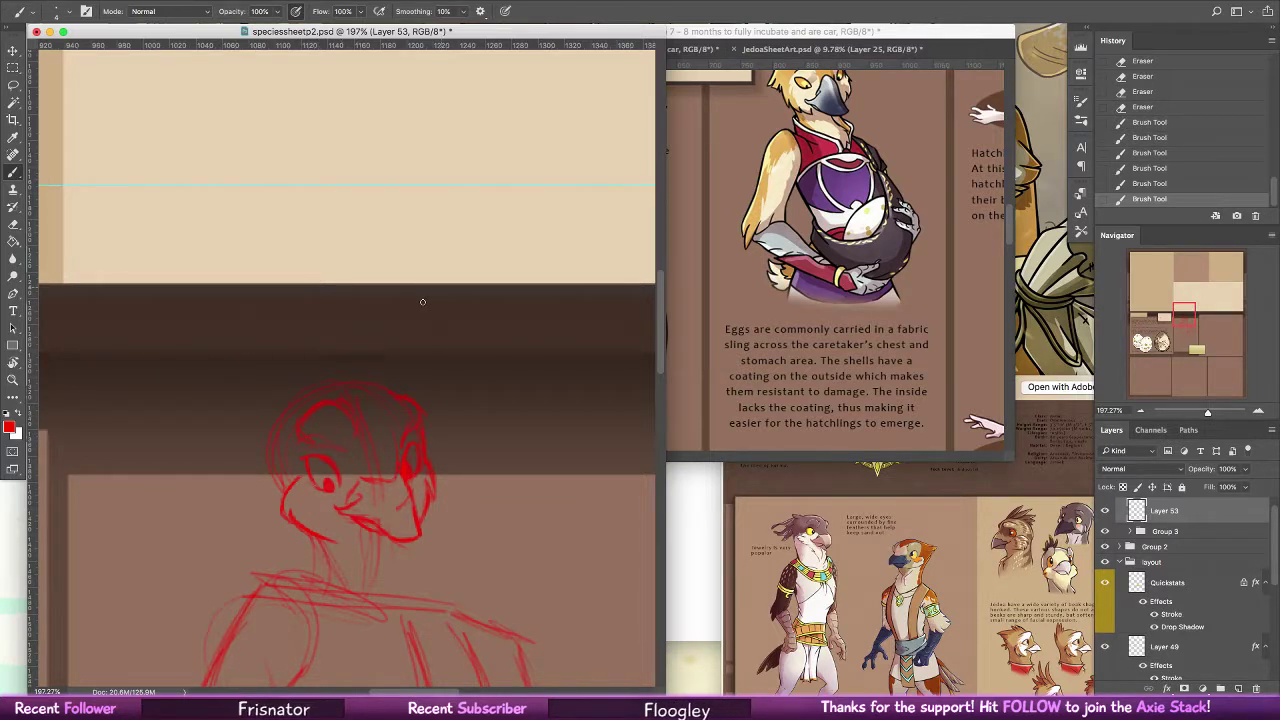
# Sketch two pointed crest feathers on top of the head and outline its back with feather tips behind the cheek
pyautogui.moveTo(423, 302); pyautogui.dragTo(421, 343)
pyautogui.click(736, 255)
pyautogui.moveTo(737, 250); pyautogui.dragTo(713, 340)
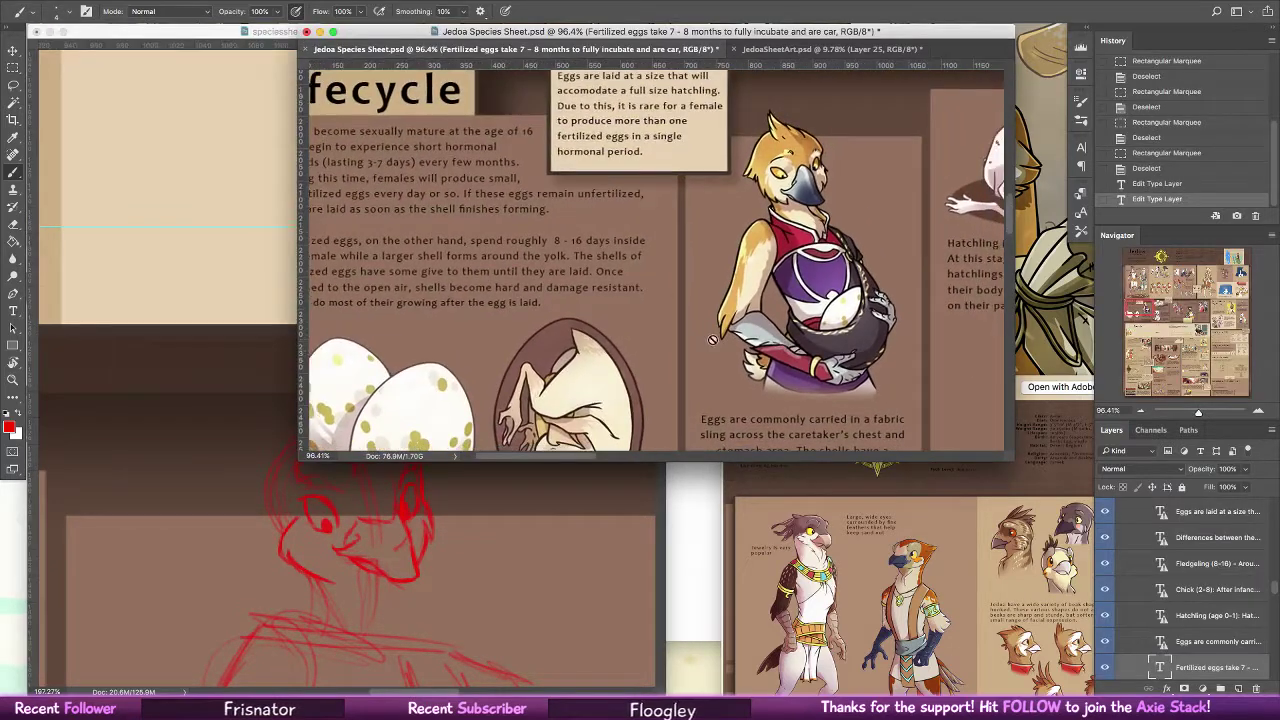
pyautogui.click(385, 390)
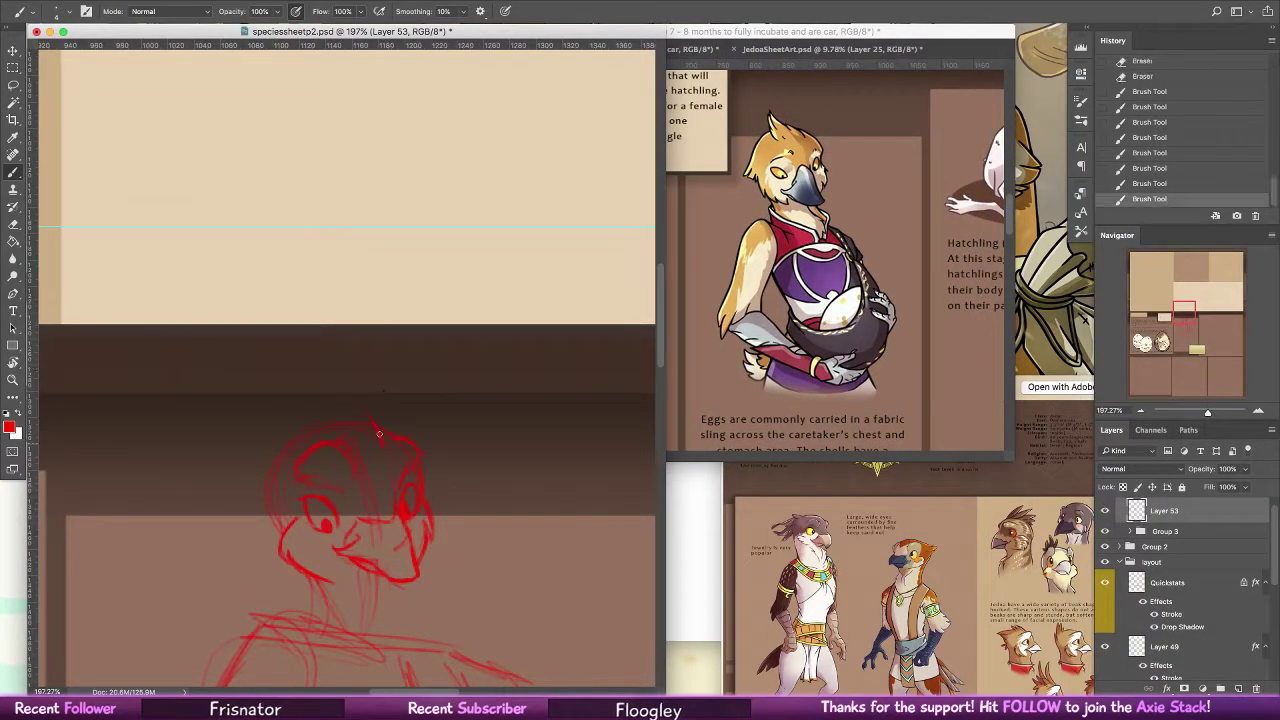
pyautogui.moveTo(379, 434); pyautogui.dragTo(340, 390)
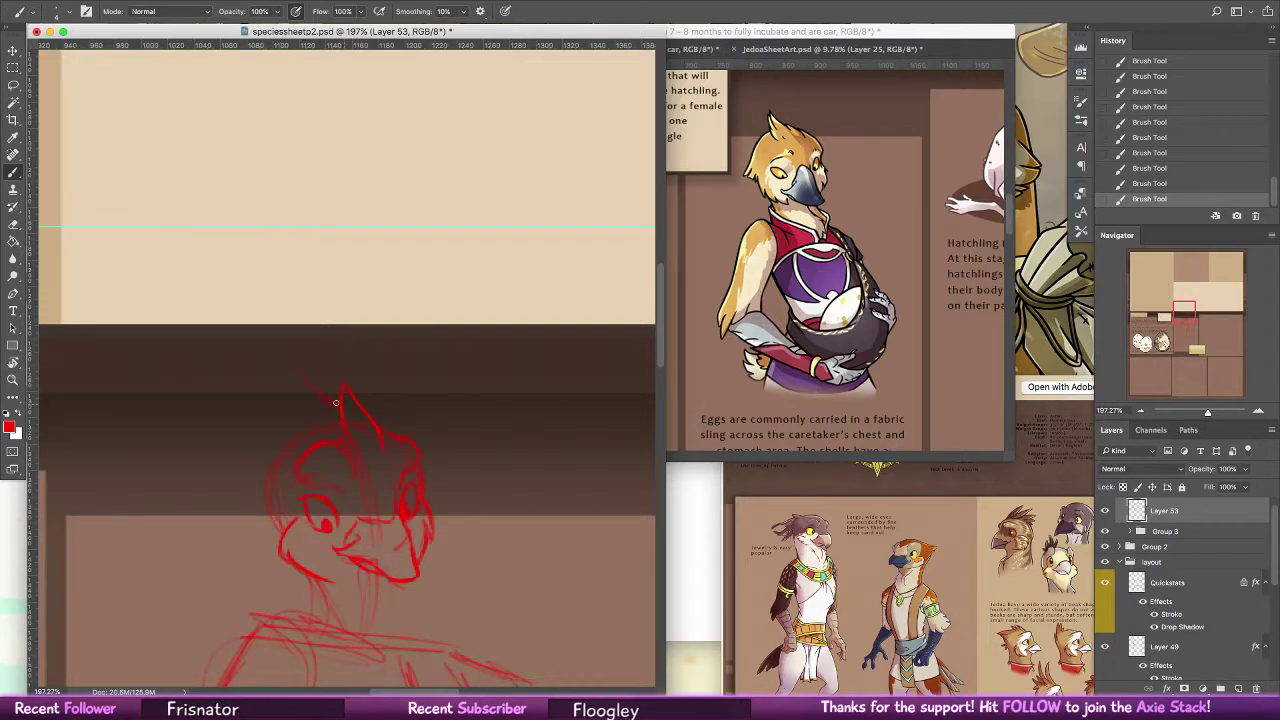
pyautogui.moveTo(298, 372); pyautogui.dragTo(308, 414)
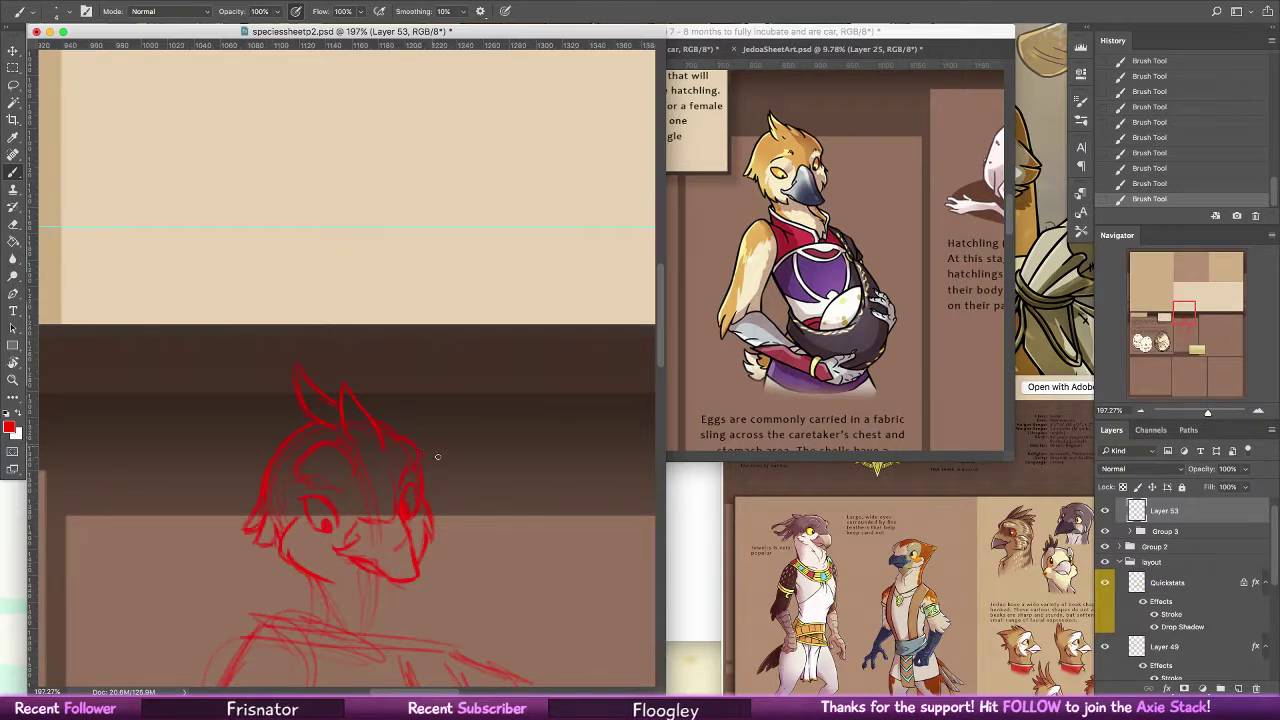
# Draw the near-side neck line from the jaw down to the shoulder, comparing it with and without the stroke
pyautogui.scroll(-5, 388, 365)
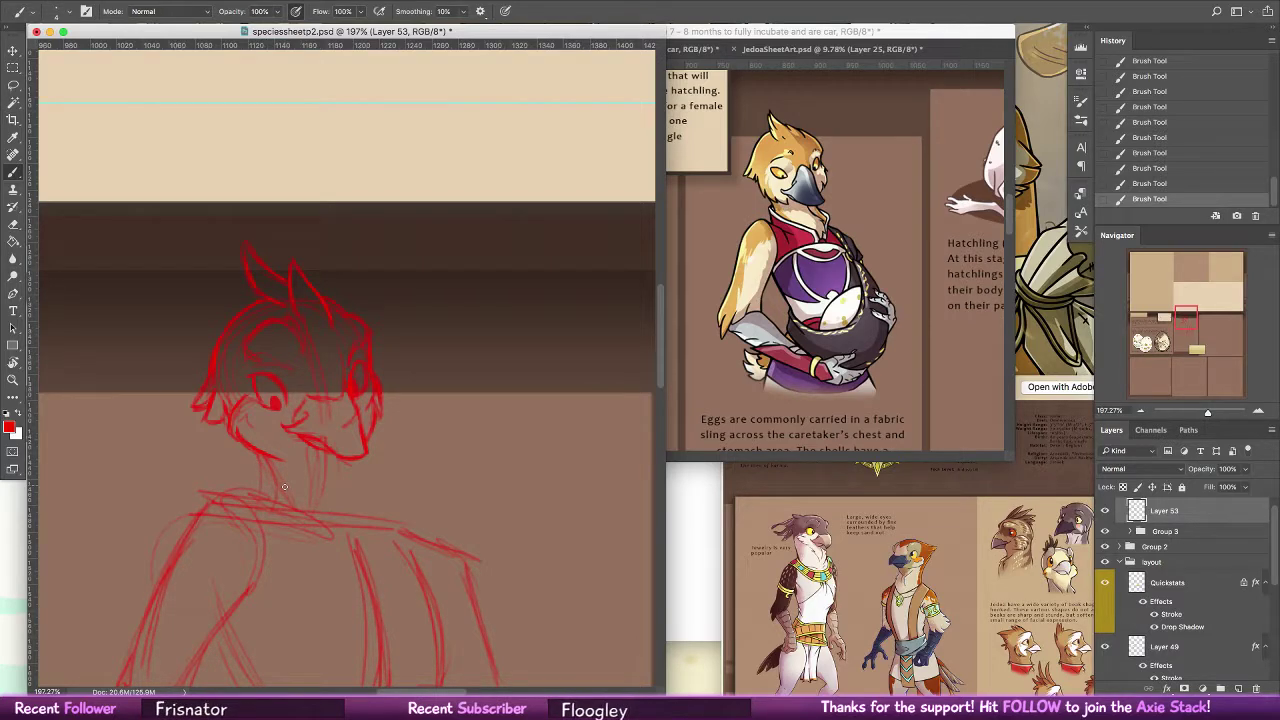
pyautogui.hotkey('ctrl', 'z')
pyautogui.scroll(-2, 330, 430)
pyautogui.hscroll(2, 330, 430)
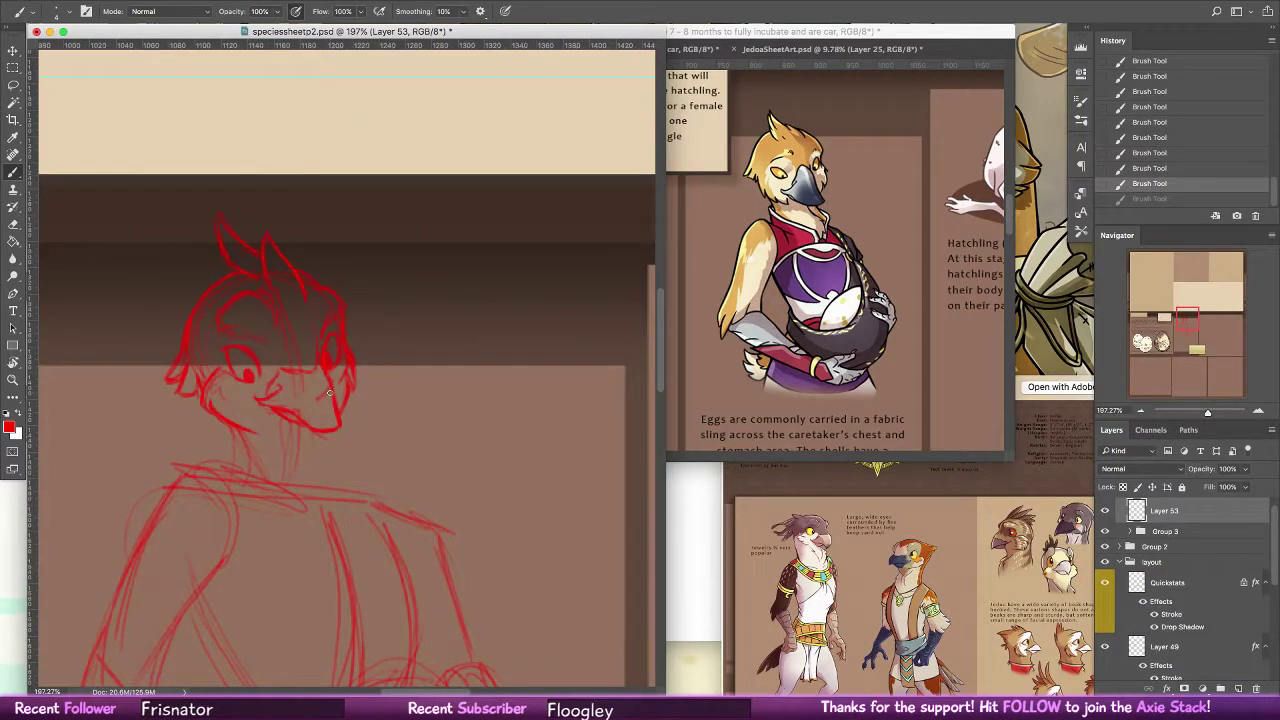
pyautogui.hotkey('ctrl', 'shift', 'z')
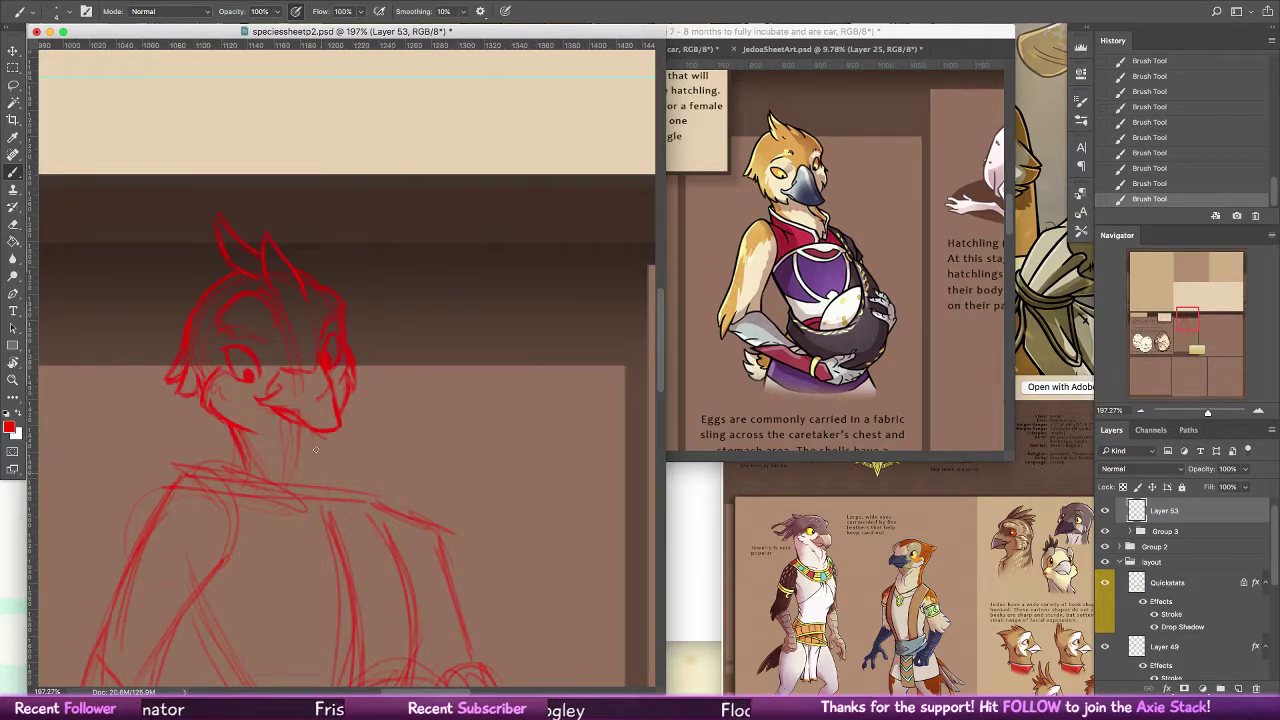
# Draw the front neck line from below the beak down to the collar, checking it with and without the stroke
pyautogui.moveTo(312, 434); pyautogui.dragTo(350, 505)
pyautogui.hotkey('ctrl', 'z')
pyautogui.hotkey('ctrl', 'shift', 'z')
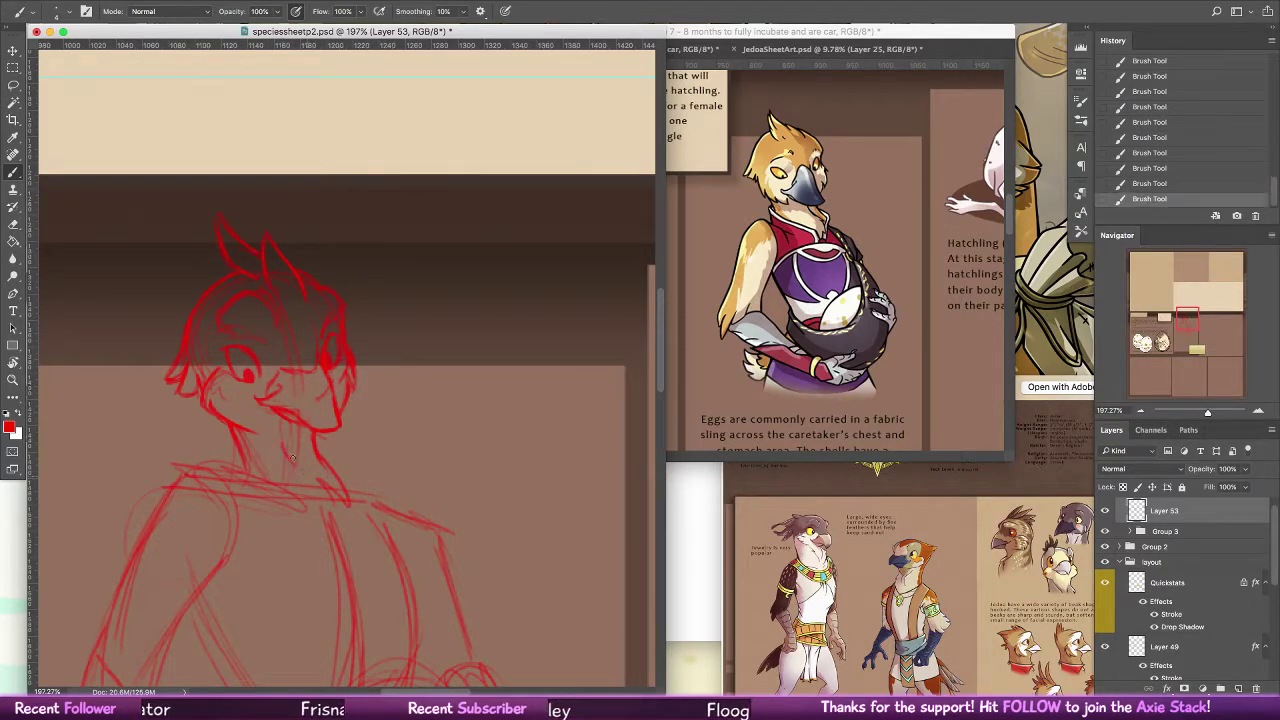
pyautogui.hotkey('ctrl', 'z')
pyautogui.hotkey('ctrl', 'shift', 'z')
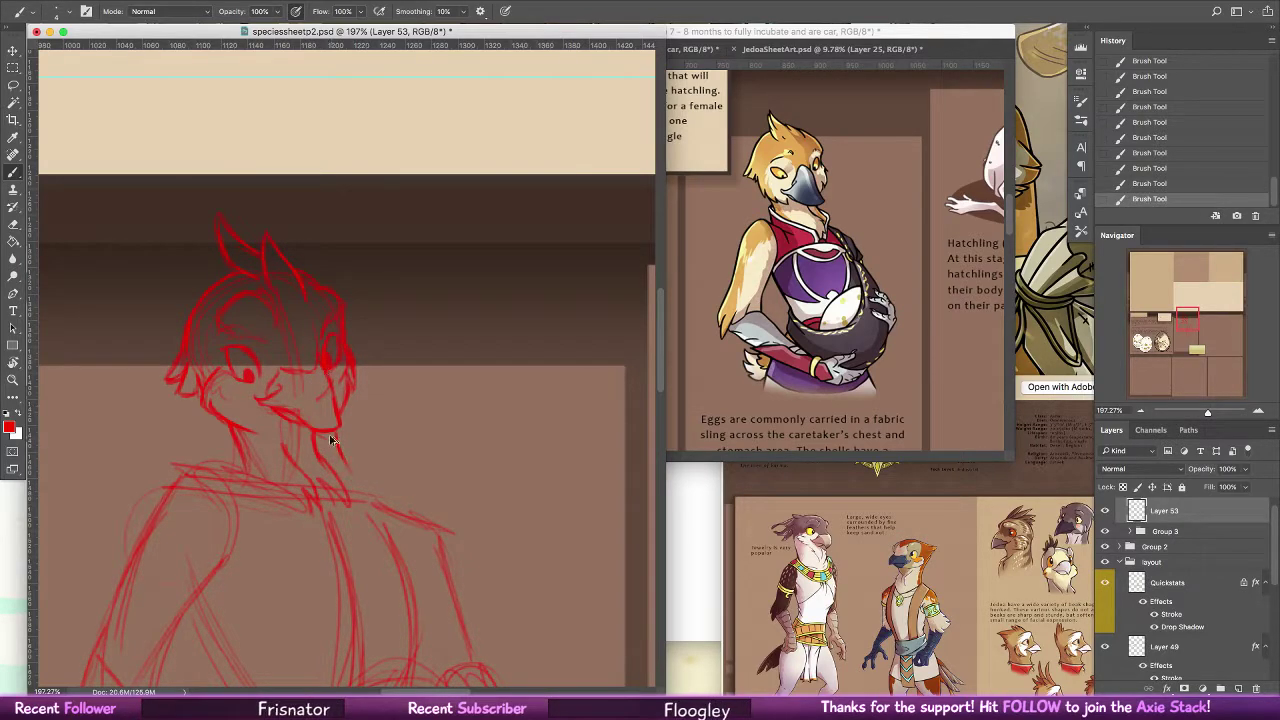
# Compare the throat strokes, undo the latest attempt, and redraw the outer throat line from the beak tip to the collar
pyautogui.hotkey('ctrl', 'z')
pyautogui.press('super+shift+z')
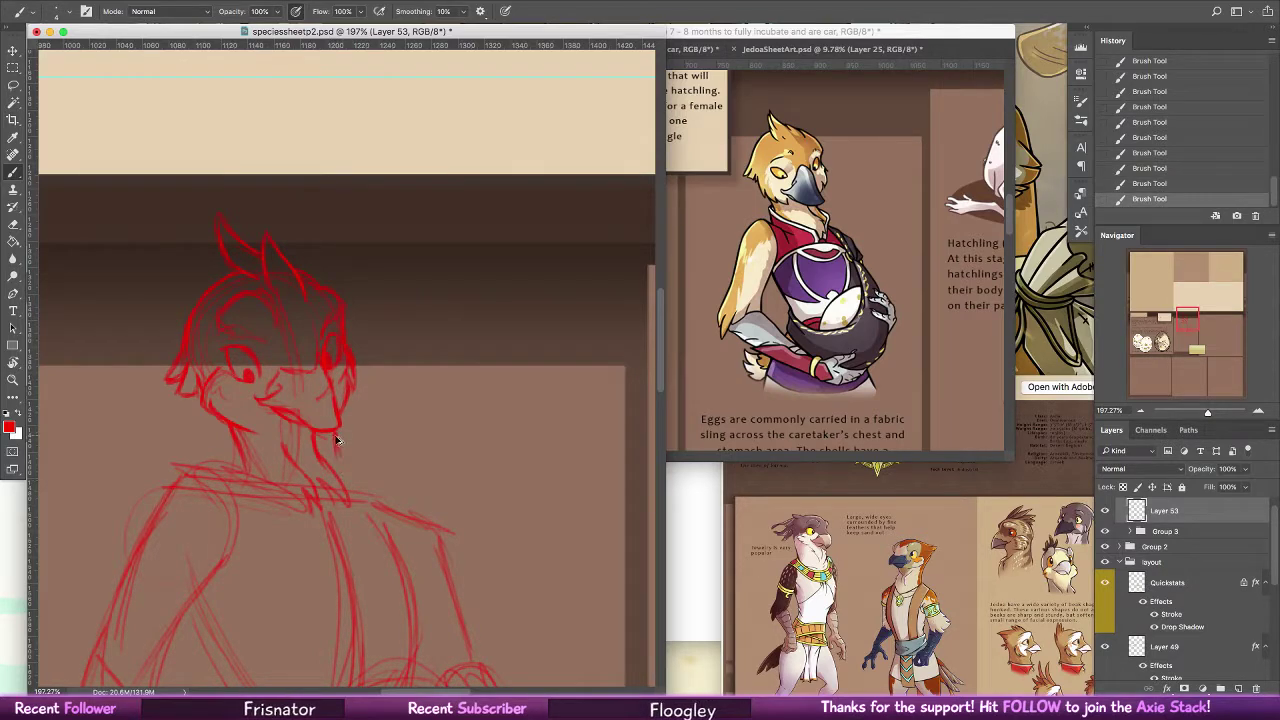
pyautogui.press('super+z')
pyautogui.press('super+z')
pyautogui.moveTo(334, 434); pyautogui.dragTo(350, 494)
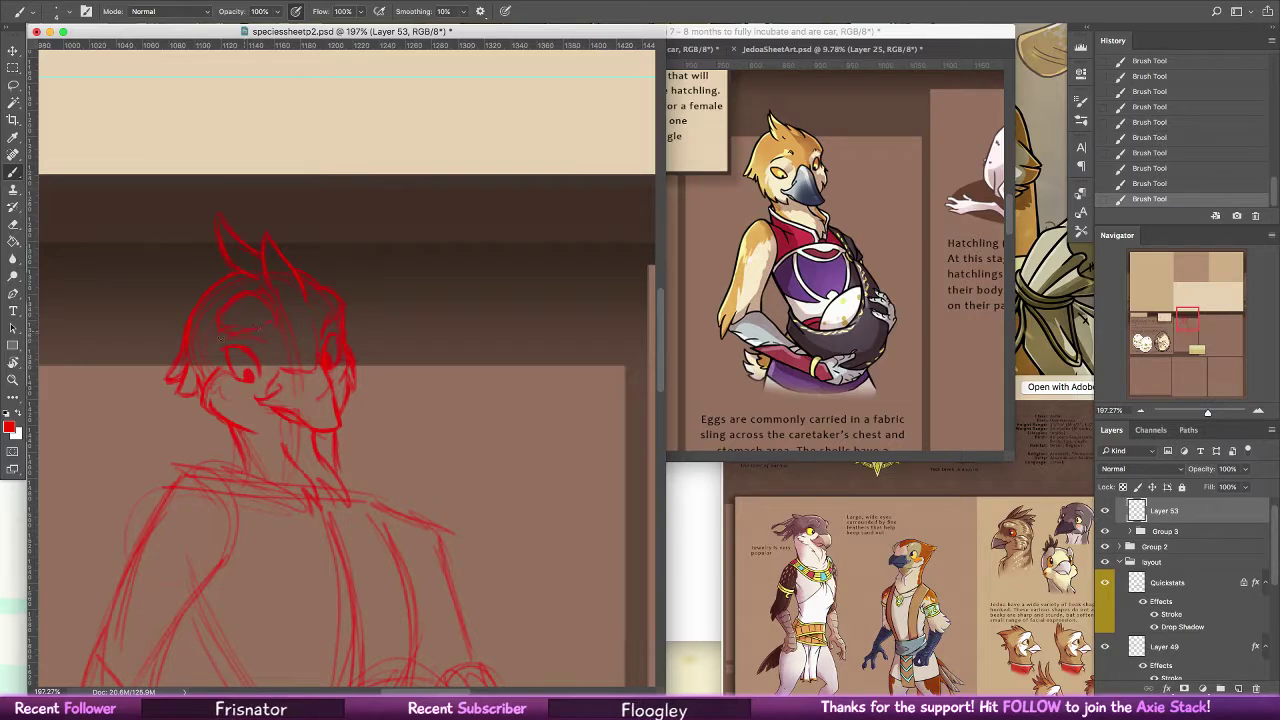
pyautogui.moveTo(400, 437)
pyautogui.mouseDown()
pyautogui.moveTo(412, 374)
pyautogui.moveTo(430, 372)
pyautogui.mouseUp()
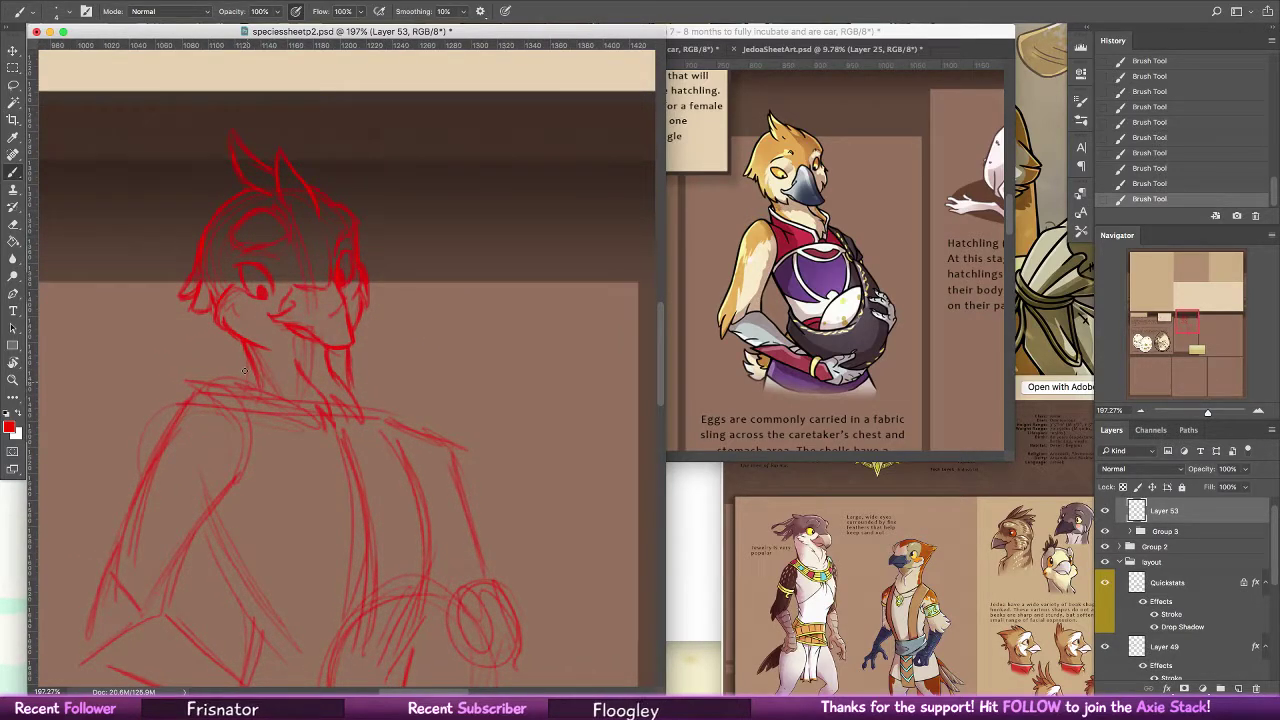
# Sketch a pointed collar around the base of the neck, joining it to the near shoulder line and the chest opening
pyautogui.moveTo(246, 364)
pyautogui.mouseDown()
pyautogui.moveTo(247, 389)
pyautogui.moveTo(295, 390)
pyautogui.mouseUp()
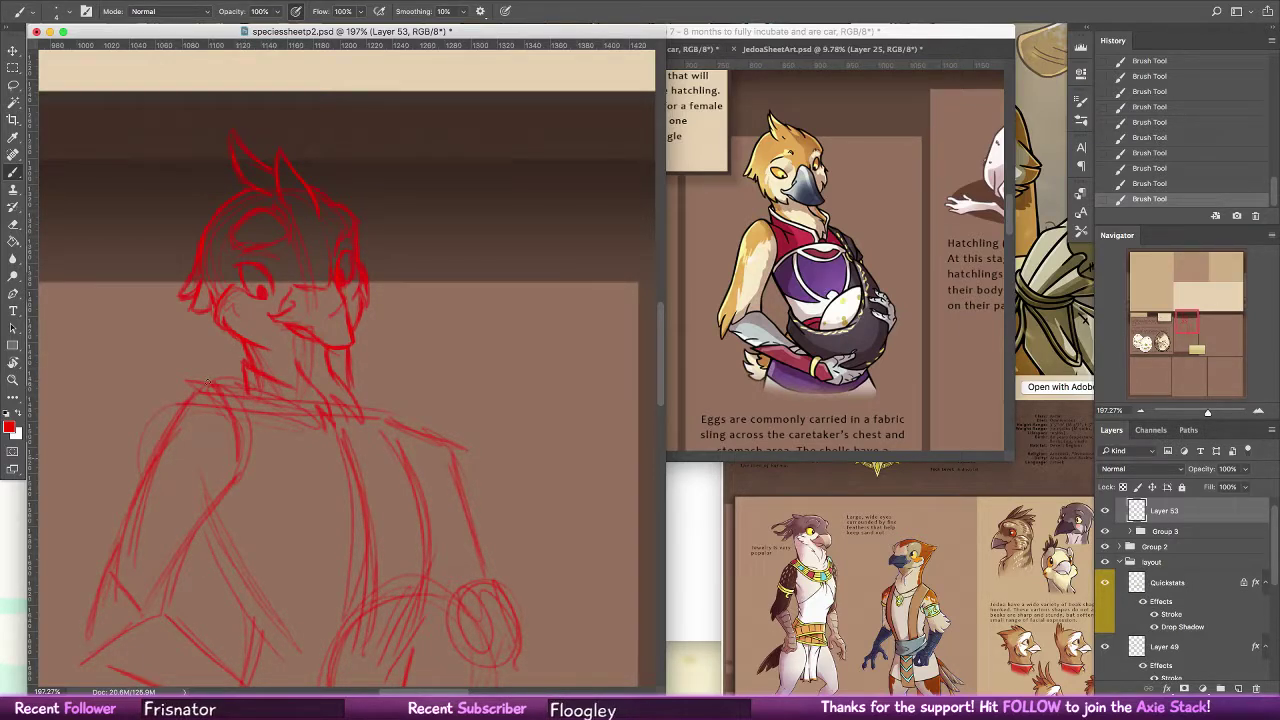
pyautogui.moveTo(208, 382); pyautogui.dragTo(292, 402)
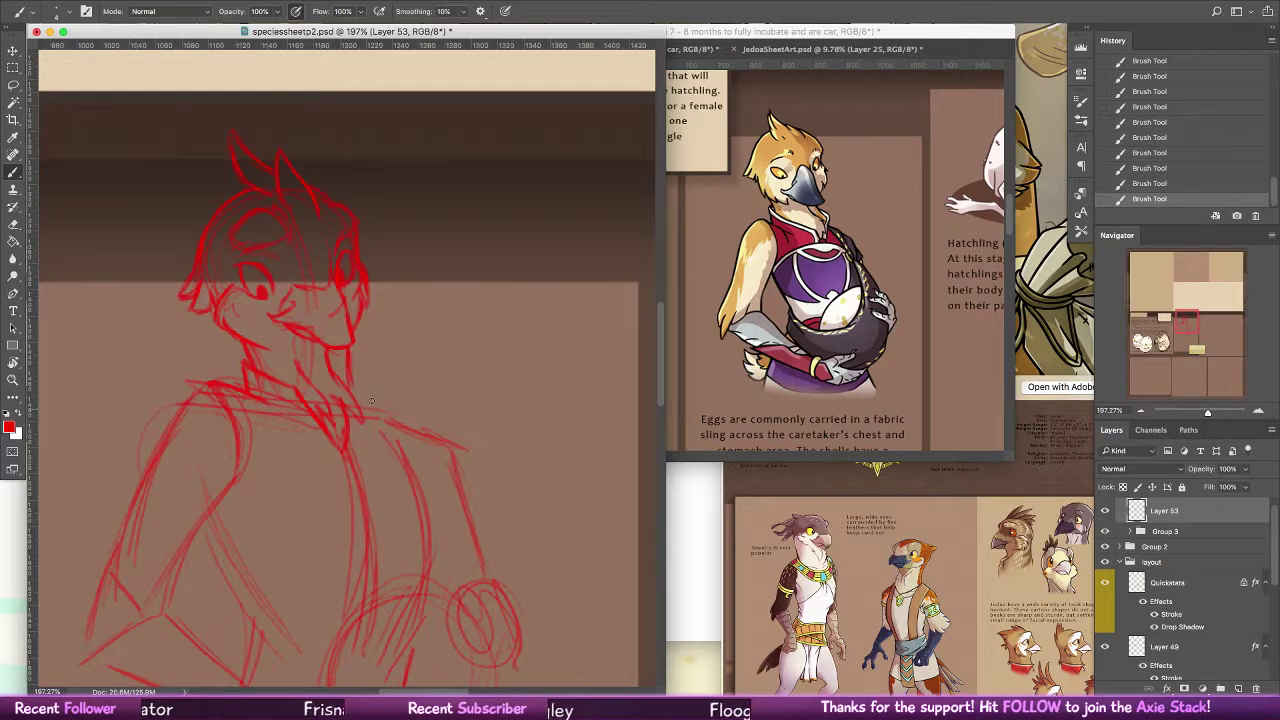
pyautogui.moveTo(352, 357)
pyautogui.mouseDown()
pyautogui.moveTo(377, 369)
pyautogui.moveTo(345, 449)
pyautogui.mouseUp()
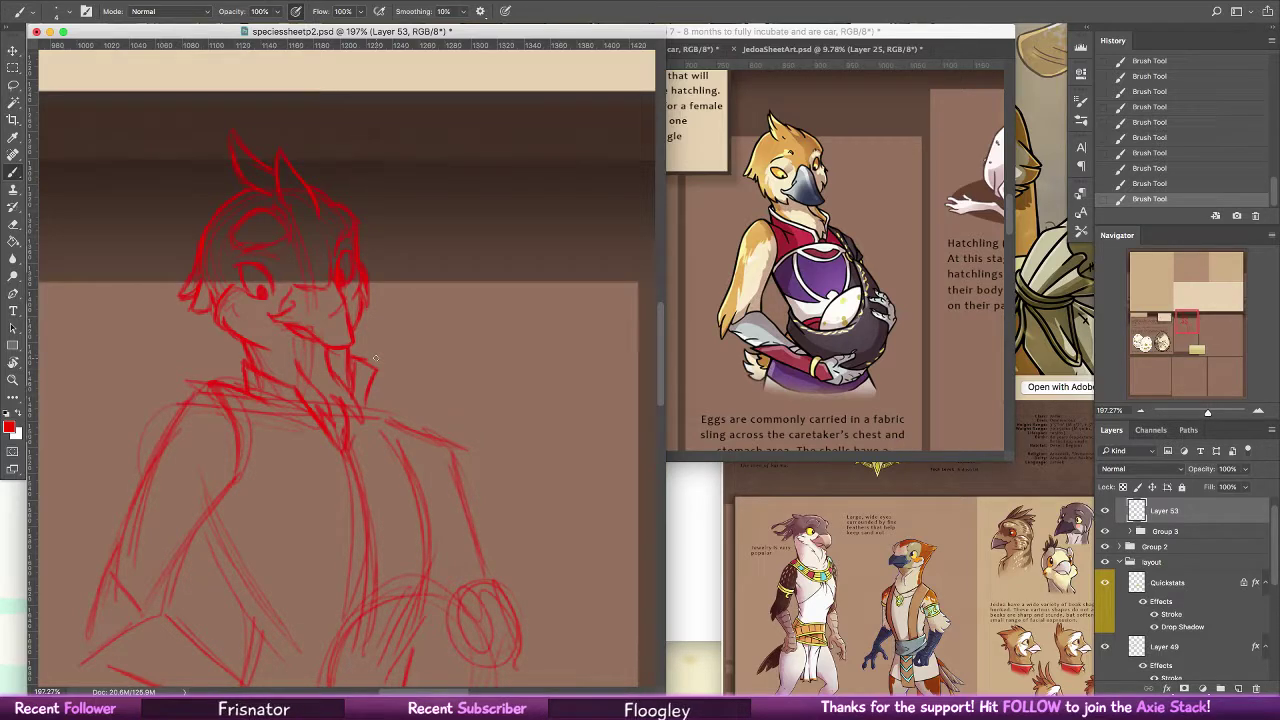
# Outline the underside of the near upper arm from the armpit to the elbow, checking it with and without the stroke
pyautogui.hscroll(-5, 400, 360)
pyautogui.scroll(-2, 400, 360)
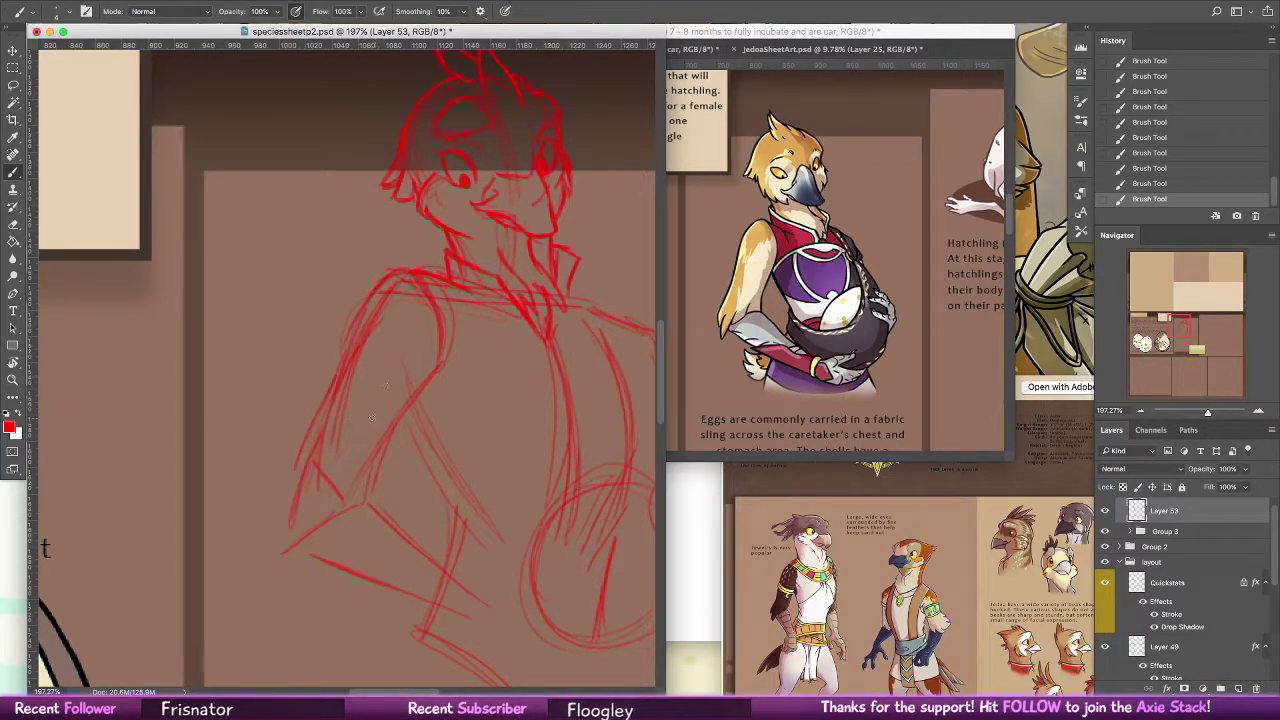
pyautogui.moveTo(432, 373); pyautogui.dragTo(462, 382)
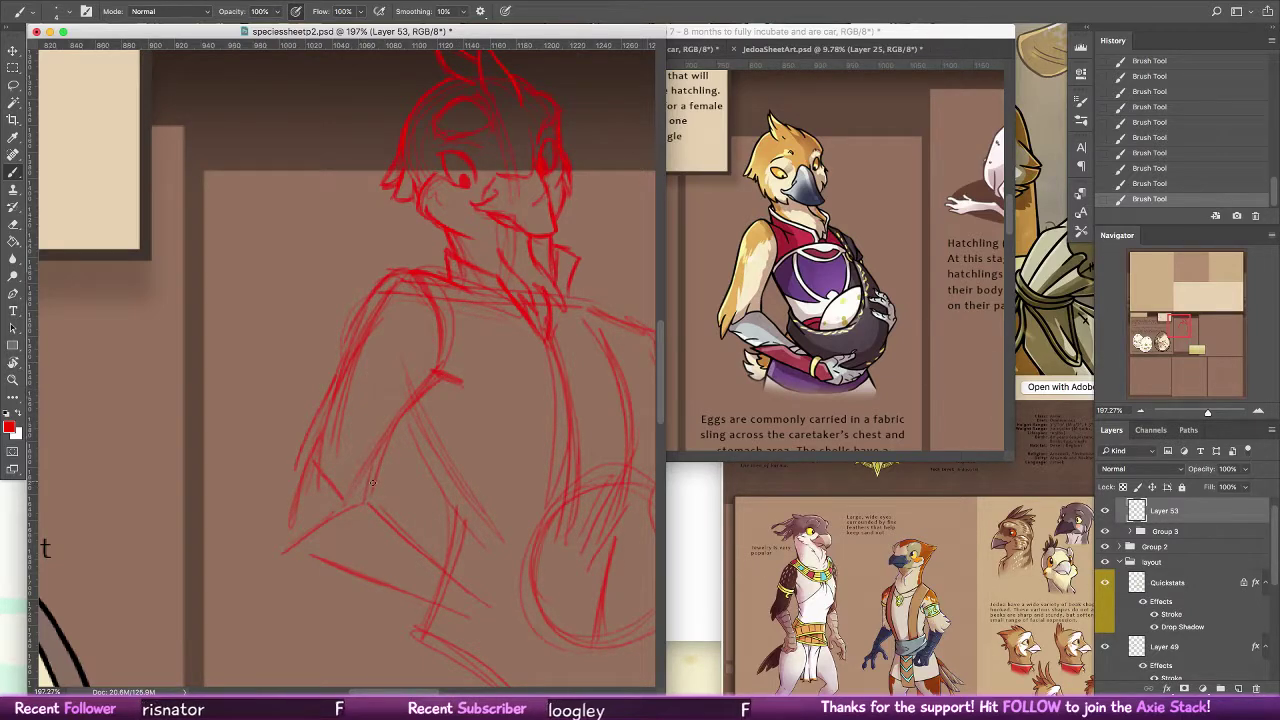
pyautogui.press('super+alt+z')
pyautogui.press('super+alt+z')
pyautogui.moveTo(376, 460); pyautogui.dragTo(366, 501)
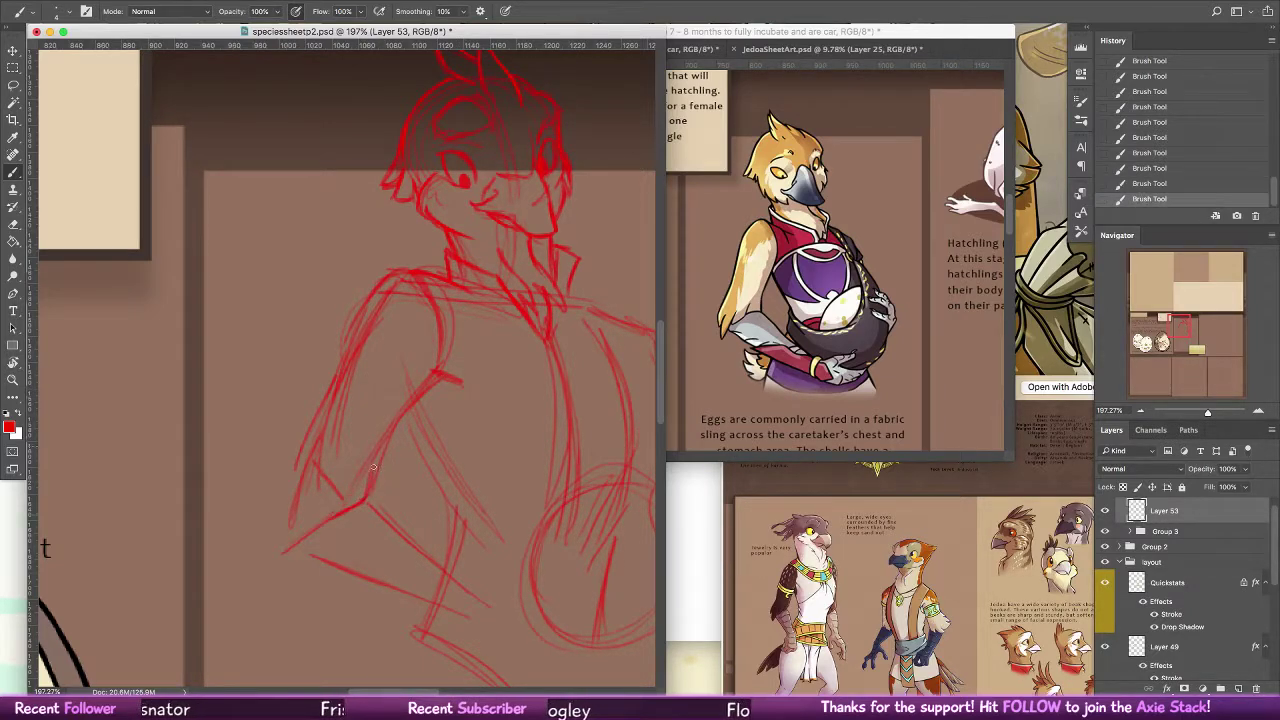
pyautogui.moveTo(394, 421)
pyautogui.mouseDown()
pyautogui.moveTo(366, 497)
pyautogui.moveTo(280, 550)
pyautogui.mouseUp()
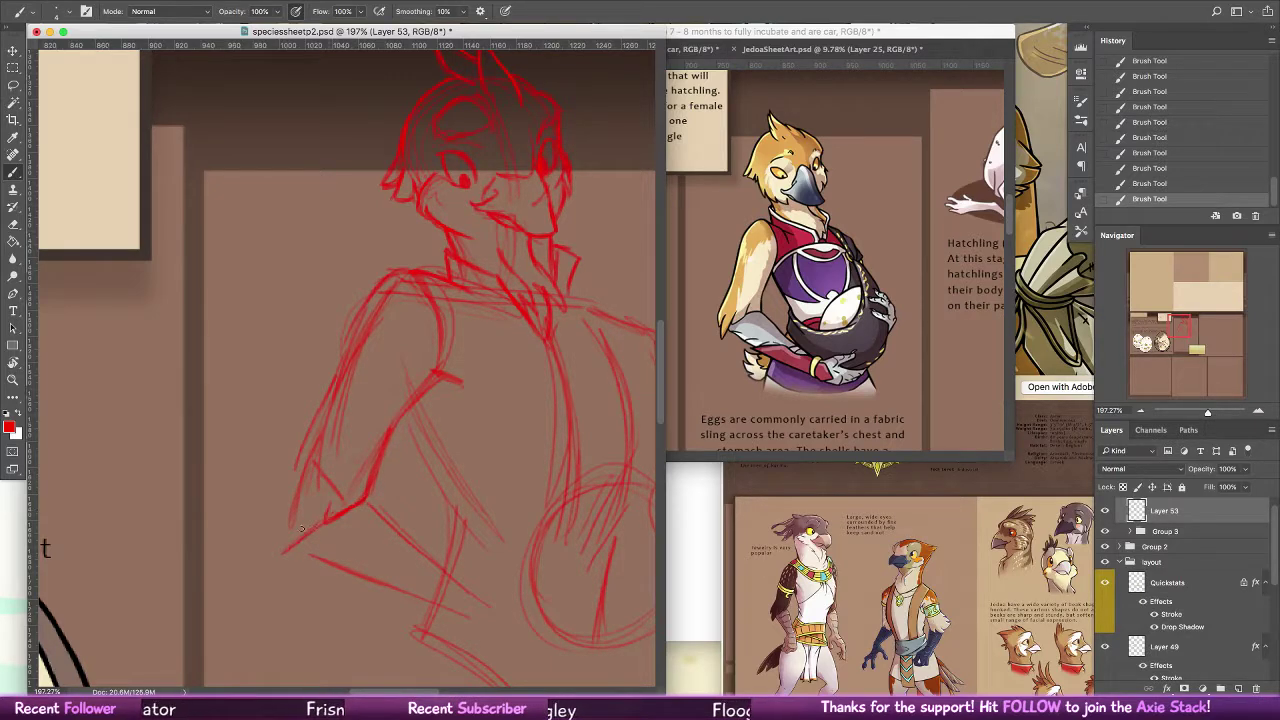
# Draw the outer contour of the near arm from the shoulder down to the pointed elbow feathers
pyautogui.moveTo(311, 468); pyautogui.dragTo(280, 549)
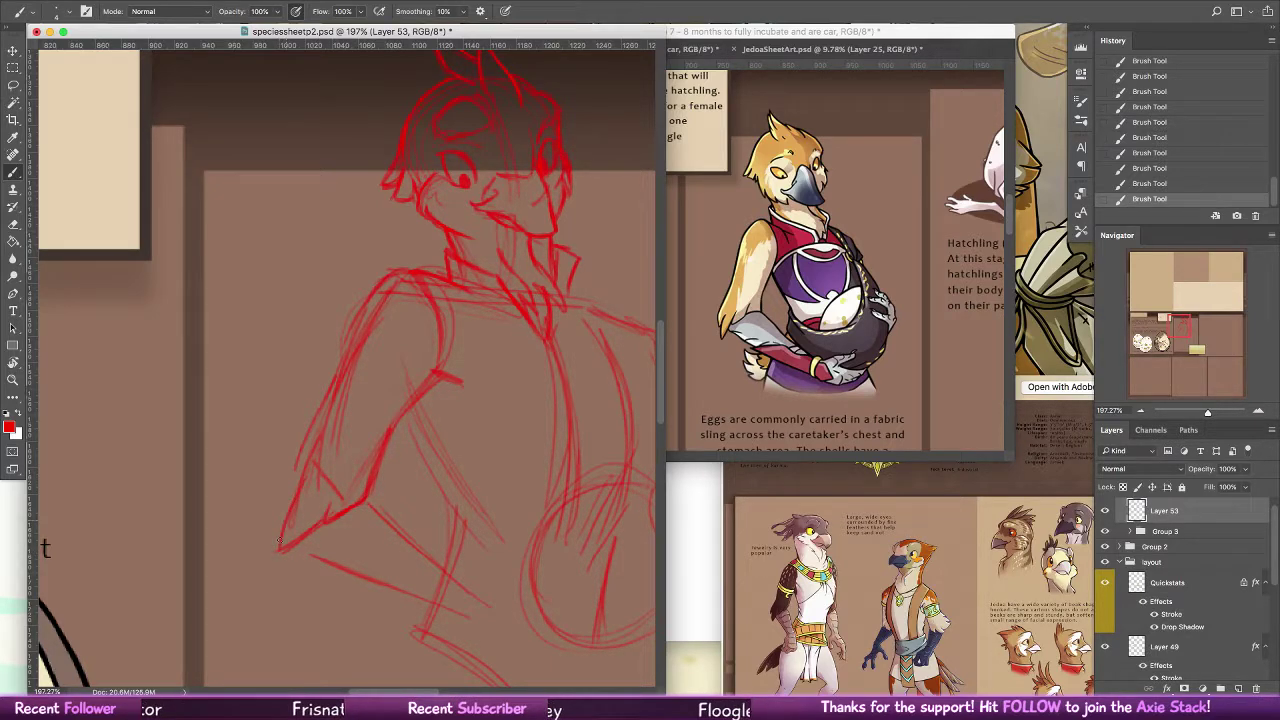
pyautogui.moveTo(338, 385); pyautogui.dragTo(284, 540)
pyautogui.moveTo(304, 450); pyautogui.dragTo(272, 525)
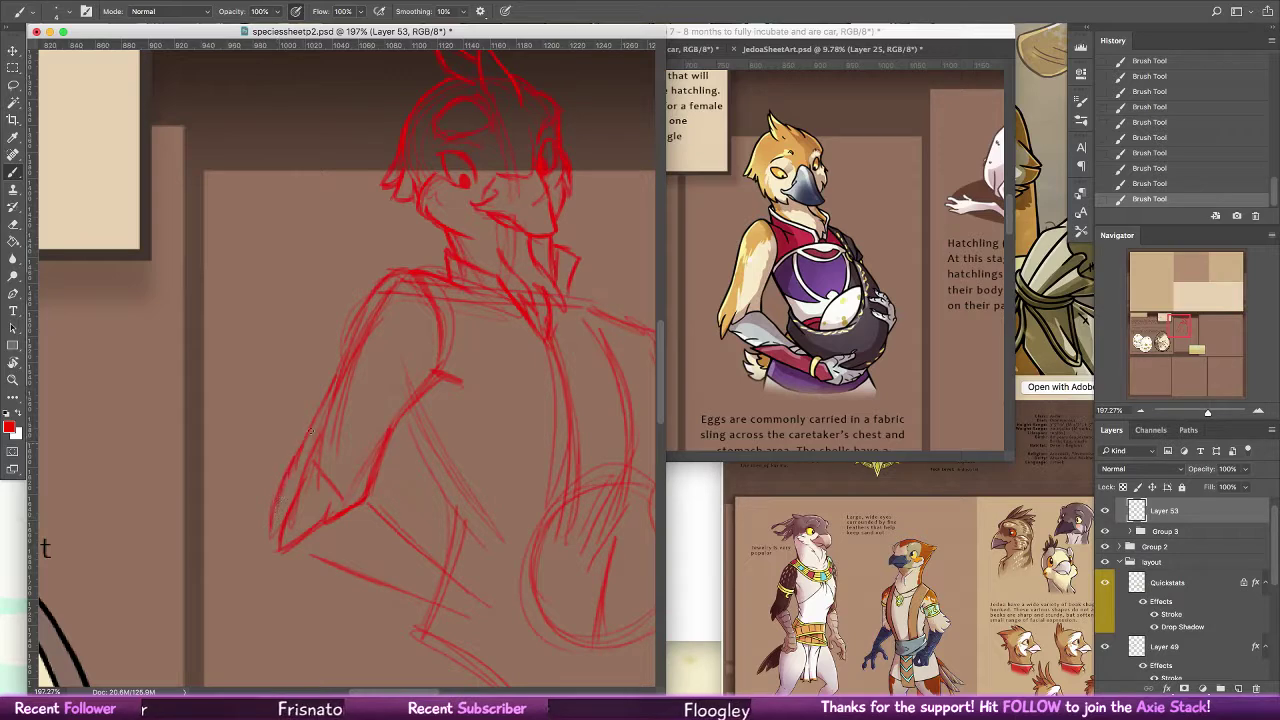
pyautogui.moveTo(378, 282); pyautogui.dragTo(322, 404)
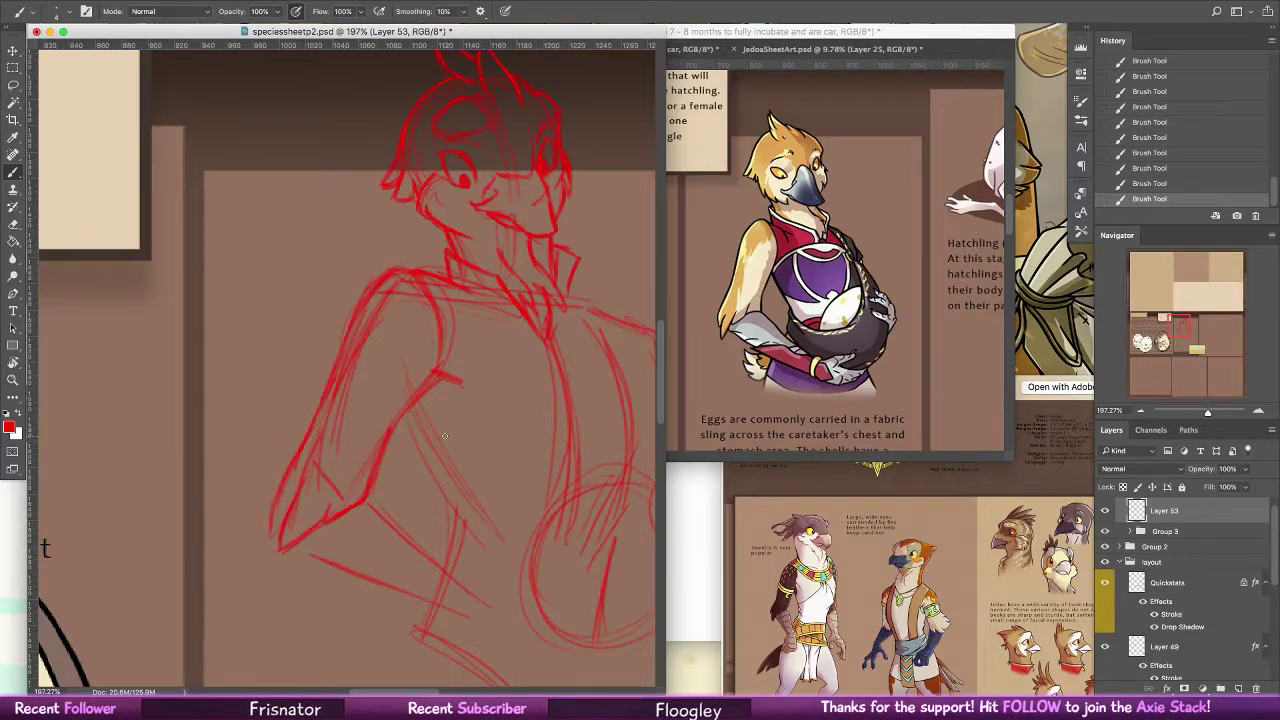
# Erase the neck, collar, near shoulder and upper arm lines with a larger eraser
pyautogui.moveTo(506, 449); pyautogui.dragTo(469, 469)
pyautogui.click(14, 239)
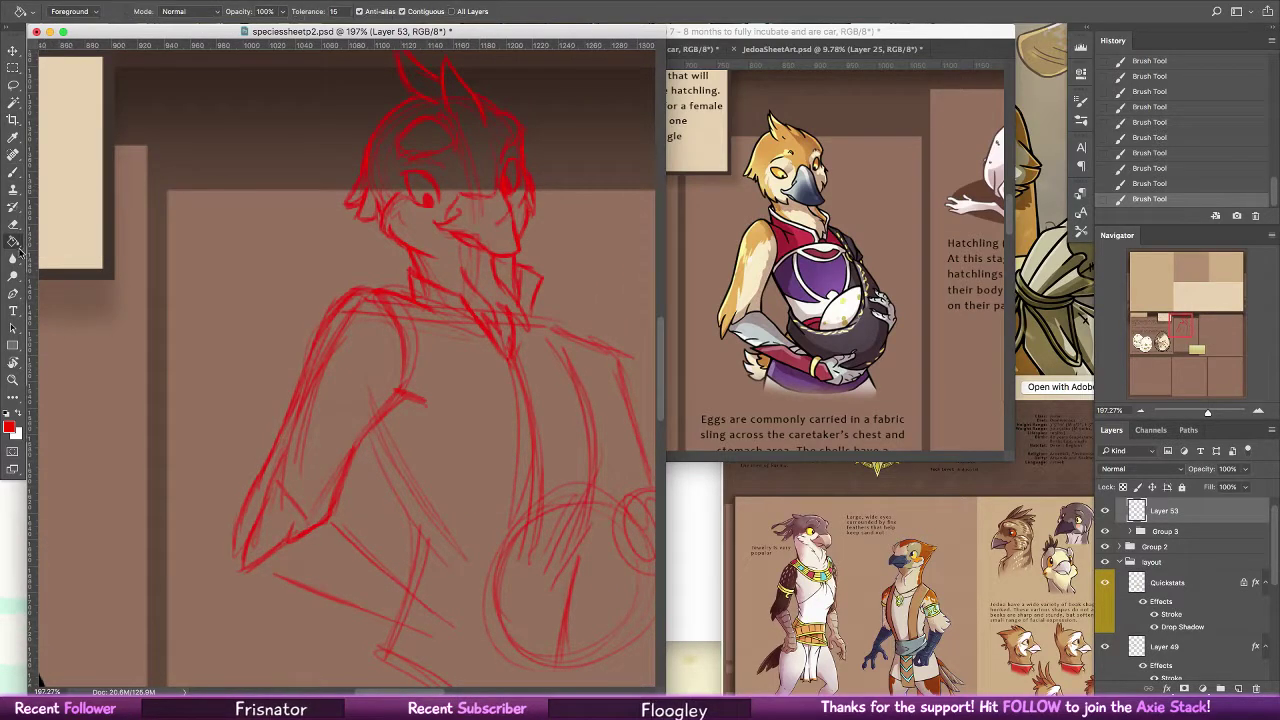
pyautogui.press('e')
pyautogui.click(57, 12)
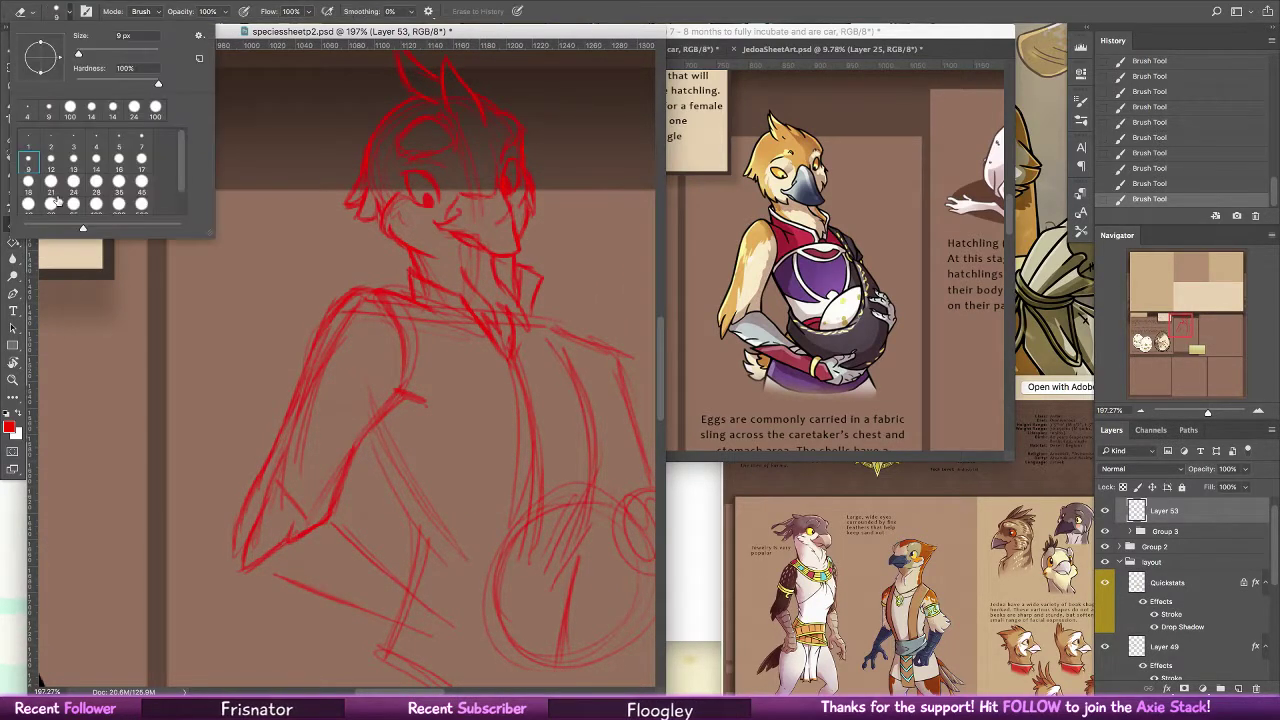
pyautogui.click(53, 178)
pyautogui.moveTo(413, 290)
pyautogui.mouseDown()
pyautogui.moveTo(437, 325)
pyautogui.moveTo(522, 310)
pyautogui.moveTo(294, 509)
pyautogui.moveTo(330, 520)
pyautogui.mouseUp()
# Redraw the neck's front and back lines, the throat feathers and the neckline between the shoulders
pyautogui.click(18, 172)
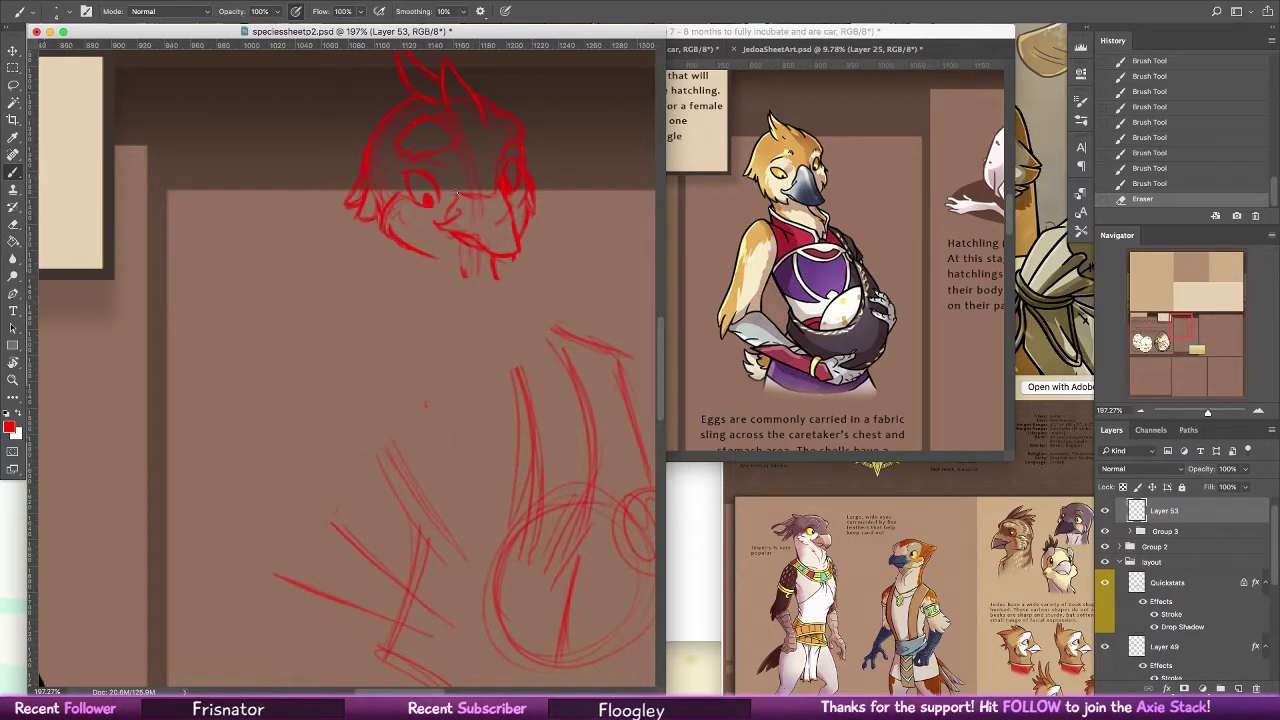
pyautogui.moveTo(469, 281); pyautogui.dragTo(486, 322)
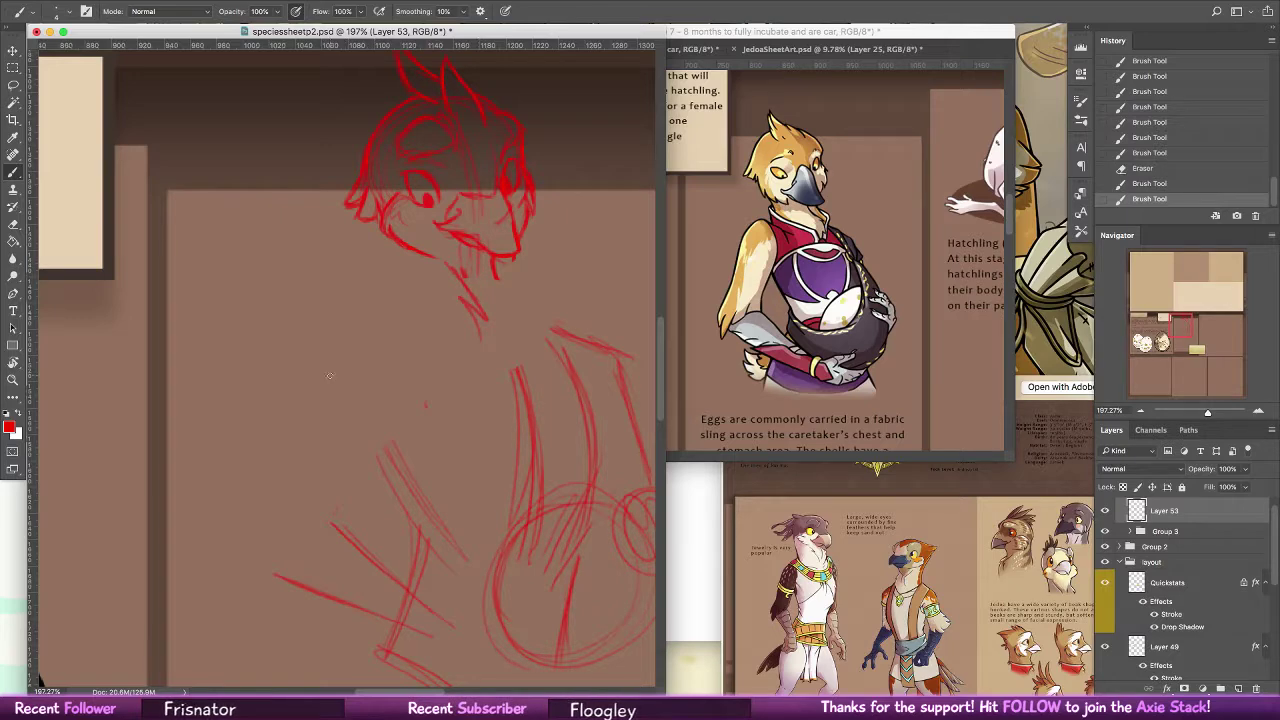
pyautogui.moveTo(395, 240); pyautogui.dragTo(428, 305)
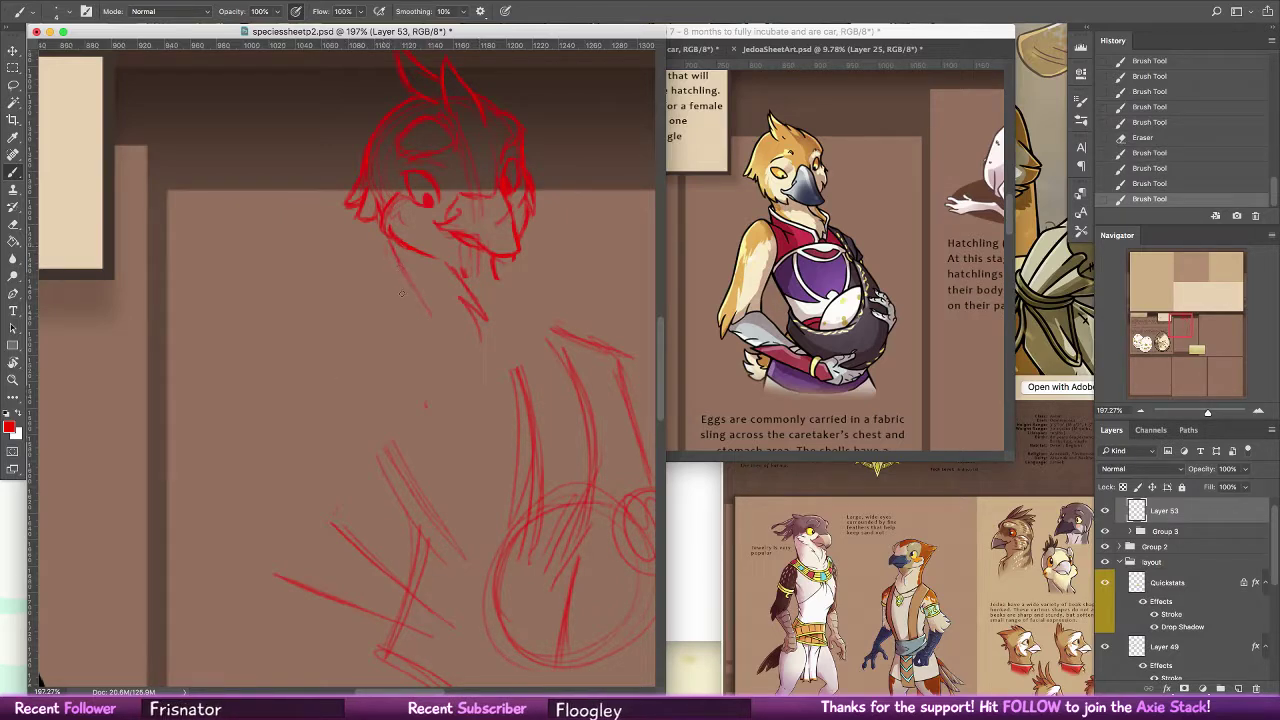
pyautogui.moveTo(387, 252)
pyautogui.mouseDown()
pyautogui.moveTo(442, 343)
pyautogui.moveTo(505, 368)
pyautogui.mouseUp()
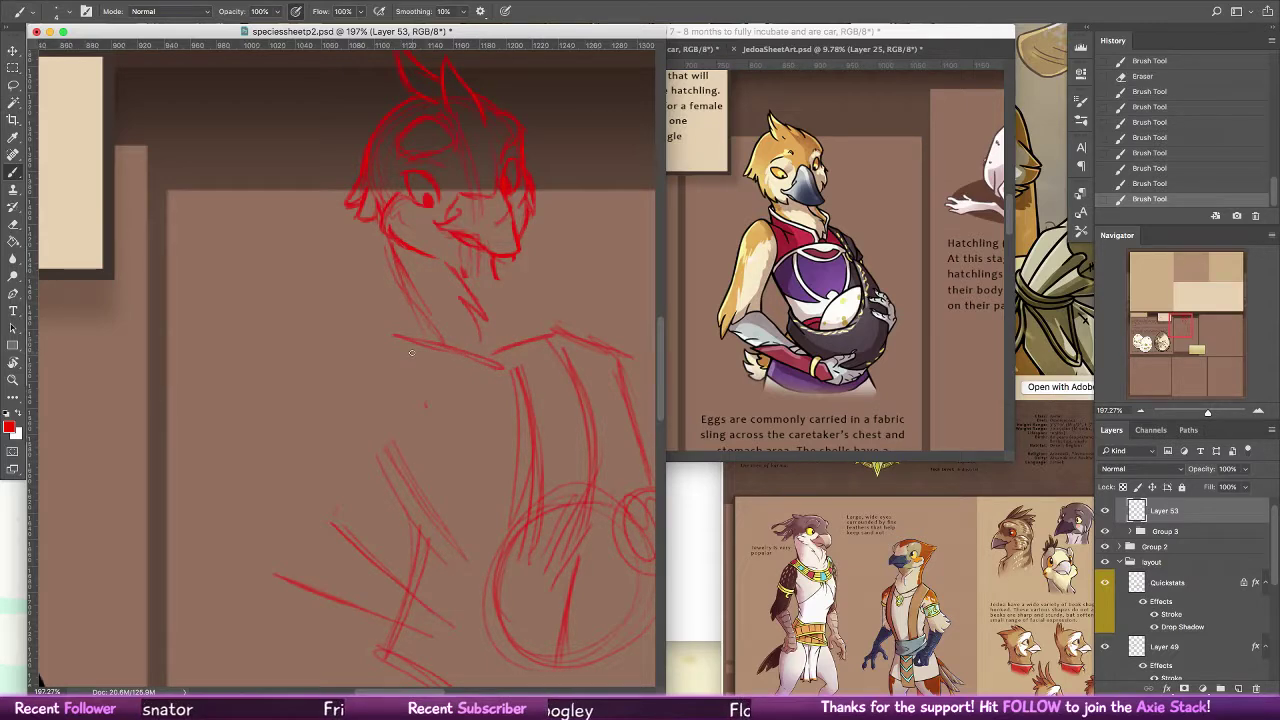
pyautogui.moveTo(508, 262)
pyautogui.mouseDown()
pyautogui.moveTo(538, 290)
pyautogui.moveTo(521, 340)
pyautogui.mouseUp()
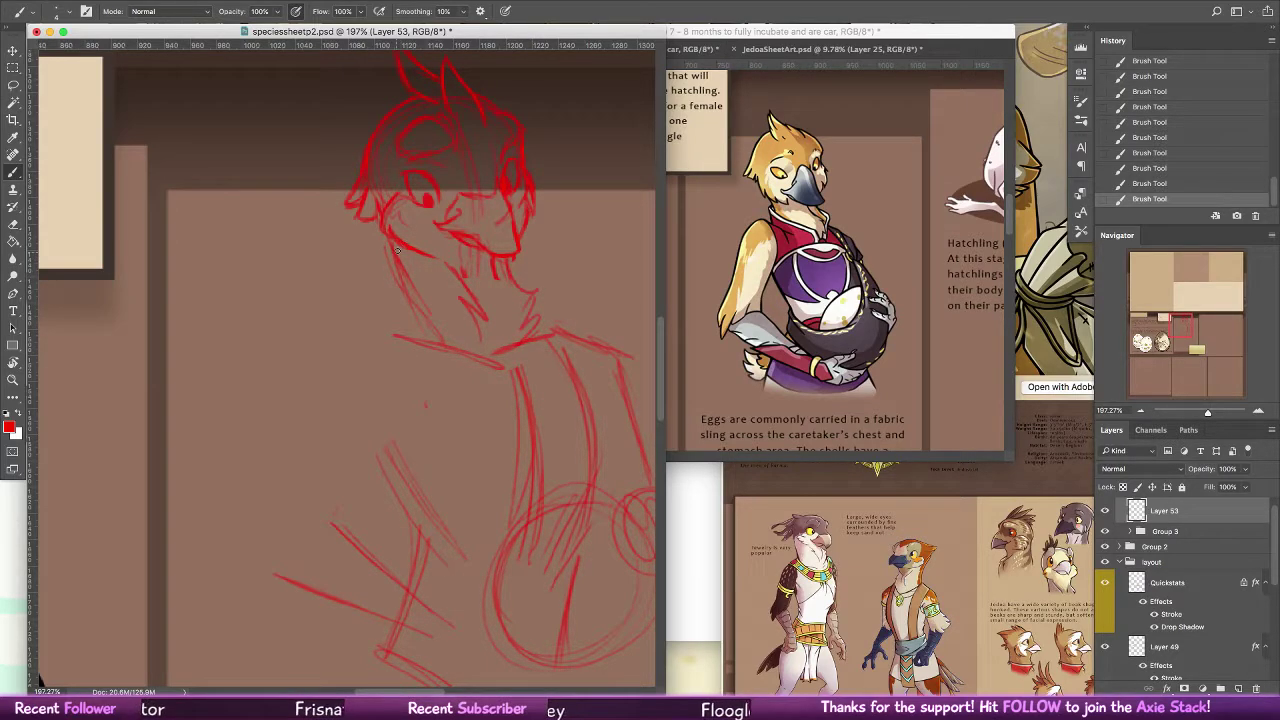
pyautogui.moveTo(395, 258); pyautogui.dragTo(419, 332)
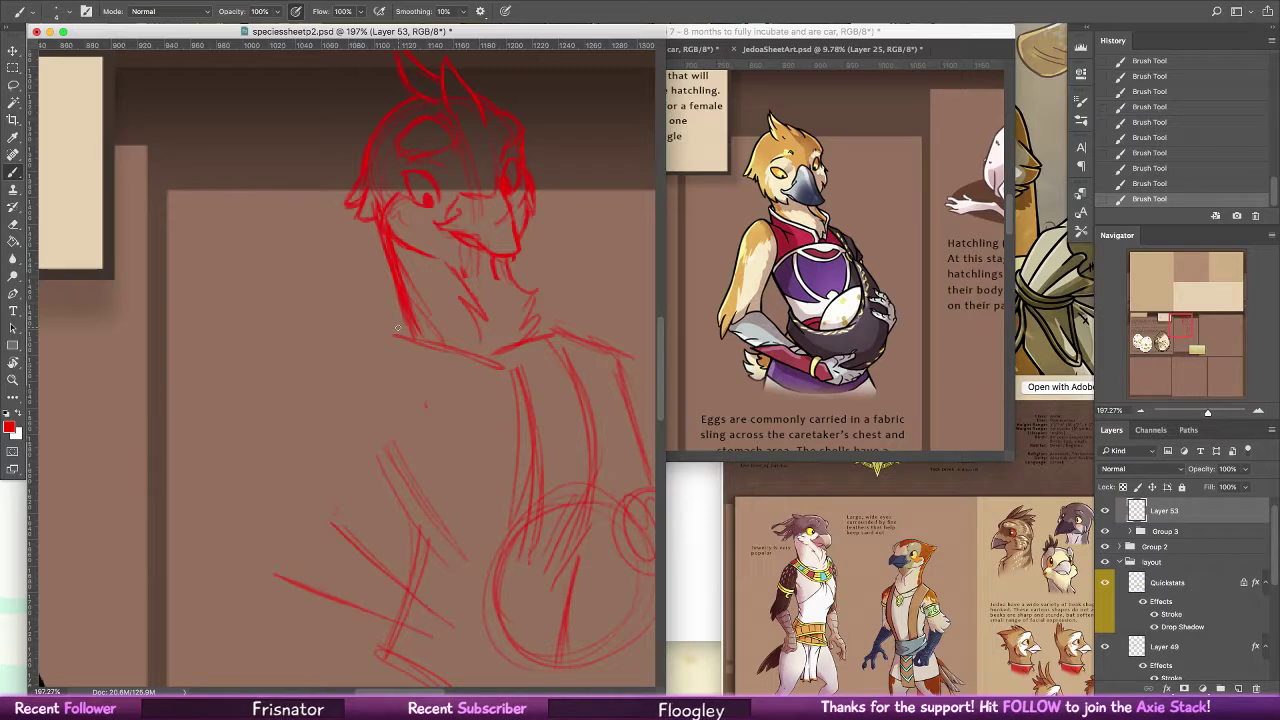
# Thin the back neck line with a small eraser and redraw its base flowing into the near shoulder
pyautogui.press('e')
pyautogui.click(69, 12)
pyautogui.click(98, 154)
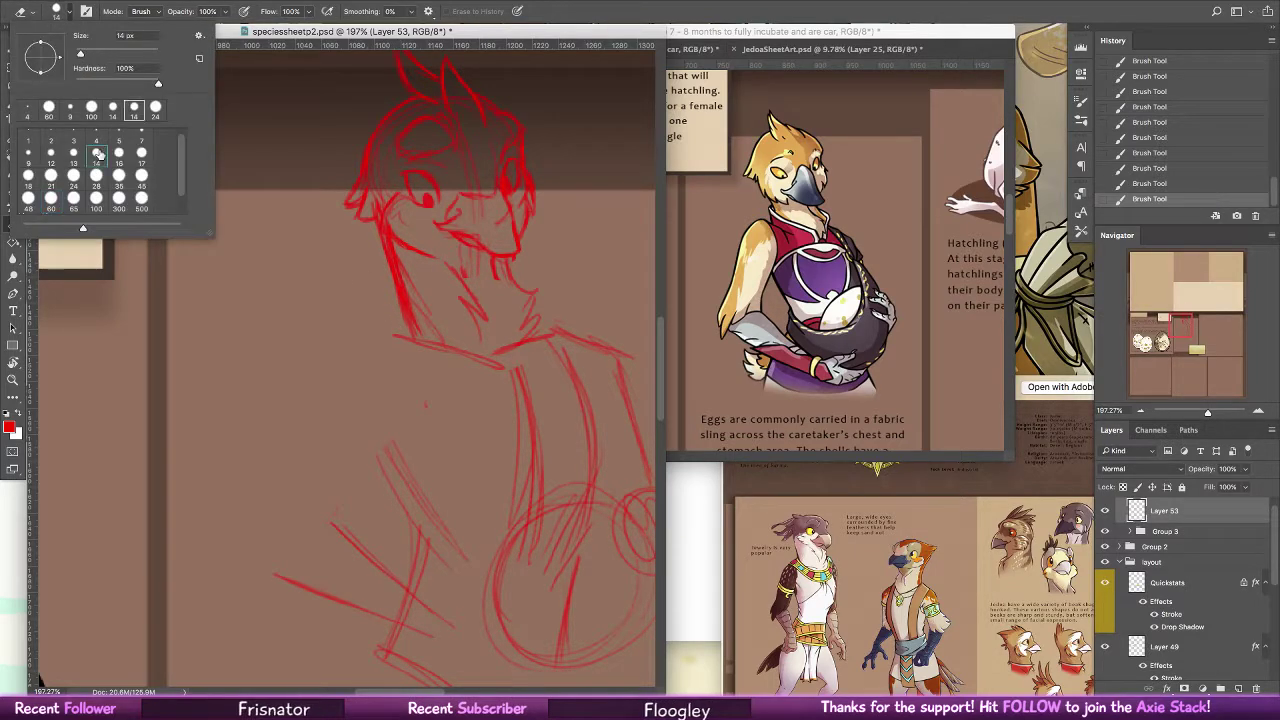
pyautogui.click(119, 150)
pyautogui.click(383, 233)
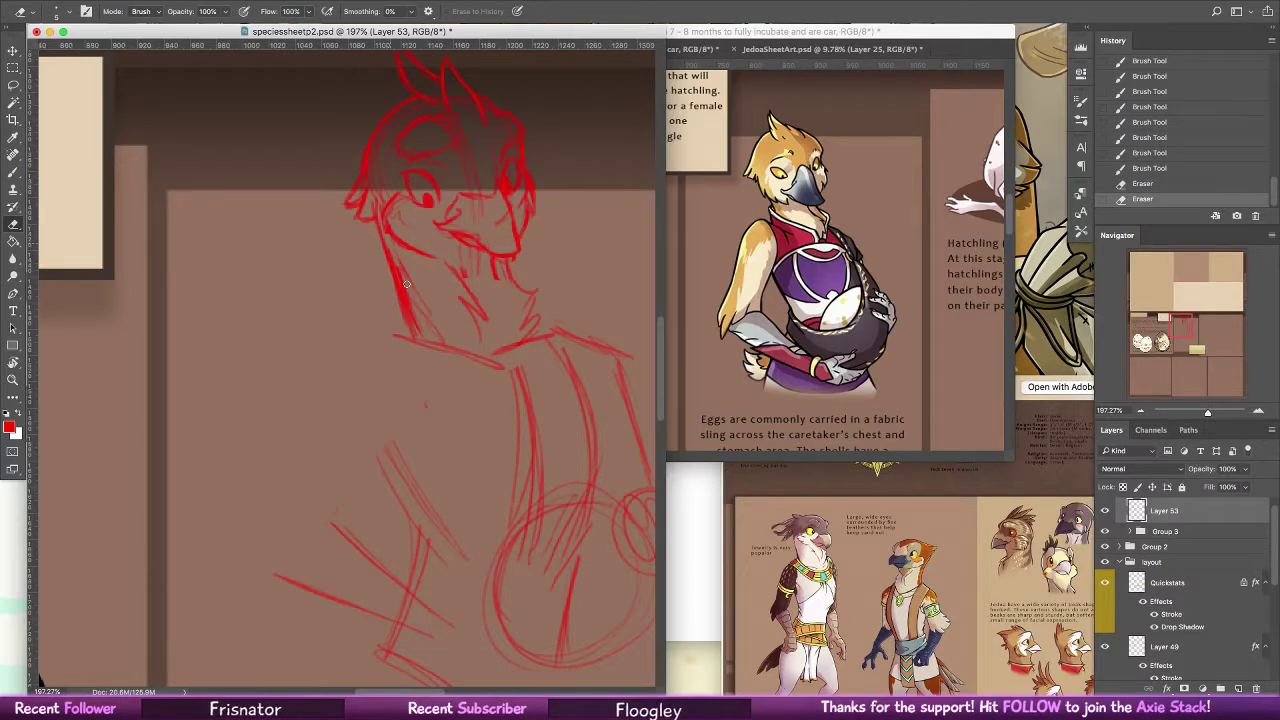
pyautogui.moveTo(406, 284); pyautogui.dragTo(392, 252)
pyautogui.moveTo(394, 258); pyautogui.dragTo(412, 328)
pyautogui.moveTo(430, 330); pyautogui.dragTo(413, 286)
pyautogui.press('b')
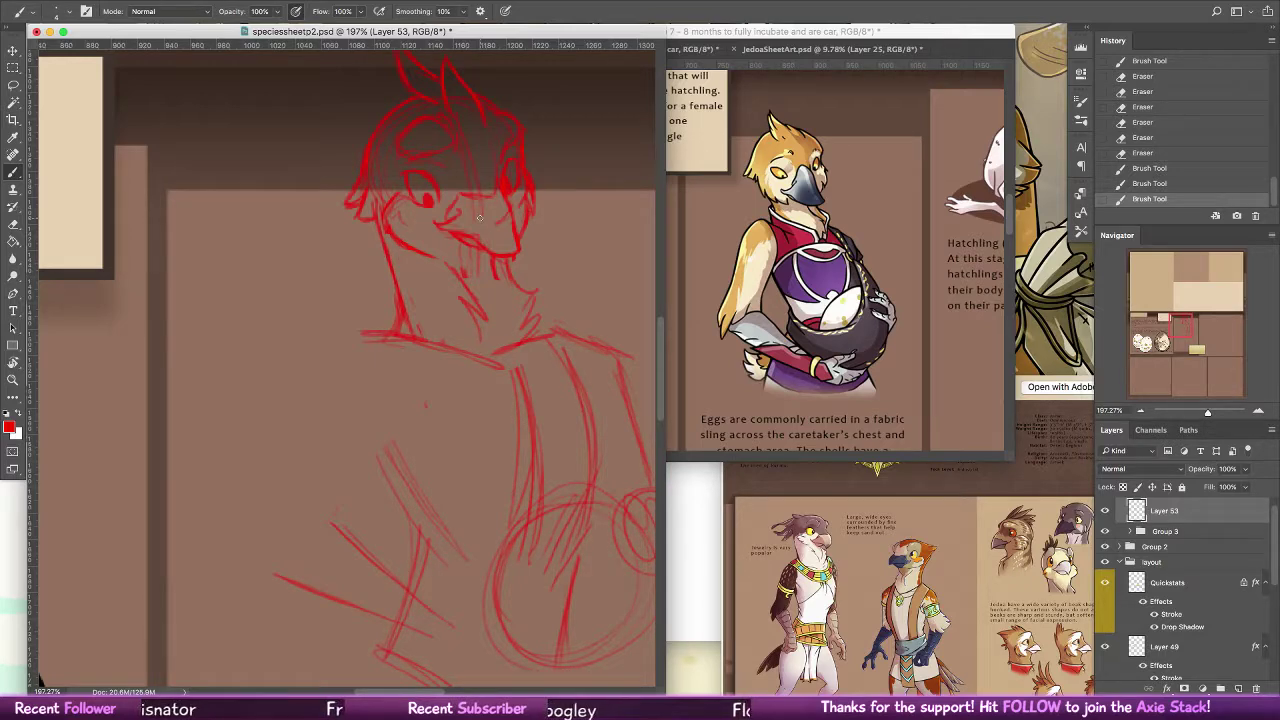
pyautogui.moveTo(410, 325); pyautogui.dragTo(364, 334)
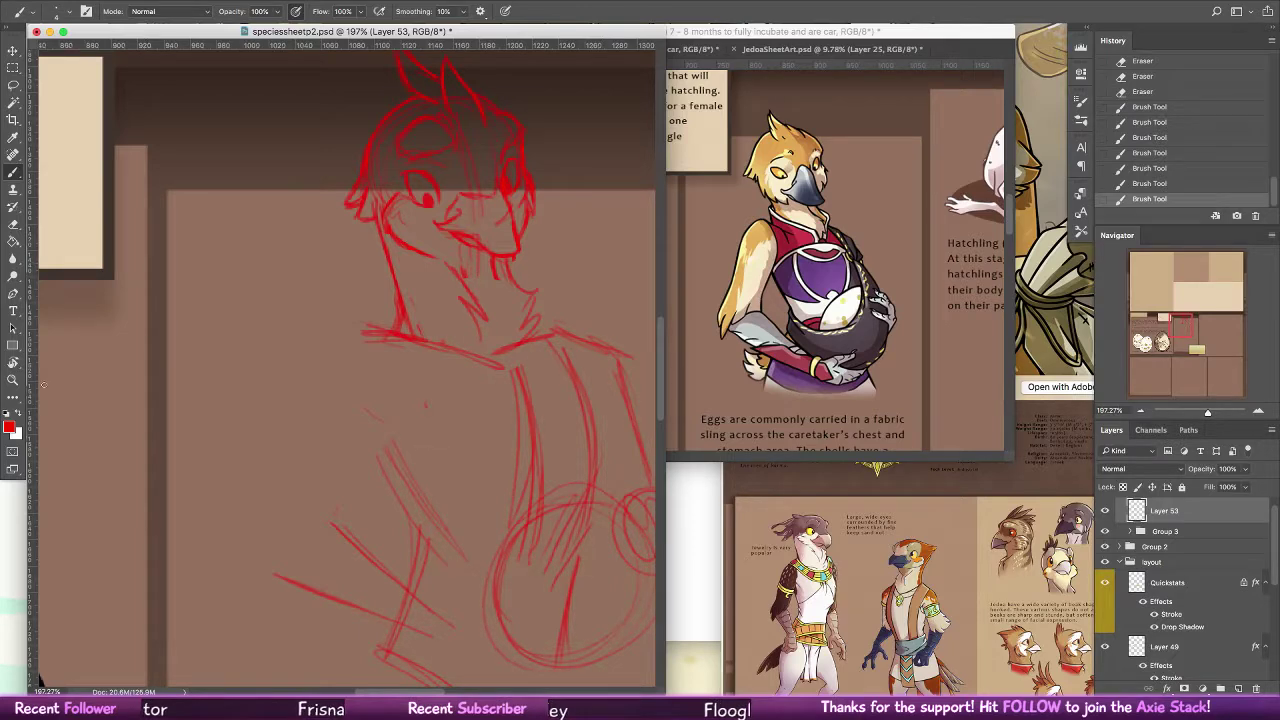
# Lasso the head, scale it to about 104%, and deselect it
pyautogui.click(13, 380)
pyautogui.moveTo(554, 376); pyautogui.dragTo(365, 334)
pyautogui.moveTo(268, 402); pyautogui.dragTo(277, 406)
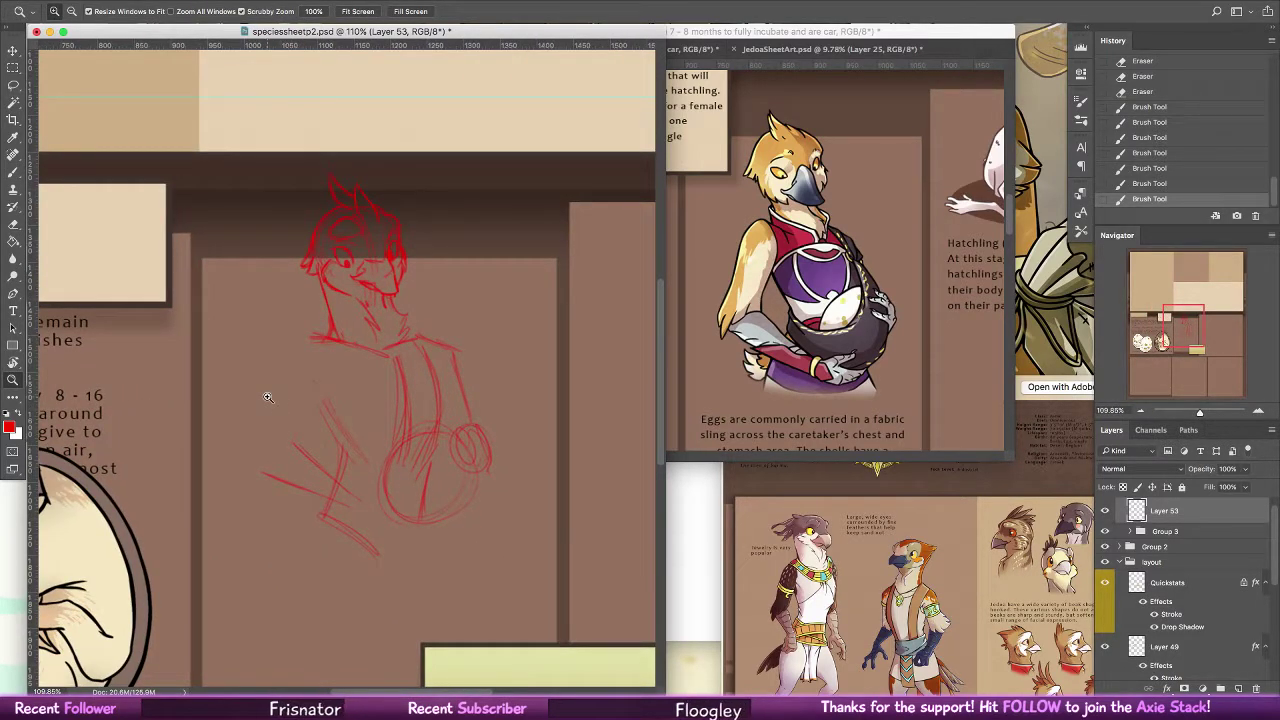
pyautogui.moveTo(442, 288); pyautogui.dragTo(475, 290)
pyautogui.press('l')
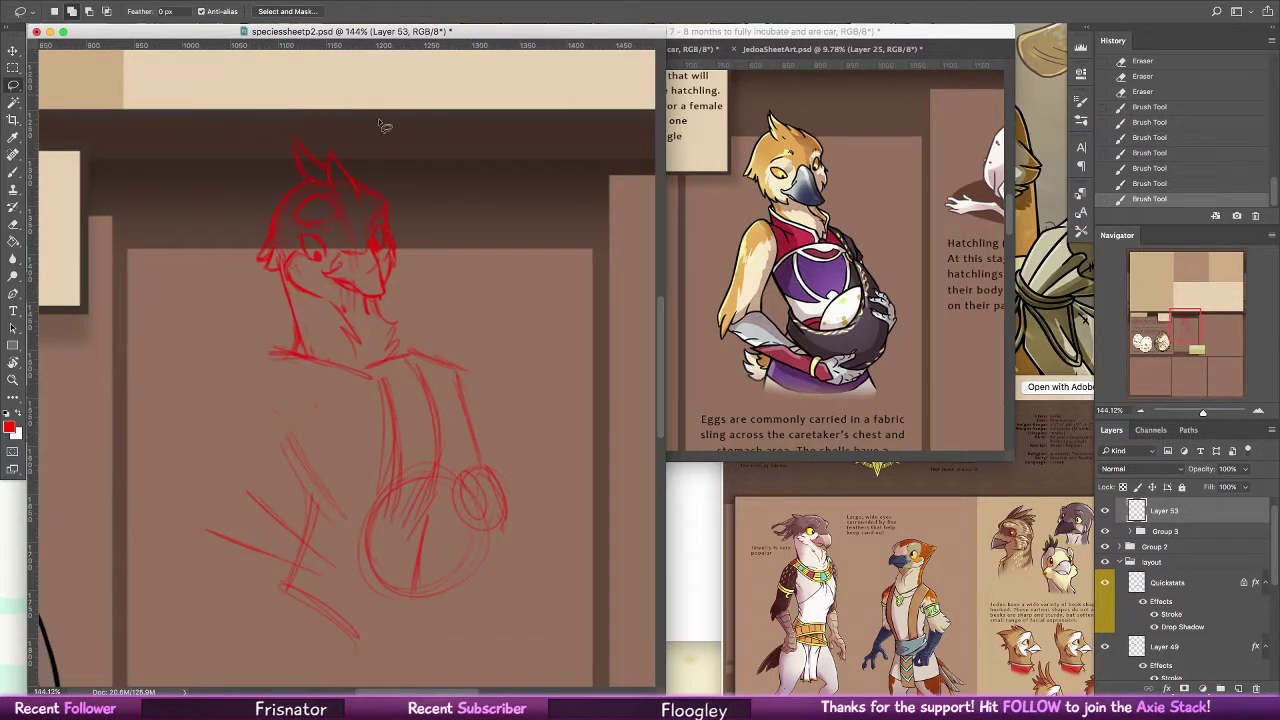
pyautogui.moveTo(390, 125)
pyautogui.mouseDown()
pyautogui.moveTo(210, 250)
pyautogui.moveTo(255, 280)
pyautogui.moveTo(273, 272)
pyautogui.moveTo(309, 317)
pyautogui.moveTo(386, 297)
pyautogui.moveTo(360, 120)
pyautogui.mouseUp()
pyautogui.press('v')
pyautogui.moveTo(210, 326); pyautogui.dragTo(200, 336)
pyautogui.moveTo(400, 273); pyautogui.dragTo(404, 270)
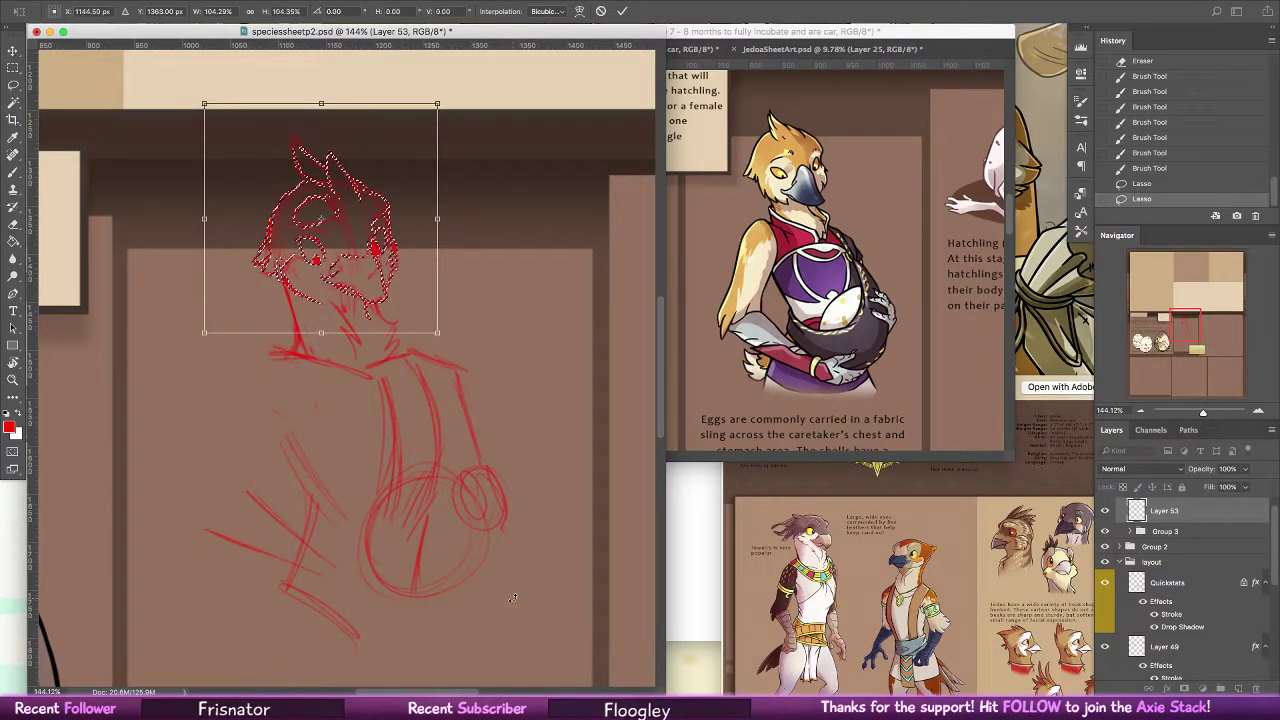
pyautogui.click(622, 11)
pyautogui.hotkey('ctrl', 'd')
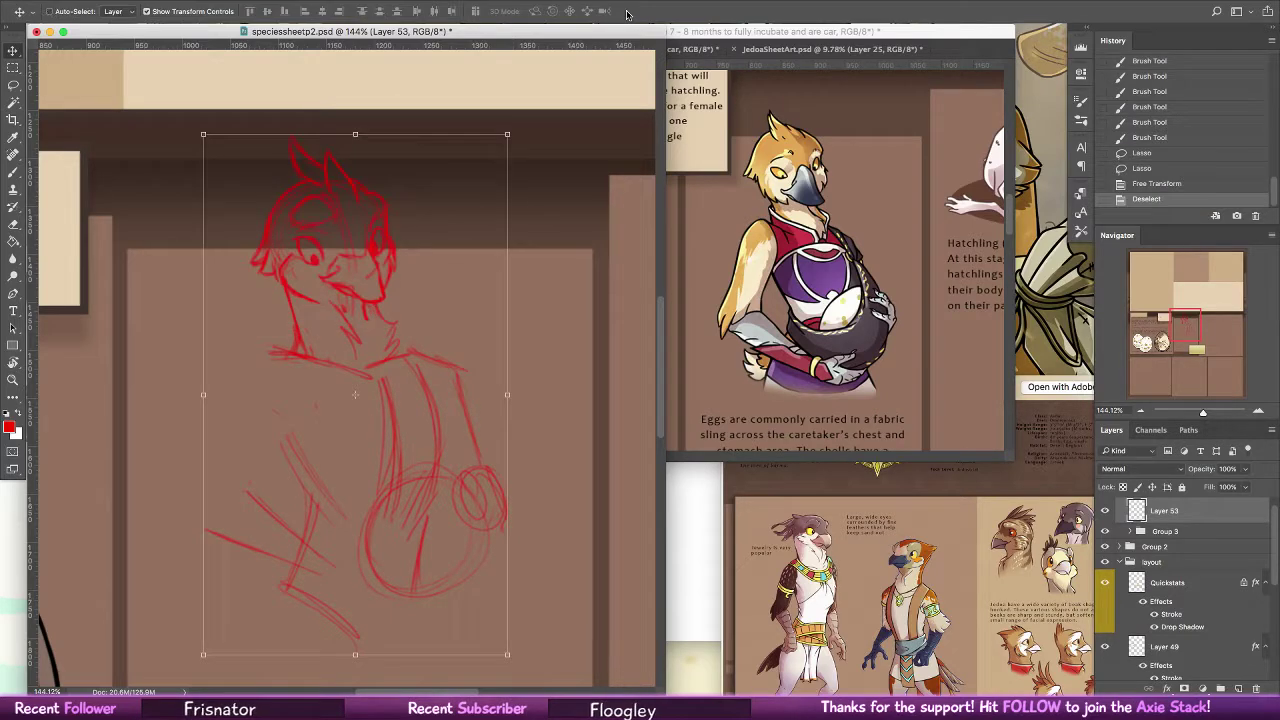
# Erase the stray mark on the chest and sketch the near shoulder curve and outer upper arm
pyautogui.click(14, 223)
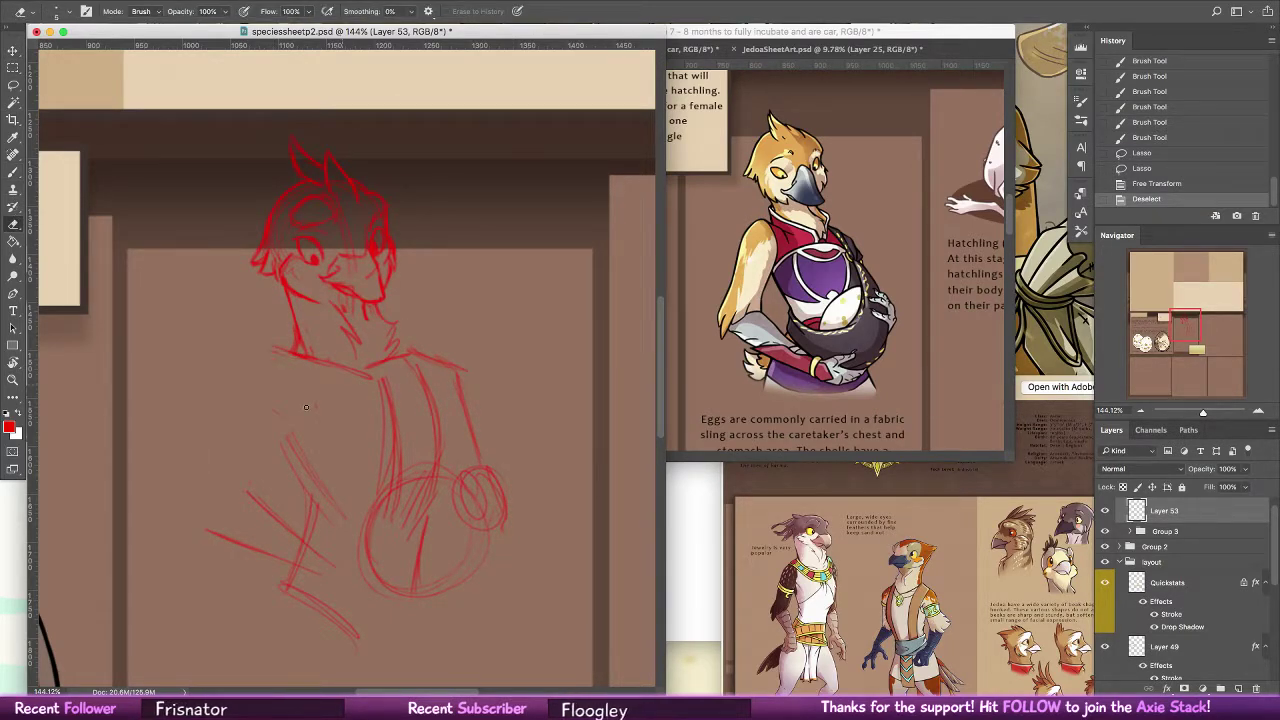
pyautogui.moveTo(306, 407); pyautogui.dragTo(317, 404)
pyautogui.click(12, 175)
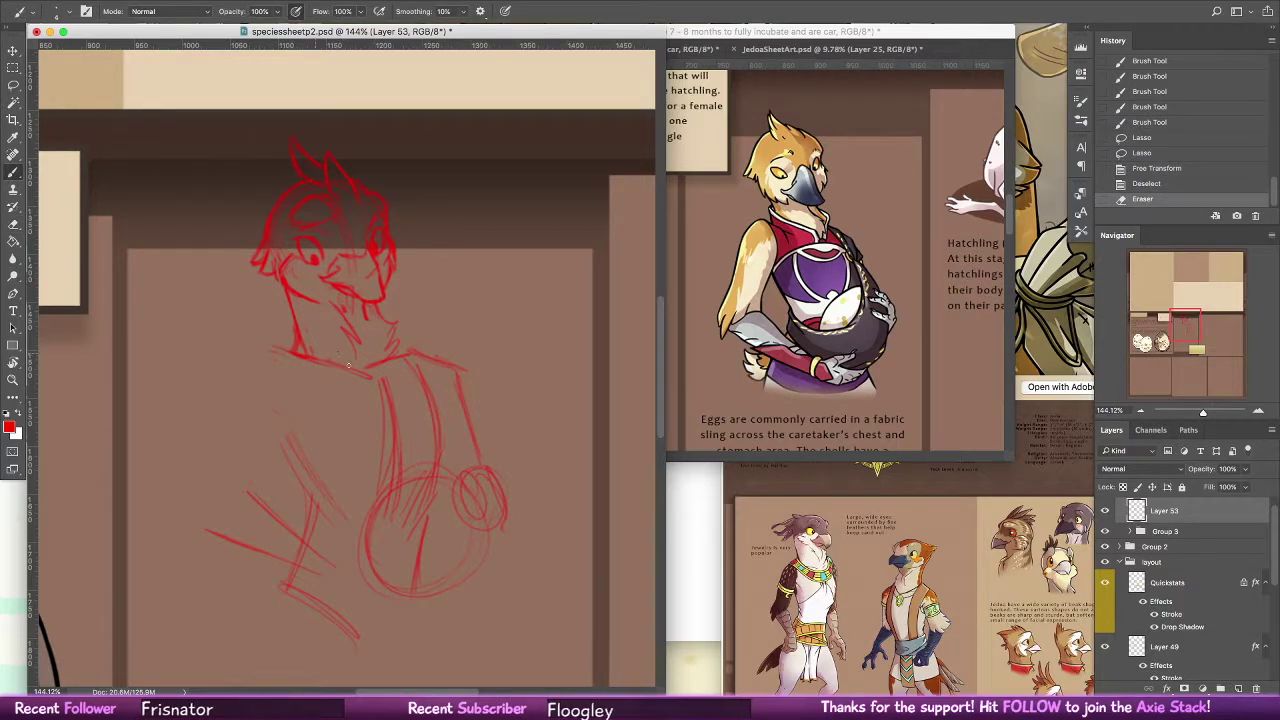
pyautogui.moveTo(301, 356)
pyautogui.mouseDown()
pyautogui.moveTo(258, 356)
pyautogui.moveTo(227, 409)
pyautogui.mouseUp()
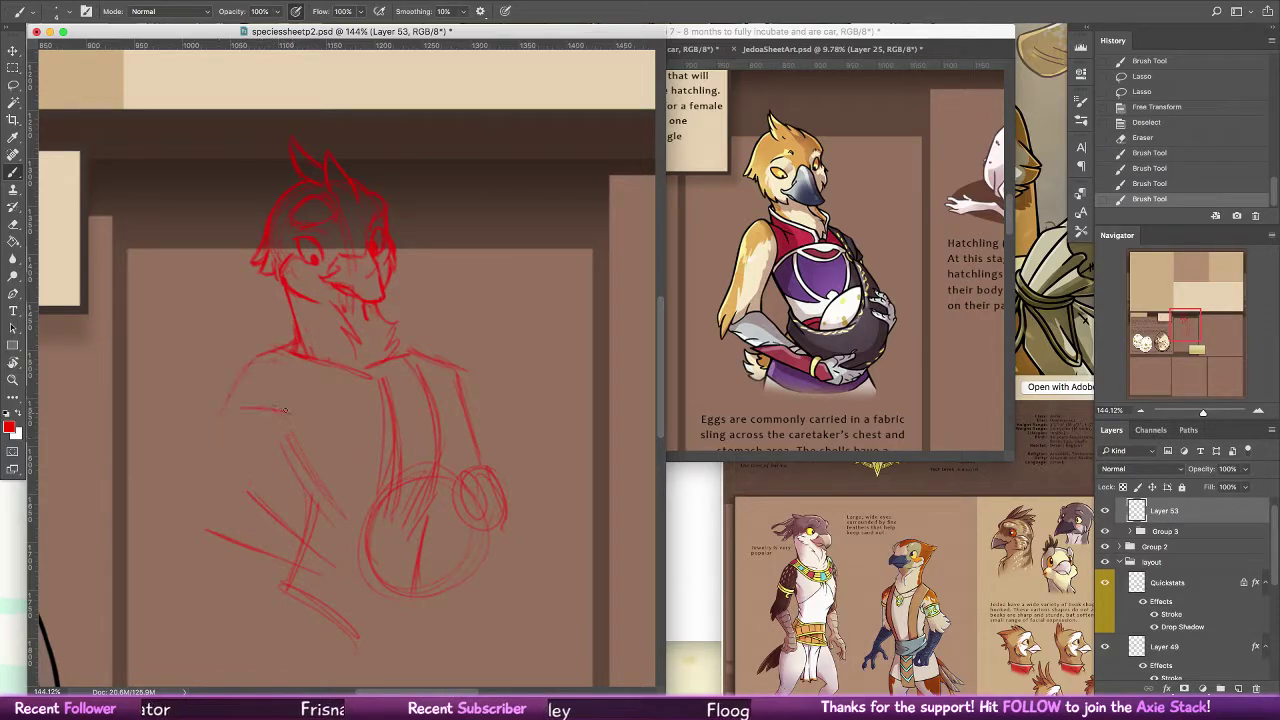
pyautogui.moveTo(228, 400); pyautogui.dragTo(203, 490)
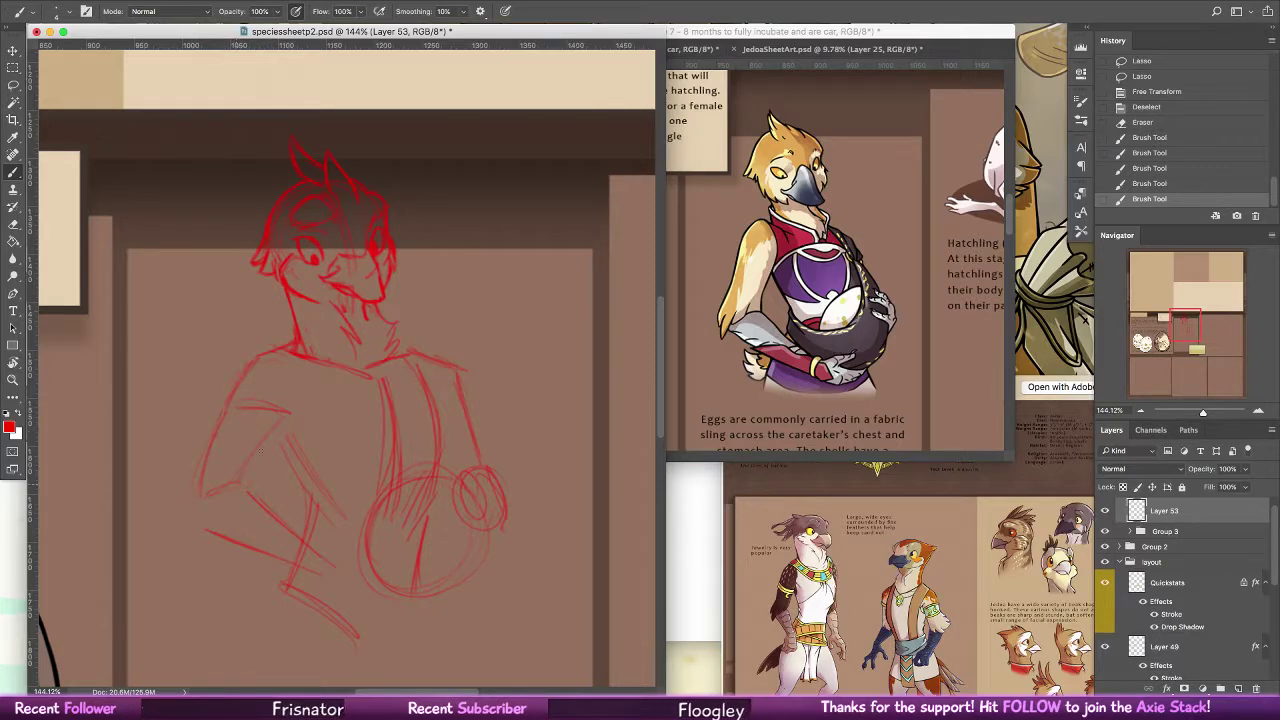
# Sketch the underside of the near upper arm and add pointed feathers at the elbow
pyautogui.moveTo(288, 430); pyautogui.dragTo(243, 486)
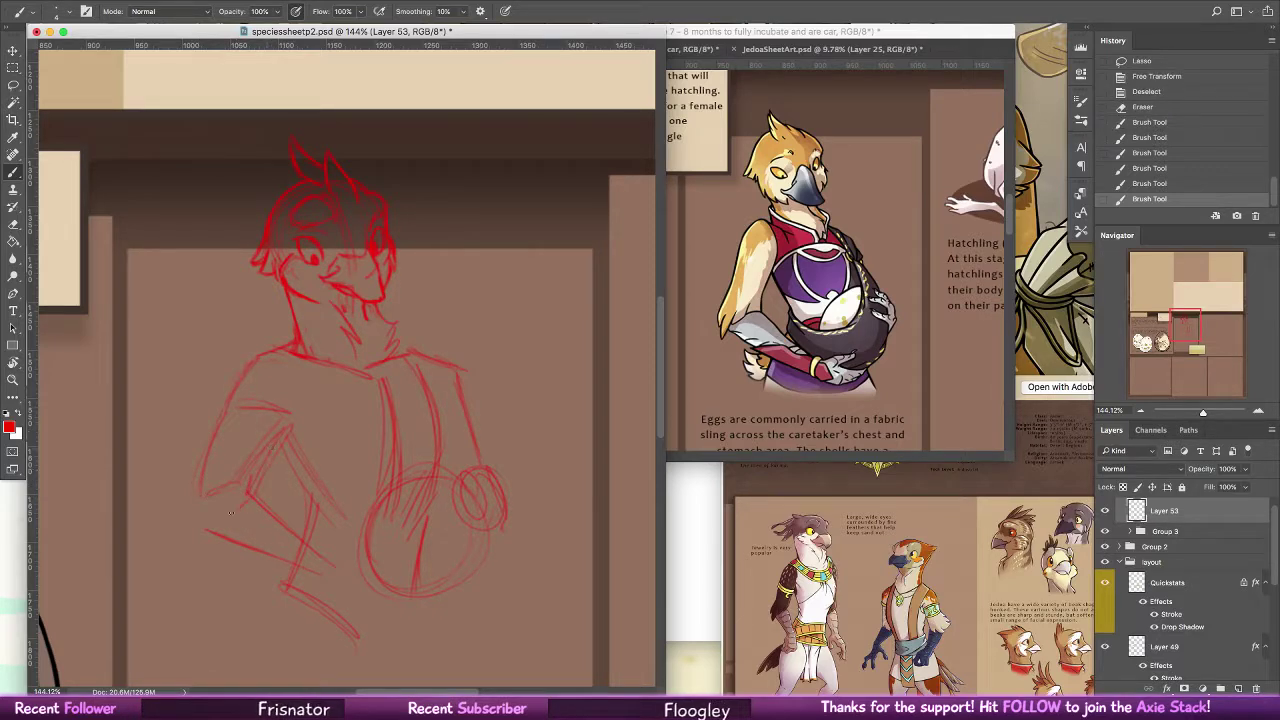
pyautogui.moveTo(232, 507); pyautogui.dragTo(208, 528)
pyautogui.moveTo(202, 478); pyautogui.dragTo(184, 507)
pyautogui.moveTo(238, 448); pyautogui.dragTo(203, 497)
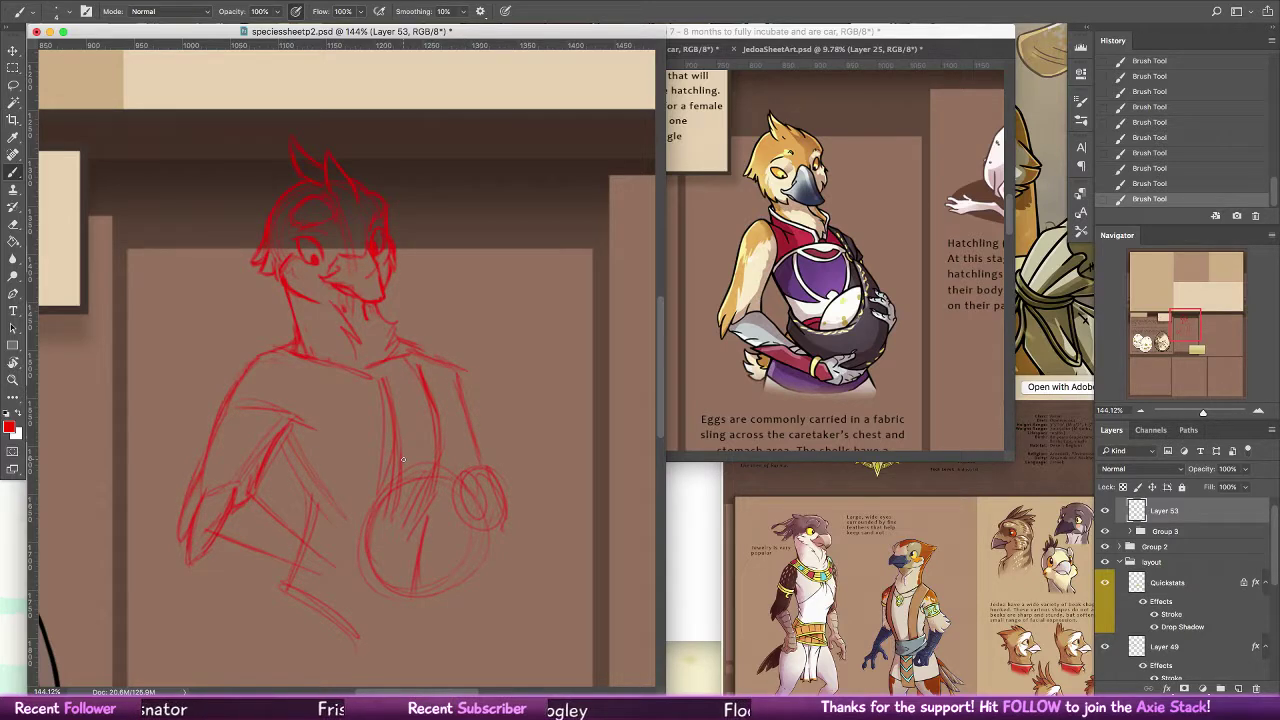
# Lasso the entire caretaker sketch, delete it from the layer, and clear the selection
pyautogui.press('z')
pyautogui.moveTo(403, 459)
pyautogui.mouseDown()
pyautogui.moveTo(352, 358)
pyautogui.moveTo(340, 366)
pyautogui.mouseUp()
pyautogui.press('l')
pyautogui.moveTo(452, 198)
pyautogui.mouseDown()
pyautogui.moveTo(517, 416)
pyautogui.moveTo(455, 297)
pyautogui.mouseUp()
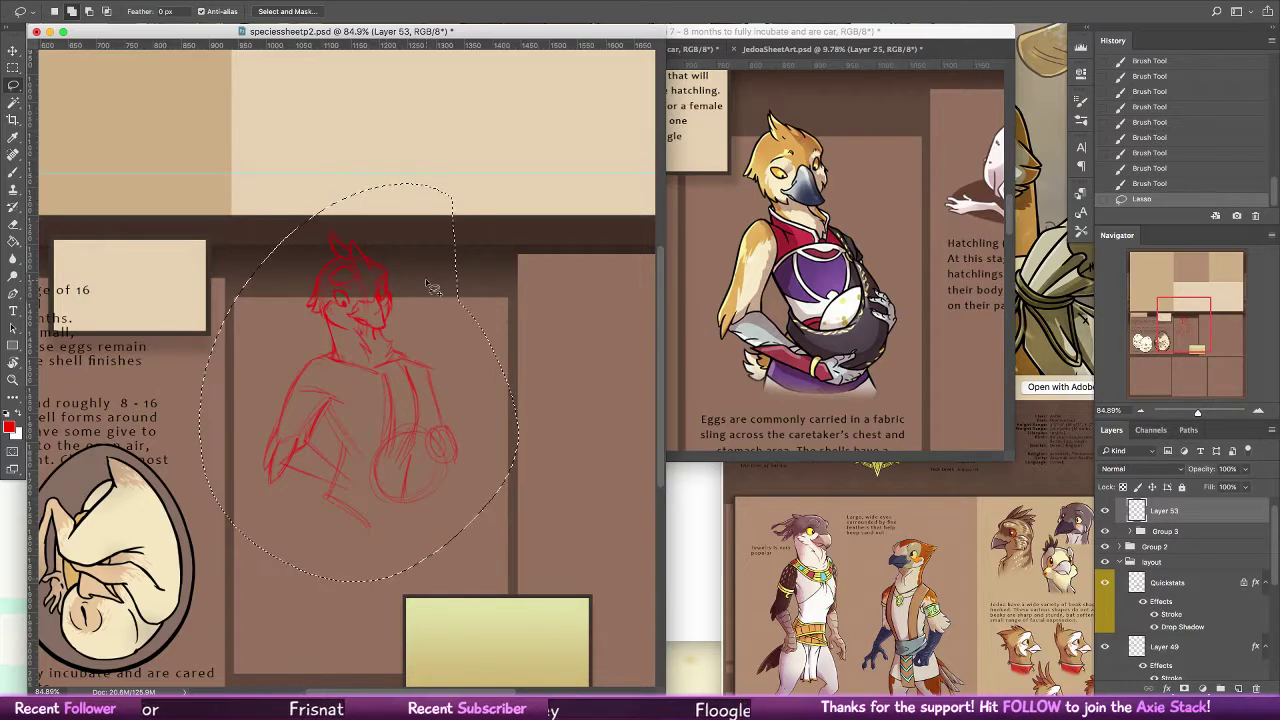
pyautogui.press('Delete')
pyautogui.press('b')
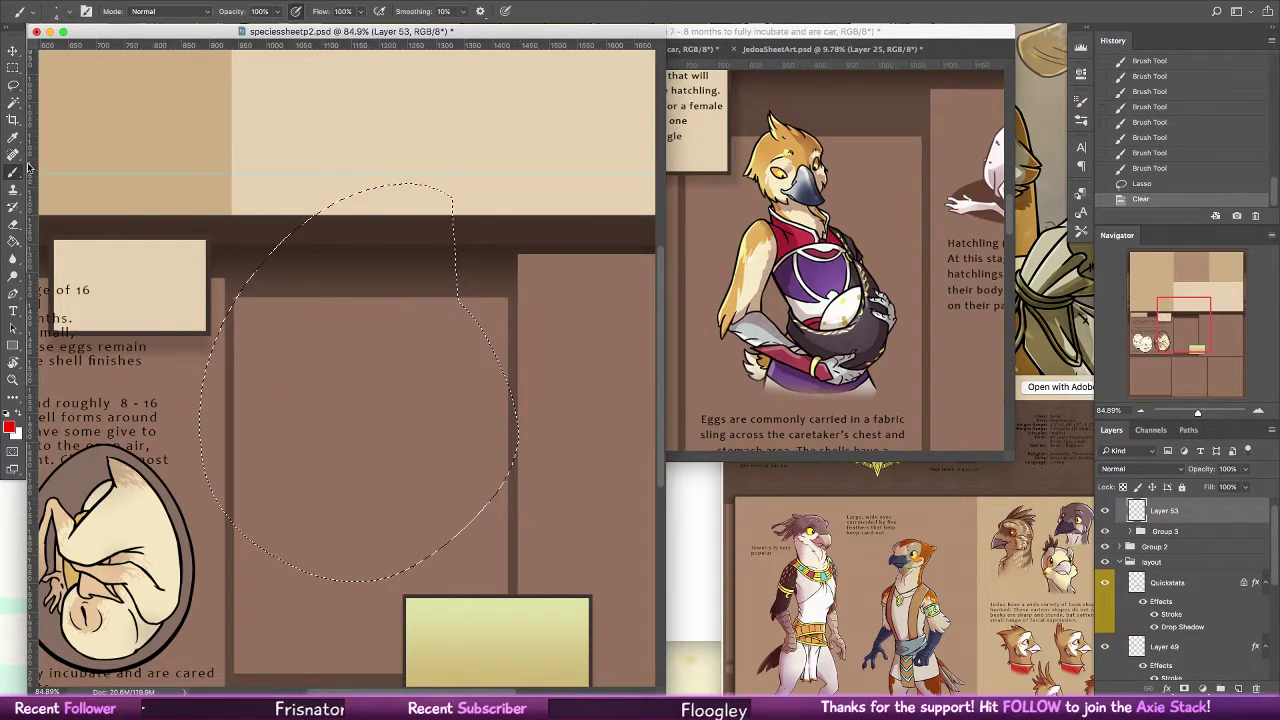
pyautogui.hotkey('ctrl', 'd')
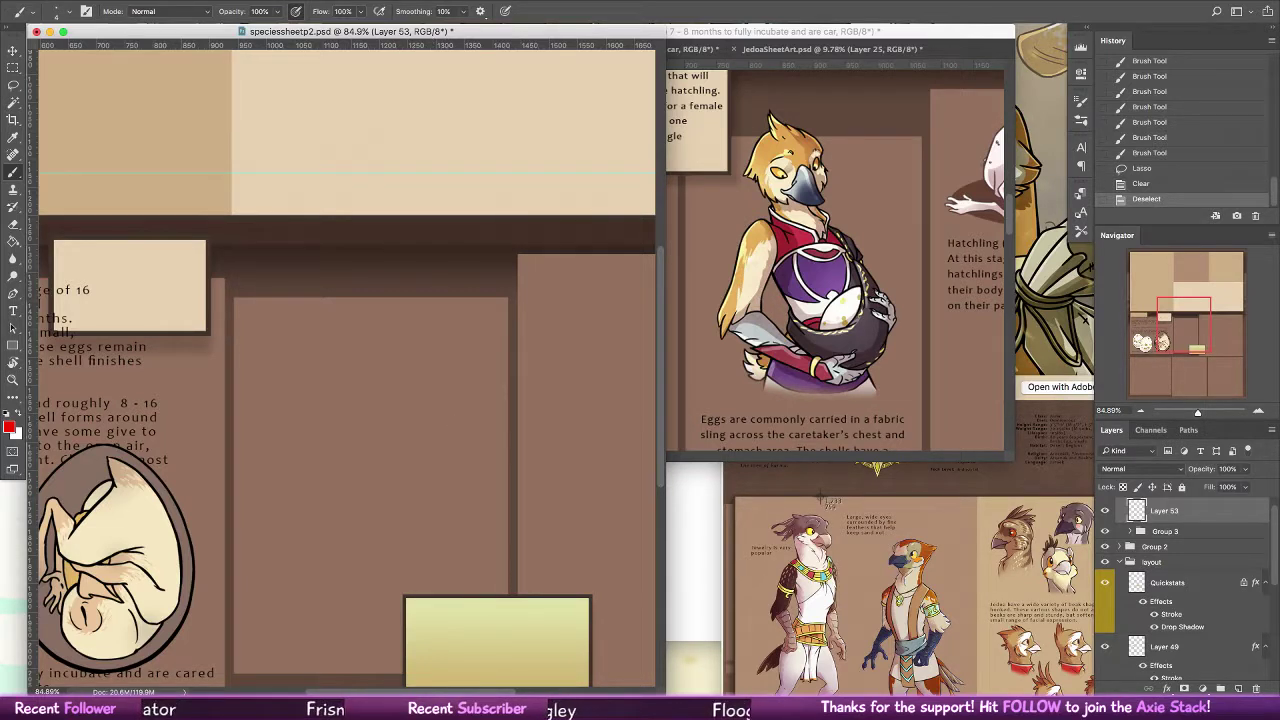
# Paste the copied standing bird figure as a reference and enlarge it over the empty middle panel
pyautogui.hotkey('ctrl', 'v')
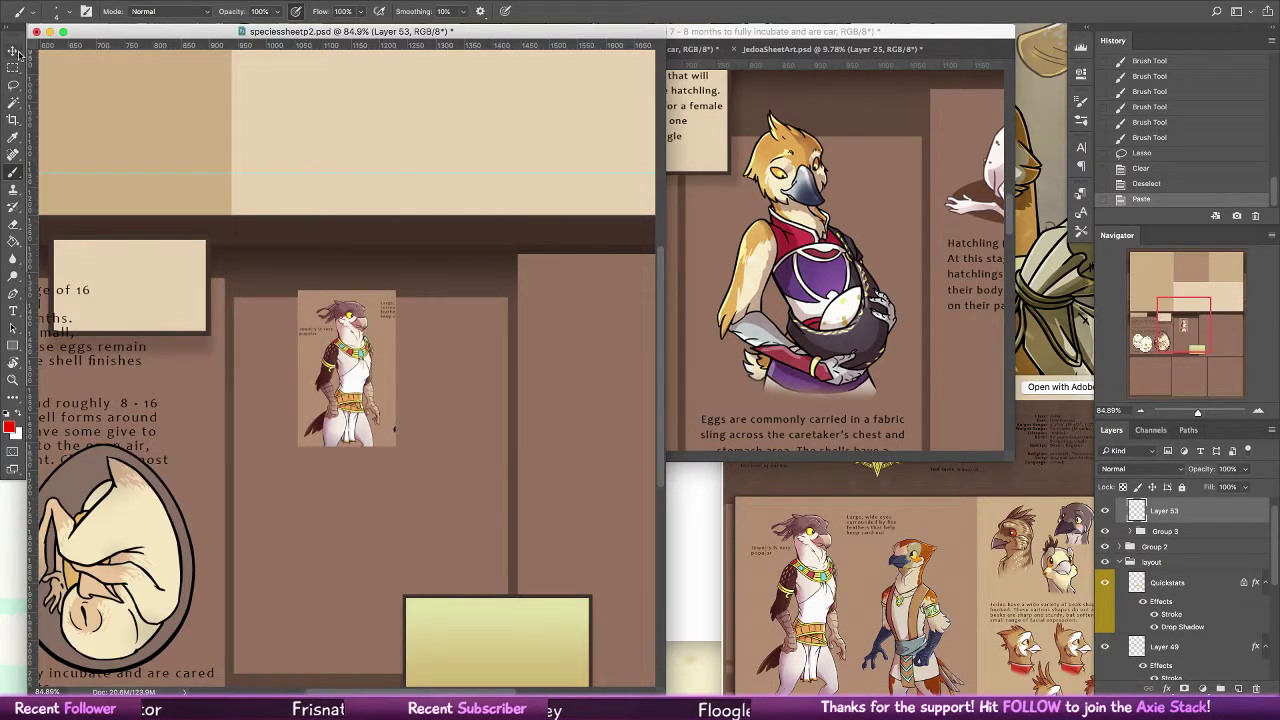
pyautogui.click(12, 50)
pyautogui.hotkey('ctrl', 't')
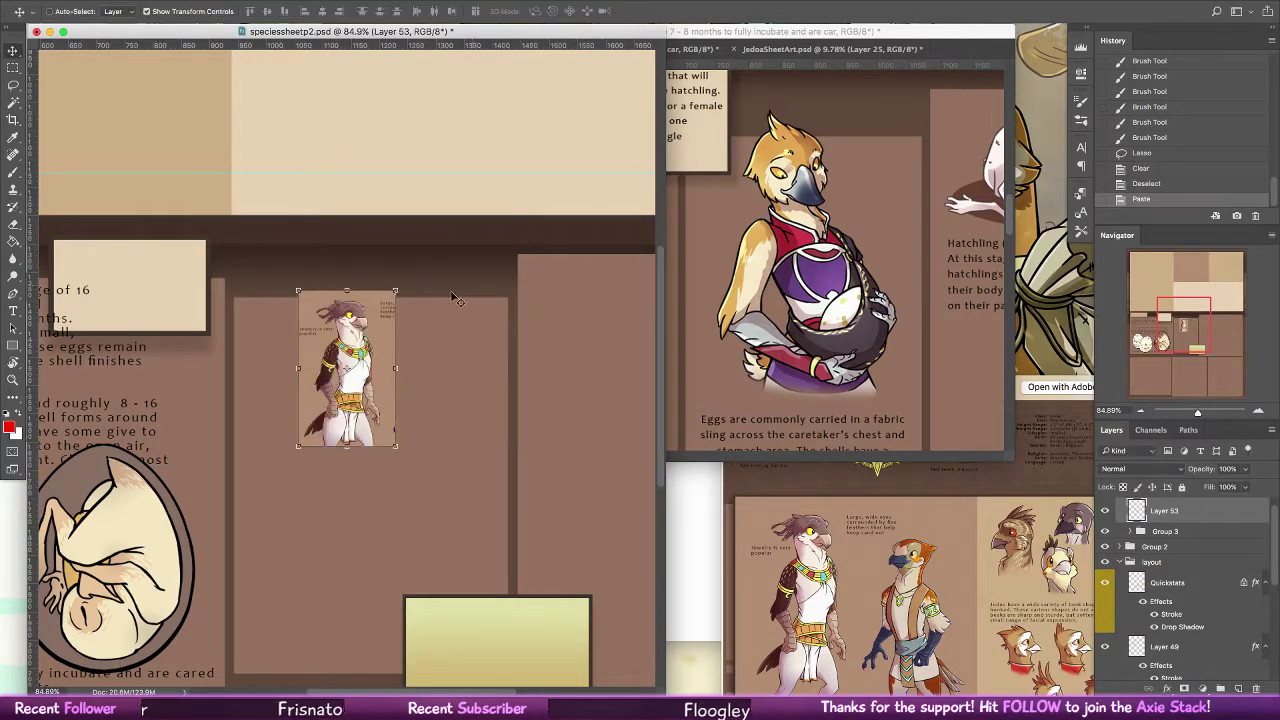
pyautogui.moveTo(395, 292); pyautogui.dragTo(508, 109)
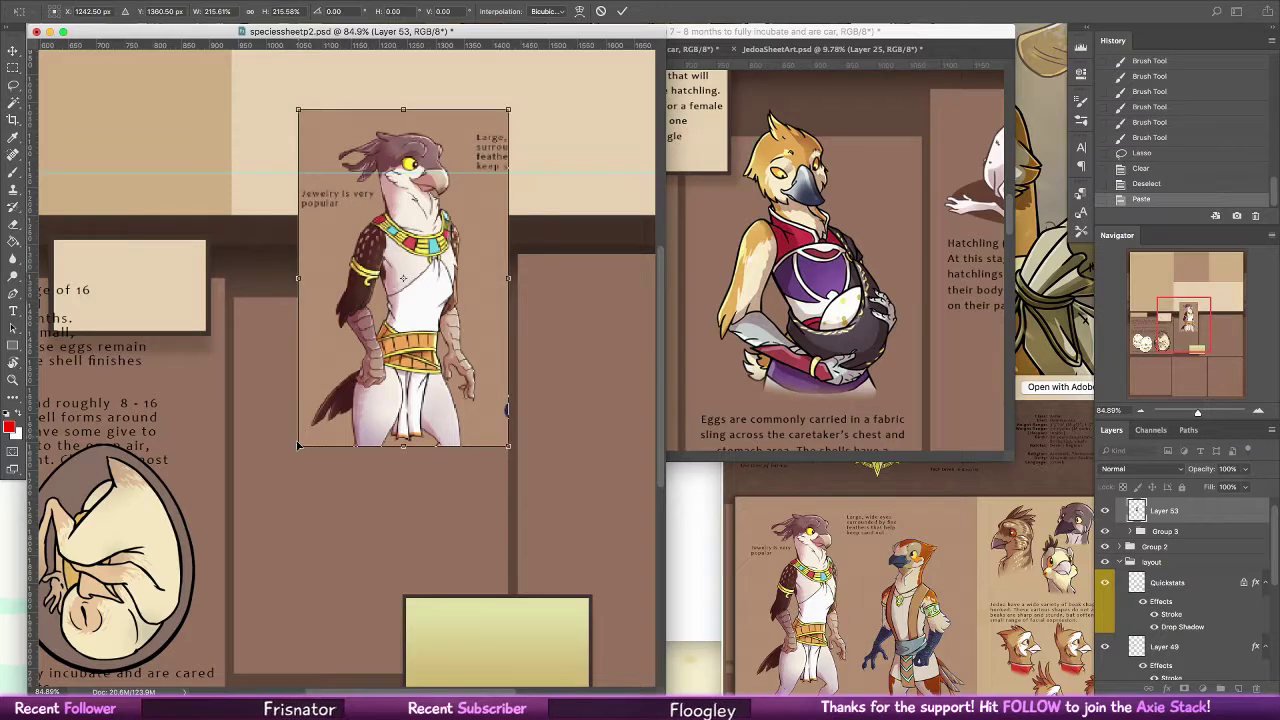
pyautogui.moveTo(298, 446); pyautogui.dragTo(237, 543)
pyautogui.press('Return')
# Add a new layer above the pasted reference and lower the reference layer's opacity to 35%
pyautogui.click(1238, 688)
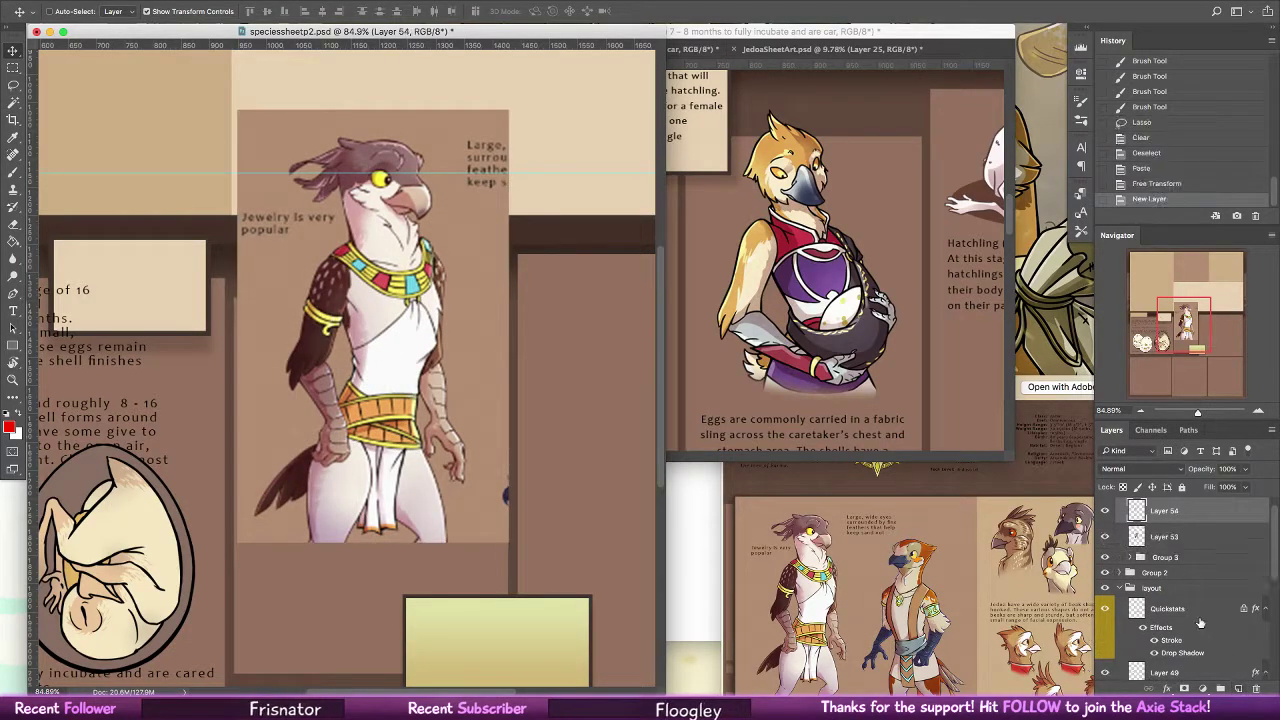
pyautogui.scroll(3, 218, 237)
pyautogui.press('b')
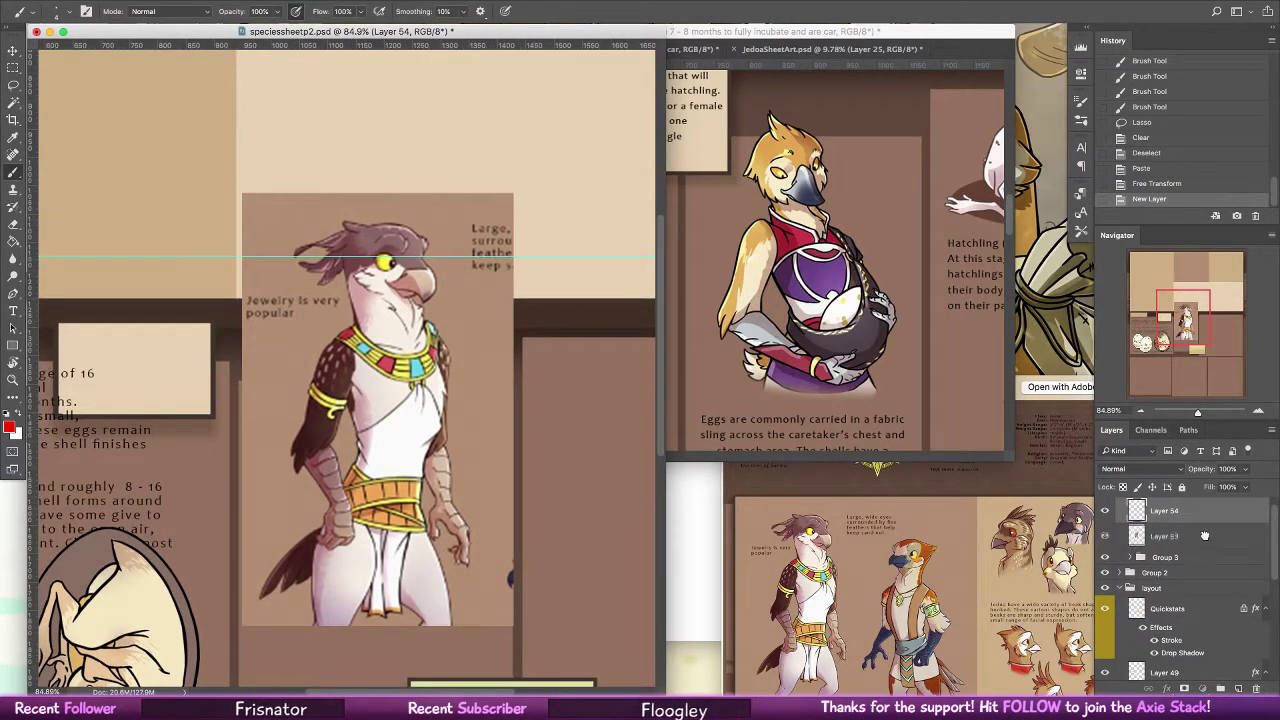
pyautogui.click(1165, 536)
pyautogui.click(1245, 469)
pyautogui.moveTo(1249, 483); pyautogui.dragTo(1203, 482)
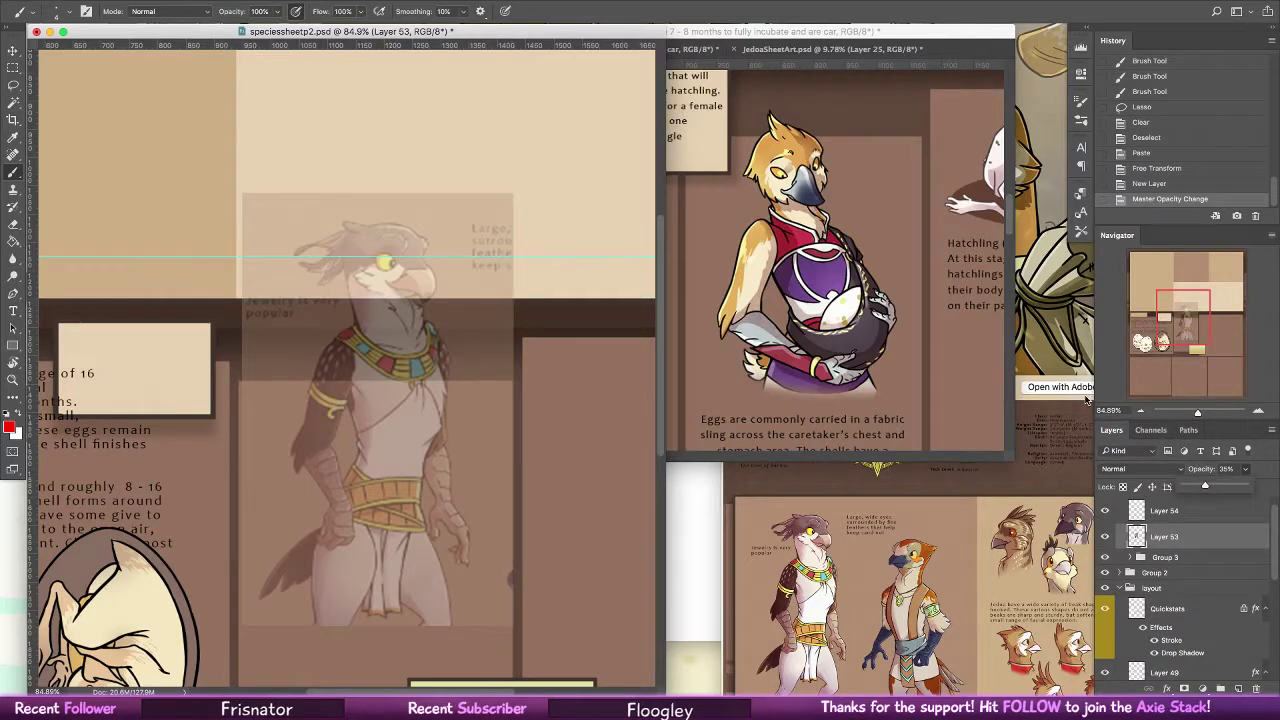
# Move the faded reference figure down into the middle panel and make the new empty layer active for sketching
pyautogui.press('v')
pyautogui.moveTo(427, 327); pyautogui.dragTo(436, 462)
pyautogui.press('b')
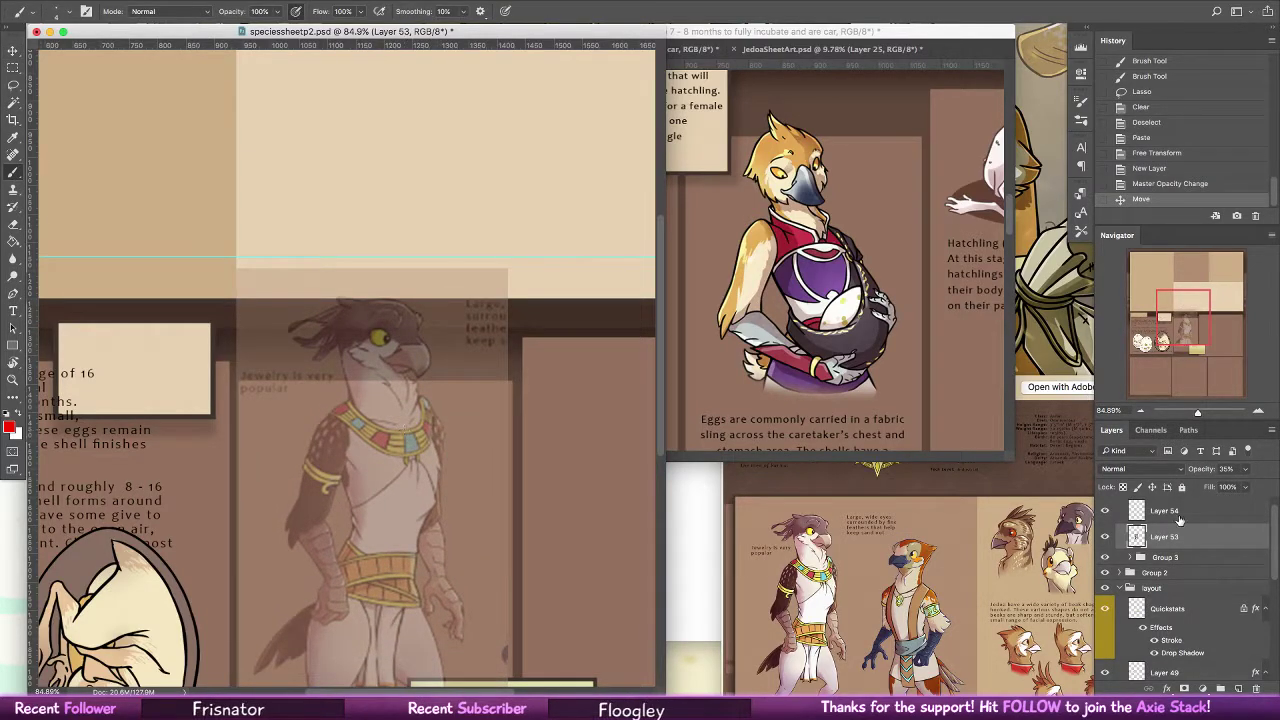
pyautogui.hotkey('alt', ']')
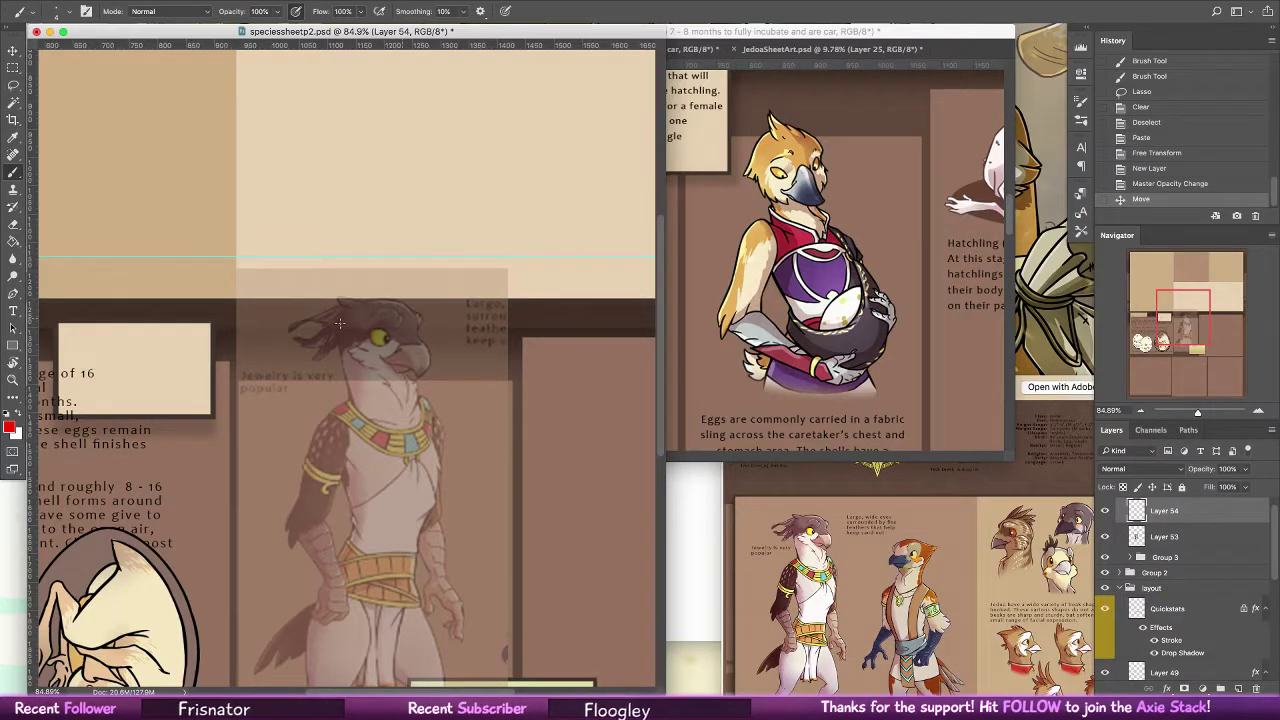
# Sketch a red construction circle over the reference's head and undo the extra strokes tried around the face and beak
pyautogui.moveTo(339, 323); pyautogui.dragTo(350, 330)
pyautogui.moveTo(360, 312); pyautogui.dragTo(346, 350)
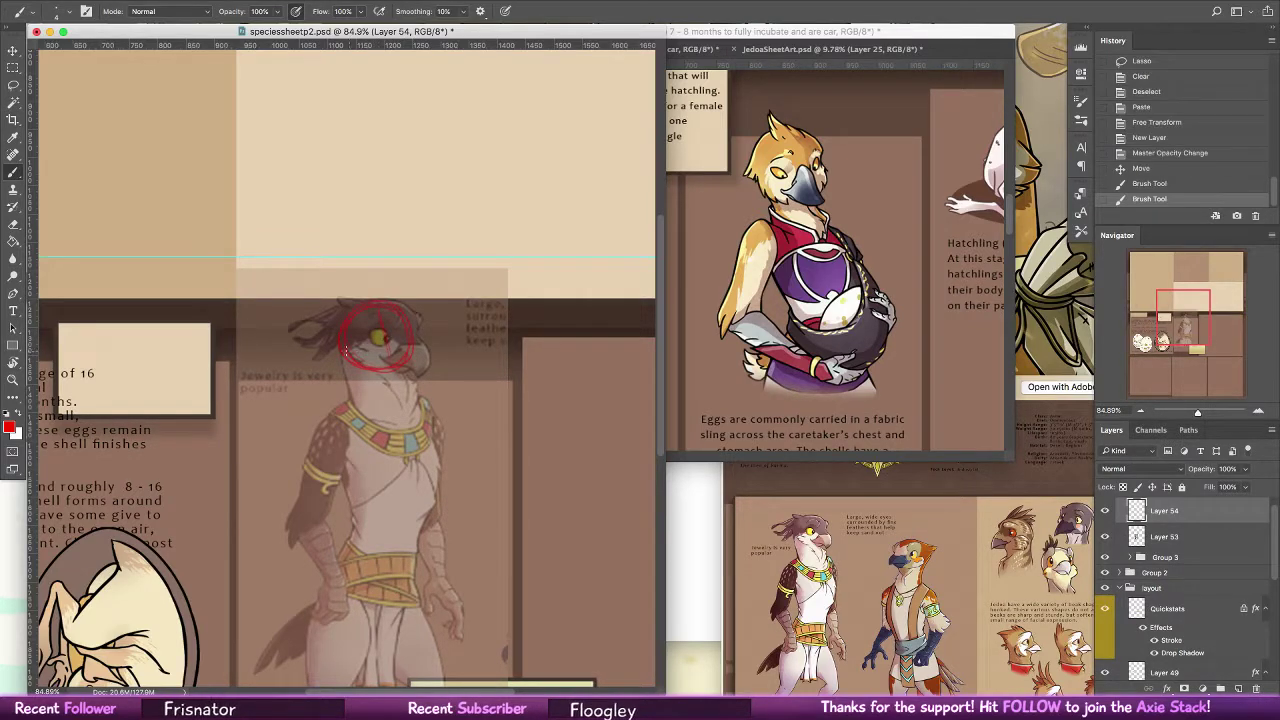
pyautogui.press('super+z')
pyautogui.moveTo(405, 335)
pyautogui.mouseDown()
pyautogui.moveTo(354, 348)
pyautogui.moveTo(396, 348)
pyautogui.moveTo(412, 381)
pyautogui.mouseUp()
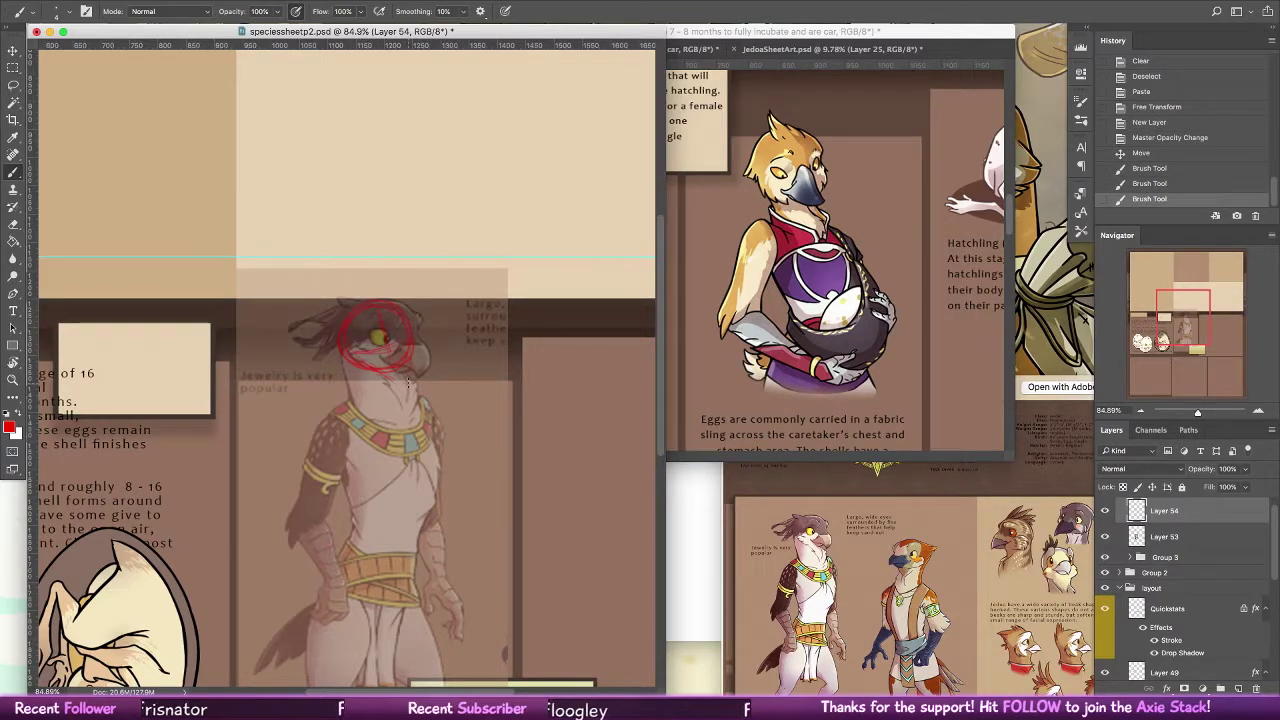
pyautogui.moveTo(343, 350)
pyautogui.mouseDown()
pyautogui.moveTo(352, 399)
pyautogui.moveTo(384, 352)
pyautogui.mouseUp()
pyautogui.hotkey('ctrl', 'z')
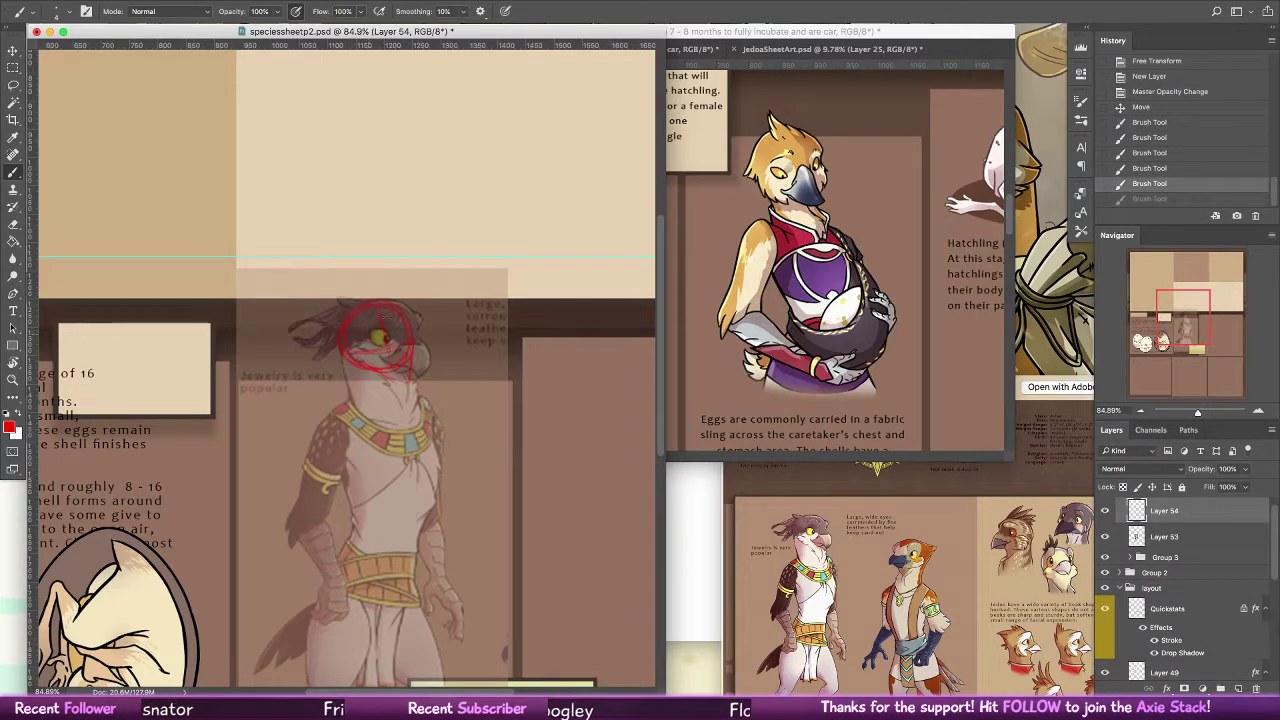
pyautogui.hotkey('ctrl', 'z')
pyautogui.hotkey('ctrl', 'z')
pyautogui.hotkey('ctrl', 'z')
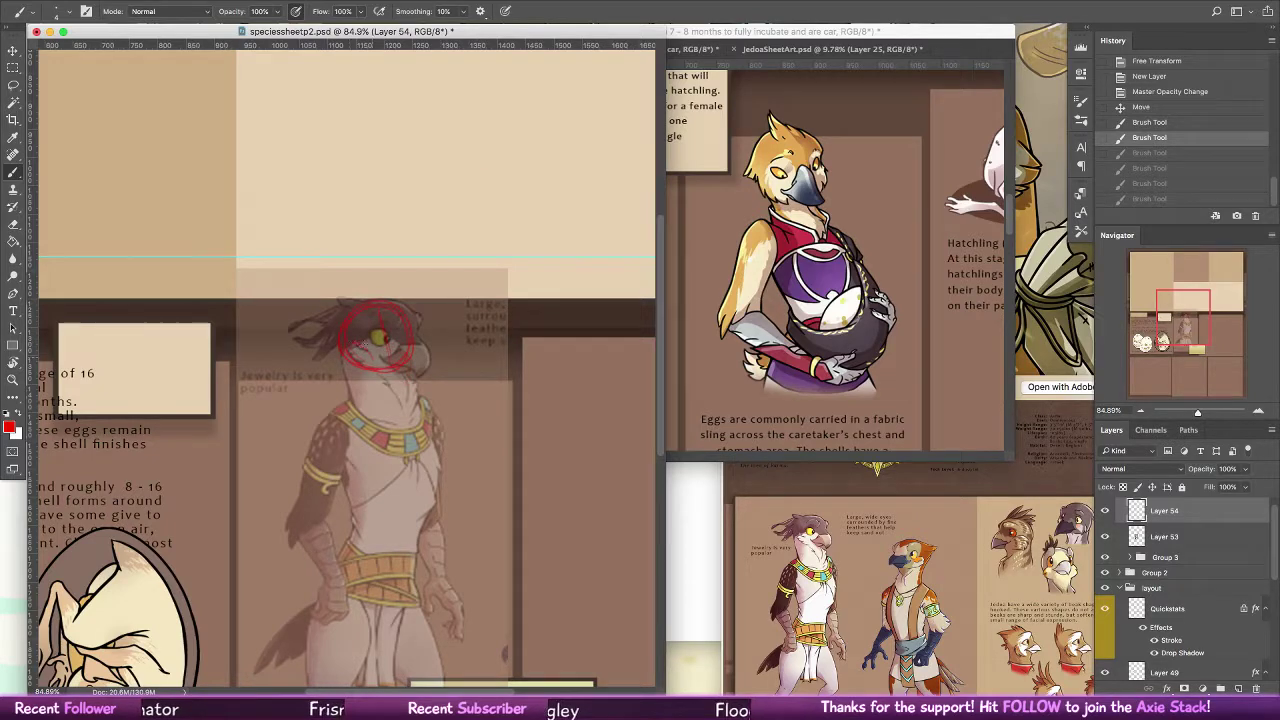
# Sketch the face and beak guides, the crest feathers and the neck on the caretaker's head
pyautogui.moveTo(370, 360)
pyautogui.mouseDown()
pyautogui.moveTo(401, 317)
pyautogui.moveTo(392, 383)
pyautogui.moveTo(378, 375)
pyautogui.moveTo(396, 388)
pyautogui.moveTo(410, 366)
pyautogui.moveTo(385, 337)
pyautogui.moveTo(405, 363)
pyautogui.moveTo(369, 344)
pyautogui.moveTo(355, 357)
pyautogui.moveTo(342, 345)
pyautogui.moveTo(361, 371)
pyautogui.moveTo(343, 363)
pyautogui.moveTo(414, 358)
pyautogui.mouseUp()
pyautogui.moveTo(416, 345); pyautogui.dragTo(400, 366)
pyautogui.moveTo(384, 303)
pyautogui.mouseDown()
pyautogui.moveTo(357, 292)
pyautogui.moveTo(334, 322)
pyautogui.moveTo(342, 314)
pyautogui.moveTo(342, 356)
pyautogui.mouseUp()
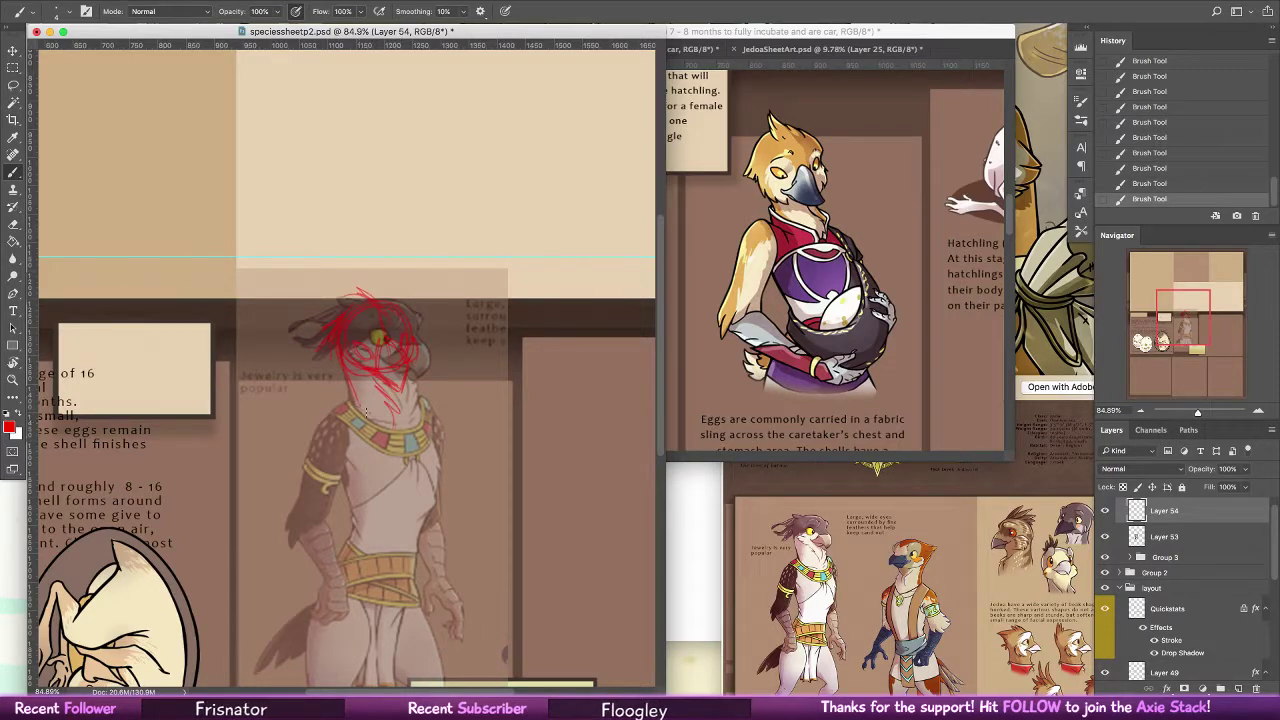
pyautogui.moveTo(413, 368)
pyautogui.mouseDown()
pyautogui.moveTo(426, 384)
pyautogui.moveTo(417, 410)
pyautogui.mouseUp()
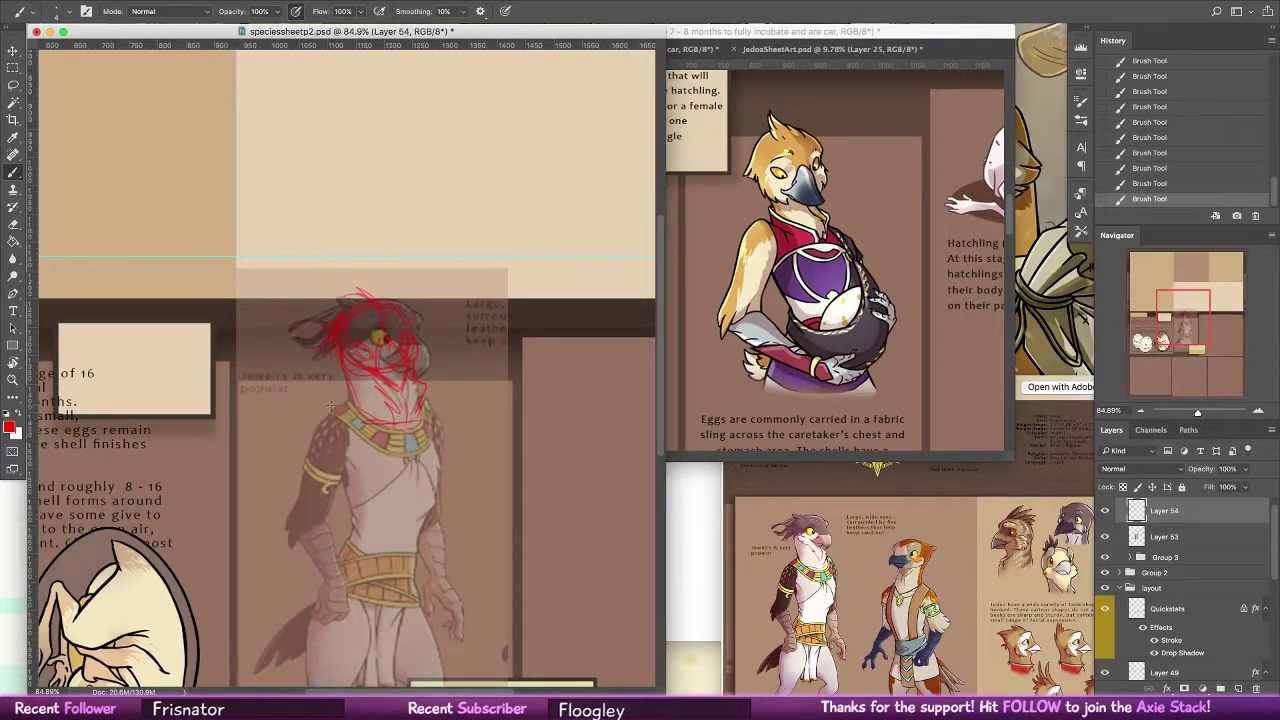
# Sketch the caretaker's shoulder line and the chest and torso contours down to the hips
pyautogui.moveTo(339, 401); pyautogui.dragTo(453, 414)
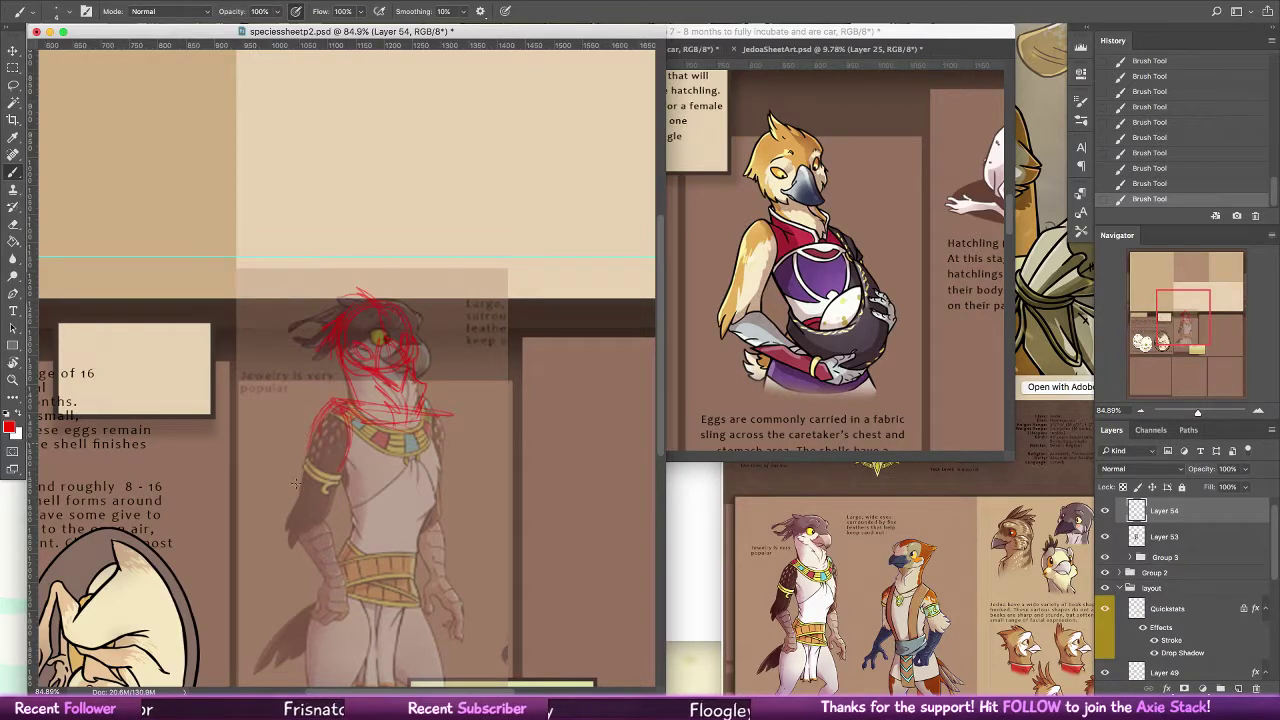
pyautogui.press('super+z')
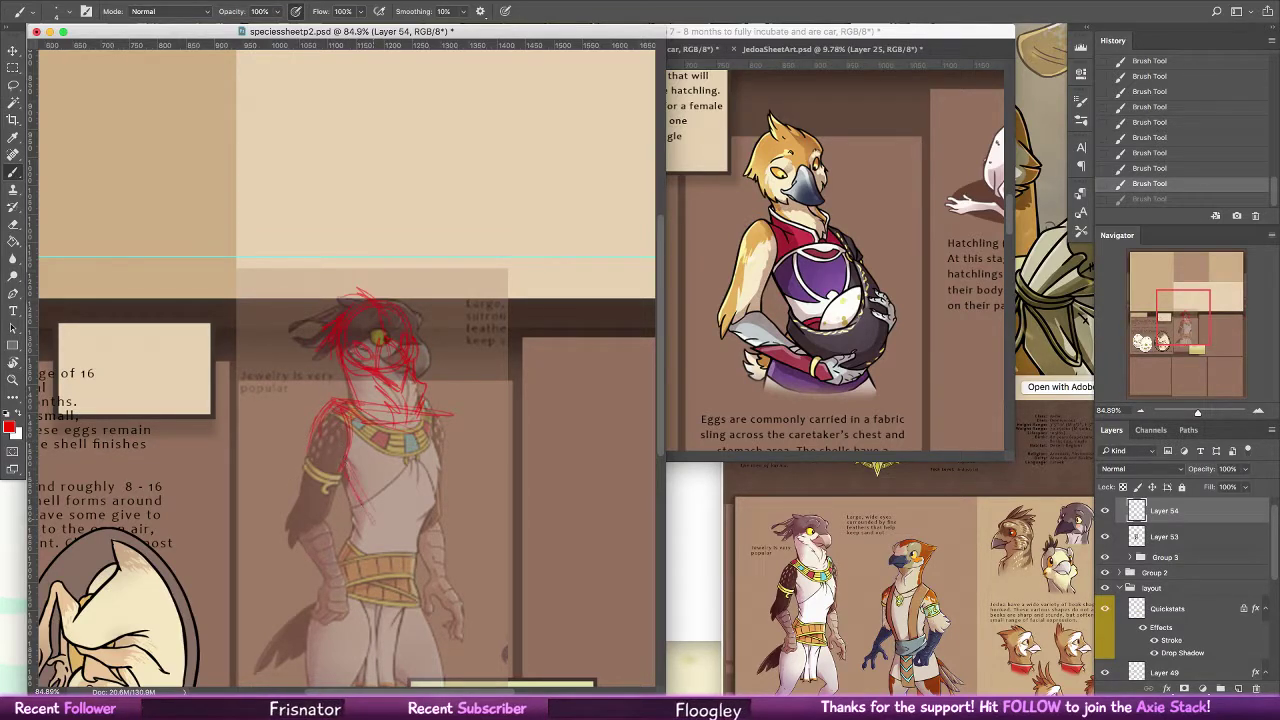
pyautogui.press('super+shift+z')
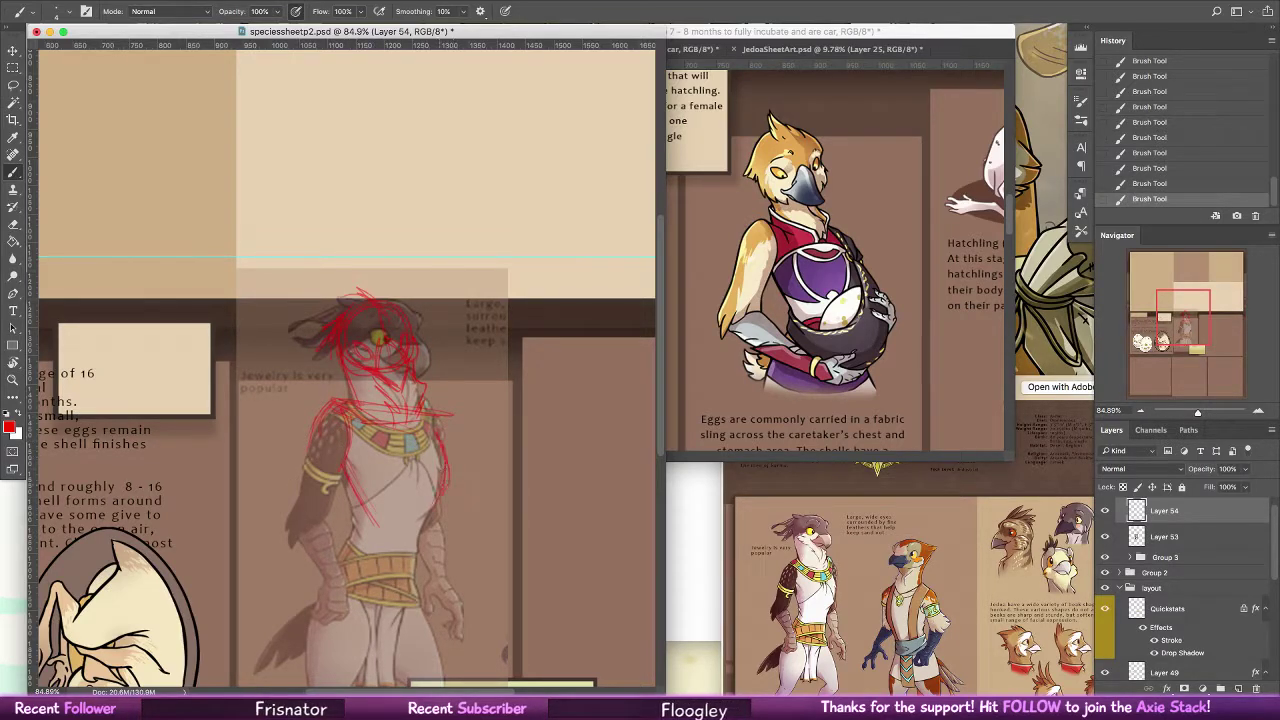
pyautogui.moveTo(439, 450)
pyautogui.mouseDown()
pyautogui.moveTo(407, 397)
pyautogui.moveTo(342, 466)
pyautogui.moveTo(316, 527)
pyautogui.moveTo(369, 567)
pyautogui.moveTo(410, 530)
pyautogui.mouseUp()
pyautogui.moveTo(432, 446); pyautogui.dragTo(382, 498)
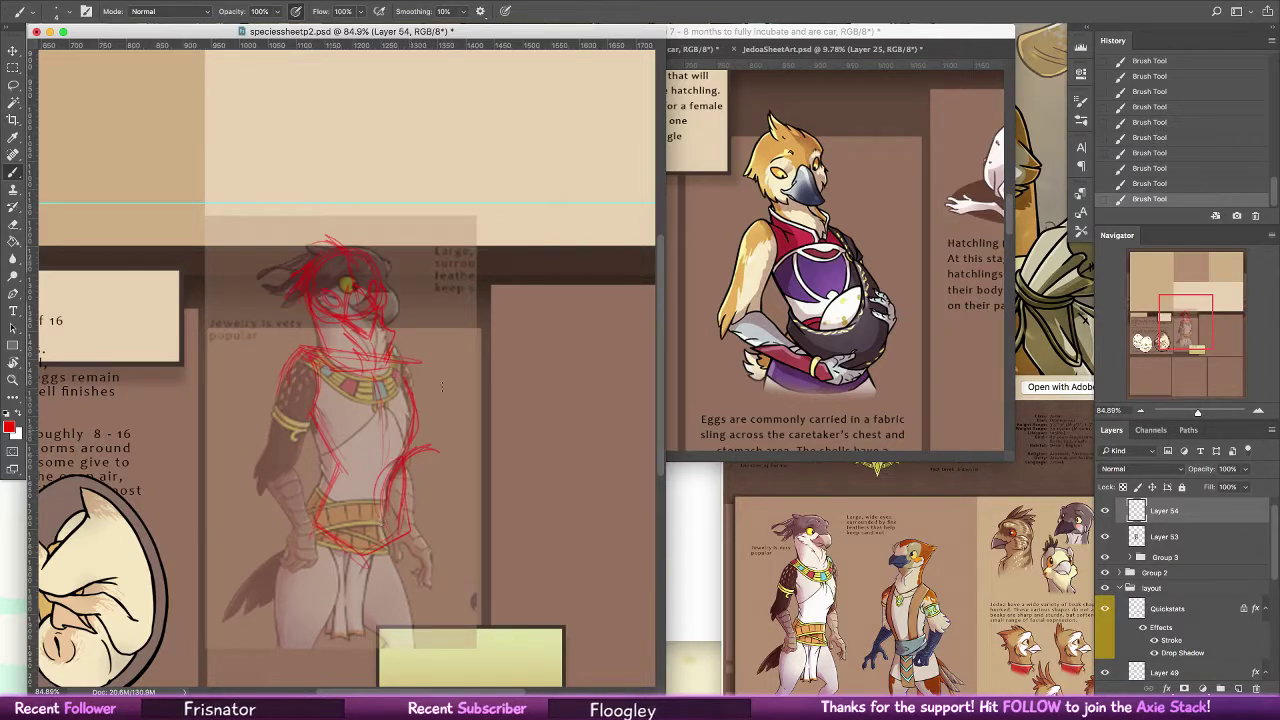
# Sketch an egg oval at the belly and the far shoulder and arm curving down around it
pyautogui.hotkey('ctrl', 'z')
pyautogui.moveTo(412, 456); pyautogui.dragTo(436, 500)
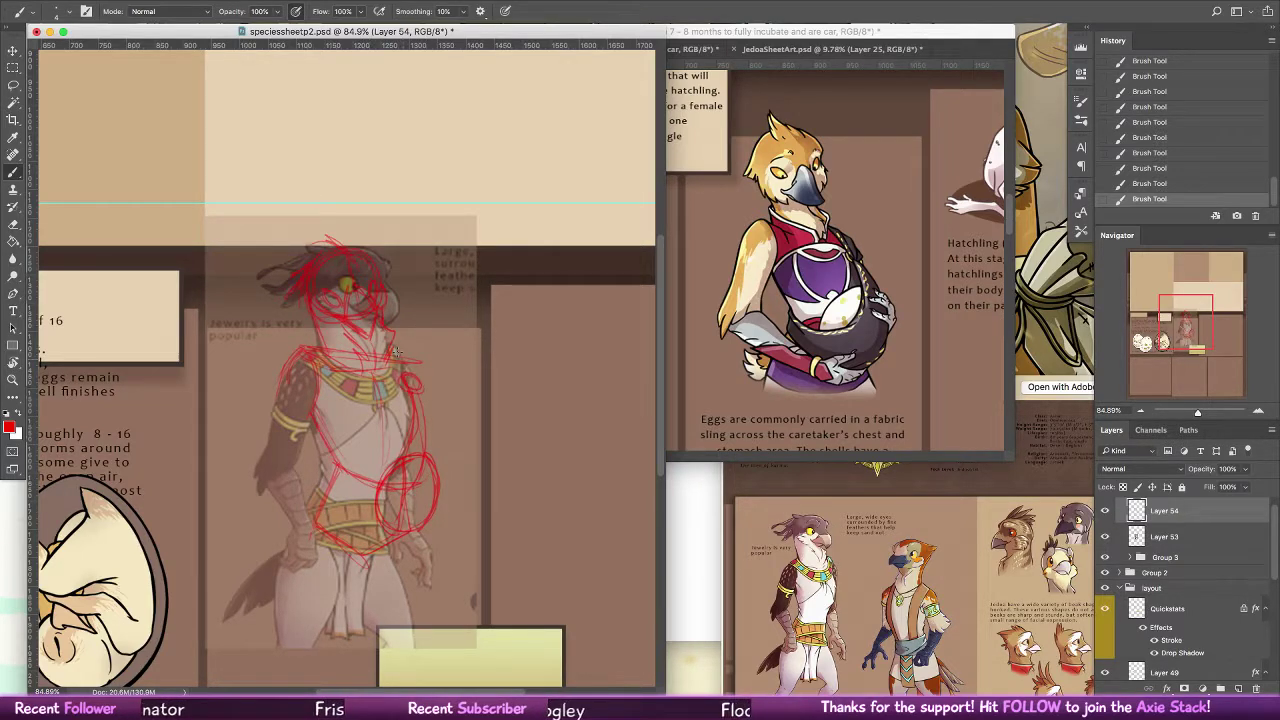
pyautogui.moveTo(392, 348); pyautogui.dragTo(422, 357)
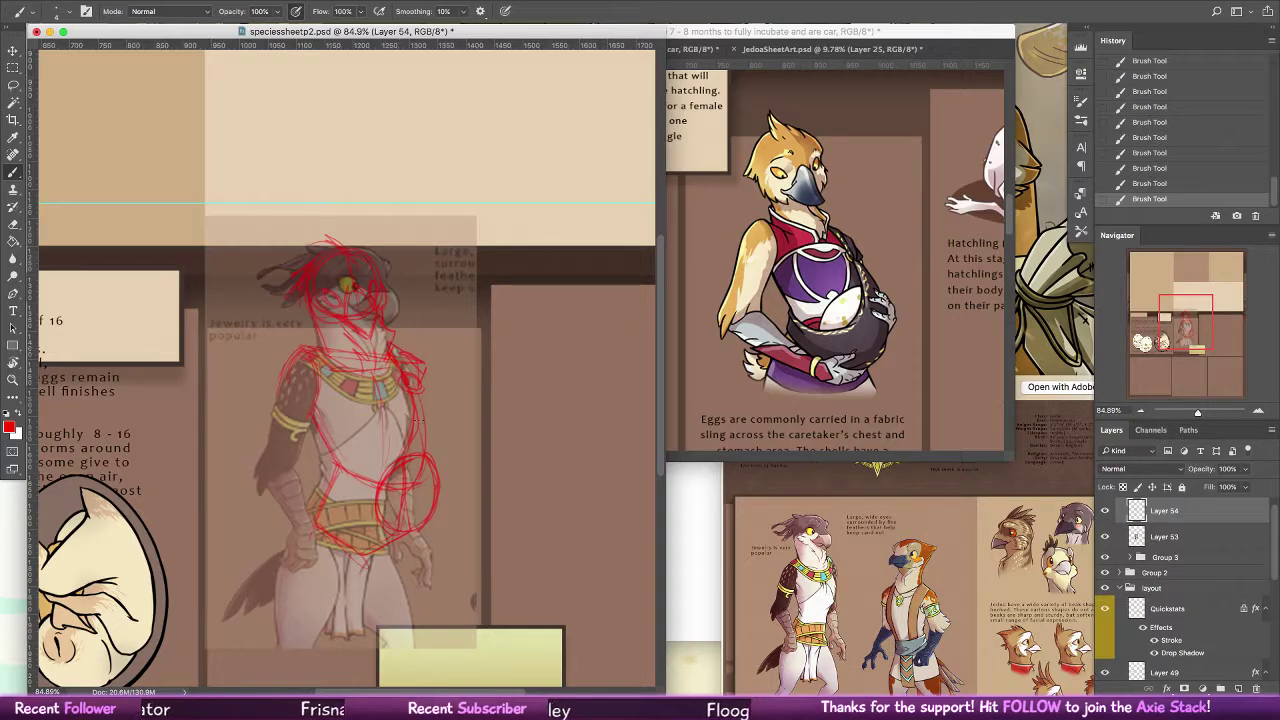
pyautogui.press('alt+super+z')
pyautogui.press('alt+super+z')
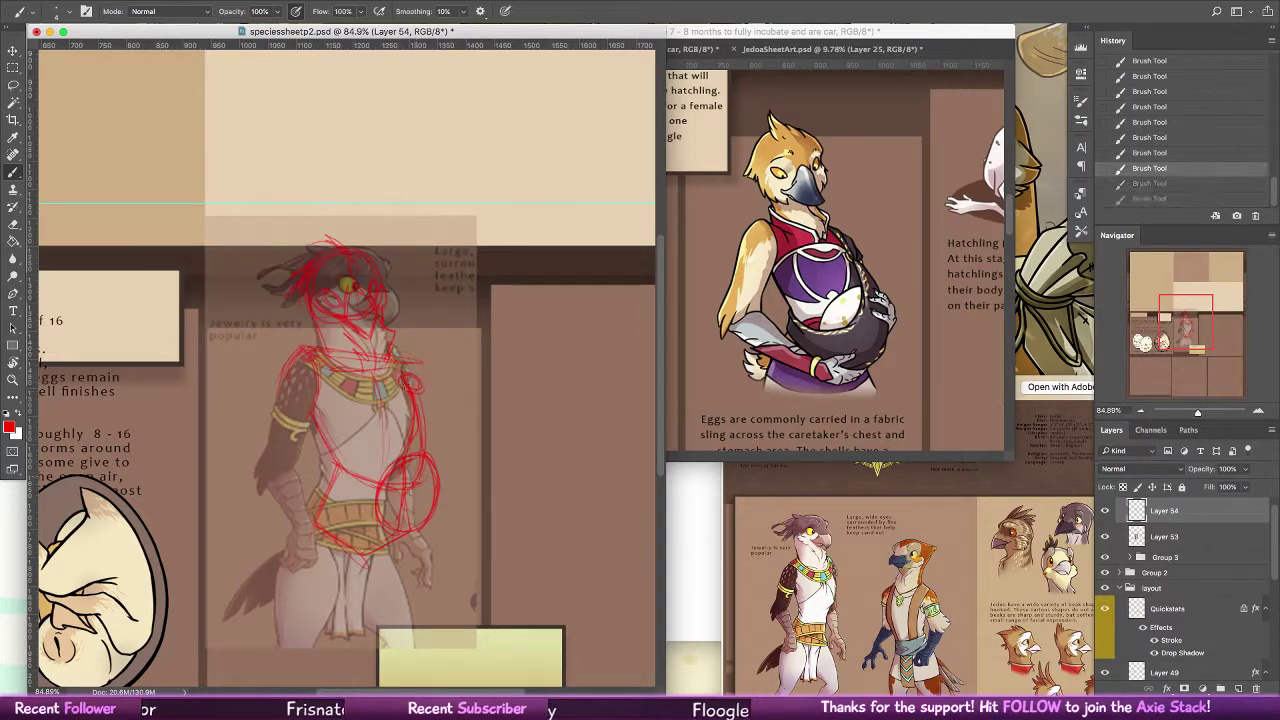
pyautogui.moveTo(394, 349)
pyautogui.mouseDown()
pyautogui.moveTo(421, 363)
pyautogui.moveTo(443, 517)
pyautogui.mouseUp()
pyautogui.moveTo(416, 390)
pyautogui.mouseDown()
pyautogui.moveTo(442, 490)
pyautogui.moveTo(412, 531)
pyautogui.mouseUp()
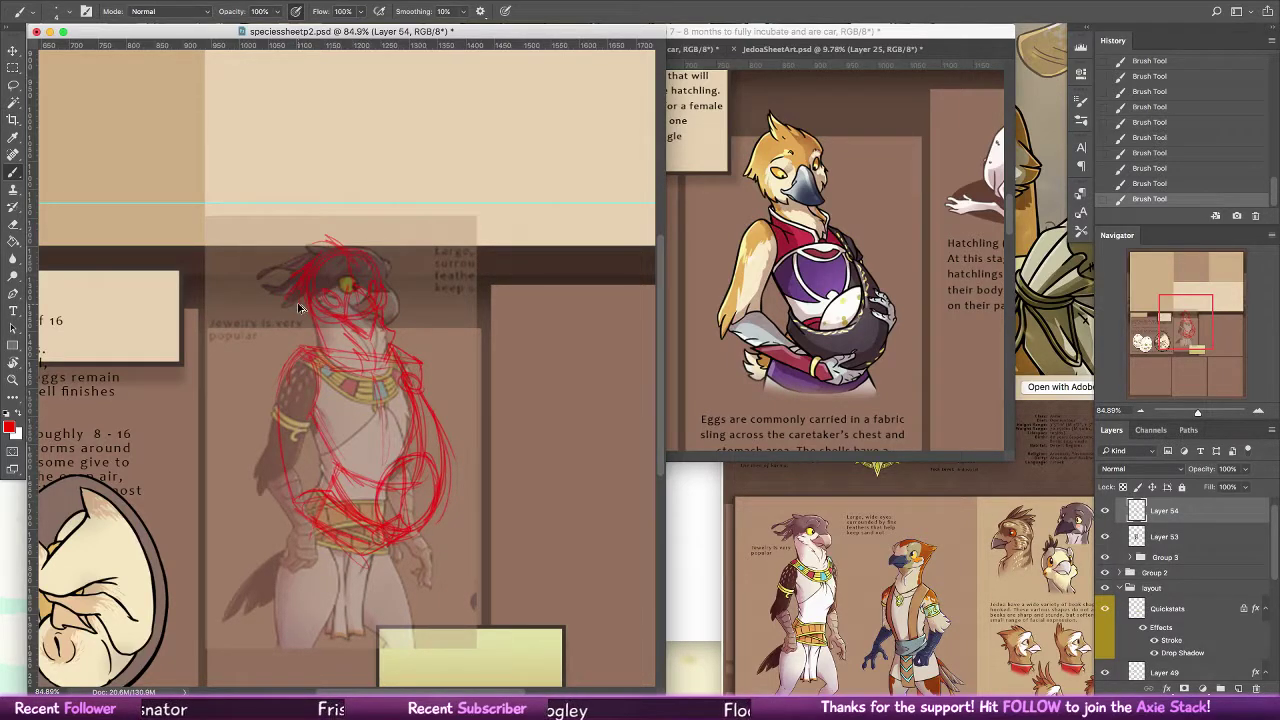
# Undo the last strokes on the near arm and across the waist
pyautogui.hotkey('ctrl', 'z')
pyautogui.hotkey('ctrl', 'z')
pyautogui.hotkey('ctrl', 'z')
pyautogui.hotkey('ctrl', 'z')
pyautogui.hotkey('ctrl', 'z')
pyautogui.hotkey('ctrl', 'z')
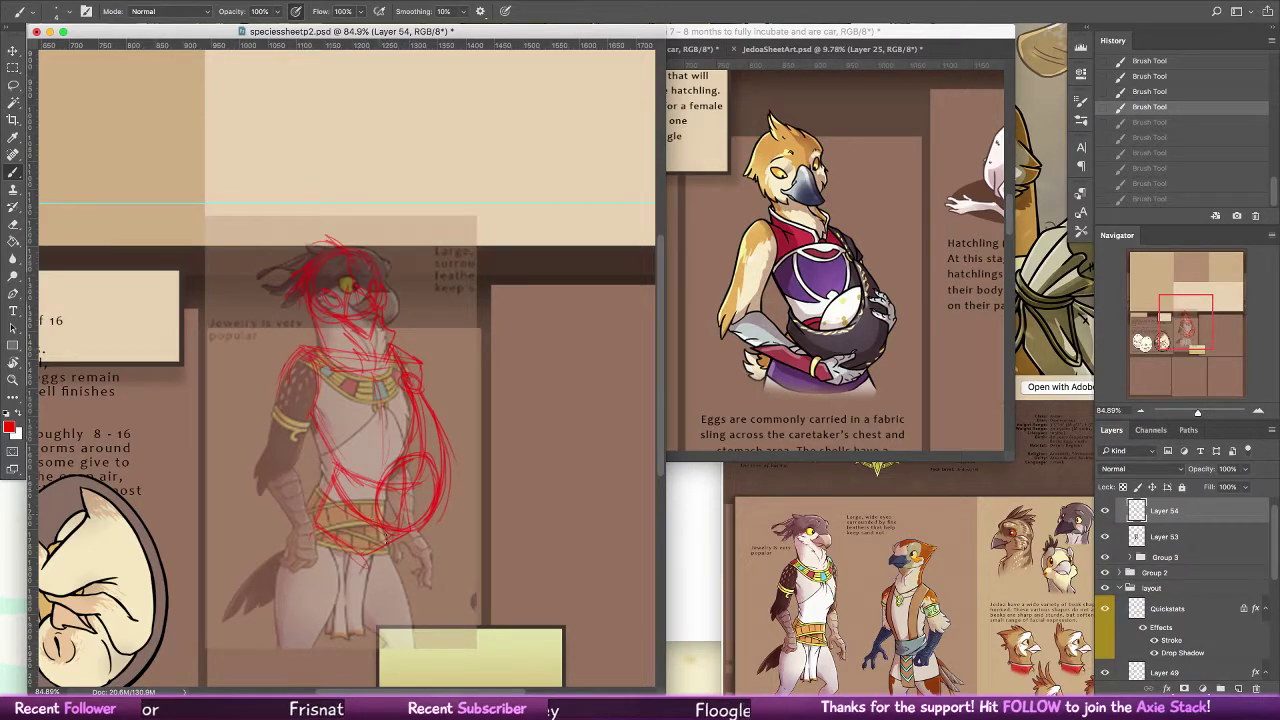
# Redraw the near forearm reaching across the waist and sketch the near shoulder and upper arm
pyautogui.hotkey('ctrl', 'shift', 'z')
pyautogui.hotkey('ctrl', 'shift', 'z')
pyautogui.hotkey('ctrl', 'shift', 'z')
pyautogui.hotkey('ctrl', 'shift', 'z')
pyautogui.hotkey('ctrl', 'shift', 'z')
pyautogui.hotkey('ctrl', 'shift', 'z')
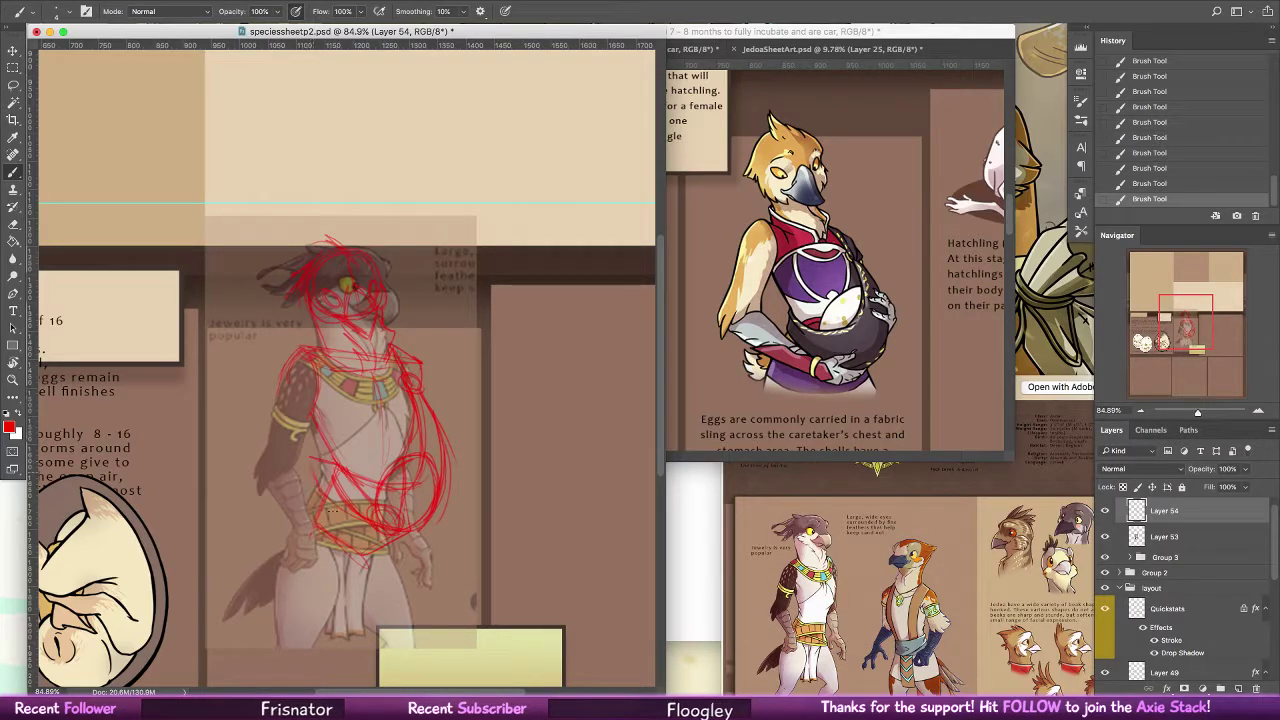
pyautogui.hotkey('ctrl', 'z')
pyautogui.moveTo(312, 479); pyautogui.dragTo(320, 518)
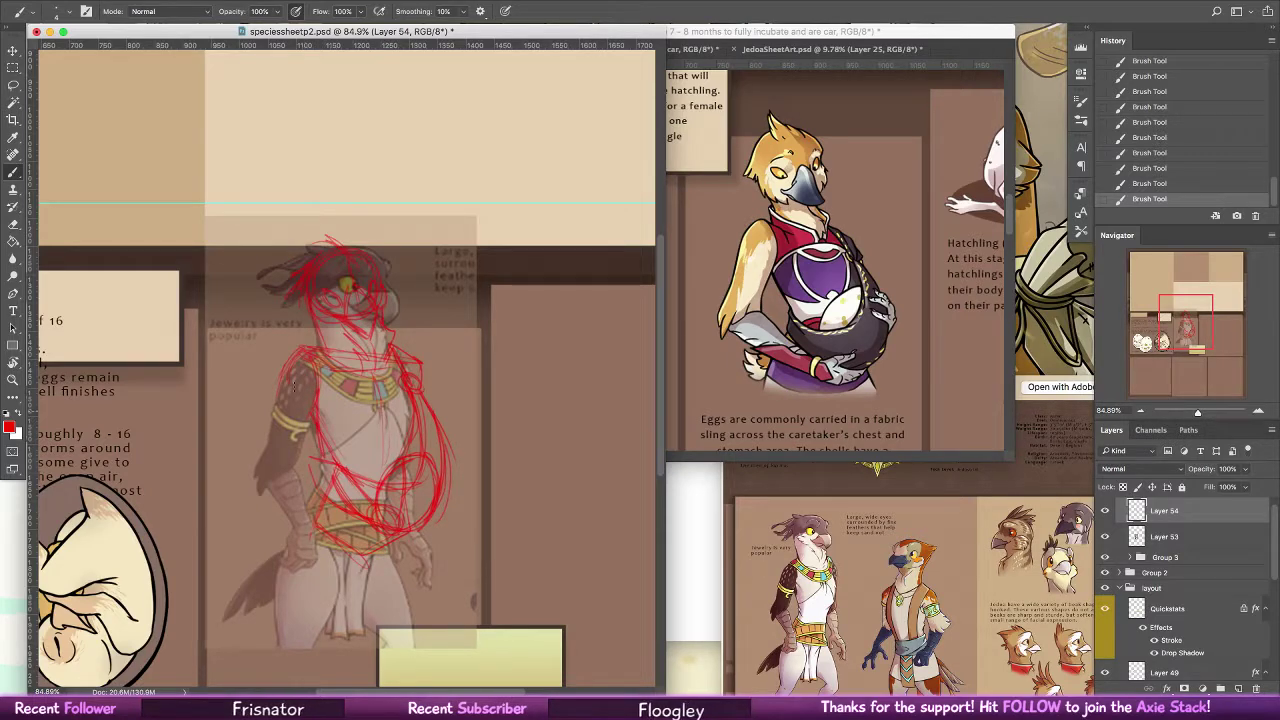
pyautogui.moveTo(282, 378); pyautogui.dragTo(299, 494)
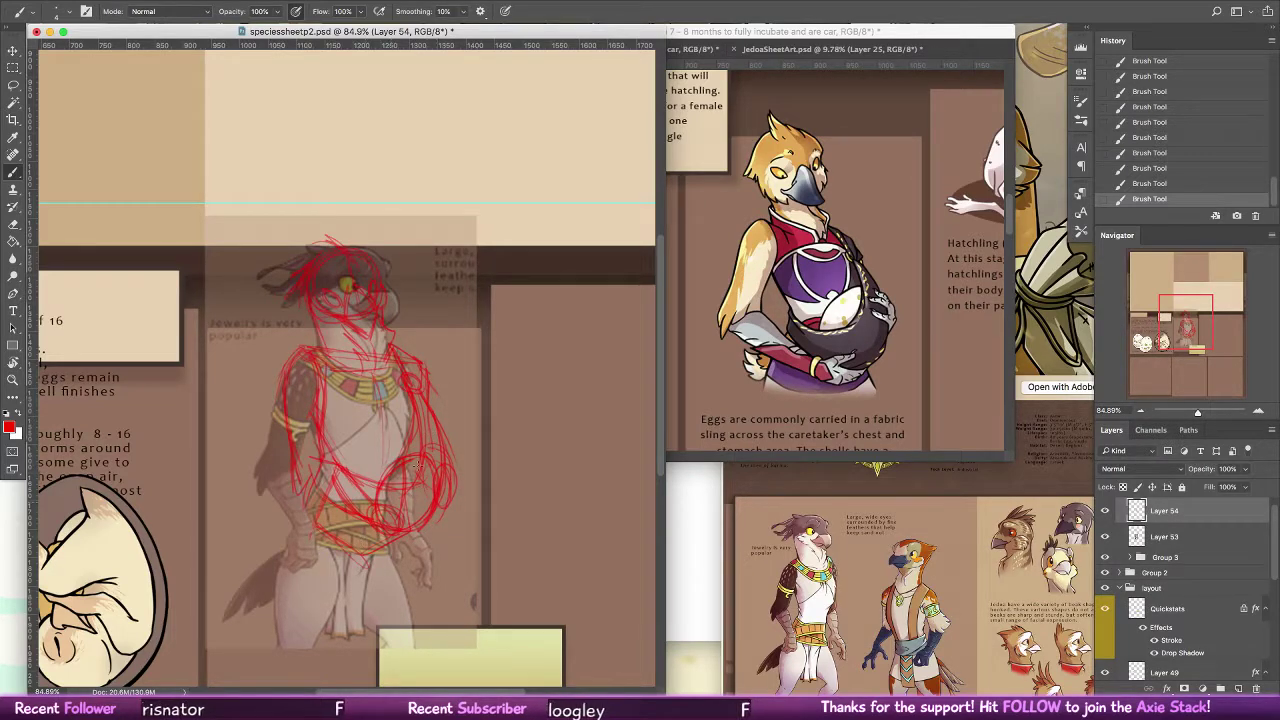
# Delete the faded reference layer and lasso the entire red caretaker sketch
pyautogui.click(1160, 537)
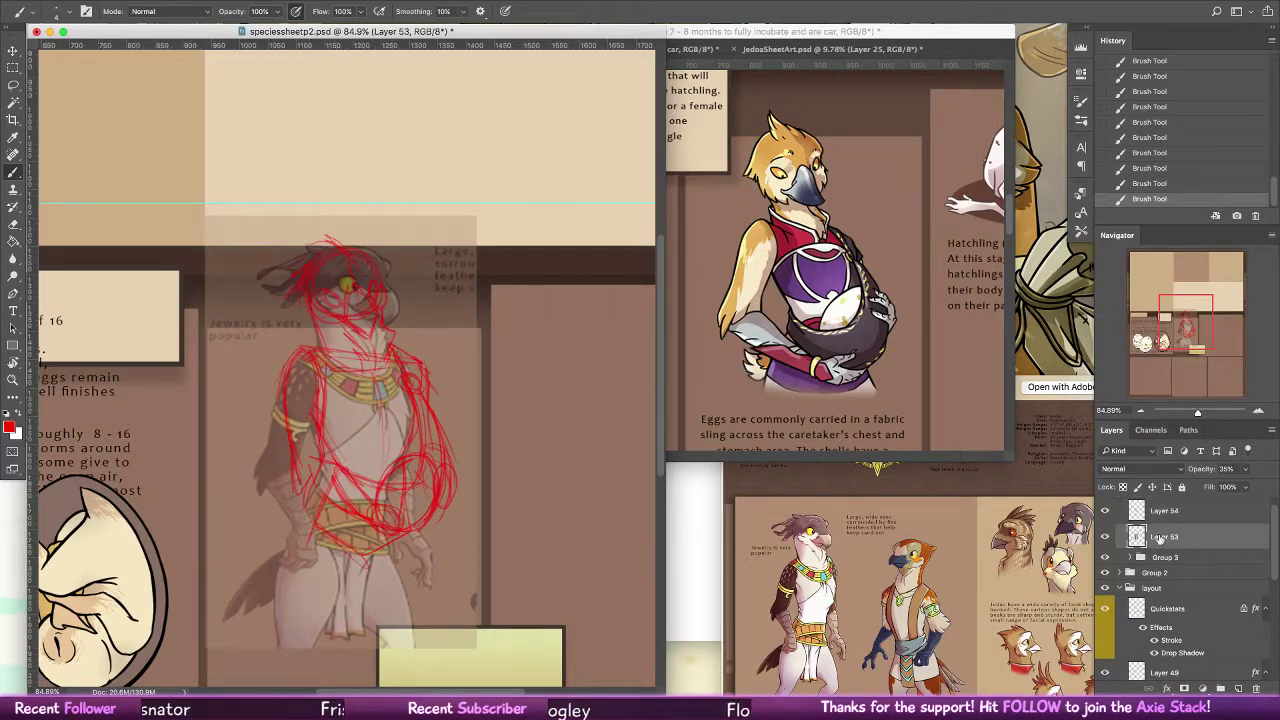
pyautogui.press('Delete')
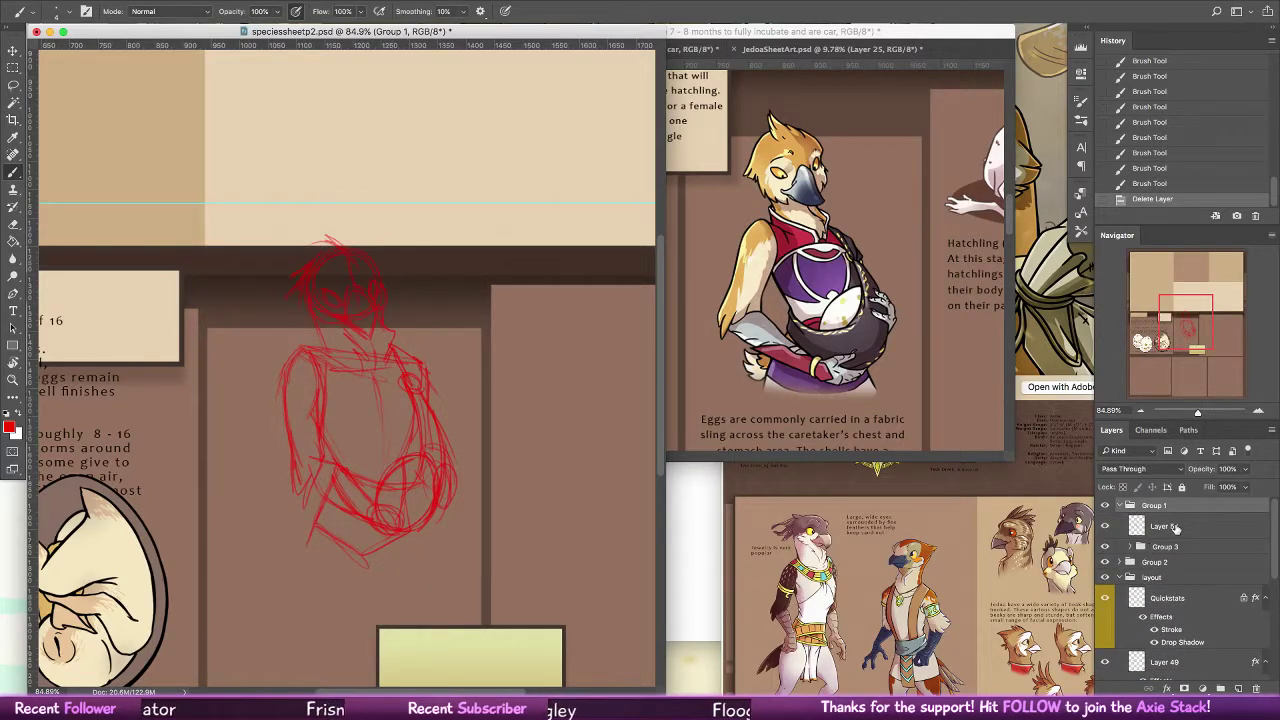
pyautogui.press('v')
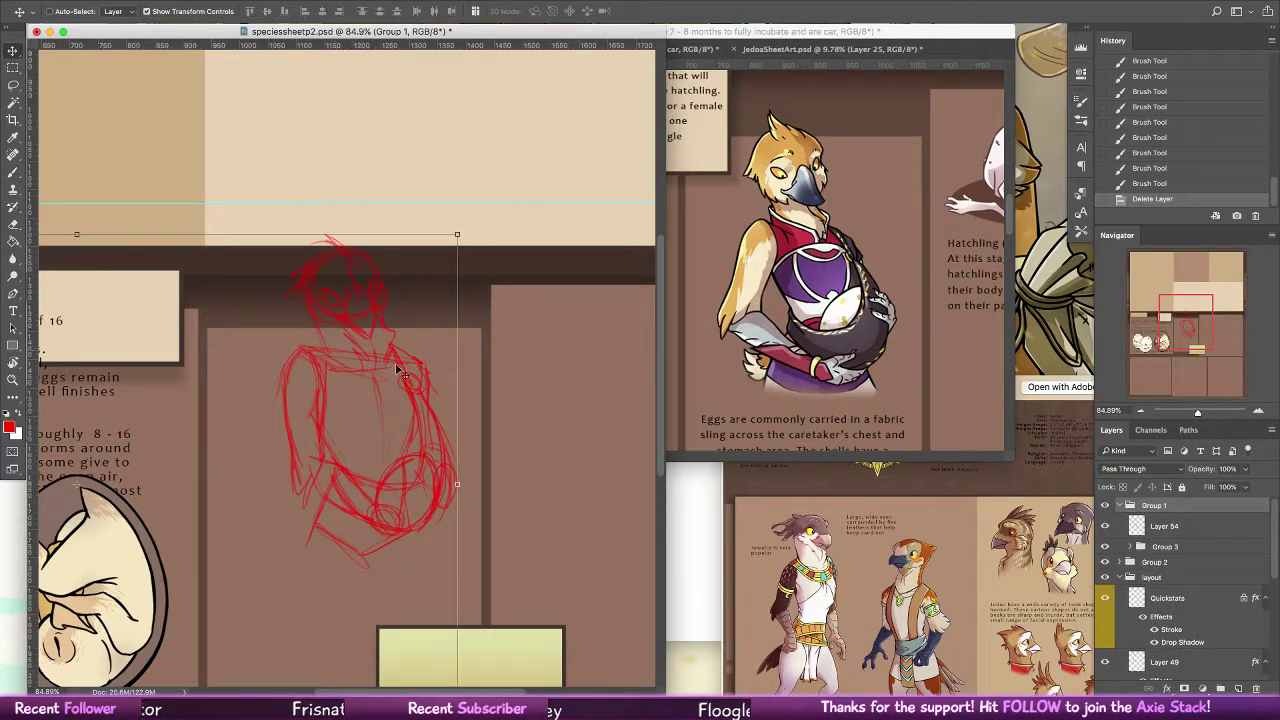
pyautogui.press('l')
pyautogui.moveTo(440, 205); pyautogui.dragTo(490, 290)
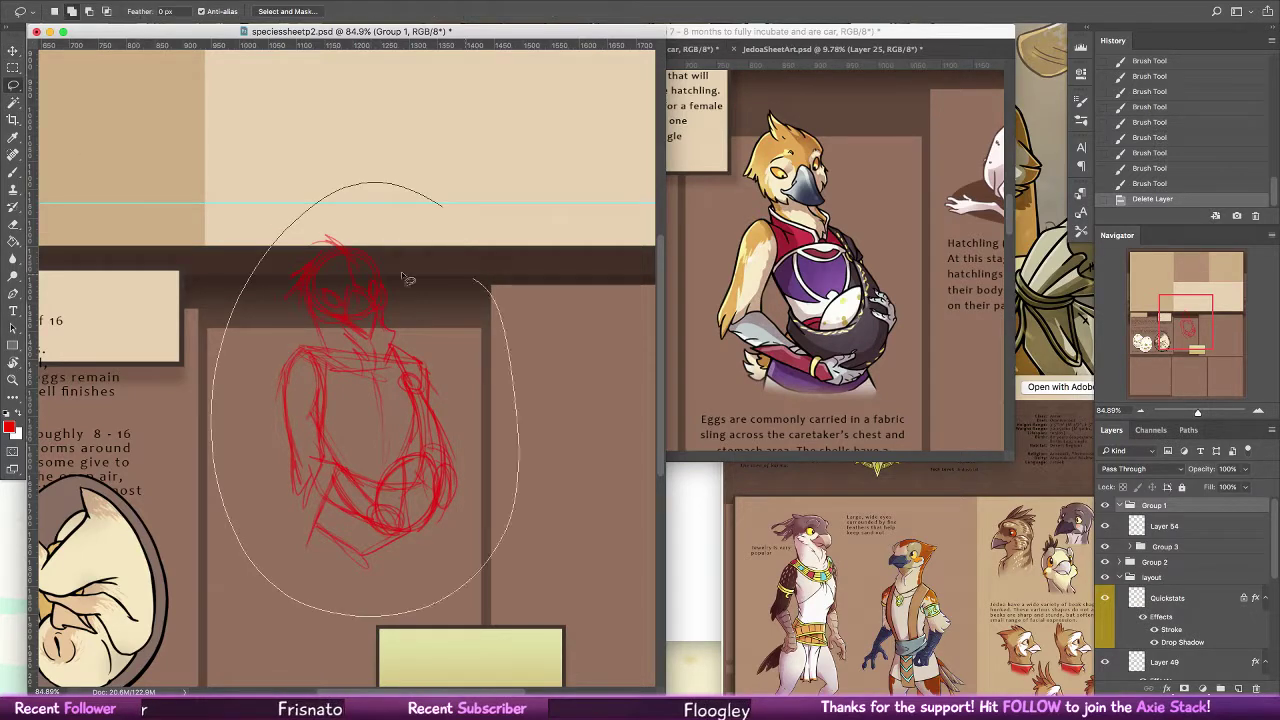
pyautogui.press('Delete')
pyautogui.click(722, 227)
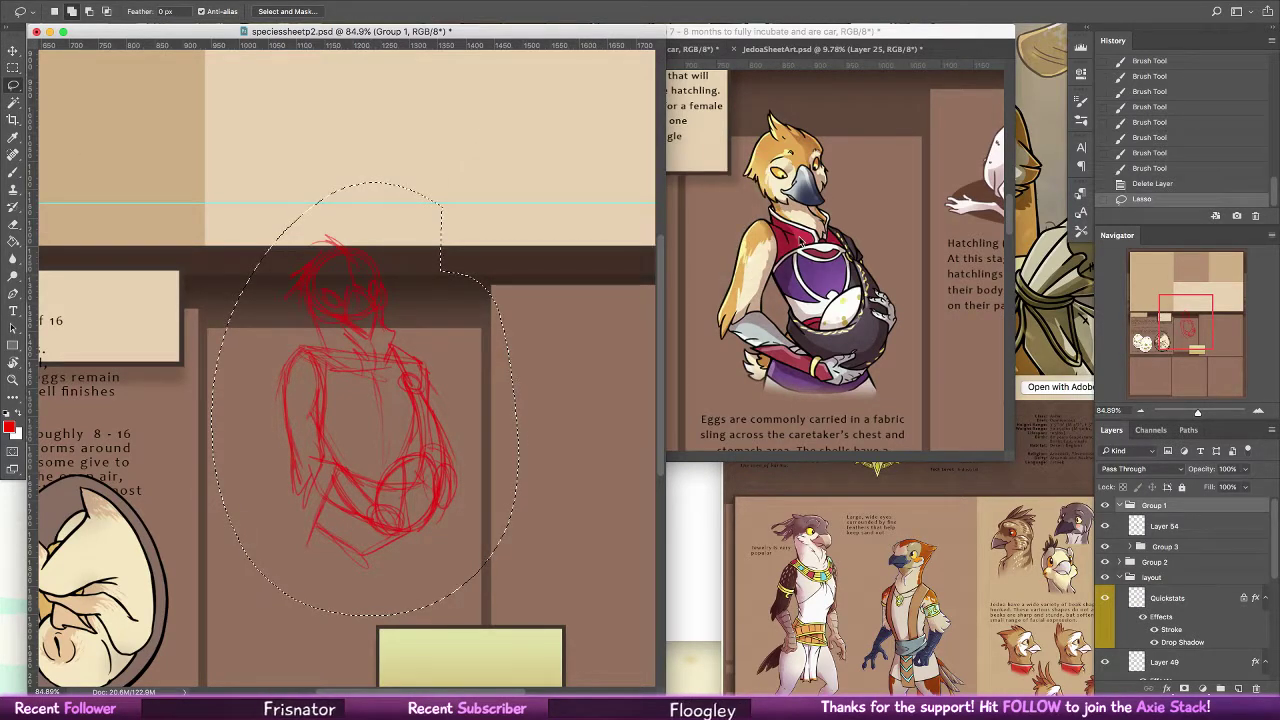
# Make the sketch layer active and move the lassoed caretaker figure down within the middle panel
pyautogui.click(1190, 526)
pyautogui.press('super+x')
pyautogui.press('super+z')
pyautogui.click(1106, 526)
pyautogui.click(1106, 526)
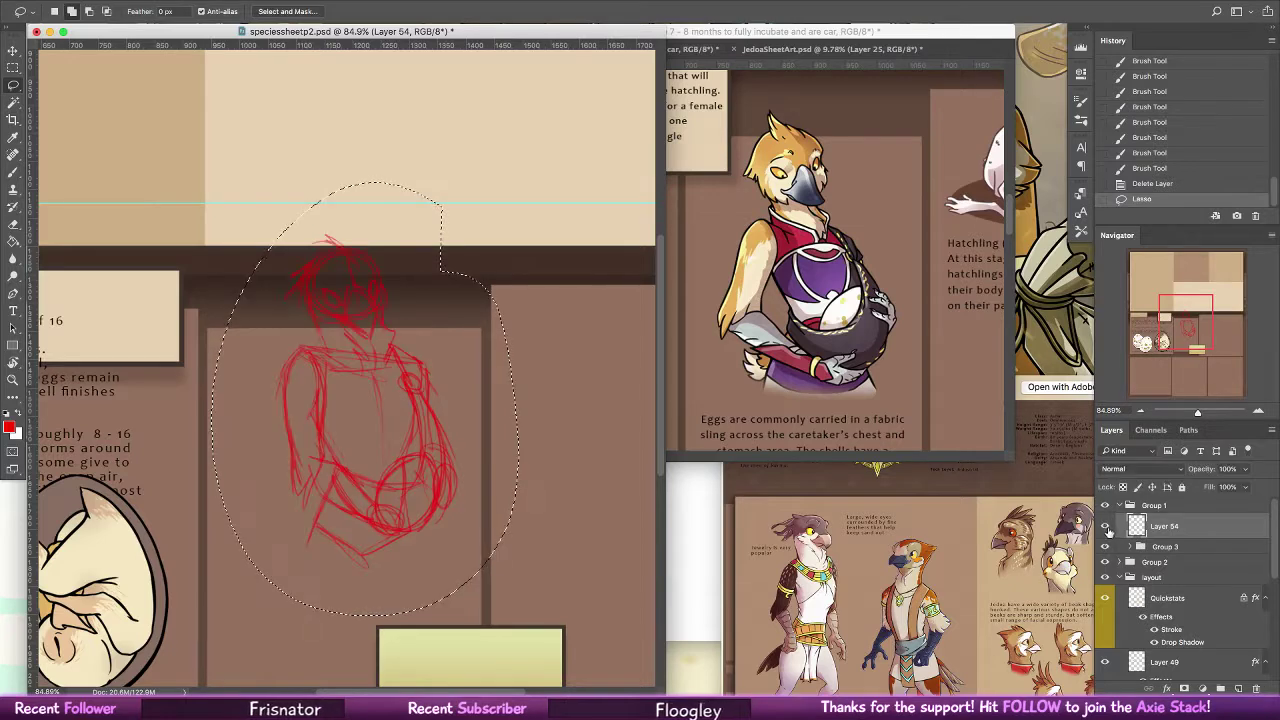
pyautogui.press('v')
pyautogui.moveTo(441, 390)
pyautogui.mouseDown()
pyautogui.moveTo(429, 423)
pyautogui.moveTo(443, 426)
pyautogui.moveTo(423, 436)
pyautogui.mouseUp()
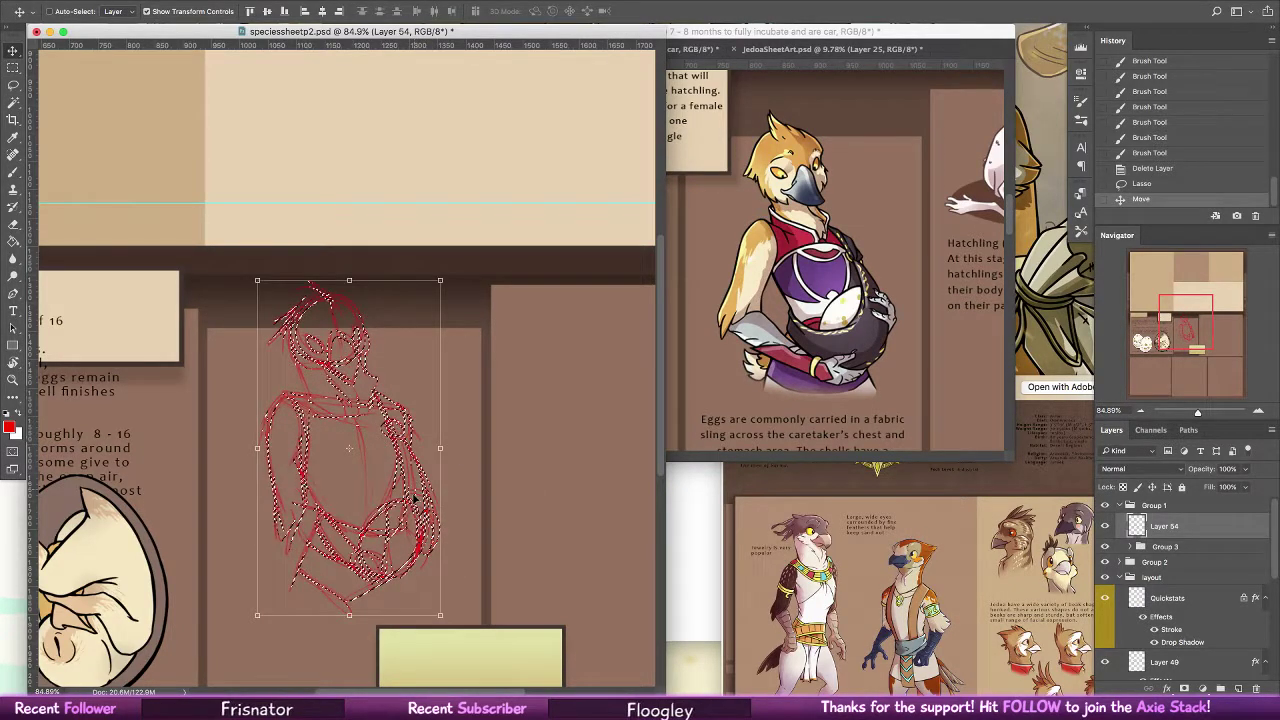
pyautogui.moveTo(414, 483); pyautogui.dragTo(412, 491)
# Enlarge the caretaker sketch slightly, clear the selection, and return to the Brush tool
pyautogui.moveTo(439, 288); pyautogui.dragTo(445, 276)
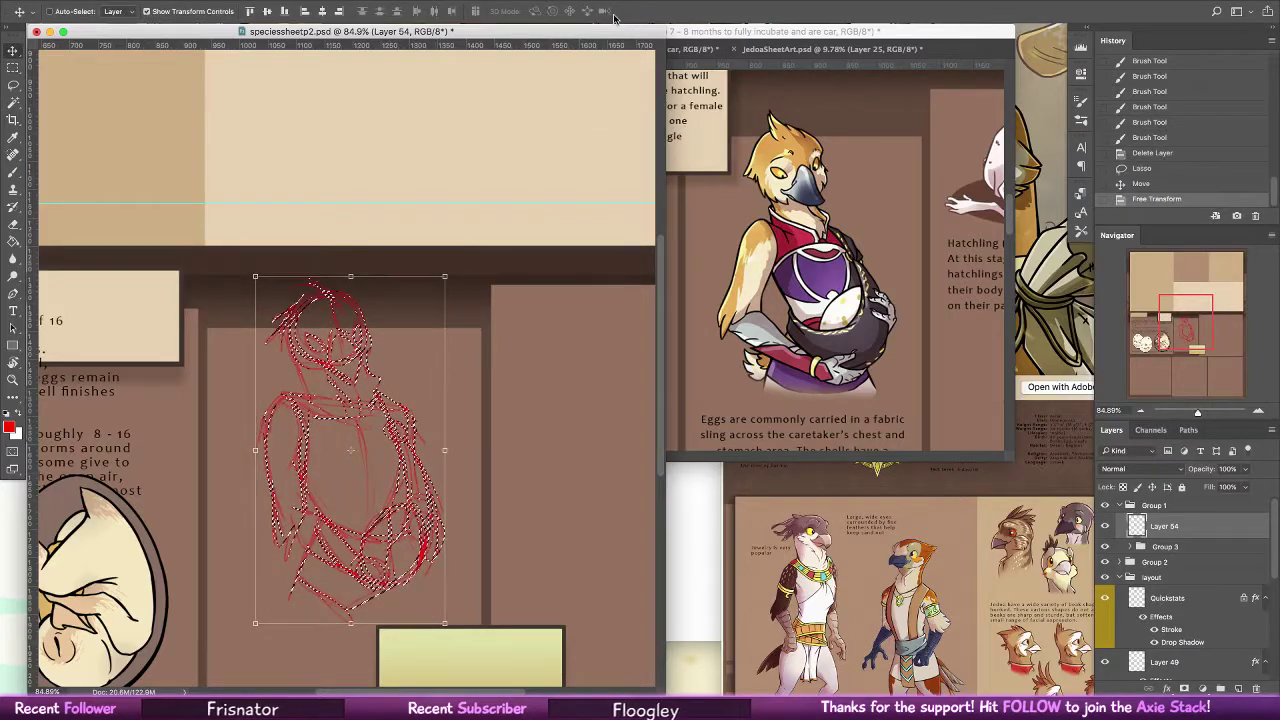
pyautogui.press('Return')
pyautogui.press('b')
pyautogui.press('super+d')
pyautogui.press('b')
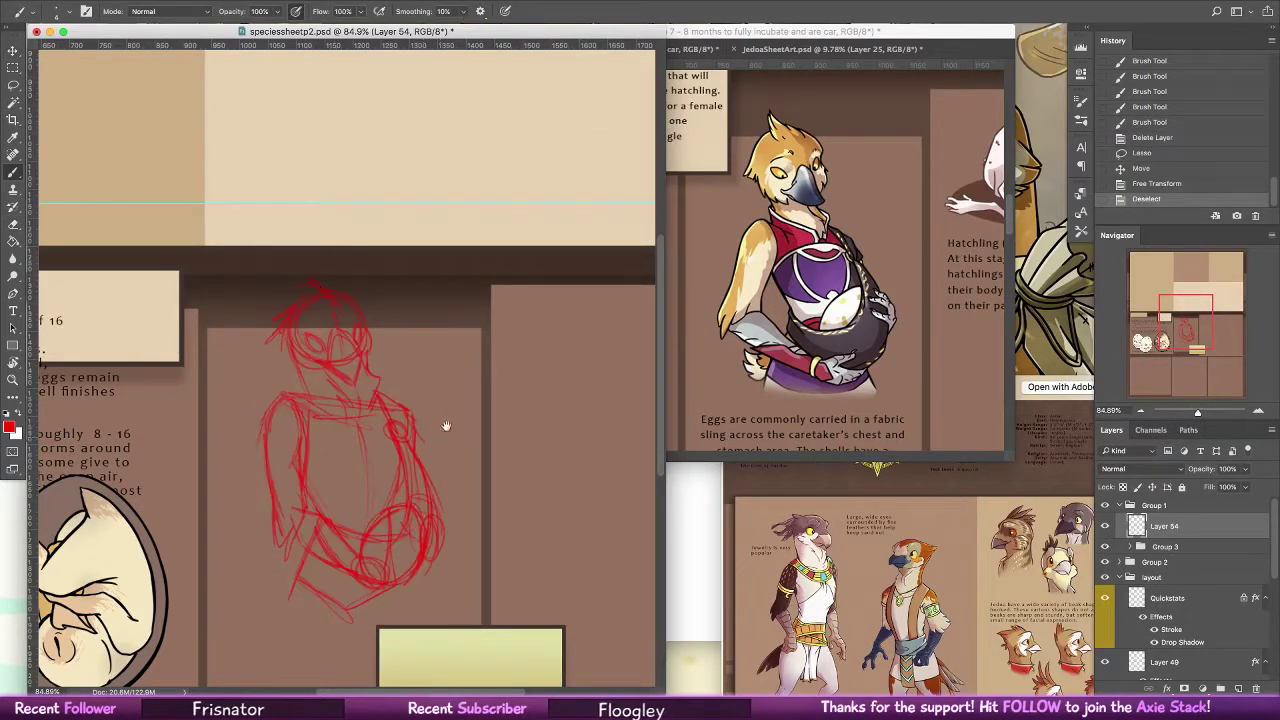
# Refine the near arm outline, then sketch the caretaker's collar, a small round chest ornament and the curved top of the sling bundle
pyautogui.moveTo(446, 426); pyautogui.dragTo(516, 332)
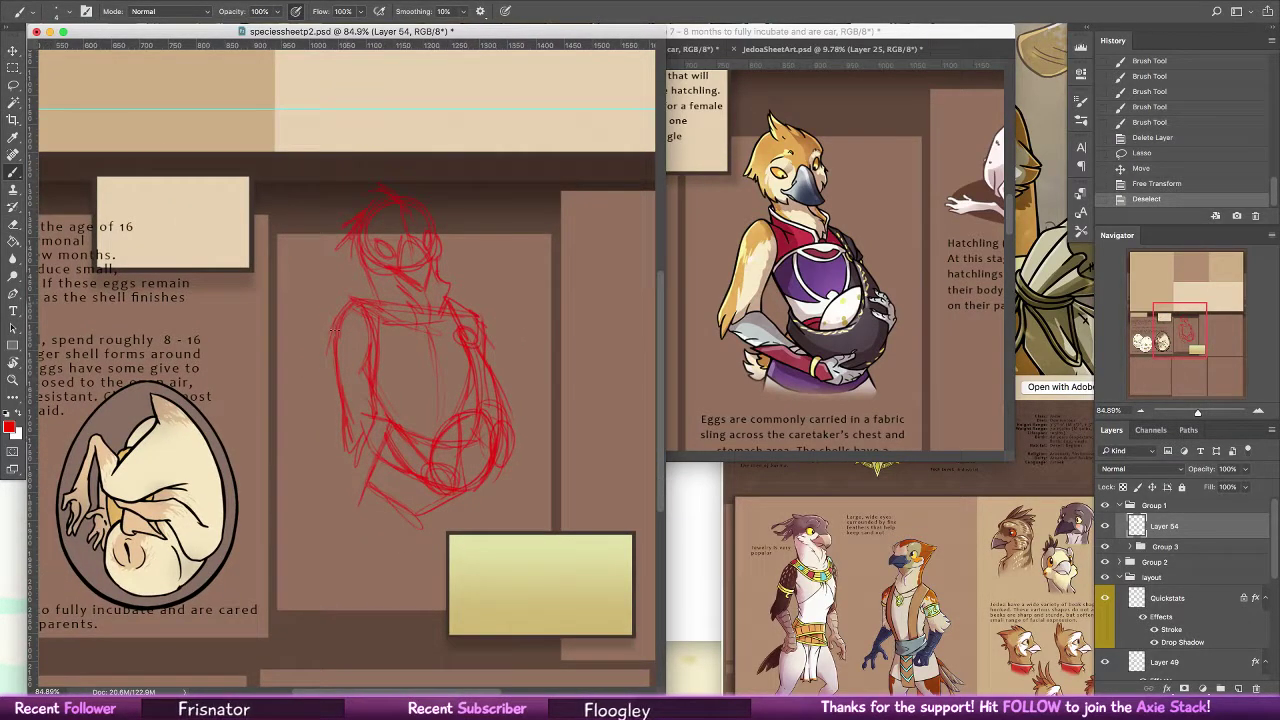
pyautogui.moveTo(335, 328)
pyautogui.mouseDown()
pyautogui.moveTo(372, 372)
pyautogui.moveTo(343, 392)
pyautogui.mouseUp()
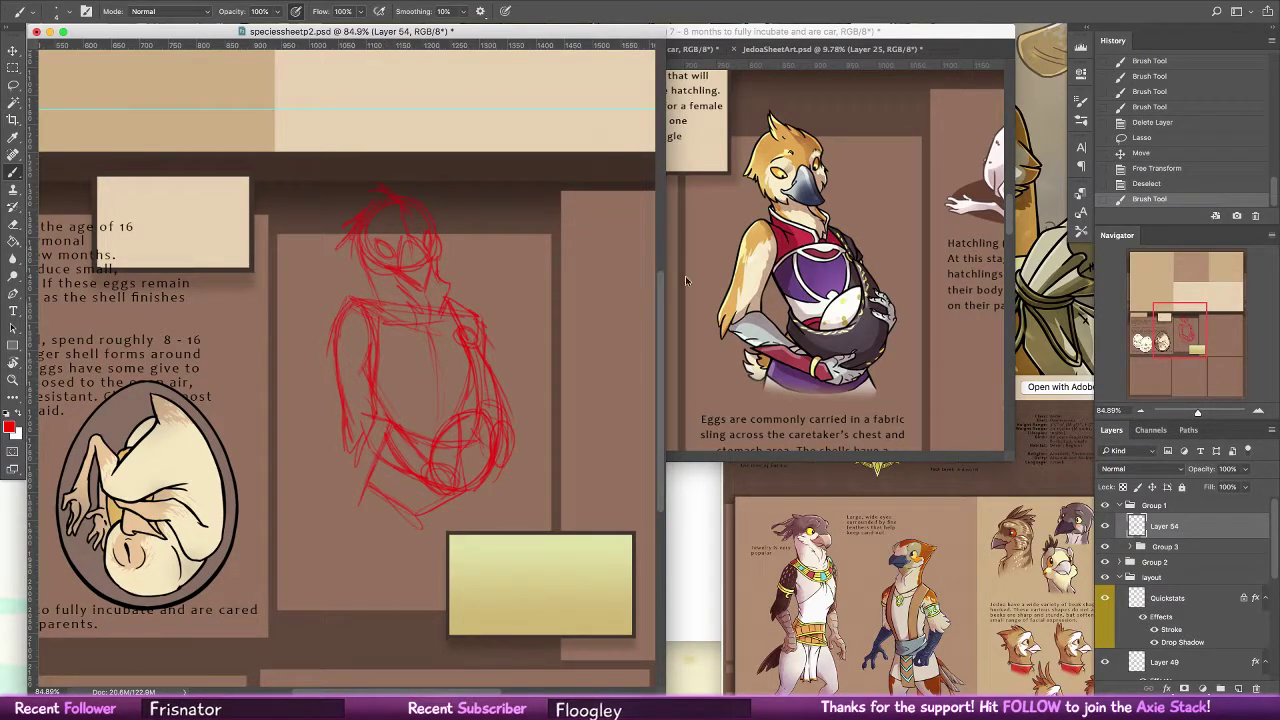
pyautogui.moveTo(366, 414)
pyautogui.mouseDown()
pyautogui.moveTo(402, 429)
pyautogui.moveTo(424, 487)
pyautogui.mouseUp()
pyautogui.moveTo(359, 440); pyautogui.dragTo(386, 462)
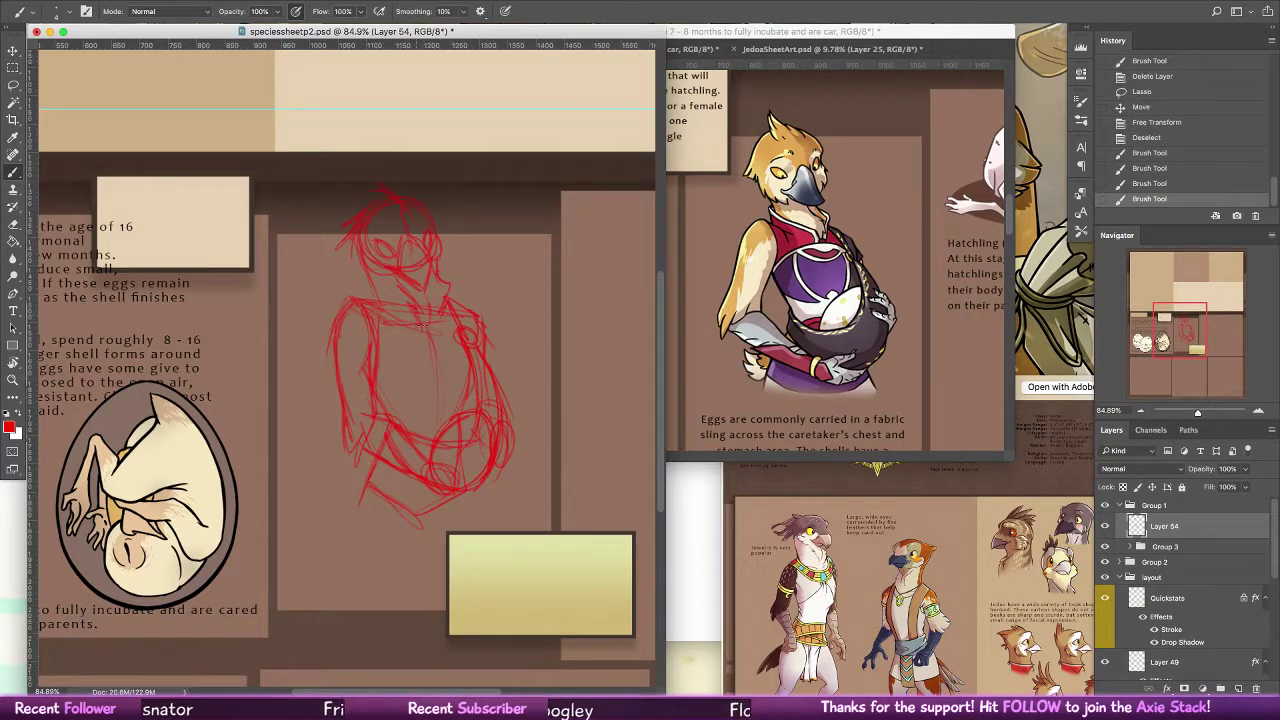
pyautogui.moveTo(399, 306)
pyautogui.mouseDown()
pyautogui.moveTo(421, 331)
pyautogui.moveTo(441, 325)
pyautogui.moveTo(385, 375)
pyautogui.moveTo(392, 414)
pyautogui.mouseUp()
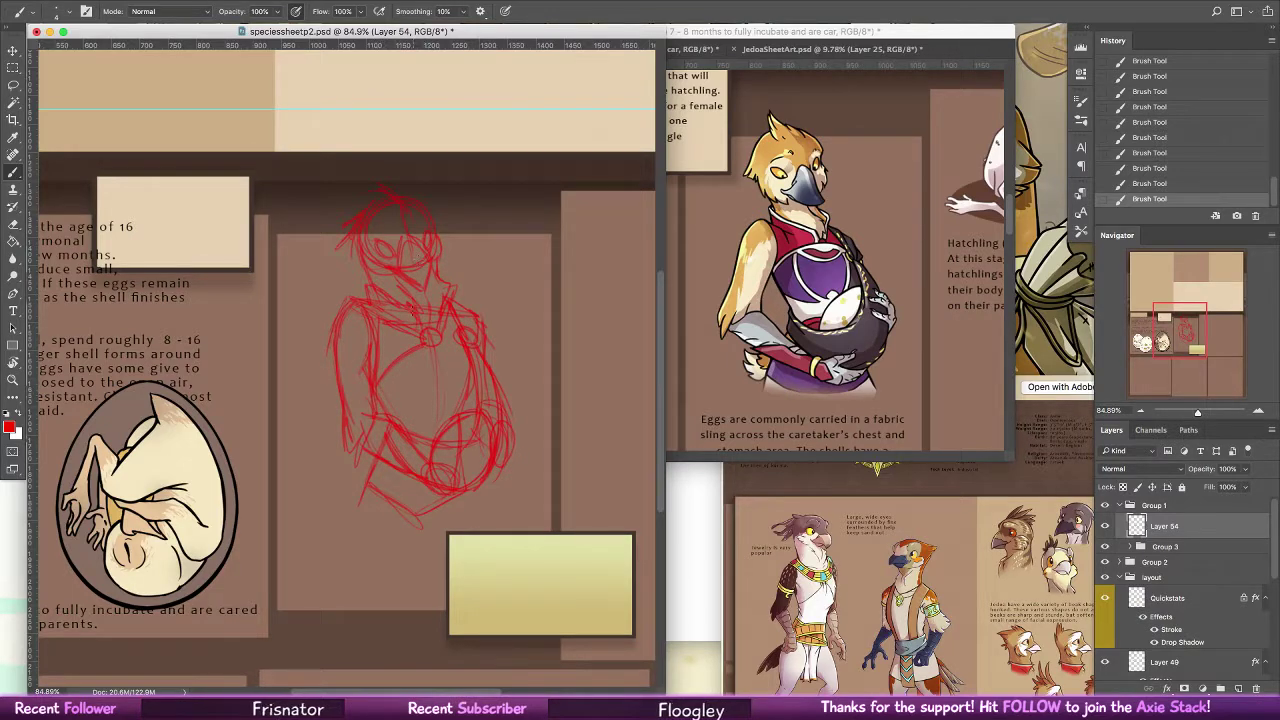
# Try sketching an inner contour between the caretaker's far arm and the rounded torso, and undo the trial strokes
pyautogui.press('super+z')
pyautogui.moveTo(466, 343); pyautogui.dragTo(475, 372)
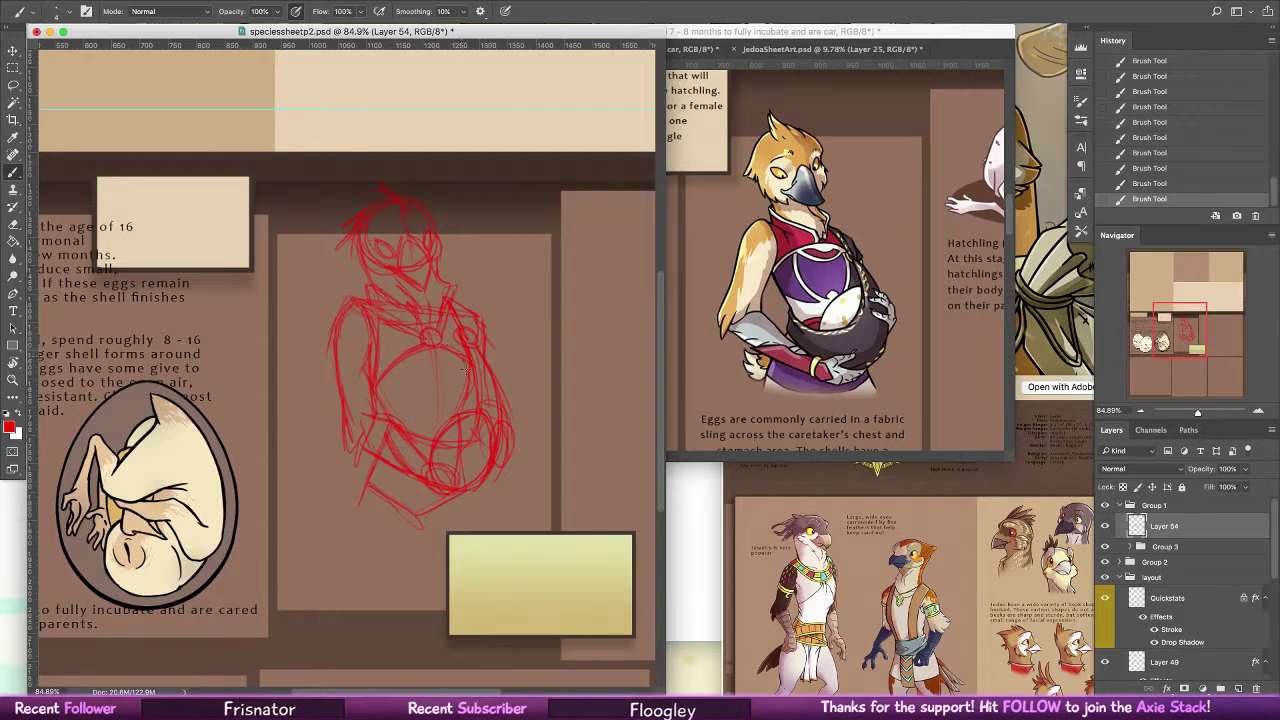
pyautogui.press('super+z')
pyautogui.moveTo(471, 350); pyautogui.dragTo(460, 398)
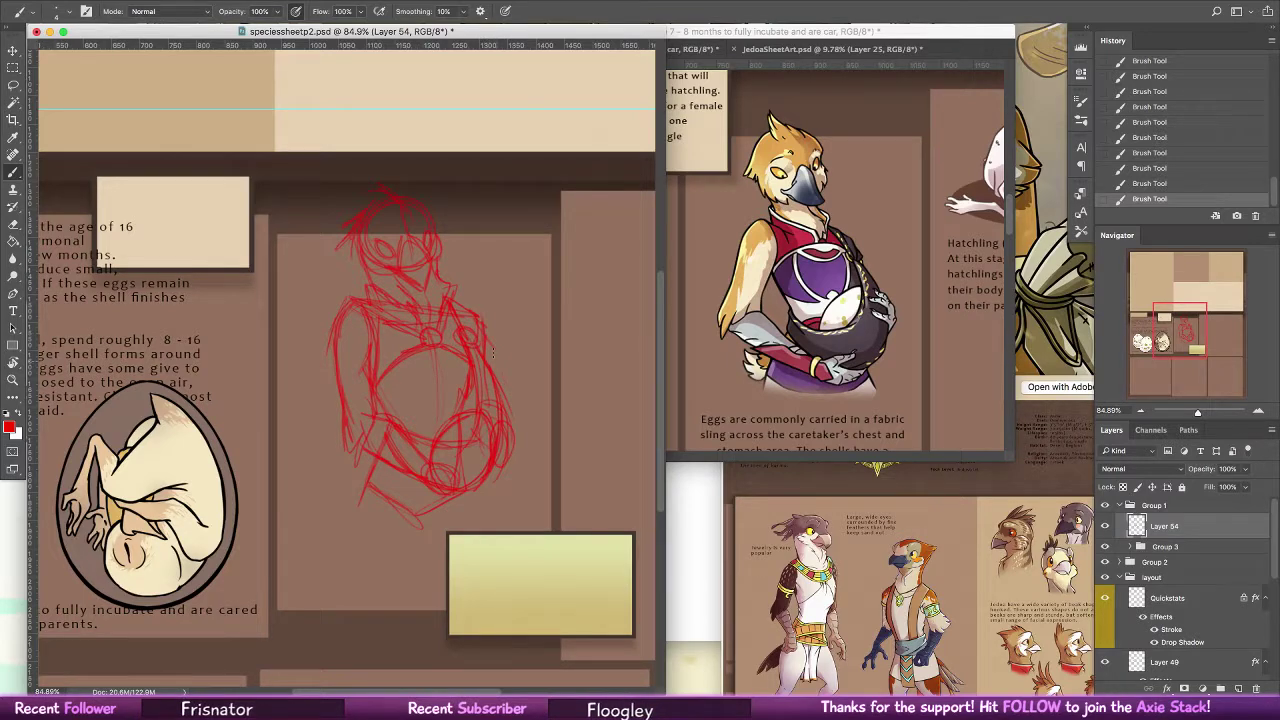
pyautogui.press('alt+super+z')
pyautogui.press('alt+super+z')
pyautogui.moveTo(442, 358); pyautogui.dragTo(438, 406)
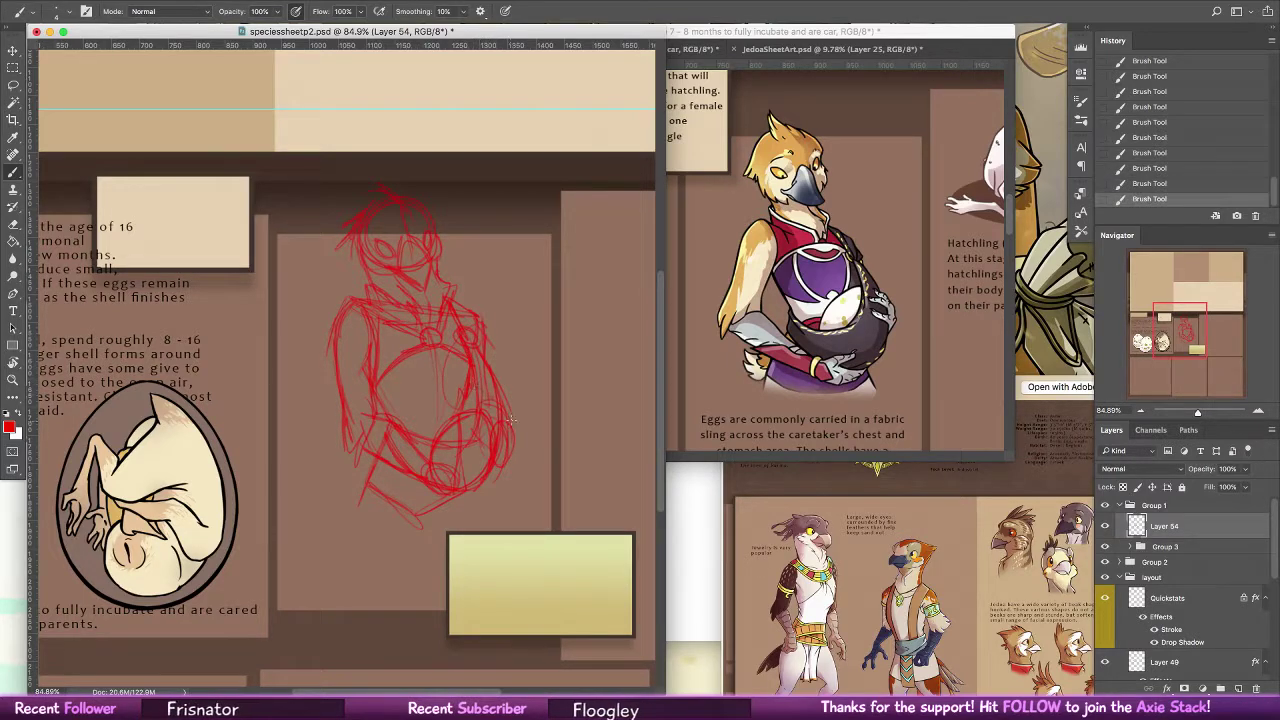
pyautogui.press('super+z')
pyautogui.press('super+z')
pyautogui.press('super+z')
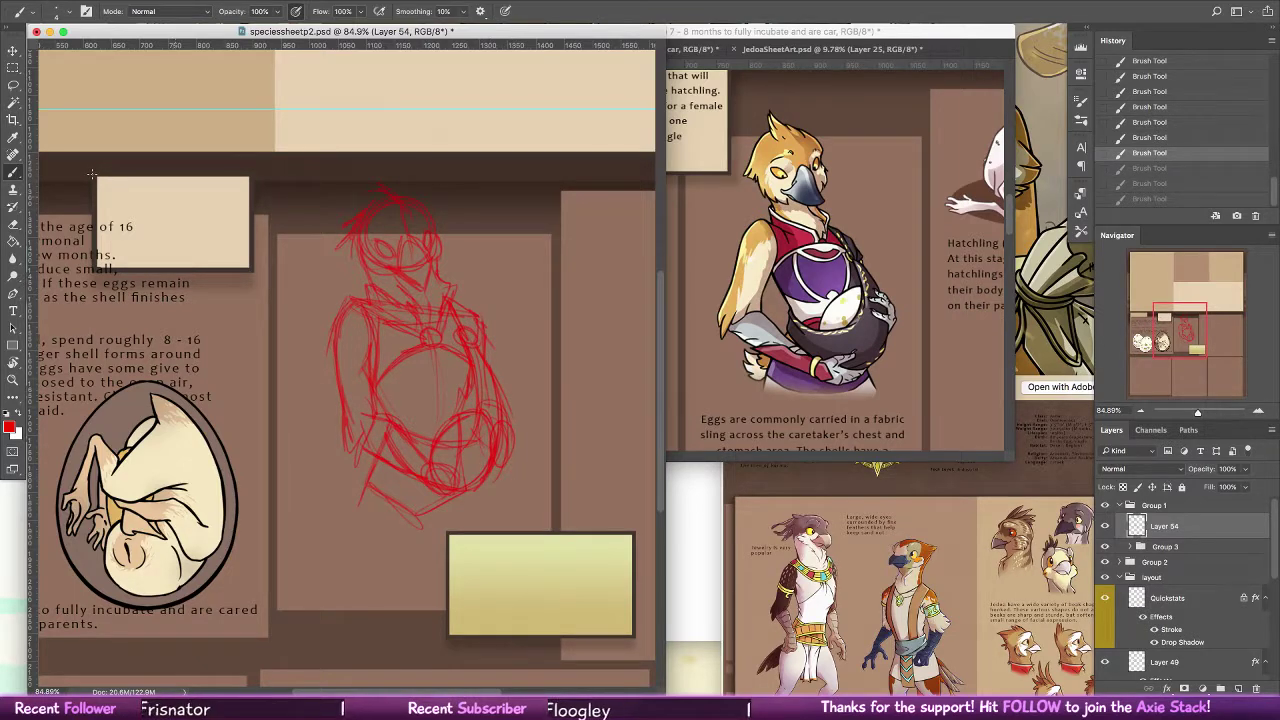
# Lasso the lower sling and hands of the caretaker sketch, move them up slightly, and clear the selection
pyautogui.press('l')
pyautogui.moveTo(512, 364)
pyautogui.mouseDown()
pyautogui.moveTo(445, 426)
pyautogui.moveTo(383, 414)
pyautogui.moveTo(375, 437)
pyautogui.moveTo(388, 463)
pyautogui.moveTo(425, 497)
pyautogui.moveTo(492, 482)
pyautogui.moveTo(530, 416)
pyautogui.mouseUp()
pyautogui.click(13, 50)
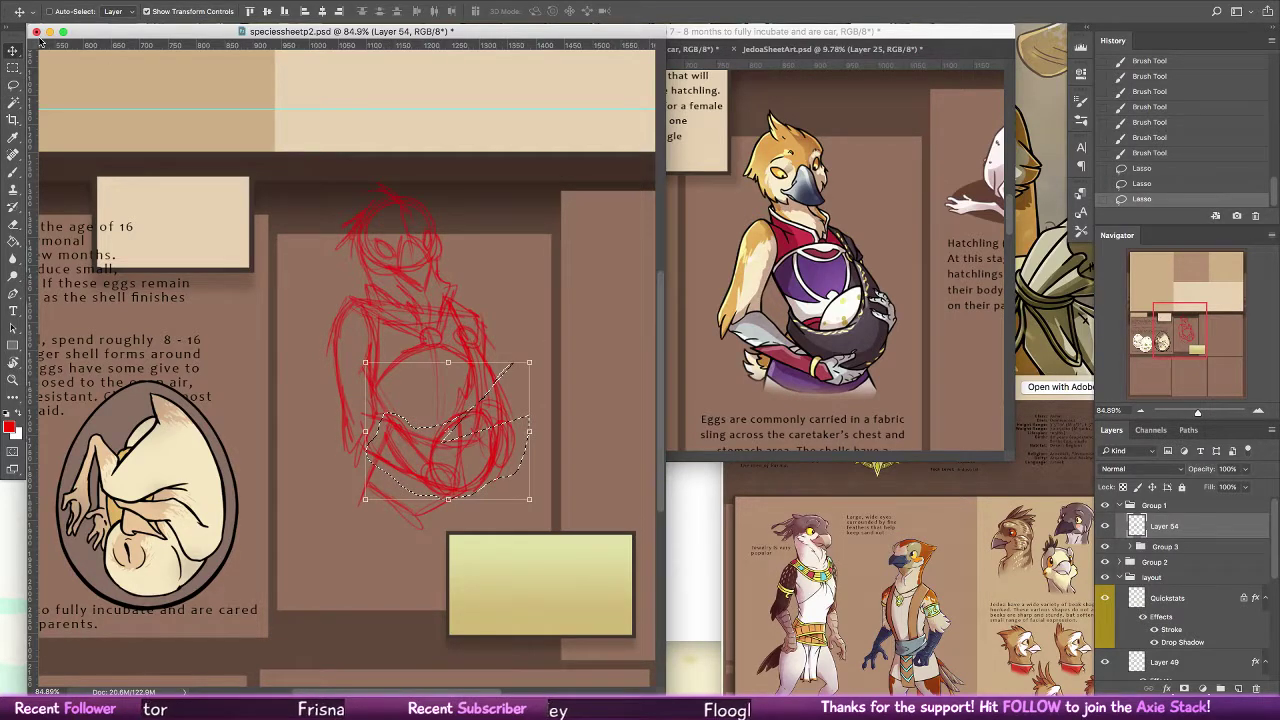
pyautogui.moveTo(514, 459); pyautogui.dragTo(513, 446)
pyautogui.press('super+d')
pyautogui.click(12, 88)
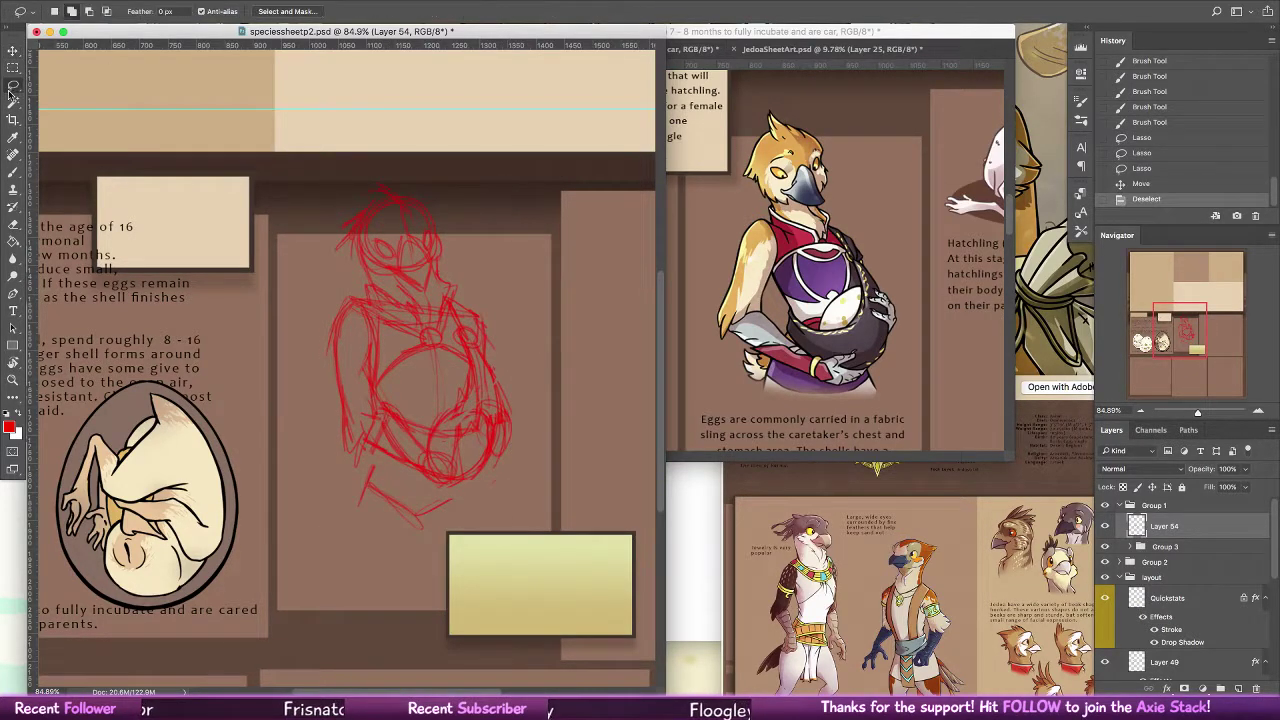
# Erase the near arm and the lower front of the sling with a 60 px eraser
pyautogui.press('e')
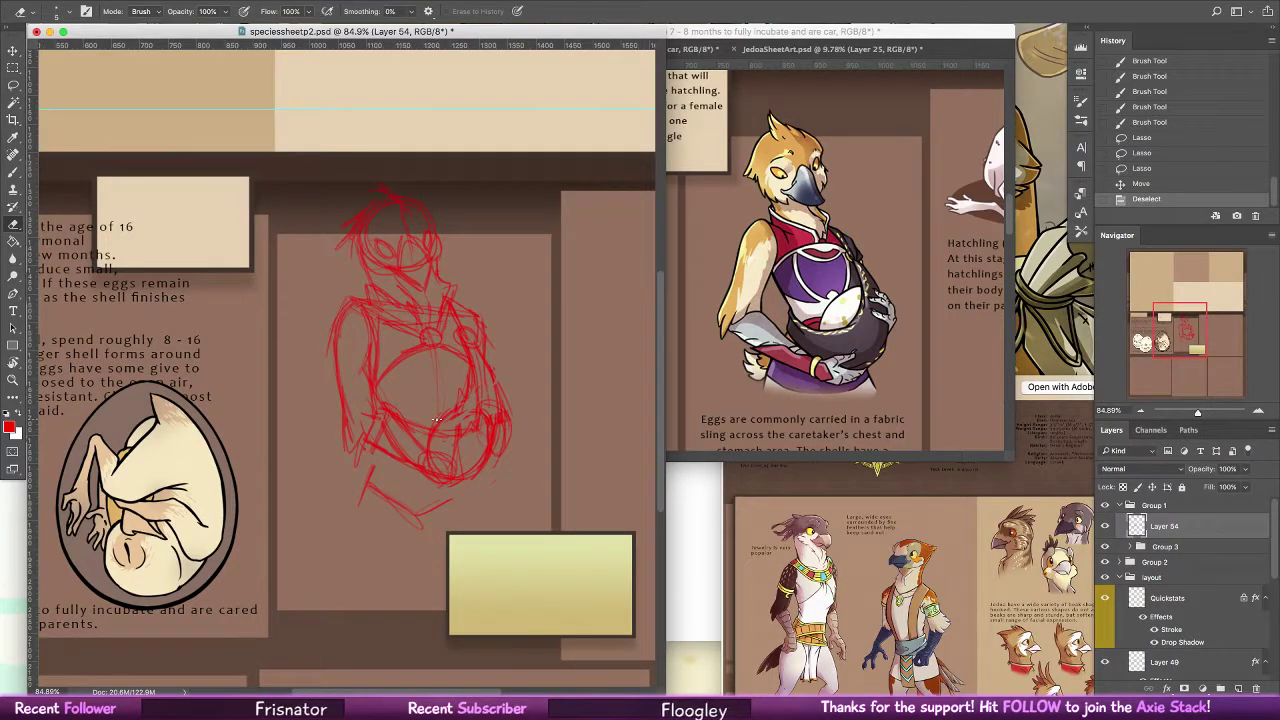
pyautogui.rightClick(67, 178)
pyautogui.moveTo(490, 478); pyautogui.dragTo(500, 470)
pyautogui.click(69, 12)
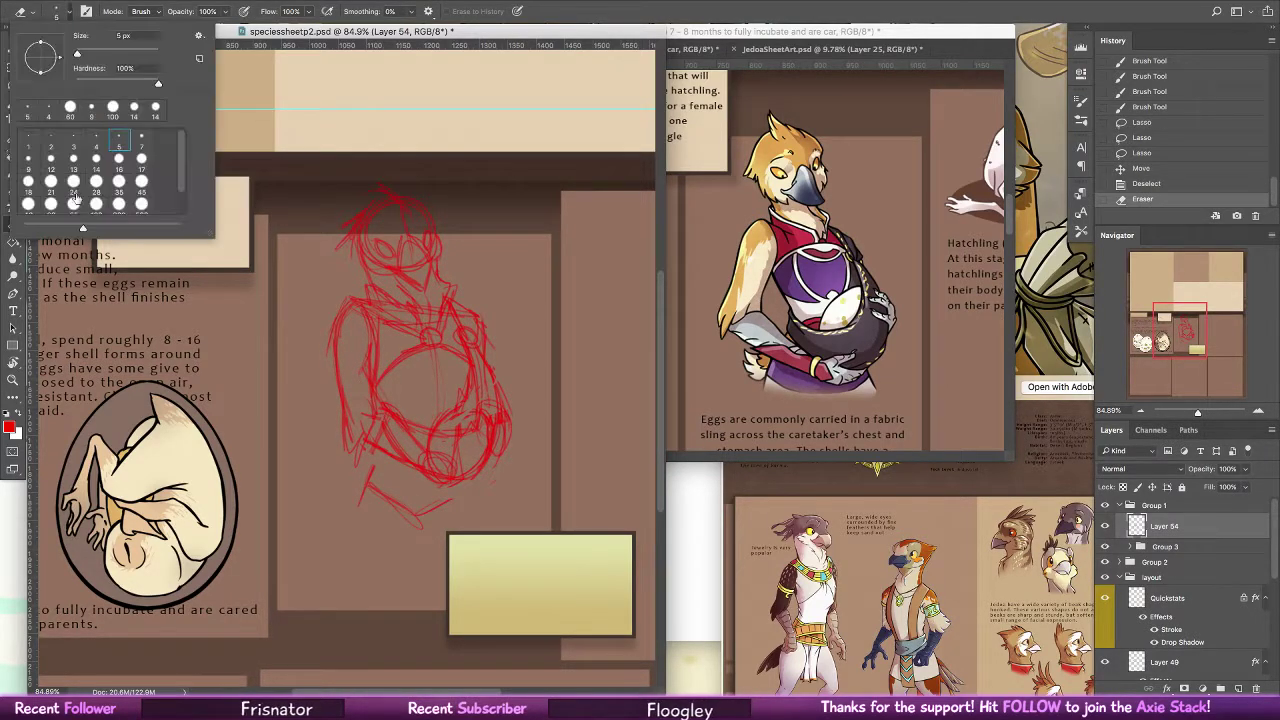
pyautogui.click(52, 212)
pyautogui.moveTo(340, 305)
pyautogui.mouseDown()
pyautogui.moveTo(335, 390)
pyautogui.moveTo(375, 455)
pyautogui.moveTo(420, 470)
pyautogui.mouseUp()
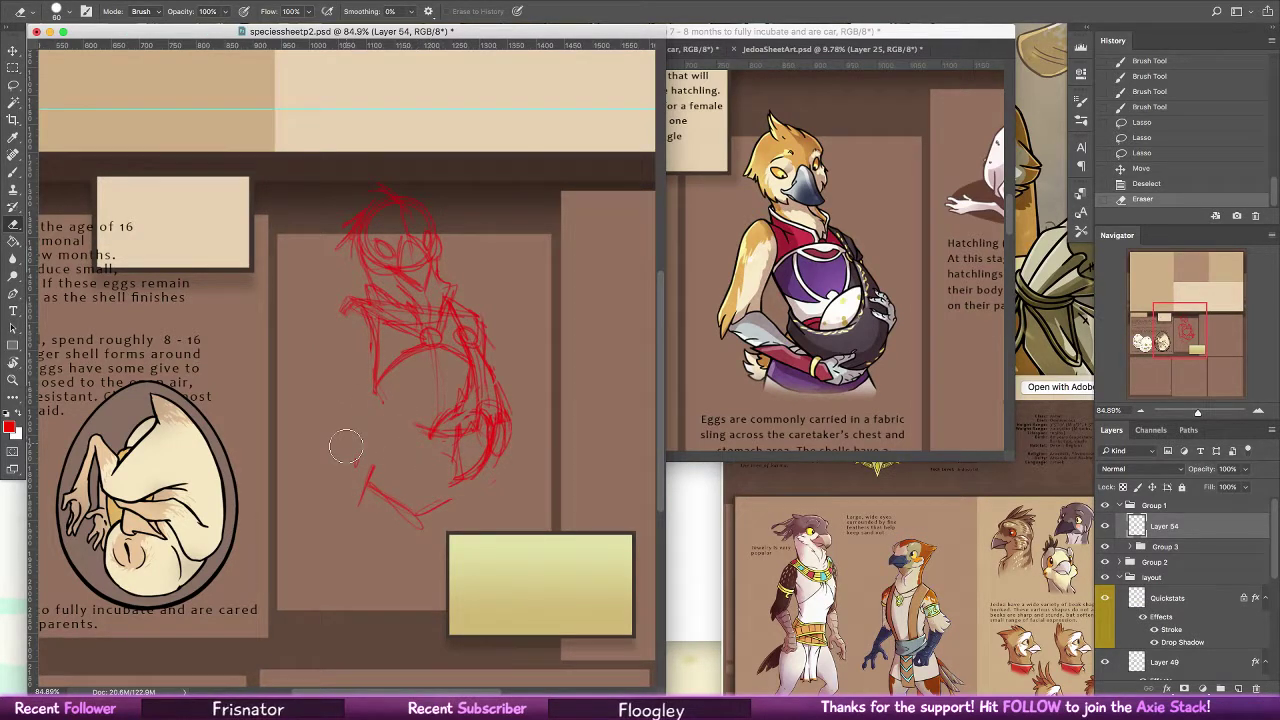
pyautogui.moveTo(346, 446); pyautogui.dragTo(360, 461)
# Redraw the underside of the sling and add construction circles for the near shoulder and wrist
pyautogui.press('b')
pyautogui.moveTo(376, 388)
pyautogui.mouseDown()
pyautogui.moveTo(442, 440)
pyautogui.moveTo(404, 429)
pyautogui.moveTo(452, 449)
pyautogui.moveTo(386, 405)
pyautogui.moveTo(387, 429)
pyautogui.moveTo(445, 461)
pyautogui.mouseUp()
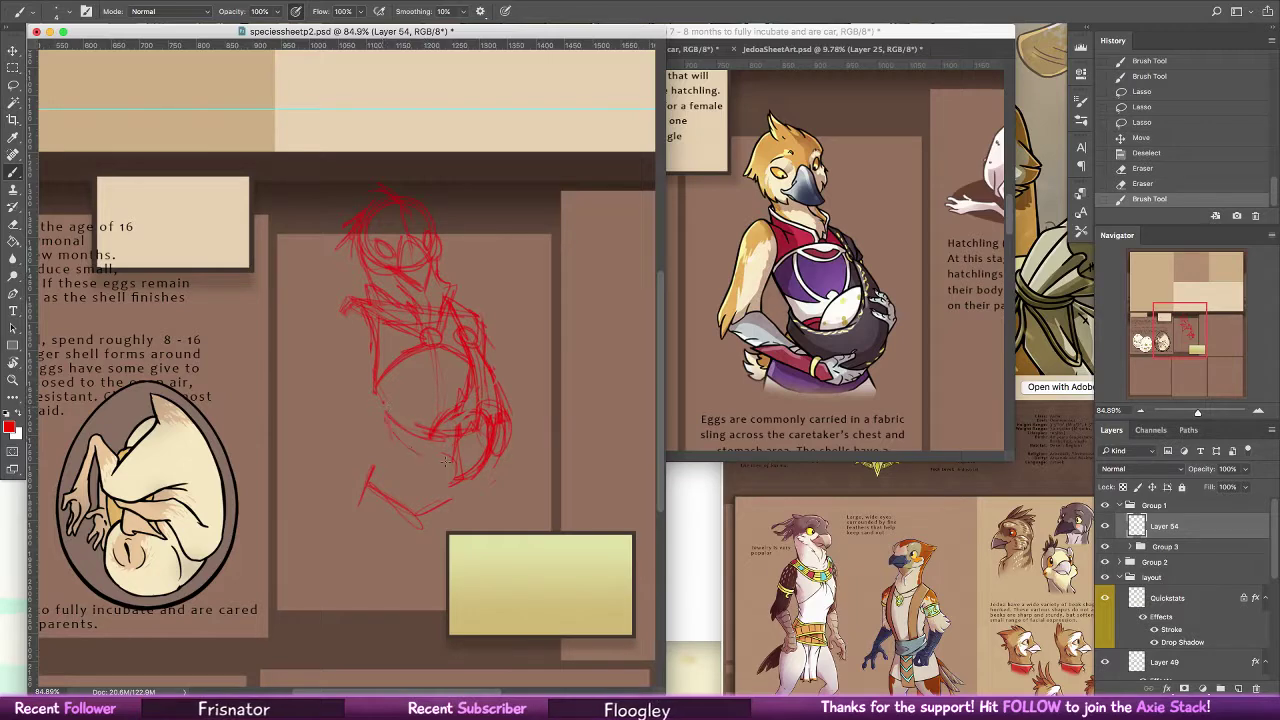
pyautogui.moveTo(386, 429)
pyautogui.mouseDown()
pyautogui.moveTo(424, 471)
pyautogui.moveTo(455, 465)
pyautogui.moveTo(462, 481)
pyautogui.mouseUp()
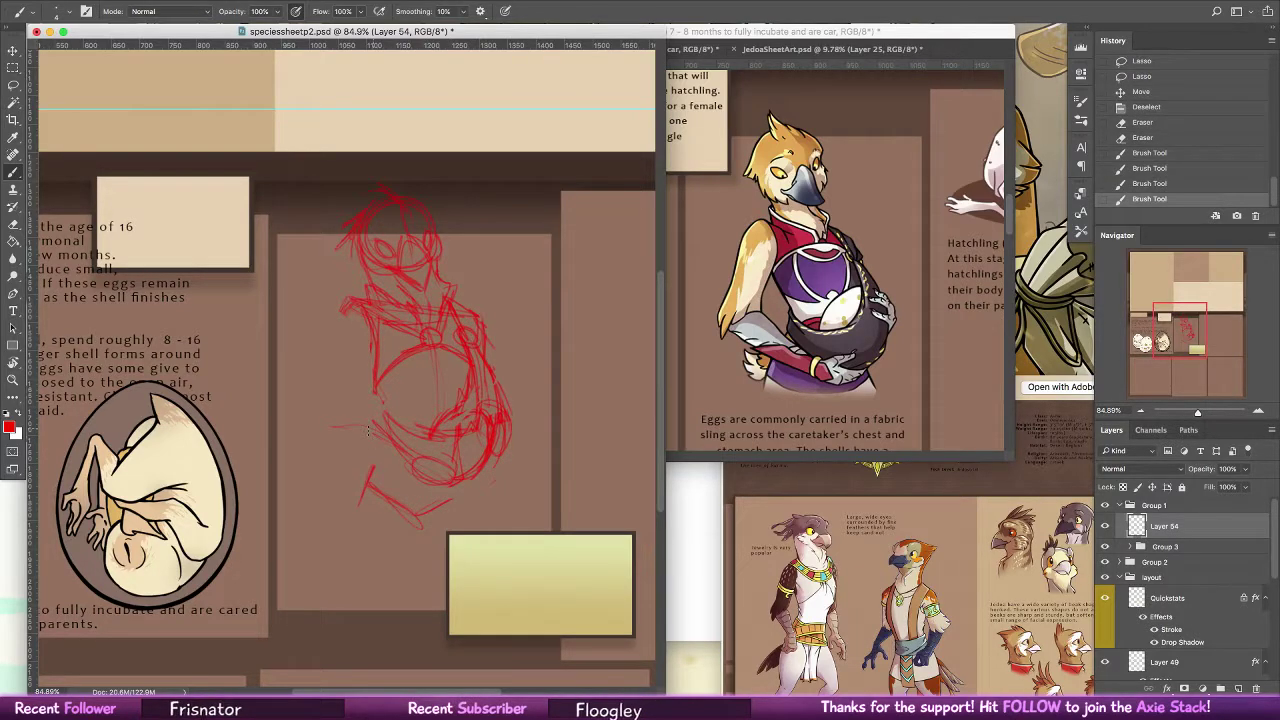
pyautogui.hotkey('ctrl', 'z')
pyautogui.hotkey('ctrl', 'z')
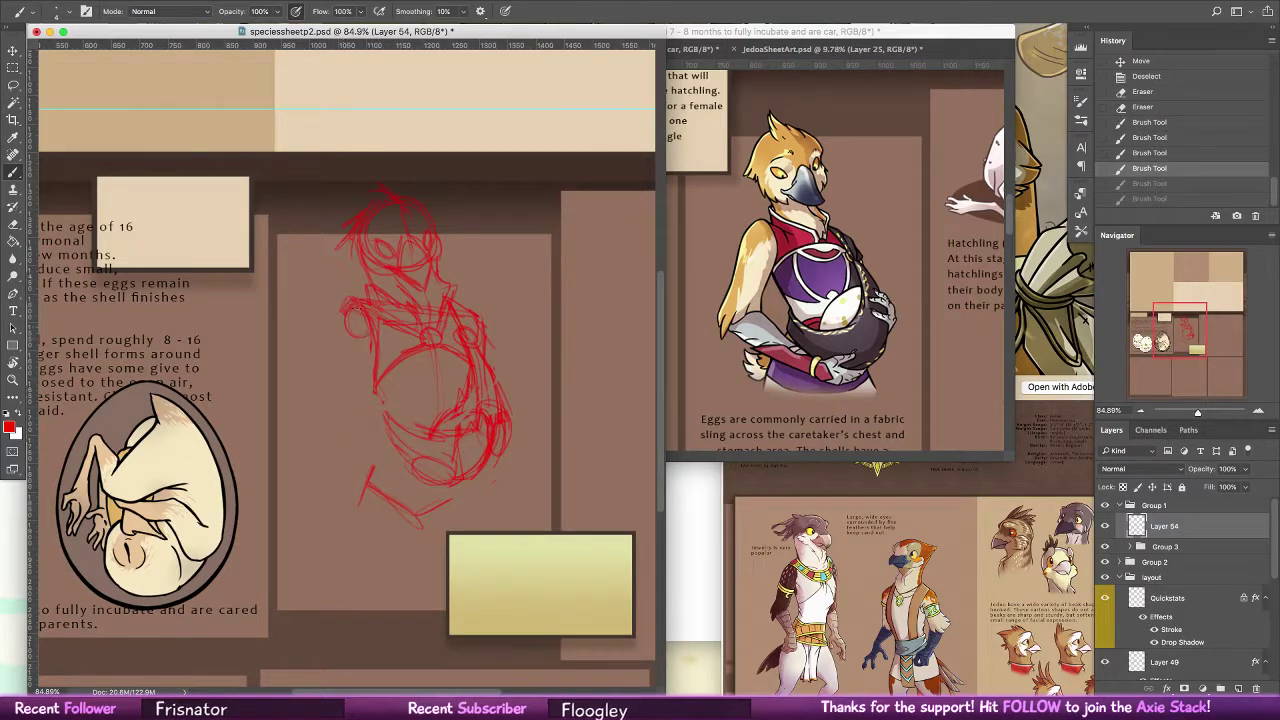
pyautogui.hotkey('ctrl', 'shift', 'z')
pyautogui.hotkey('ctrl', 'shift', 'z')
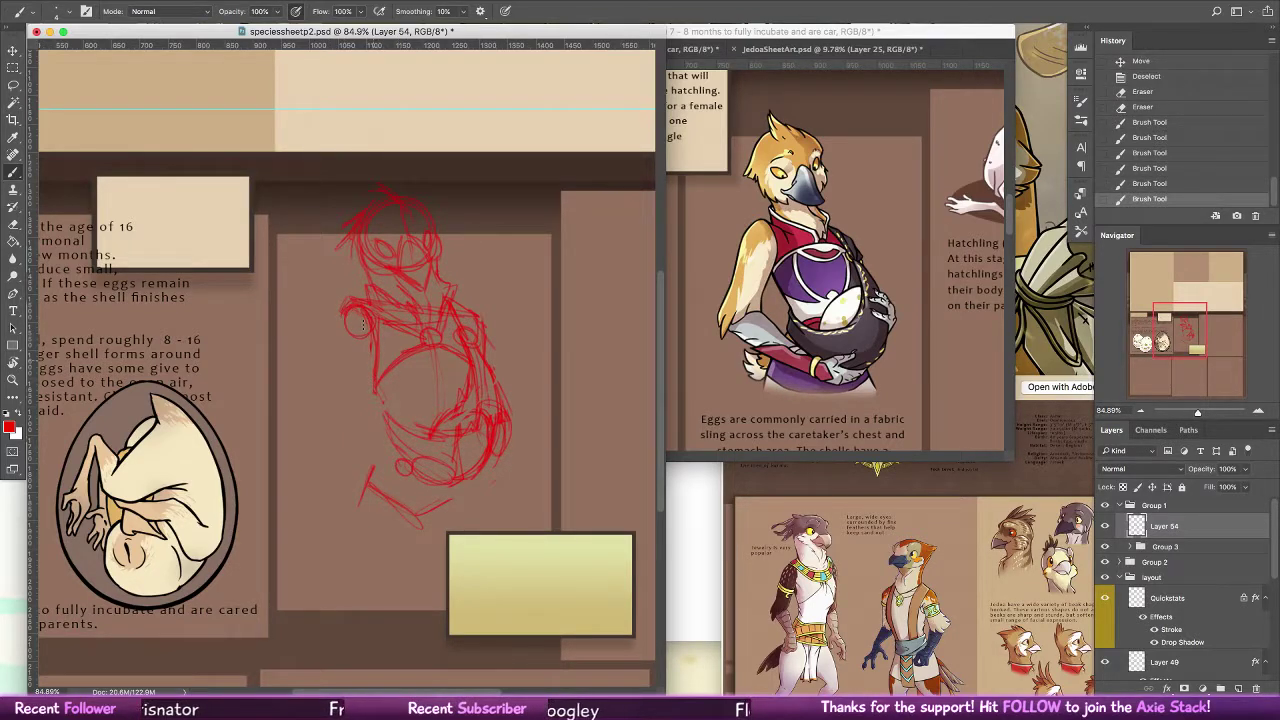
# Sketch the near upper arm angling out to the elbow and the forearm running back under the sling to the wrist
pyautogui.moveTo(366, 334)
pyautogui.mouseDown()
pyautogui.moveTo(378, 392)
pyautogui.moveTo(298, 413)
pyautogui.moveTo(314, 402)
pyautogui.mouseUp()
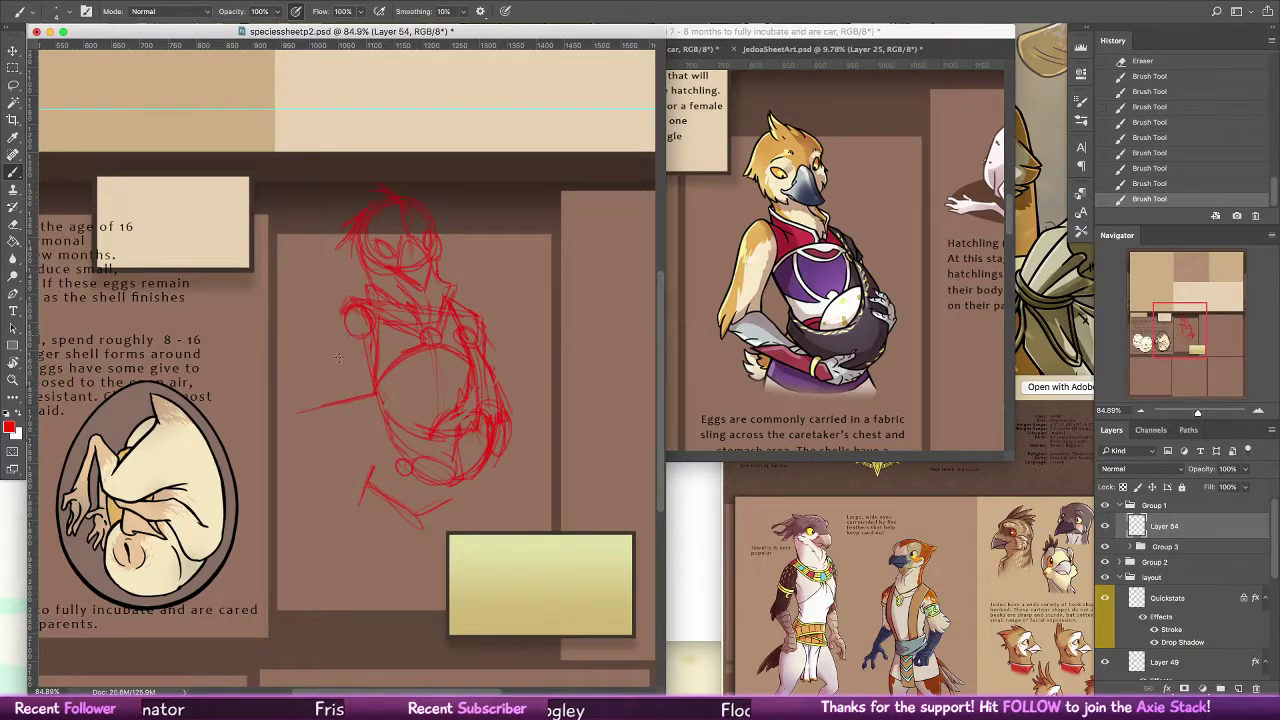
pyautogui.moveTo(340, 324); pyautogui.dragTo(318, 400)
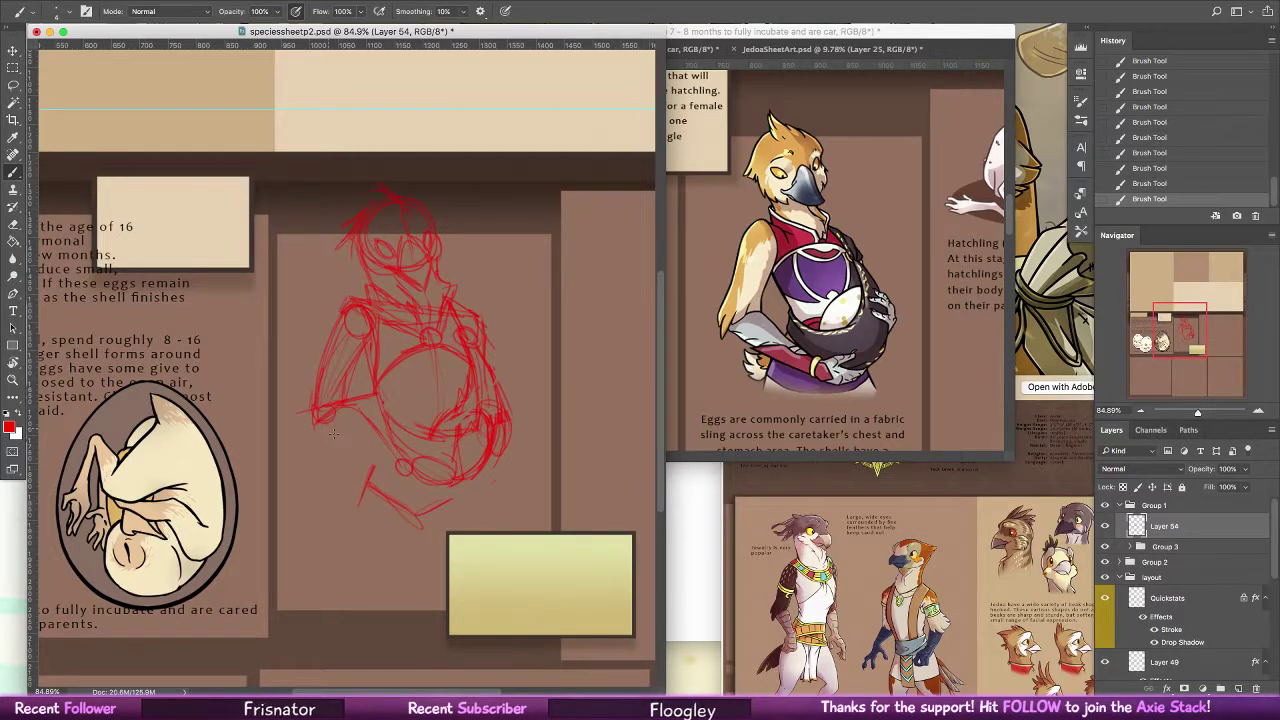
pyautogui.press('super+z')
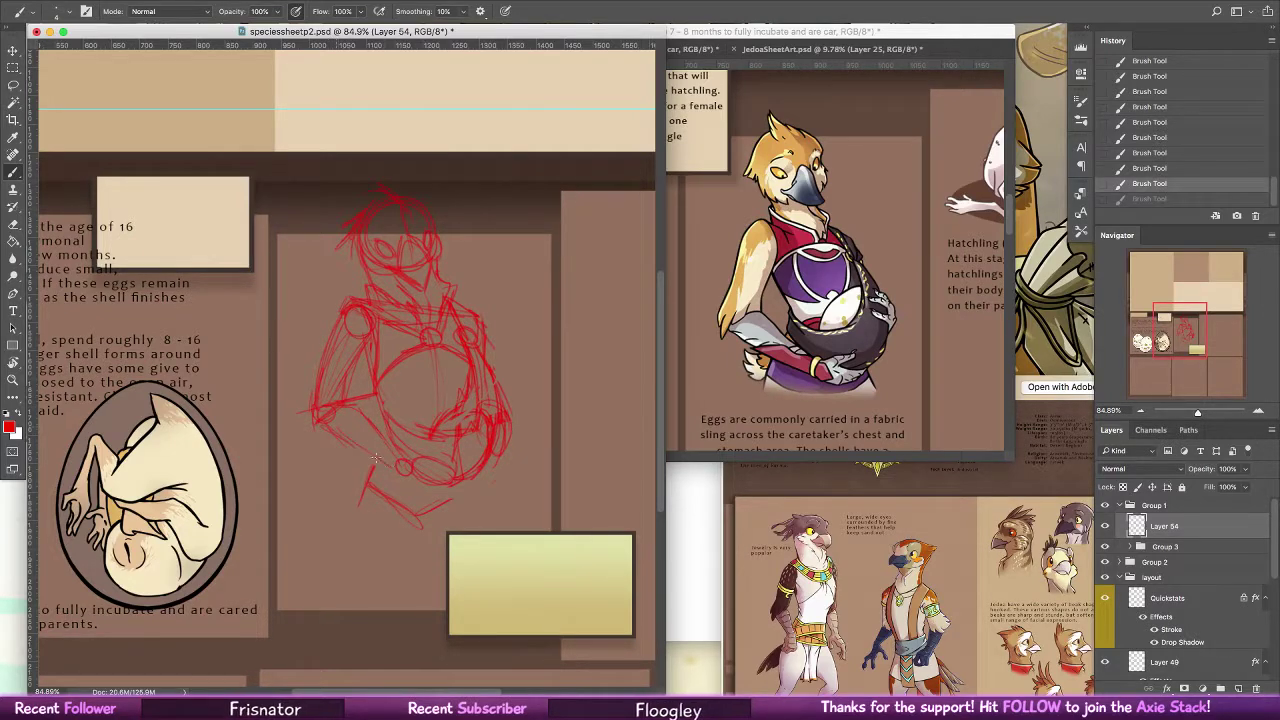
pyautogui.press('super+shift+z')
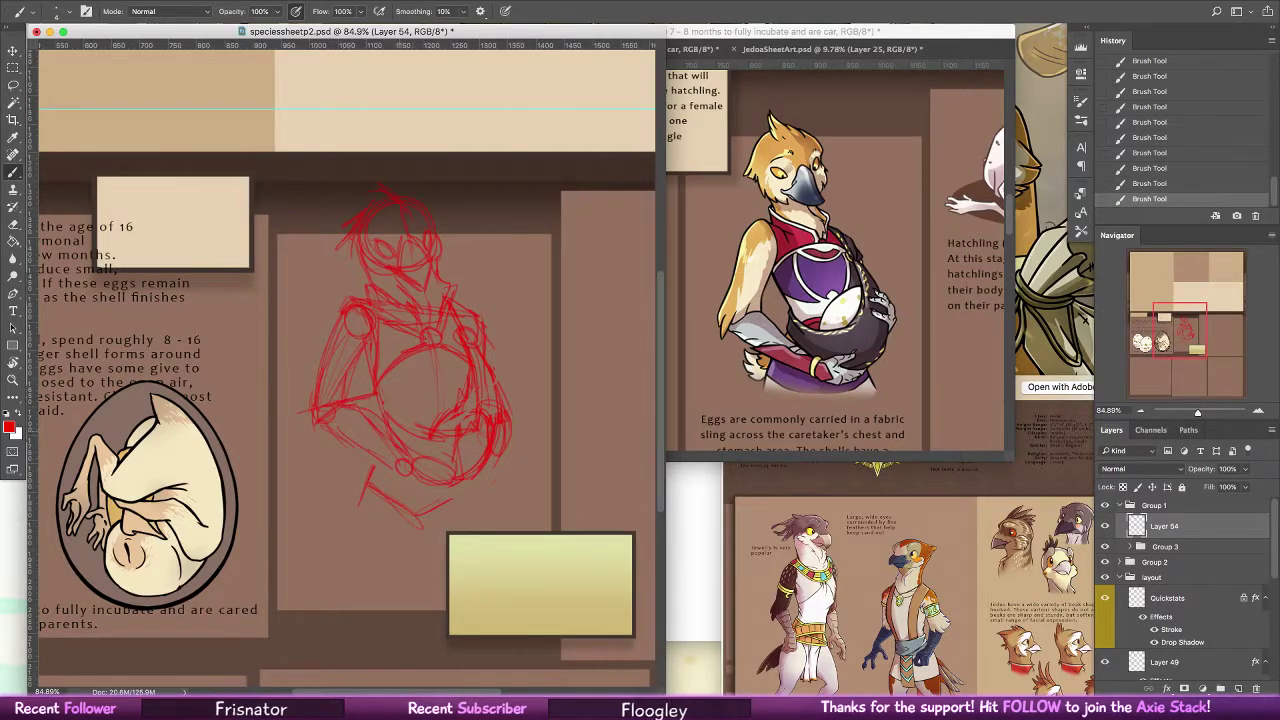
pyautogui.press('super+z')
pyautogui.press('super+shift+z')
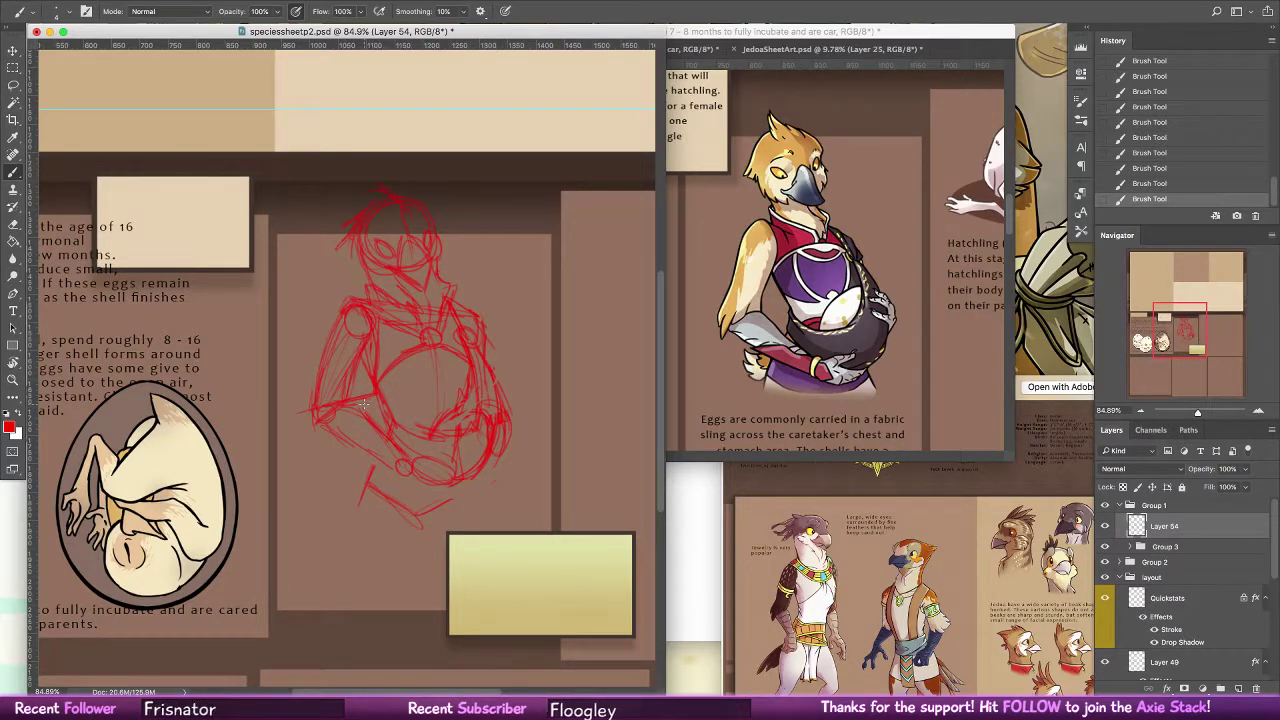
# Review the full template page and examine the hatchling, chick, fledgeling, adult and senior illustrations in Jedoa Species Sheet.psd
pyautogui.press('z')
pyautogui.moveTo(364, 405); pyautogui.dragTo(322, 405)
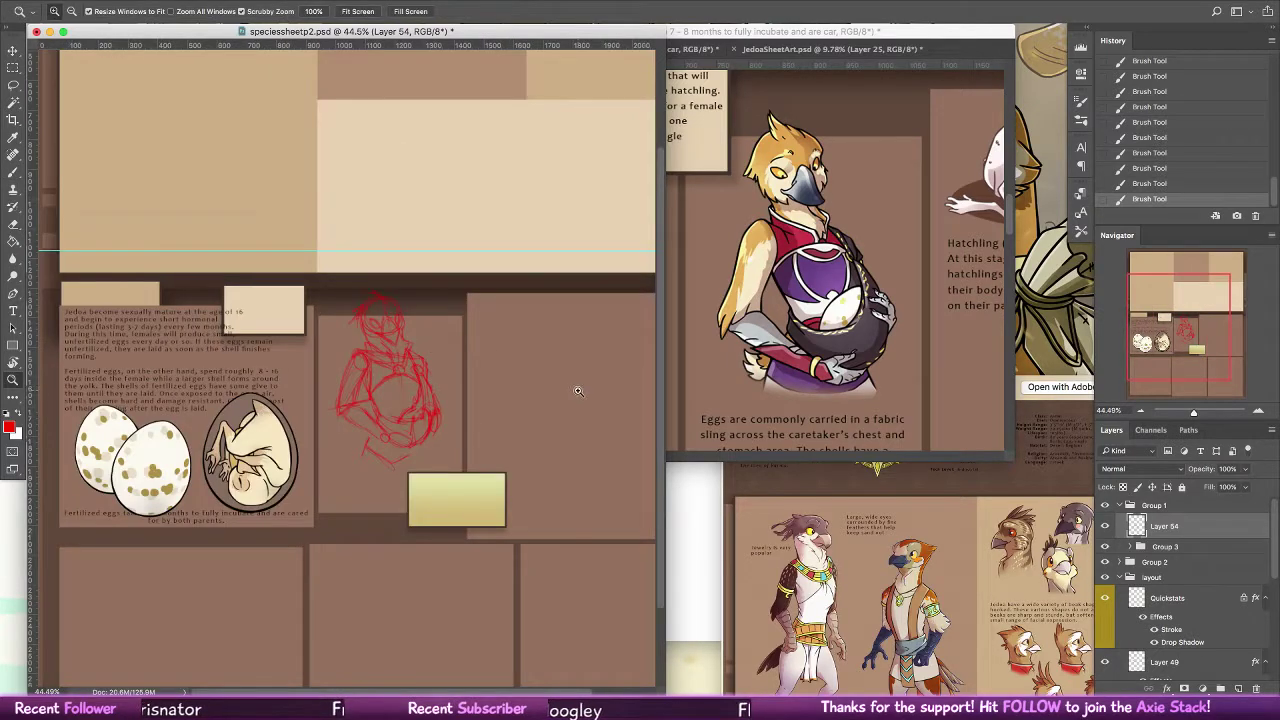
pyautogui.moveTo(577, 397); pyautogui.dragTo(557, 406)
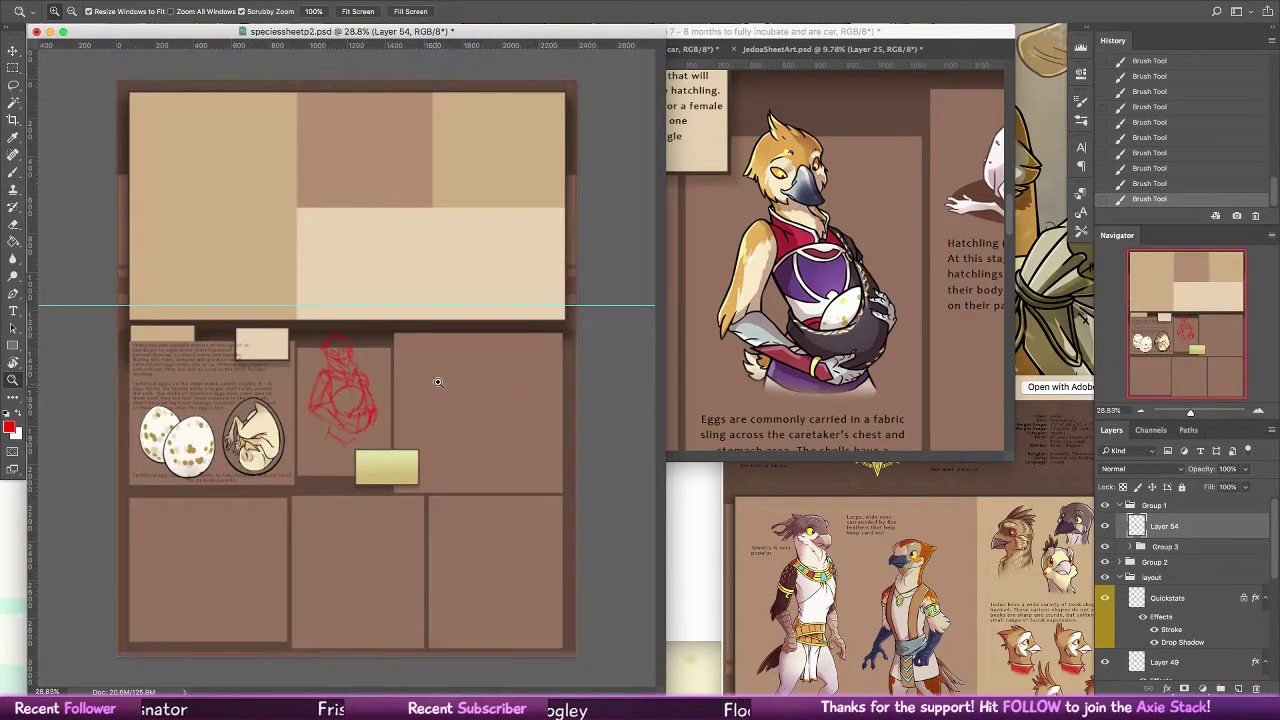
pyautogui.moveTo(412, 387); pyautogui.dragTo(434, 387)
pyautogui.click(14, 172)
pyautogui.click(779, 325)
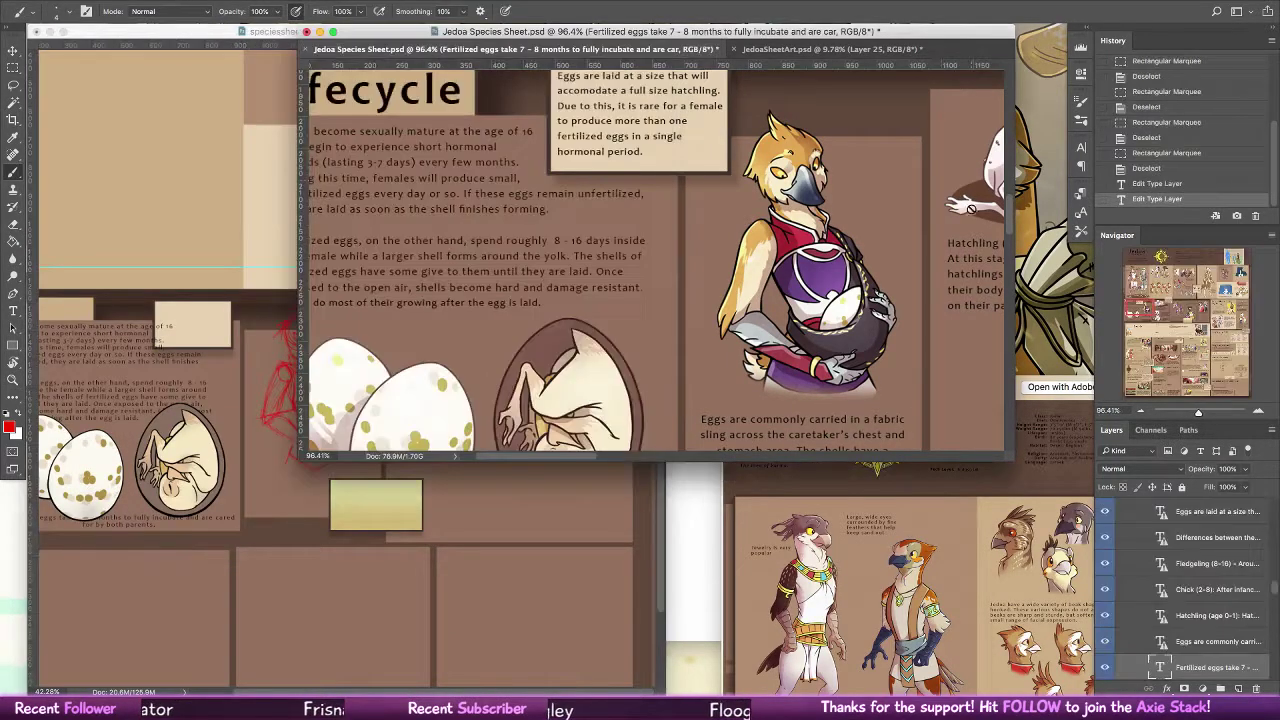
pyautogui.moveTo(779, 325); pyautogui.dragTo(368, 396)
pyautogui.click(262, 400)
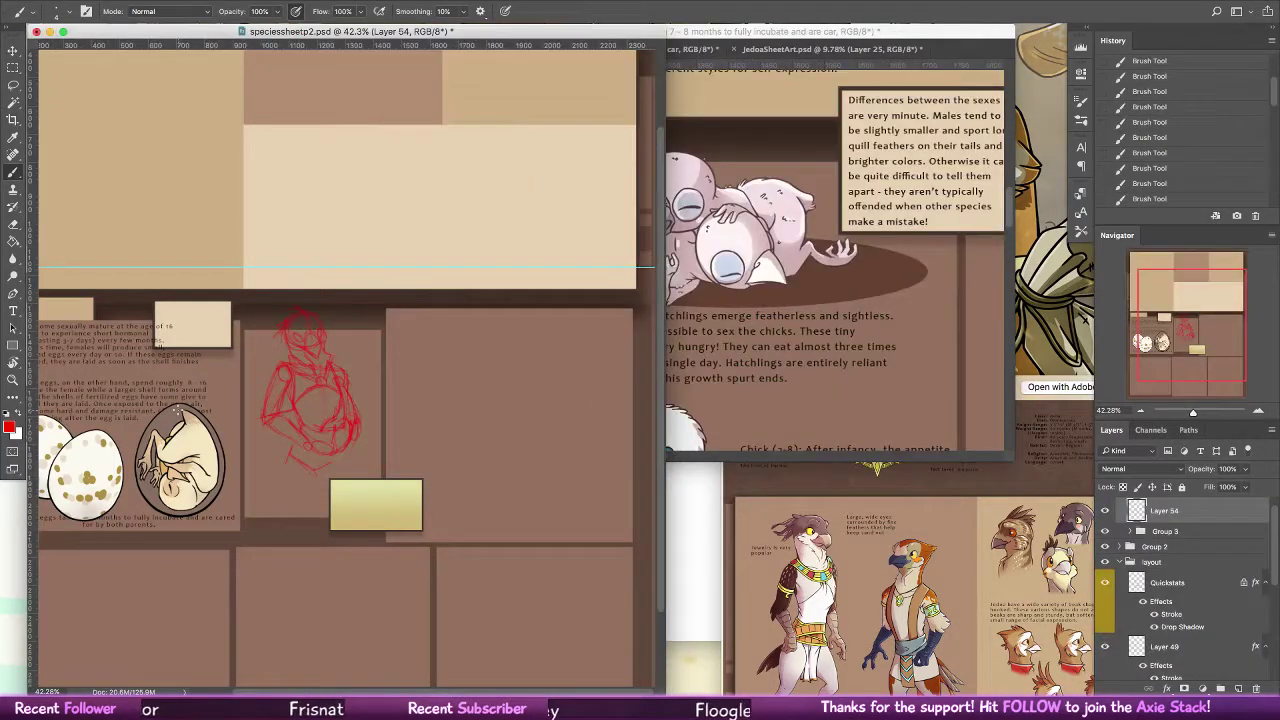
pyautogui.click(762, 317)
pyautogui.moveTo(762, 317); pyautogui.dragTo(866, 326)
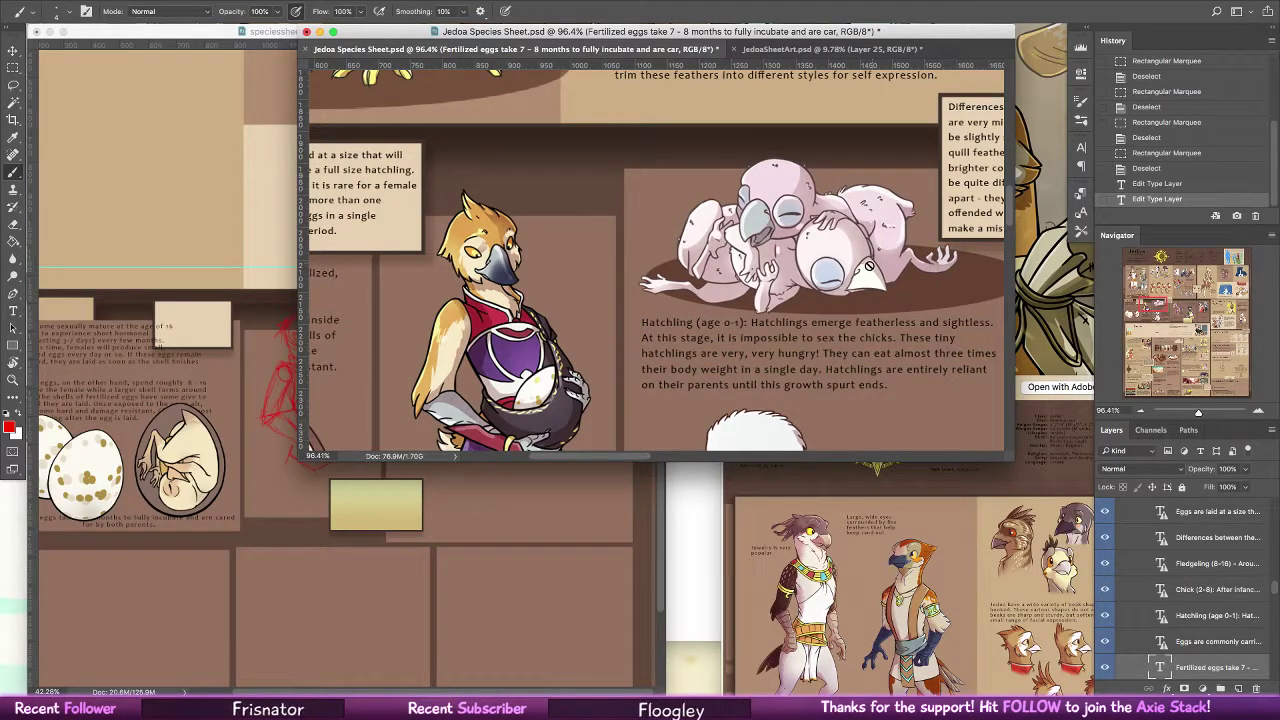
pyautogui.scroll(-6, 860, 260)
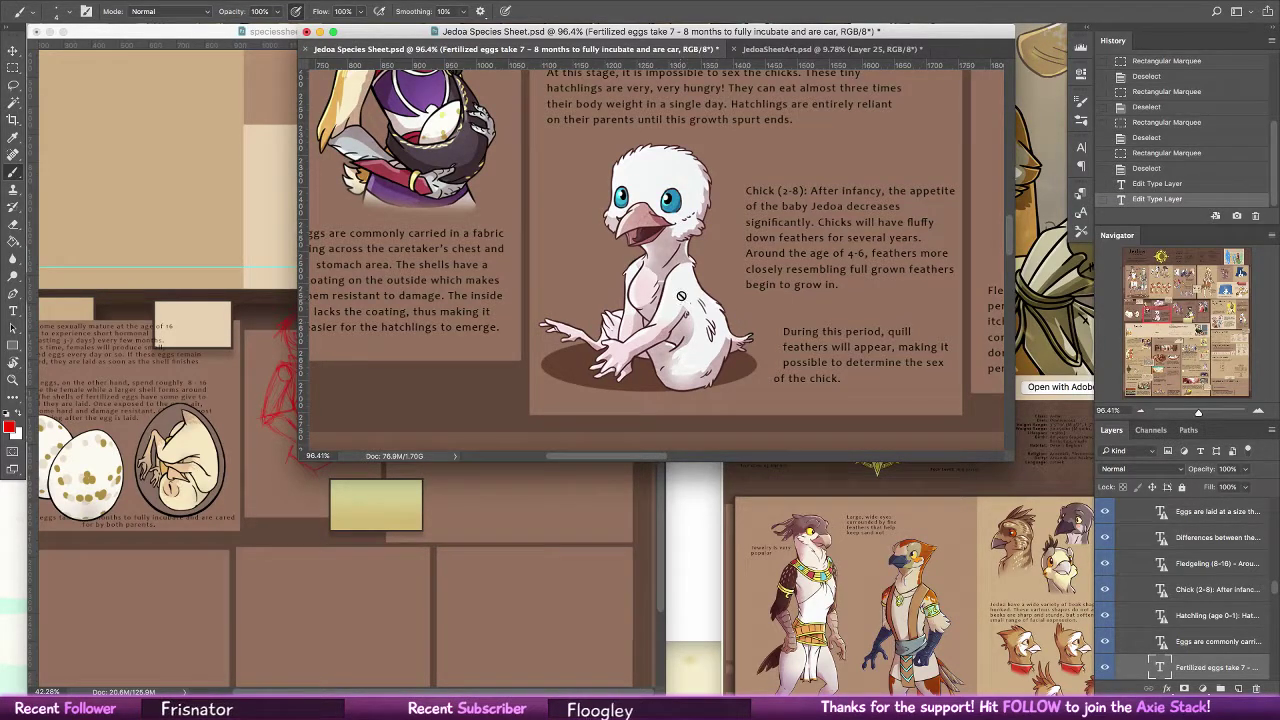
pyautogui.hscroll(10, 741, 316)
pyautogui.hscroll(1, 737, 289)
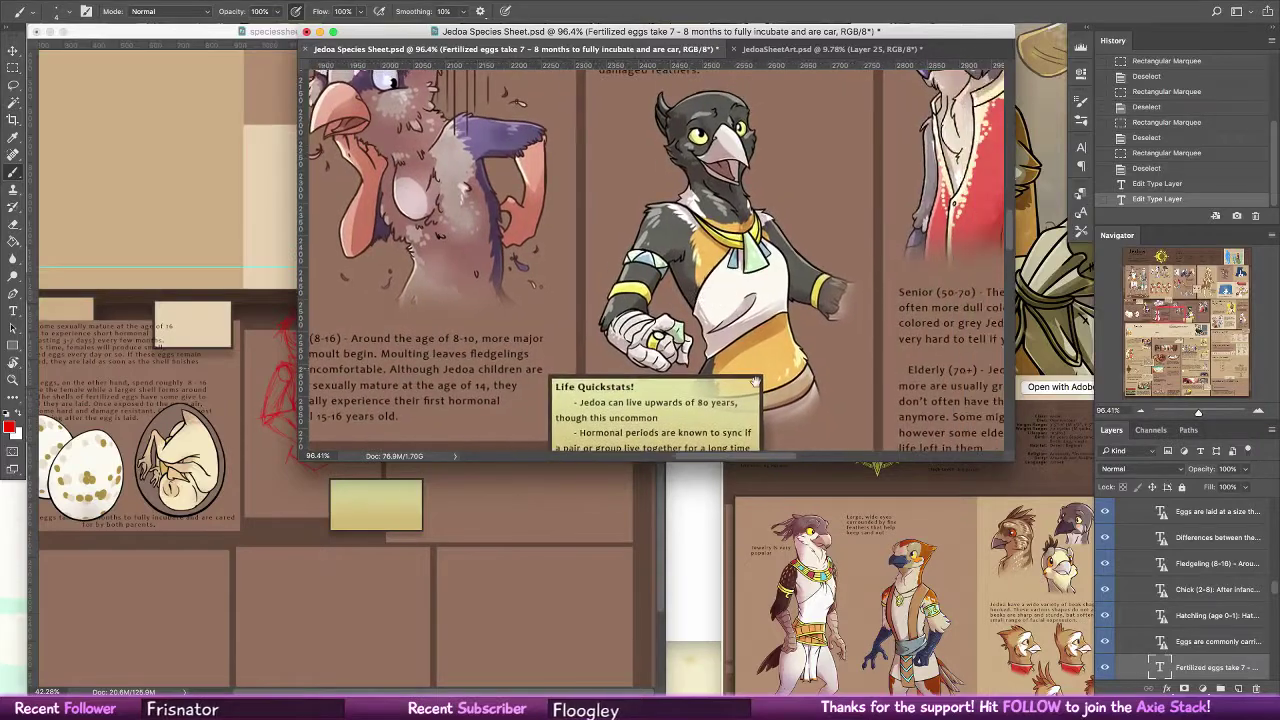
pyautogui.scroll(3, 882, 338)
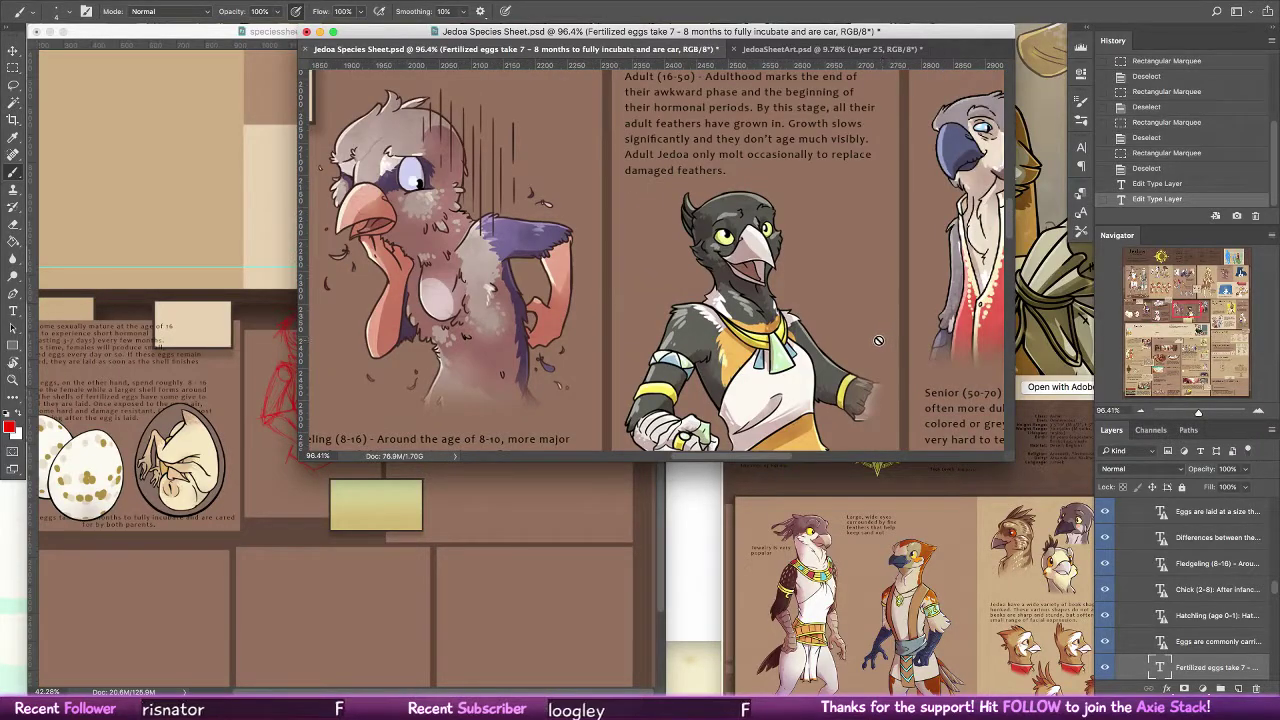
pyautogui.moveTo(876, 342); pyautogui.dragTo(588, 409)
# Return to speciessheetp2.psd and save the template with the caretaker sketch
pyautogui.click(283, 540)
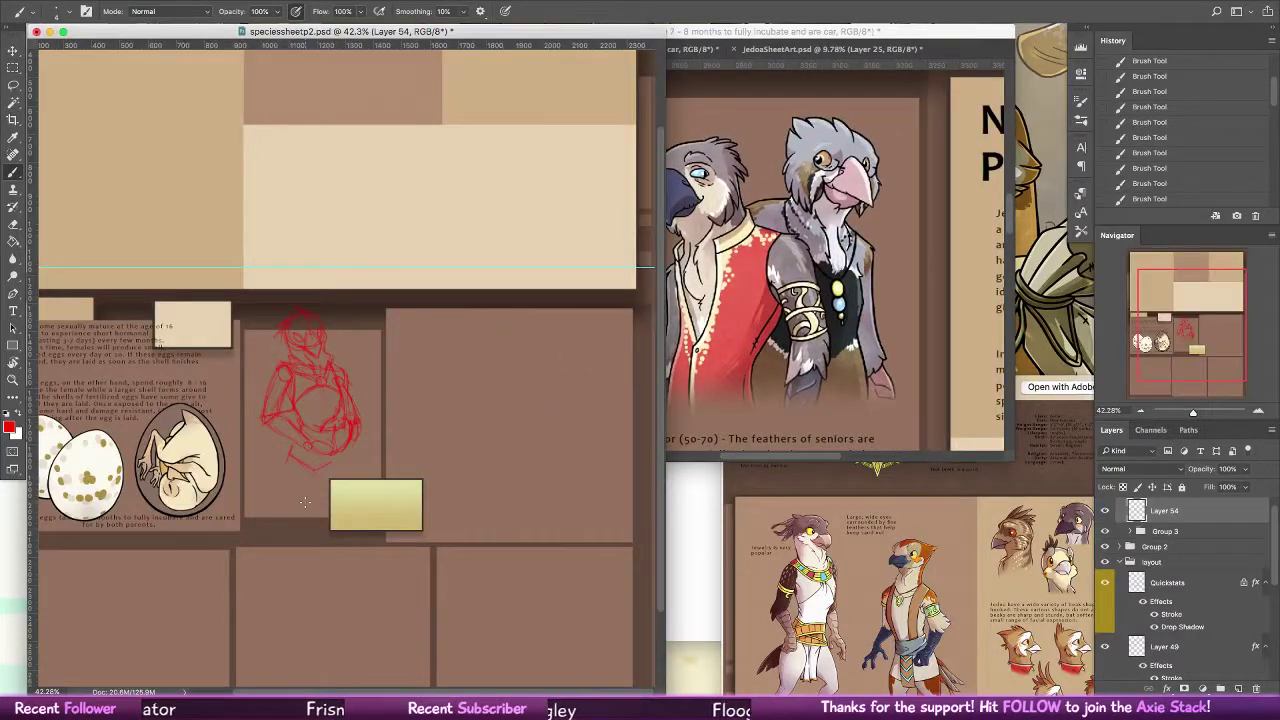
pyautogui.press('super+s')
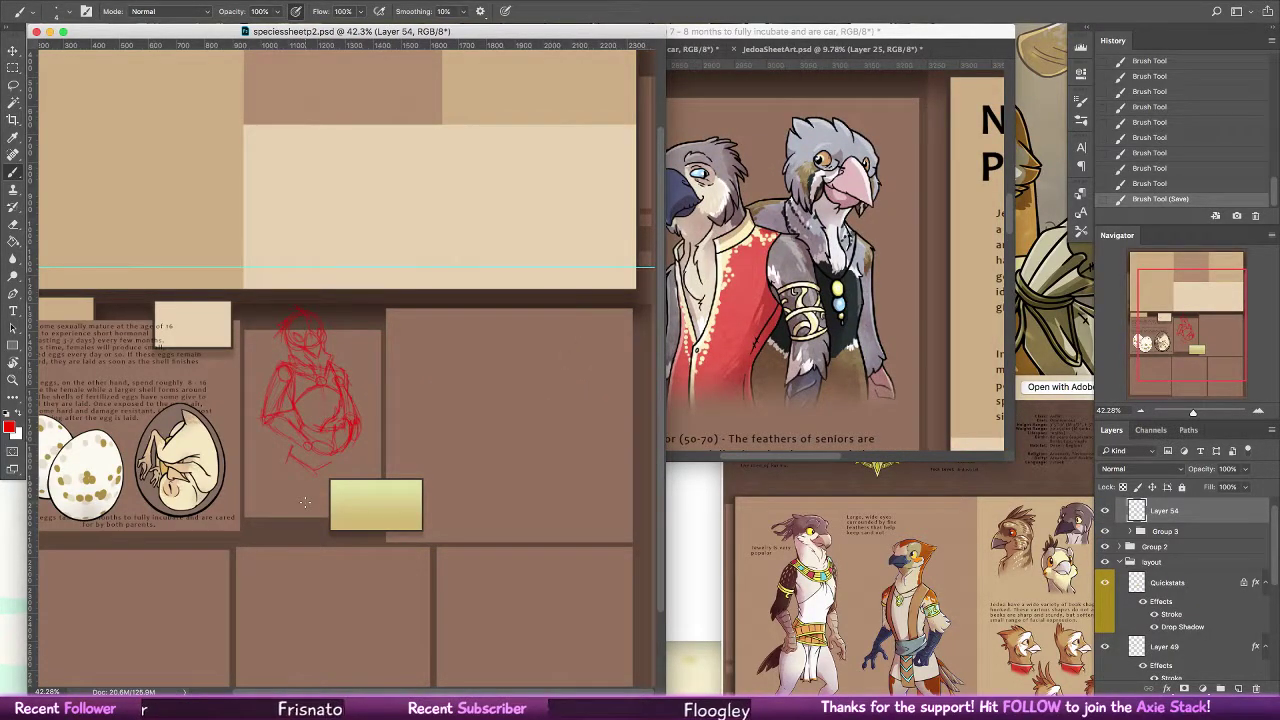
pyautogui.press('z')
pyautogui.moveTo(622, 338); pyautogui.dragTo(539, 333)
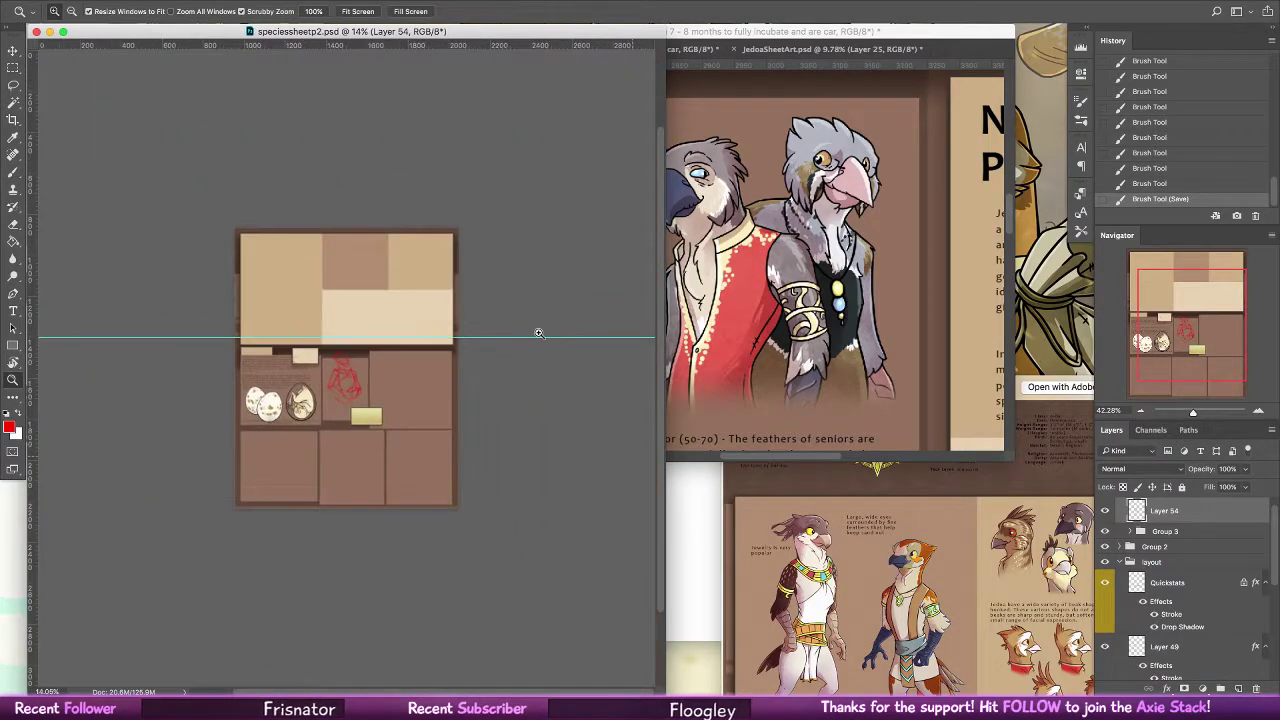
pyautogui.click(537, 332)
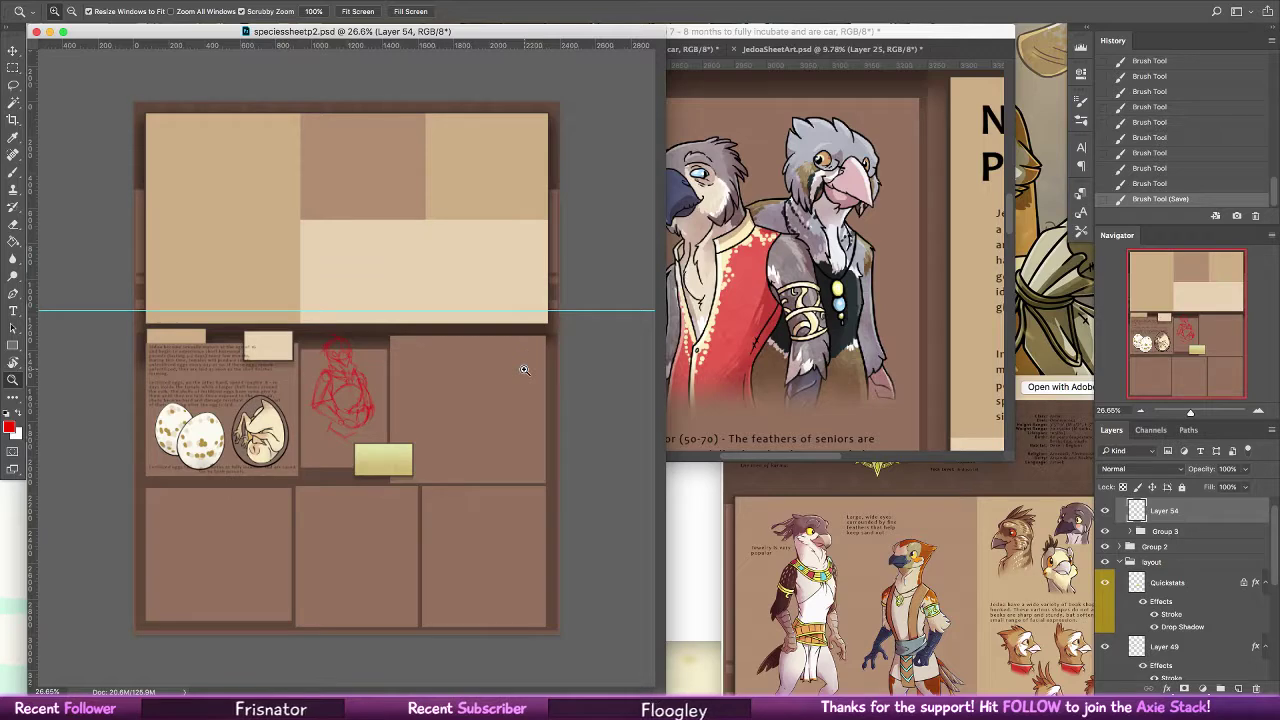
# Close the Jedoa reference documents without saving, and close the speciessheetp1.psd preview and the Jedoa folder window
pyautogui.click(712, 318)
pyautogui.click(307, 32)
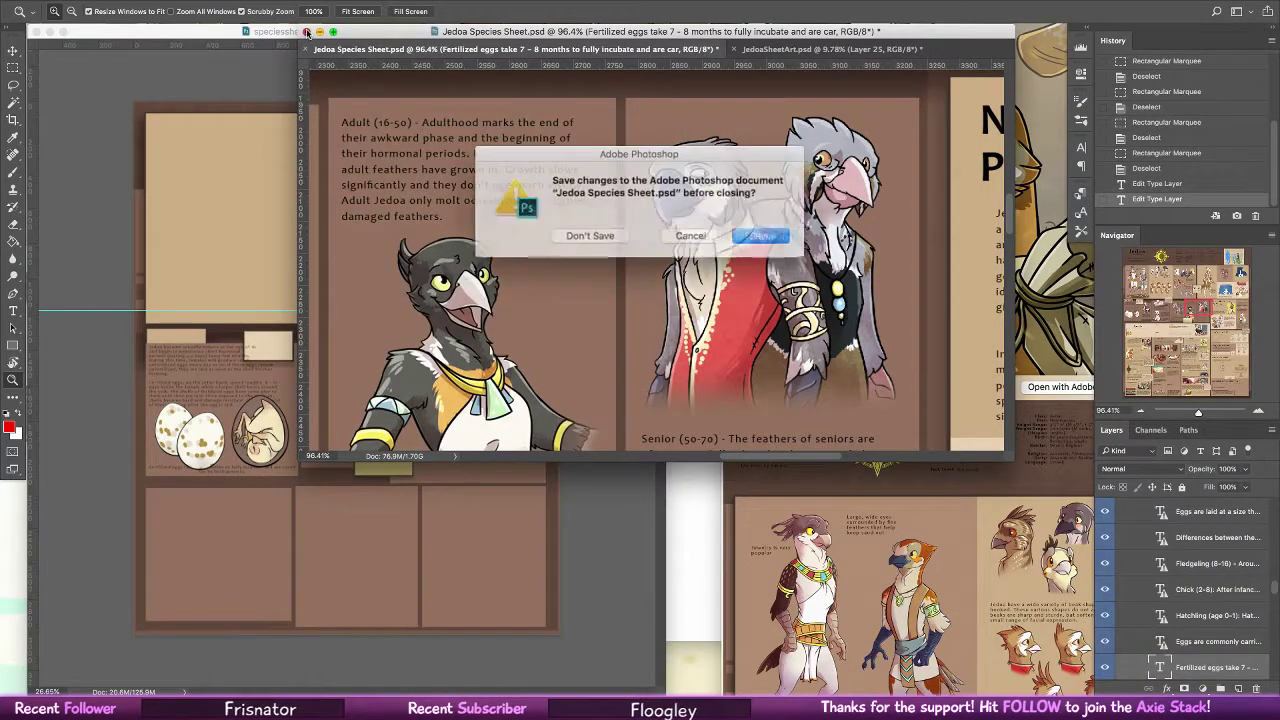
pyautogui.click(587, 236)
pyautogui.click(605, 234)
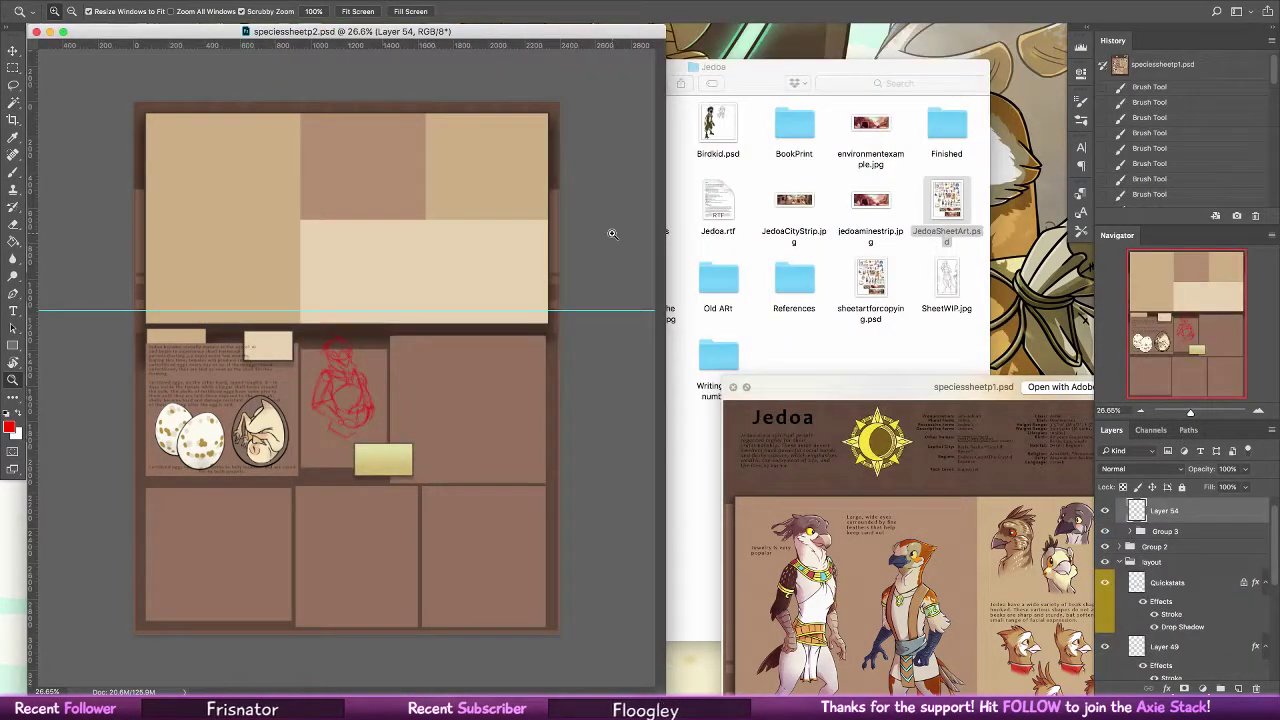
pyautogui.click(735, 393)
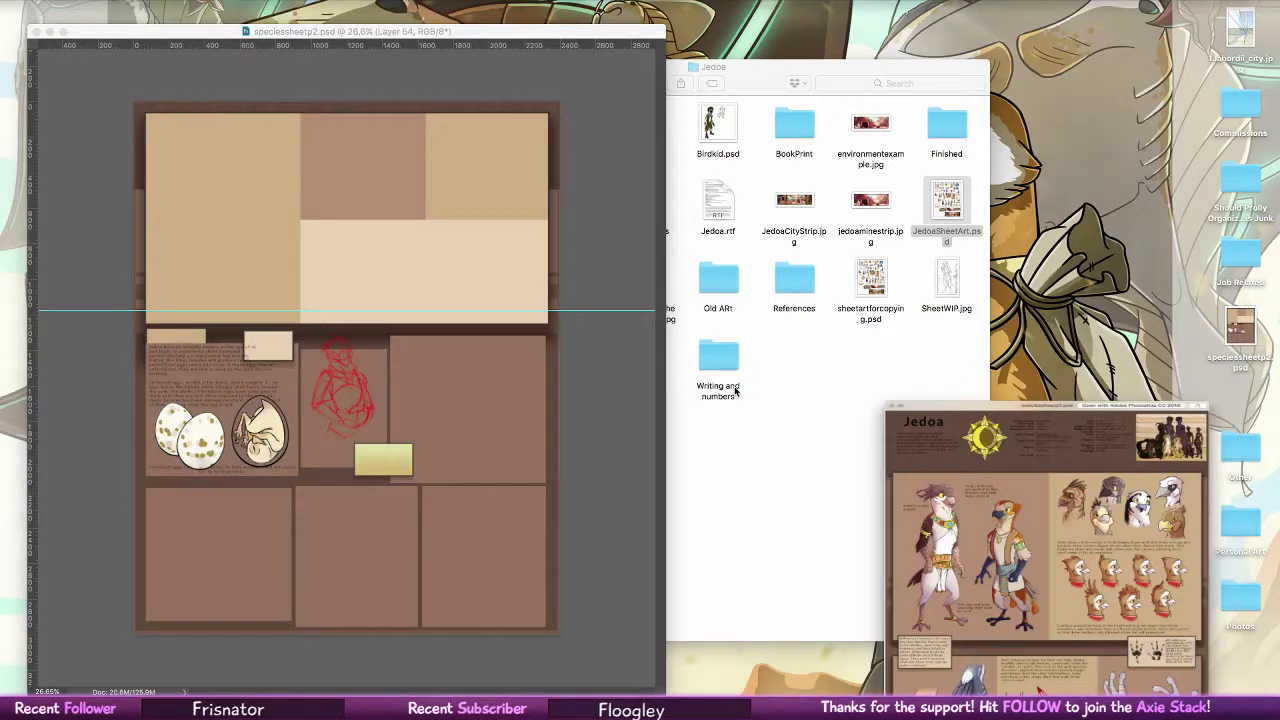
pyautogui.click(434, 69)
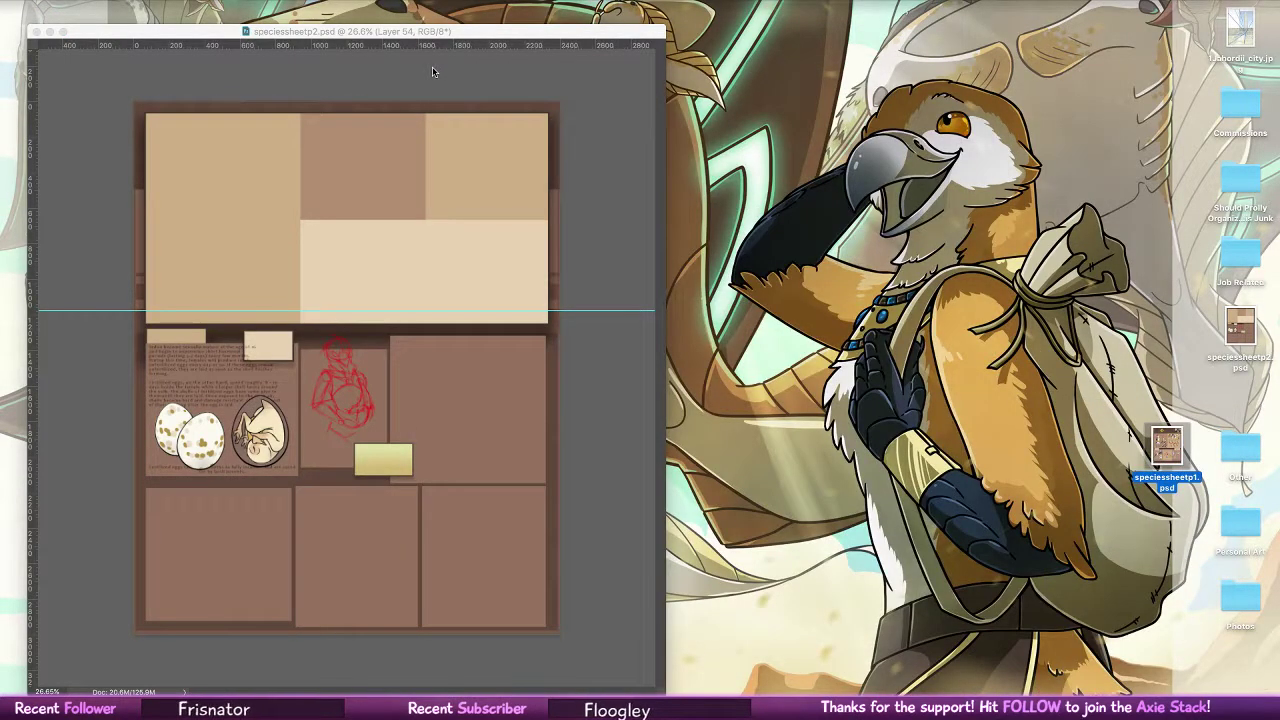